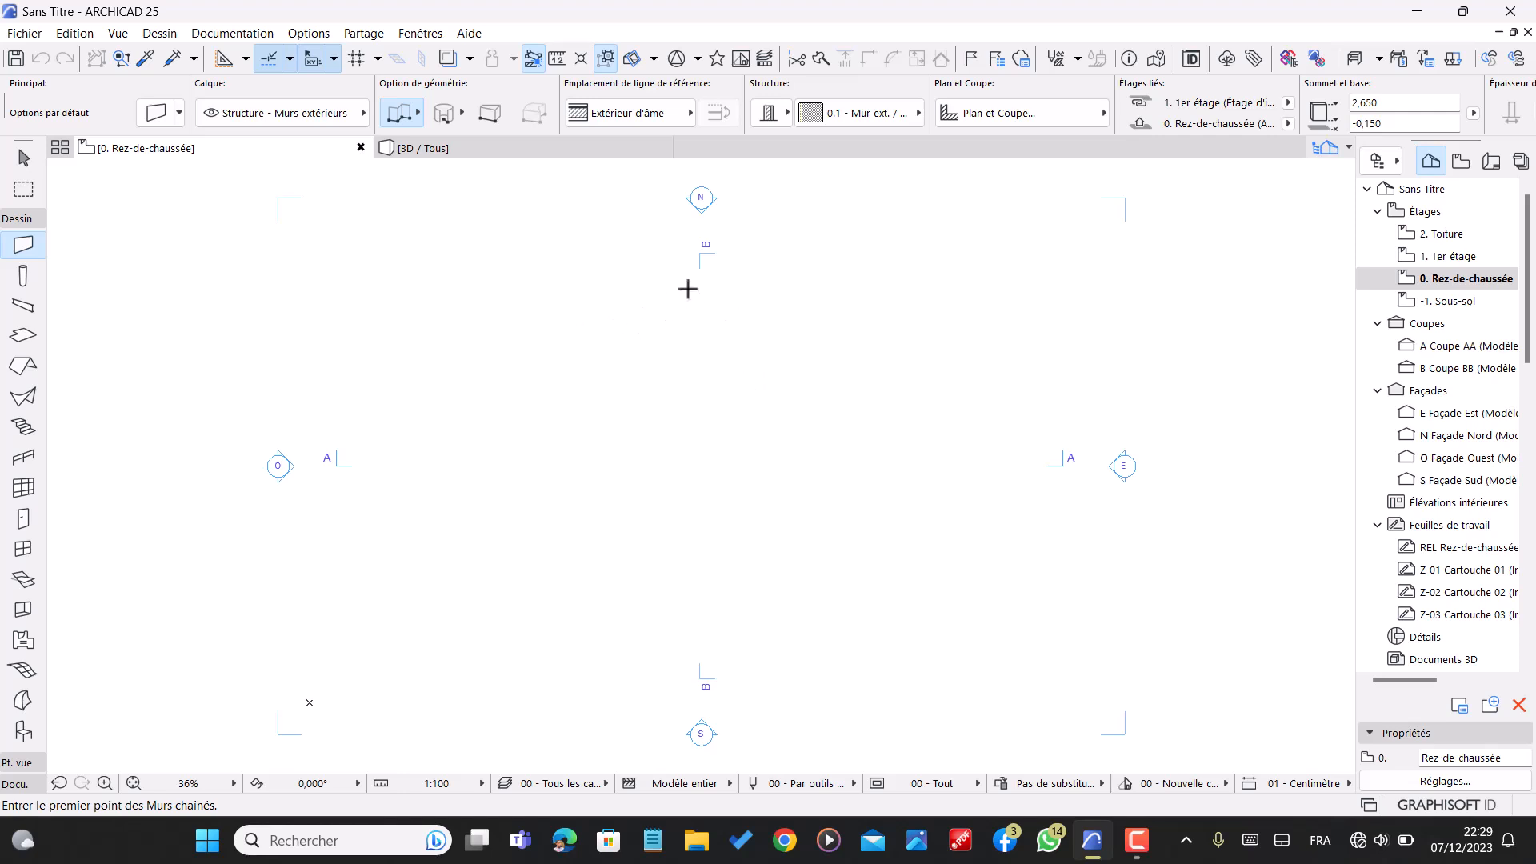
# - Set the project's length working unit to centimètre
pyautogui.scroll(-2, 732, 252)
pyautogui.scroll(1, 776, 282)
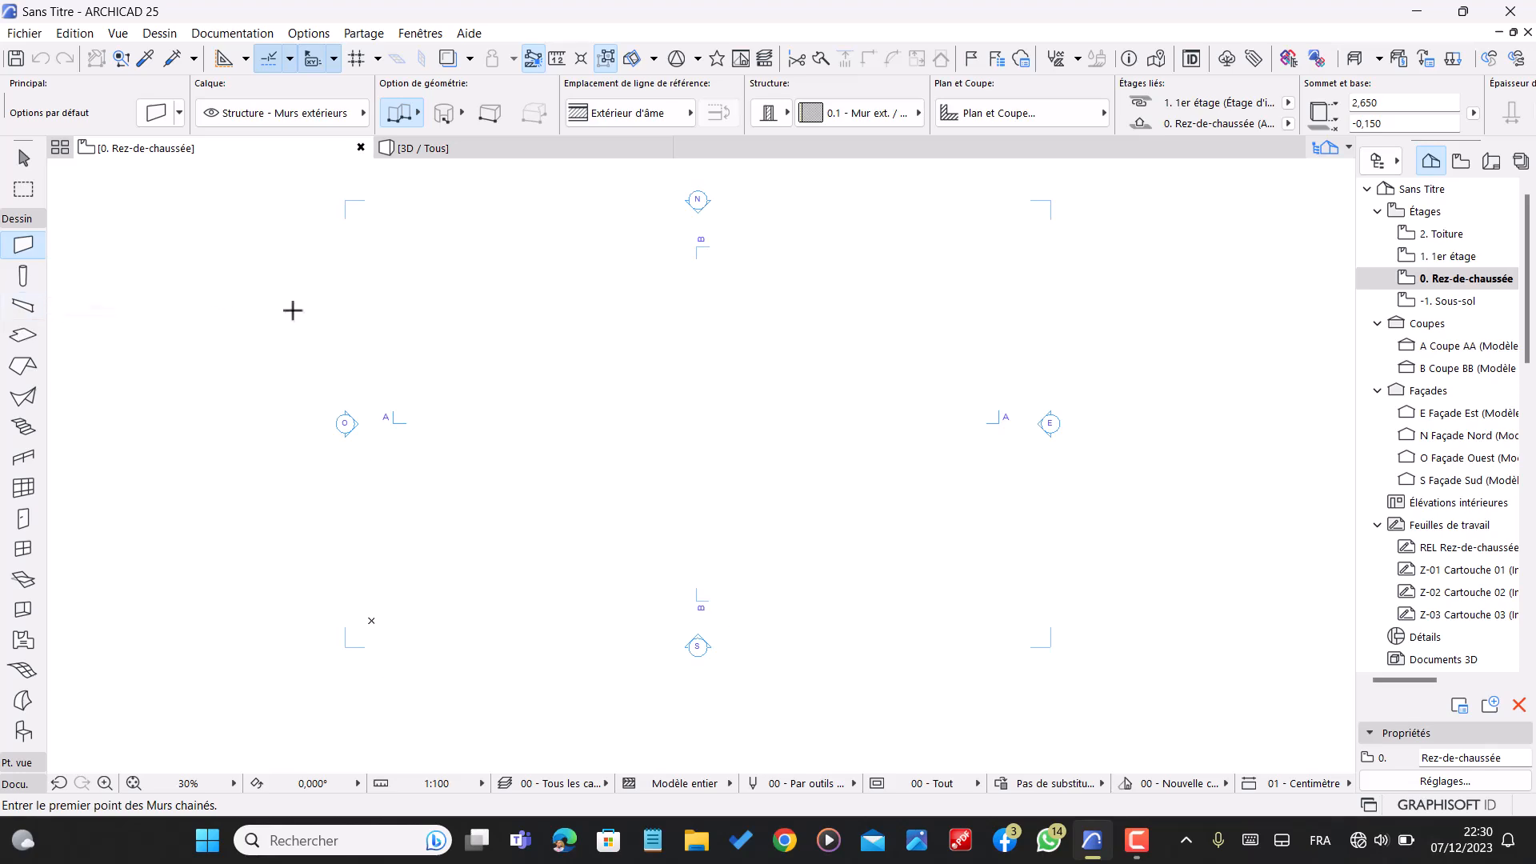
pyautogui.press('Escape')
pyautogui.click(309, 33)
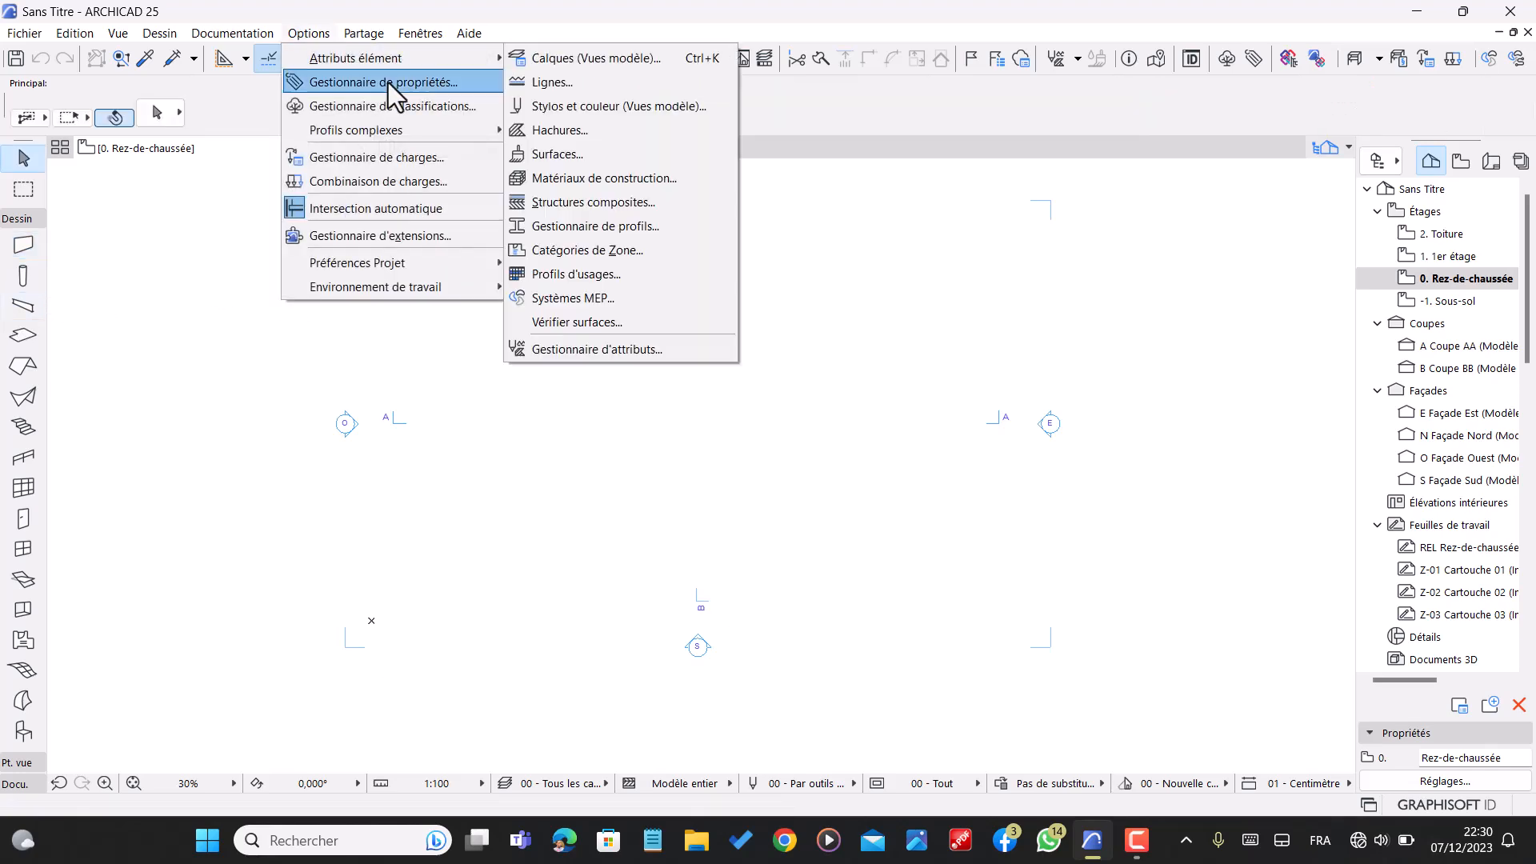
pyautogui.moveTo(392, 272)
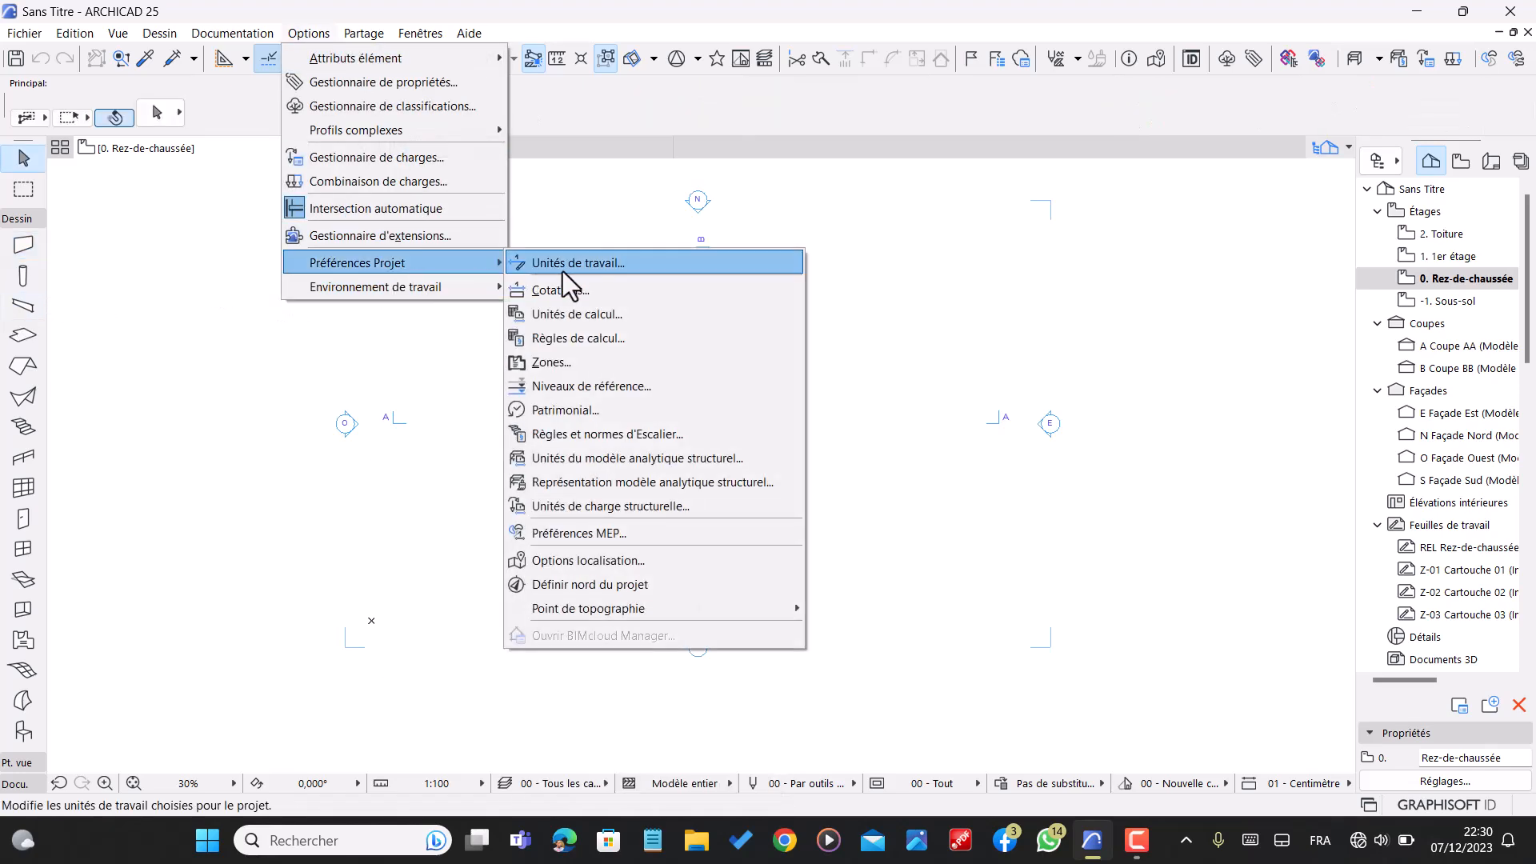
pyautogui.click(583, 264)
pyautogui.click(870, 153)
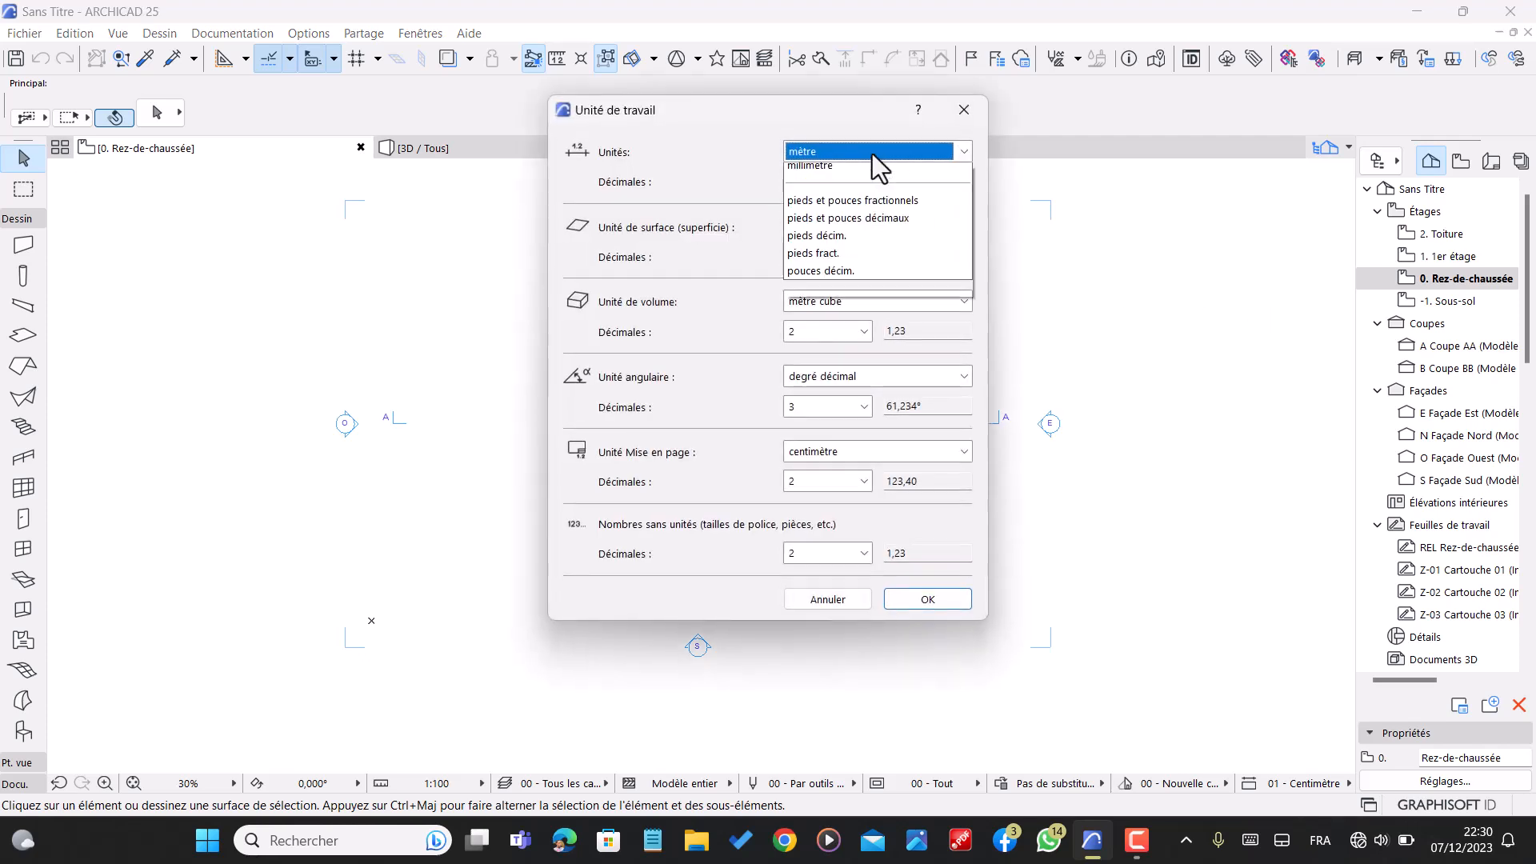
pyautogui.click(844, 208)
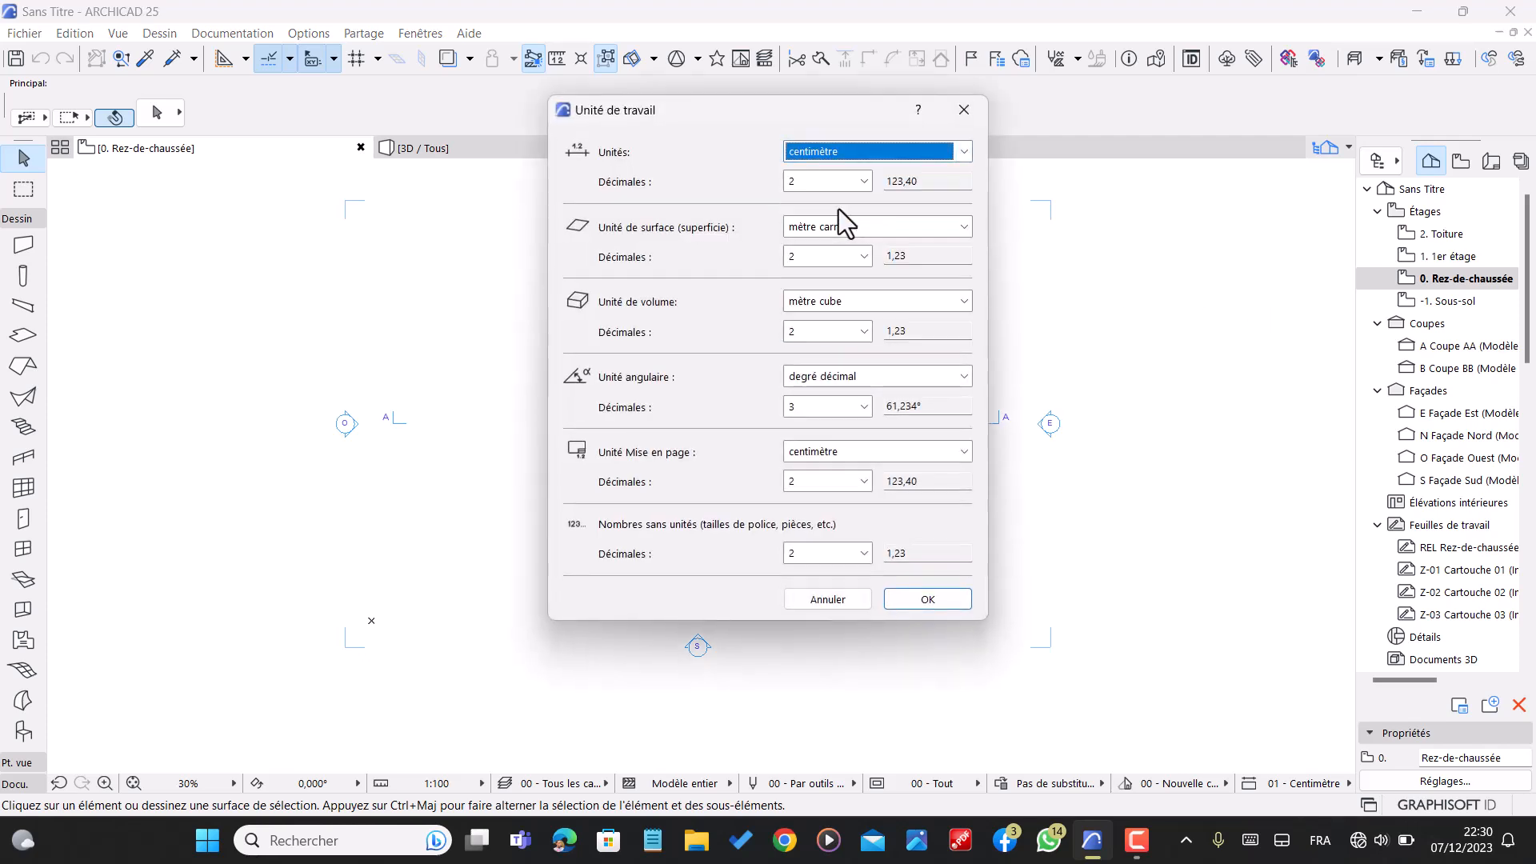
pyautogui.click(933, 602)
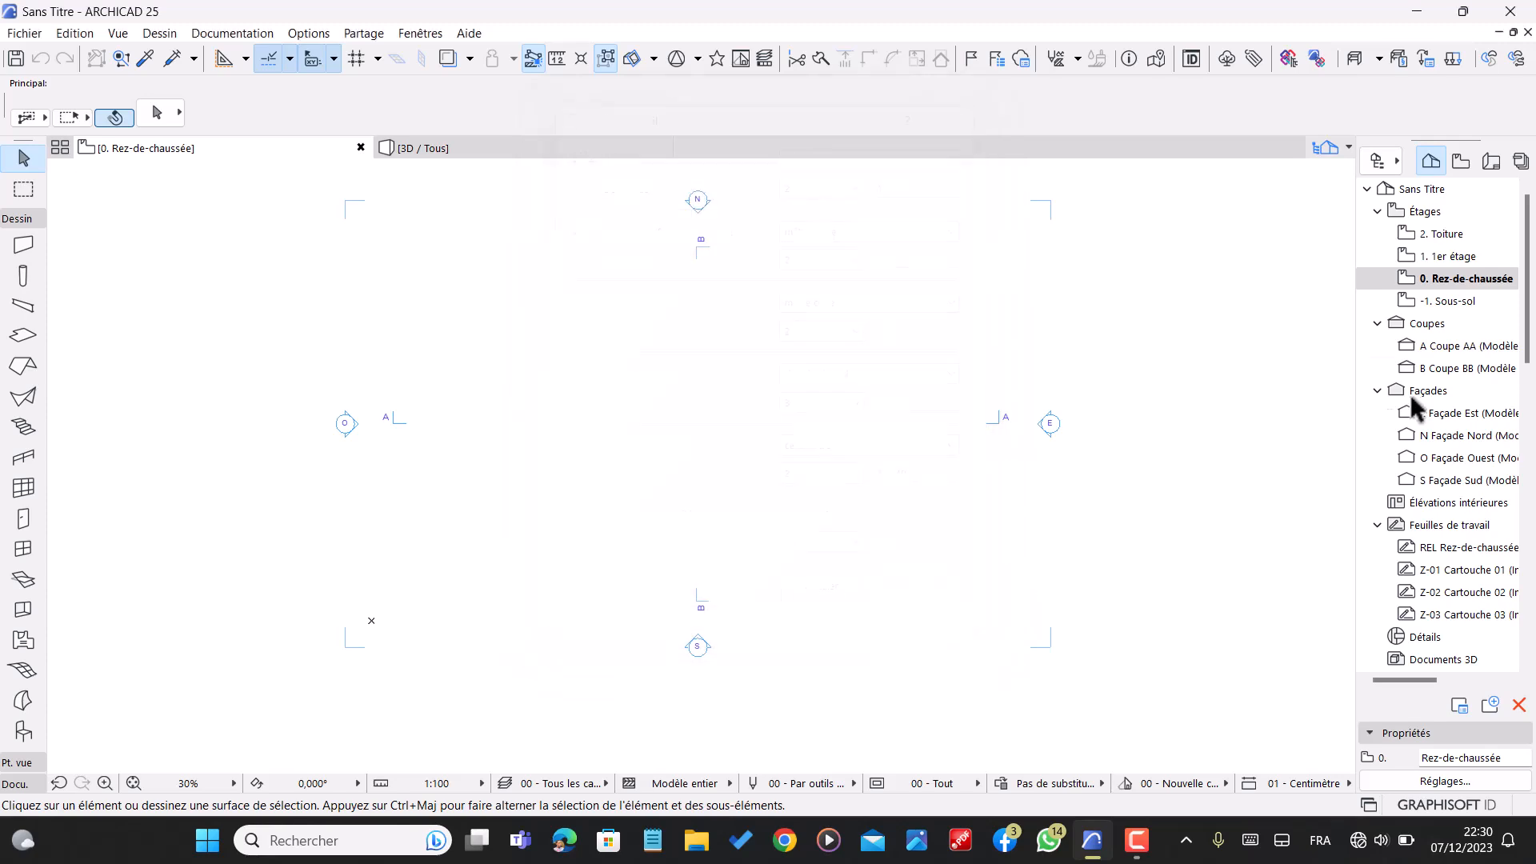
# - Delete the Sous-sol storey in the storey settings
pyautogui.rightClick(1478, 290)
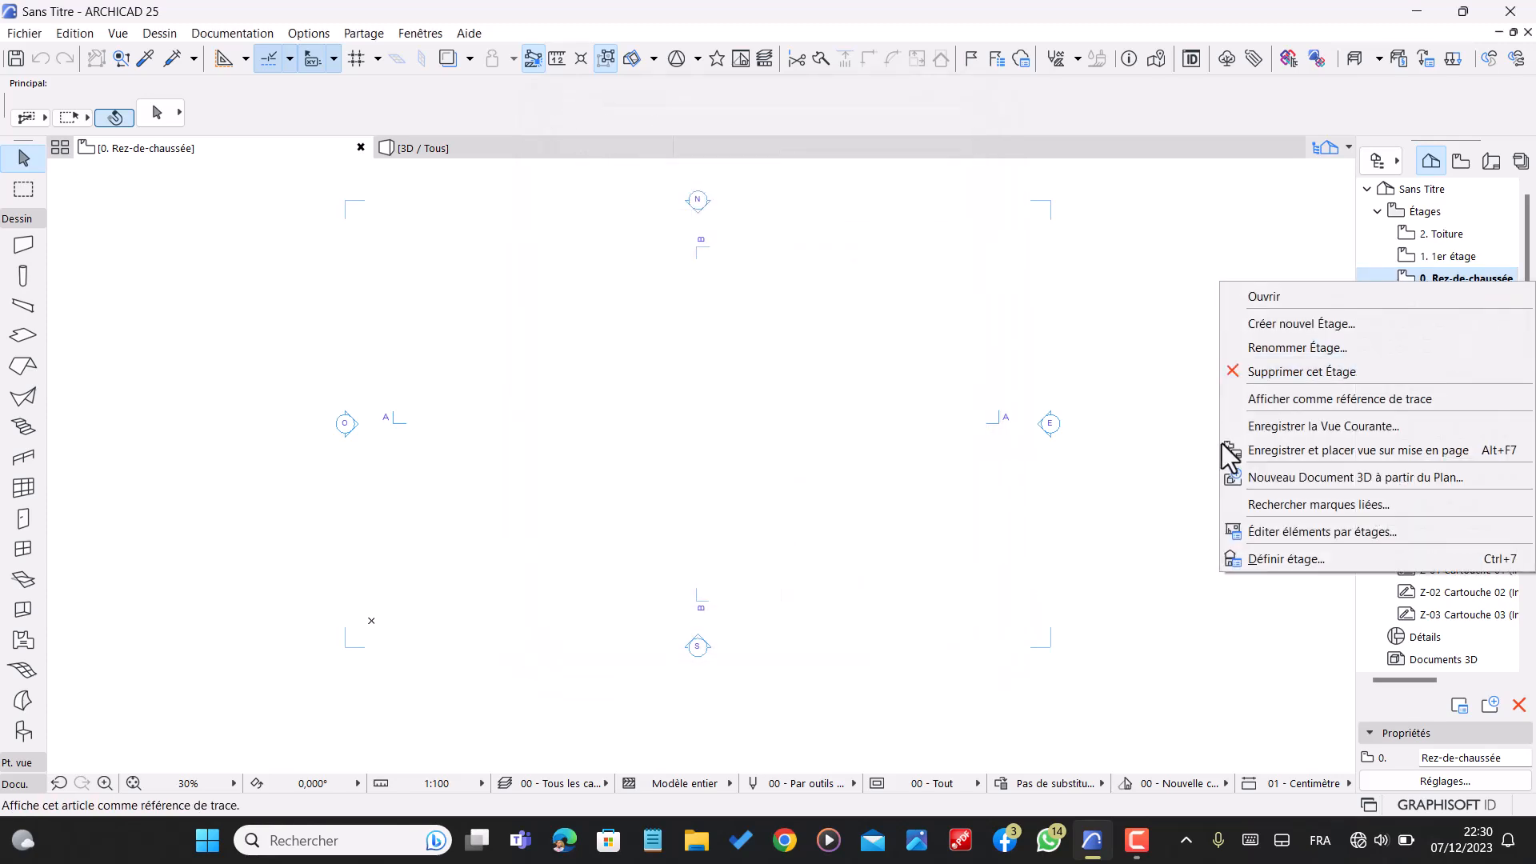
pyautogui.click(1283, 556)
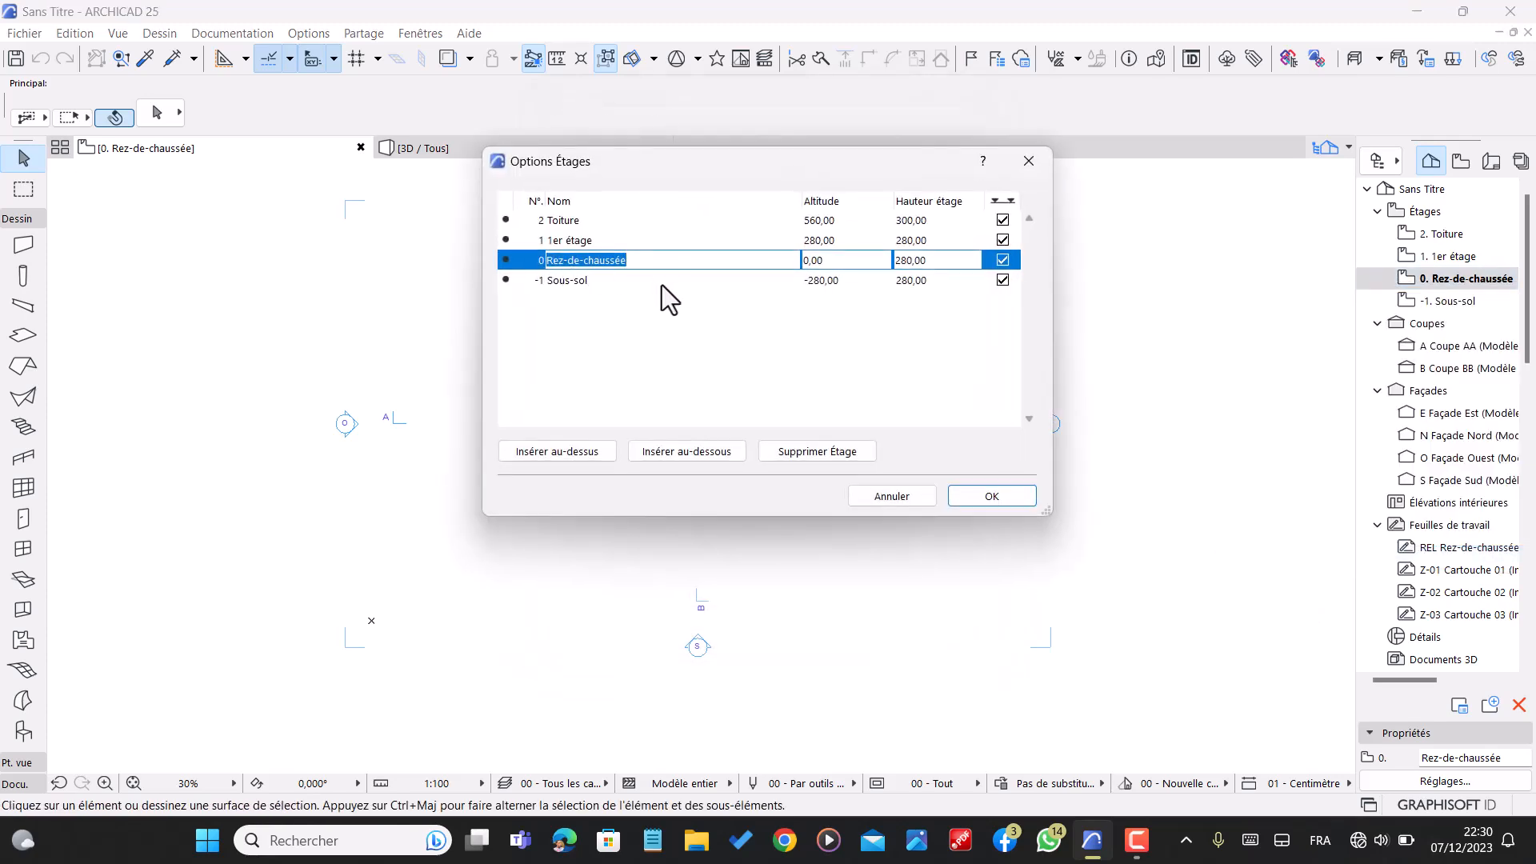
pyautogui.click(607, 284)
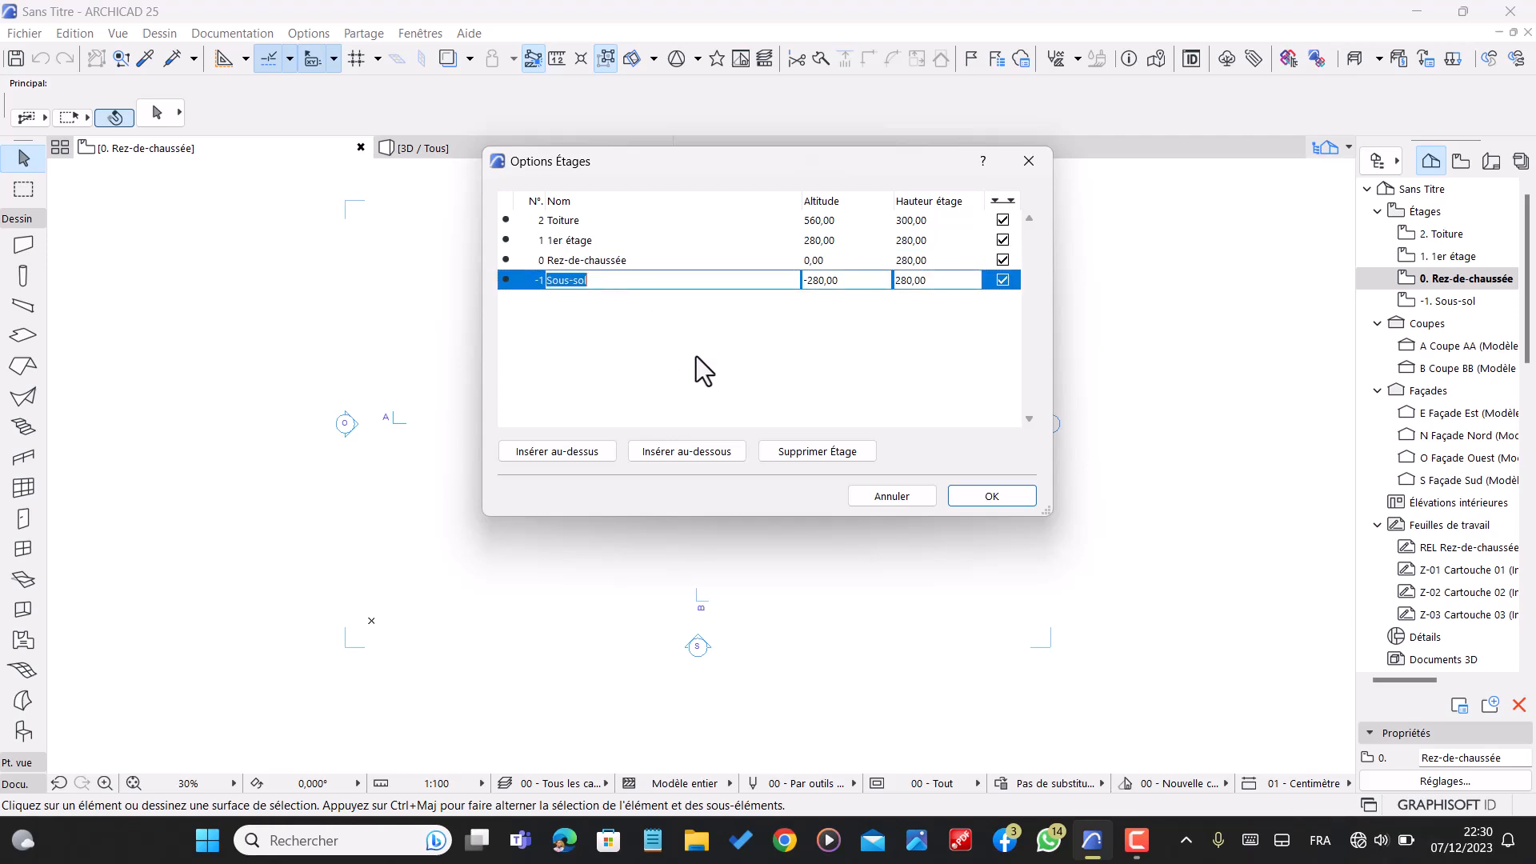
pyautogui.click(820, 452)
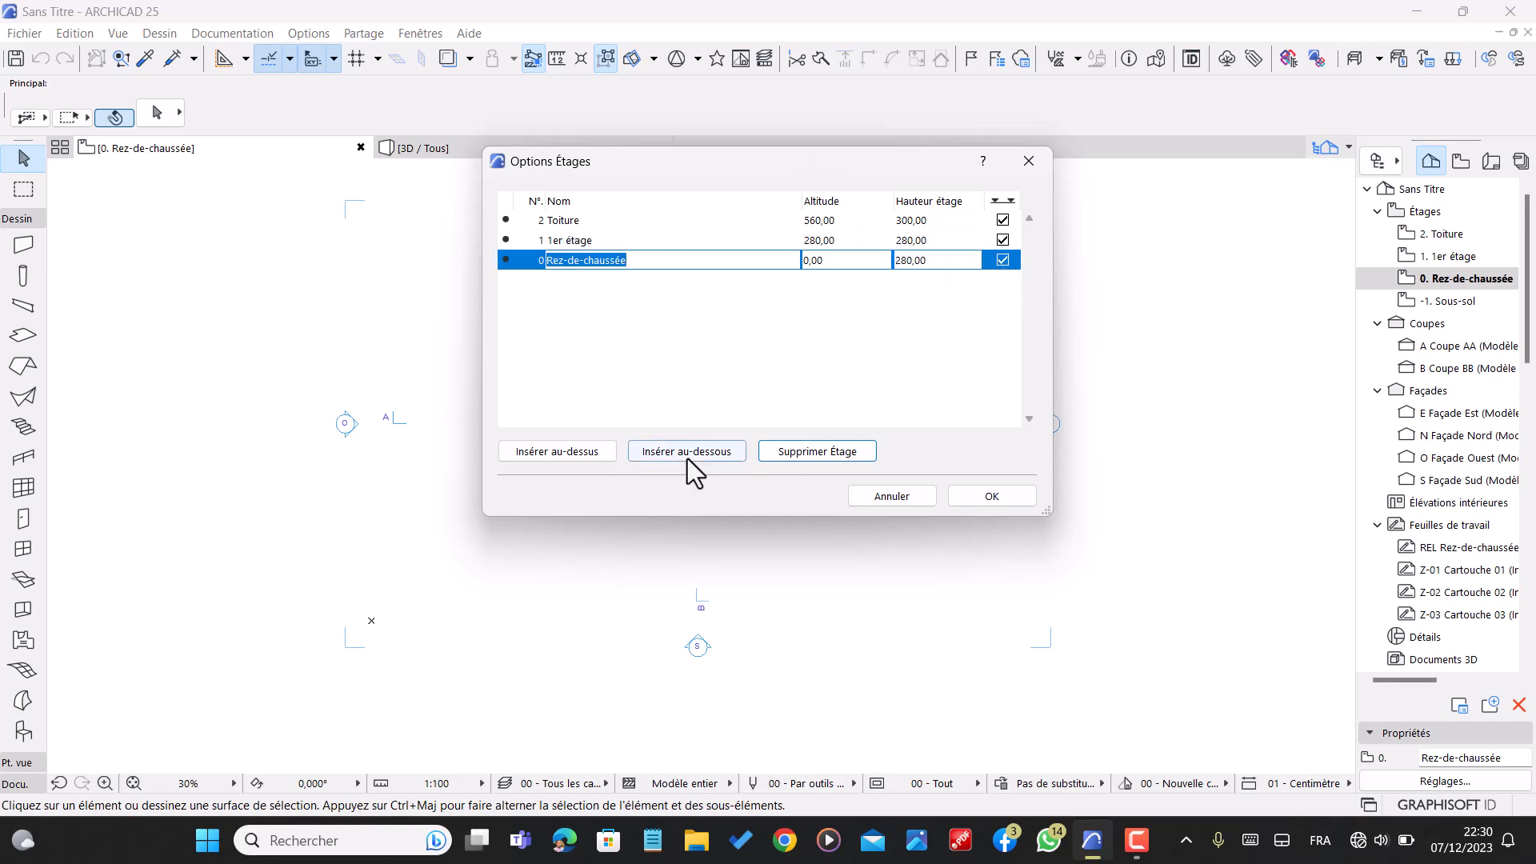
# - Insert two storeys above 1er étage and name them 2ém étage and 3ém étage
pyautogui.click(597, 240)
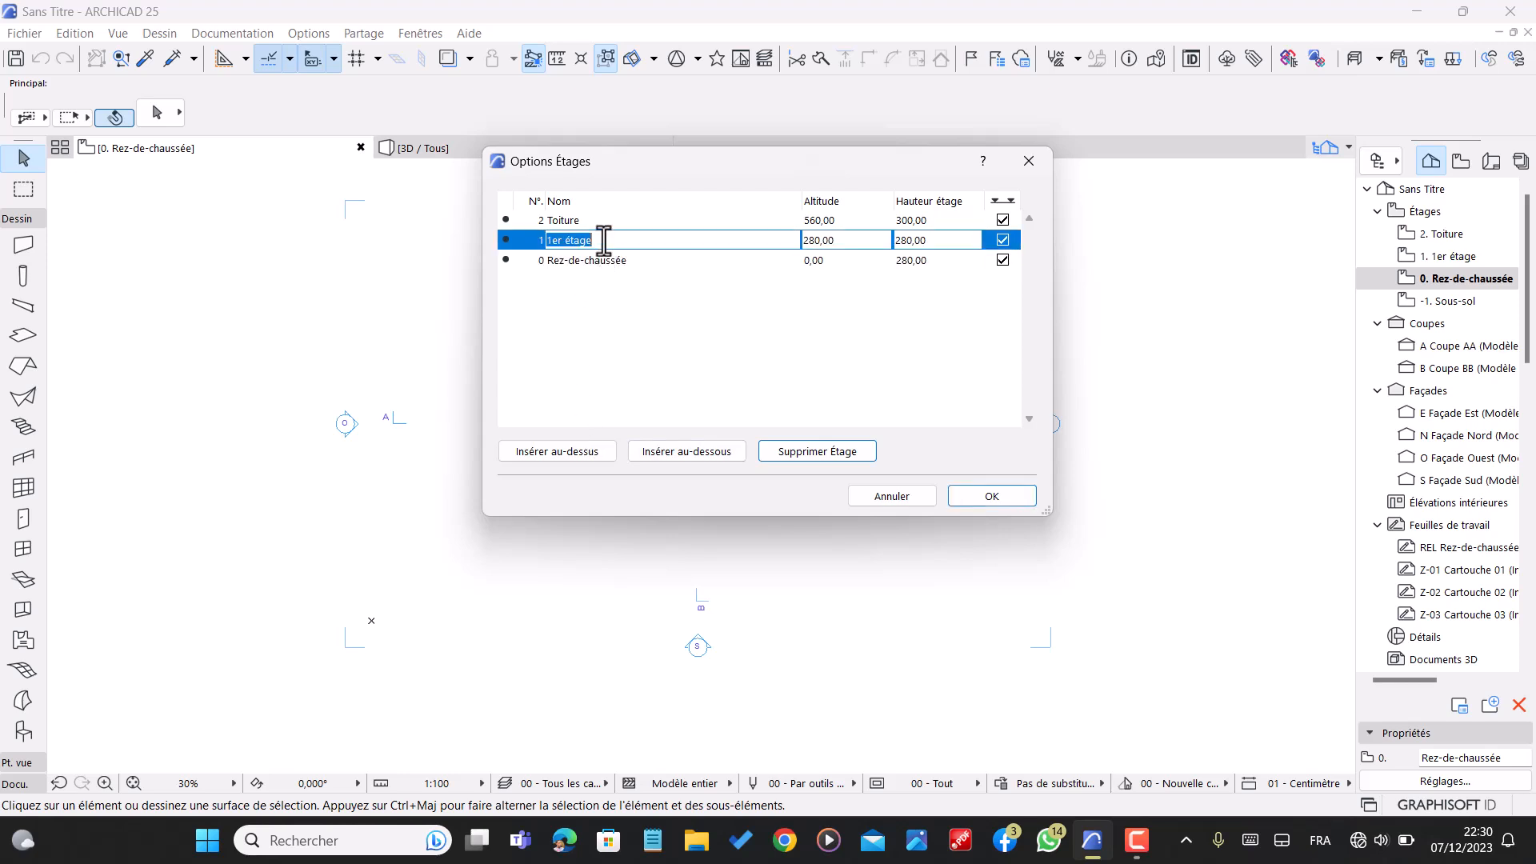
pyautogui.click(580, 453)
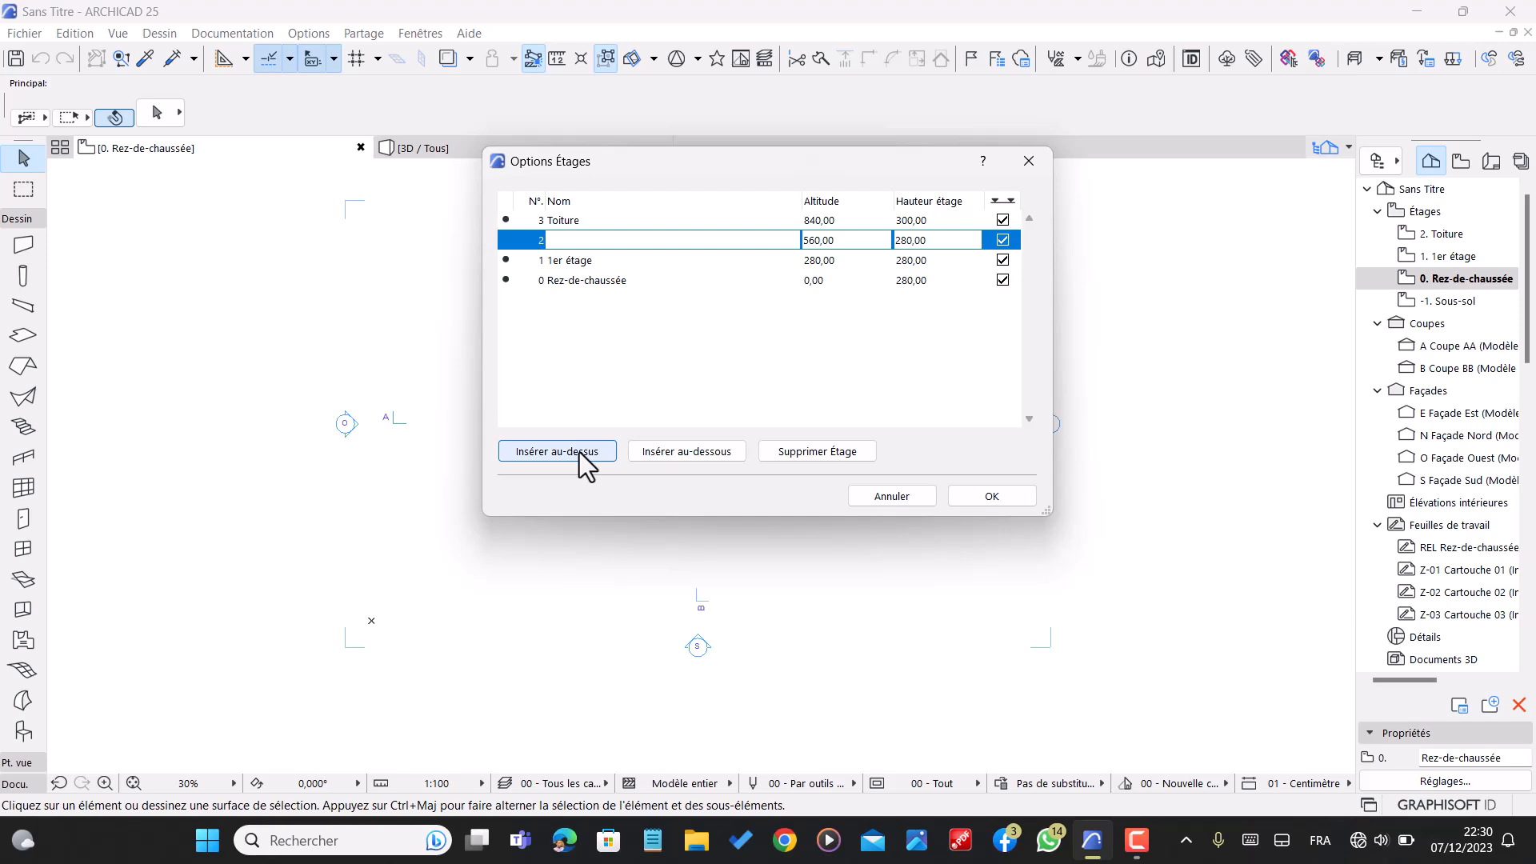
pyautogui.click(579, 453)
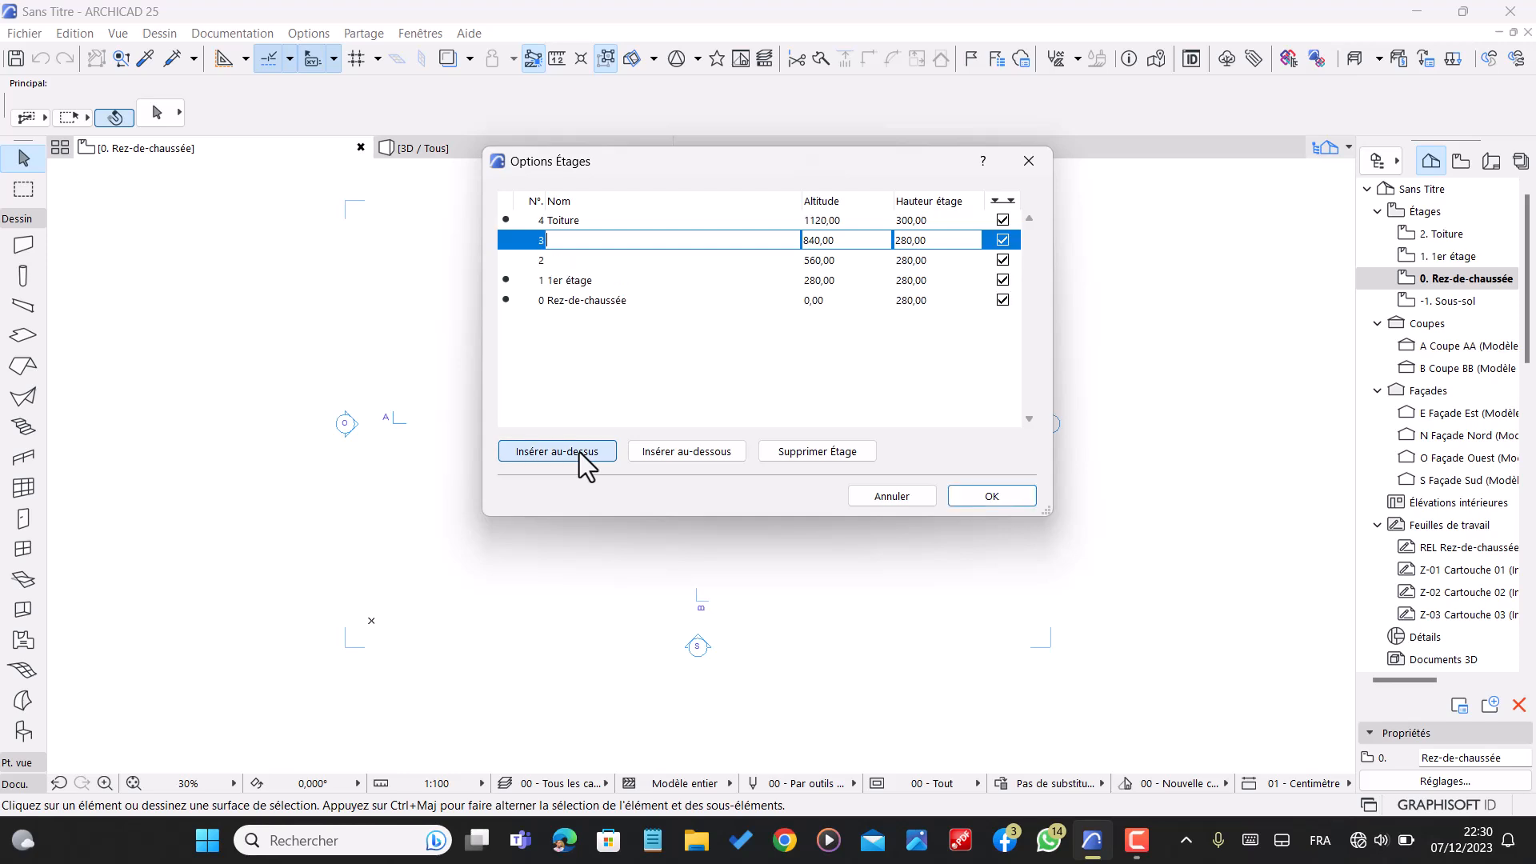
pyautogui.click(912, 280)
pyautogui.click(575, 260)
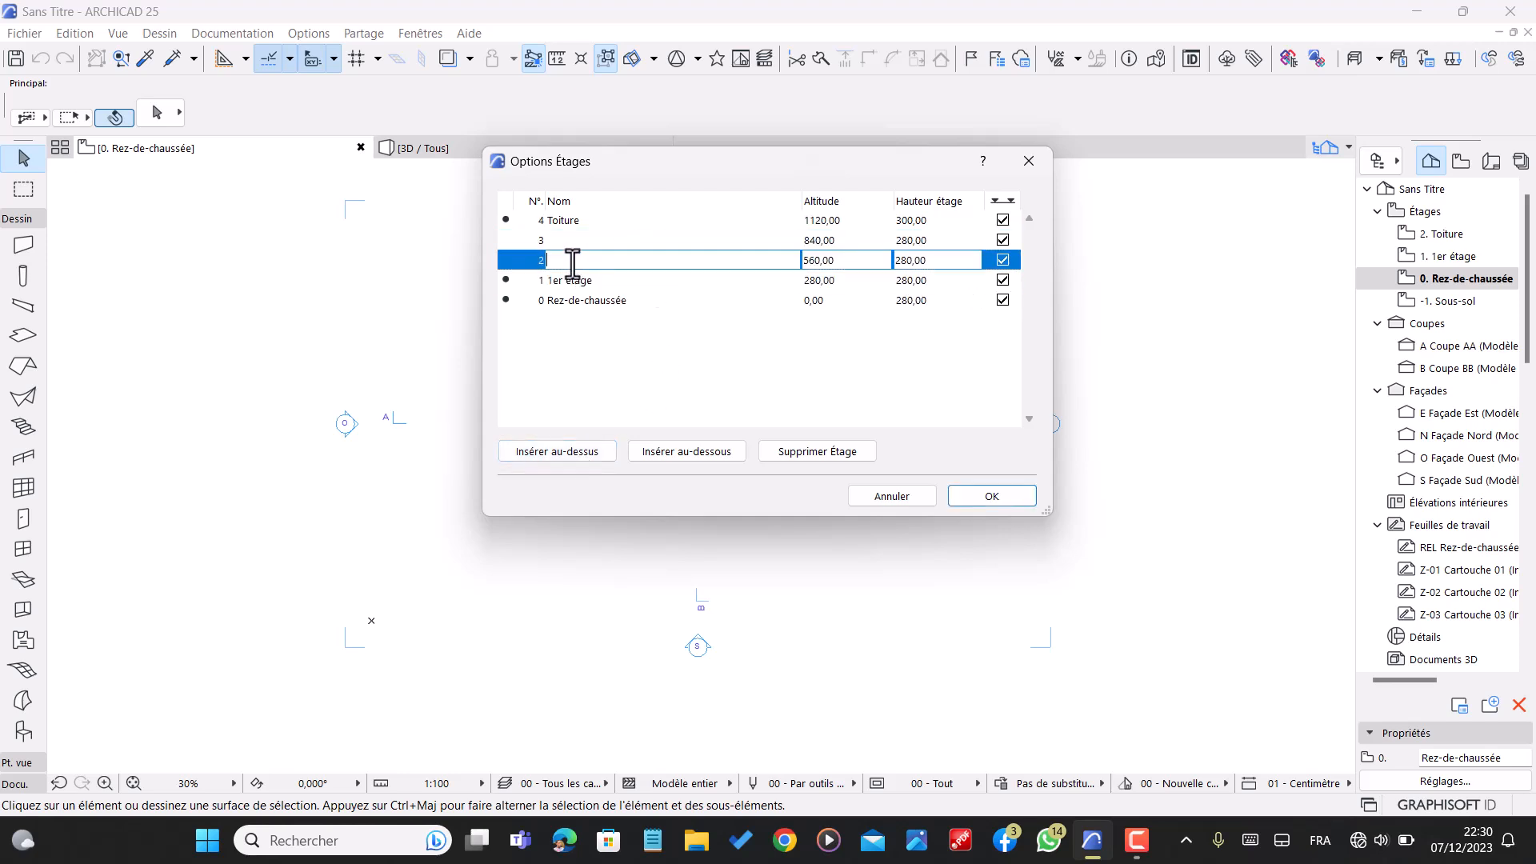
pyautogui.write('2ém étage')
pyautogui.click(600, 240)
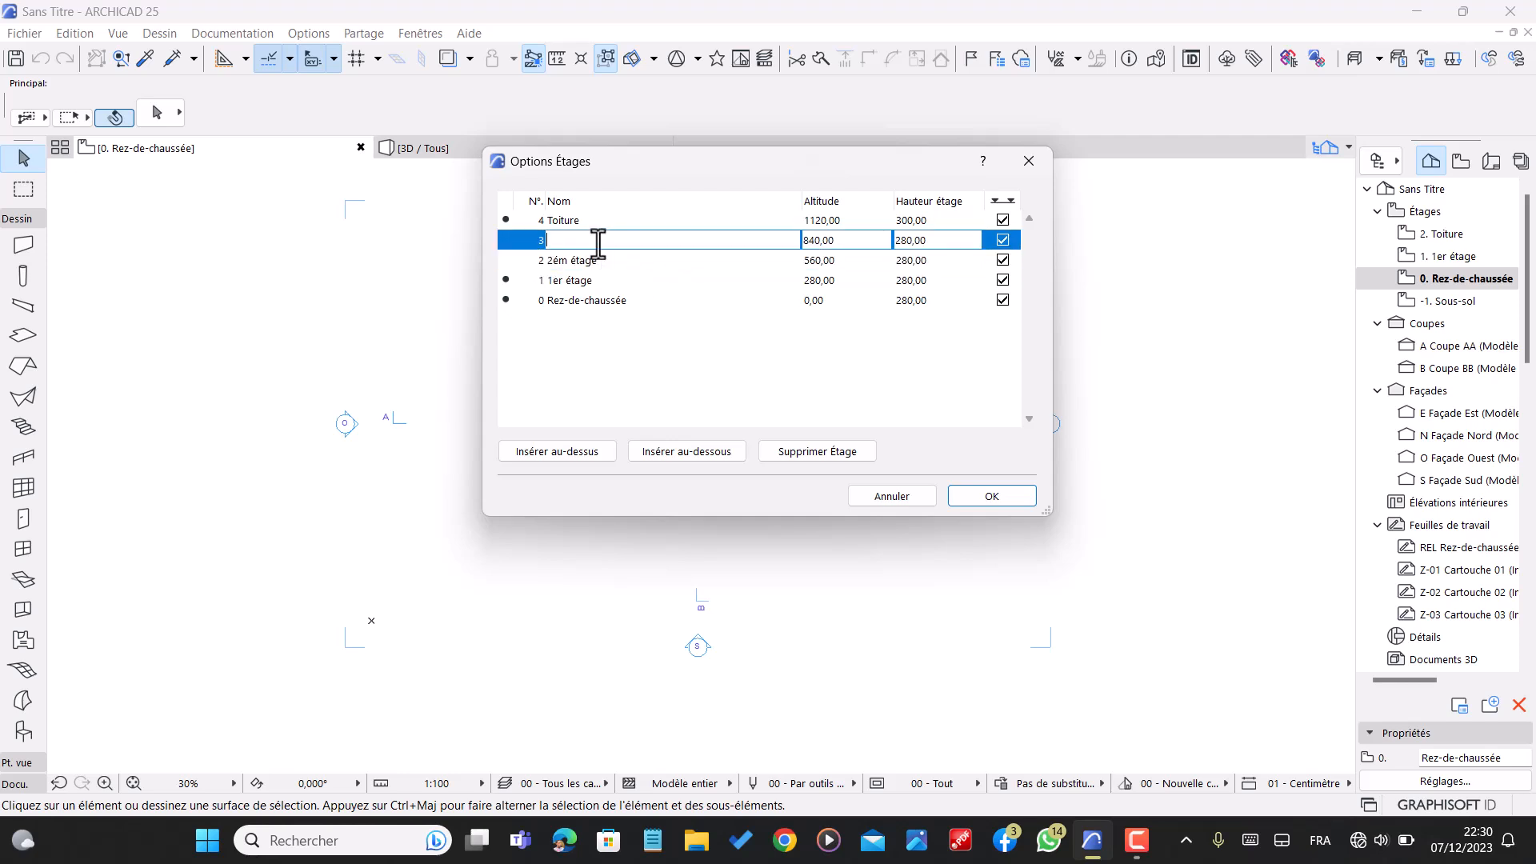
pyautogui.write('3ém étage')
# - Set the storey height to 320 cm for Rez-de-chaussée, 1er étage, 2ém étage and 3ém étage
pyautogui.click(920, 281)
pyautogui.click(928, 302)
pyautogui.click(928, 302)
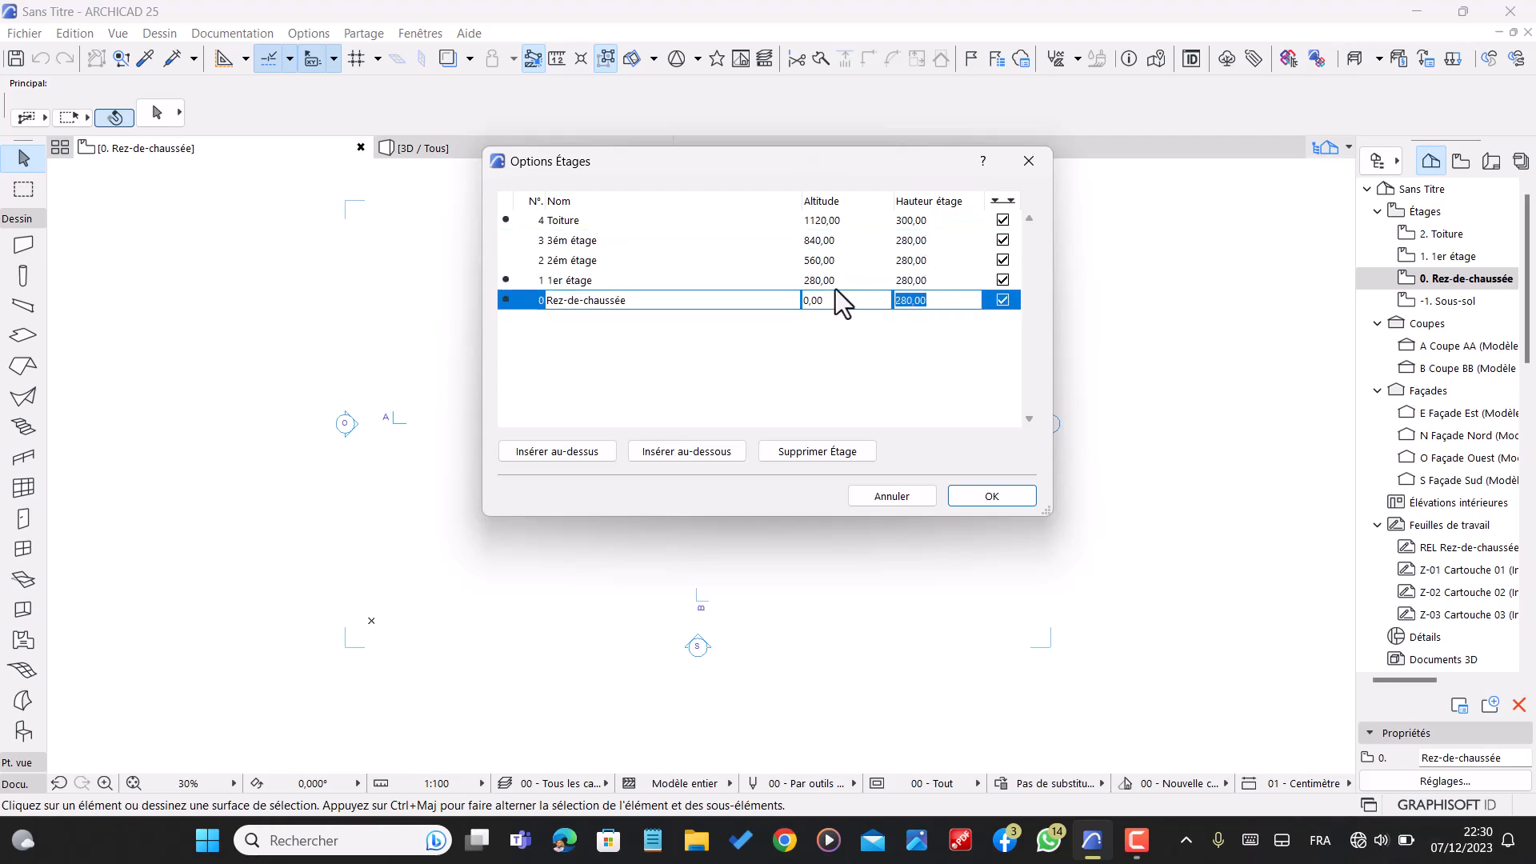
pyautogui.write('320')
pyautogui.press('Up')
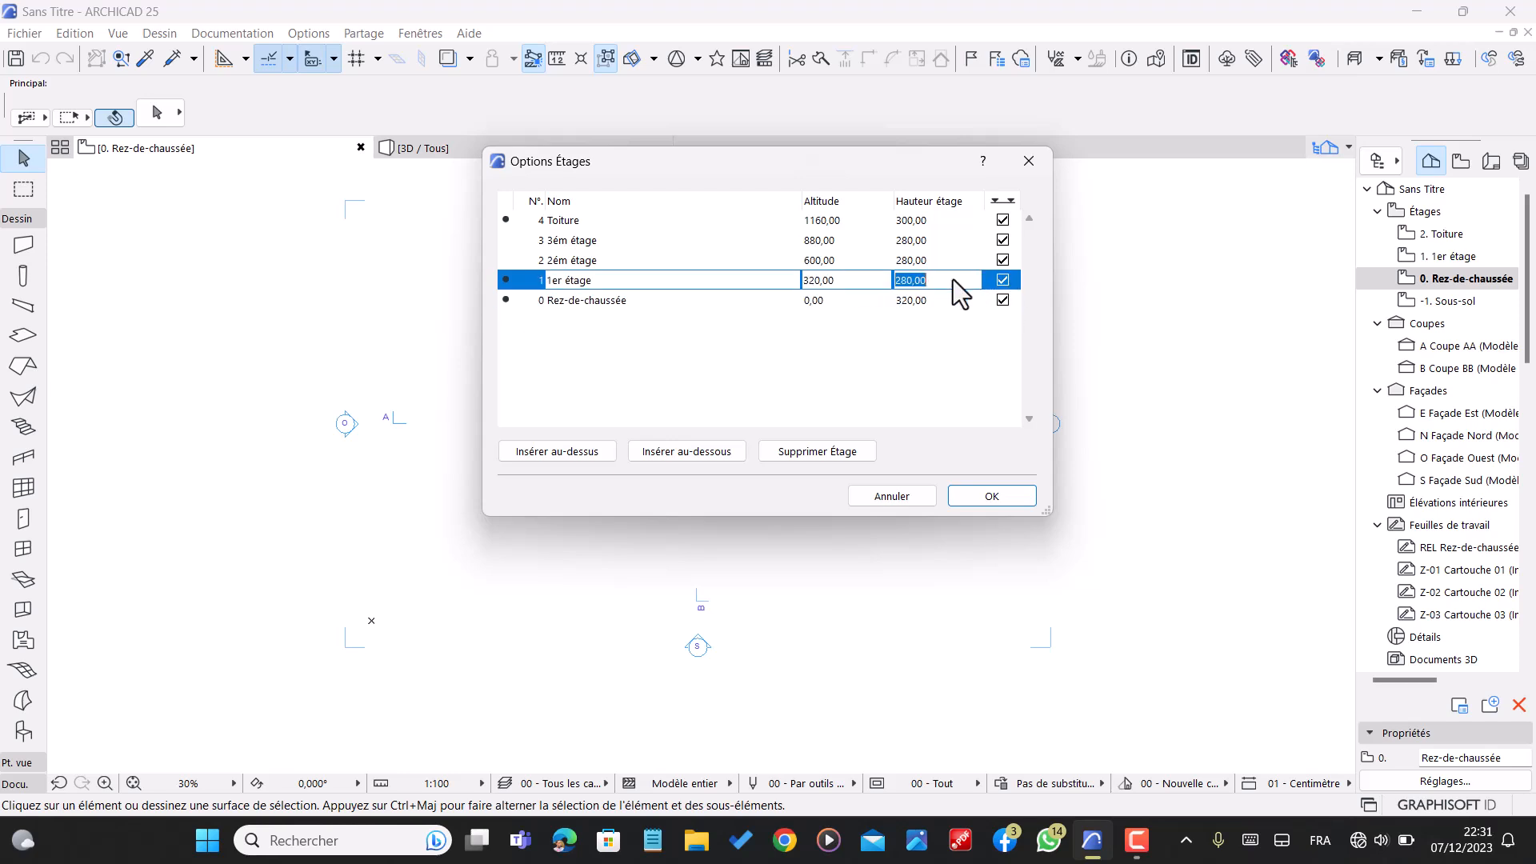
pyautogui.write('320')
pyautogui.click(950, 259)
pyautogui.write('320')
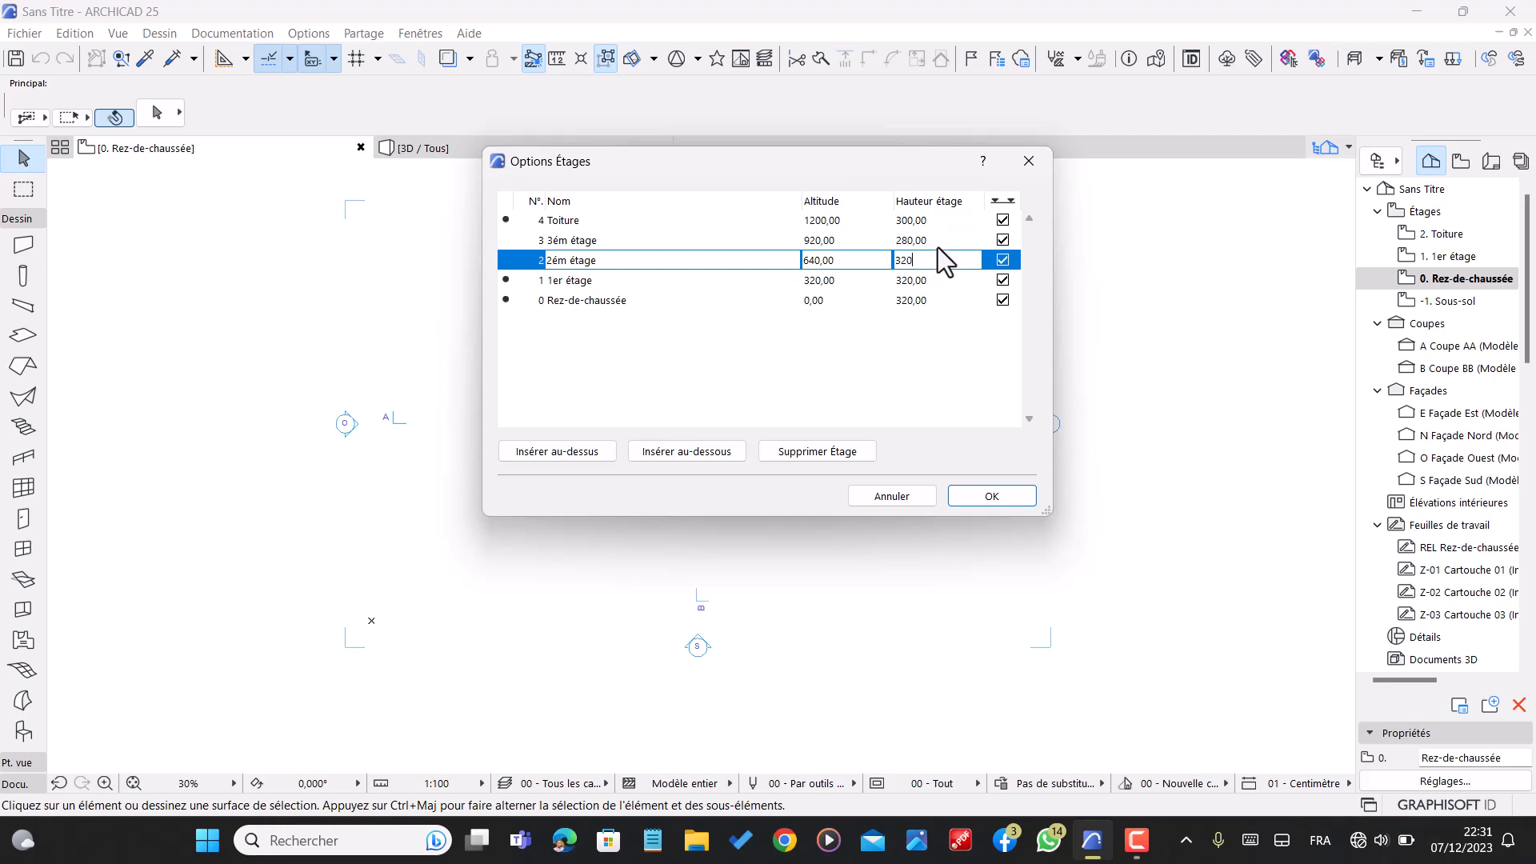
pyautogui.click(938, 246)
pyautogui.write('320')
# - Set the Toiture storey height to 280 cm and apply the storey settings
pyautogui.click(942, 221)
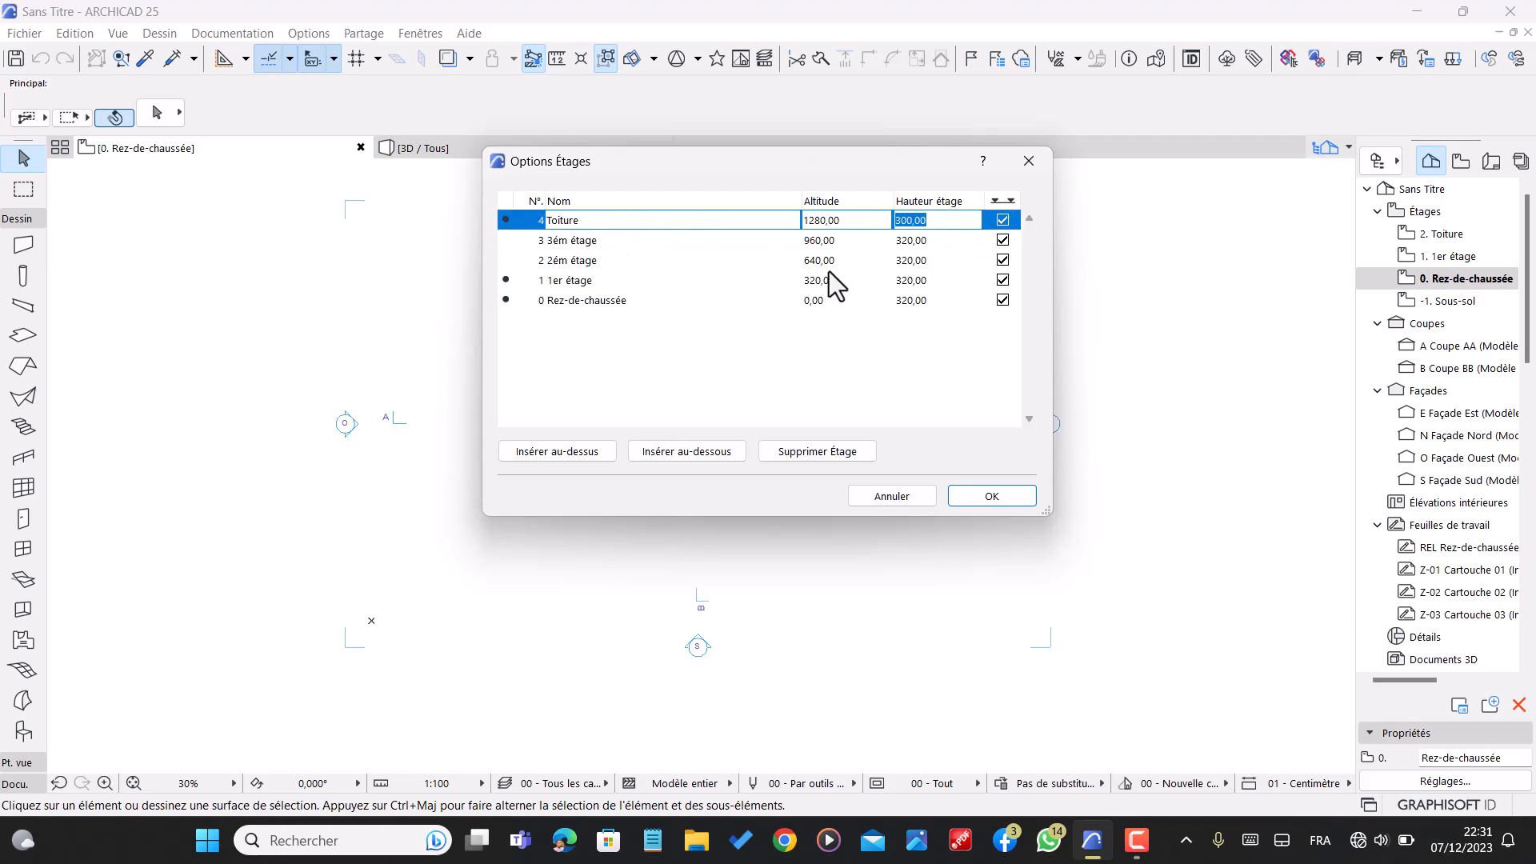
pyautogui.write('280')
pyautogui.click(665, 307)
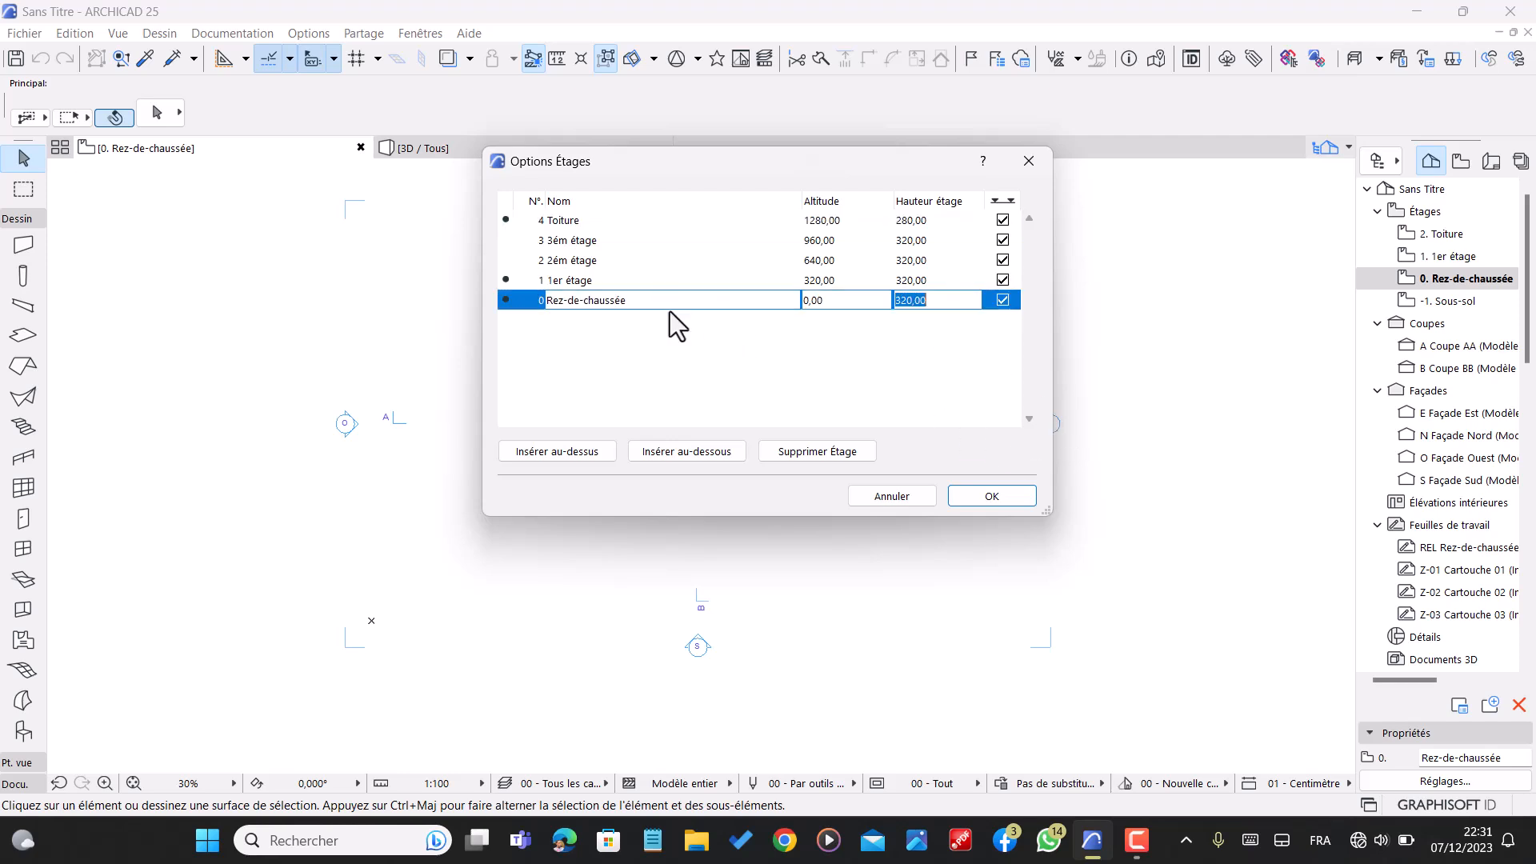
pyautogui.click(994, 500)
pyautogui.click(909, 361)
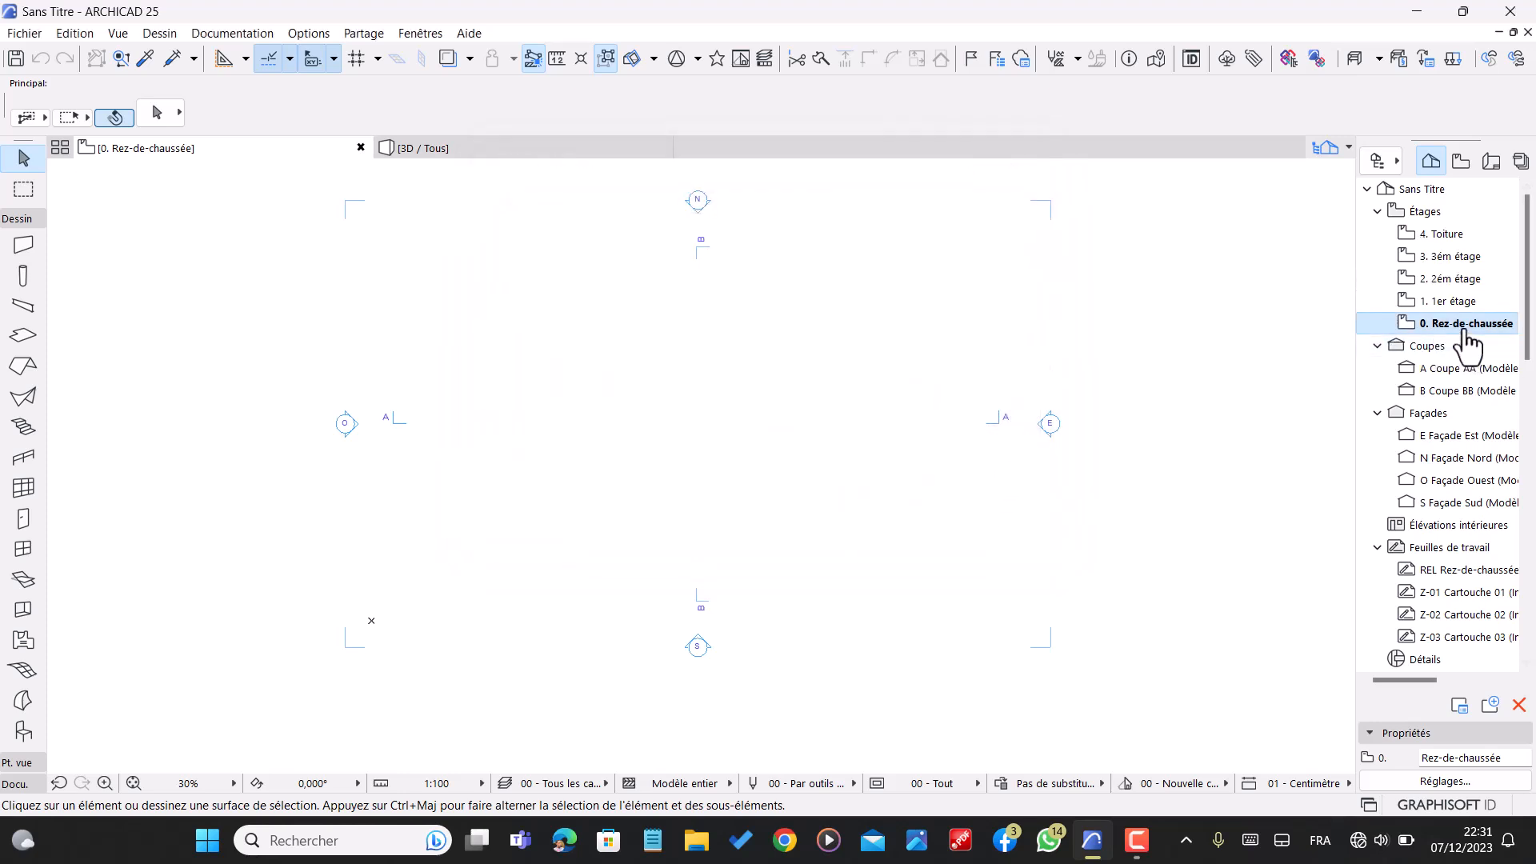
# - Set the default wall to a basic structure in Brique ciment (extérieur) with a thickness of 18 cm
pyautogui.click(23, 248)
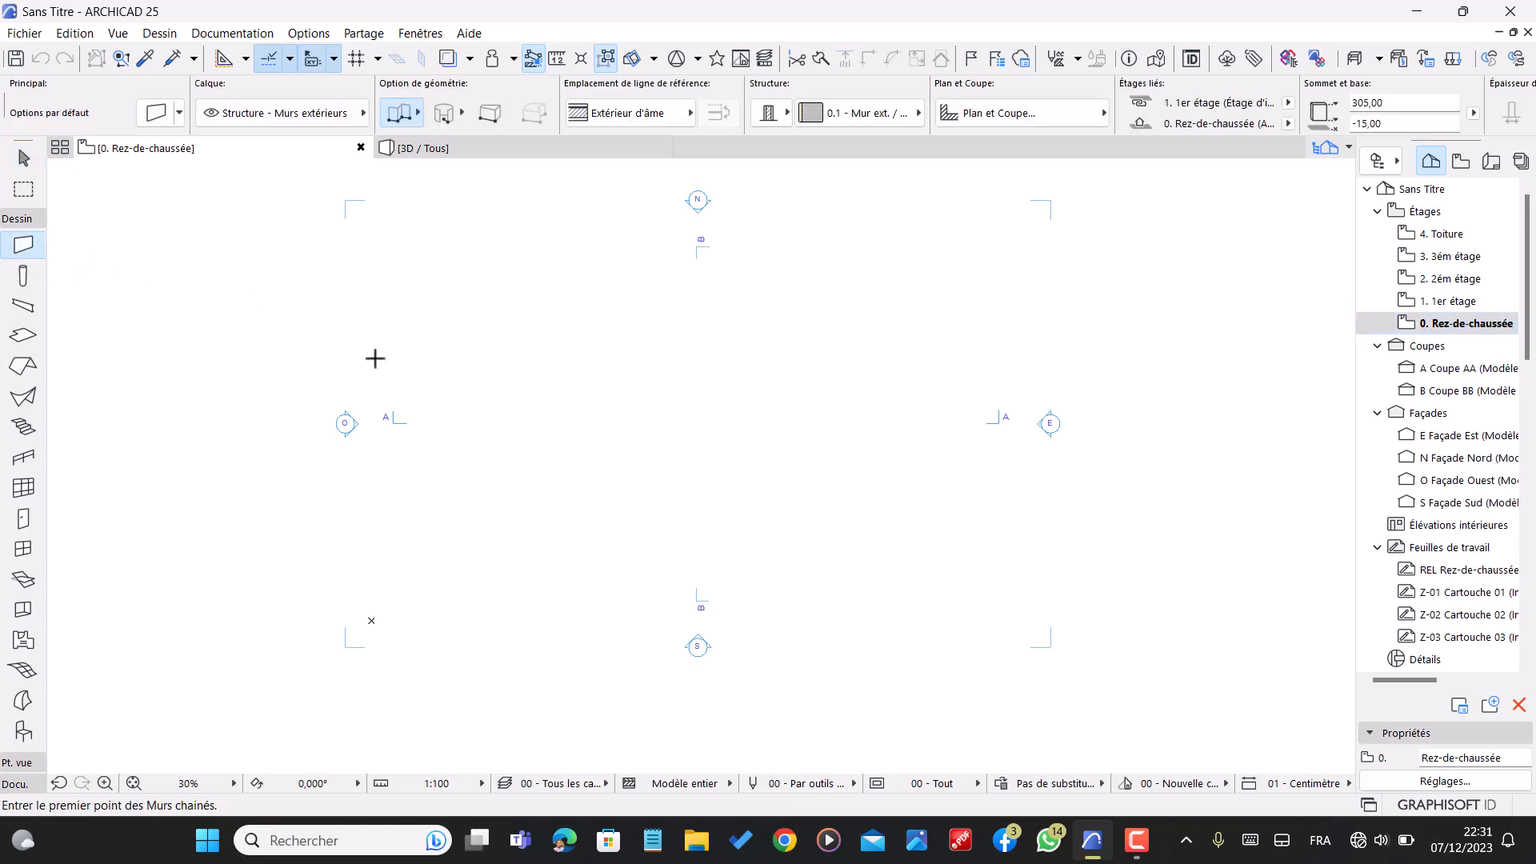
pyautogui.hotkey('ctrl', 't')
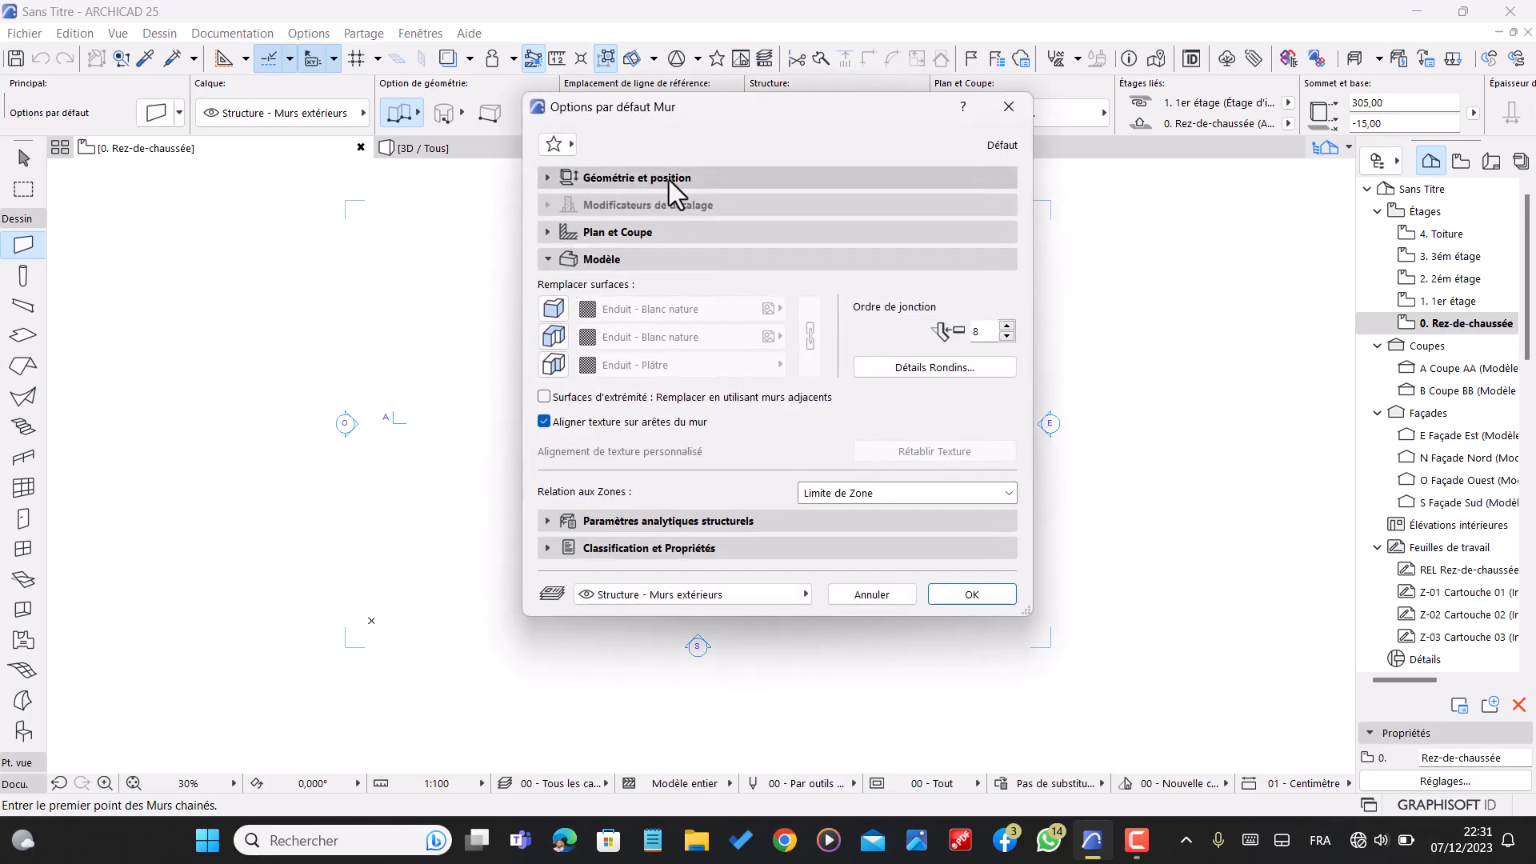
pyautogui.click(634, 179)
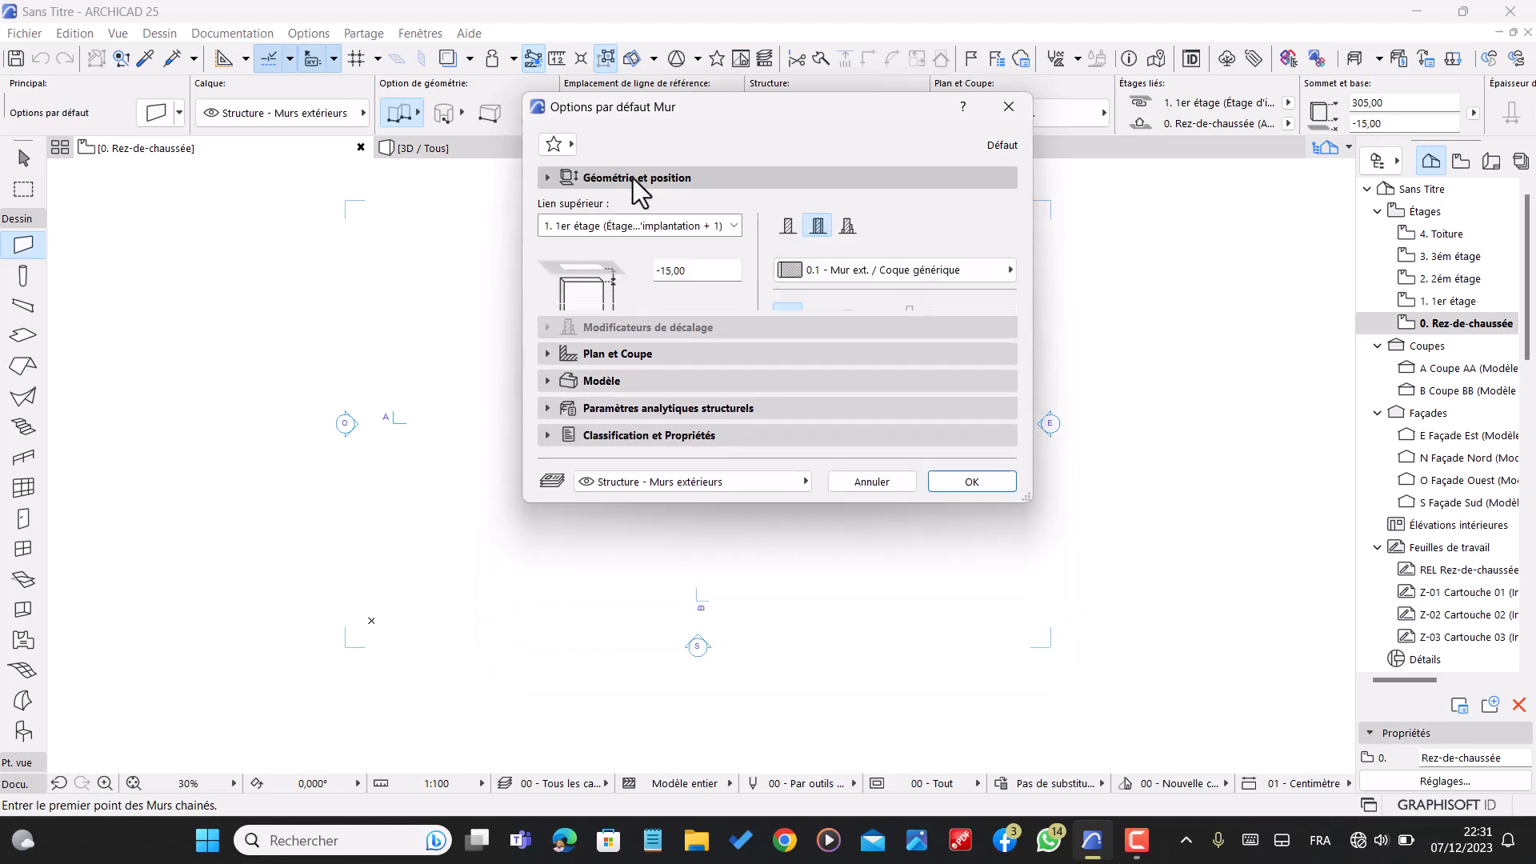
pyautogui.click(788, 225)
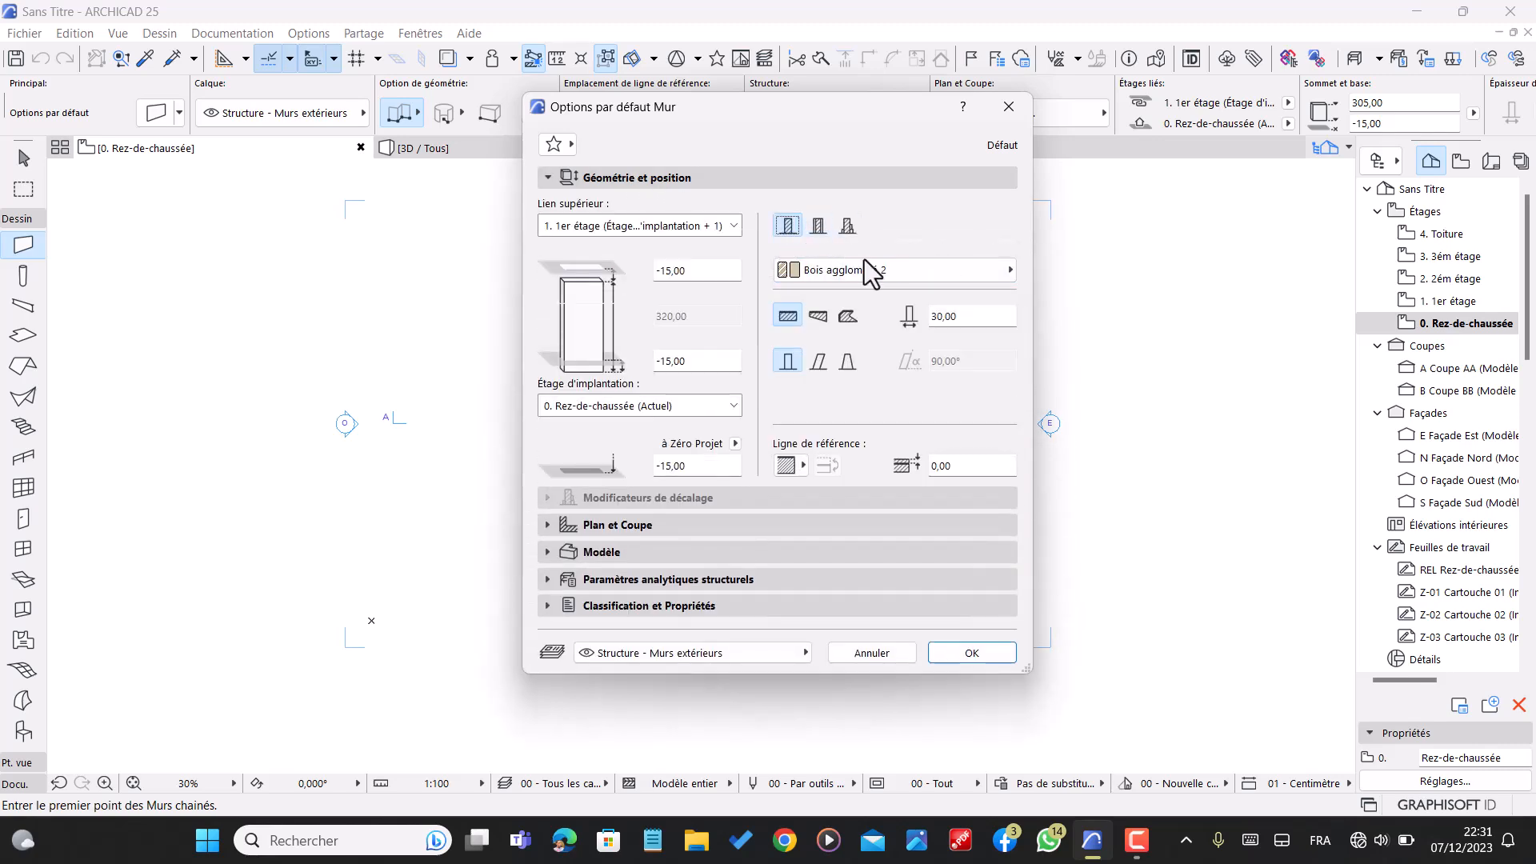
pyautogui.click(835, 272)
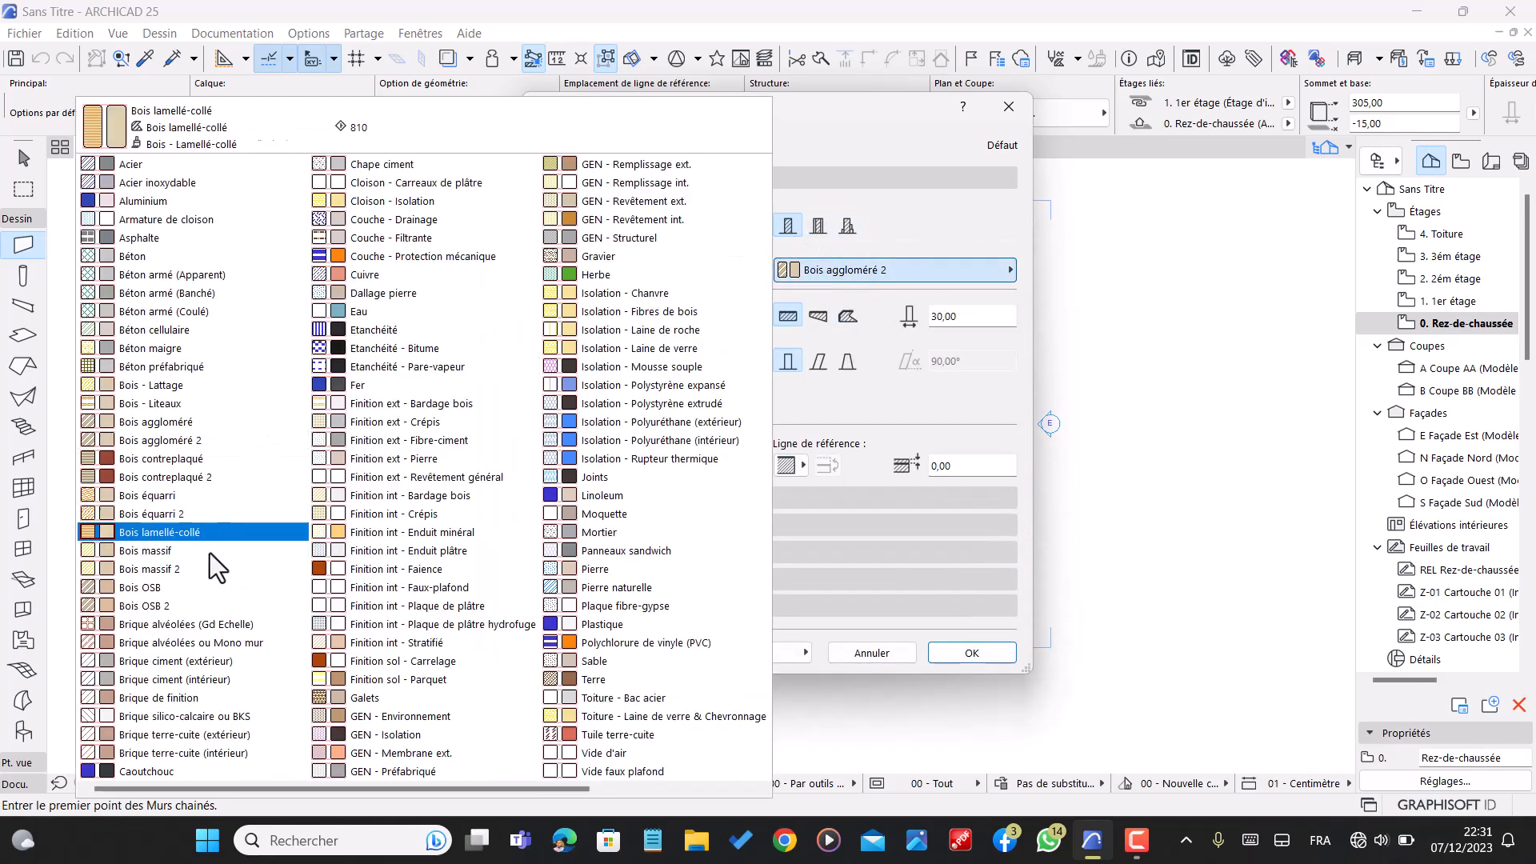
pyautogui.click(187, 666)
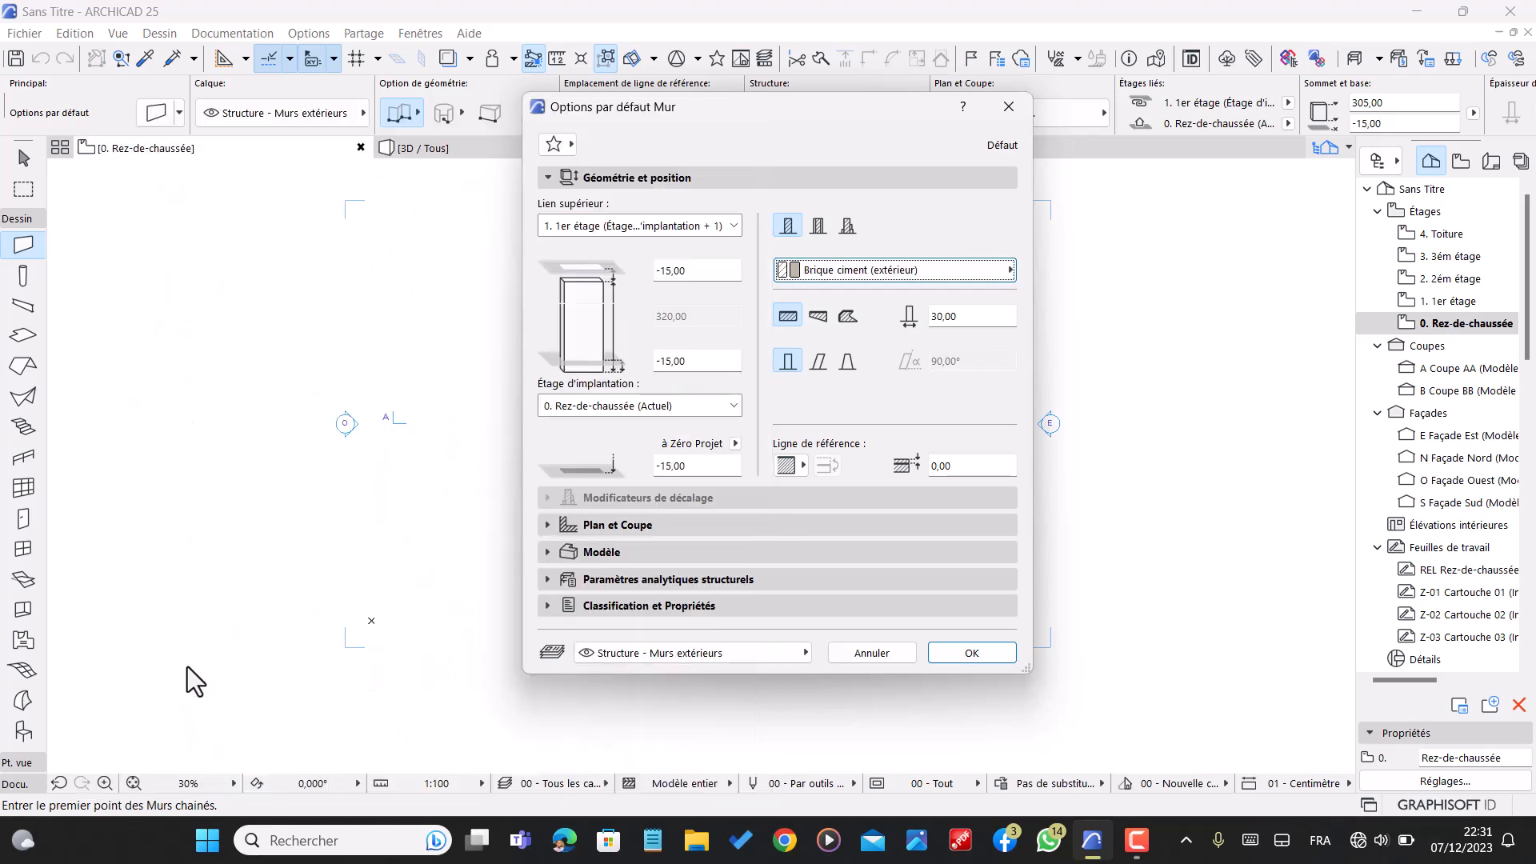
pyautogui.doubleClick(983, 317)
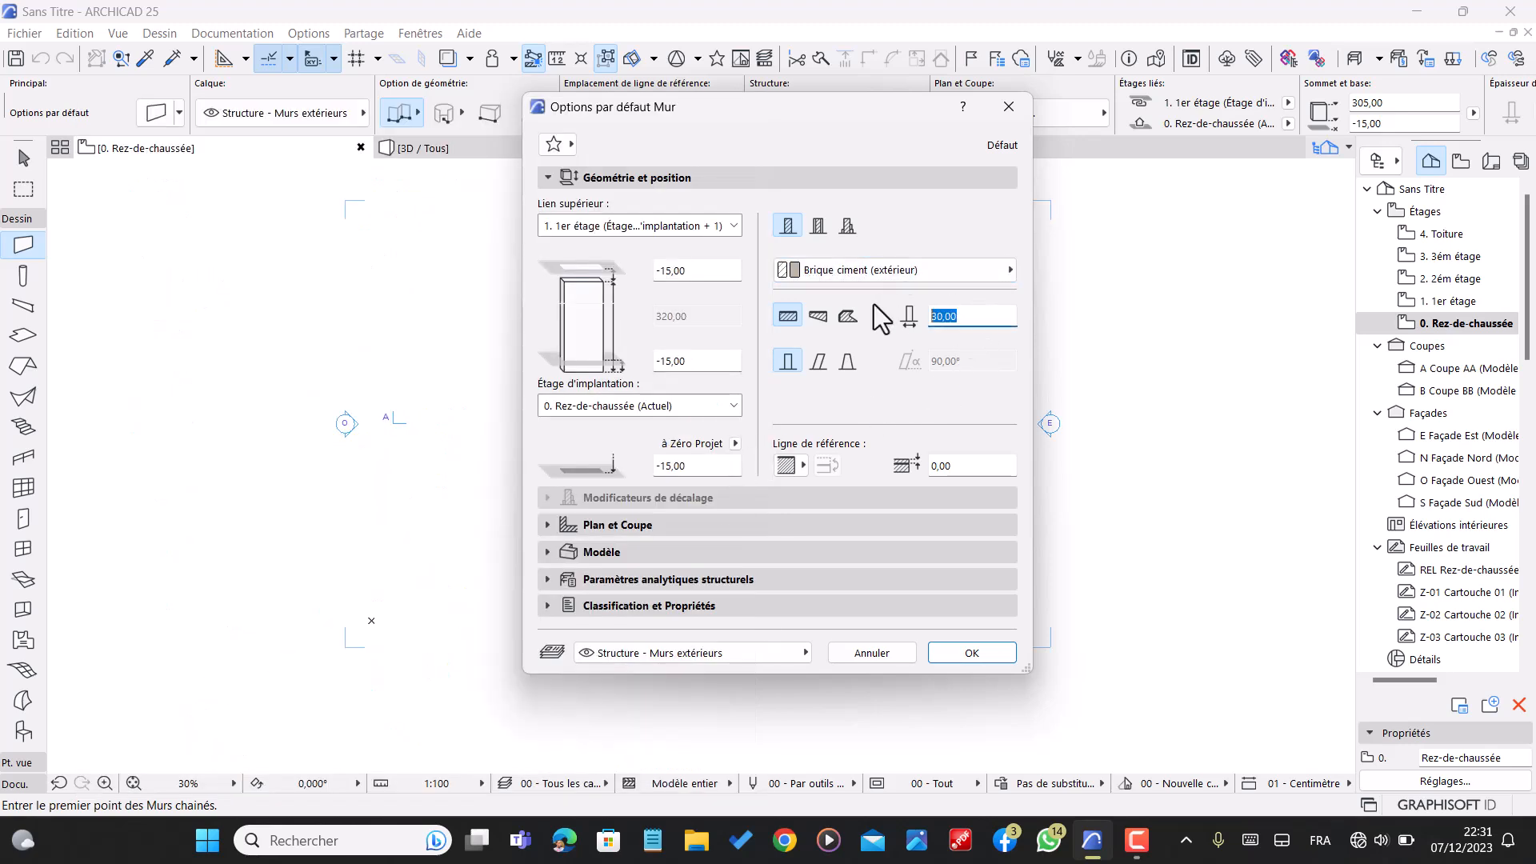
pyautogui.write('18')
# - Set the default wall's top and base offsets to 0
pyautogui.click(695, 271)
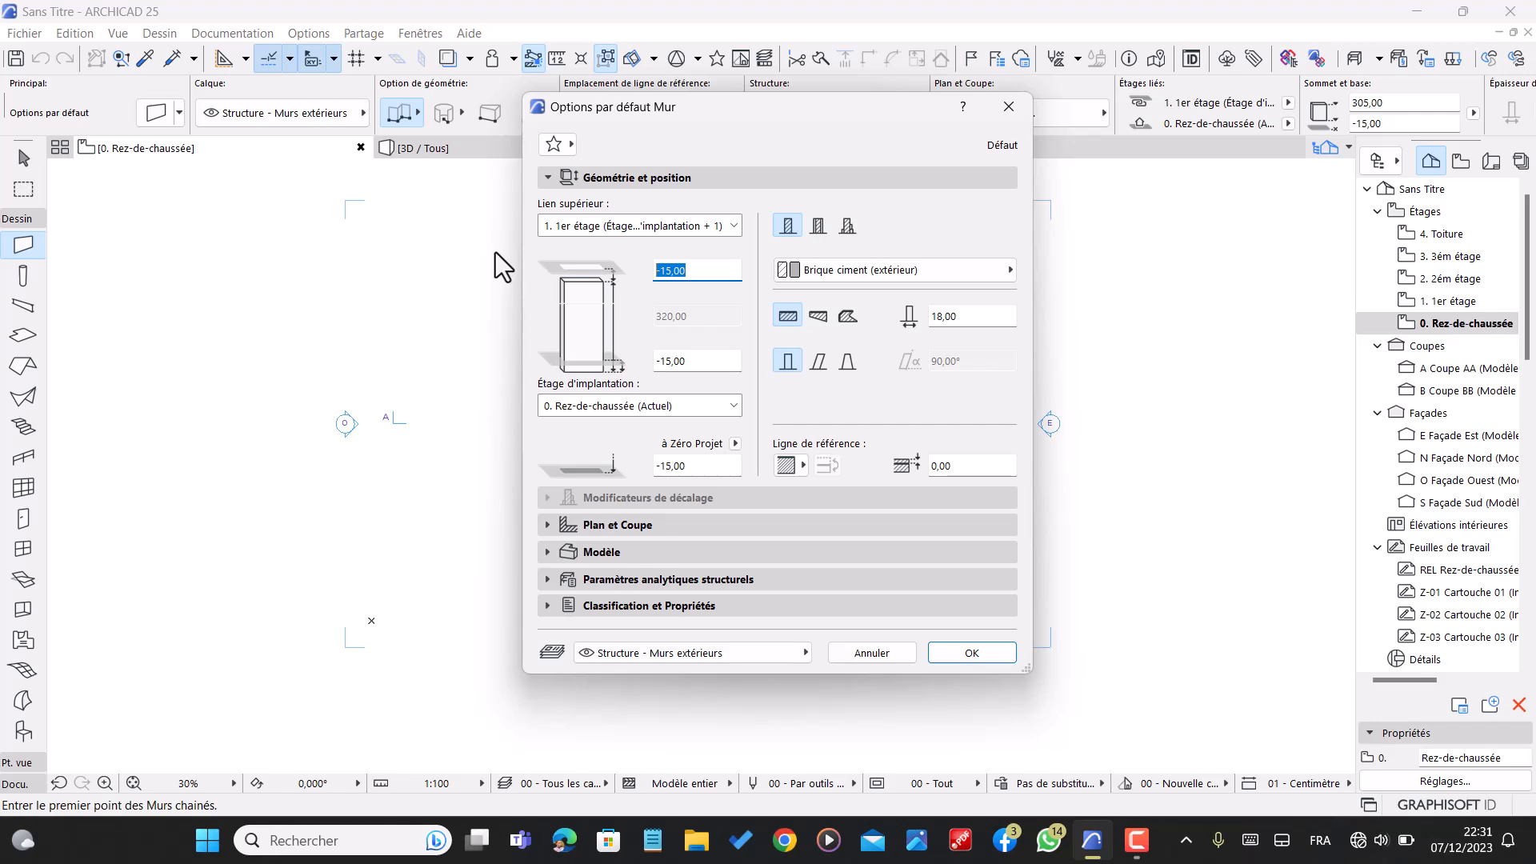
pyautogui.write('0')
pyautogui.click(705, 367)
pyautogui.write('0')
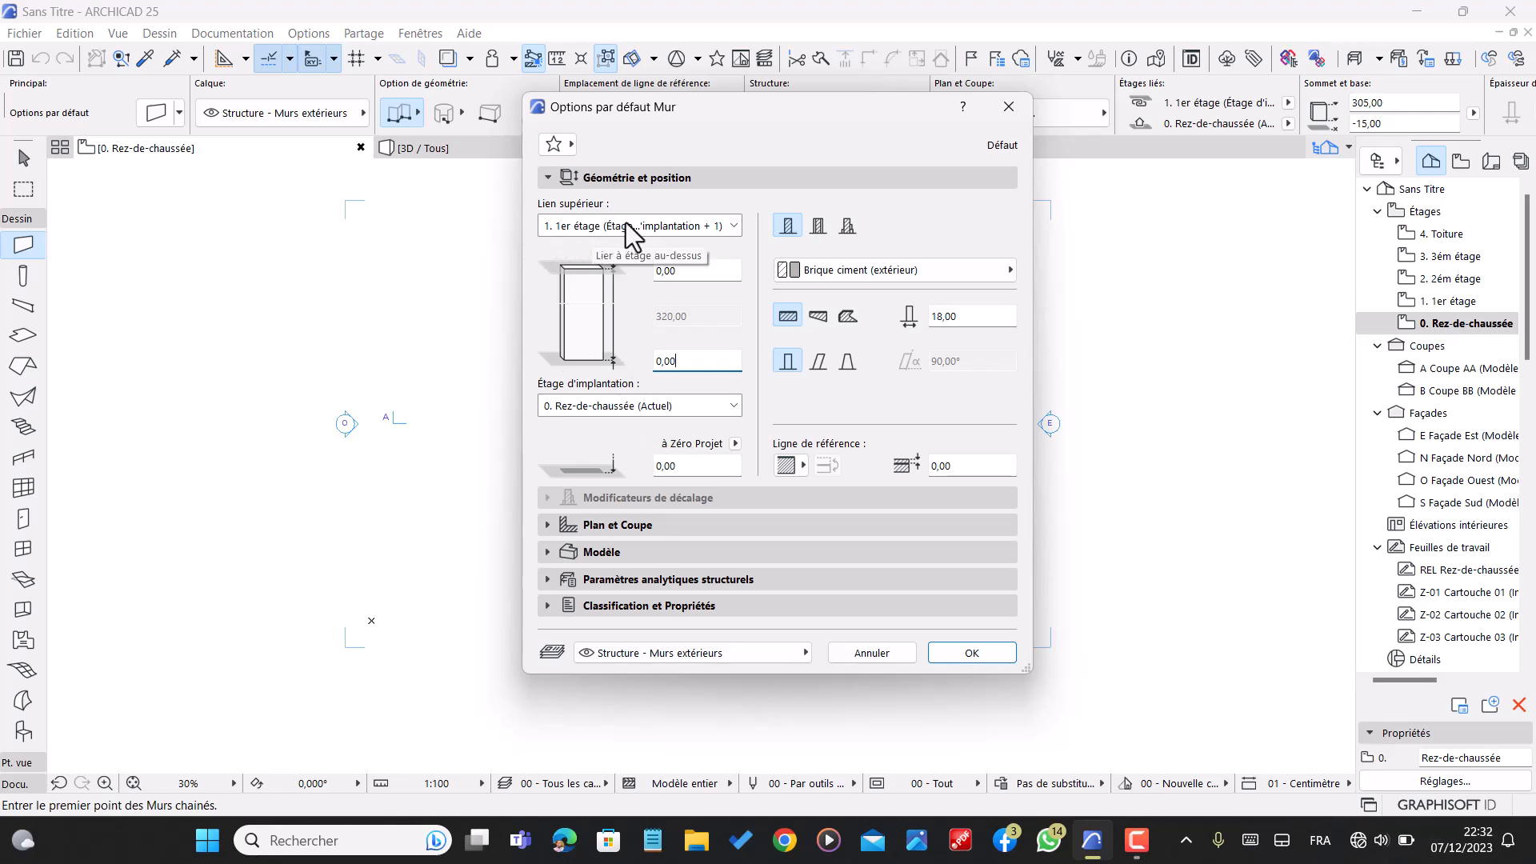
# - Override all three default wall surfaces, link them to use Enduit - Blanc nature, and apply the wall settings
pyautogui.click(641, 554)
pyautogui.click(554, 308)
pyautogui.click(553, 336)
pyautogui.click(554, 364)
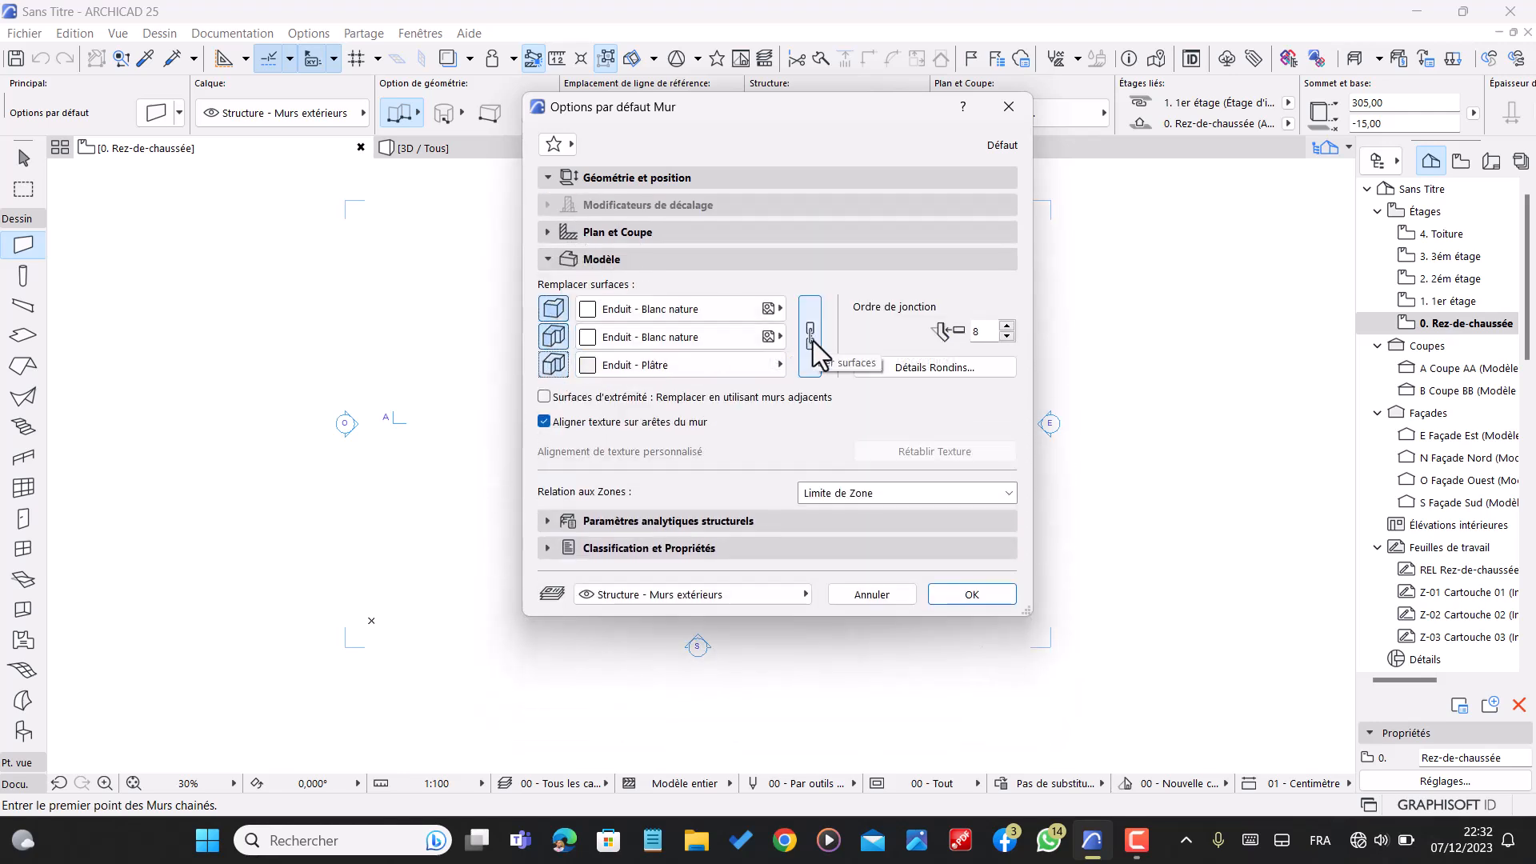
pyautogui.click(808, 338)
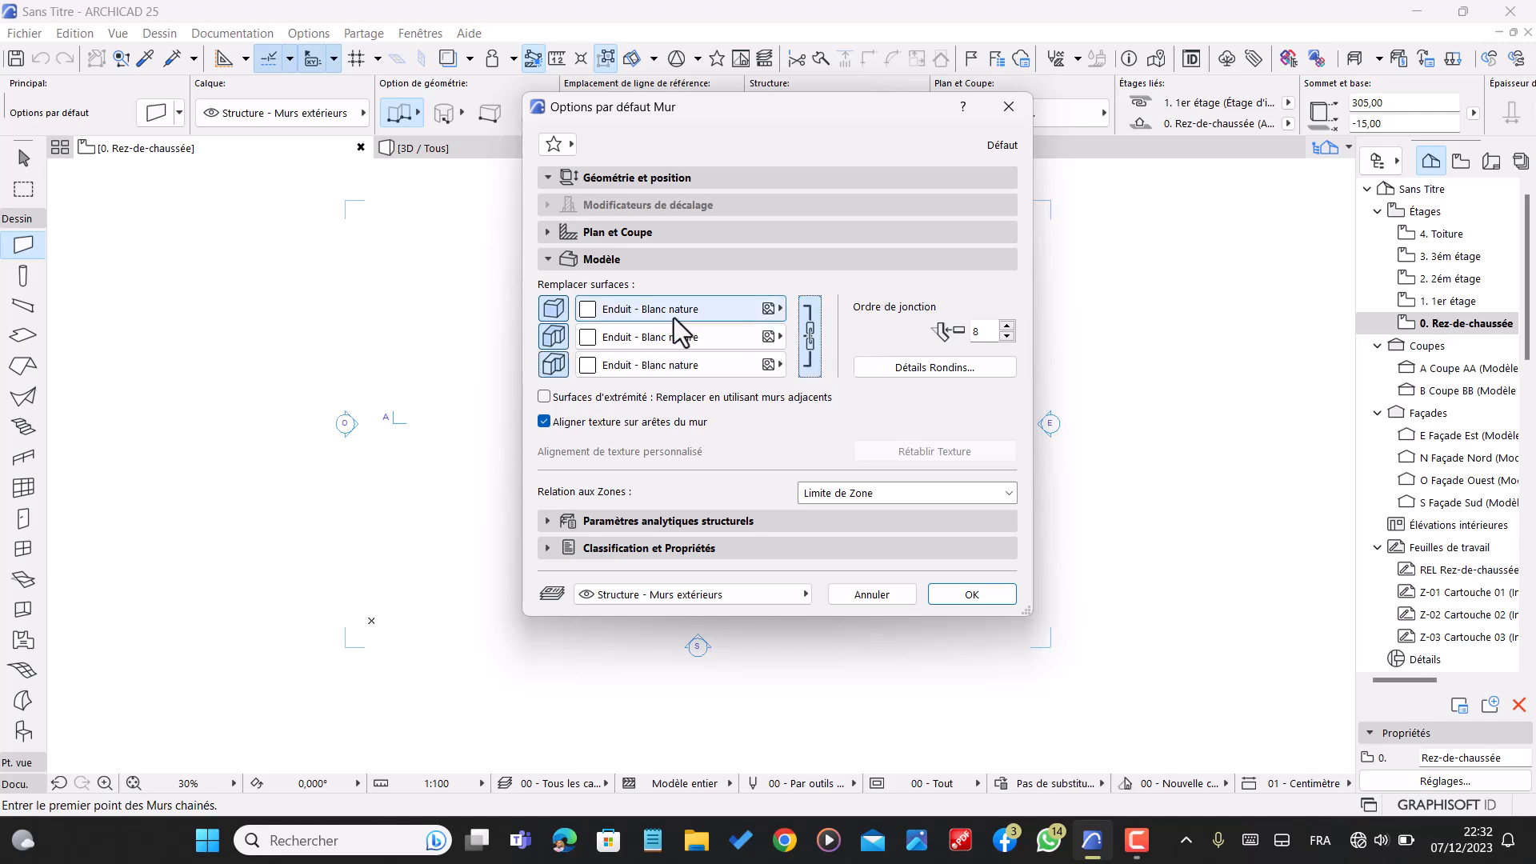
pyautogui.click(975, 593)
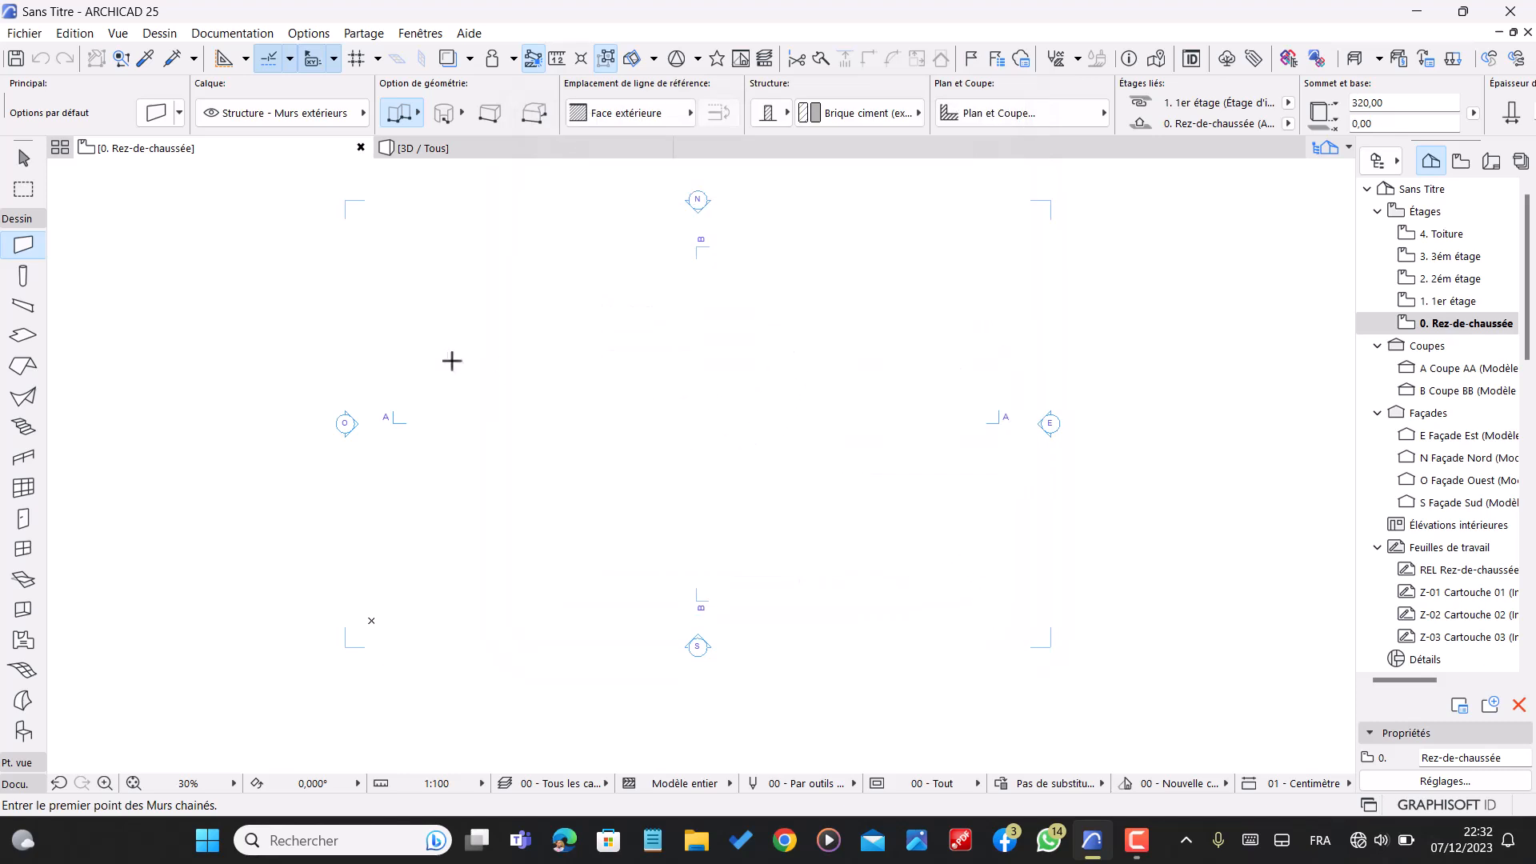
# - Start a chained exterior wall in the upper part of the plan and set its reference line to Face intérieure
pyautogui.click(583, 317)
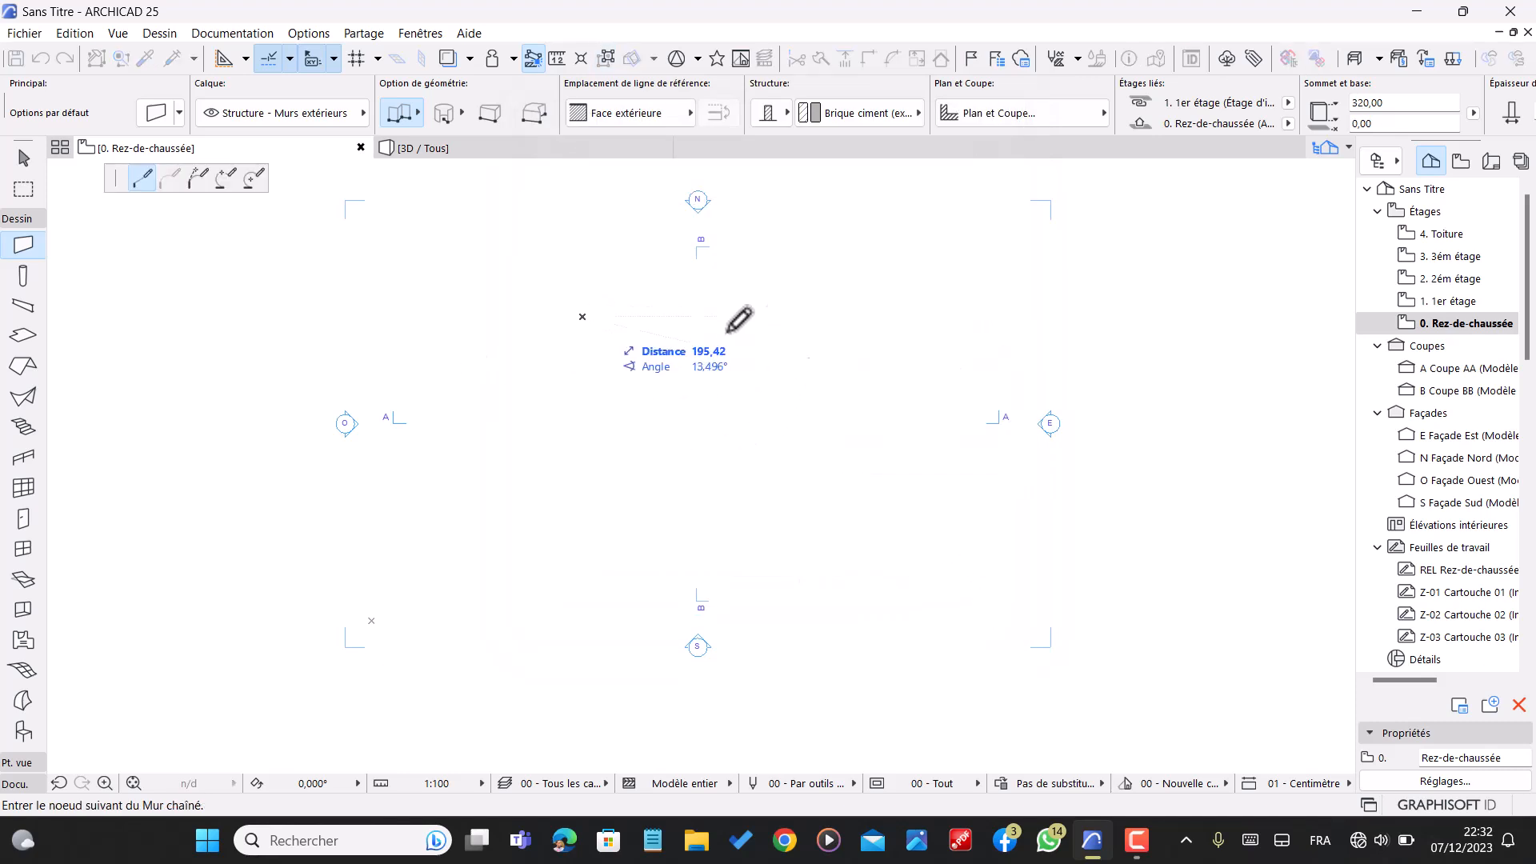
pyautogui.scroll(1, 802, 314)
pyautogui.scroll(2, 803, 315)
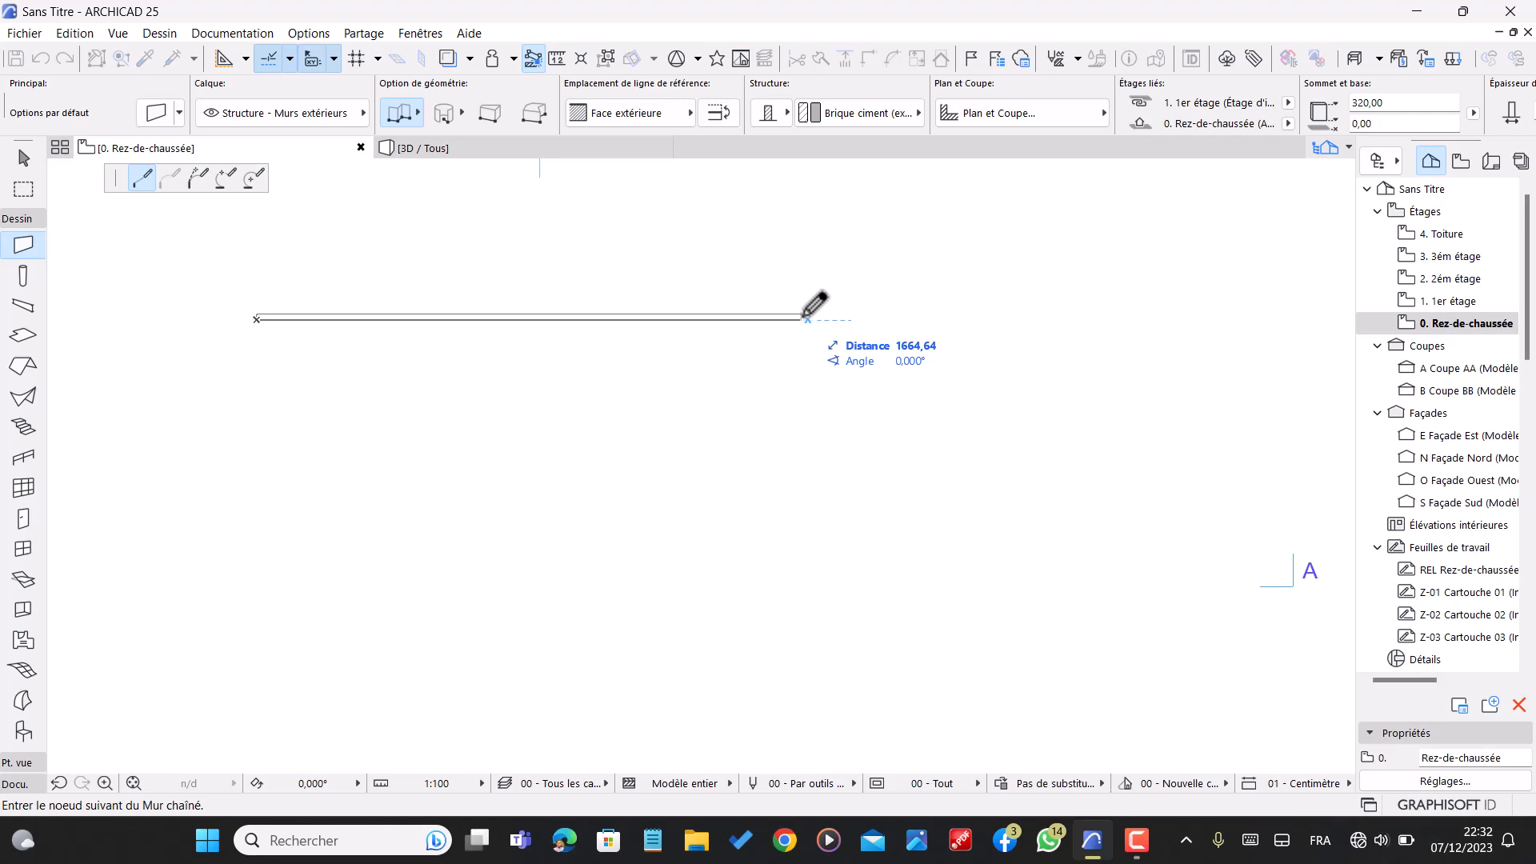
pyautogui.click(650, 114)
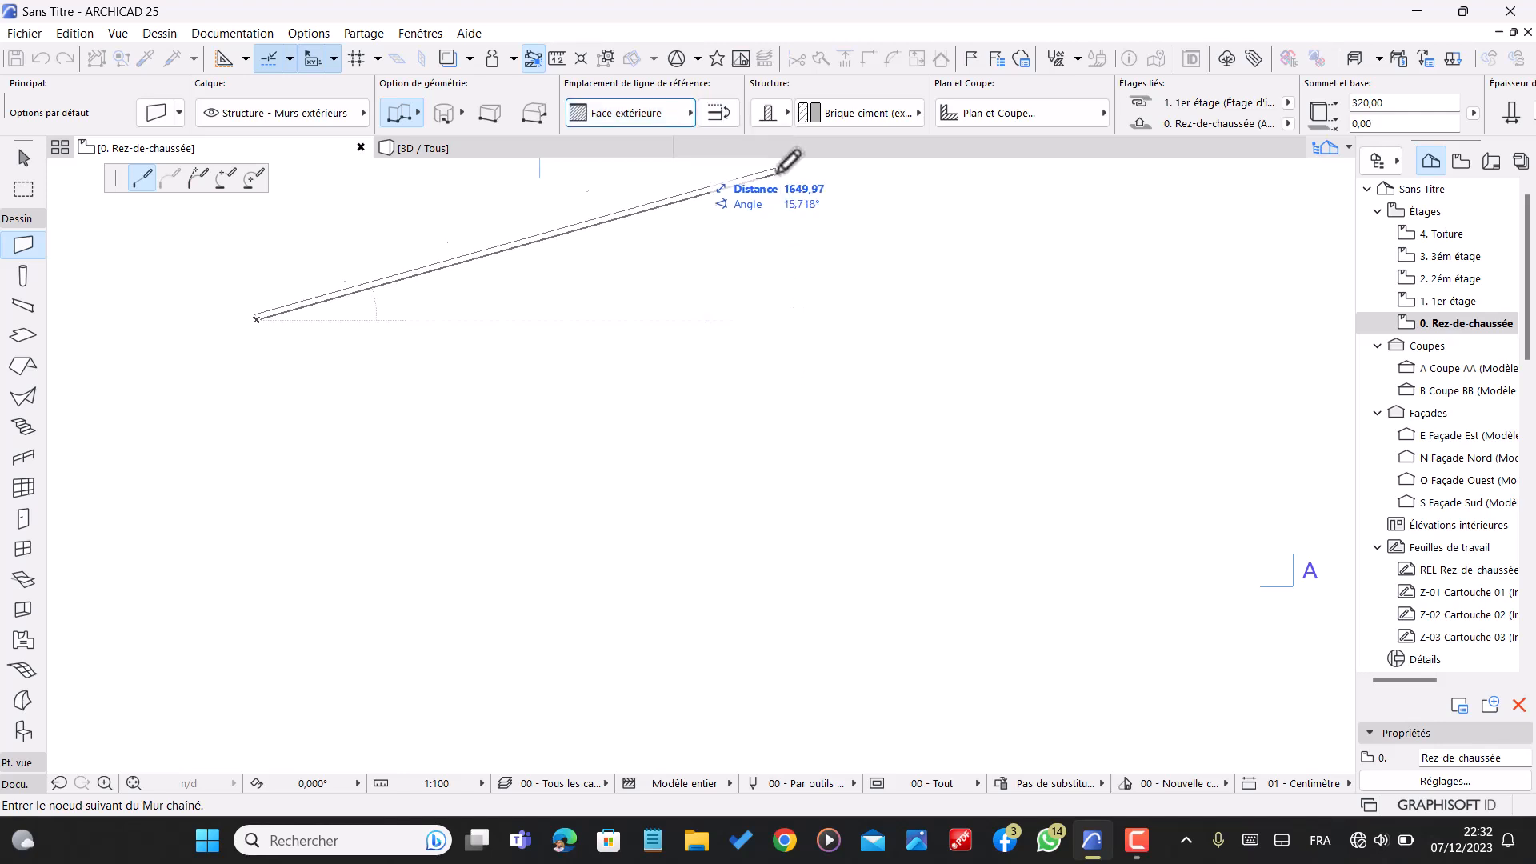
pyautogui.click(770, 166)
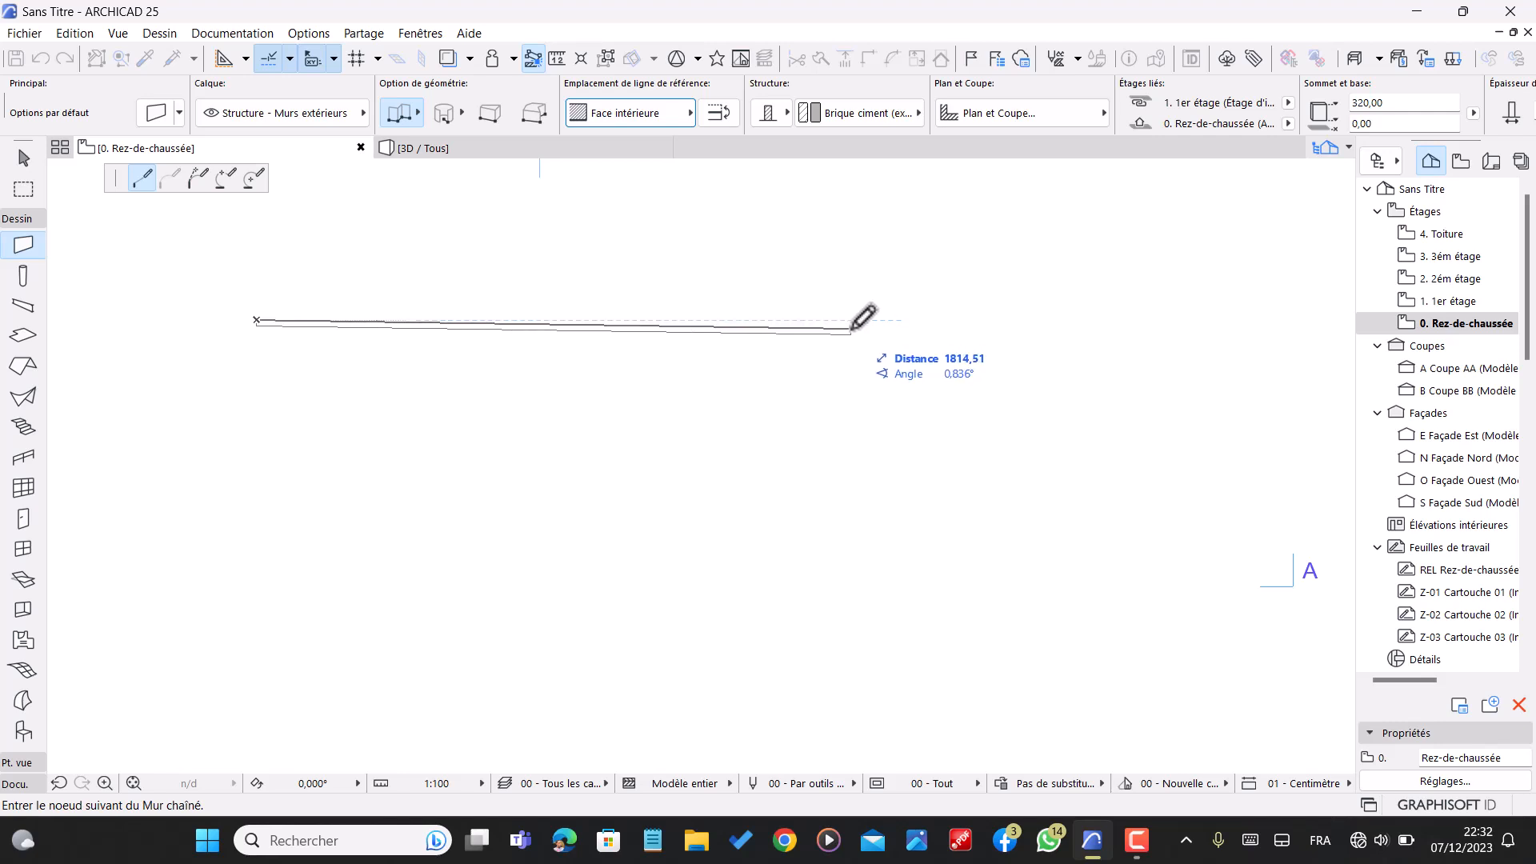
# - Cycle the wall's reference line through Face extérieure and Centre and back to Face intérieure
pyautogui.press('c')
pyautogui.press('c')
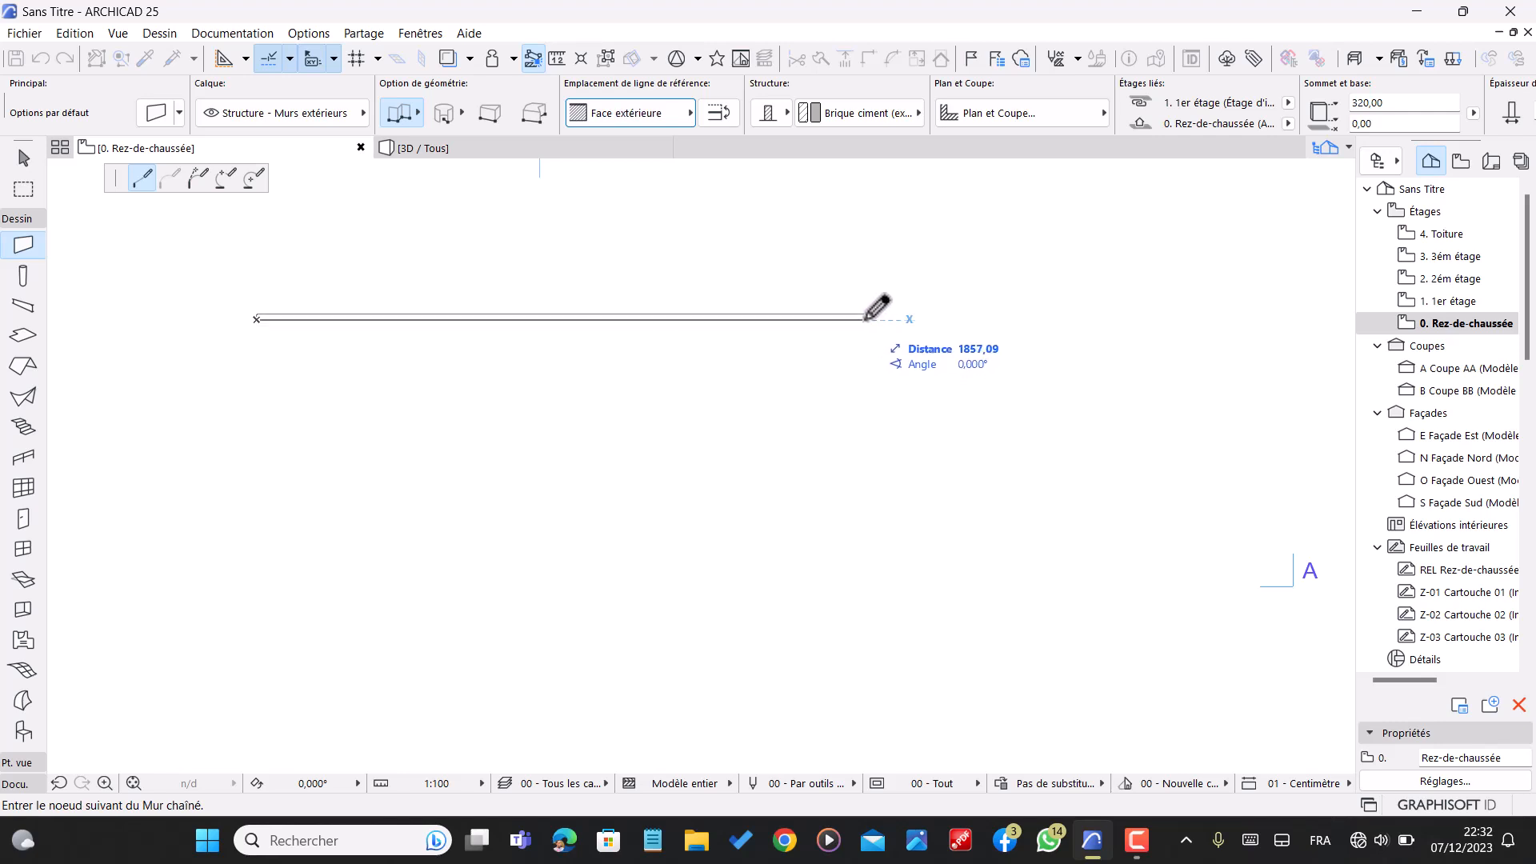
pyautogui.press('c')
pyautogui.press('c')
pyautogui.press('c')
pyautogui.press('c')
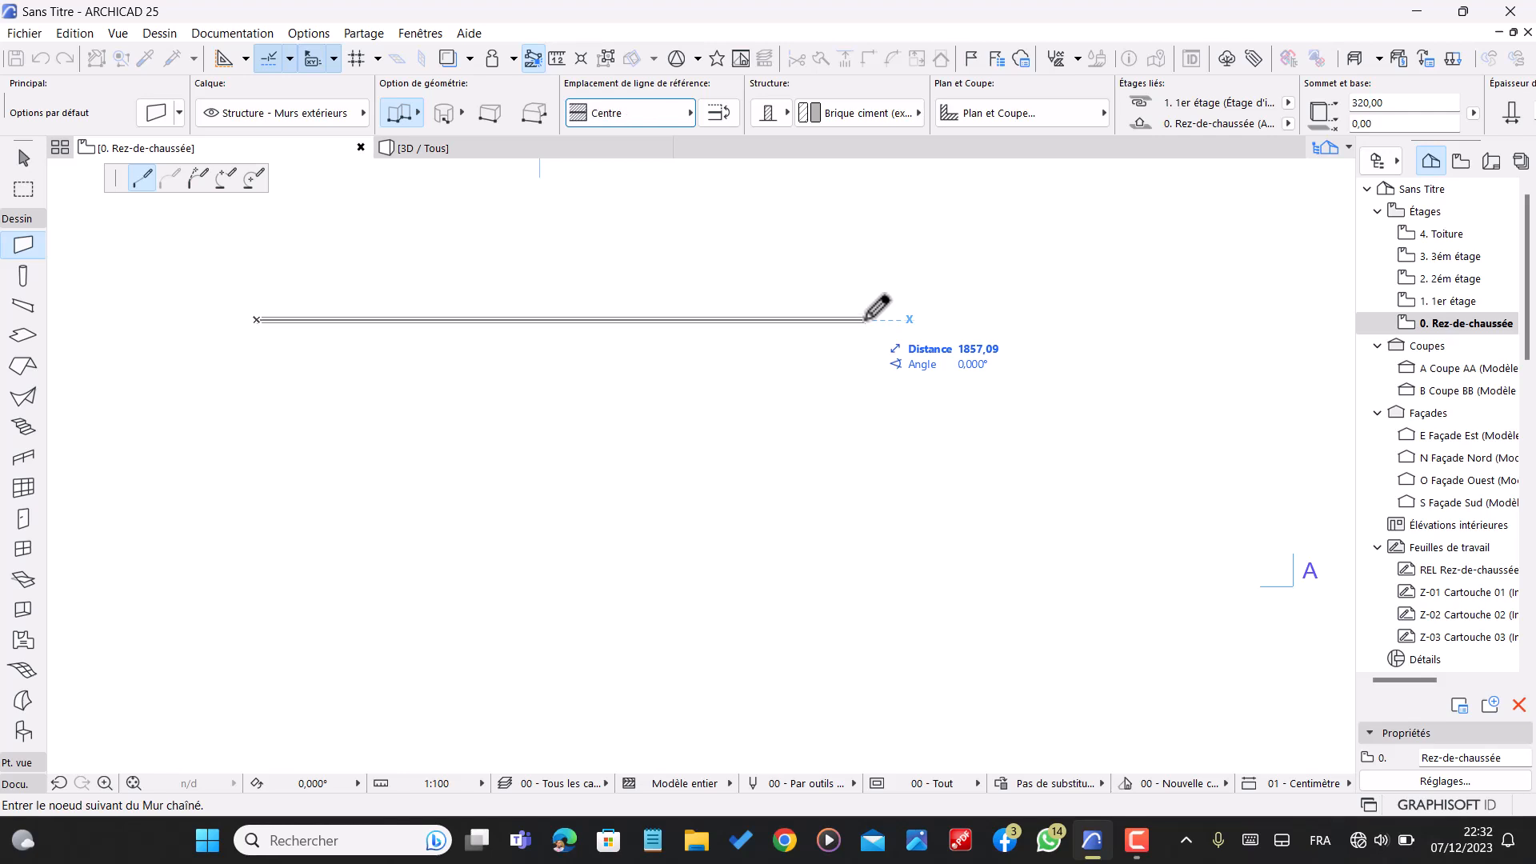
pyautogui.press('c')
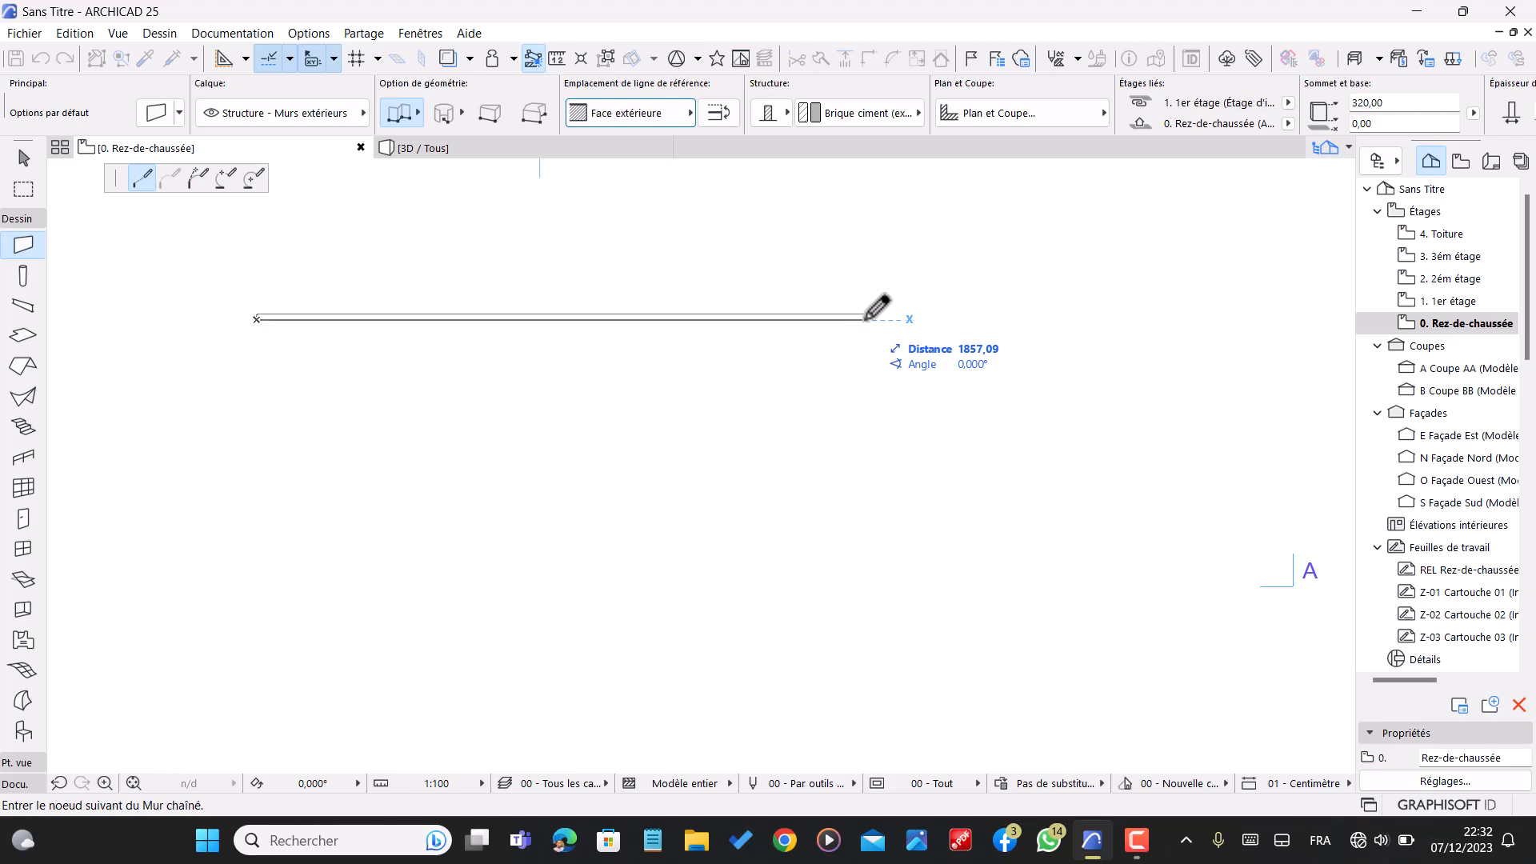
pyautogui.press('c')
pyautogui.press('c')
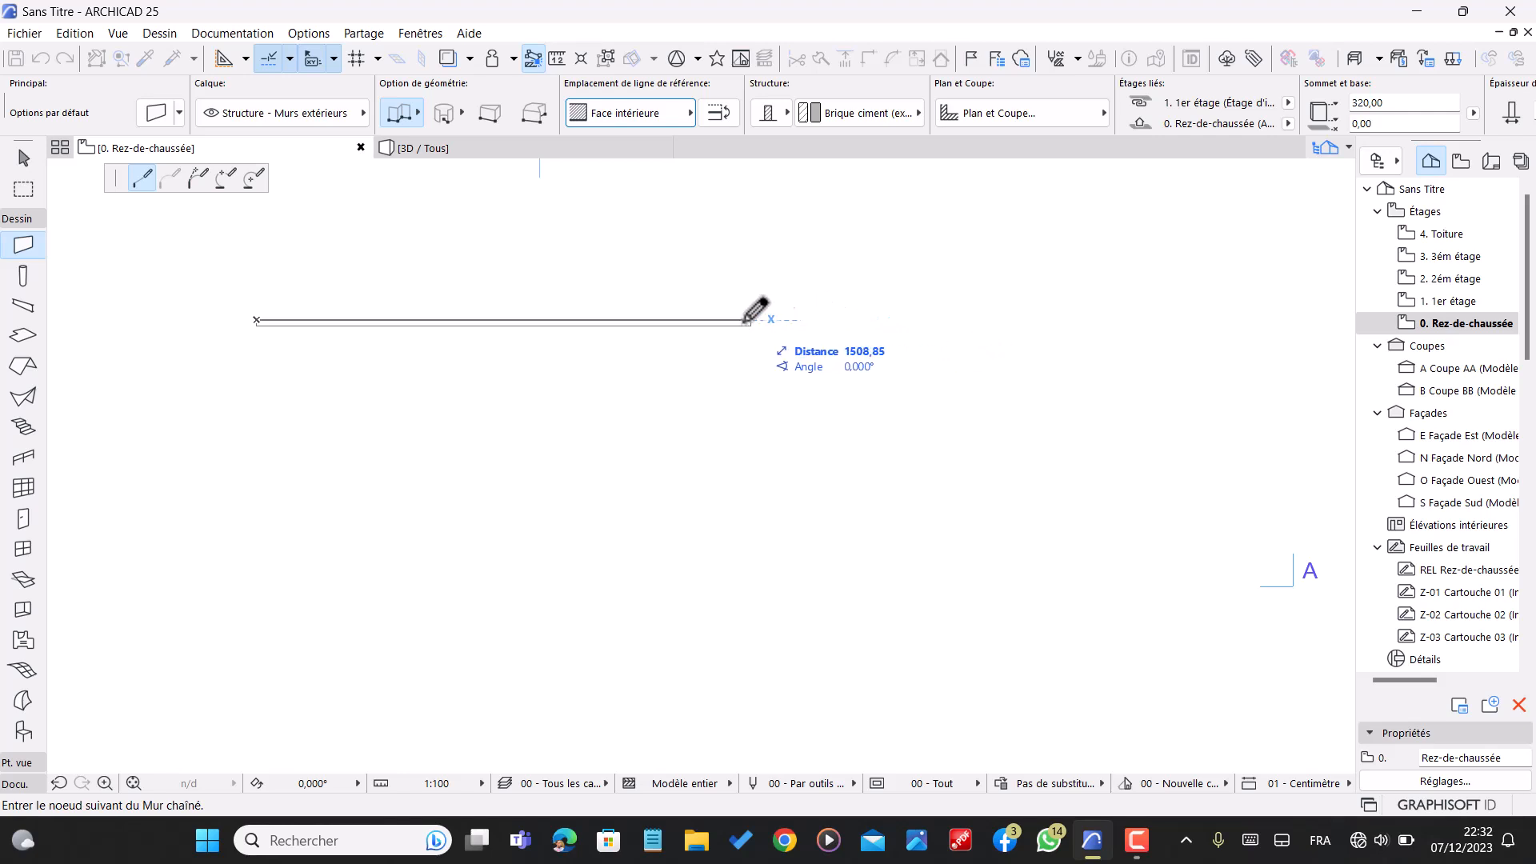
# - Draw the upper exterior wall horizontally to the right with a length of 1388 cm
pyautogui.write('1')
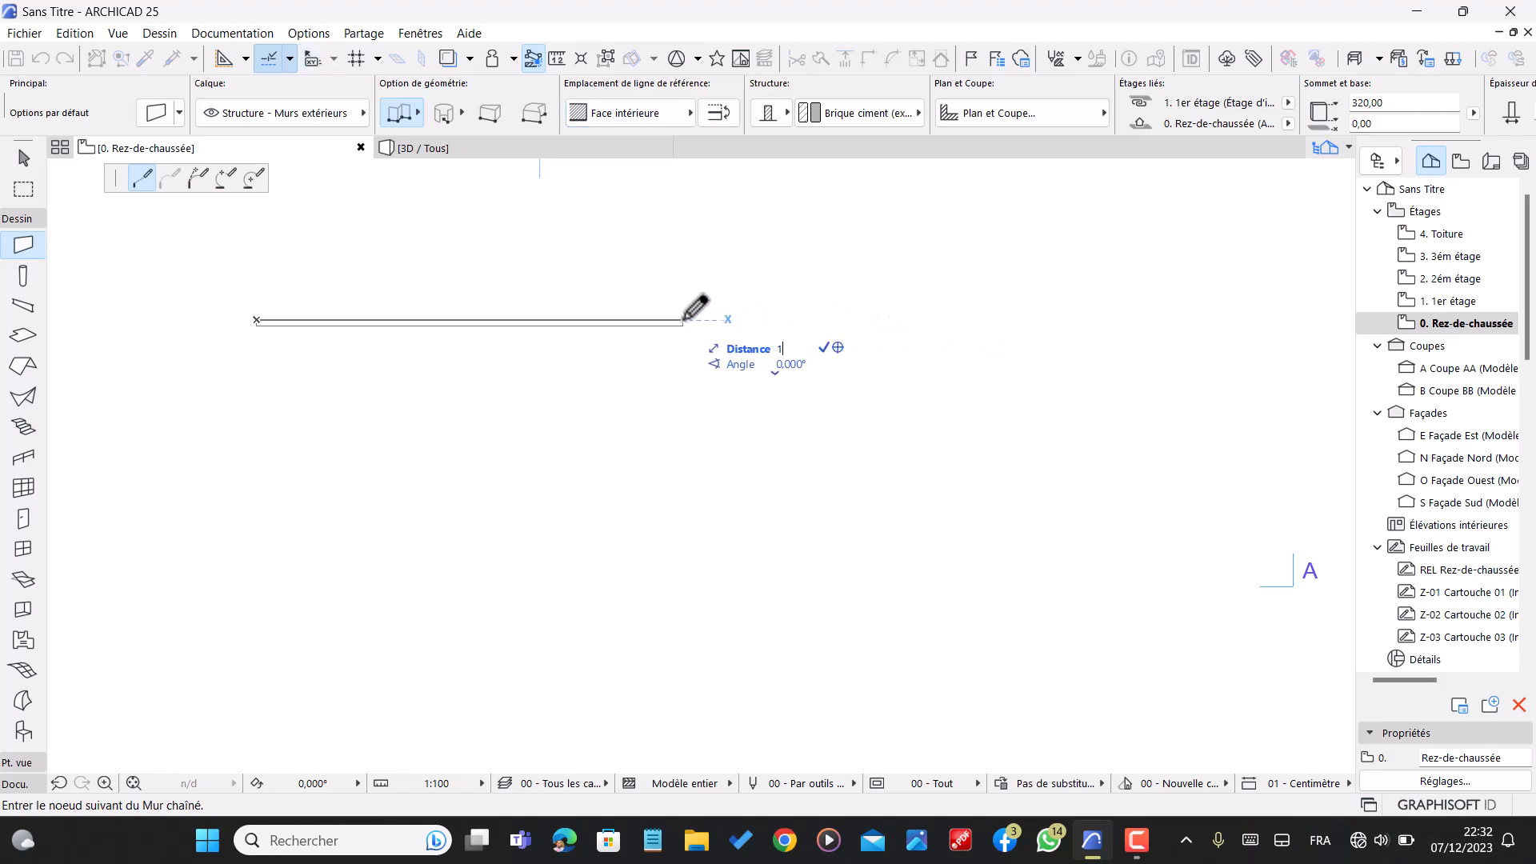
pyautogui.write('388')
pyautogui.press('Return')
# - Continue the chain straight down with a right-hand exterior wall 2000 cm long
pyautogui.scroll(-1, 744, 528)
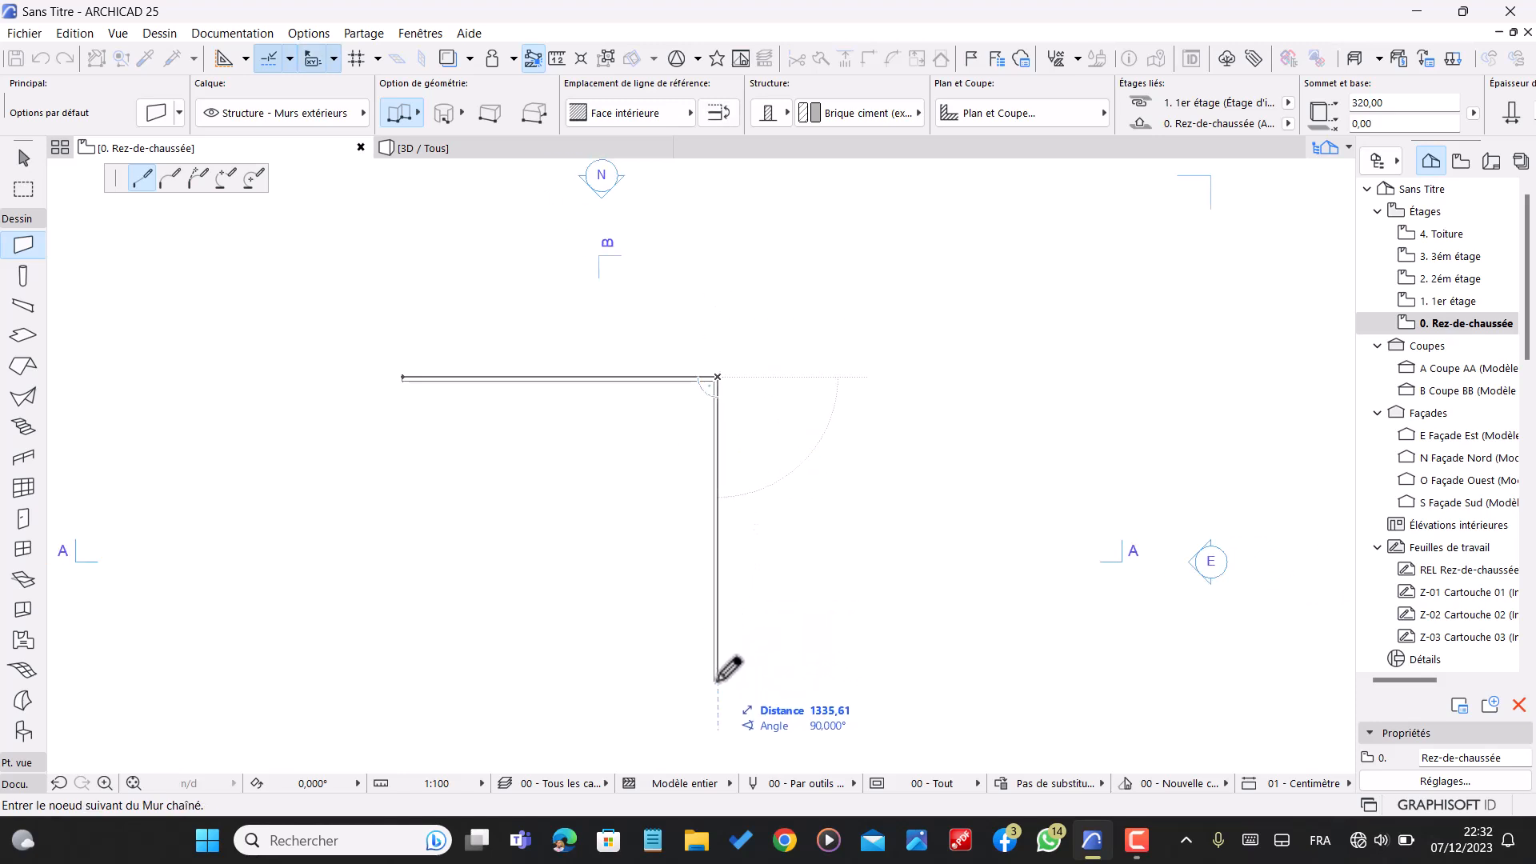
pyautogui.write('2')
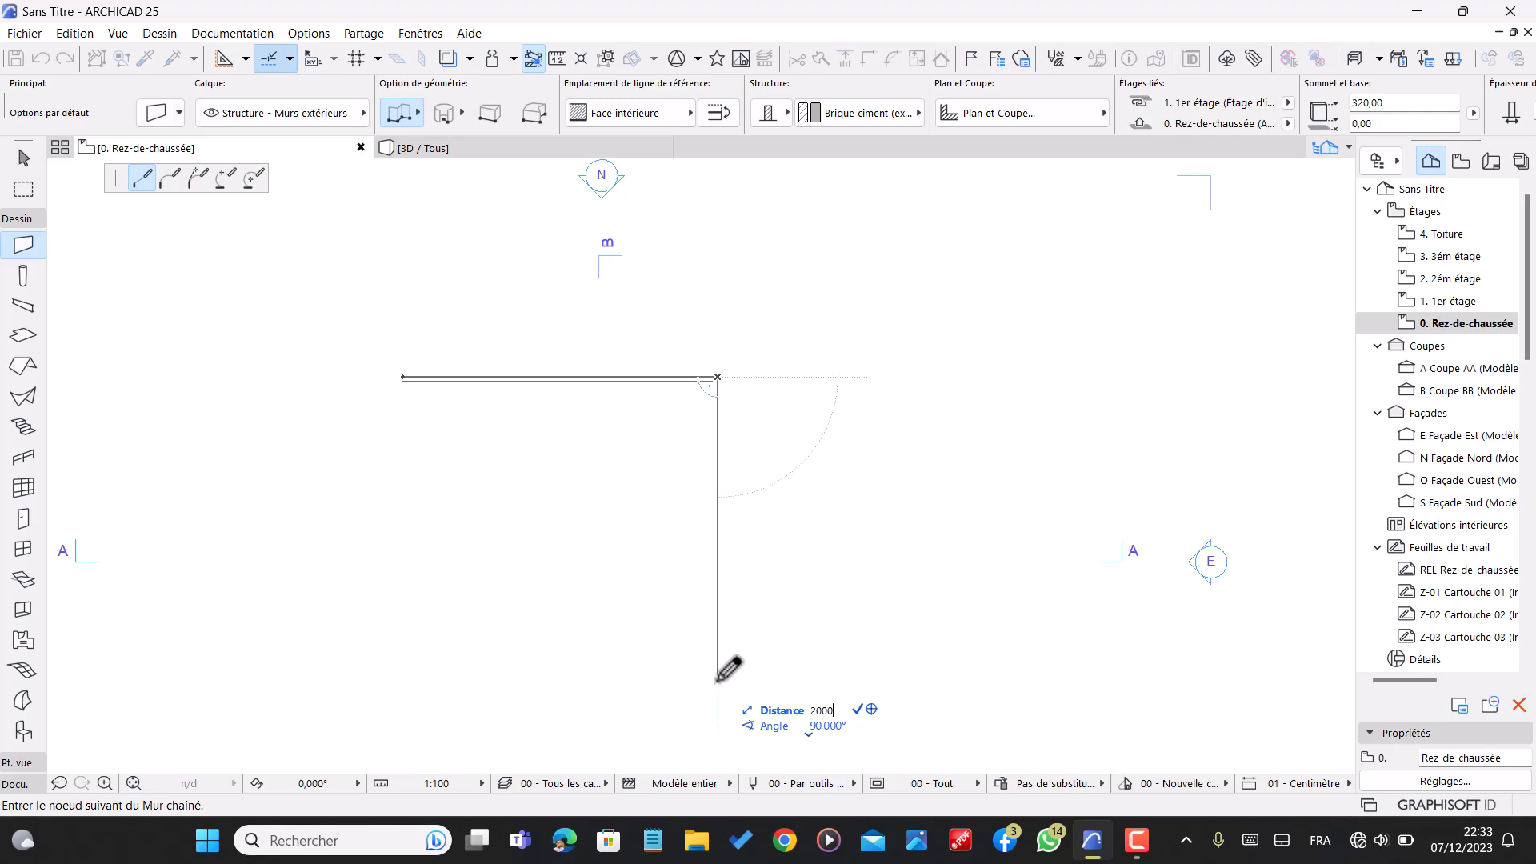
pyautogui.write('000')
pyautogui.press('Return')
# - Draw the lower wall back under the starting corner and close the rectangular outline with the left-hand wall
pyautogui.scroll(-1, 661, 611)
pyautogui.scroll(-2, 770, 613)
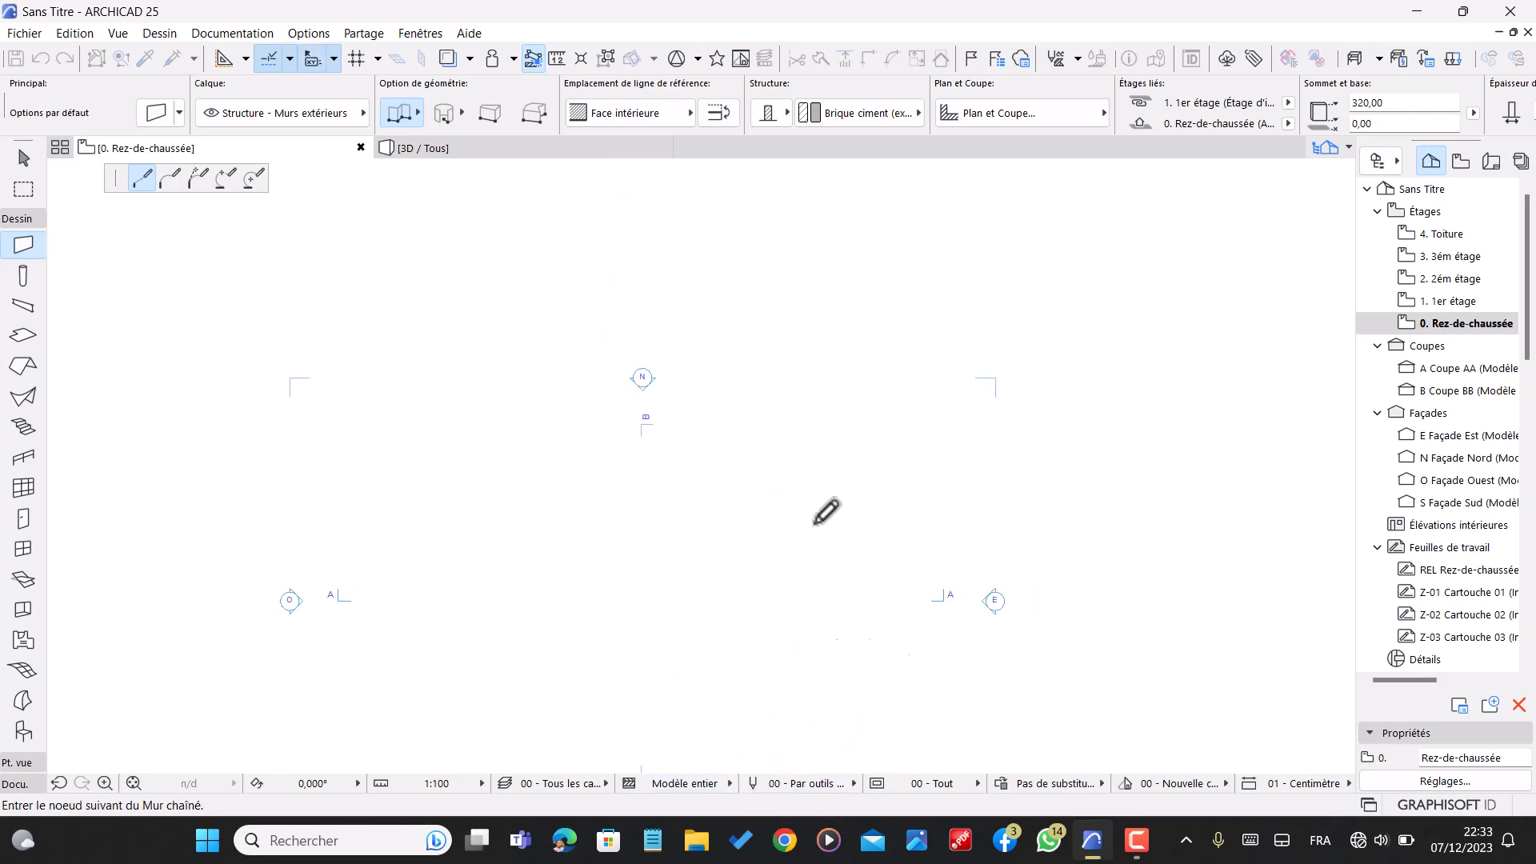
pyautogui.click(621, 676)
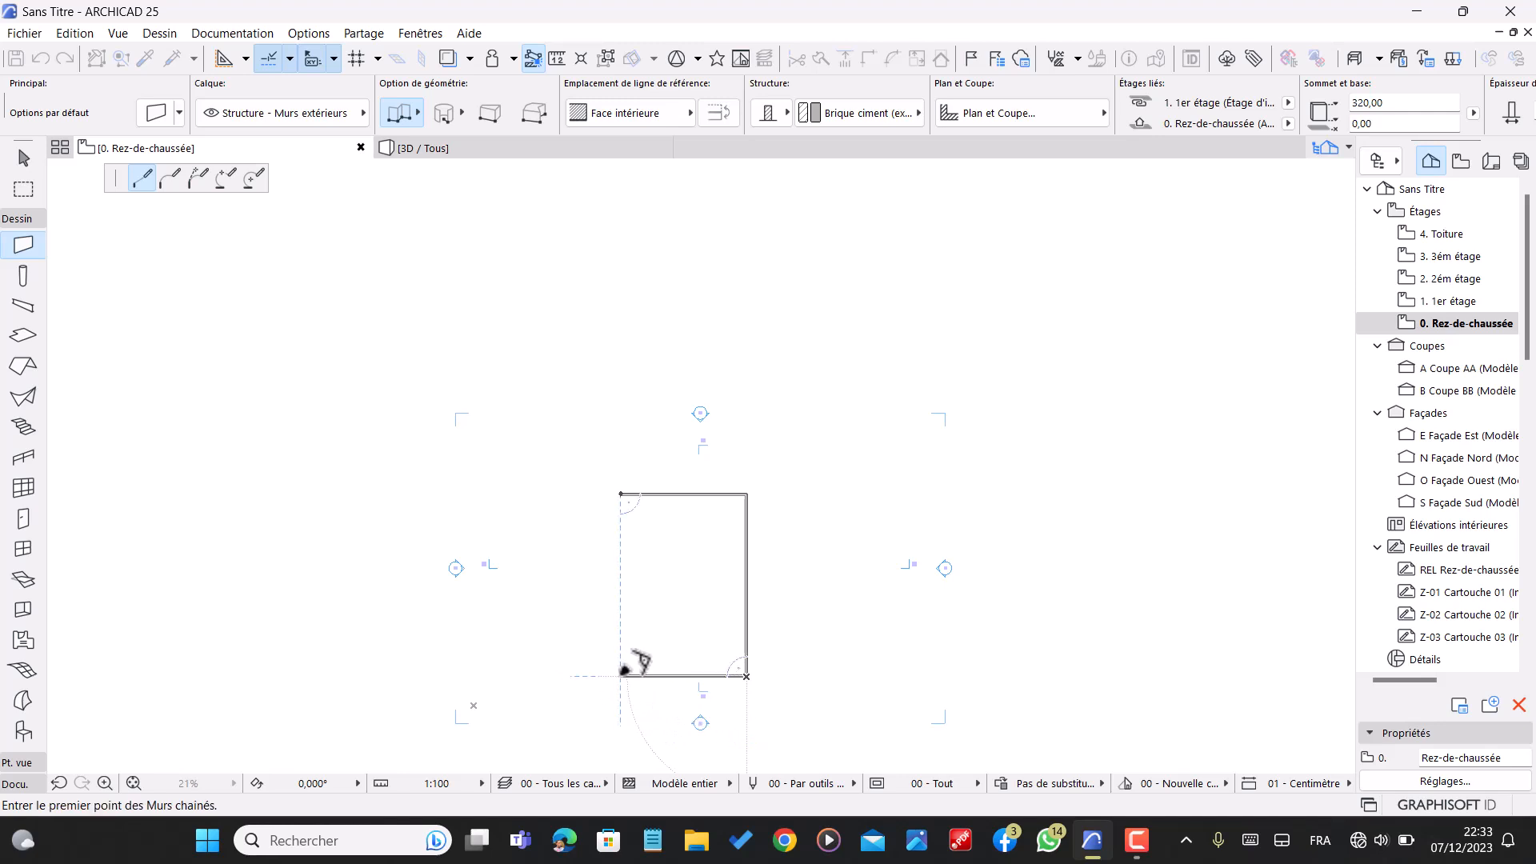
pyautogui.click(622, 493)
pyautogui.scroll(-2, 913, 371)
pyautogui.scroll(2, 775, 520)
pyautogui.scroll(3, 777, 520)
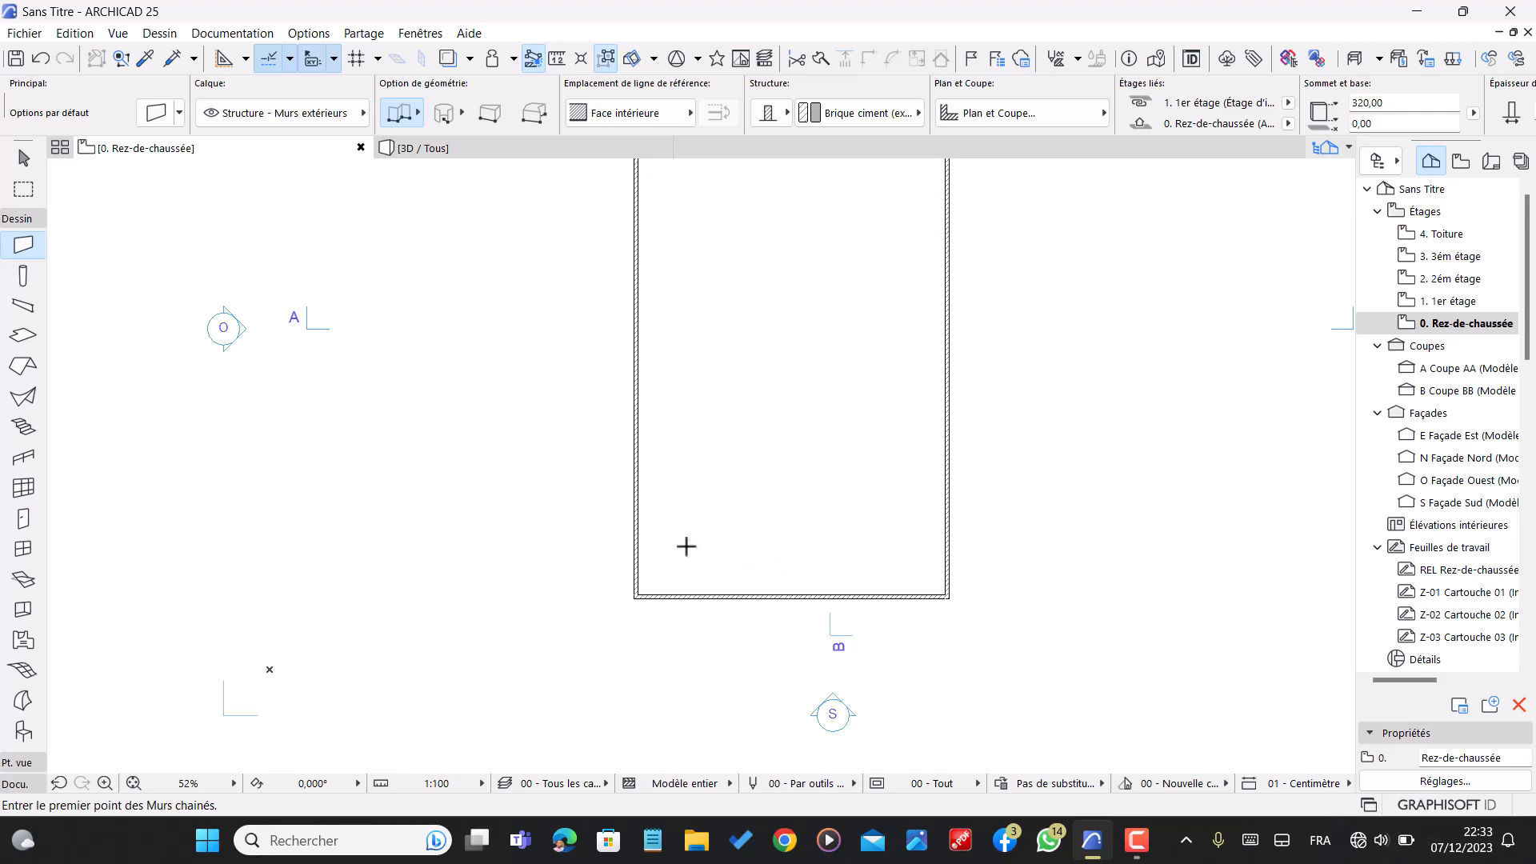
pyautogui.press('Escape')
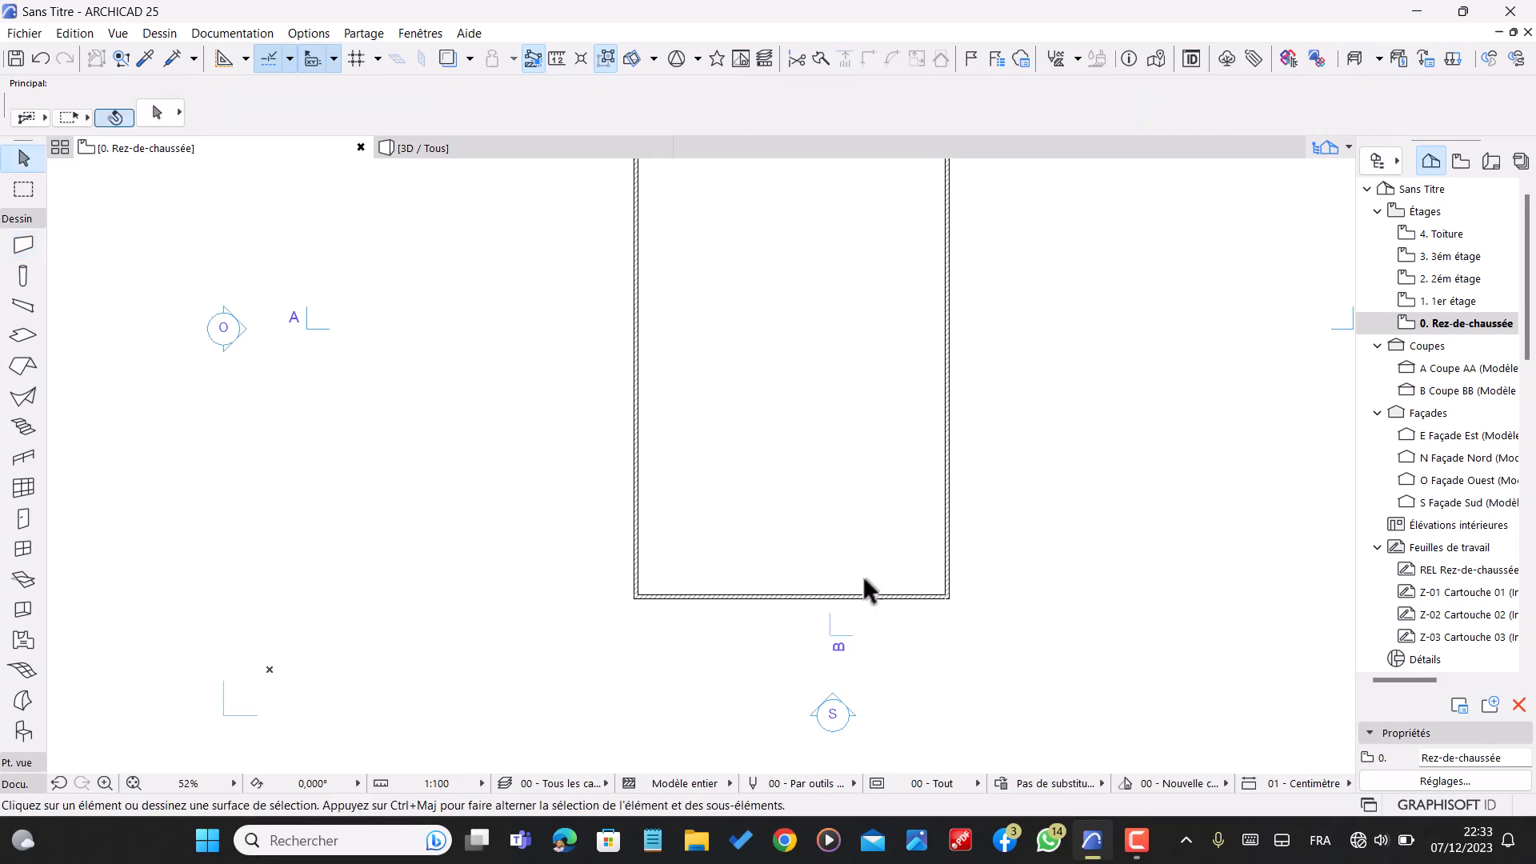
# - Copy the lower exterior wall 218 cm straight up into the building
pyautogui.click(863, 597)
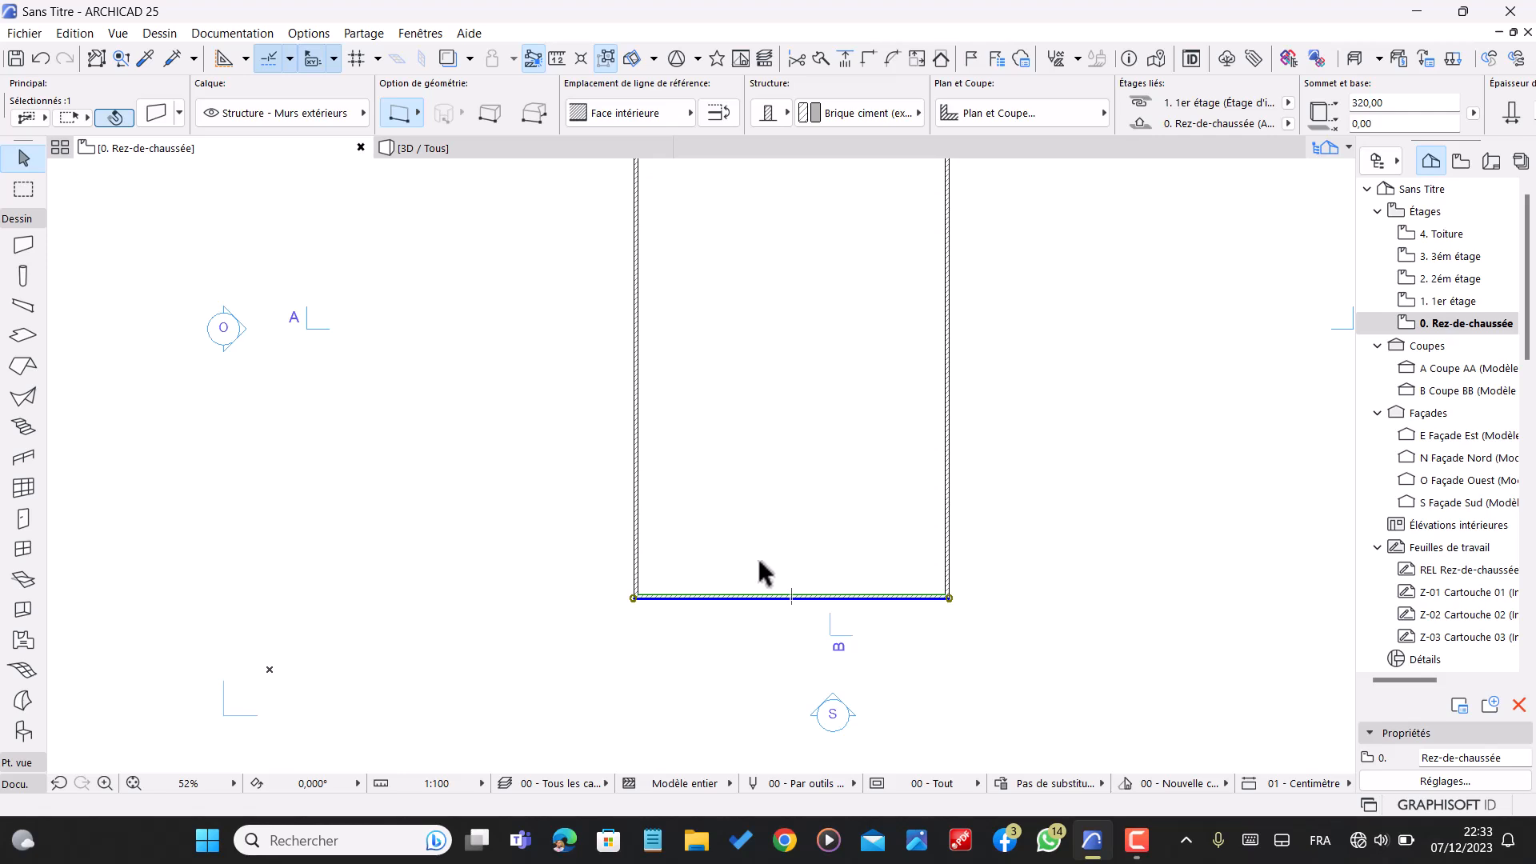
pyautogui.hotkey('ctrl', 'shift', 'd')
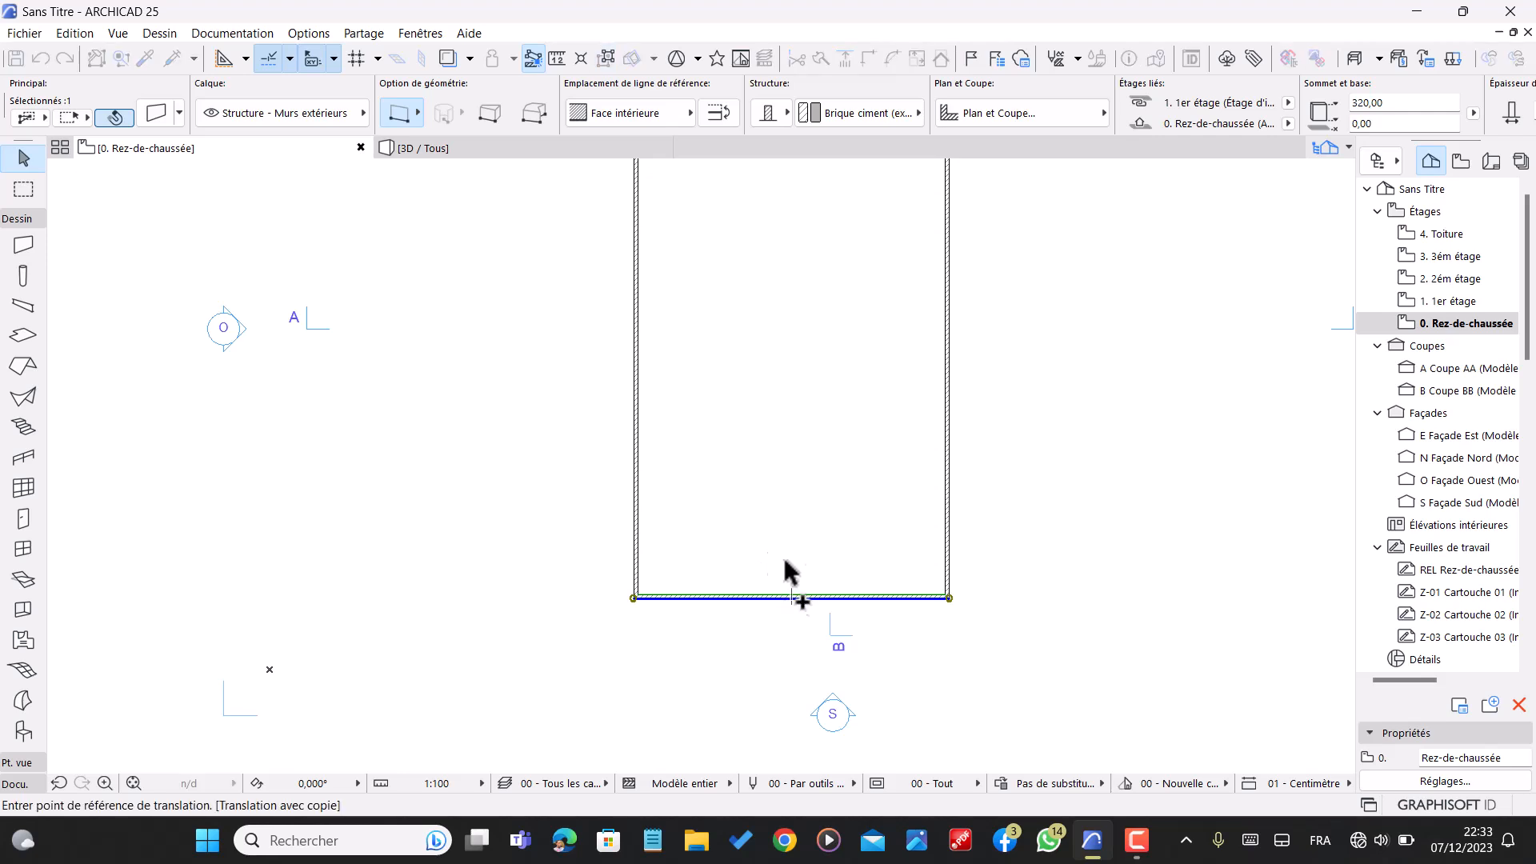
pyautogui.click(757, 598)
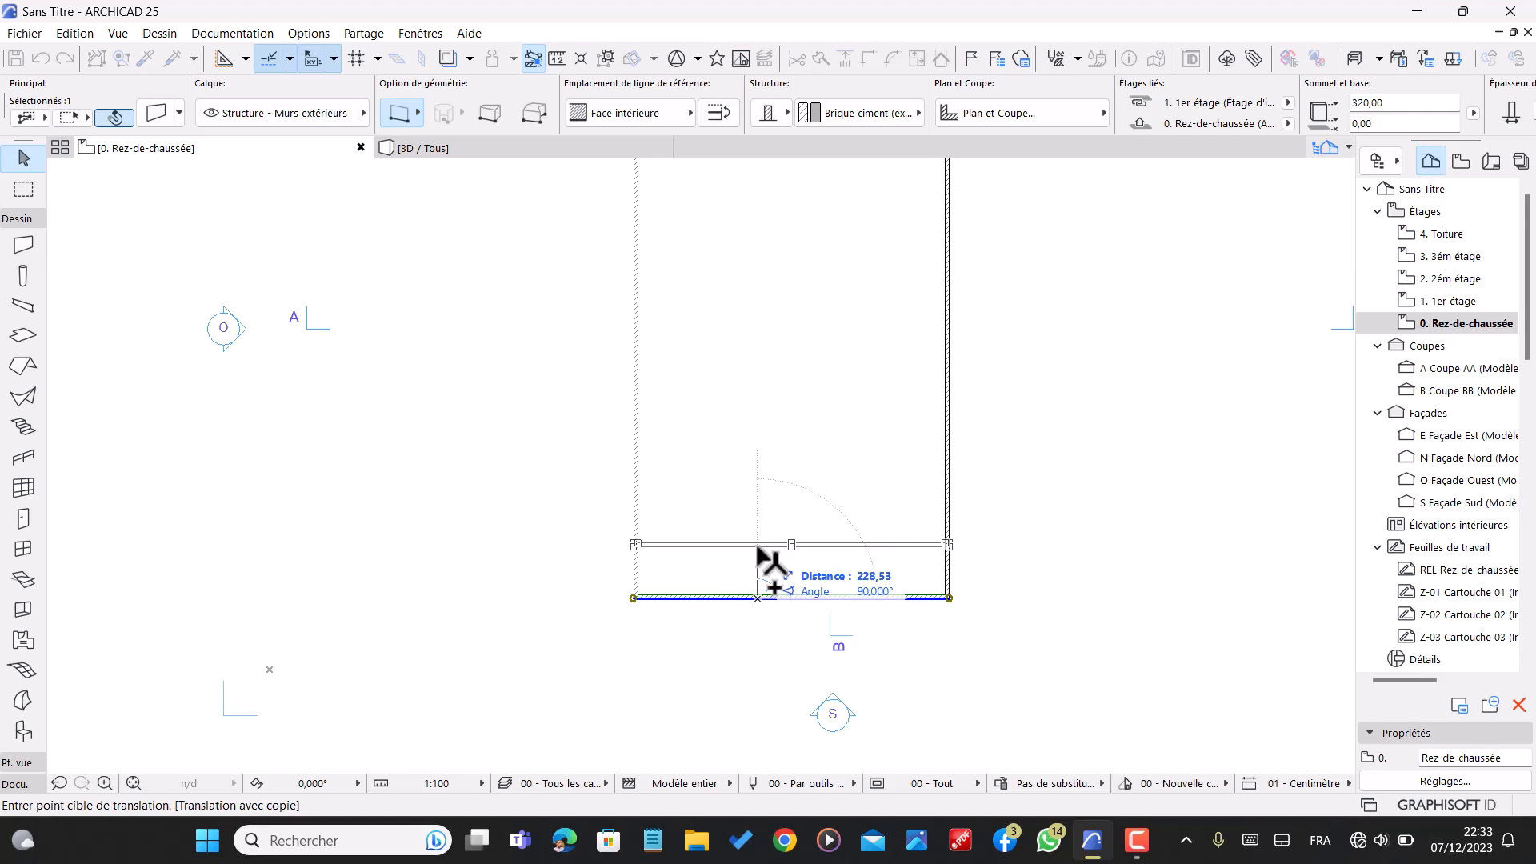
pyautogui.write('218')
pyautogui.press('Return')
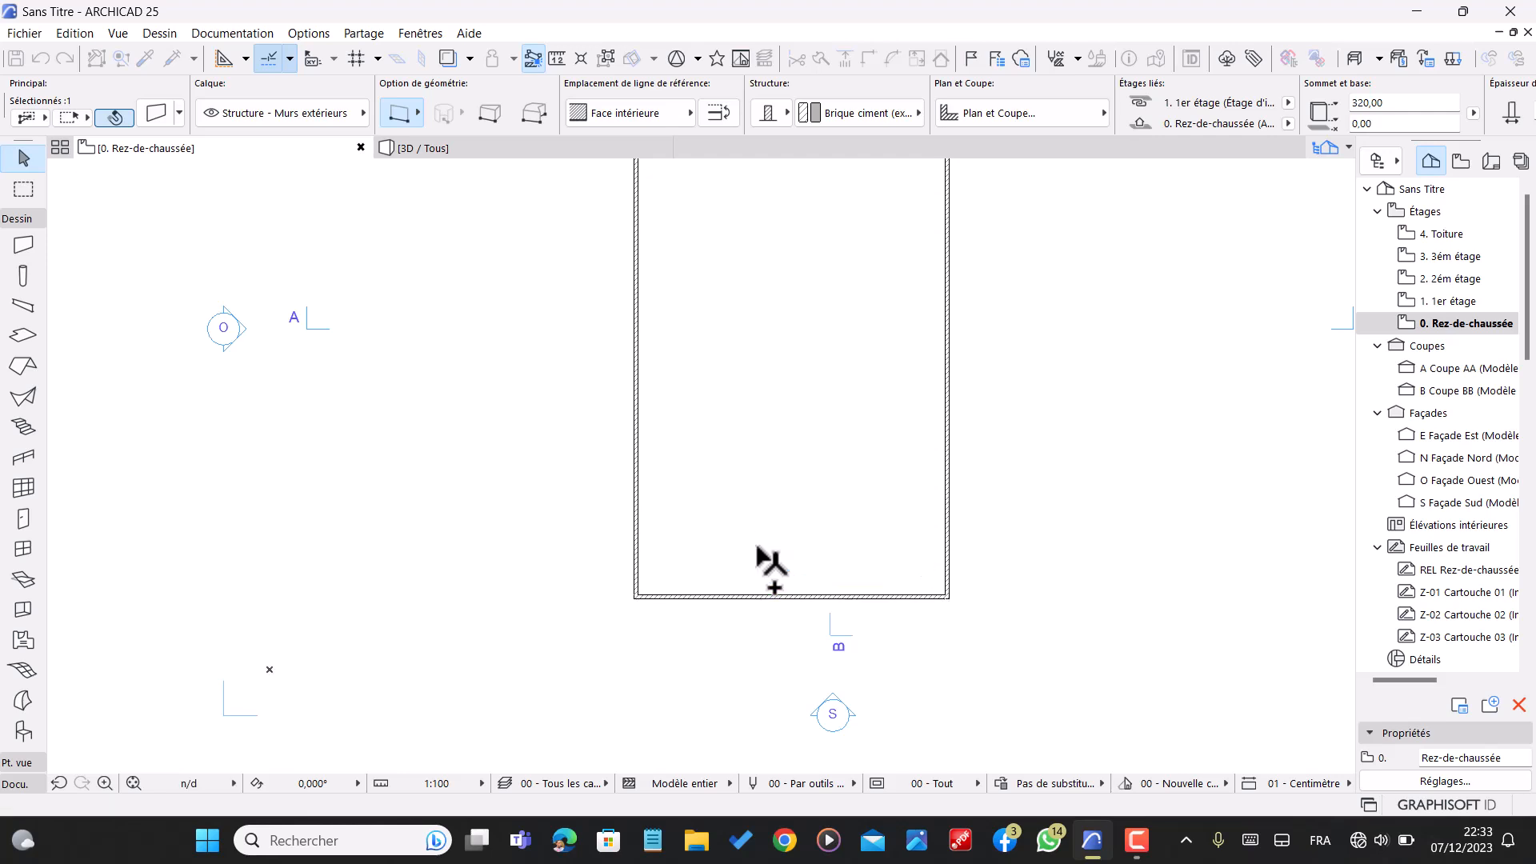
# - Cycle the copied horizontal wall's reference line through its other positions and back to Face intérieure
pyautogui.scroll(2, 889, 564)
pyautogui.scroll(2, 876, 553)
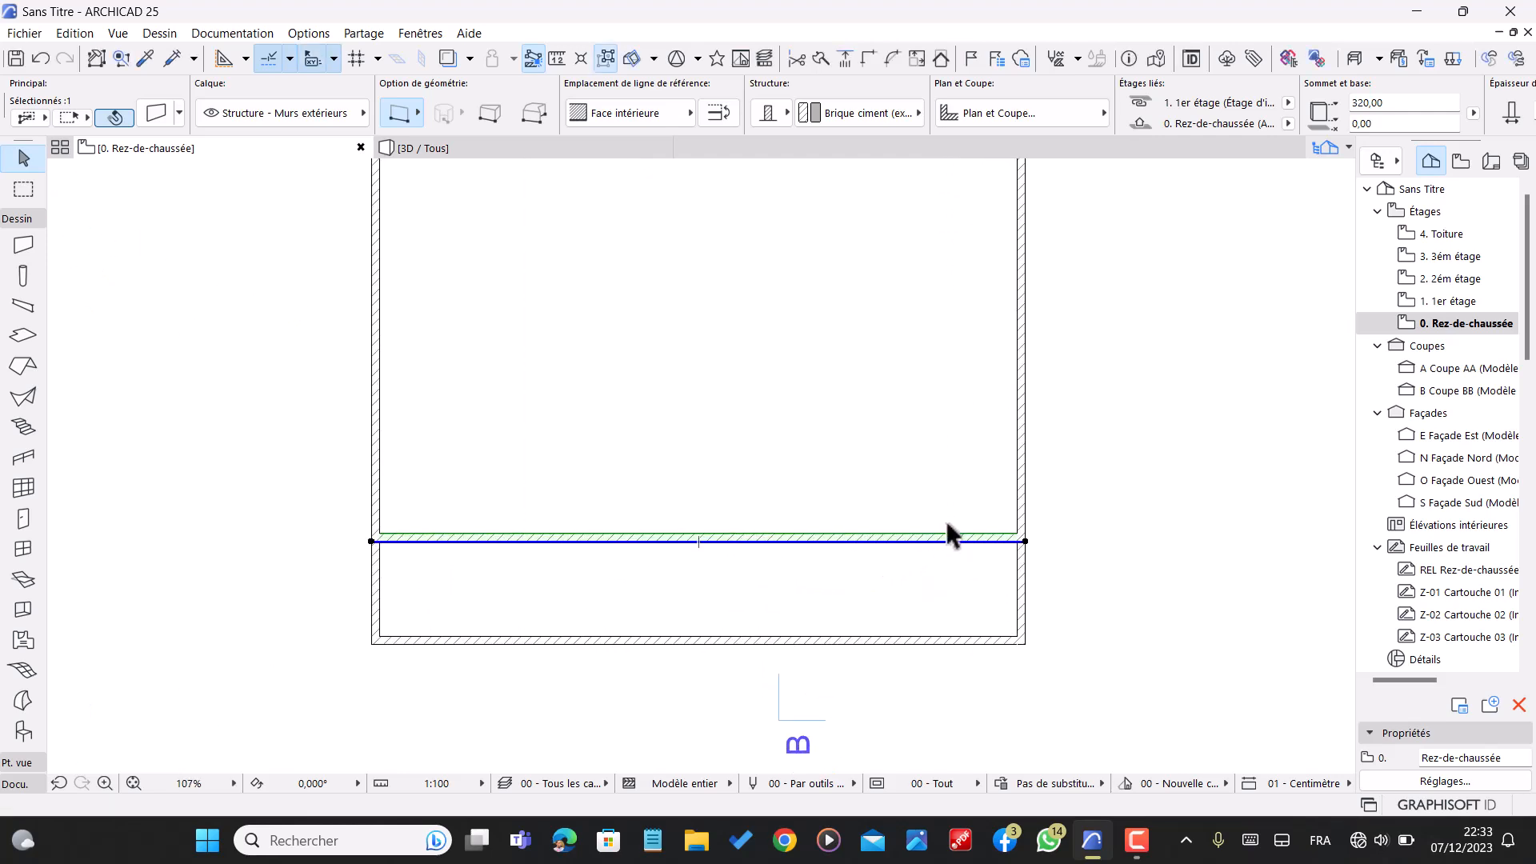
pyautogui.press('c')
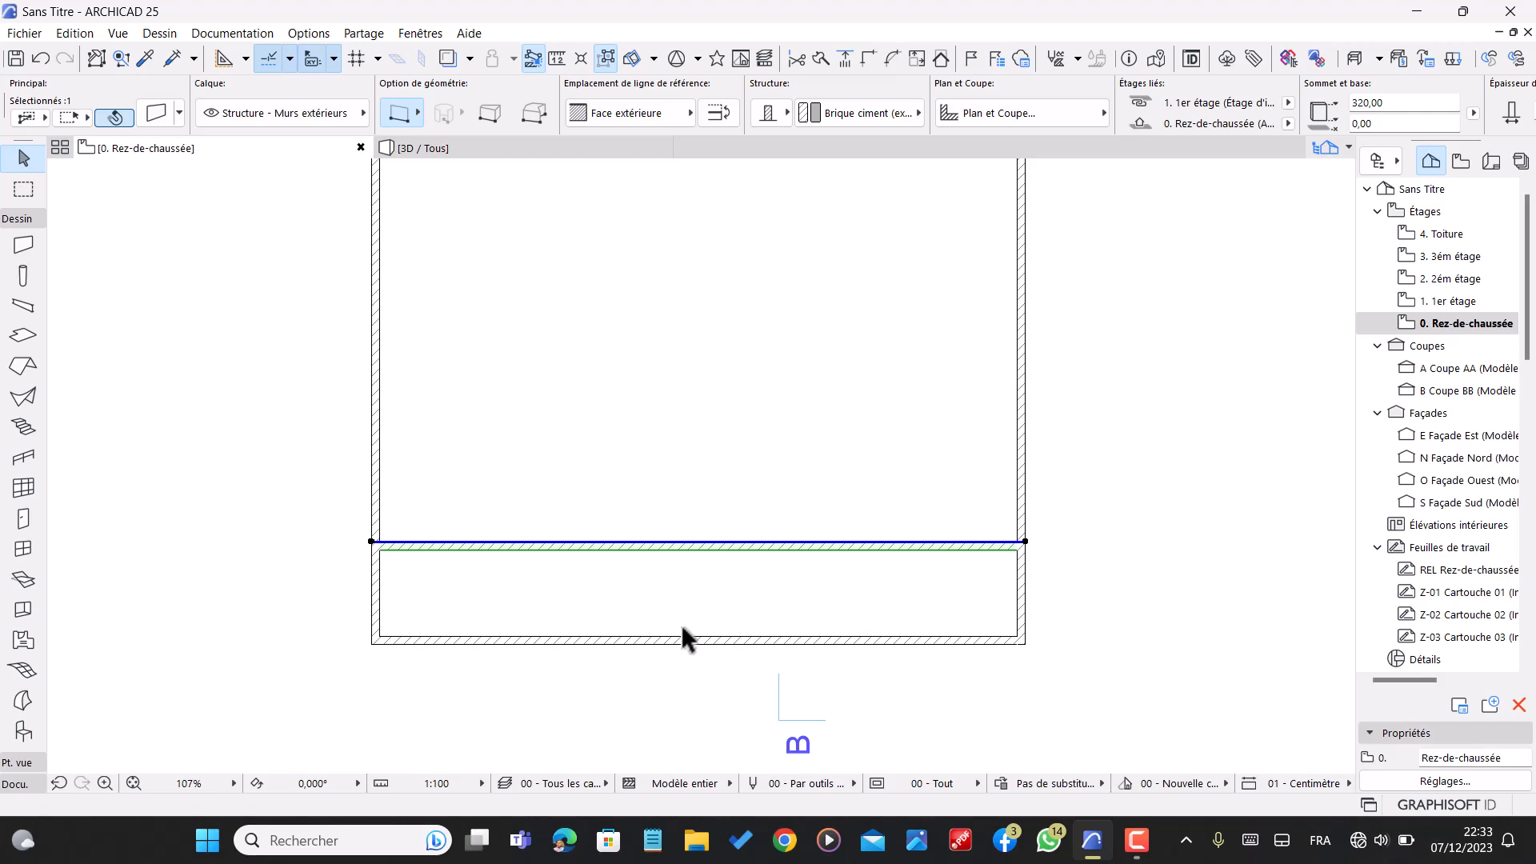
pyautogui.press('c')
pyautogui.press('c')
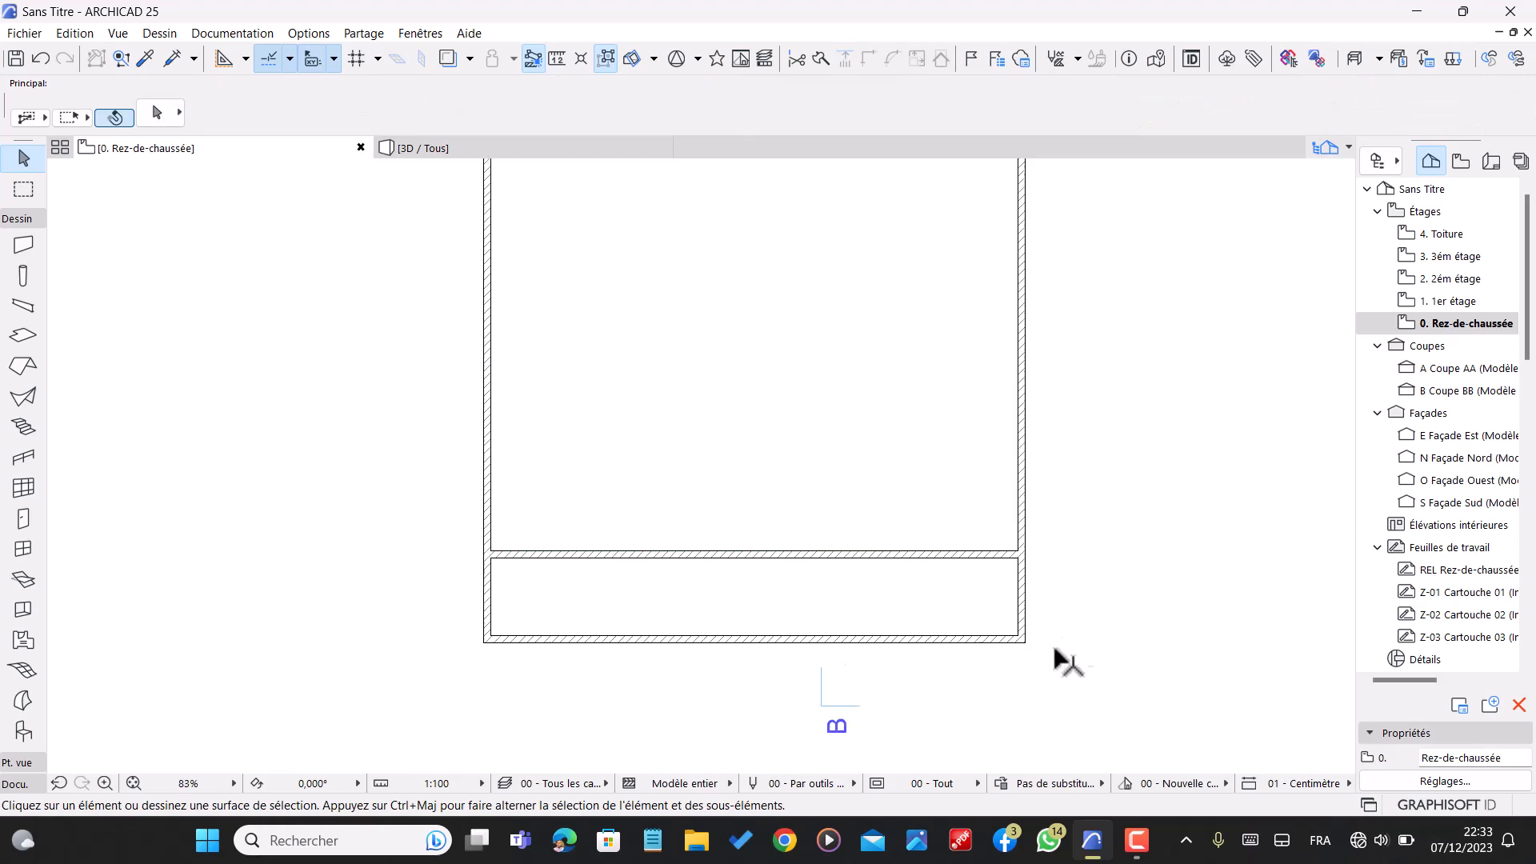
# - Copy the right-hand exterior wall 370 cm to the left and trim off its part below the inner horizontal wall
pyautogui.click(1040, 497)
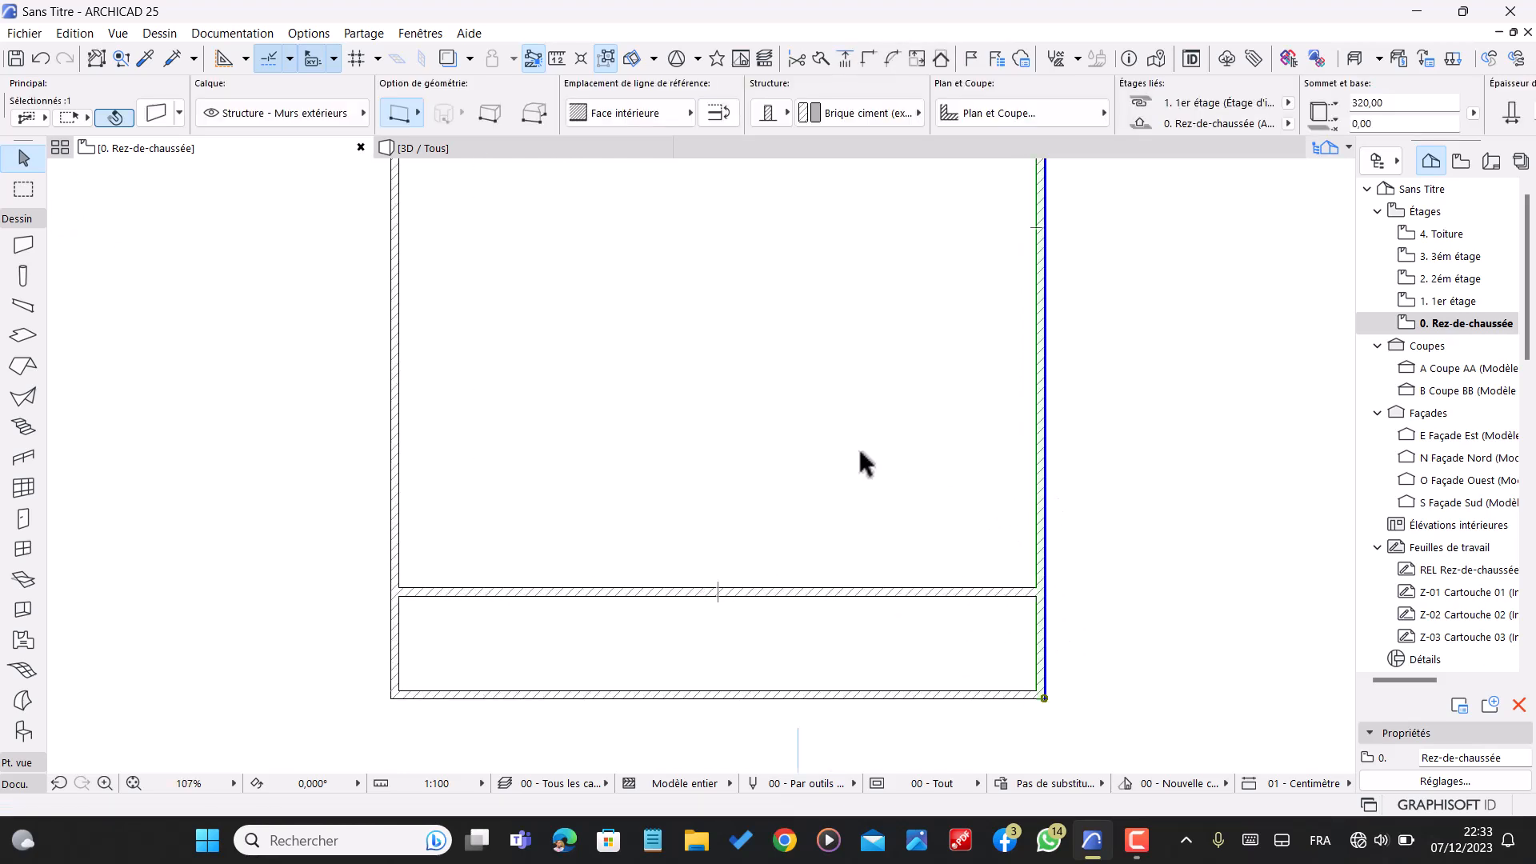
pyautogui.hotkey('ctrl', 'shift', 'd')
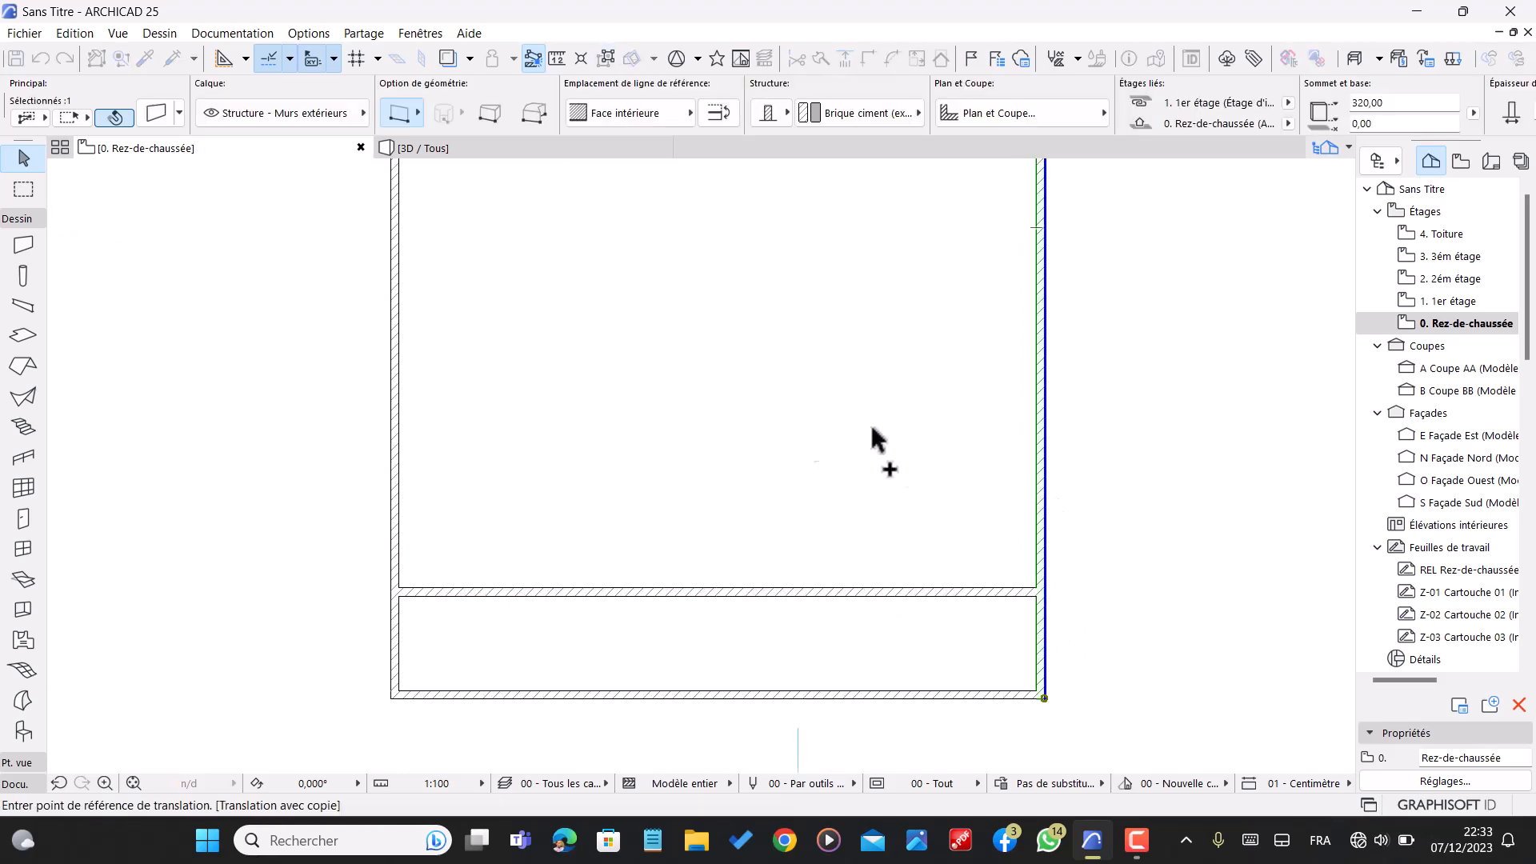
pyautogui.click(1045, 465)
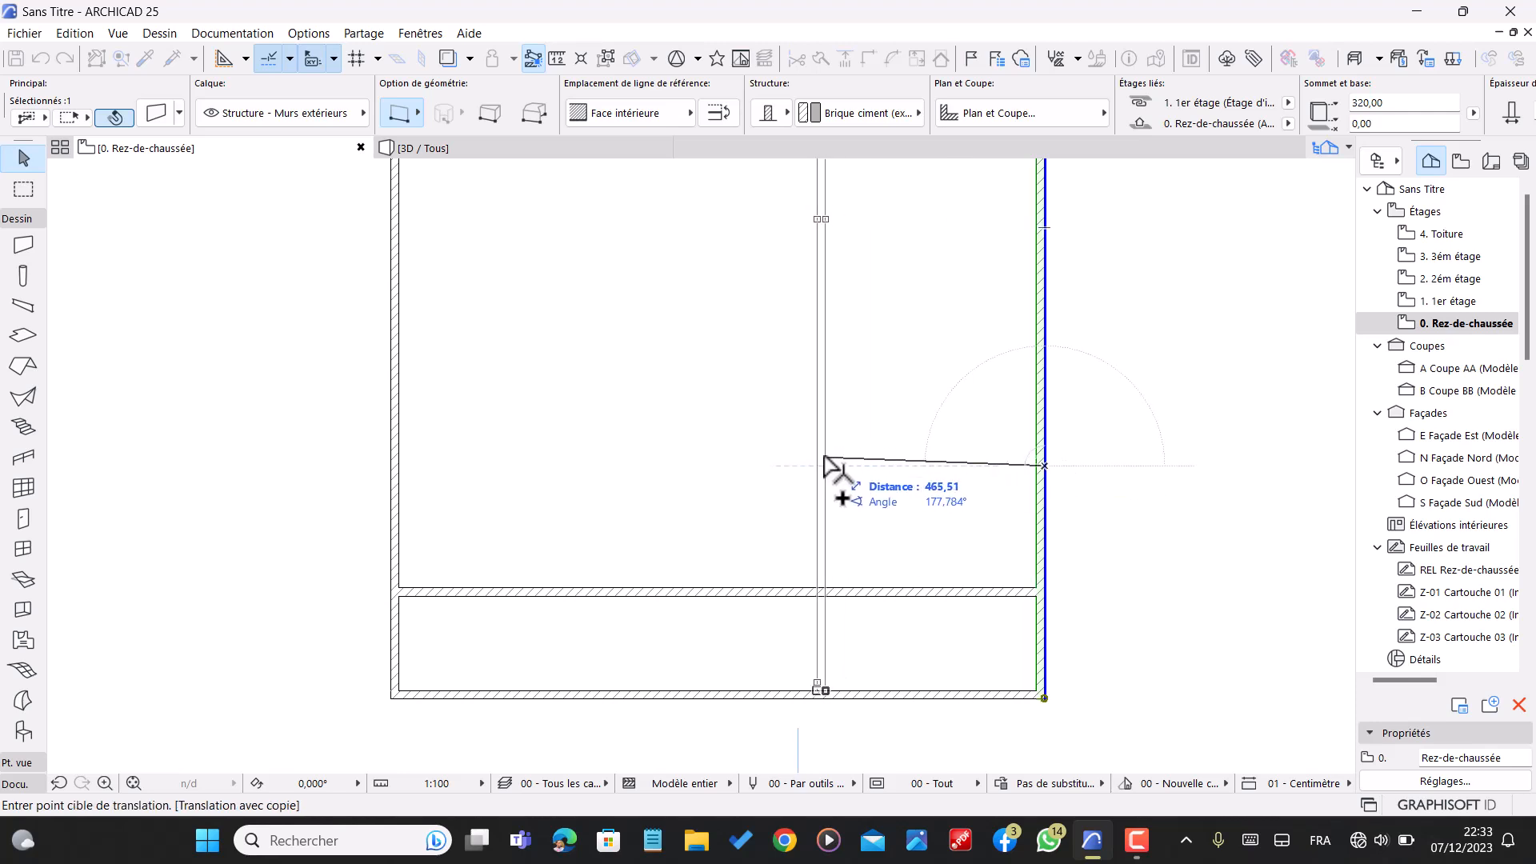
pyautogui.write('370')
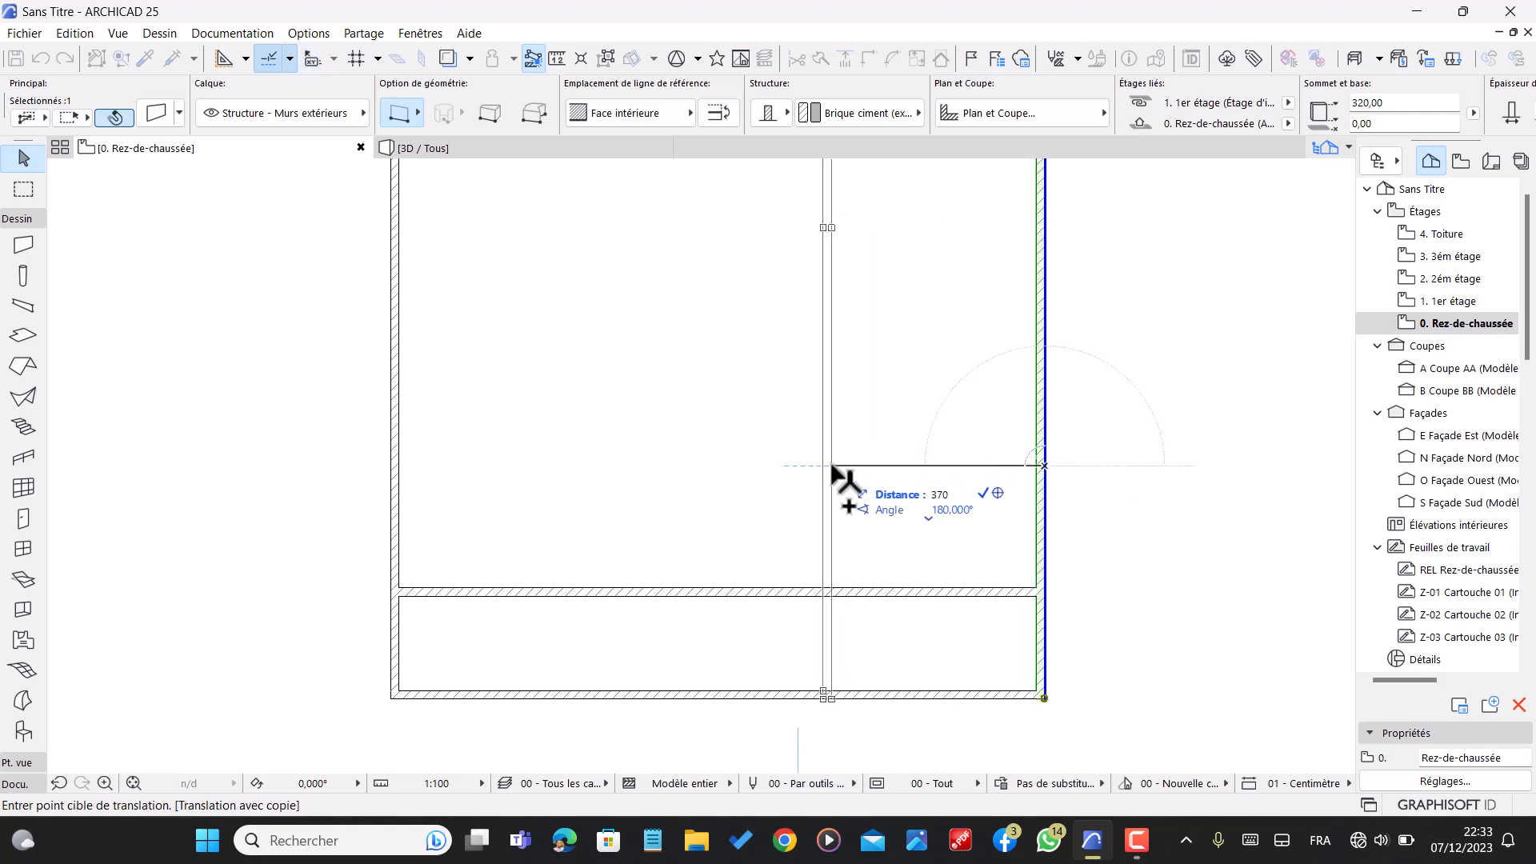
pyautogui.press('Return')
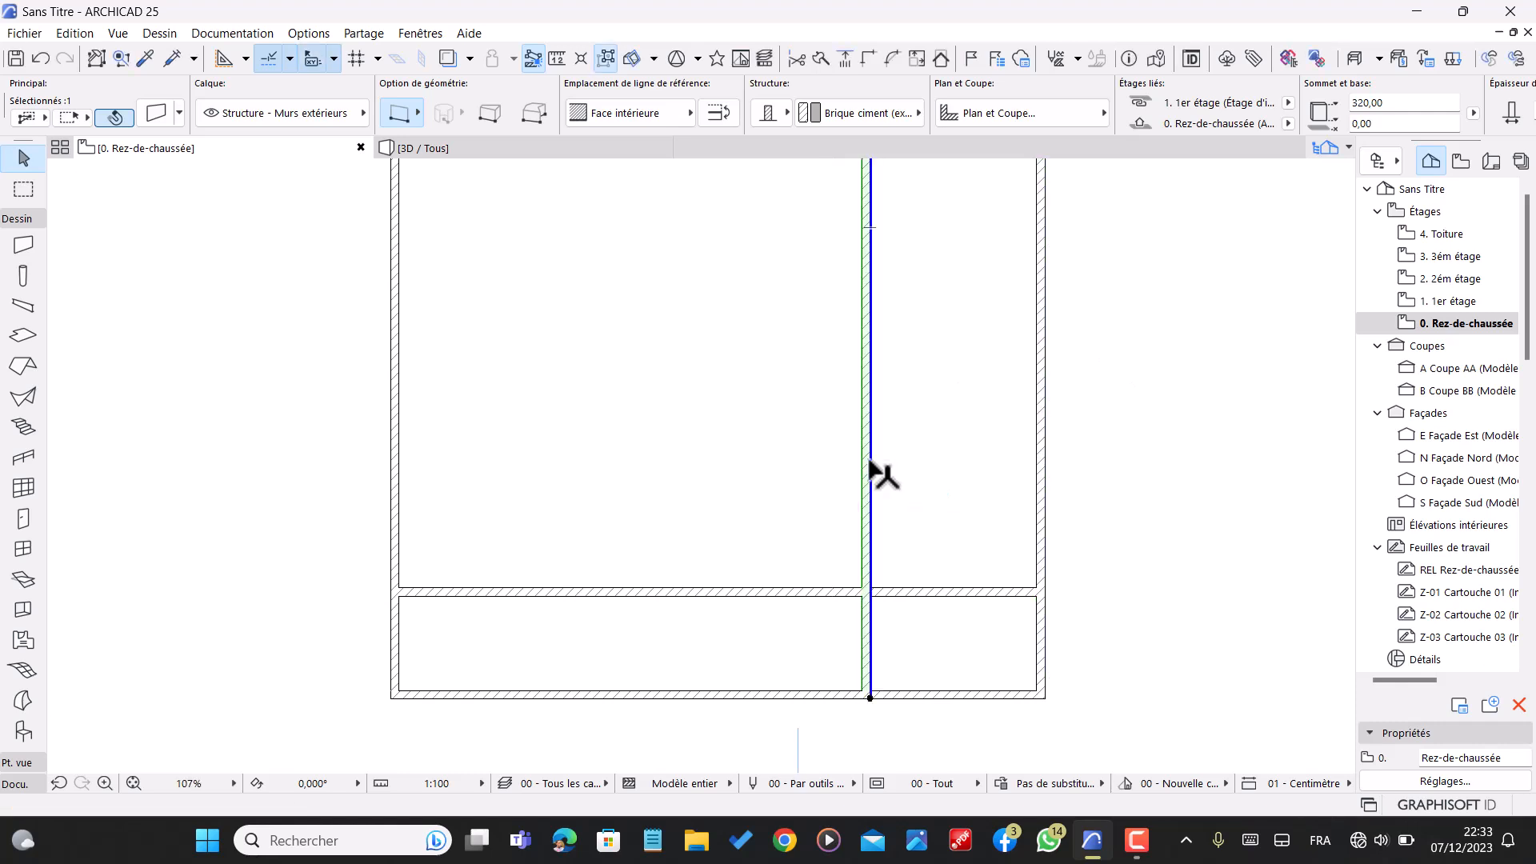
pyautogui.press('Escape')
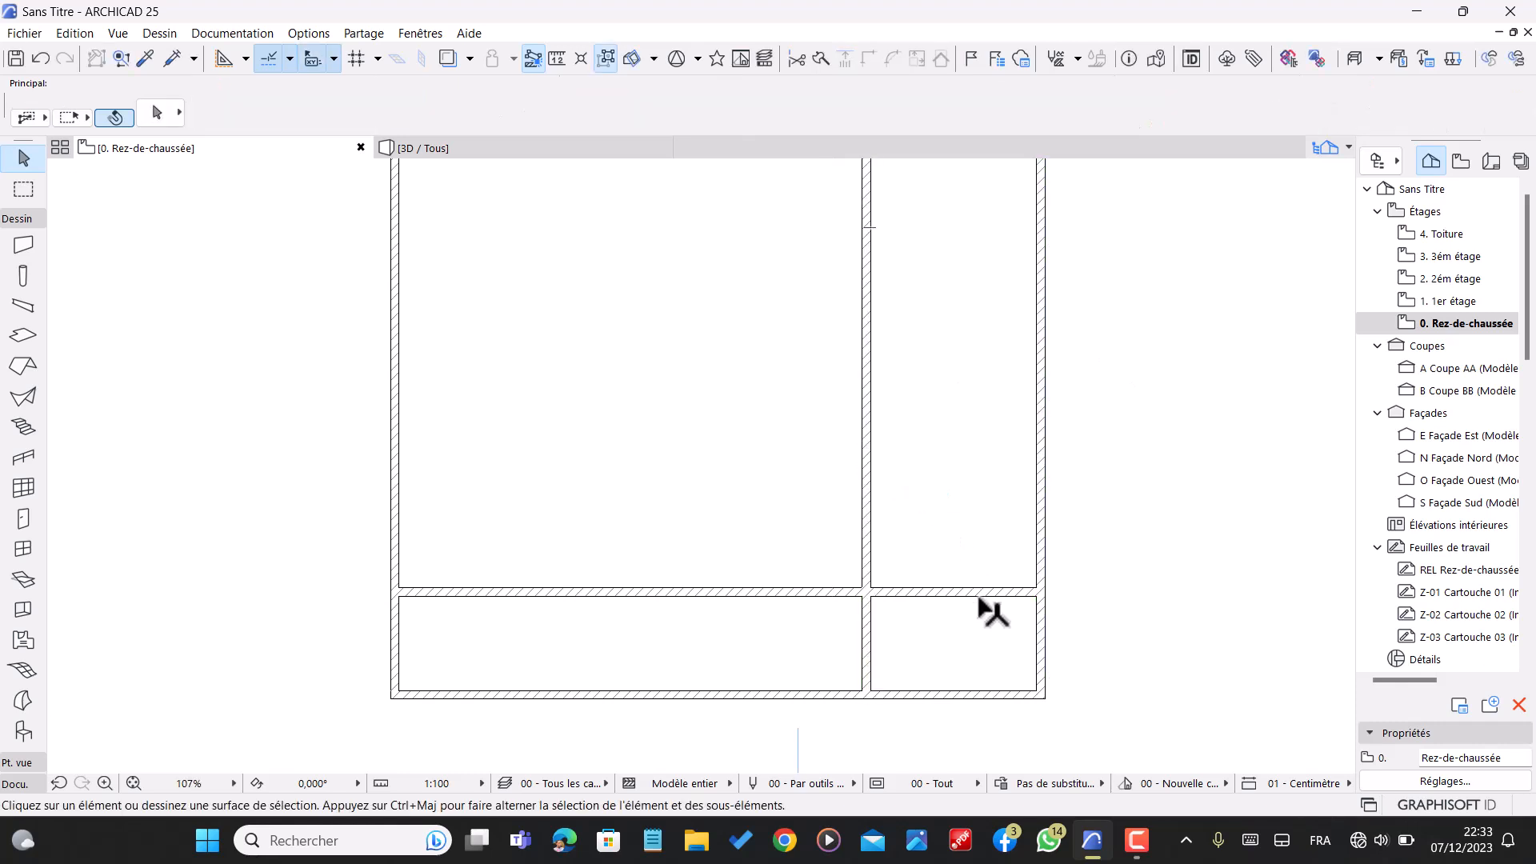
pyautogui.keyDown('ctrl'); pyautogui.click(861, 656); pyautogui.keyUp('ctrl')
# - Copy the left-hand exterior wall 655 cm to the right and trim off its part below the inner horizontal wall
pyautogui.scroll(-2, 1000, 552)
pyautogui.click(498, 500)
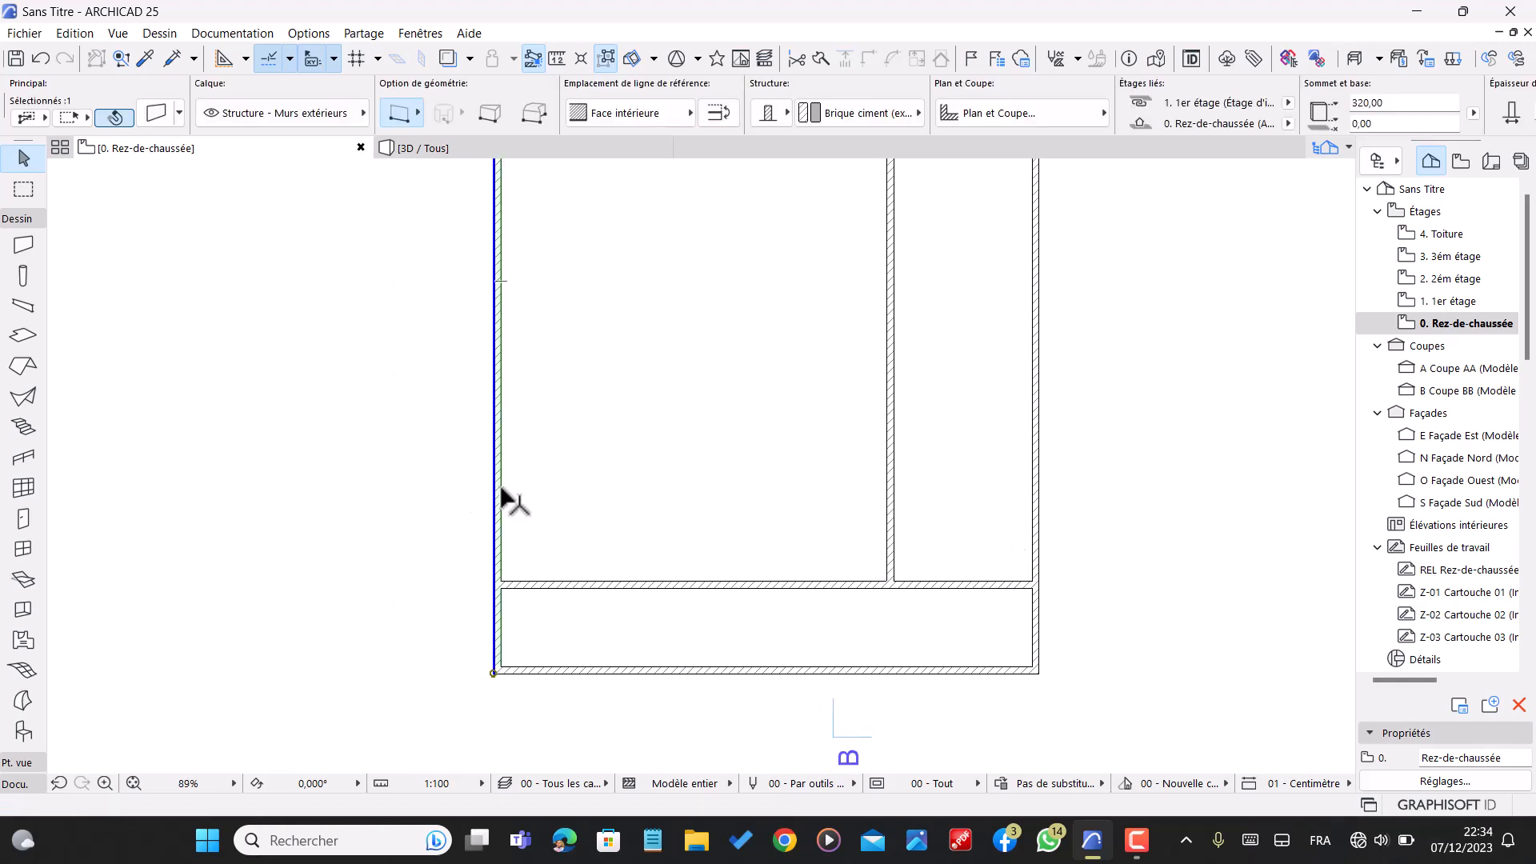
pyautogui.hotkey('ctrl', 'alt', 'd')
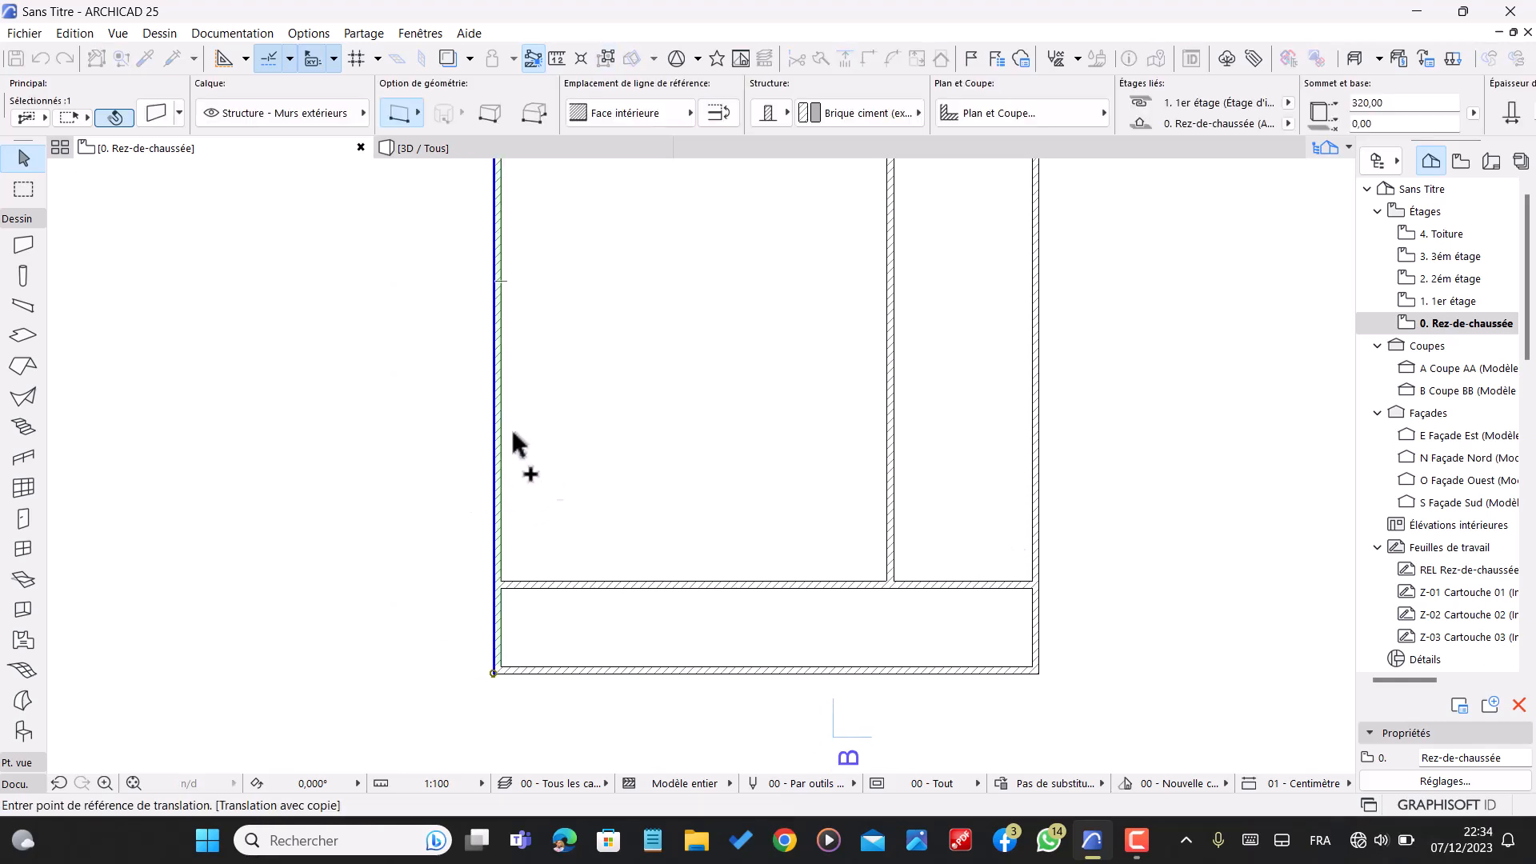
pyautogui.click(494, 455)
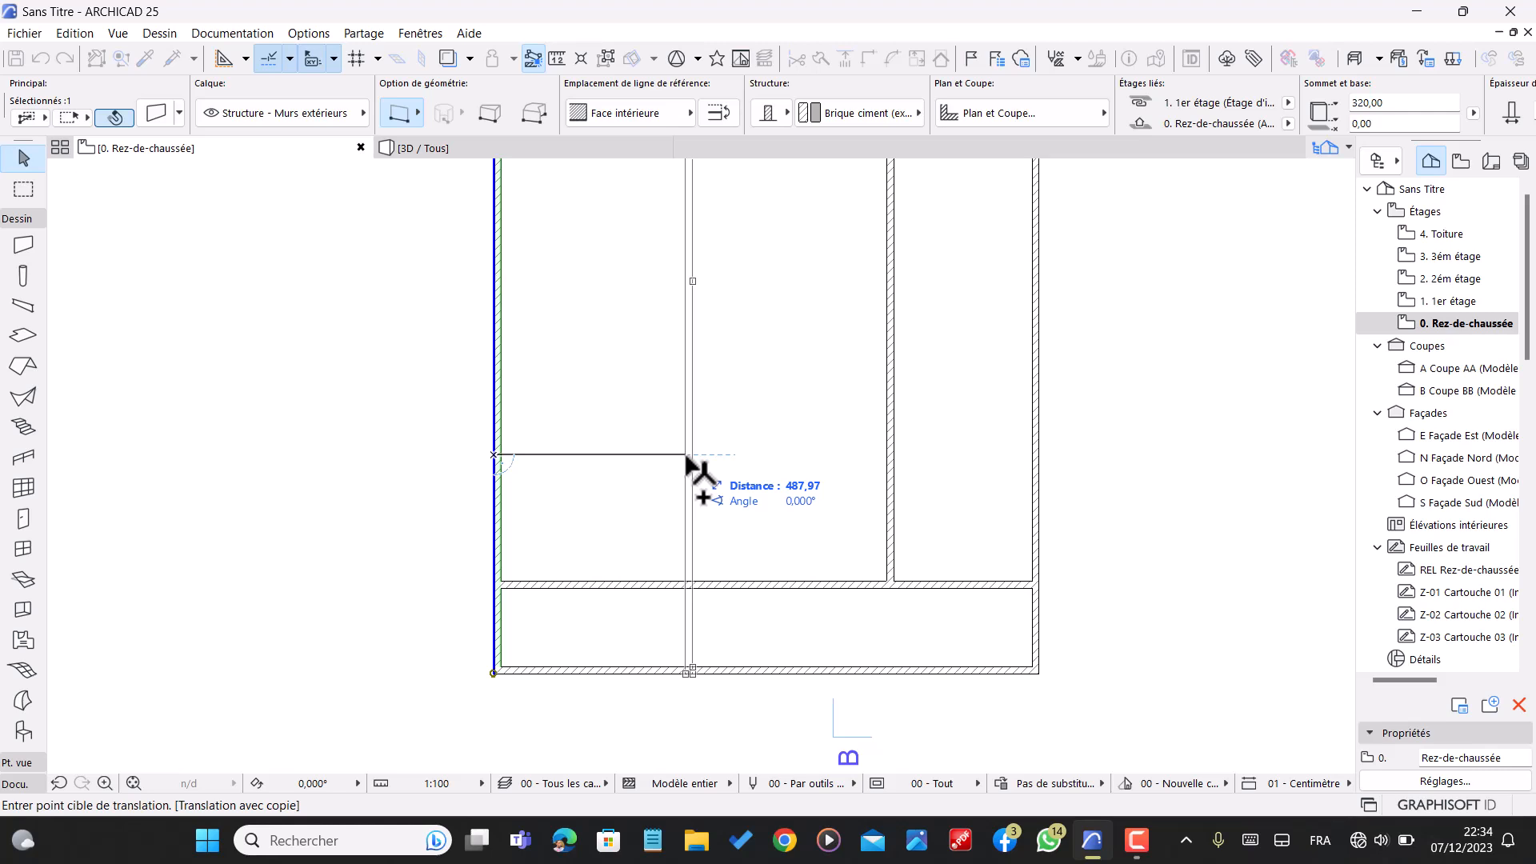
pyautogui.write('655')
pyautogui.press('Return')
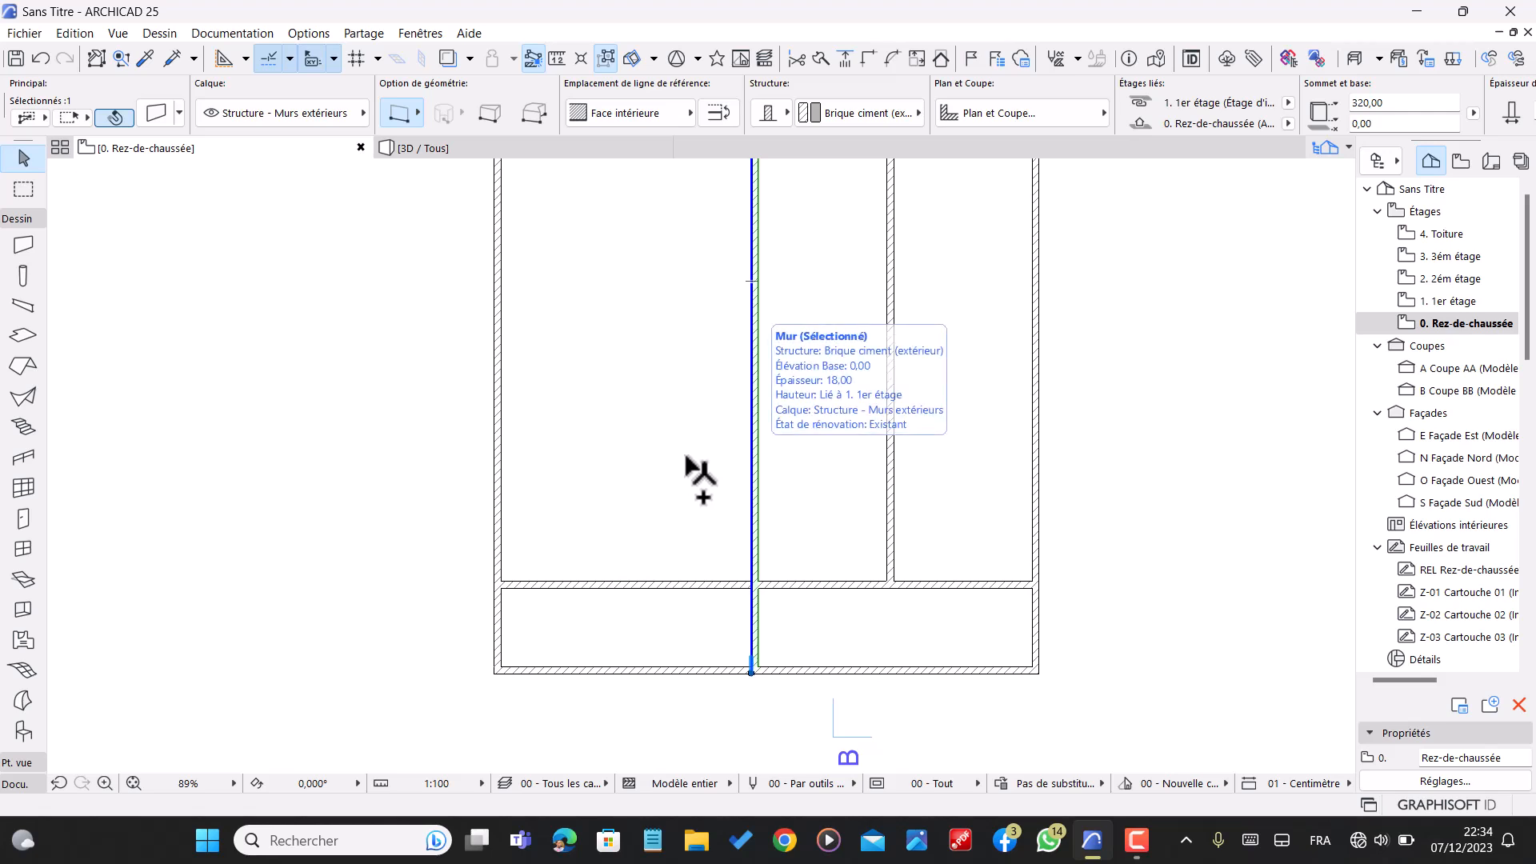
pyautogui.press('Escape')
pyautogui.keyDown('ctrl'); pyautogui.click(757, 632); pyautogui.keyUp('ctrl')
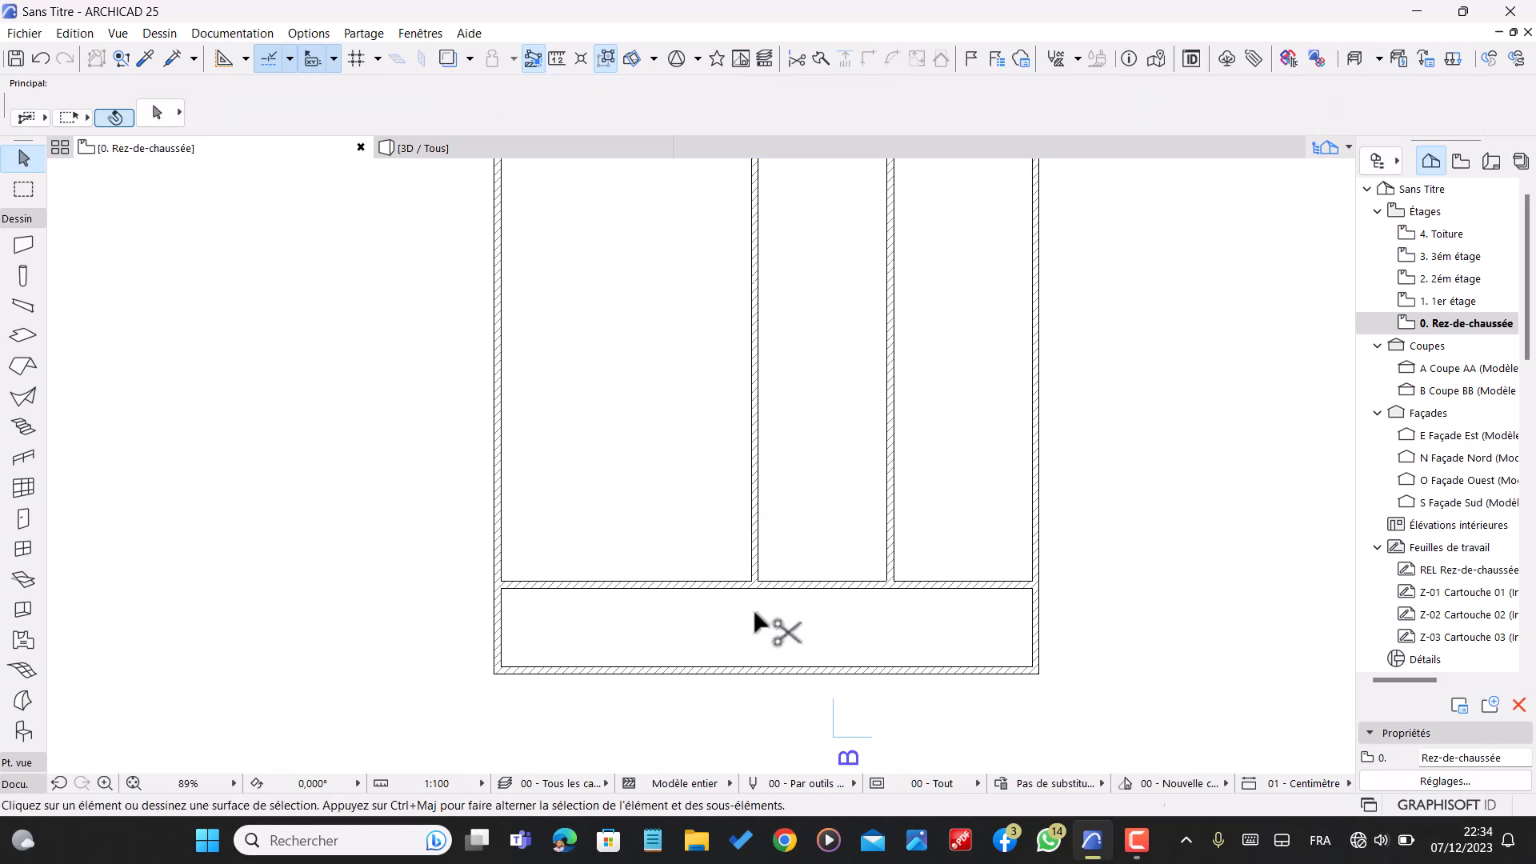
# - Copy the inner horizontal wall above the bottom room 918 cm straight up
pyautogui.click(654, 589)
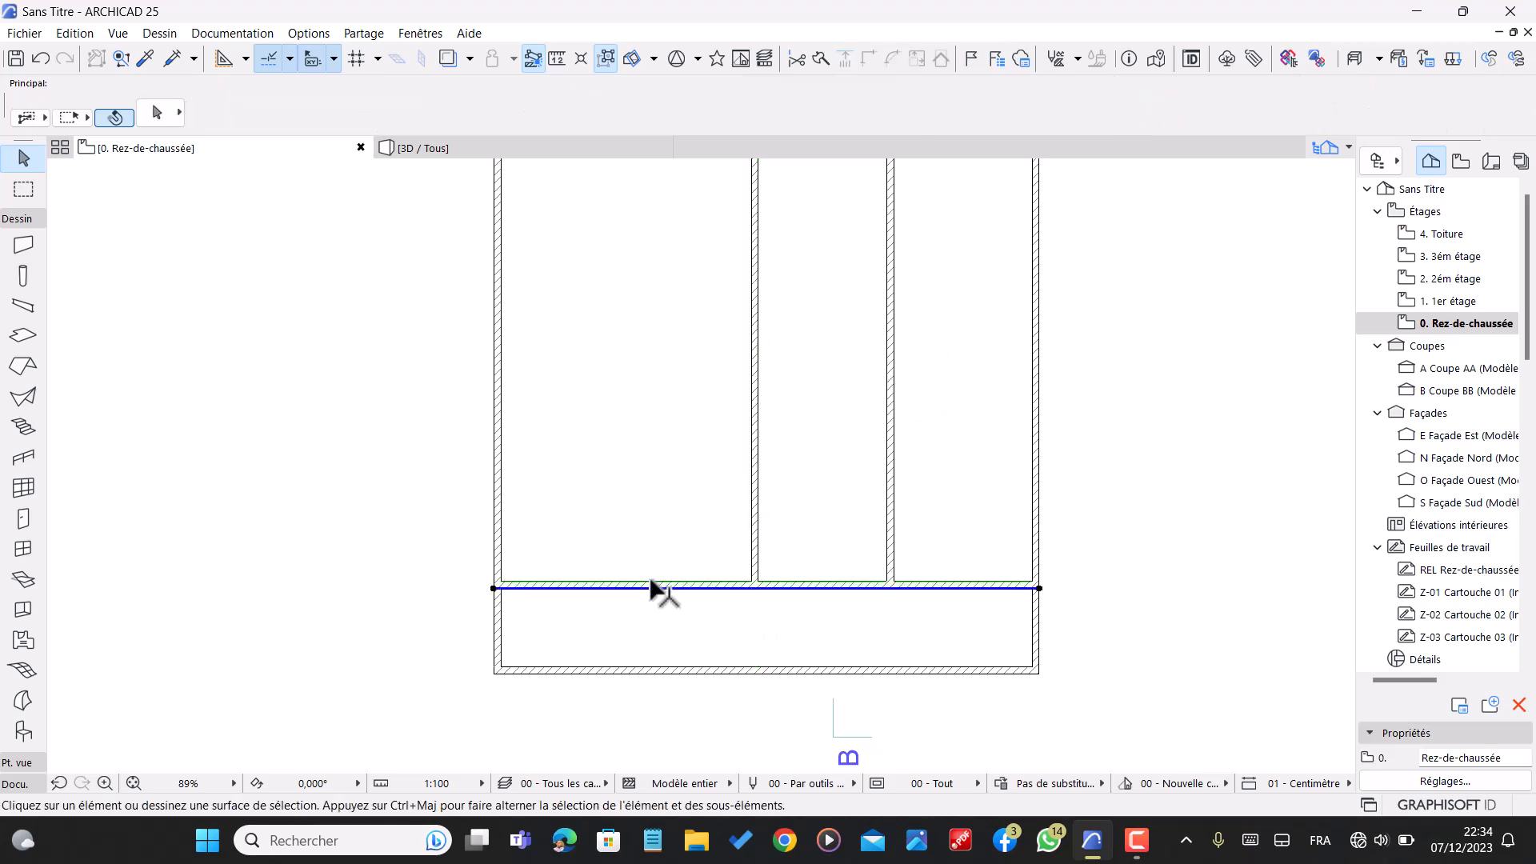
pyautogui.hotkey('ctrl', 'shift', 'd')
pyautogui.click(609, 589)
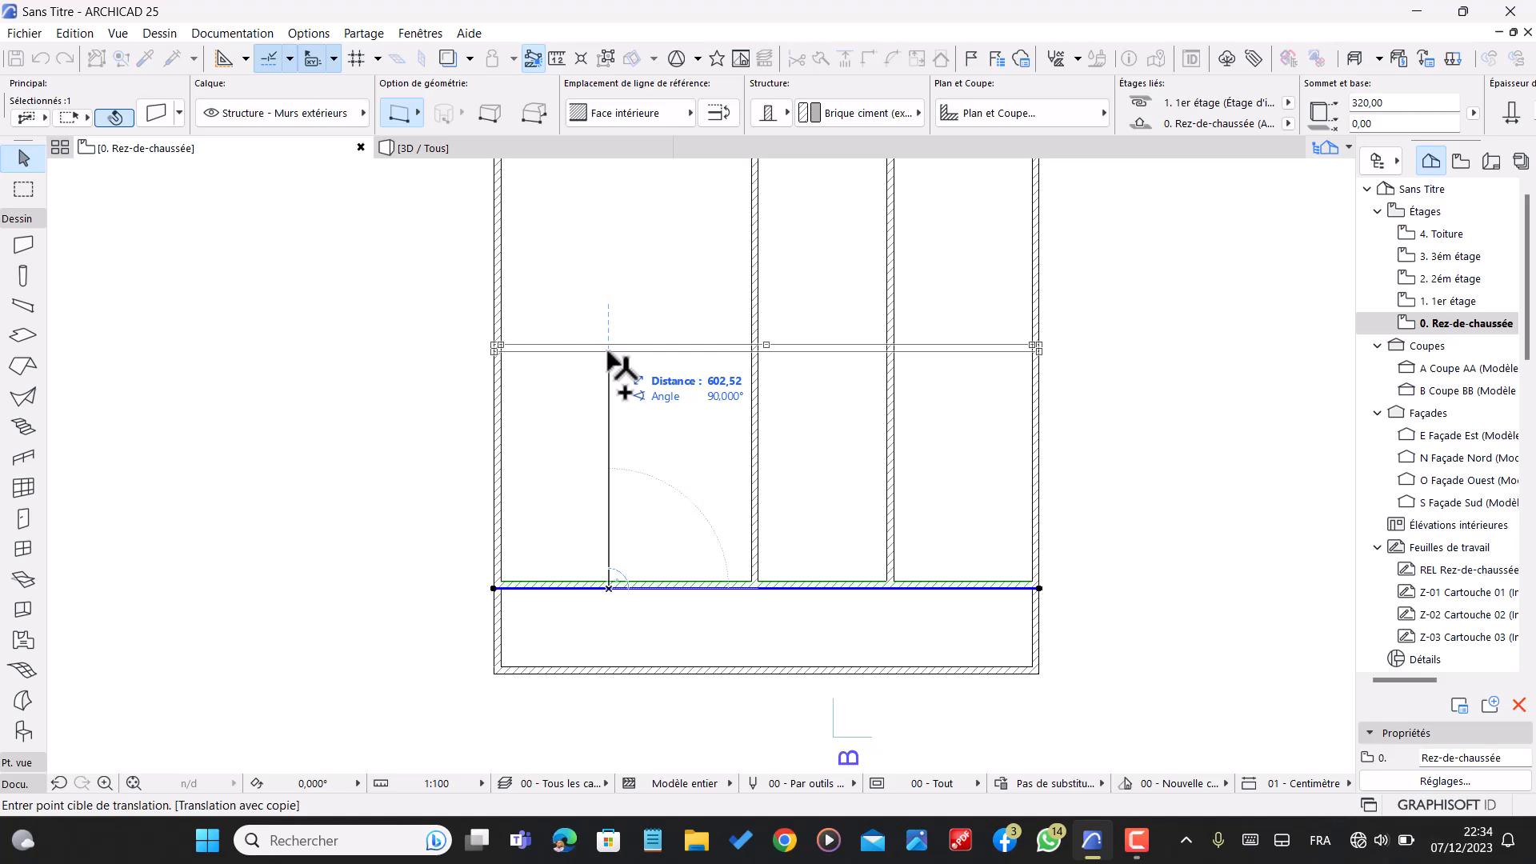
pyautogui.write('918')
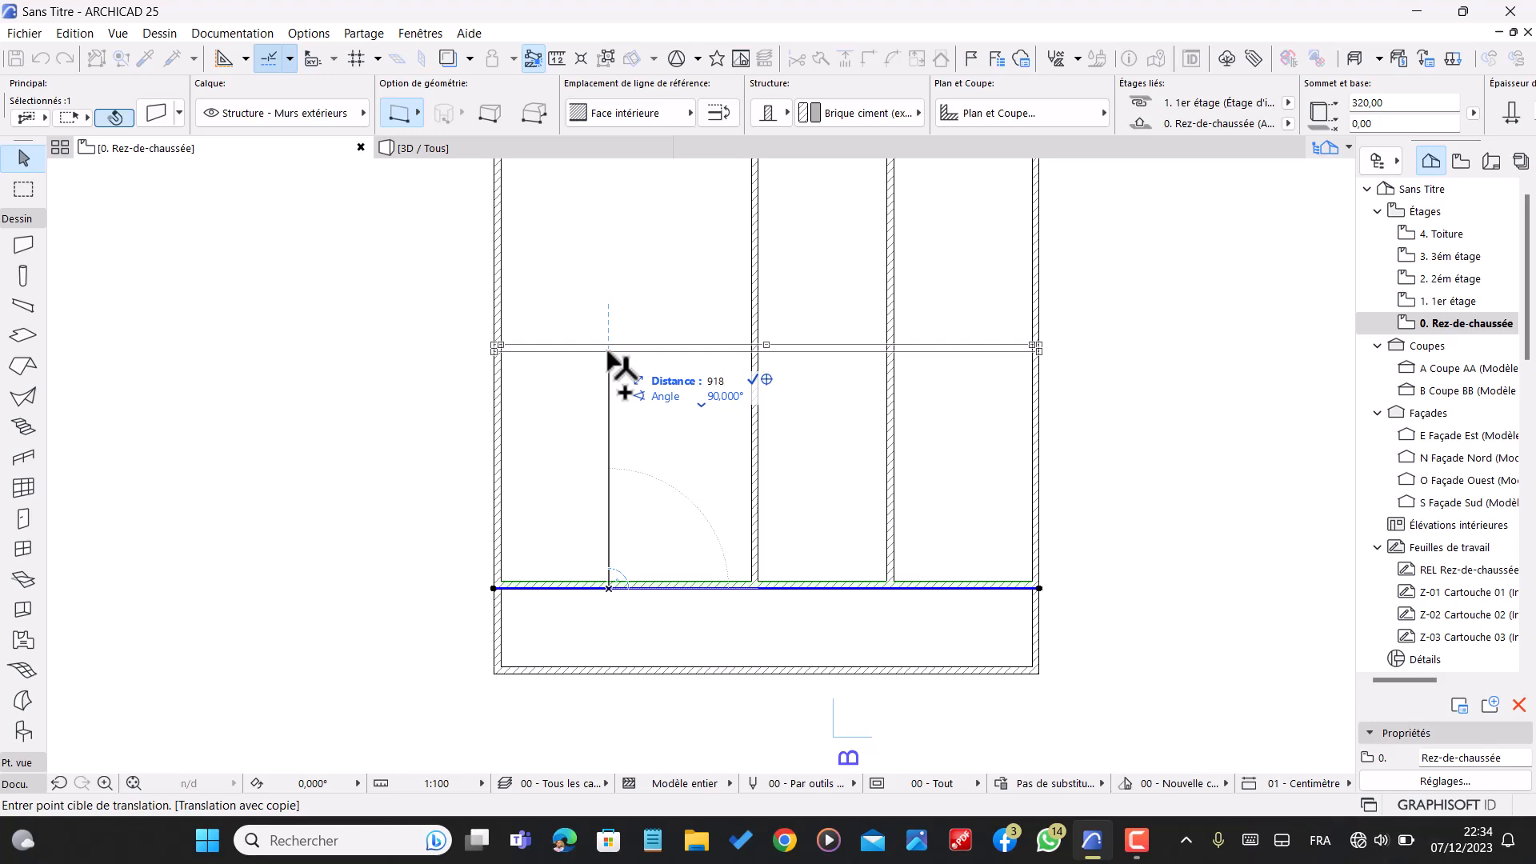
pyautogui.press('Return')
# - Trim off the middle and right-hand parts of the upper horizontal wall, keeping only its left-hand segment
pyautogui.scroll(-5, 637, 524)
pyautogui.scroll(3, 706, 354)
pyautogui.click(863, 385)
pyautogui.click(893, 385)
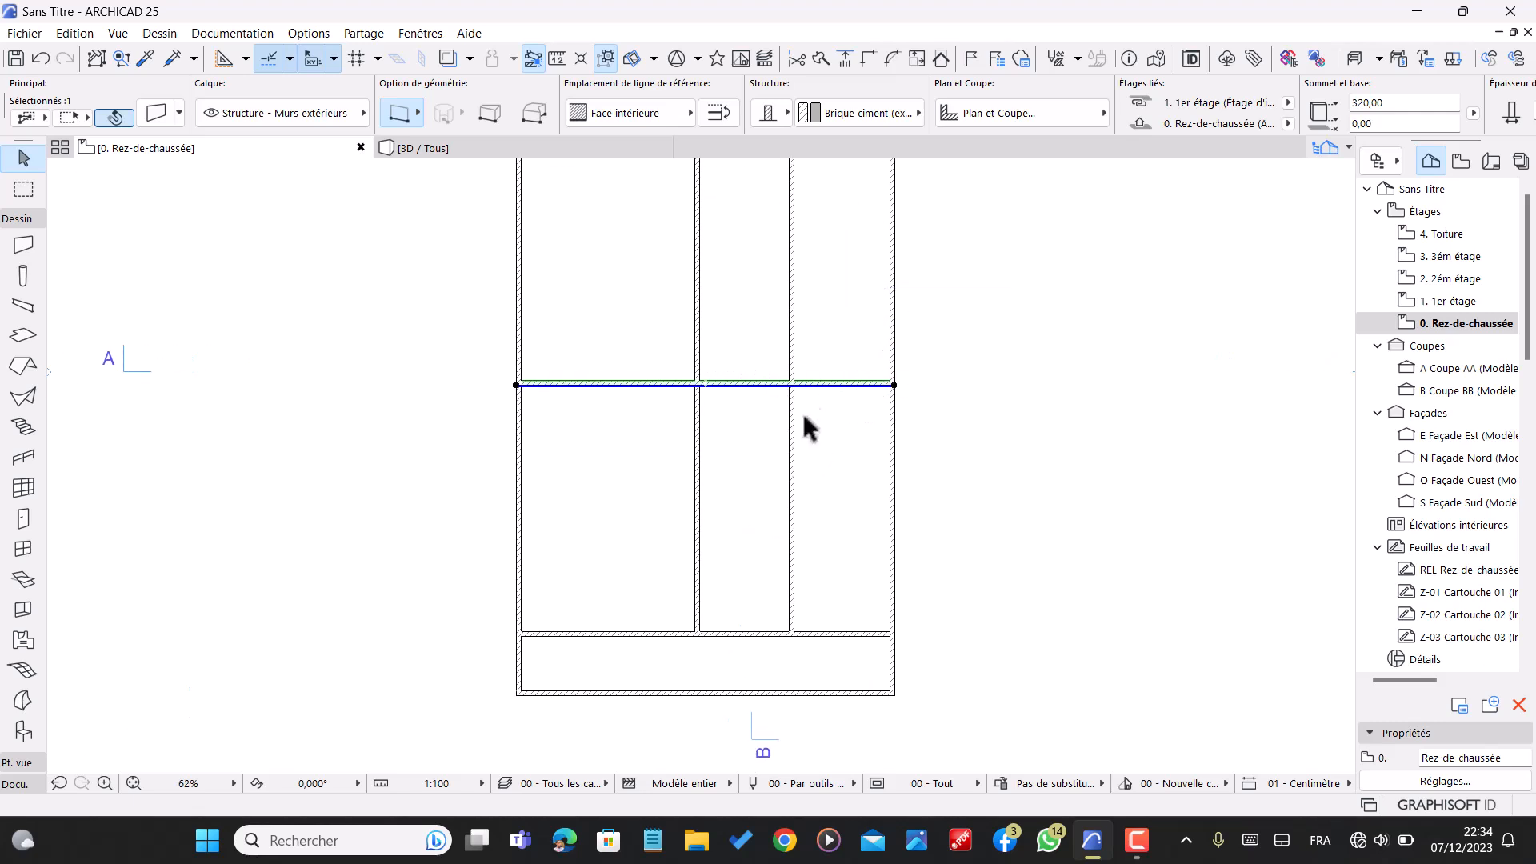
pyautogui.click(828, 432)
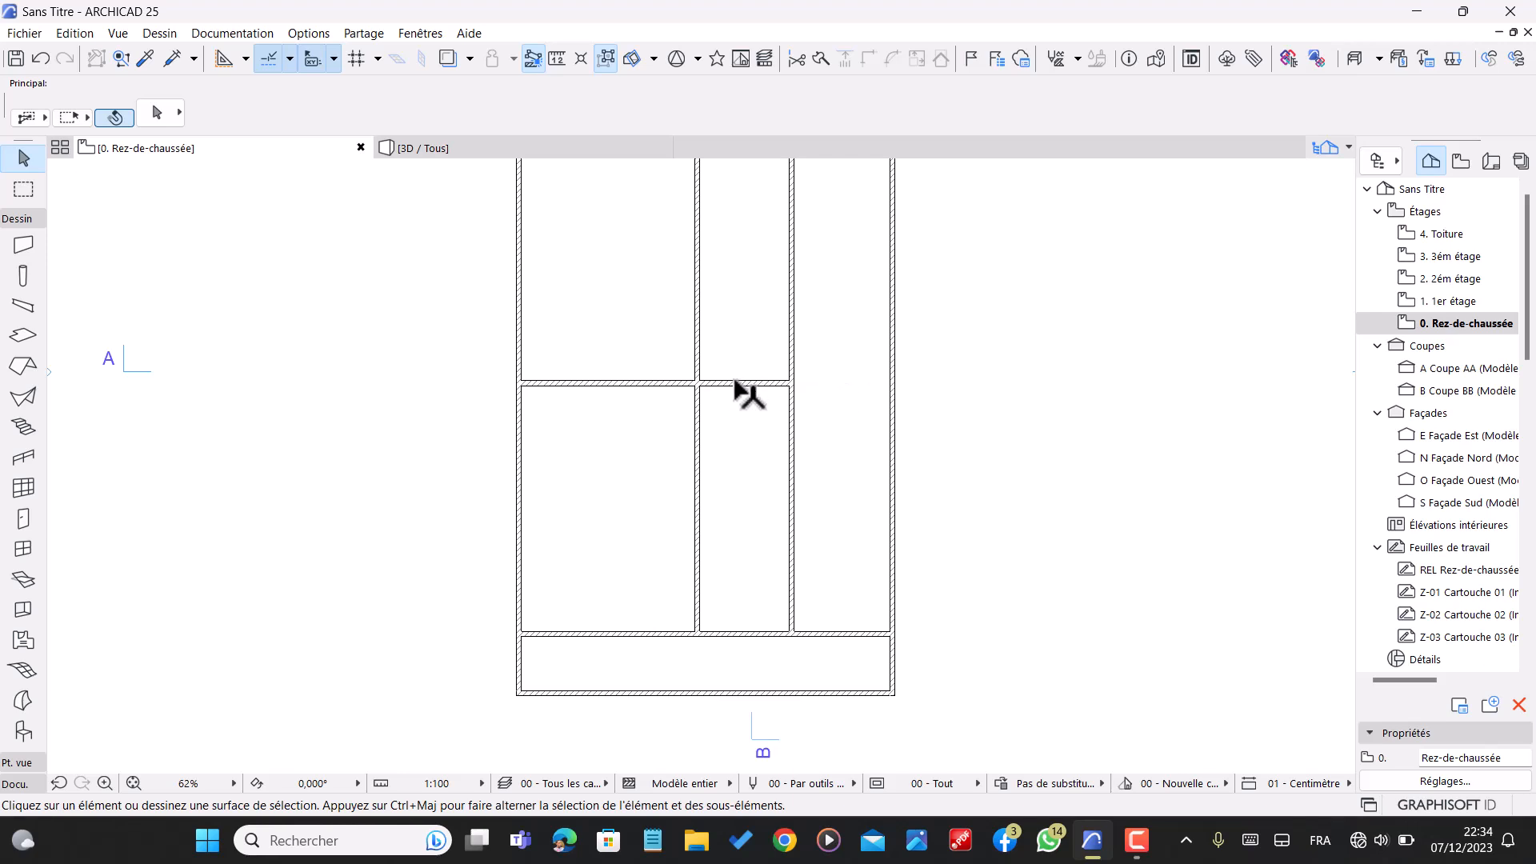
pyautogui.scroll(-3, 800, 553)
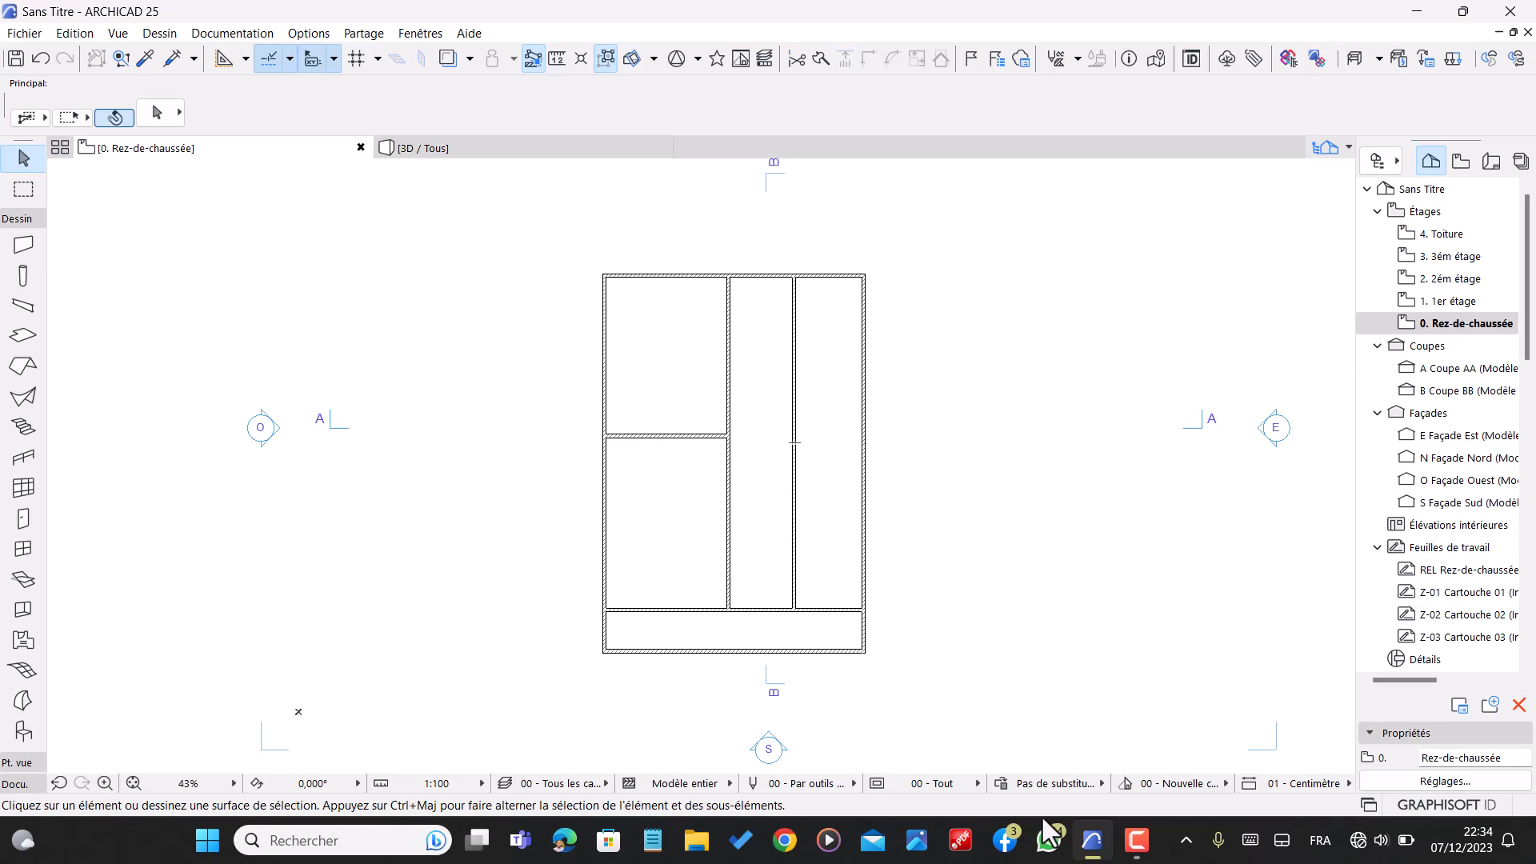
# - Copy the short horizontal wall in the left-hand bay 300 cm straight down
pyautogui.scroll(3, 656, 444)
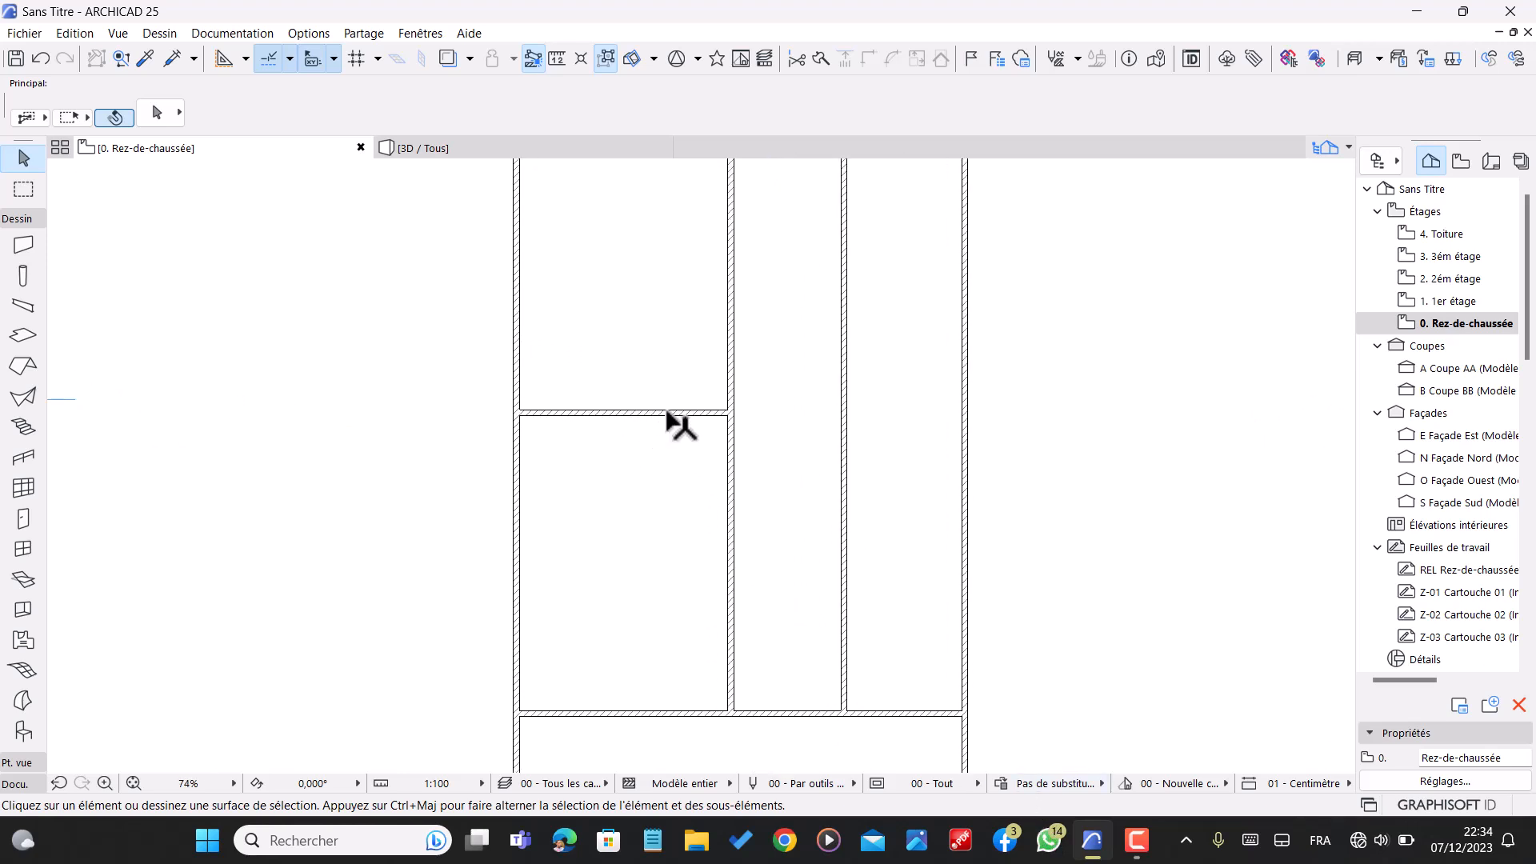
pyautogui.click(624, 414)
pyautogui.hotkey('ctrl', 'shift', 'd')
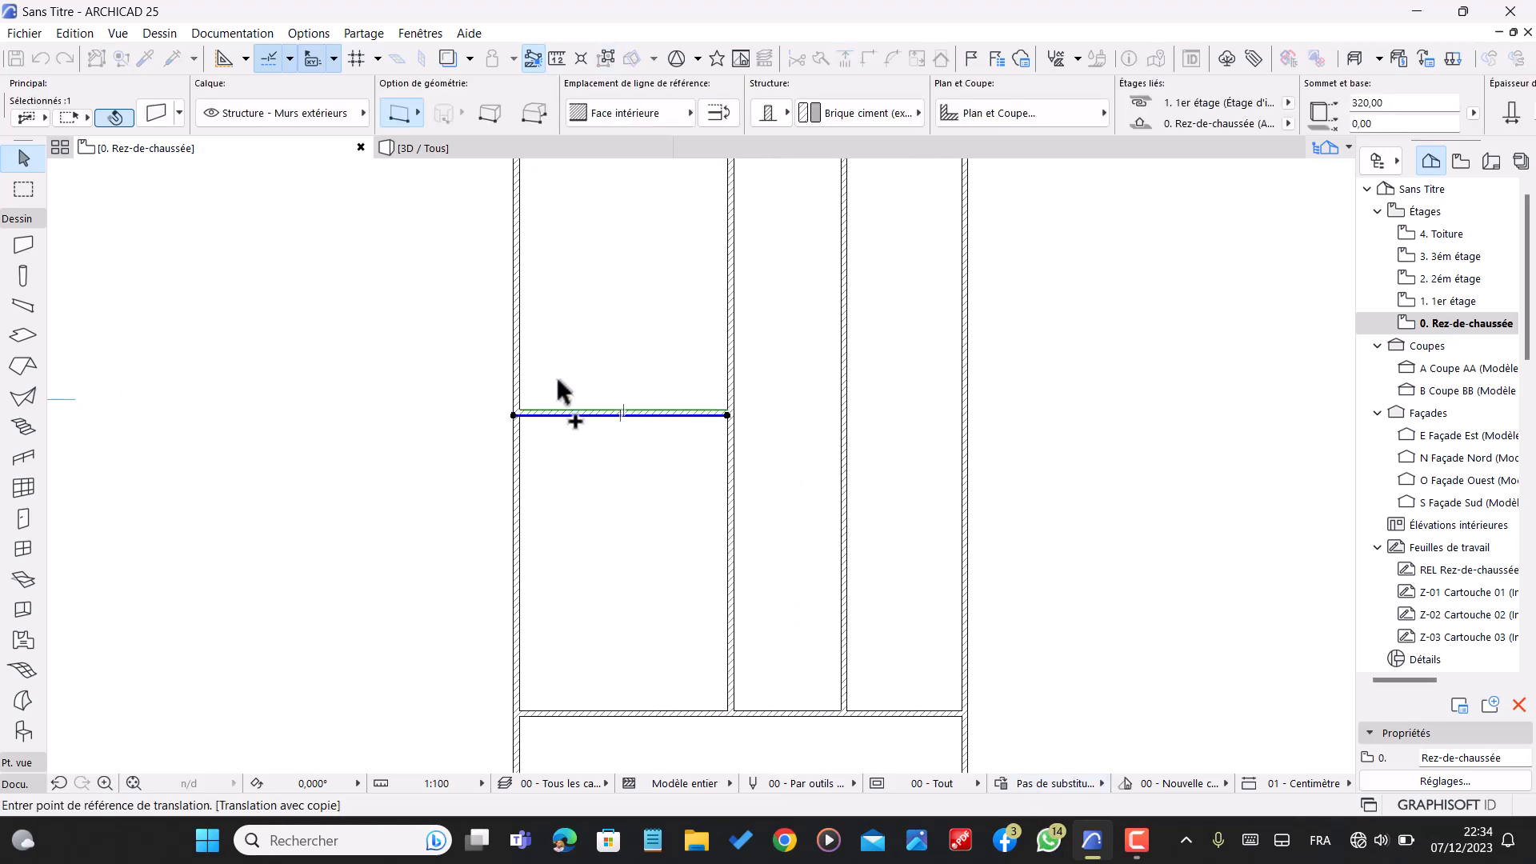
pyautogui.click(636, 414)
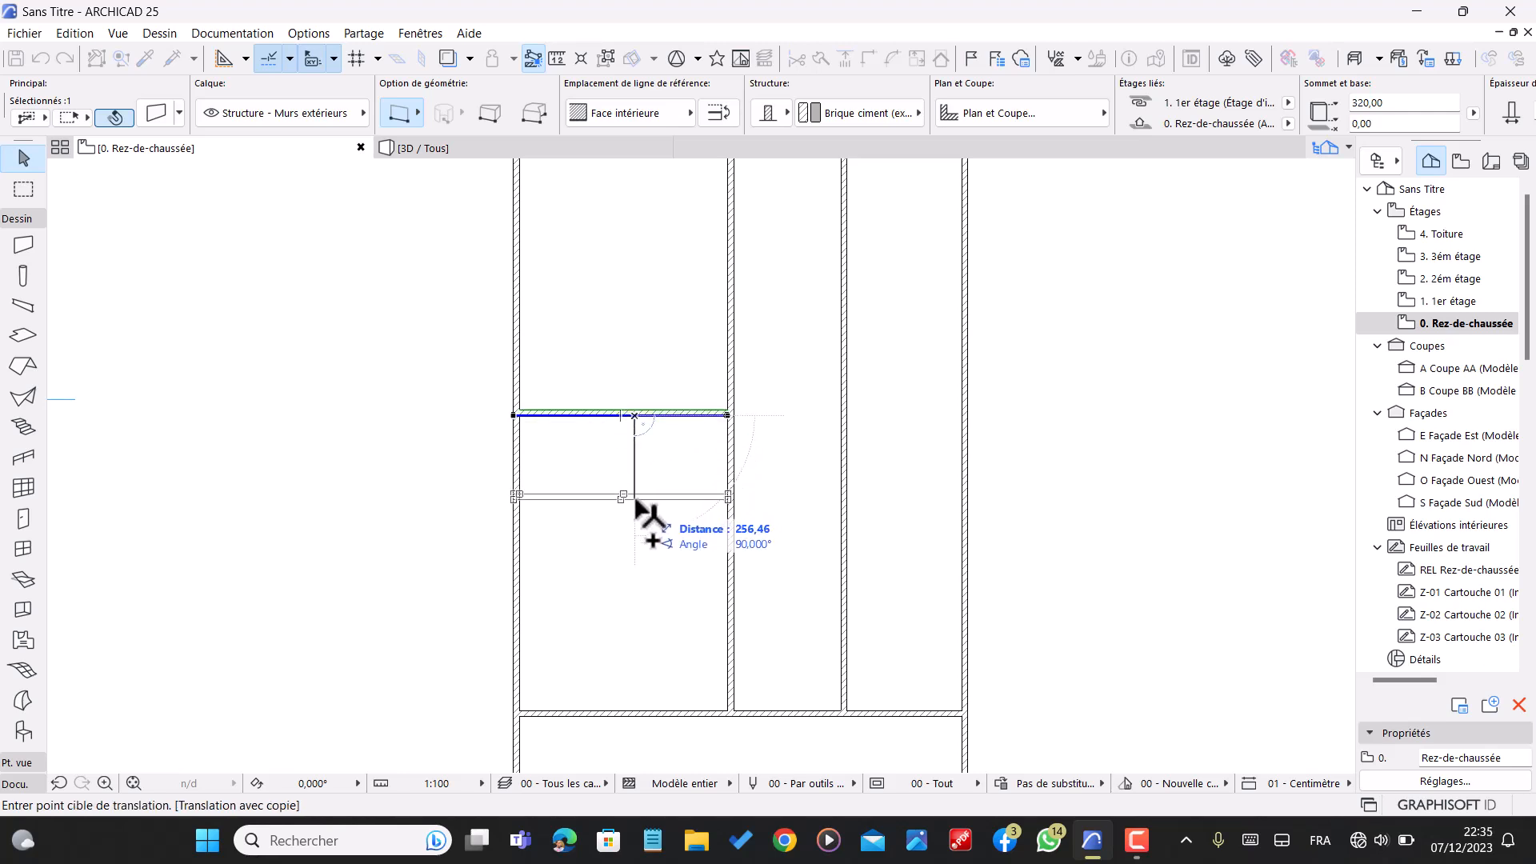
pyautogui.write('300')
pyautogui.press('Return')
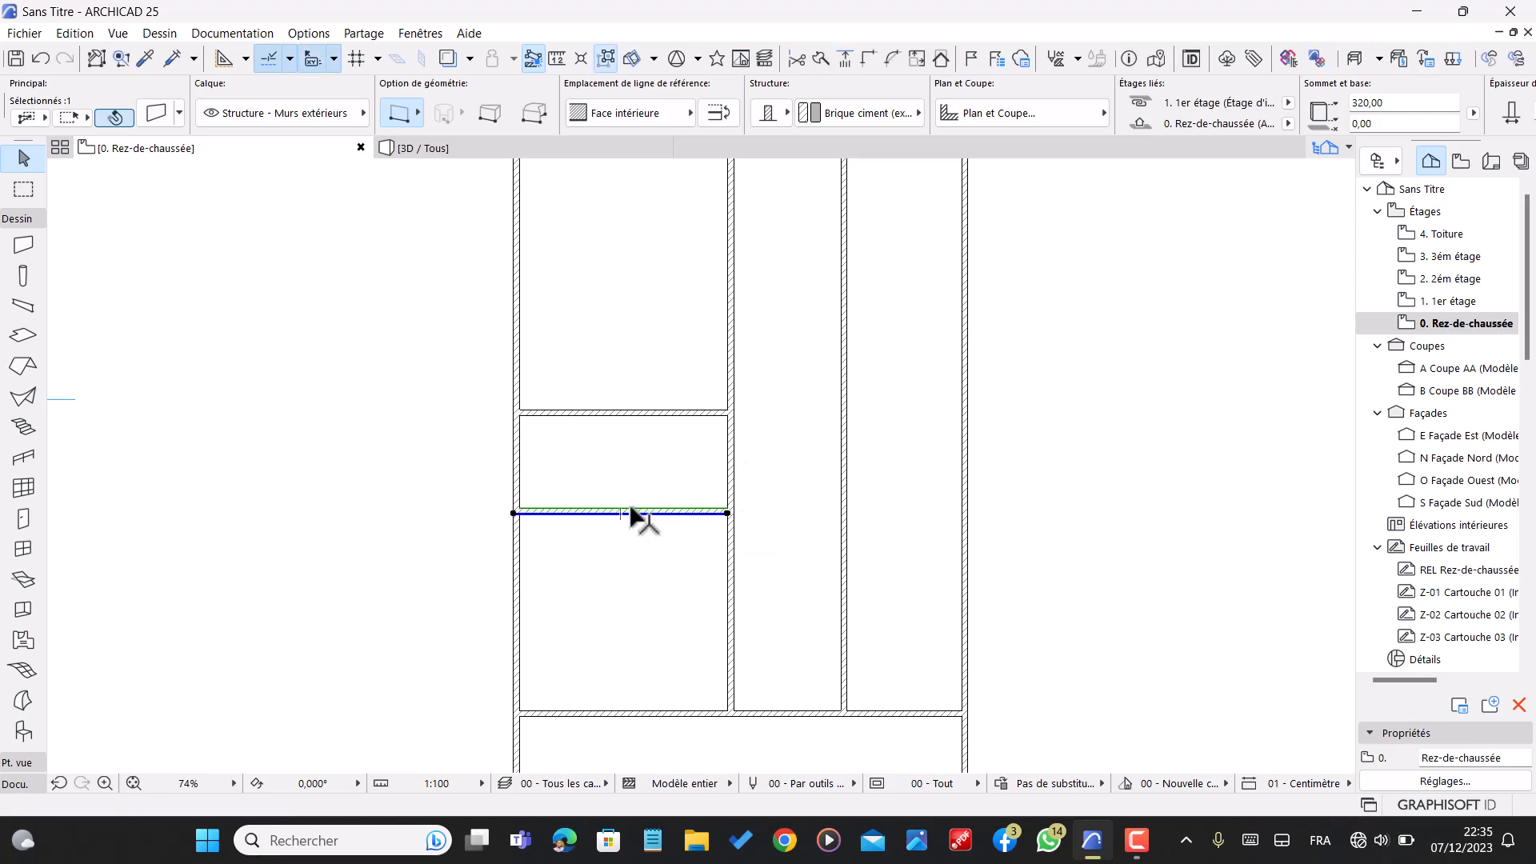
pyautogui.click(671, 485)
# - Copy the inner horizontal wall above the bottom room 600 cm up and trim off its left-hand and middle parts
pyautogui.scroll(-3, 680, 505)
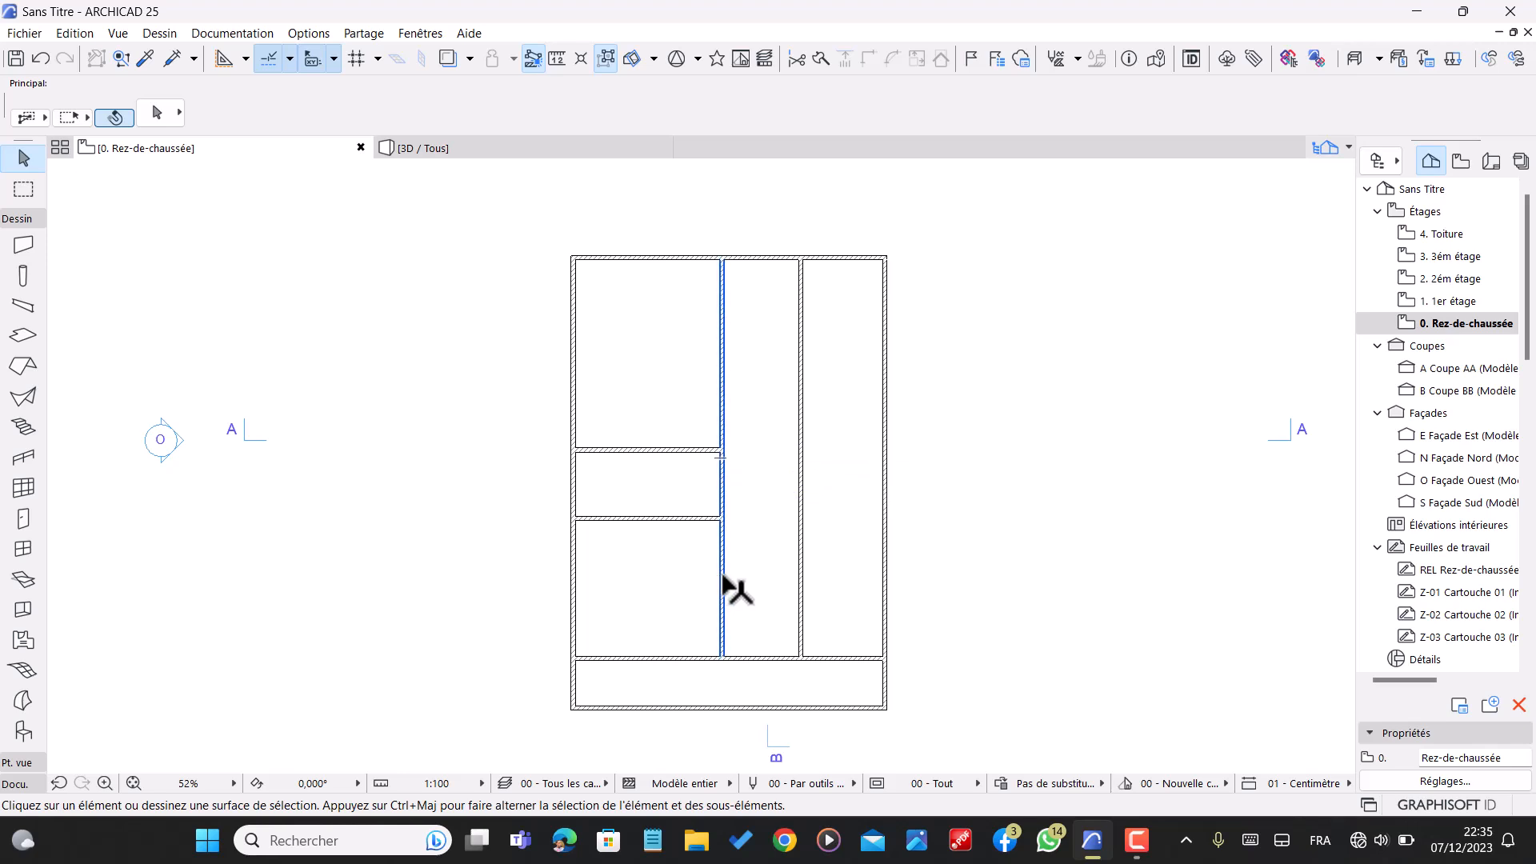
pyautogui.click(851, 661)
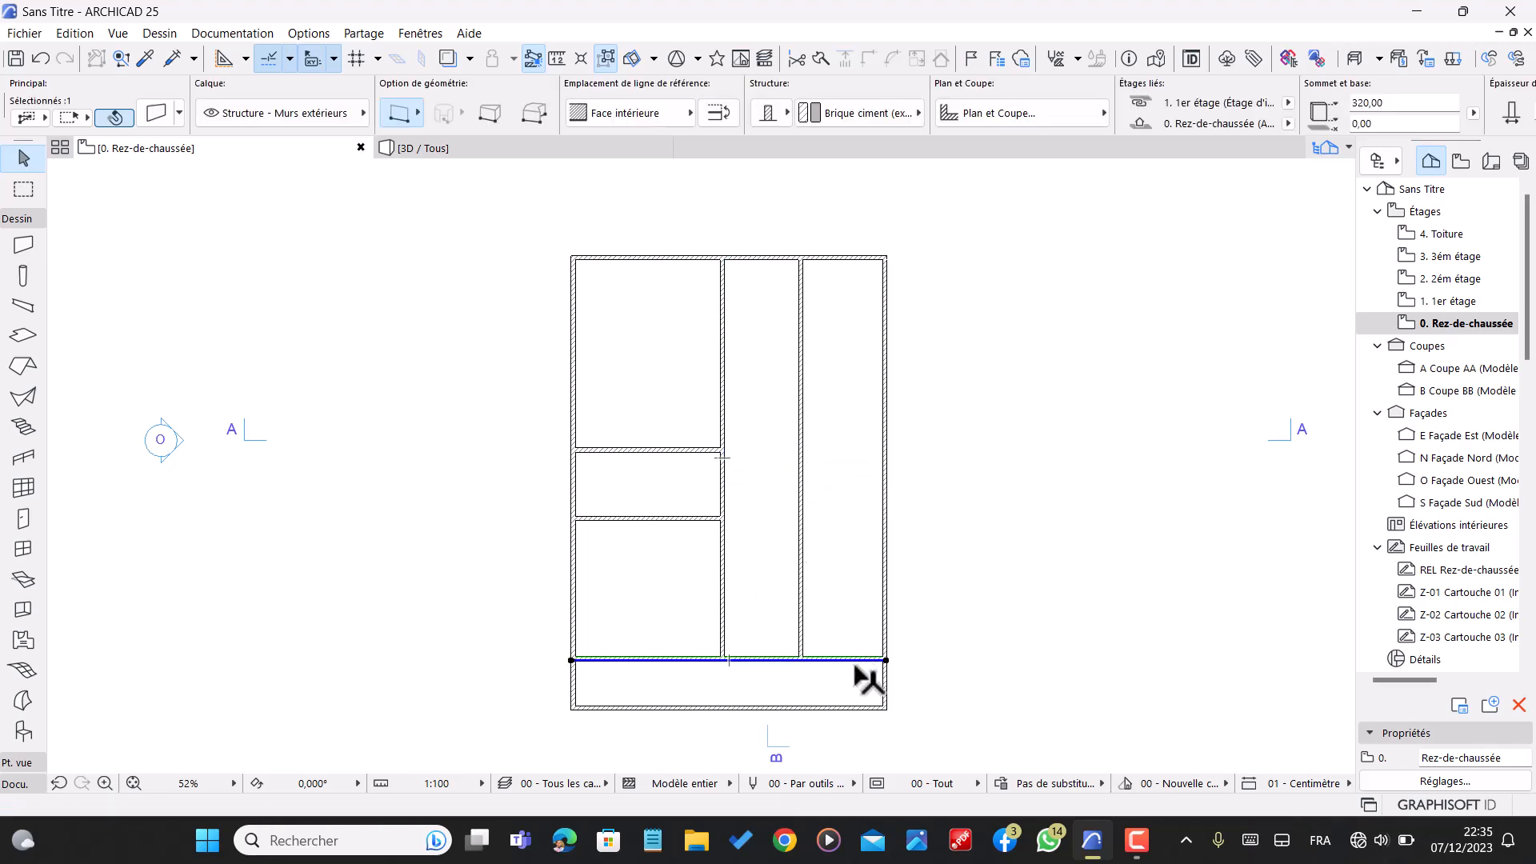
pyautogui.hotkey('ctrl', 'shift', 'd')
pyautogui.click(840, 661)
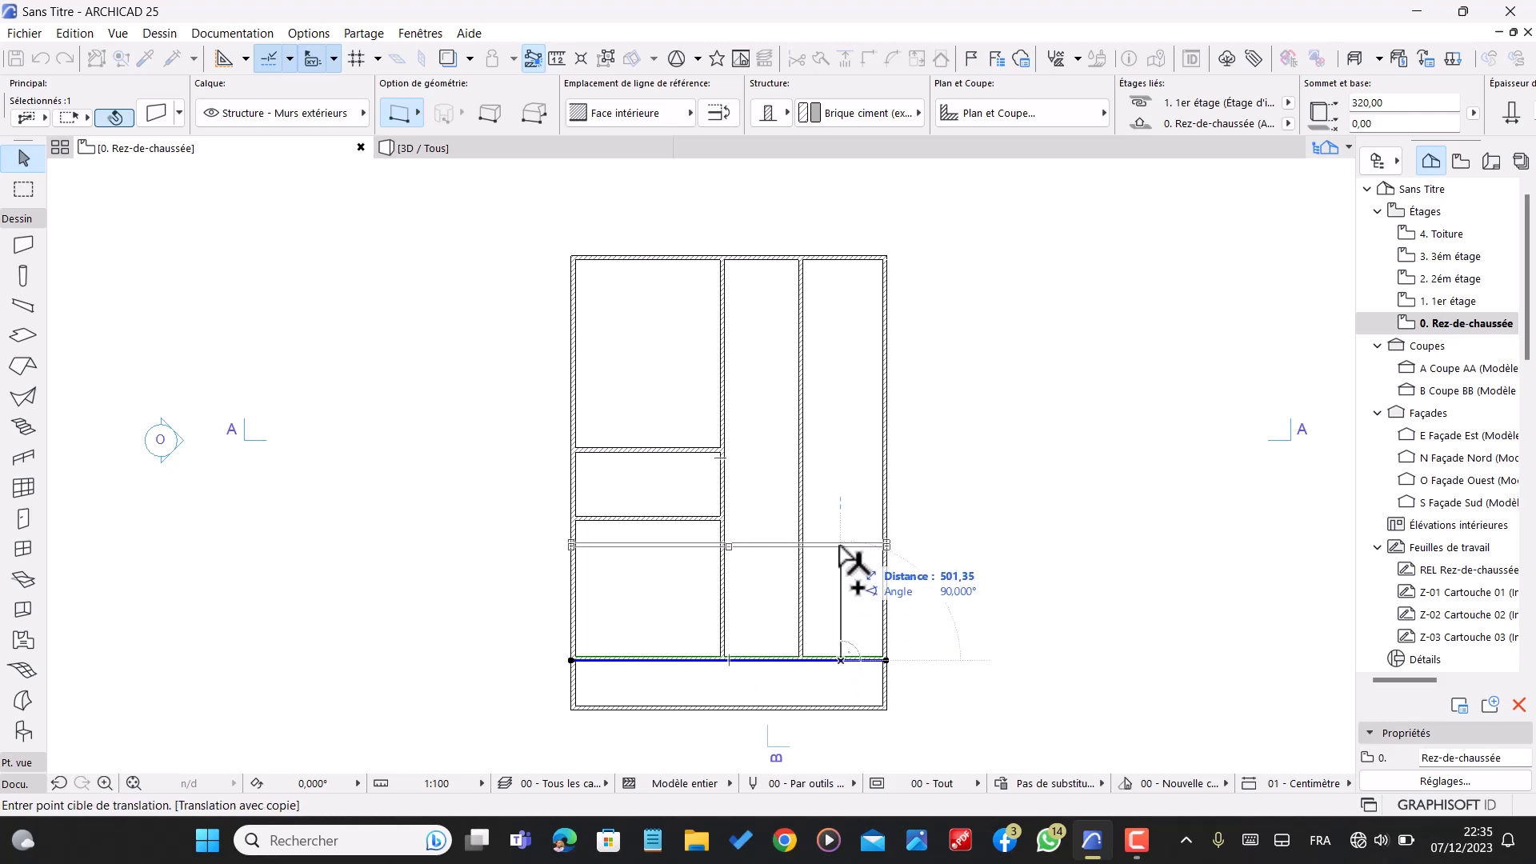
pyautogui.write('6')
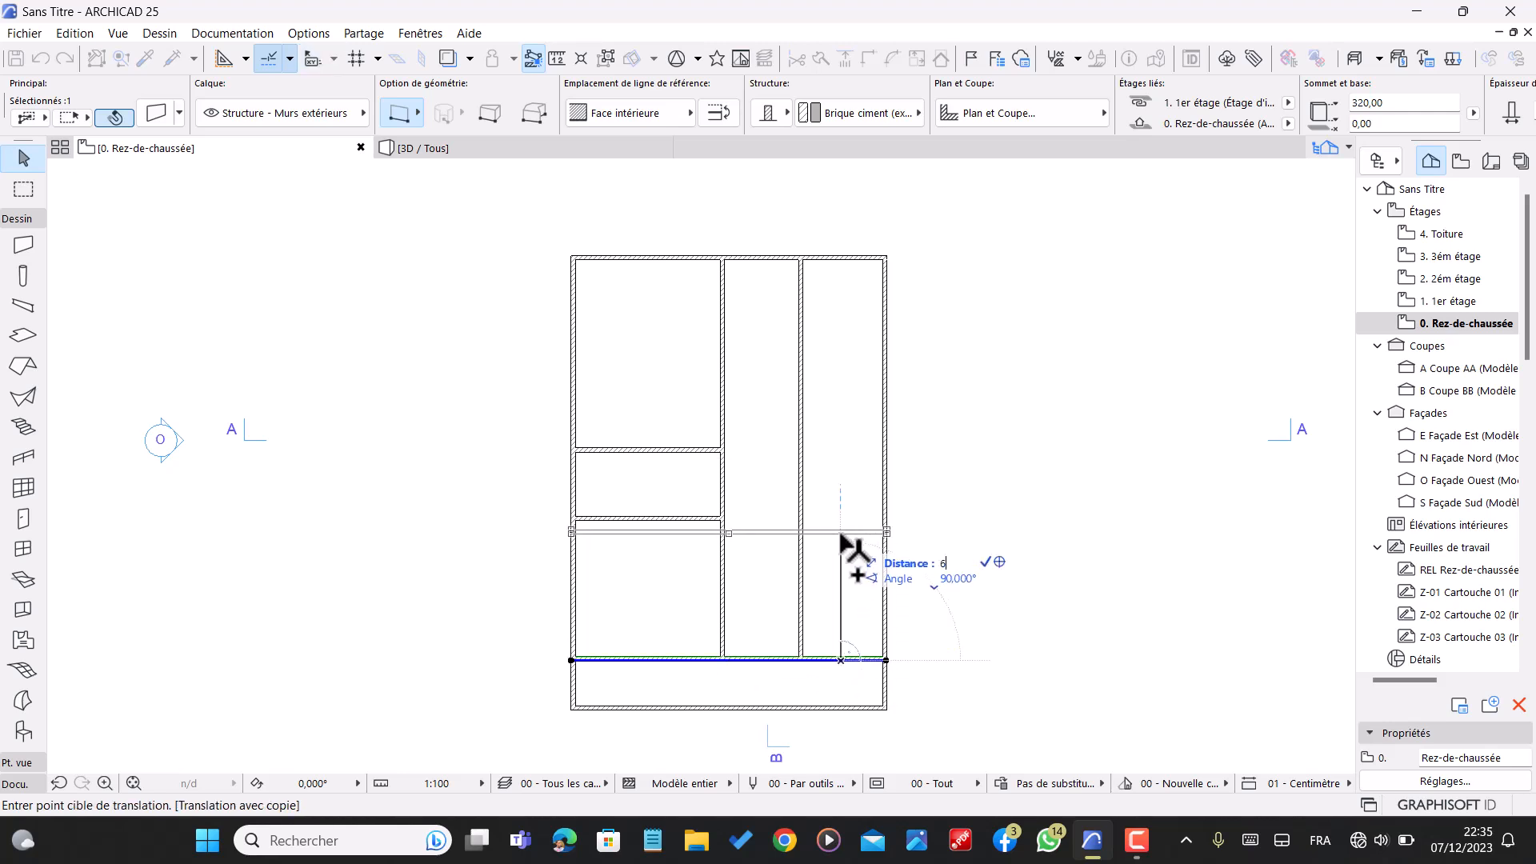
pyautogui.write('00')
pyautogui.press('Return')
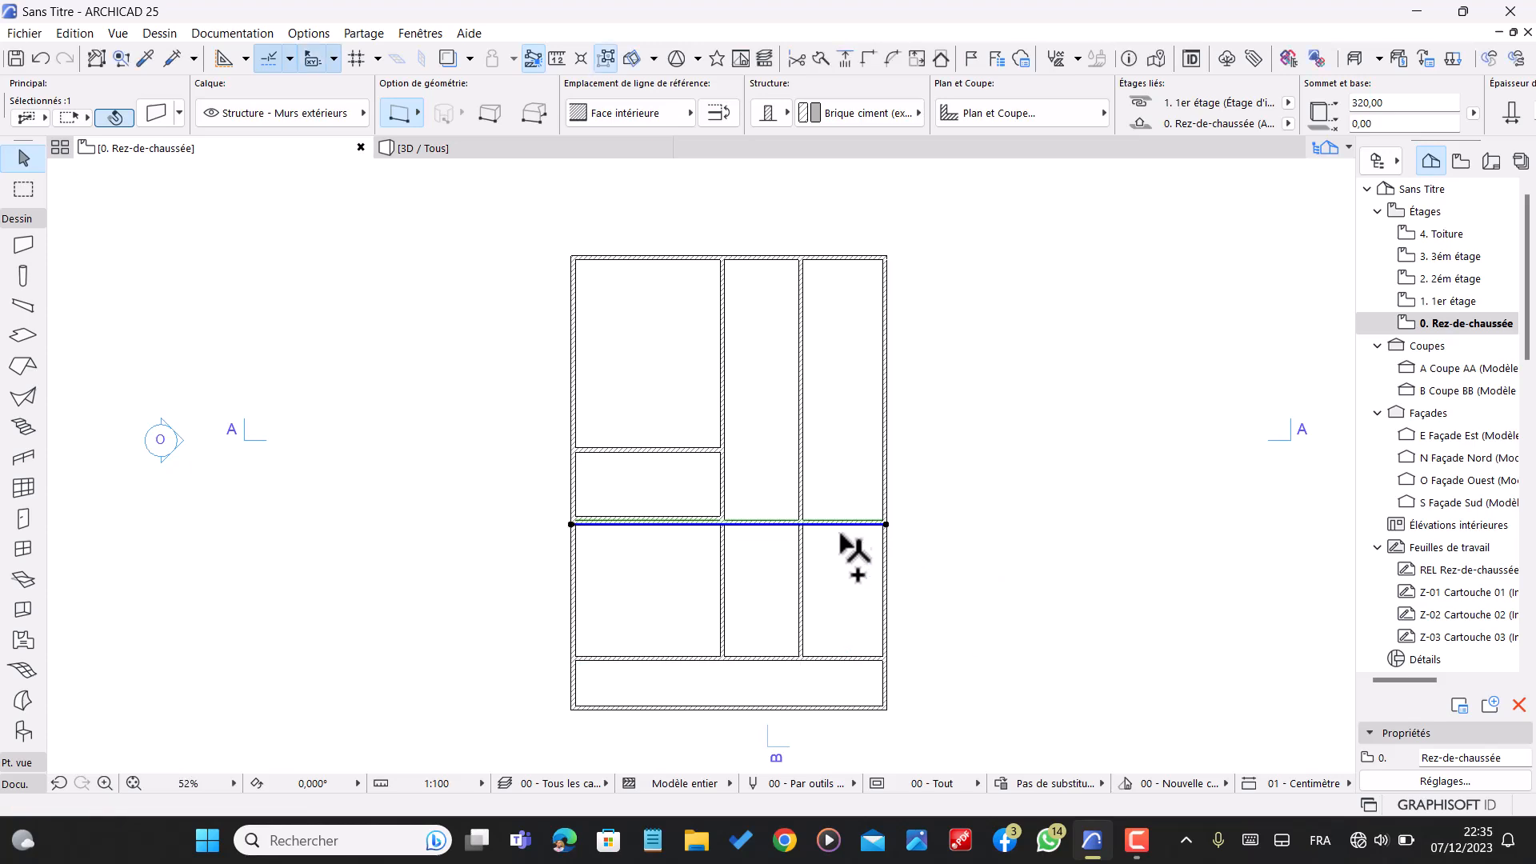
pyautogui.press('Escape')
pyautogui.scroll(3, 695, 525)
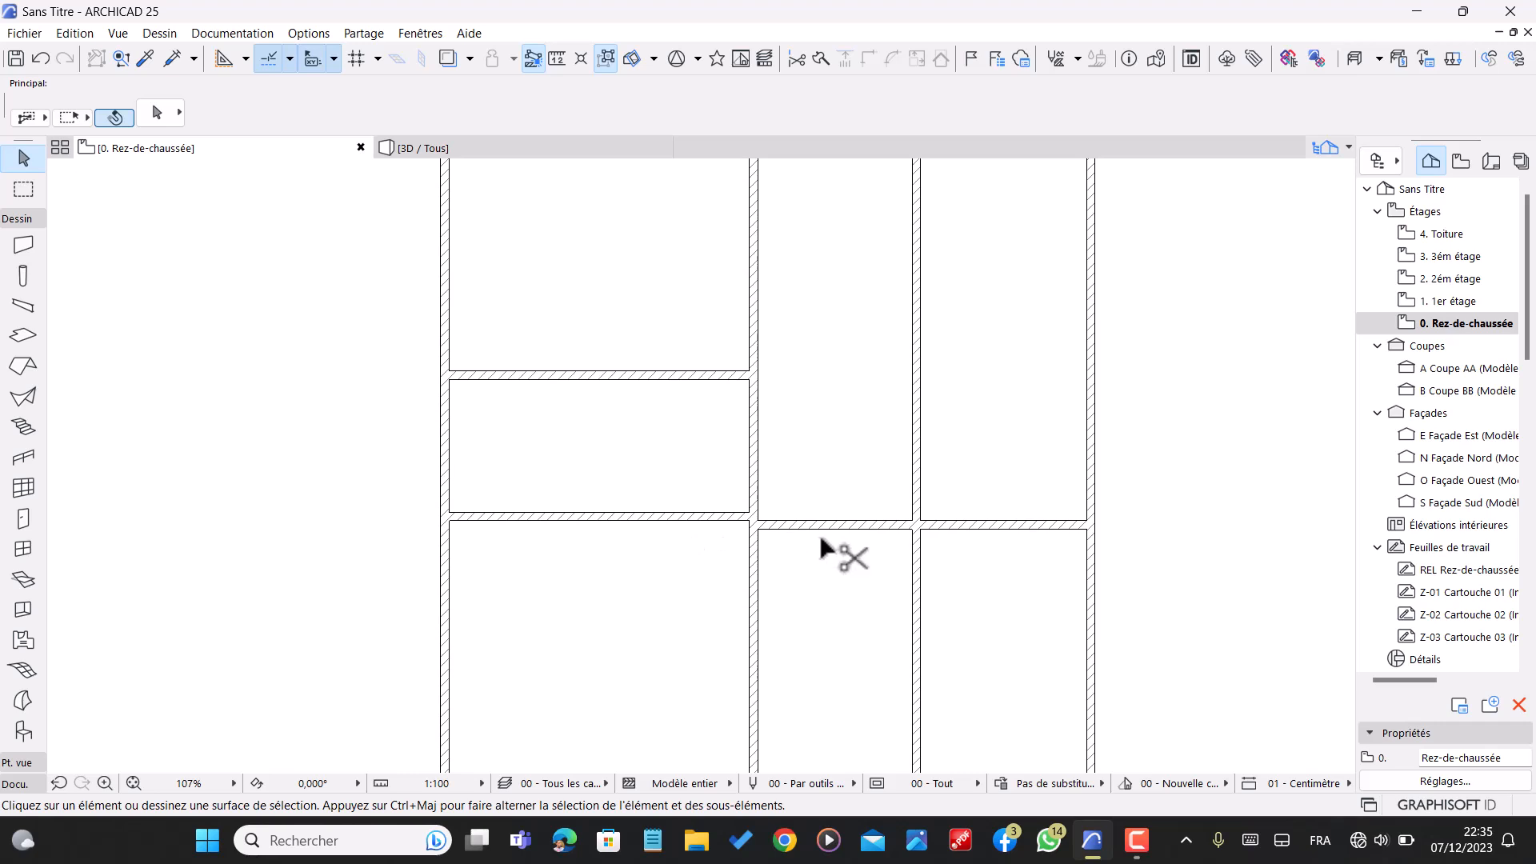
pyautogui.scroll(-3, 800, 481)
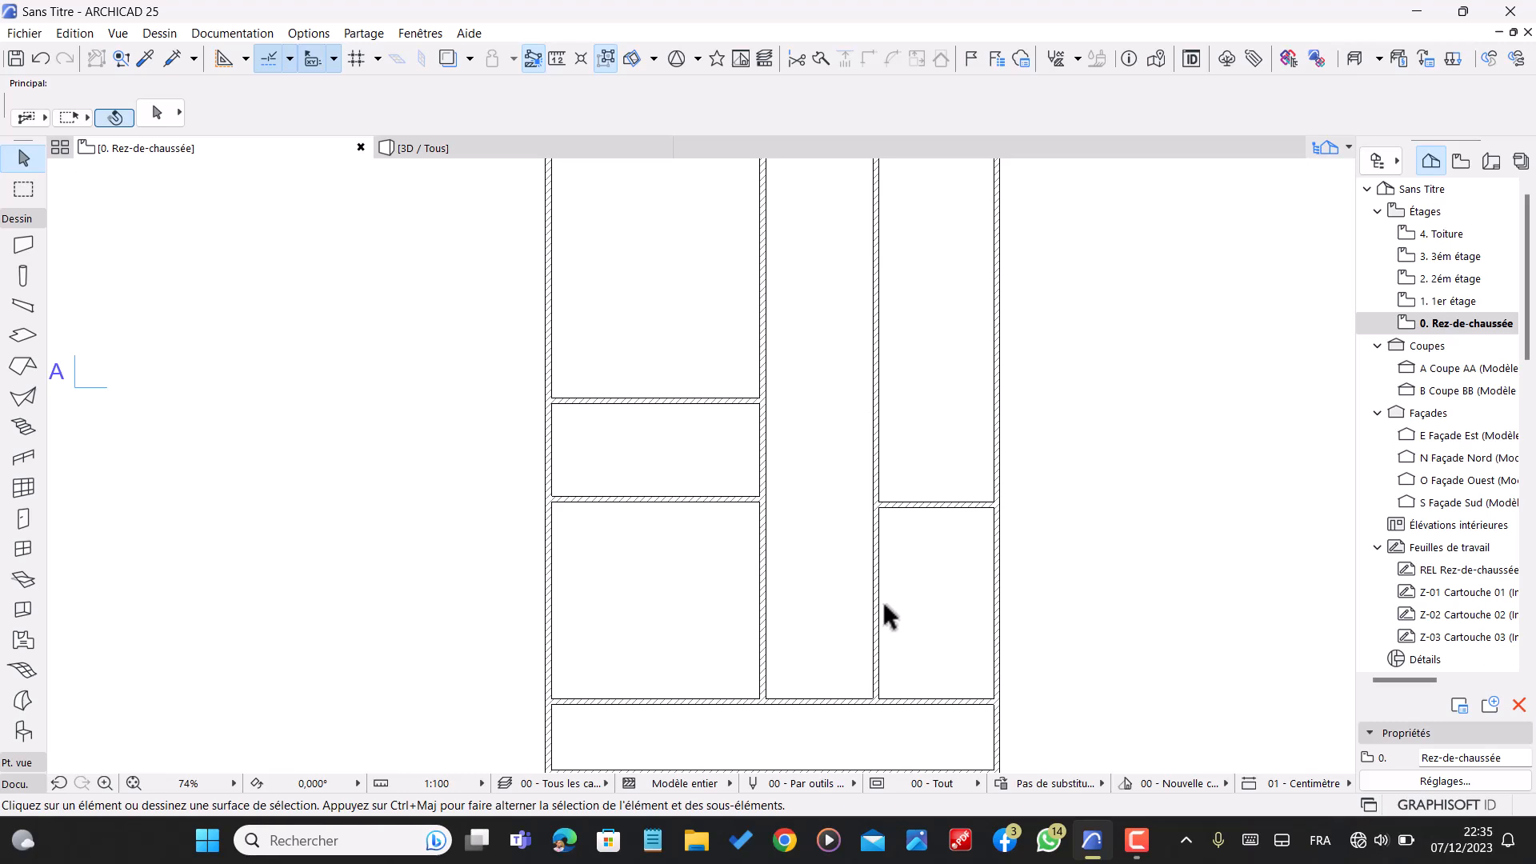
# - Copy the short horizontal wall in the right-hand bay 230 cm straight up
pyautogui.click(969, 506)
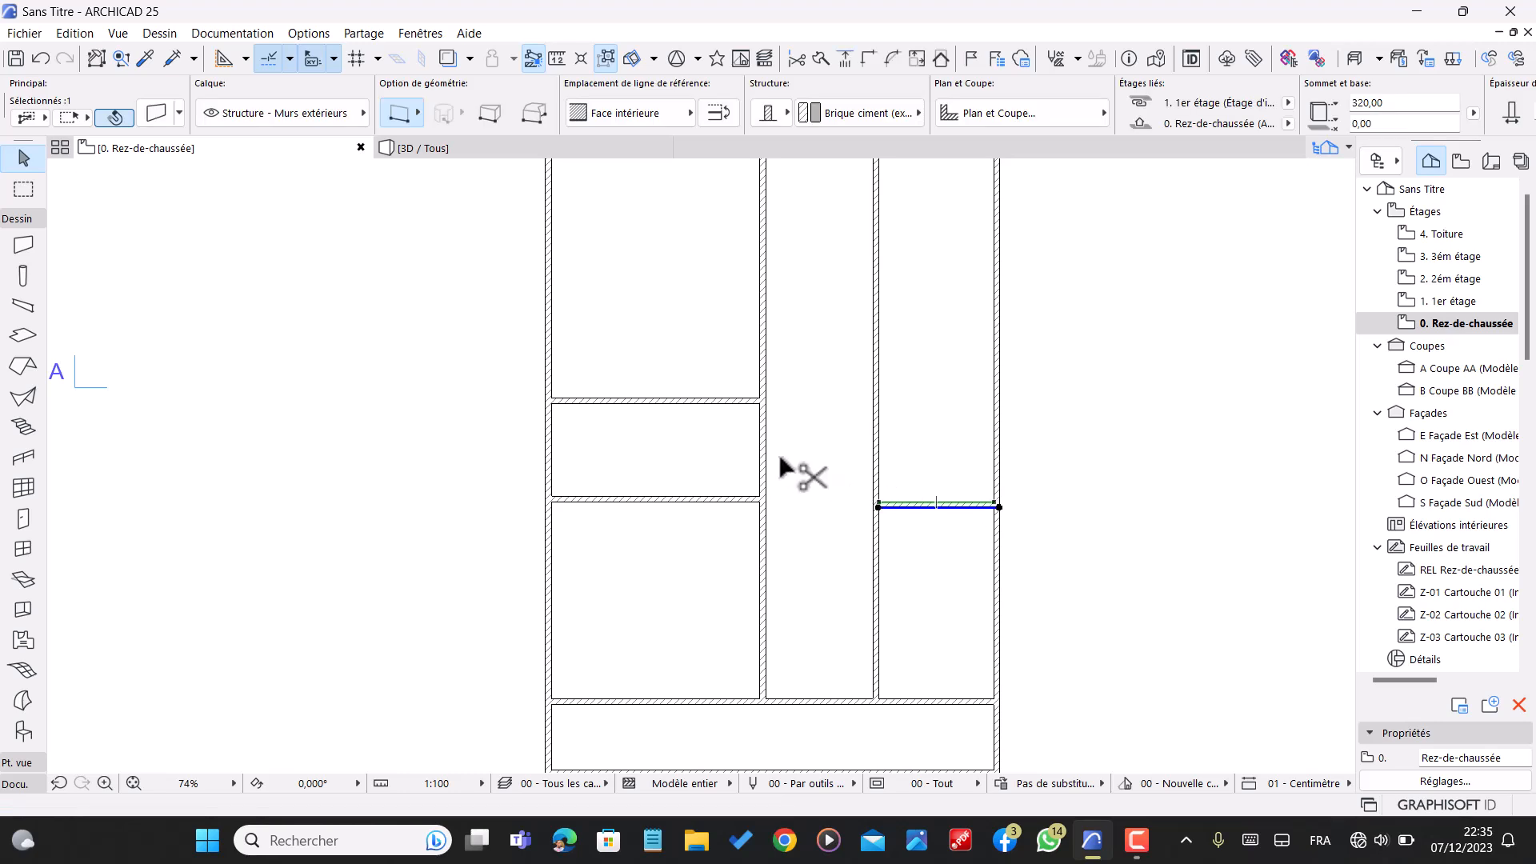
pyautogui.hotkey('ctrl', 'shift', 'd')
pyautogui.click(960, 505)
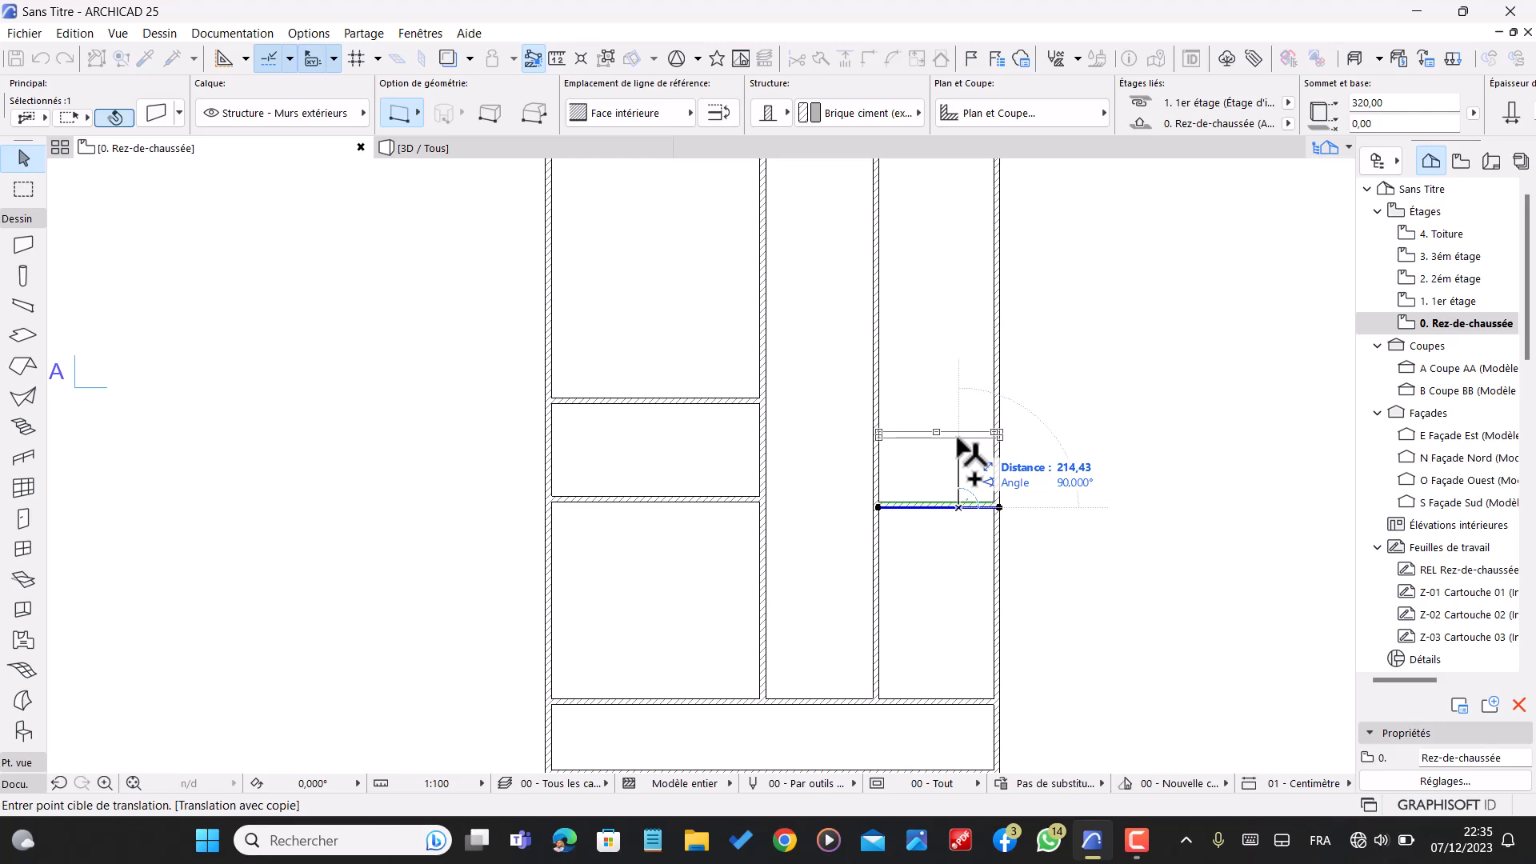
pyautogui.write('2')
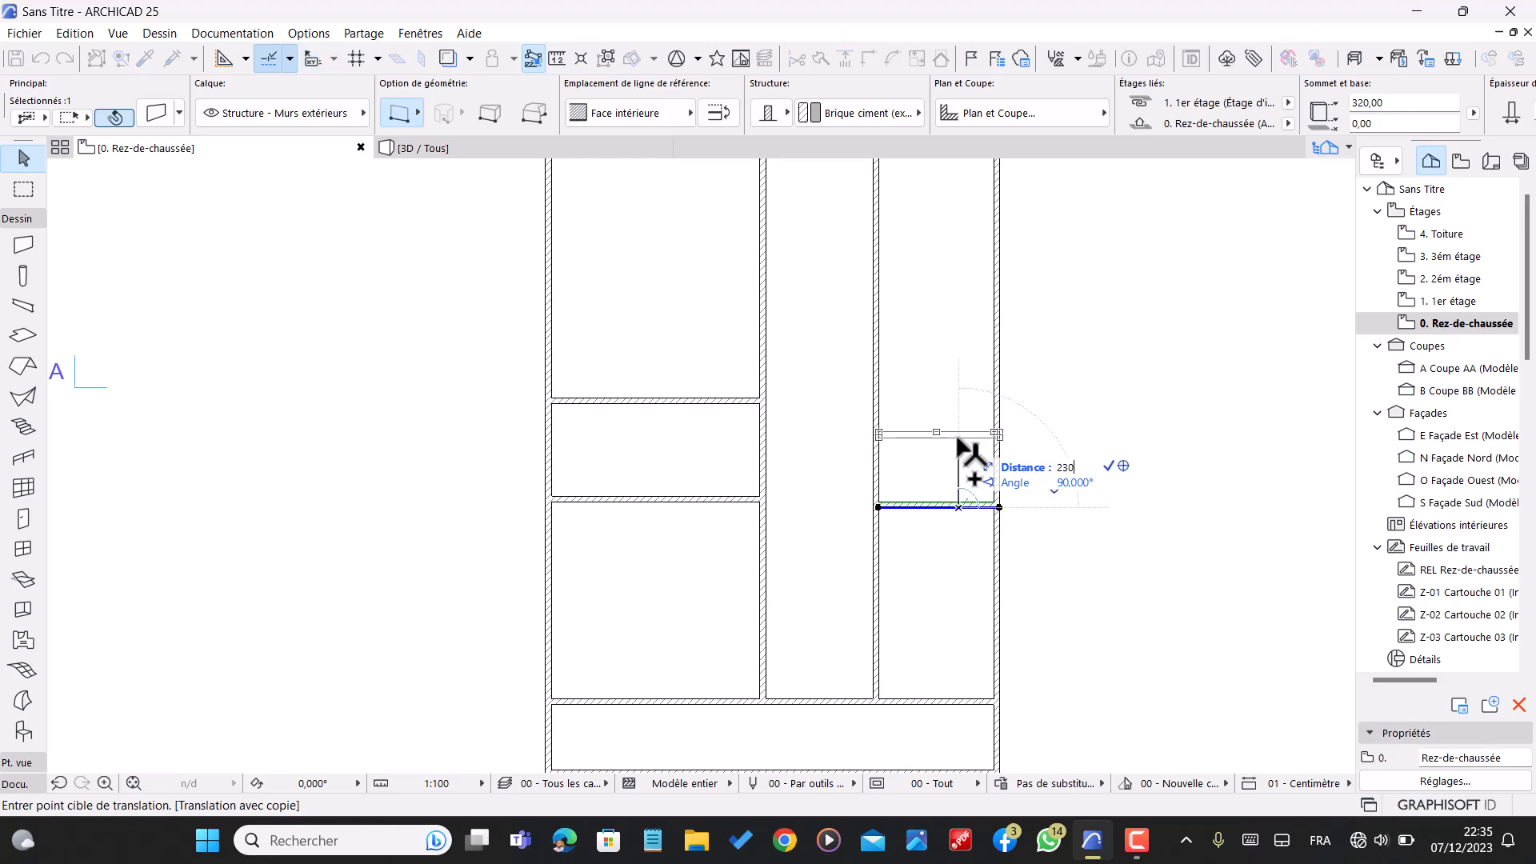
pyautogui.write('30')
pyautogui.press('Return')
pyautogui.scroll(1, 952, 439)
pyautogui.scroll(-1, 949, 463)
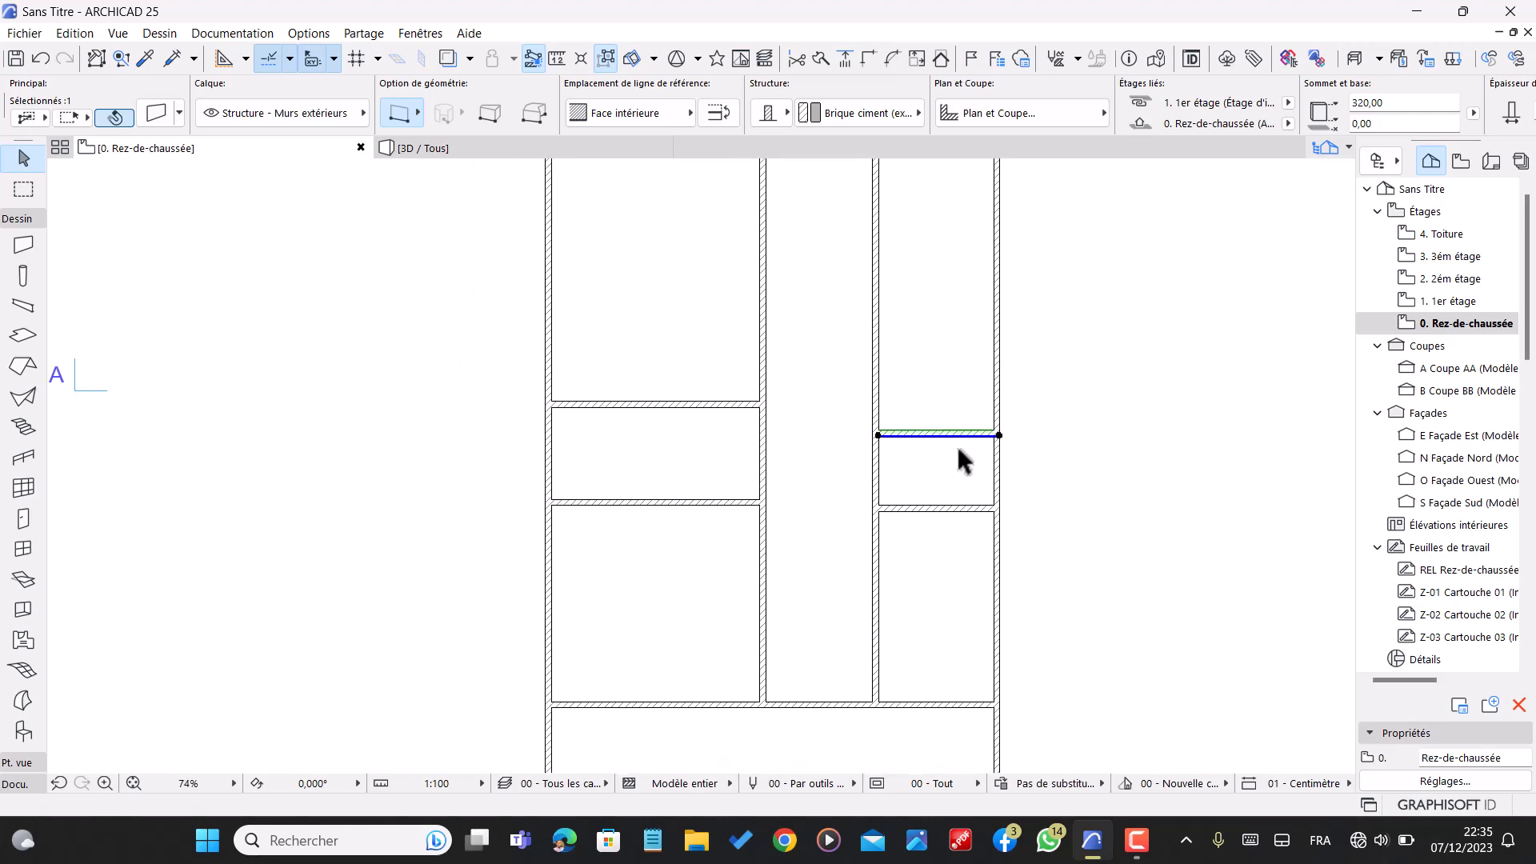
pyautogui.click(957, 444)
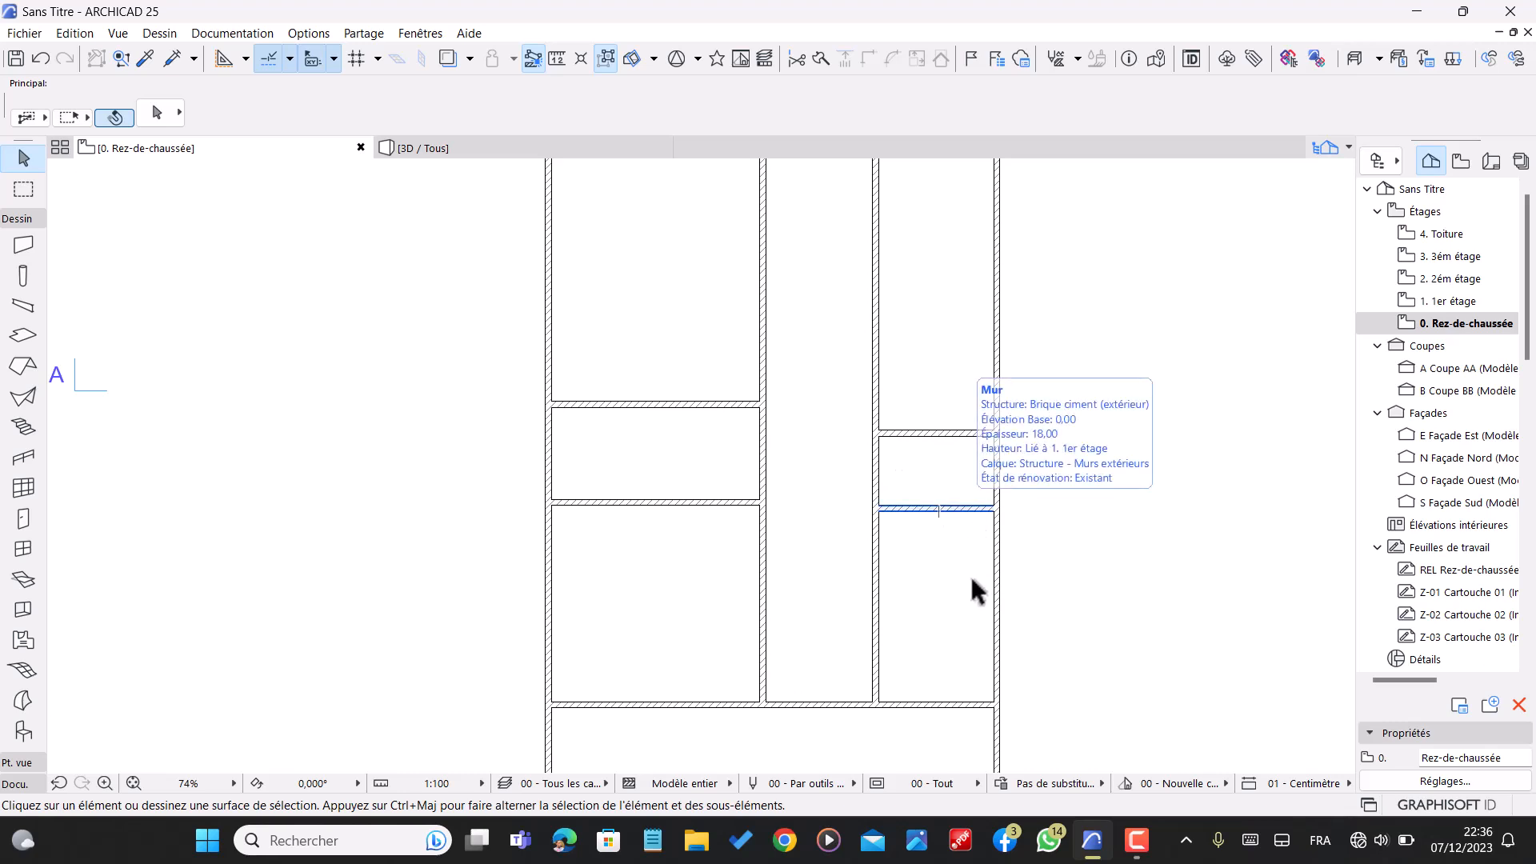
# - Trim off the two inner vertical walls above the uppermost short horizontal walls in the left and right bays
pyautogui.scroll(-3, 956, 538)
pyautogui.scroll(1, 922, 396)
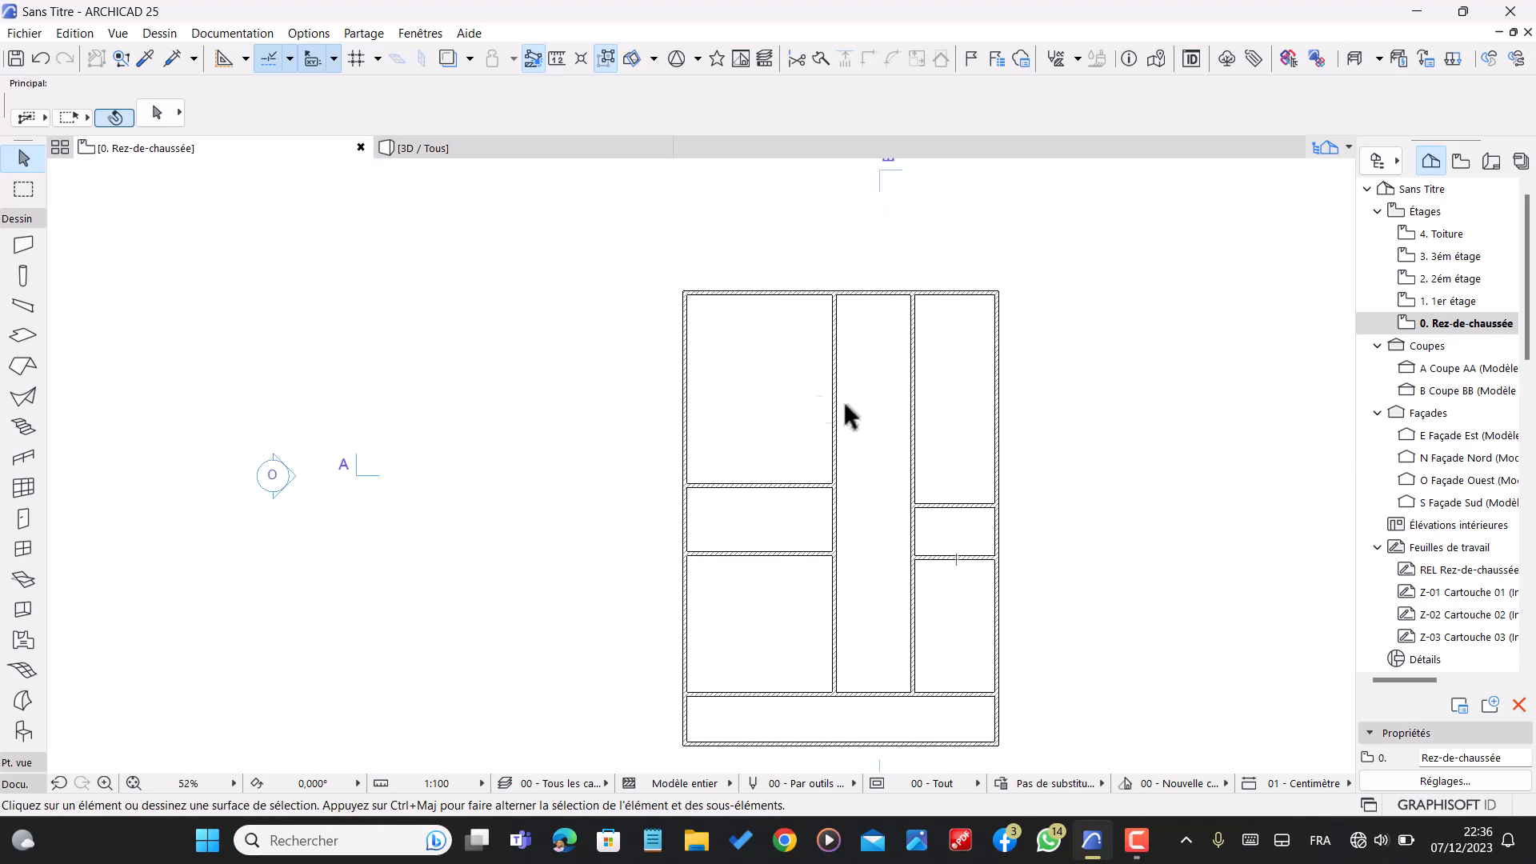
pyautogui.keyDown('ctrl'); pyautogui.click(837, 427); pyautogui.keyUp('ctrl')
pyautogui.keyDown('ctrl'); pyautogui.click(912, 438); pyautogui.keyUp('ctrl')
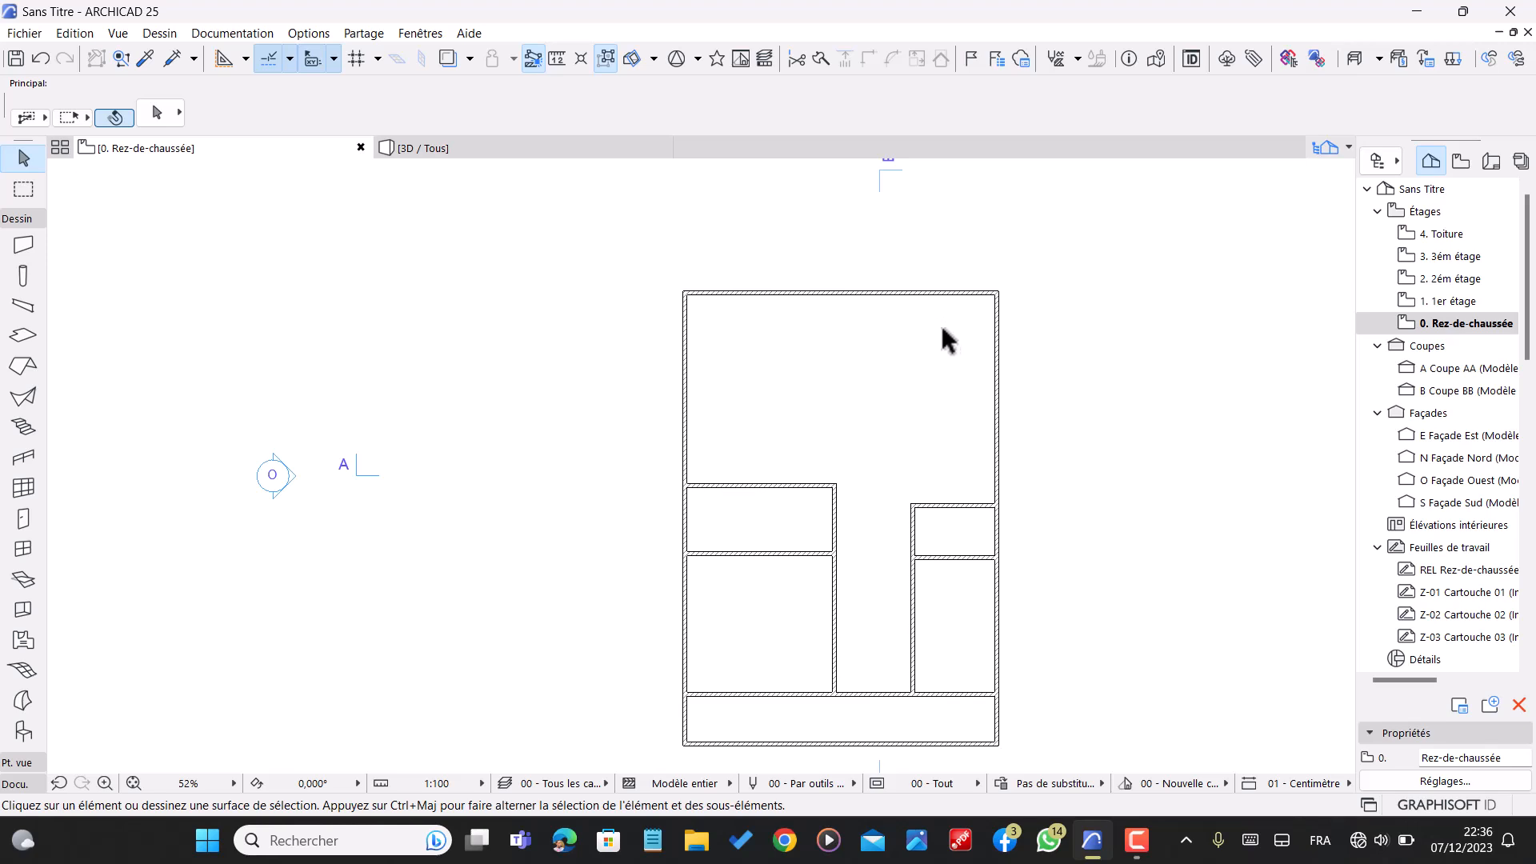
# - Copy the right-hand exterior wall to the left, into the corridor between the two inner vertical walls
pyautogui.click(1007, 387)
pyautogui.hotkey('ctrl', 'shift', 'd')
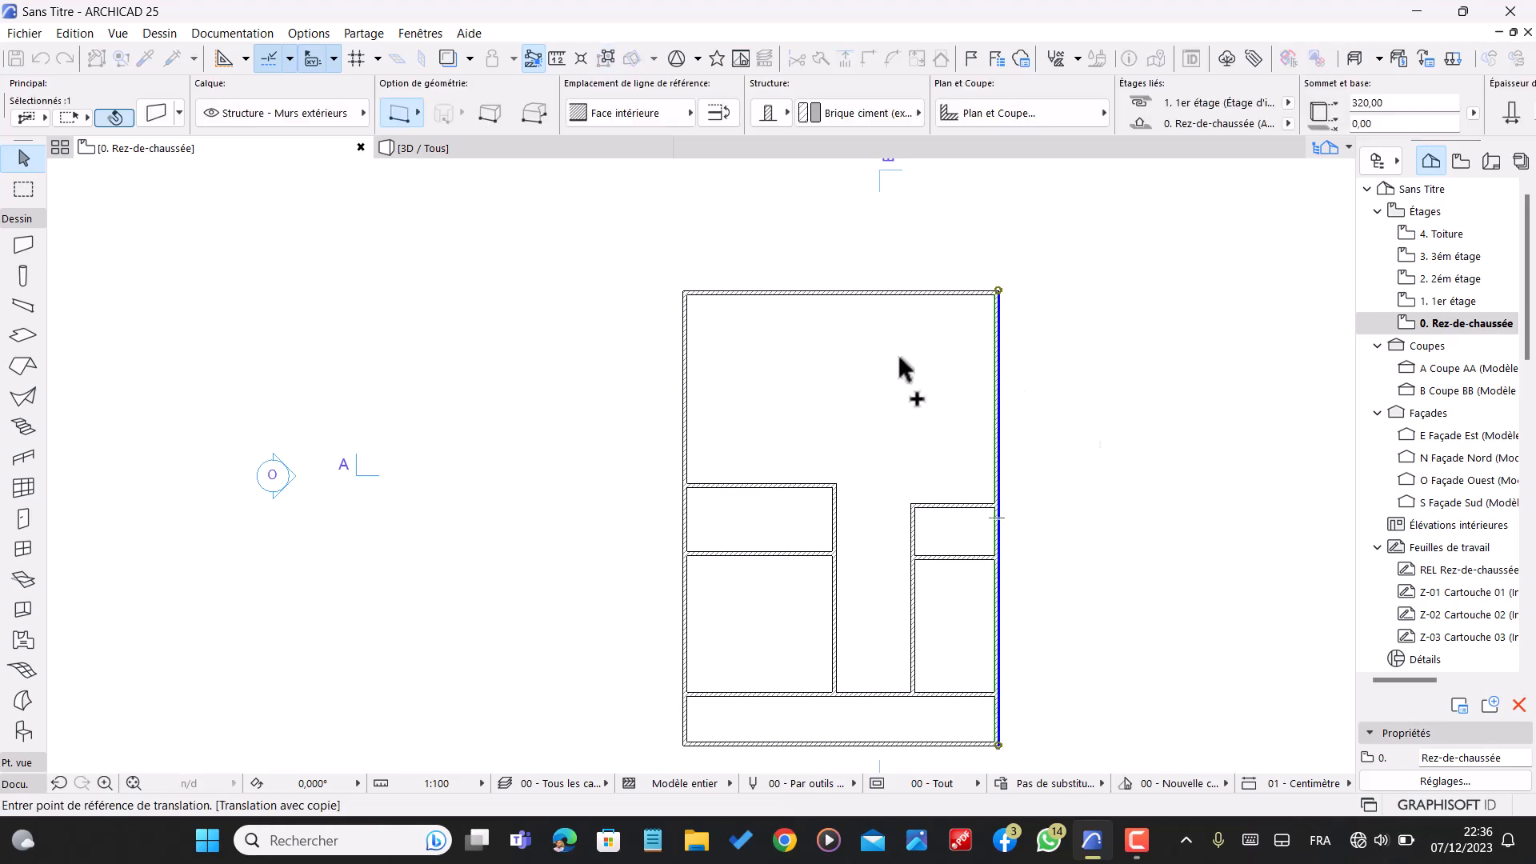
pyautogui.click(998, 368)
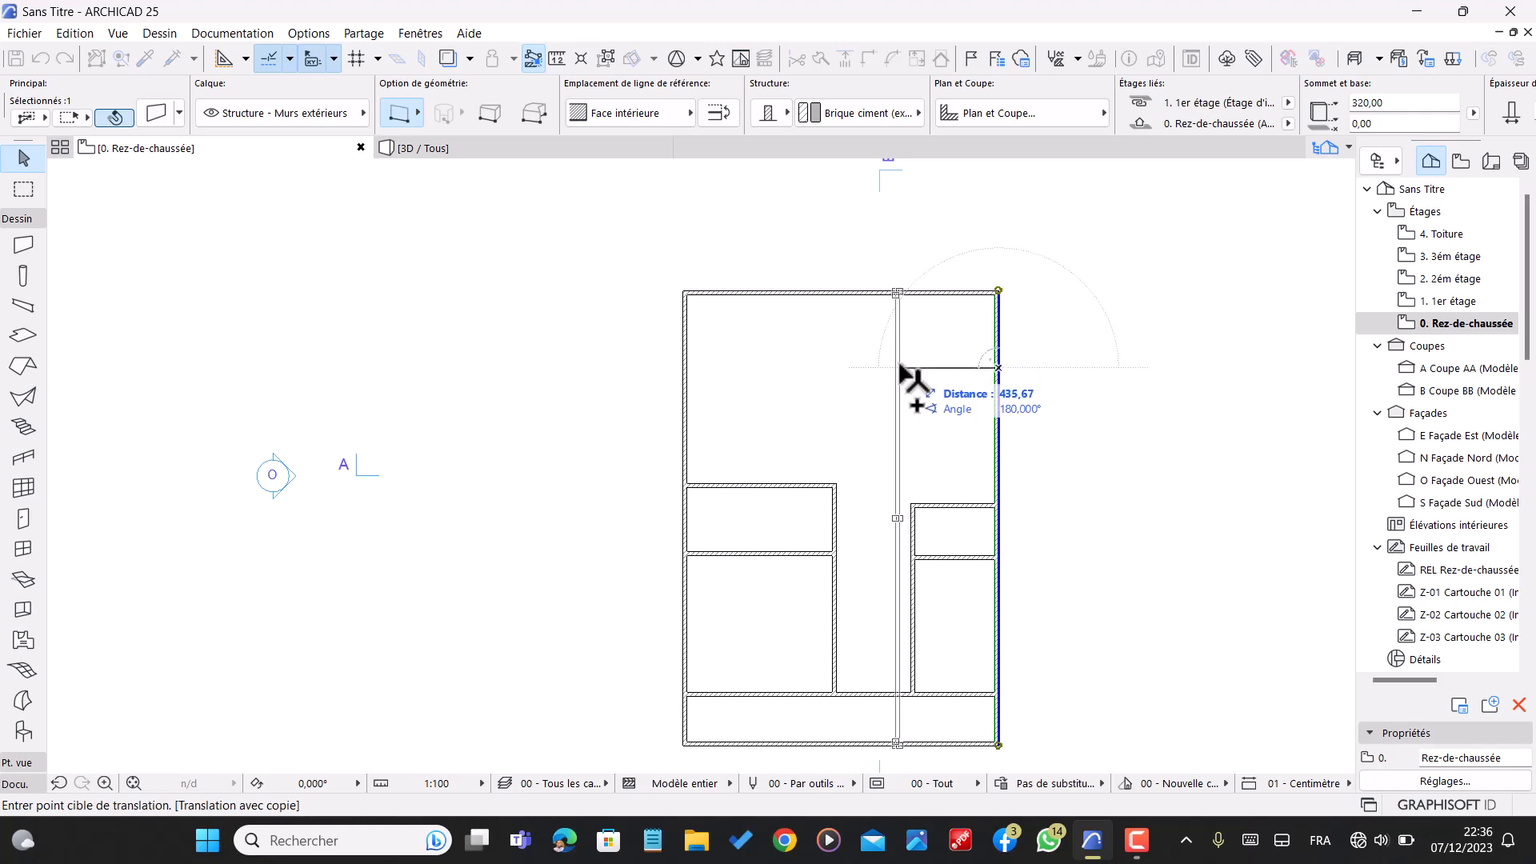
pyautogui.write('52')
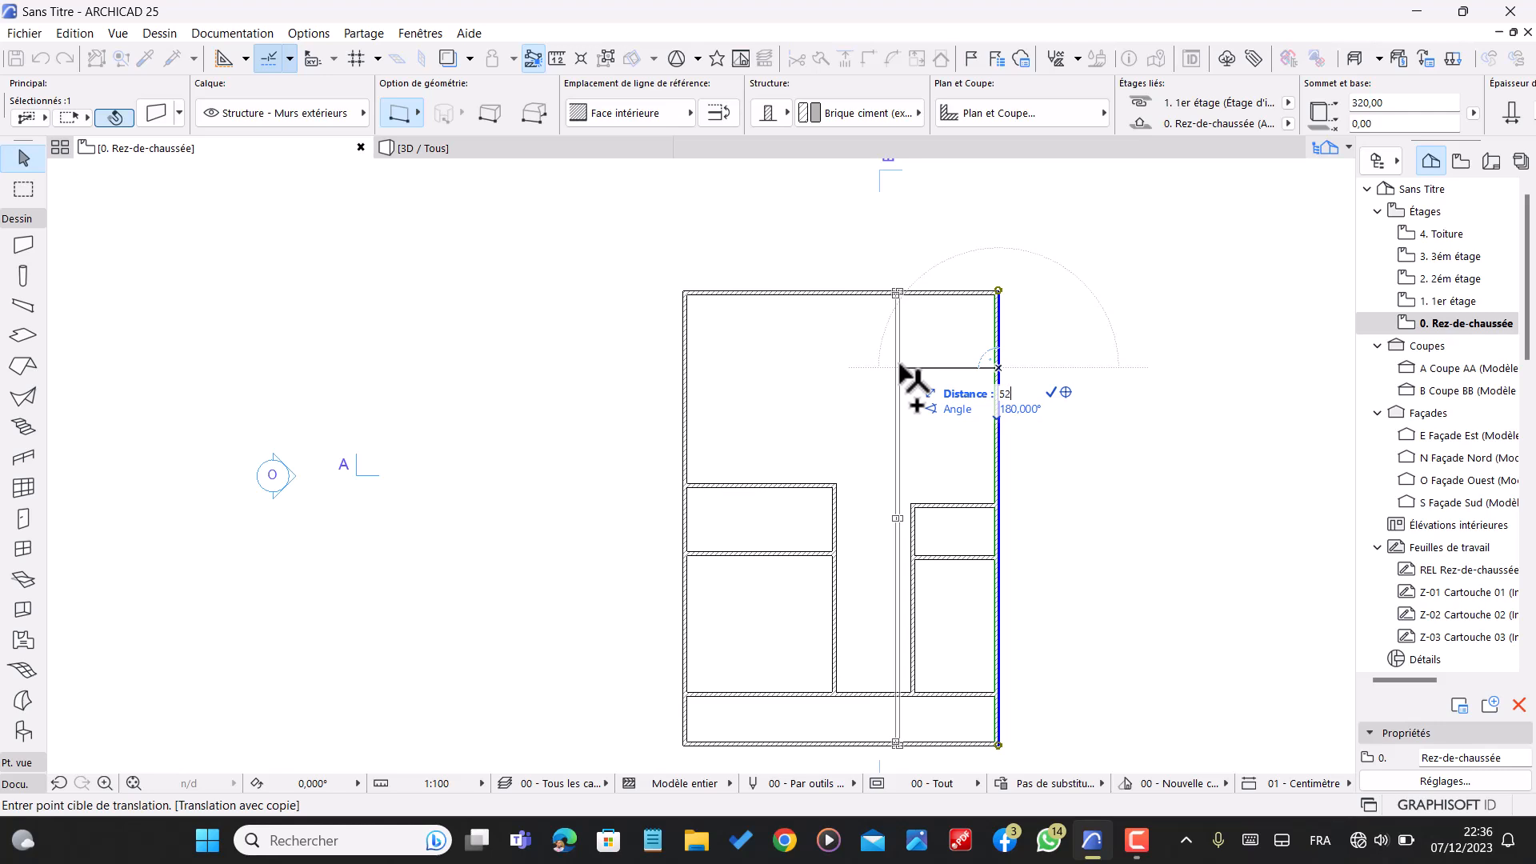
pyautogui.press('Return')
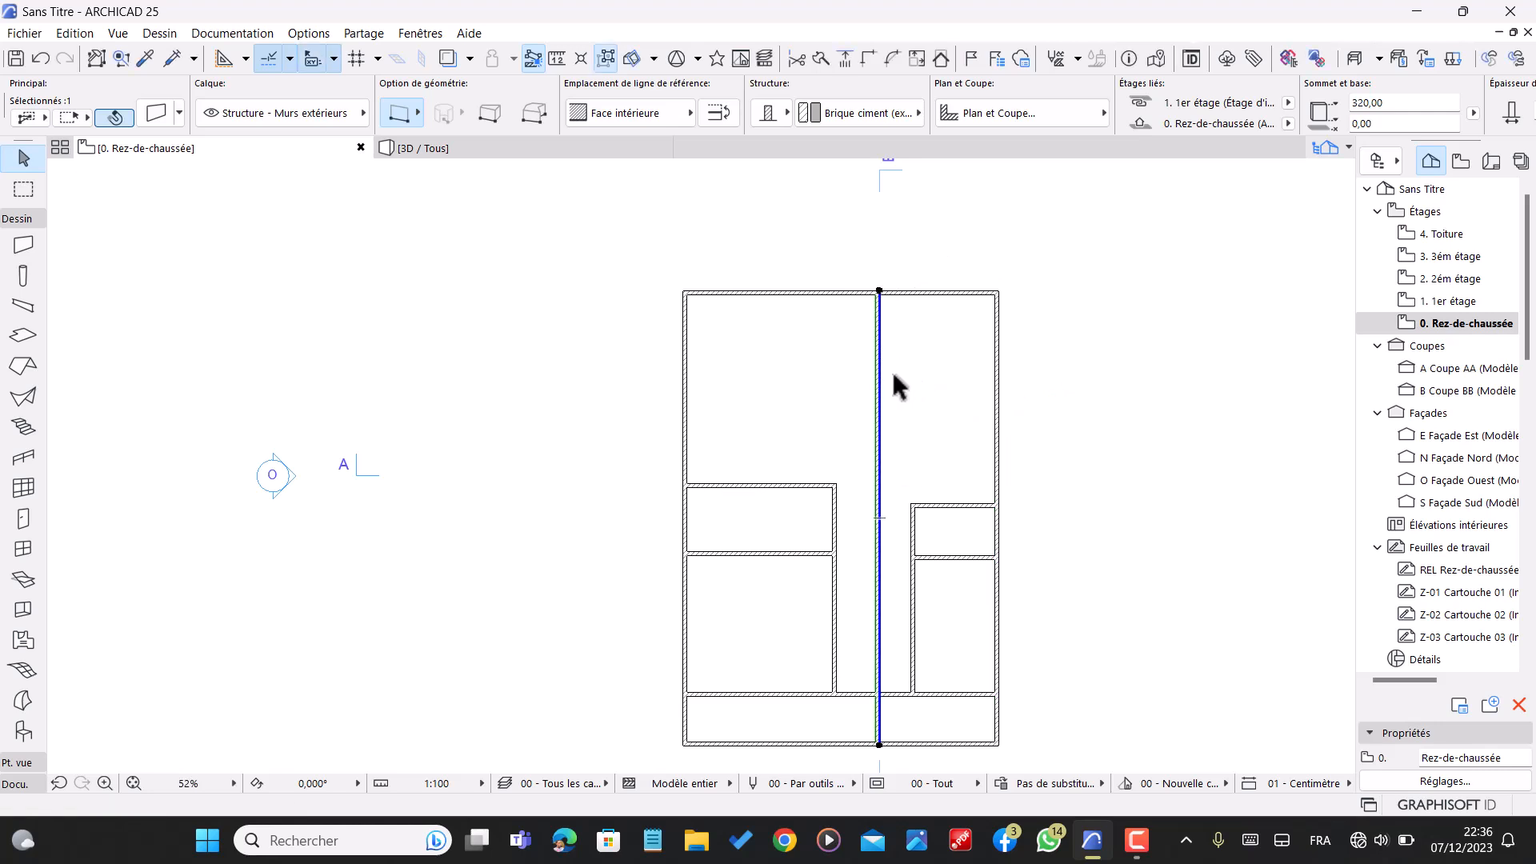
pyautogui.click(961, 342)
# - Copy the upper exterior wall 524 cm straight down into the building
pyautogui.click(954, 293)
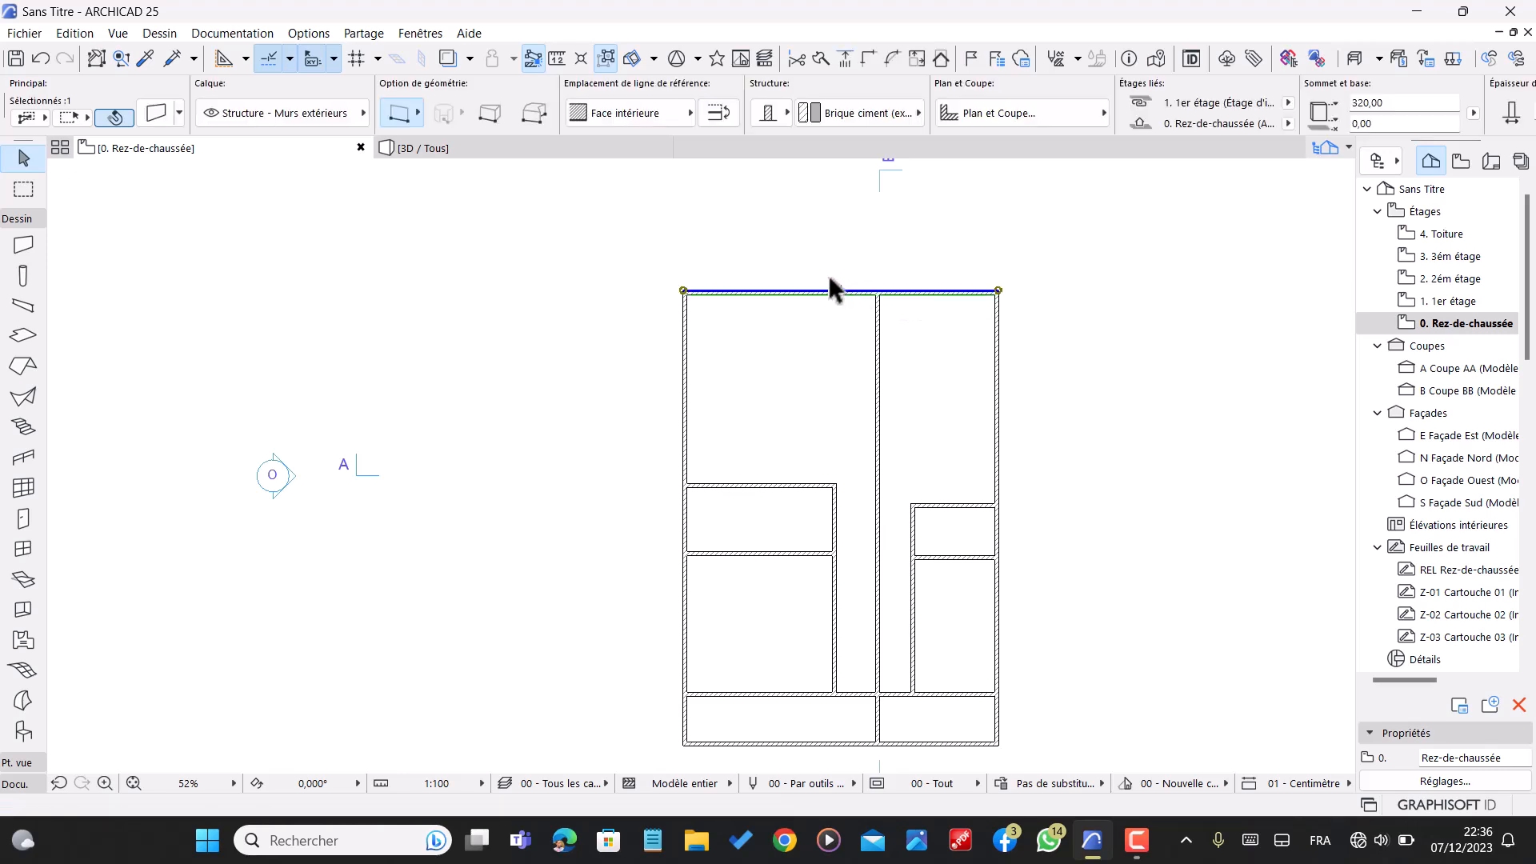
pyautogui.hotkey('ctrl', 'alt', 'd')
pyautogui.click(953, 290)
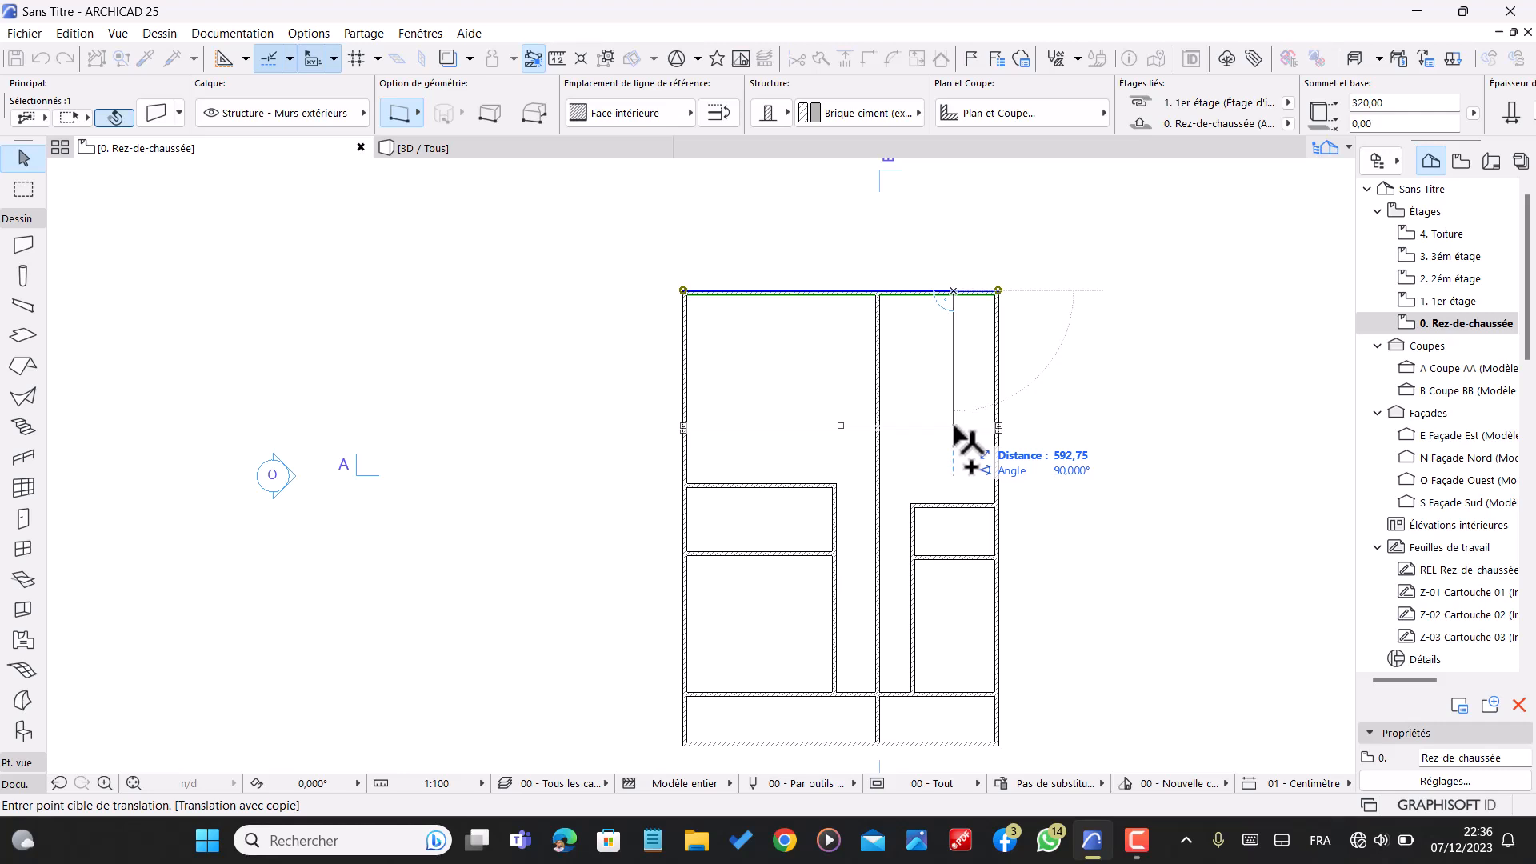
pyautogui.write('520')
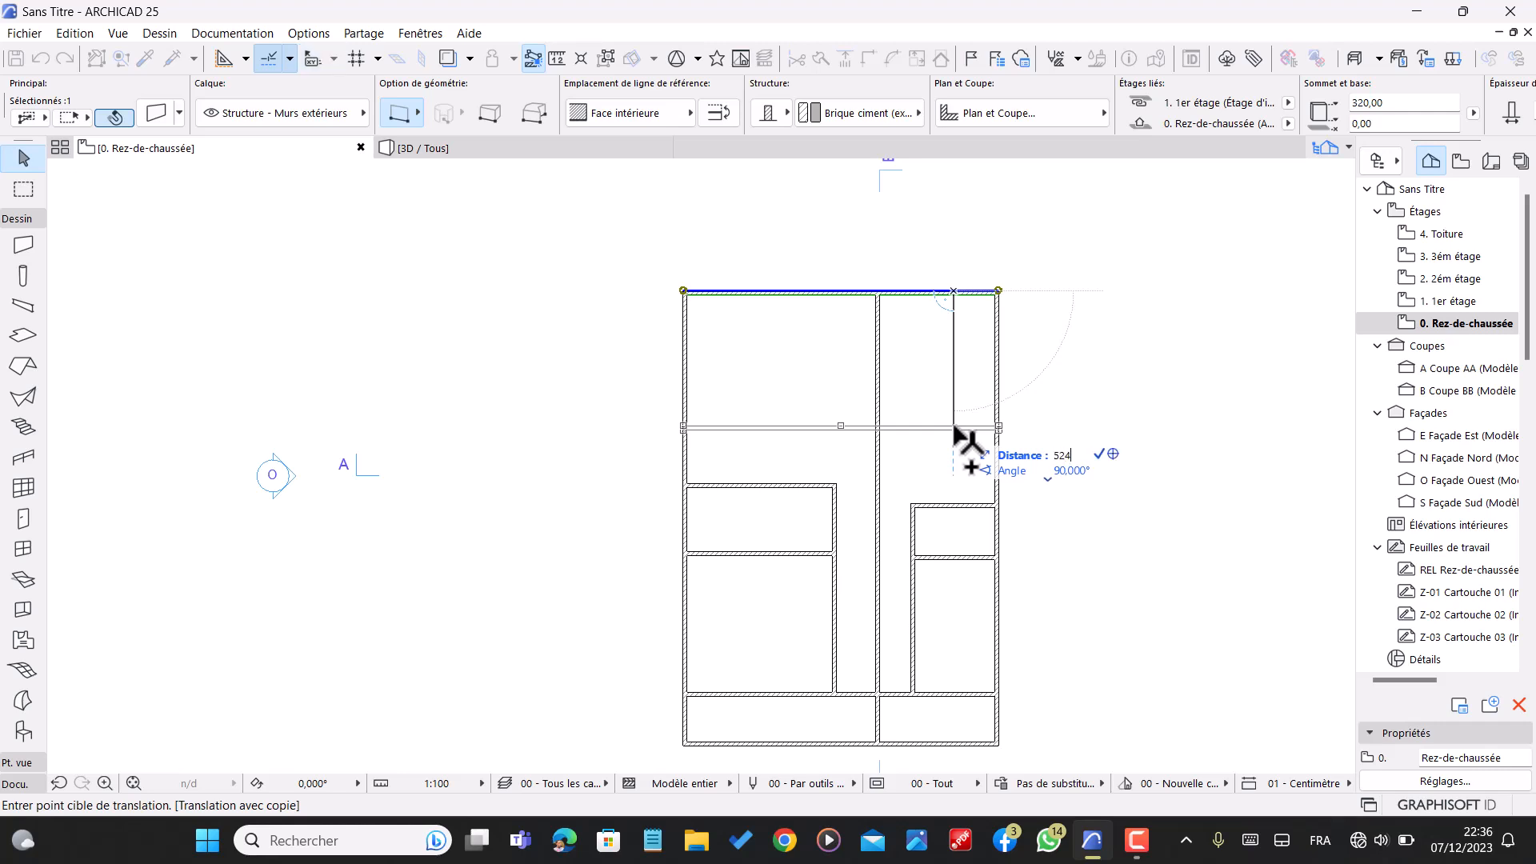
pyautogui.press('Return')
pyautogui.press('Escape')
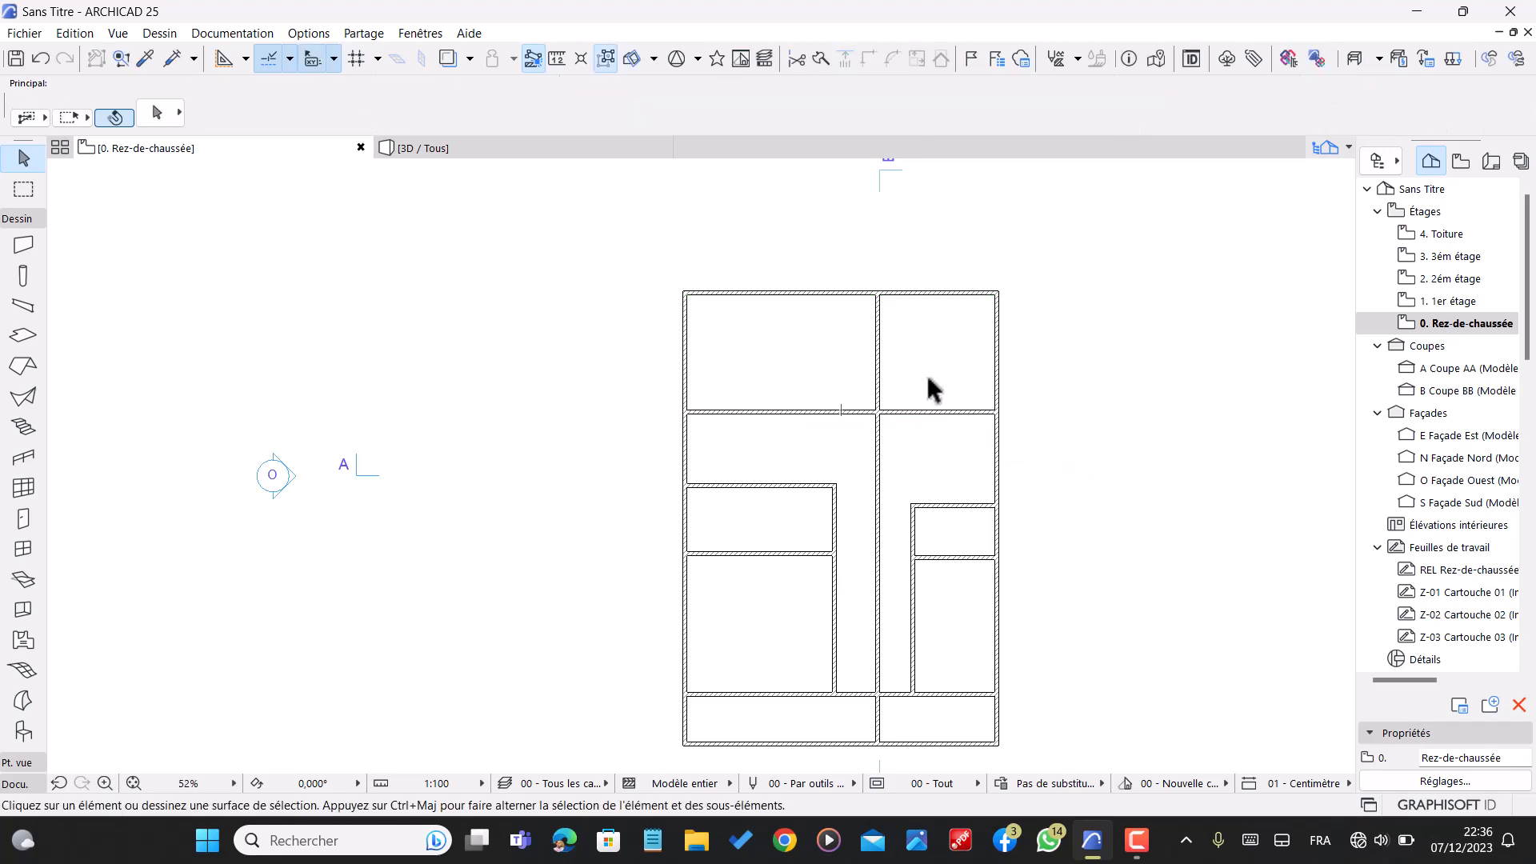
# - Trim the copied vertical and horizontal walls so they enclose only the upper right corner room
pyautogui.click(880, 528)
pyautogui.click(884, 725)
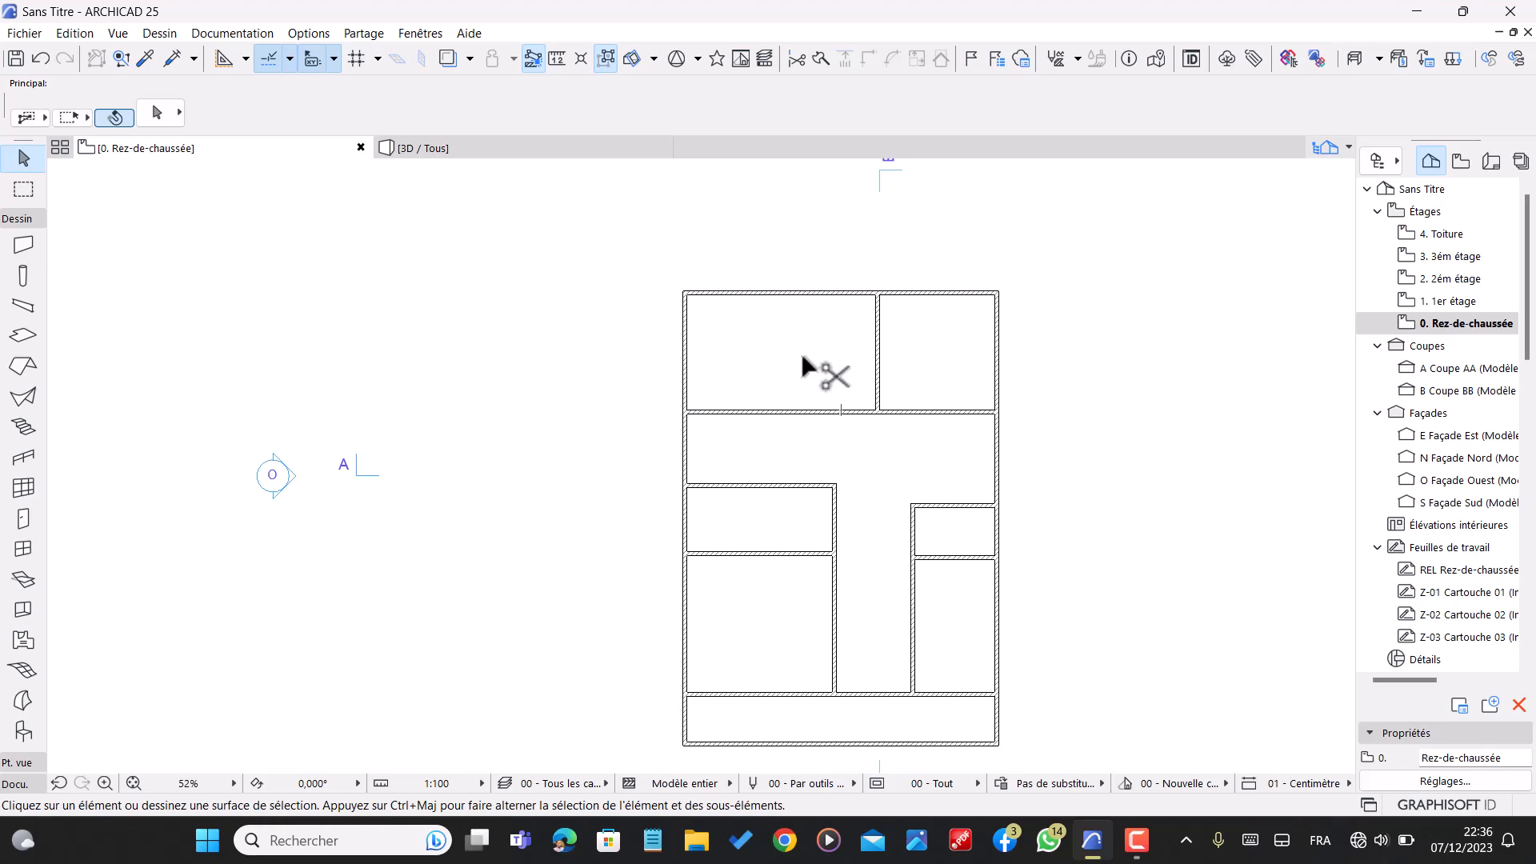
pyautogui.scroll(-1, 938, 466)
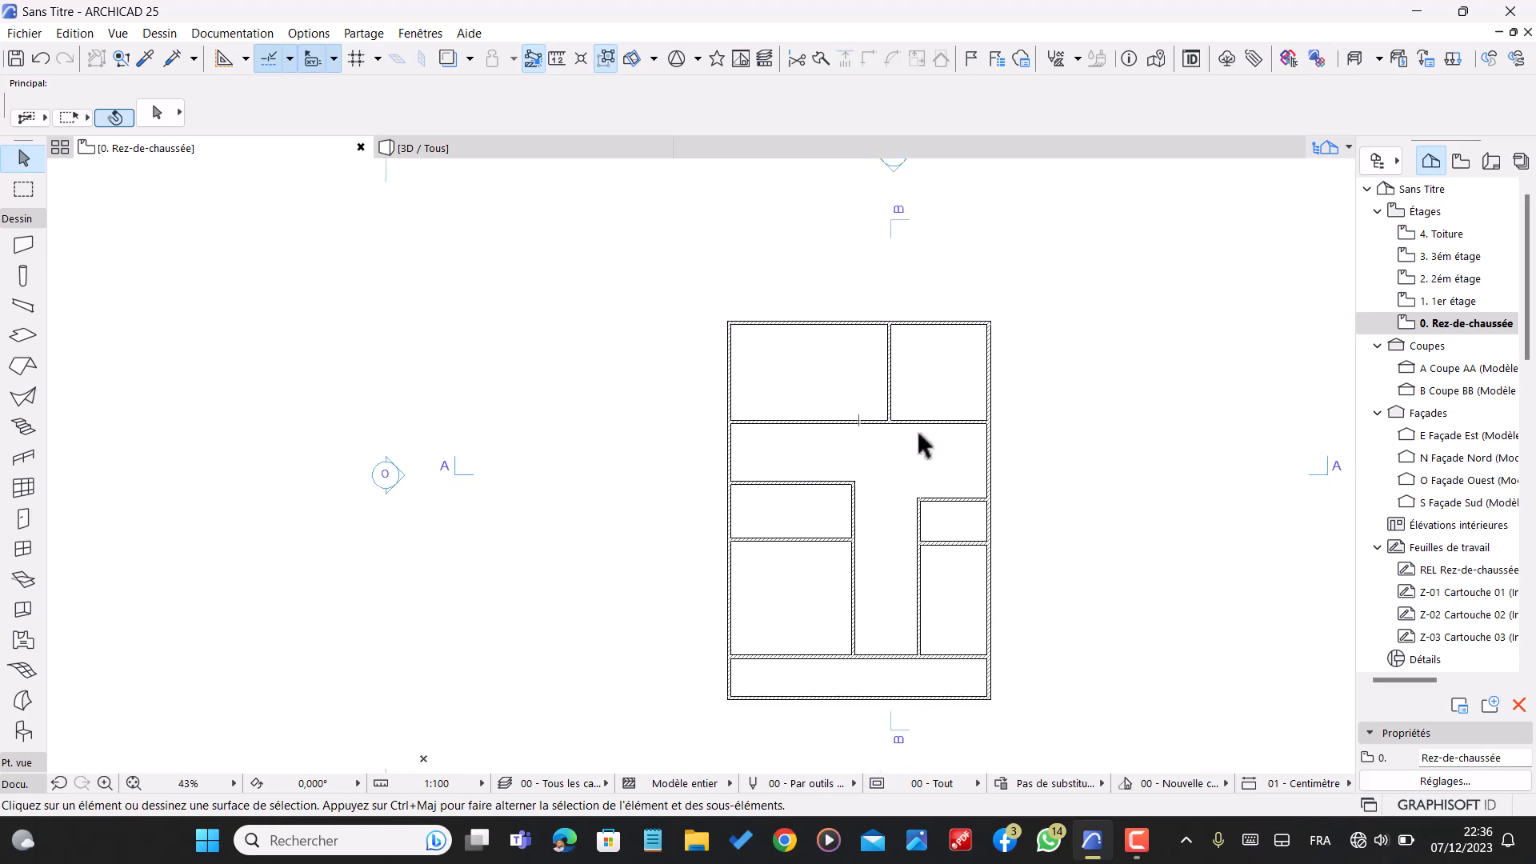
pyautogui.keyDown('ctrl'); pyautogui.click(857, 422); pyautogui.keyUp('ctrl')
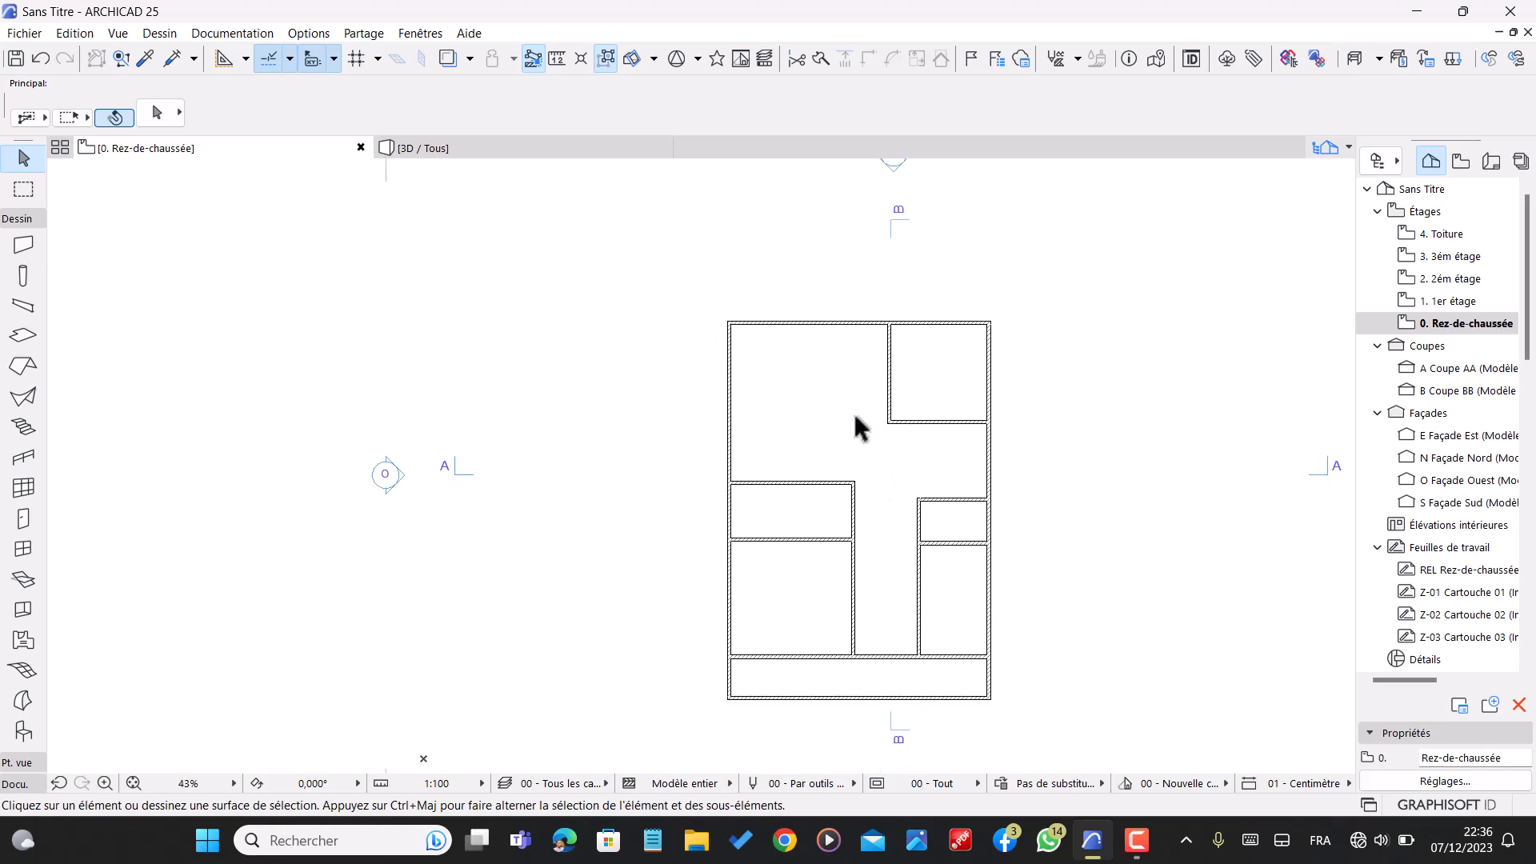
# - Copy the left wall of the upper right corner room 528 cm horizontally to the left
pyautogui.scroll(1, 901, 424)
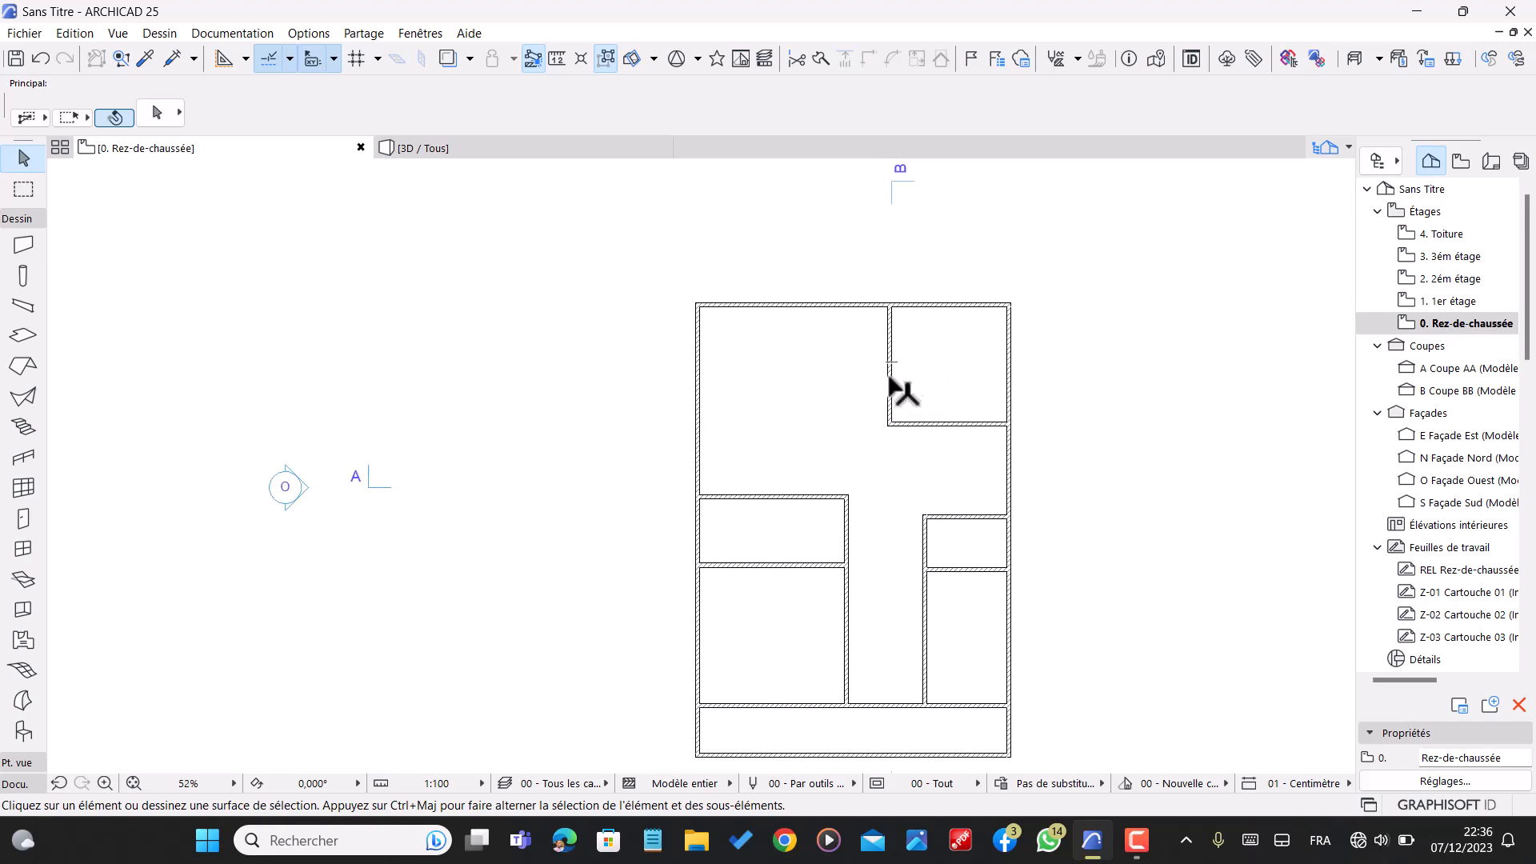
pyautogui.click(890, 380)
pyautogui.hotkey('ctrl', 'shift', 'd')
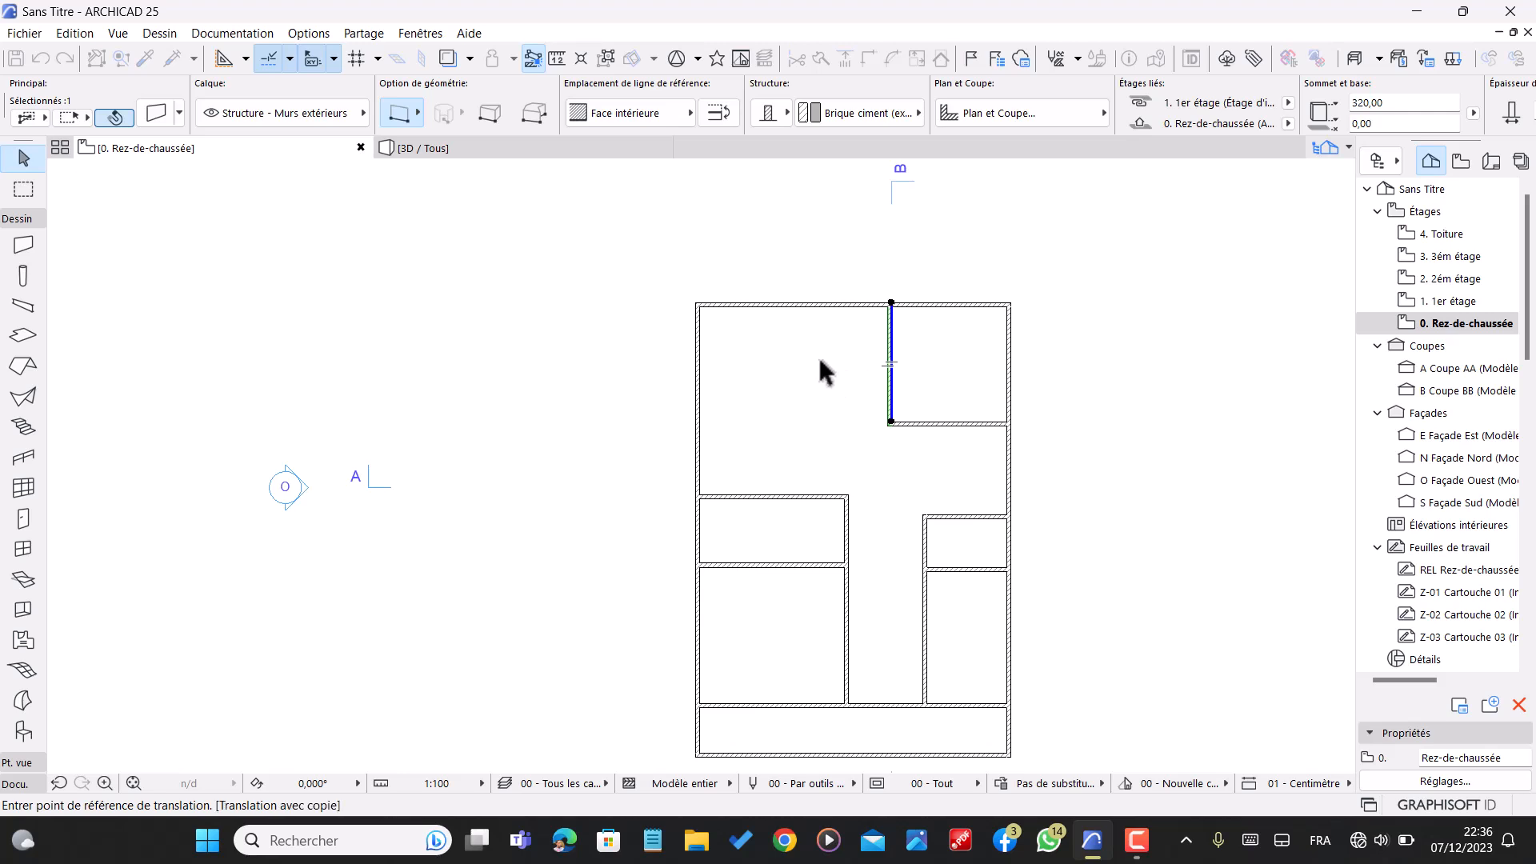
pyautogui.click(888, 344)
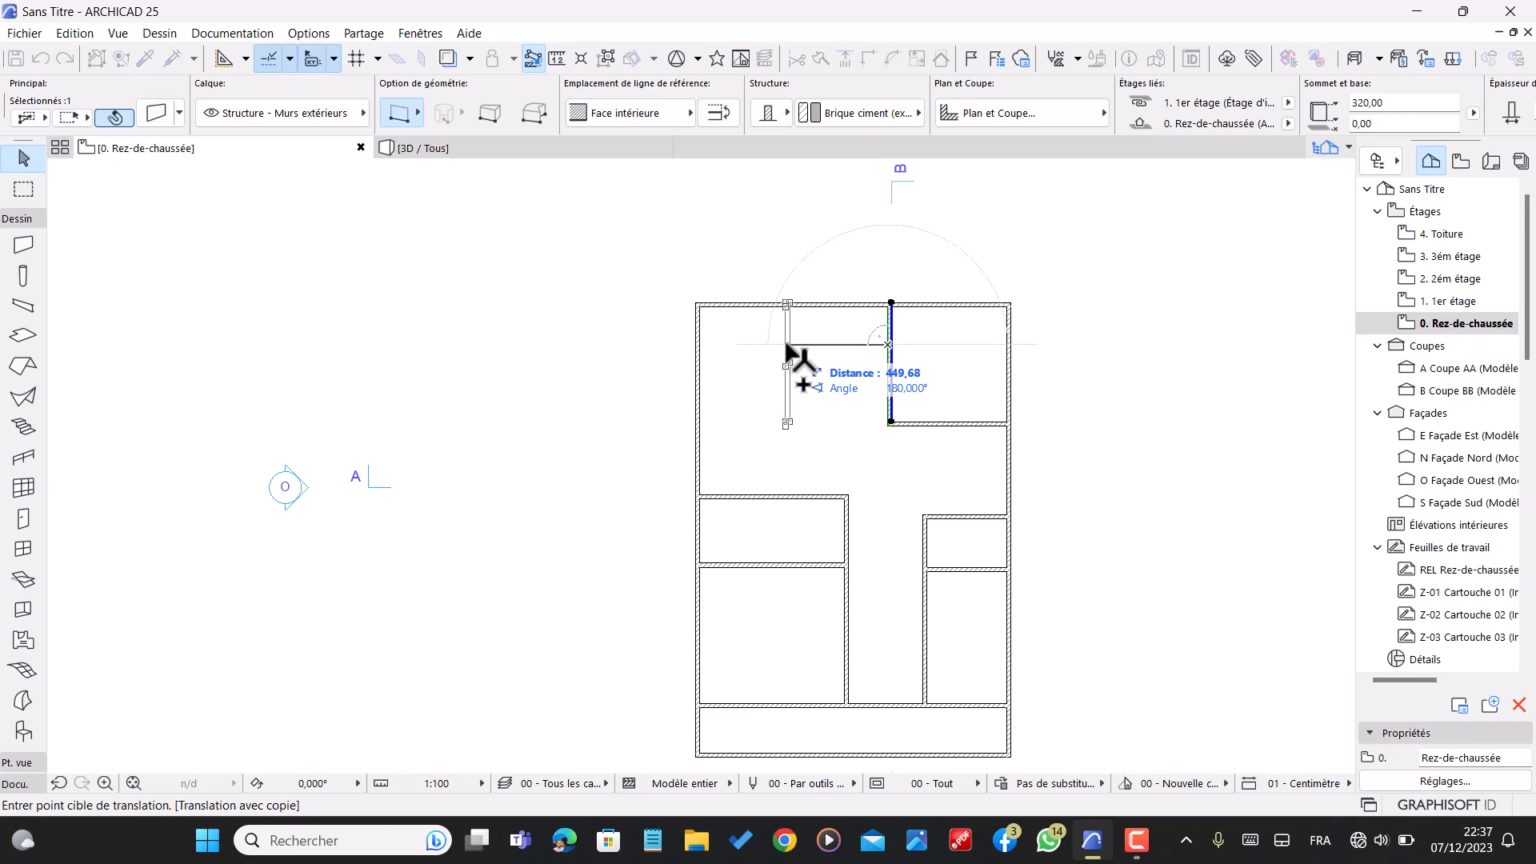
pyautogui.write('520')
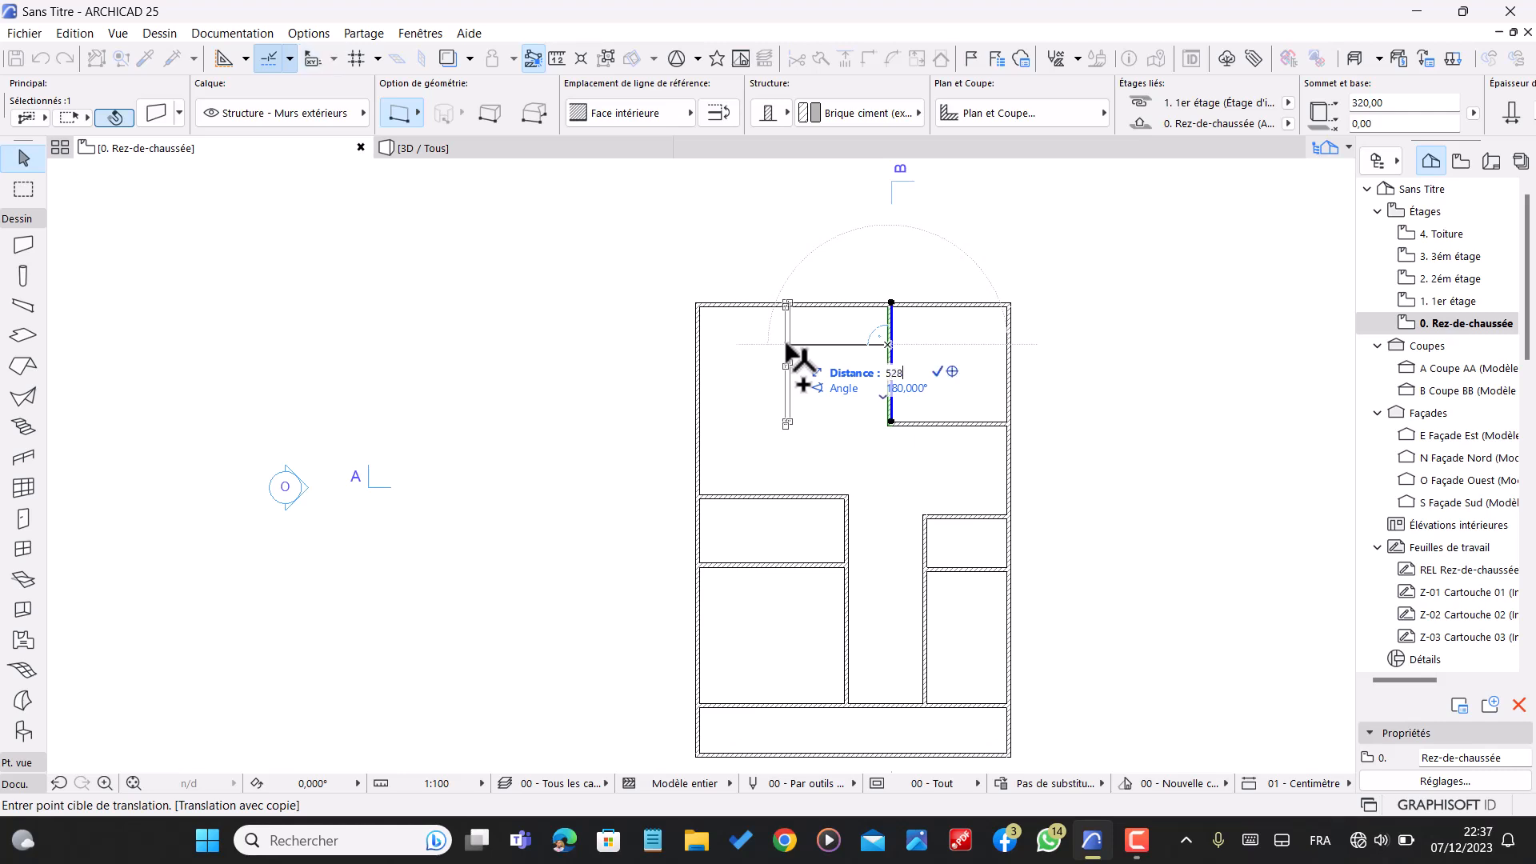
pyautogui.press('Return')
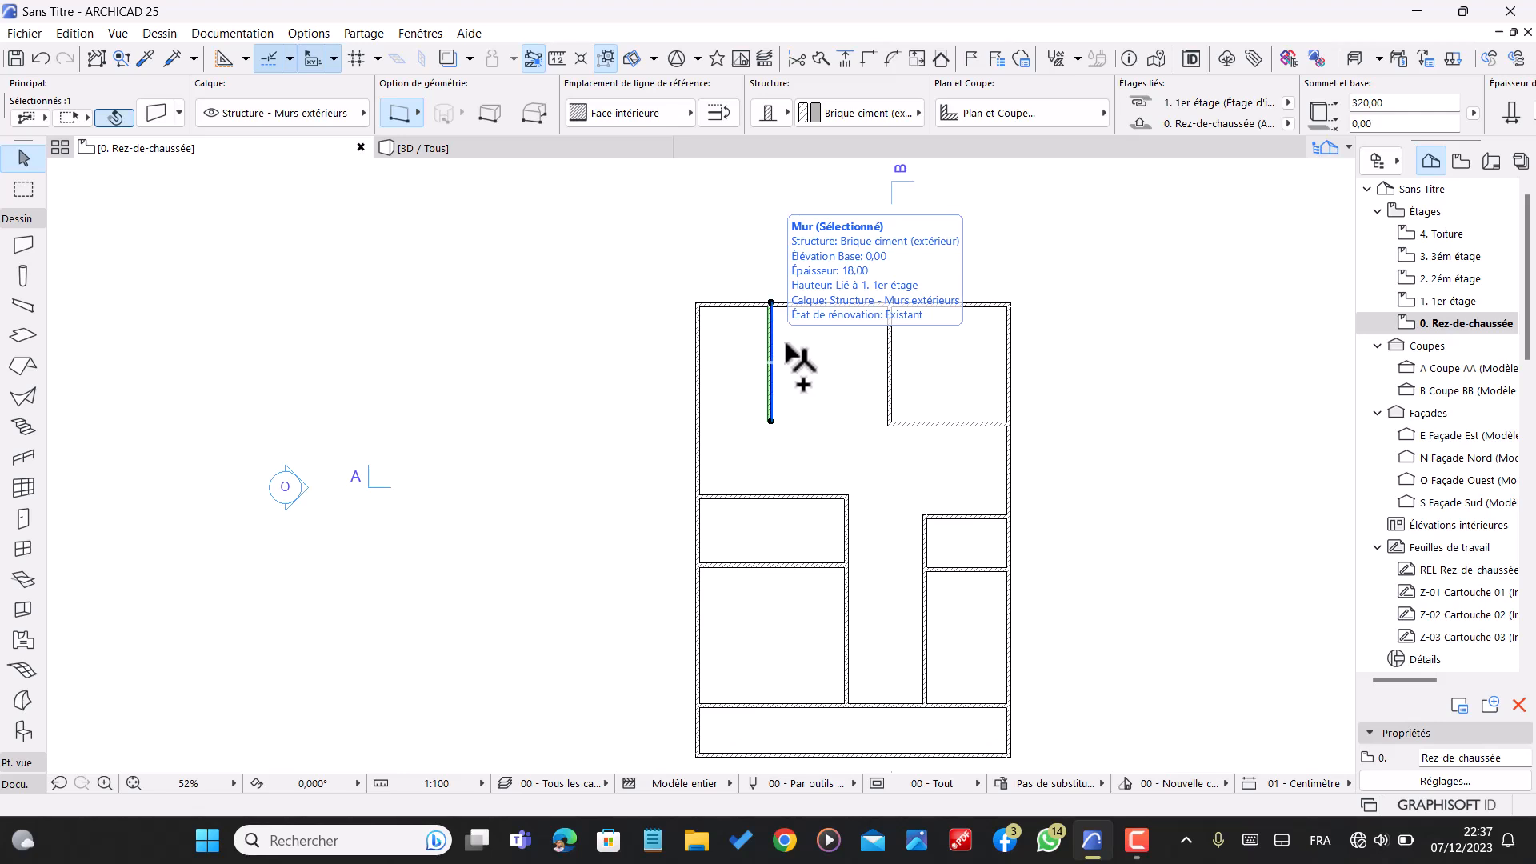
pyautogui.click(737, 315)
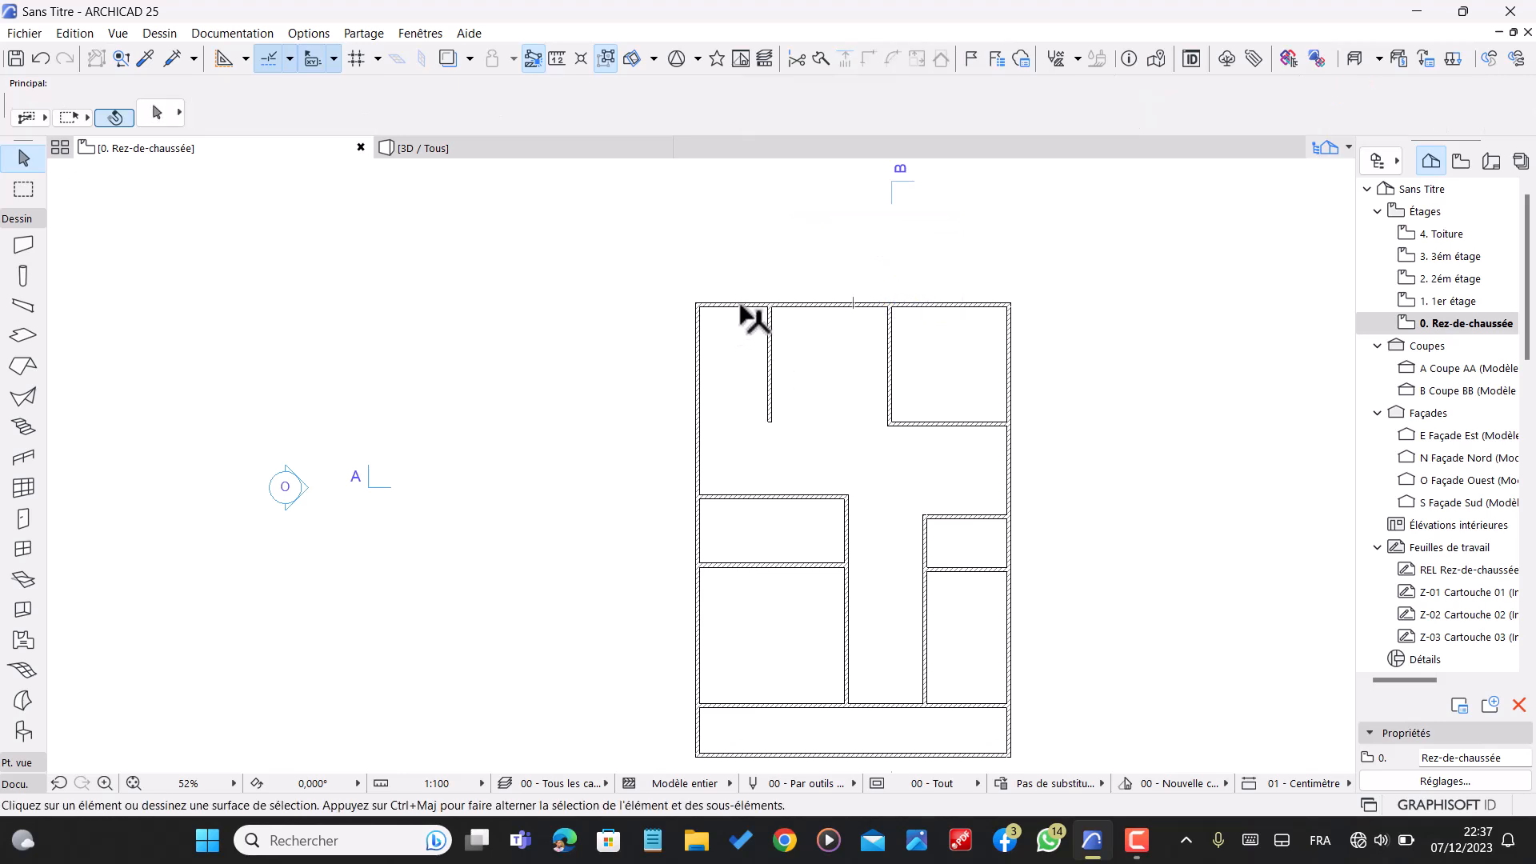
# - Copy the upper exterior wall 190 cm straight down into the building
pyautogui.click(705, 309)
pyautogui.hotkey('ctrl', 'alt', 'd')
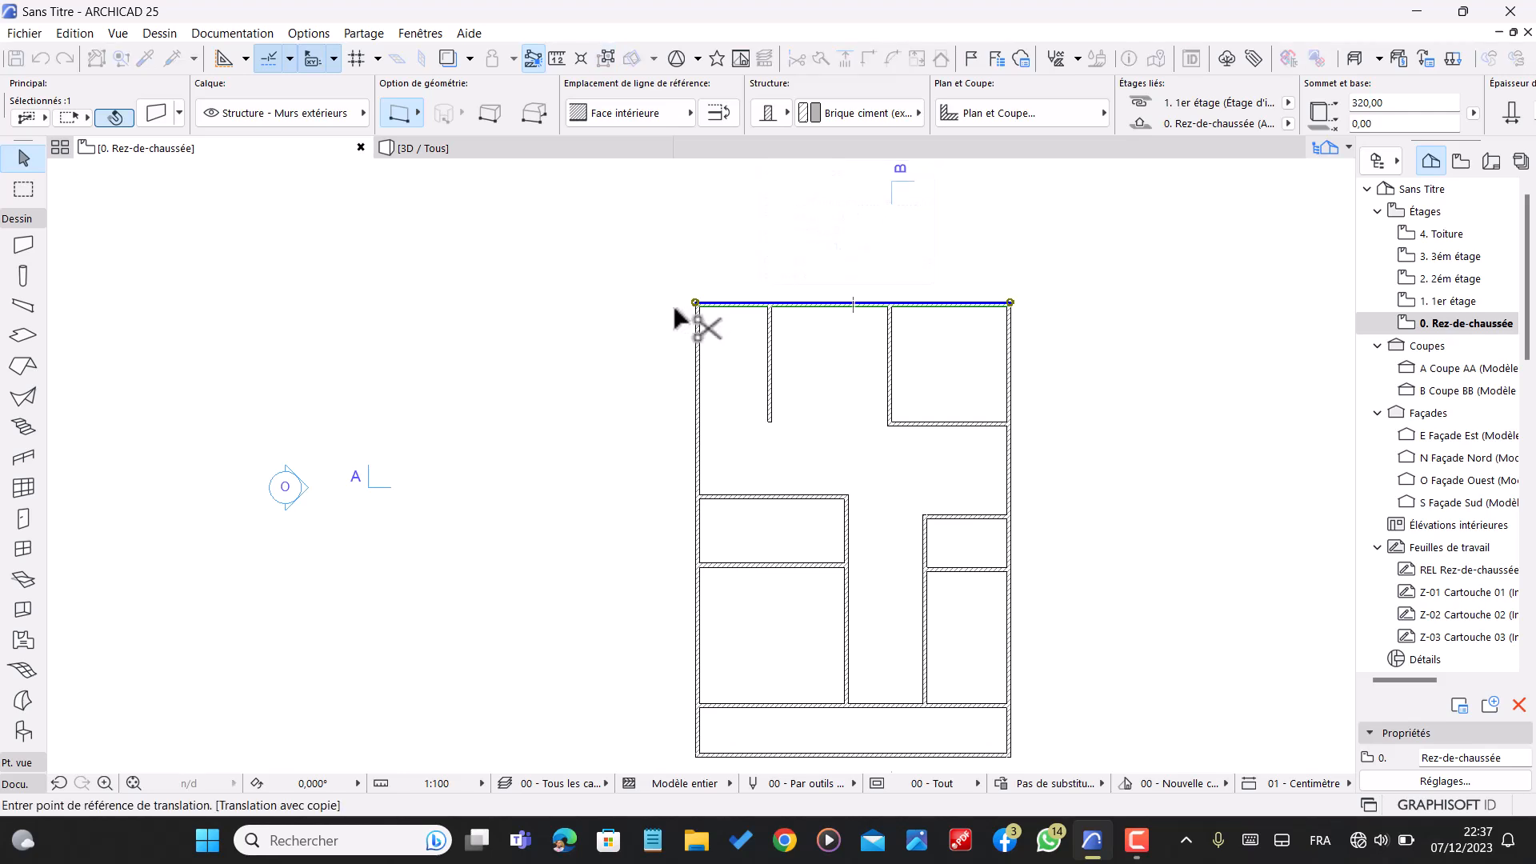
pyautogui.click(729, 303)
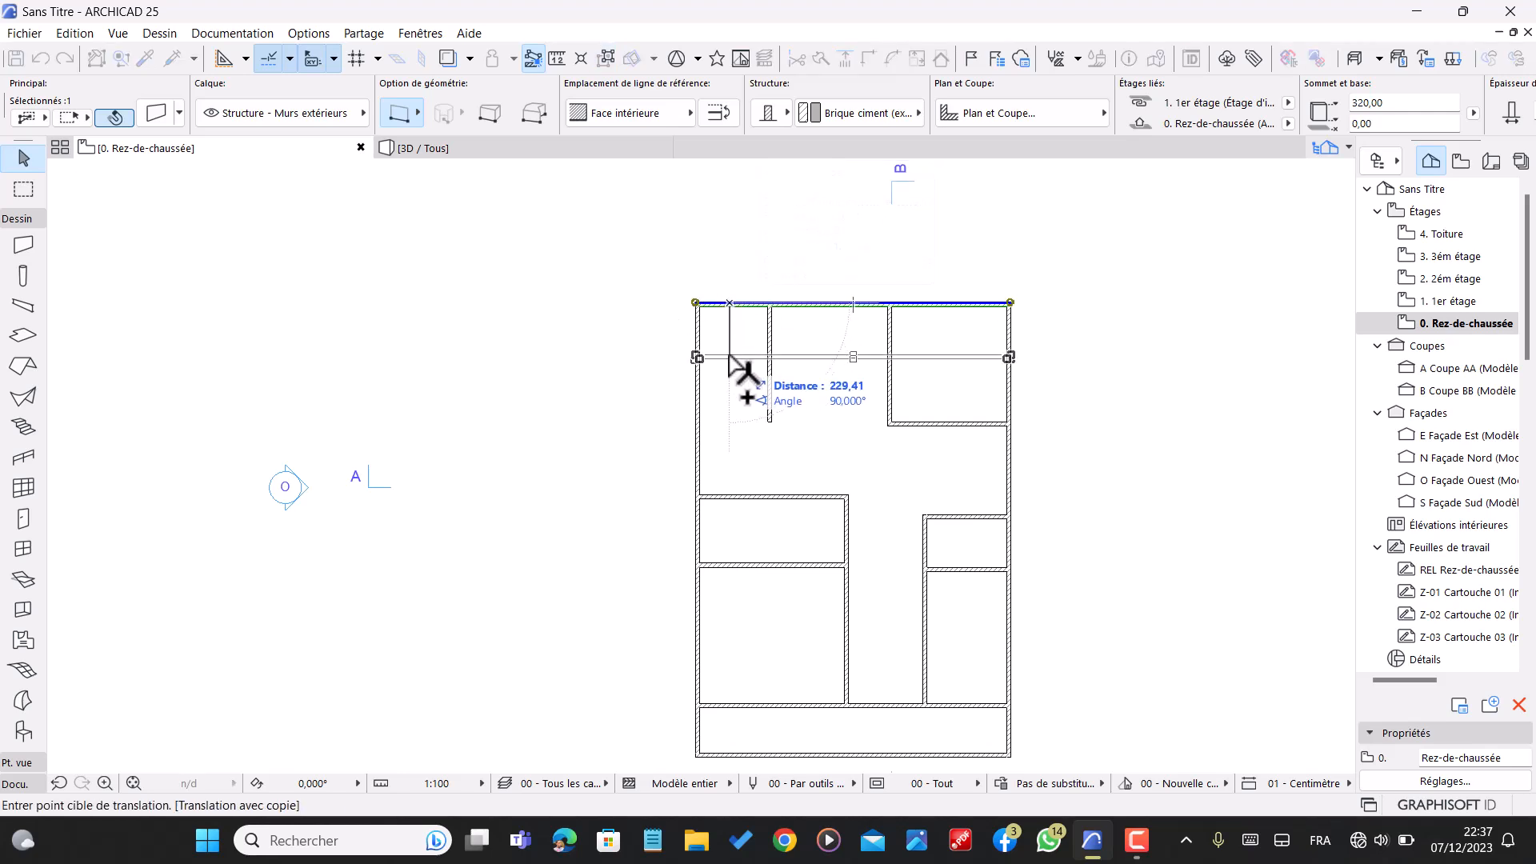
pyautogui.write('29')
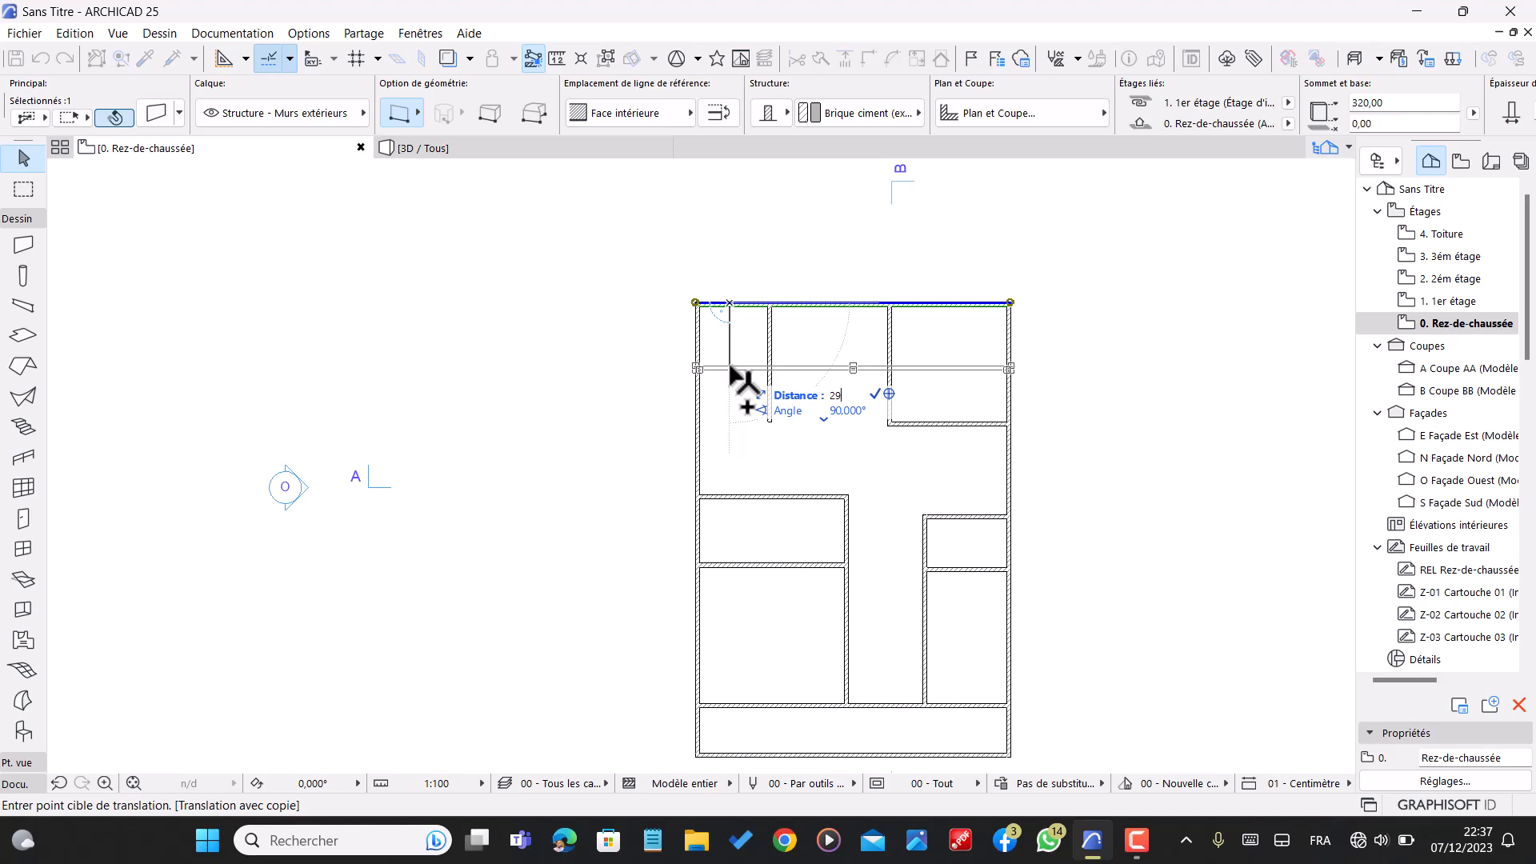
pyautogui.press('BackSpace')
pyautogui.write('190')
pyautogui.press('Return')
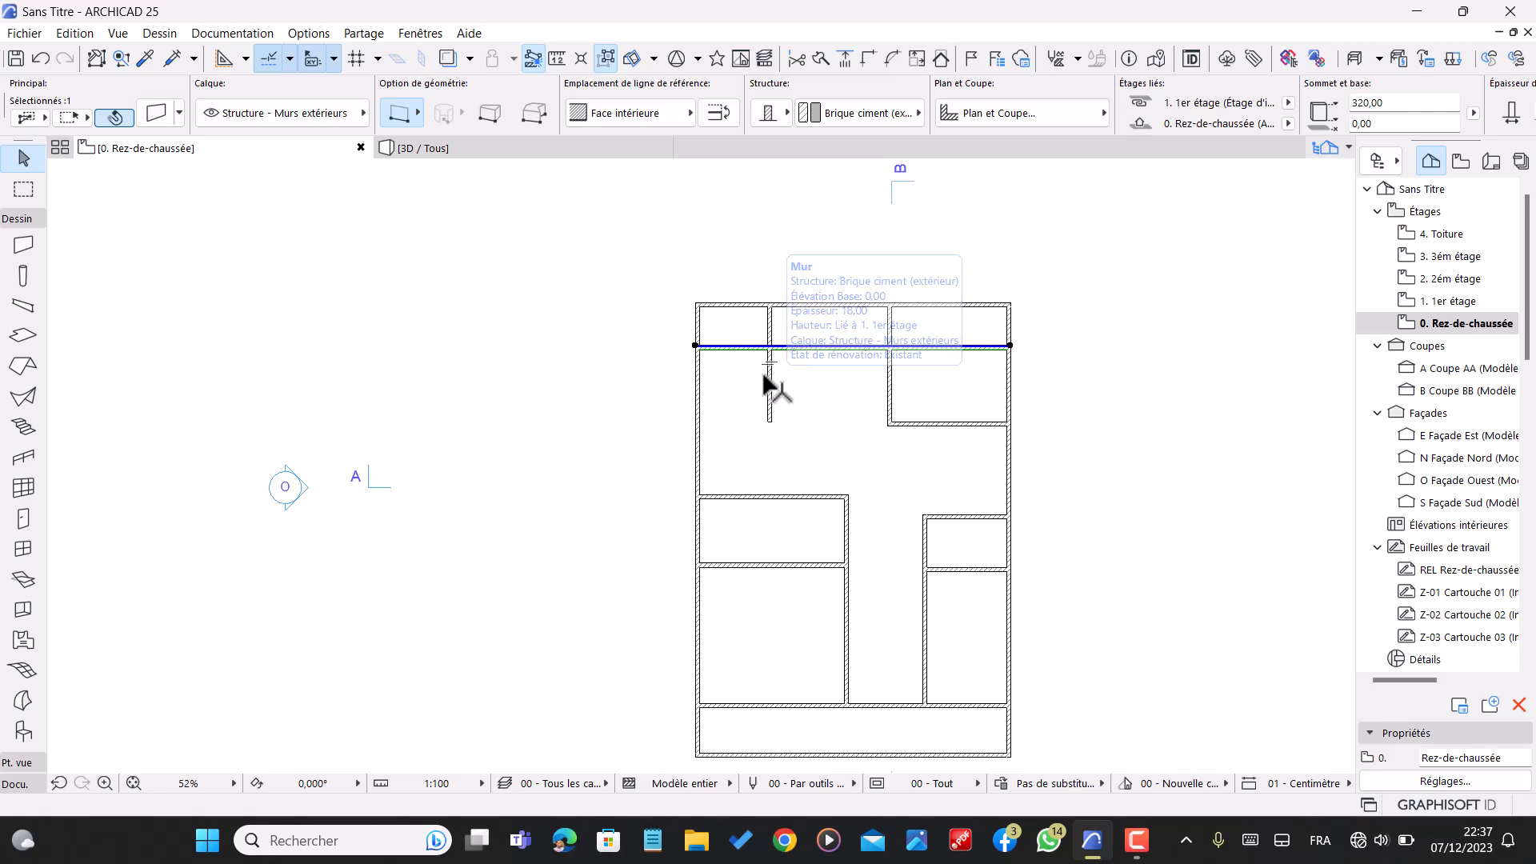
# - Trim the copied horizontal wall in the middle and right bays so it remains only in the upper left bay
pyautogui.press('Escape')
pyautogui.keyDown('ctrl'); pyautogui.click(833, 349); pyautogui.keyUp('ctrl')
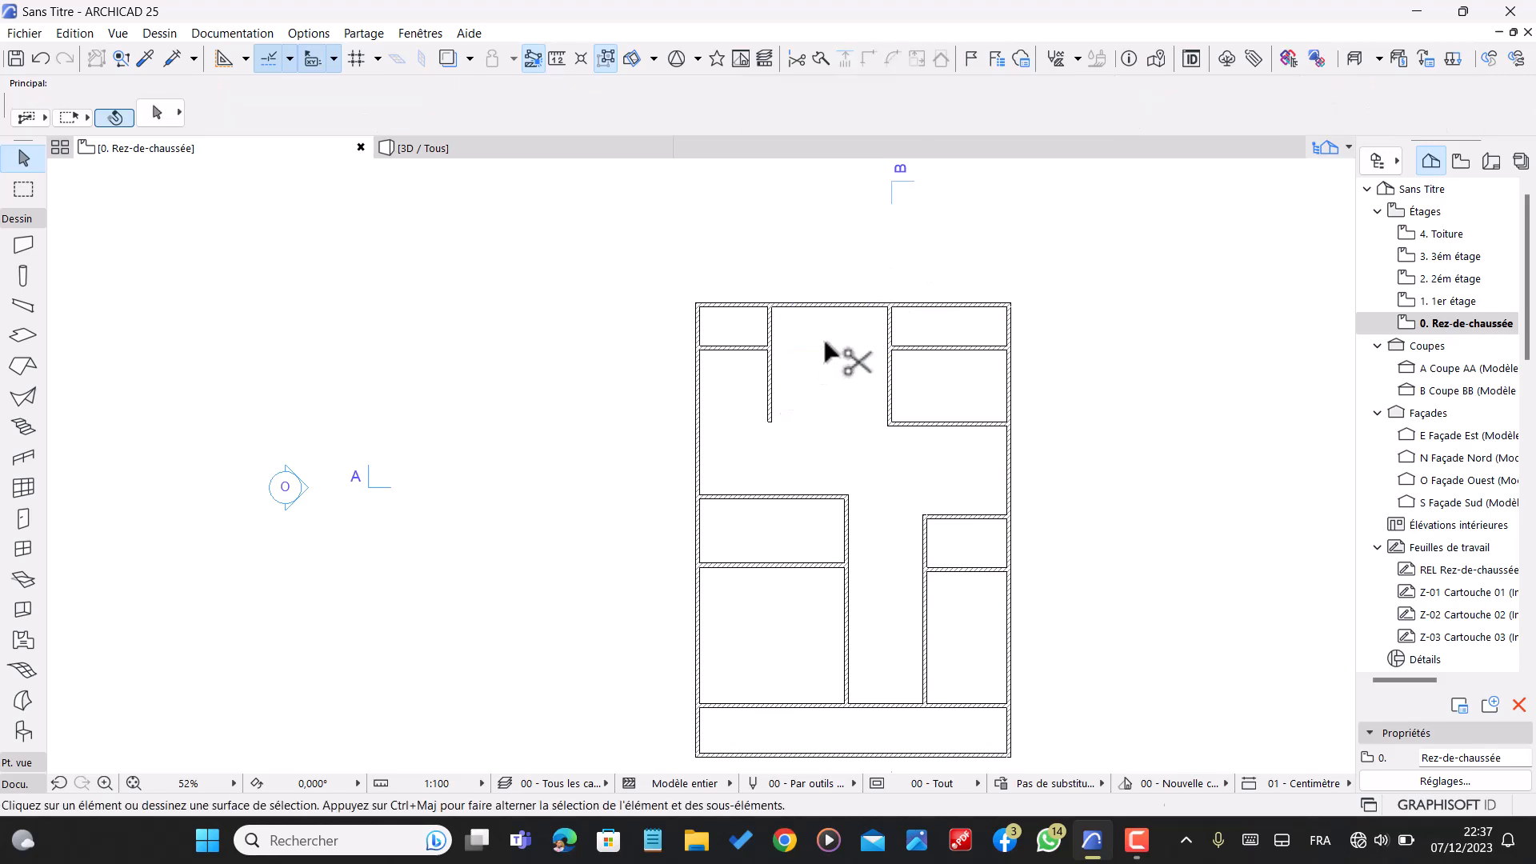
pyautogui.keyDown('ctrl'); pyautogui.click(951, 349); pyautogui.keyUp('ctrl')
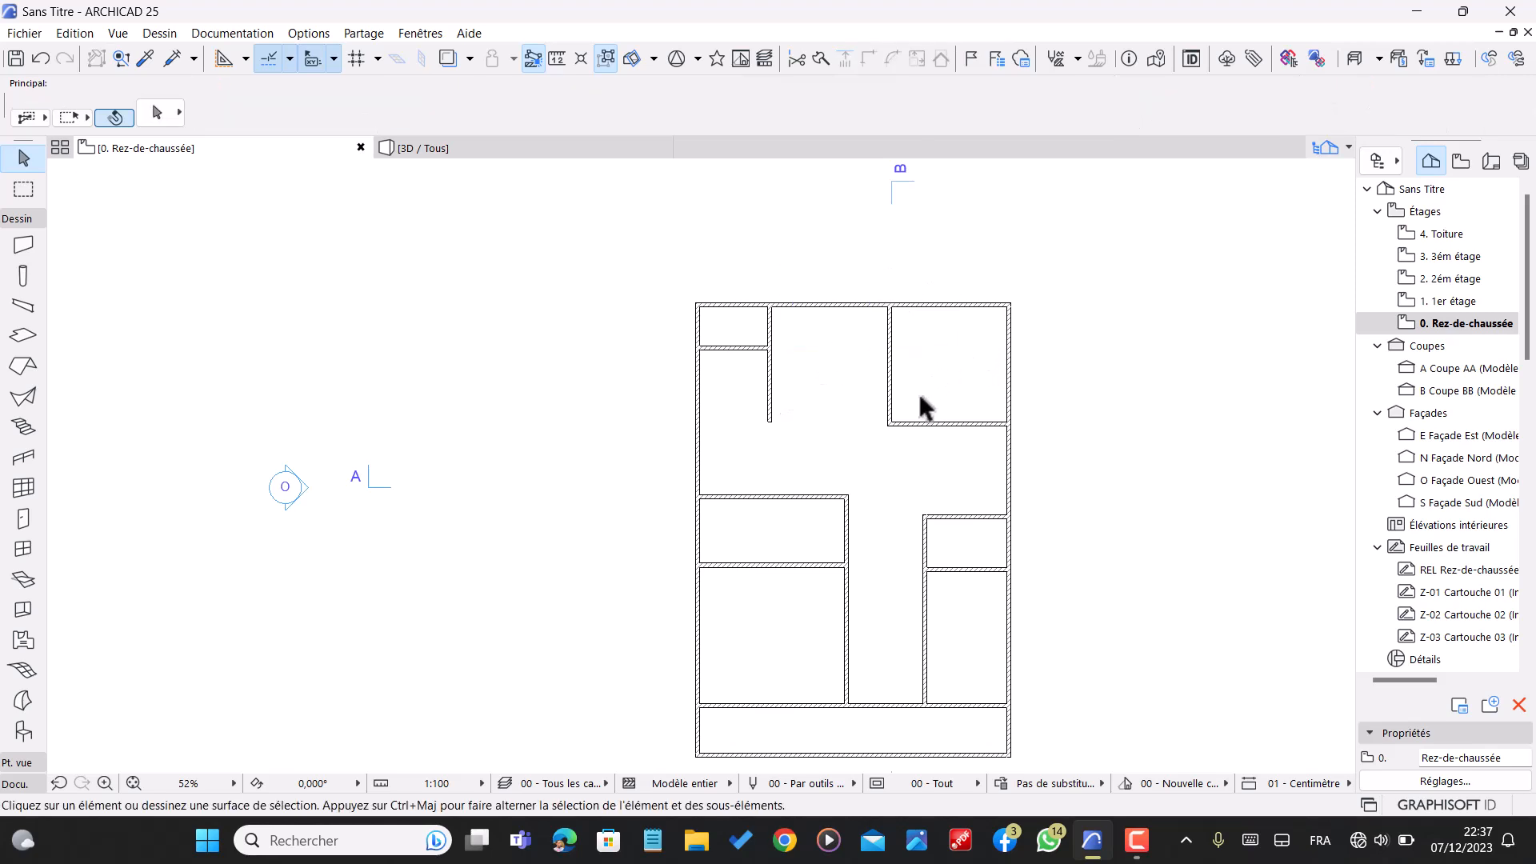
# - Copy the upper exterior wall 391 cm straight down into the building
pyautogui.click(840, 304)
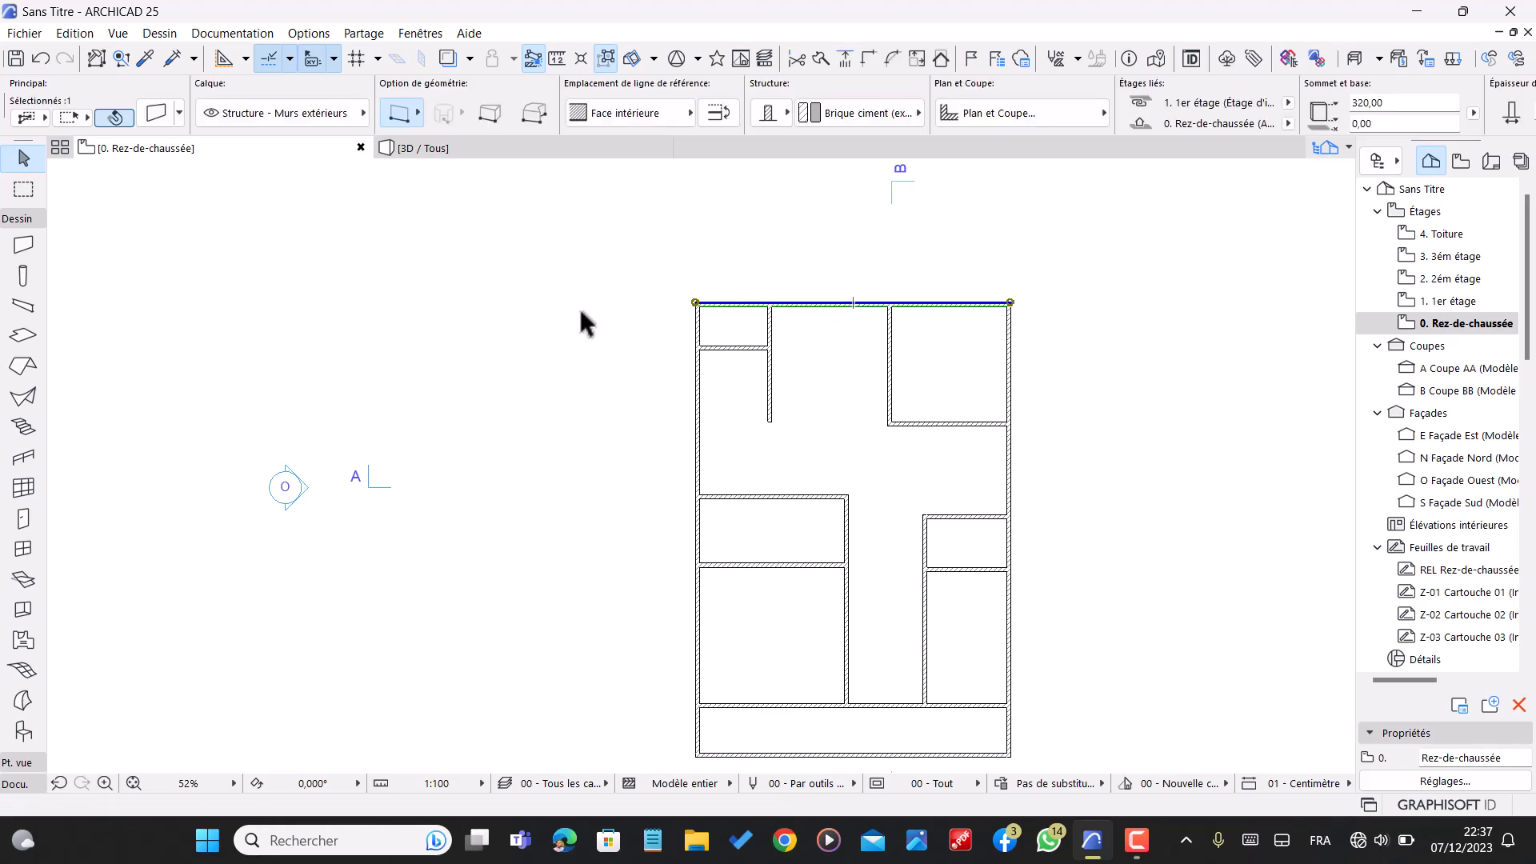
pyautogui.hotkey('ctrl', 'shift', 'd')
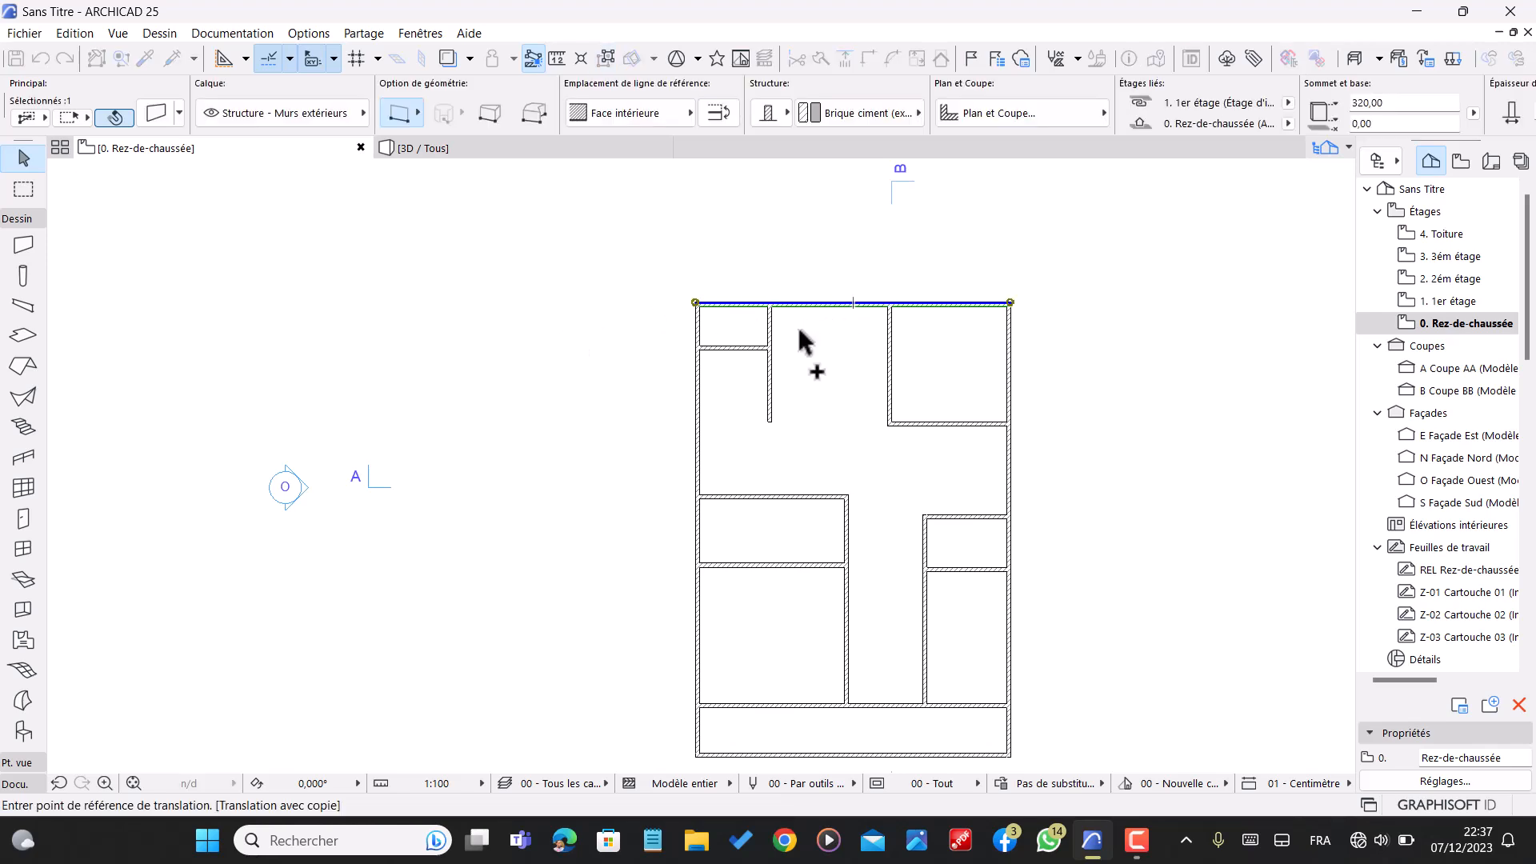
pyautogui.click(822, 304)
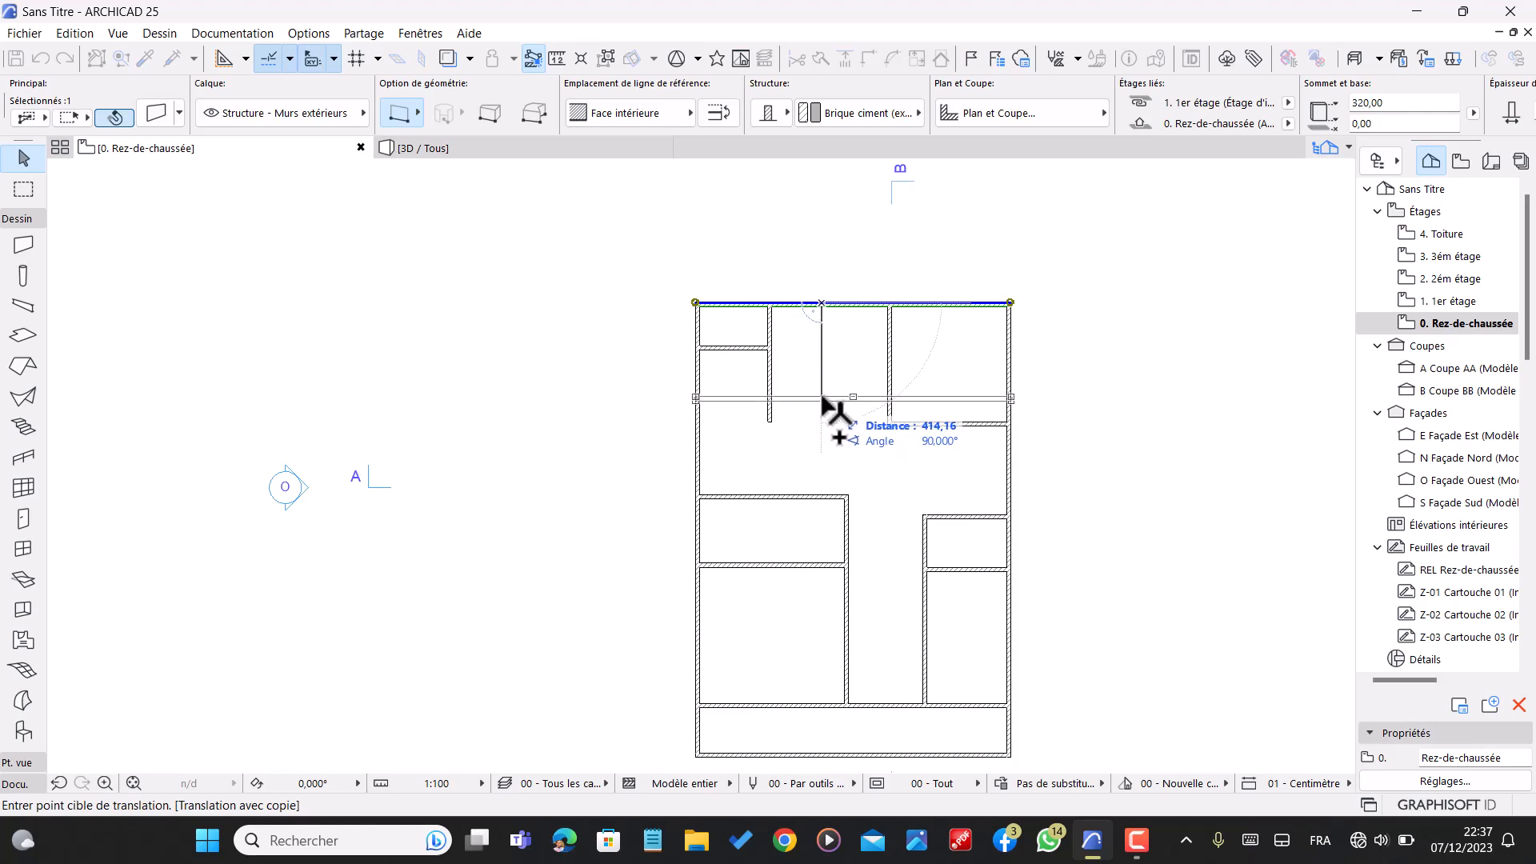
pyautogui.write('391')
pyautogui.press('Return')
pyautogui.press('Escape')
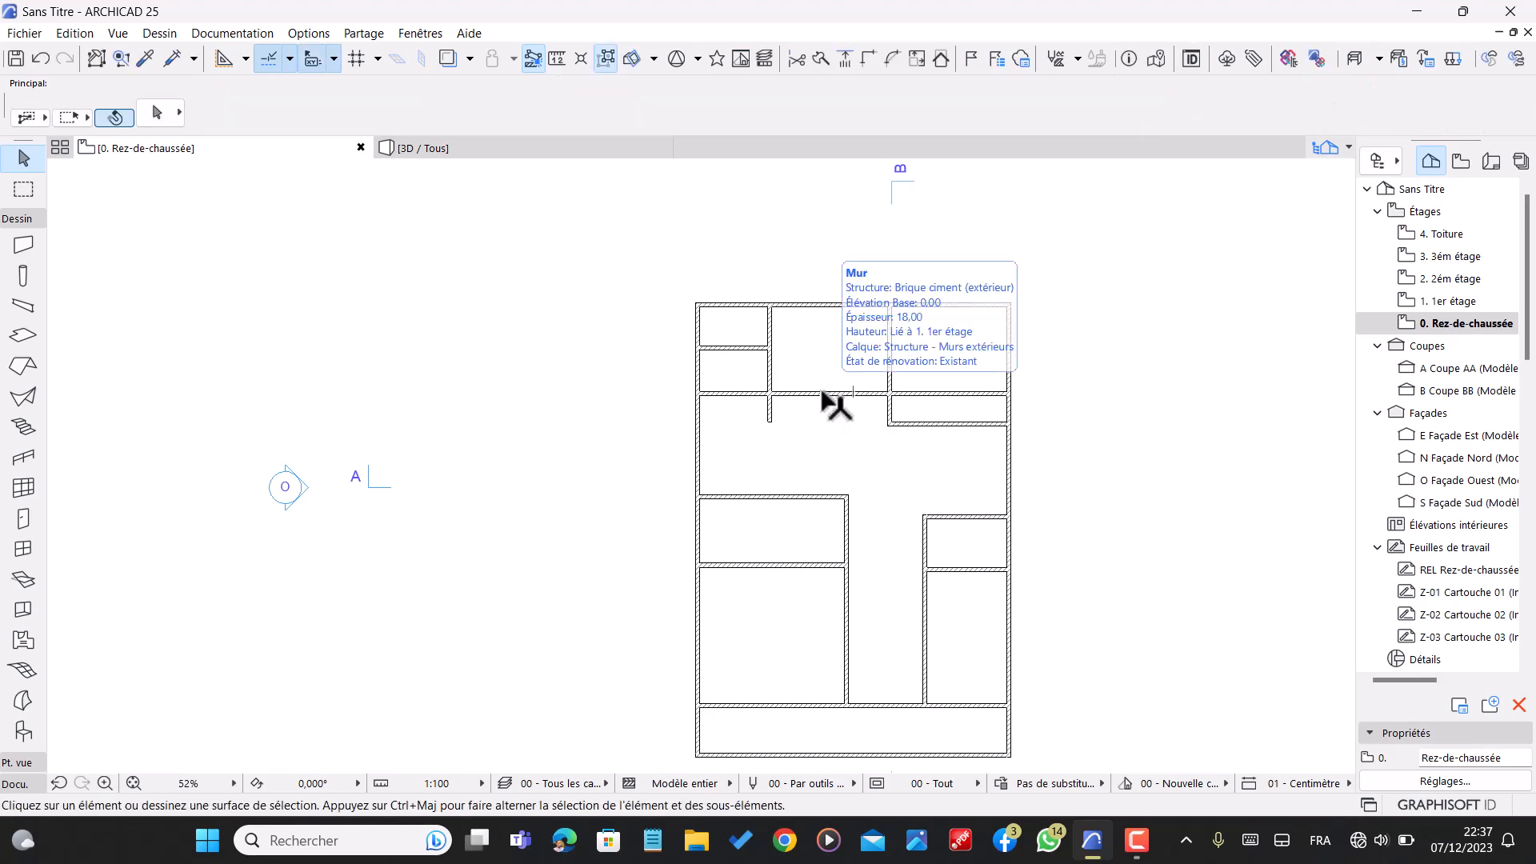
# - Trim the new horizontal wall's right and left parts and the vertical stub below it, leaving the upper middle room enclosed
pyautogui.keyDown('ctrl'); pyautogui.click(942, 393); pyautogui.keyUp('ctrl')
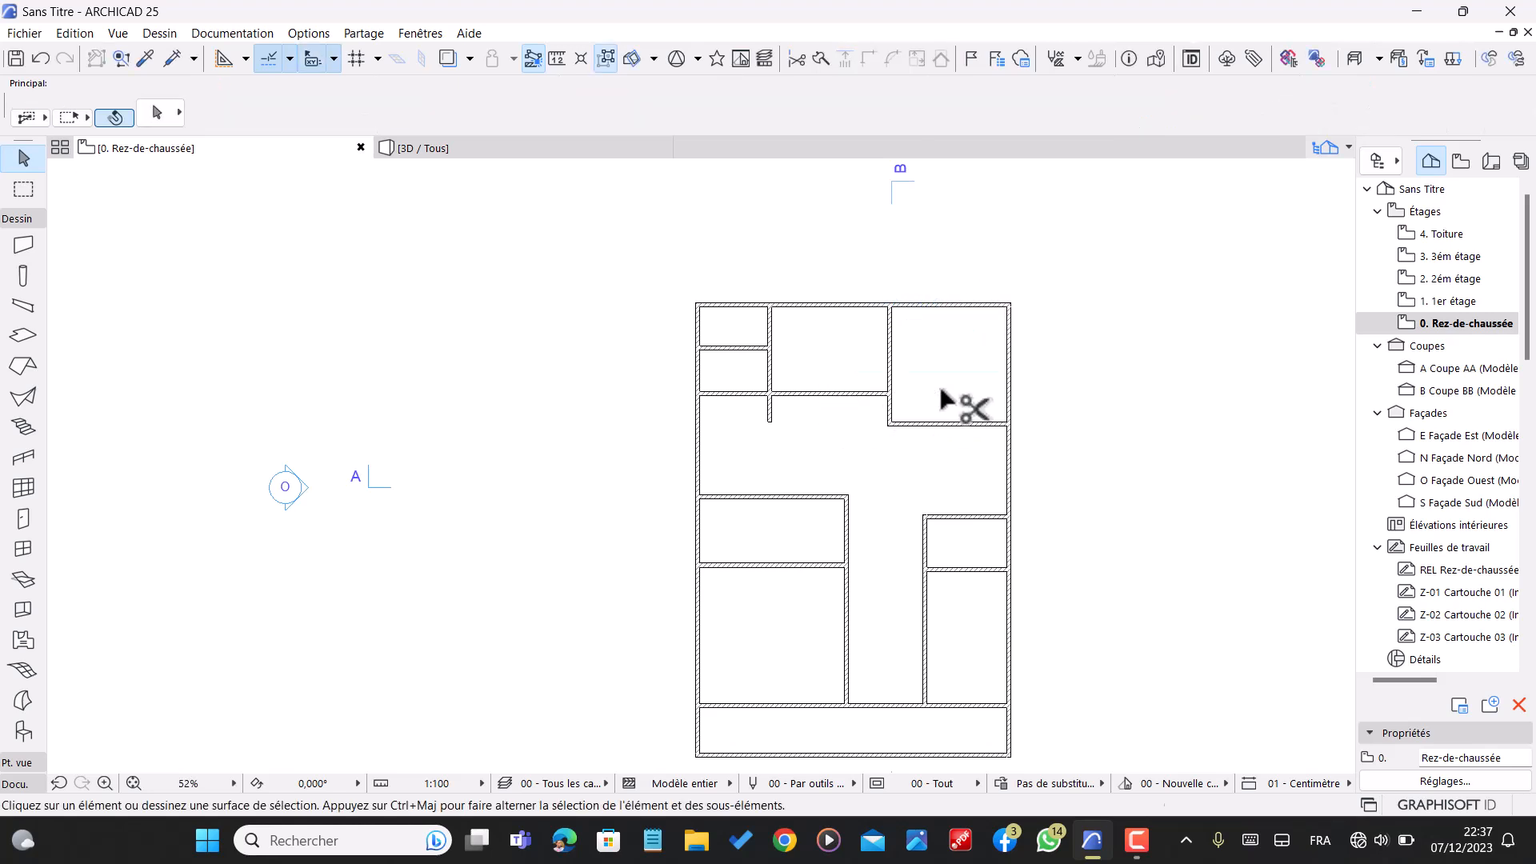
pyautogui.keyDown('ctrl'); pyautogui.click(769, 410); pyautogui.keyUp('ctrl')
pyautogui.keyDown('ctrl'); pyautogui.click(735, 394); pyautogui.keyUp('ctrl')
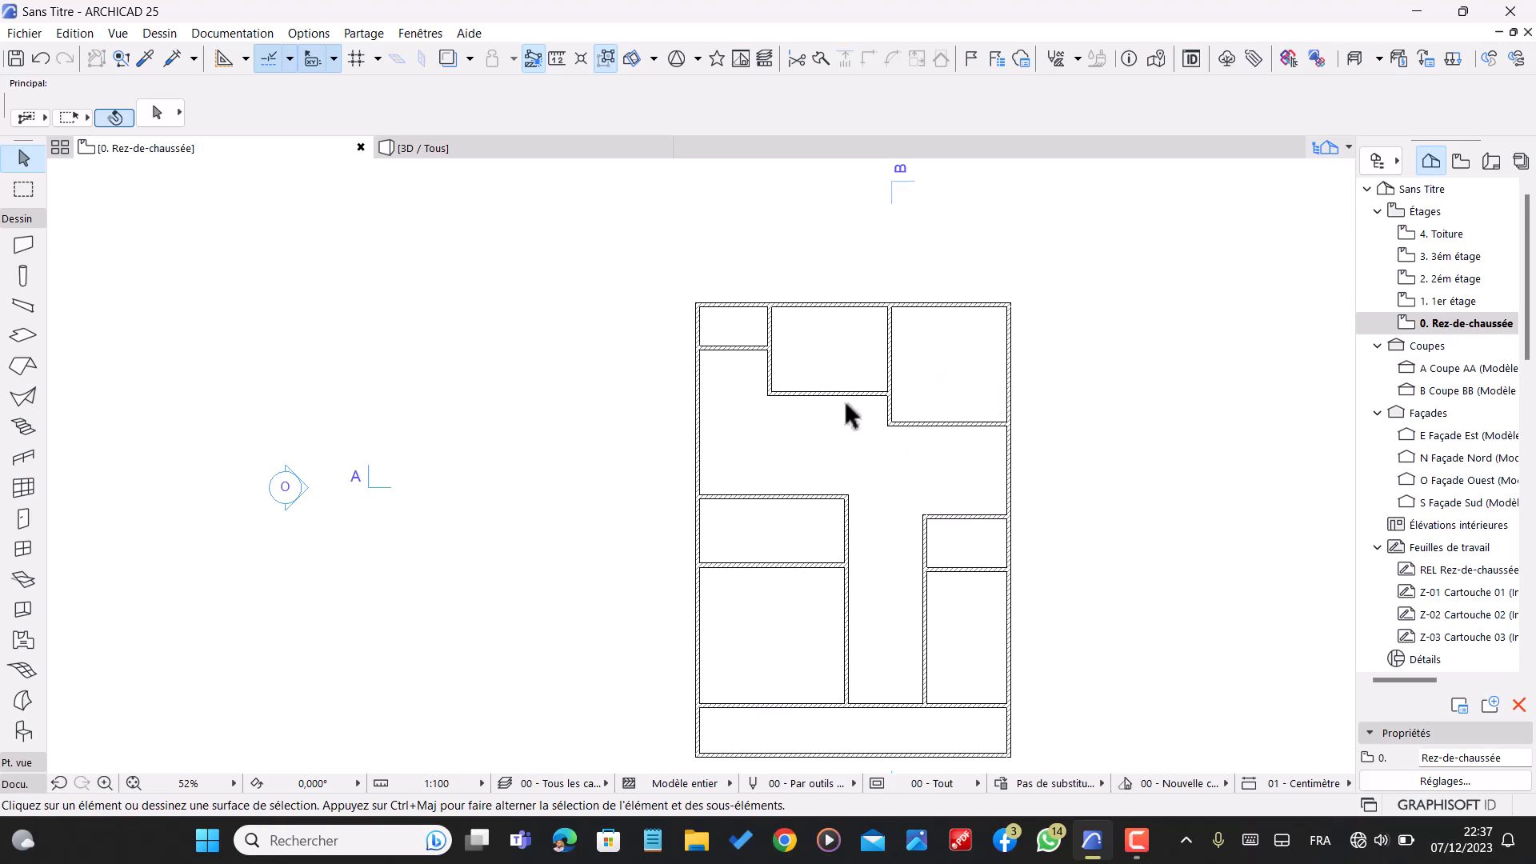
# - Copy the left exterior wall 240 cm horizontally to the right, into the building
pyautogui.click(698, 444)
pyautogui.hotkey('ctrl', 'shift', 'd')
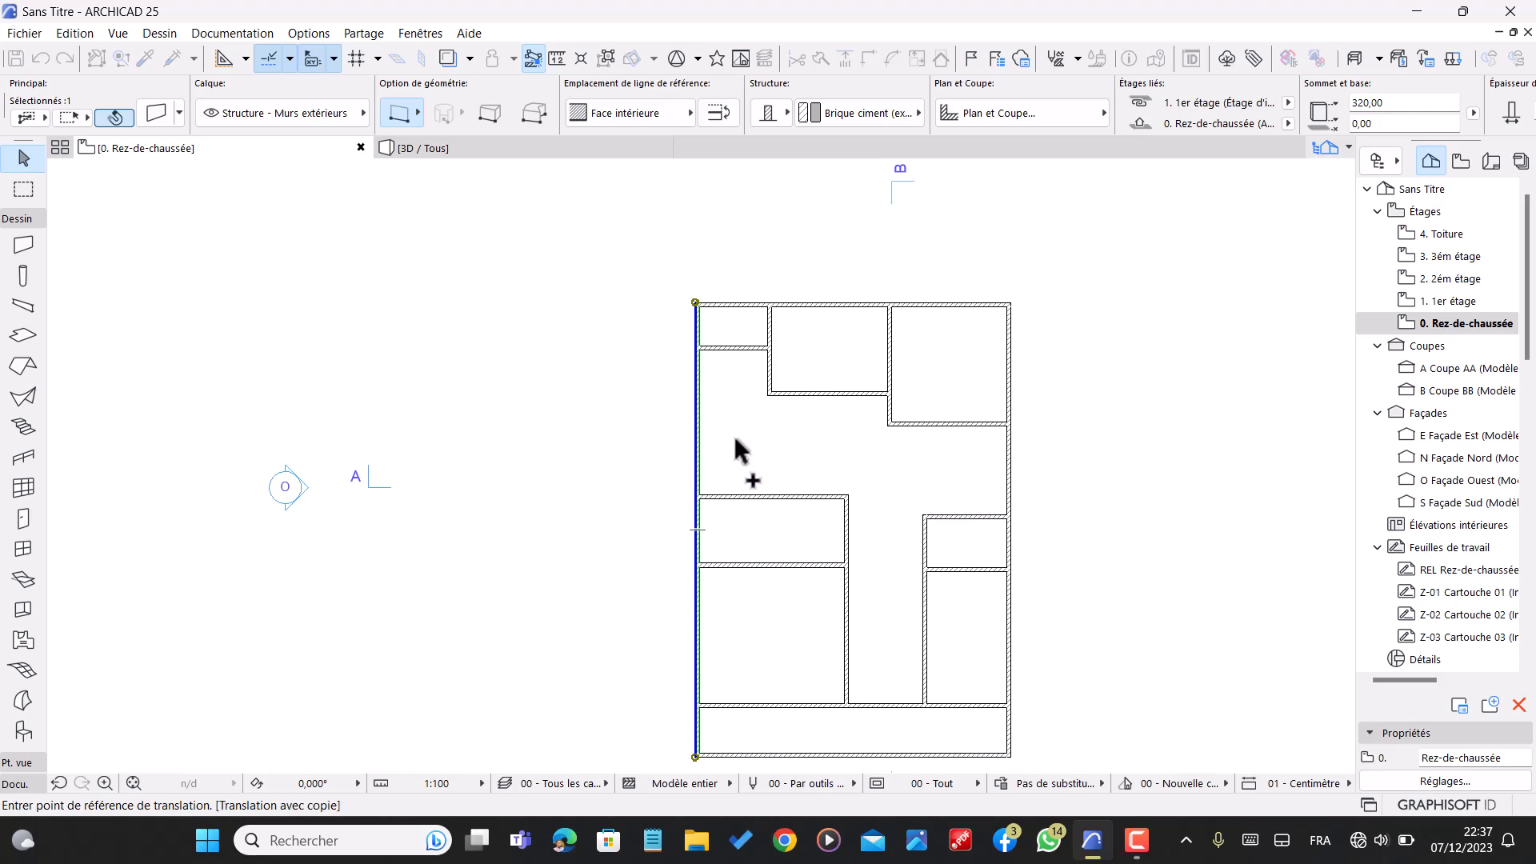
pyautogui.click(695, 452)
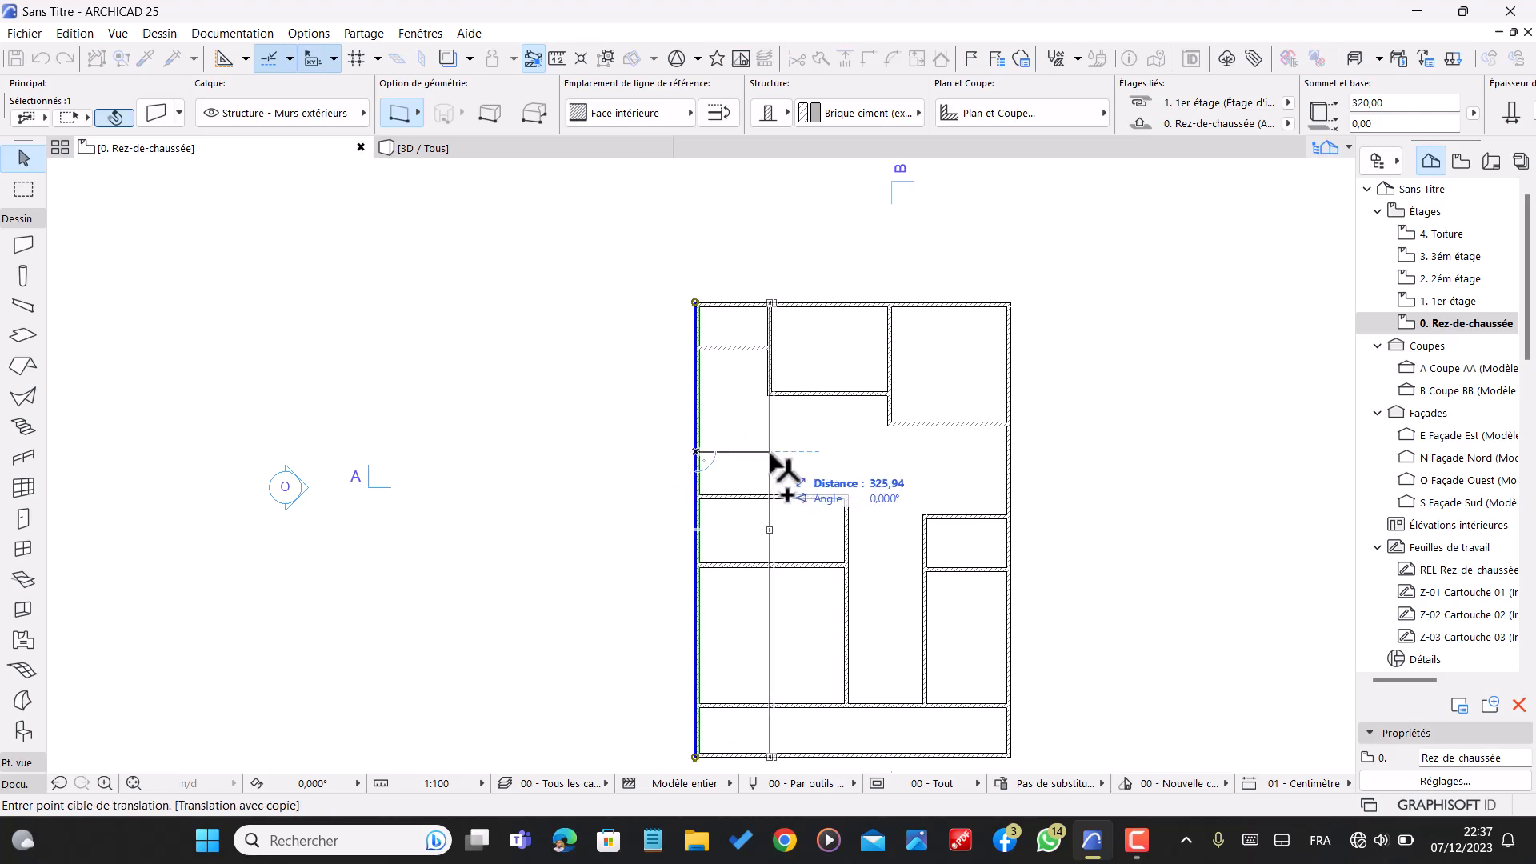
pyautogui.write('240')
pyautogui.press('Return')
pyautogui.press('Escape')
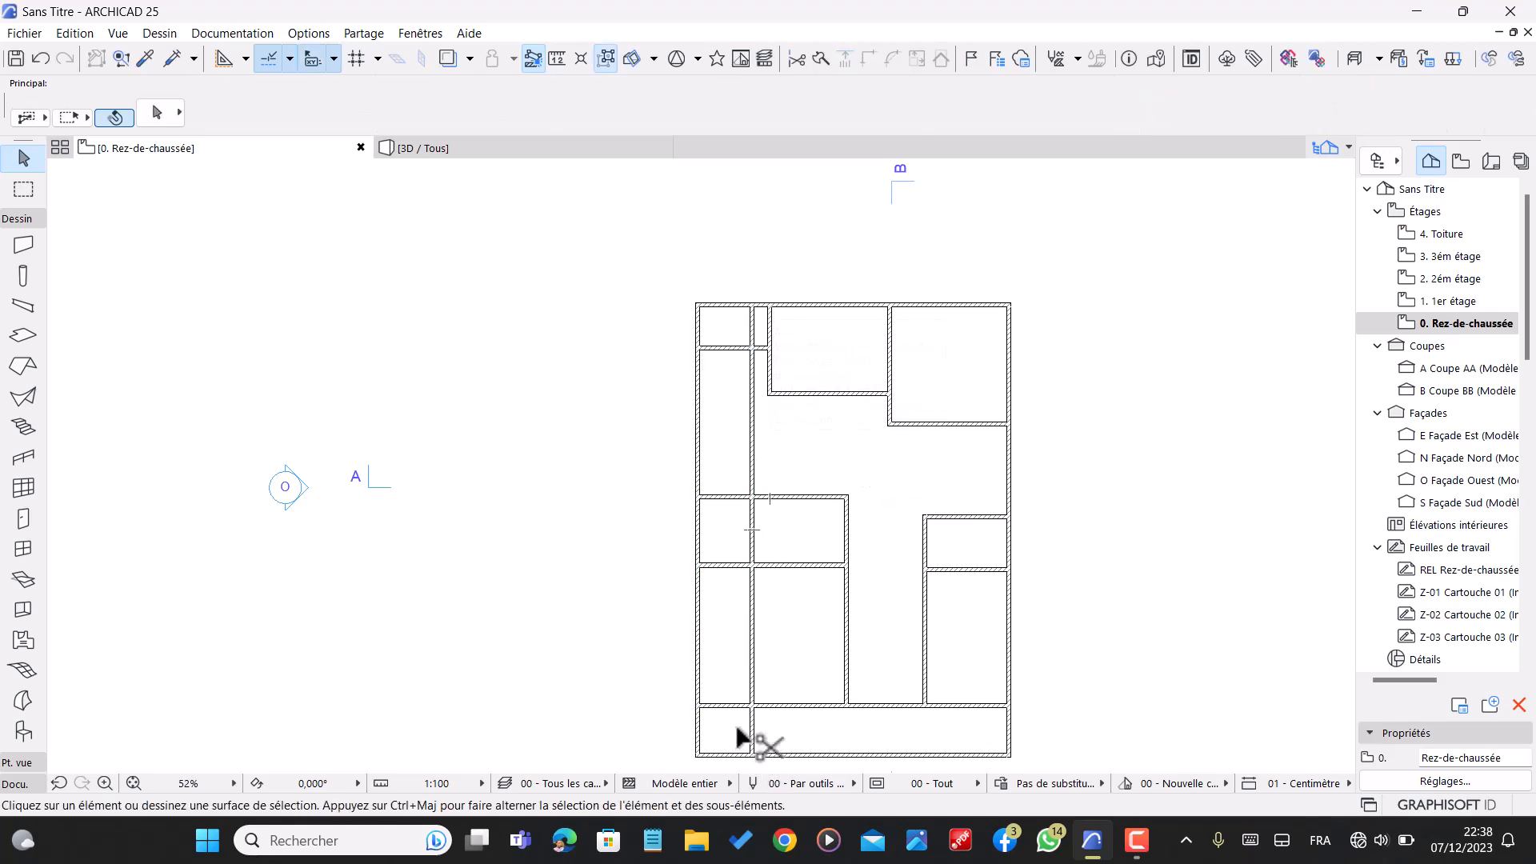
# - Trim the copied vertical wall so it remains only between the small upper left room and the rooms of the lower left bay
pyautogui.keyDown('ctrl'); pyautogui.click(753, 733); pyautogui.keyUp('ctrl')
pyautogui.keyDown('ctrl'); pyautogui.click(753, 636); pyautogui.keyUp('ctrl')
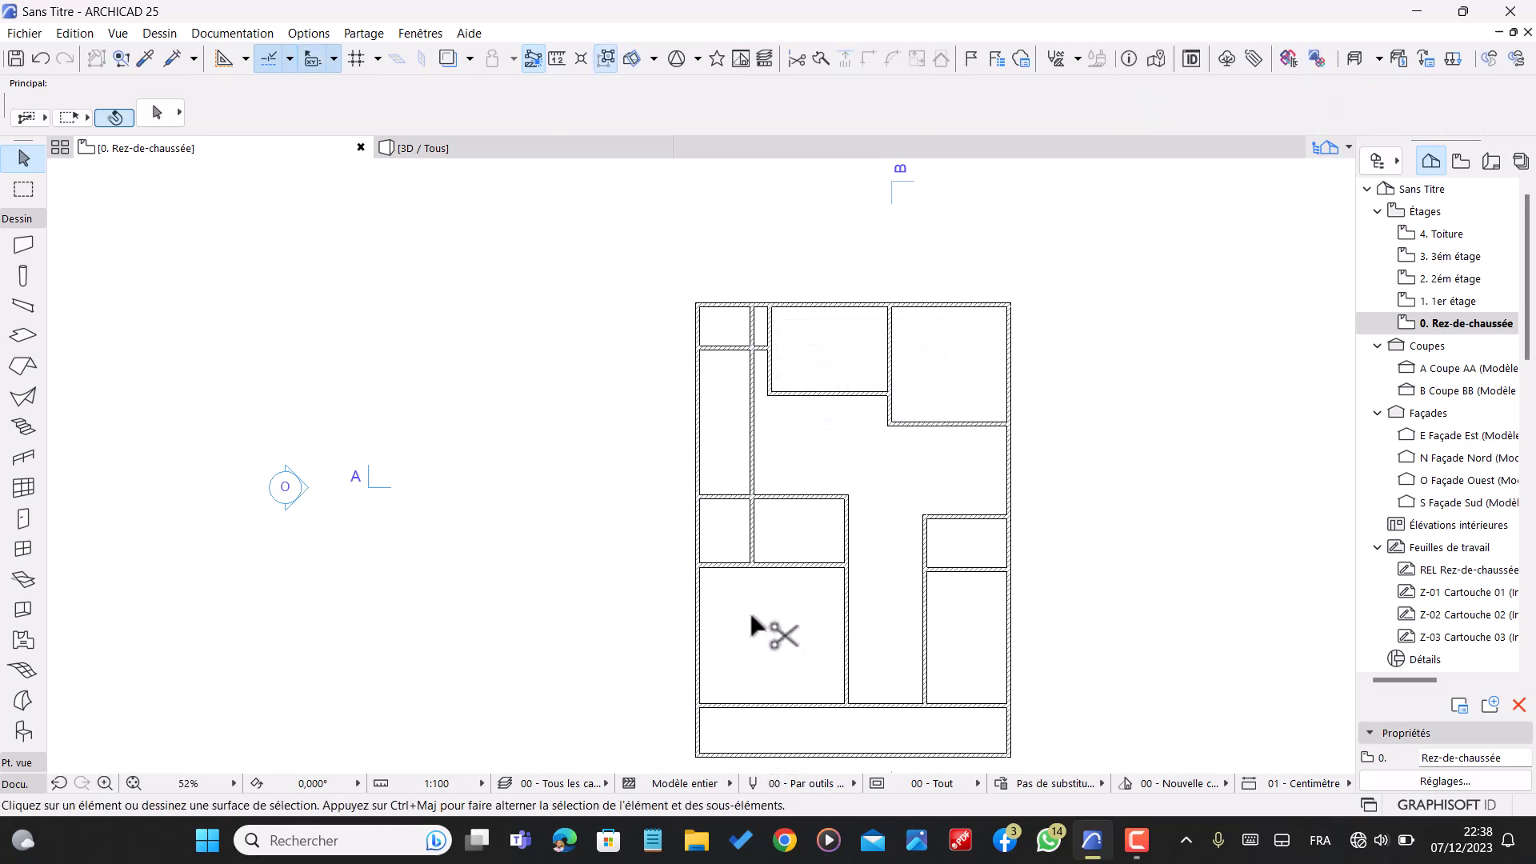
pyautogui.keyDown('ctrl'); pyautogui.click(753, 531); pyautogui.keyUp('ctrl')
pyautogui.keyDown('ctrl'); pyautogui.click(753, 328); pyautogui.keyUp('ctrl')
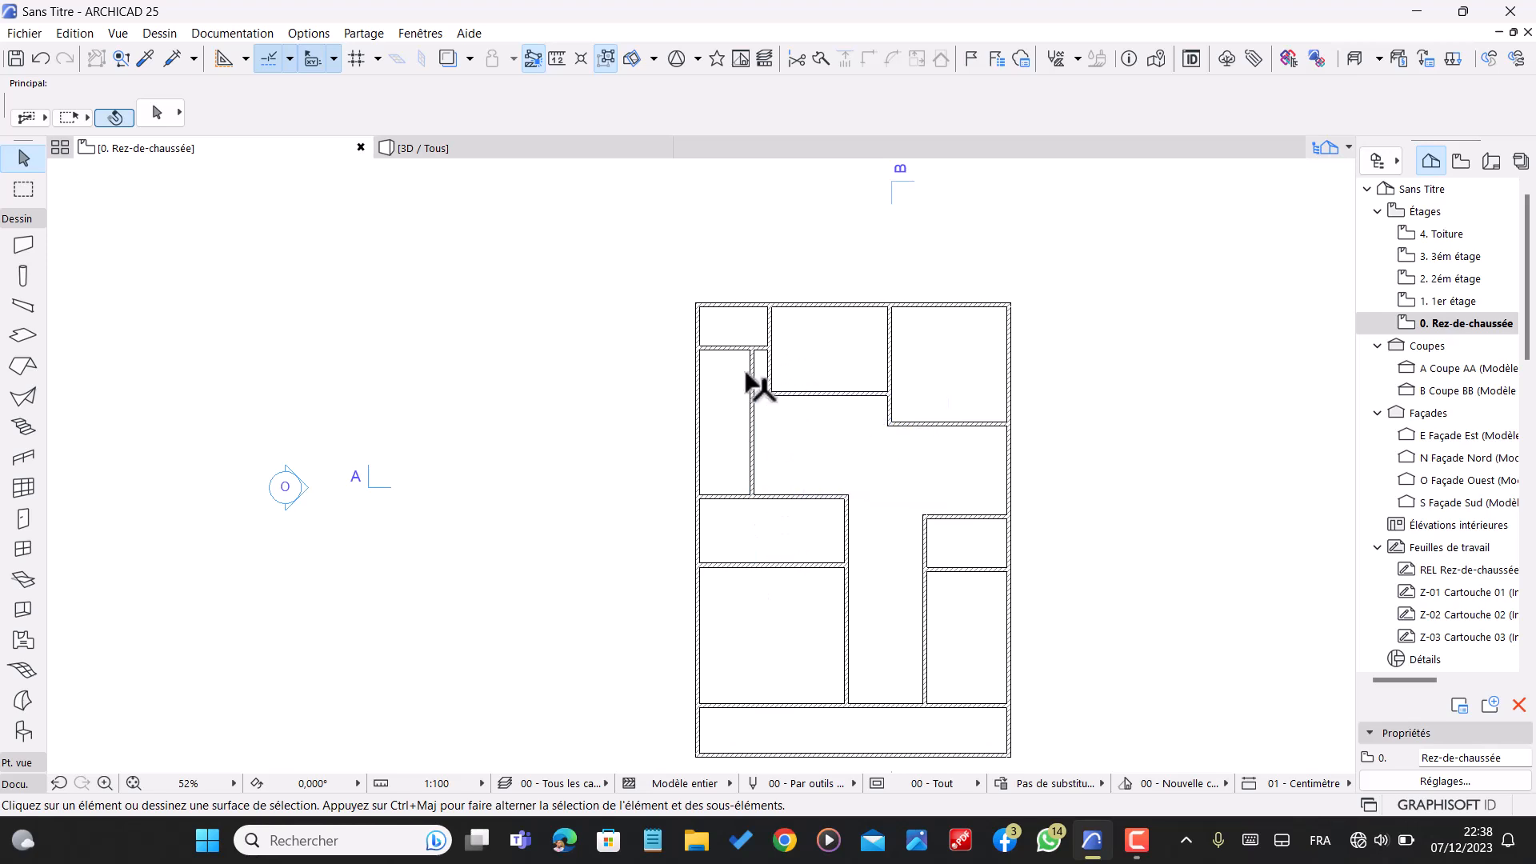
# - Try a copy of the remaining short vertical wall 300 cm to the right, and delete that copy
pyautogui.click(752, 420)
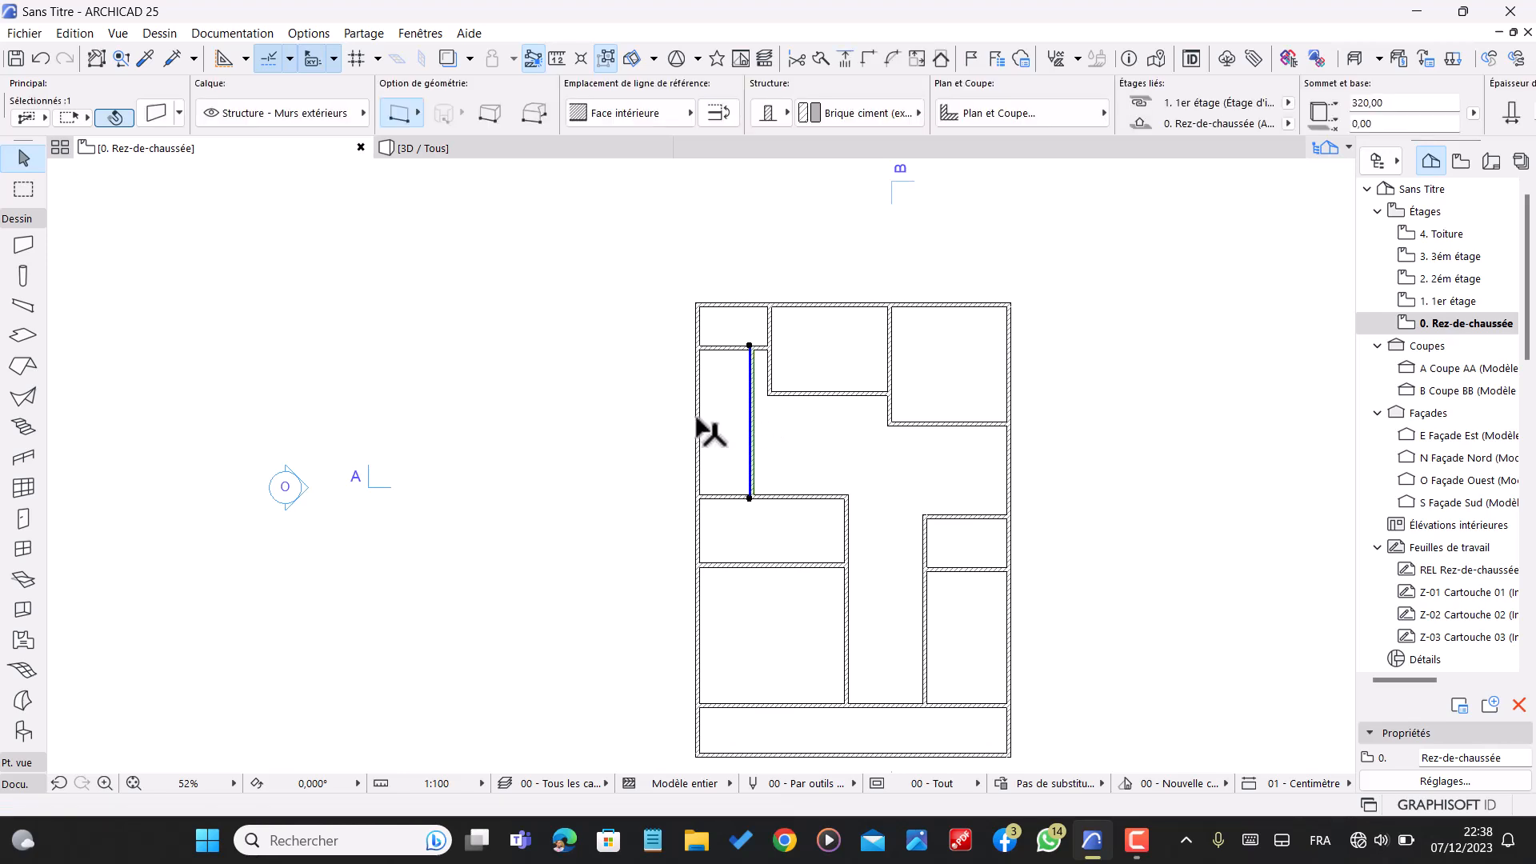
pyautogui.hotkey('ctrl', 'shift', 'd')
pyautogui.click(751, 431)
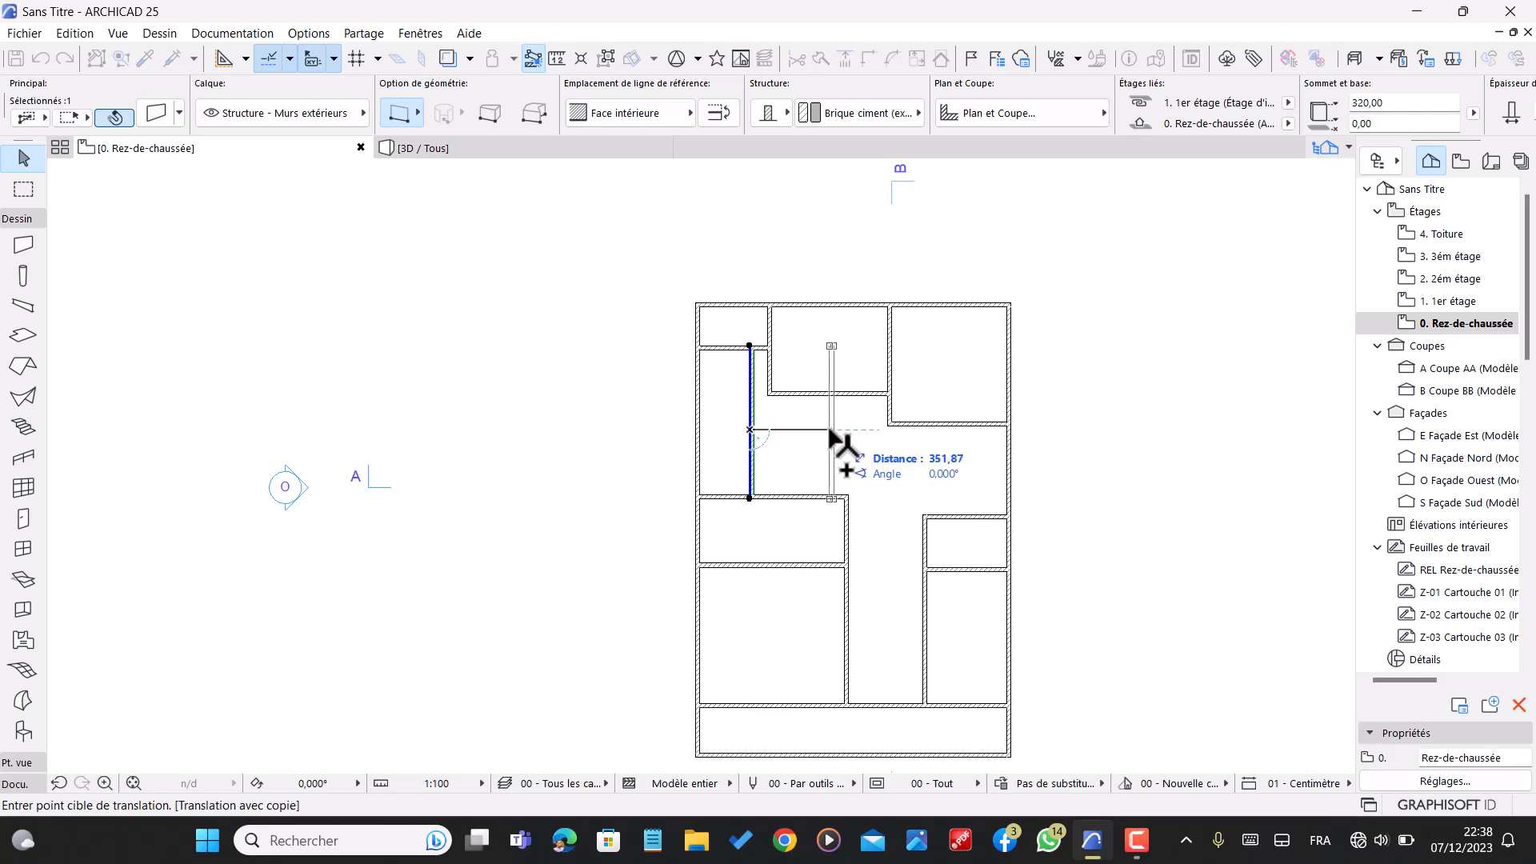
pyautogui.write('300')
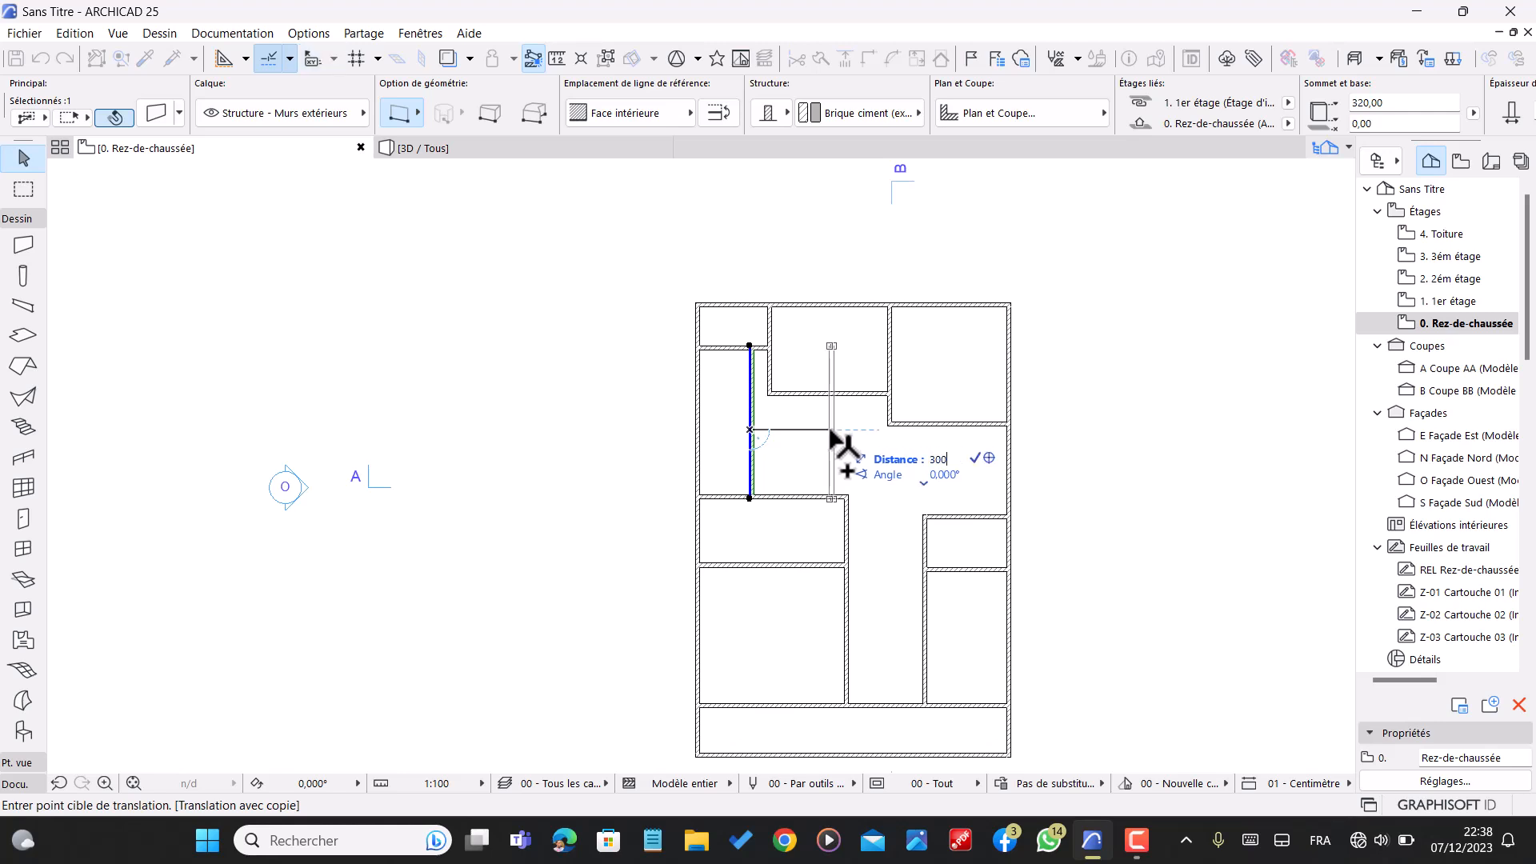
pyautogui.press('Return')
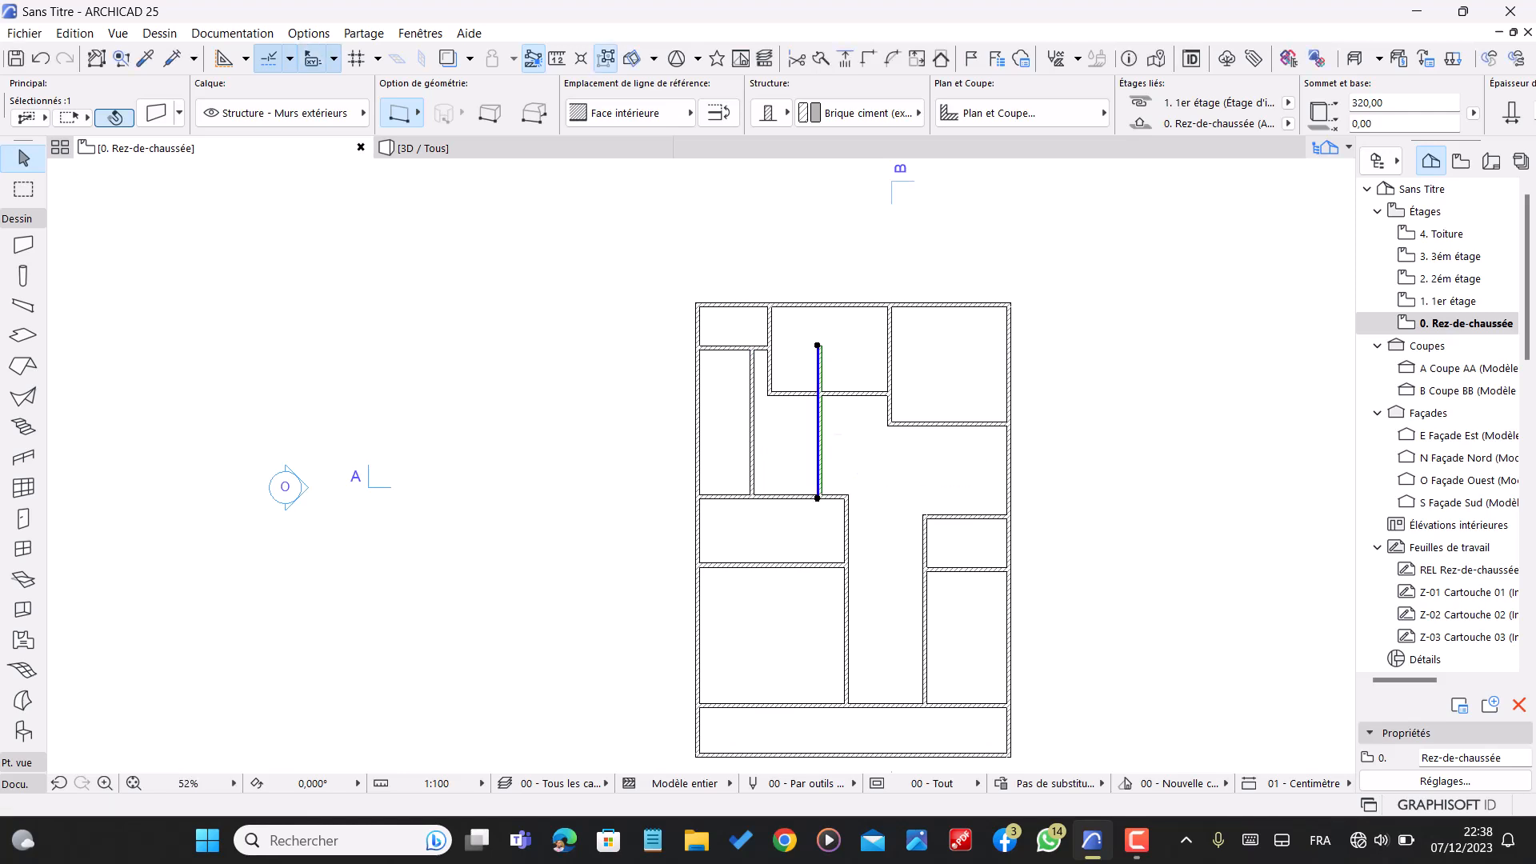
pyautogui.scroll(2, 823, 436)
pyautogui.click(817, 441)
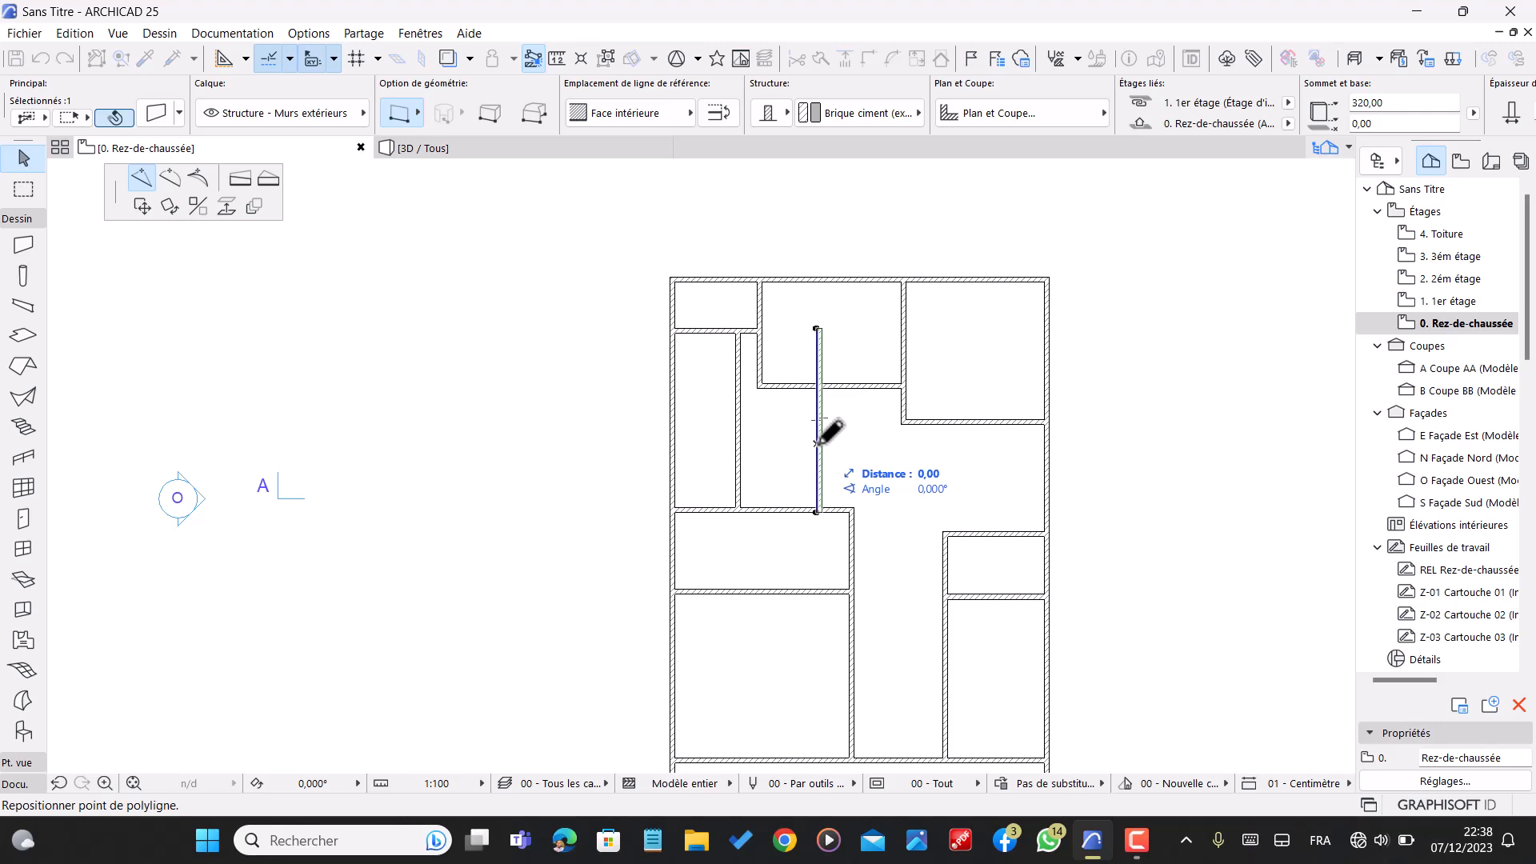
pyautogui.press('Escape')
pyautogui.press('Delete')
# - Copy the short vertical wall near the left exterior wall 390 cm to the right and trim its part inside the upper middle room
pyautogui.click(736, 442)
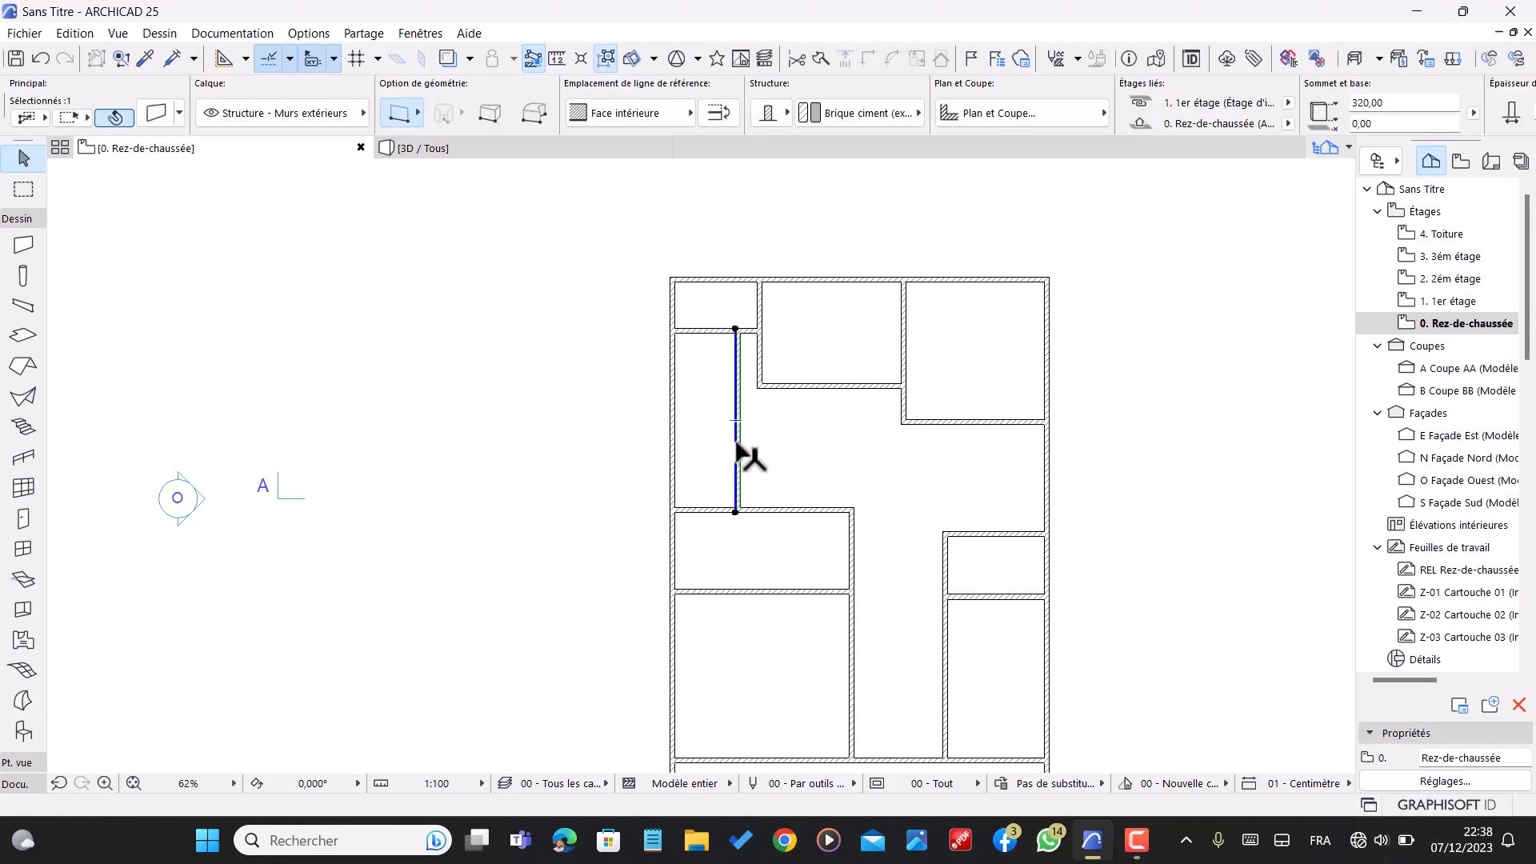
pyautogui.hotkey('ctrl', 'shift', 'd')
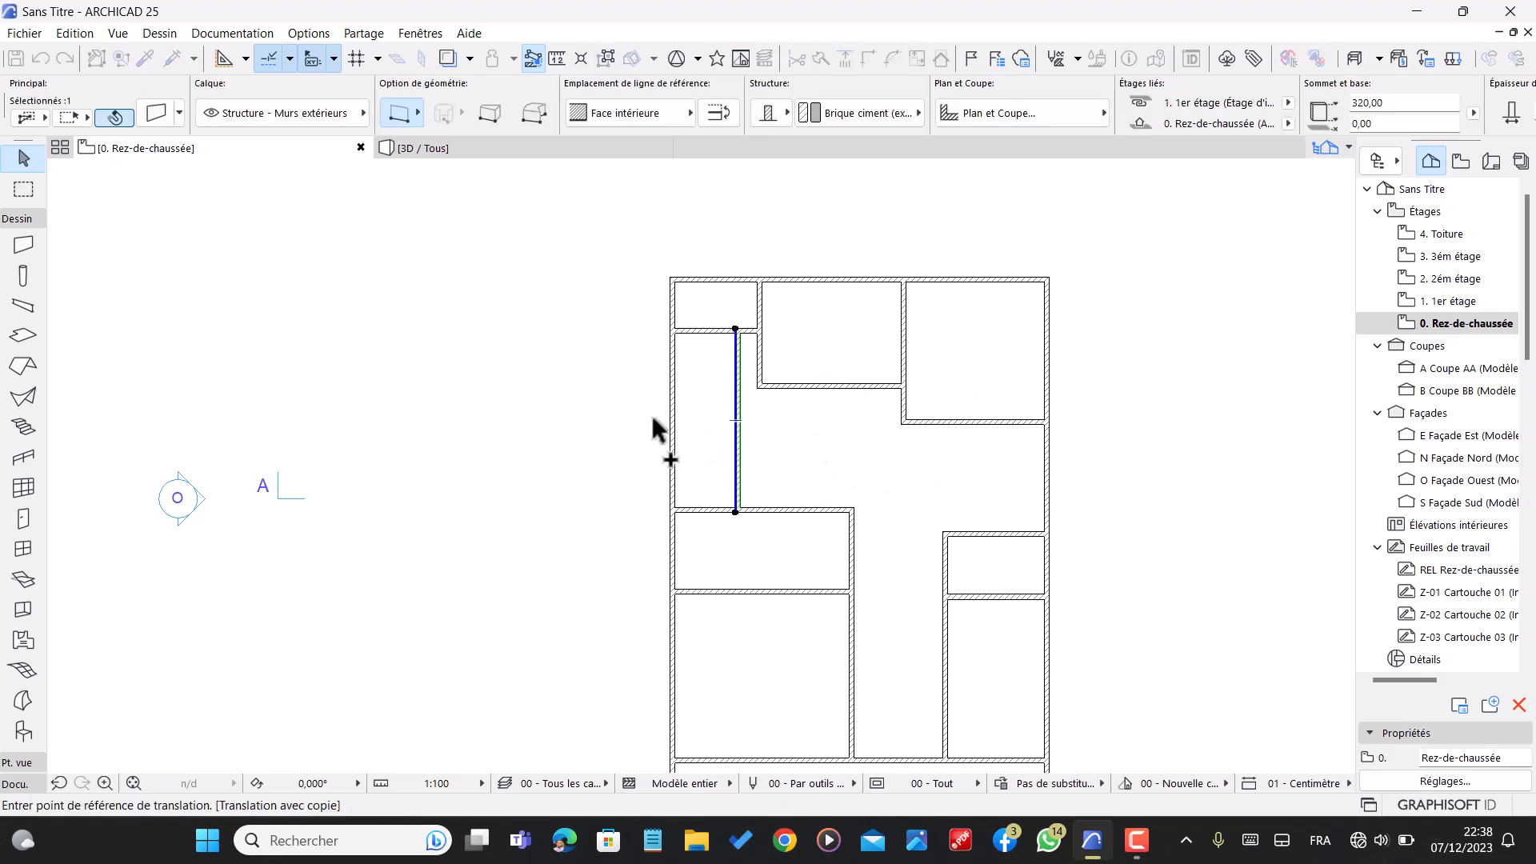
pyautogui.click(737, 442)
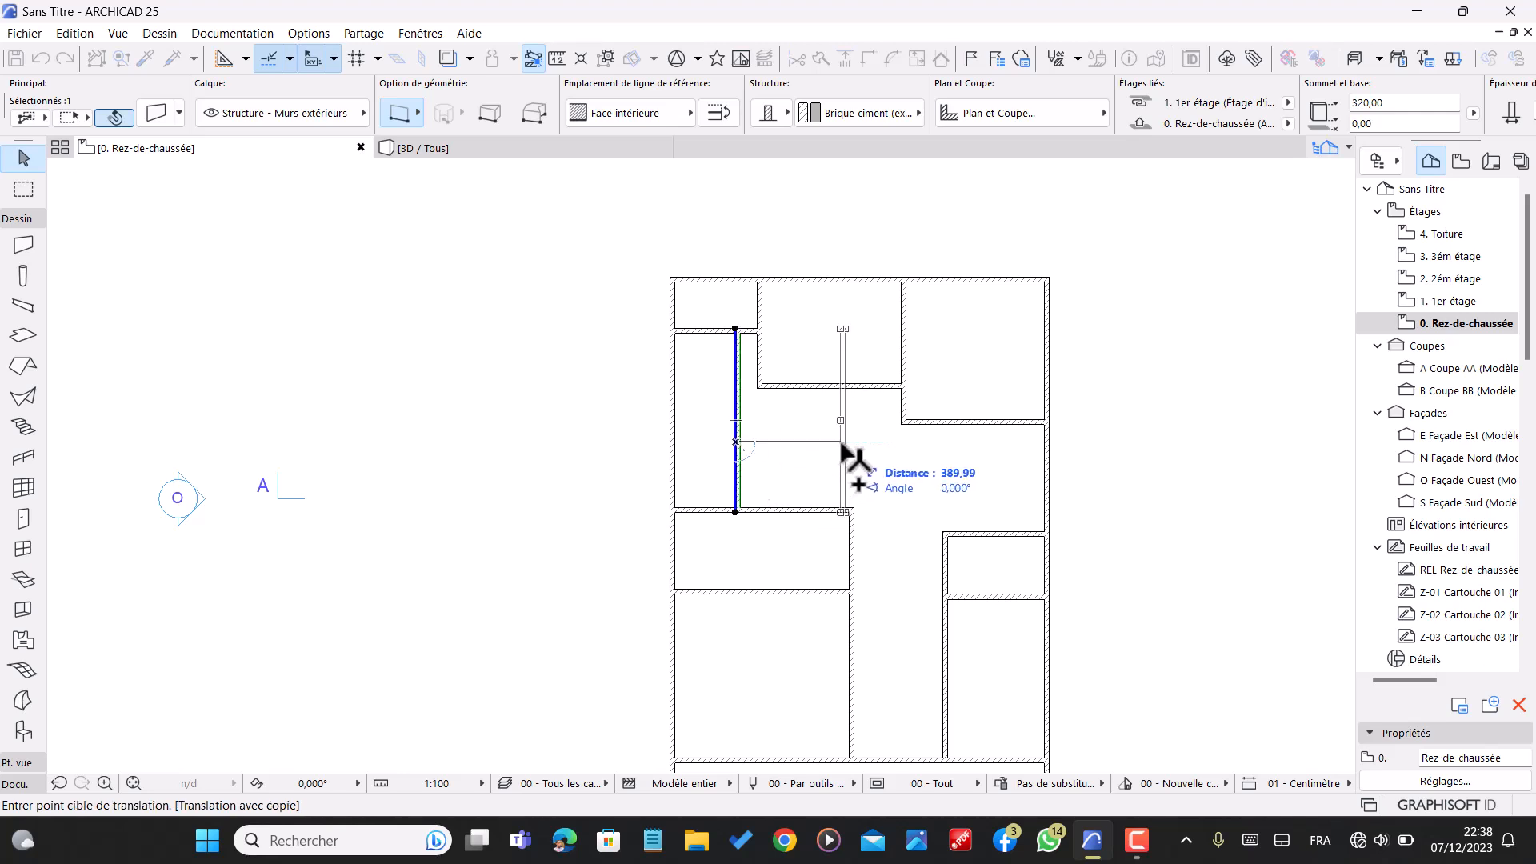
pyautogui.write('390')
pyautogui.press('Return')
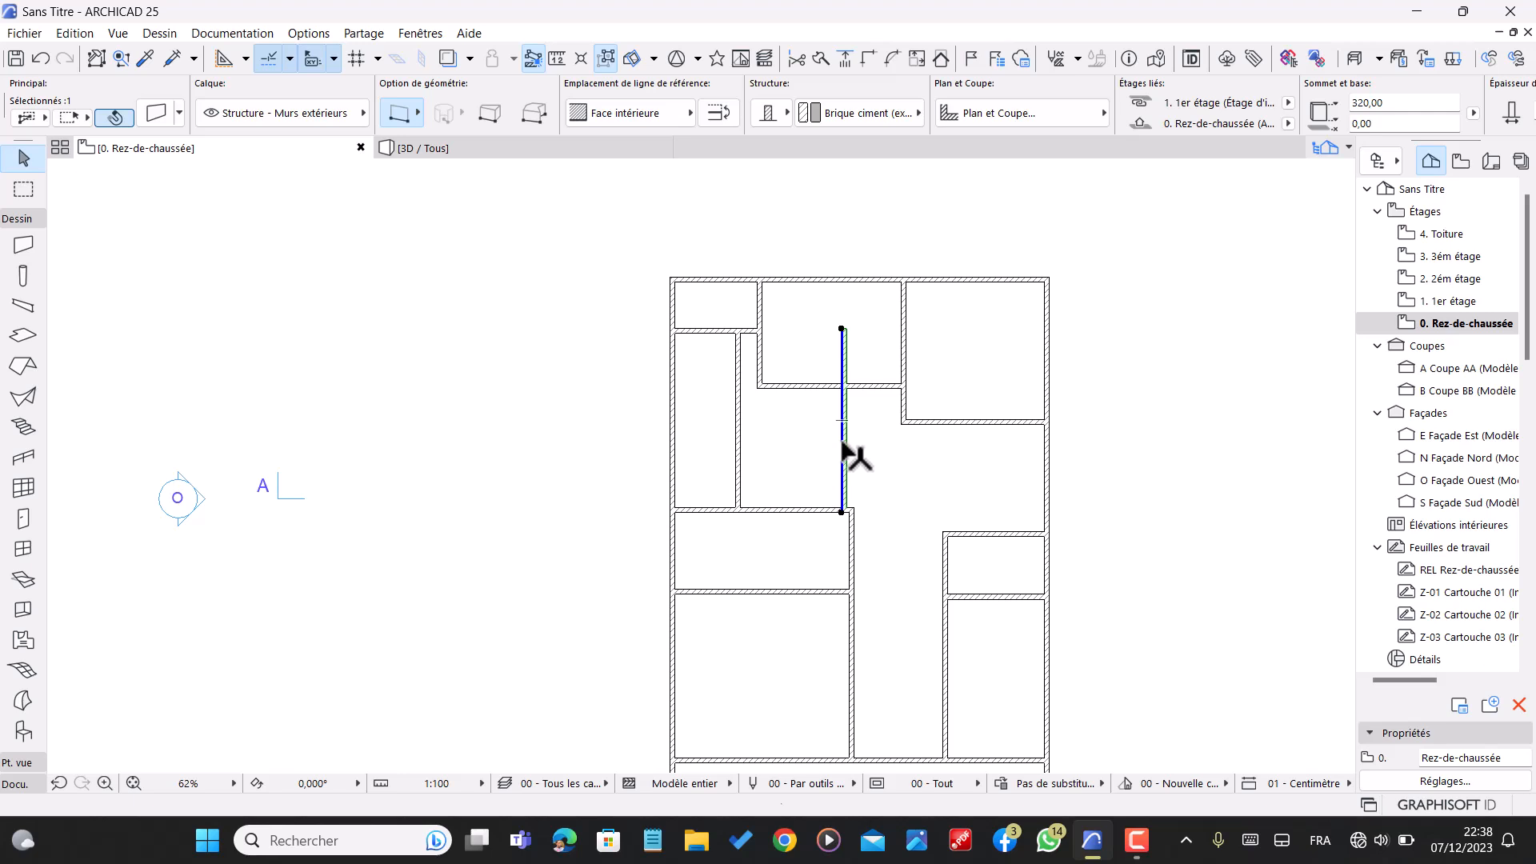
pyautogui.press('Escape')
pyautogui.keyDown('ctrl'); pyautogui.click(845, 365); pyautogui.keyUp('ctrl')
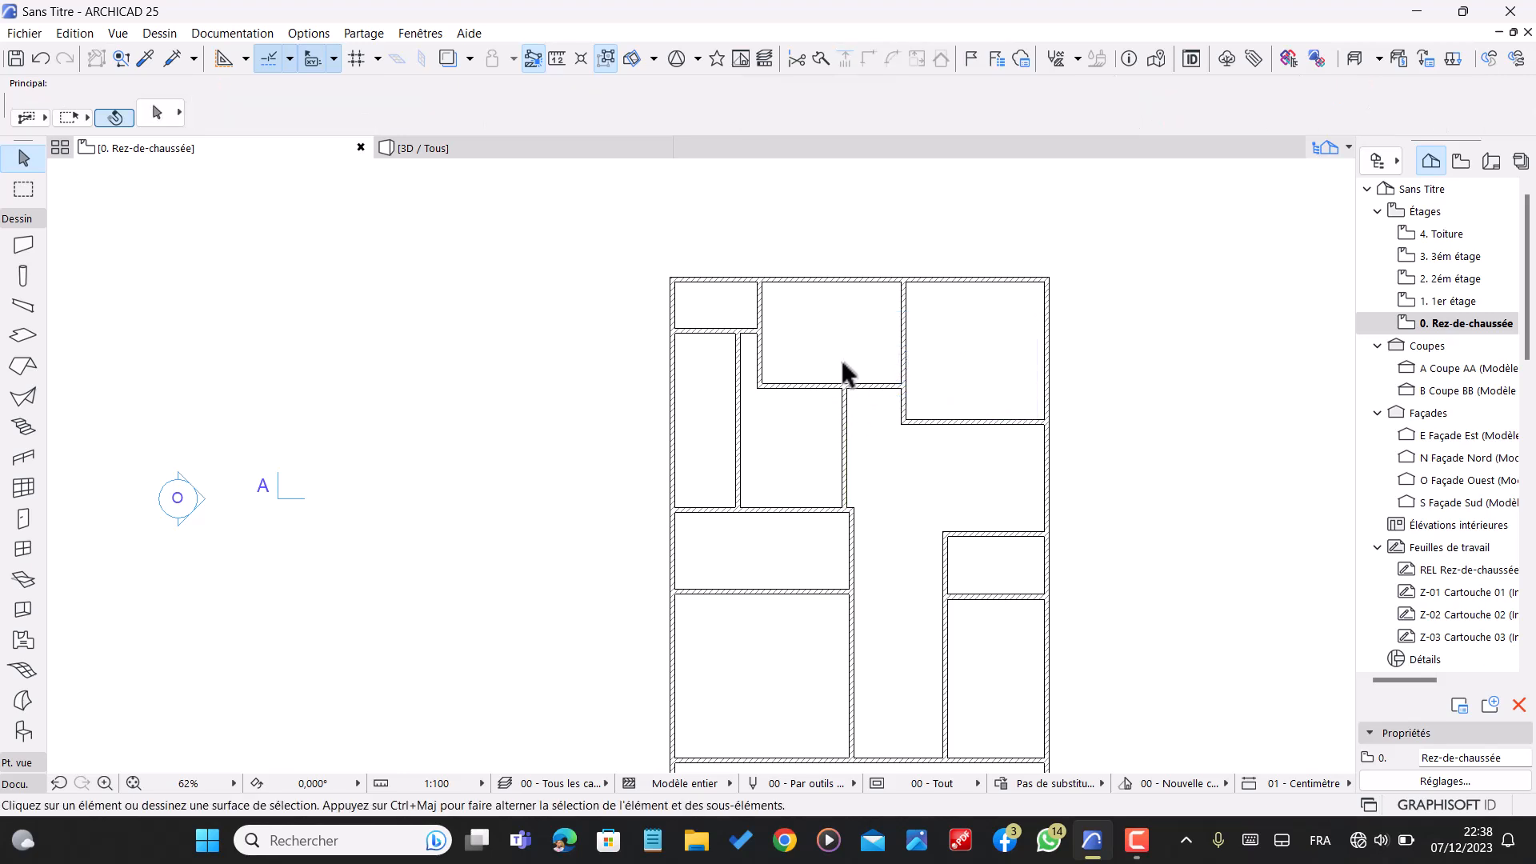
# - Intersect the upper middle room's lower wall with the short vertical wall to its left so they meet in a corner
pyautogui.click(794, 385)
pyautogui.keyDown('shift'); pyautogui.click(737, 434); pyautogui.keyUp('shift')
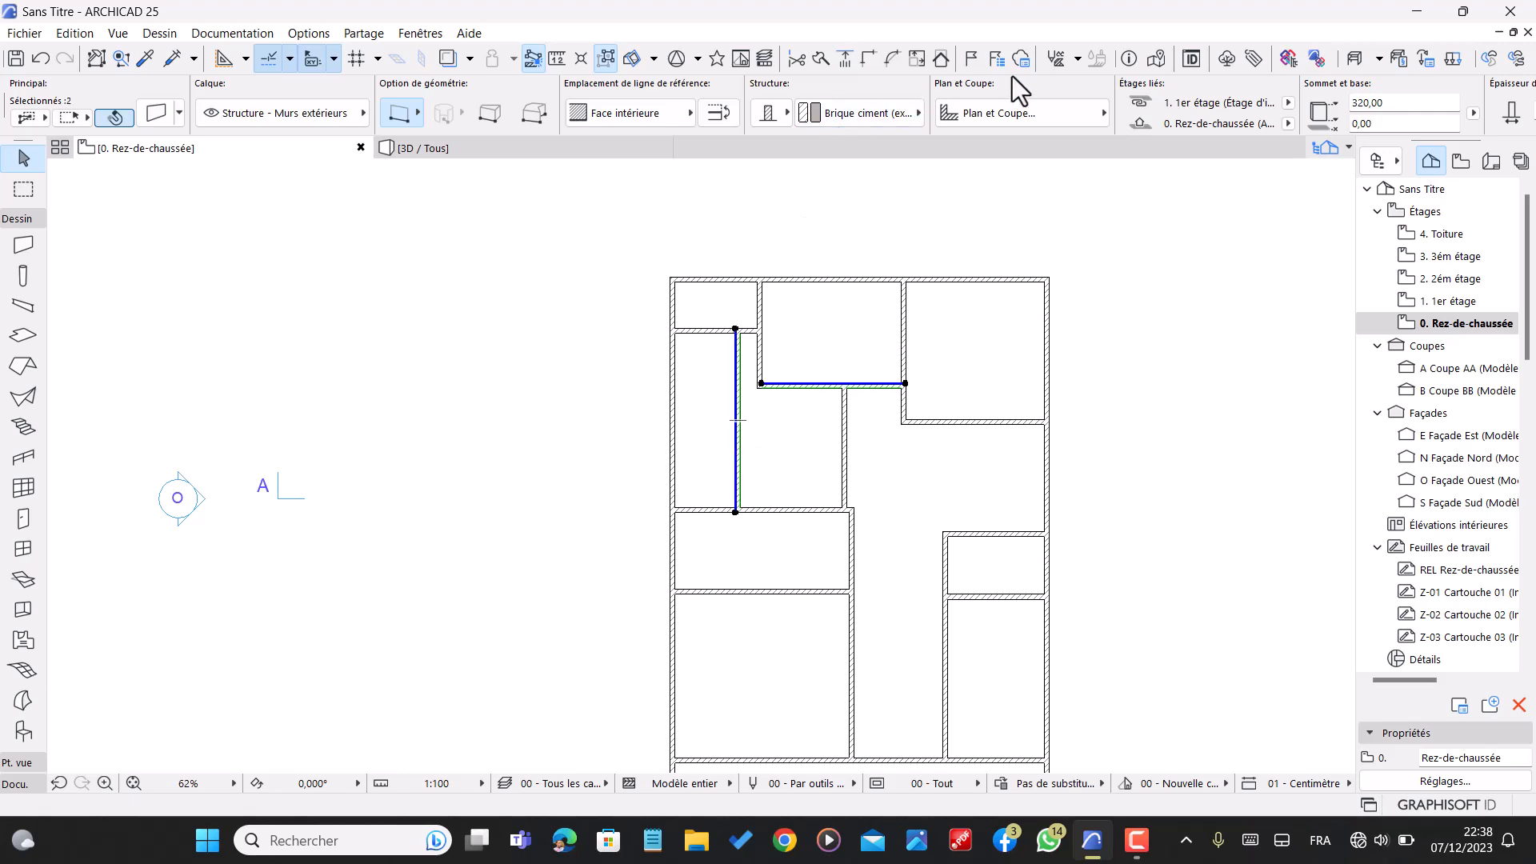
pyautogui.click(869, 59)
pyautogui.press('Escape')
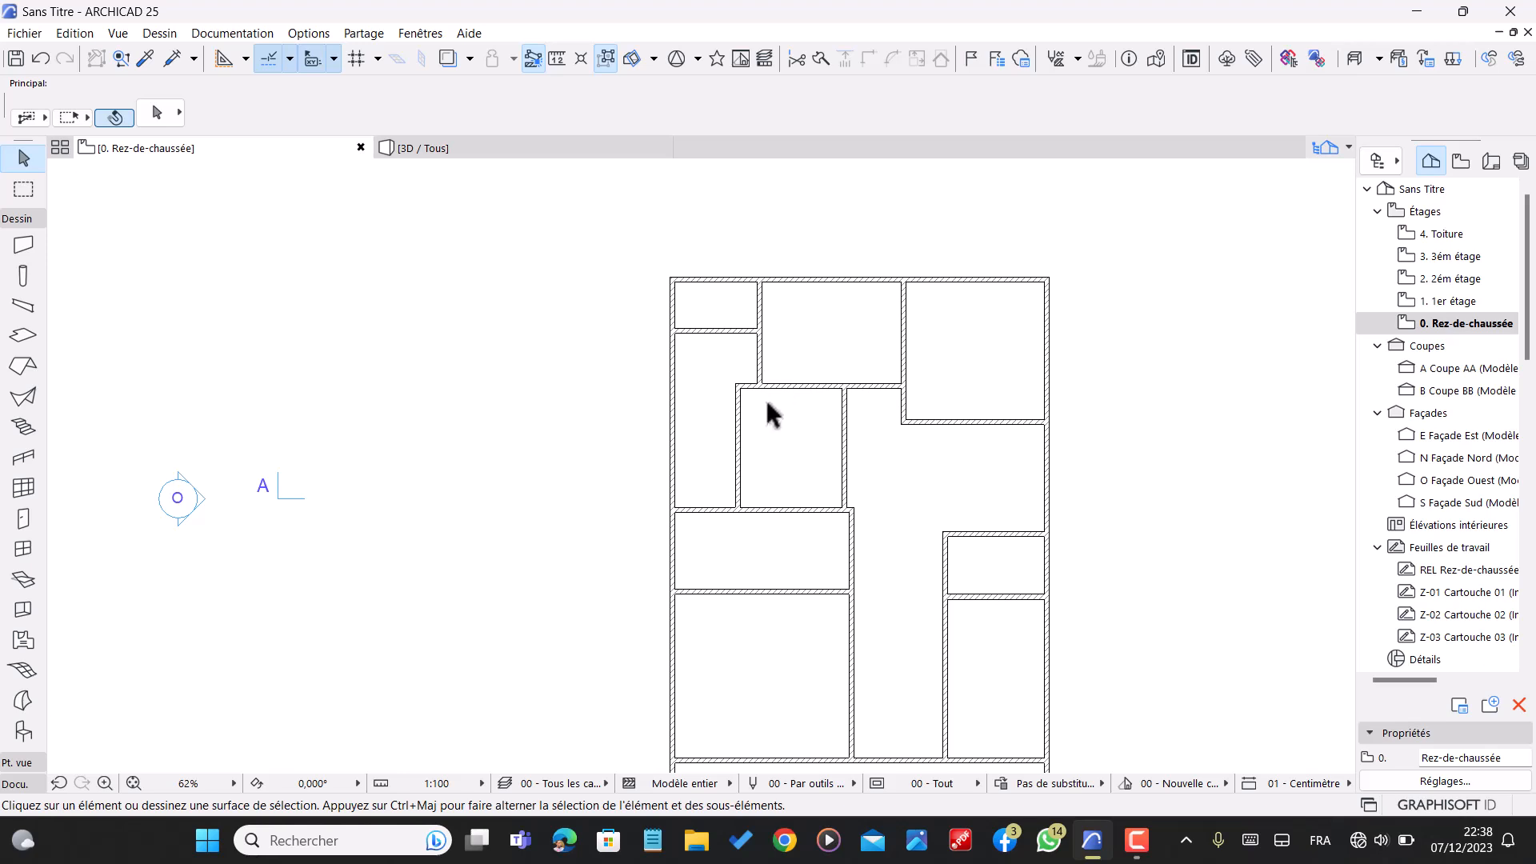
# - Delete the short vertical wall closing the right side of the central room below the upper middle room
pyautogui.scroll(-1, 745, 366)
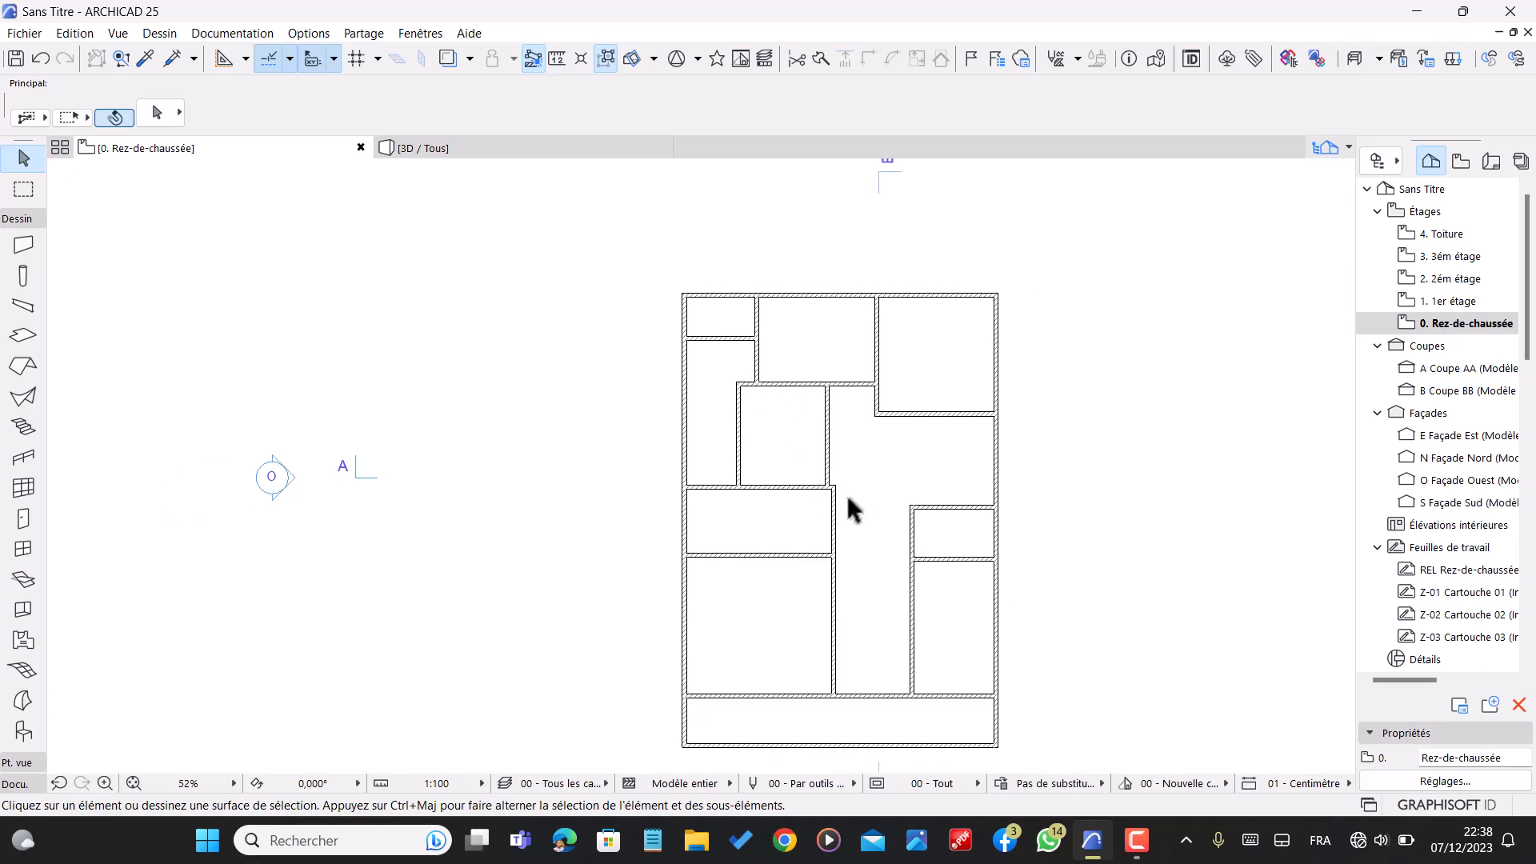
pyautogui.scroll(2, 829, 472)
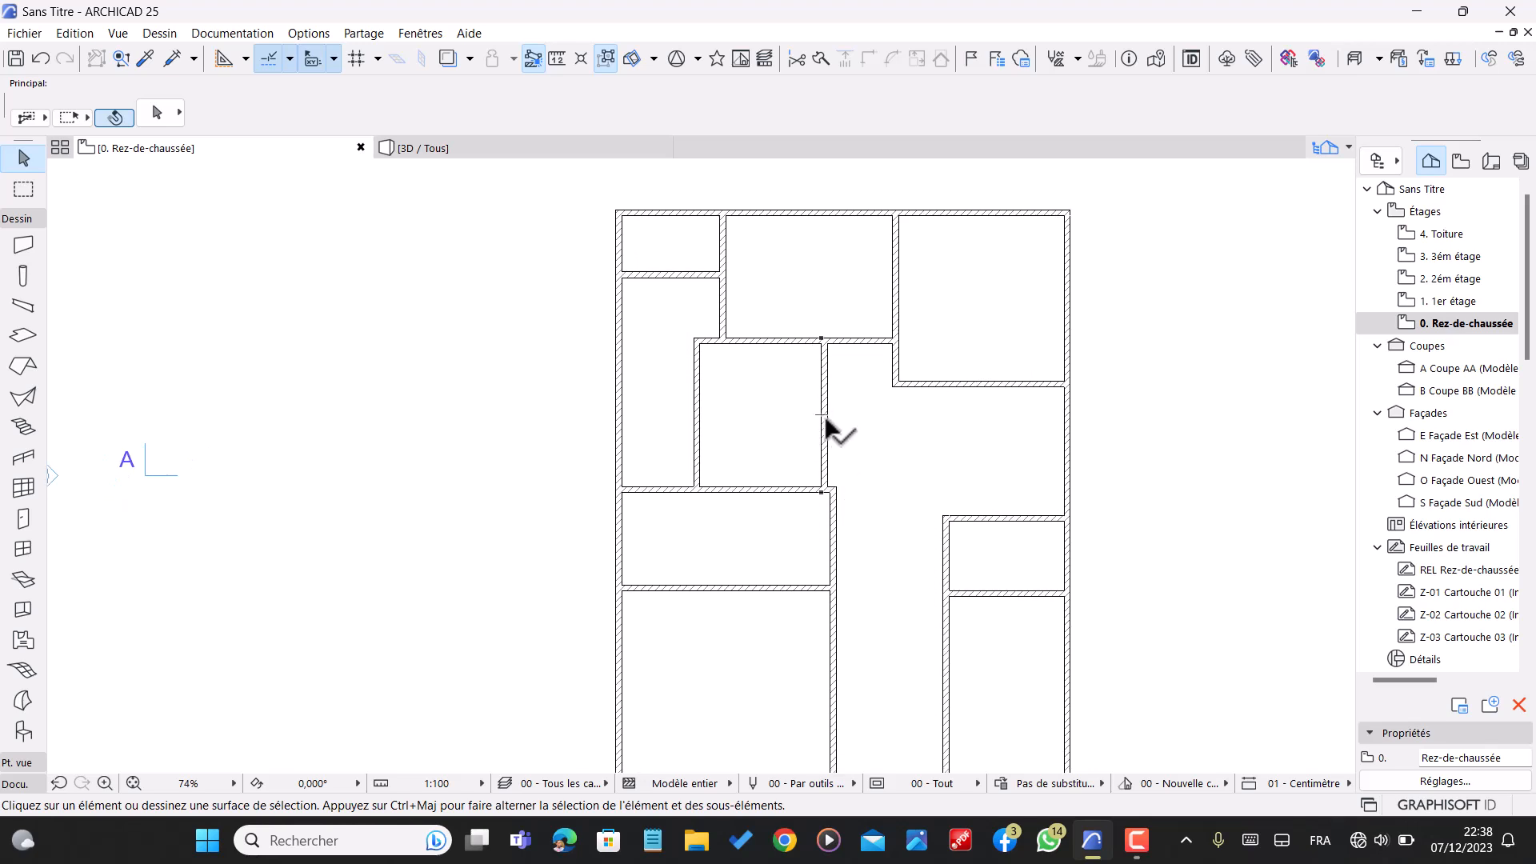
pyautogui.click(824, 422)
pyautogui.press('Delete')
# - Stretch the right wall of the lower left bay upward to the upper middle room's lower wall
pyautogui.click(832, 532)
pyautogui.click(830, 493)
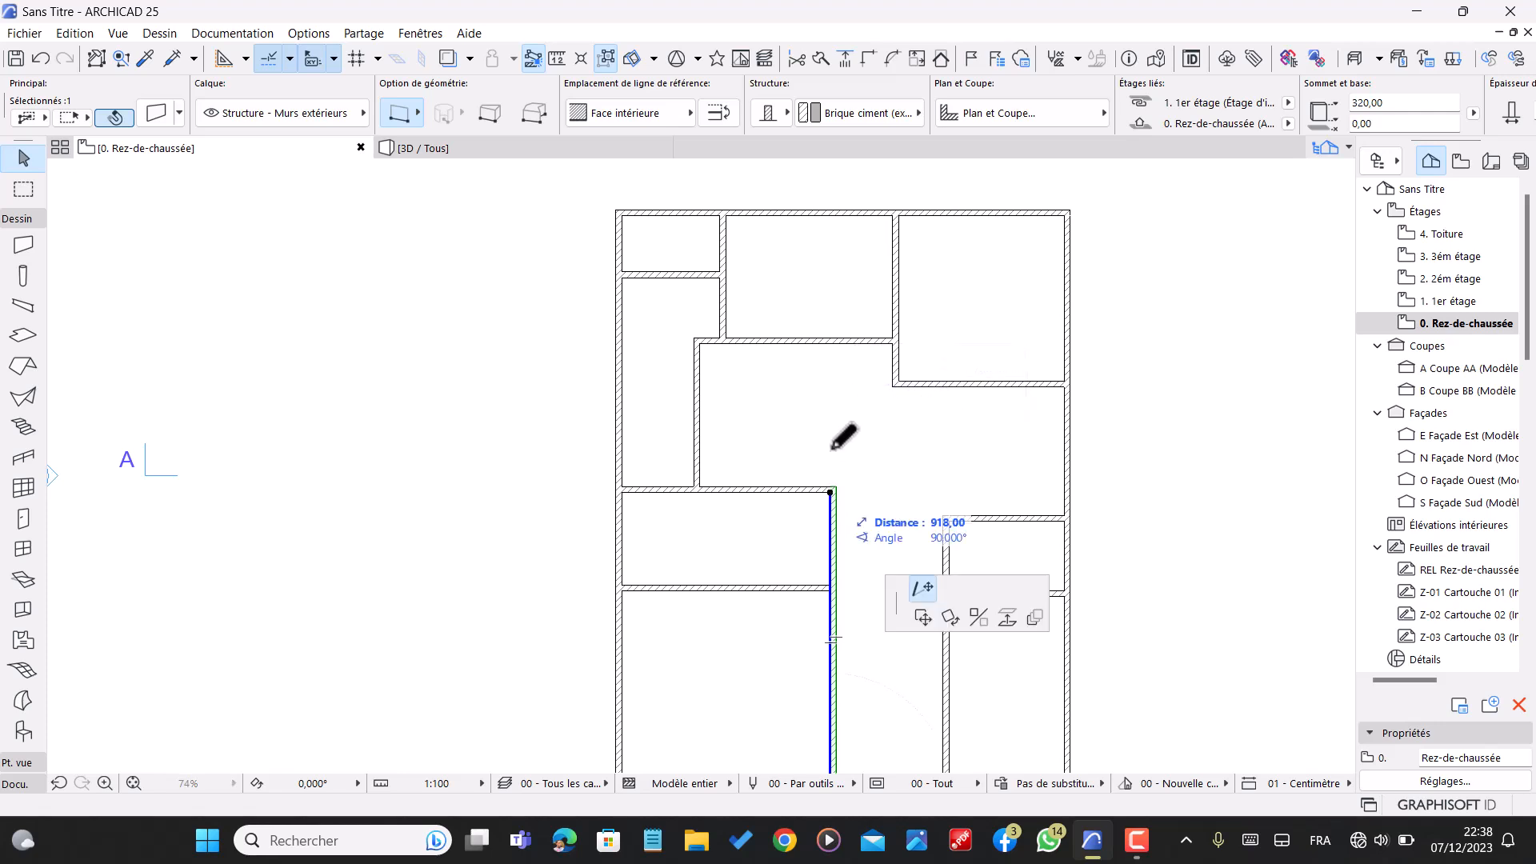
pyautogui.click(835, 338)
pyautogui.click(826, 258)
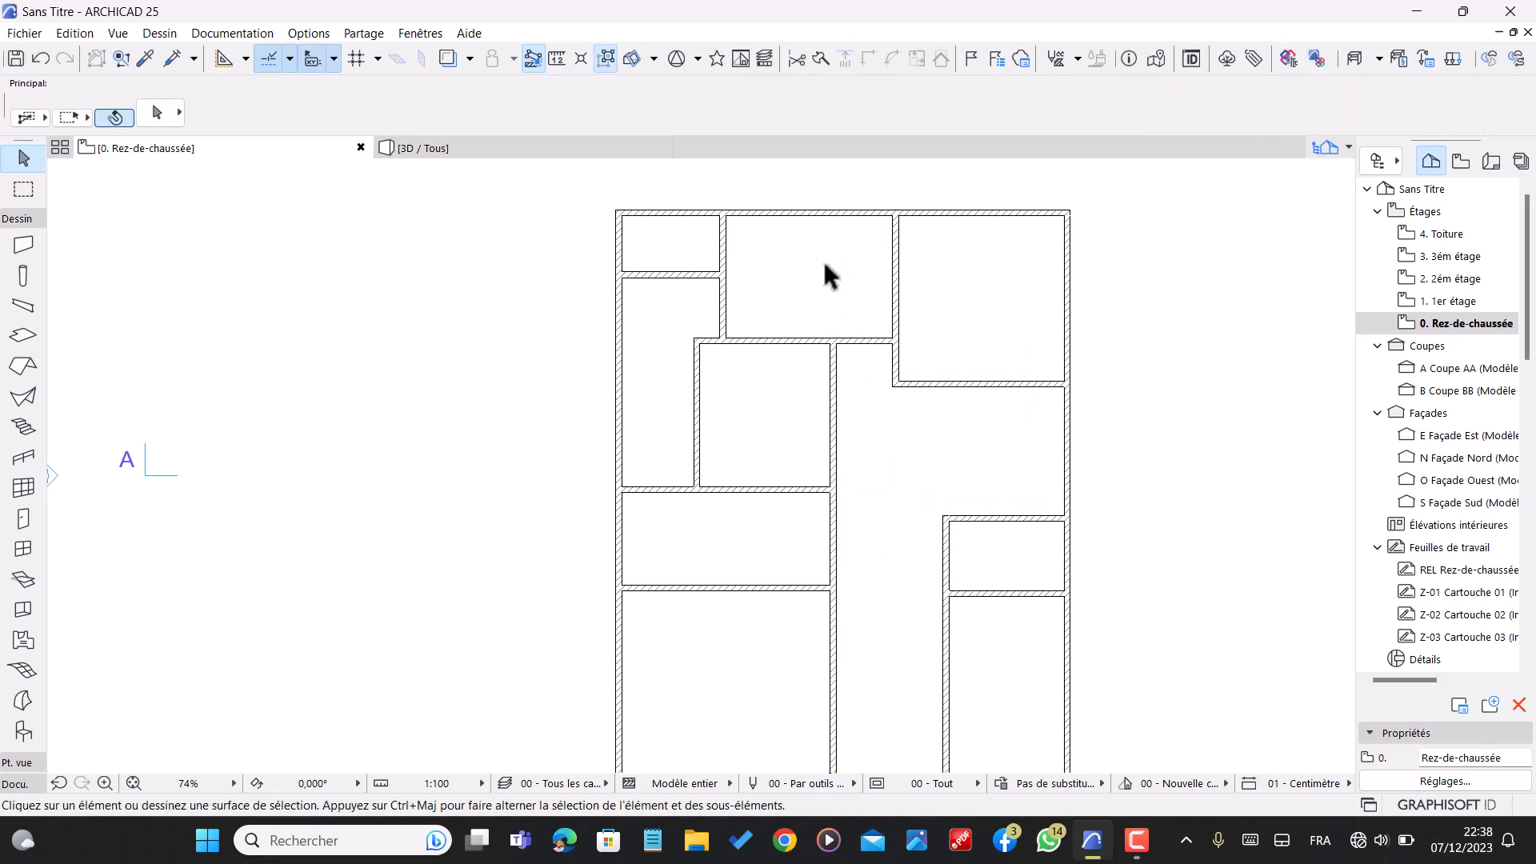
# - Stretch the upper right room's left wall downward past its lower wall to a length of about 813 cm
pyautogui.scroll(-2, 841, 269)
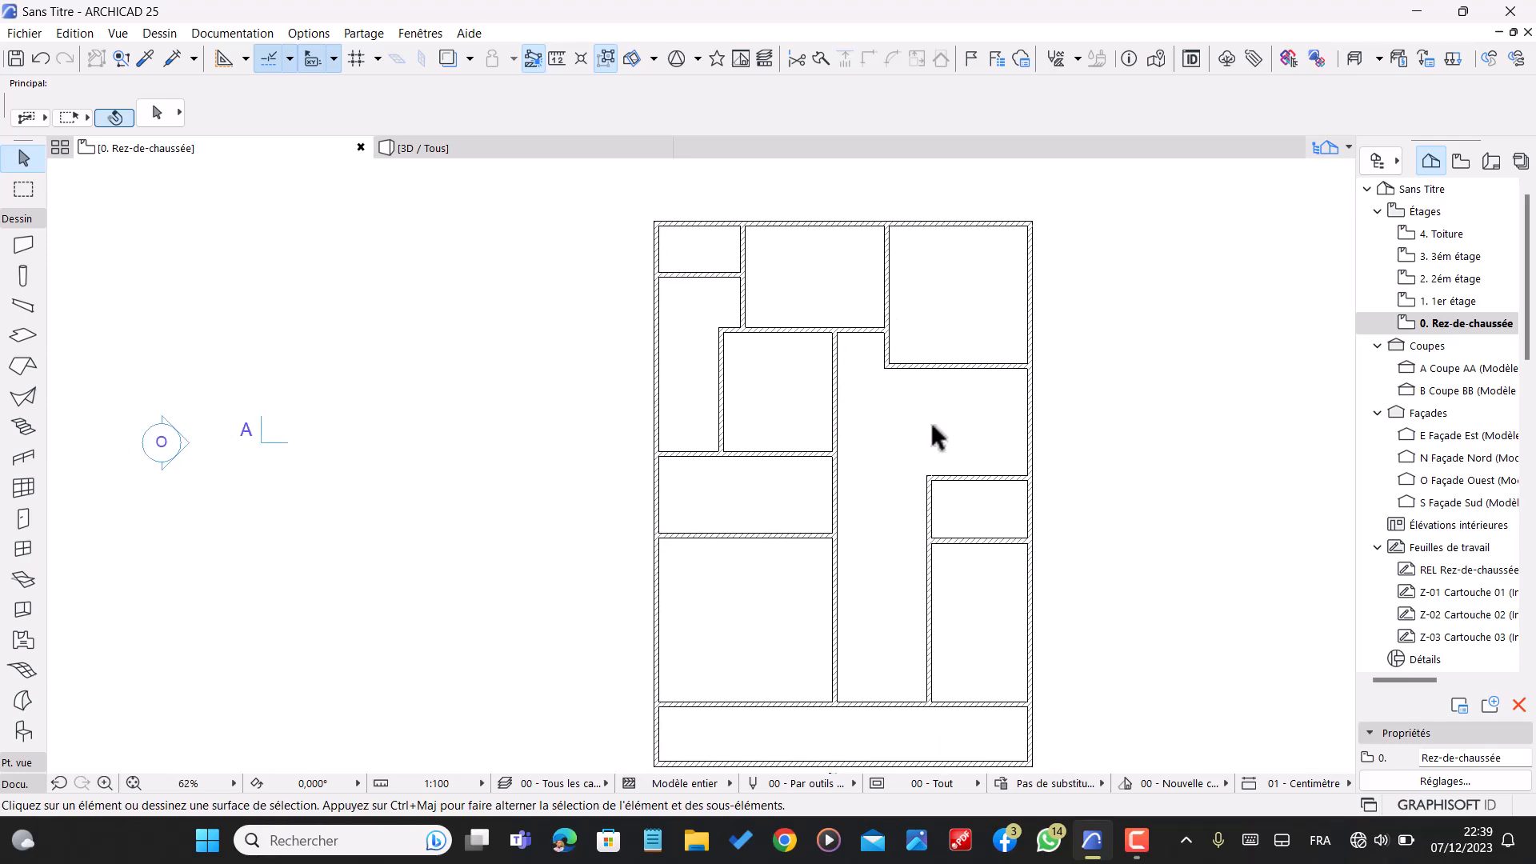
pyautogui.scroll(6, 930, 419)
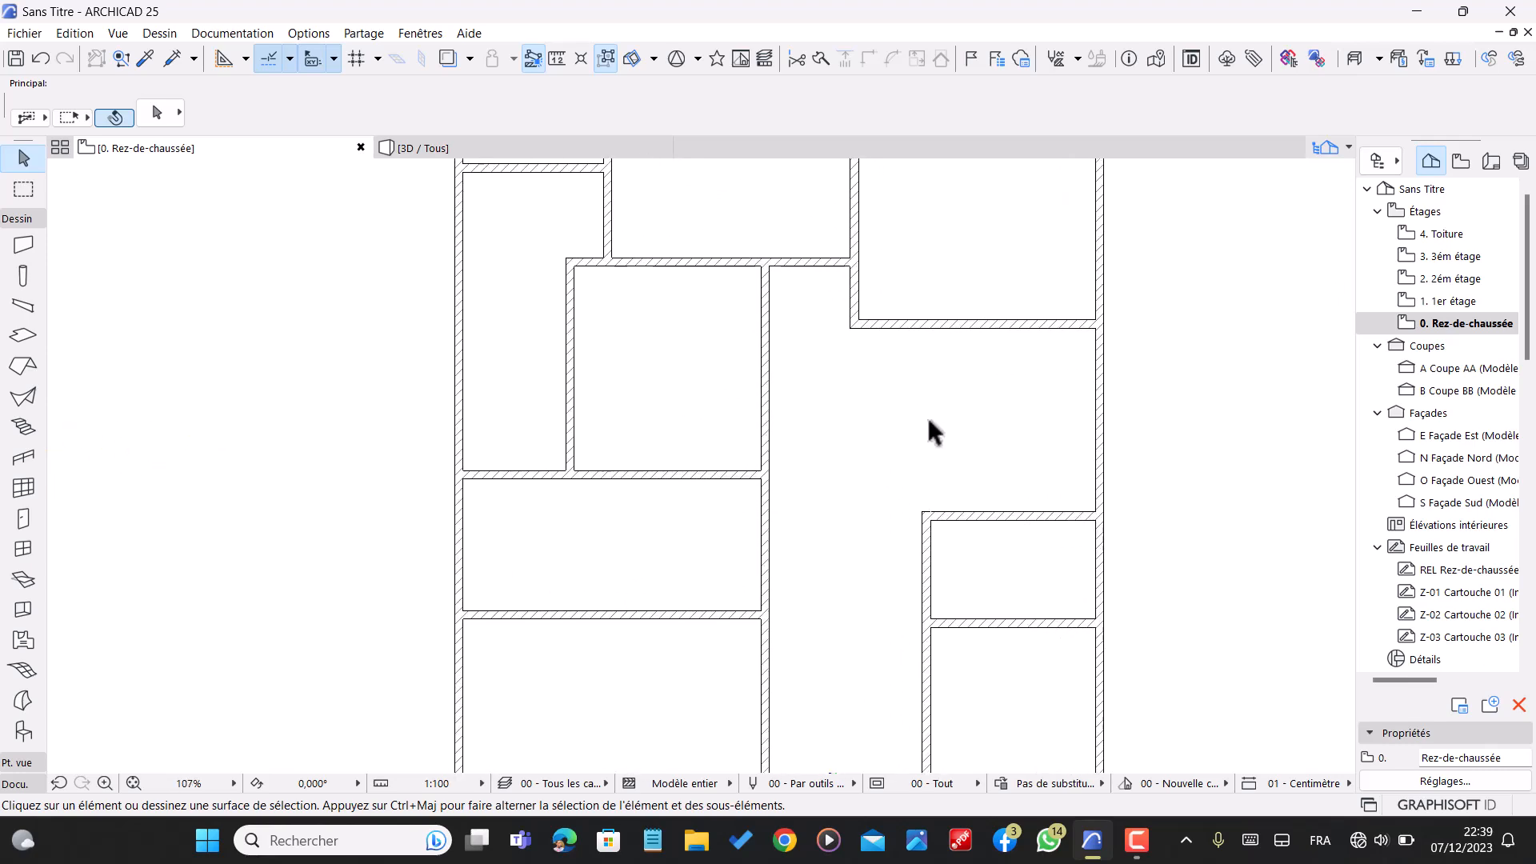
pyautogui.click(853, 308)
pyautogui.click(854, 319)
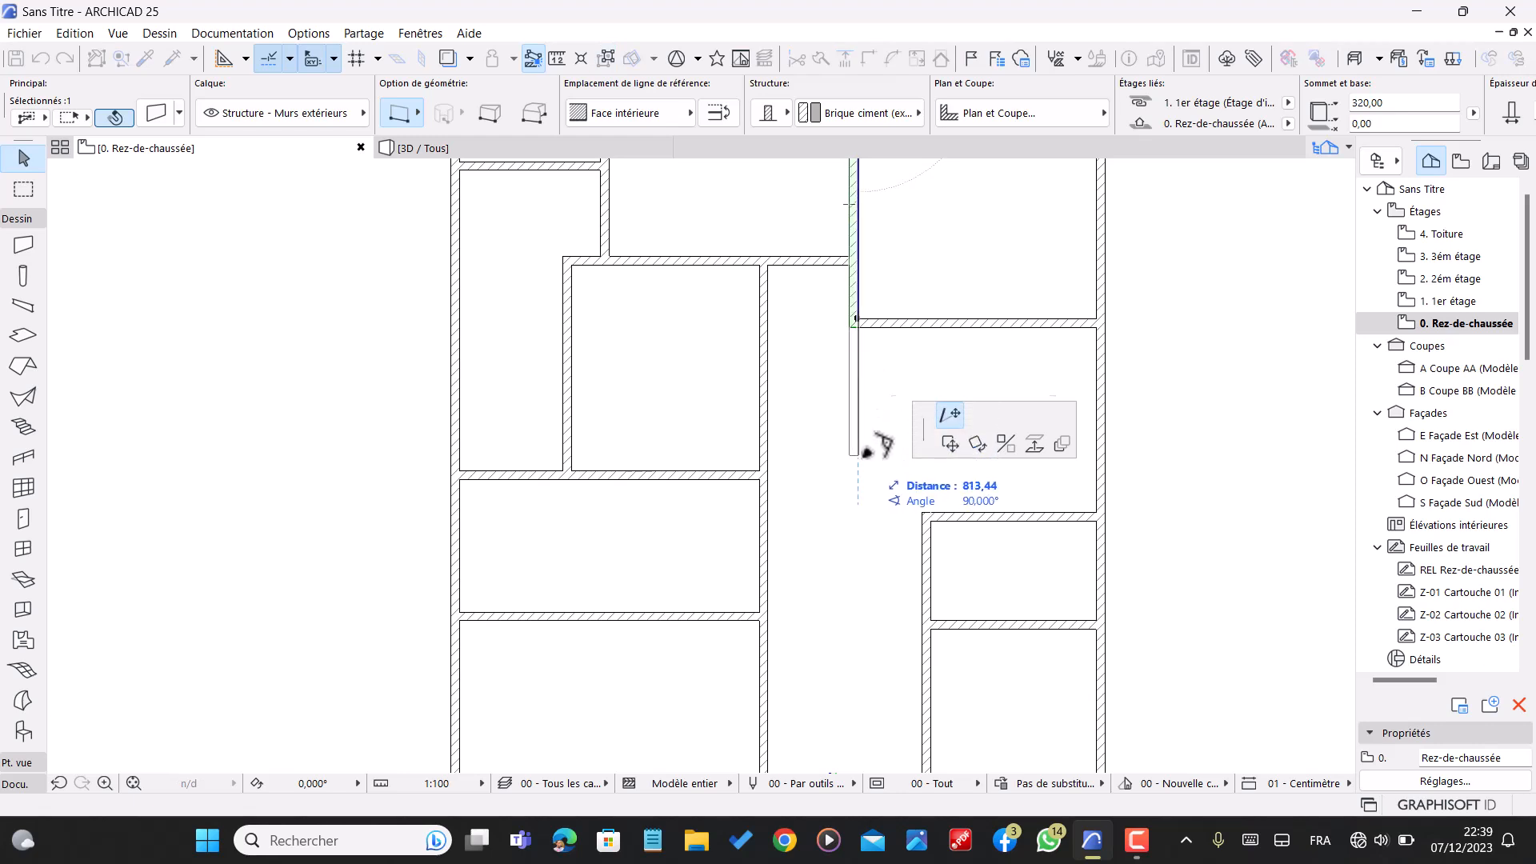
pyautogui.click(864, 453)
pyautogui.click(900, 372)
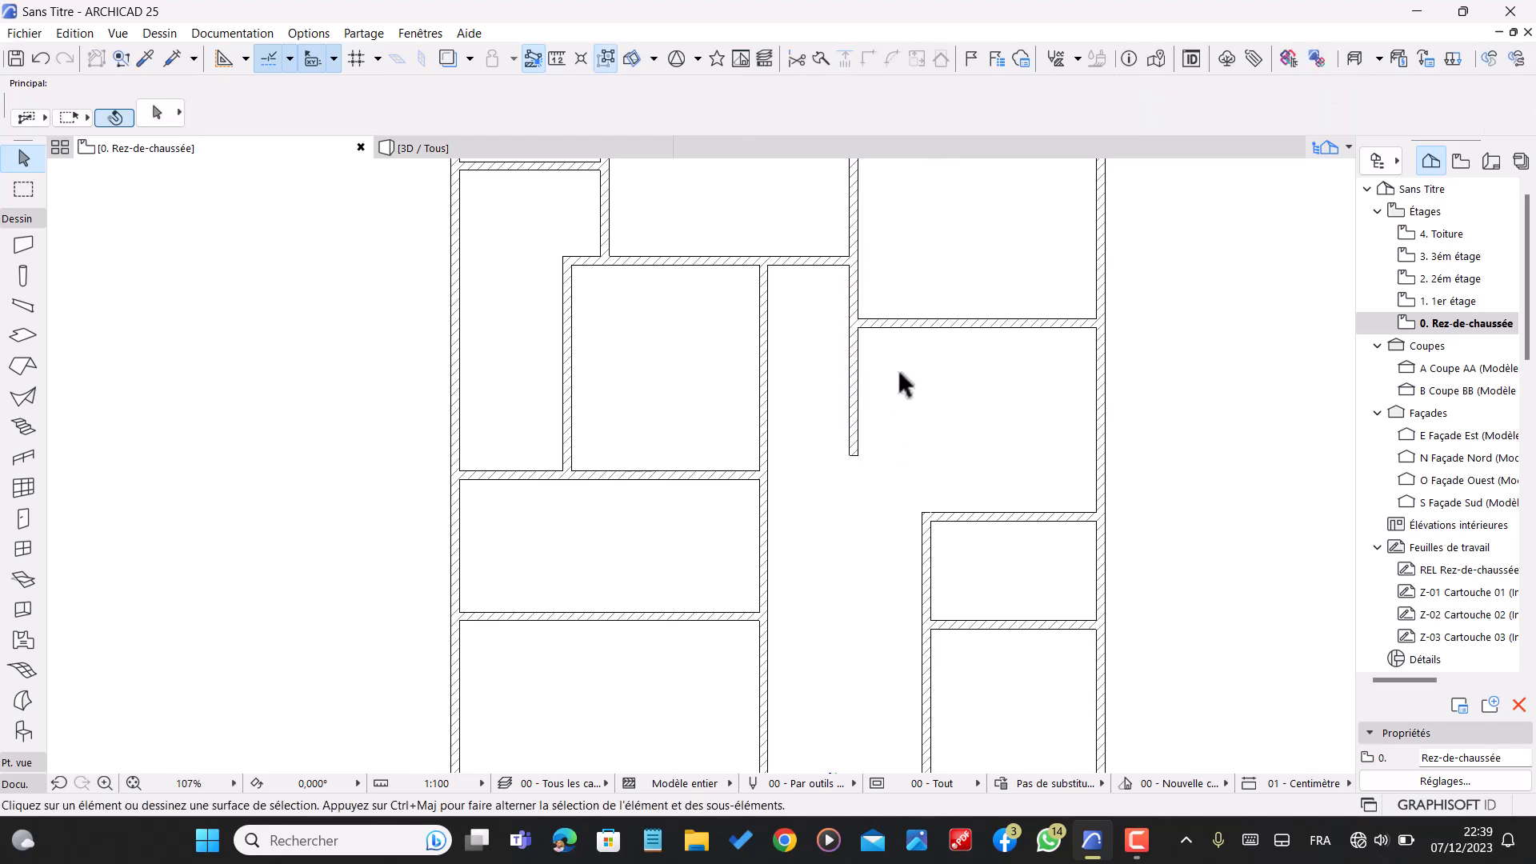
# - Copy the upper right room's lower wall downward and trim the left vertical wall's overhang below the copy
pyautogui.click(930, 325)
pyautogui.hotkey('ctrl', 'shift', 'd')
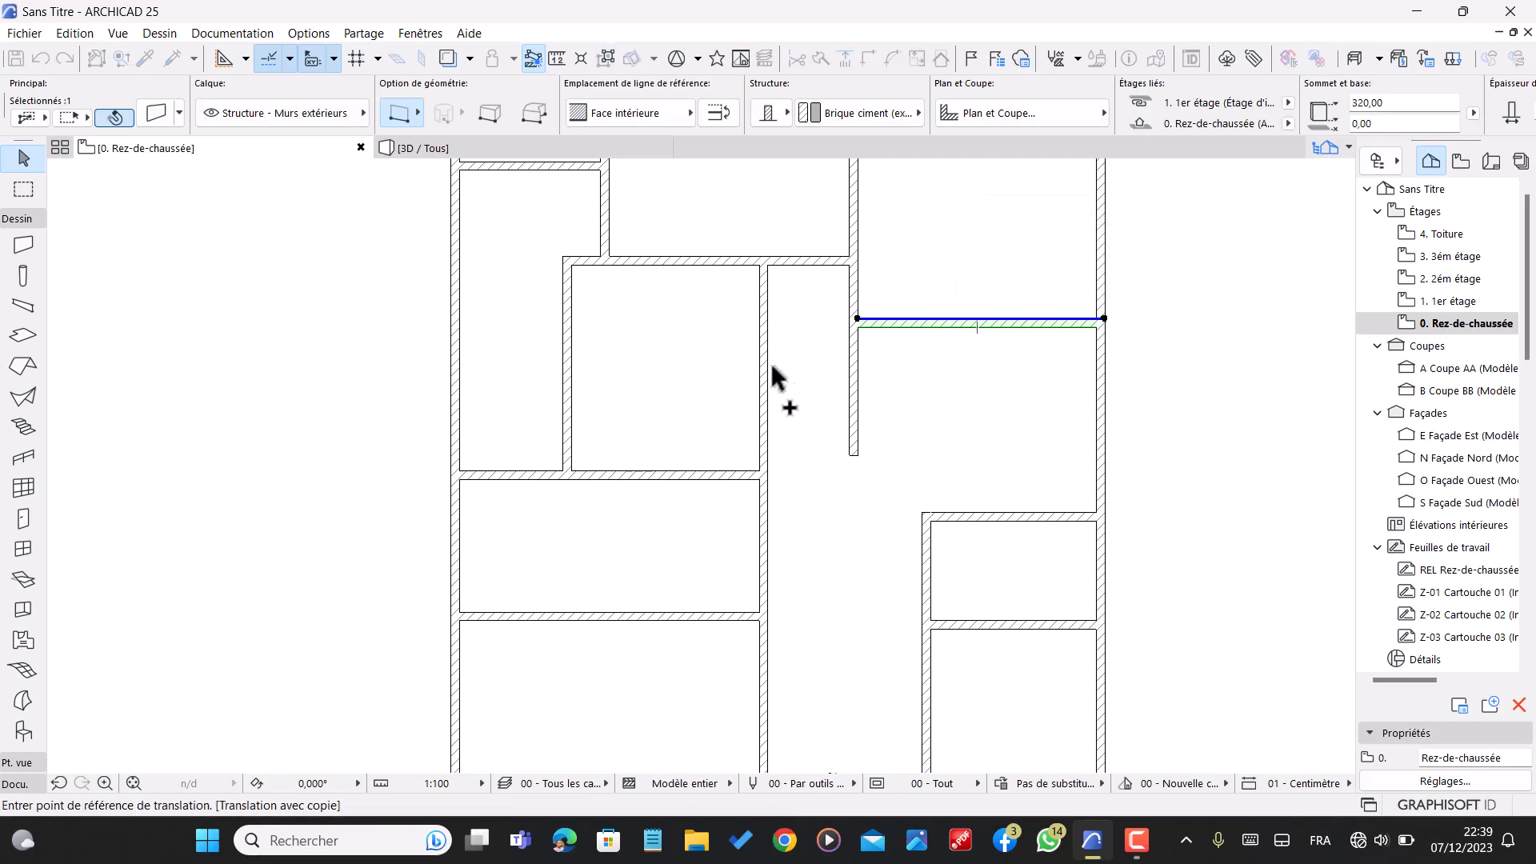
pyautogui.click(950, 328)
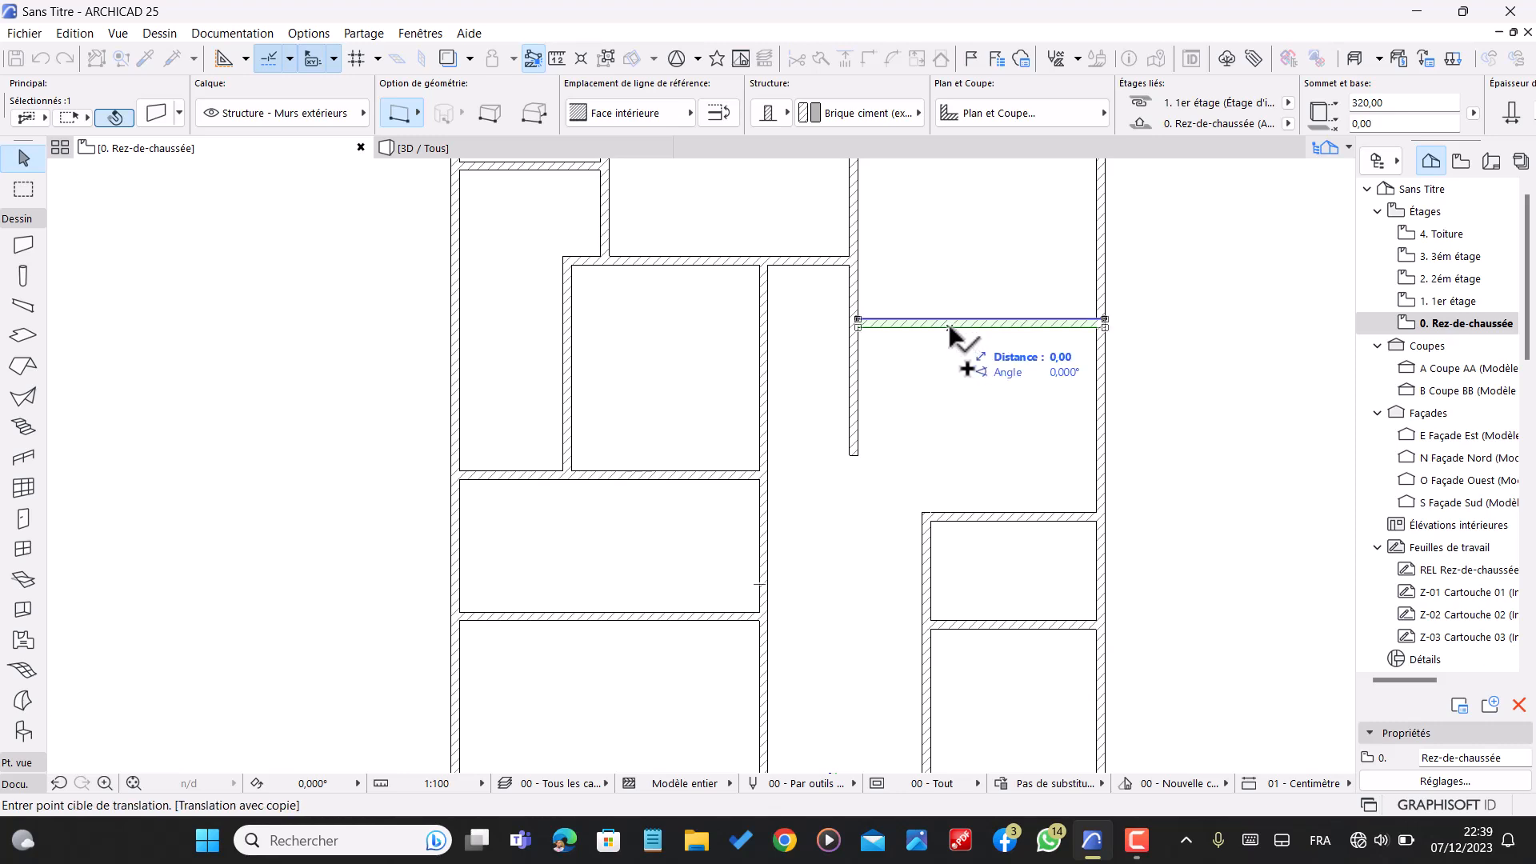
pyautogui.write('1')
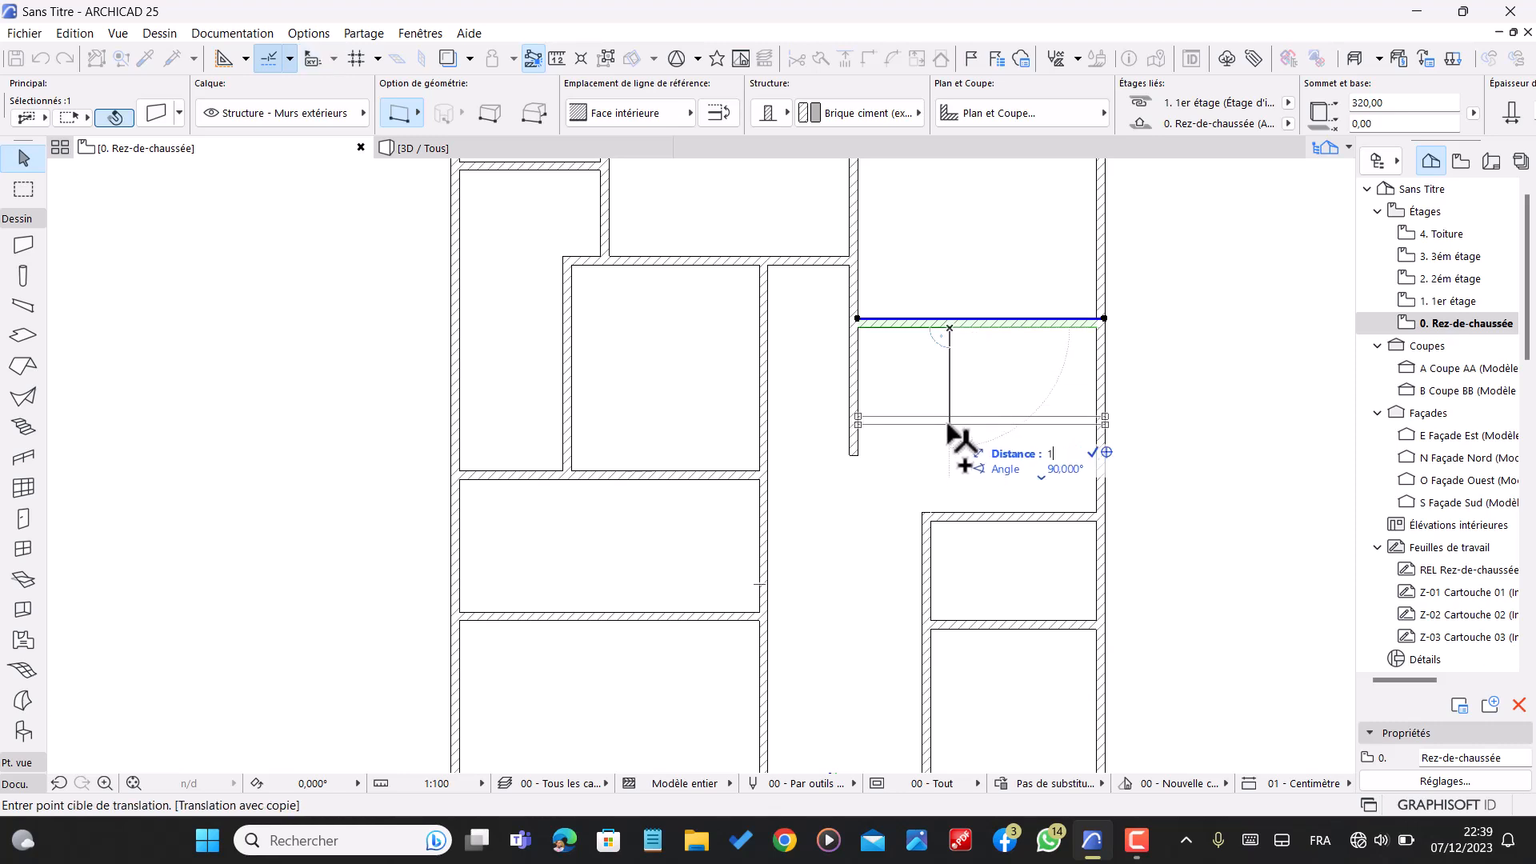
pyautogui.press('Return')
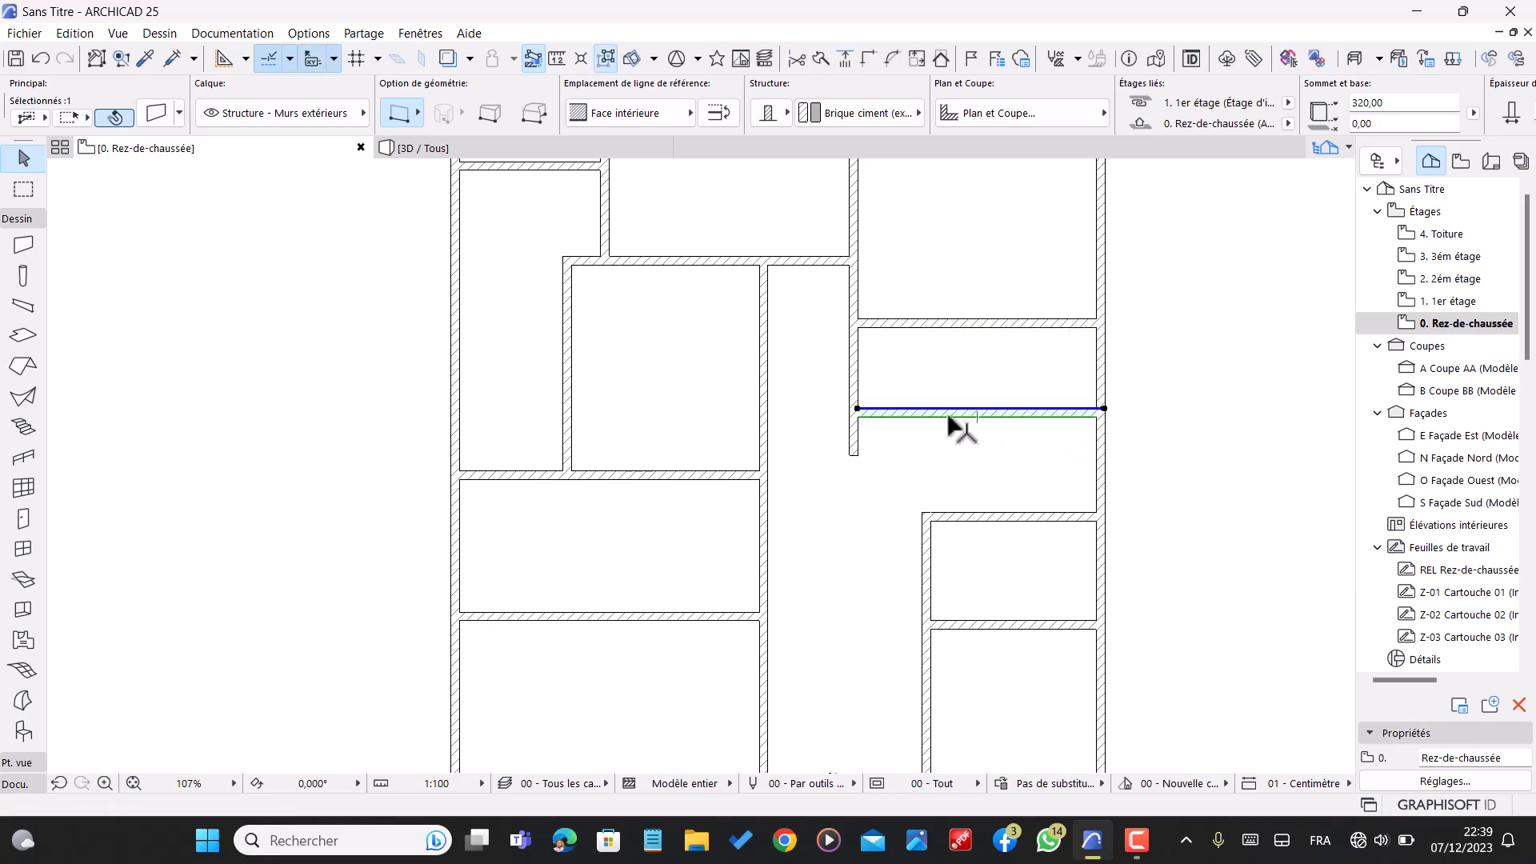
pyautogui.click(865, 439)
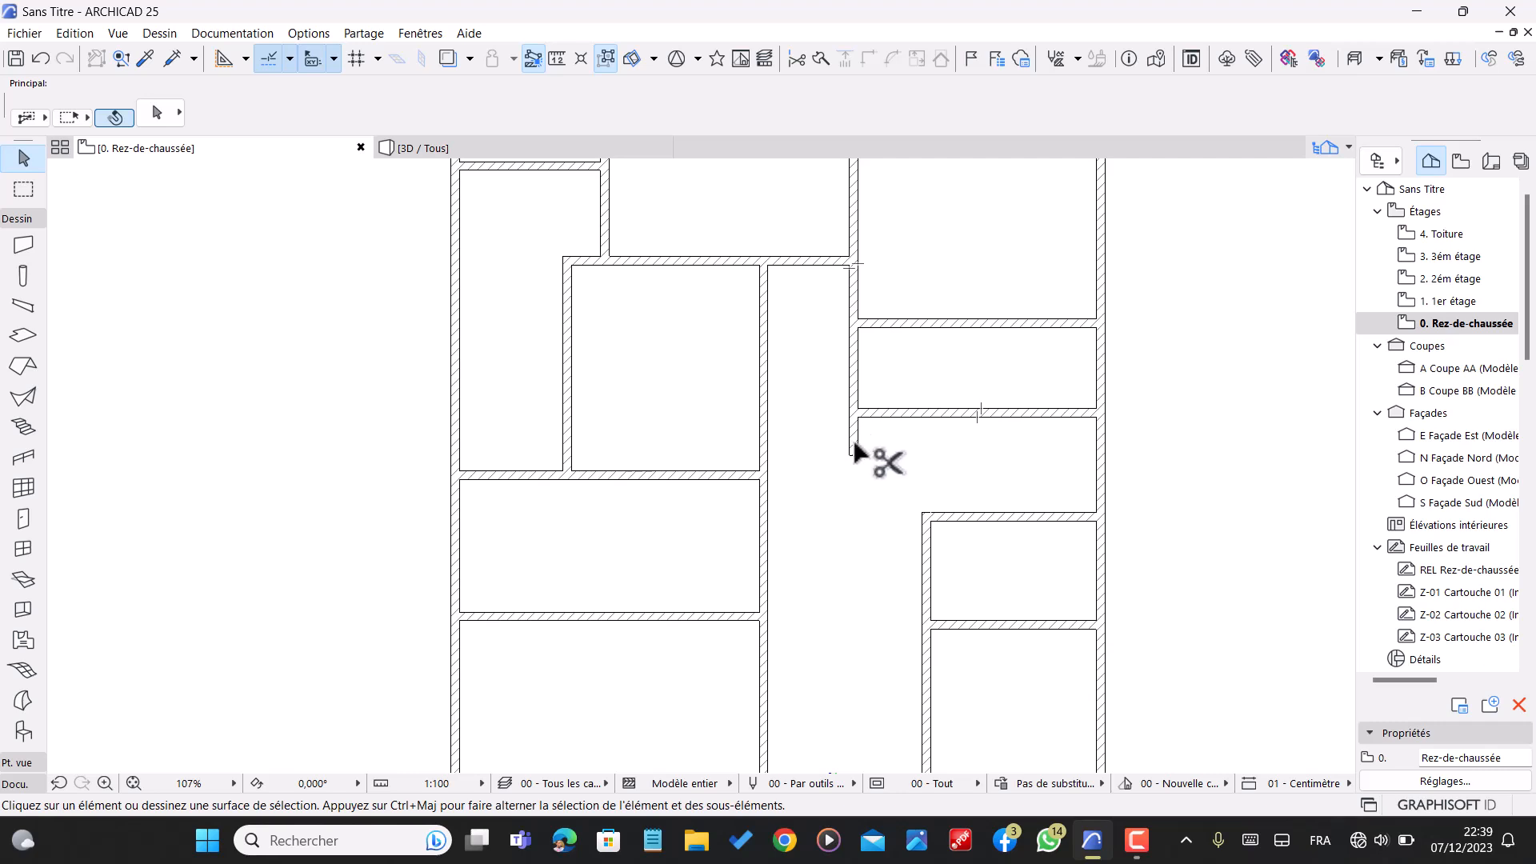
# - Copy that left vertical wall 255 cm to the right and trim the walls to leave a small room below the upper right room
pyautogui.click(853, 369)
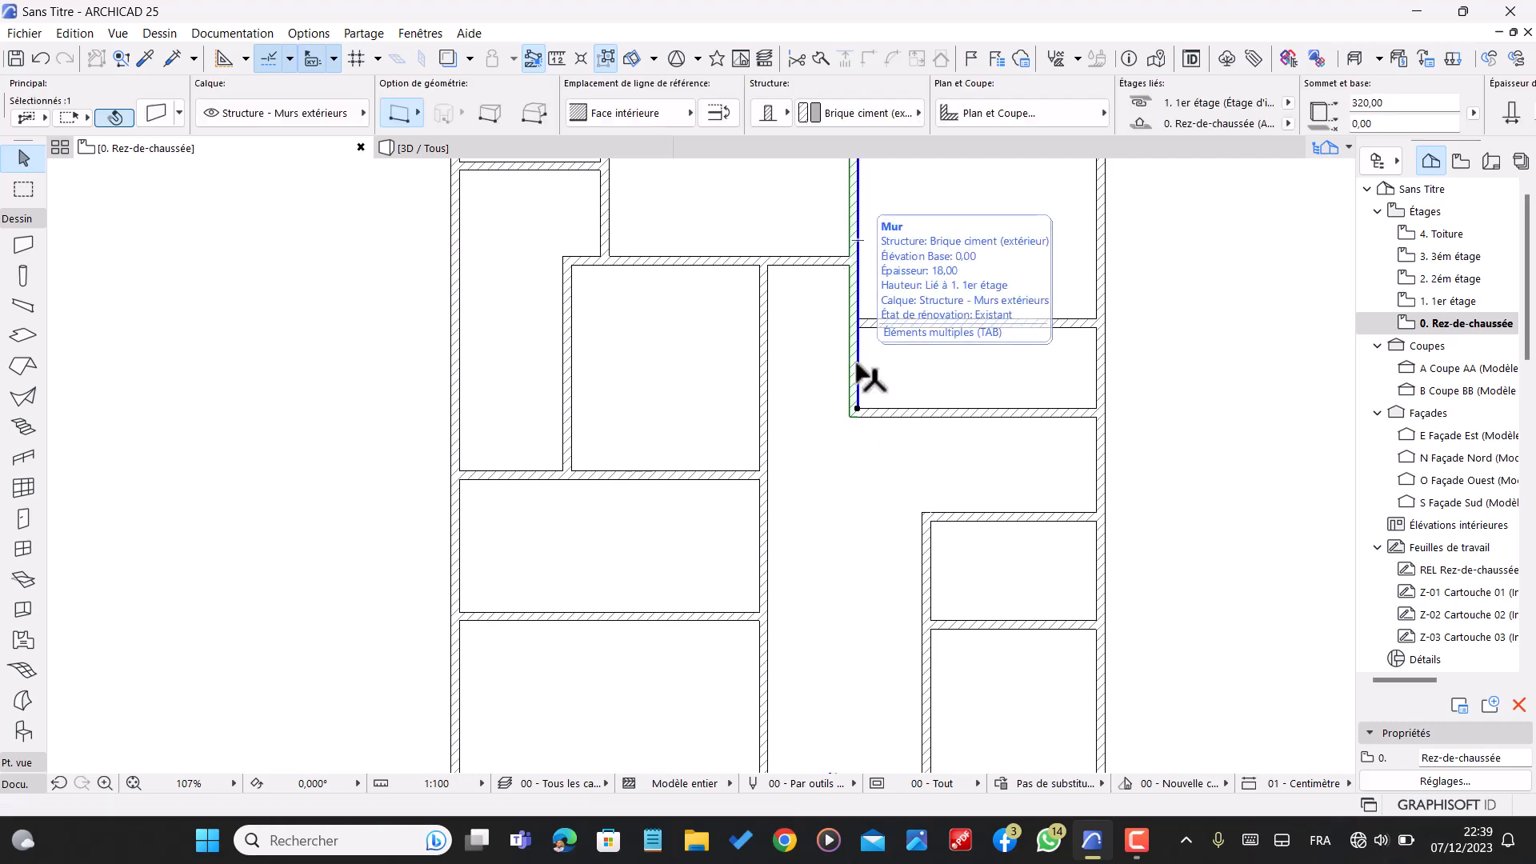
pyautogui.hotkey('ctrl', 'shift', 'd')
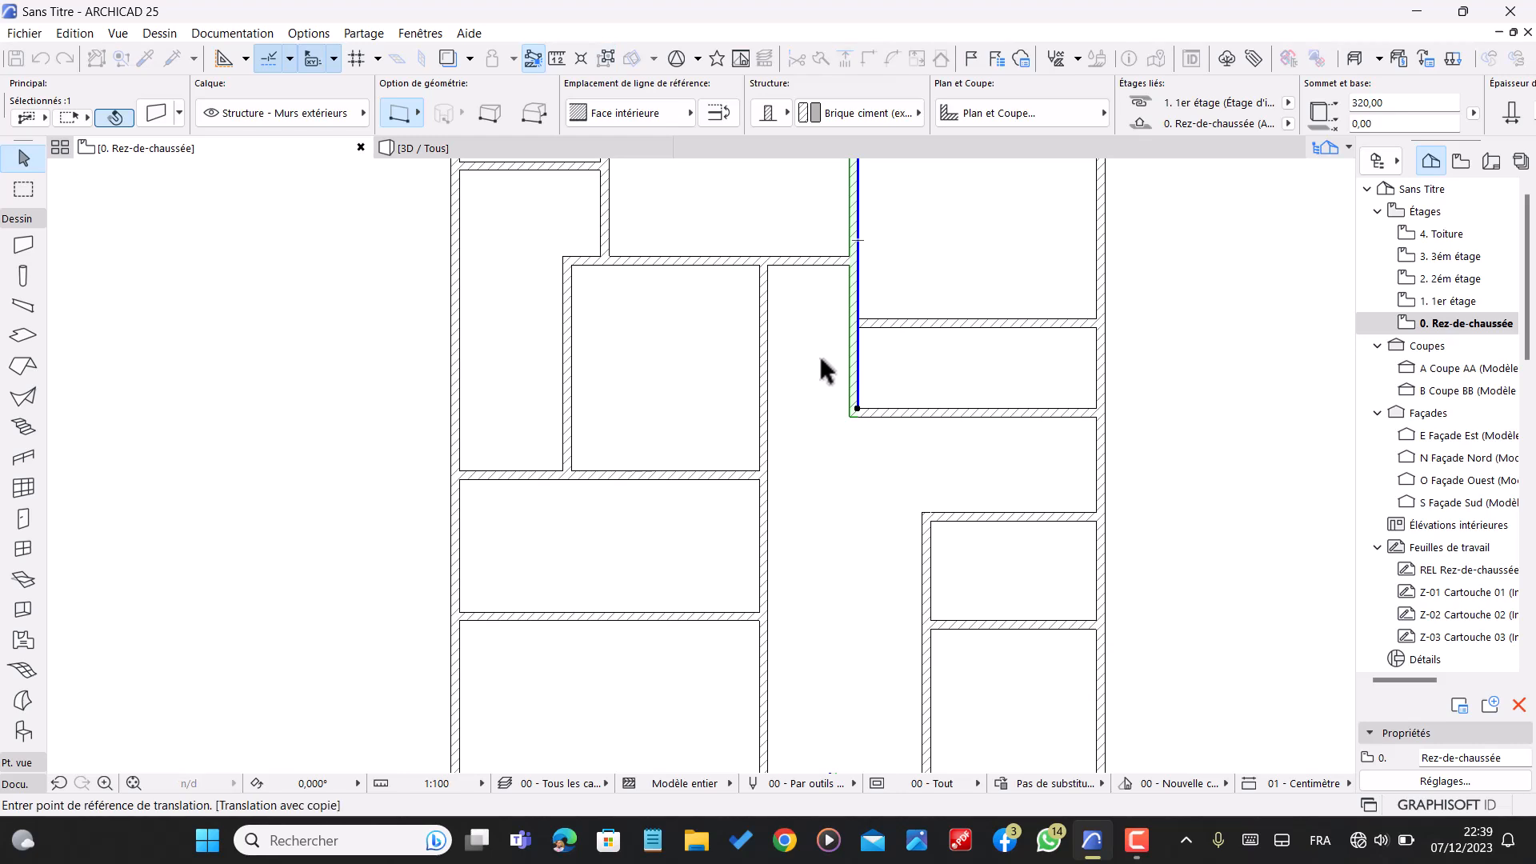
pyautogui.click(858, 356)
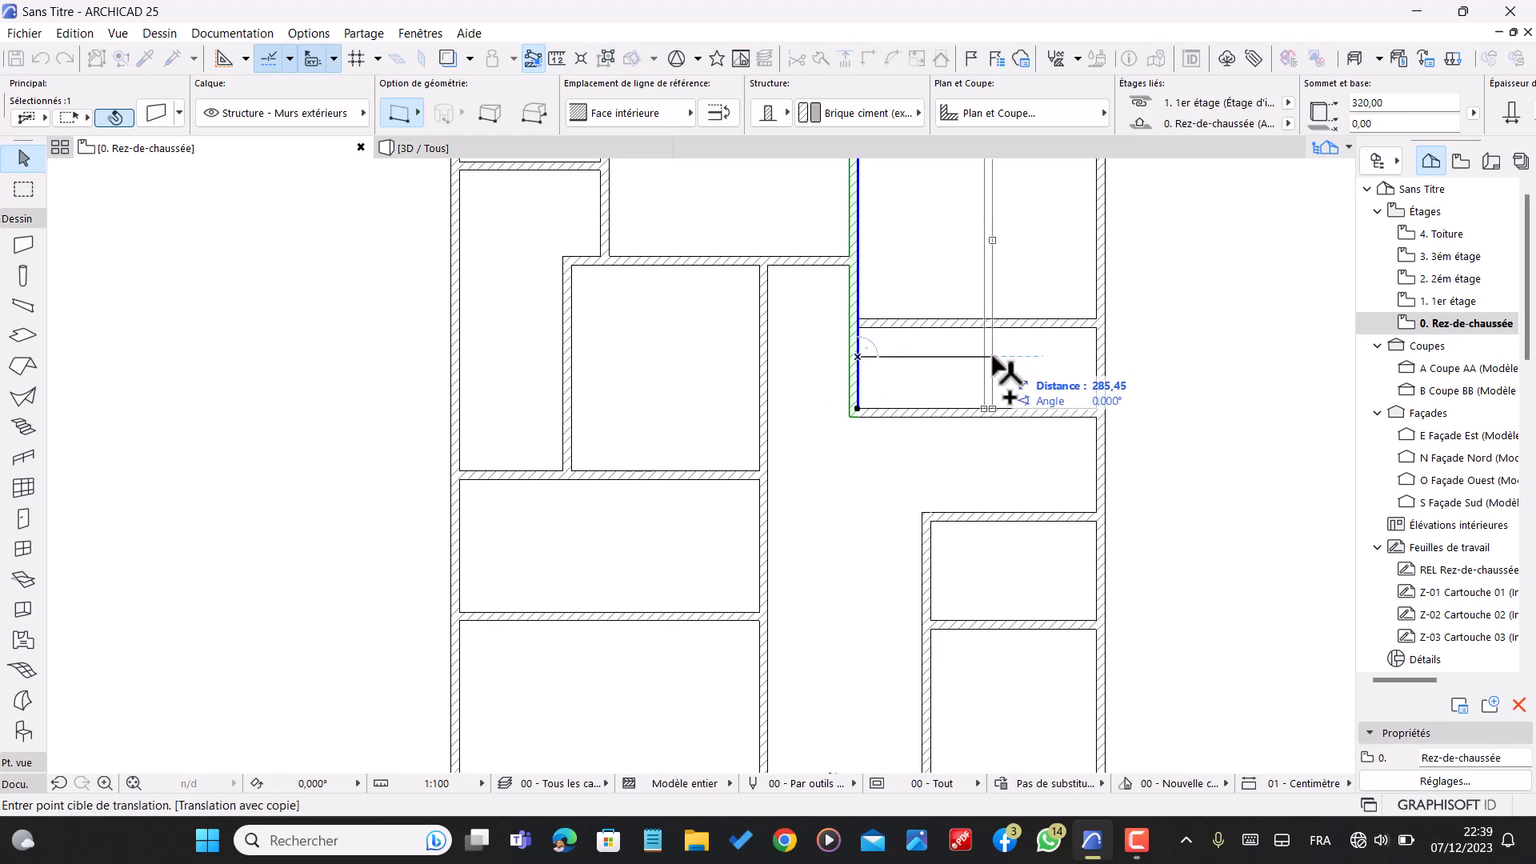
pyautogui.write('255')
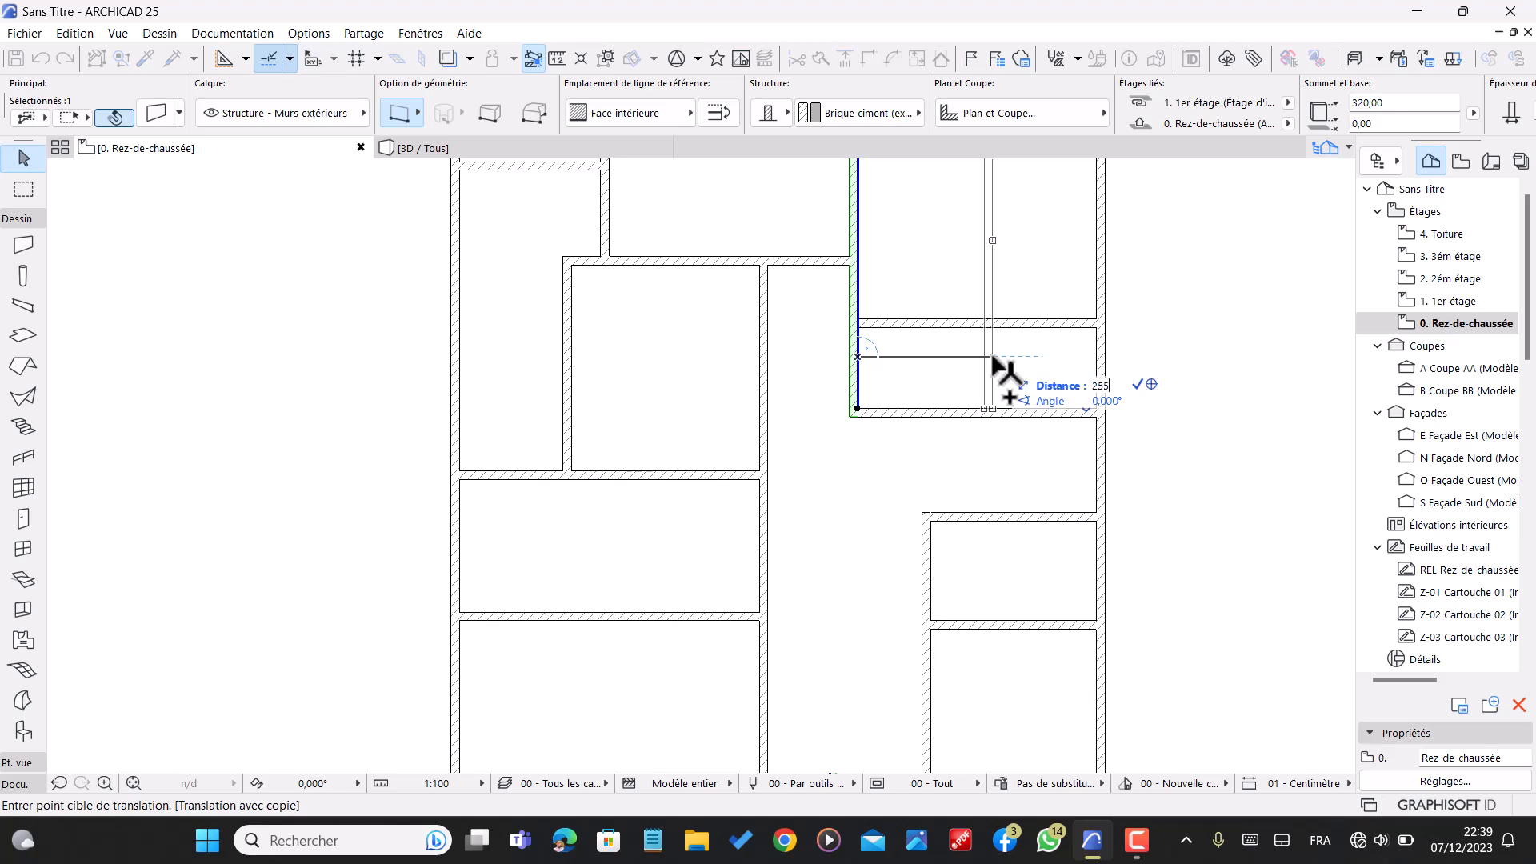
pyautogui.press('Return')
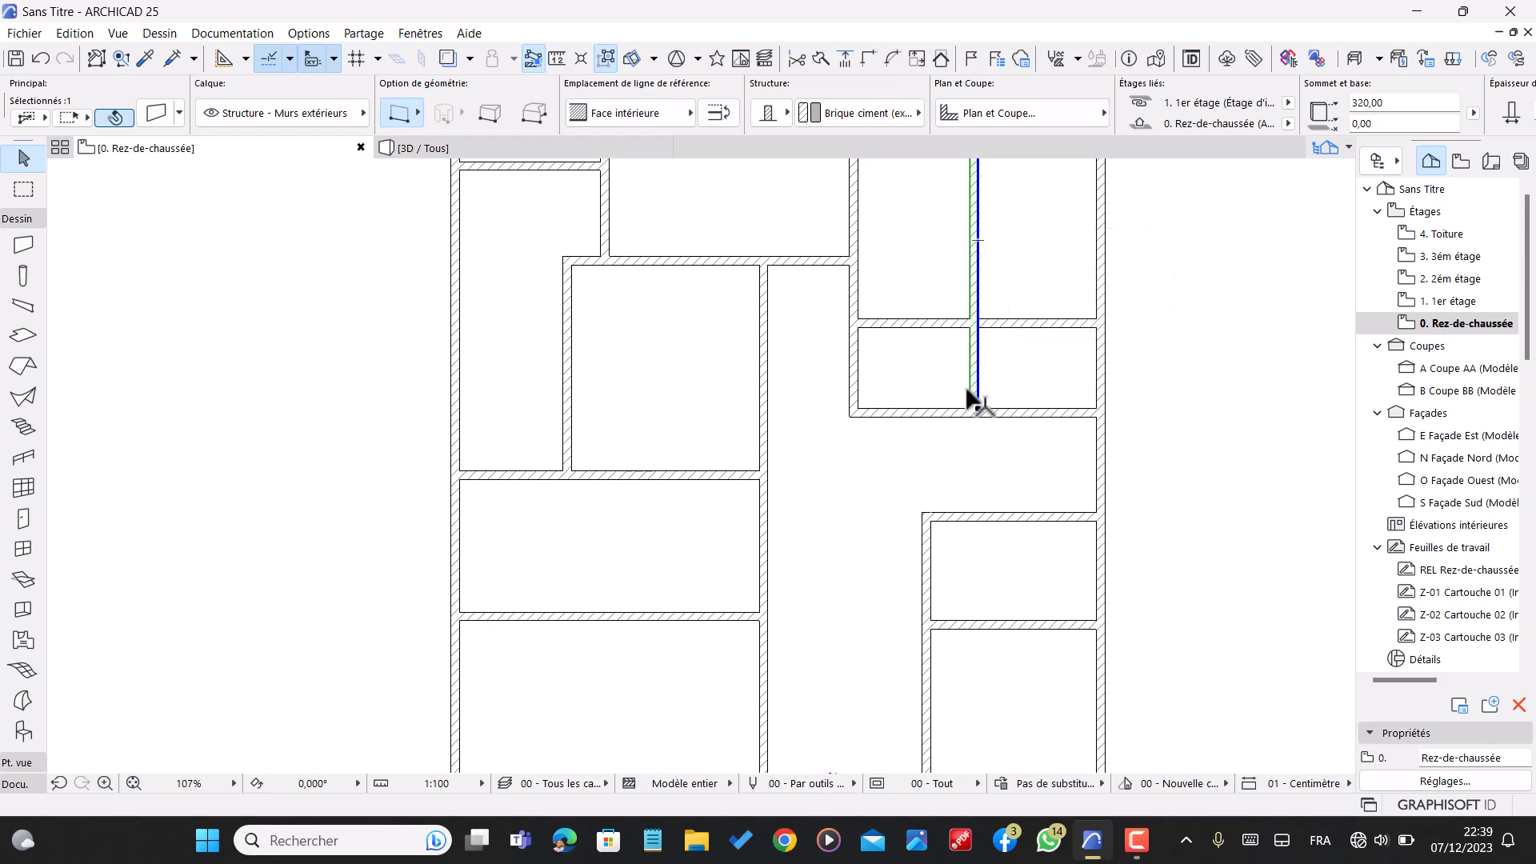
pyautogui.press('Escape')
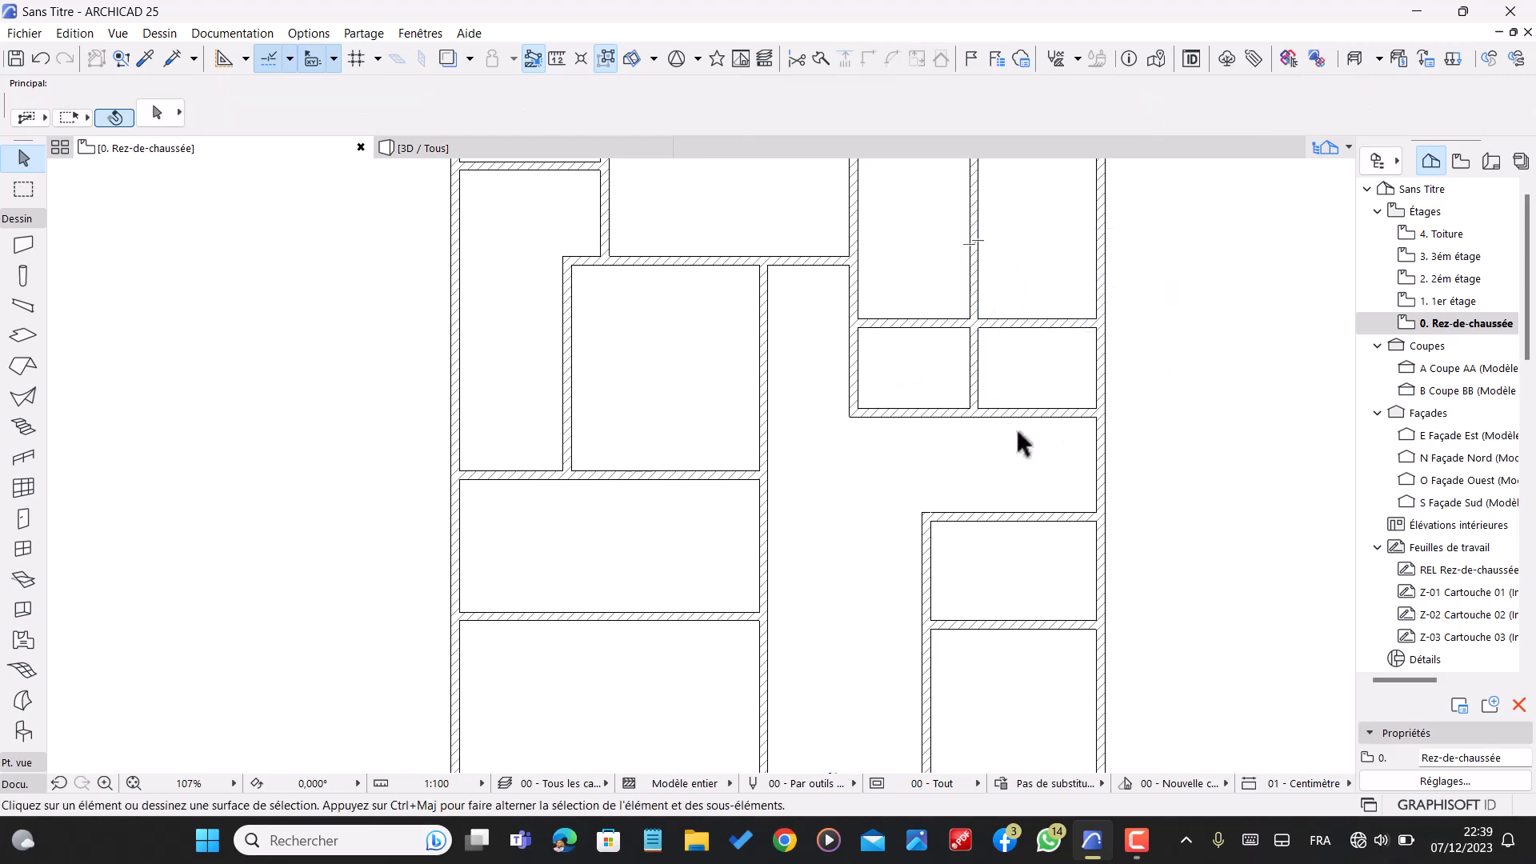
pyautogui.keyDown('ctrl'); pyautogui.click(1038, 413); pyautogui.keyUp('ctrl')
# - Trim away the left wall of the small room above the lower right room
pyautogui.scroll(-3, 924, 383)
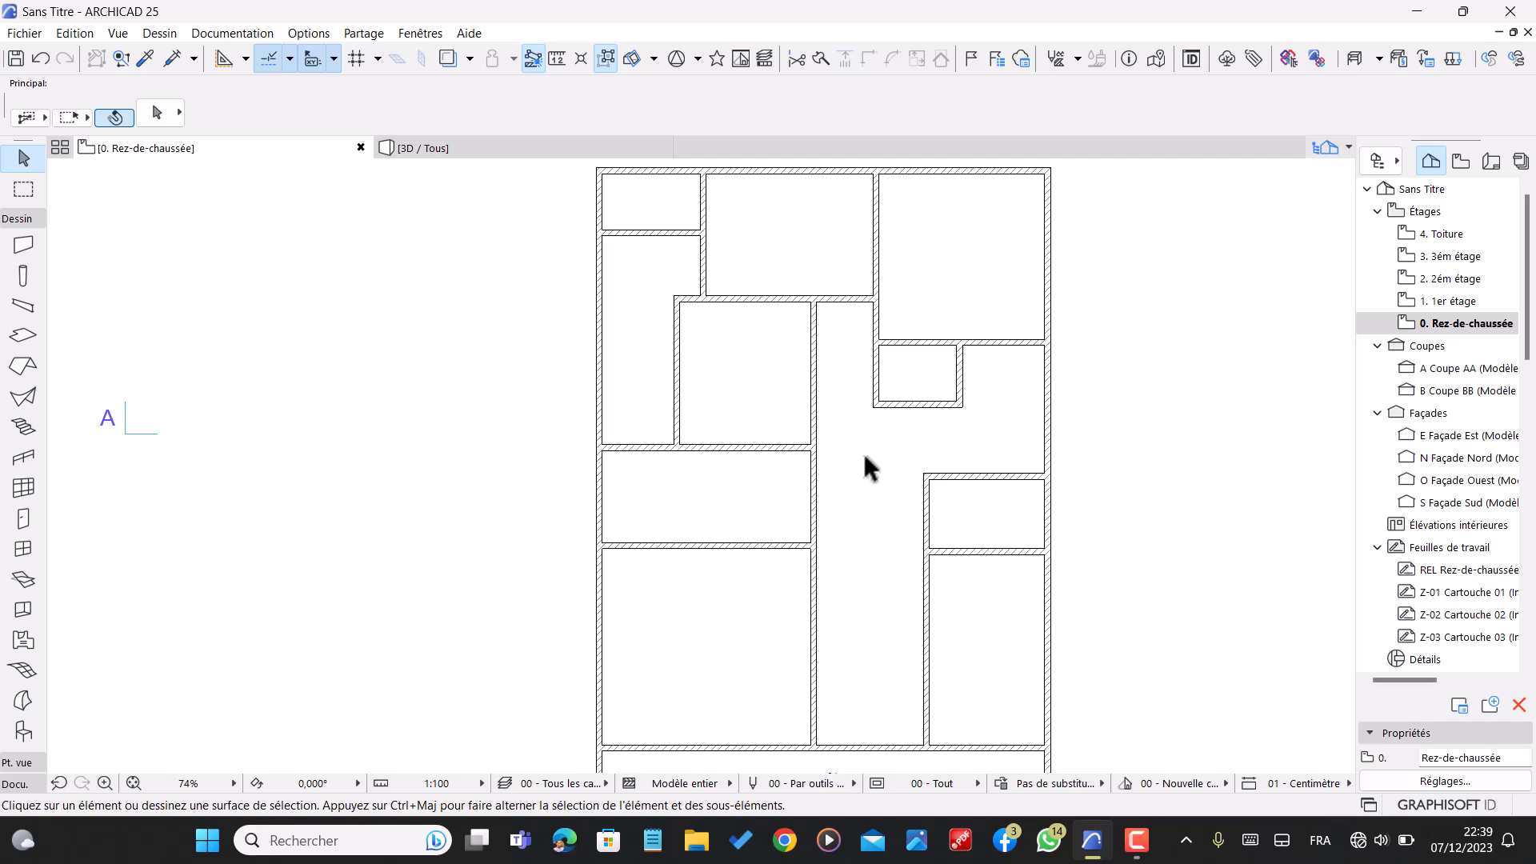
pyautogui.scroll(-1, 878, 405)
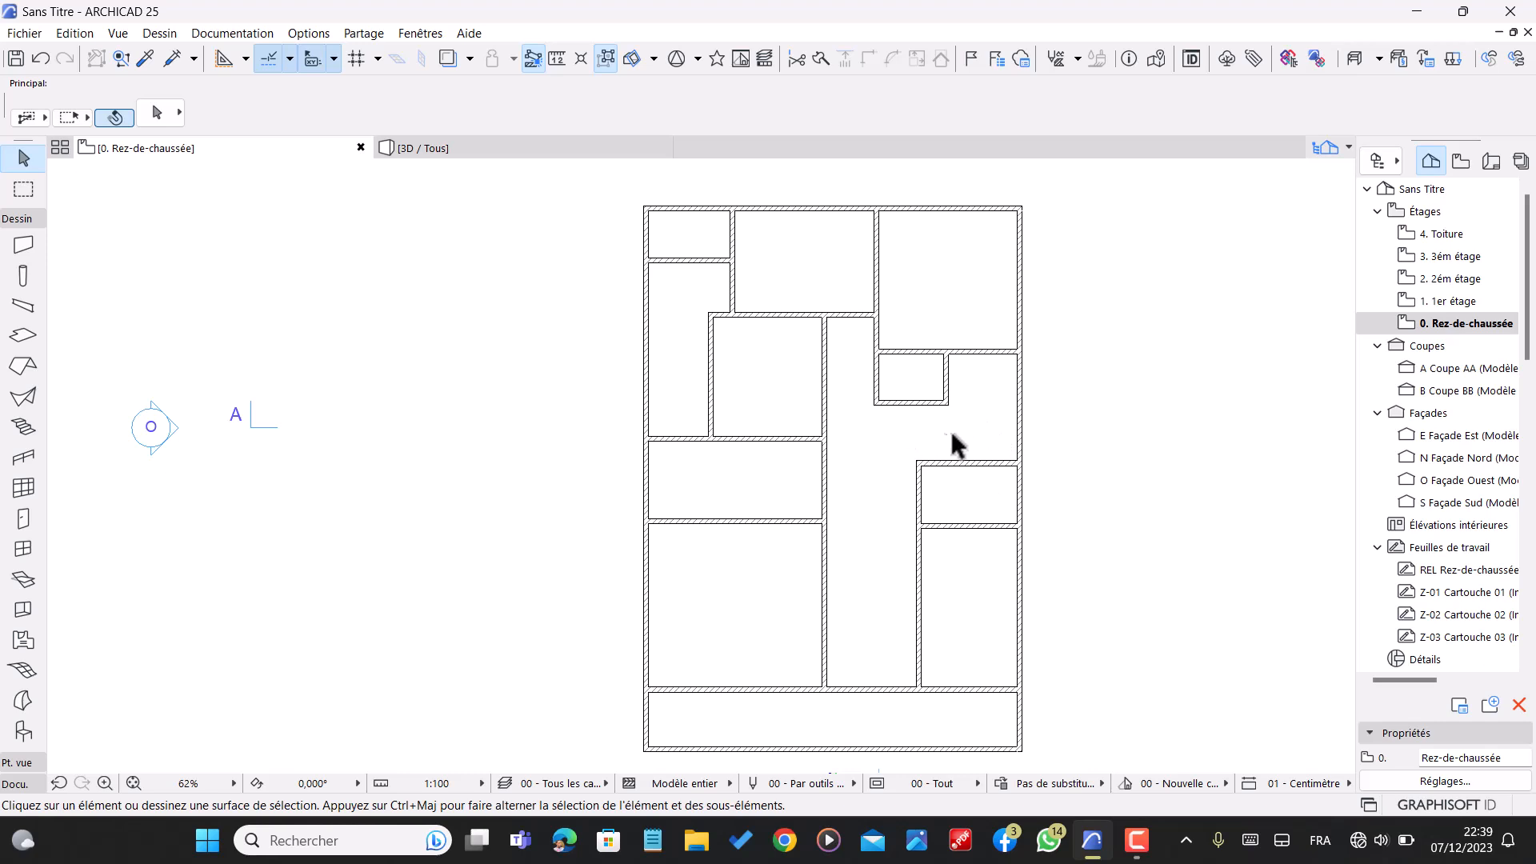
pyautogui.scroll(1, 948, 430)
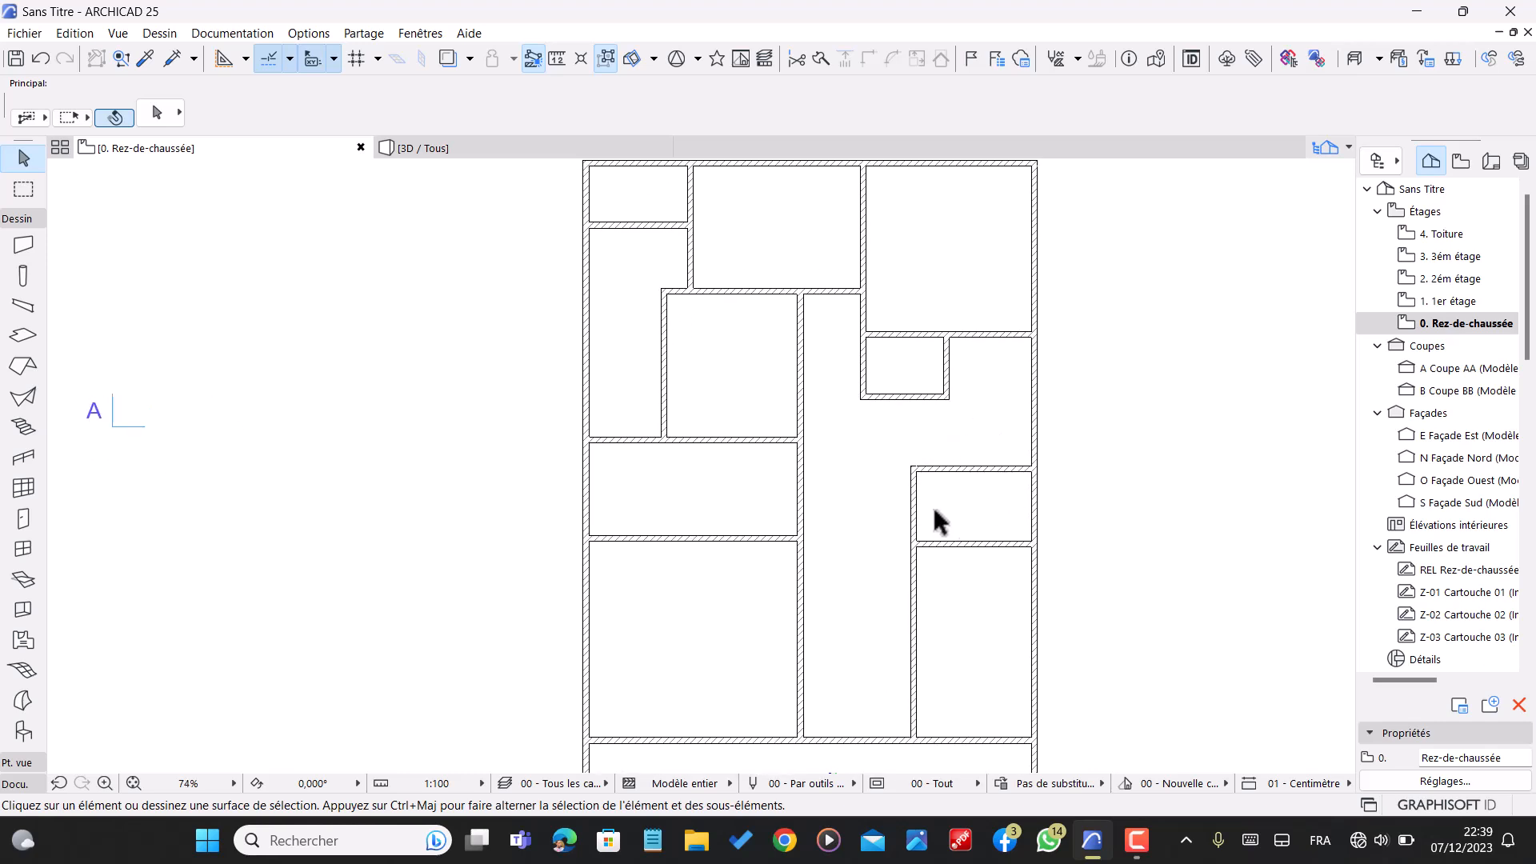
pyautogui.keyDown('ctrl'); pyautogui.click(914, 519); pyautogui.keyUp('ctrl')
# - Intersect the upper right room's left wall with the free horizontal wall below, and trim the vertical part under the small room
pyautogui.click(863, 374)
pyautogui.keyDown('shift'); pyautogui.click(938, 472); pyautogui.keyUp('shift')
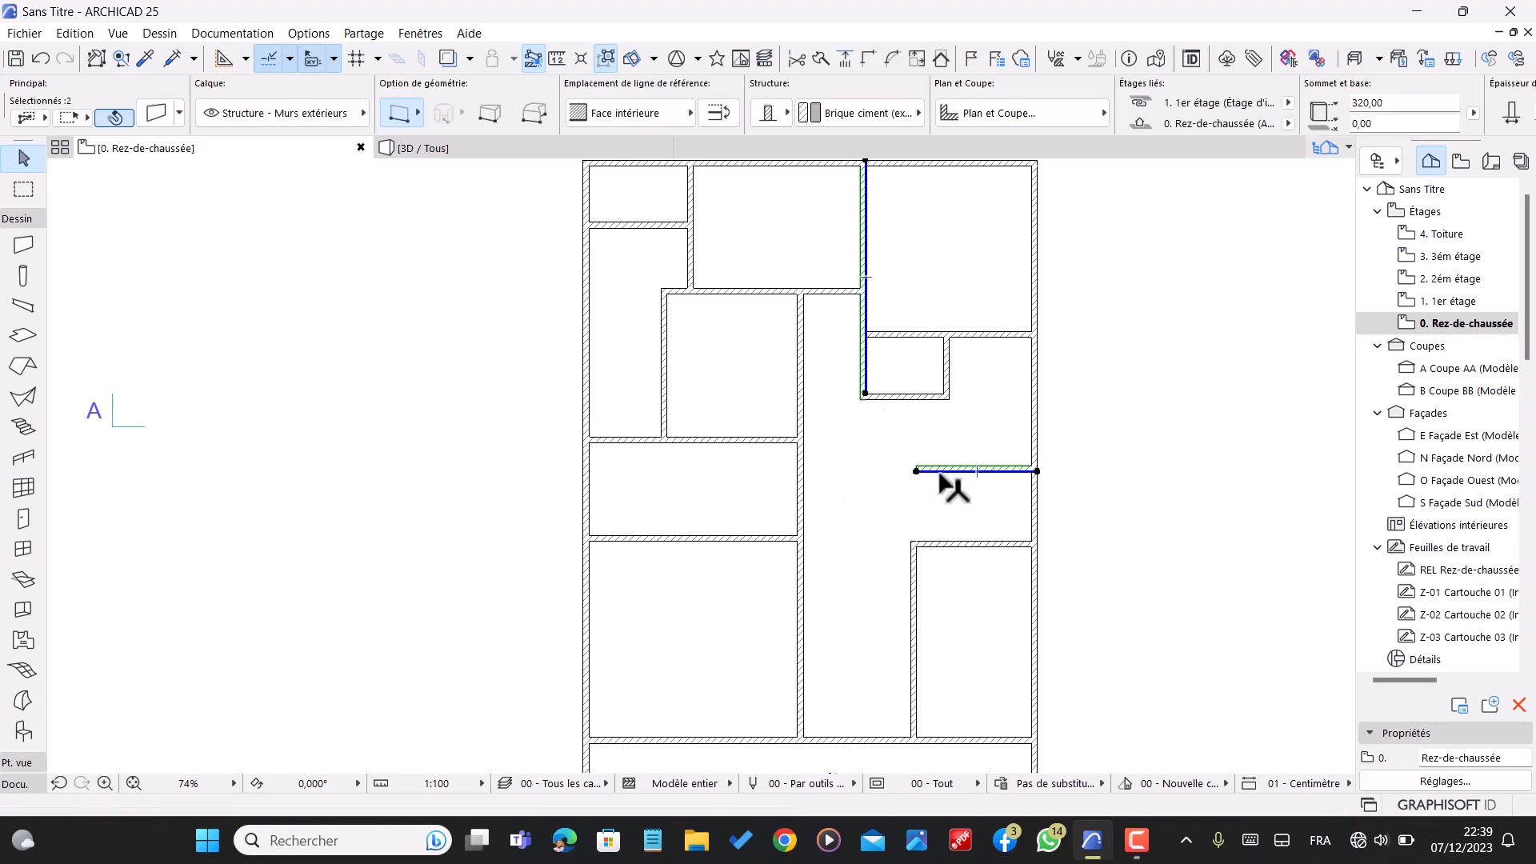
pyautogui.click(868, 60)
pyautogui.click(889, 343)
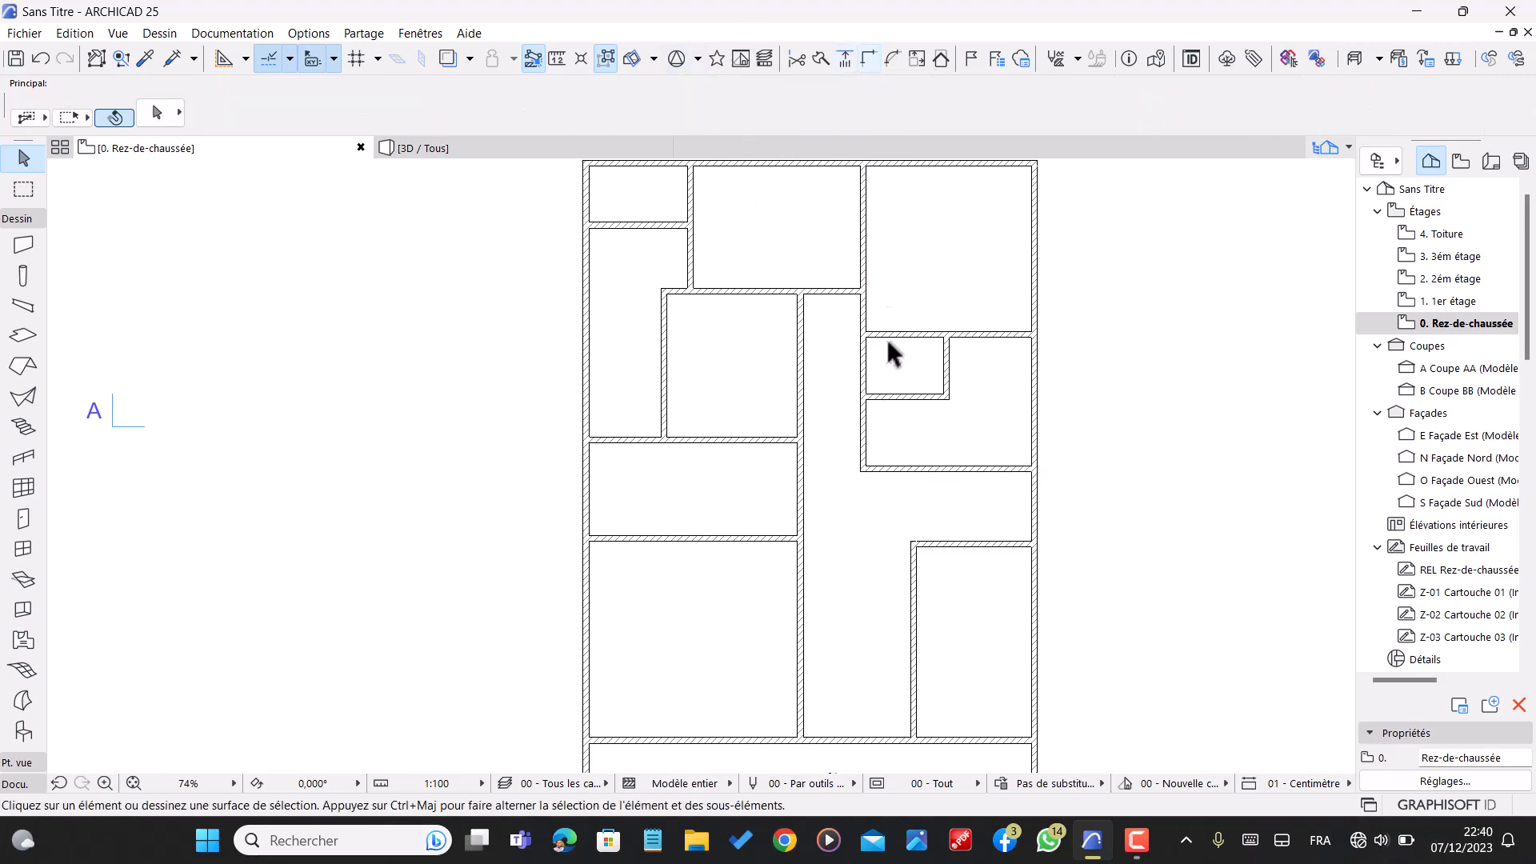
pyautogui.keyDown('ctrl'); pyautogui.click(865, 438); pyautogui.keyUp('ctrl')
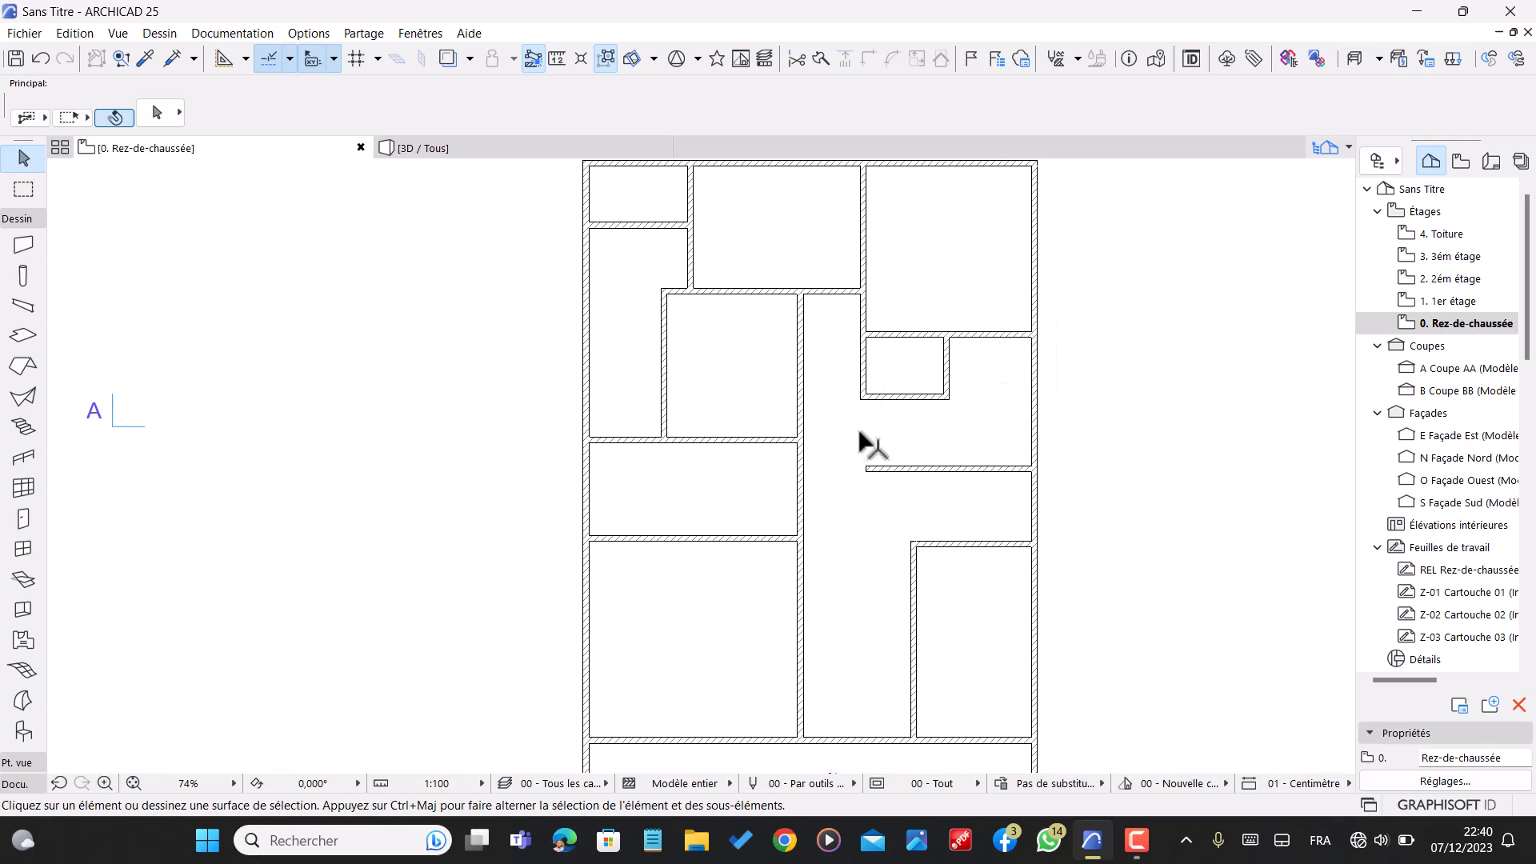
# - Stretch the lower right room's upper wall leftward until it lines up with the end of the horizontal wall above
pyautogui.click(928, 547)
pyautogui.scroll(5, 920, 547)
pyautogui.click(923, 549)
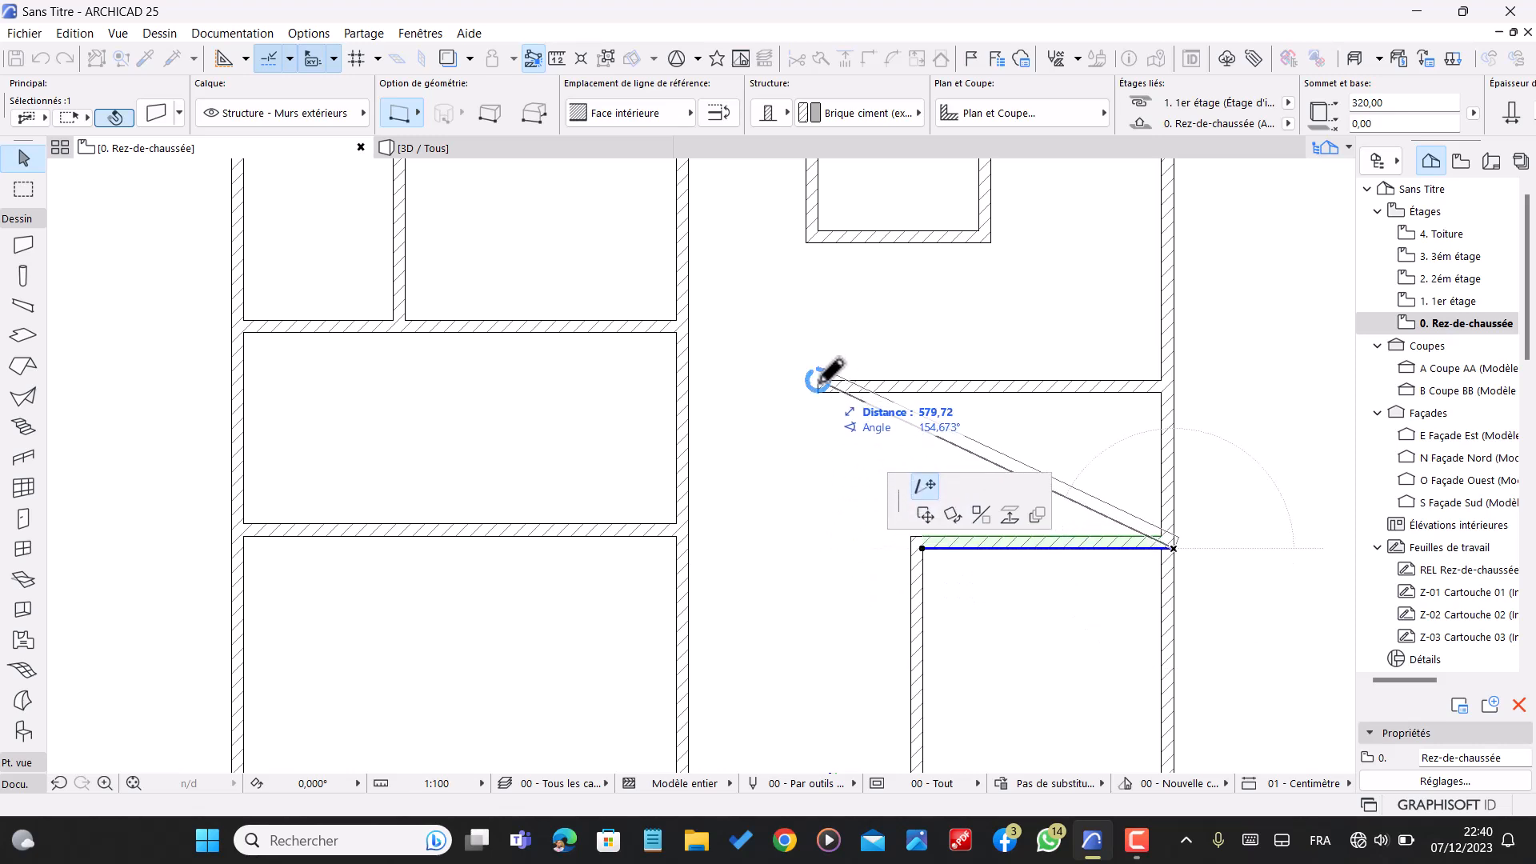
pyautogui.click(823, 542)
pyautogui.press('Escape')
# - Copy the free horizontal wall below the small room 120 cm downward
pyautogui.scroll(-1, 858, 387)
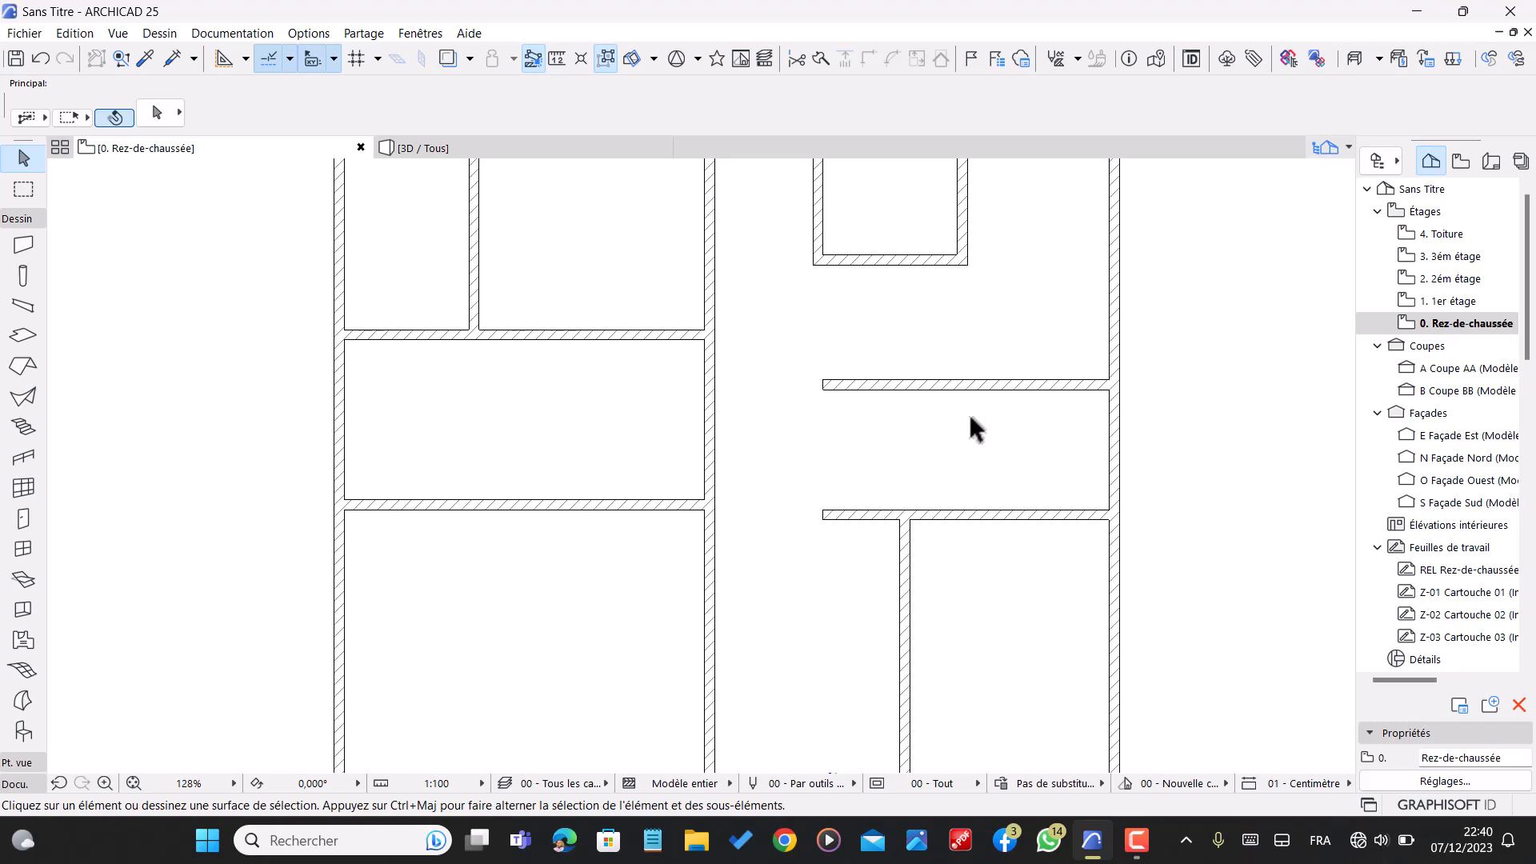
pyautogui.scroll(-1, 982, 408)
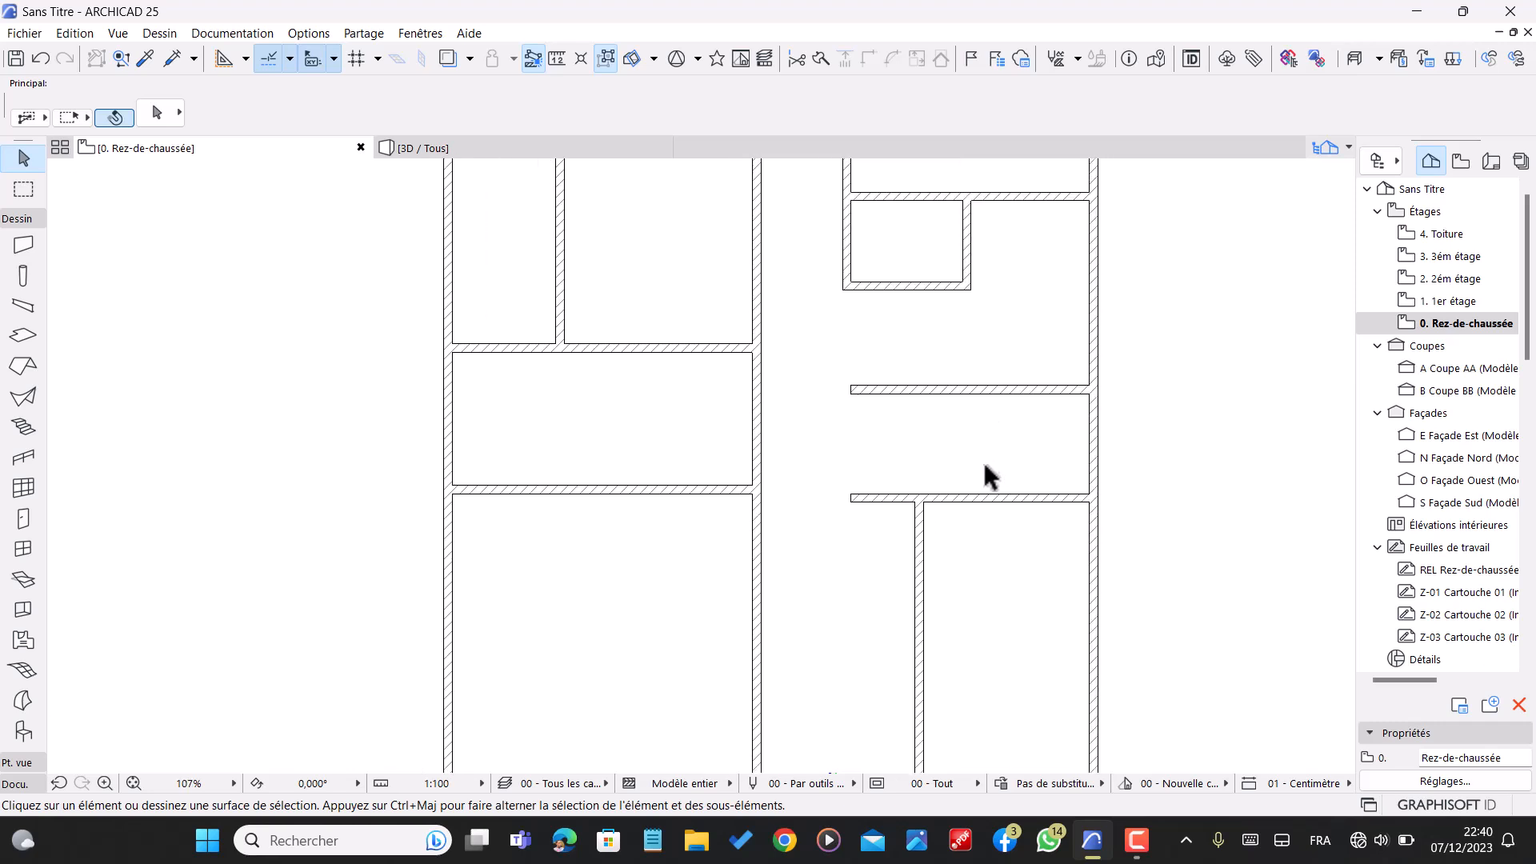
pyautogui.scroll(1, 985, 459)
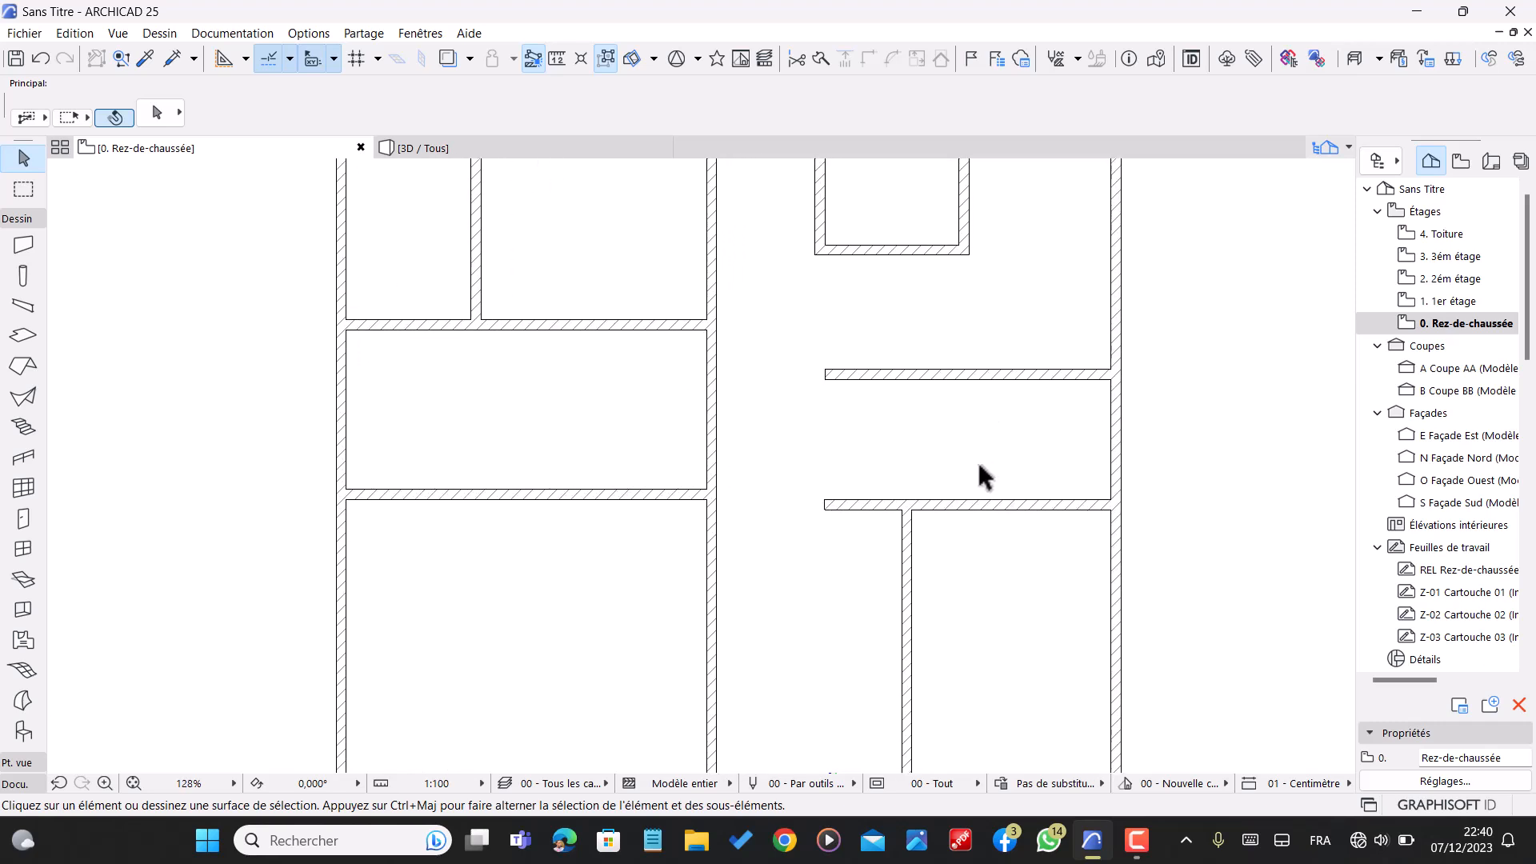
pyautogui.click(1038, 391)
pyautogui.hotkey('ctrl', 'shift', 'd')
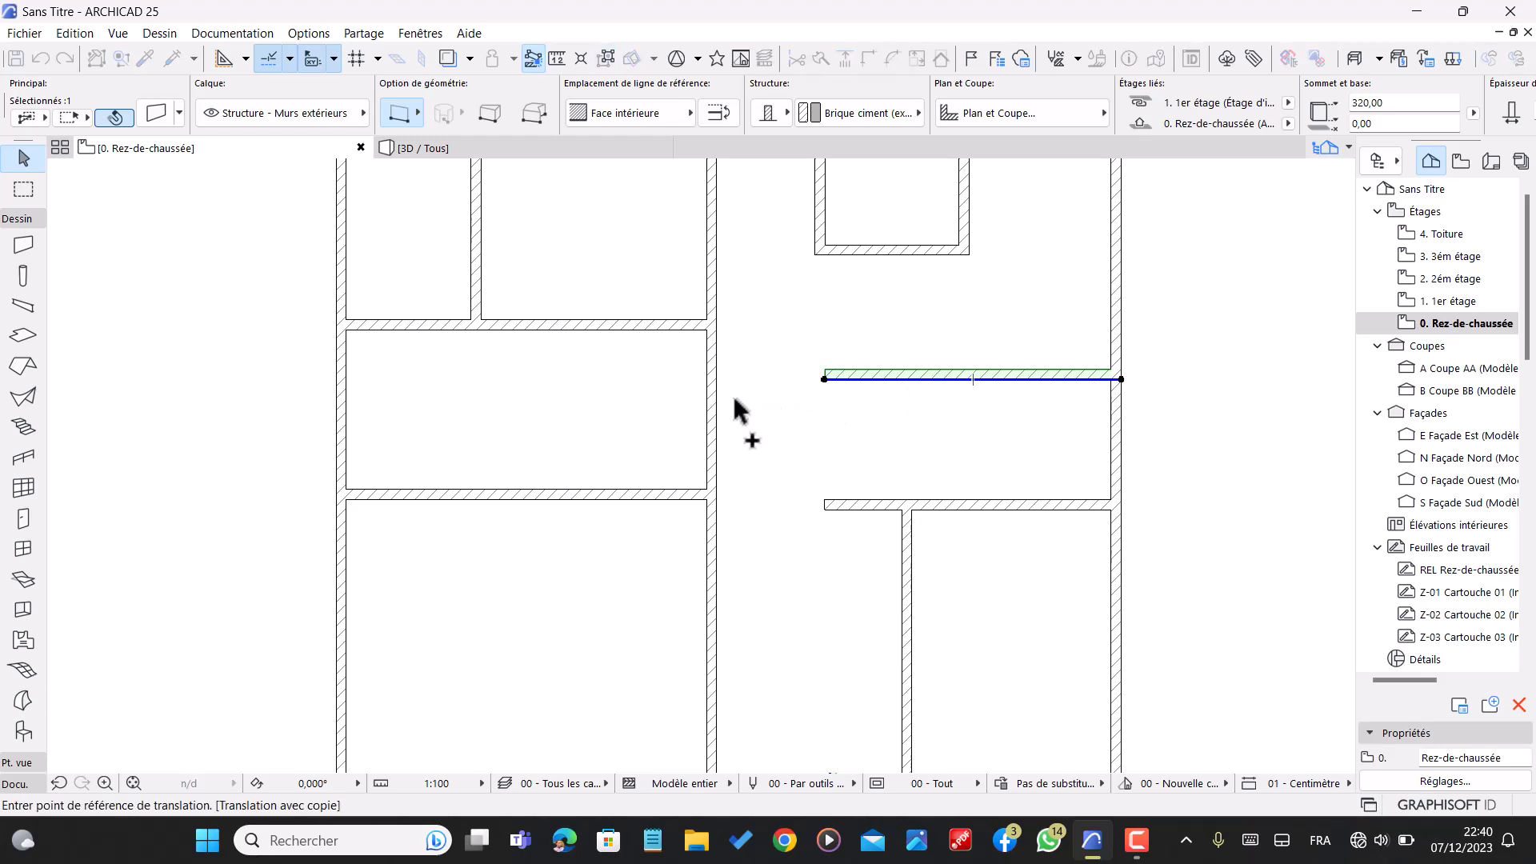
pyautogui.click(1017, 380)
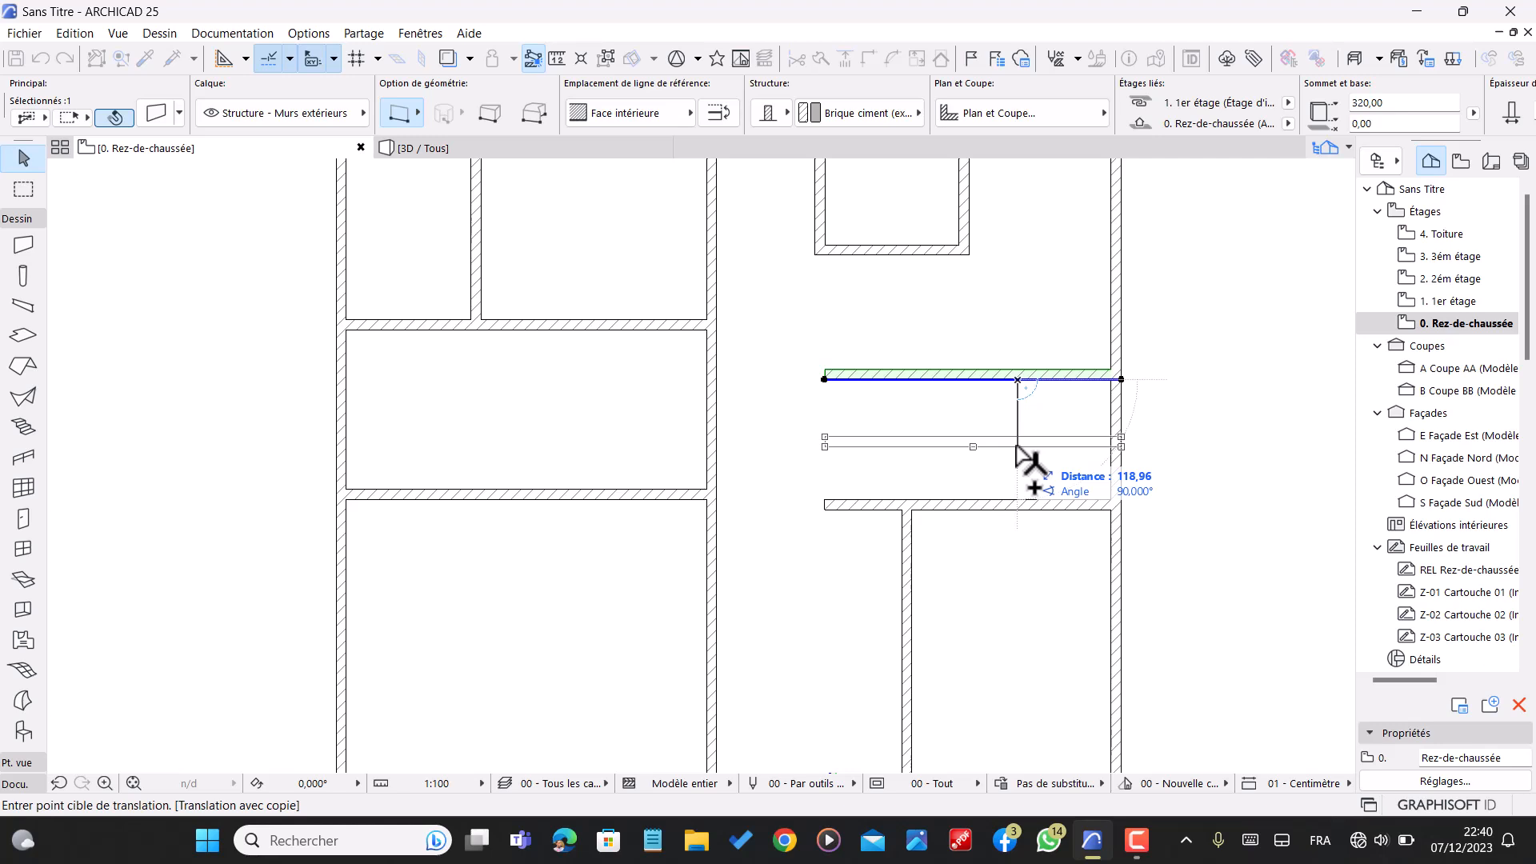
pyautogui.write('120')
pyautogui.press('Return')
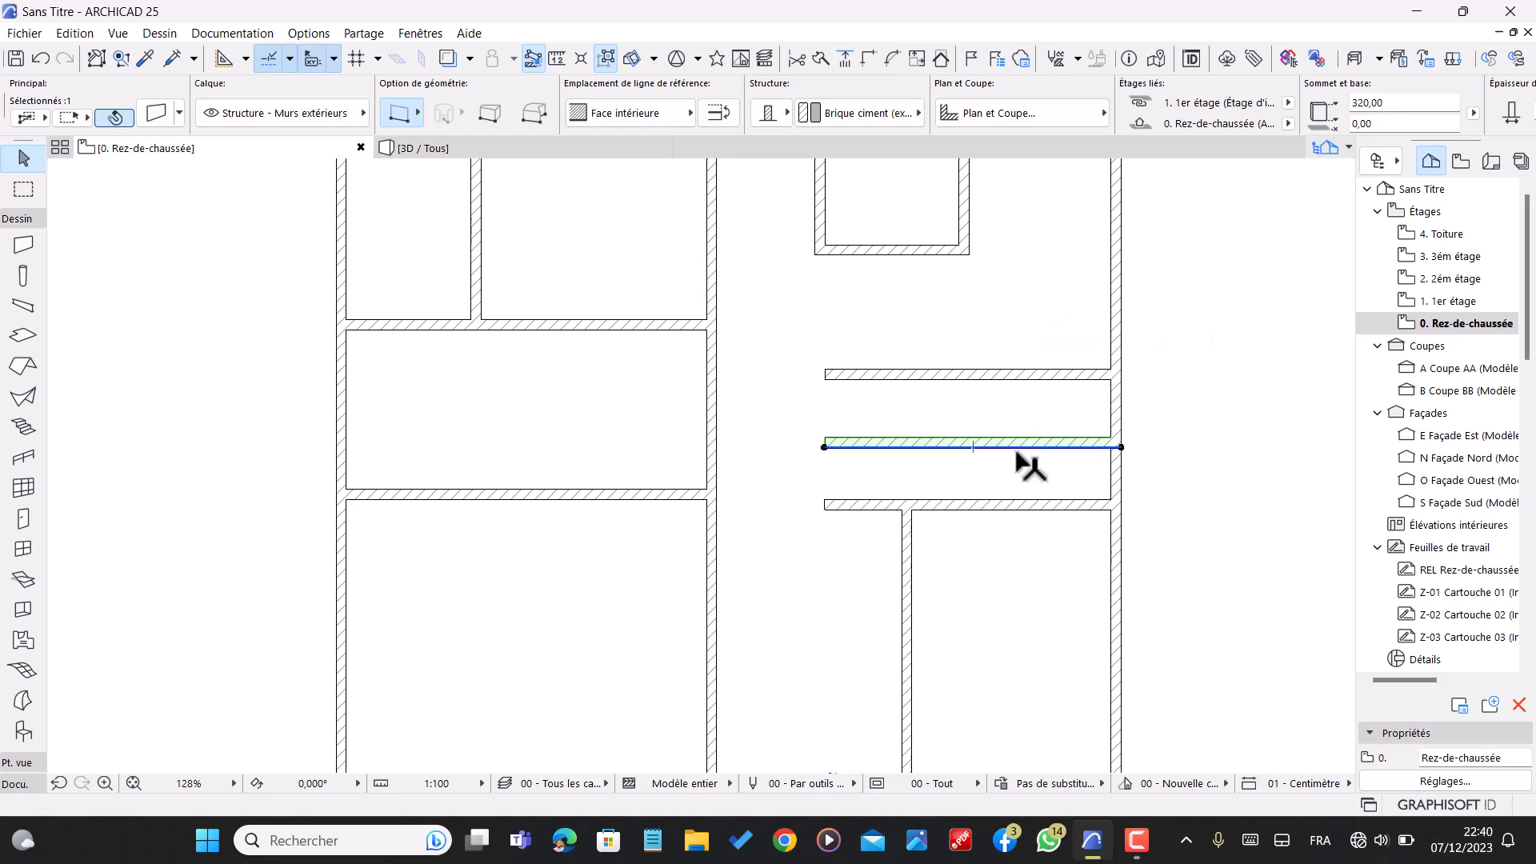
# - Copy the right exterior wall 229 cm to the left, across the free horizontal walls
pyautogui.click(1123, 426)
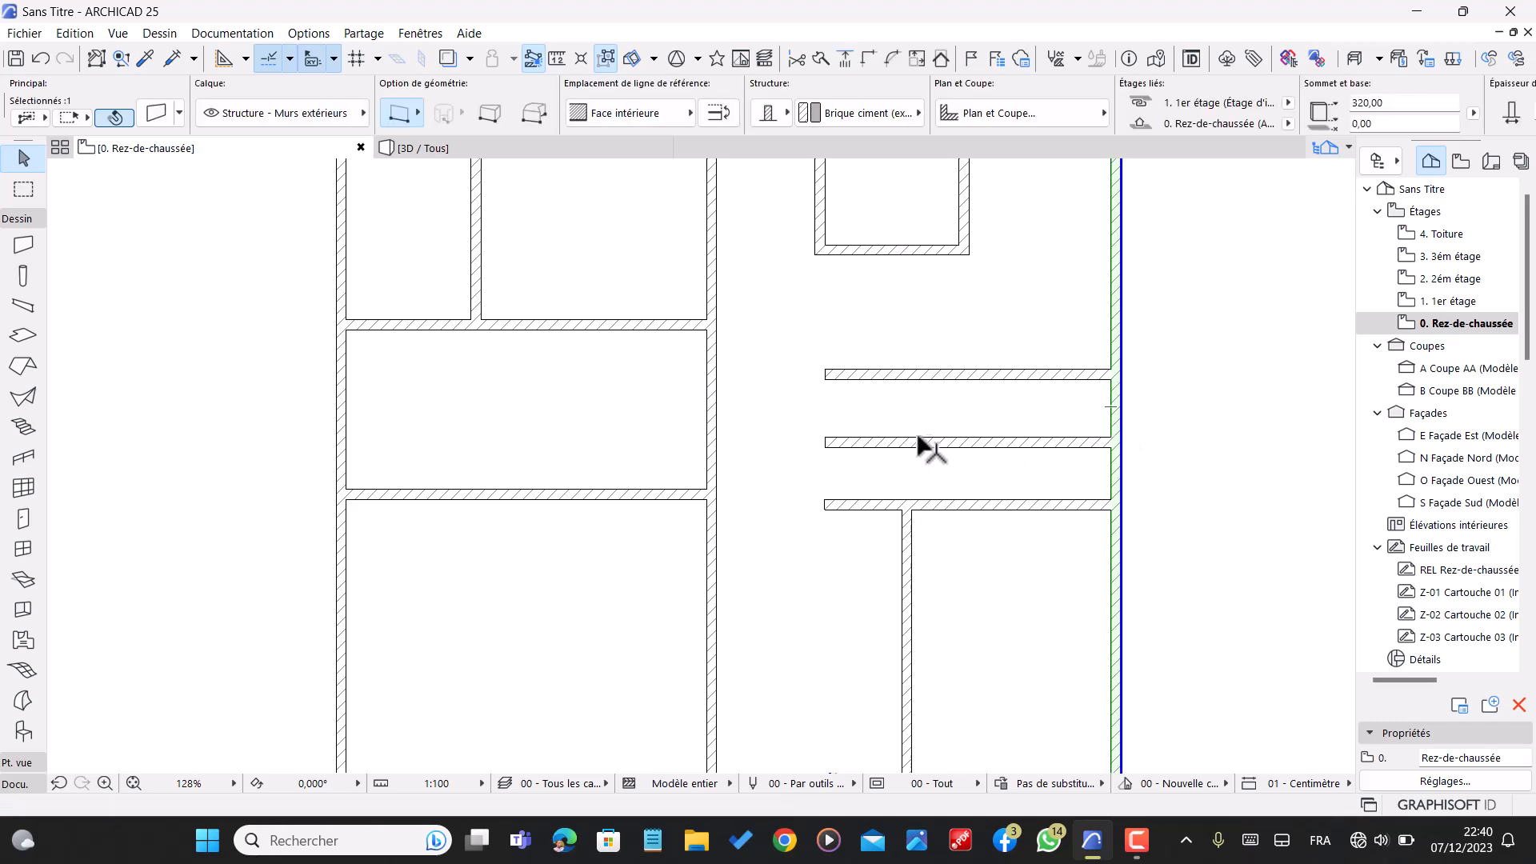
pyautogui.hotkey('ctrl', 'shift', 'd')
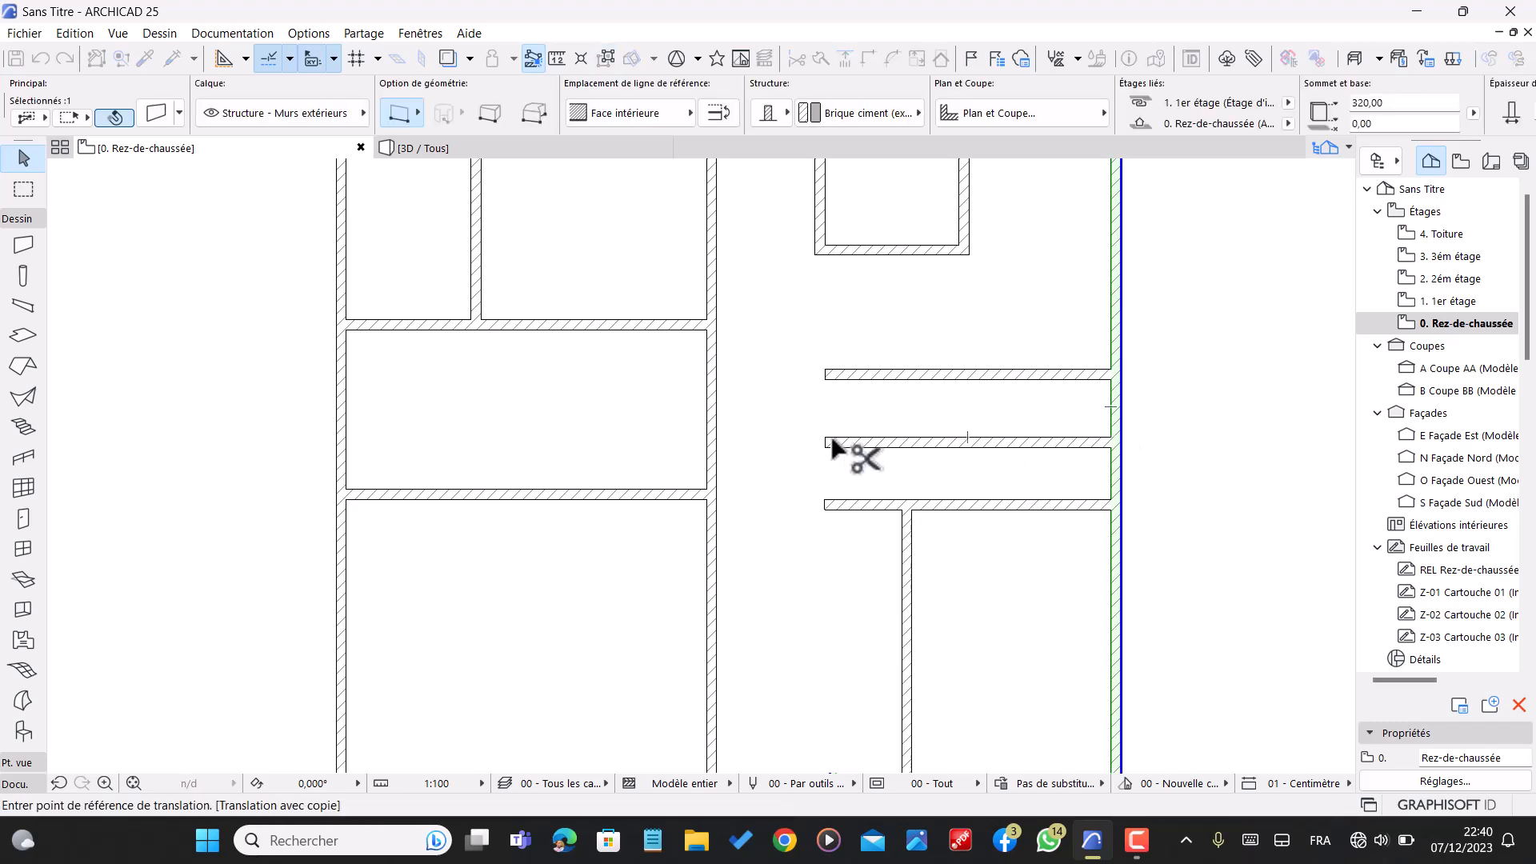
pyautogui.click(1110, 425)
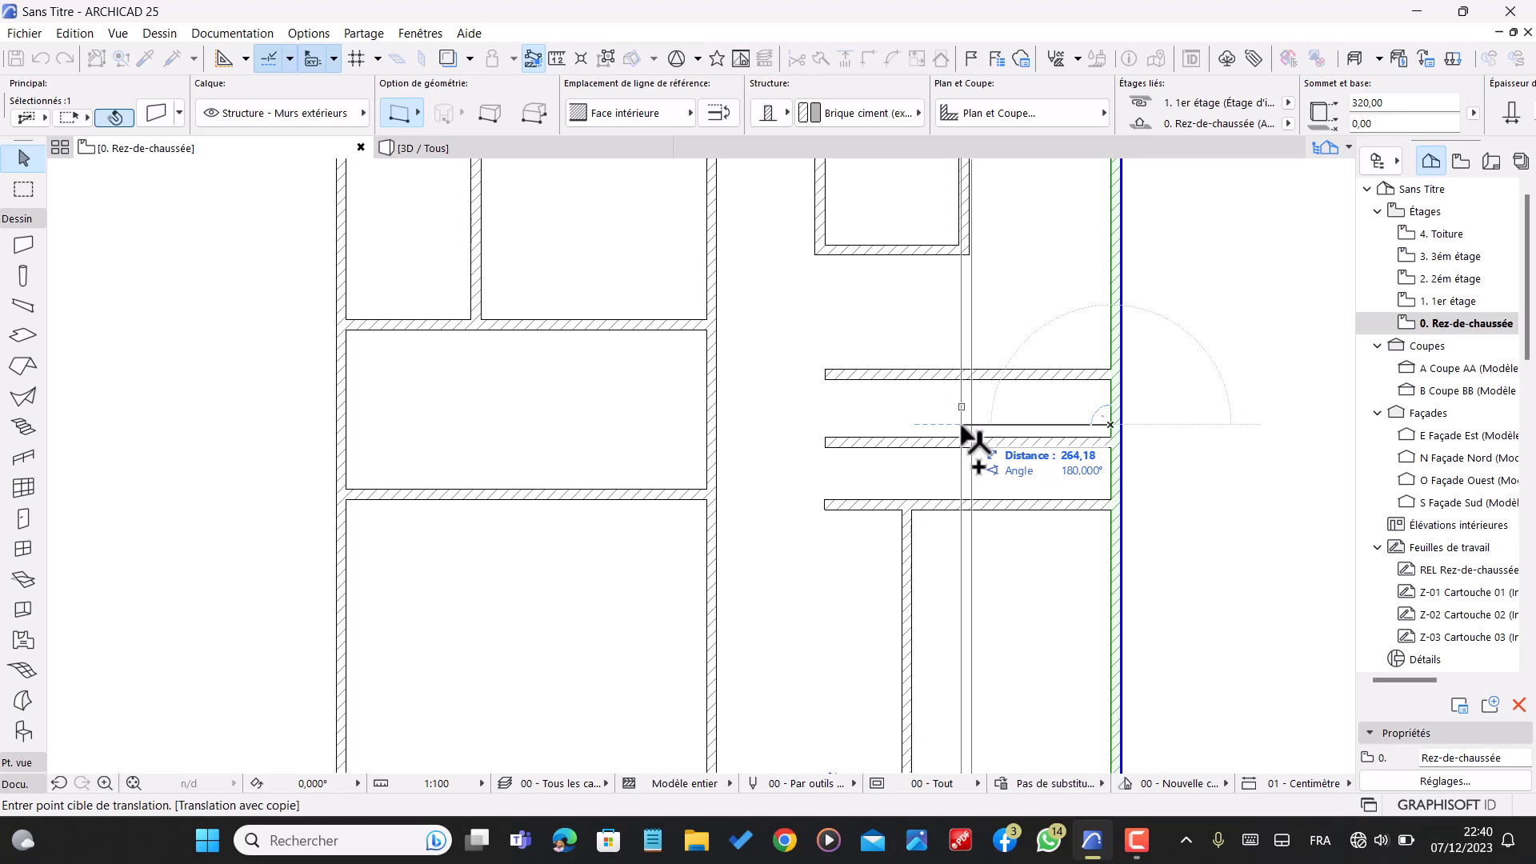
pyautogui.write('229')
pyautogui.press('Return')
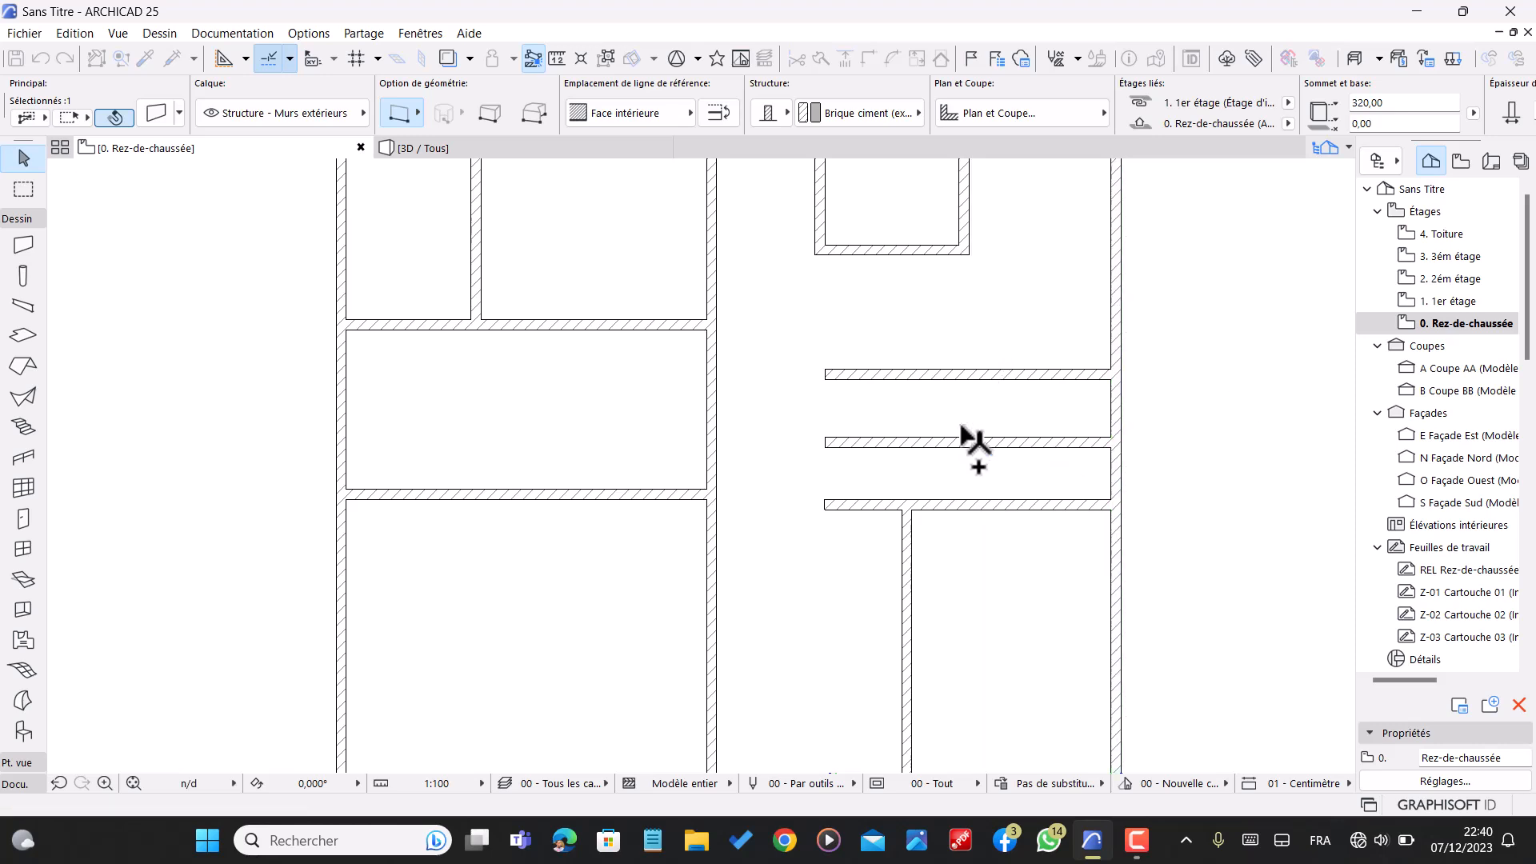
pyautogui.press('Escape')
# - Trim away the copied vertical wall everywhere except between the upper two free horizontal walls
pyautogui.keyDown('ctrl'); pyautogui.click(989, 314); pyautogui.keyUp('ctrl')
pyautogui.keyDown('ctrl'); pyautogui.click(986, 578); pyautogui.keyUp('ctrl')
pyautogui.keyDown('ctrl'); pyautogui.click(987, 480); pyautogui.keyUp('ctrl')
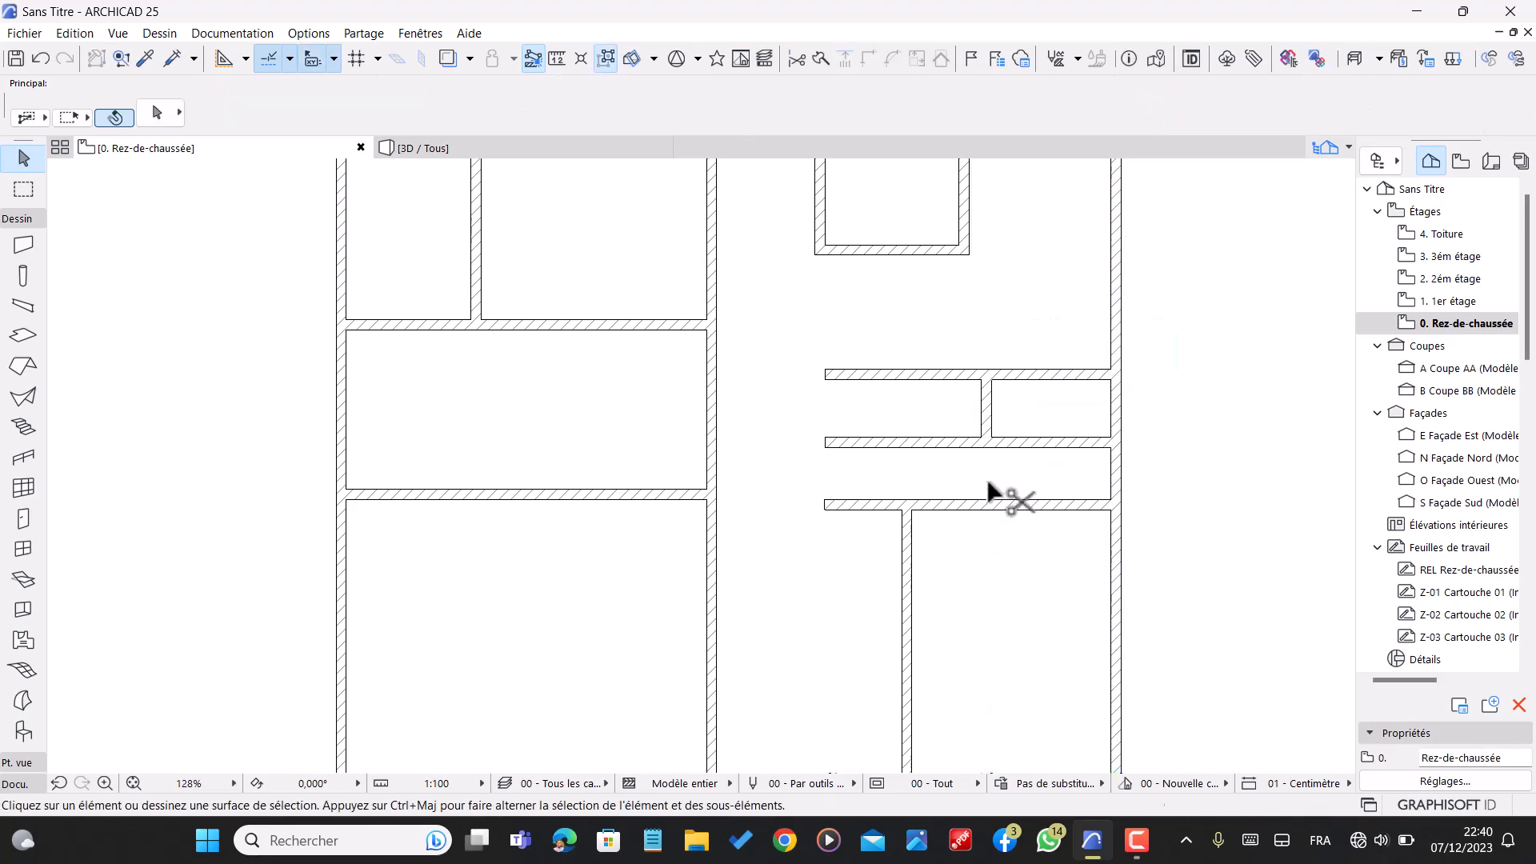
pyautogui.scroll(-6, 989, 480)
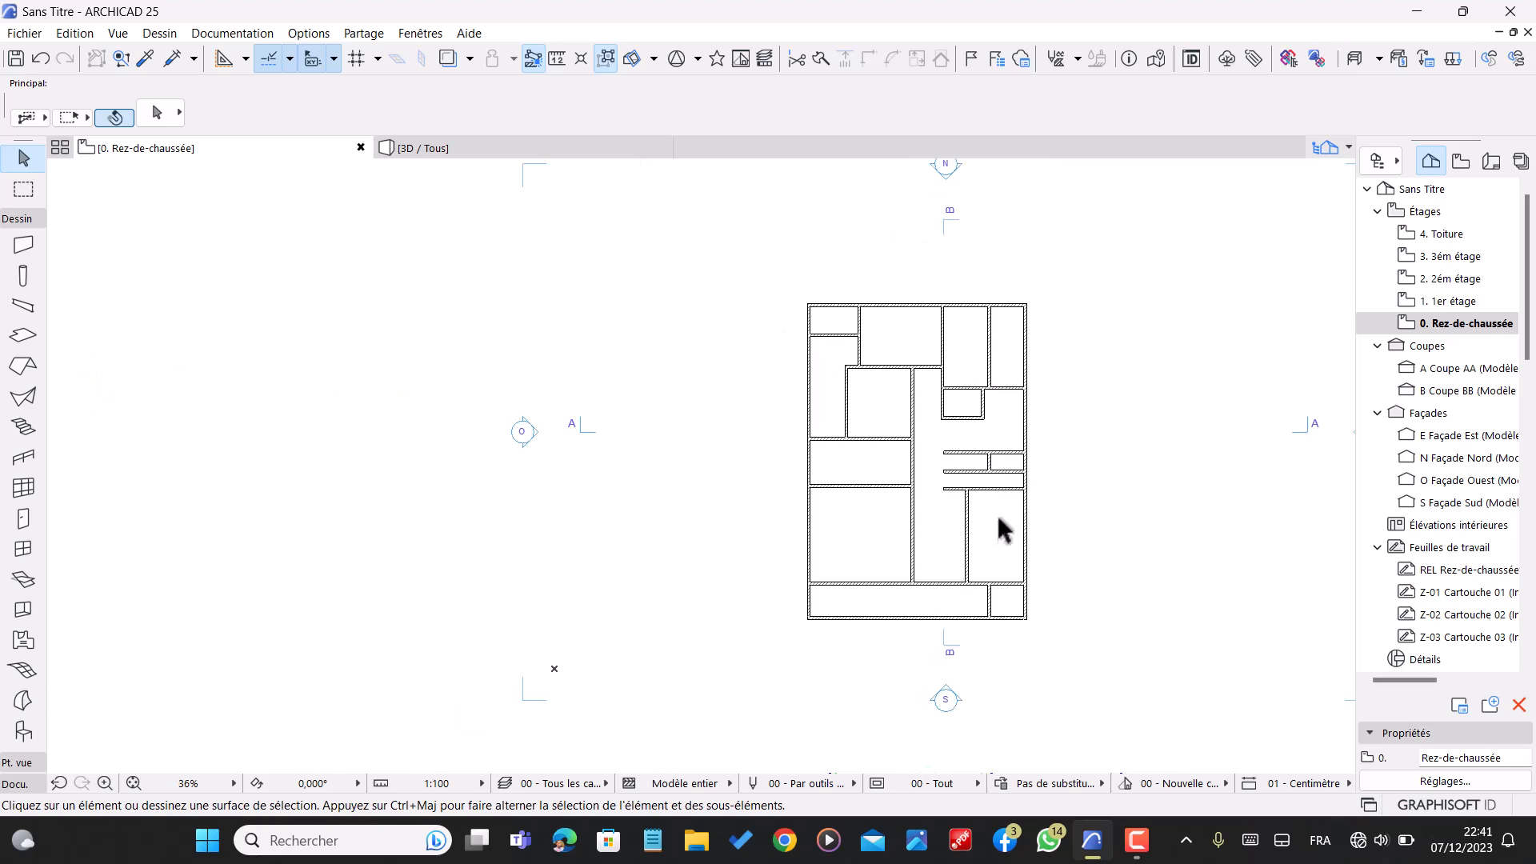
pyautogui.keyDown('ctrl'); pyautogui.click(989, 602); pyautogui.keyUp('ctrl')
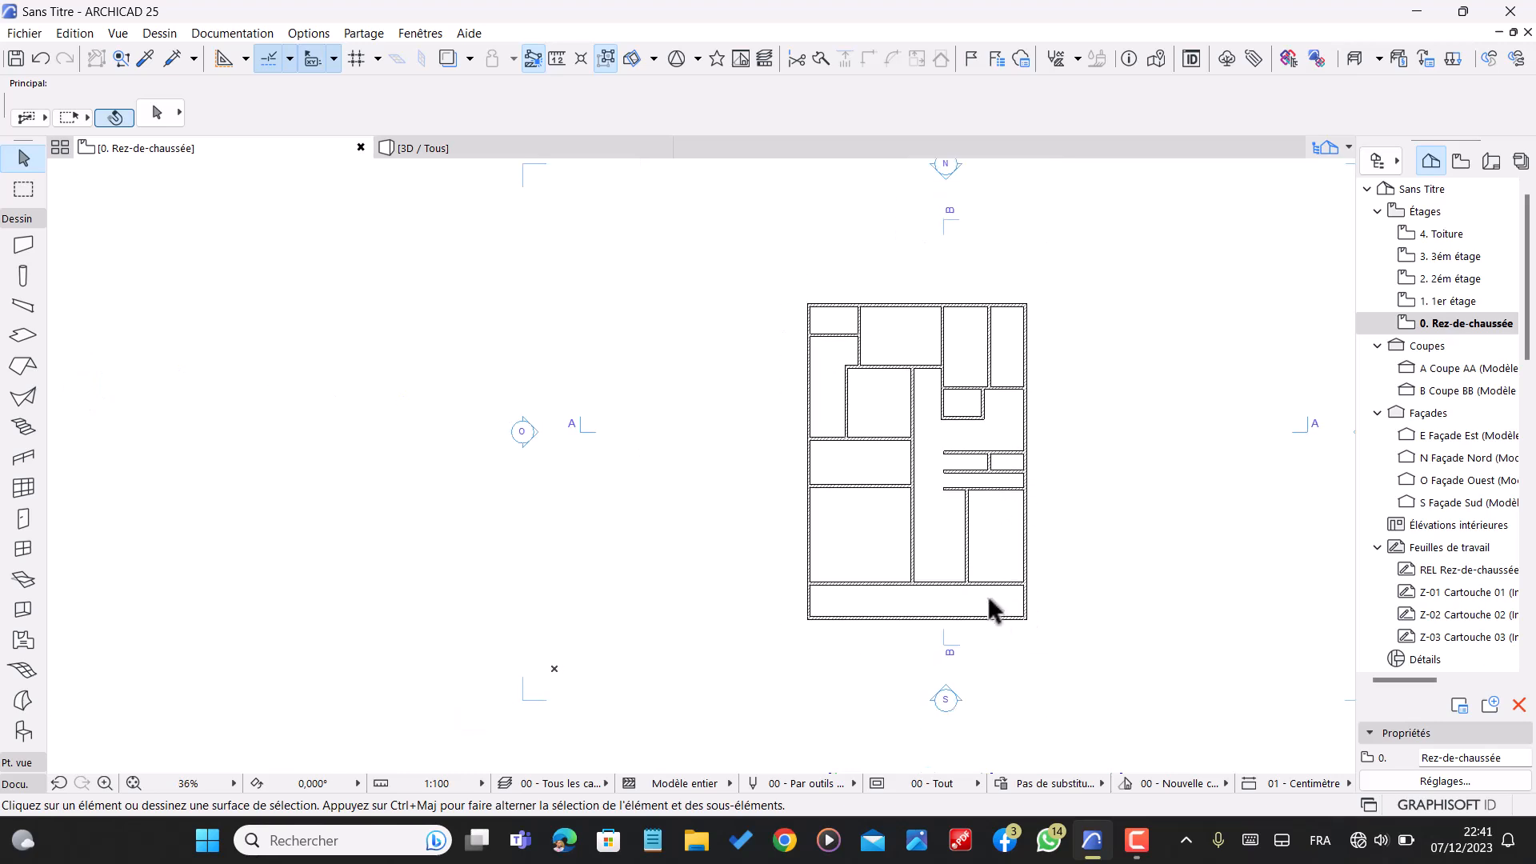
pyautogui.keyDown('ctrl'); pyautogui.click(989, 352); pyautogui.keyUp('ctrl')
# - Trim off the left end of the middle free horizontal wall up to the short vertical wall
pyautogui.scroll(2, 992, 356)
pyautogui.scroll(4, 999, 480)
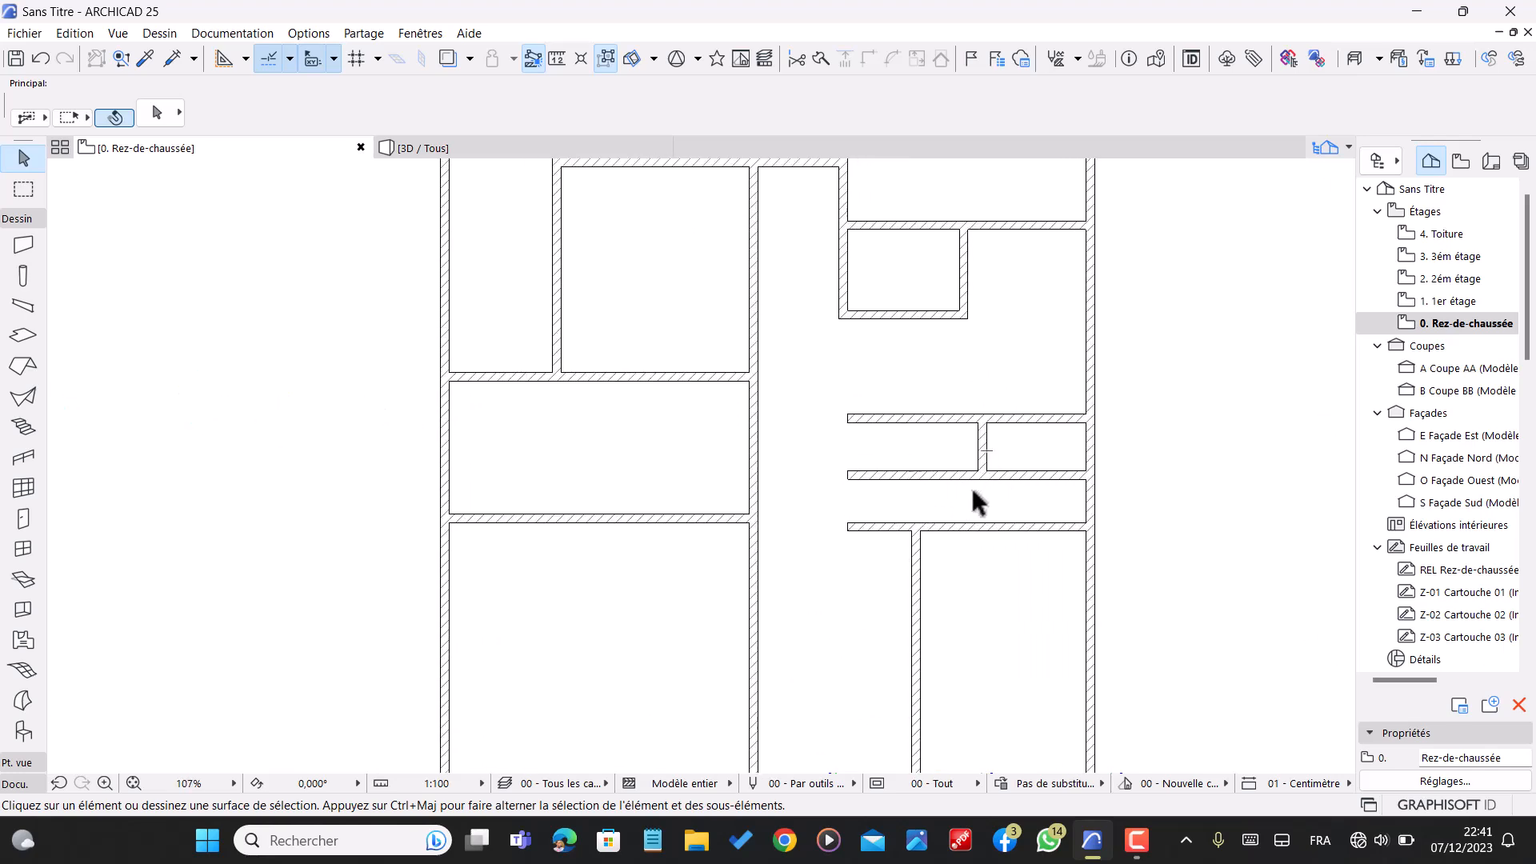
pyautogui.scroll(3, 972, 483)
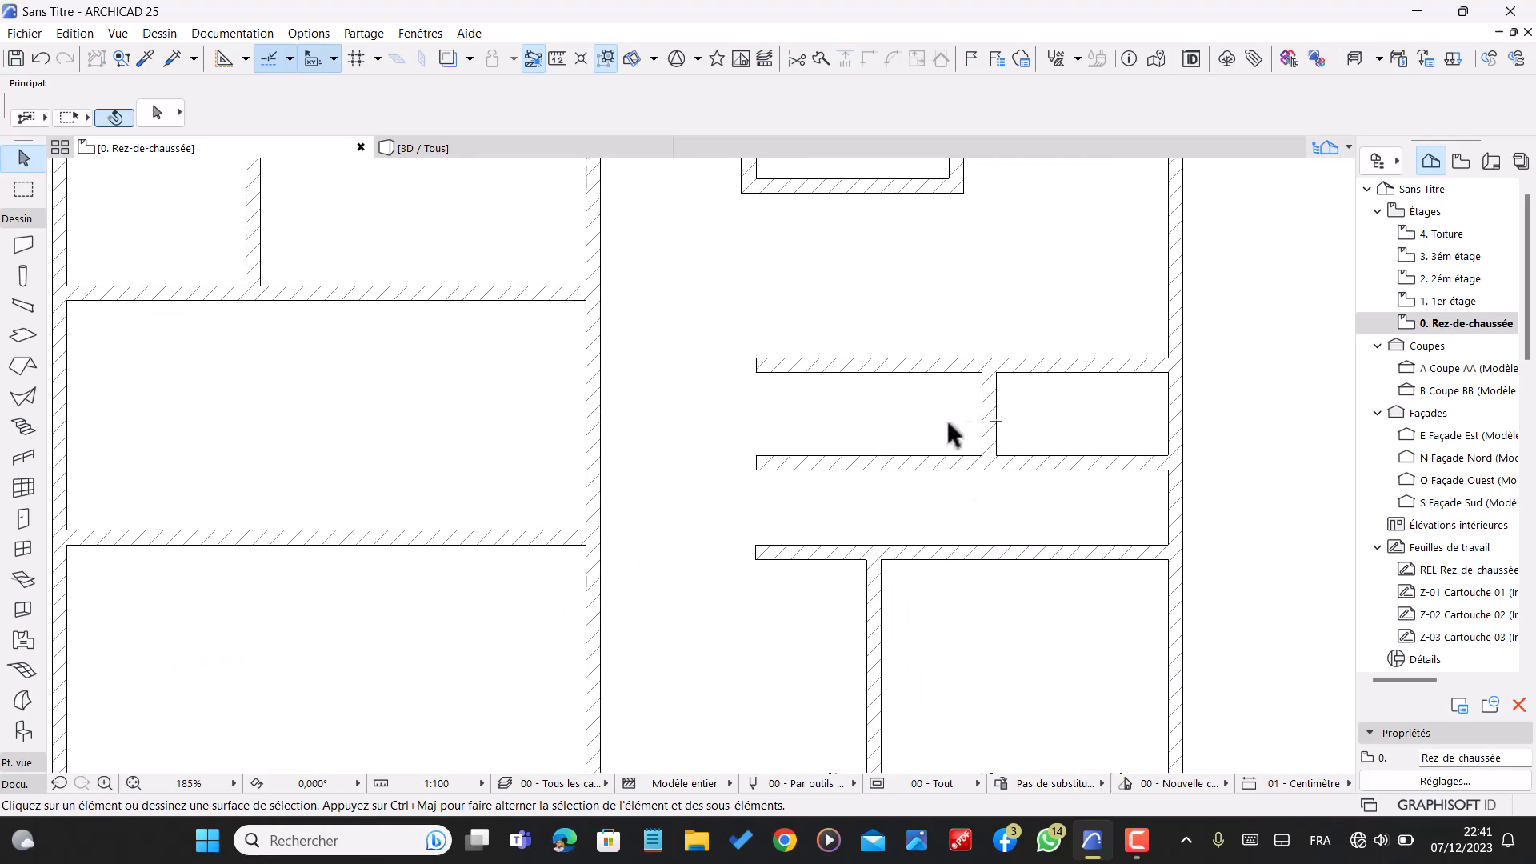
pyautogui.scroll(-3, 996, 412)
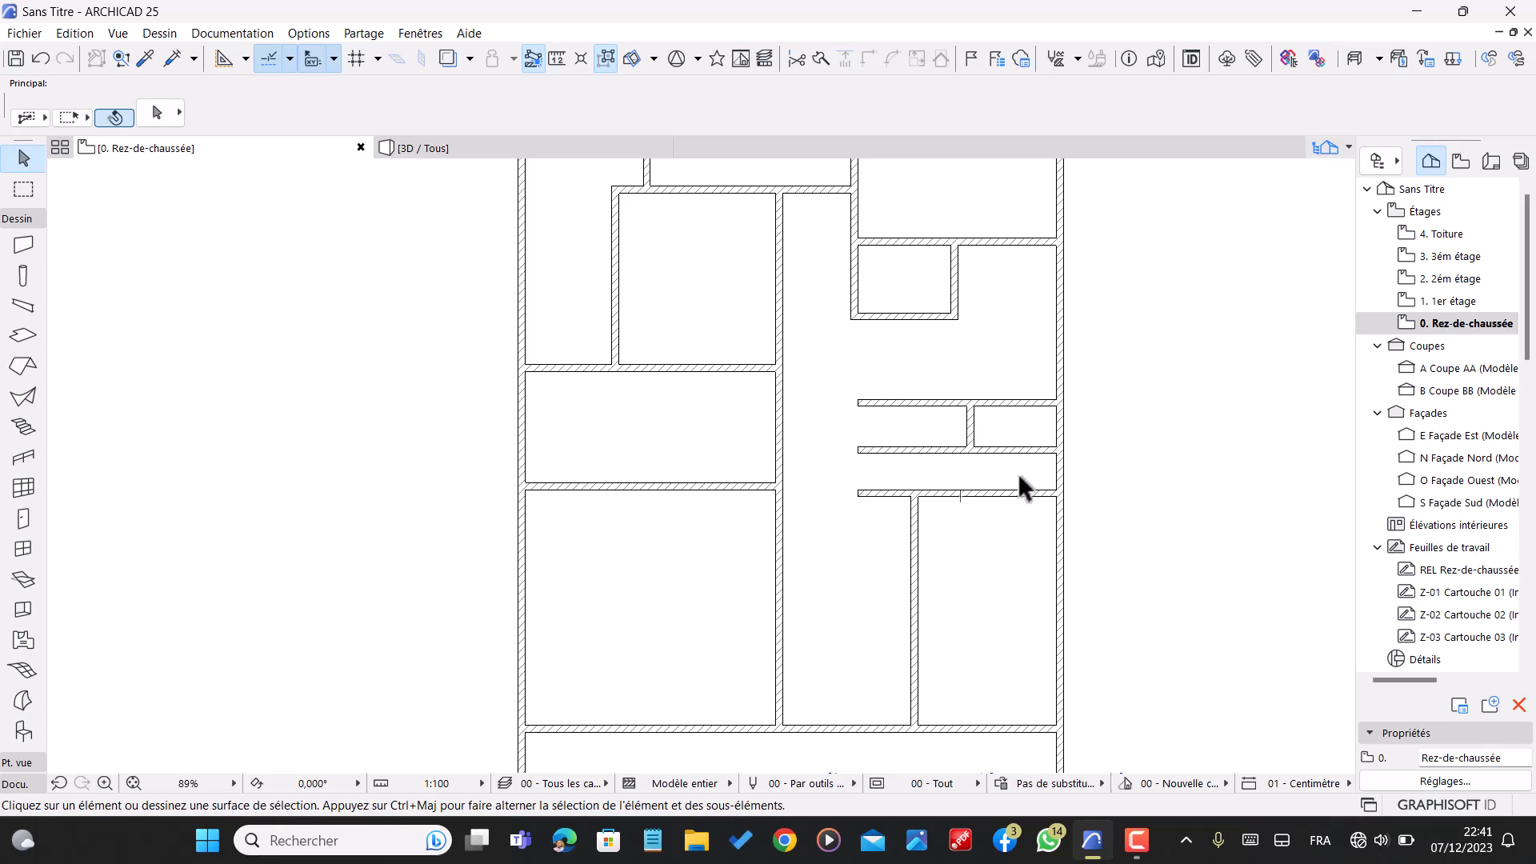
pyautogui.scroll(-1, 1017, 472)
pyautogui.scroll(-2, 933, 401)
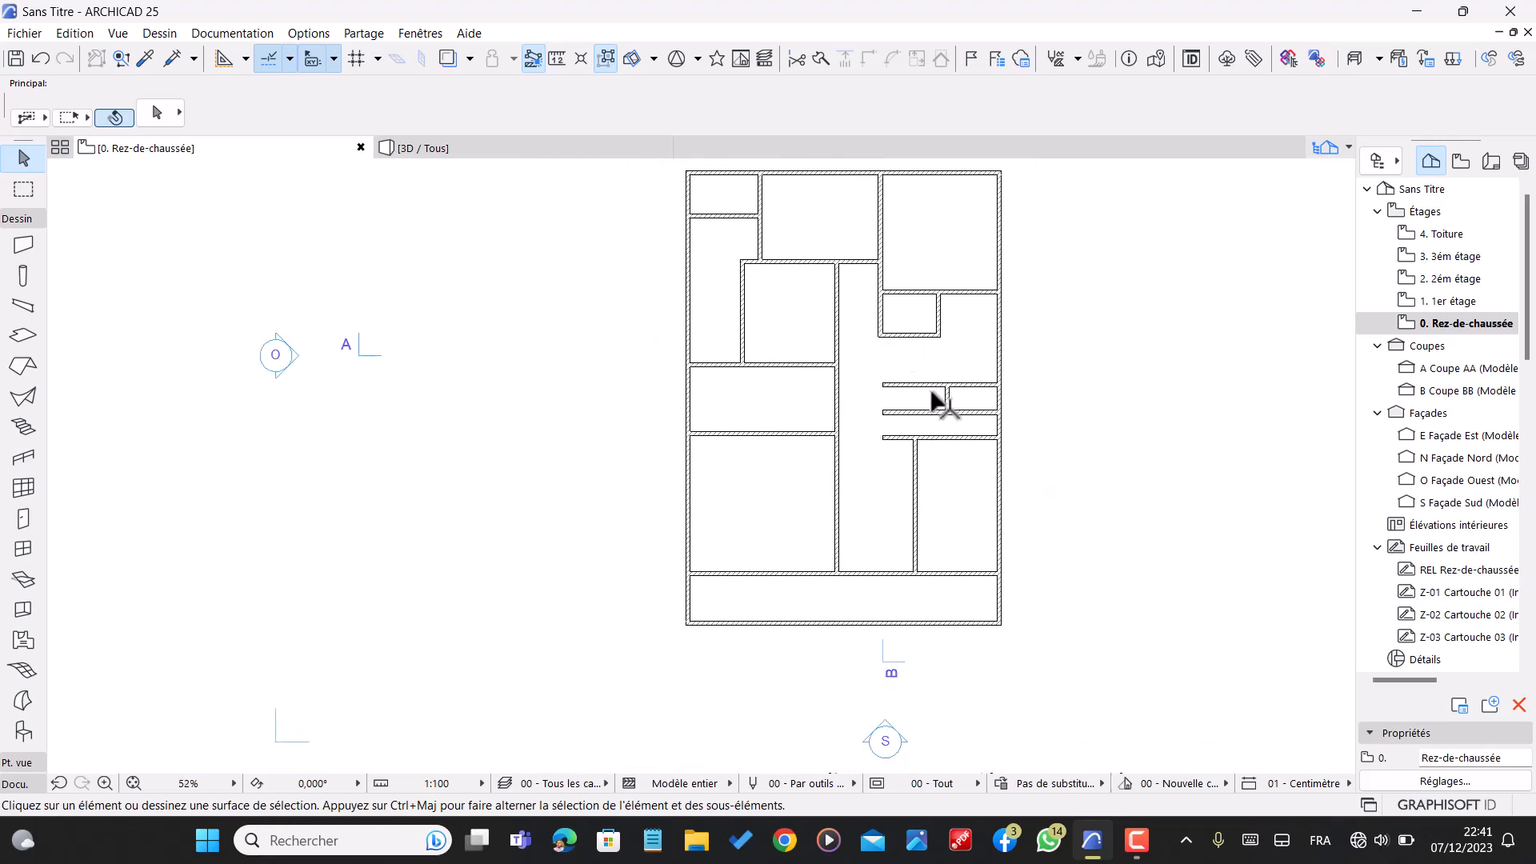
pyautogui.scroll(1, 904, 420)
pyautogui.scroll(2, 921, 402)
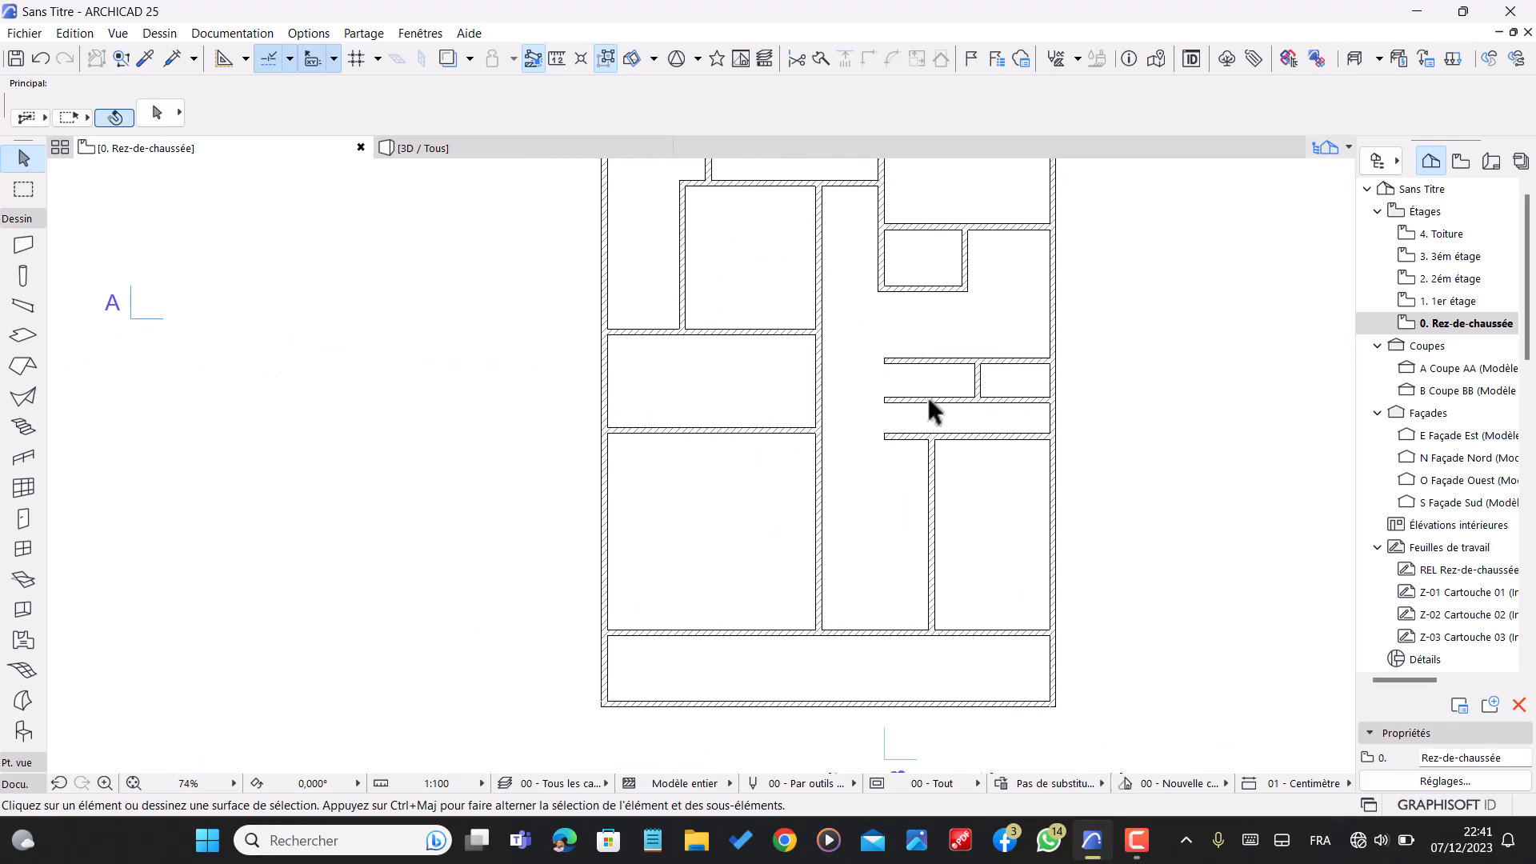
pyautogui.scroll(4, 930, 401)
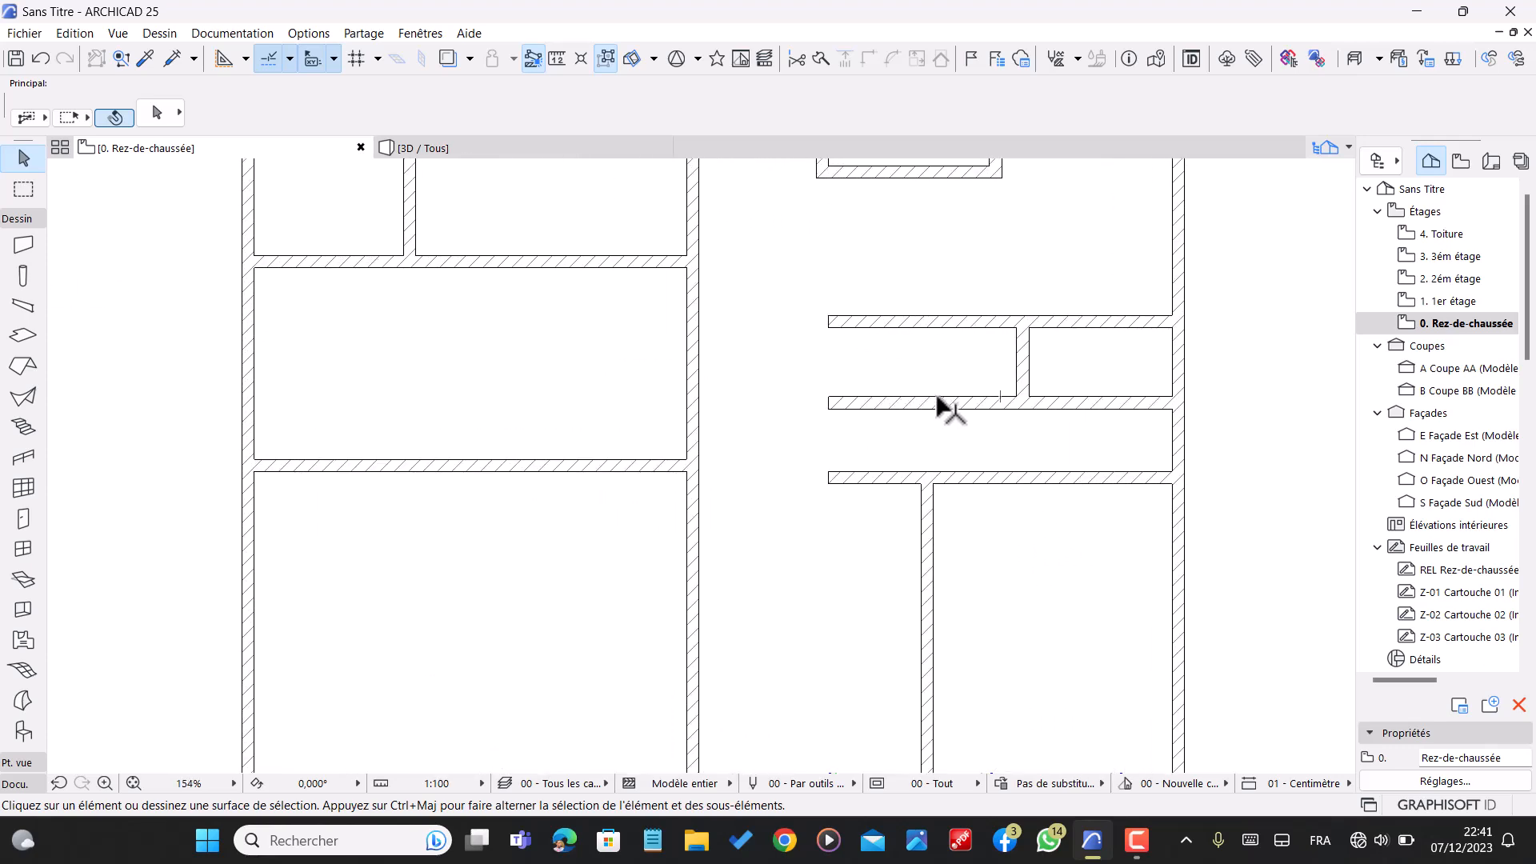
pyautogui.scroll(-2, 941, 404)
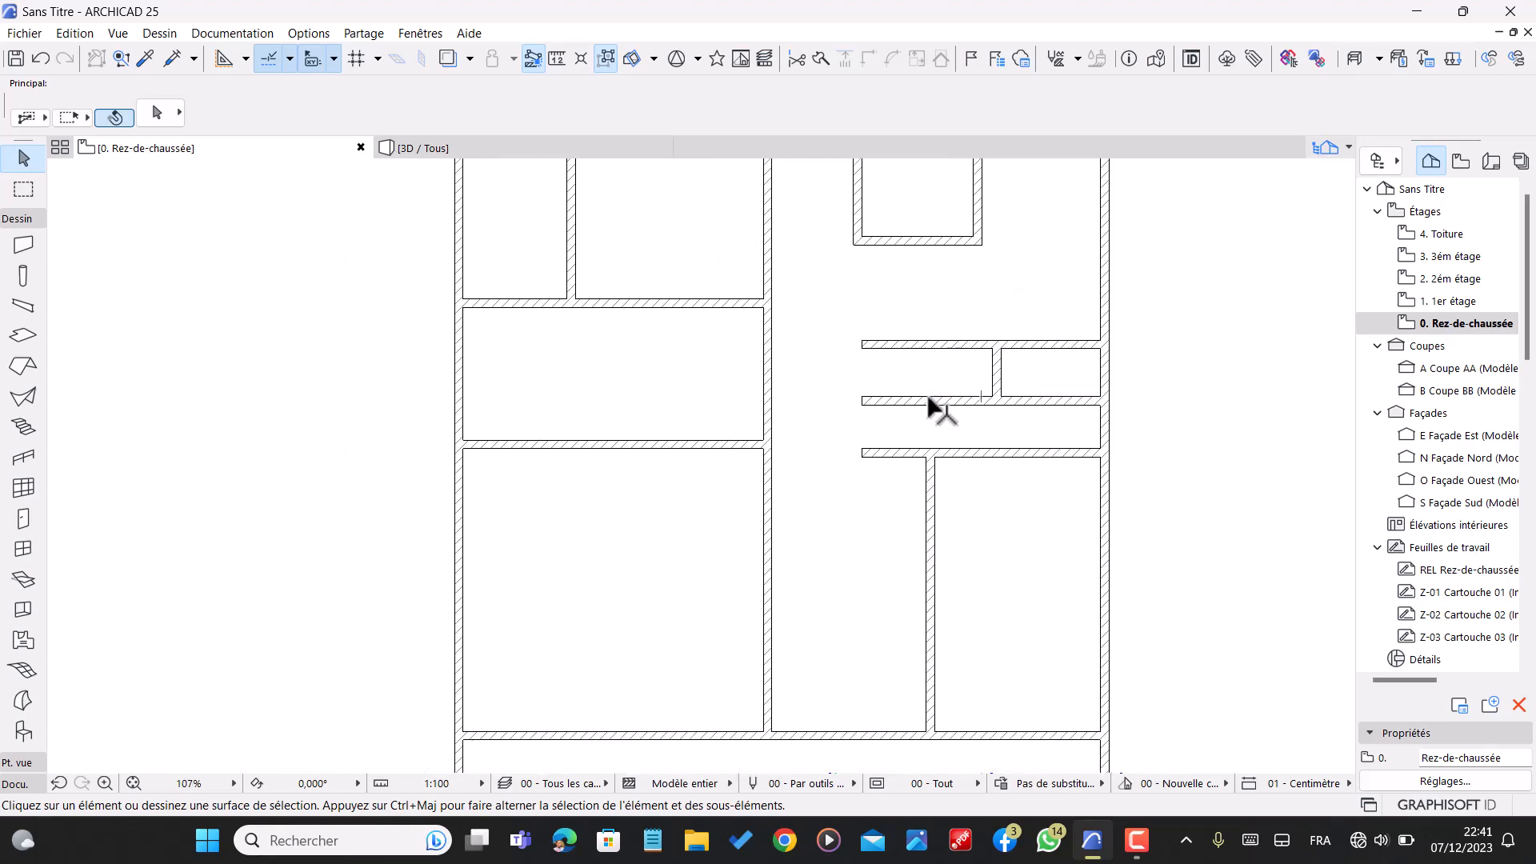
pyautogui.scroll(-2, 924, 402)
pyautogui.scroll(-1, 936, 376)
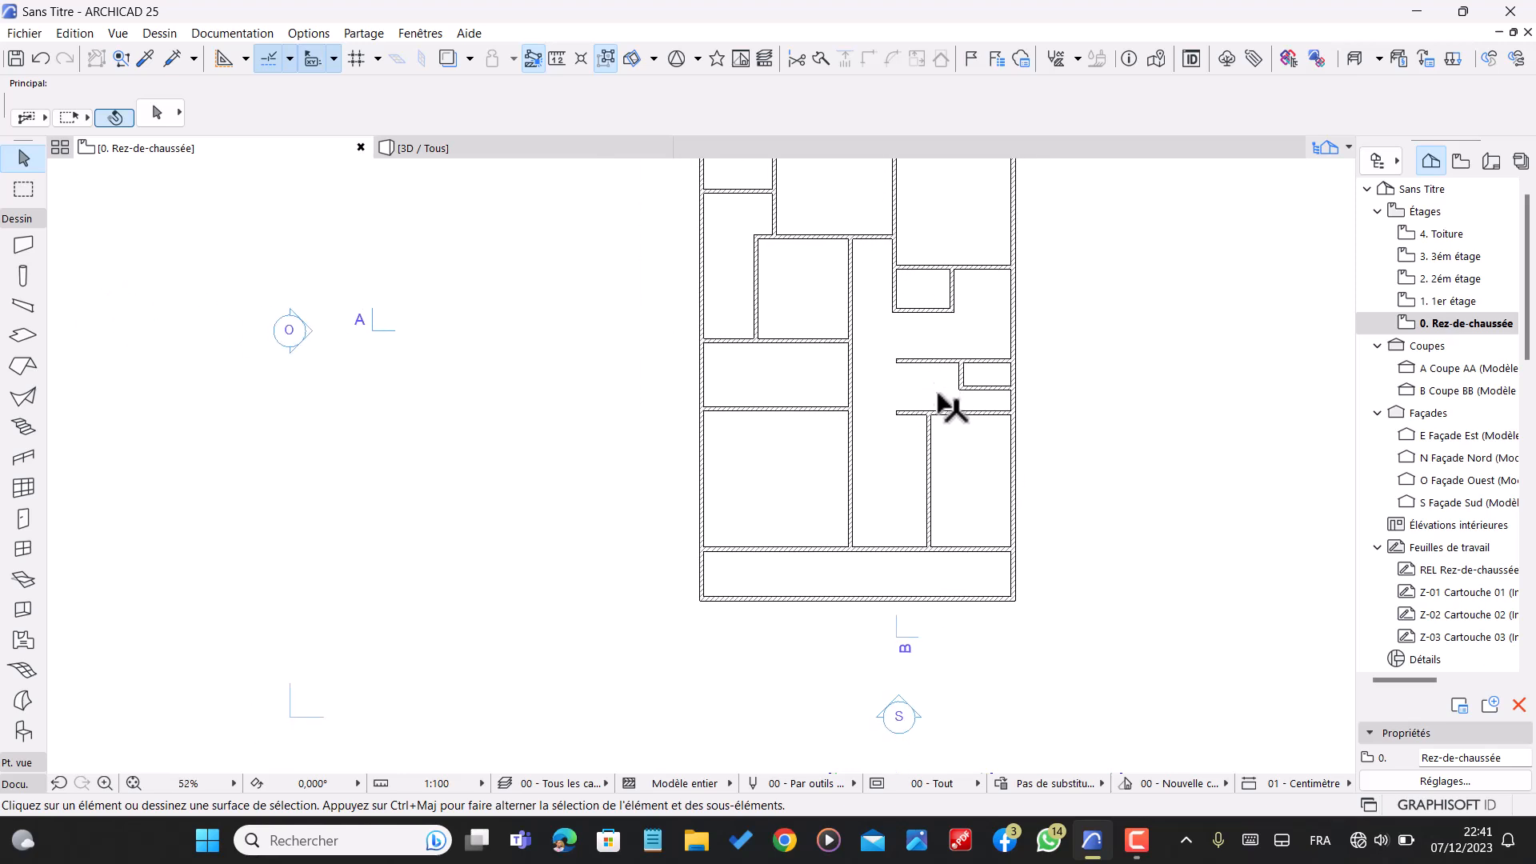
# - Trim away the horizontal wall segment that separates the central corridor from the long bottom room
pyautogui.scroll(-1, 1032, 432)
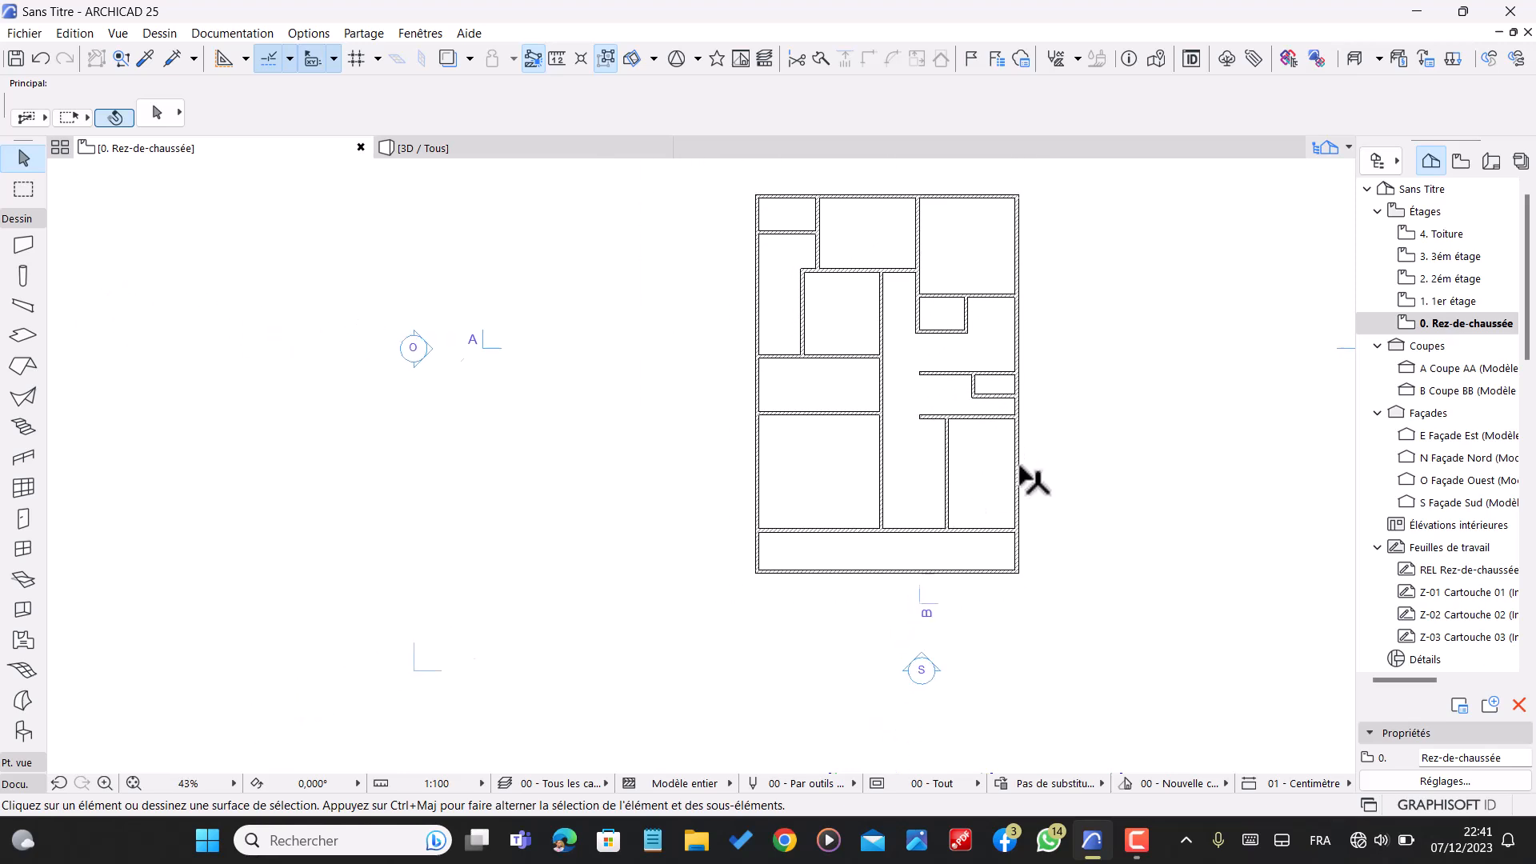
pyautogui.scroll(-1, 1024, 478)
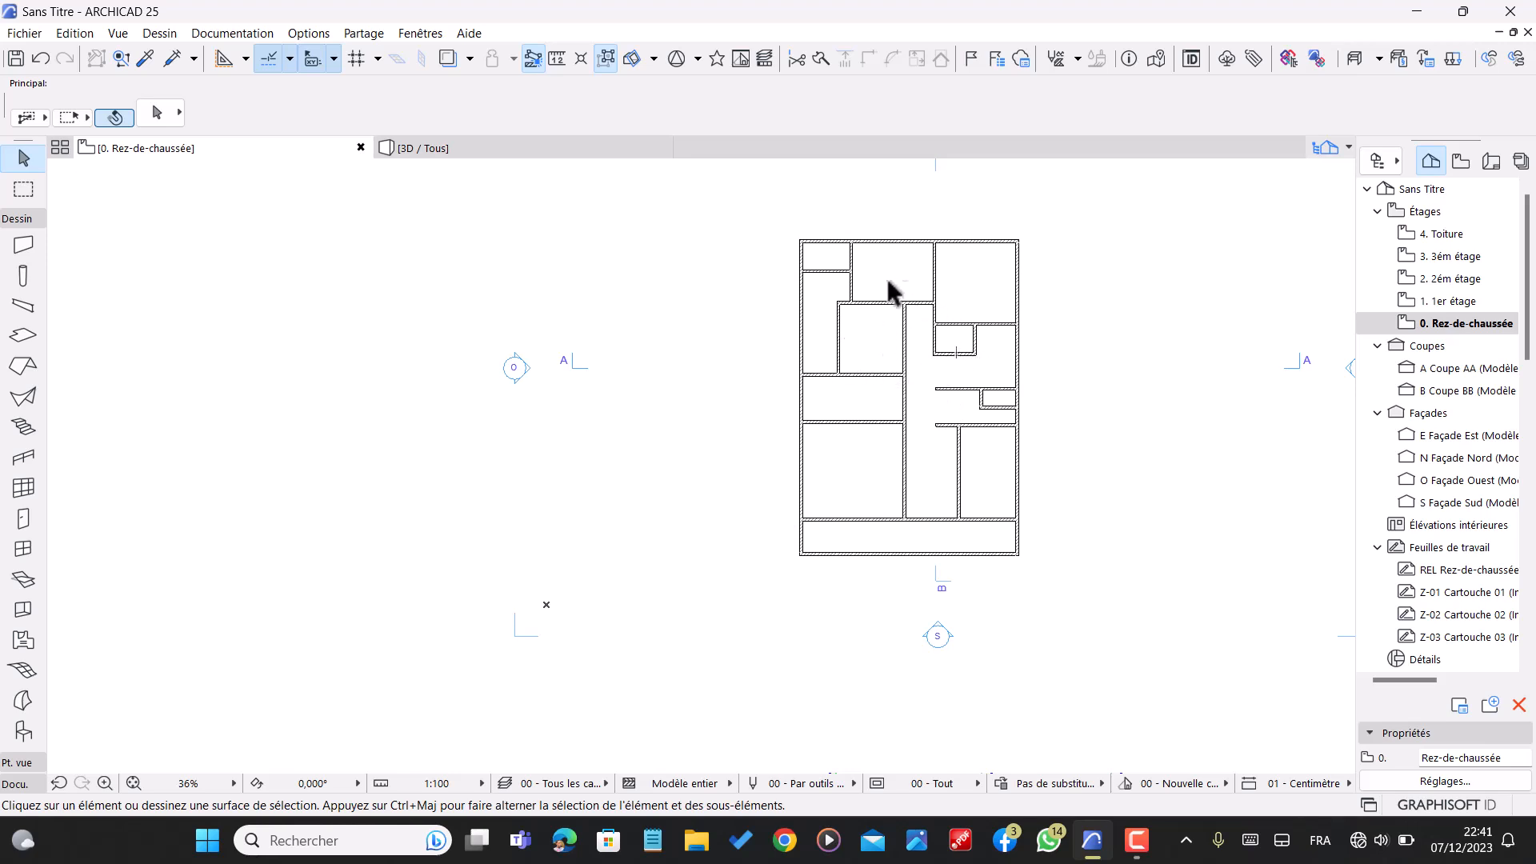
pyautogui.scroll(-2, 1097, 432)
pyautogui.scroll(3, 1031, 346)
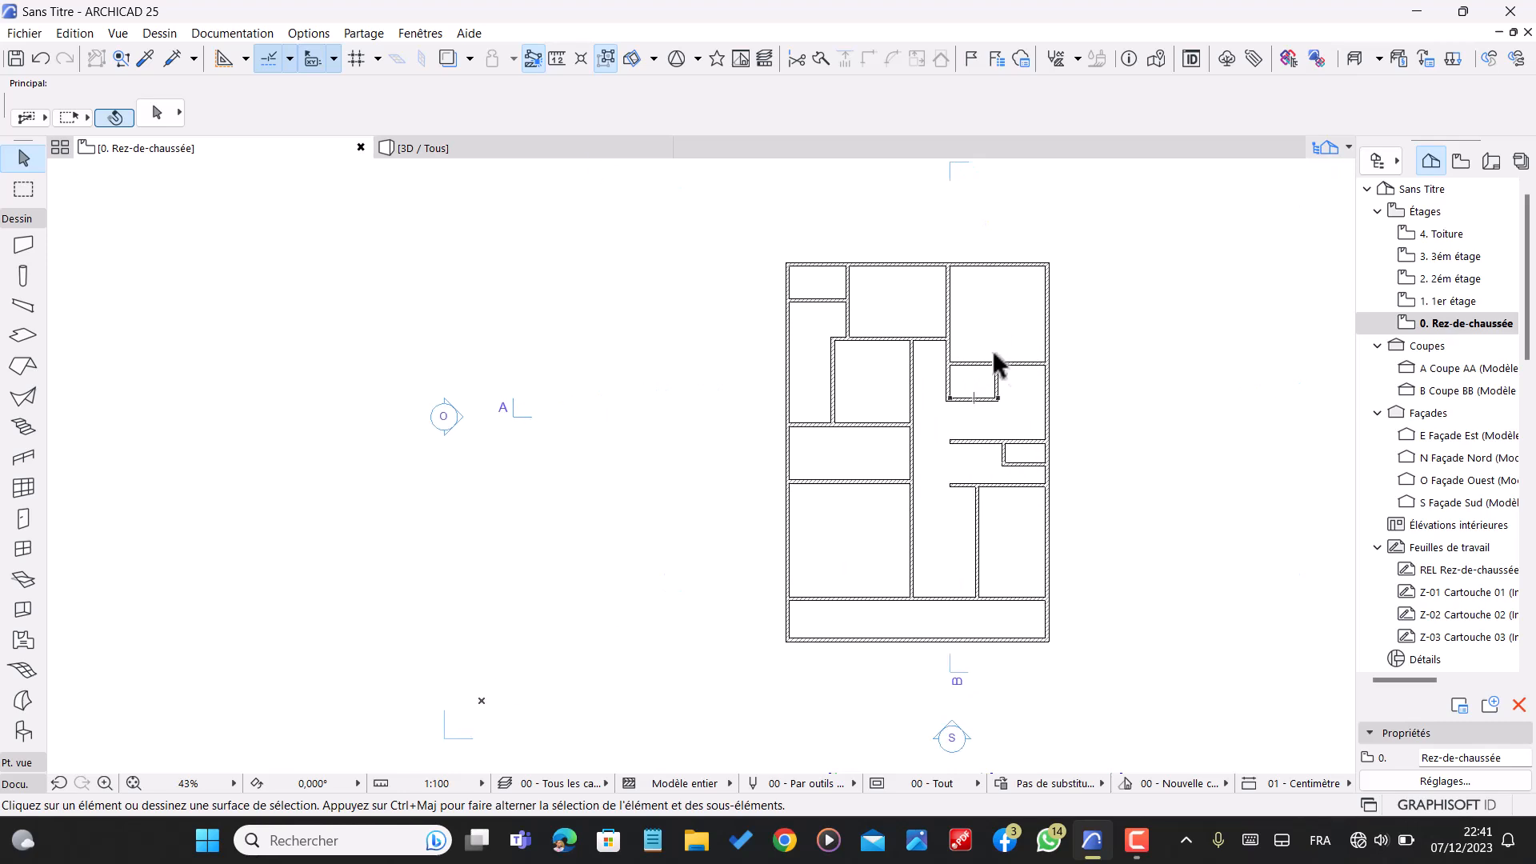
pyautogui.click(6, 784)
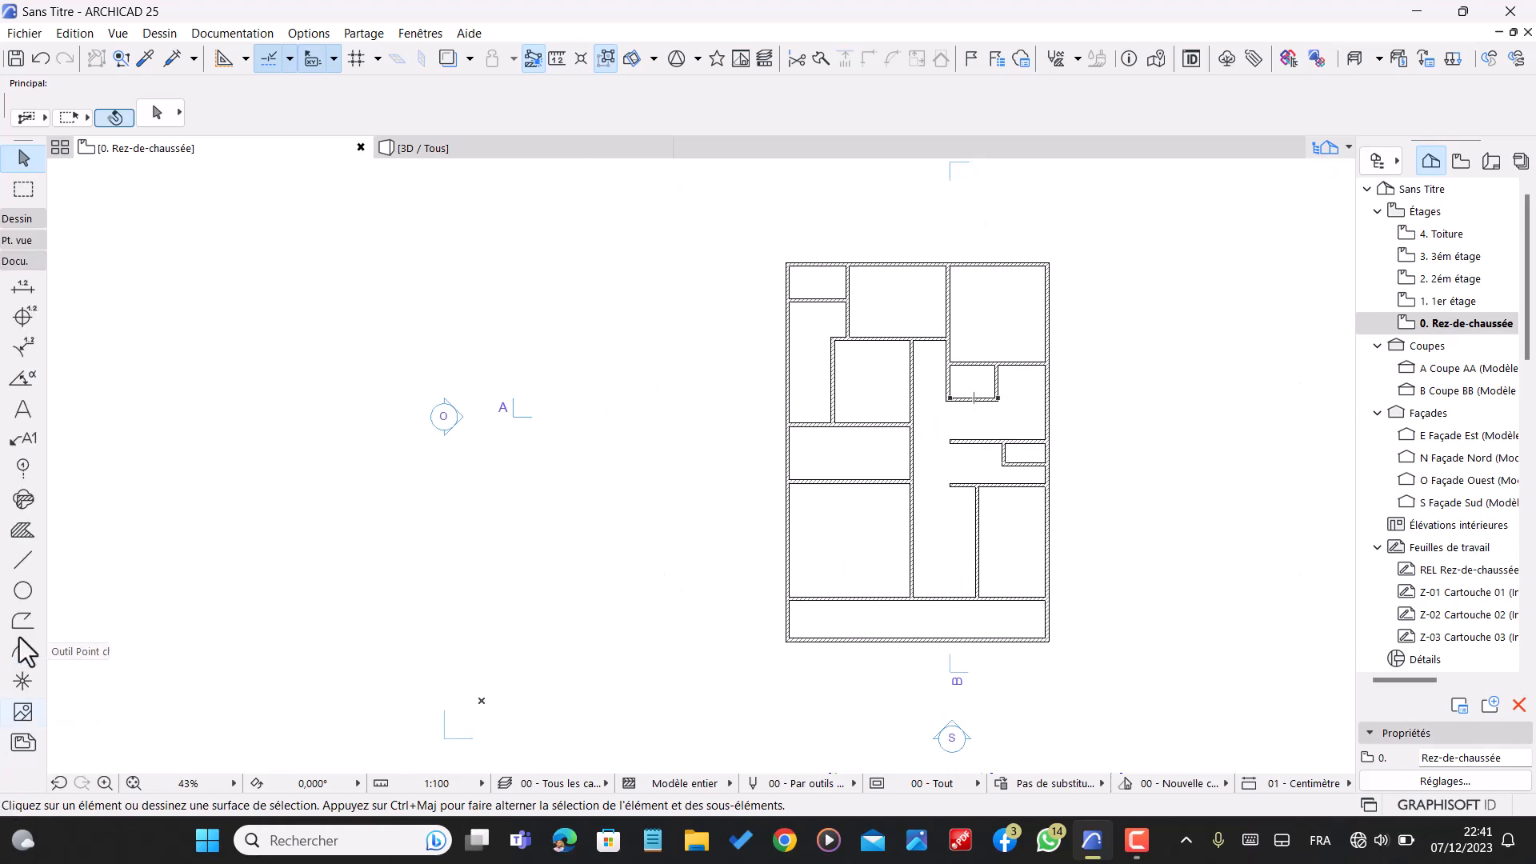
pyautogui.click(24, 560)
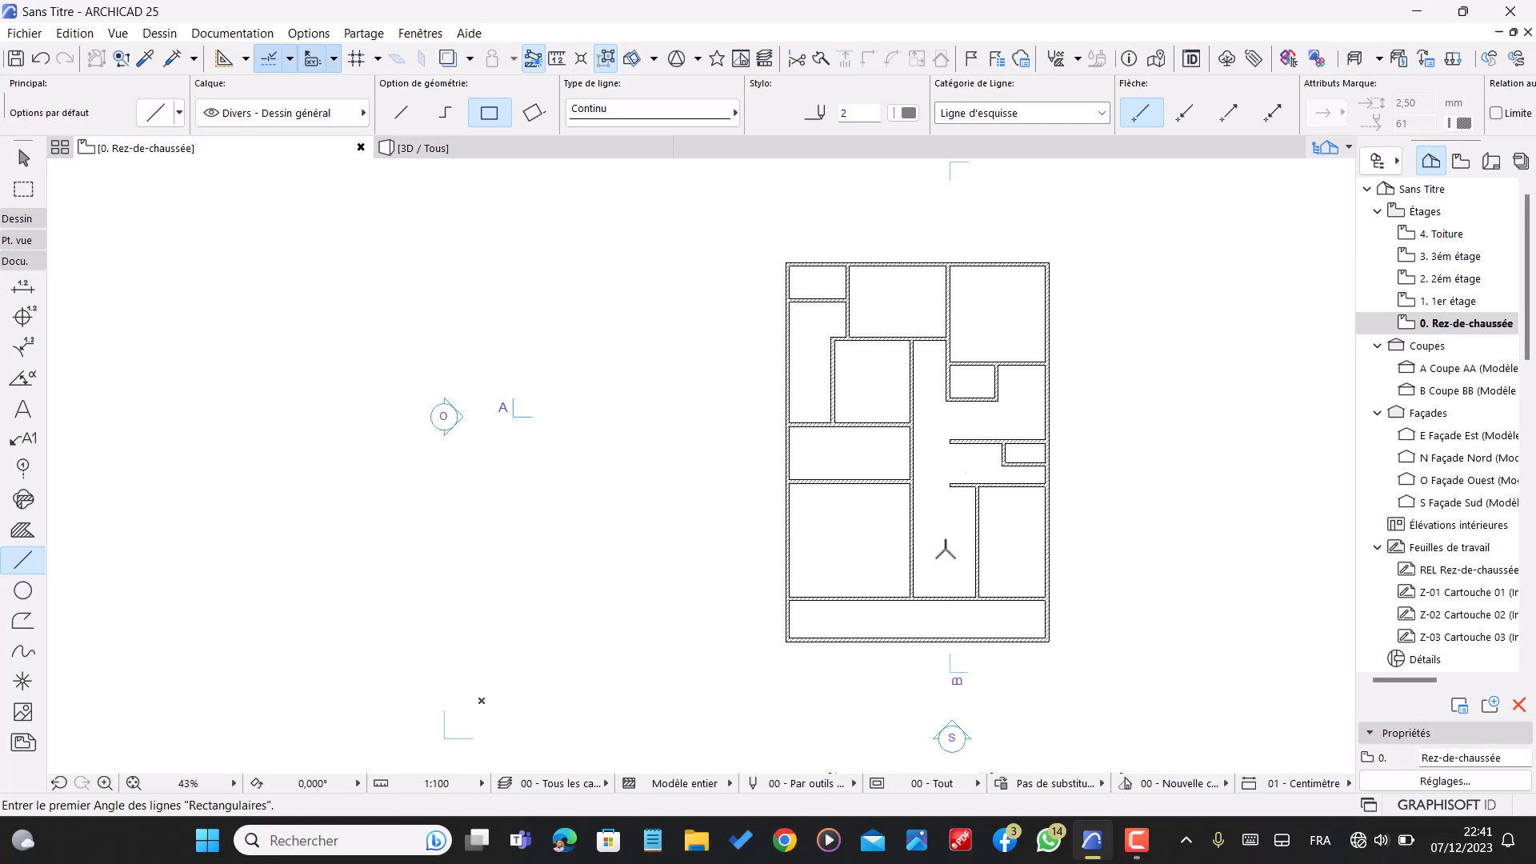
pyautogui.scroll(-1, 957, 425)
pyautogui.scroll(7, 902, 661)
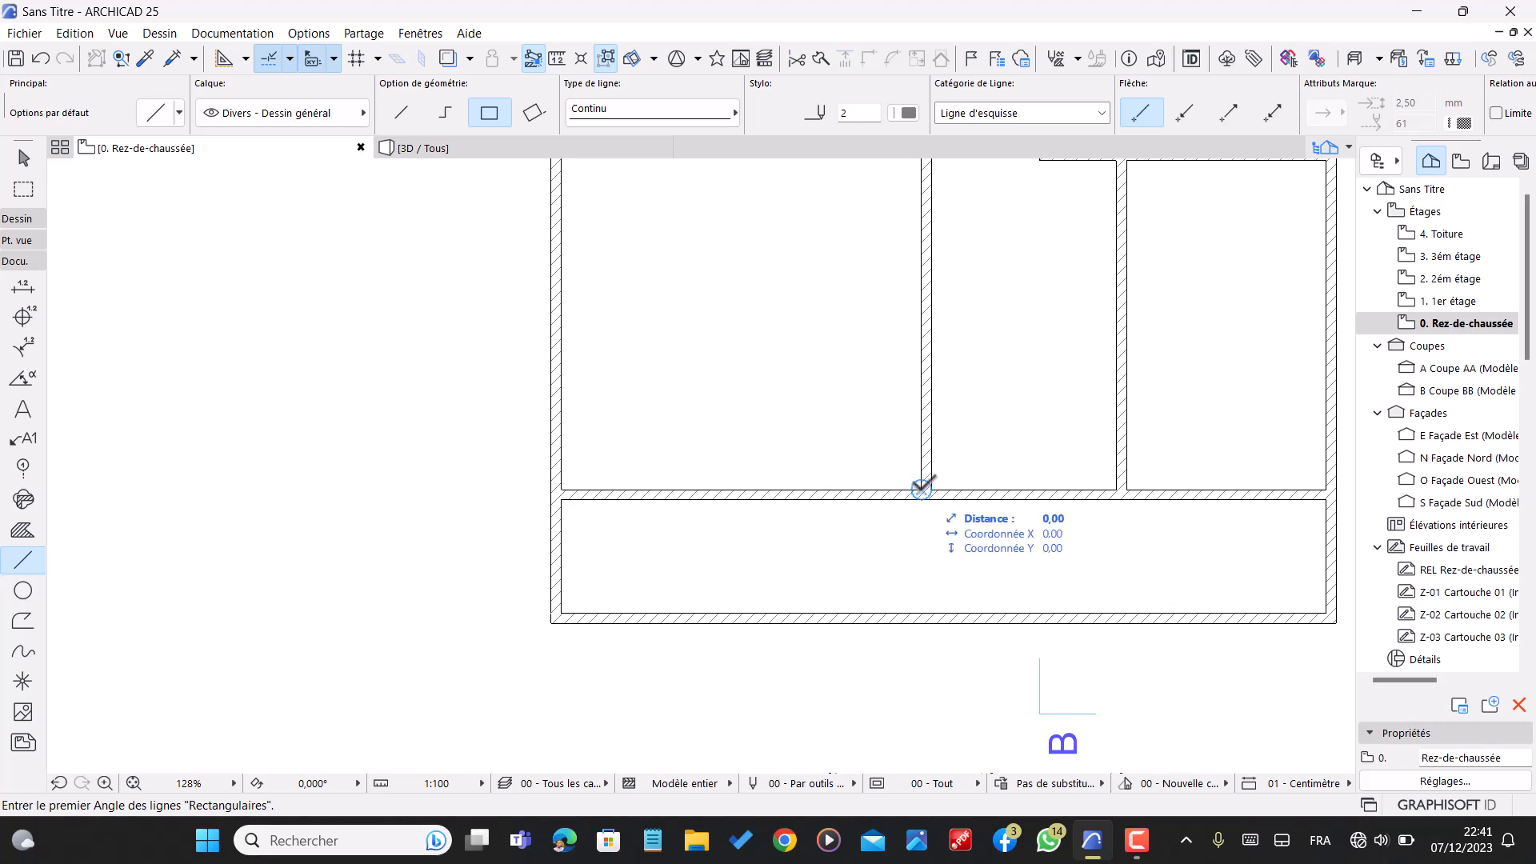
pyautogui.scroll(3, 921, 489)
pyautogui.press('Escape')
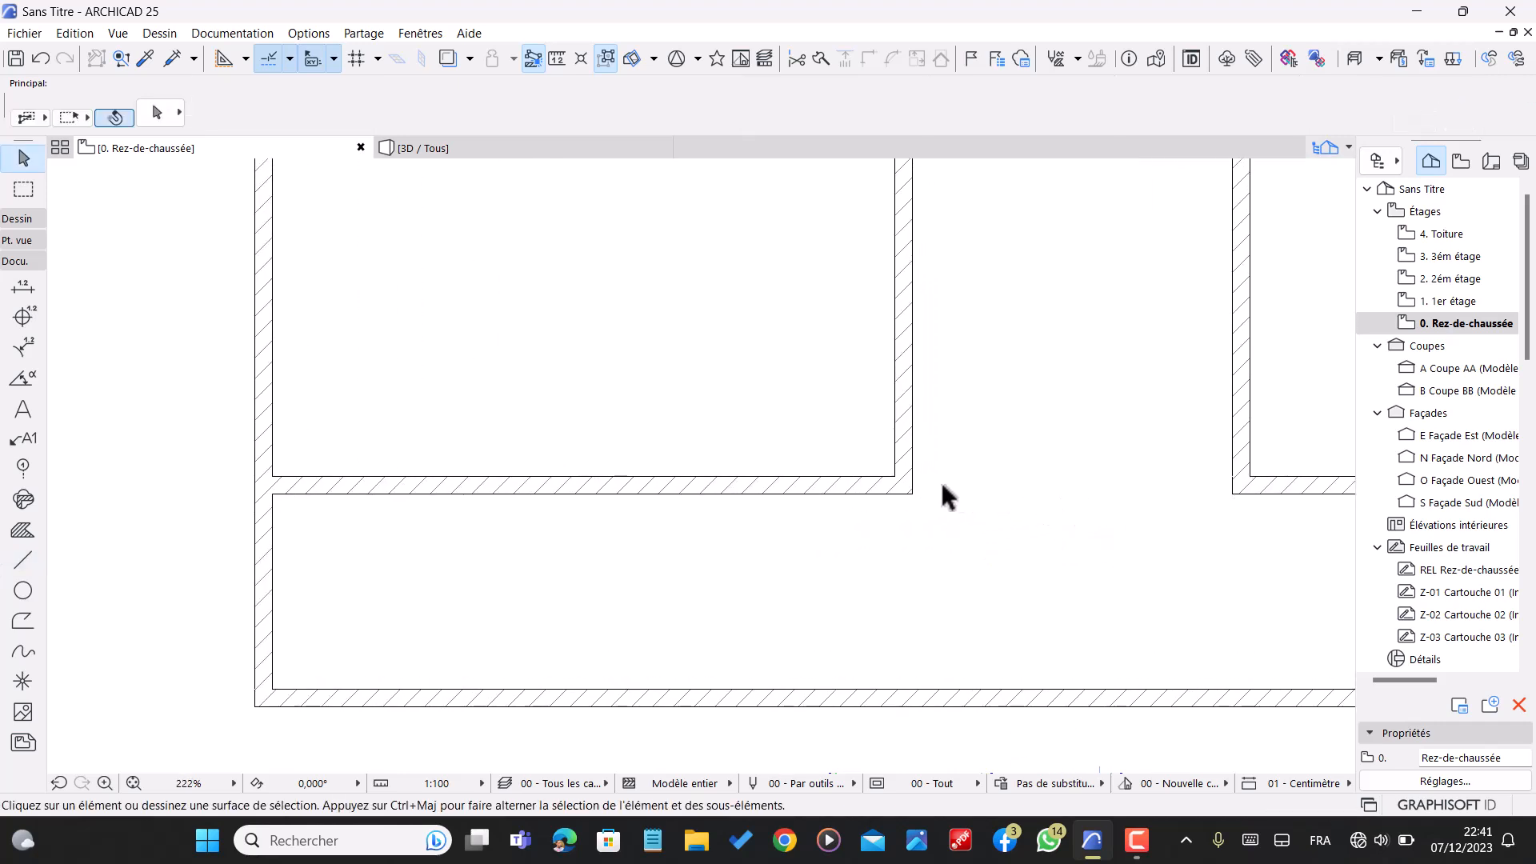
pyautogui.scroll(-5, 901, 490)
pyautogui.scroll(3, 986, 520)
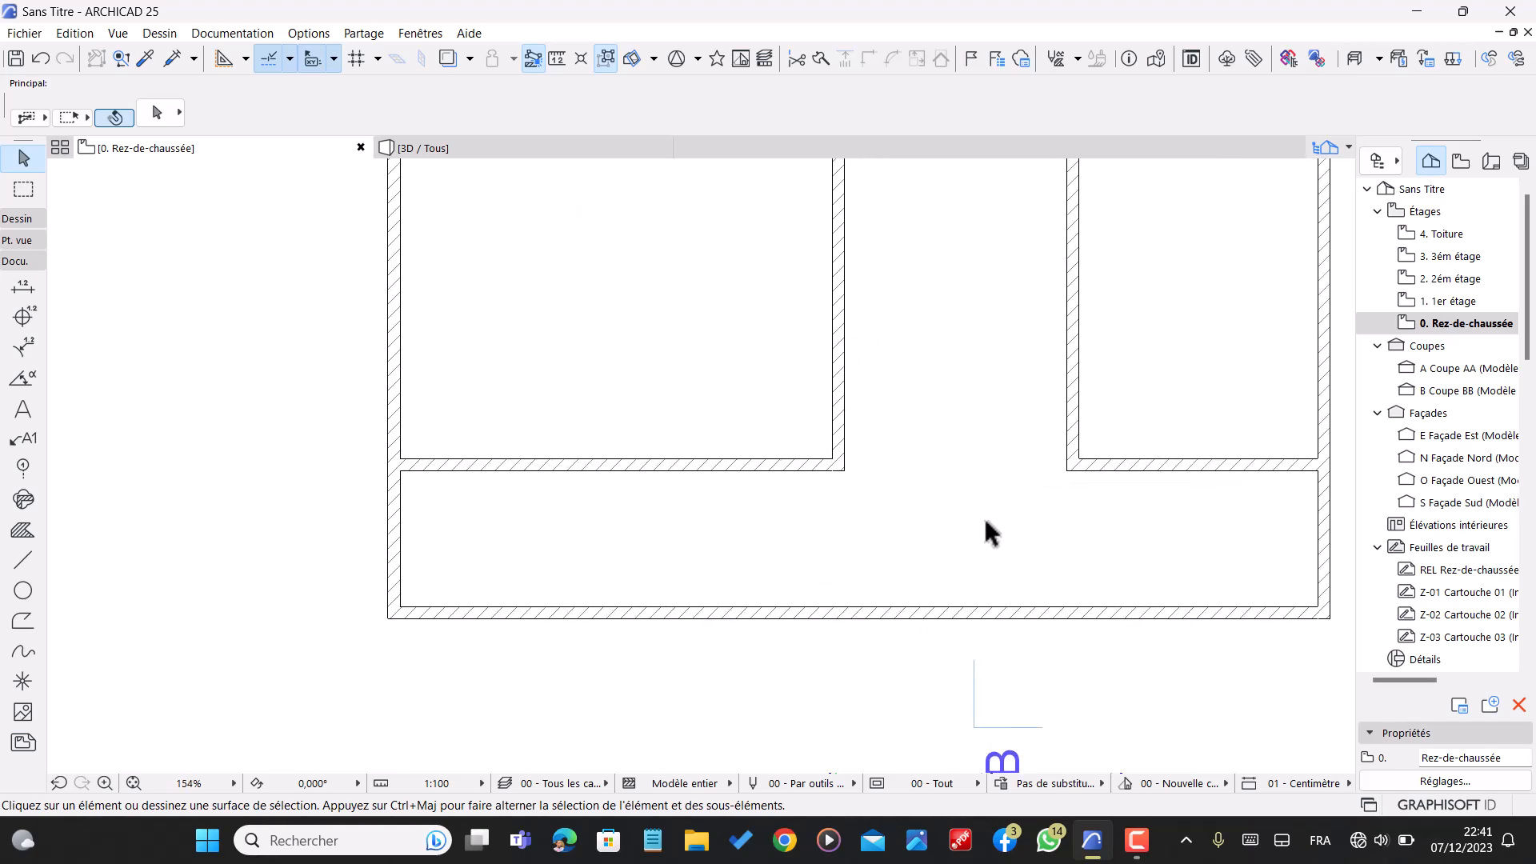
# - Draw a single straight line across the opening at the corridor's lower end, joining the two wall corners
pyautogui.click(23, 560)
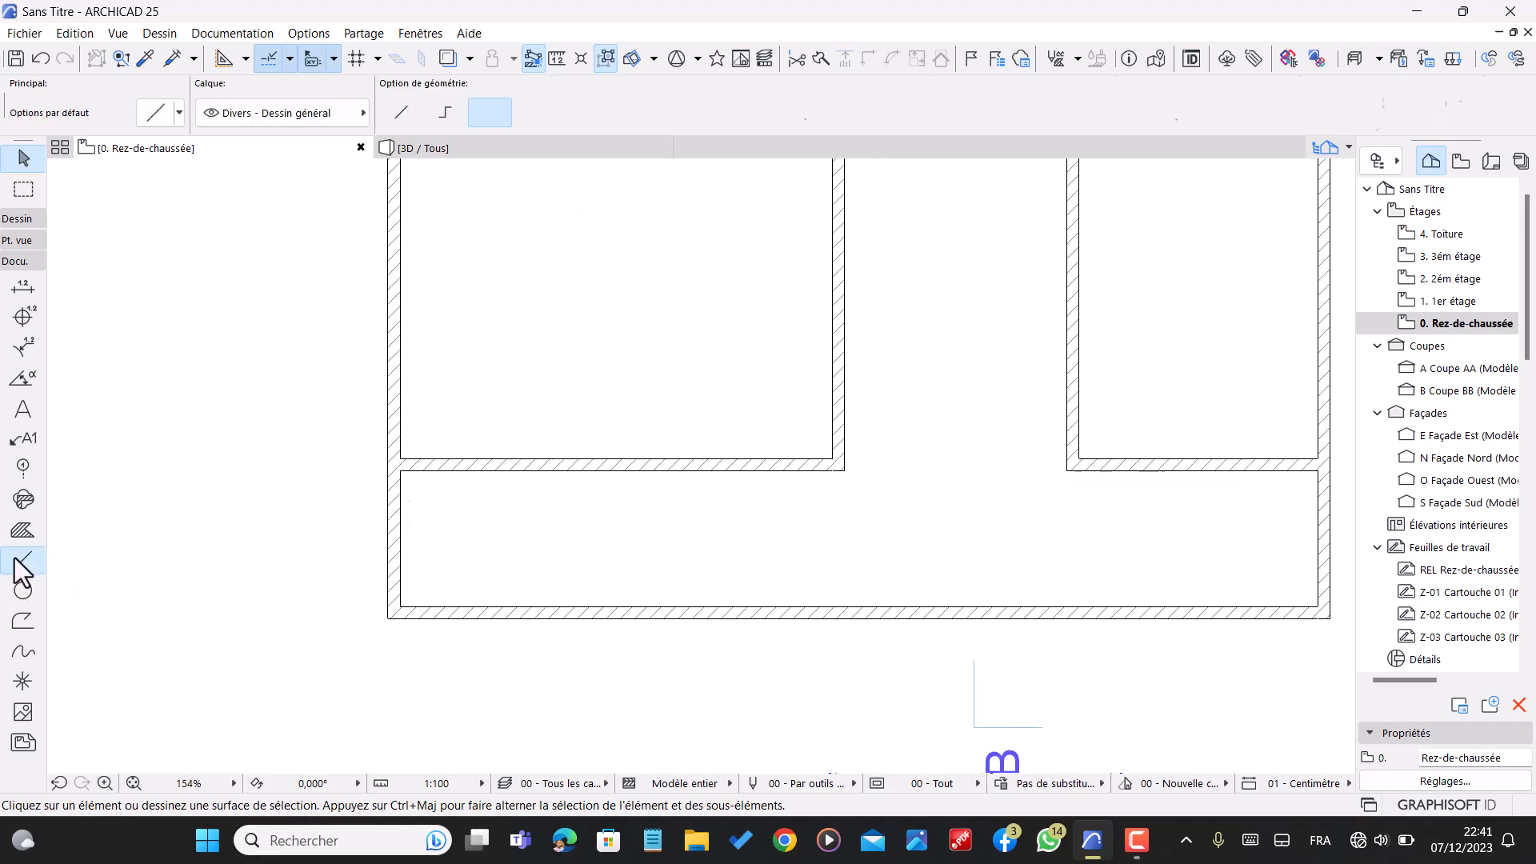
pyautogui.click(844, 470)
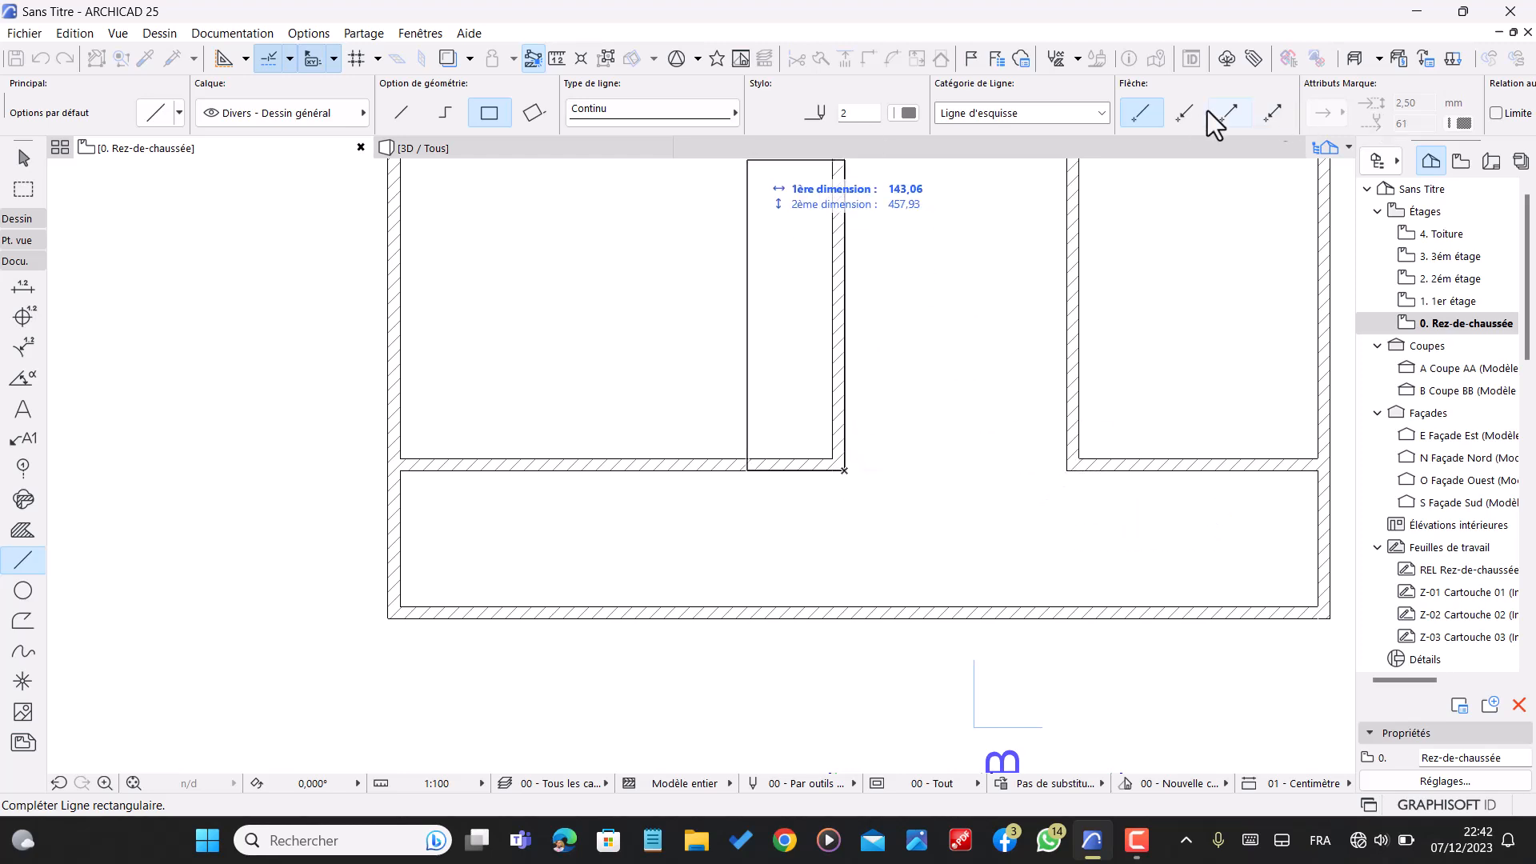
pyautogui.click(400, 113)
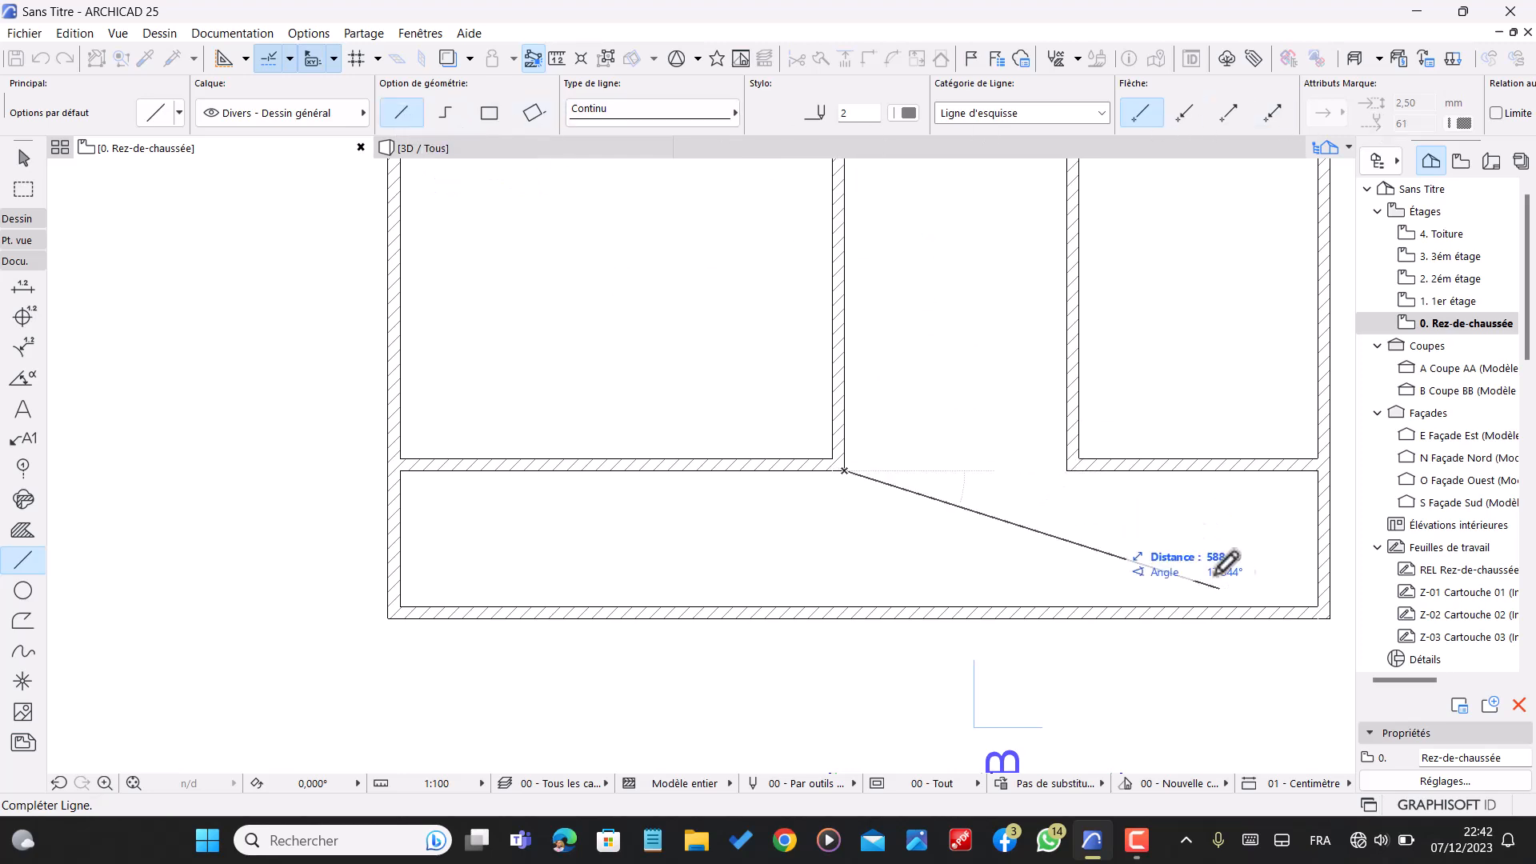
pyautogui.click(1069, 470)
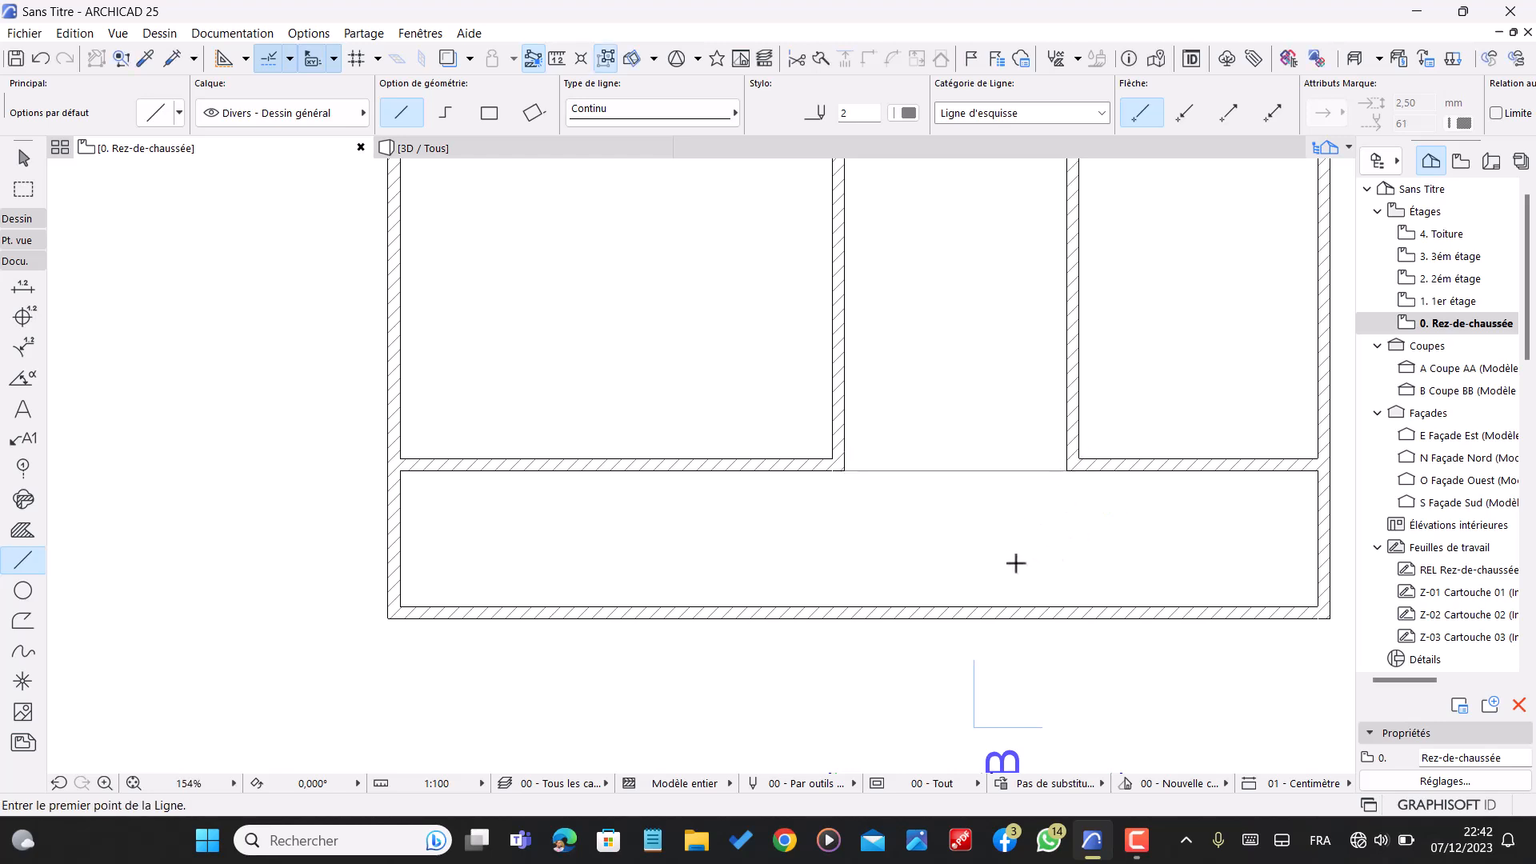
pyautogui.press('Escape')
# - Copy the line across the corridor opening 30 cm downward into the bottom room
pyautogui.click(955, 471)
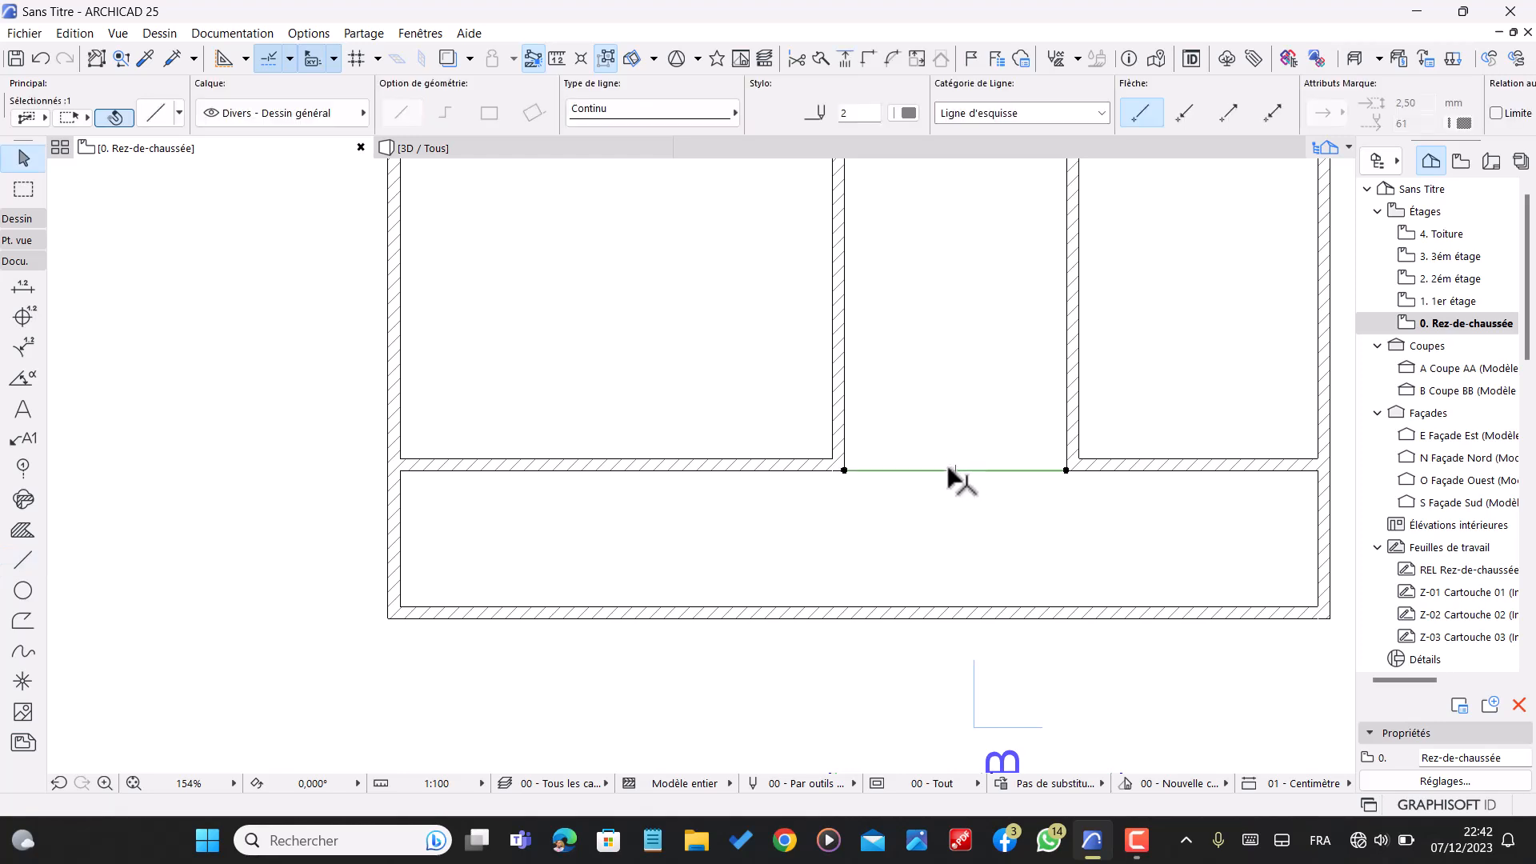
pyautogui.hotkey('ctrl', 'shift', 'd')
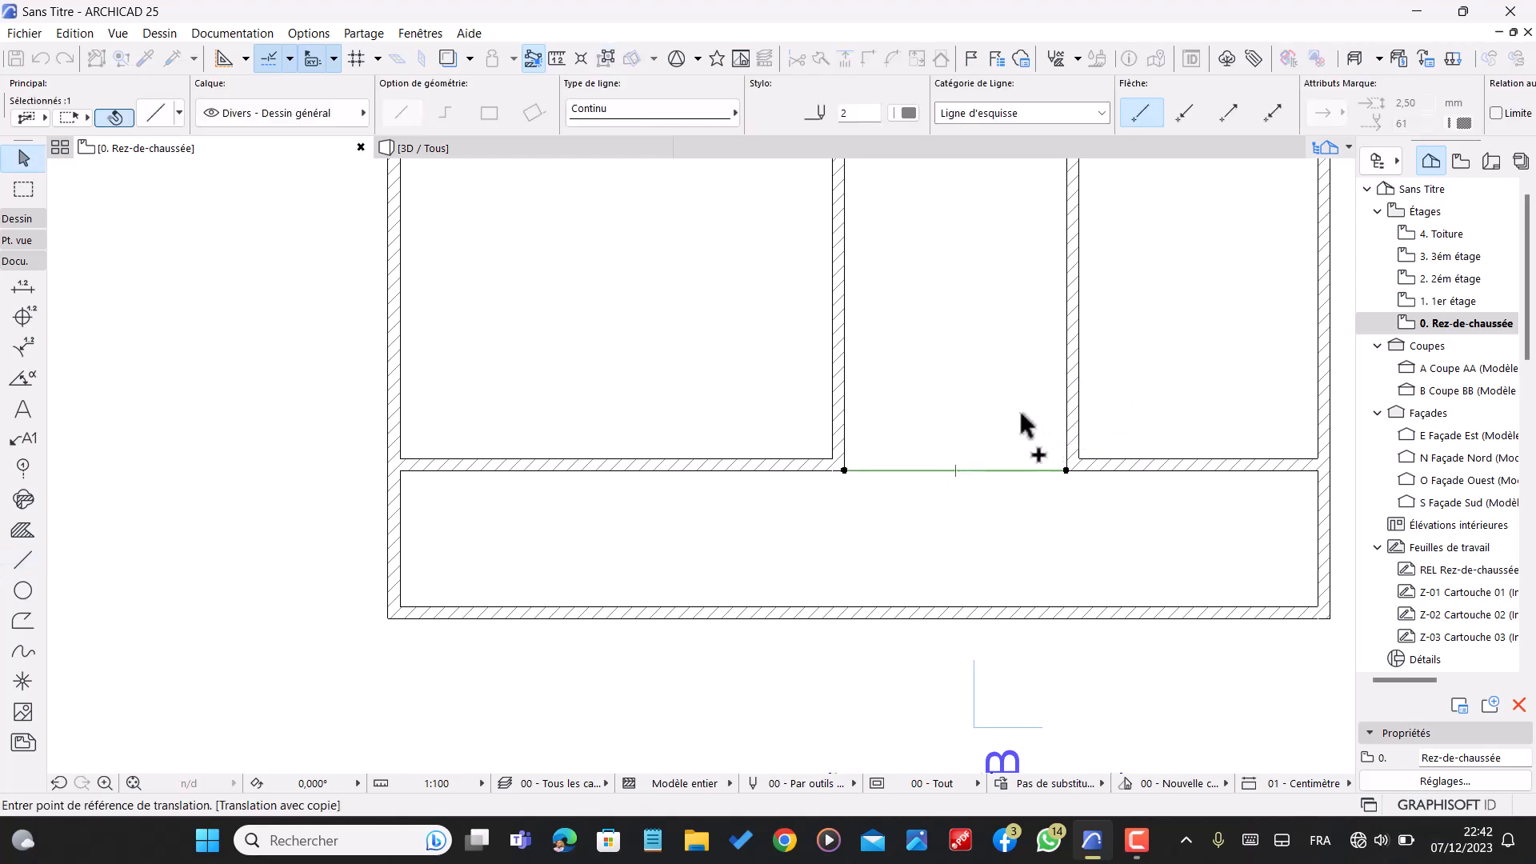
pyautogui.click(963, 471)
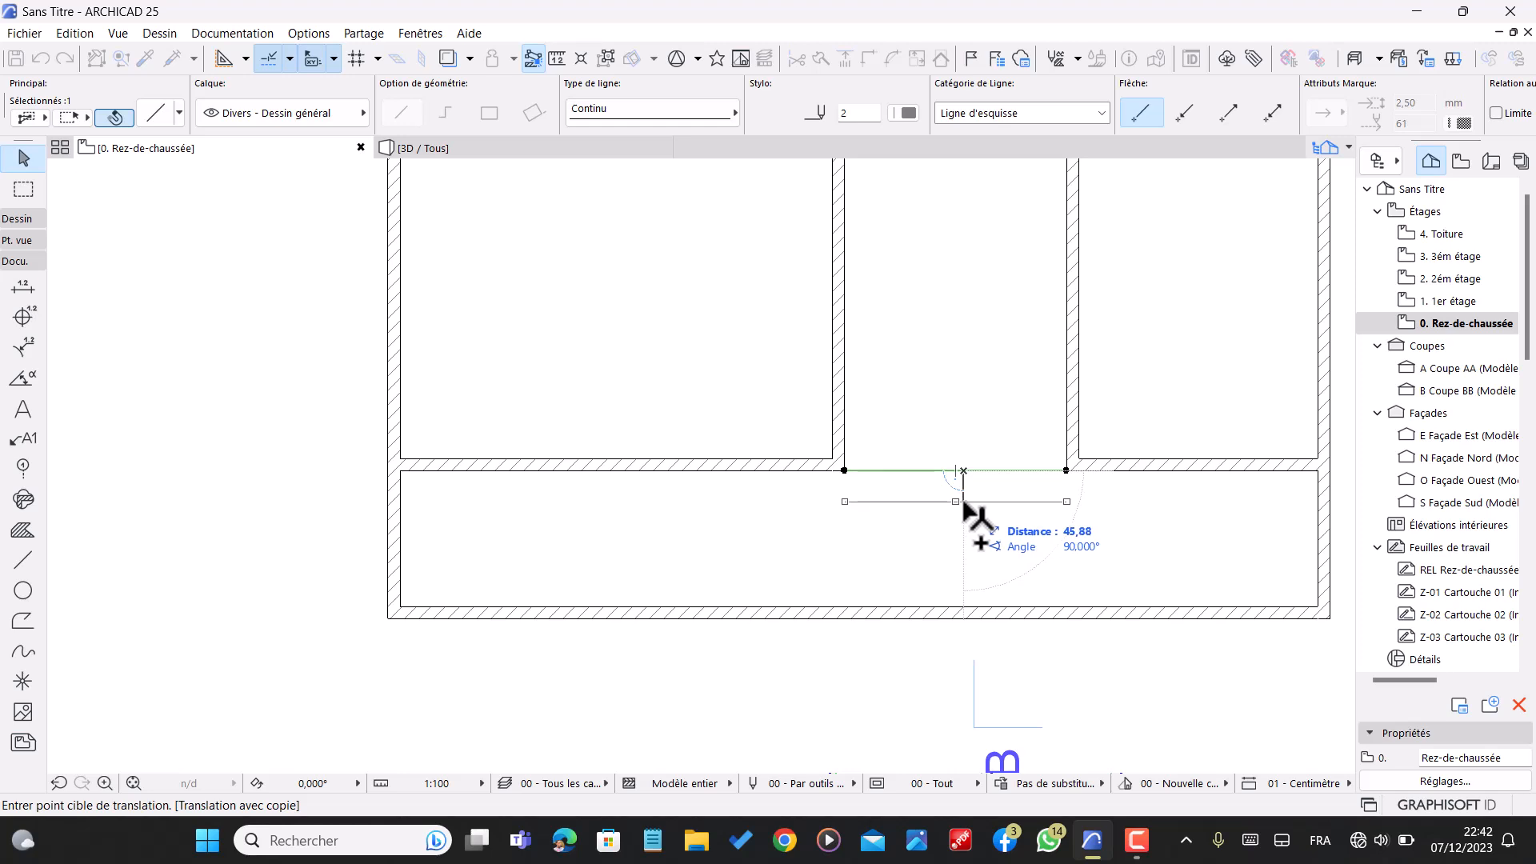
pyautogui.write('30')
pyautogui.press('Return')
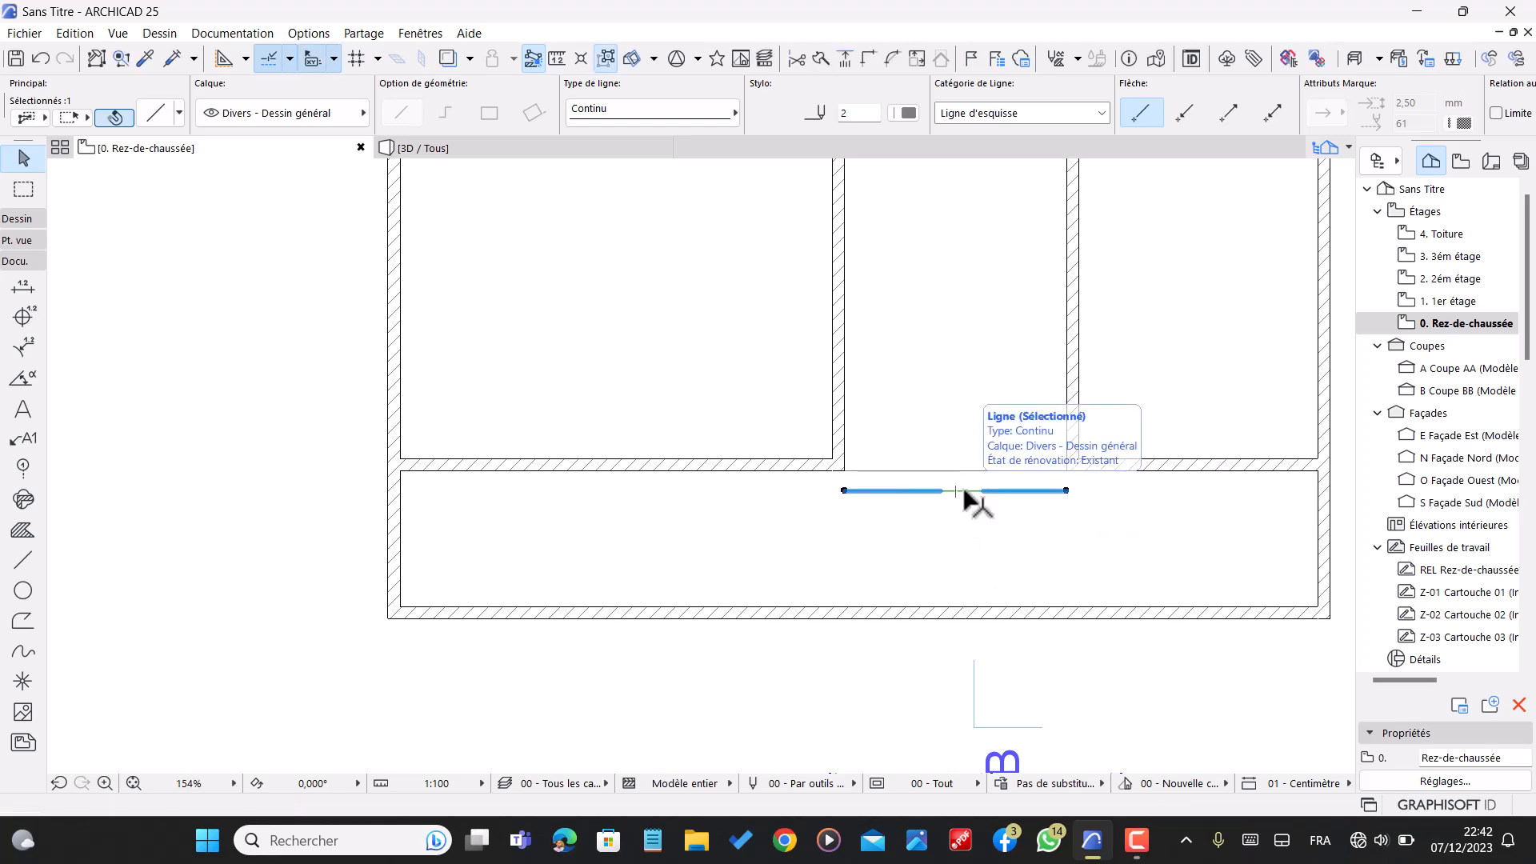
# - Copy the second step line another 30 cm downward to form a third parallel line
pyautogui.hotkey('ctrl', 'alt', 'd')
pyautogui.click(955, 490)
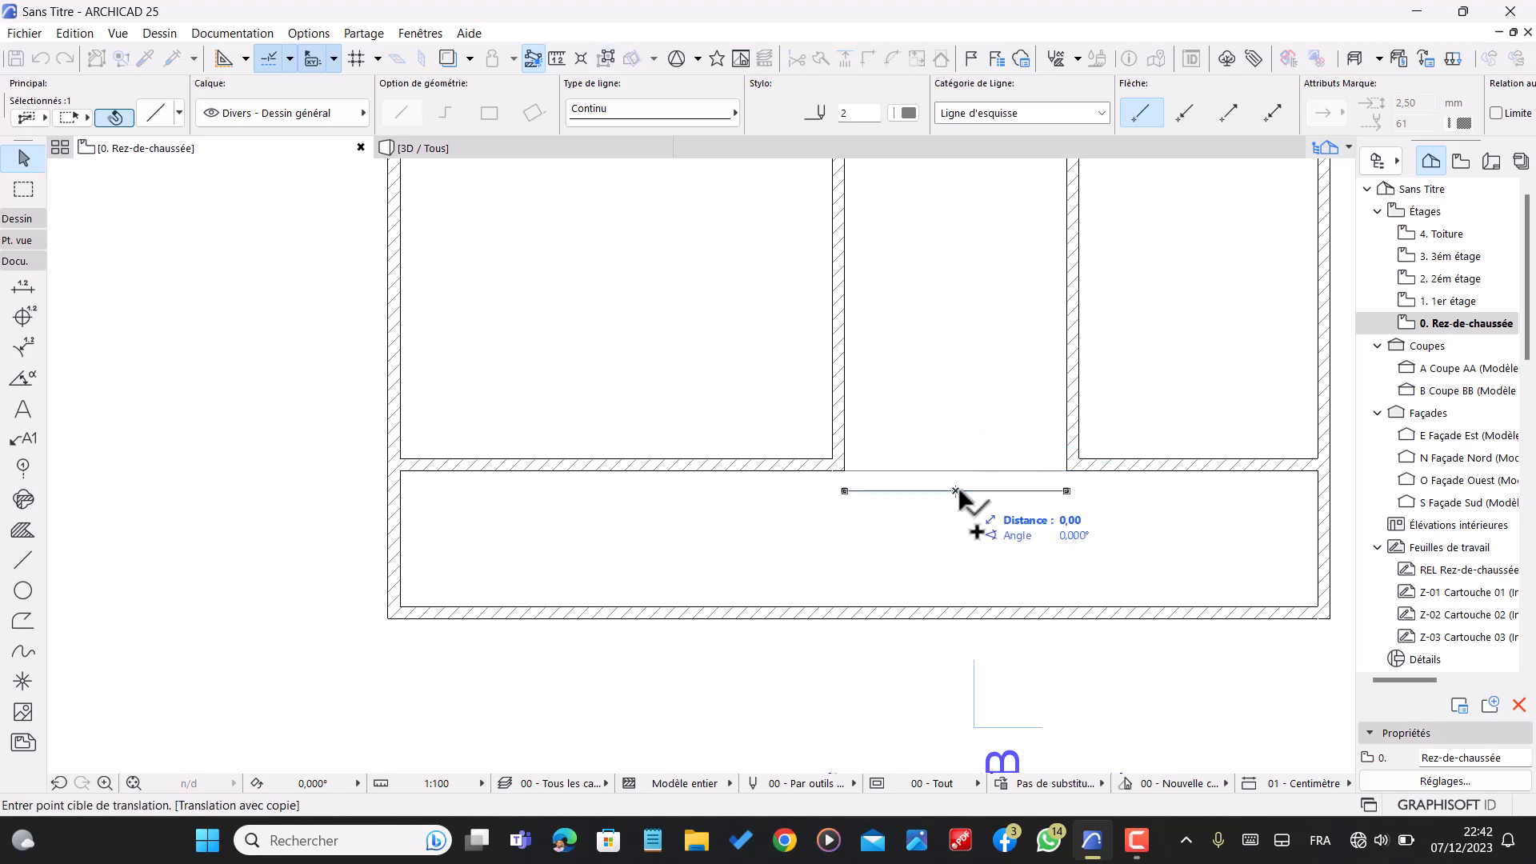
pyautogui.write('30')
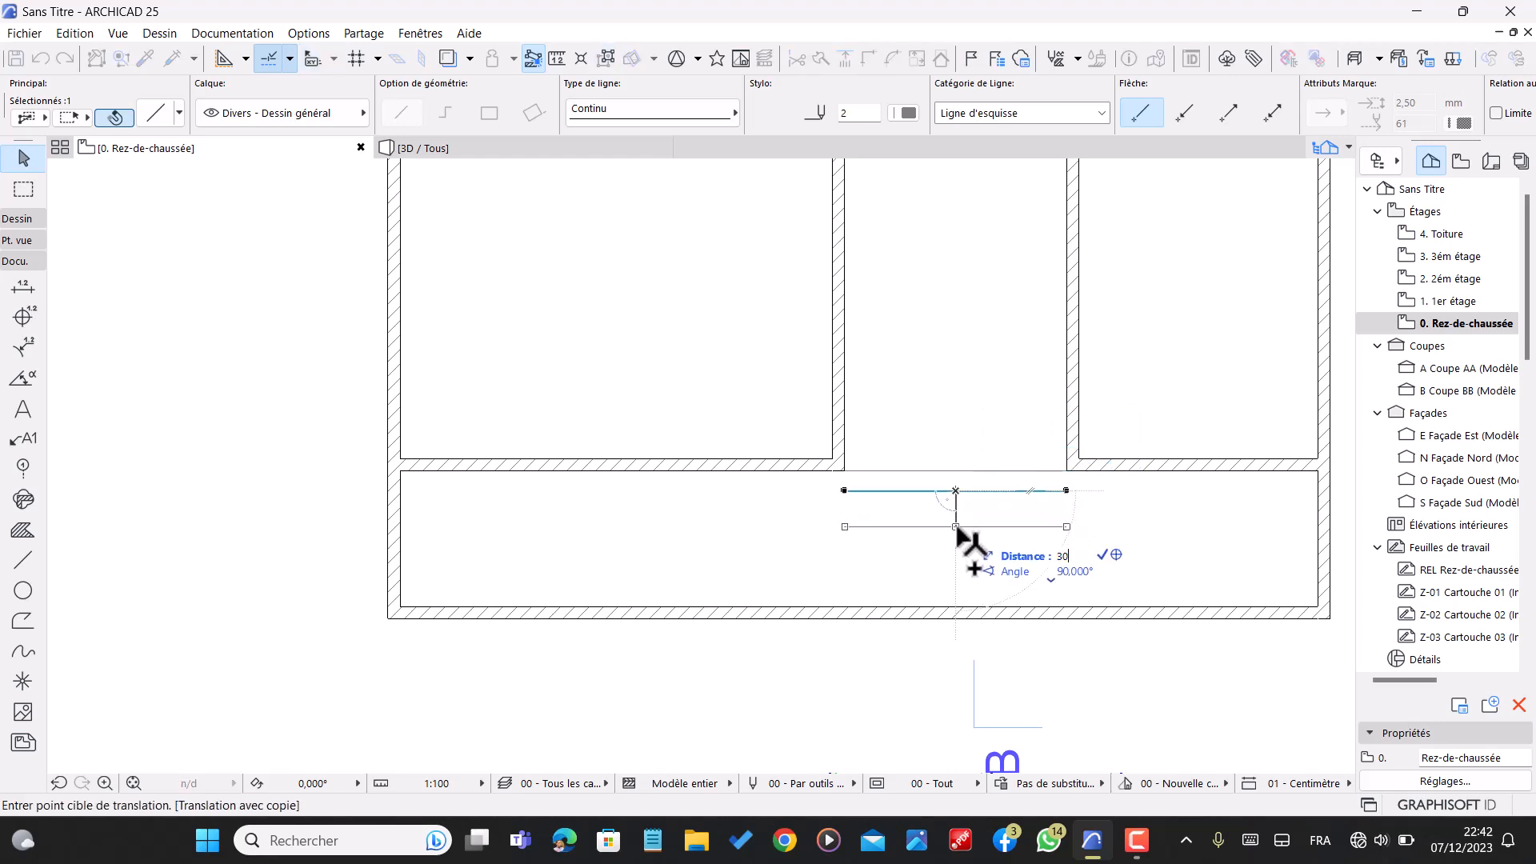
pyautogui.press('Return')
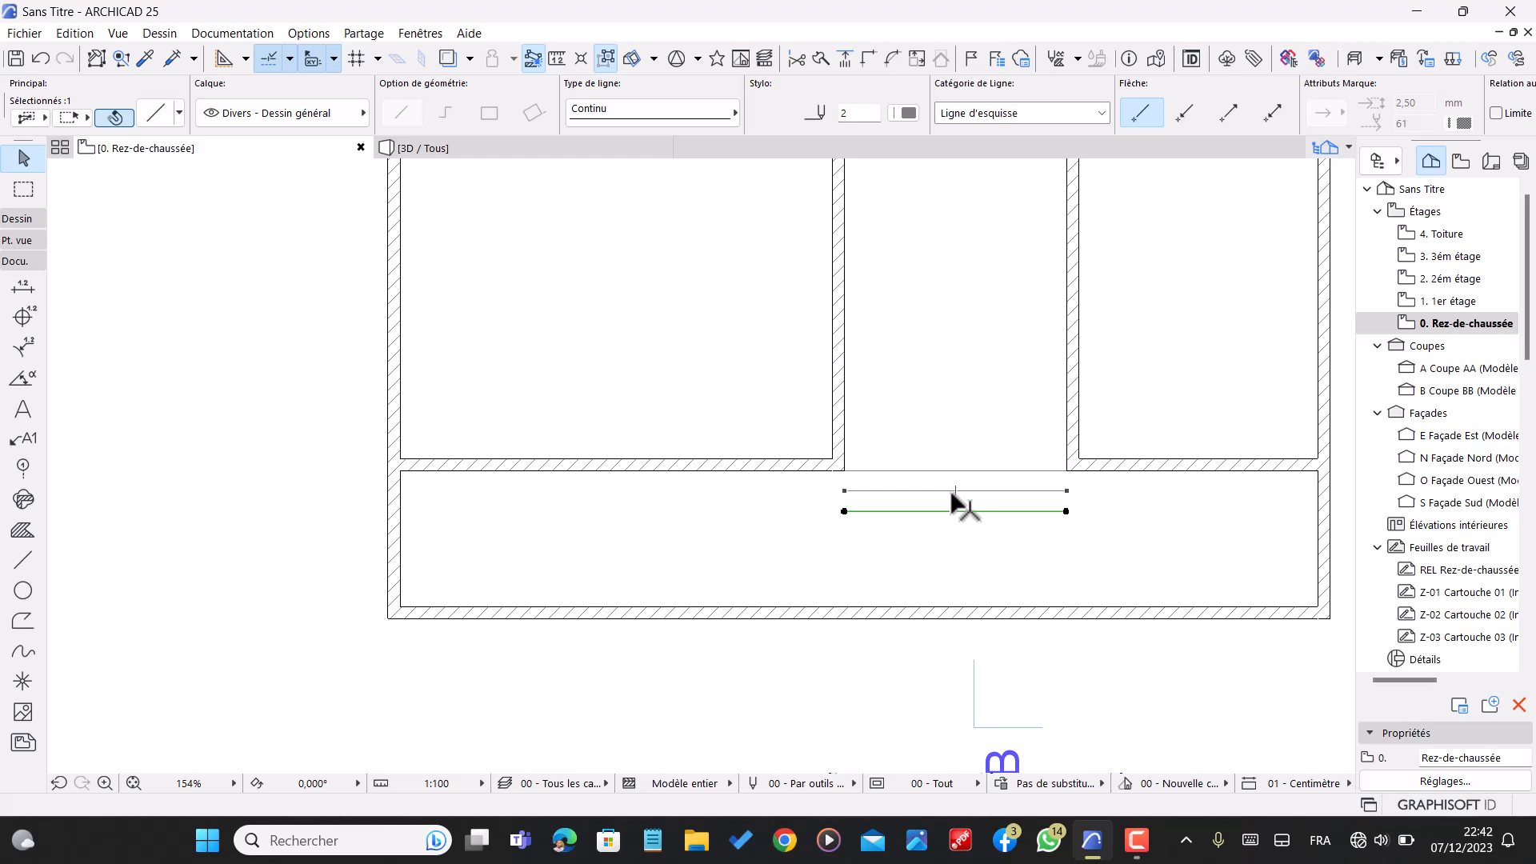
pyautogui.press('Escape')
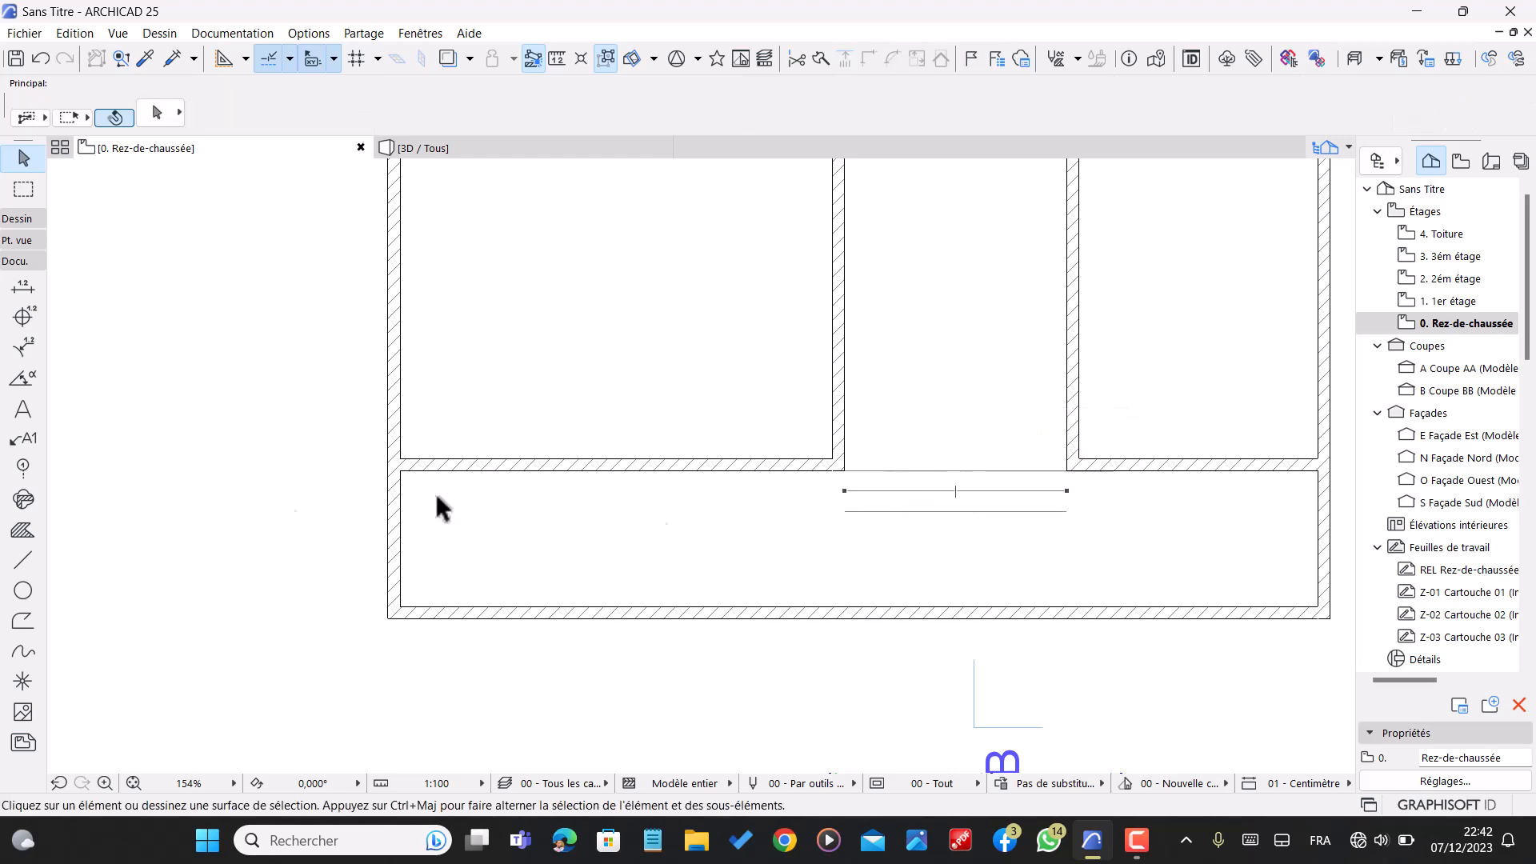
# - Close both ends of the three step lines with vertical lines running from the corridor's wall corners to the lowest step line
pyautogui.click(24, 562)
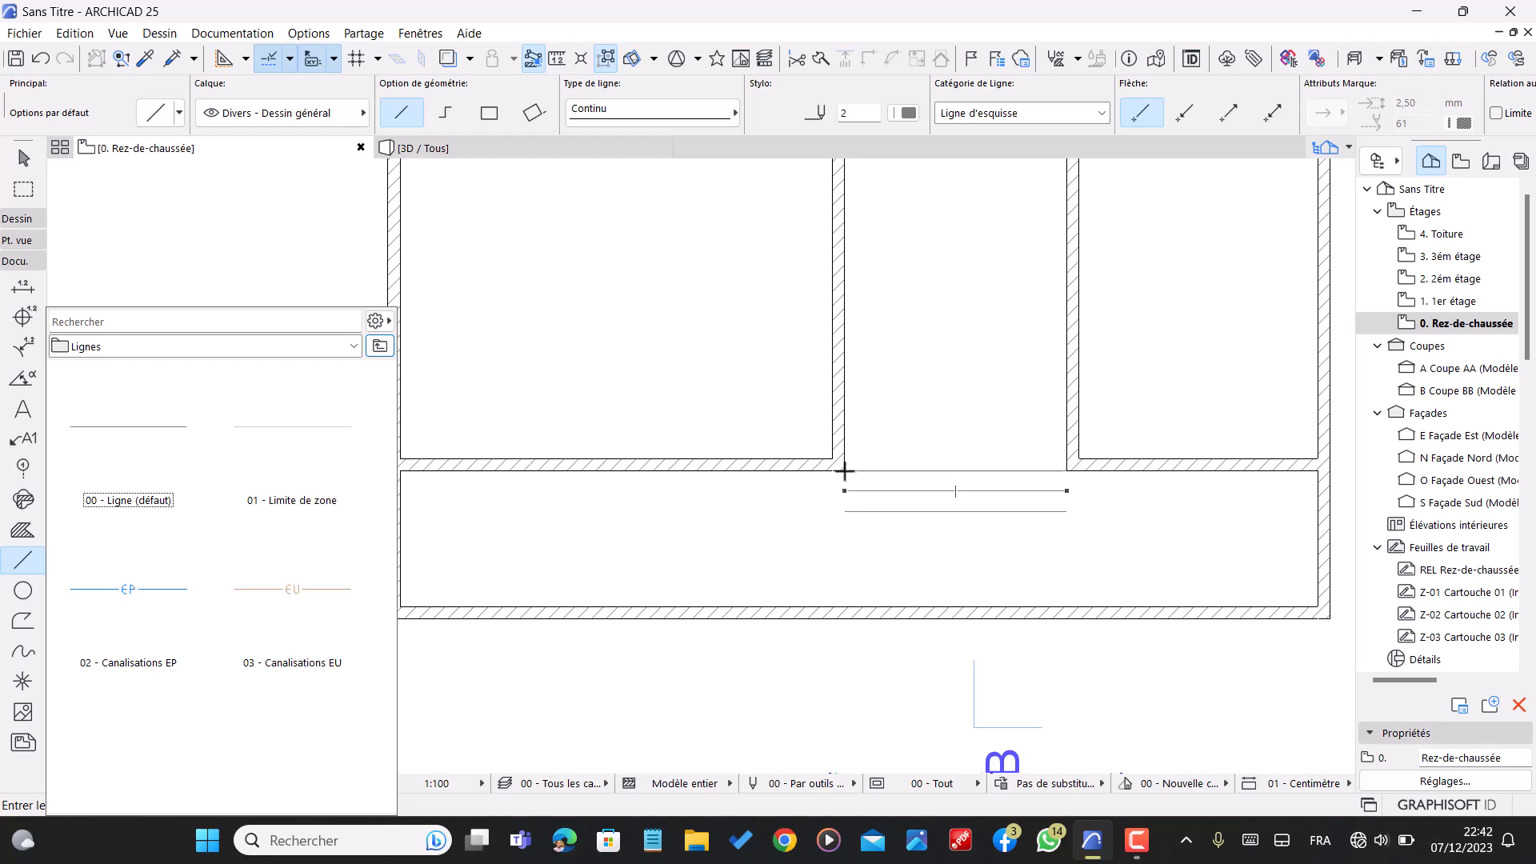
pyautogui.click(845, 473)
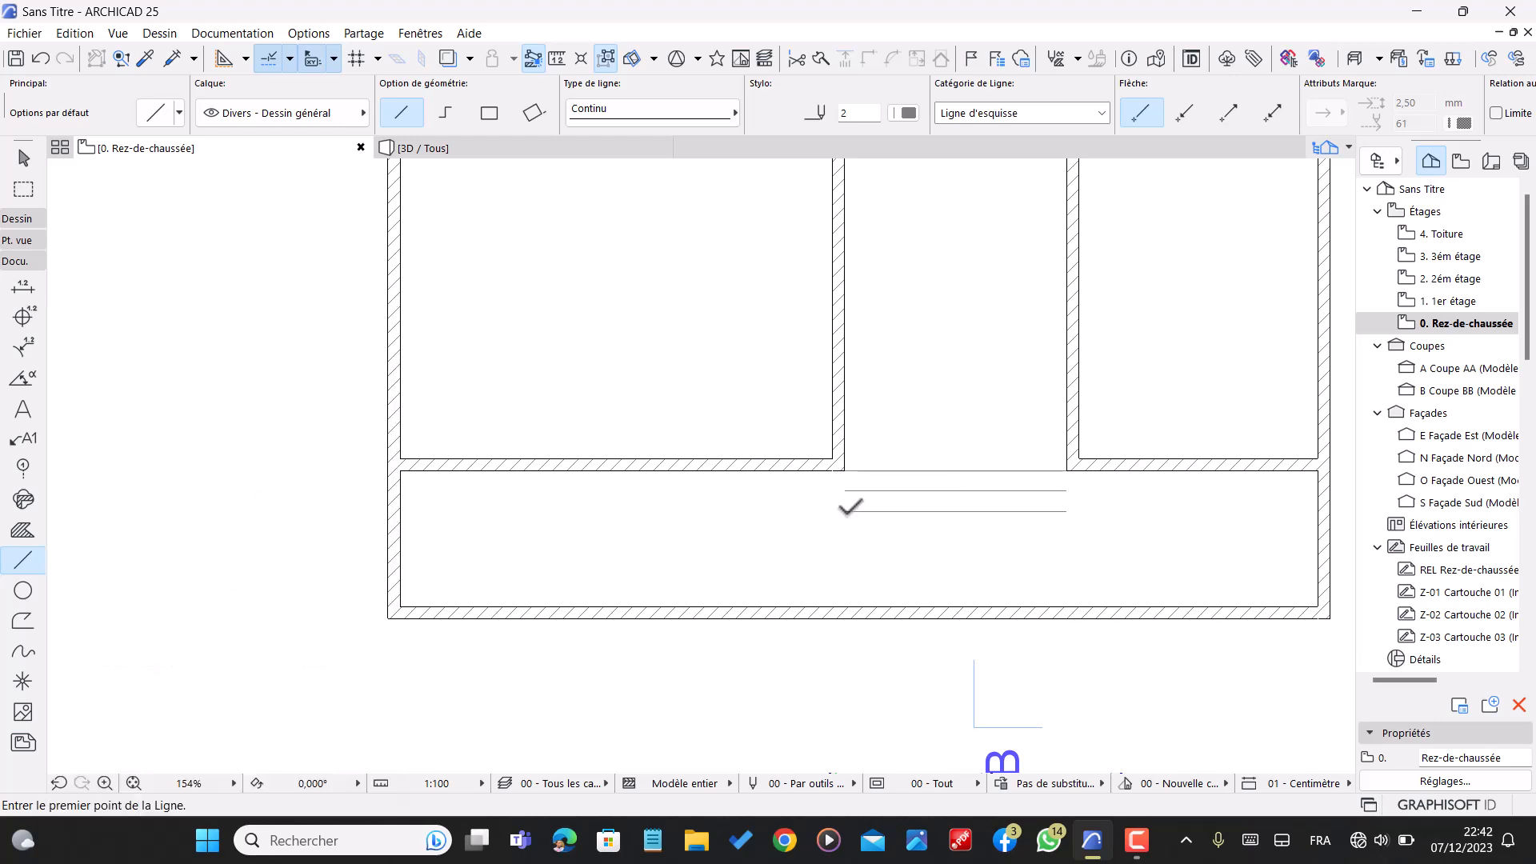
pyautogui.click(845, 511)
pyautogui.click(845, 472)
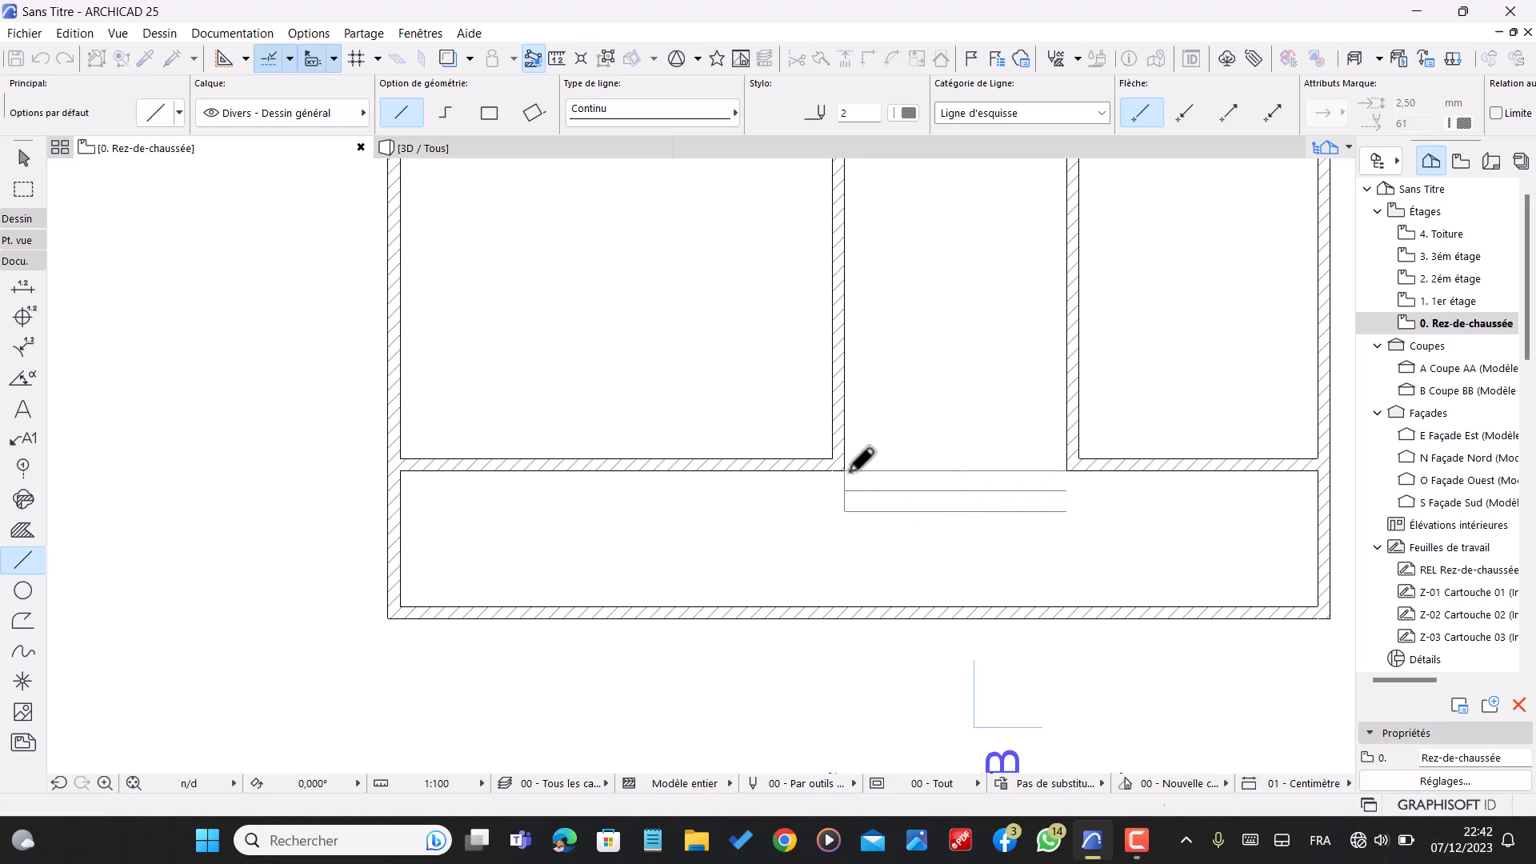
pyautogui.click(1068, 471)
pyautogui.click(1068, 510)
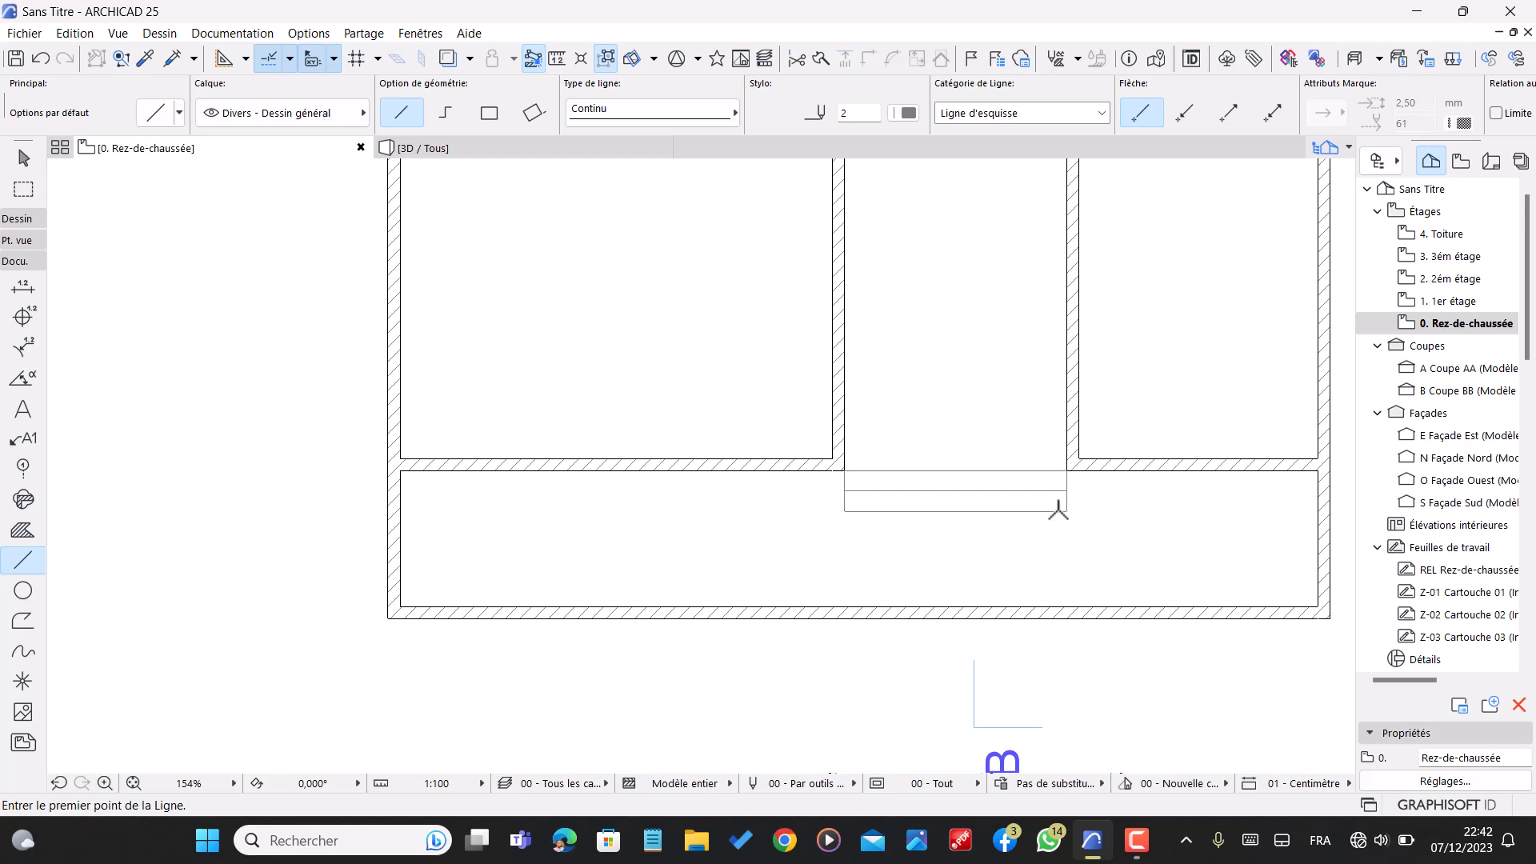
pyautogui.press('Escape')
# - Copy the line across the corridor opening 160 cm upward into the corridor
pyautogui.click(995, 472)
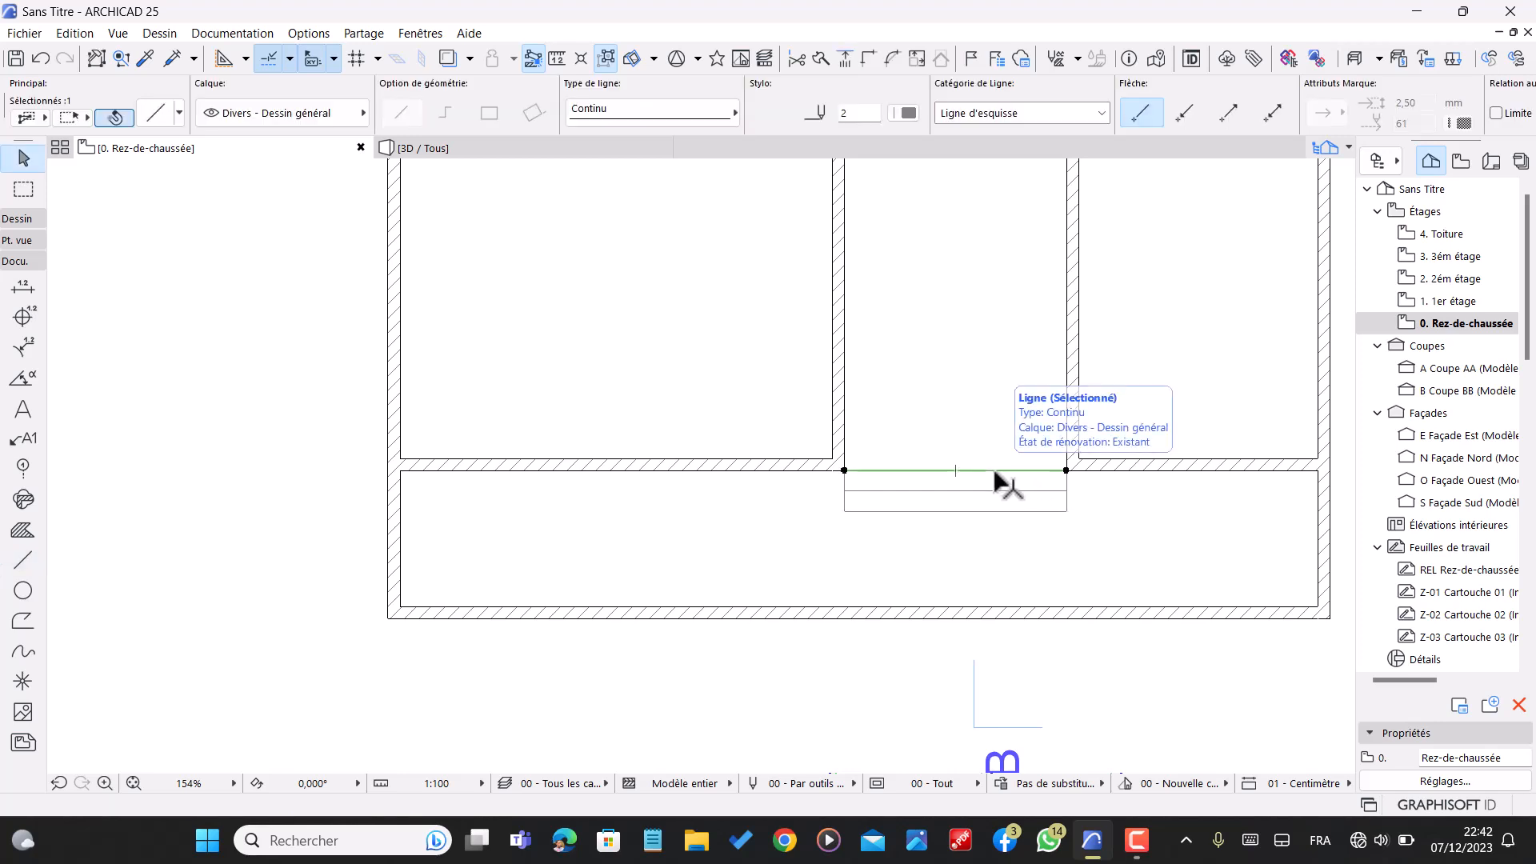
pyautogui.hotkey('ctrl', 'shift', 'd')
pyautogui.click(956, 470)
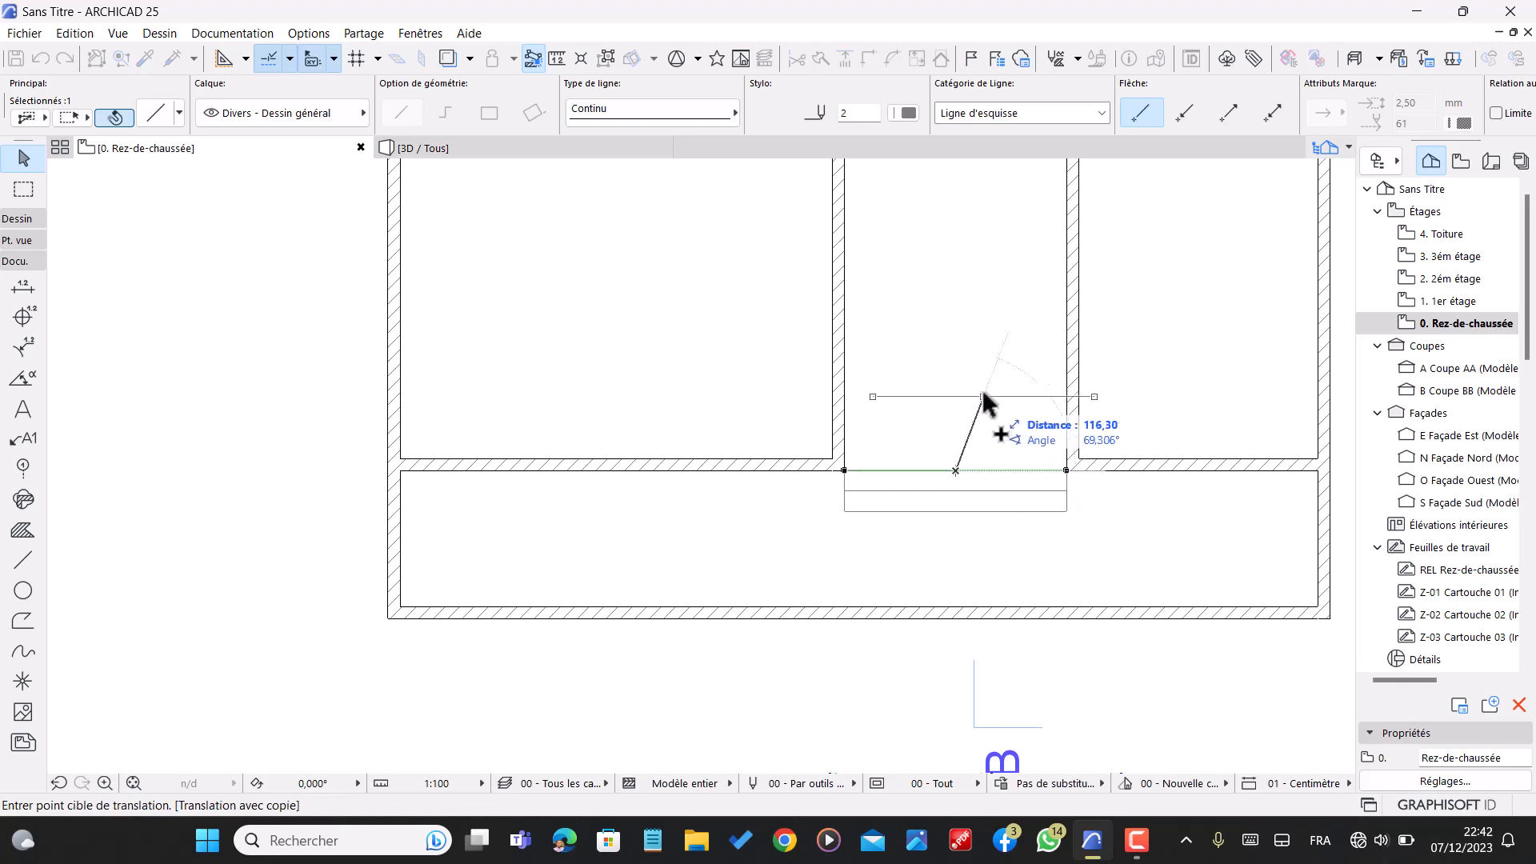
pyautogui.write('1')
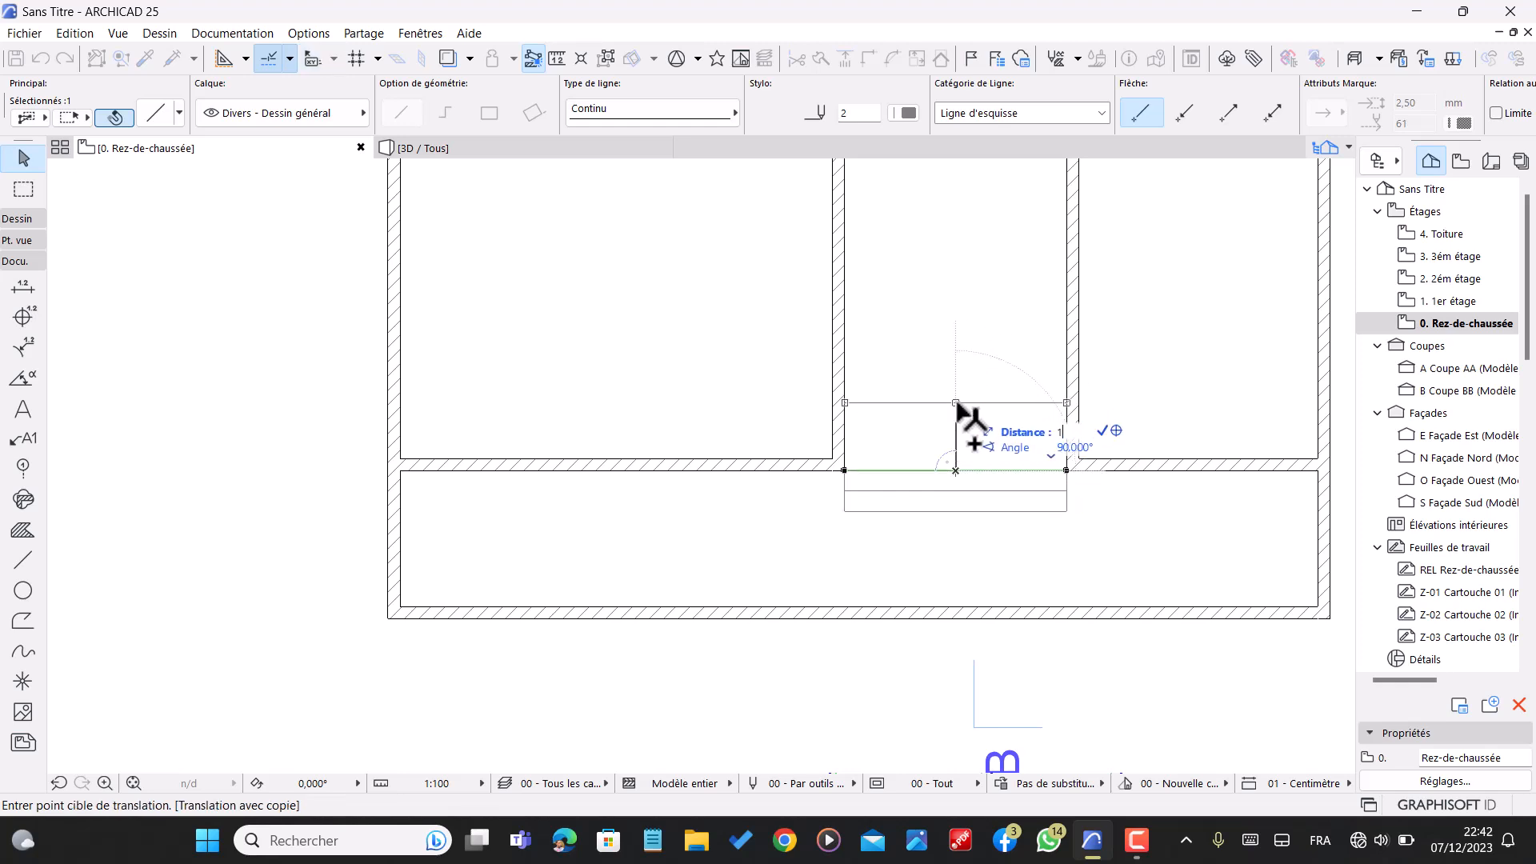
pyautogui.write('60')
pyautogui.press('Return')
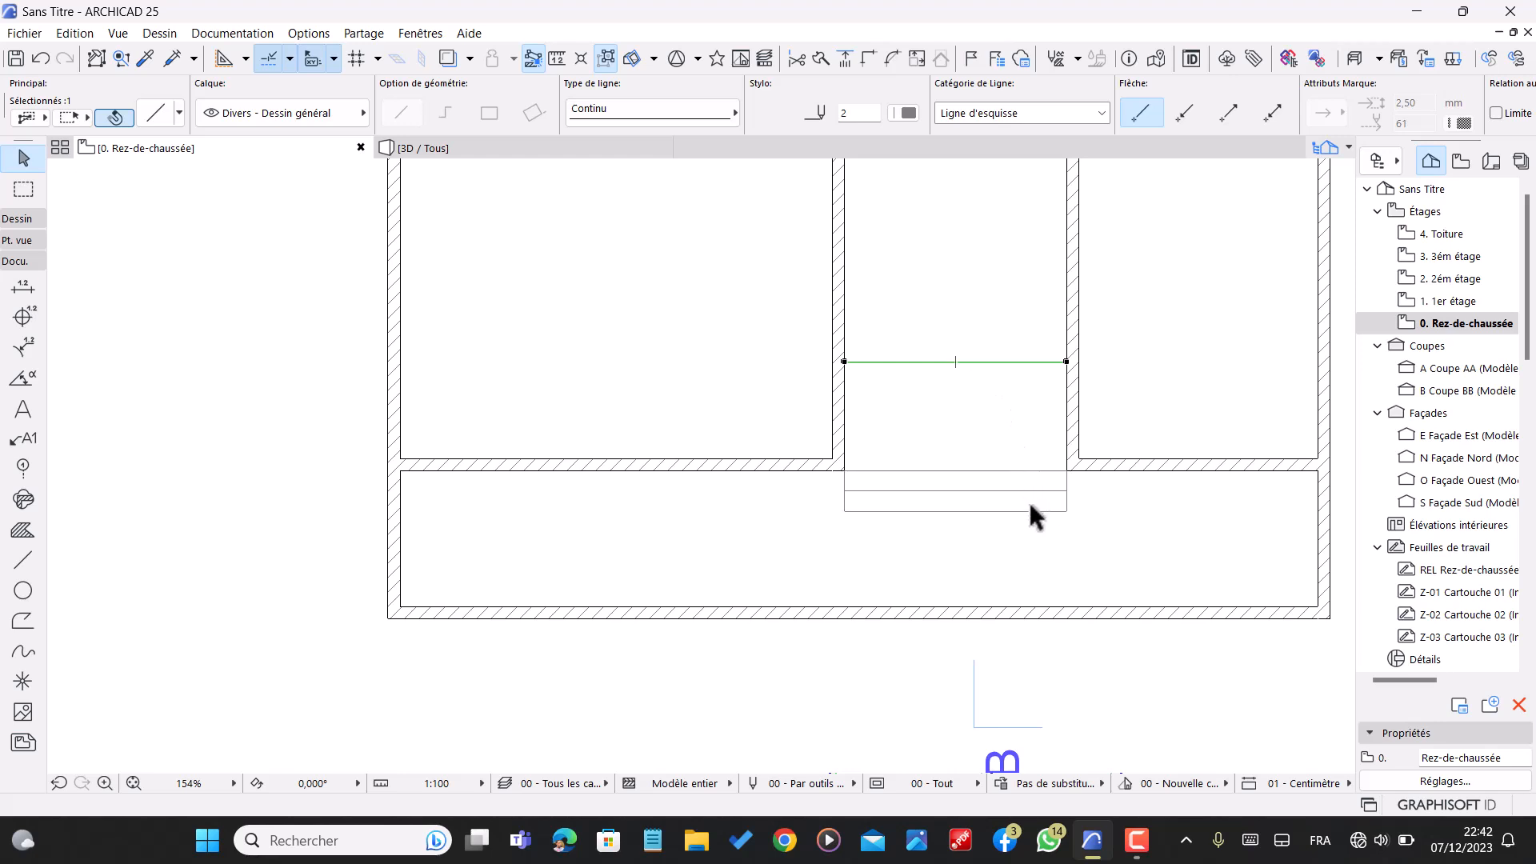
pyautogui.scroll(-1, 996, 490)
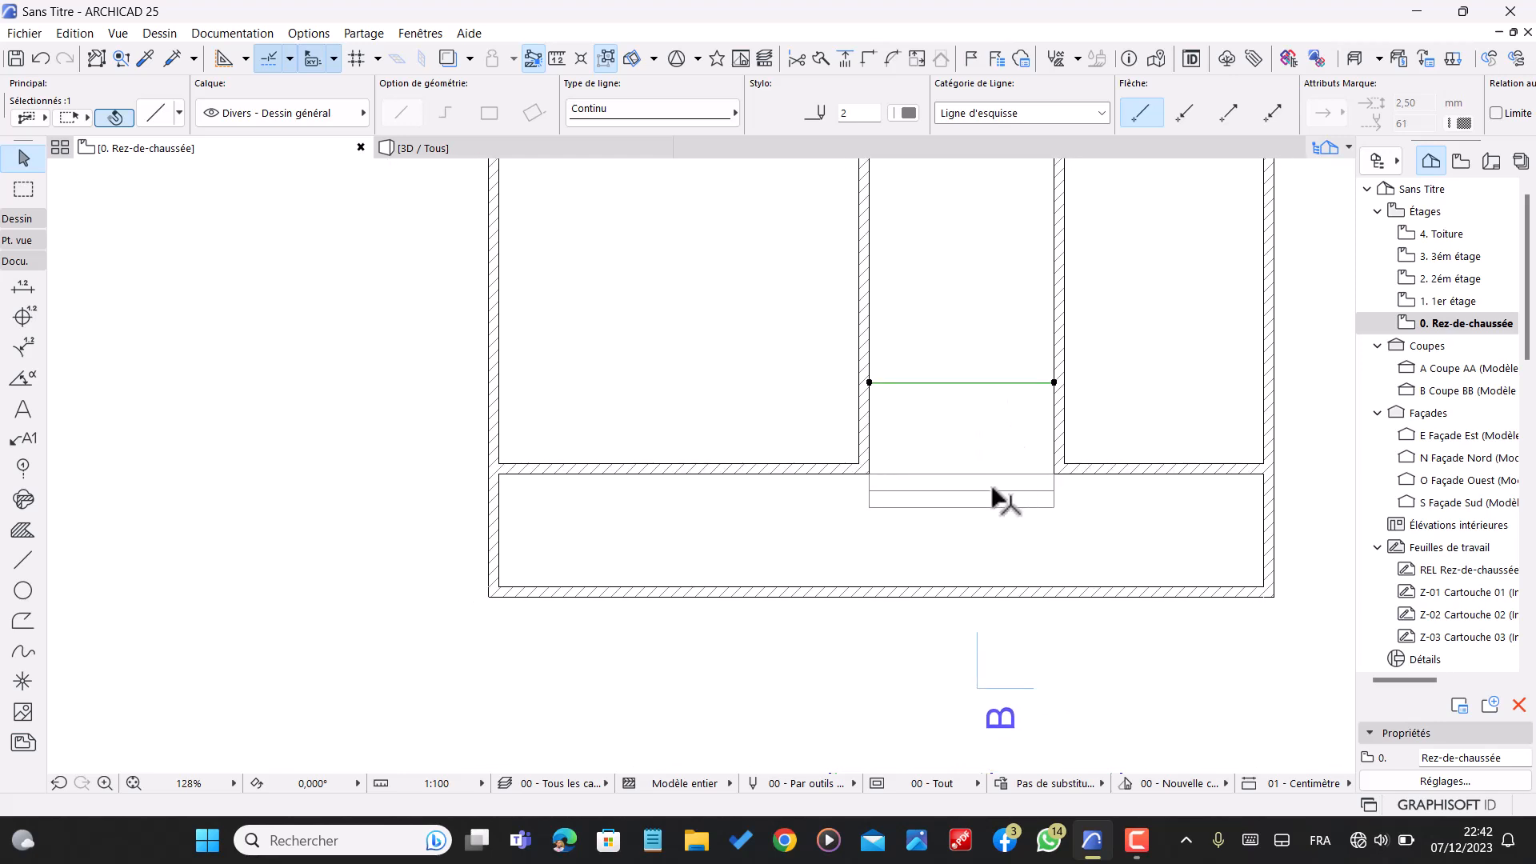
pyautogui.scroll(3, 952, 400)
pyautogui.click(954, 398)
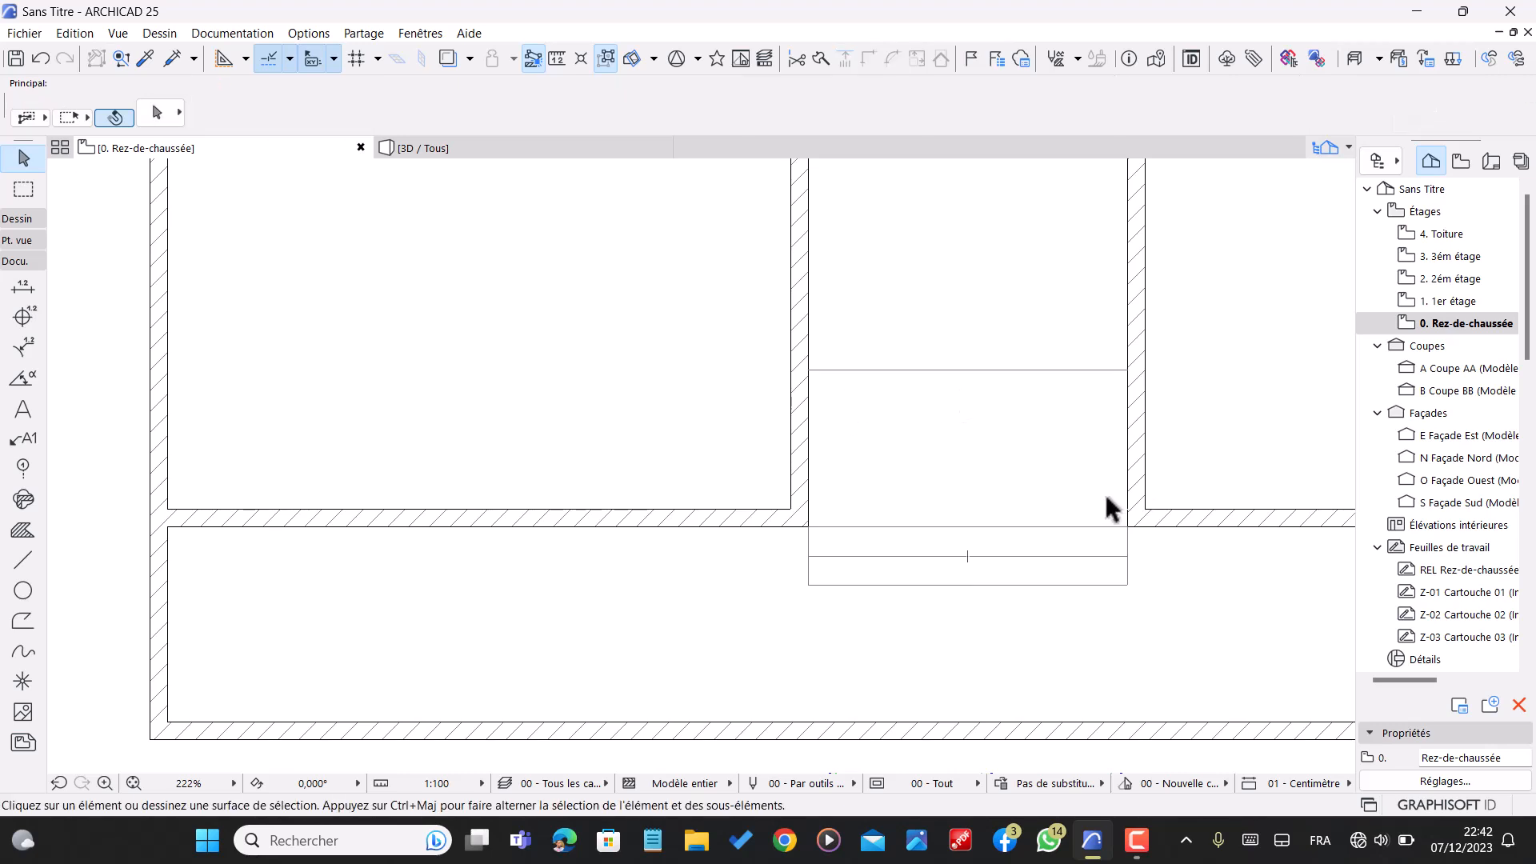
# - Draw a wall across the corridor along the copied line, with the reference line on the exterior face and the thickness above it
pyautogui.scroll(-2, 992, 529)
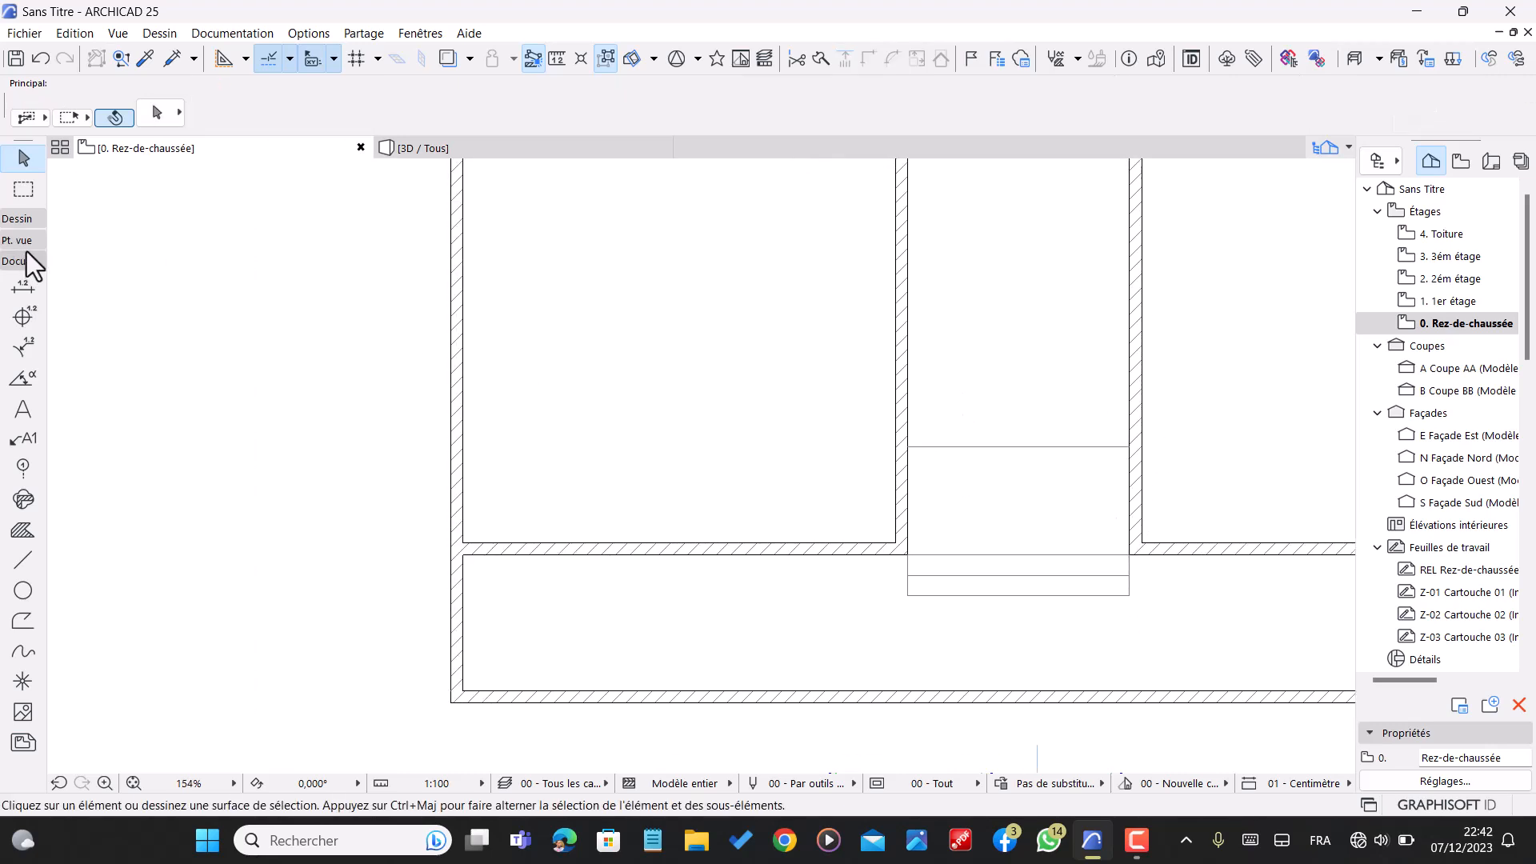
pyautogui.click(23, 219)
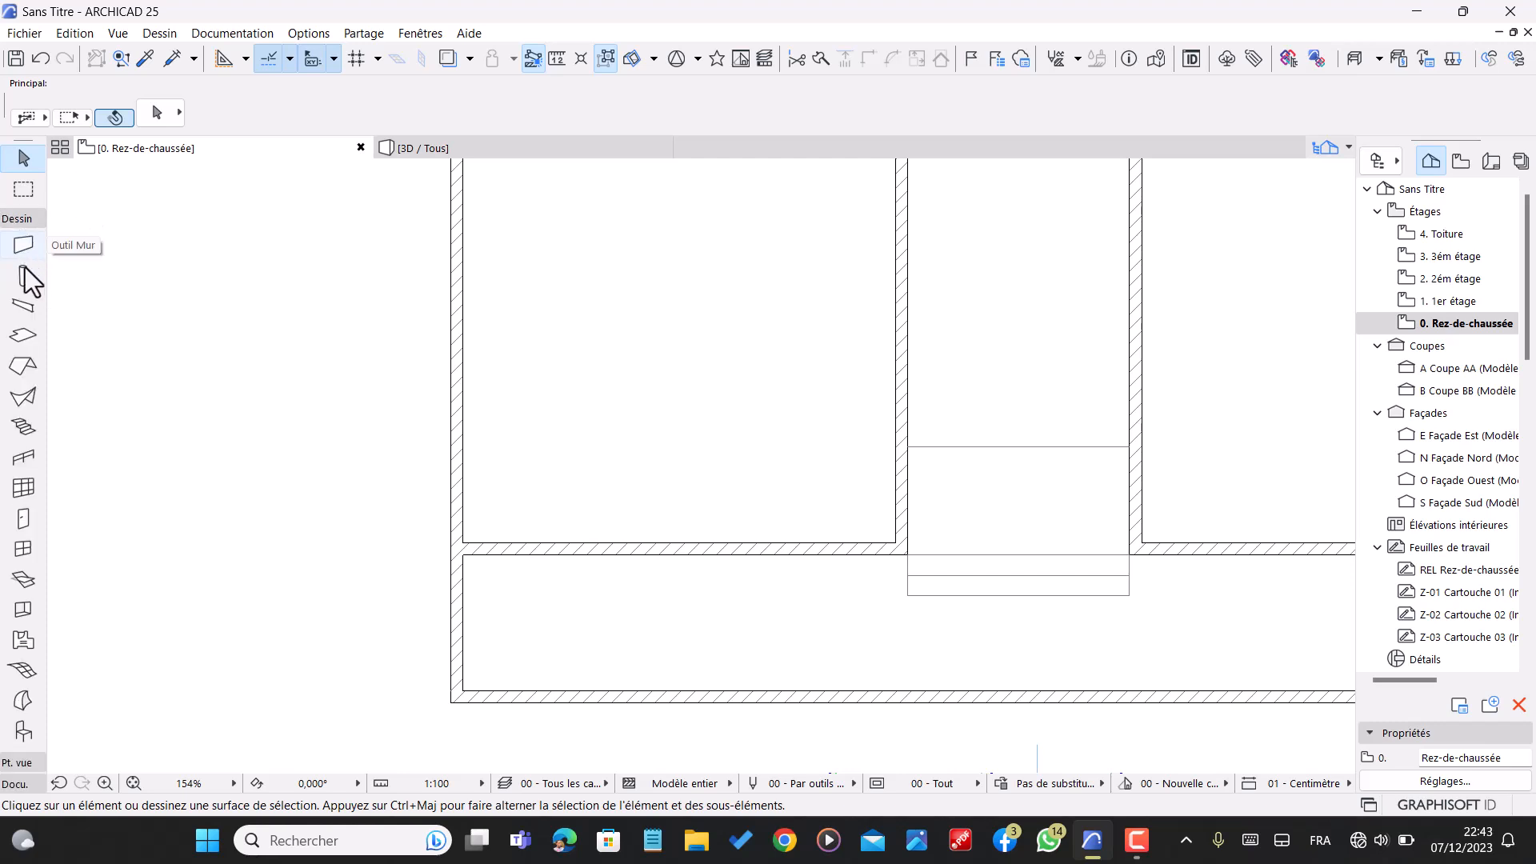
pyautogui.click(22, 246)
pyautogui.scroll(5, 880, 438)
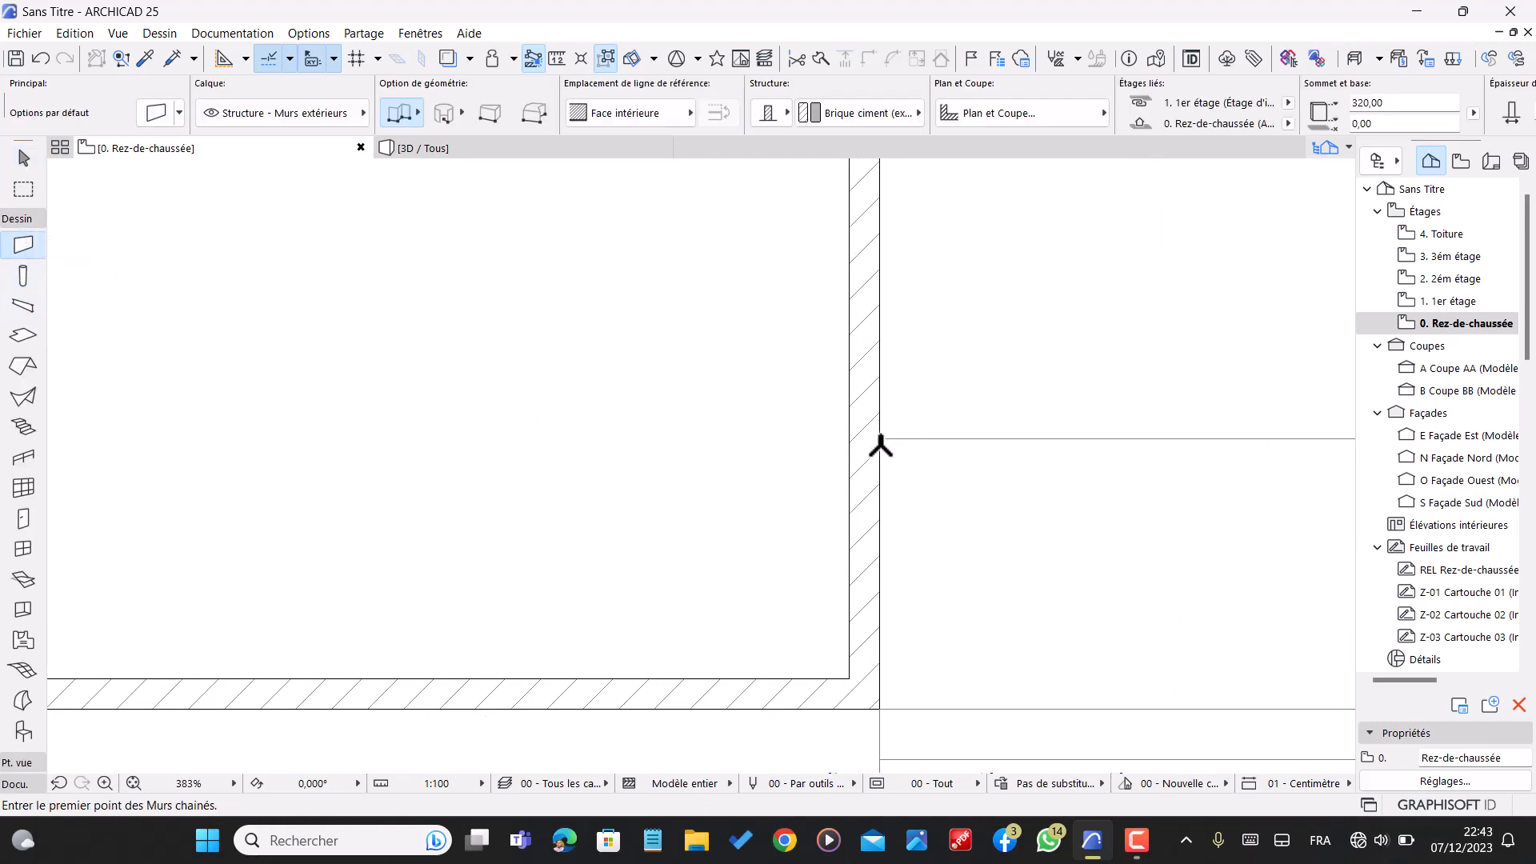
pyautogui.click(880, 438)
pyautogui.scroll(-1, 871, 424)
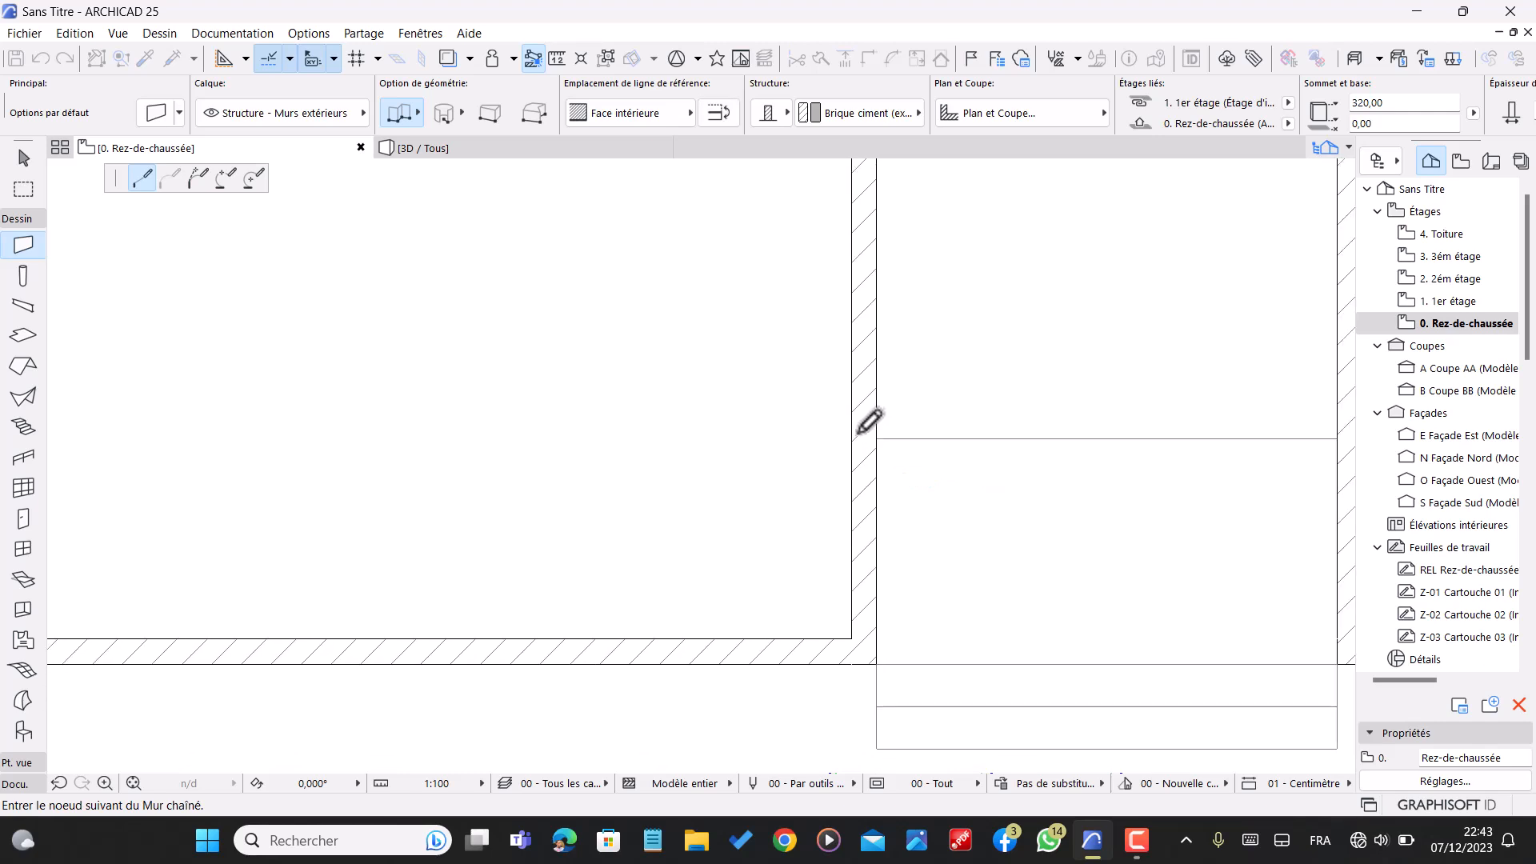
pyautogui.press('c')
pyautogui.scroll(-2, 684, 378)
pyautogui.scroll(2, 1128, 416)
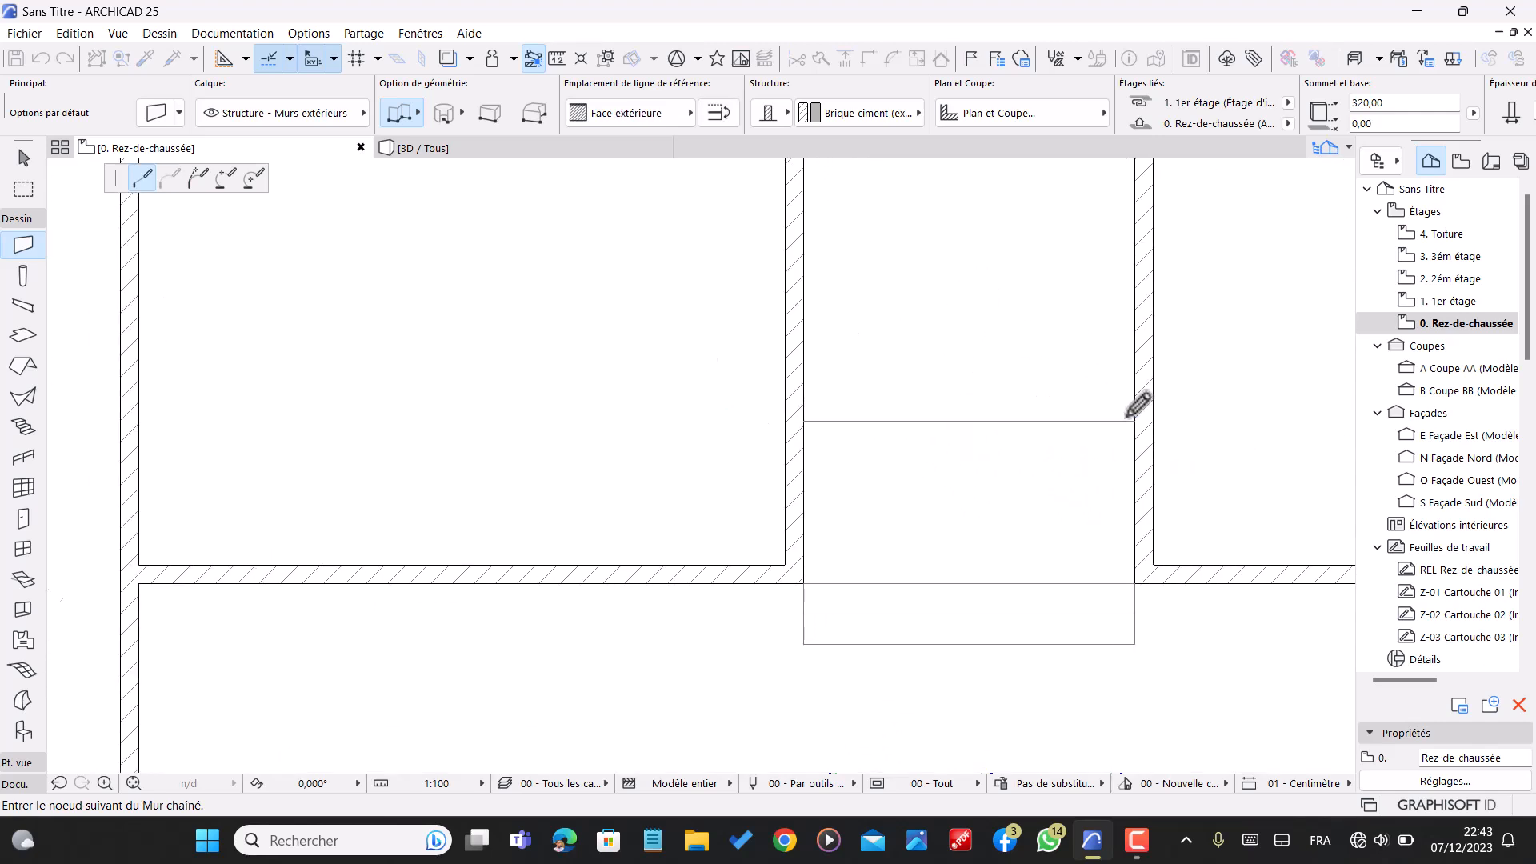
pyautogui.click(1141, 421)
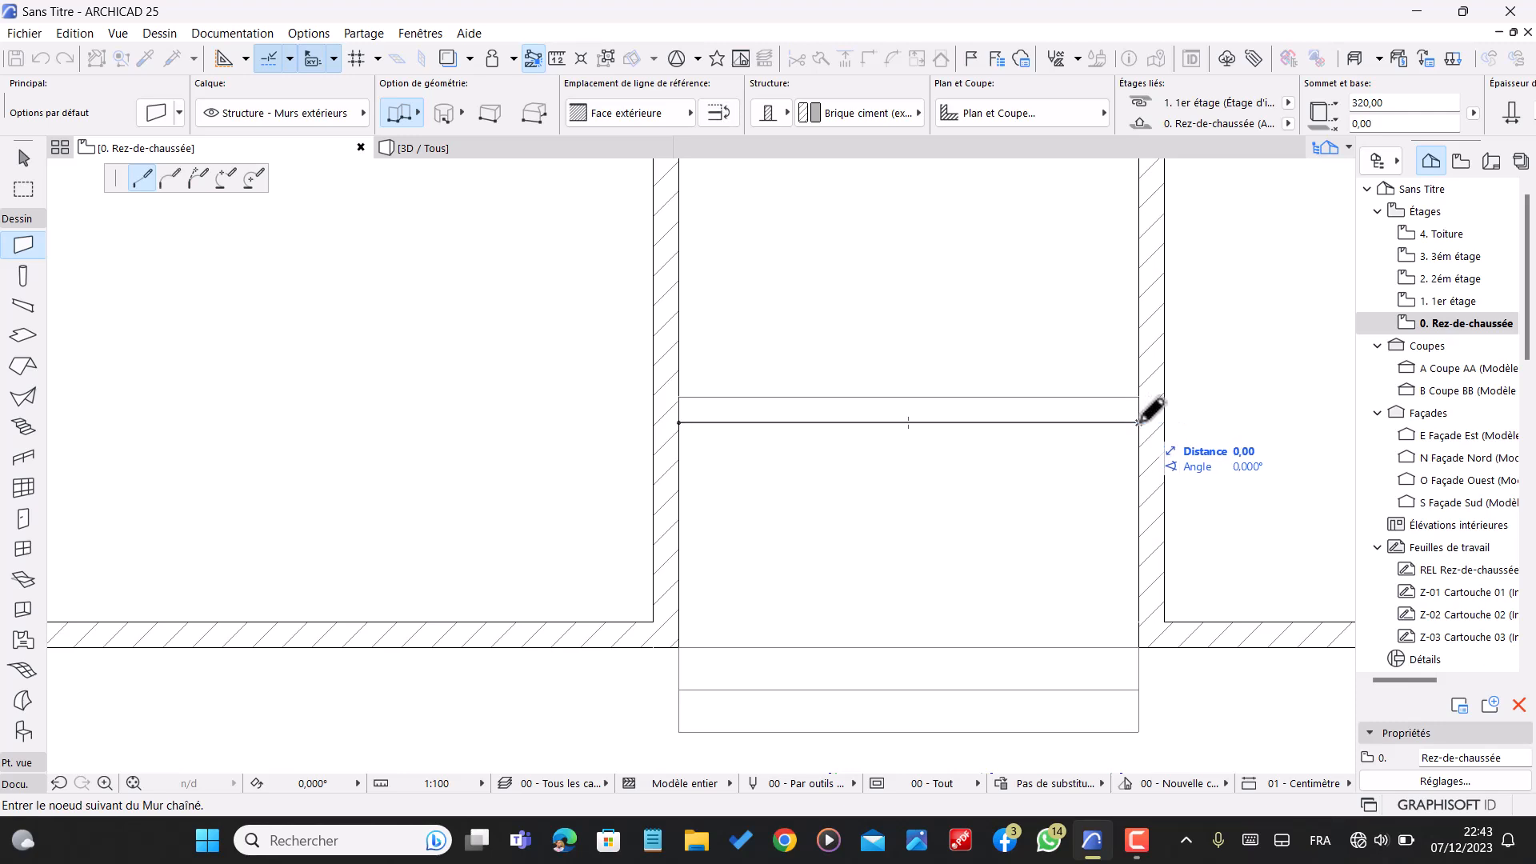
pyautogui.click(1140, 423)
pyautogui.press('Escape')
pyautogui.click(945, 424)
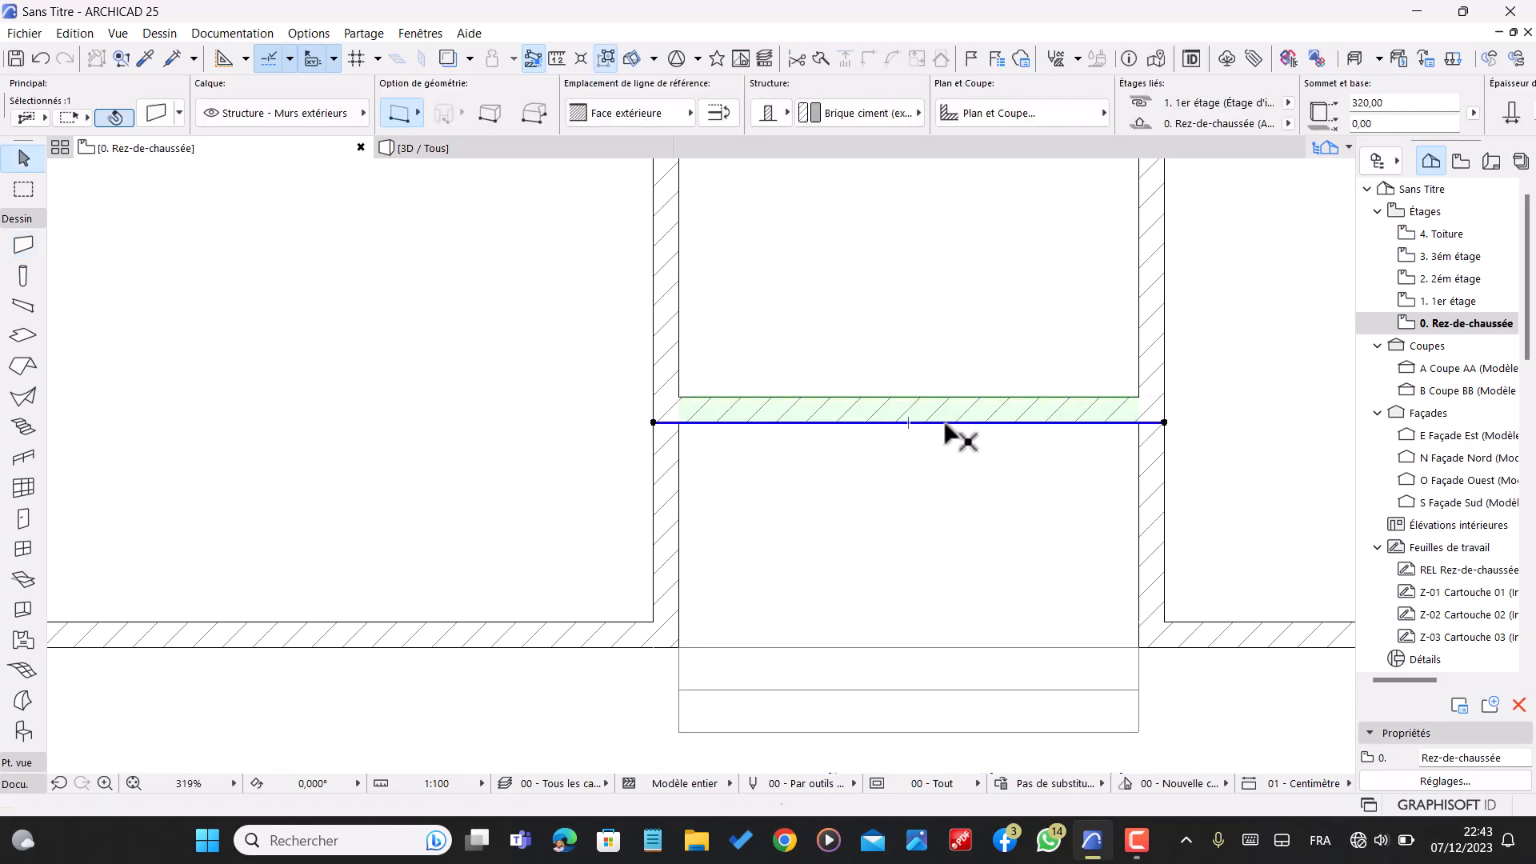
pyautogui.press('Escape')
pyautogui.scroll(-3, 850, 302)
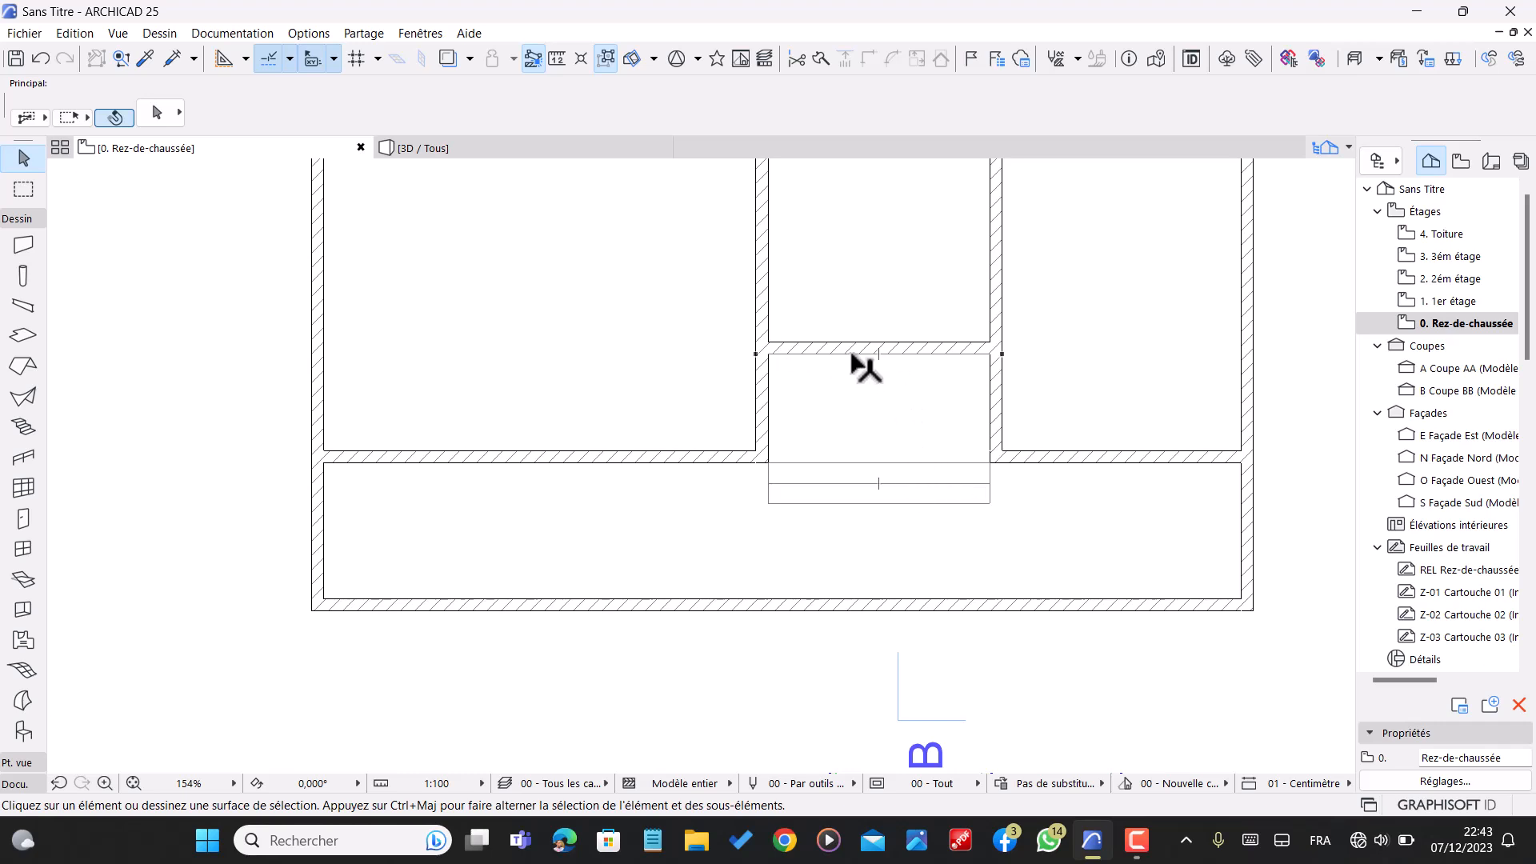
pyautogui.scroll(-3, 877, 499)
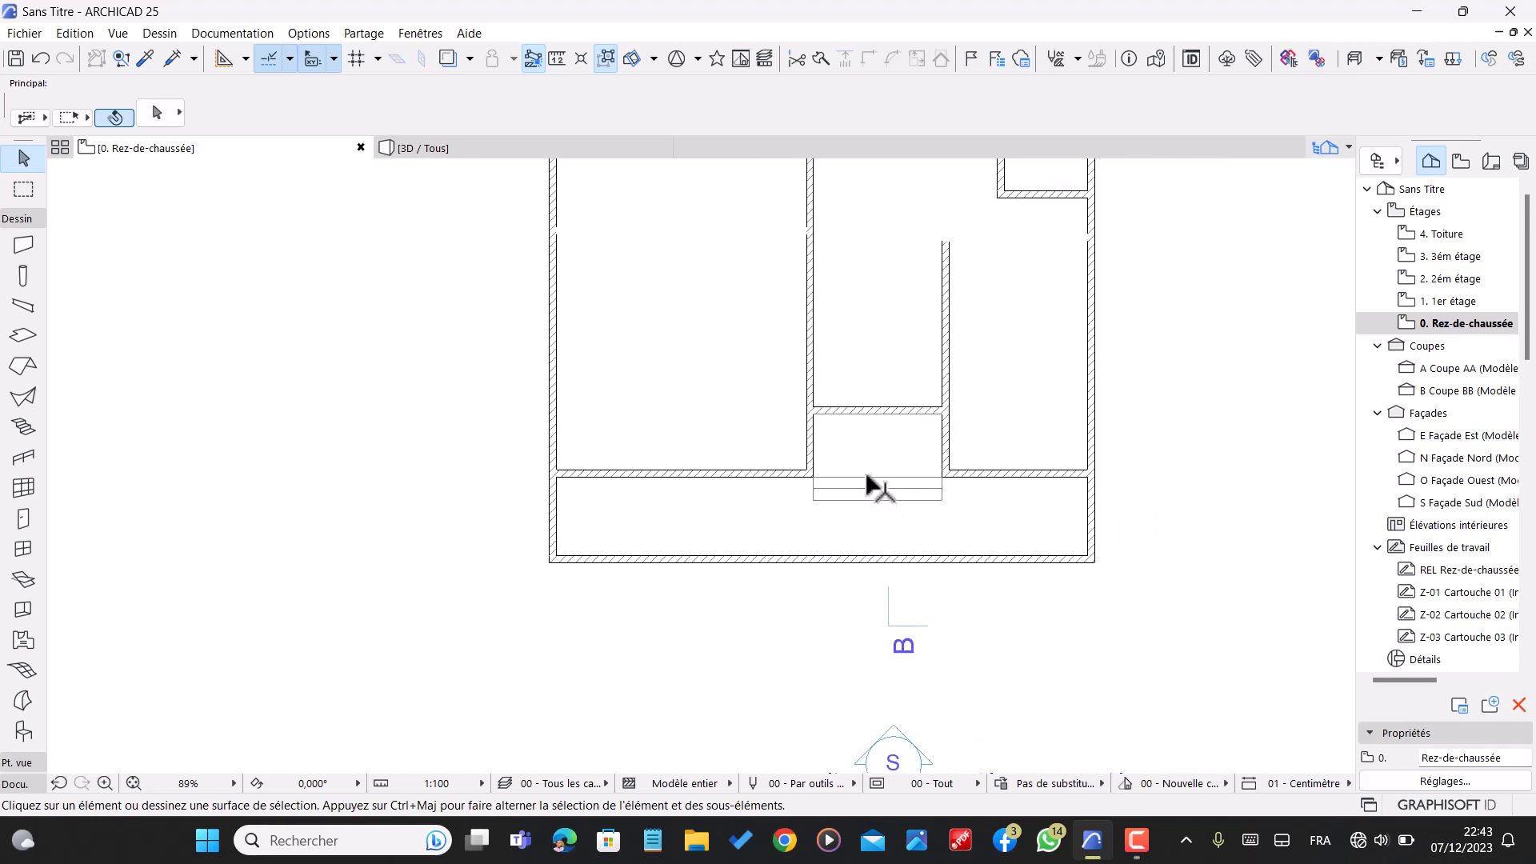
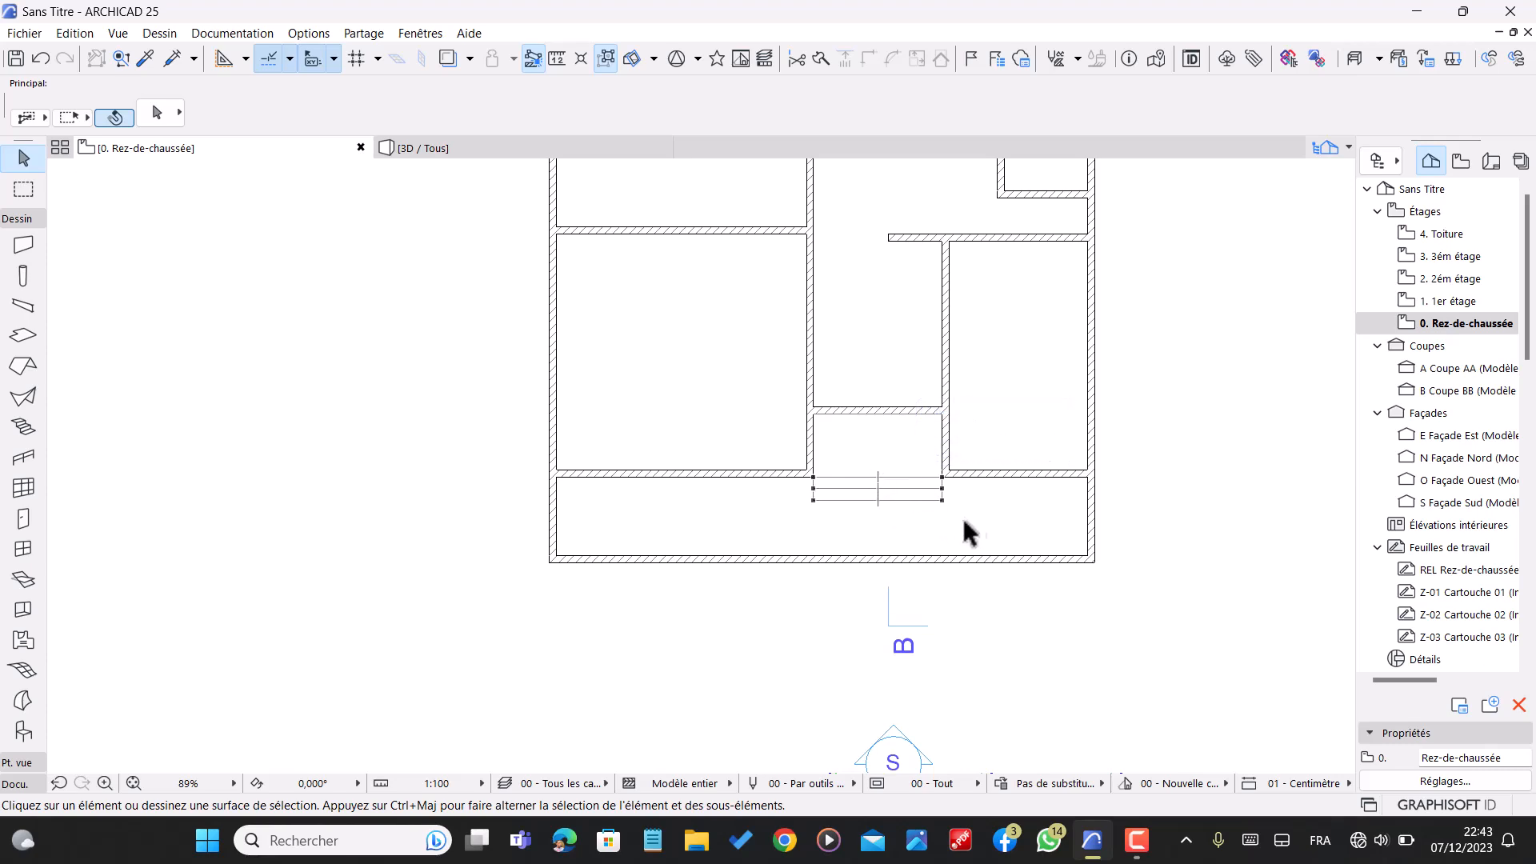
# - Try a line from the small upper room's lower-right corner down to the horizontal wall below, and delete it
pyautogui.scroll(-3, 930, 438)
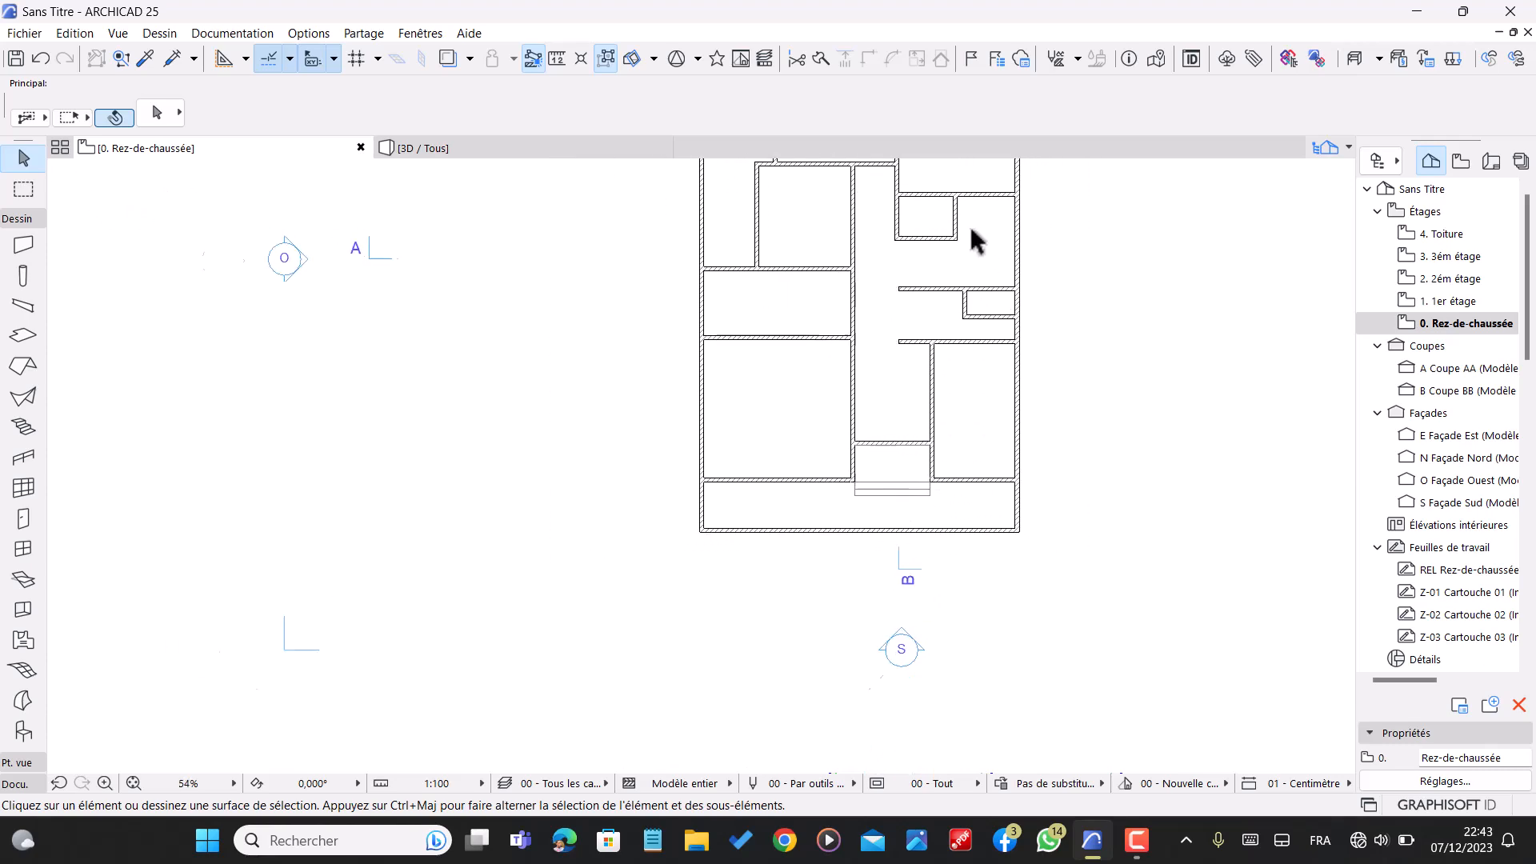
pyautogui.scroll(3, 968, 232)
pyautogui.scroll(2, 957, 225)
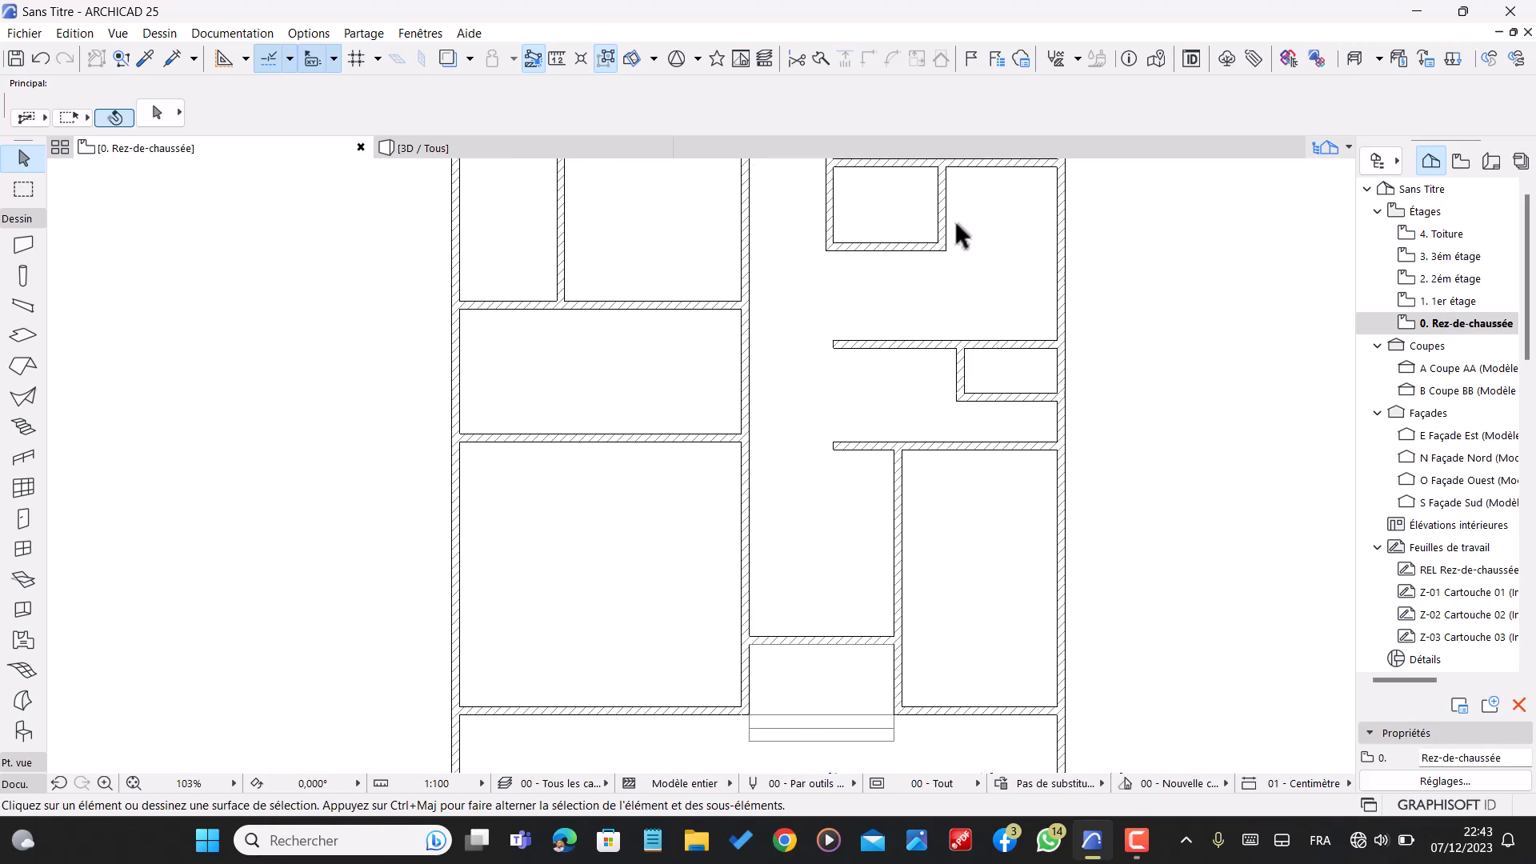
pyautogui.click(29, 786)
pyautogui.click(22, 568)
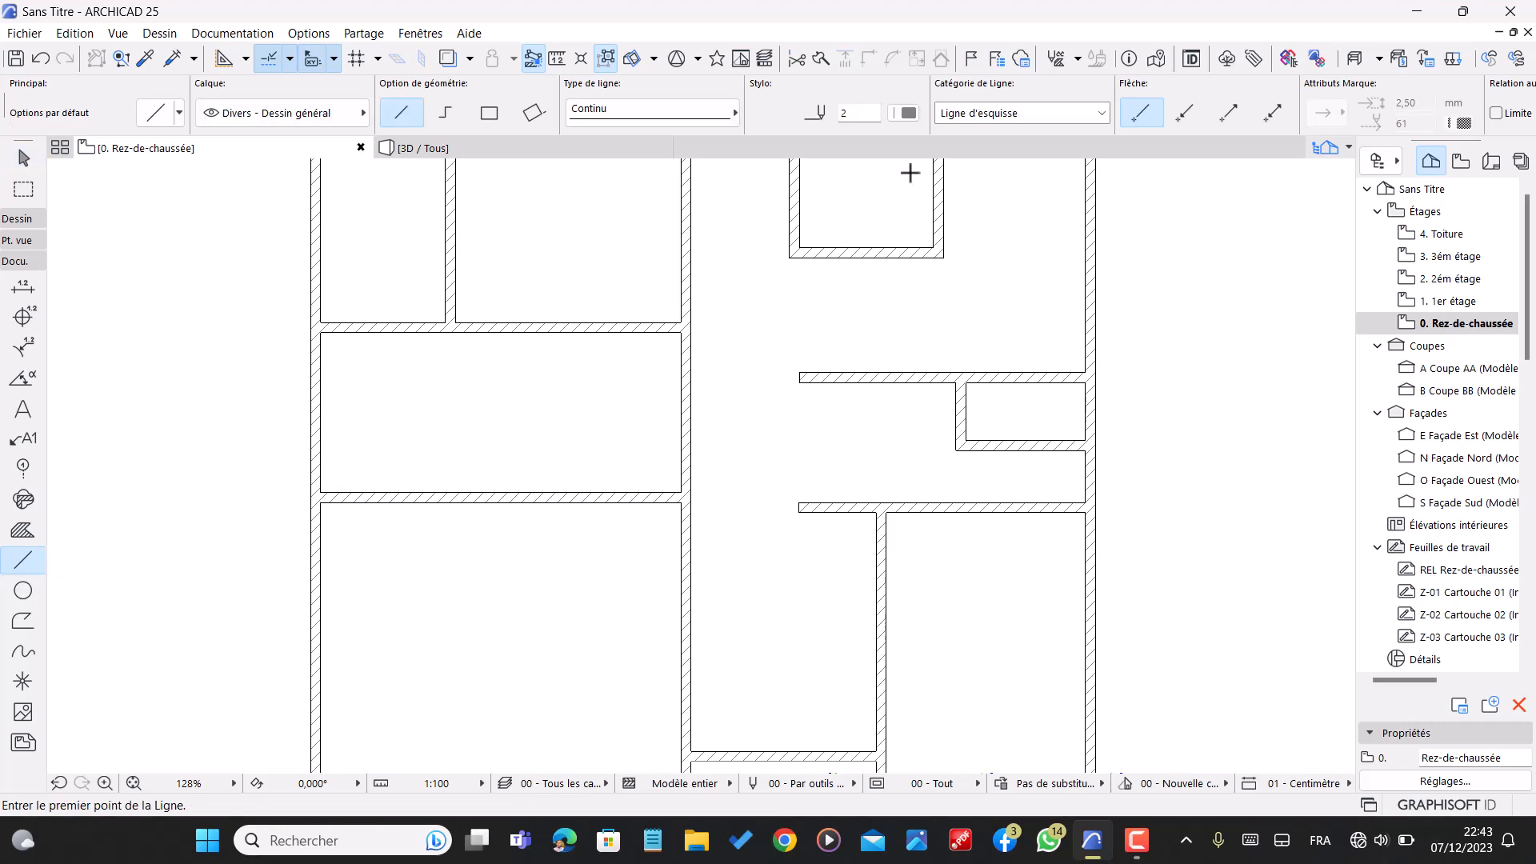
pyautogui.scroll(2, 940, 232)
pyautogui.click(946, 270)
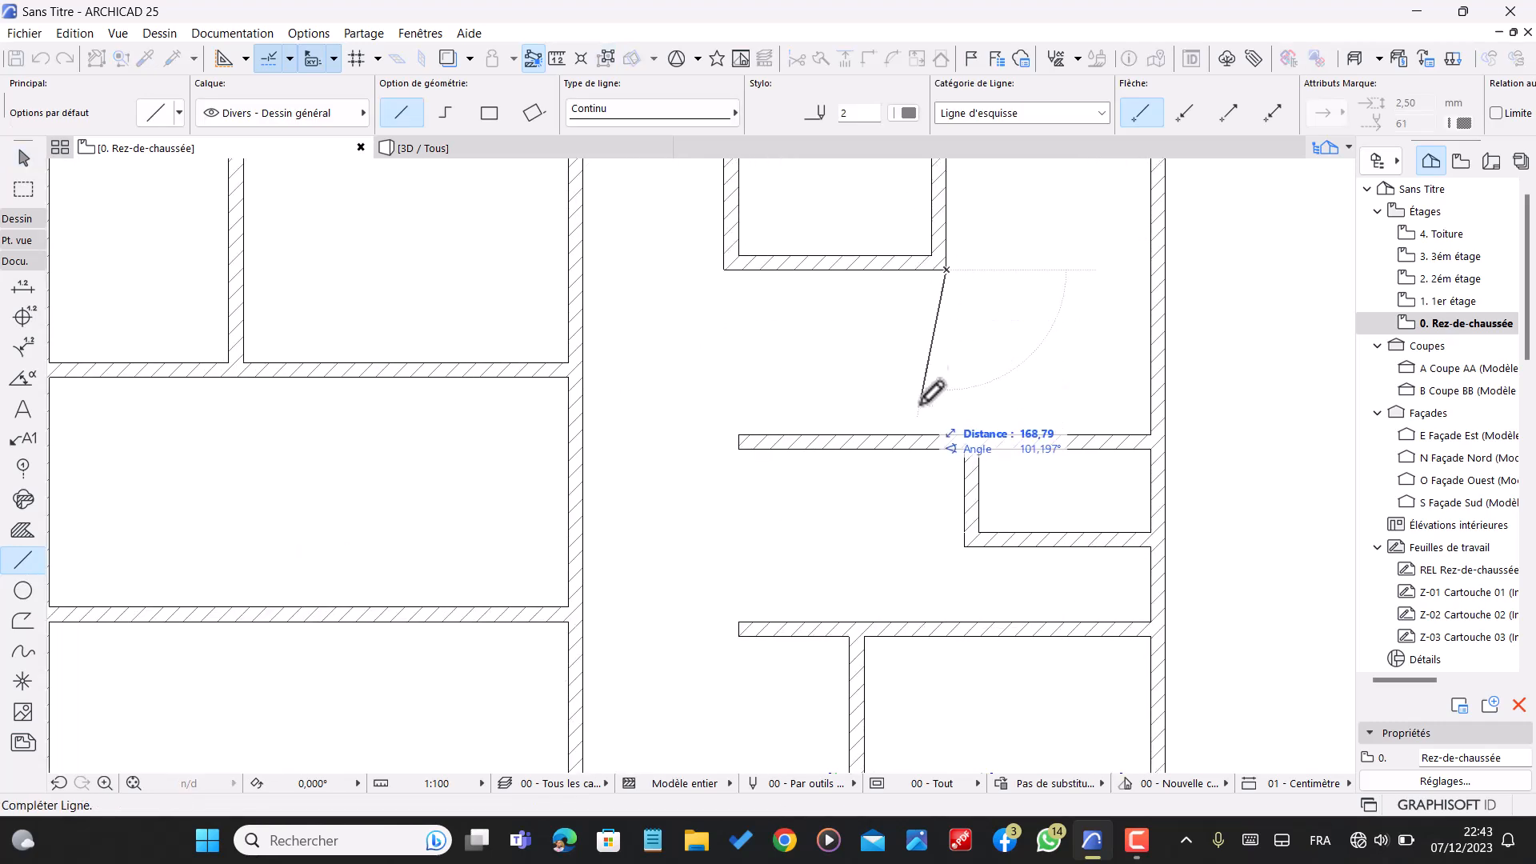
pyautogui.click(947, 436)
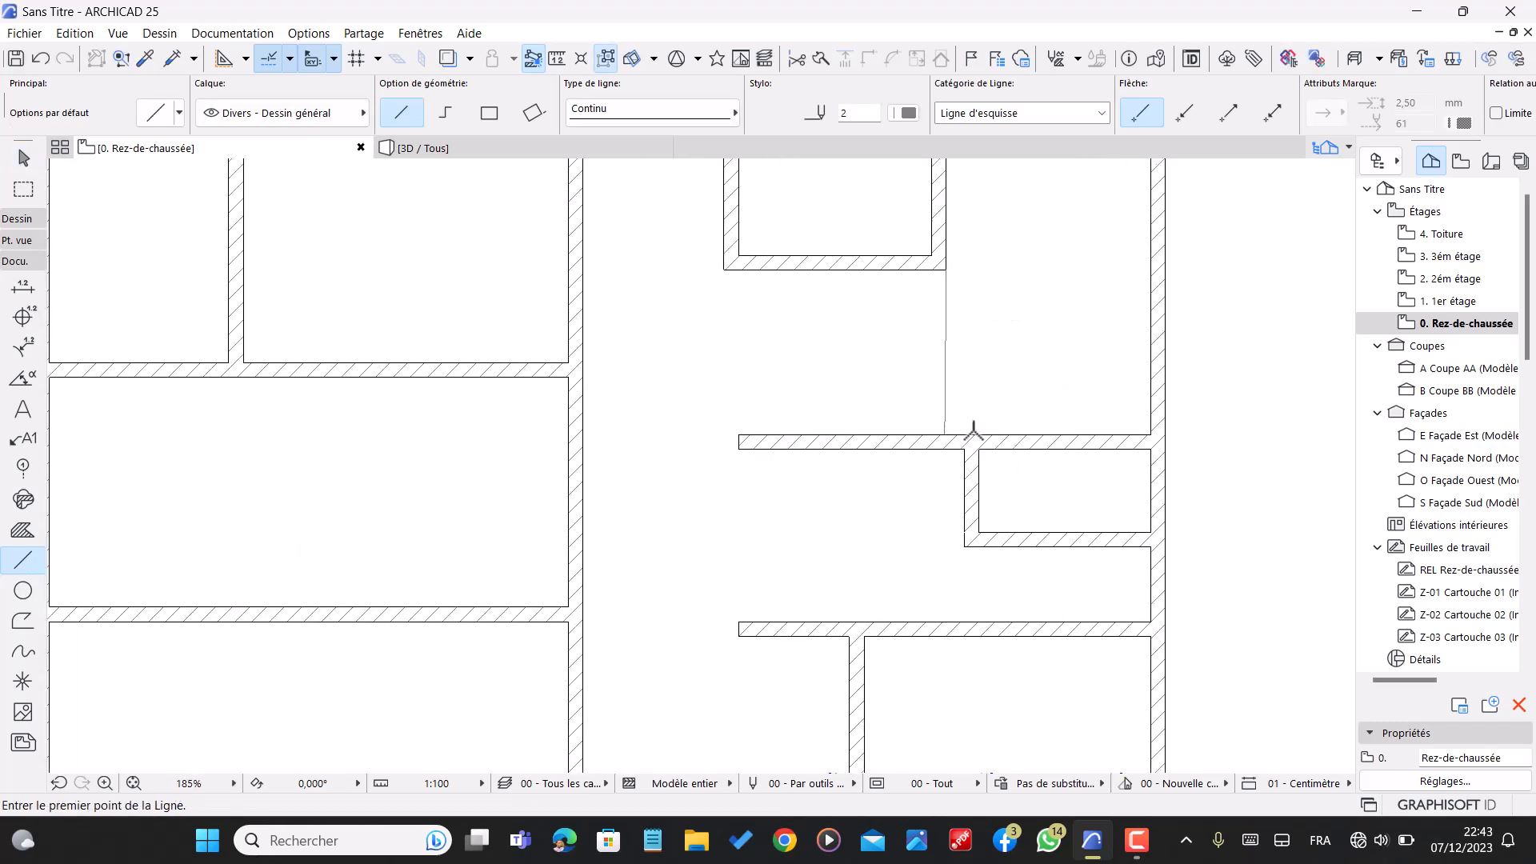
pyautogui.press('Escape')
pyautogui.click(946, 363)
pyautogui.press('Delete')
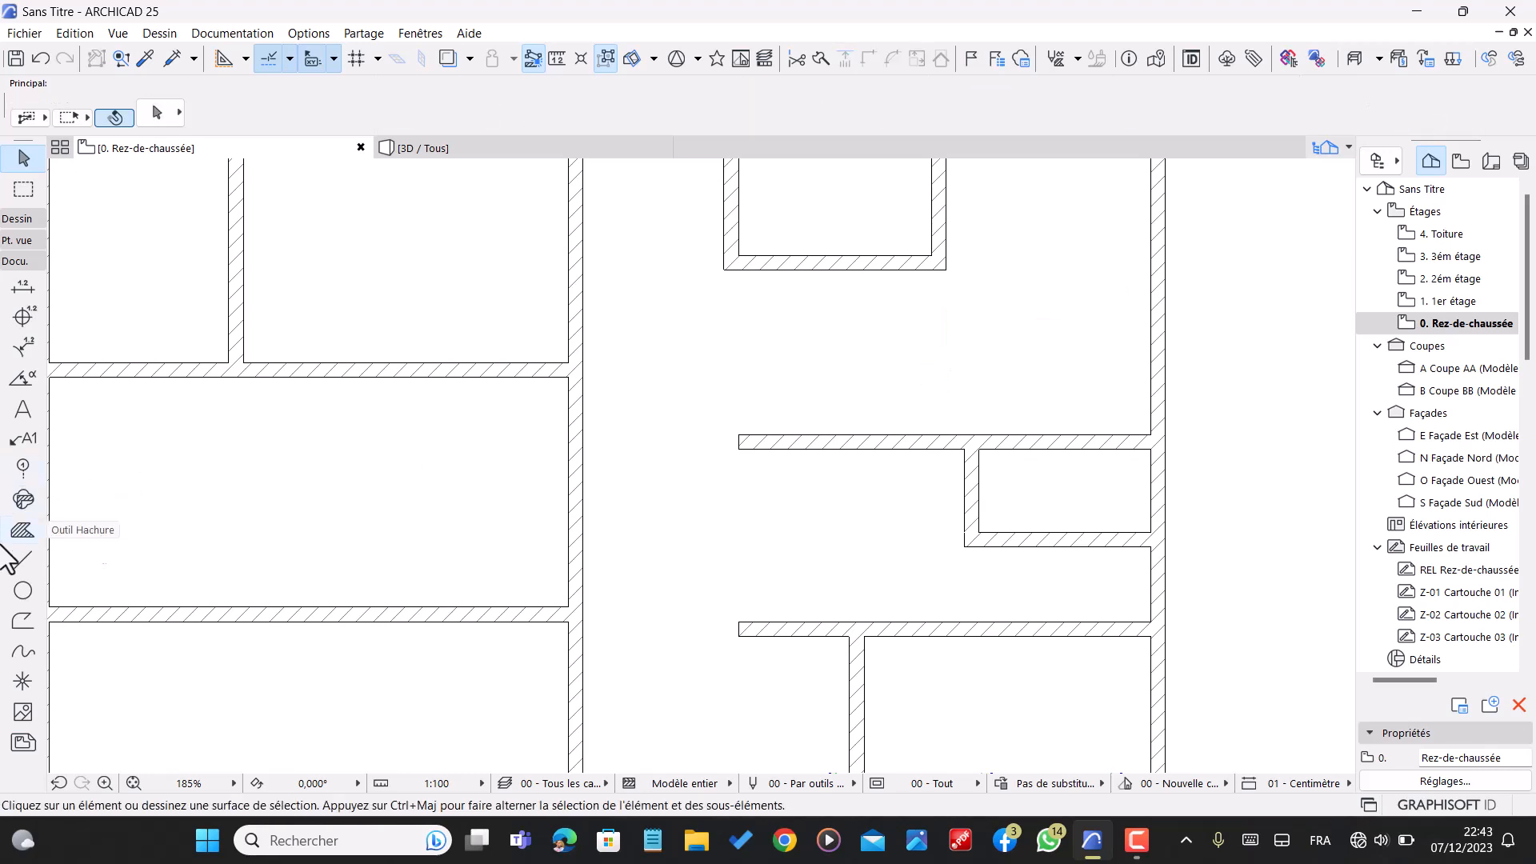
# - Try the connecting line between the room corner and the wall below once more, and remove this second attempt
pyautogui.click(23, 560)
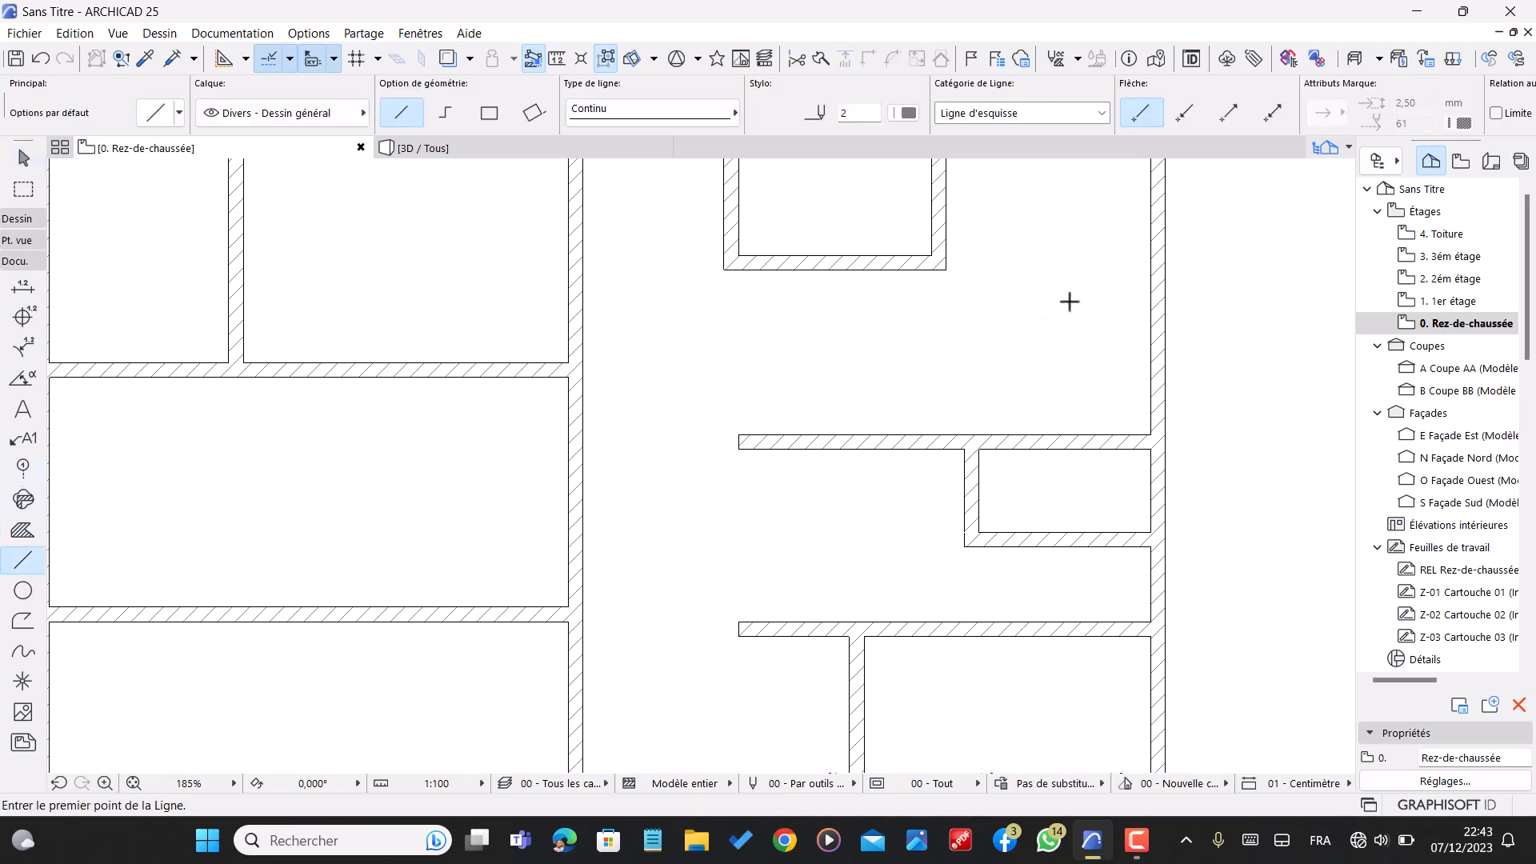
pyautogui.click(946, 269)
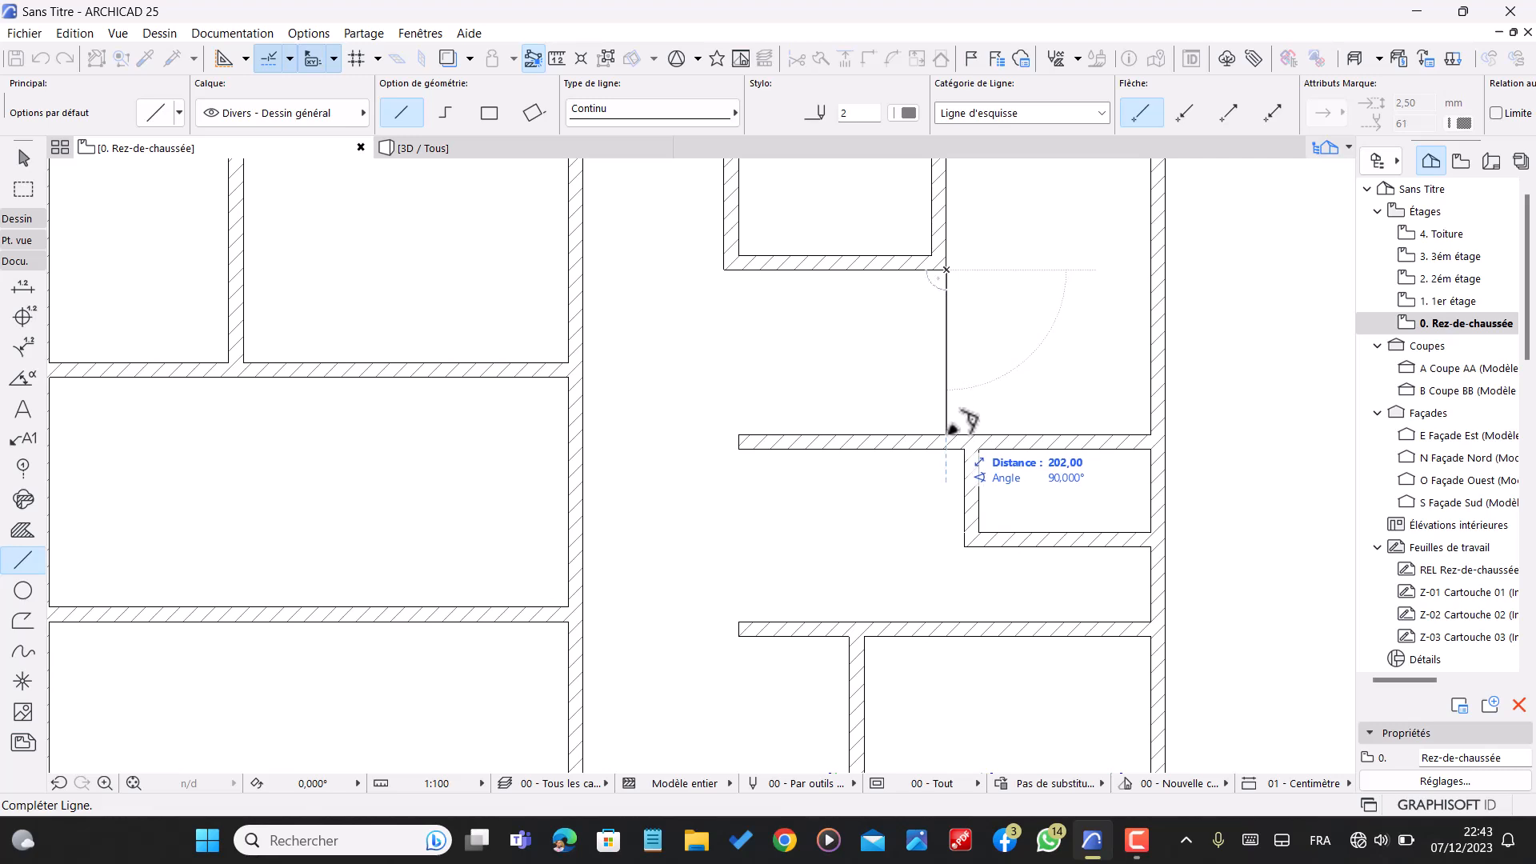
pyautogui.click(946, 436)
pyautogui.press('Escape')
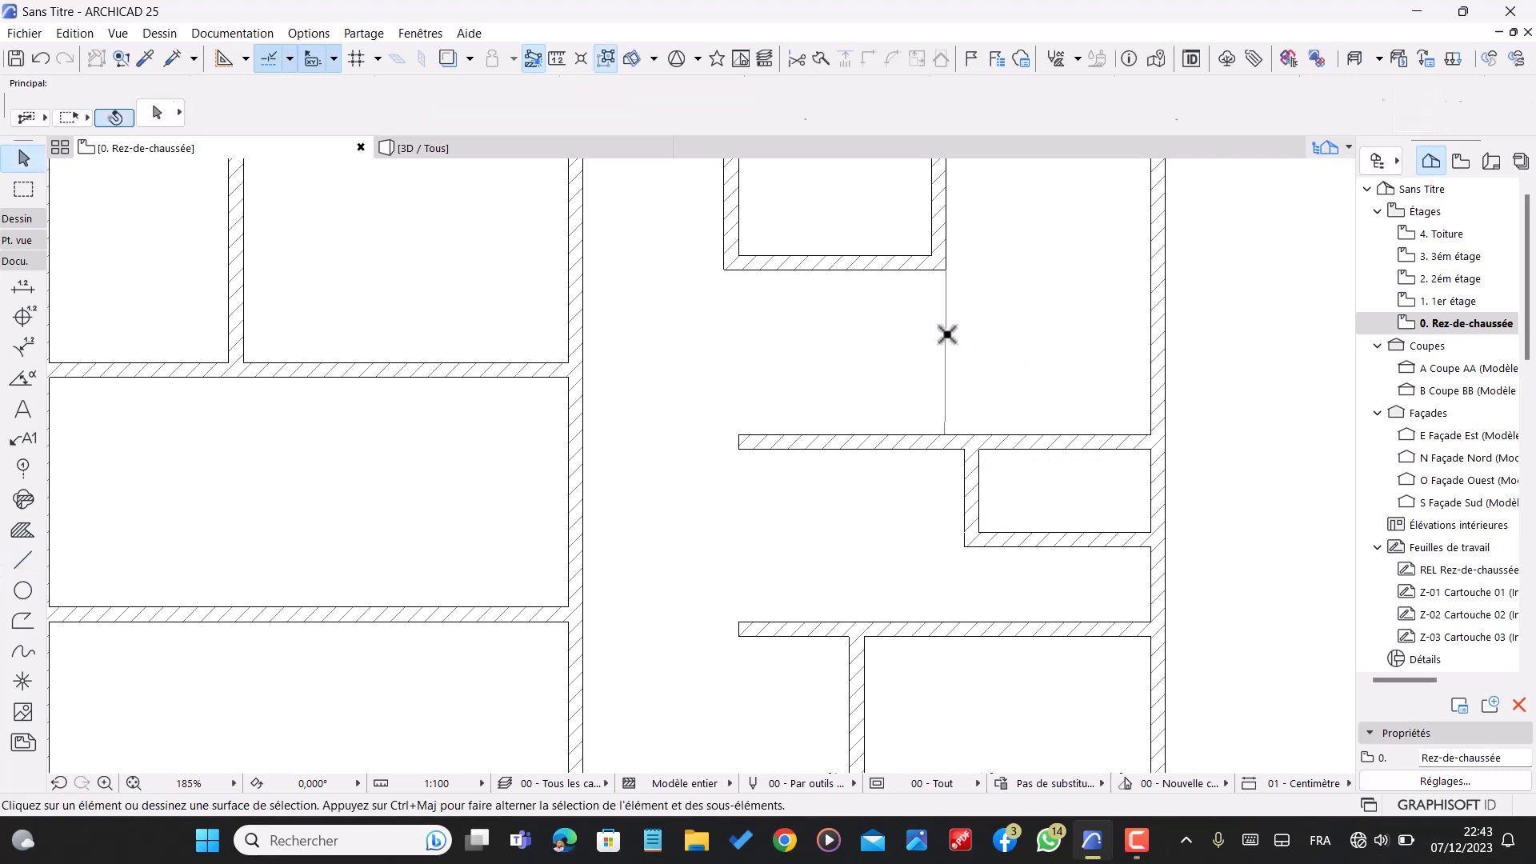
pyautogui.click(944, 359)
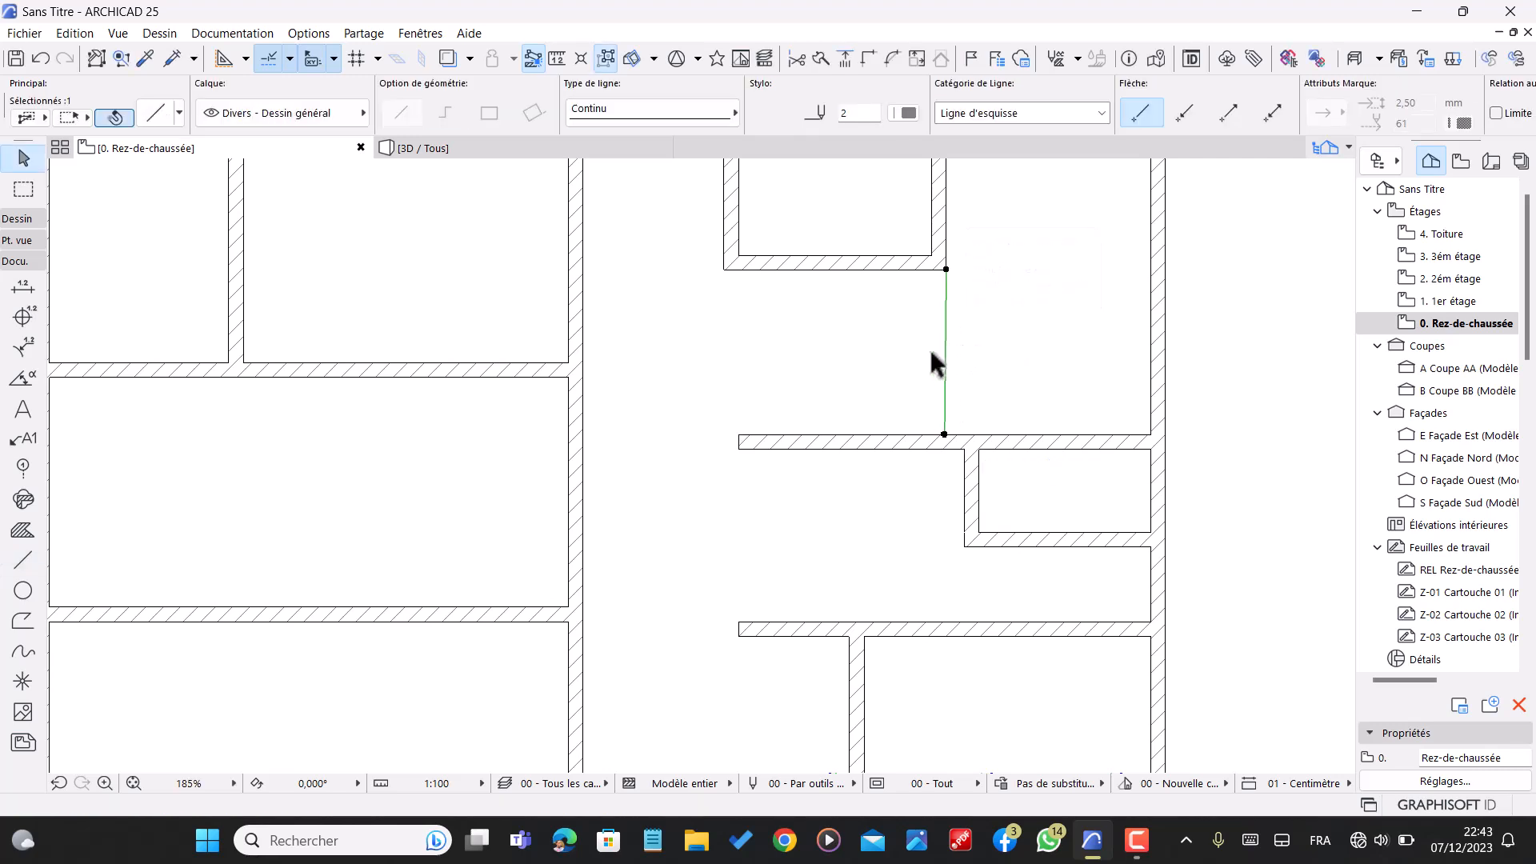
pyautogui.press('Delete')
# - Draw an exactly vertical line from the small upper room's lower-right corner to the horizontal wall below
pyautogui.click(22, 560)
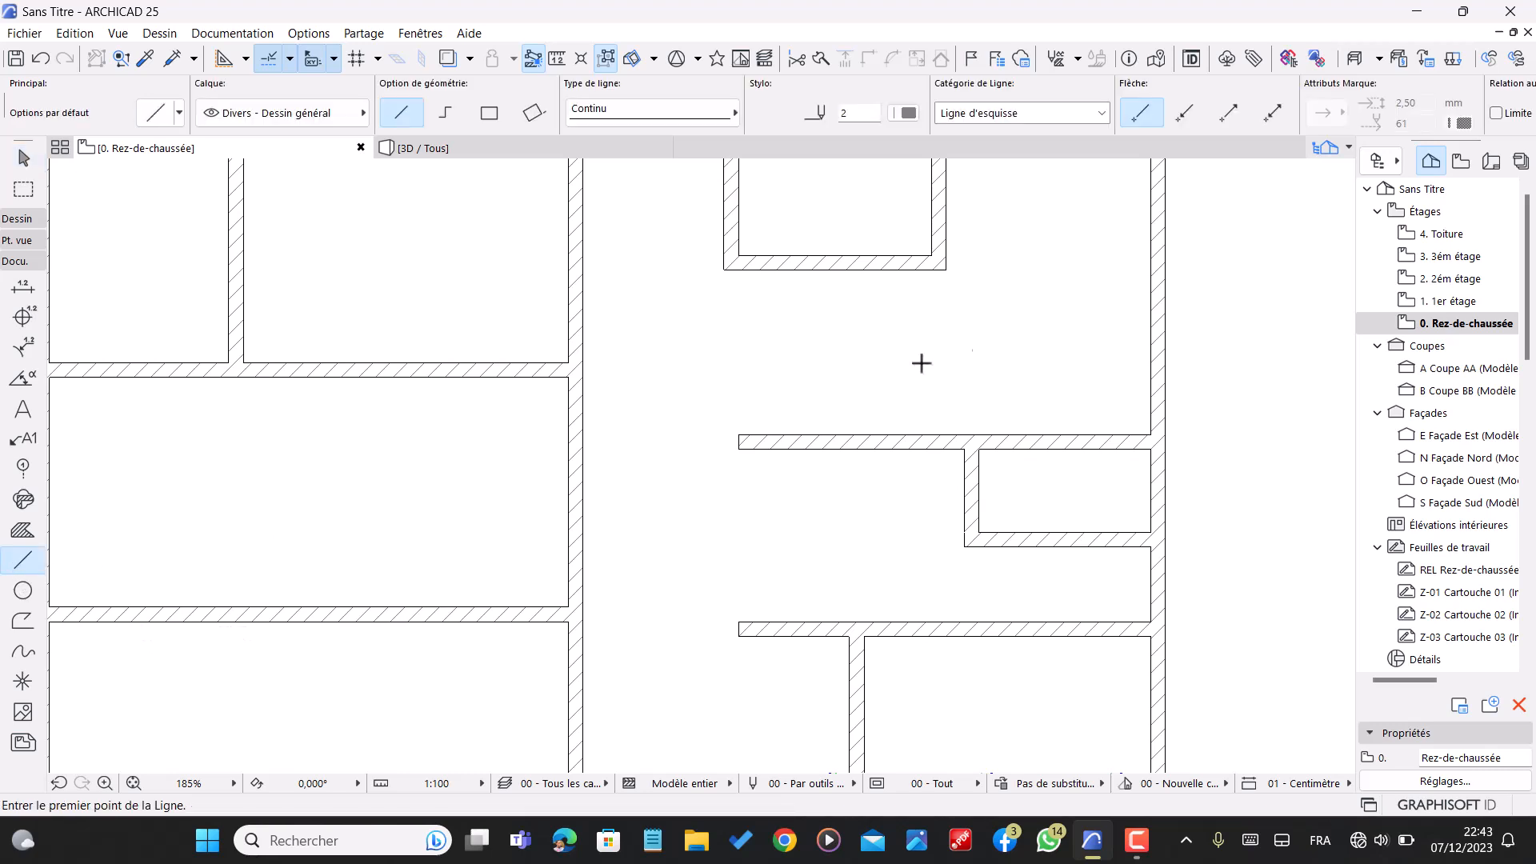
pyautogui.click(946, 269)
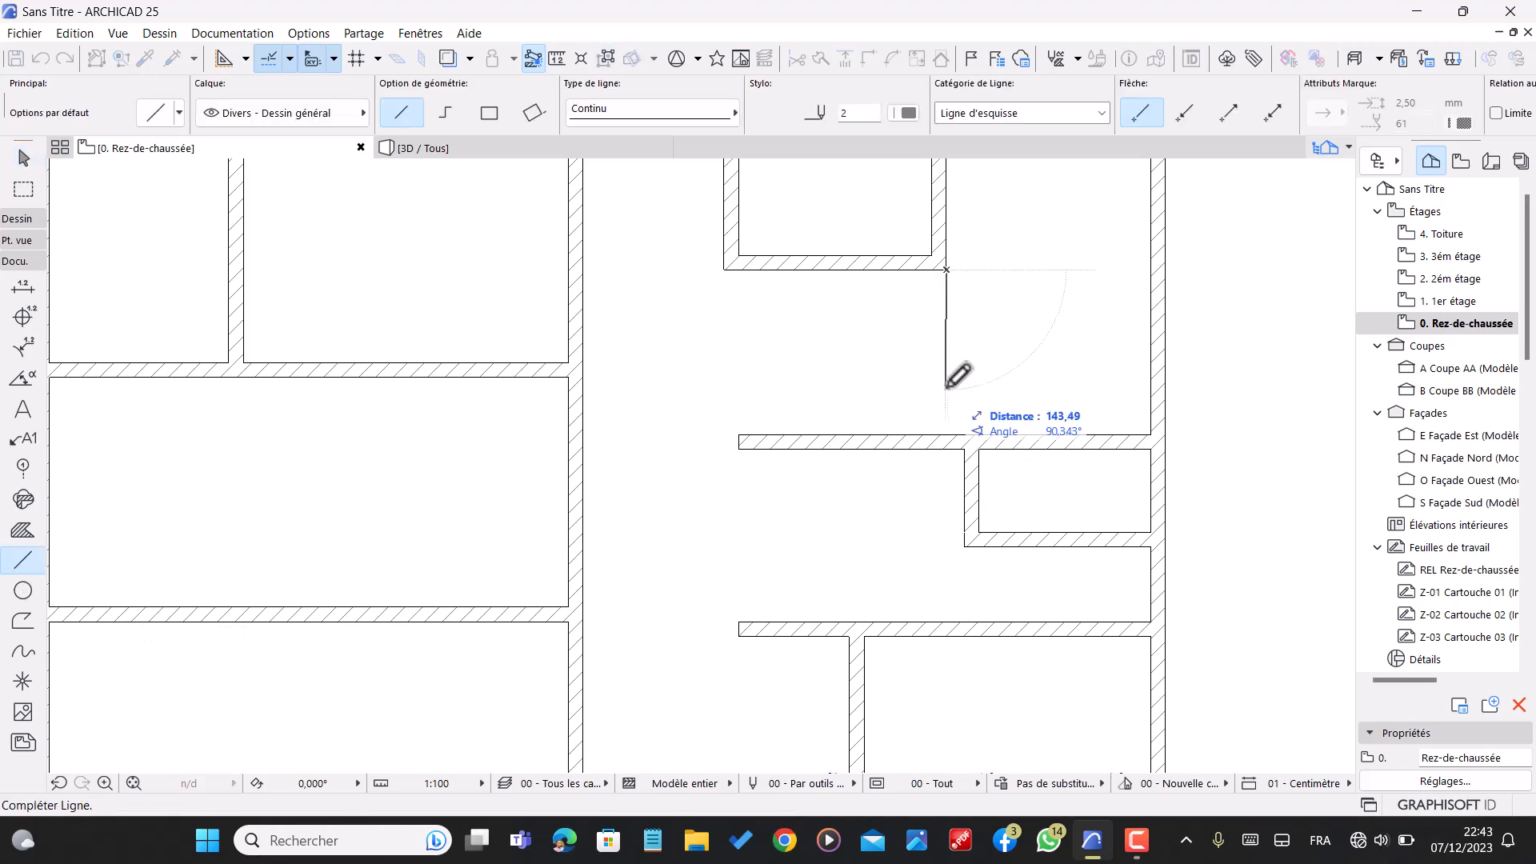
pyautogui.click(947, 436)
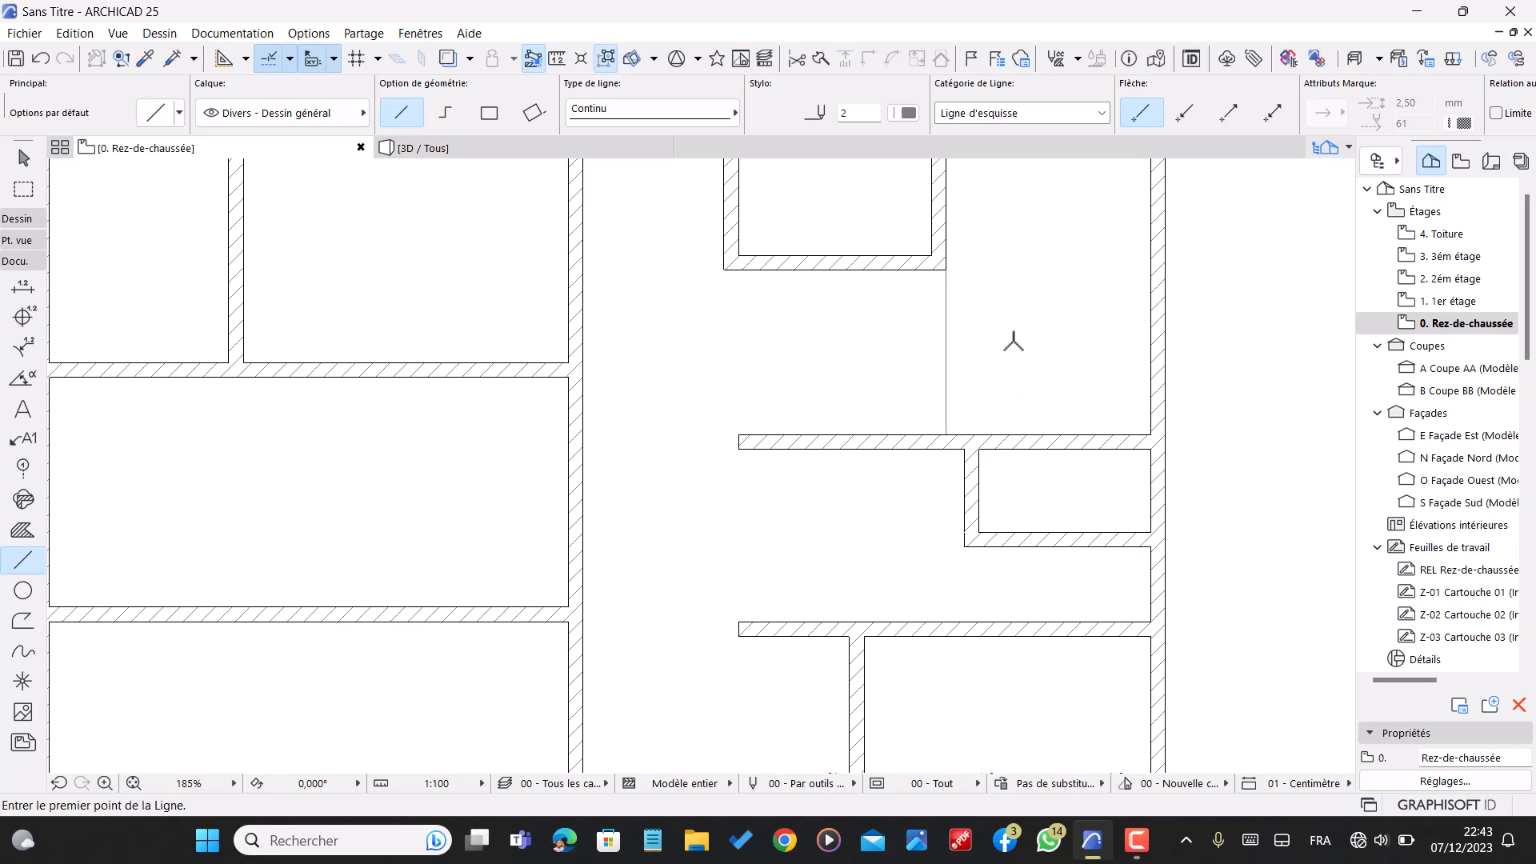
pyautogui.press('Escape')
# - Copy the vertical line below the small upper room's corner 30 cm to the left as a step line
pyautogui.click(946, 362)
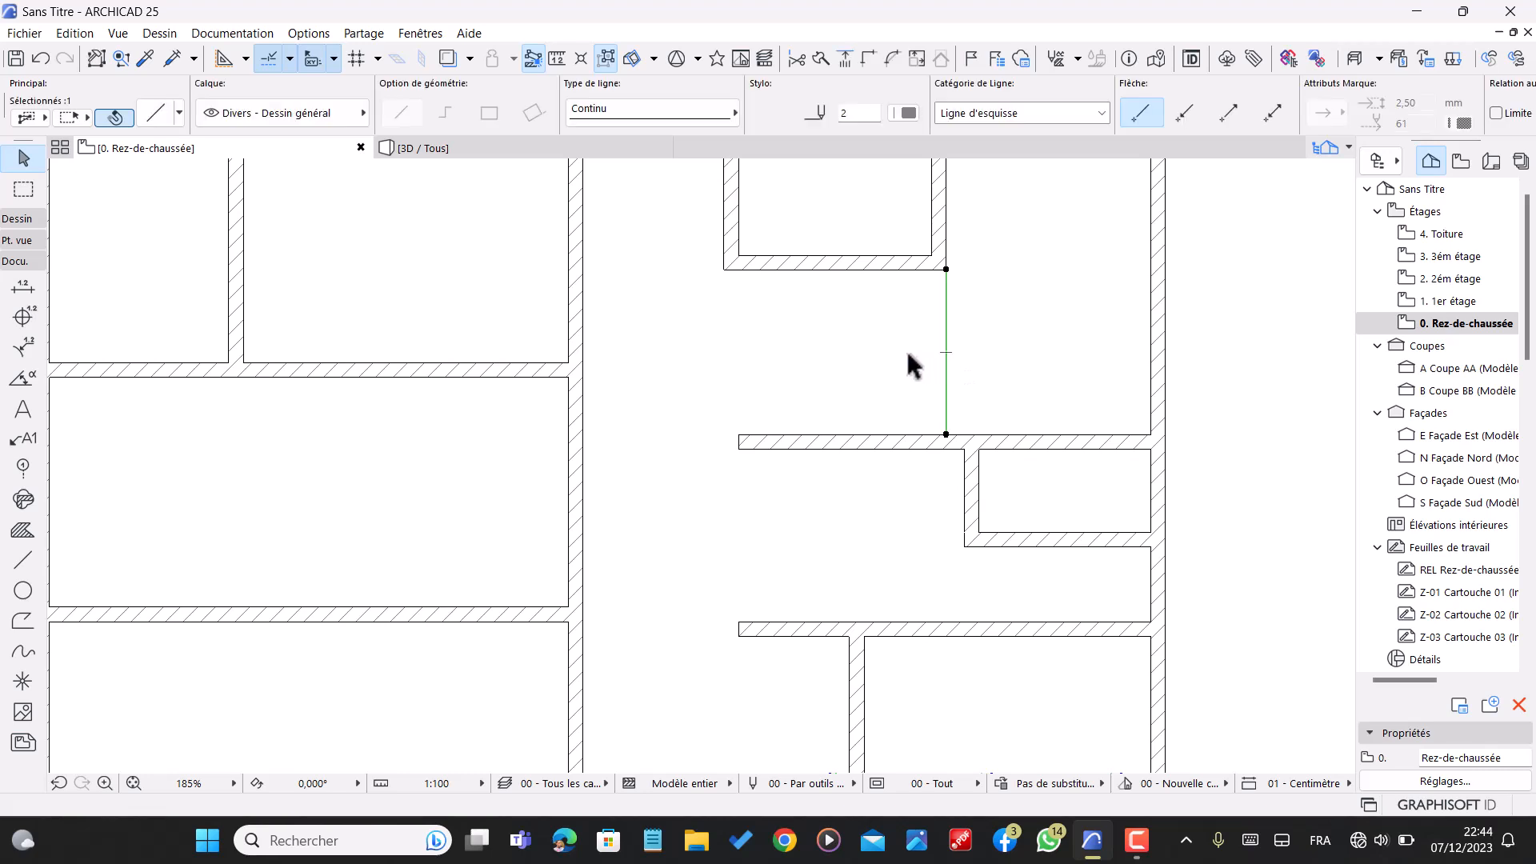
pyautogui.hotkey('ctrl', 'shift', 'd')
pyautogui.click(947, 352)
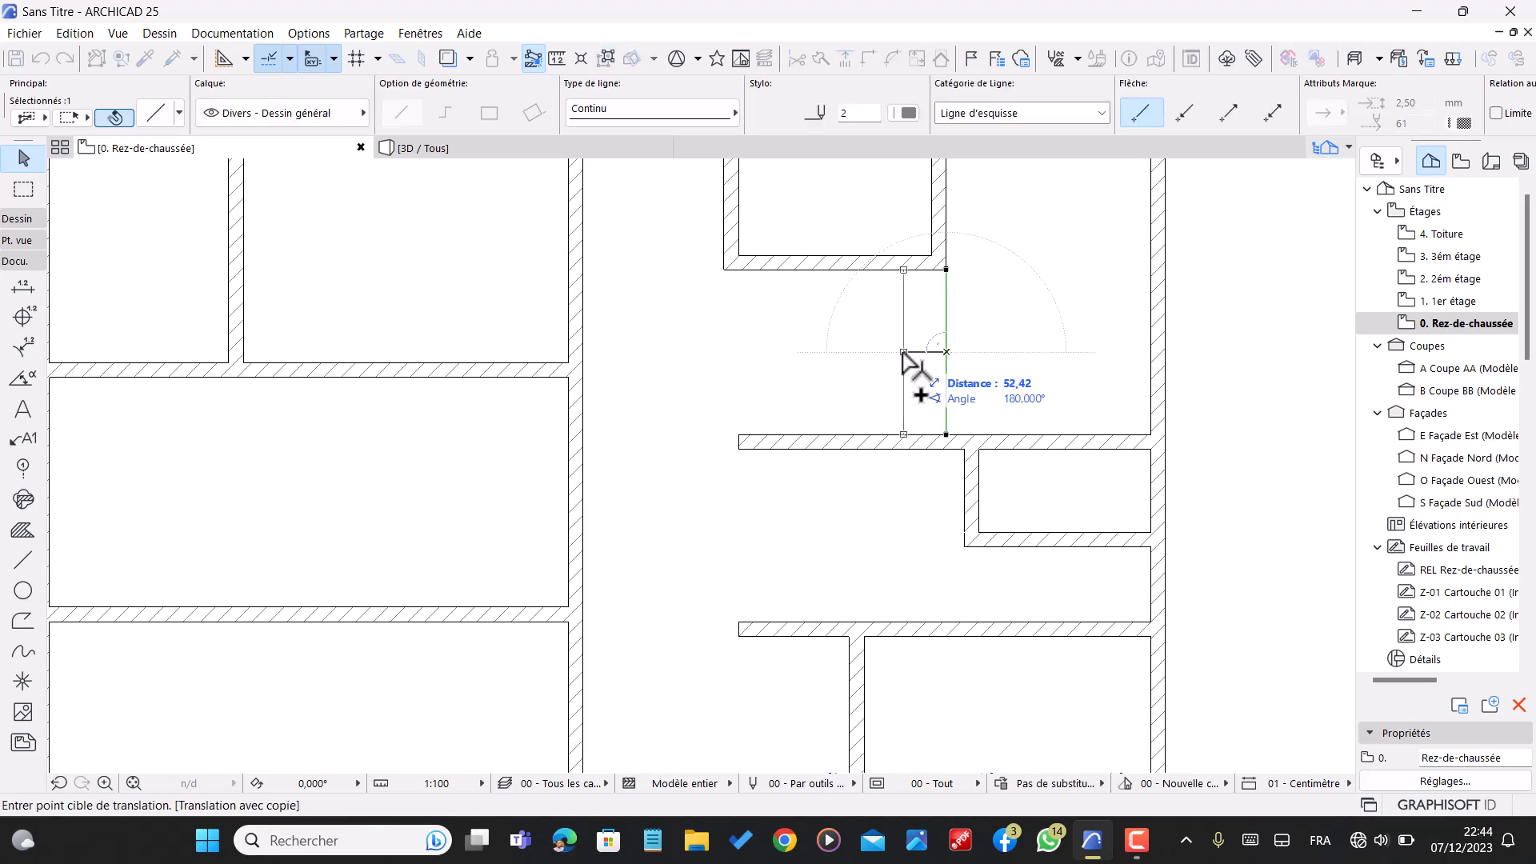
pyautogui.write('30')
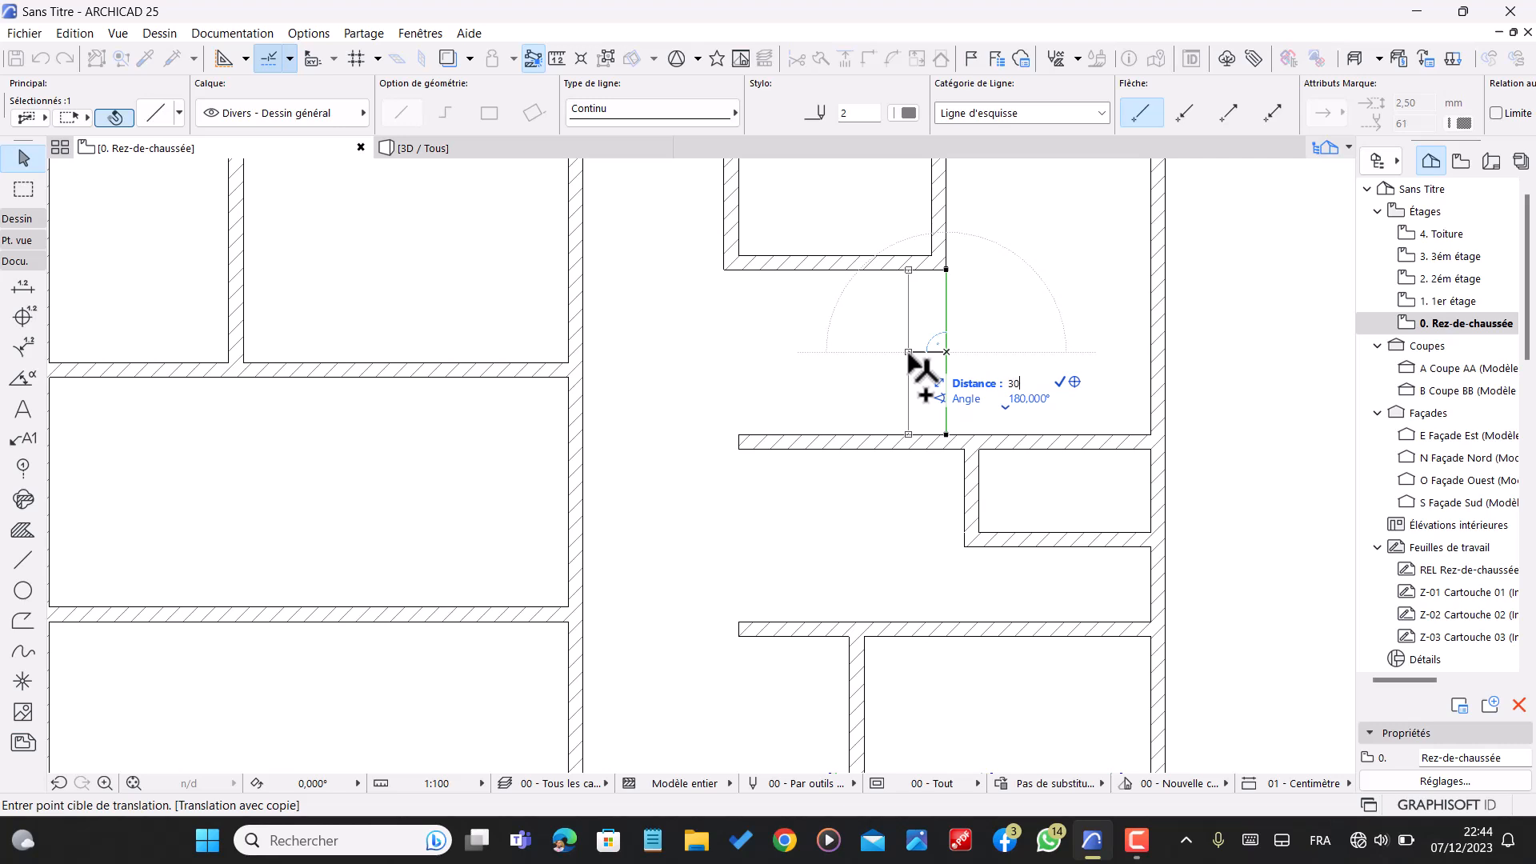
pyautogui.press('Return')
pyautogui.press('Escape')
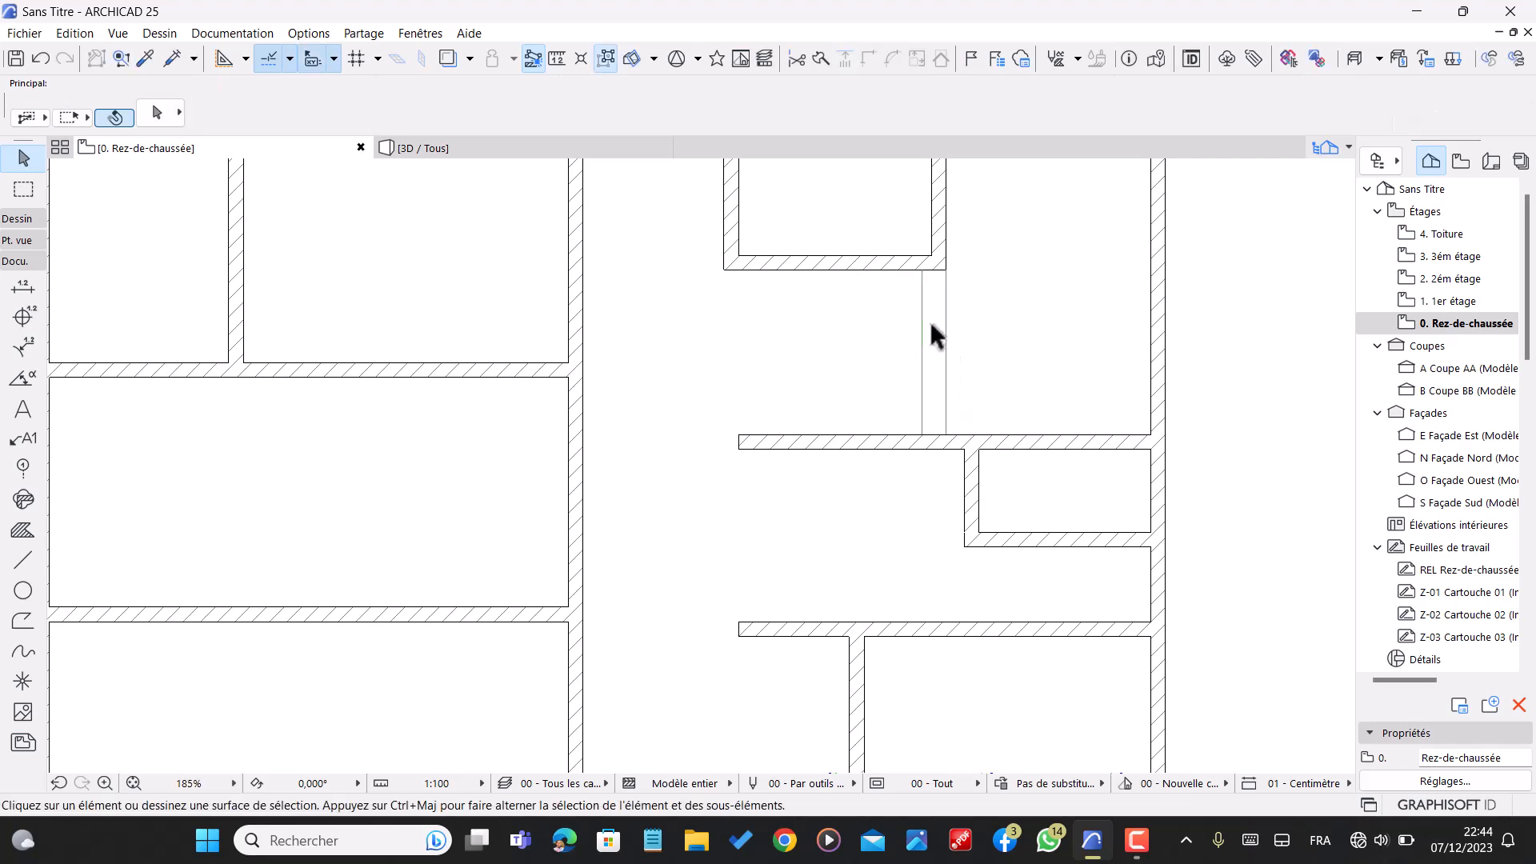
# - Copy the second step line another 30 cm to the left
pyautogui.scroll(-2, 952, 312)
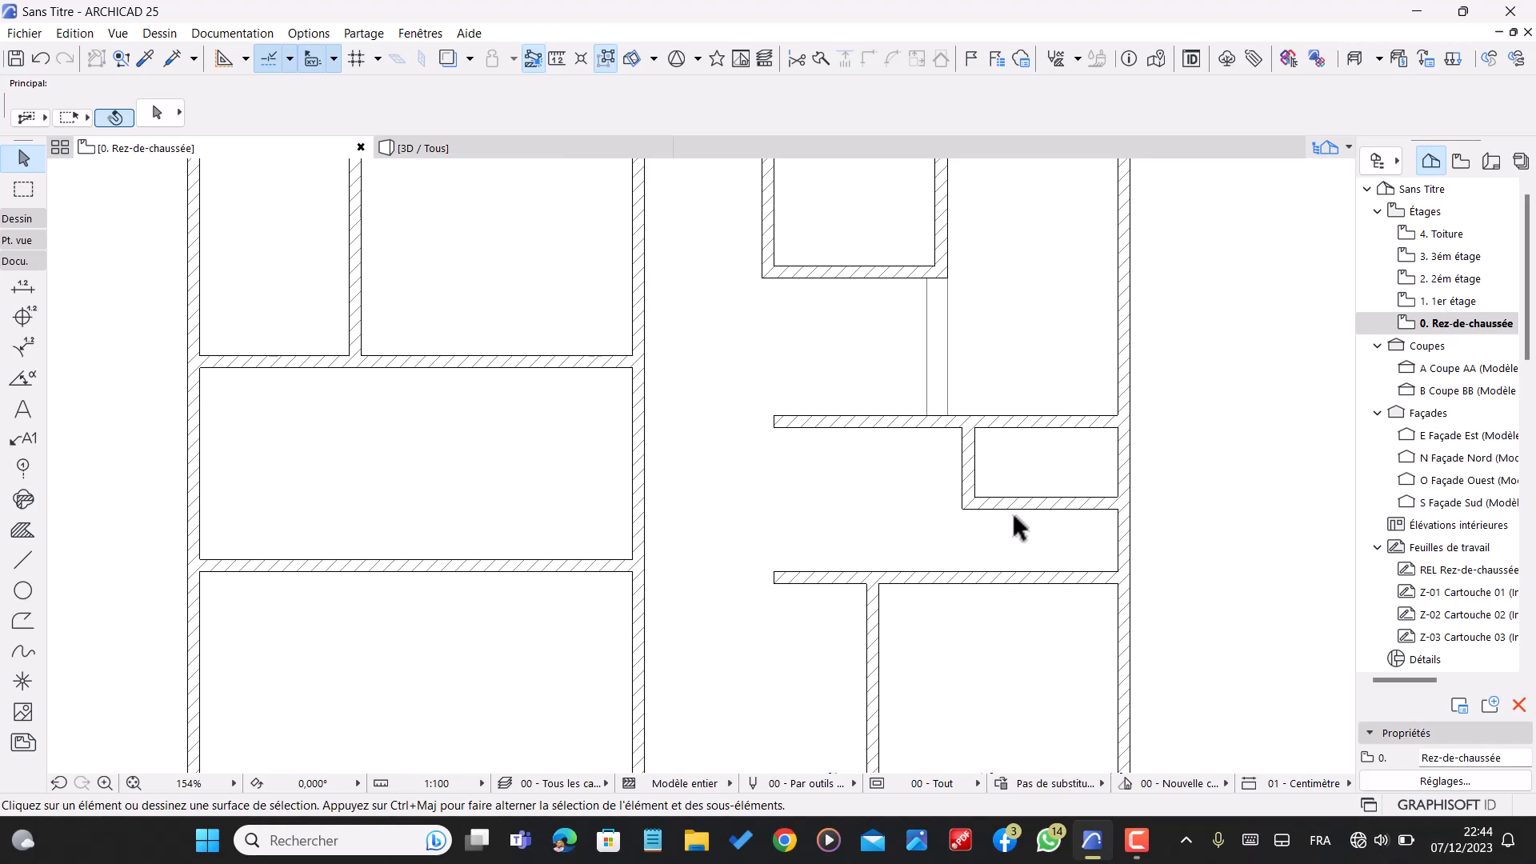
pyautogui.click(928, 351)
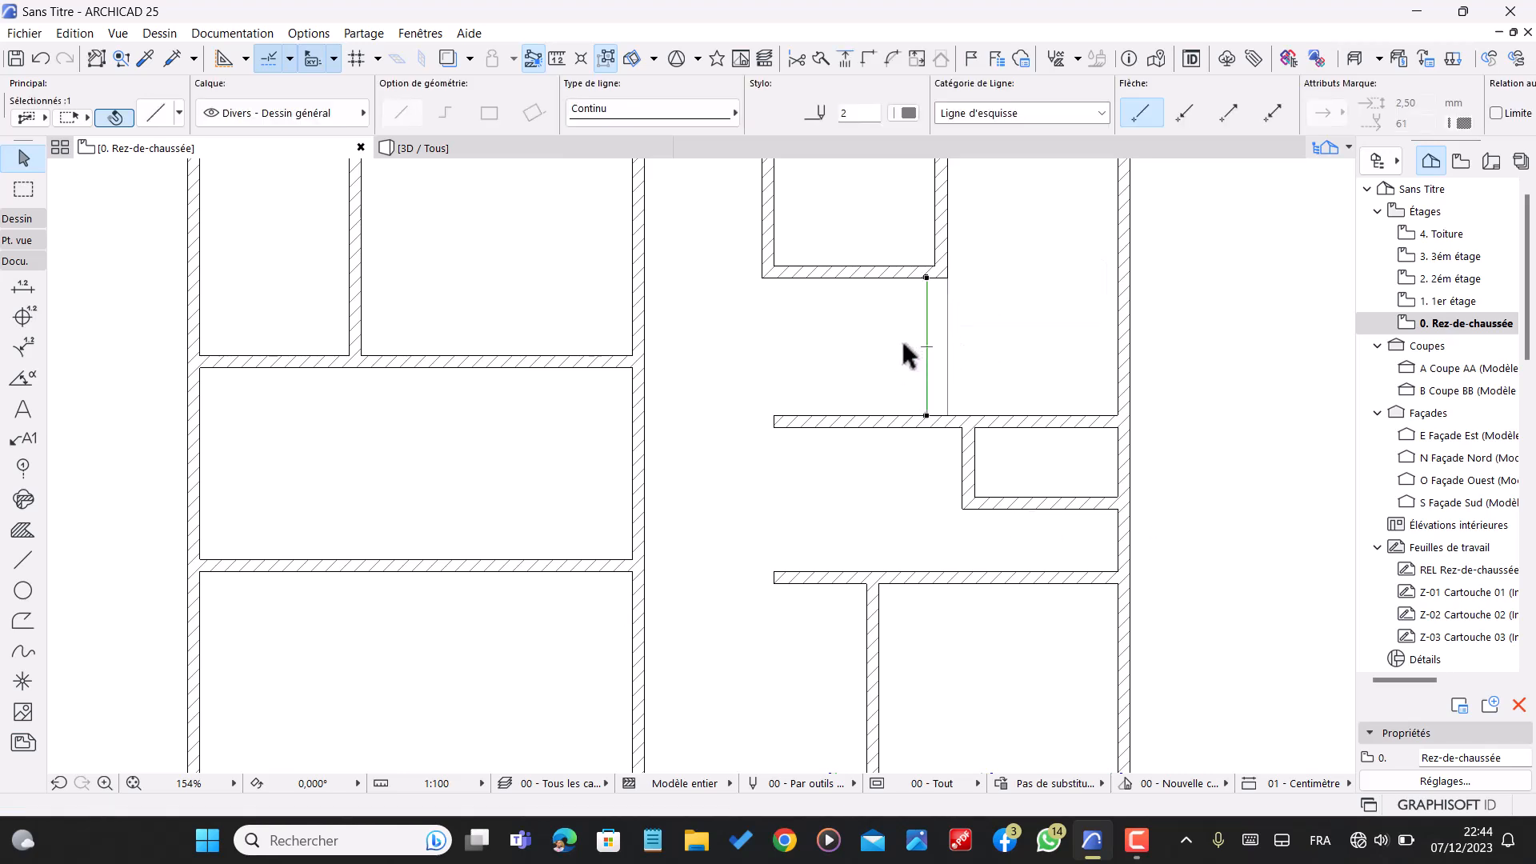
pyautogui.hotkey('ctrl', 'shift', 'd')
pyautogui.click(927, 334)
pyautogui.write('3')
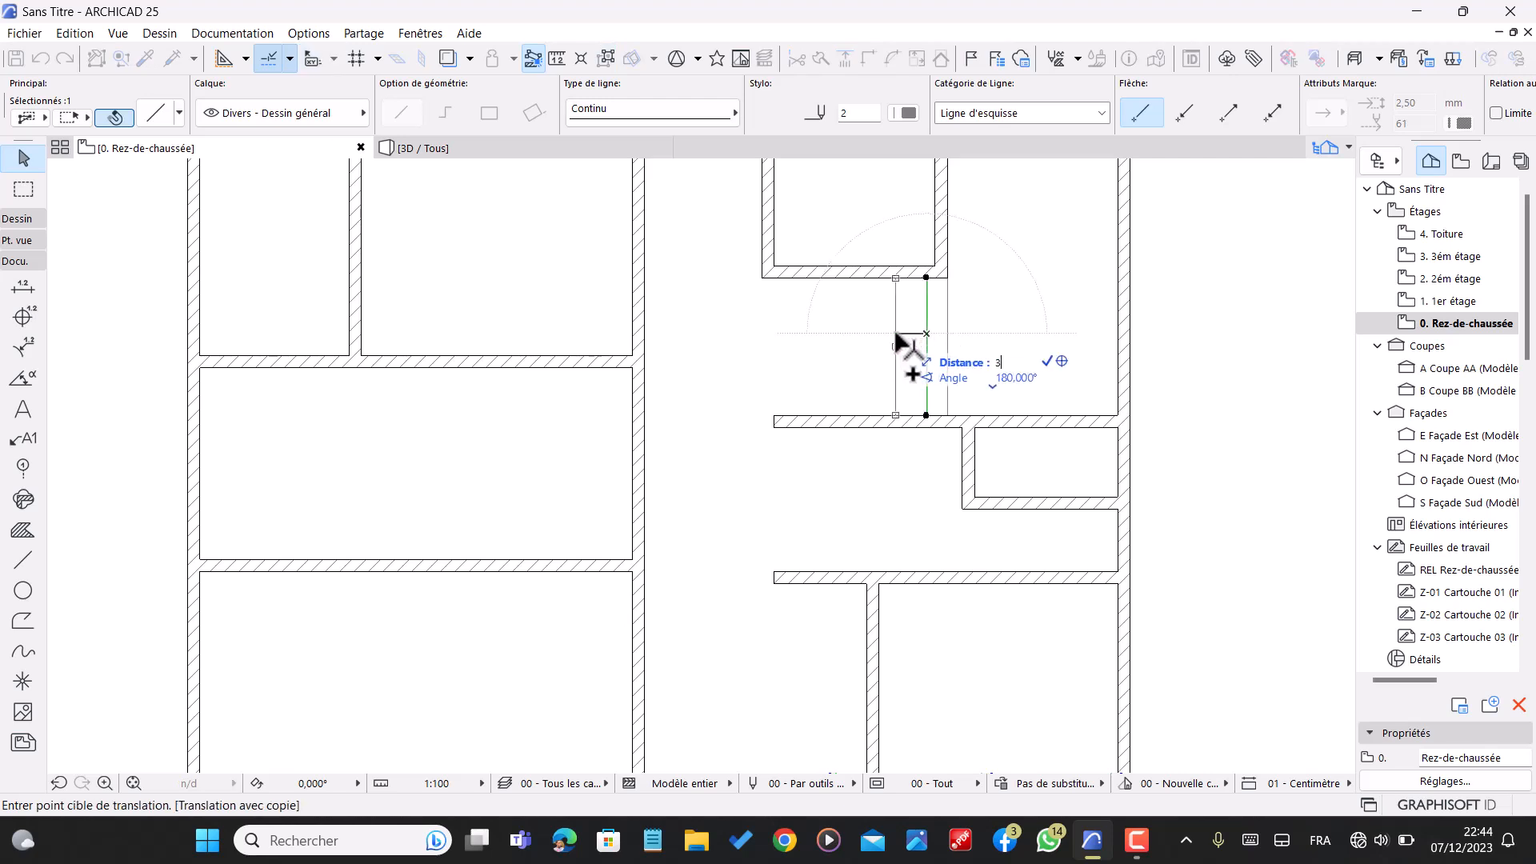
pyautogui.press('Return')
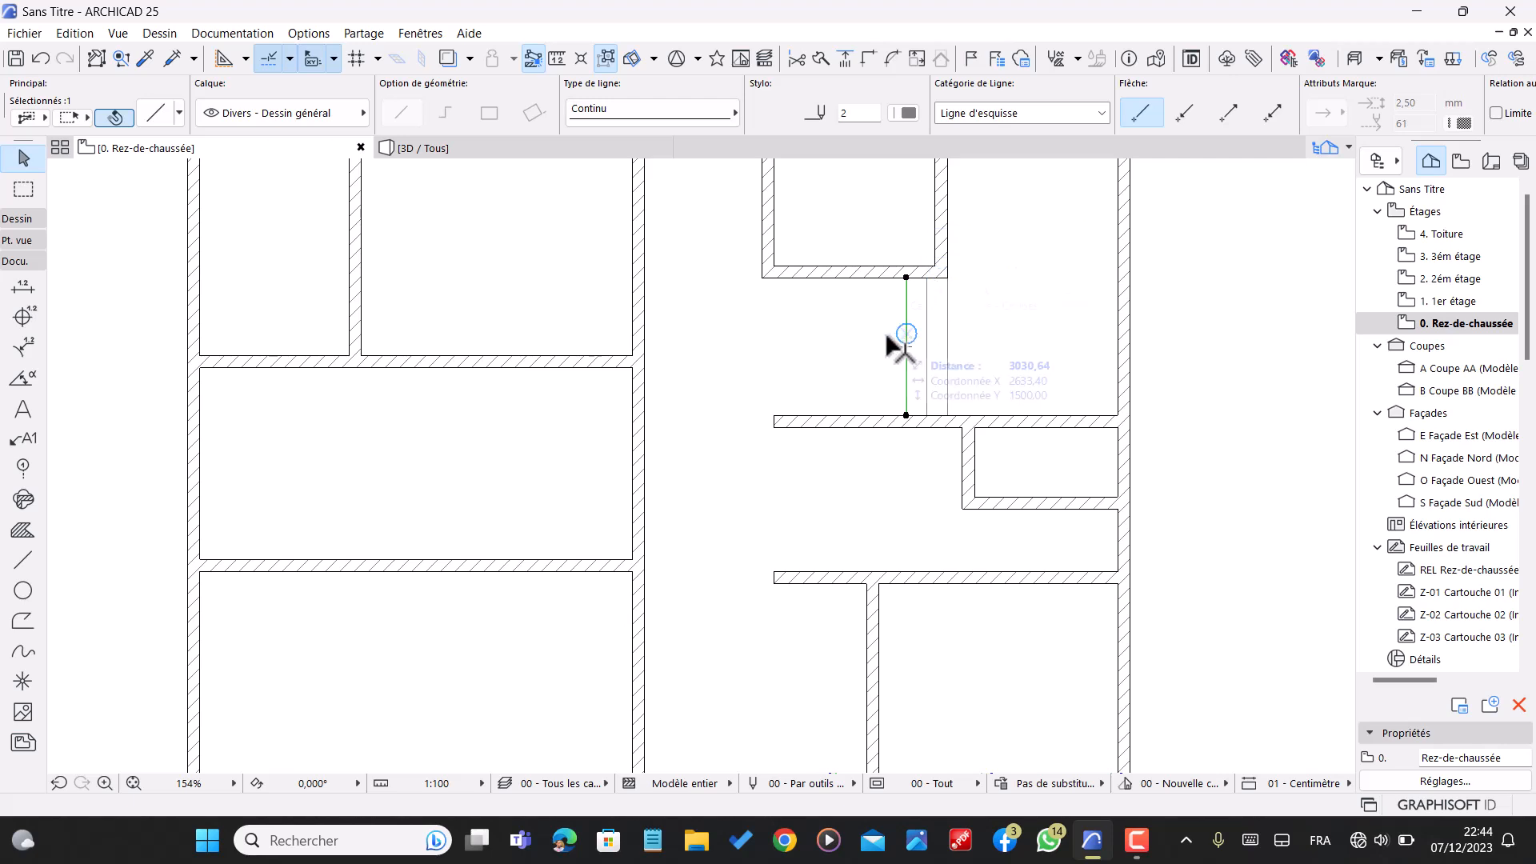
# - Copy the third step line 30 cm to the left to mark the last tread's edge
pyautogui.hotkey('ctrl', 'shift', 'd')
pyautogui.click(906, 362)
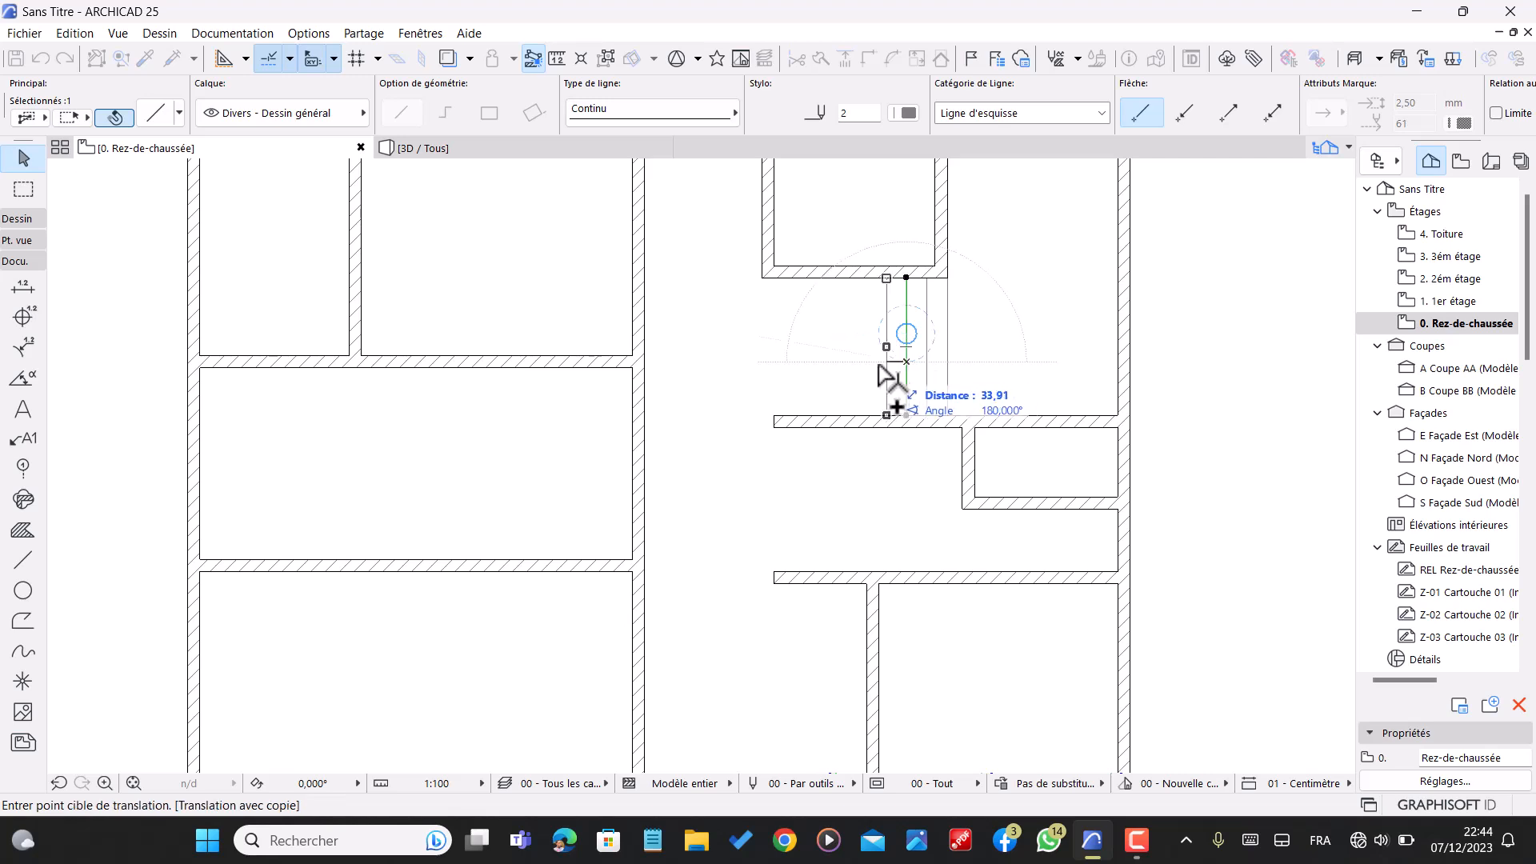
pyautogui.write('3')
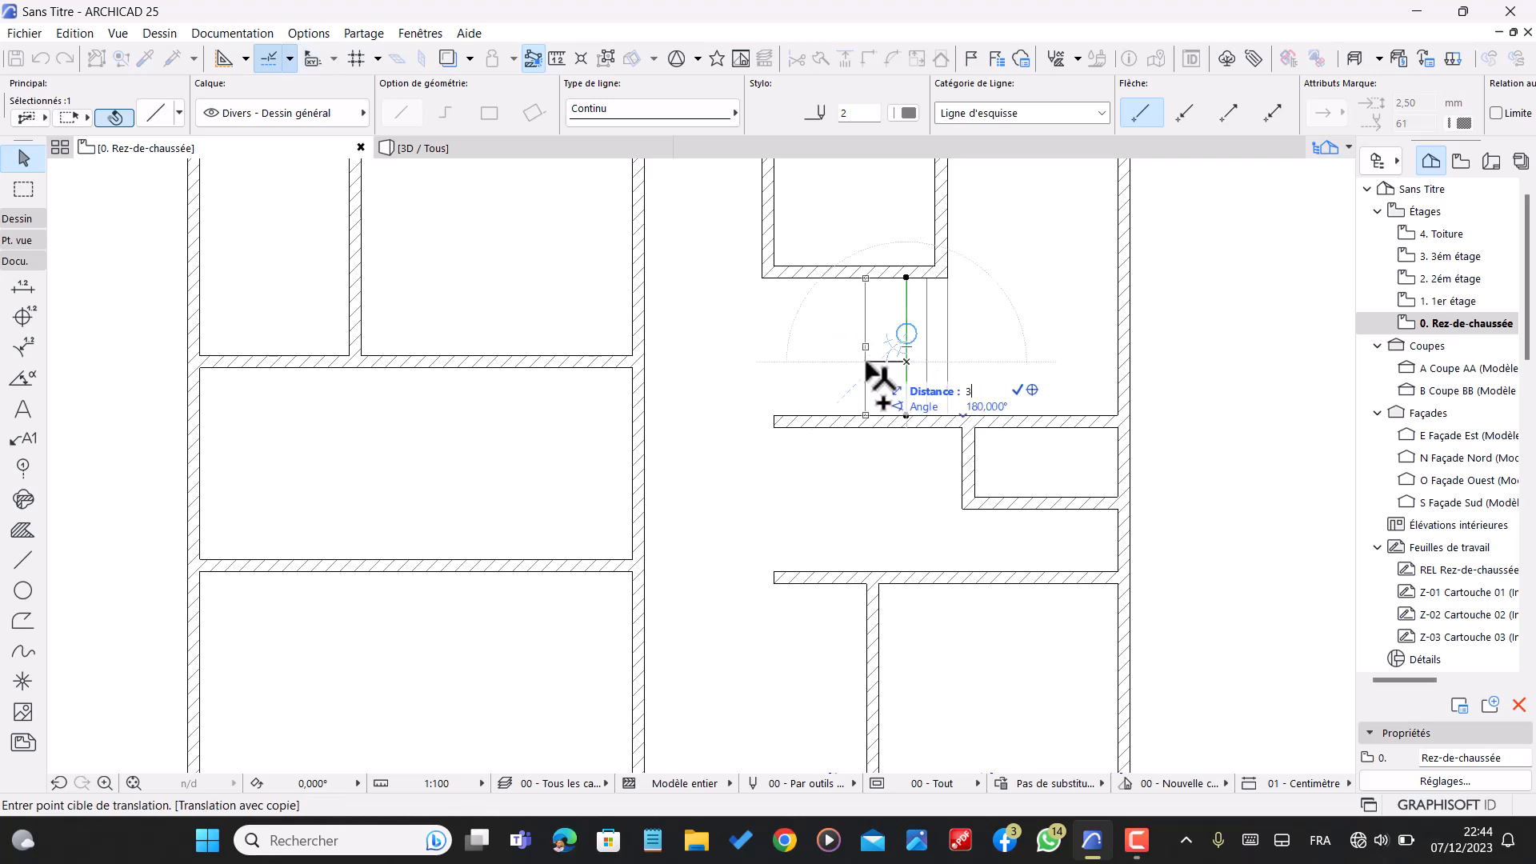
pyautogui.write('0')
pyautogui.press('Return')
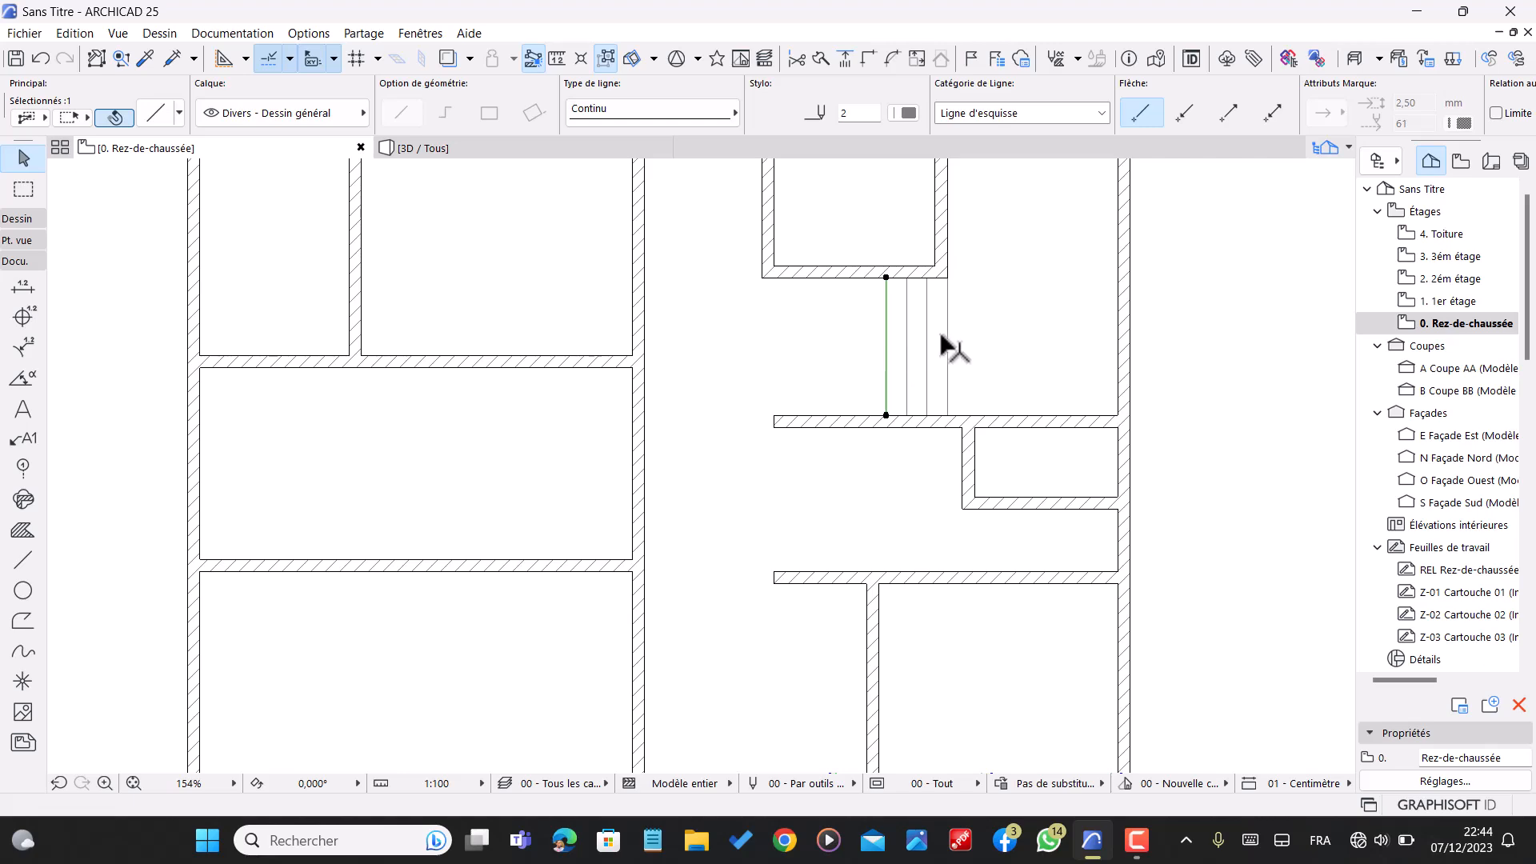
pyautogui.press('Escape')
# - Configure the Slab tool defaults with a basic single-material structure, 15 cm thickness and 15 cm offset from the ground floor
pyautogui.scroll(-3, 952, 360)
pyautogui.scroll(-3, 934, 390)
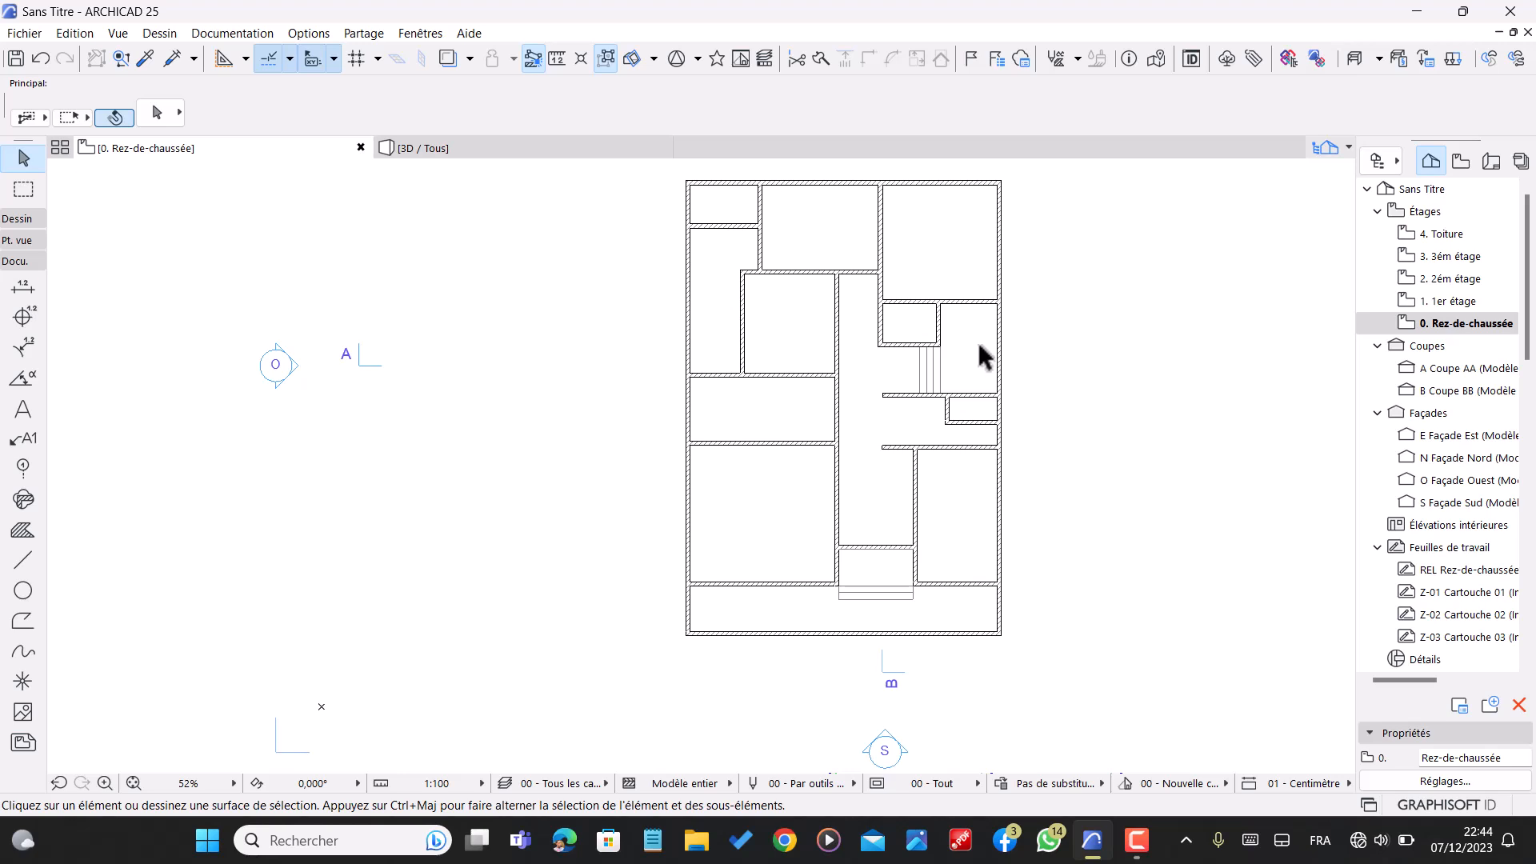
pyautogui.scroll(-2, 928, 408)
pyautogui.scroll(-2, 877, 402)
pyautogui.scroll(4, 887, 551)
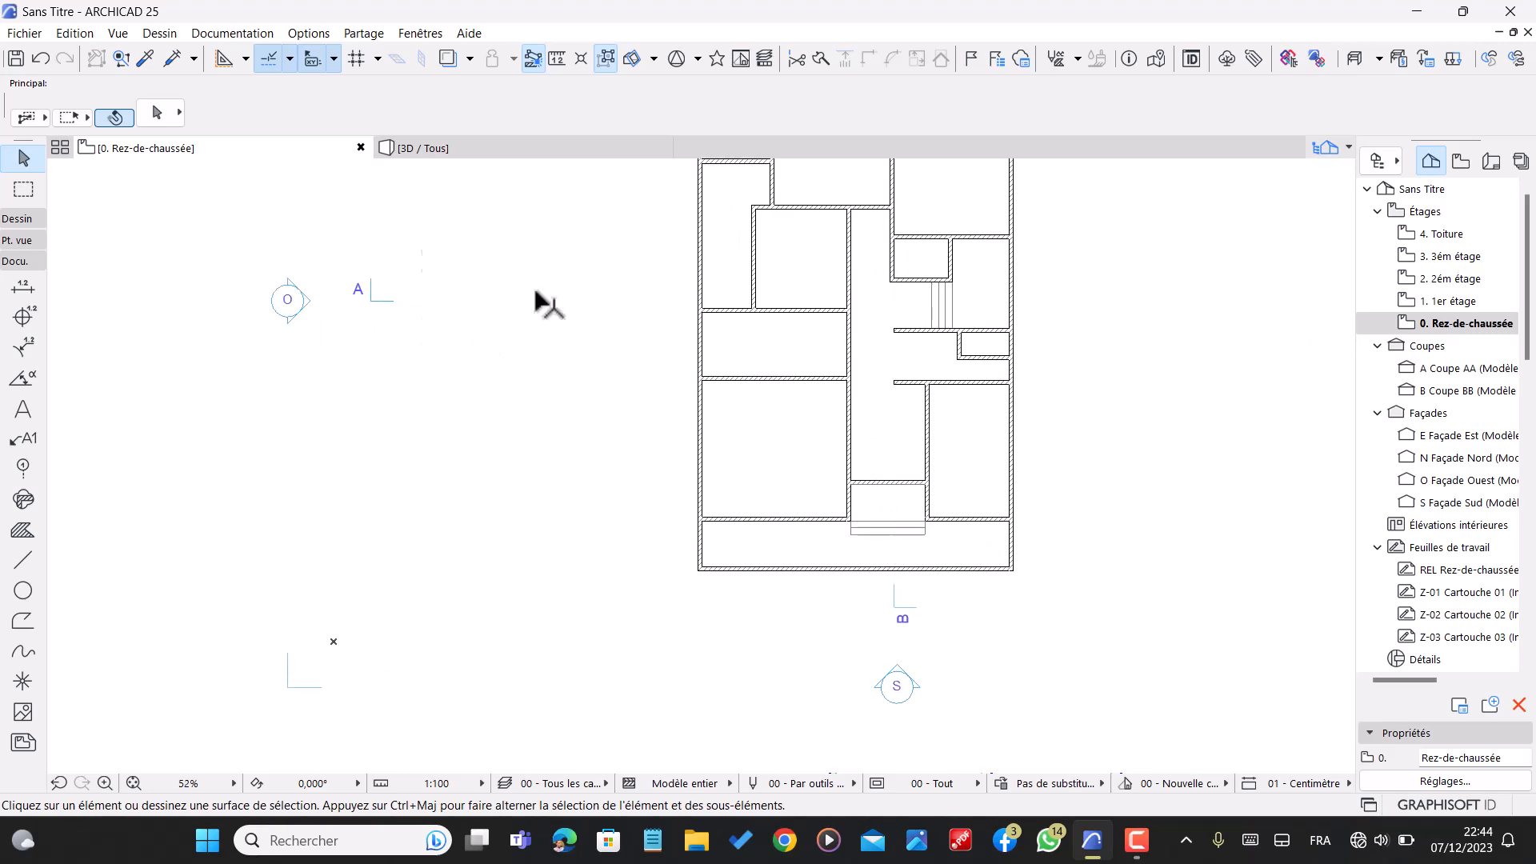
pyautogui.click(23, 219)
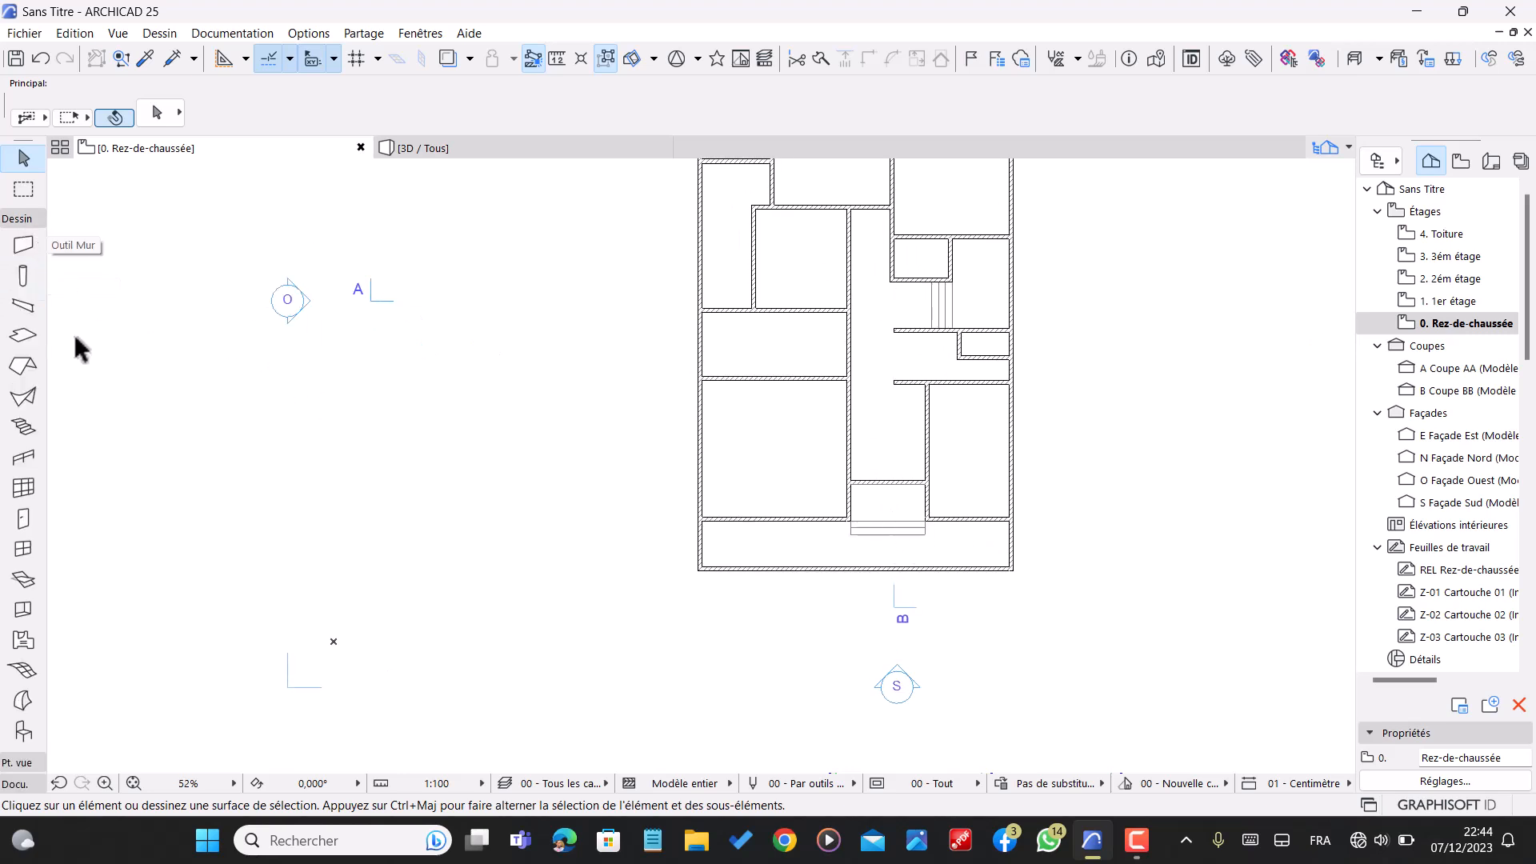
pyautogui.click(23, 335)
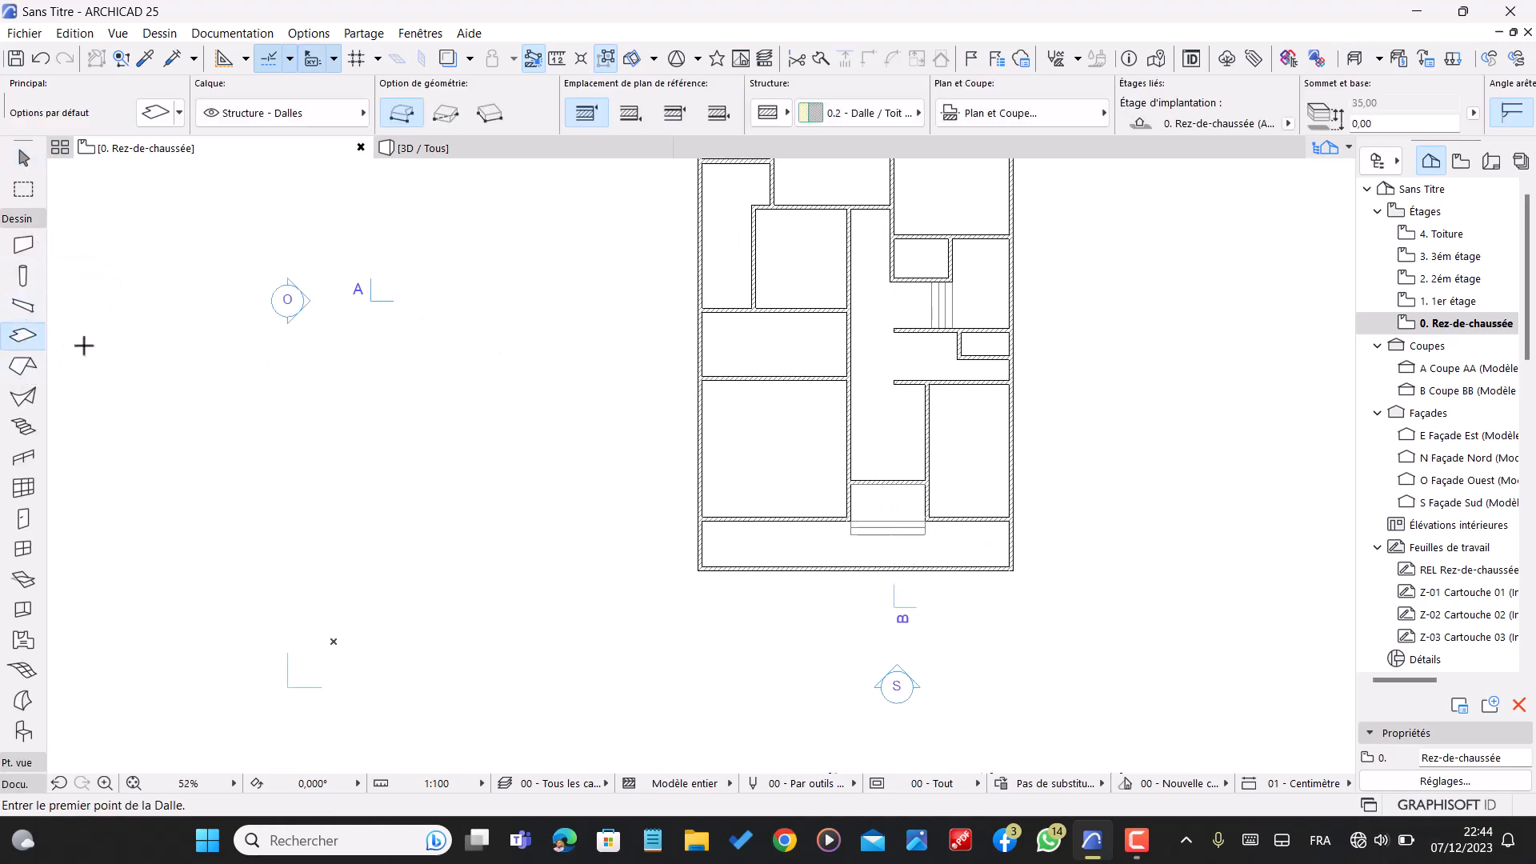
pyautogui.hotkey('ctrl', 't')
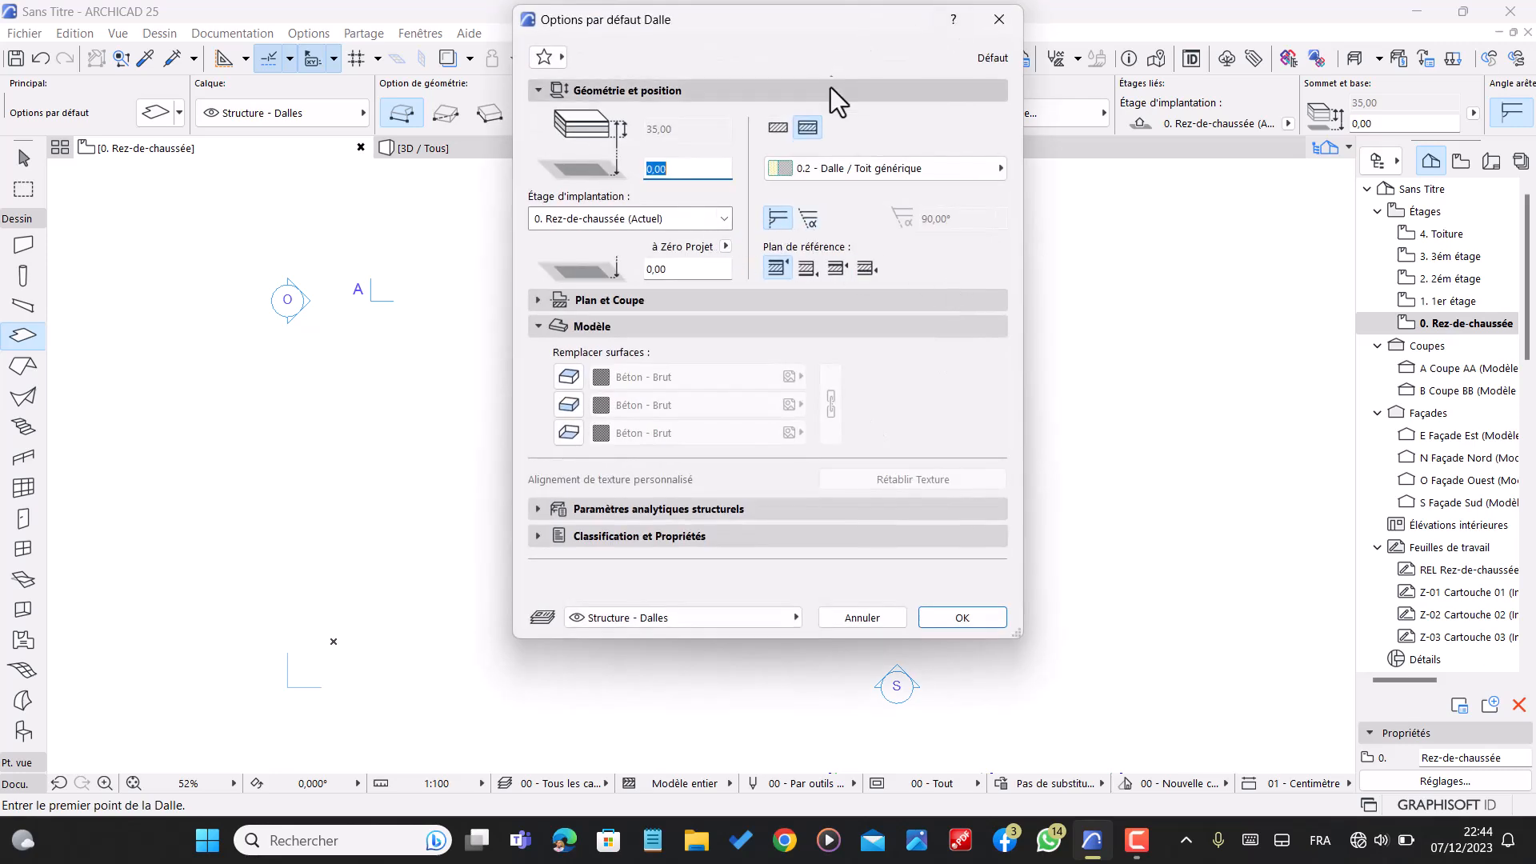
pyautogui.click(774, 127)
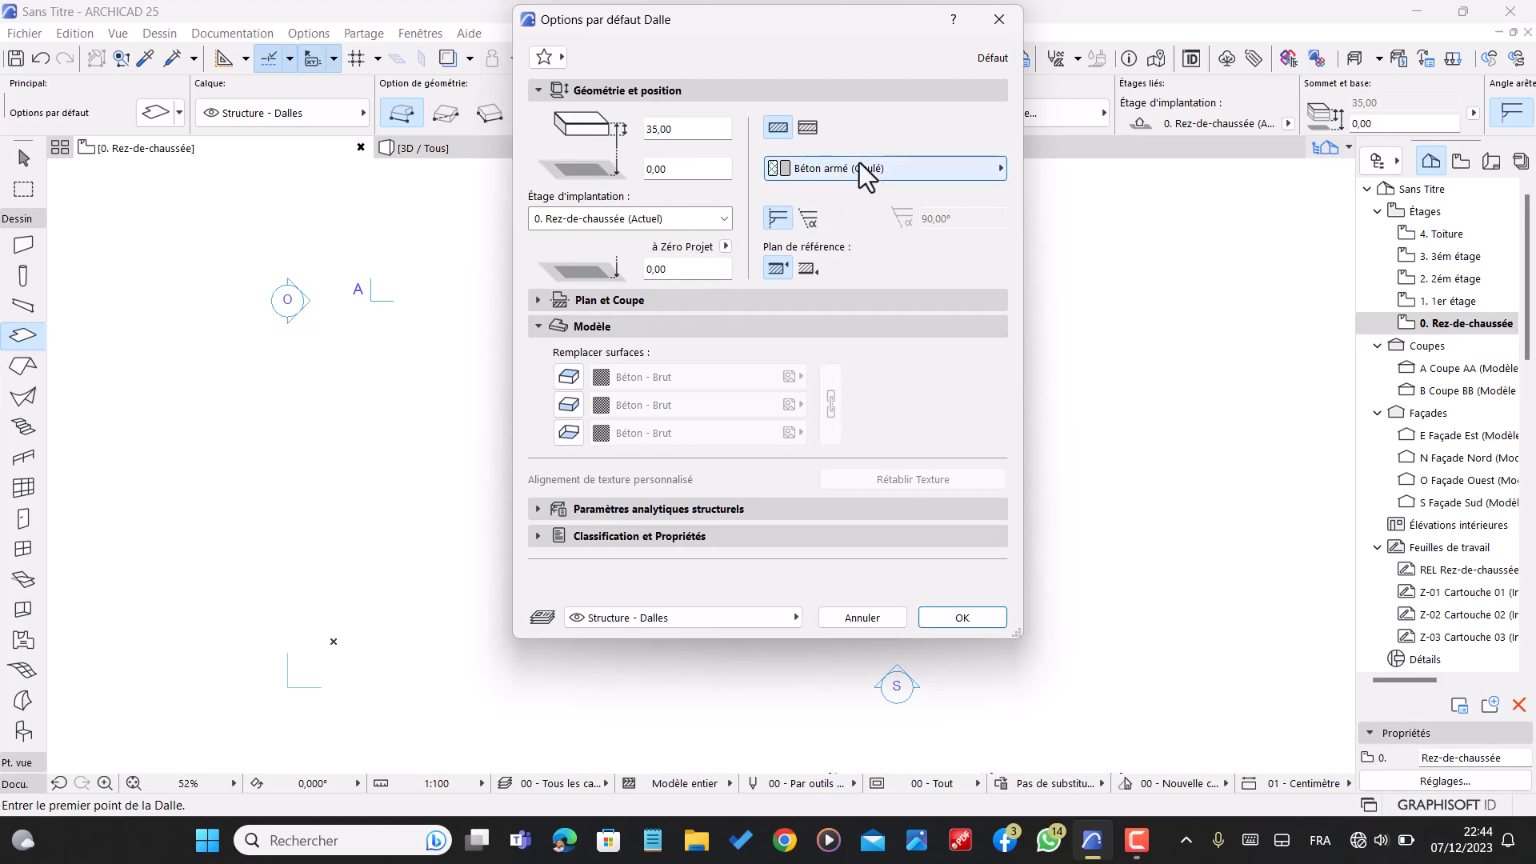
pyautogui.doubleClick(690, 130)
pyautogui.write('15')
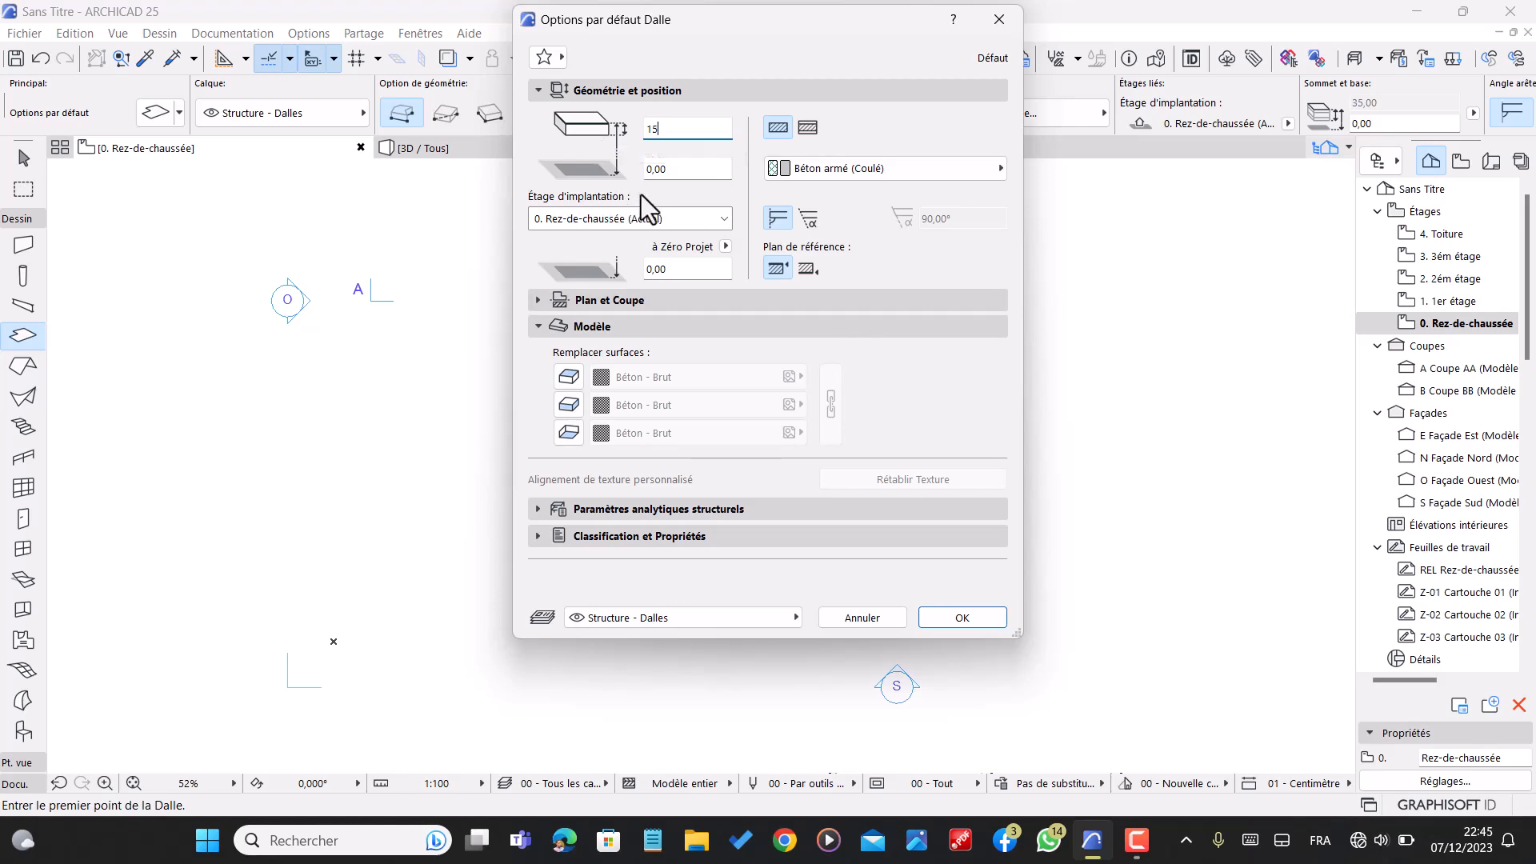
pyautogui.doubleClick(693, 169)
pyautogui.write('1')
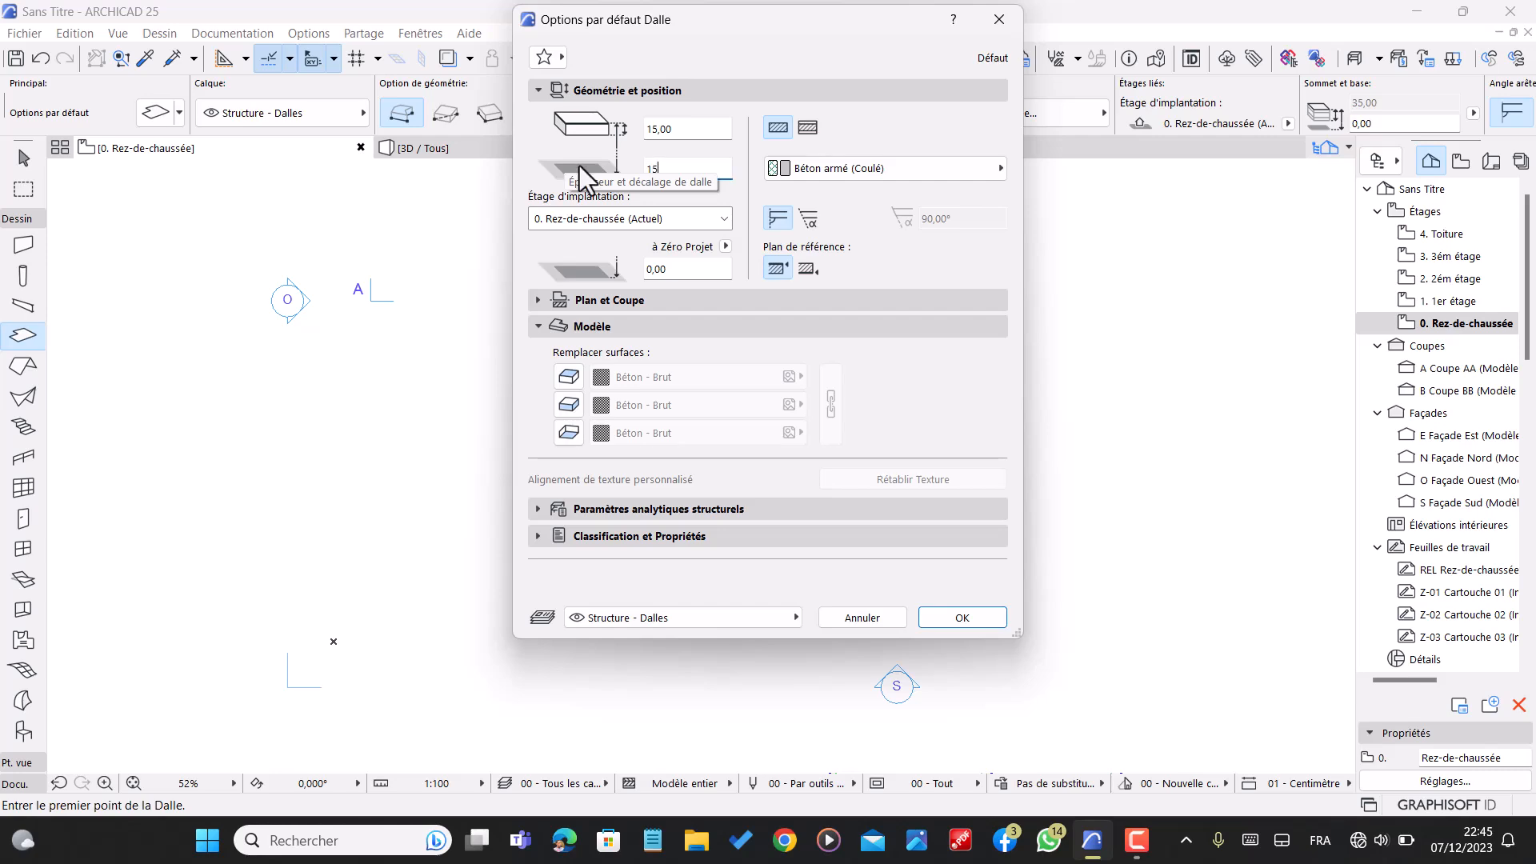
pyautogui.write('5')
pyautogui.click(962, 618)
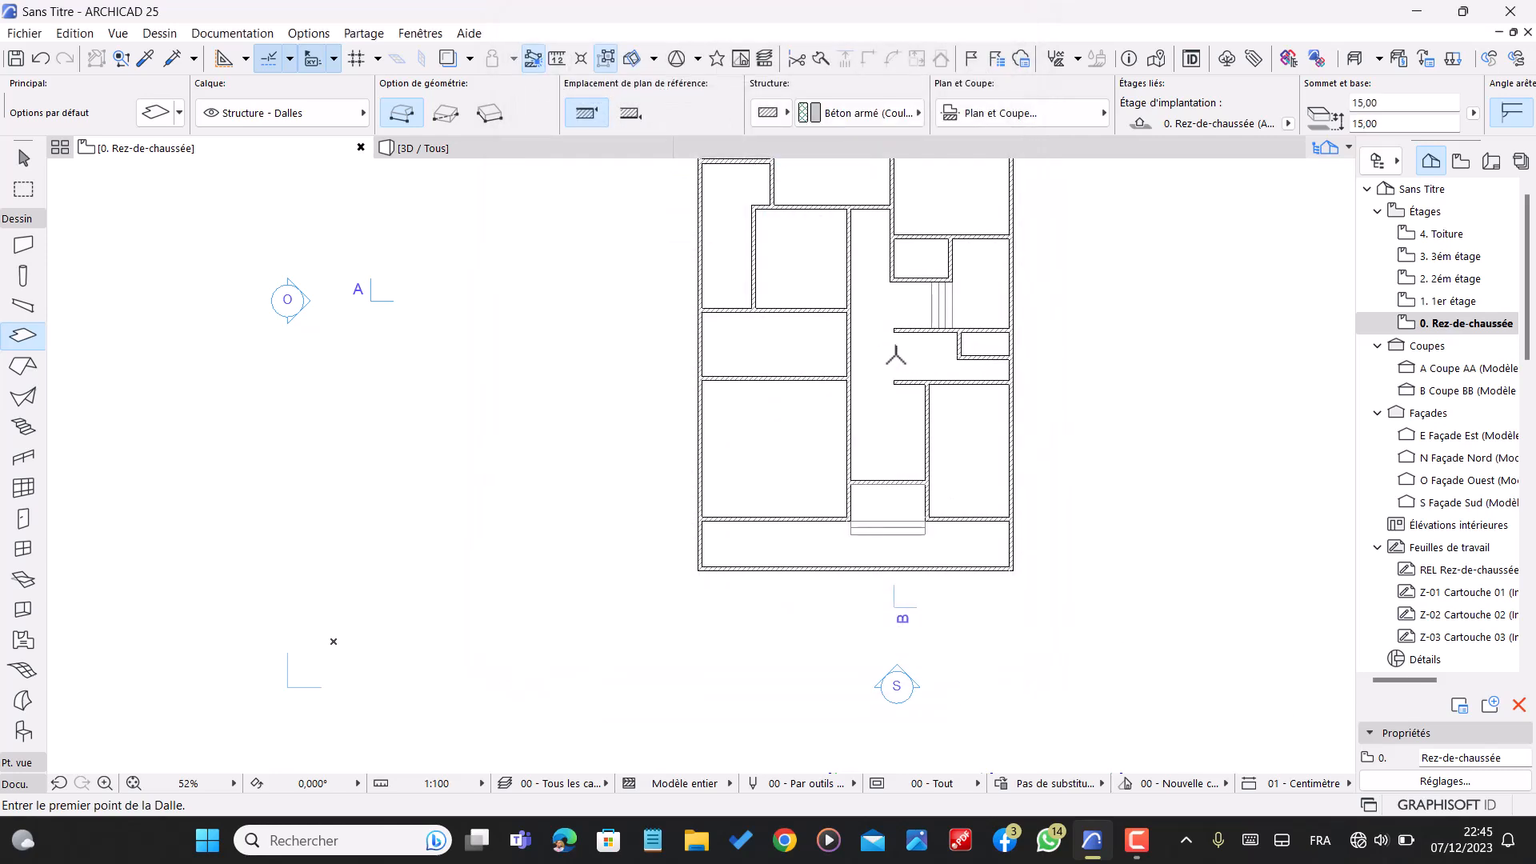
# - Place a rectangular slab over the lower step strip at the entrance, with the rectangular geometry method
pyautogui.scroll(7, 888, 608)
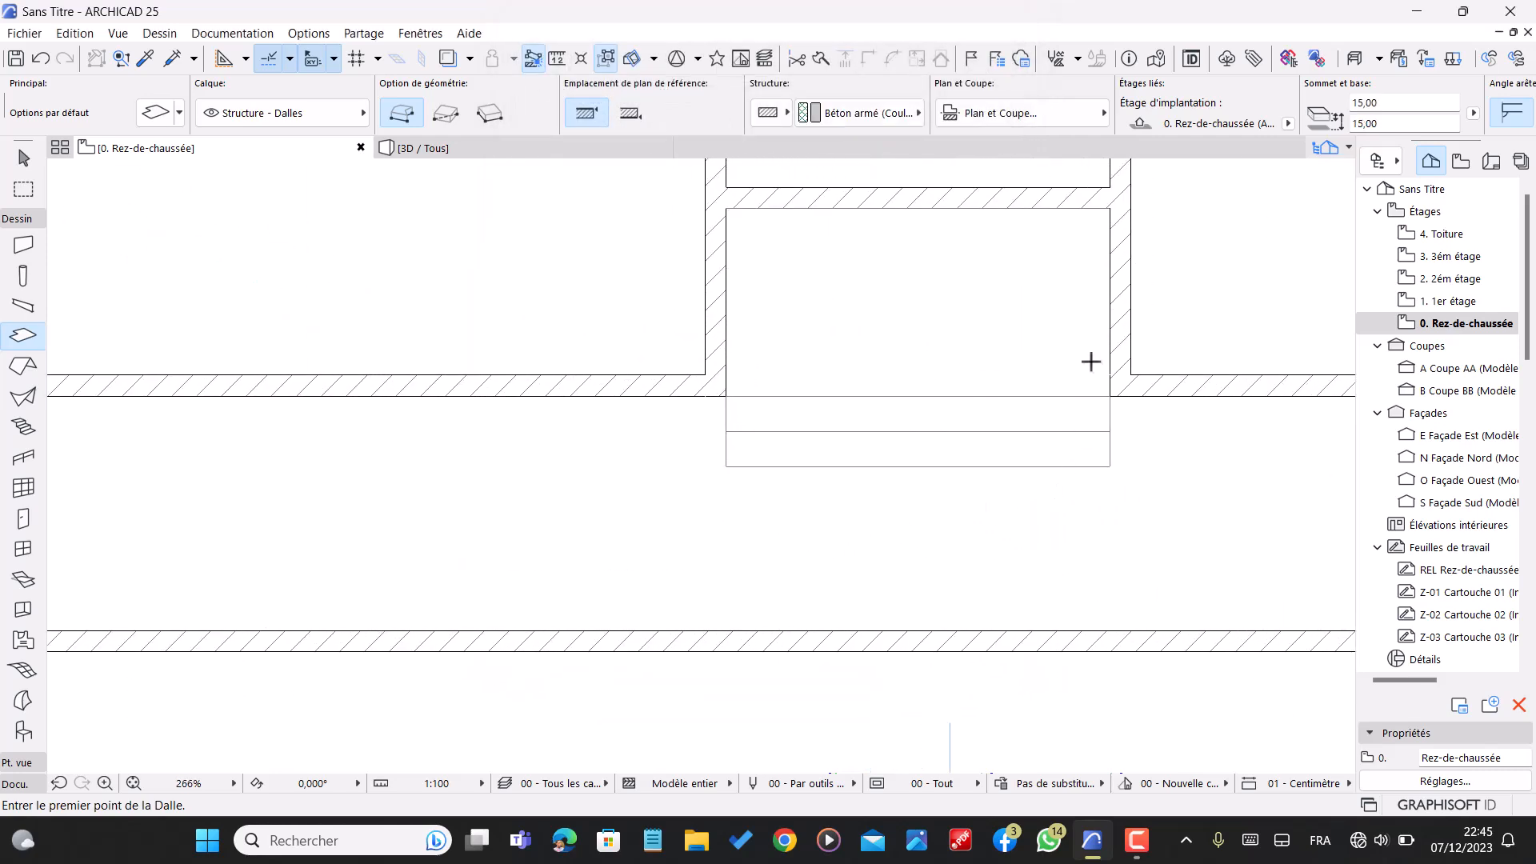
pyautogui.click(446, 113)
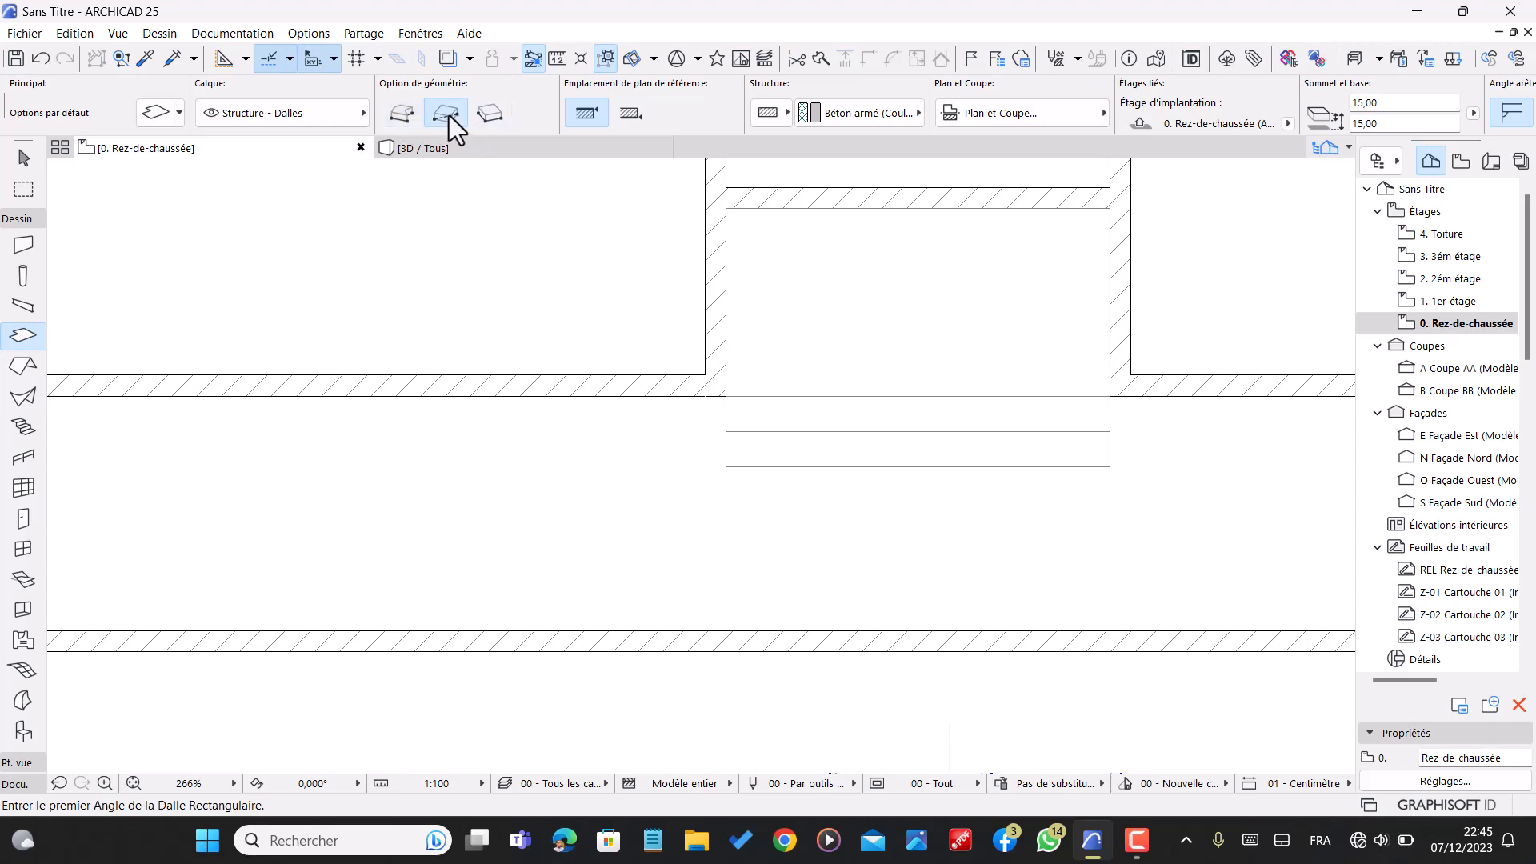
pyautogui.click(1110, 431)
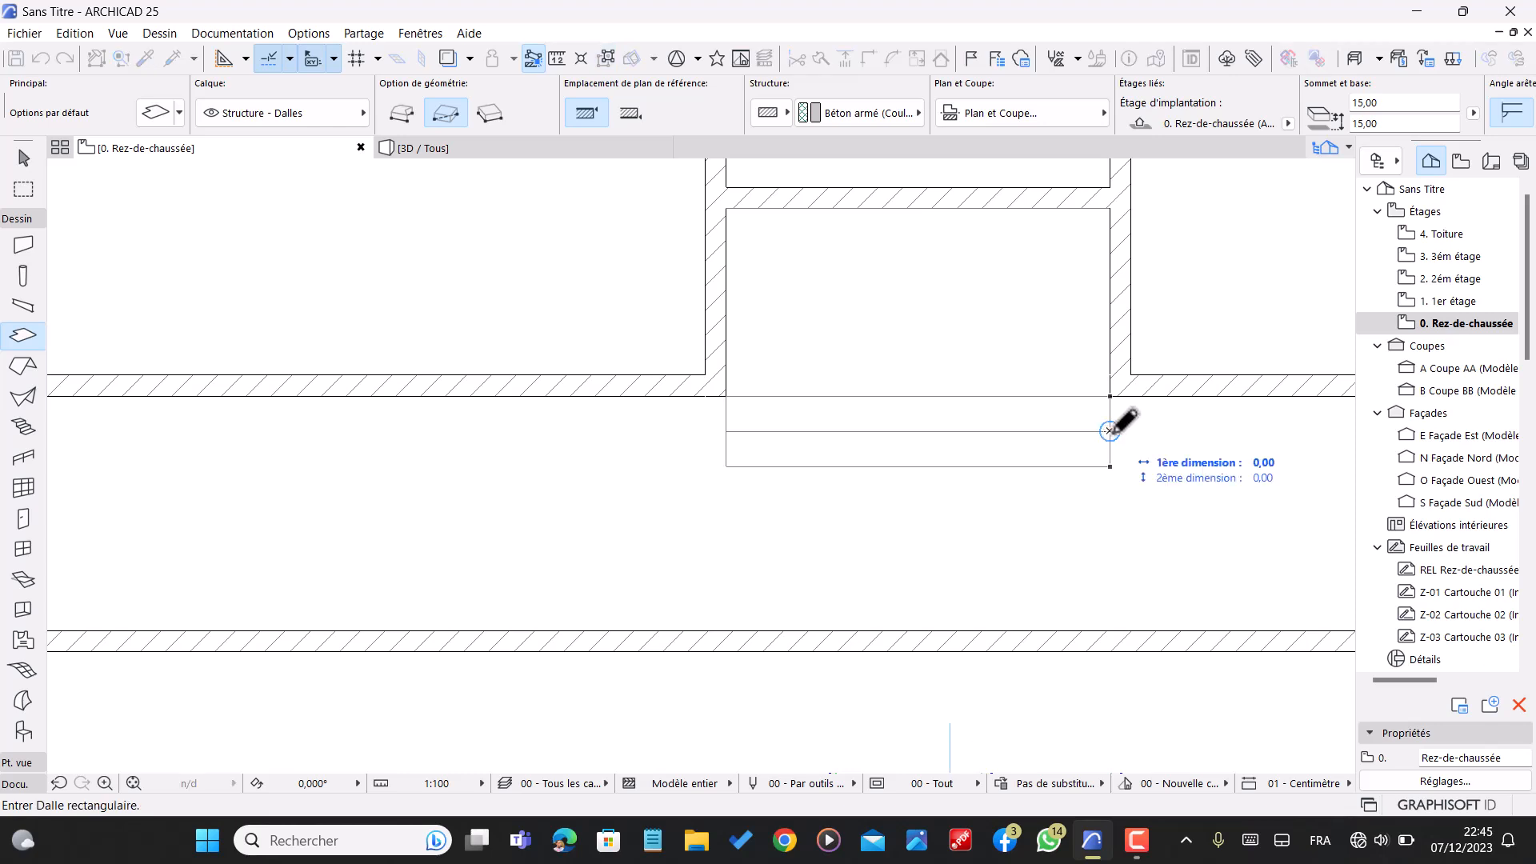
pyautogui.click(726, 467)
pyautogui.scroll(-2, 873, 517)
pyautogui.scroll(2, 1010, 467)
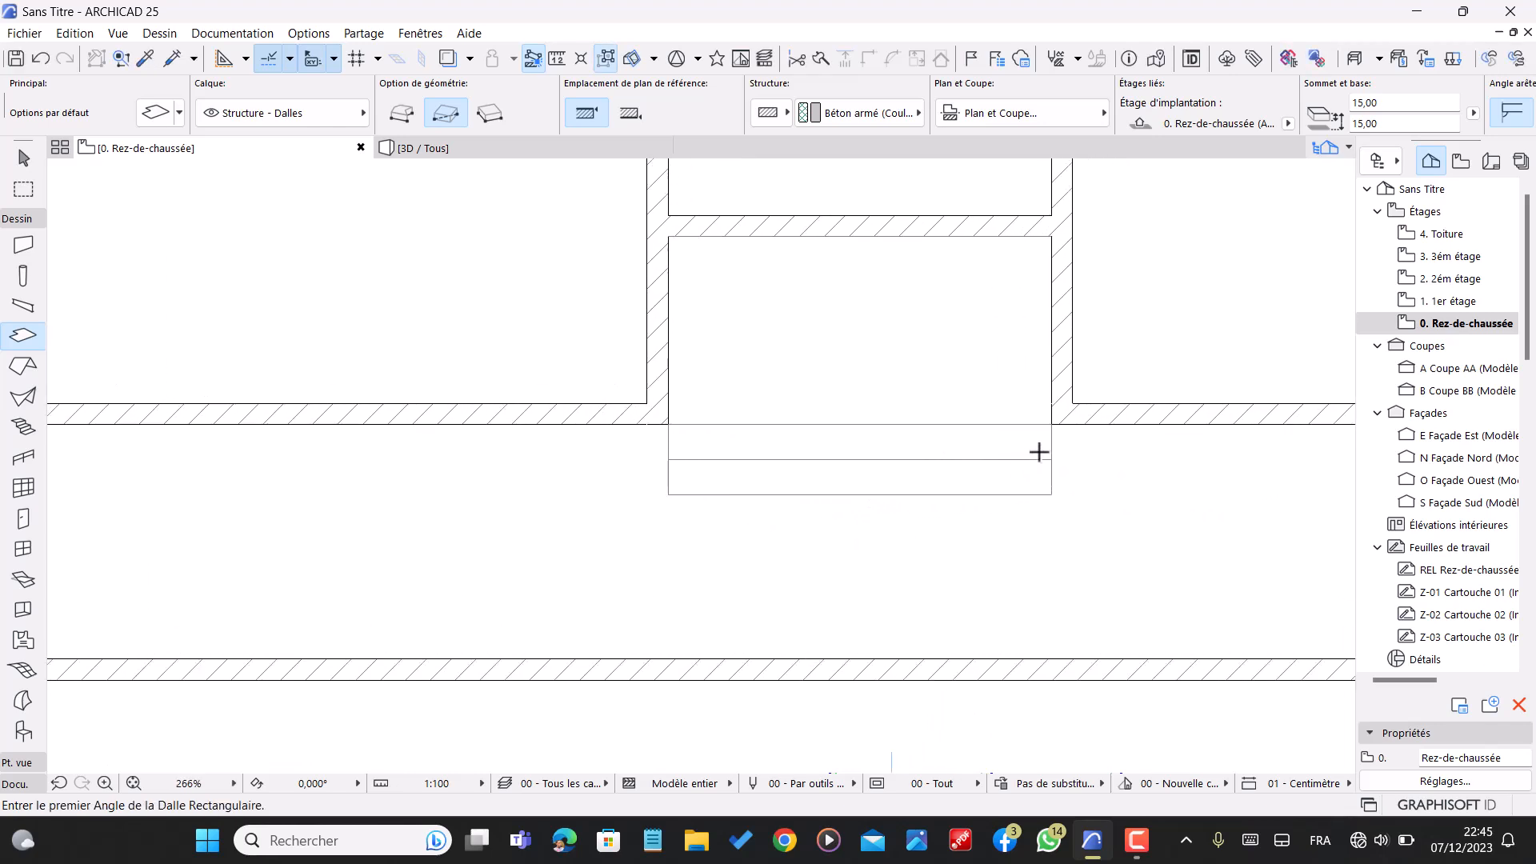
# - Place a 15 cm thick rectangular slab on the rightmost step strip below the small upper room
pyautogui.scroll(-4, 992, 472)
pyautogui.scroll(3, 1041, 240)
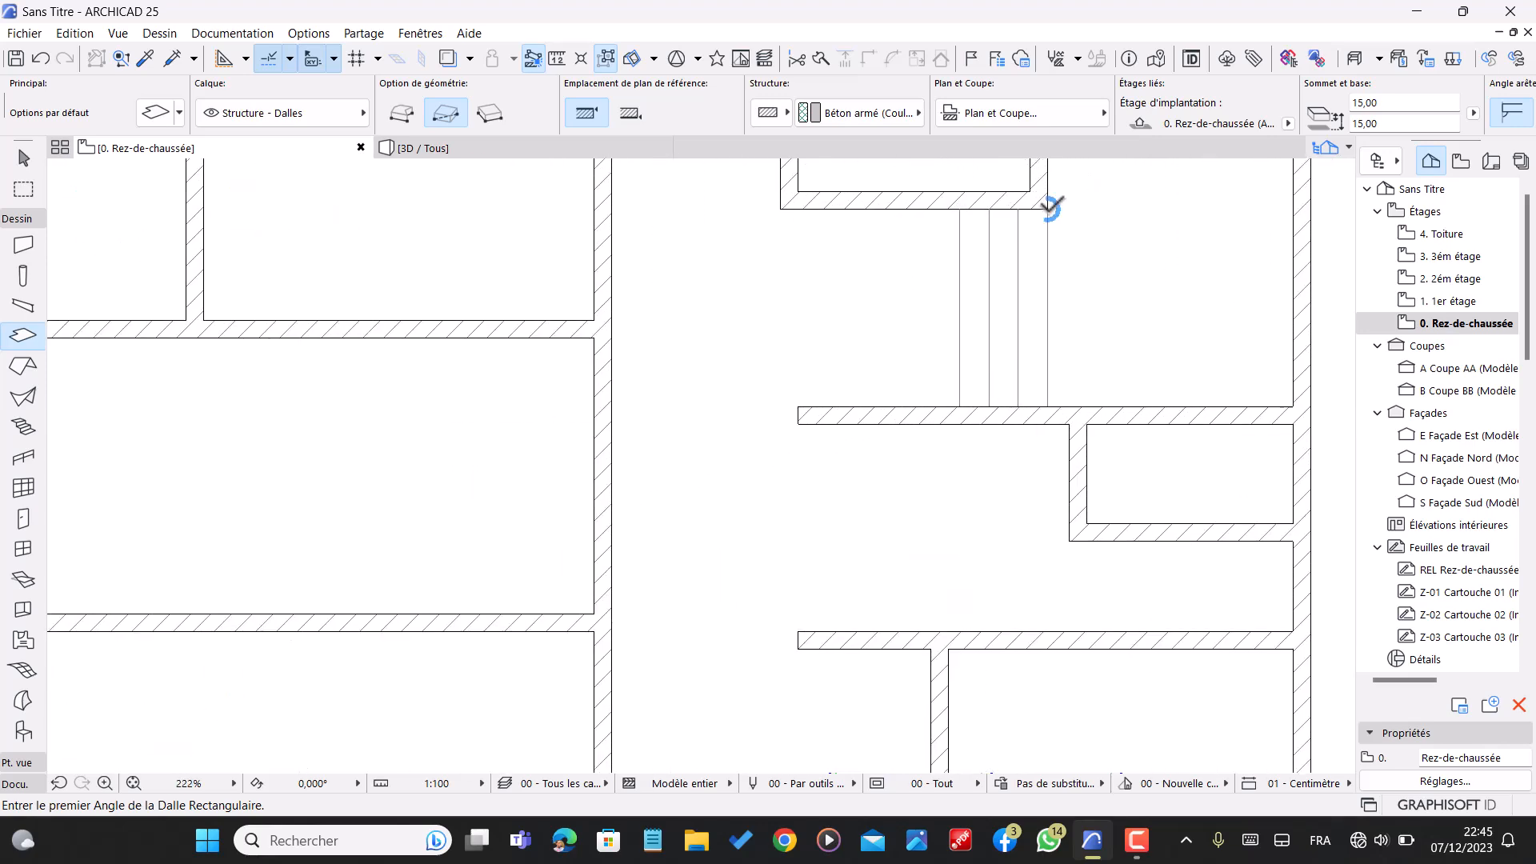
pyautogui.click(1049, 208)
pyautogui.click(1020, 402)
# - Place 30 cm thick rectangular slabs with 30 cm offset on the entrance's upper step strip and the middle strip of the interior steps
pyautogui.scroll(-5, 1046, 302)
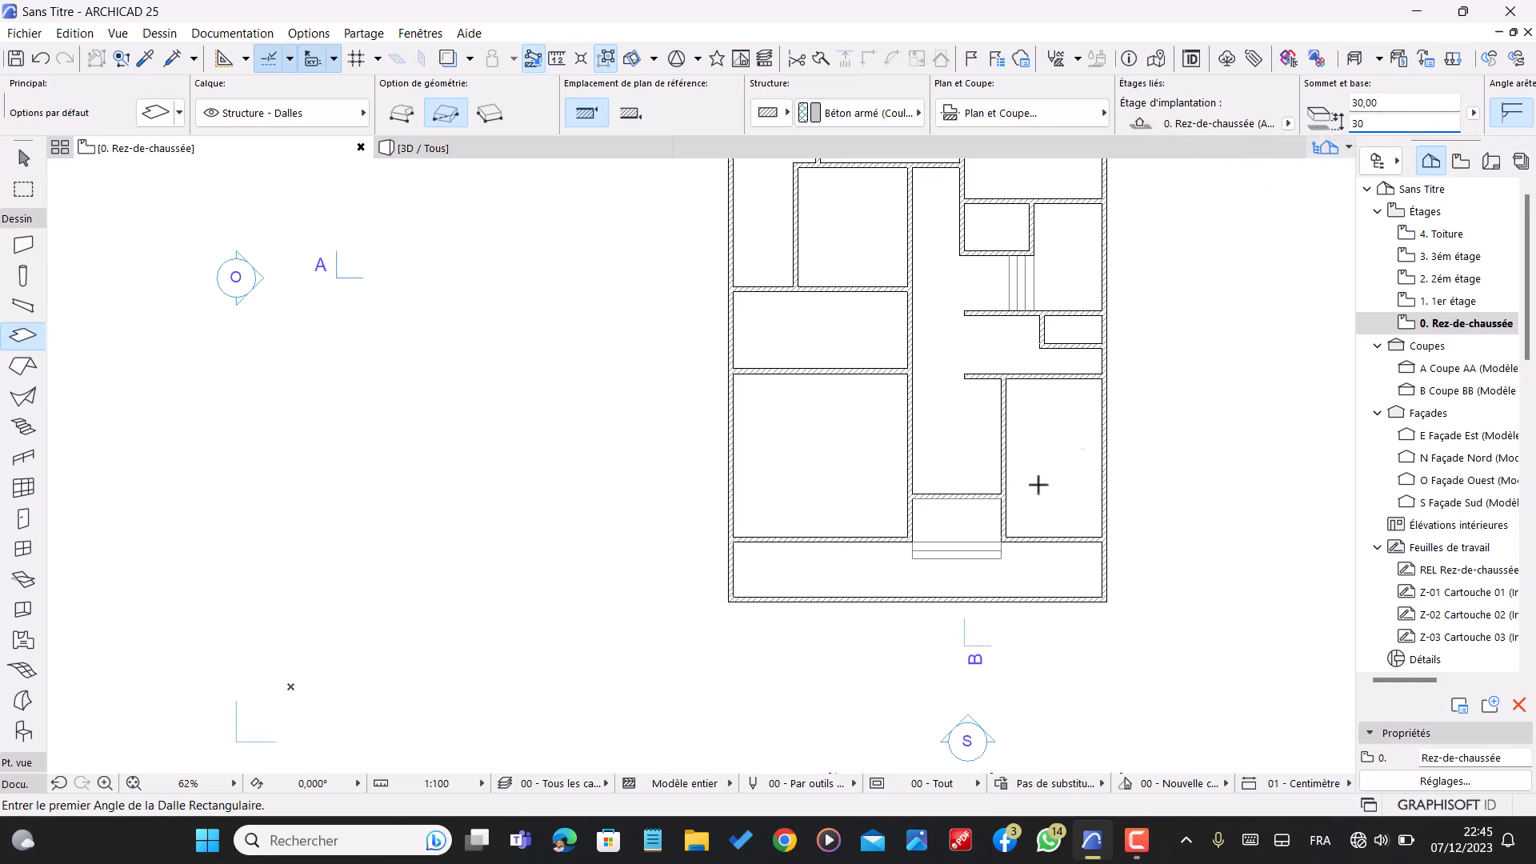
pyautogui.scroll(6, 1081, 438)
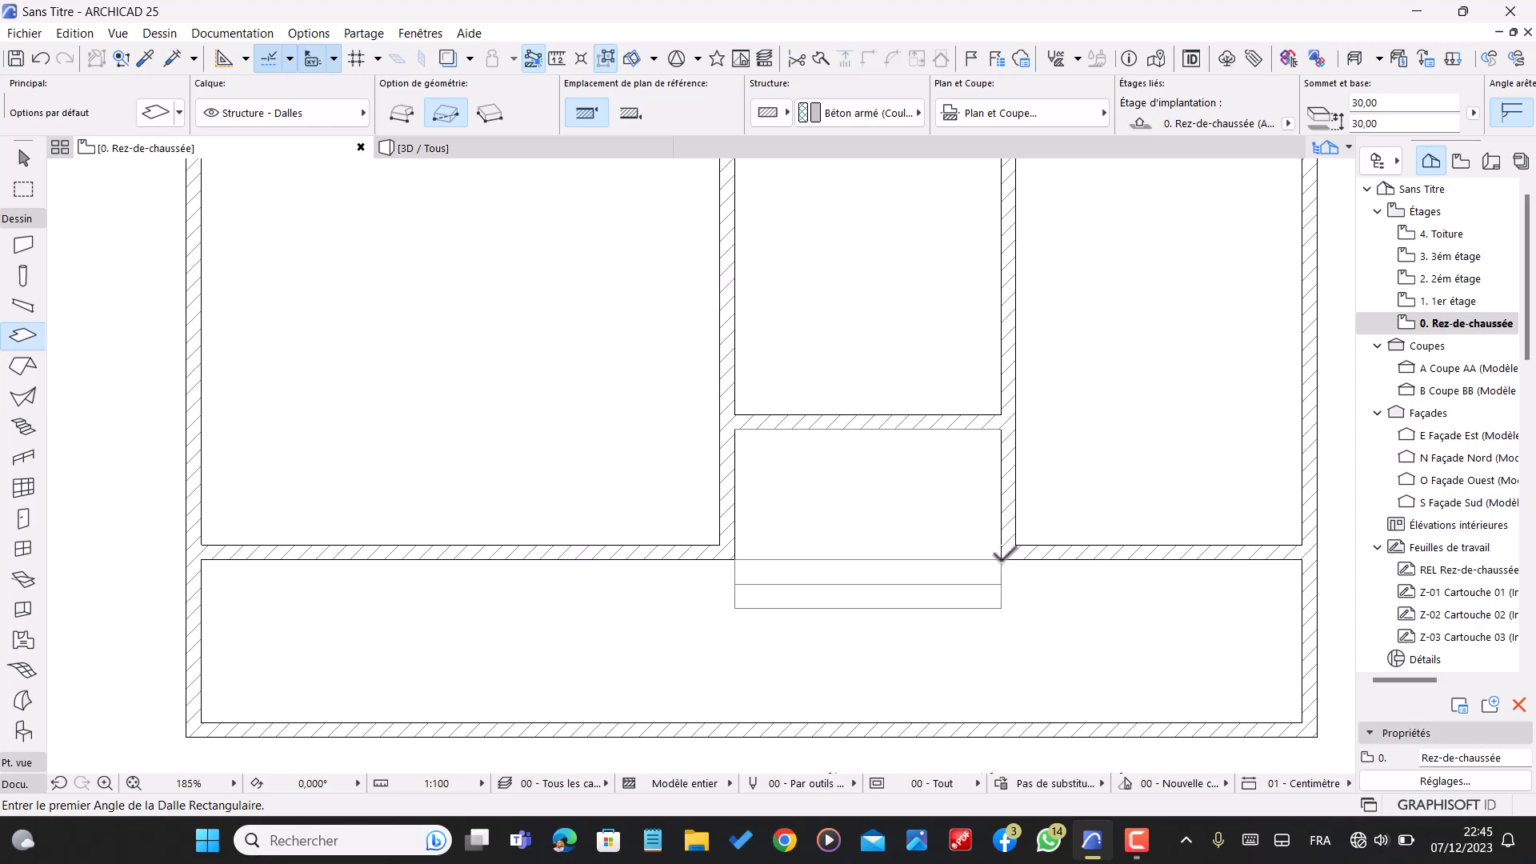
pyautogui.click(1001, 558)
pyautogui.click(735, 584)
pyautogui.scroll(-4, 806, 627)
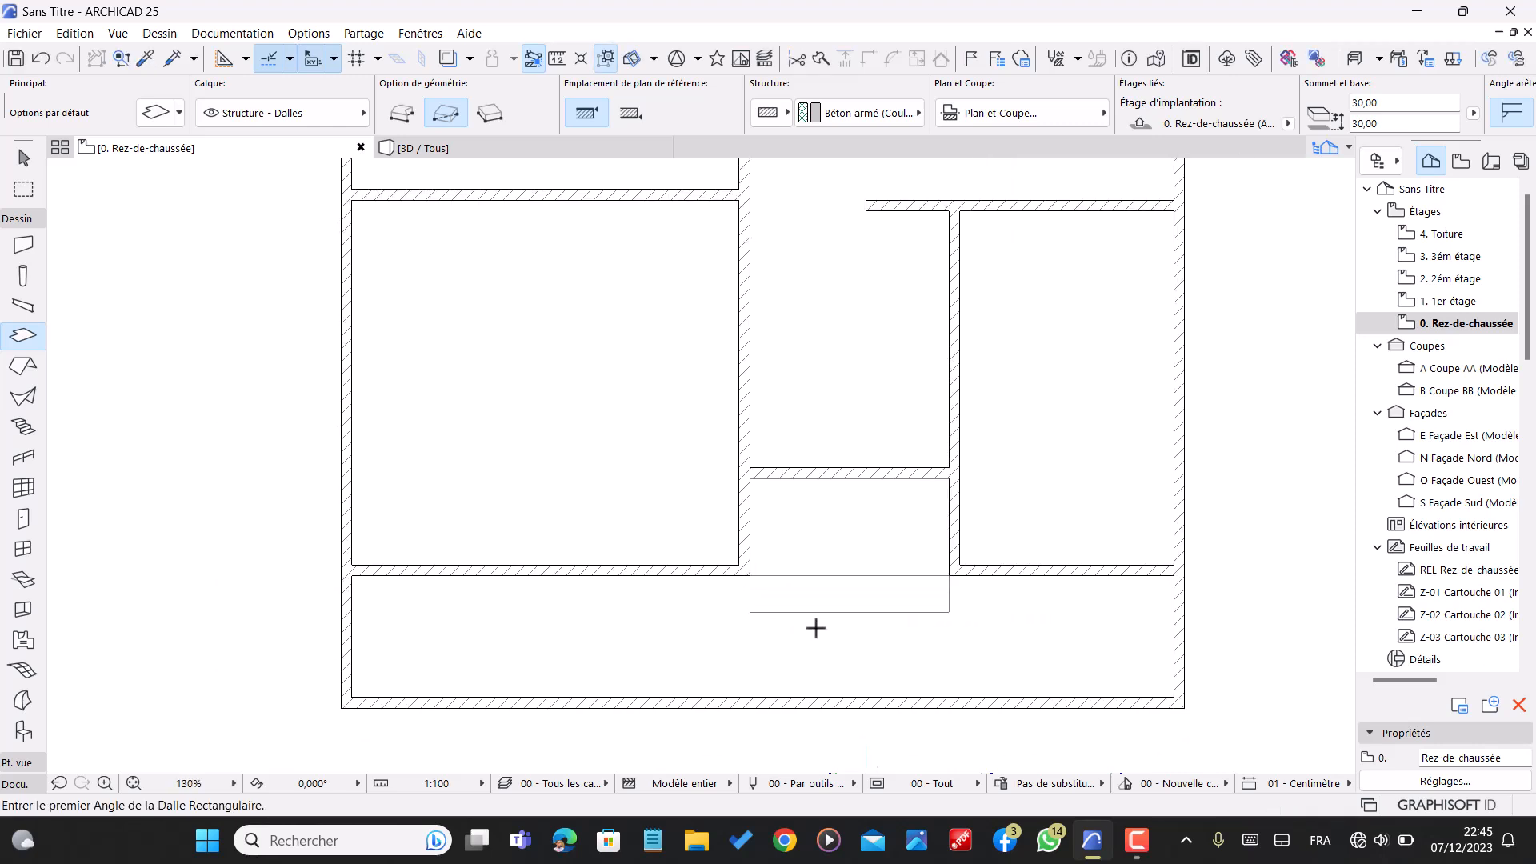
pyautogui.scroll(2, 957, 205)
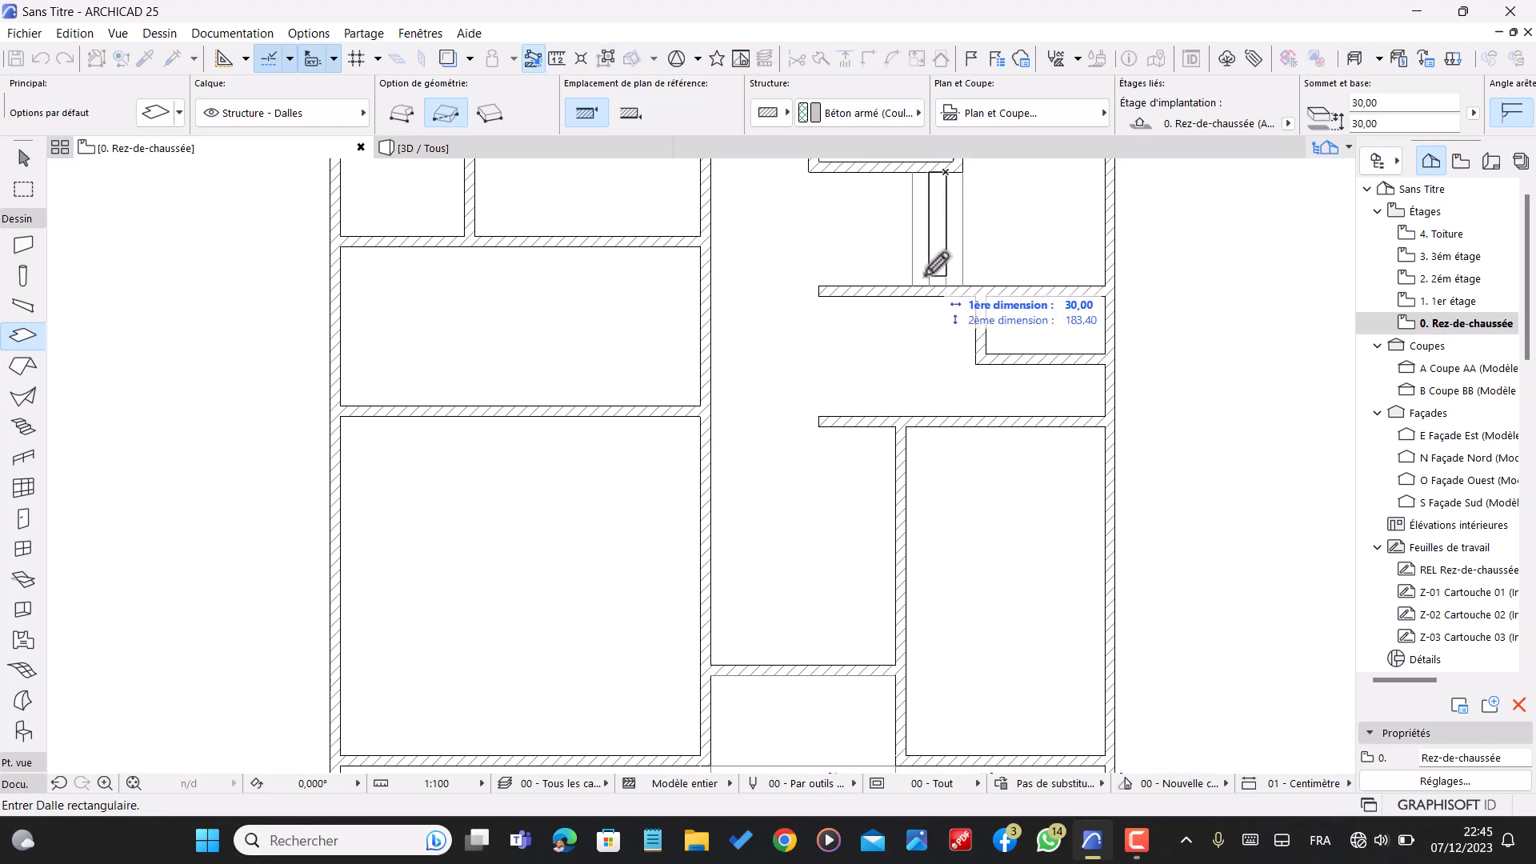
pyautogui.scroll(-1, 1080, 304)
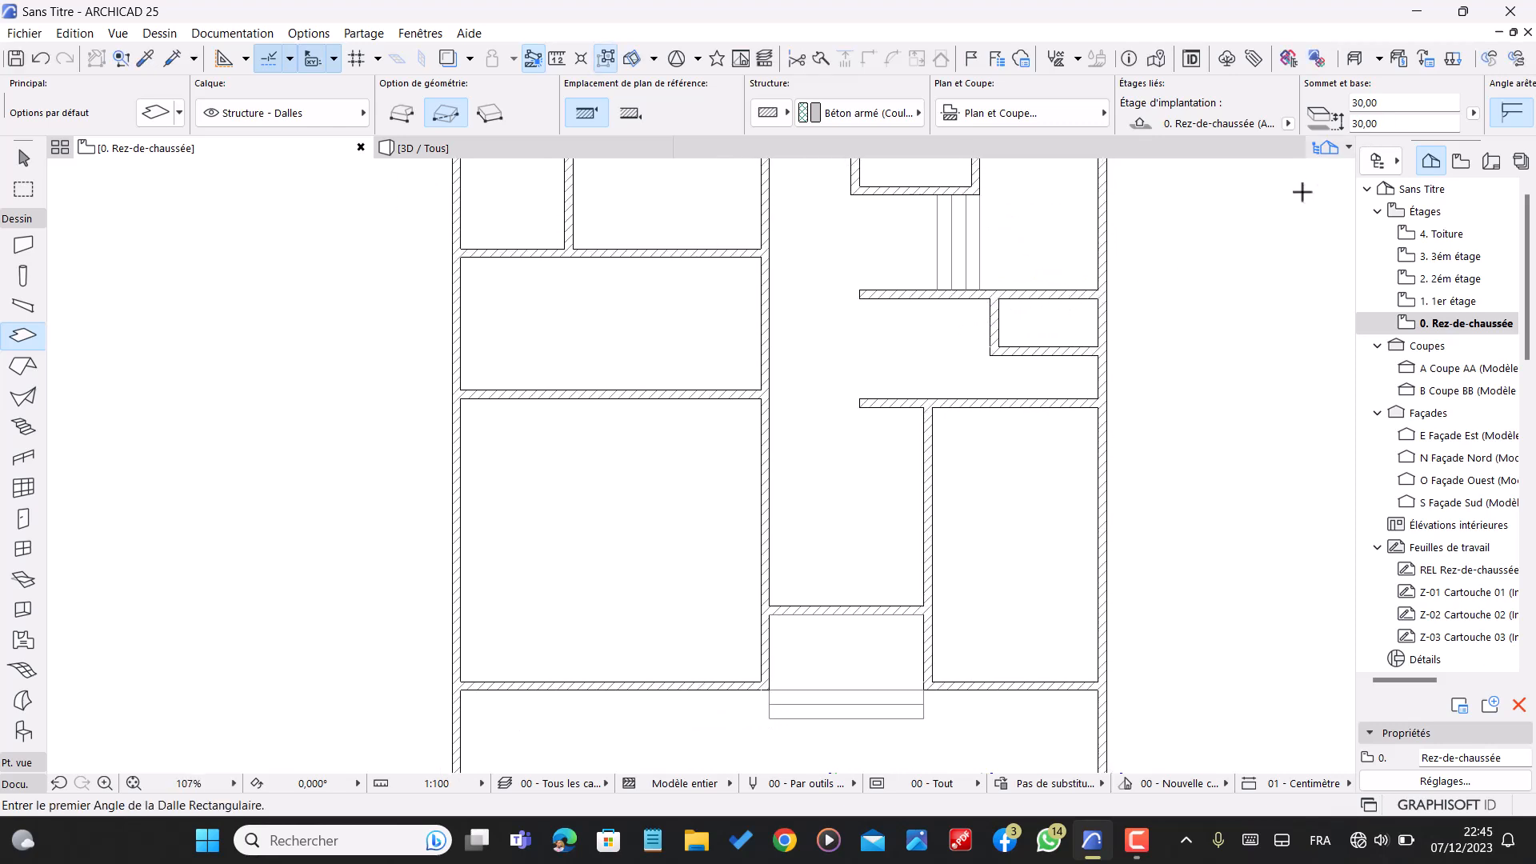
# - Set the slab thickness and offset to 45 cm and place a rectangular slab over the entrance recess
pyautogui.write('4545')
pyautogui.press('Return')
pyautogui.scroll(3, 1000, 564)
pyautogui.scroll(-3, 945, 621)
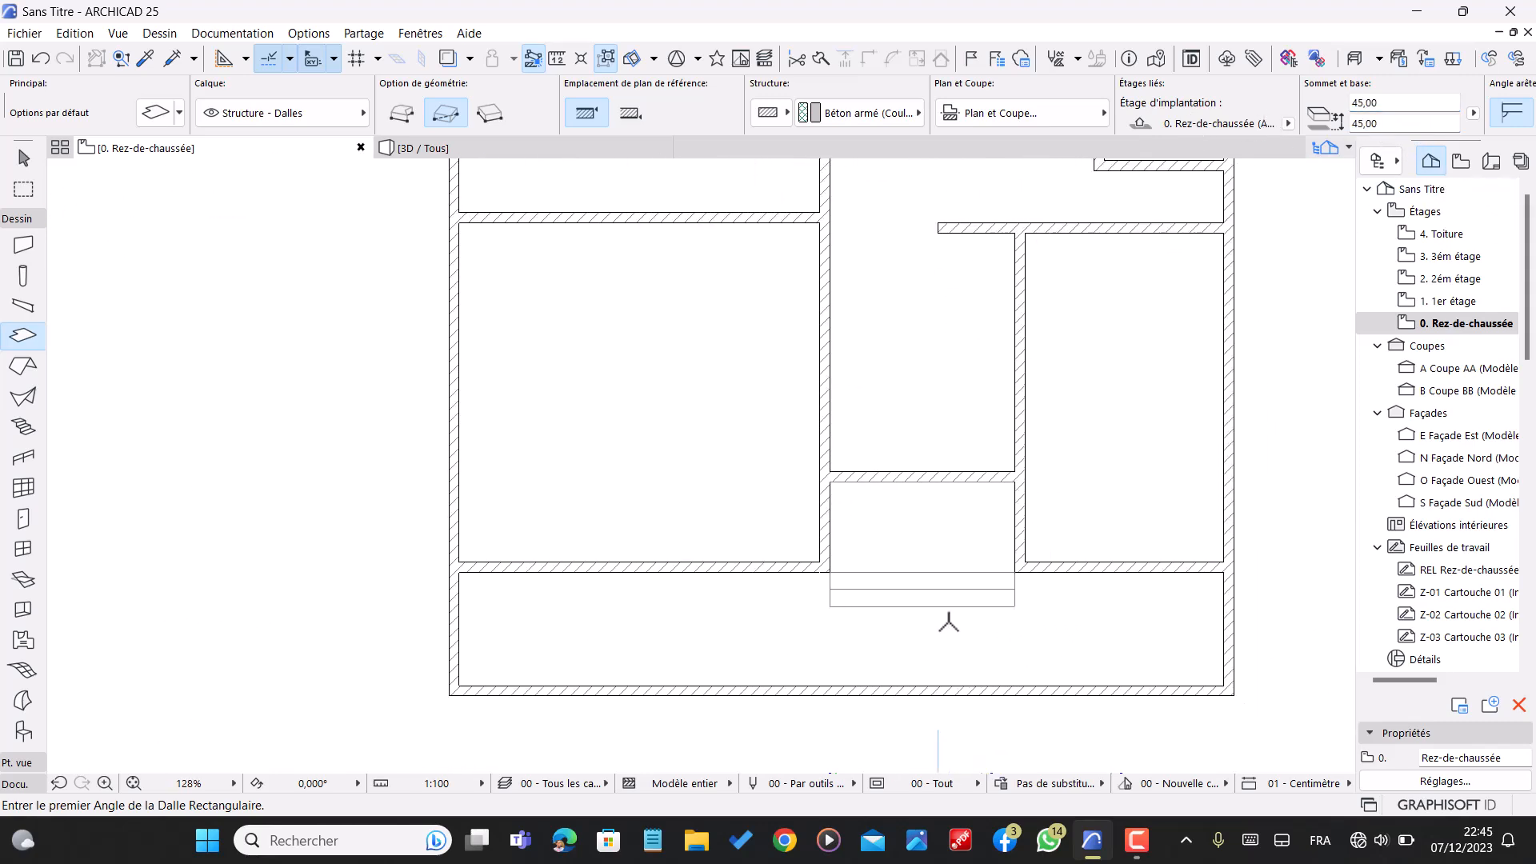
pyautogui.scroll(4, 984, 576)
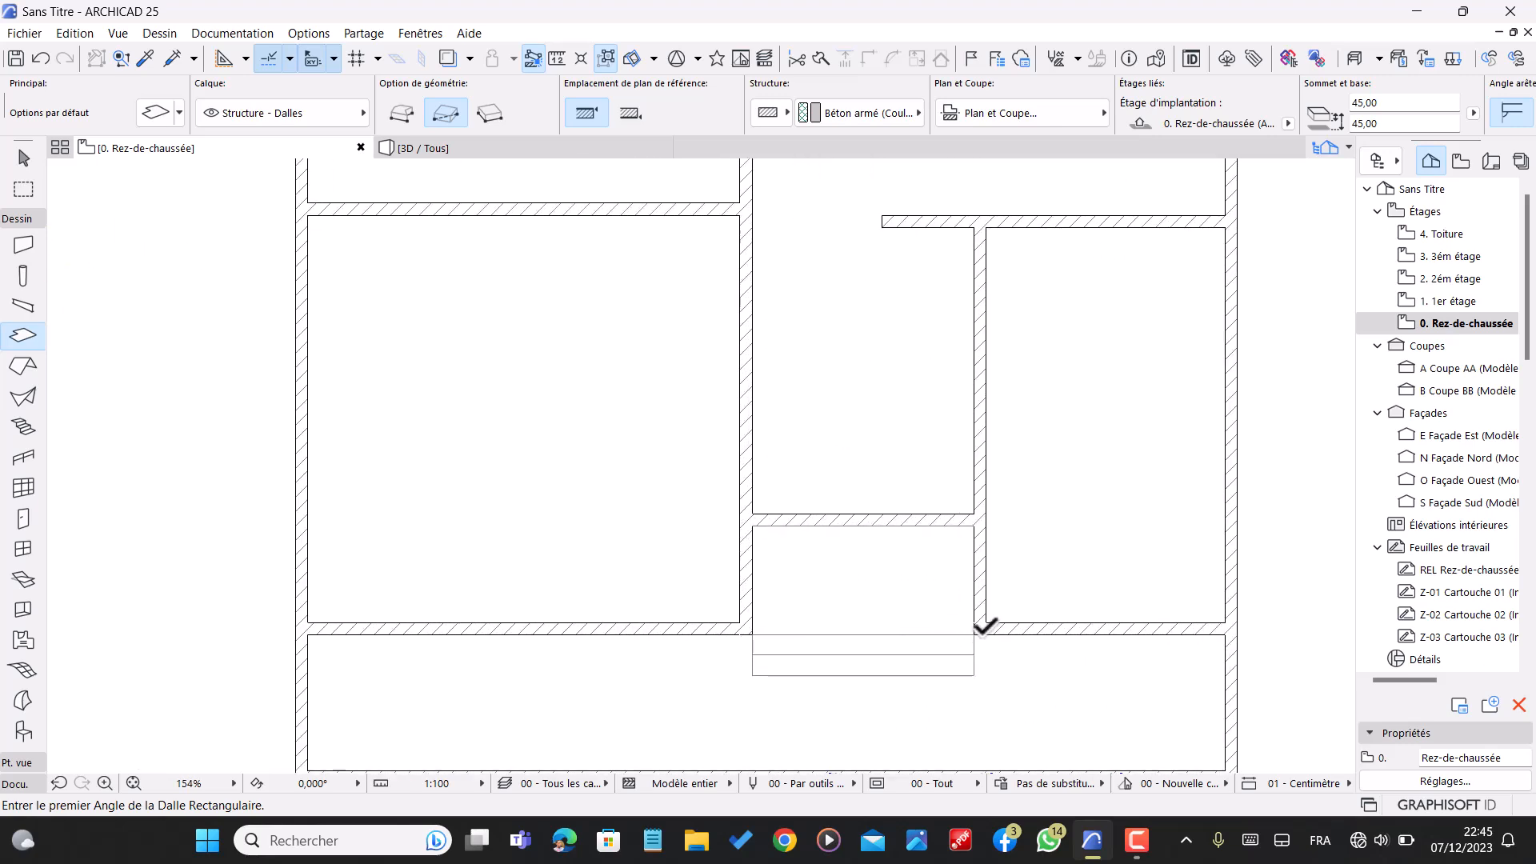
pyautogui.click(978, 628)
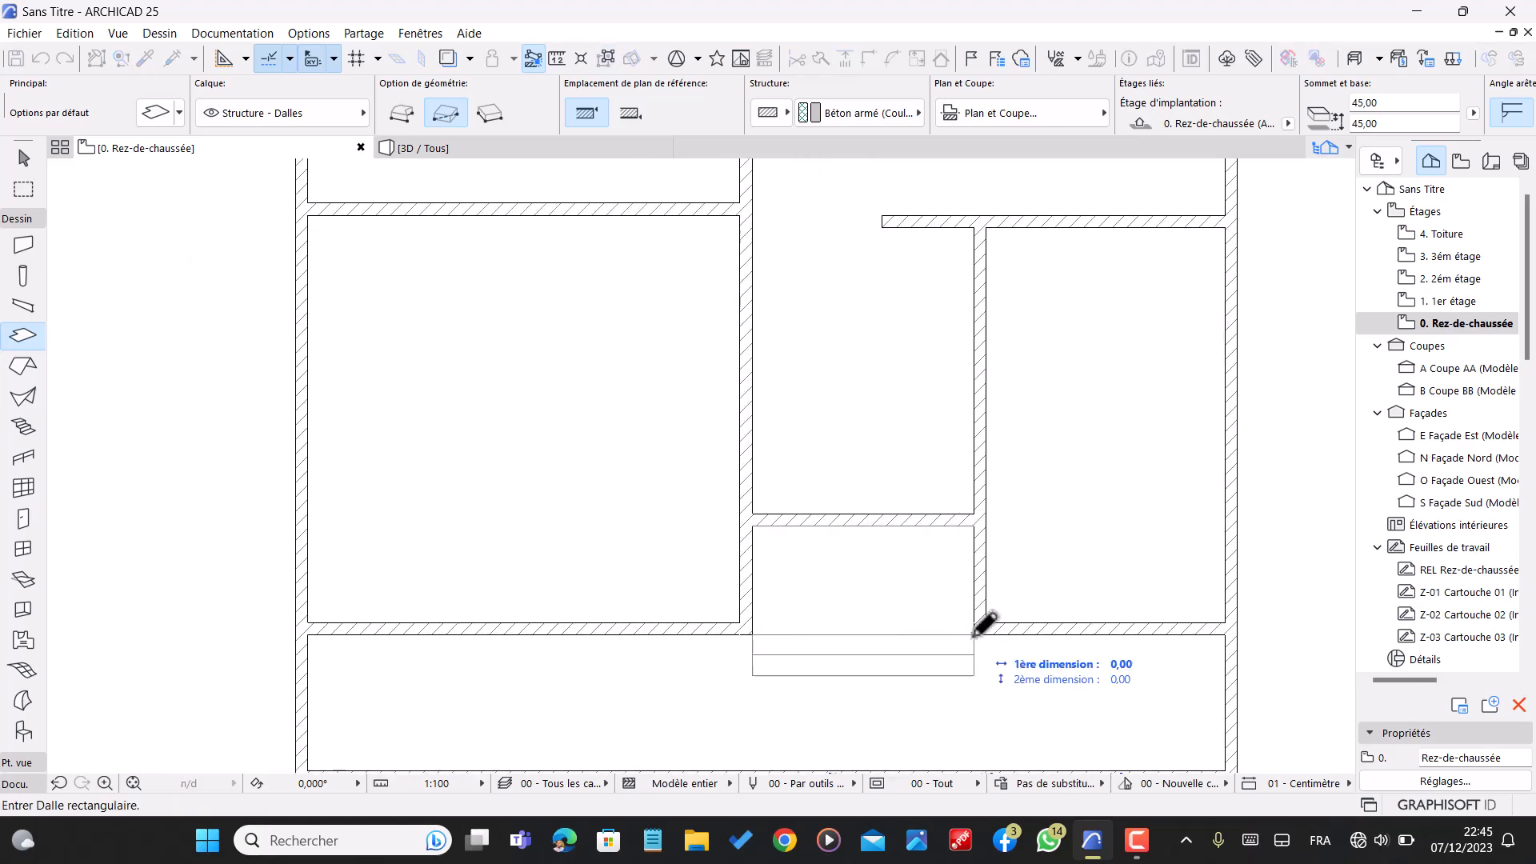
pyautogui.click(757, 528)
# - Place a 45 cm thick rectangular slab with 45 cm offset on the leftmost strip of the interior steps
pyautogui.scroll(-4, 918, 676)
pyautogui.scroll(7, 940, 387)
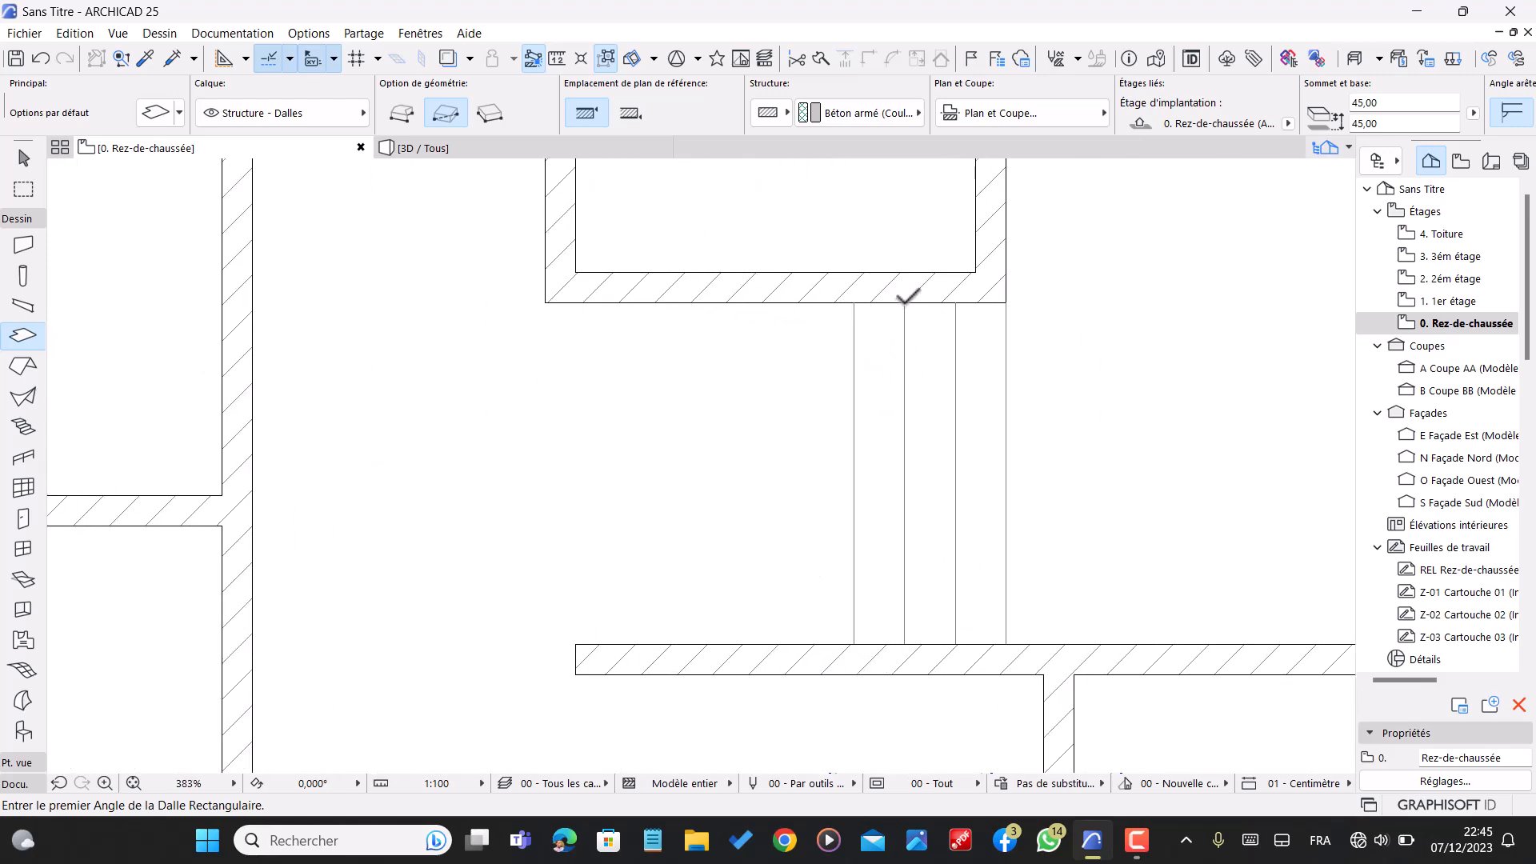
pyautogui.click(904, 302)
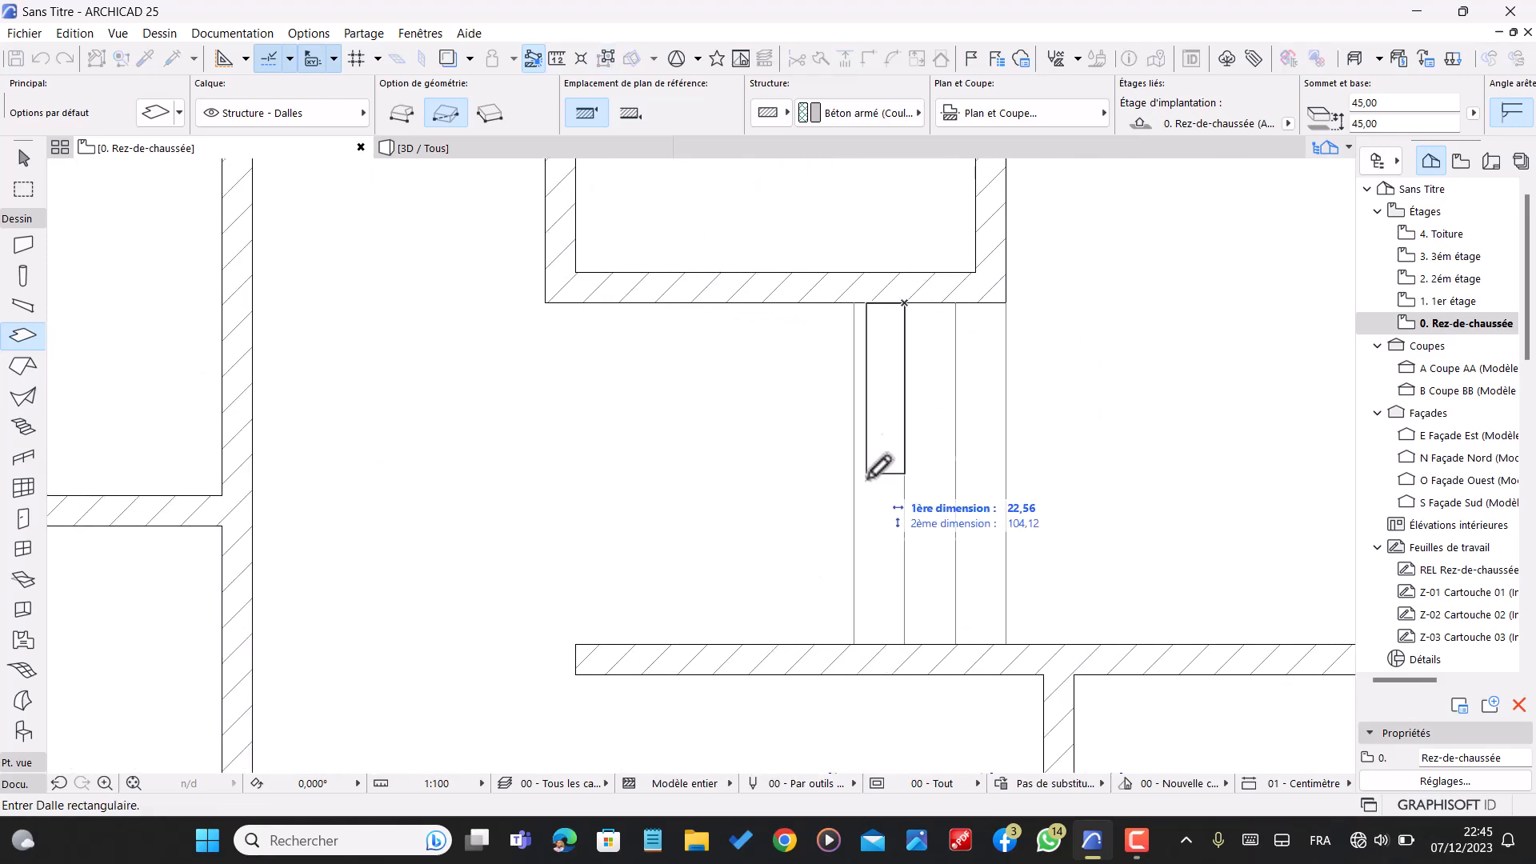
pyautogui.click(853, 645)
# - Delete the leftmost strip of the interior steps below the small upper room
pyautogui.press('Escape')
pyautogui.click(857, 489)
pyautogui.press('Delete')
pyautogui.scroll(-3, 877, 457)
# - Examine the entrance landing and its step slabs in the 3D view
pyautogui.click(517, 148)
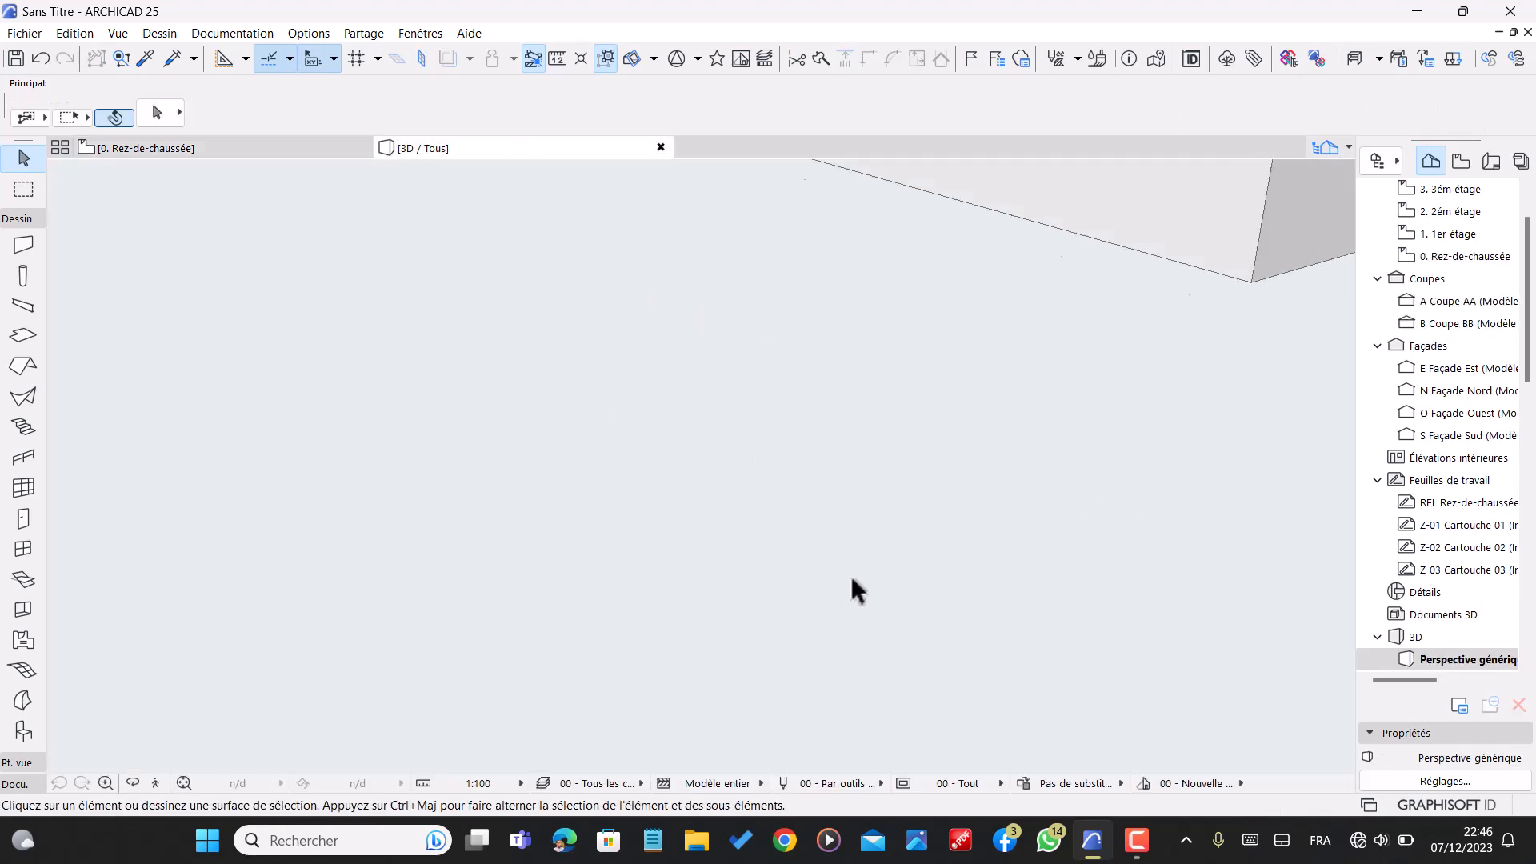
pyautogui.scroll(-4, 805, 514)
pyautogui.keyDown('shift'); pyautogui.moveTo(1091, 303); pyautogui.dragTo(863, 487, button='middle'); pyautogui.keyUp('shift')
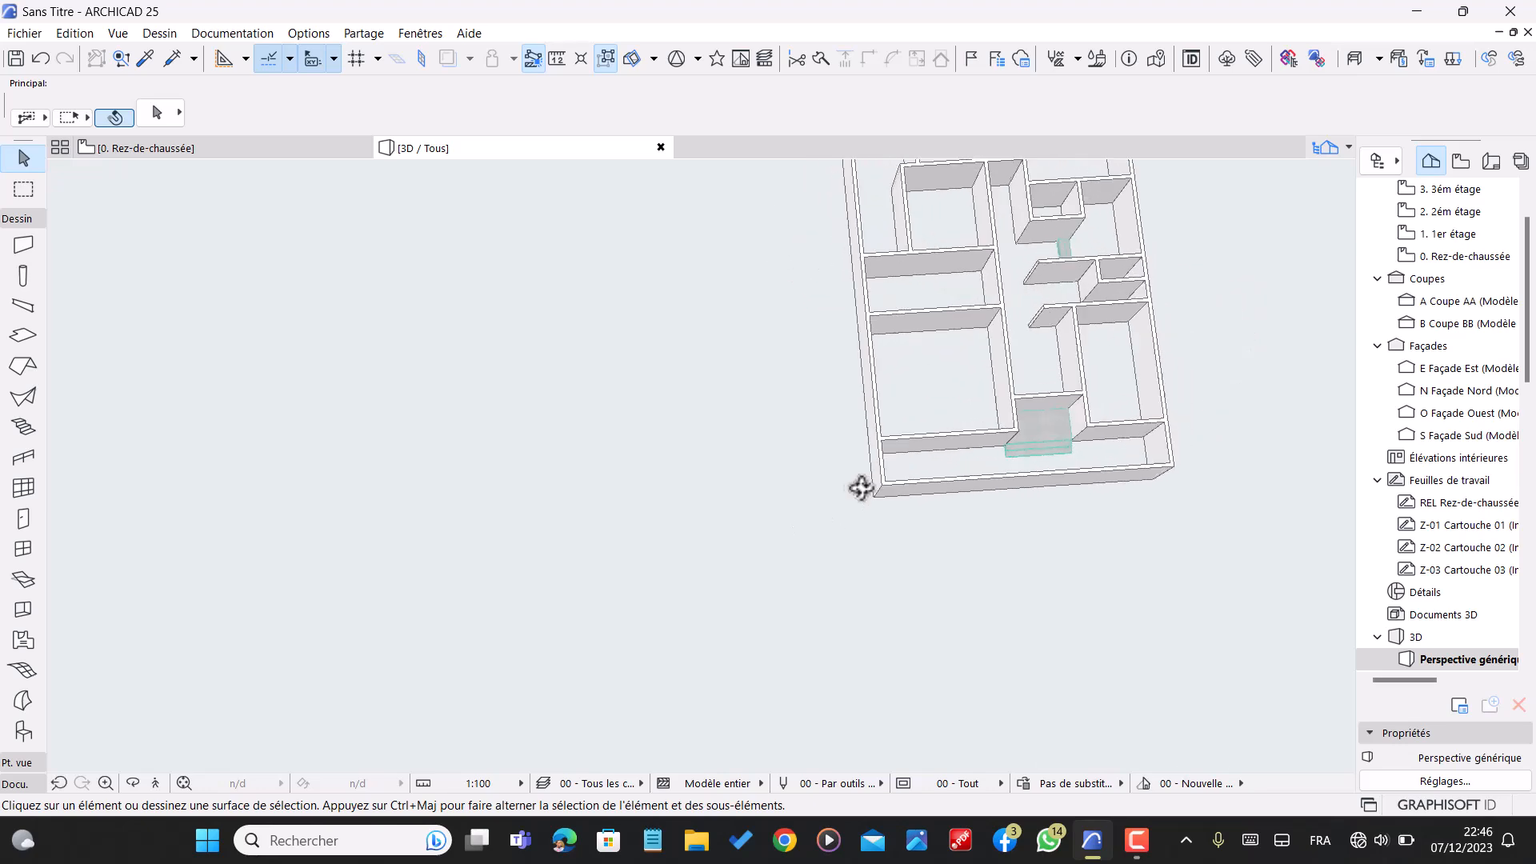
pyautogui.scroll(10, 1041, 468)
pyautogui.keyDown('shift'); pyautogui.moveTo(1072, 456); pyautogui.dragTo(1052, 425, button='middle'); pyautogui.keyUp('shift')
pyautogui.scroll(8, 1001, 463)
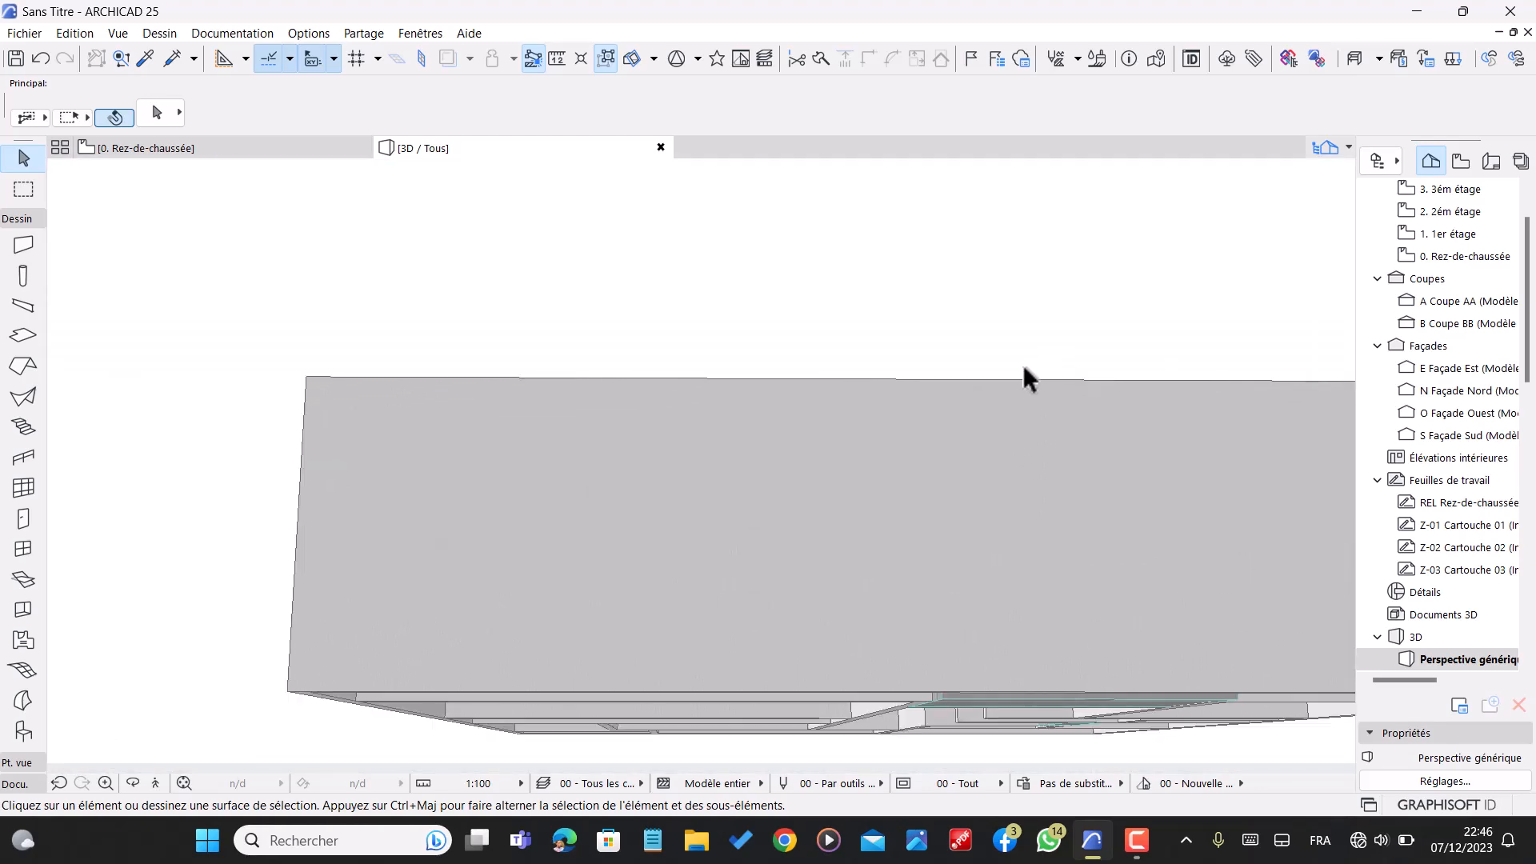
pyautogui.keyDown('shift'); pyautogui.moveTo(1026, 379); pyautogui.dragTo(969, 737, button='middle'); pyautogui.keyUp('shift')
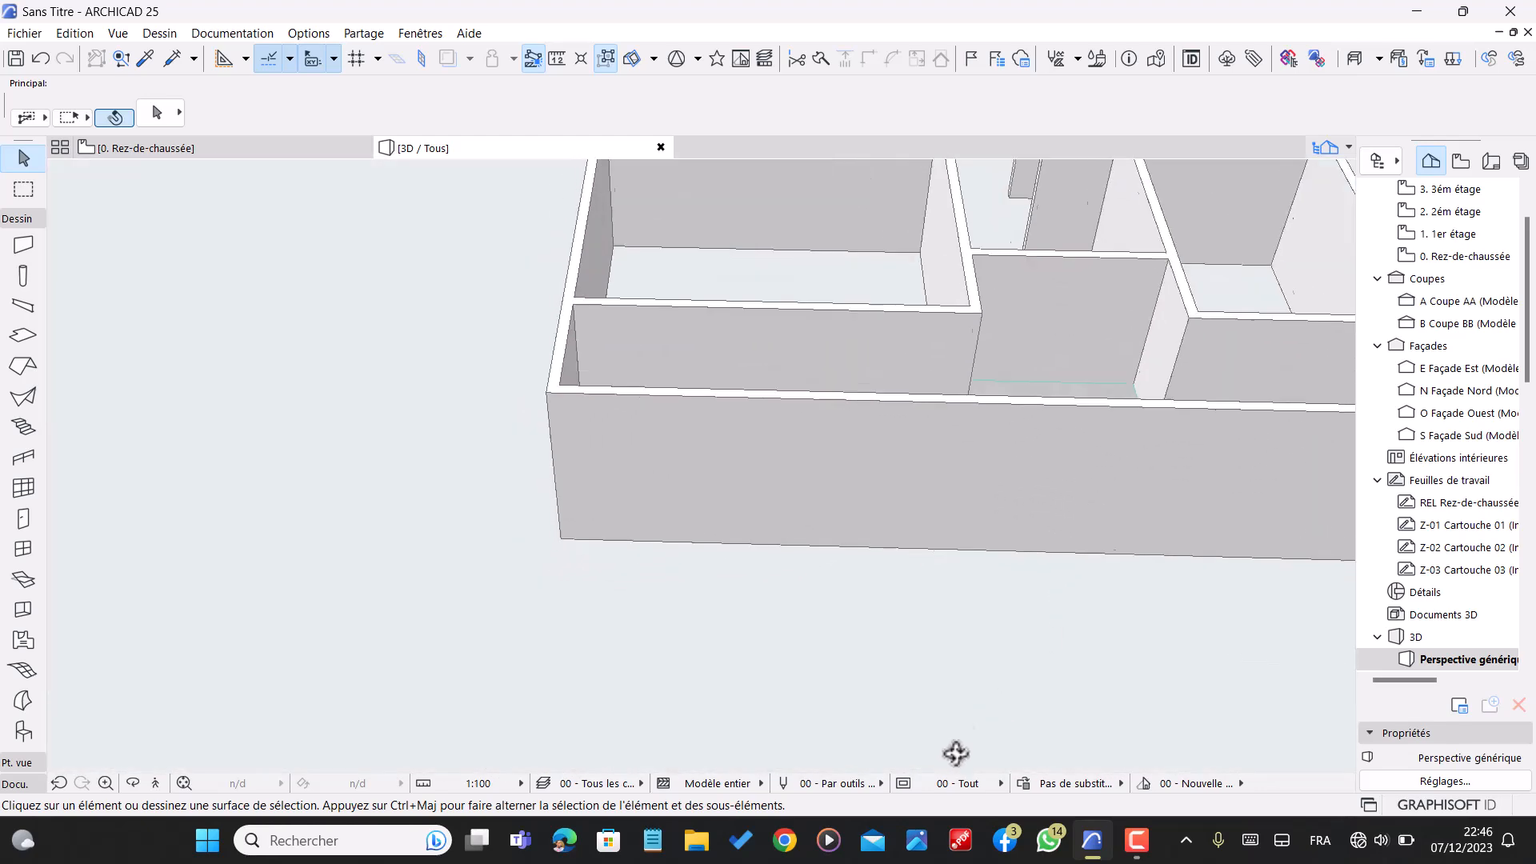
pyautogui.scroll(-6, 860, 534)
# - Inspect the interior step slabs and the whole ground floor in 3D from above and below
pyautogui.keyDown('shift'); pyautogui.moveTo(1067, 343); pyautogui.dragTo(408, 396, button='middle'); pyautogui.keyUp('shift')
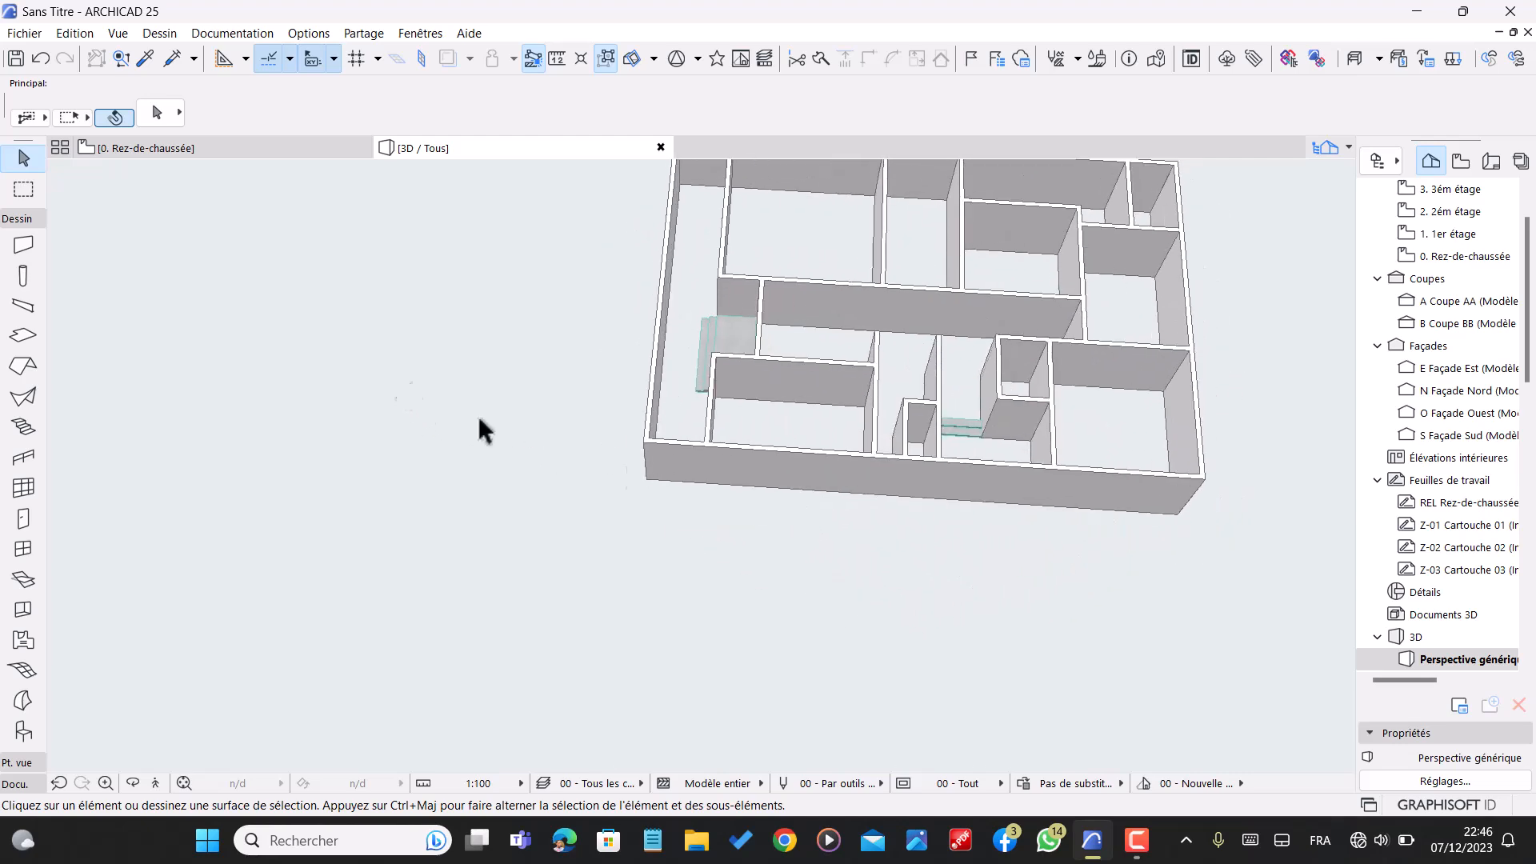
pyautogui.scroll(10, 963, 456)
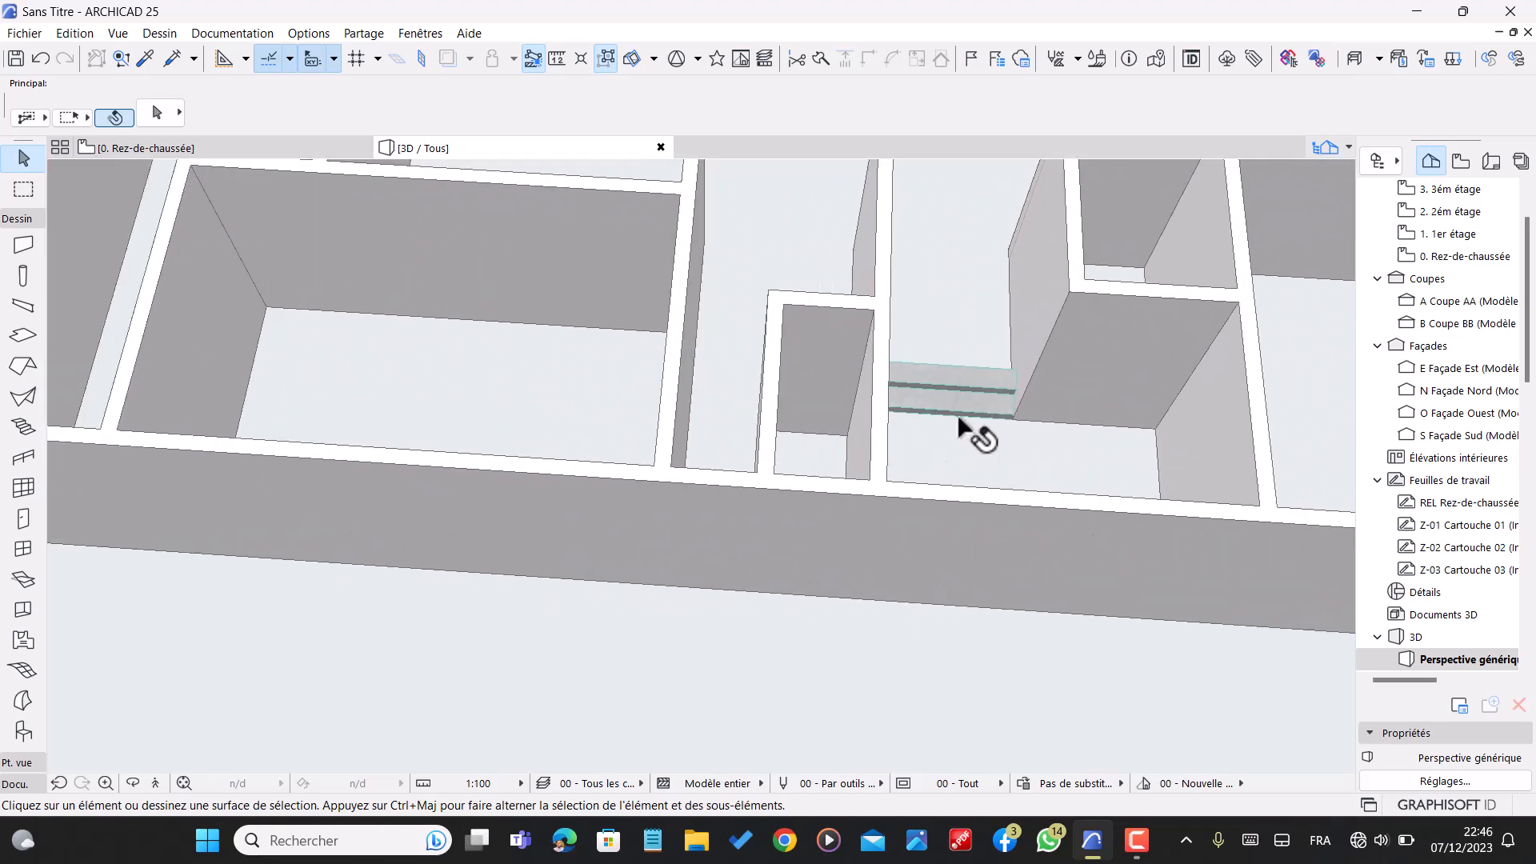
pyautogui.scroll(8, 961, 418)
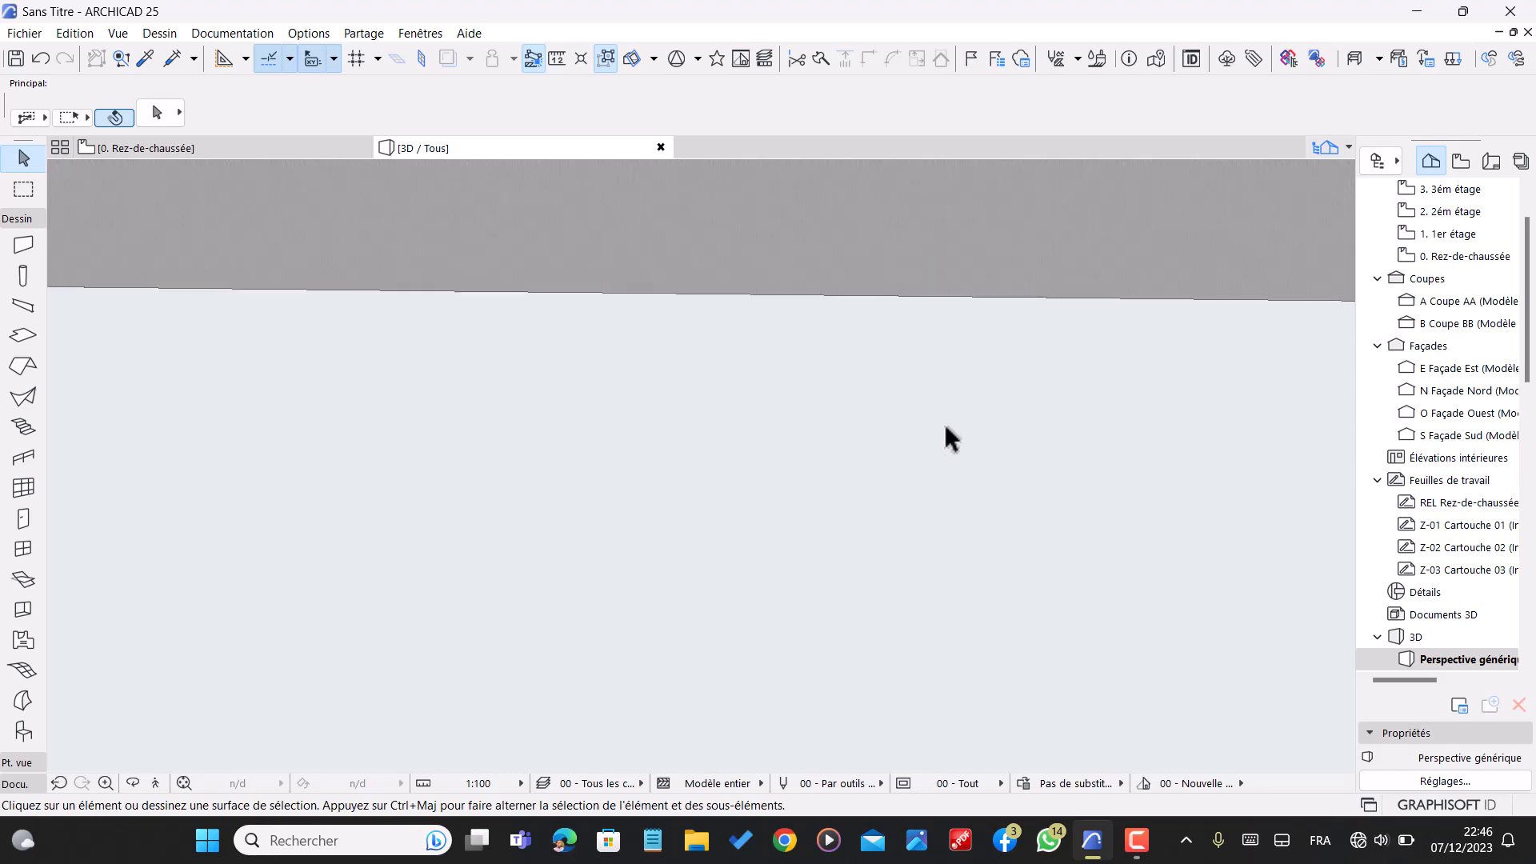
pyautogui.scroll(-6, 936, 436)
pyautogui.keyDown('shift'); pyautogui.moveTo(933, 425); pyautogui.dragTo(981, 299, button='middle'); pyautogui.keyUp('shift')
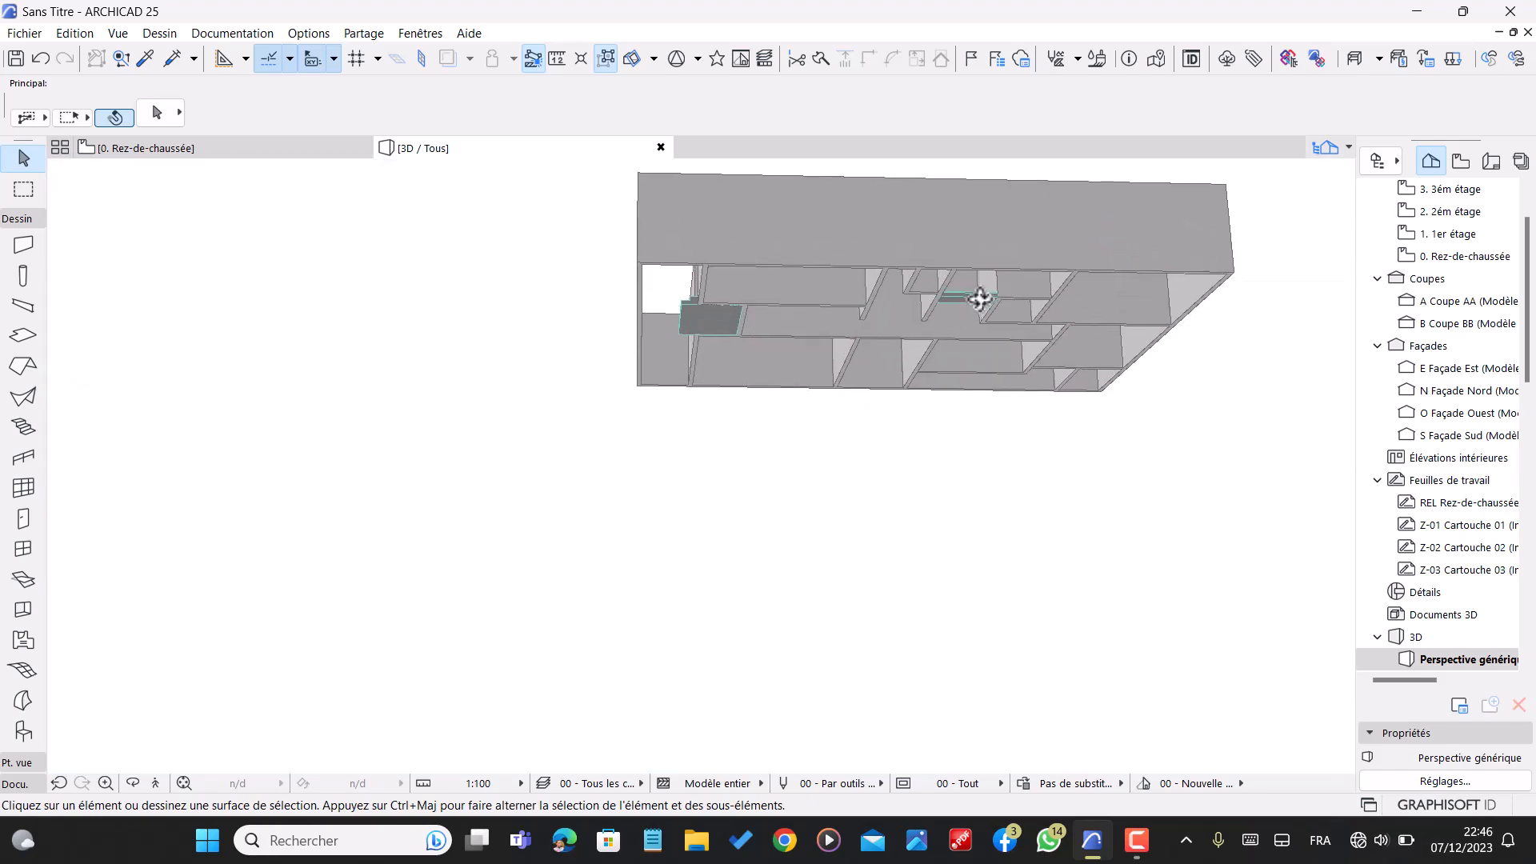
pyautogui.scroll(8, 980, 300)
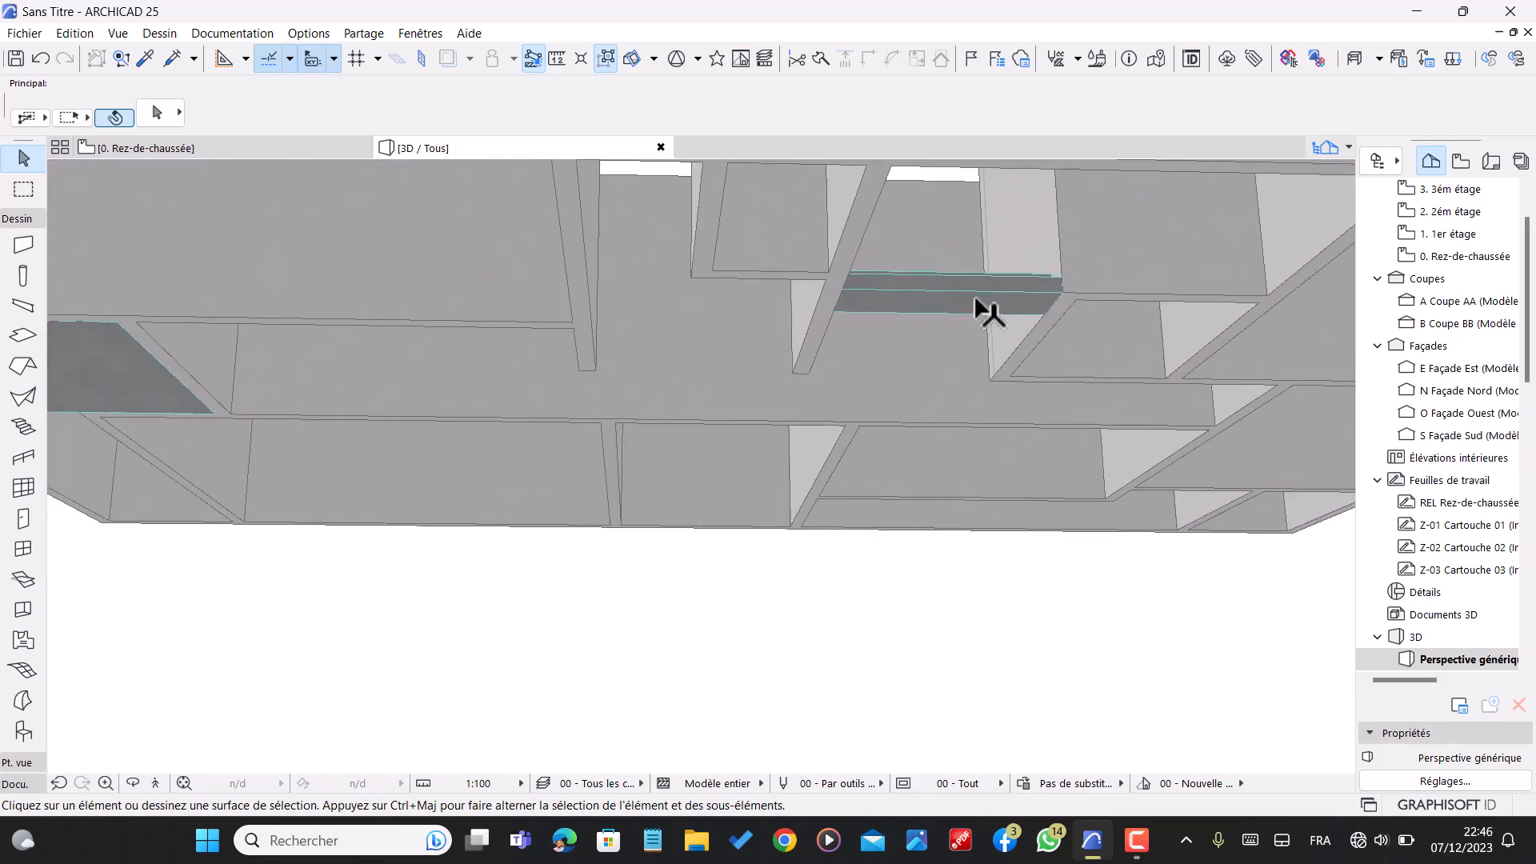
pyautogui.scroll(-2, 977, 298)
pyautogui.keyDown('shift'); pyautogui.moveTo(980, 287); pyautogui.dragTo(954, 354, button='middle'); pyautogui.keyUp('shift')
pyautogui.scroll(-4, 928, 373)
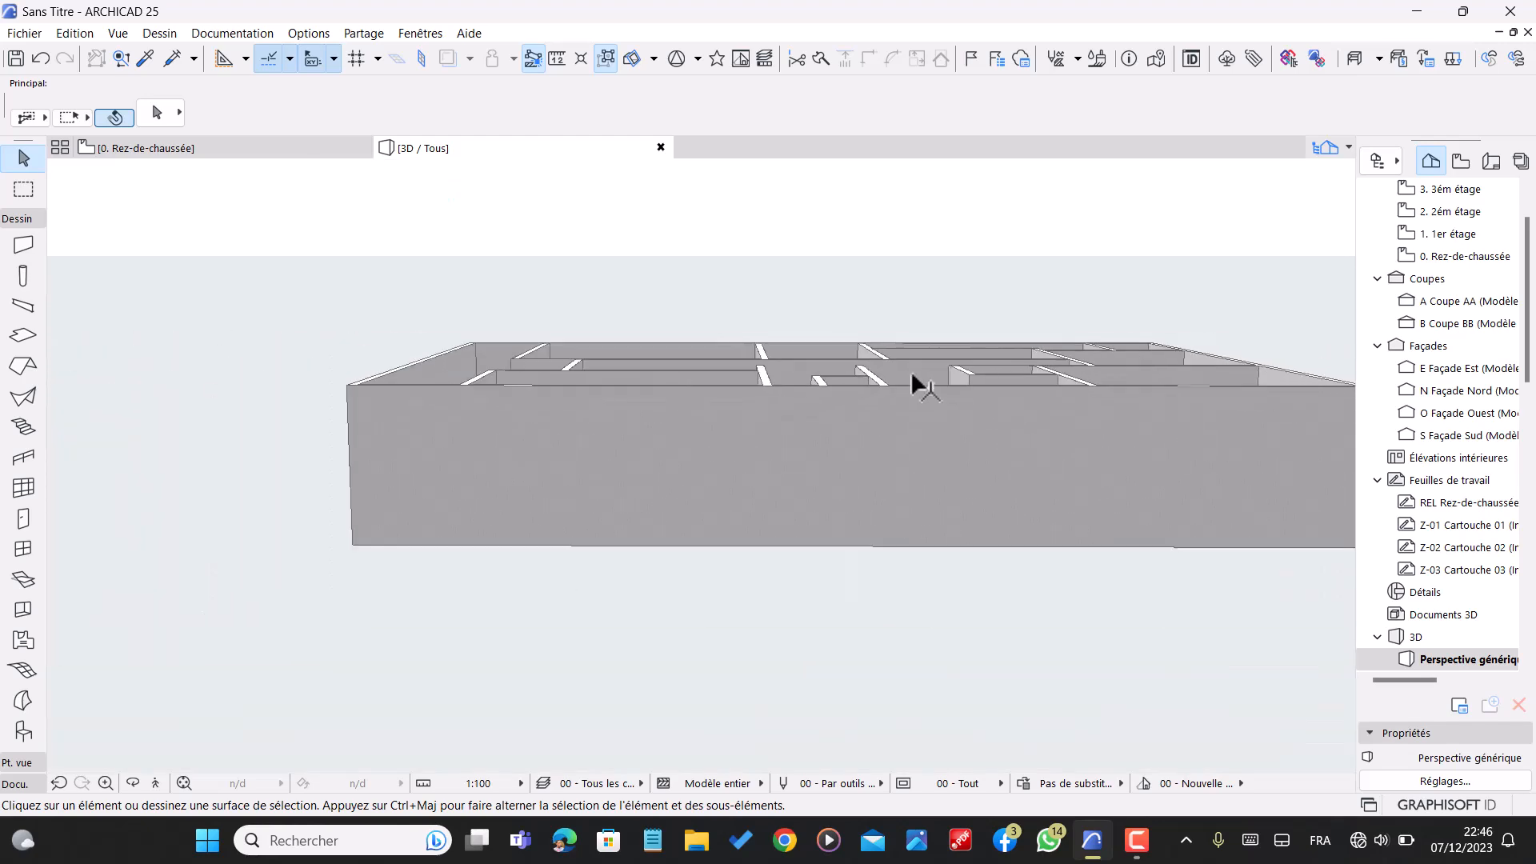
pyautogui.scroll(-2, 920, 387)
pyautogui.keyDown('shift'); pyautogui.moveTo(404, 346); pyautogui.dragTo(840, 396, button='middle'); pyautogui.keyUp('shift')
pyautogui.keyDown('shift'); pyautogui.moveTo(274, 315); pyautogui.dragTo(546, 374, button='middle'); pyautogui.keyUp('shift')
pyautogui.scroll(-2, 575, 352)
pyautogui.keyDown('shift'); pyautogui.moveTo(703, 460); pyautogui.dragTo(699, 376, button='middle'); pyautogui.keyUp('shift')
# - On the ground floor plan, place a 45 cm thick rectangular slab spanning the inner faces of the outer walls, about 1352 × 1964 cm
pyautogui.click(232, 150)
pyautogui.scroll(-10, 463, 436)
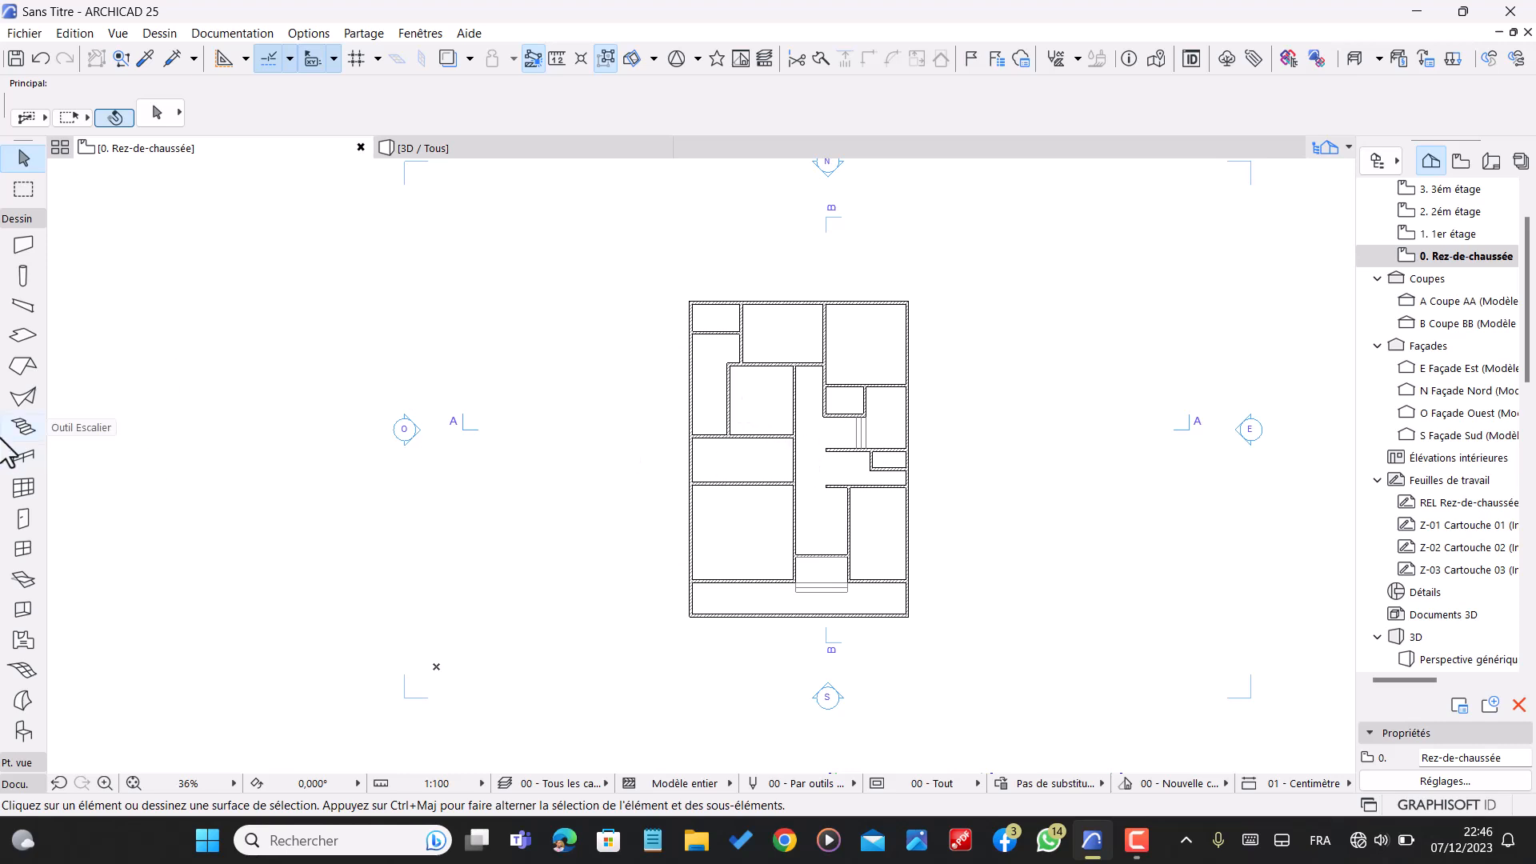
pyautogui.click(22, 336)
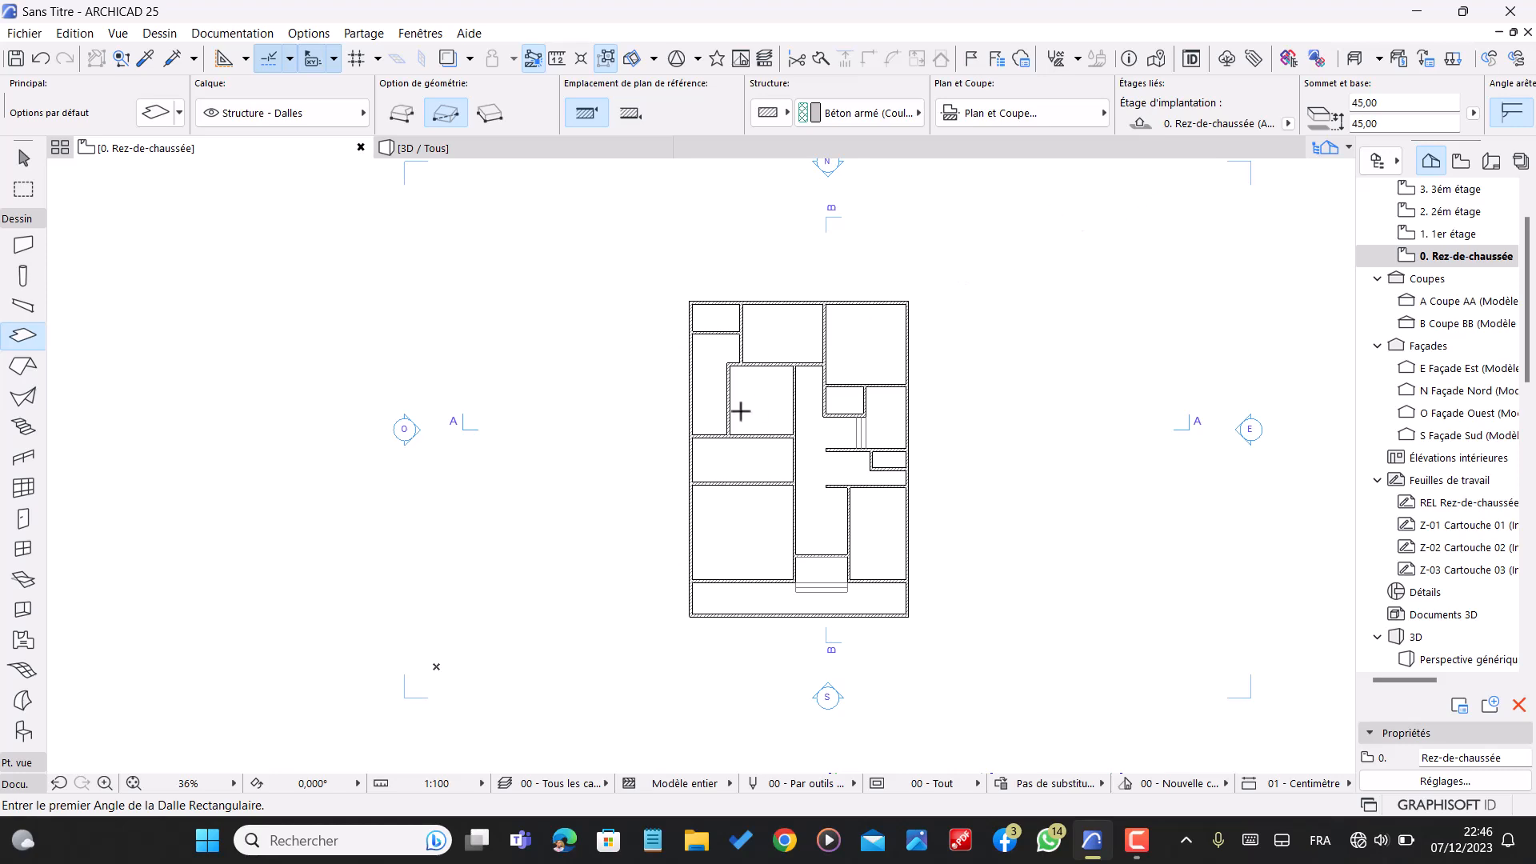
pyautogui.scroll(4, 713, 357)
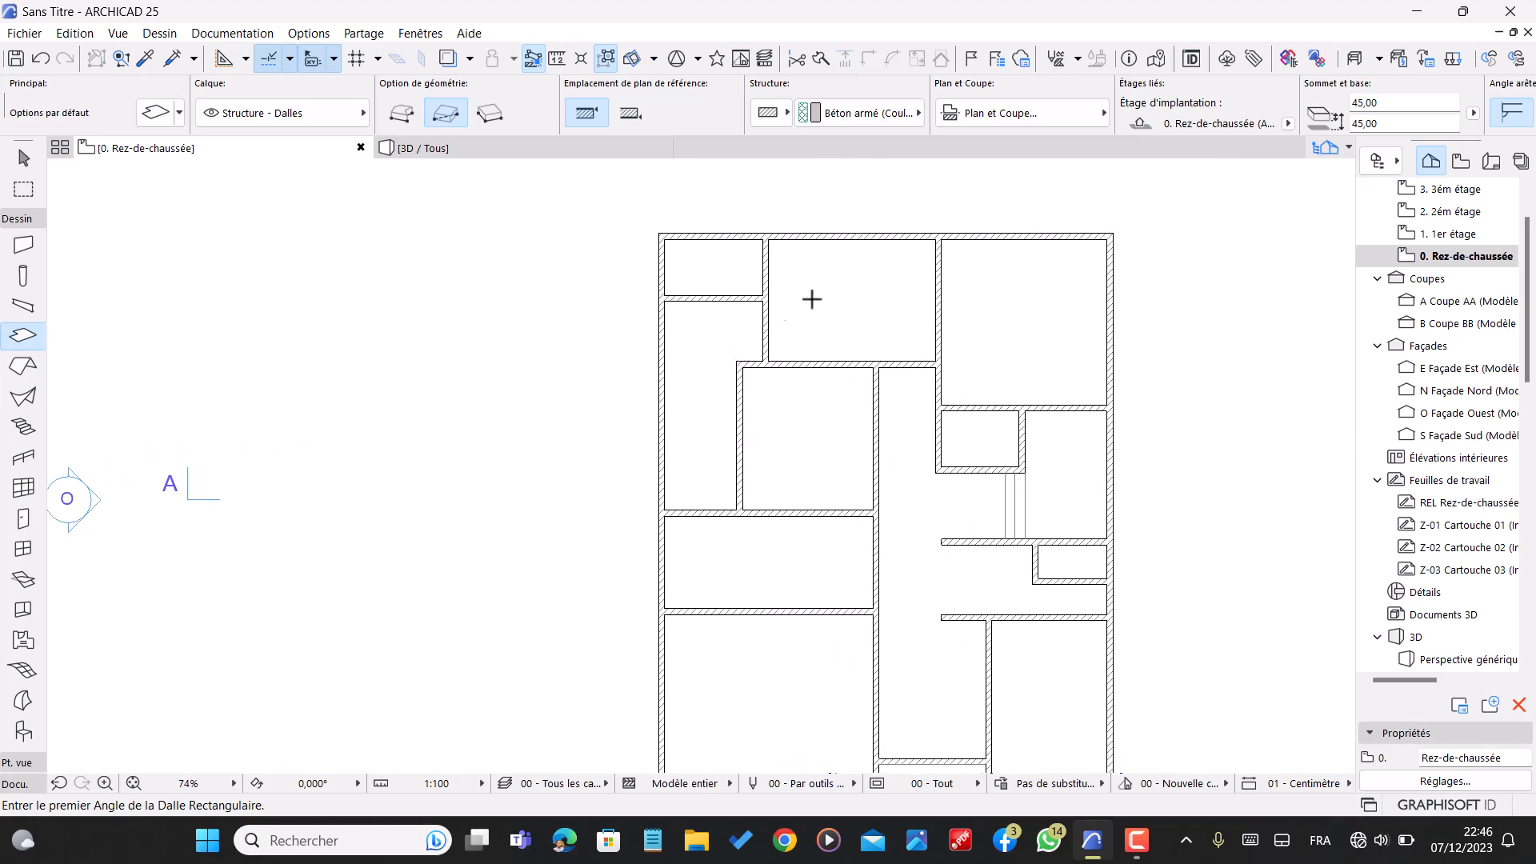
pyautogui.scroll(-3, 827, 299)
pyautogui.scroll(3, 980, 288)
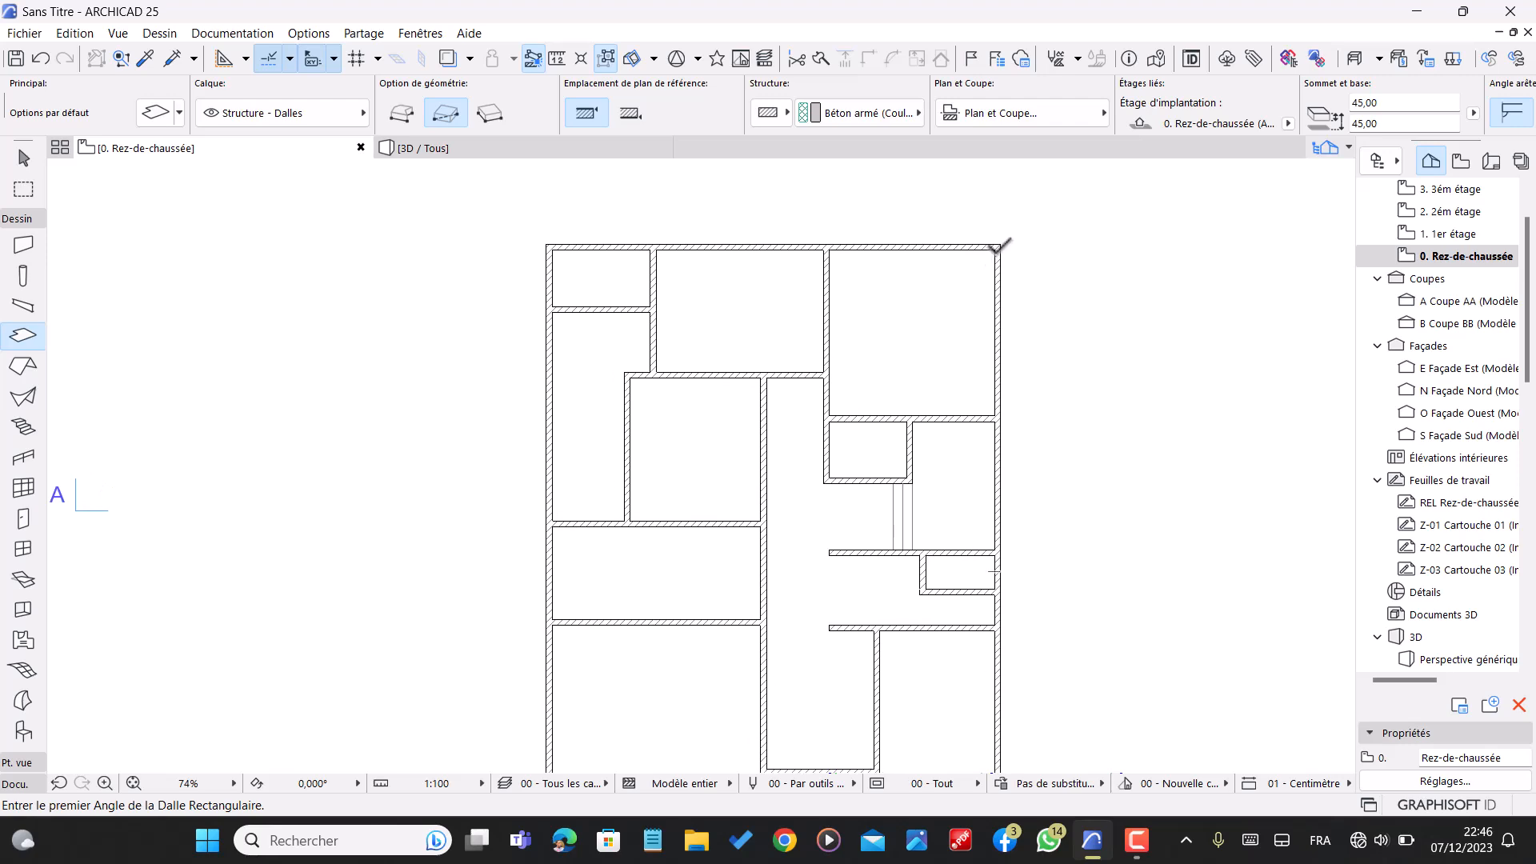
pyautogui.click(996, 249)
pyautogui.scroll(-3, 909, 352)
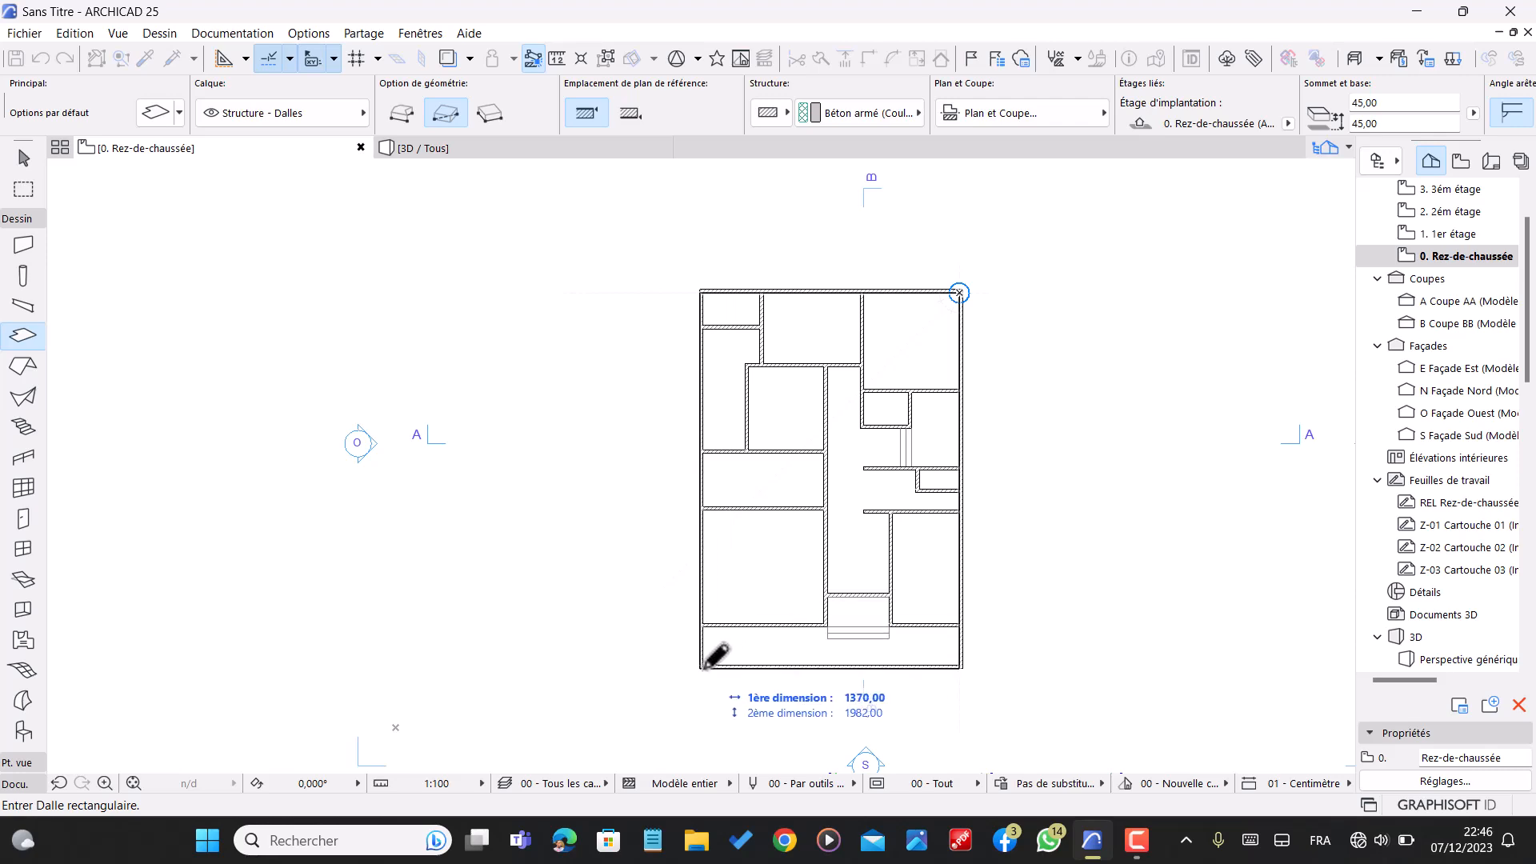
pyautogui.scroll(5, 699, 664)
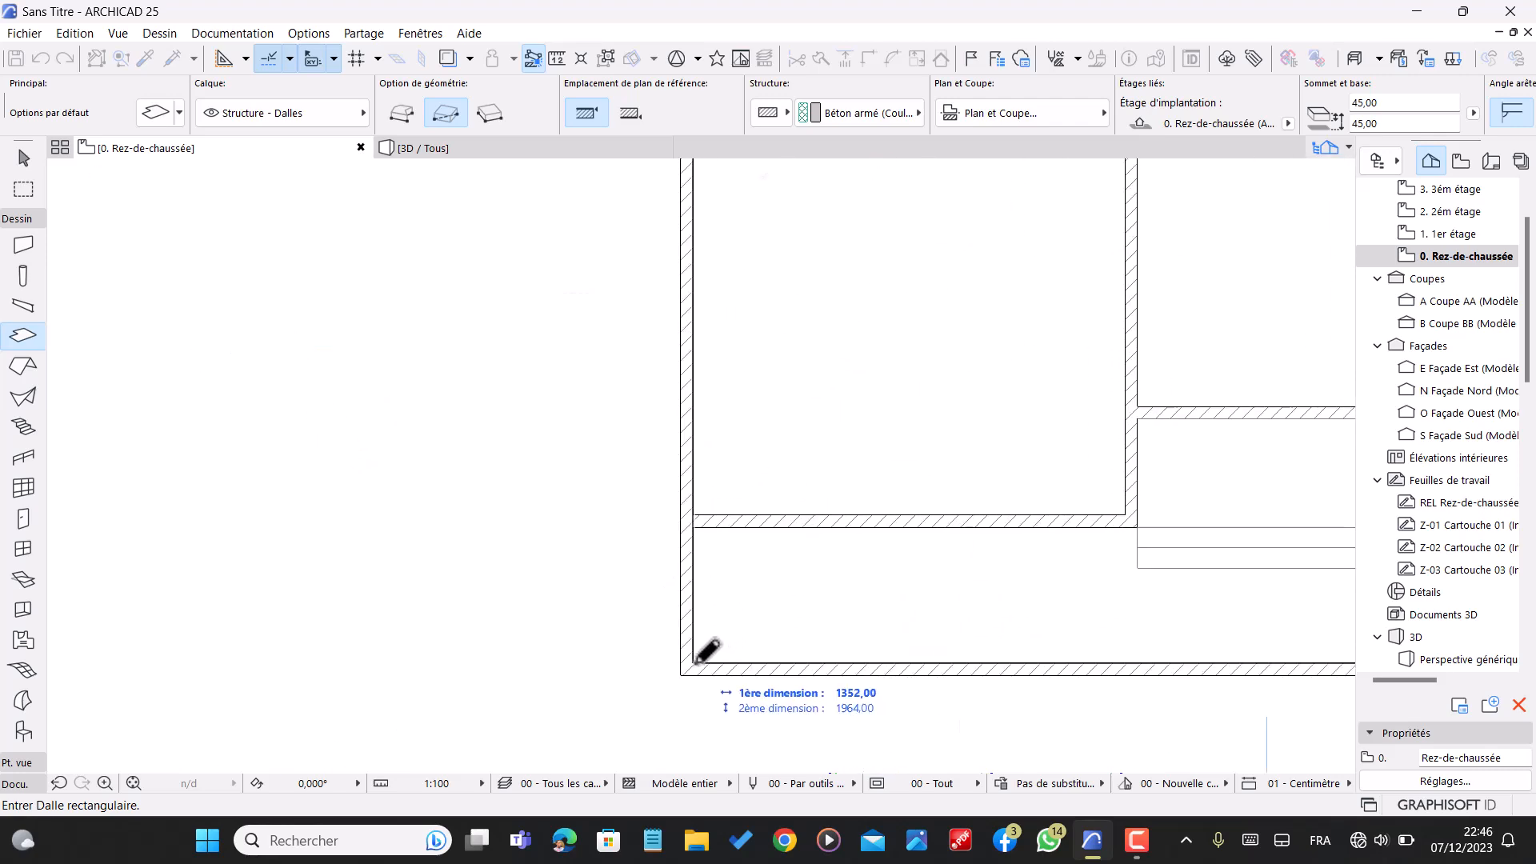
pyautogui.click(696, 662)
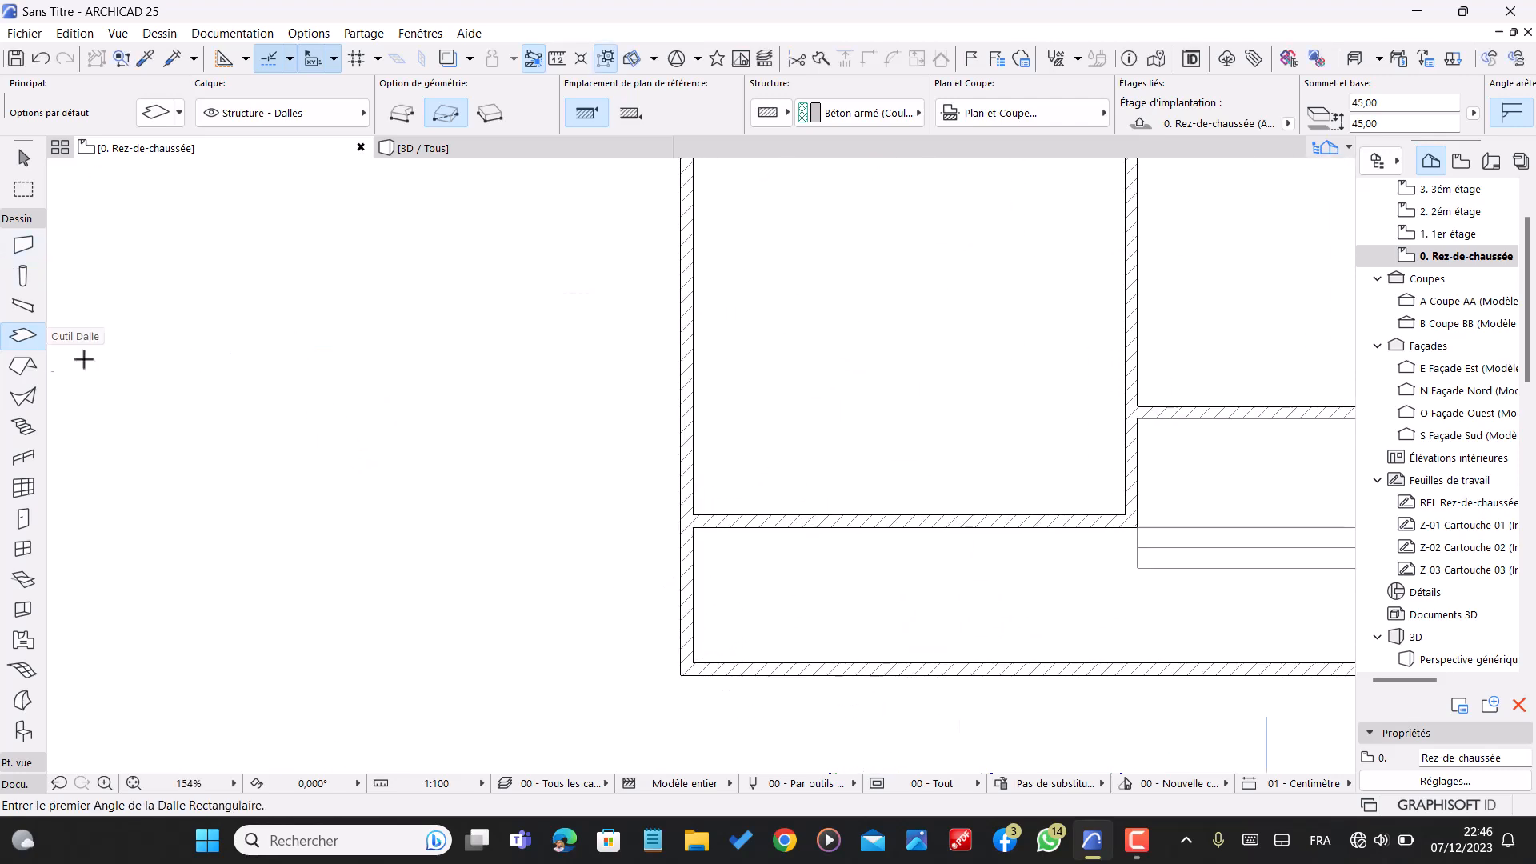
pyautogui.press('Escape')
# - Select the large ground-floor slab at its lower-left corner and set up a subtraction from its polygon with the polygonal geometry method
pyautogui.click(774, 402)
pyautogui.scroll(-2, 760, 406)
pyautogui.scroll(4, 702, 585)
pyautogui.click(691, 573)
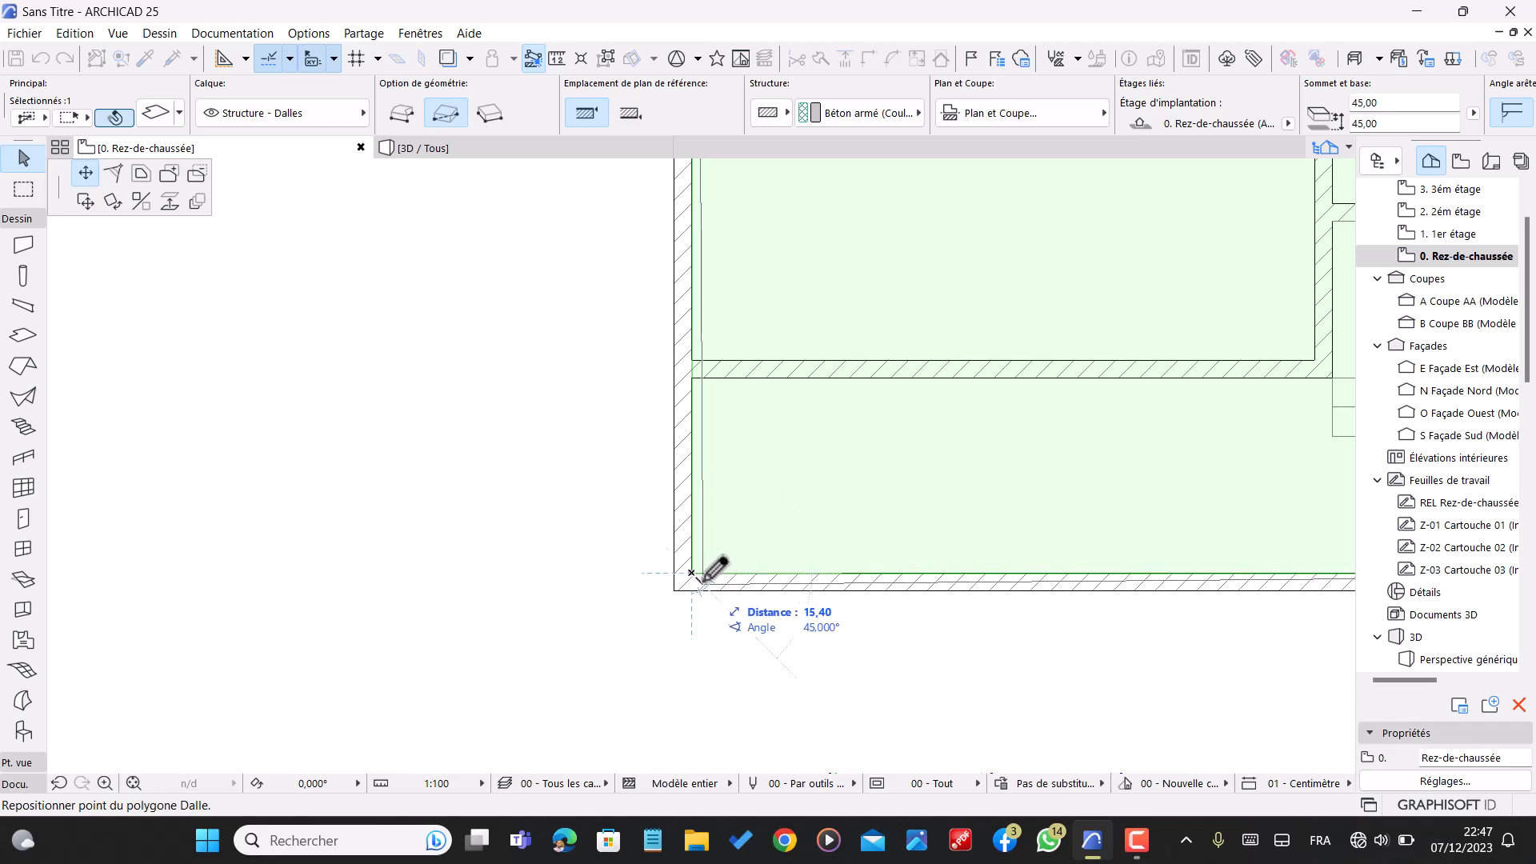
pyautogui.scroll(-2, 703, 564)
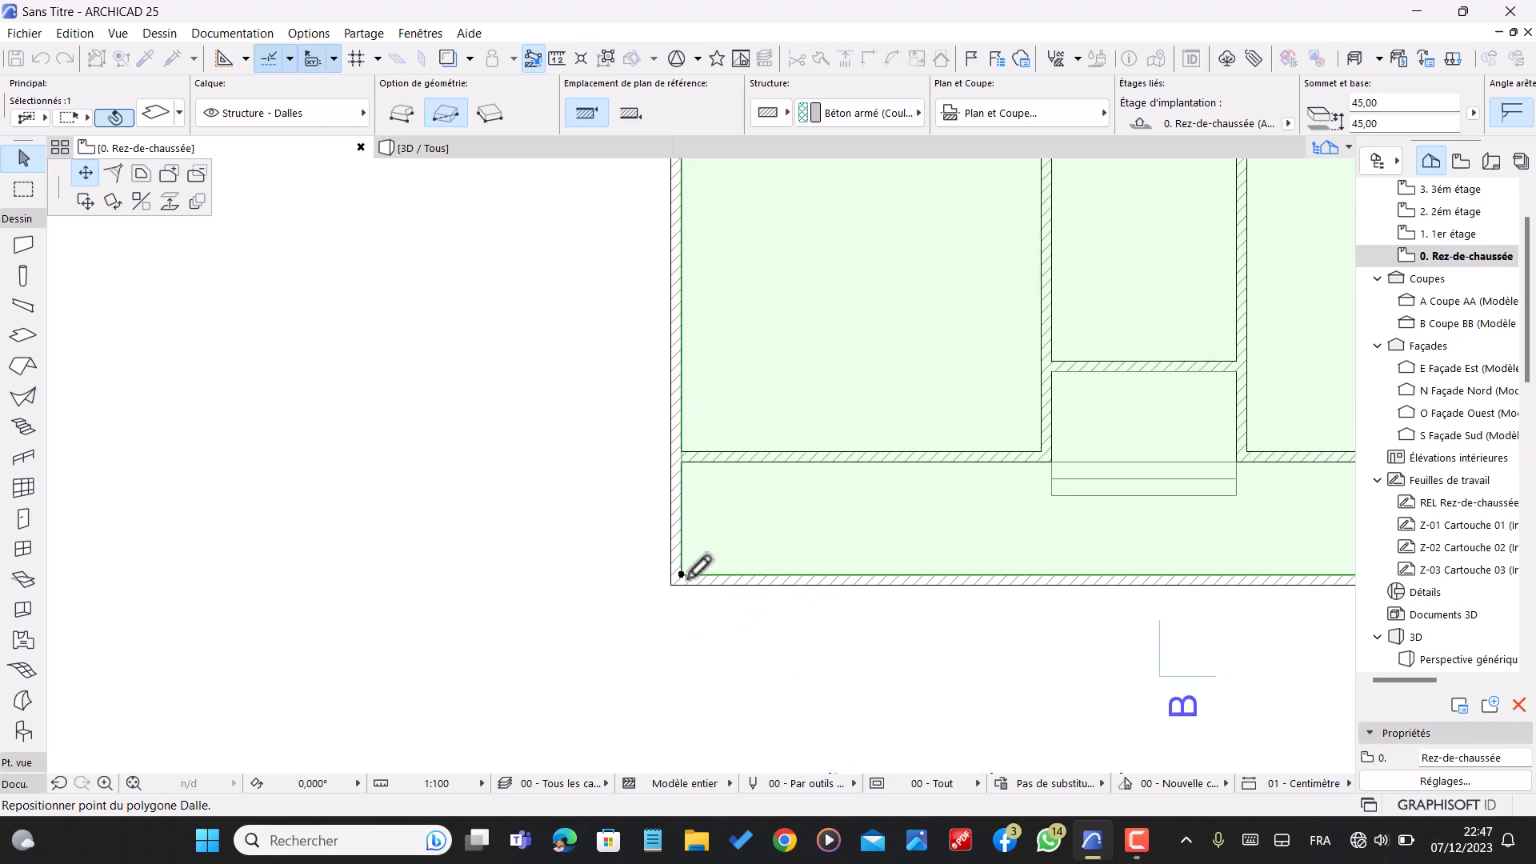
pyautogui.click(196, 175)
pyautogui.scroll(-1, 237, 347)
pyautogui.scroll(-3, 794, 507)
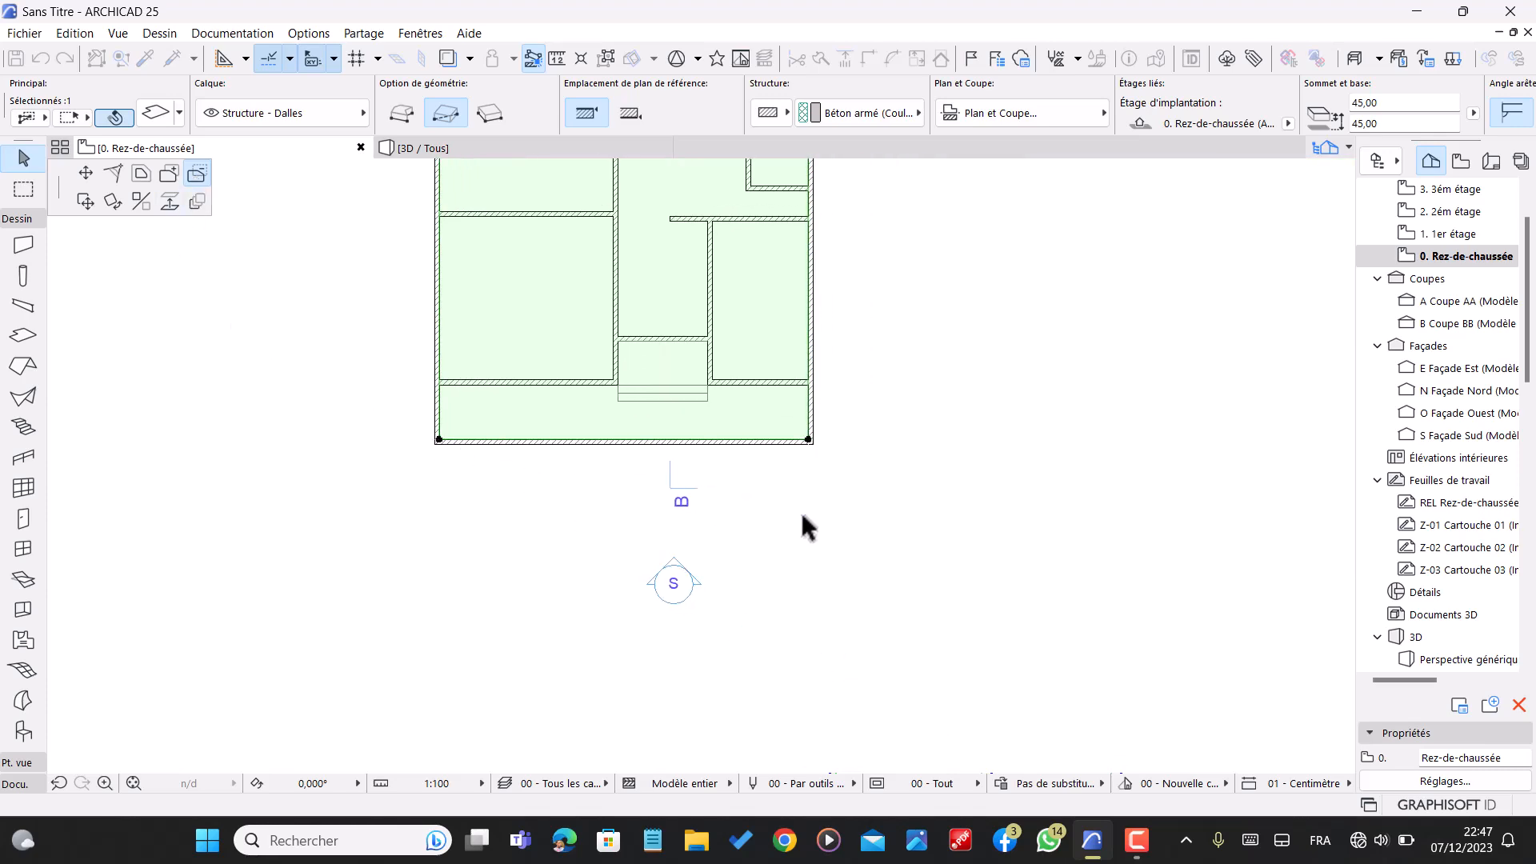
pyautogui.scroll(2, 664, 480)
pyautogui.scroll(3, 663, 472)
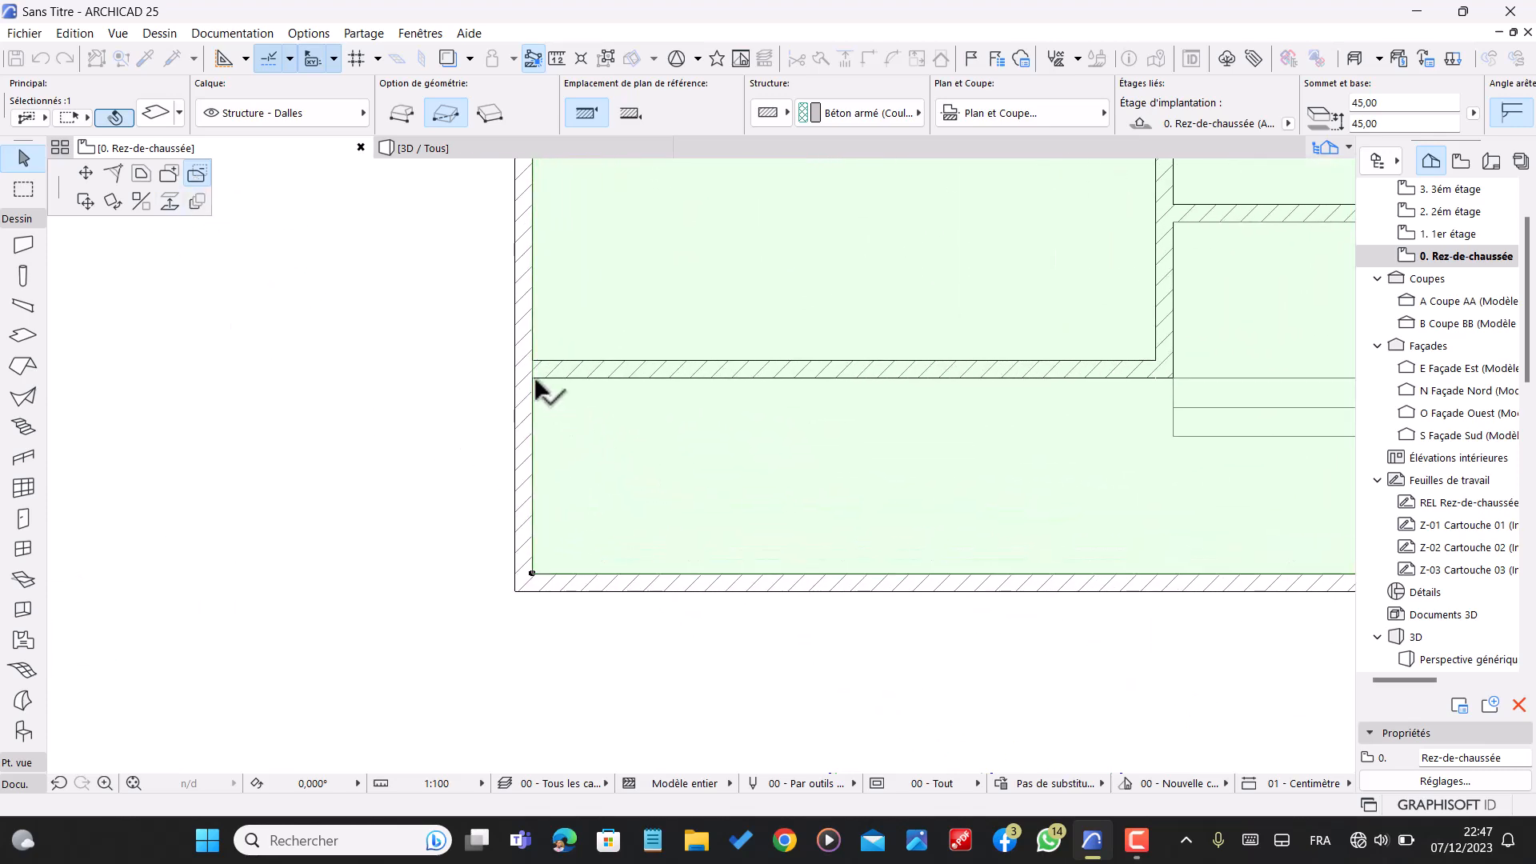
pyautogui.click(401, 114)
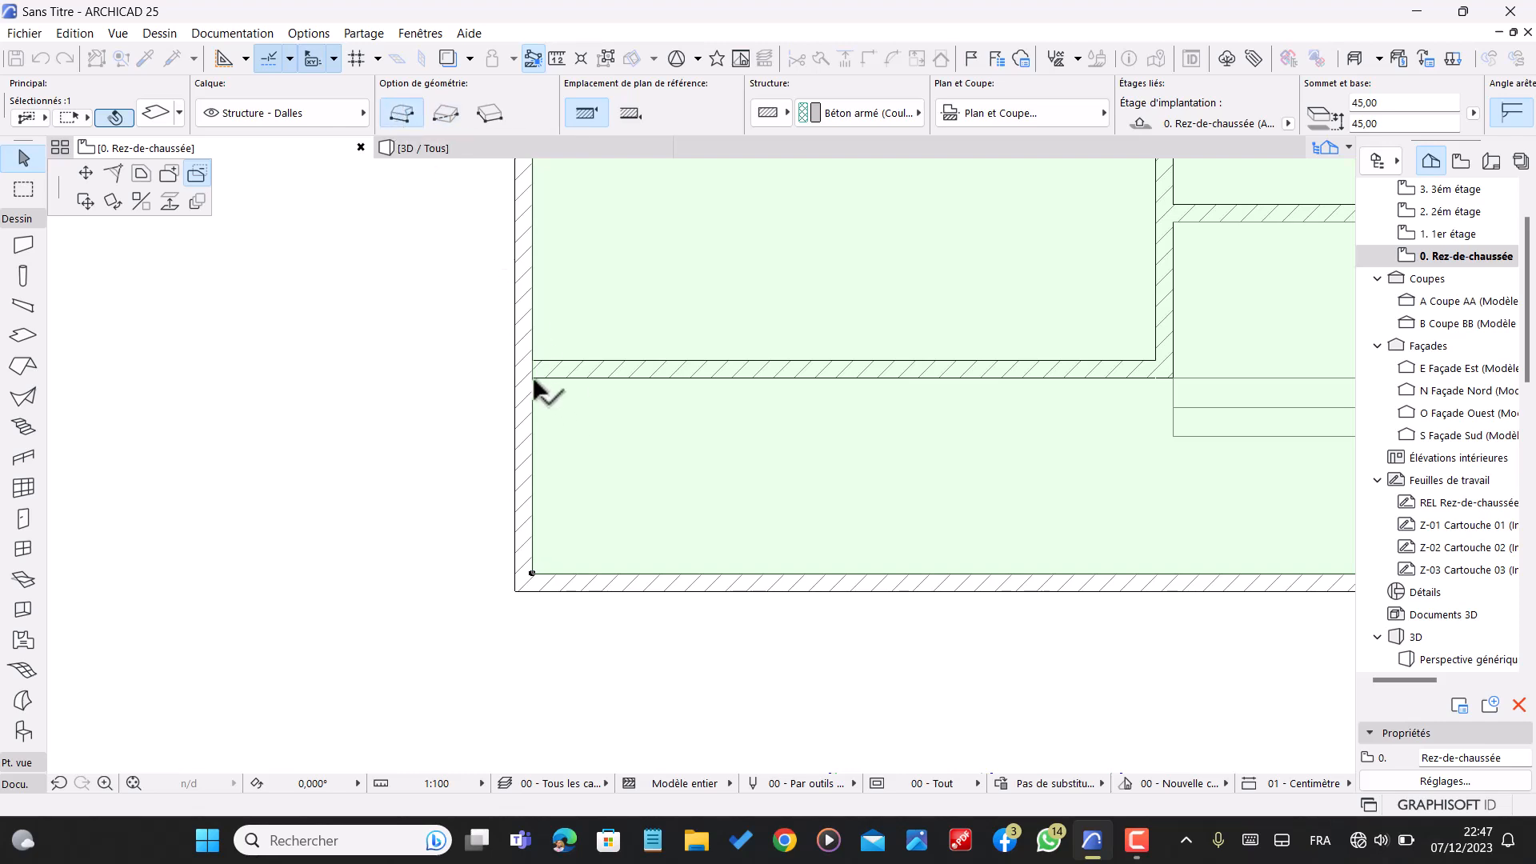
# - Subtract the front strip below the interior rooms from the ground-floor slab, outlining around the entrance steps so that area stays in the slab
pyautogui.click(531, 376)
pyautogui.scroll(1, 533, 383)
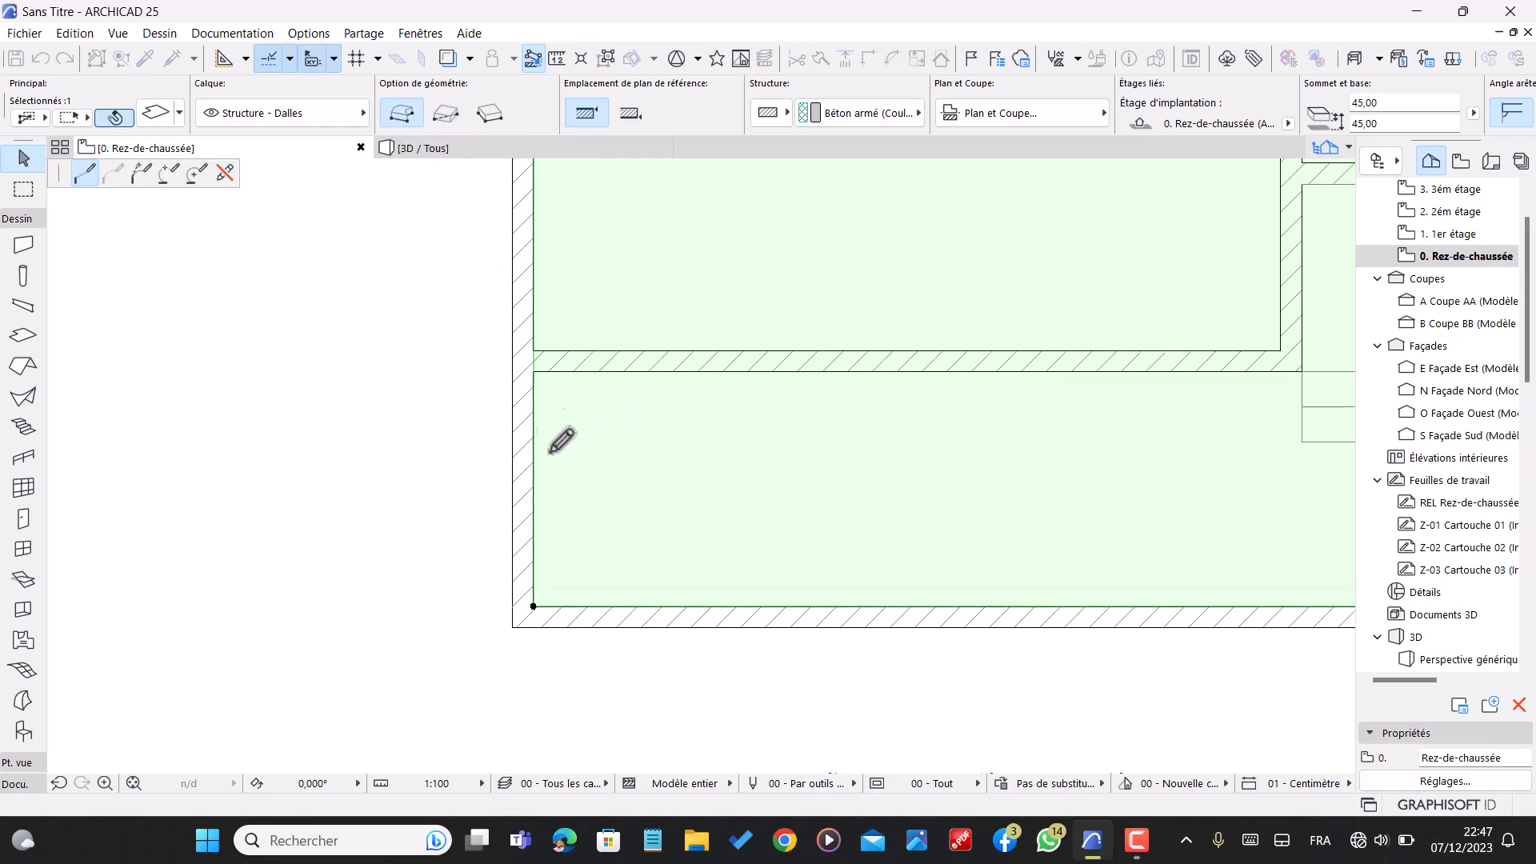
pyautogui.click(534, 606)
pyautogui.scroll(-4, 439, 568)
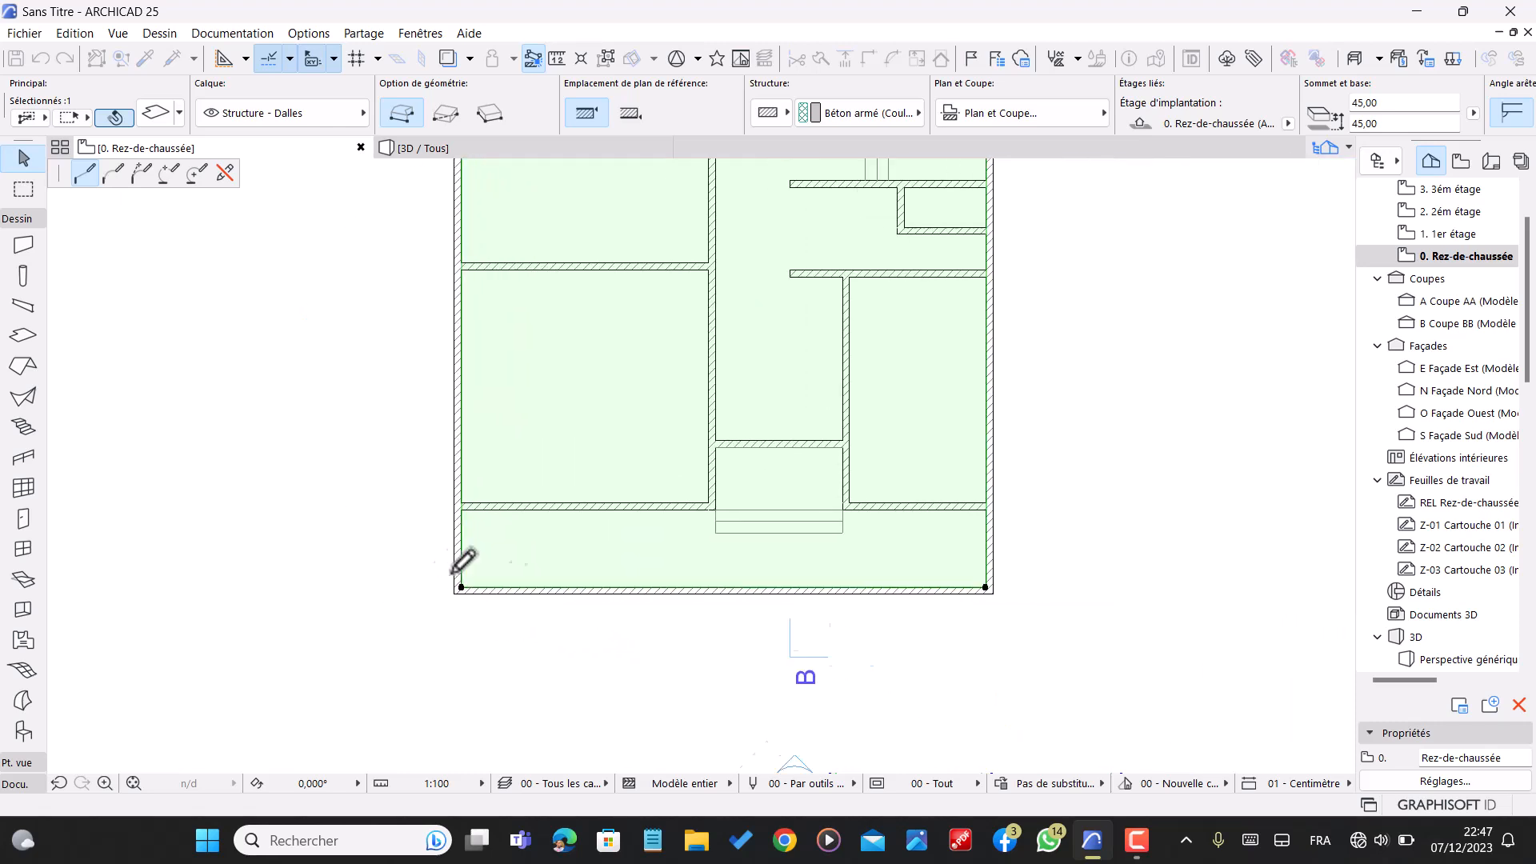
pyautogui.scroll(2, 928, 556)
pyautogui.click(912, 562)
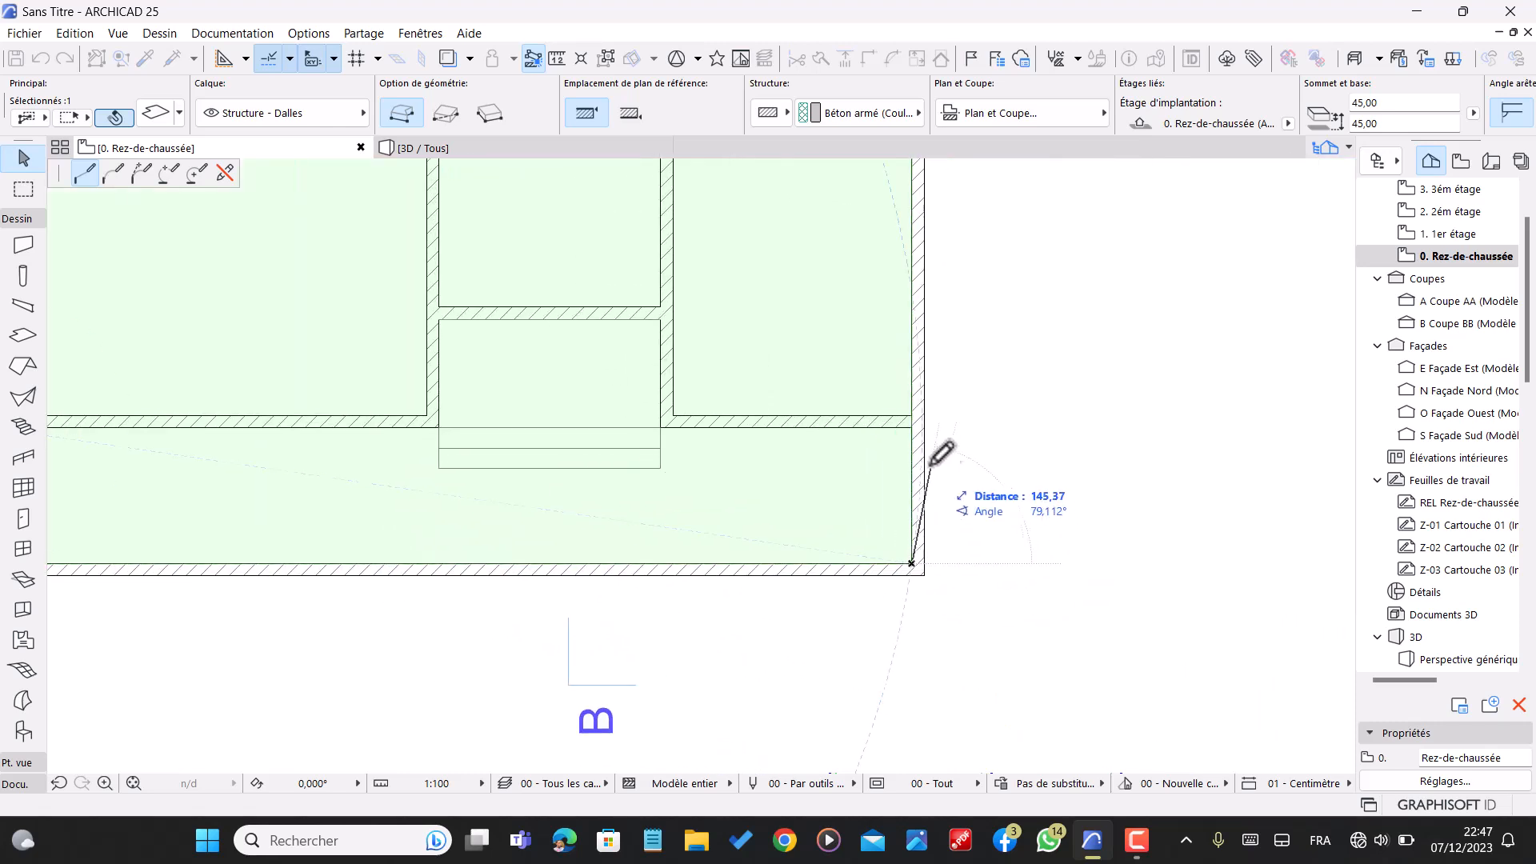
pyautogui.click(912, 426)
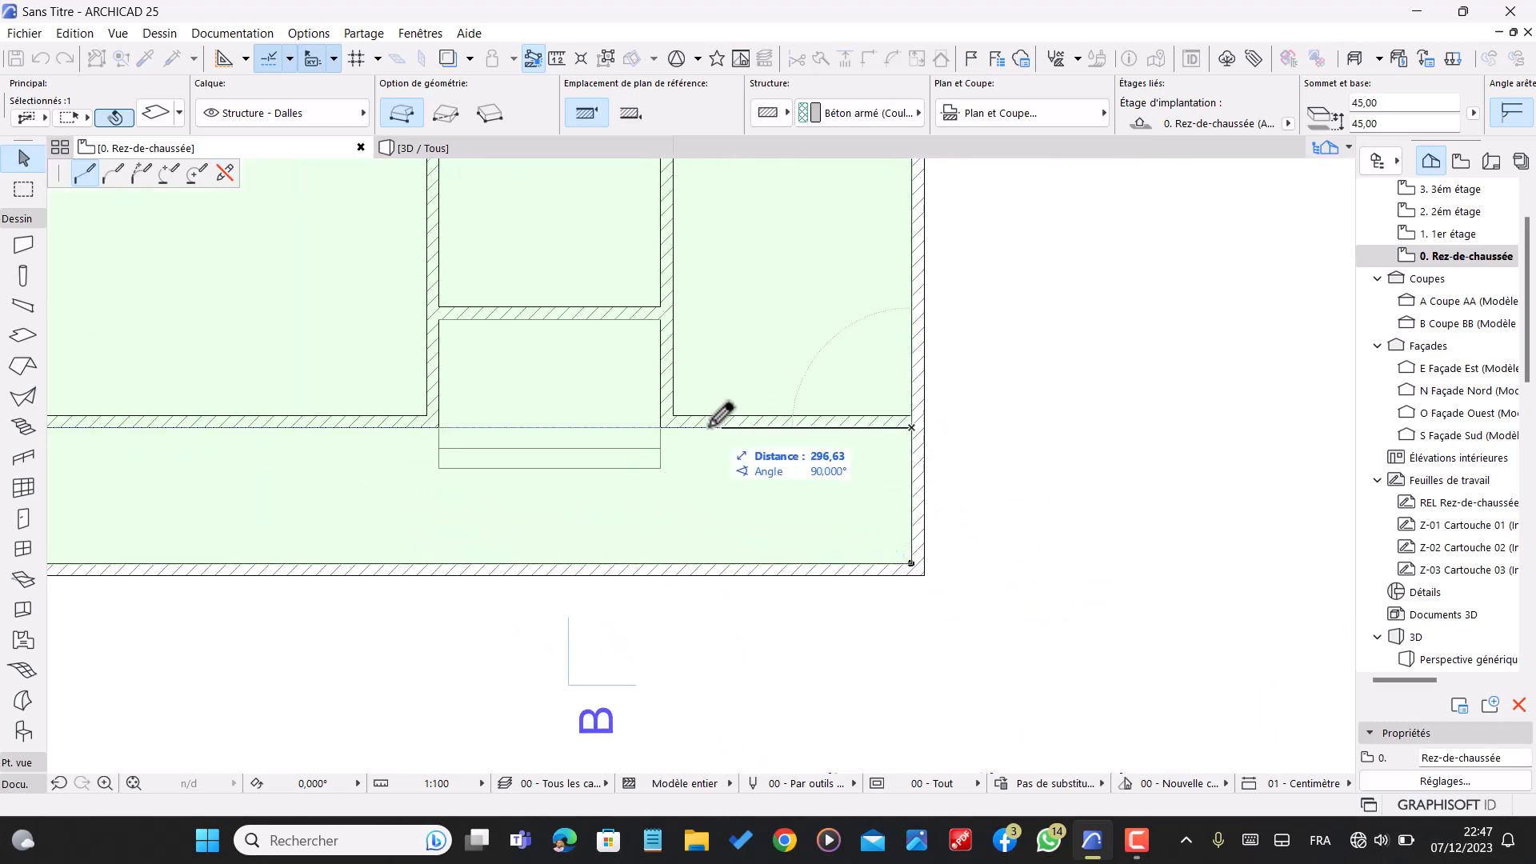
pyautogui.click(661, 428)
pyautogui.click(661, 468)
pyautogui.click(439, 468)
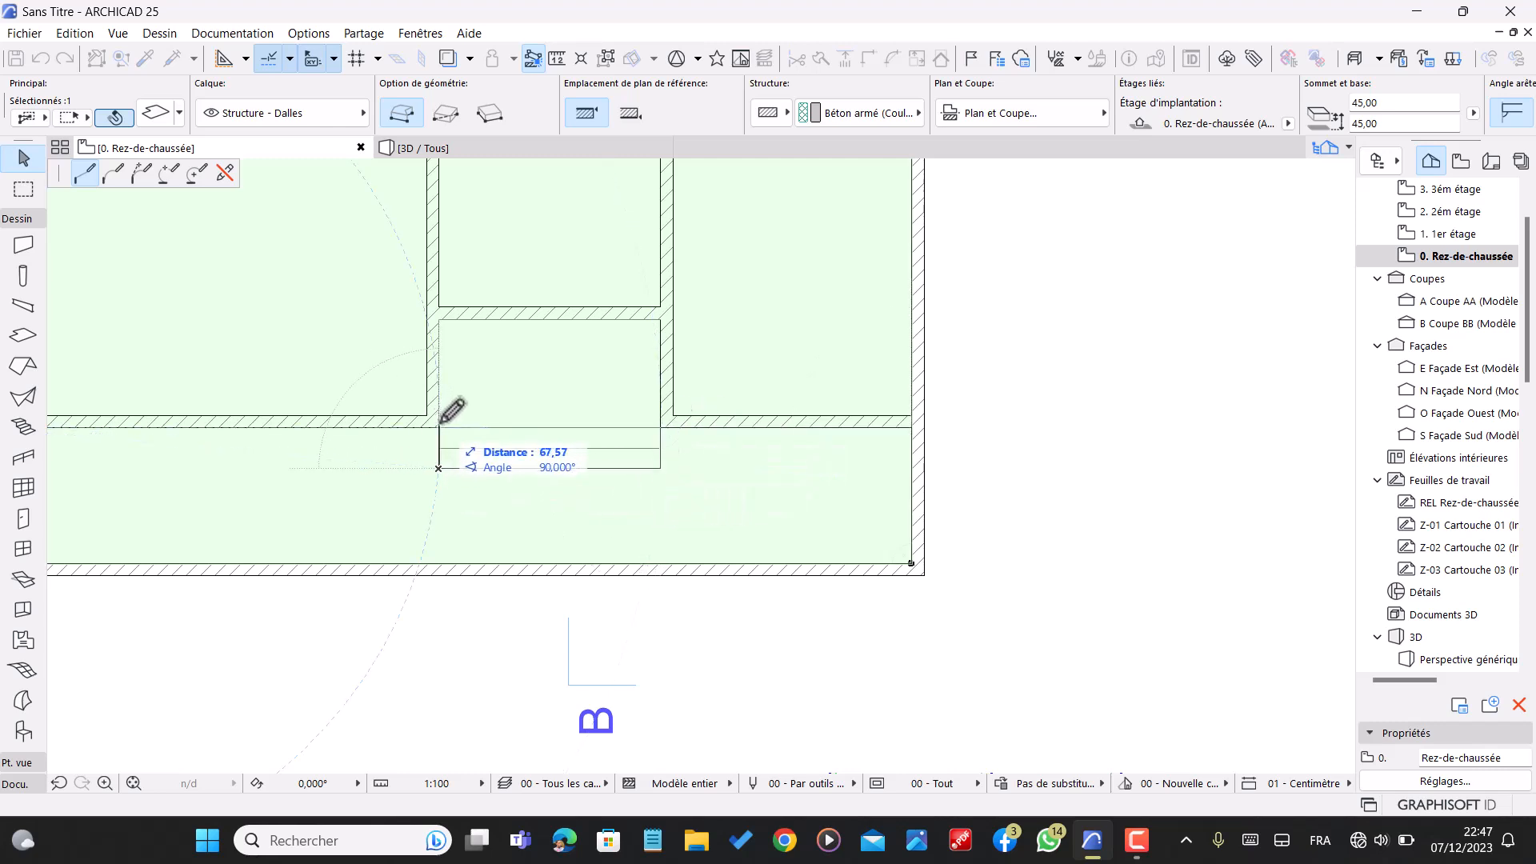
pyautogui.click(438, 426)
pyautogui.scroll(-3, 673, 454)
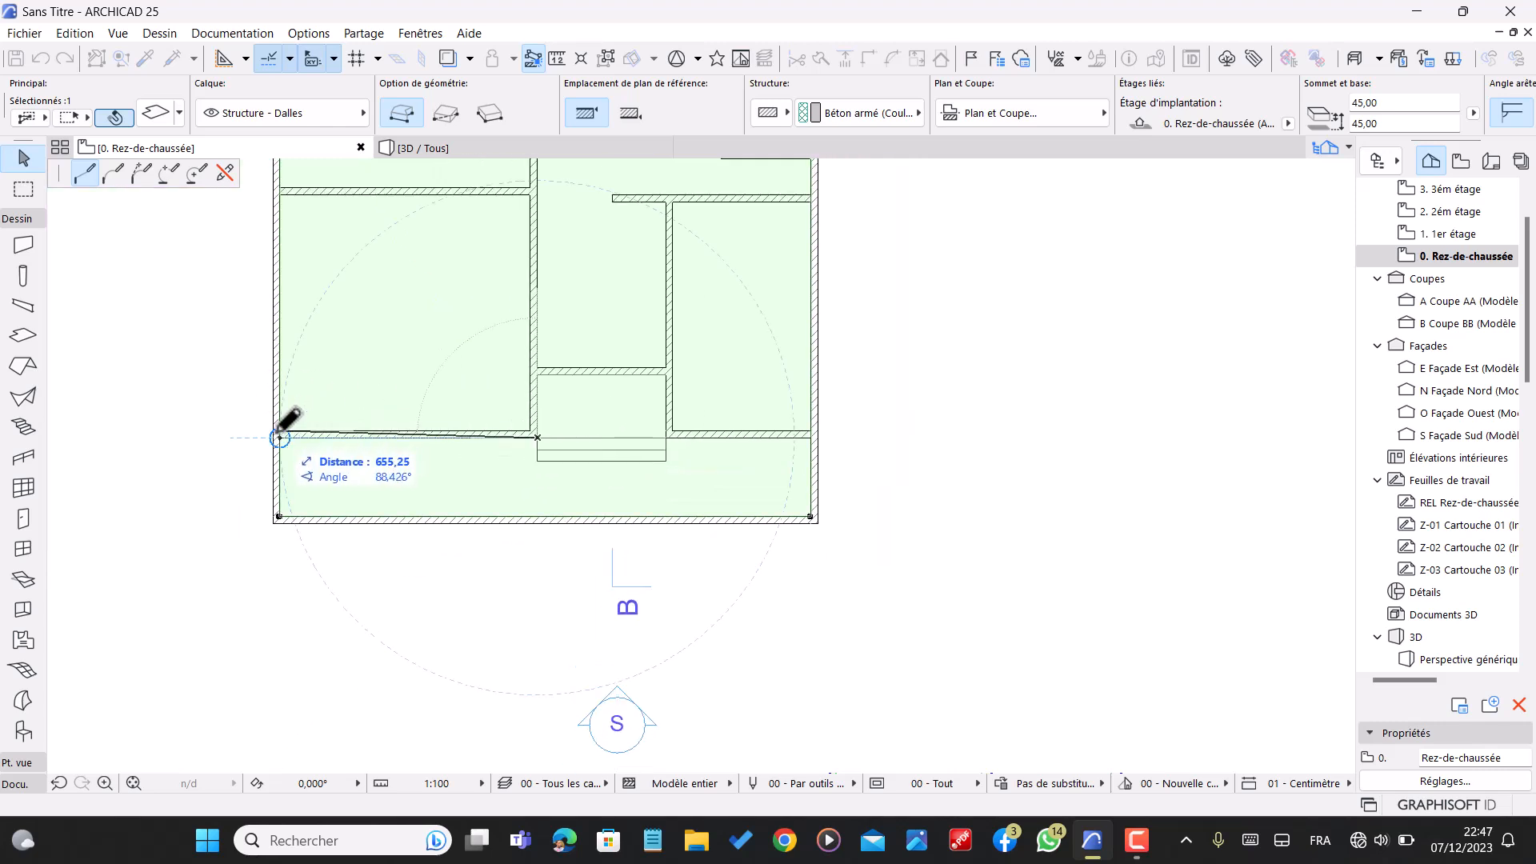
pyautogui.click(280, 438)
pyautogui.scroll(-4, 516, 568)
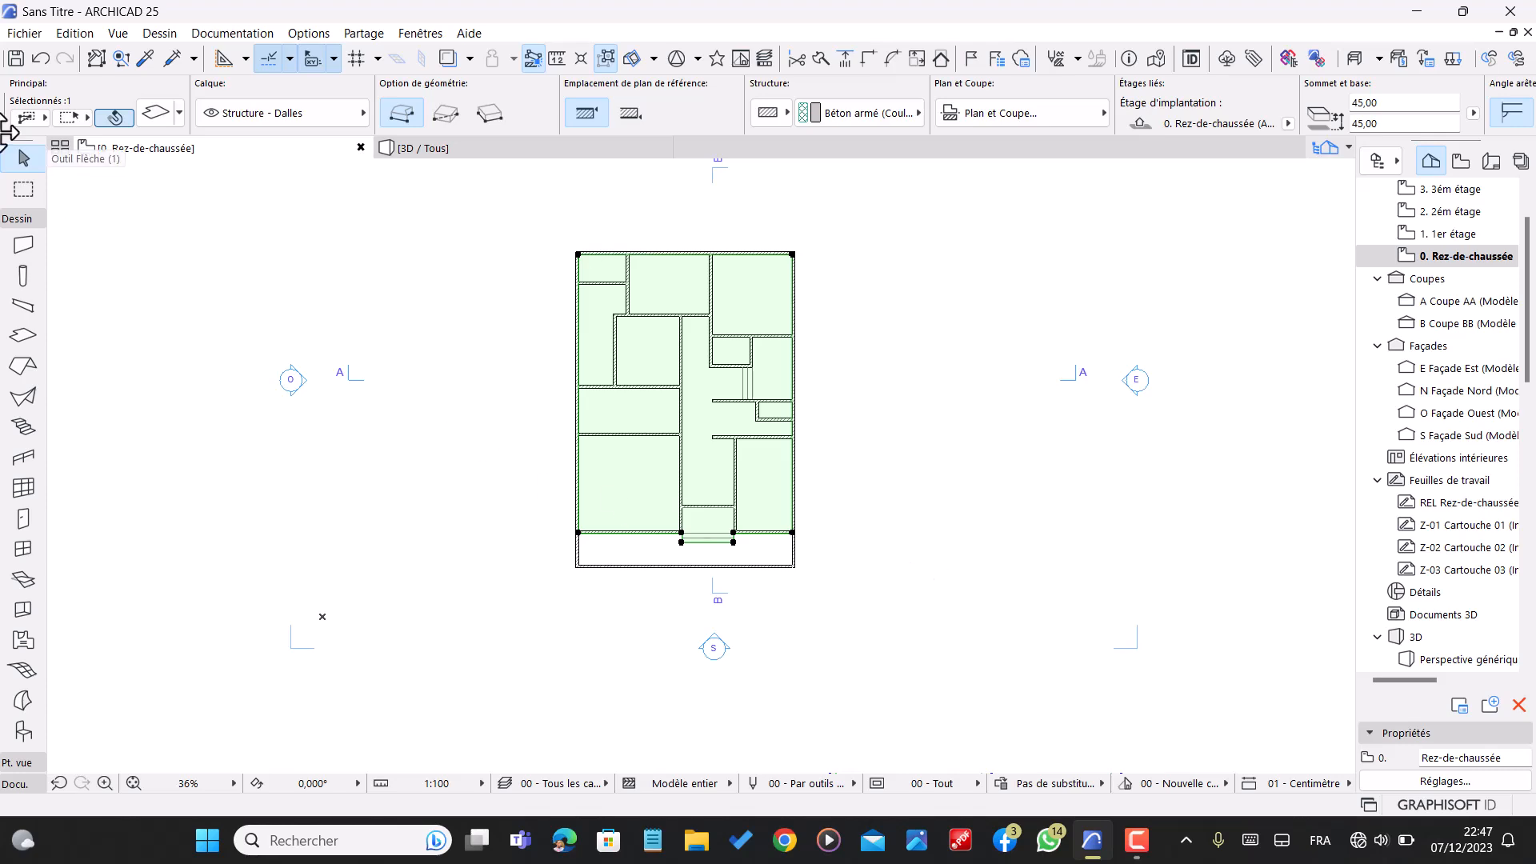
pyautogui.scroll(3, 817, 536)
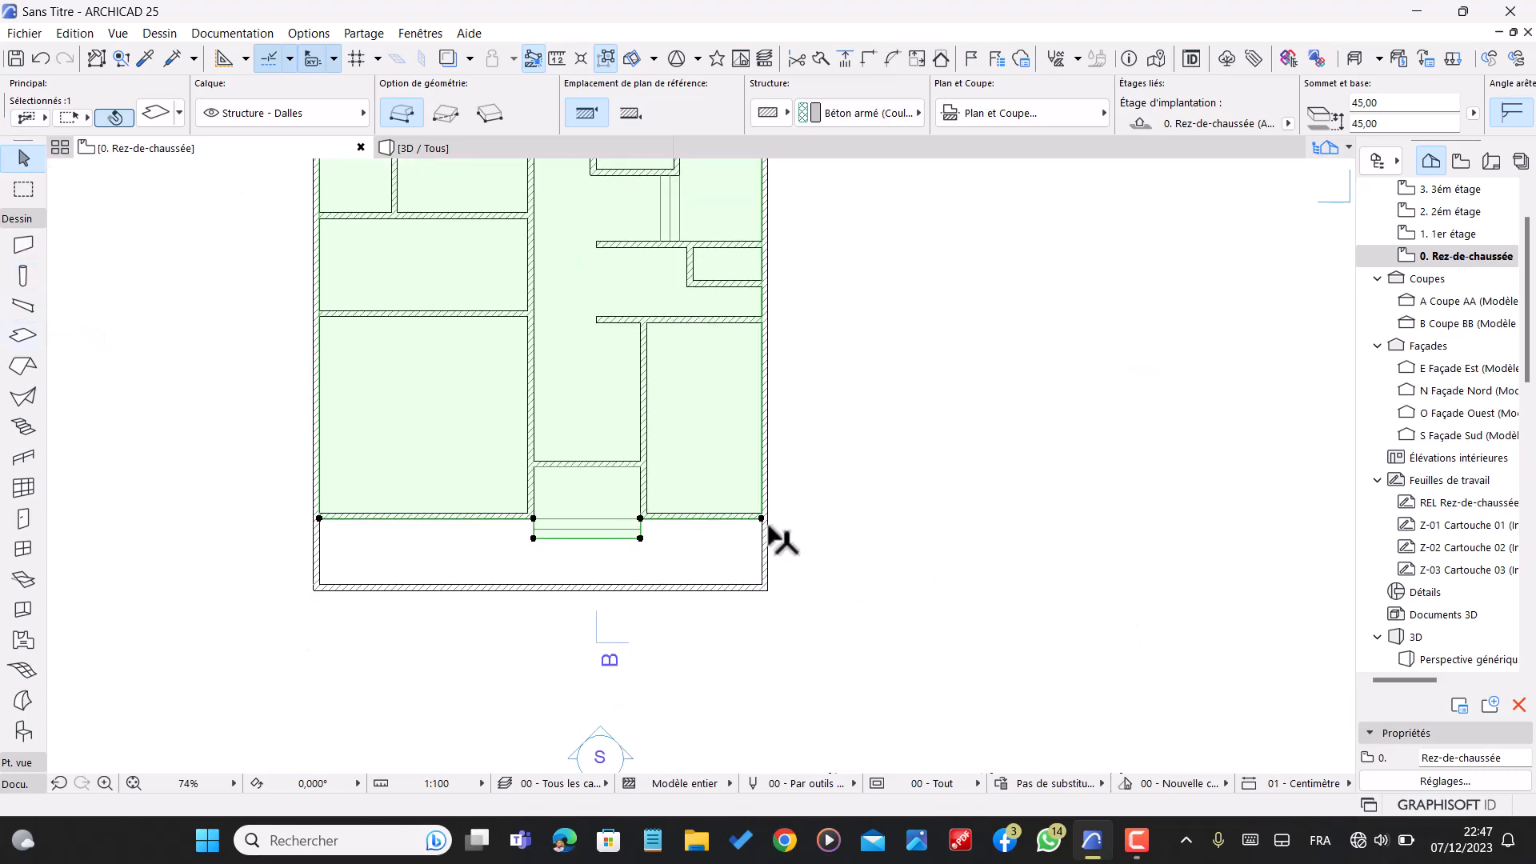
# - Subtract a rectangular area from the ground-floor slab, covering the room between the interior steps and the east exterior wall
pyautogui.click(760, 518)
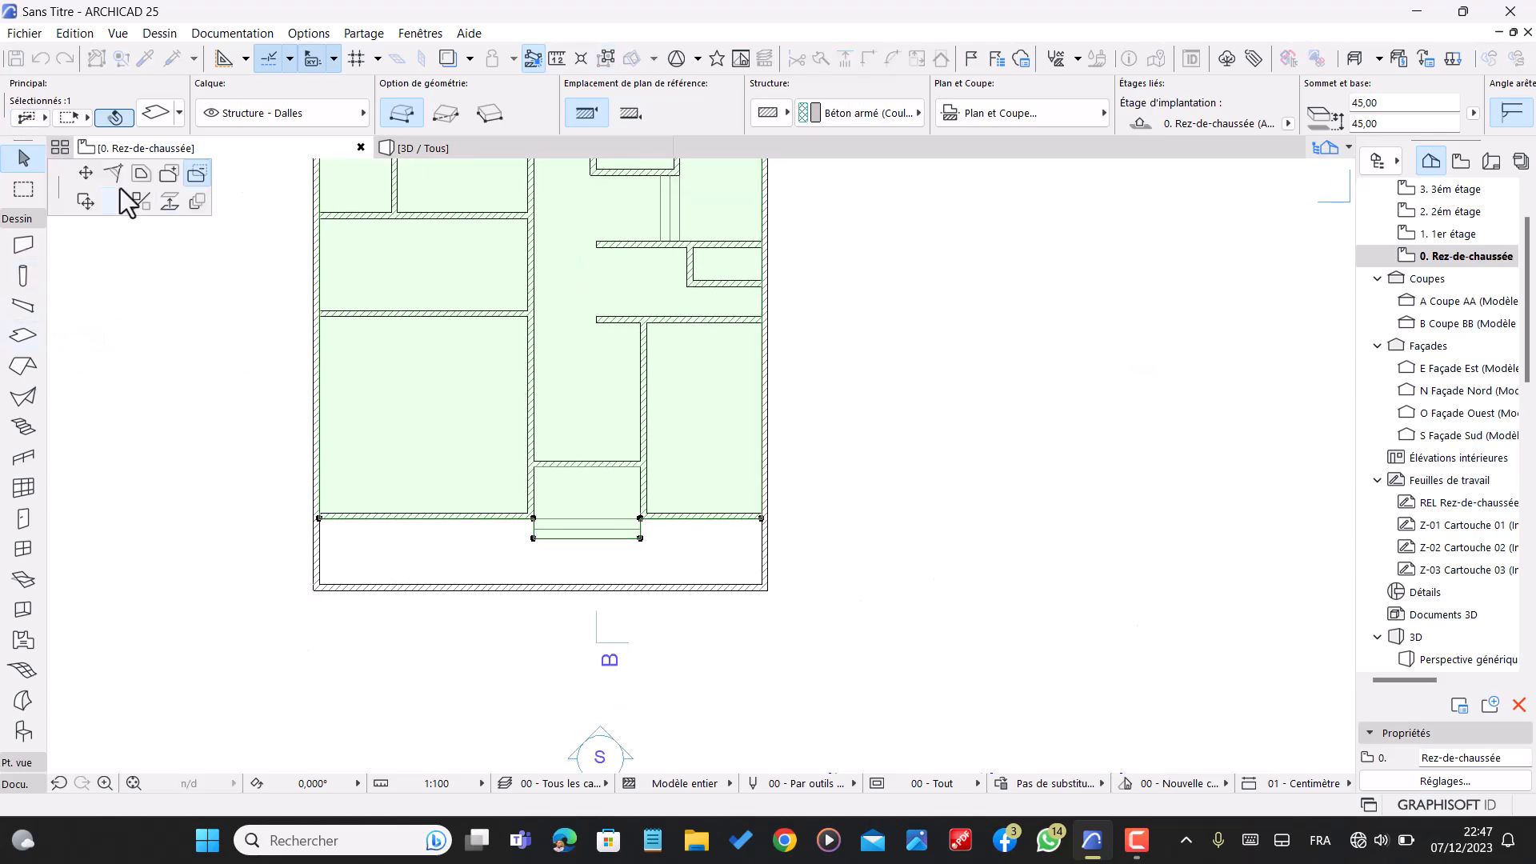
pyautogui.scroll(-3, 523, 368)
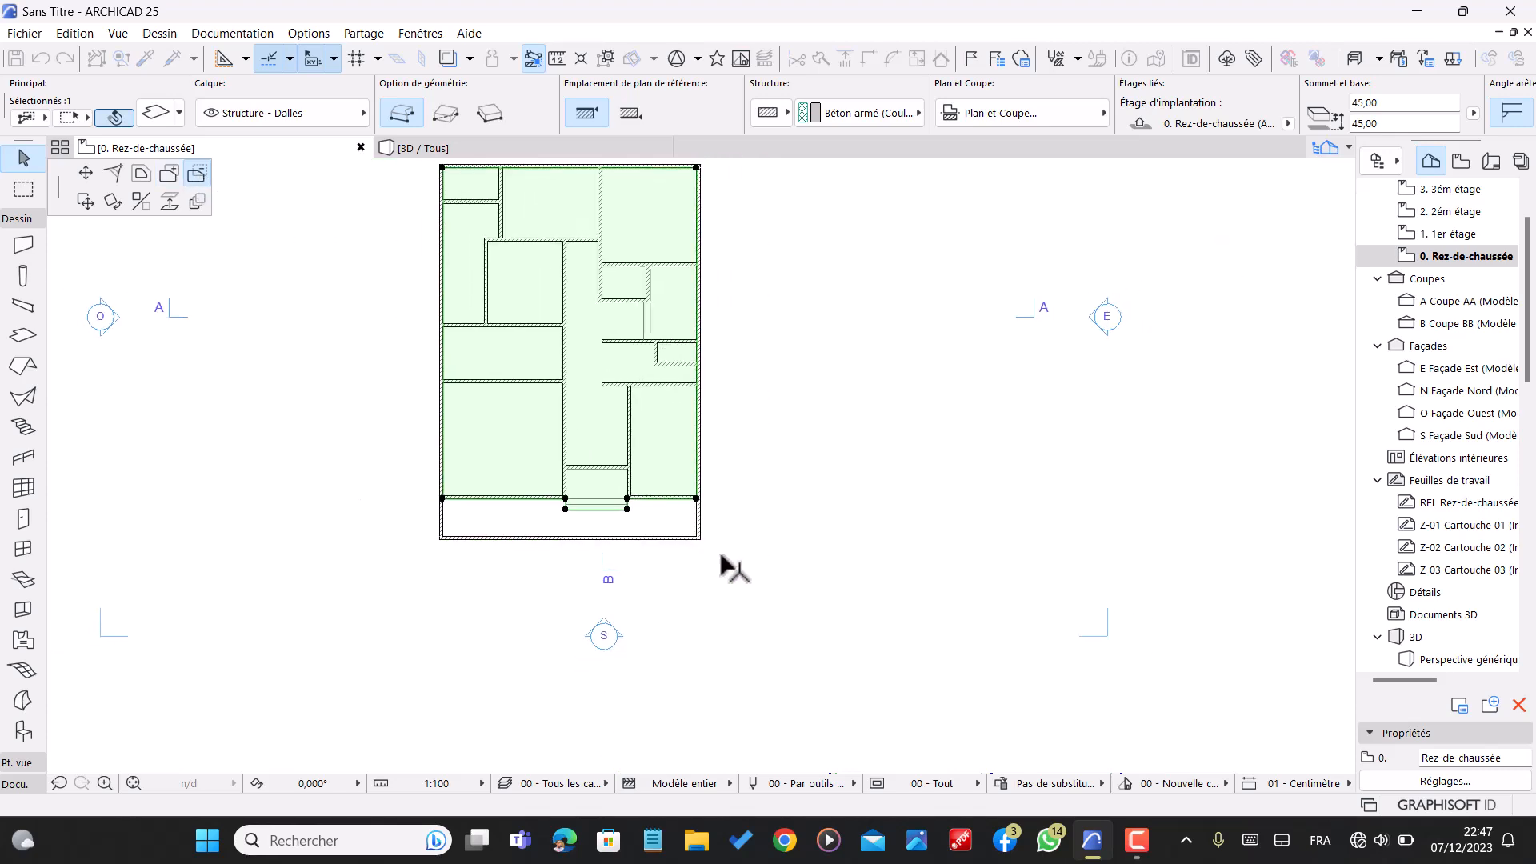
pyautogui.scroll(2, 518, 281)
pyautogui.scroll(3, 856, 416)
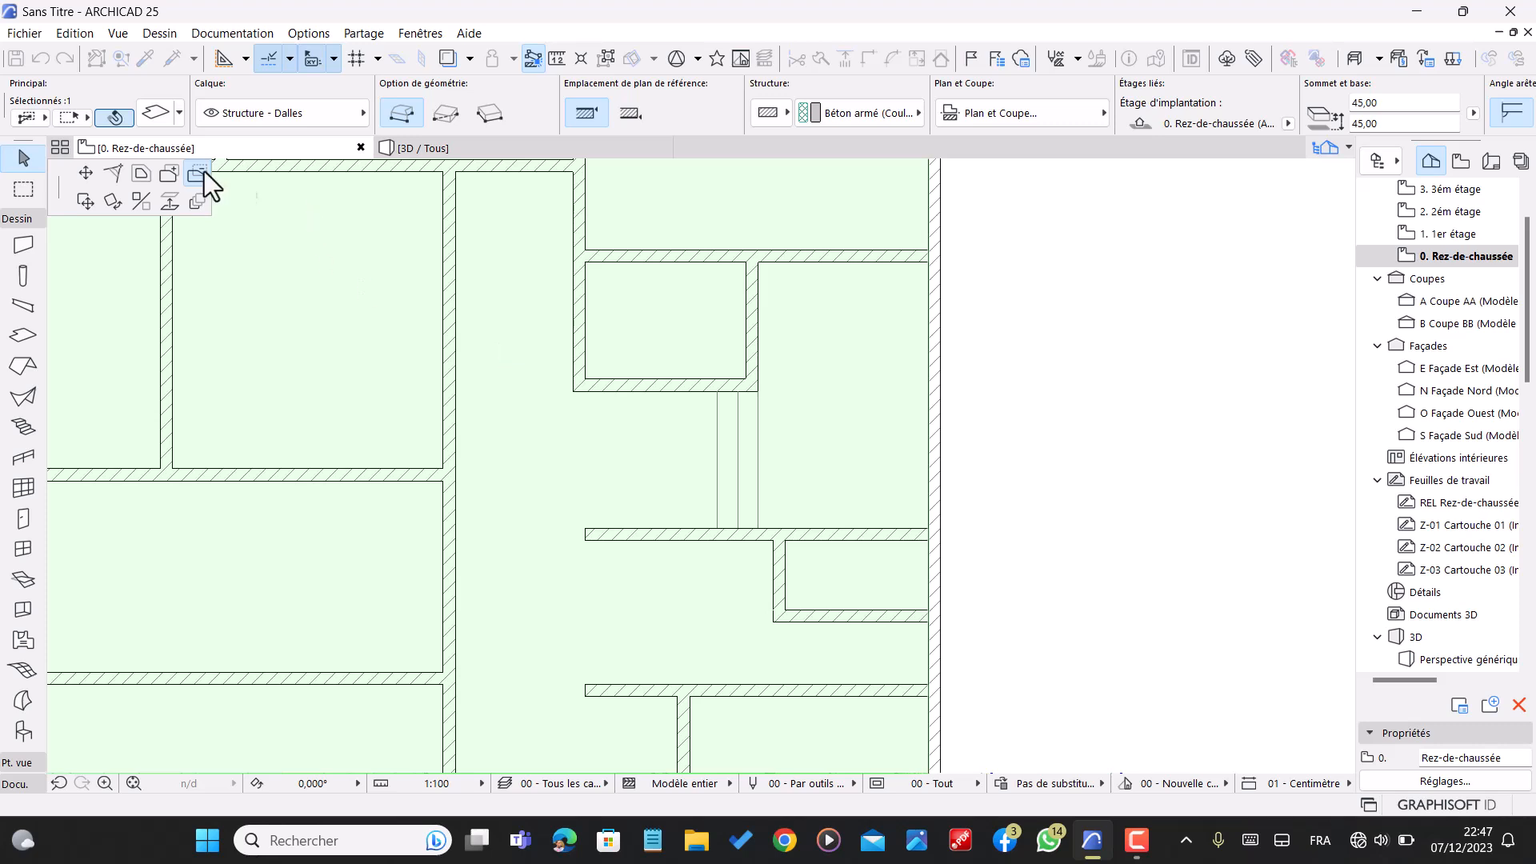
pyautogui.click(928, 262)
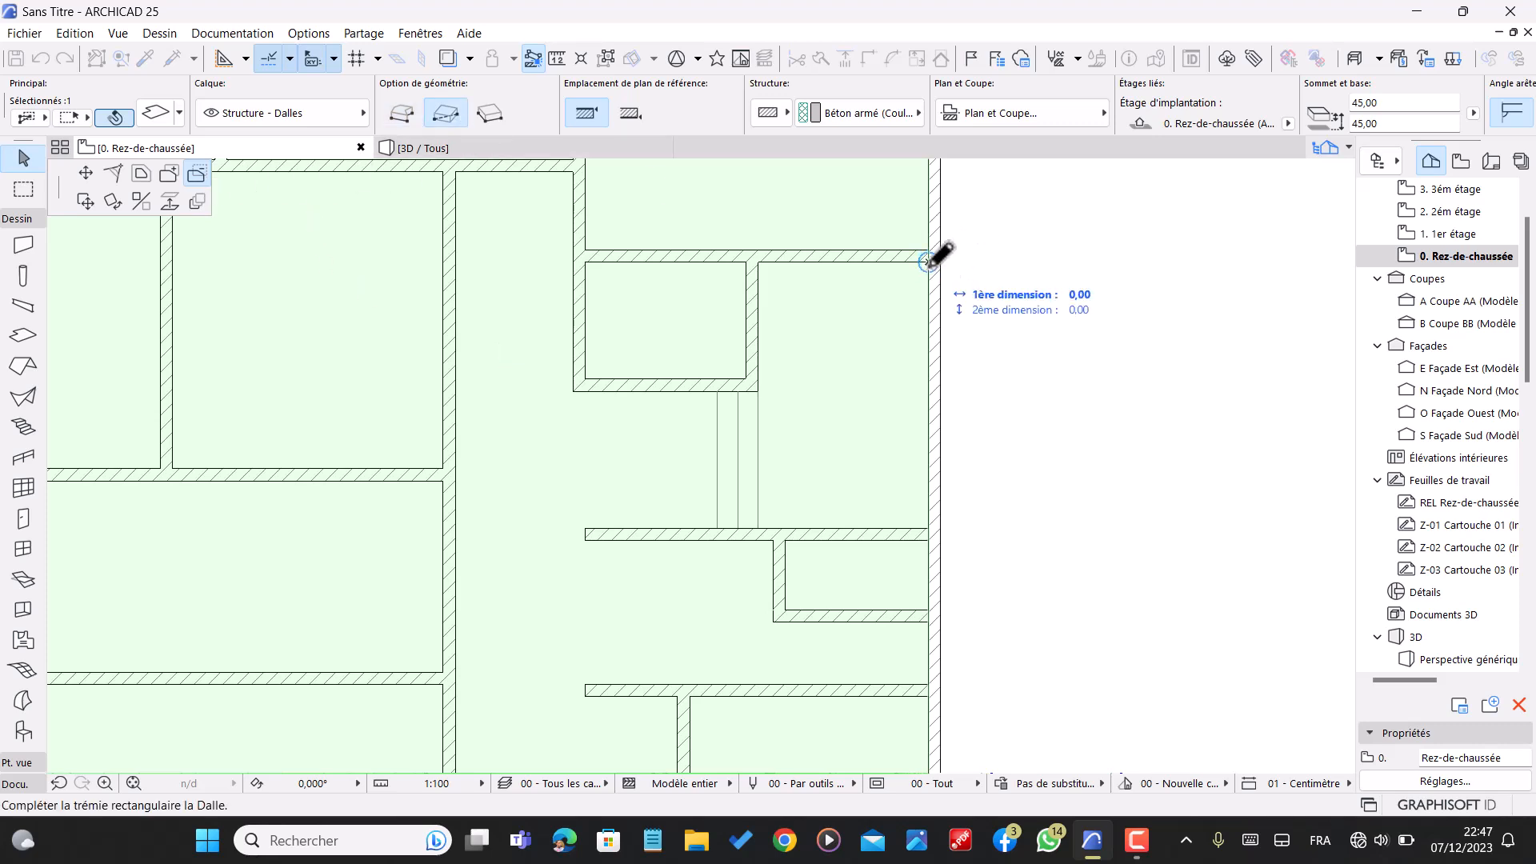
pyautogui.click(761, 526)
pyautogui.scroll(-4, 962, 368)
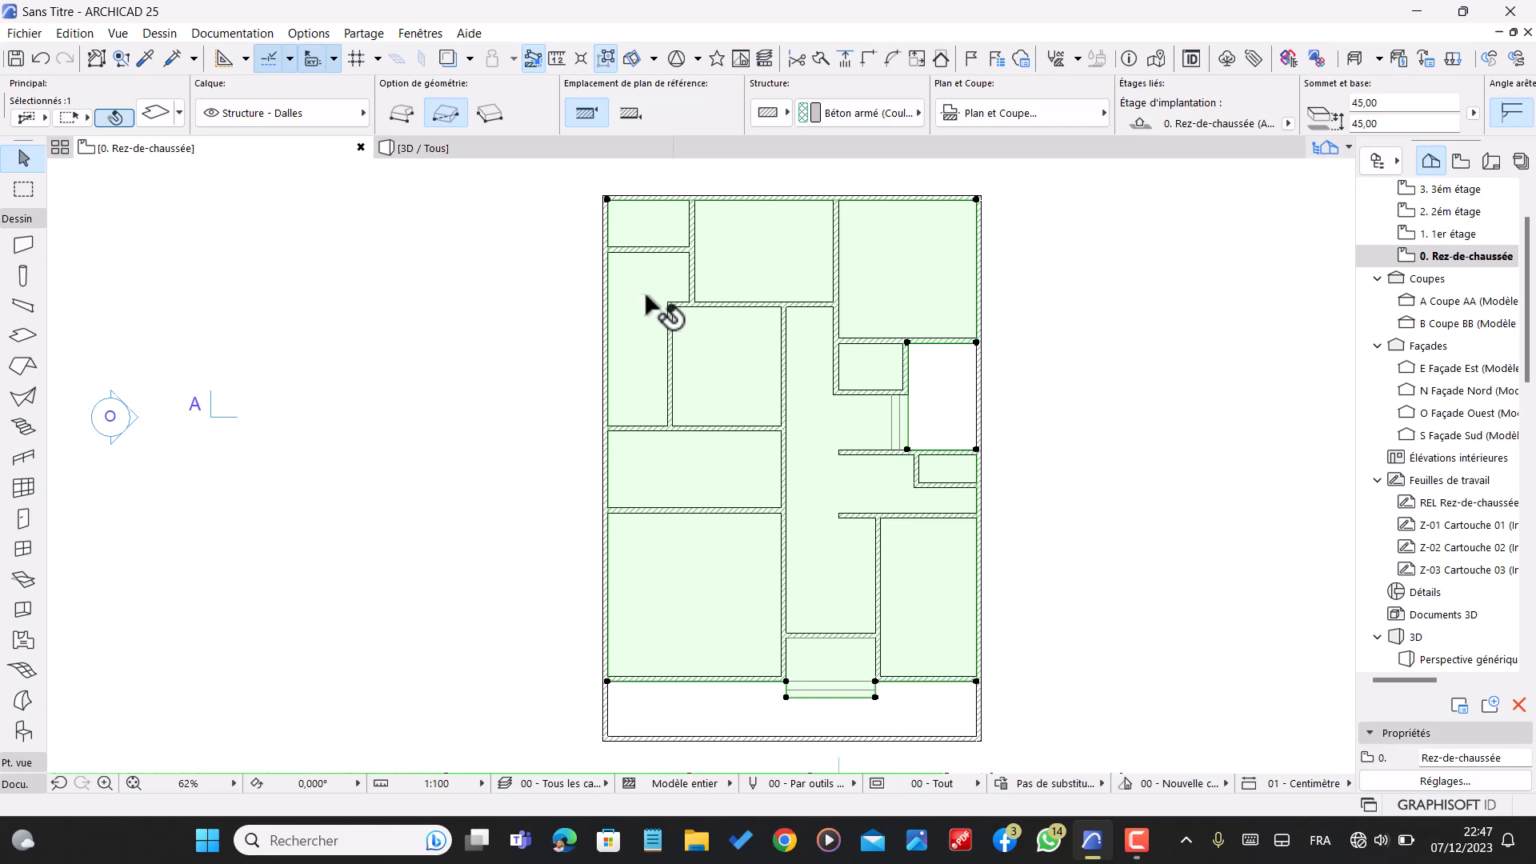
# - Subtract an L-shaped polygon from the slab along the inner wall faces of the west-side room, and deselect the slab
pyautogui.scroll(2, 644, 296)
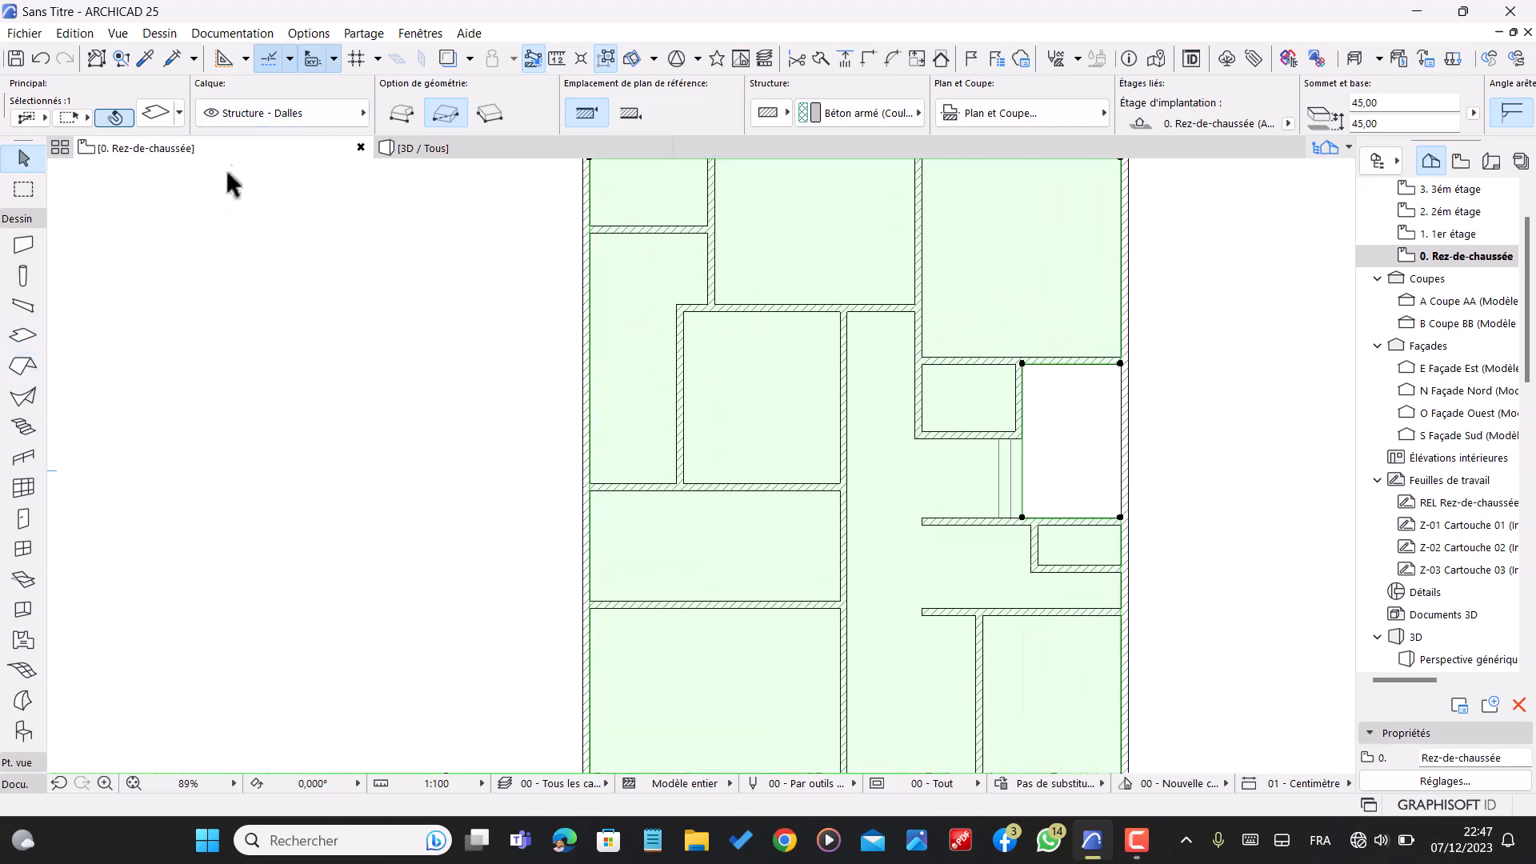
pyautogui.click(1023, 364)
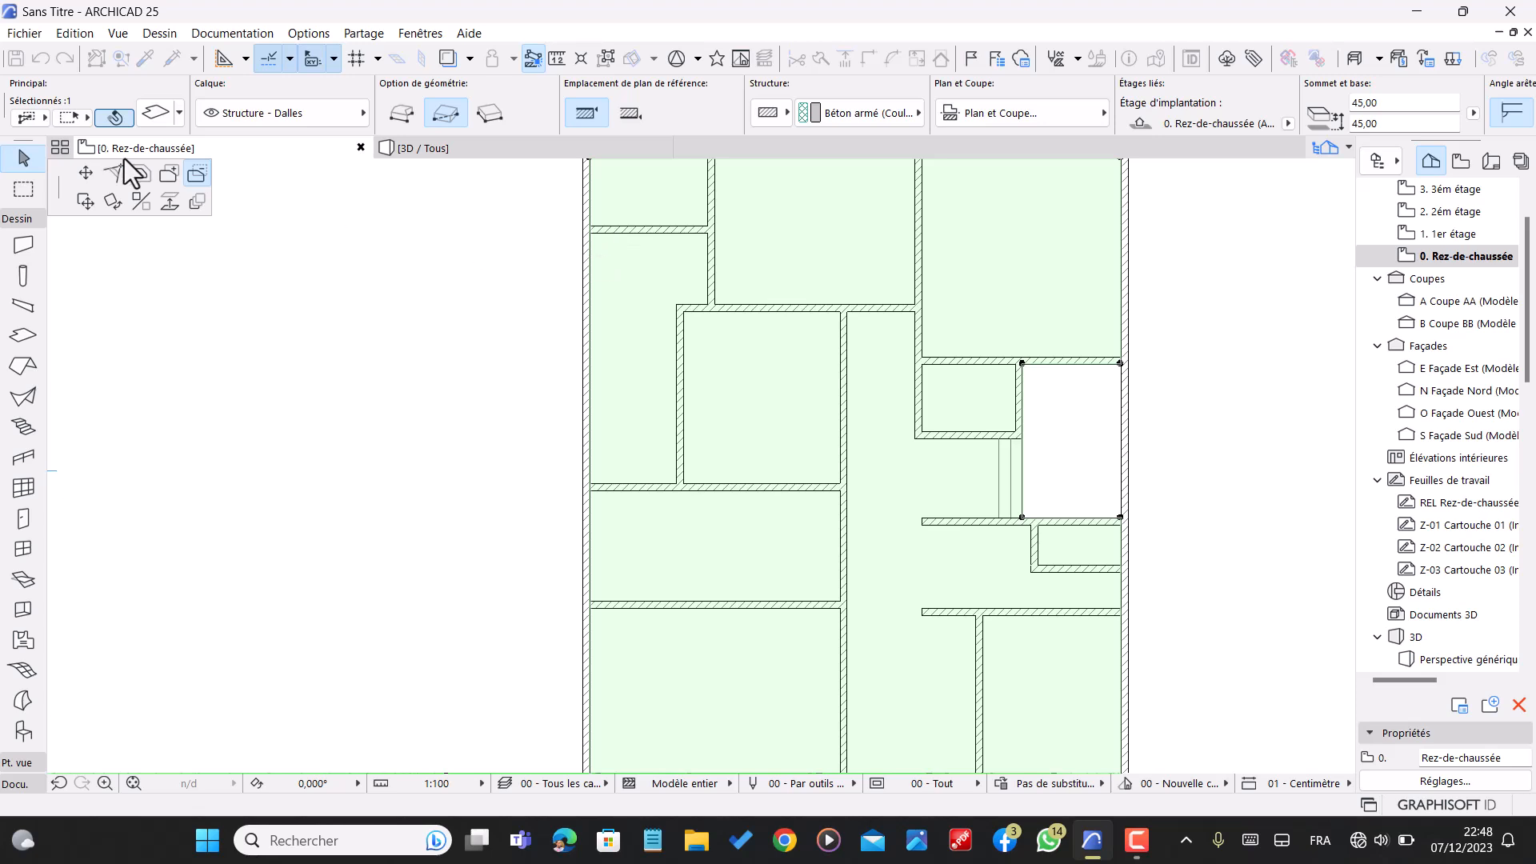
pyautogui.scroll(5, 611, 233)
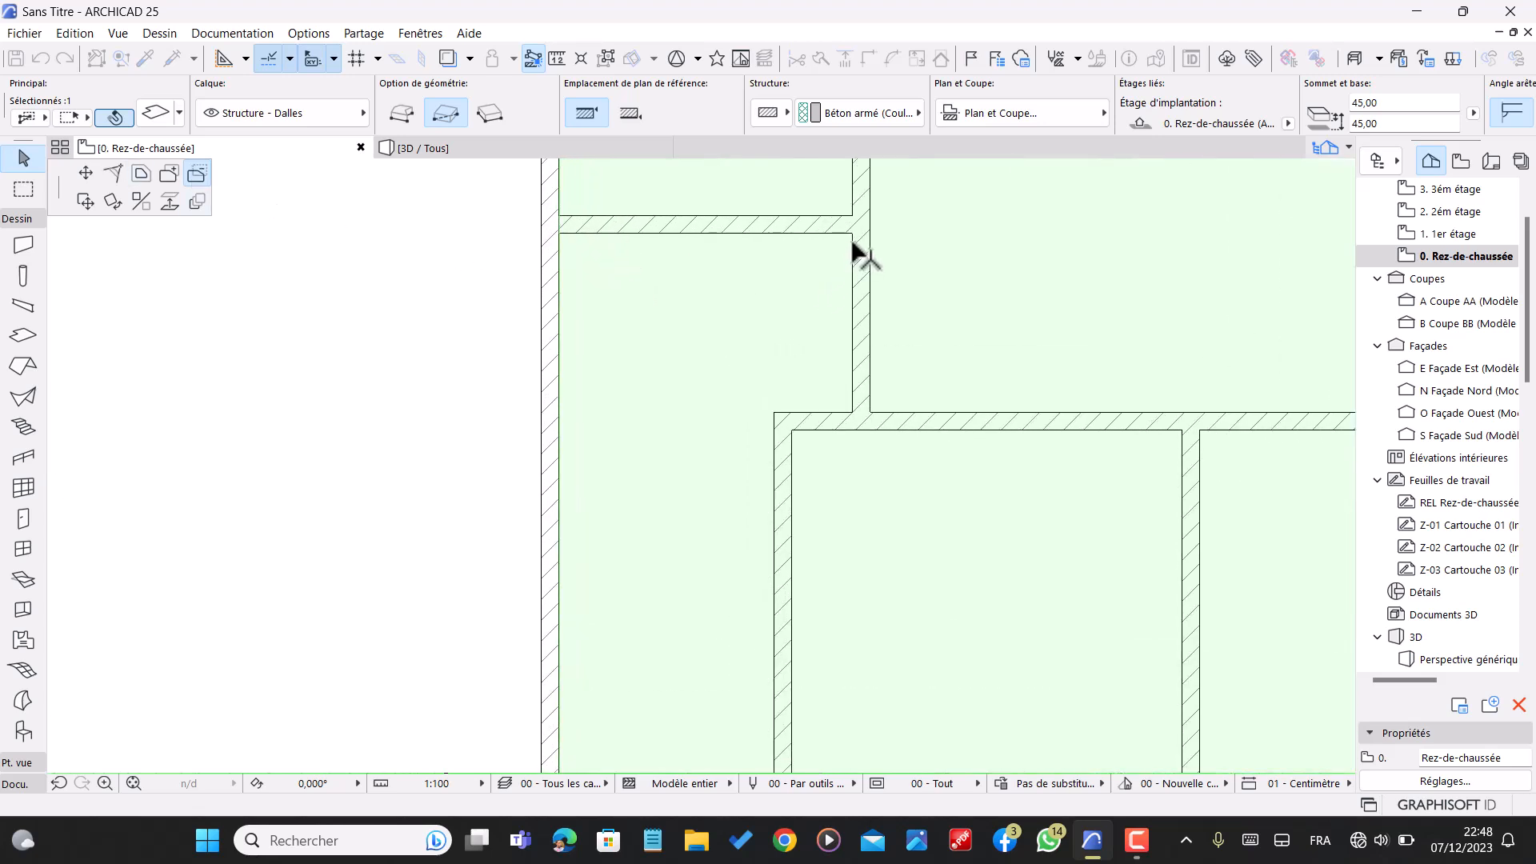
pyautogui.click(852, 413)
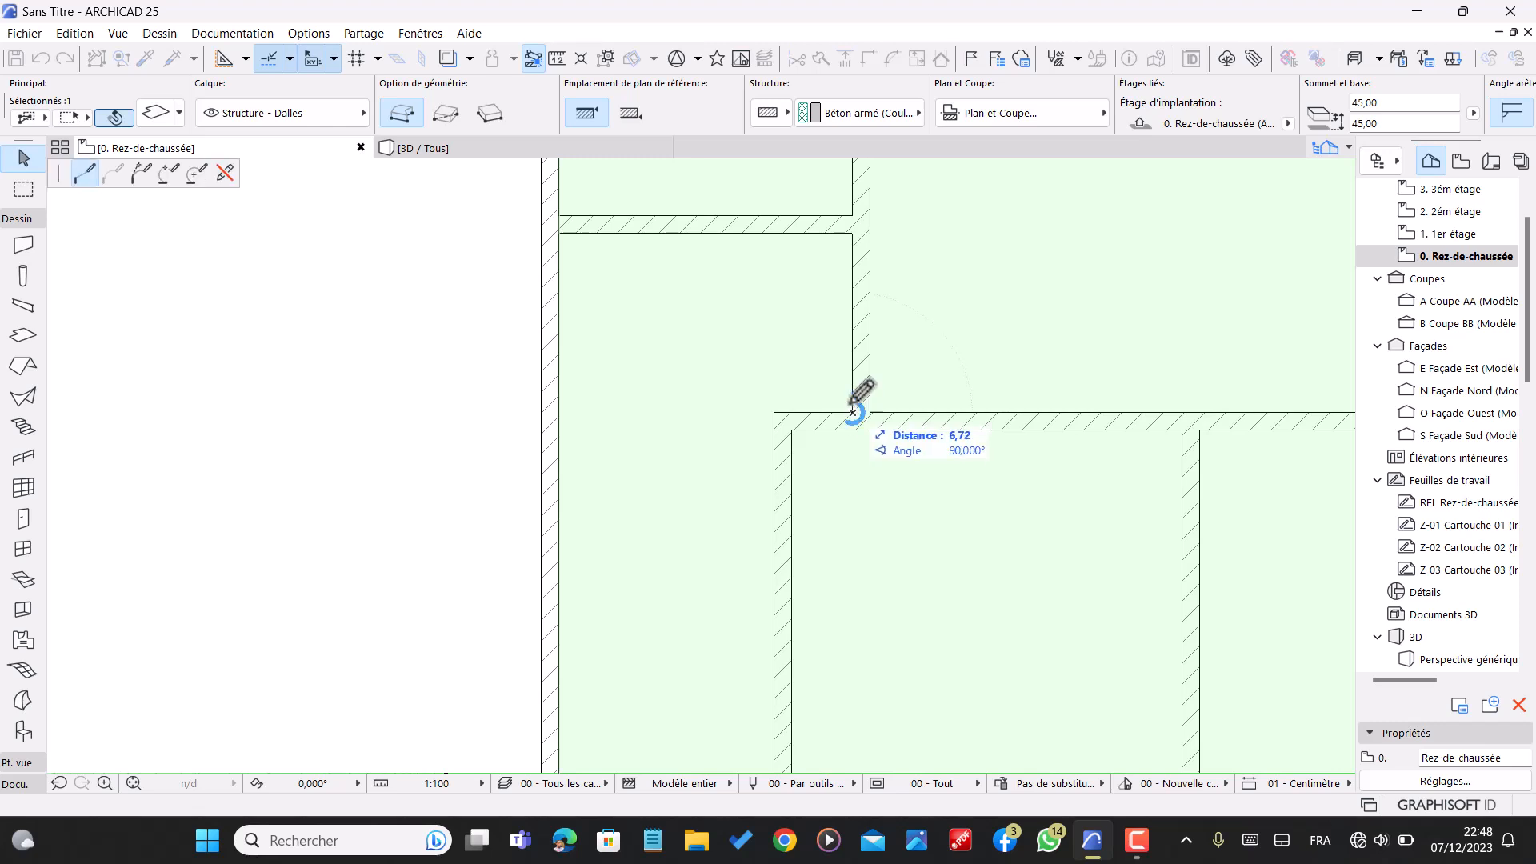
pyautogui.click(853, 233)
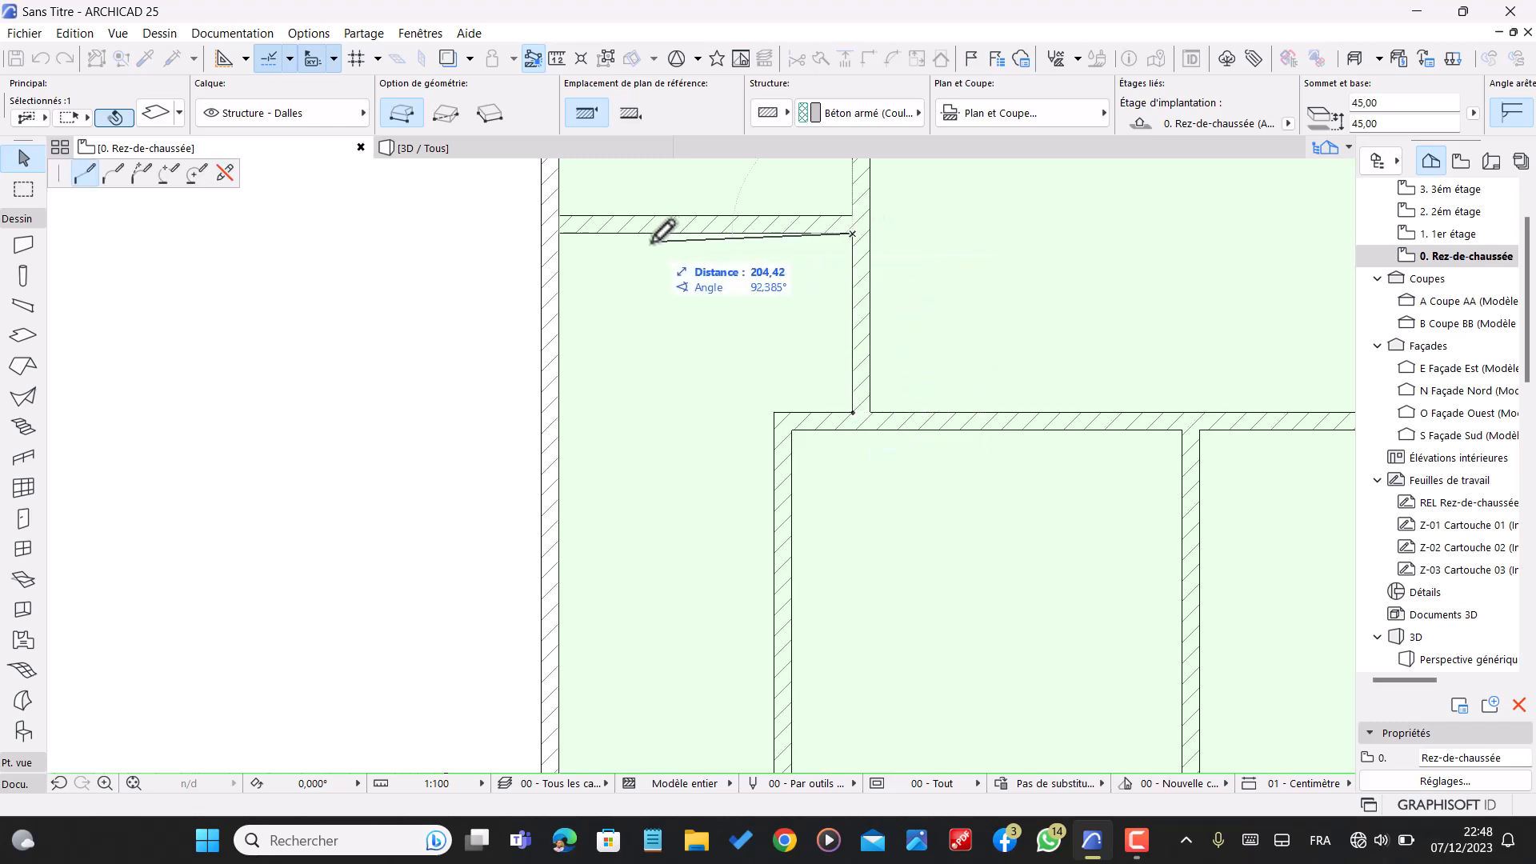
pyautogui.click(558, 234)
pyautogui.scroll(-3, 608, 224)
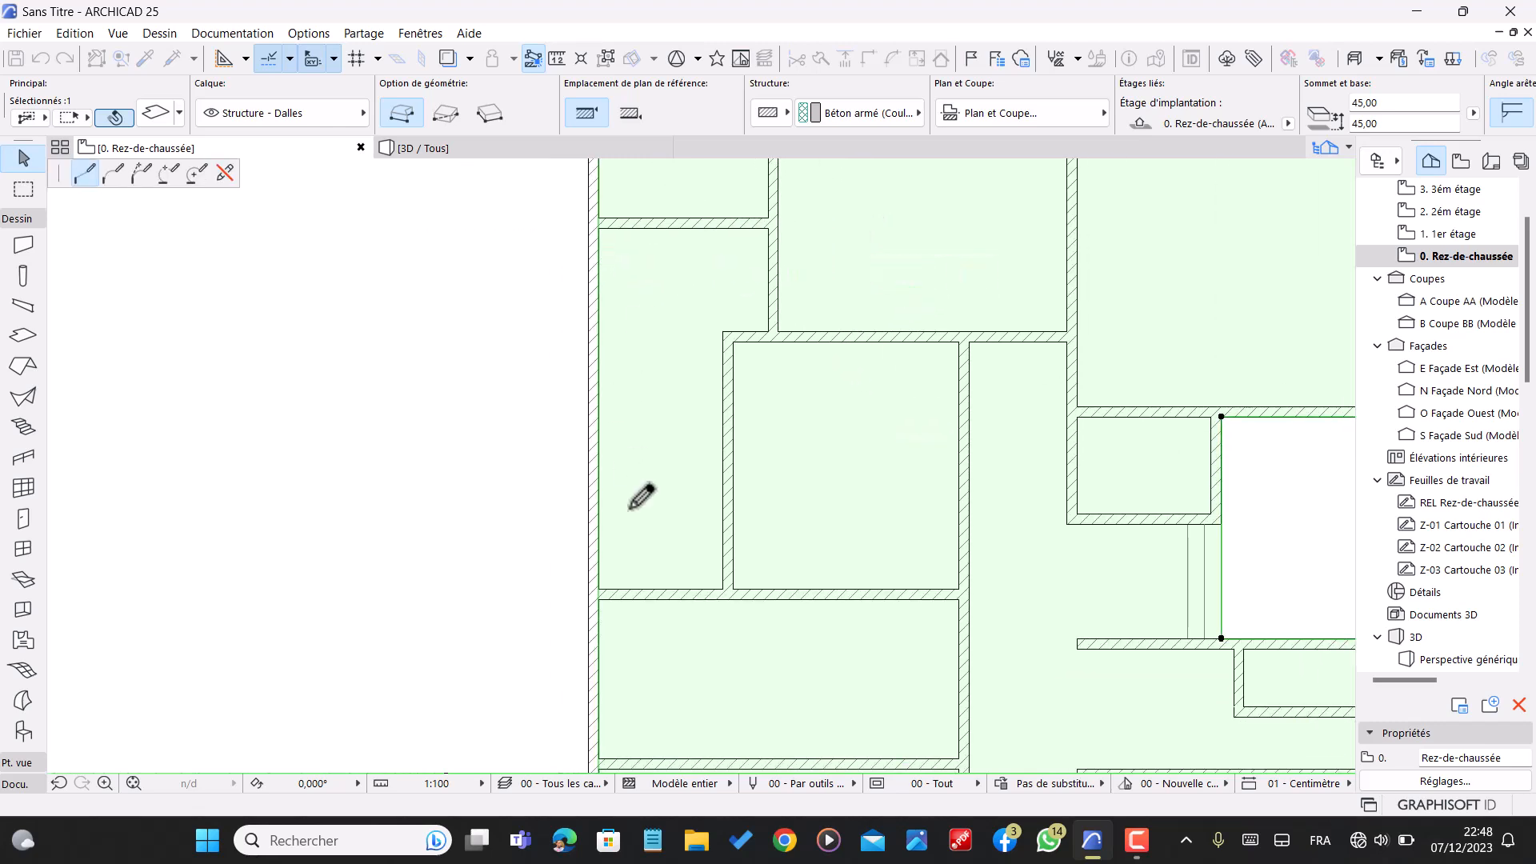
pyautogui.click(600, 590)
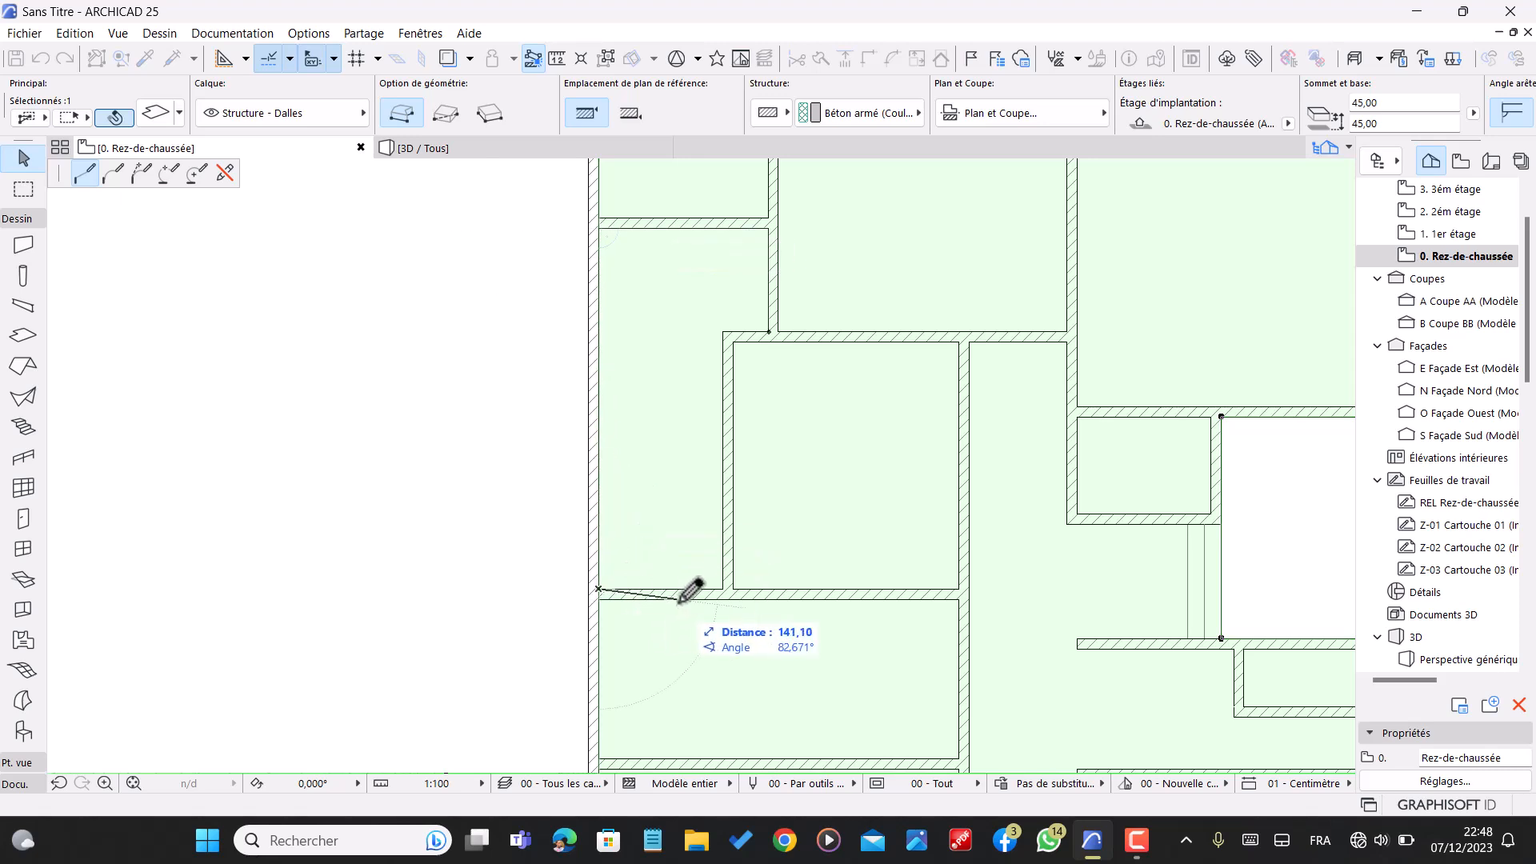
pyautogui.click(723, 589)
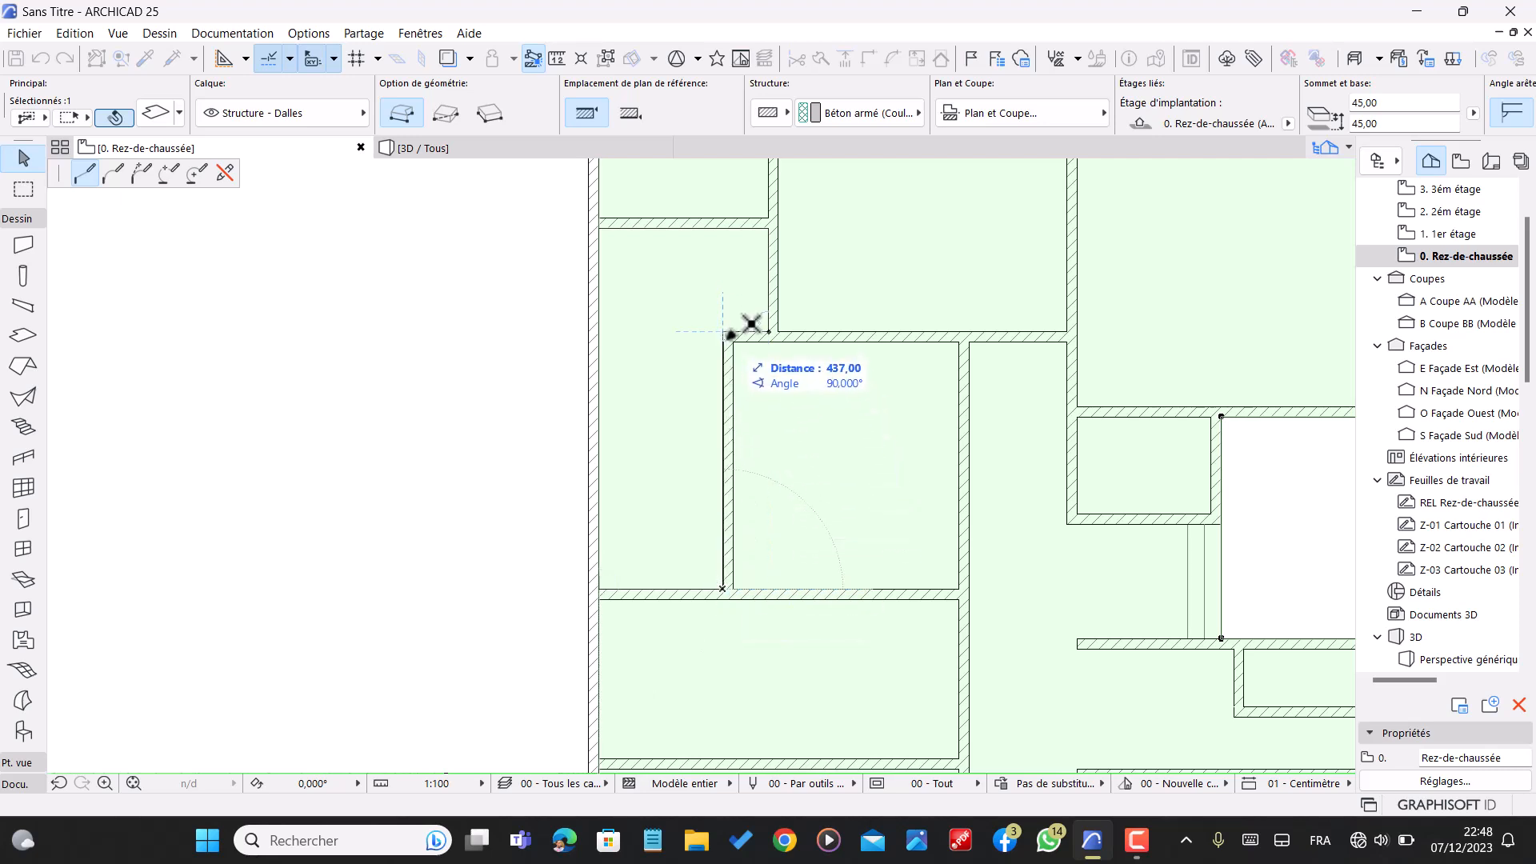
pyautogui.click(769, 331)
pyautogui.scroll(-5, 809, 411)
pyautogui.scroll(-3, 1064, 495)
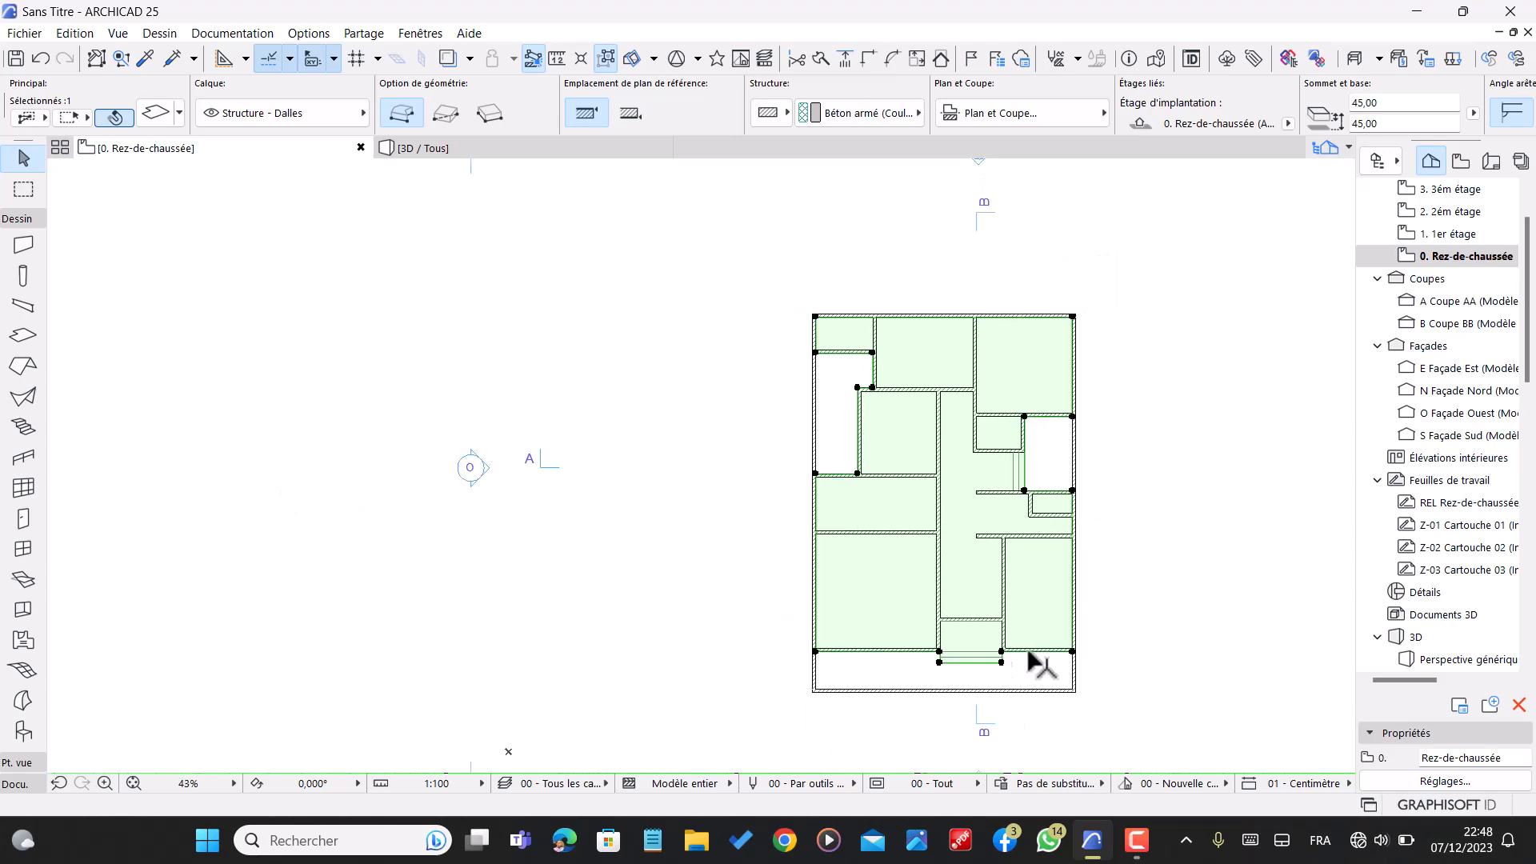
pyautogui.scroll(5, 978, 661)
pyautogui.press('Escape')
pyautogui.scroll(-3, 997, 546)
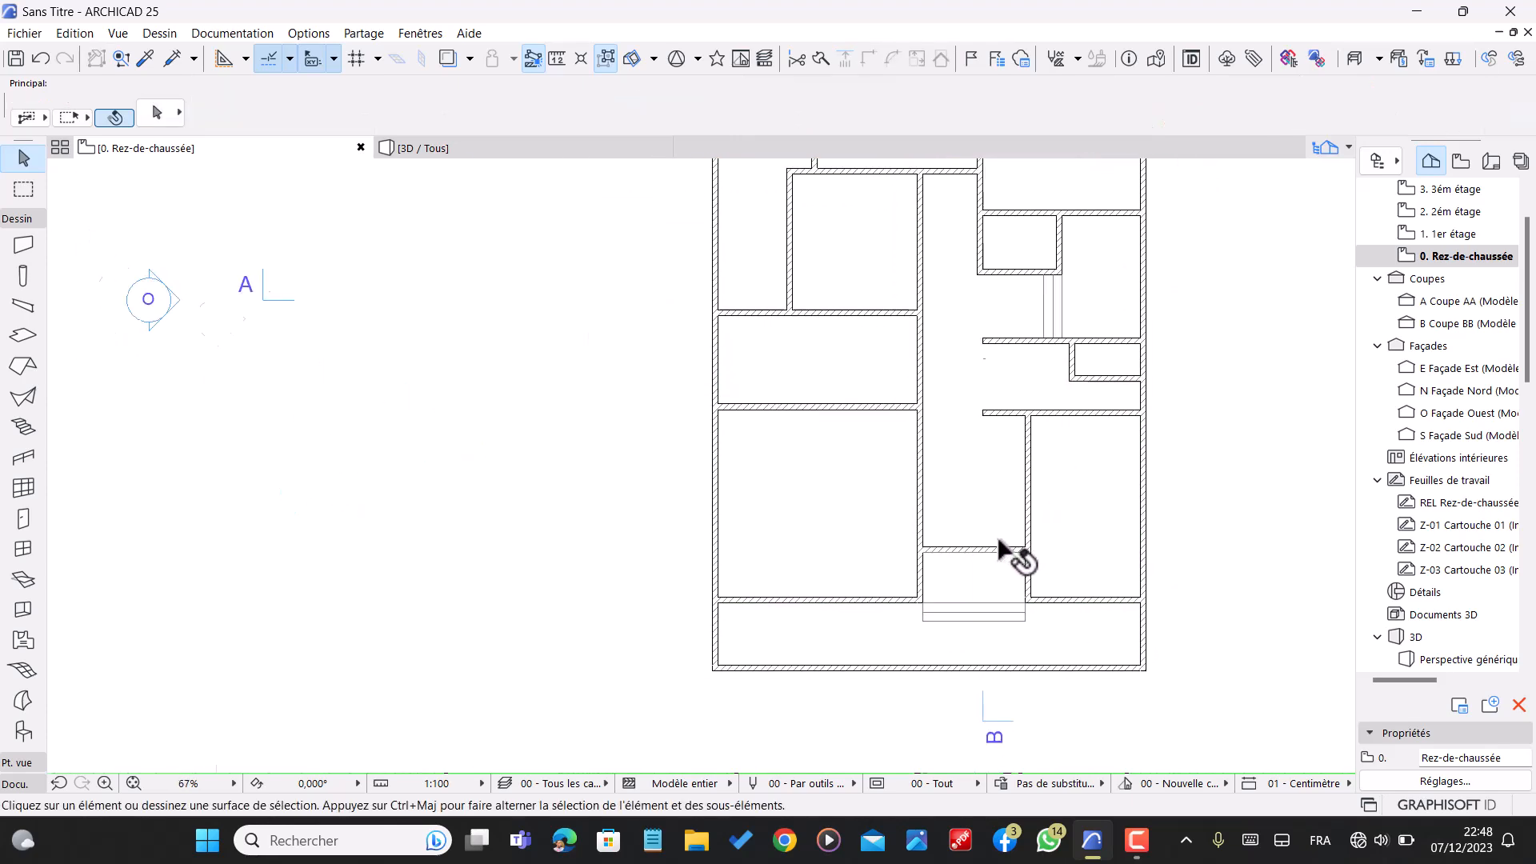
# - Check the building's walls and slab in the 3D view and return to the ground-floor plan
pyautogui.click(460, 149)
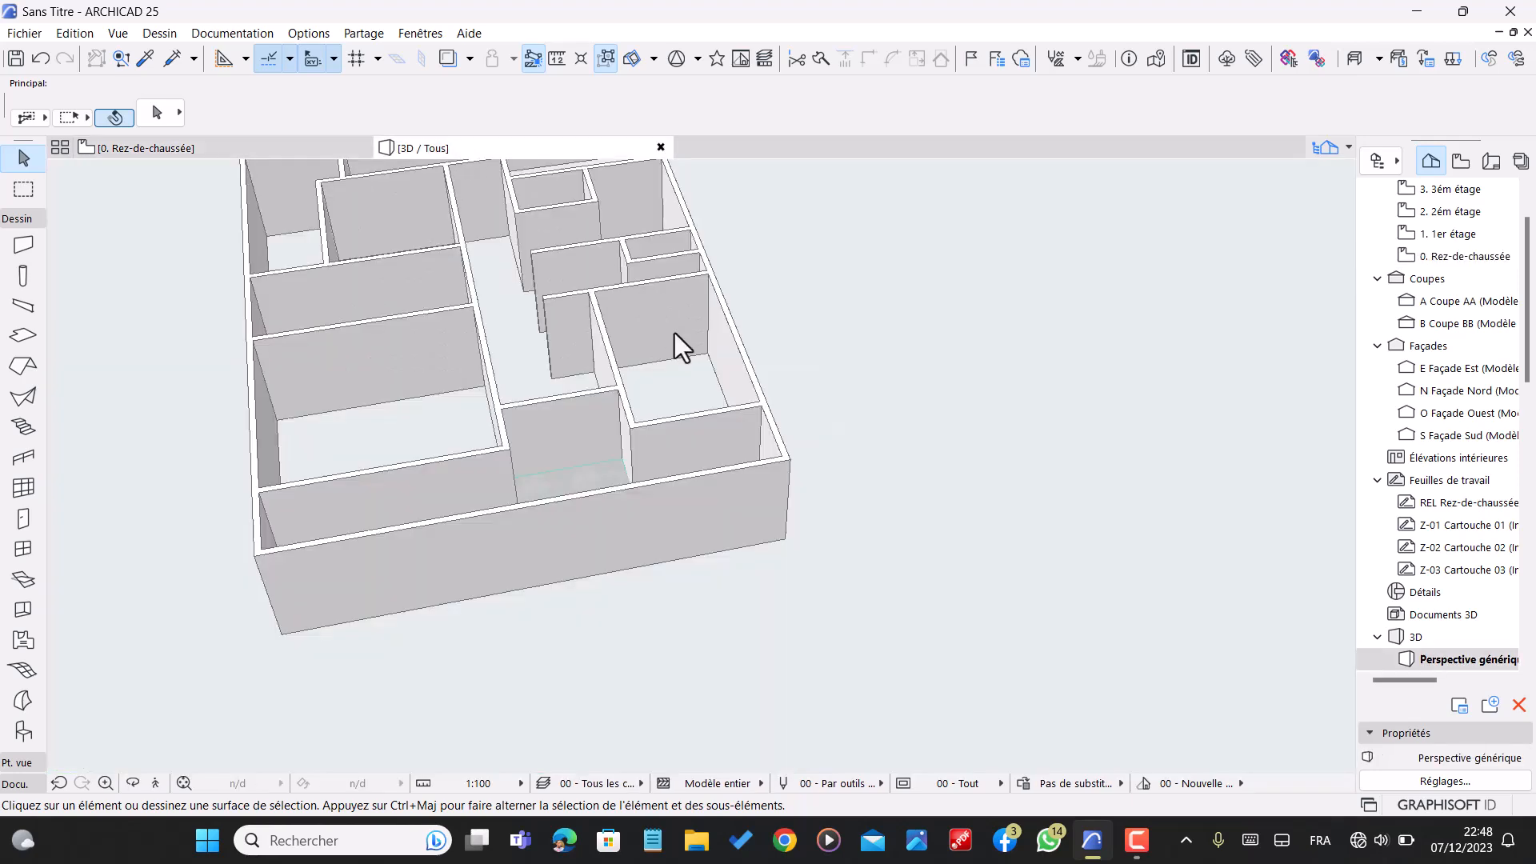
pyautogui.click(1136, 840)
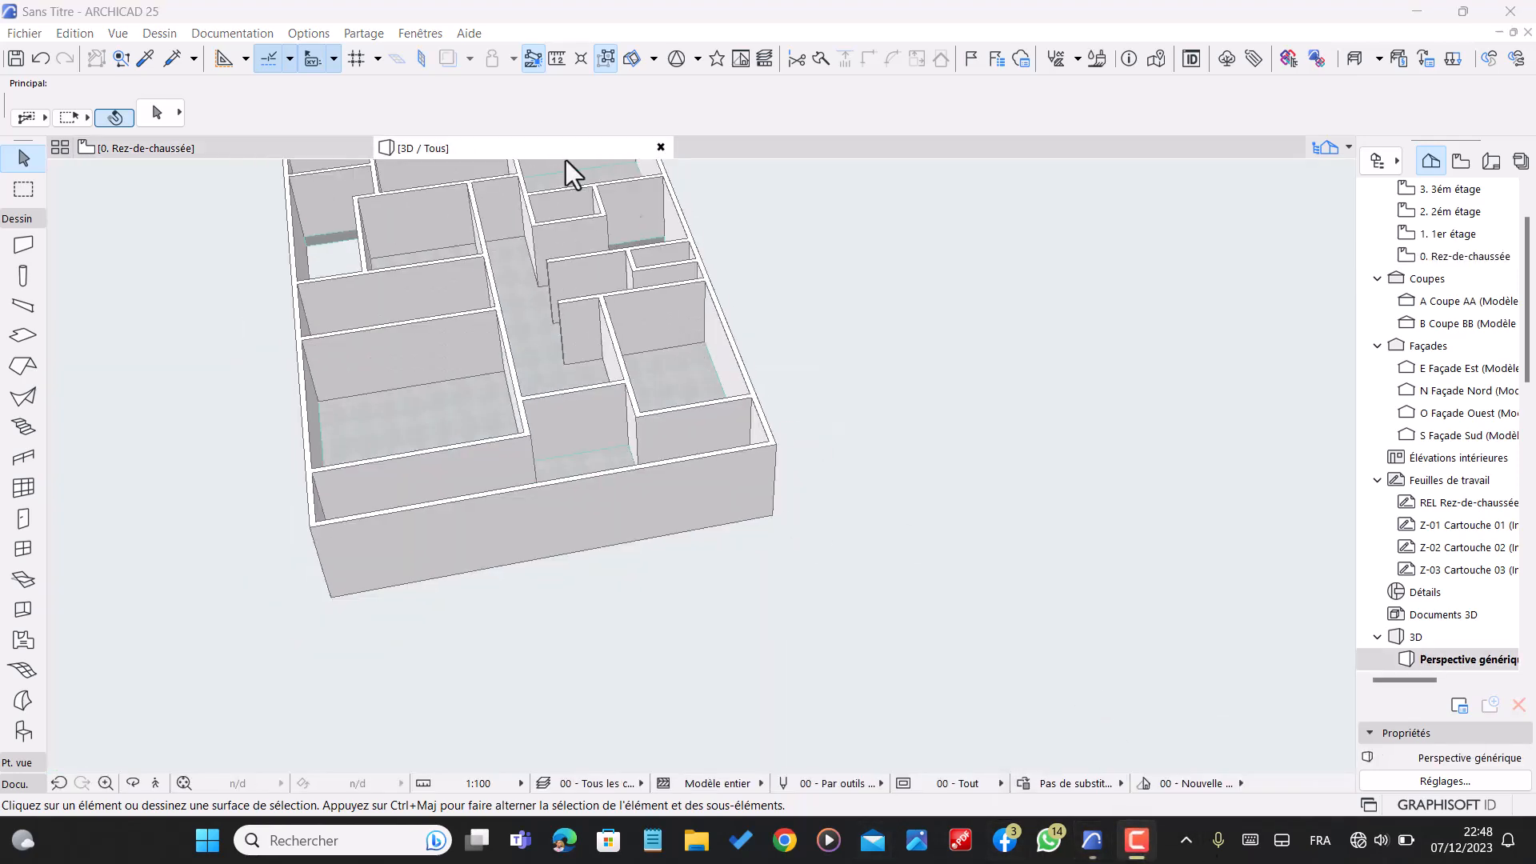
pyautogui.click(368, 149)
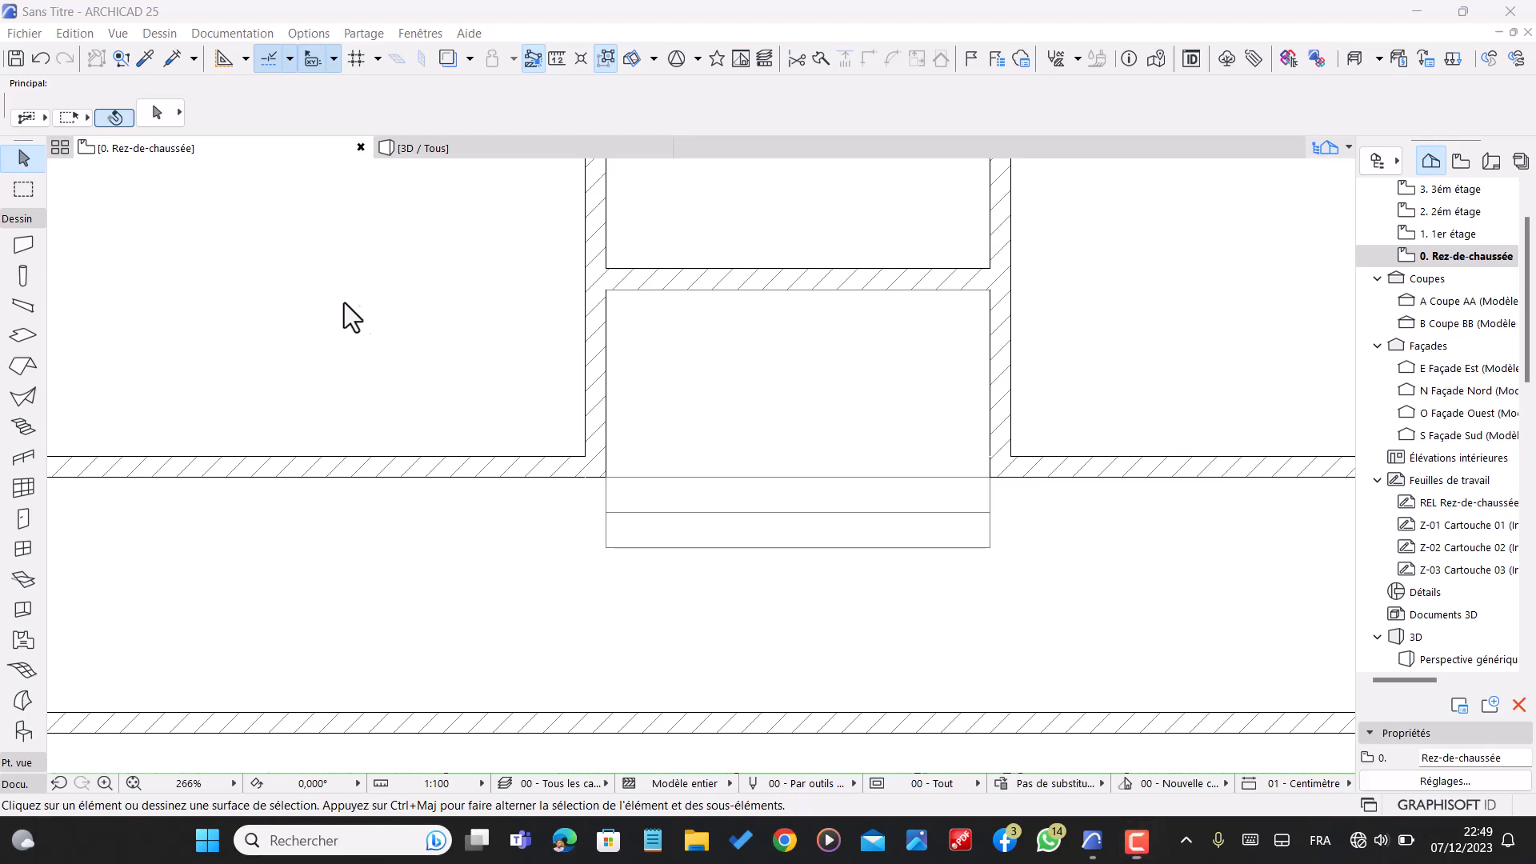
pyautogui.scroll(-2, 755, 438)
pyautogui.scroll(-8, 755, 439)
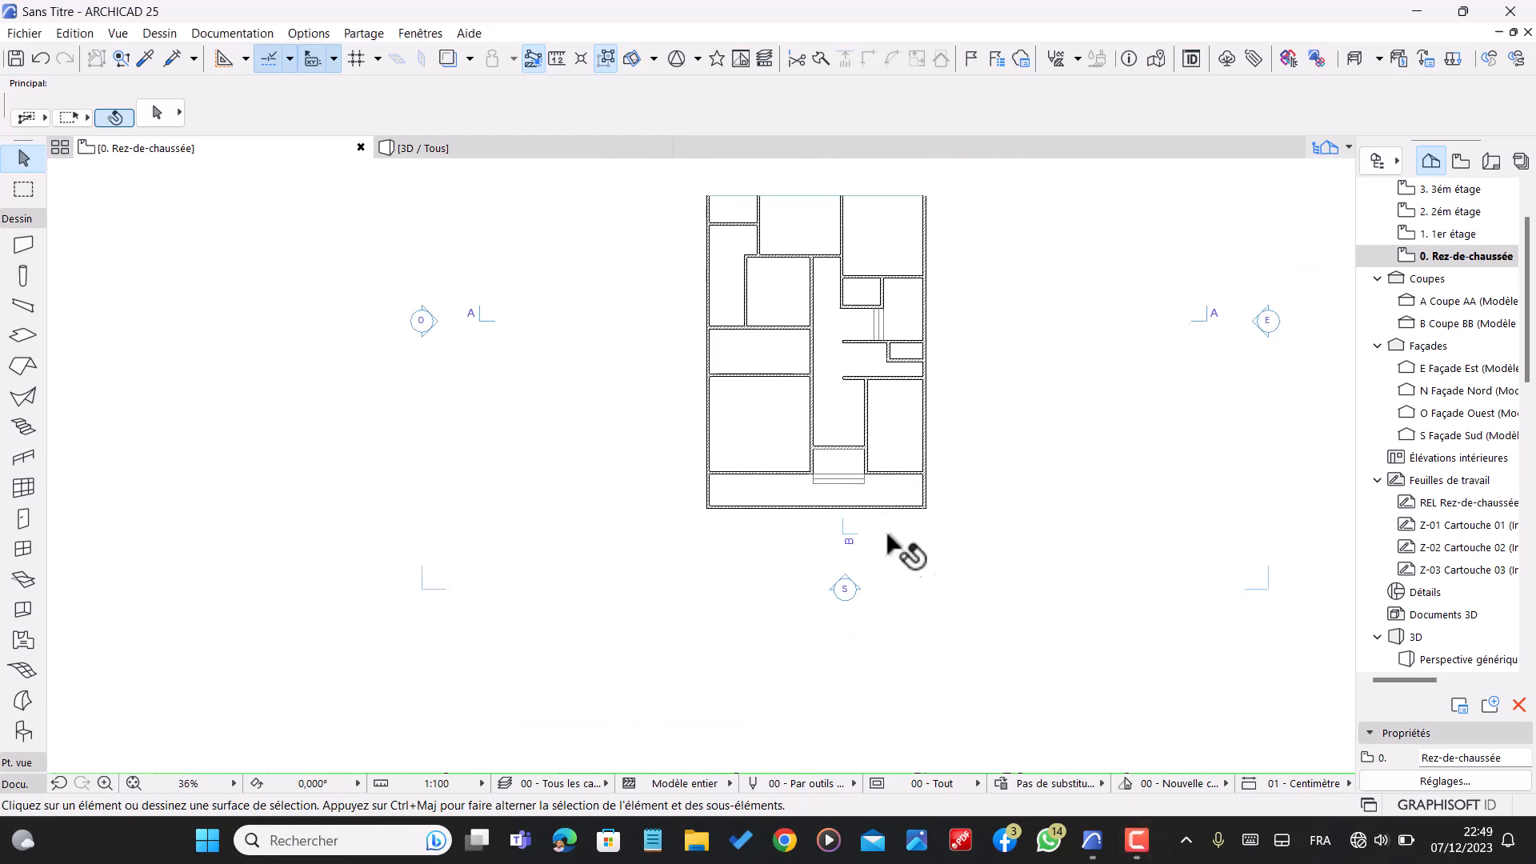
pyautogui.scroll(3, 836, 401)
pyautogui.scroll(-2, 892, 463)
# - Examine the slab cutouts, entrance steps and interior steps in 3D from several angles
pyautogui.click(486, 152)
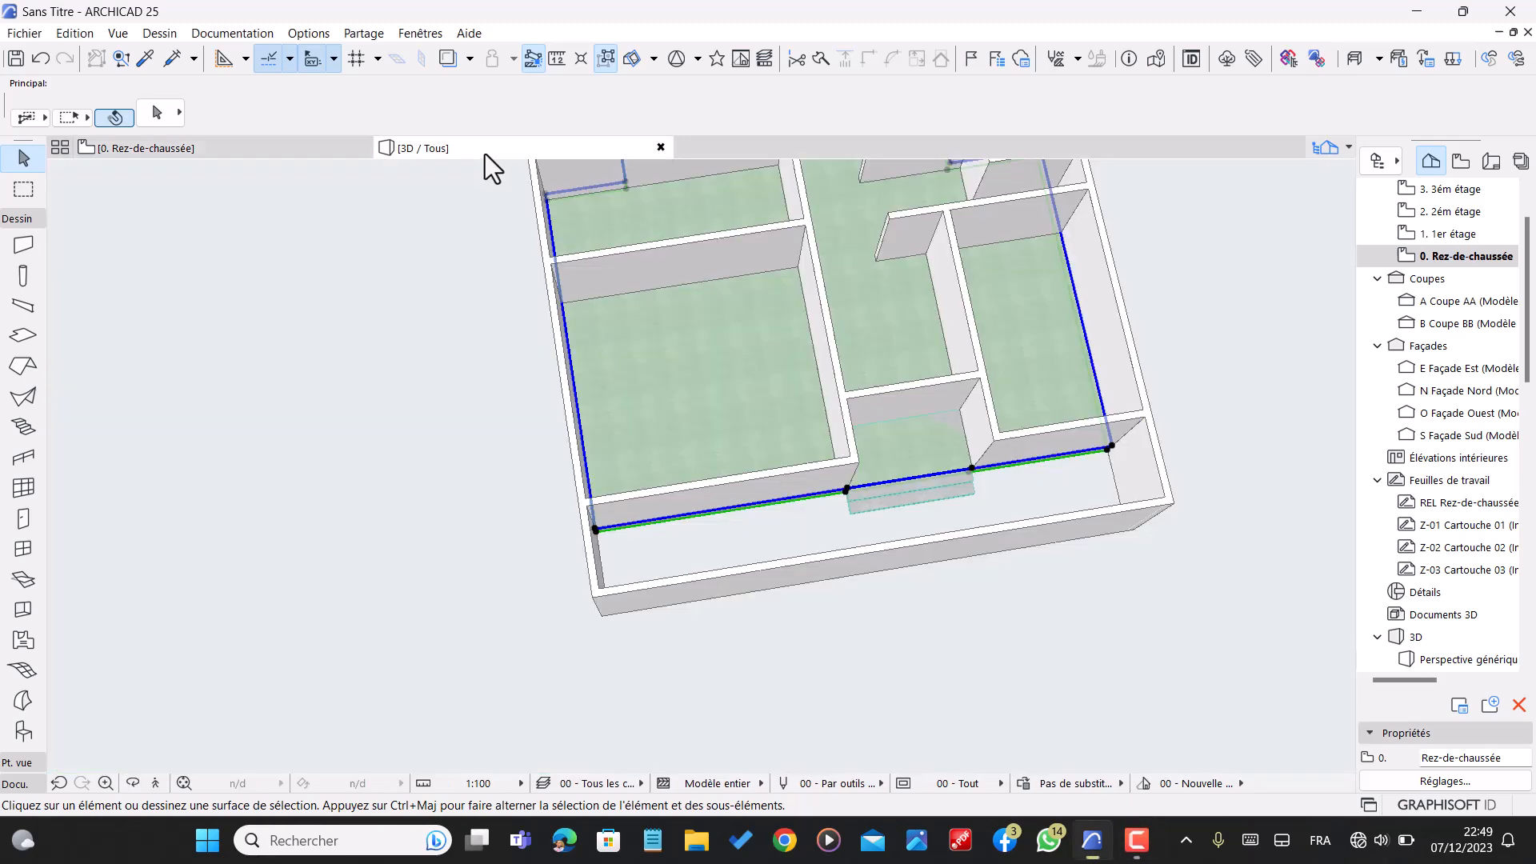
pyautogui.press('Escape')
pyautogui.scroll(-4, 966, 572)
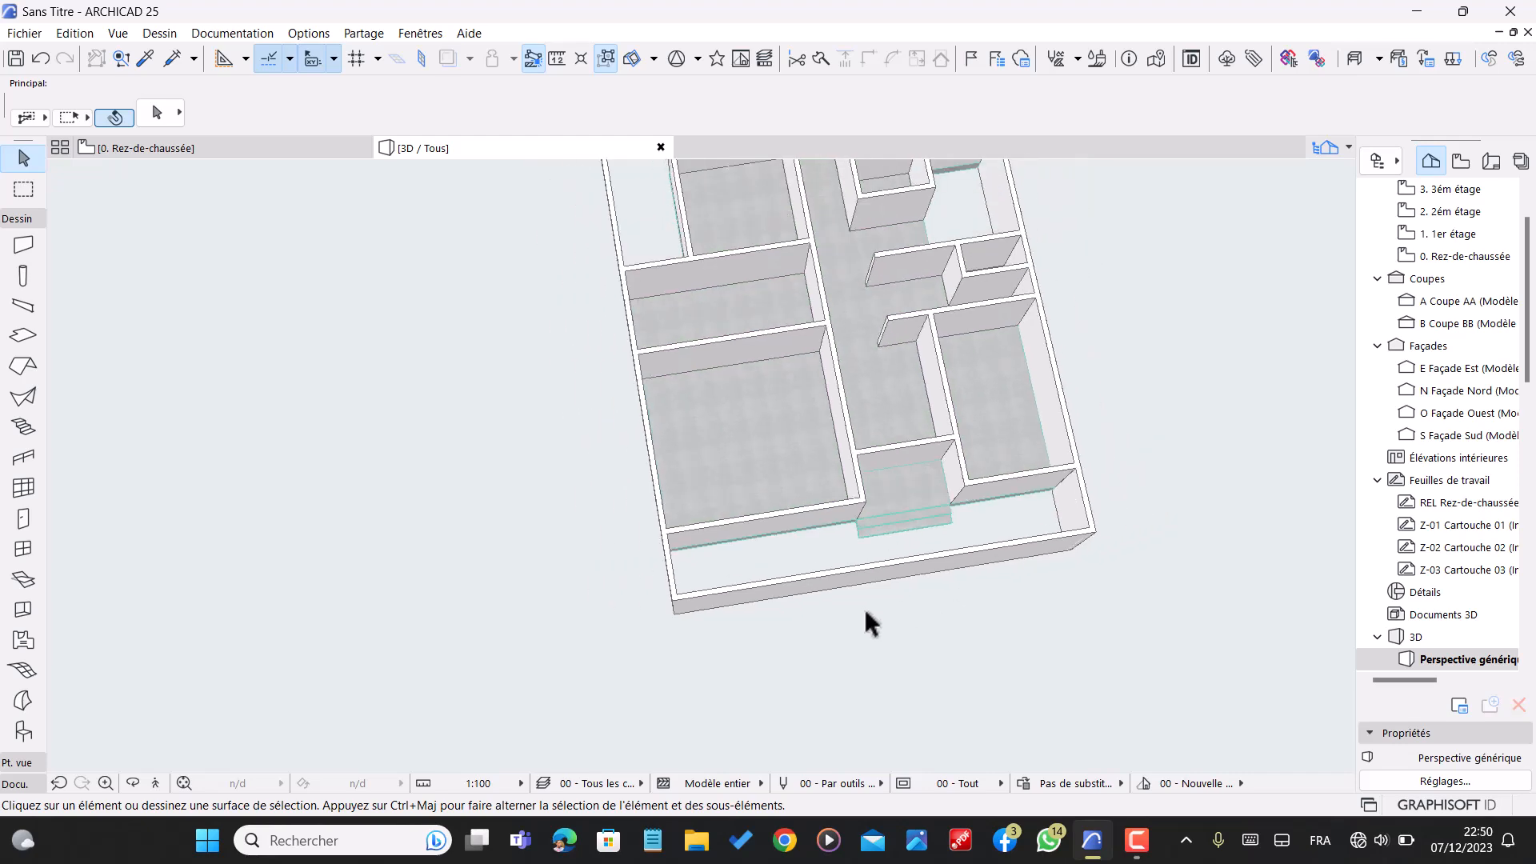
pyautogui.keyDown('shift'); pyautogui.moveTo(894, 587); pyautogui.dragTo(795, 597, button='middle'); pyautogui.keyUp('shift')
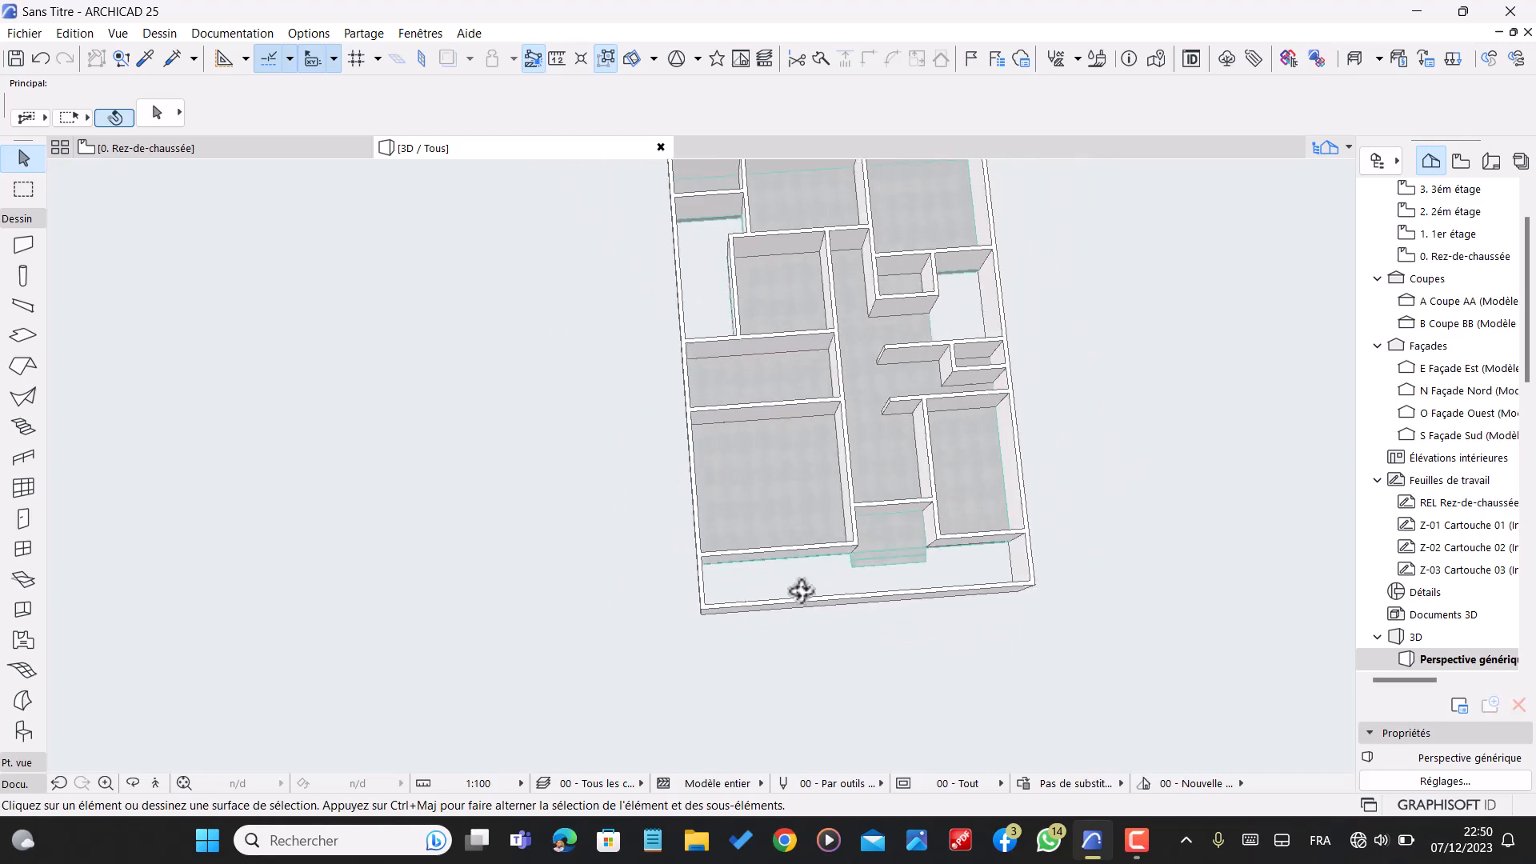
pyautogui.scroll(3, 905, 570)
pyautogui.scroll(-2, 1091, 550)
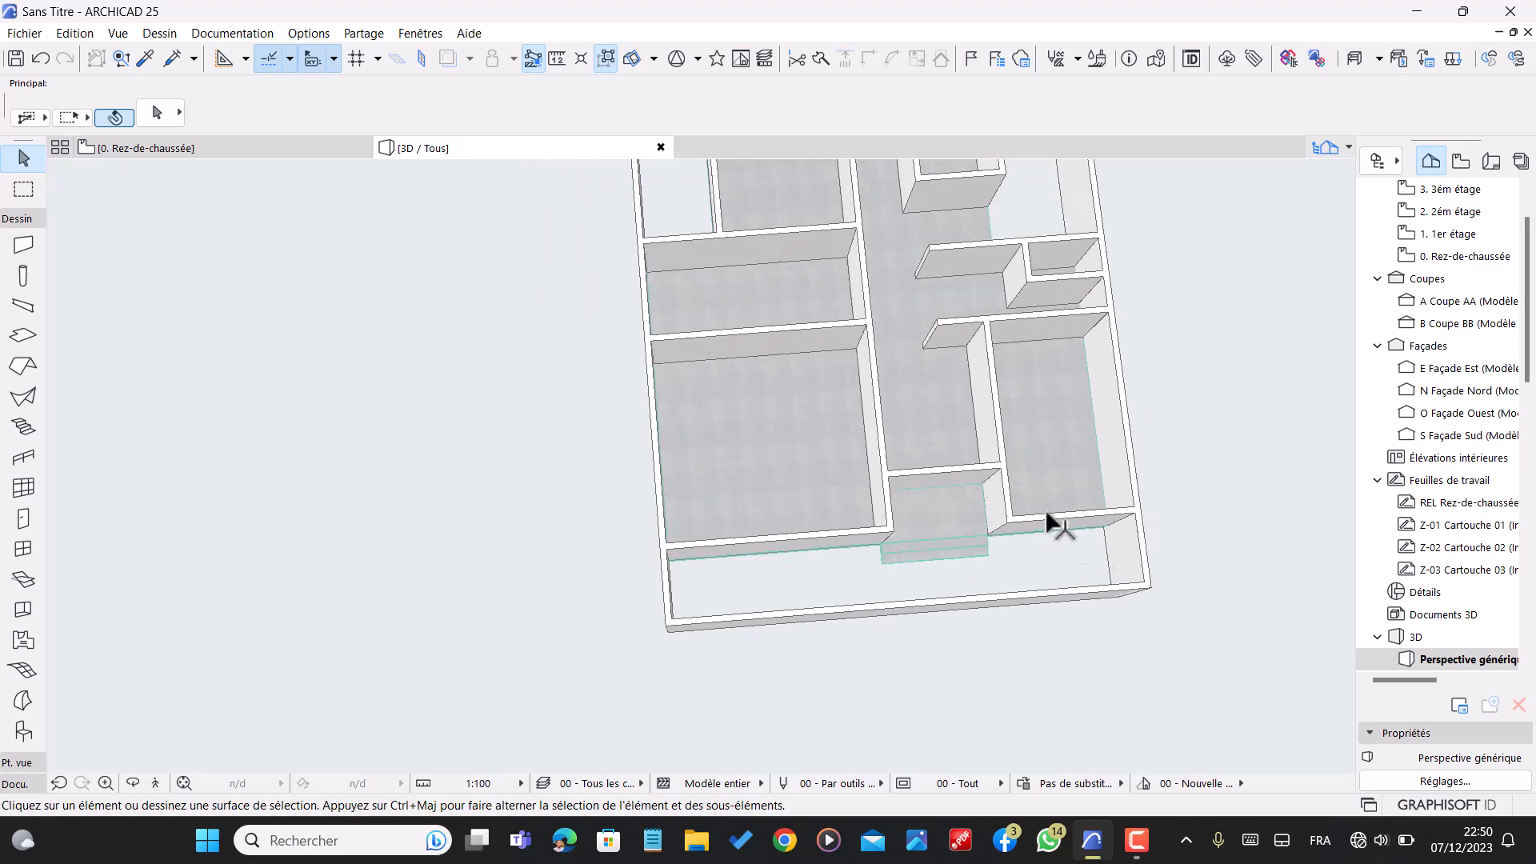
pyautogui.scroll(-3, 868, 500)
pyautogui.scroll(2, 800, 260)
pyautogui.scroll(2, 760, 263)
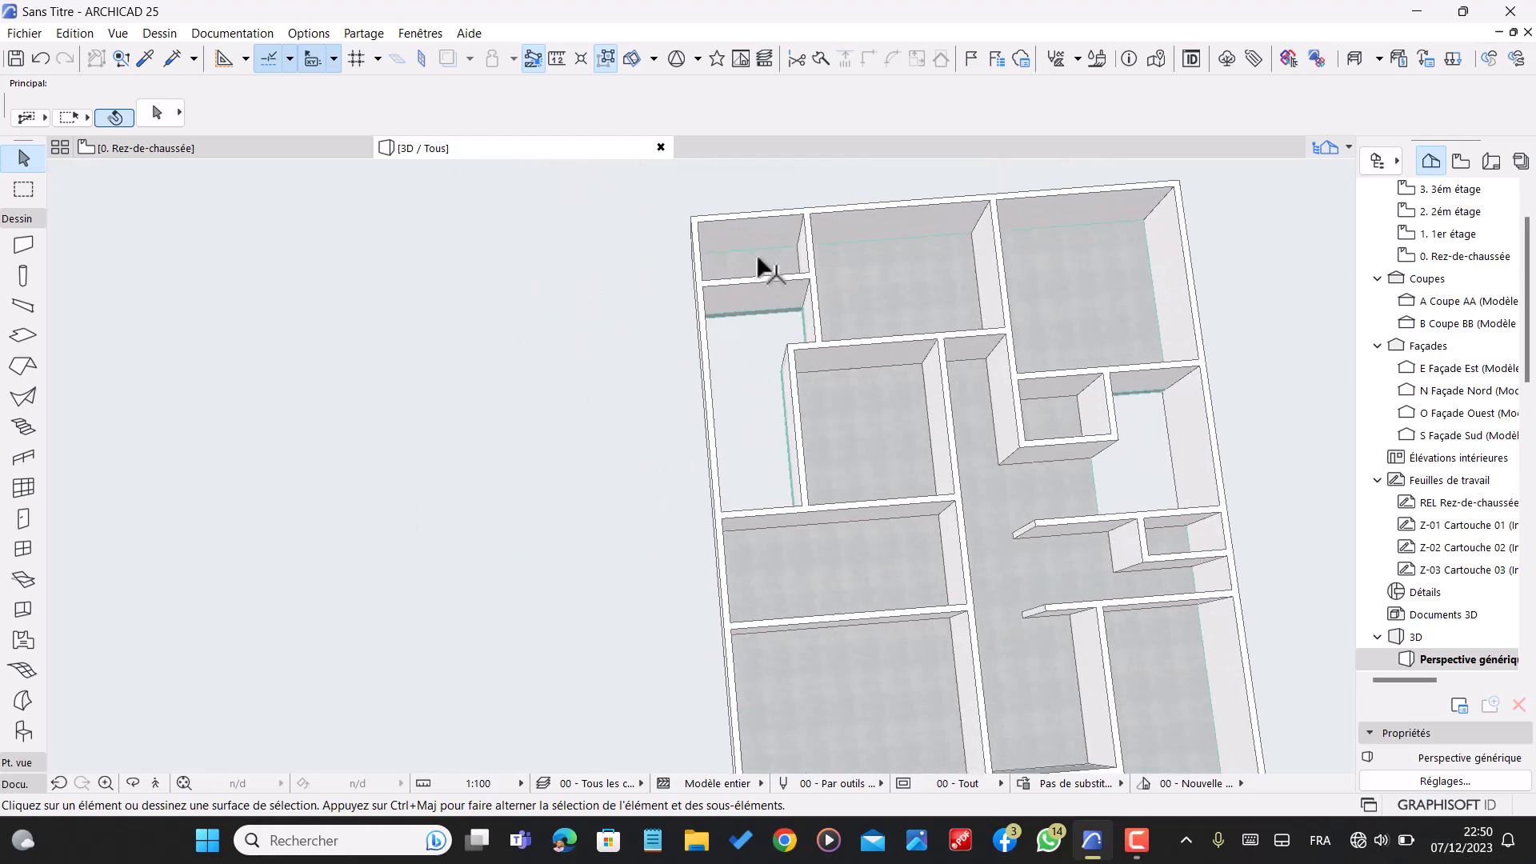
pyautogui.keyDown('shift'); pyautogui.moveTo(780, 264); pyautogui.dragTo(665, 507, button='middle'); pyautogui.keyUp('shift')
pyautogui.scroll(6, 750, 676)
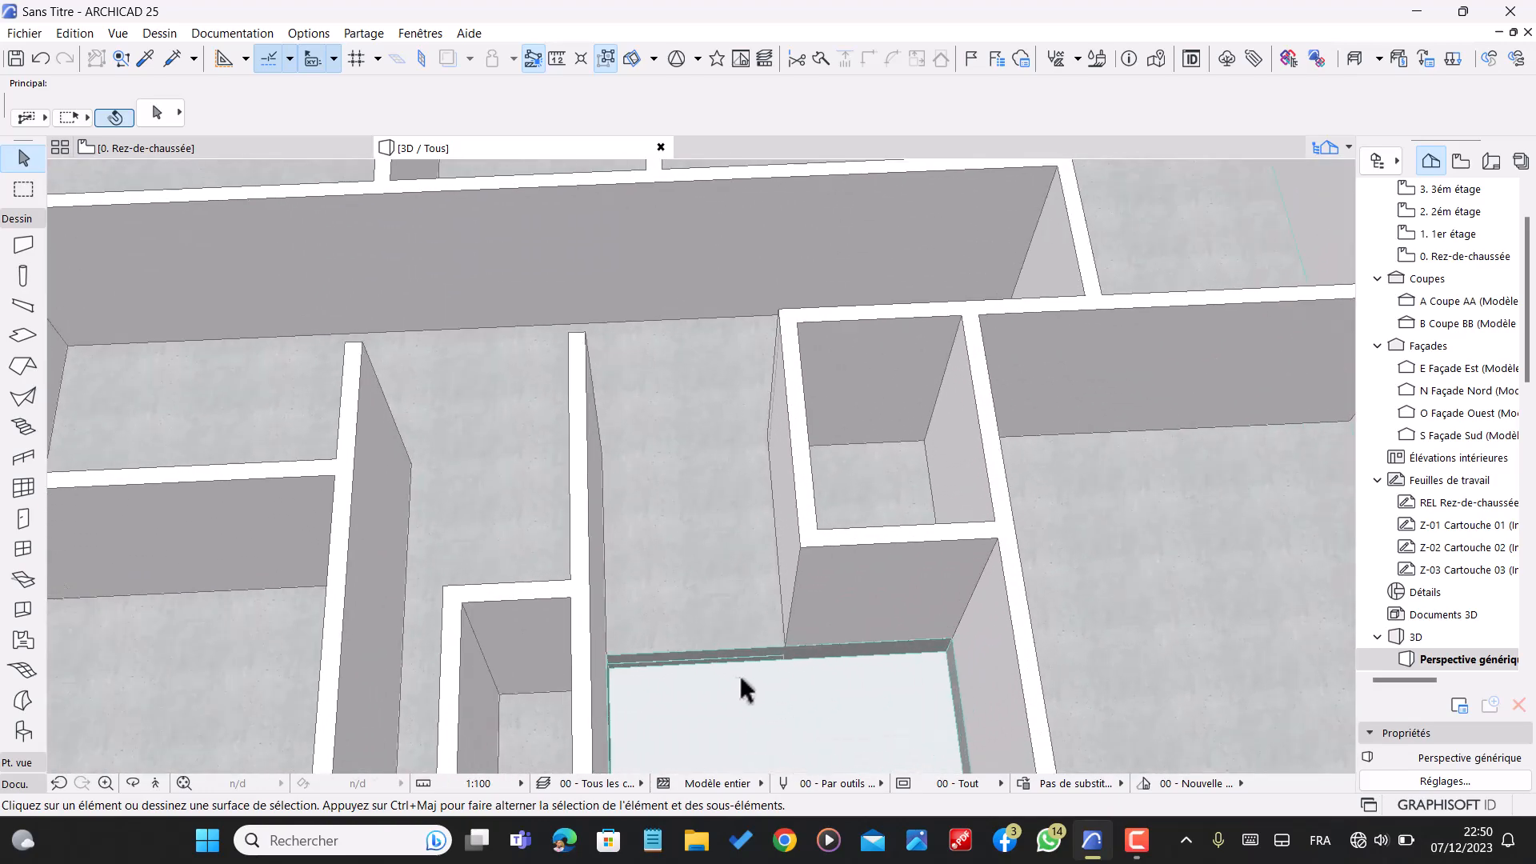
pyautogui.scroll(5, 740, 675)
# - Subtract a 60 × 202 cm rectangle from the ground-floor slab where it covers the interior steps
pyautogui.click(694, 602)
pyautogui.scroll(-8, 694, 602)
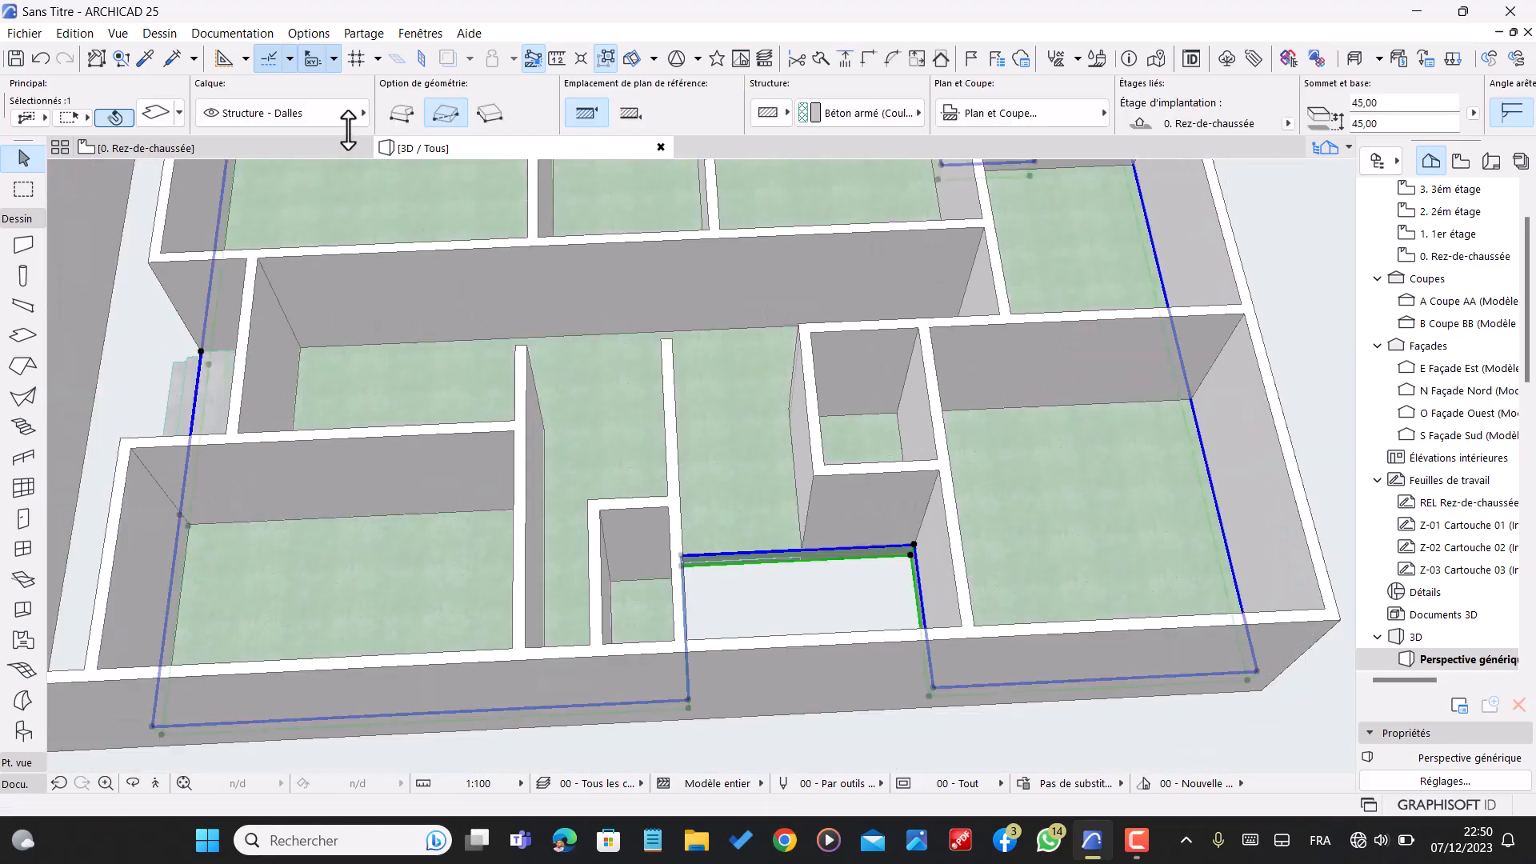
pyautogui.click(302, 151)
pyautogui.scroll(-6, 928, 560)
pyautogui.scroll(4, 912, 576)
pyautogui.scroll(5, 904, 598)
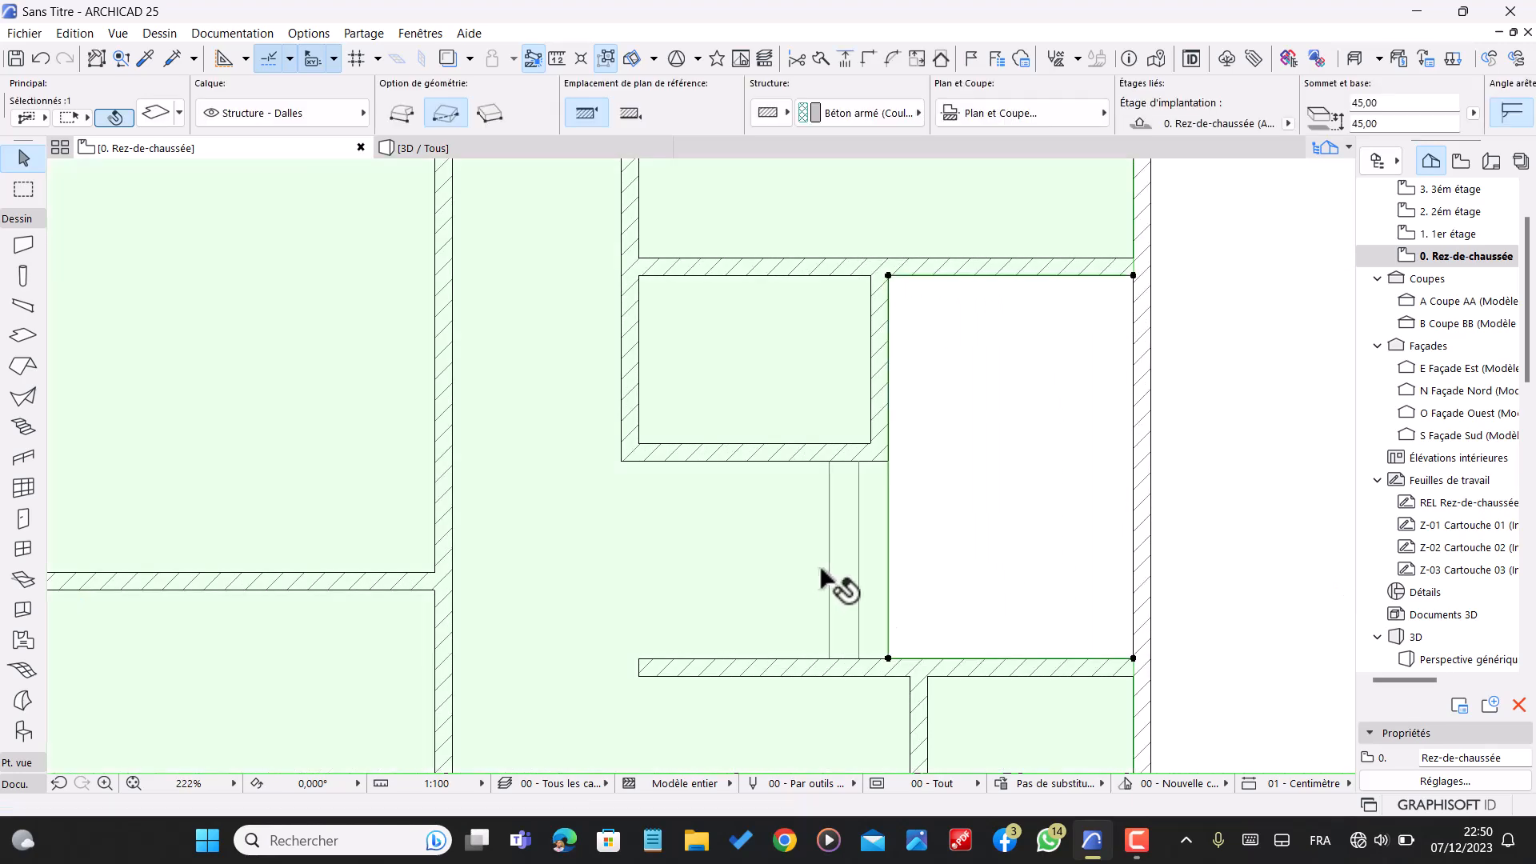
pyautogui.click(889, 659)
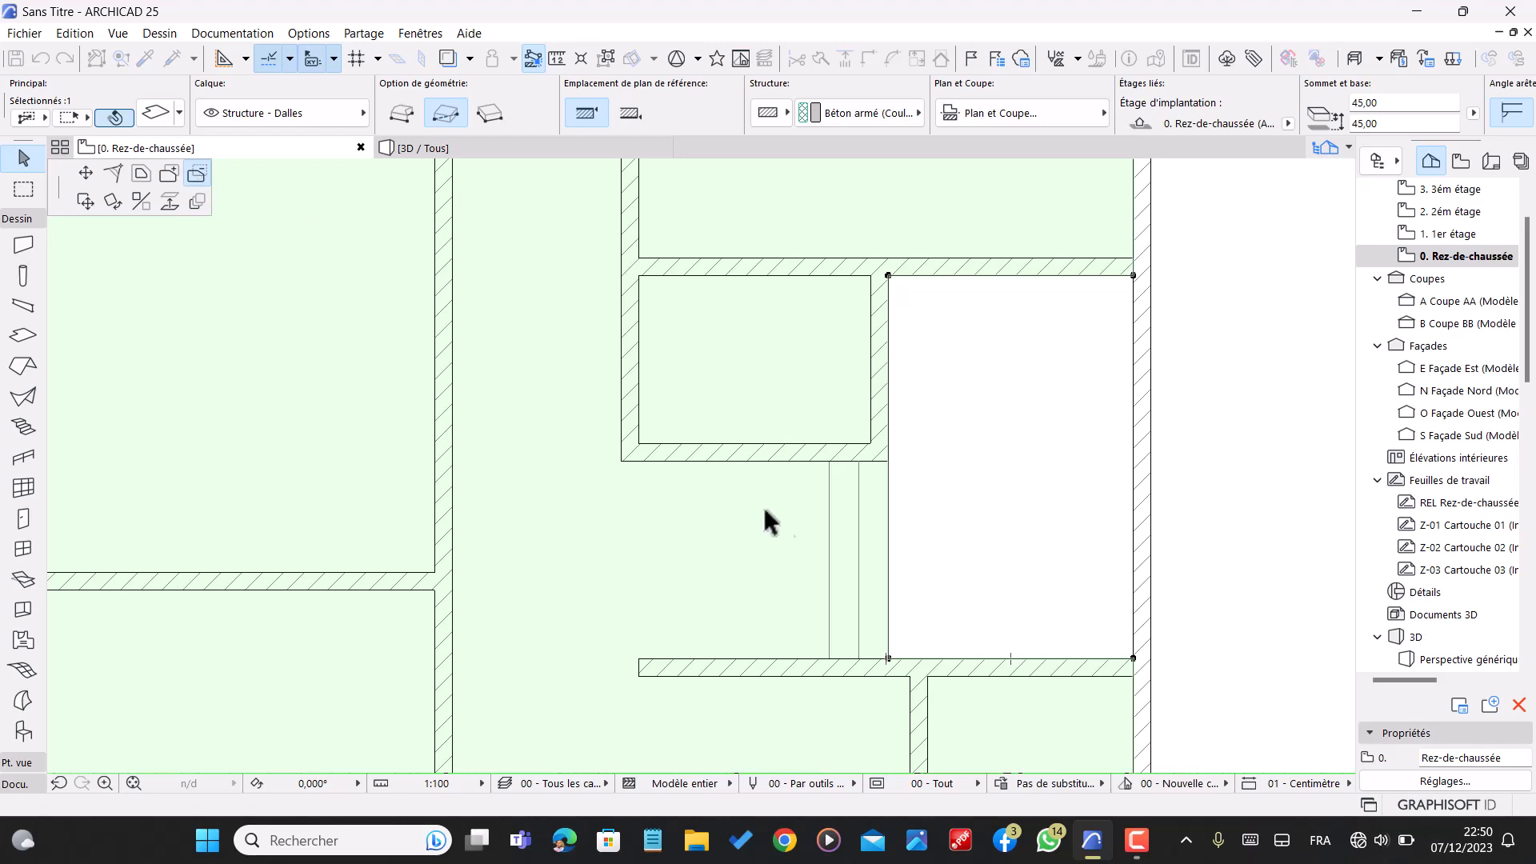
pyautogui.click(829, 461)
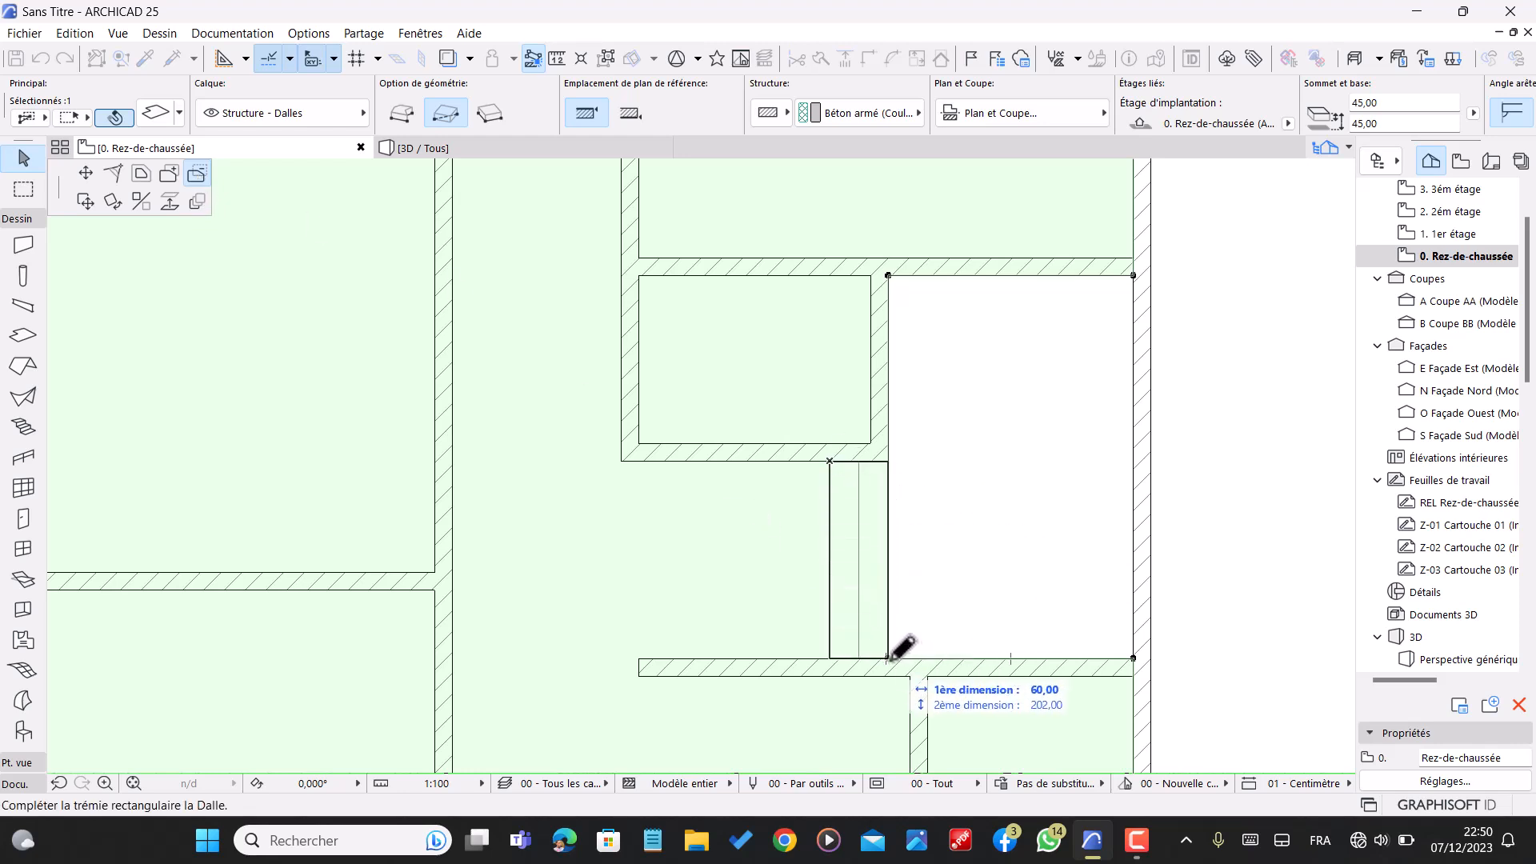
pyautogui.click(889, 658)
# - Inspect the uncovered interior steps and the whole ground floor in the 3D view
pyautogui.click(531, 151)
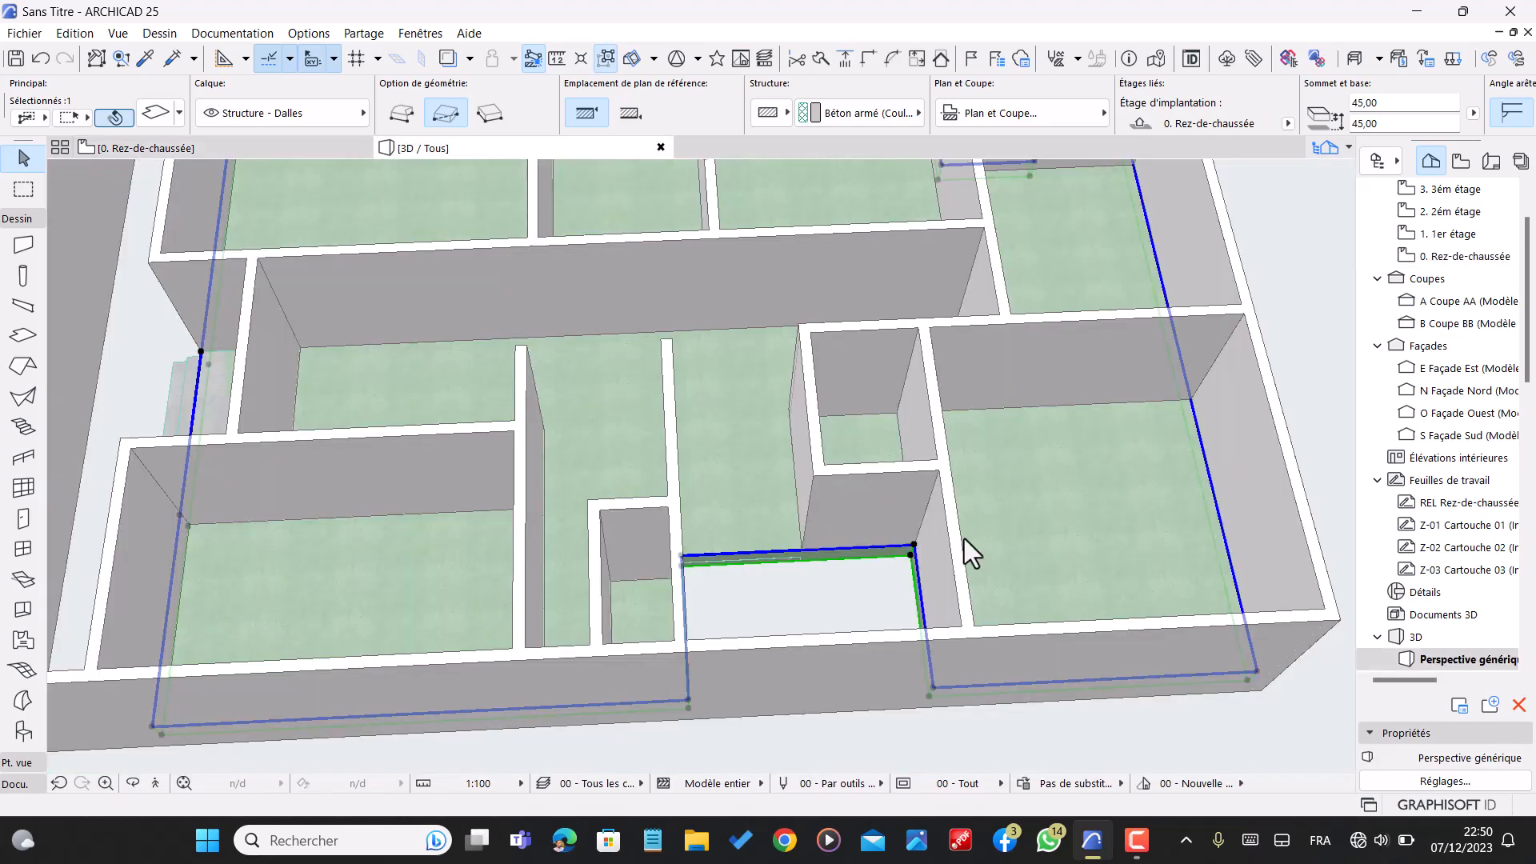
pyautogui.scroll(5, 808, 574)
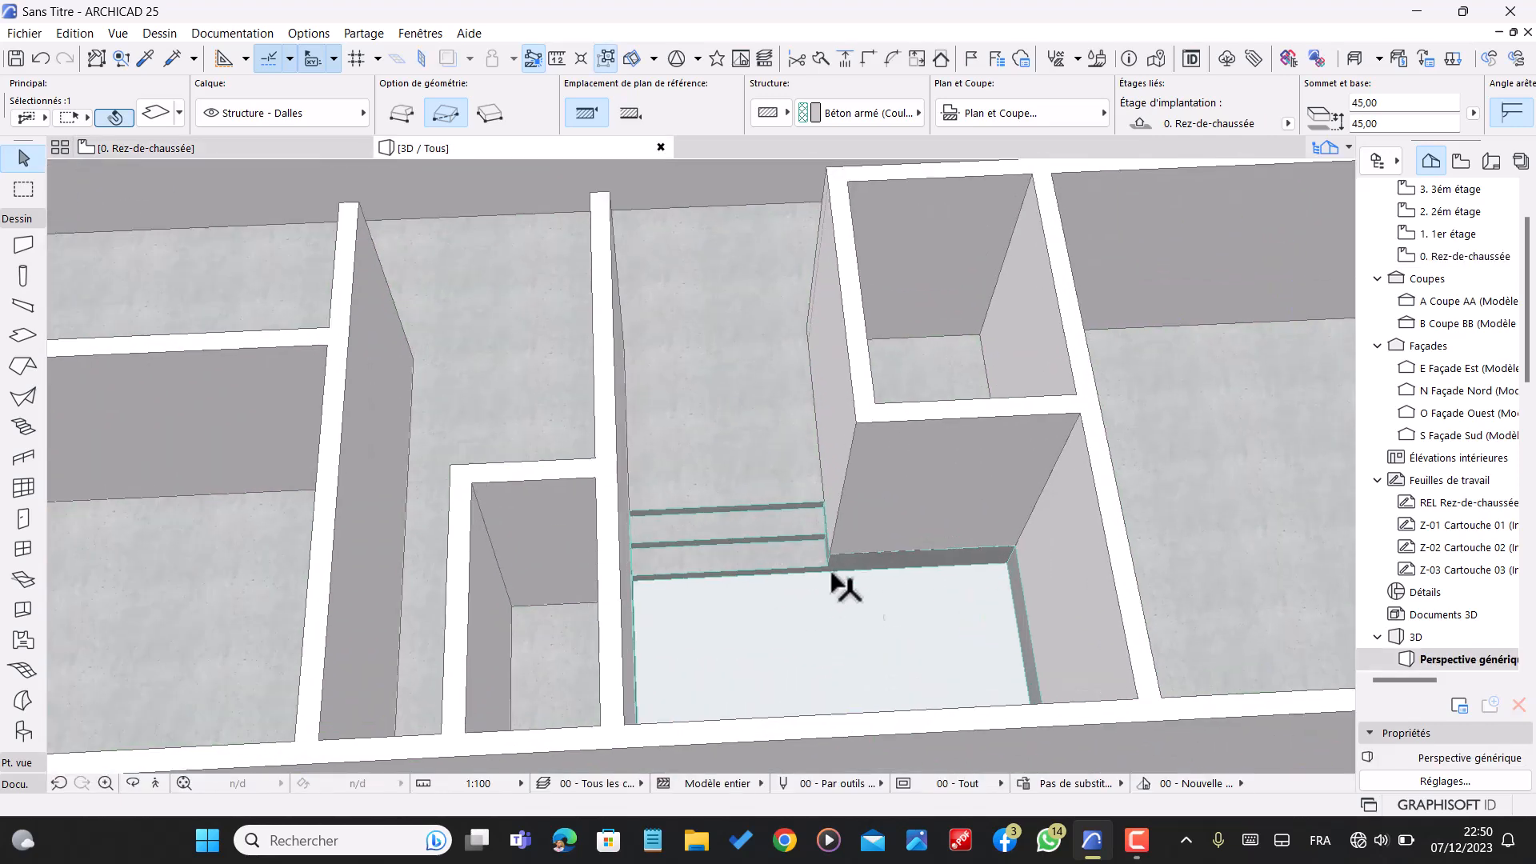
pyautogui.press('Escape')
pyautogui.keyDown('shift'); pyautogui.moveTo(894, 598); pyautogui.dragTo(1029, 597, button='middle'); pyautogui.keyUp('shift')
pyautogui.scroll(-5, 1005, 556)
pyautogui.keyDown('shift'); pyautogui.moveTo(600, 552); pyautogui.dragTo(1077, 590, button='middle'); pyautogui.keyUp('shift')
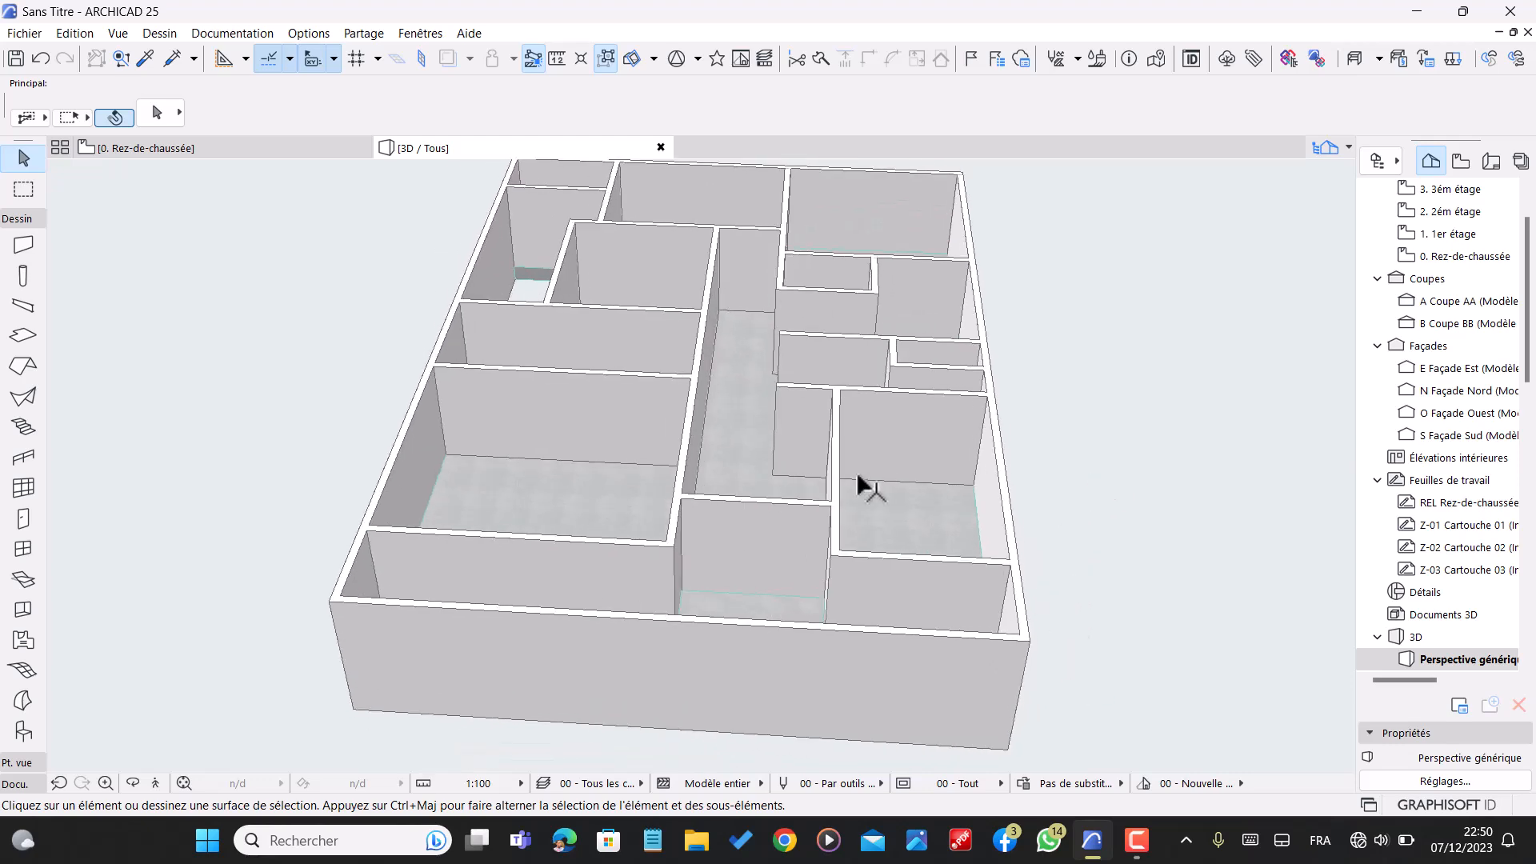
pyautogui.scroll(5, 931, 614)
pyautogui.scroll(-5, 930, 614)
# - Return to the ground-floor plan and clear the floor slab selection
pyautogui.click(267, 152)
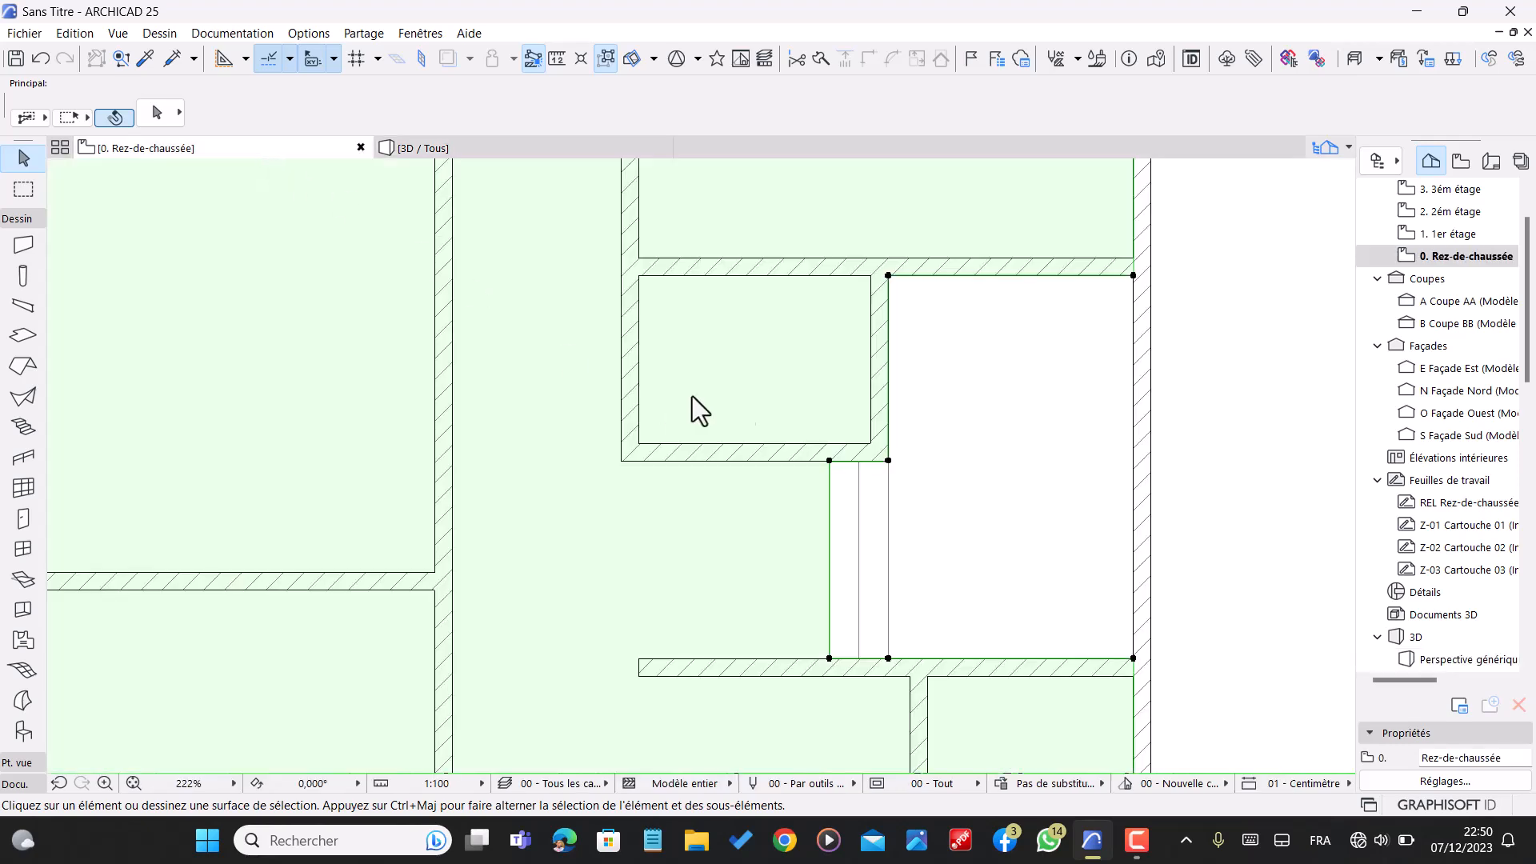
pyautogui.click(1010, 392)
pyautogui.scroll(-3, 1000, 394)
pyautogui.press('Escape')
pyautogui.scroll(-3, 1016, 396)
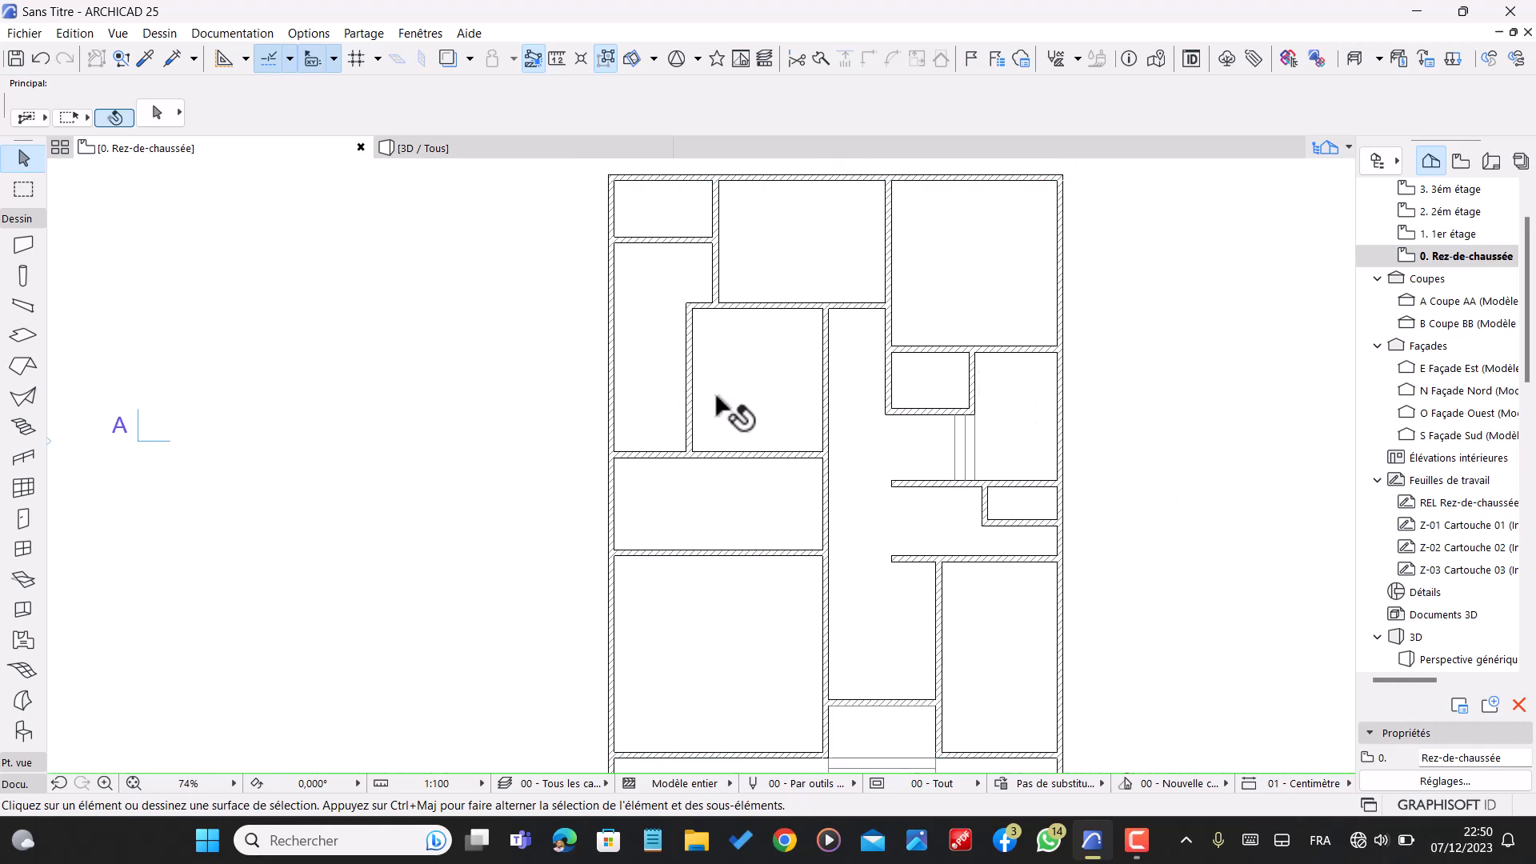
# - Browse the door library's hinged, pivot and folding models for a suitable door type
pyautogui.click(28, 525)
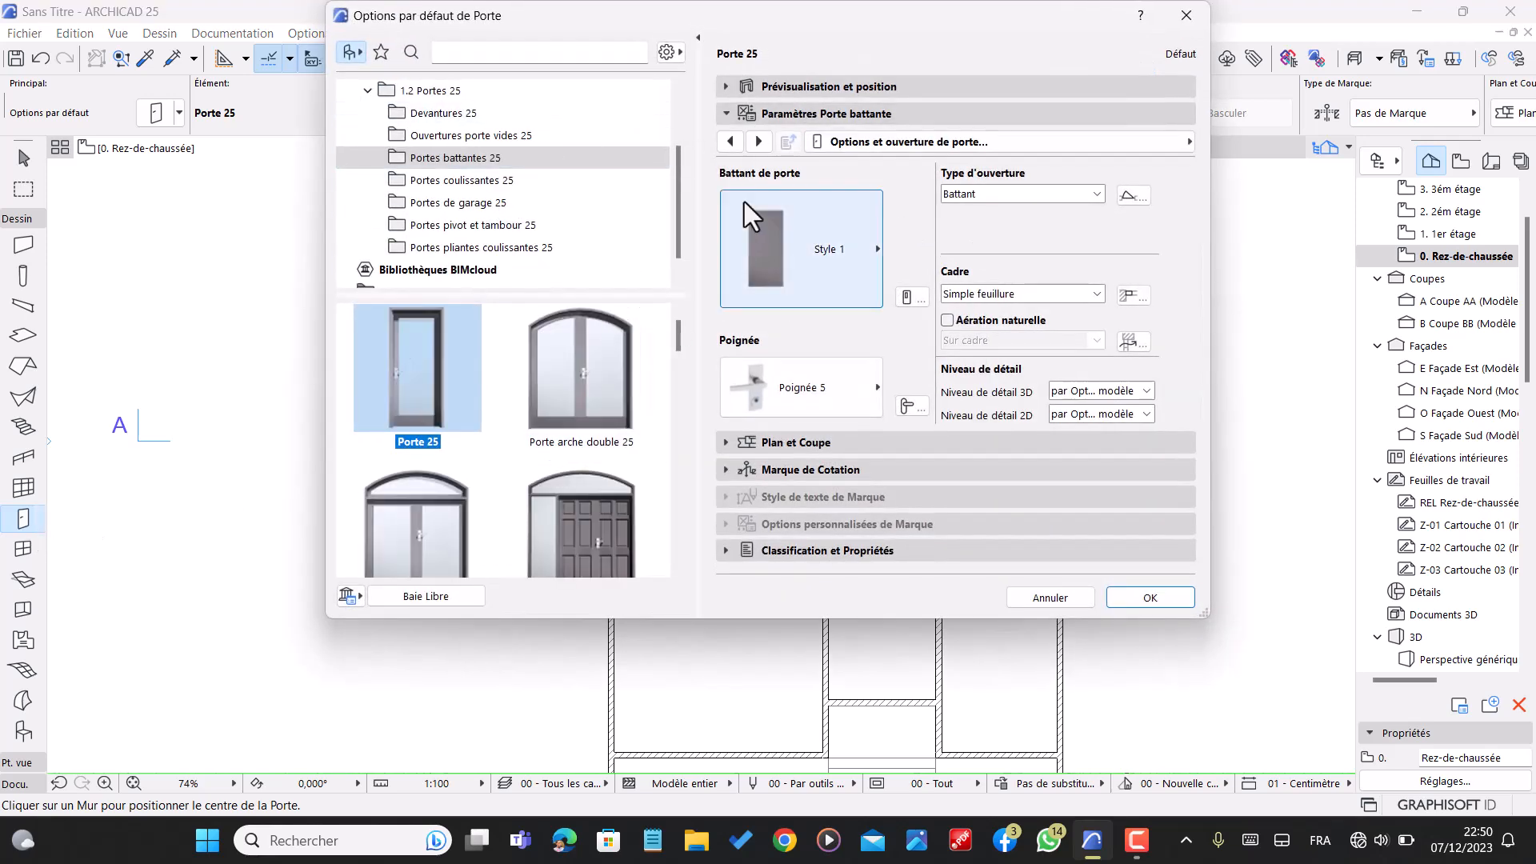
pyautogui.scroll(-5, 516, 392)
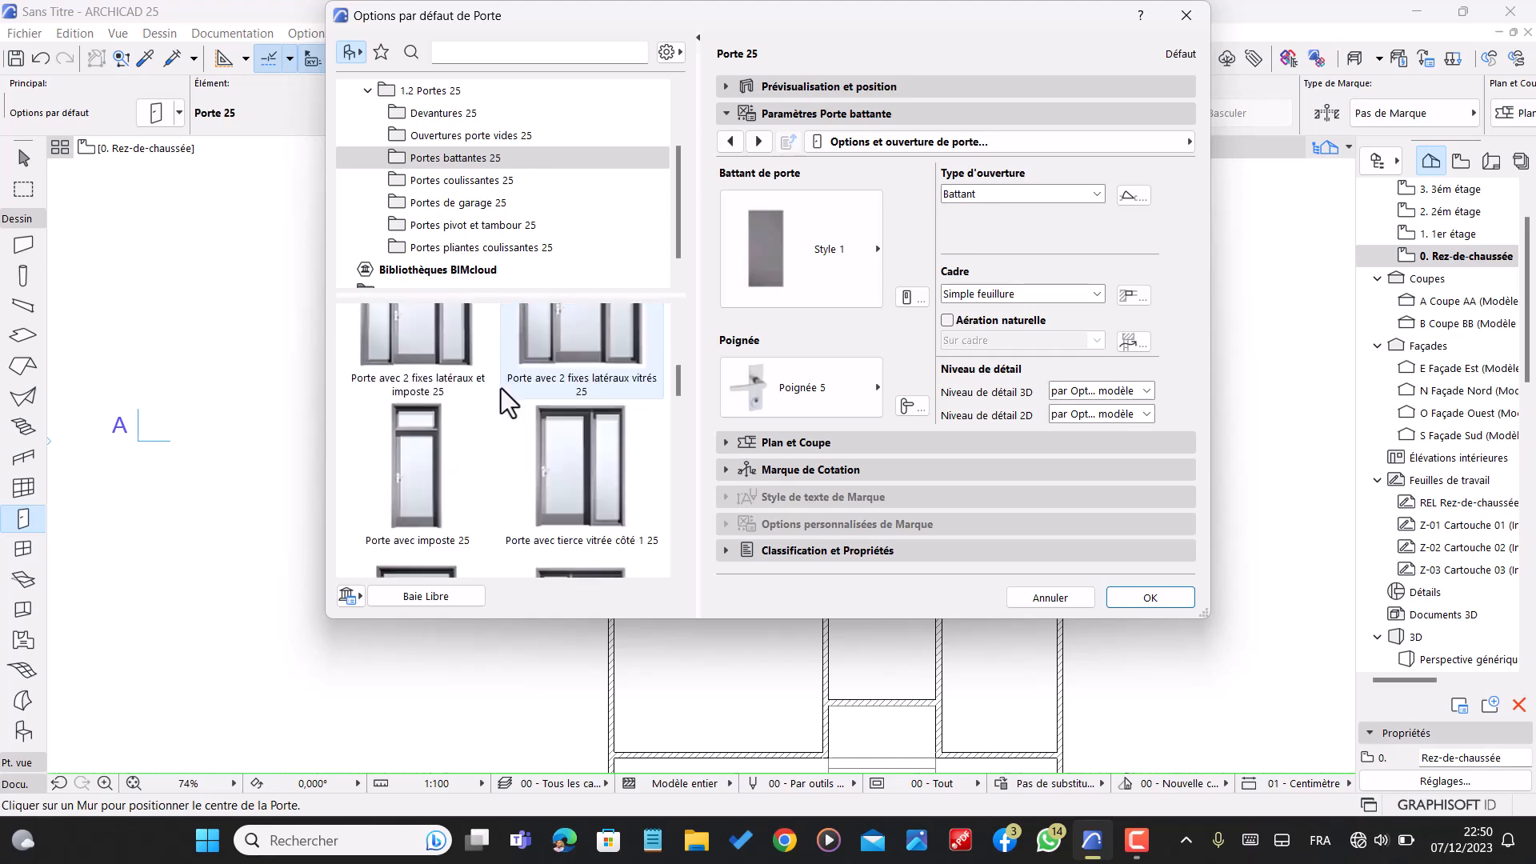
pyautogui.scroll(-3, 506, 416)
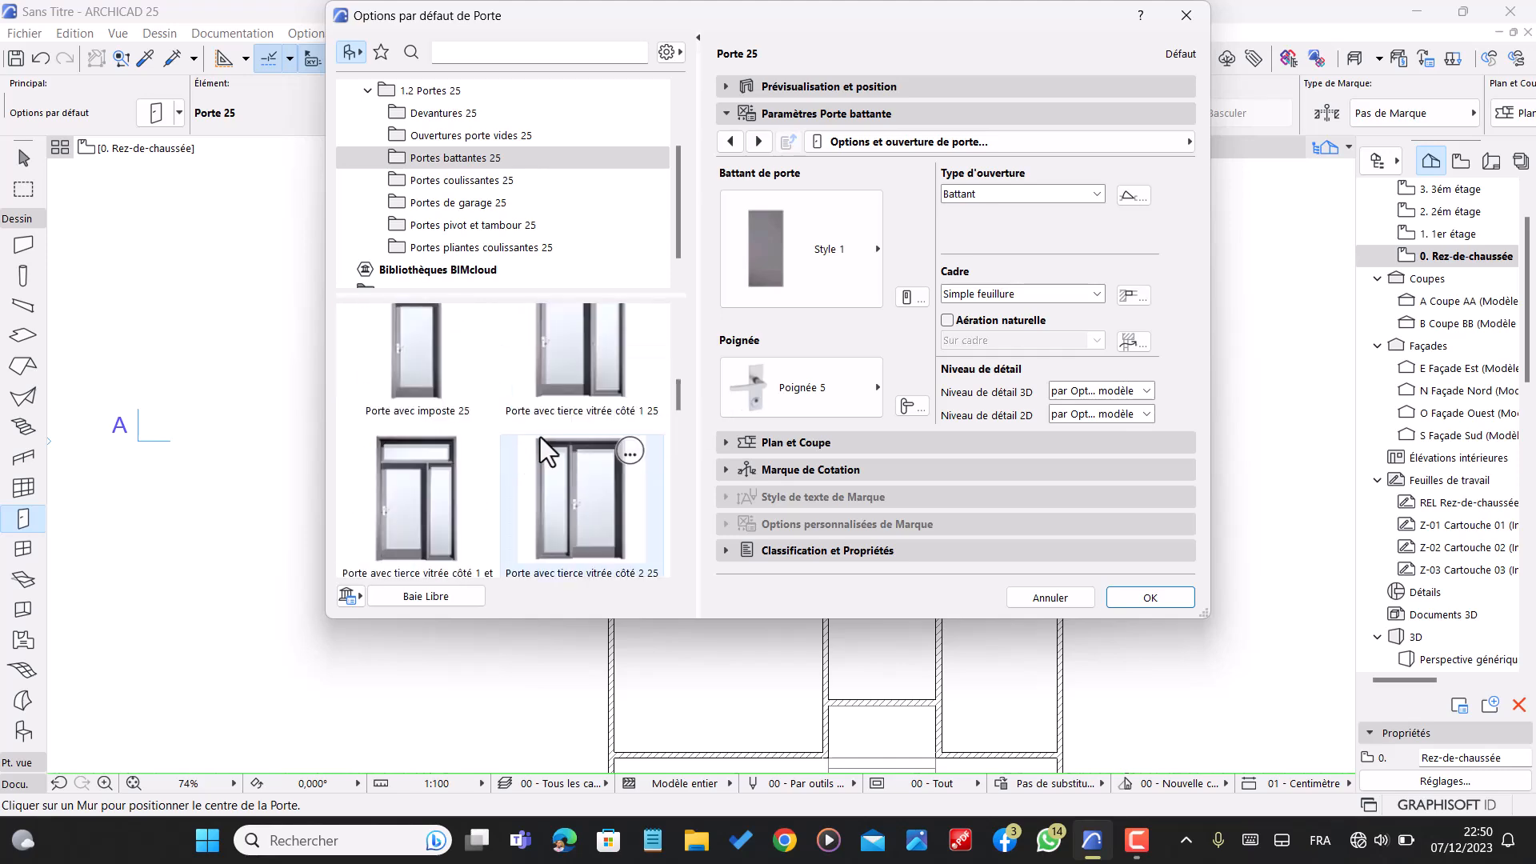
pyautogui.scroll(-6, 516, 504)
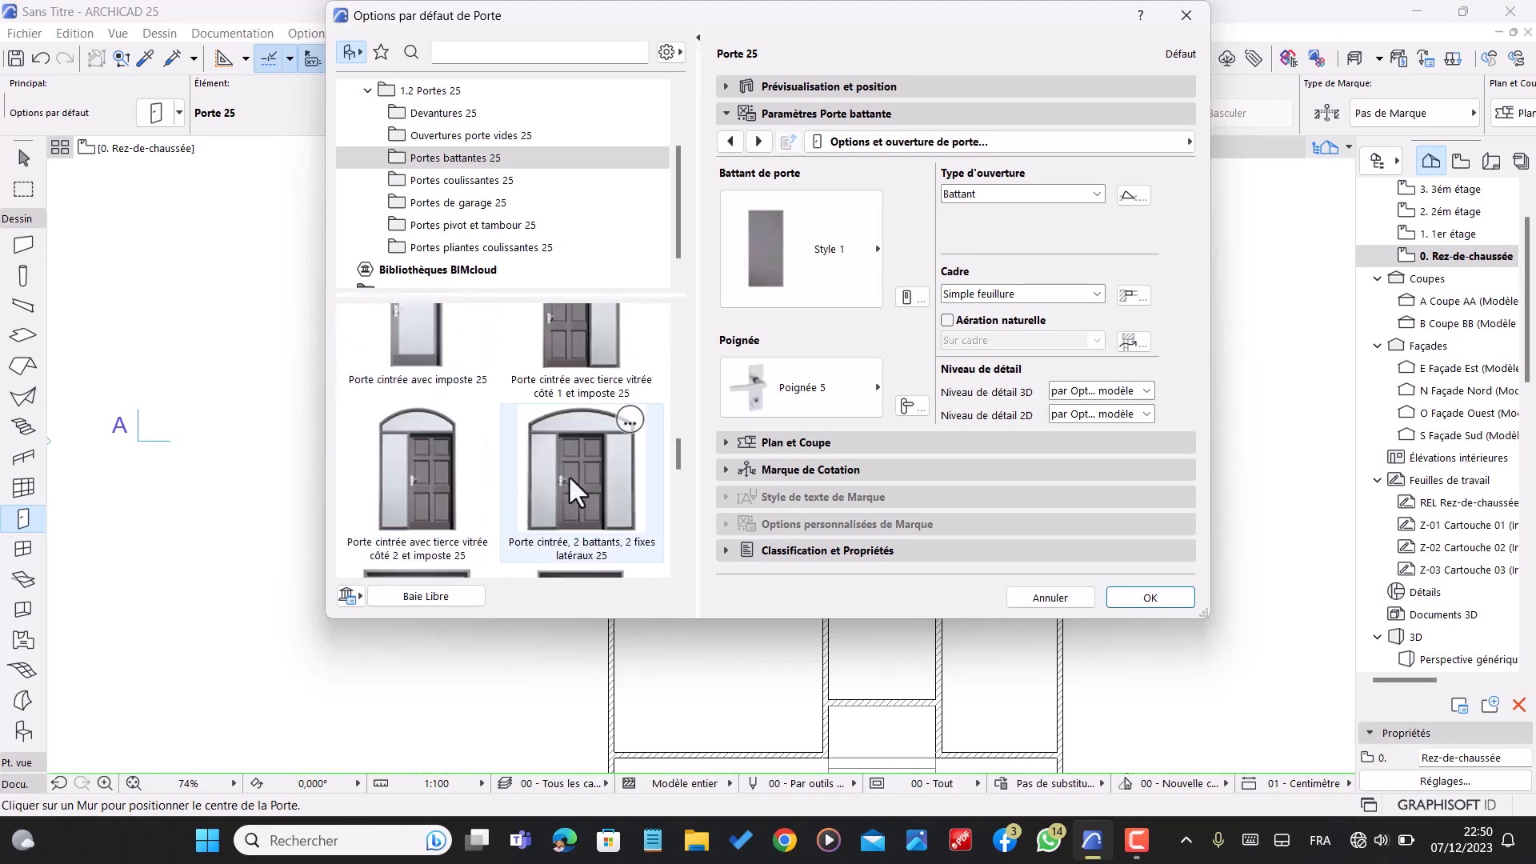
pyautogui.scroll(-3, 574, 484)
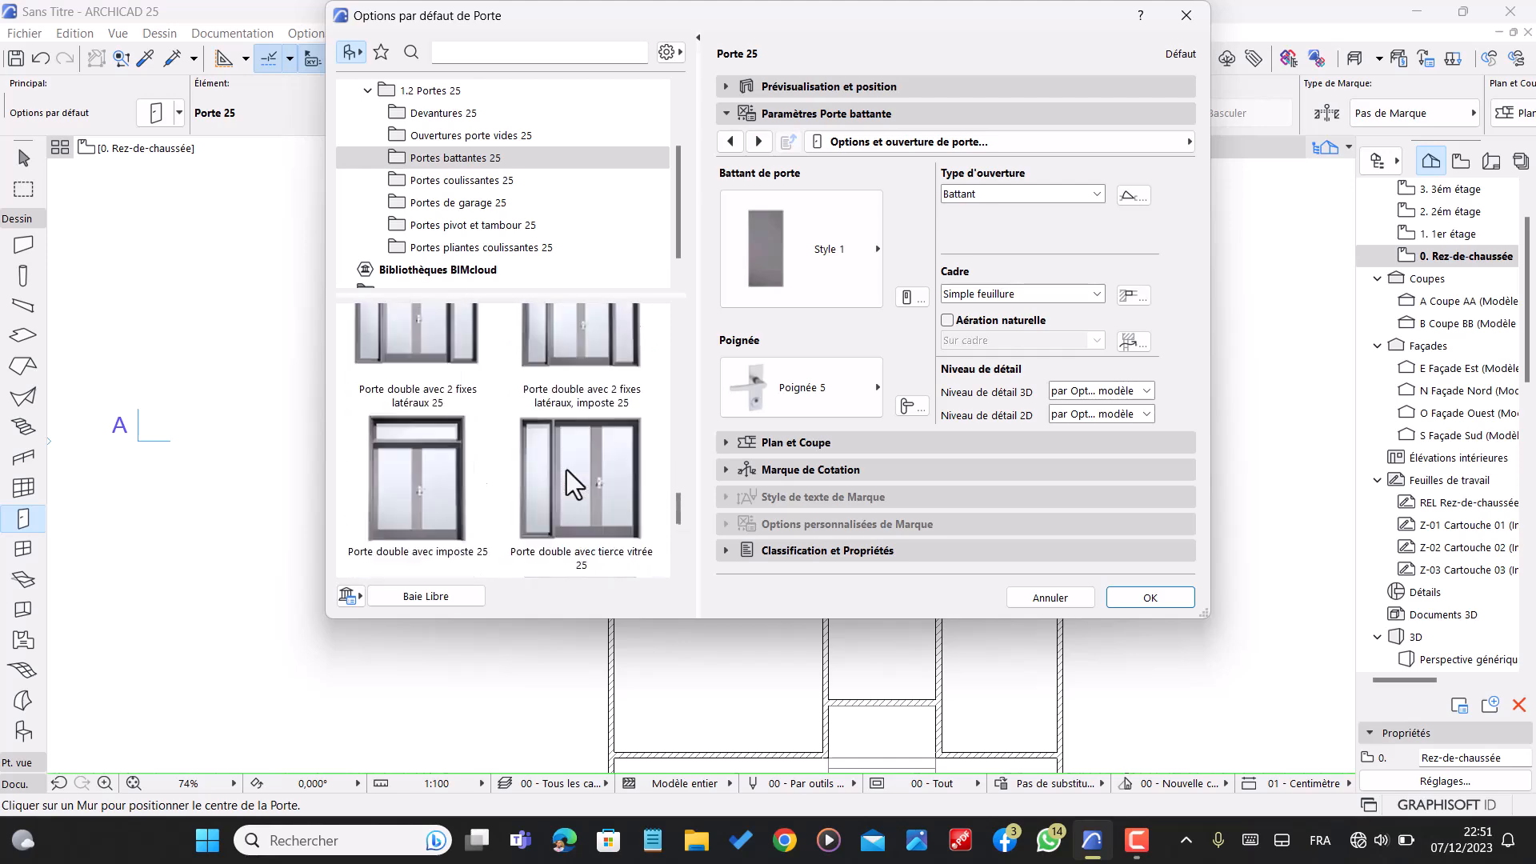
pyautogui.scroll(3, 571, 474)
pyautogui.click(578, 438)
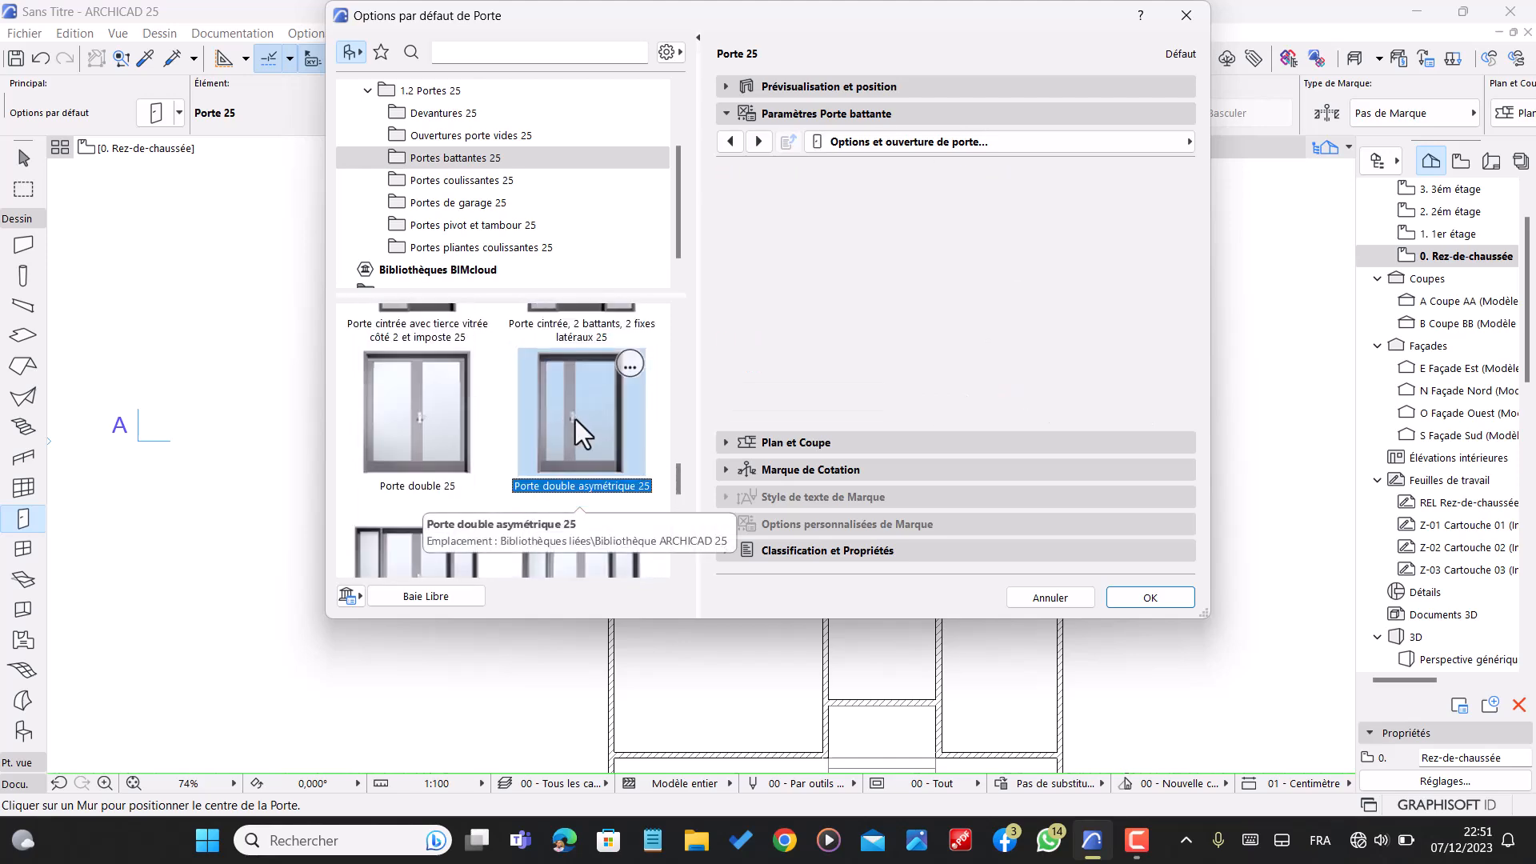
pyautogui.scroll(-5, 484, 454)
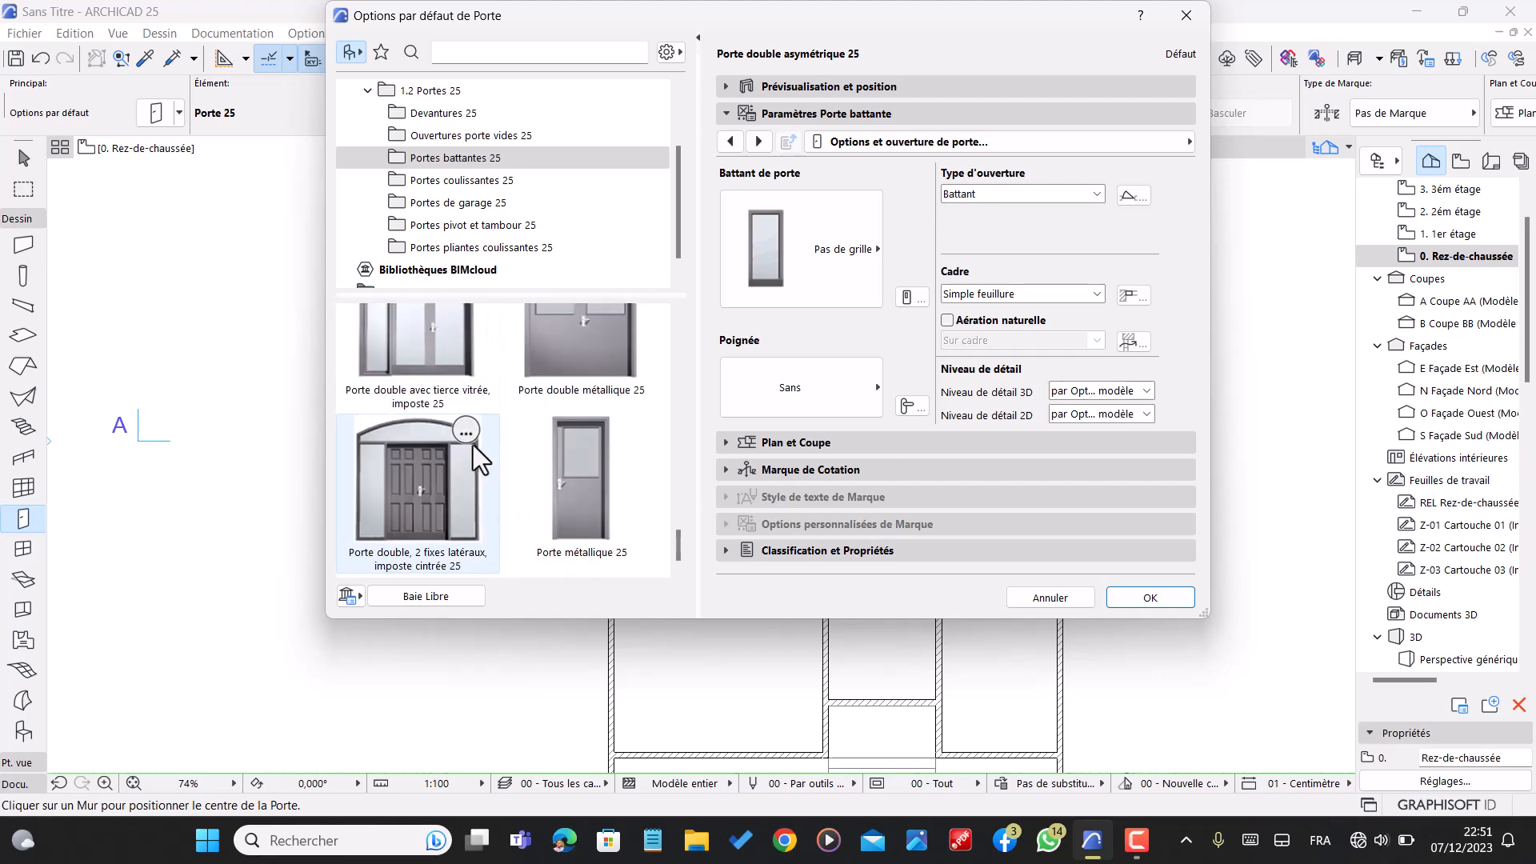
pyautogui.scroll(5, 471, 443)
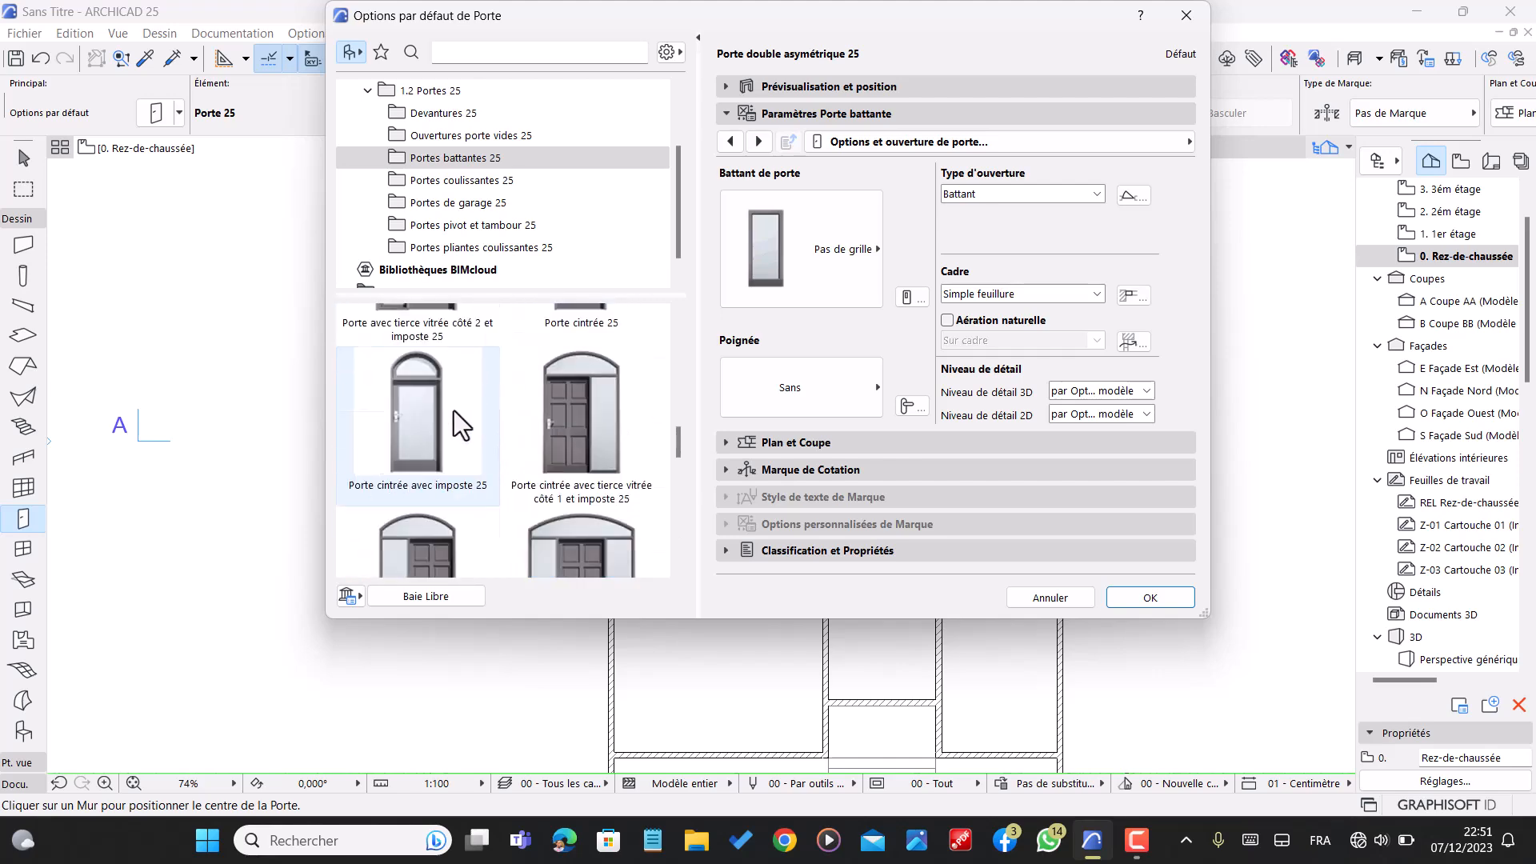
pyautogui.scroll(5, 461, 410)
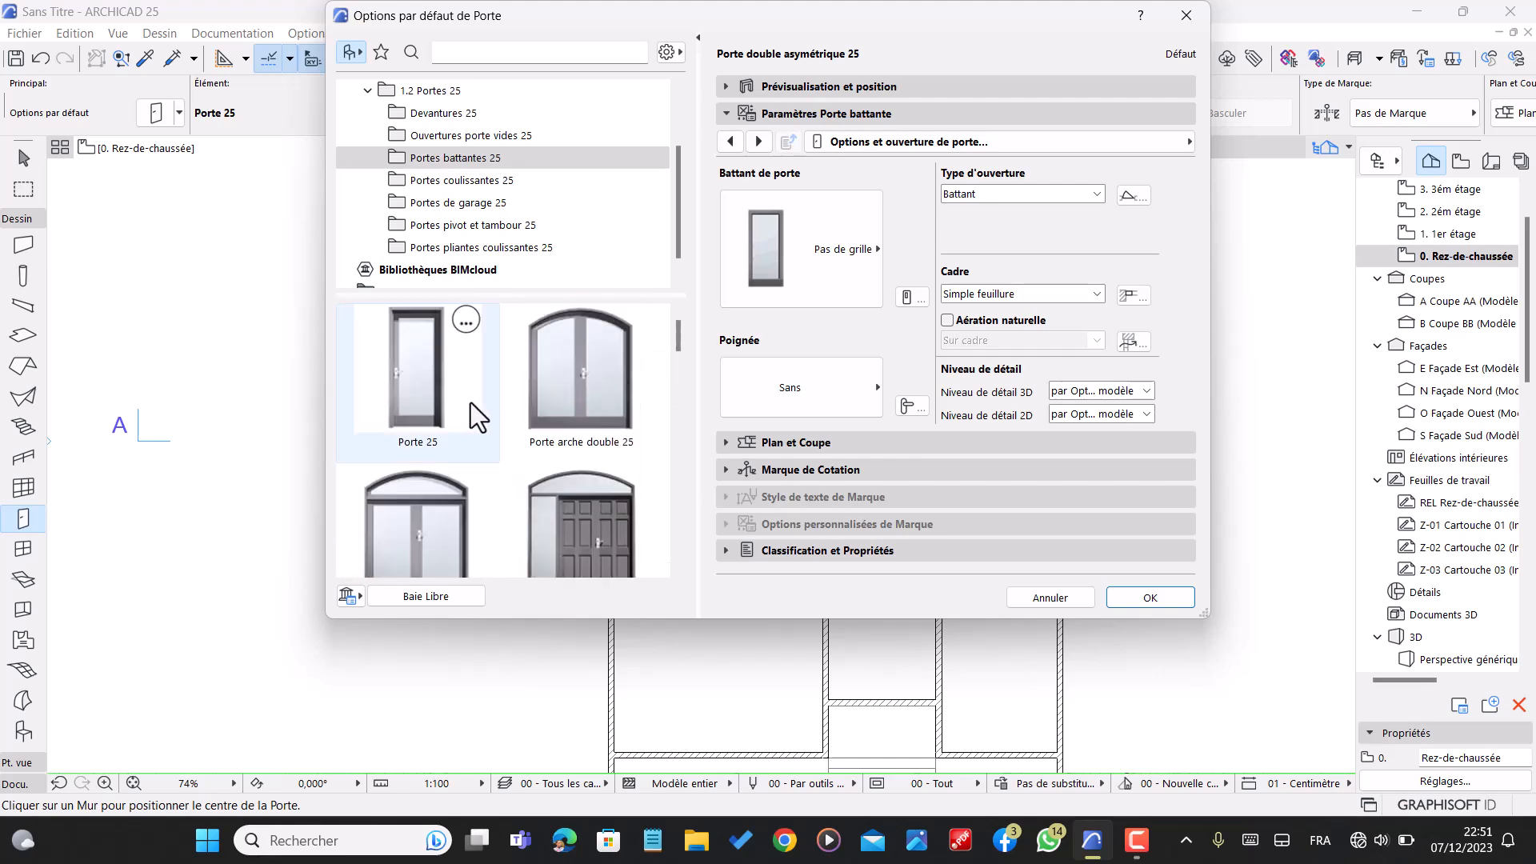
pyautogui.scroll(-3, 528, 424)
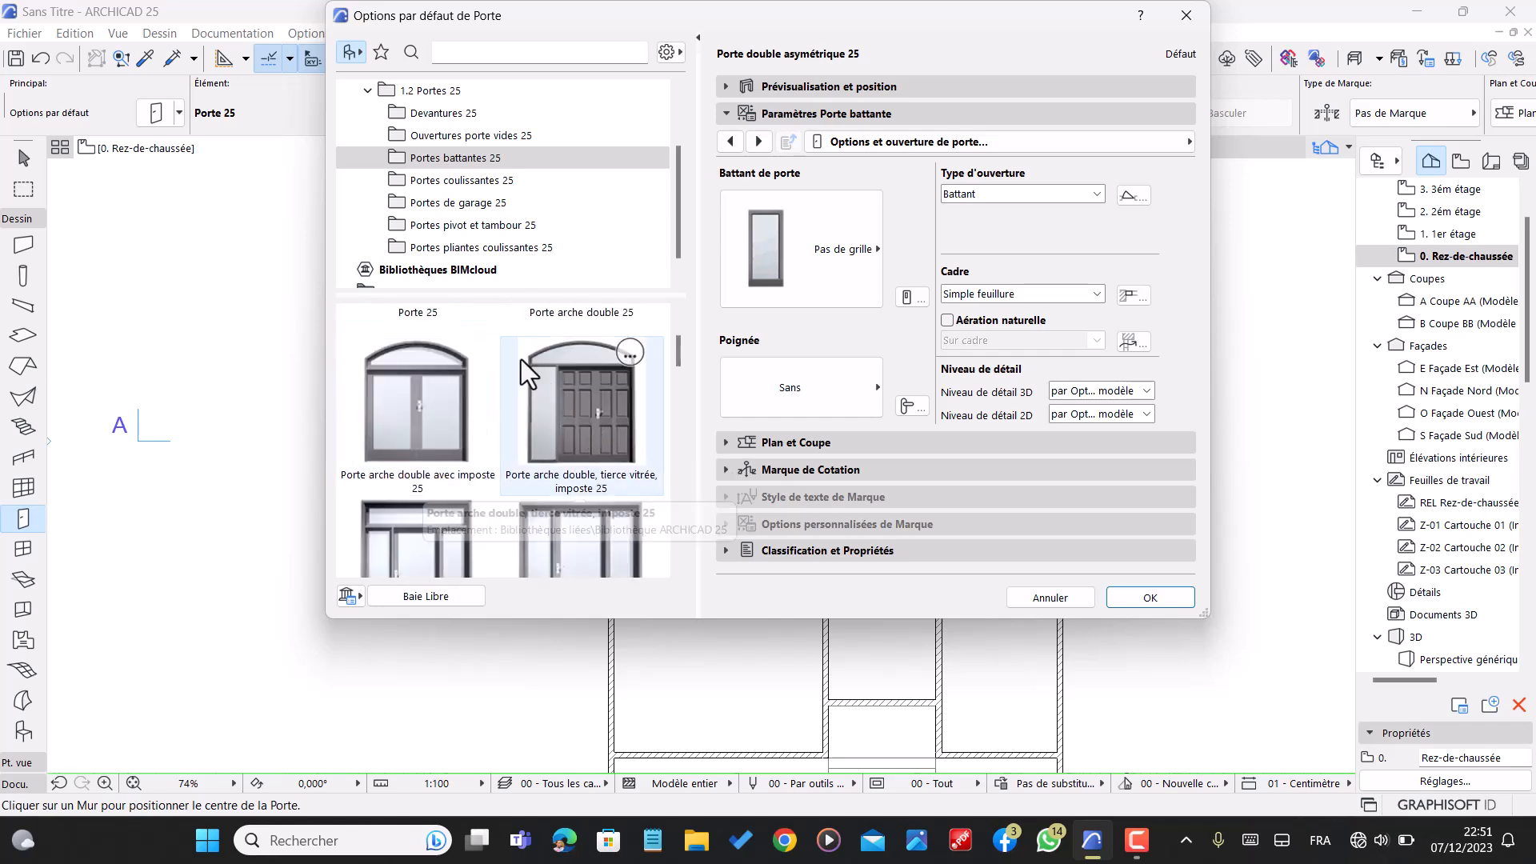
pyautogui.click(526, 232)
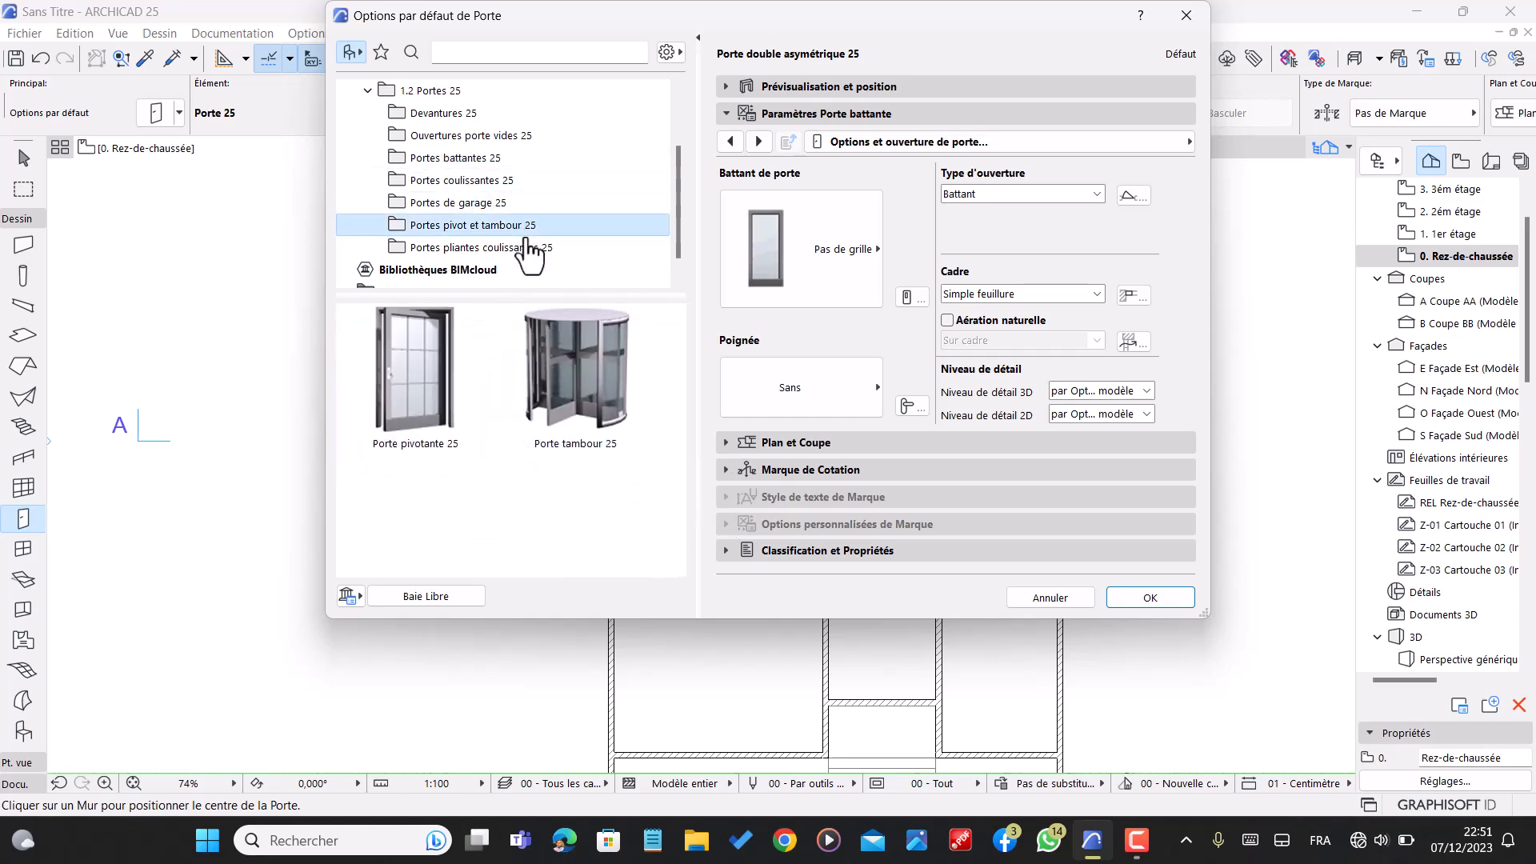
pyautogui.click(529, 248)
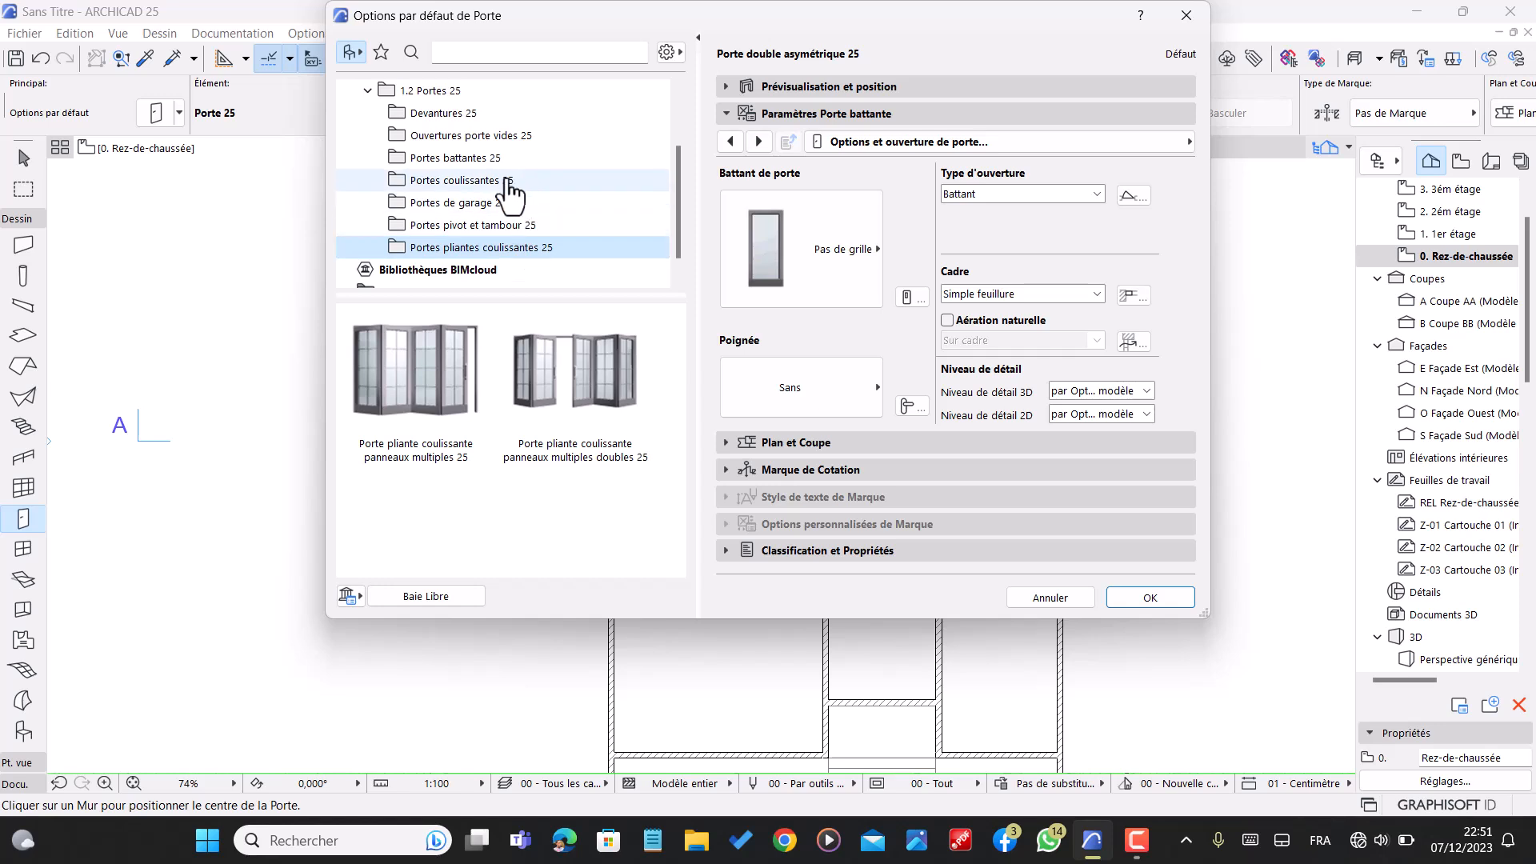
pyautogui.click(506, 158)
pyautogui.scroll(-2, 549, 480)
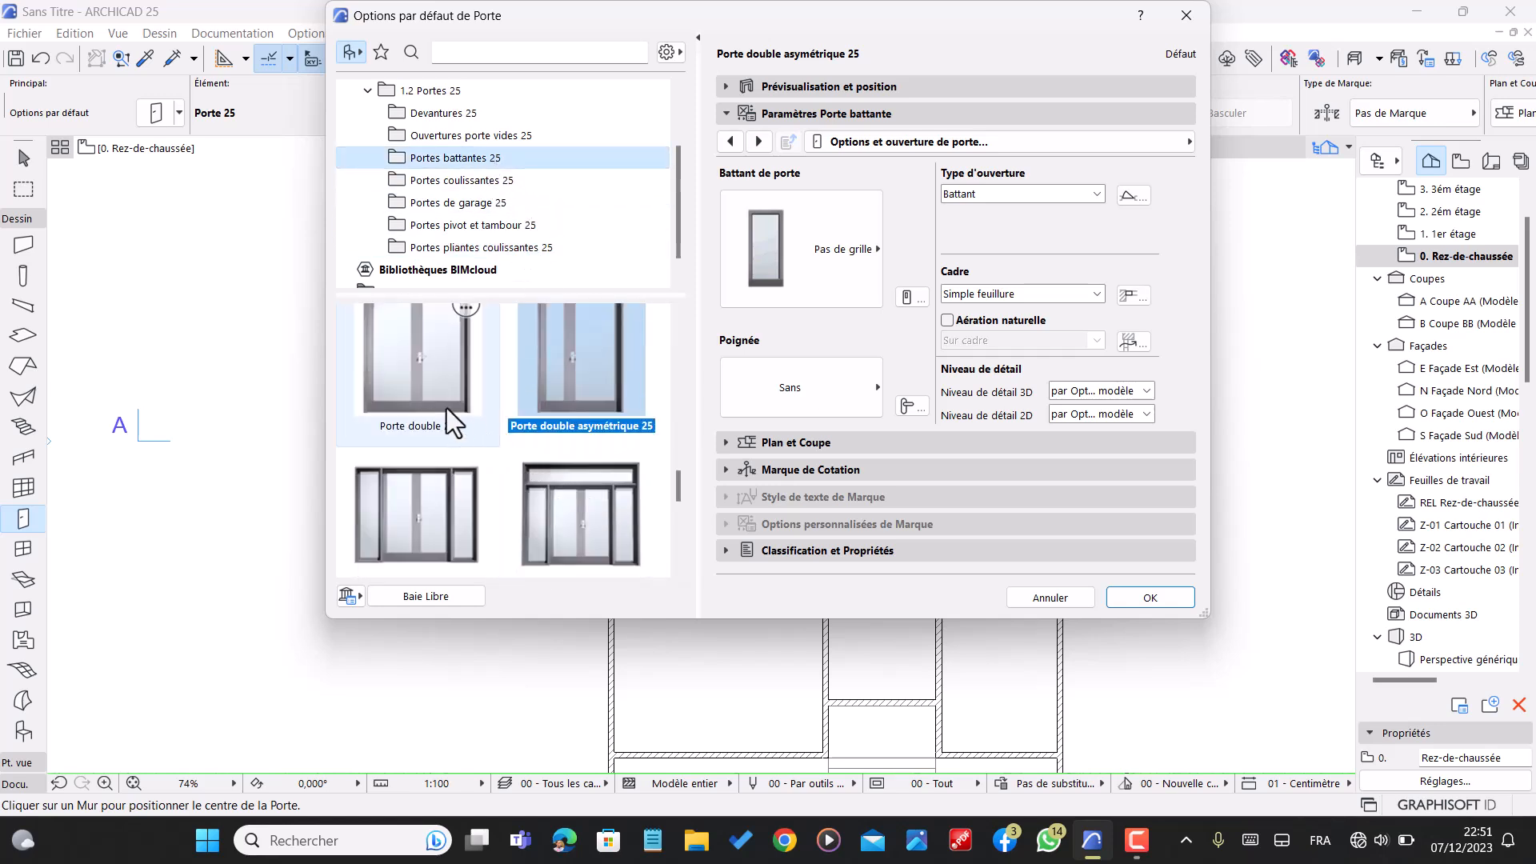
pyautogui.click(414, 367)
pyautogui.click(823, 255)
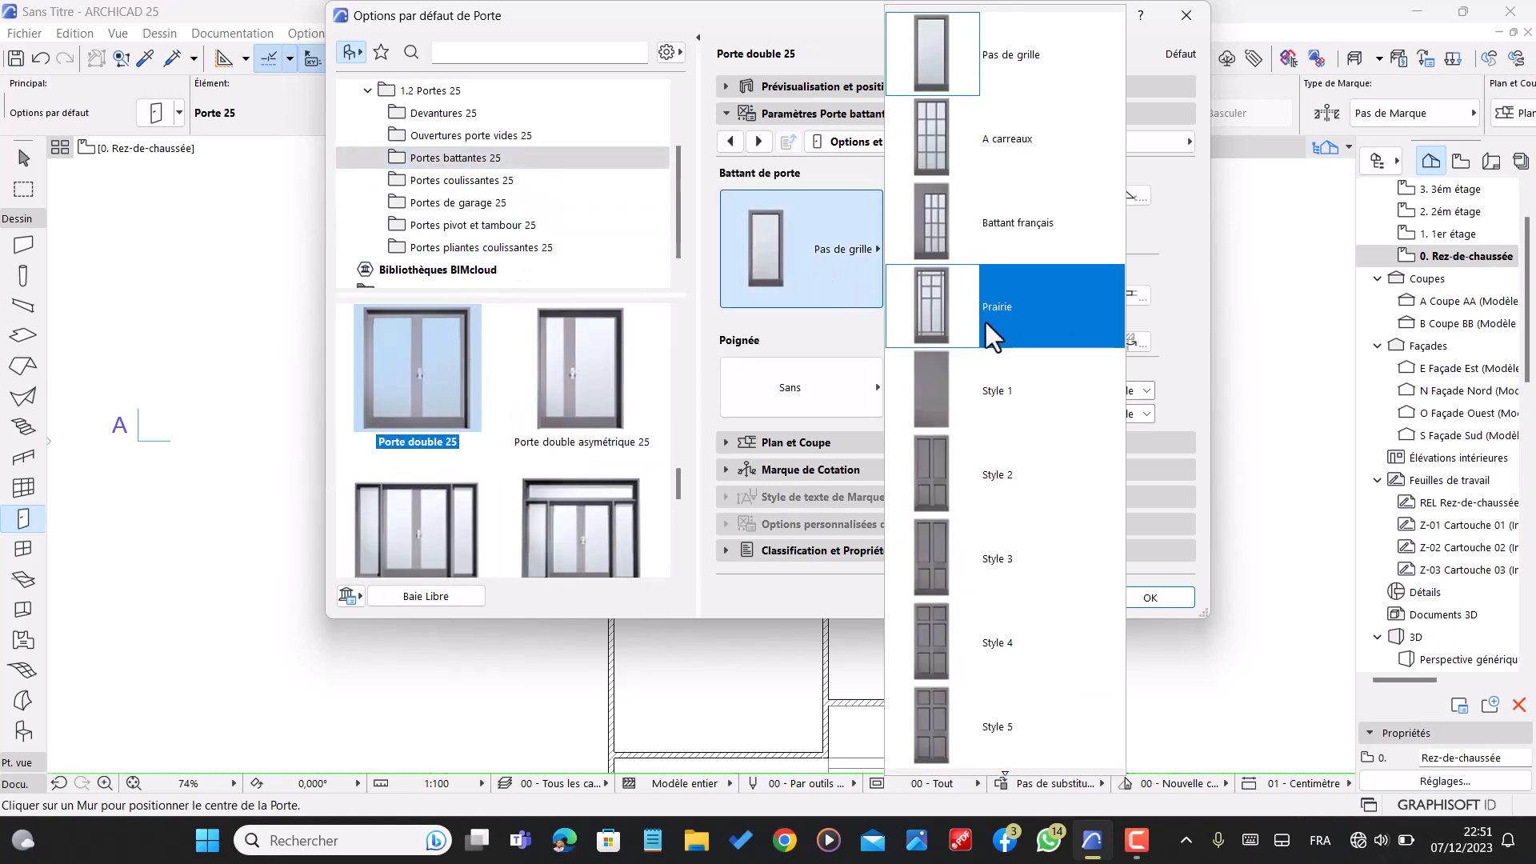
pyautogui.scroll(-3, 996, 320)
pyautogui.scroll(-10, 1010, 396)
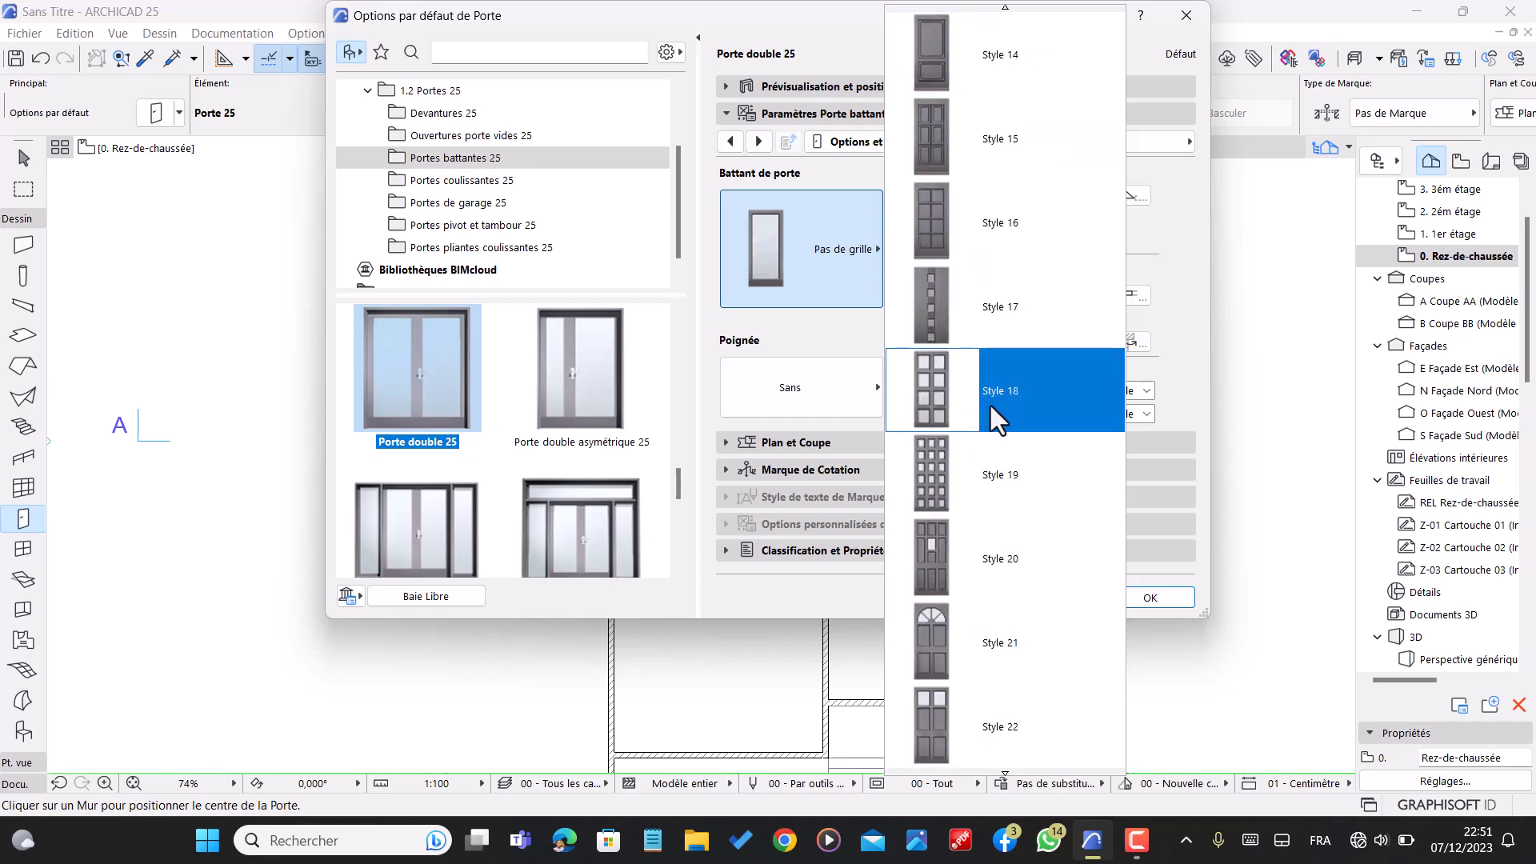
pyautogui.click(950, 484)
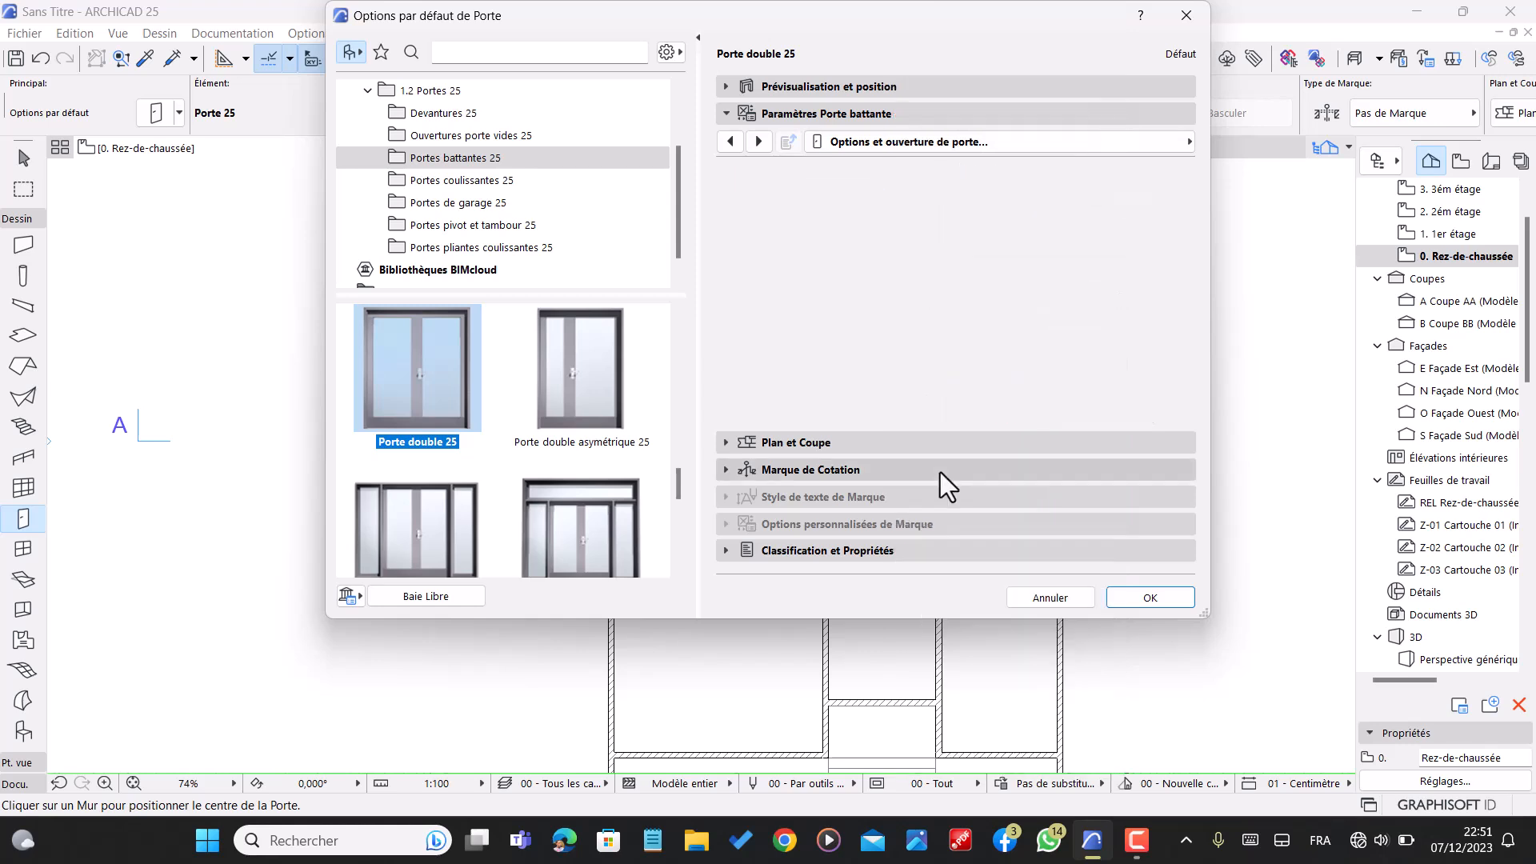
pyautogui.click(824, 390)
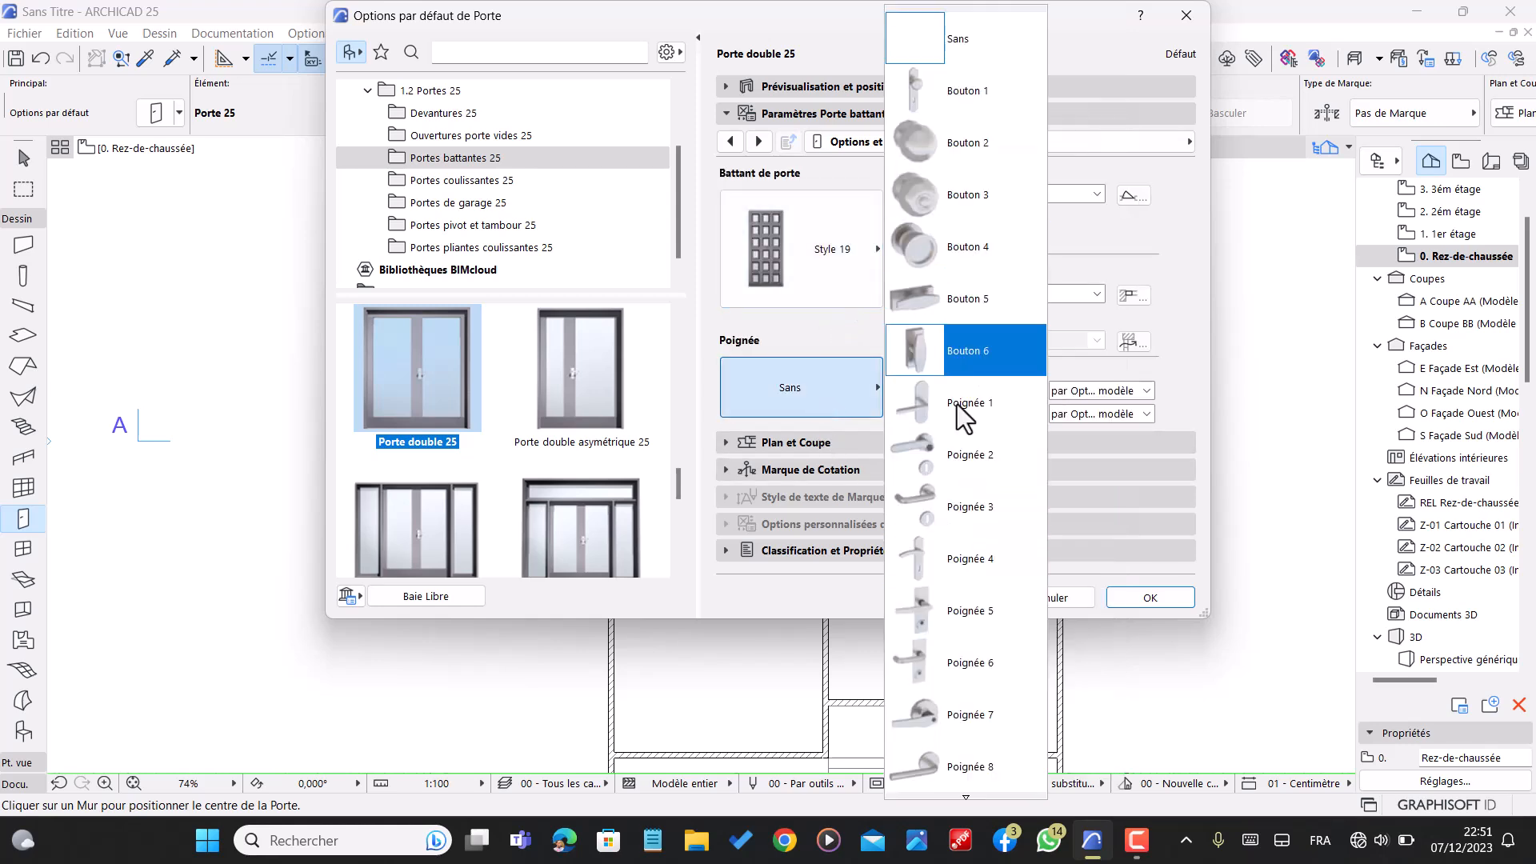
pyautogui.click(949, 476)
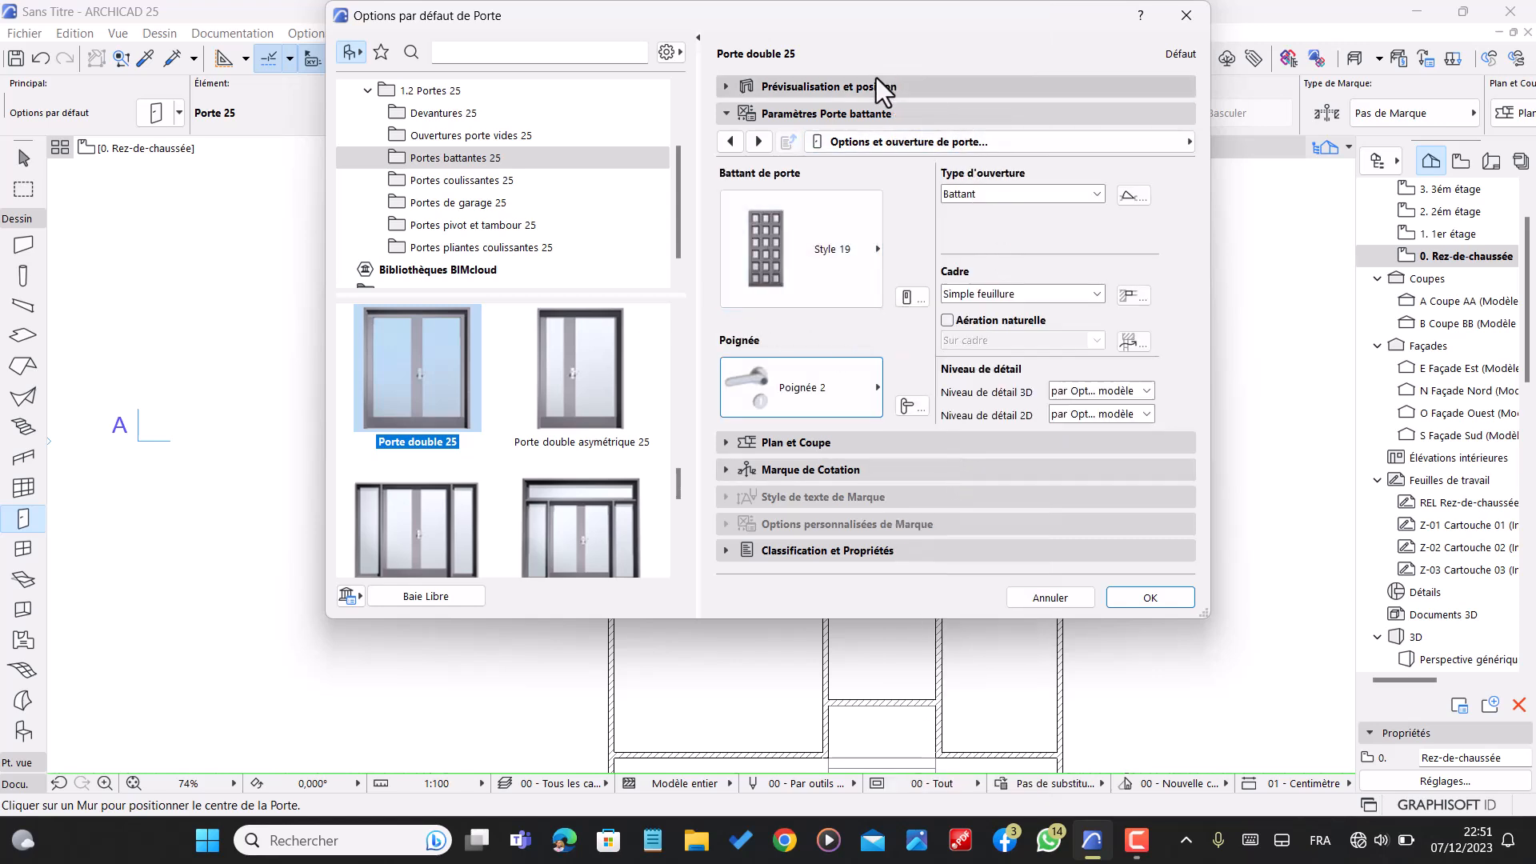
pyautogui.click(885, 112)
pyautogui.click(898, 88)
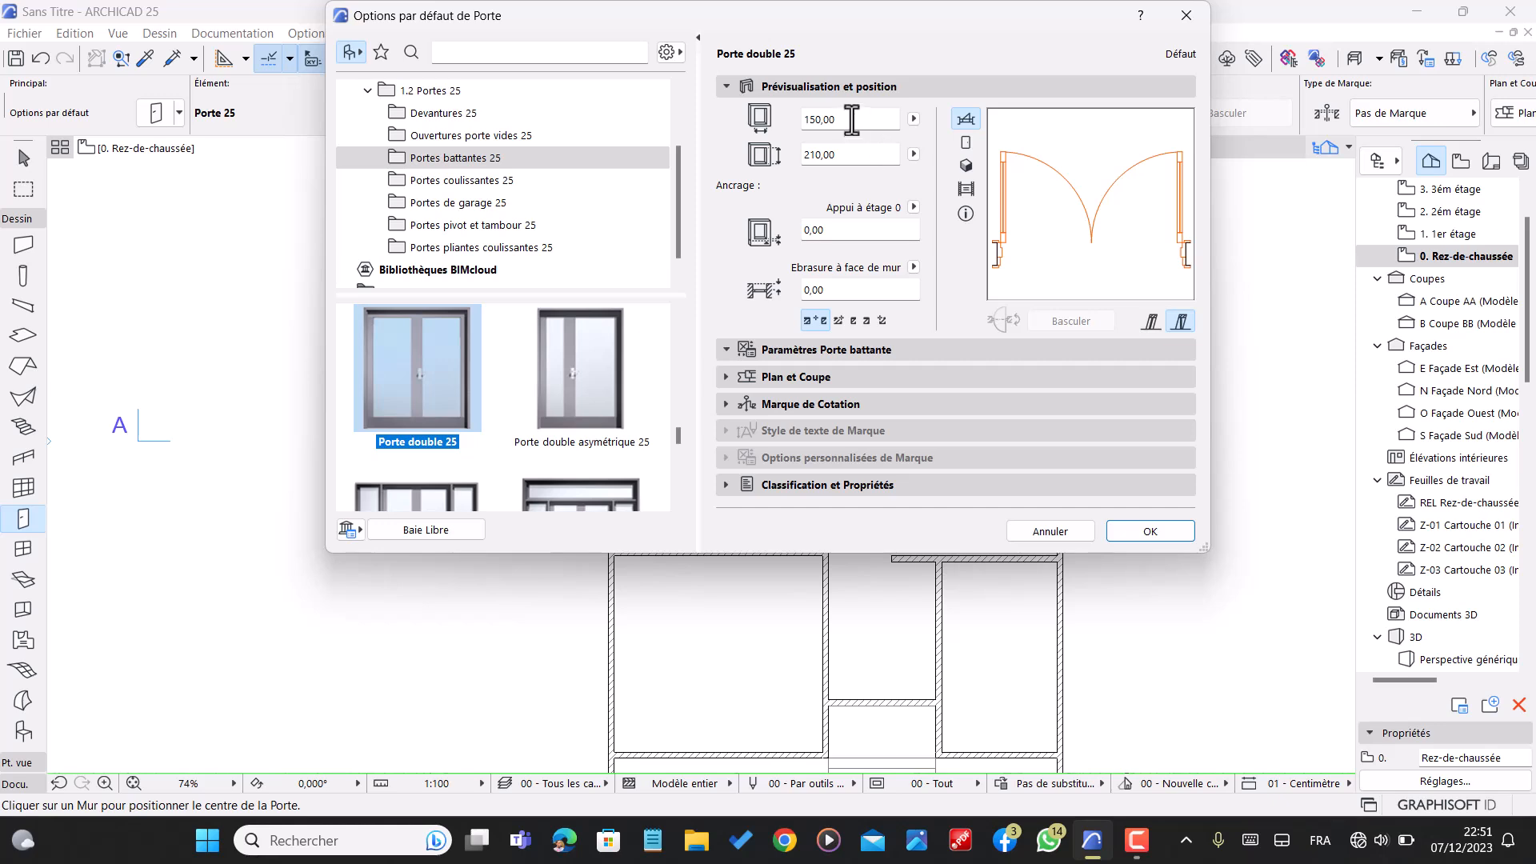
pyautogui.doubleClick(857, 119)
pyautogui.click(1048, 531)
pyautogui.scroll(-5, 971, 308)
pyautogui.scroll(5, 908, 445)
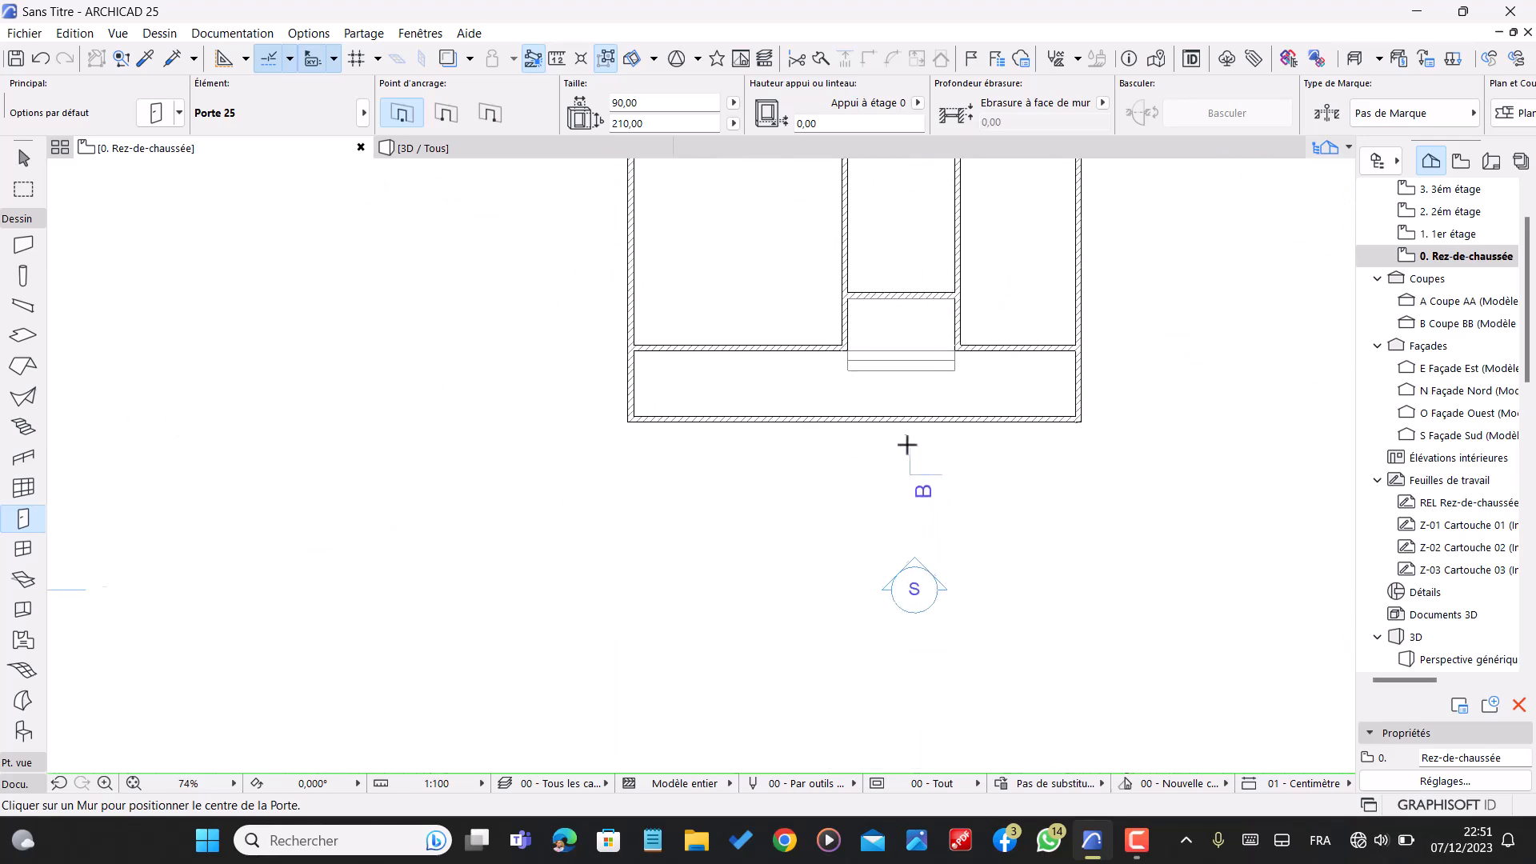
pyautogui.scroll(2, 909, 436)
pyautogui.press('Escape')
# - Draw a 100 cm line perpendicular to the inner front wall, down into the front strip near the building's lower-left corner
pyautogui.scroll(-3, 899, 456)
pyautogui.scroll(4, 744, 367)
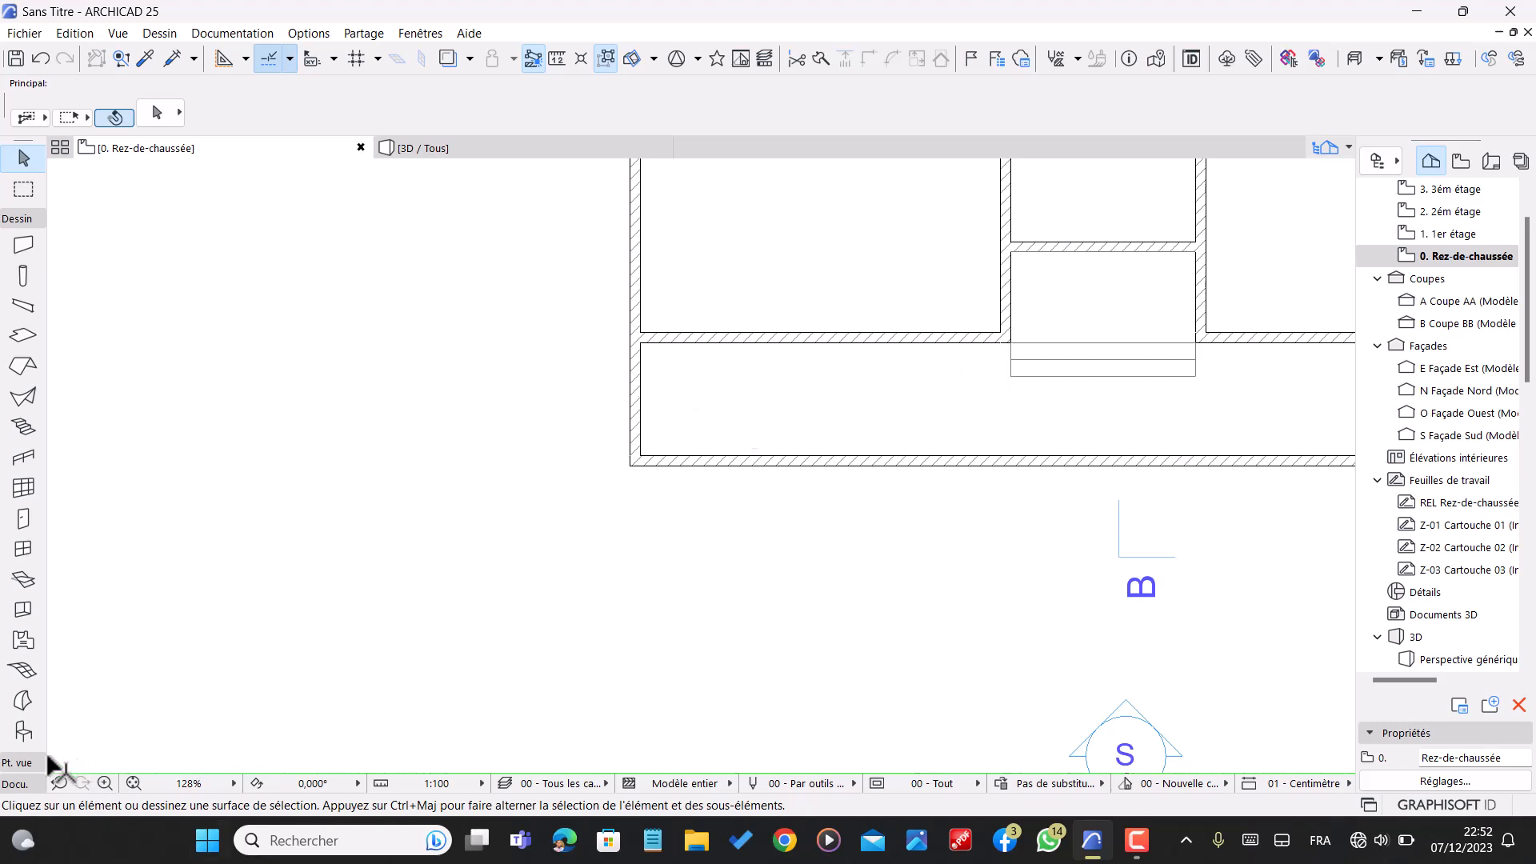
pyautogui.click(16, 784)
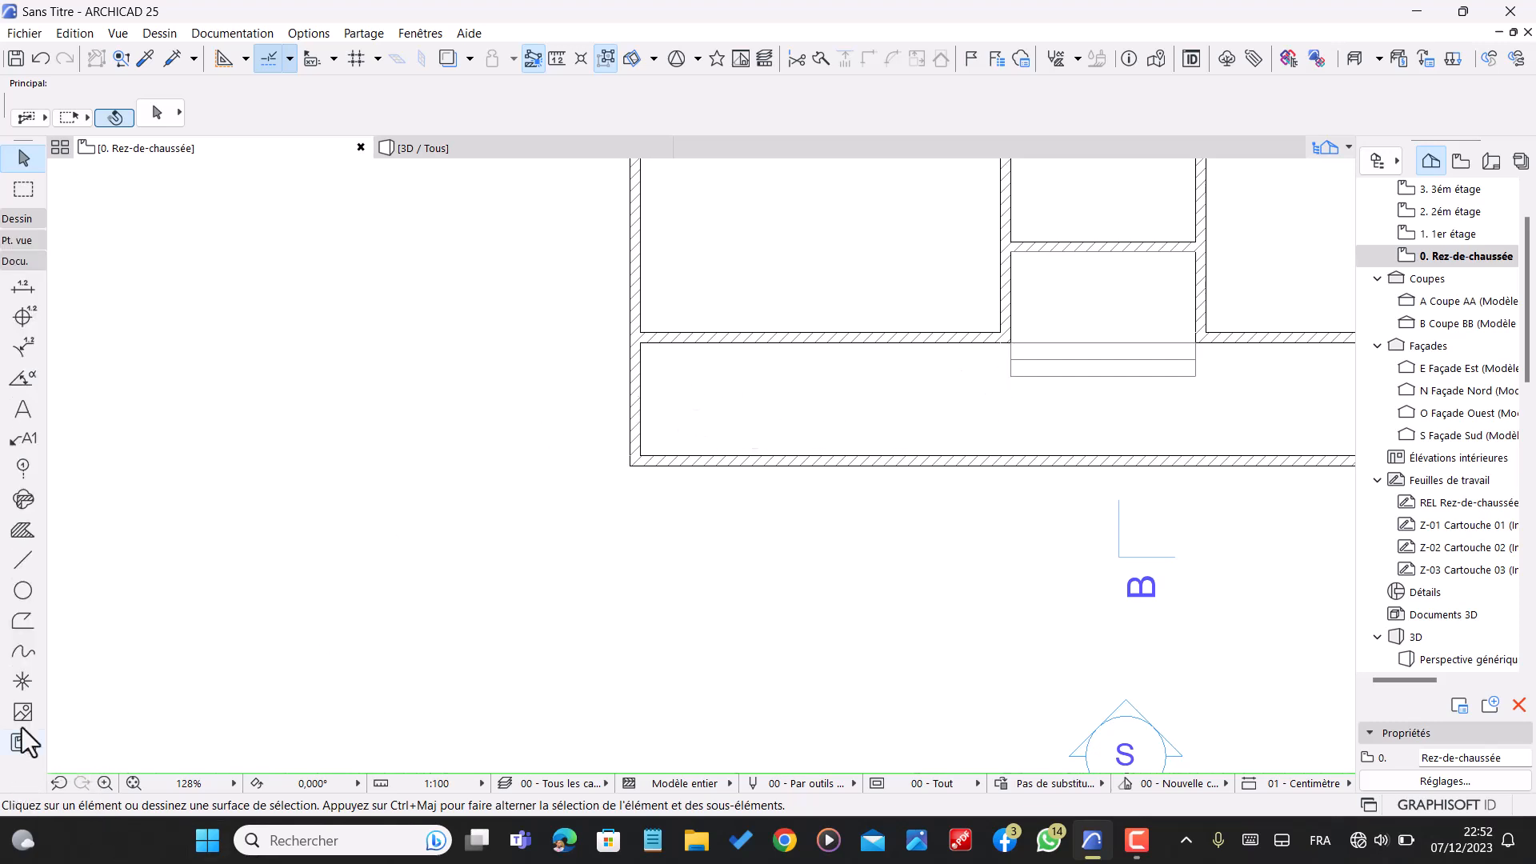
pyautogui.click(32, 564)
pyautogui.scroll(4, 680, 415)
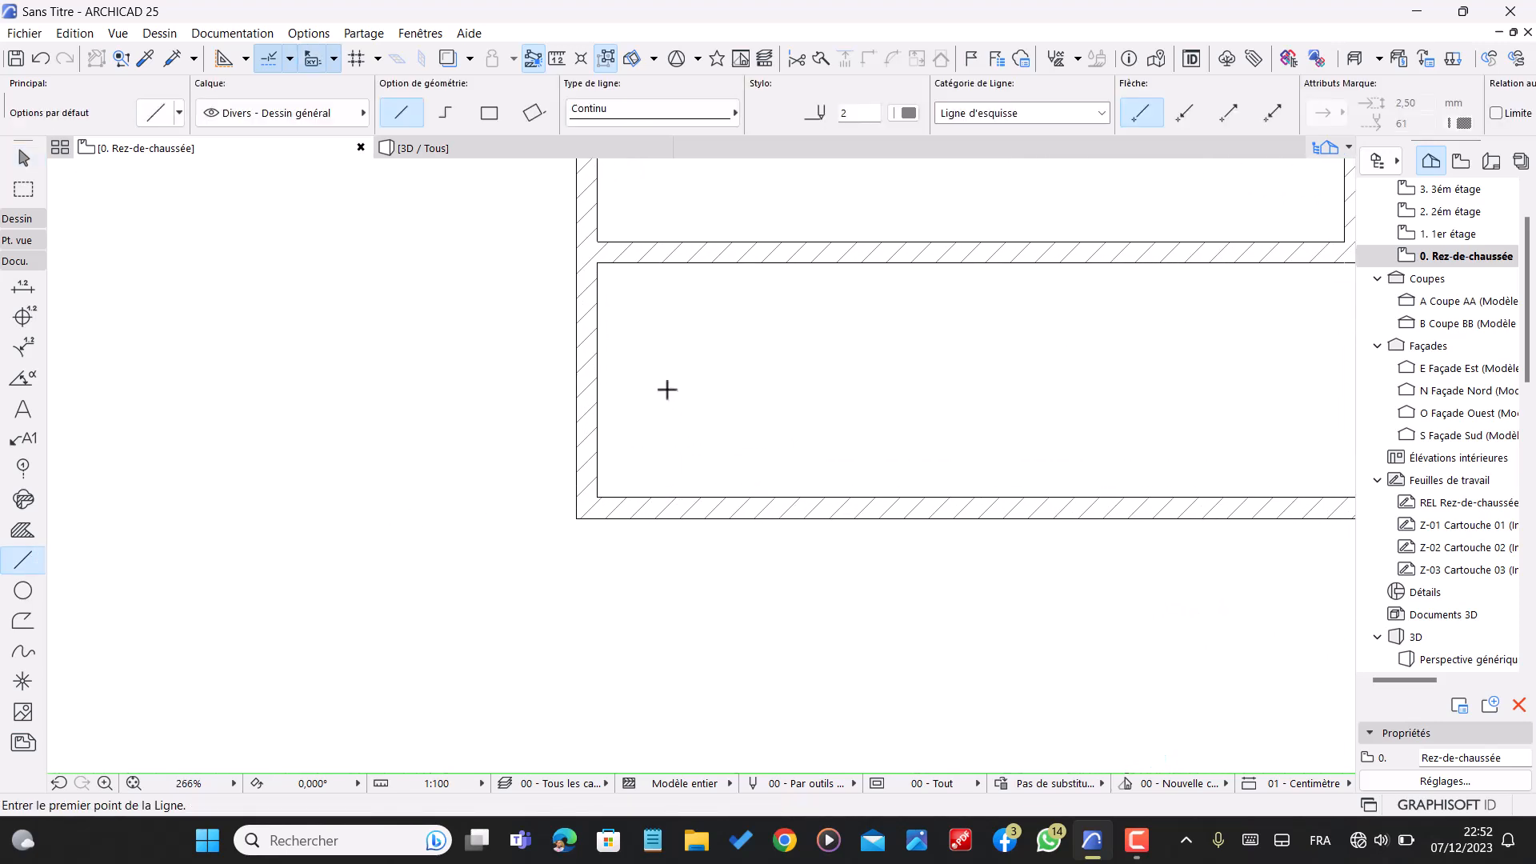
pyautogui.click(647, 266)
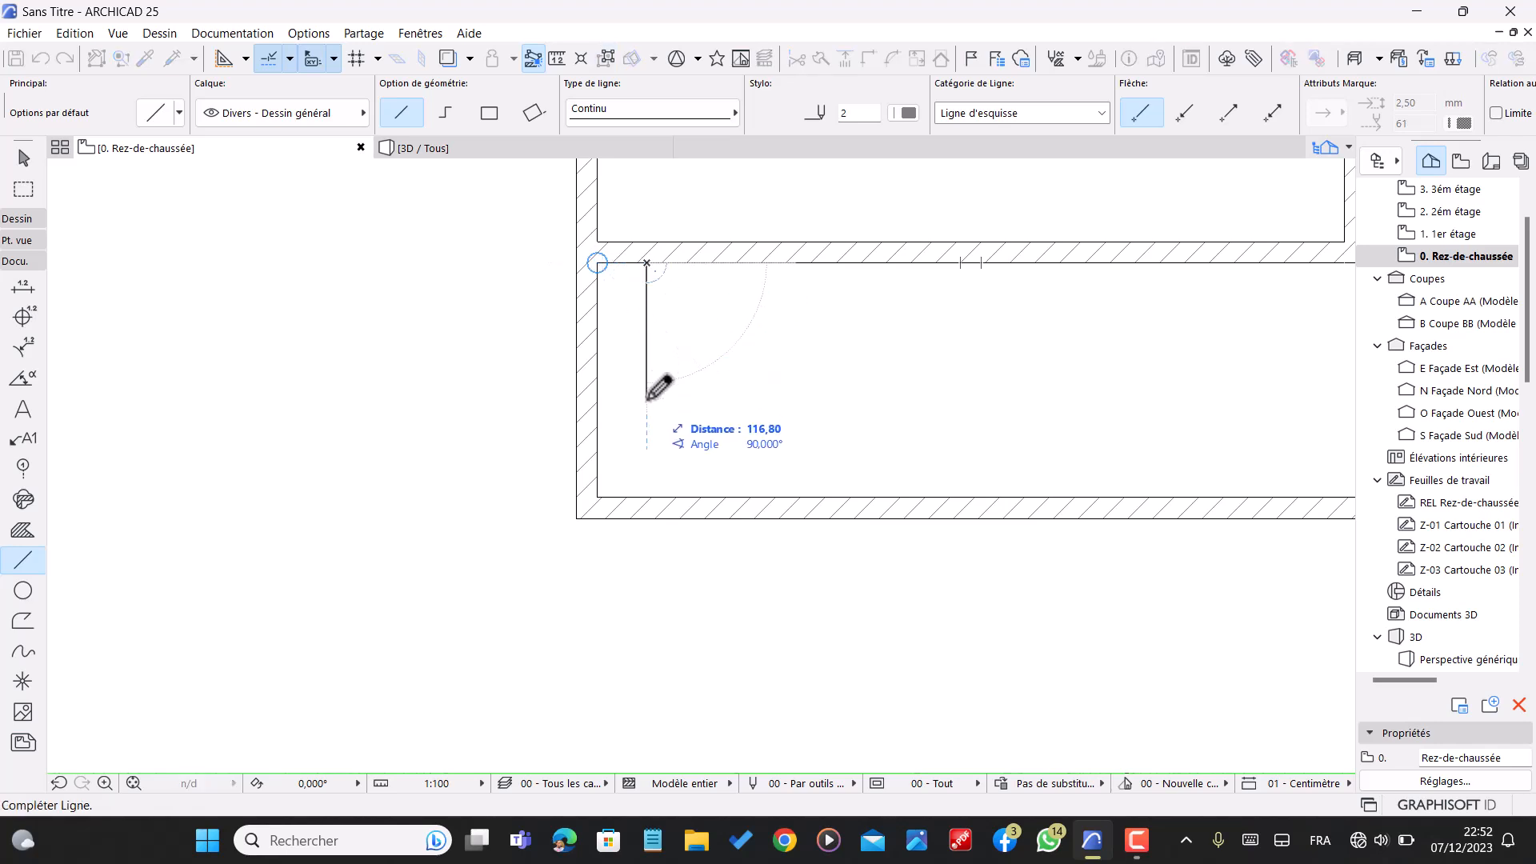
pyautogui.write('100')
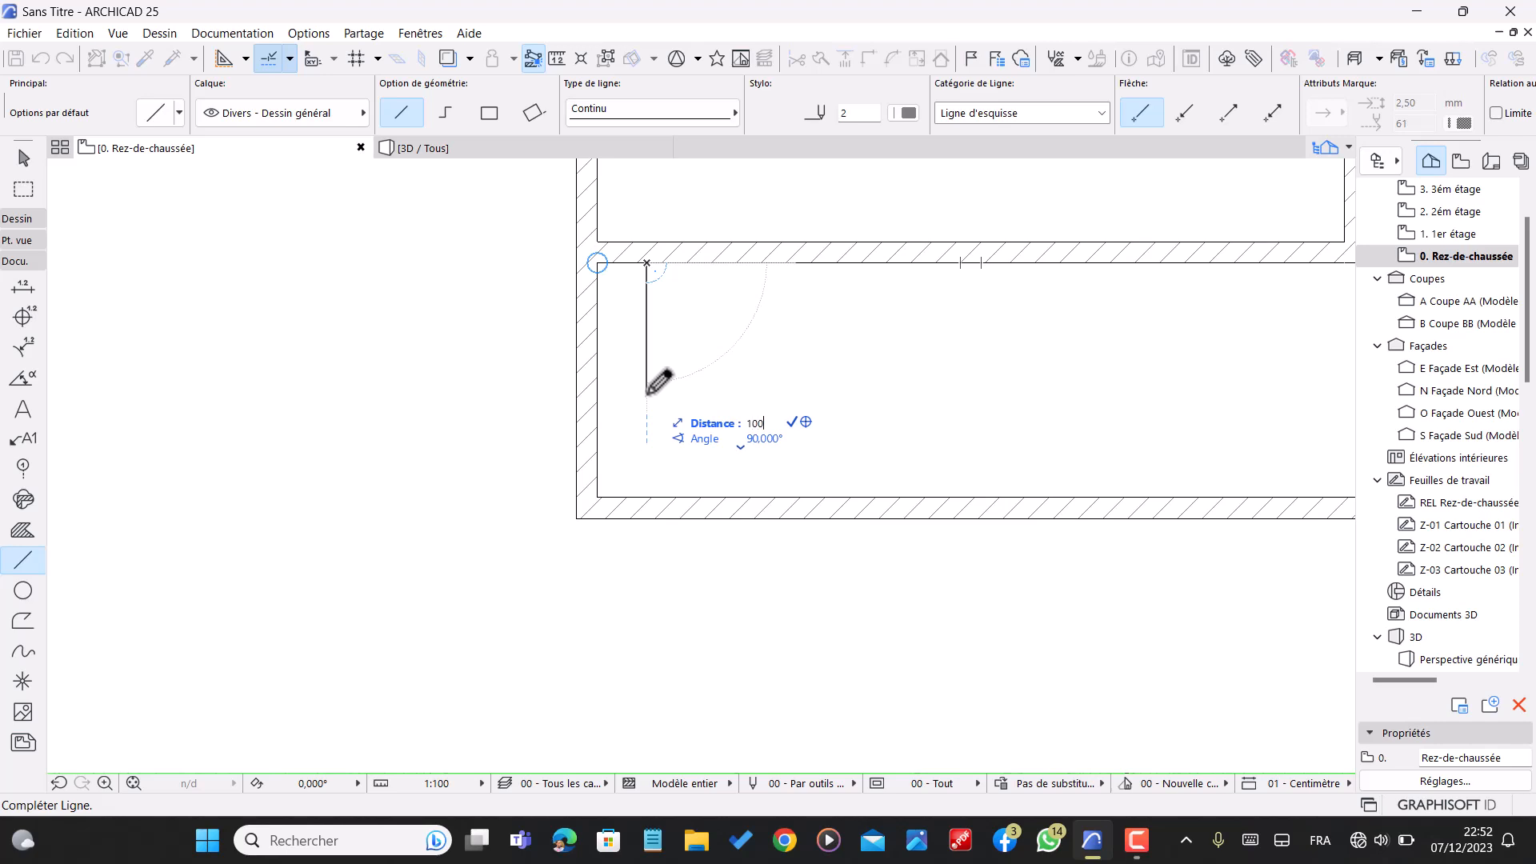
pyautogui.press('Return')
# - Draw a horizontal line from the free end of the 100 cm line across to align with the entrance steps' left edge
pyautogui.scroll(-2, 642, 387)
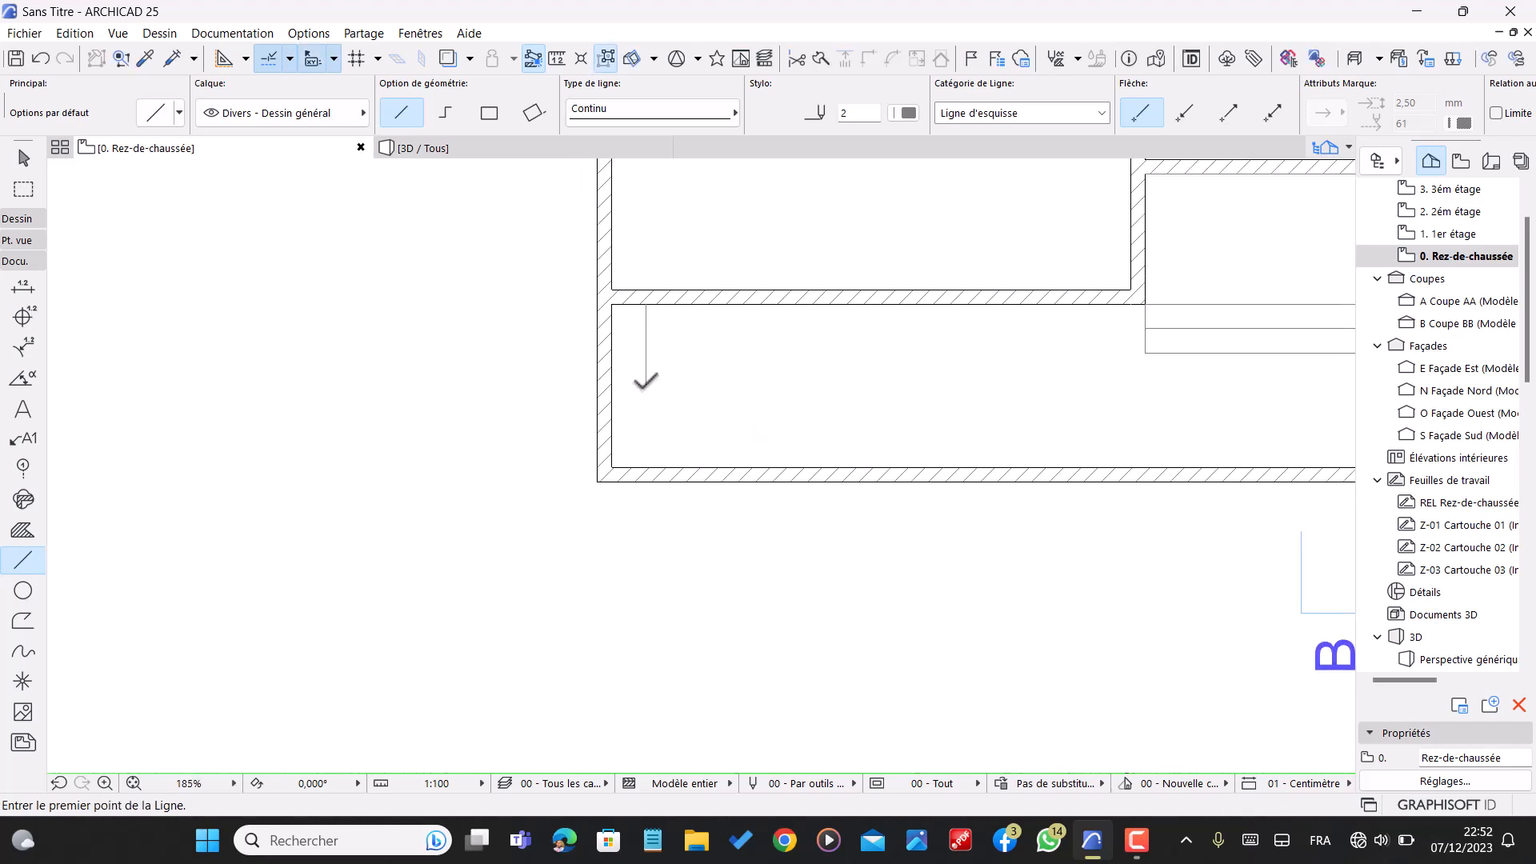
pyautogui.click(646, 385)
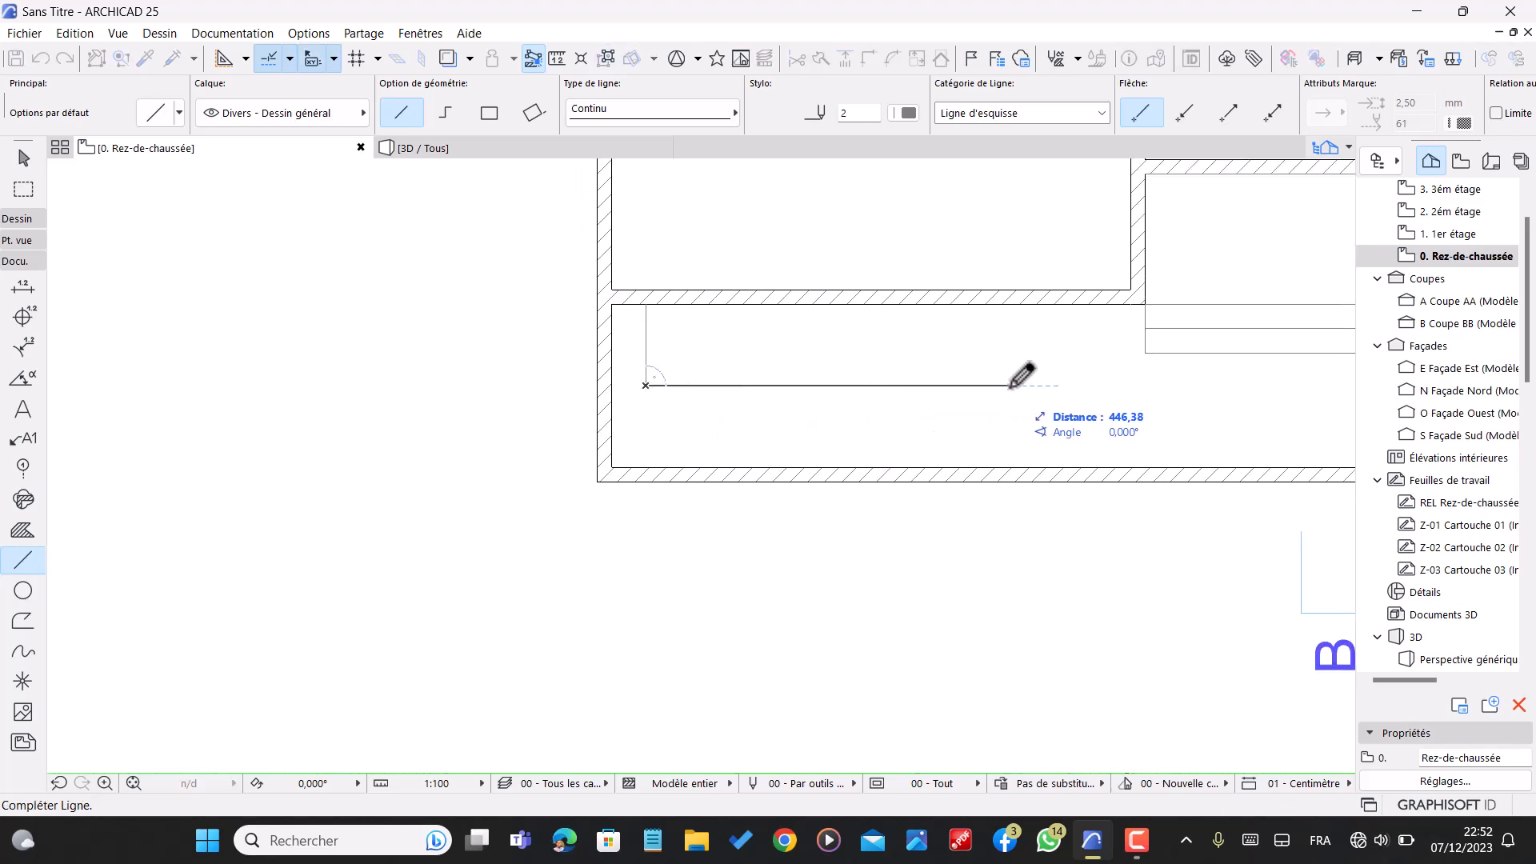
pyautogui.click(1144, 361)
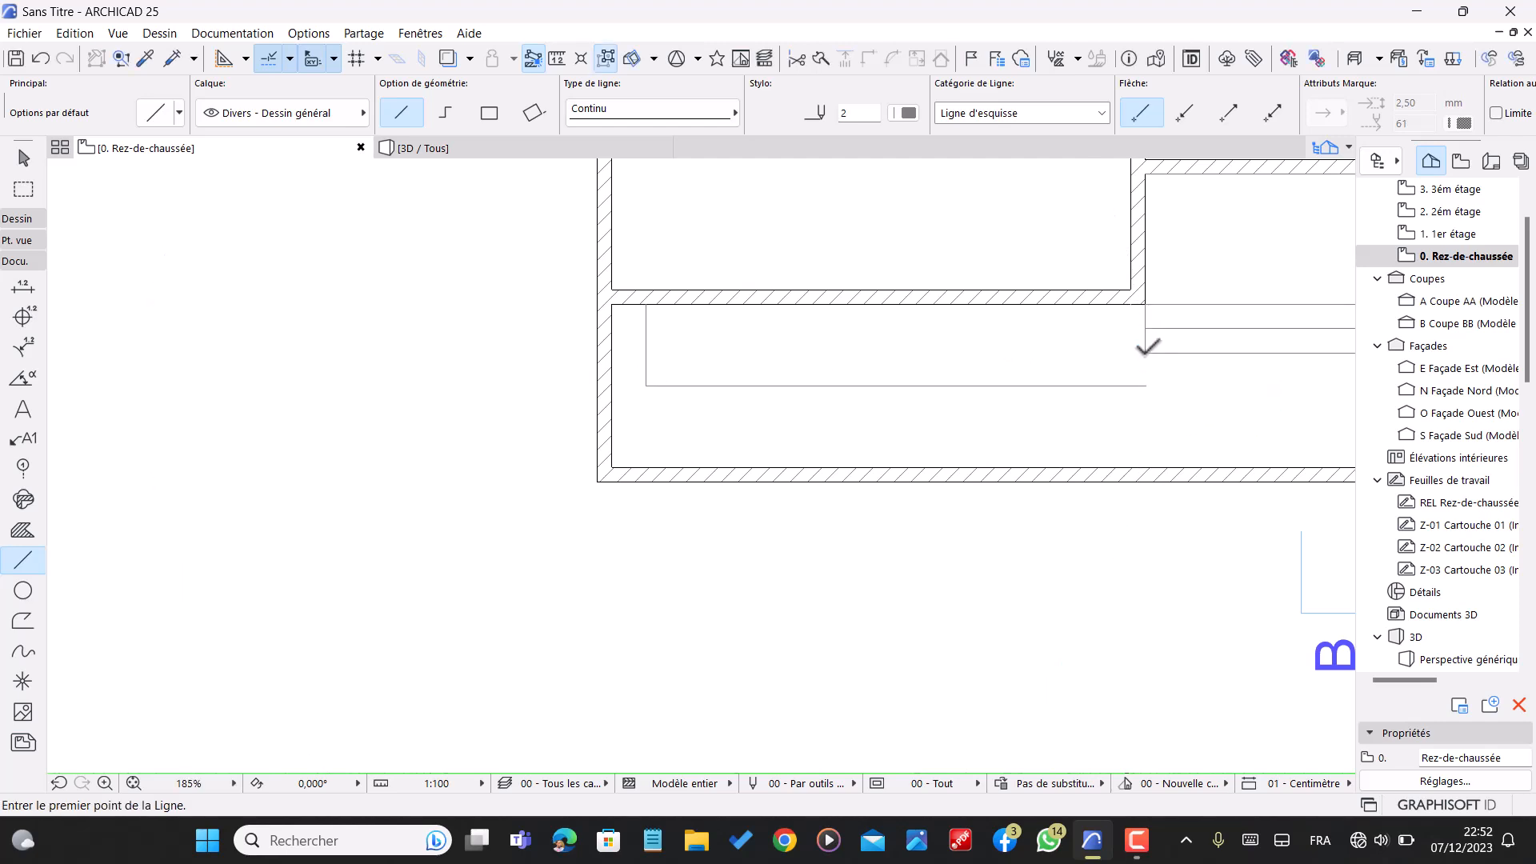
pyautogui.click(1146, 353)
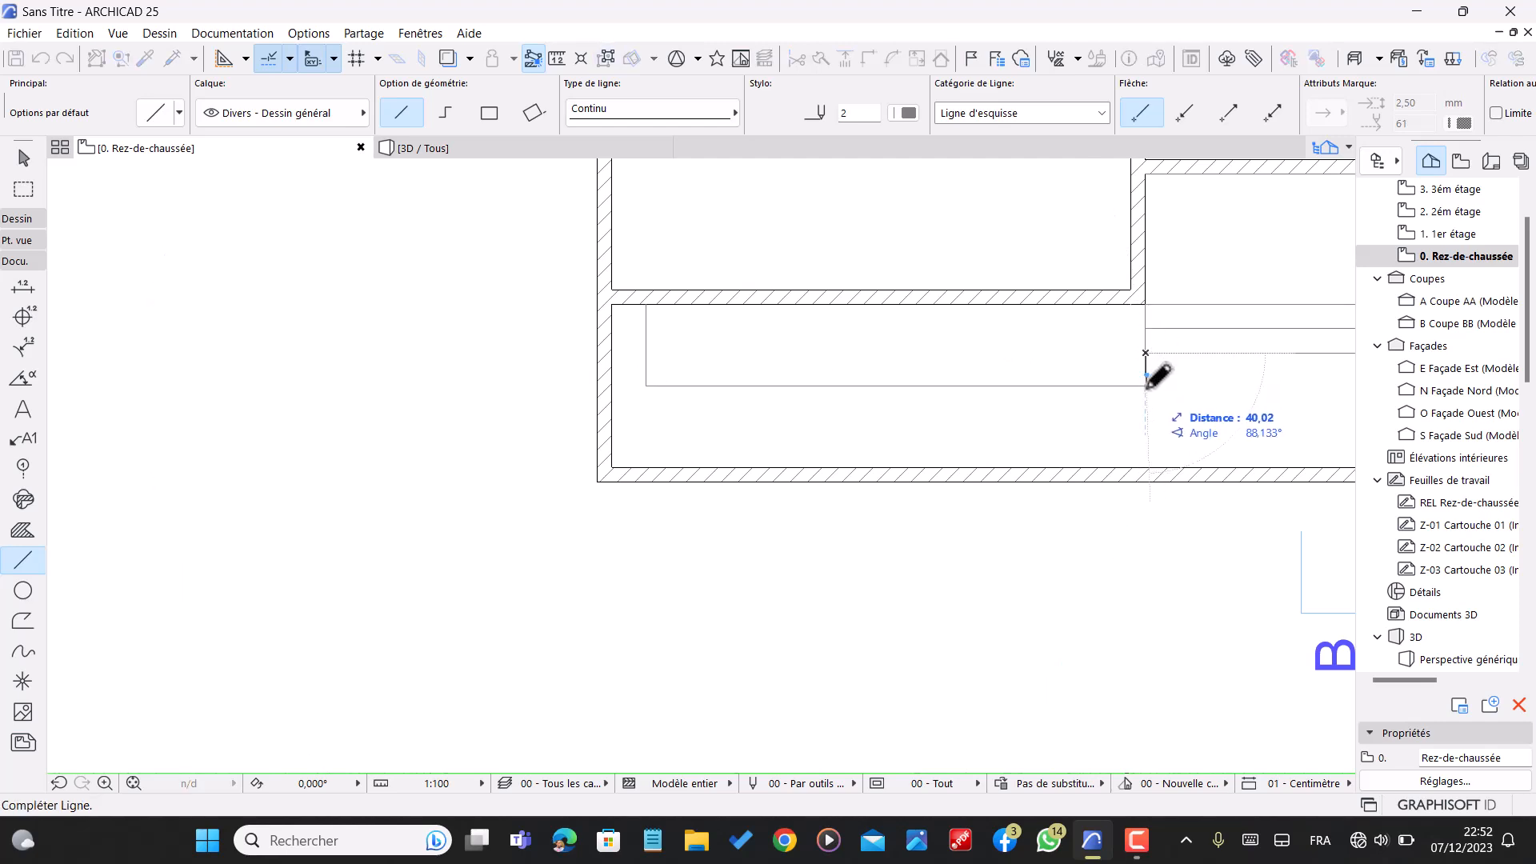
pyautogui.scroll(2, 1147, 384)
pyautogui.click(1149, 383)
pyautogui.click(1149, 383)
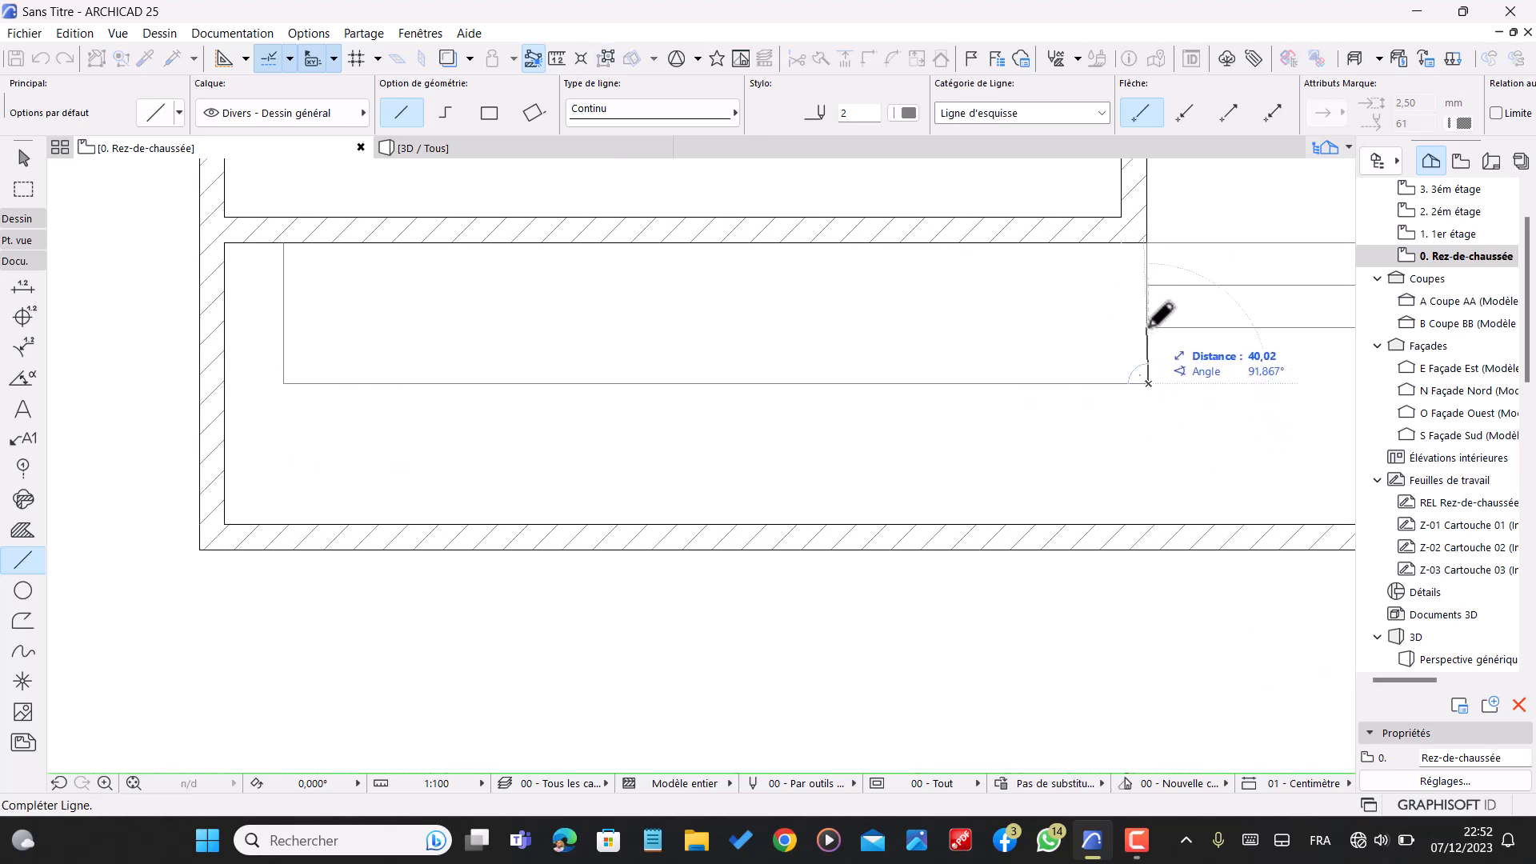
pyautogui.press('Escape')
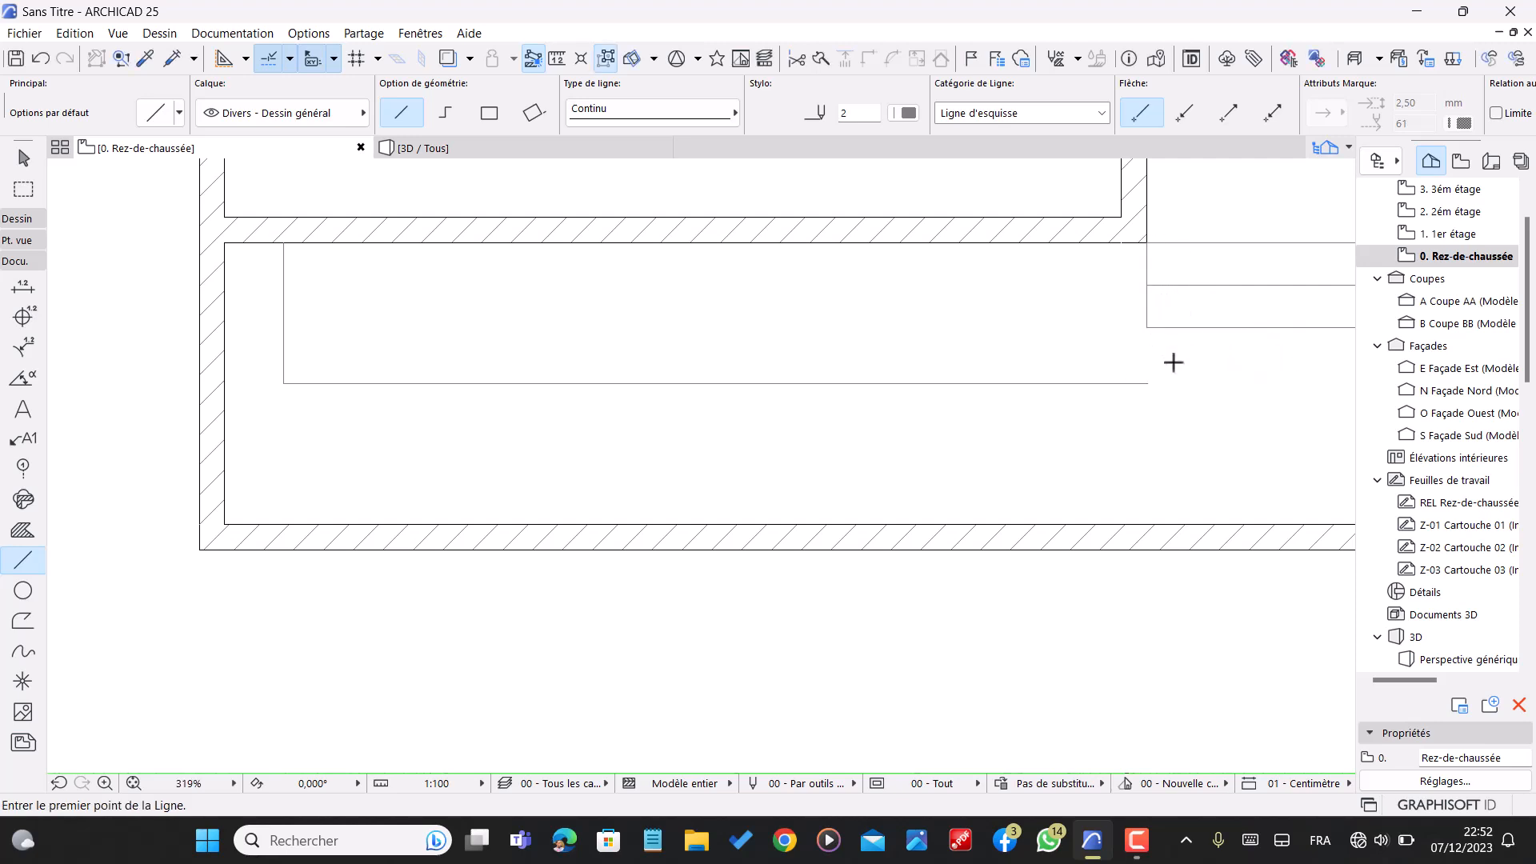
pyautogui.press('Escape')
# - Intersect the entrance steps' left edge line with the long horizontal line so they meet at a corner
pyautogui.click(1146, 308)
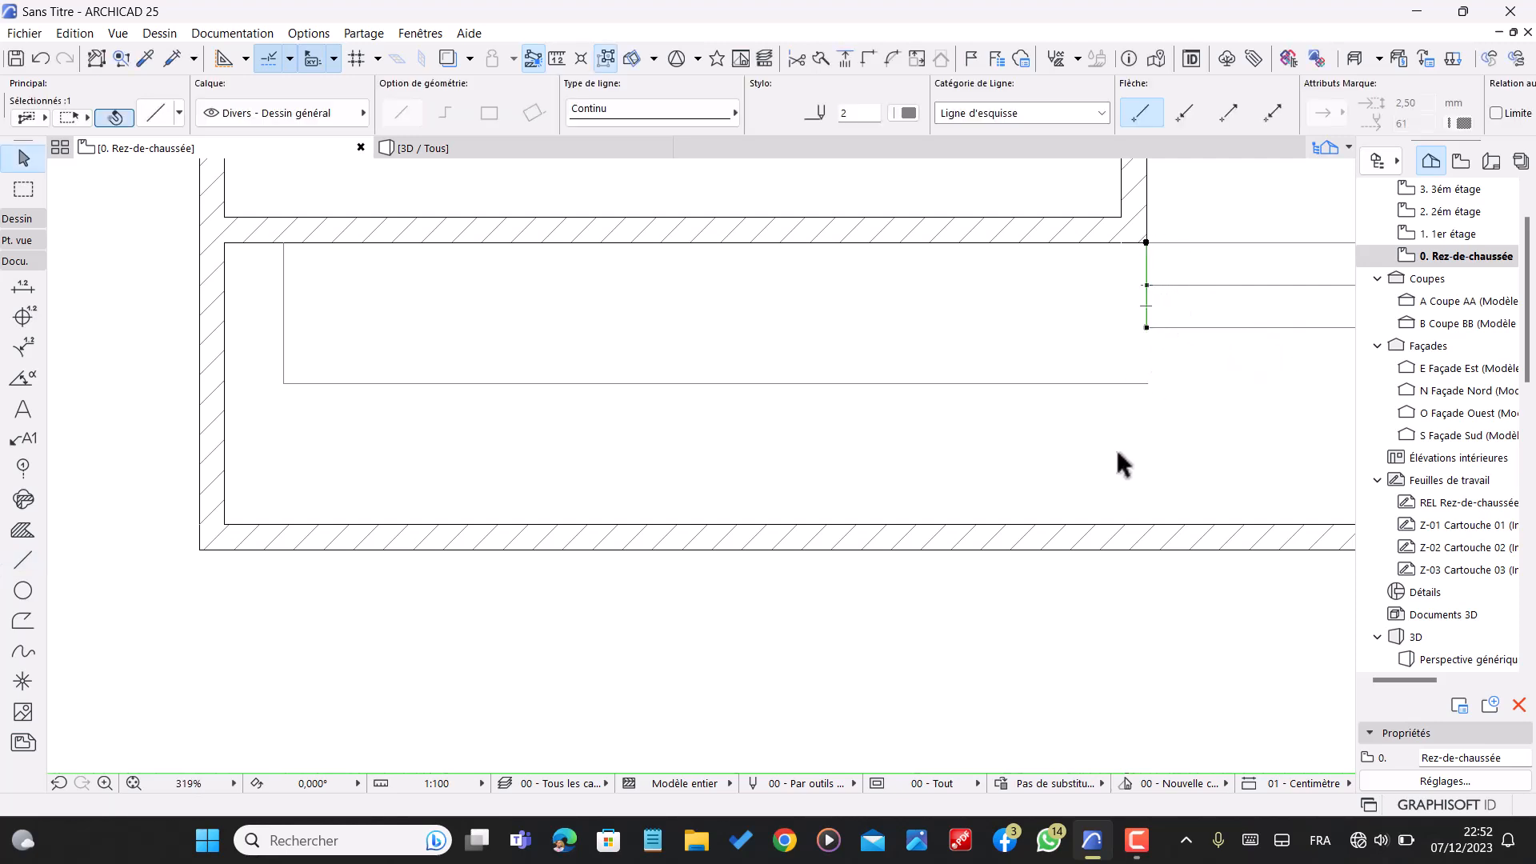
pyautogui.keyDown('shift'); pyautogui.click(1119, 384); pyautogui.keyUp('shift')
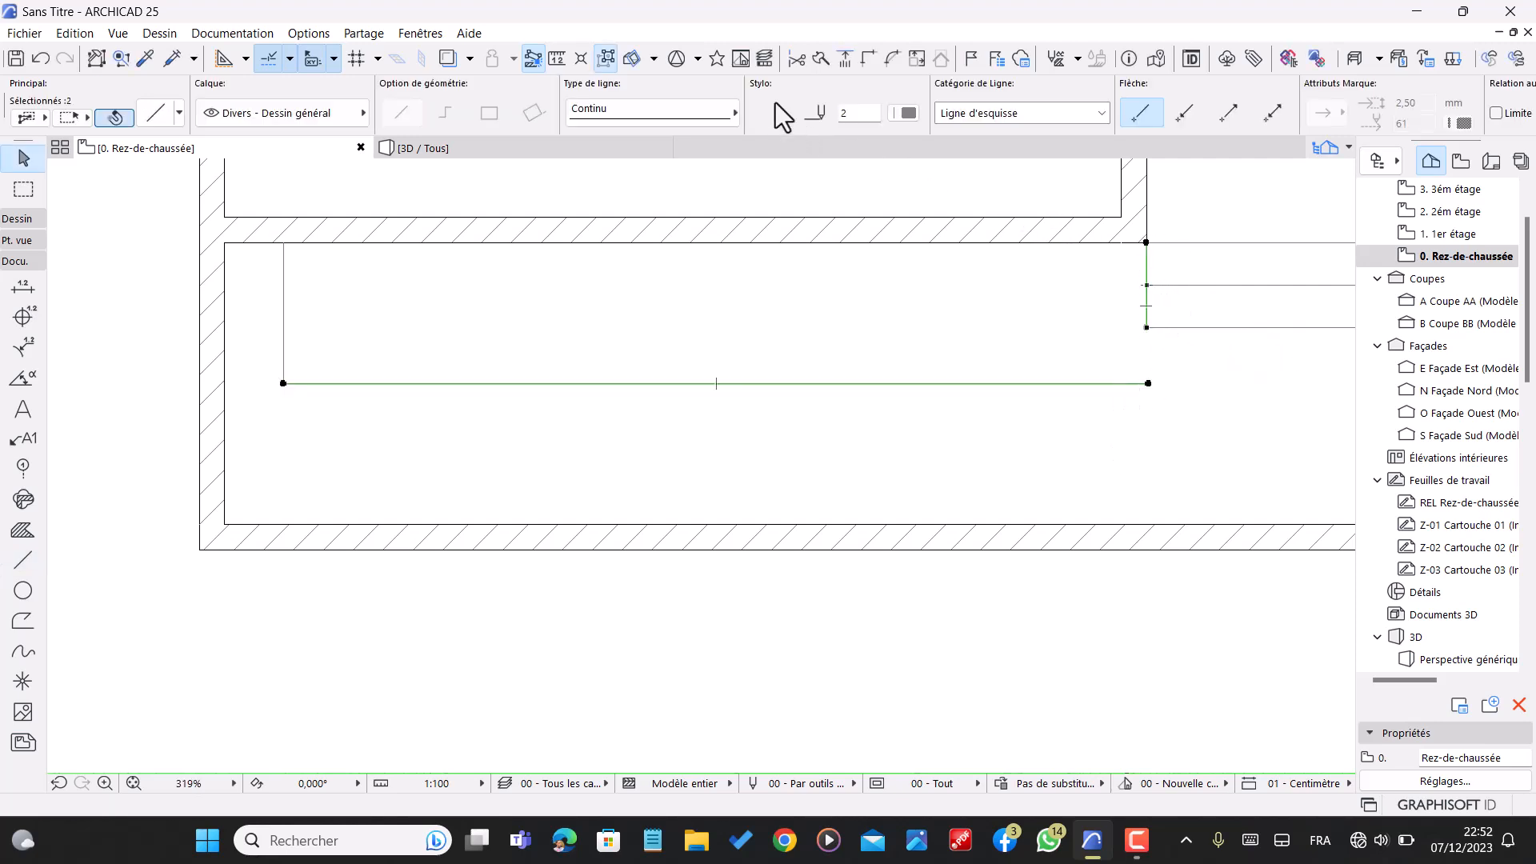
pyautogui.click(869, 58)
pyautogui.click(1111, 334)
pyautogui.scroll(-1, 1120, 352)
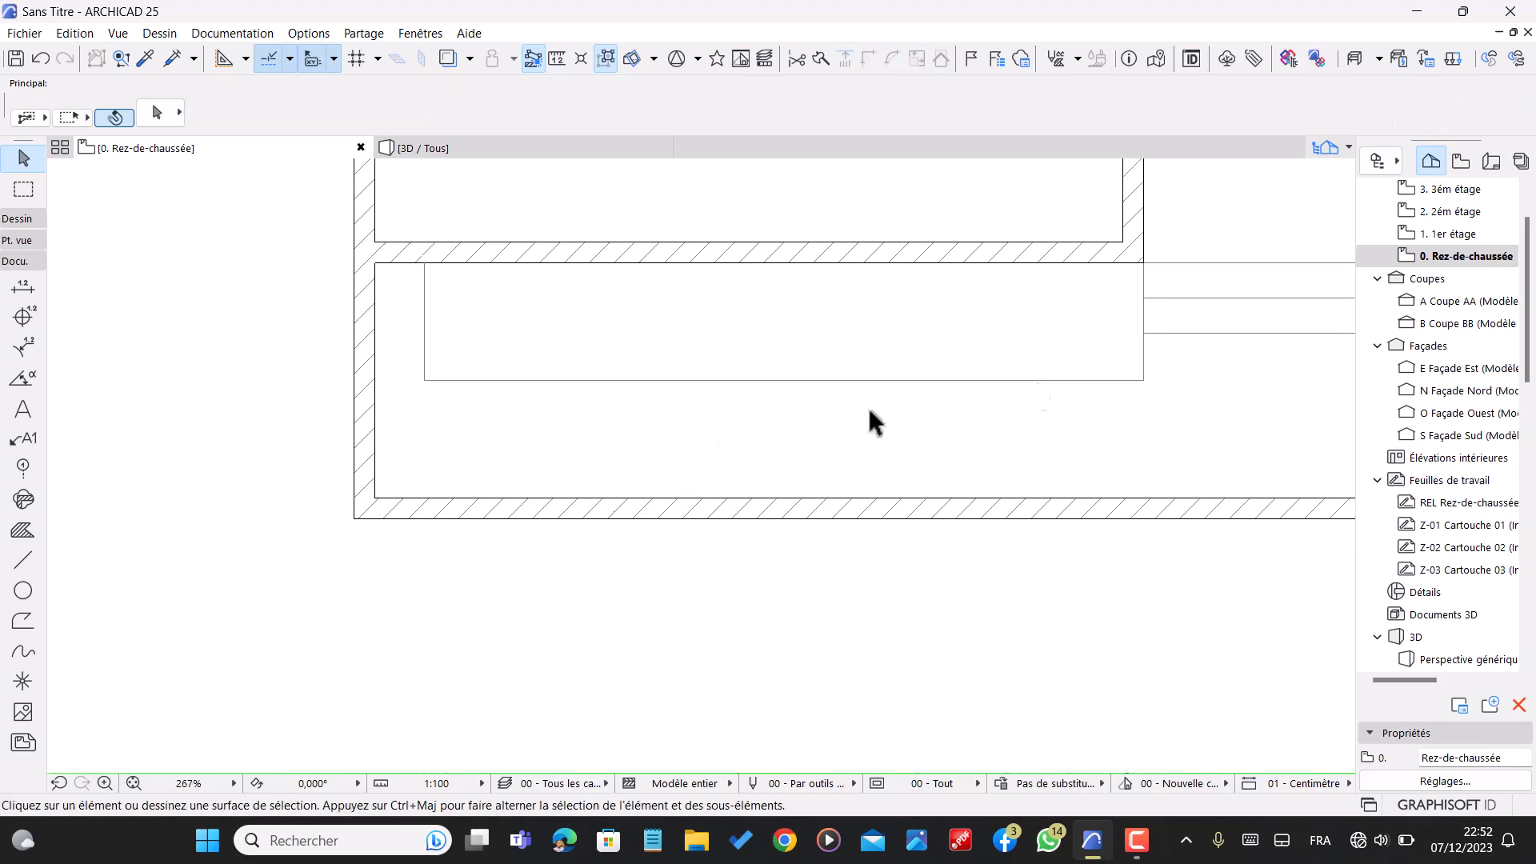
# - Delete the 100 cm perpendicular line and stretch the horizontal line's left end to the left exterior wall's inner face
pyautogui.click(425, 312)
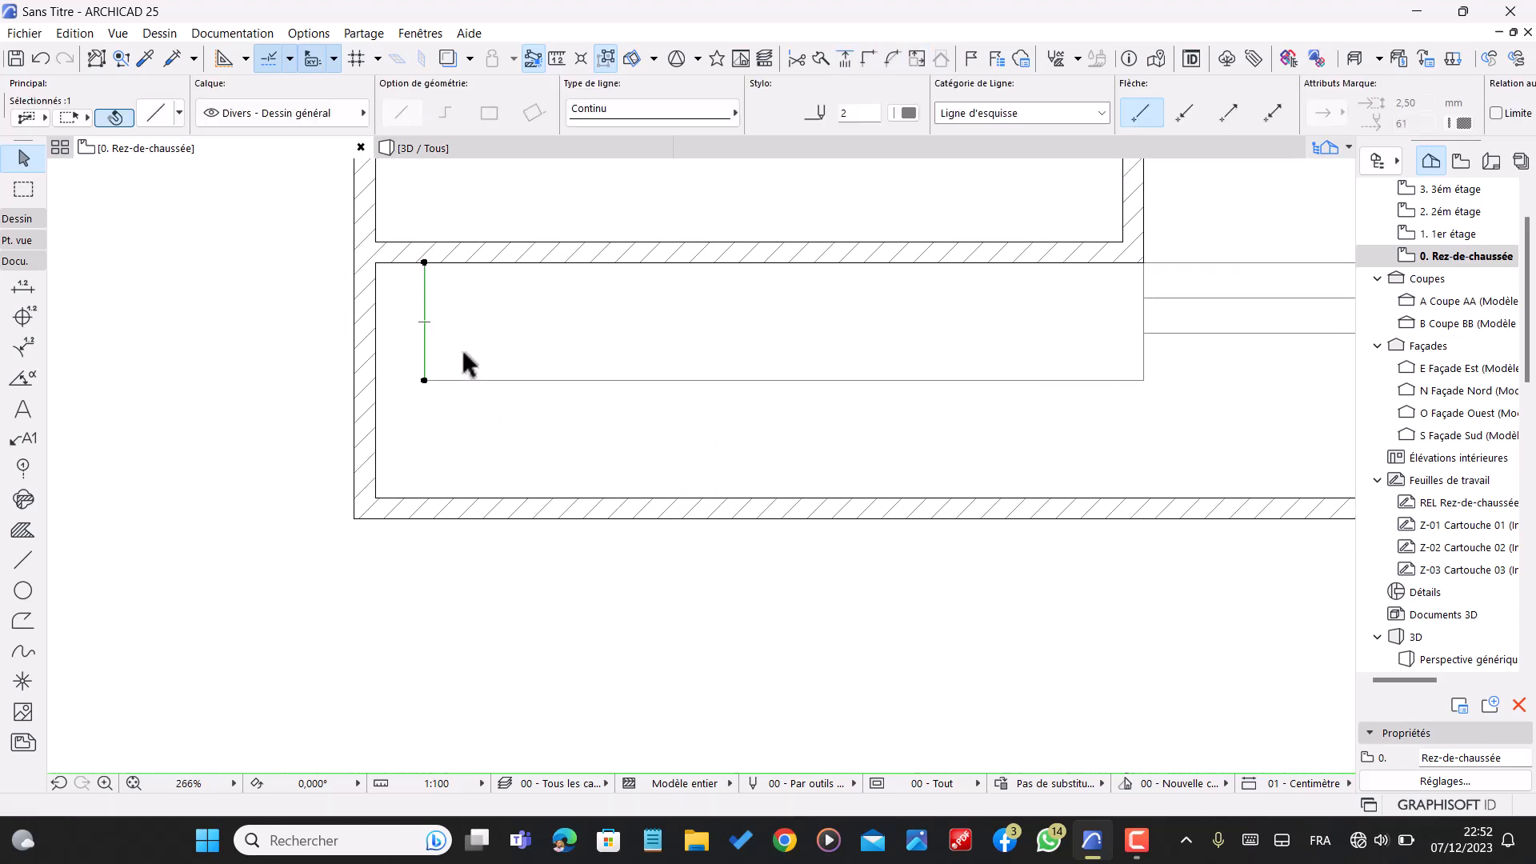
pyautogui.press('Delete')
pyautogui.click(424, 382)
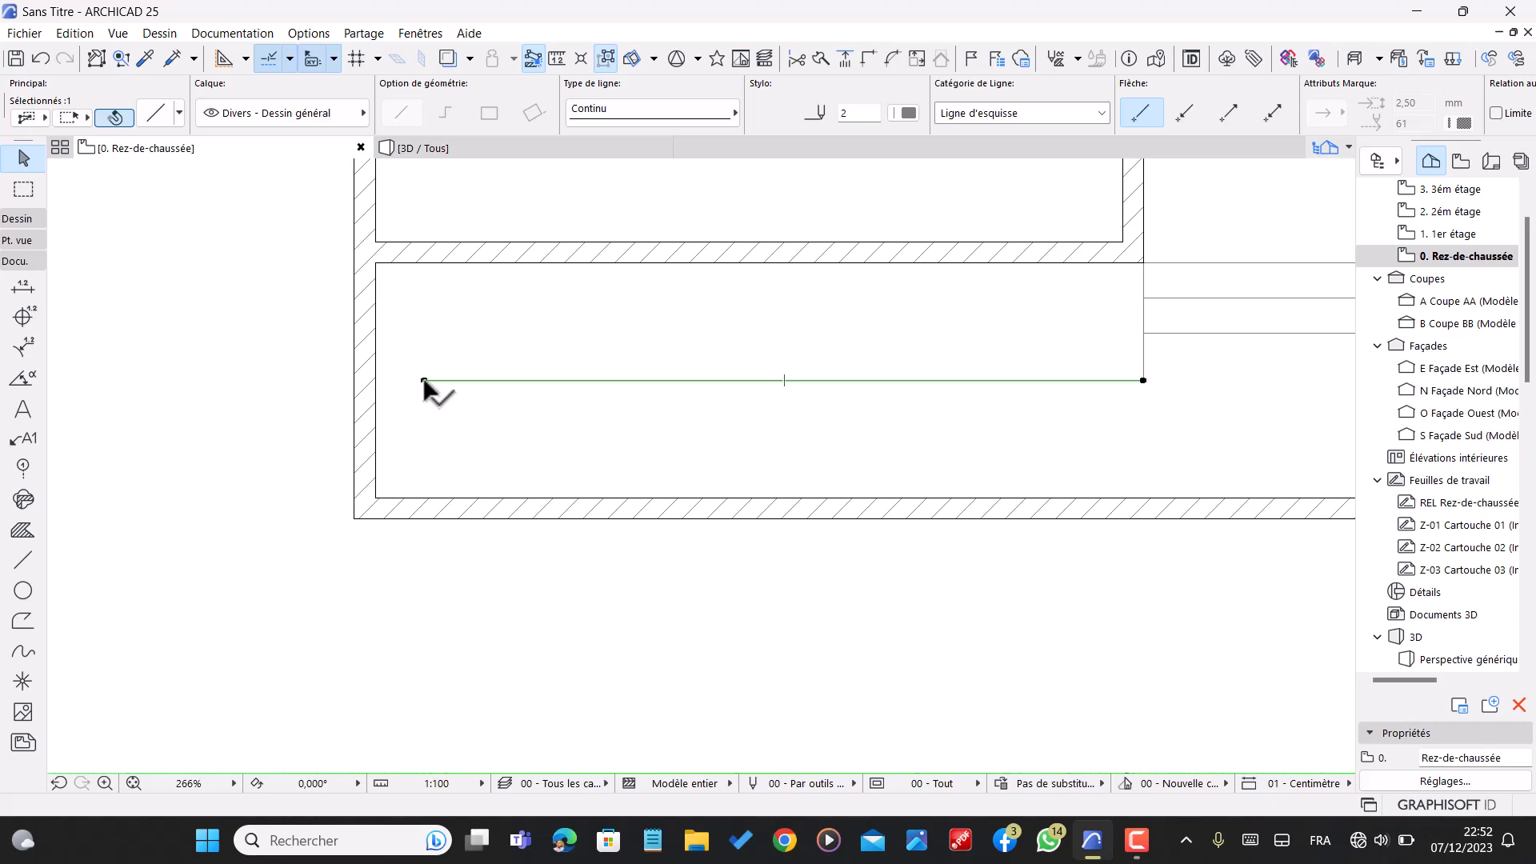
pyautogui.click(424, 381)
pyautogui.click(376, 381)
pyautogui.click(739, 395)
pyautogui.scroll(-1, 854, 491)
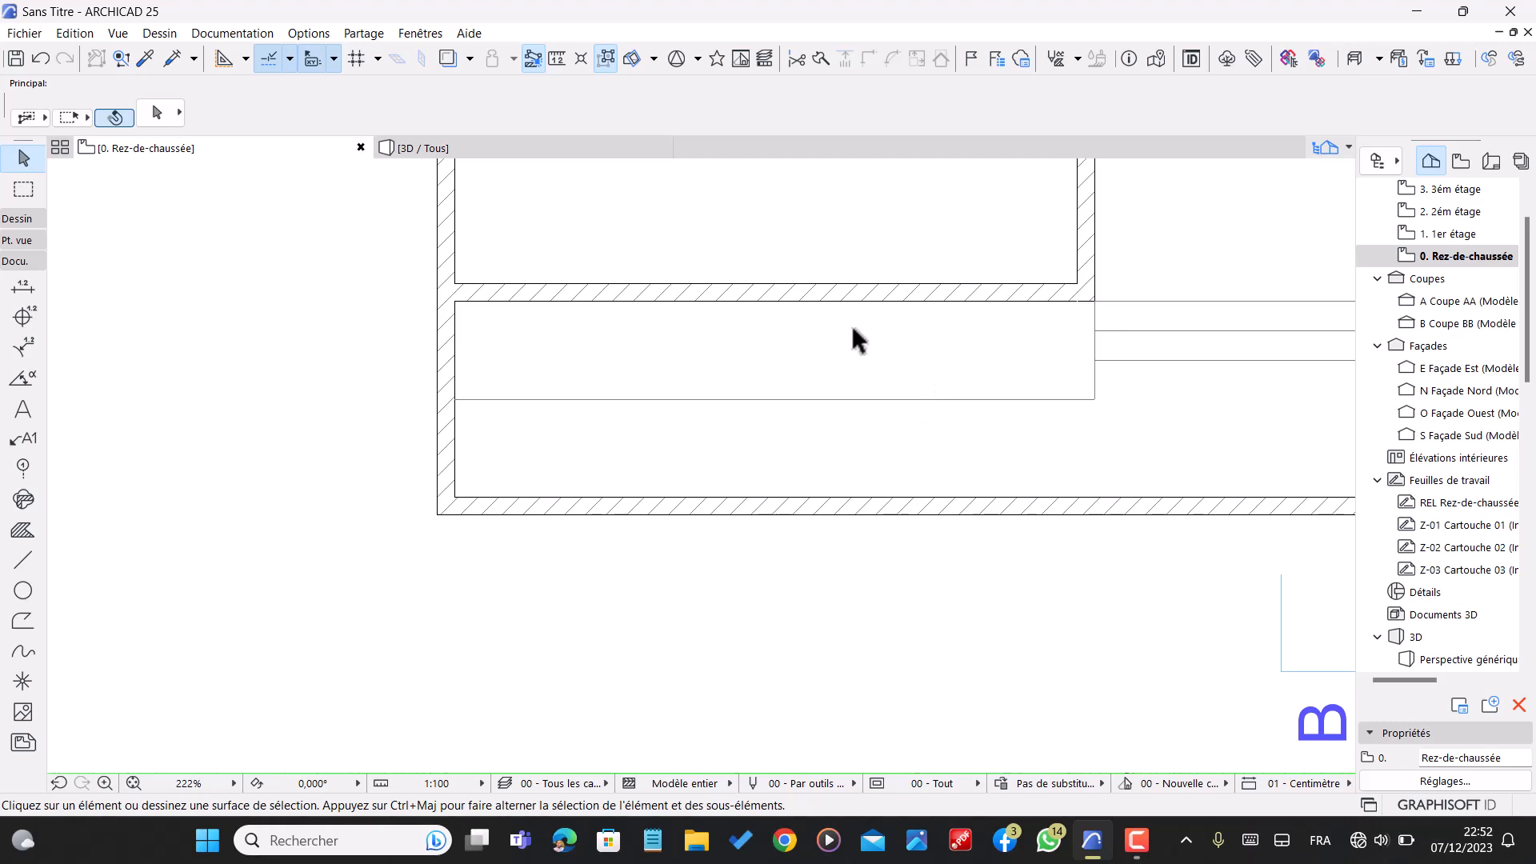
# - Set the default wall thickness to 5 cm in the Wall tool's geometry and position settings
pyautogui.click(34, 222)
pyautogui.click(24, 246)
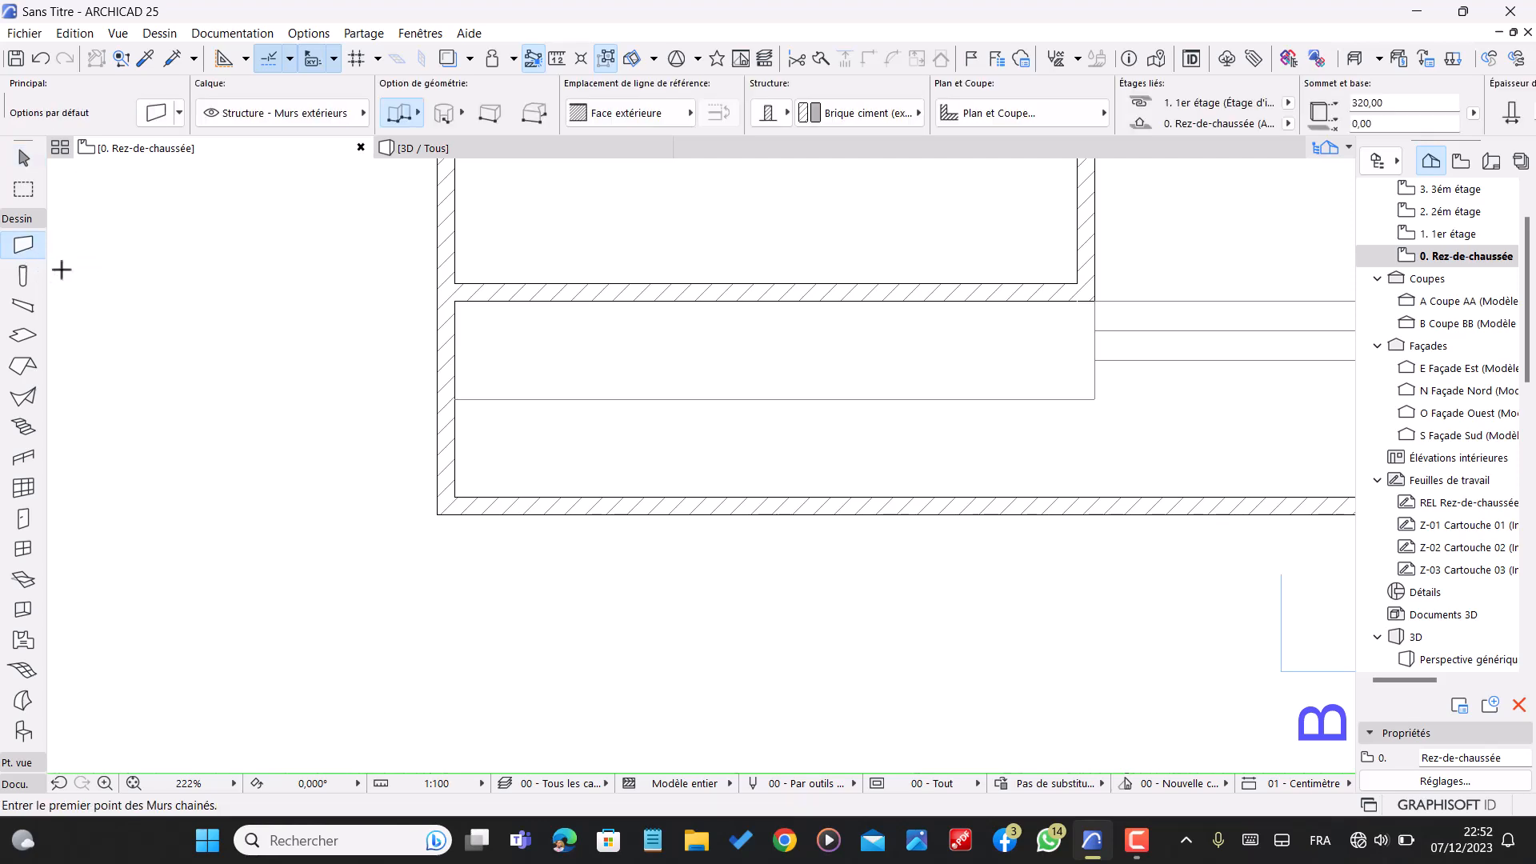
pyautogui.hotkey('ctrl', 't')
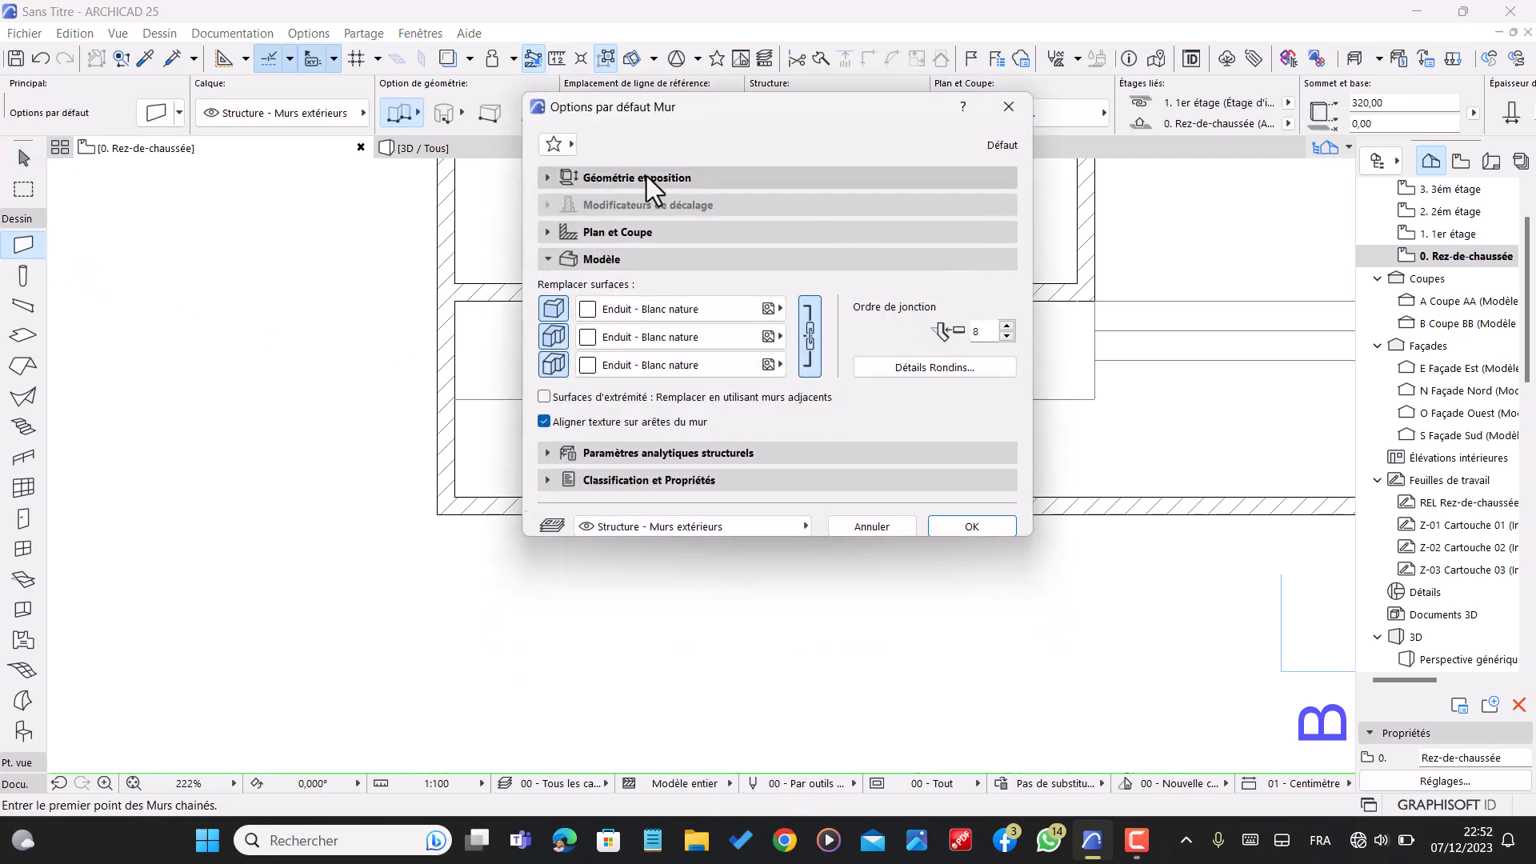
pyautogui.click(646, 176)
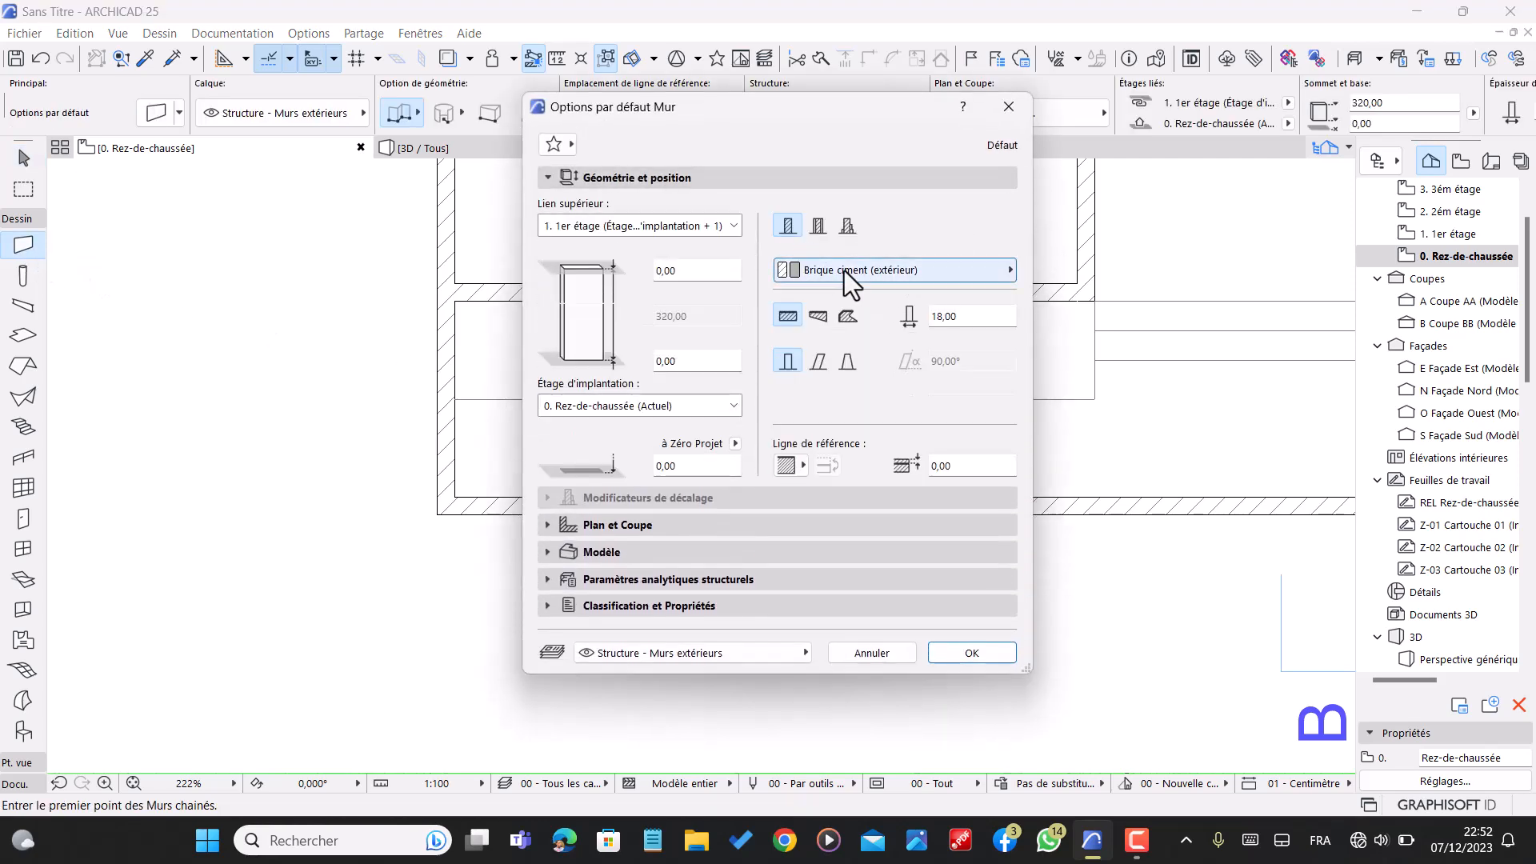
pyautogui.click(954, 316)
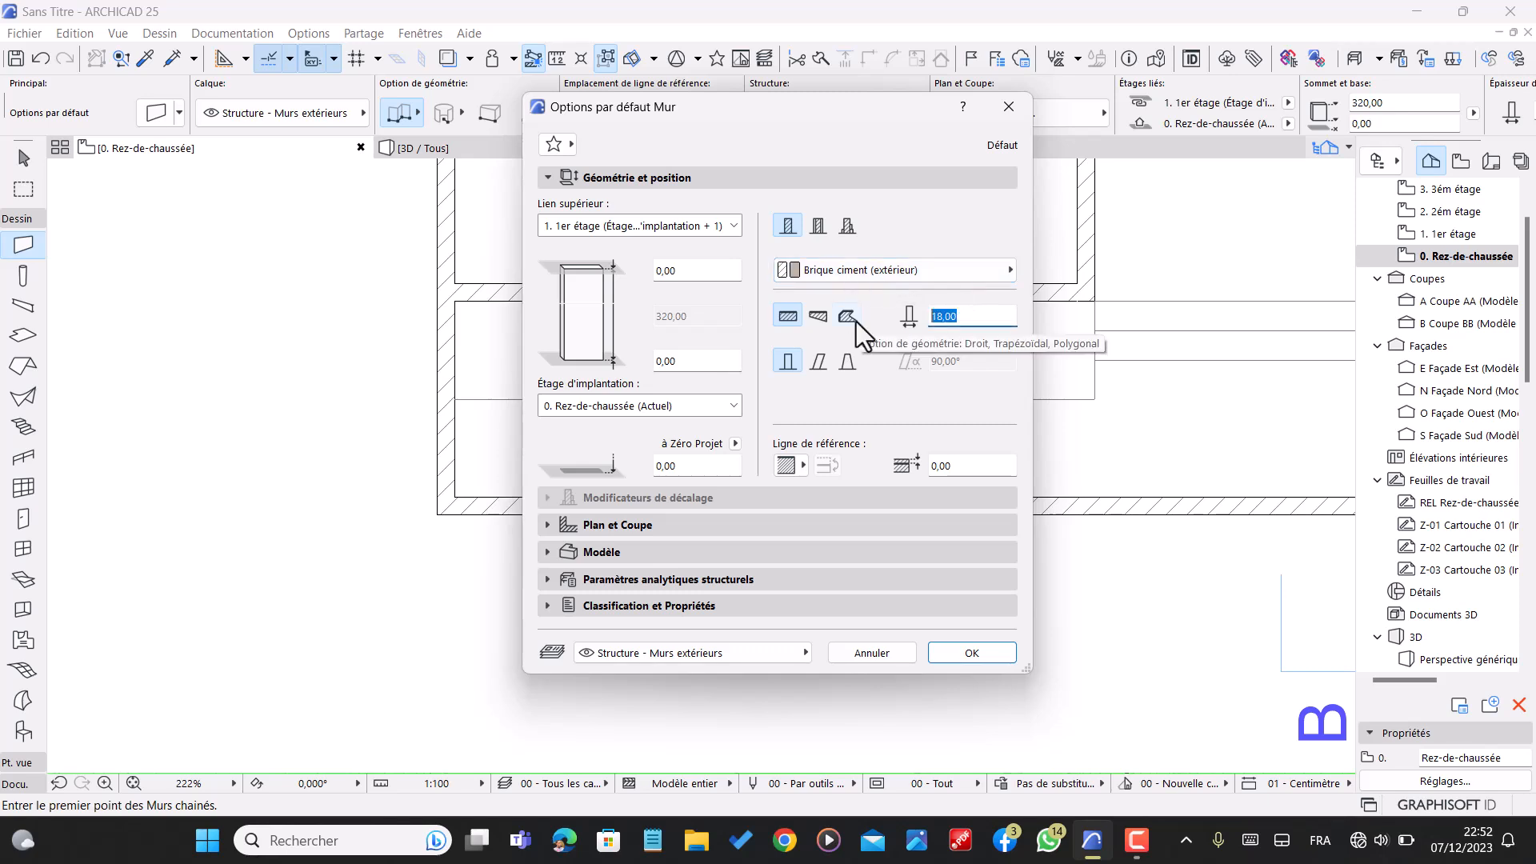
pyautogui.write('5')
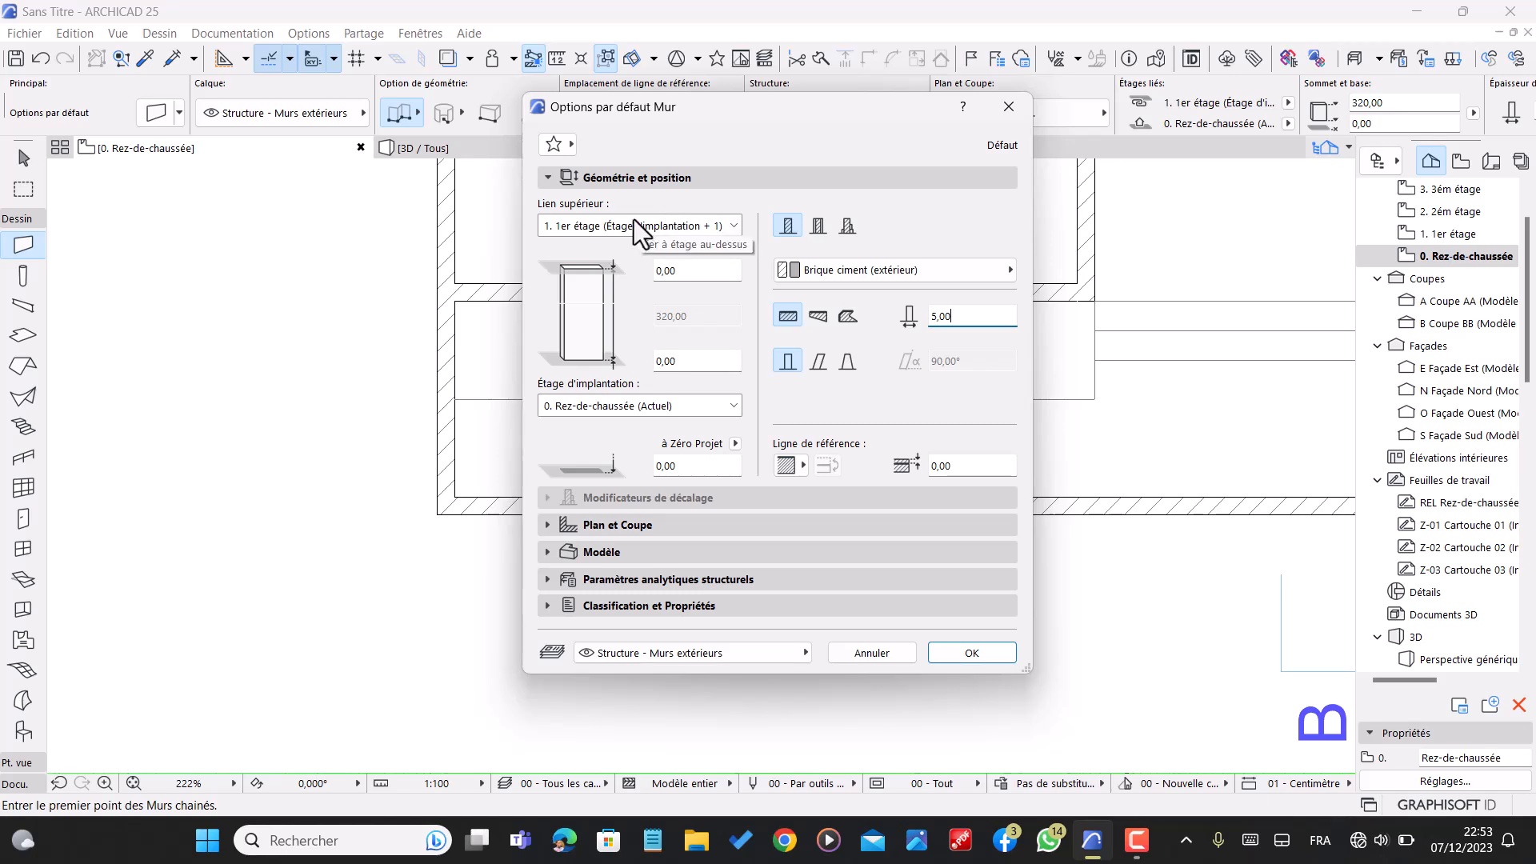
# - Set the default wall's top link to Non lié and its height to 60 cm
pyautogui.click(691, 225)
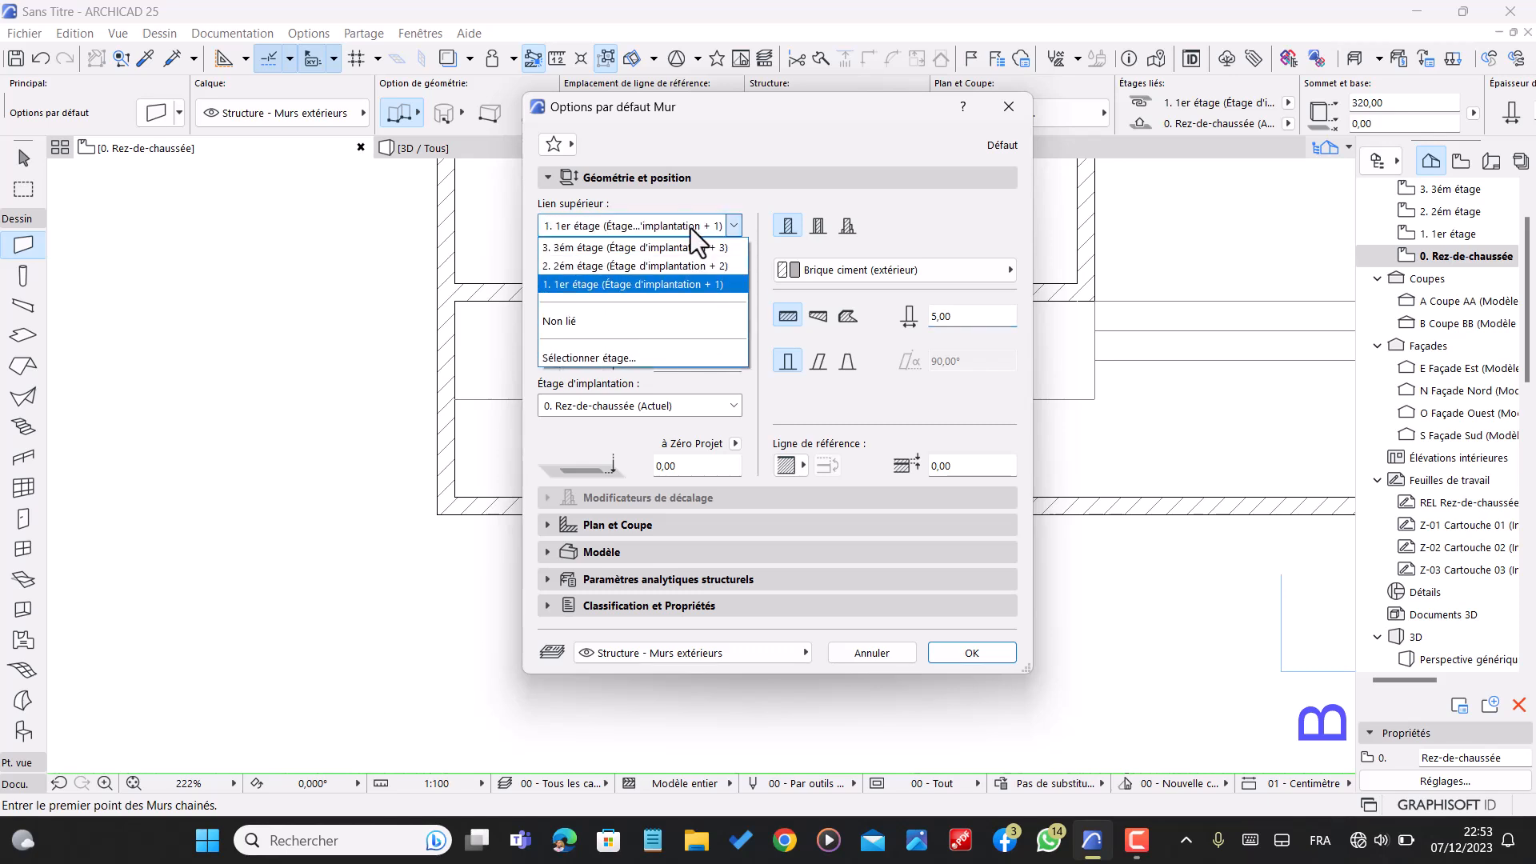
pyautogui.click(589, 323)
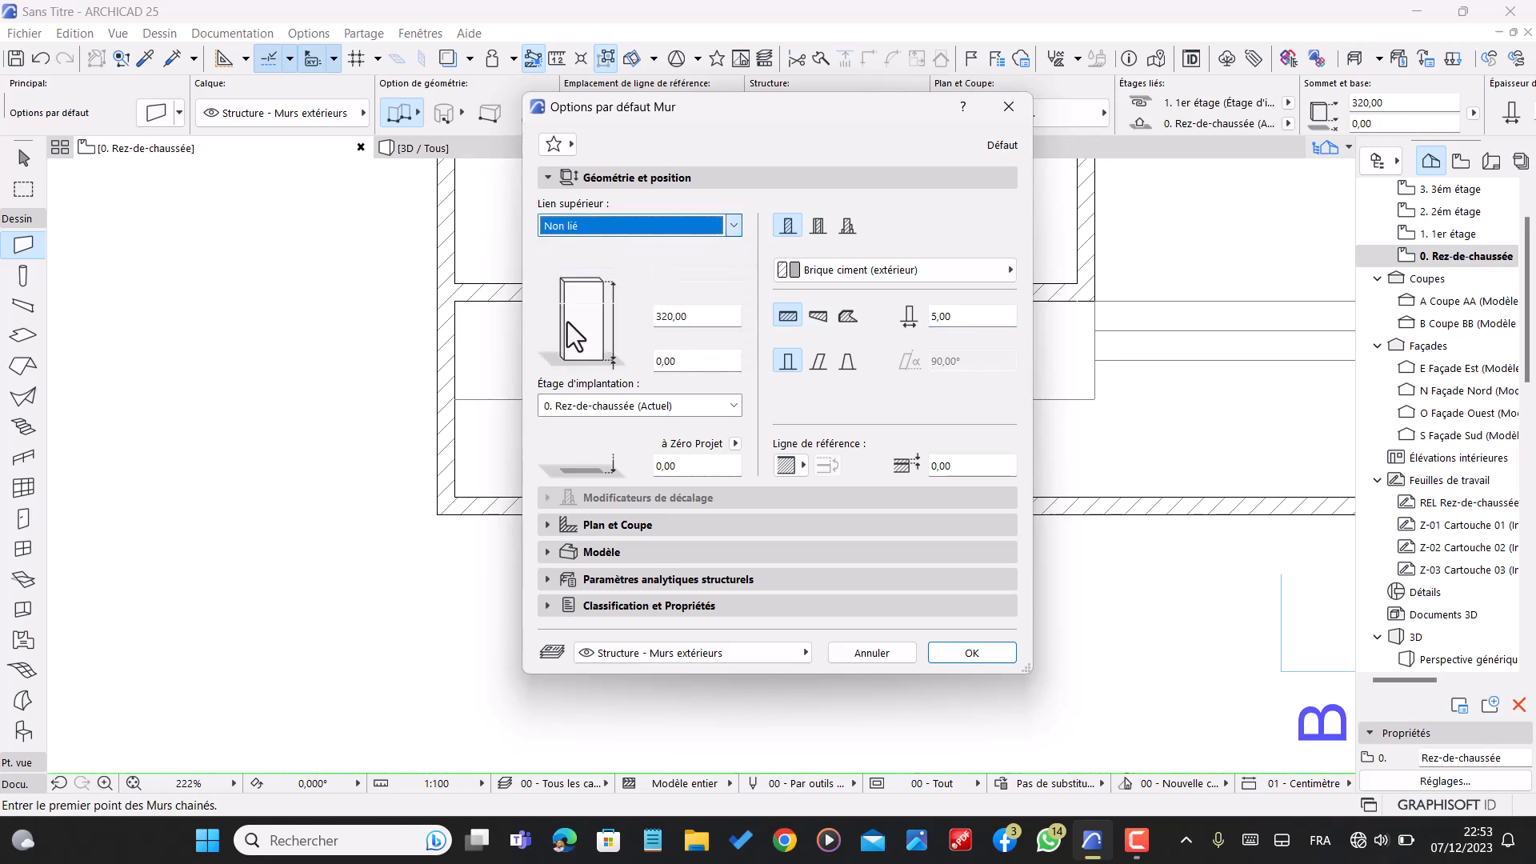
pyautogui.click(692, 320)
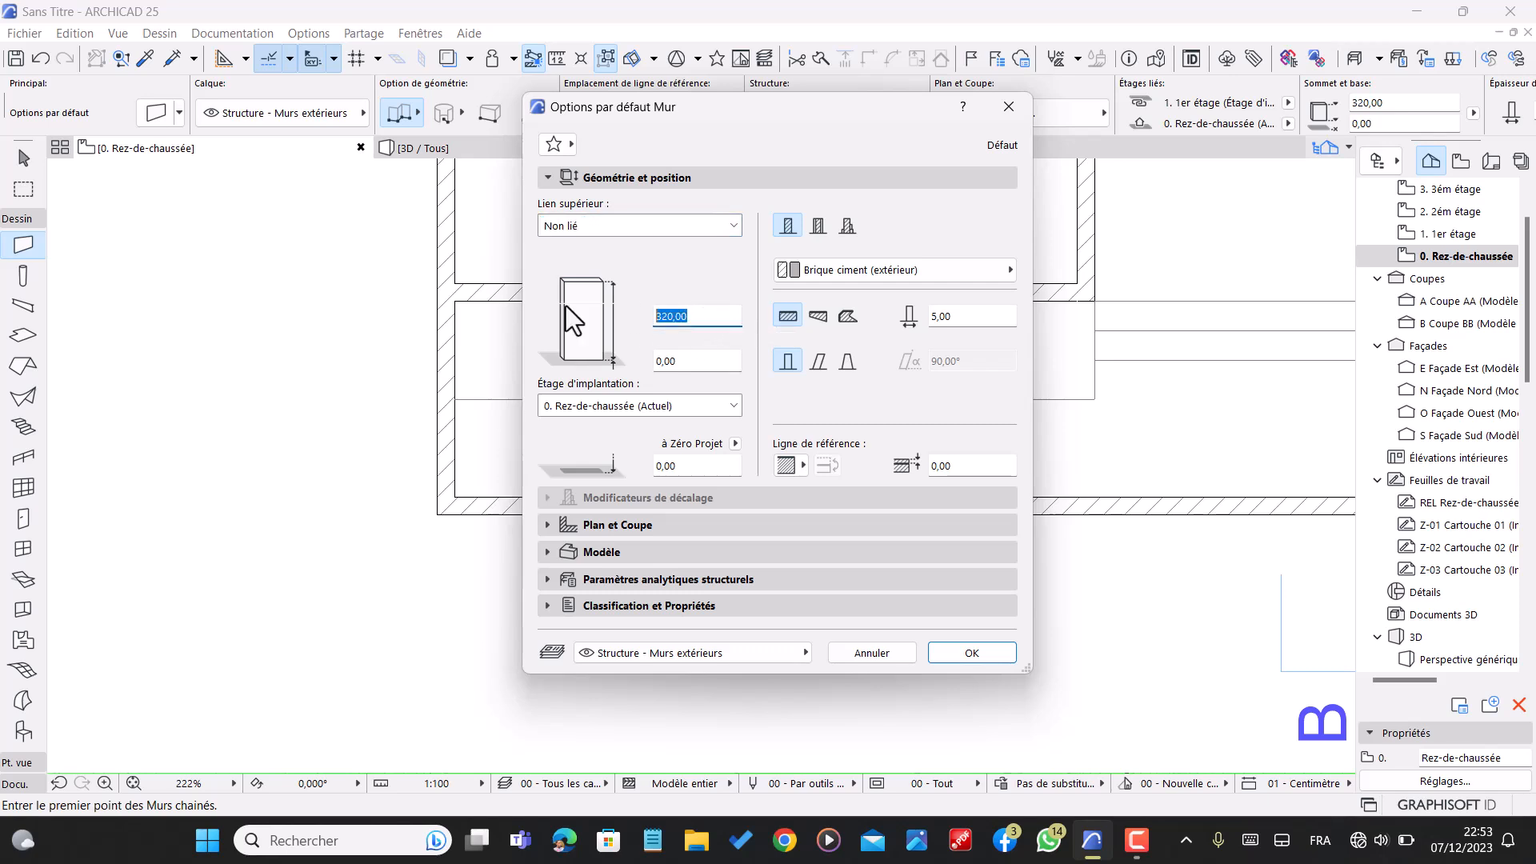
pyautogui.write('60,00')
pyautogui.click(978, 655)
# - Draw chained low walls along the horizontal line from the left exterior wall, and up the steps' left edge to the inner front wall
pyautogui.scroll(1, 513, 408)
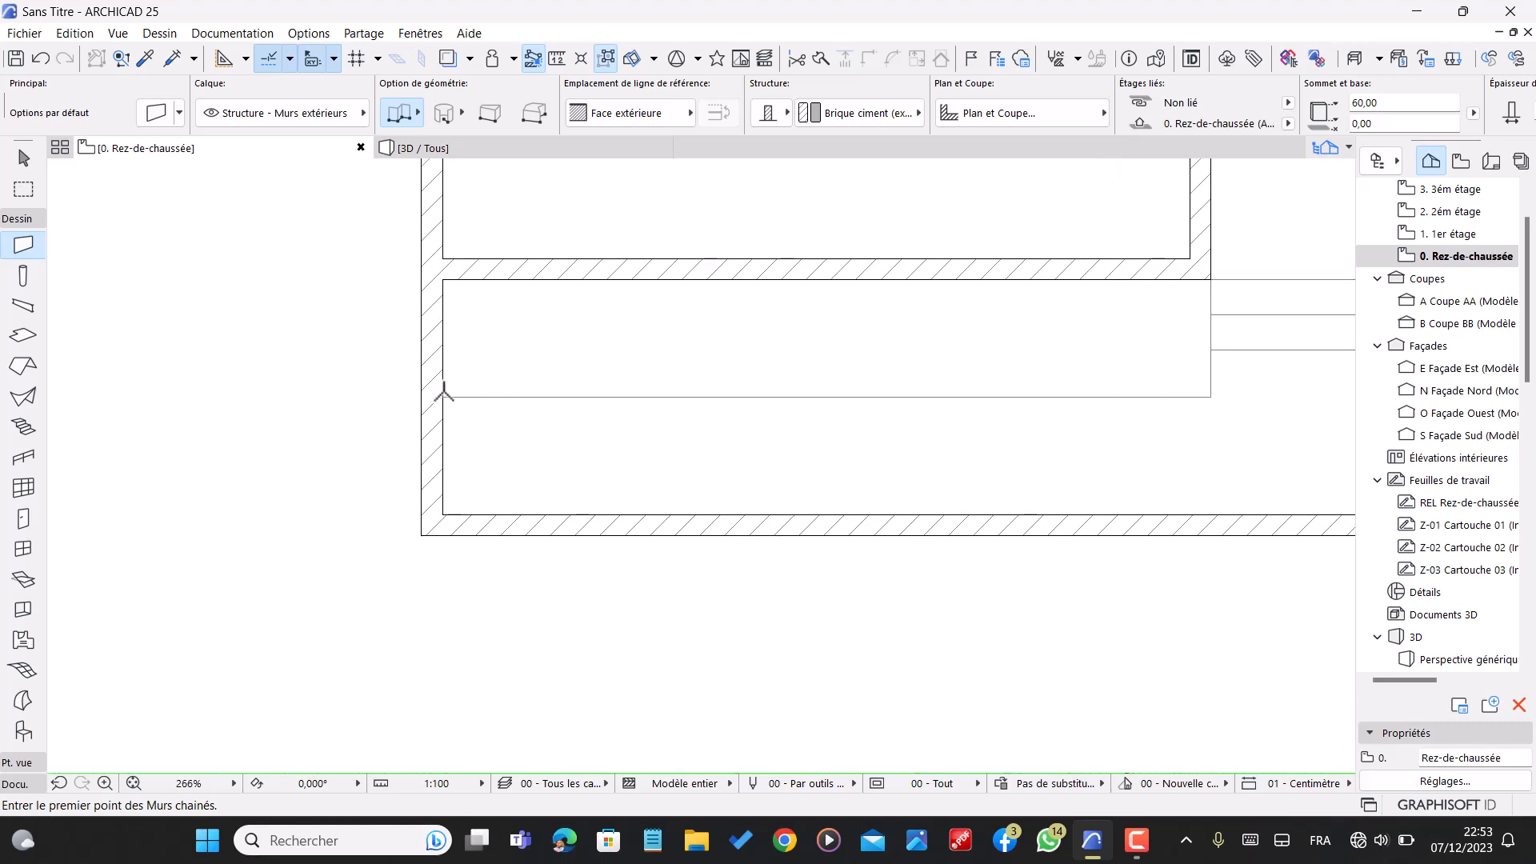
pyautogui.click(443, 395)
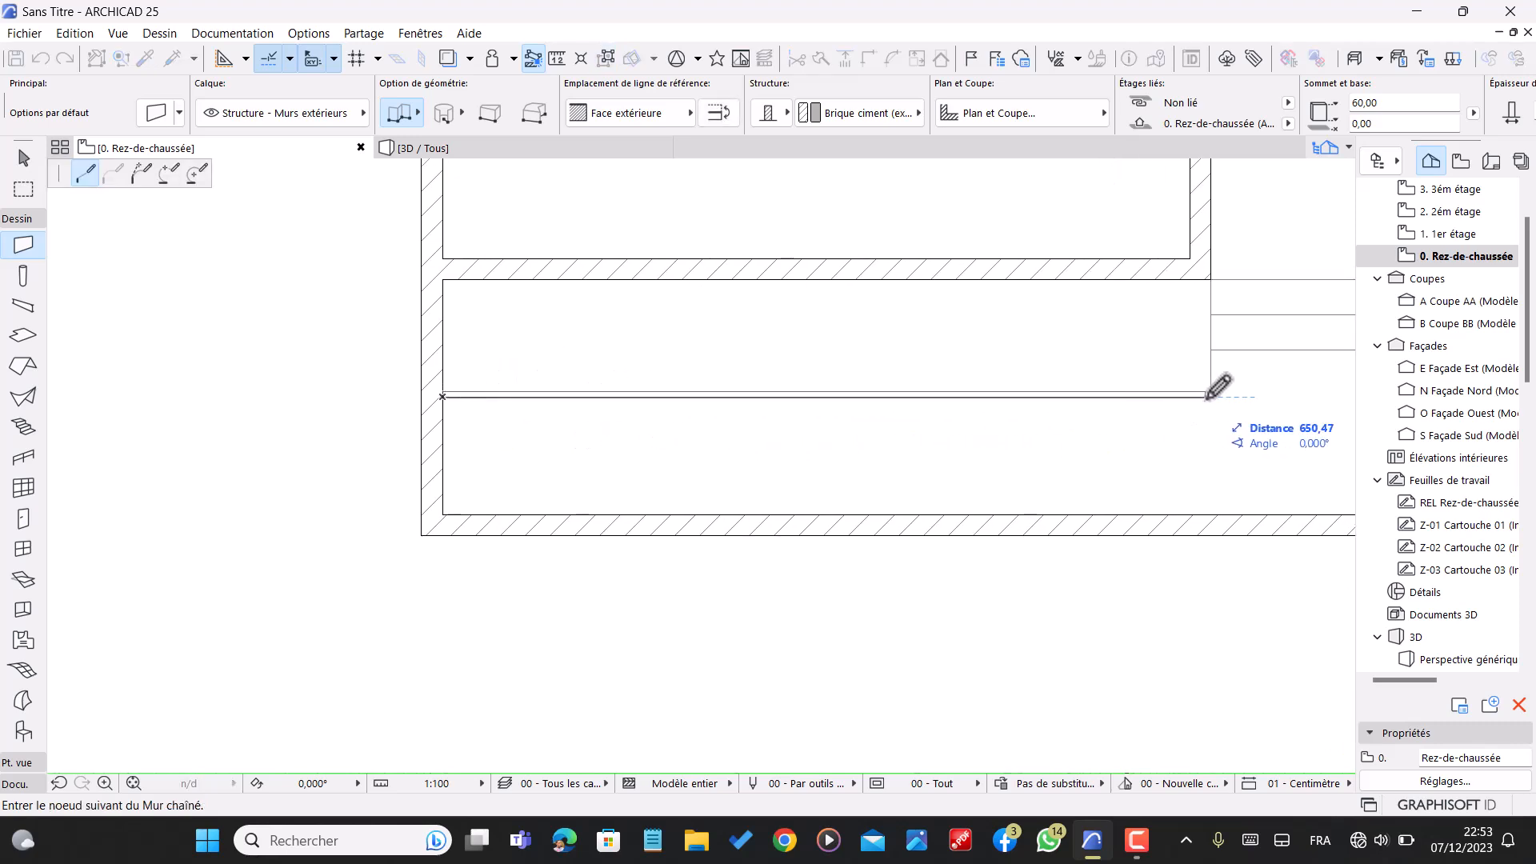
pyautogui.doubleClick(1220, 268)
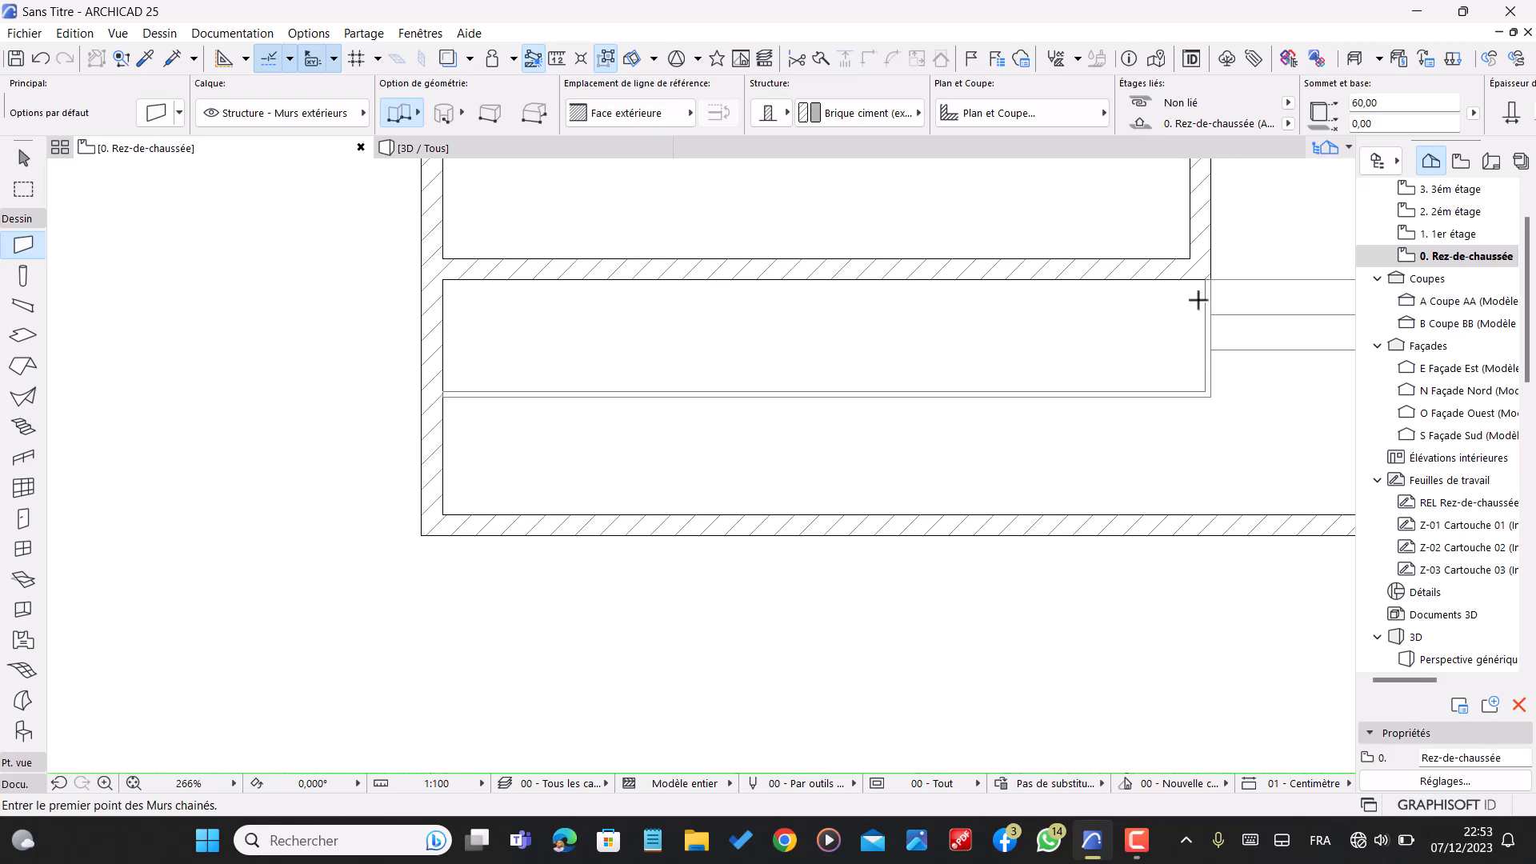
pyautogui.press('Escape')
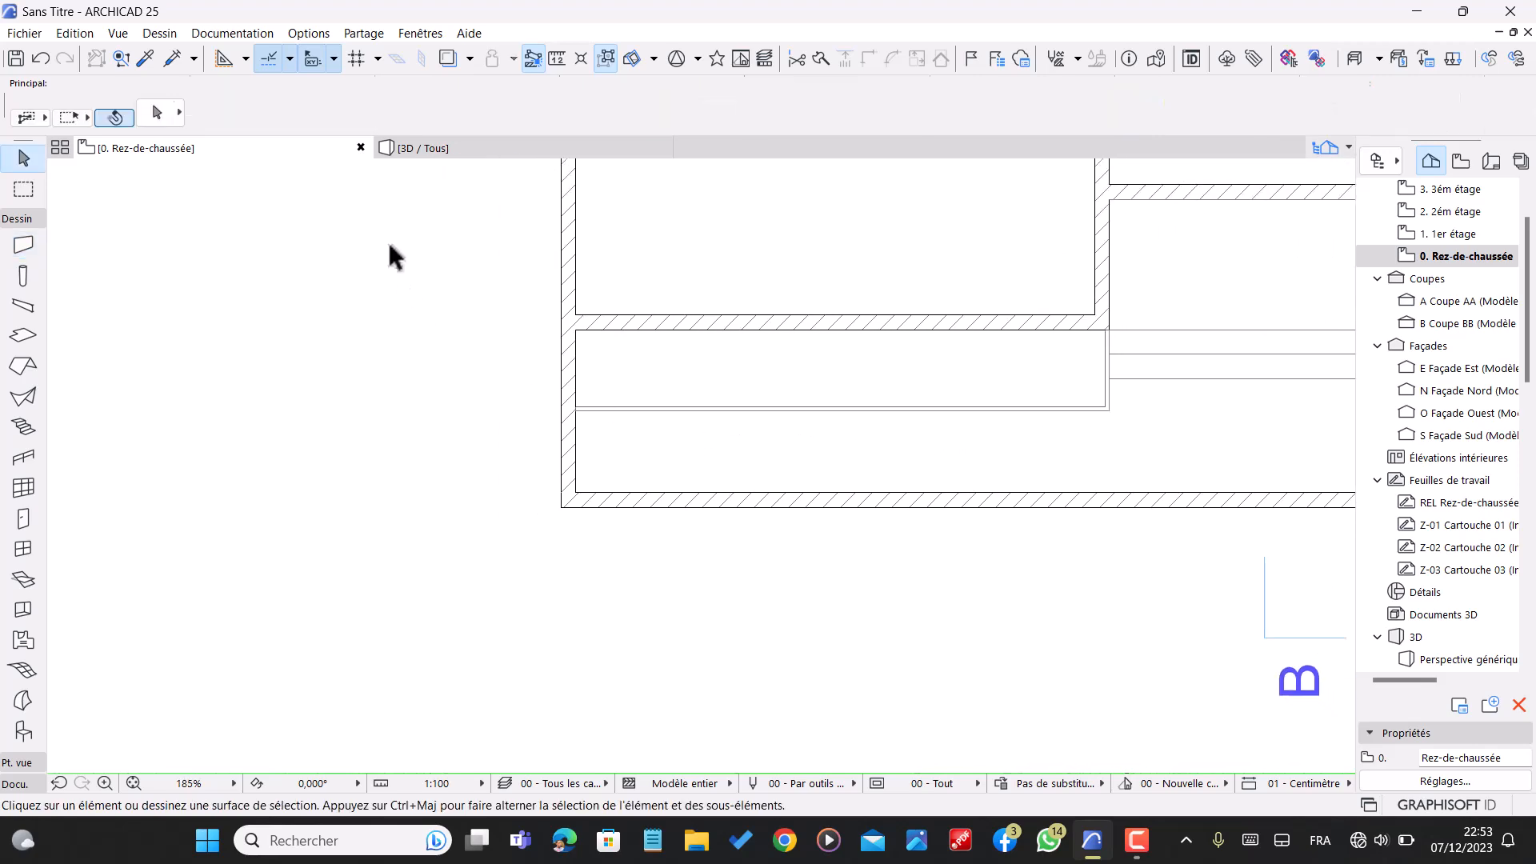
# - Inspect the low planter-like walls in the front strip beside the entrance steps in 3D
pyautogui.click(437, 149)
pyautogui.scroll(4, 611, 592)
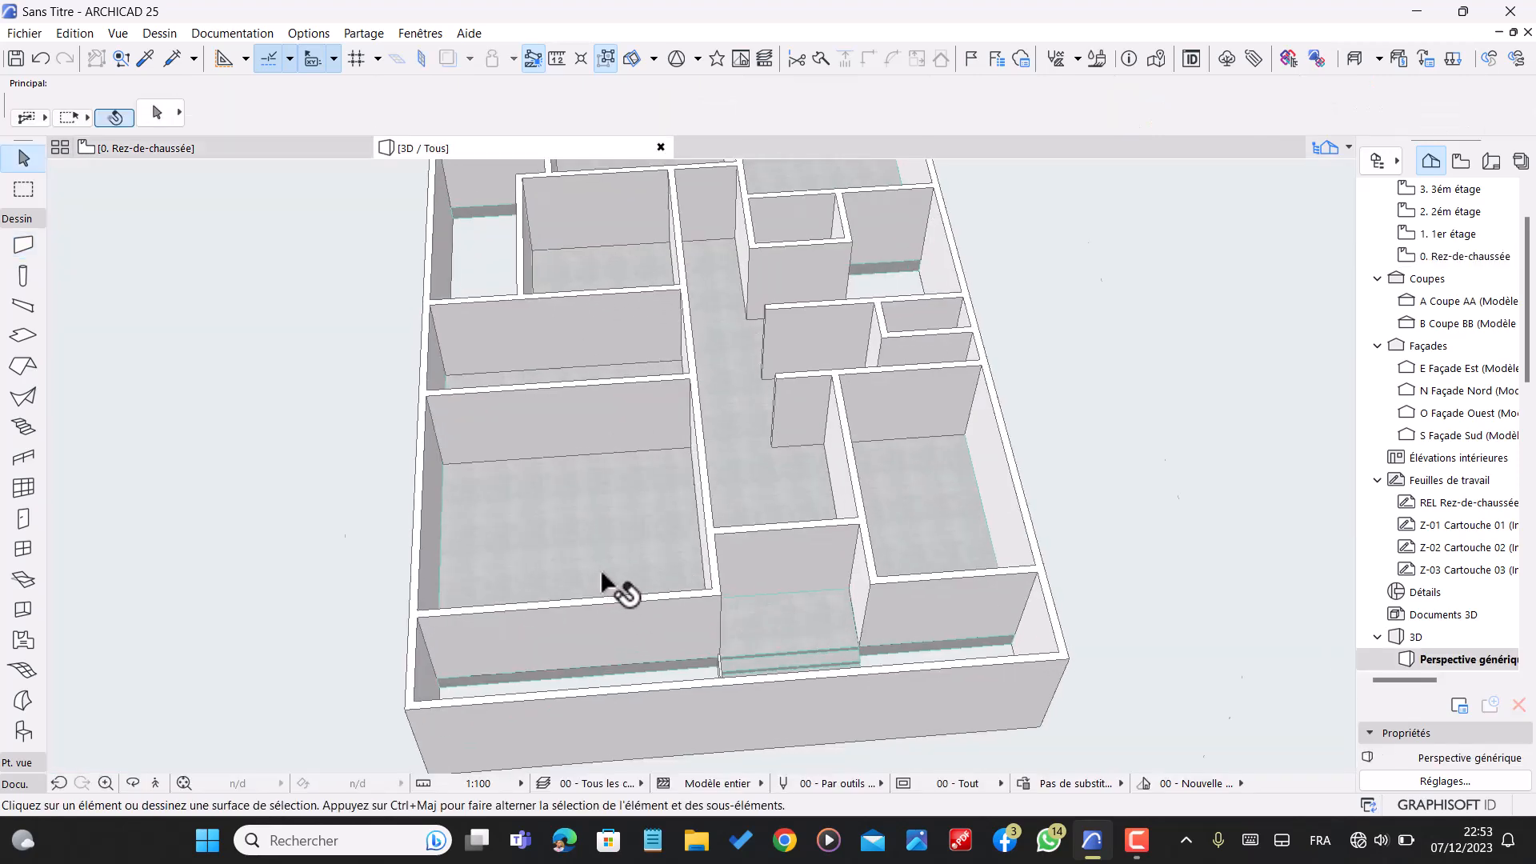
pyautogui.scroll(-5, 704, 456)
pyautogui.keyDown('shift'); pyautogui.moveTo(704, 456); pyautogui.dragTo(631, 662, button='middle'); pyautogui.keyUp('shift')
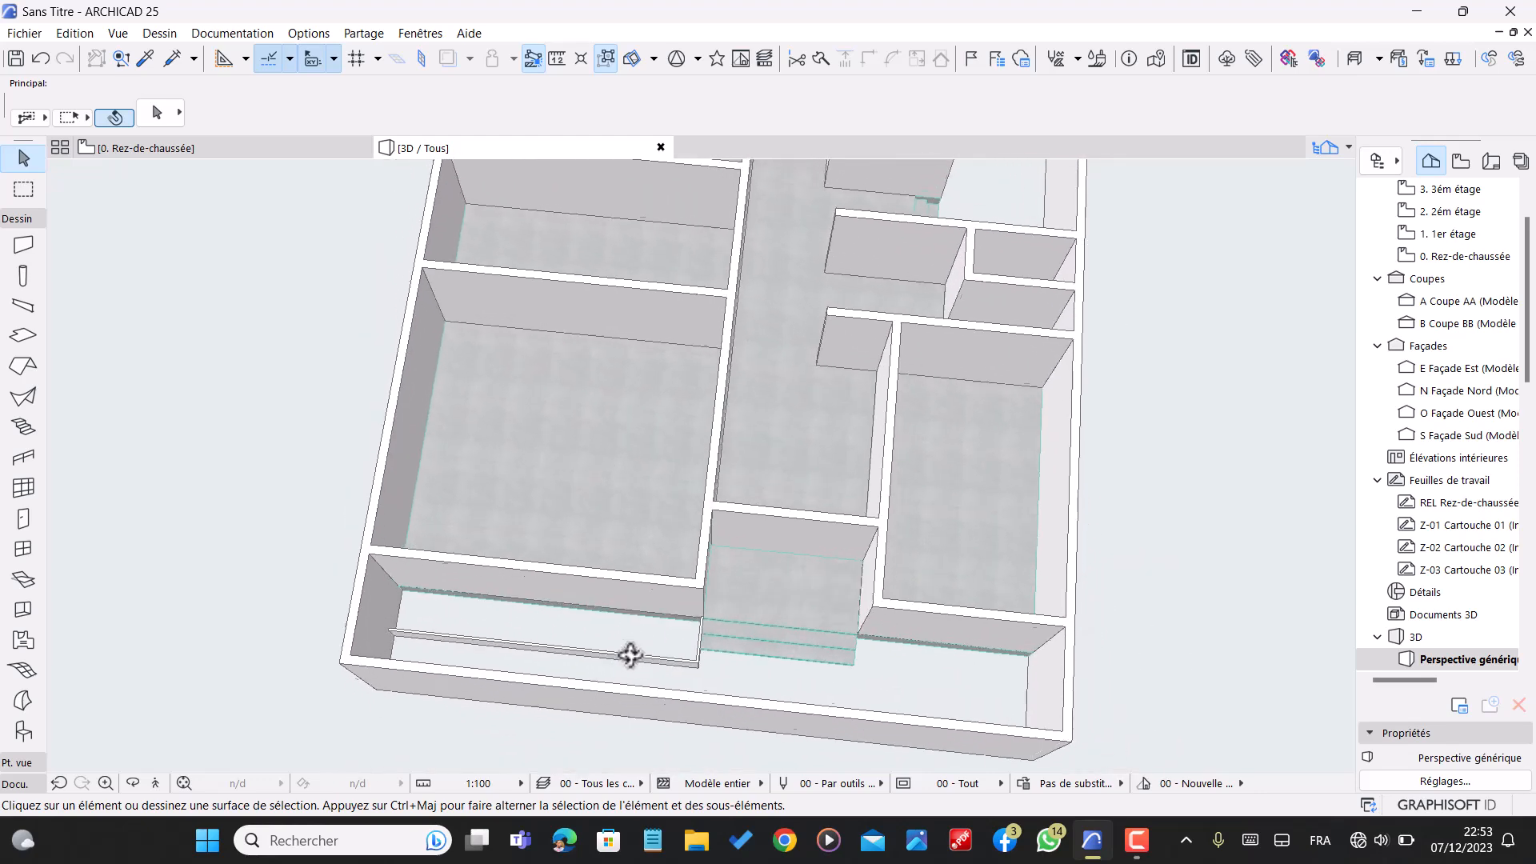
pyautogui.scroll(3, 636, 632)
pyautogui.scroll(3, 624, 629)
pyautogui.keyDown('shift'); pyautogui.moveTo(415, 638); pyautogui.dragTo(542, 566, button='middle'); pyautogui.keyUp('shift')
# - Return to the ground-floor plan and shorten the long low wall, leaving a gap of about 89 cm to the left exterior wall
pyautogui.click(279, 152)
pyautogui.scroll(2, 587, 396)
pyautogui.click(576, 377)
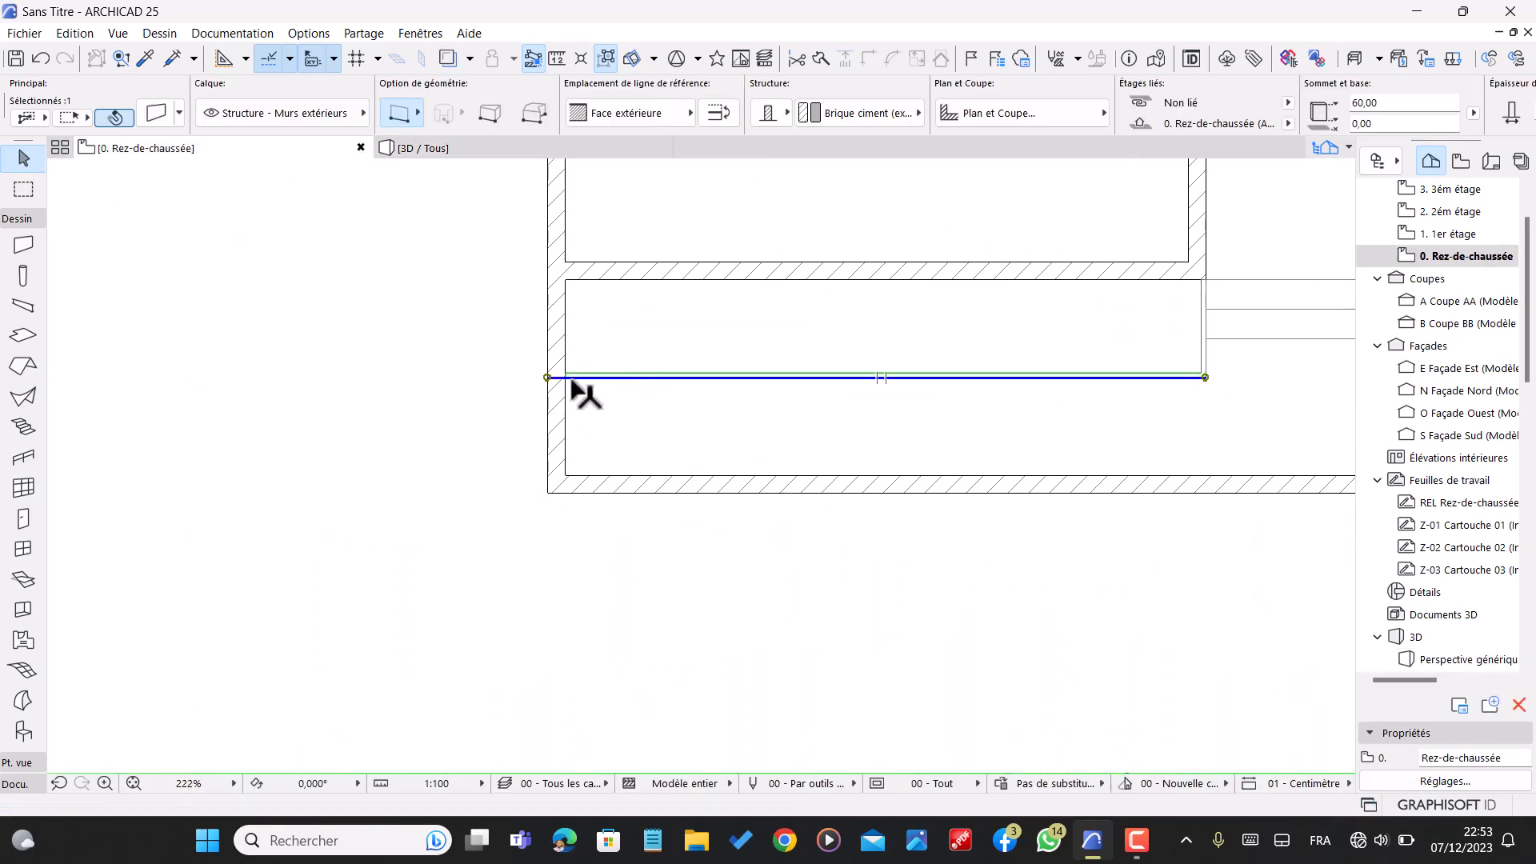
pyautogui.click(549, 378)
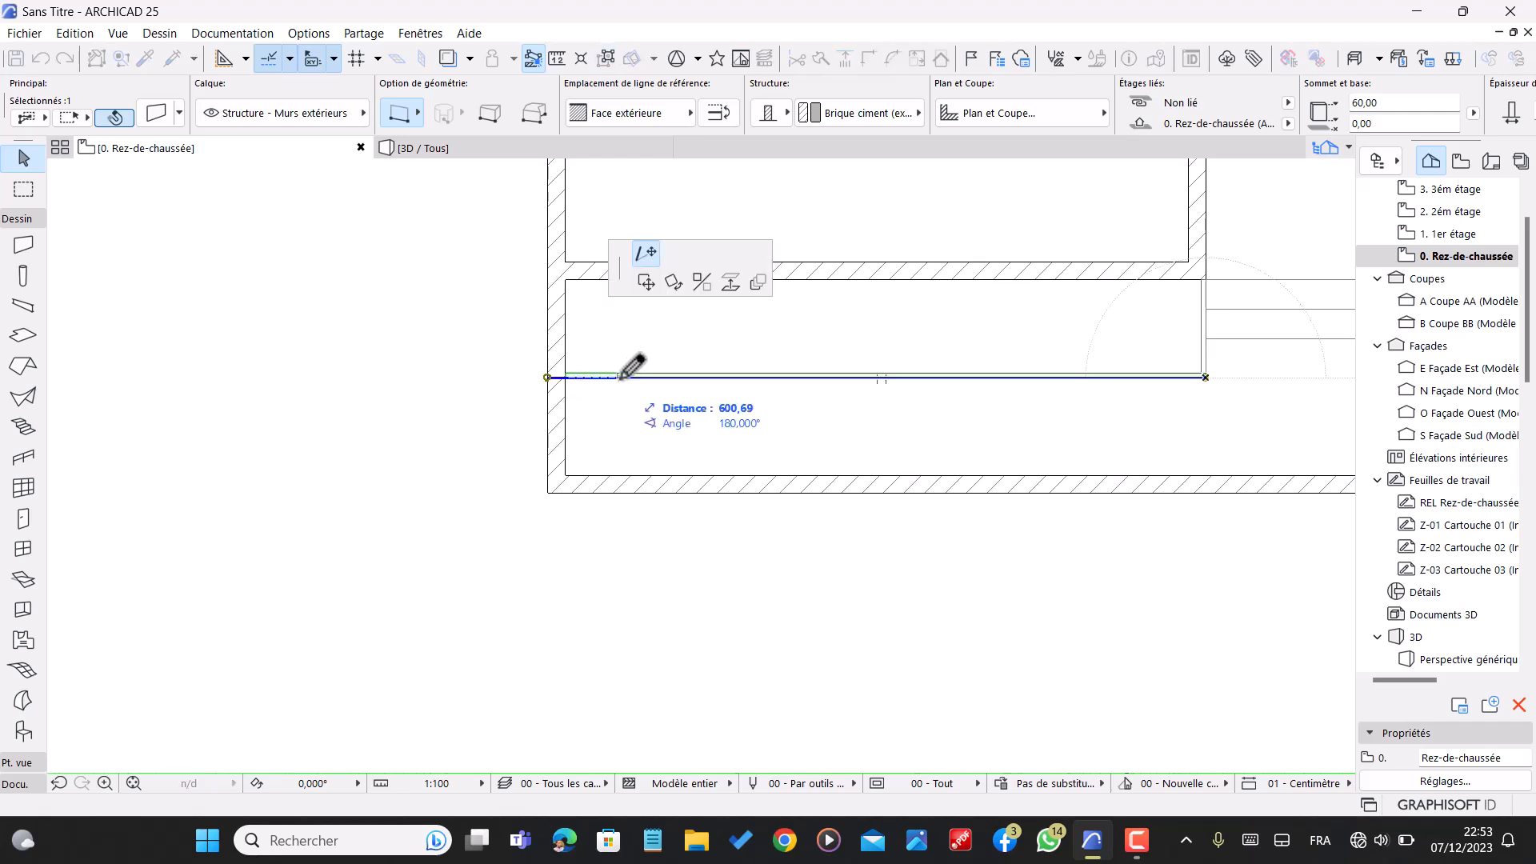
pyautogui.click(652, 377)
pyautogui.press('Escape')
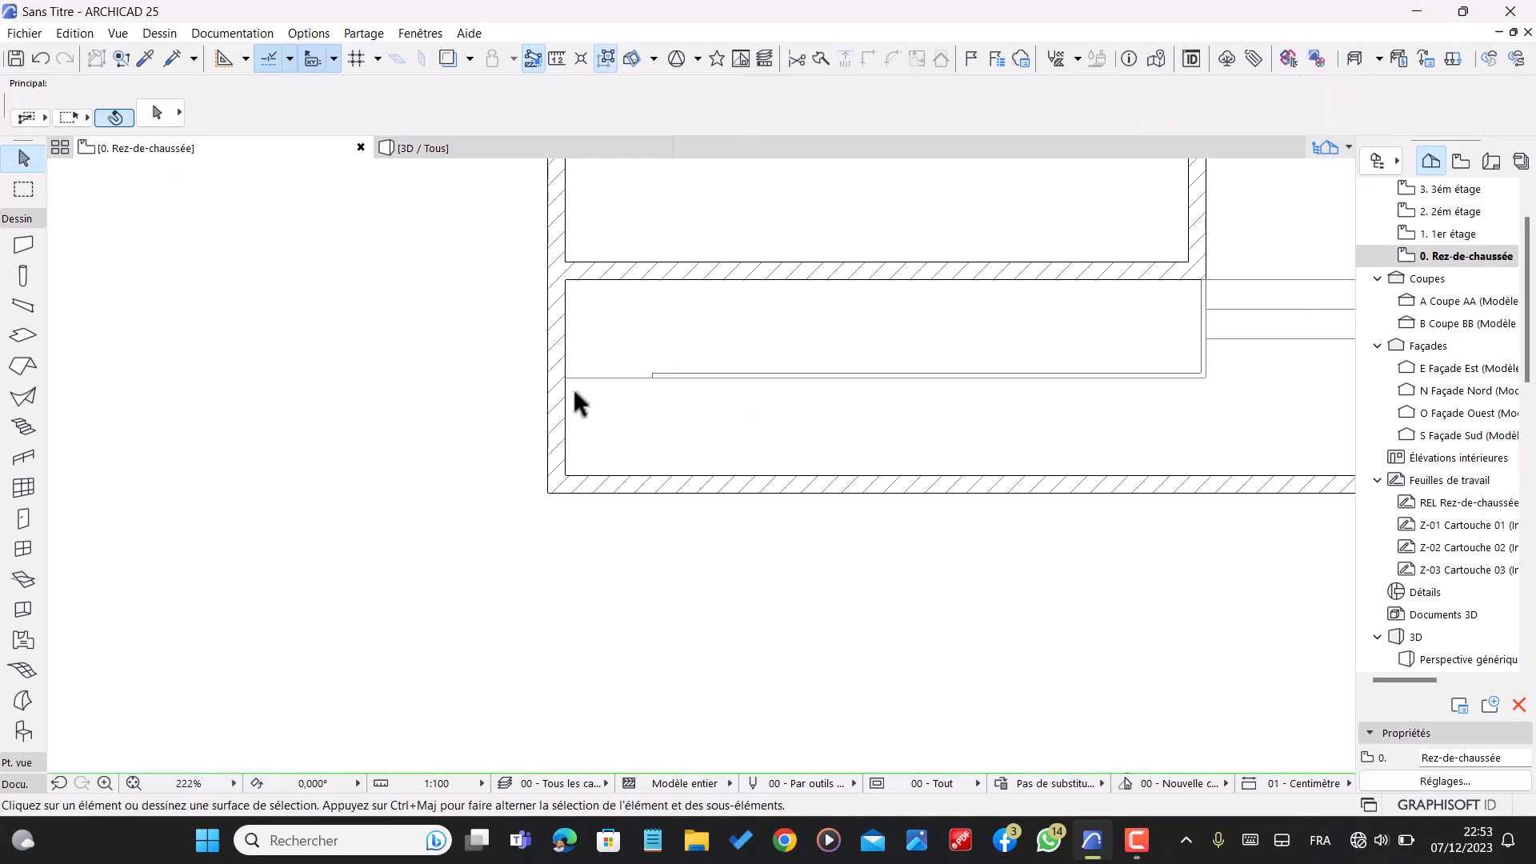
# - Check the geometry and position settings of the left exterior wall
pyautogui.click(567, 387)
pyautogui.press('Escape')
pyautogui.click(559, 375)
pyautogui.rightClick(559, 374)
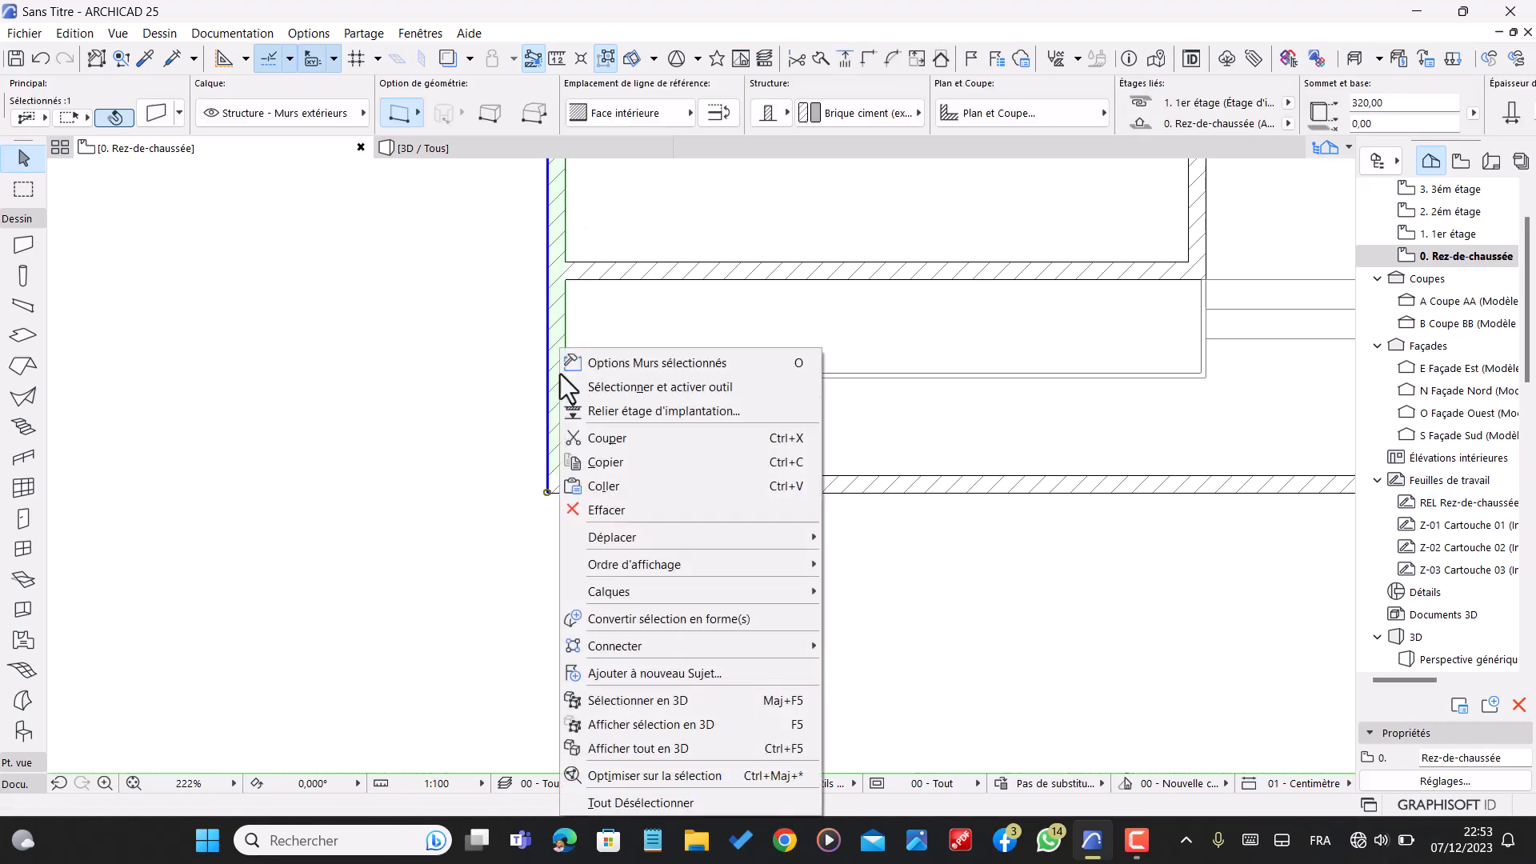
pyautogui.moveTo(670, 645)
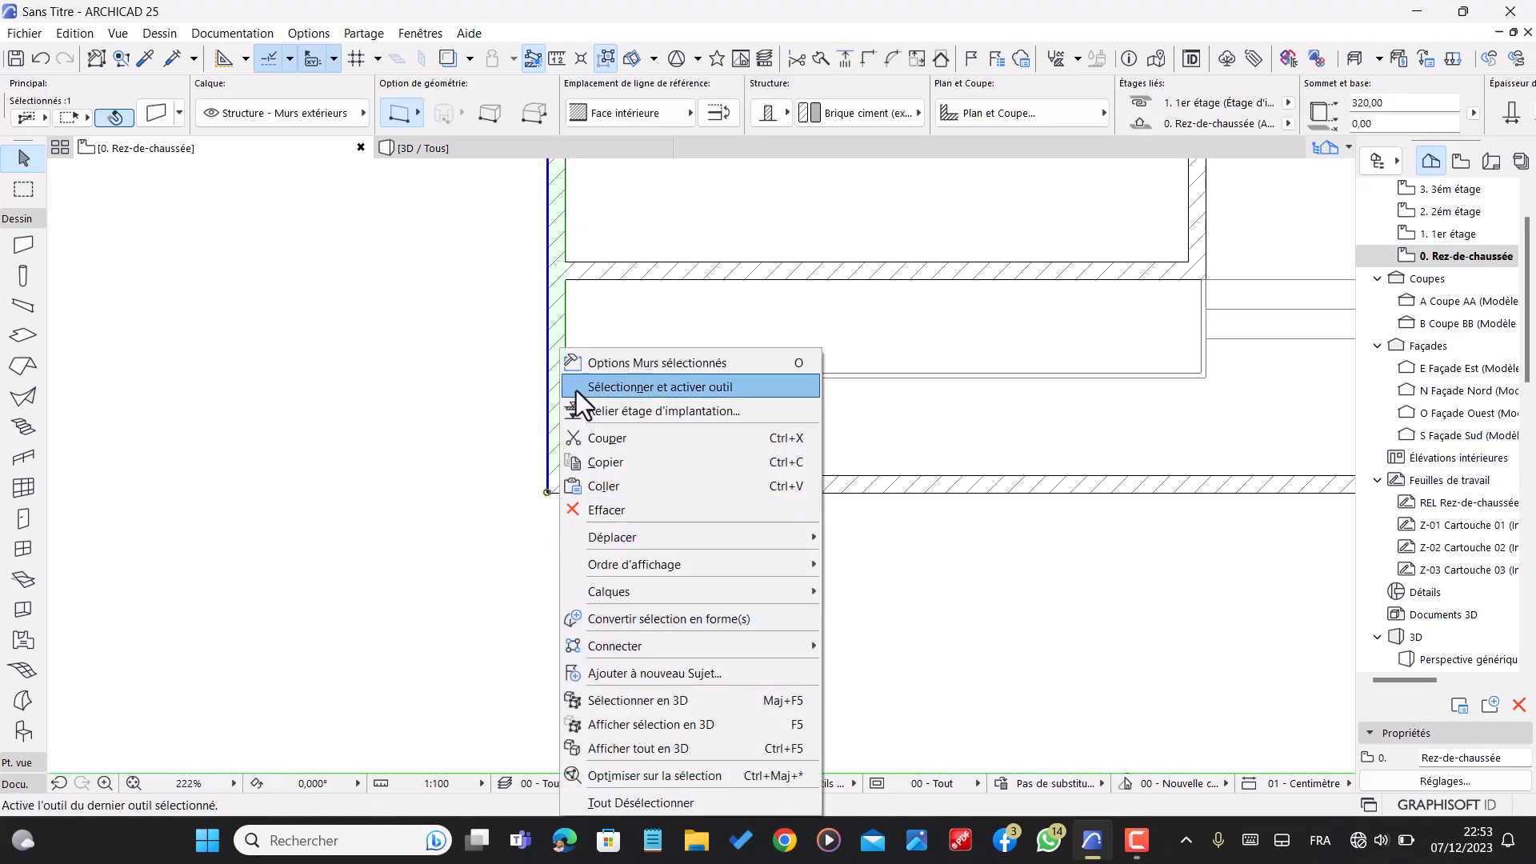
pyautogui.click(576, 390)
pyautogui.click(37, 253)
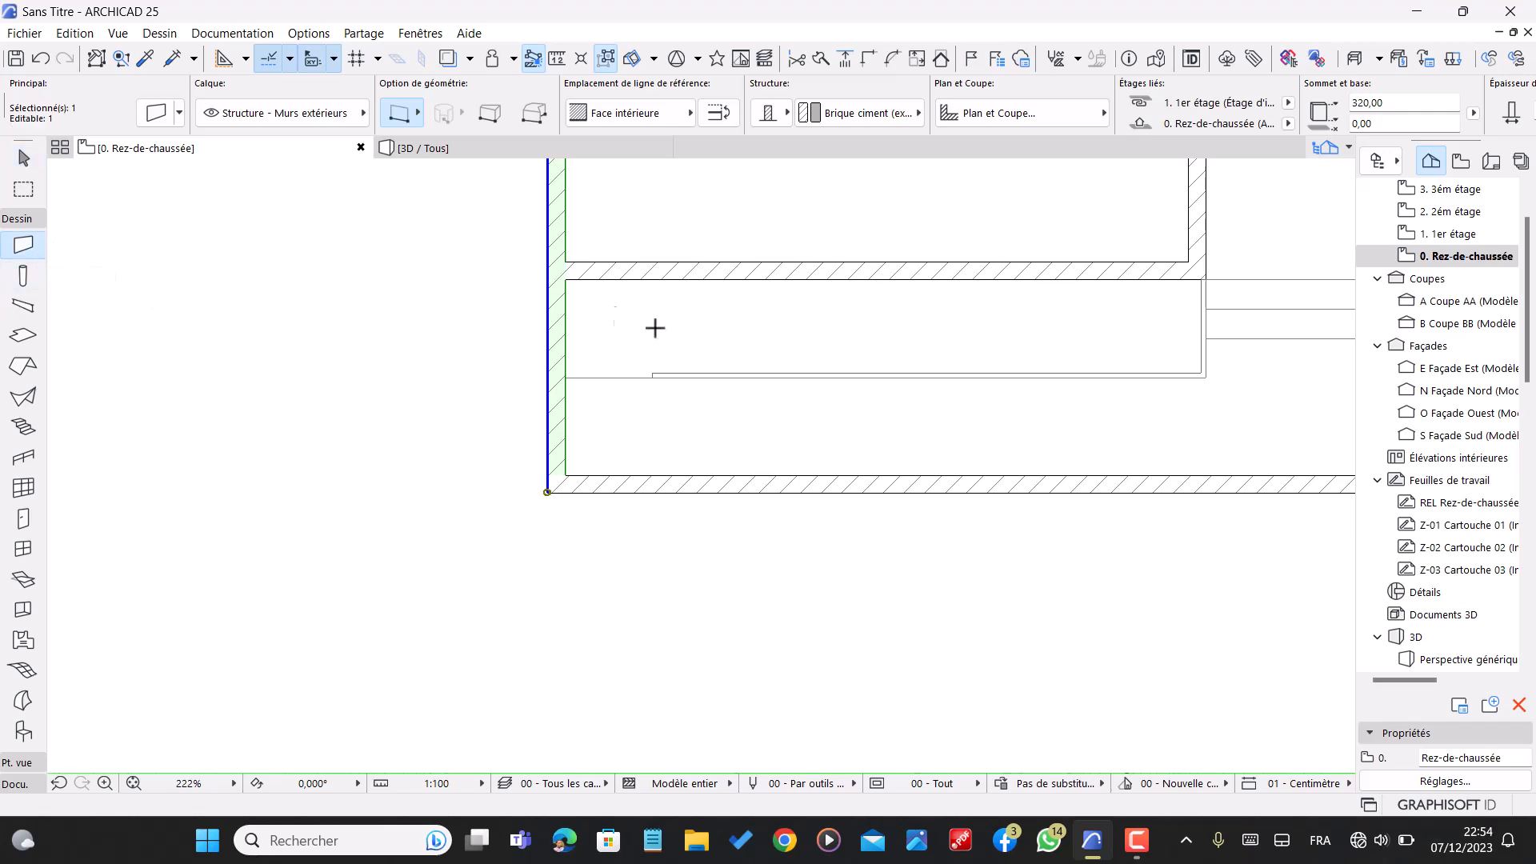
pyautogui.hotkey('ctrl', 't')
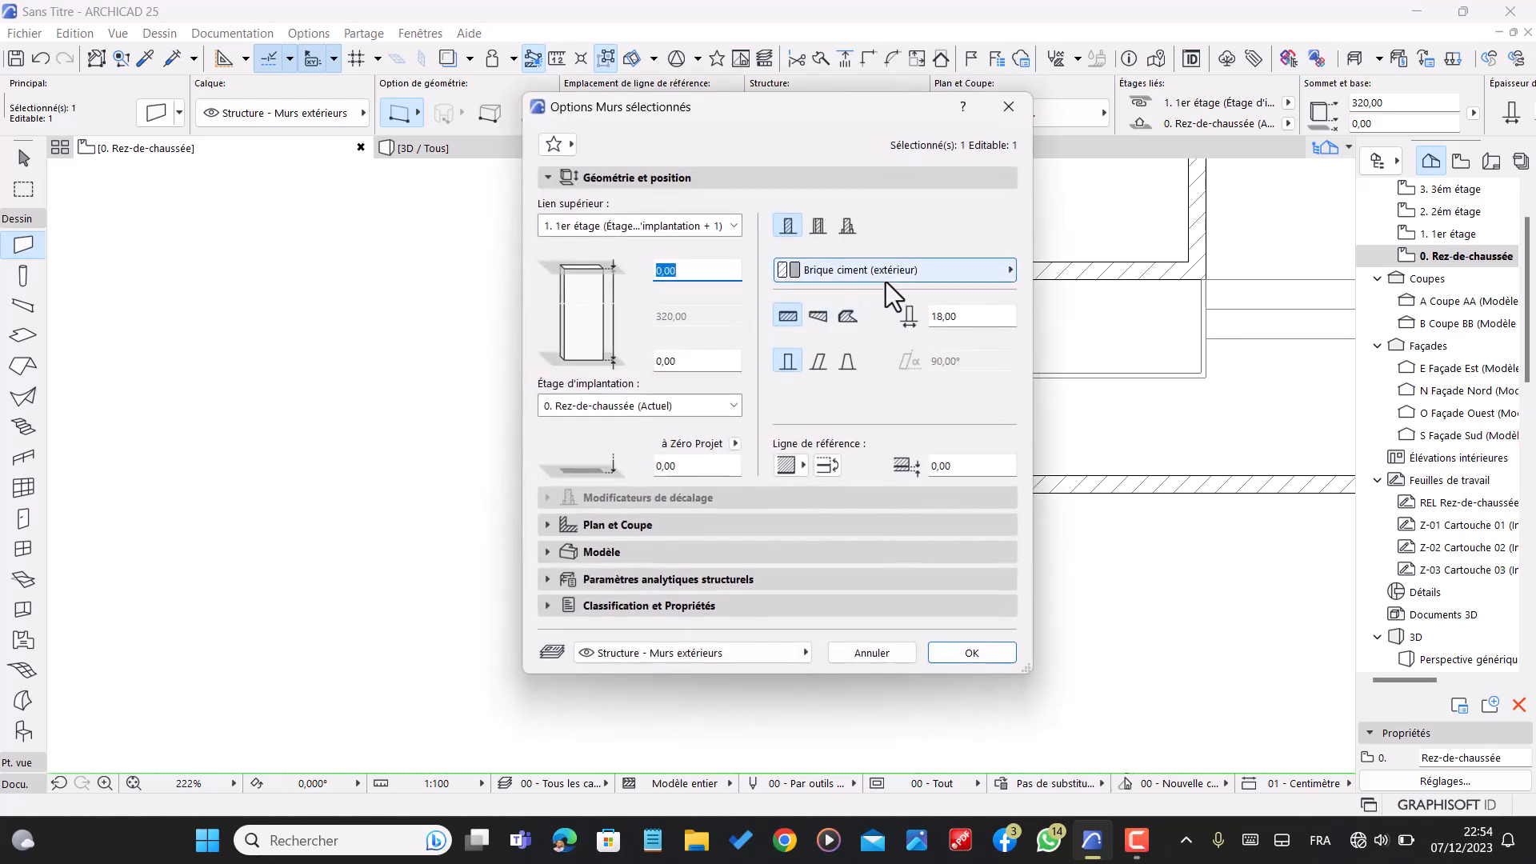
pyautogui.click(972, 653)
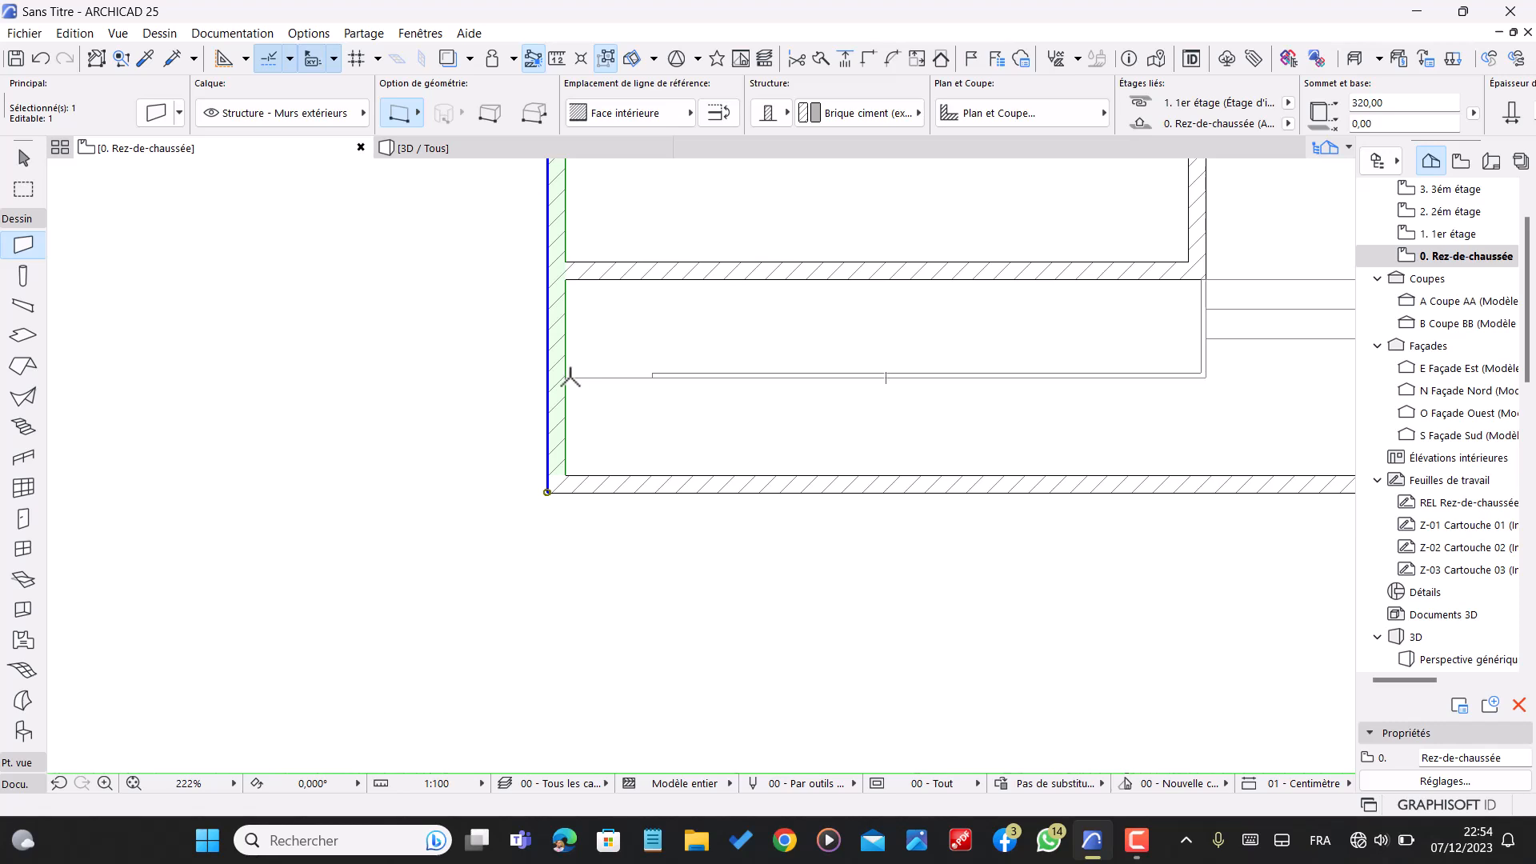
pyautogui.press('Escape')
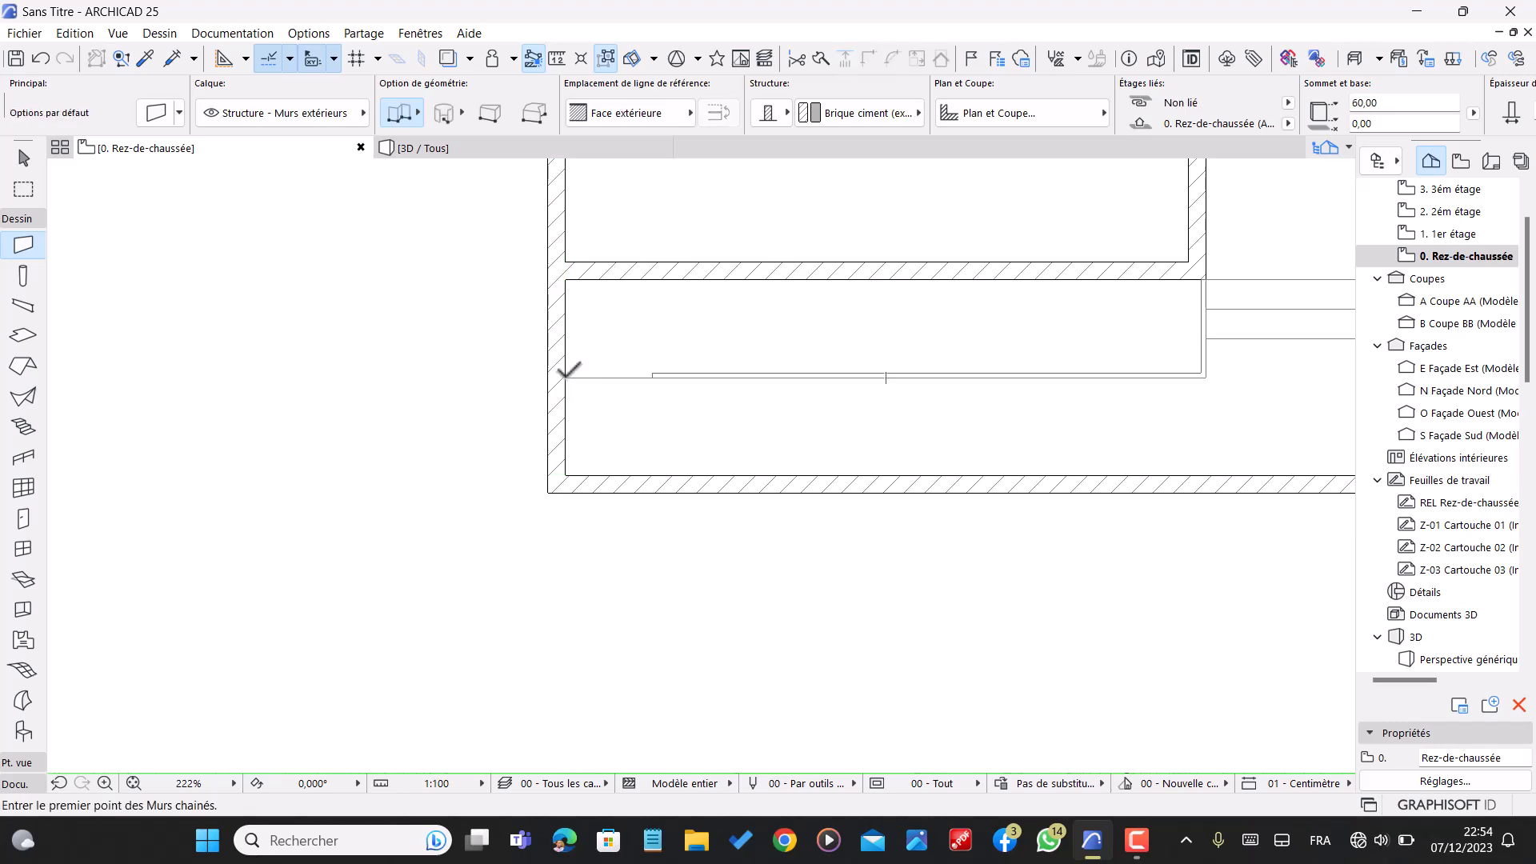
pyautogui.press('Escape')
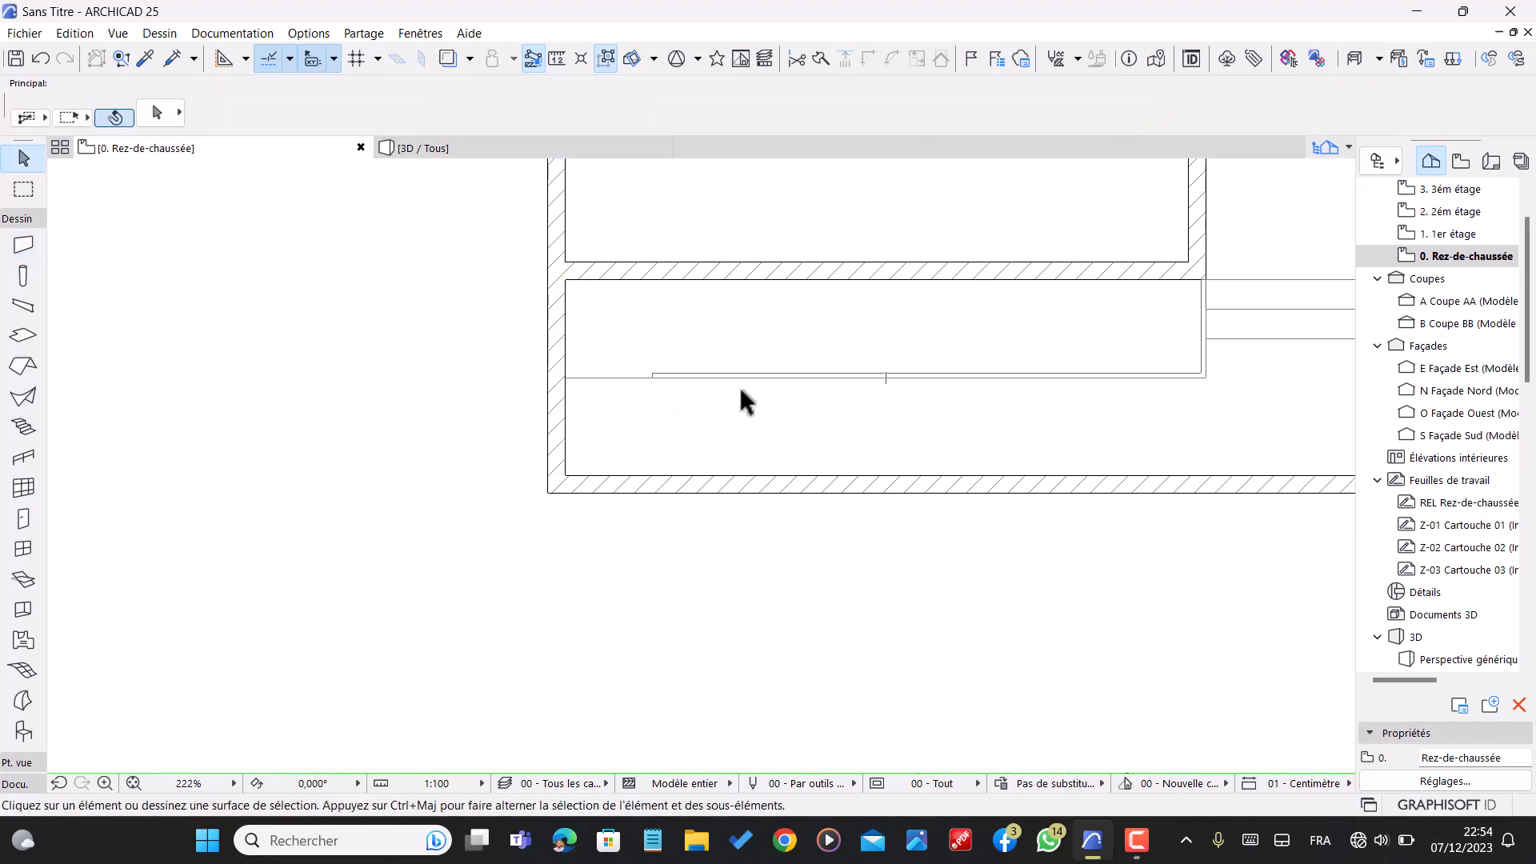
# - Fill the gap between the left exterior wall and the long low wall with an about 89 cm low wall segment
pyautogui.click(23, 248)
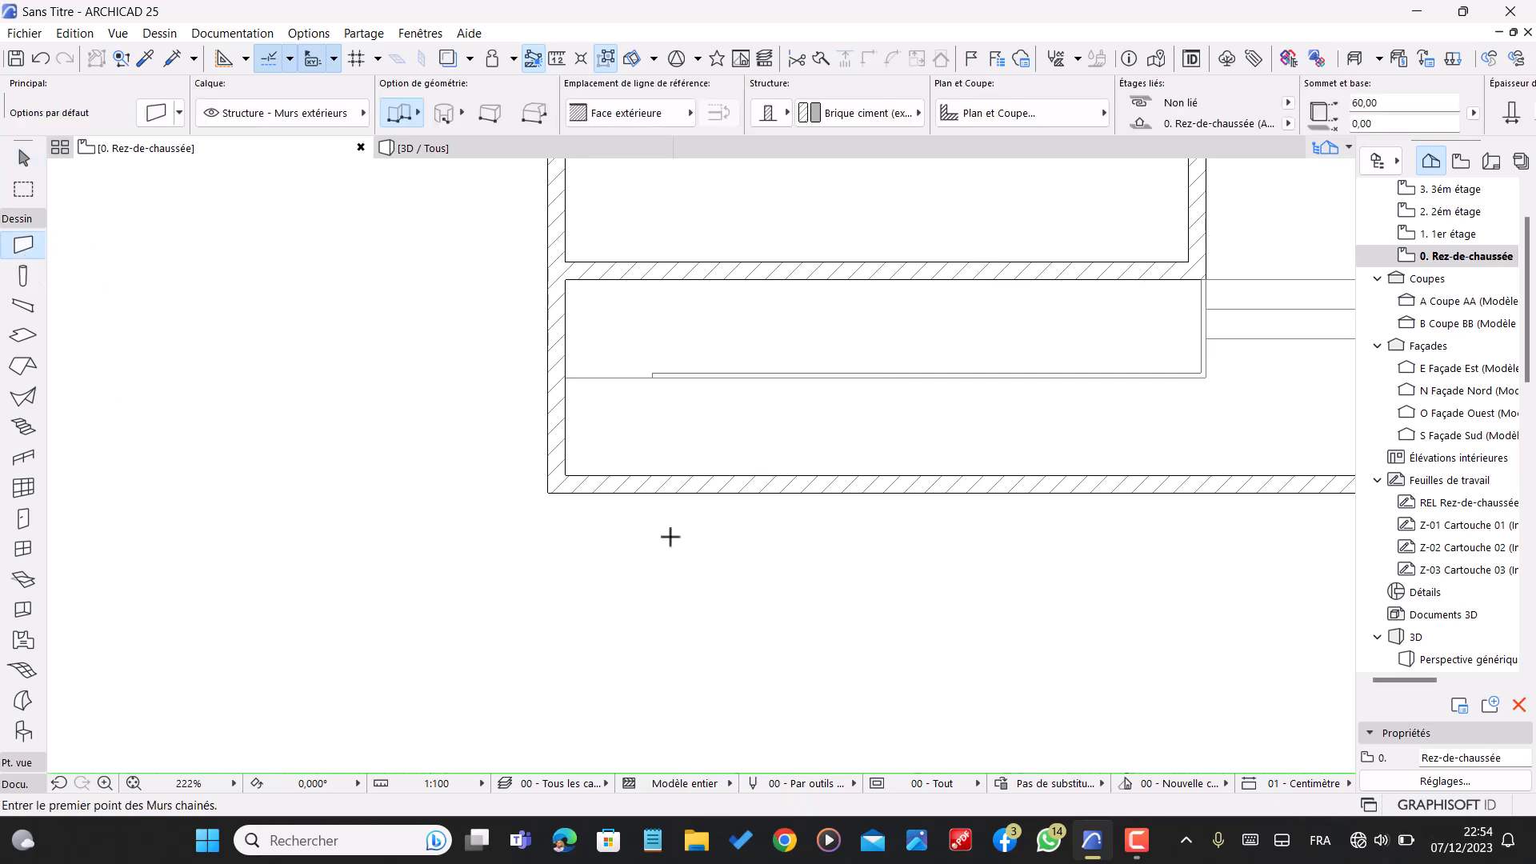
pyautogui.click(566, 376)
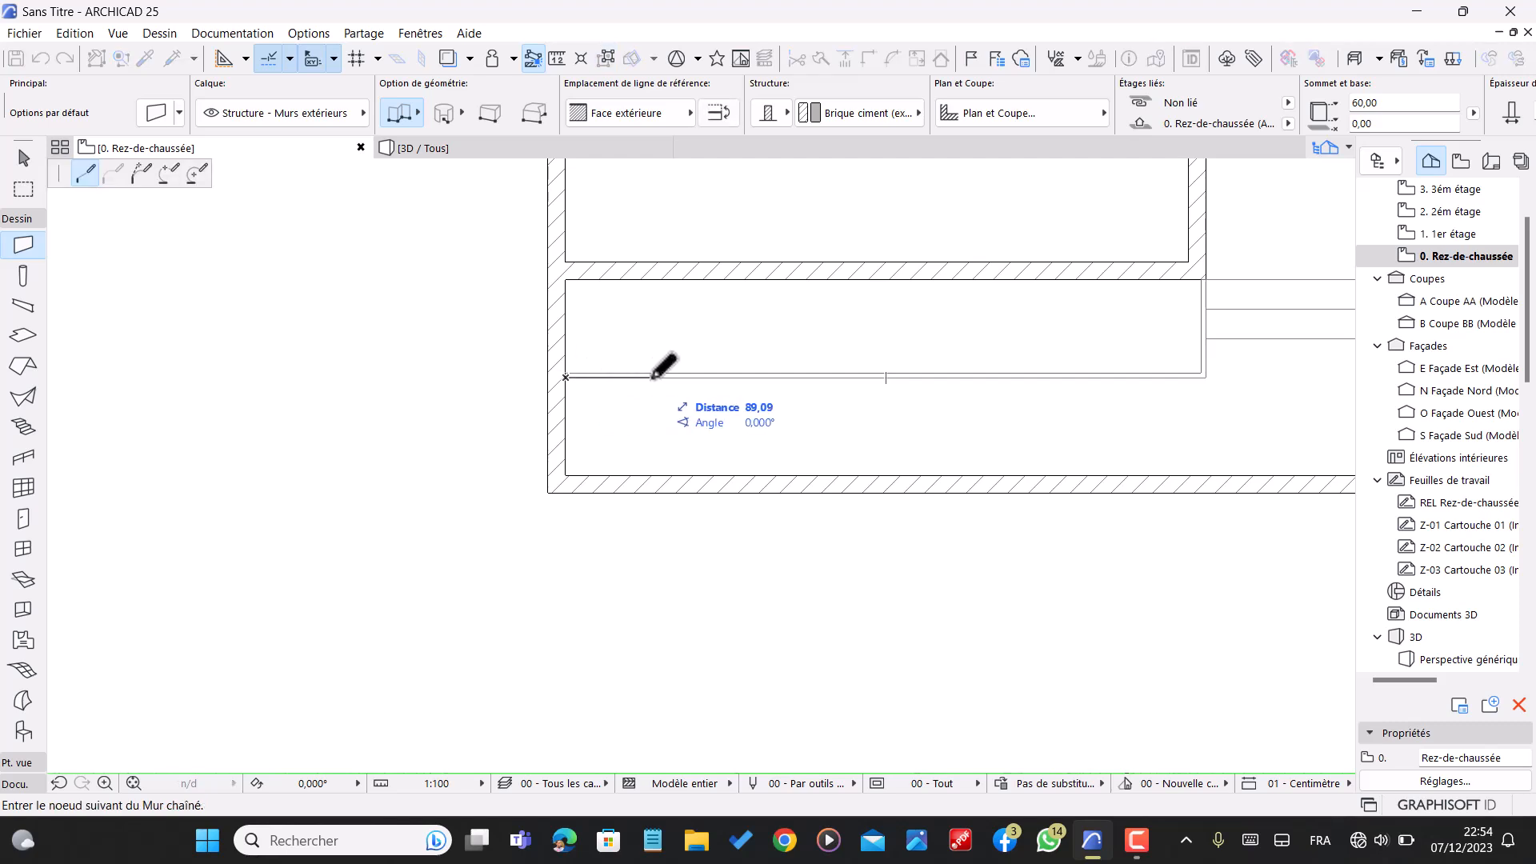
pyautogui.scroll(2, 655, 372)
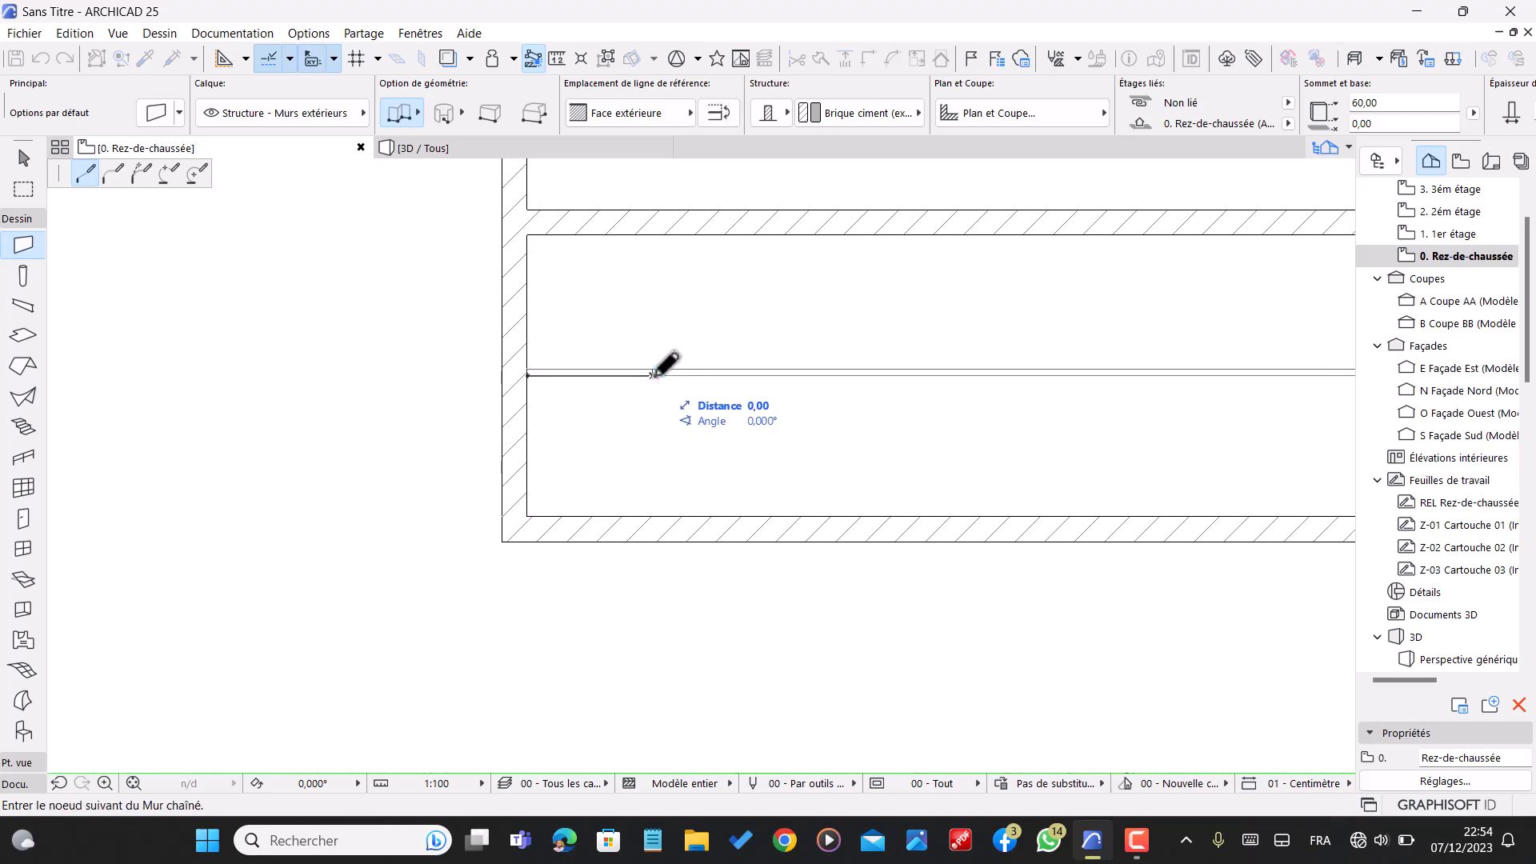
pyautogui.press('Escape')
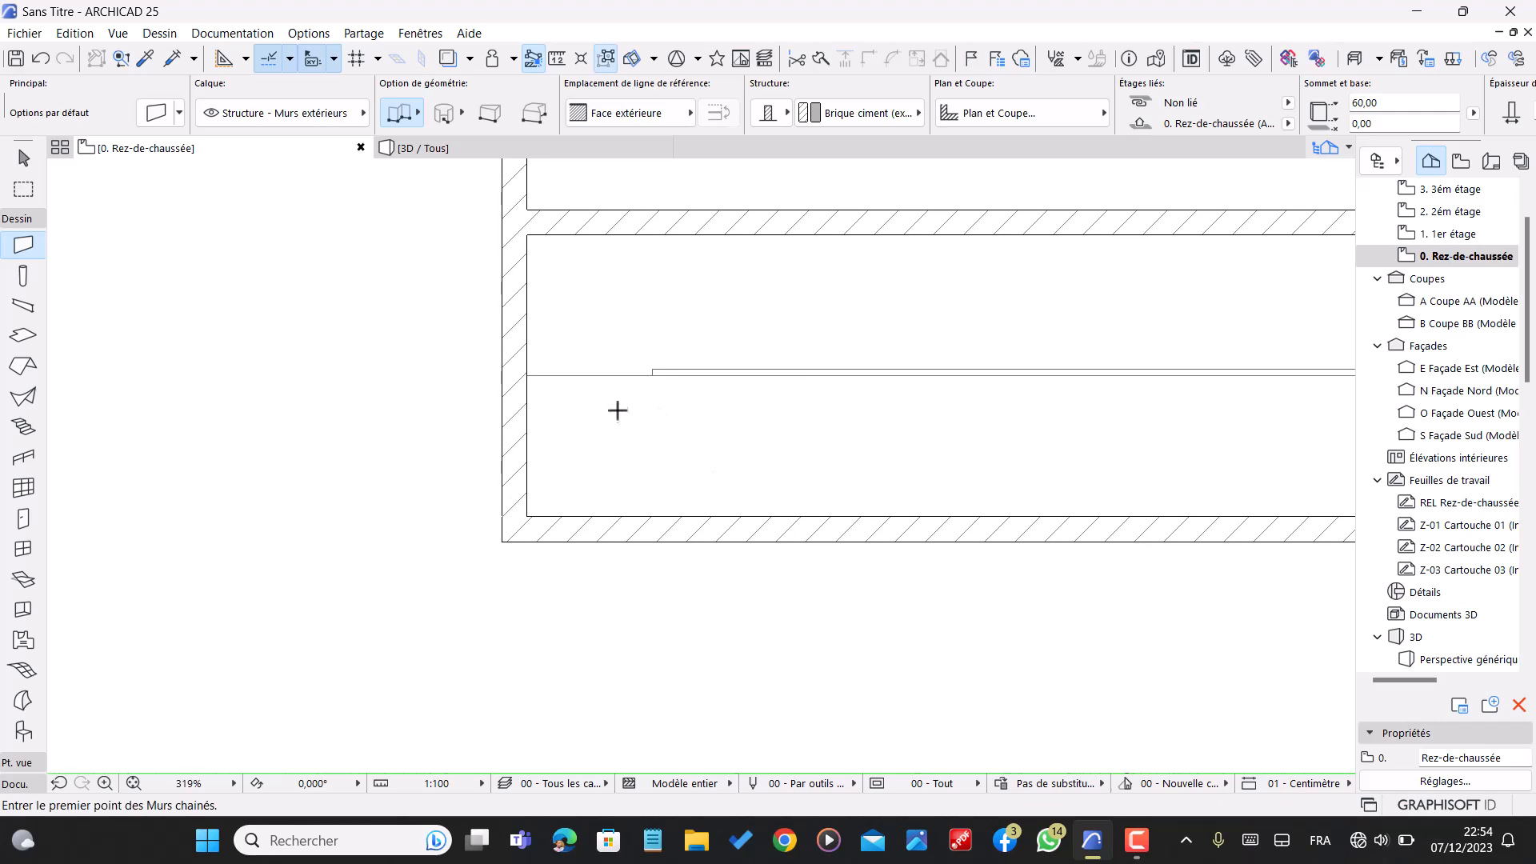
pyautogui.click(528, 375)
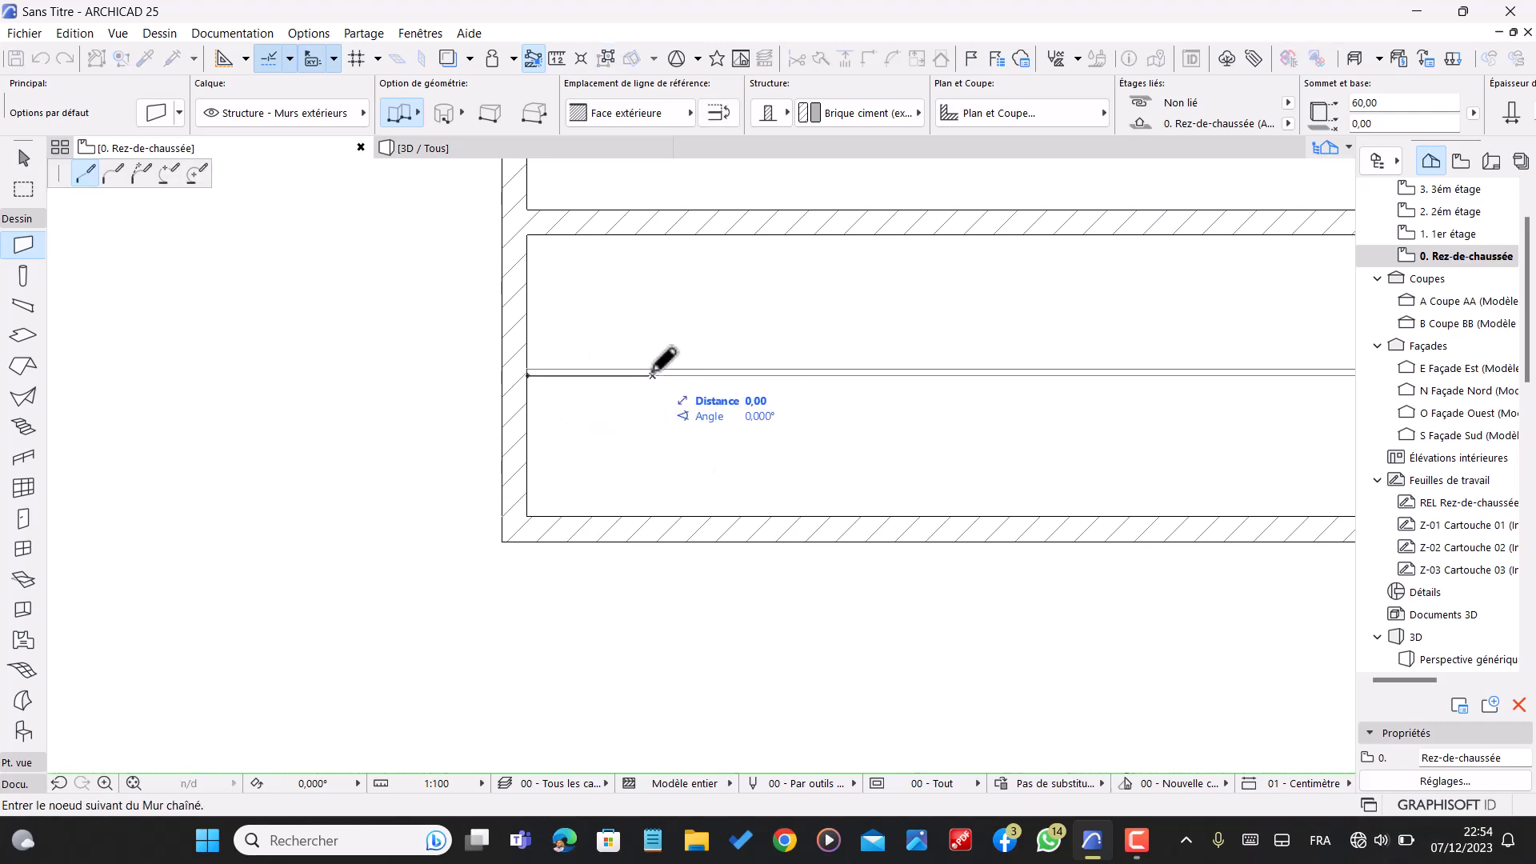
pyautogui.press('Escape')
pyautogui.press('Escape')
pyautogui.click(607, 375)
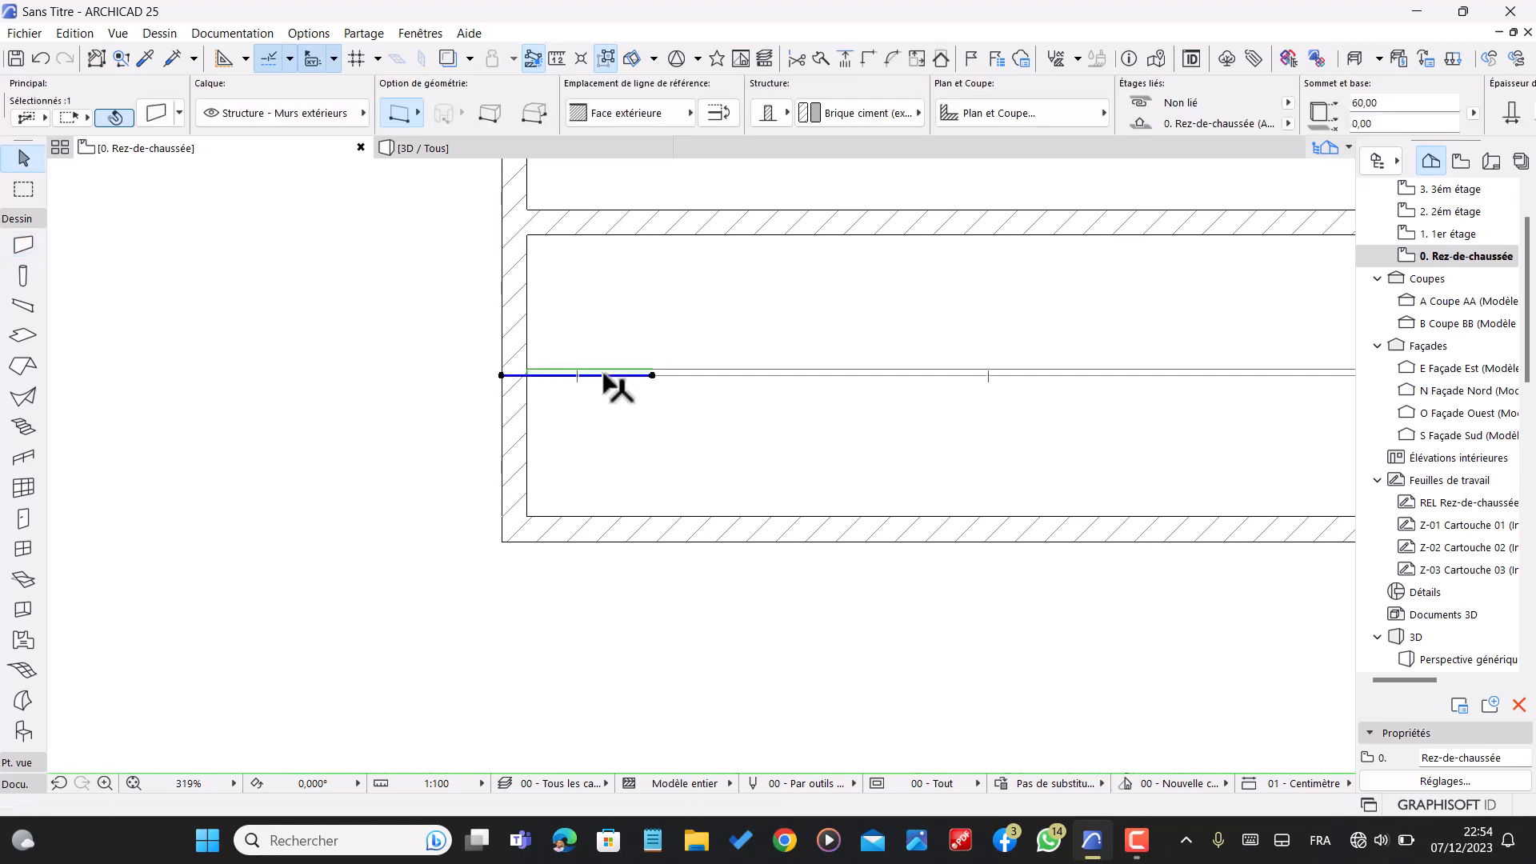
pyautogui.press('Delete')
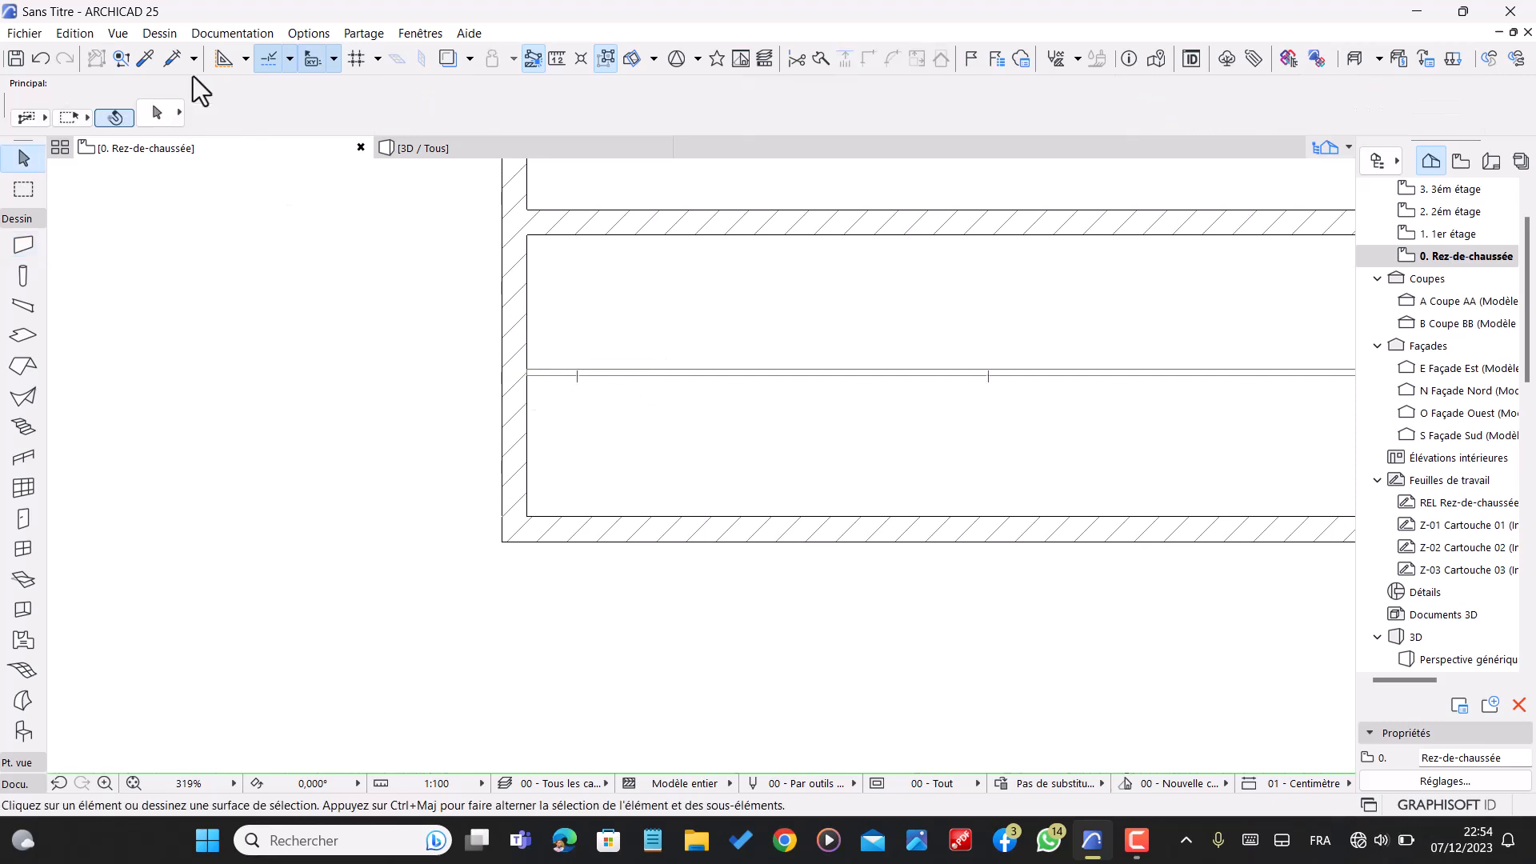
# - Copy the left exterior wall's settings onto the short wall segment beside it
pyautogui.click(147, 60)
pyautogui.click(524, 308)
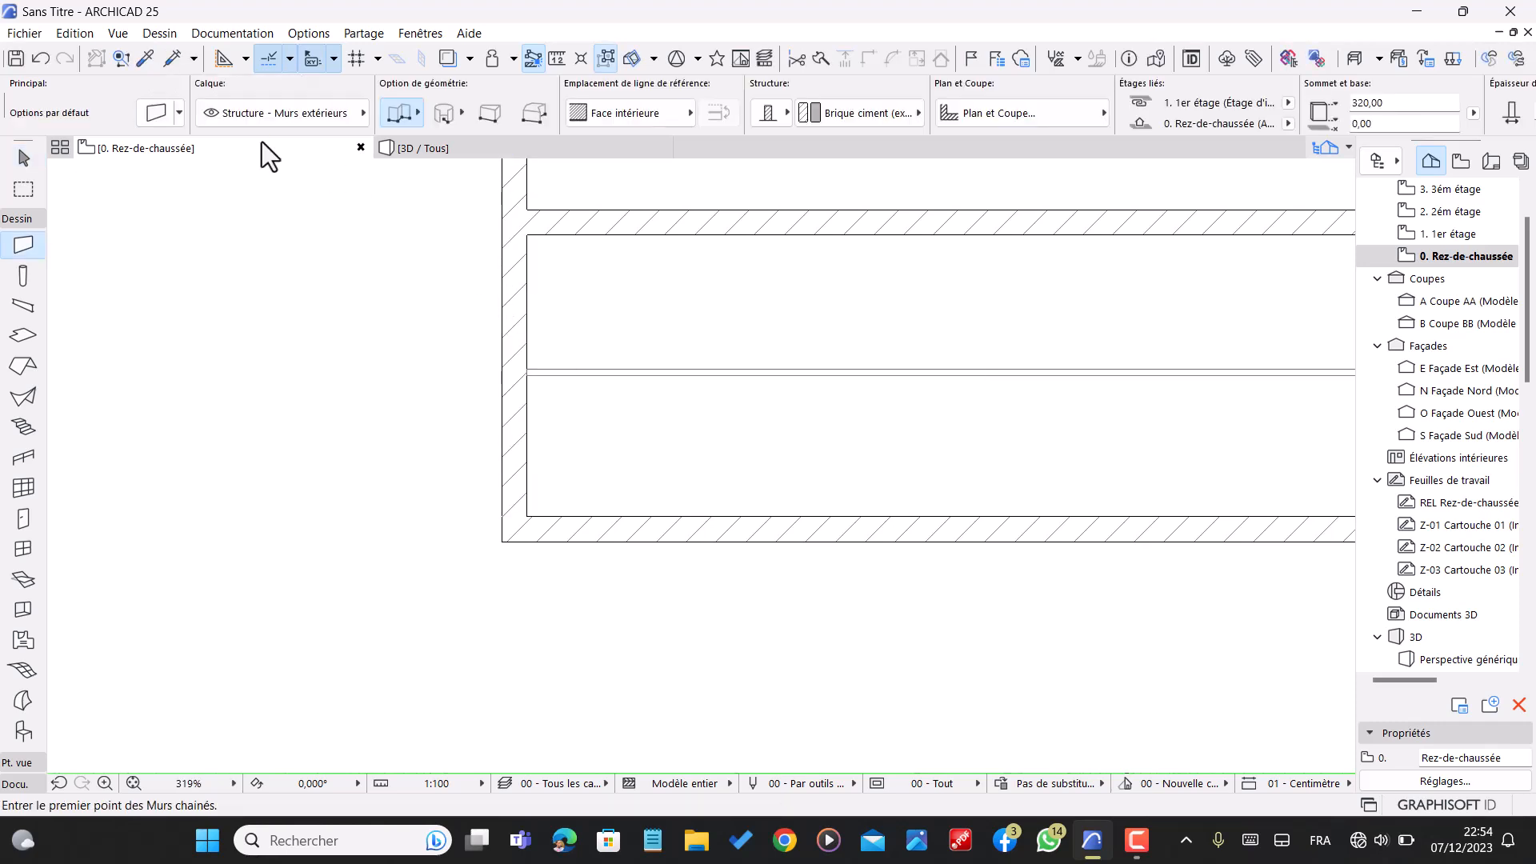
pyautogui.click(172, 59)
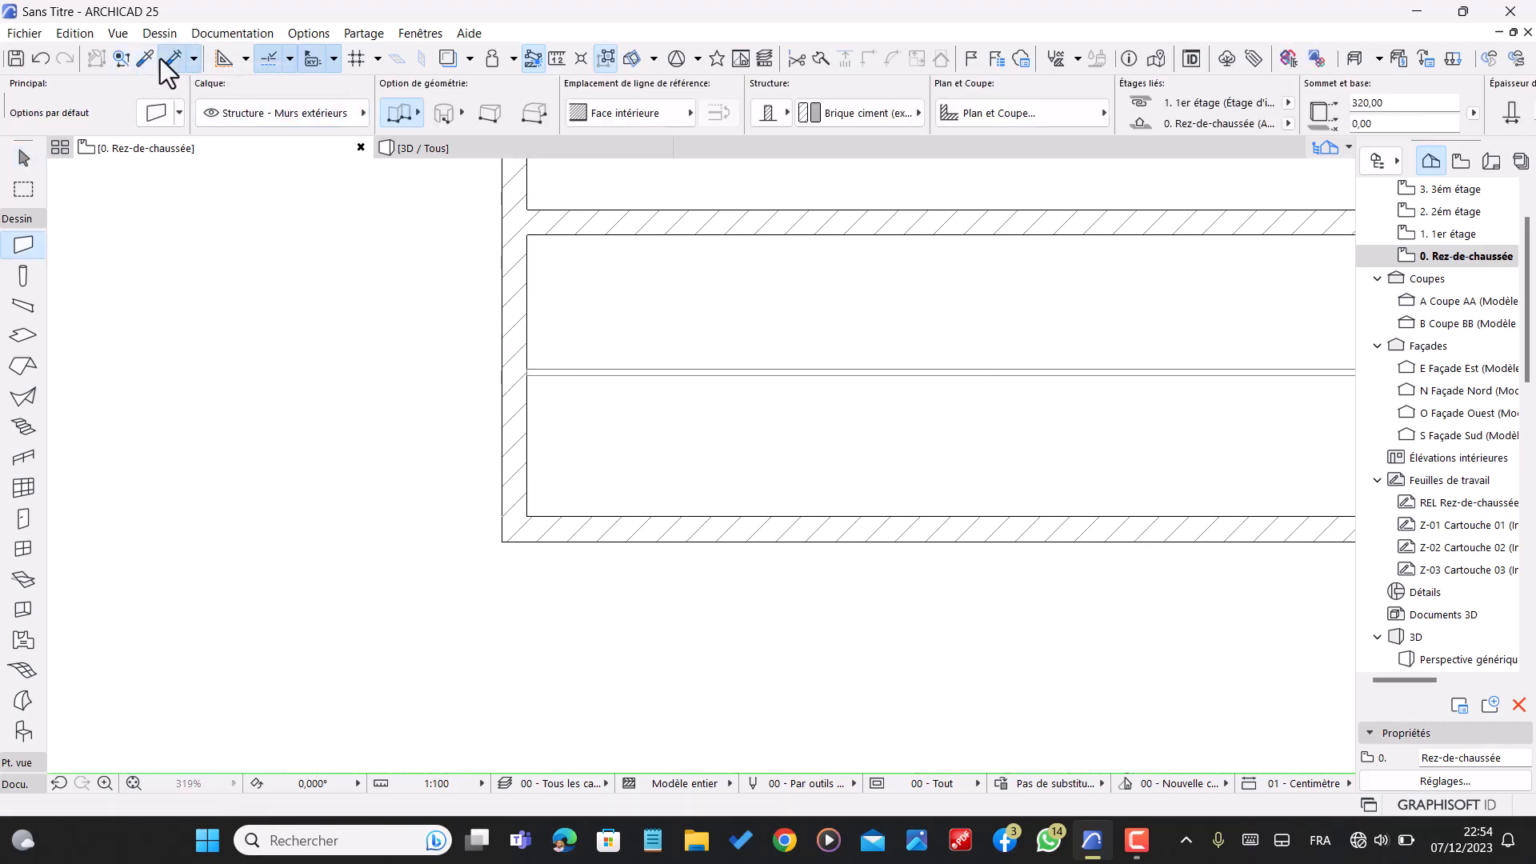
pyautogui.click(575, 370)
# - Flip the short wall across its reference line toward the inner front wall and check it in 3D
pyautogui.keyDown('shift'); pyautogui.click(626, 400); pyautogui.keyUp('shift')
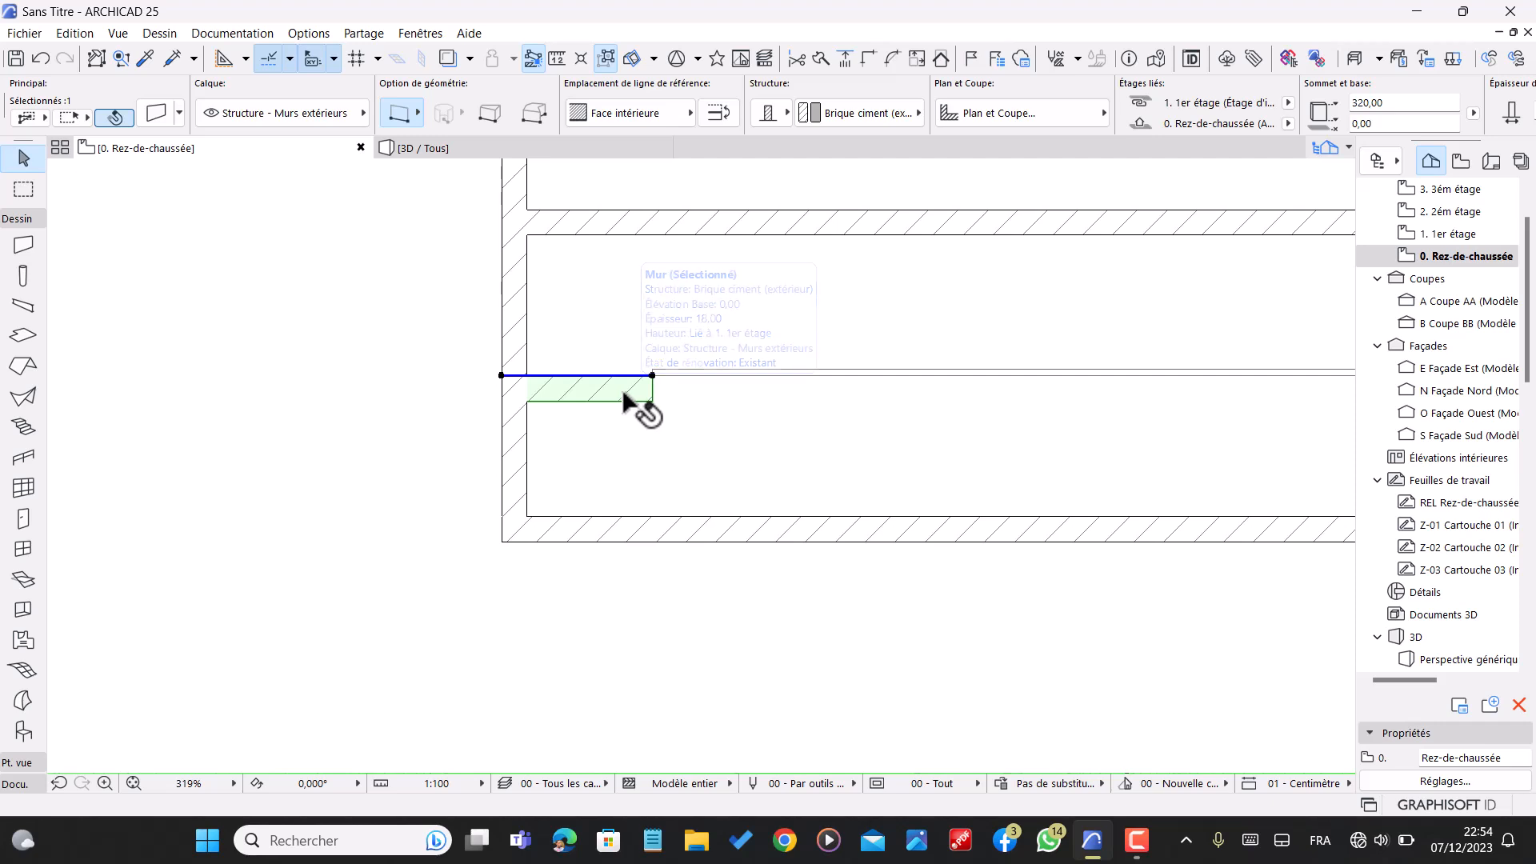
pyautogui.press('c')
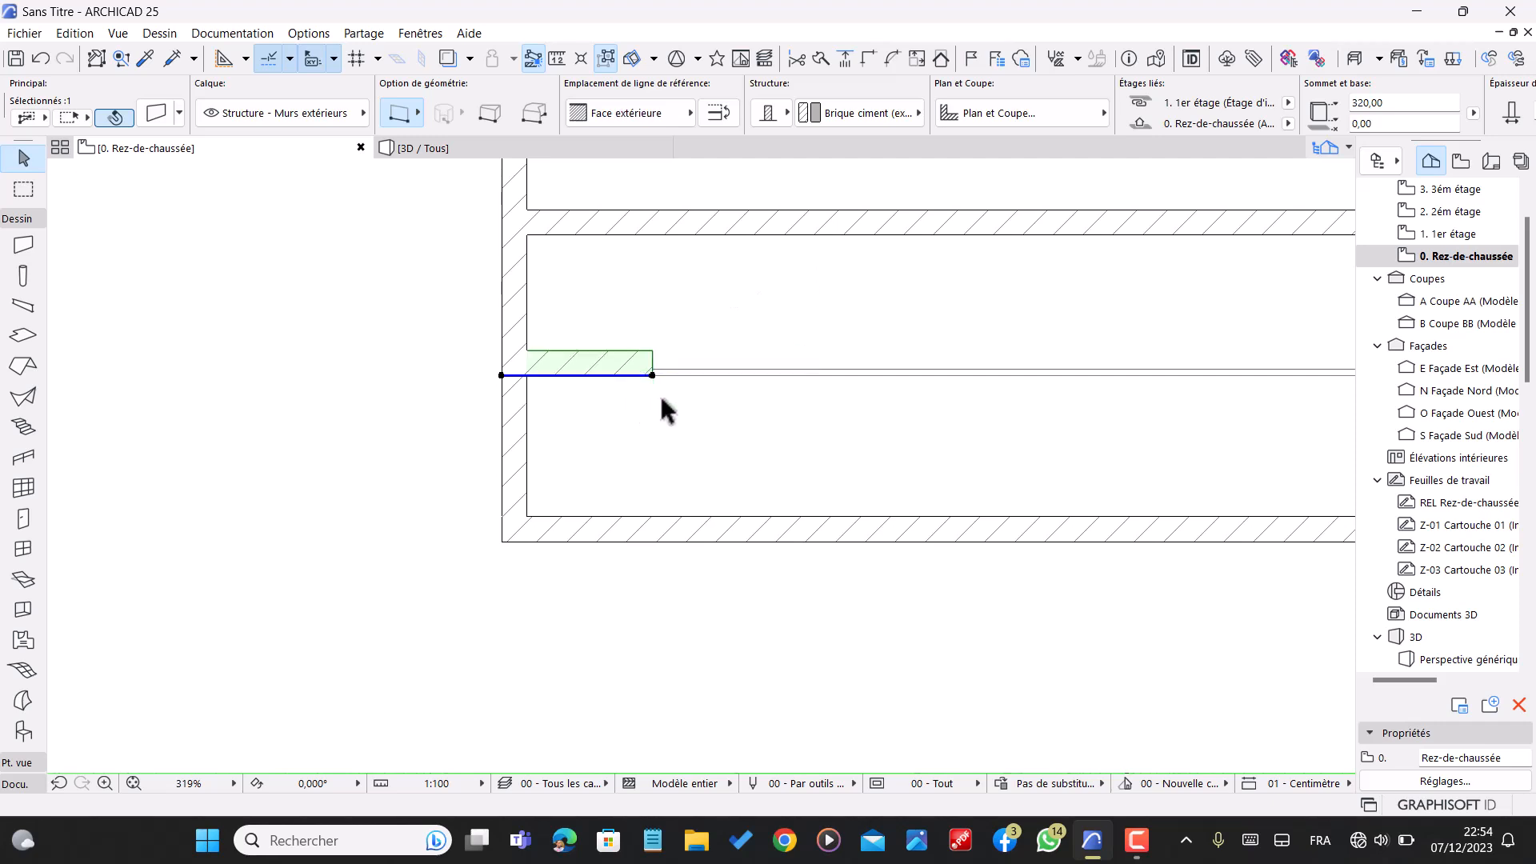
pyautogui.click(643, 382)
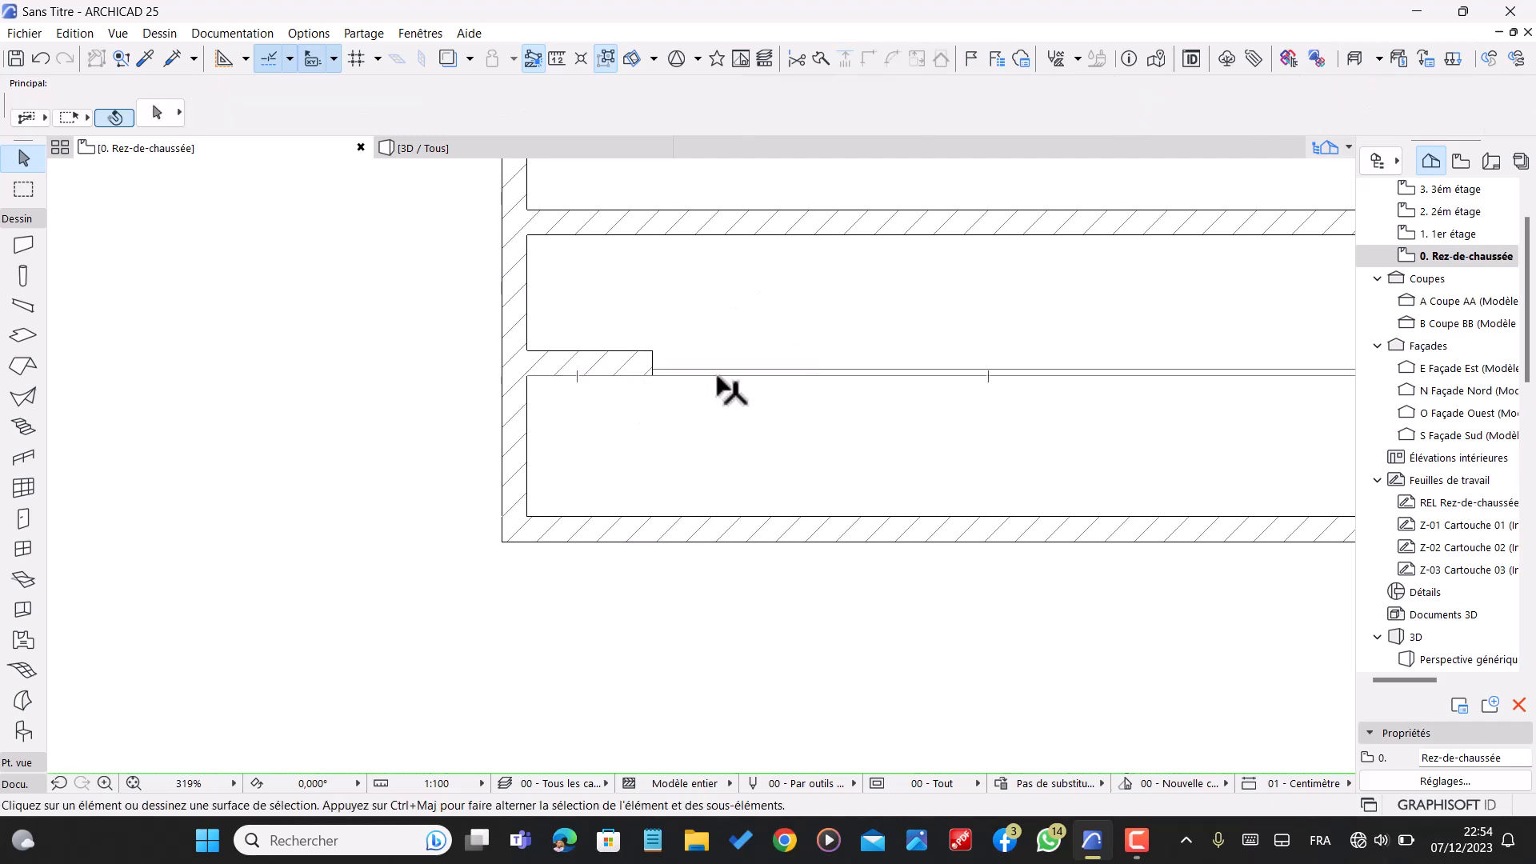
pyautogui.click(432, 149)
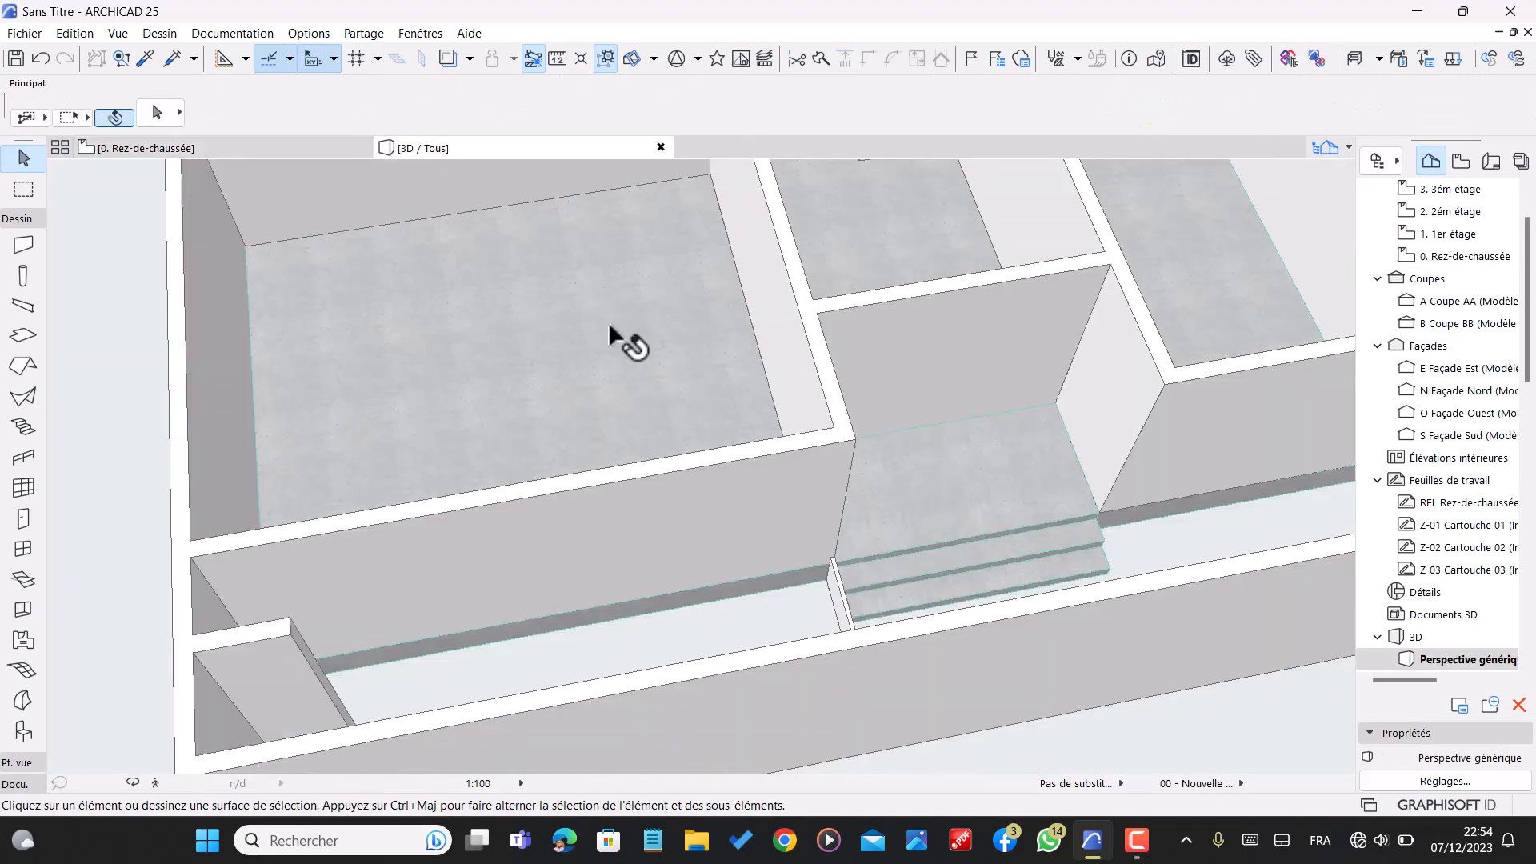
pyautogui.scroll(-1, 612, 327)
pyautogui.keyDown('shift'); pyautogui.moveTo(591, 444); pyautogui.dragTo(610, 344, button='middle'); pyautogui.keyUp('shift')
# - Return to the ground-floor plan and set the default slab material to Herbe
pyautogui.click(192, 148)
pyautogui.scroll(-5, 709, 309)
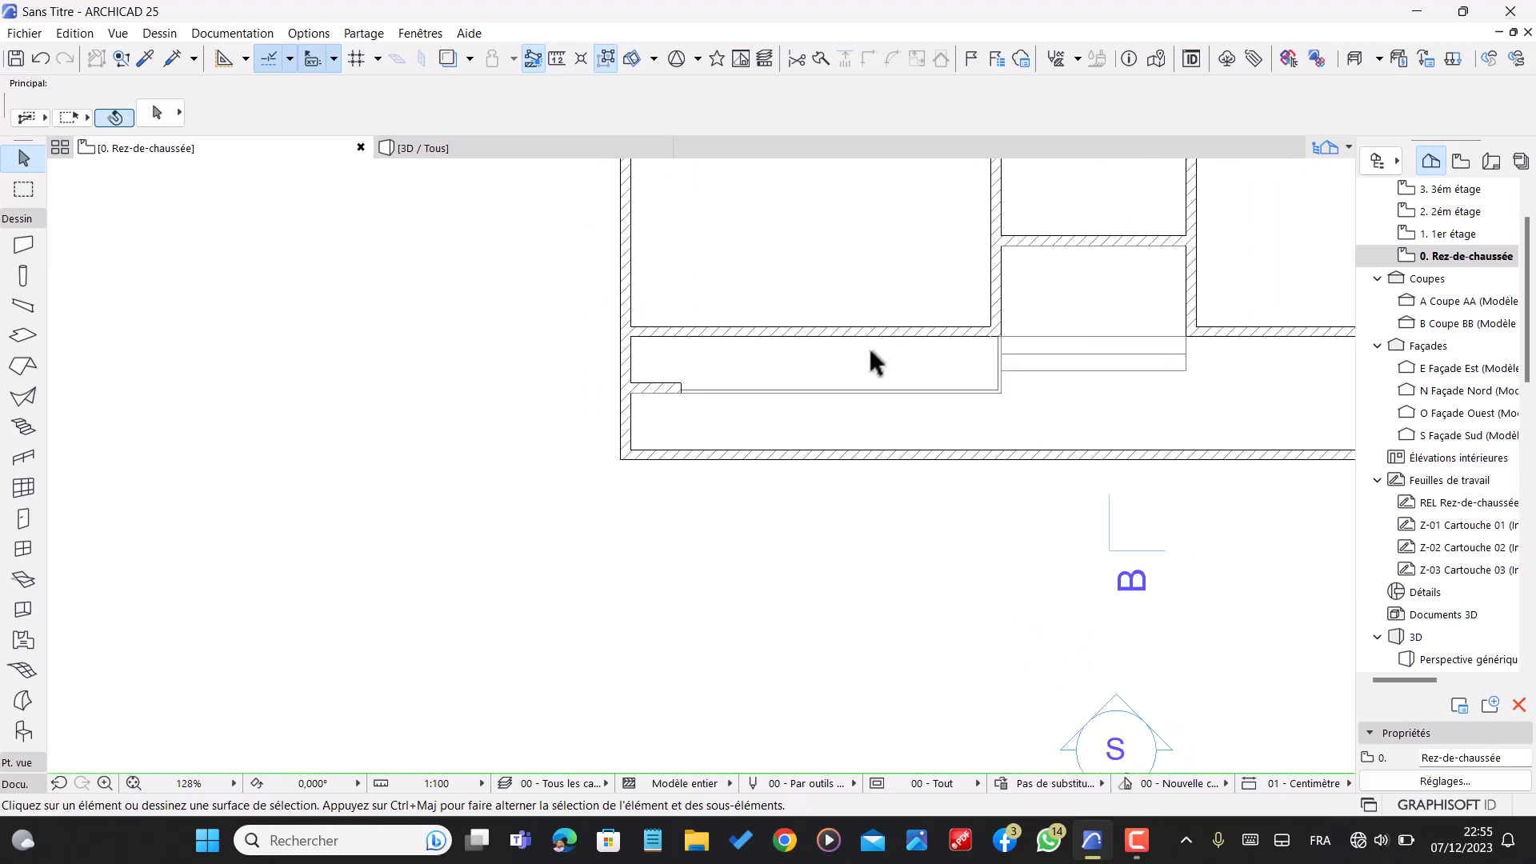
pyautogui.click(23, 336)
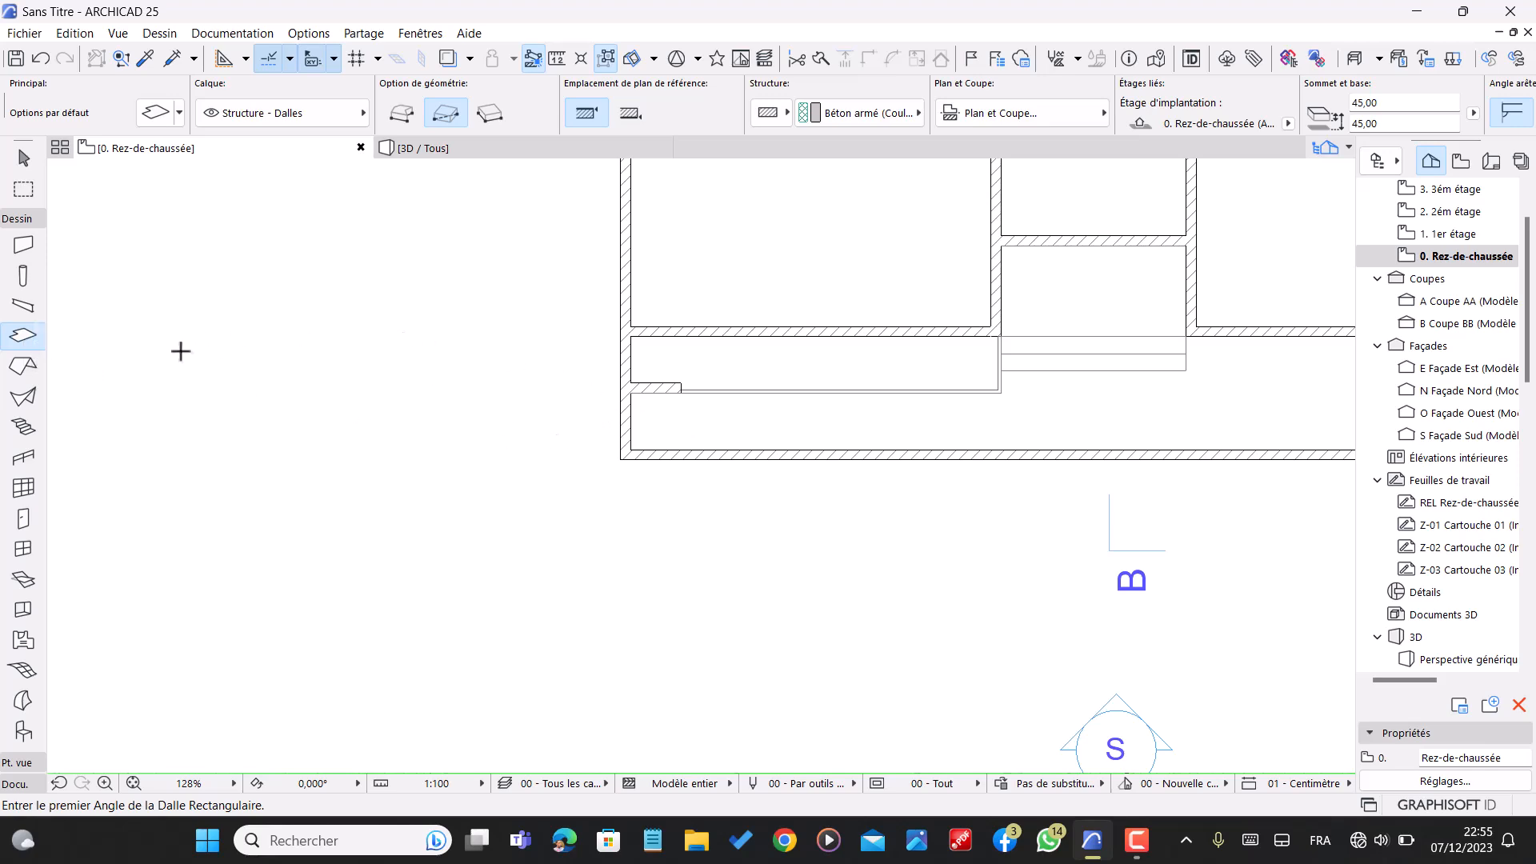
pyautogui.hotkey('ctrl', 't')
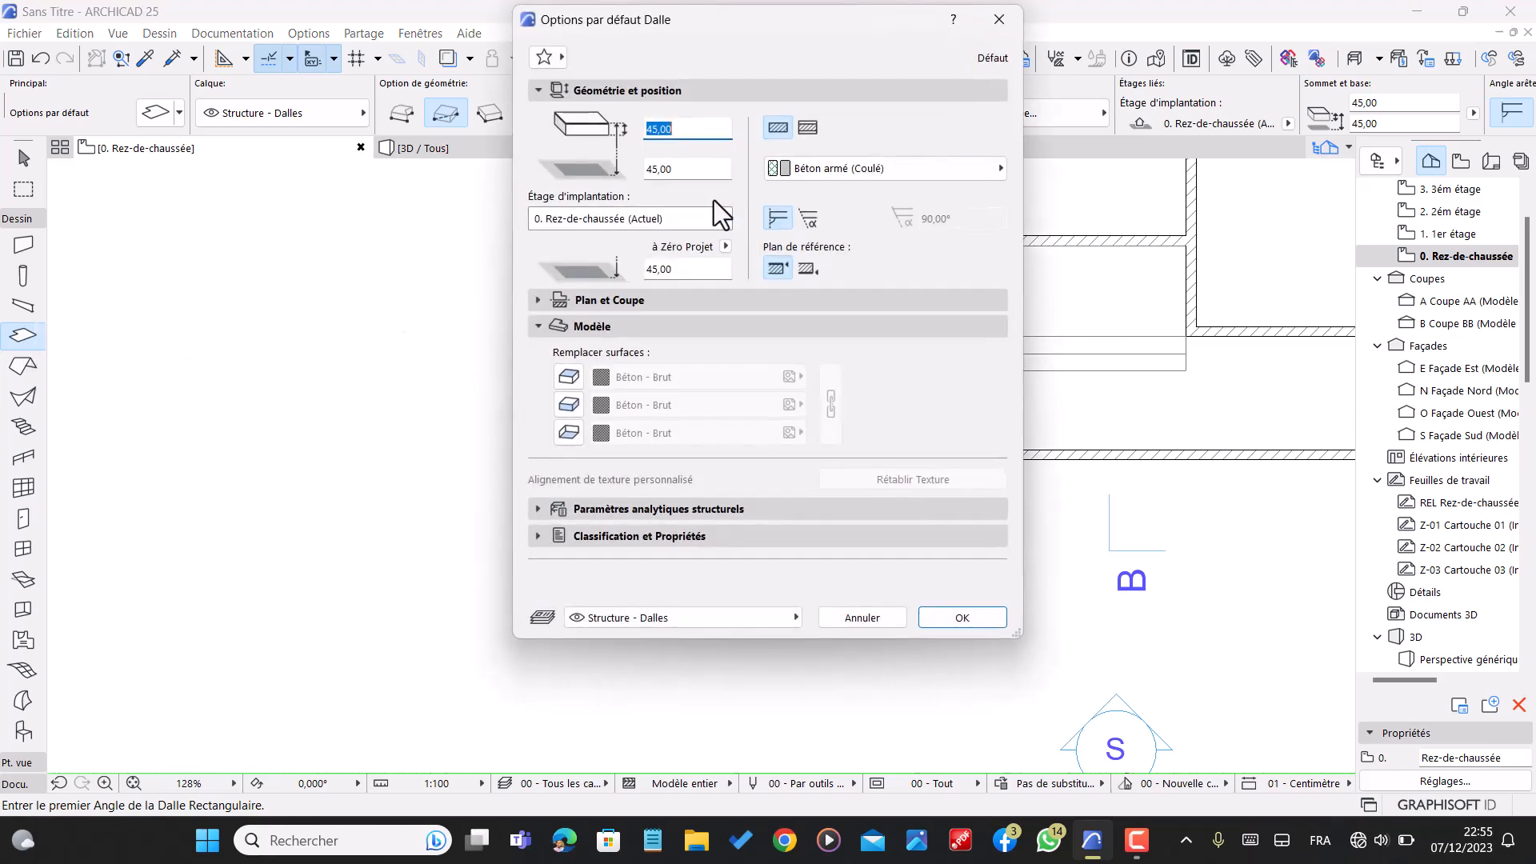
pyautogui.click(867, 171)
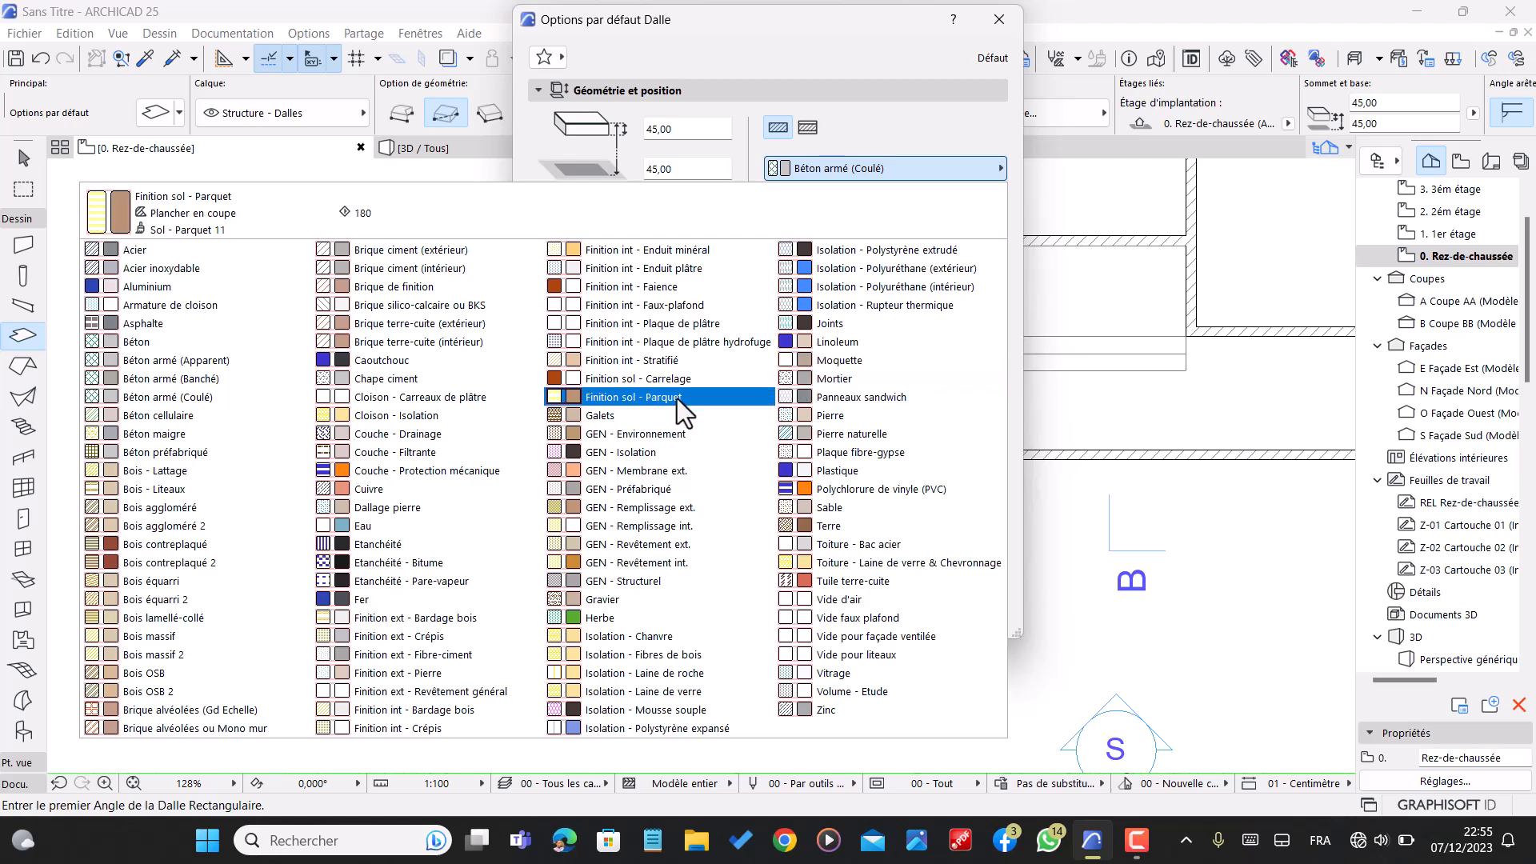
pyautogui.click(615, 620)
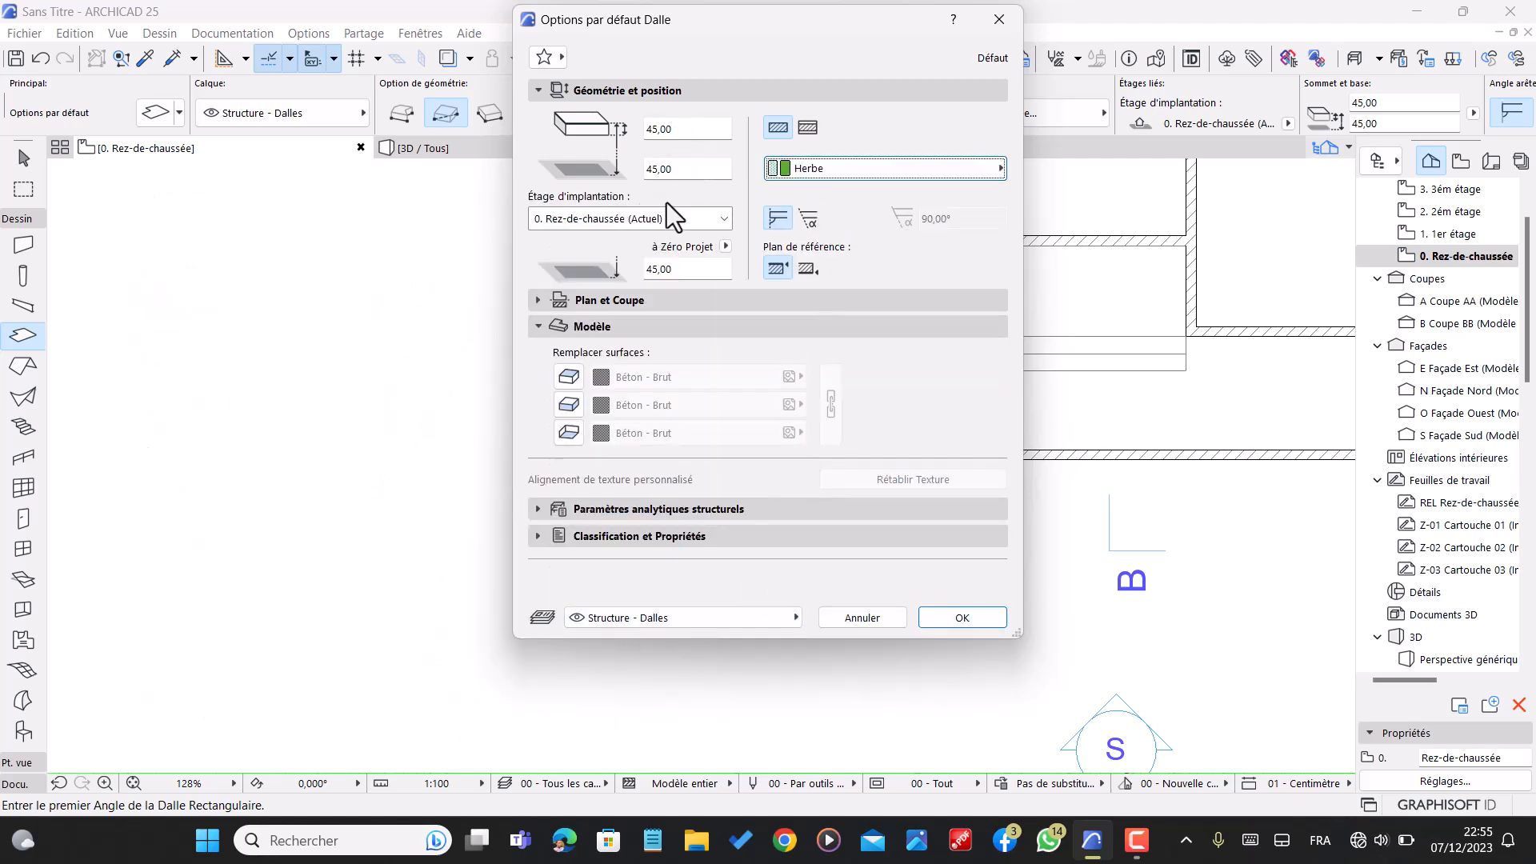
pyautogui.click(968, 621)
# - Draw a polygonal grass slab along the inner faces of the planter area, following the short wall's corner and the low walls
pyautogui.scroll(5, 977, 350)
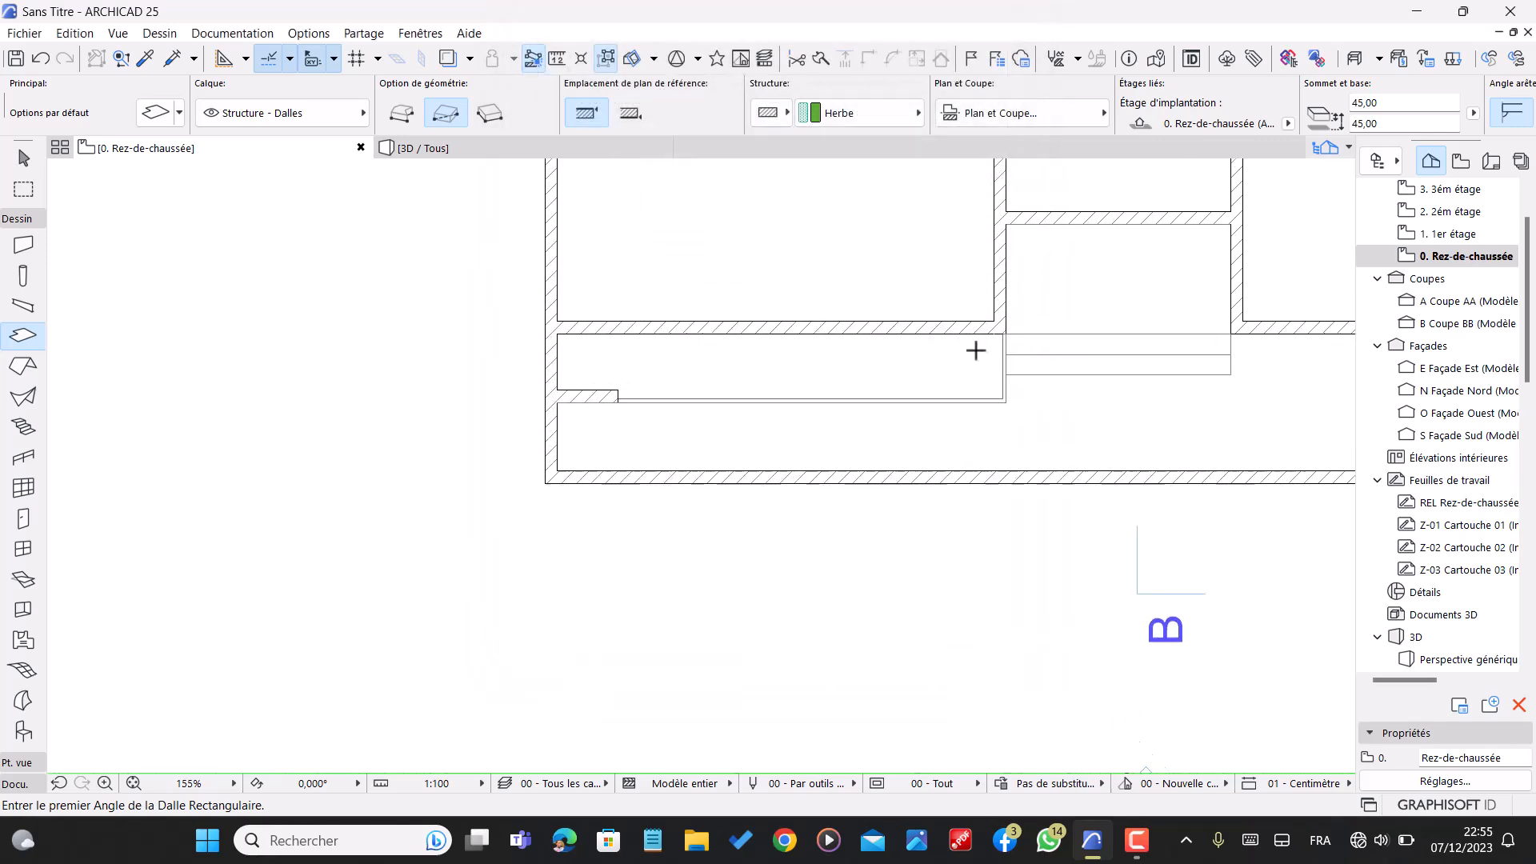
pyautogui.scroll(1, 418, 333)
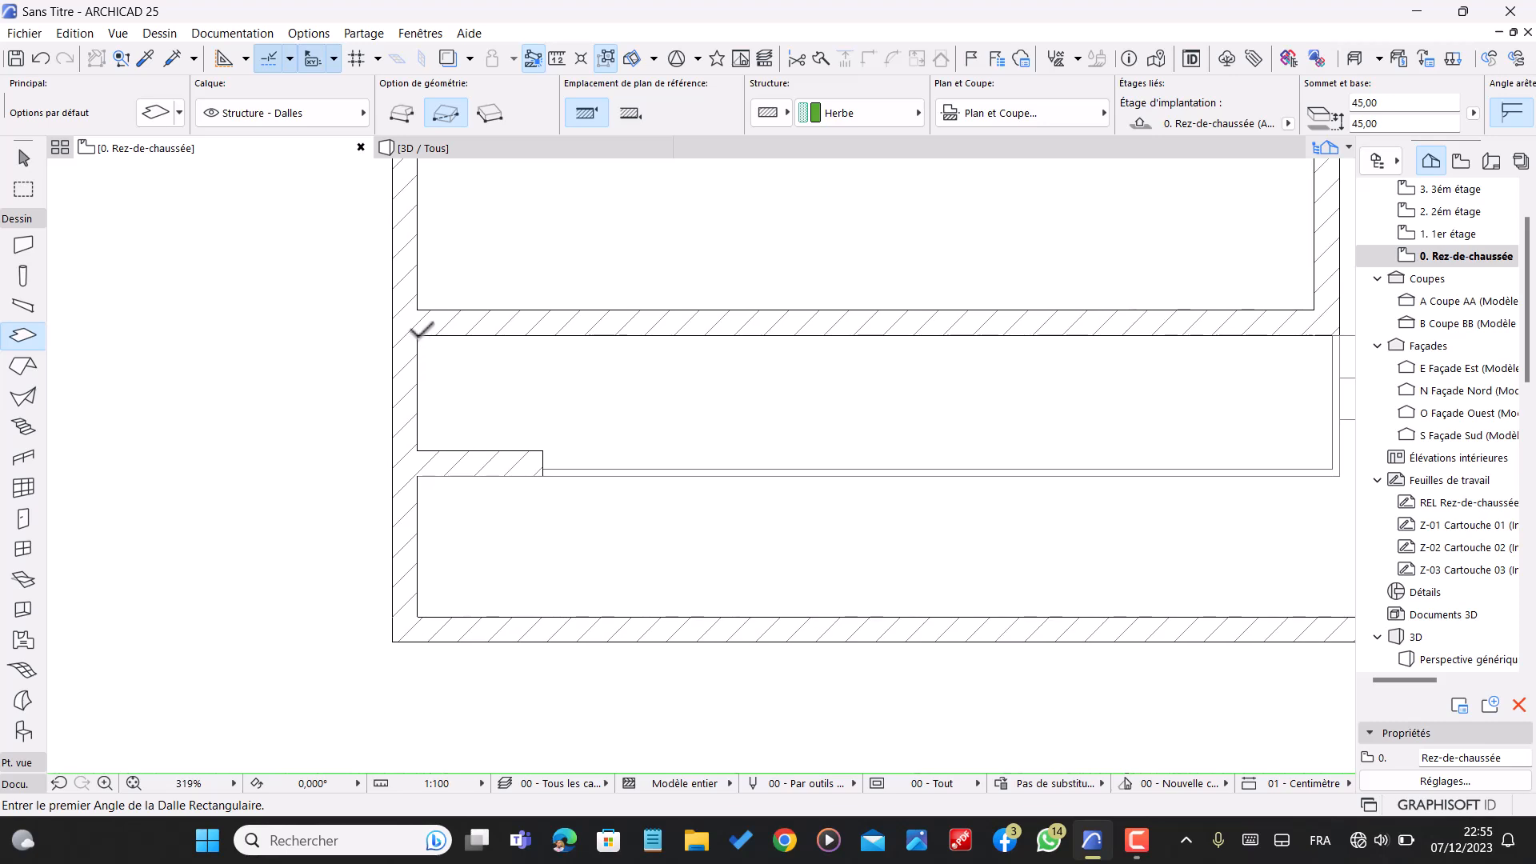
pyautogui.click(401, 115)
pyautogui.click(418, 335)
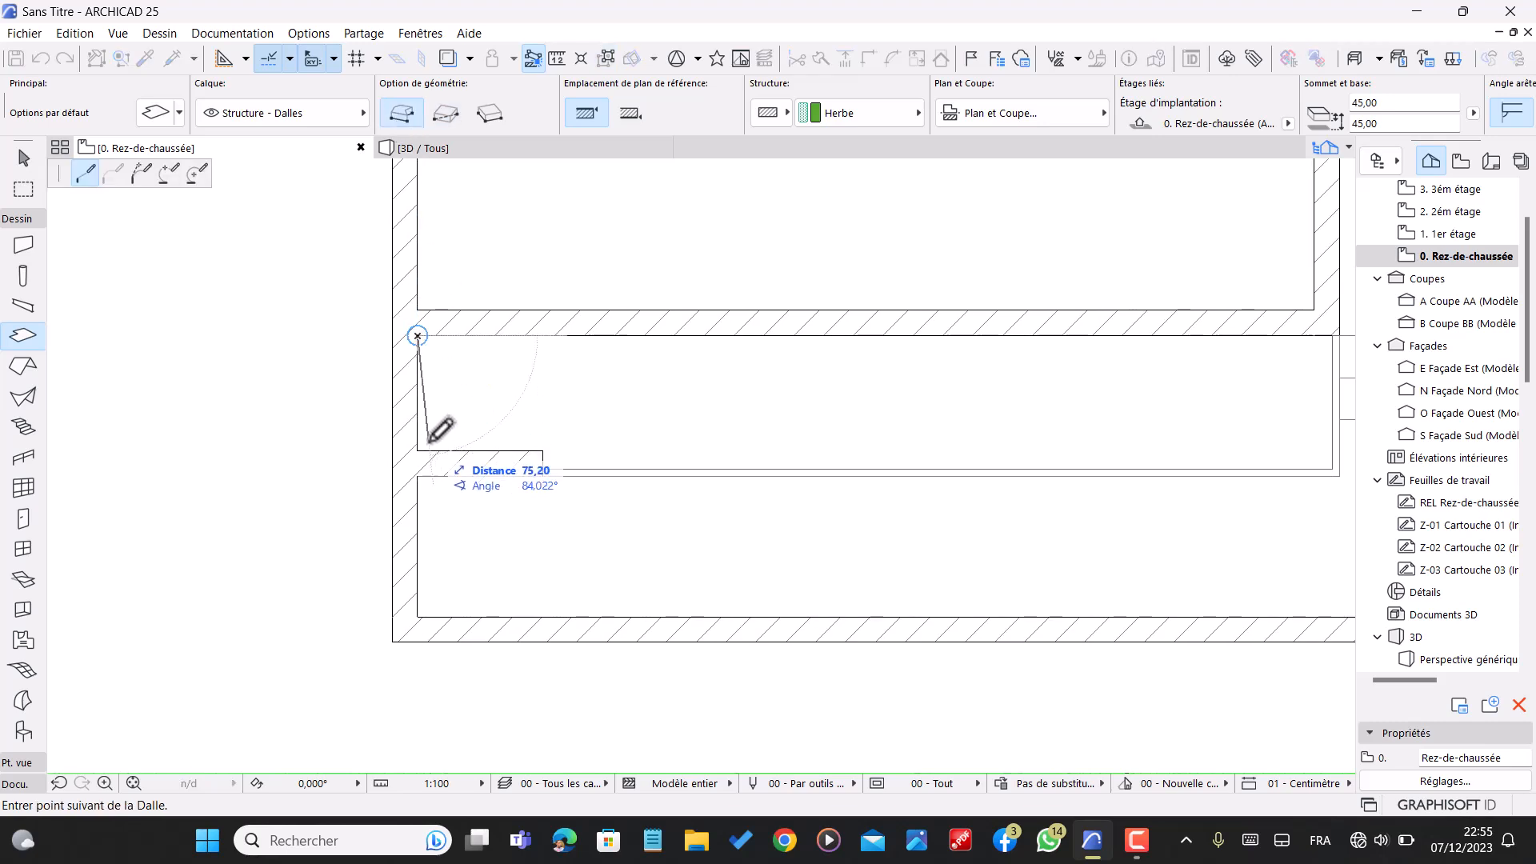
pyautogui.click(417, 450)
pyautogui.click(543, 450)
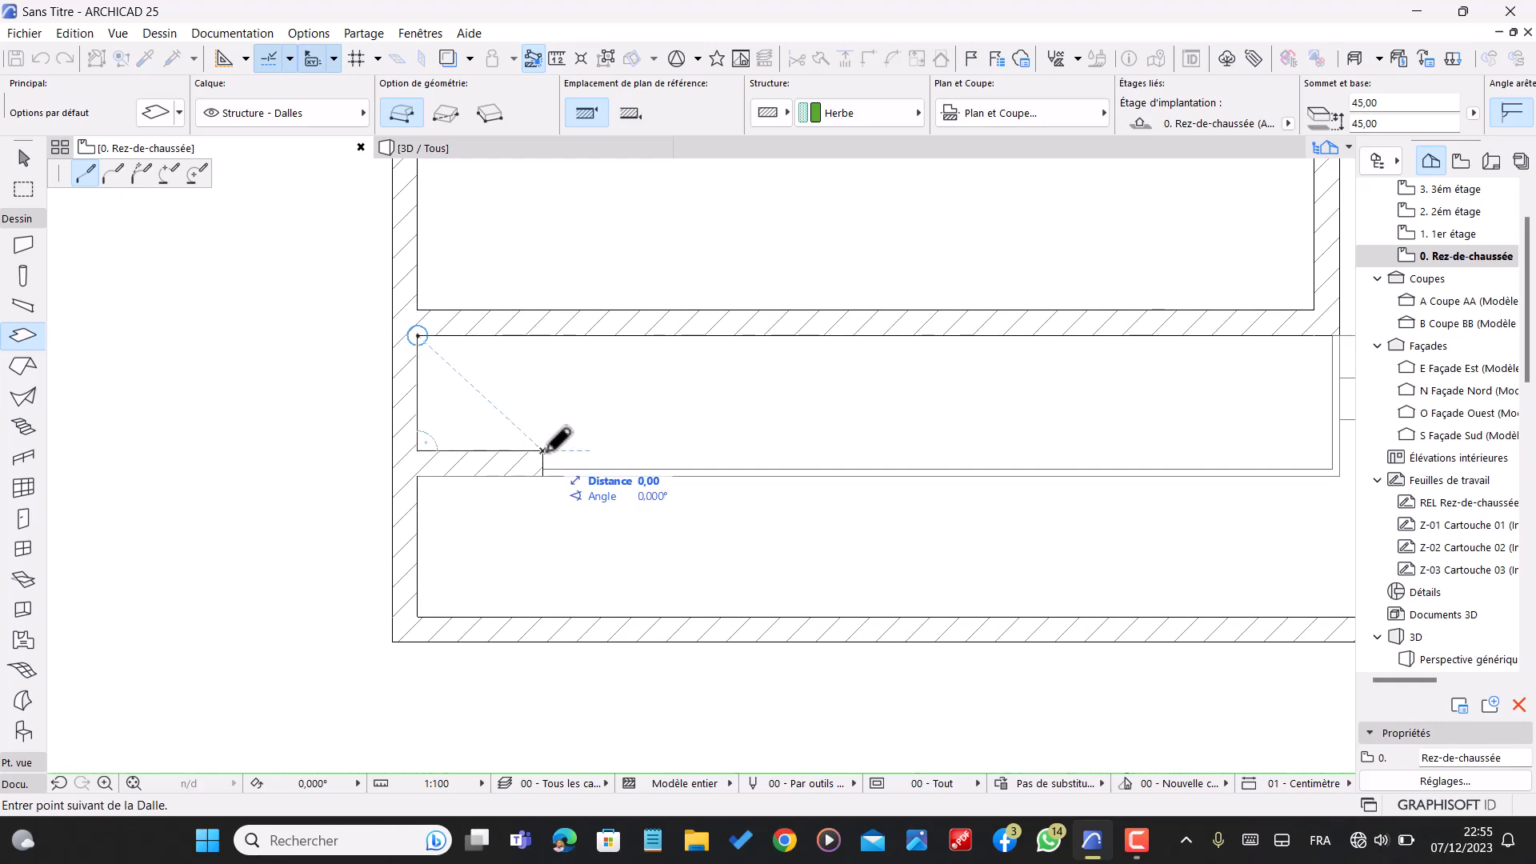
pyautogui.click(542, 469)
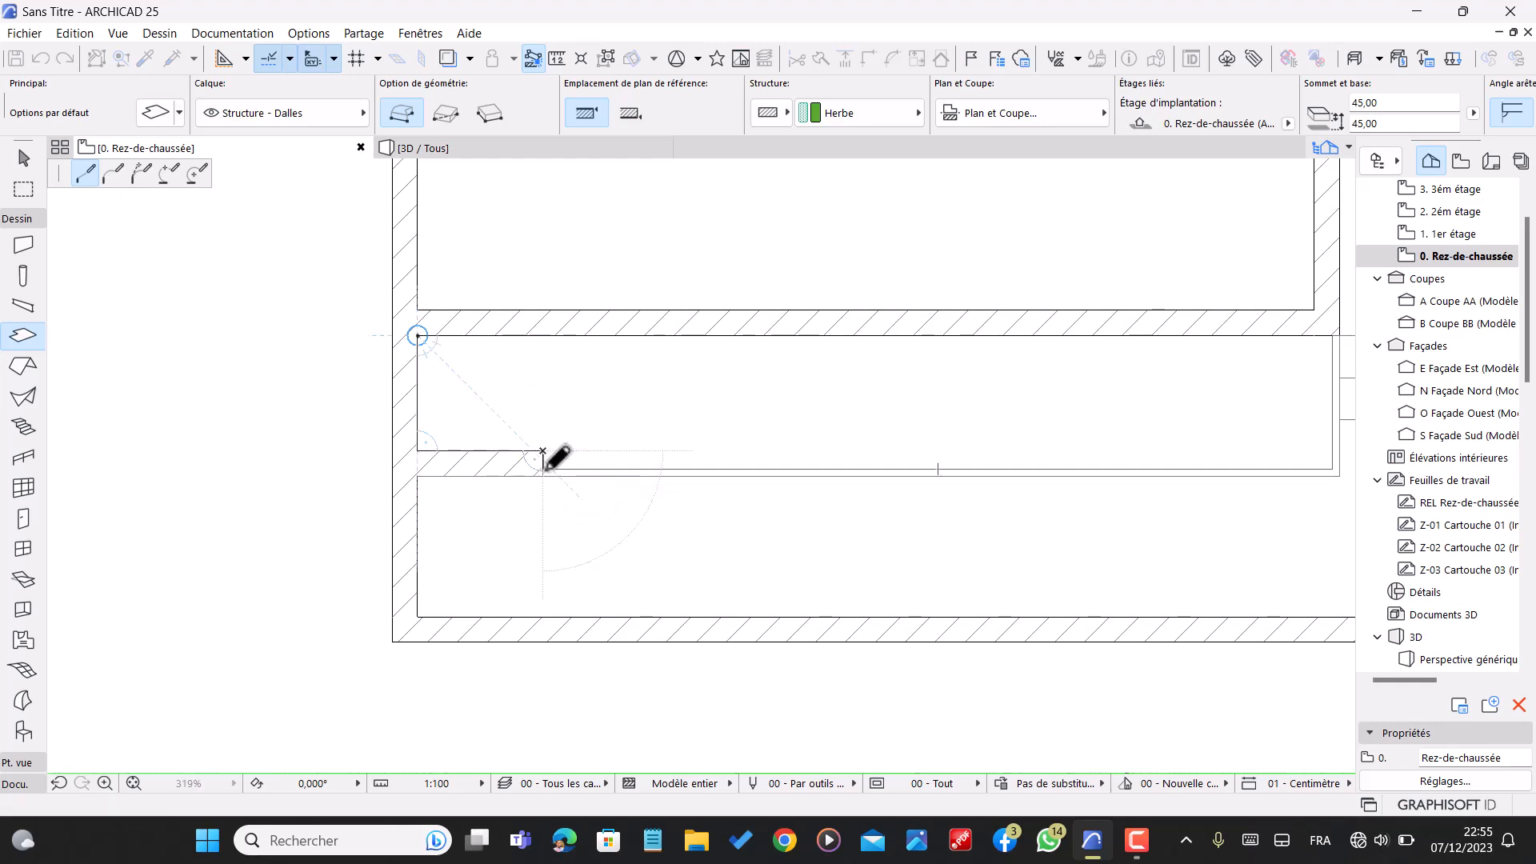
pyautogui.click(1333, 468)
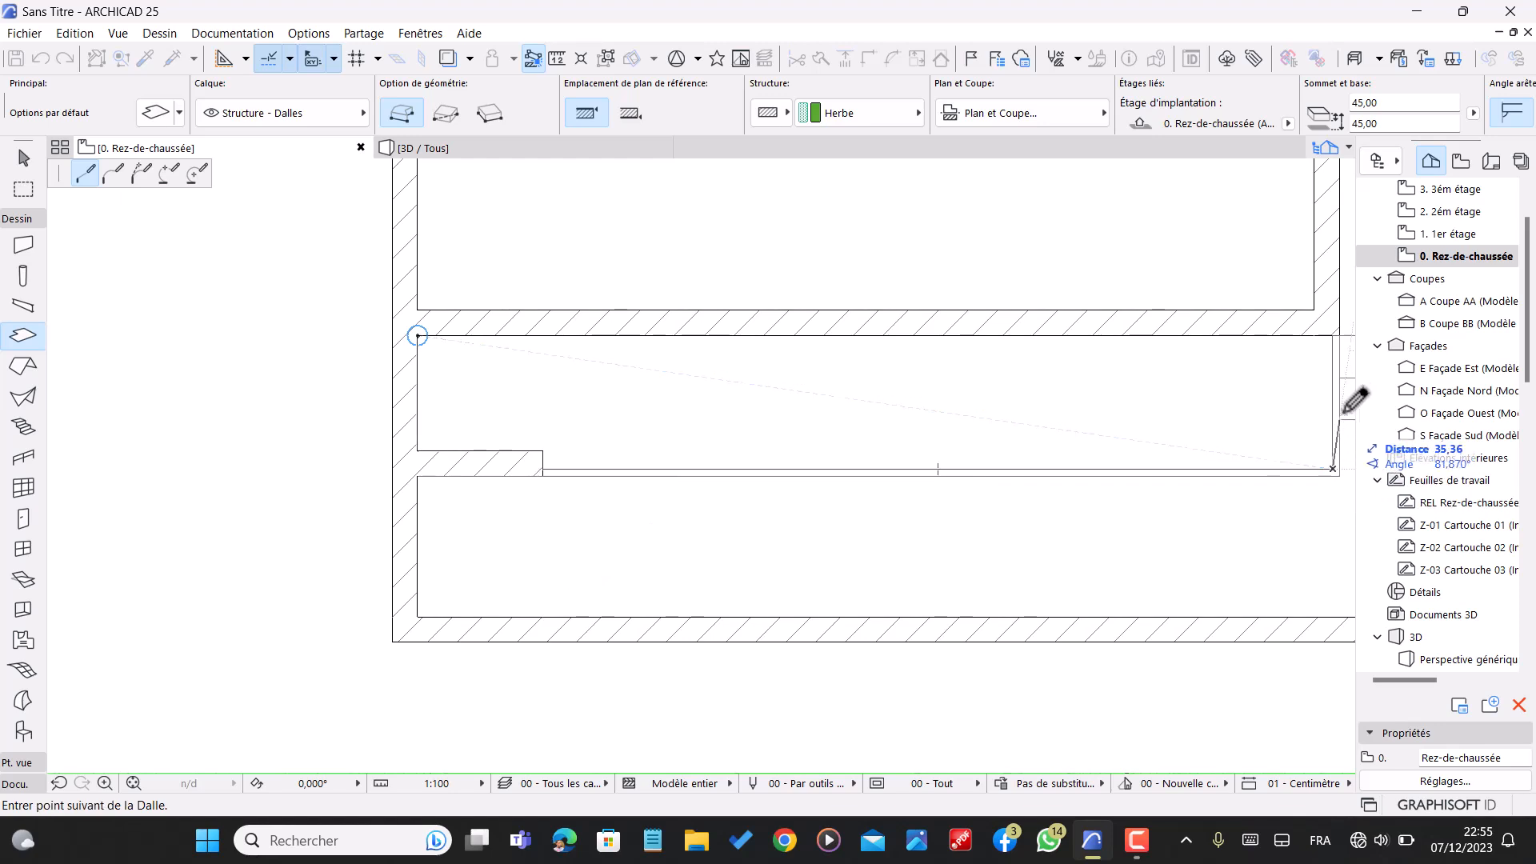
pyautogui.click(1333, 336)
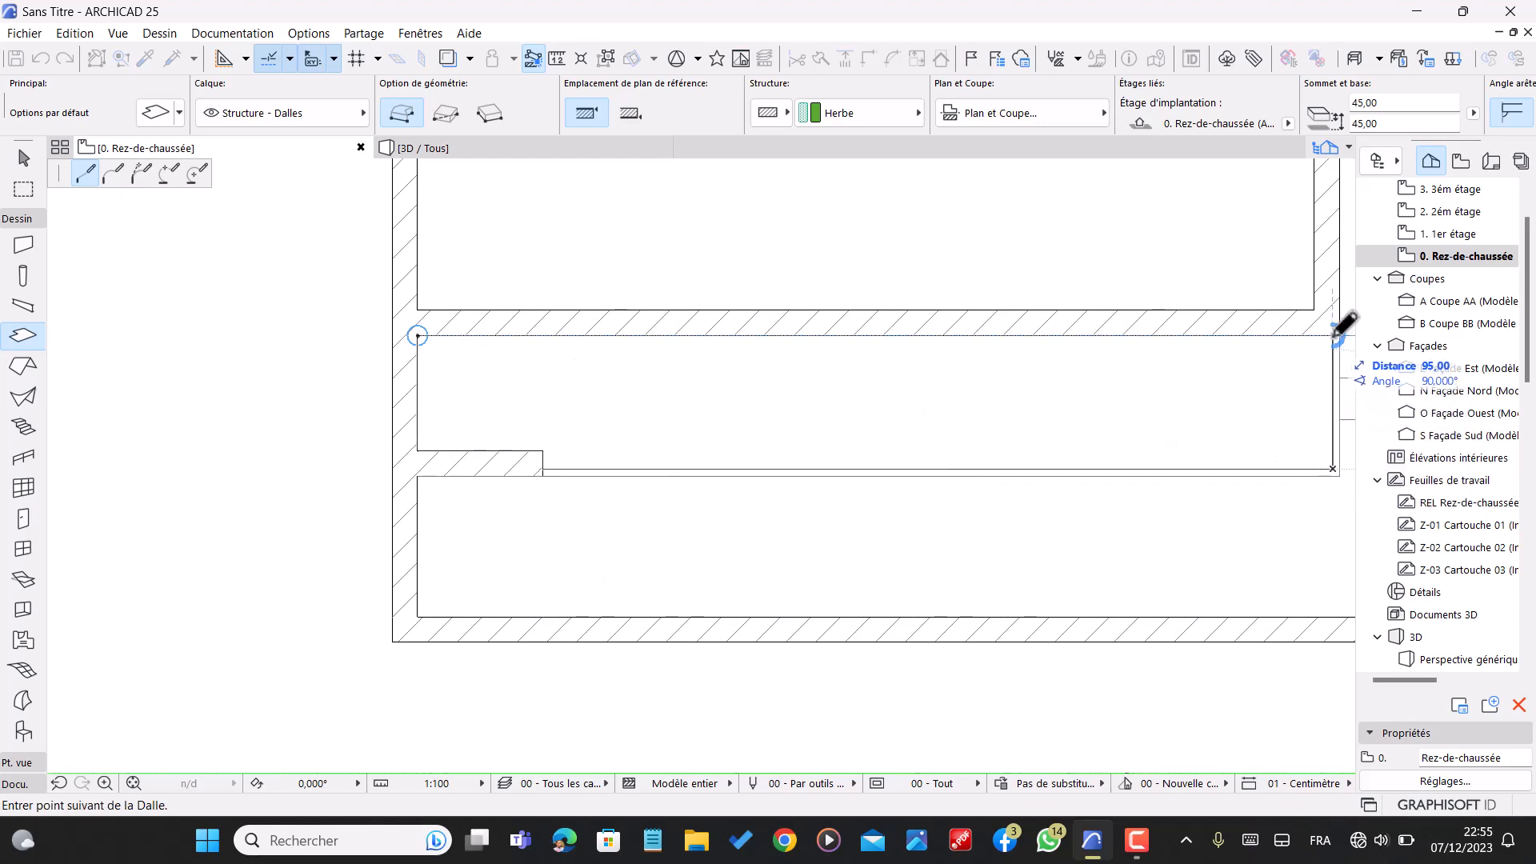
pyautogui.click(417, 334)
# - Orbit the 3D model to examine the grass slab between the low walls and the house front
pyautogui.click(473, 152)
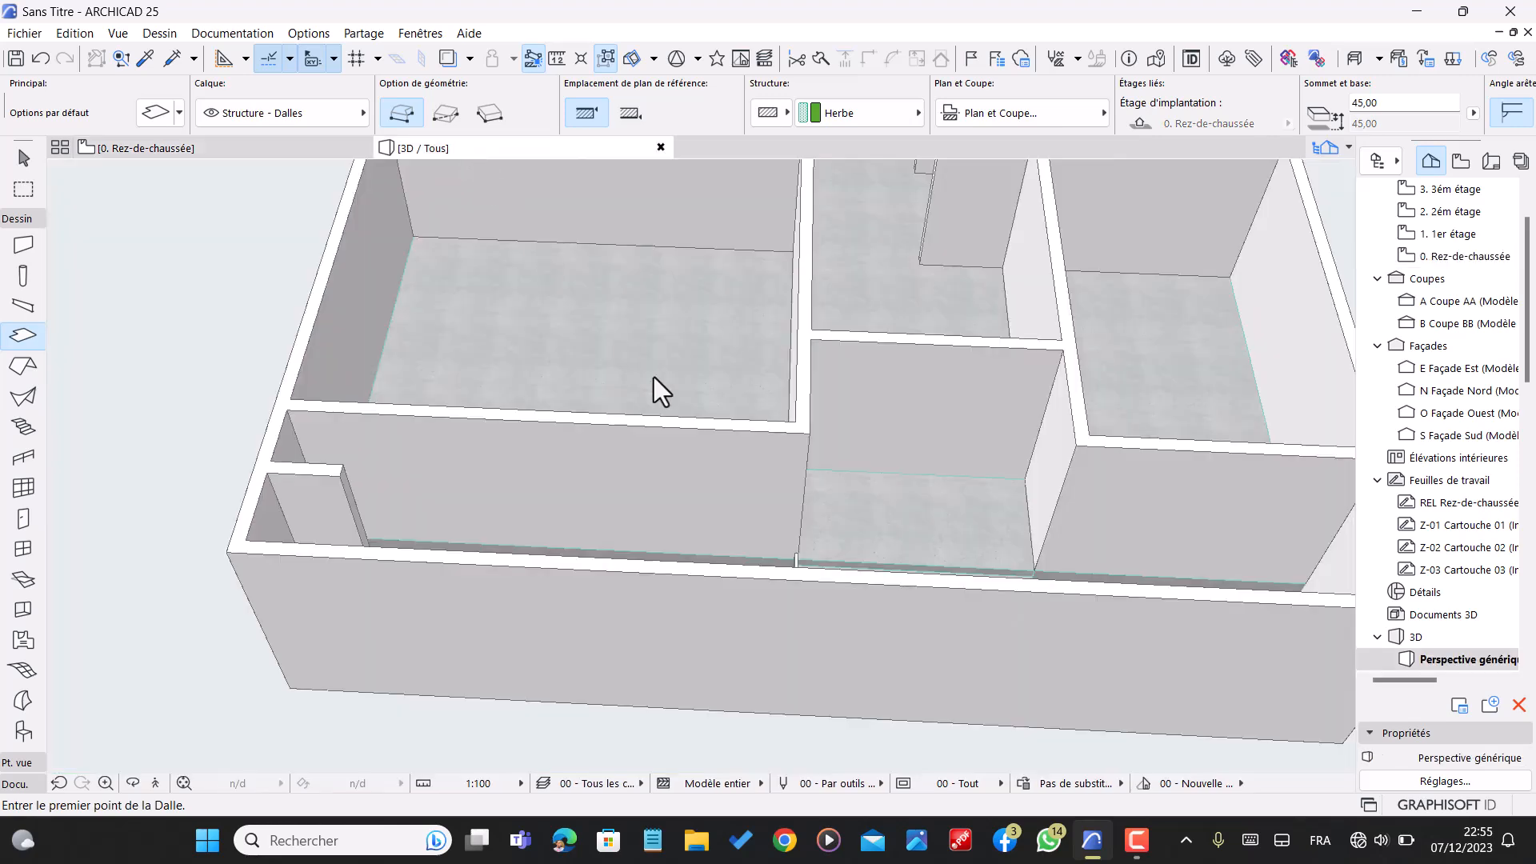
pyautogui.press('o')
pyautogui.moveTo(650, 422); pyautogui.dragTo(595, 437)
pyautogui.keyDown('shift'); pyautogui.moveTo(571, 474); pyautogui.dragTo(407, 450, button='middle'); pyautogui.keyUp('shift')
pyautogui.scroll(2, 526, 453)
pyautogui.keyDown('shift'); pyautogui.moveTo(656, 460); pyautogui.dragTo(677, 428, button='middle'); pyautogui.keyUp('shift')
pyautogui.moveTo(677, 428); pyautogui.dragTo(1040, 507)
pyautogui.scroll(3, 795, 479)
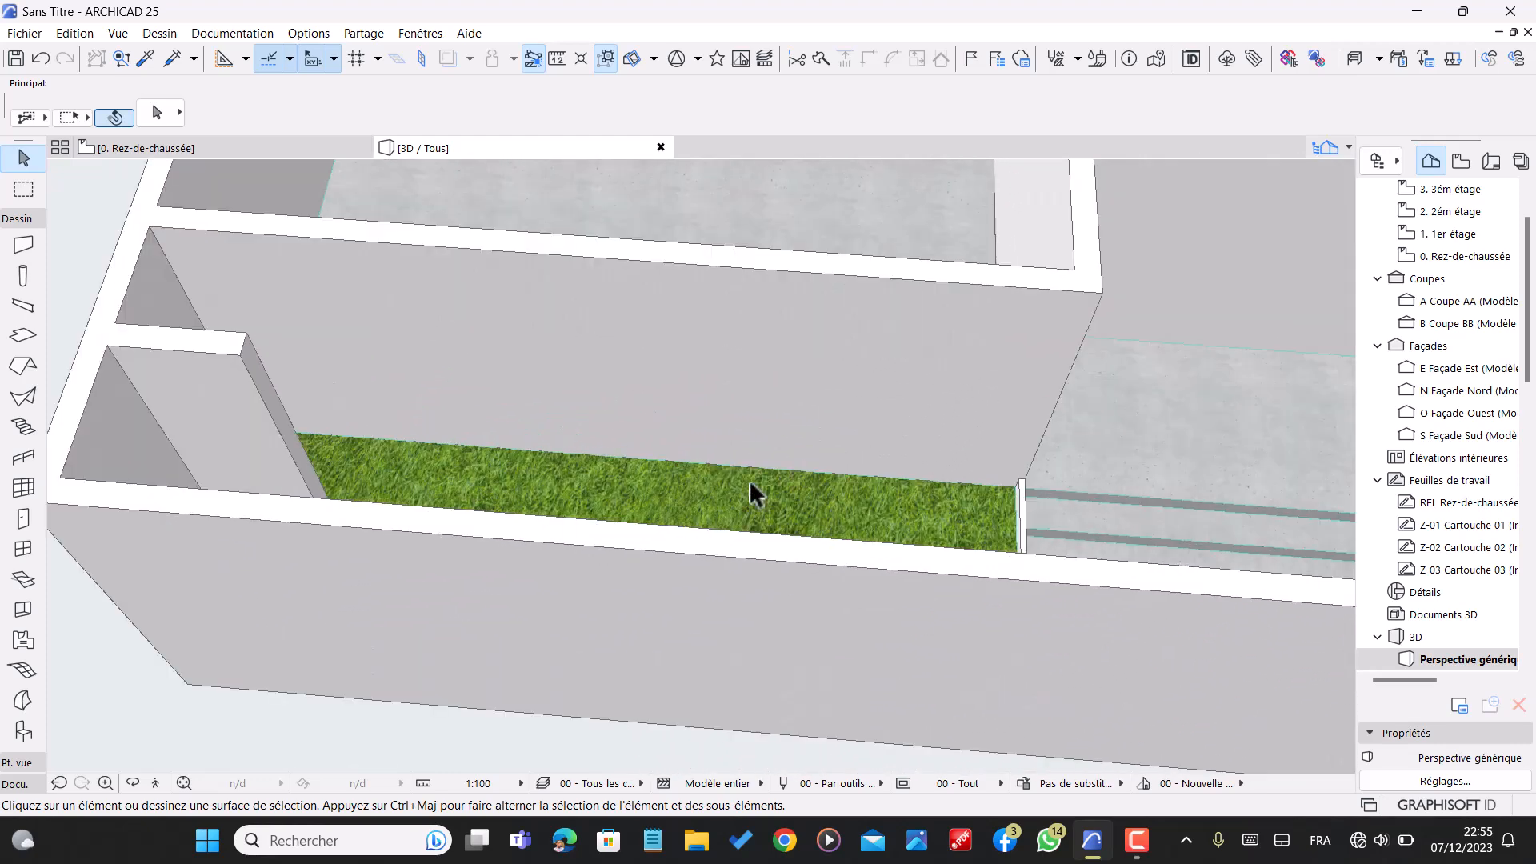
pyautogui.scroll(-3, 668, 328)
pyautogui.keyDown('shift'); pyautogui.moveTo(640, 408); pyautogui.dragTo(657, 465, button='middle'); pyautogui.keyUp('shift')
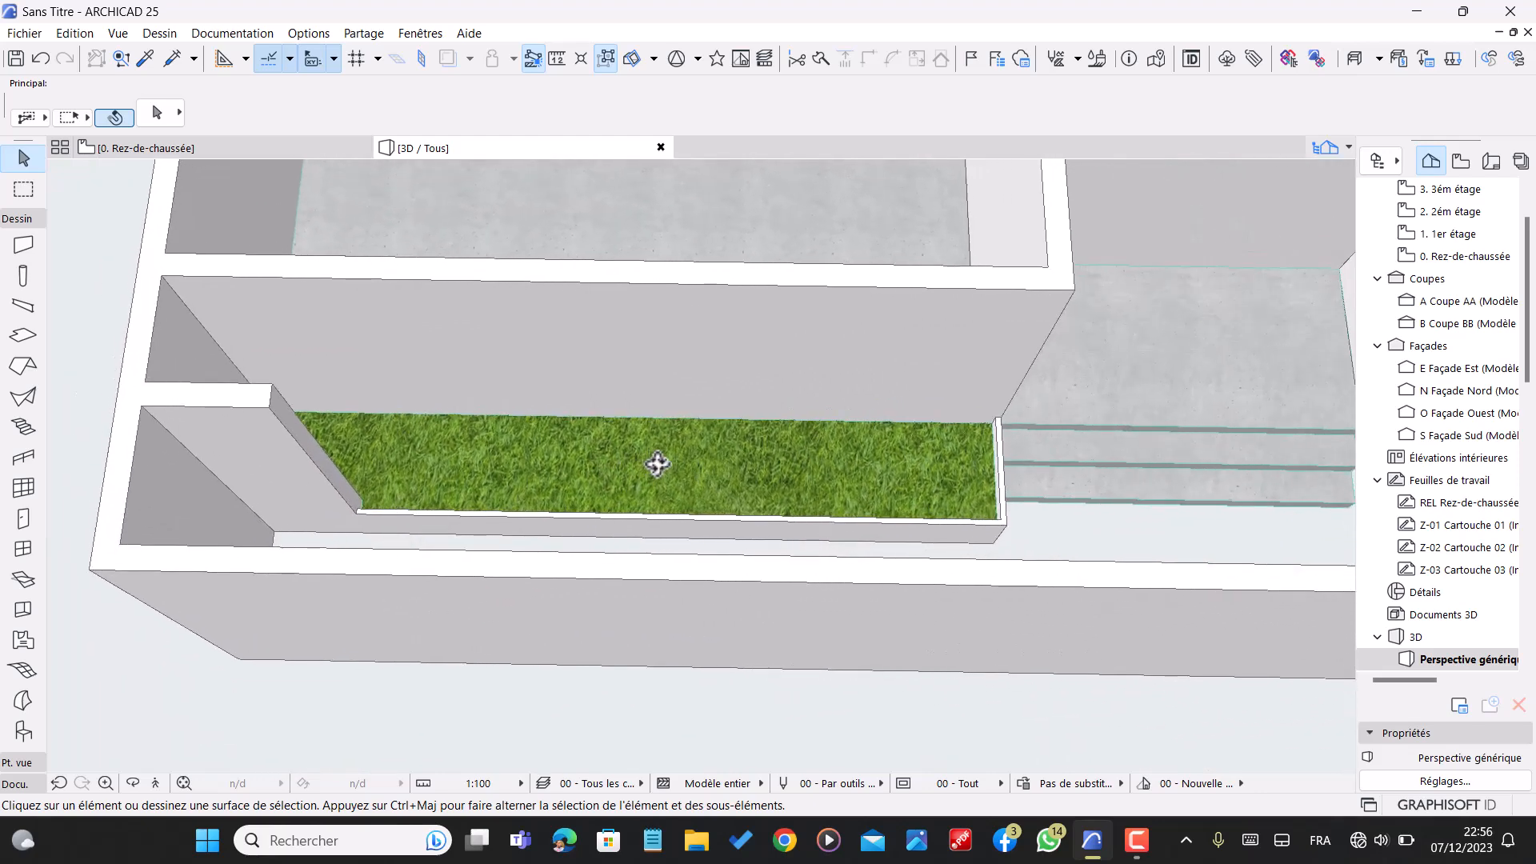
# - On the ground-floor plan, draw a vertical line from the low walls' outer corner by the steps to the outer front wall
pyautogui.click(187, 149)
pyautogui.scroll(-5, 703, 370)
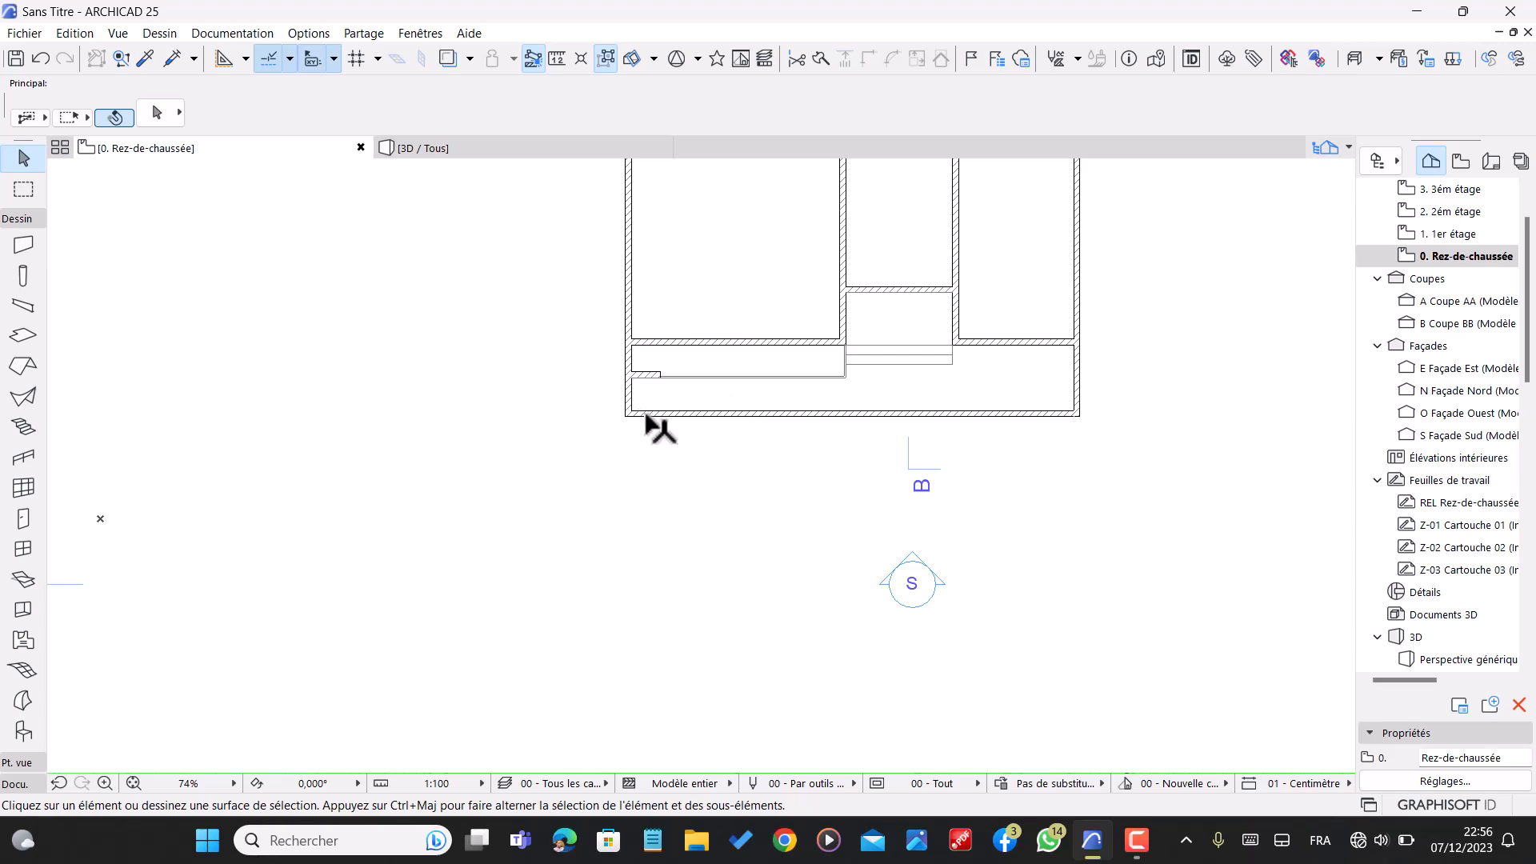
pyautogui.scroll(-3, 593, 456)
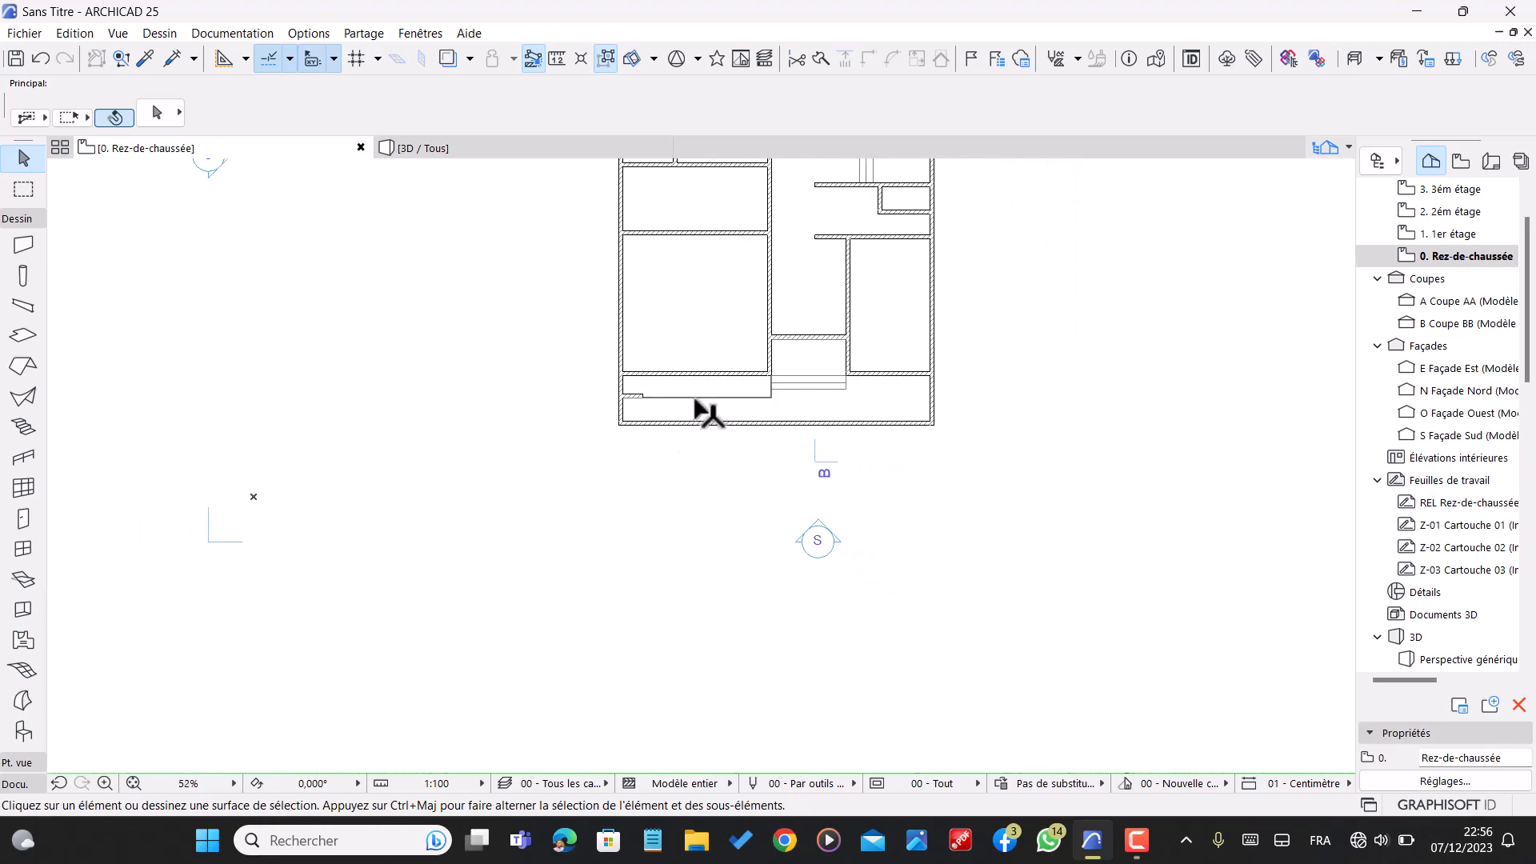
pyautogui.scroll(8, 695, 401)
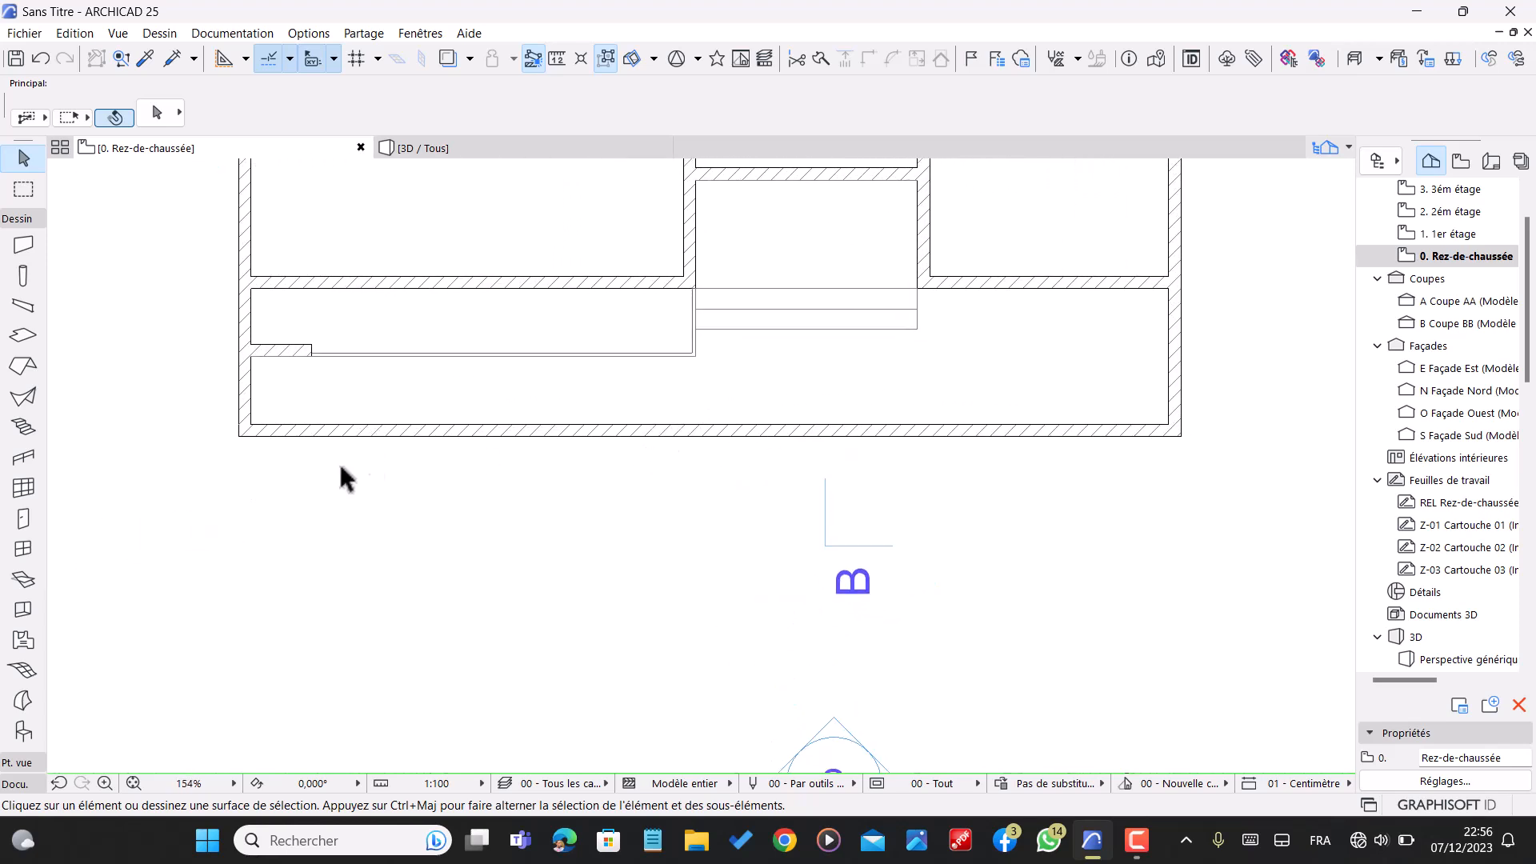
pyautogui.click(16, 785)
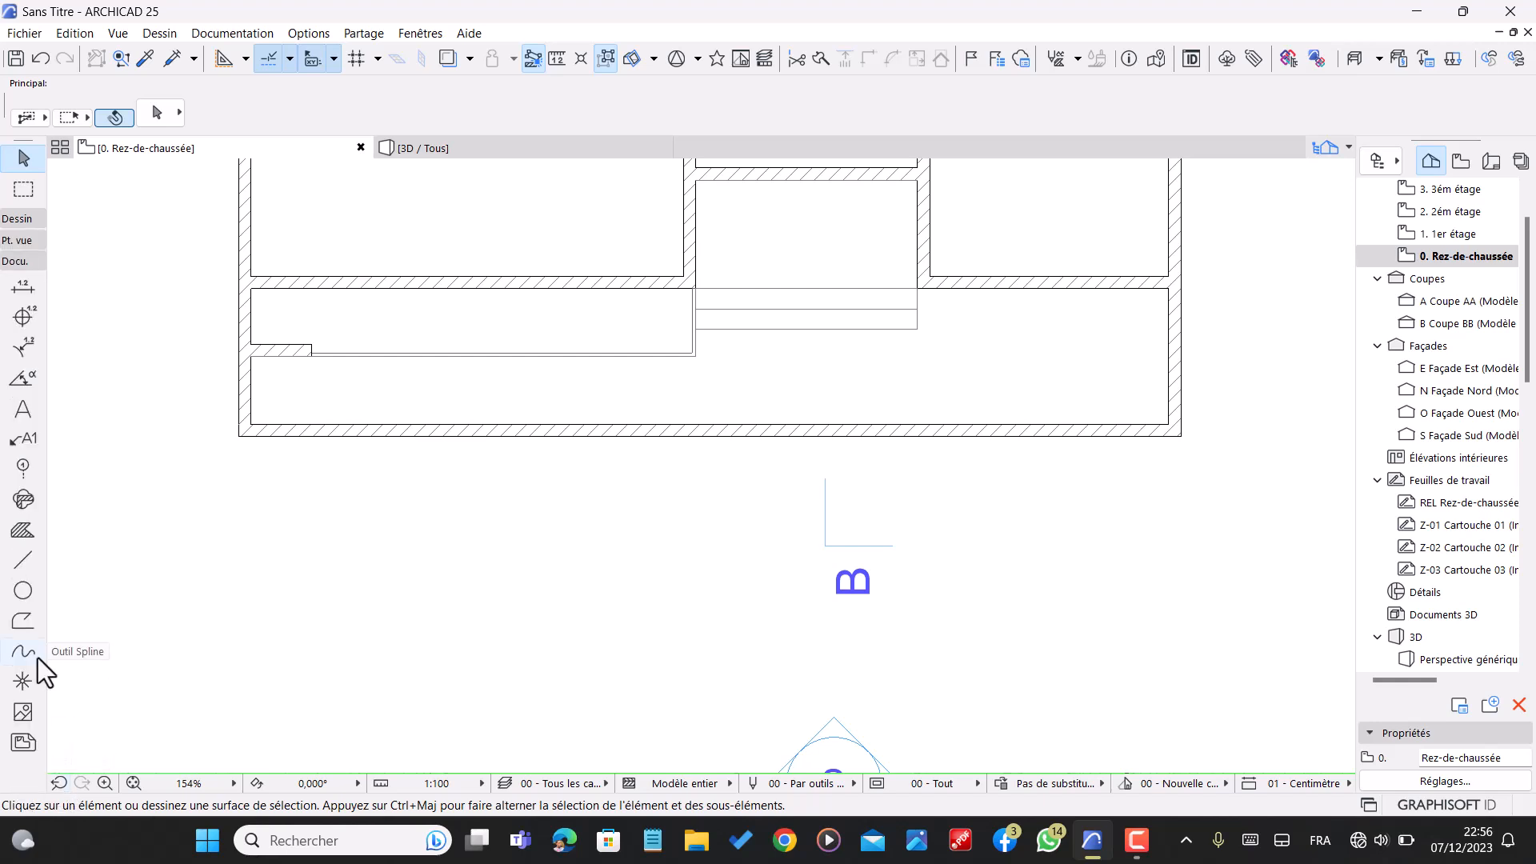
pyautogui.click(23, 563)
pyautogui.scroll(6, 688, 324)
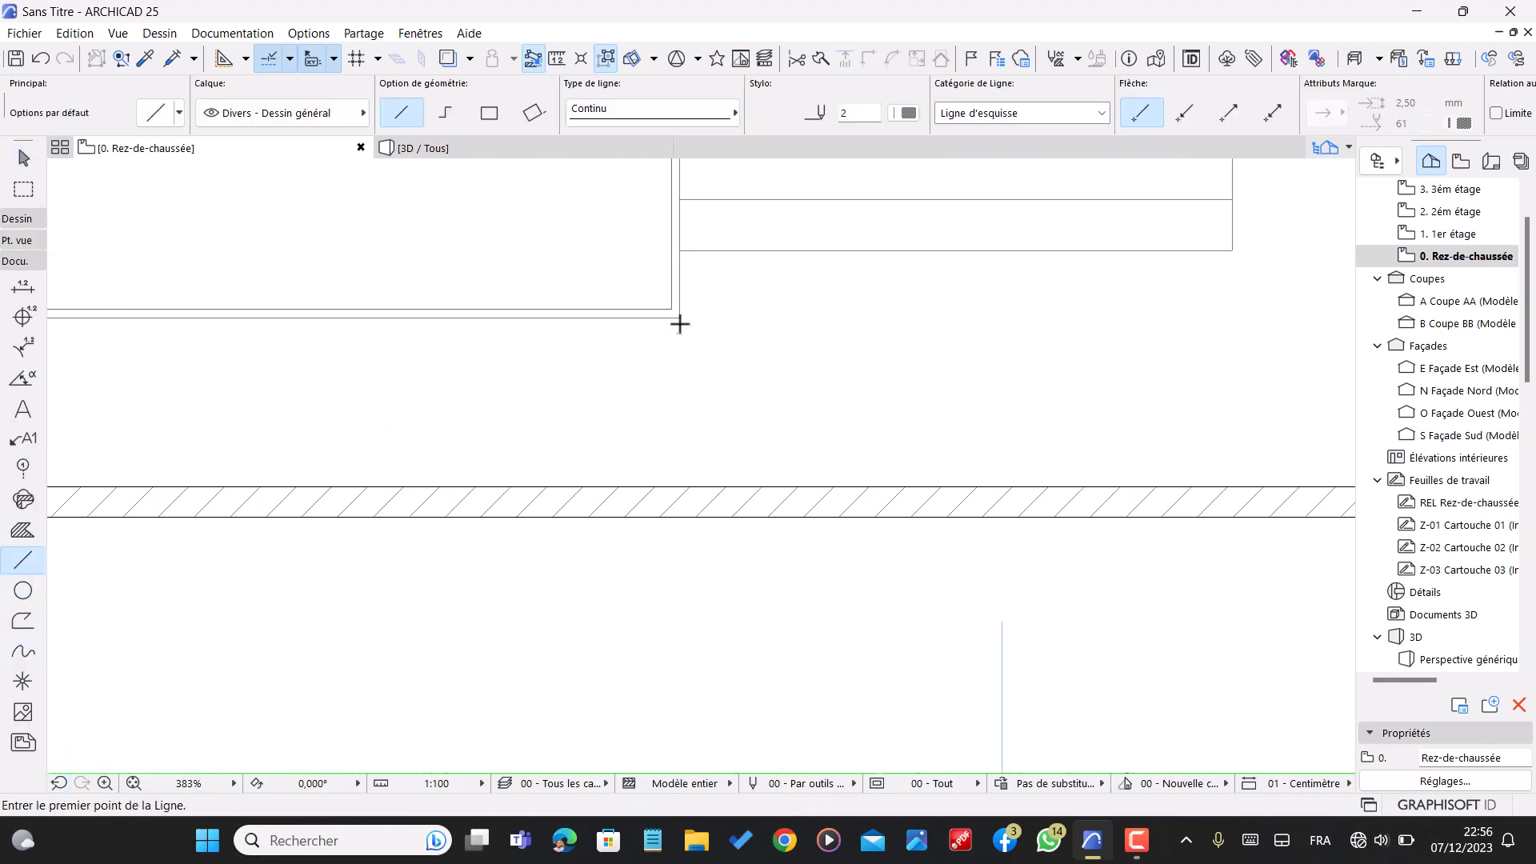
pyautogui.click(680, 317)
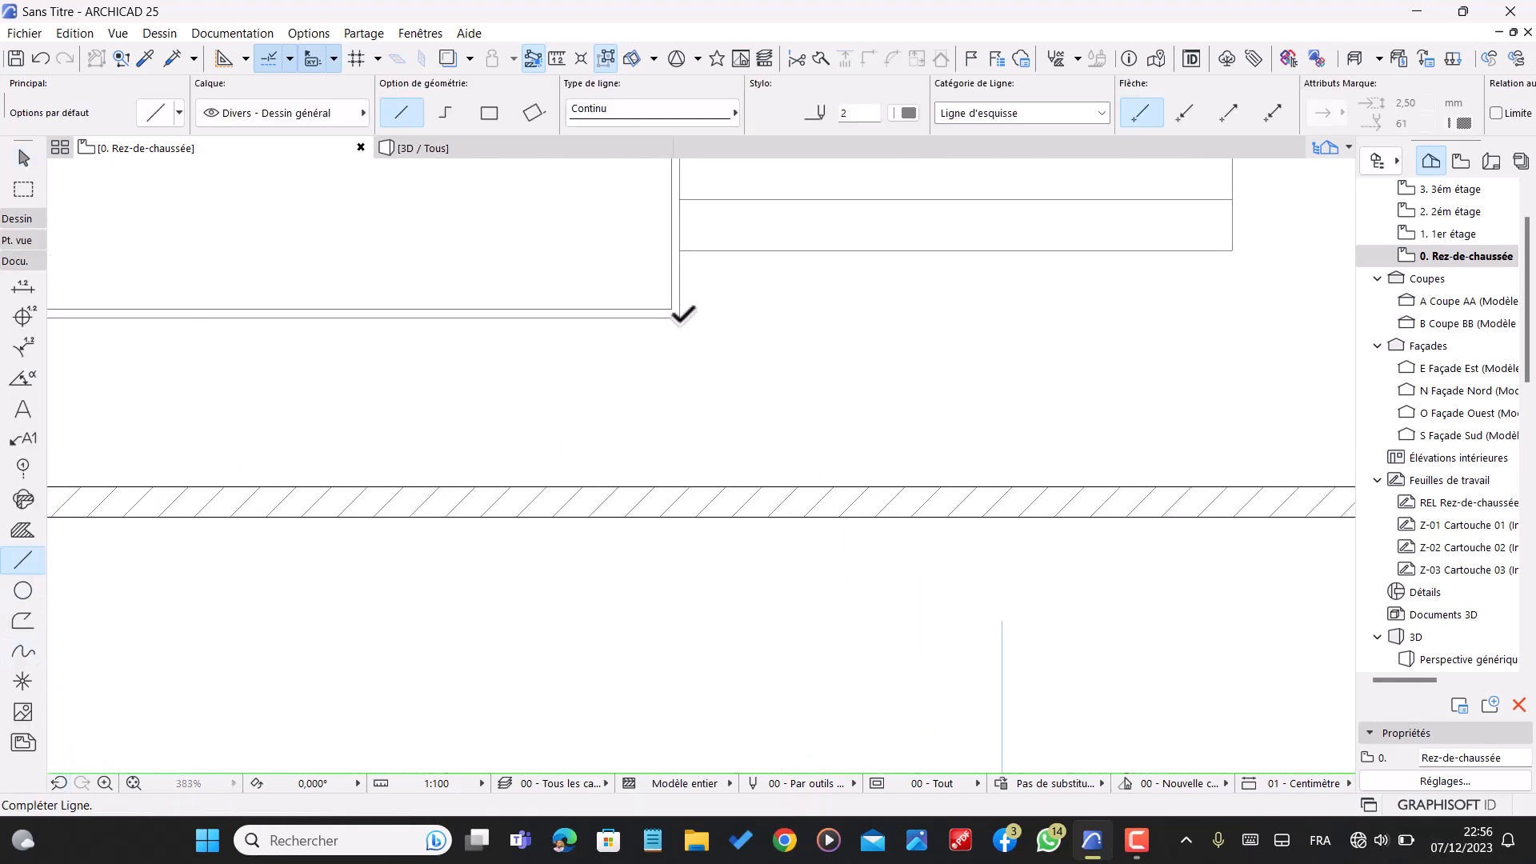
pyautogui.click(681, 485)
pyautogui.press('Escape')
pyautogui.scroll(-6, 677, 456)
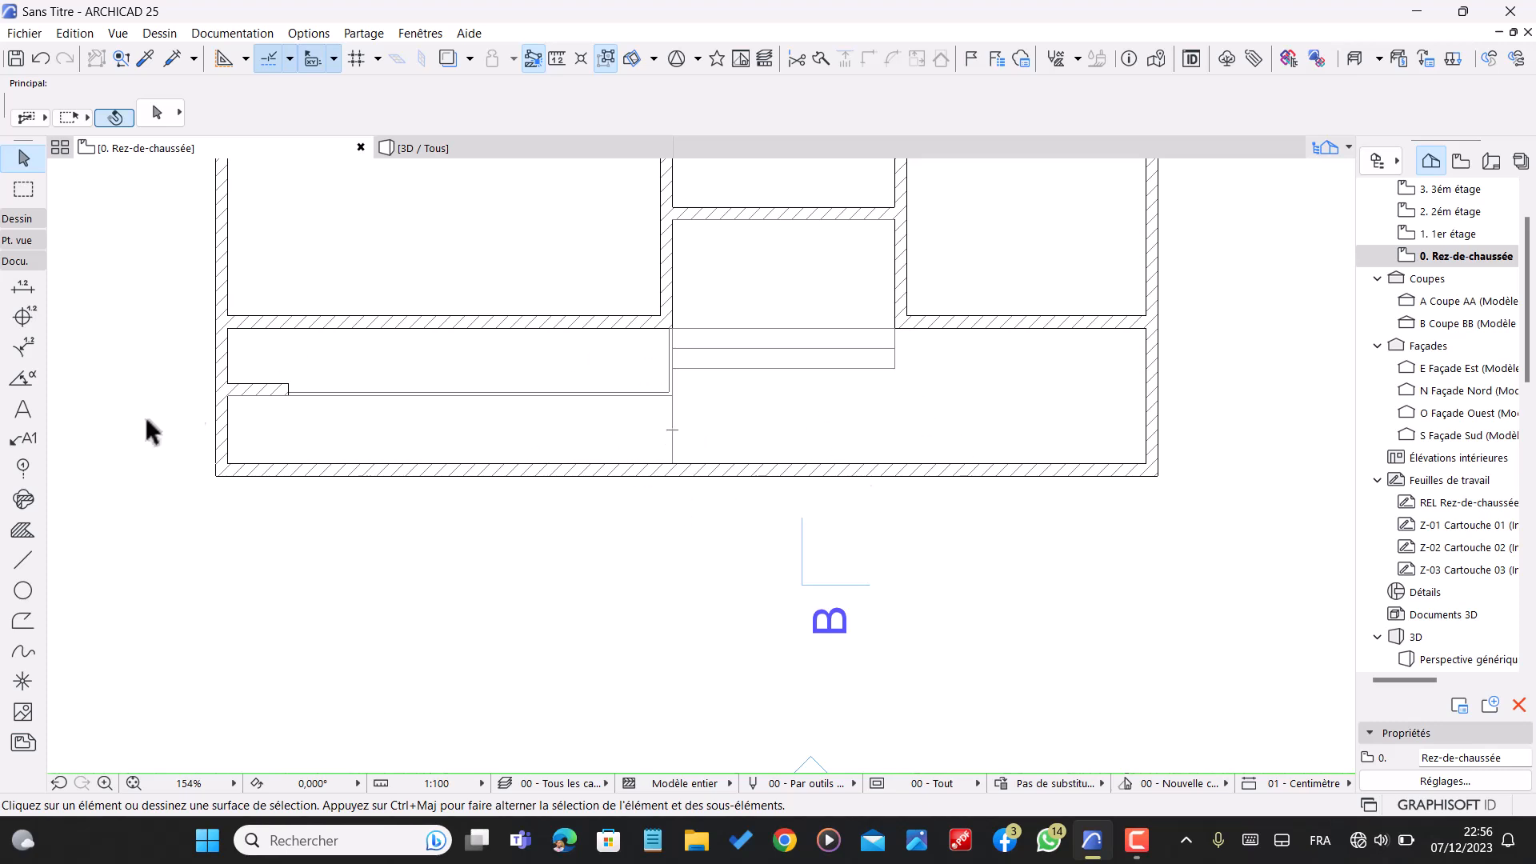
# - Set the default slab material to Béton armé (Coulé), with a thickness and elevation of 5
pyautogui.click(27, 222)
pyautogui.click(22, 335)
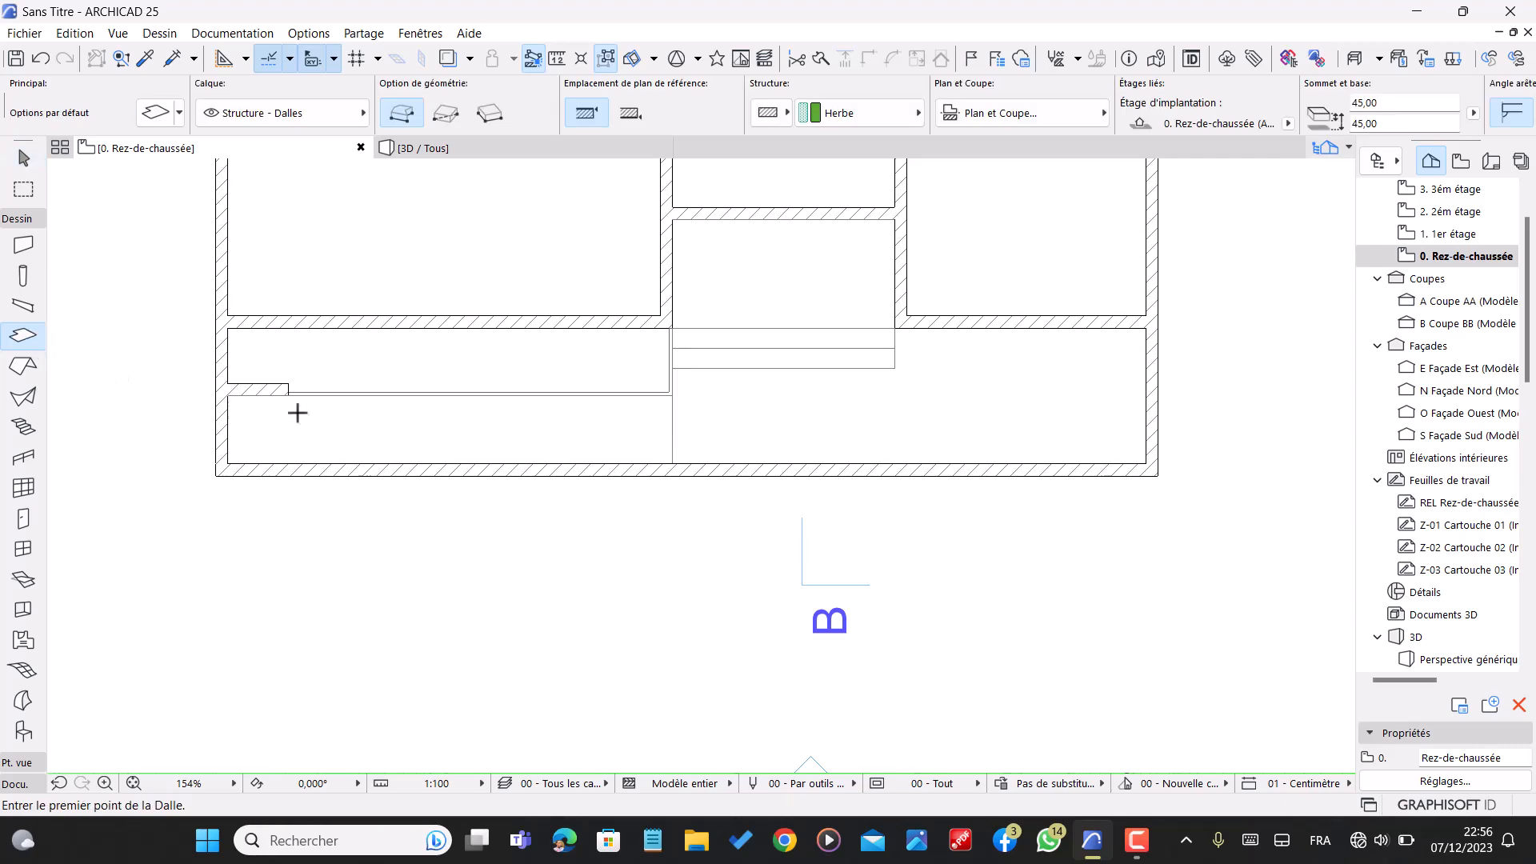
pyautogui.hotkey('ctrl', 't')
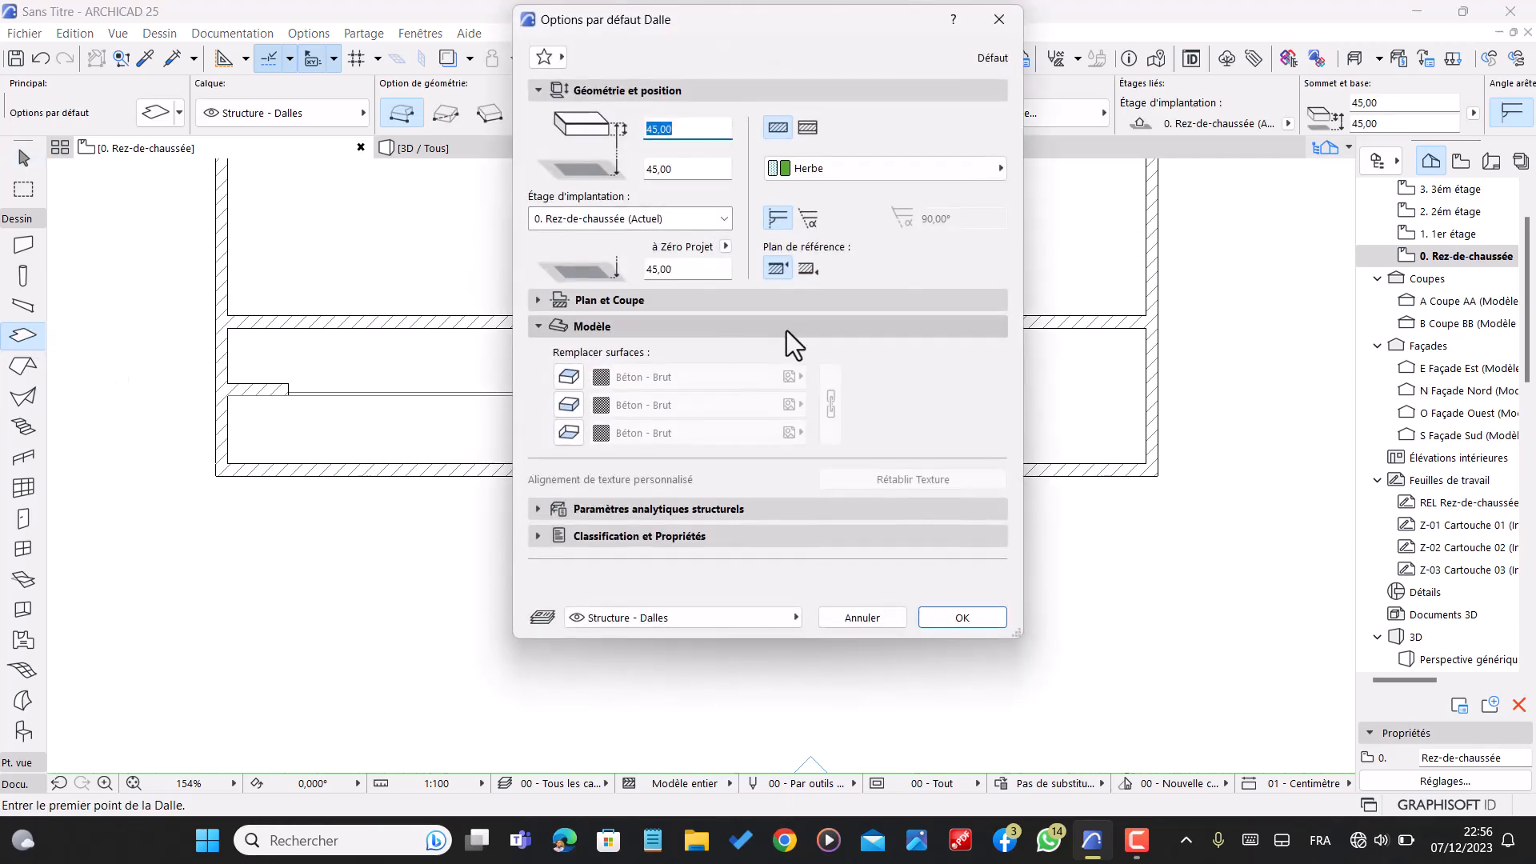
pyautogui.click(858, 170)
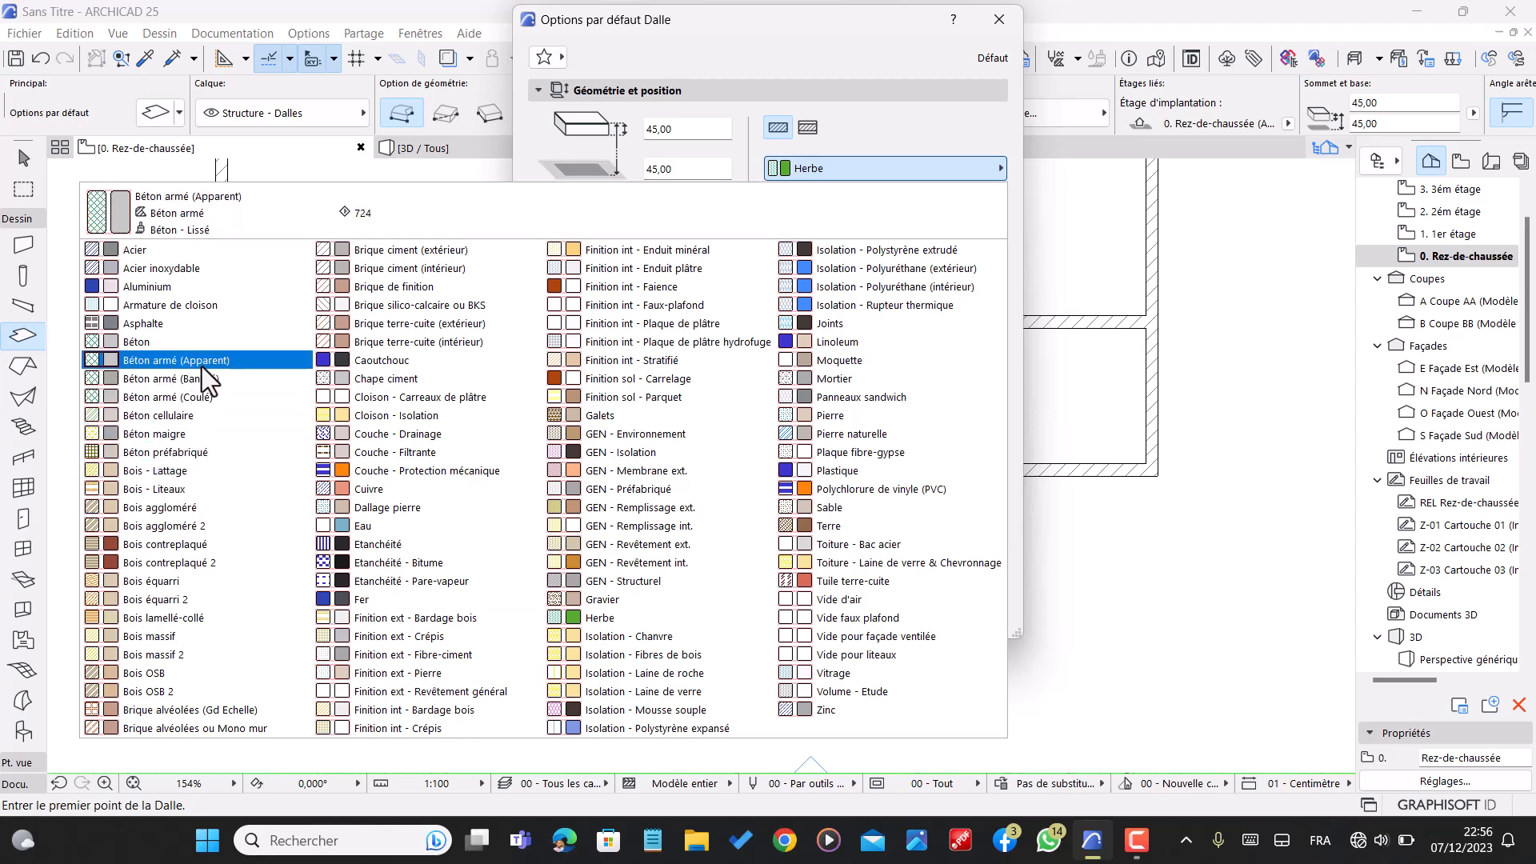
pyautogui.click(208, 394)
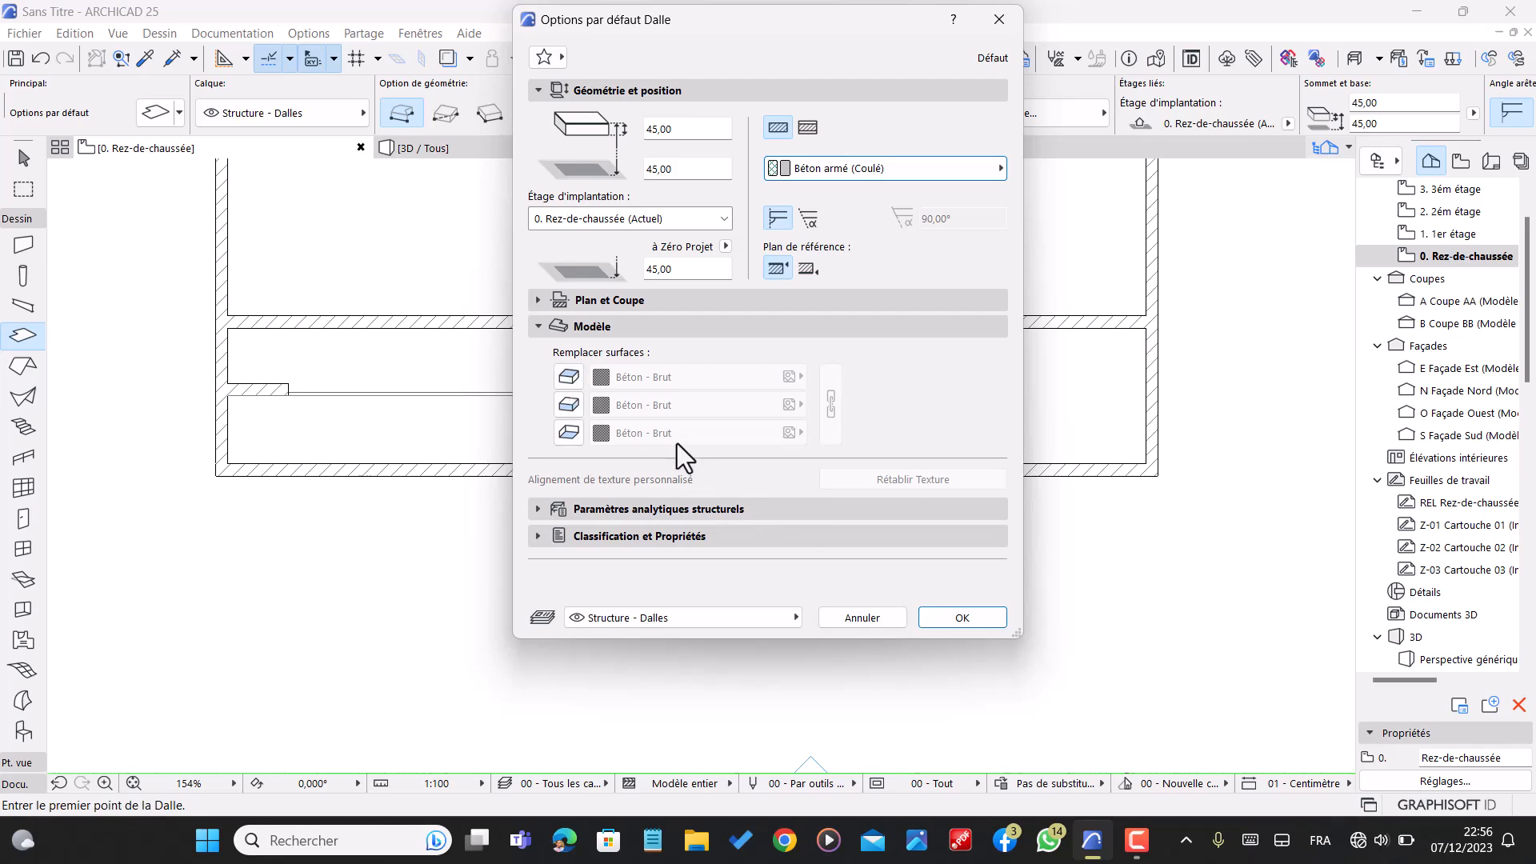
pyautogui.click(963, 617)
pyautogui.scroll(4, 854, 397)
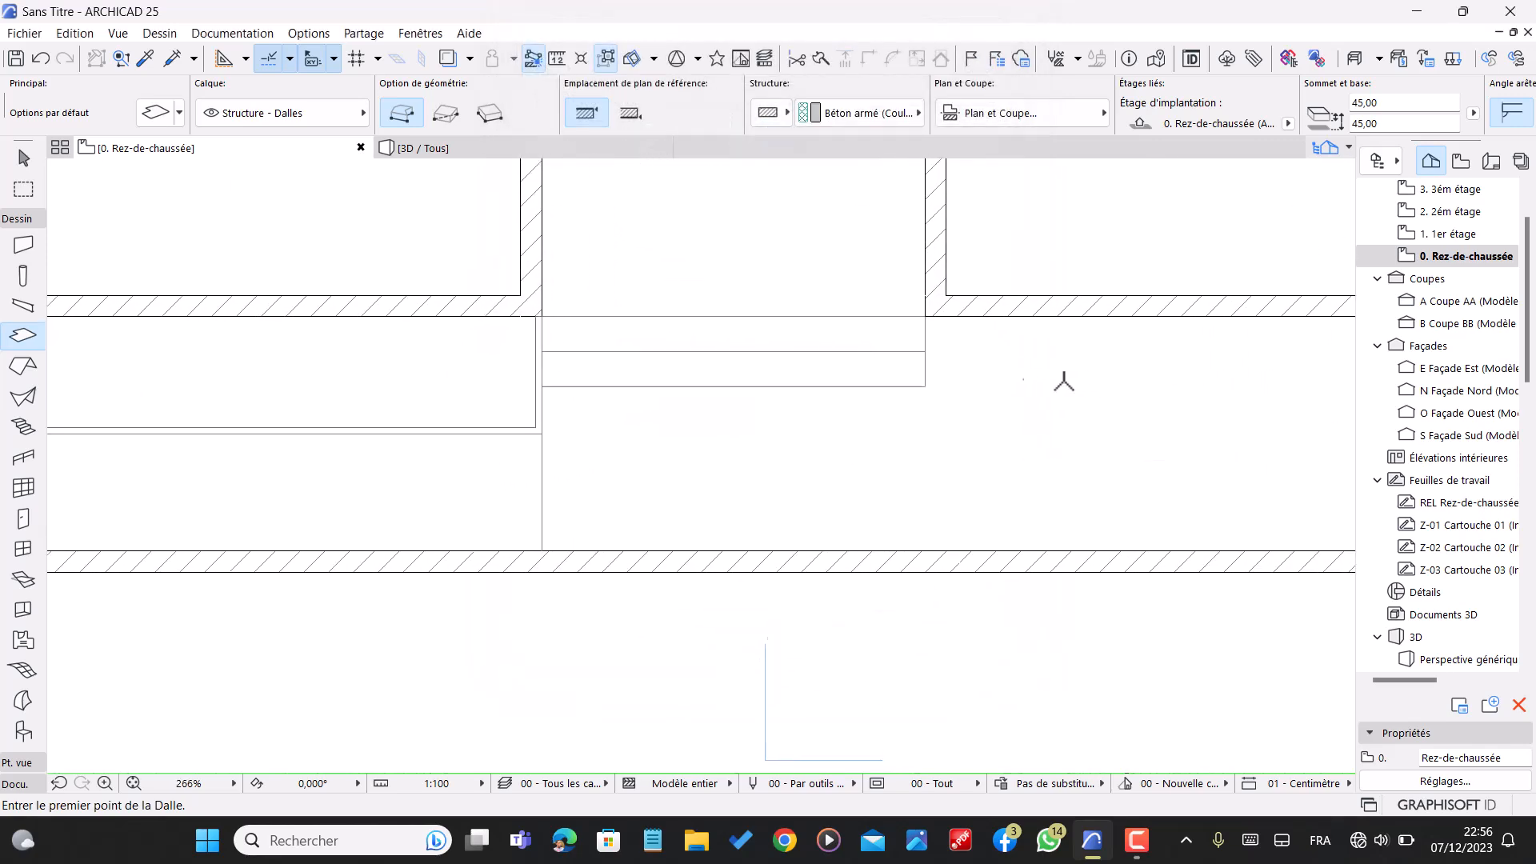
pyautogui.scroll(-4, 667, 348)
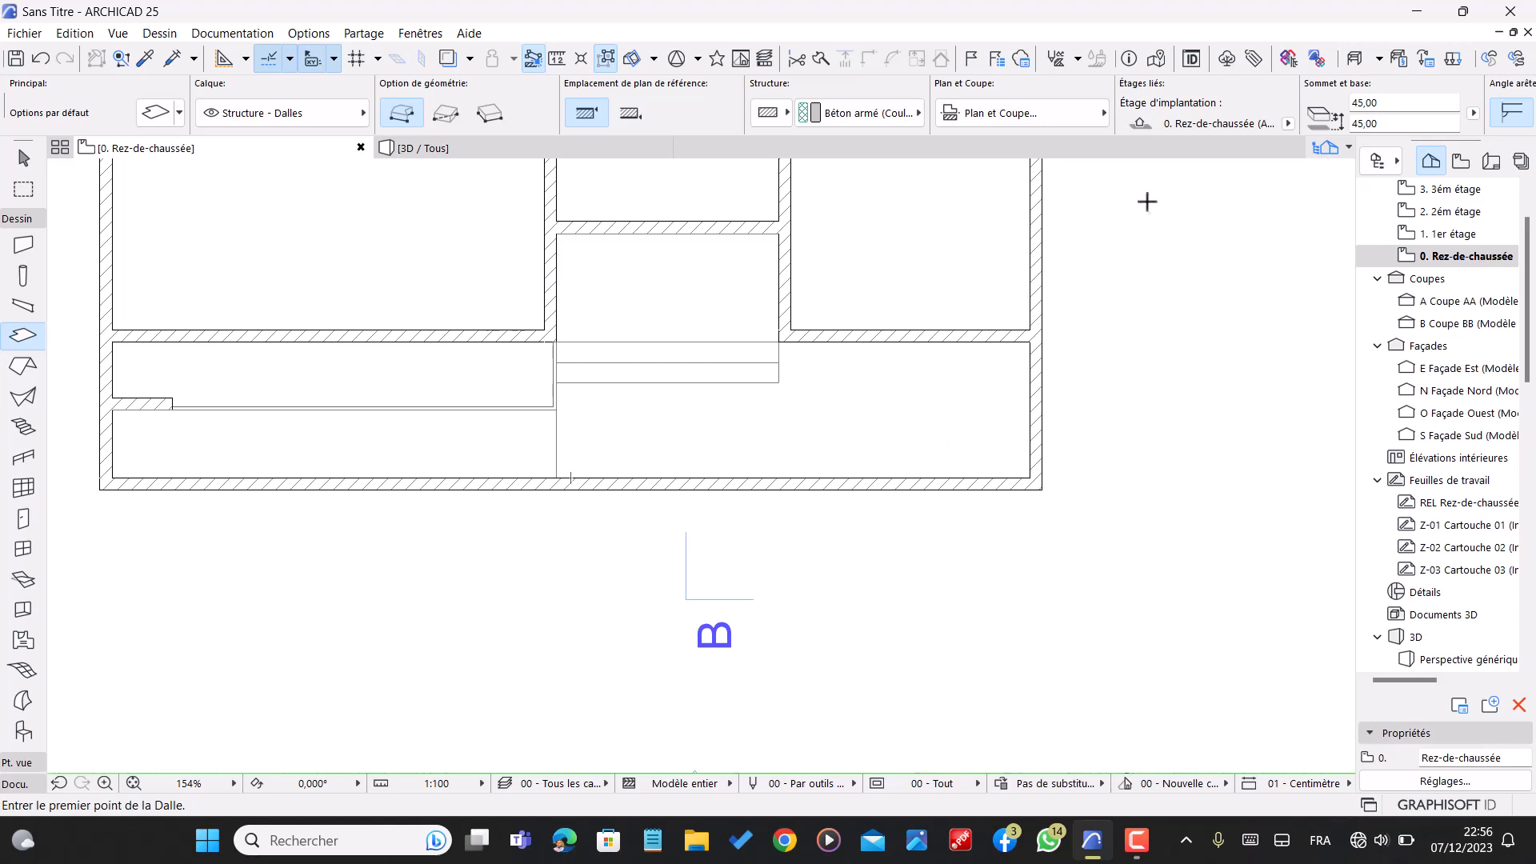
pyautogui.doubleClick(1399, 100)
# - Draw a polygonal concrete slab in the yard around the entrance steps, bounded by the walls and the vertical guide line, and check it in 3D
pyautogui.scroll(4, 1027, 351)
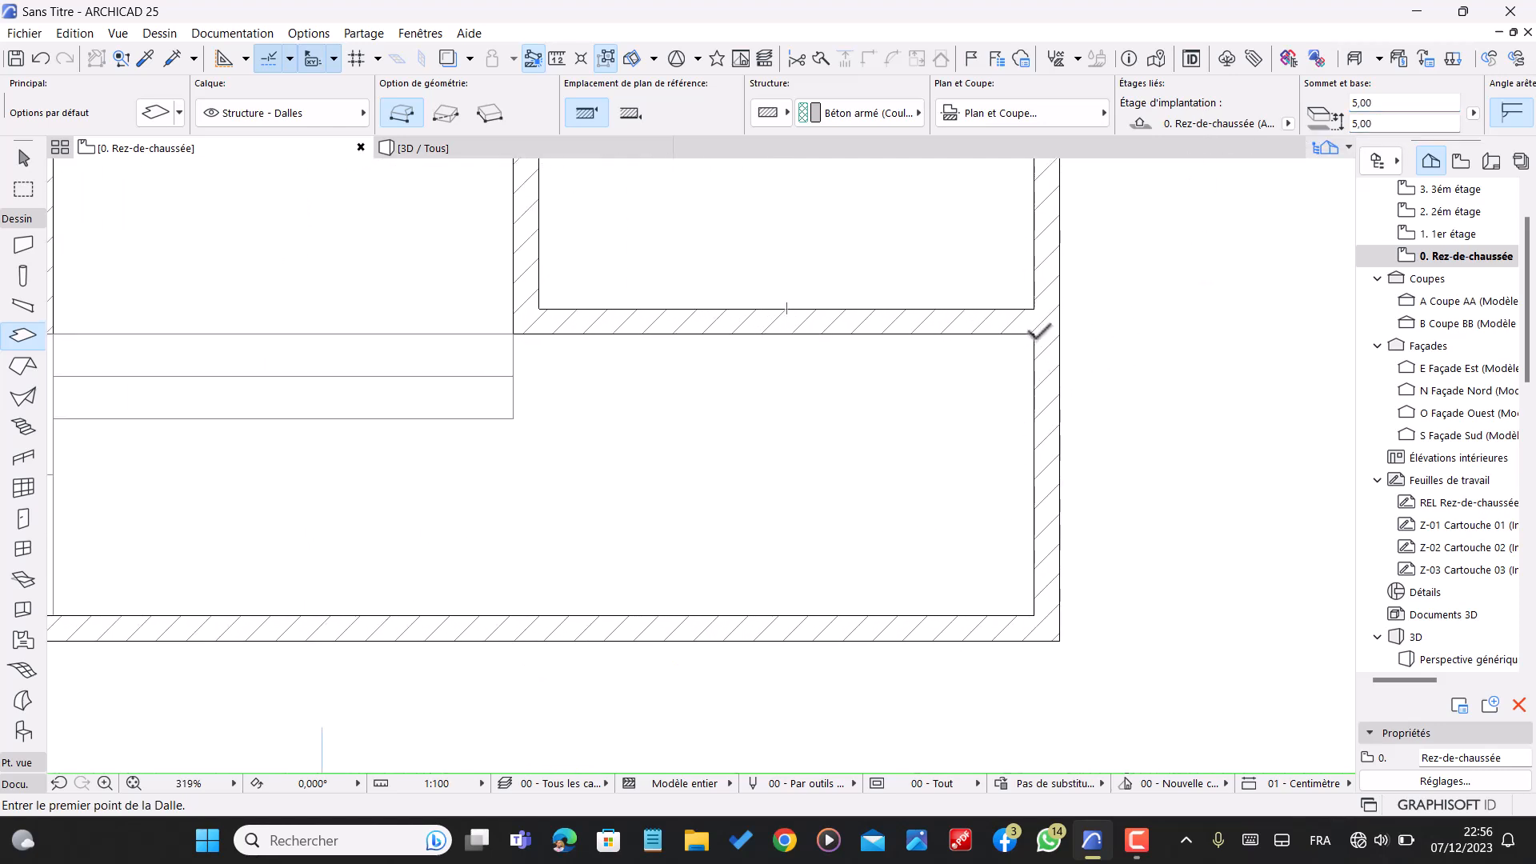
pyautogui.click(1035, 333)
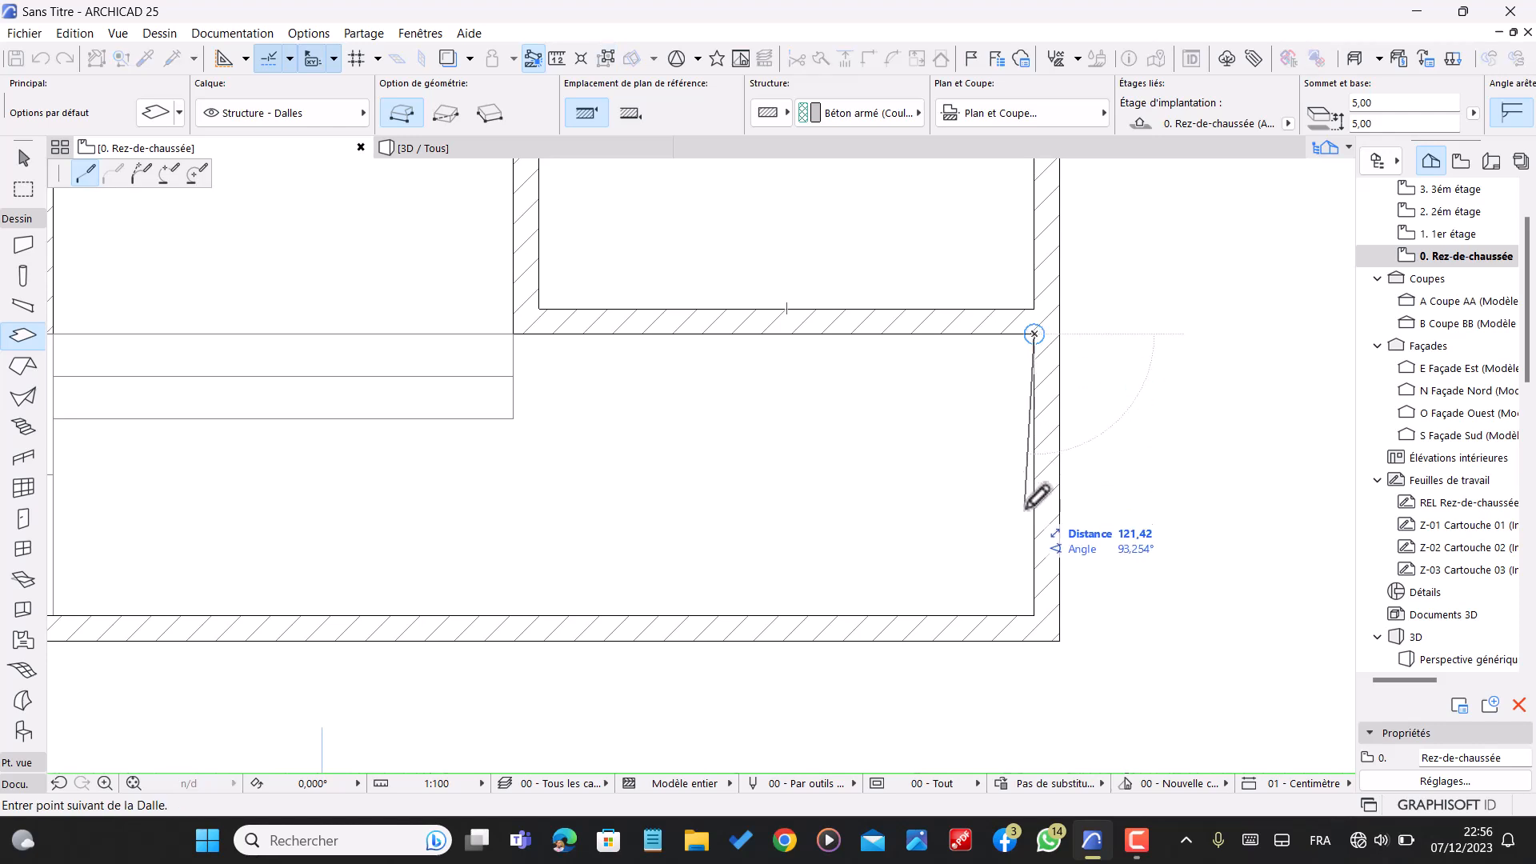
pyautogui.scroll(-1, 1104, 576)
pyautogui.scroll(-2, 1105, 576)
pyautogui.click(1058, 604)
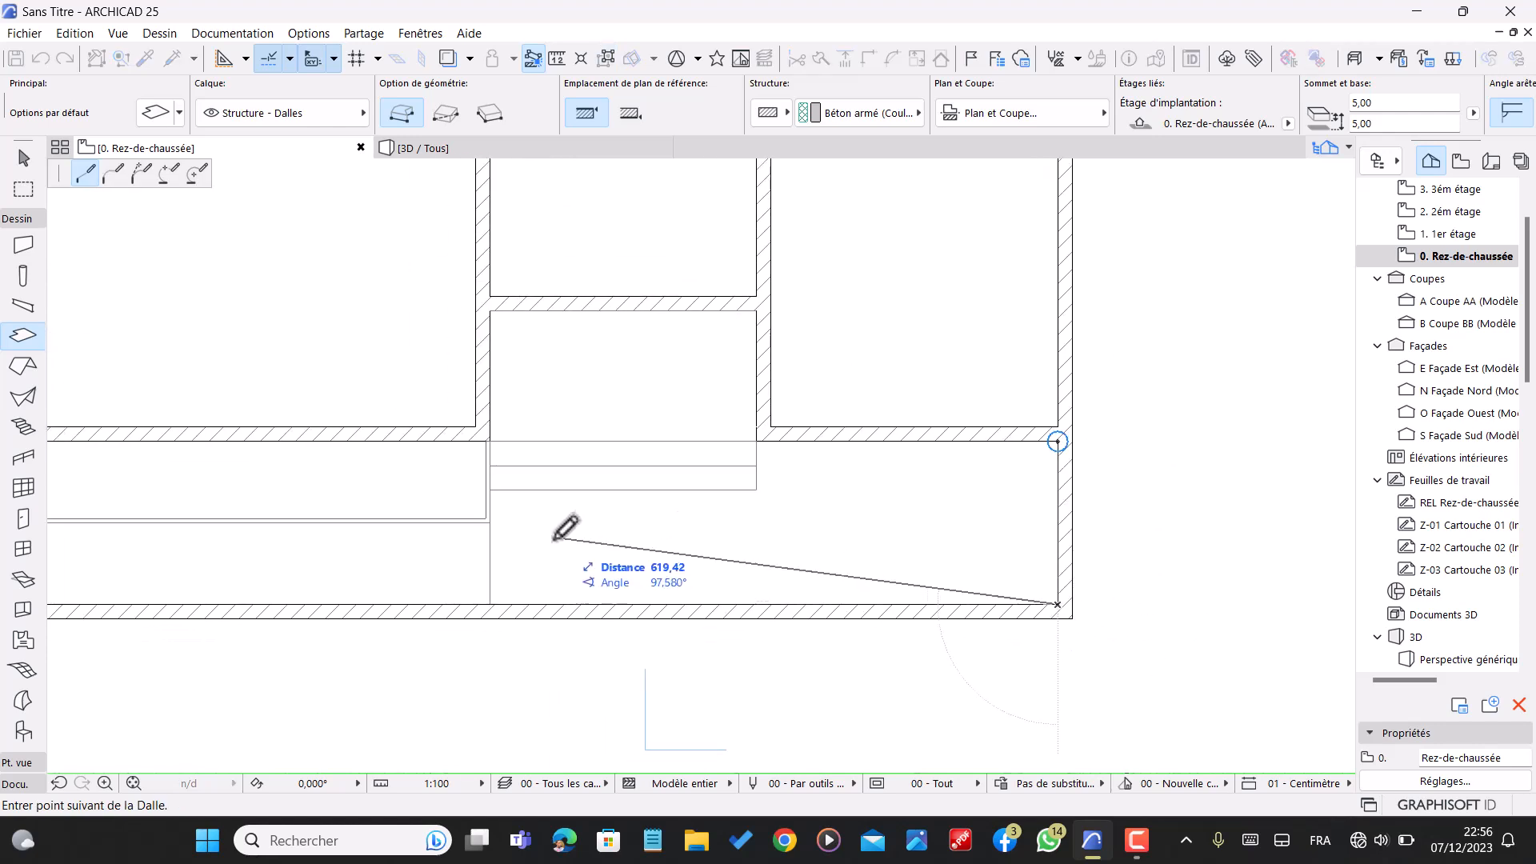
pyautogui.click(491, 603)
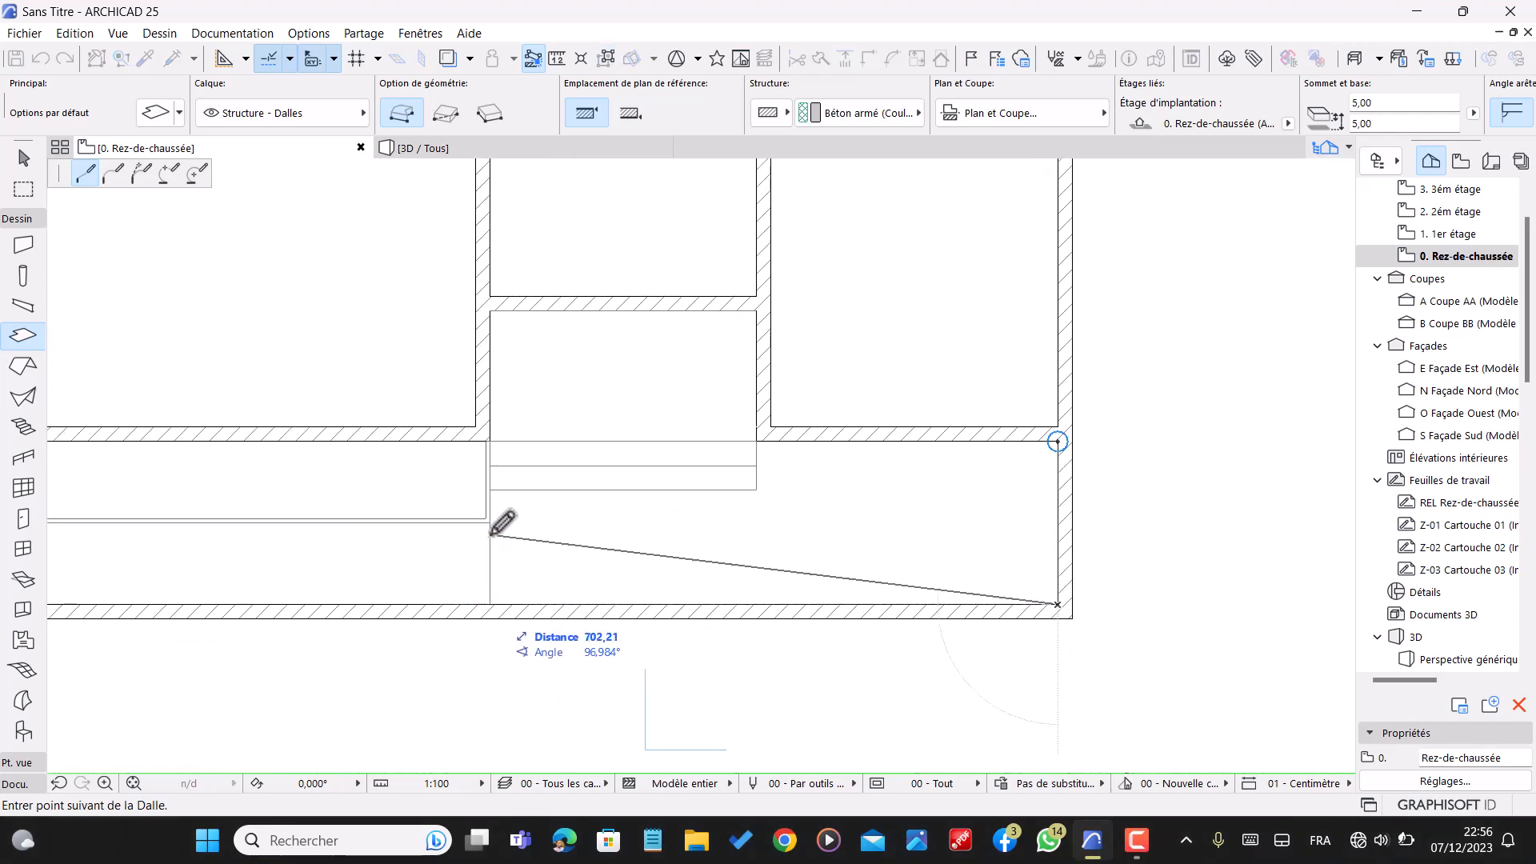
pyautogui.click(490, 490)
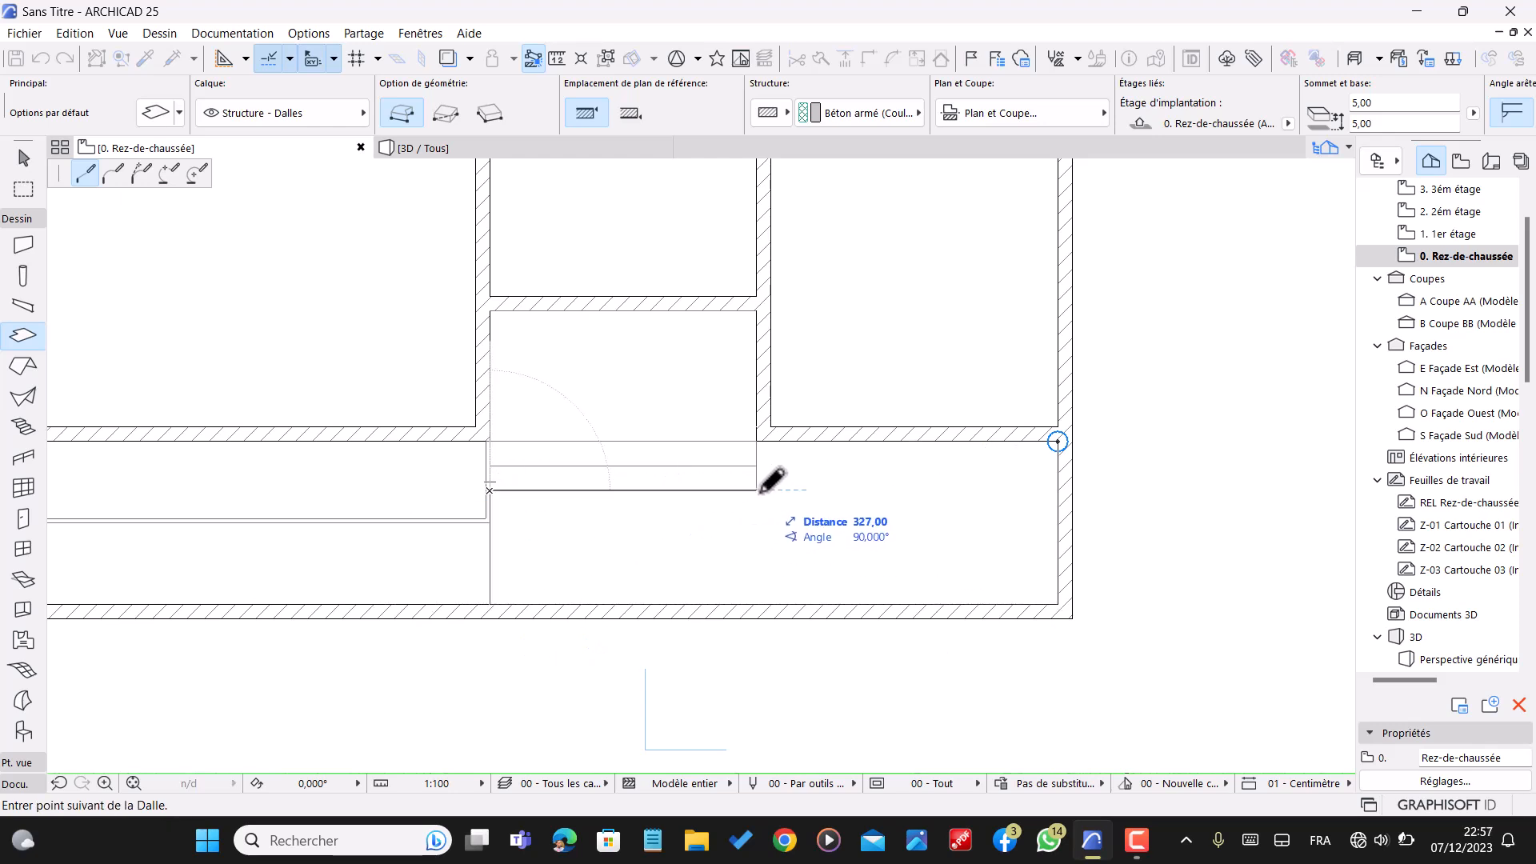
pyautogui.click(757, 441)
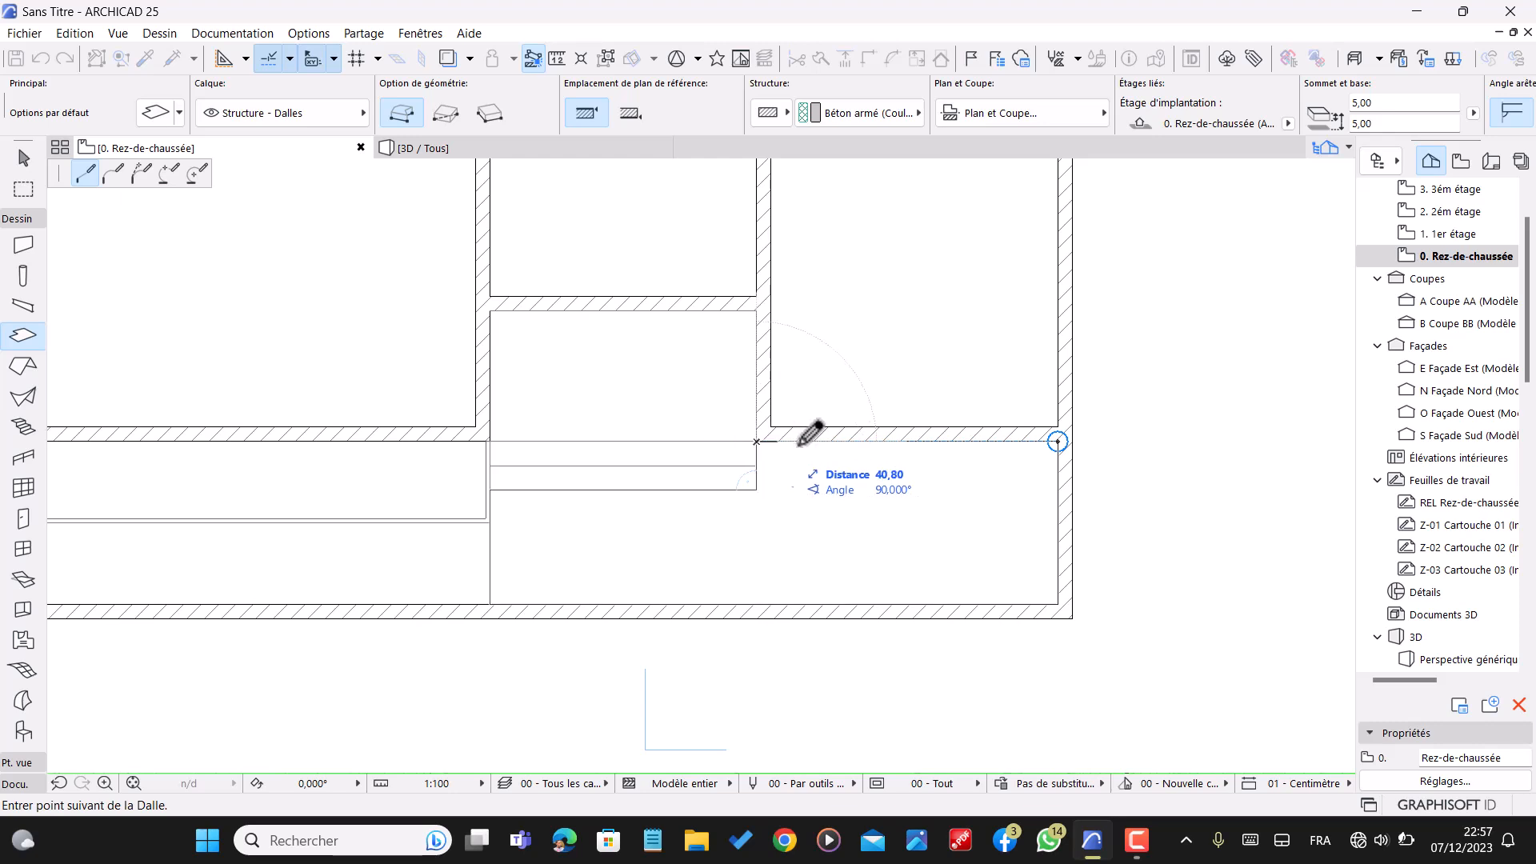
pyautogui.click(1057, 441)
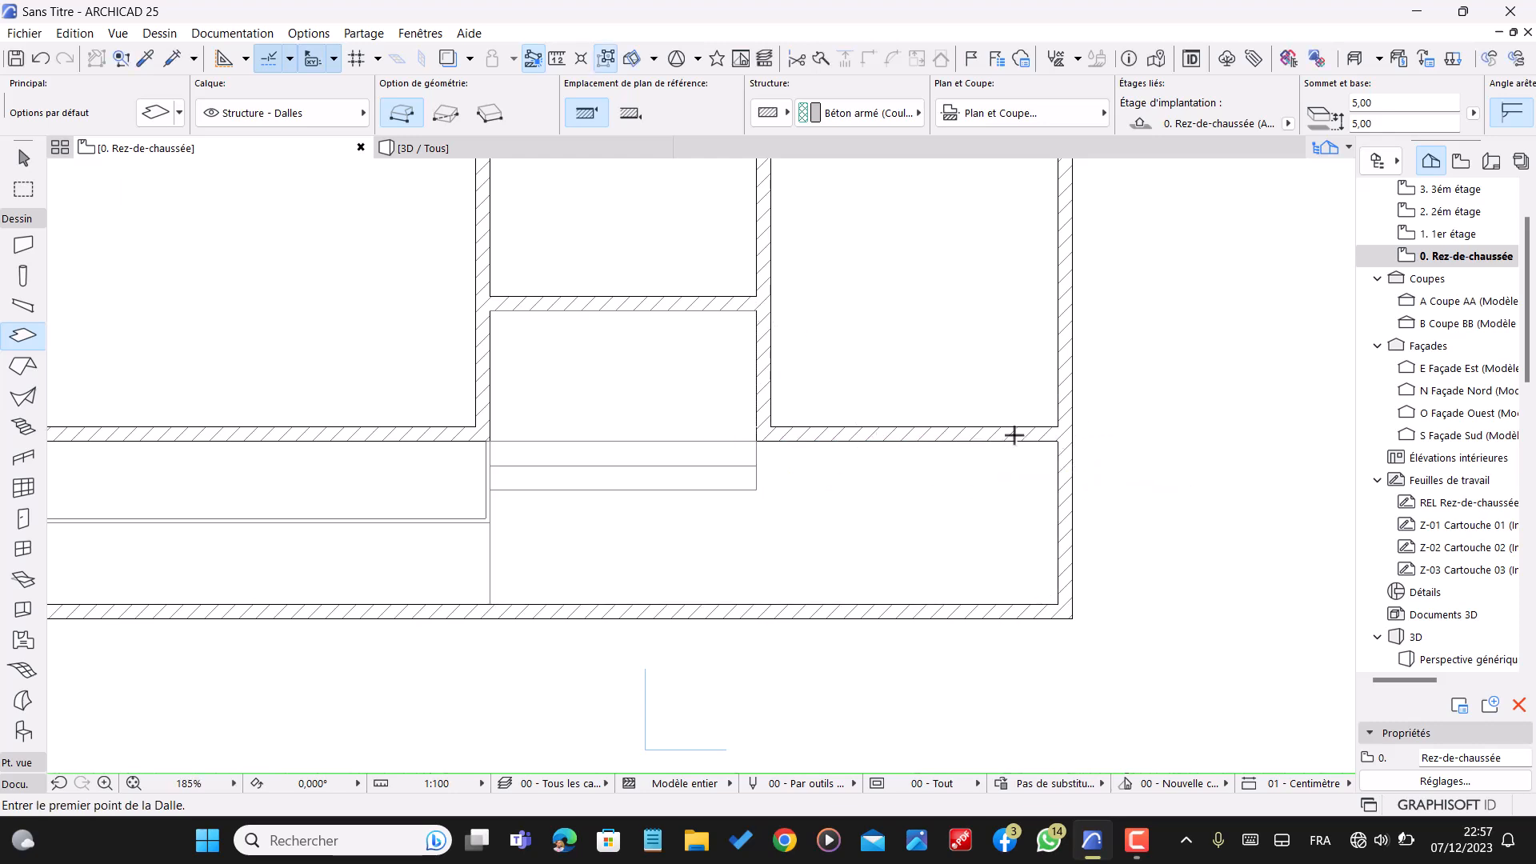
pyautogui.click(488, 146)
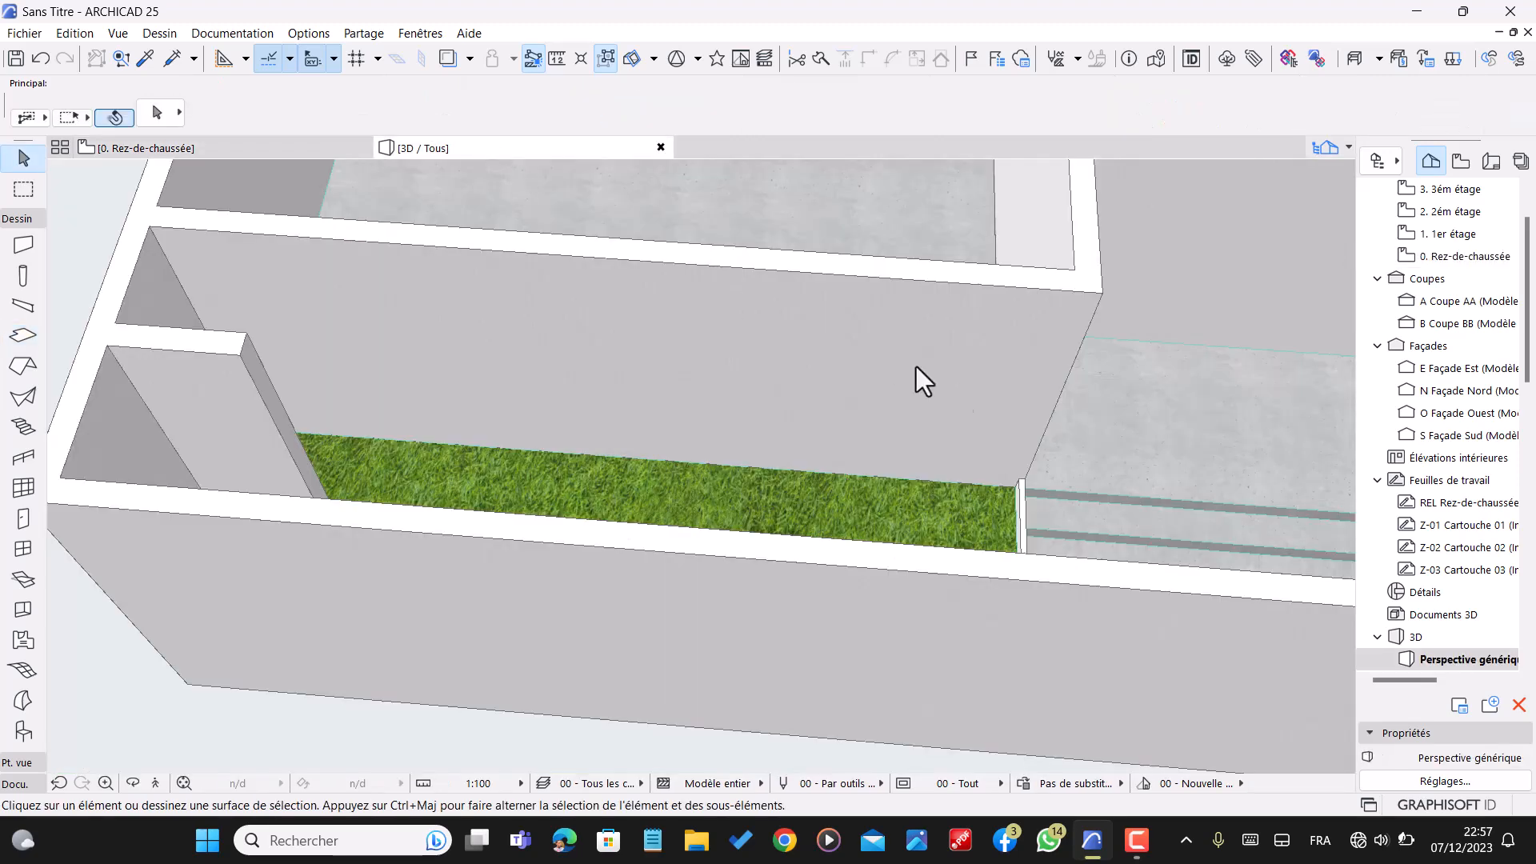
pyautogui.scroll(-3, 730, 340)
pyautogui.moveTo(1192, 552); pyautogui.dragTo(1108, 460)
pyautogui.moveTo(1112, 538); pyautogui.dragTo(1128, 623)
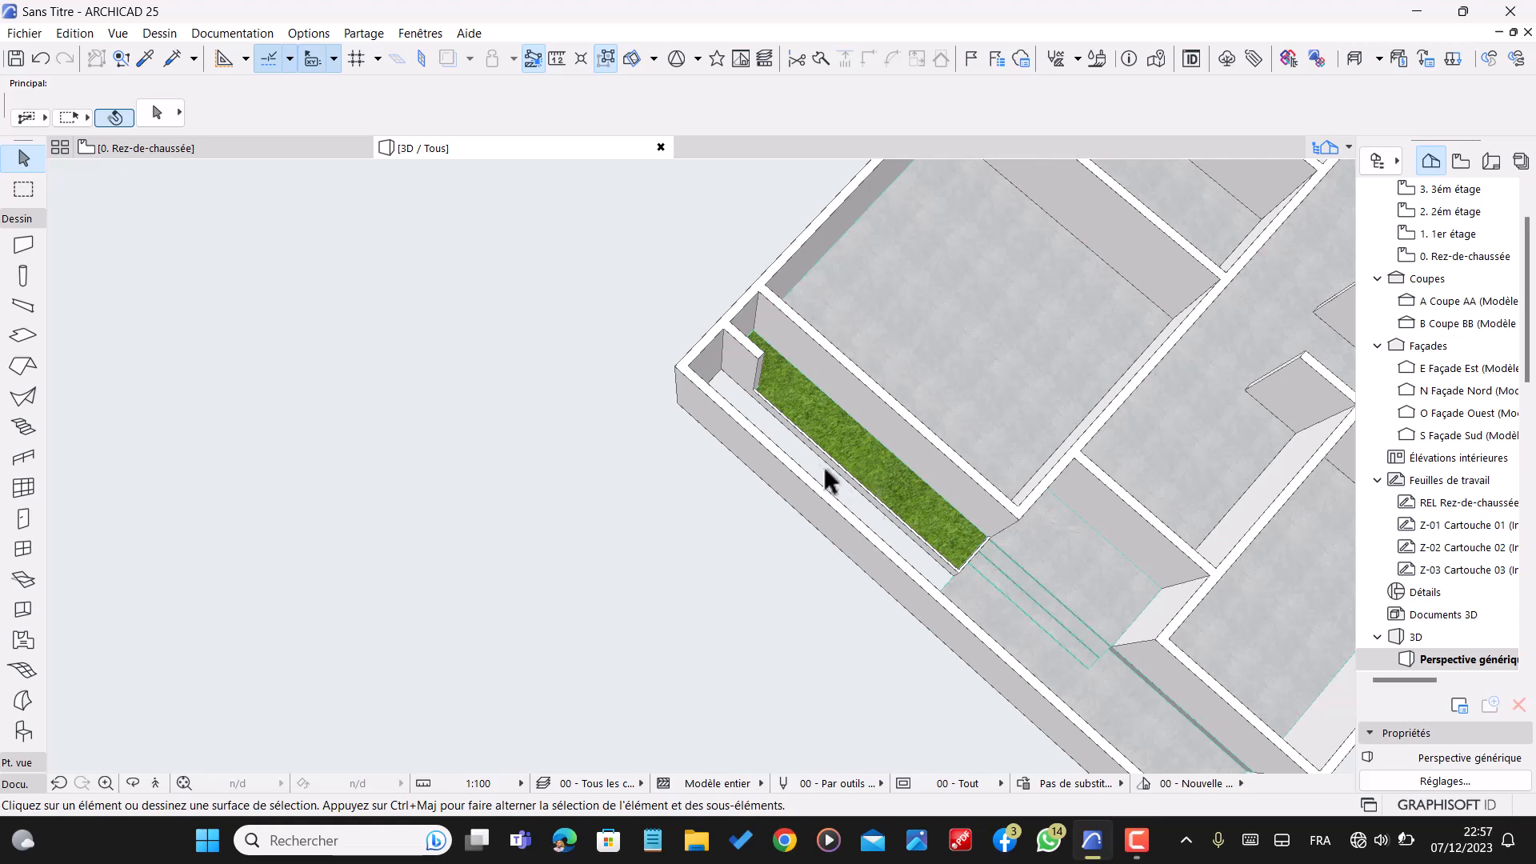
# - On the ground-floor plan, draw a 655 × 100 rectangular slab between the low wall and outer front wall, ending at the vertical guide line
pyautogui.click(218, 147)
pyautogui.scroll(-3, 834, 378)
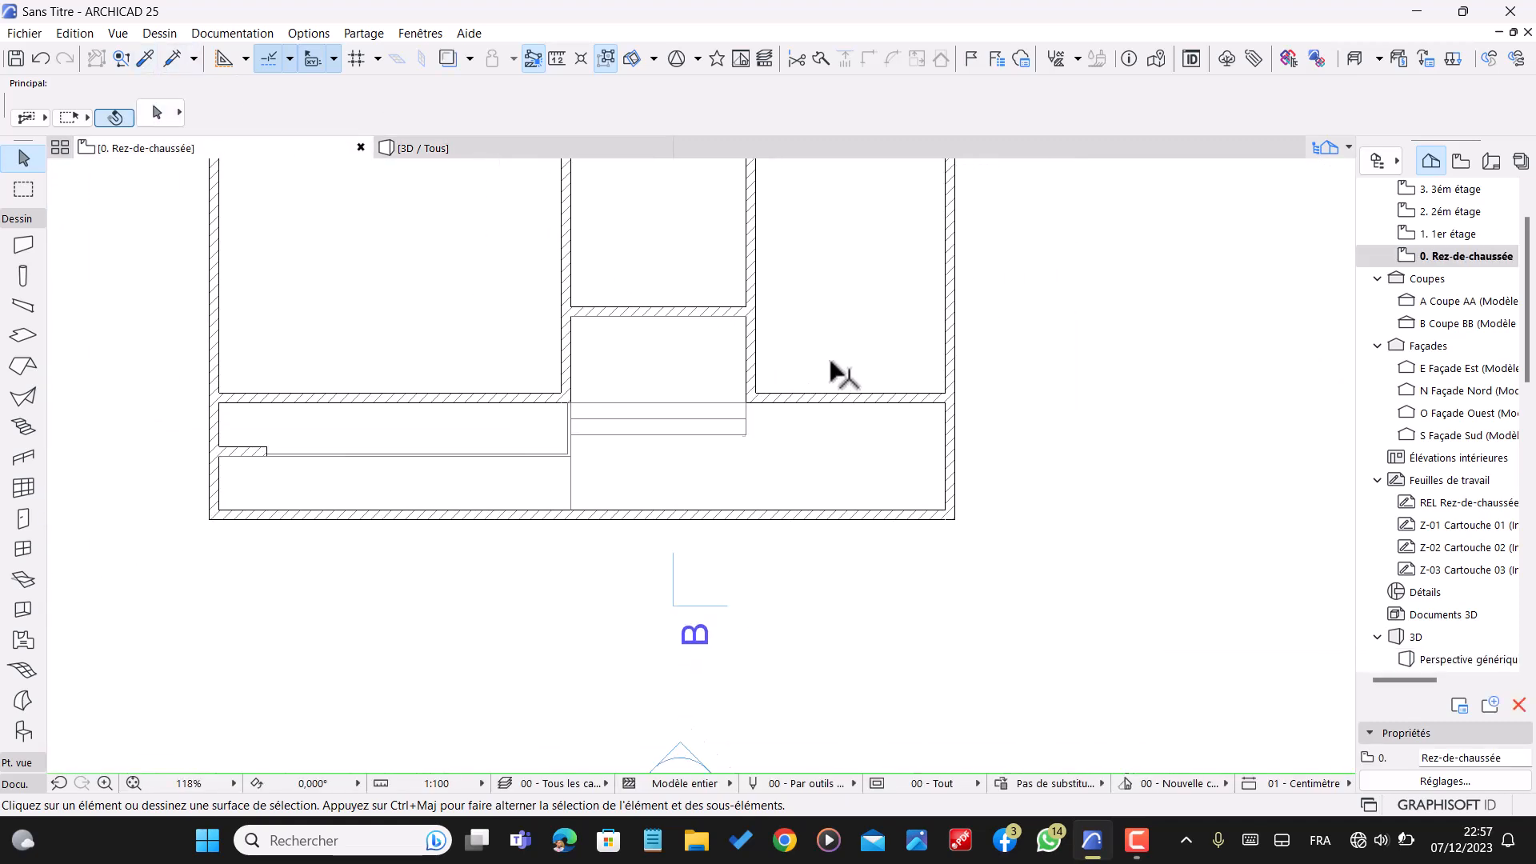
pyautogui.scroll(1, 391, 464)
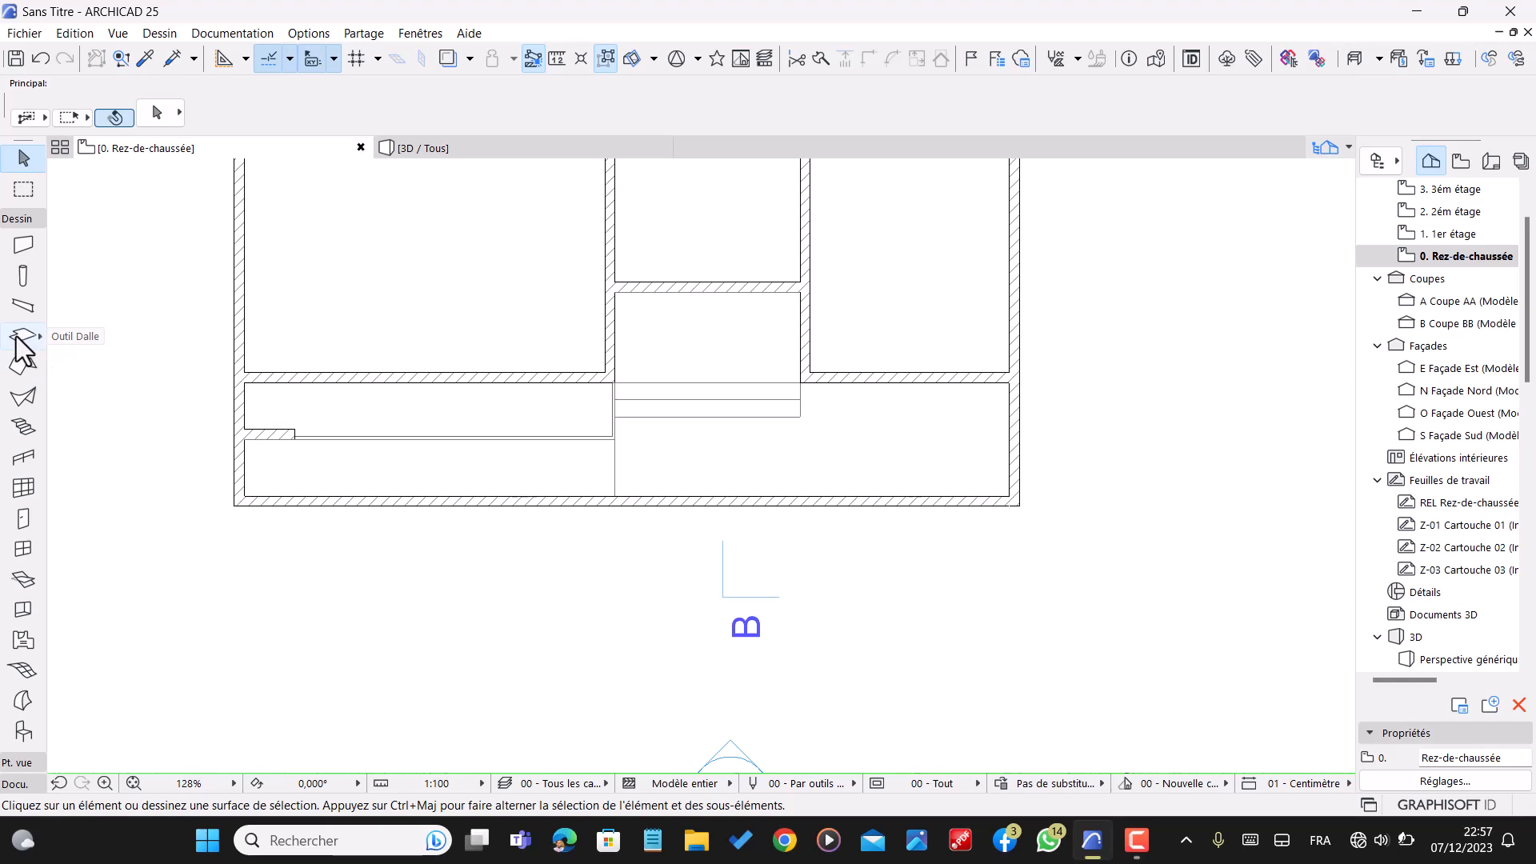
pyautogui.click(23, 336)
pyautogui.scroll(5, 559, 477)
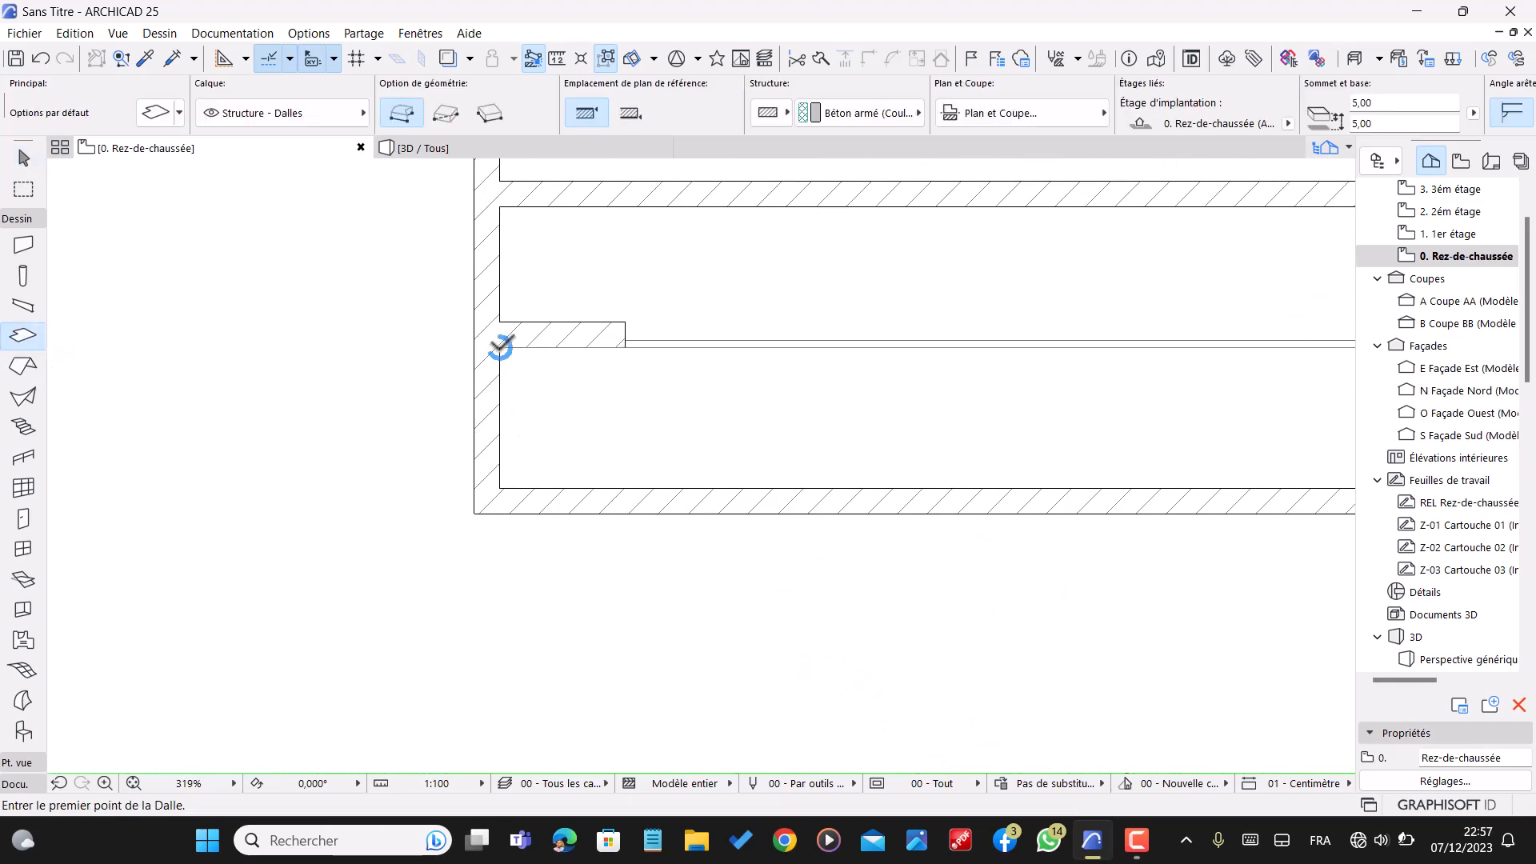
pyautogui.click(500, 346)
pyautogui.click(454, 117)
pyautogui.scroll(-3, 251, 401)
pyautogui.scroll(2, 775, 404)
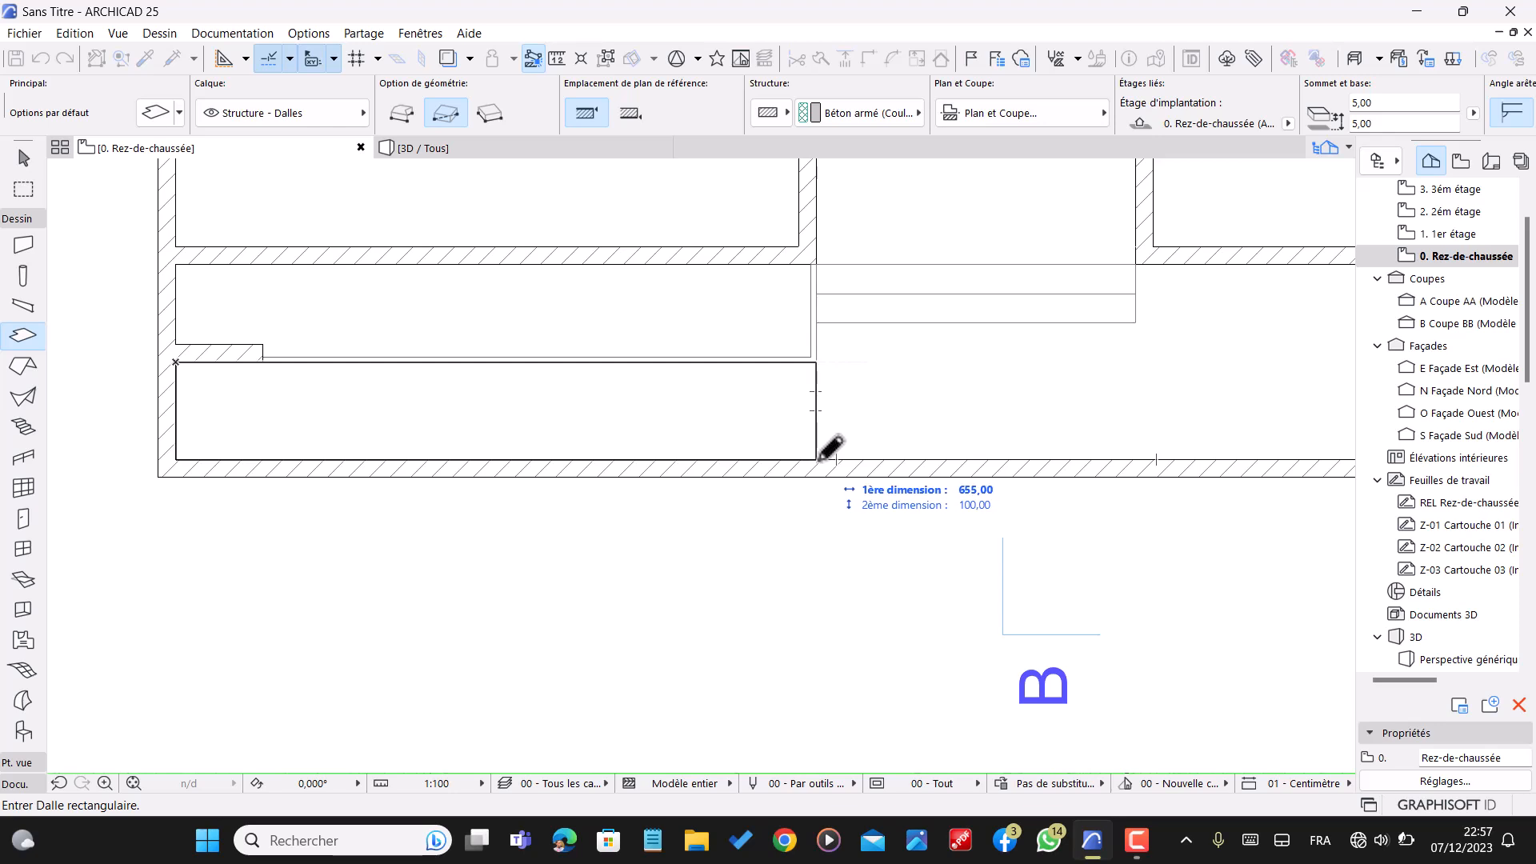
pyautogui.click(816, 459)
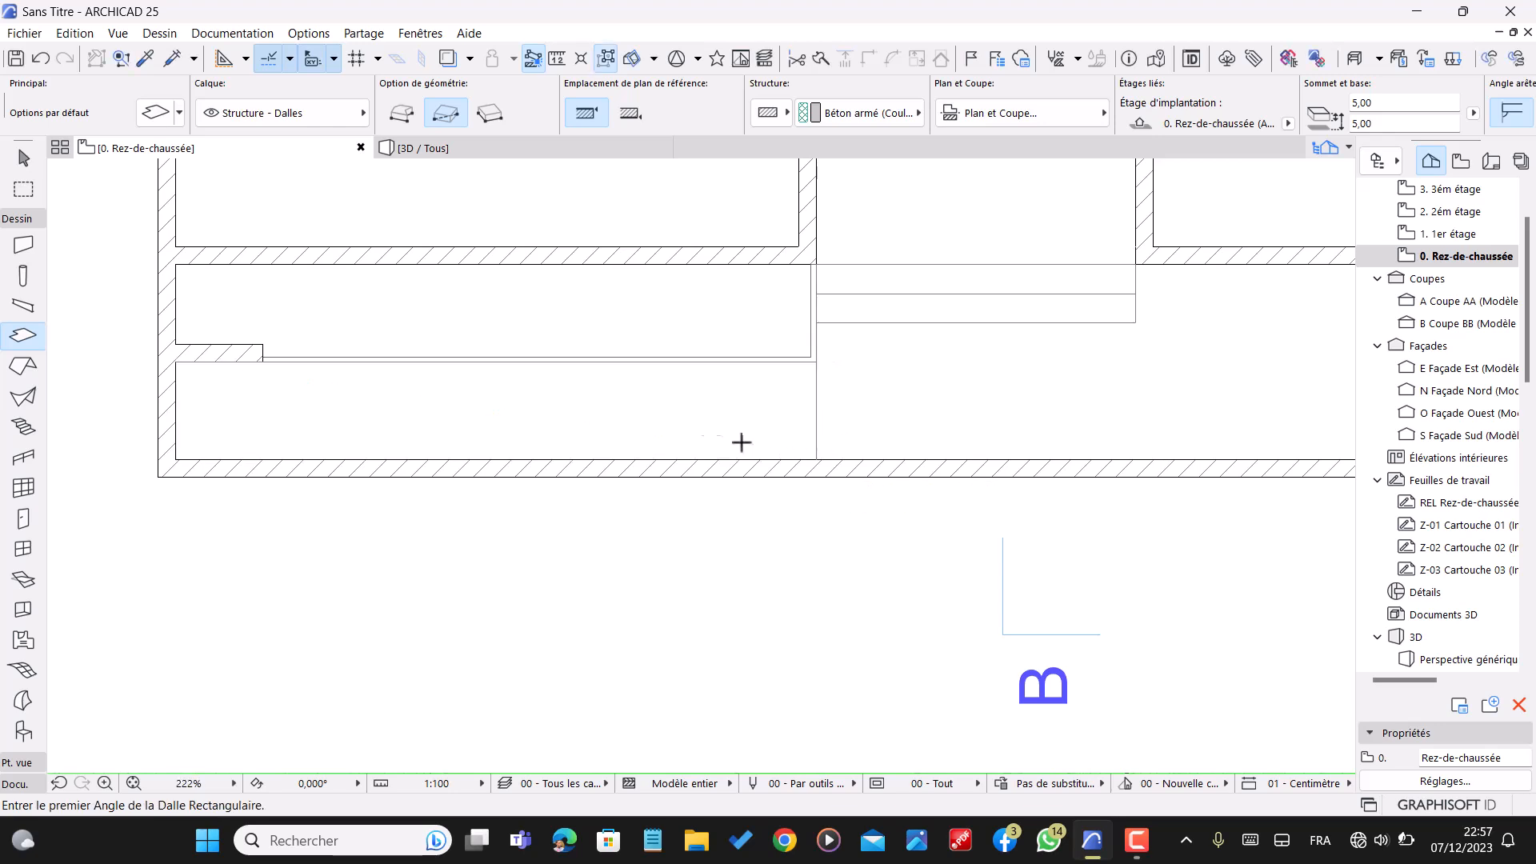
pyautogui.press('Escape')
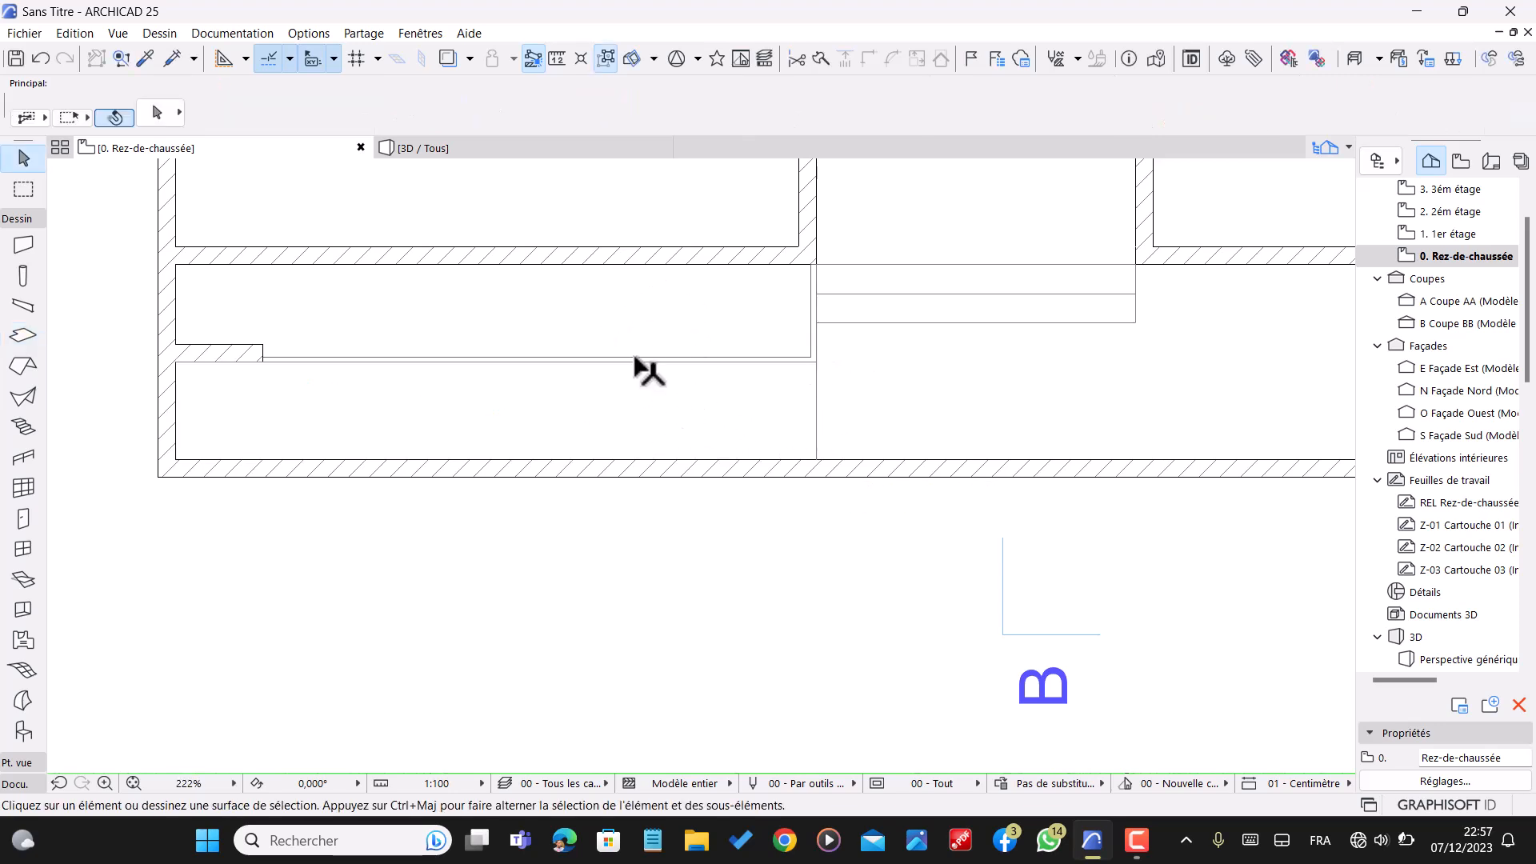
# - Pick up the planter grass slab's parameters and transfer them to the new rectangular slab beside the outer front wall
pyautogui.click(145, 58)
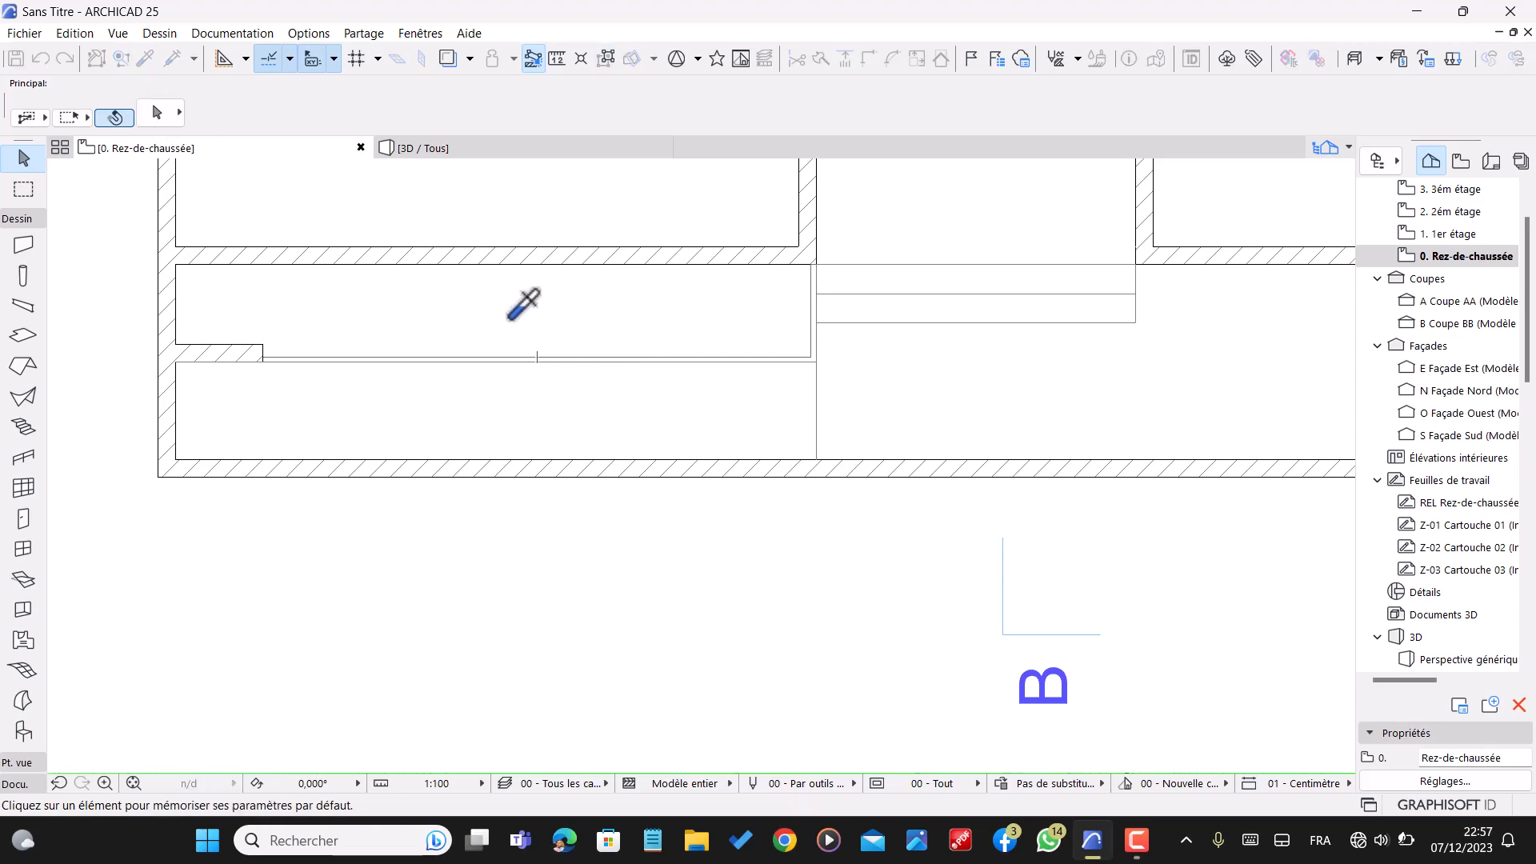
pyautogui.click(513, 318)
pyautogui.click(173, 61)
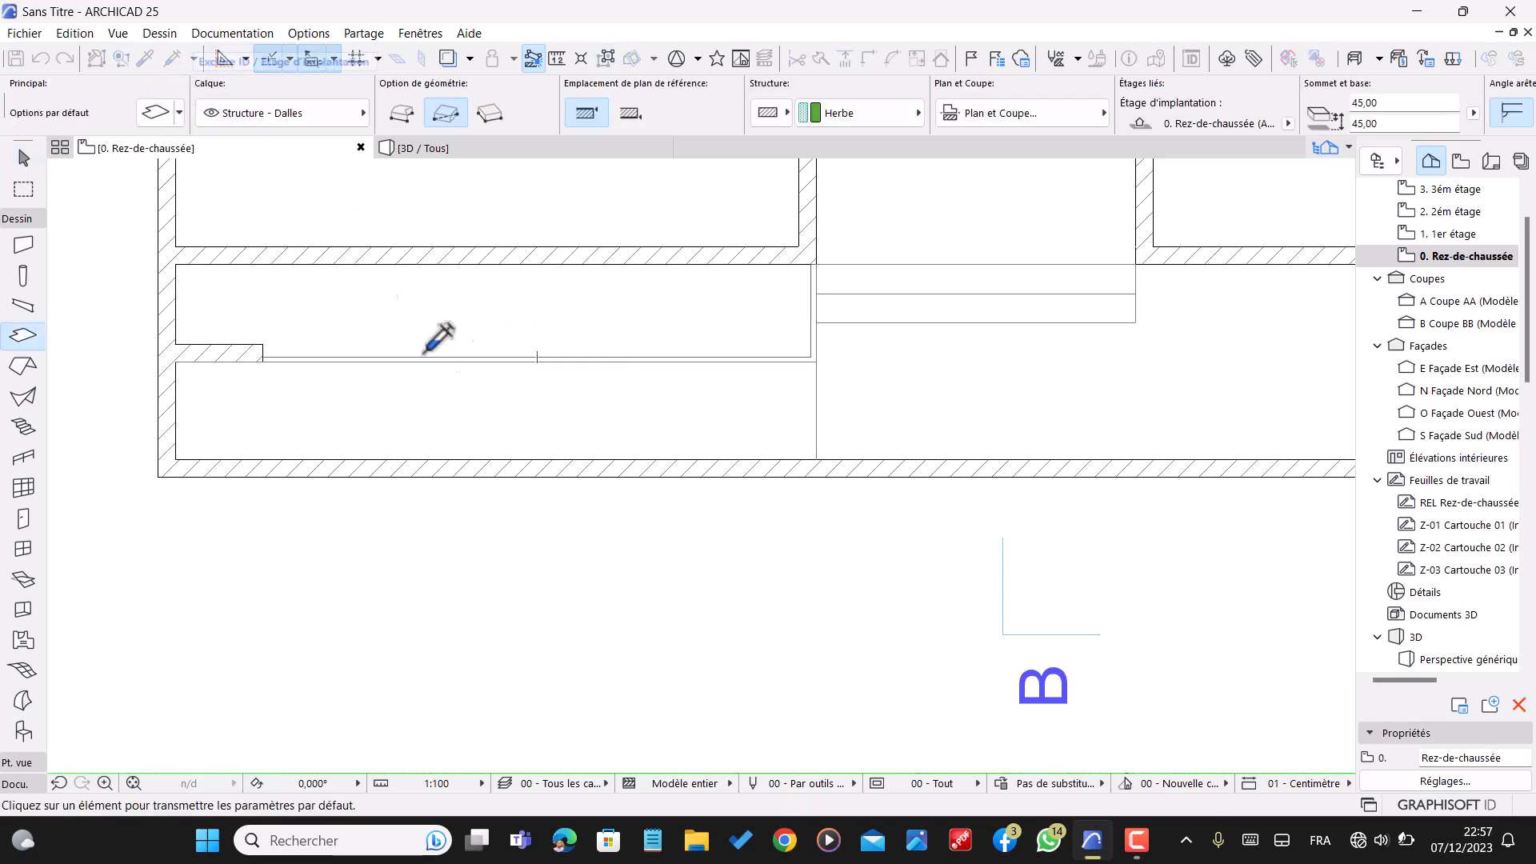
pyautogui.click(568, 415)
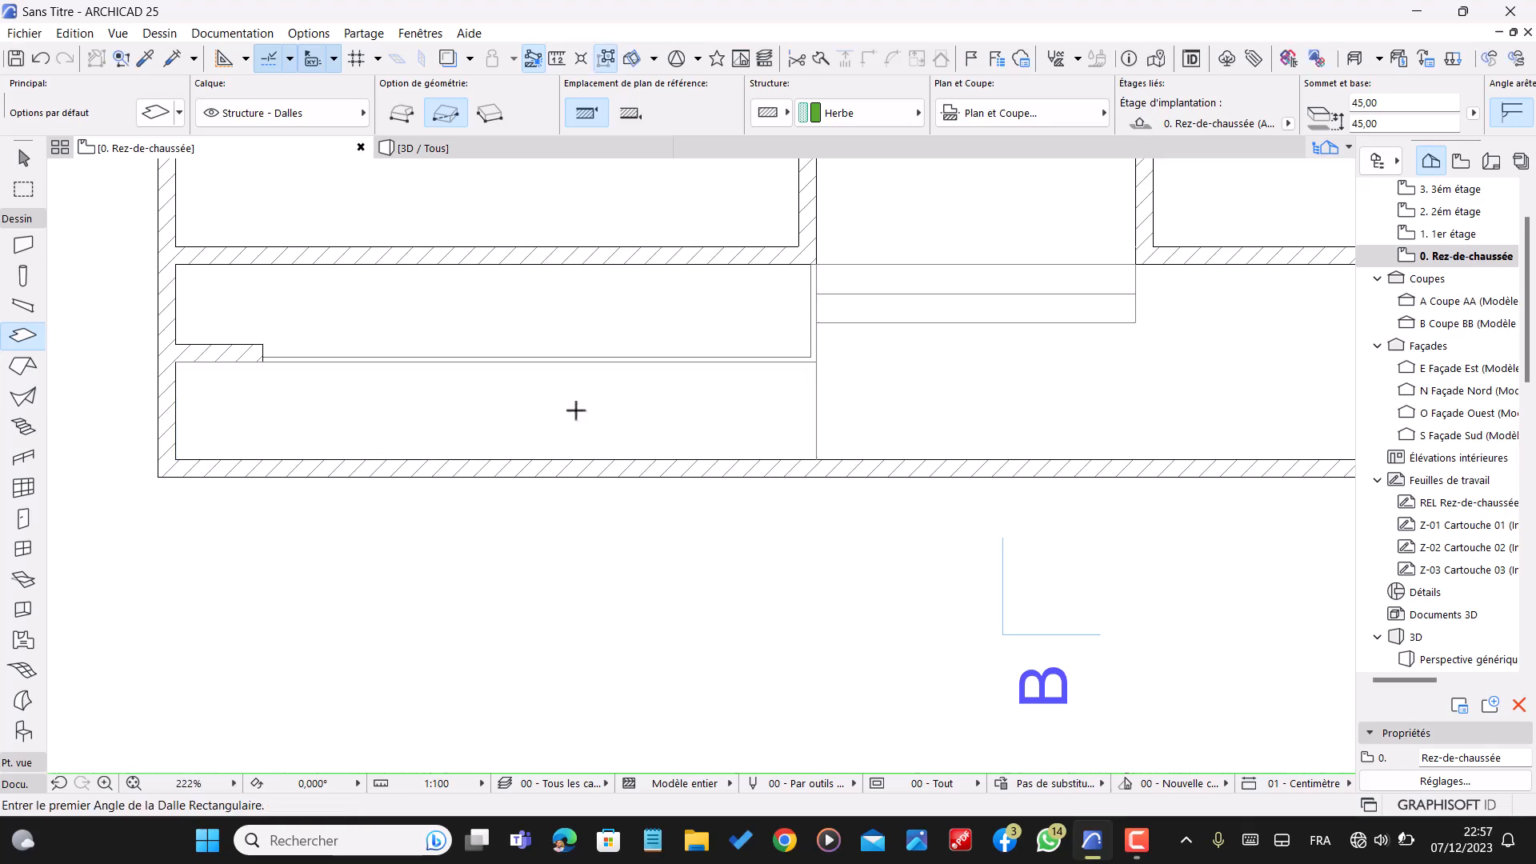
# - In the 3D view, set the thickness and elevation of the grass slab along the outer front wall to 5 and inspect the yard
pyautogui.click(436, 150)
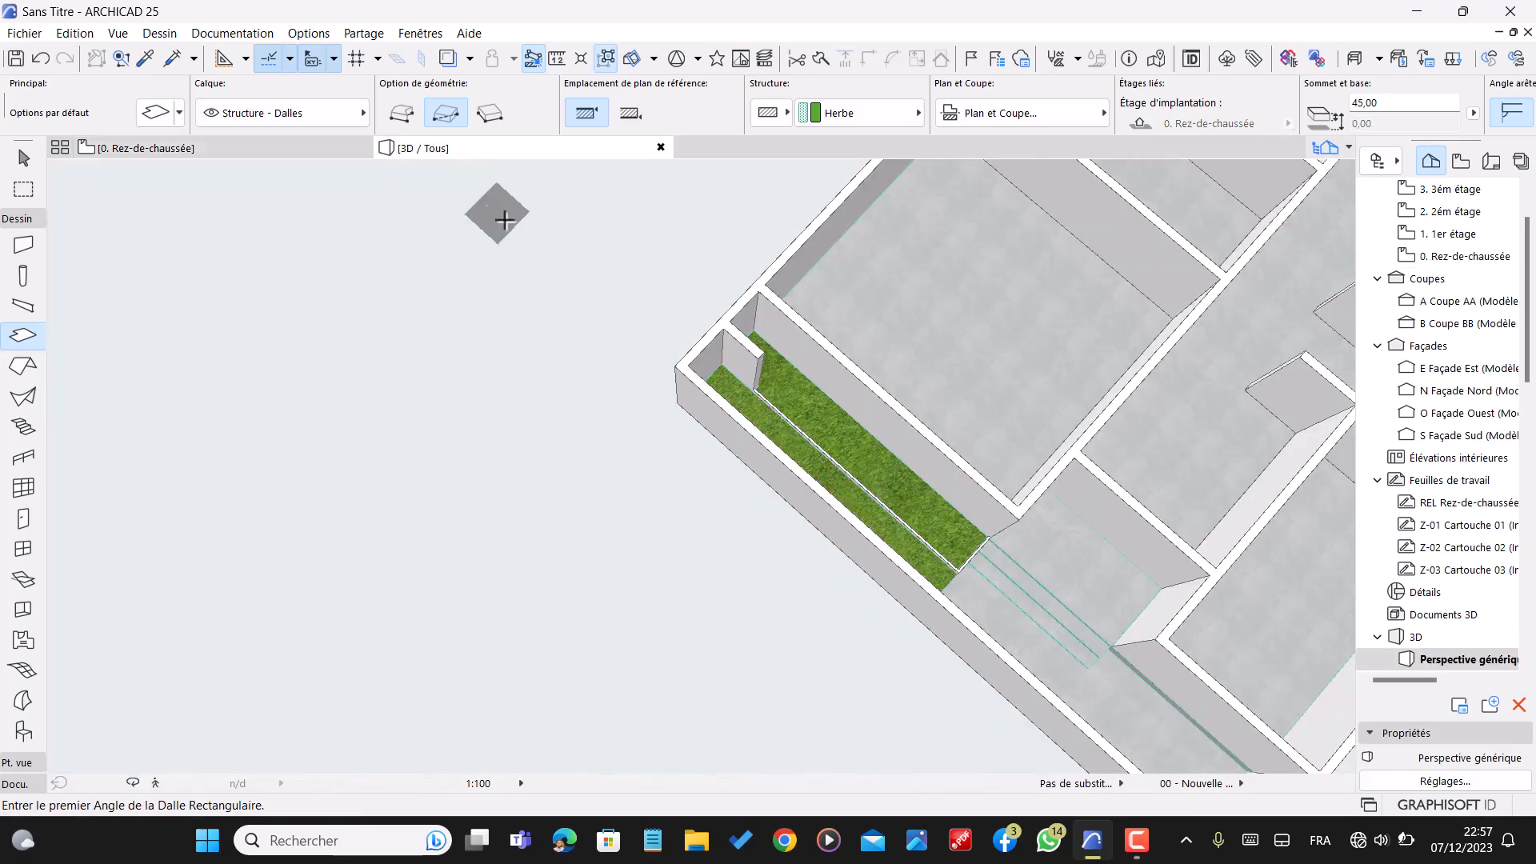
pyautogui.moveTo(989, 643); pyautogui.dragTo(797, 392)
pyautogui.click(774, 288)
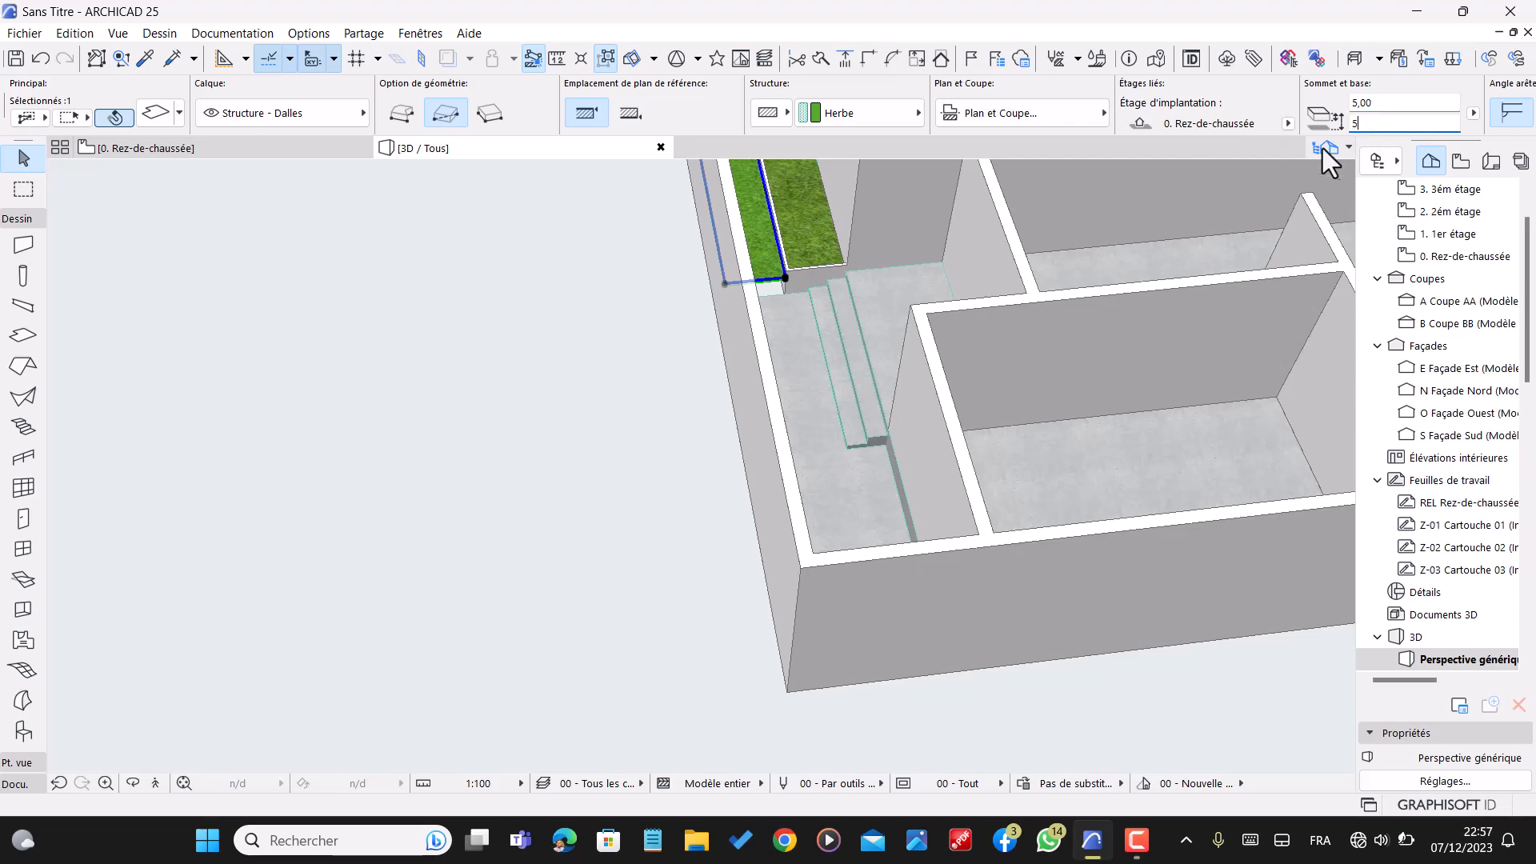
pyautogui.write('5')
pyautogui.press('Return')
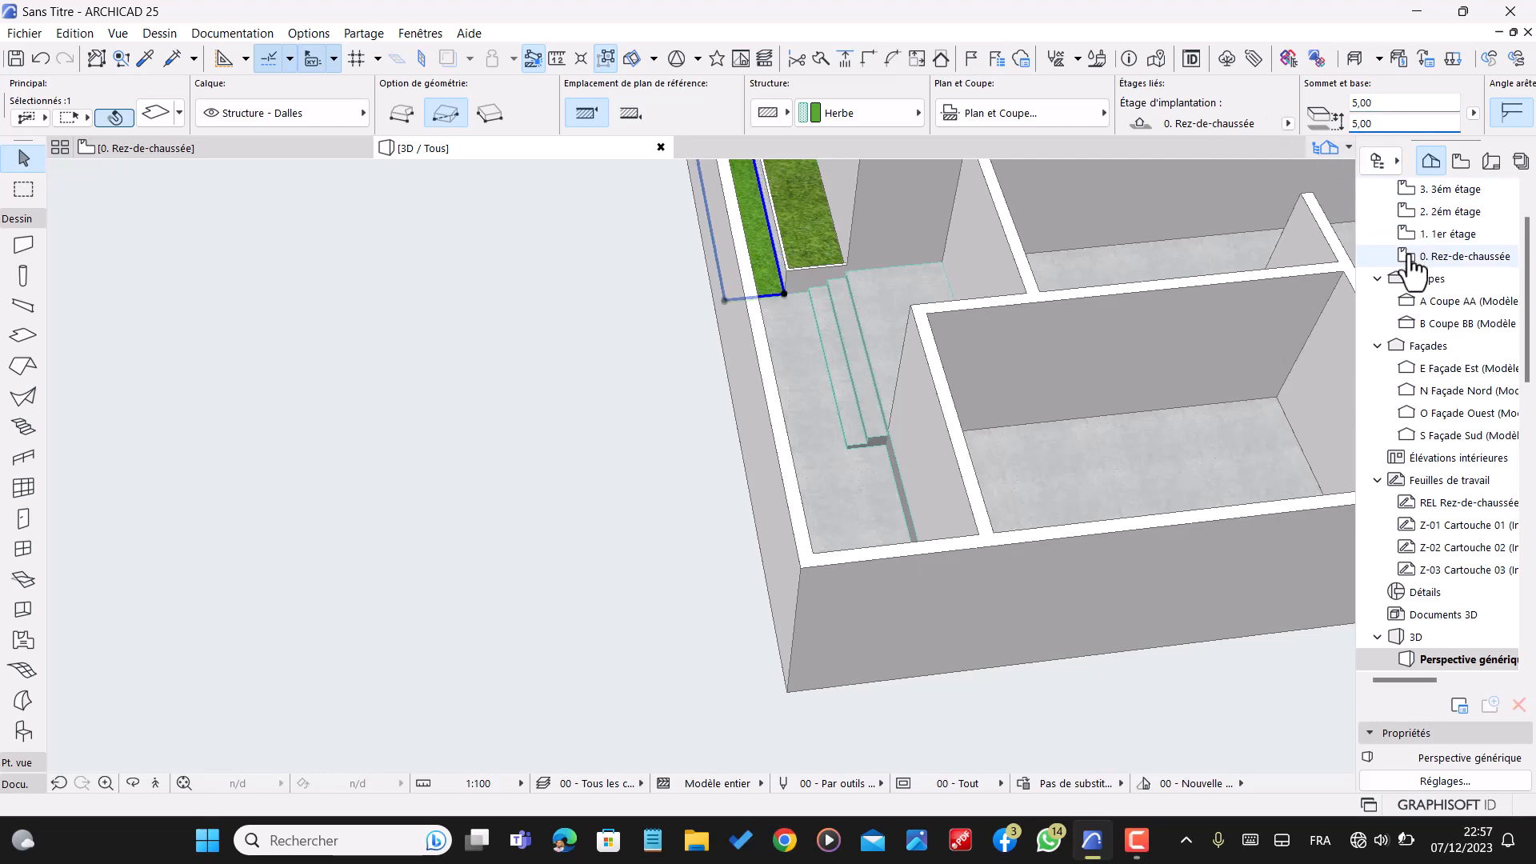
pyautogui.press('Escape')
pyautogui.scroll(-3, 844, 419)
pyautogui.moveTo(813, 411); pyautogui.dragTo(847, 496)
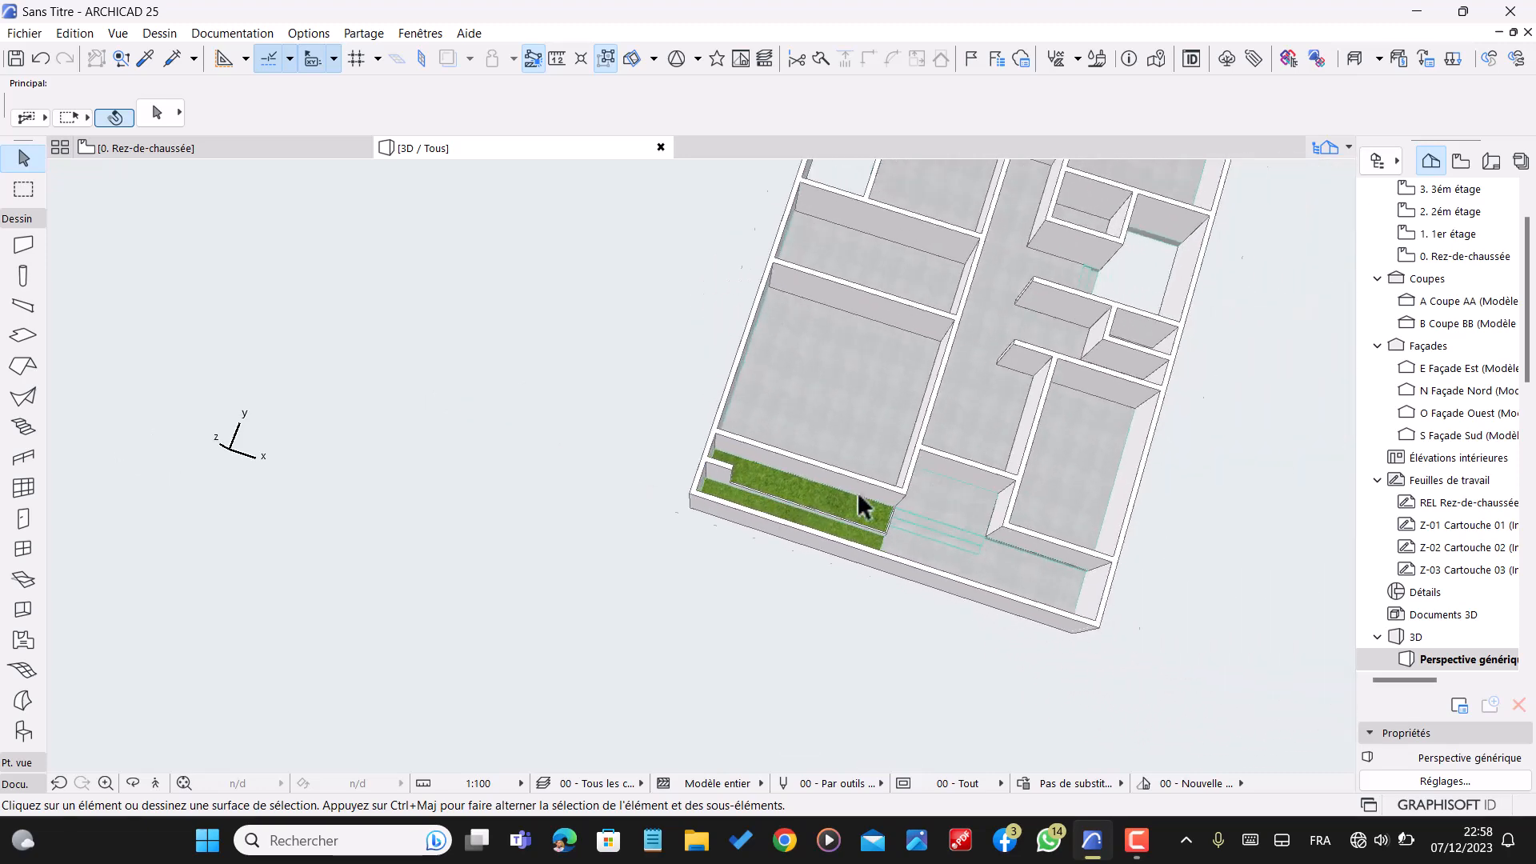
pyautogui.scroll(5, 847, 496)
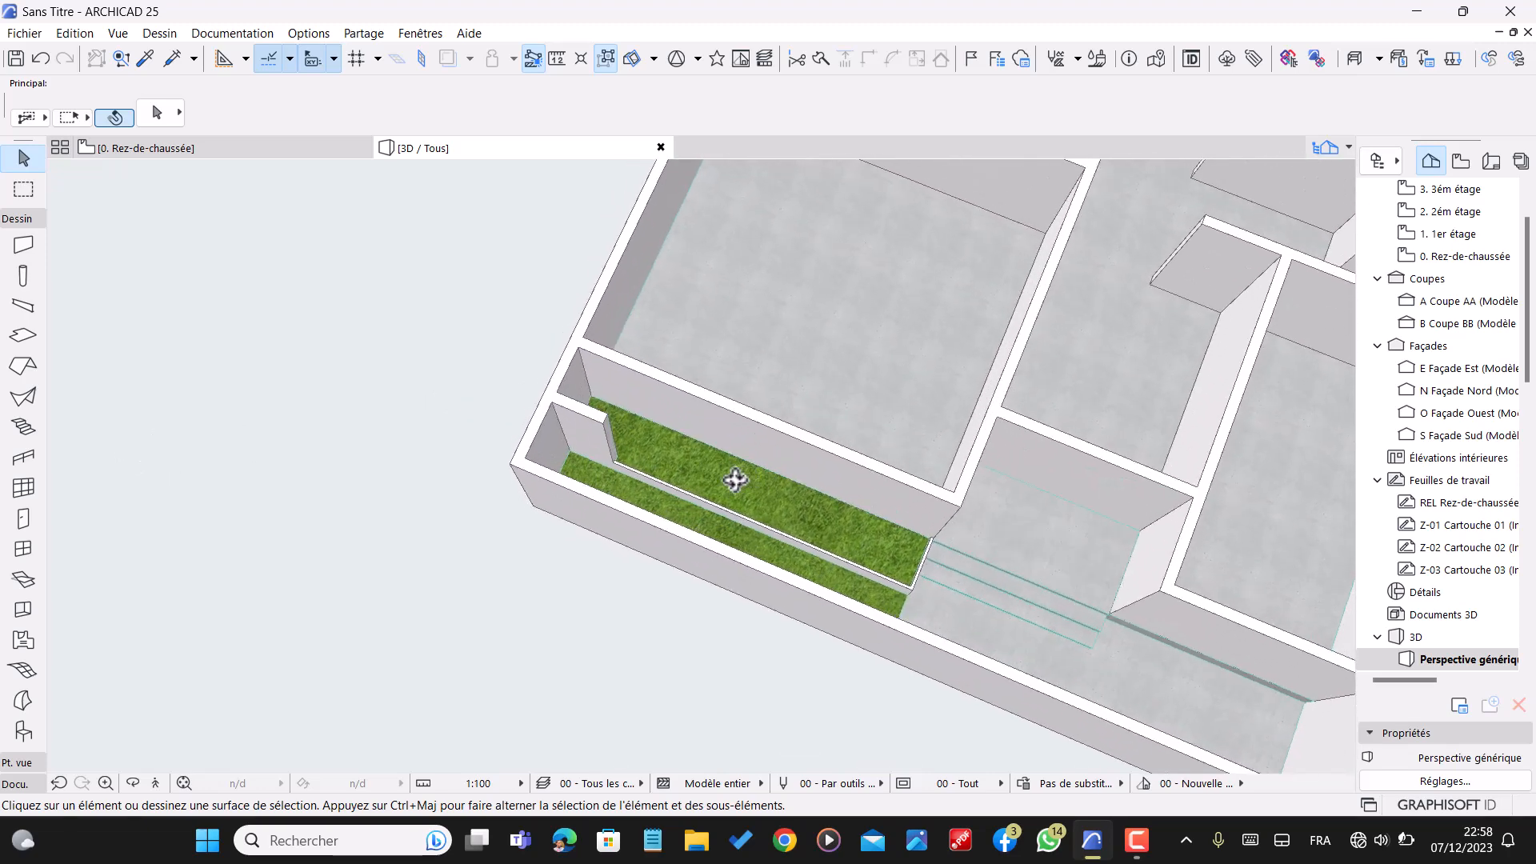
pyautogui.scroll(-8, 740, 480)
pyautogui.moveTo(926, 584); pyautogui.dragTo(371, 250)
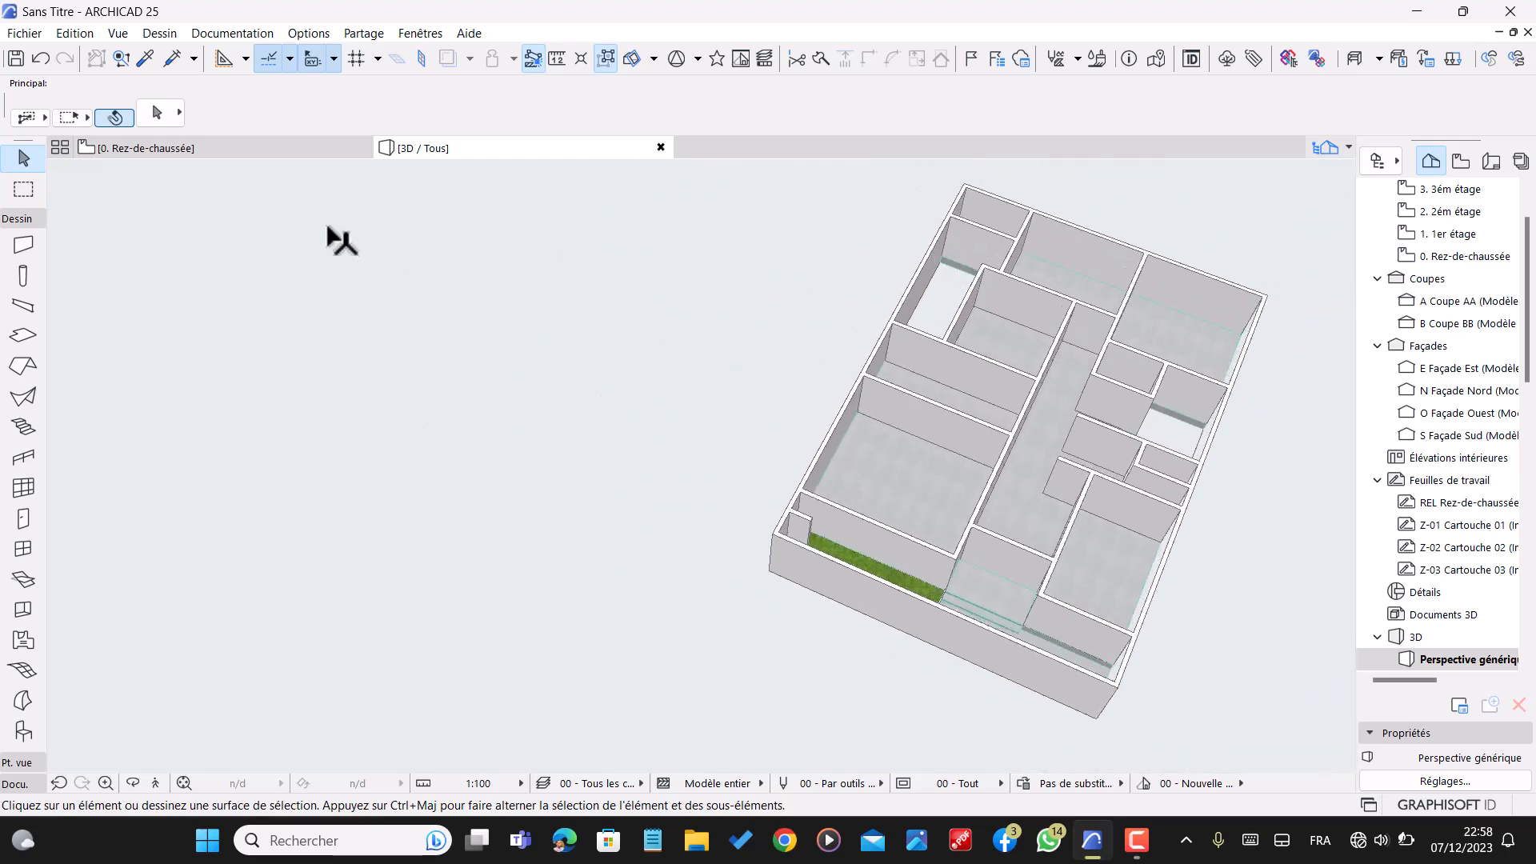
# - Return to the ground-floor plan and set the default slab thickness and elevation to 5, keeping the Herbe material
pyautogui.click(194, 151)
pyautogui.scroll(-6, 802, 584)
pyautogui.scroll(4, 761, 302)
pyautogui.scroll(1, 752, 333)
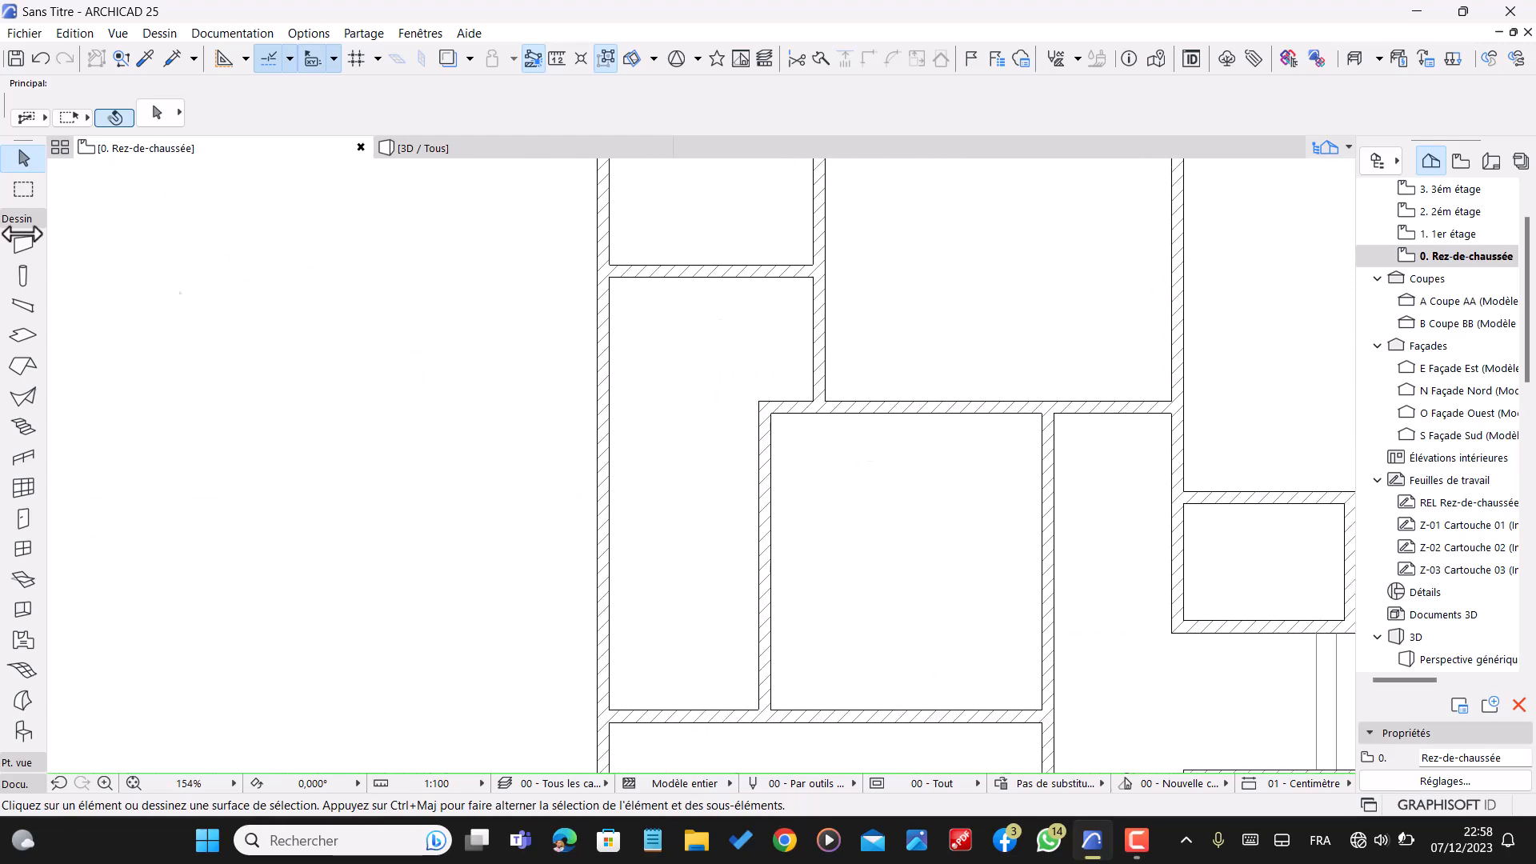
pyautogui.doubleClick(22, 337)
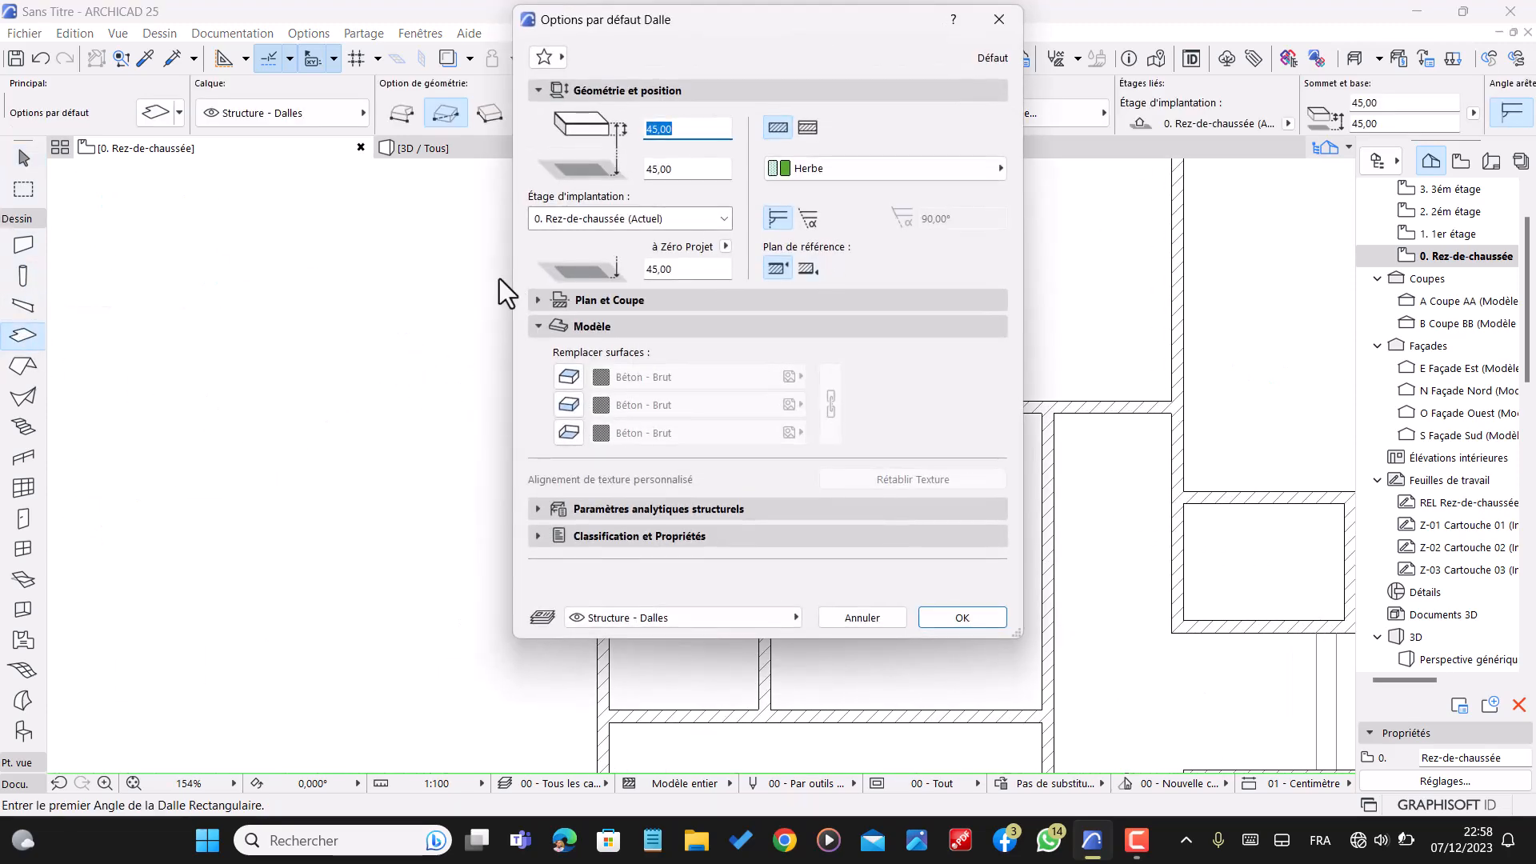
pyautogui.click(804, 168)
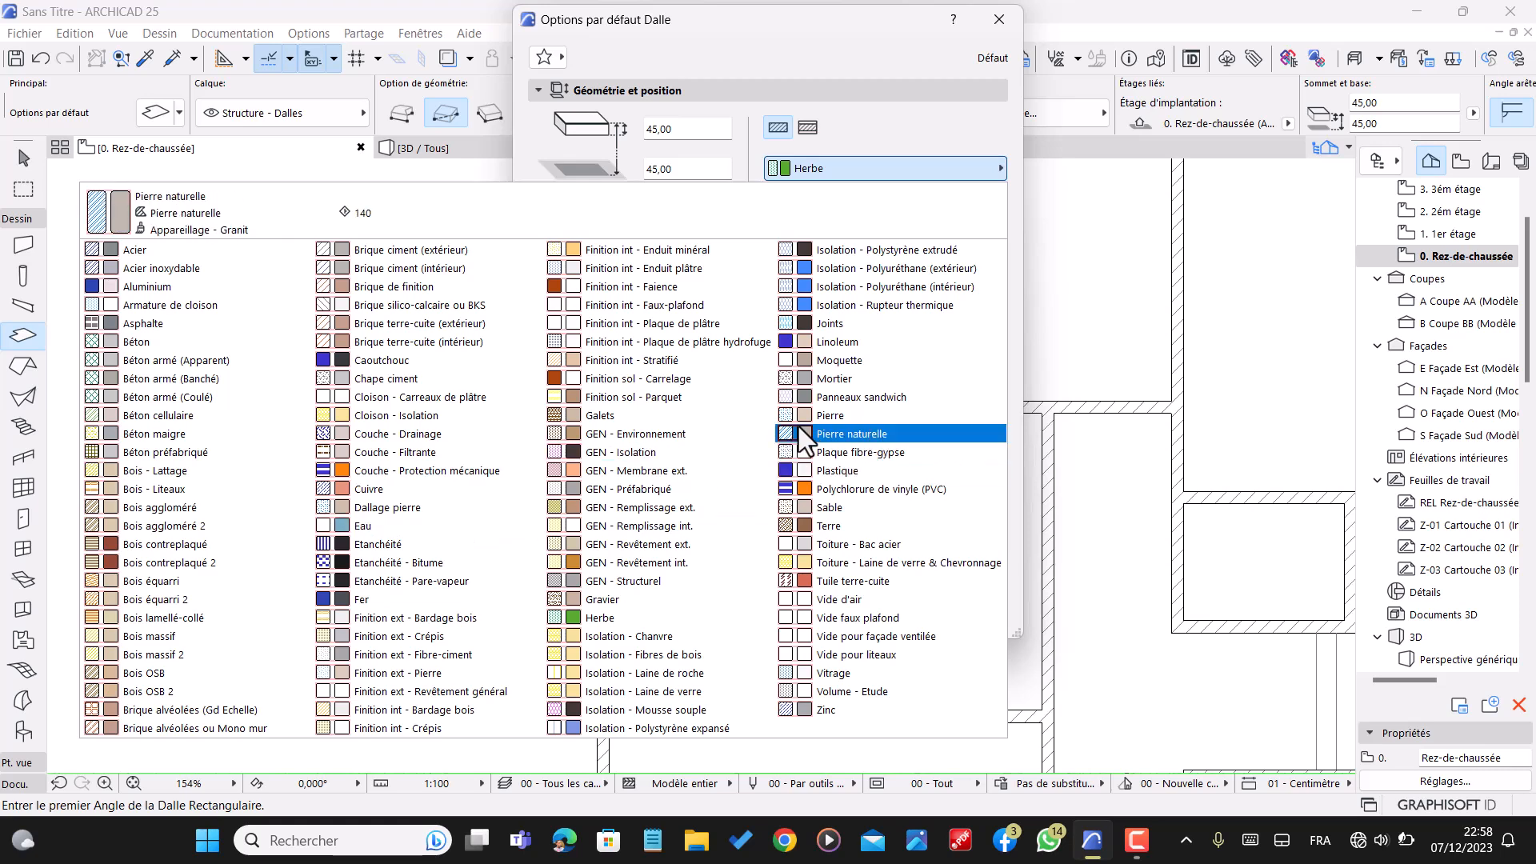
pyautogui.press('Escape')
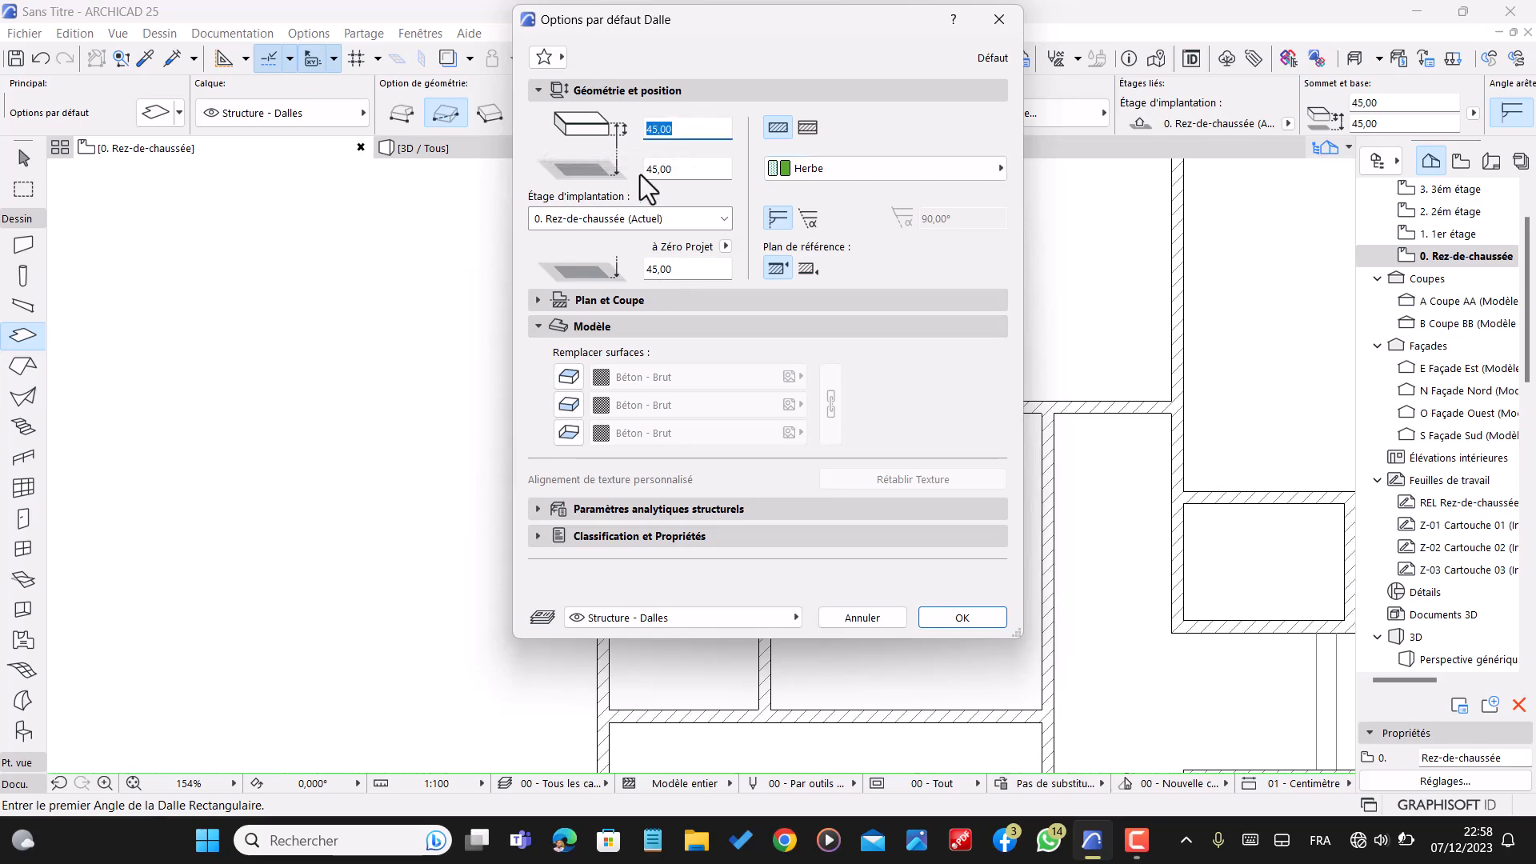
pyautogui.click(969, 624)
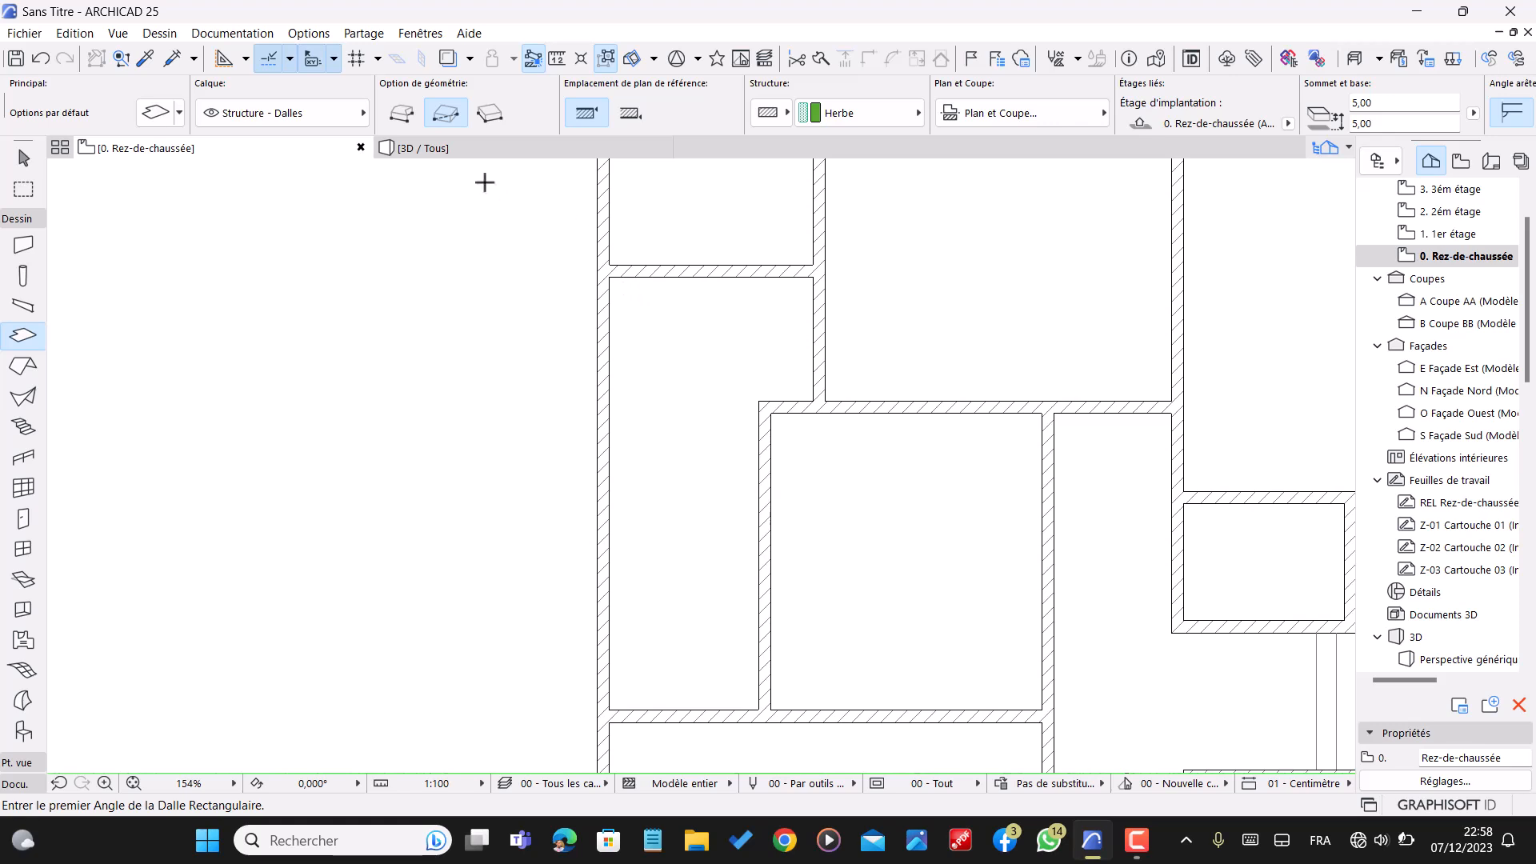
pyautogui.scroll(2, 806, 400)
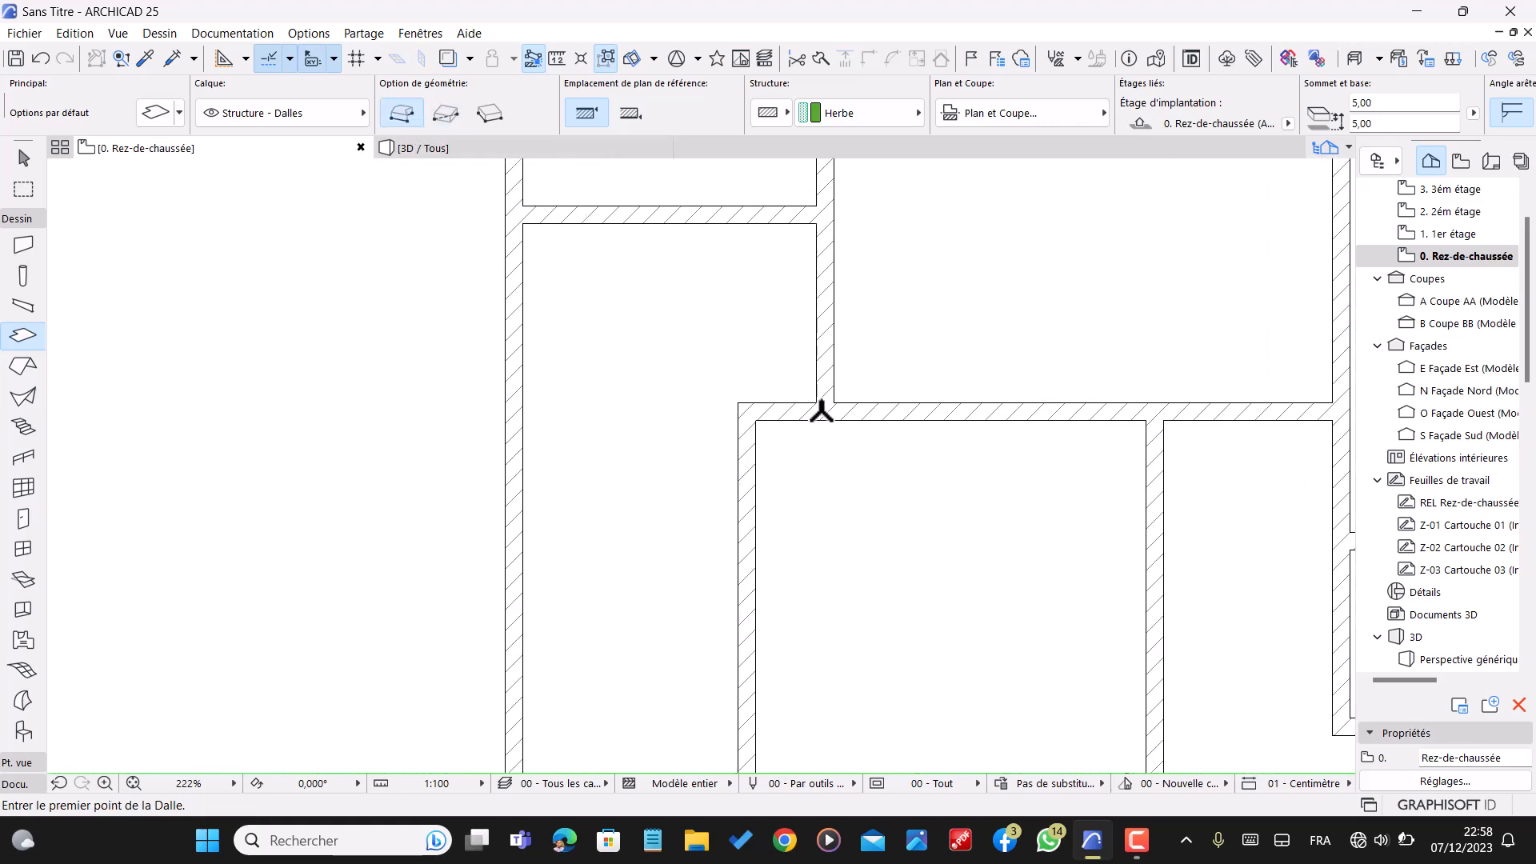
pyautogui.click(817, 402)
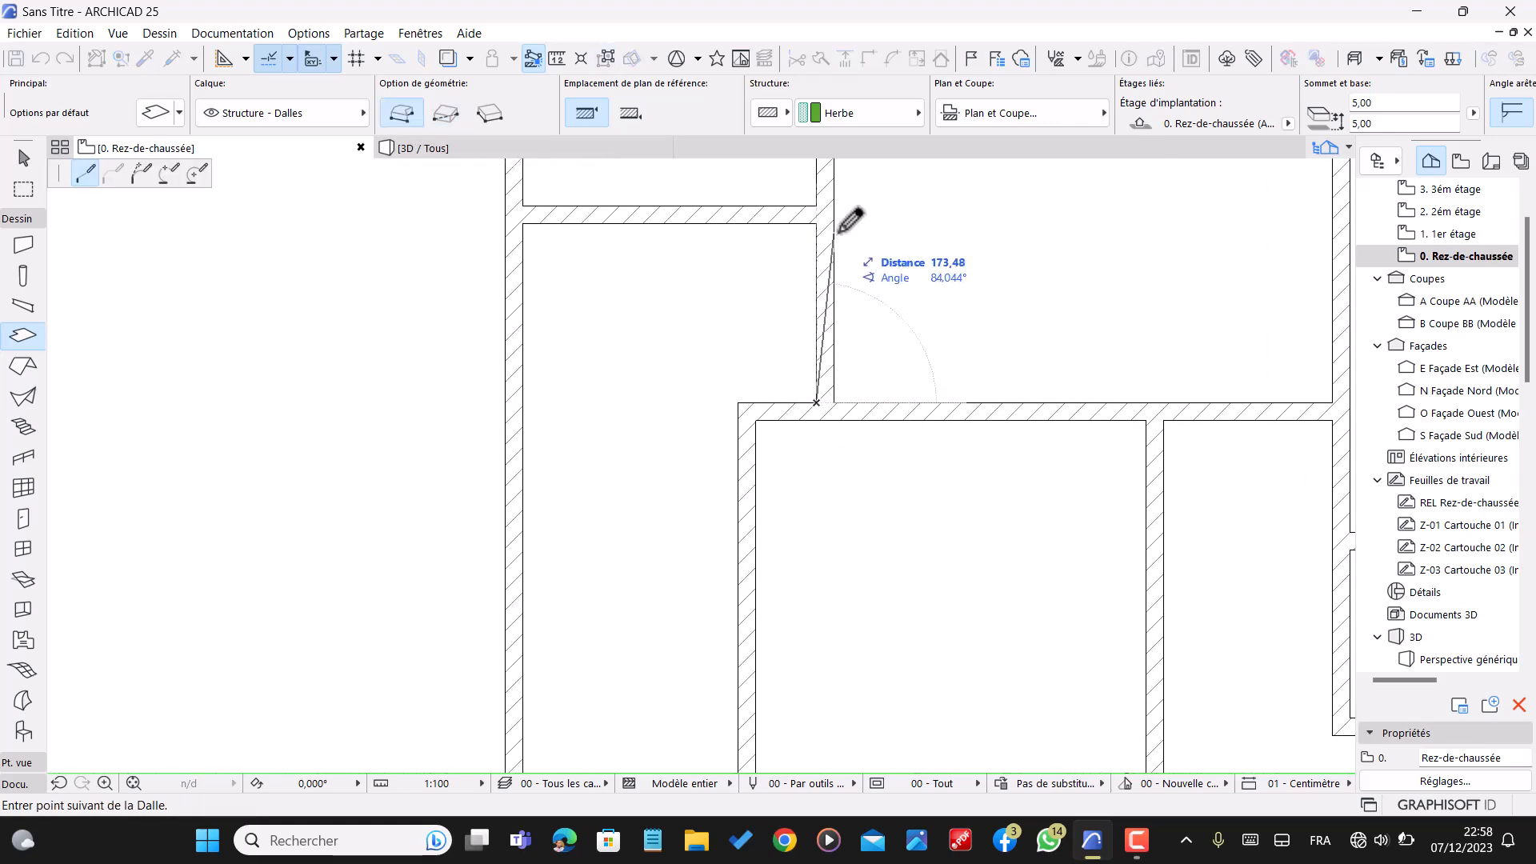
pyautogui.click(527, 223)
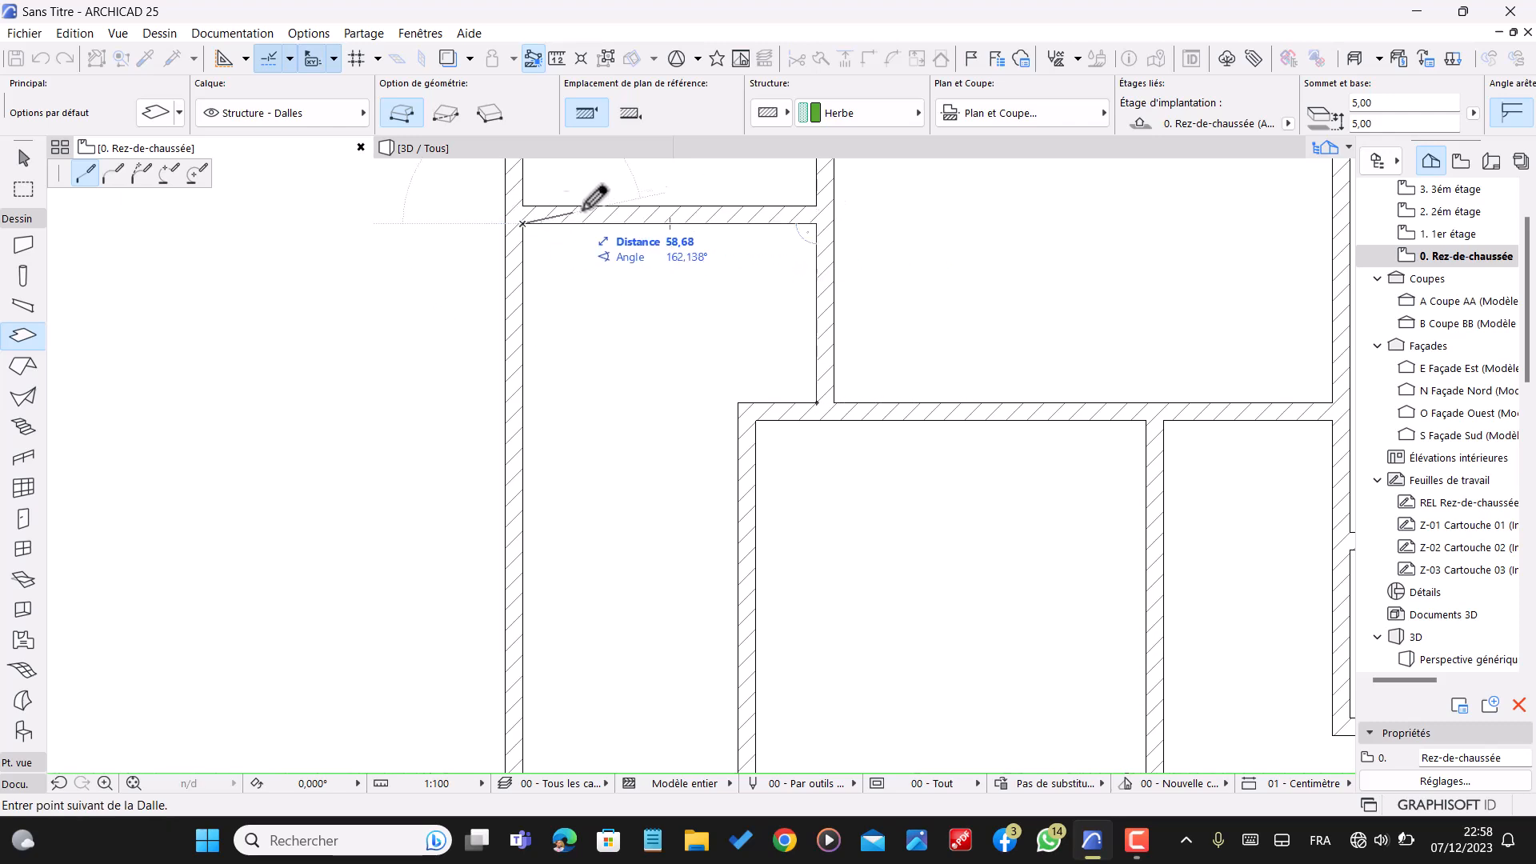
pyautogui.scroll(-2, 529, 224)
pyautogui.click(557, 579)
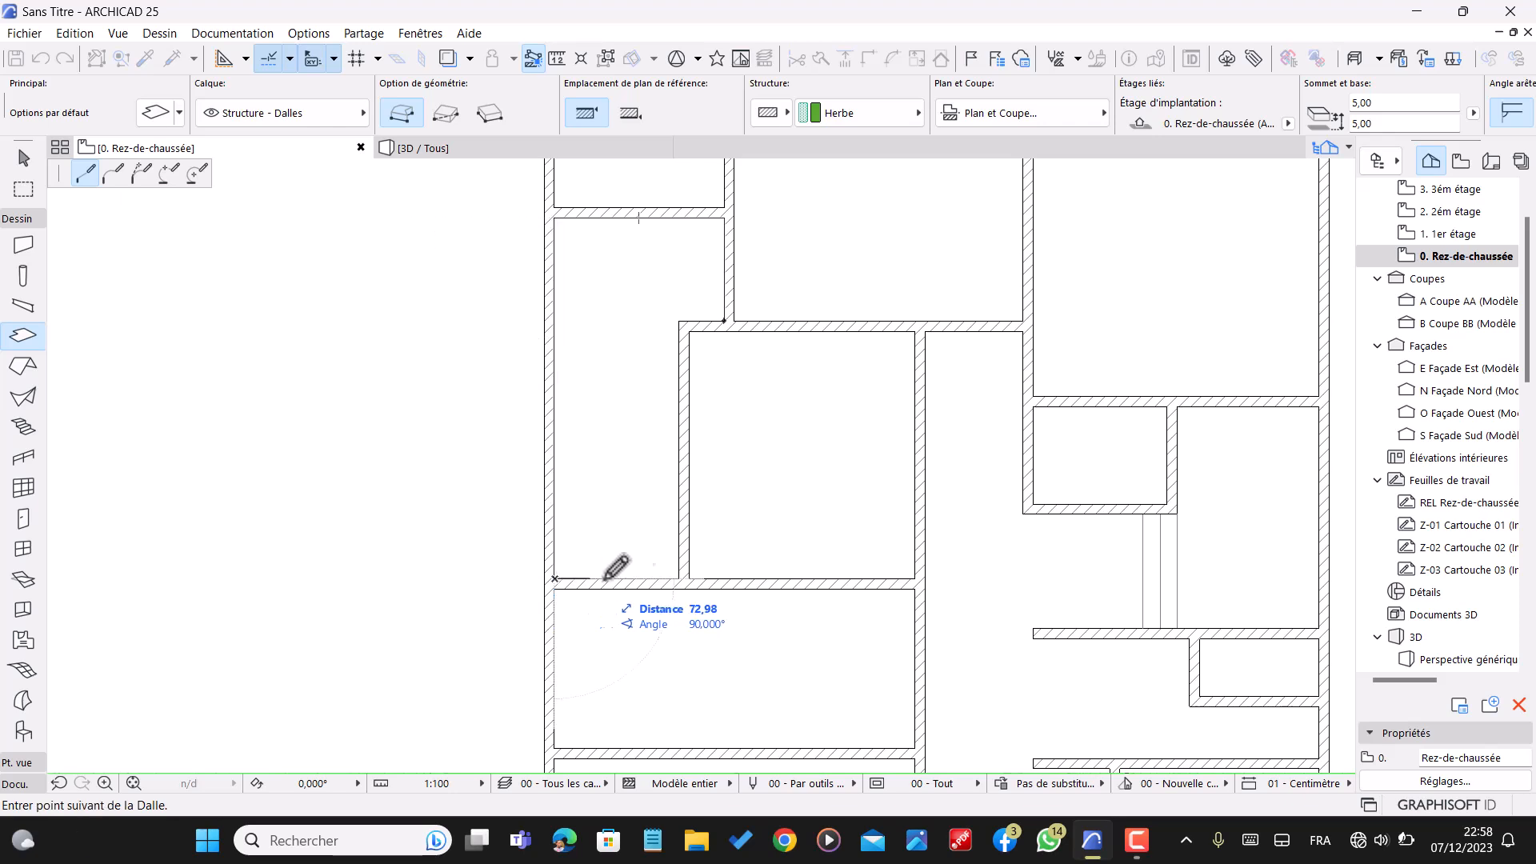
pyautogui.click(678, 578)
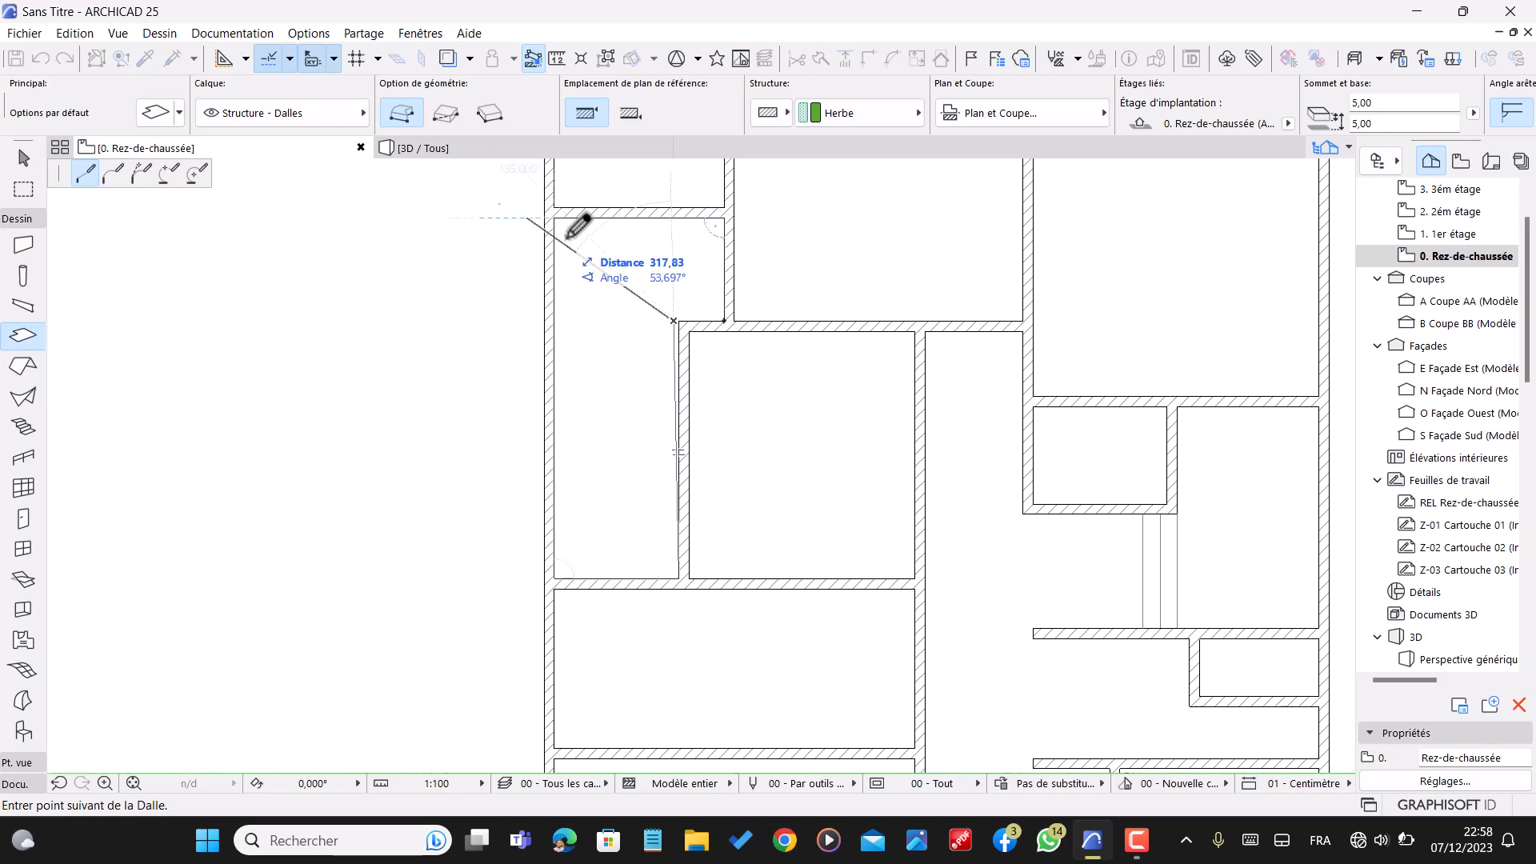
pyautogui.scroll(4, 724, 320)
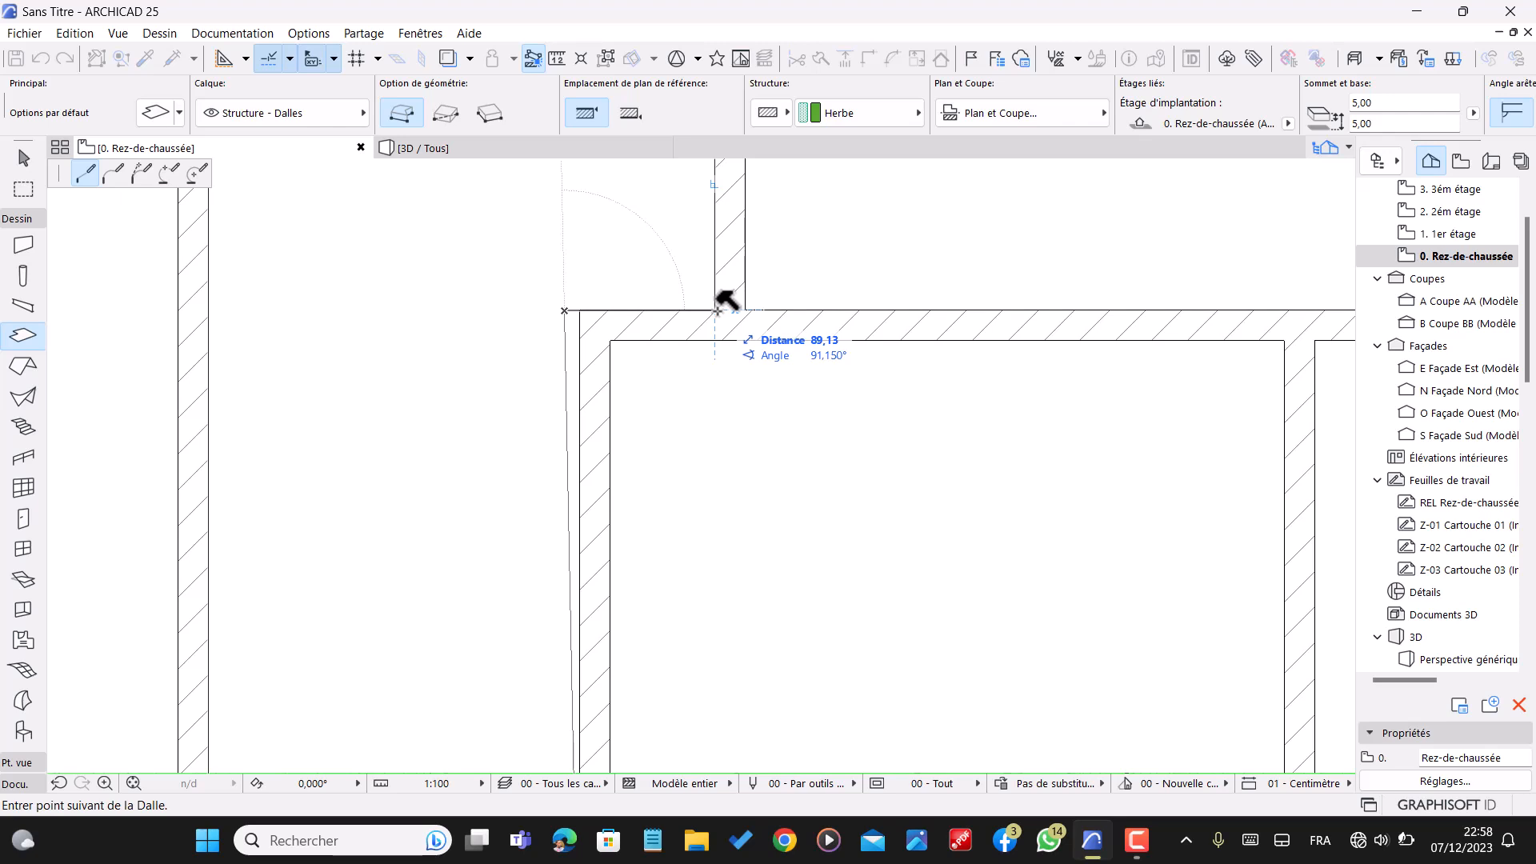
pyautogui.press('Escape')
# - Draw a six-cornered polygonal Herbe slab along the inner wall faces of the L-shaped courtyard and check it in 3D
pyautogui.scroll(-2, 598, 316)
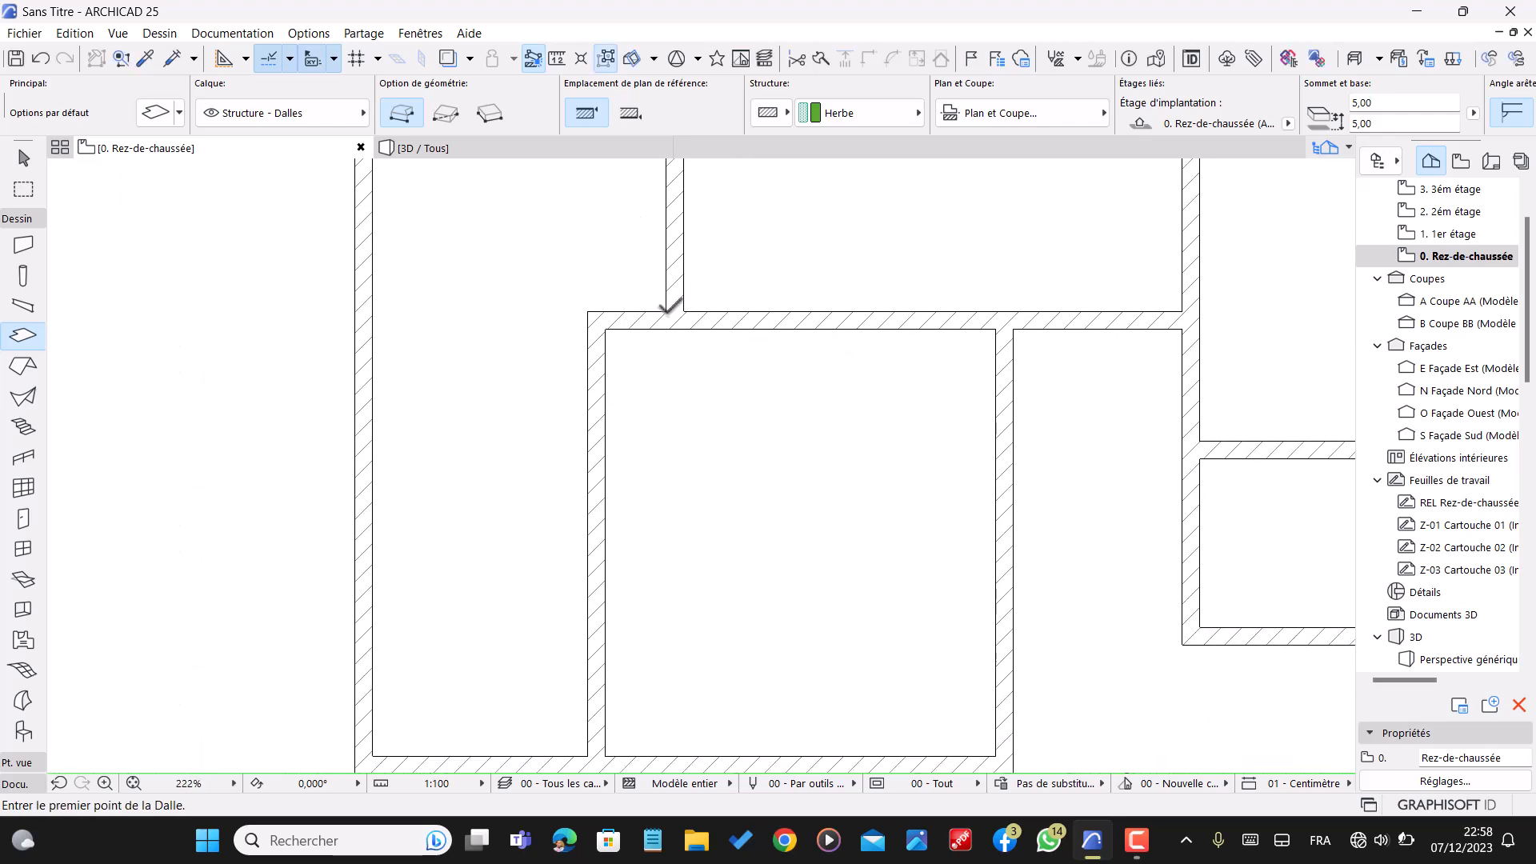
pyautogui.click(670, 308)
pyautogui.scroll(-3, 680, 336)
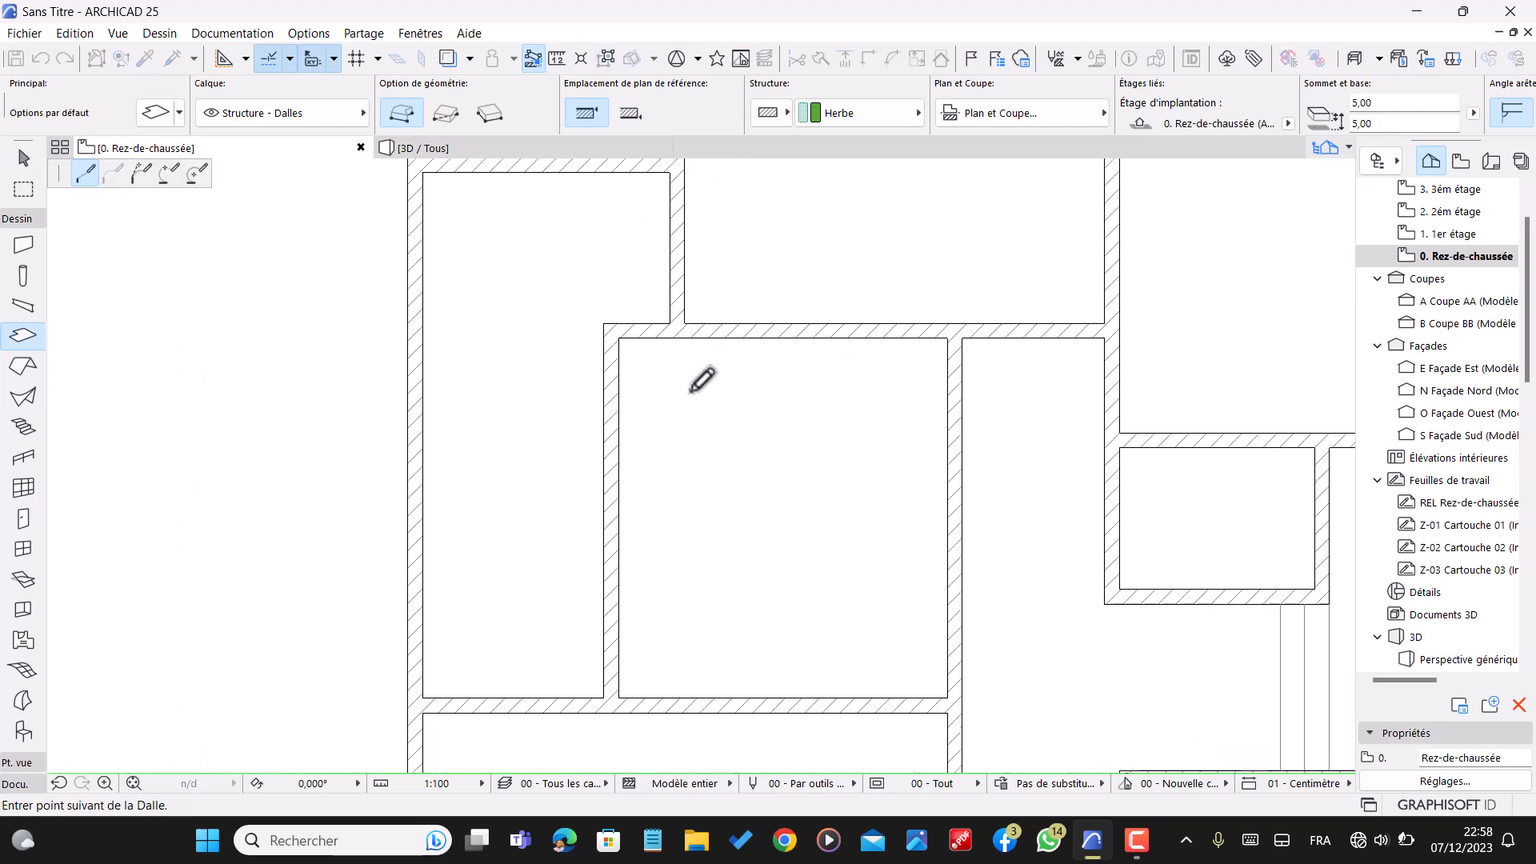
pyautogui.click(675, 238)
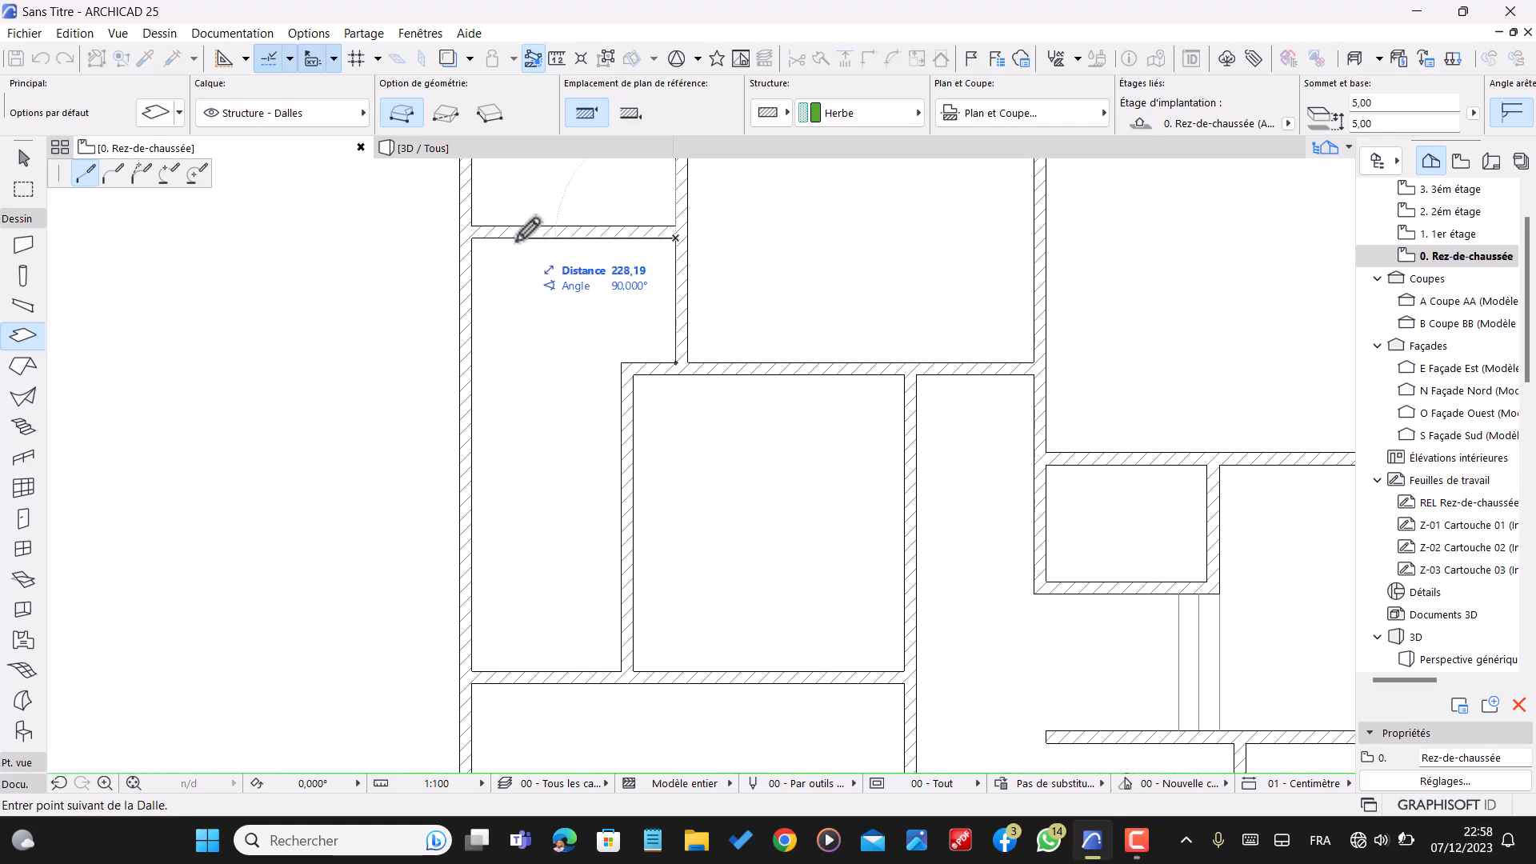
pyautogui.click(474, 237)
pyautogui.click(472, 671)
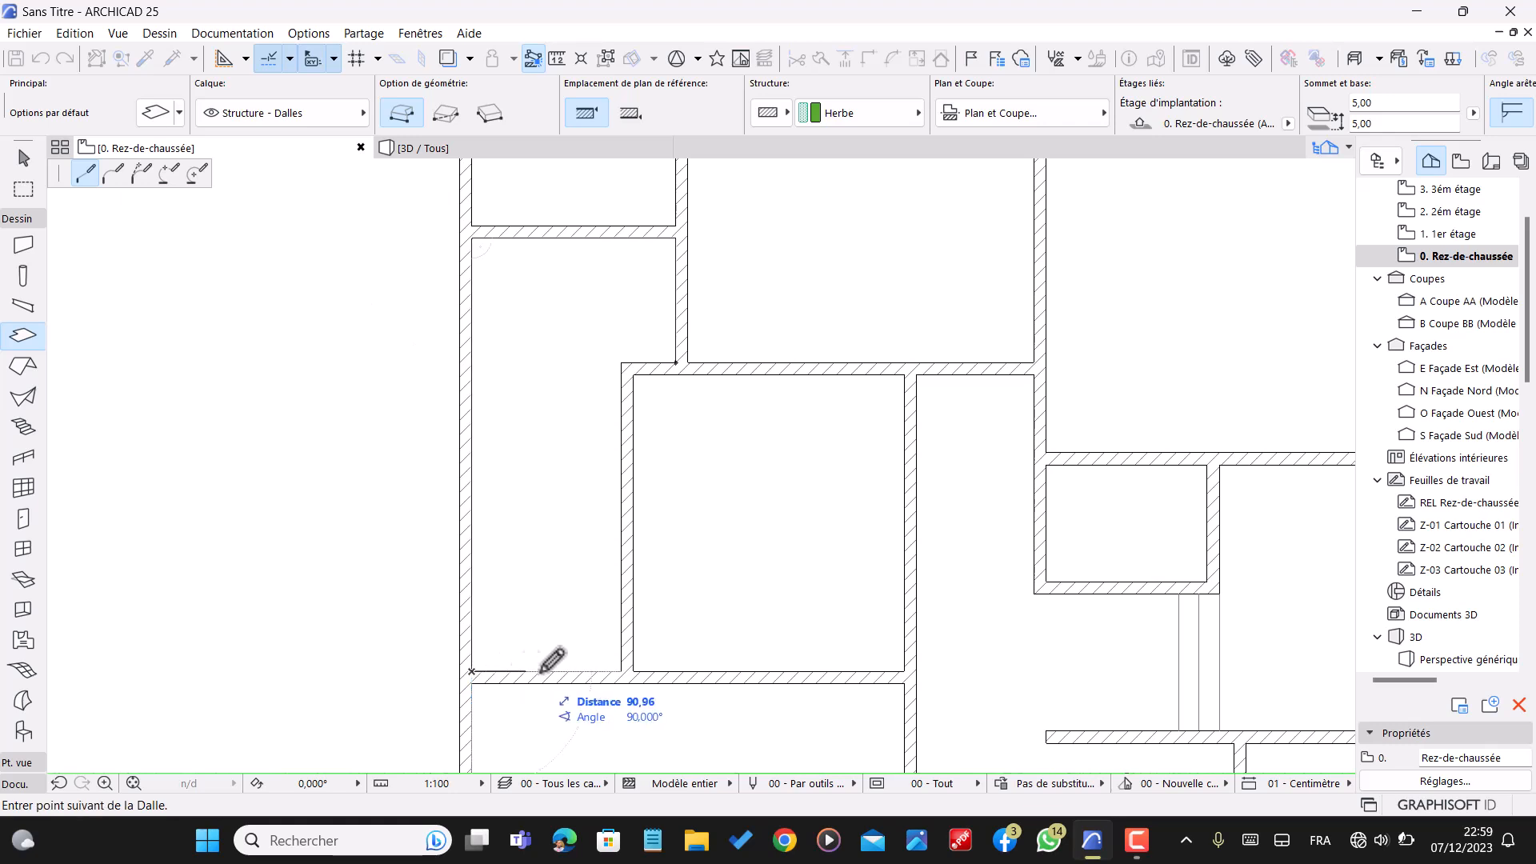
pyautogui.click(623, 671)
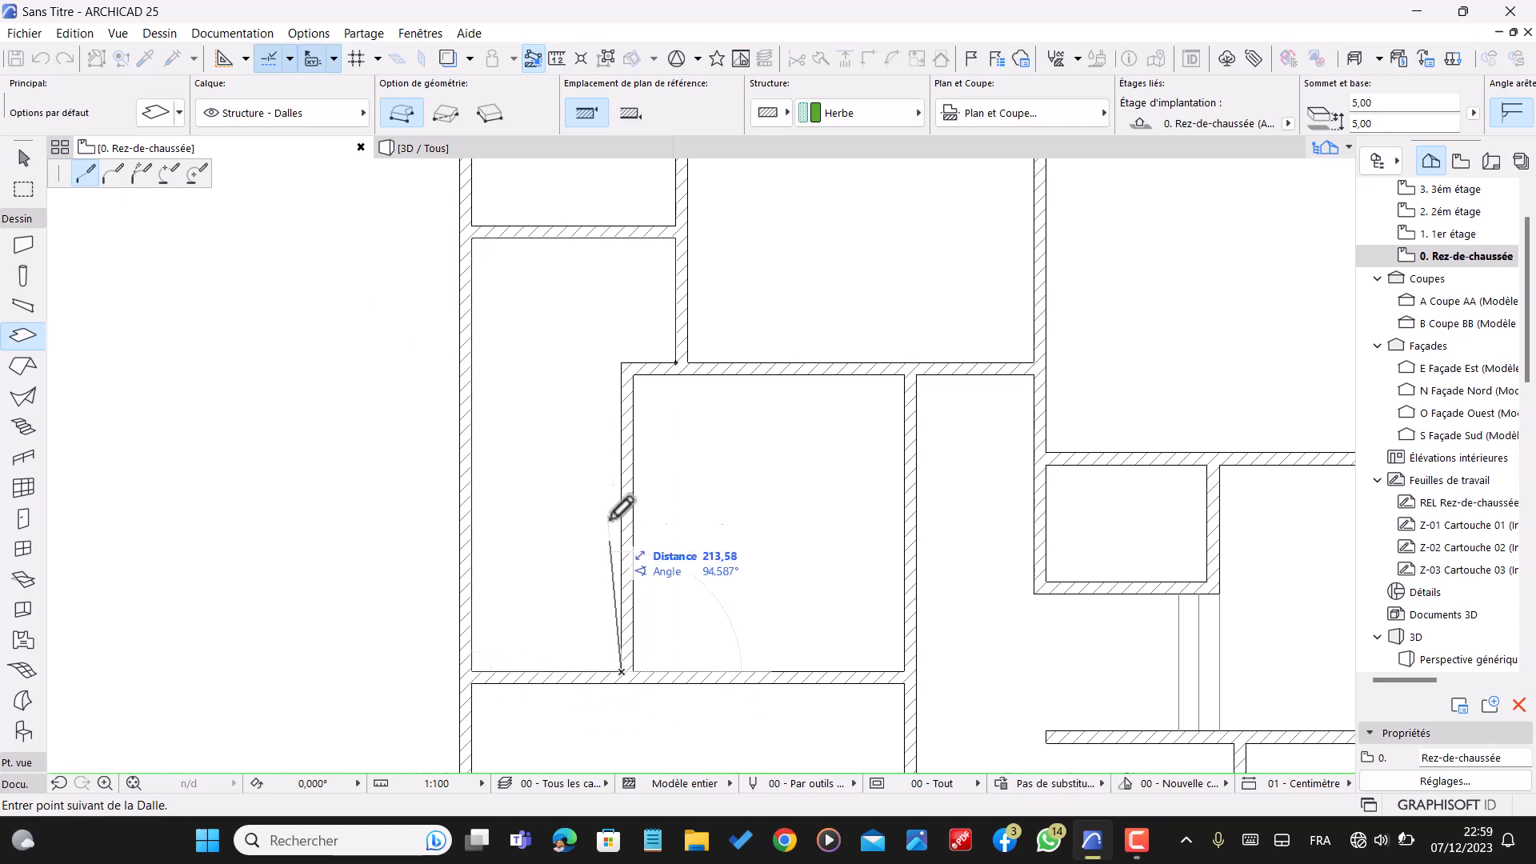
pyautogui.click(622, 362)
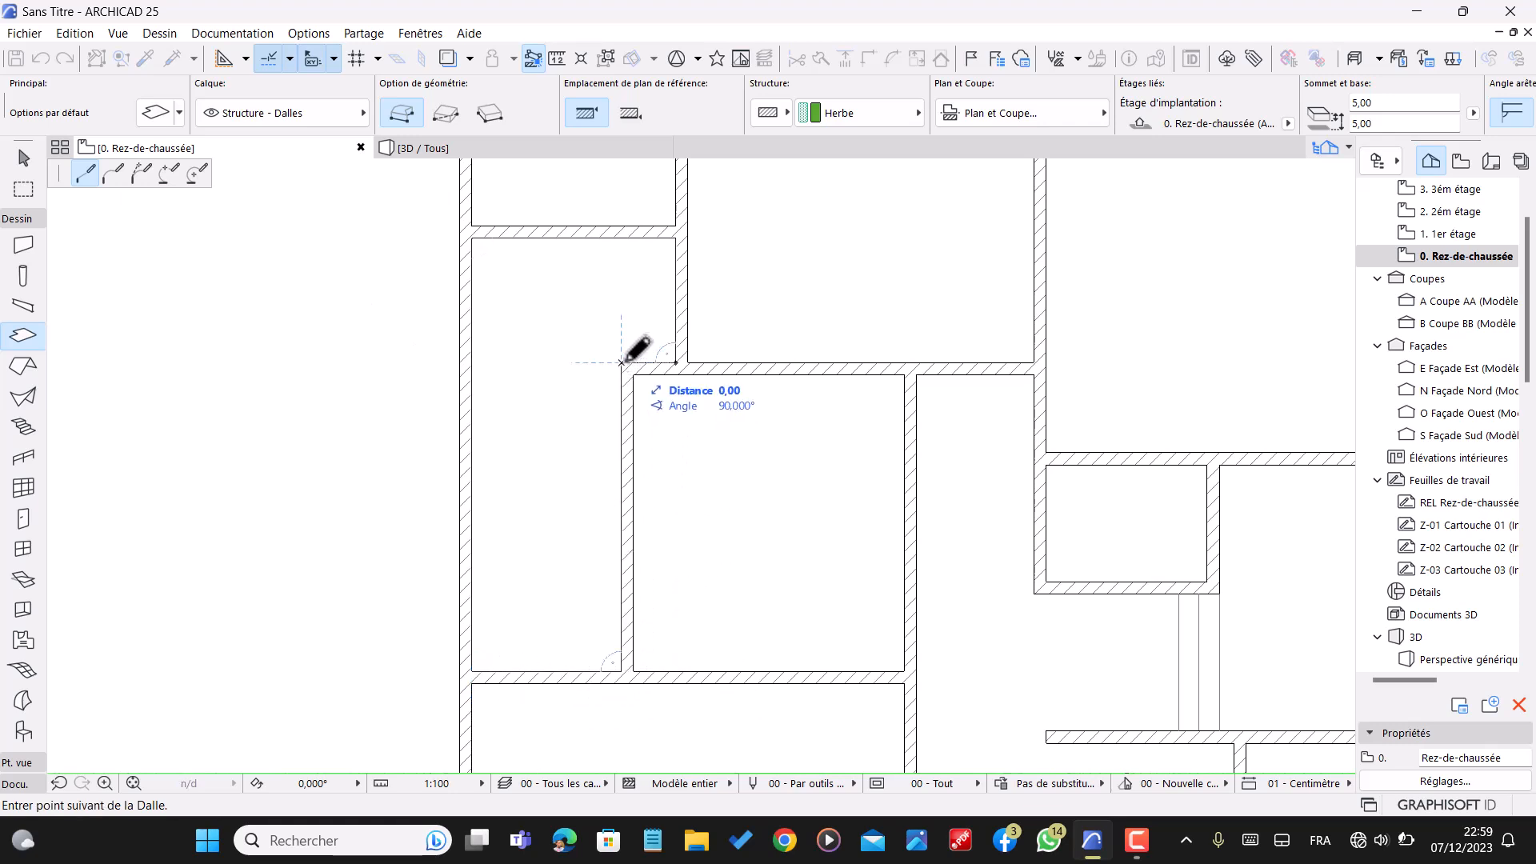
pyautogui.click(676, 364)
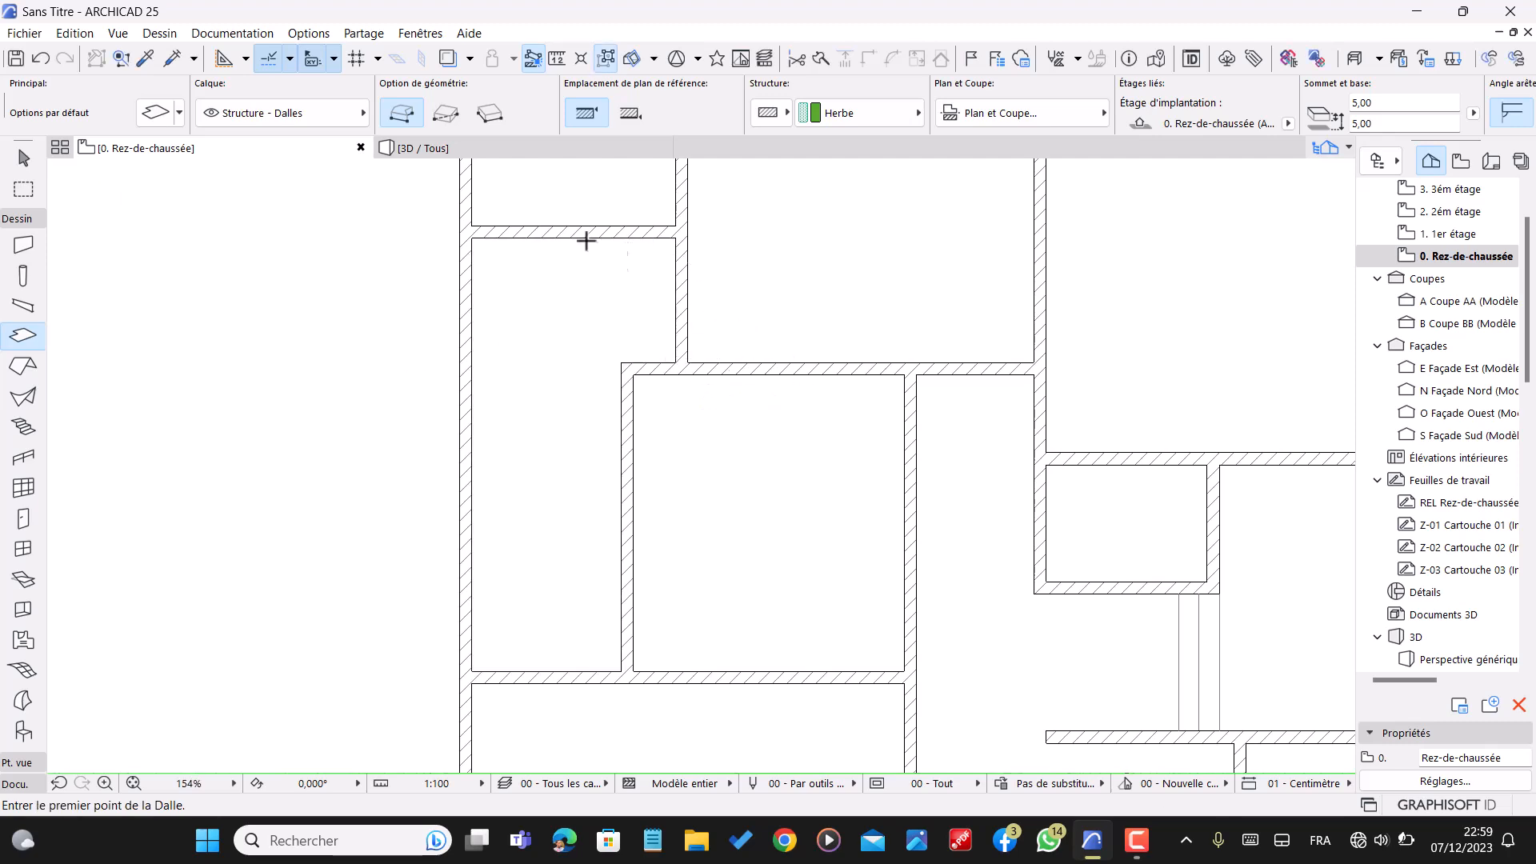
pyautogui.click(472, 150)
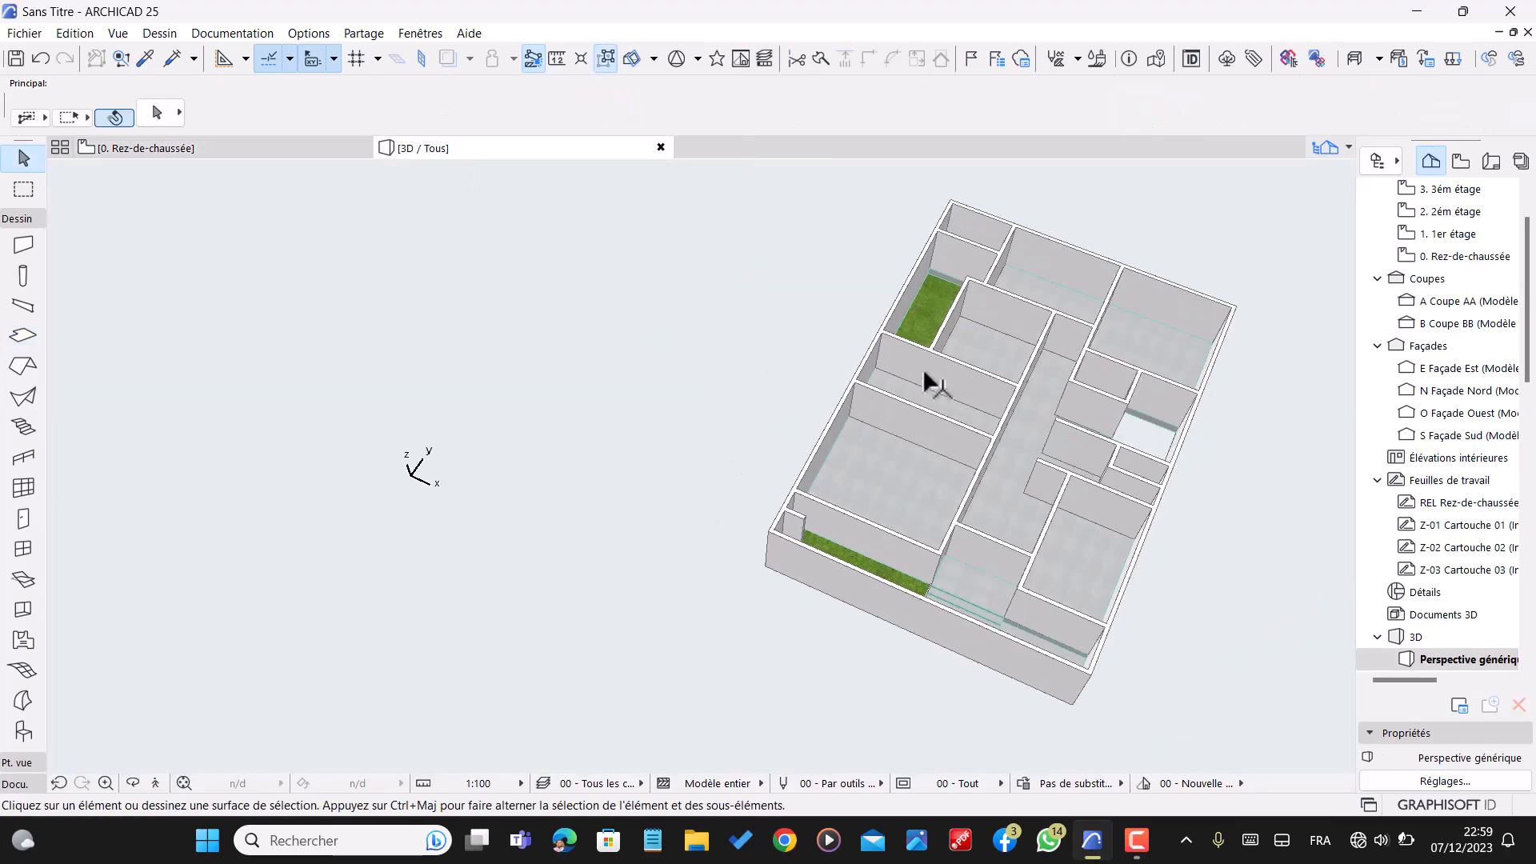
pyautogui.keyDown('shift'); pyautogui.moveTo(930, 392); pyautogui.dragTo(919, 324, button='middle'); pyautogui.keyUp('shift')
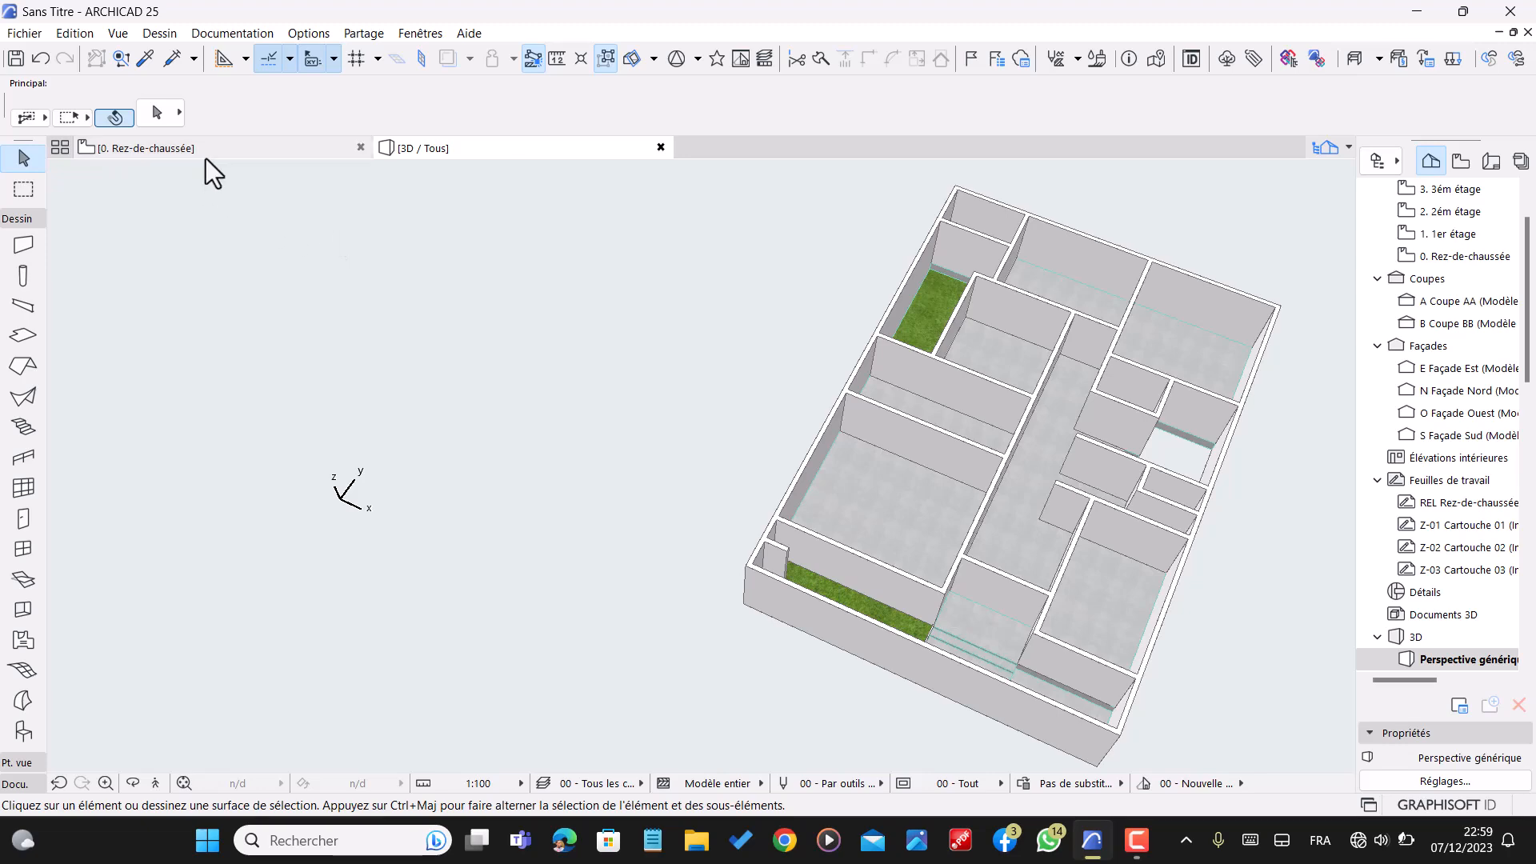
# - On the ground-floor plan, draw a rectangular Herbe slab filling the open courtyard between the interior steps and the outer side wall
pyautogui.click(205, 158)
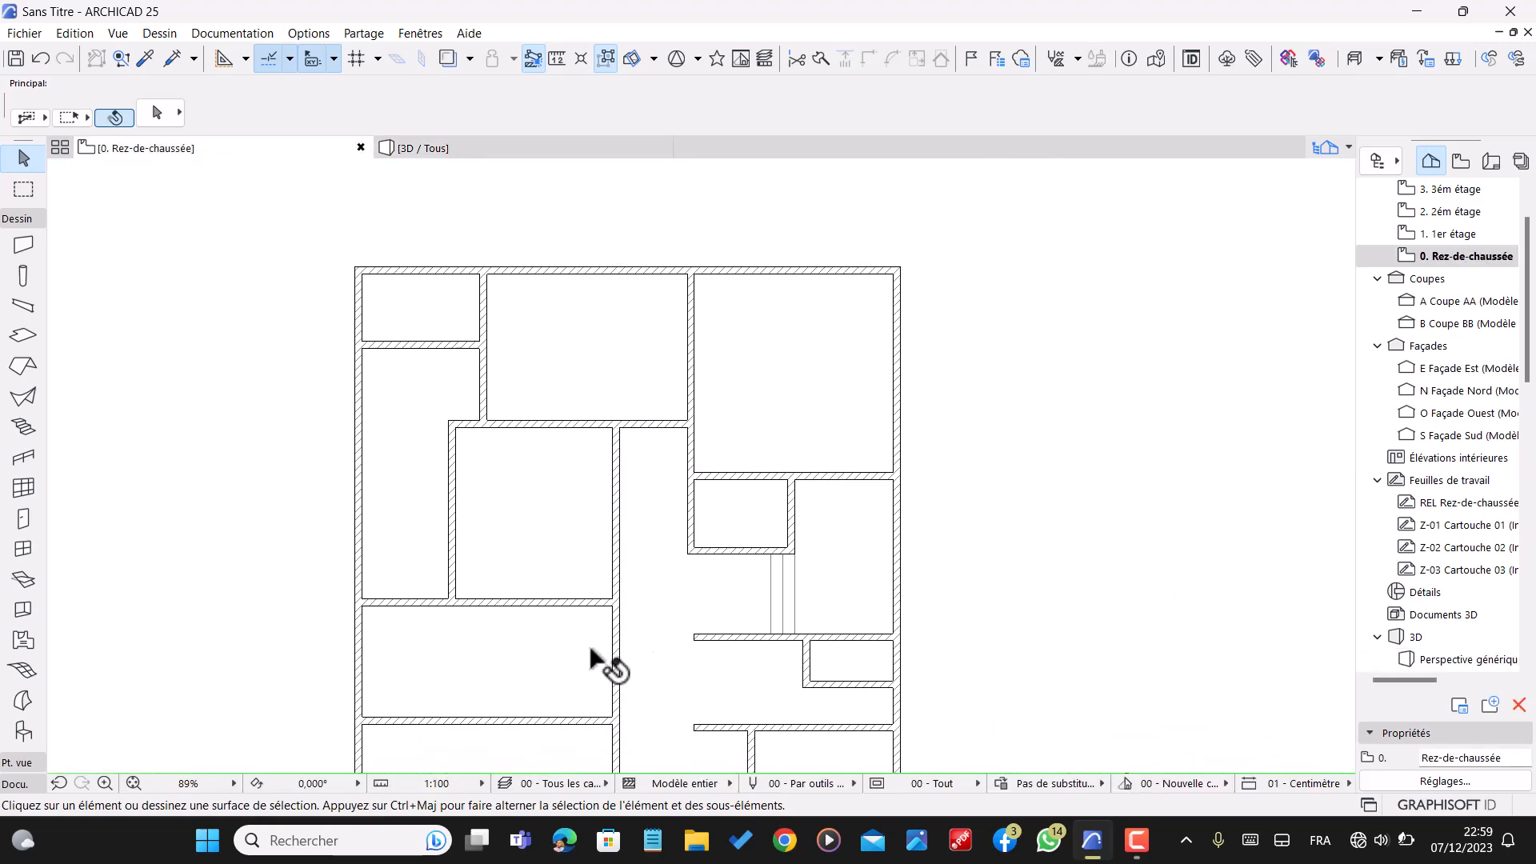
pyautogui.scroll(2, 797, 490)
pyautogui.scroll(-2, 552, 400)
pyautogui.scroll(3, 836, 579)
pyautogui.click(24, 336)
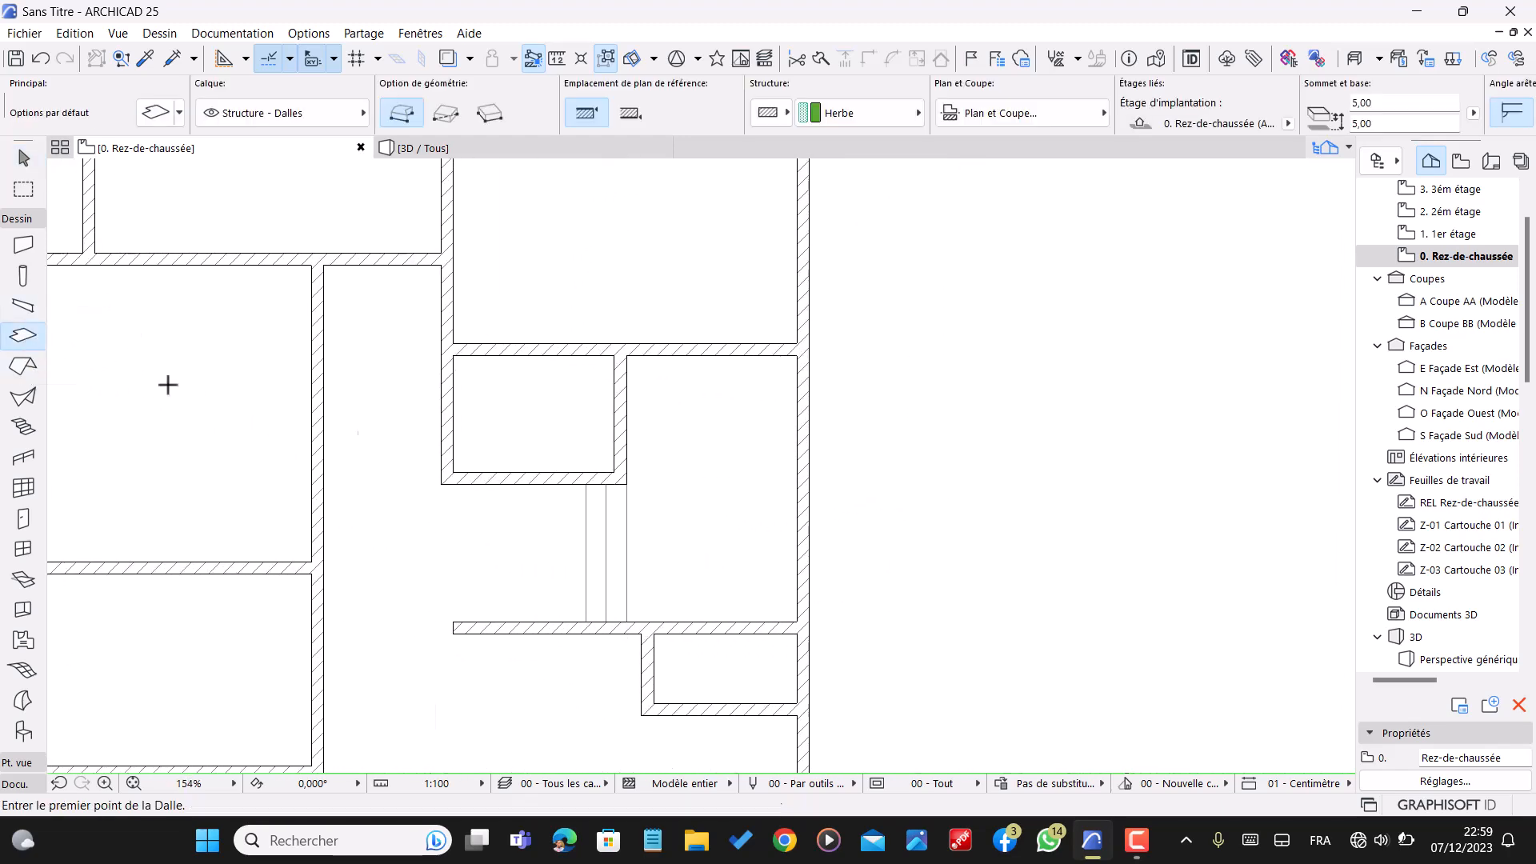
pyautogui.scroll(3, 704, 443)
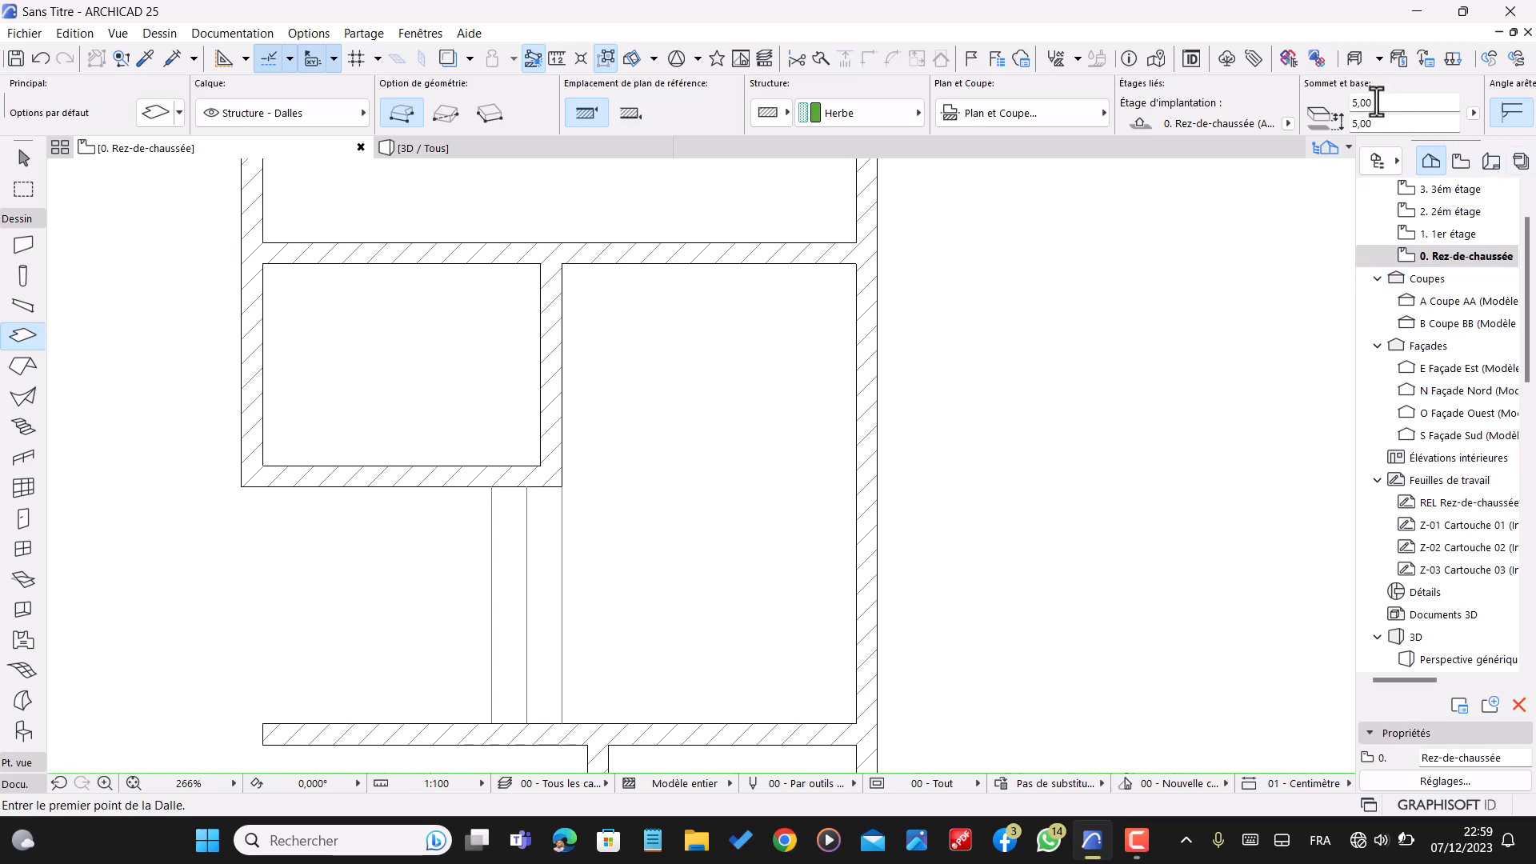
pyautogui.click(446, 113)
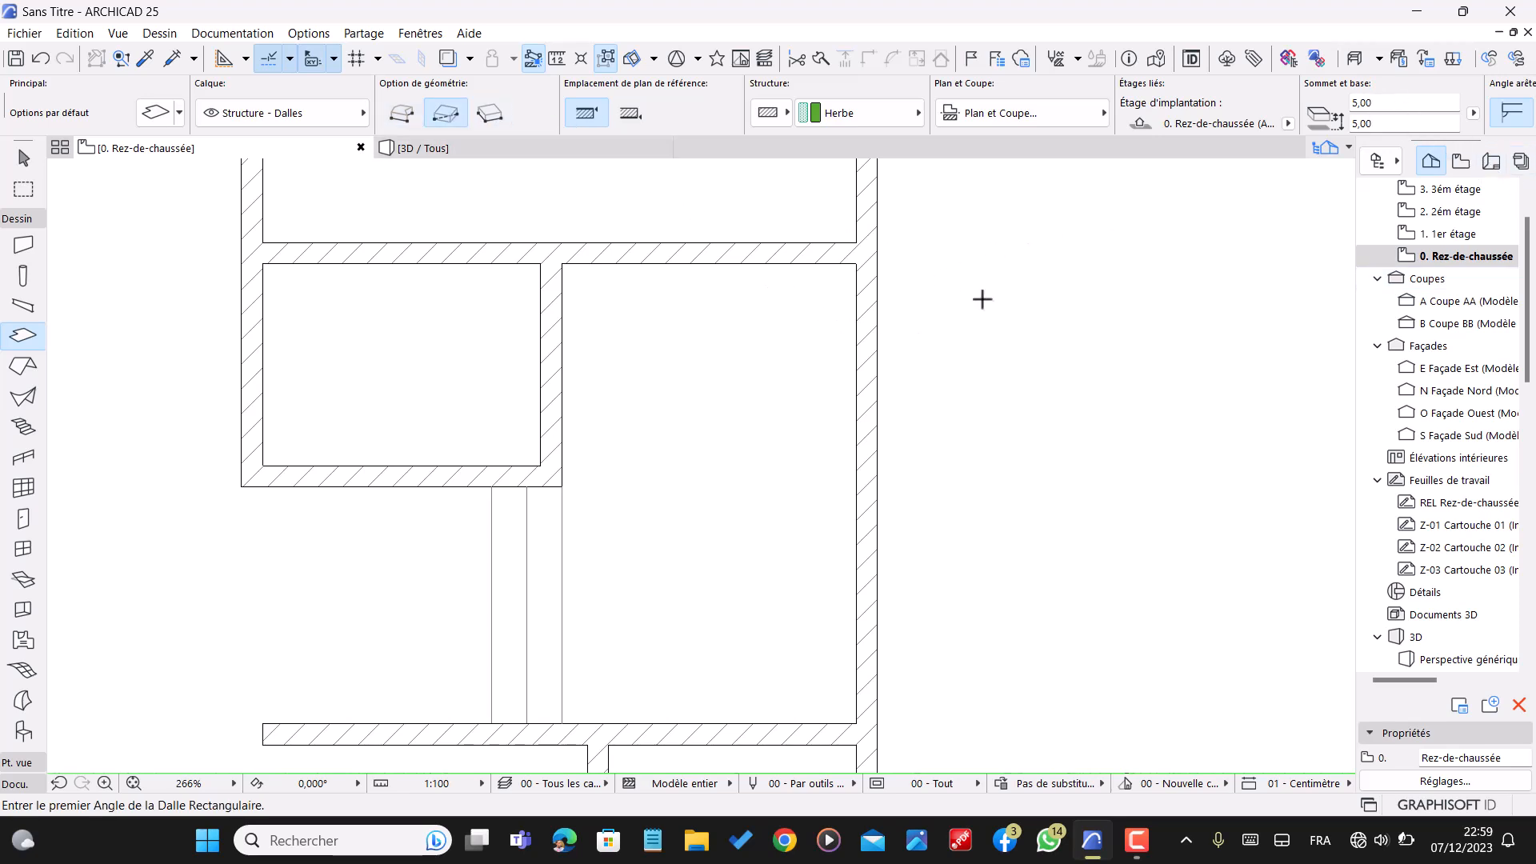
pyautogui.click(857, 264)
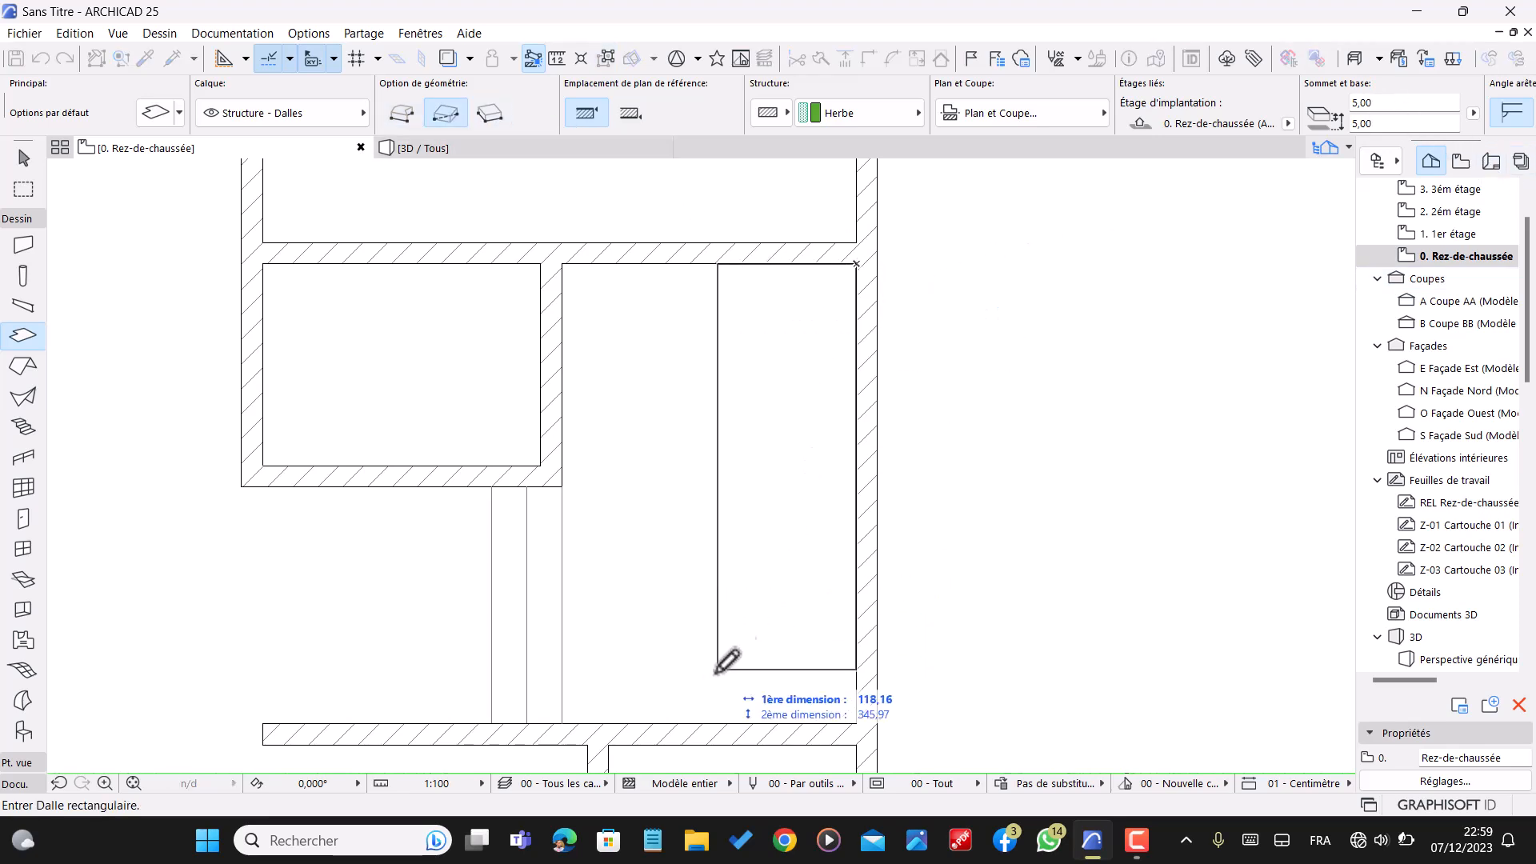
pyautogui.click(568, 723)
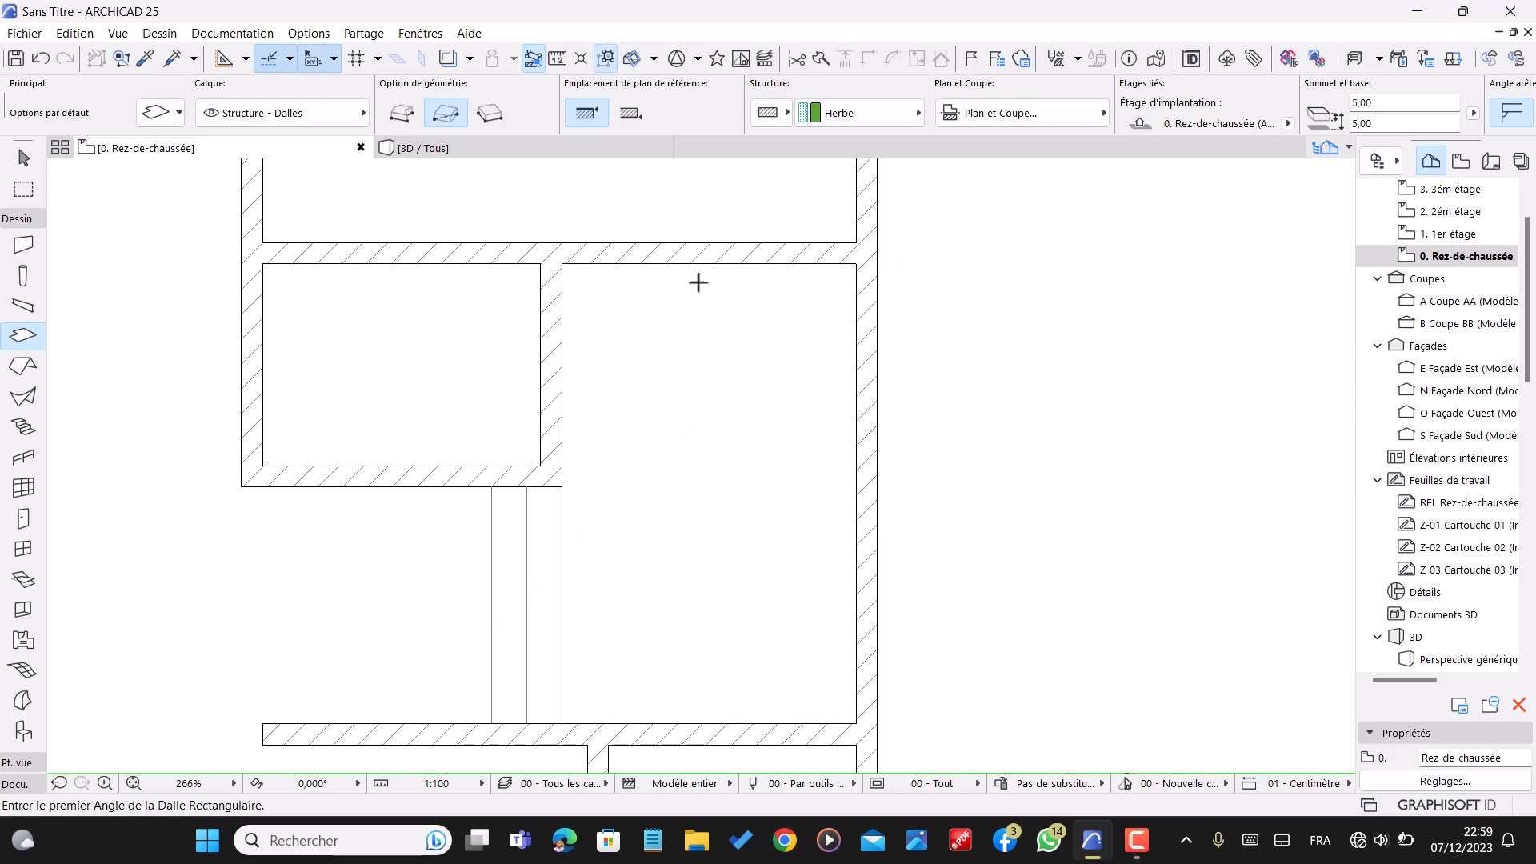
# - Examine the new courtyard grass slab and the main concrete floor slab around the front entrance in the 3D view
pyautogui.click(482, 147)
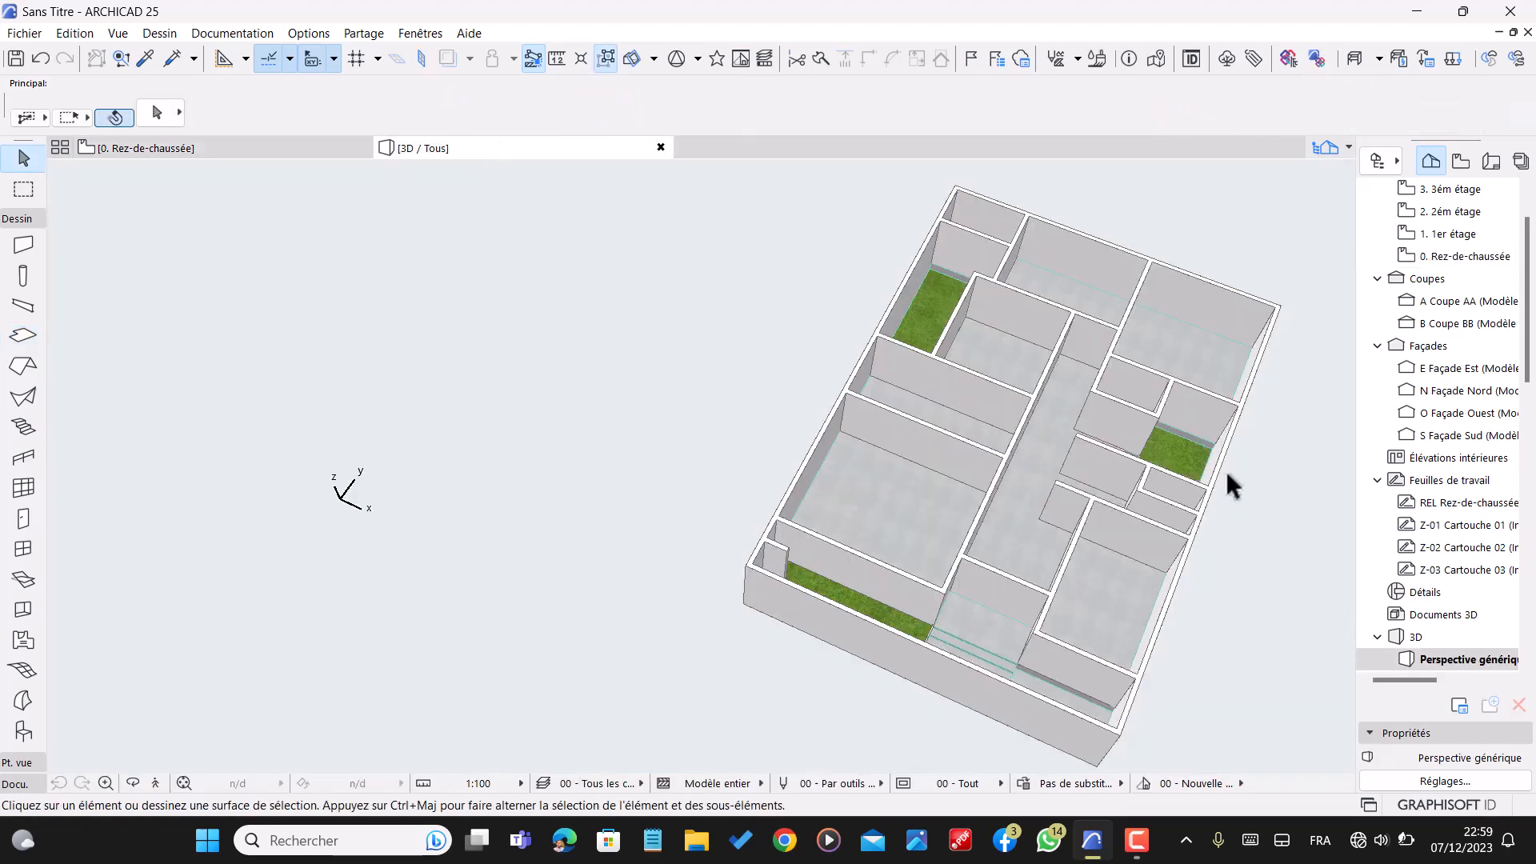
pyautogui.keyDown('shift'); pyautogui.moveTo(1244, 512); pyautogui.dragTo(1356, 552, button='middle'); pyautogui.keyUp('shift')
pyautogui.click(910, 571)
pyautogui.scroll(3, 1146, 548)
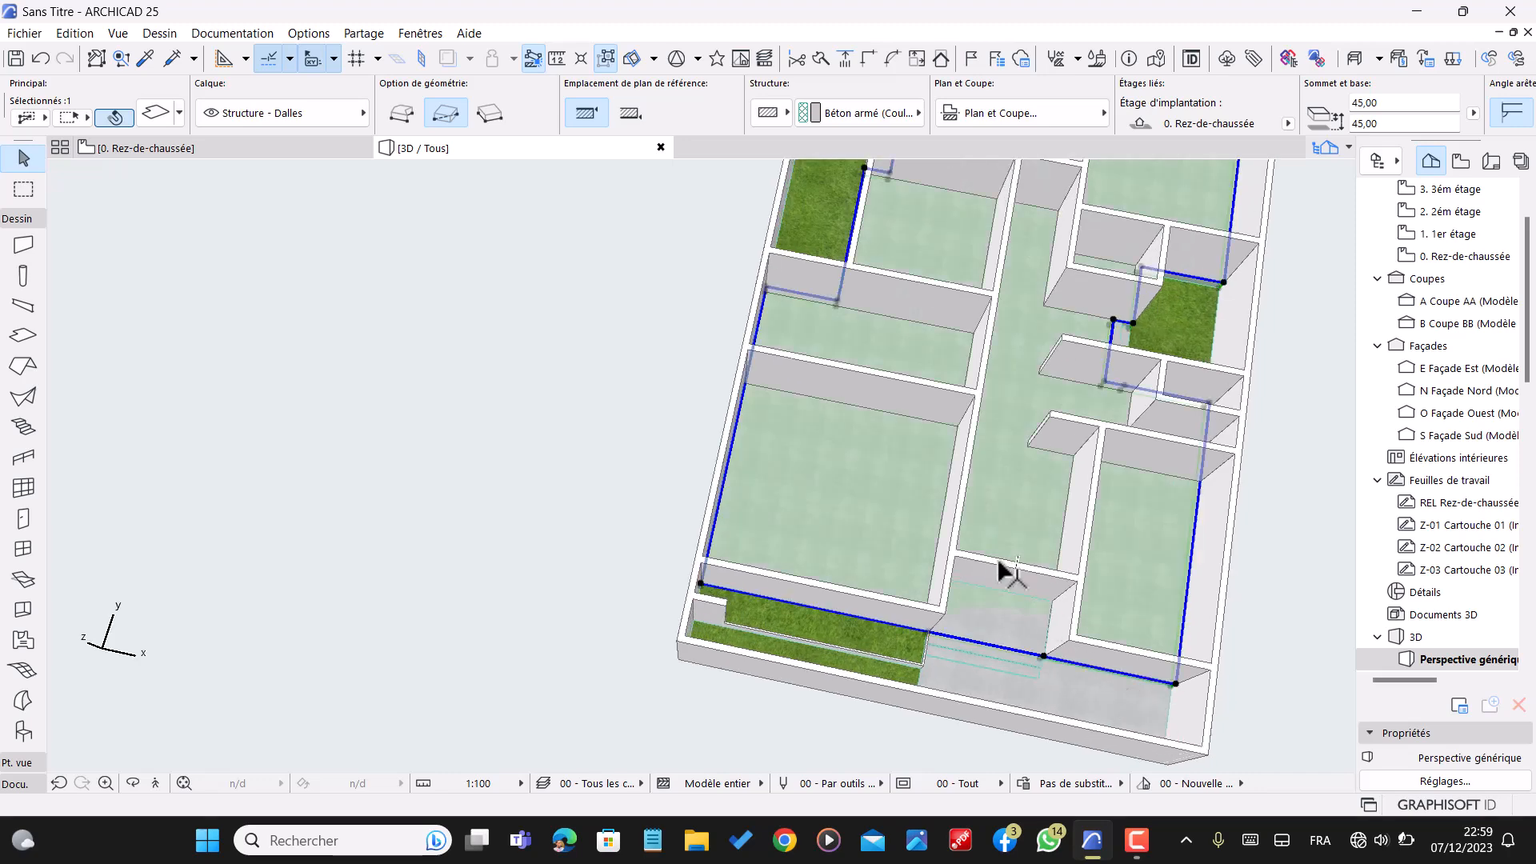
pyautogui.scroll(3, 1029, 650)
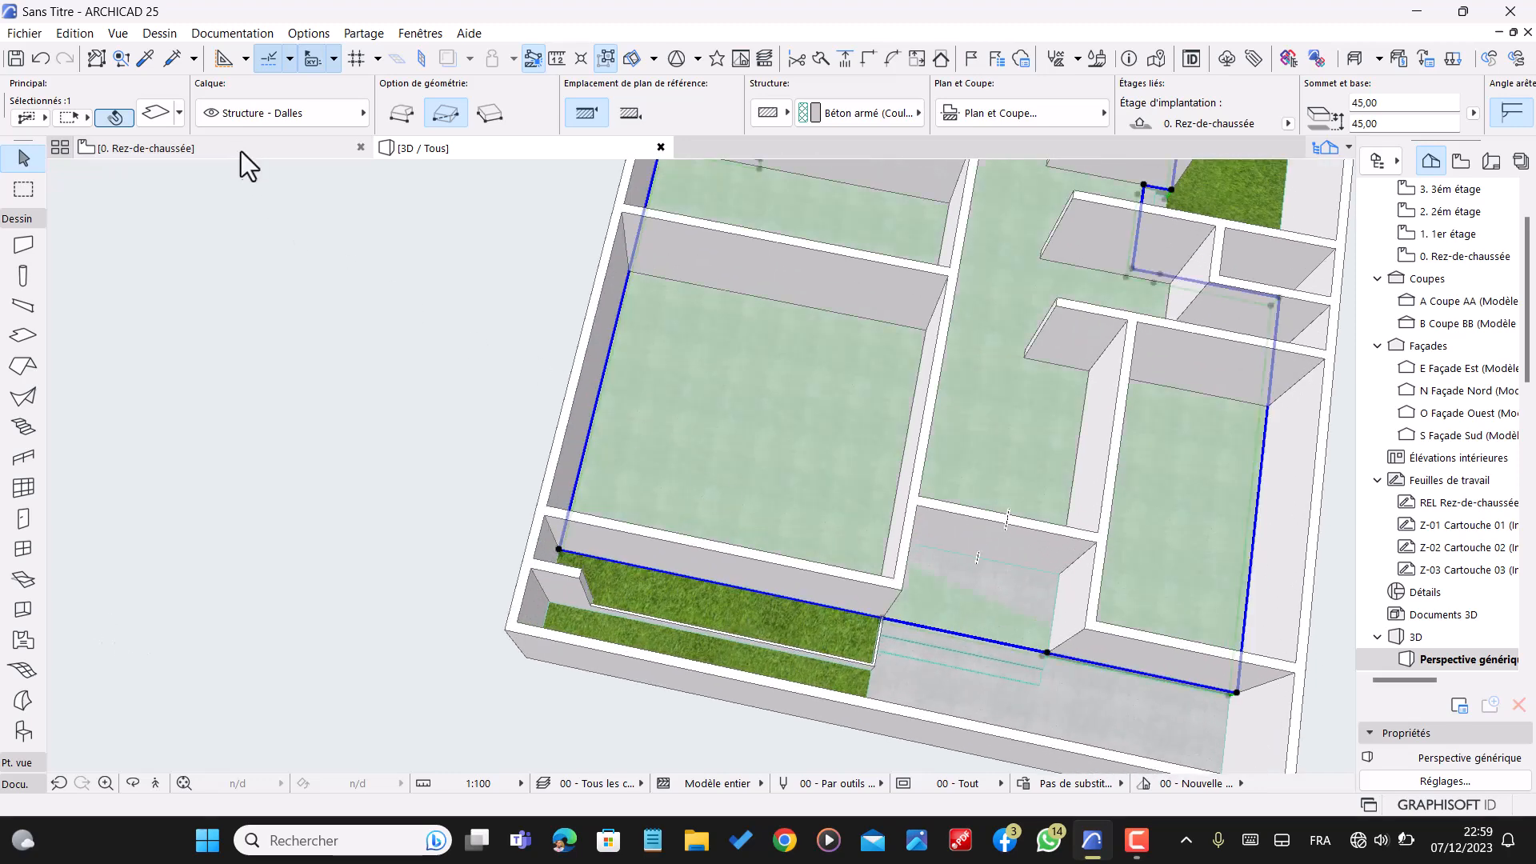
# - On the ground-floor plan, subtract the rectangular entrance recess, from its back wall to the front edge, from the main concrete floor slab
pyautogui.click(242, 154)
pyautogui.scroll(-3, 727, 484)
pyautogui.scroll(-2, 1314, 444)
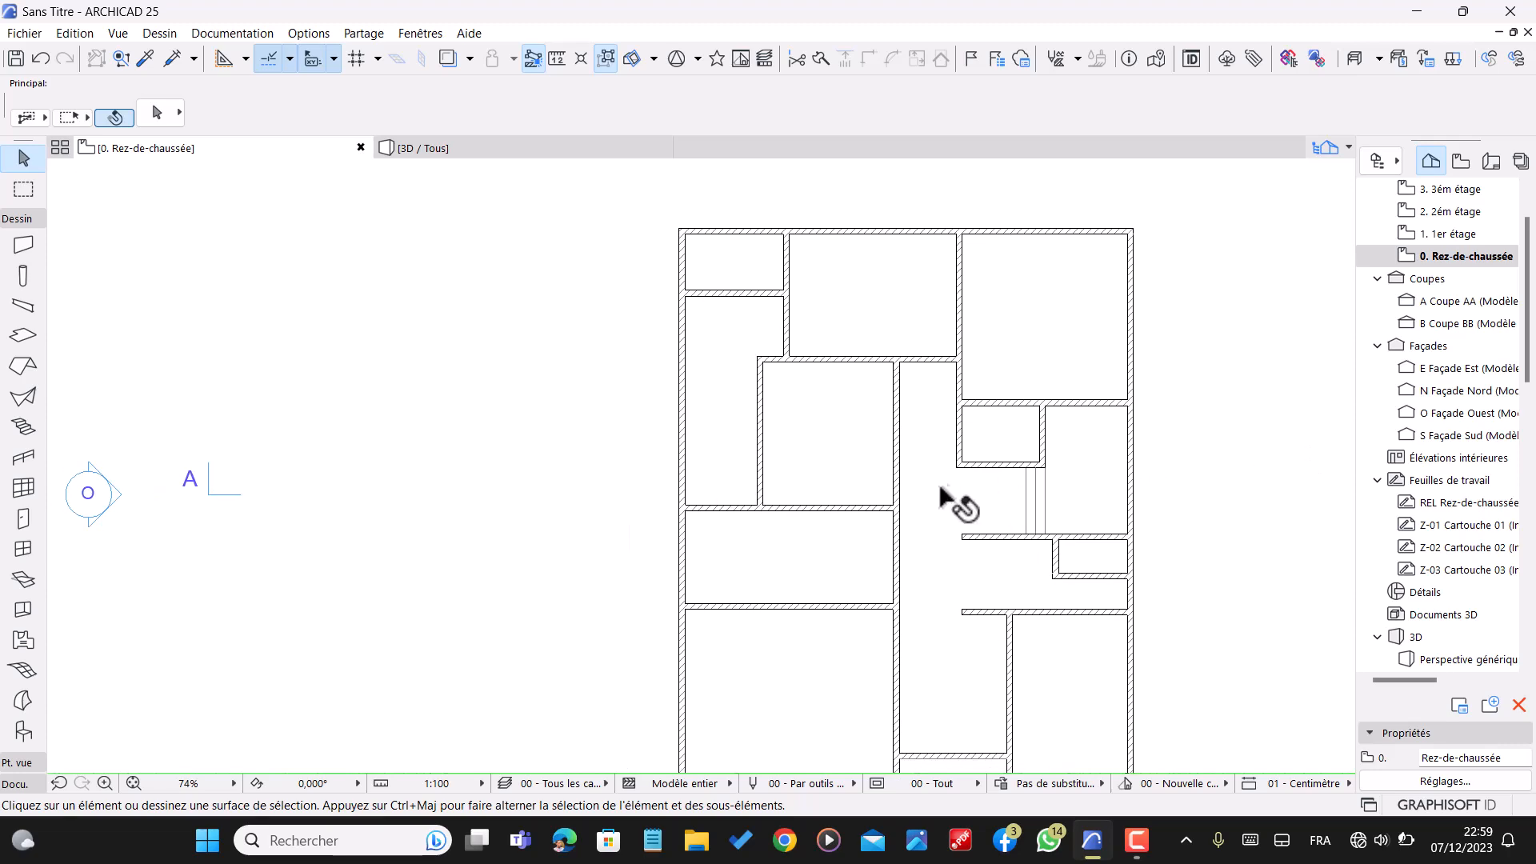
pyautogui.click(948, 500)
pyautogui.scroll(-2, 960, 412)
pyautogui.scroll(5, 956, 632)
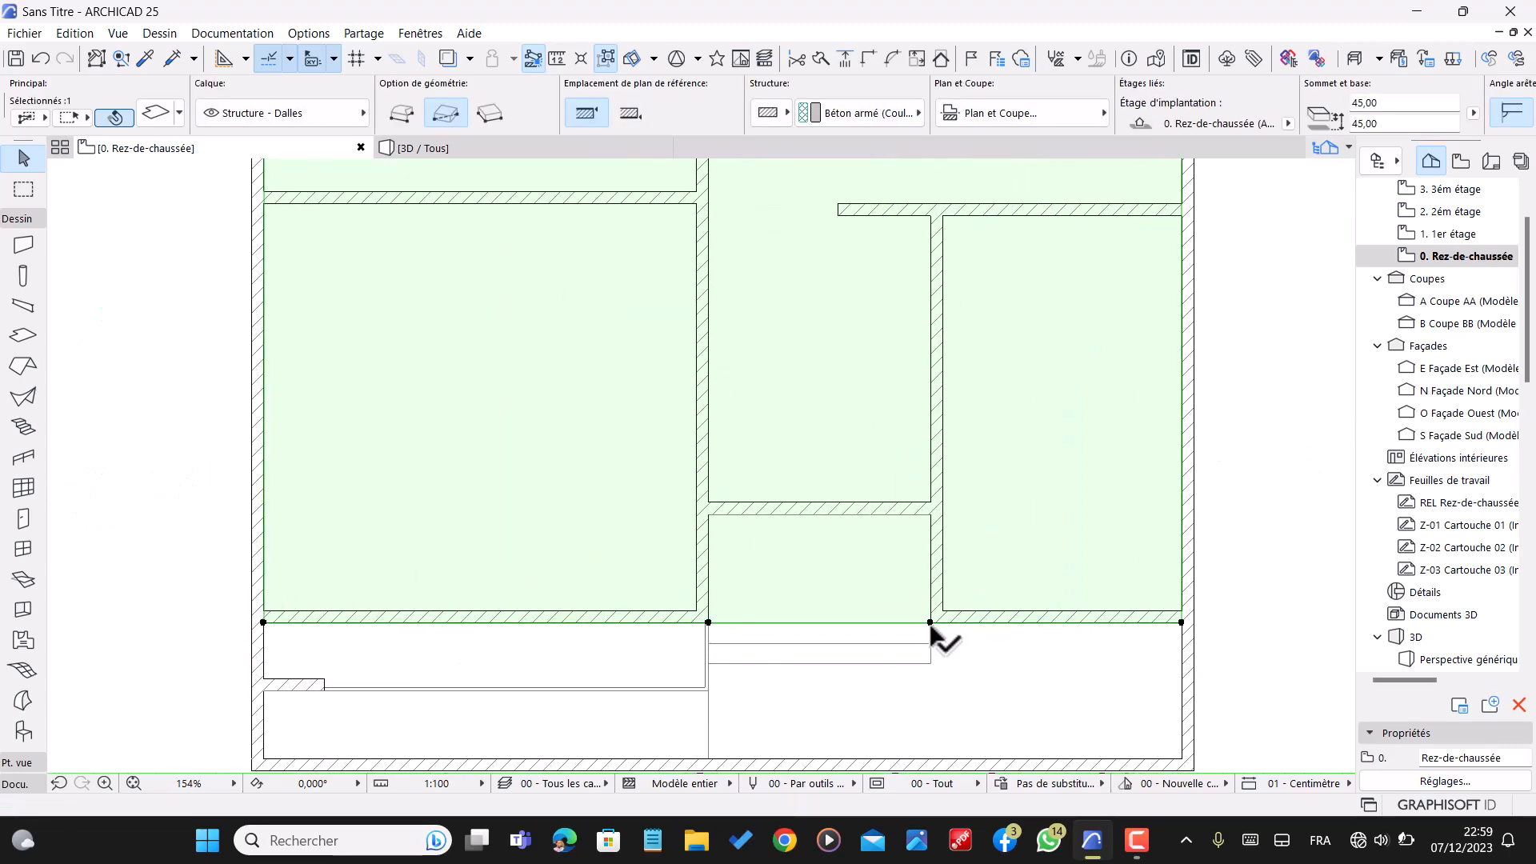
pyautogui.click(930, 620)
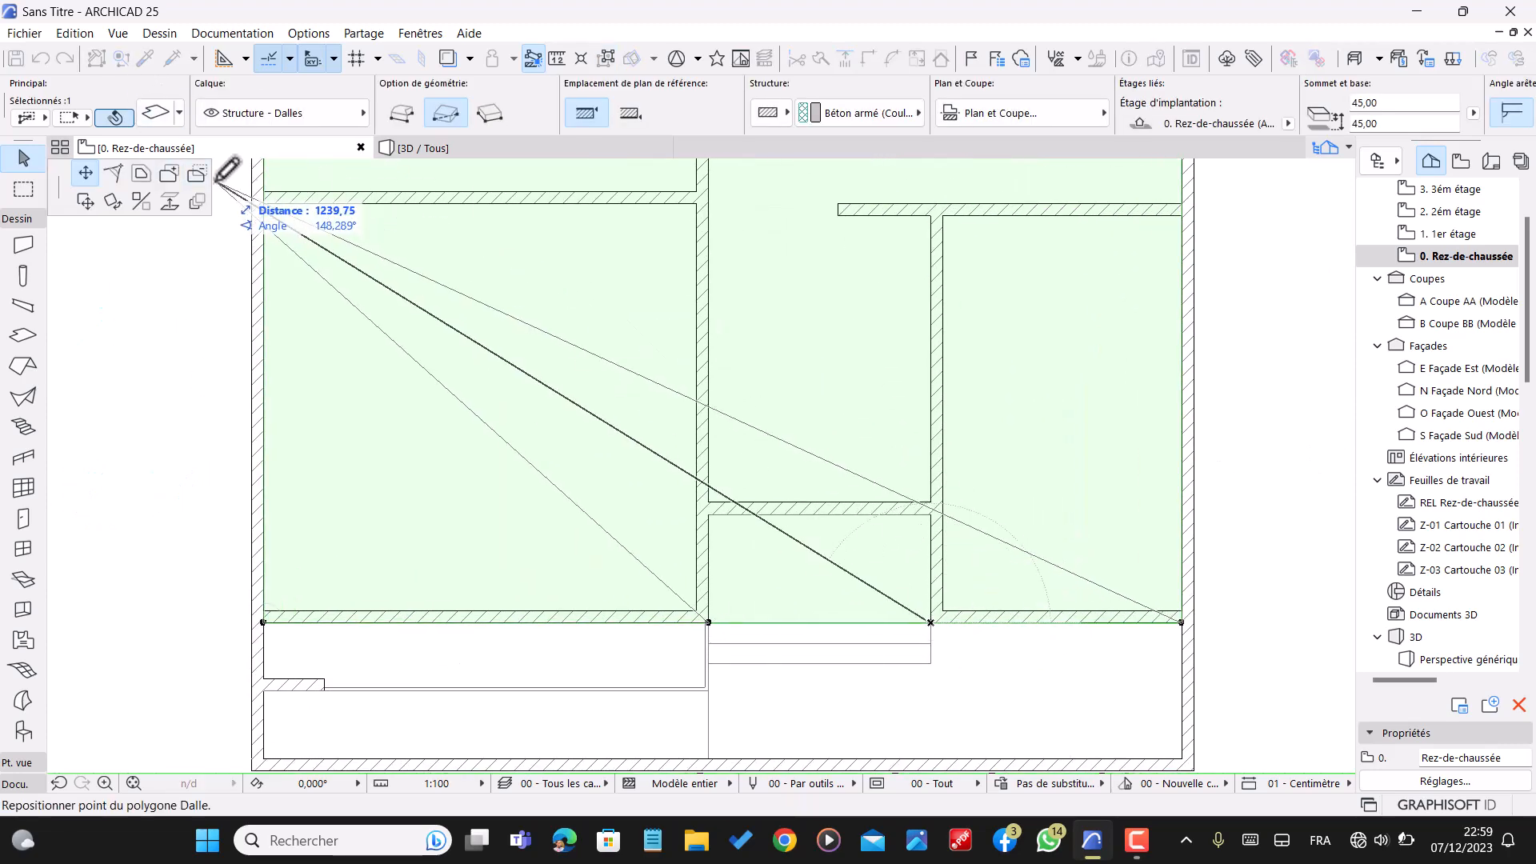
pyautogui.scroll(4, 913, 504)
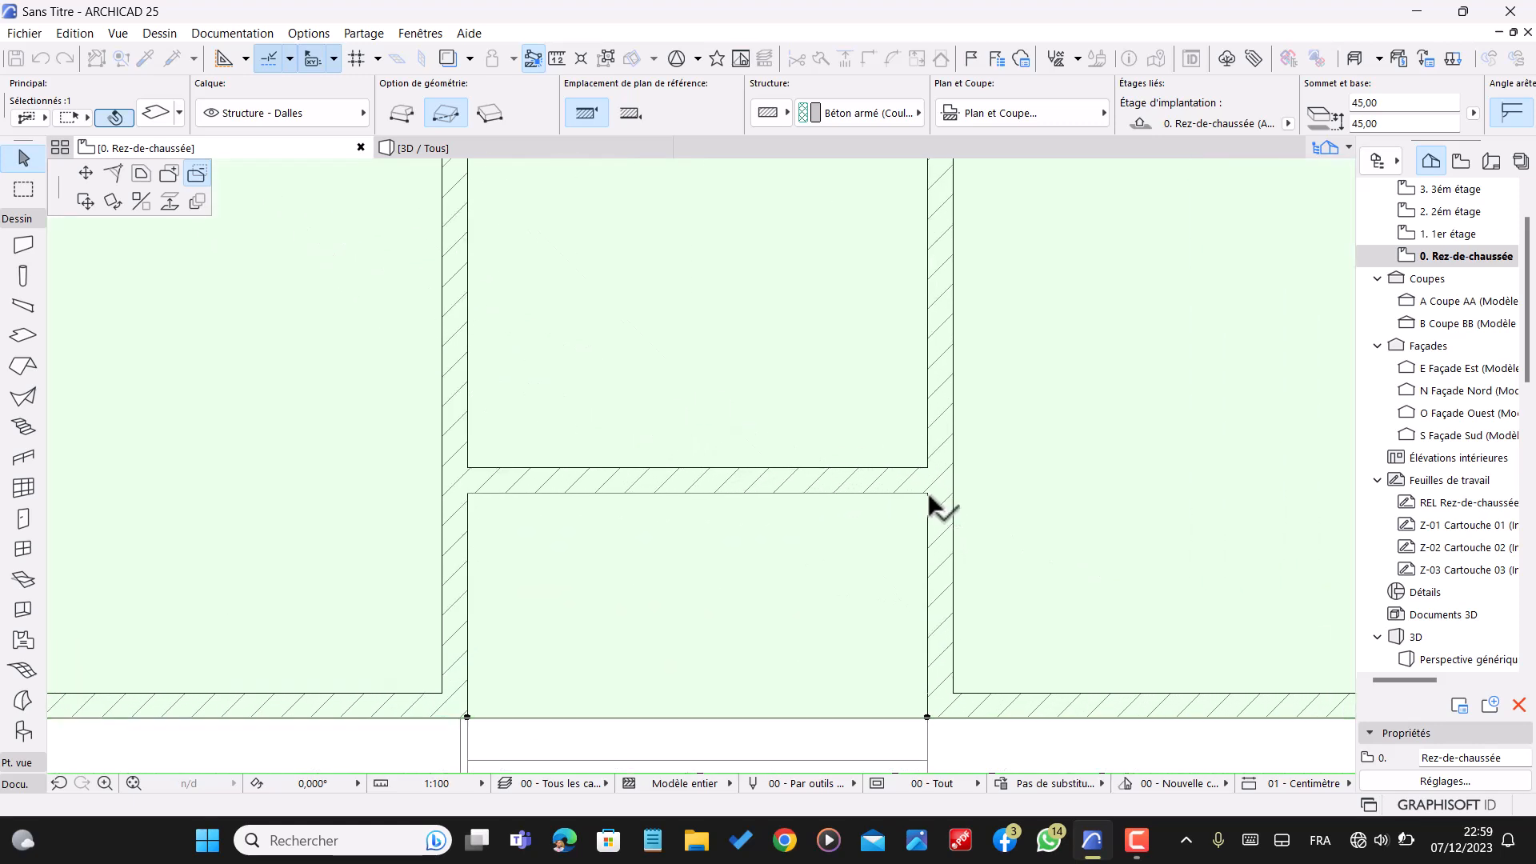
pyautogui.click(927, 494)
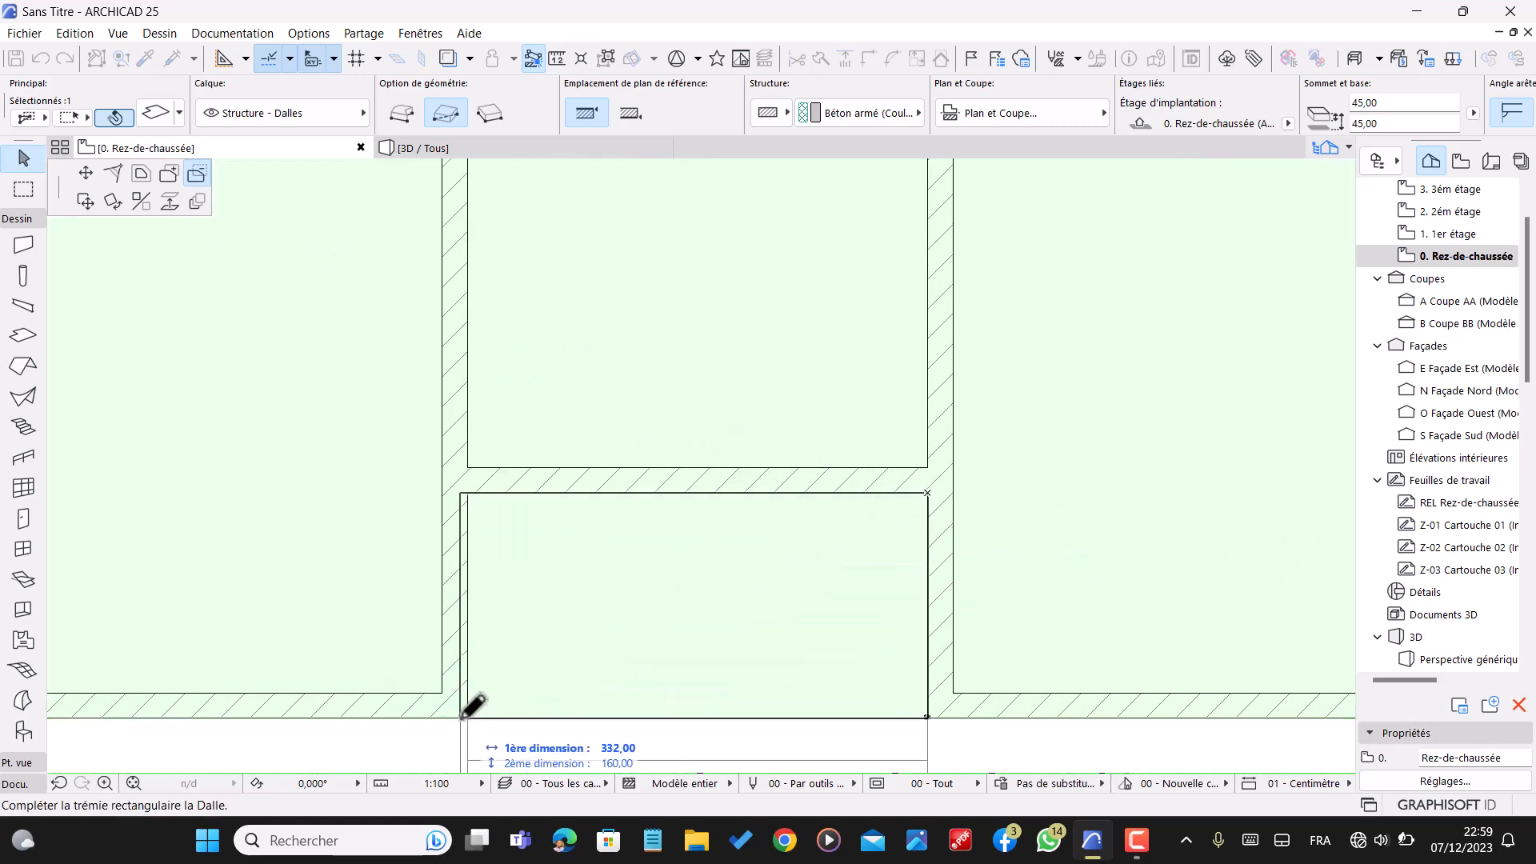
pyautogui.click(467, 718)
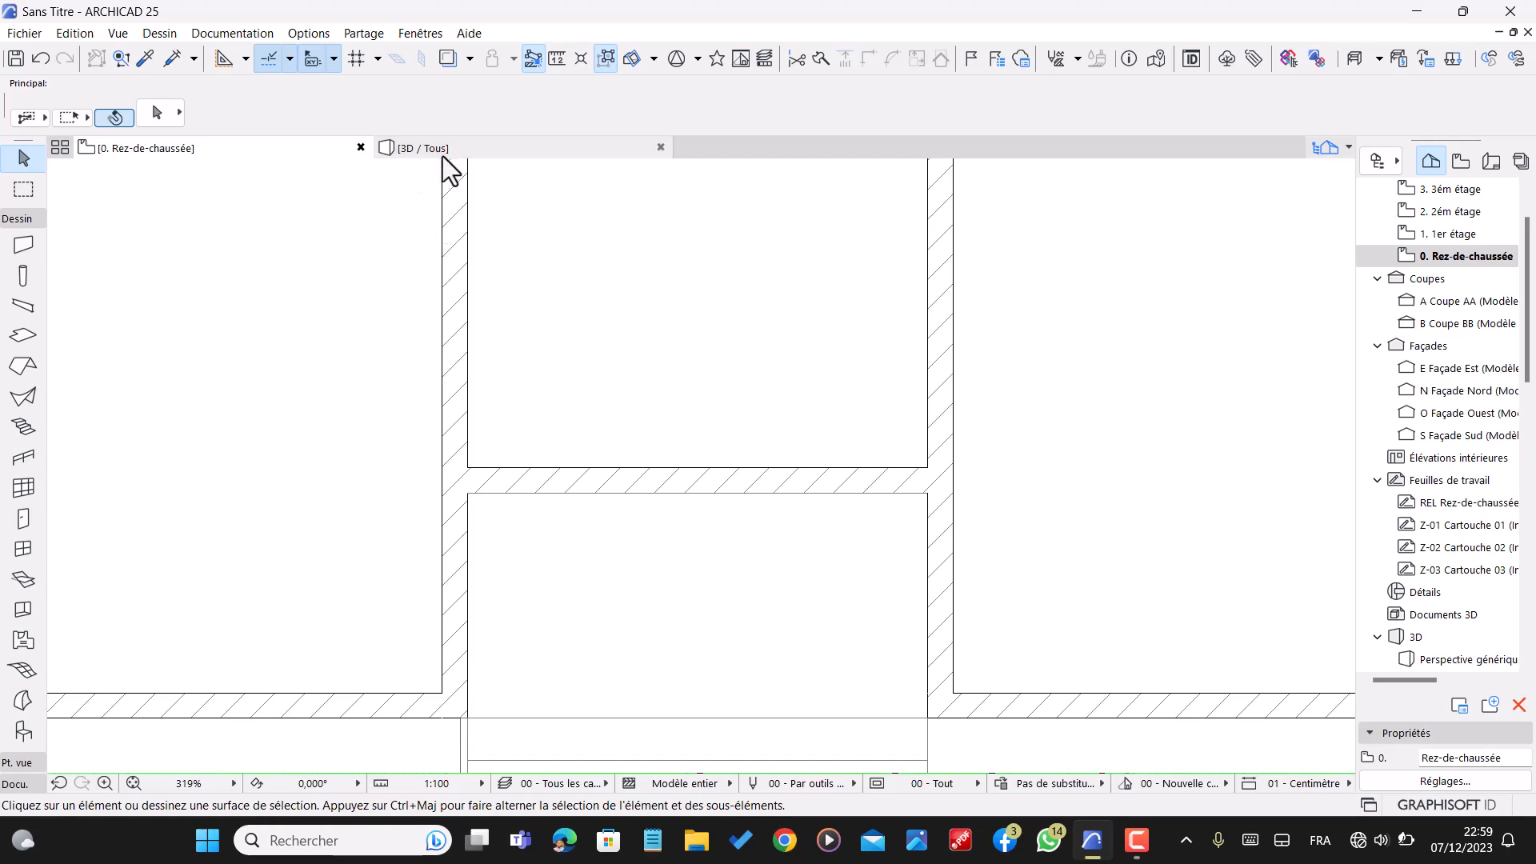
# - Inspect the main floor slab's entrance cut-out and the grass areas in the 3D view from several angles
pyautogui.click(432, 149)
pyautogui.click(1204, 658)
pyautogui.scroll(4, 1012, 621)
pyautogui.keyDown('shift'); pyautogui.moveTo(1055, 717); pyautogui.dragTo(916, 588, button='middle'); pyautogui.keyUp('shift')
pyautogui.keyDown('shift'); pyautogui.moveTo(908, 452); pyautogui.dragTo(1001, 538, button='middle'); pyautogui.keyUp('shift')
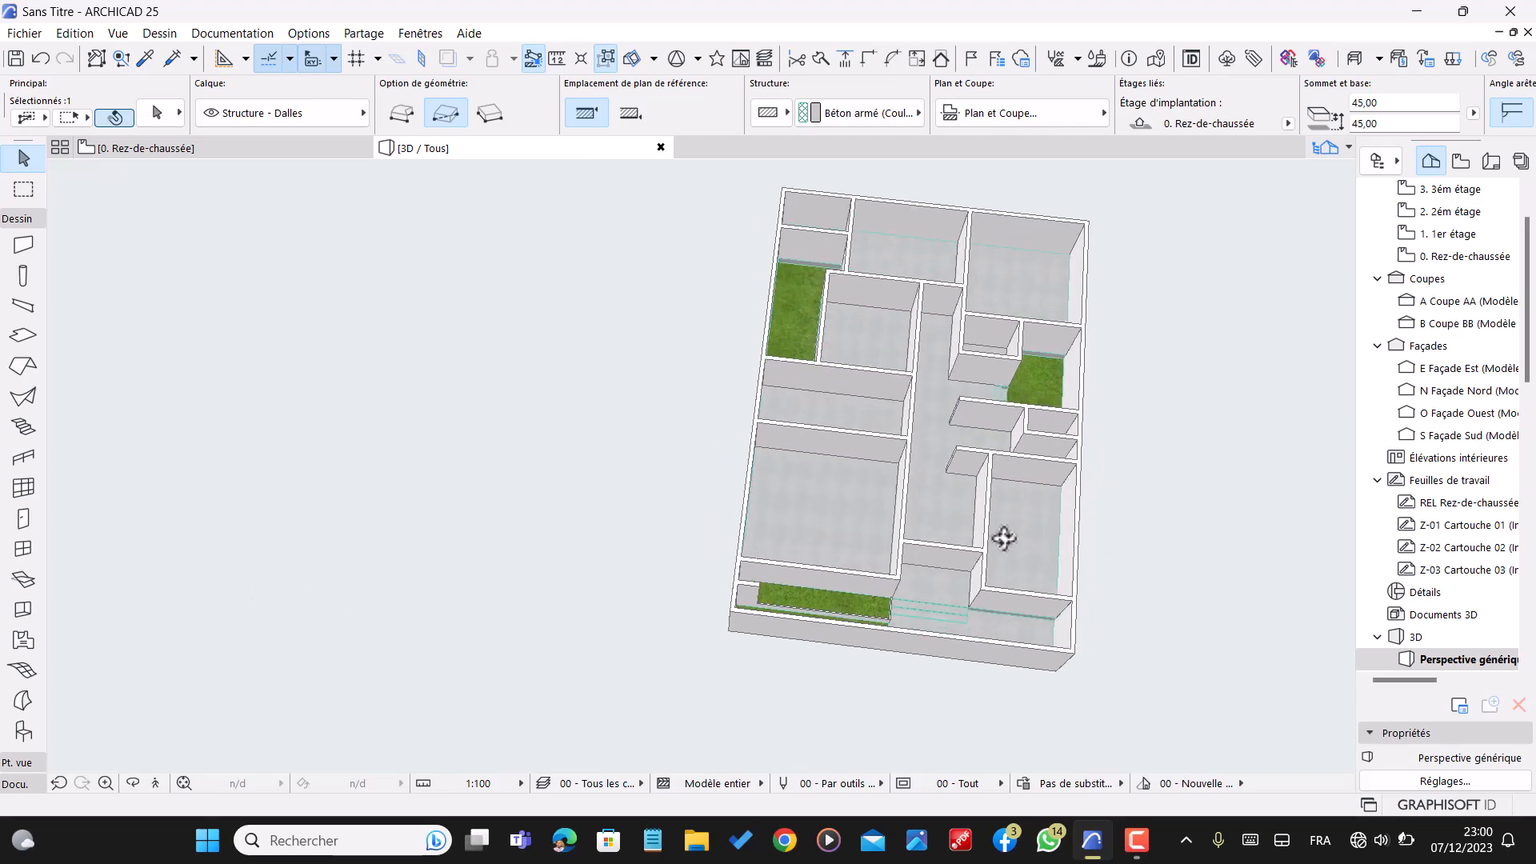
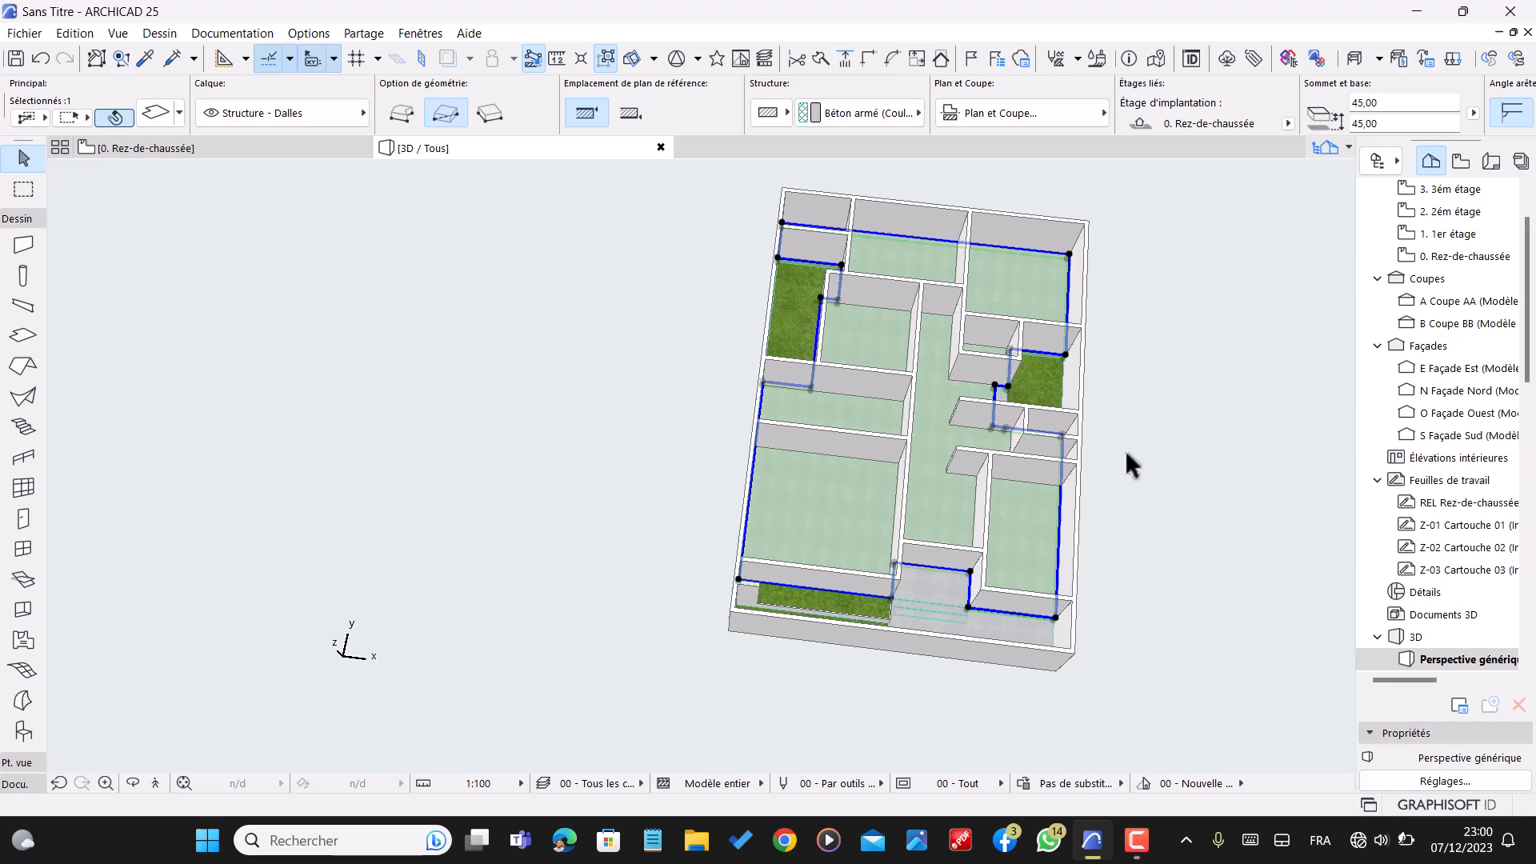
pyautogui.press('Escape')
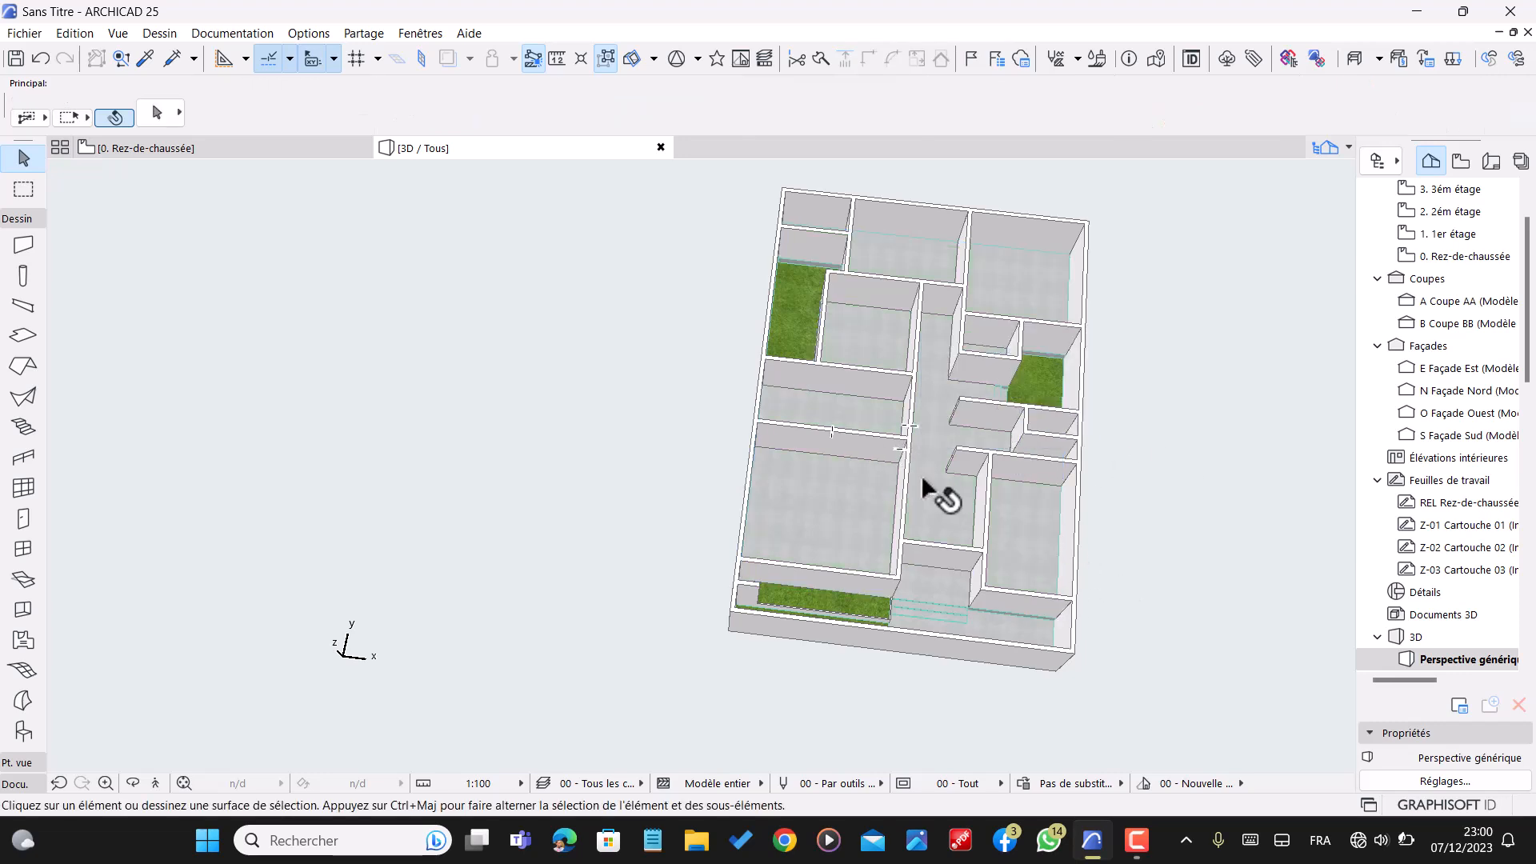
pyautogui.scroll(2, 912, 452)
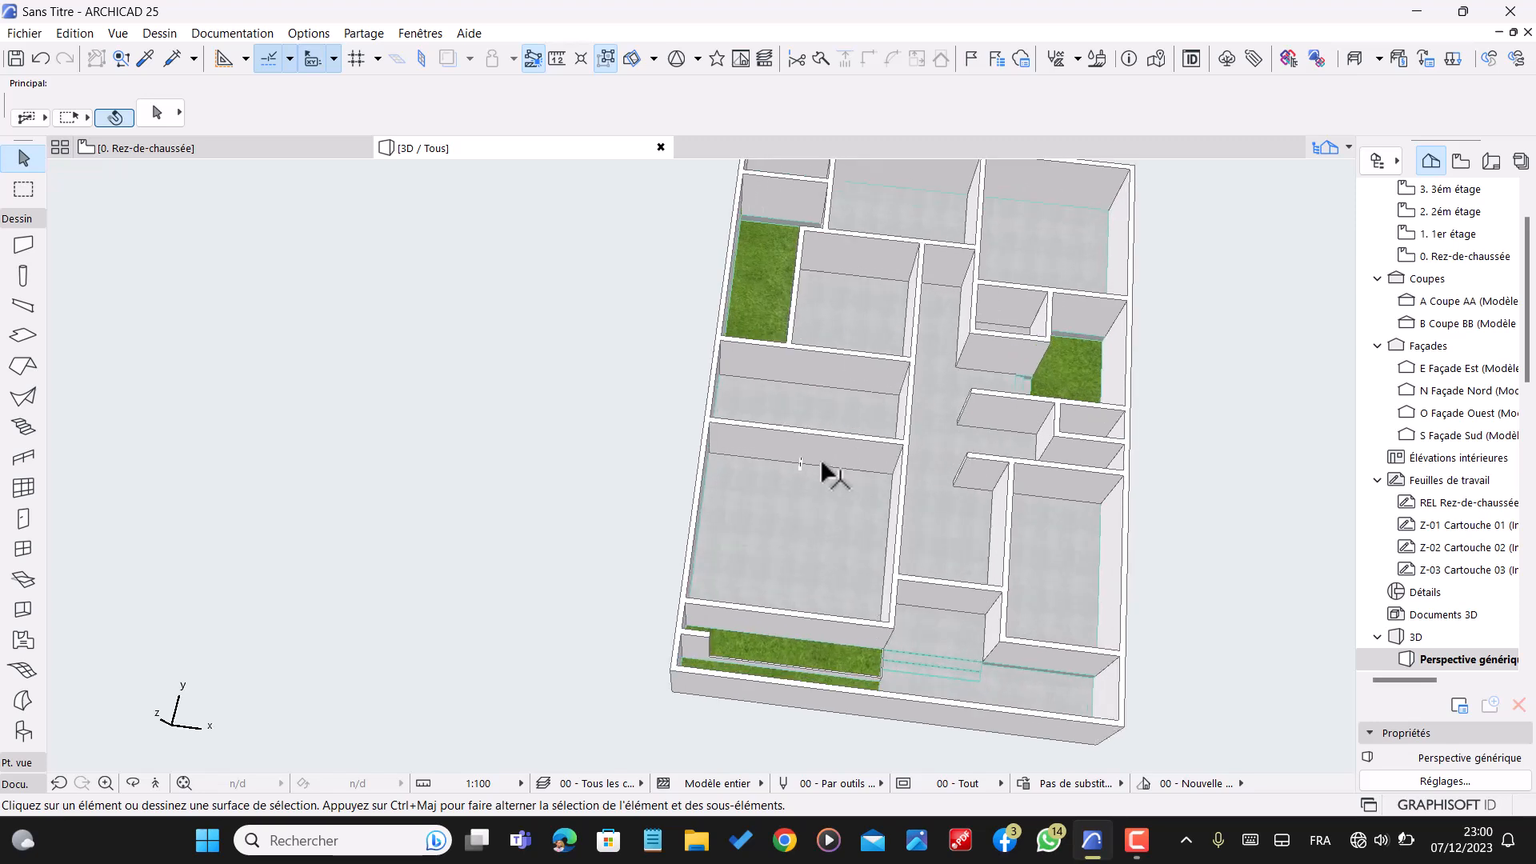
pyautogui.scroll(-2, 624, 488)
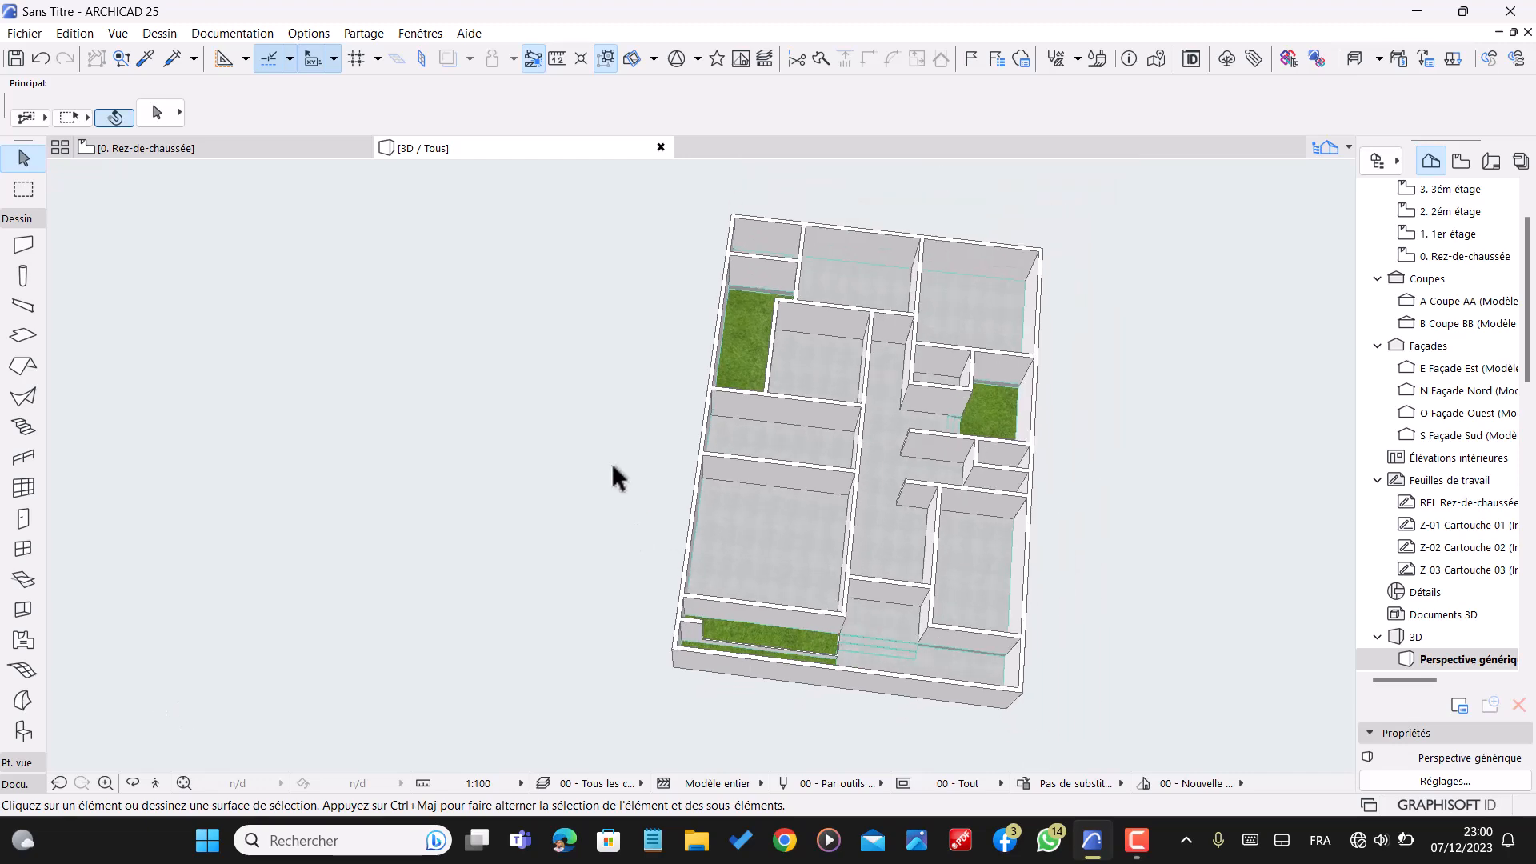
# - On the ground-floor plan, set the default door type to Porte double métallique 25 from the Portes battantes 25 library folder
pyautogui.keyDown('shift'); pyautogui.moveTo(977, 576); pyautogui.dragTo(439, 240, button='middle'); pyautogui.keyUp('shift')
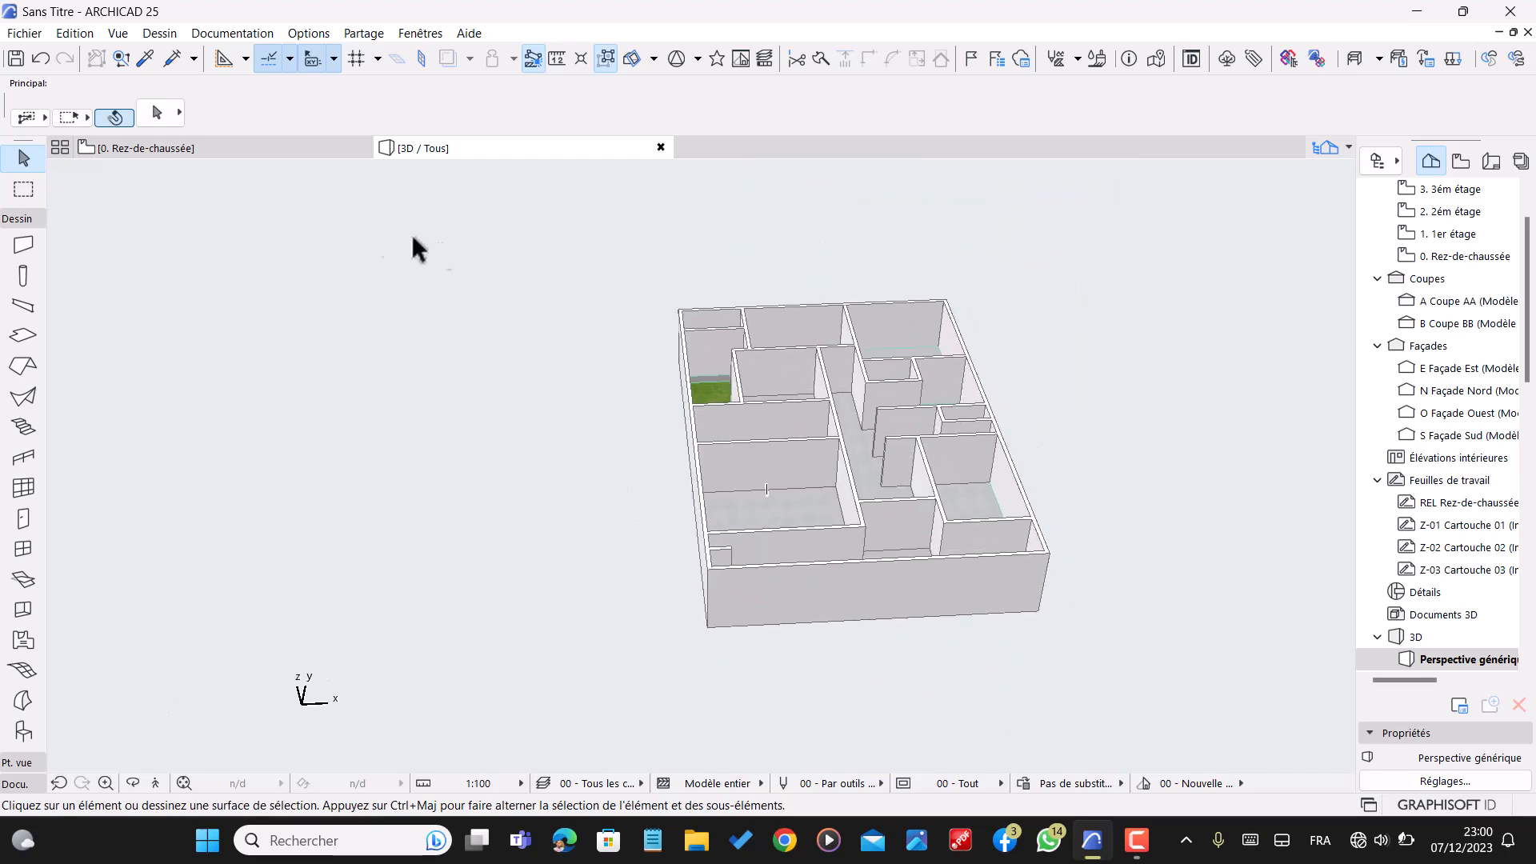
pyautogui.click(265, 147)
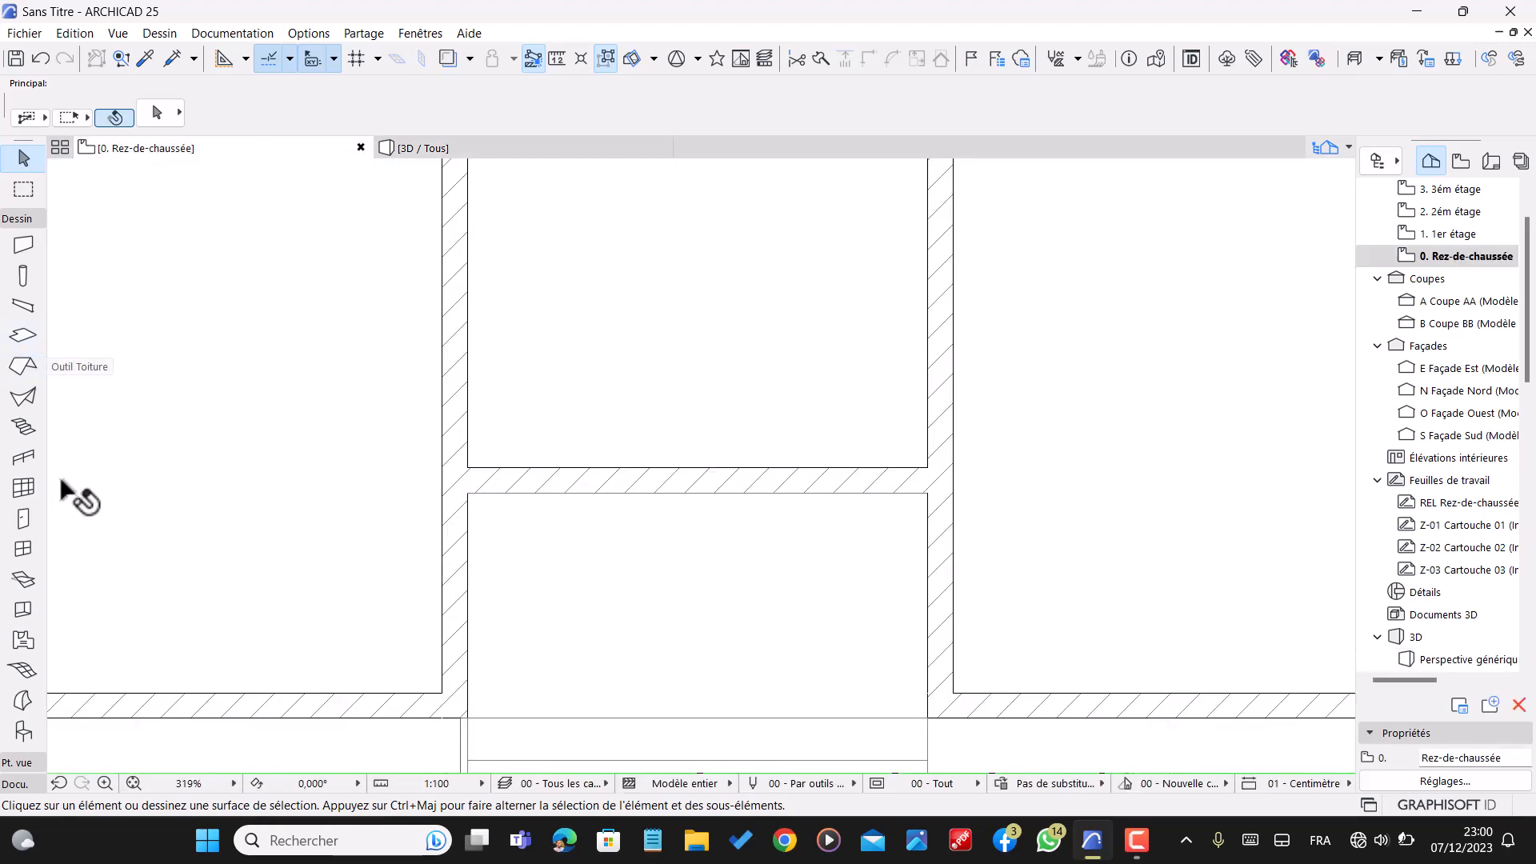
pyautogui.click(26, 525)
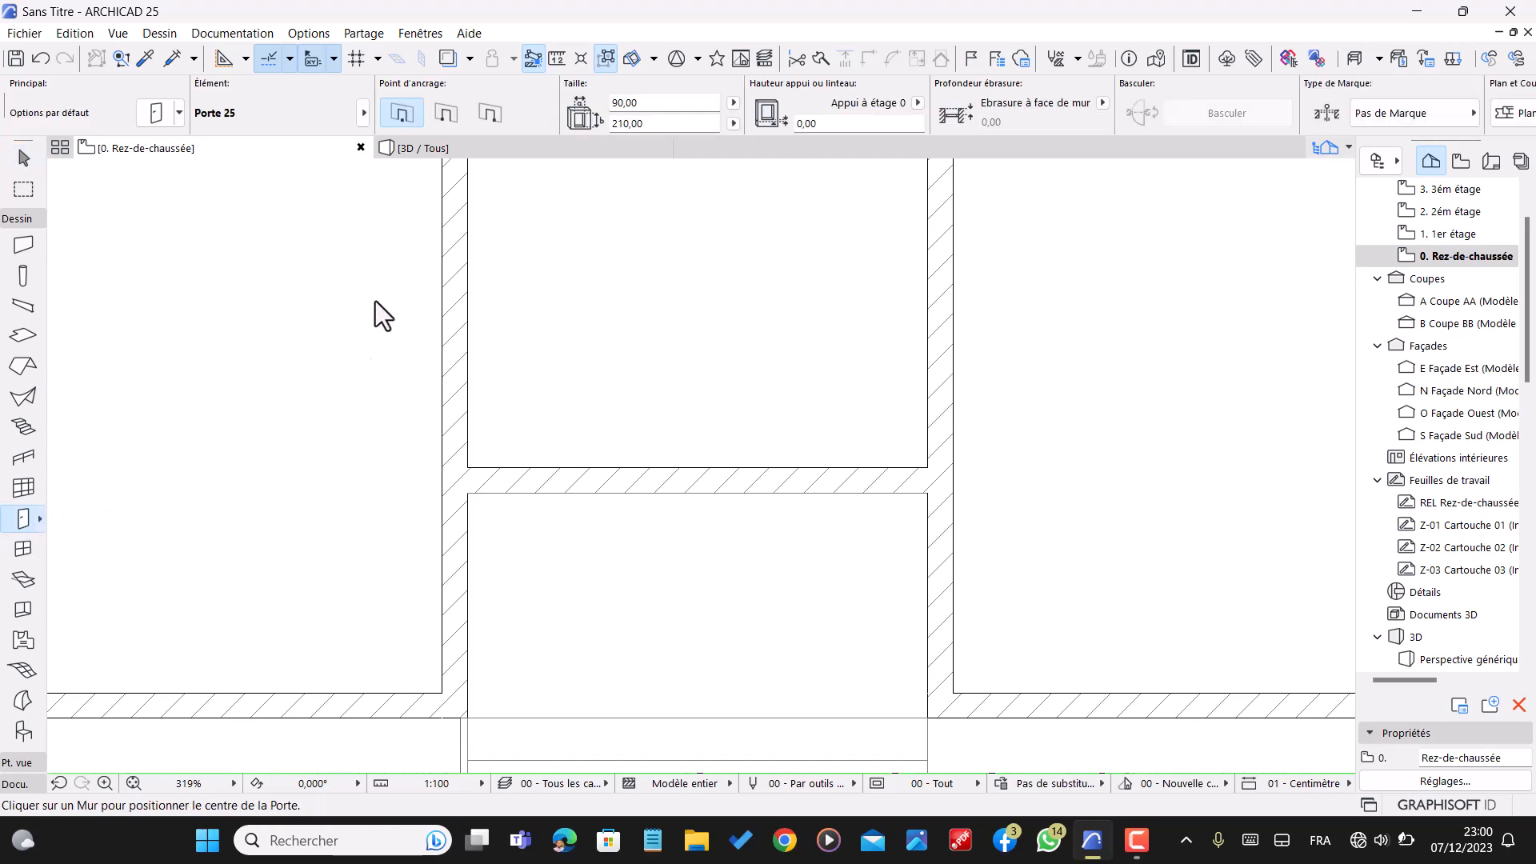
pyautogui.hotkey('ctrl', 't')
pyautogui.scroll(-5, 497, 390)
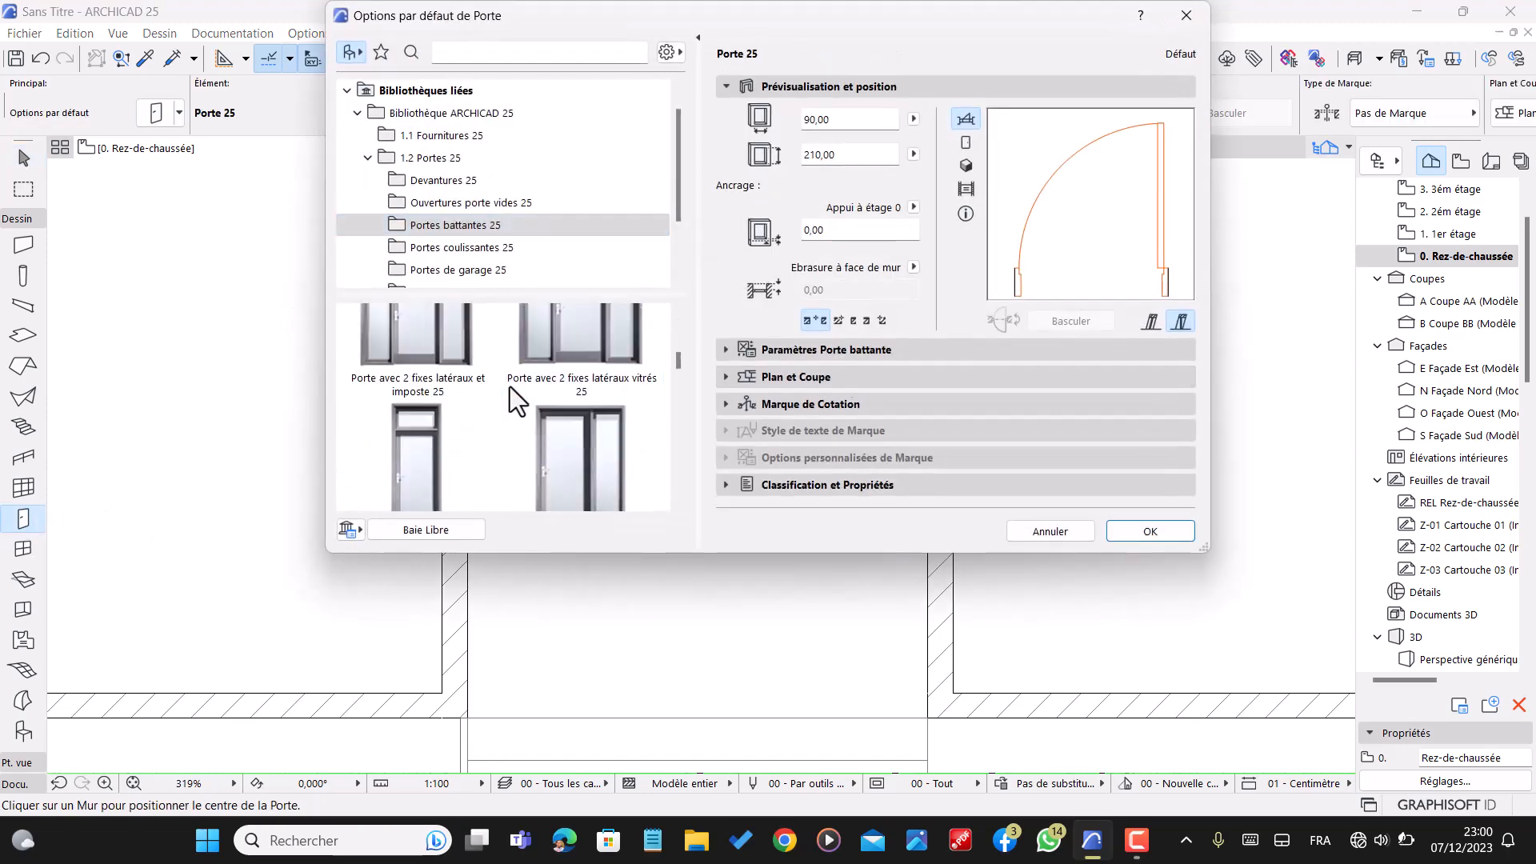
pyautogui.scroll(-2, 520, 424)
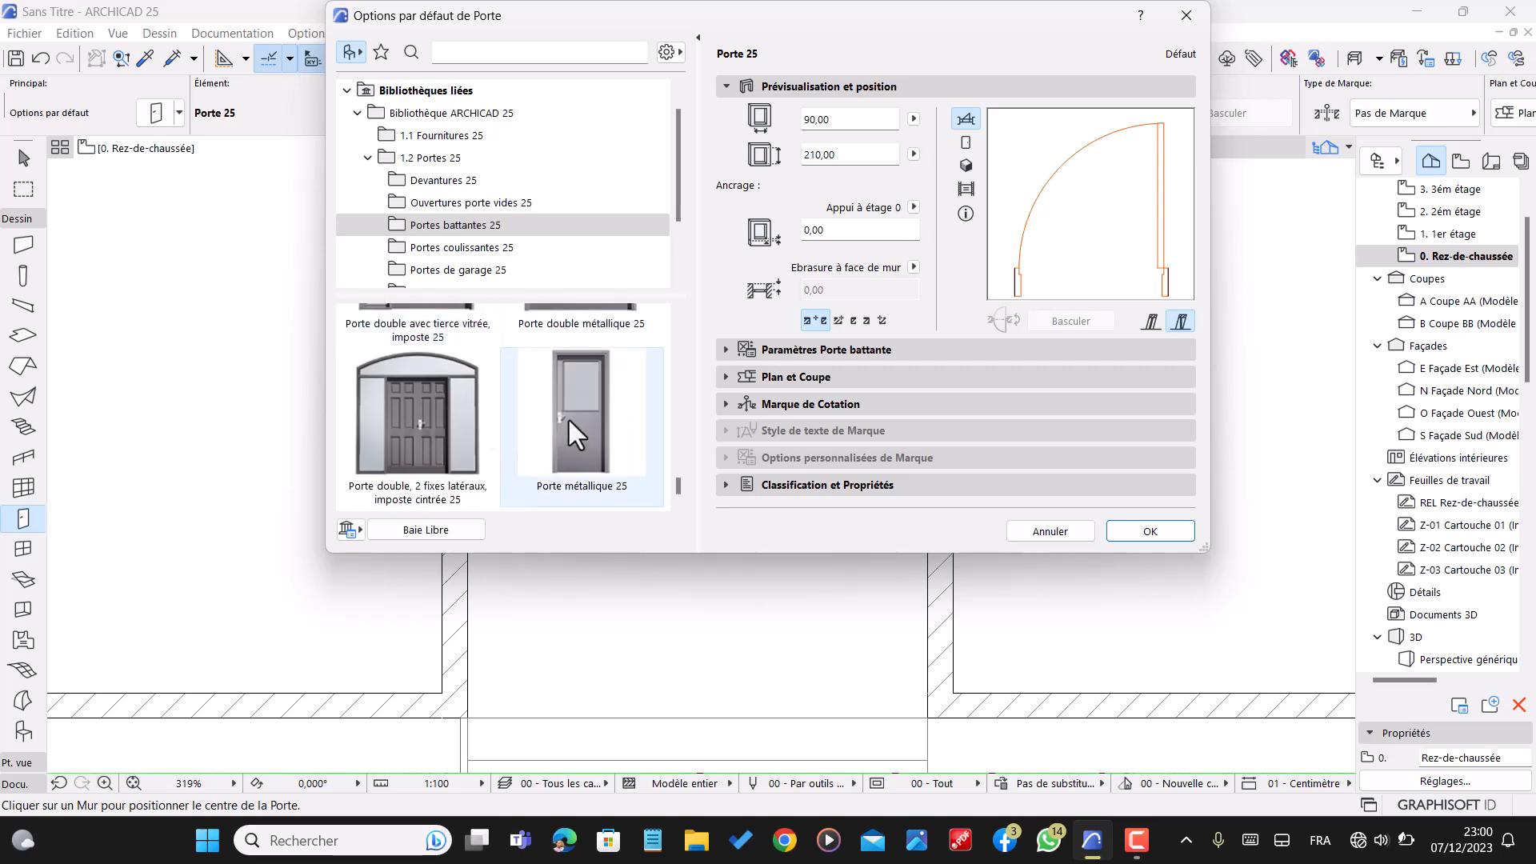
pyautogui.scroll(1, 592, 389)
pyautogui.click(593, 392)
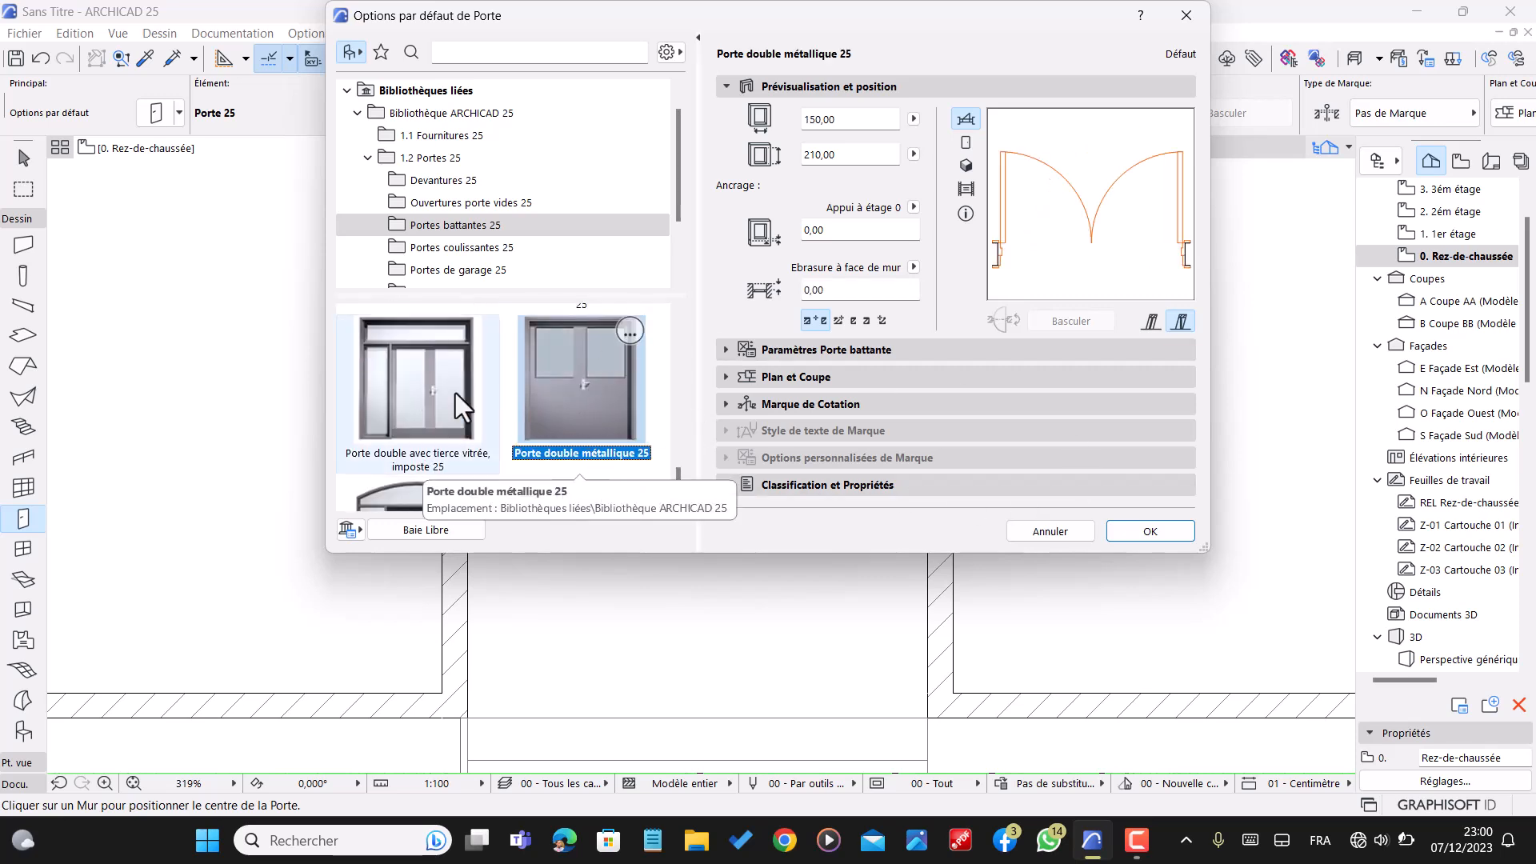
# - Set the default double door's height to 220 and its sill height above storey 0 to 5
pyautogui.doubleClick(843, 154)
pyautogui.write('220')
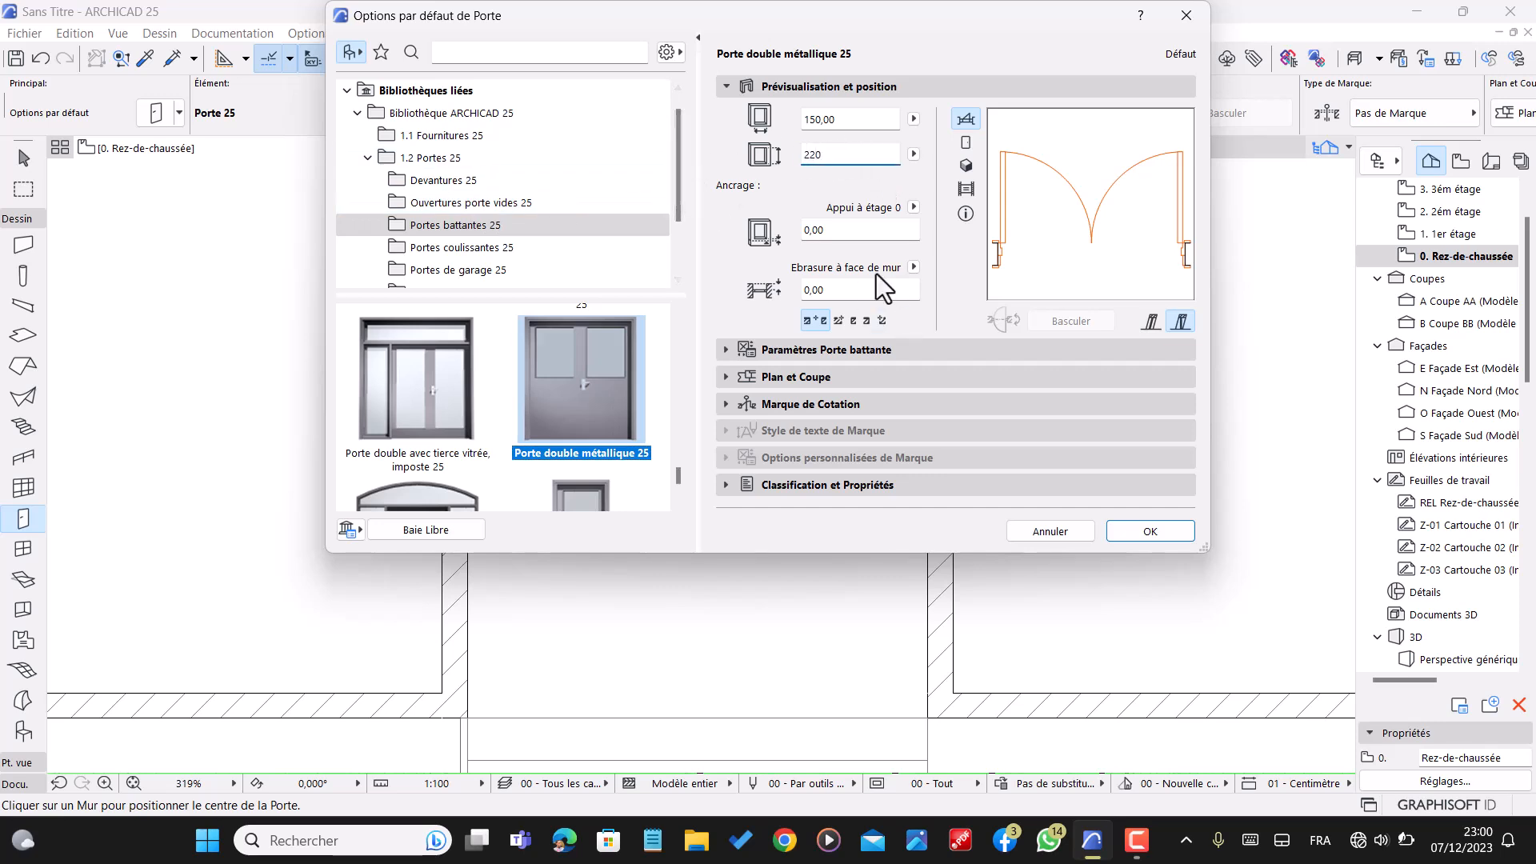
pyautogui.doubleClick(863, 233)
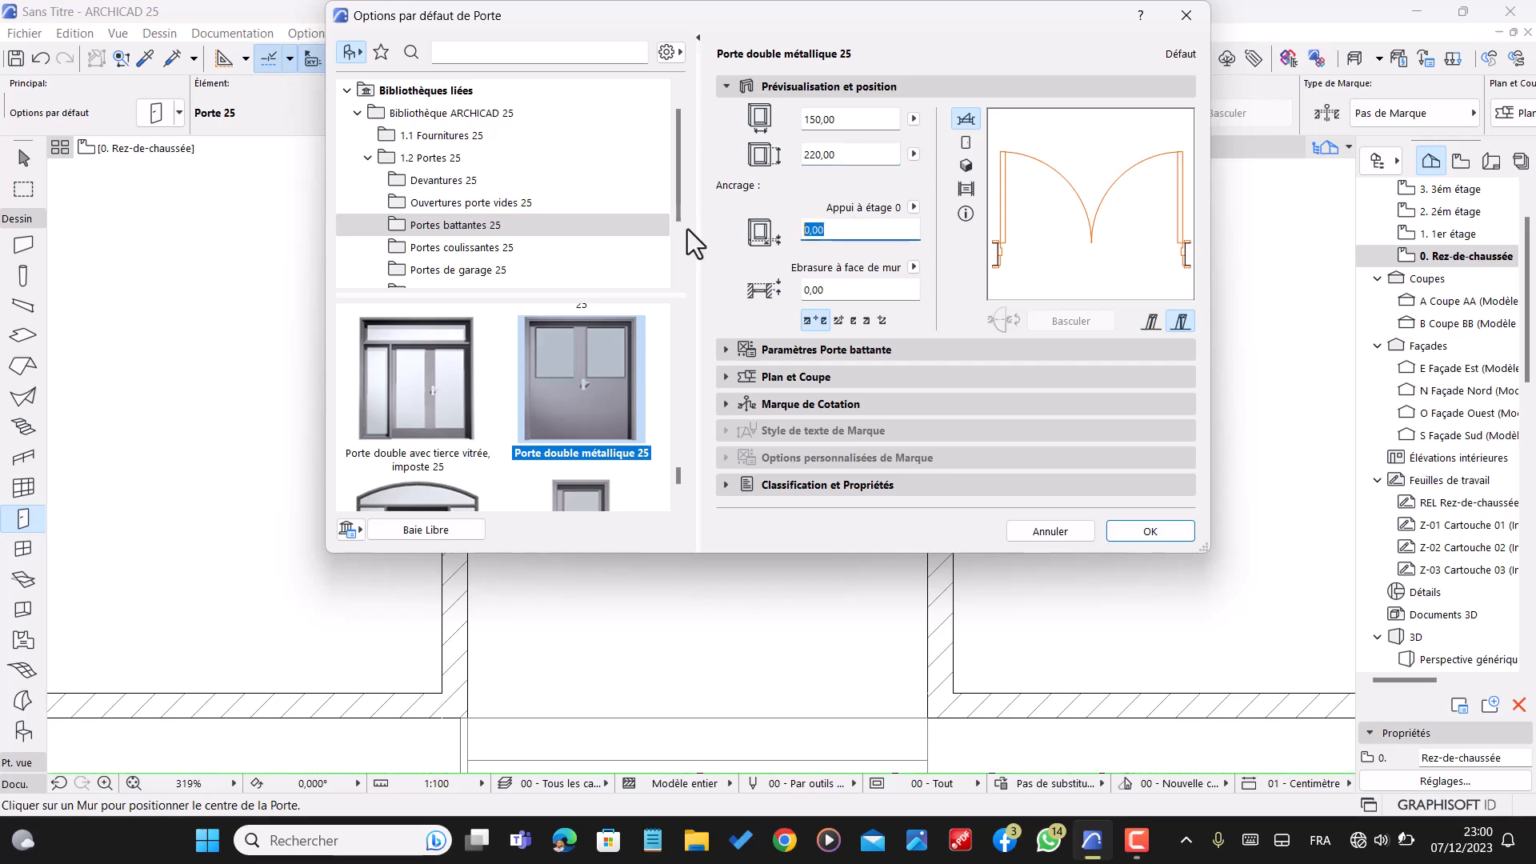
pyautogui.write('5')
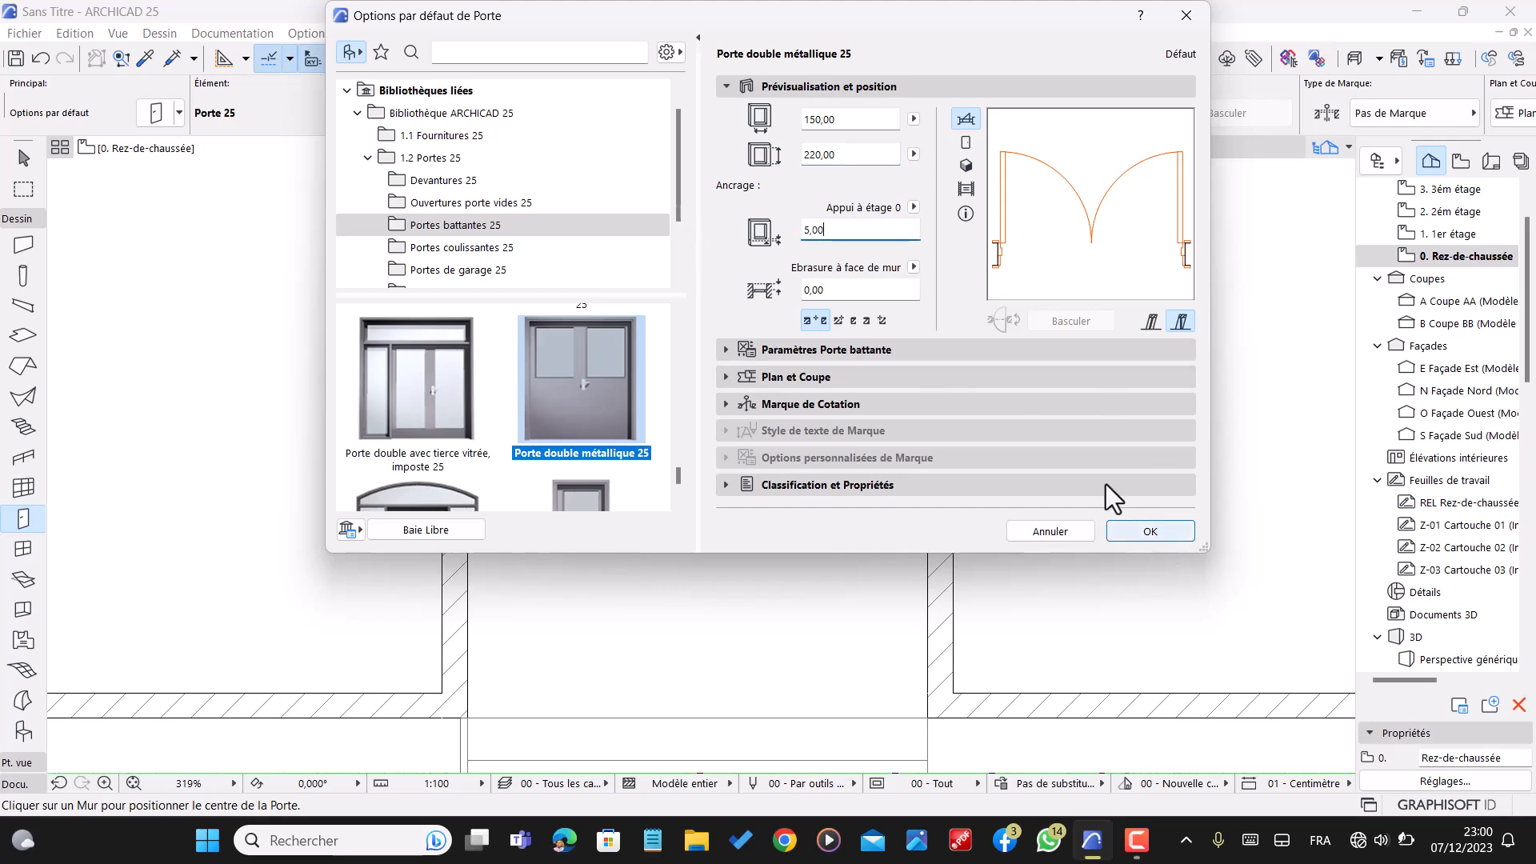
pyautogui.click(1152, 530)
# - Place the double metal door in the front outer wall, opposite the entrance steps, with its leaves opening inward
pyautogui.scroll(-5, 967, 394)
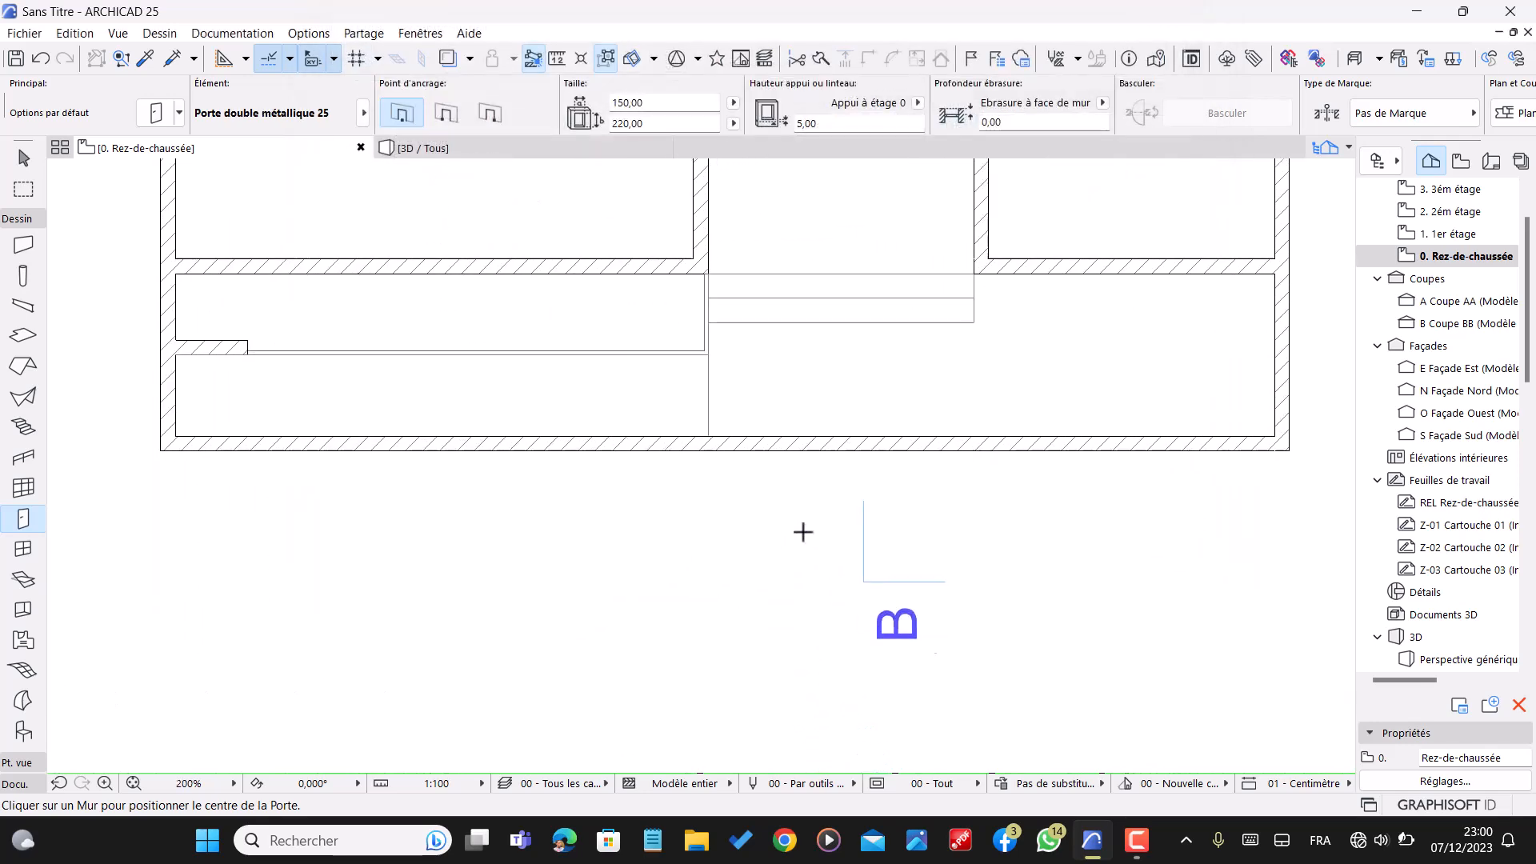
pyautogui.scroll(5, 808, 556)
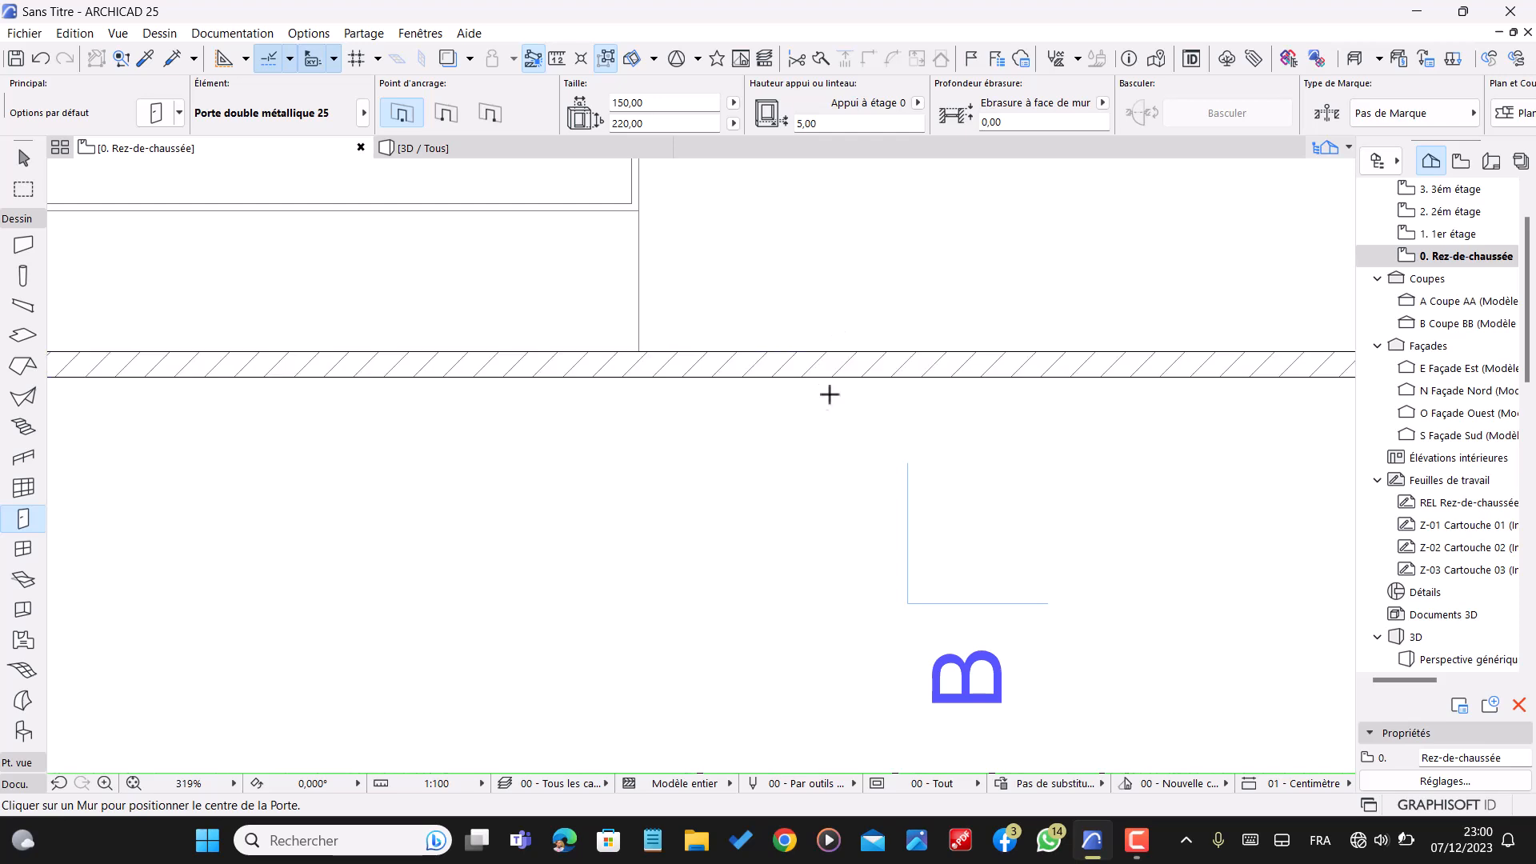
pyautogui.scroll(-9, 825, 404)
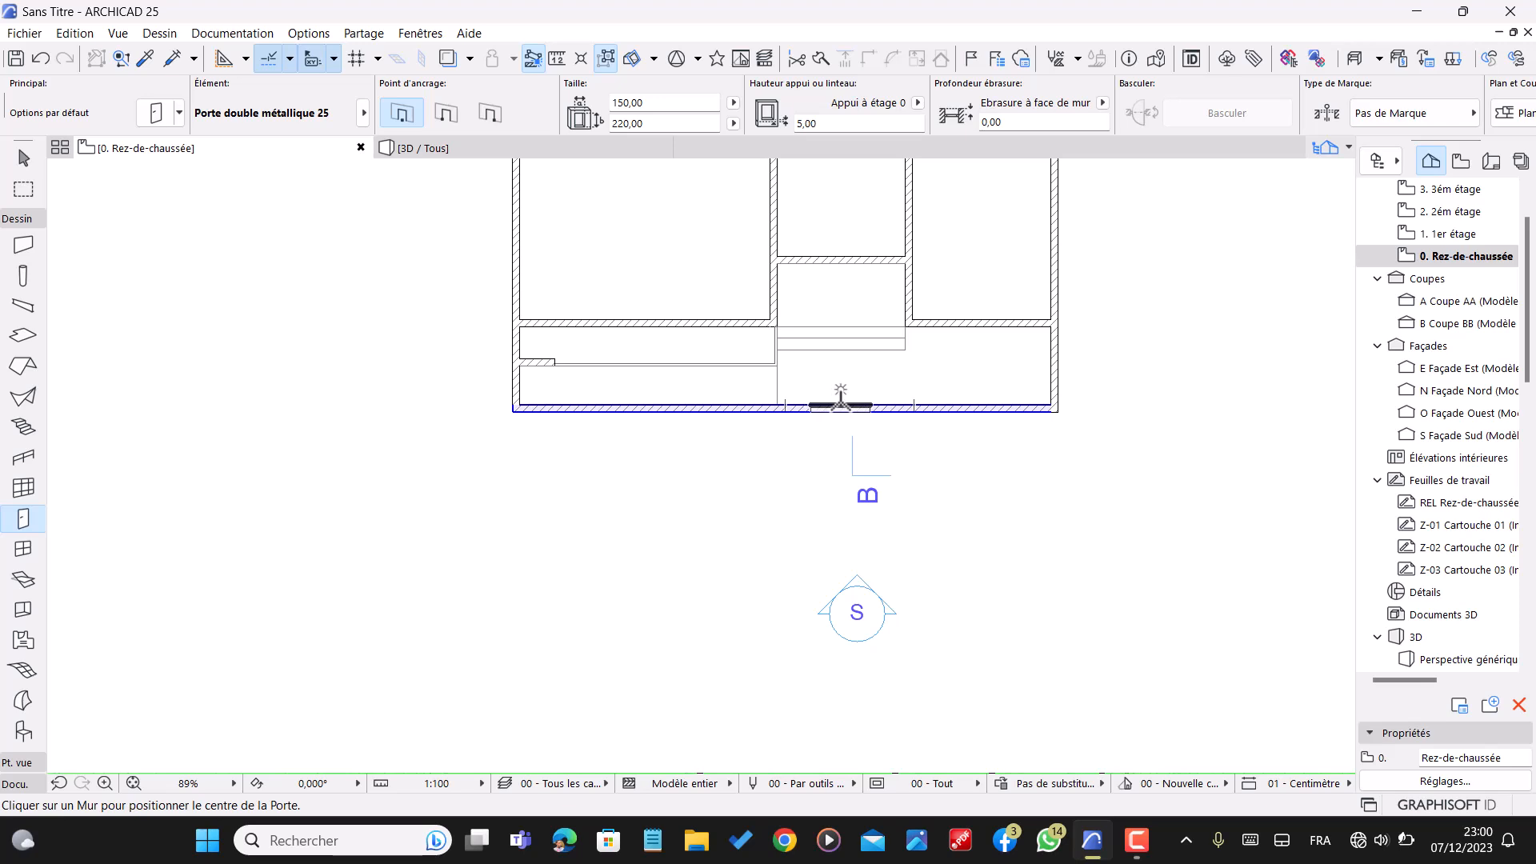
pyautogui.click(844, 401)
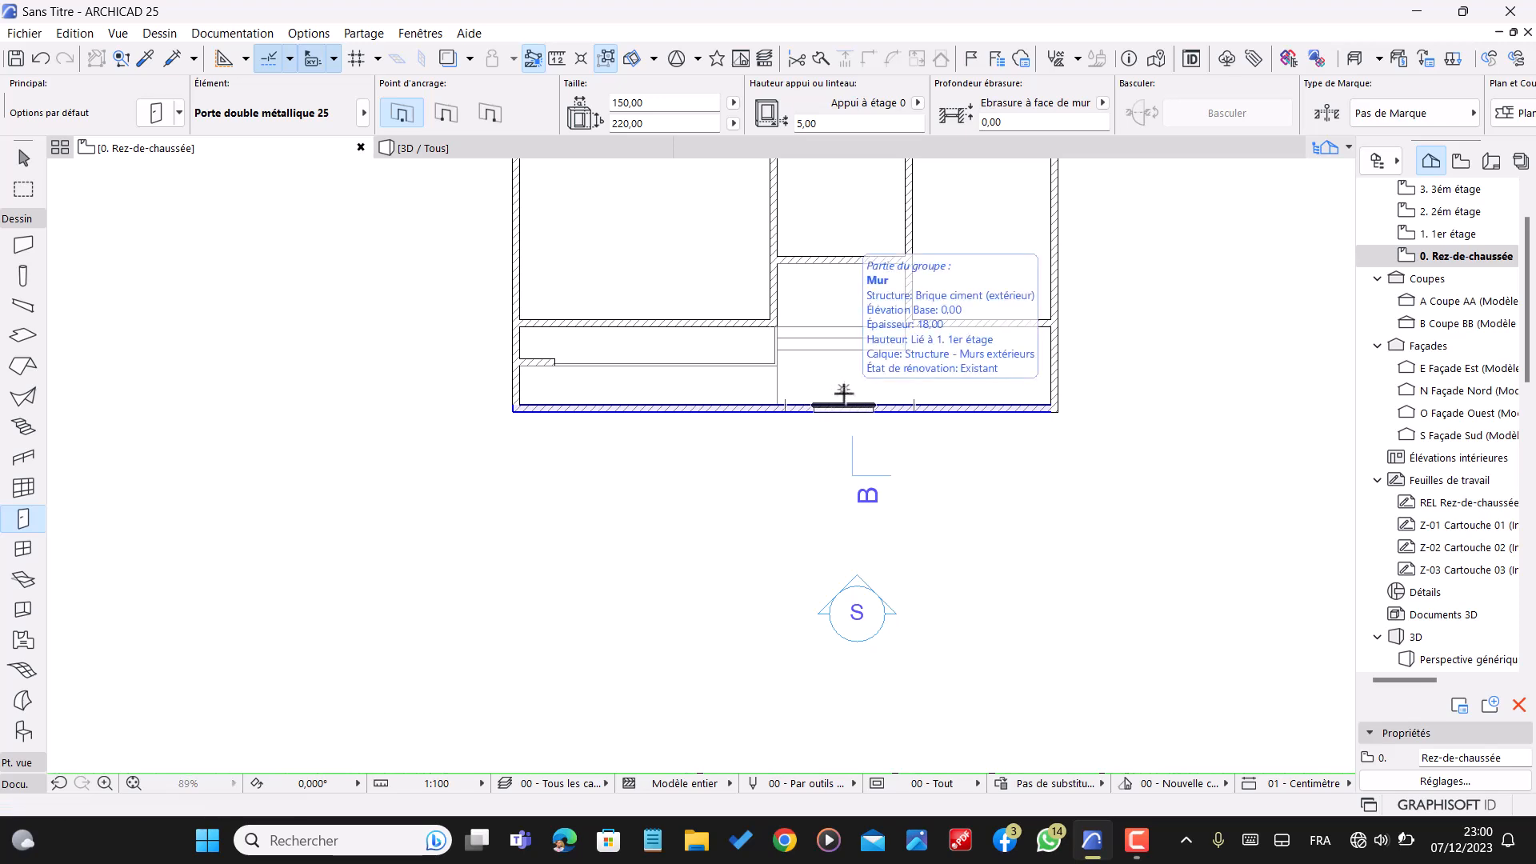
pyautogui.click(844, 390)
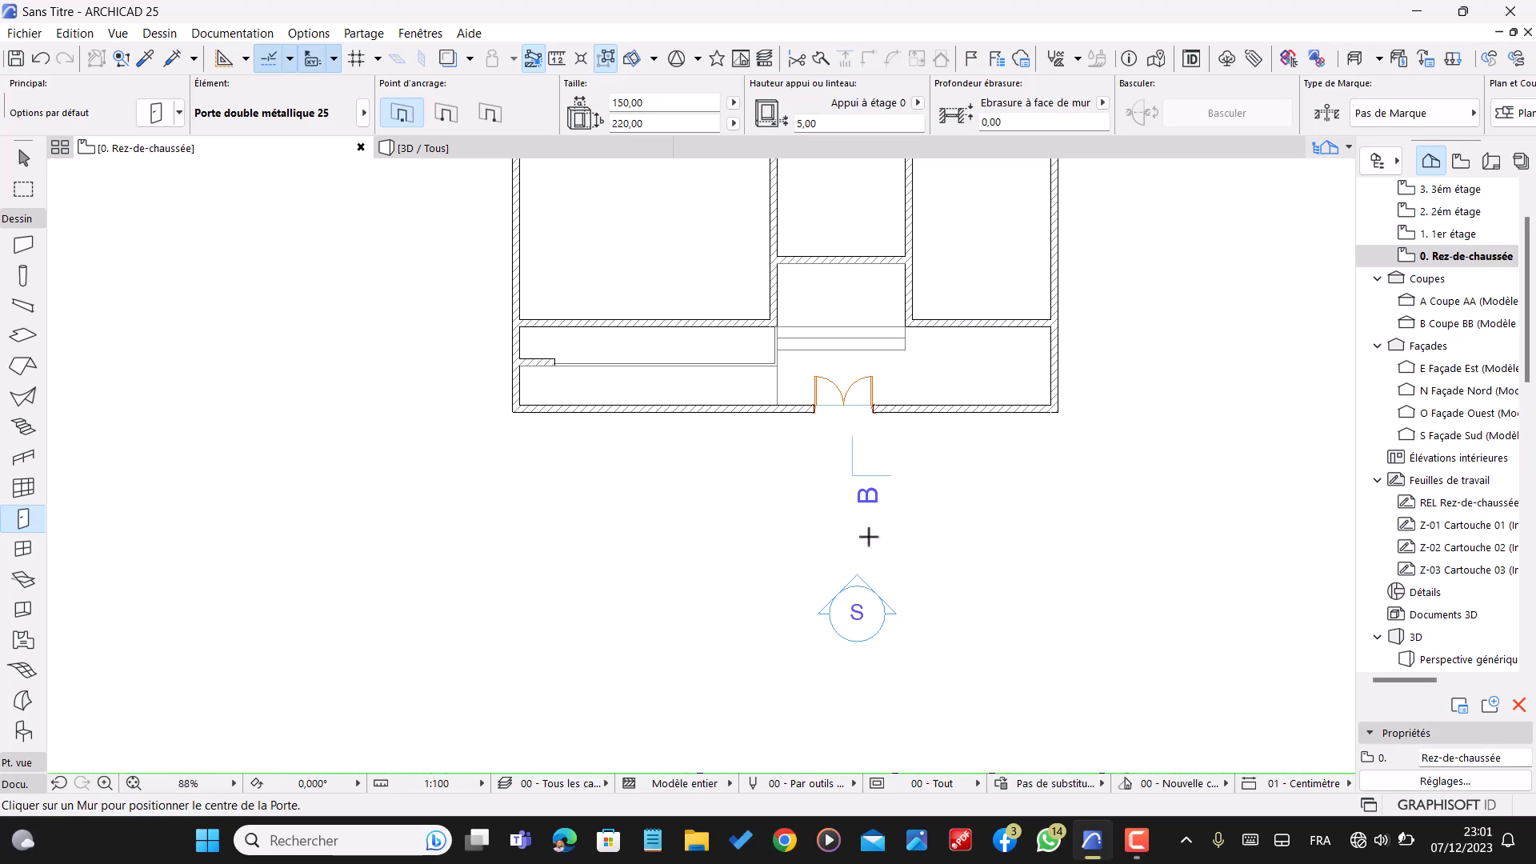
# - Place a second double metal door near one end of the entrance recess's back wall, opening into the hallway
pyautogui.scroll(-2, 816, 411)
pyautogui.scroll(4, 823, 439)
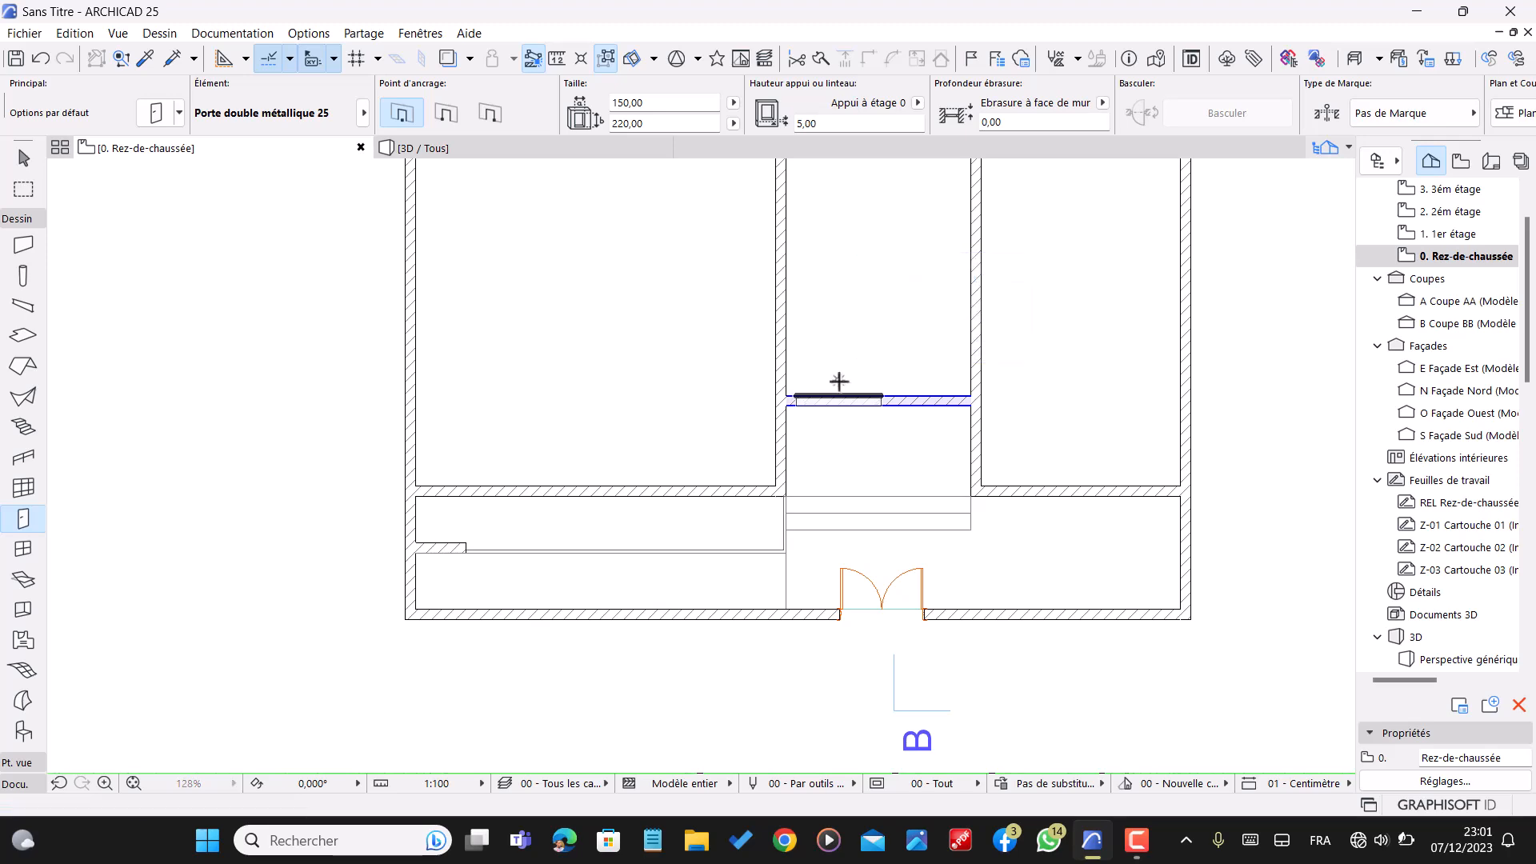
pyautogui.click(838, 382)
pyautogui.click(782, 376)
pyautogui.scroll(-2, 824, 505)
pyautogui.scroll(-5, 863, 473)
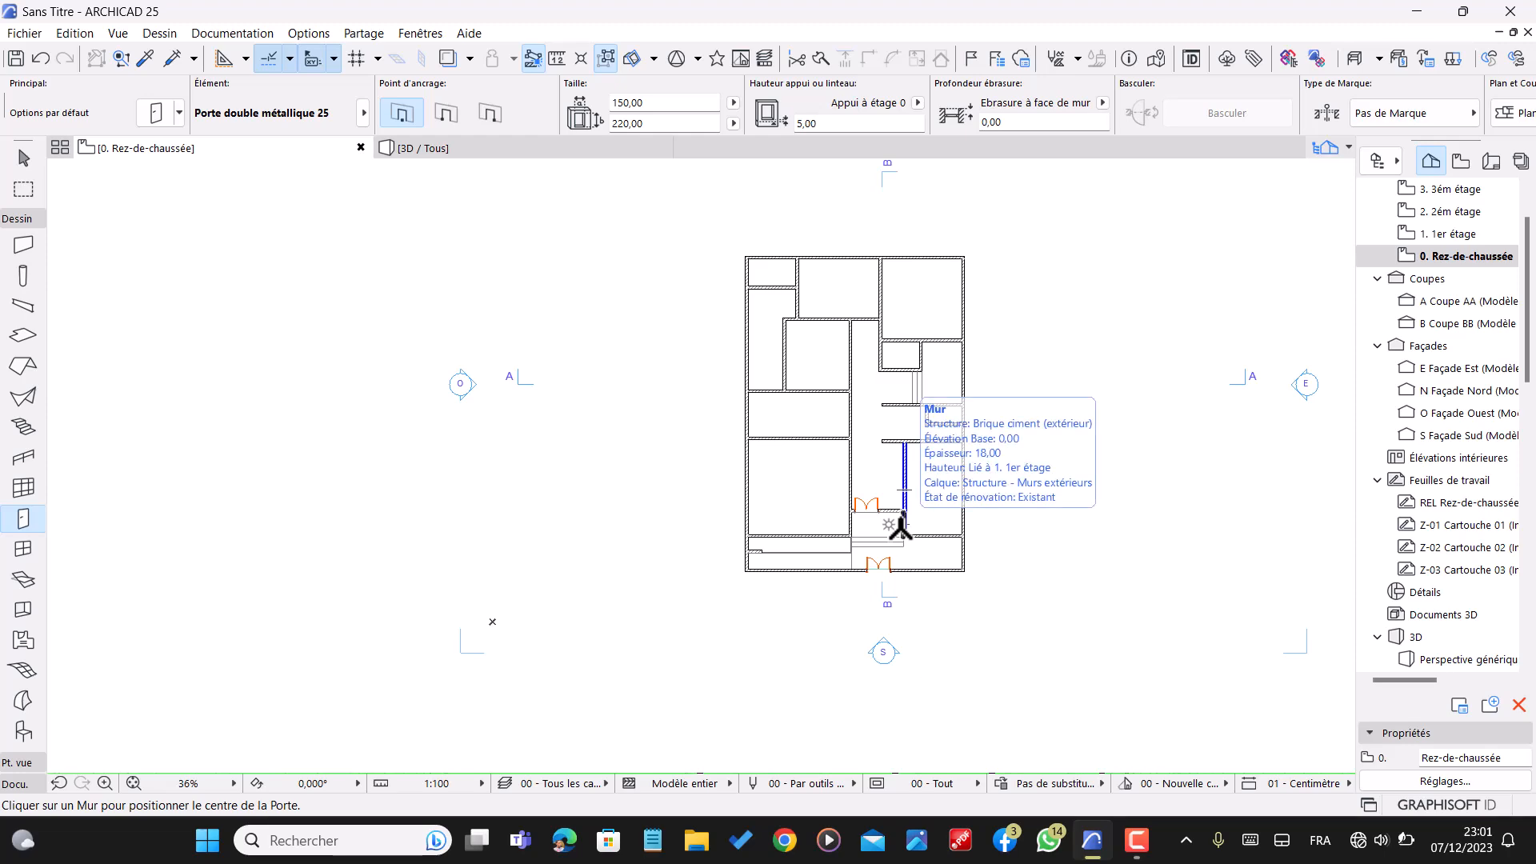
pyautogui.scroll(2, 906, 512)
pyautogui.press('Escape')
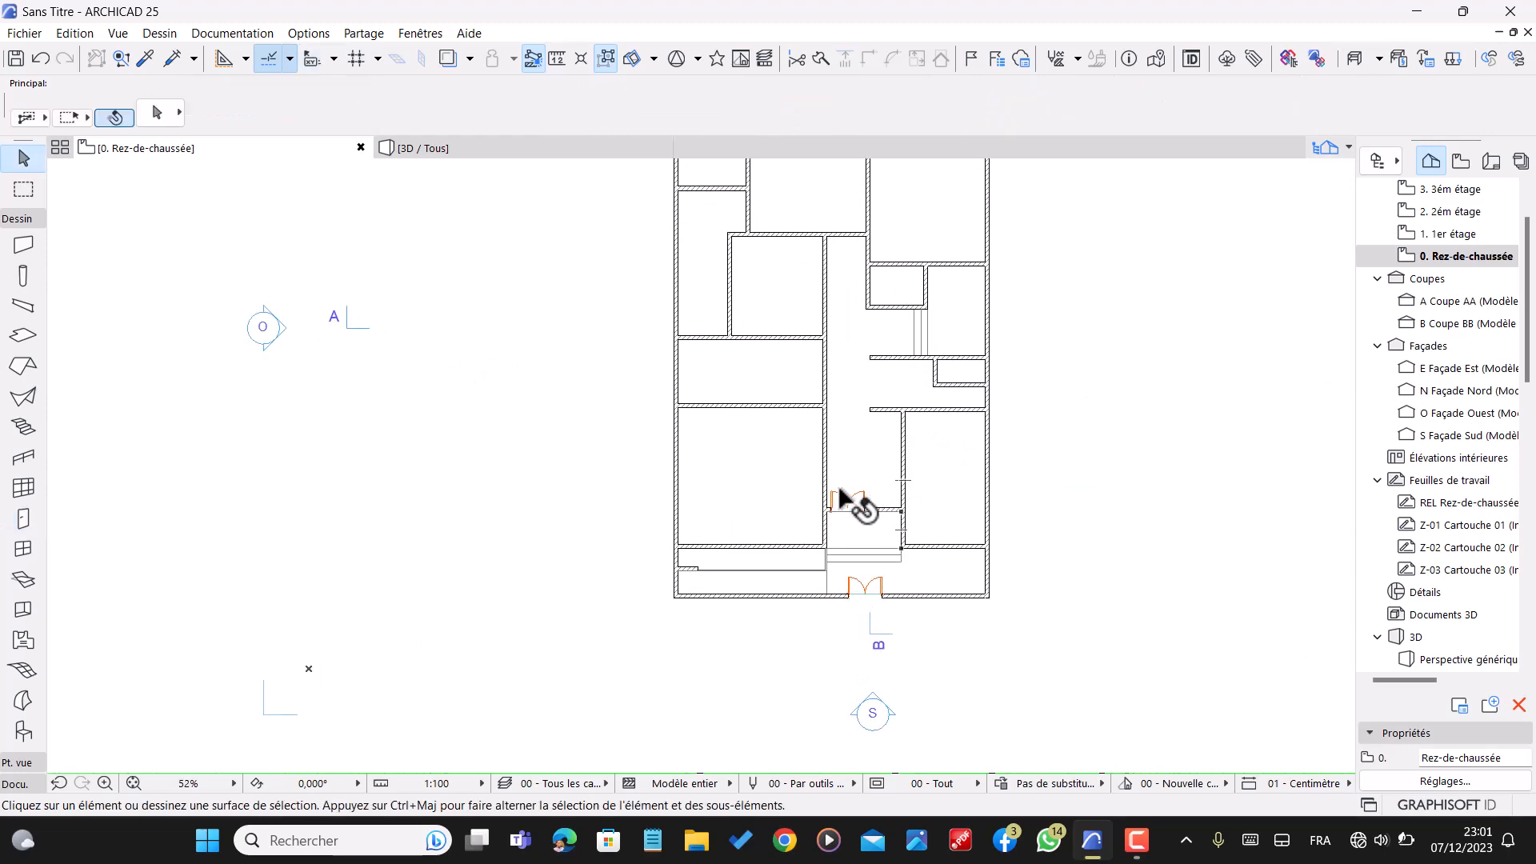
# - Set the sill height of the recess's double door to 45 and check both entrance doors in the 3D view
pyautogui.click(854, 507)
pyautogui.scroll(6, 853, 508)
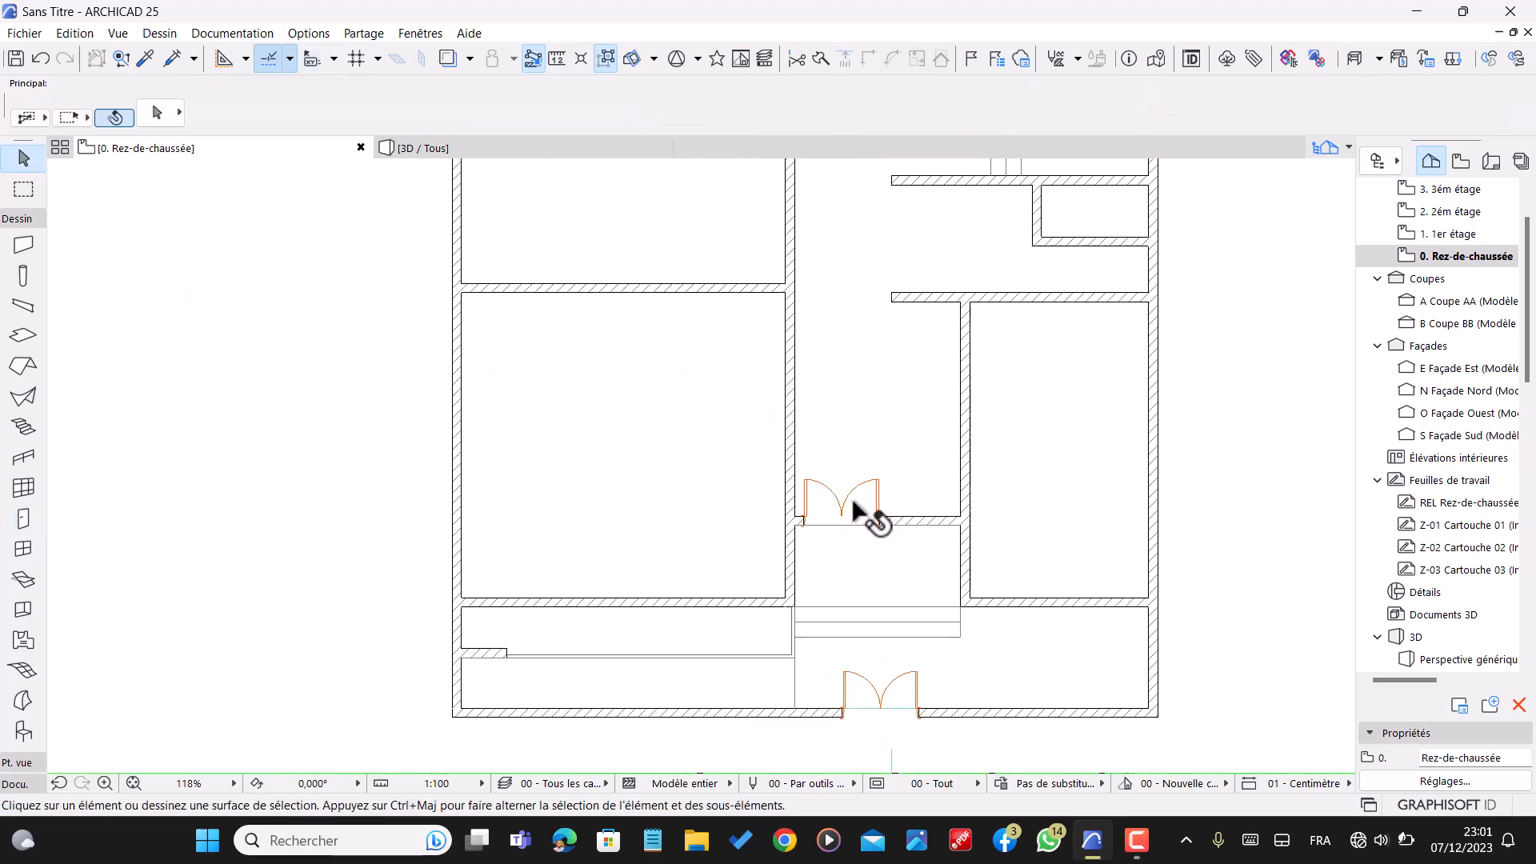
pyautogui.press('Escape')
pyautogui.click(885, 513)
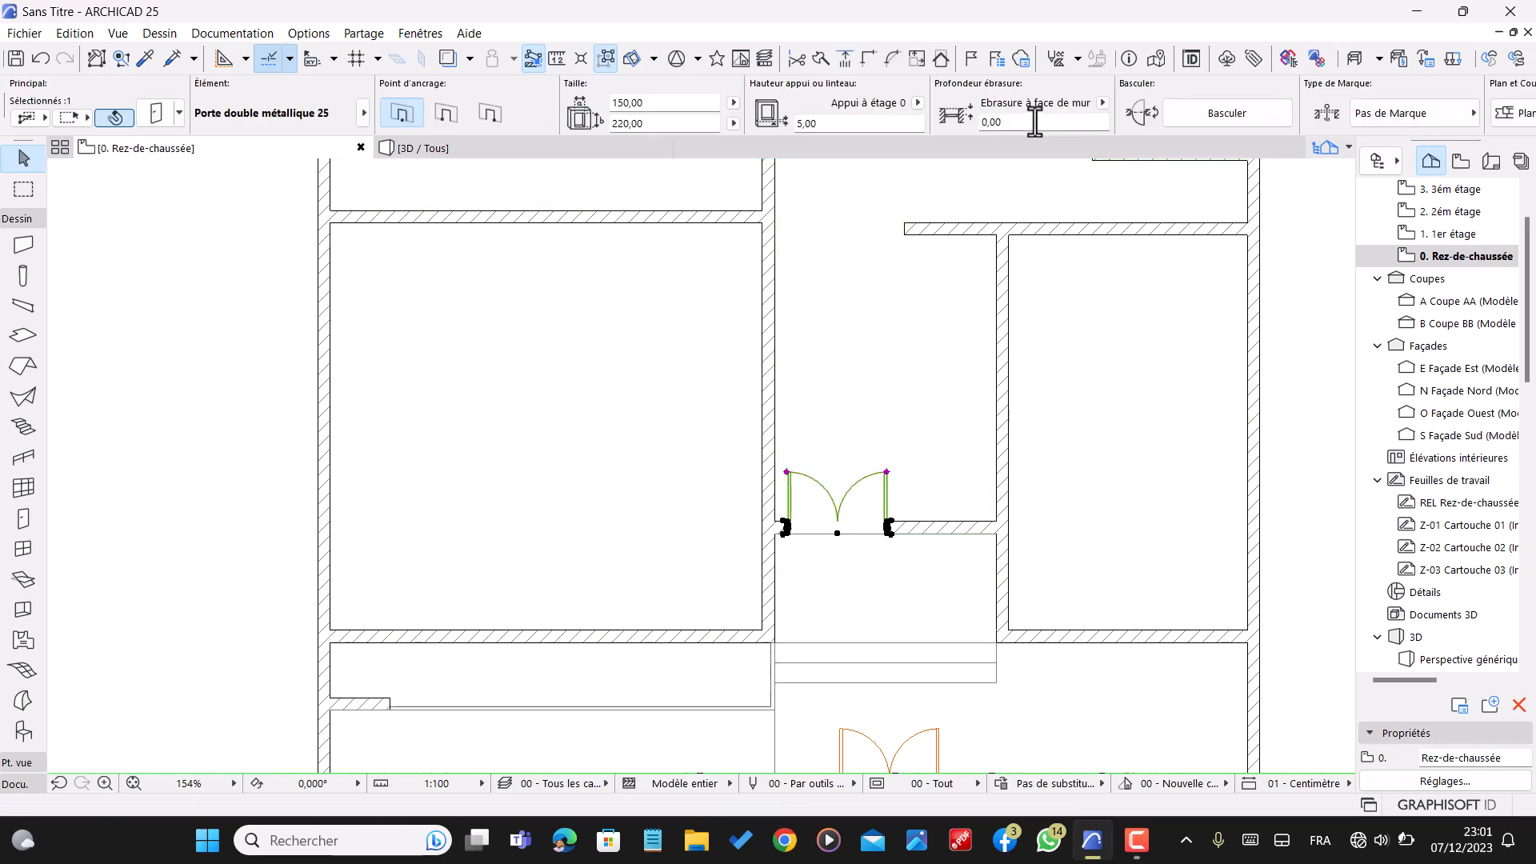
pyautogui.click(1029, 123)
pyautogui.click(900, 126)
pyautogui.write('45')
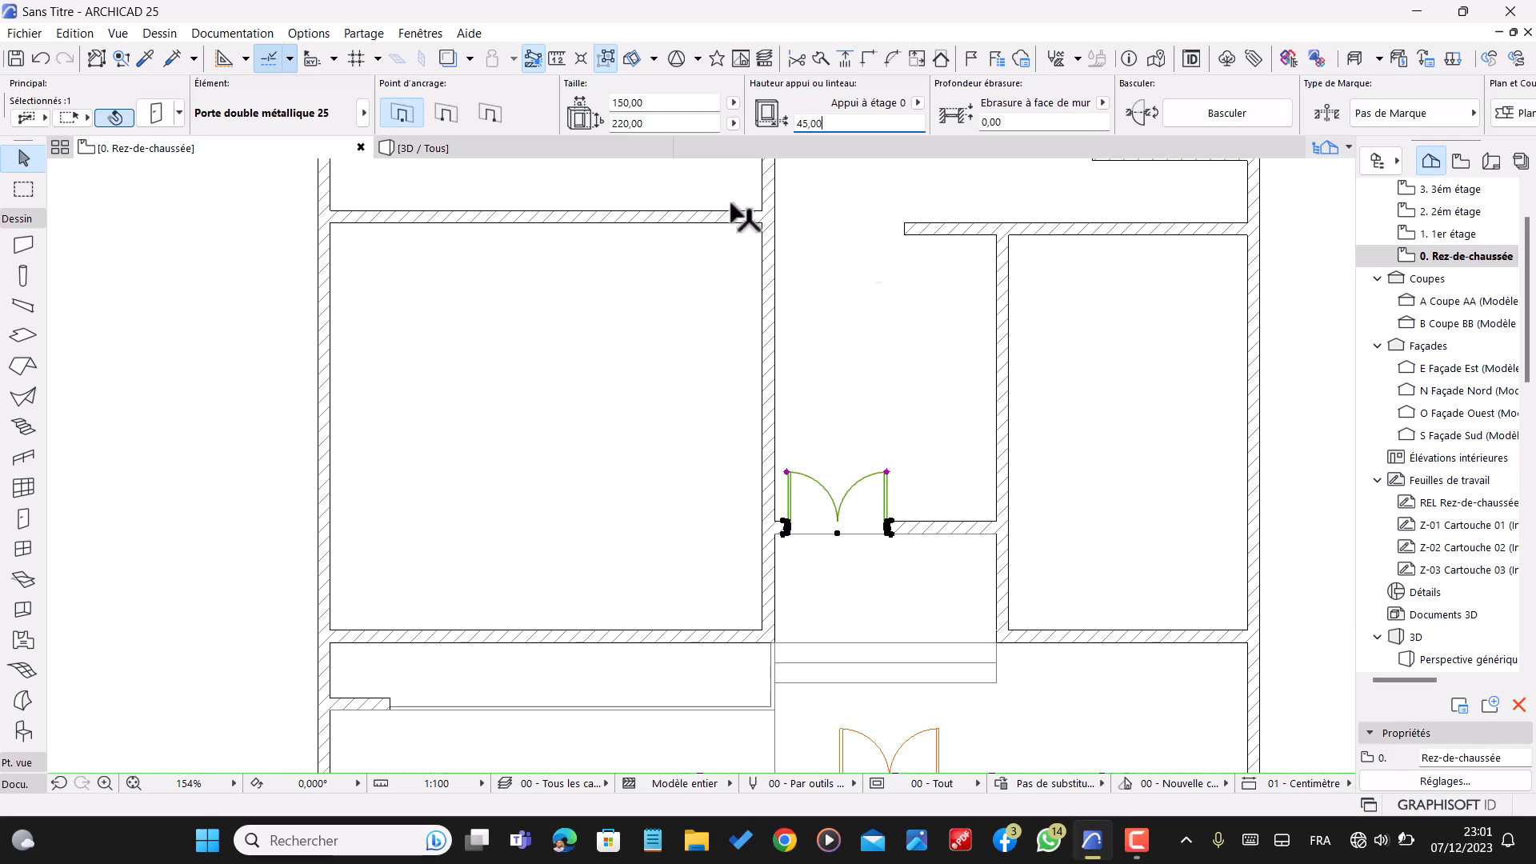
pyautogui.click(578, 155)
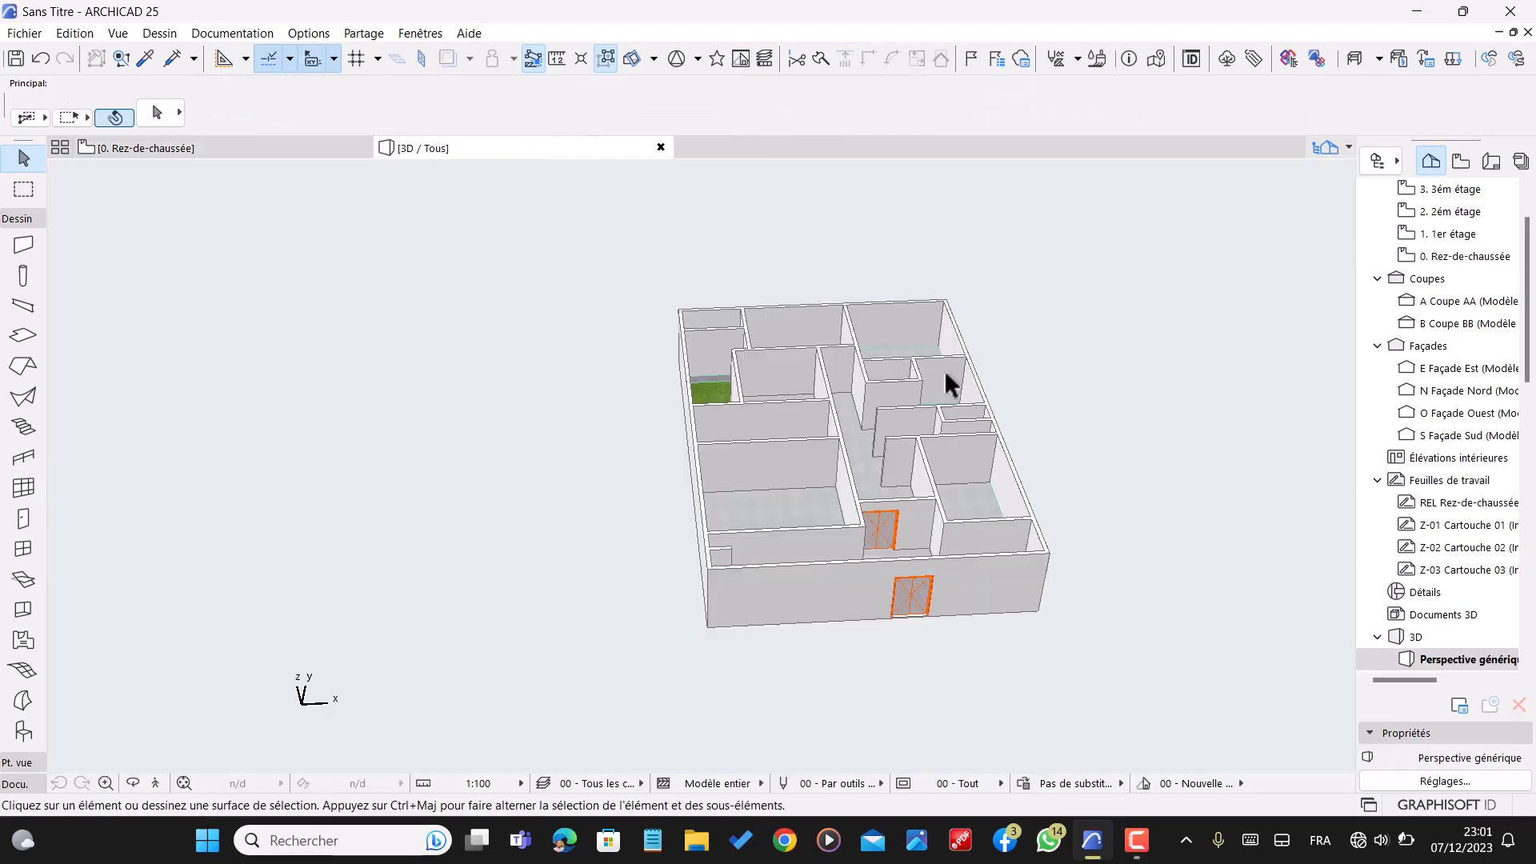
pyautogui.keyDown('shift'); pyautogui.moveTo(946, 569); pyautogui.dragTo(539, 408, button='middle'); pyautogui.keyUp('shift')
# - Back on the ground-floor plan, change the default door type to the single-leaf Porte 25
pyautogui.click(258, 149)
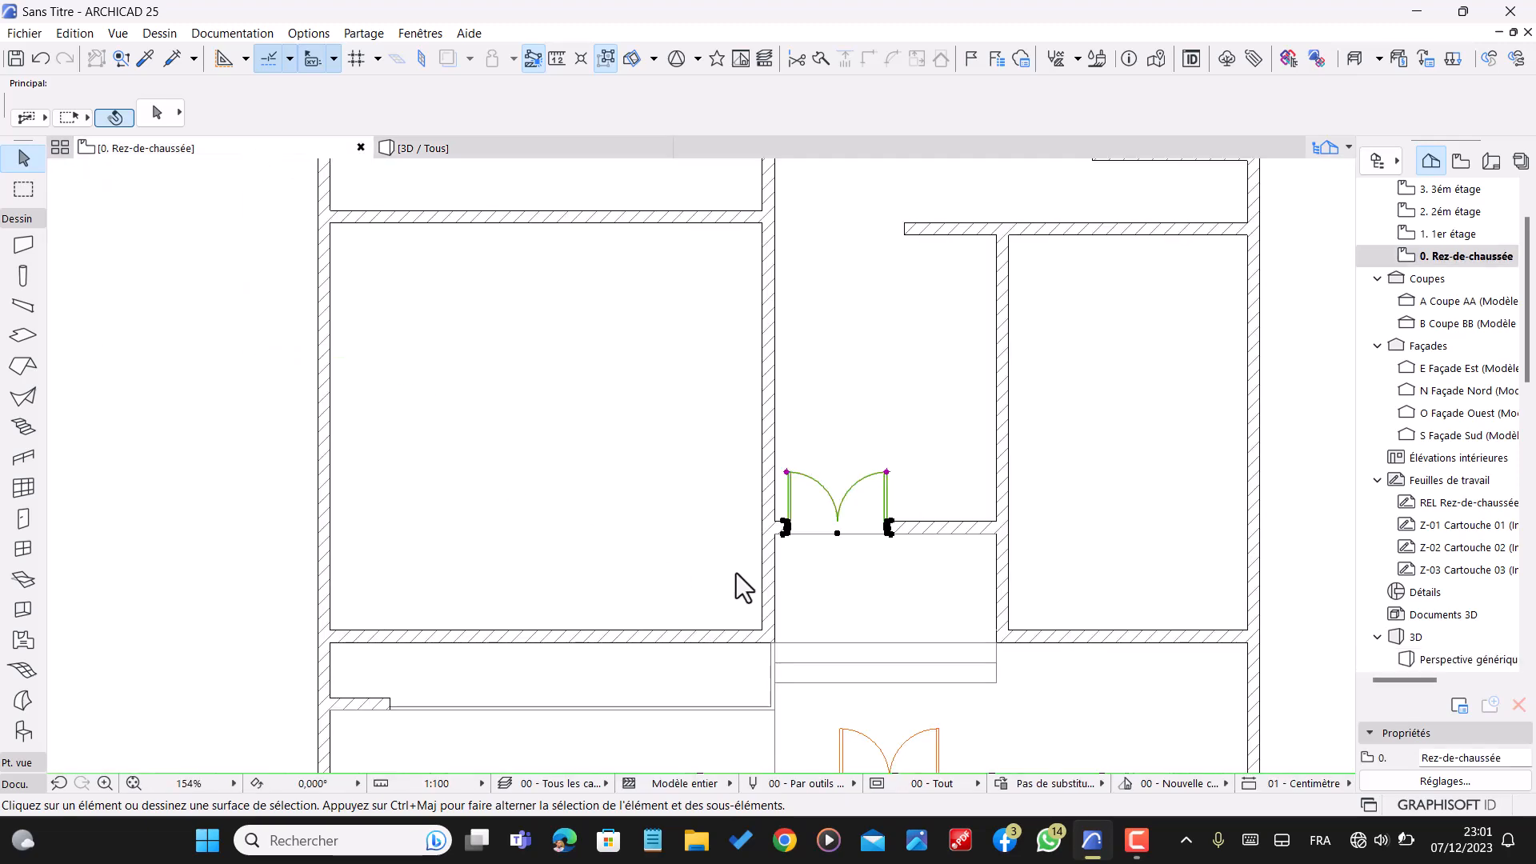
pyautogui.scroll(-4, 873, 524)
pyautogui.click(475, 454)
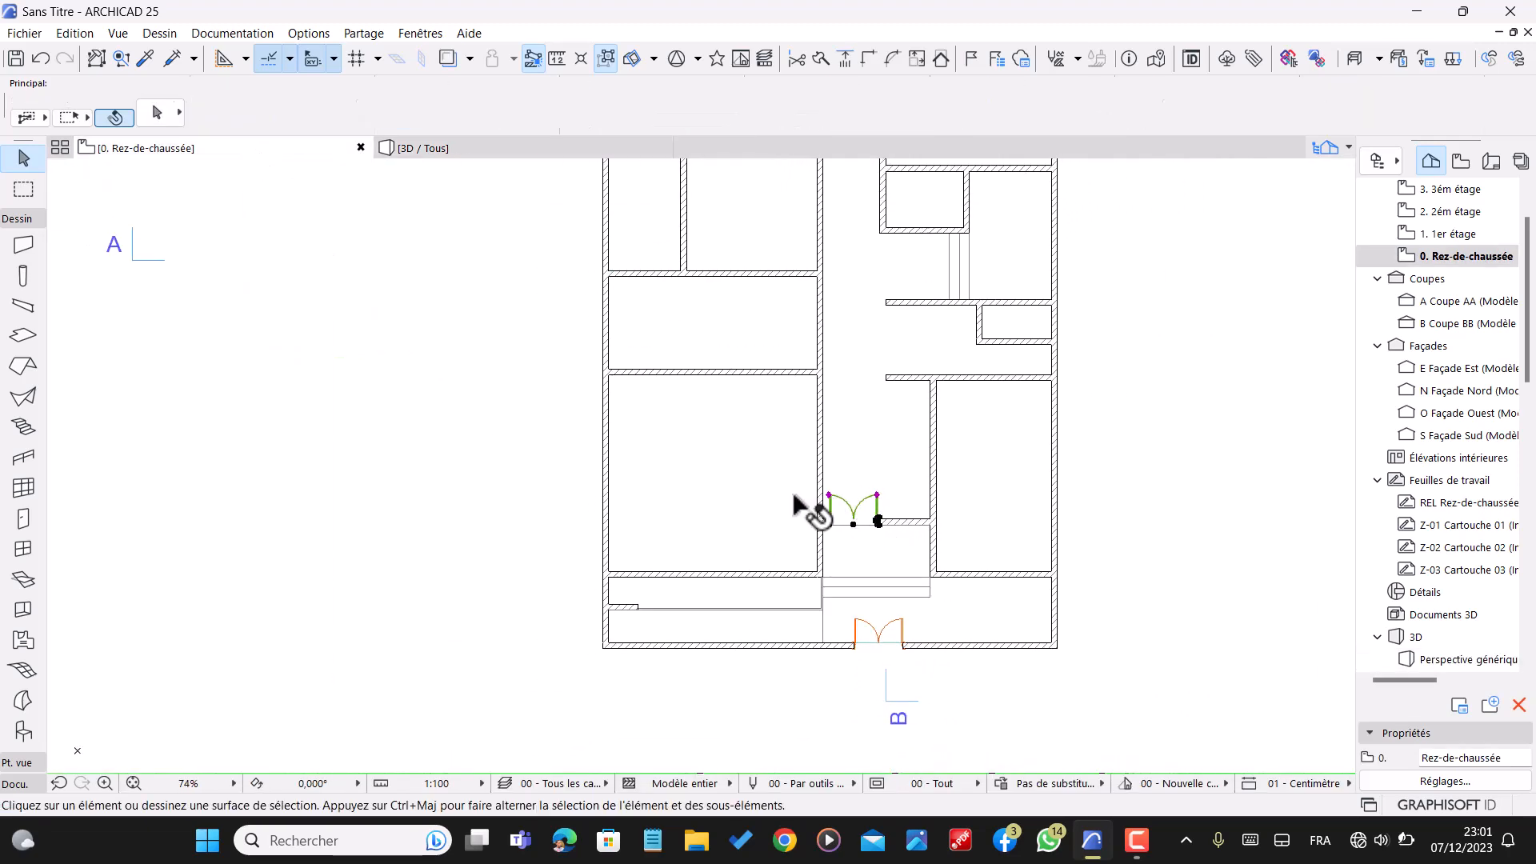
pyautogui.click(23, 519)
pyautogui.hotkey('ctrl', 't')
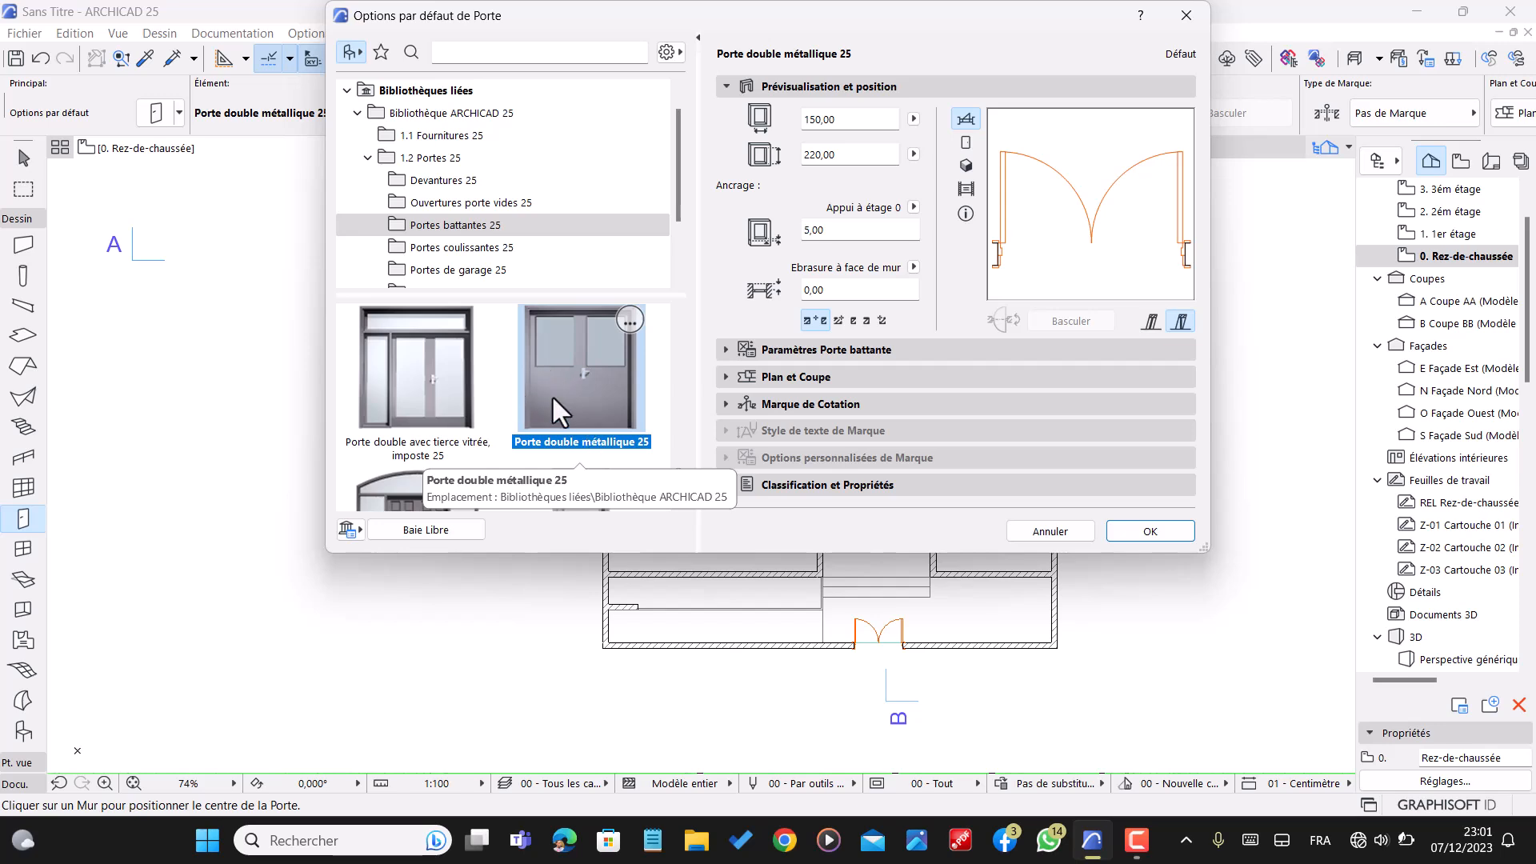
pyautogui.scroll(-5, 534, 379)
pyautogui.scroll(5, 424, 371)
pyautogui.click(427, 367)
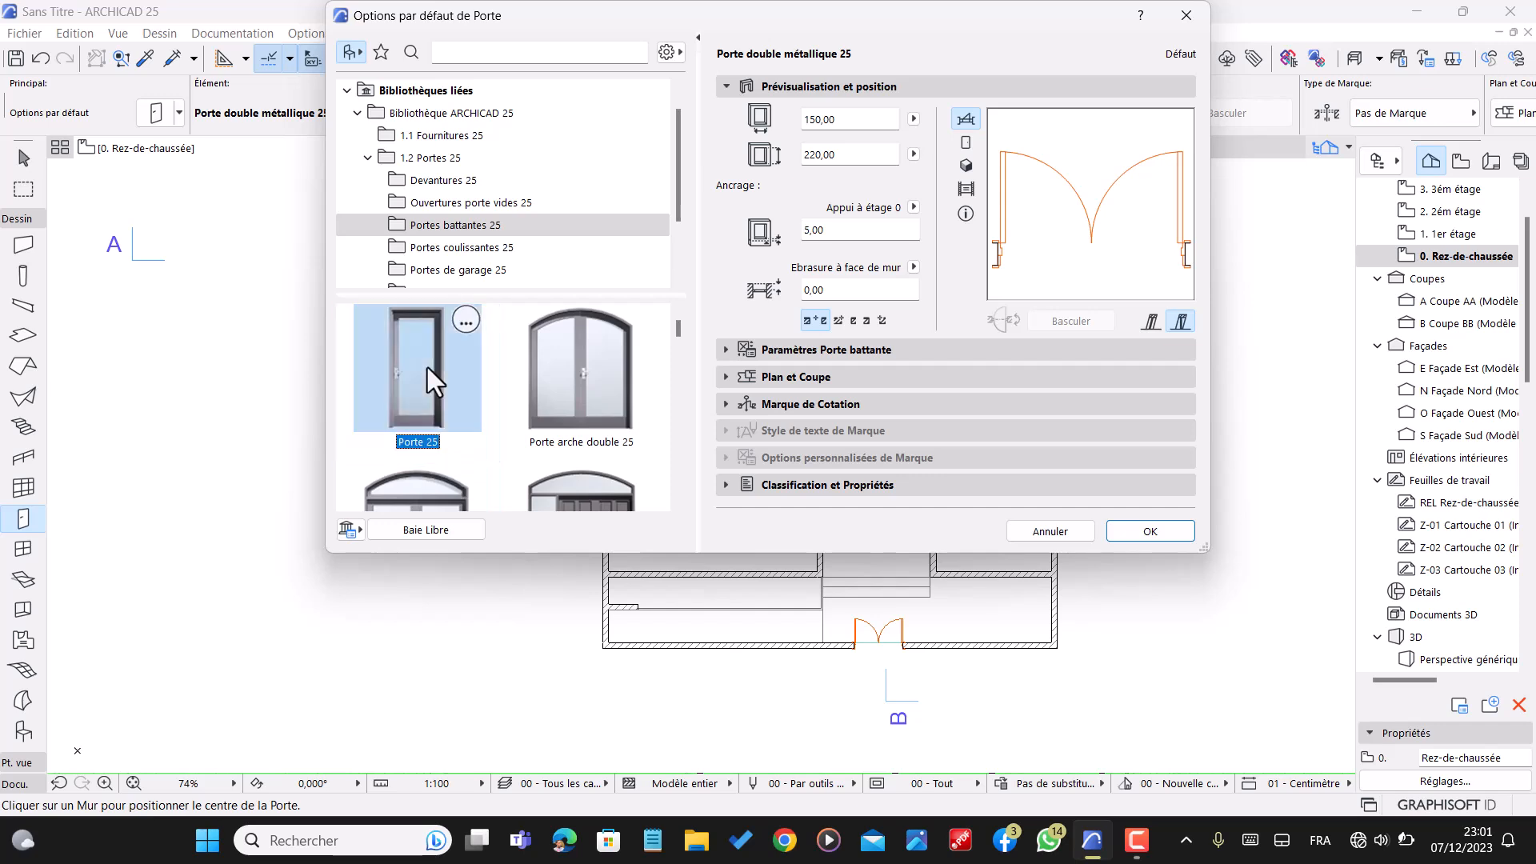
# - Set the default single door to 80 wide and 220 high with a sill height of 45
pyautogui.click(852, 120)
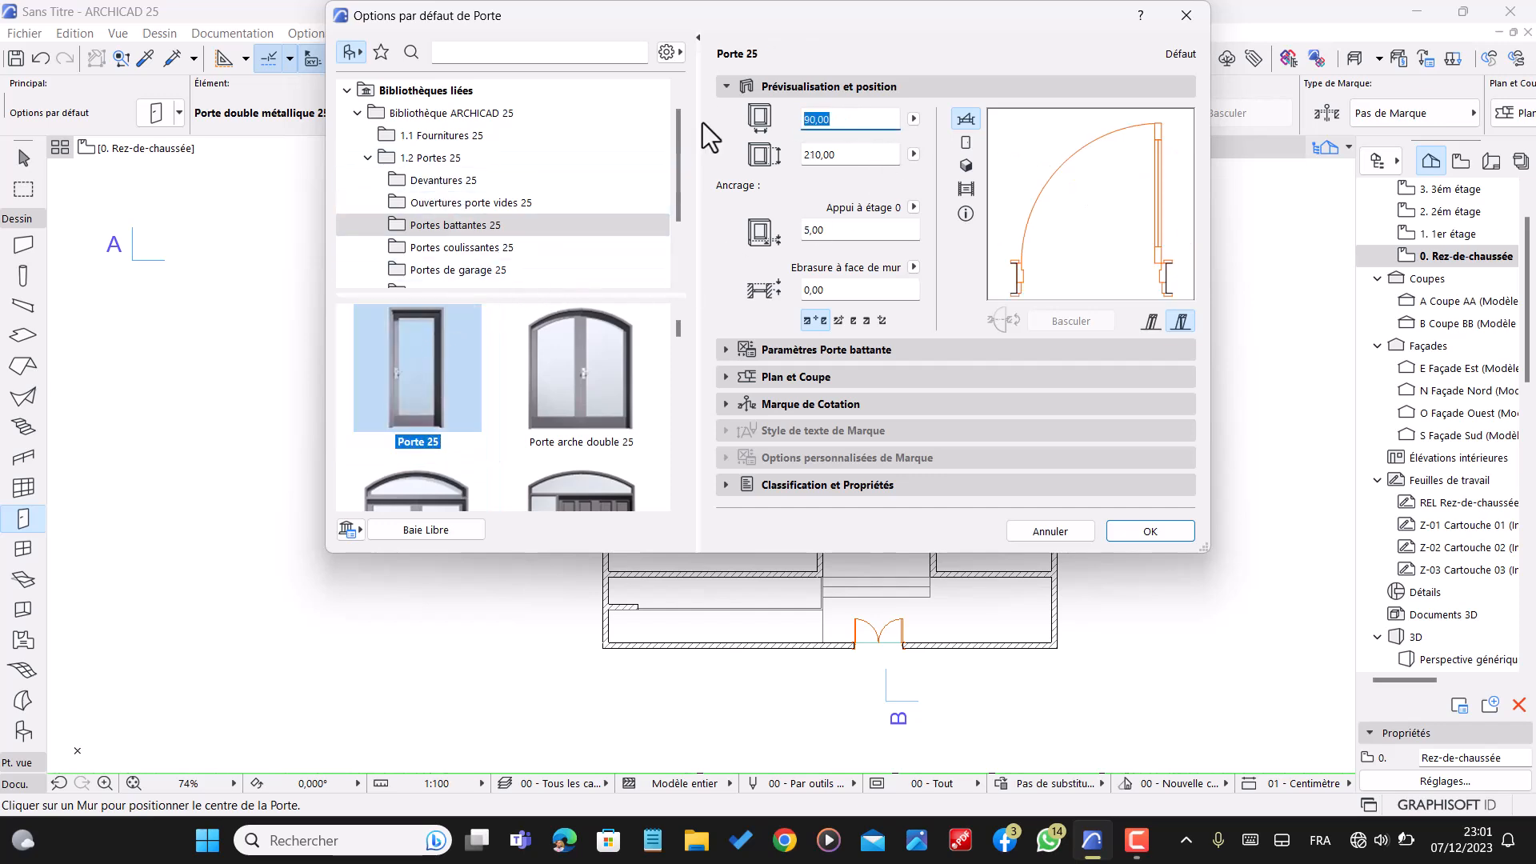
pyautogui.click(844, 154)
pyautogui.write('220')
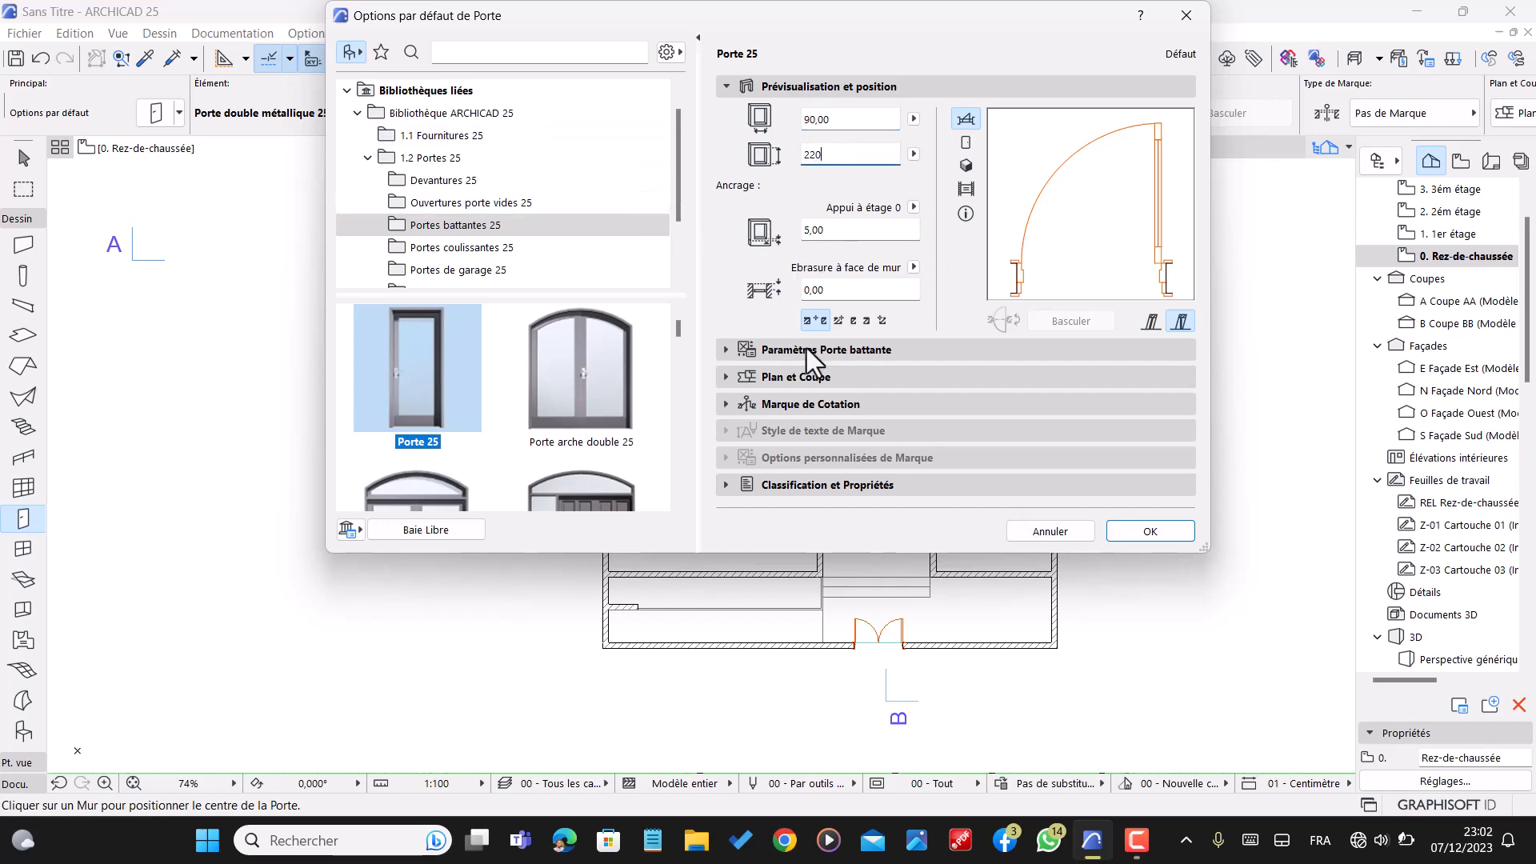
pyautogui.click(844, 120)
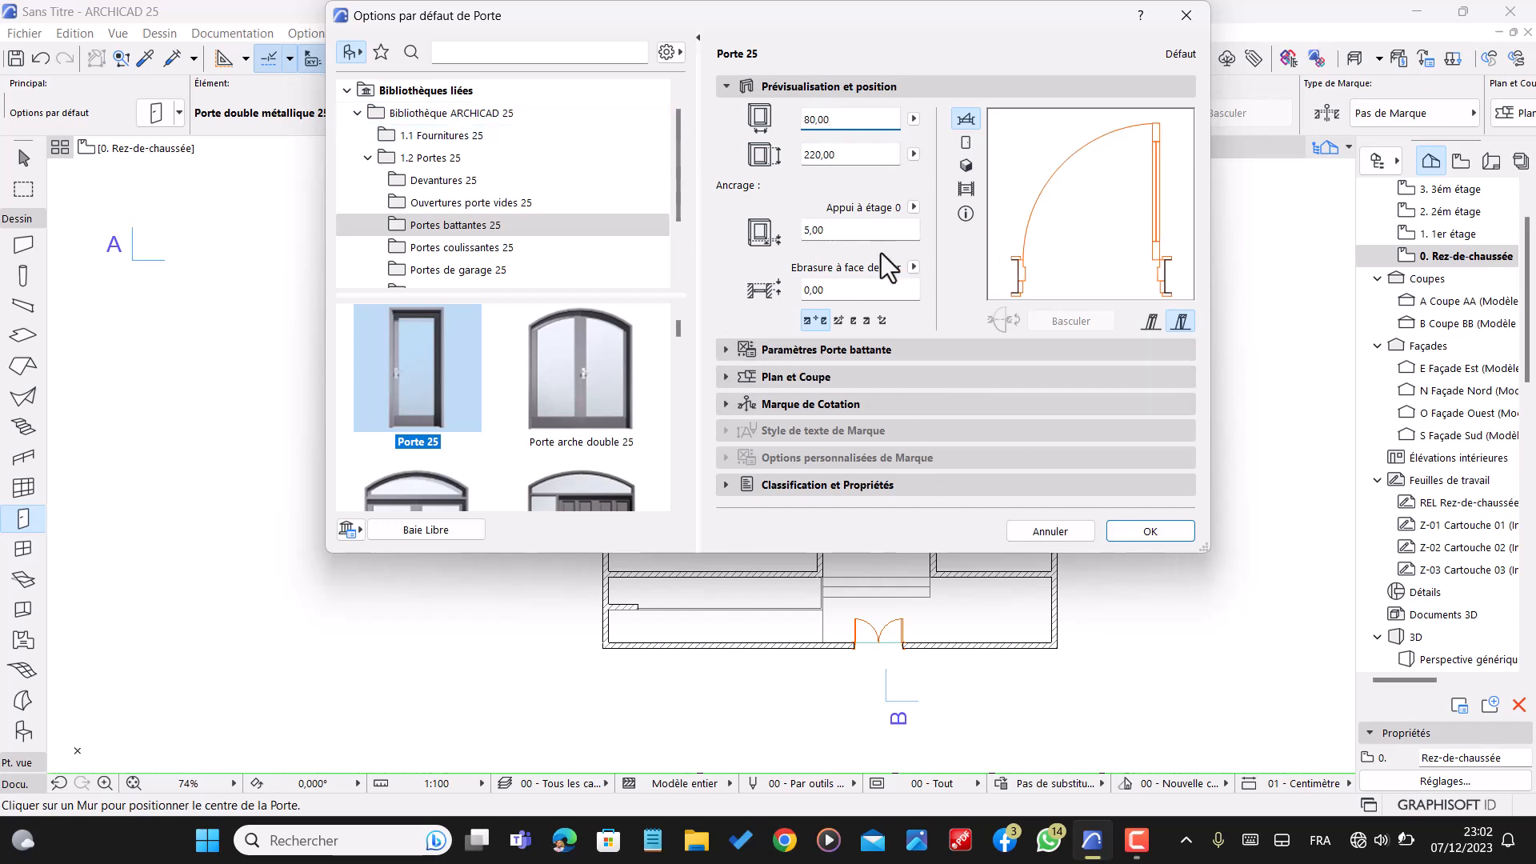
pyautogui.click(850, 233)
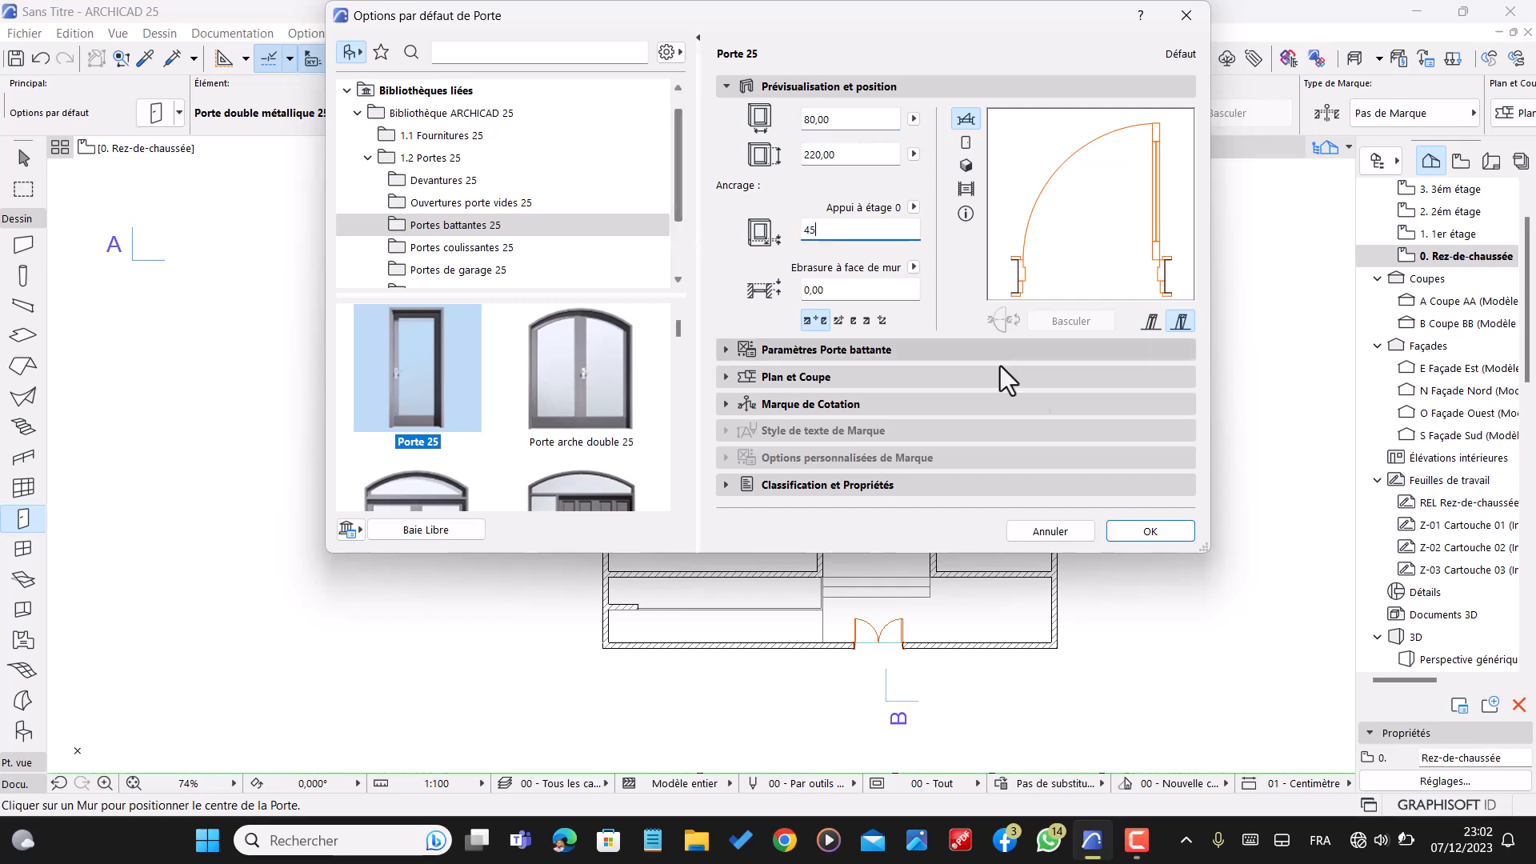
pyautogui.click(1142, 534)
# - Place two single doors in the long hallway wall, one into each of the two rooms behind the large front room
pyautogui.scroll(-2, 841, 450)
pyautogui.scroll(4, 816, 419)
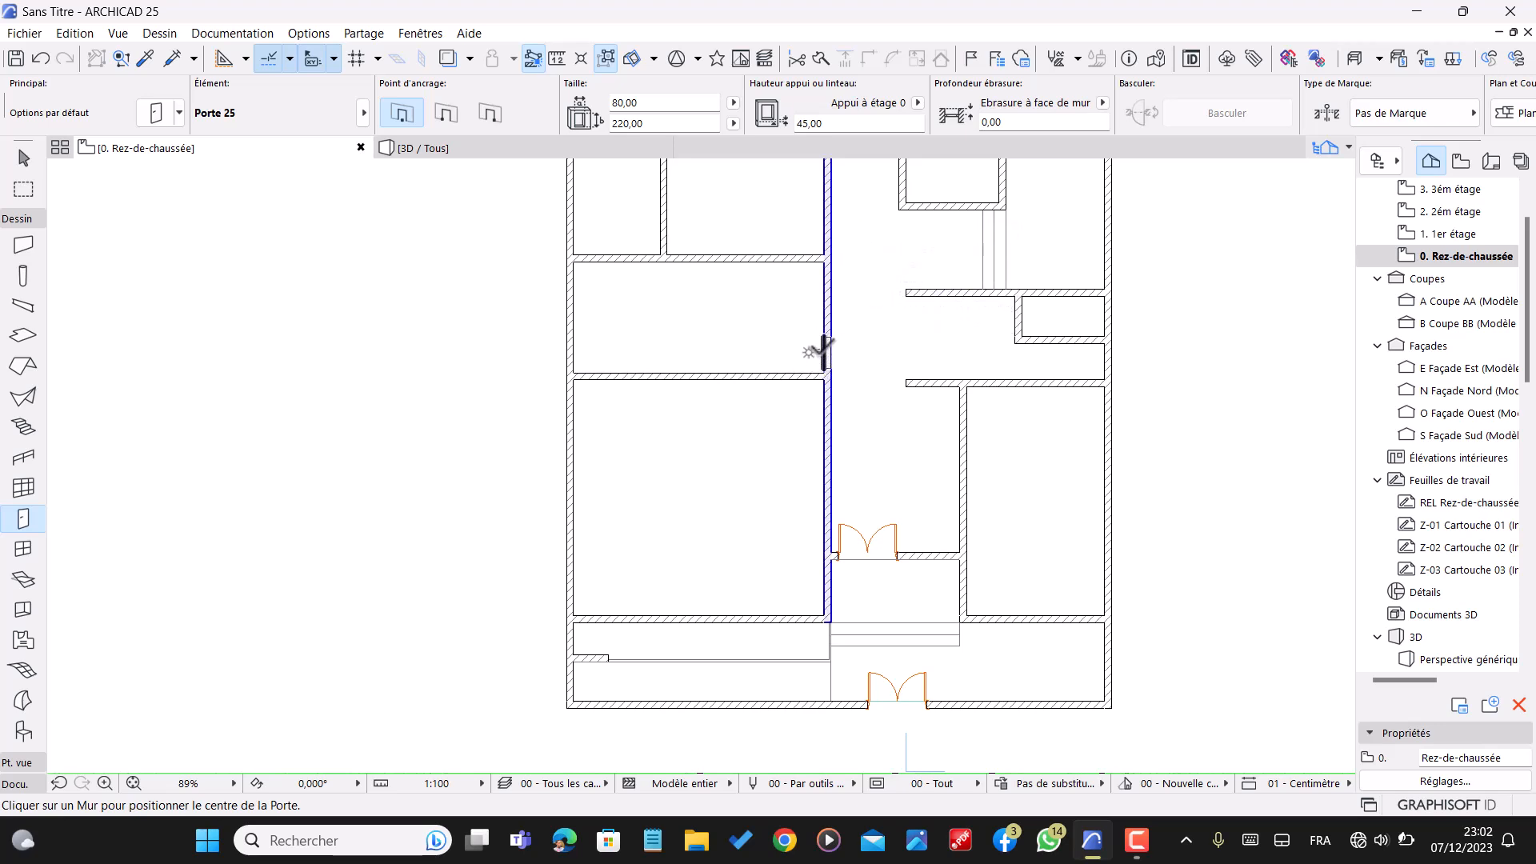
pyautogui.click(823, 350)
pyautogui.click(797, 405)
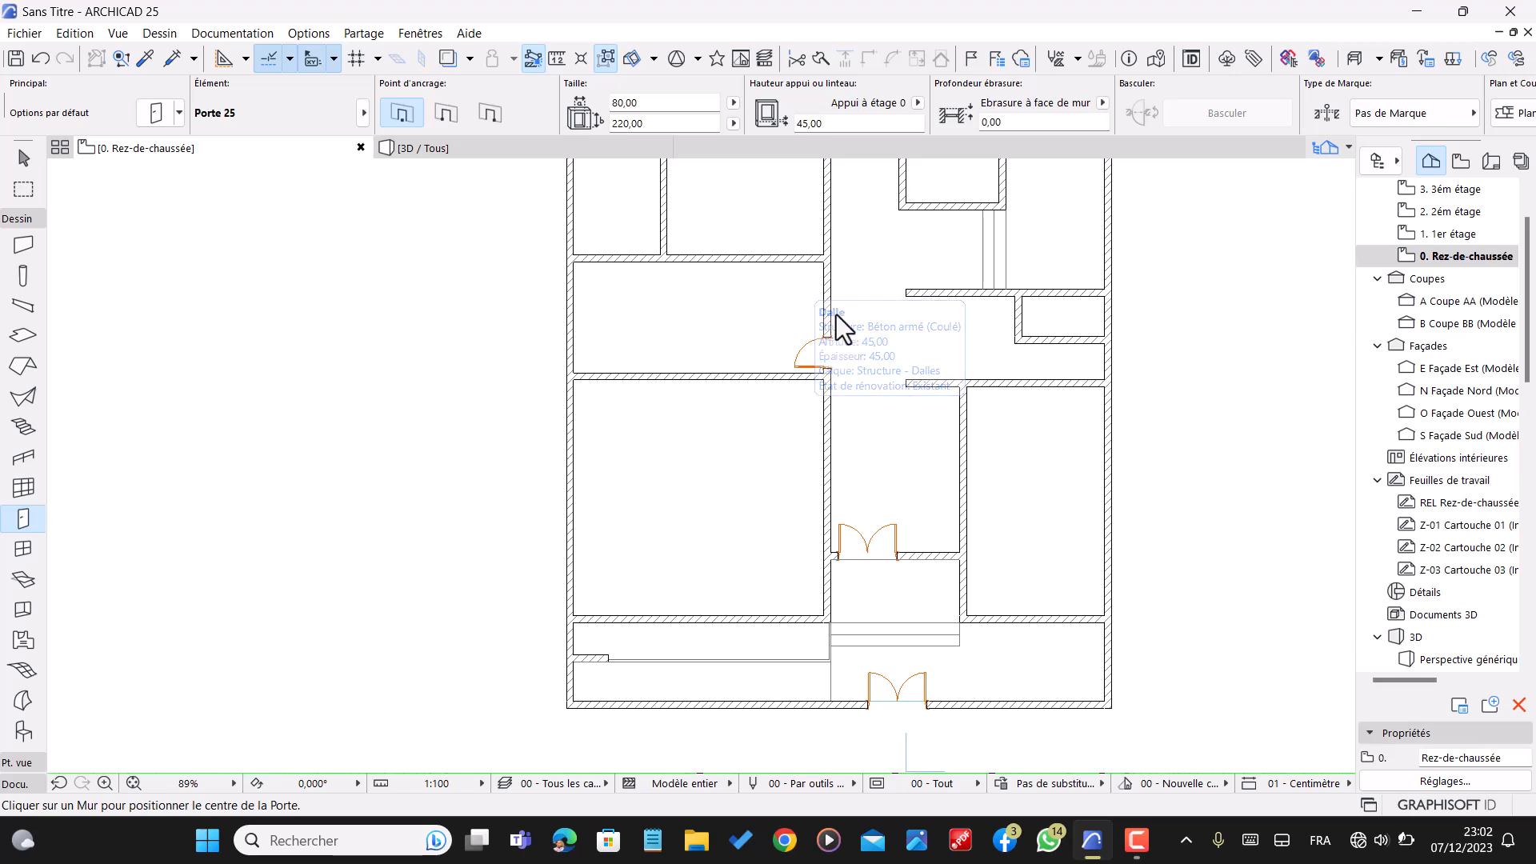
pyautogui.click(823, 234)
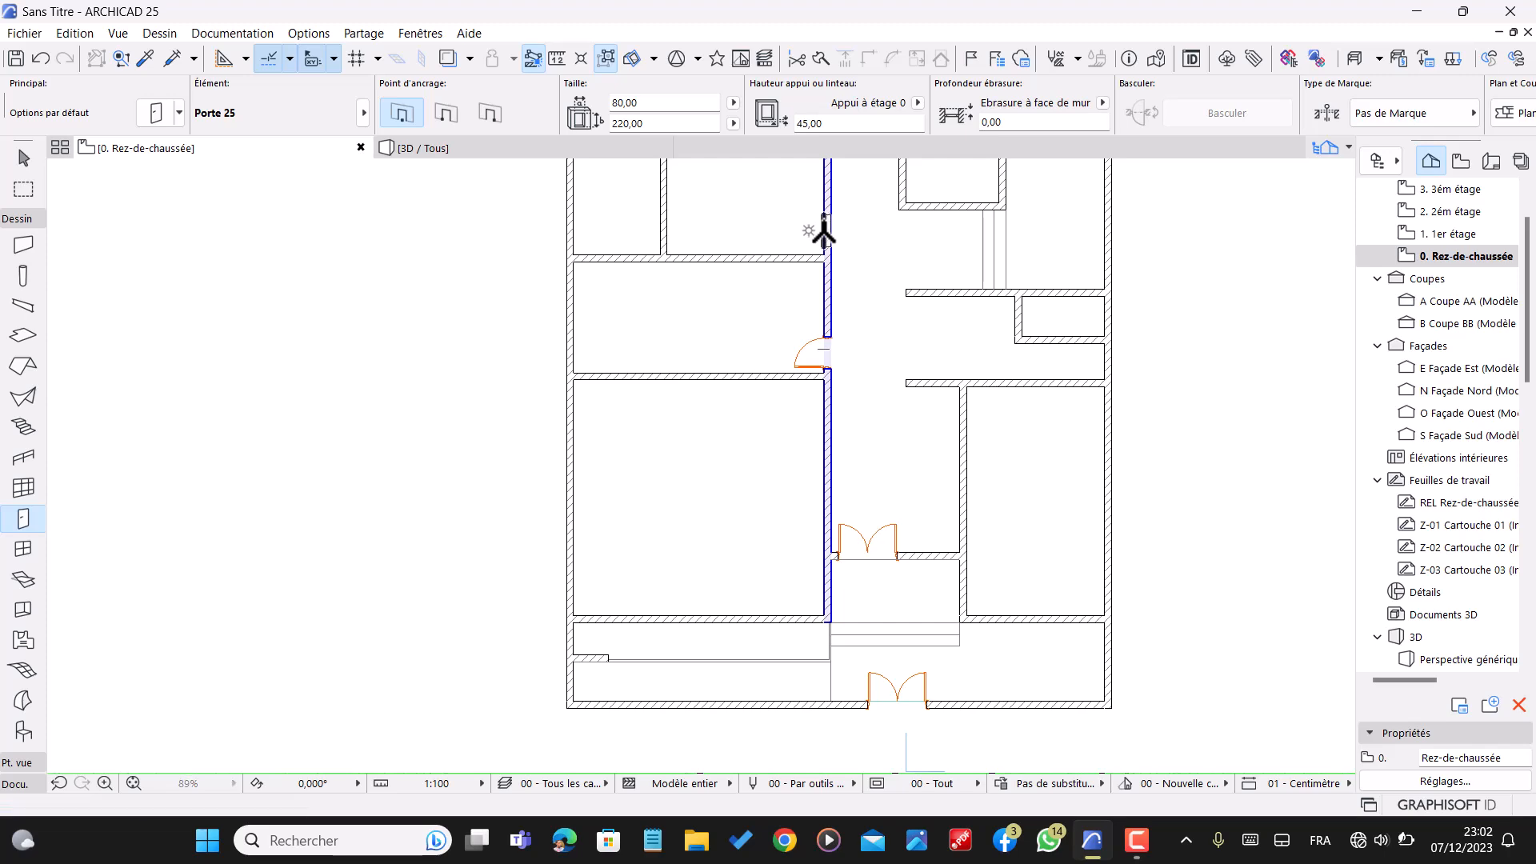
pyautogui.click(788, 238)
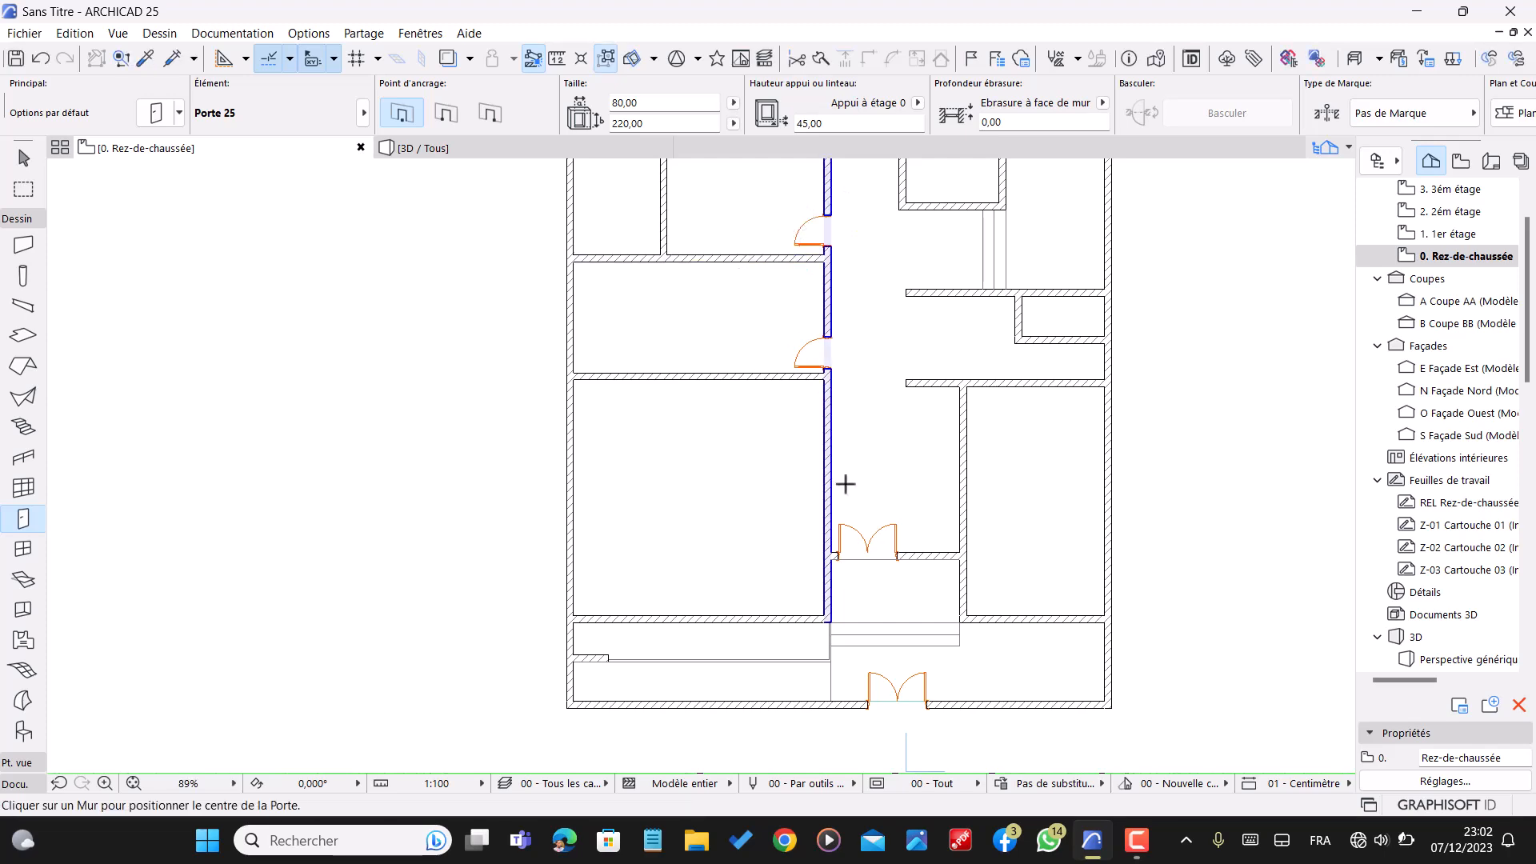
# - Place a single door near the end of the wall between the side courtyard and its adjoining room, opening into the room
pyautogui.scroll(-2, 741, 344)
pyautogui.scroll(3, 733, 308)
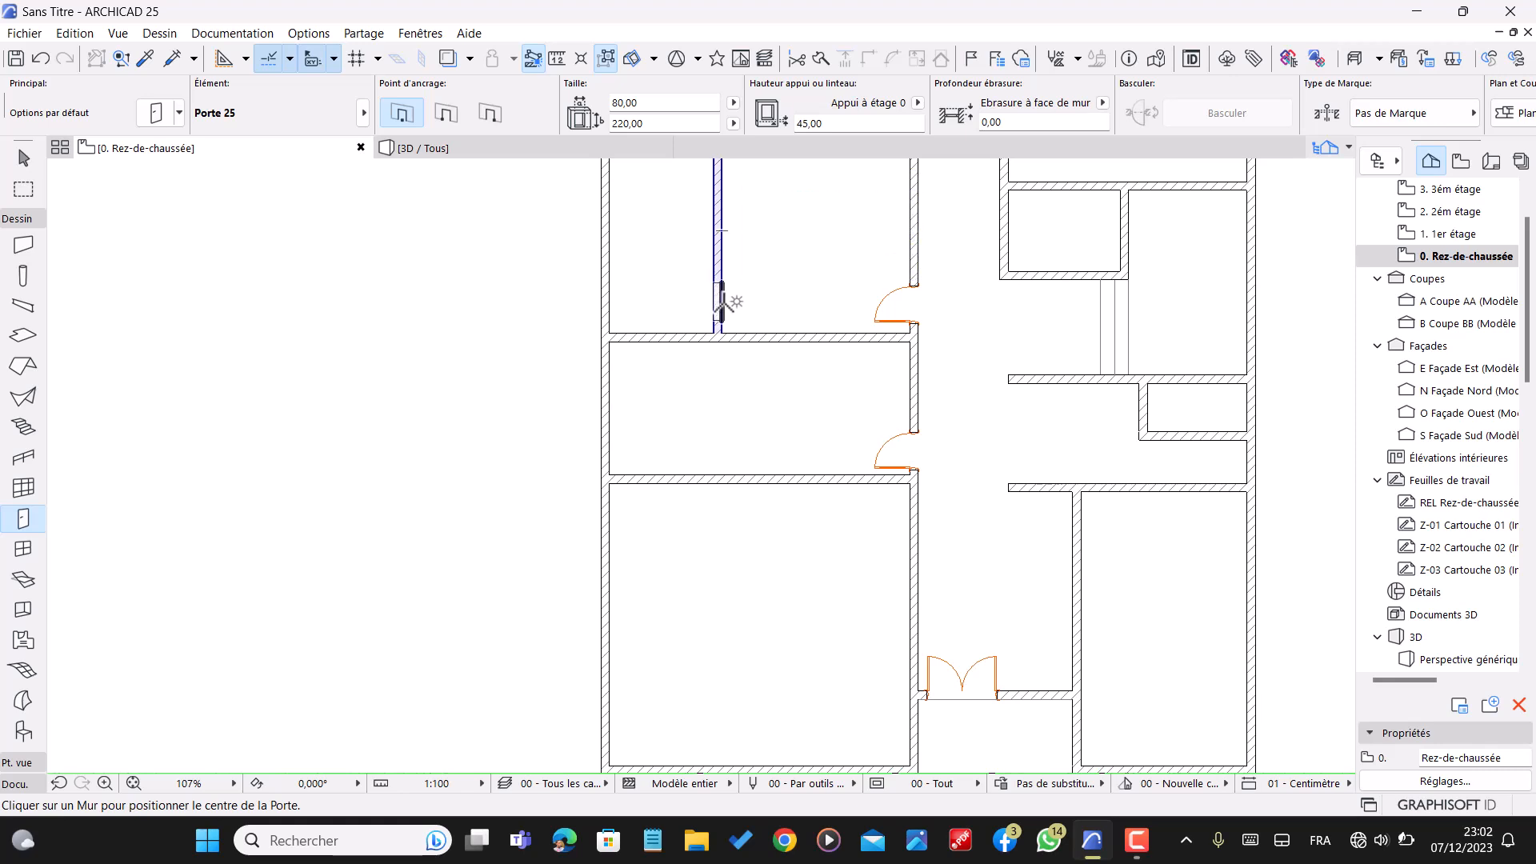
pyautogui.click(722, 301)
pyautogui.click(755, 369)
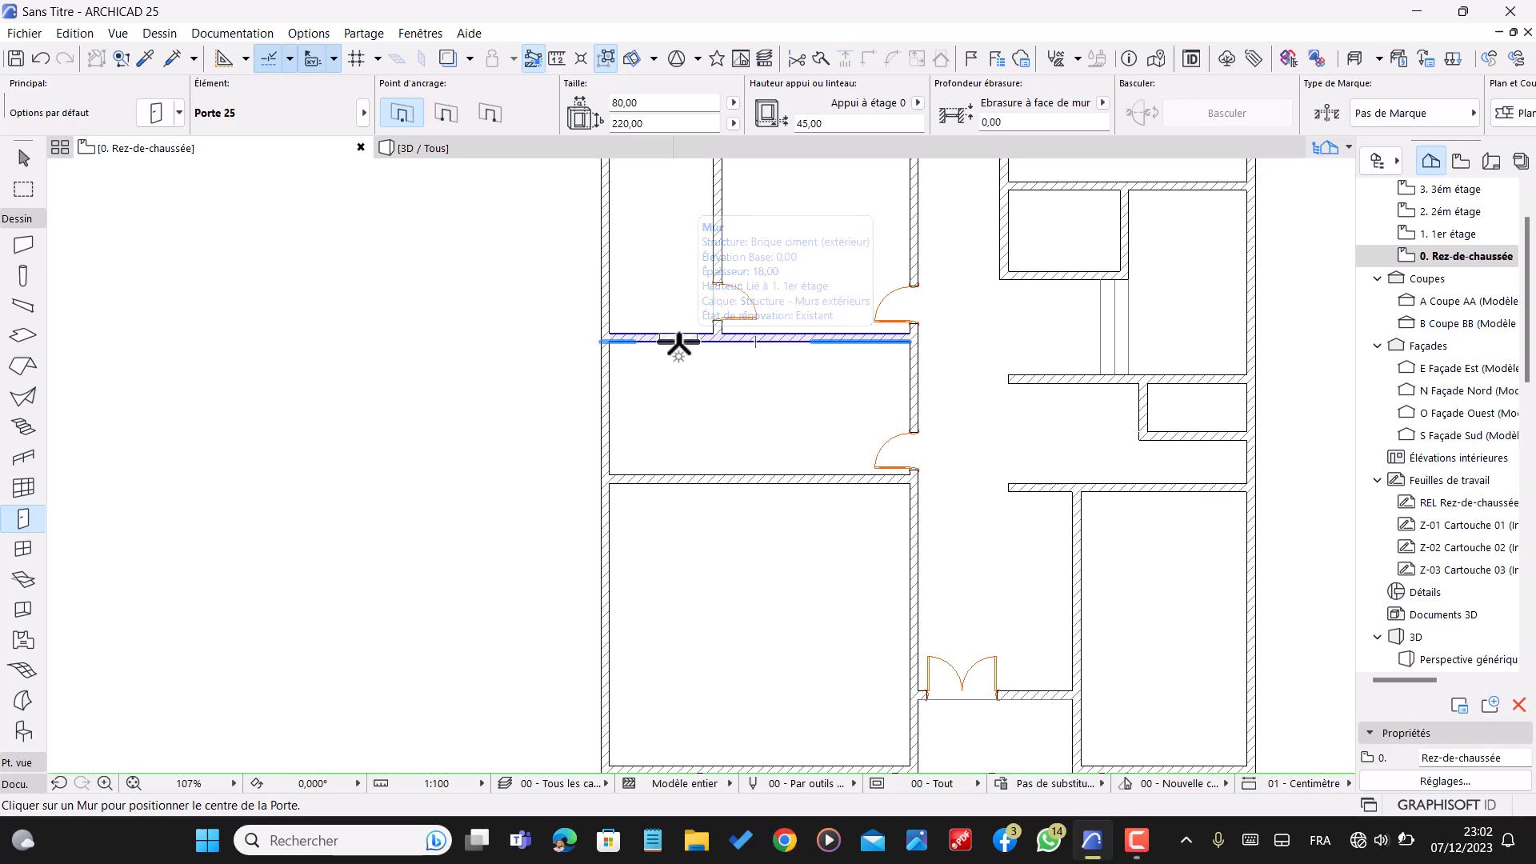
# - Place a single door in the wall closing the far end of the hallway, opening into the middle rear room
pyautogui.scroll(-2, 756, 354)
pyautogui.scroll(-2, 968, 412)
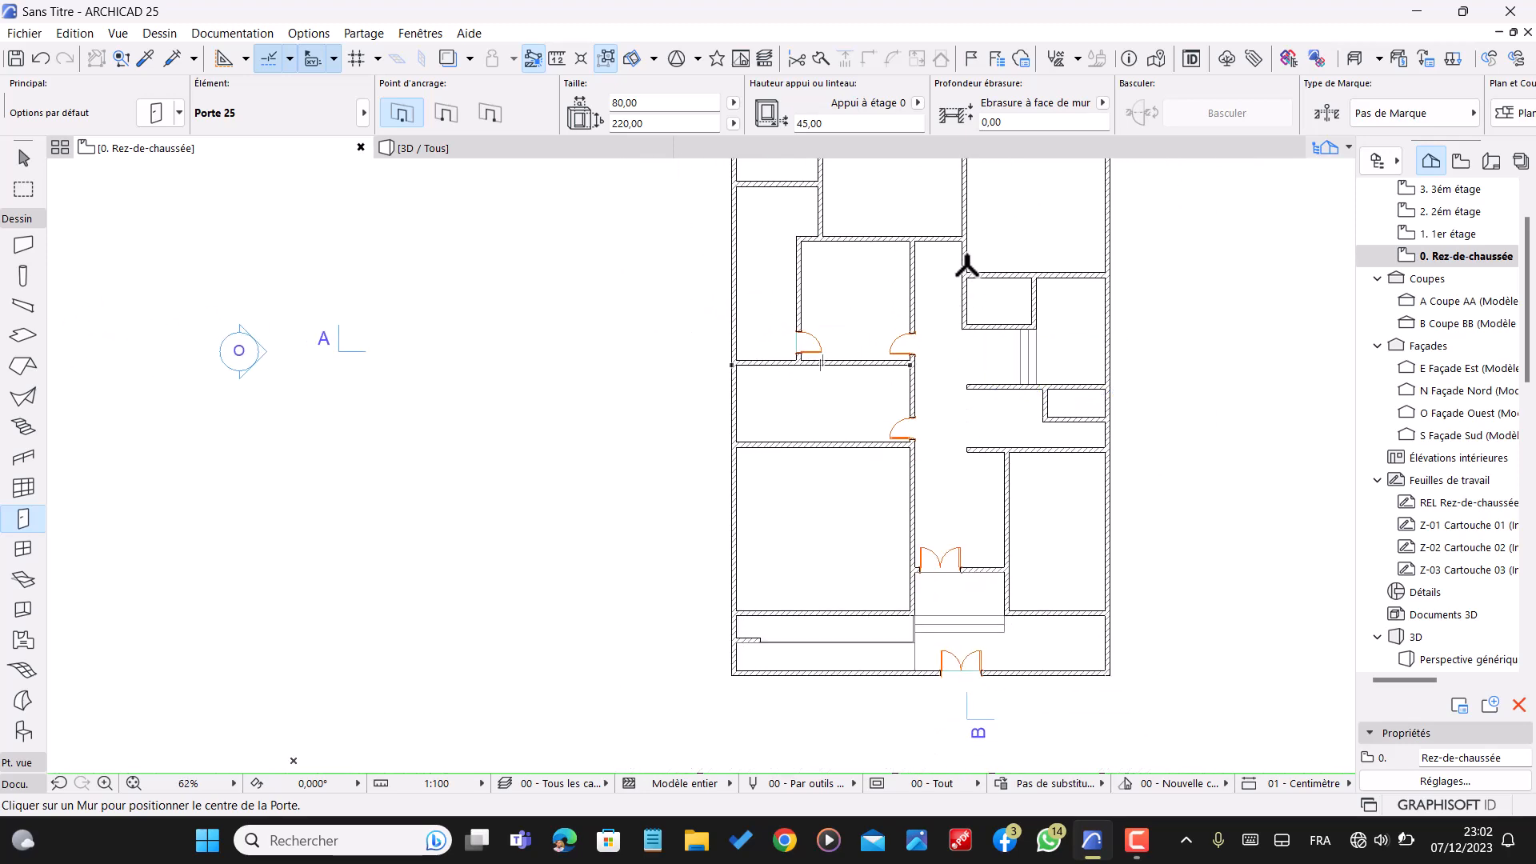
pyautogui.click(947, 236)
pyautogui.click(974, 218)
# - Place a single door in the hallway's side wall near its far end, opening into the large rear corner room
pyautogui.scroll(-2, 884, 408)
pyautogui.scroll(-1, 902, 445)
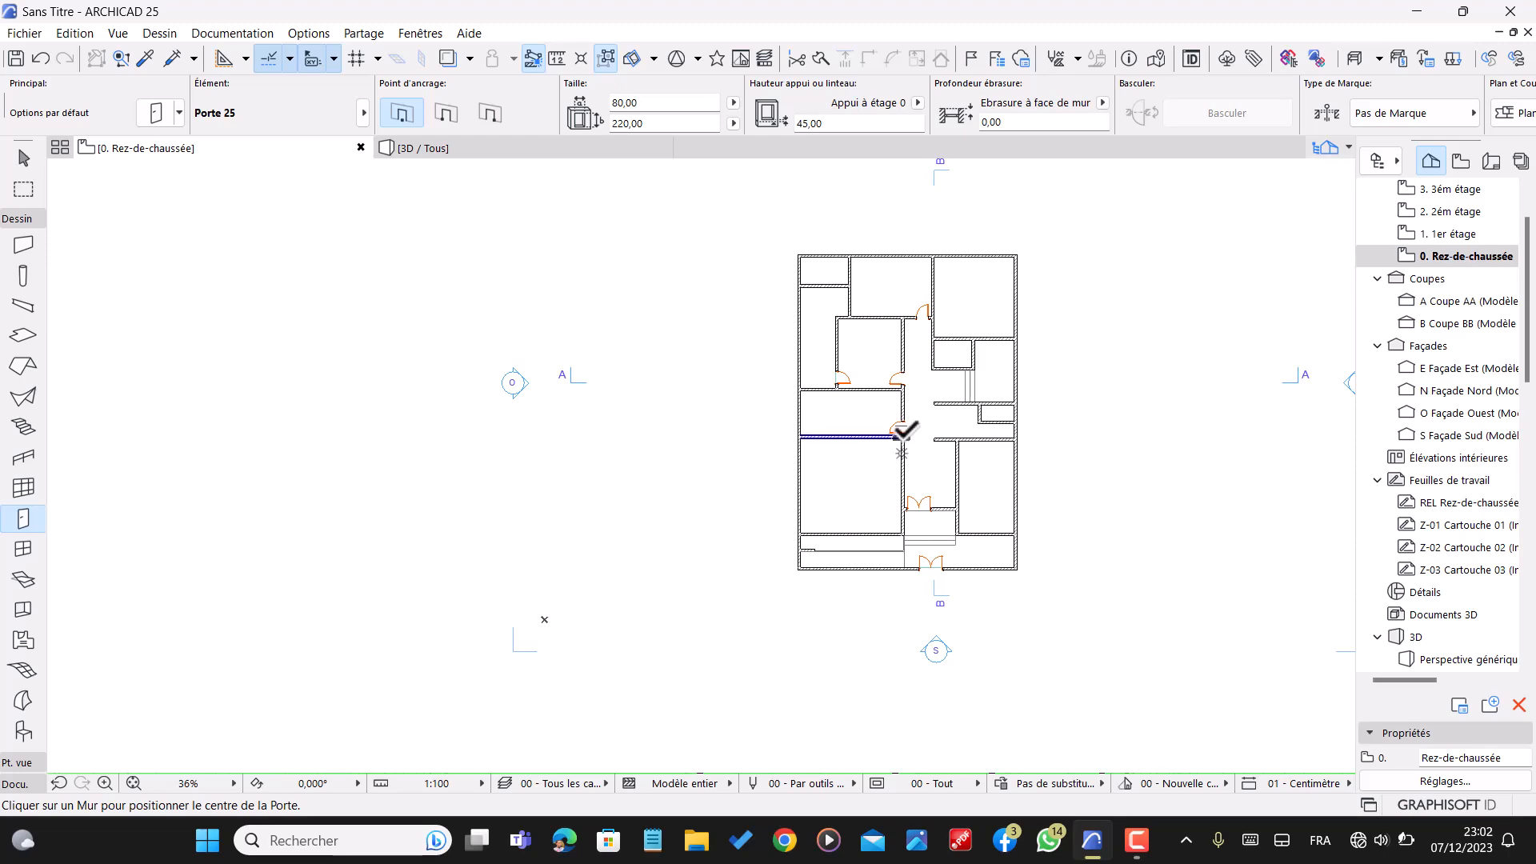
pyautogui.scroll(4, 983, 331)
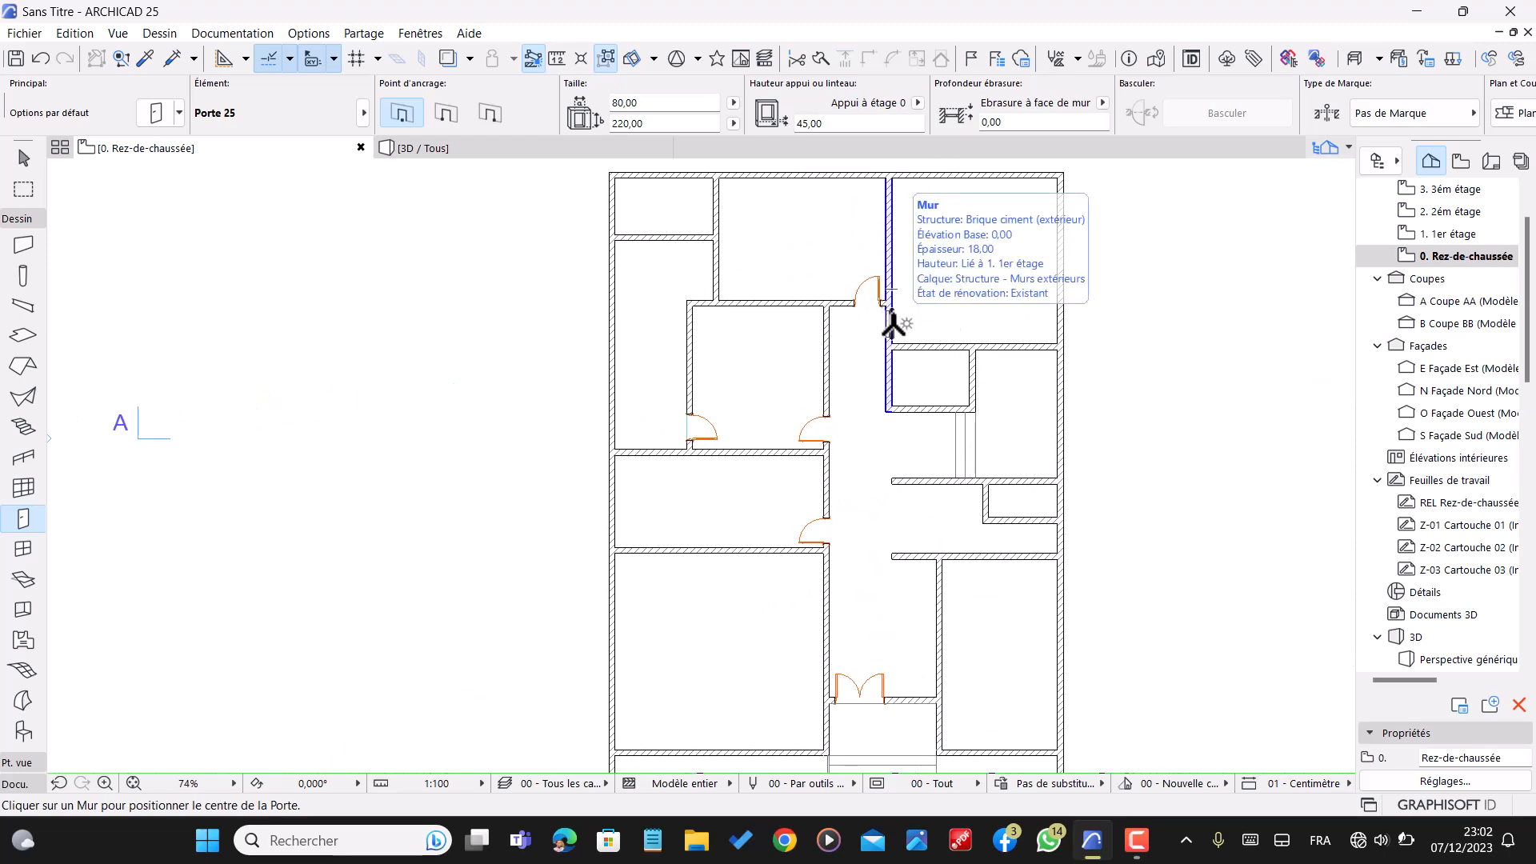
pyautogui.click(895, 324)
pyautogui.click(926, 367)
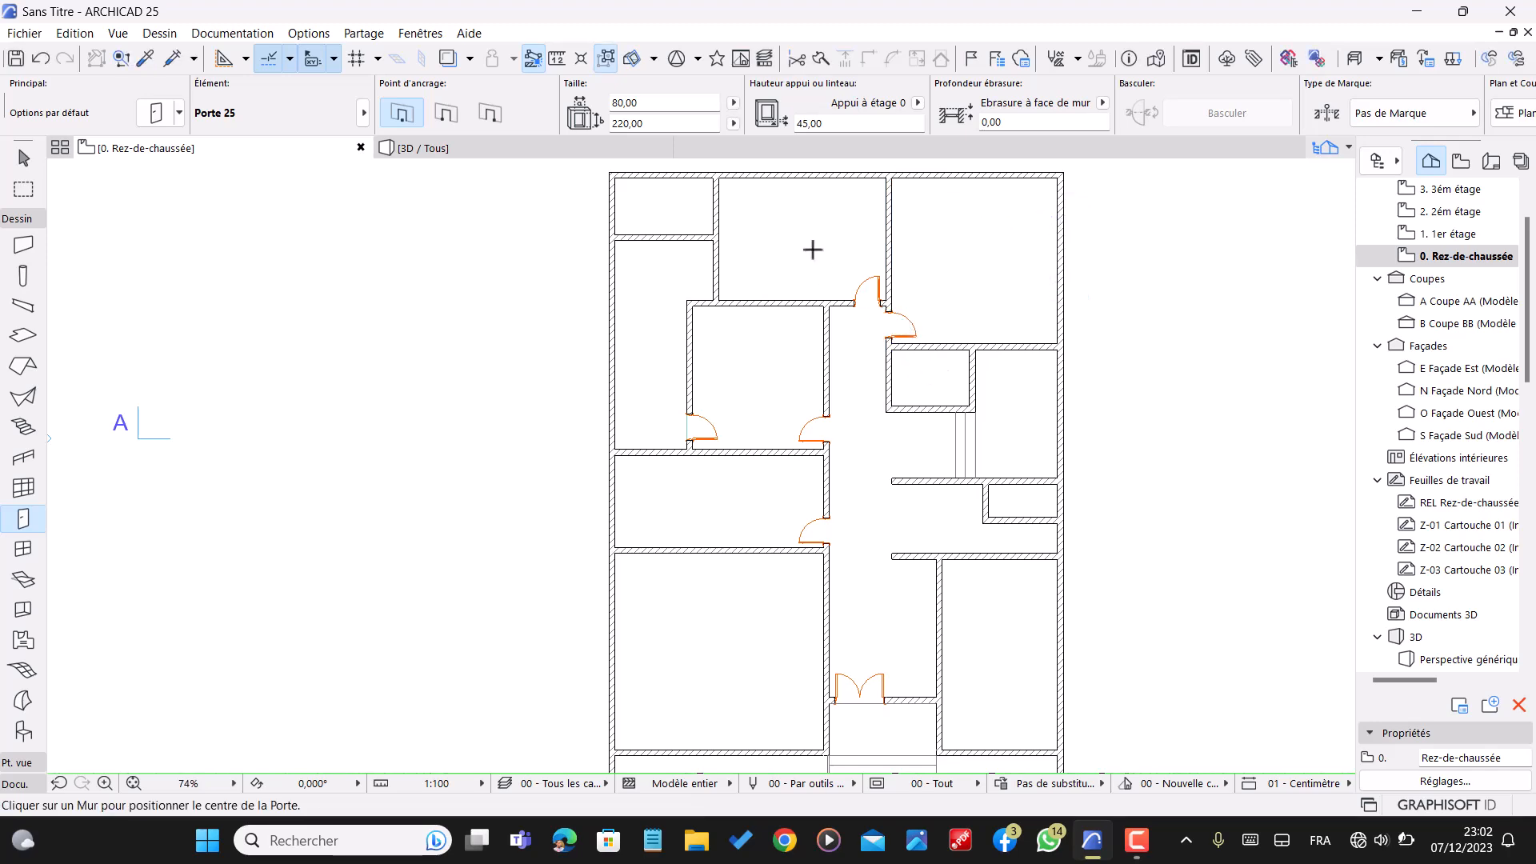
# - Draw a wall about 202 long across the passage beside the hallway, along the edge of the courtyard steps nearest the hallway
pyautogui.scroll(2, 833, 309)
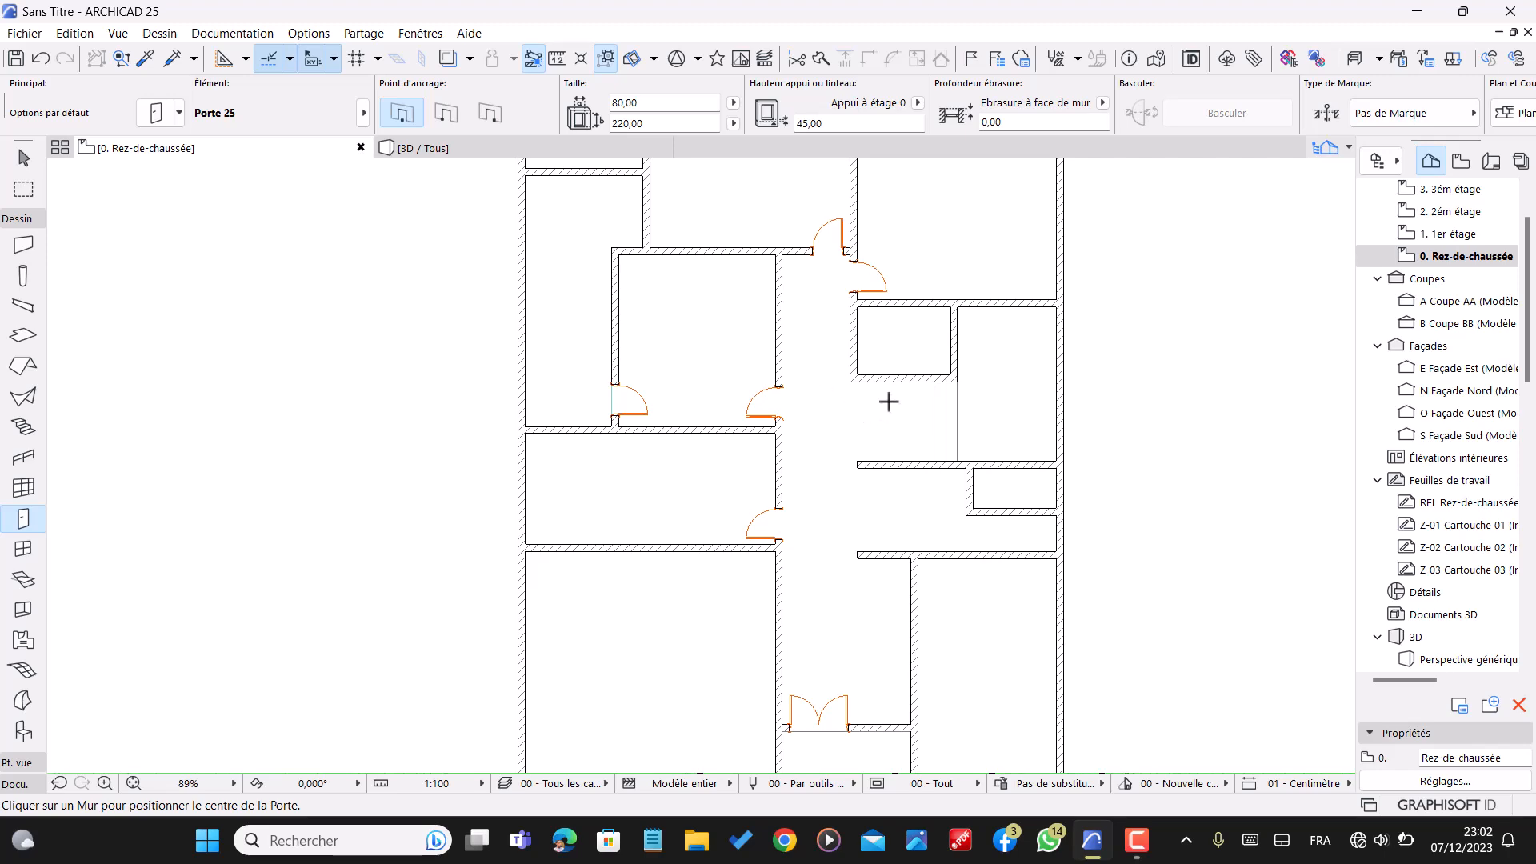
pyautogui.press('Escape')
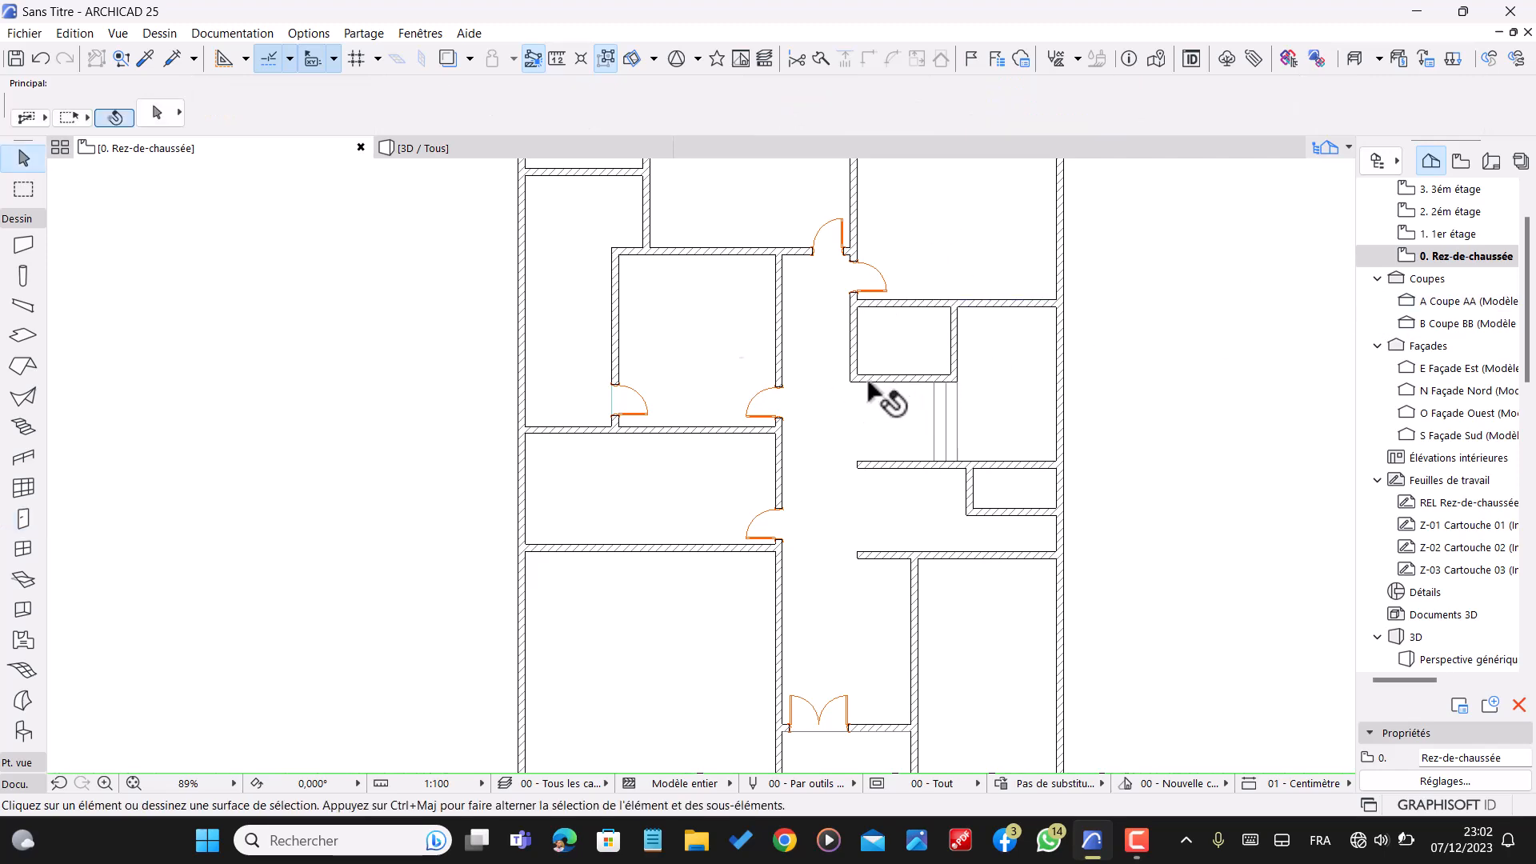
pyautogui.click(22, 244)
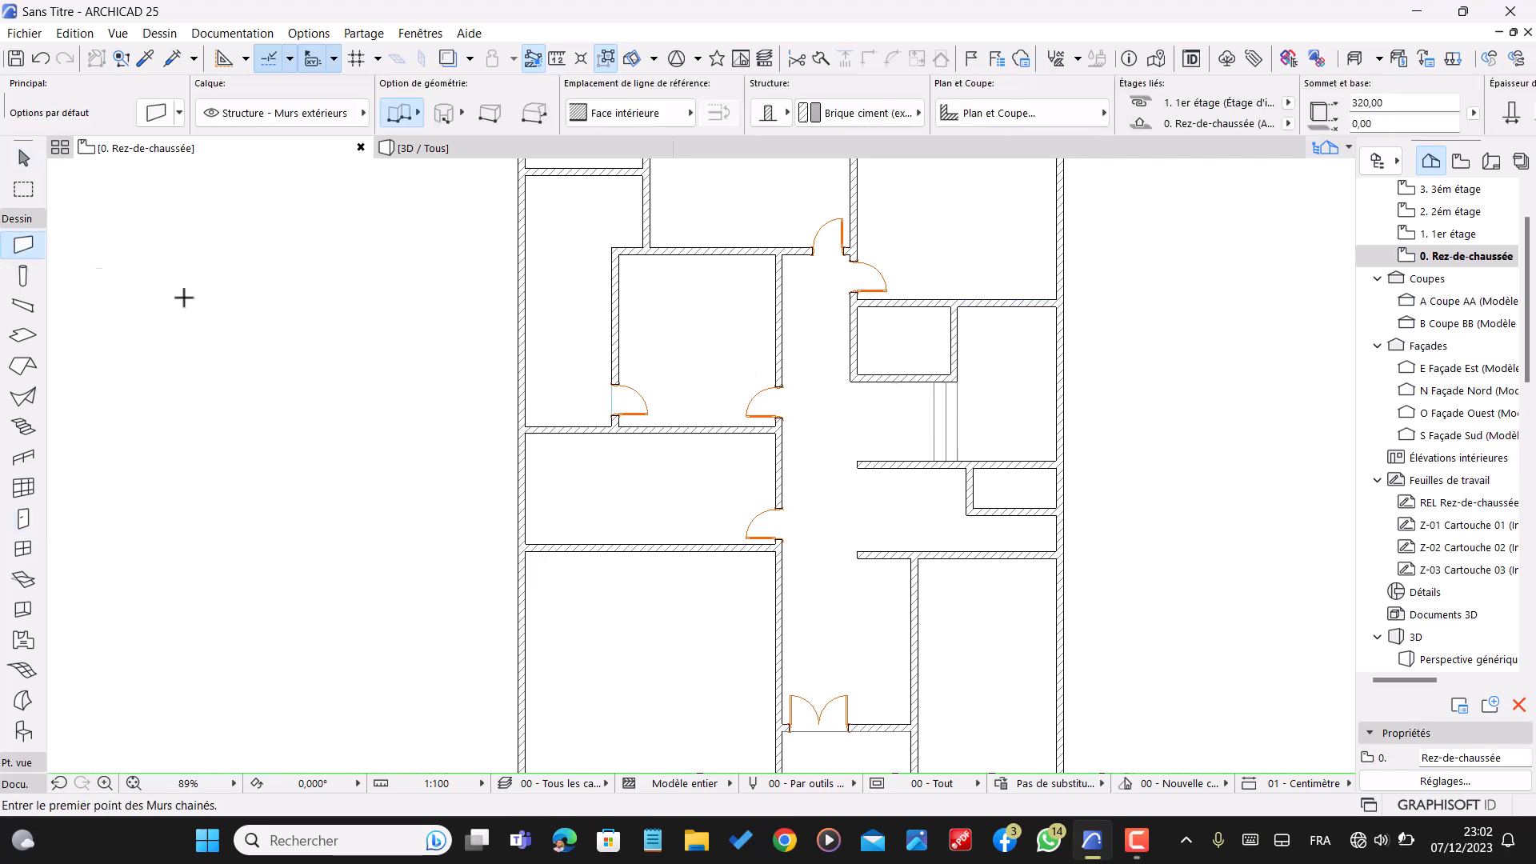
pyautogui.scroll(4, 824, 450)
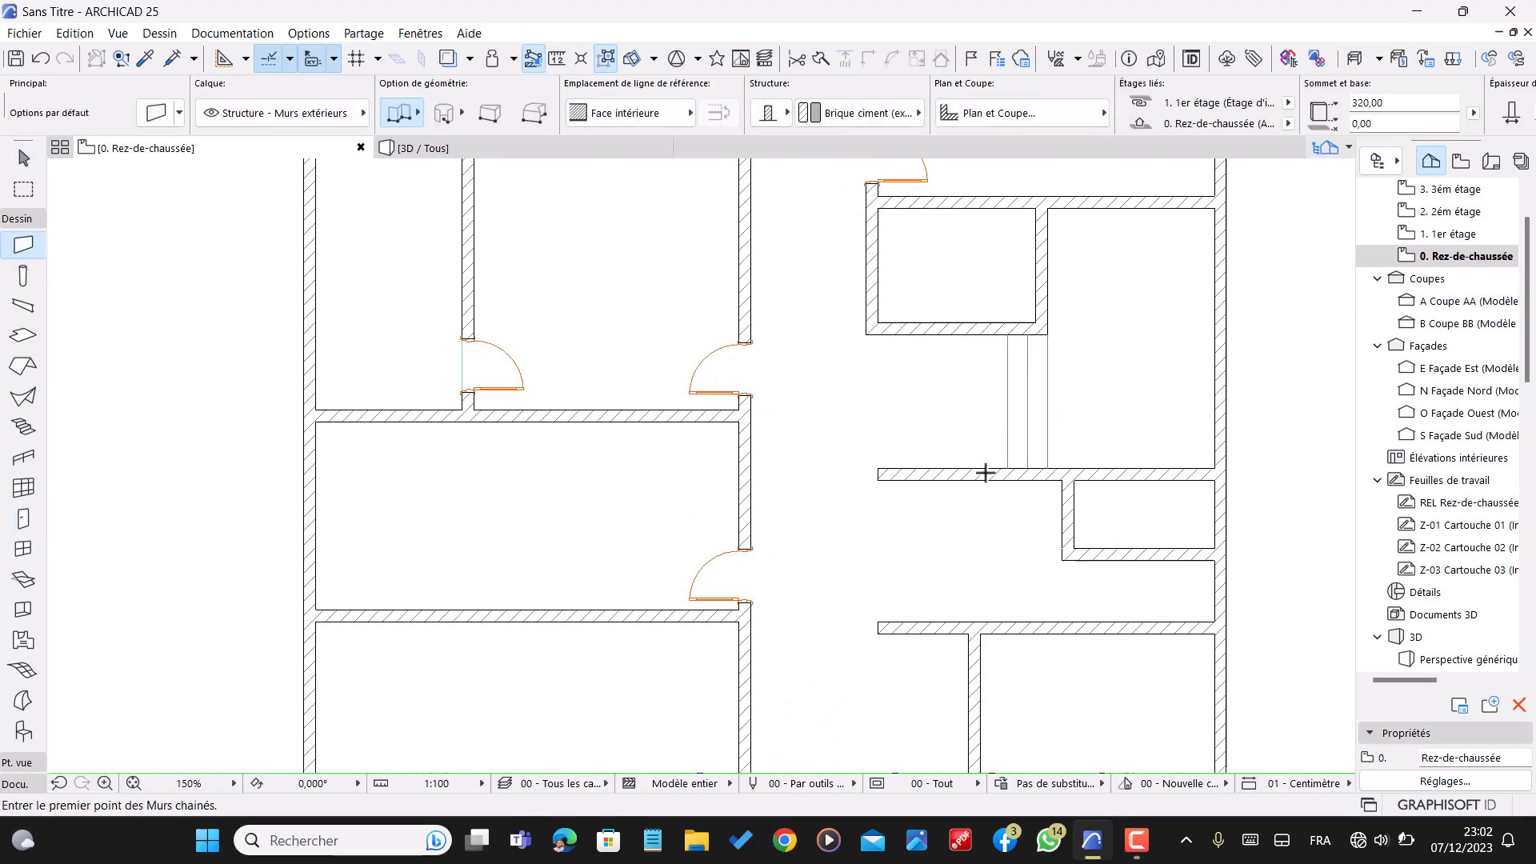
pyautogui.click(1048, 472)
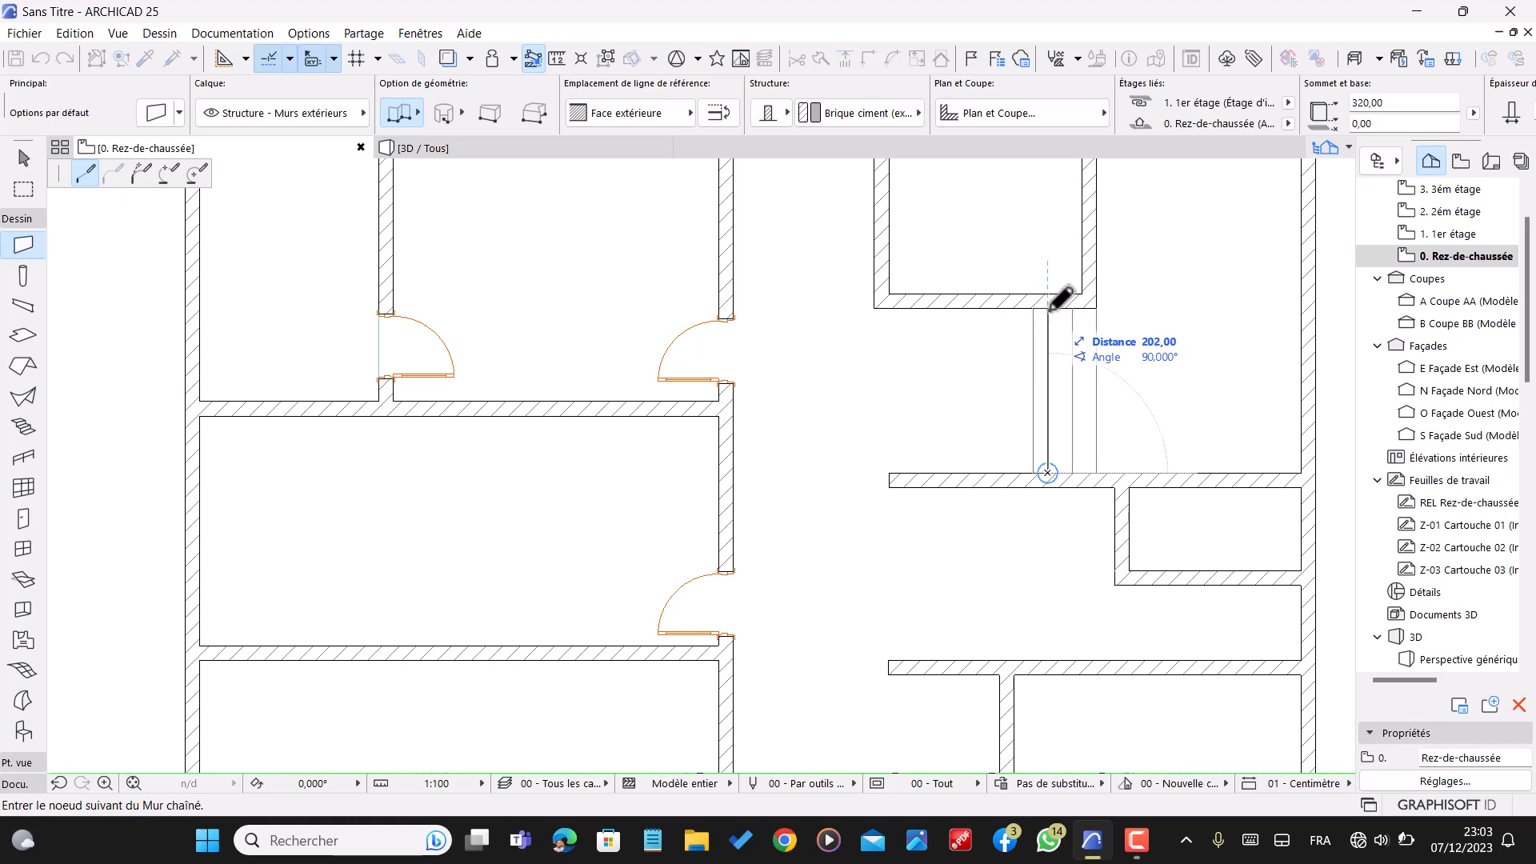
pyautogui.doubleClick(1048, 309)
pyautogui.press('Escape')
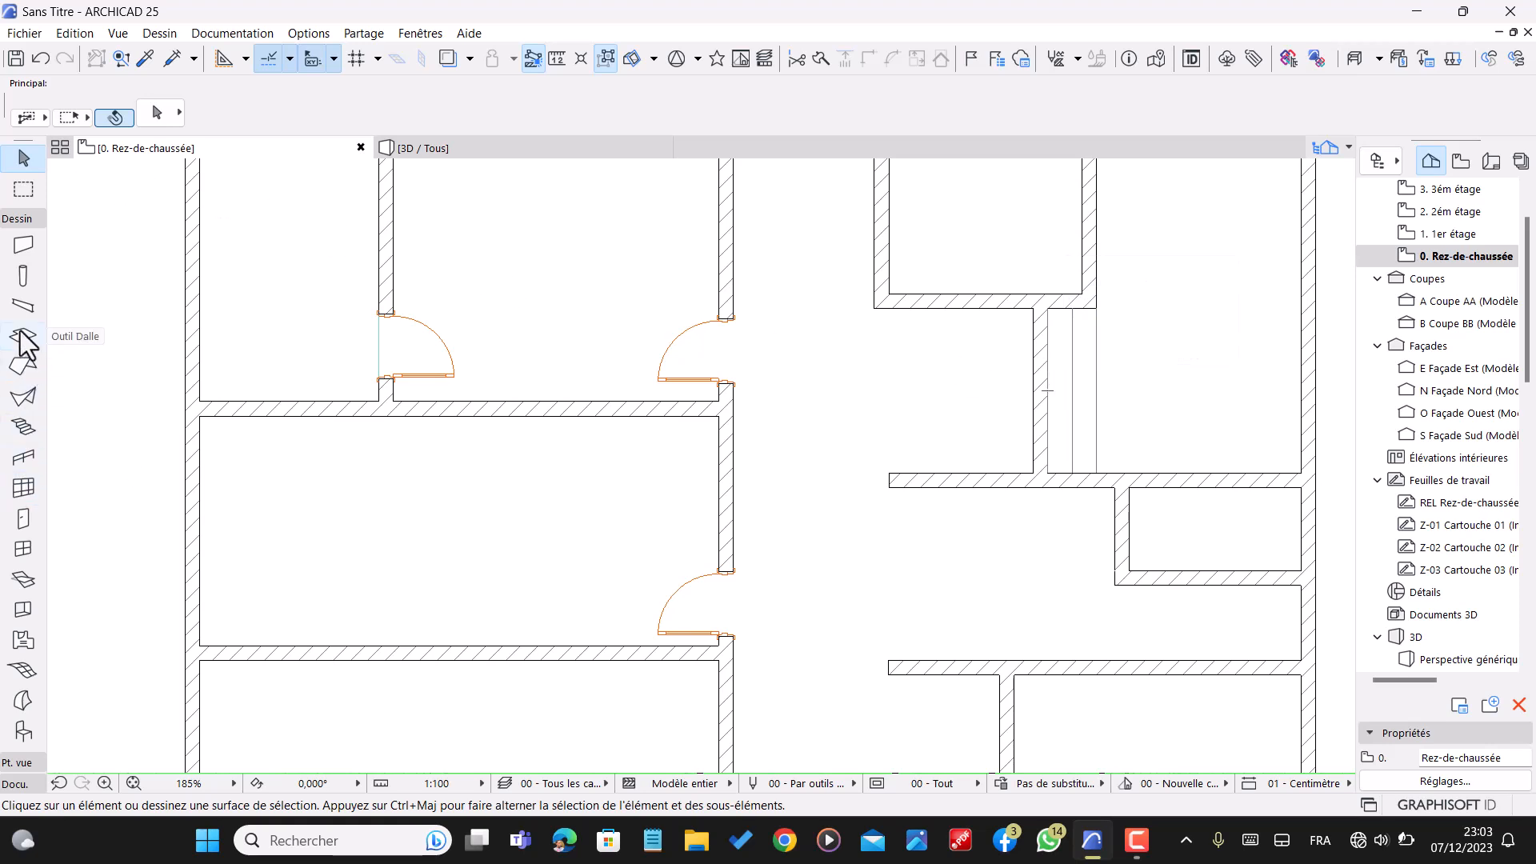
# - Place a single door at the middle of the wall beside the courtyard steps, opening toward the hallway
pyautogui.click(24, 521)
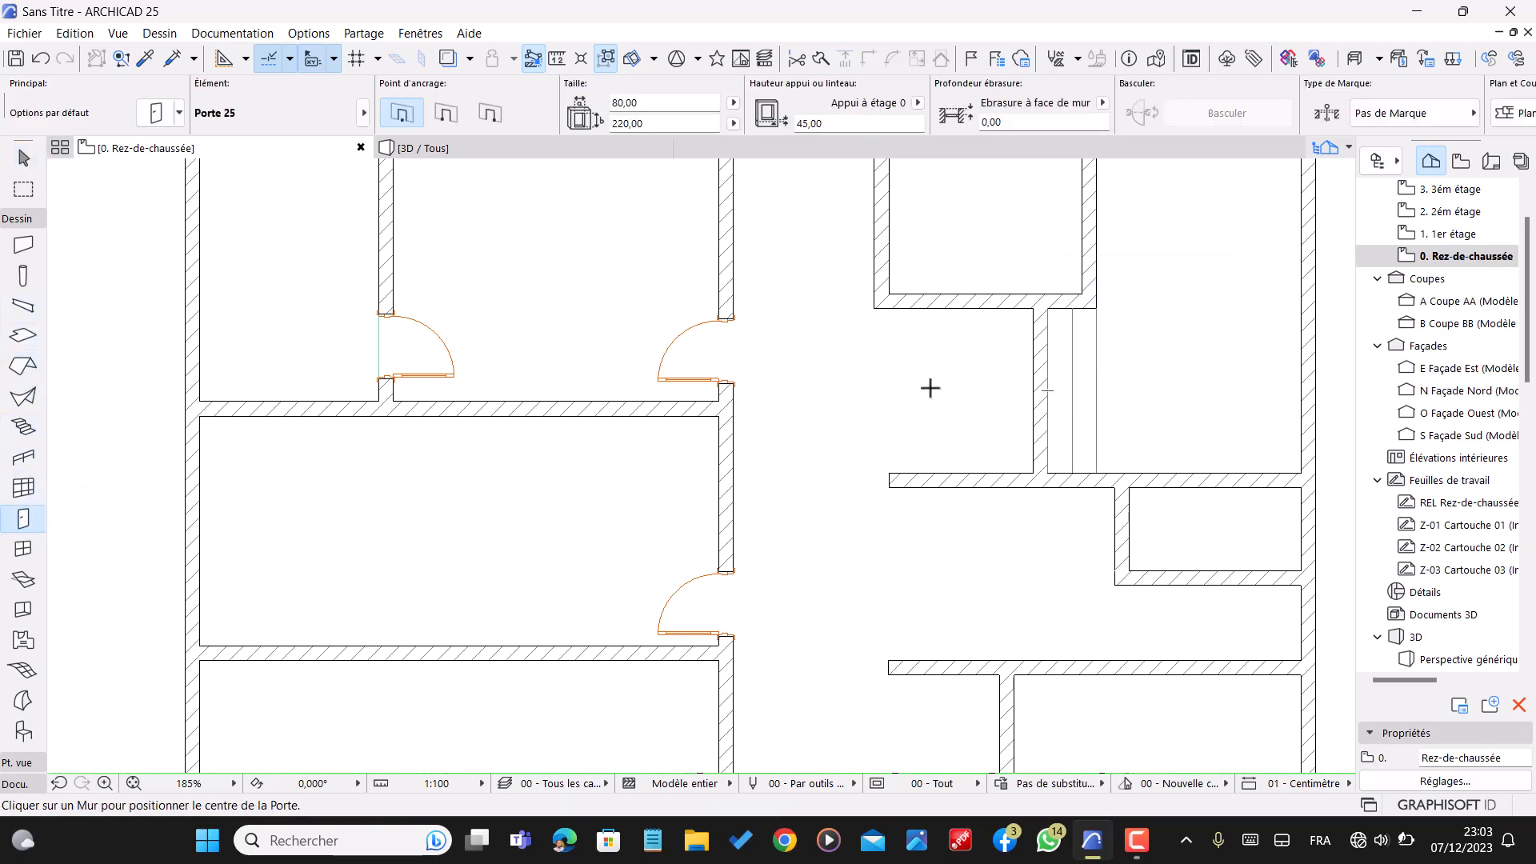
pyautogui.click(1020, 391)
pyautogui.click(982, 329)
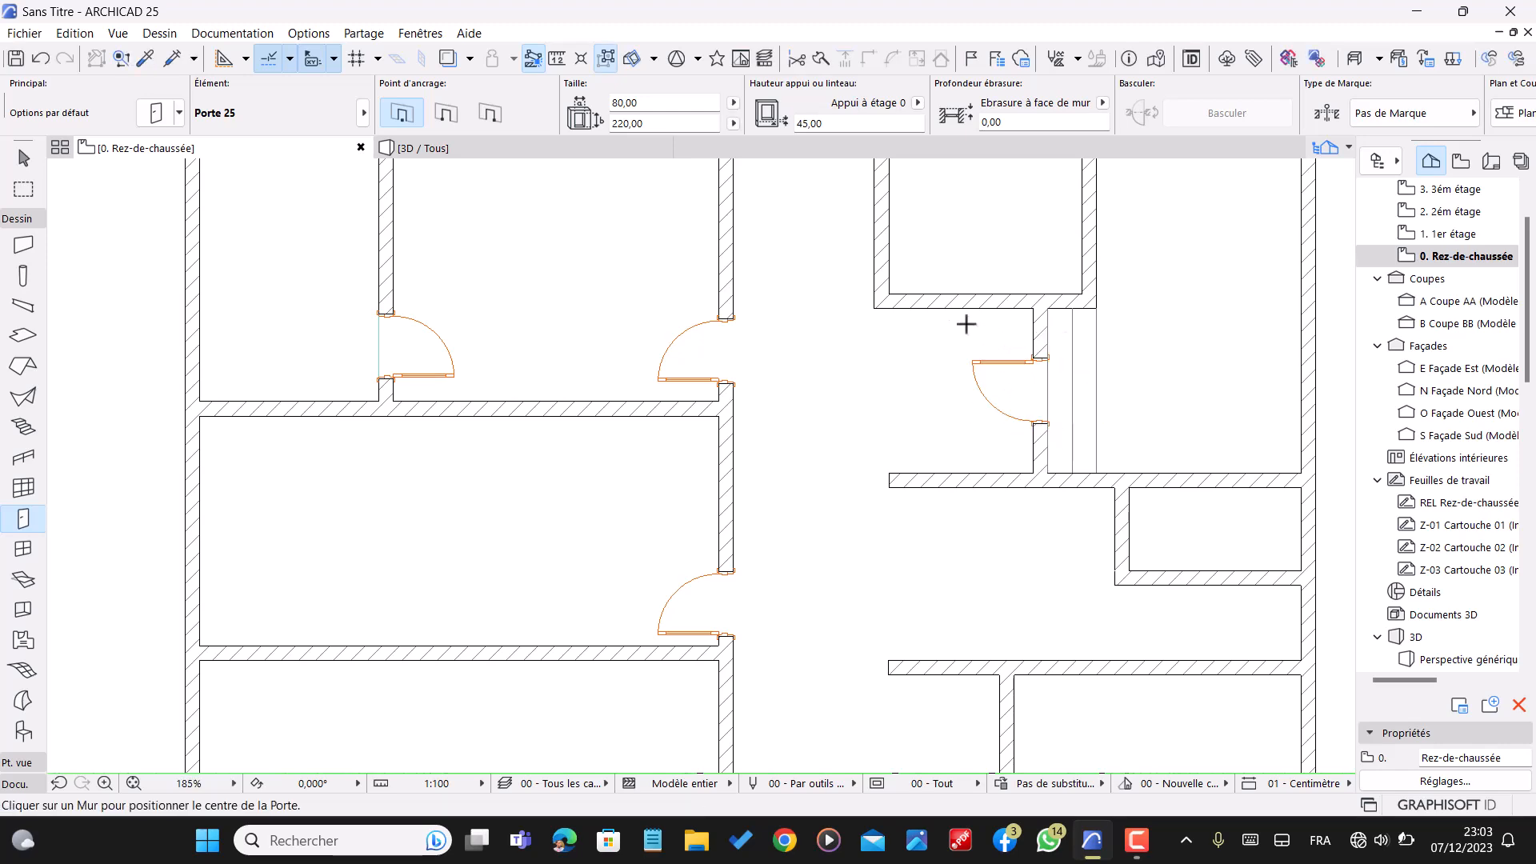
# - Examine the placed doors and walls in the 3D view from several angles
pyautogui.click(566, 151)
pyautogui.moveTo(951, 302); pyautogui.dragTo(840, 241)
pyautogui.moveTo(961, 267); pyautogui.dragTo(539, 237)
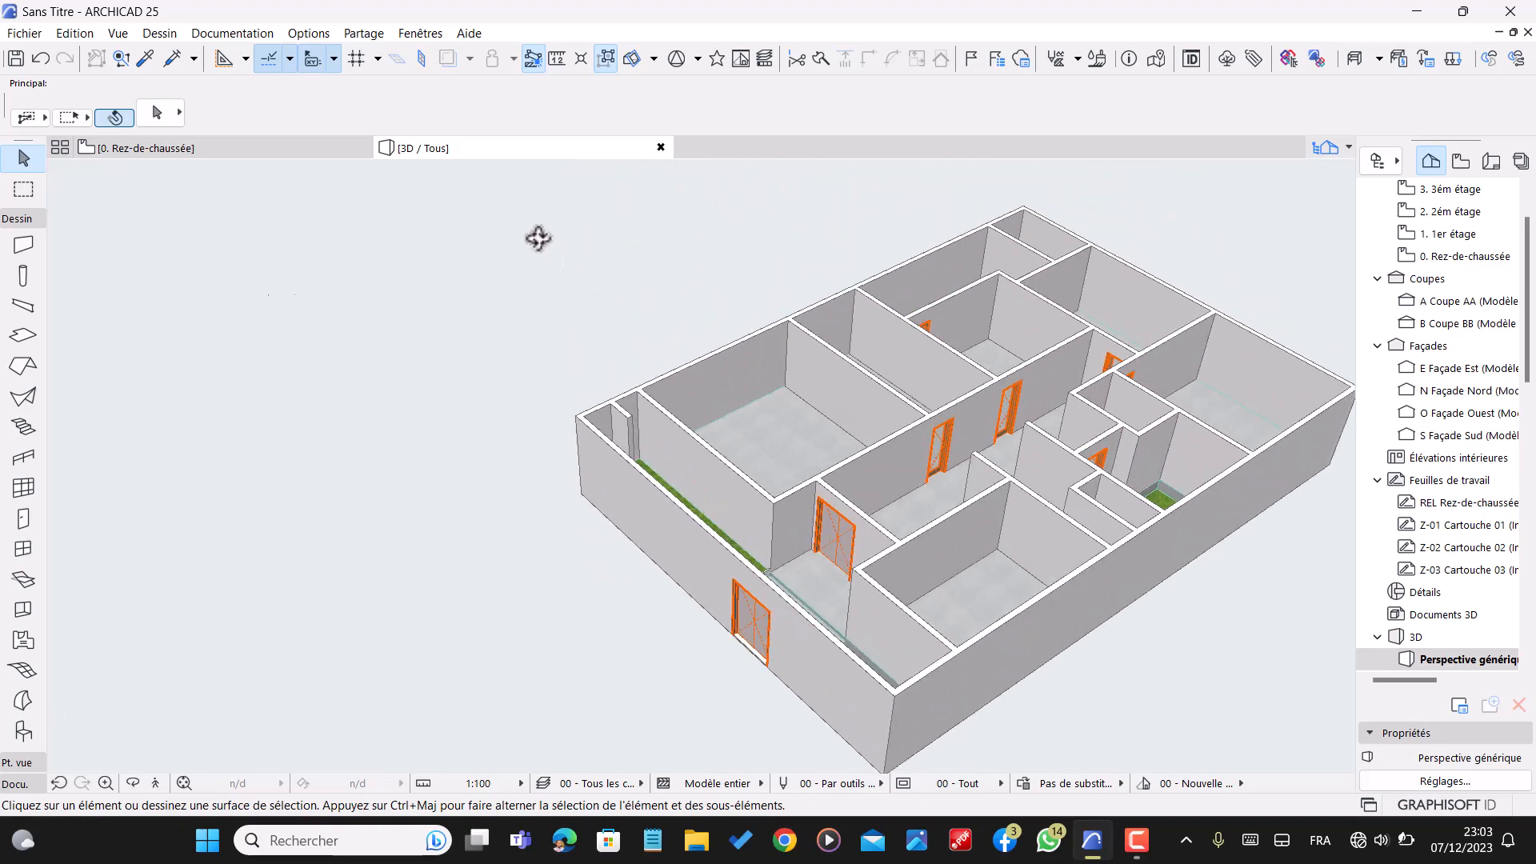
pyautogui.scroll(3, 1073, 435)
pyautogui.moveTo(1073, 436); pyautogui.dragTo(809, 436, button='middle')
pyautogui.moveTo(809, 436); pyautogui.dragTo(822, 477)
pyautogui.moveTo(1073, 452); pyautogui.dragTo(1297, 449)
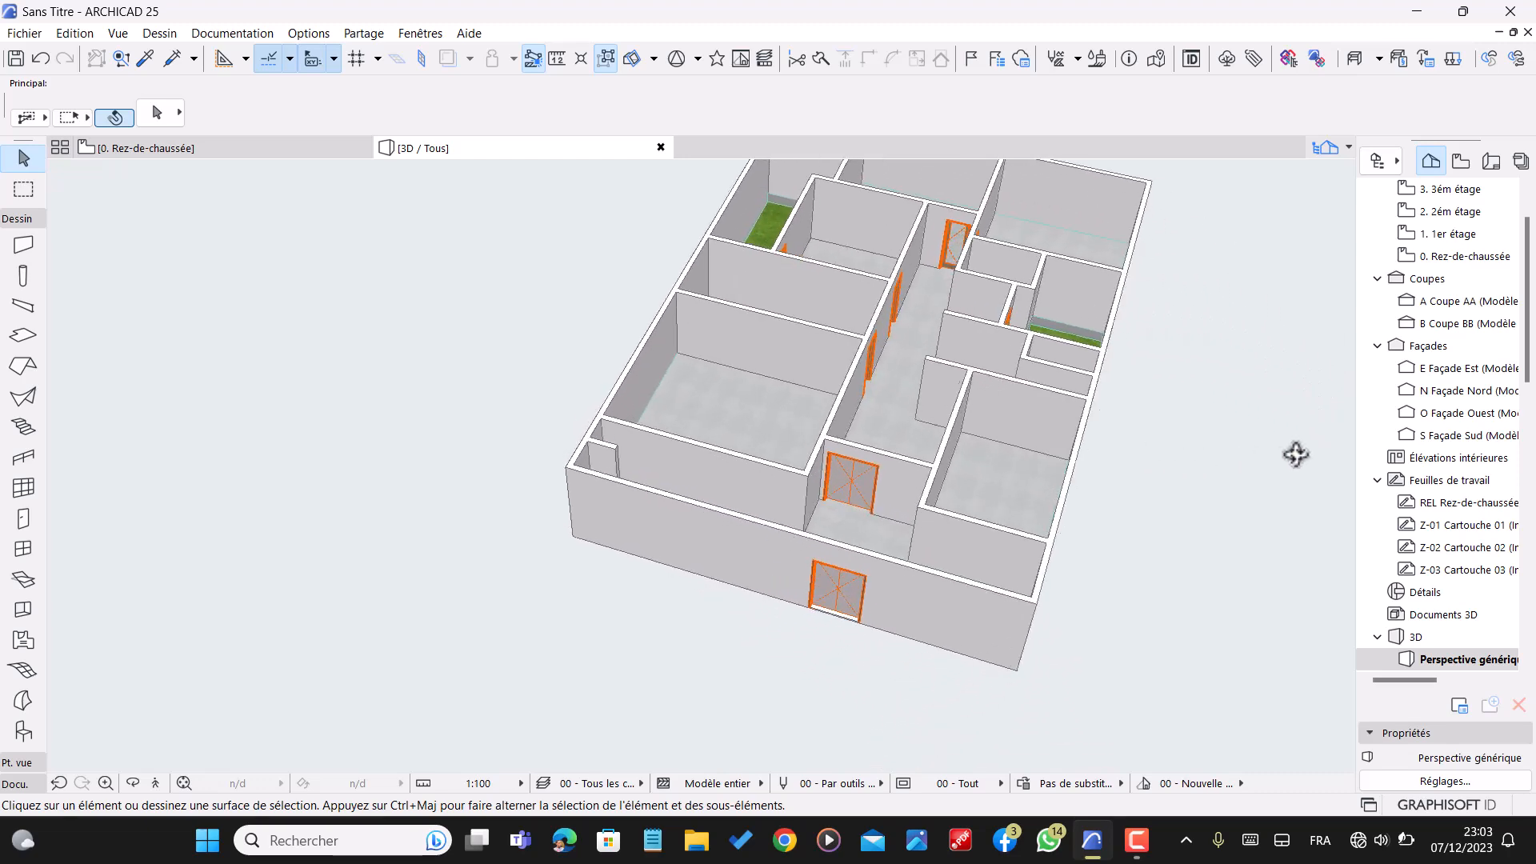
# - Return to the ground-floor plan and set the default single door's width to 70
pyautogui.click(148, 151)
pyautogui.scroll(-8, 971, 384)
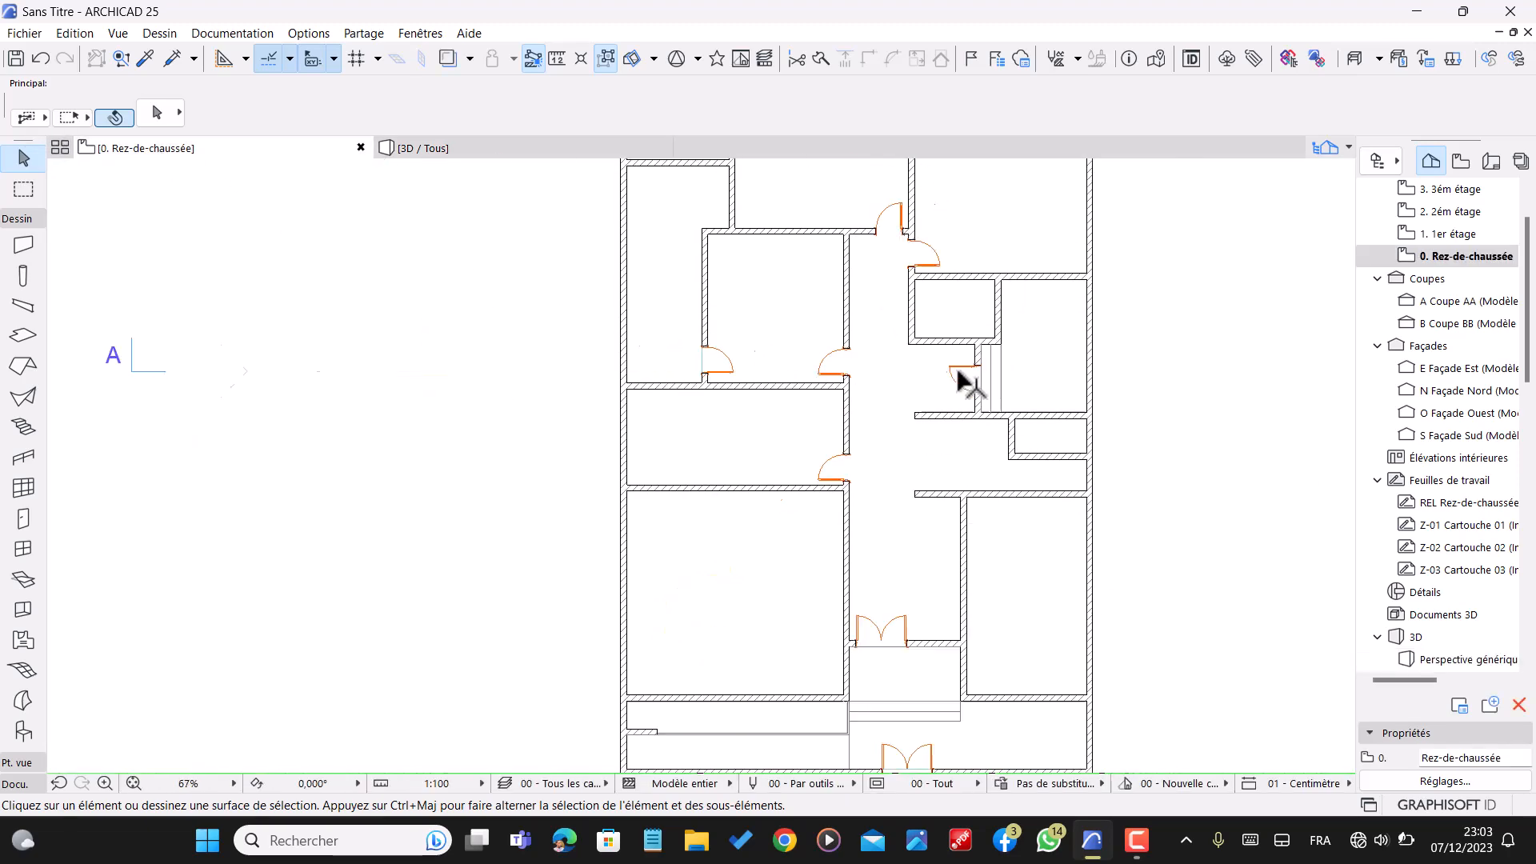
pyautogui.doubleClick(24, 520)
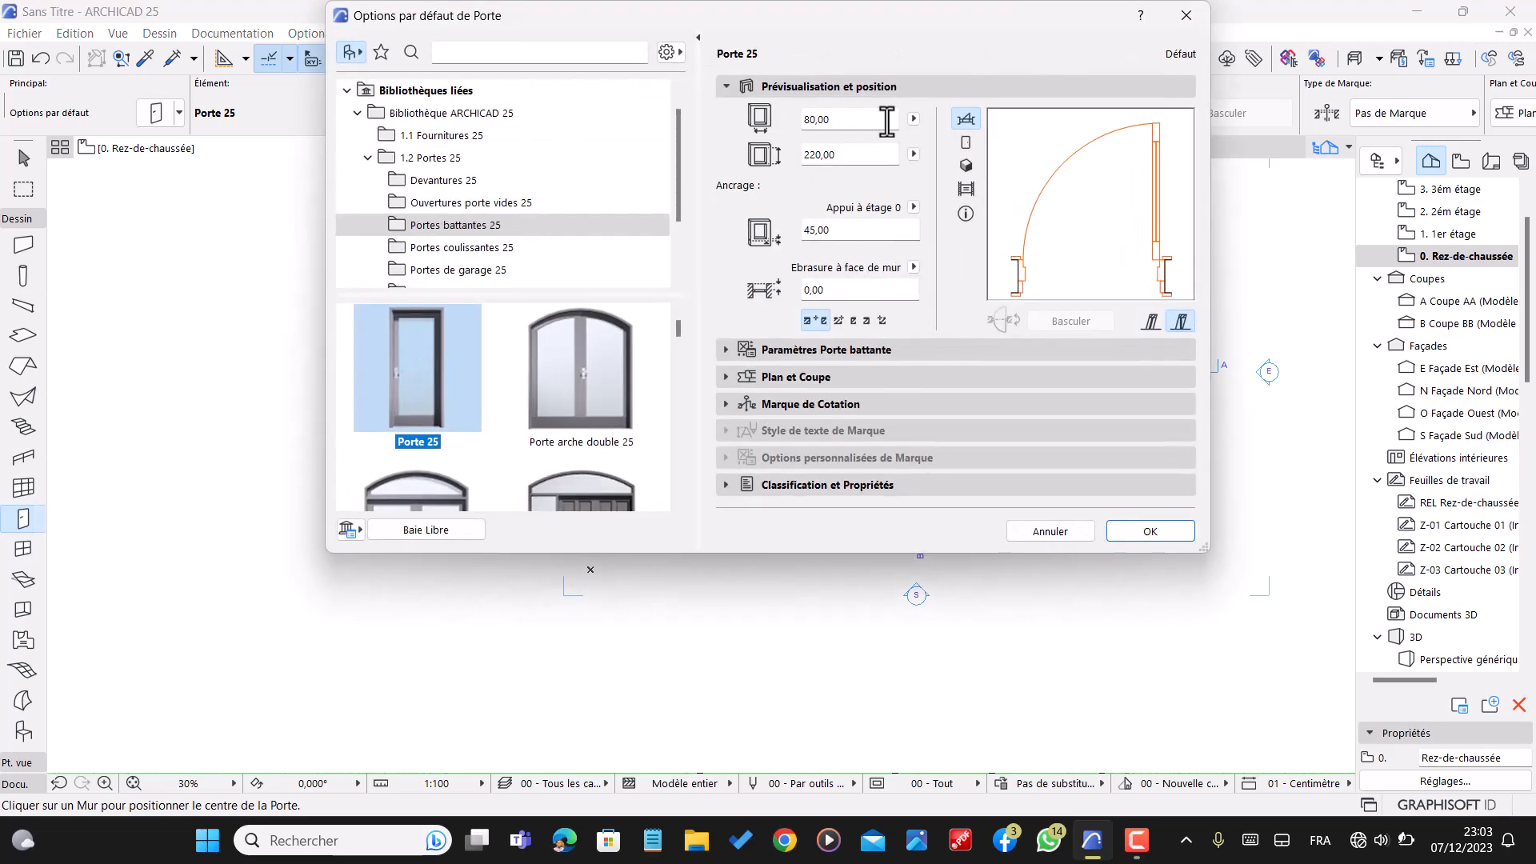
pyautogui.click(848, 120)
pyautogui.write('70')
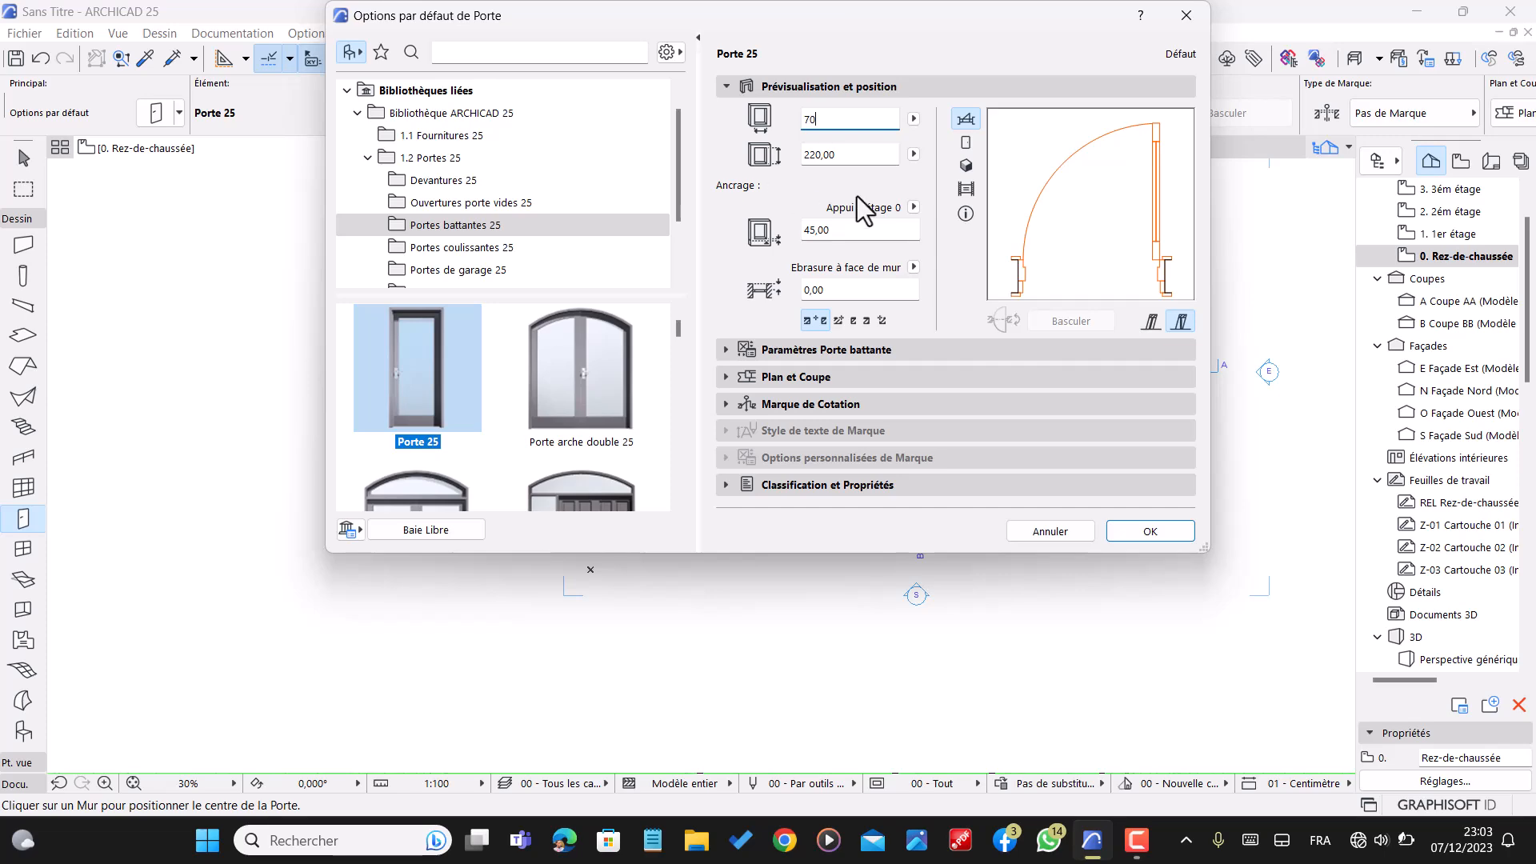
pyautogui.write(',00')
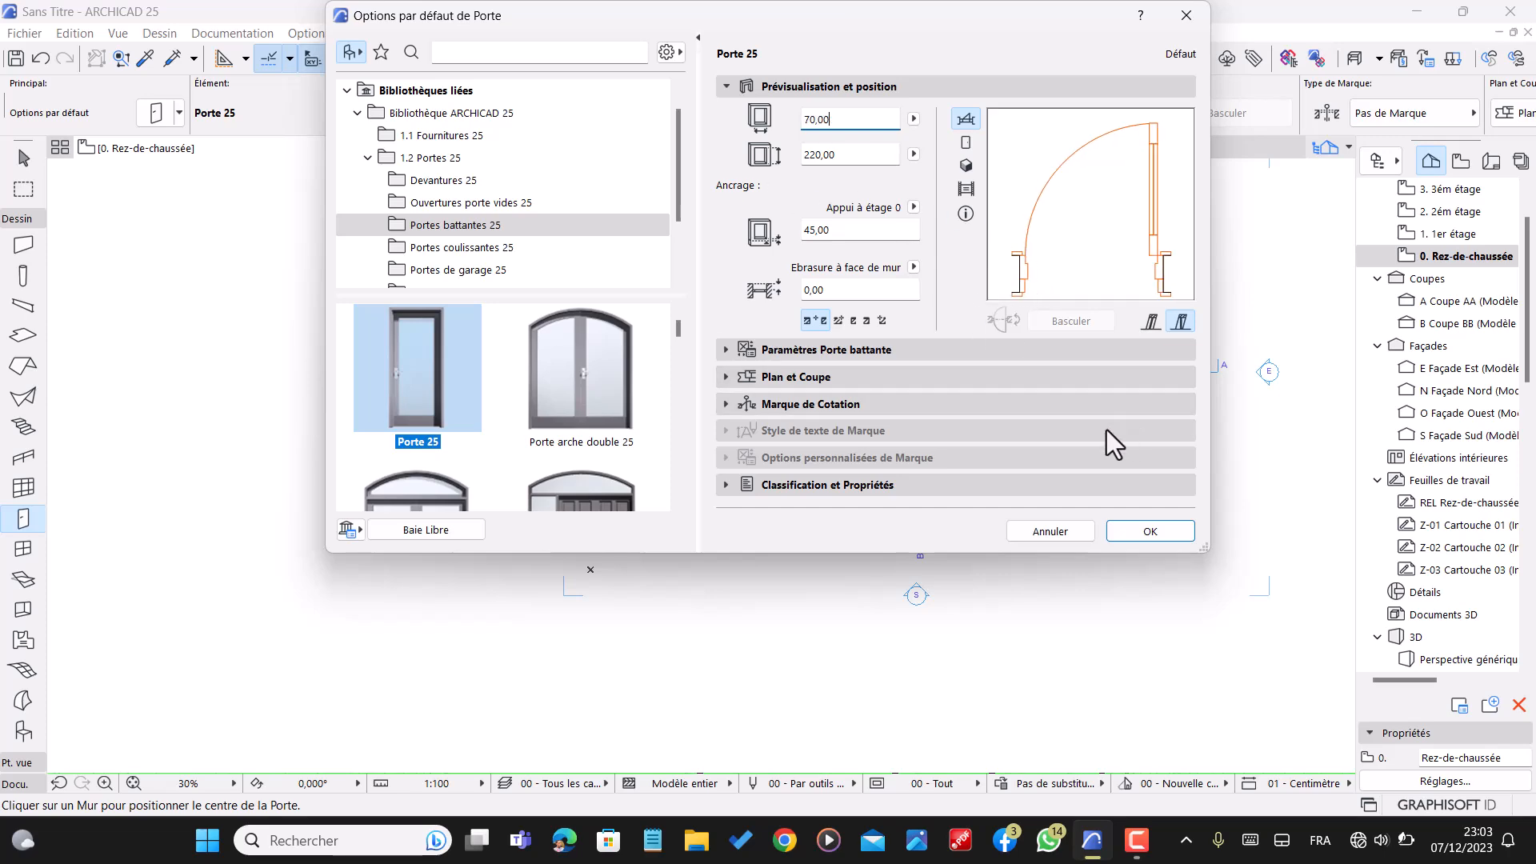
pyautogui.click(1136, 535)
# - Place two 70-wide doors, one into the small rear corner room and one from the large rear corner room into its adjoining small room
pyautogui.scroll(5, 889, 441)
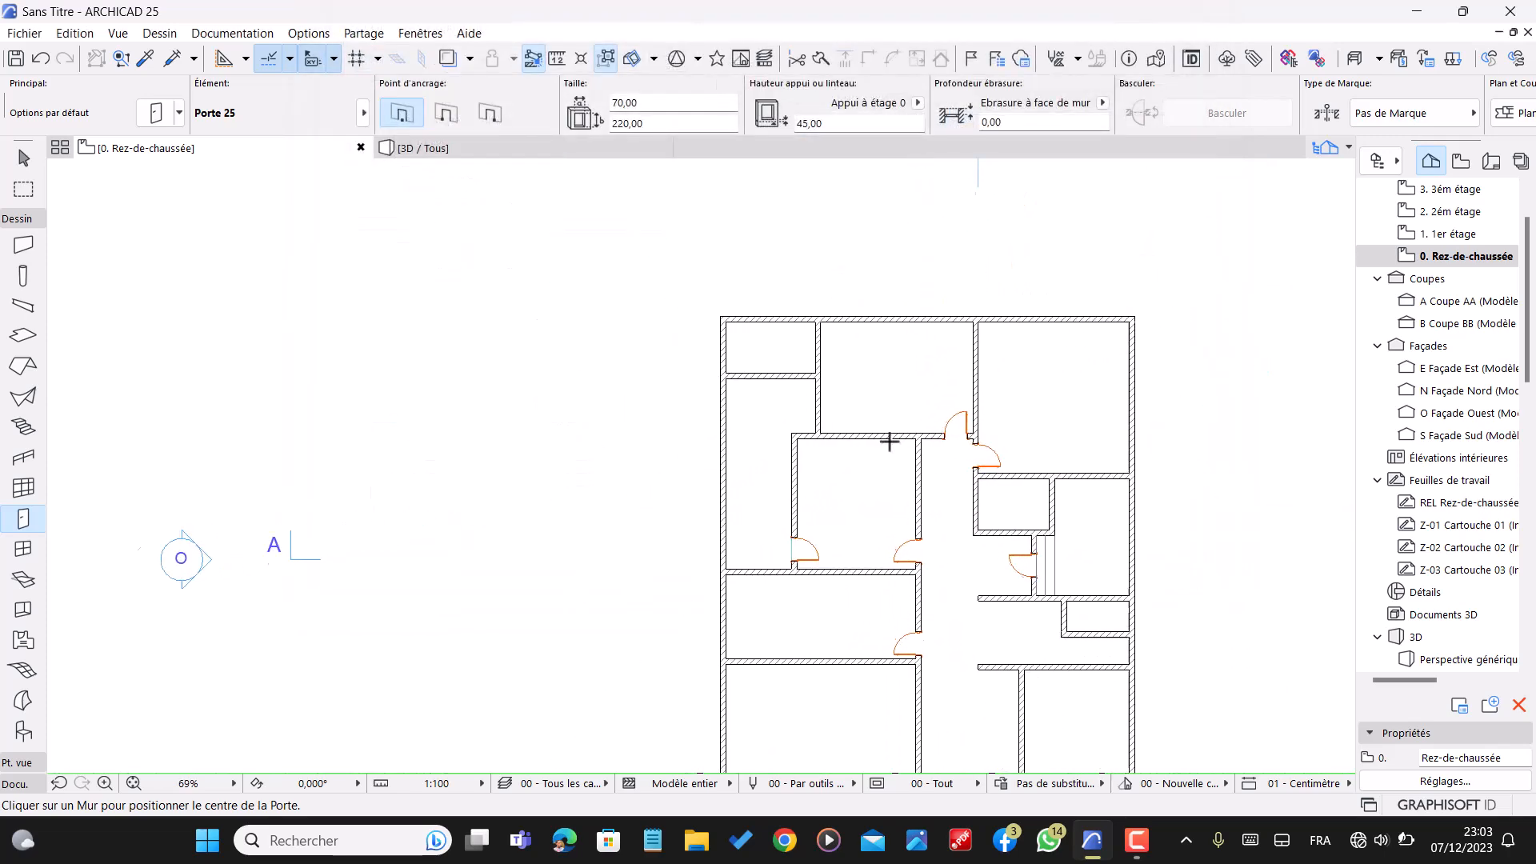
pyautogui.scroll(1, 889, 441)
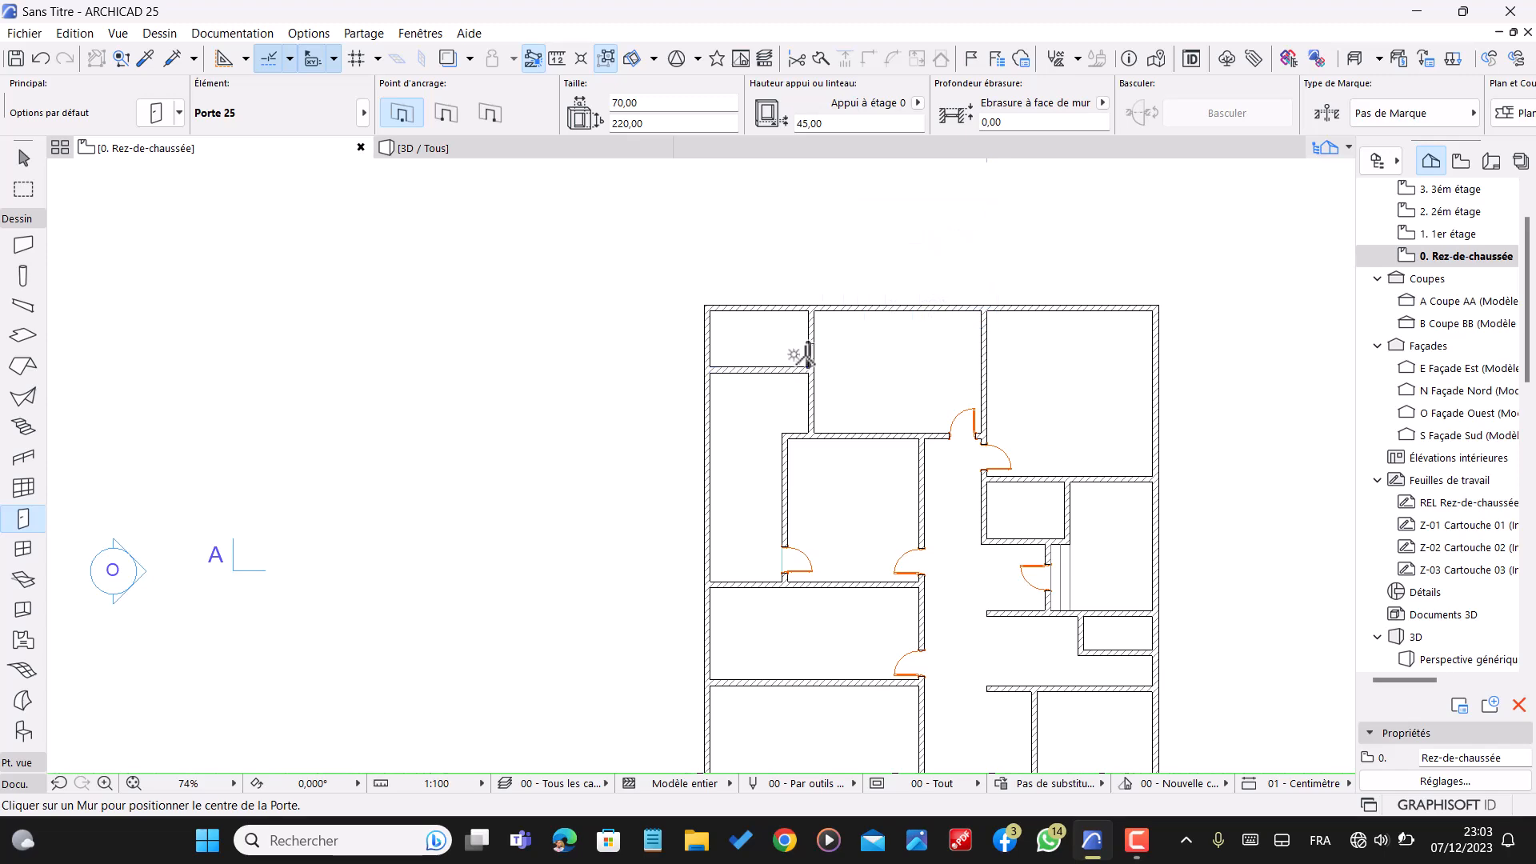
pyautogui.click(805, 350)
pyautogui.click(792, 392)
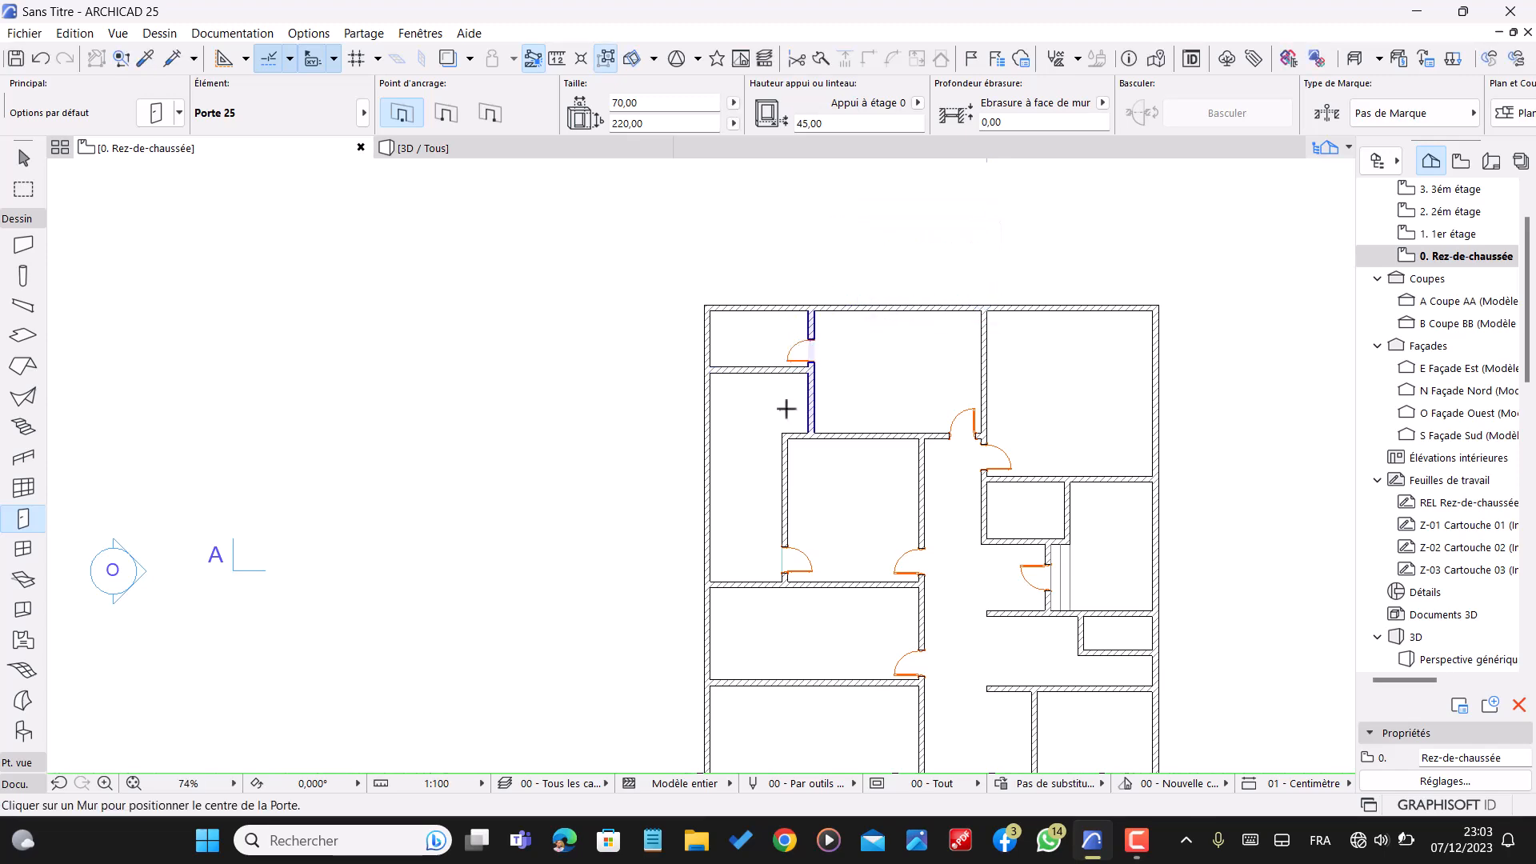
pyautogui.scroll(4, 977, 384)
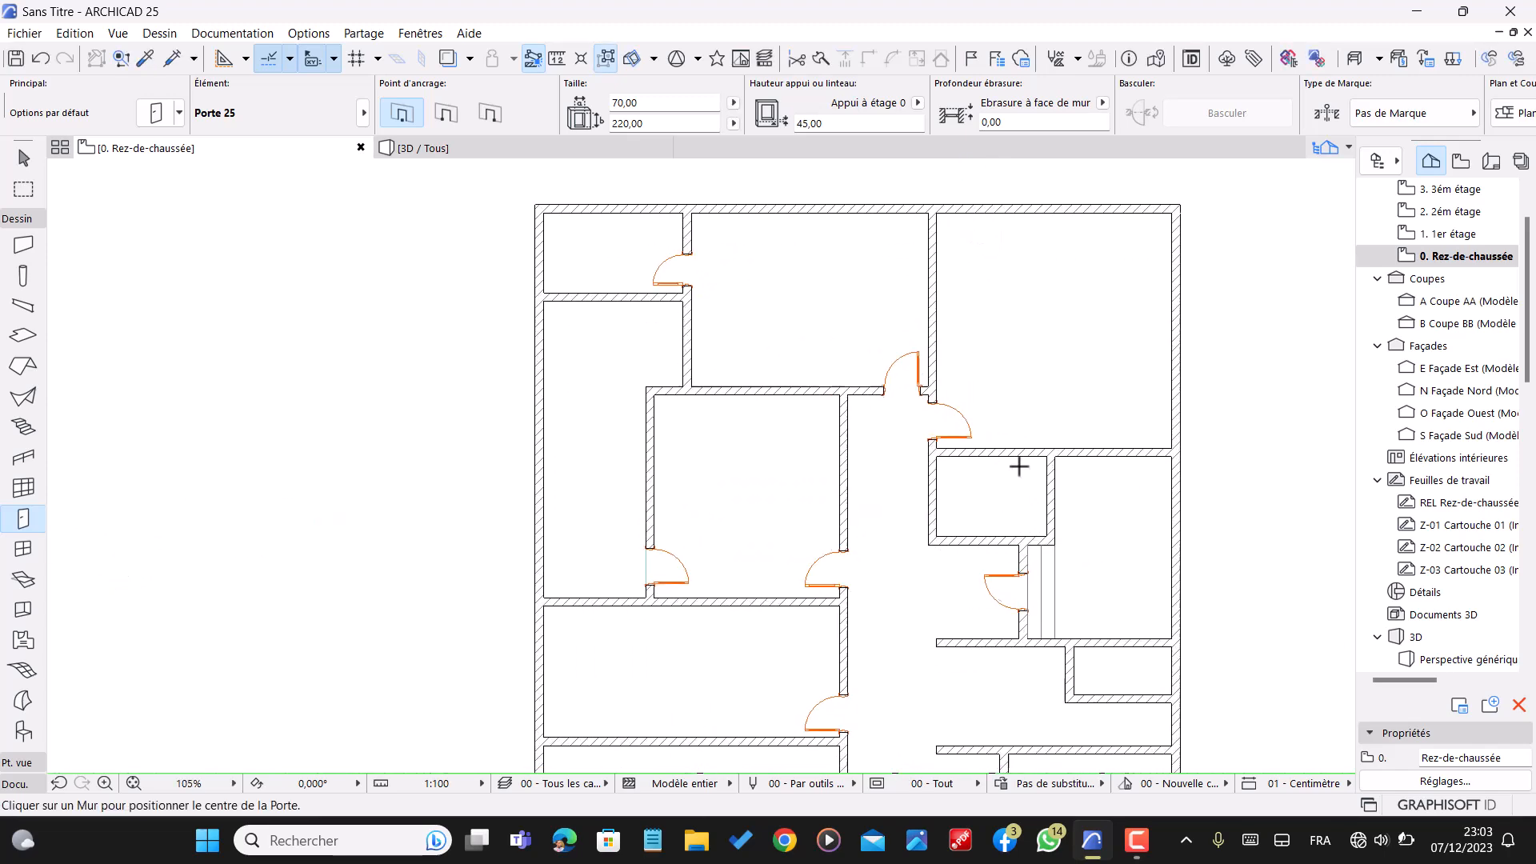
pyautogui.click(1026, 454)
pyautogui.click(1098, 471)
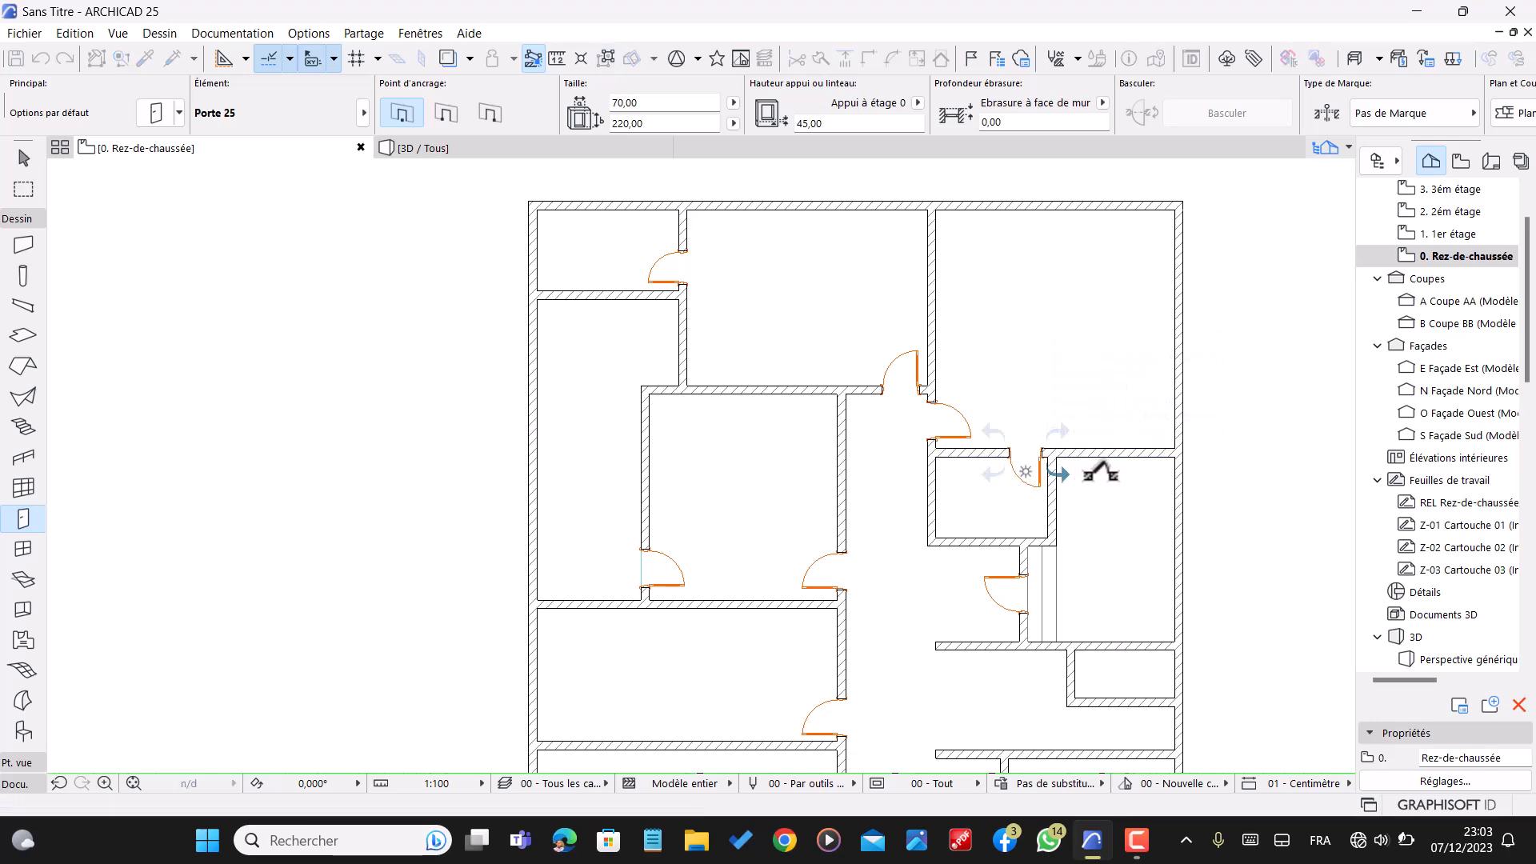
# - Place a 70-wide door in the short end wall of the small enclosure beside the courtyard, opening into the enclosure
pyautogui.scroll(-4, 1015, 344)
pyautogui.scroll(-1, 906, 342)
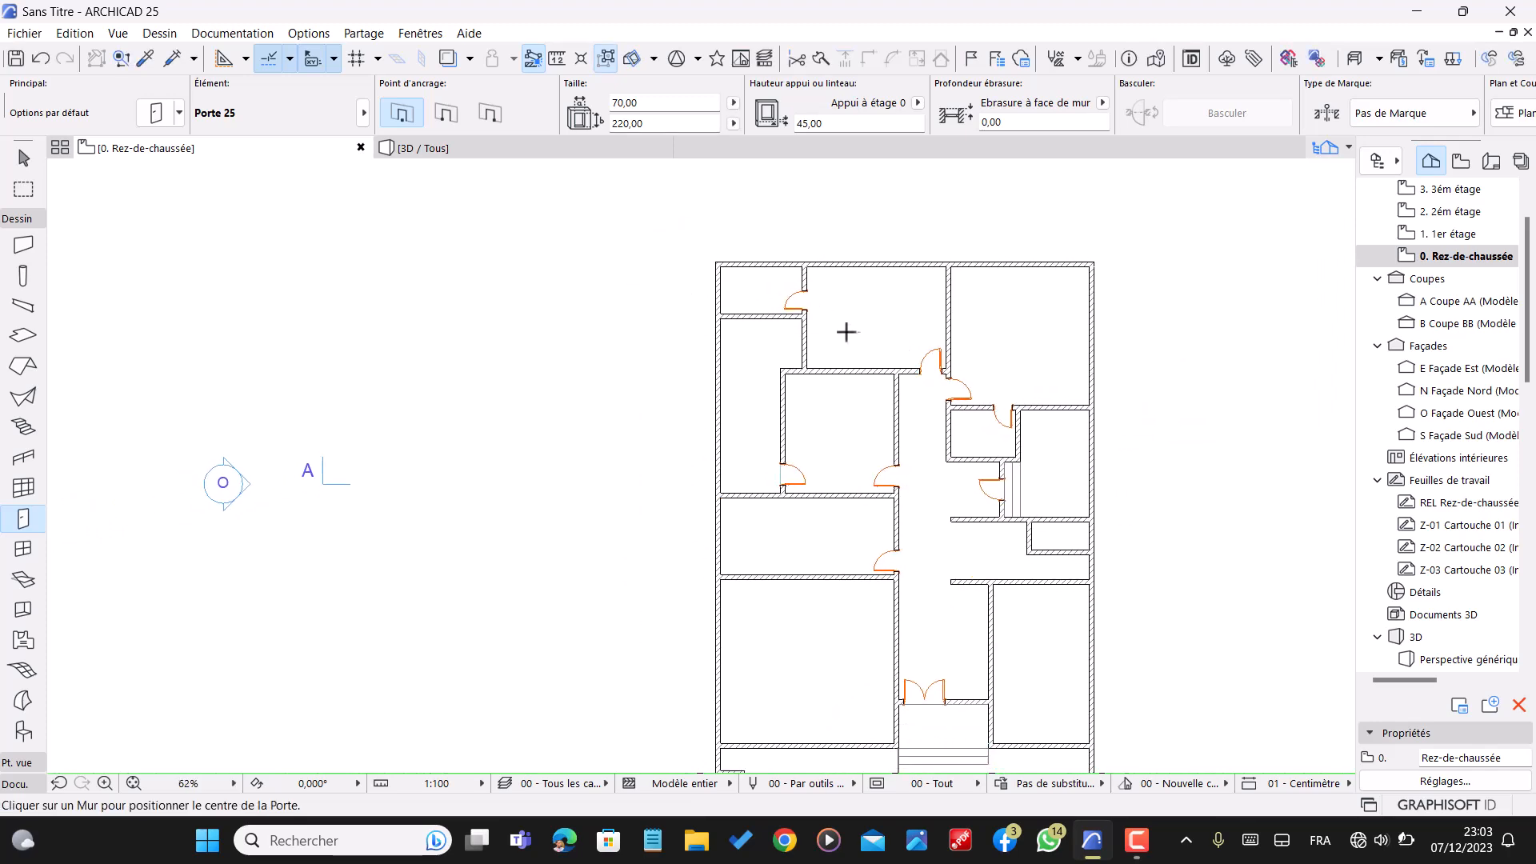
pyautogui.scroll(4, 1176, 572)
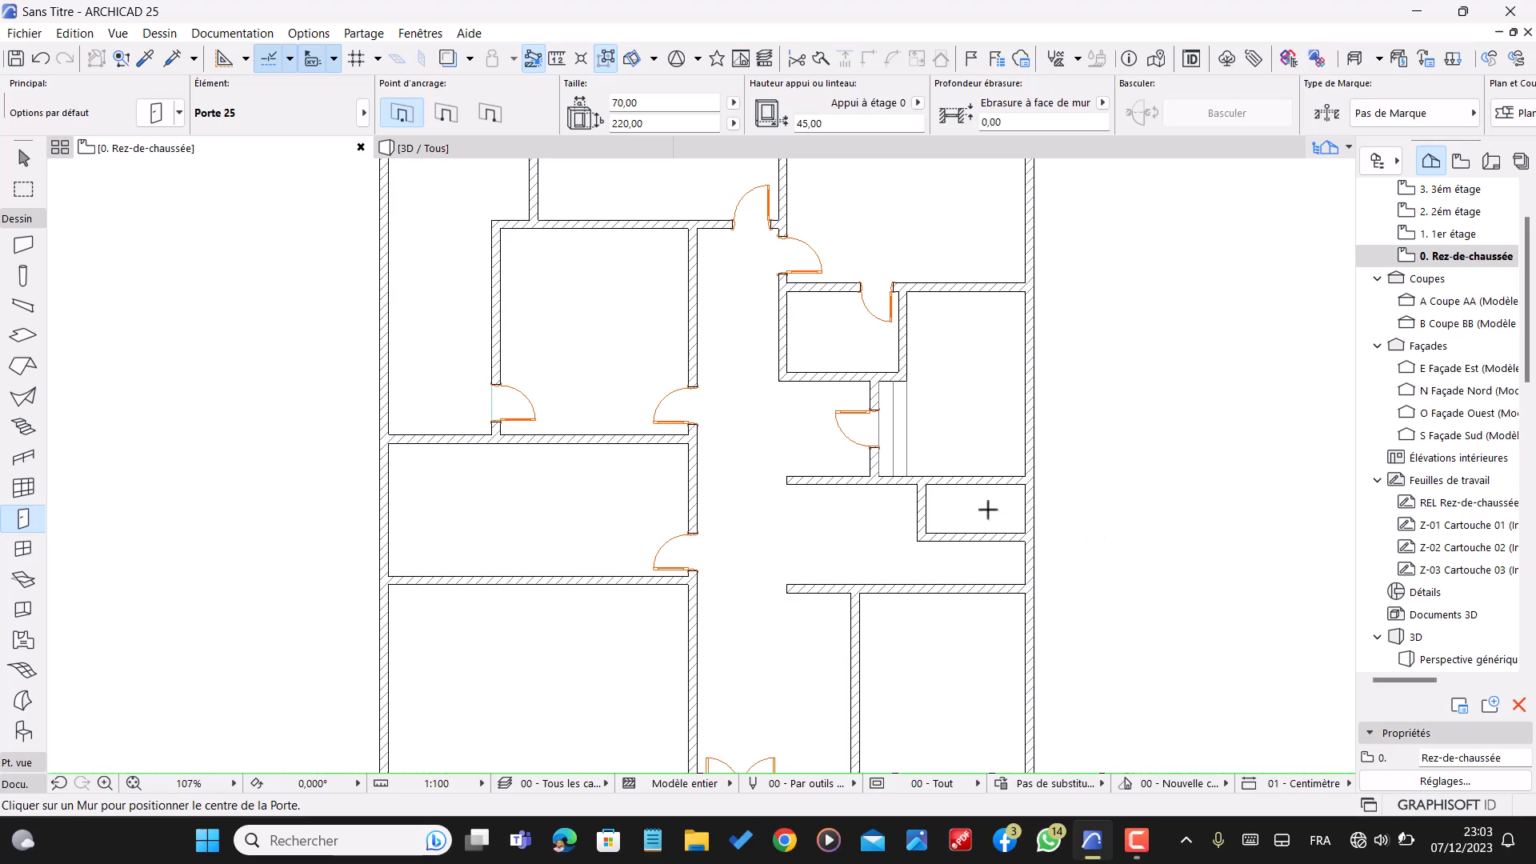
pyautogui.click(926, 505)
pyautogui.click(930, 439)
# - Place a 70-wide door near the inner end of the wall between the entrance hall and the narrower front room, opening into the hall
pyautogui.scroll(-3, 916, 435)
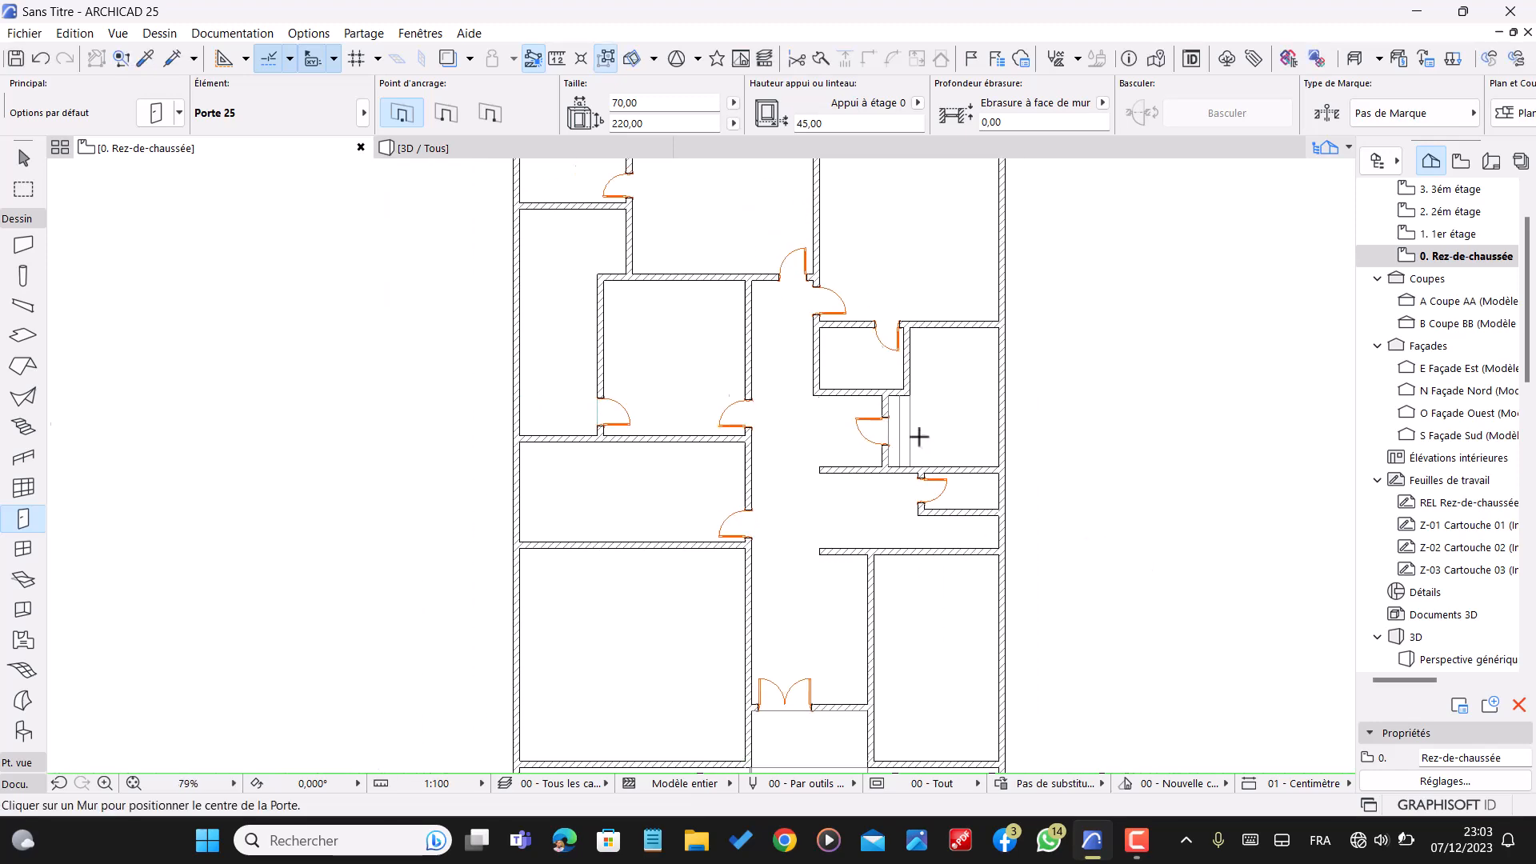
pyautogui.scroll(-1, 884, 375)
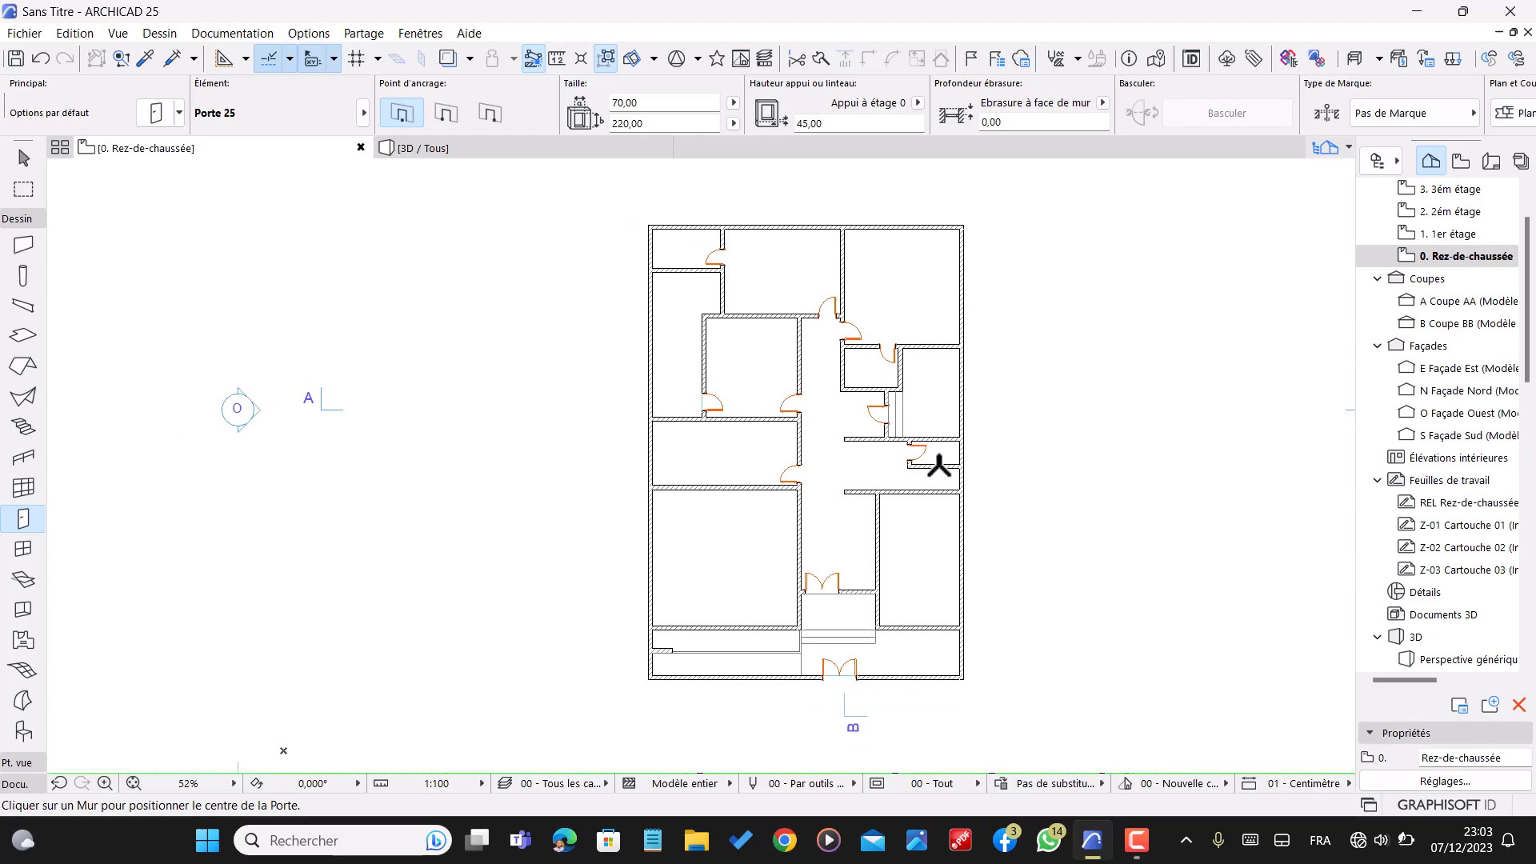
pyautogui.scroll(2, 945, 532)
pyautogui.scroll(2, 844, 497)
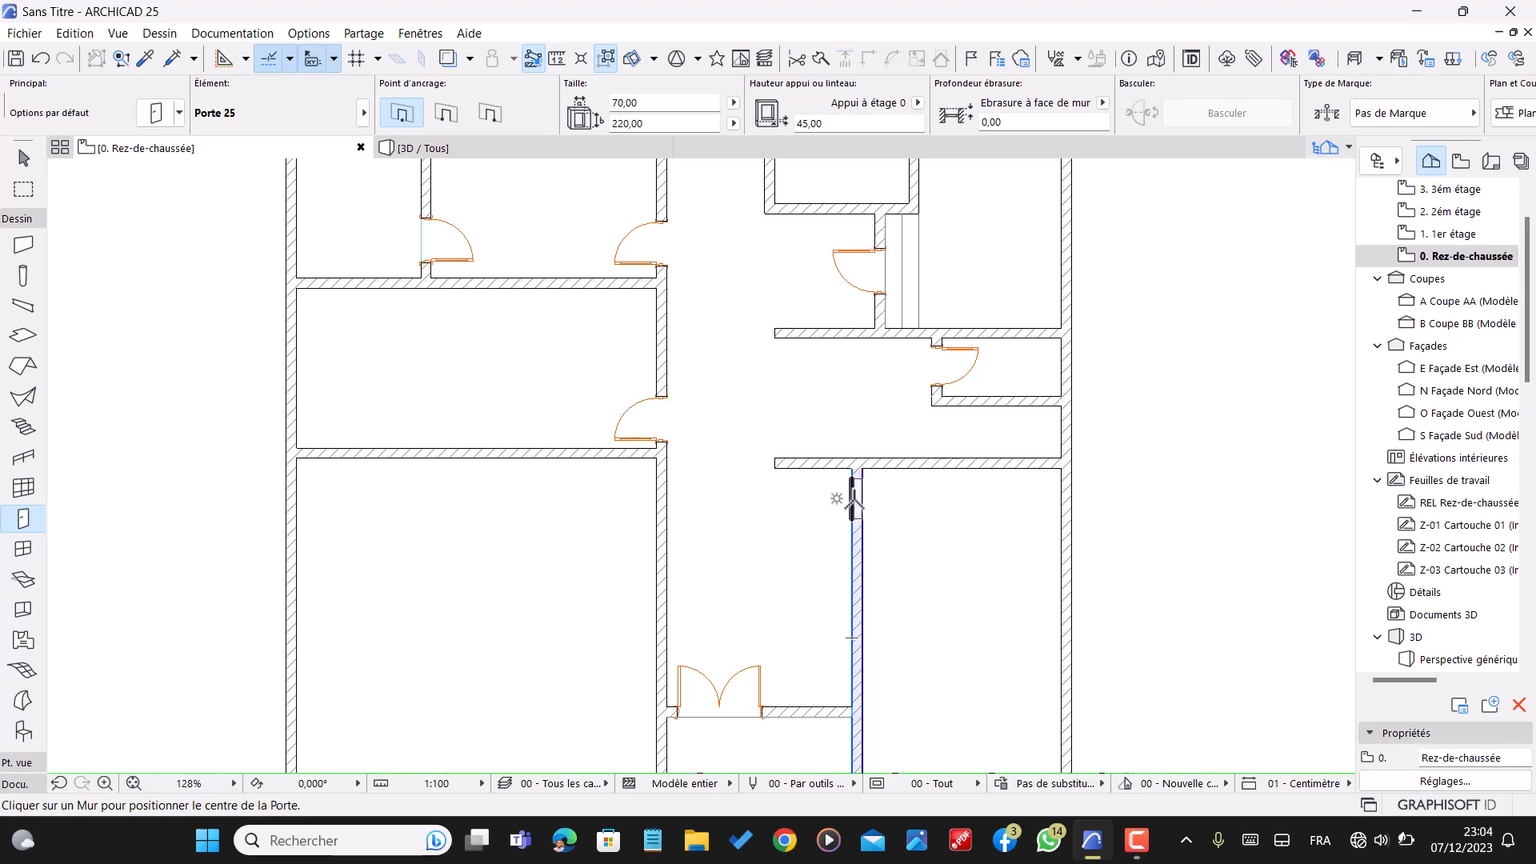
pyautogui.click(853, 498)
pyautogui.click(826, 500)
pyautogui.scroll(-2, 802, 410)
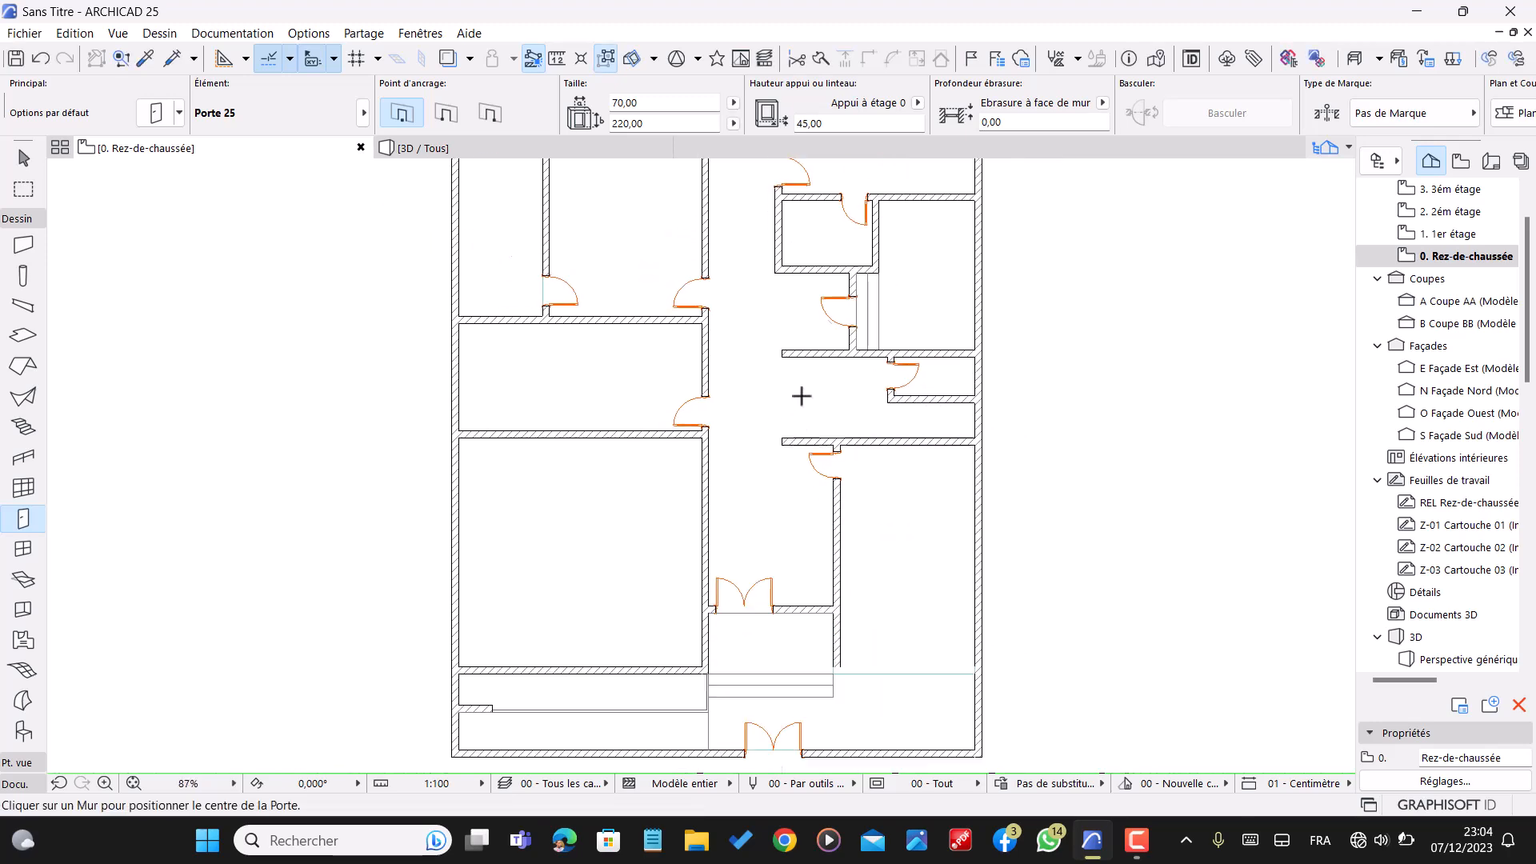
pyautogui.scroll(-1, 797, 395)
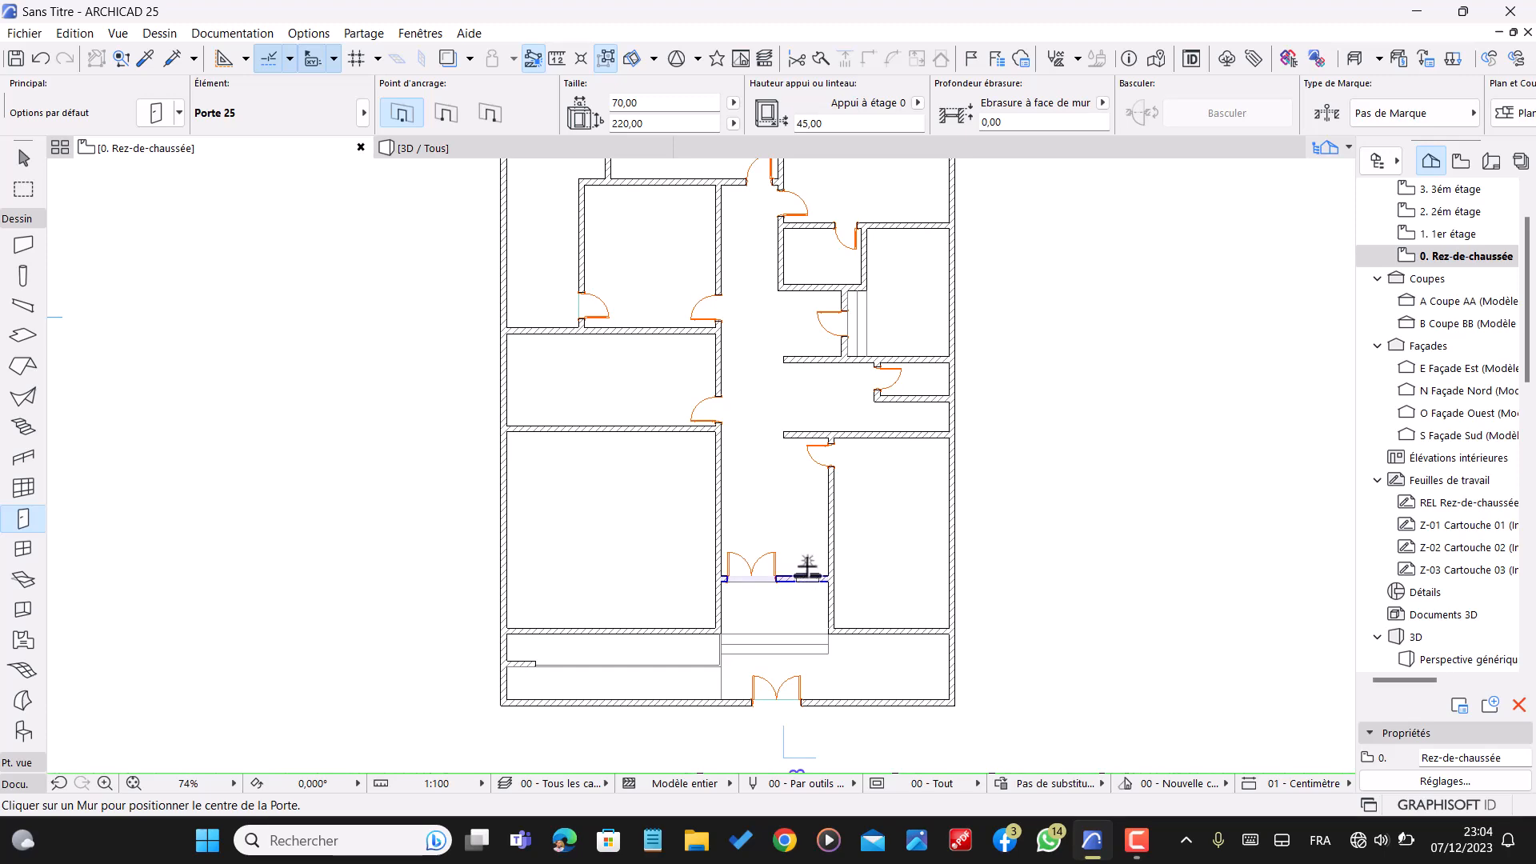
pyautogui.scroll(-1, 803, 579)
pyautogui.press('Escape')
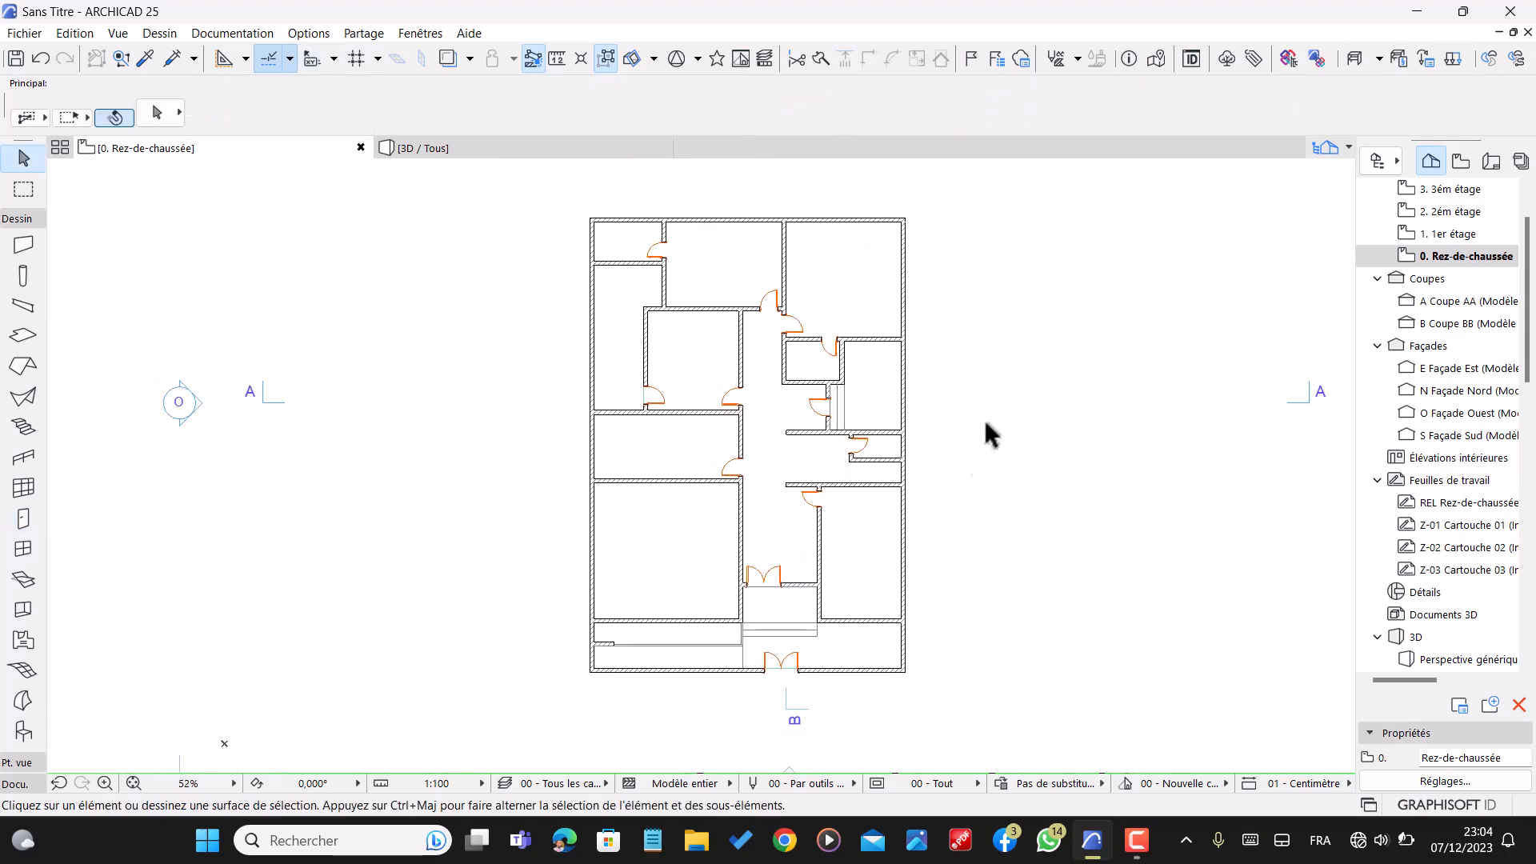
# - Open the default door settings and show the Portes coulissantes 25 library folder
pyautogui.scroll(-1, 998, 347)
pyautogui.scroll(2, 909, 497)
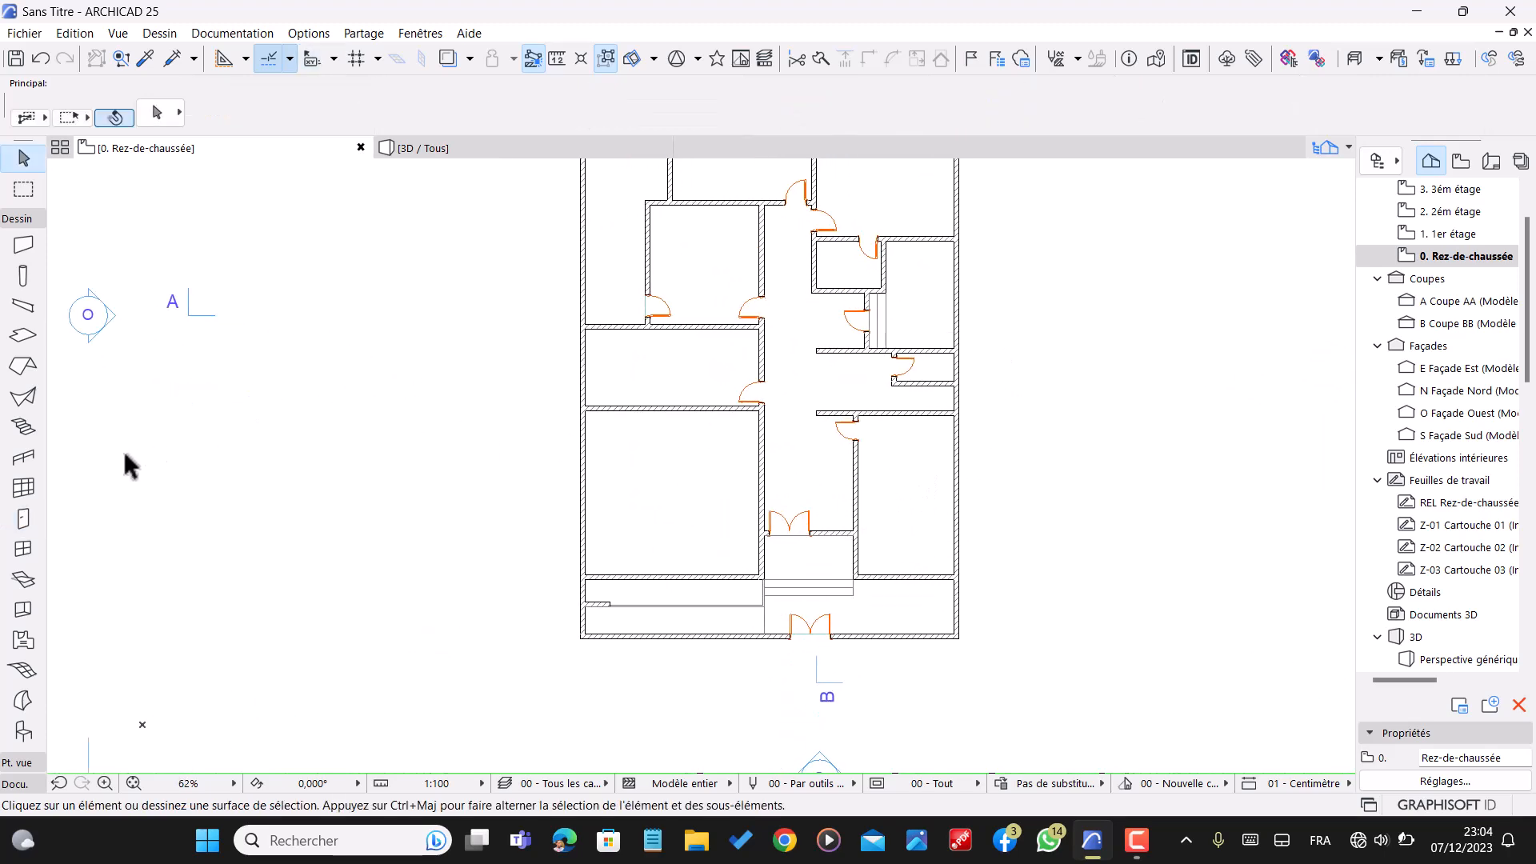
pyautogui.click(23, 521)
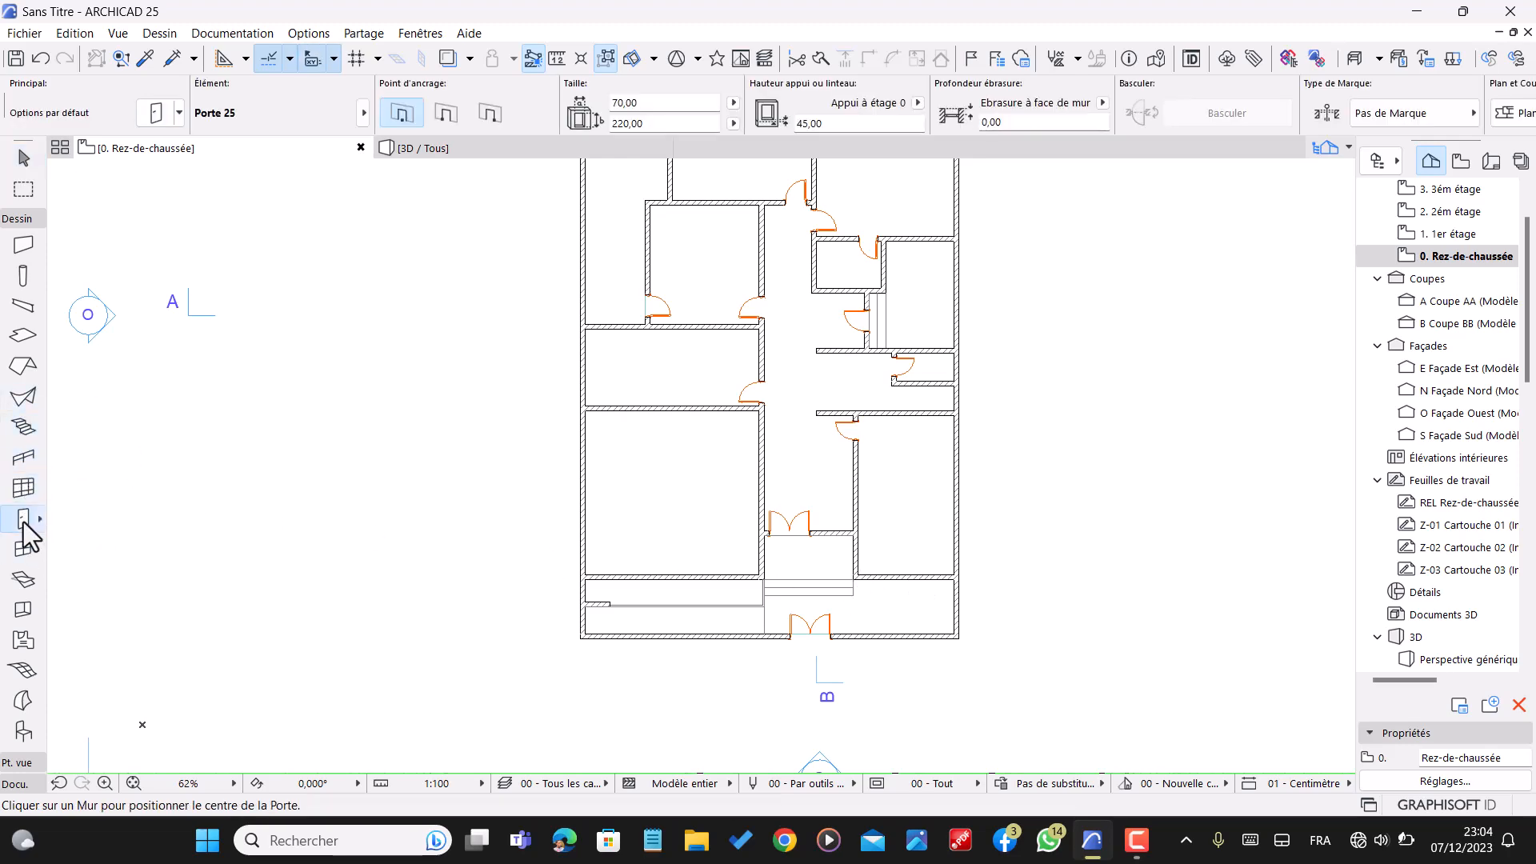
pyautogui.hotkey('ctrl', 't')
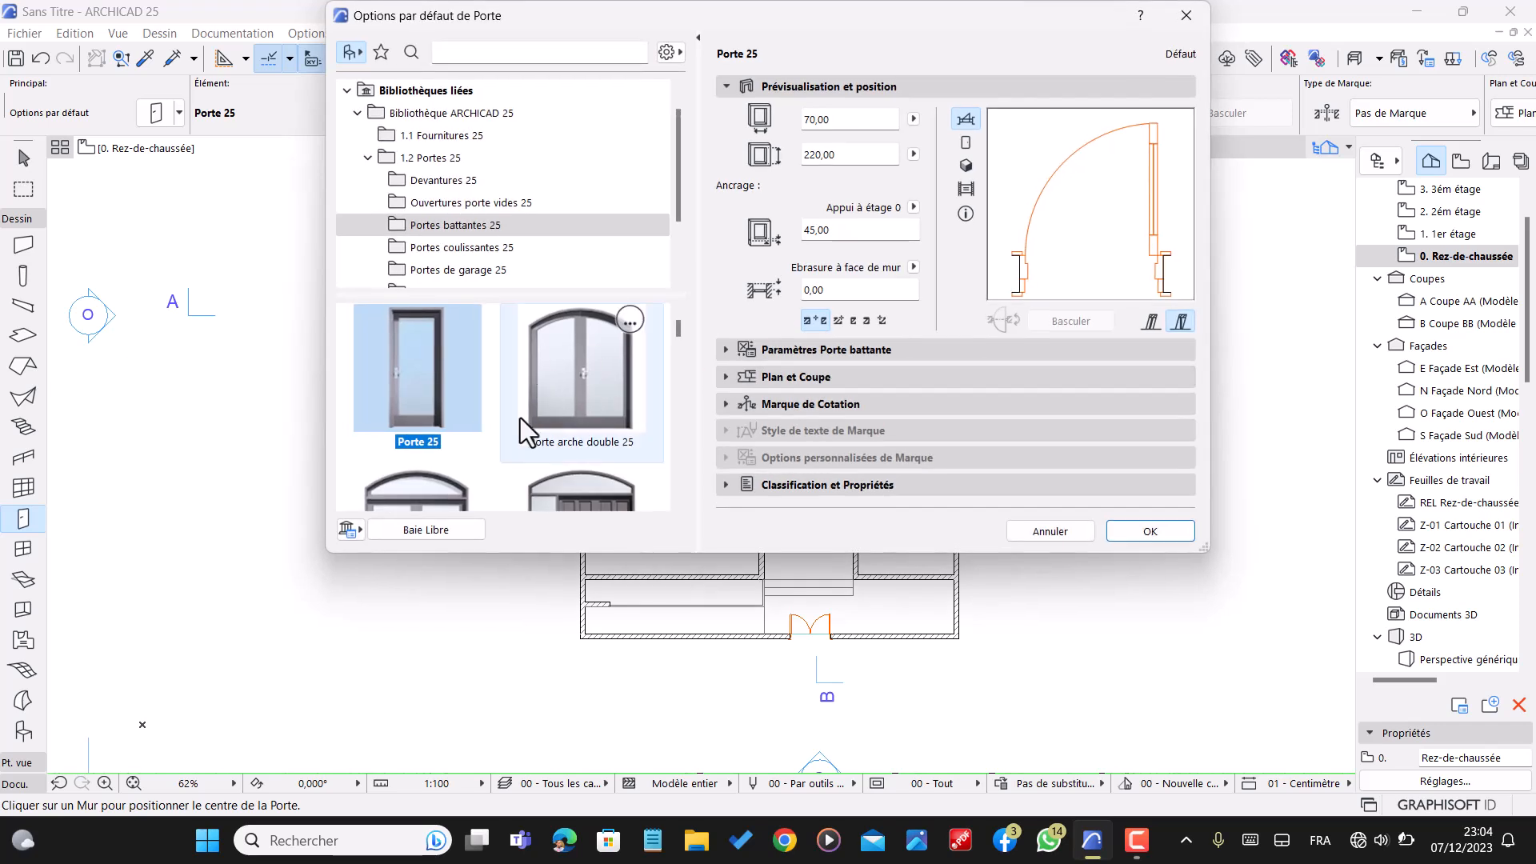
pyautogui.scroll(-3, 501, 381)
pyautogui.scroll(-2, 592, 387)
pyautogui.click(481, 247)
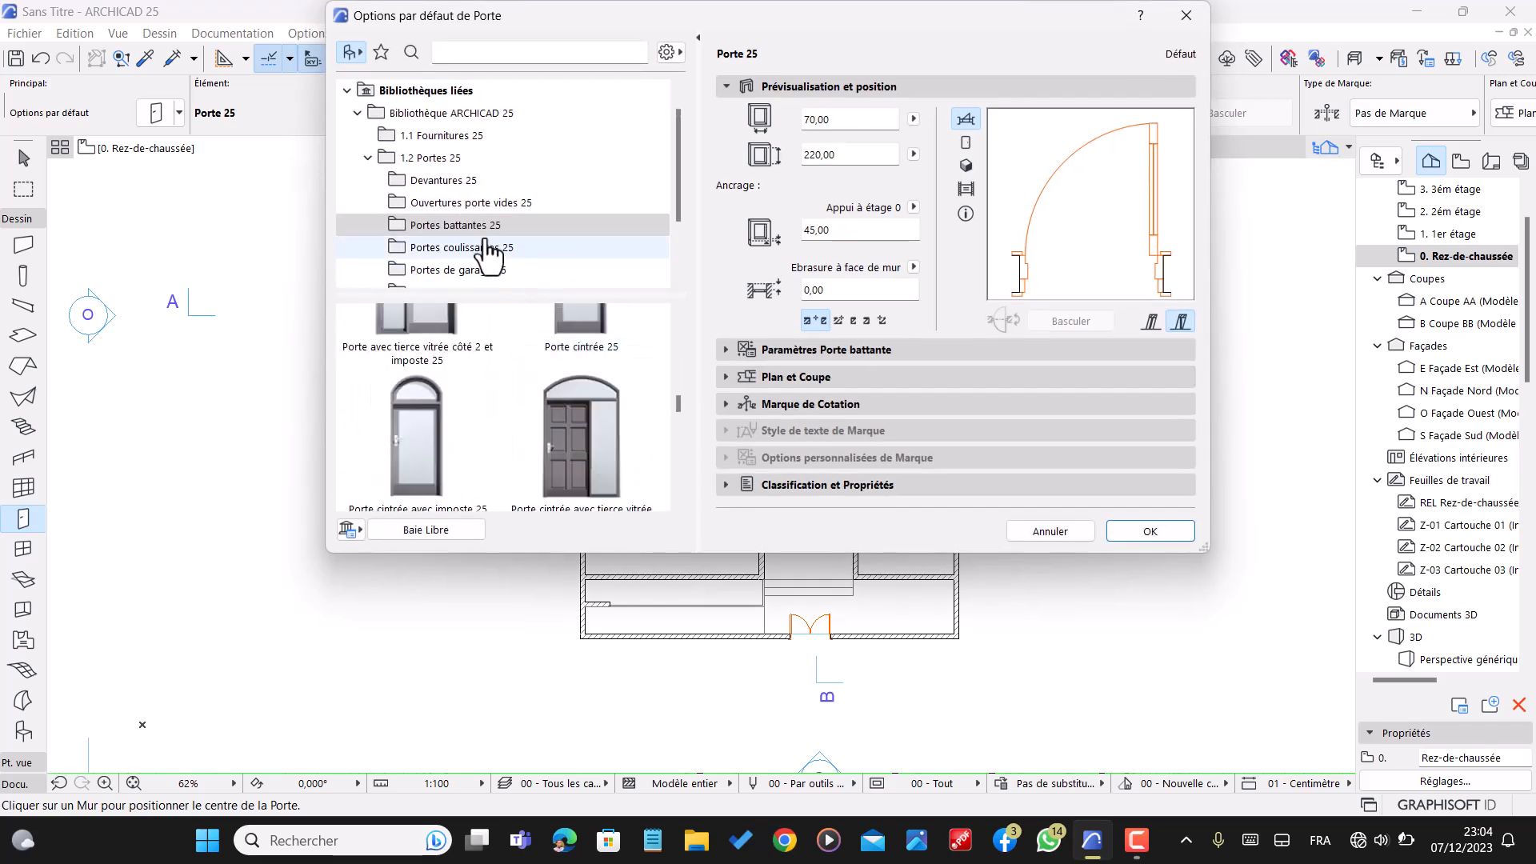
# - Compare the arched and straight sliding door models, with and without fixed side panels, in the door library
pyautogui.scroll(-3, 505, 390)
pyautogui.scroll(2, 505, 385)
pyautogui.click(585, 351)
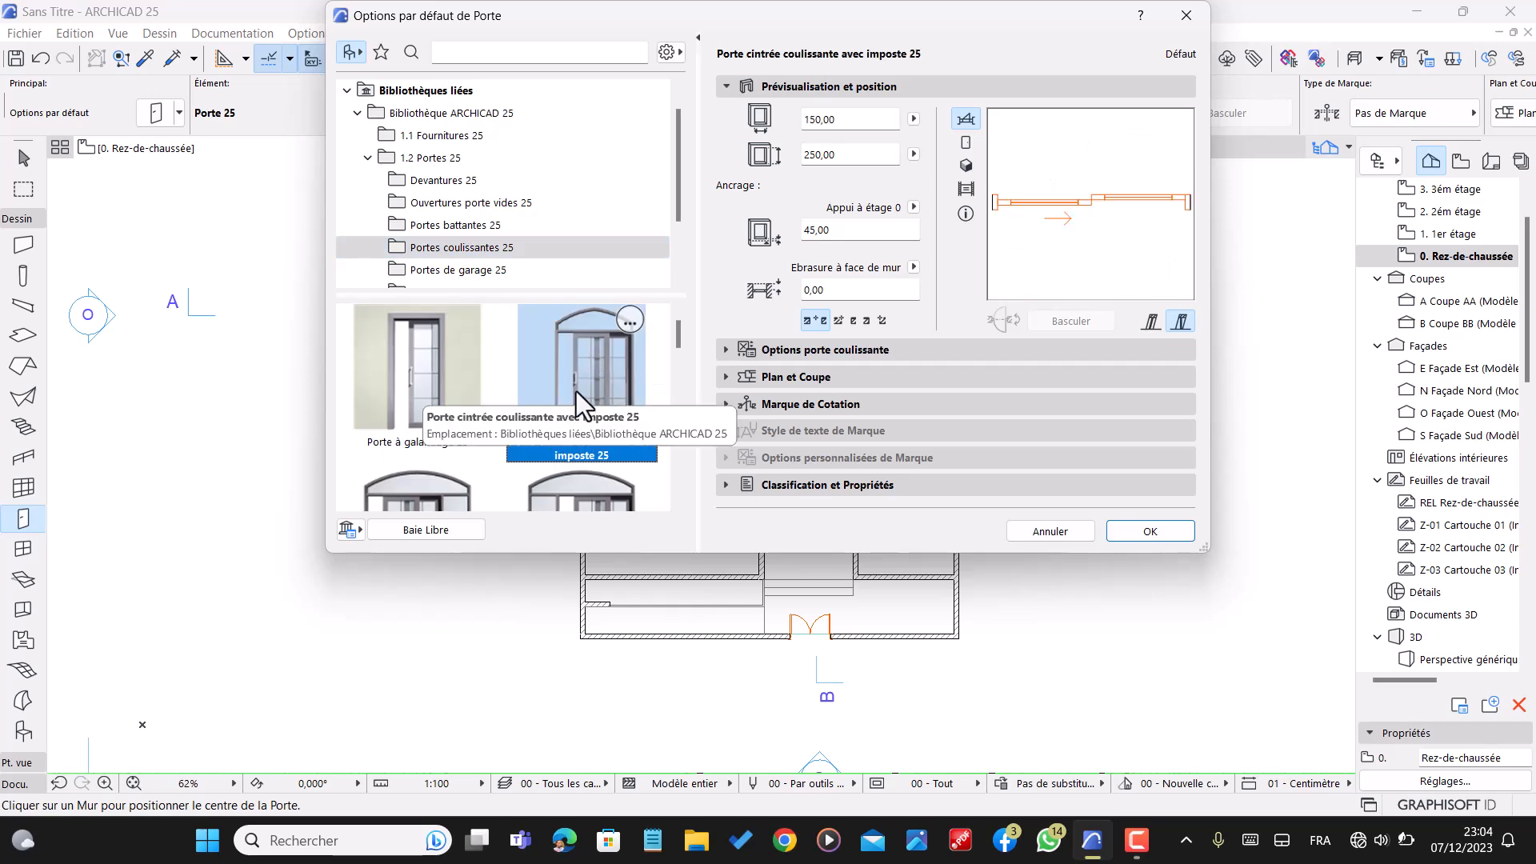
pyautogui.scroll(-3, 576, 391)
pyautogui.scroll(-1, 607, 344)
pyautogui.scroll(-2, 592, 367)
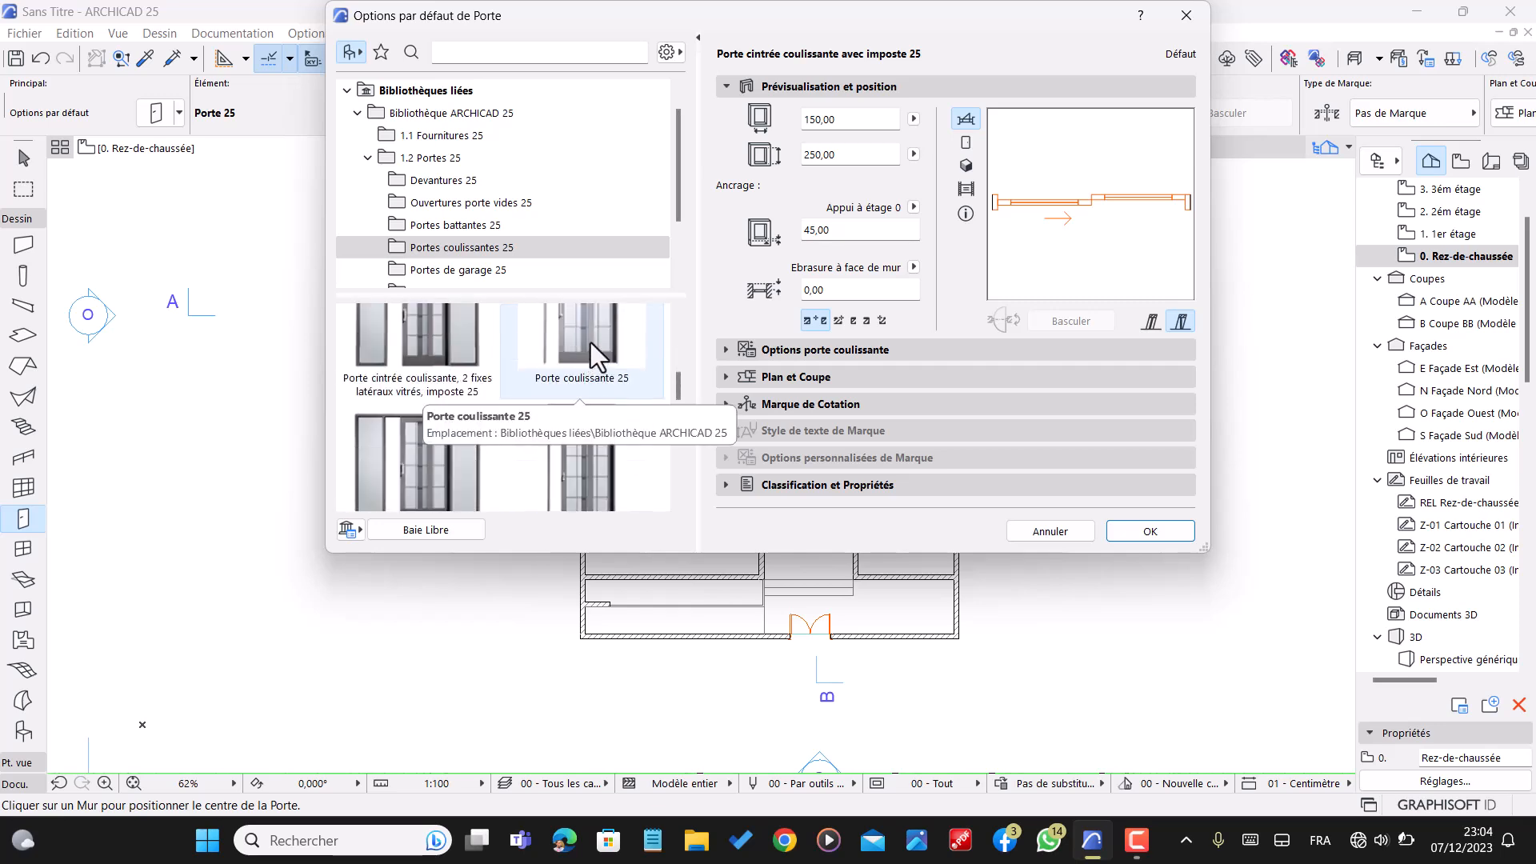
pyautogui.click(589, 343)
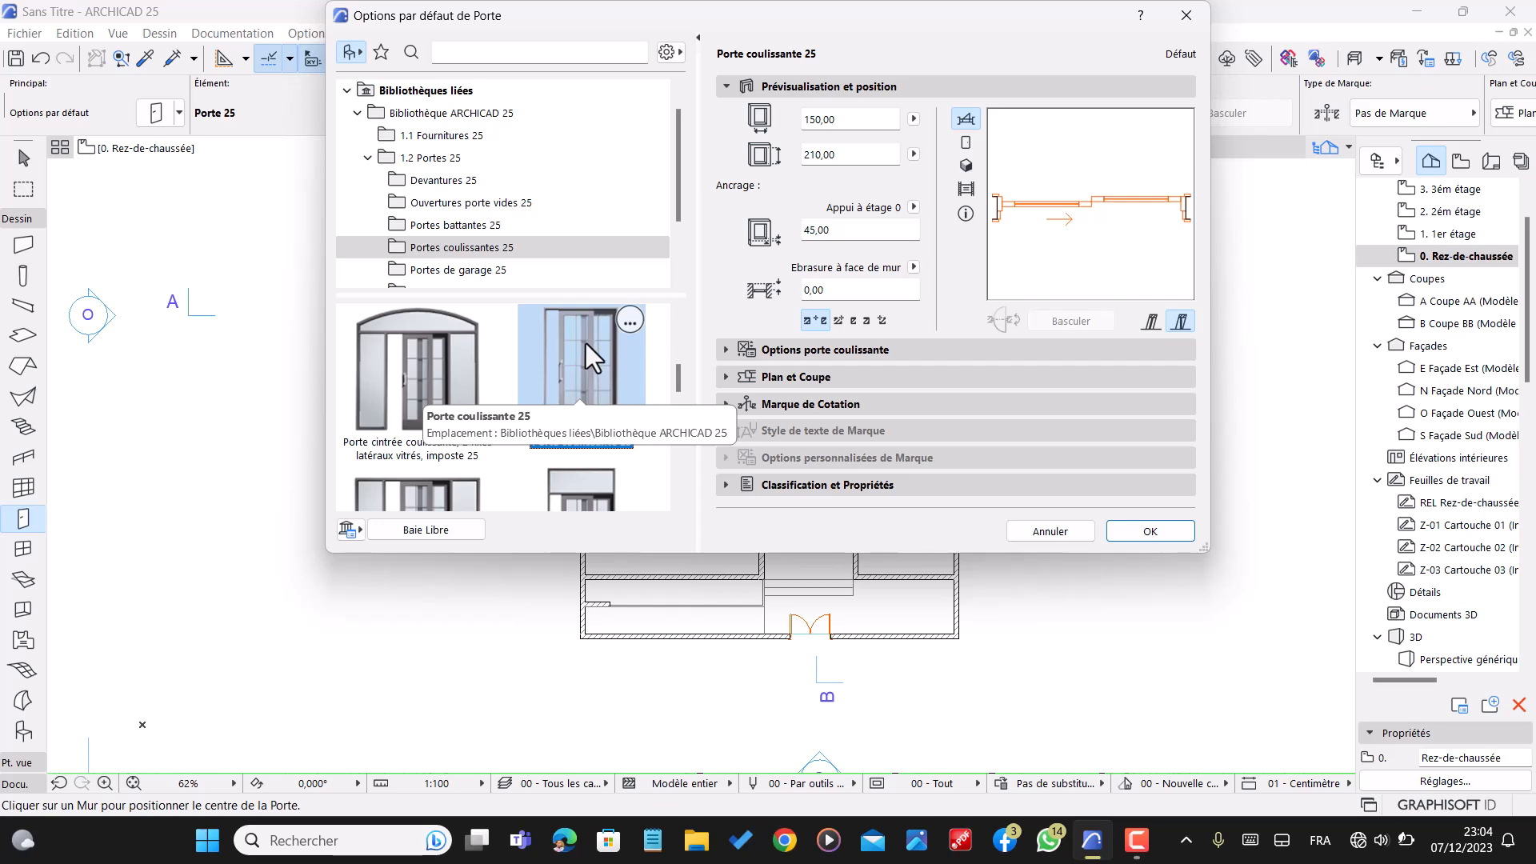
pyautogui.click(445, 370)
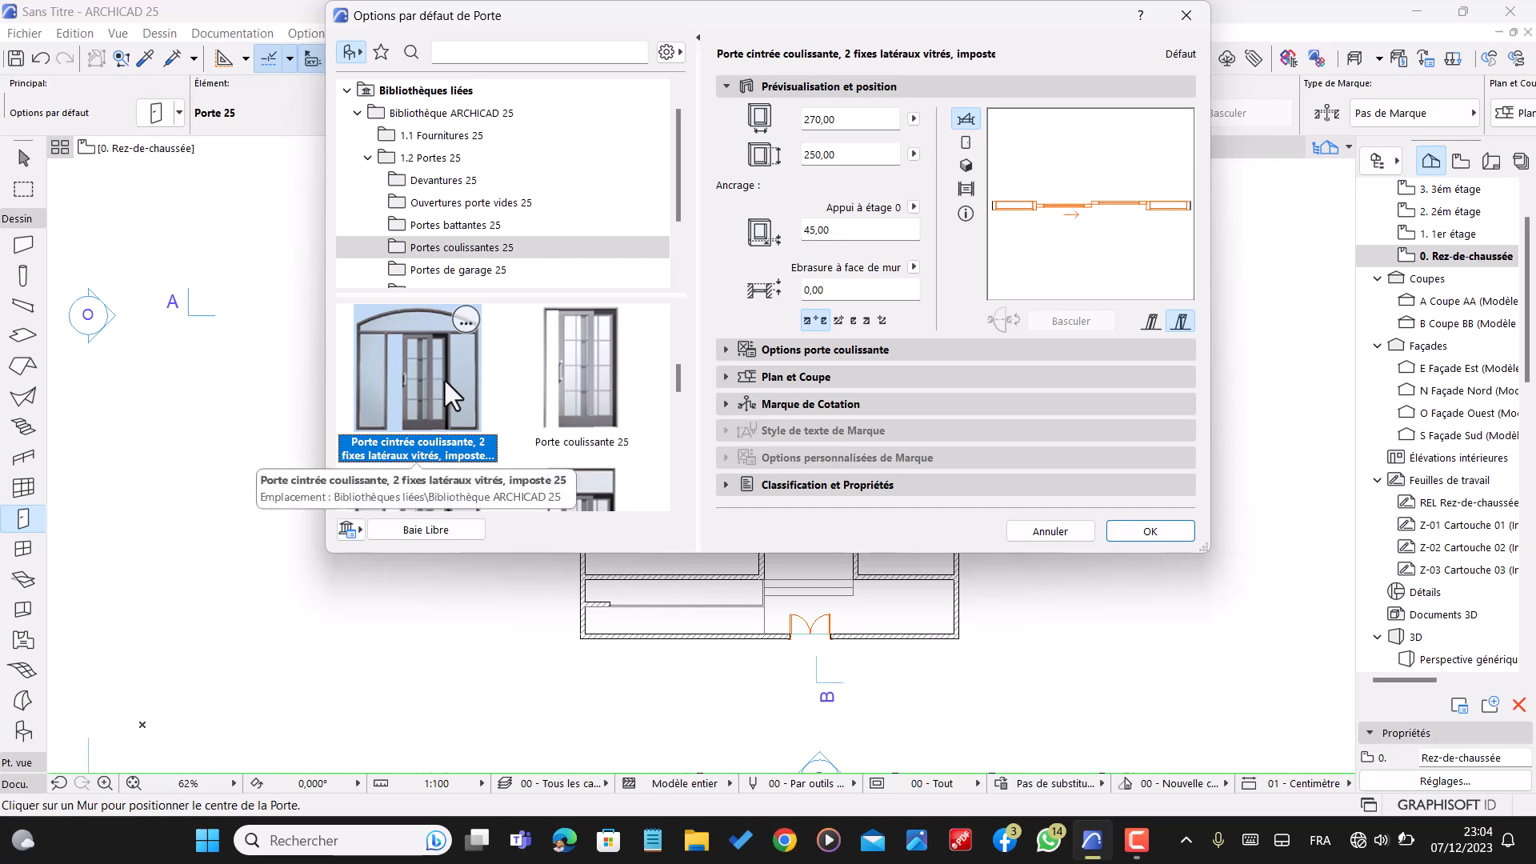
pyautogui.scroll(-3, 466, 373)
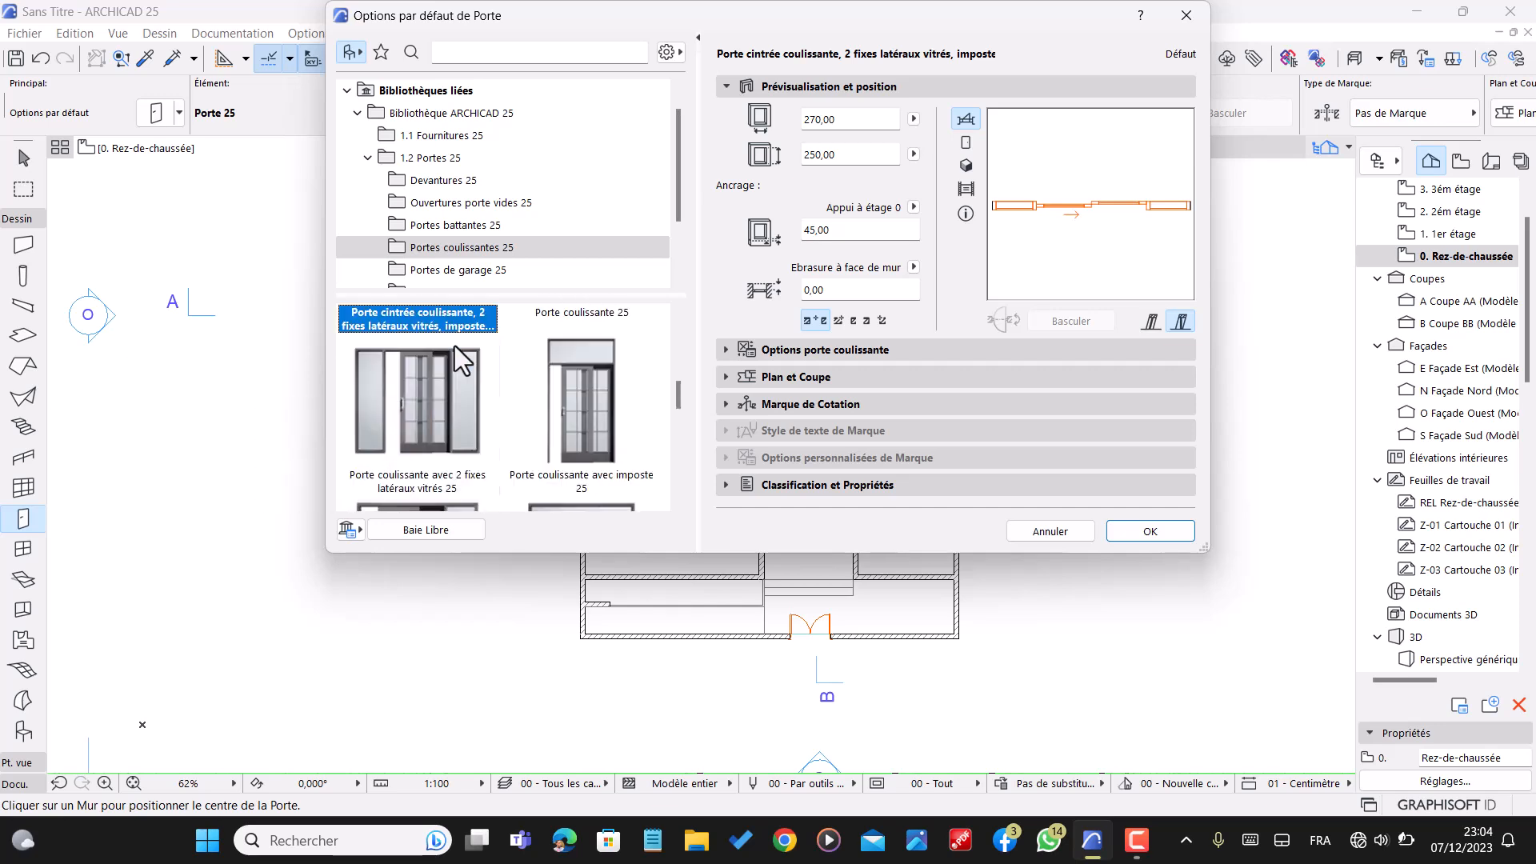
# - Set the default door to Porte coulissante avec 2 fixes latéraux vitrés 25 with a height of 220
pyautogui.click(435, 373)
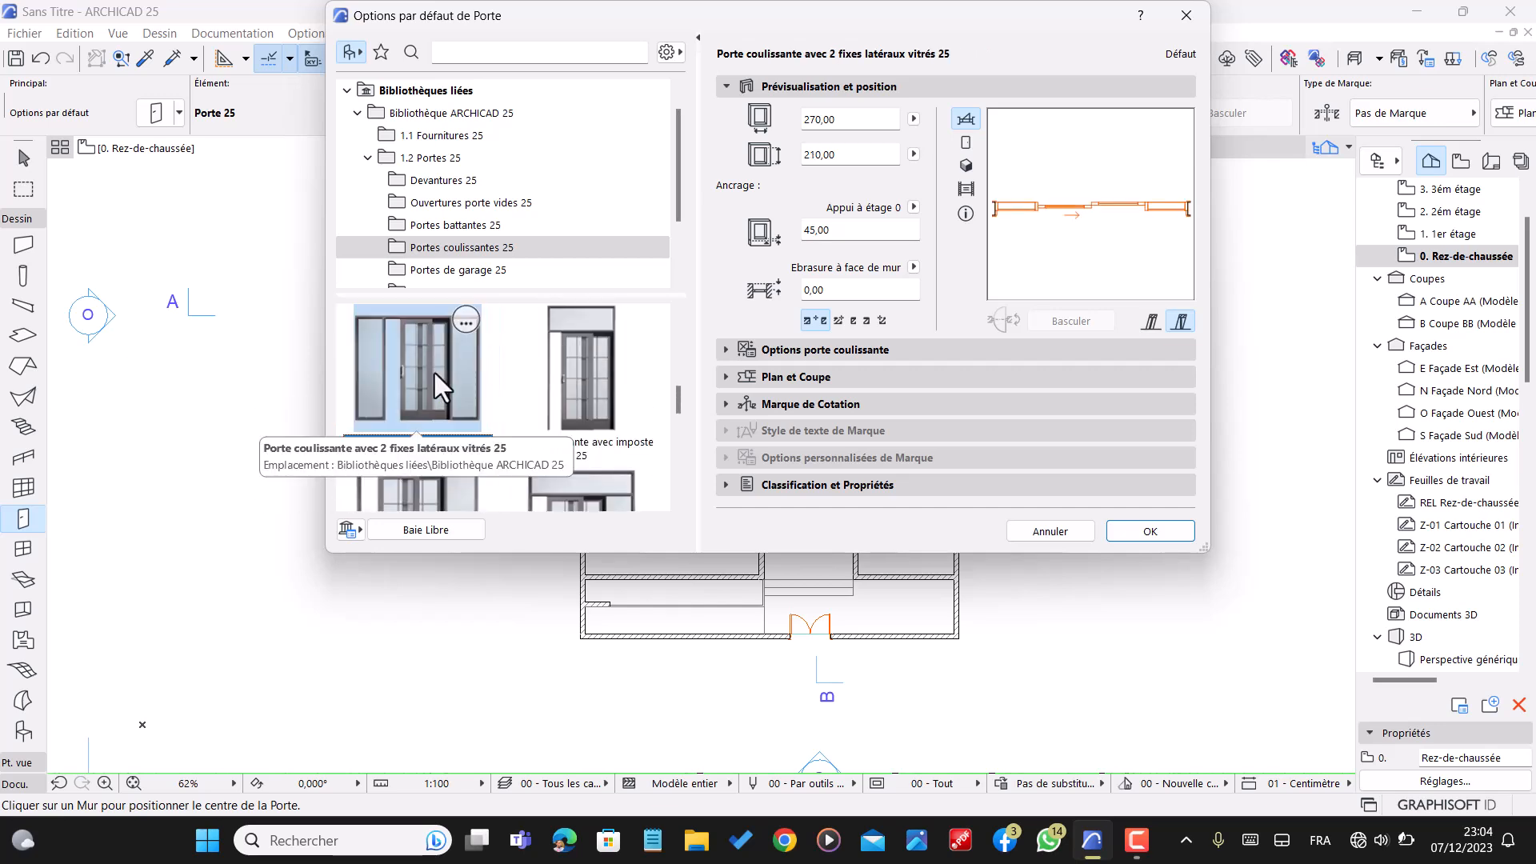
pyautogui.click(854, 155)
pyautogui.write('220')
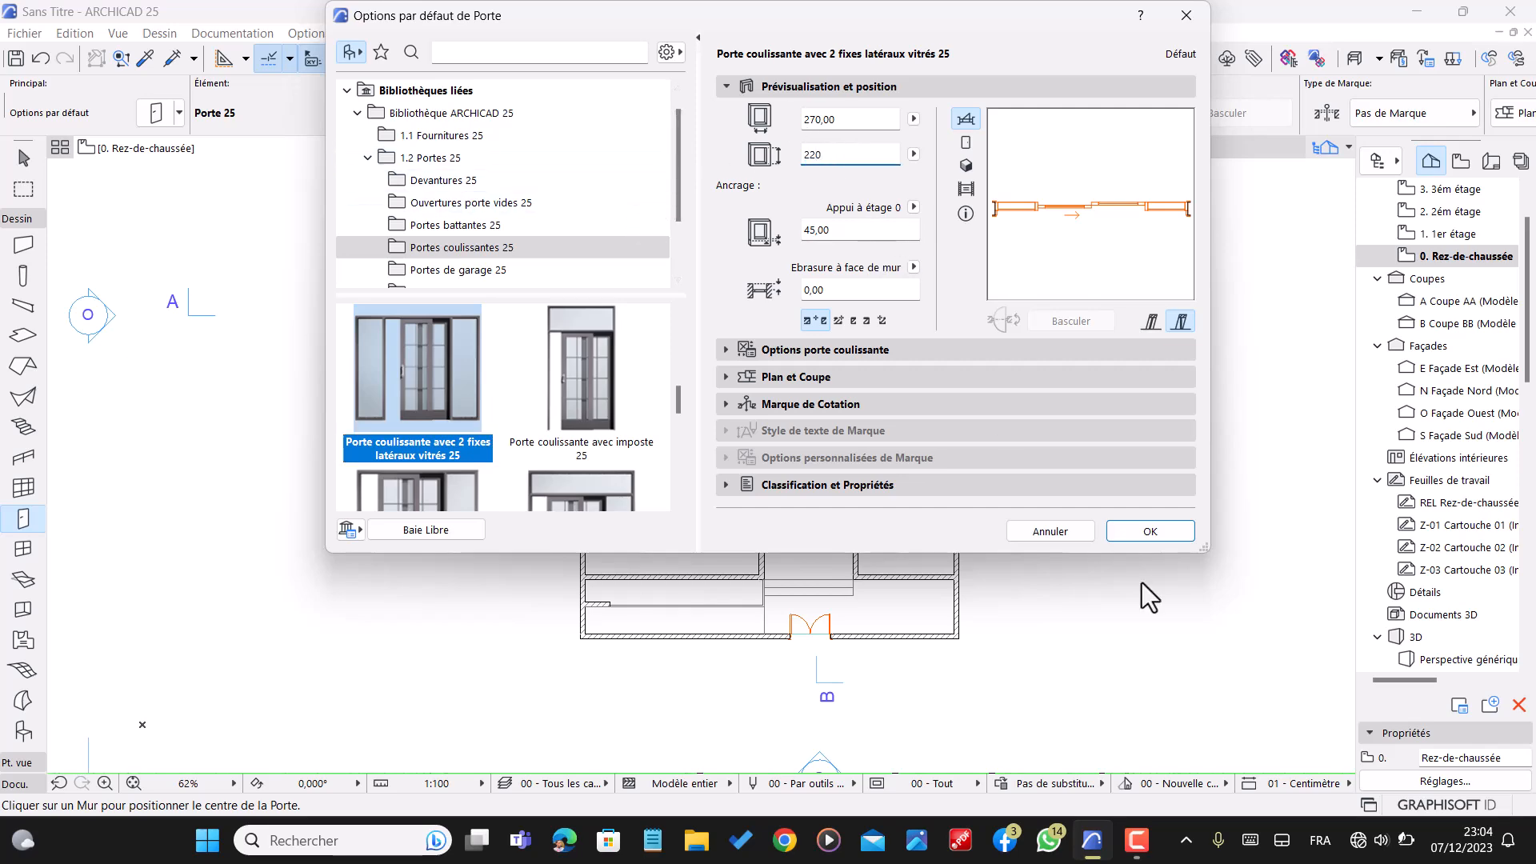
pyautogui.click(1150, 531)
# - Place the 270-wide sliding door in the wall between the large front room and the entrance hall
pyautogui.scroll(-1, 771, 460)
pyautogui.scroll(1, 771, 460)
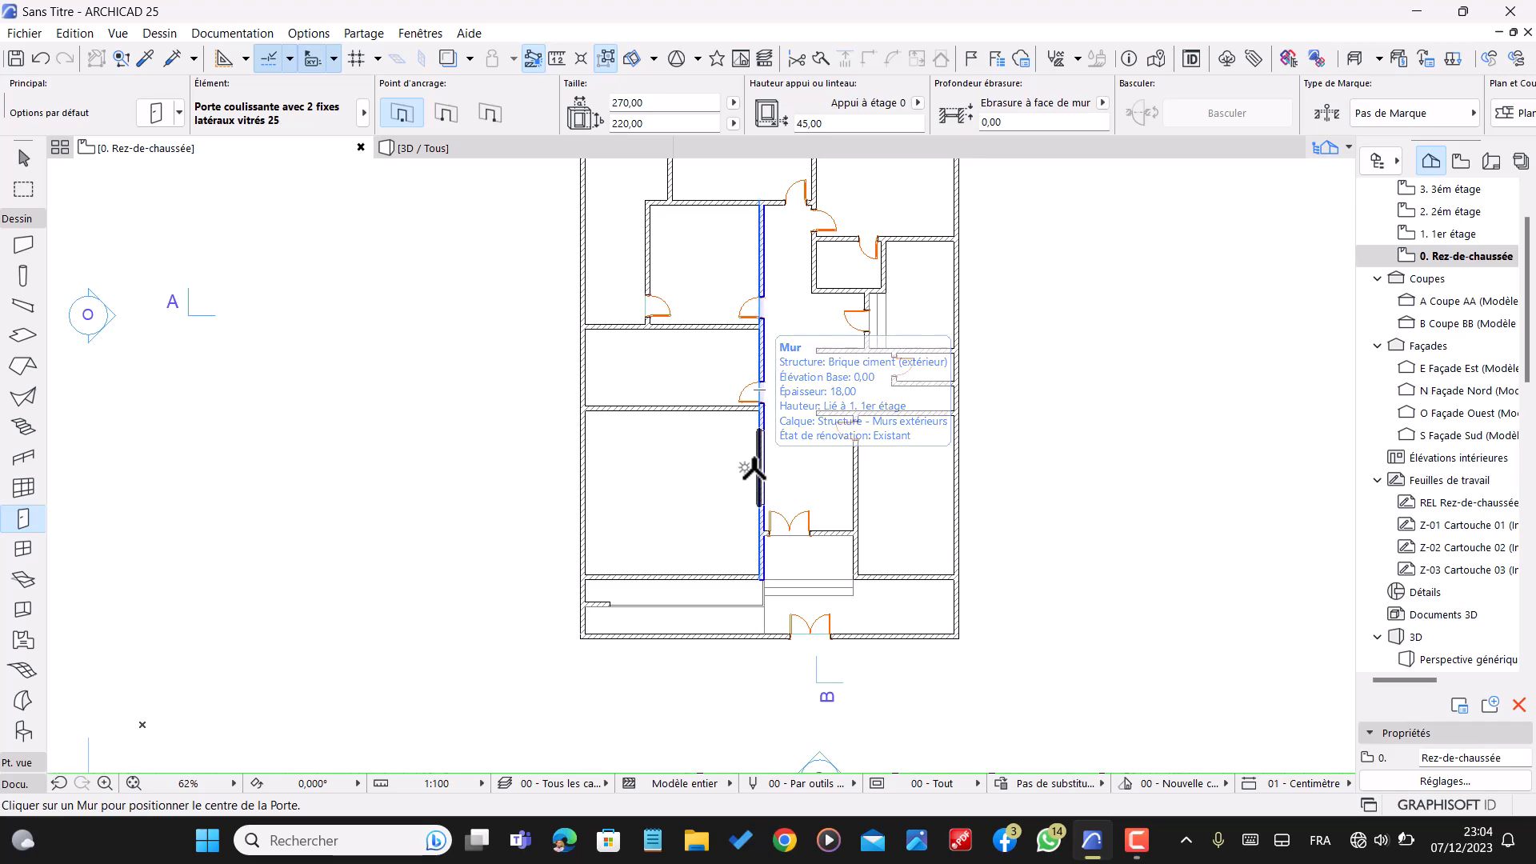
pyautogui.click(752, 467)
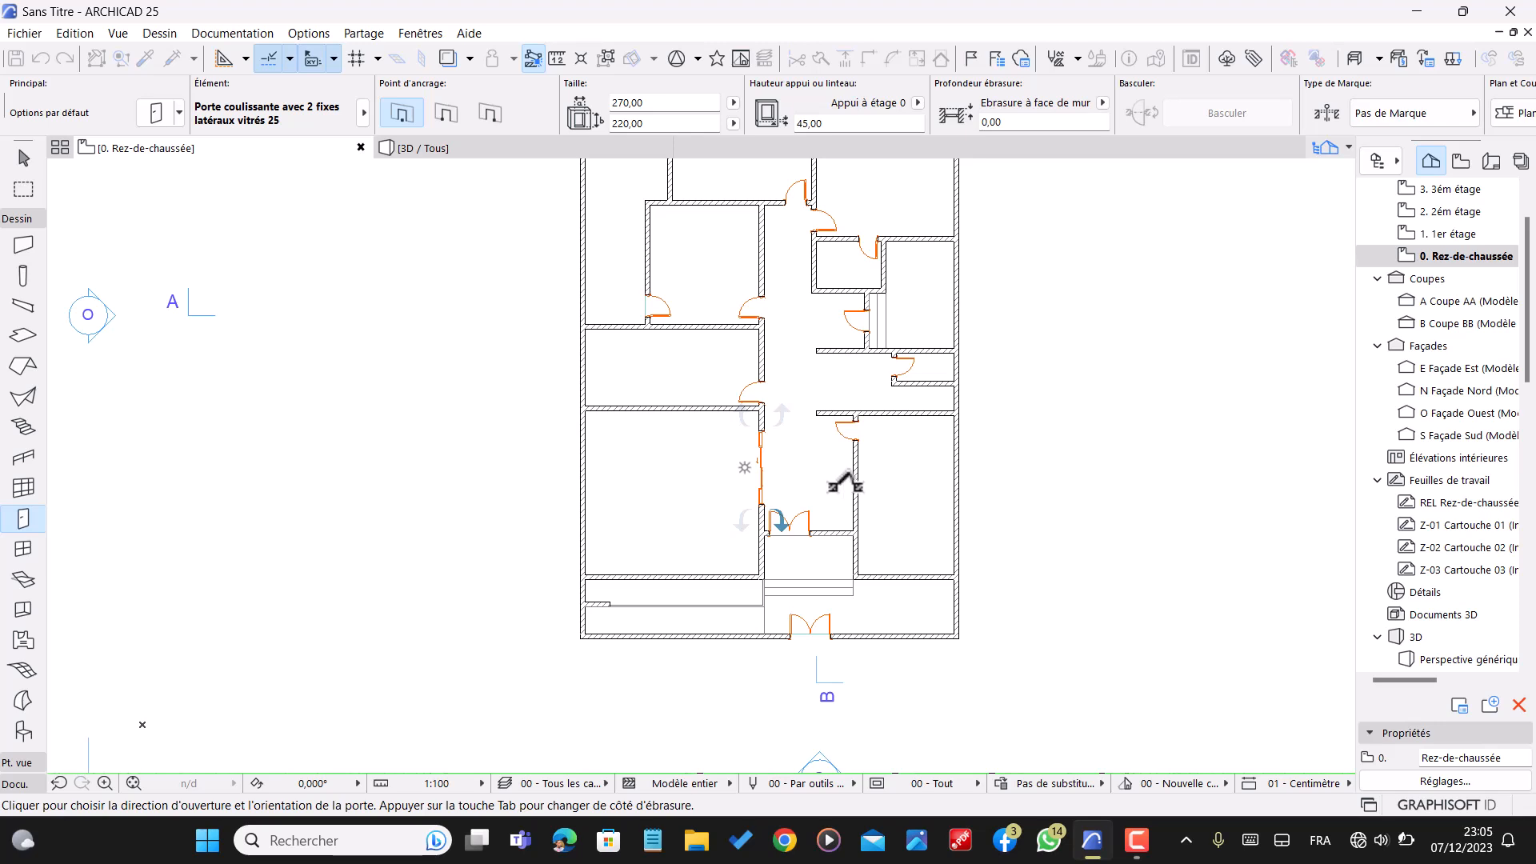
pyautogui.click(708, 464)
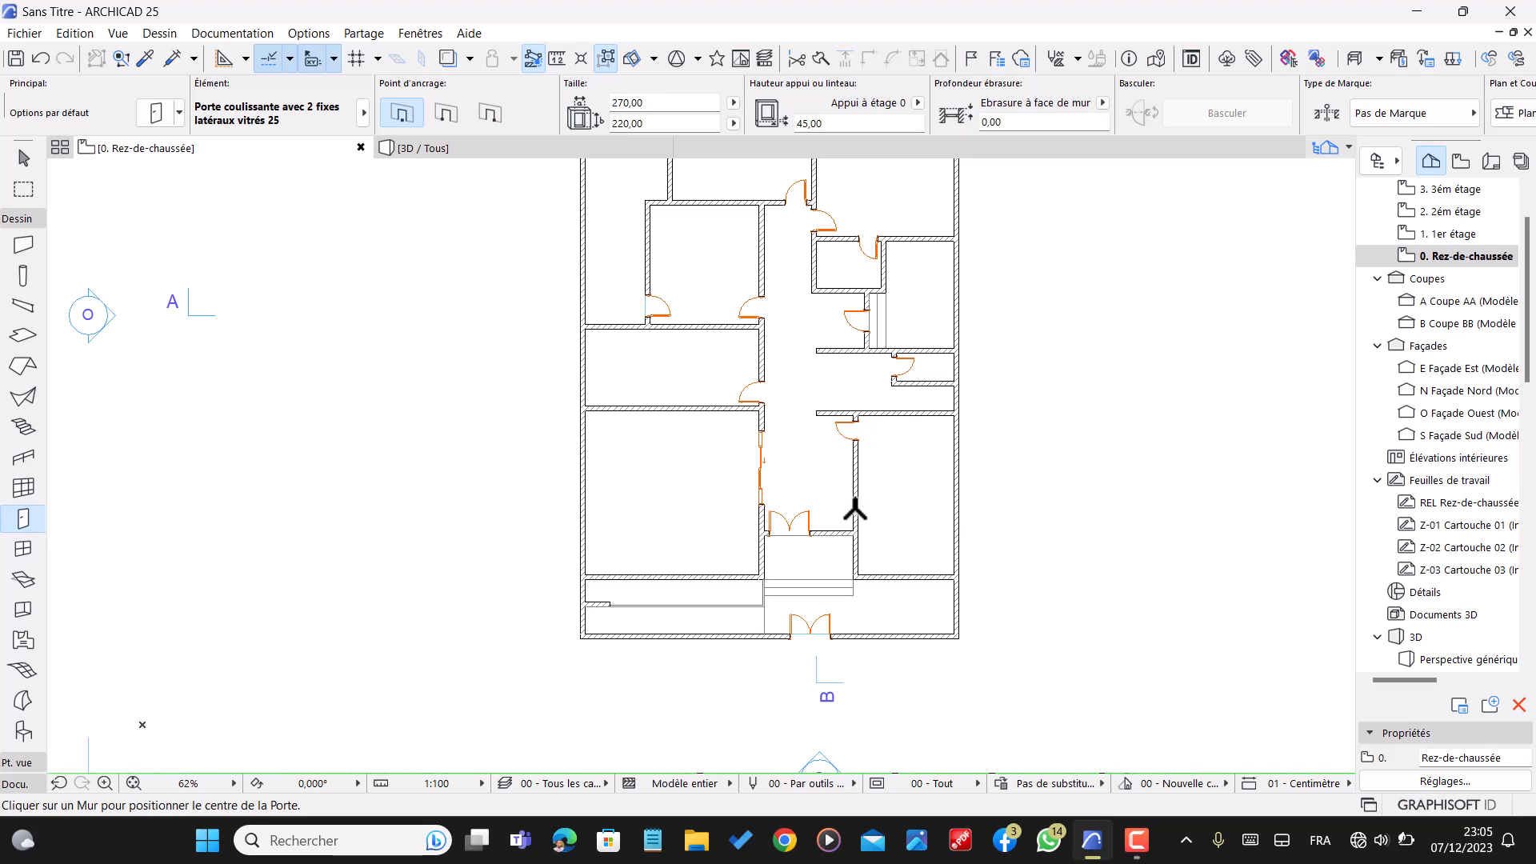
pyautogui.press('Escape')
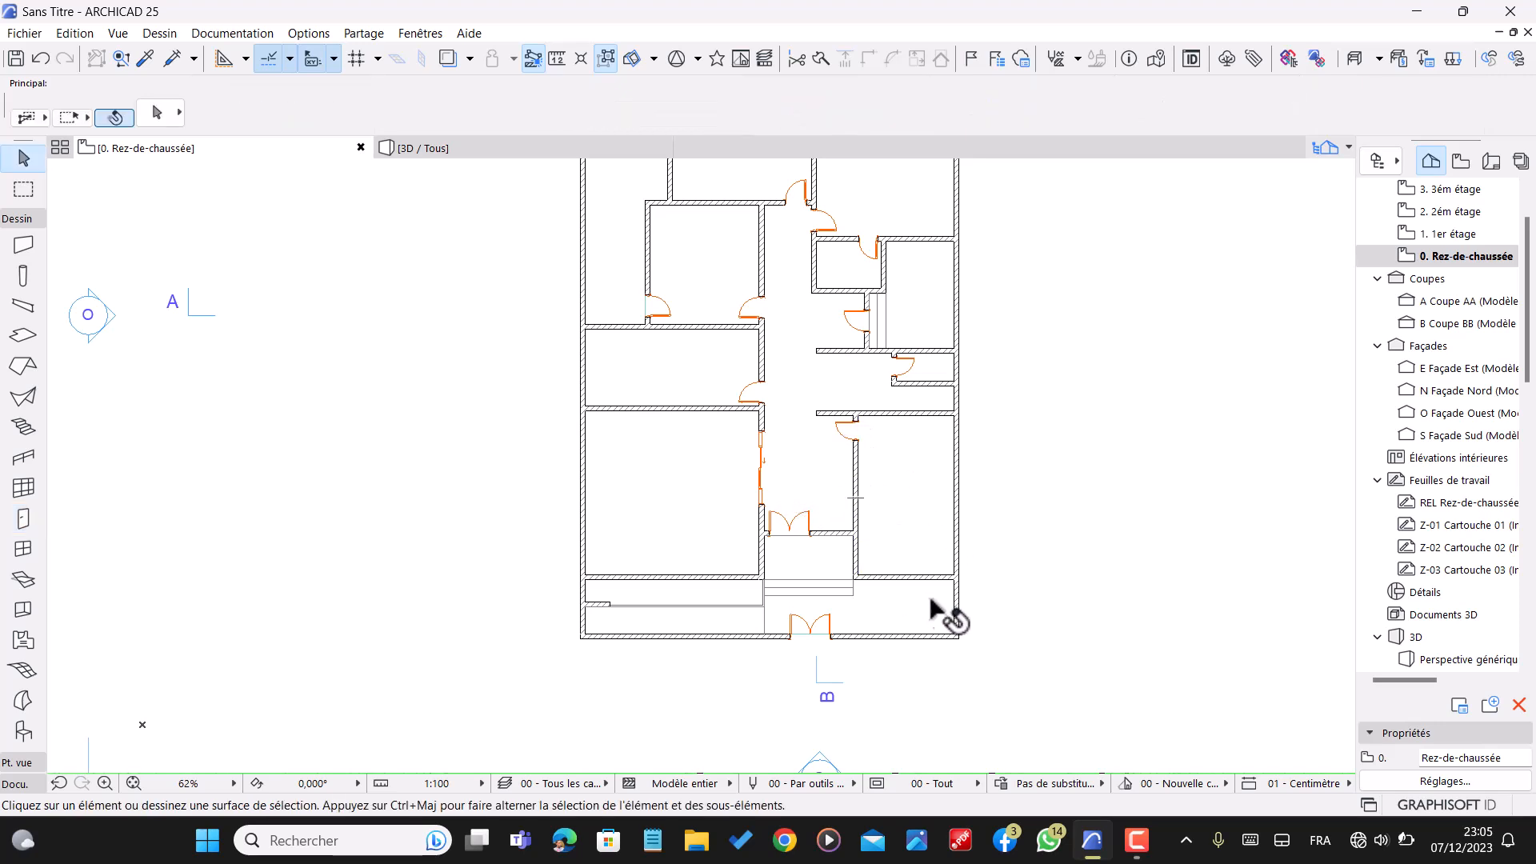
# - Reopen the default door settings and show the models in the Portes de garage 25 library folder
pyautogui.click(24, 520)
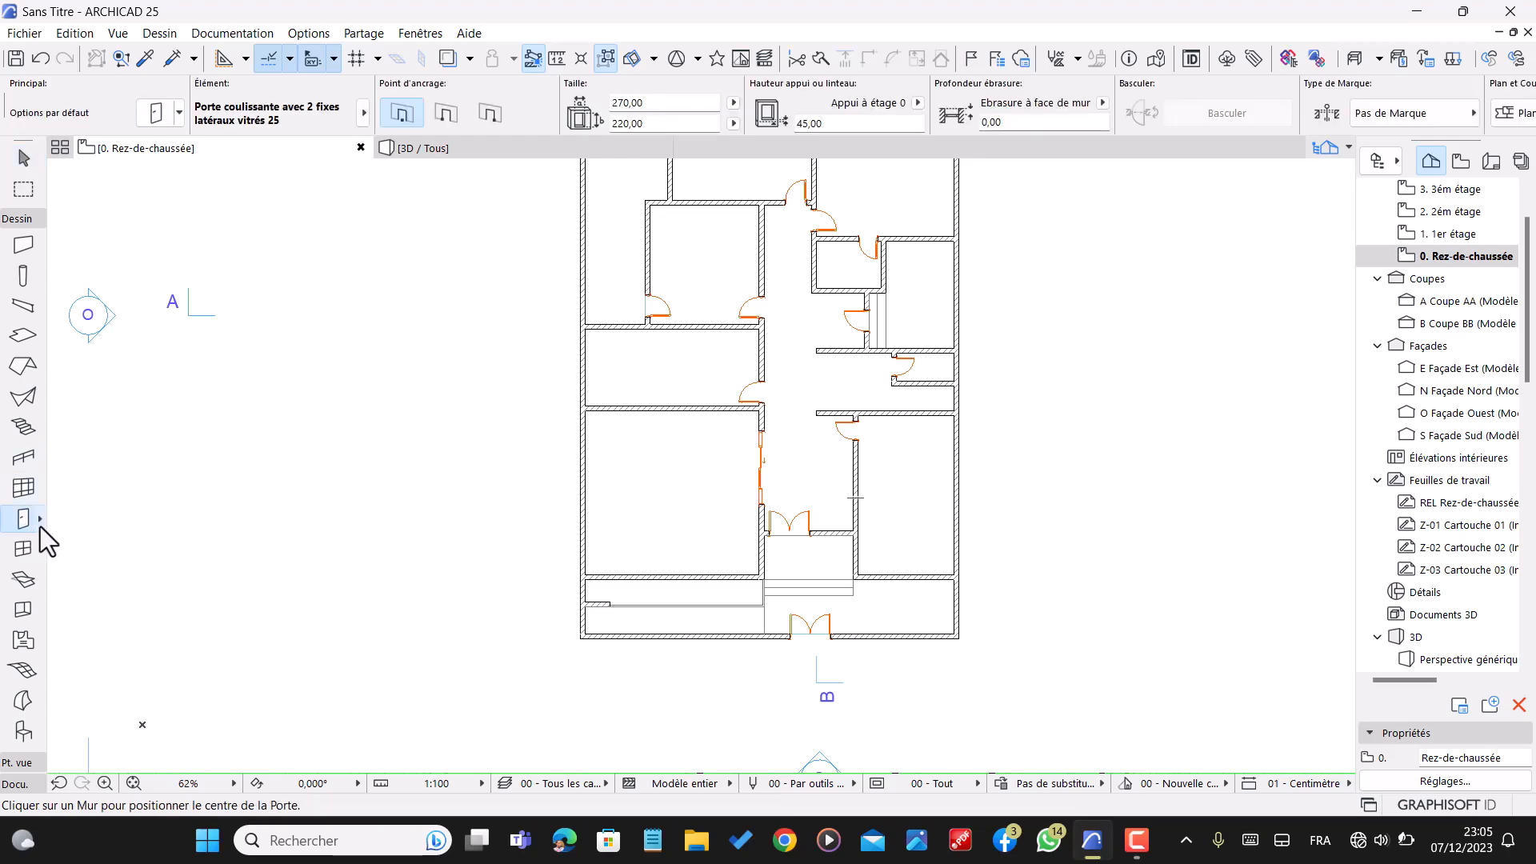
pyautogui.hotkey('ctrl', 't')
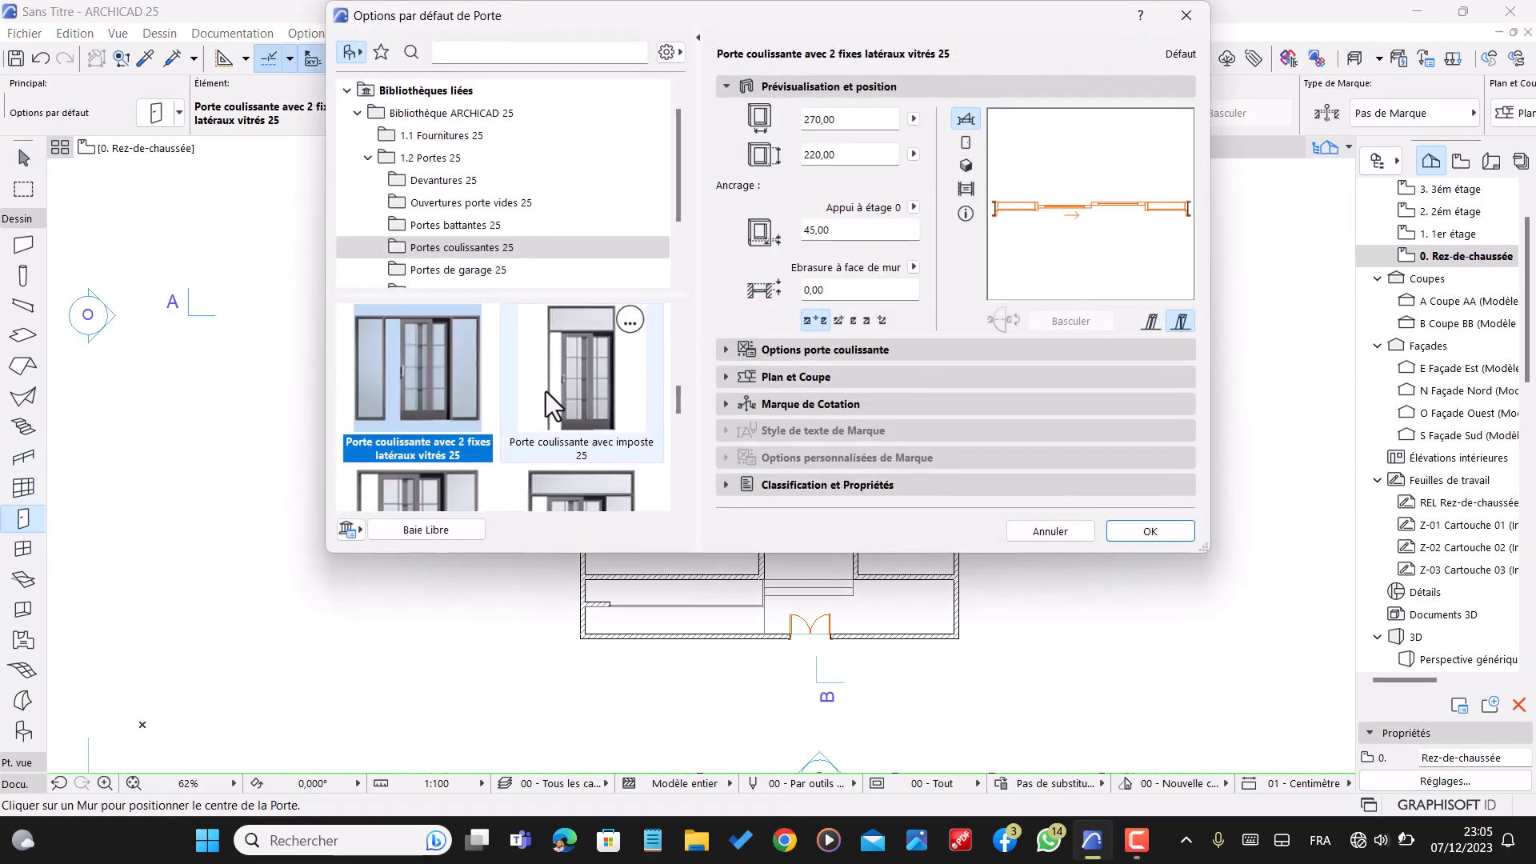
pyautogui.click(496, 271)
pyautogui.scroll(-4, 579, 389)
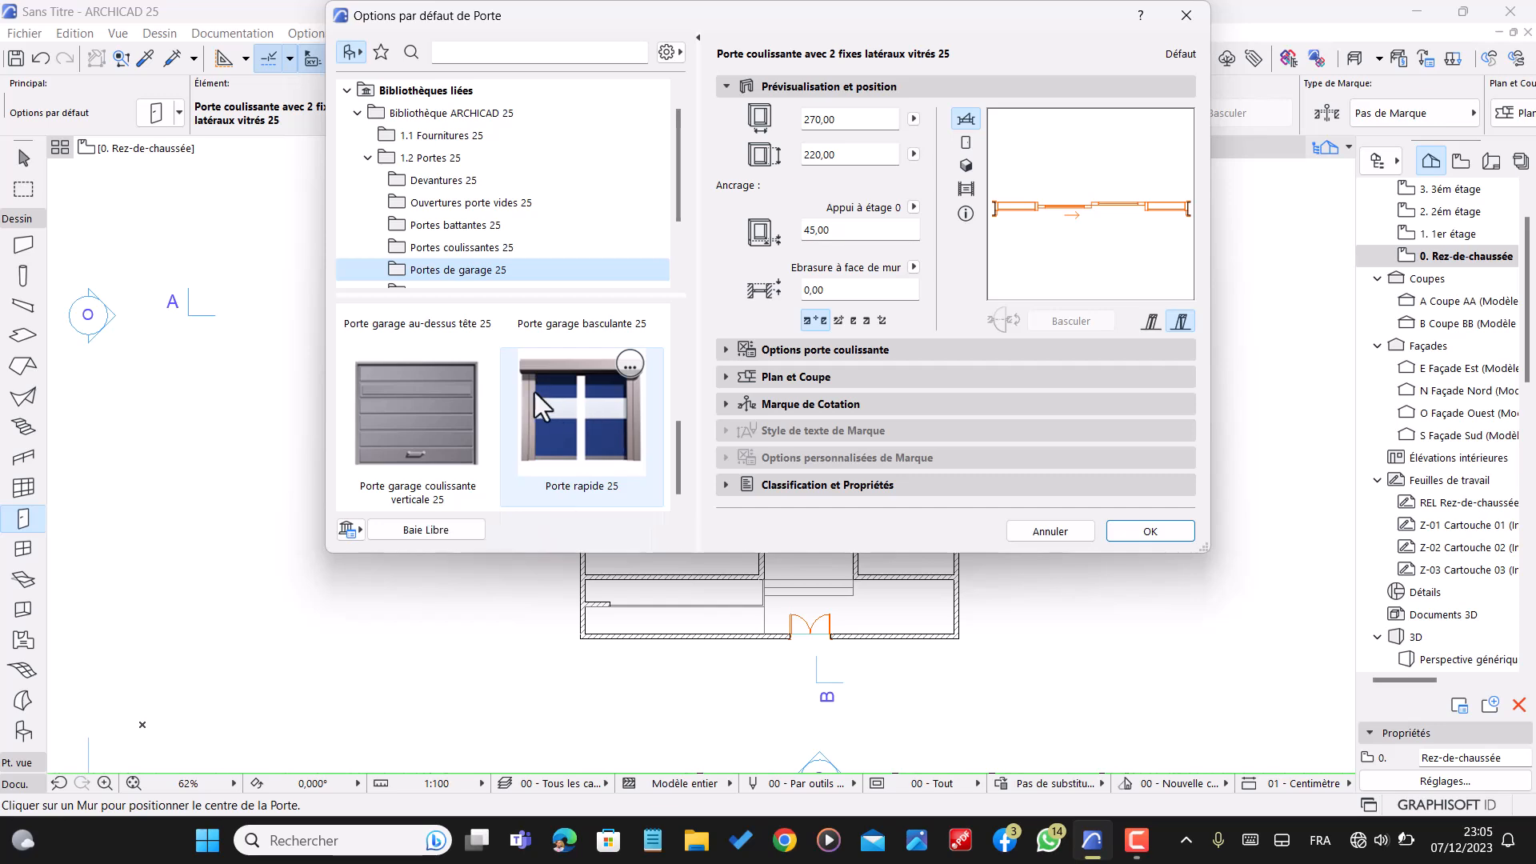
pyautogui.scroll(3, 415, 435)
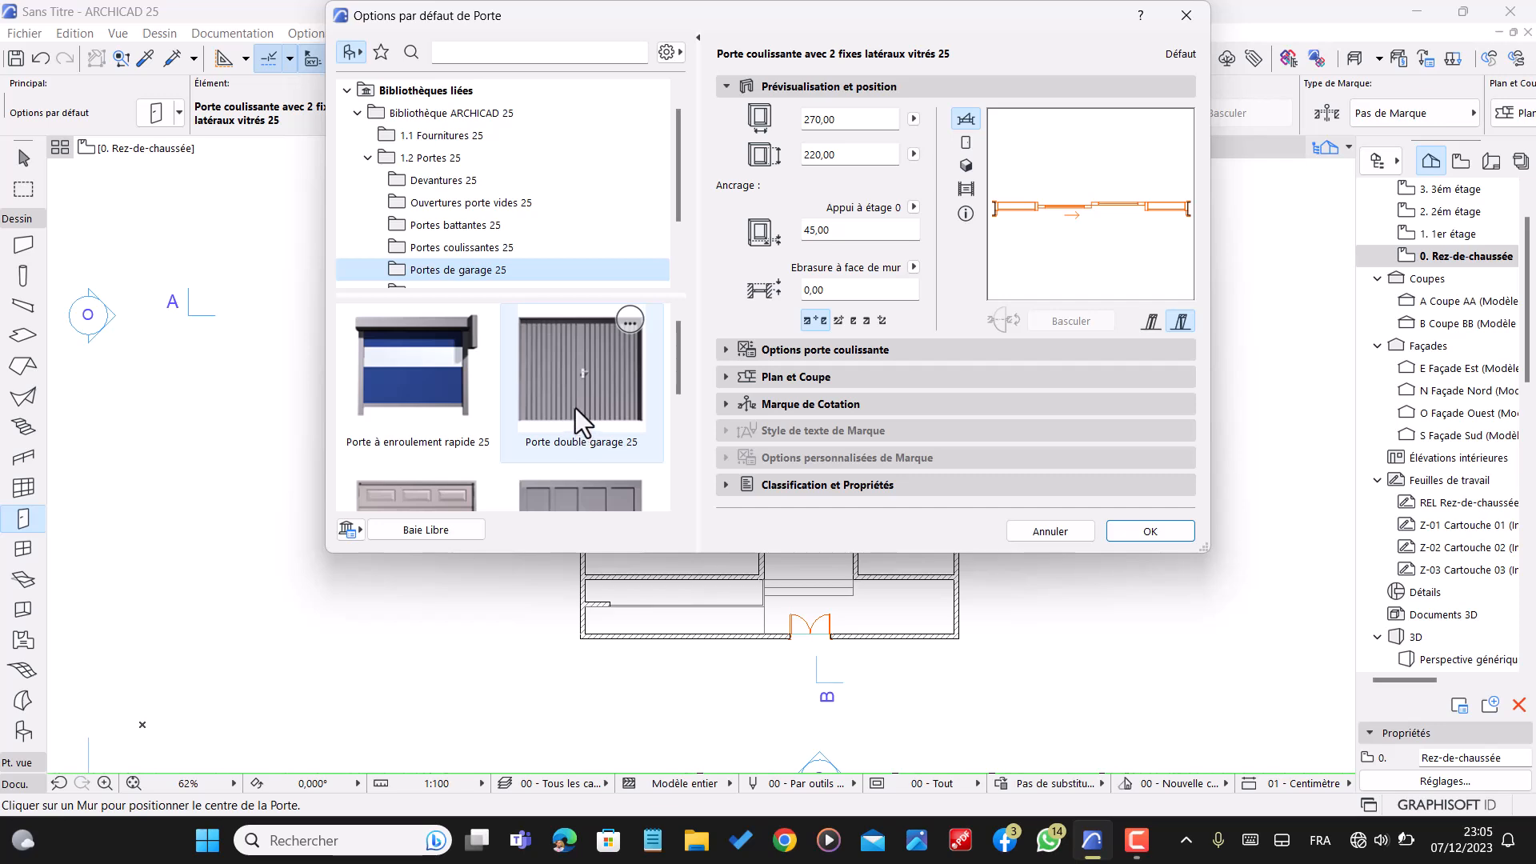
# - Try Porte à enroulement rapide 25 as the default door with a height of 220
pyautogui.click(415, 349)
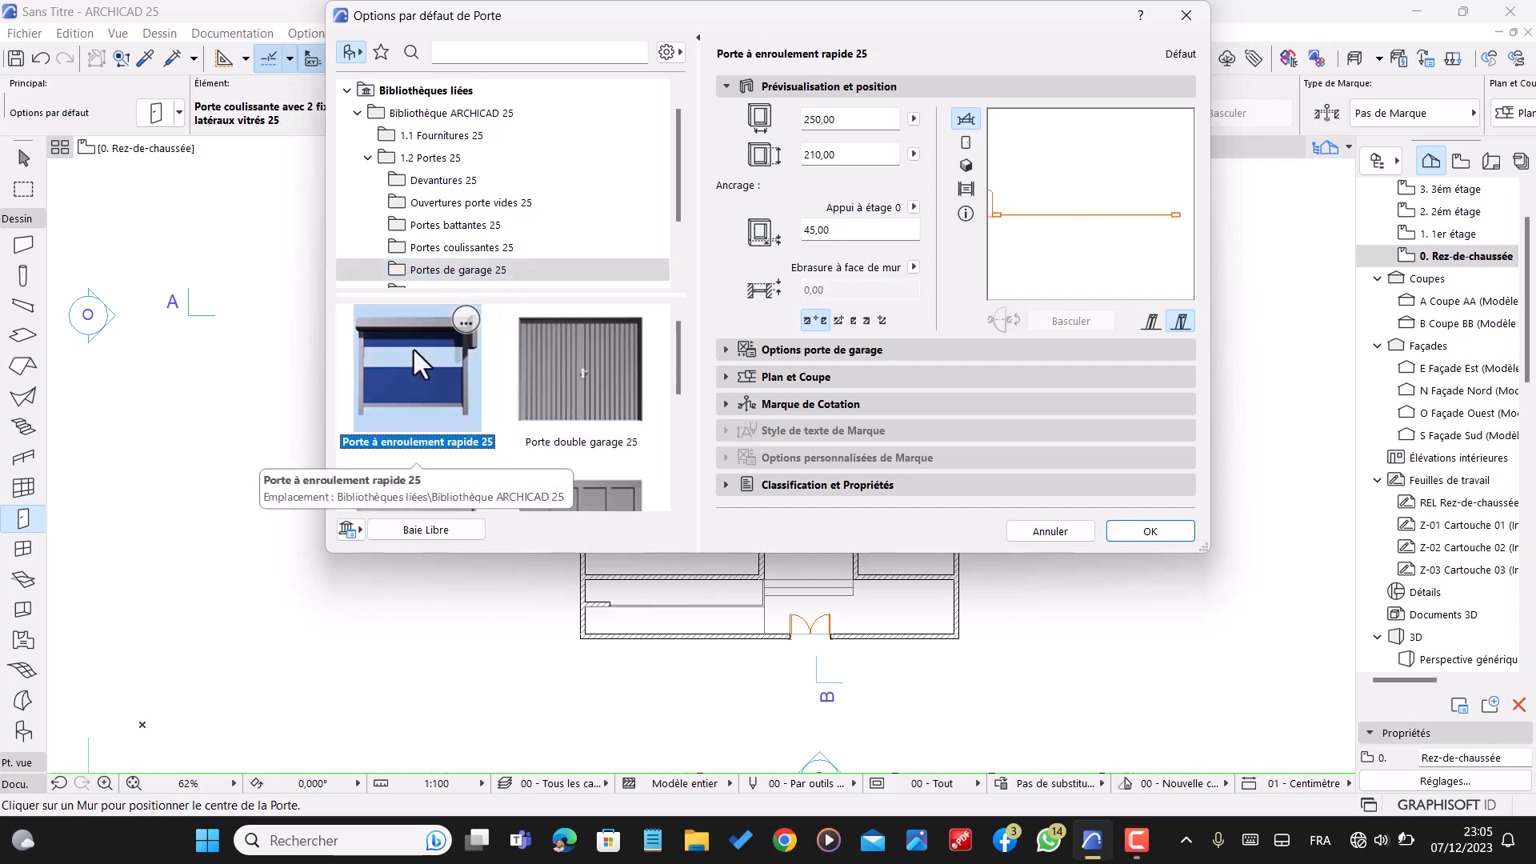
pyautogui.moveTo(888, 155); pyautogui.dragTo(707, 158)
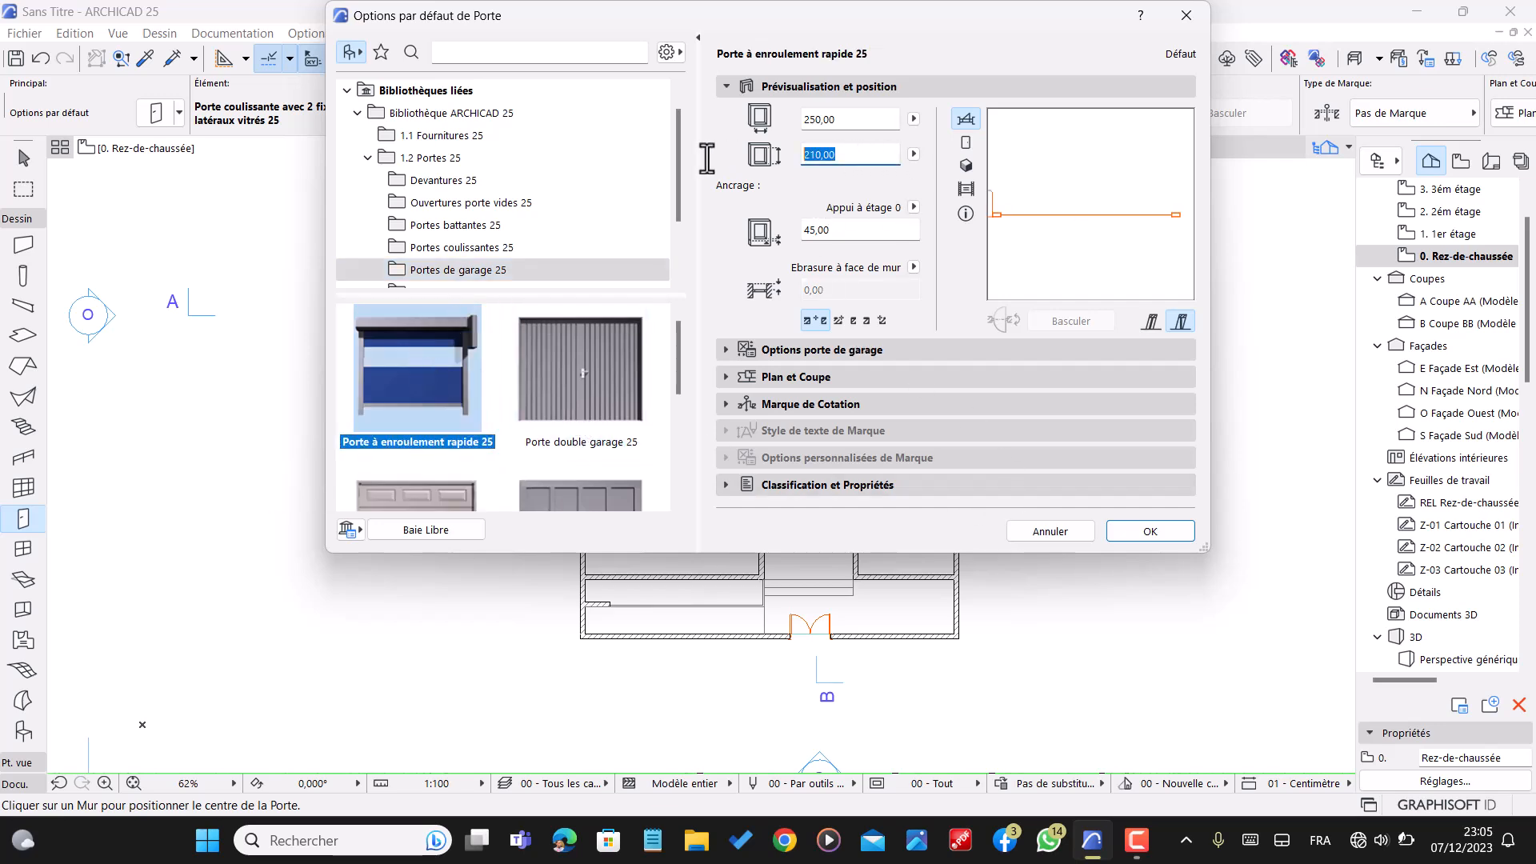
pyautogui.write('220')
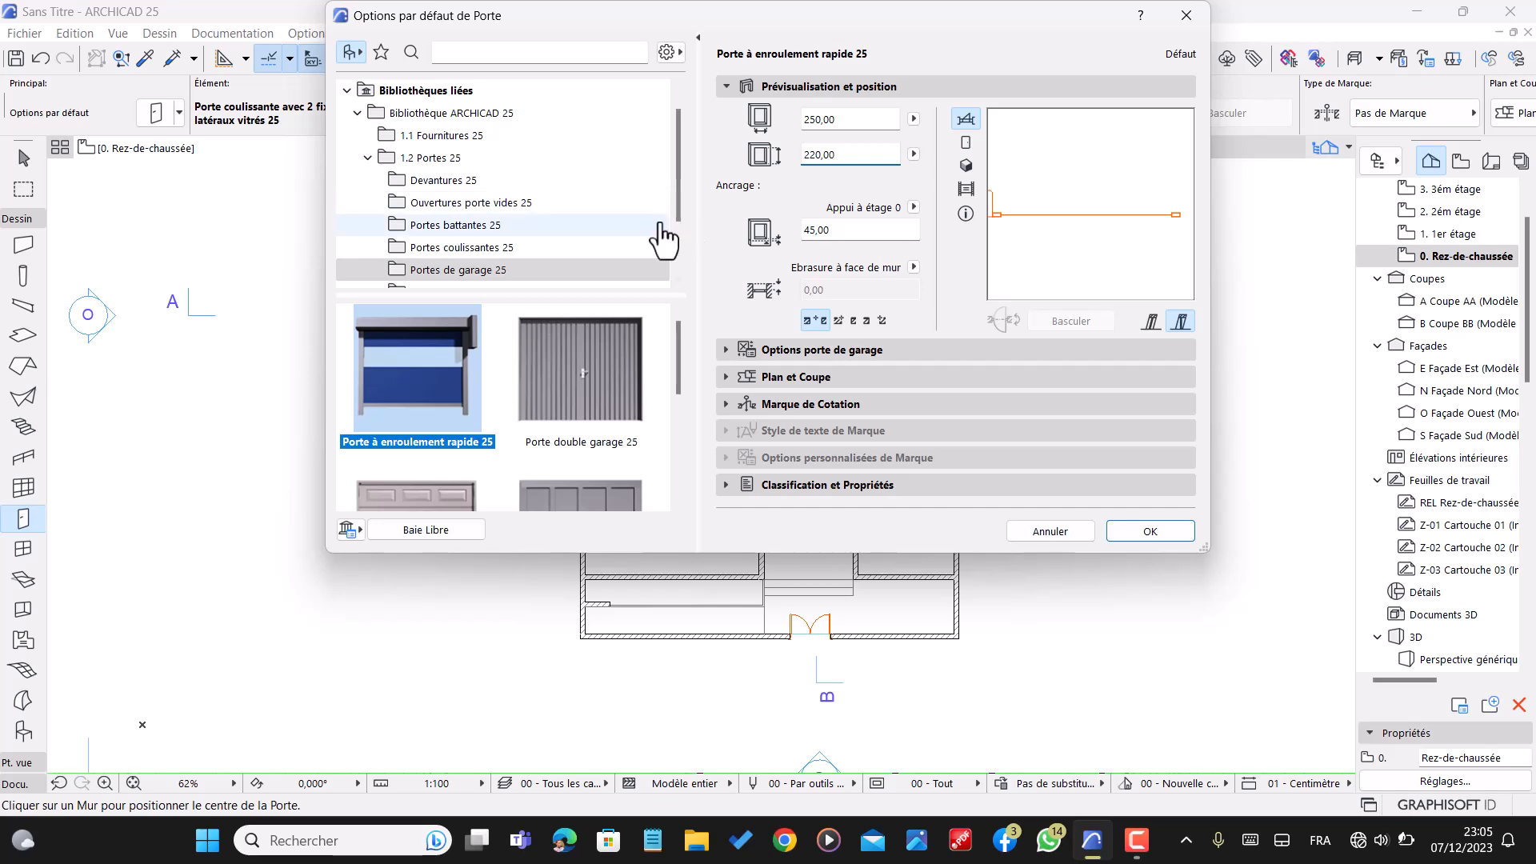
# - Compare the previews of the double, overhead, tilting, vertical sliding and rapid garage door models
pyautogui.click(610, 356)
pyautogui.scroll(-2, 600, 356)
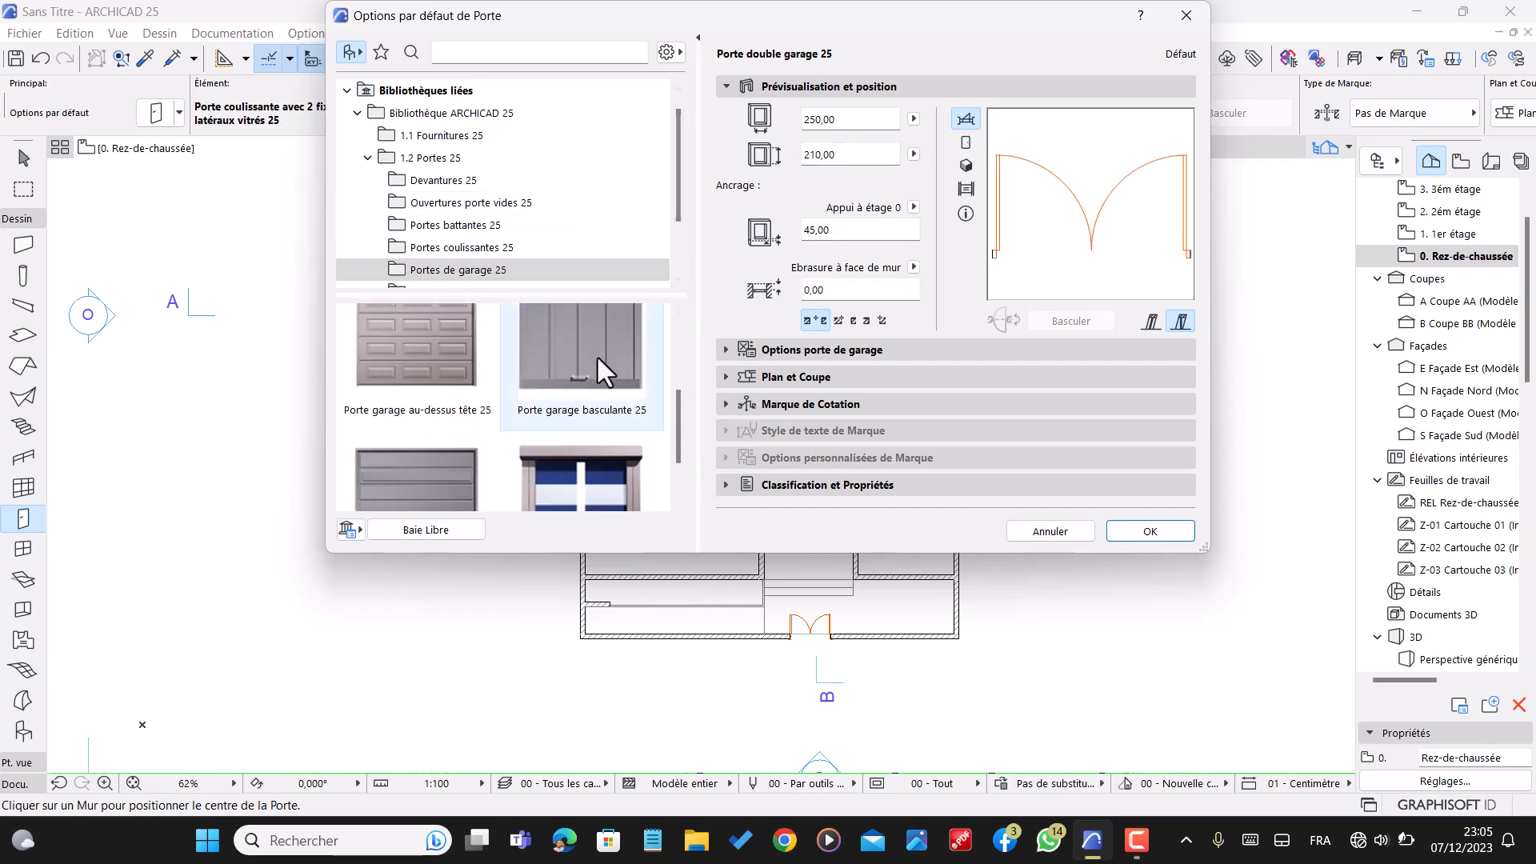
pyautogui.scroll(1, 560, 361)
pyautogui.click(453, 445)
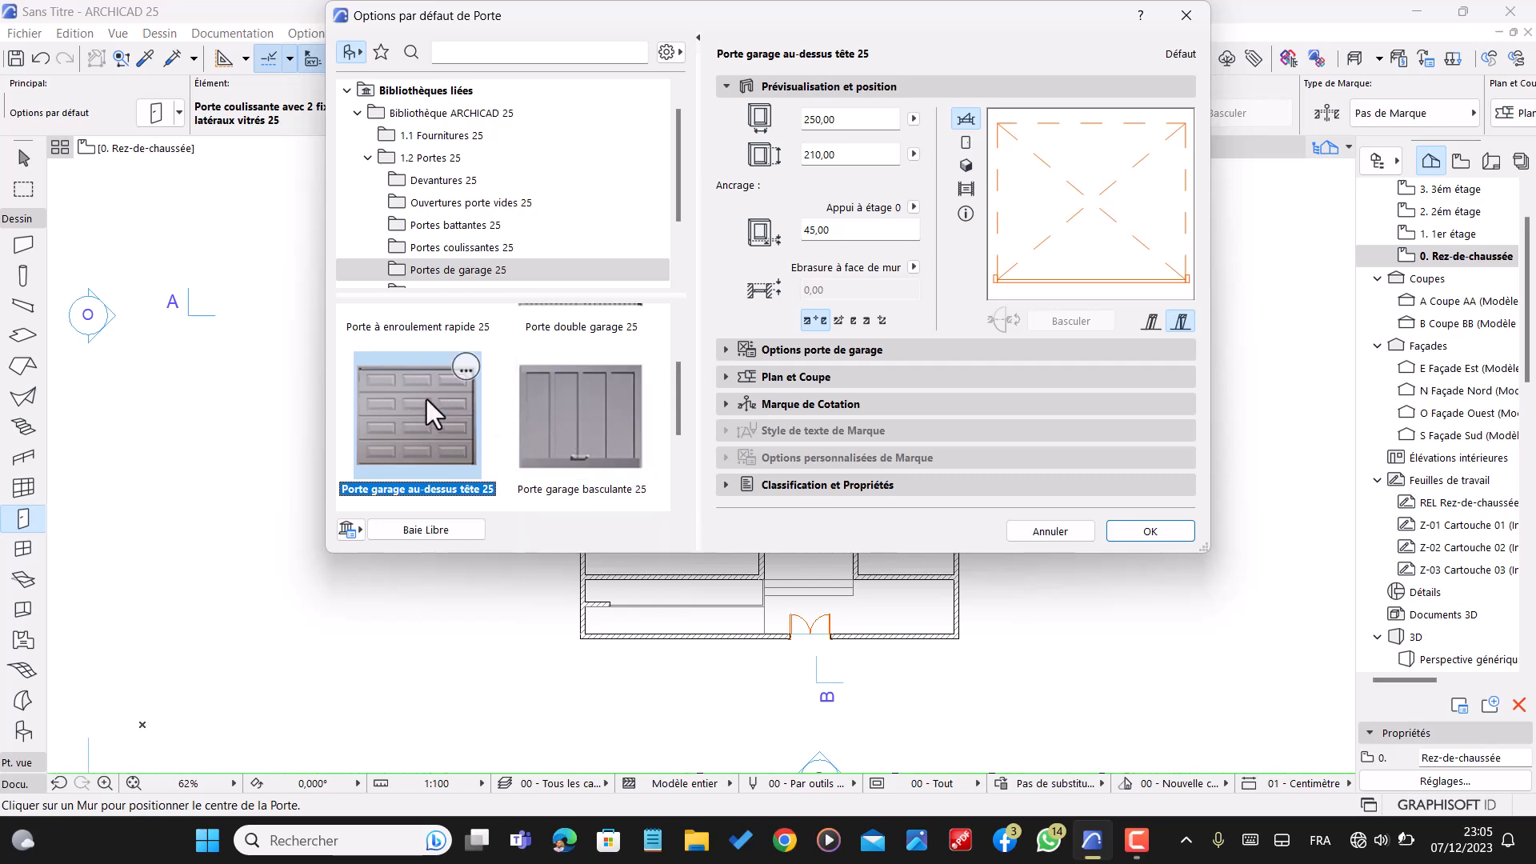
pyautogui.click(564, 405)
pyautogui.scroll(-2, 565, 405)
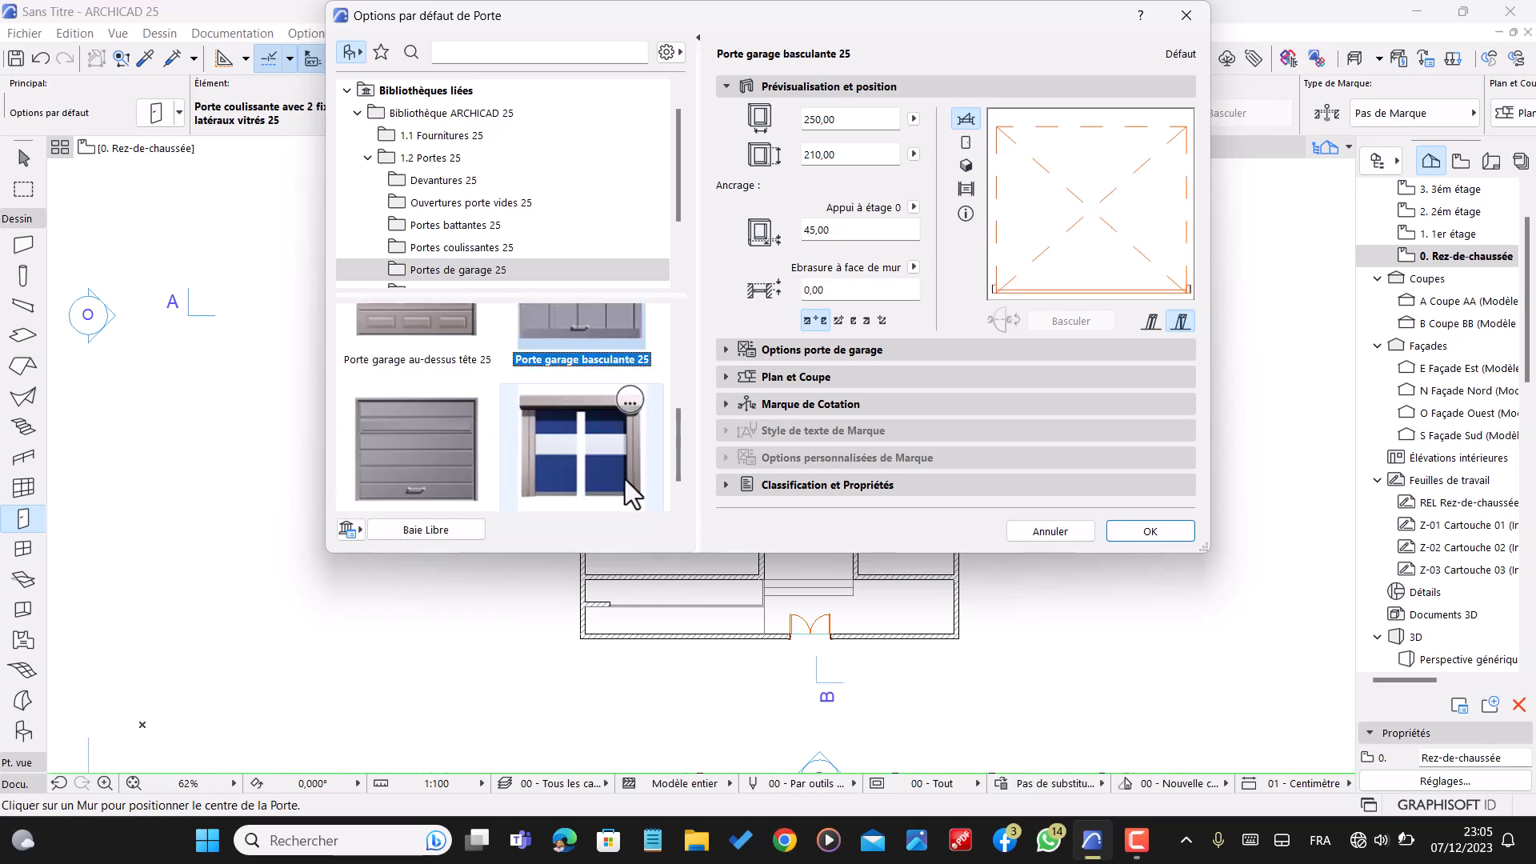
pyautogui.click(581, 456)
pyautogui.click(477, 450)
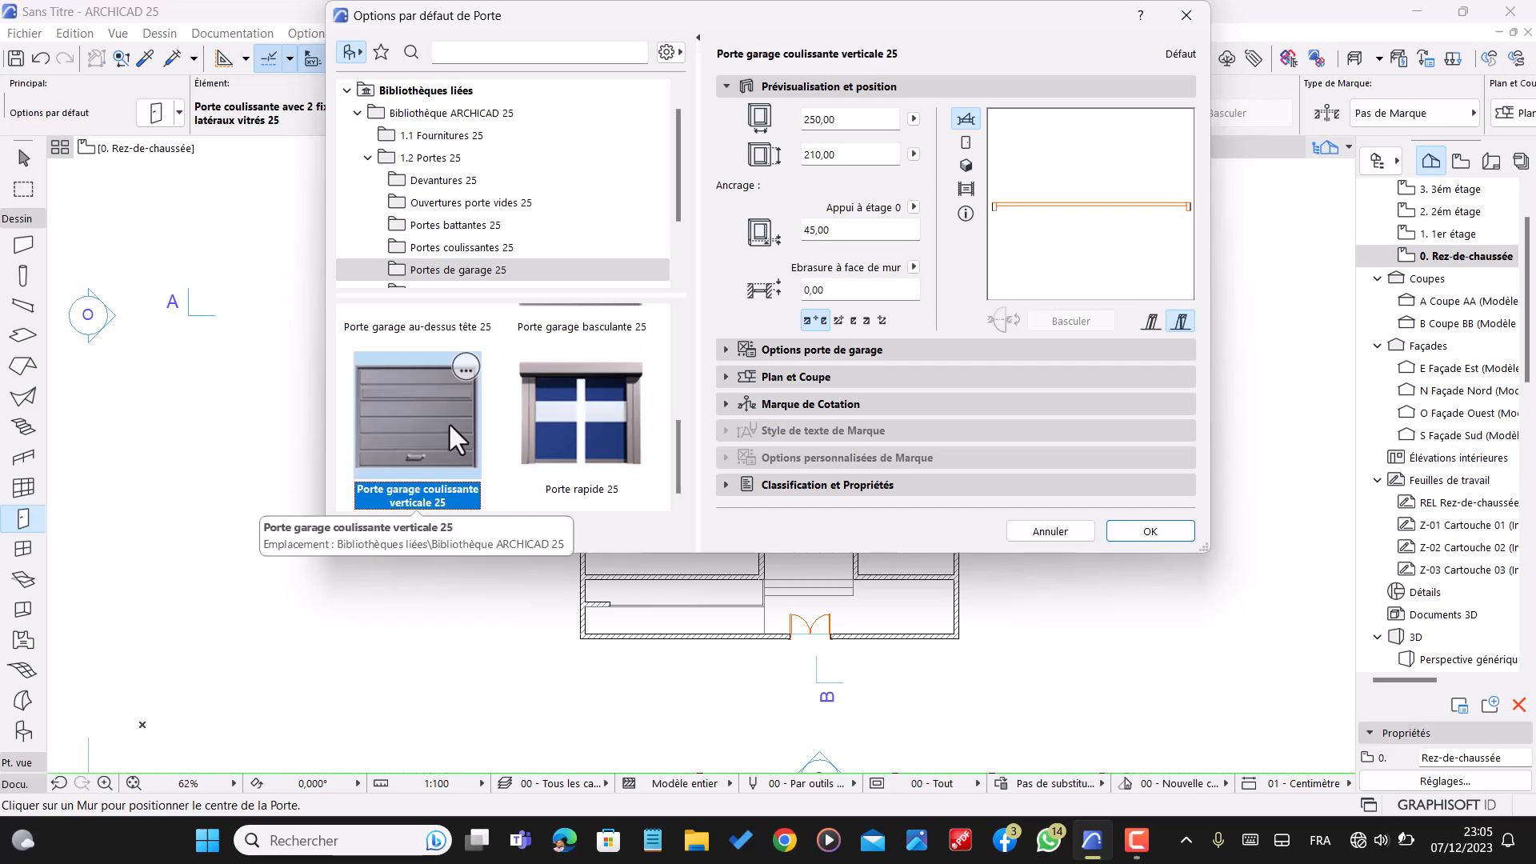
pyautogui.scroll(2, 435, 424)
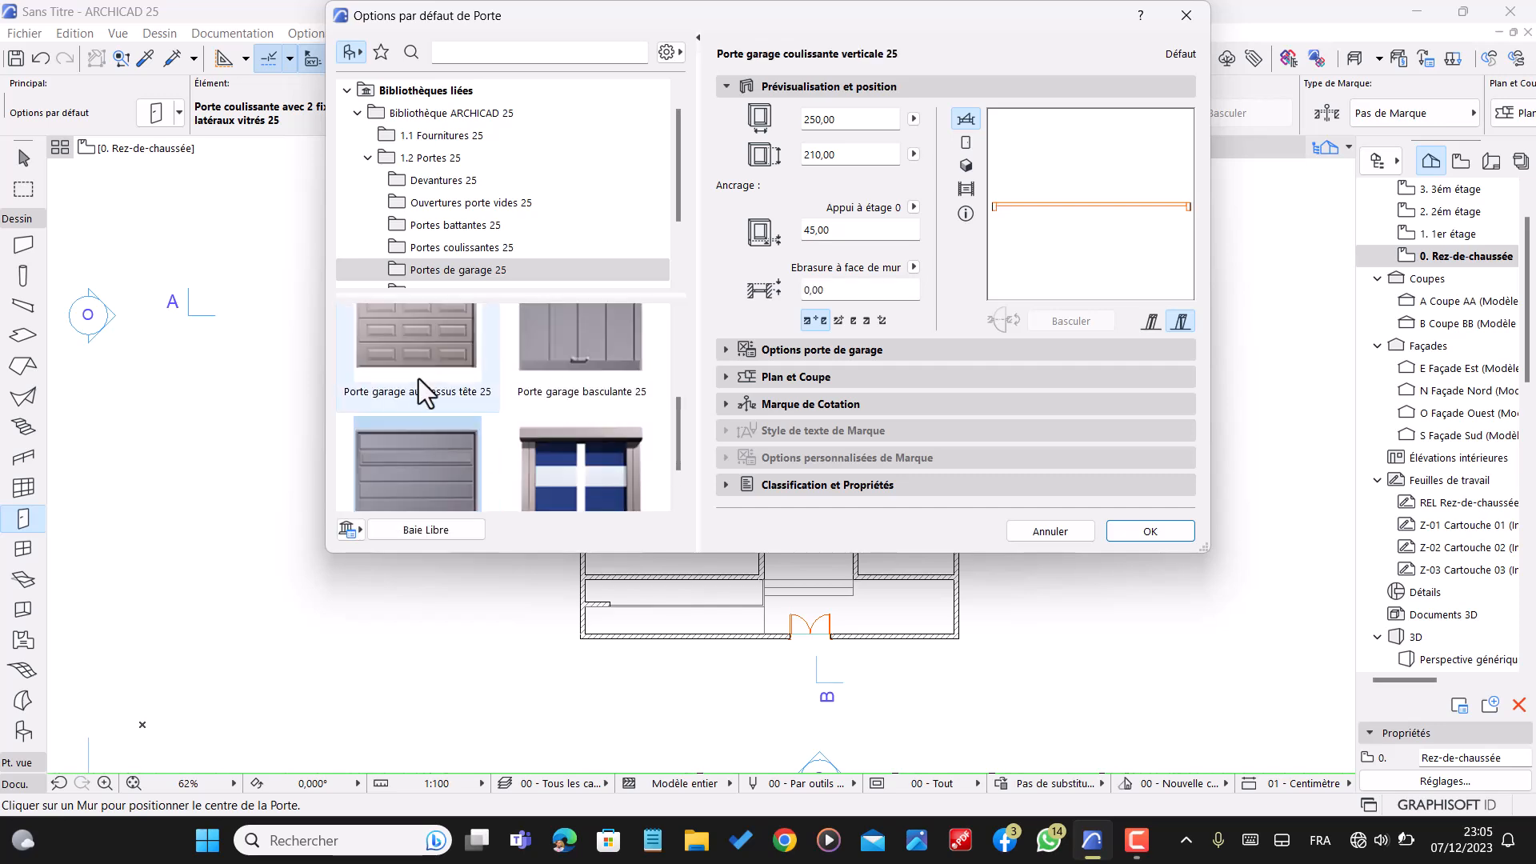
pyautogui.click(416, 340)
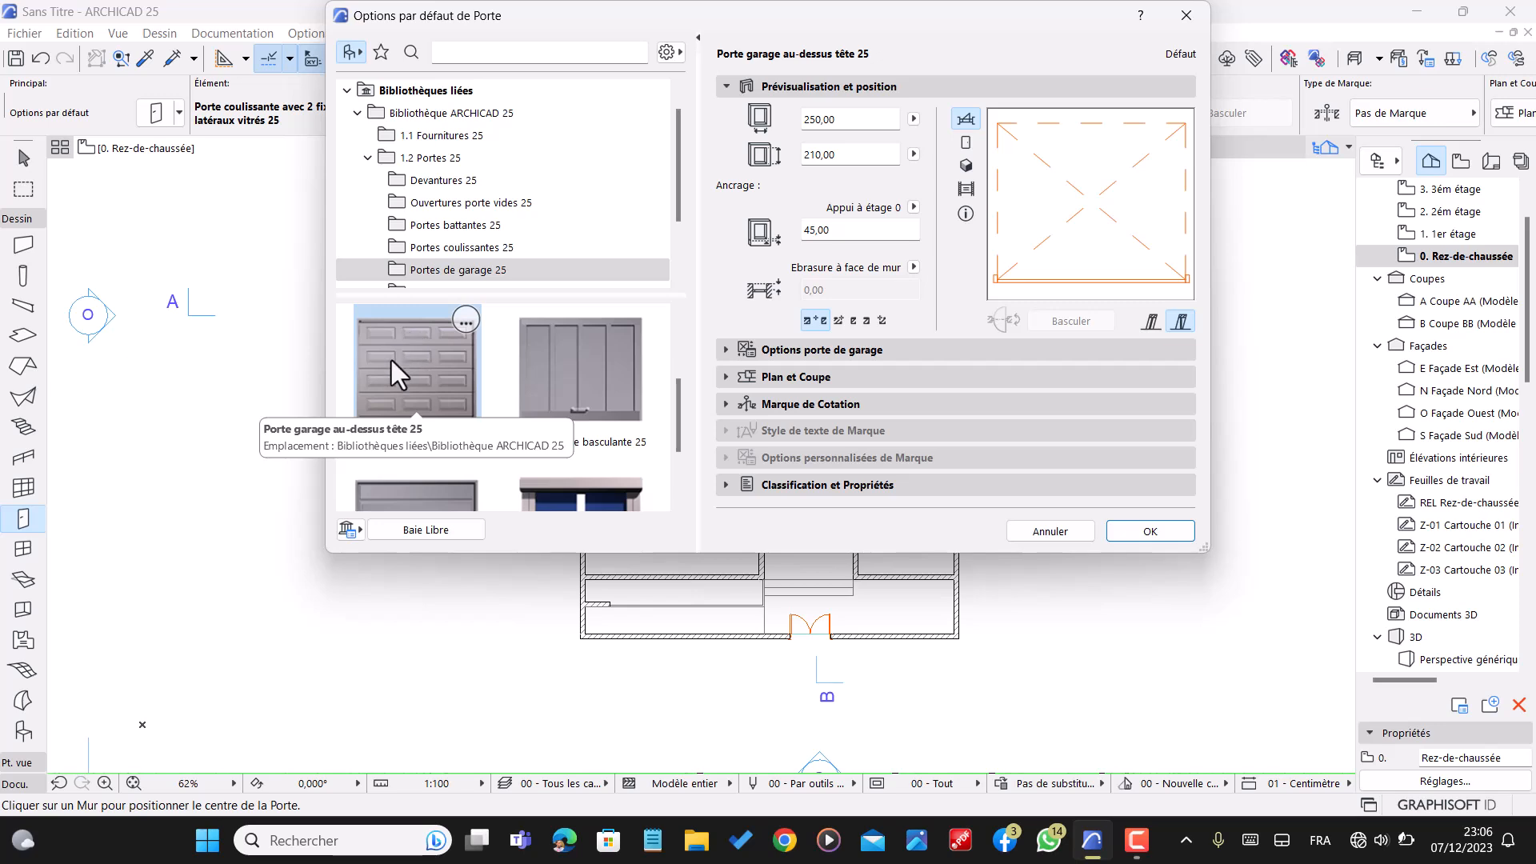
pyautogui.scroll(-2, 396, 364)
pyautogui.click(423, 442)
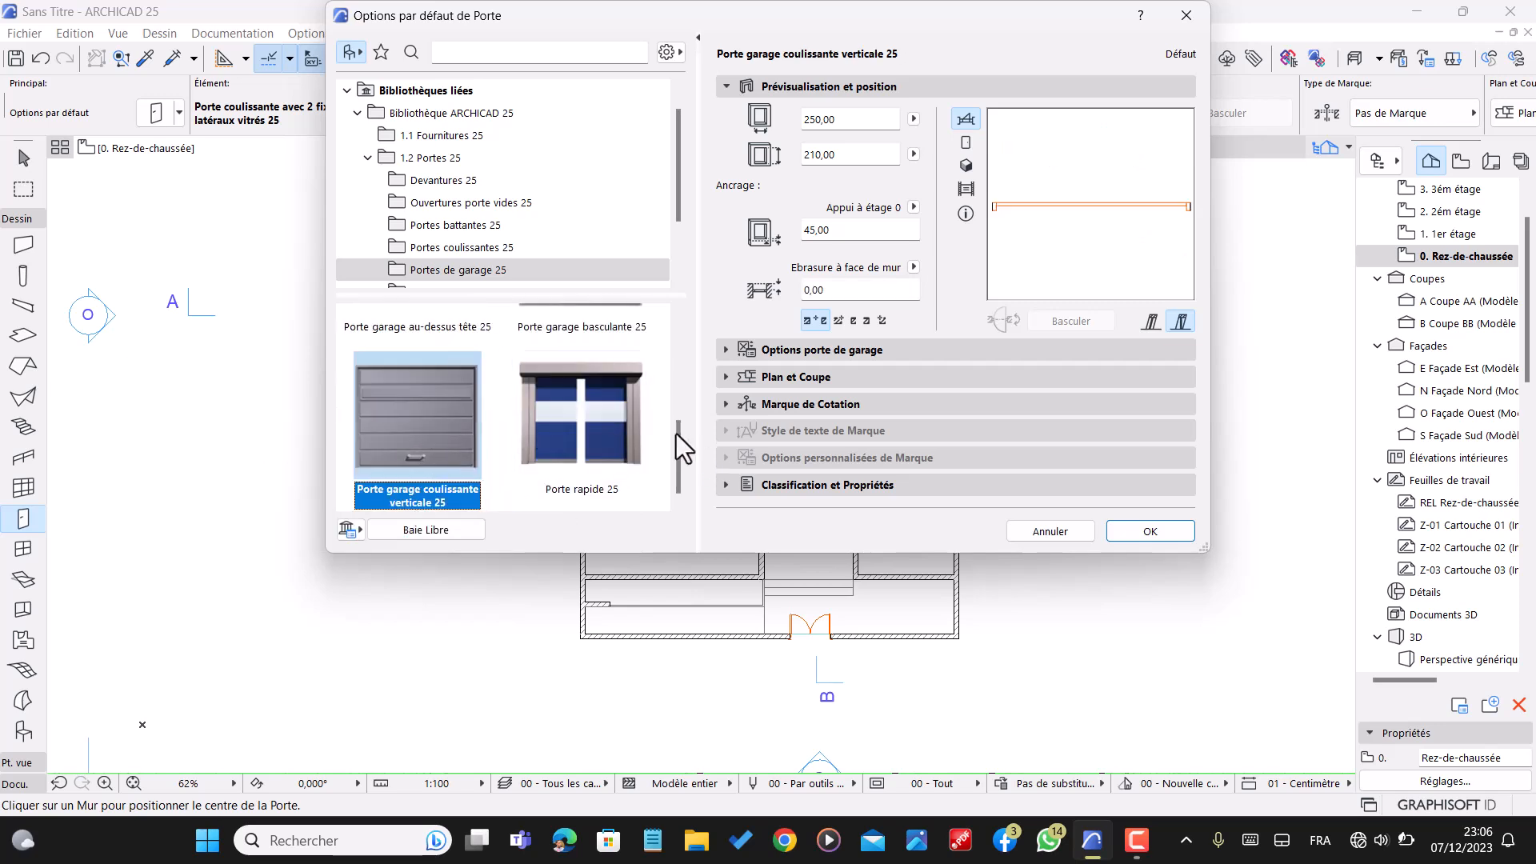
pyautogui.click(575, 409)
pyautogui.scroll(2, 554, 378)
pyautogui.click(557, 379)
pyautogui.click(458, 387)
pyautogui.scroll(1, 465, 386)
pyautogui.scroll(-1, 470, 386)
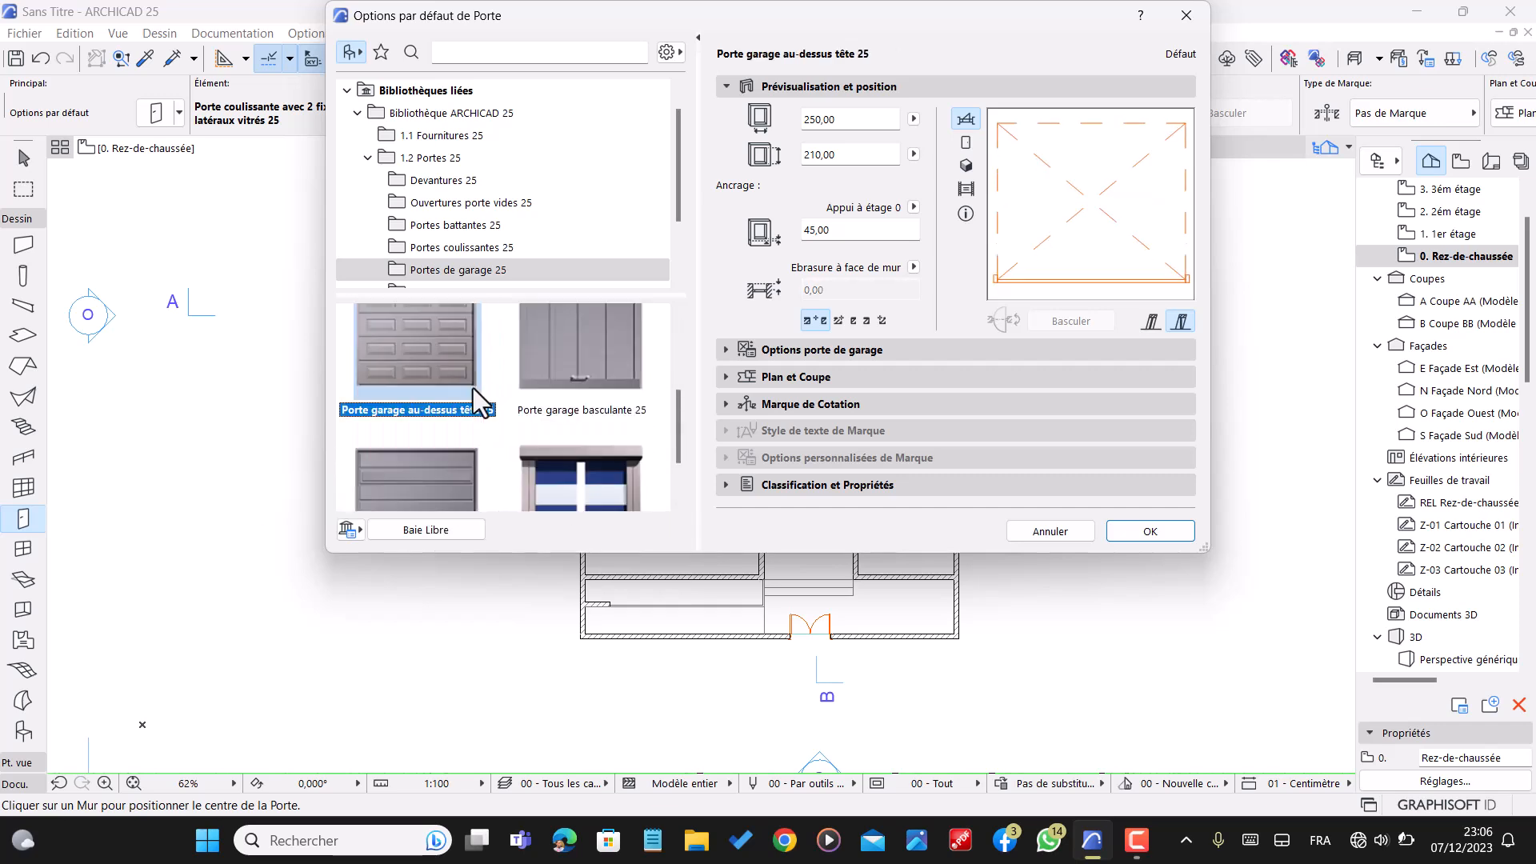
pyautogui.click(425, 394)
pyautogui.scroll(1, 424, 394)
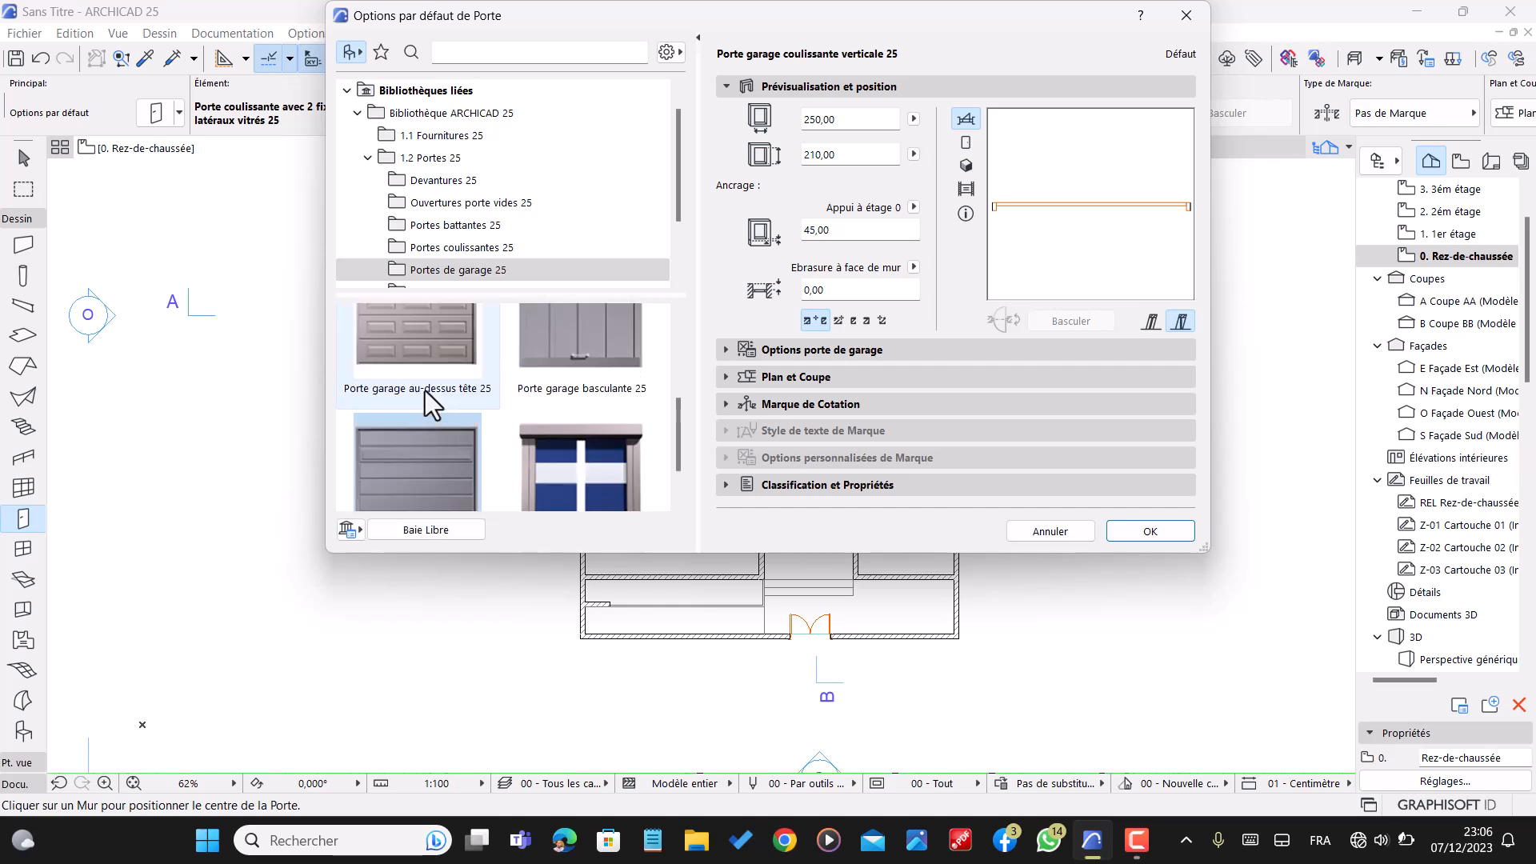
# - Set the default door to Porte garage au-dessus tête 25 with a height of 220 and a sill height of 5
pyautogui.click(421, 351)
pyautogui.scroll(1, 421, 352)
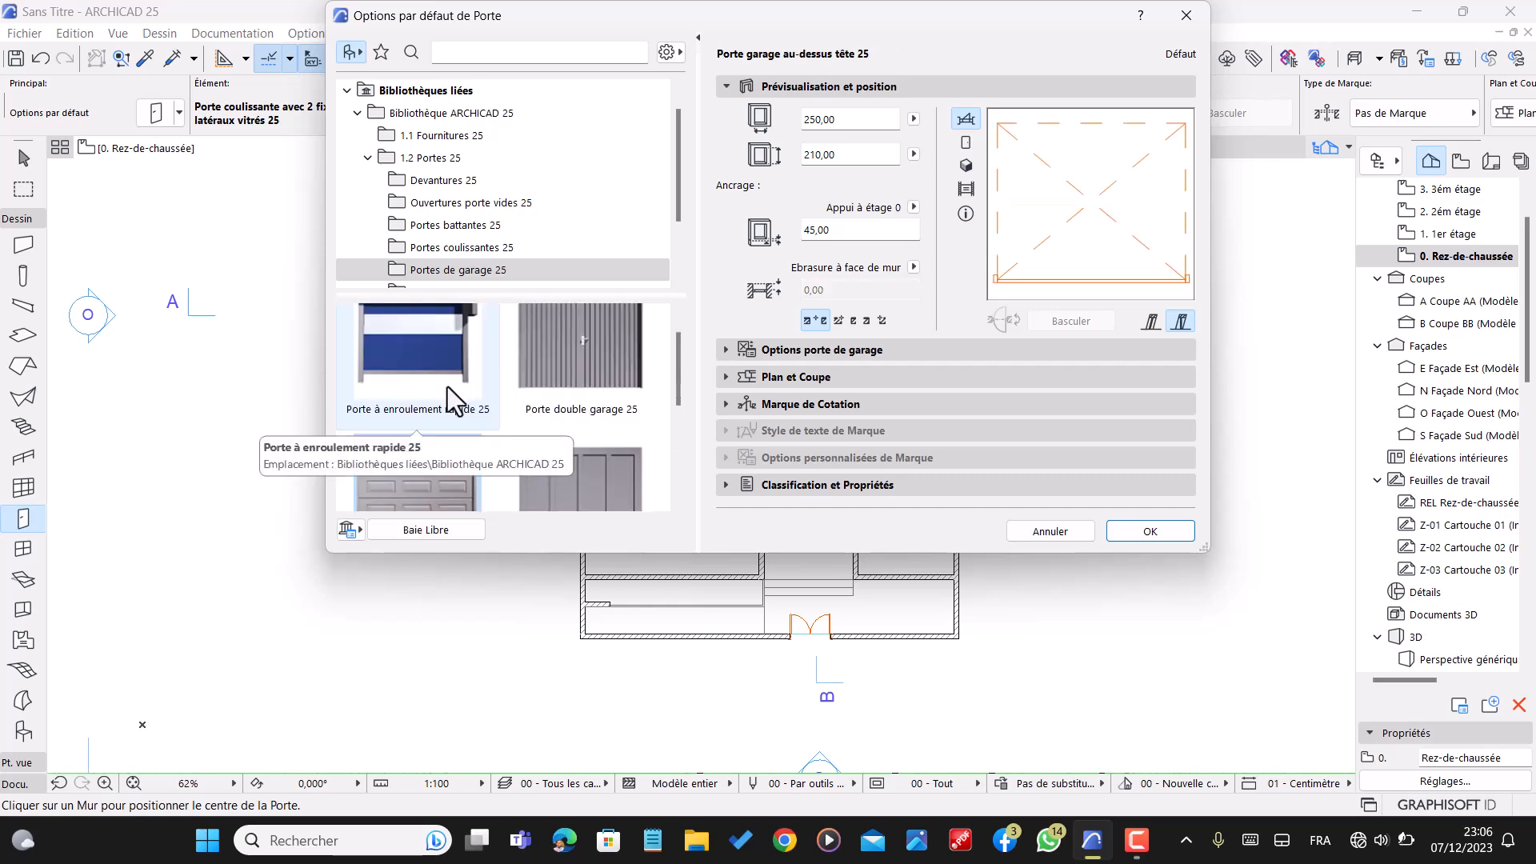
pyautogui.scroll(-2, 447, 386)
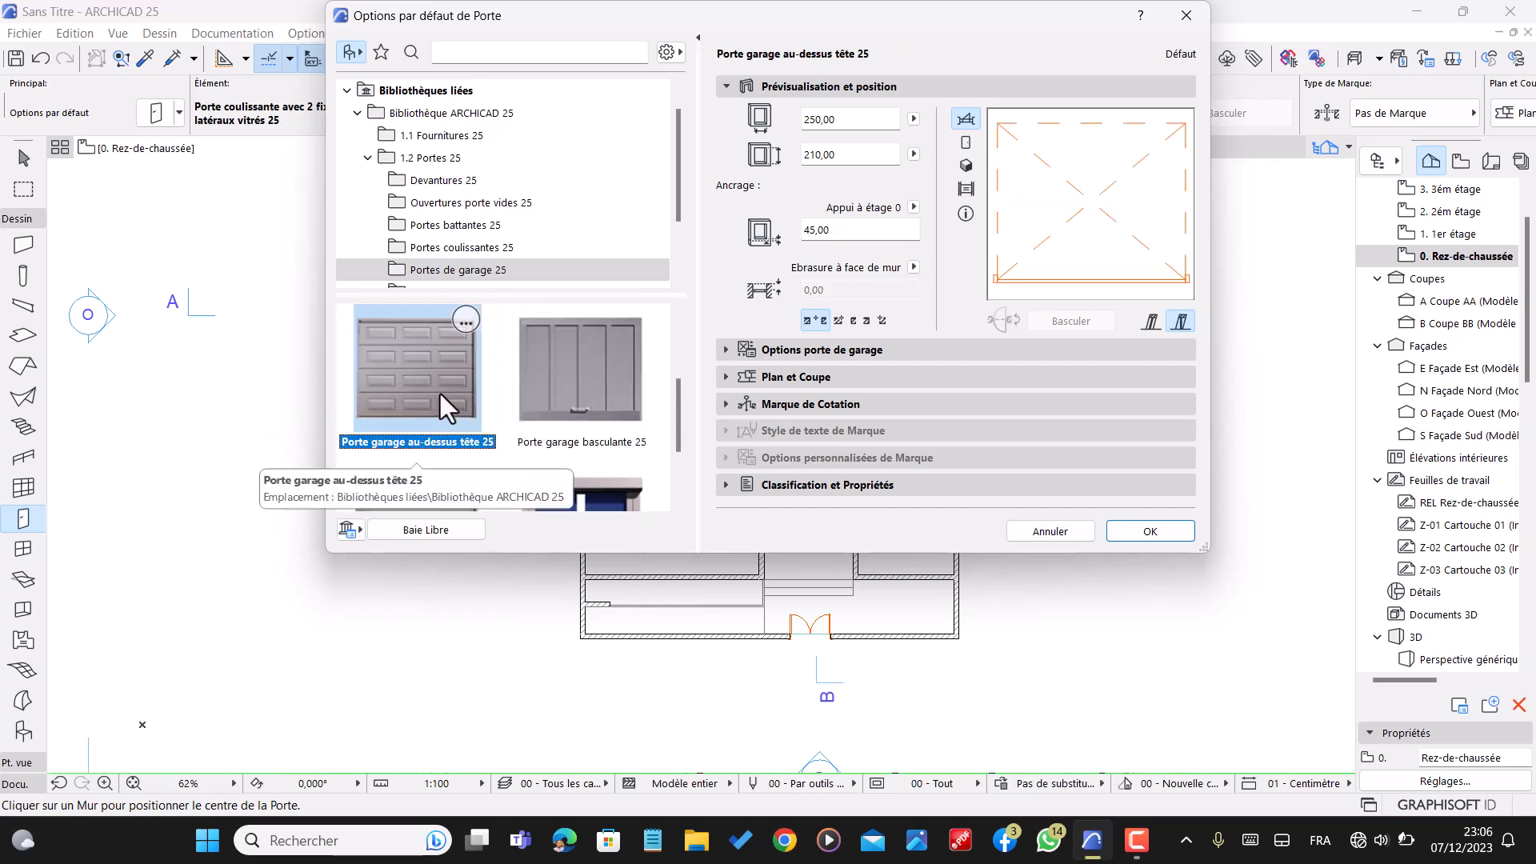
pyautogui.scroll(-1, 442, 392)
pyautogui.click(854, 154)
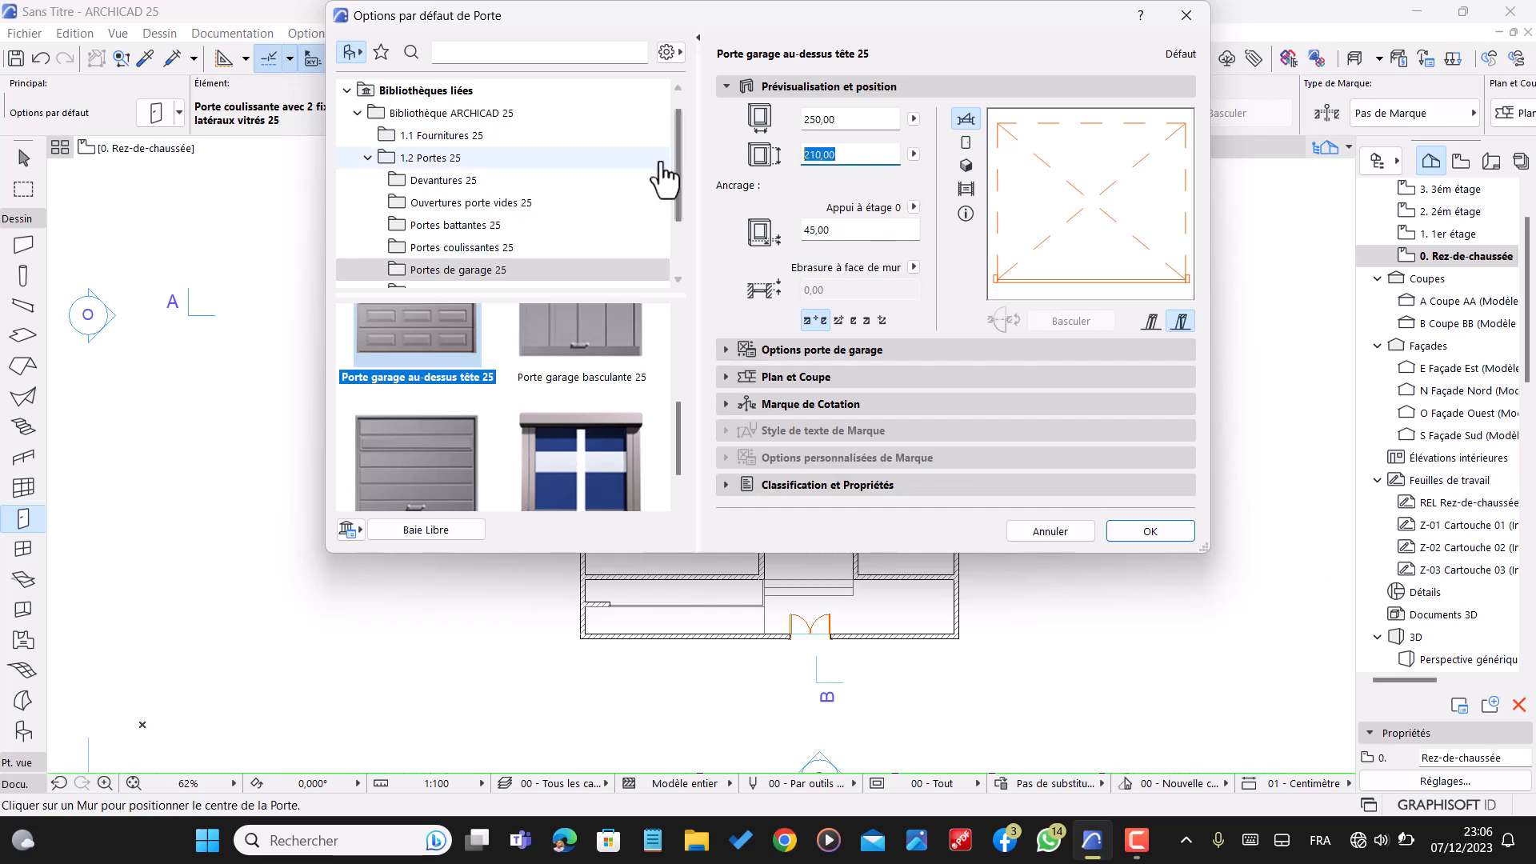
pyautogui.write('220')
pyautogui.click(837, 228)
pyautogui.write('5')
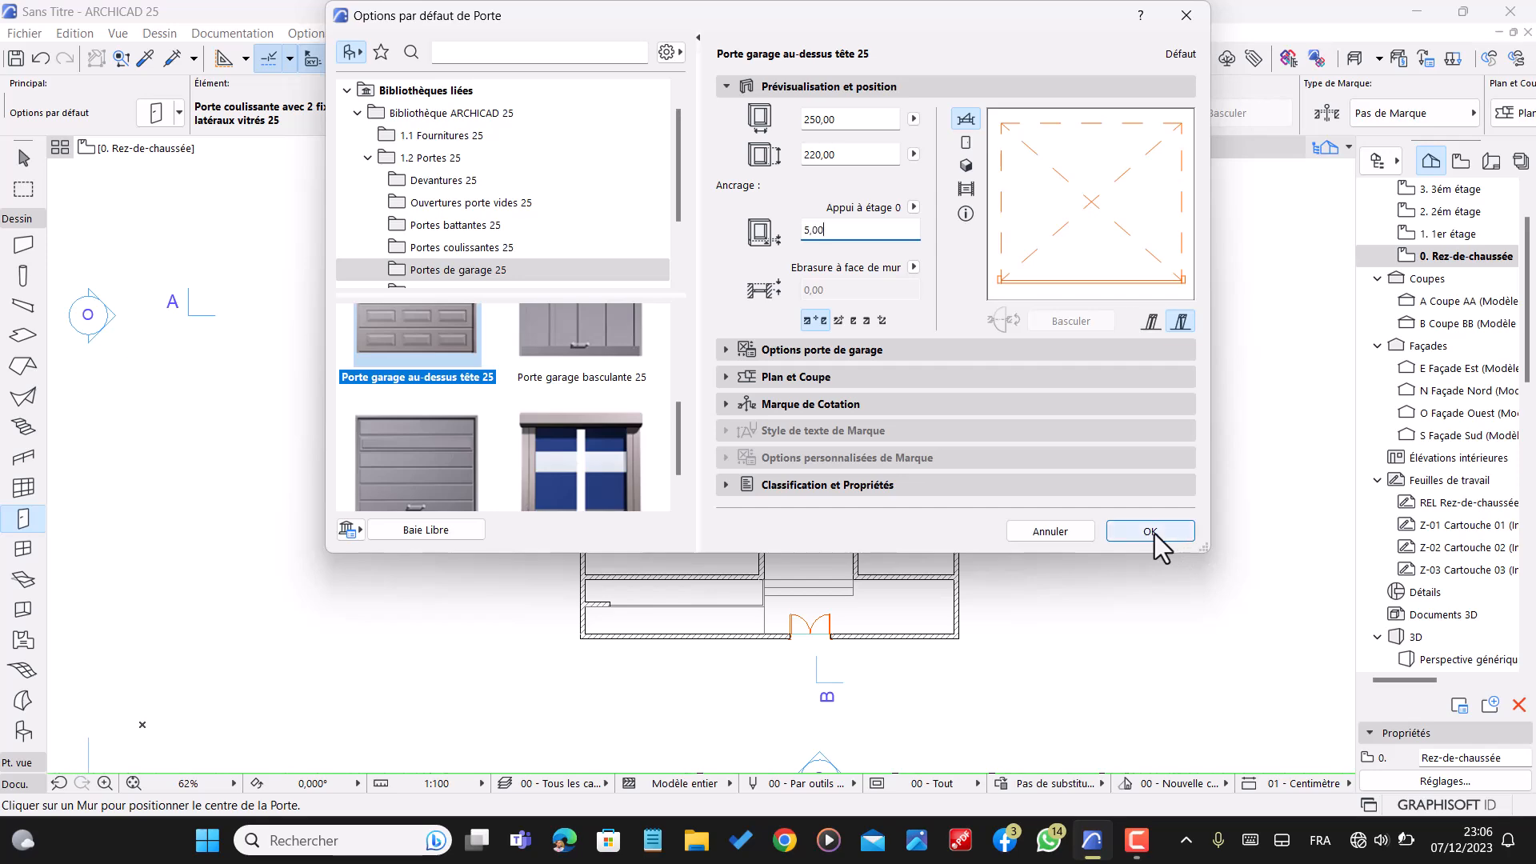
# - Place two 250 × 220 cm "Porte garage au-dessus tête 25" doors with a 5 cm sill, one in the front wall and one in the garage wall behind
pyautogui.click(1150, 531)
pyautogui.scroll(3, 920, 656)
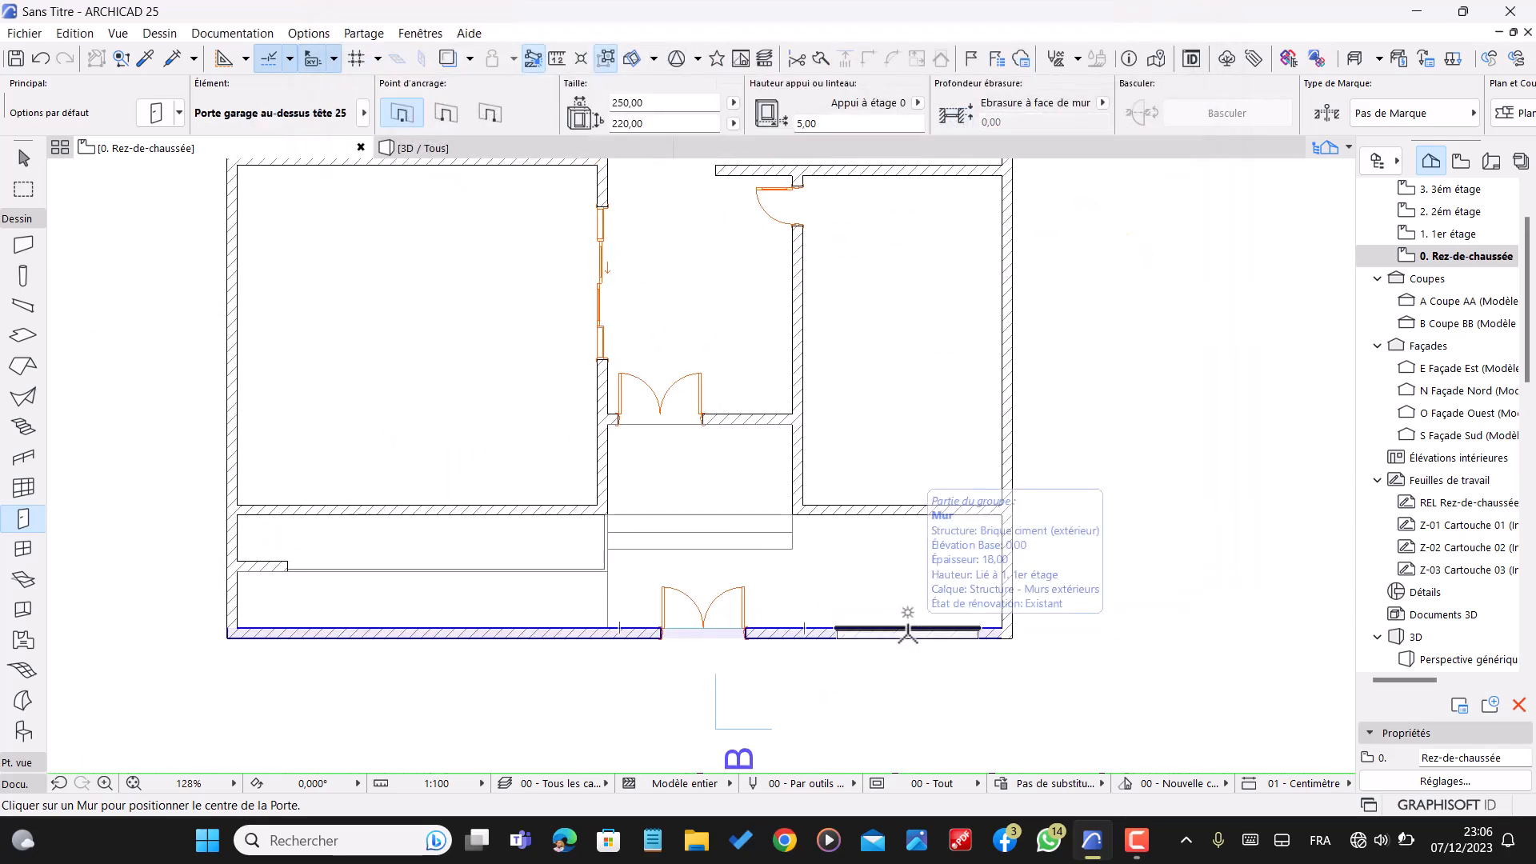
pyautogui.click(907, 632)
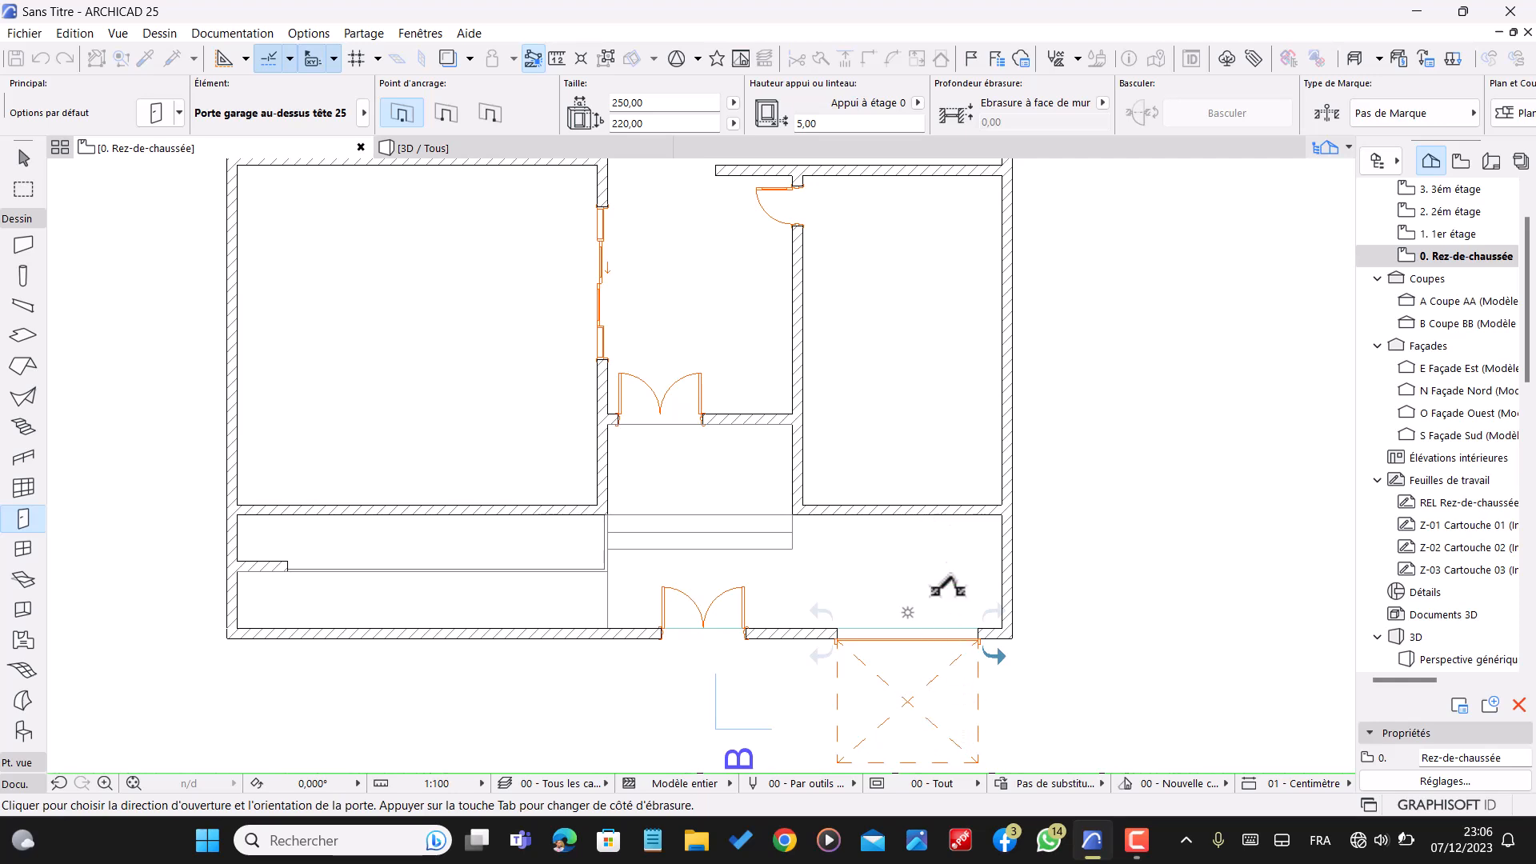
pyautogui.scroll(-2, 993, 450)
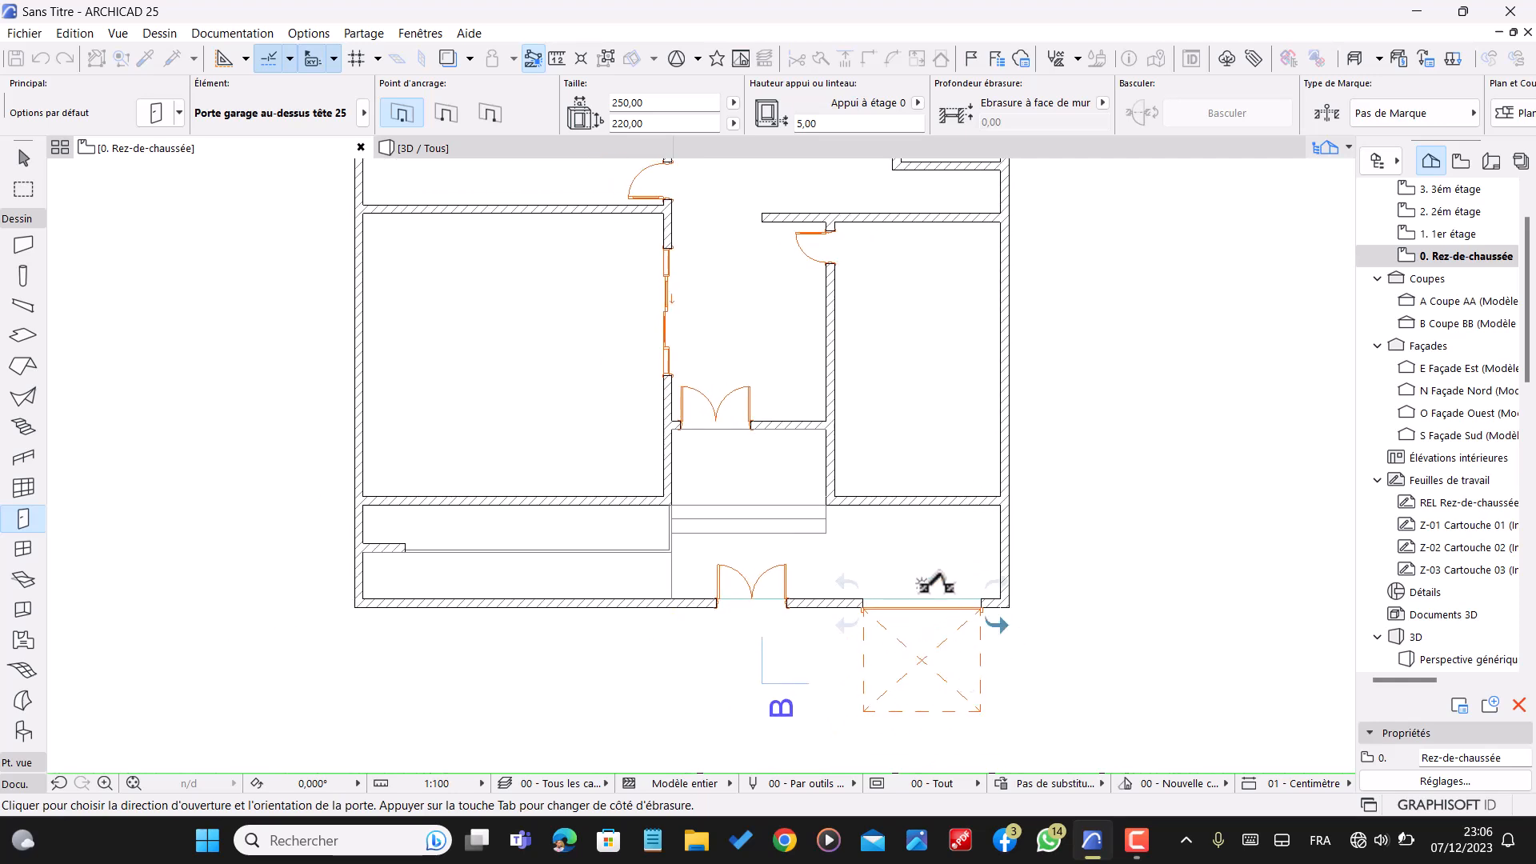
pyautogui.click(930, 550)
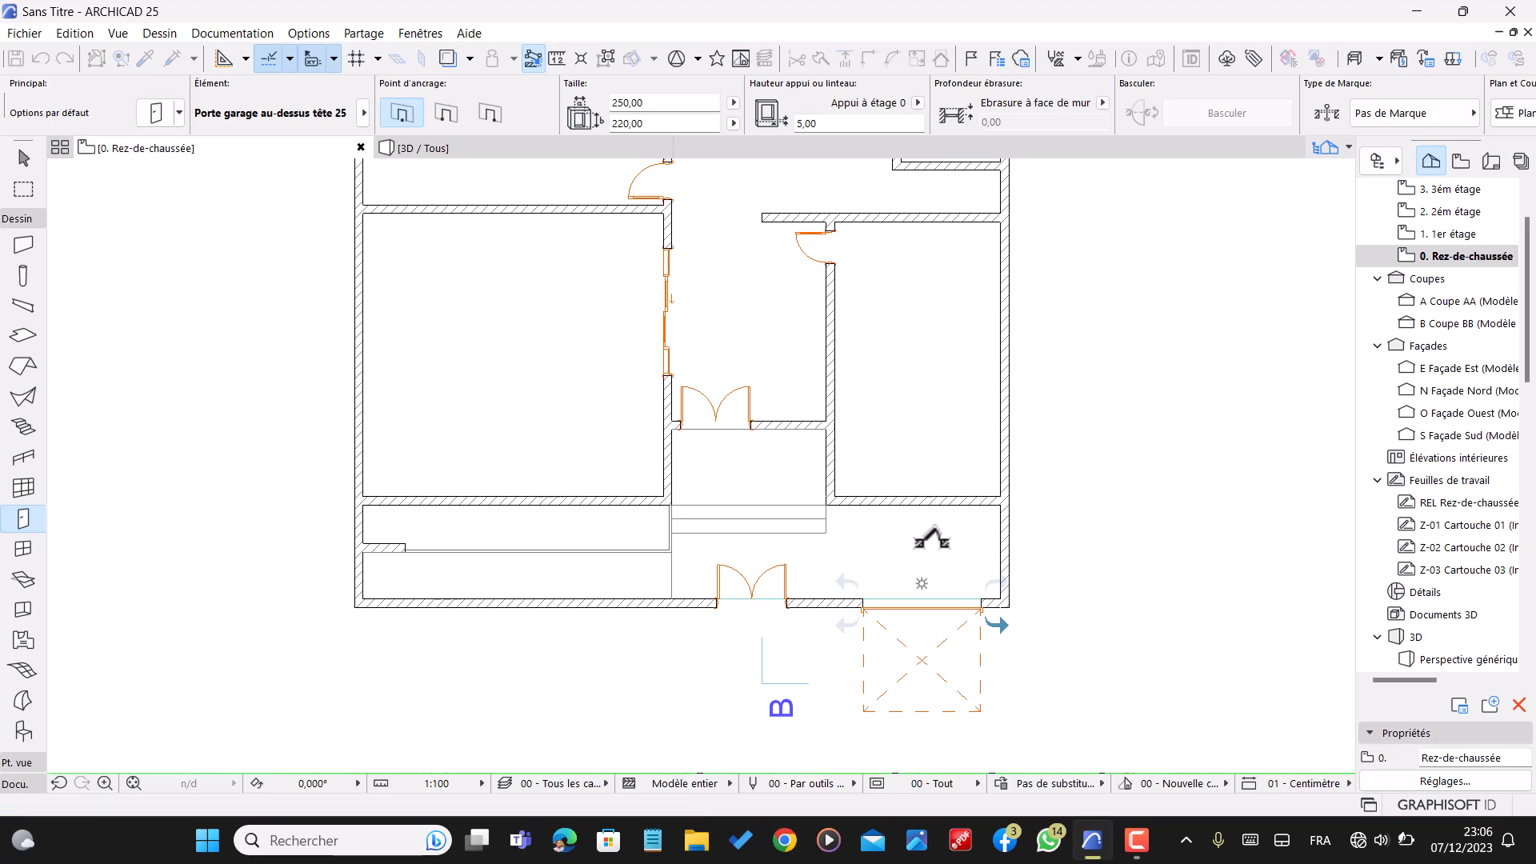
pyautogui.scroll(2, 924, 560)
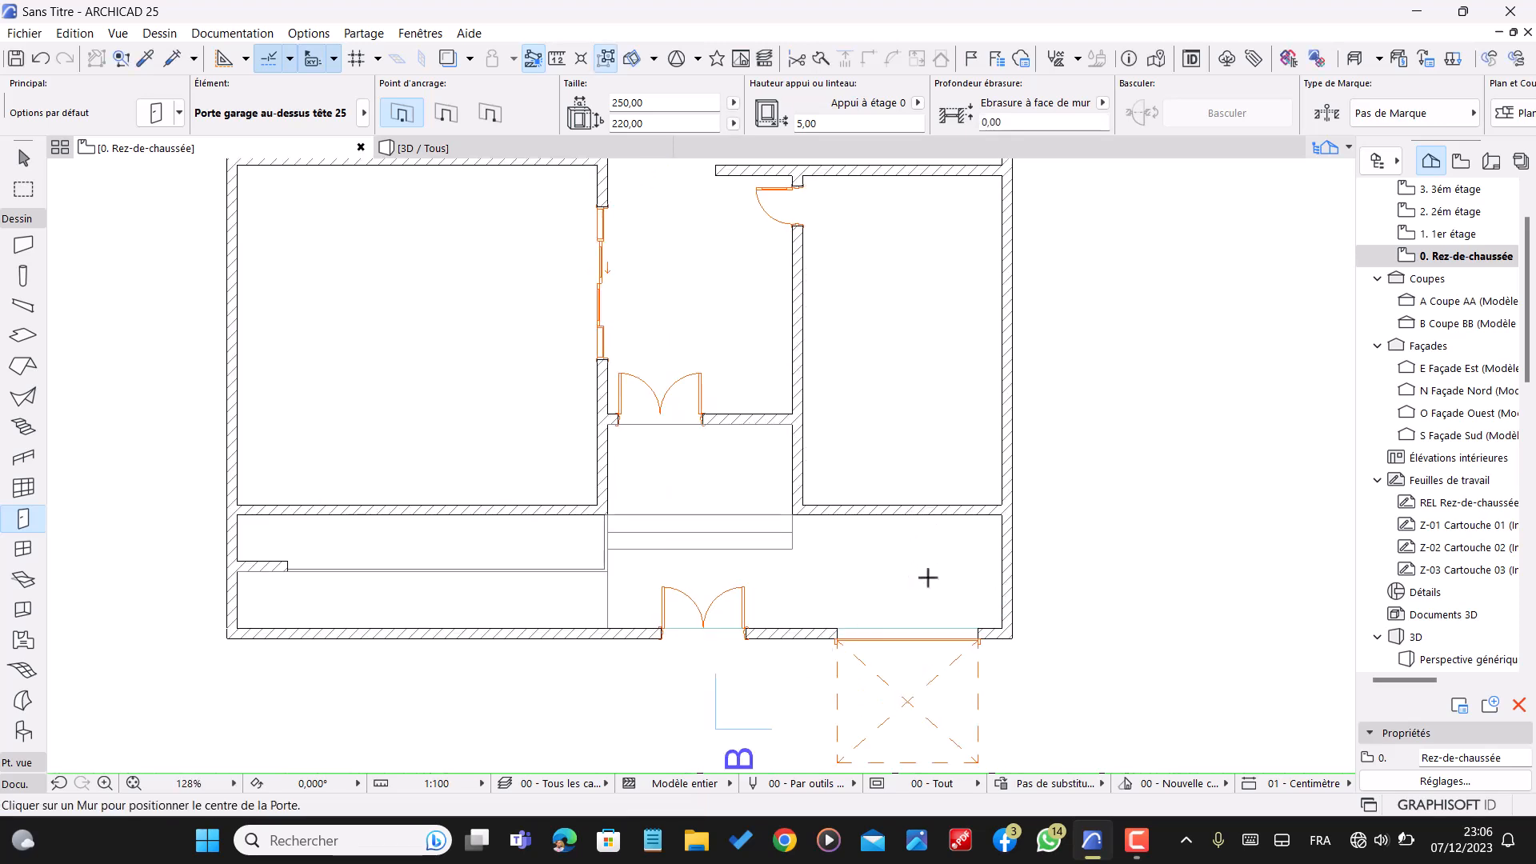
pyautogui.click(904, 493)
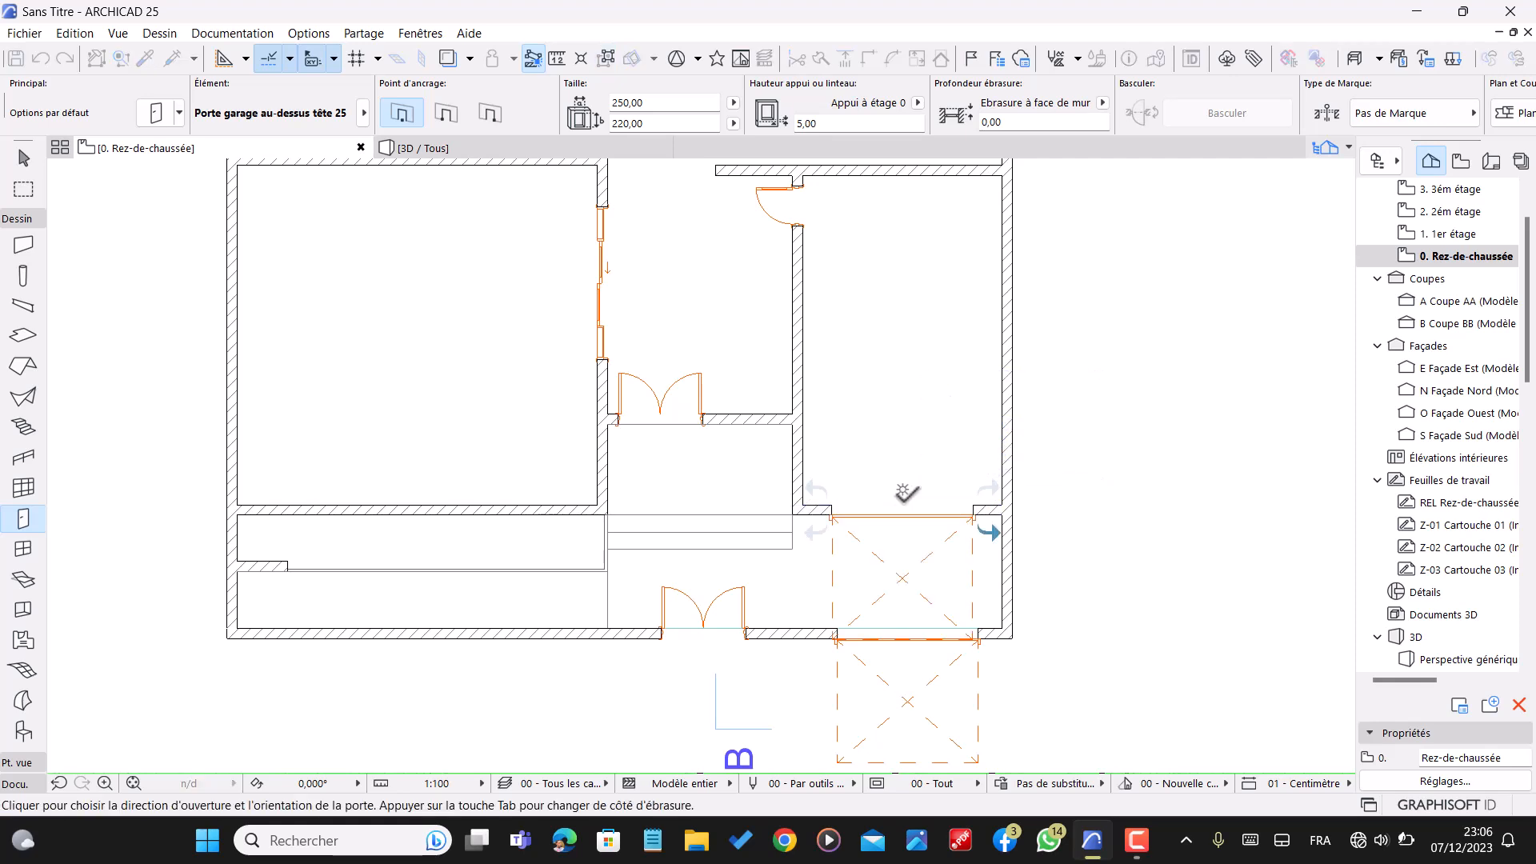
# - Delete both overhead garage doors from the model in the 3D view
pyautogui.click(497, 150)
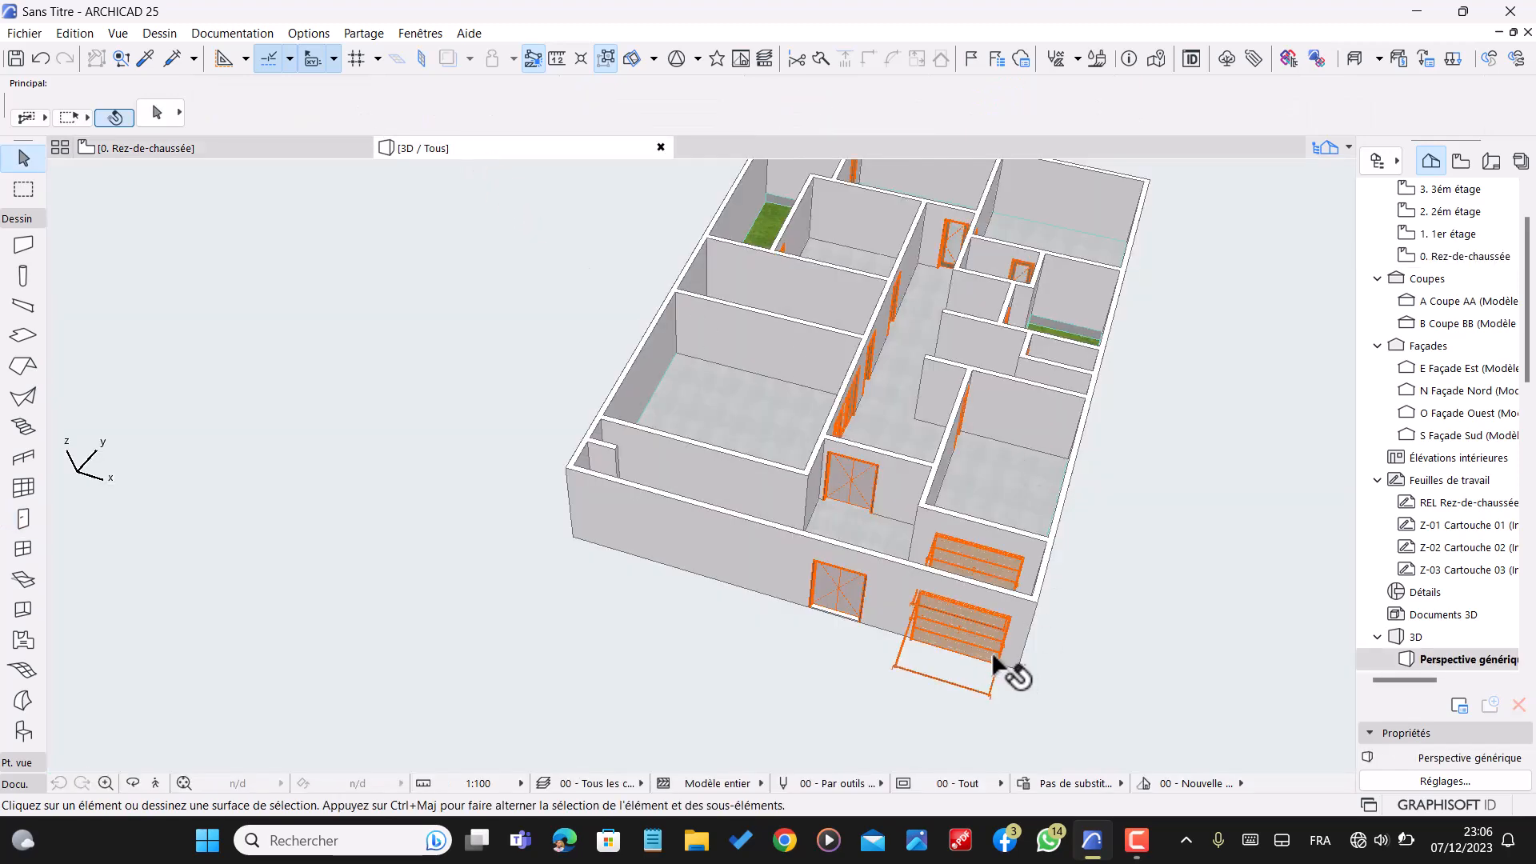
pyautogui.moveTo(991, 651); pyautogui.dragTo(929, 680)
pyautogui.click(928, 677)
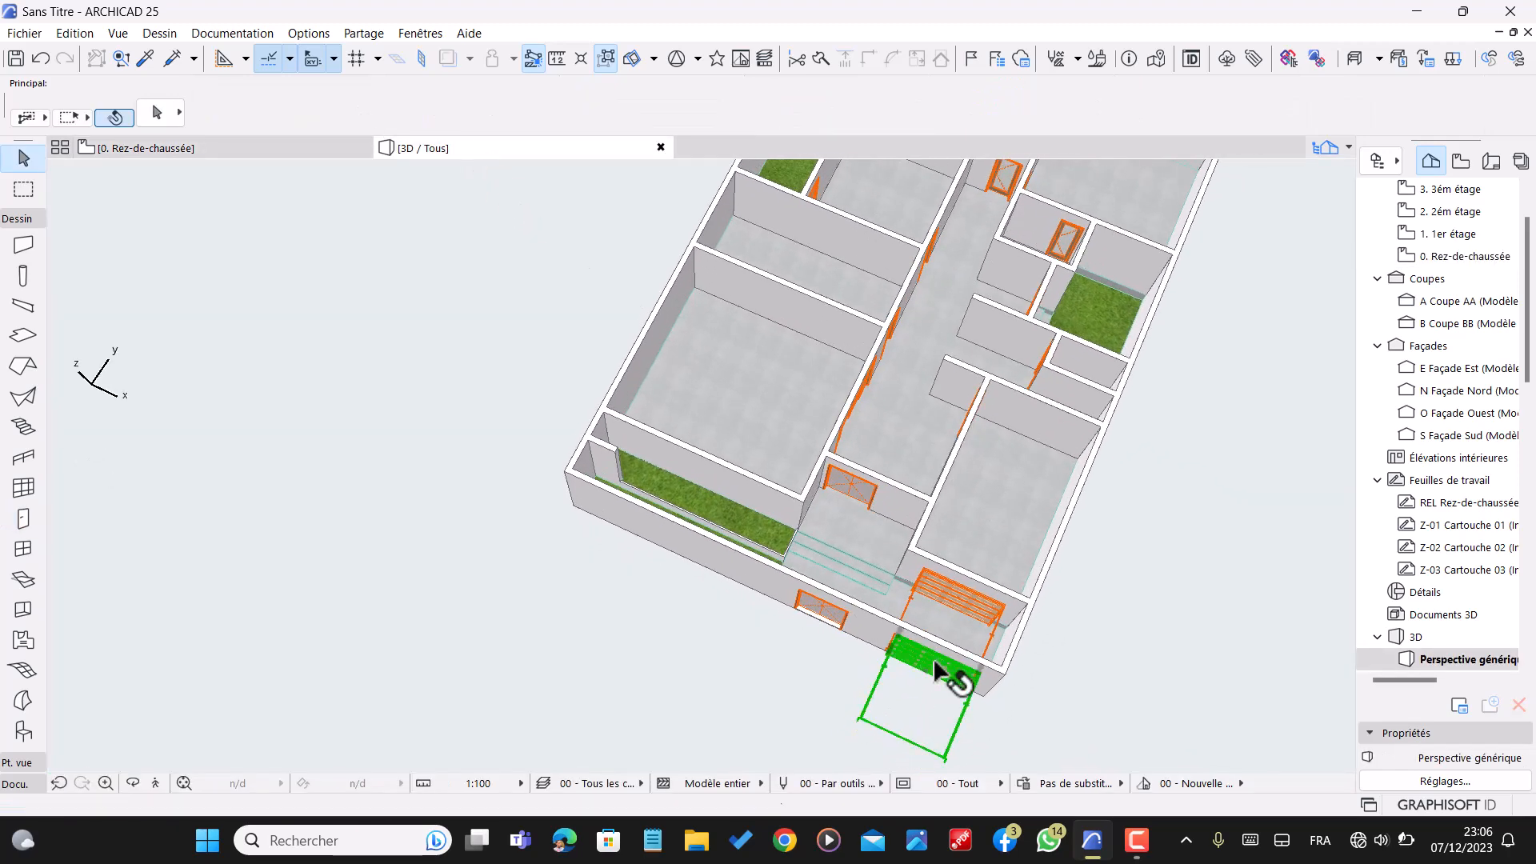
pyautogui.press('Delete')
pyautogui.click(972, 615)
pyautogui.press('Delete')
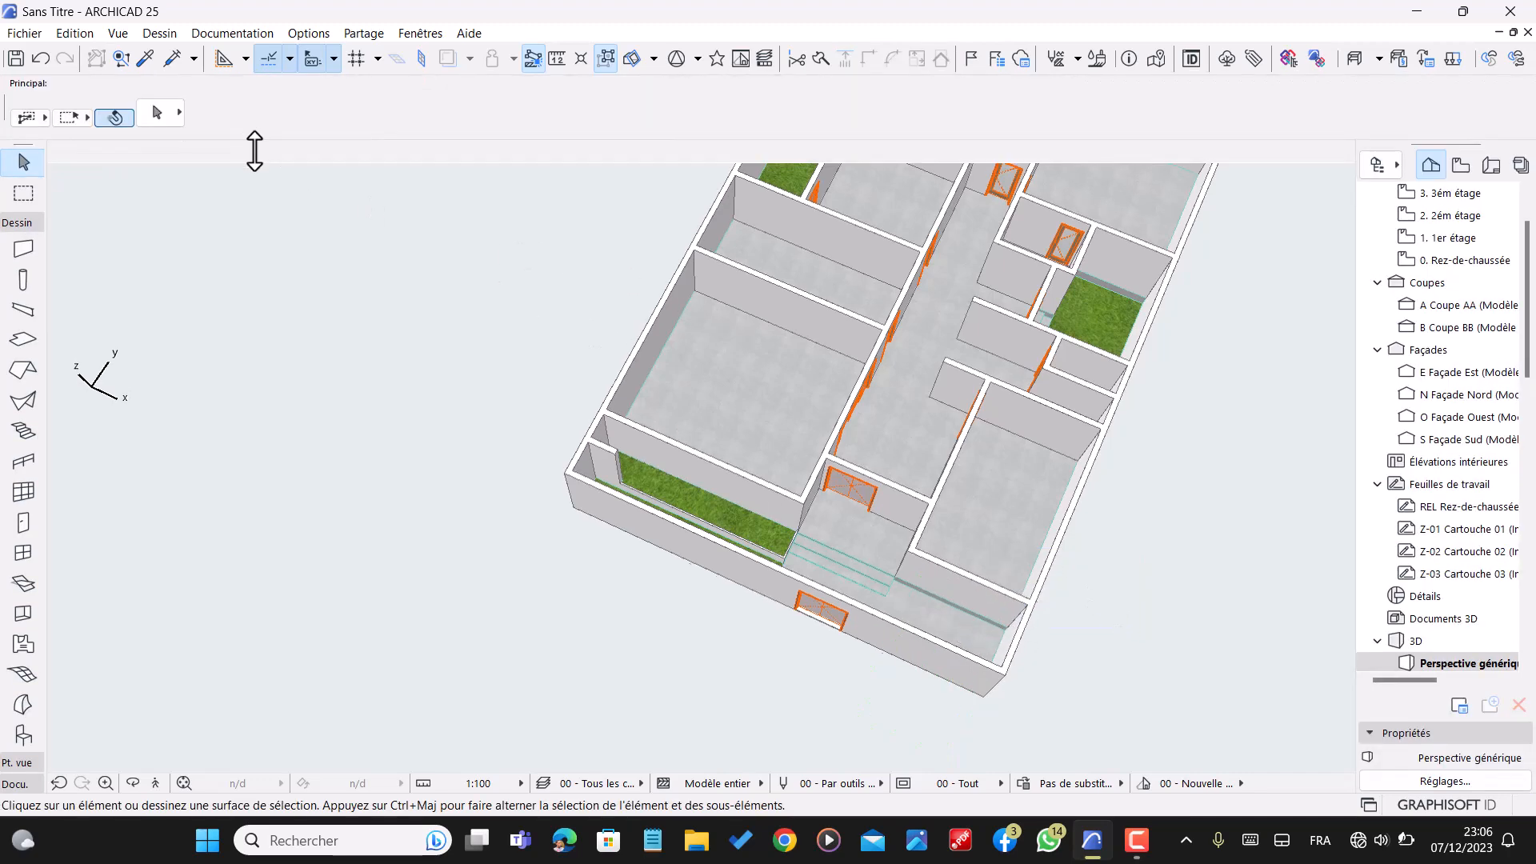
# - On the ground-floor plan, configure the default door as "Porte double garage 25" with a height of 220 cm
pyautogui.click(255, 147)
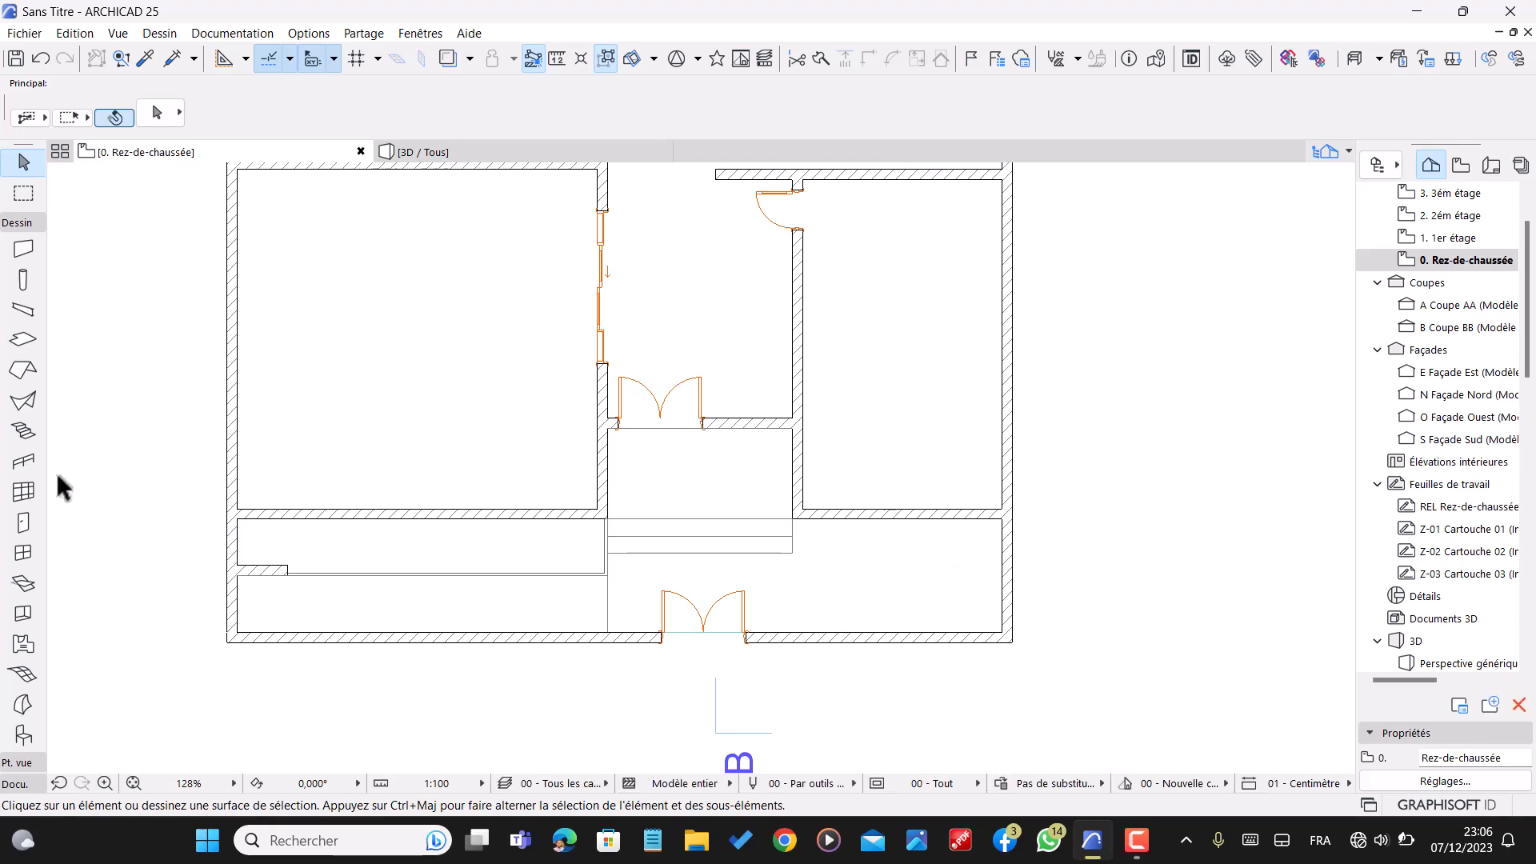
pyautogui.click(24, 524)
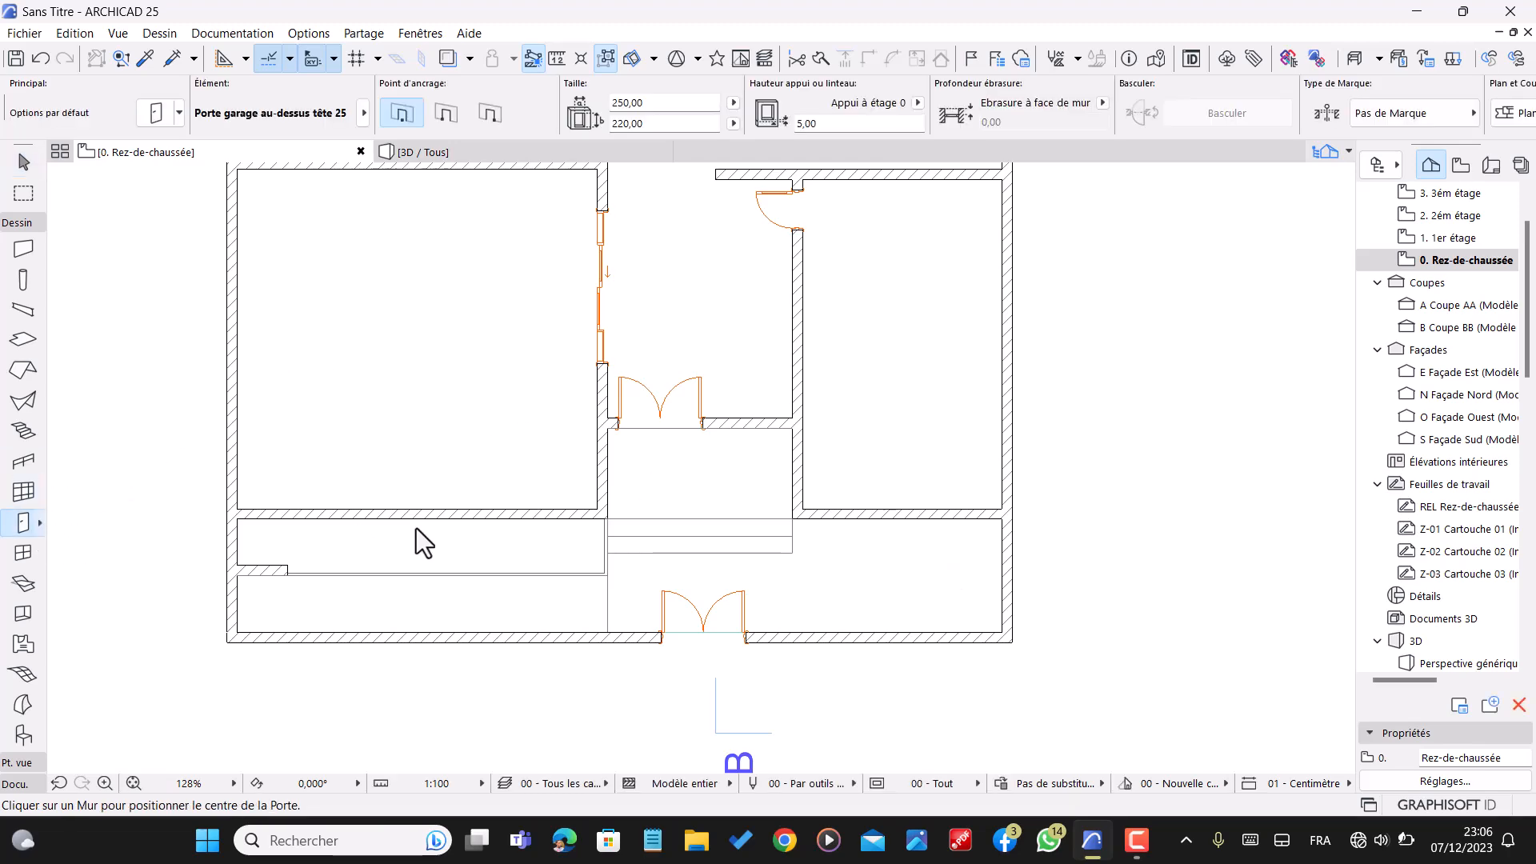
pyautogui.hotkey('ctrl', 't')
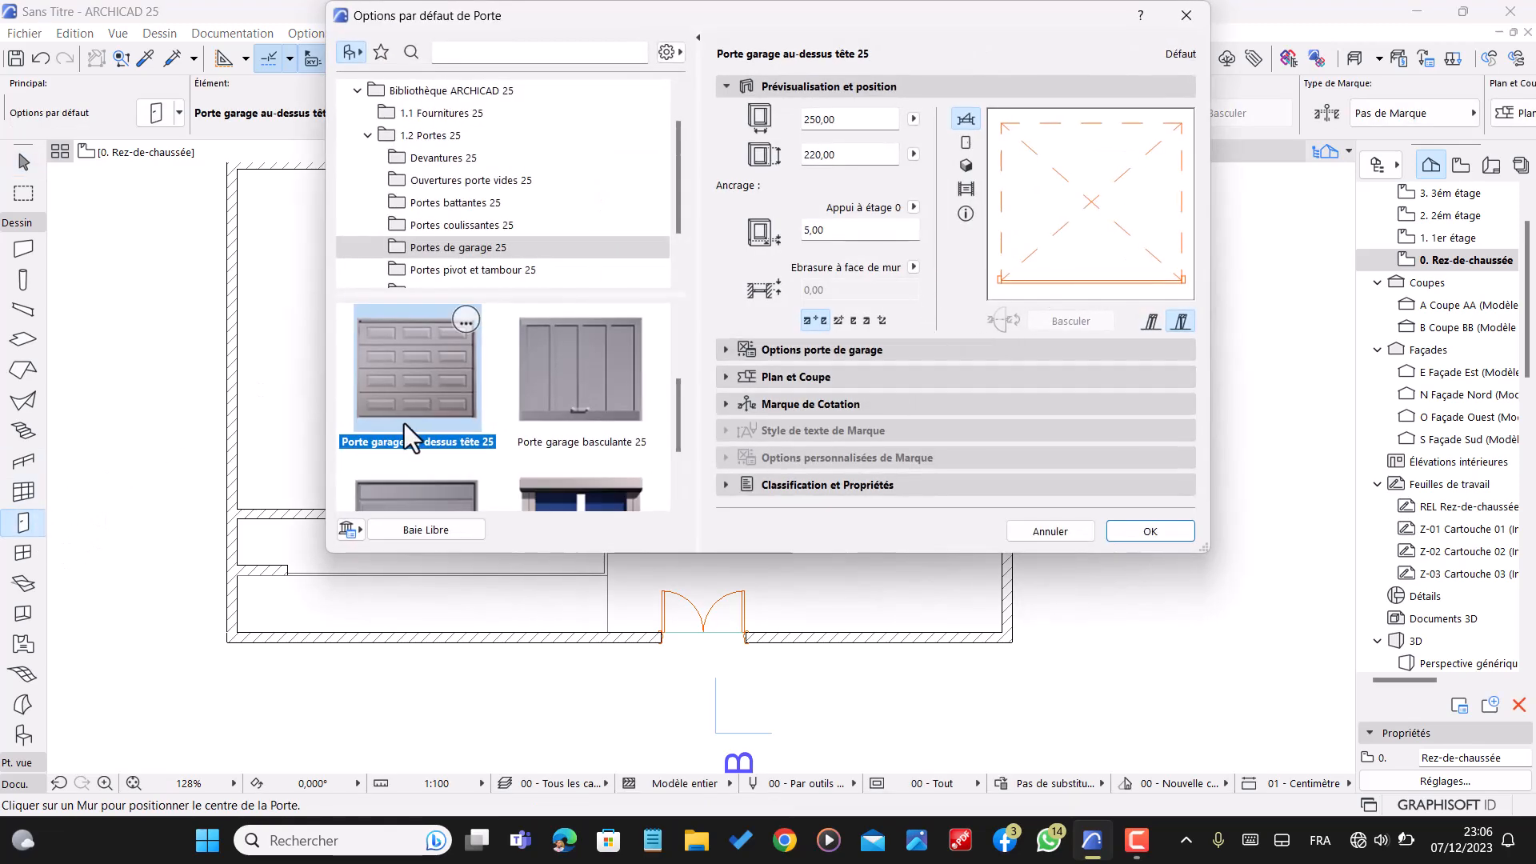
pyautogui.scroll(-2, 408, 389)
pyautogui.click(410, 397)
pyautogui.scroll(1, 426, 409)
pyautogui.click(597, 382)
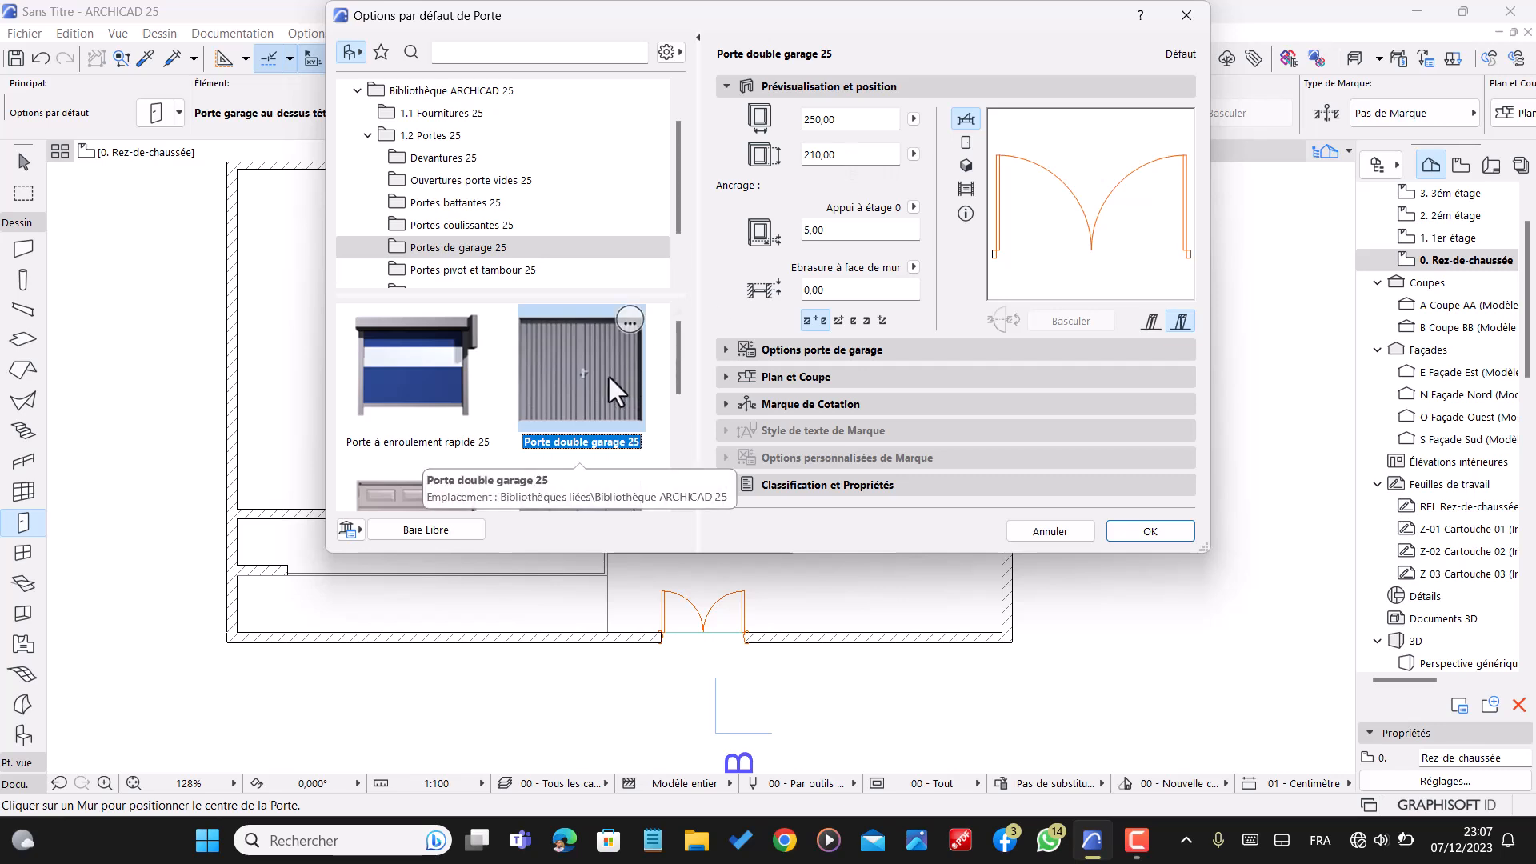
pyautogui.click(850, 156)
pyautogui.write('220')
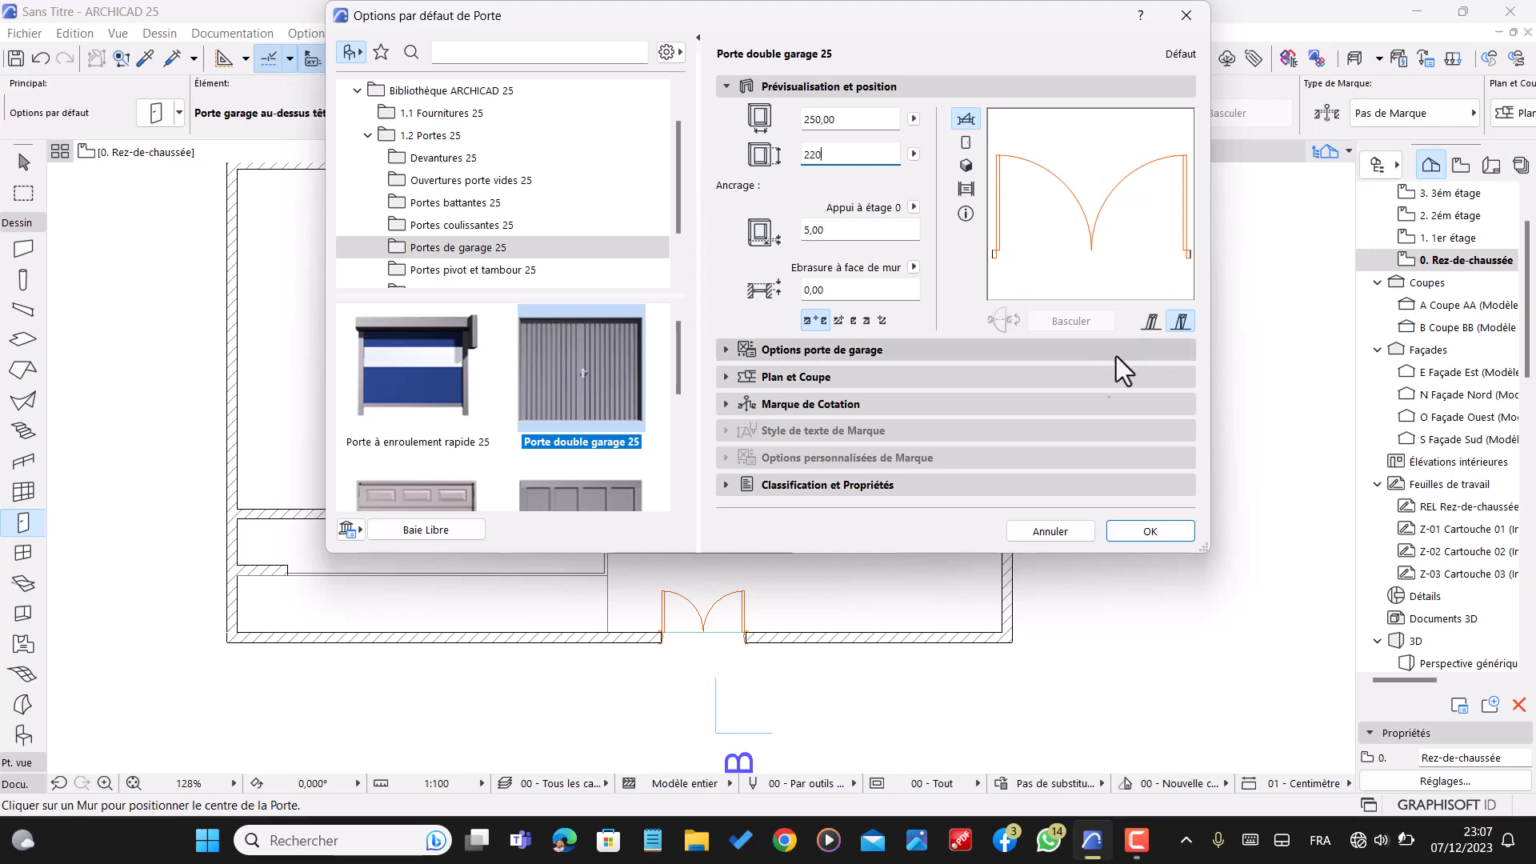
pyautogui.click(1142, 539)
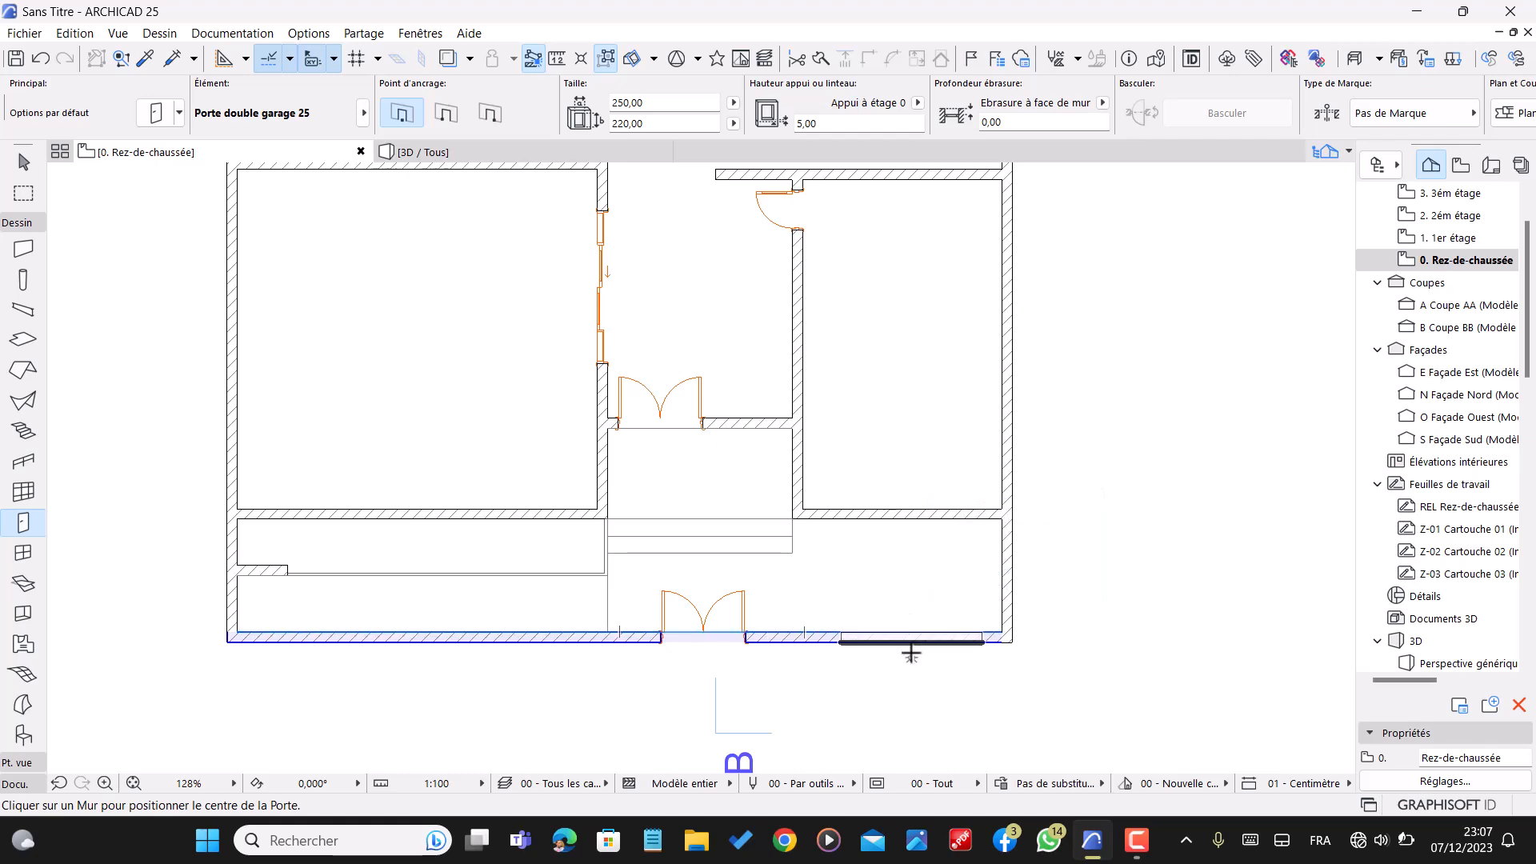
# - Place a double garage door in the front wall opening outward and another in the garage wall behind it opening inward
pyautogui.click(908, 652)
pyautogui.click(944, 718)
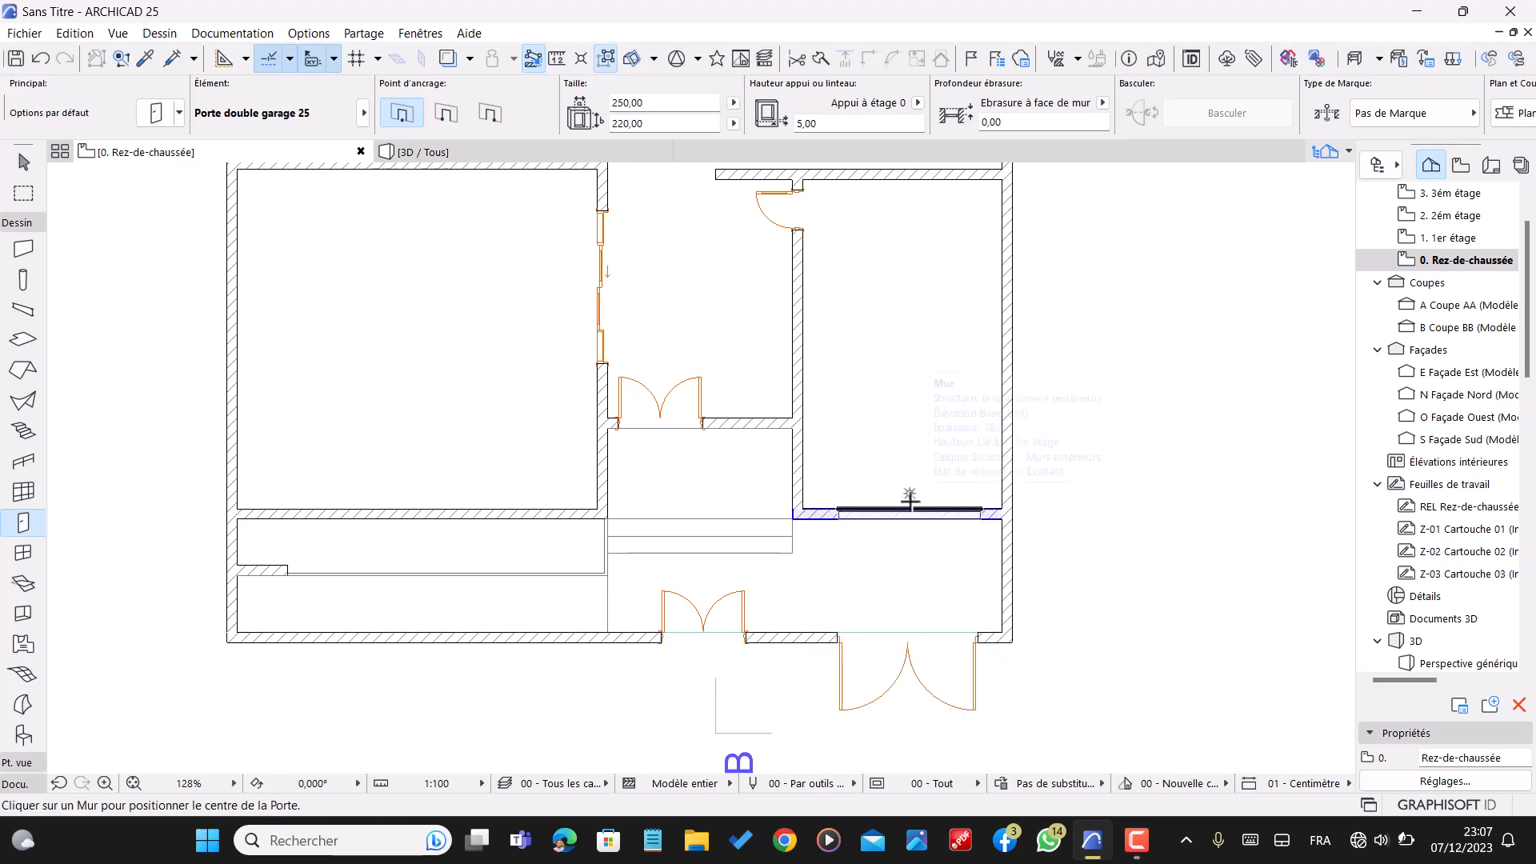
pyautogui.click(910, 501)
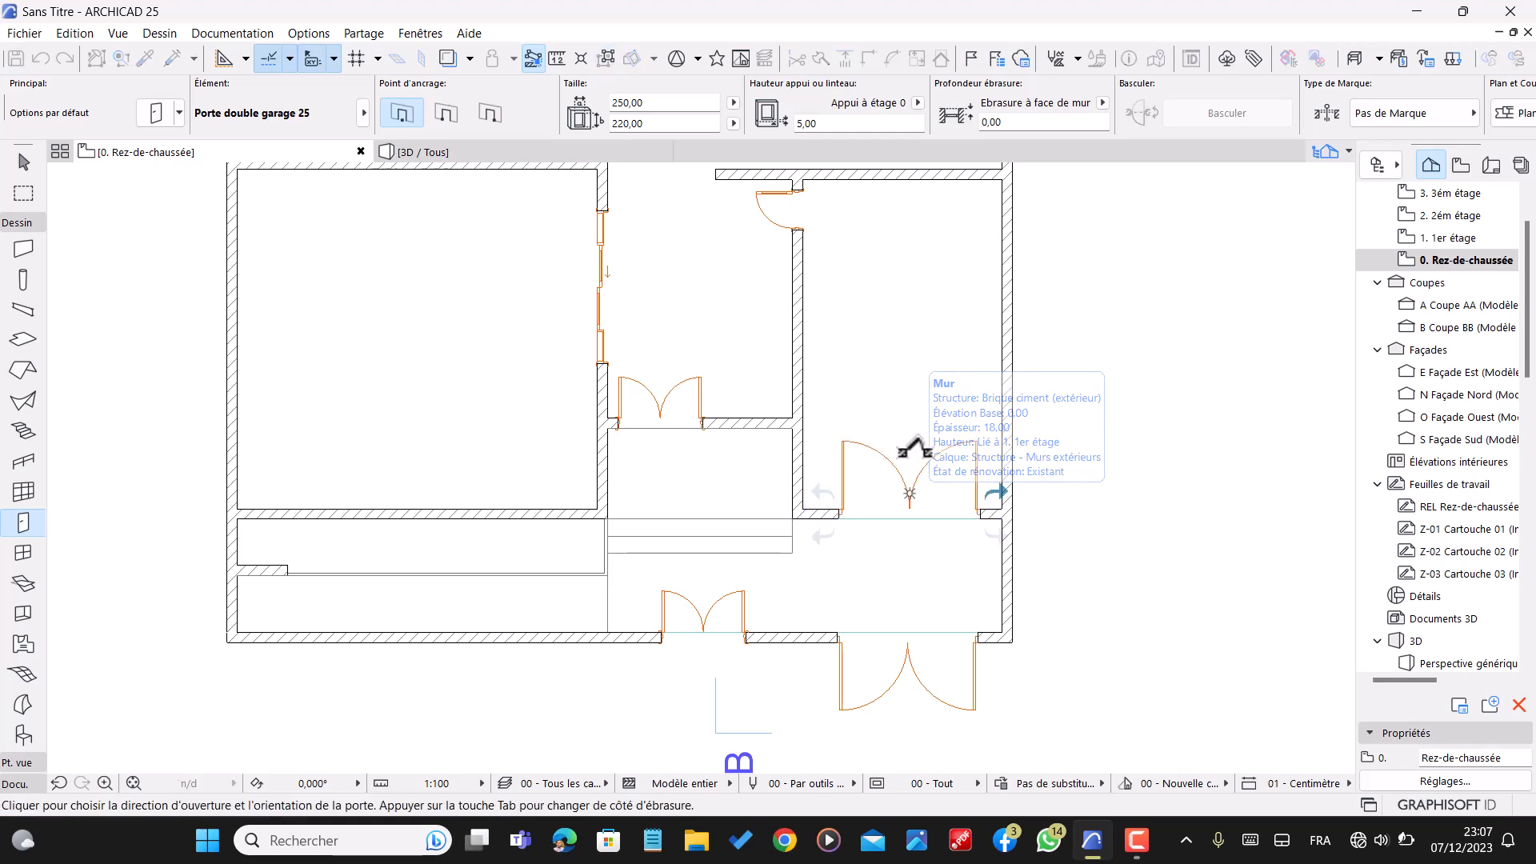
pyautogui.click(920, 420)
pyautogui.press('Escape')
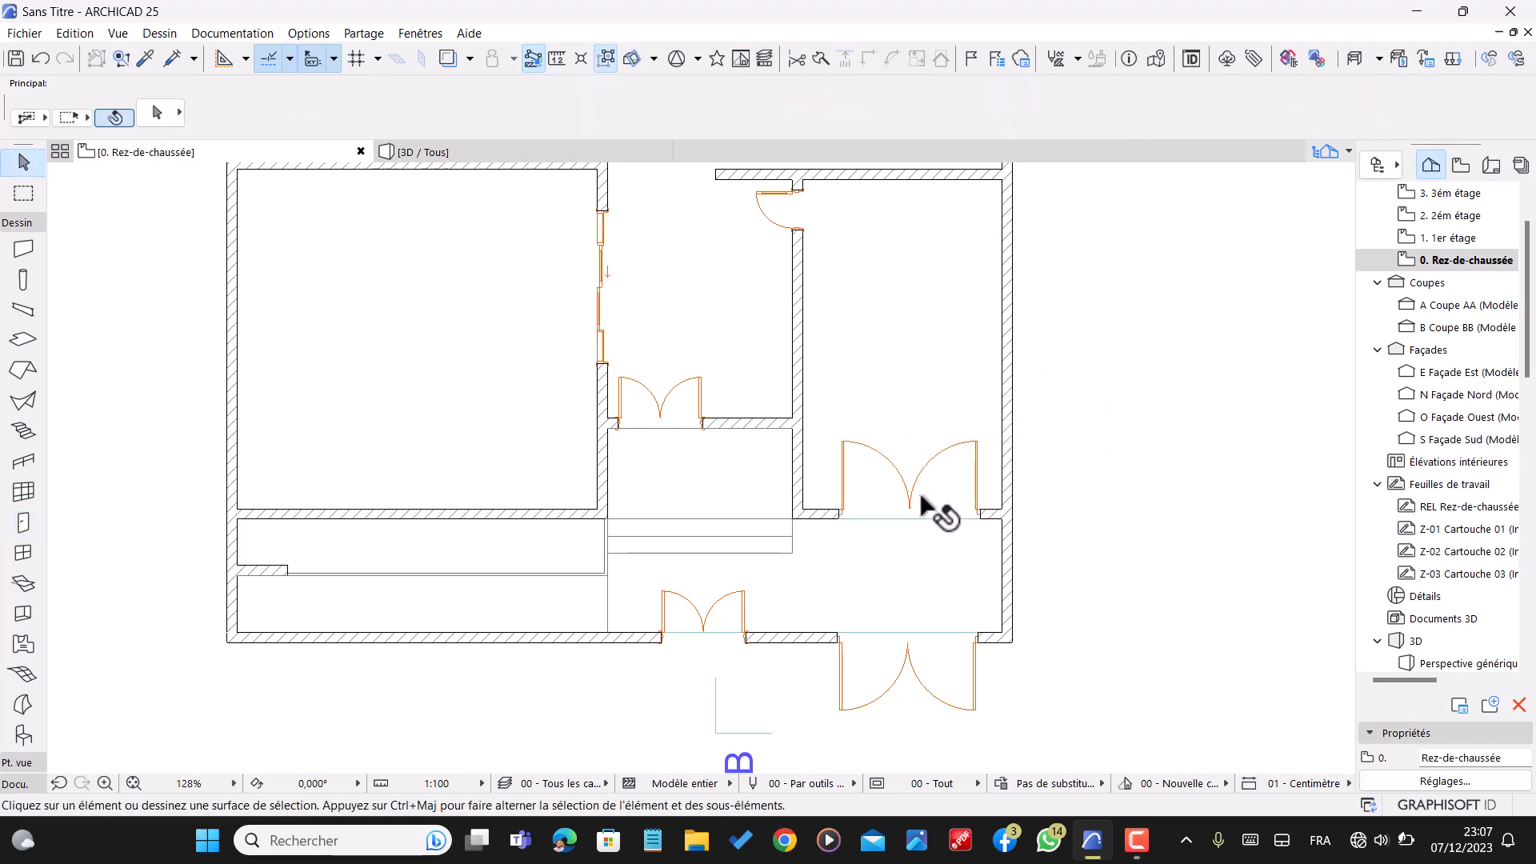
# - Set the sill height of the inner double garage door to 45 cm
pyautogui.click(910, 503)
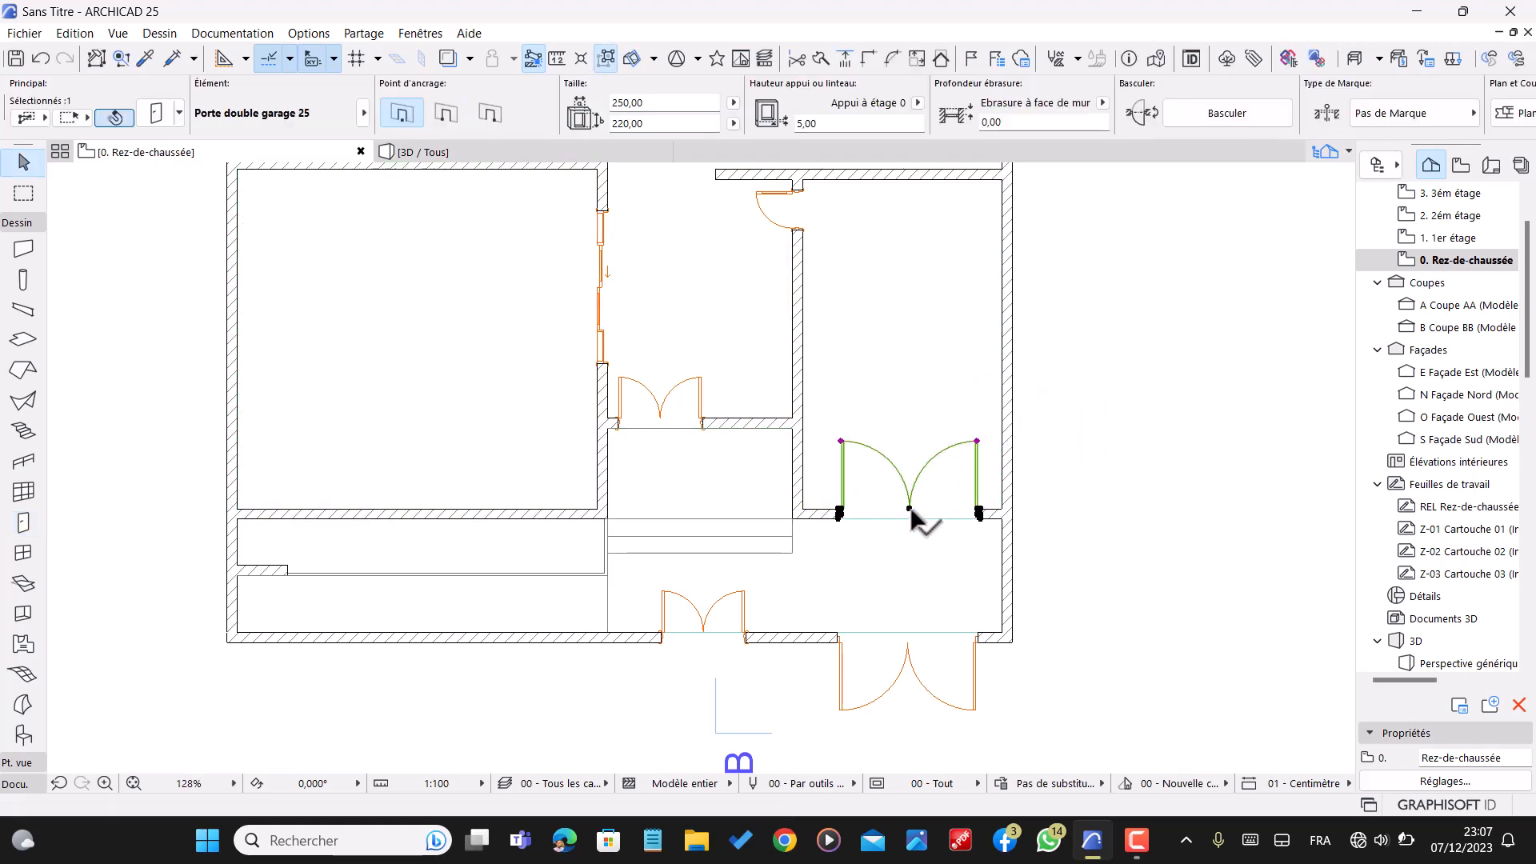
pyautogui.click(824, 125)
pyautogui.write('45,00')
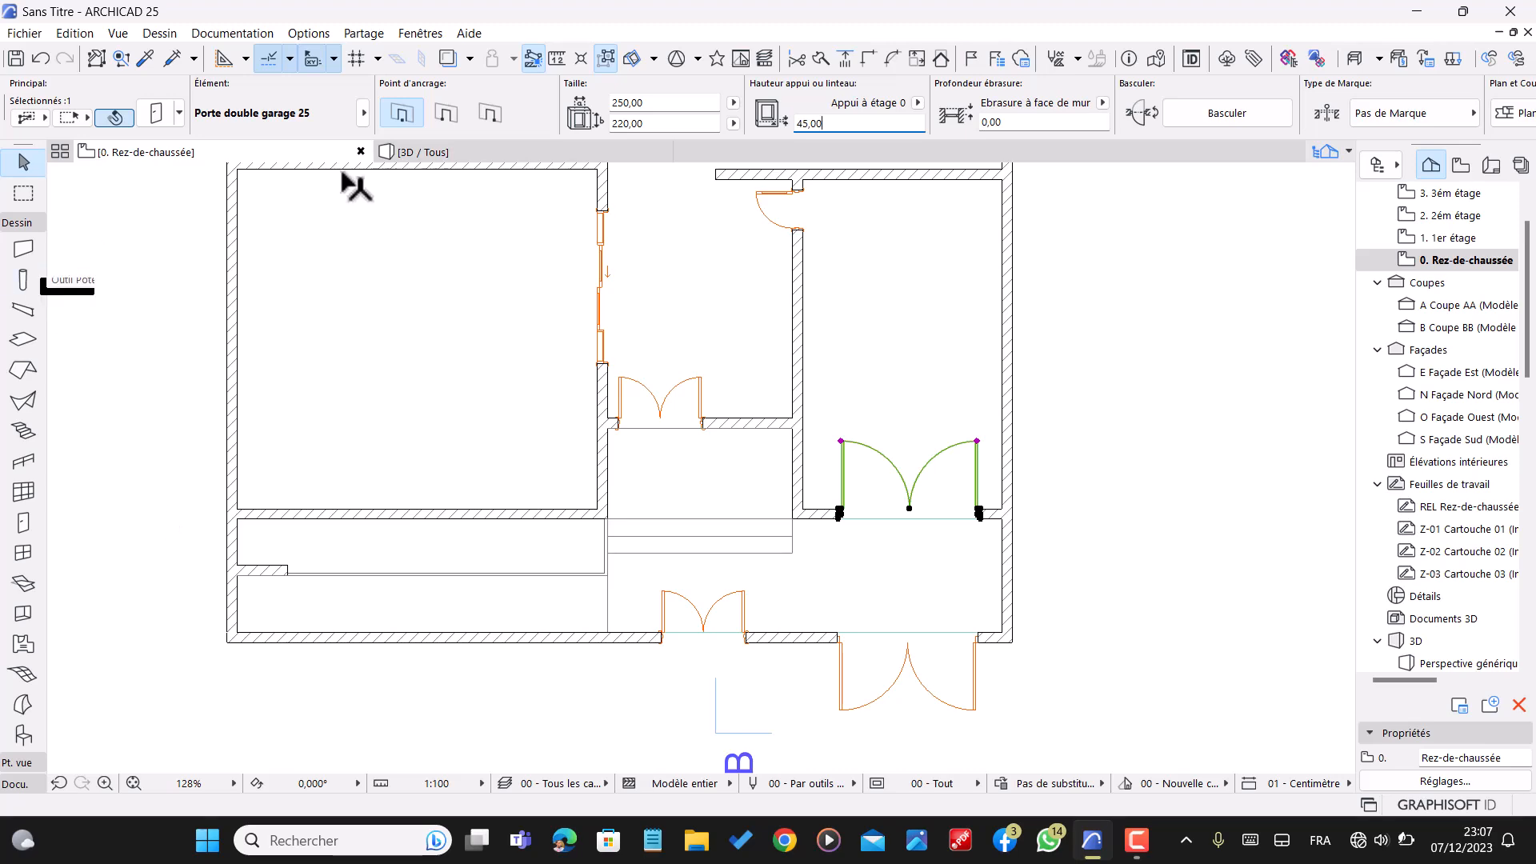
# - Examine the two garage doors and the front entrance from several angles in 3D, and return to the ground-floor plan
pyautogui.click(435, 151)
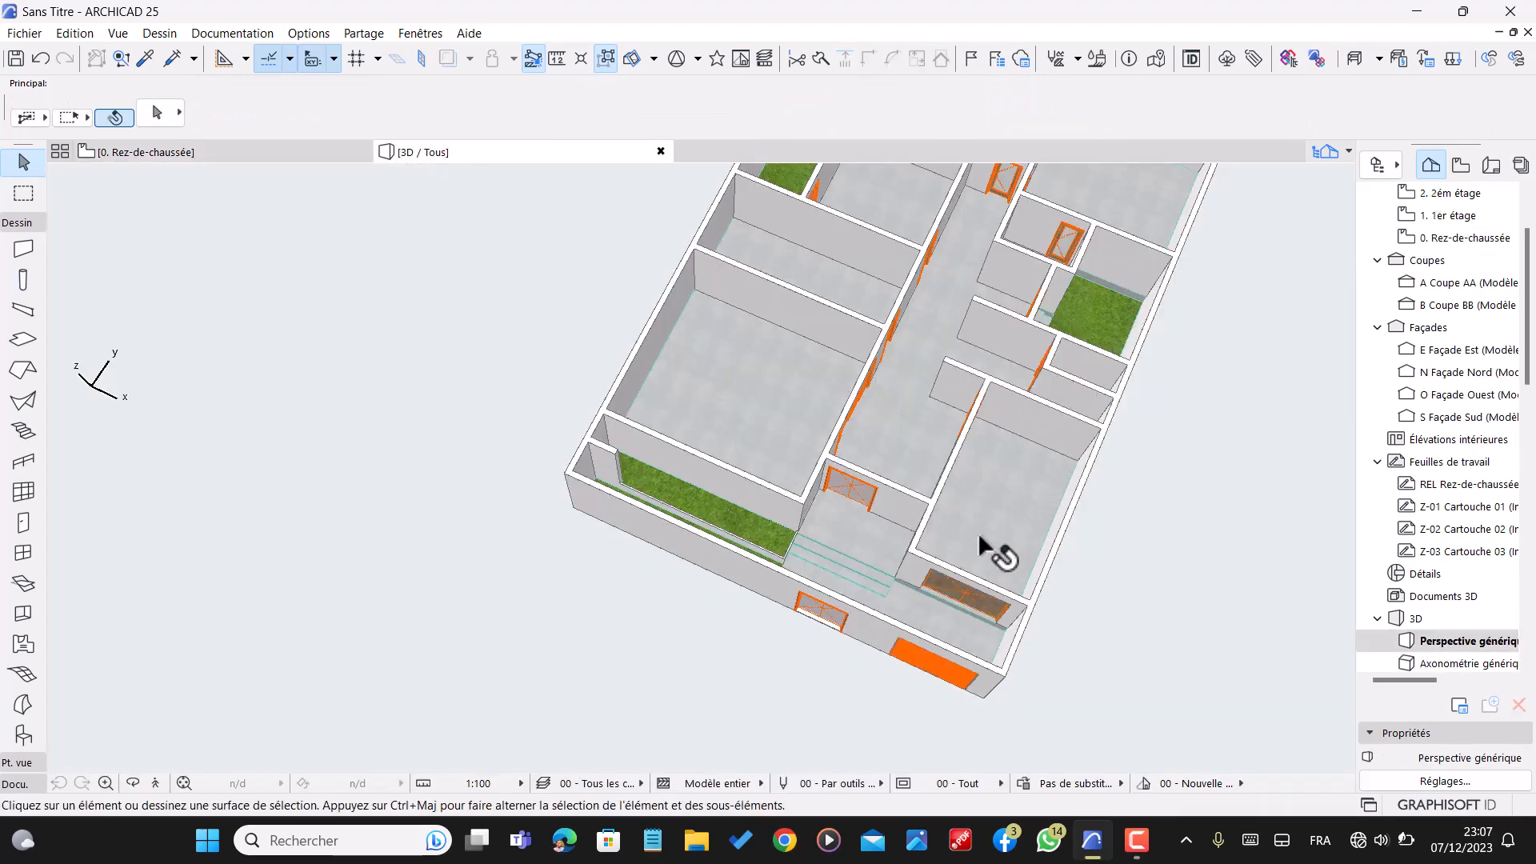
pyautogui.moveTo(1146, 586); pyautogui.dragTo(852, 615)
pyautogui.keyDown('shift'); pyautogui.moveTo(774, 724); pyautogui.dragTo(1132, 610, button='middle'); pyautogui.keyUp('shift')
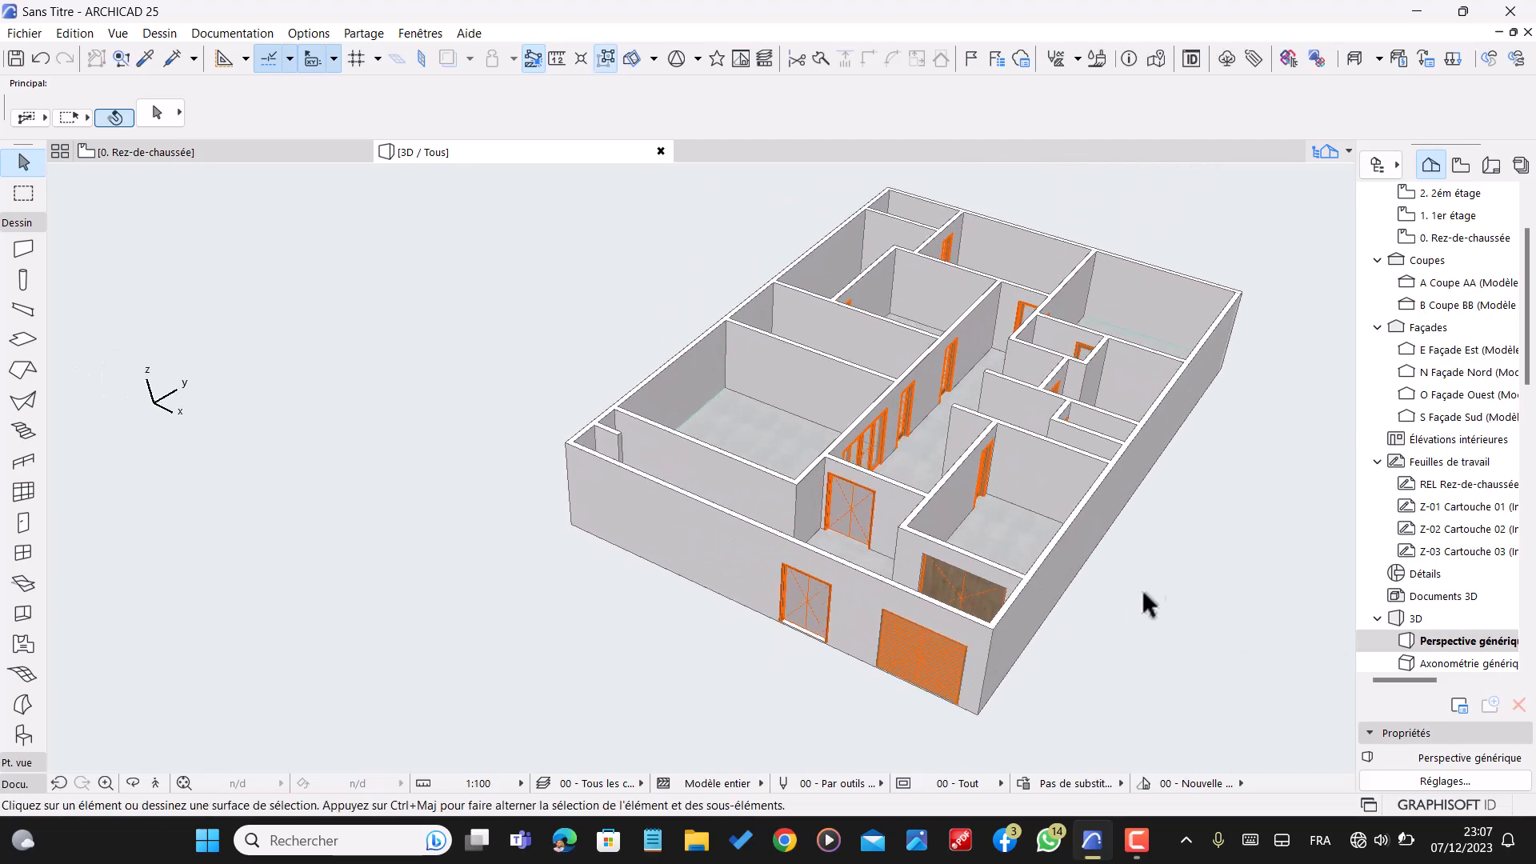
pyautogui.scroll(10, 1132, 610)
pyautogui.keyDown('shift'); pyautogui.moveTo(952, 610); pyautogui.dragTo(1065, 554, button='middle'); pyautogui.keyUp('shift')
pyautogui.scroll(-8, 1065, 554)
pyautogui.scroll(-2, 881, 552)
pyautogui.keyDown('shift'); pyautogui.moveTo(881, 552); pyautogui.dragTo(943, 641, button='middle'); pyautogui.keyUp('shift')
pyautogui.keyDown('shift'); pyautogui.moveTo(857, 504); pyautogui.dragTo(782, 436, button='middle'); pyautogui.keyUp('shift')
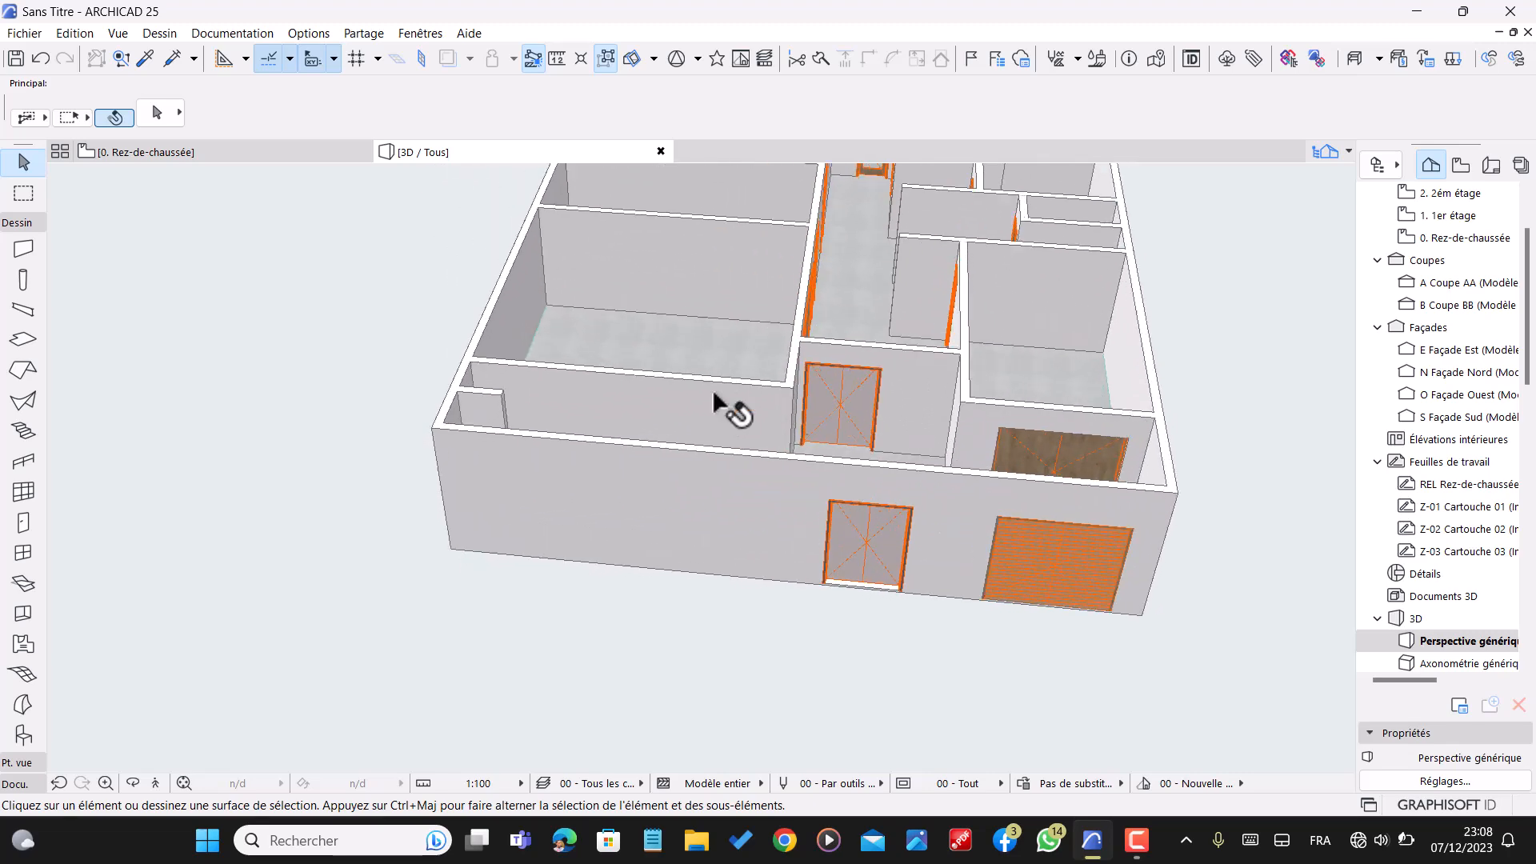
pyautogui.click(213, 154)
pyautogui.click(847, 463)
pyautogui.scroll(-2, 880, 488)
pyautogui.scroll(-1, 873, 478)
pyautogui.press('Escape')
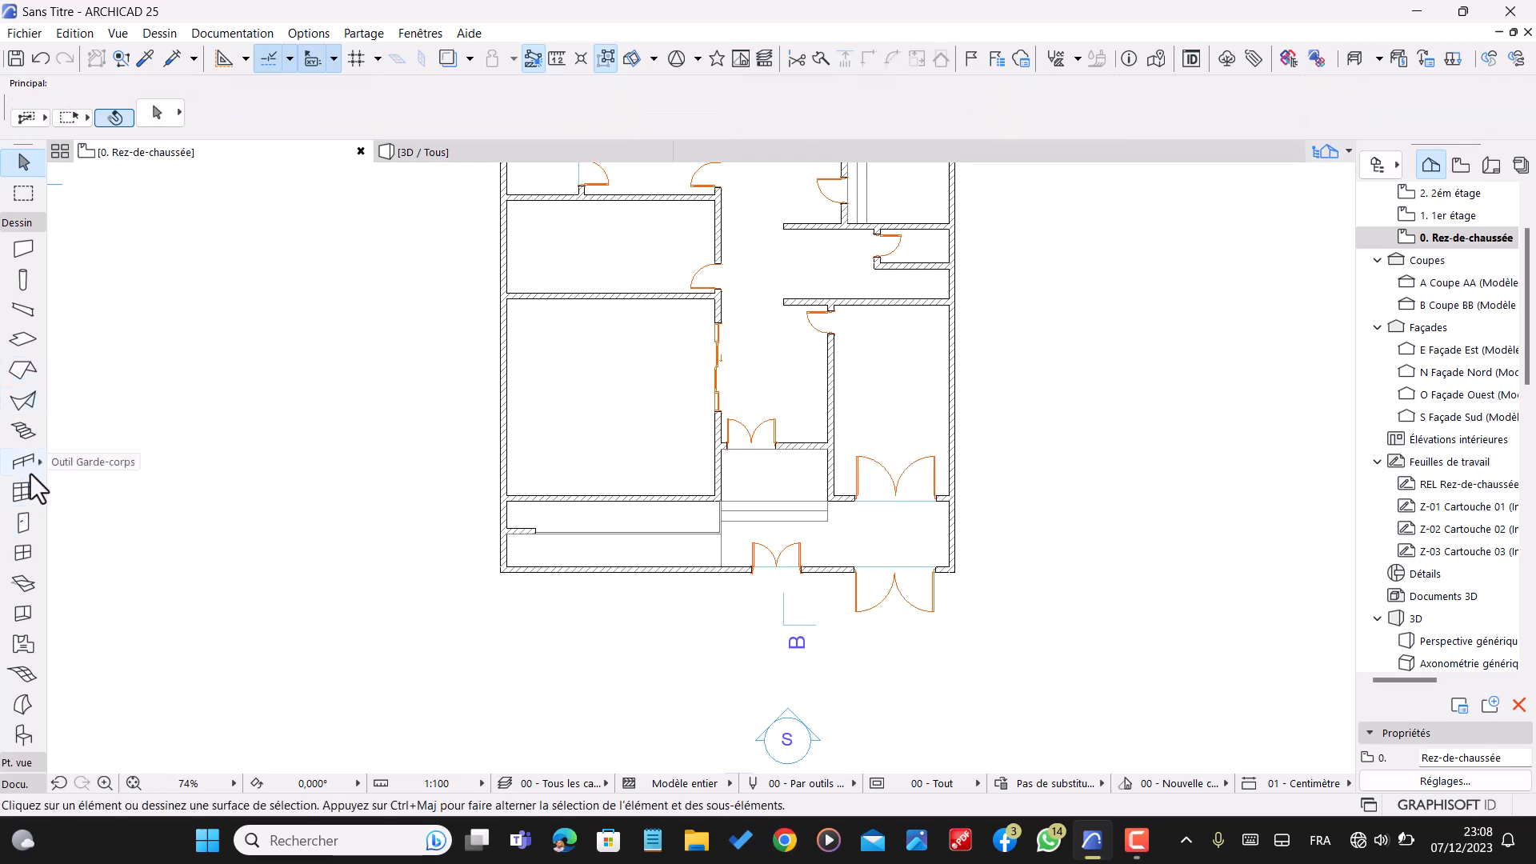
pyautogui.click(24, 553)
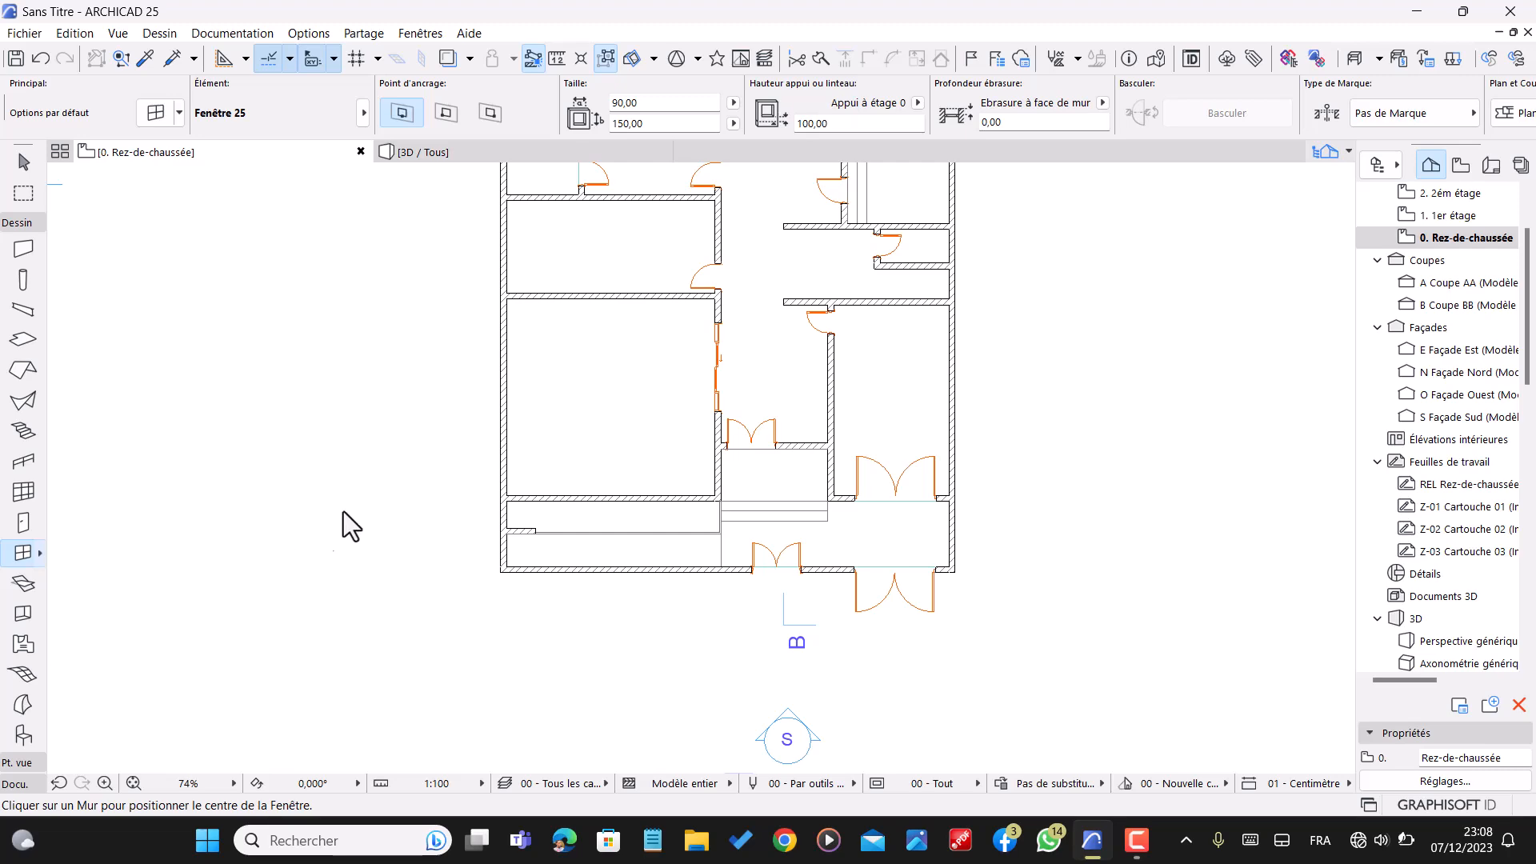
pyautogui.hotkey('ctrl', 't')
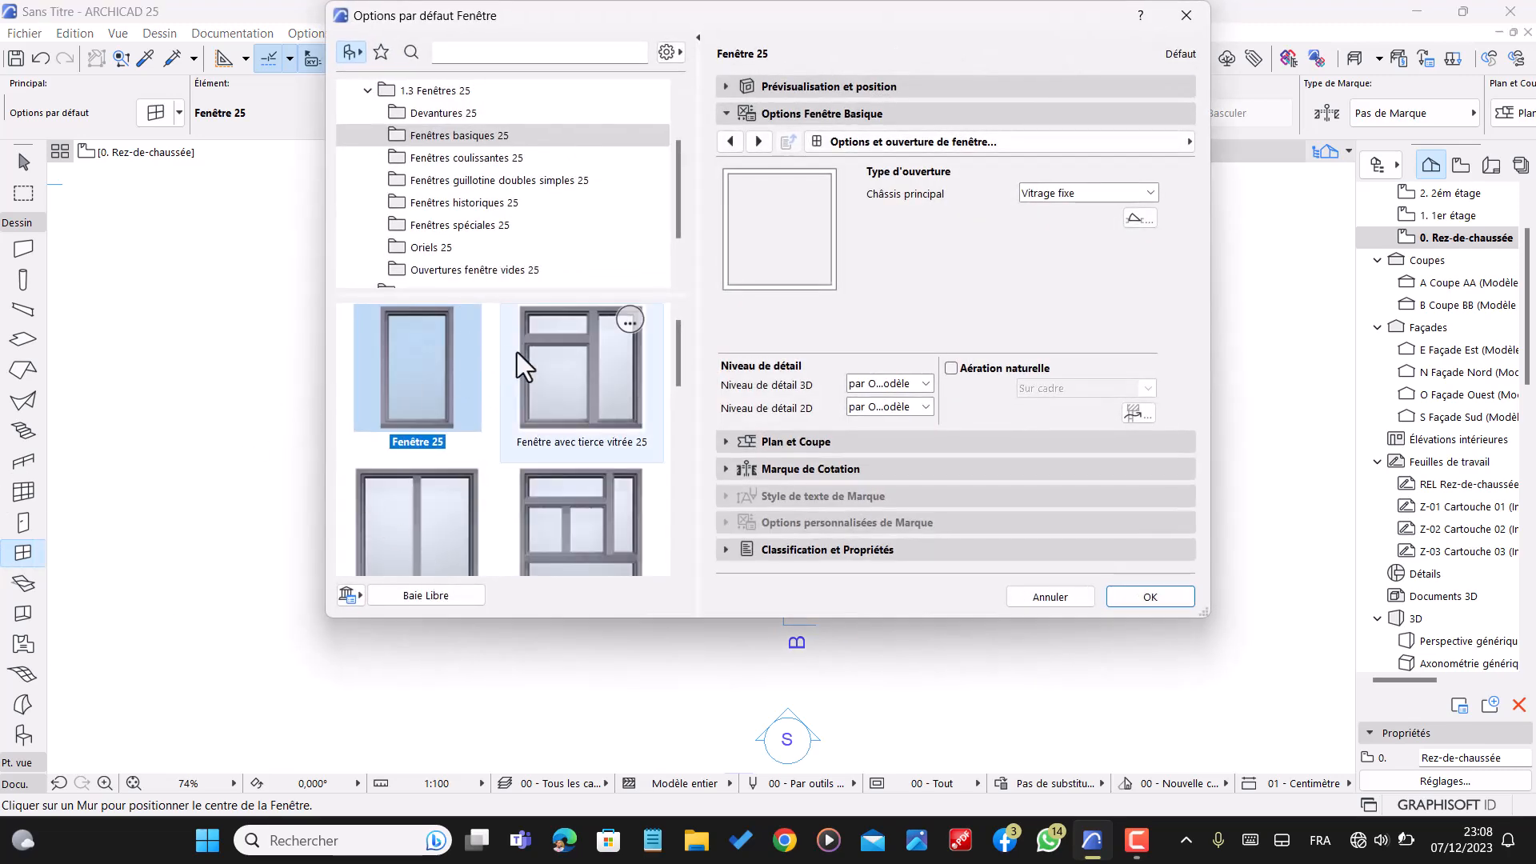
pyautogui.scroll(-2, 544, 400)
pyautogui.click(417, 376)
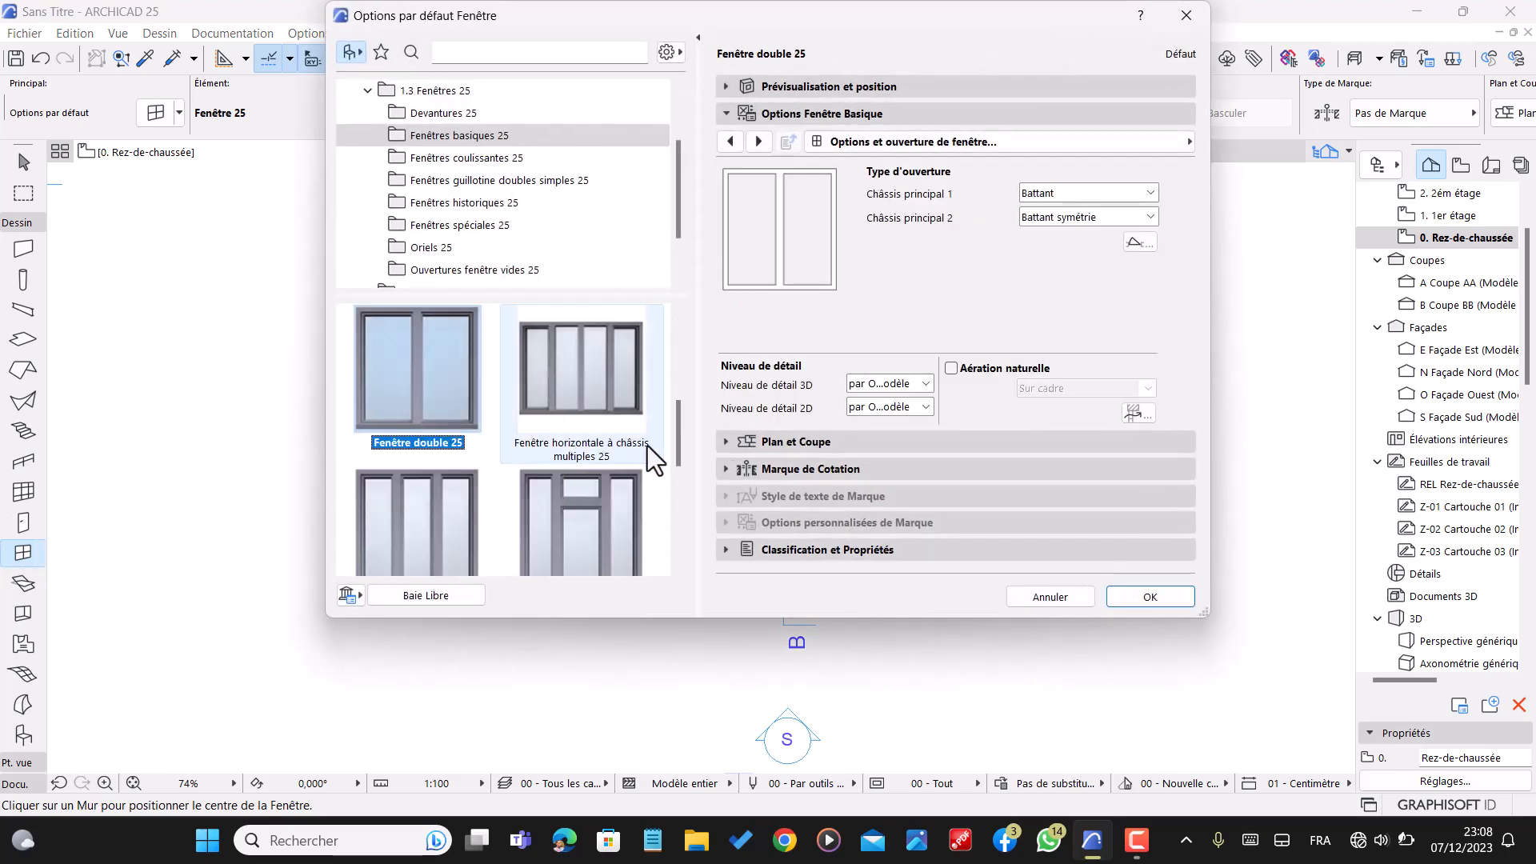
pyautogui.click(796, 88)
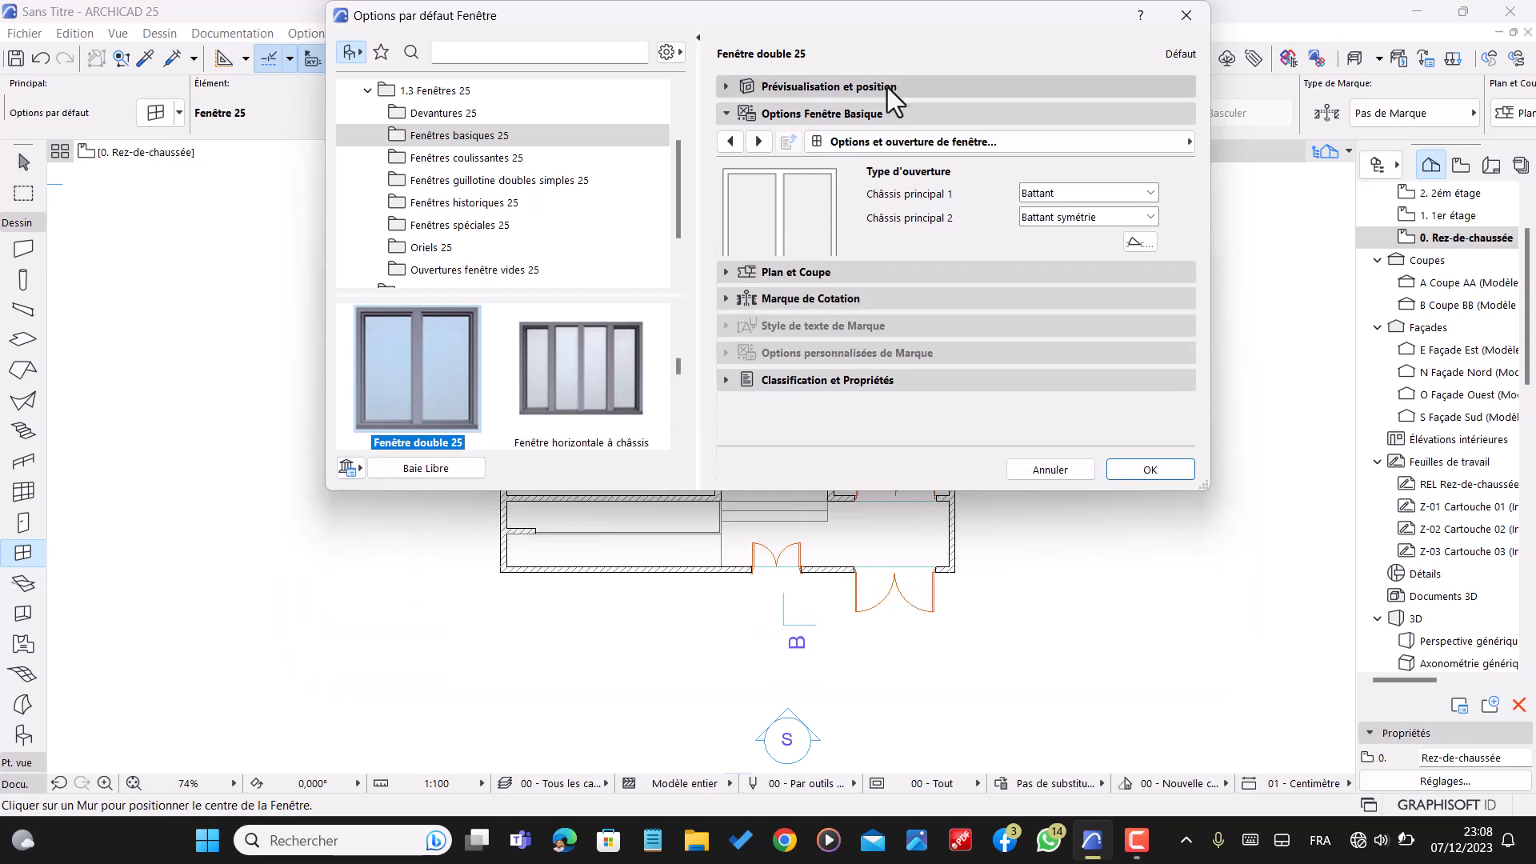
pyautogui.click(842, 120)
pyautogui.write('12')
pyautogui.press('BackSpace')
pyautogui.write('00')
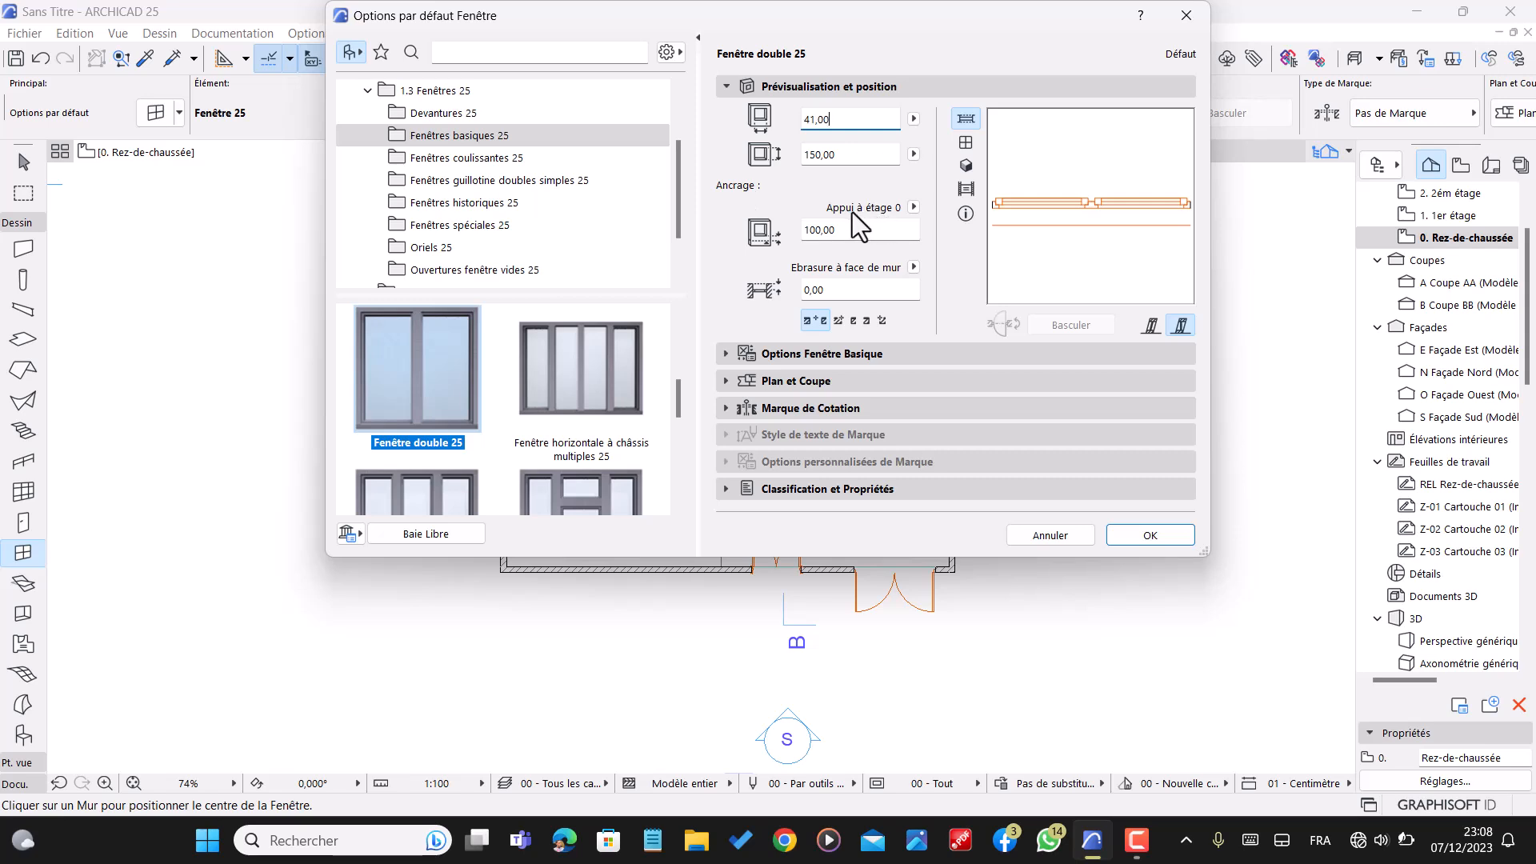
pyautogui.press('BackSpace')
pyautogui.press('BackSpace')
pyautogui.press('BackSpace')
pyautogui.write('150')
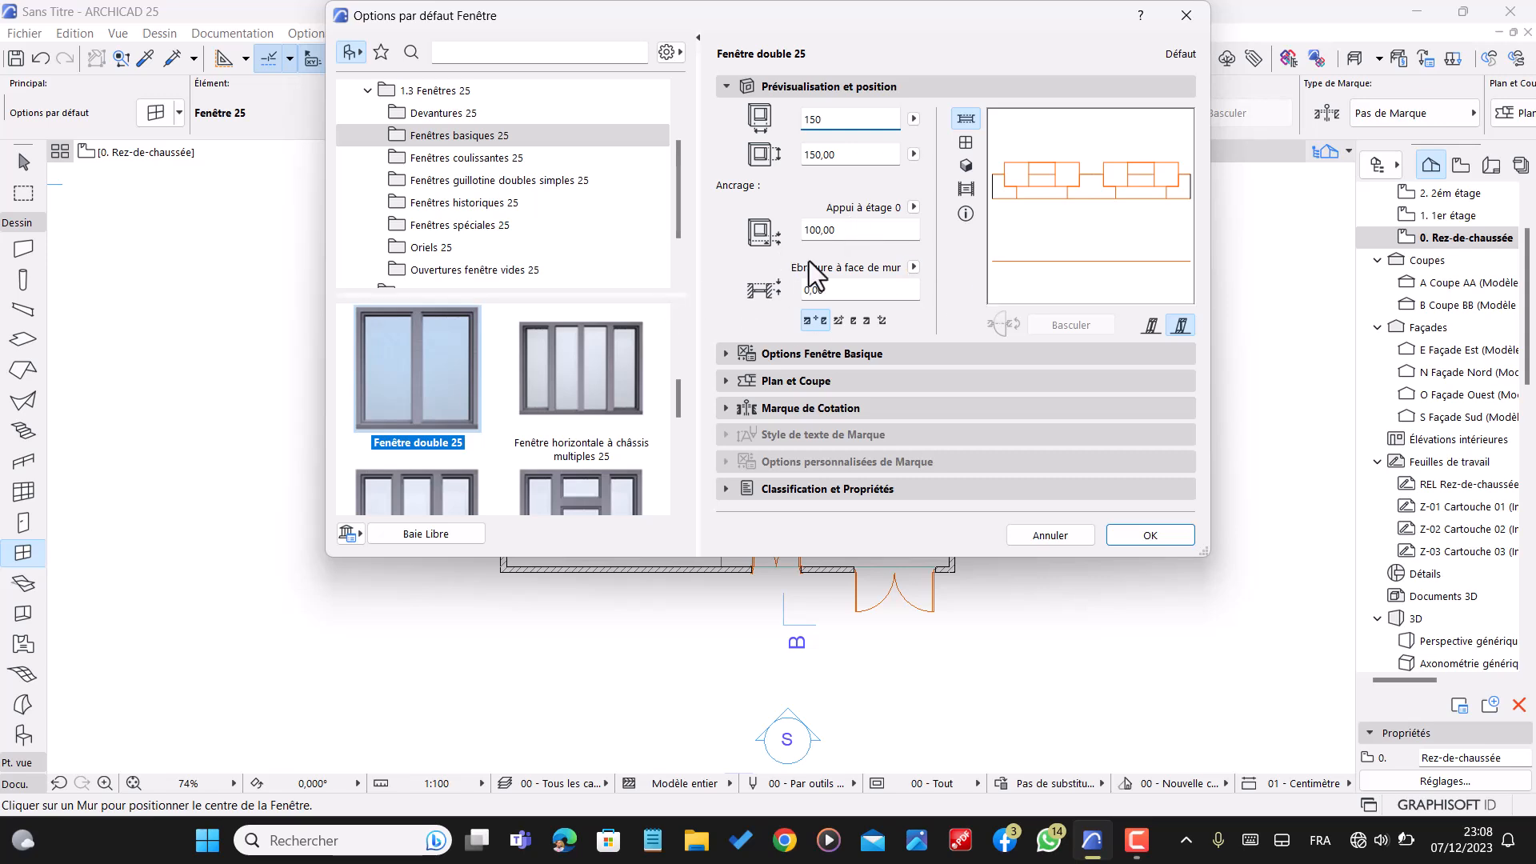
pyautogui.click(840, 293)
pyautogui.write('1')
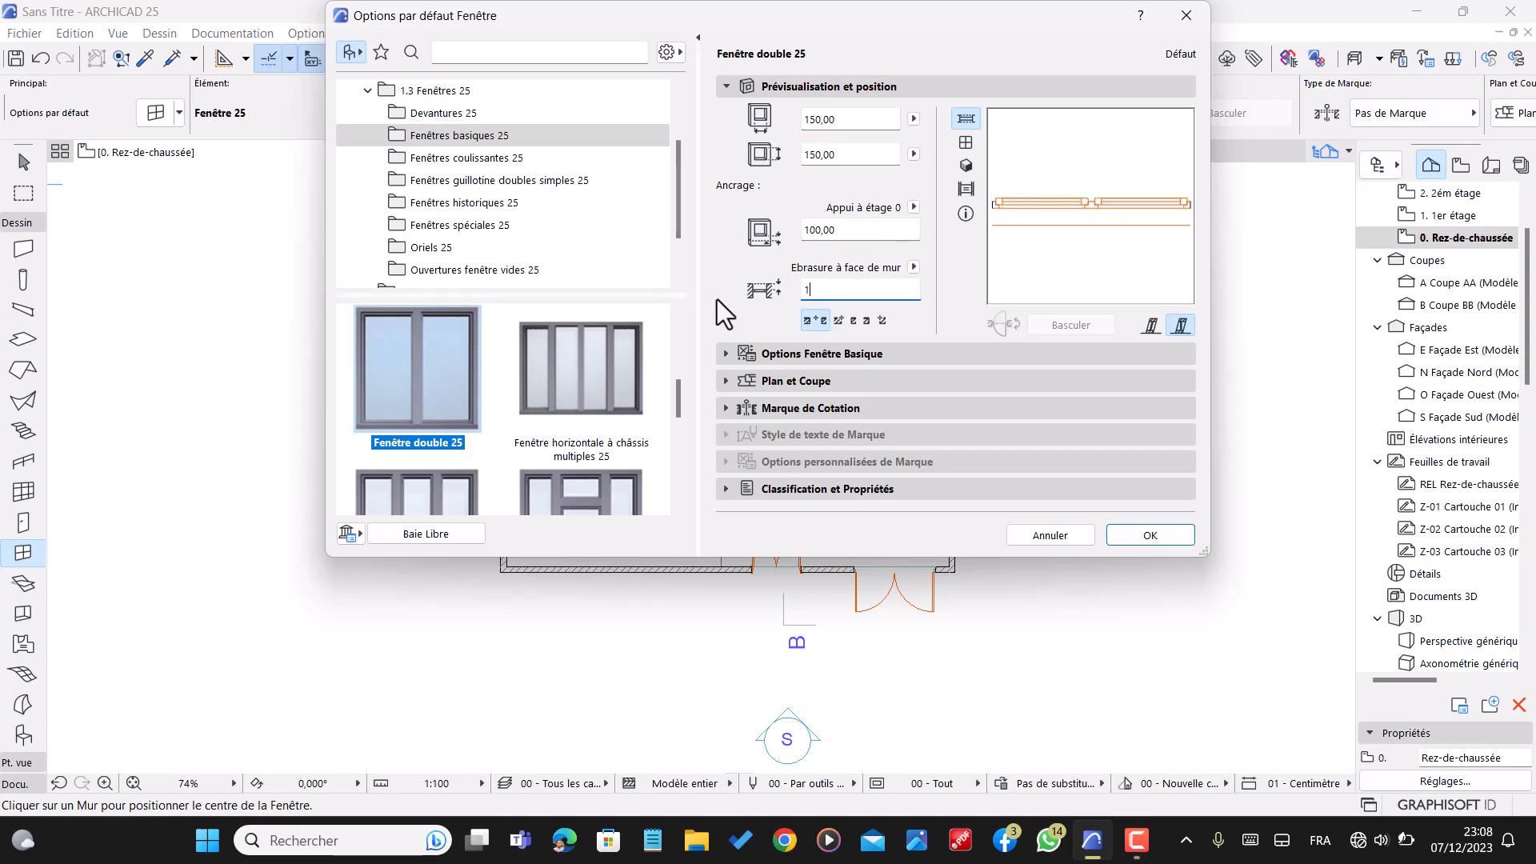
pyautogui.write('45,00')
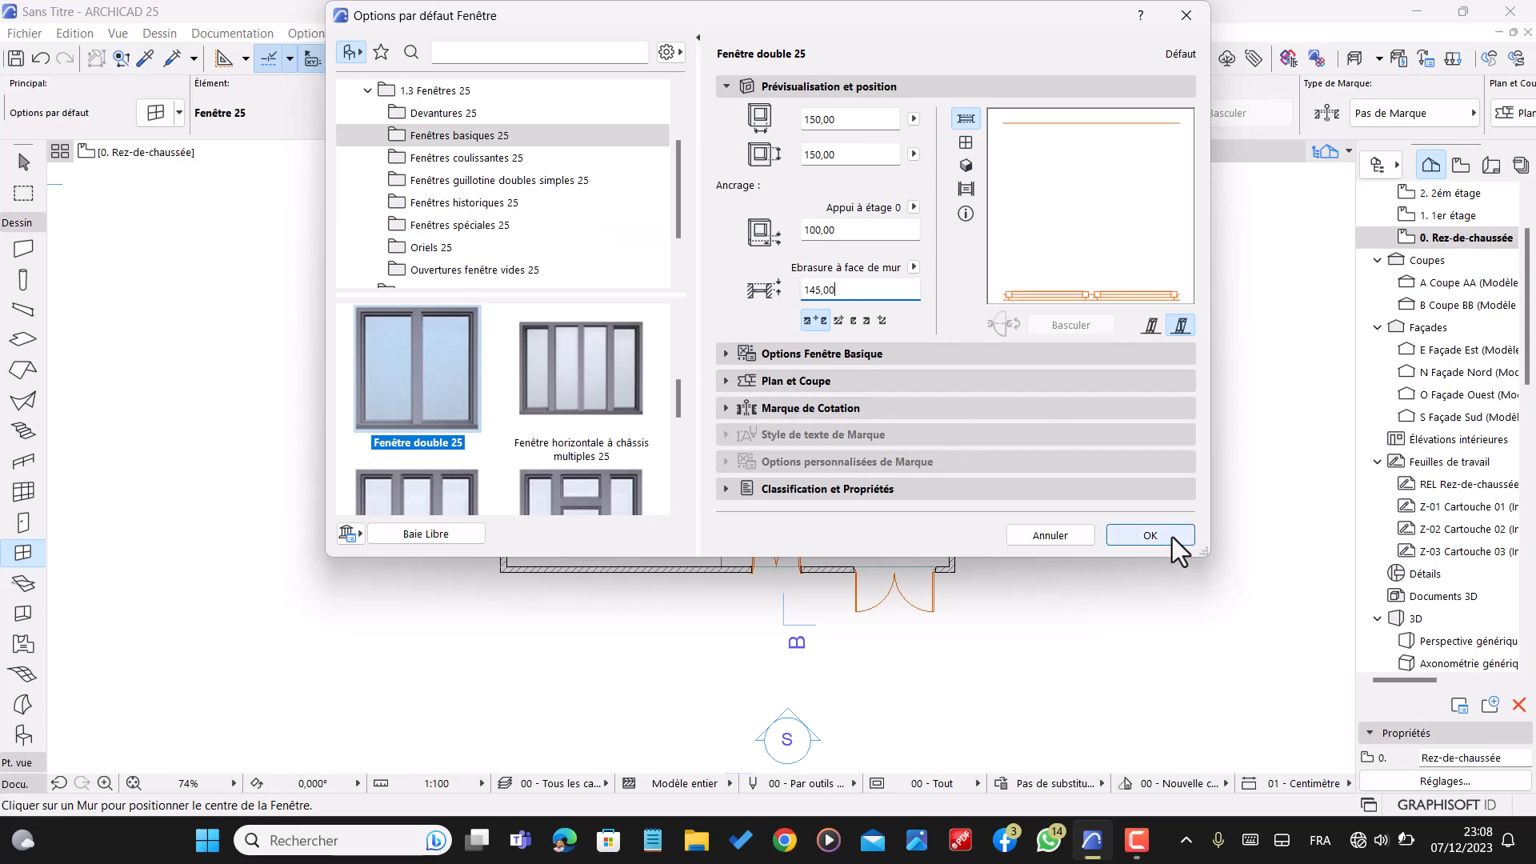
pyautogui.press('BackSpace')
pyautogui.press('BackSpace')
pyautogui.press('BackSpace')
pyautogui.press('BackSpace')
pyautogui.press('BackSpace')
pyautogui.press('BackSpace')
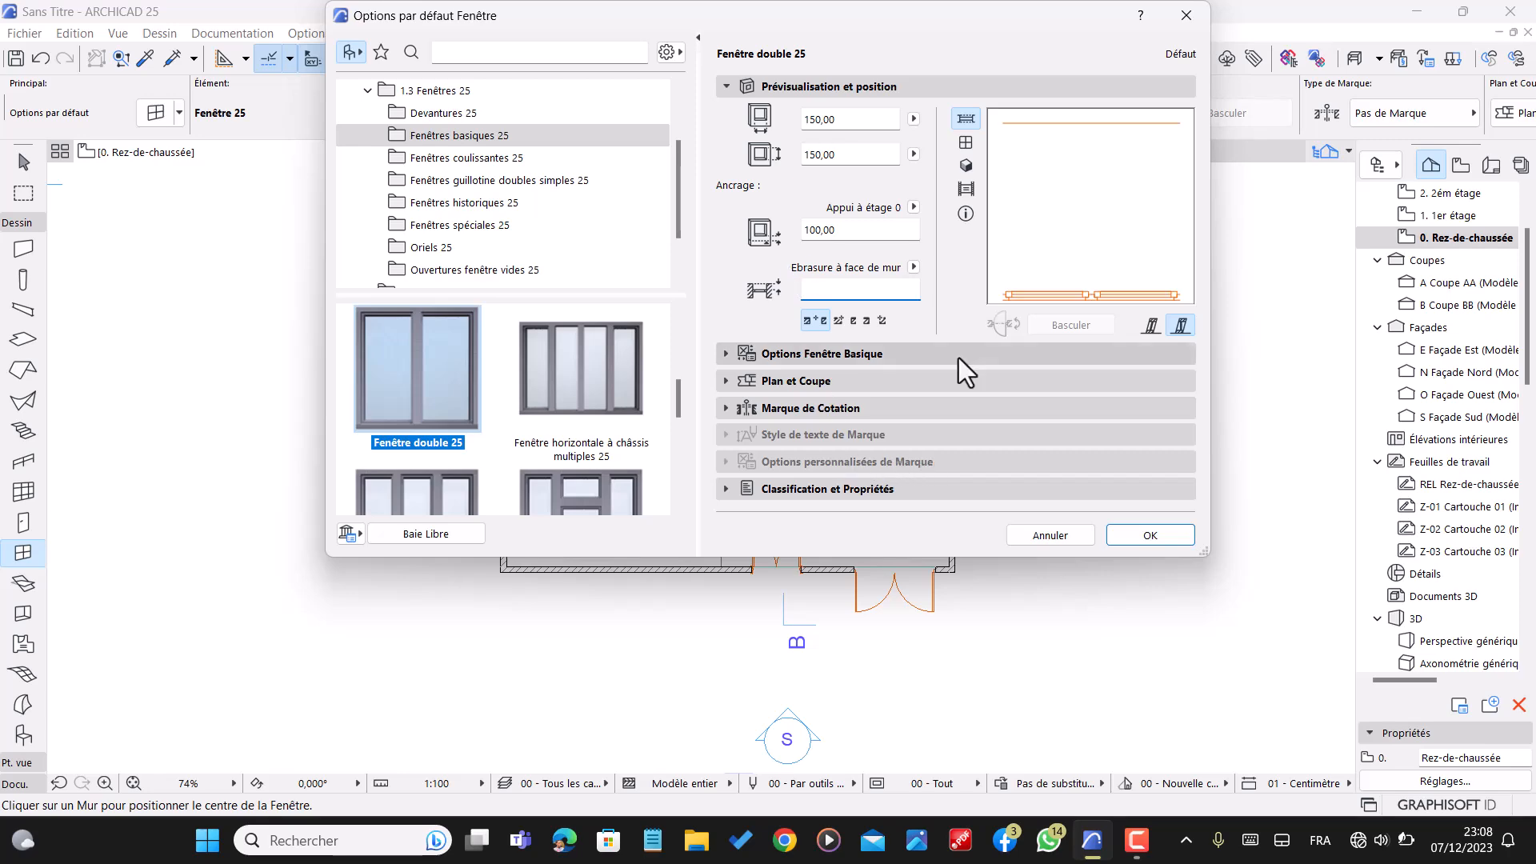
pyautogui.click(1069, 533)
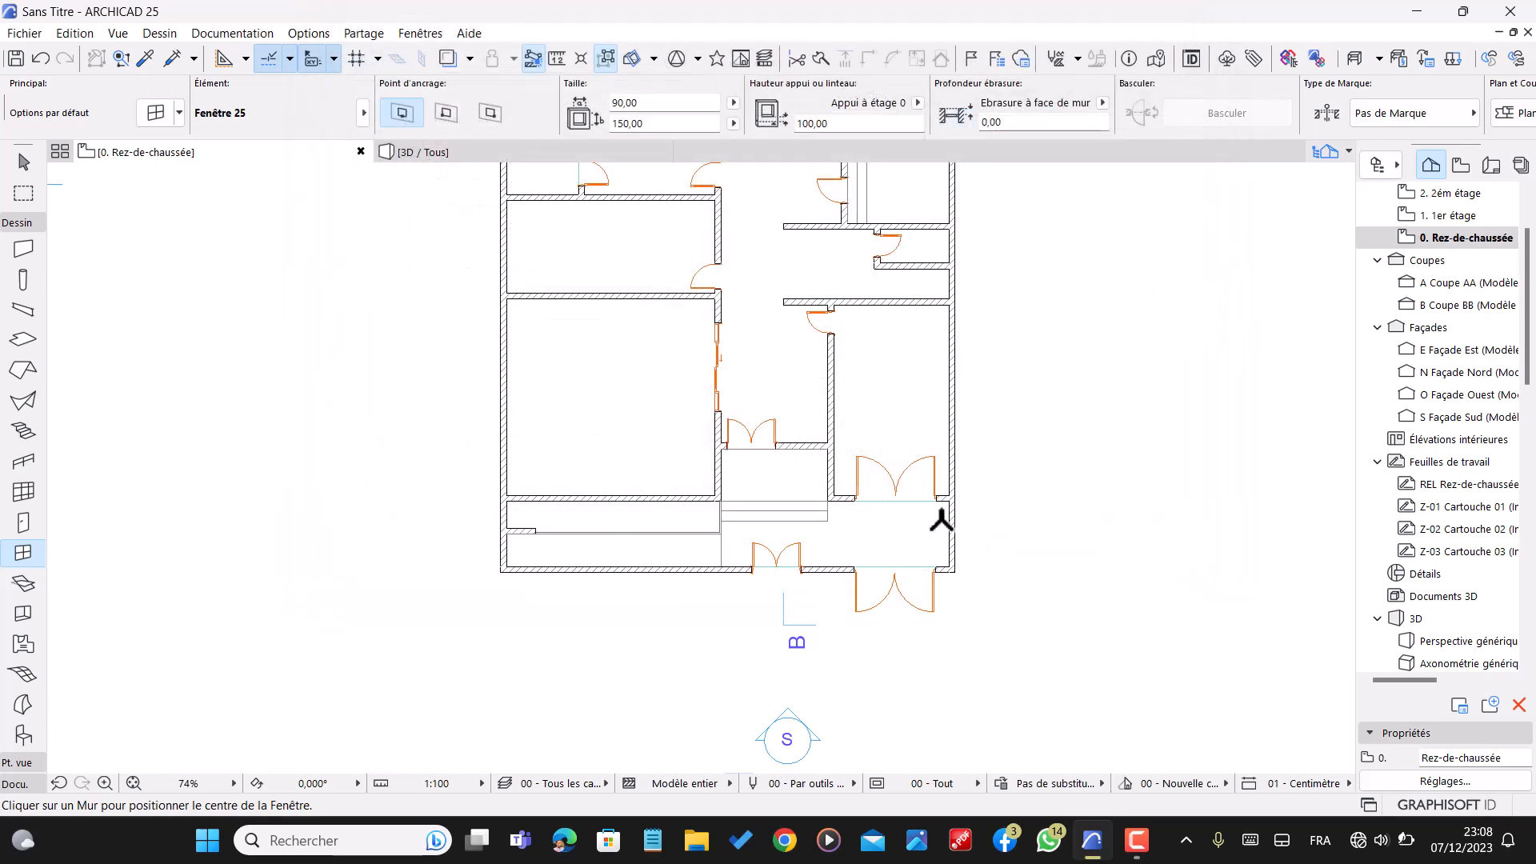
# - Set the sill height of the default window "Fenêtre 25" to 145 cm above the storey
pyautogui.doubleClick(26, 551)
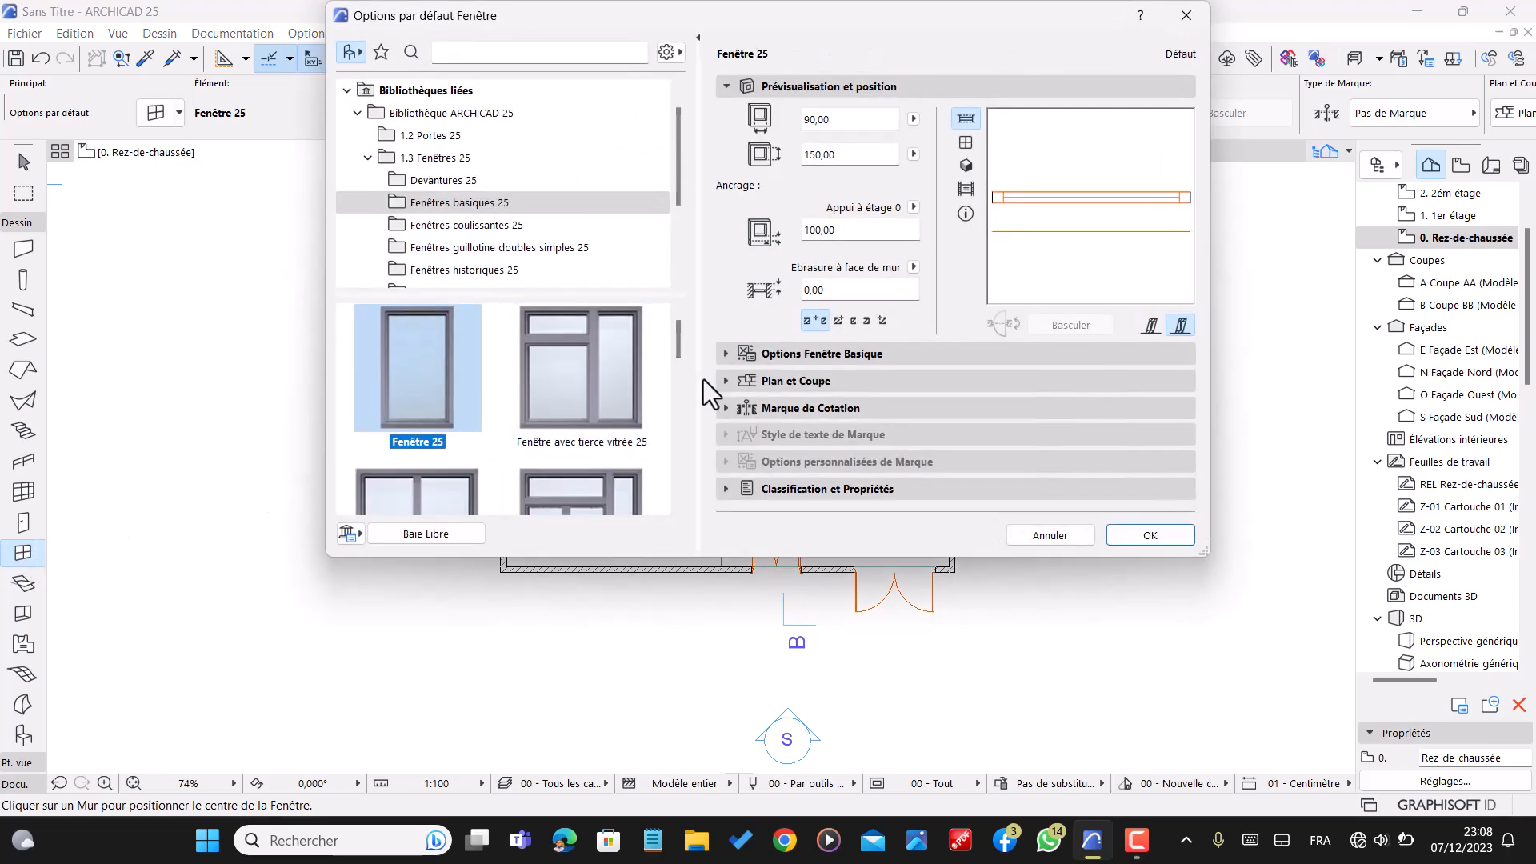
pyautogui.click(850, 230)
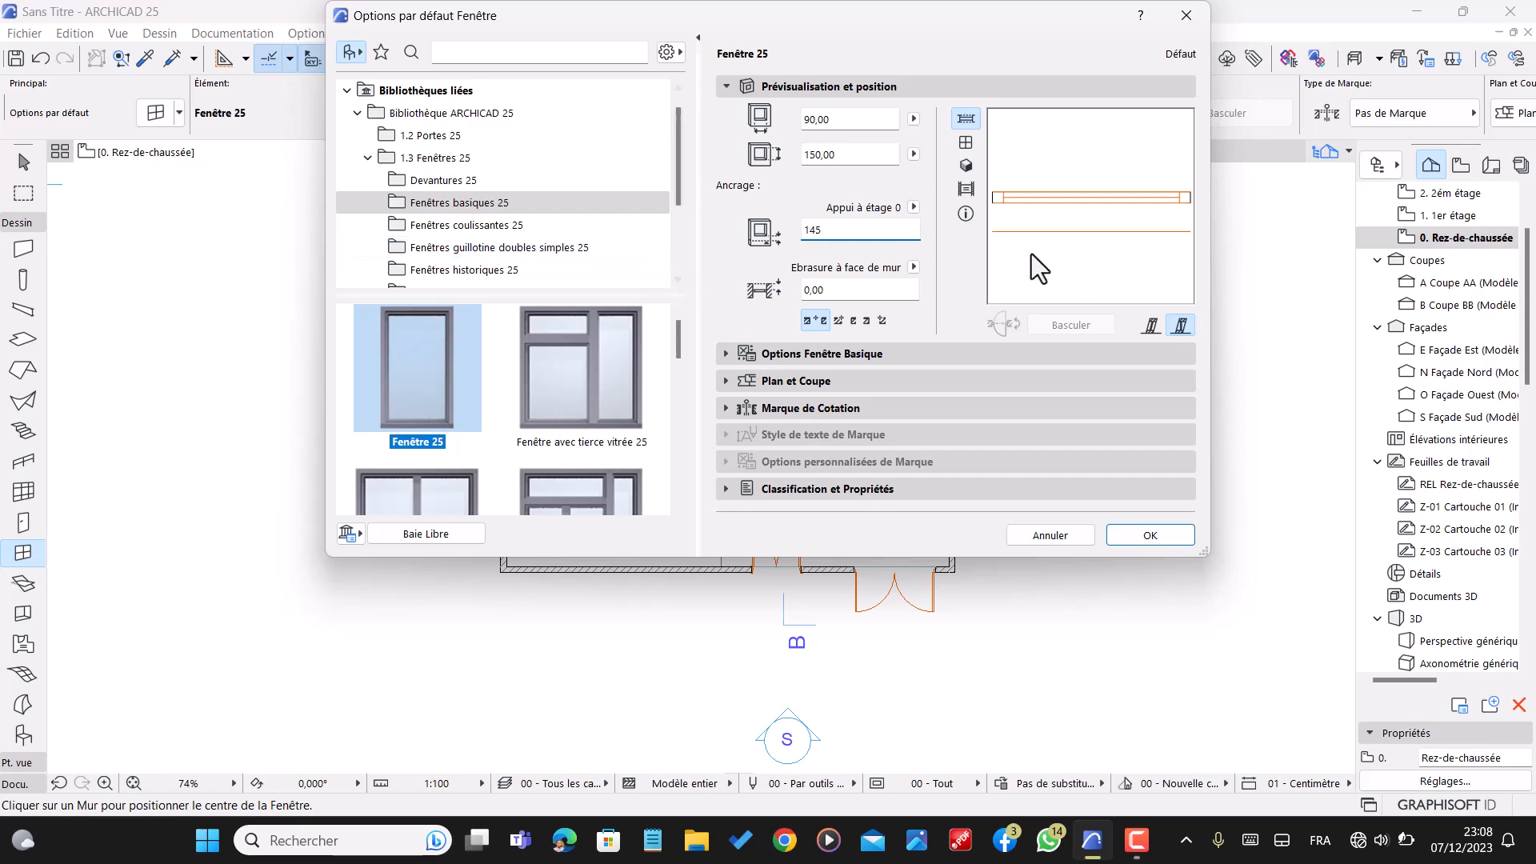
pyautogui.click(834, 382)
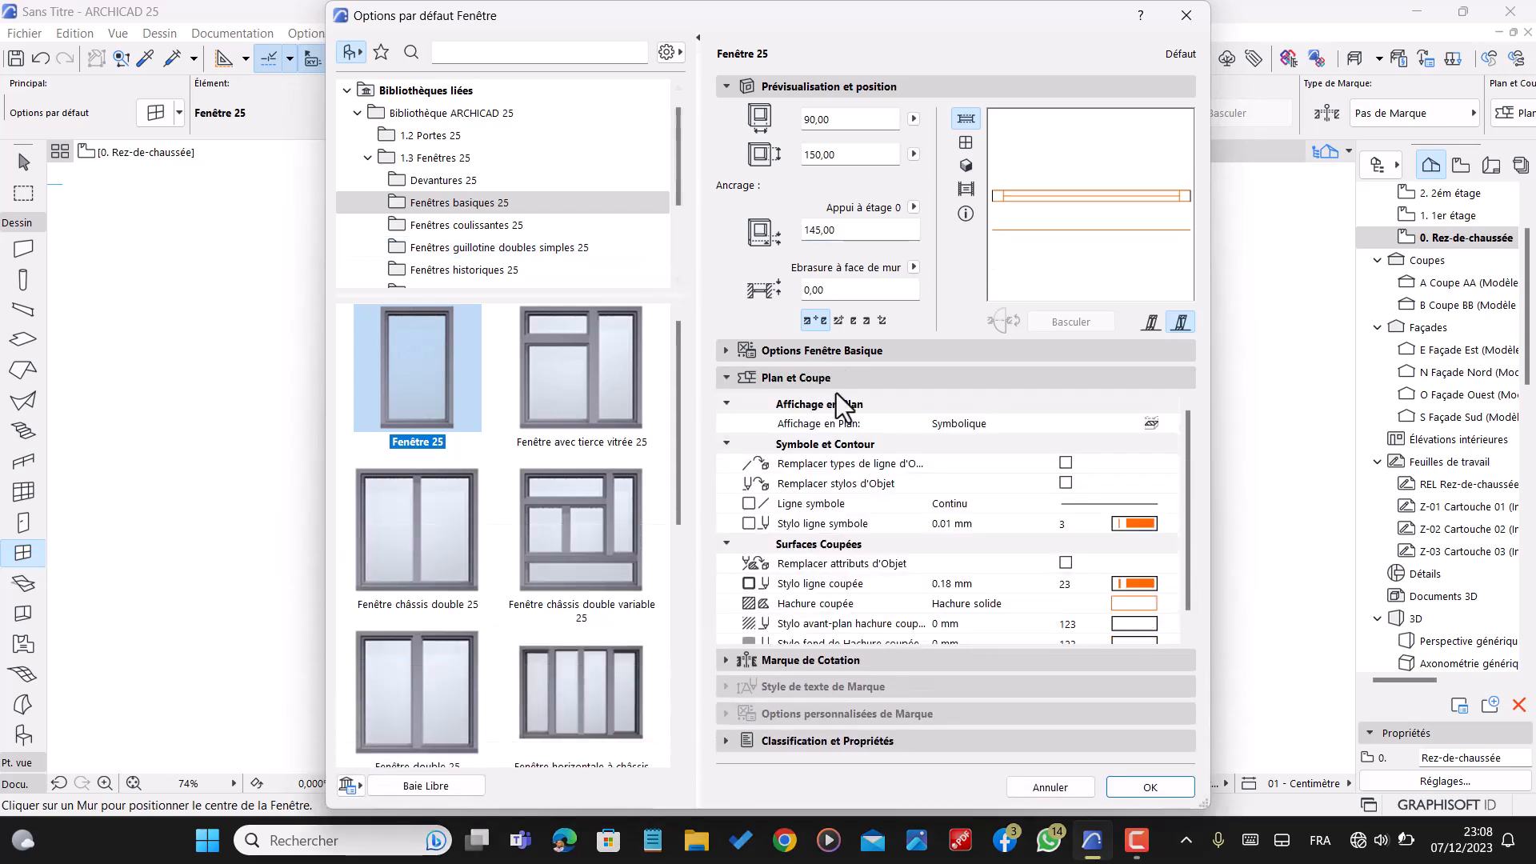
pyautogui.click(845, 381)
pyautogui.click(850, 407)
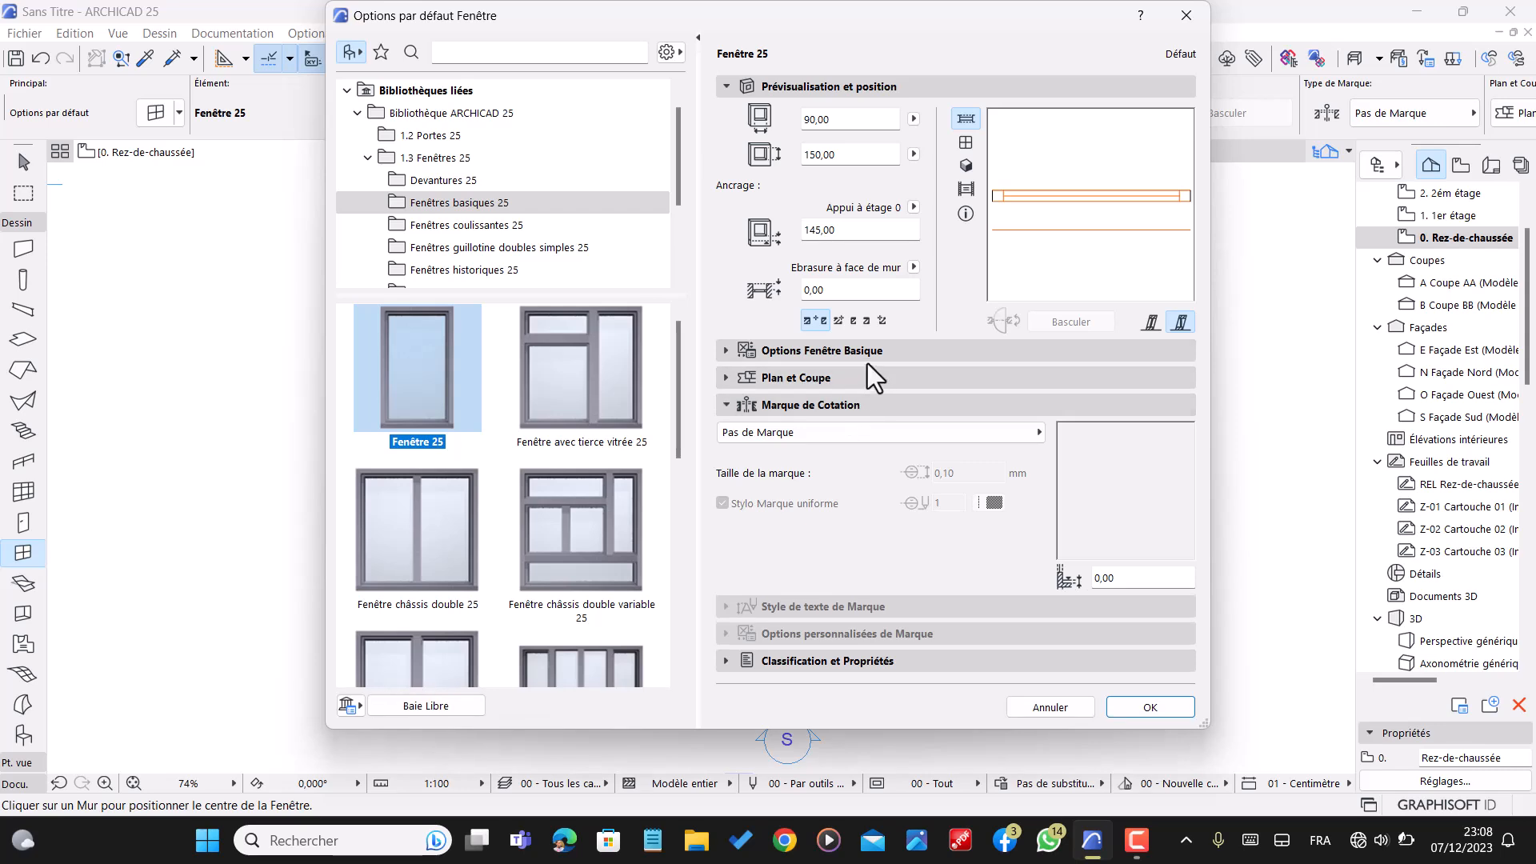
# - Override the model view options for 3D projections in the "Fenêtre 25" opening line settings and disable the opening line
pyautogui.click(878, 353)
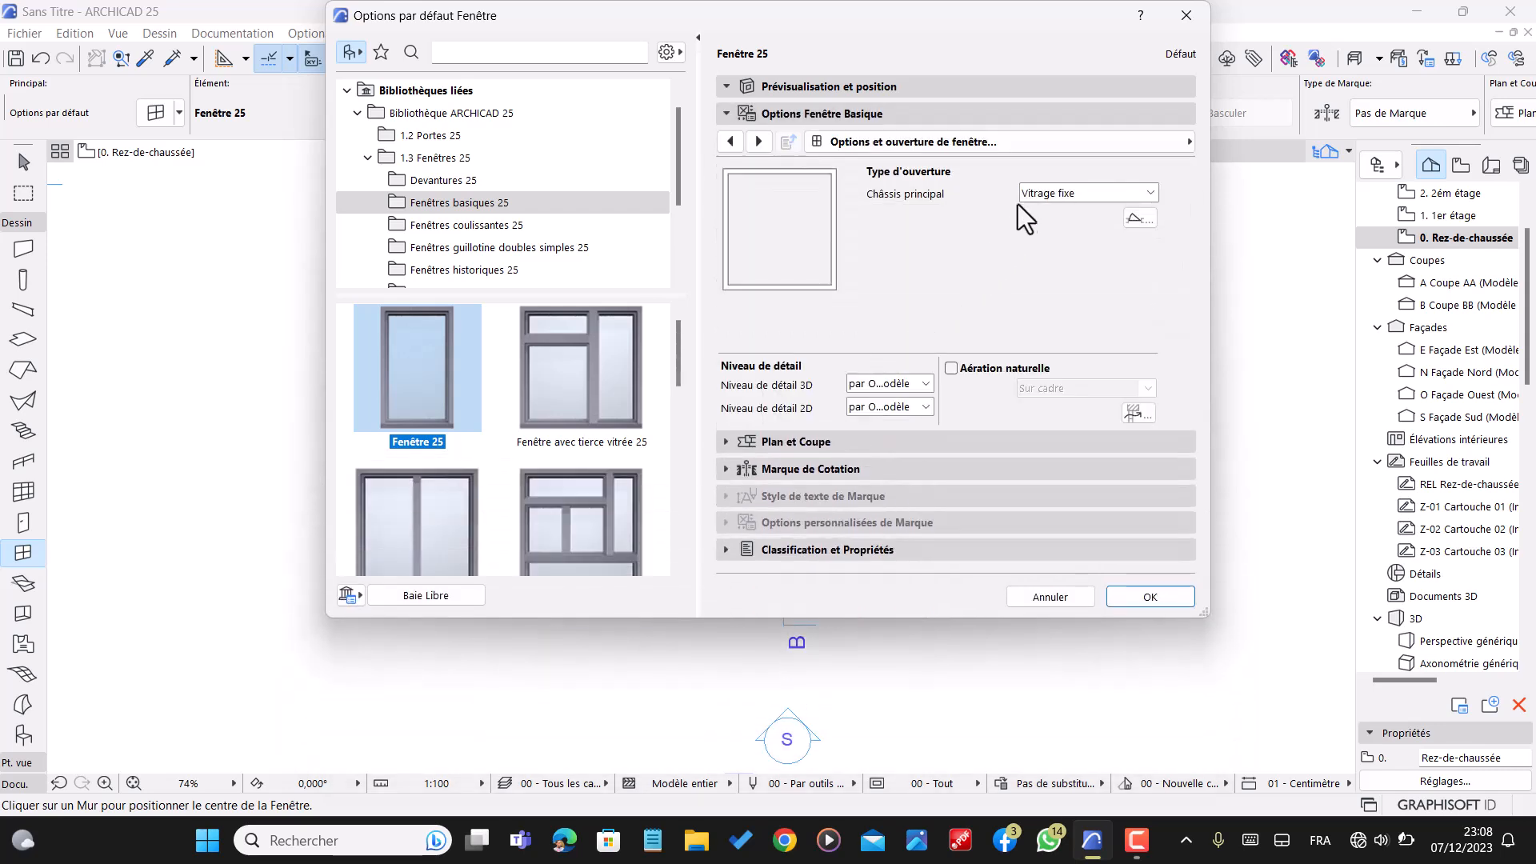
pyautogui.click(886, 120)
pyautogui.click(884, 120)
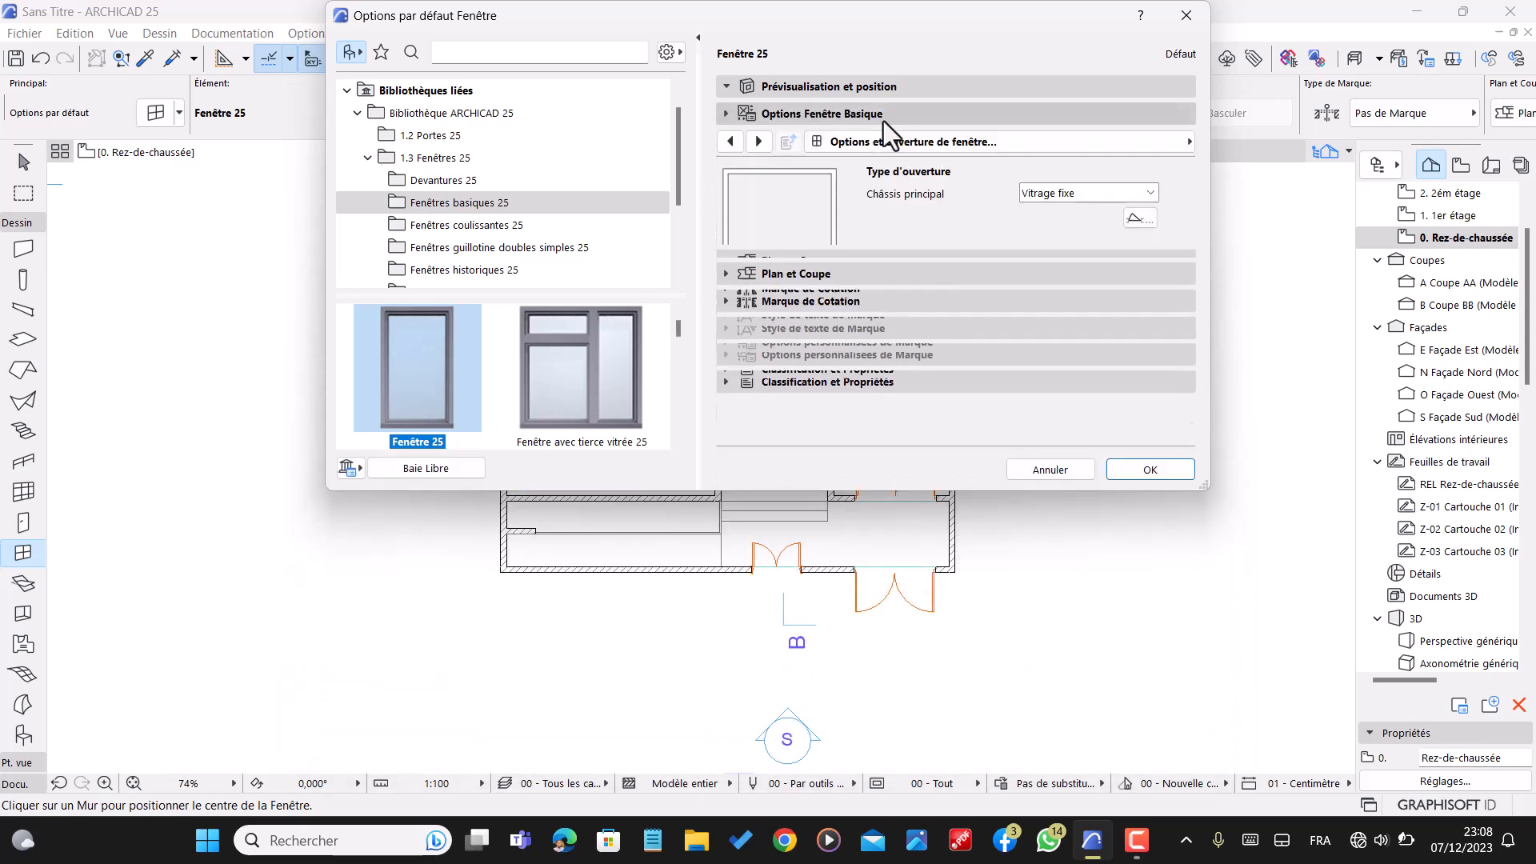
pyautogui.click(890, 145)
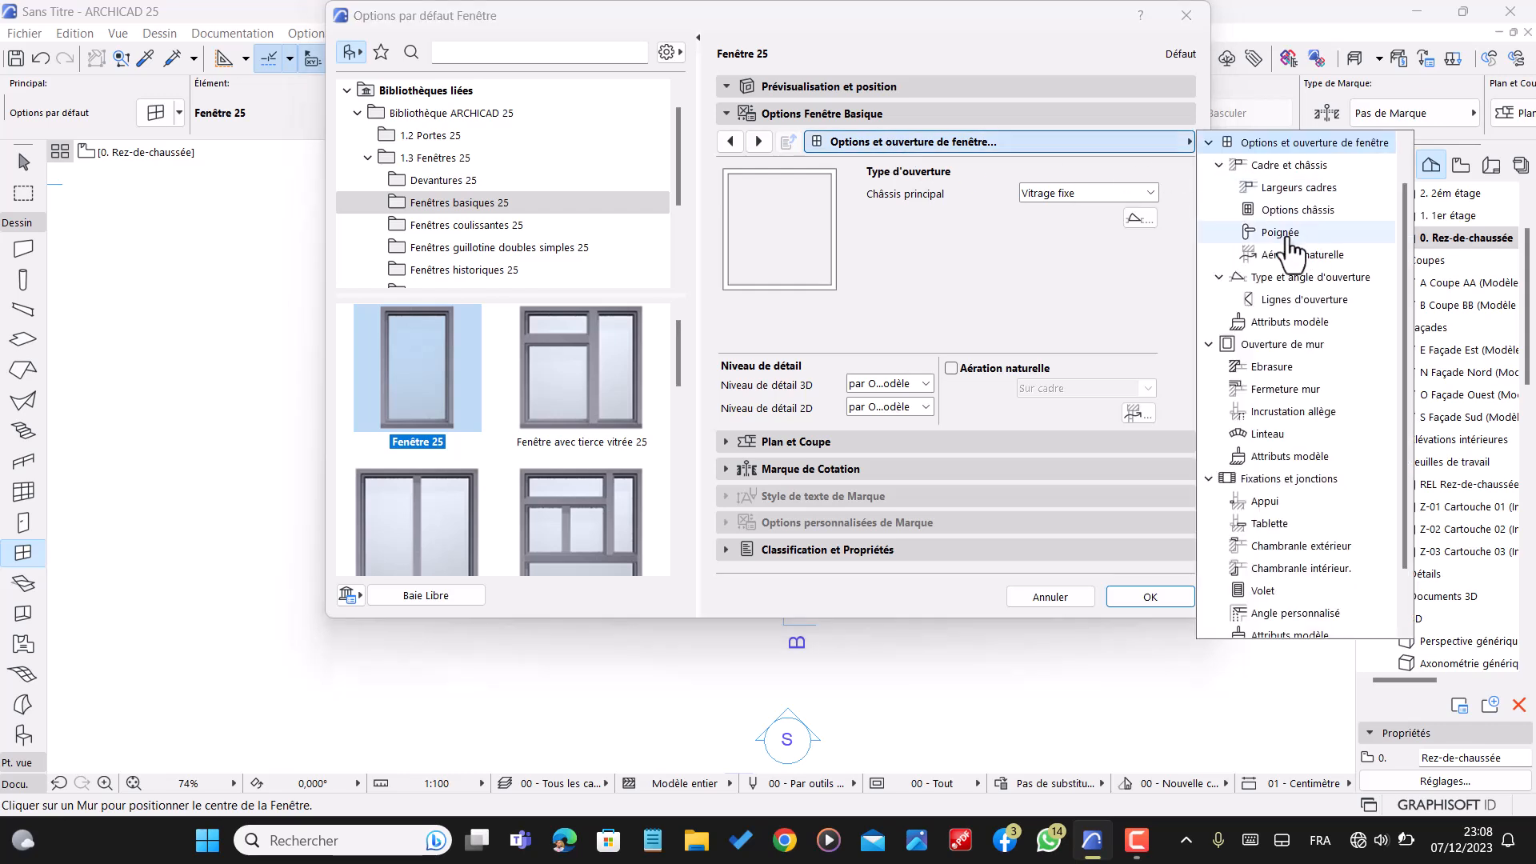
pyautogui.click(1300, 300)
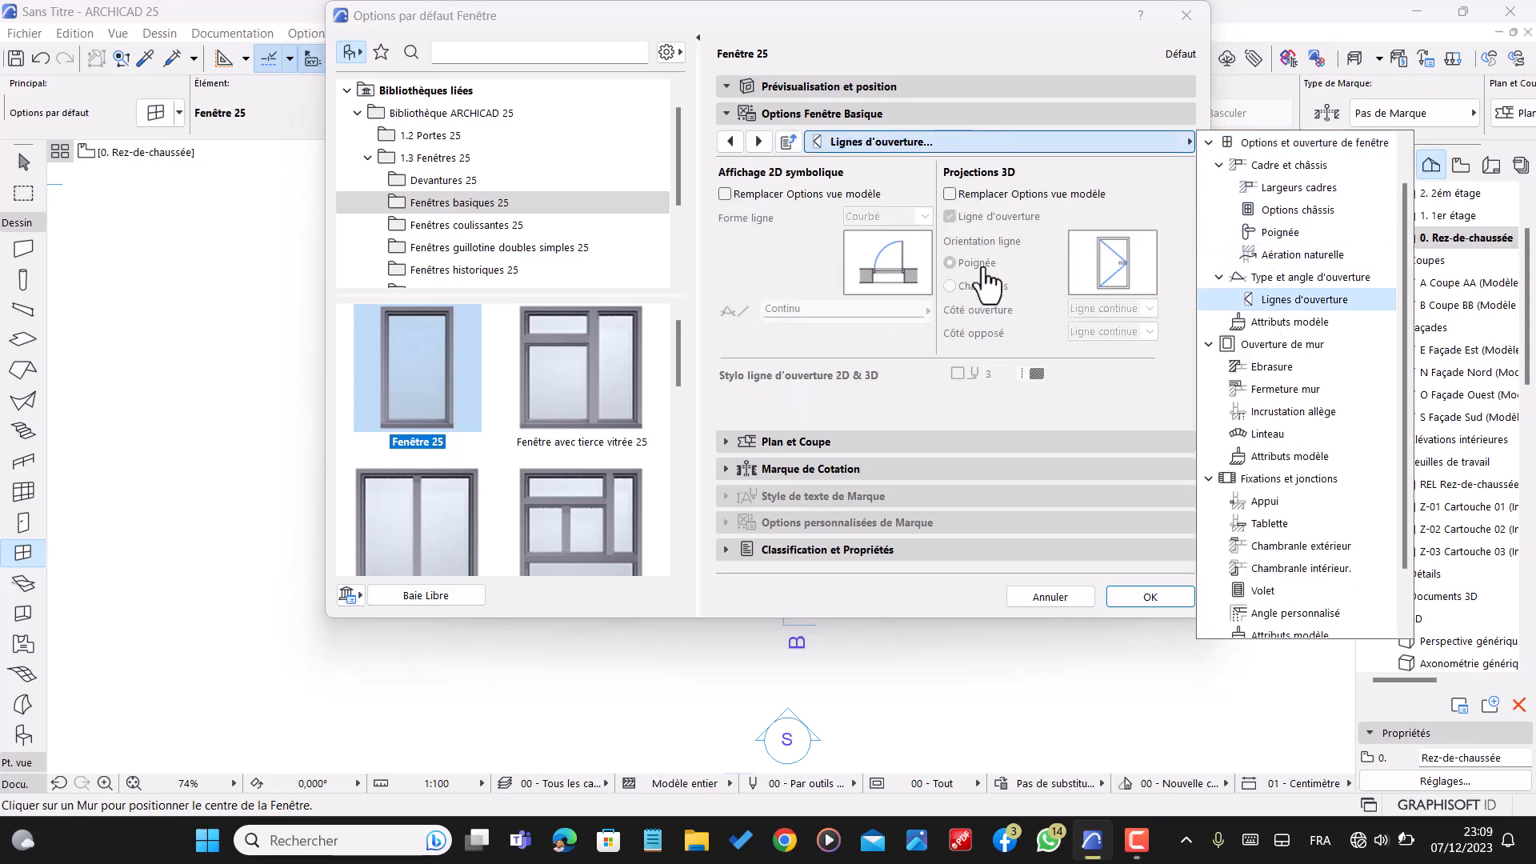
pyautogui.click(951, 194)
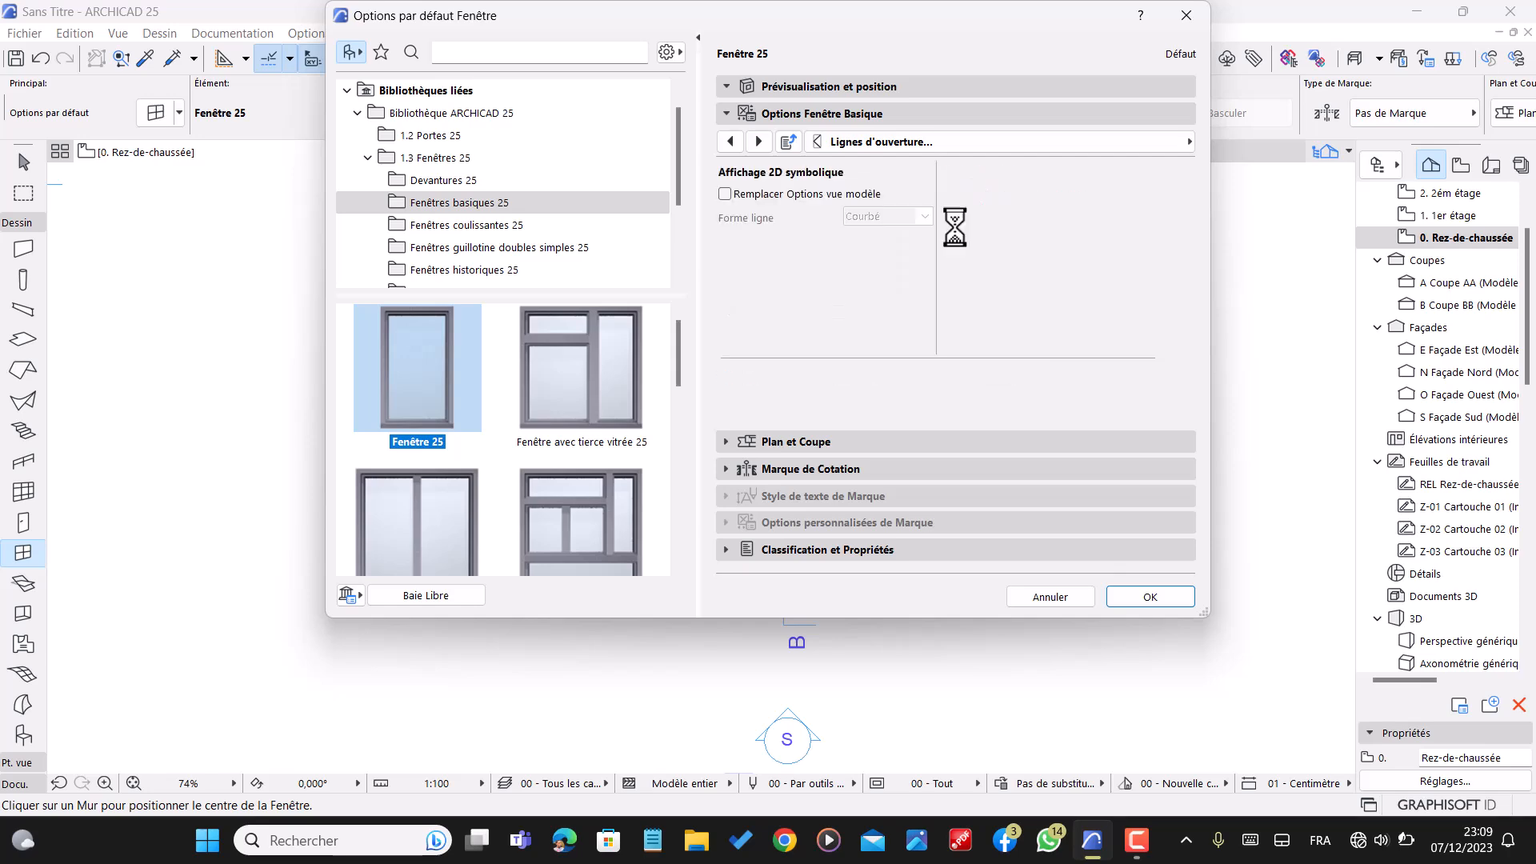
# - Change the uniform frame surface of "Fenêtre 25" to "Métal - Aluminium" in its model attributes
pyautogui.click(1007, 145)
pyautogui.click(1288, 256)
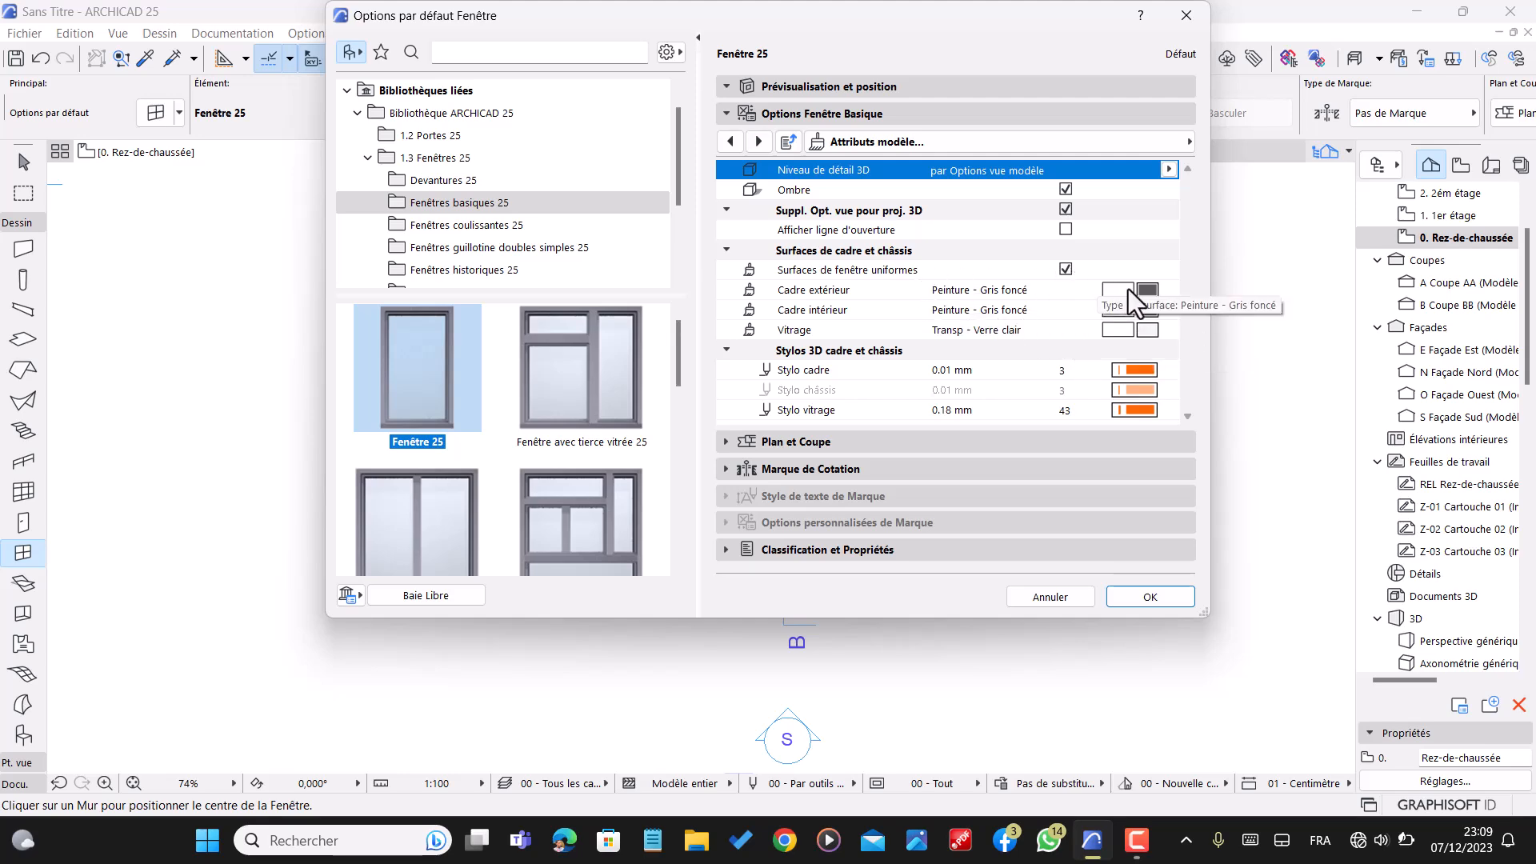
pyautogui.click(1015, 298)
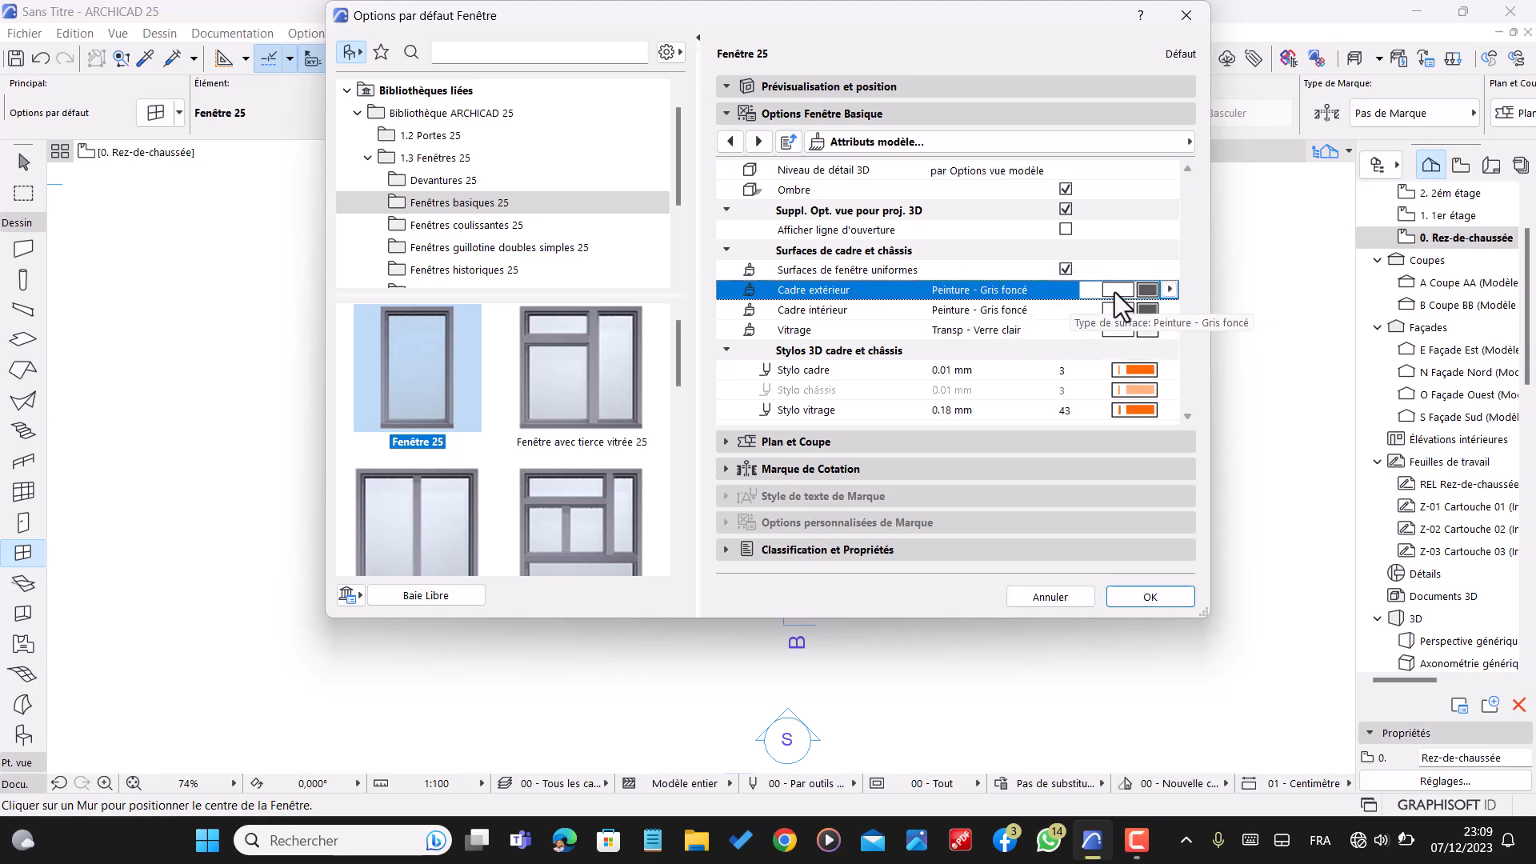
pyautogui.click(1147, 295)
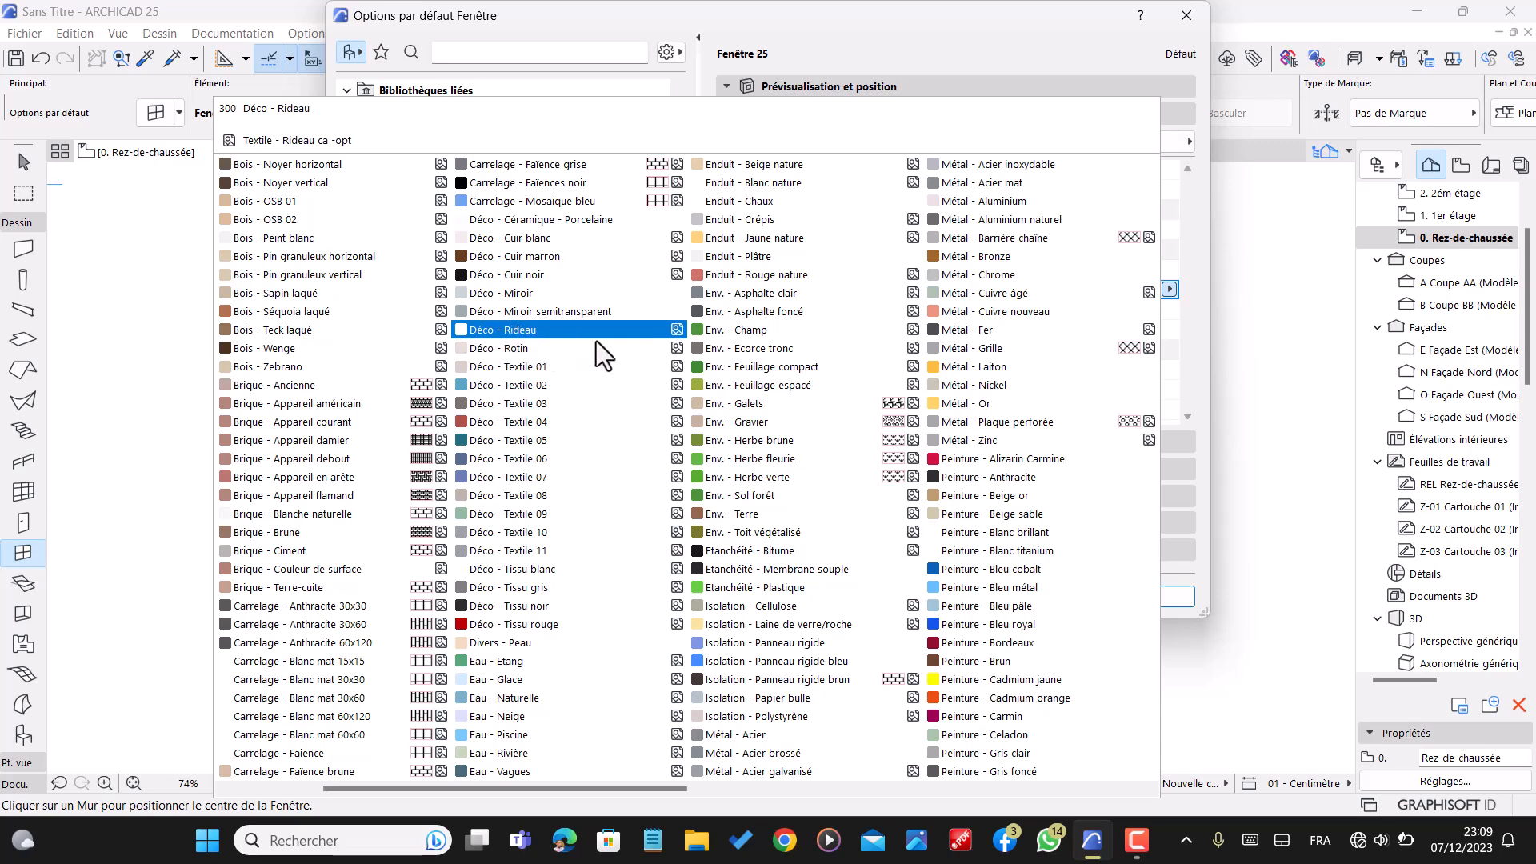
pyautogui.scroll(-3, 579, 338)
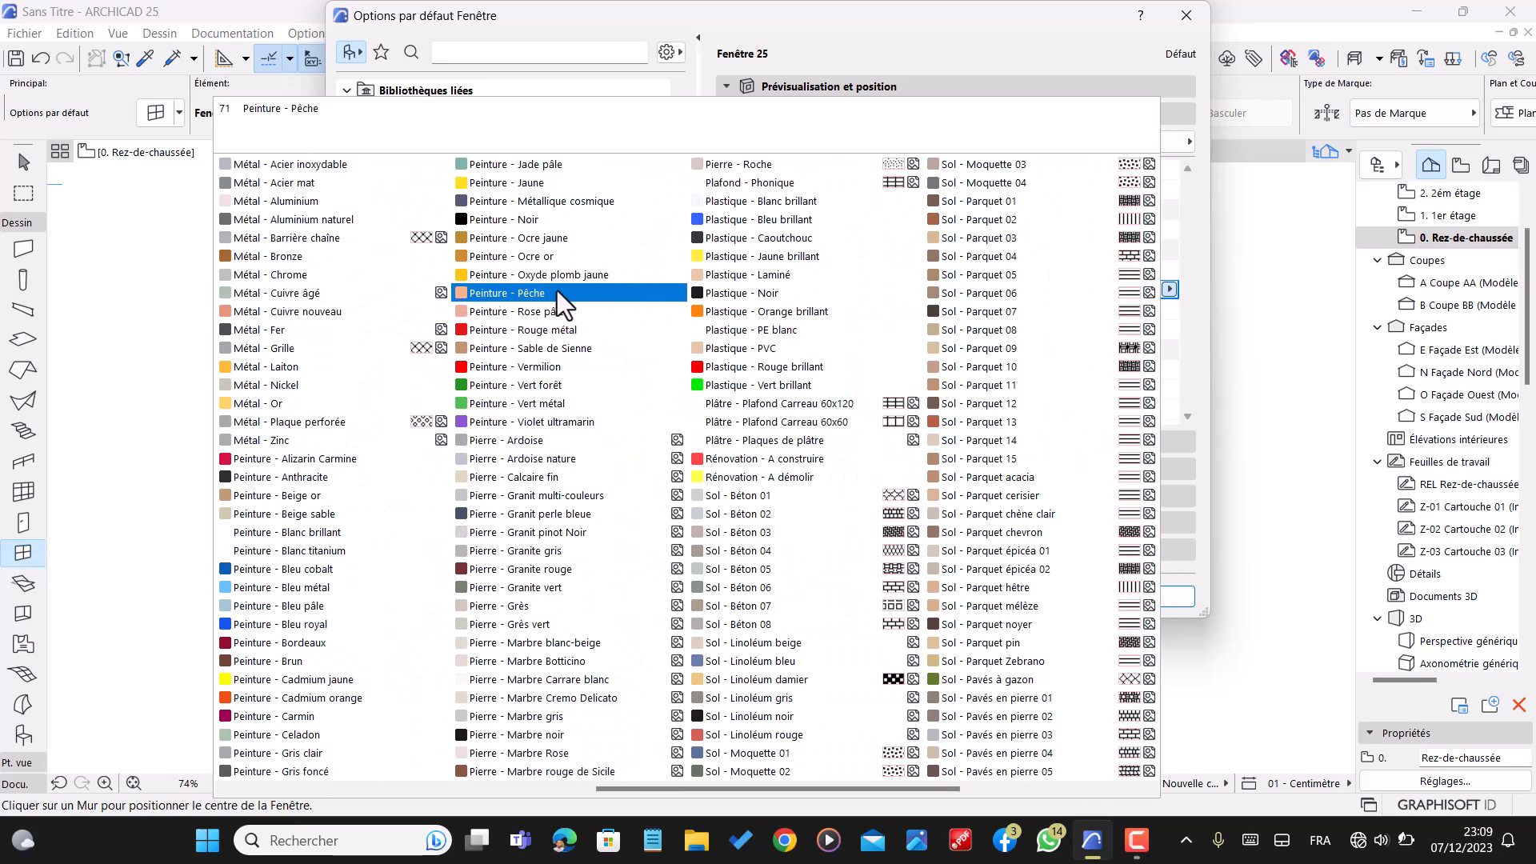
pyautogui.click(305, 202)
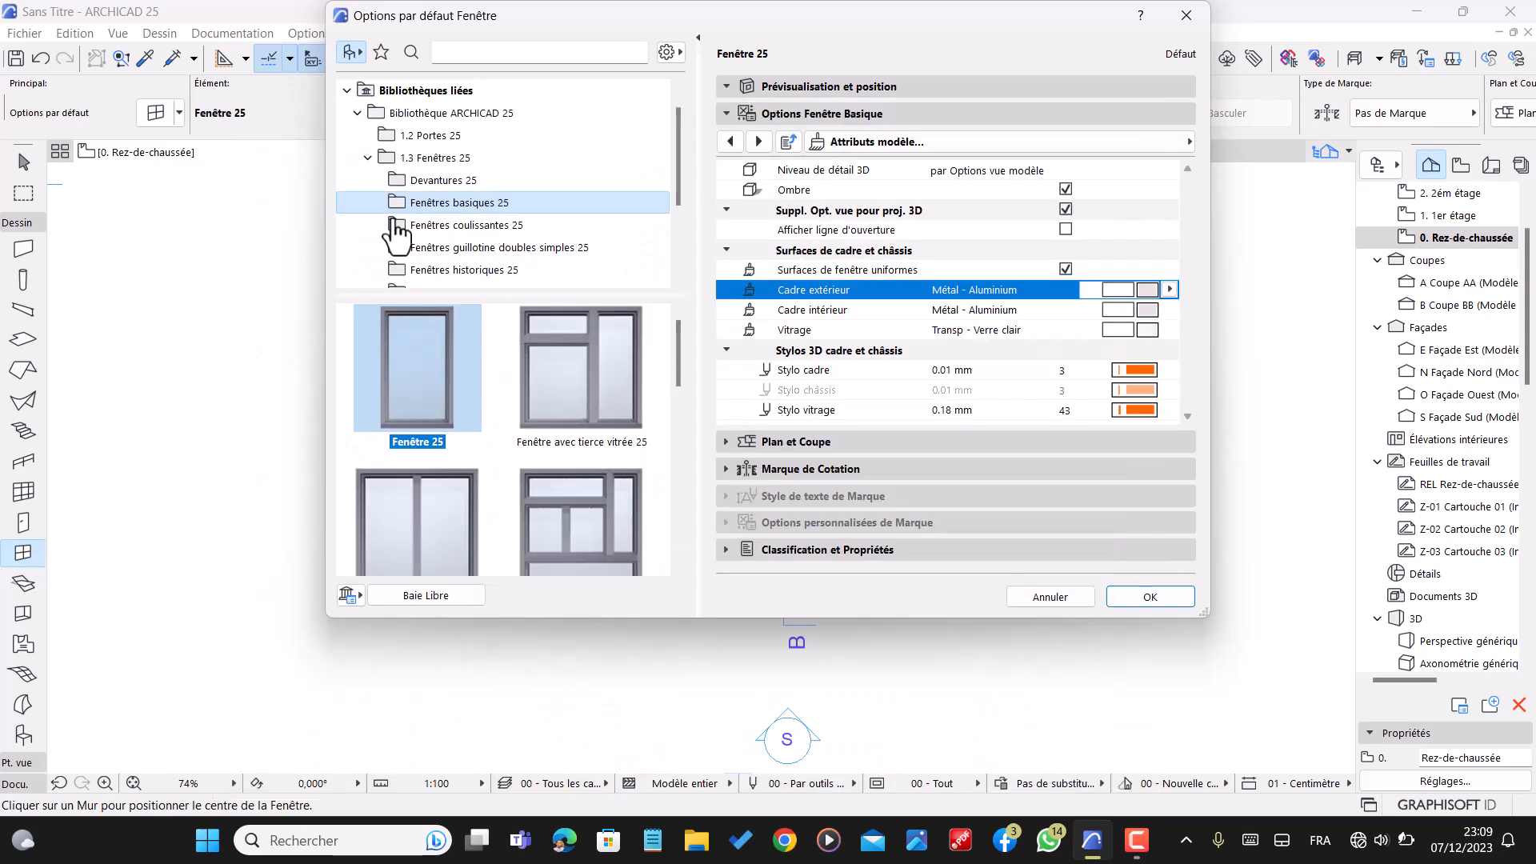
# - Set the 3D frame pen of "Fenêtre 25" to 126 and the glazing pen to 128, and accept the window defaults
pyautogui.click(1148, 382)
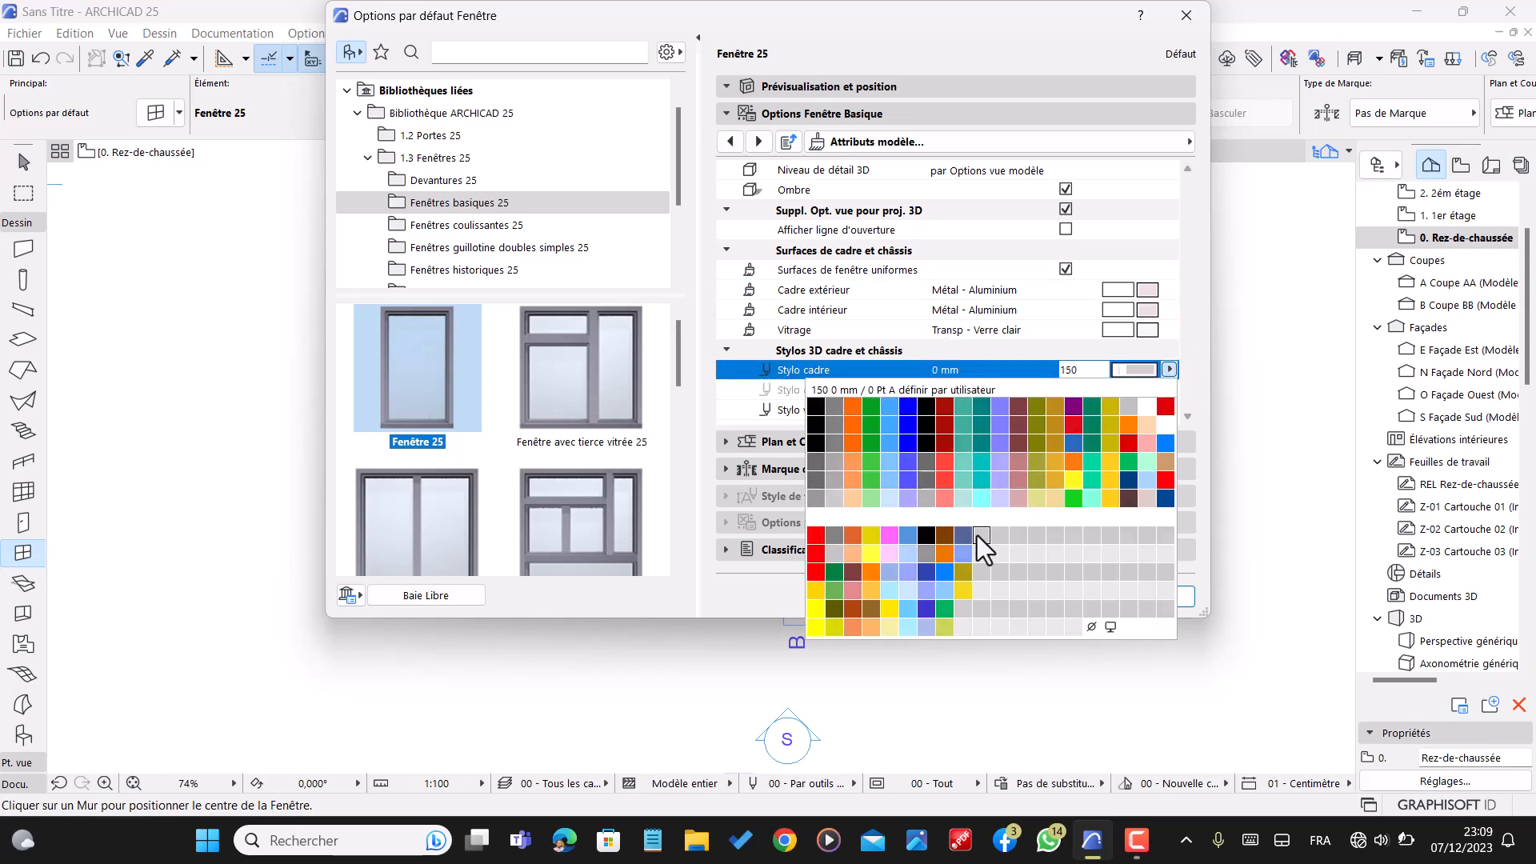
pyautogui.click(920, 535)
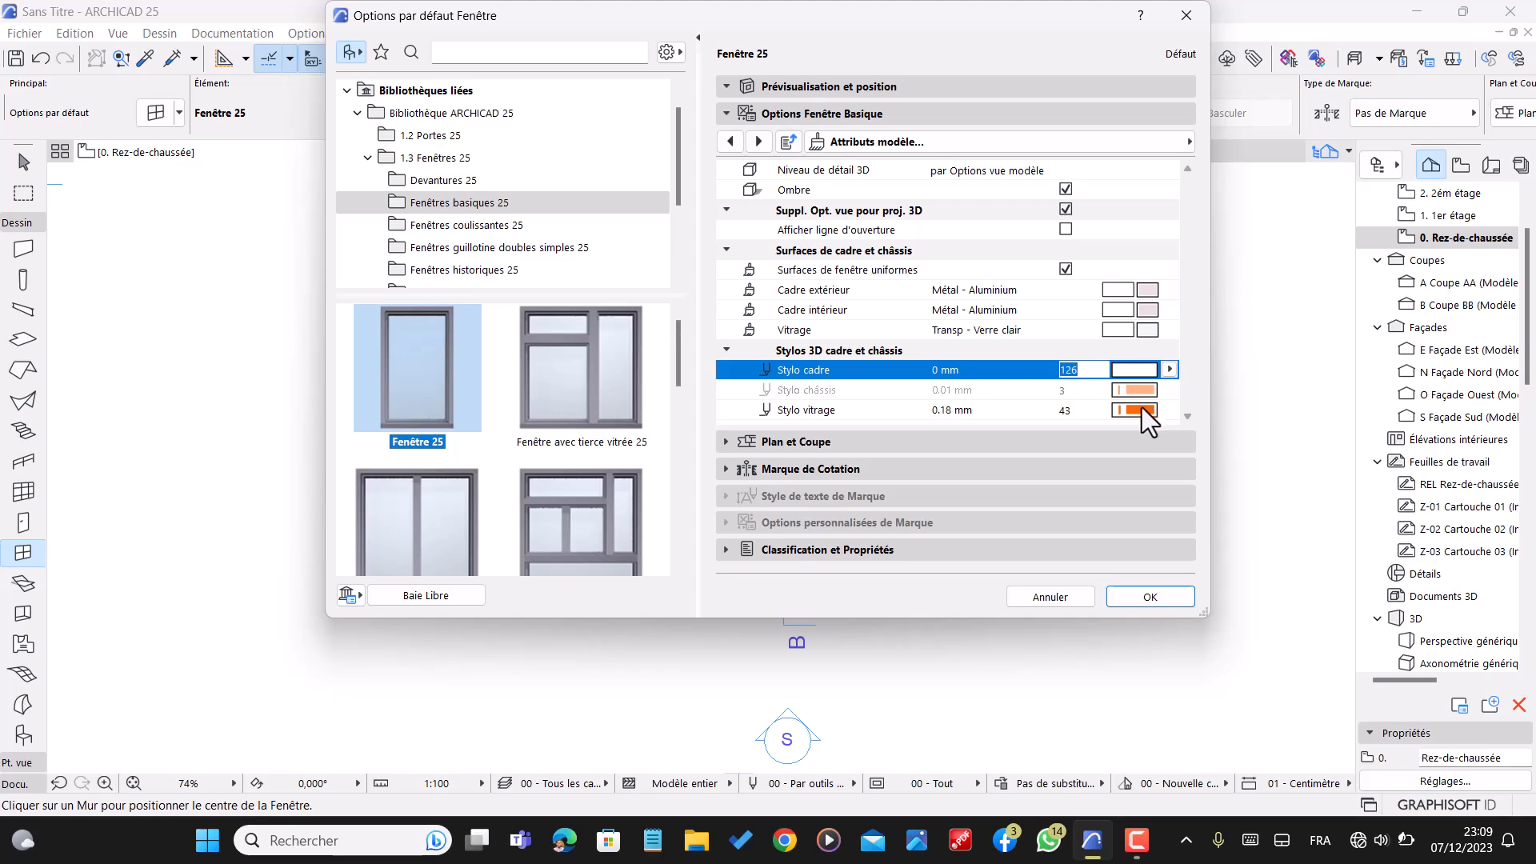
pyautogui.click(1148, 412)
pyautogui.click(945, 535)
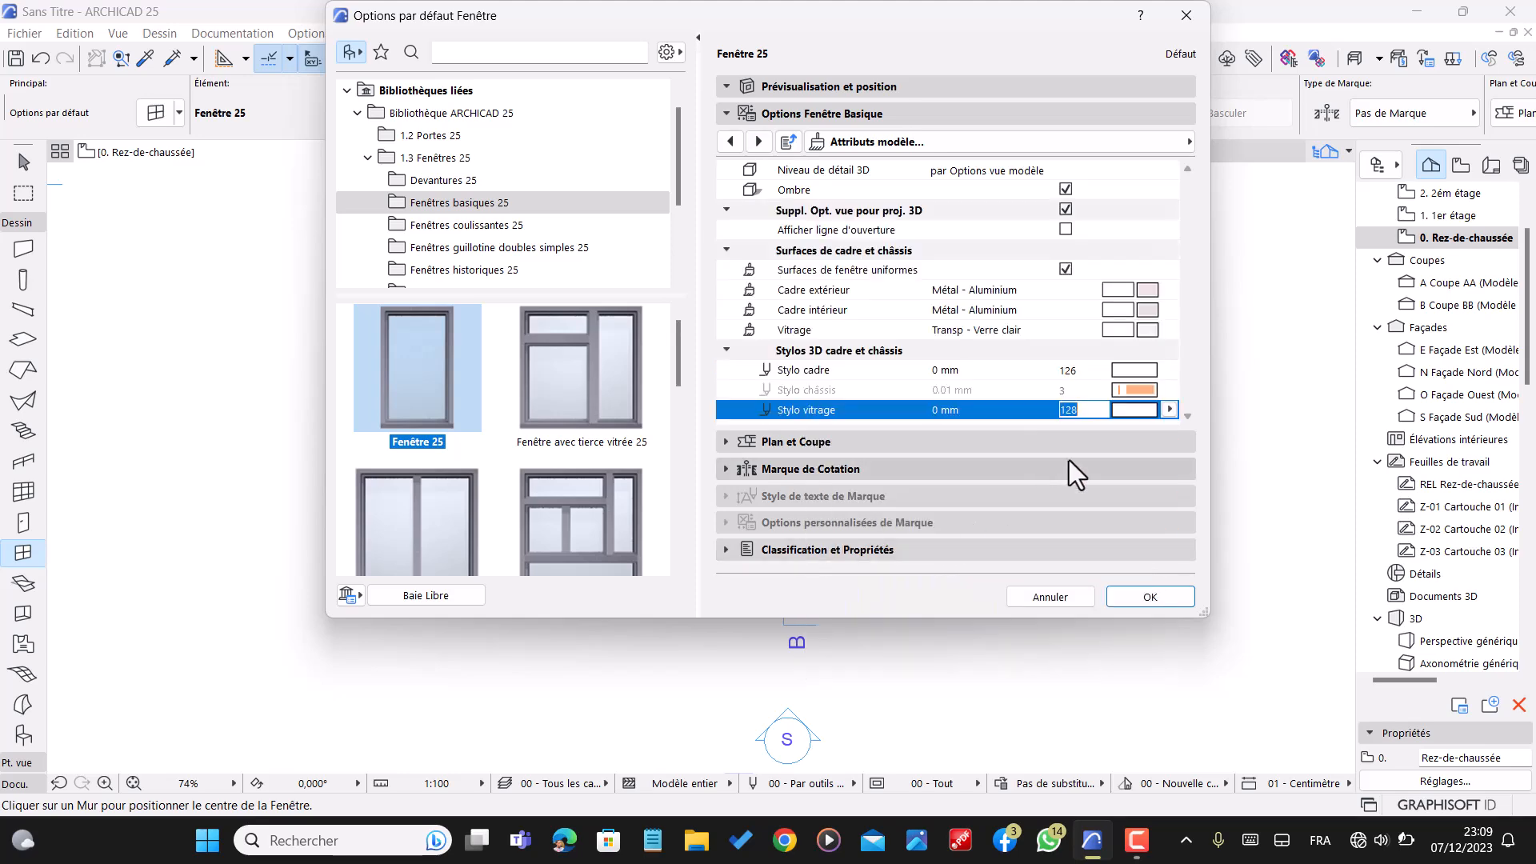
pyautogui.click(1150, 599)
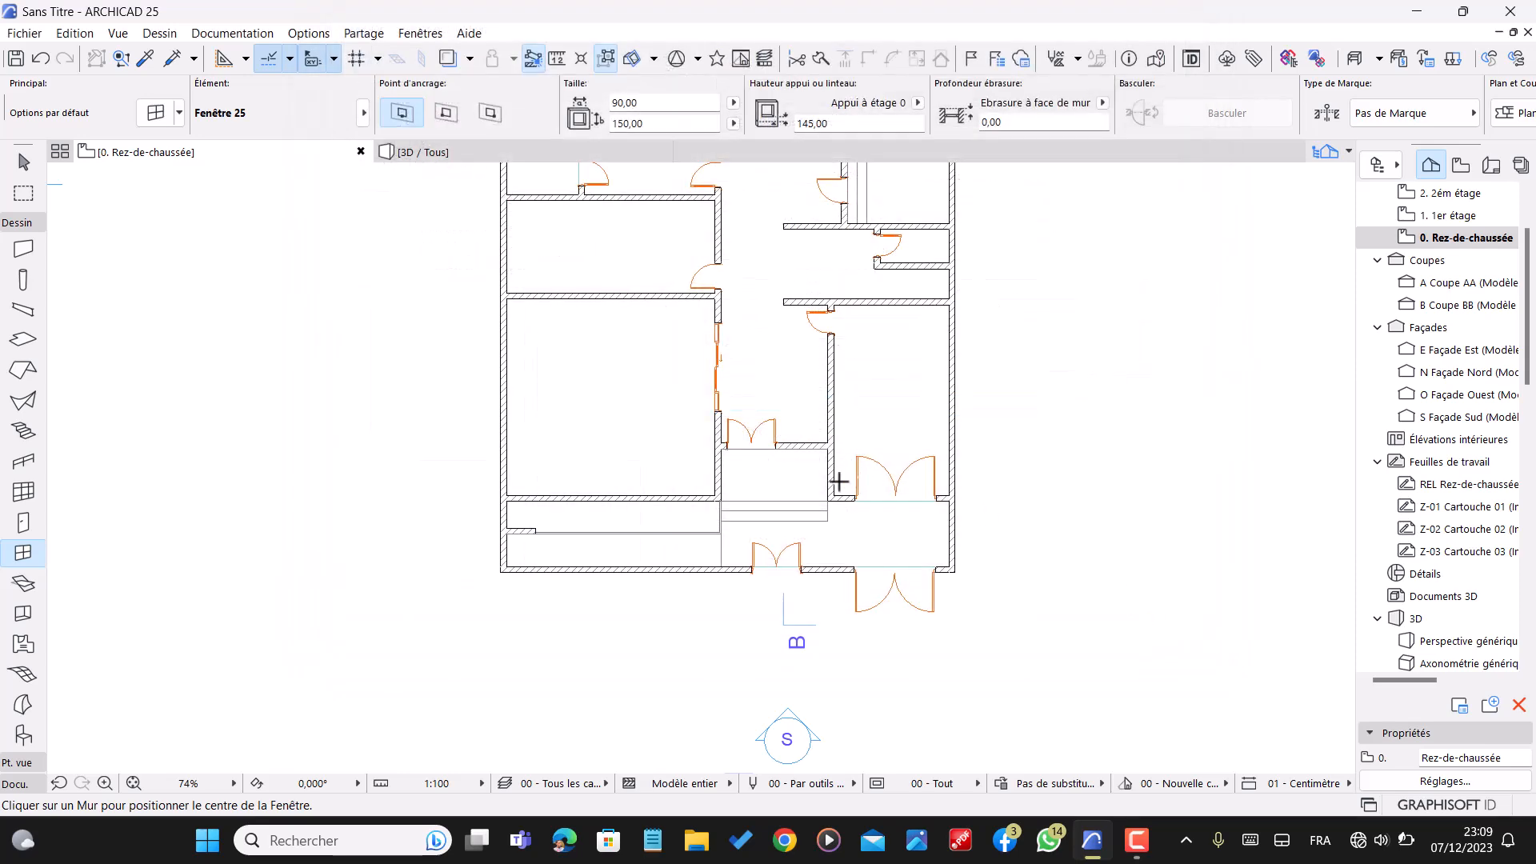
# - Change the default window type to the basic window "Fenêtre châssis double 25"
pyautogui.scroll(-3, 897, 478)
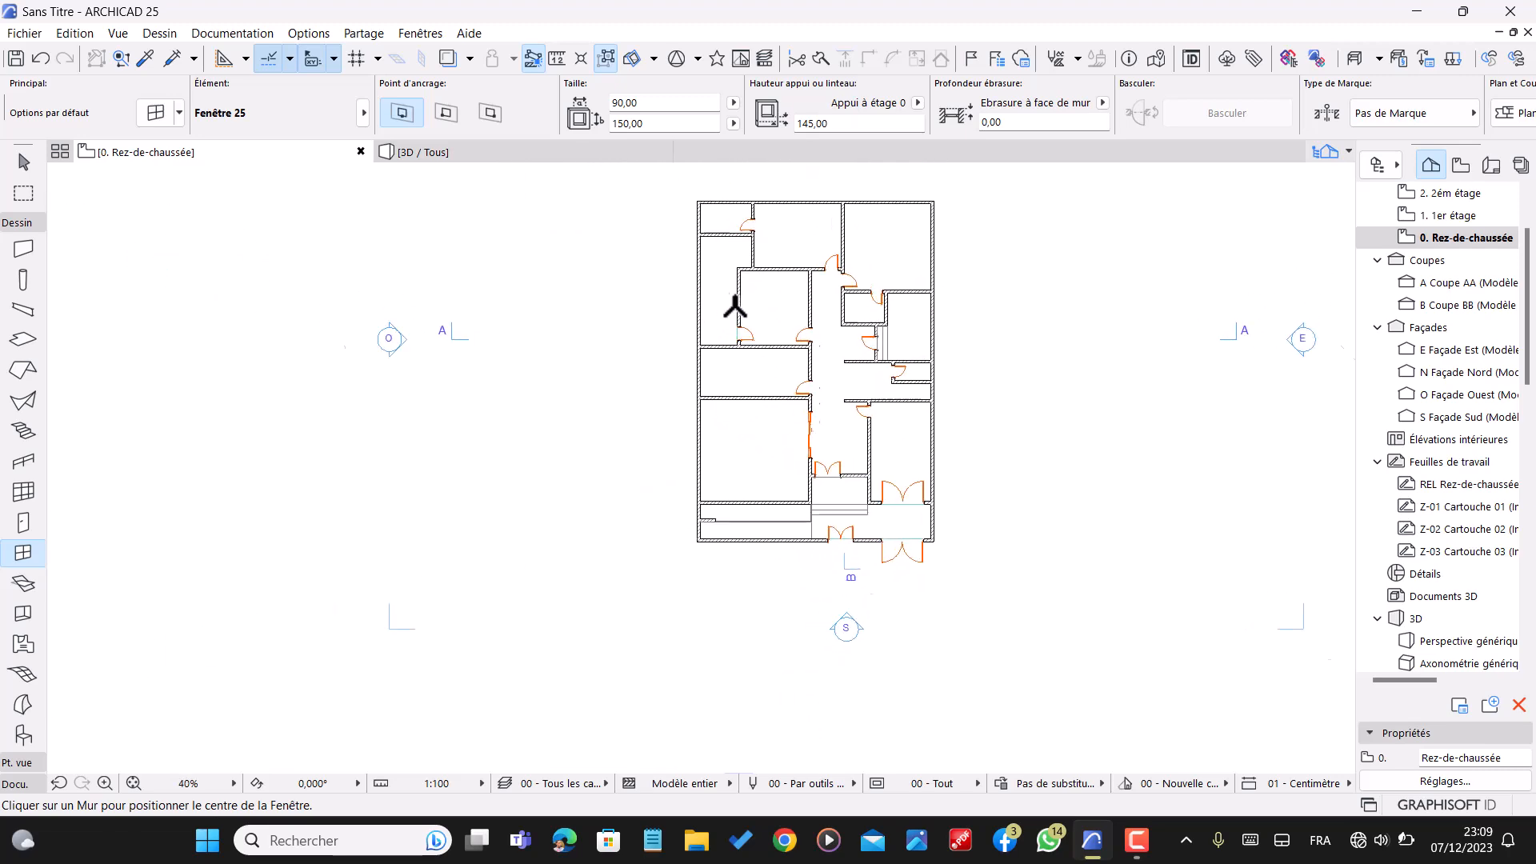
pyautogui.scroll(5, 732, 302)
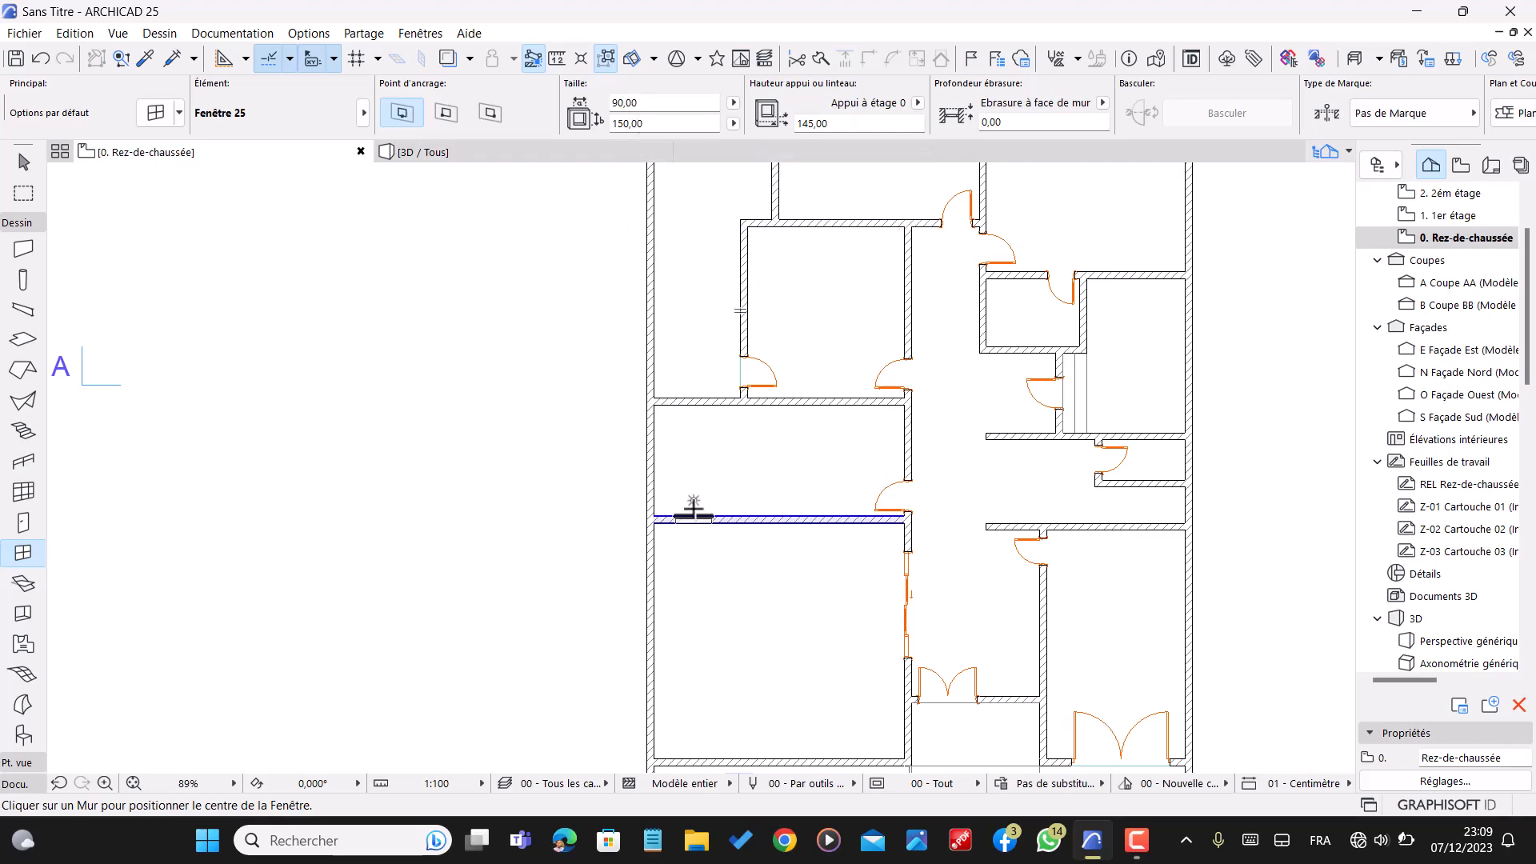
pyautogui.hotkey('ctrl', 't')
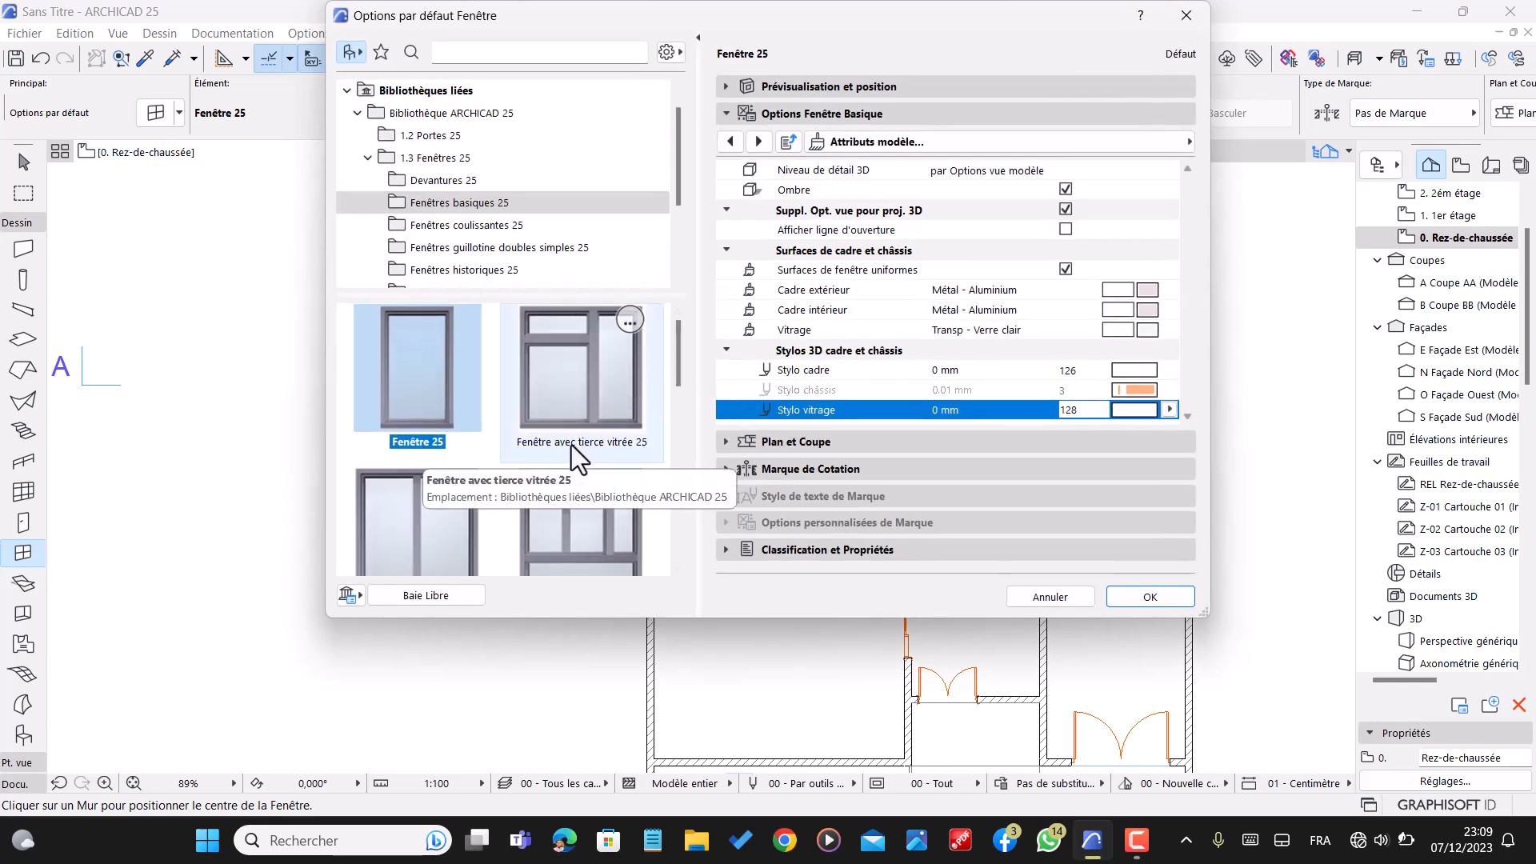
pyautogui.scroll(-2, 558, 433)
pyautogui.scroll(2, 453, 425)
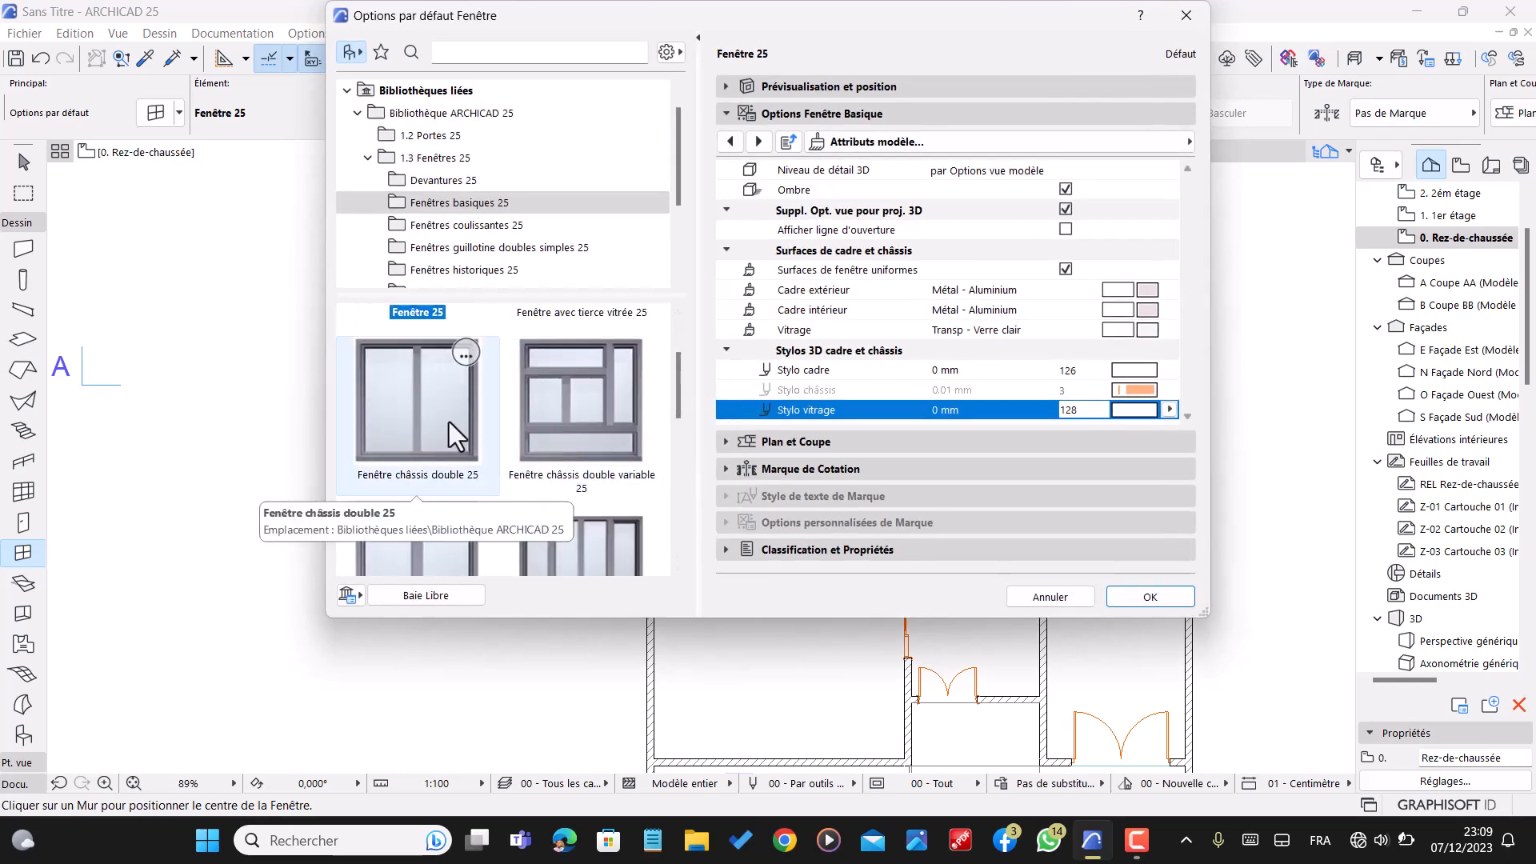
pyautogui.scroll(-2, 448, 422)
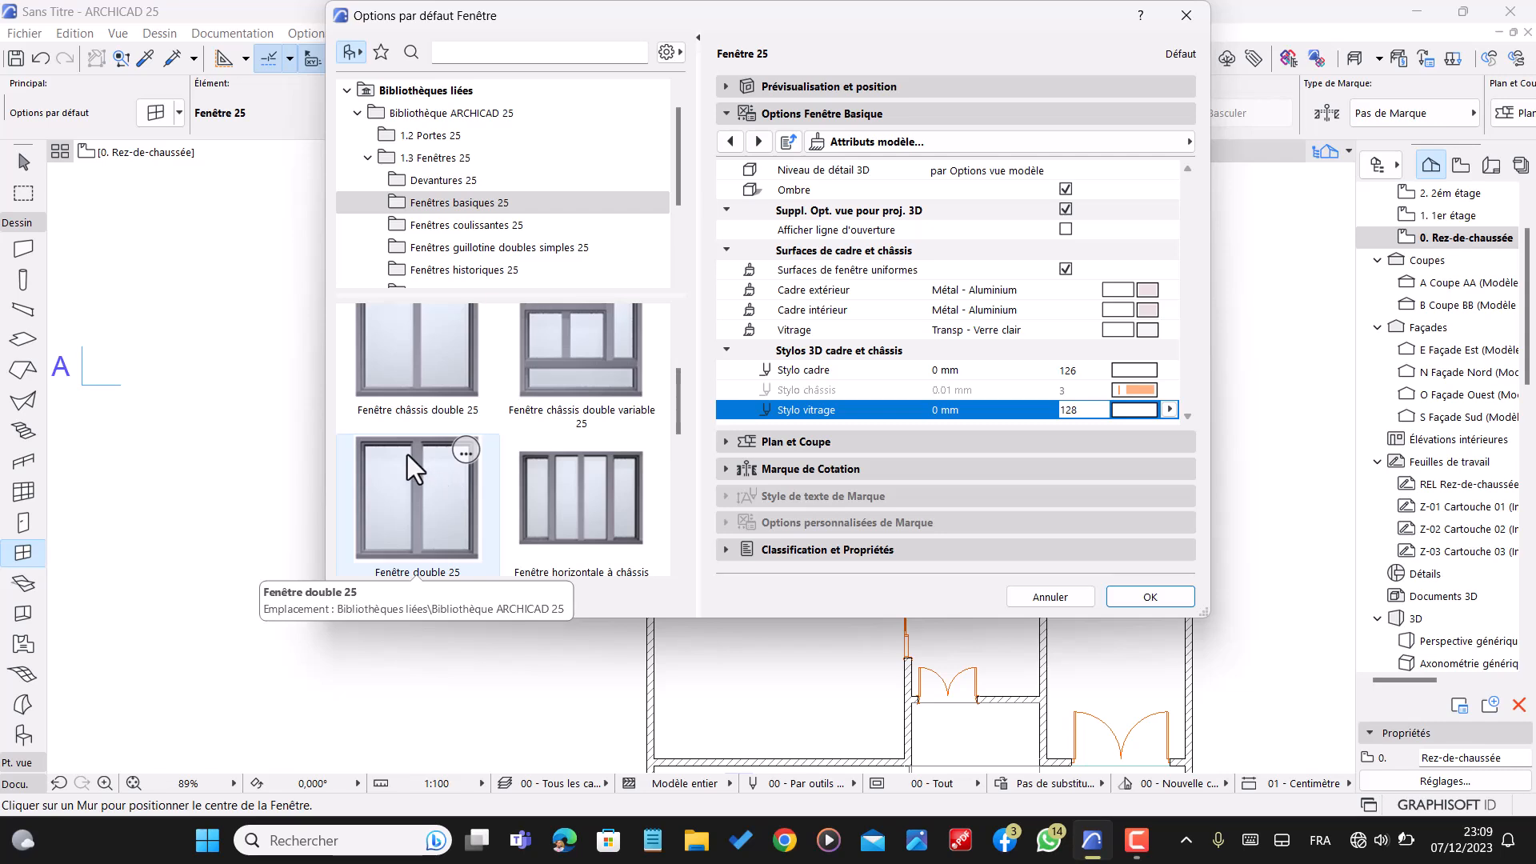
pyautogui.scroll(1, 406, 455)
pyautogui.scroll(-2, 406, 454)
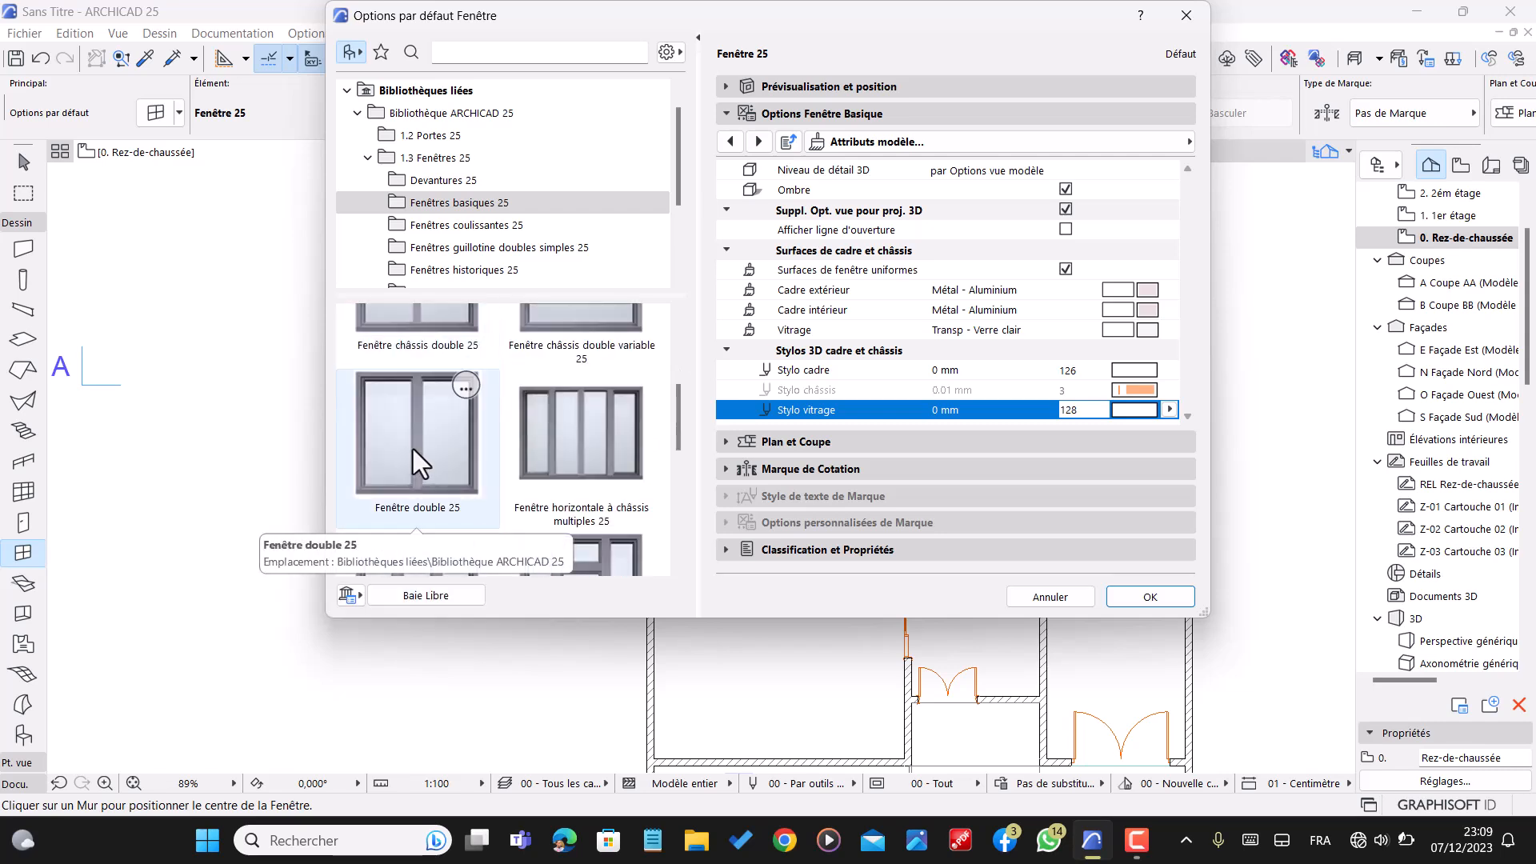
pyautogui.scroll(1, 413, 449)
pyautogui.click(437, 376)
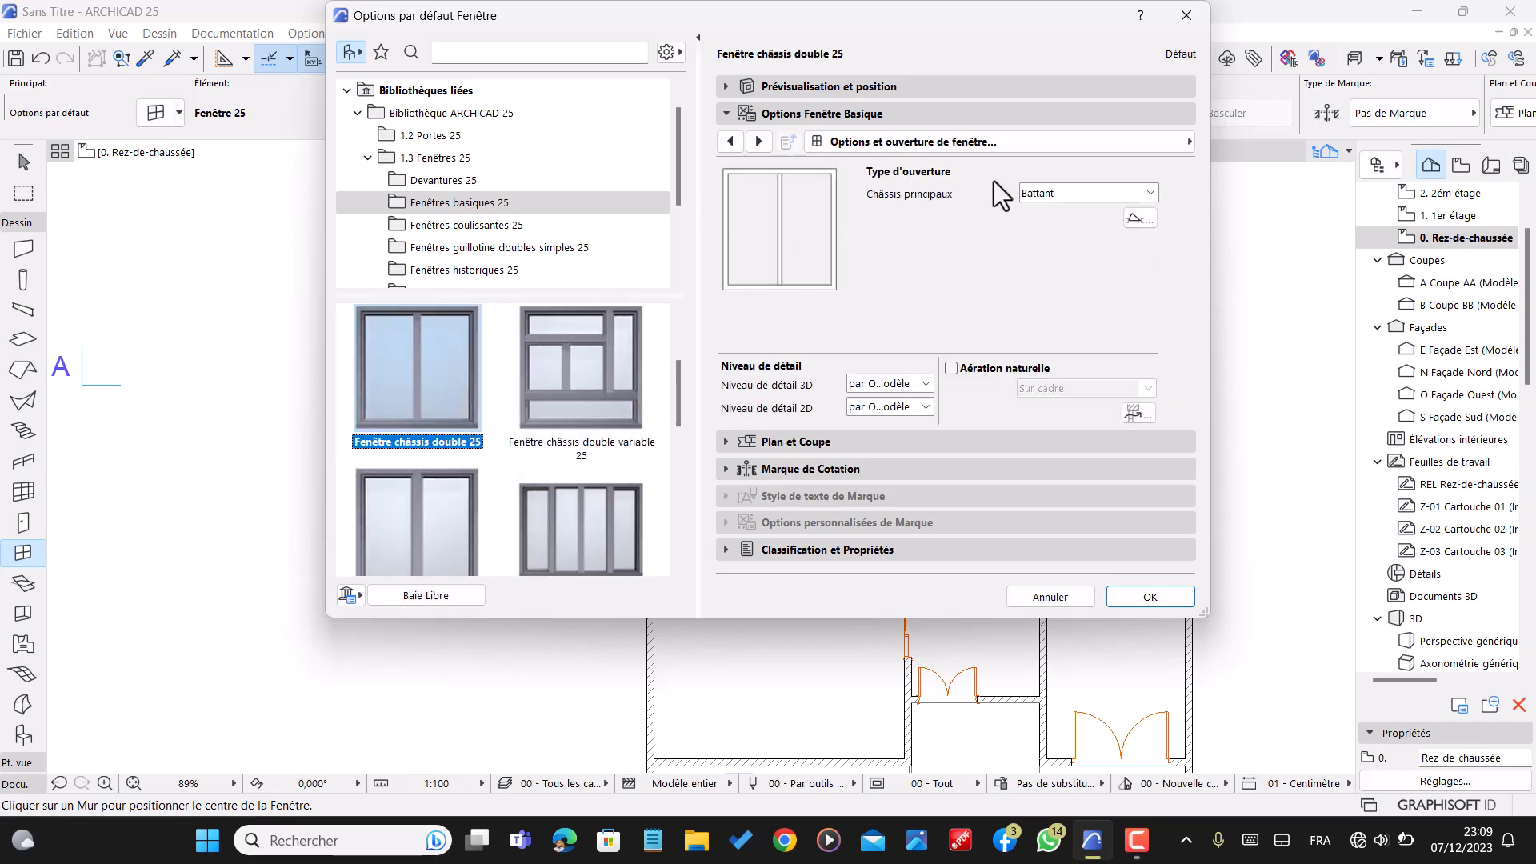
# - Override the model view options for 3D projections of the double-sash window and disable its opening line
pyautogui.click(960, 142)
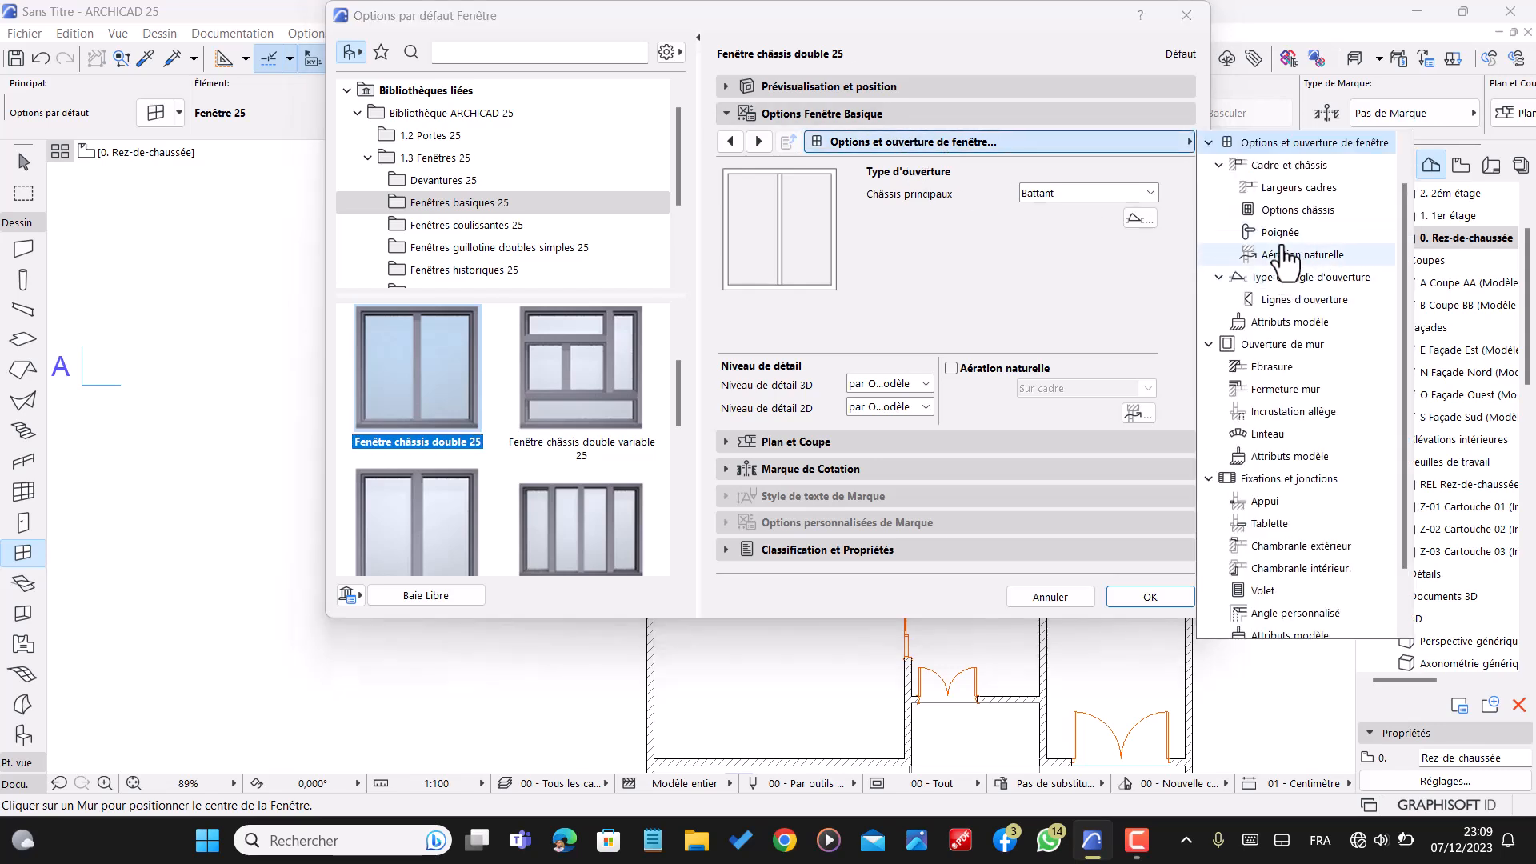
pyautogui.click(1304, 301)
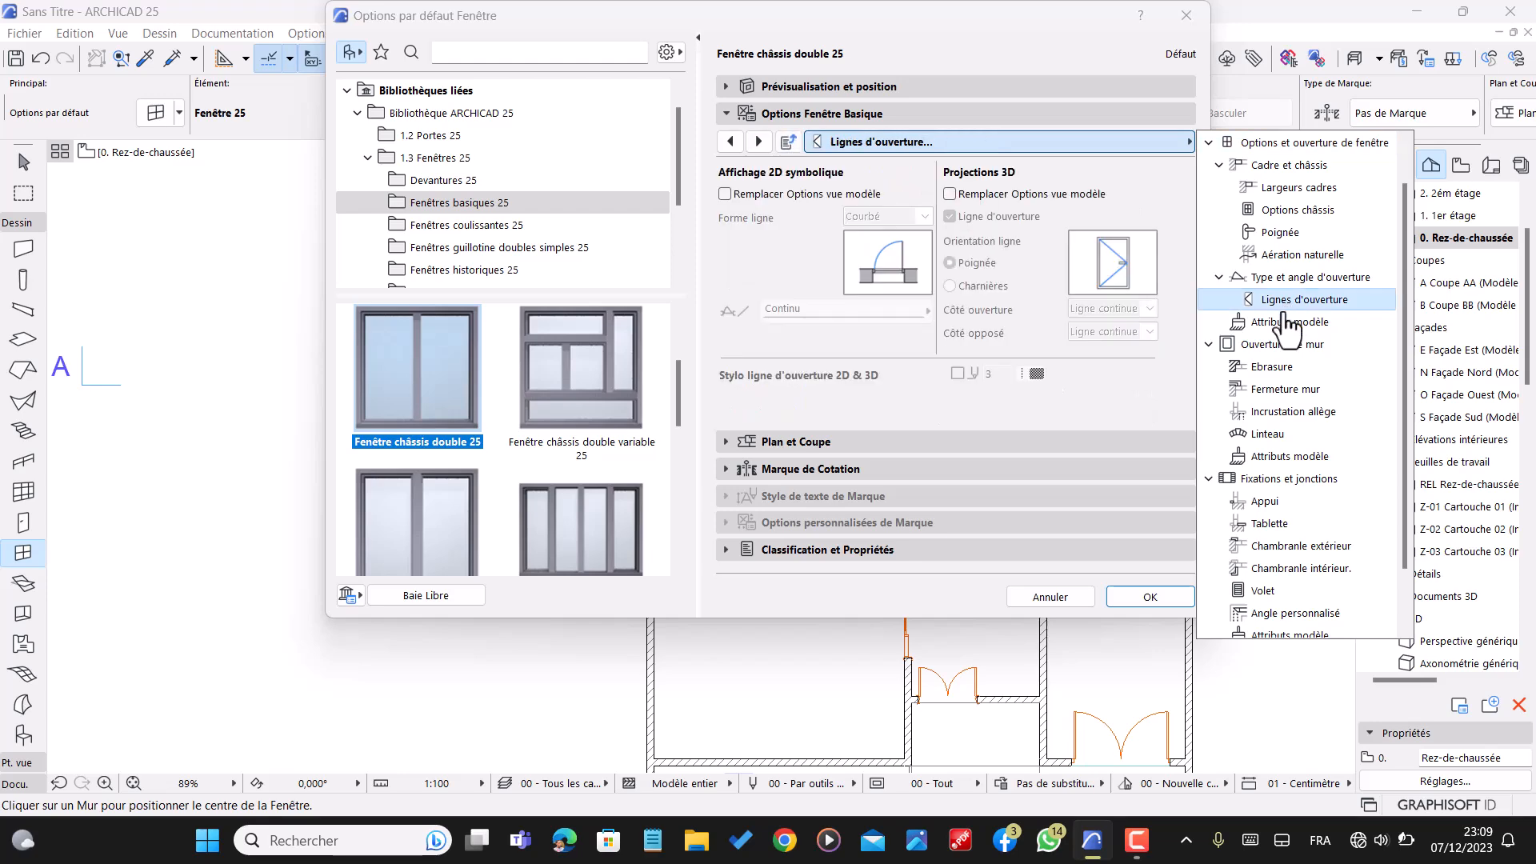
pyautogui.click(951, 197)
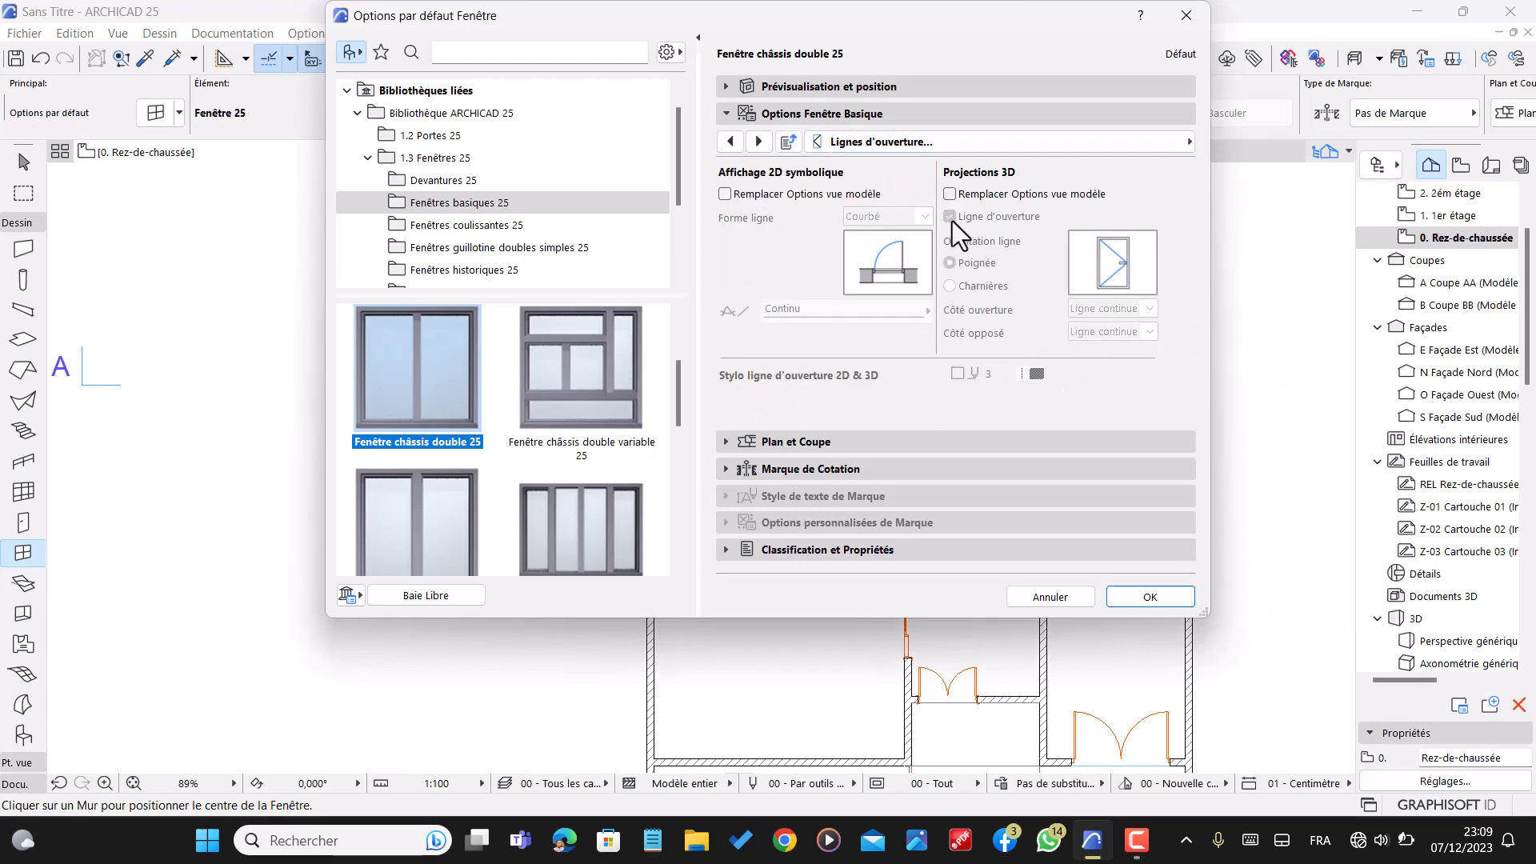
pyautogui.click(951, 195)
pyautogui.click(951, 216)
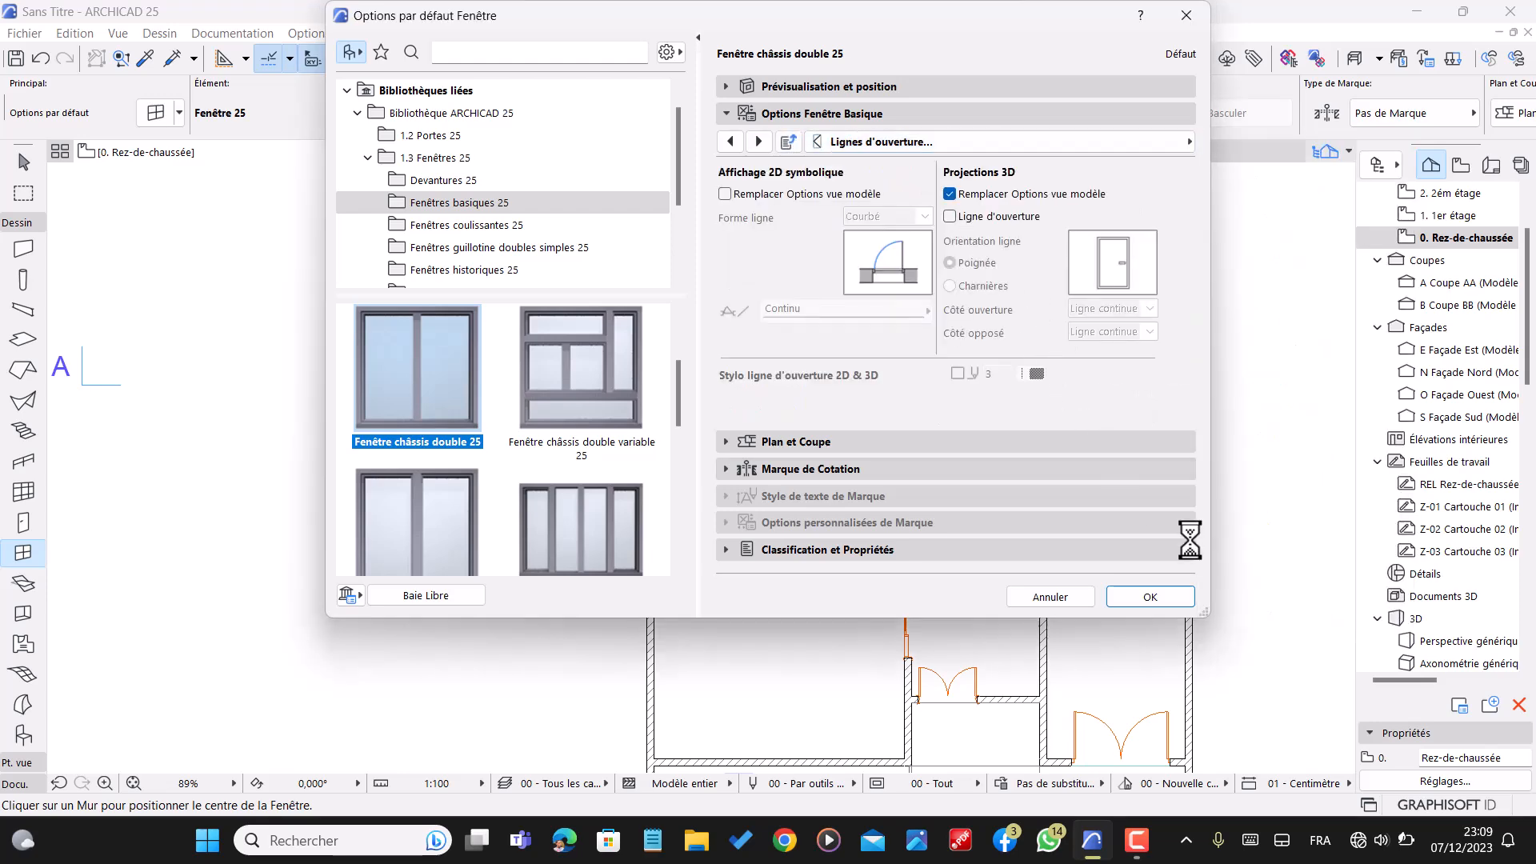
# - Enable uniform window surfaces in the double-sash window's model attributes and set the frame surface to "Métal - Aluminium"
pyautogui.click(1189, 142)
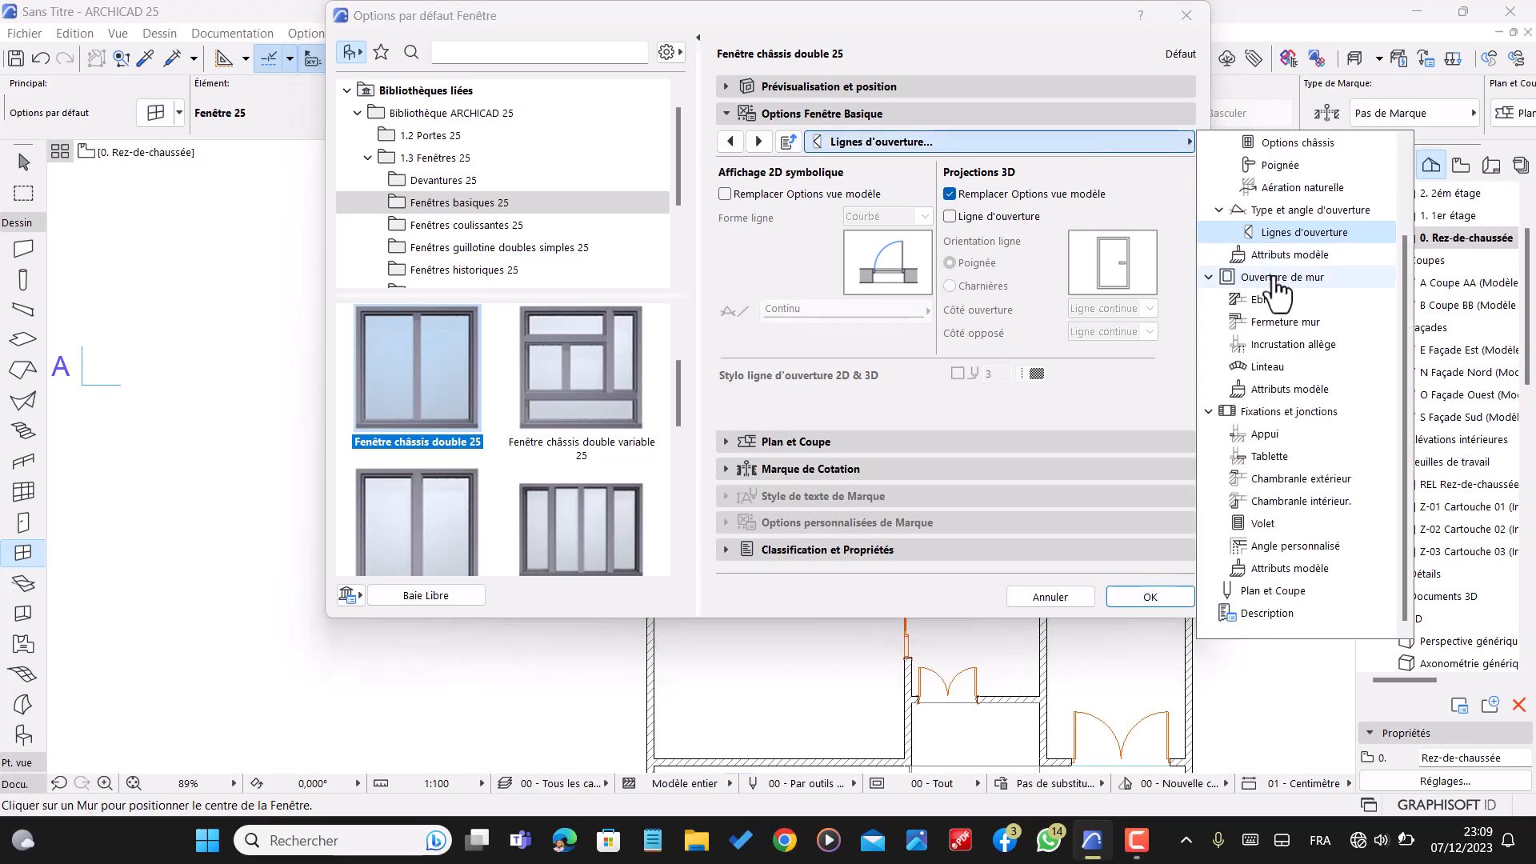
pyautogui.click(1284, 256)
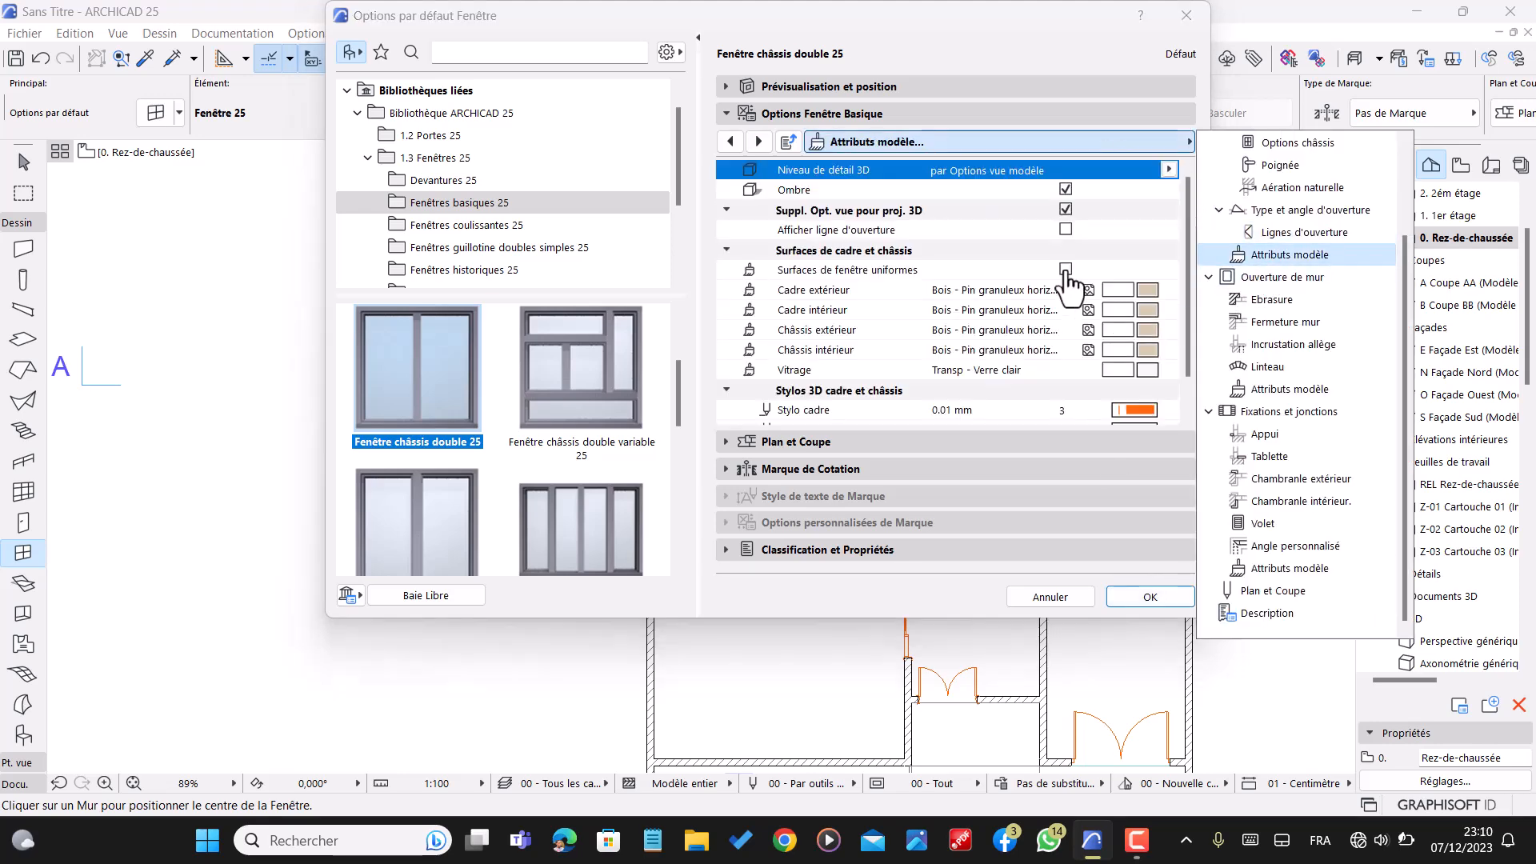
pyautogui.click(1067, 269)
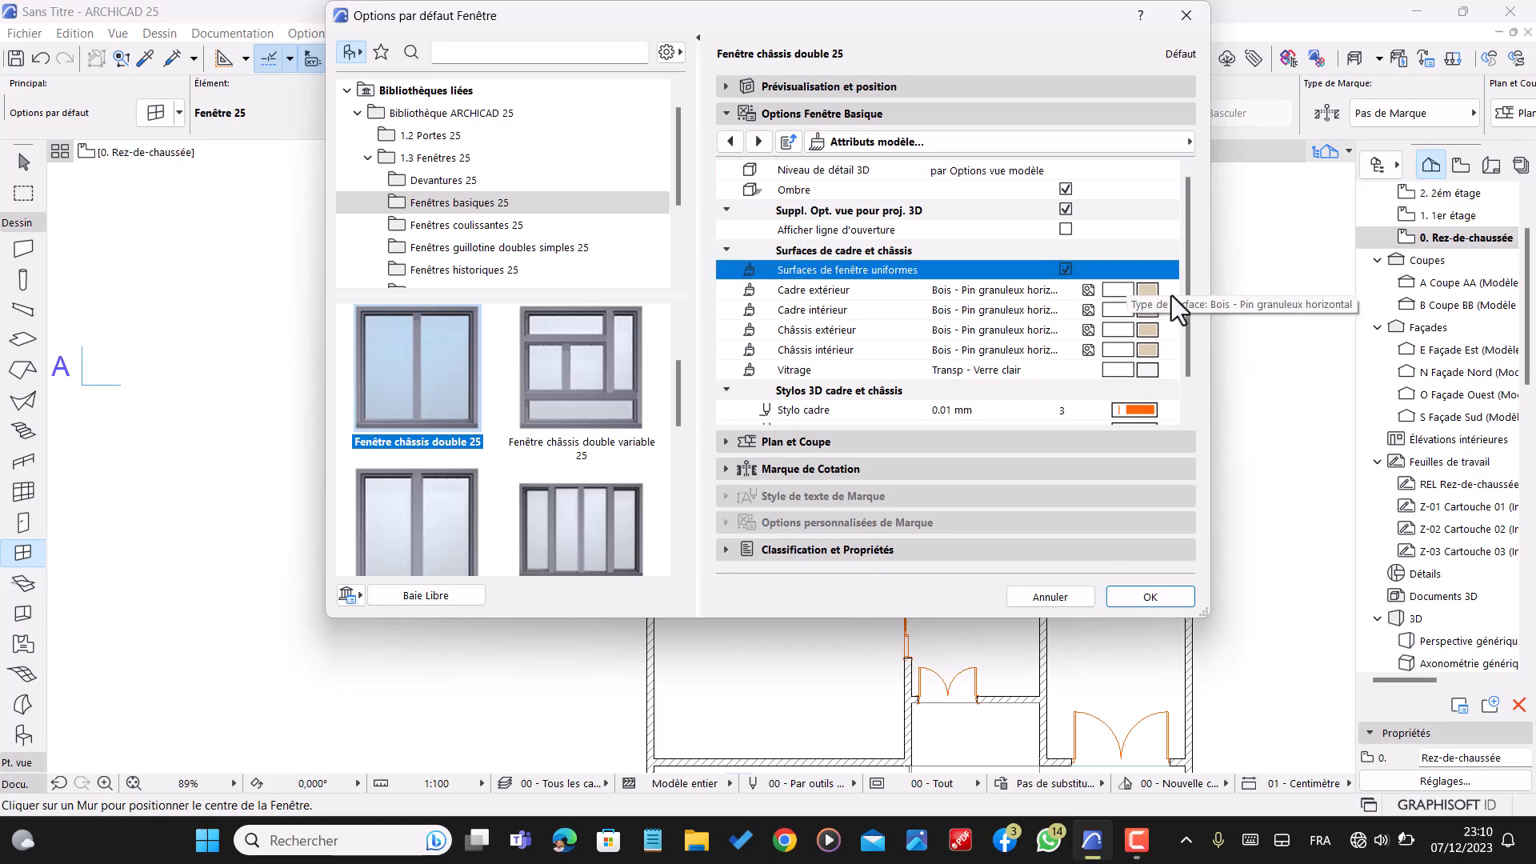
pyautogui.click(1147, 292)
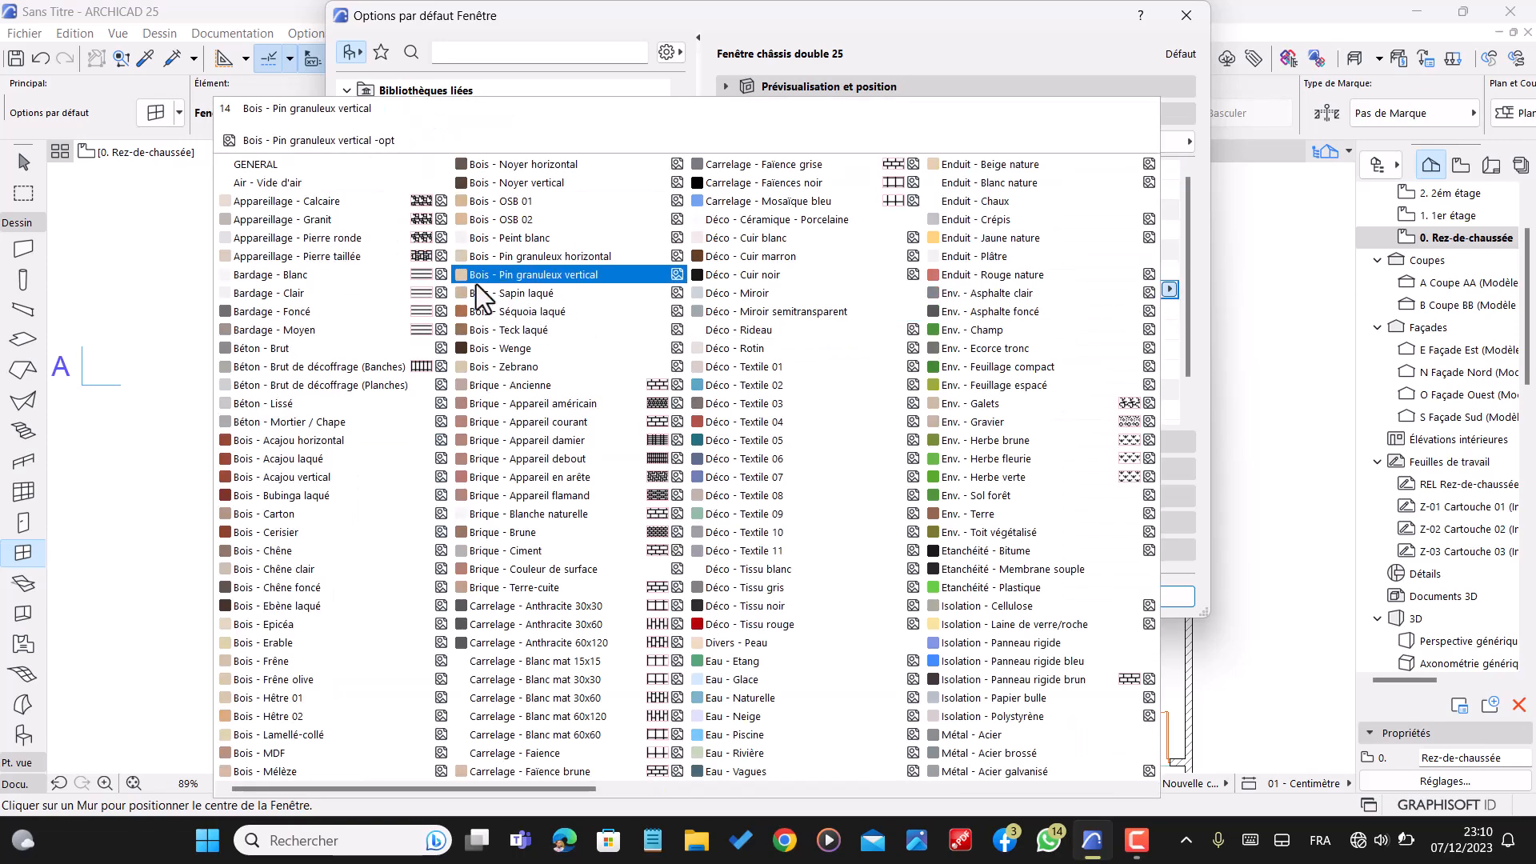
pyautogui.scroll(-5, 625, 308)
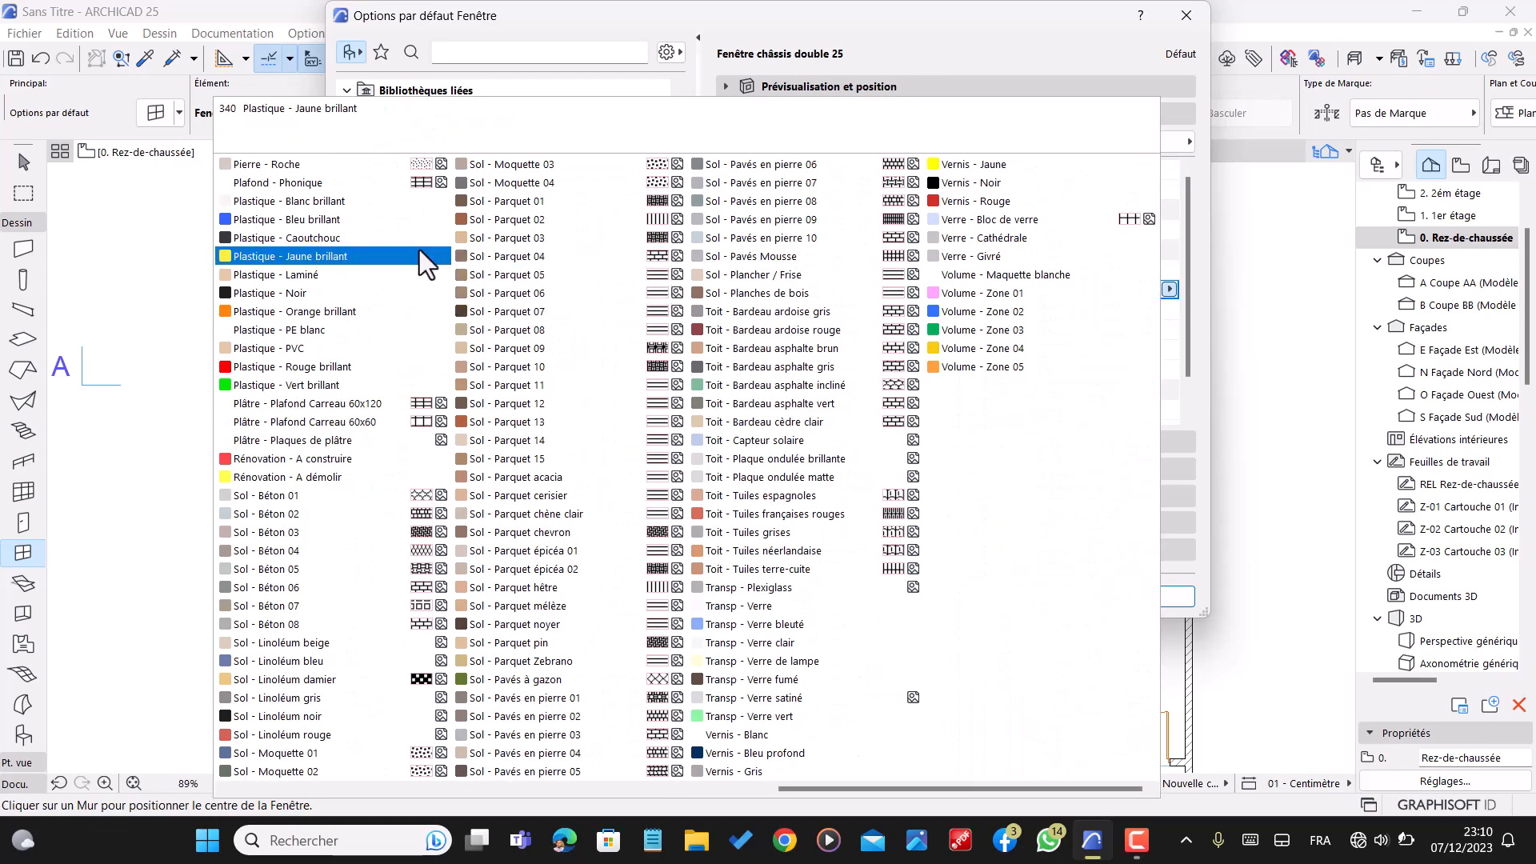
pyautogui.scroll(5, 426, 278)
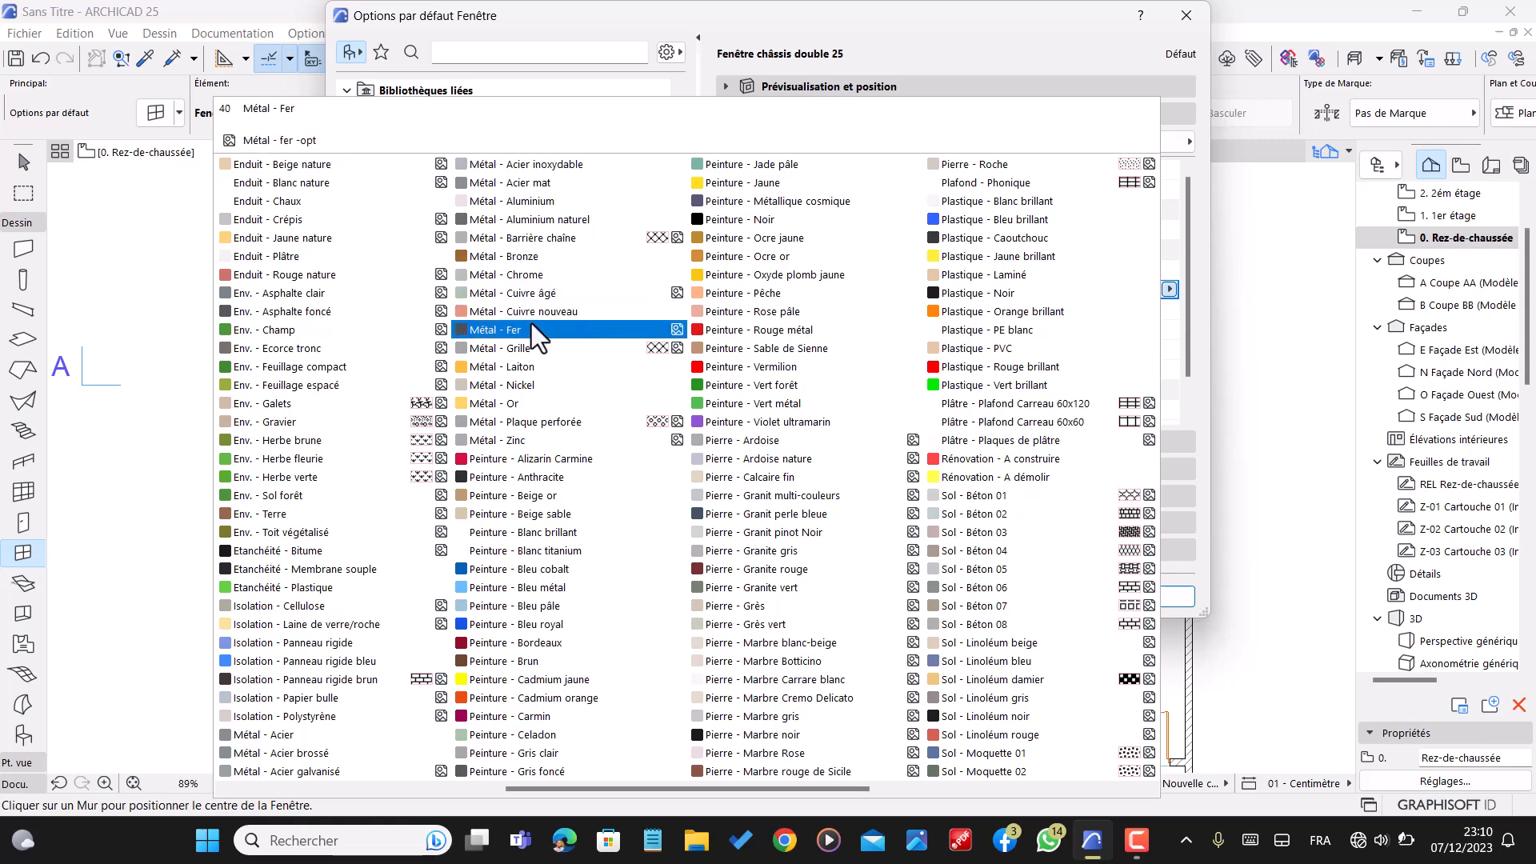
pyautogui.click(545, 201)
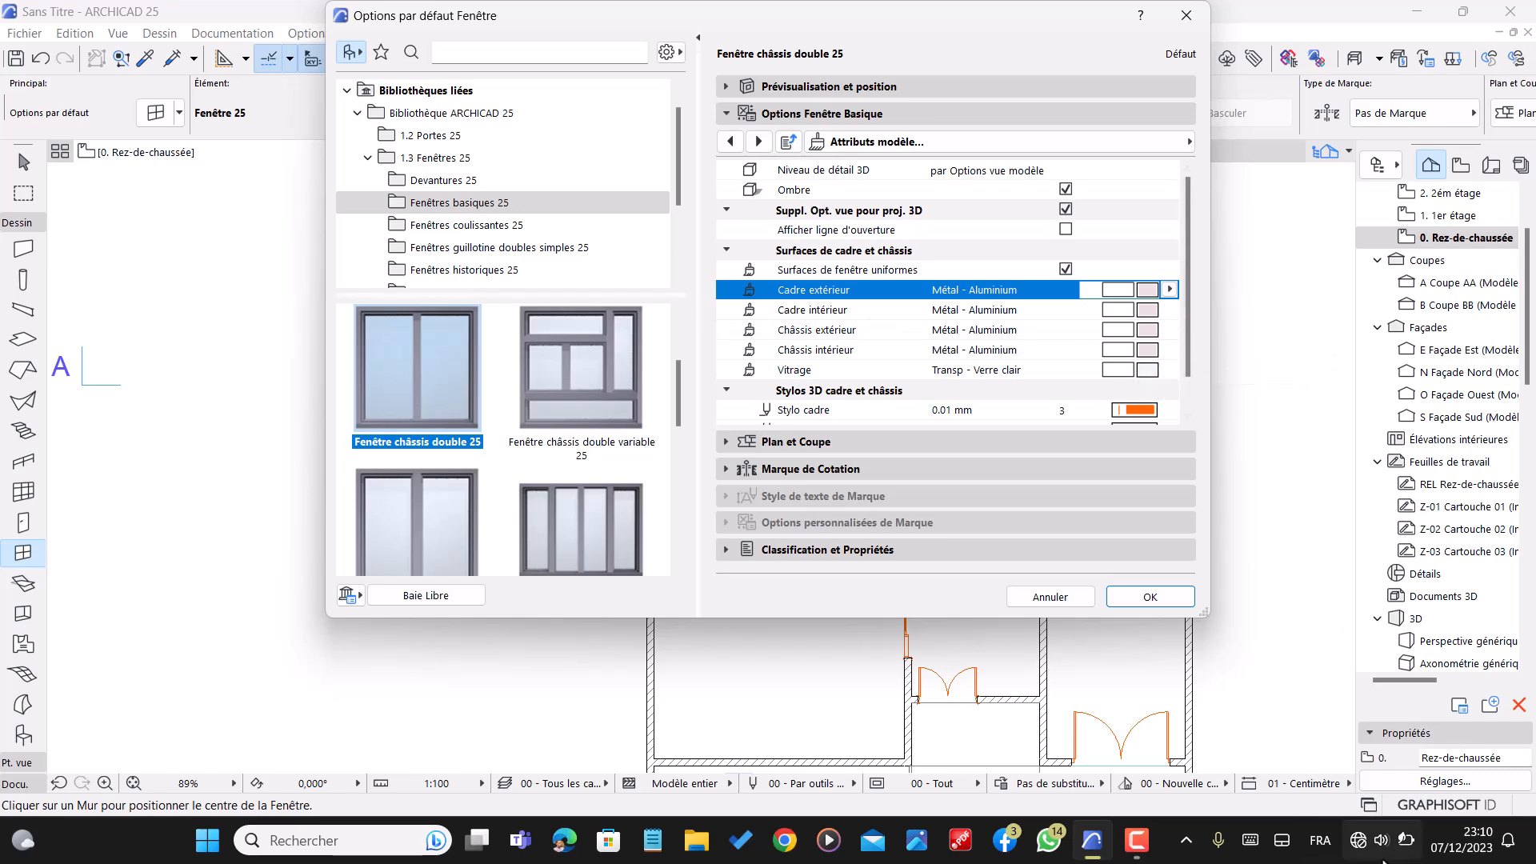
pyautogui.click(1396, 853)
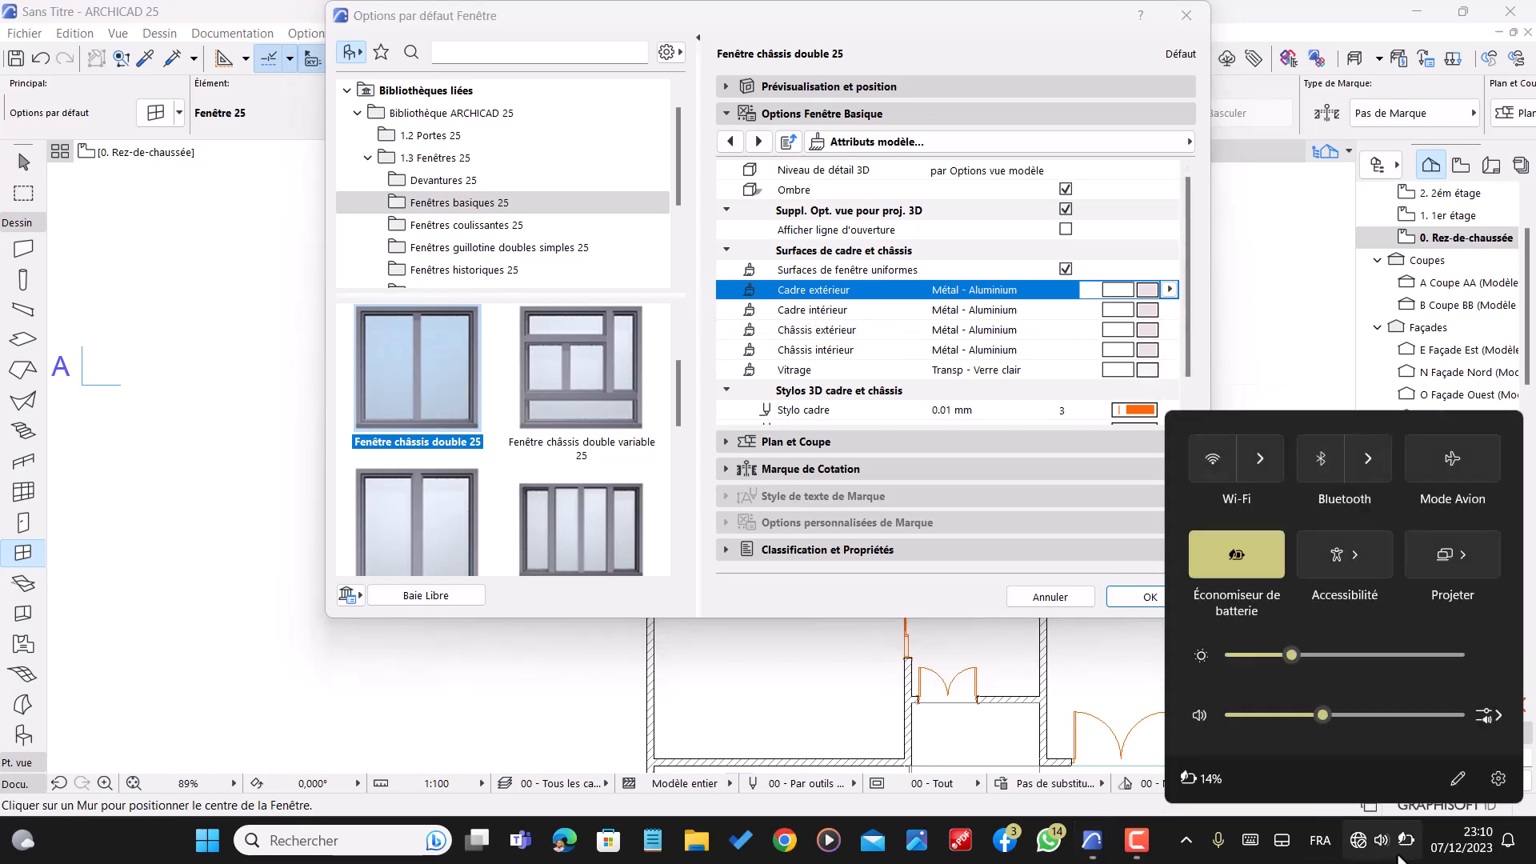
pyautogui.click(1400, 856)
# - Set the double-sash window's 3D pens to 130 for the frame, 127 for the sash and 129 for the glazing, and accept the defaults
pyautogui.scroll(-2, 1001, 352)
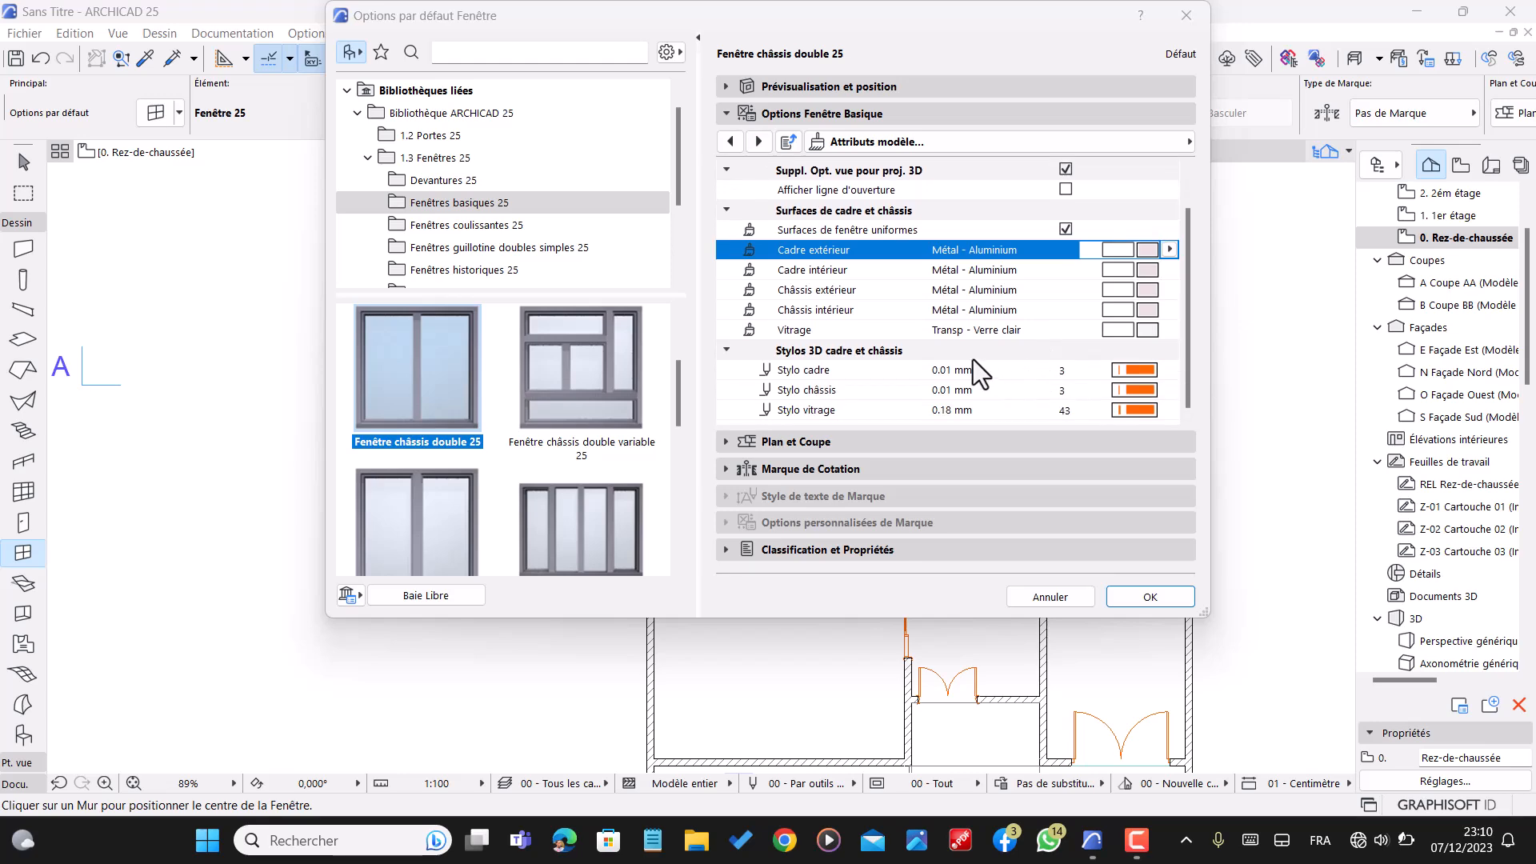
pyautogui.click(1136, 370)
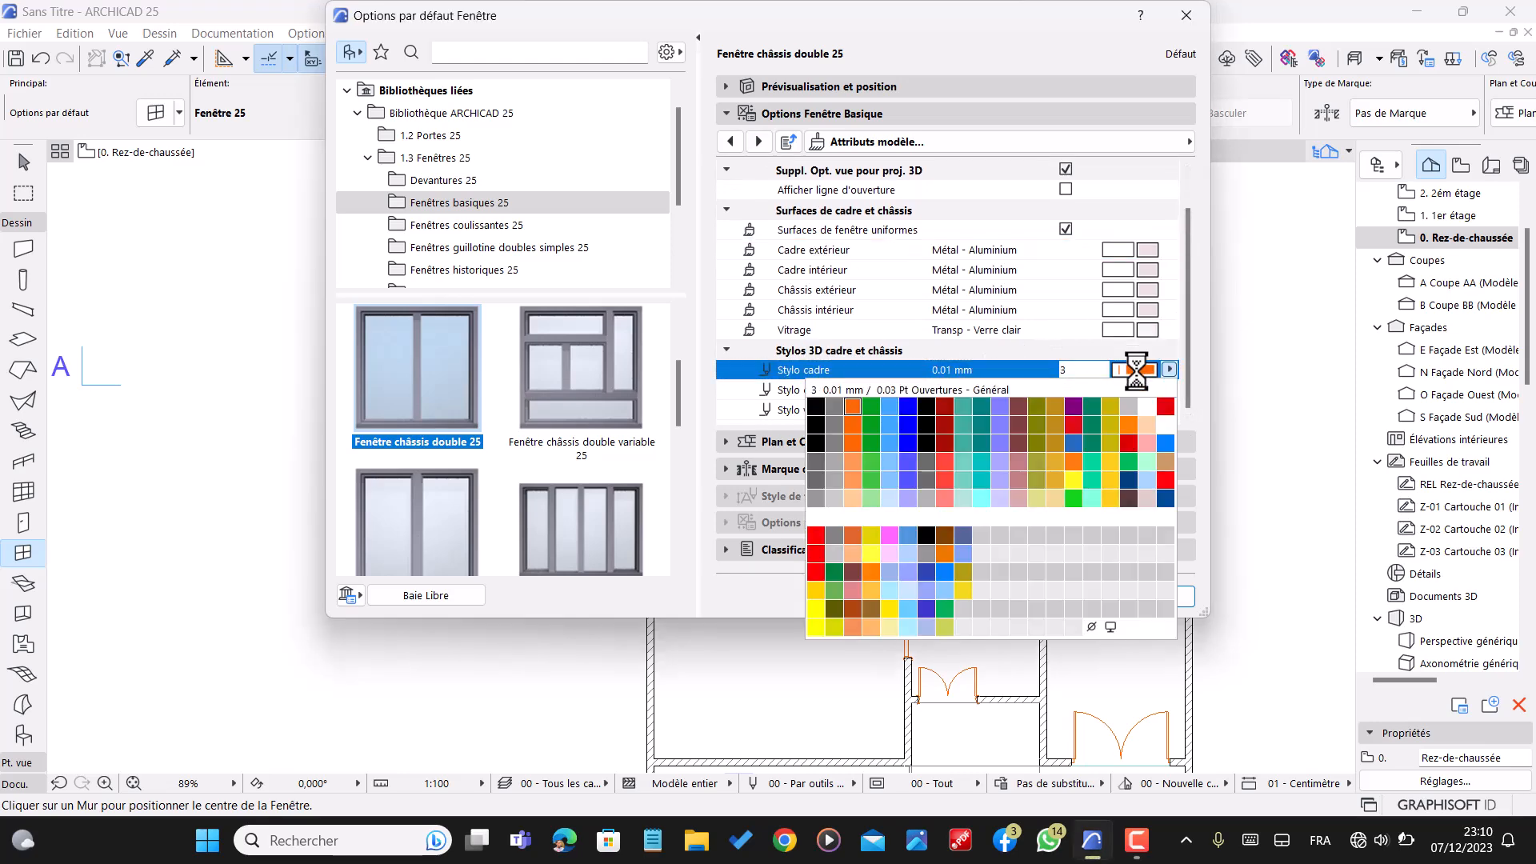
pyautogui.click(1022, 520)
pyautogui.click(1145, 390)
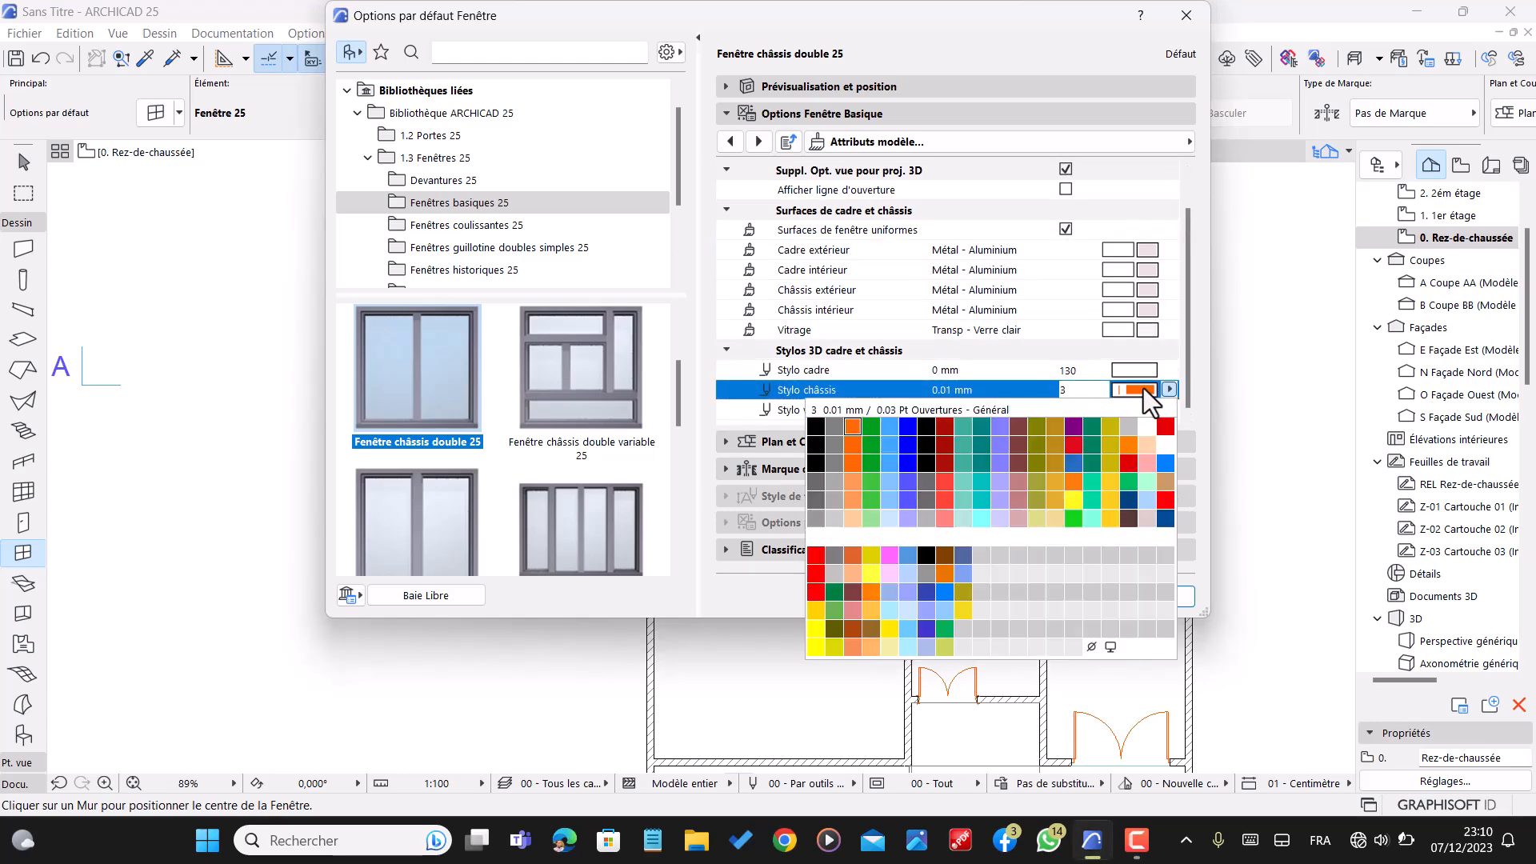
pyautogui.click(926, 548)
pyautogui.click(1136, 410)
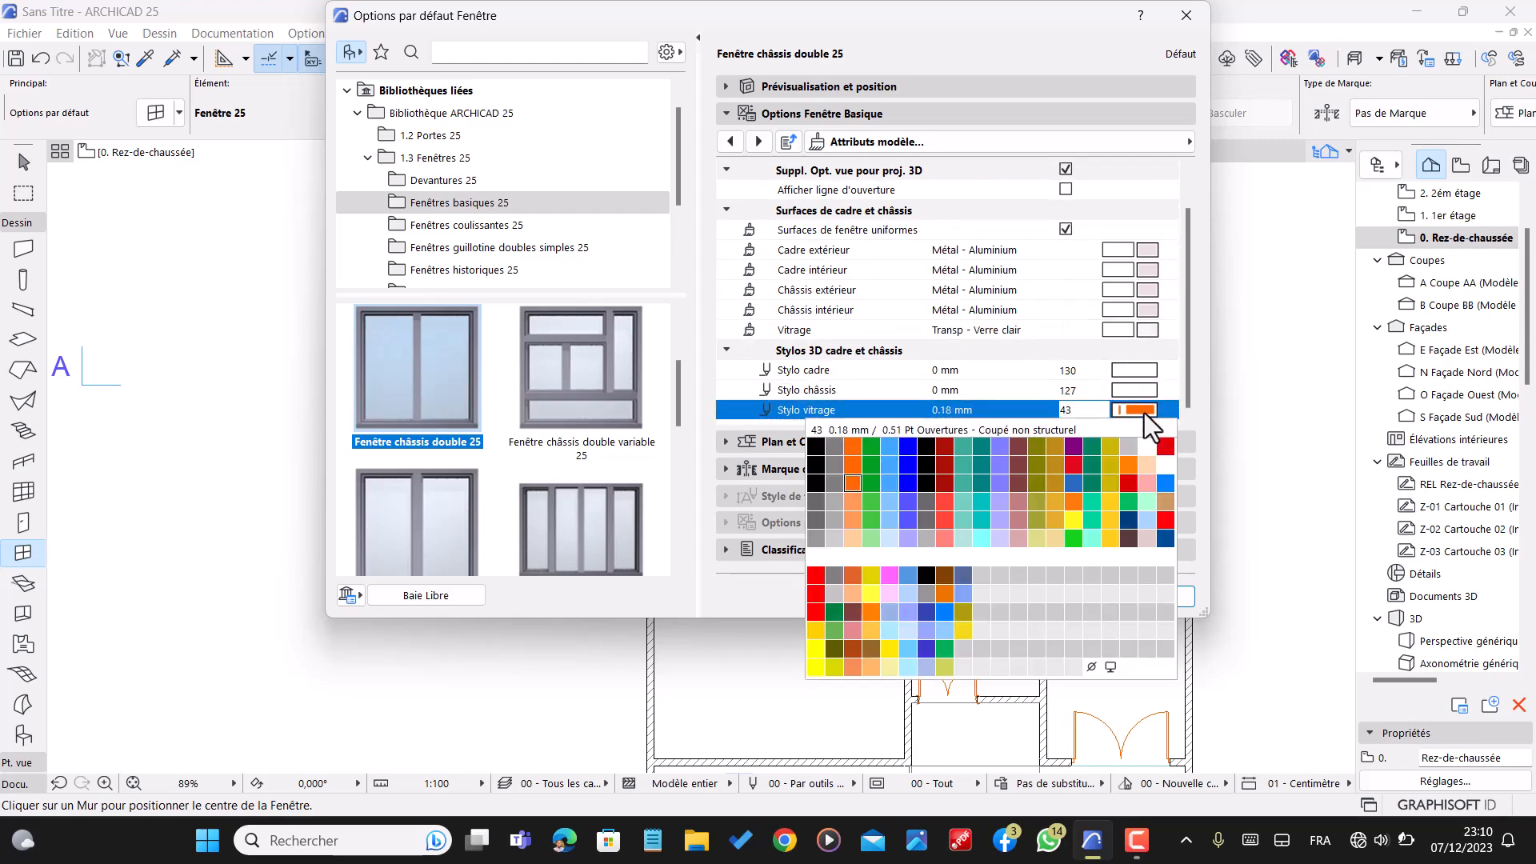
pyautogui.click(970, 559)
pyautogui.scroll(1, 1150, 408)
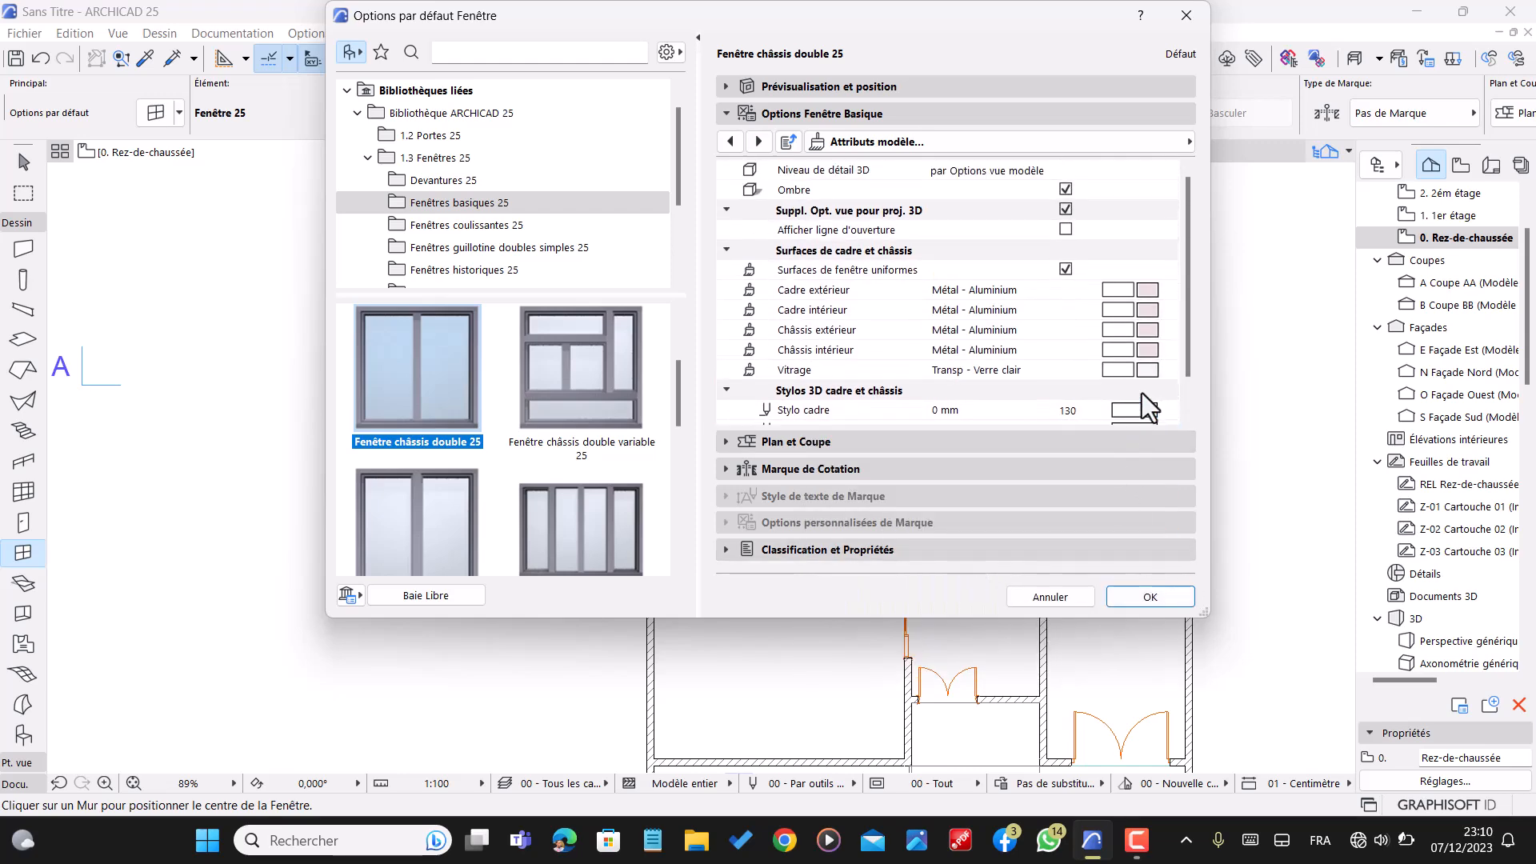
pyautogui.click(1170, 606)
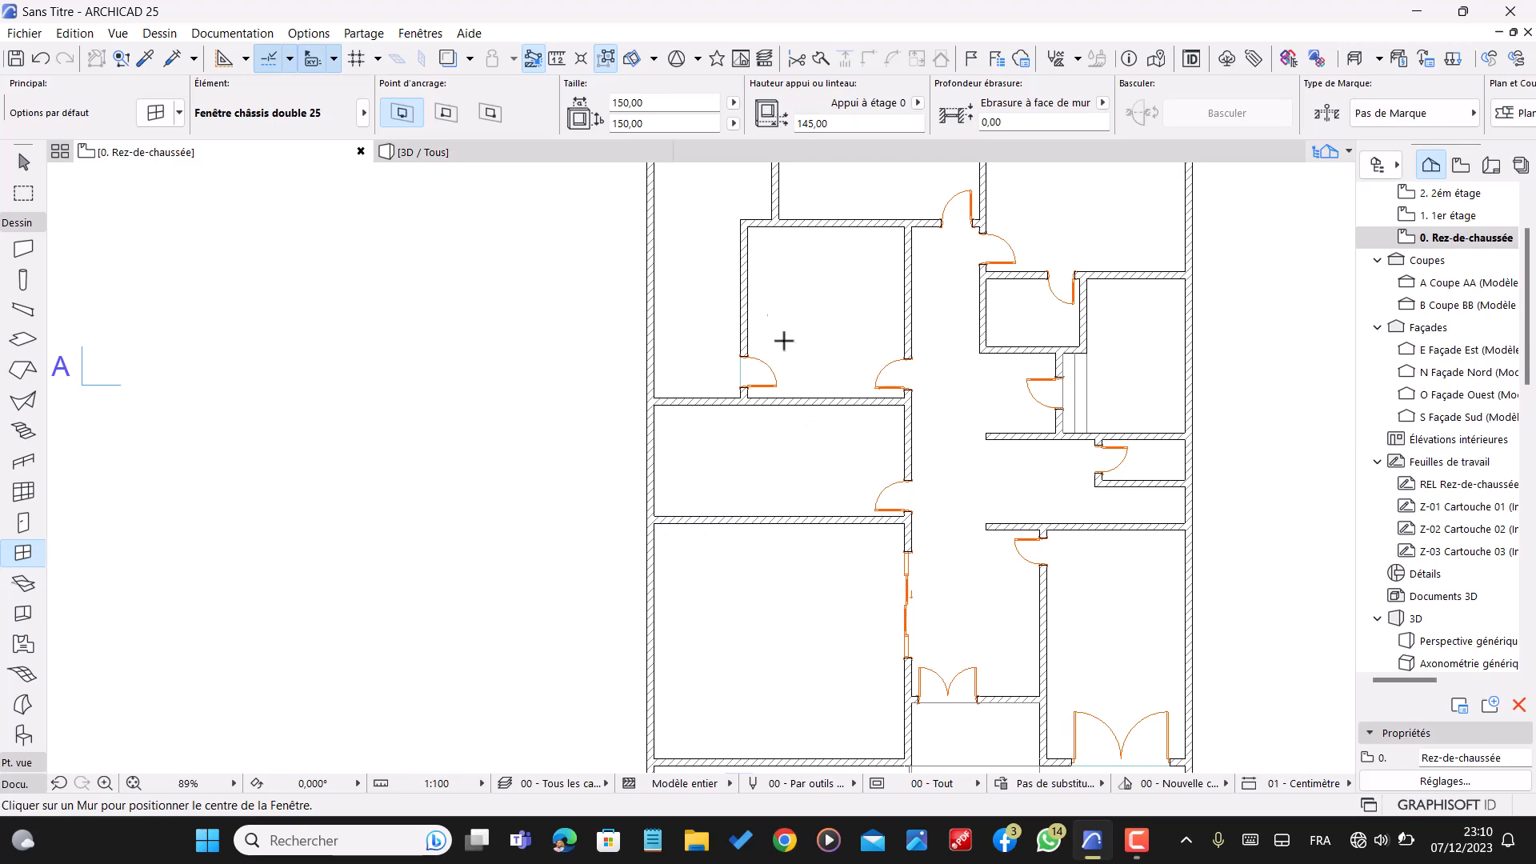
# - Place a double-sash window in the left wall of the central room, above its door
pyautogui.click(741, 285)
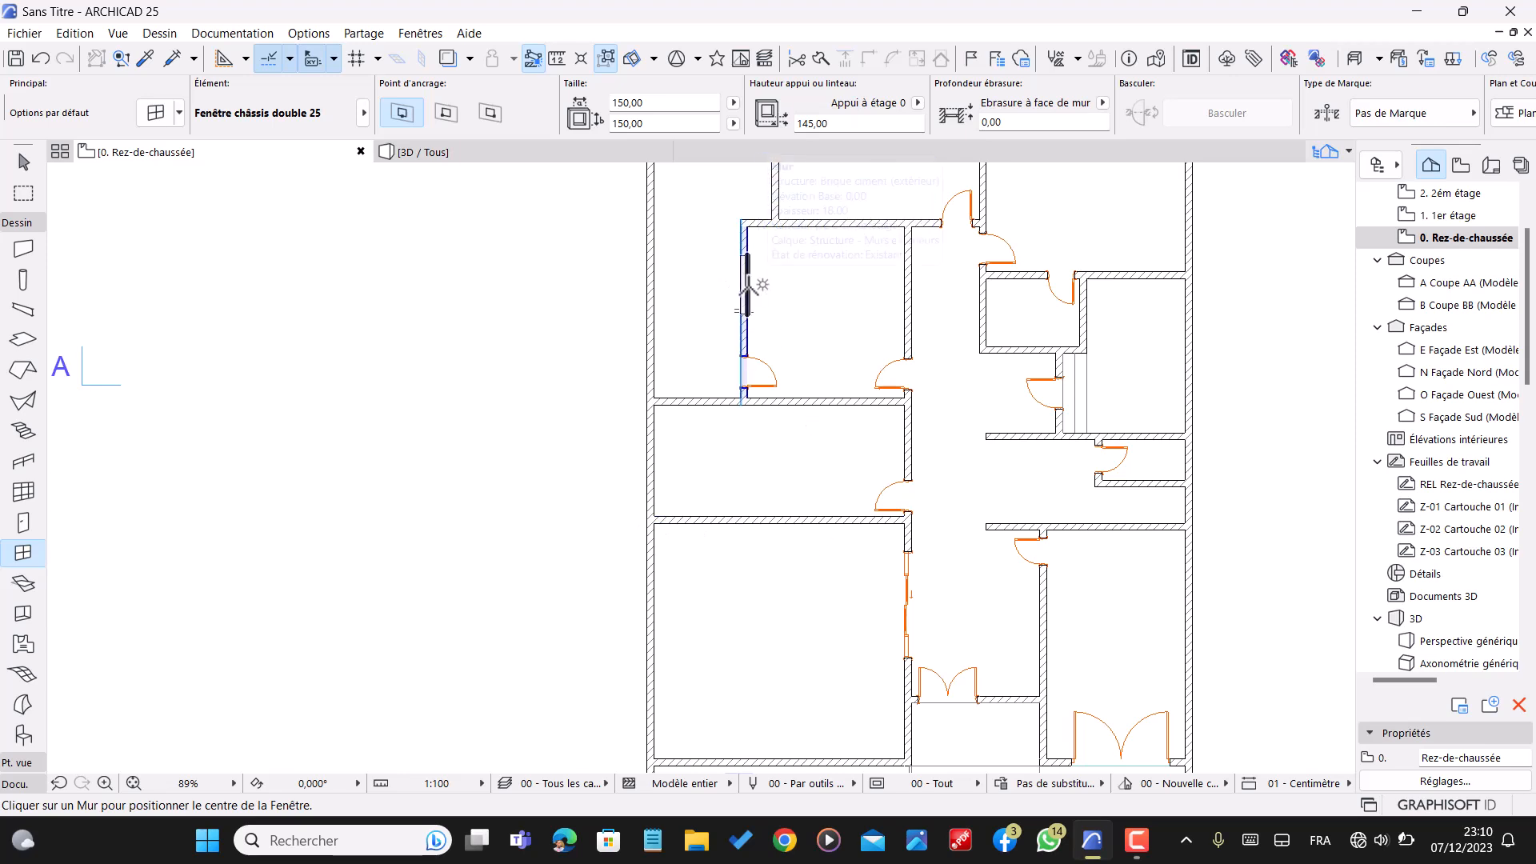
pyautogui.click(747, 287)
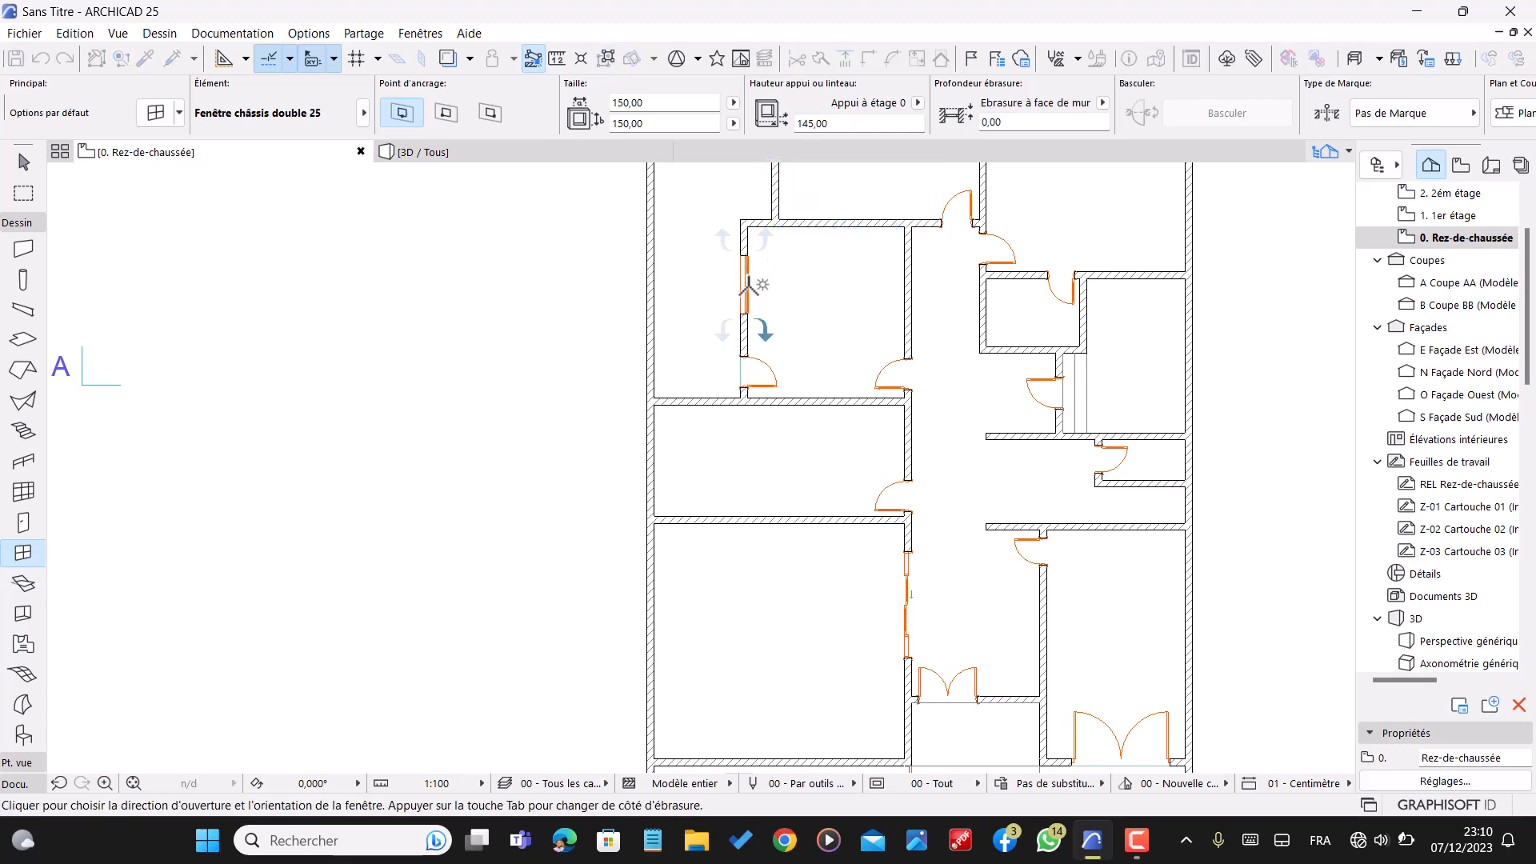
pyautogui.click(752, 300)
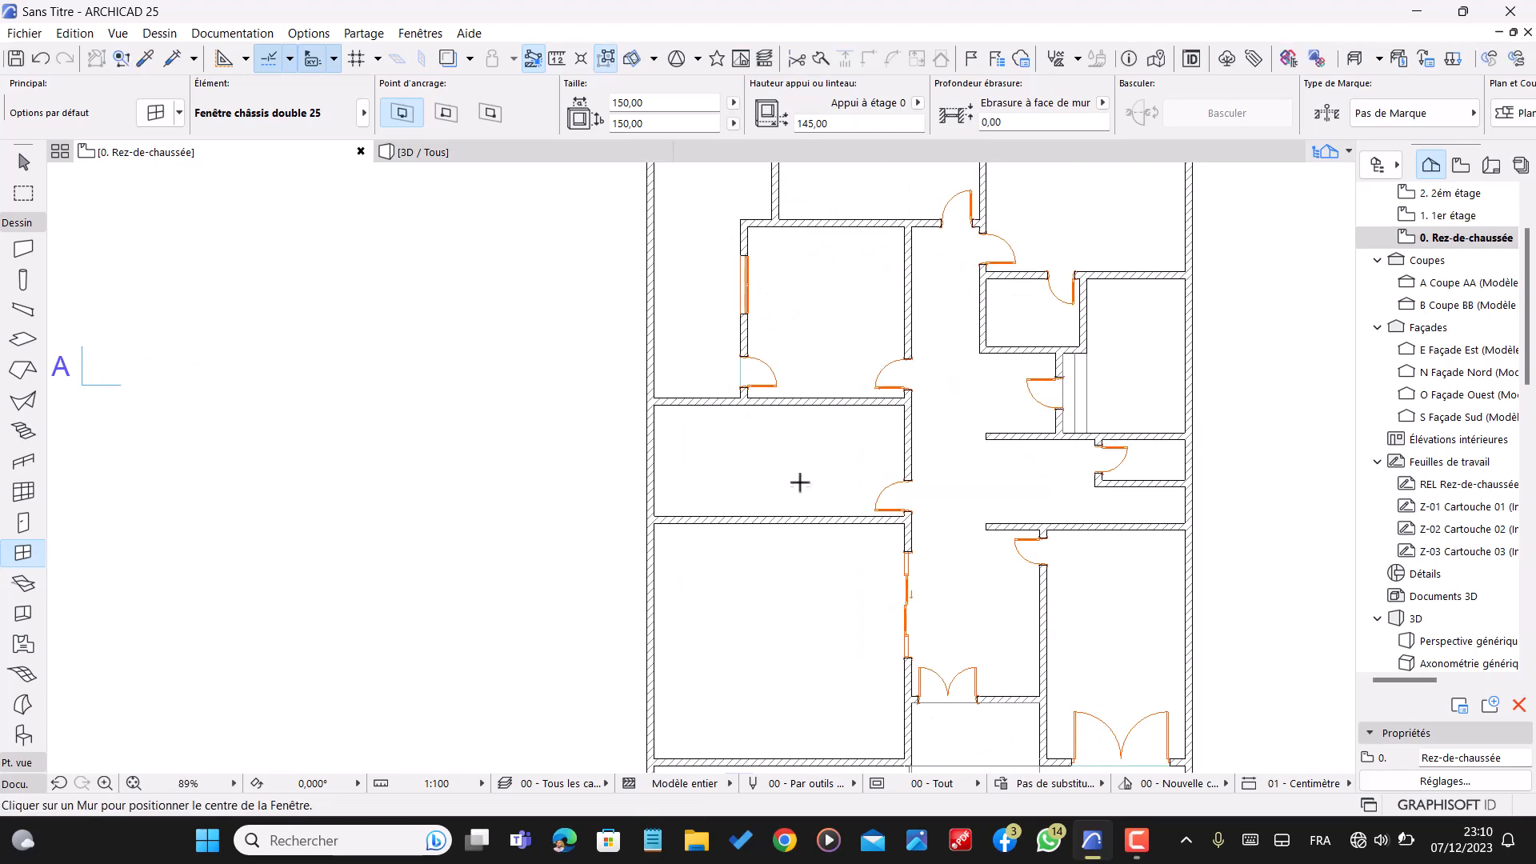
# - Place a double-sash window in the left wall of the upper middle room, below the small corner room's door
pyautogui.scroll(-5, 796, 492)
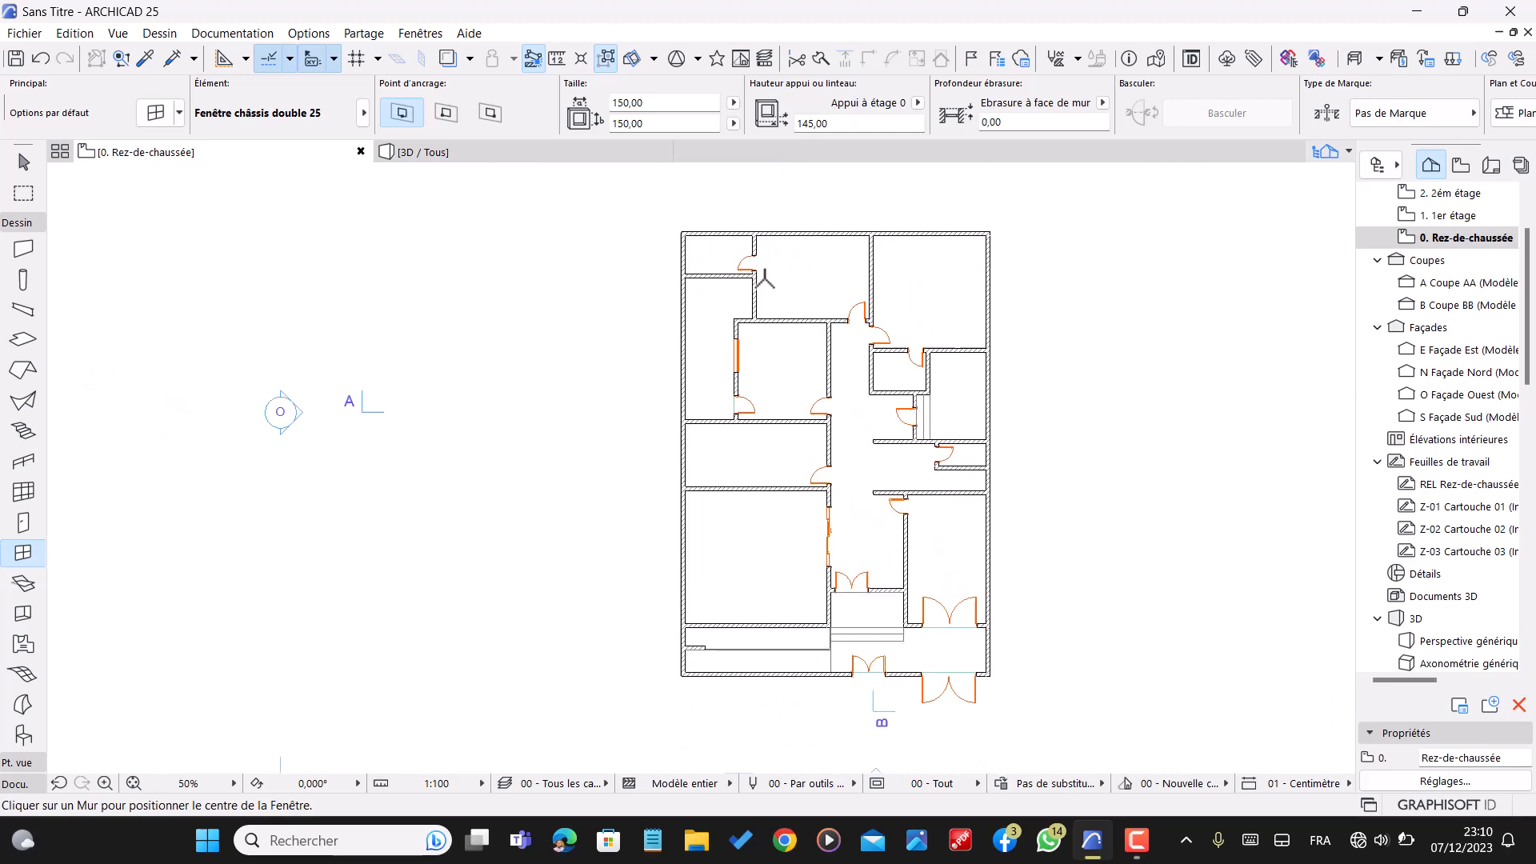
pyautogui.scroll(10, 766, 280)
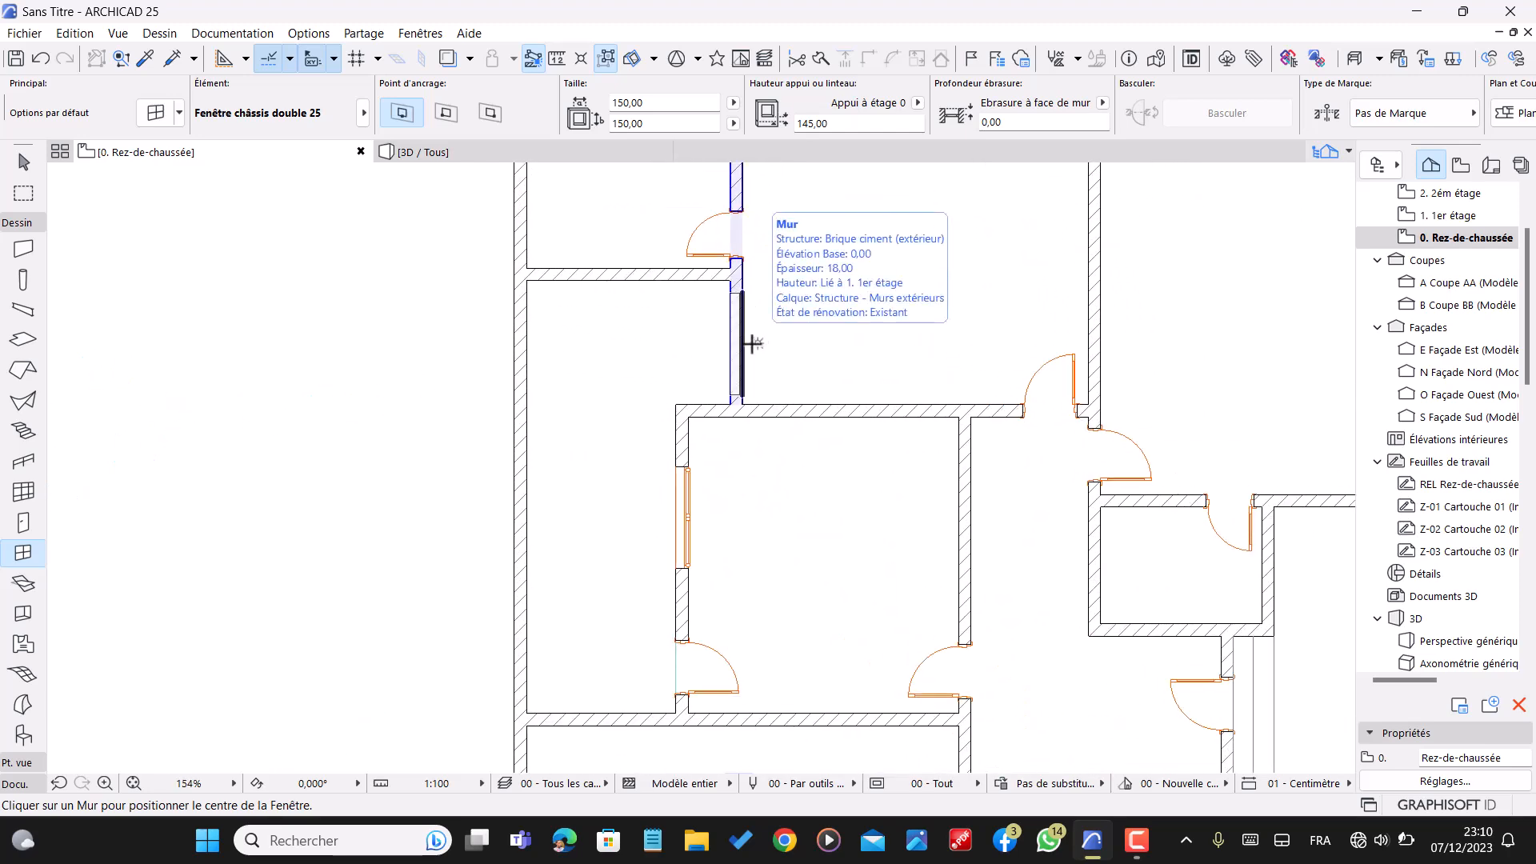
pyautogui.click(751, 344)
pyautogui.click(742, 335)
# - Place a double-sash window in the horizontal wall between the upper right room and the stepped room below it
pyautogui.scroll(-5, 743, 335)
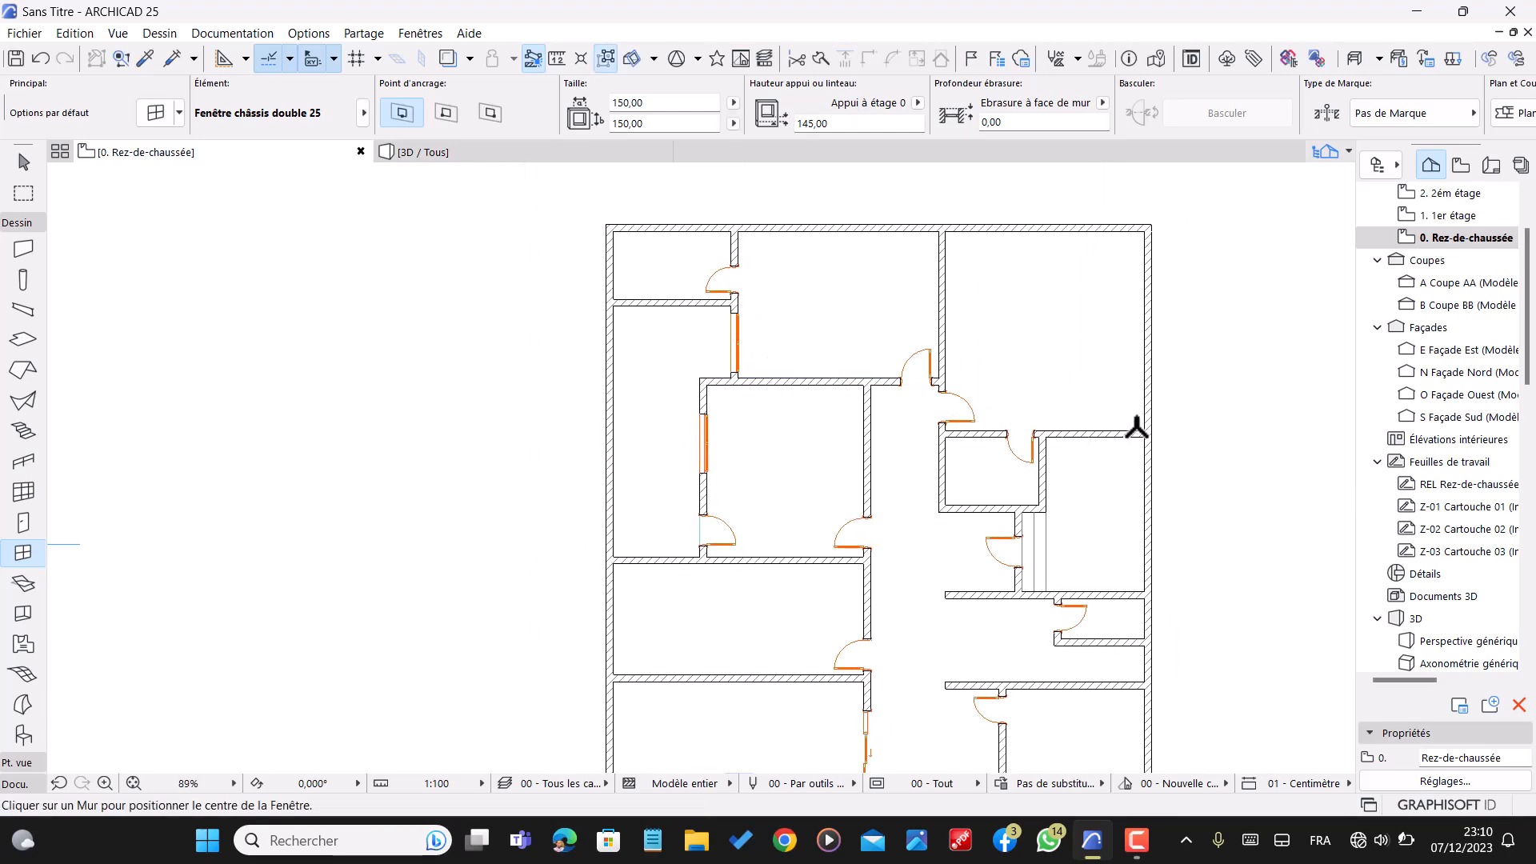
pyautogui.scroll(5, 1136, 428)
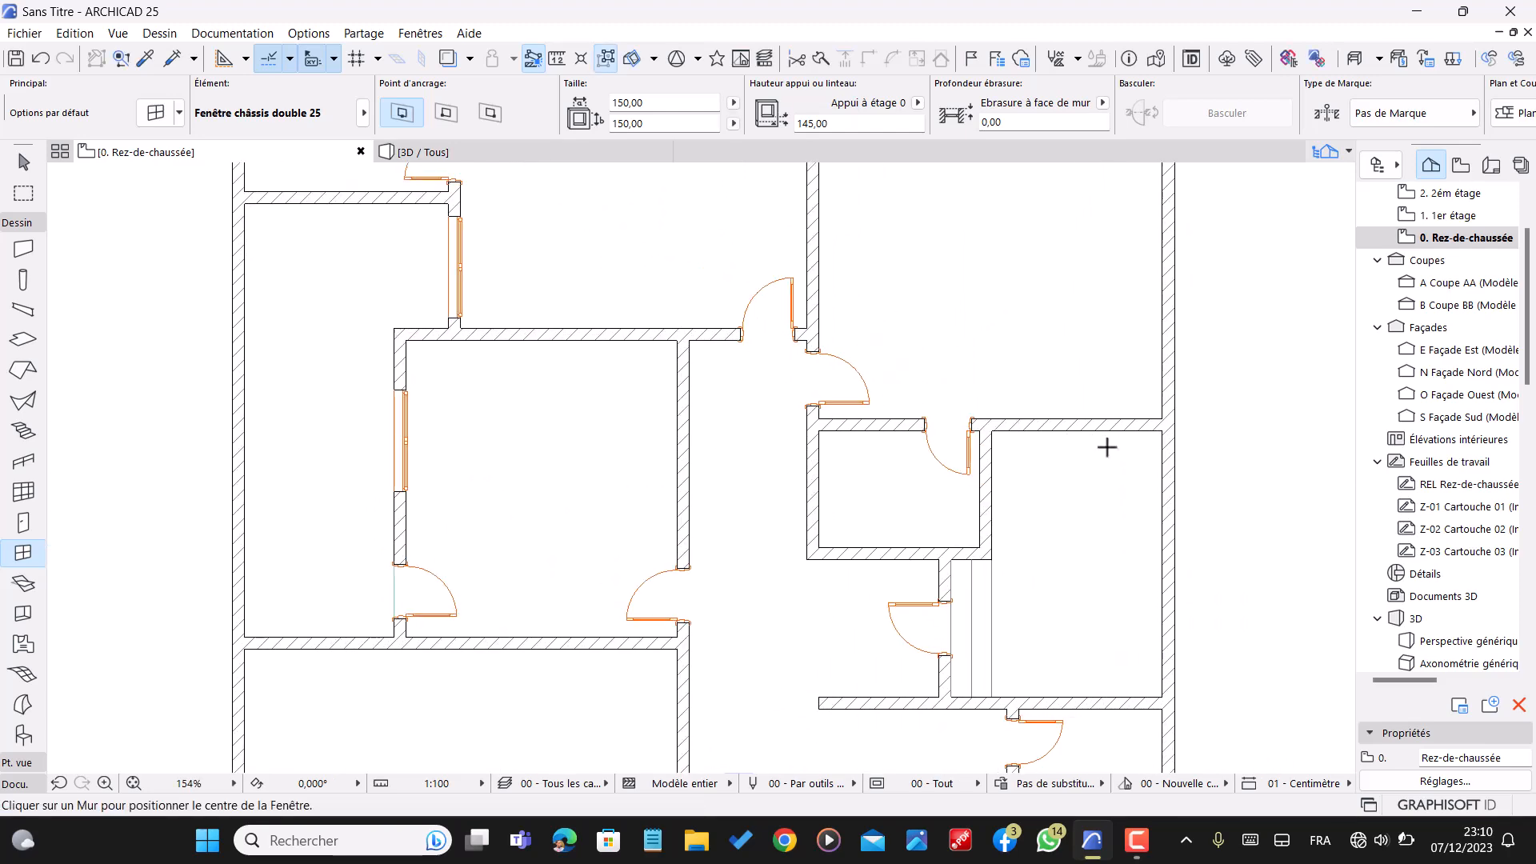
pyautogui.click(1077, 412)
pyautogui.click(1040, 352)
pyautogui.scroll(-6, 1040, 356)
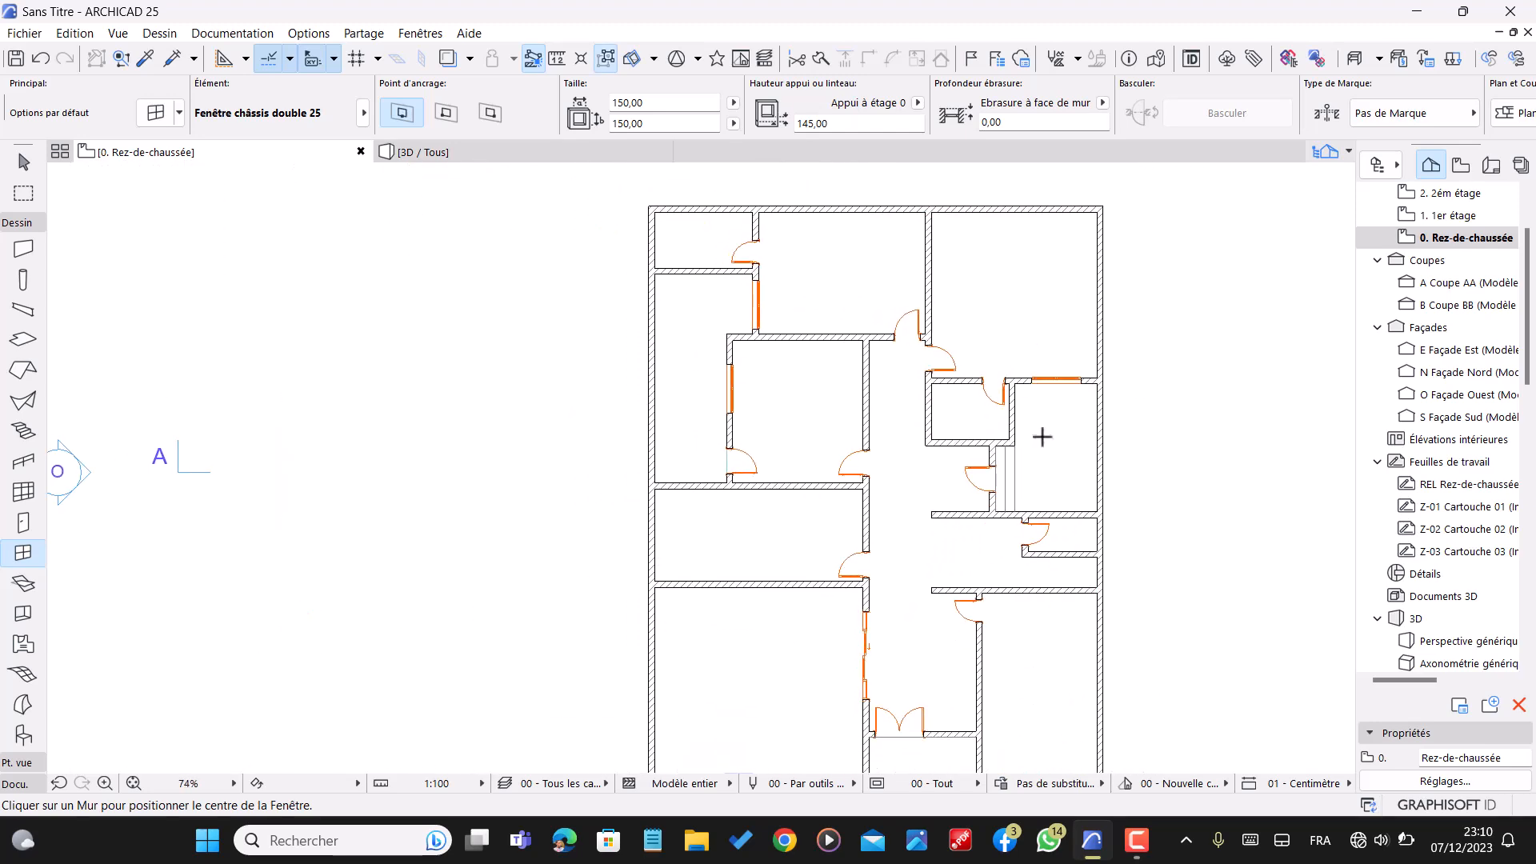
pyautogui.scroll(-3, 952, 404)
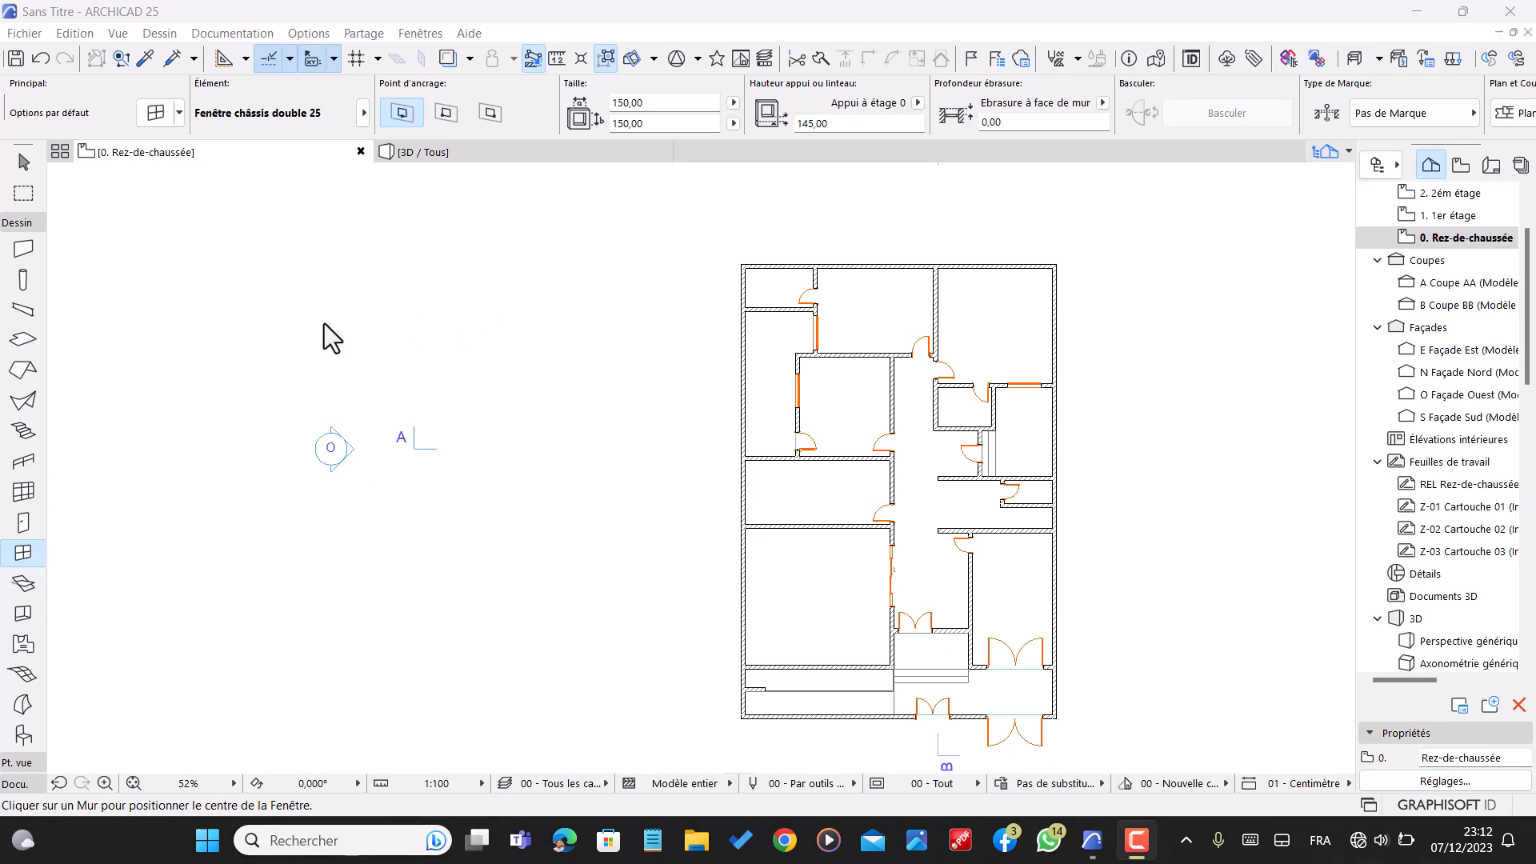
pyautogui.scroll(3, 1000, 392)
pyautogui.scroll(-2, 817, 333)
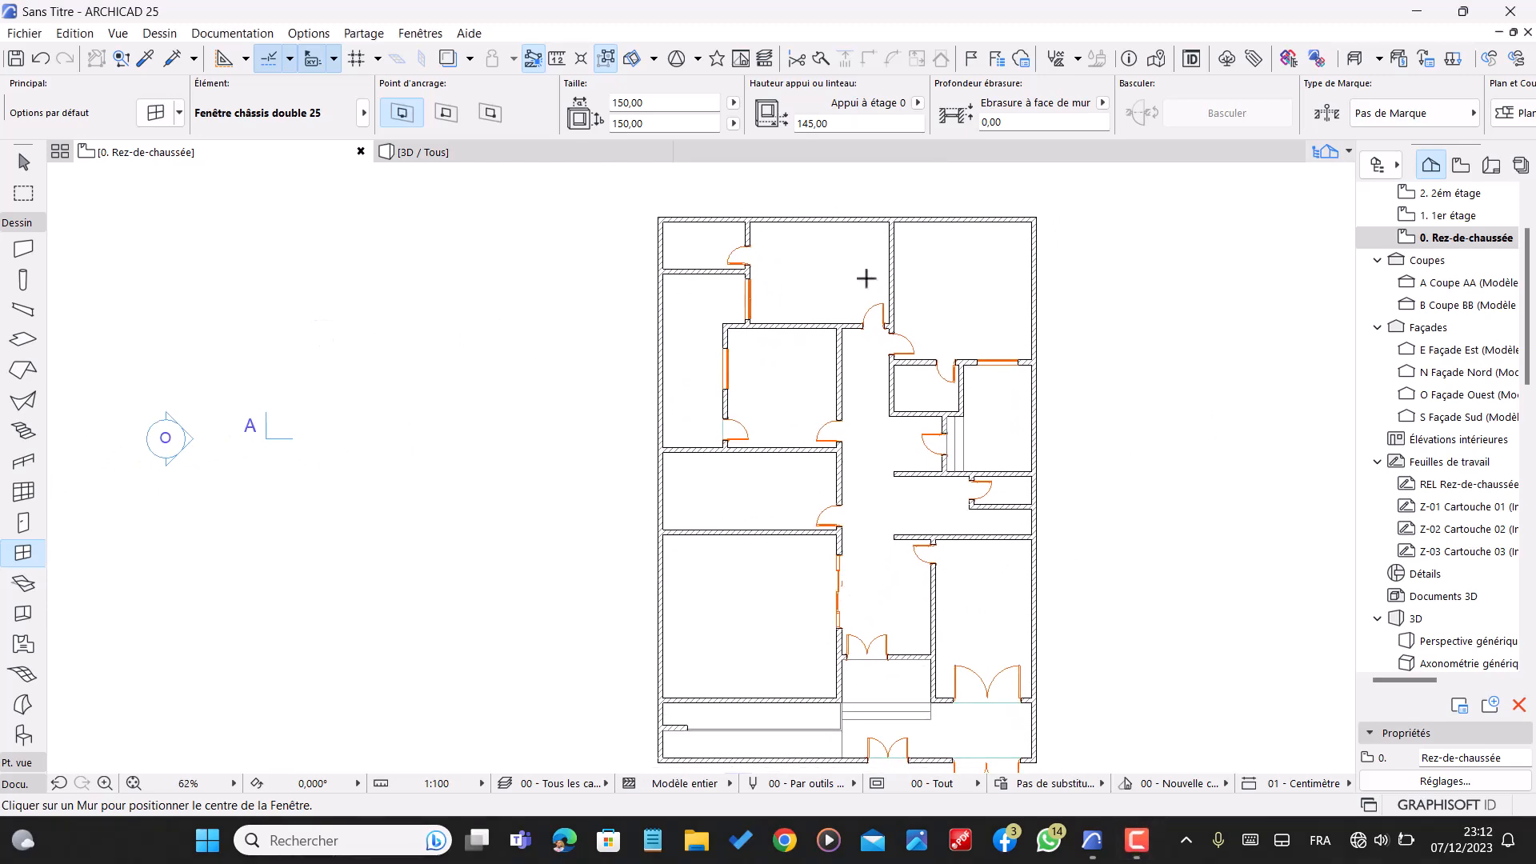
pyautogui.scroll(-2, 867, 278)
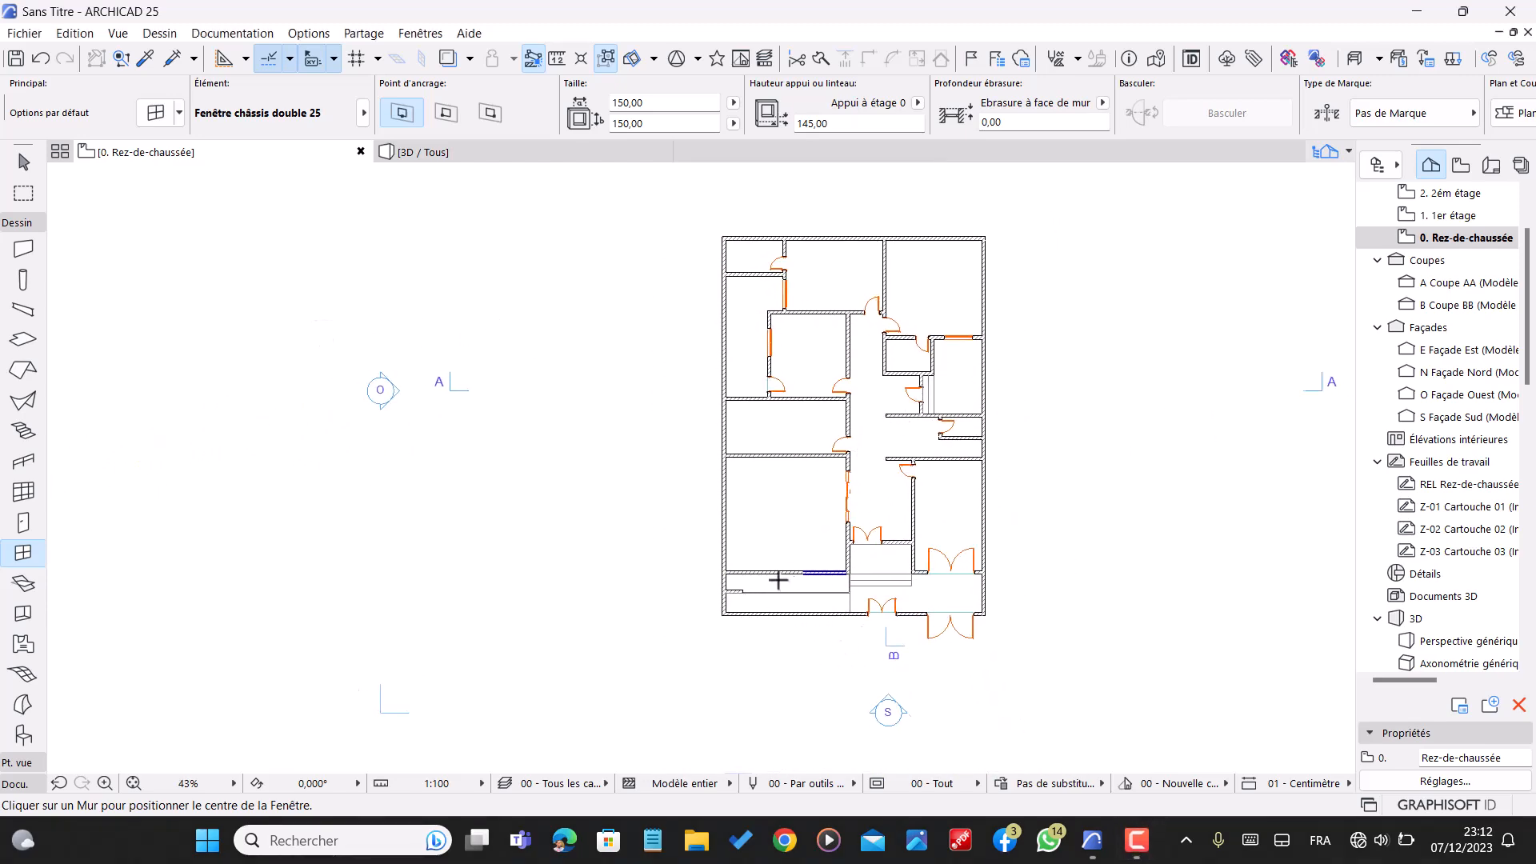
pyautogui.scroll(2, 778, 578)
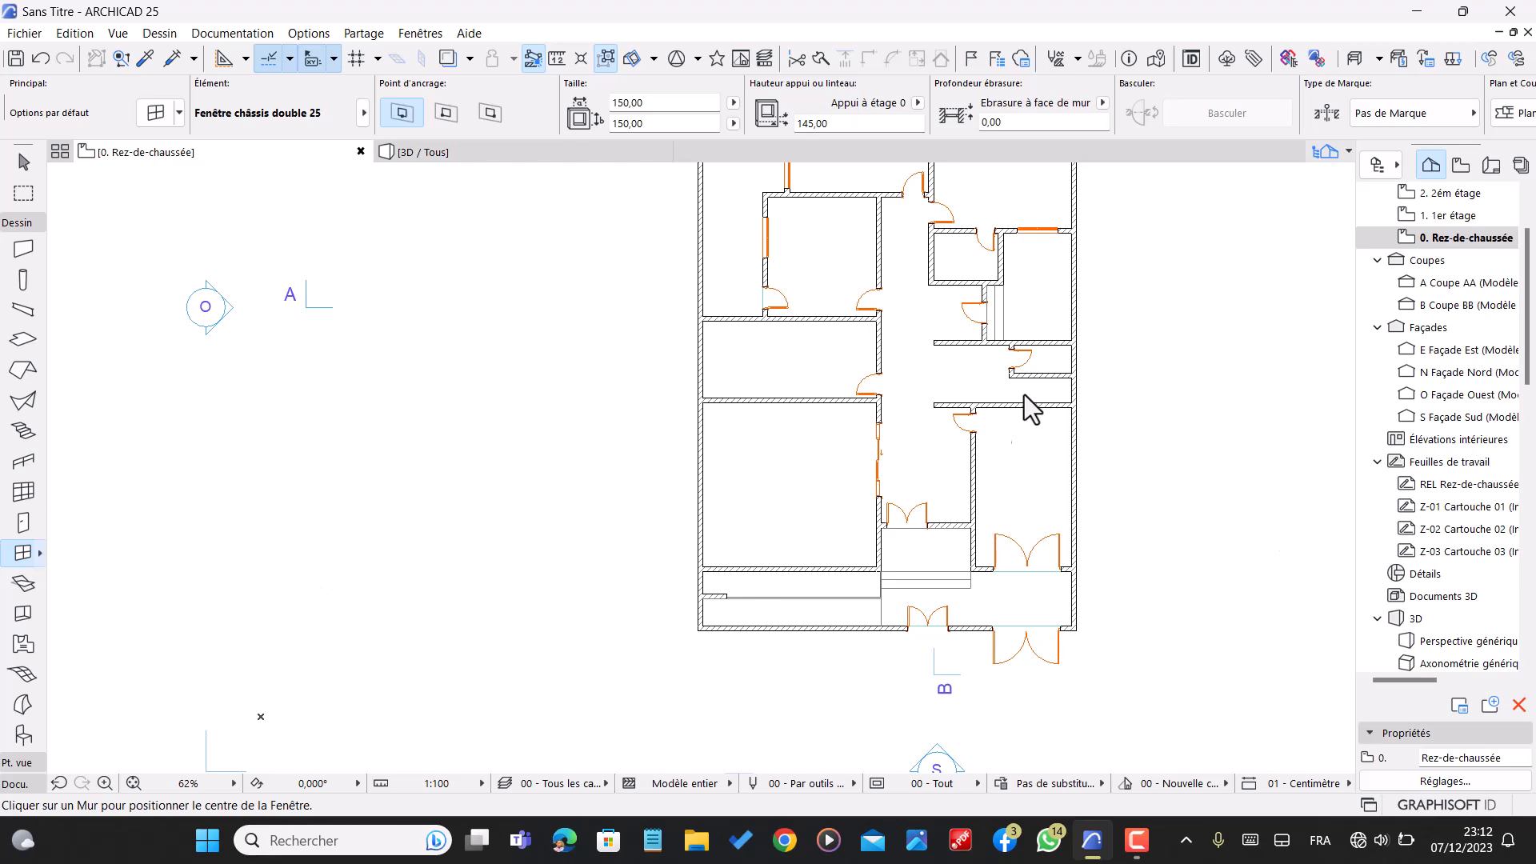
# - Change the default window type to the sliding window "Fenêtre coulissante 6 vantaux 25"
pyautogui.hotkey('ctrl', 't')
pyautogui.scroll(-4, 459, 502)
pyautogui.scroll(-3, 468, 454)
pyautogui.scroll(2, 560, 442)
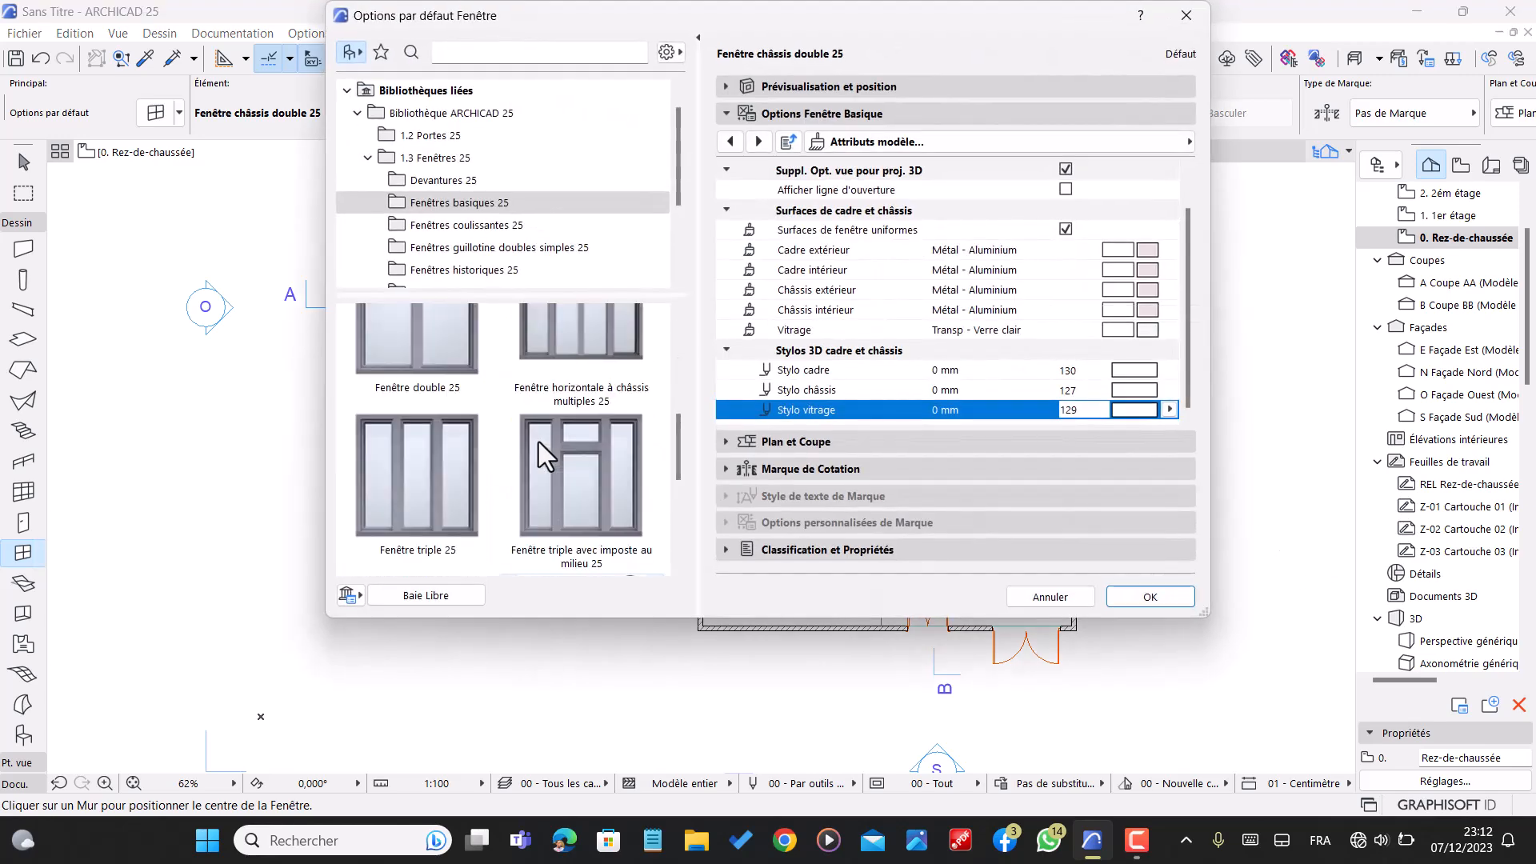
pyautogui.click(472, 226)
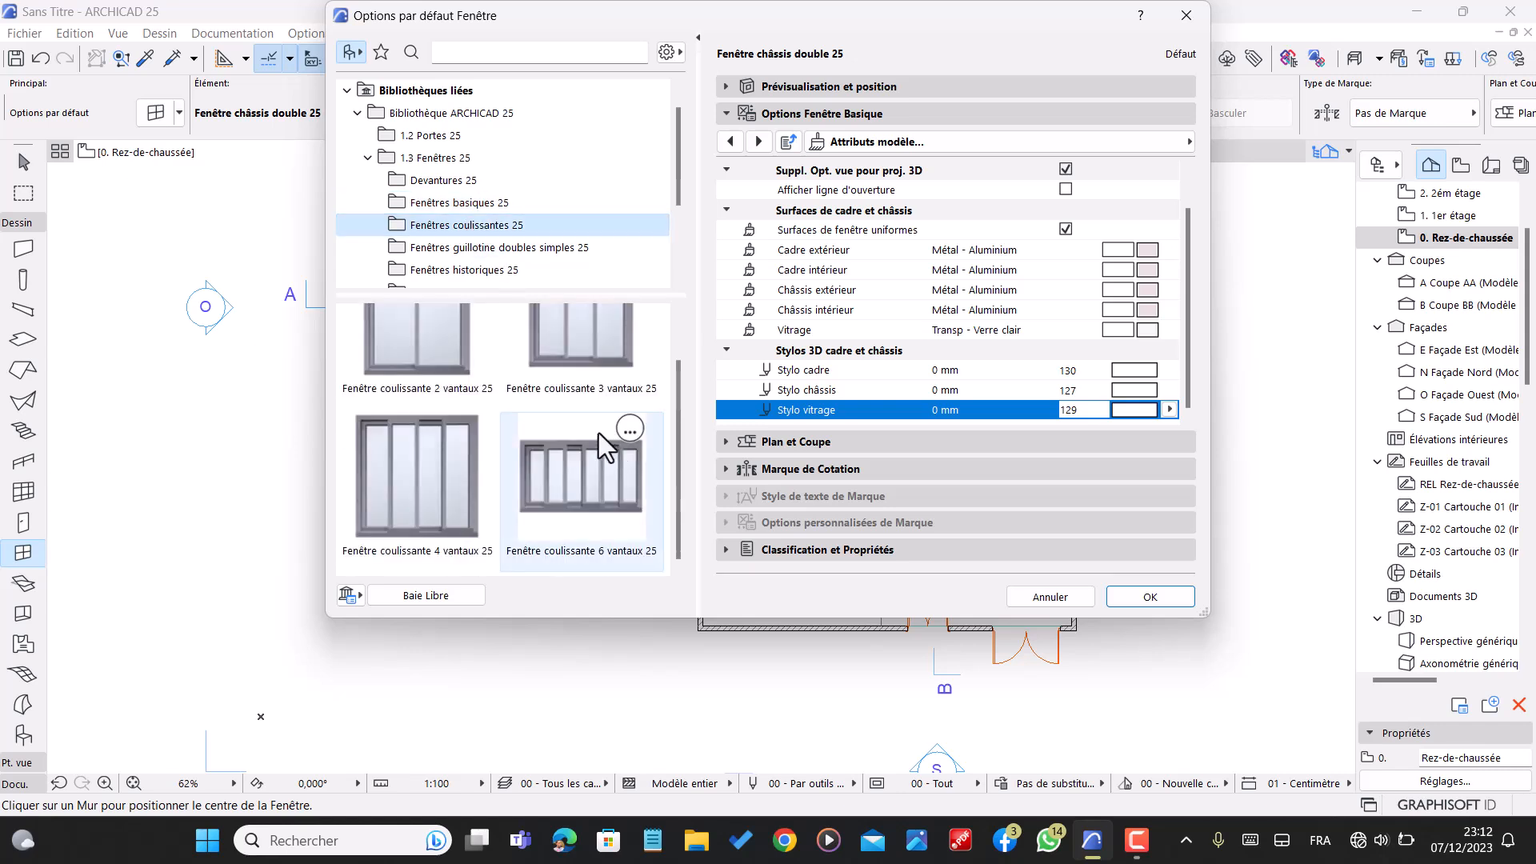
pyautogui.click(400, 473)
pyautogui.click(552, 487)
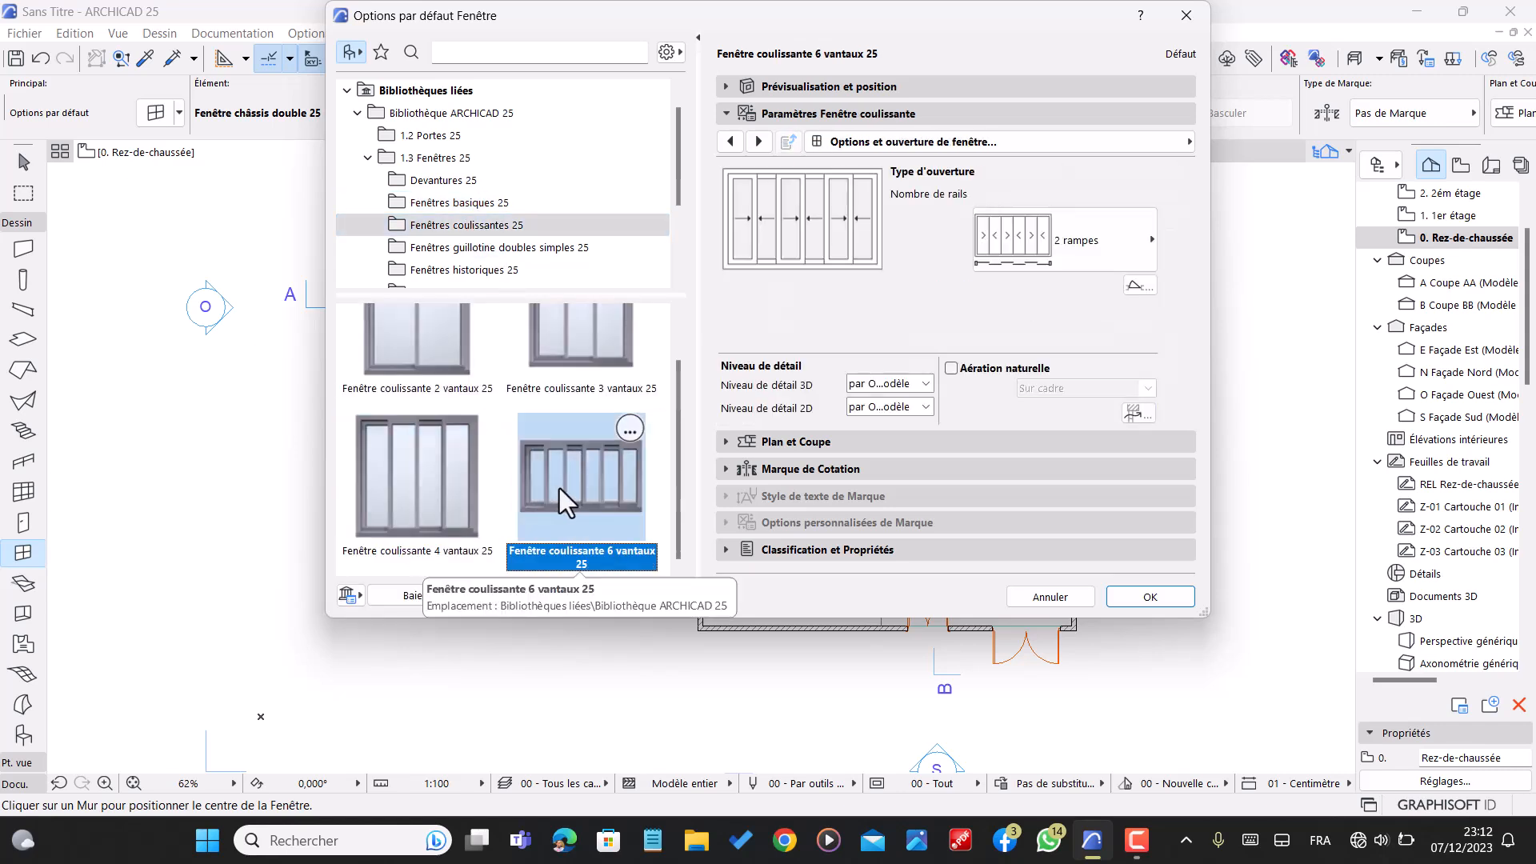
# - Override the model view options for 3D projections of the six-panel sliding window and disable its opening line
pyautogui.click(856, 87)
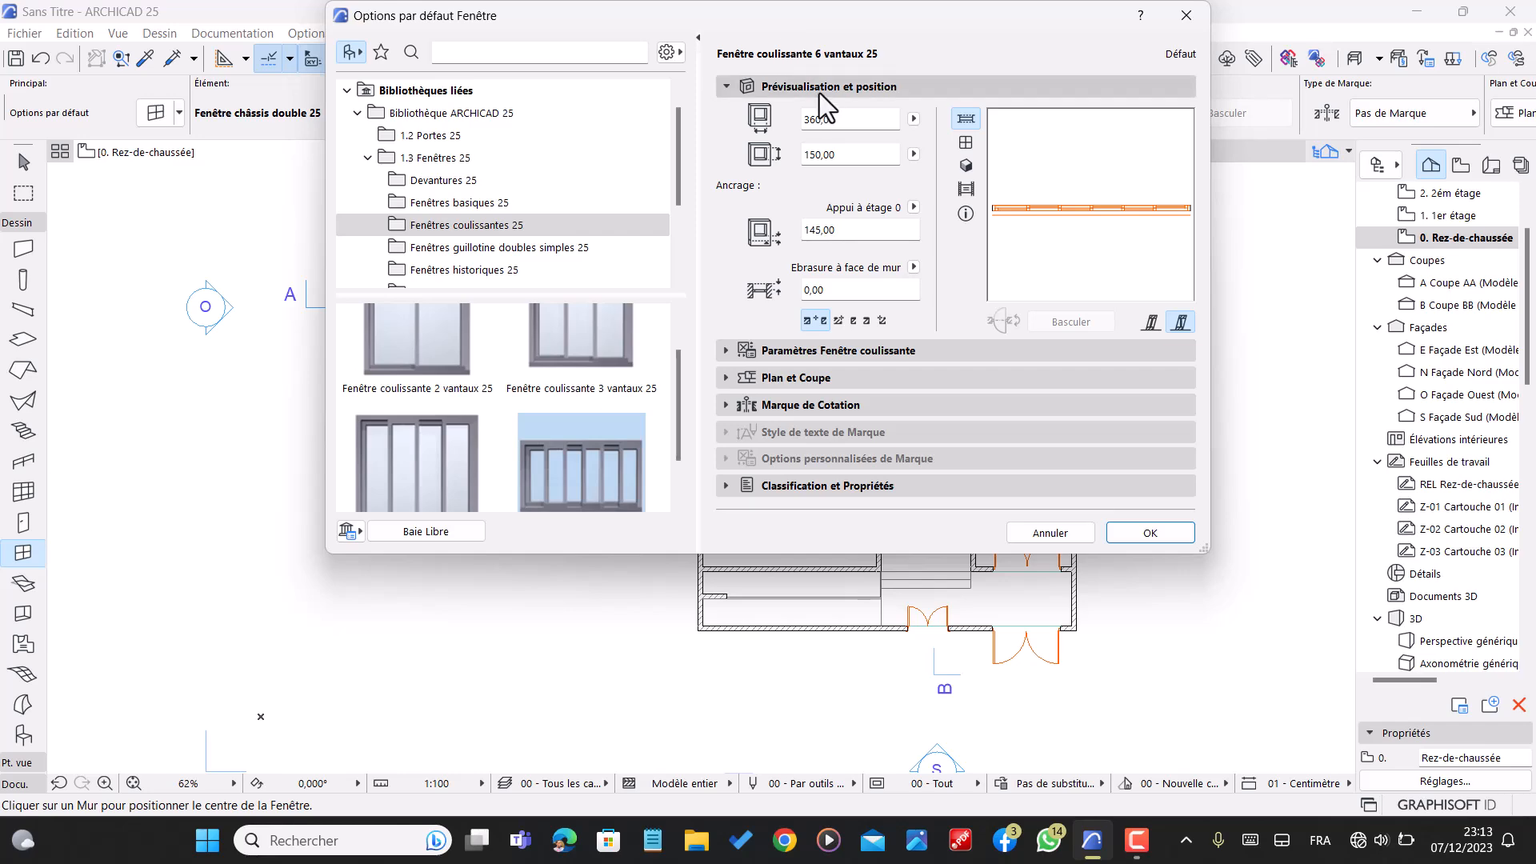
pyautogui.click(861, 353)
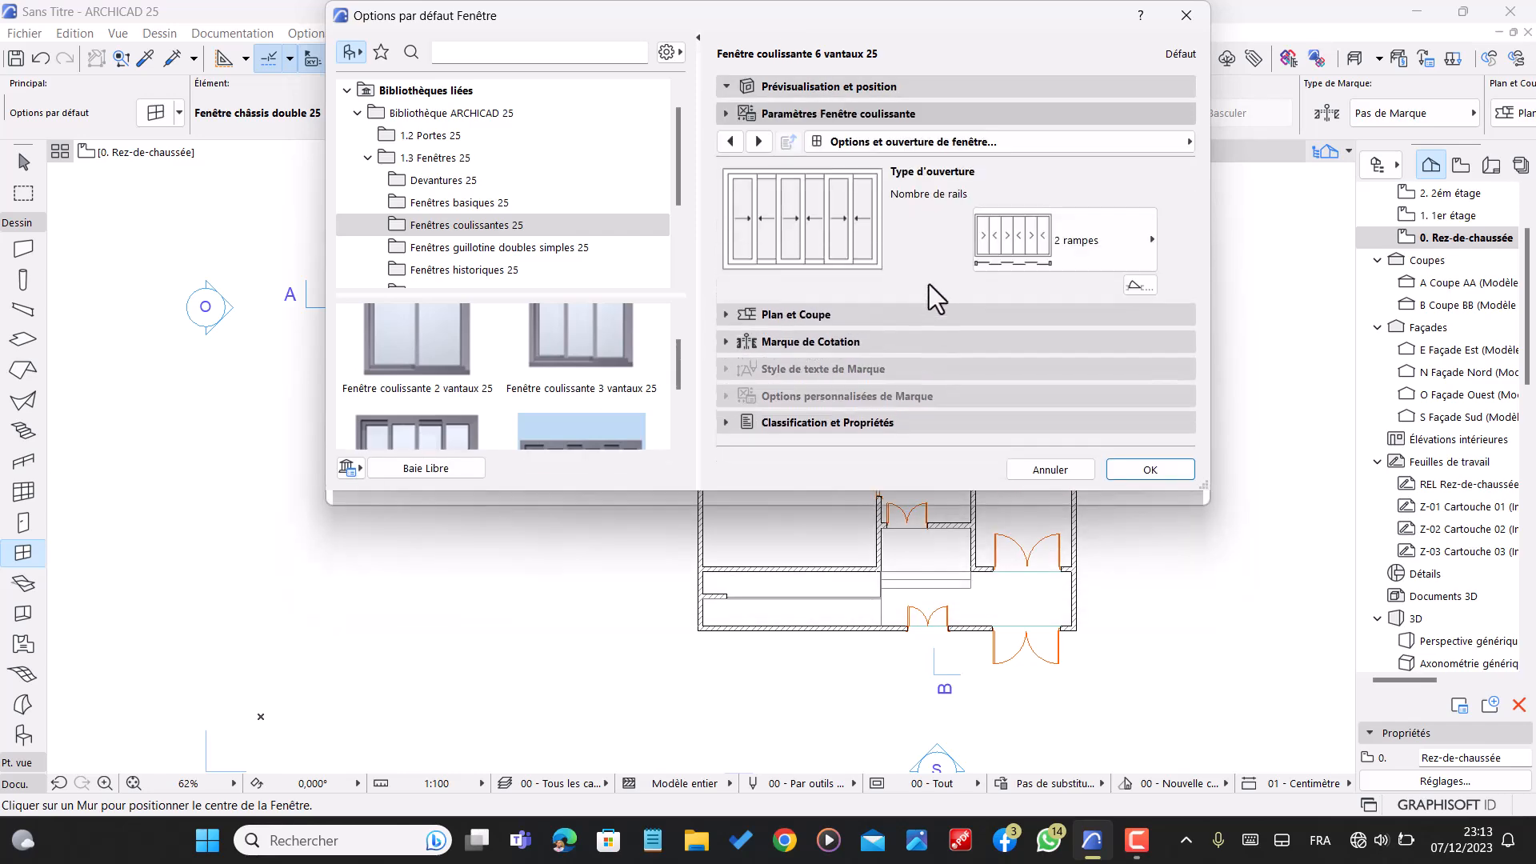
pyautogui.click(944, 144)
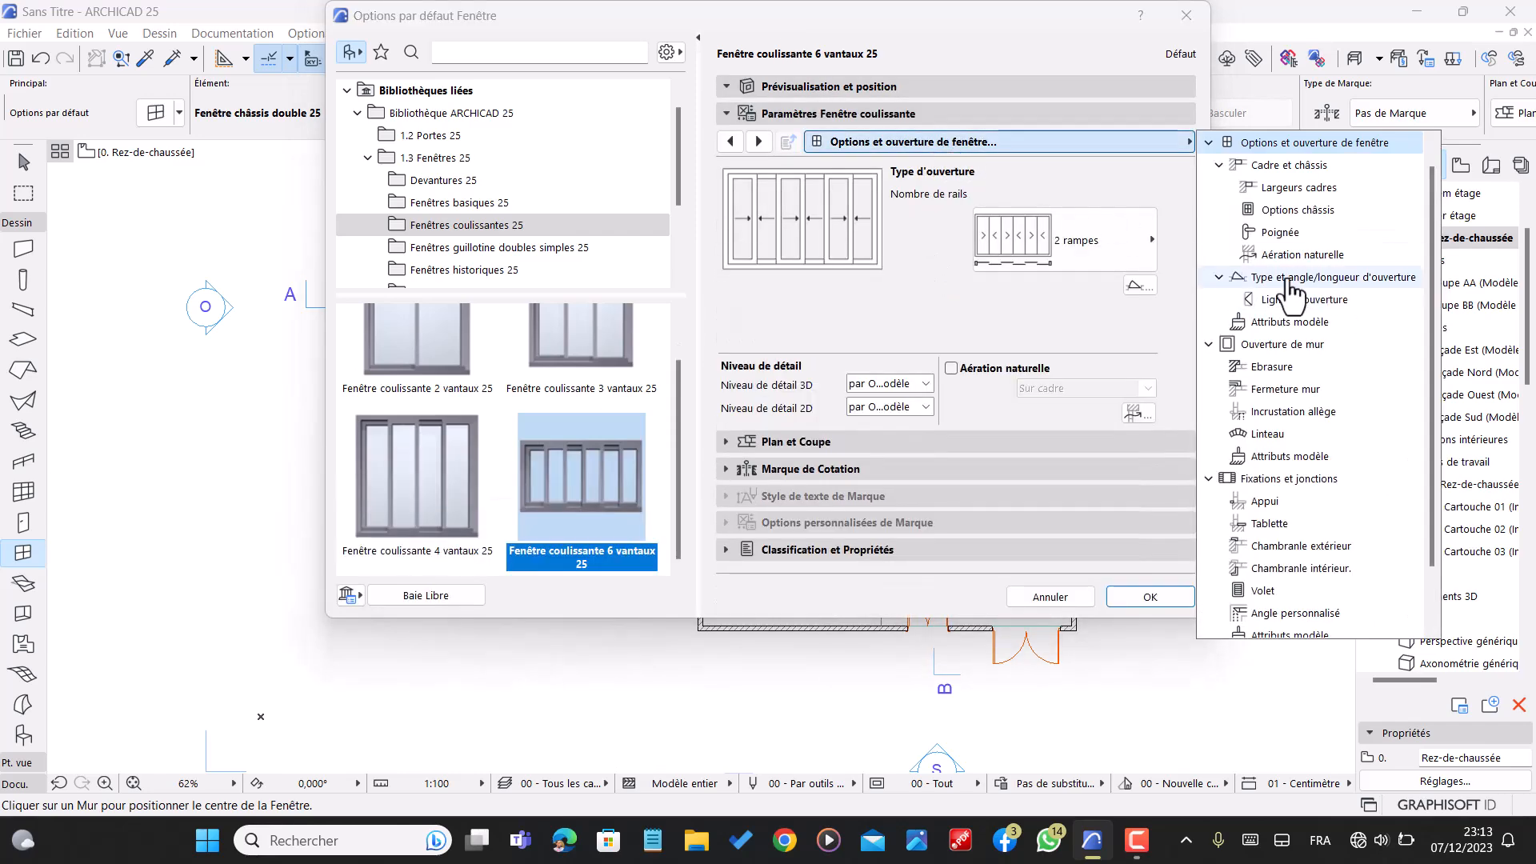
pyautogui.click(1291, 299)
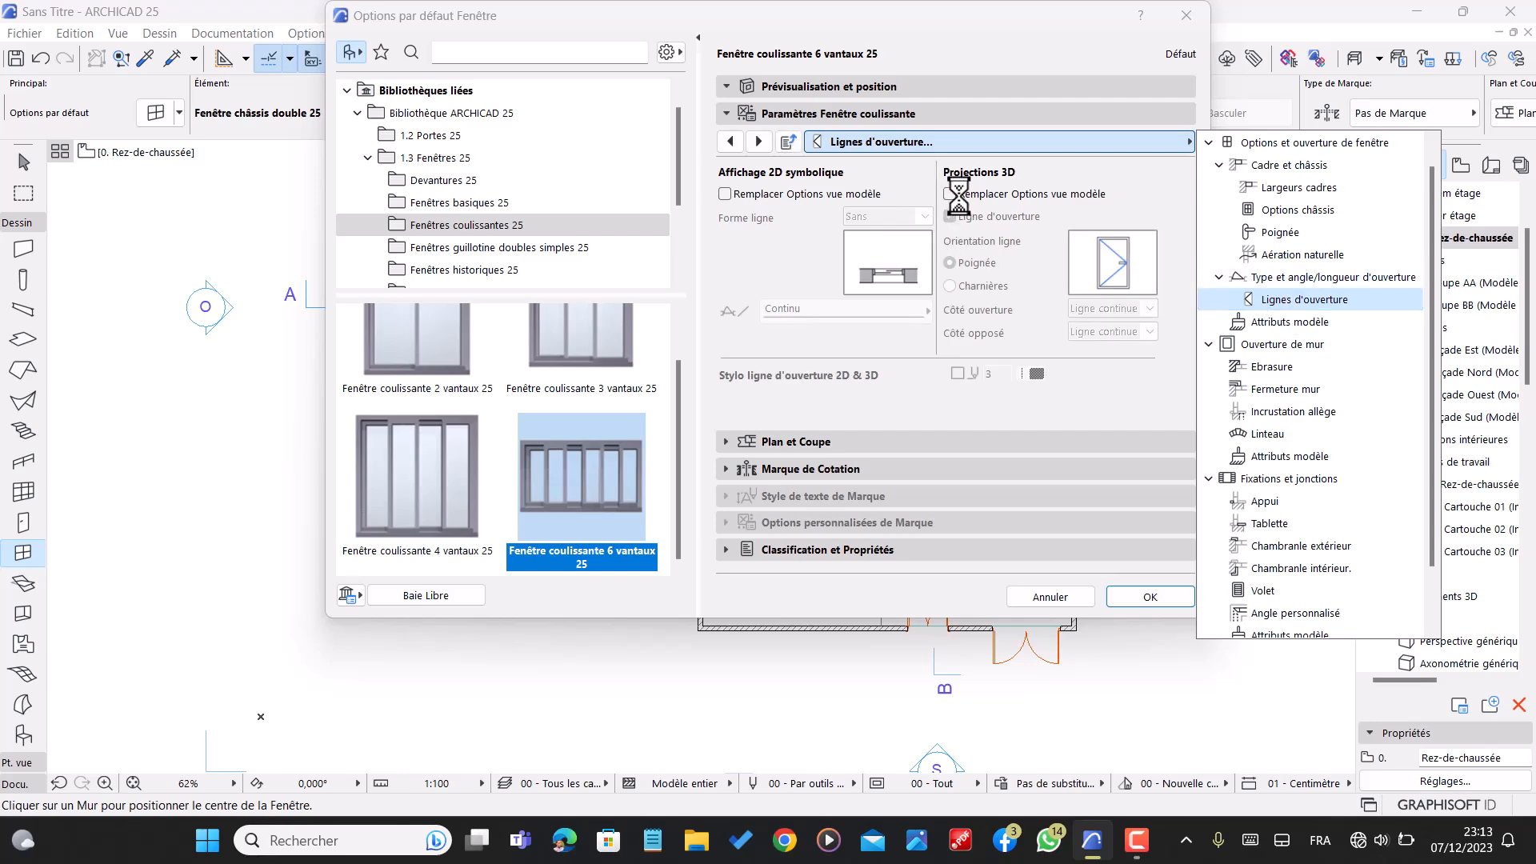
pyautogui.click(951, 195)
pyautogui.click(950, 217)
# - In the six-panel sliding window's model attributes, enable uniform window surfaces and set the frame surface to "Métal - Aluminium"
pyautogui.click(868, 142)
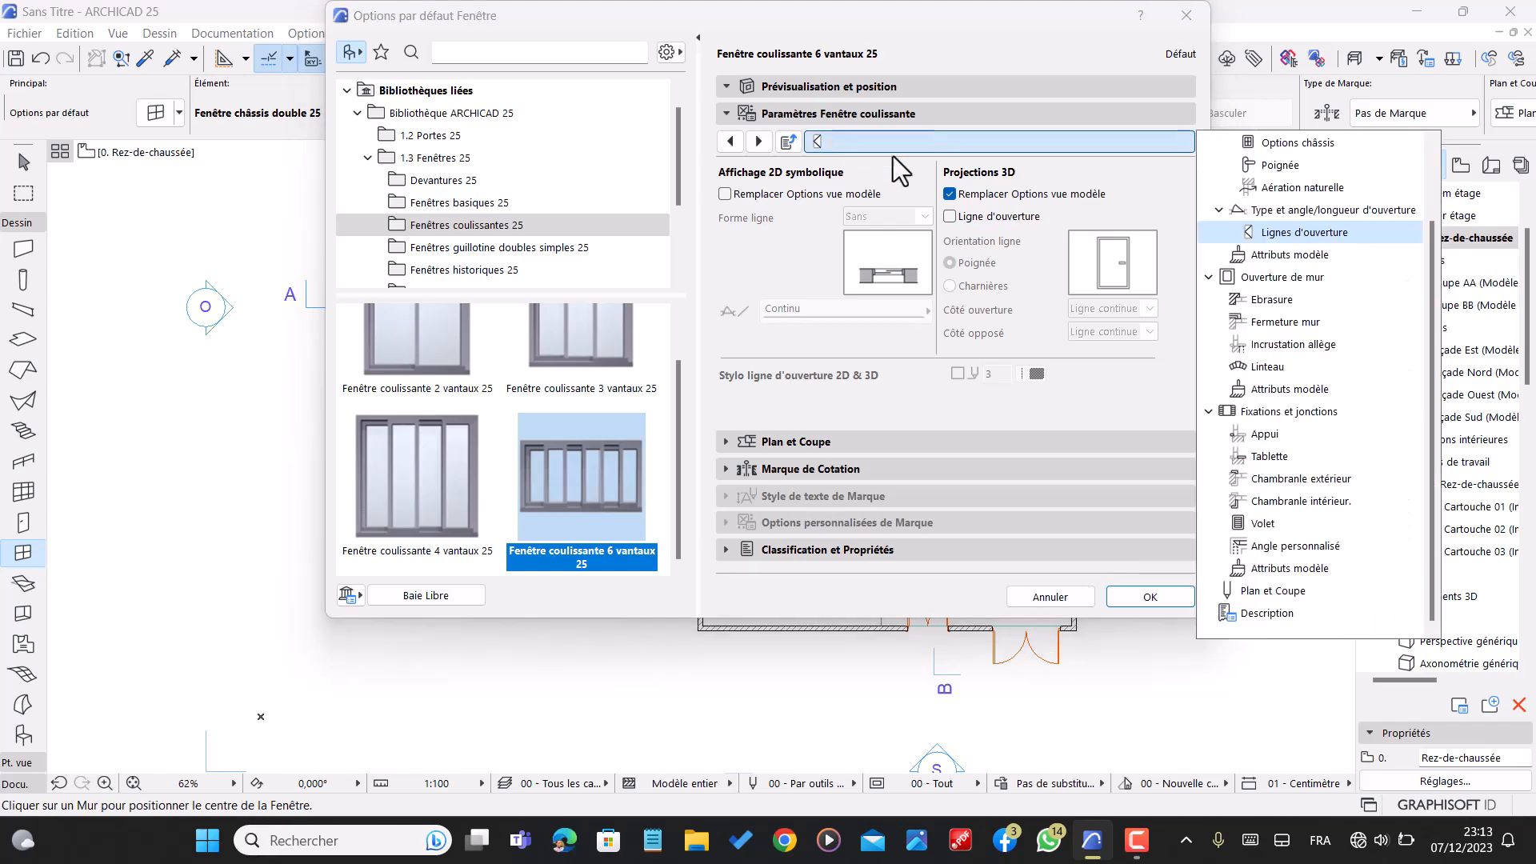
pyautogui.click(1290, 255)
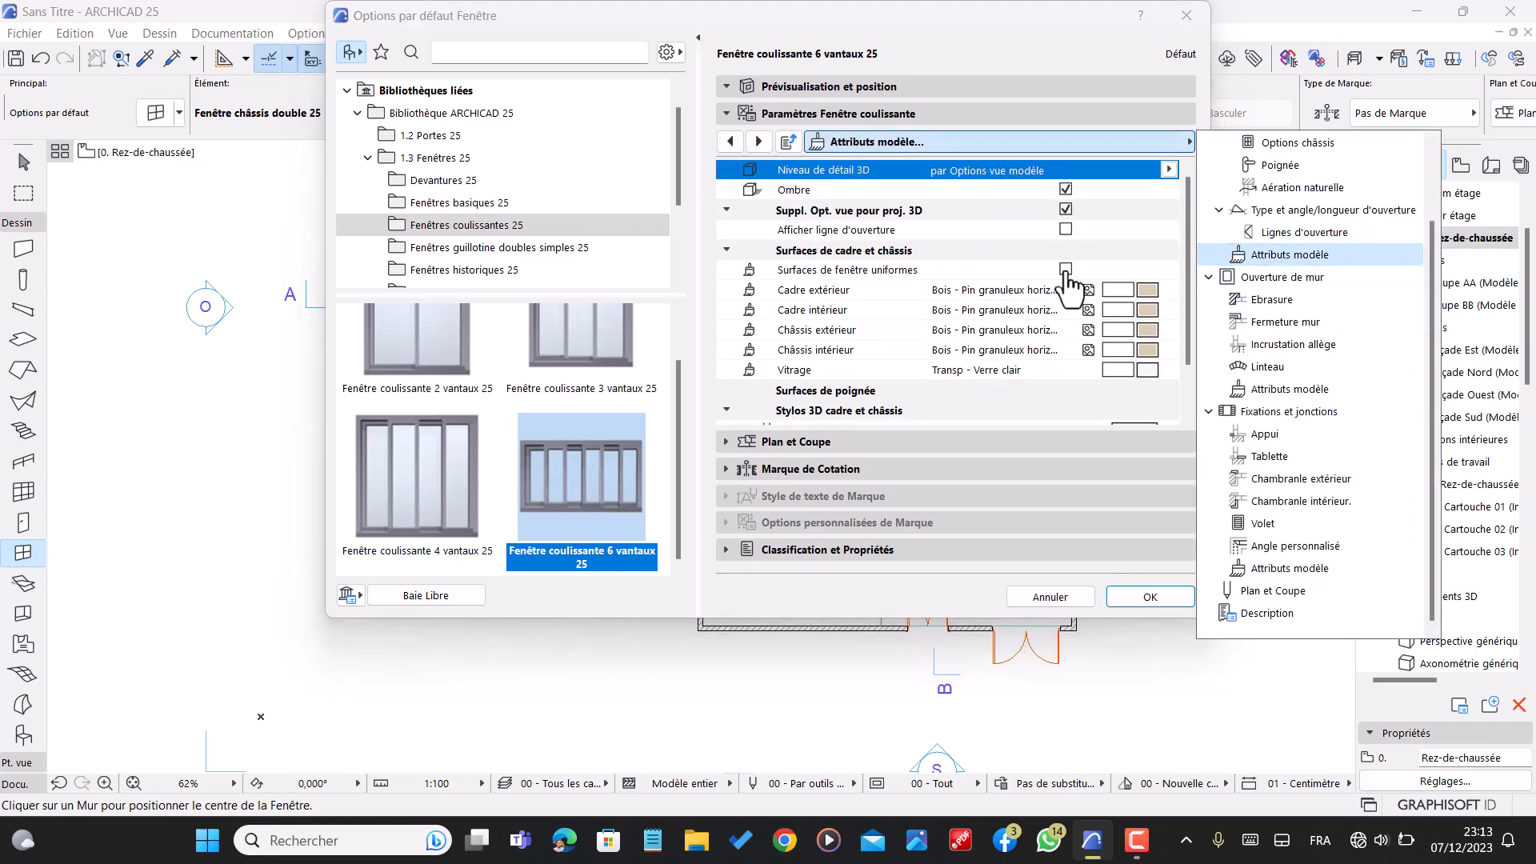
pyautogui.click(1068, 285)
pyautogui.click(1065, 269)
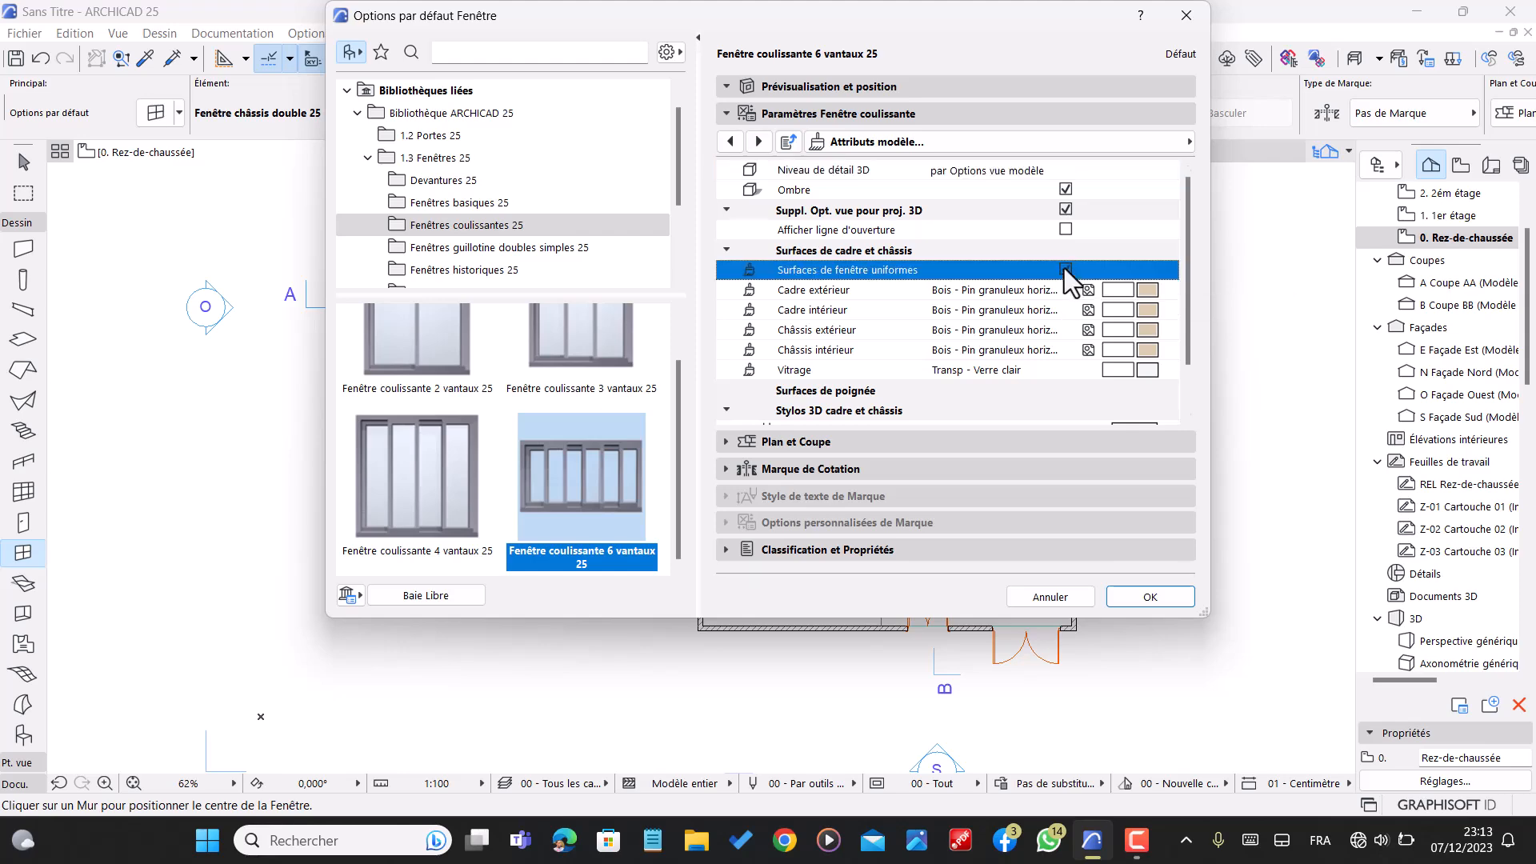
pyautogui.click(1146, 291)
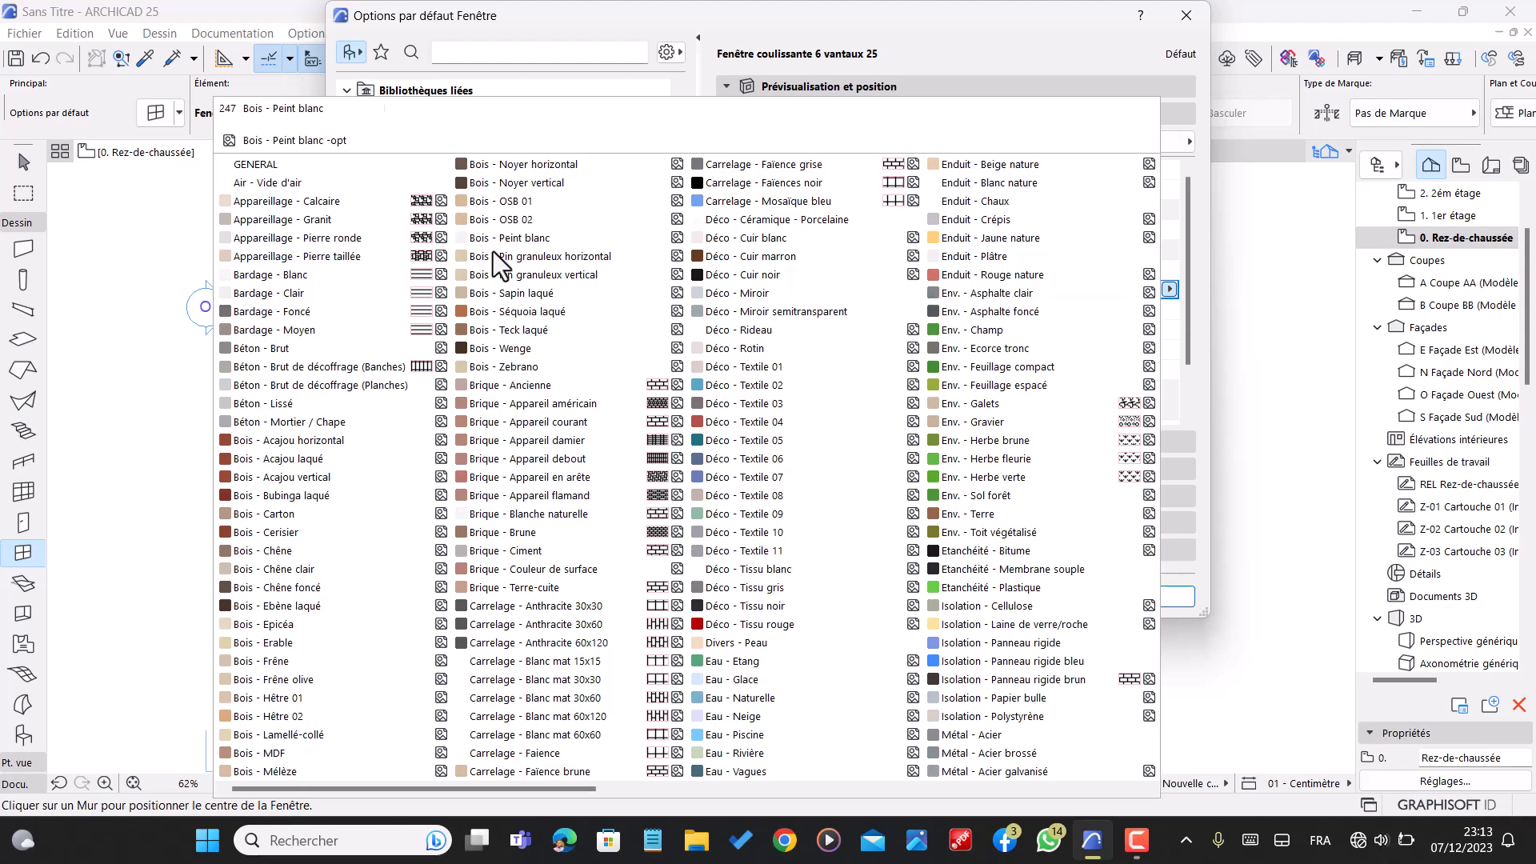
pyautogui.scroll(-3, 373, 328)
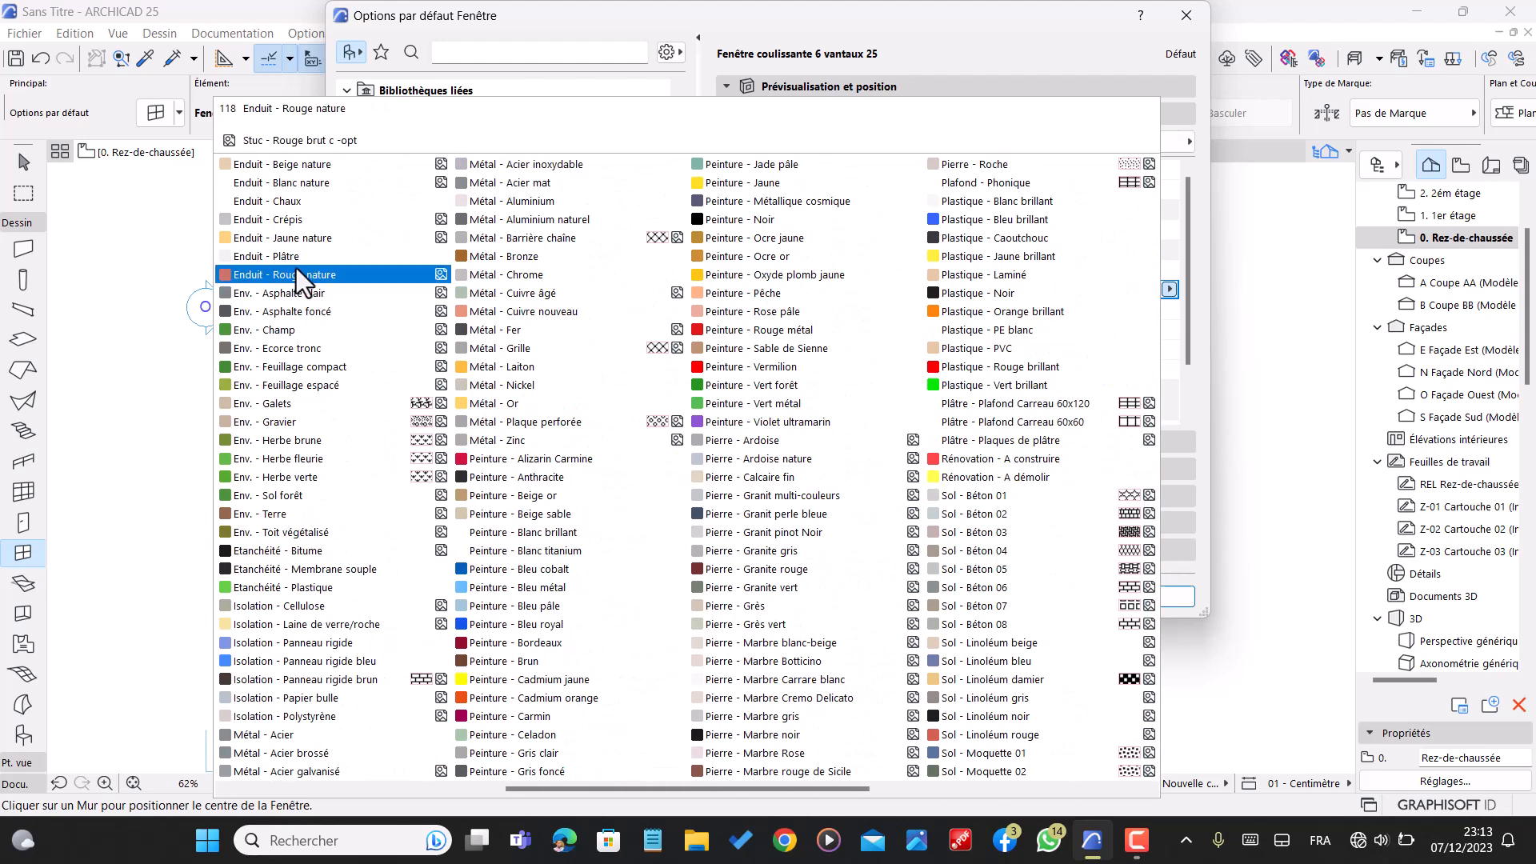
pyautogui.scroll(-3, 294, 267)
pyautogui.scroll(3, 281, 244)
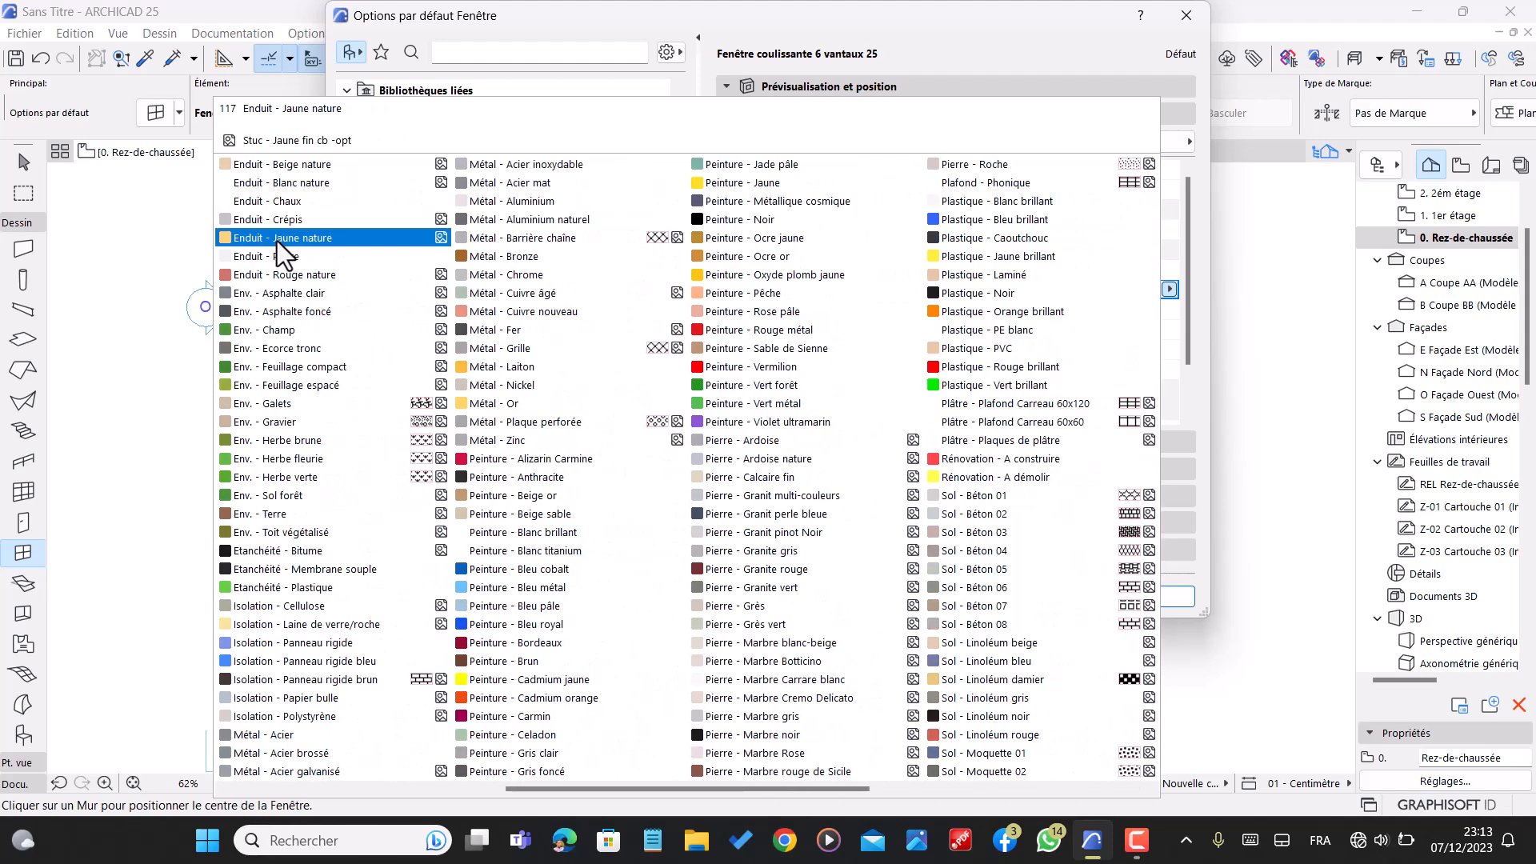
pyautogui.click(499, 206)
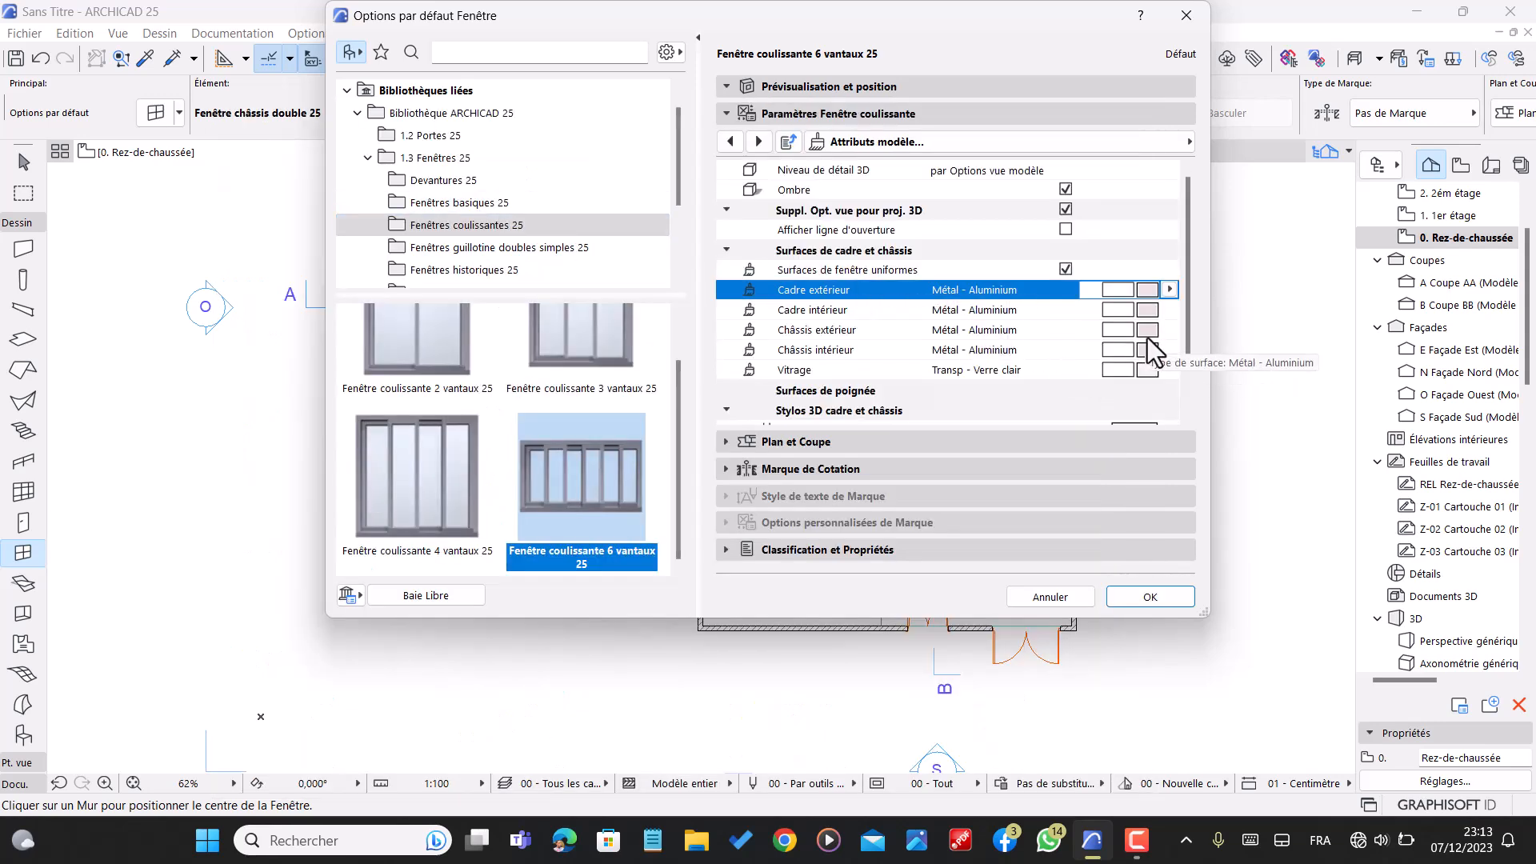
# - Set the sliding window's 3D pens to 126 for the frame, 128 for the sash and 127 for the glazing, and accept the settings
pyautogui.scroll(-3, 1137, 360)
pyautogui.click(1133, 370)
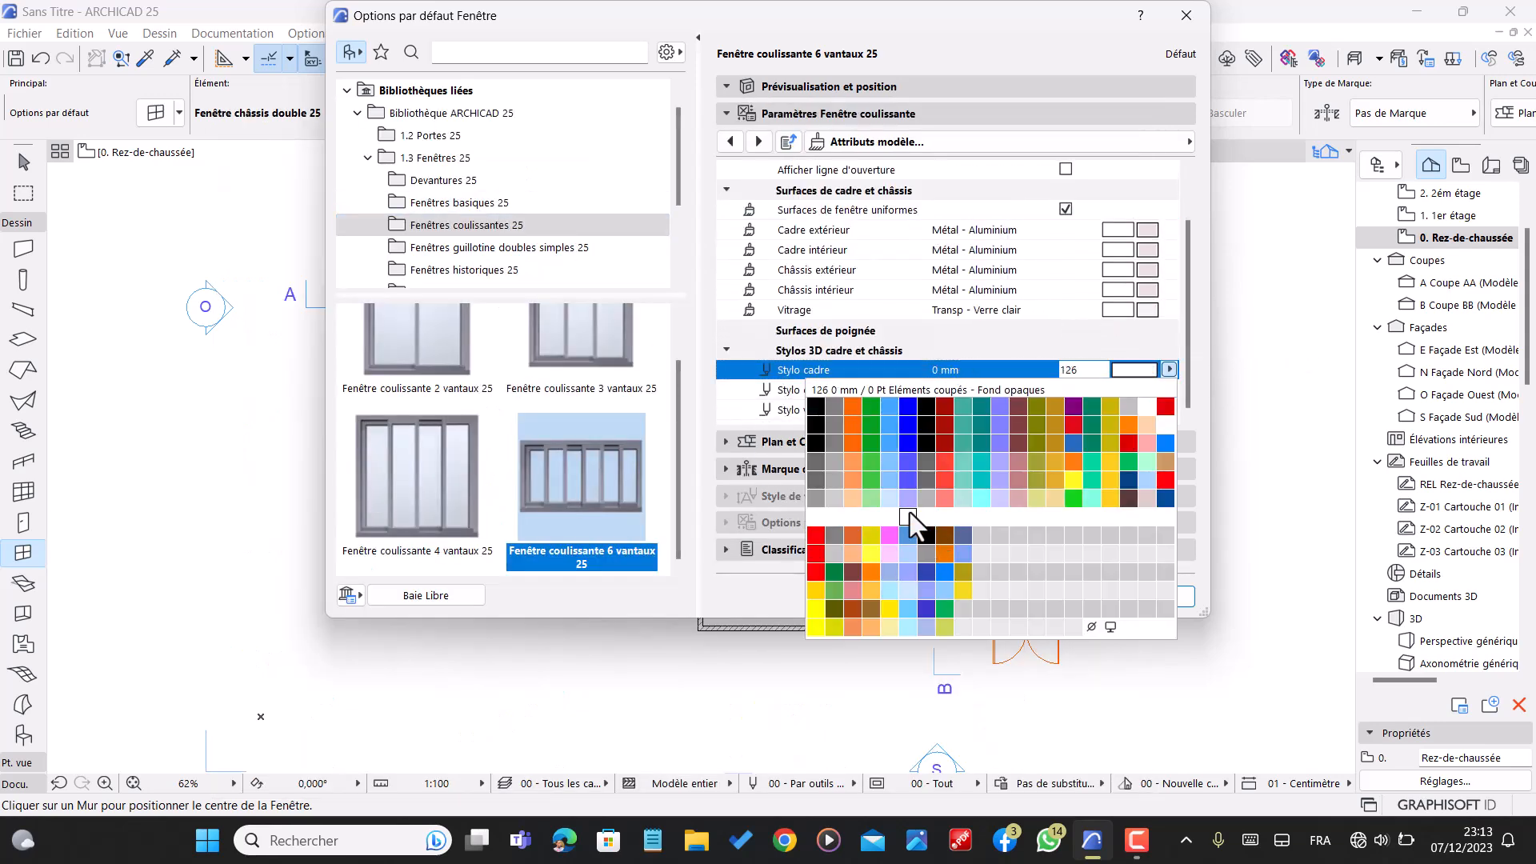
pyautogui.click(909, 514)
pyautogui.click(1135, 389)
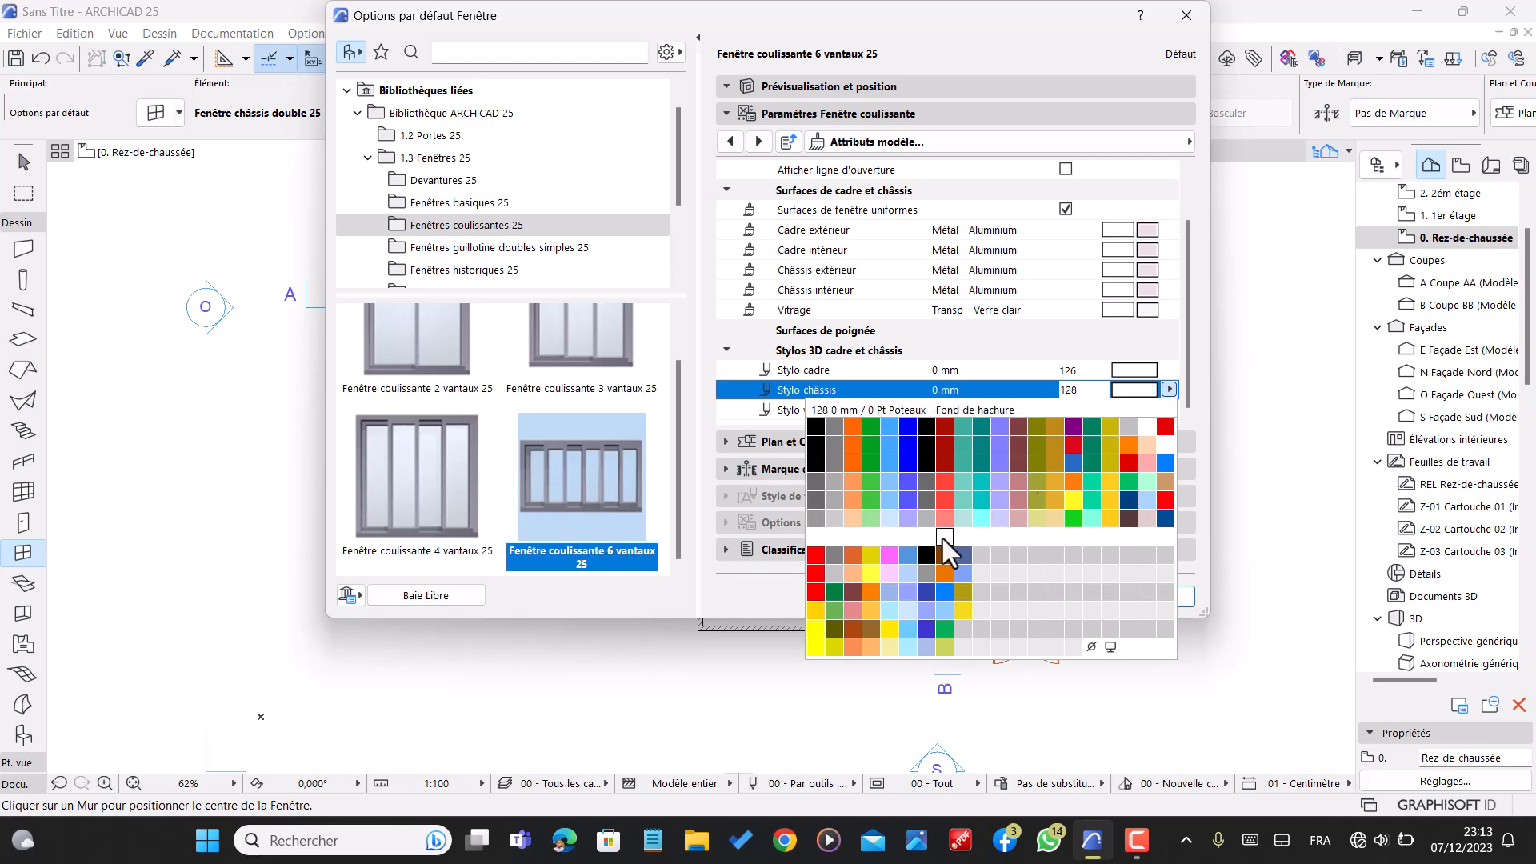
pyautogui.click(943, 535)
pyautogui.scroll(-3, 1086, 503)
pyautogui.click(1148, 409)
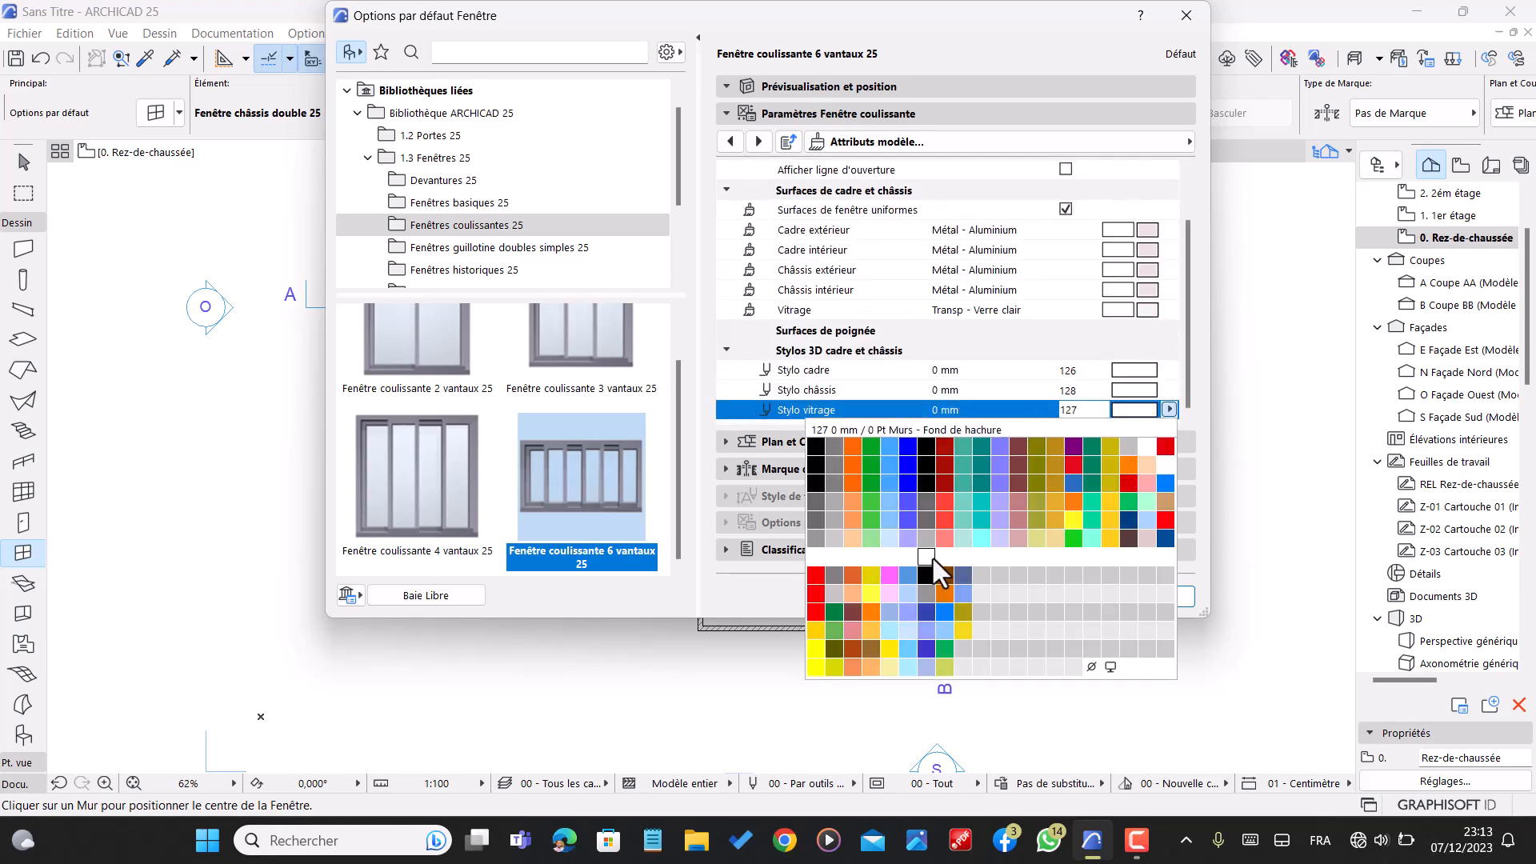
pyautogui.click(933, 559)
pyautogui.scroll(-1, 1101, 392)
pyautogui.click(1150, 597)
# - Place the six-panel sliding window in the bottom wall of the large lower-left room
pyautogui.scroll(1, 795, 572)
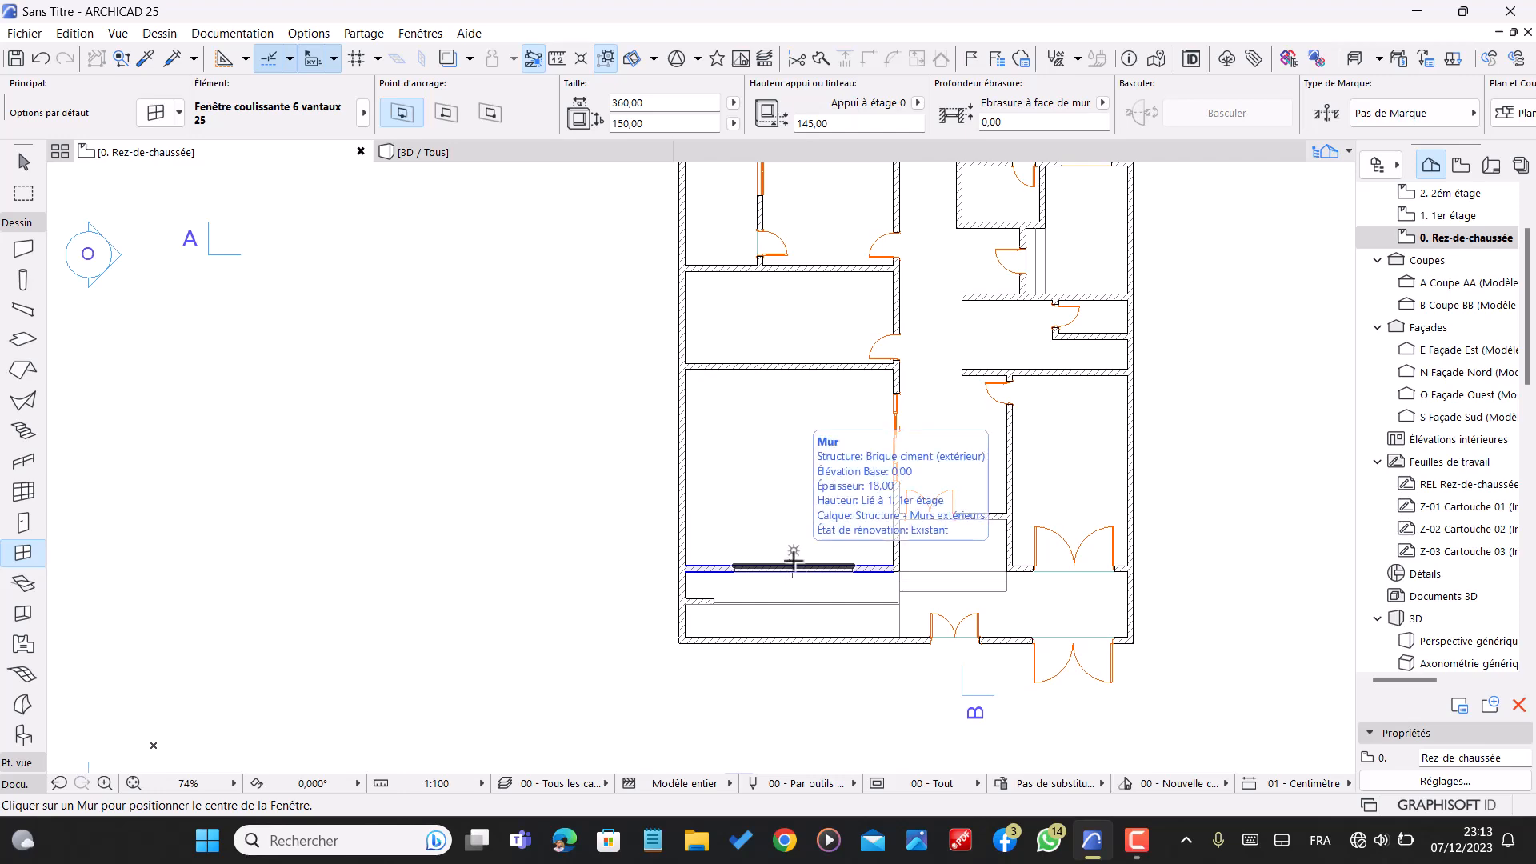
pyautogui.click(793, 565)
pyautogui.click(795, 513)
pyautogui.scroll(-2, 810, 521)
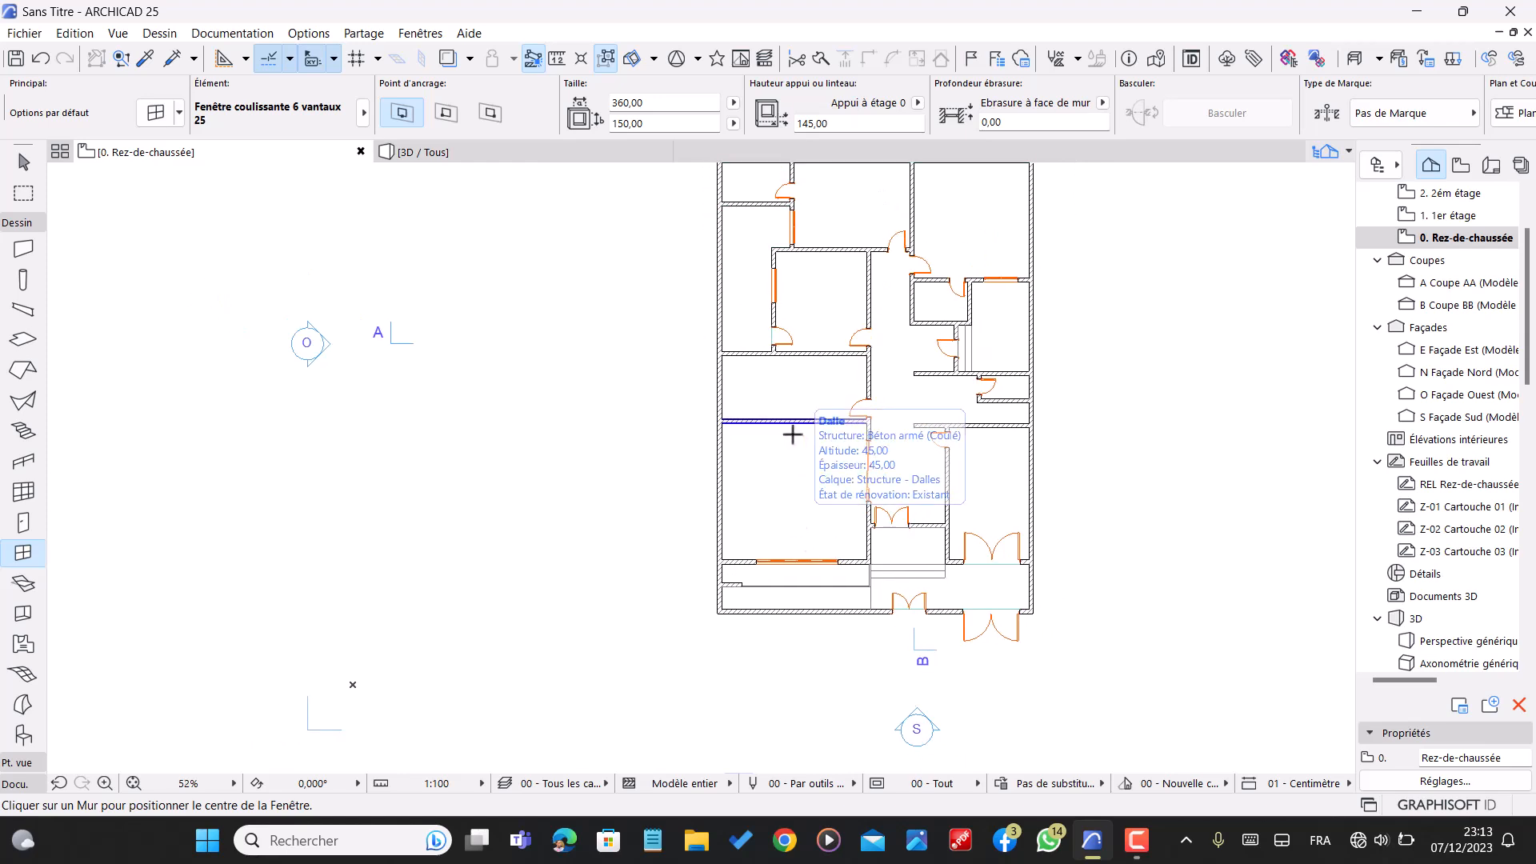
pyautogui.press('Escape')
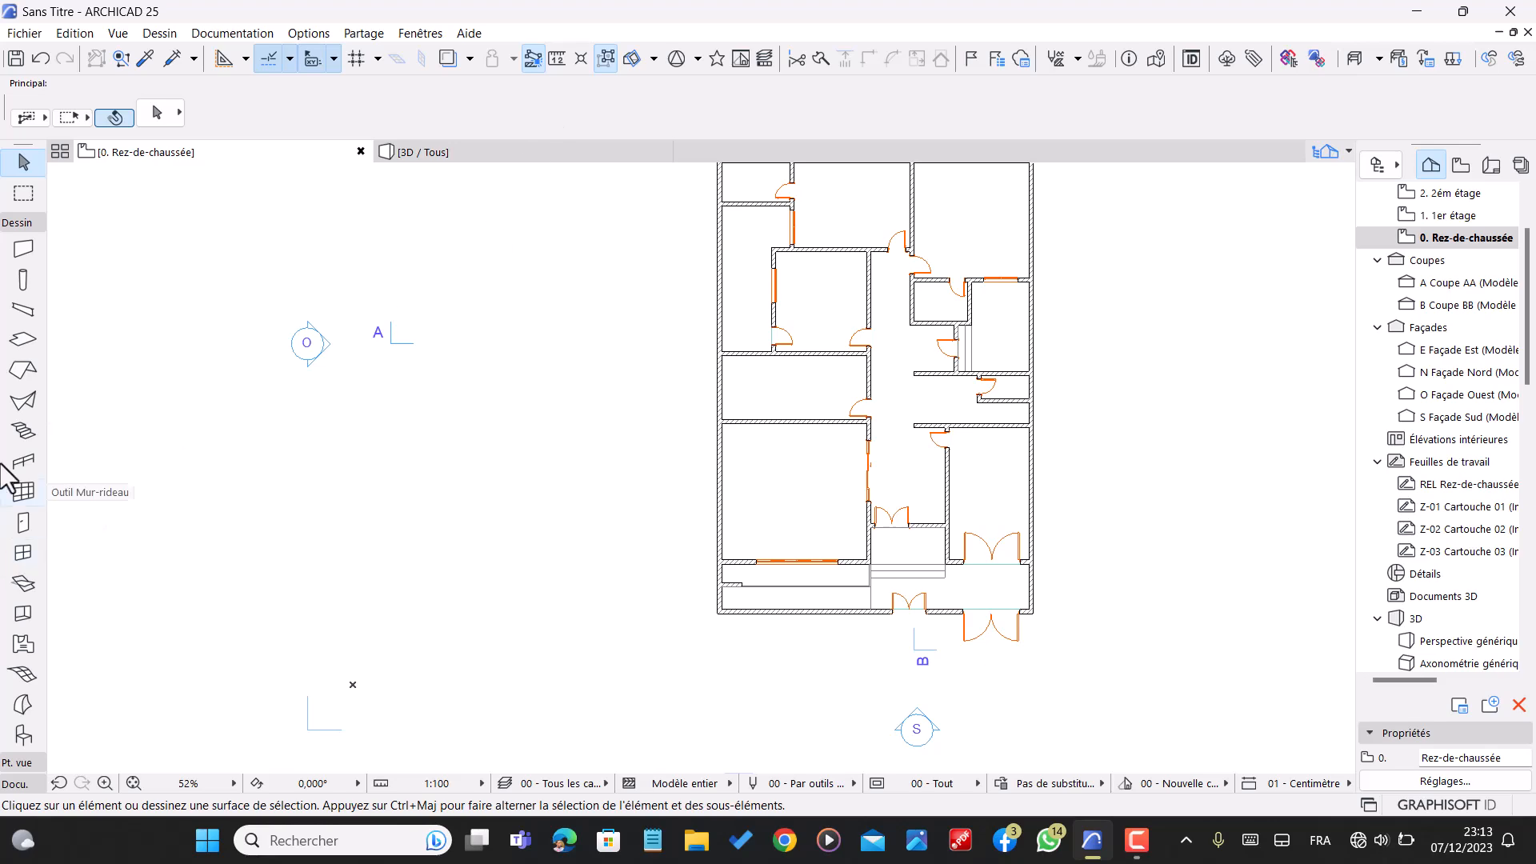
# - Change the default window type to the basic window "Fenêtre verticale à châssis multiples 25"
pyautogui.click(33, 556)
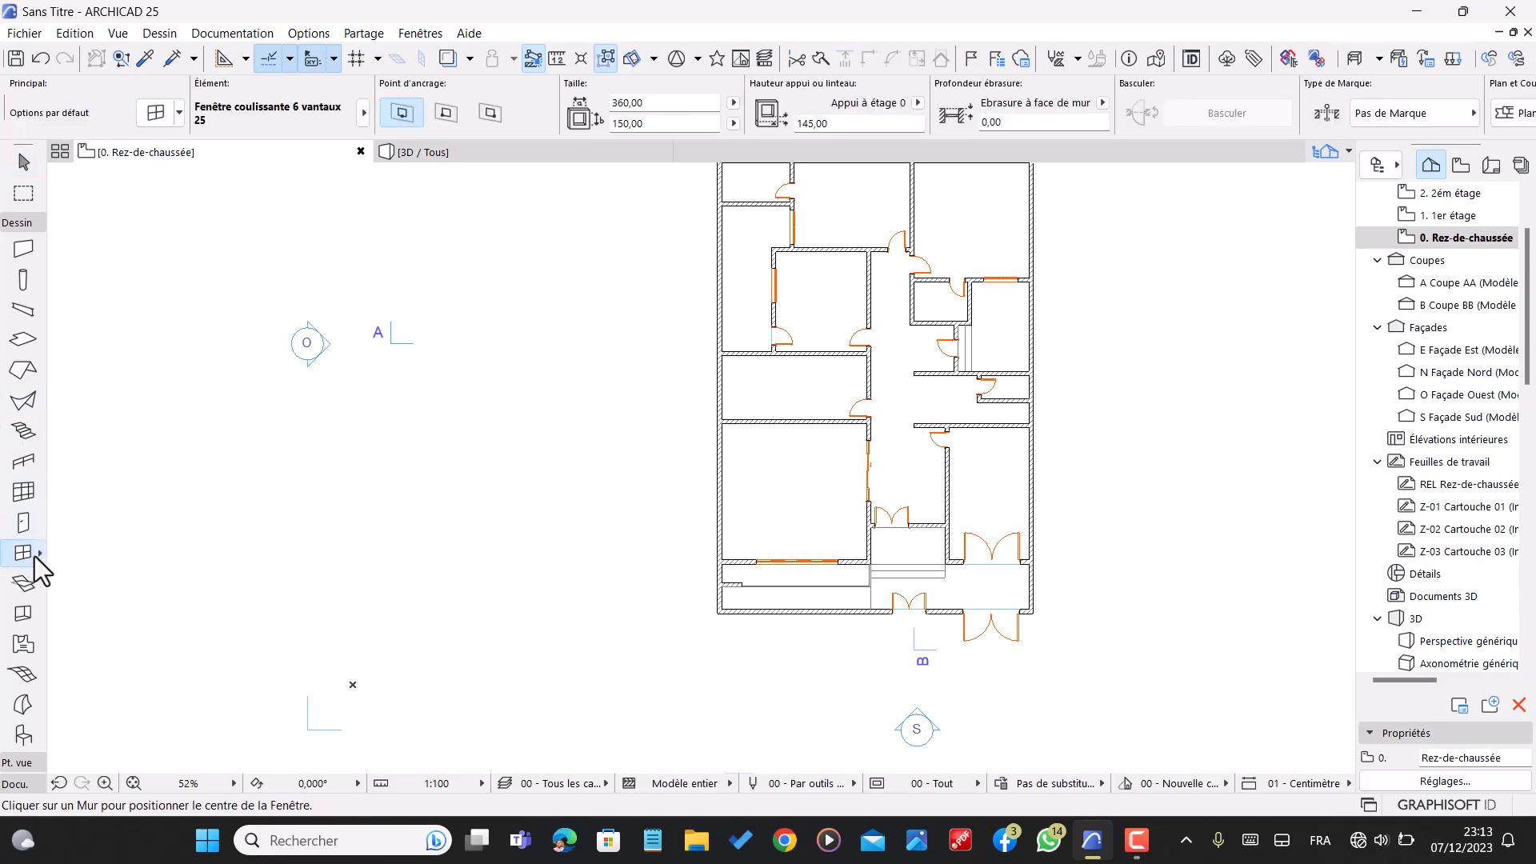
pyautogui.hotkey('ctrl', 't')
pyautogui.scroll(2, 480, 385)
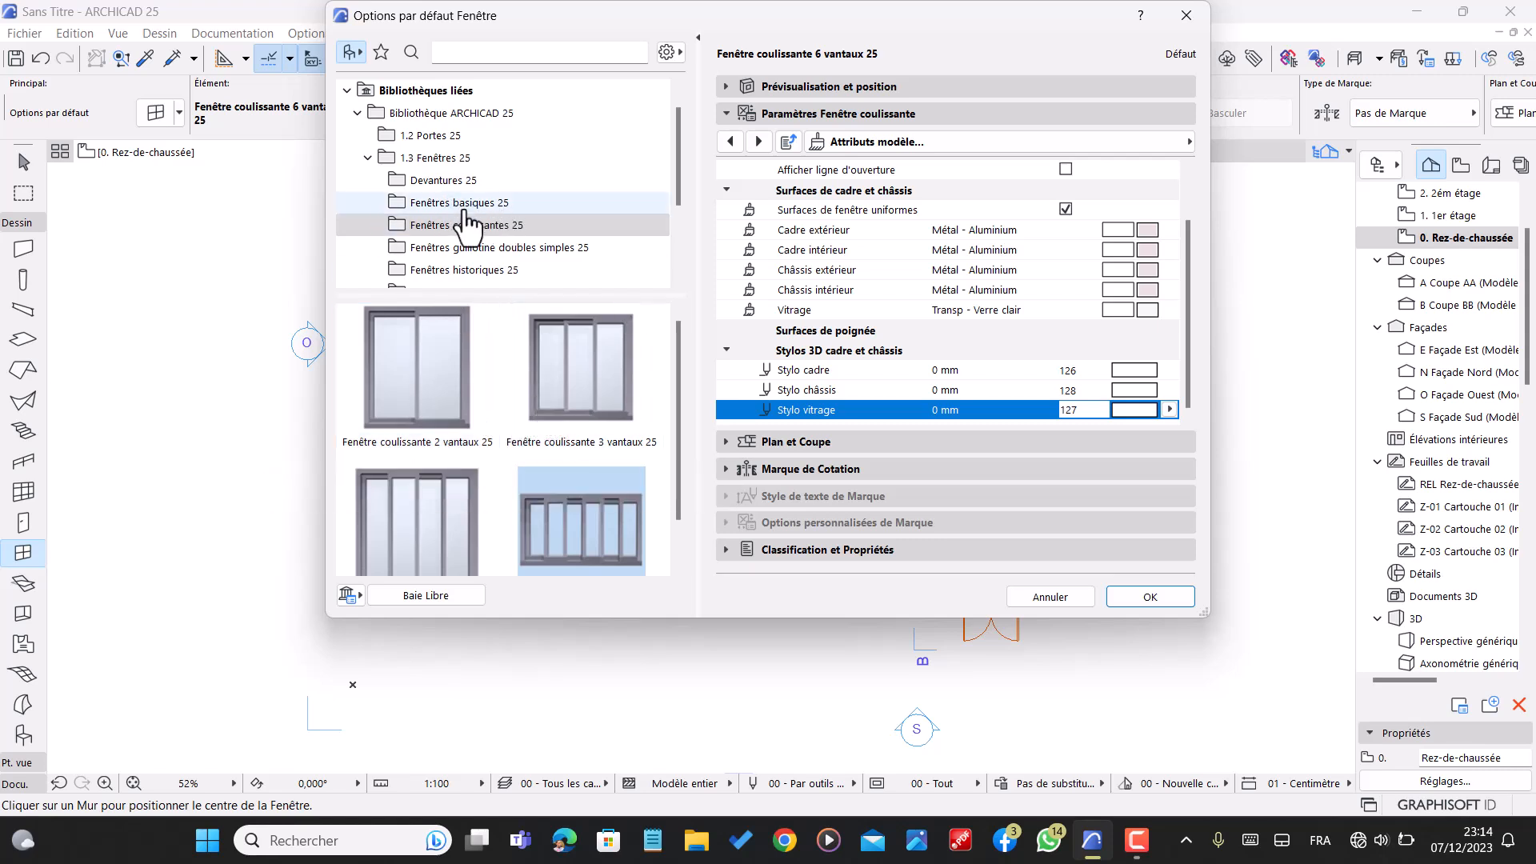
pyautogui.click(463, 206)
pyautogui.scroll(-5, 449, 425)
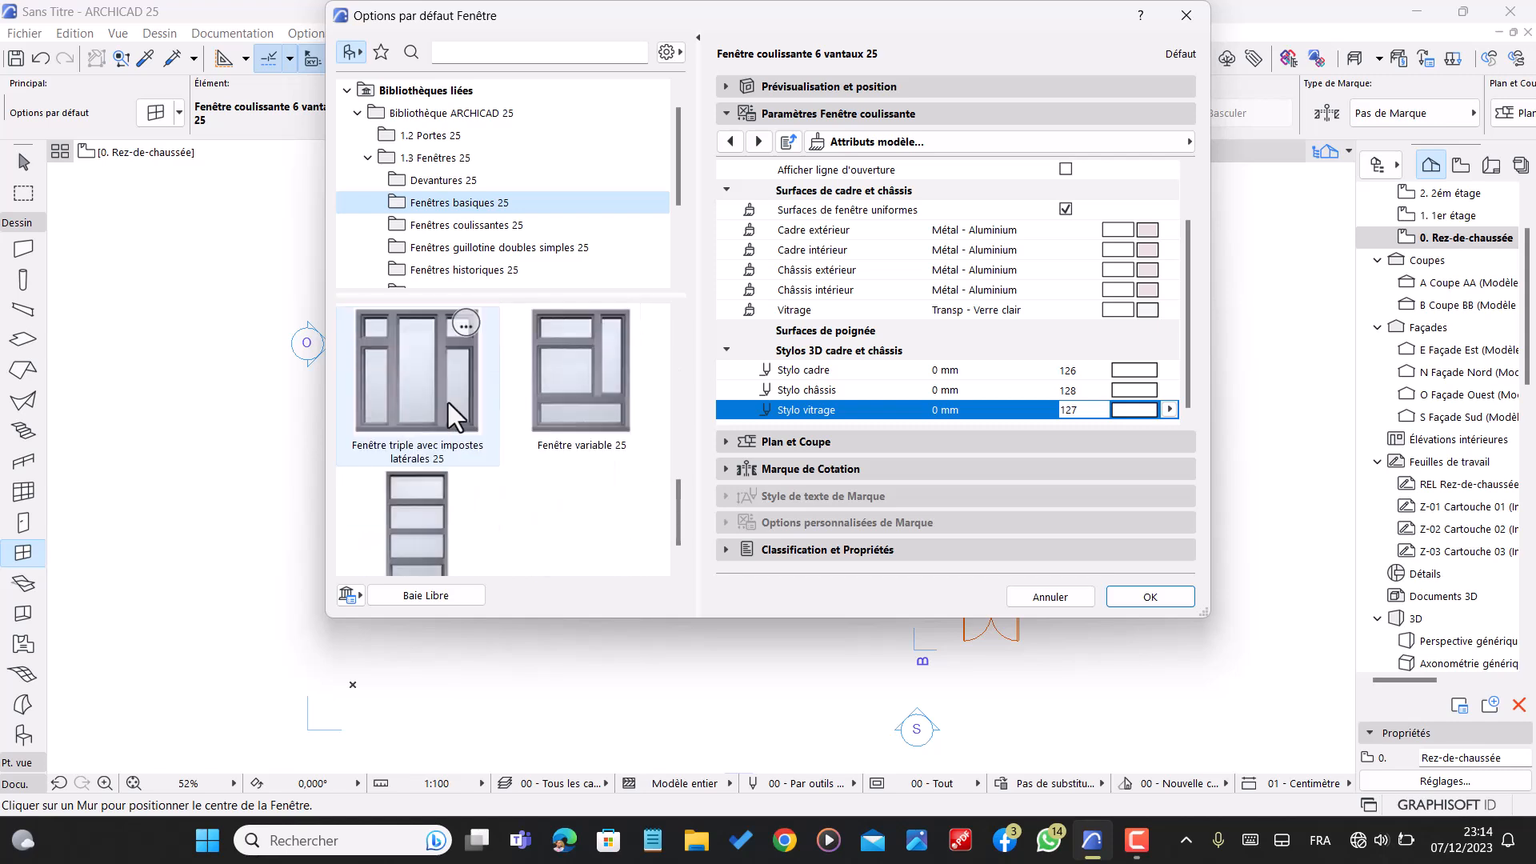
pyautogui.click(422, 471)
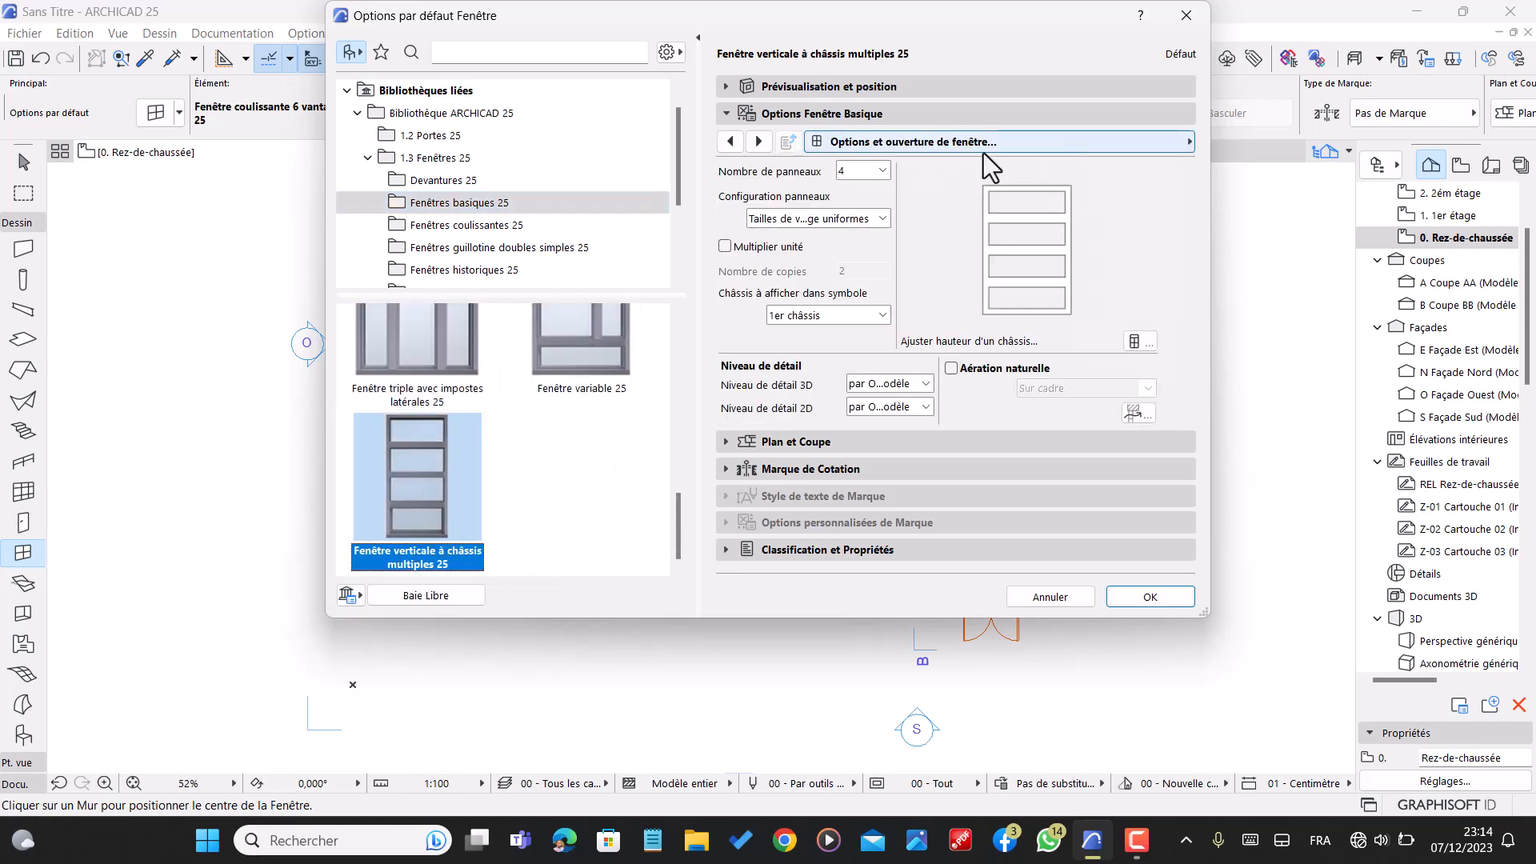
# - Set both the width and the height of the vertical multi-sash window to 90 cm
pyautogui.click(864, 86)
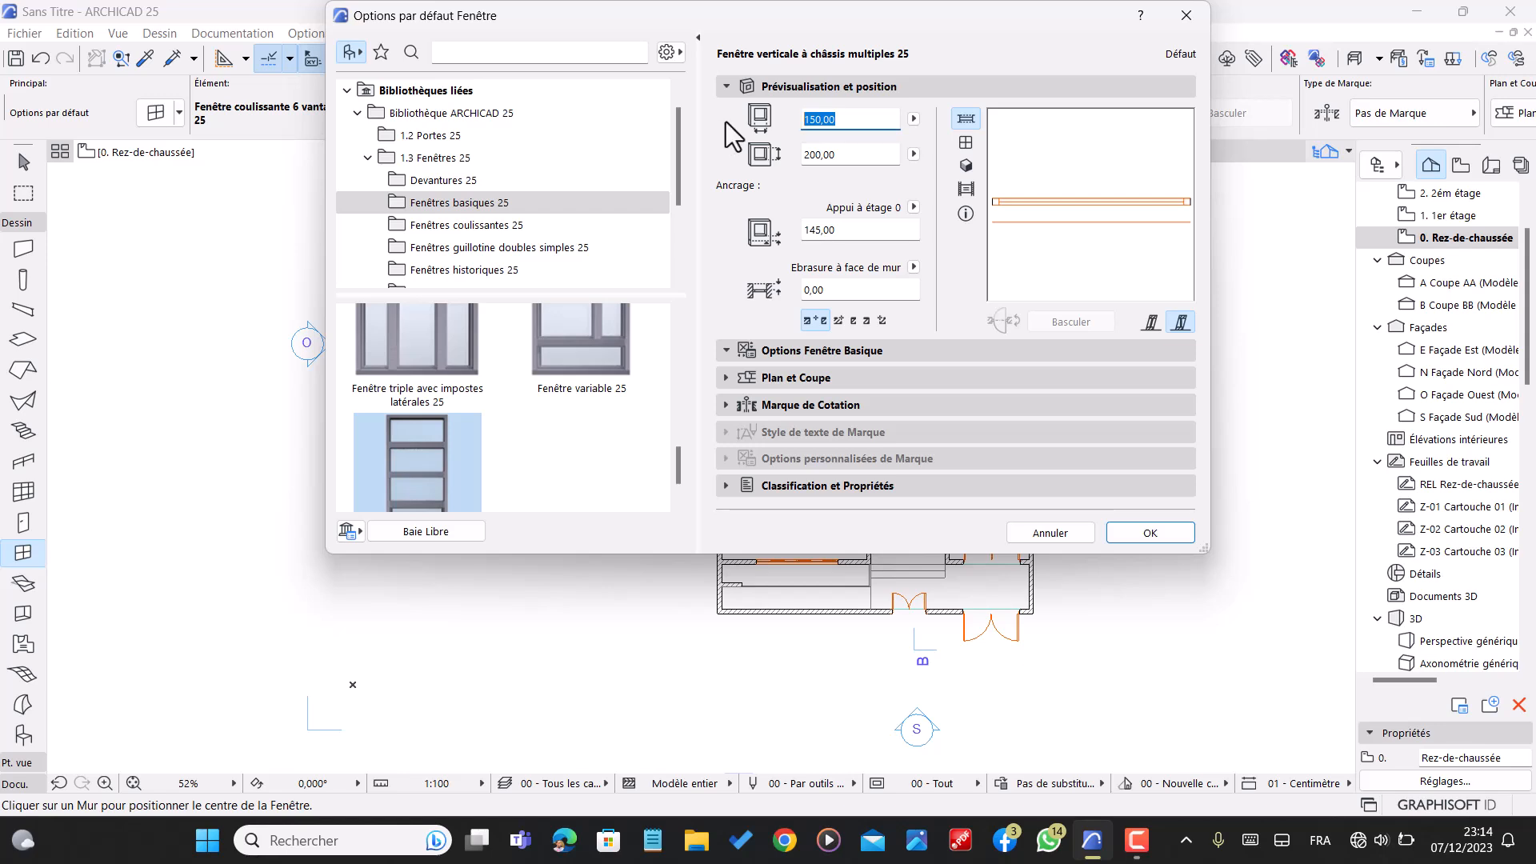
pyautogui.press('Tab')
pyautogui.write('90')
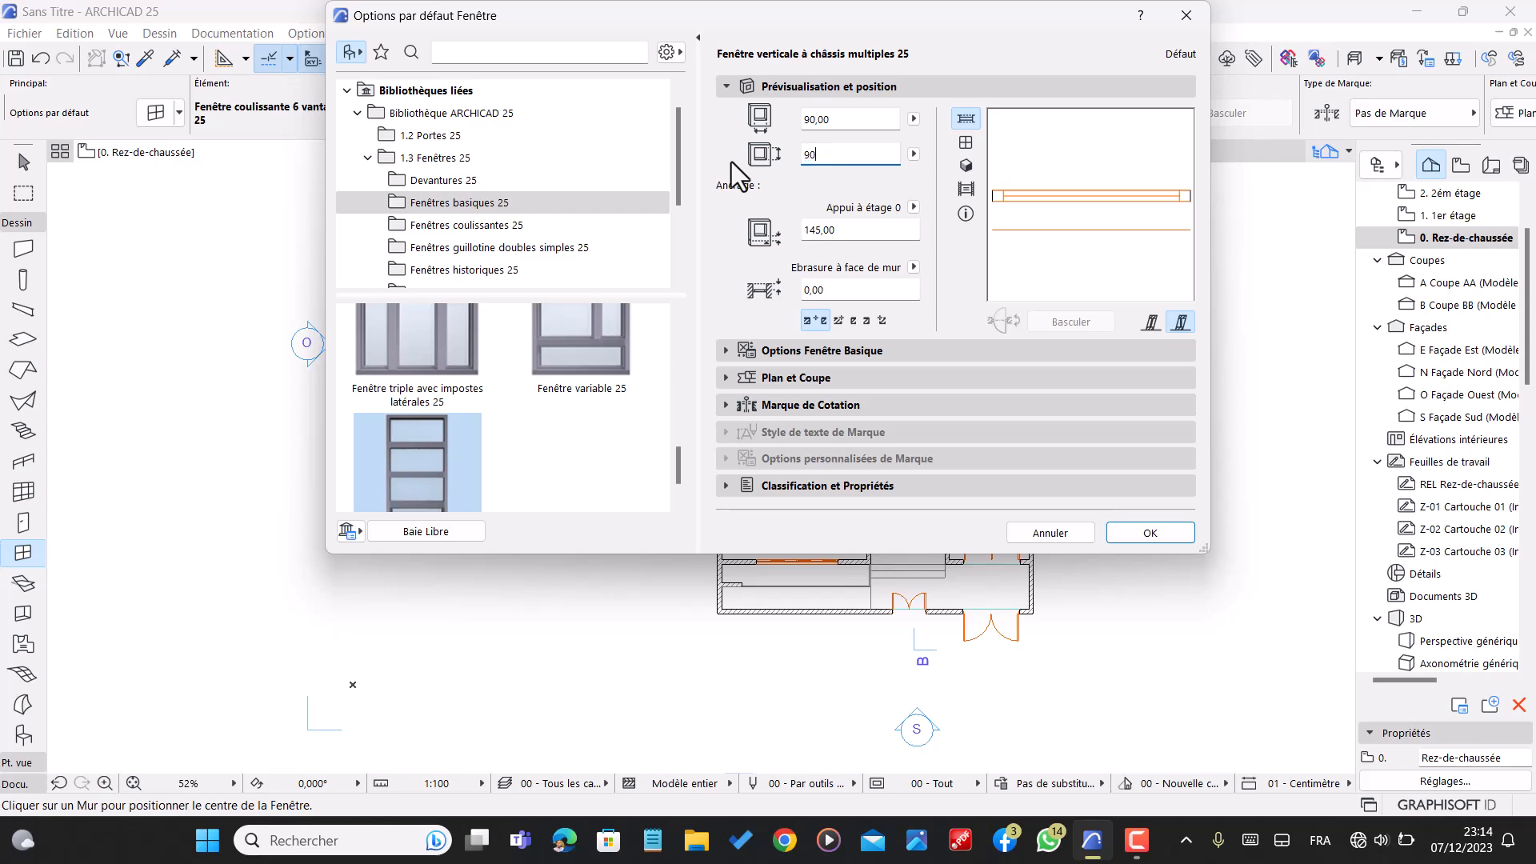
pyautogui.write(',00')
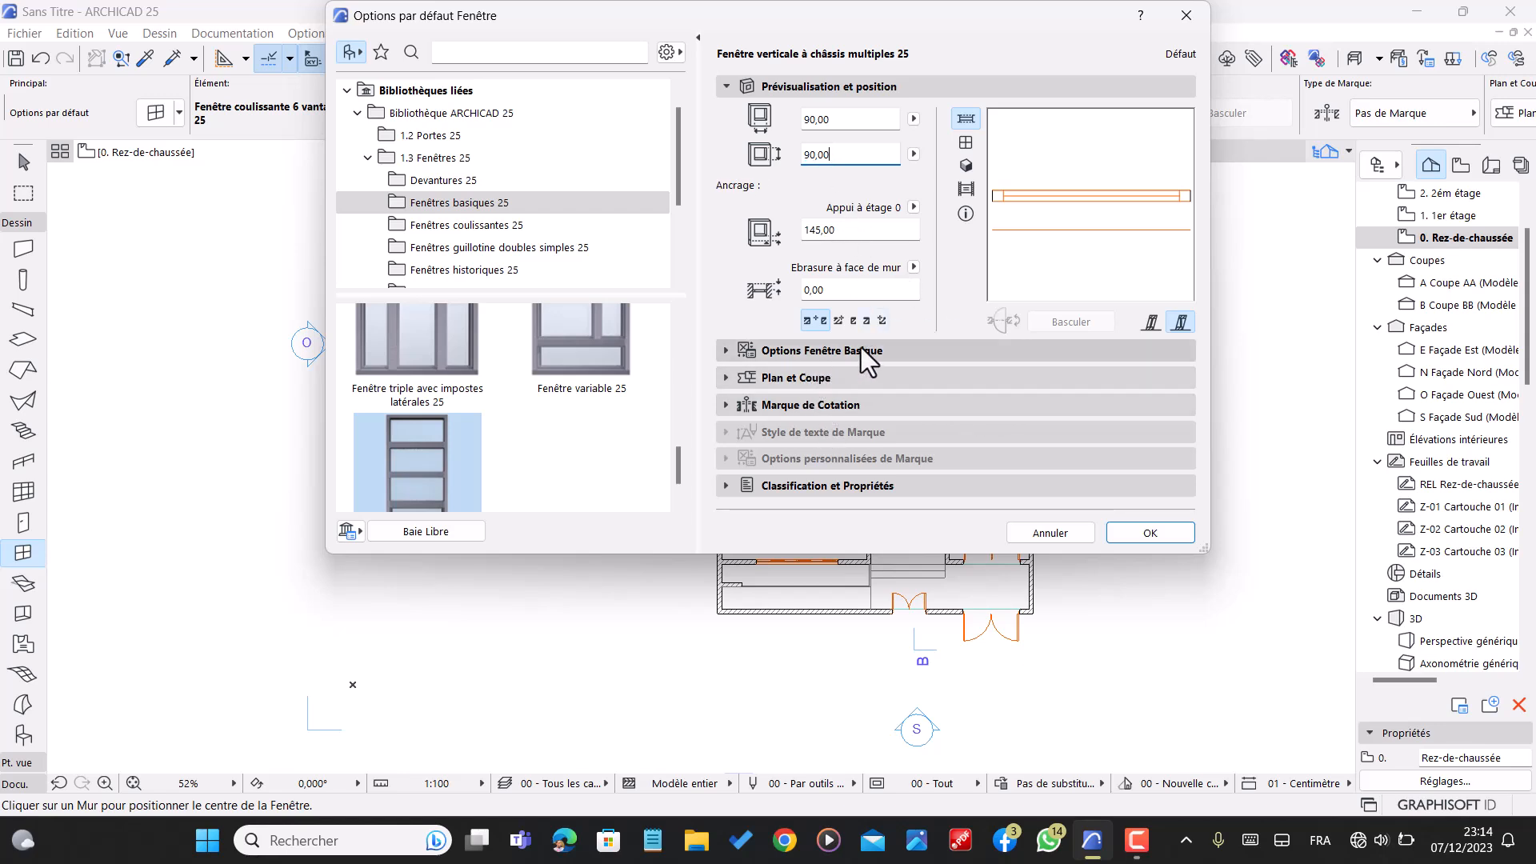
# - Override the model view options for 3D projections of the vertical multi-sash window and disable its opening line
pyautogui.click(843, 352)
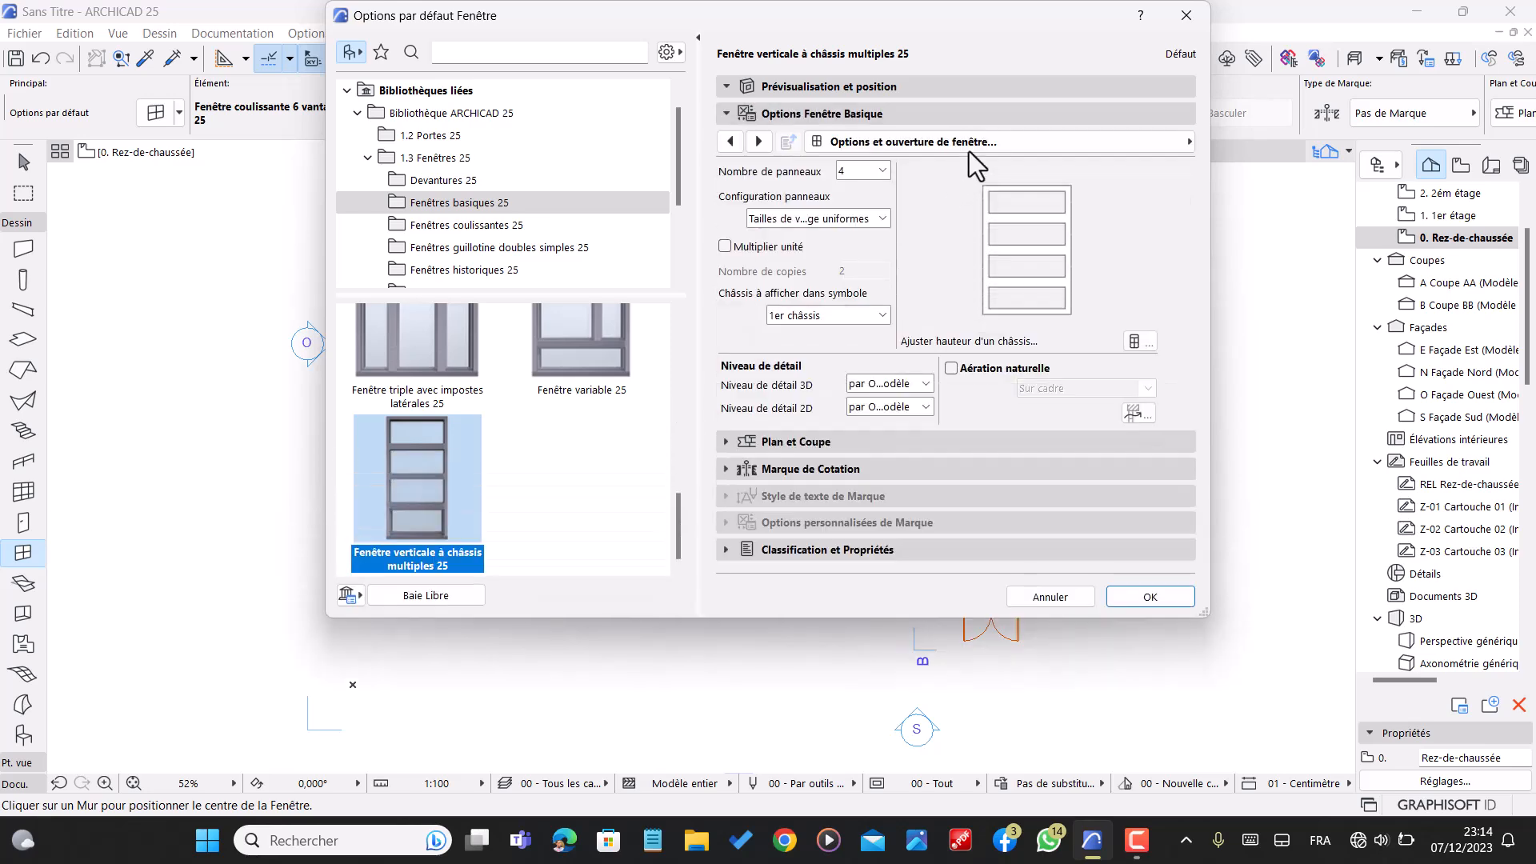
pyautogui.click(978, 143)
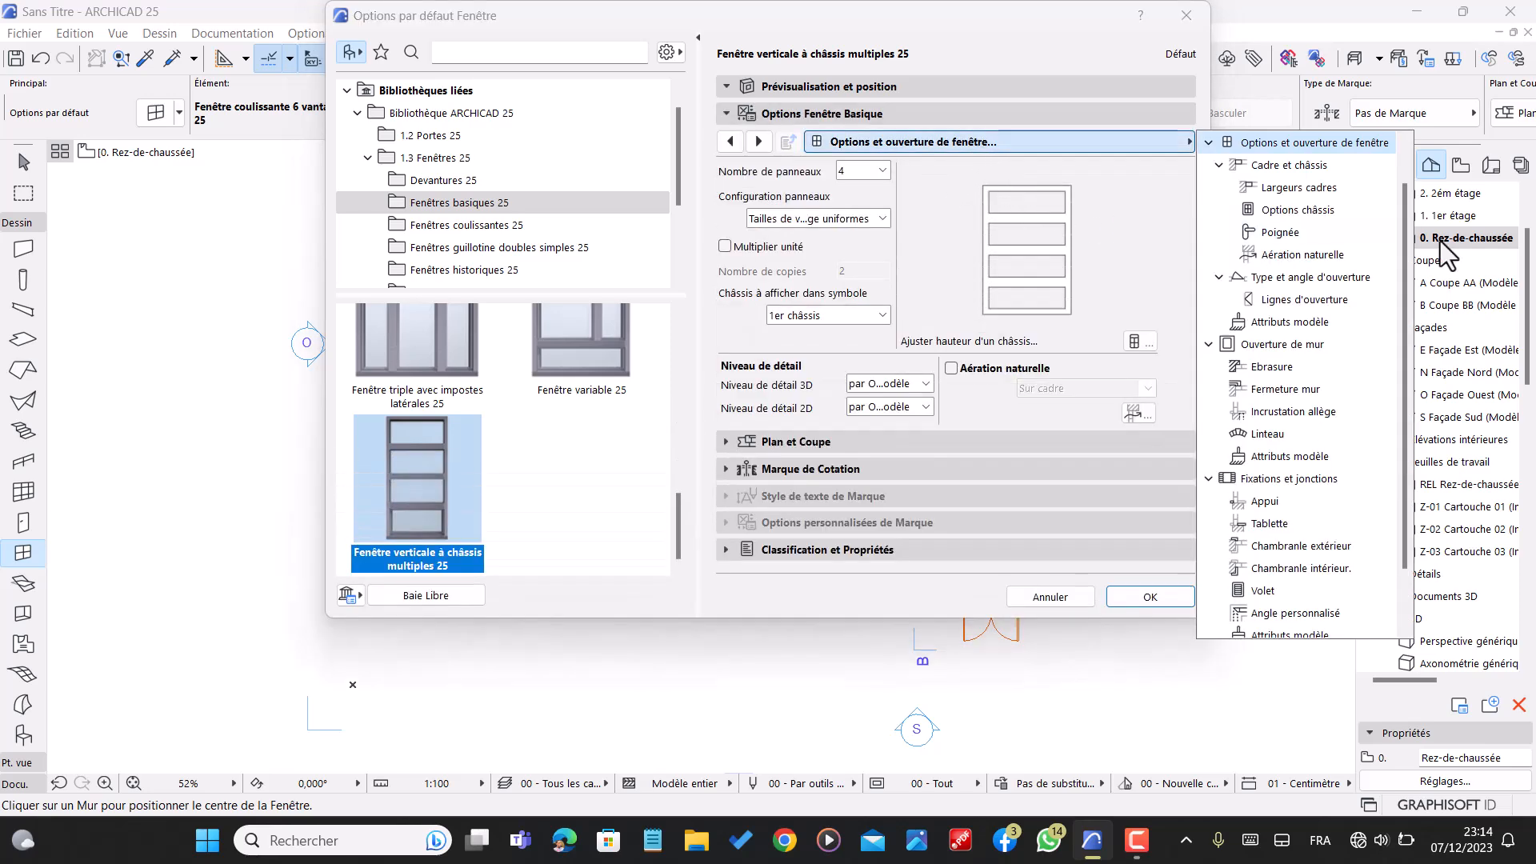
pyautogui.click(1312, 300)
pyautogui.click(952, 194)
pyautogui.click(977, 217)
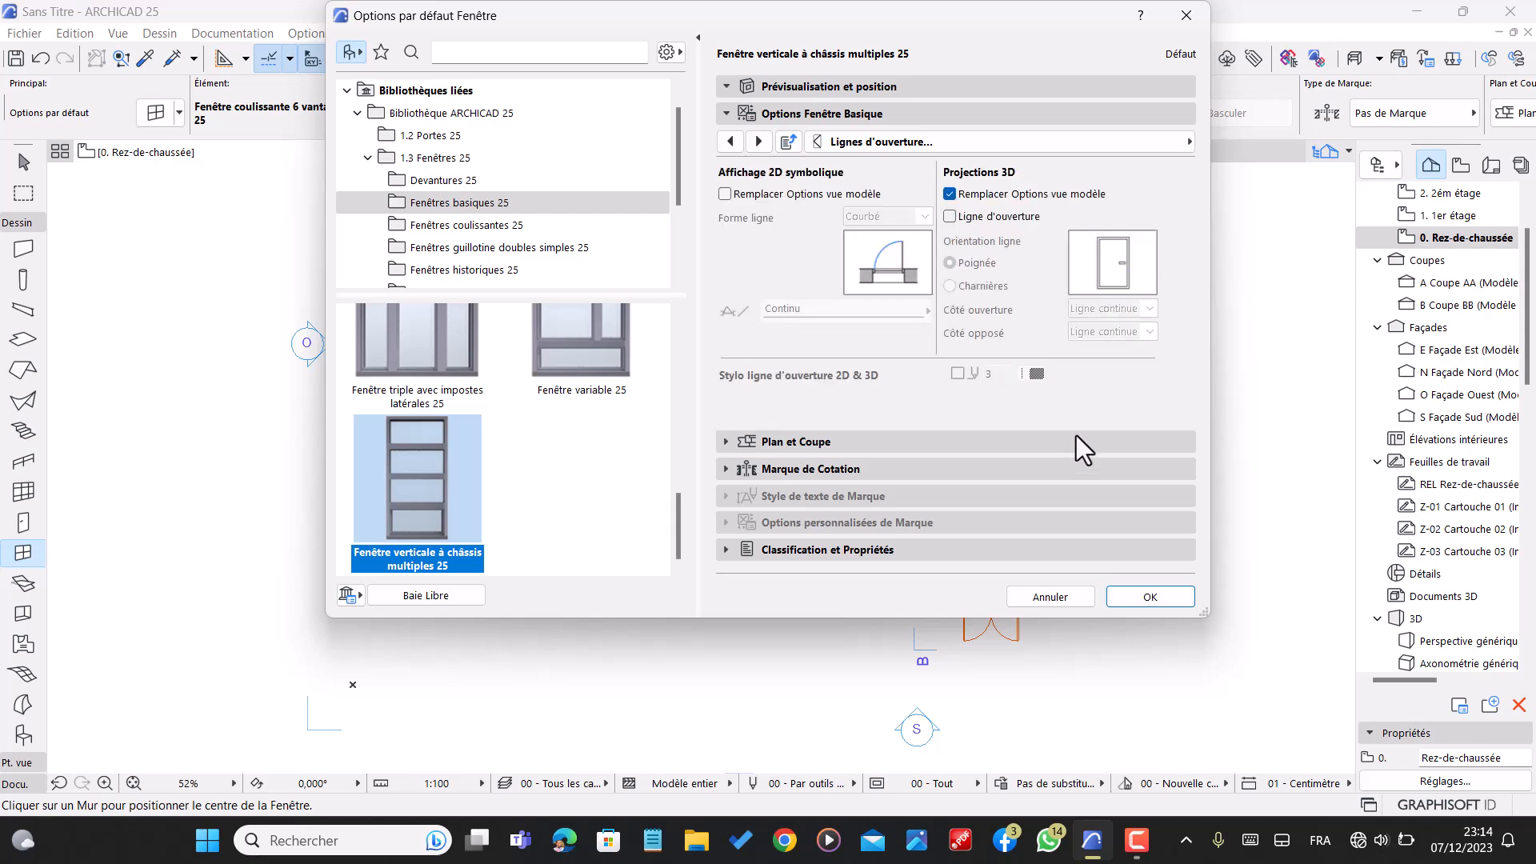
# - Enable uniform window surfaces for the vertical multi-sash window and set the exterior frame surface to "Métal - Aluminium"
pyautogui.click(1017, 141)
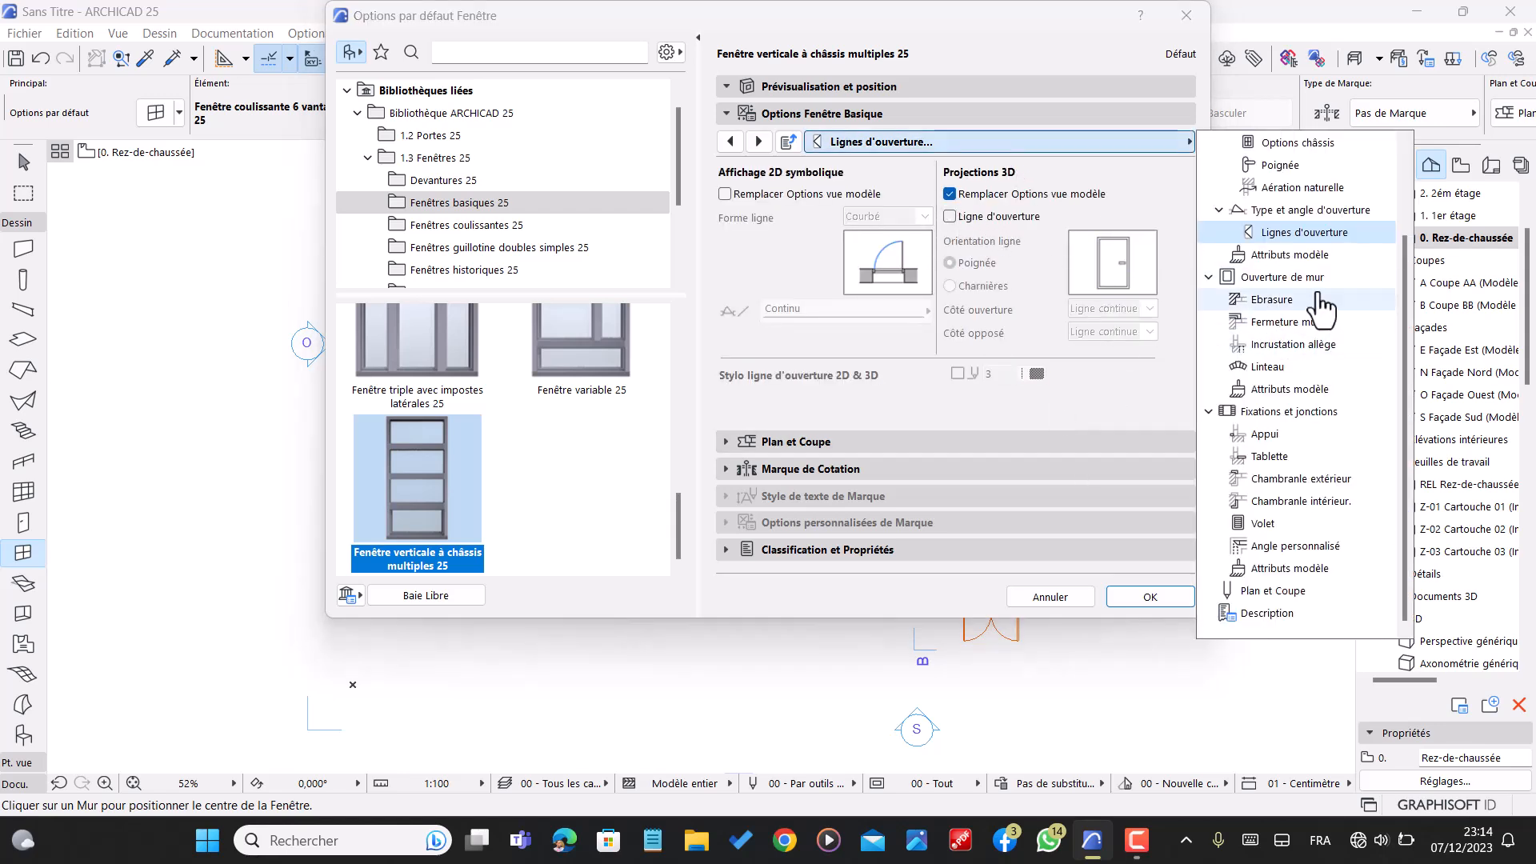
pyautogui.click(1284, 254)
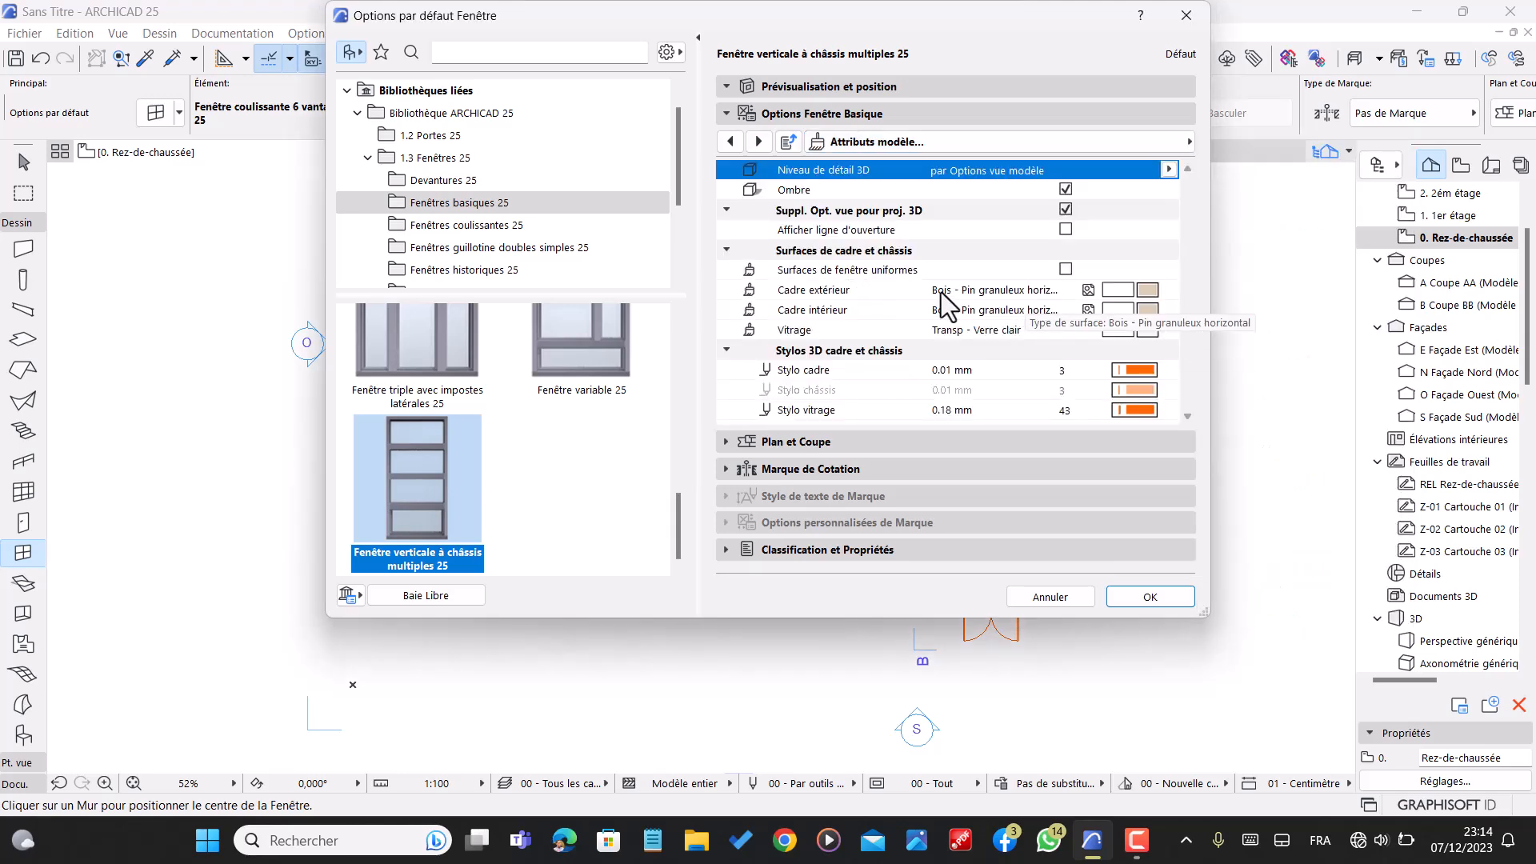
pyautogui.click(1066, 271)
pyautogui.click(1165, 291)
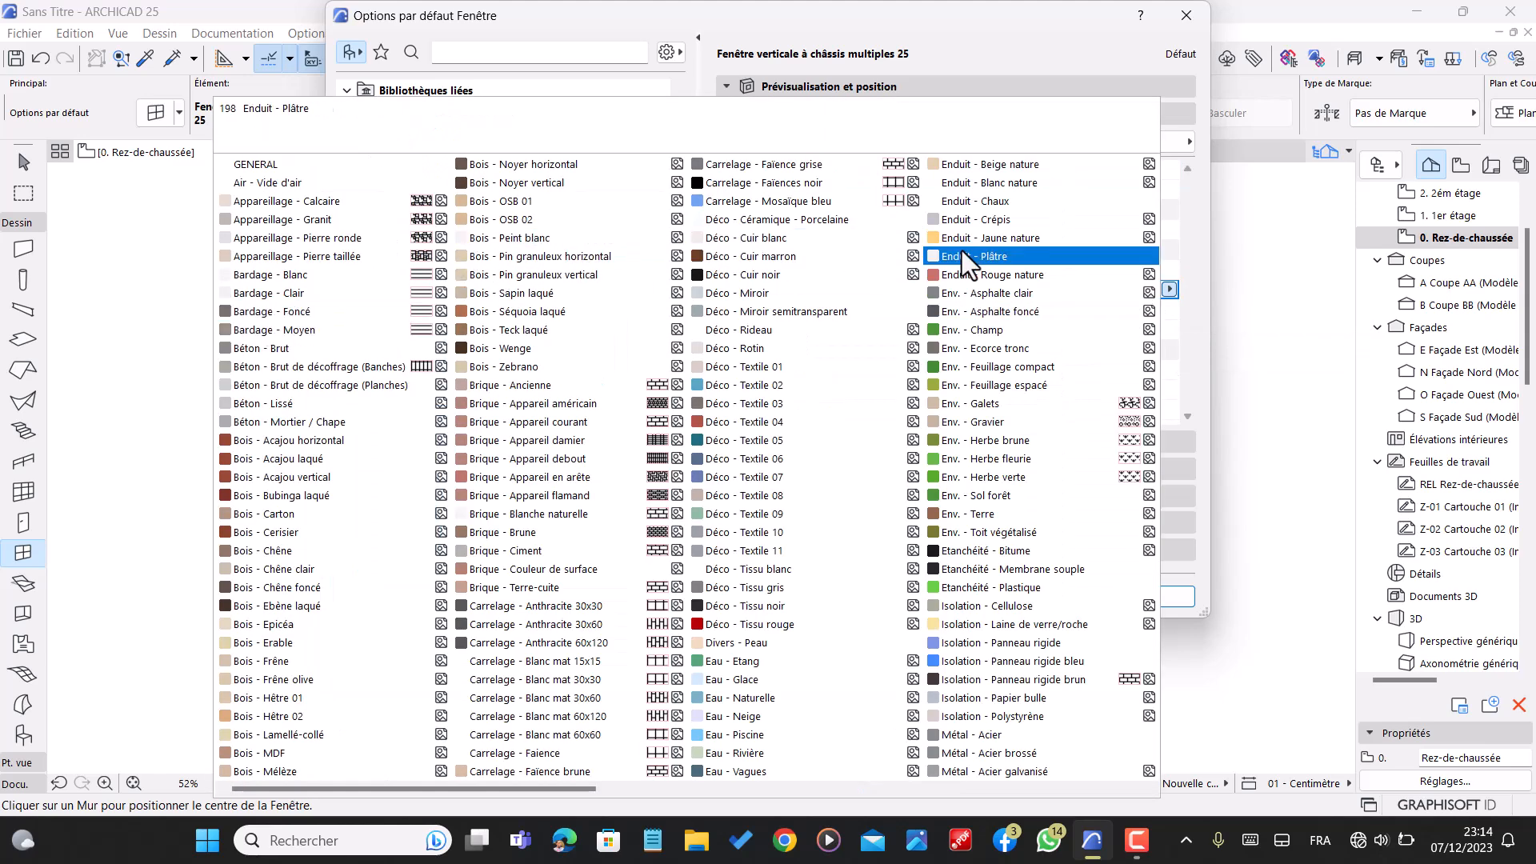
pyautogui.hscroll(2, 977, 251)
pyautogui.hscroll(2, 977, 251)
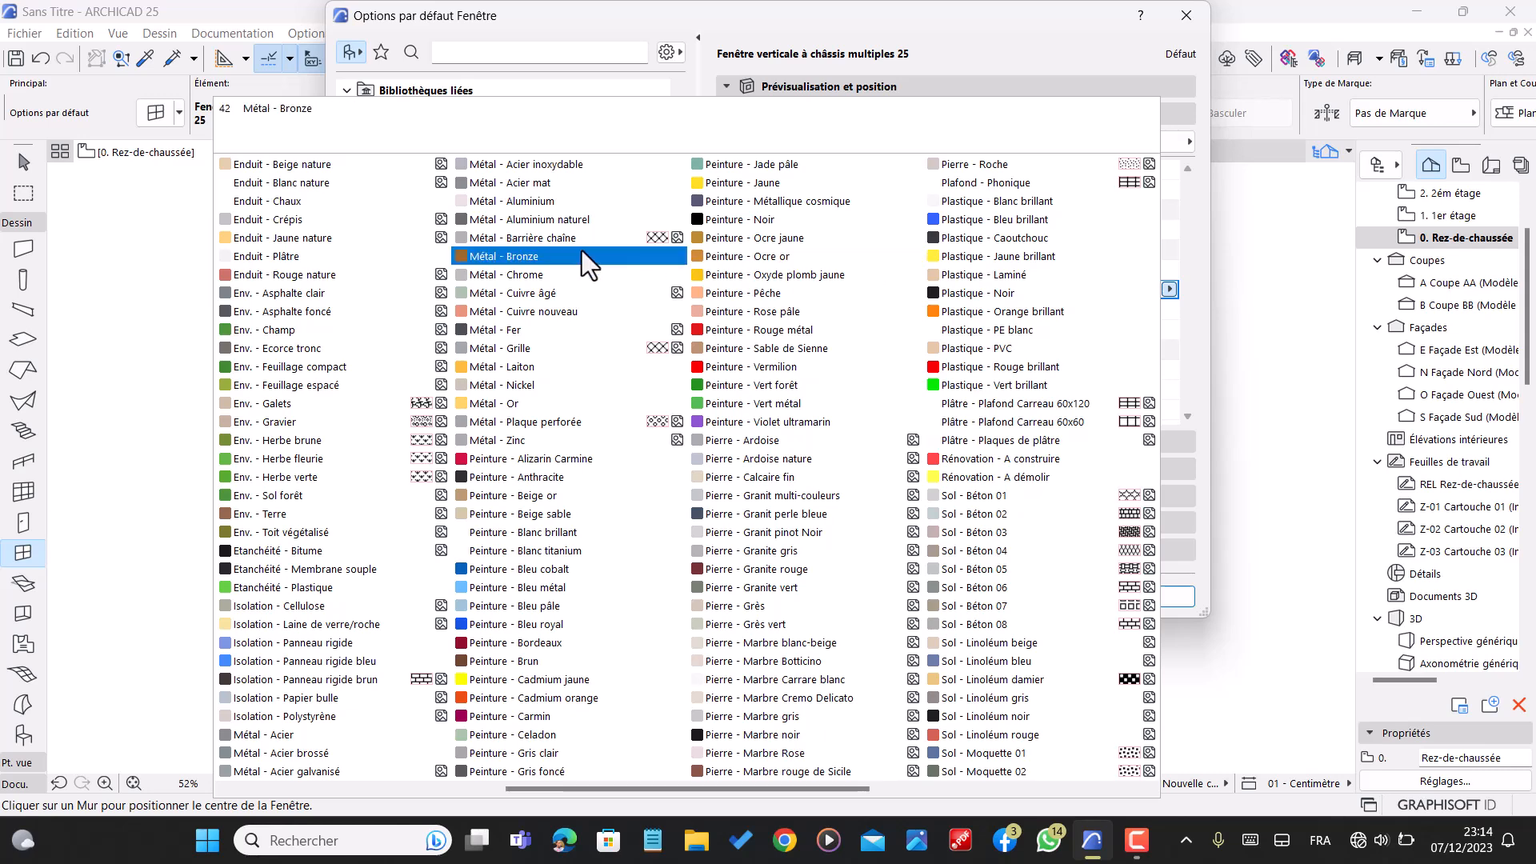
pyautogui.click(558, 200)
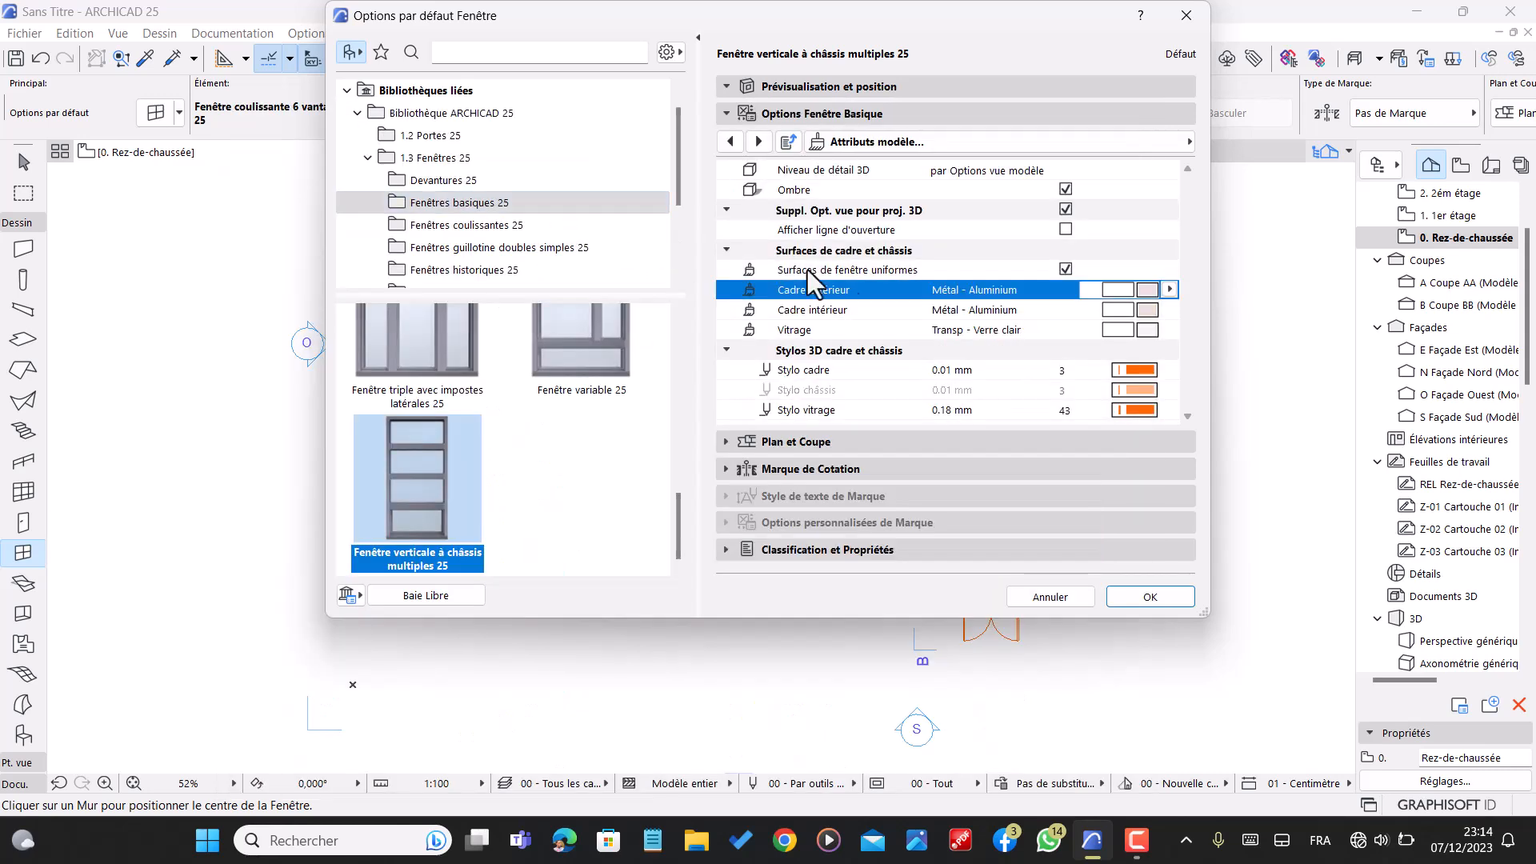
# - Set the vertical multi-sash window's 3D pens to 130 for the frame and 129 for the glazing, and accept the settings
pyautogui.click(1135, 371)
pyautogui.click(992, 532)
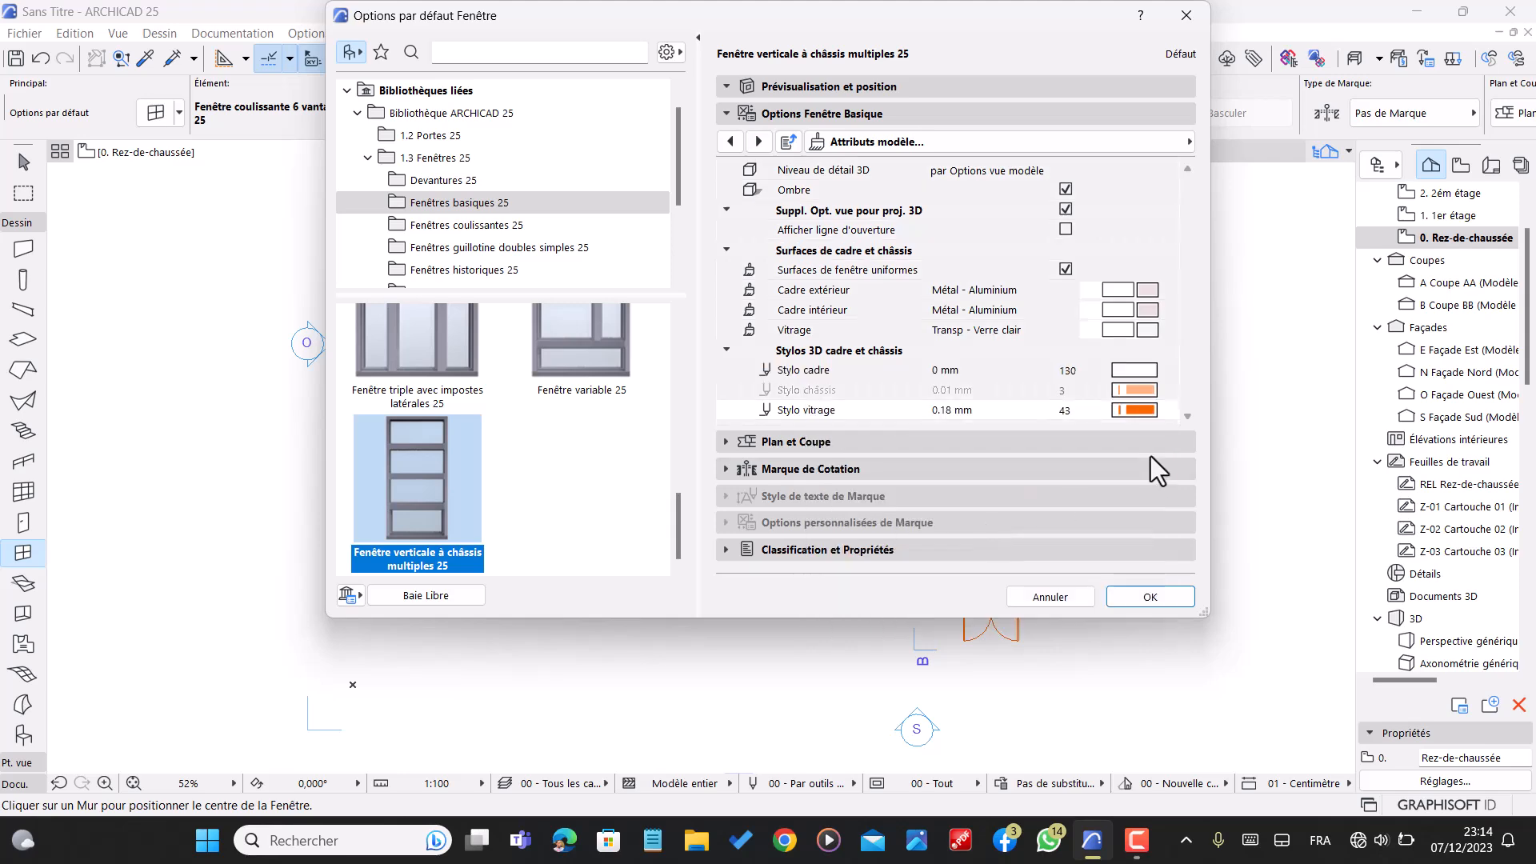
pyautogui.click(1142, 412)
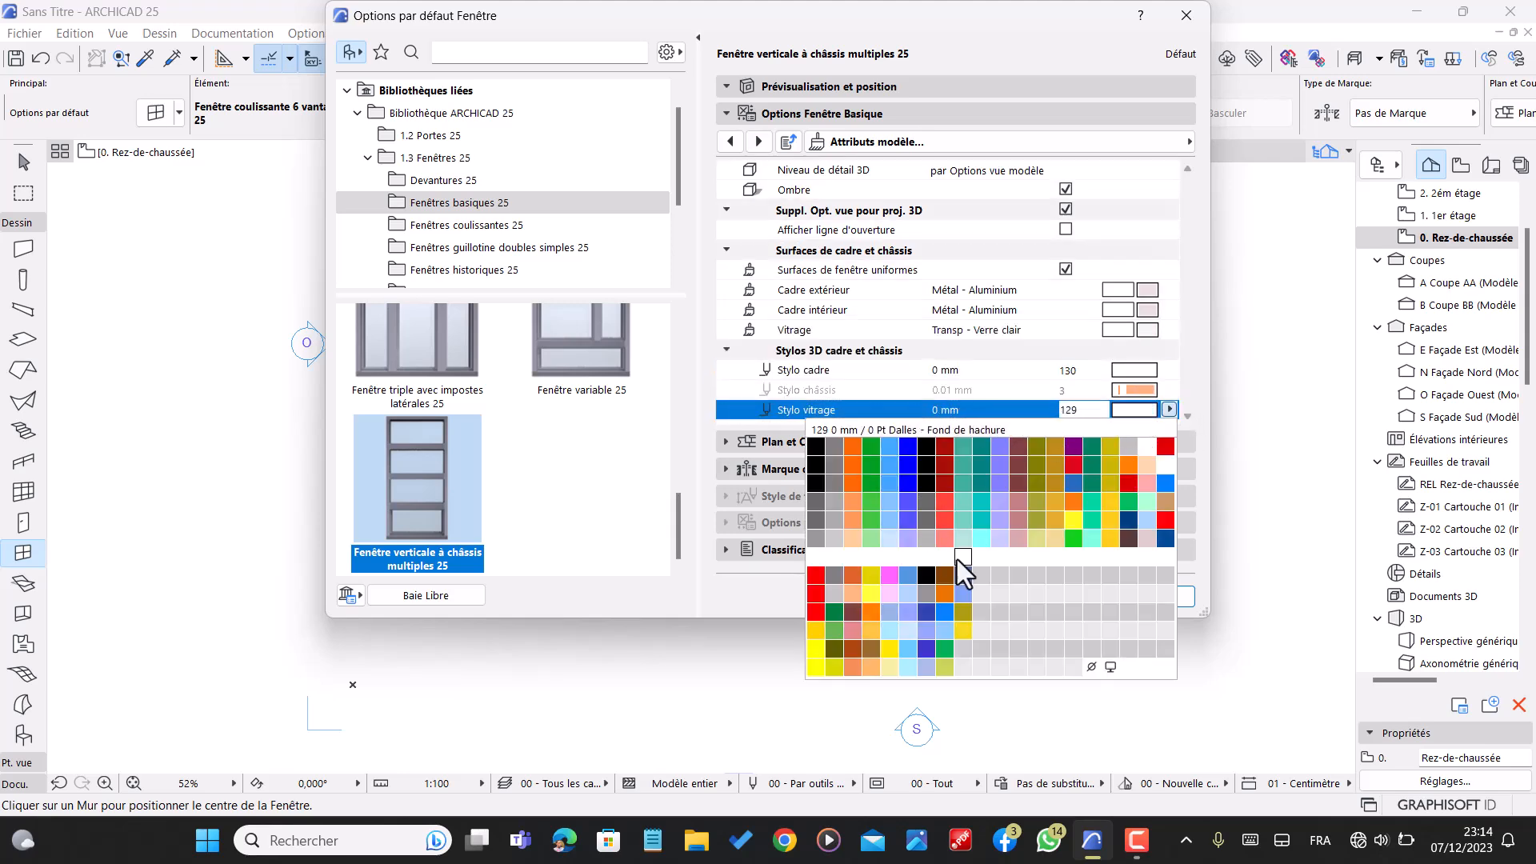
pyautogui.click(962, 556)
pyautogui.click(1150, 599)
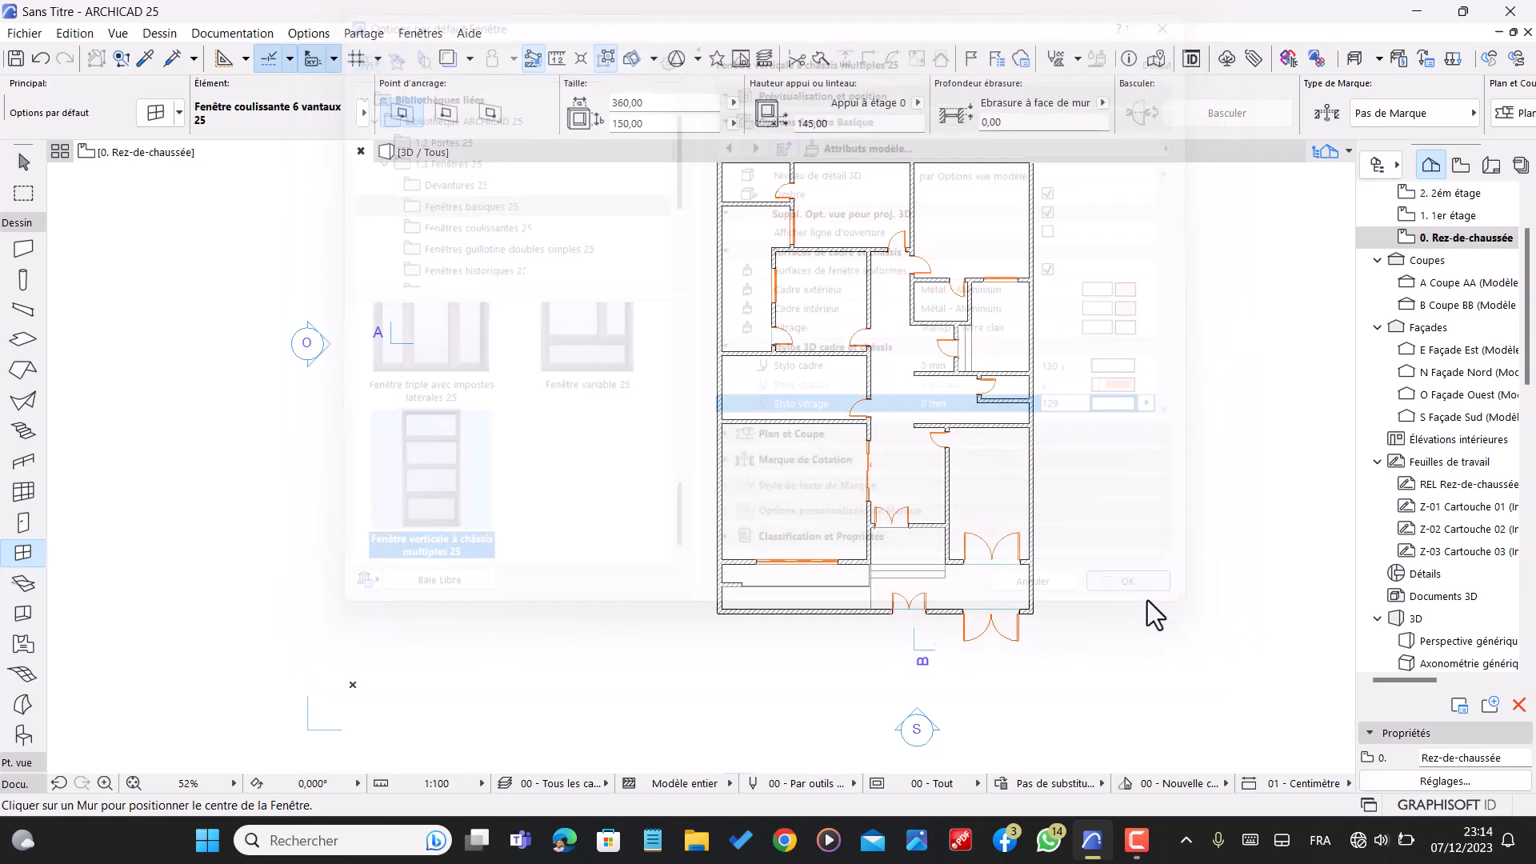
# - Place a 90 x 90 cm vertical multi-sash window in the bottom wall of the small upper-left corner room
pyautogui.scroll(3, 763, 232)
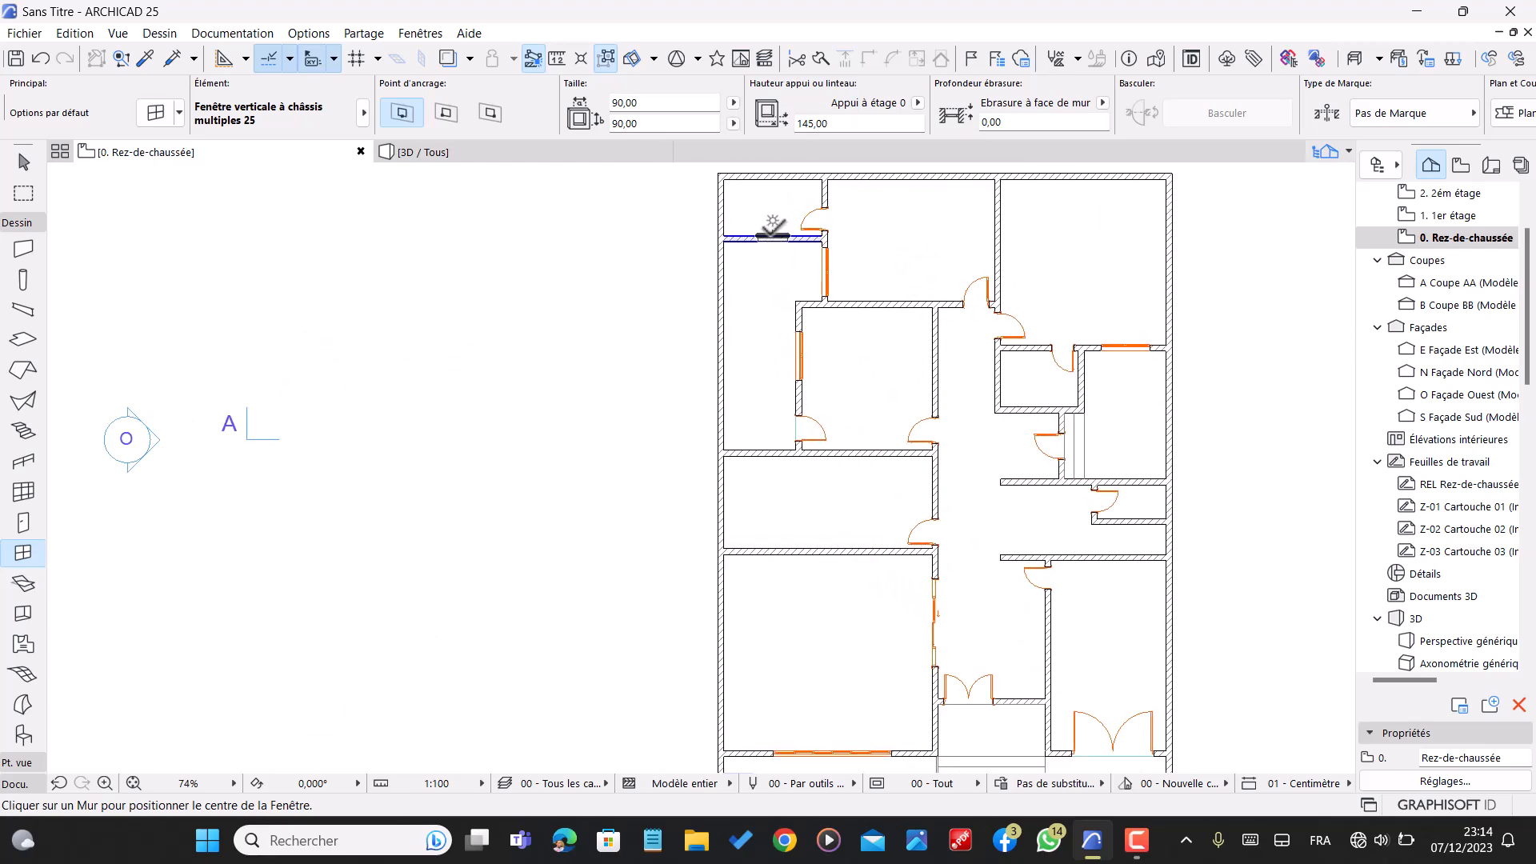
pyautogui.click(773, 234)
pyautogui.click(773, 214)
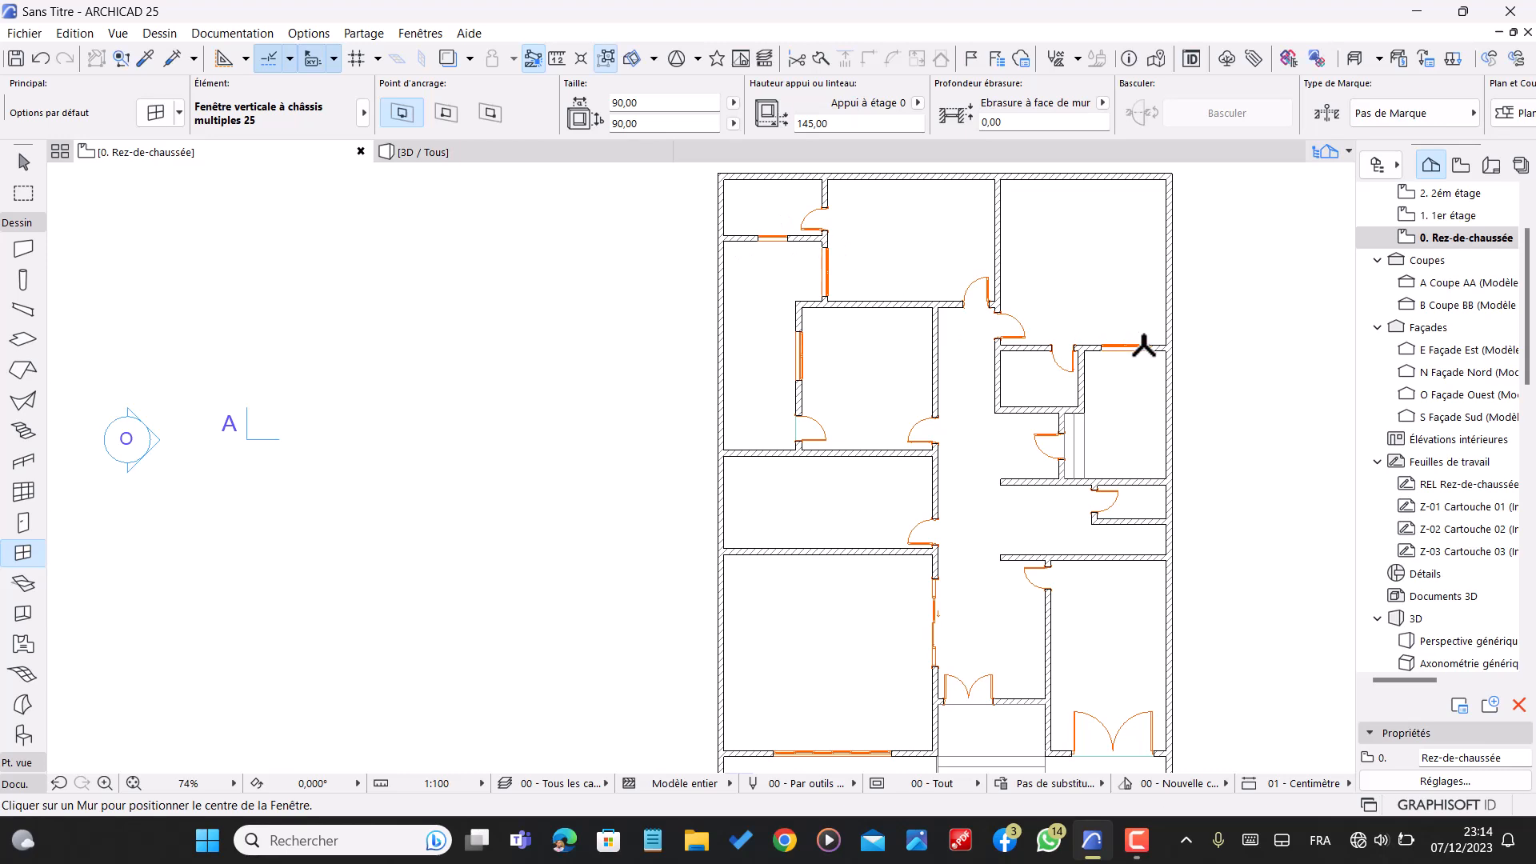
# - Place two 90 x 90 cm vertical multi-sash windows around the right-hand courtyard, one in its left wall and one in its bottom wall
pyautogui.click(1076, 378)
pyautogui.click(1040, 388)
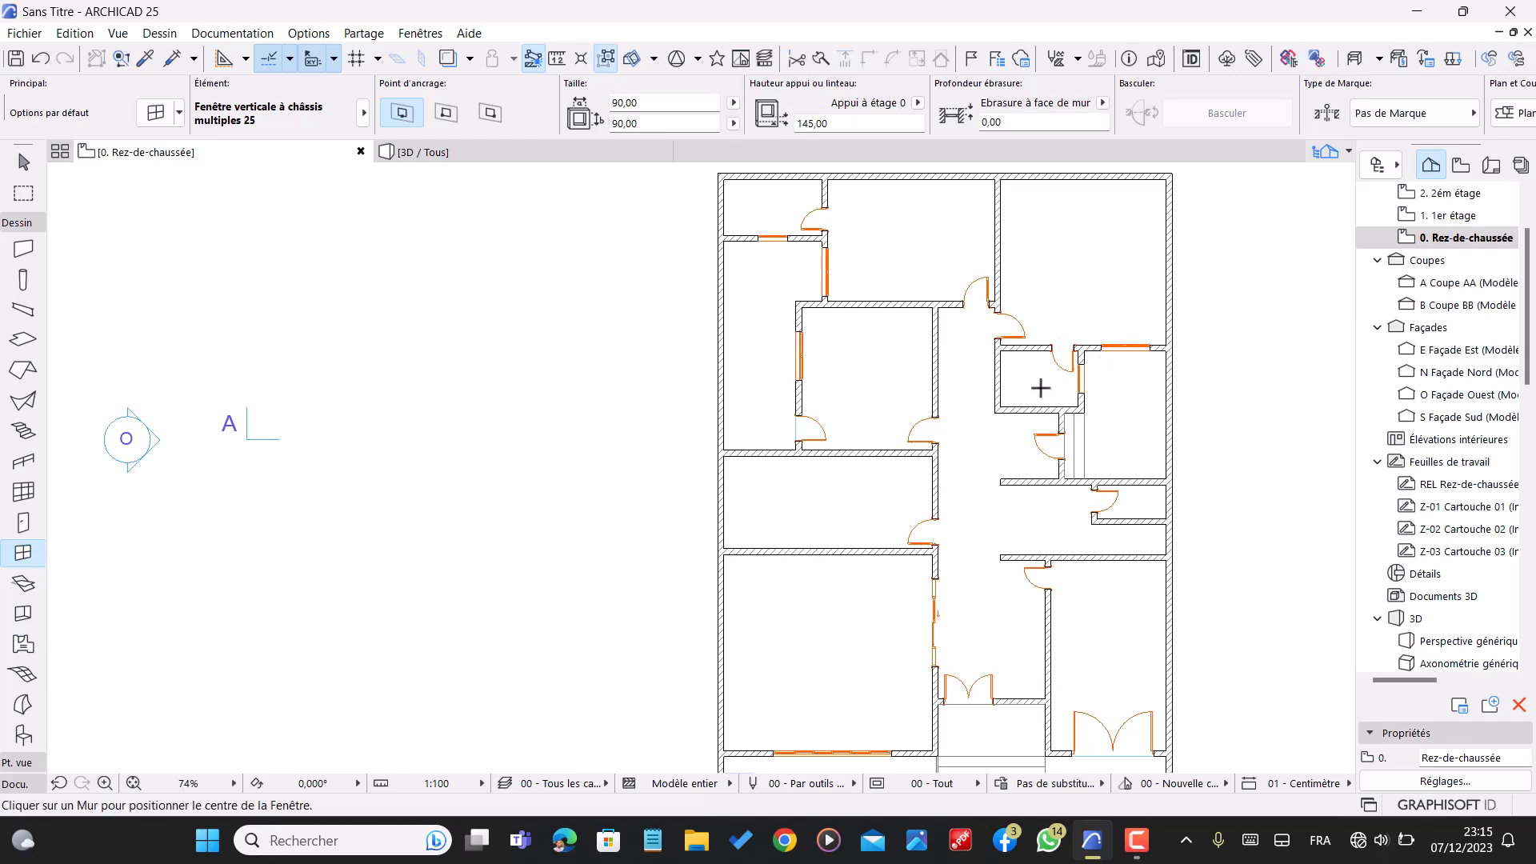
pyautogui.click(1136, 480)
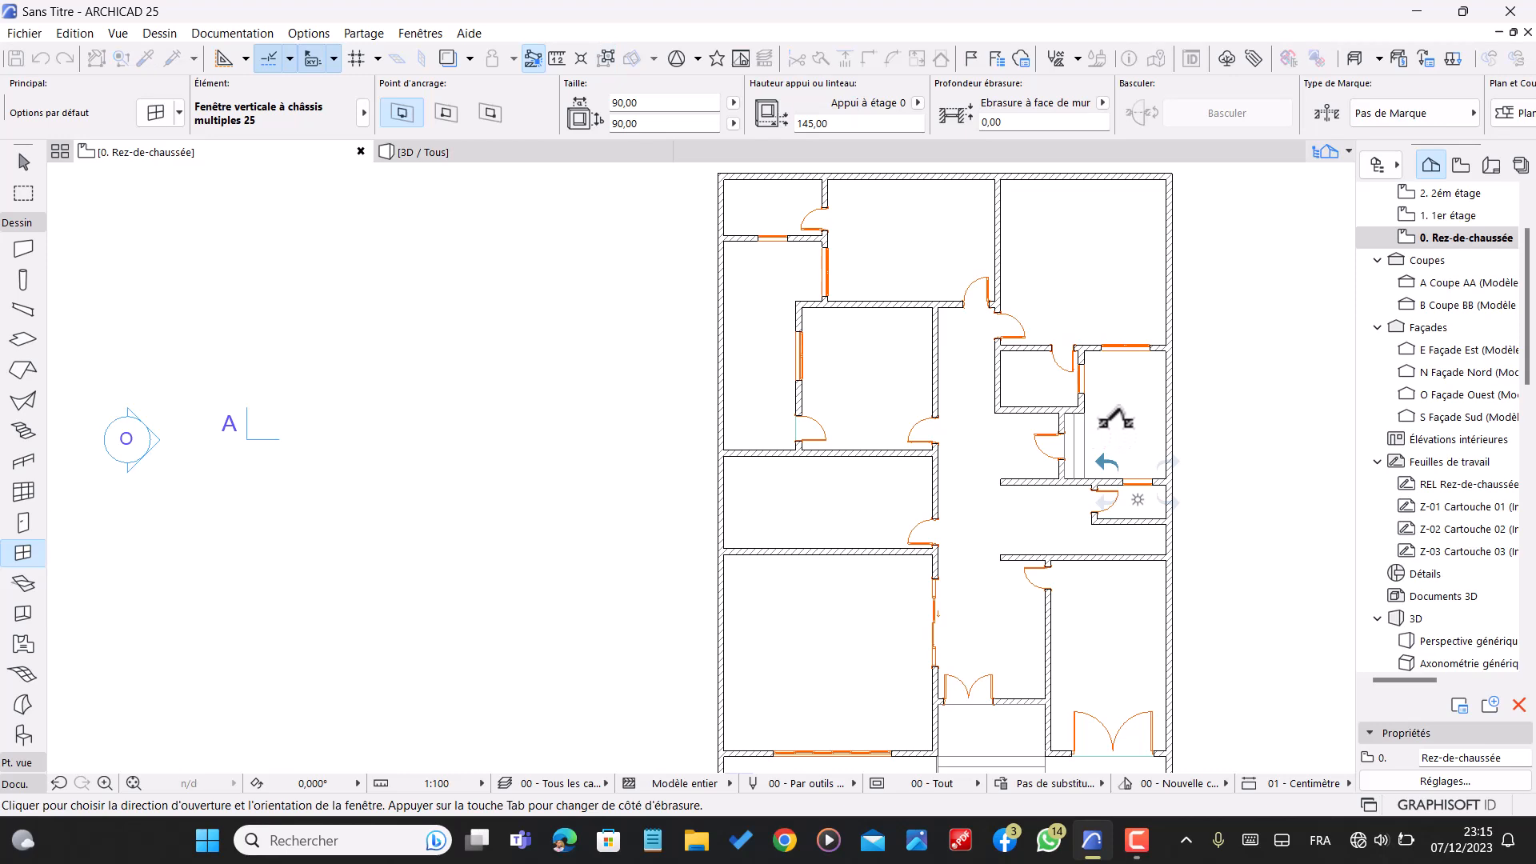
pyautogui.click(1120, 424)
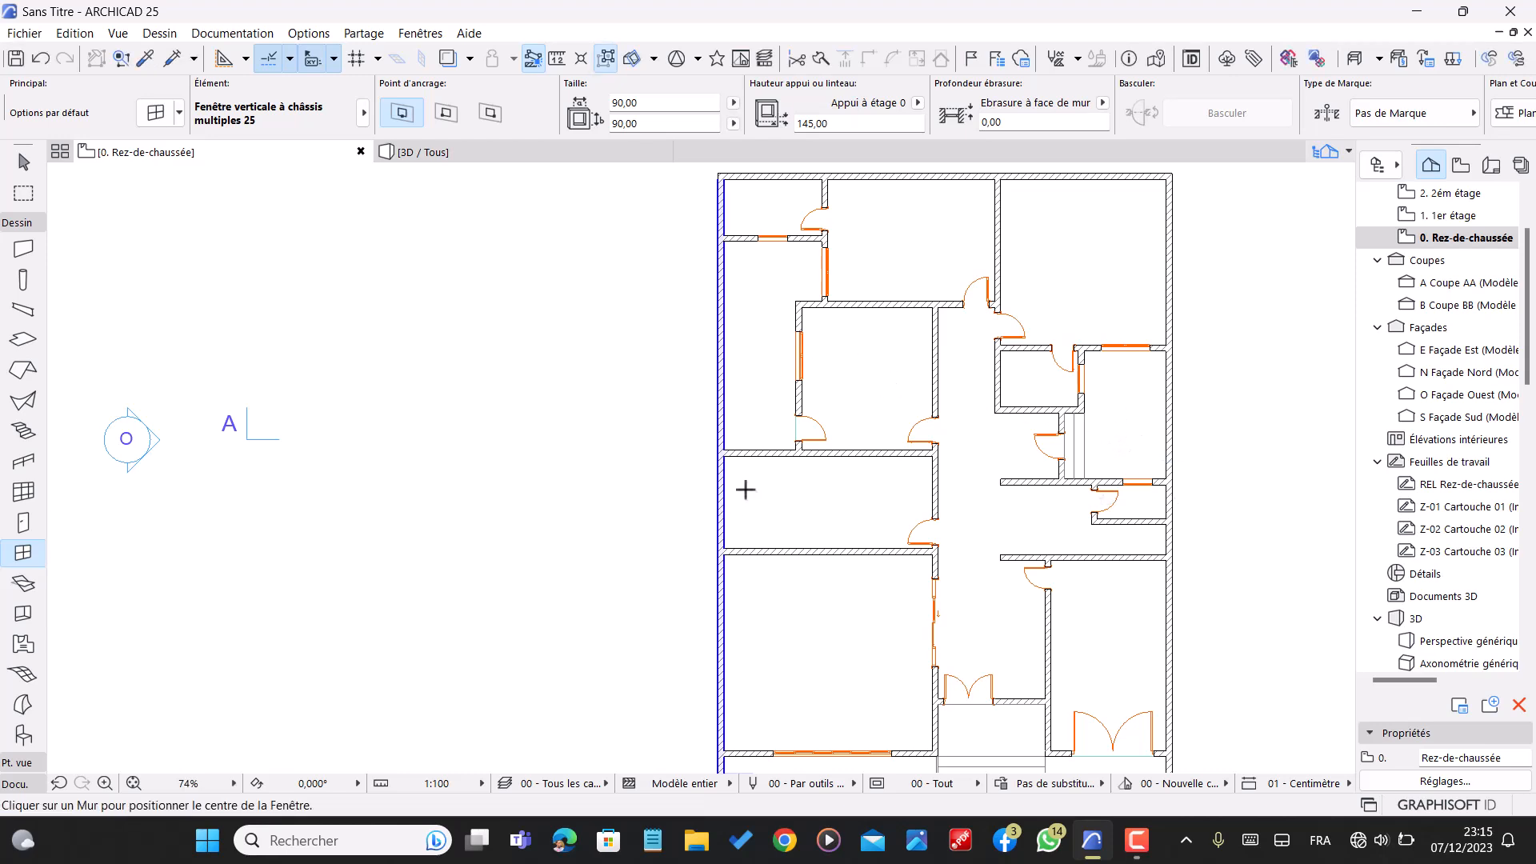
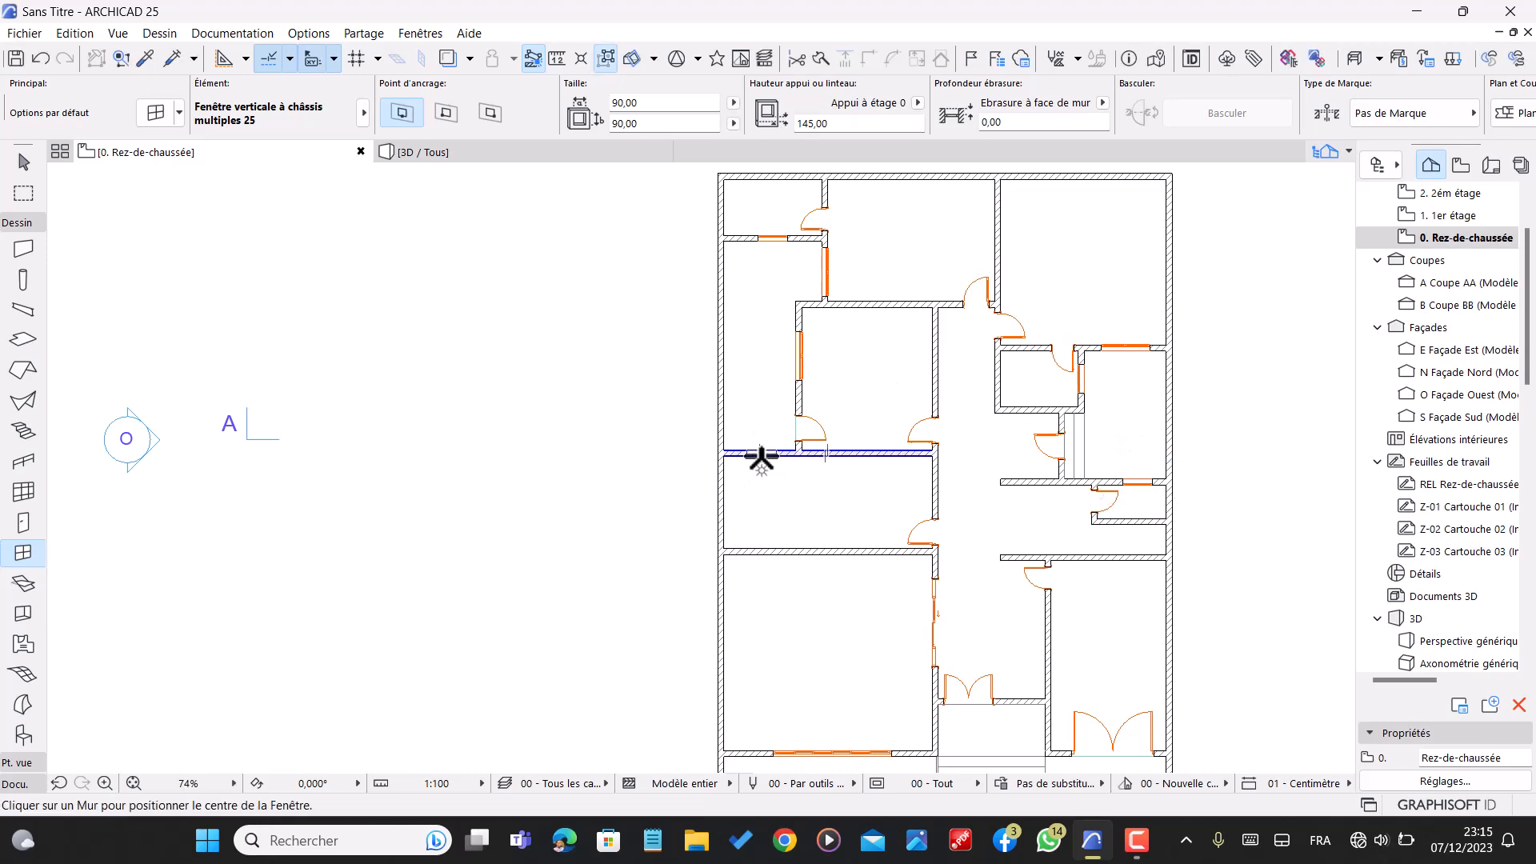
# - Place a 90 x 90 cm vertical multi-sash window in the wall between the left courtyard and the room below it, then end window placement
pyautogui.click(761, 458)
pyautogui.click(766, 482)
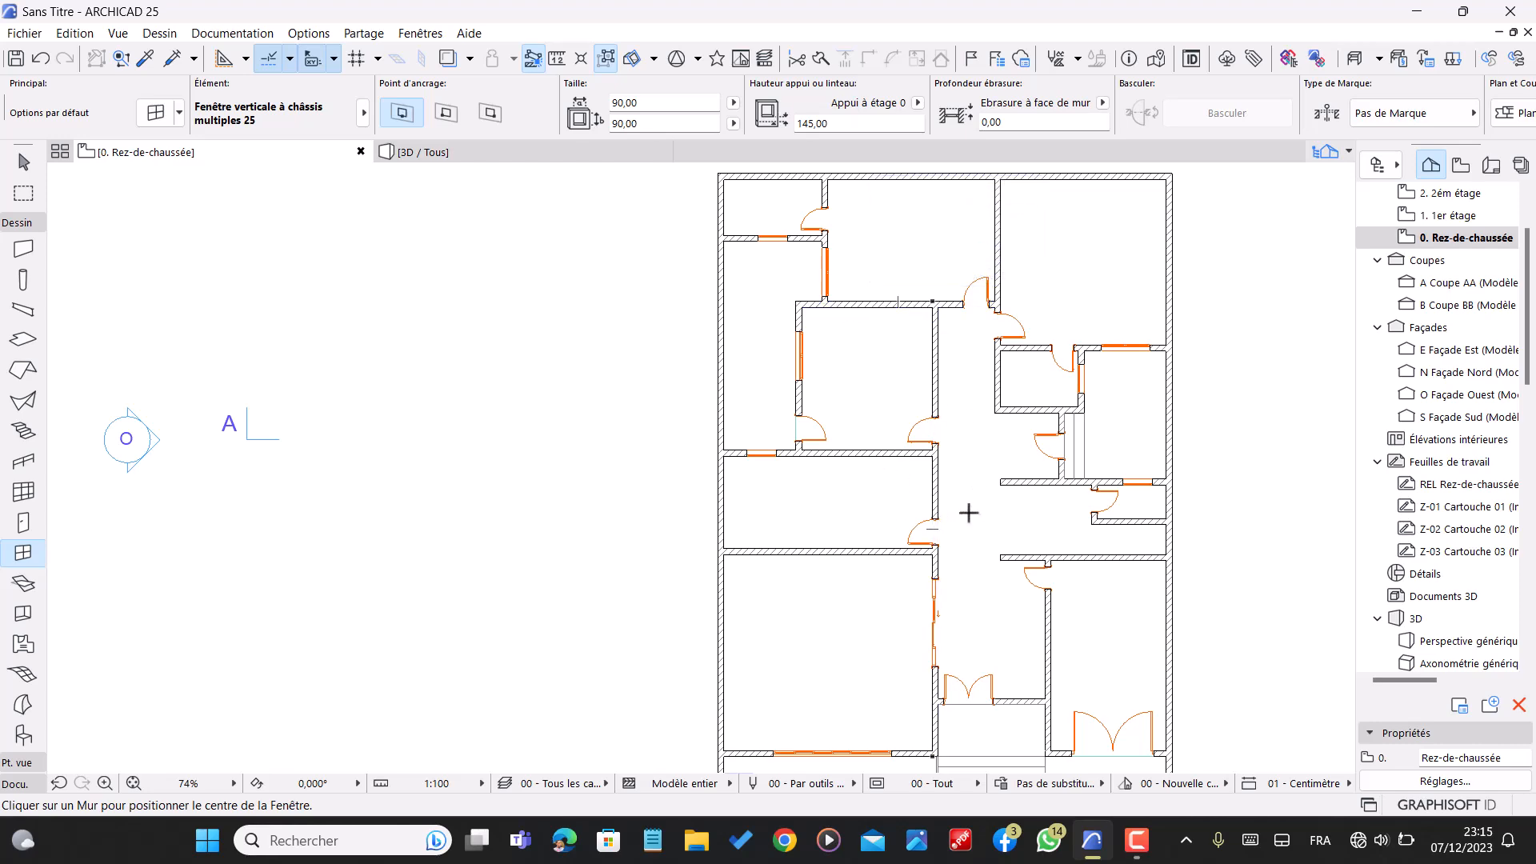
pyautogui.scroll(-3, 817, 416)
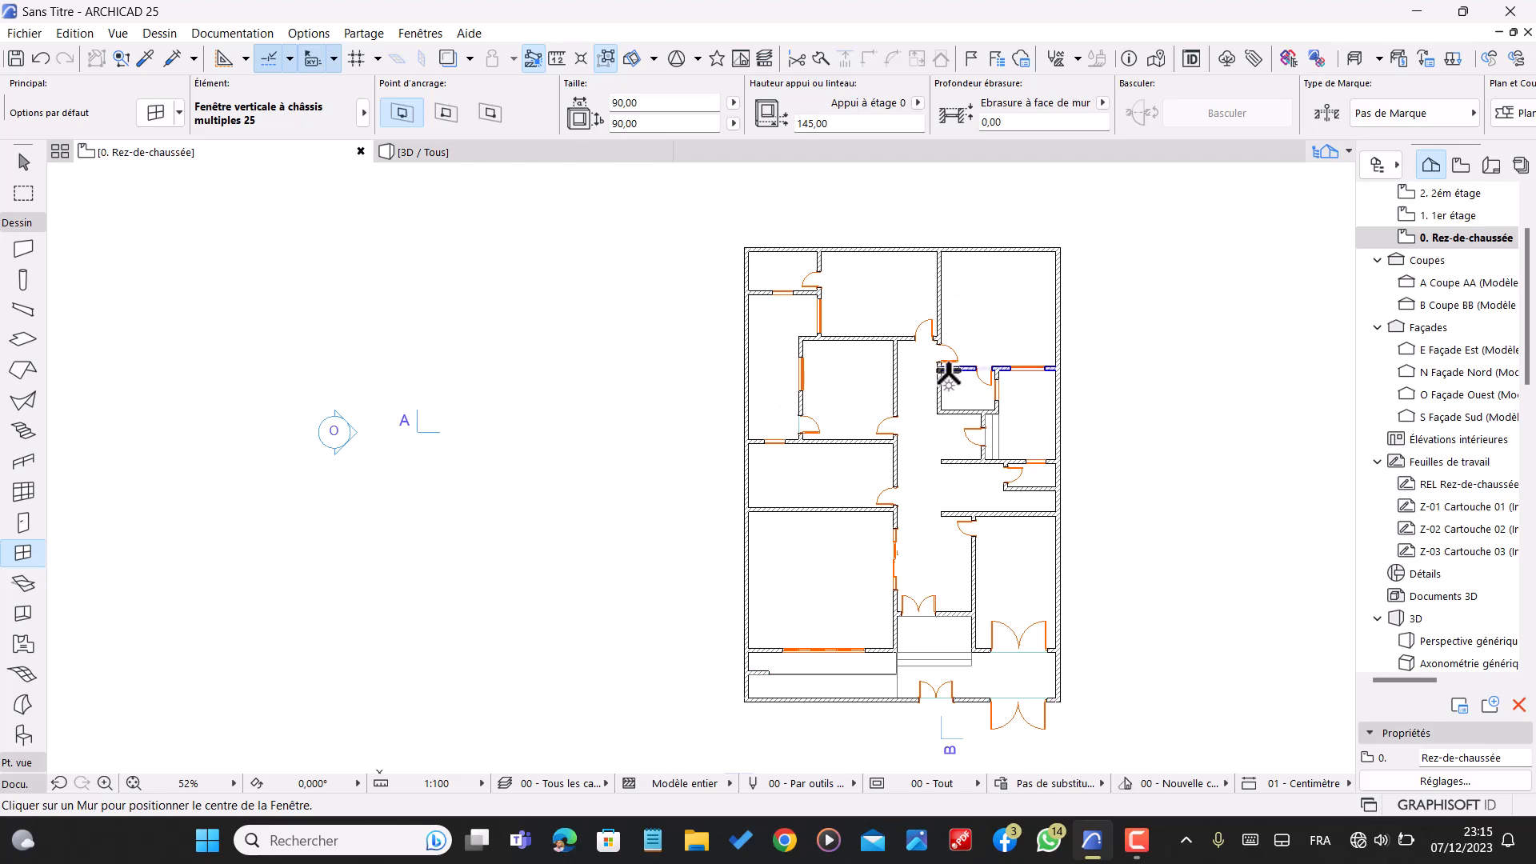
pyautogui.press('Escape')
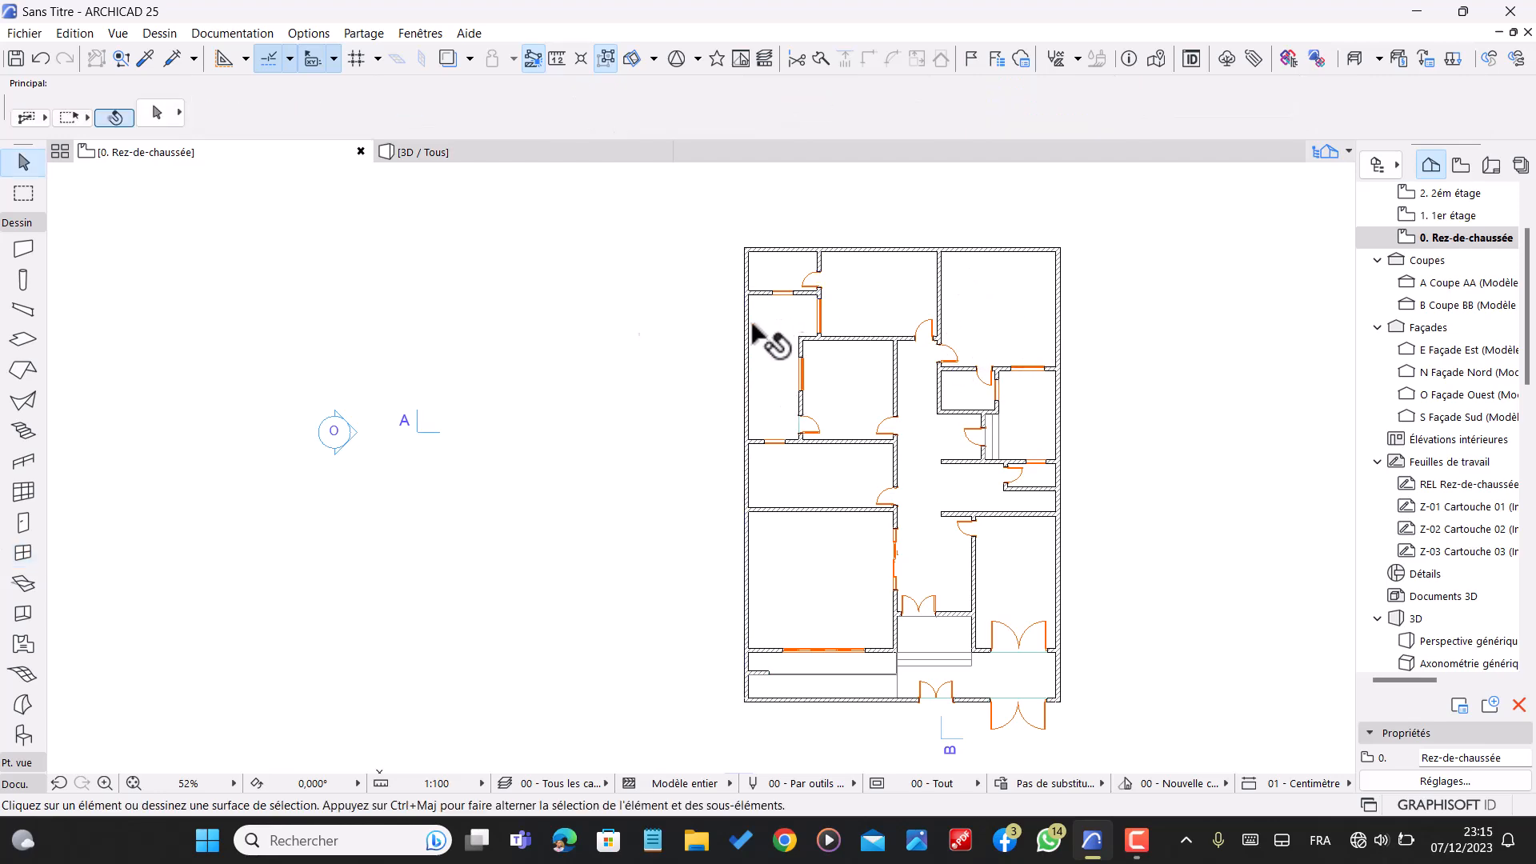
# - Examine the ground floor's new windows and existing doors from several sides in the 3D view
pyautogui.click(430, 155)
pyautogui.keyDown('shift'); pyautogui.moveTo(821, 432); pyautogui.dragTo(965, 449, button='middle'); pyautogui.keyUp('shift')
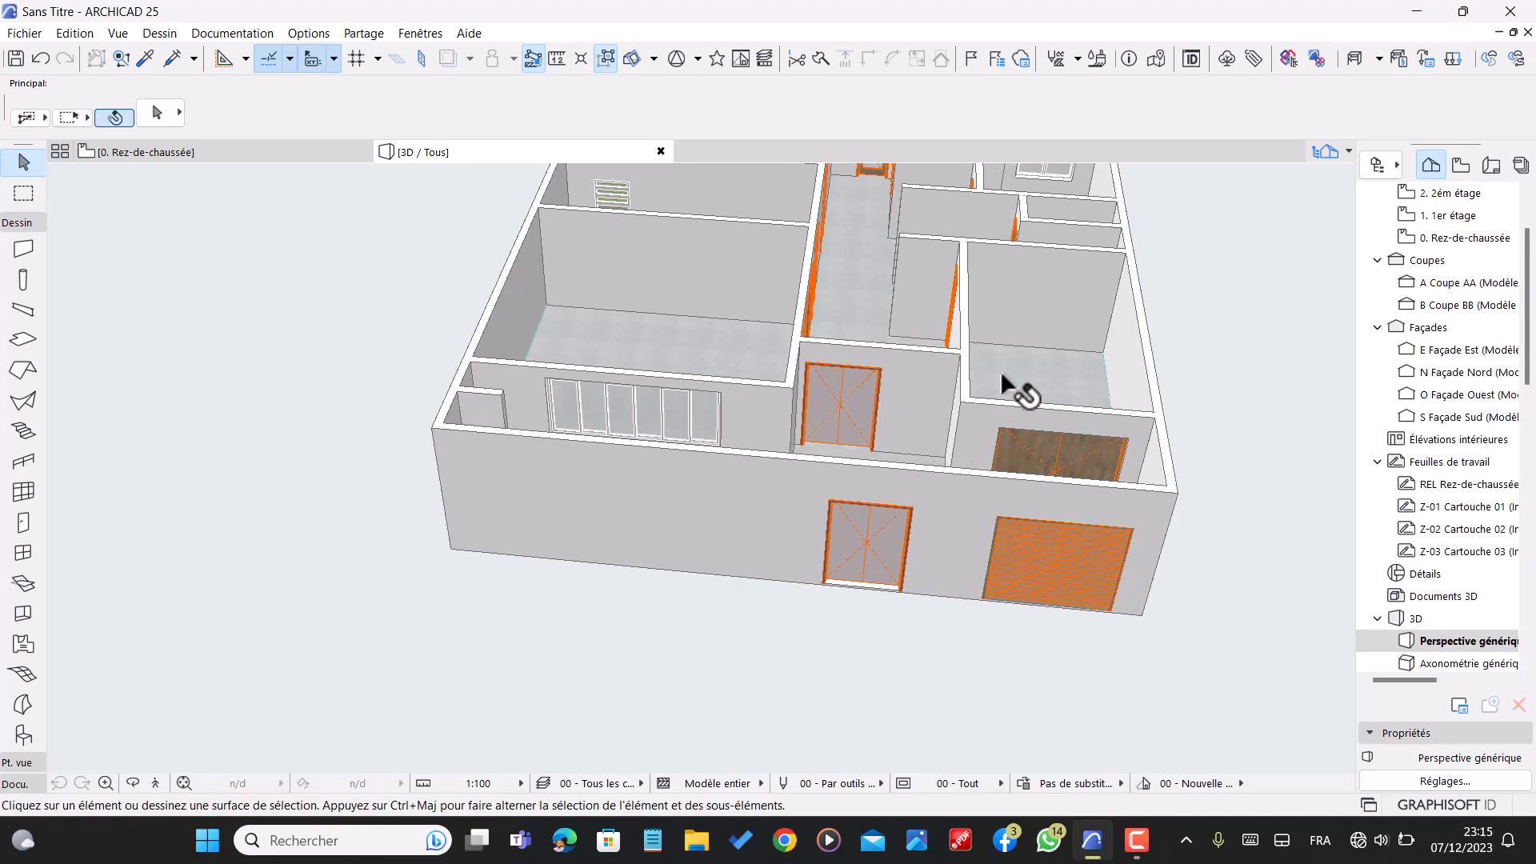
pyautogui.keyDown('shift'); pyautogui.moveTo(856, 562); pyautogui.dragTo(1115, 449, button='middle'); pyautogui.keyUp('shift')
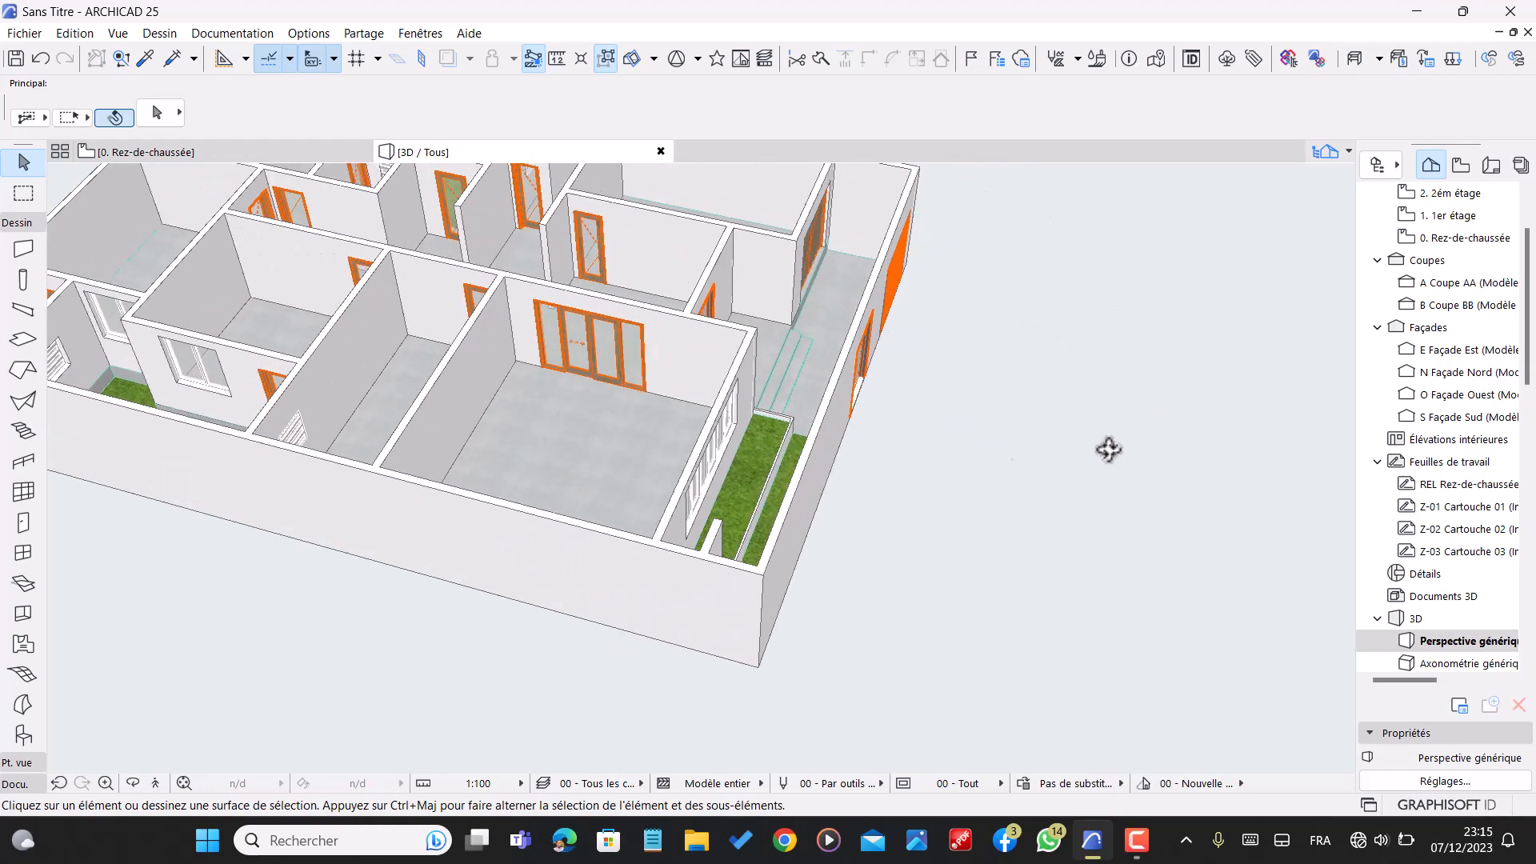
pyautogui.scroll(3, 553, 413)
pyautogui.scroll(-4, 811, 412)
pyautogui.keyDown('shift'); pyautogui.moveTo(276, 398); pyautogui.dragTo(69, 371, button='middle'); pyautogui.keyUp('shift')
pyautogui.scroll(5, 349, 261)
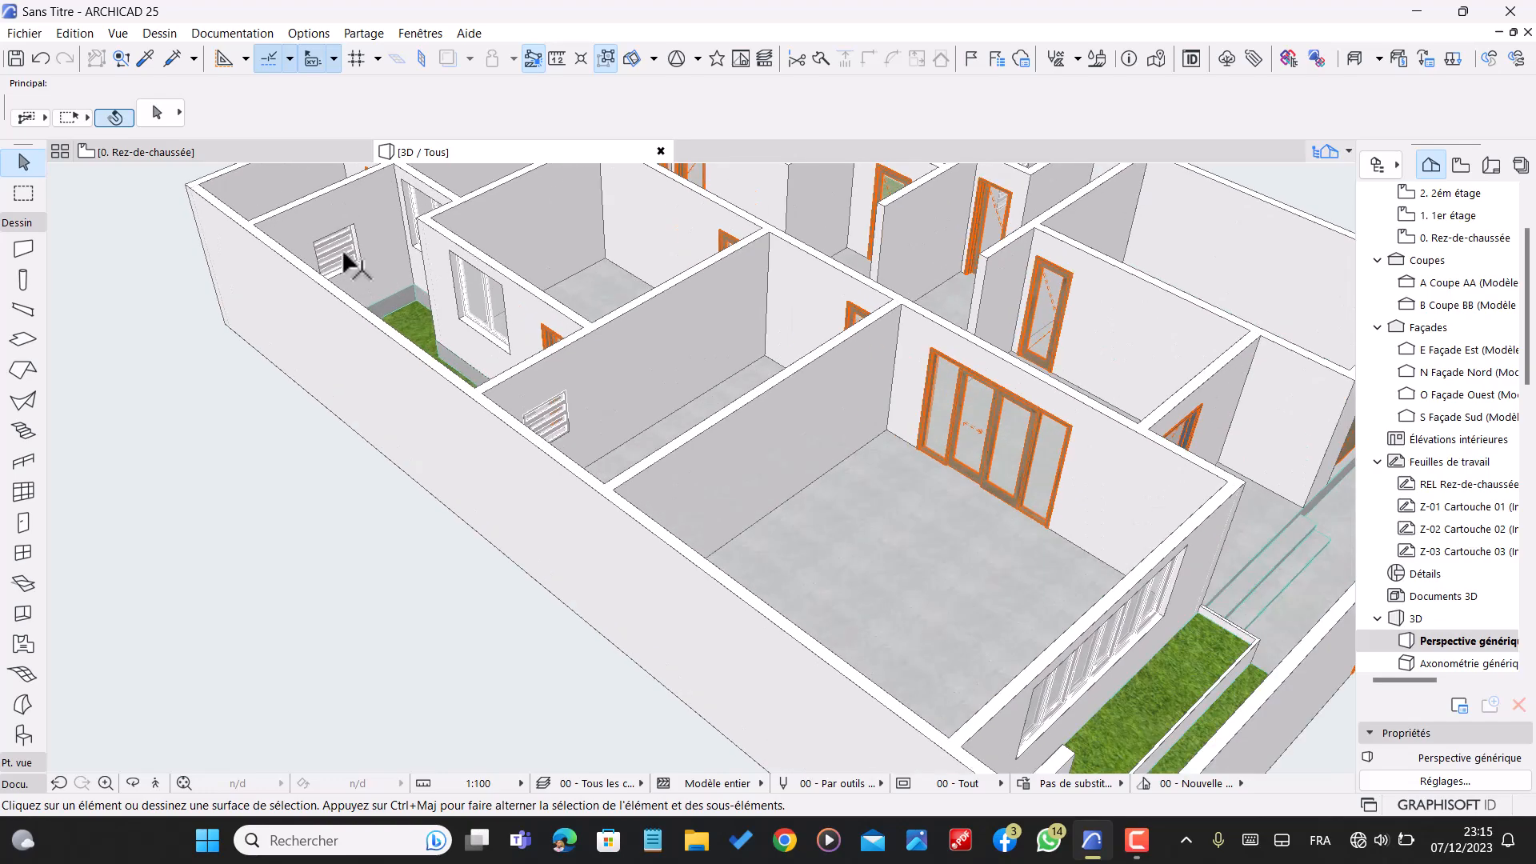
pyautogui.scroll(3, 342, 248)
pyautogui.keyDown('shift'); pyautogui.moveTo(336, 336); pyautogui.dragTo(637, 310, button='middle'); pyautogui.keyUp('shift')
pyautogui.keyDown('shift'); pyautogui.moveTo(637, 311); pyautogui.dragTo(940, 329); pyautogui.keyUp('shift')
pyautogui.scroll(-4, 747, 357)
pyautogui.moveTo(536, 400); pyautogui.dragTo(867, 366)
pyautogui.scroll(-3, 848, 352)
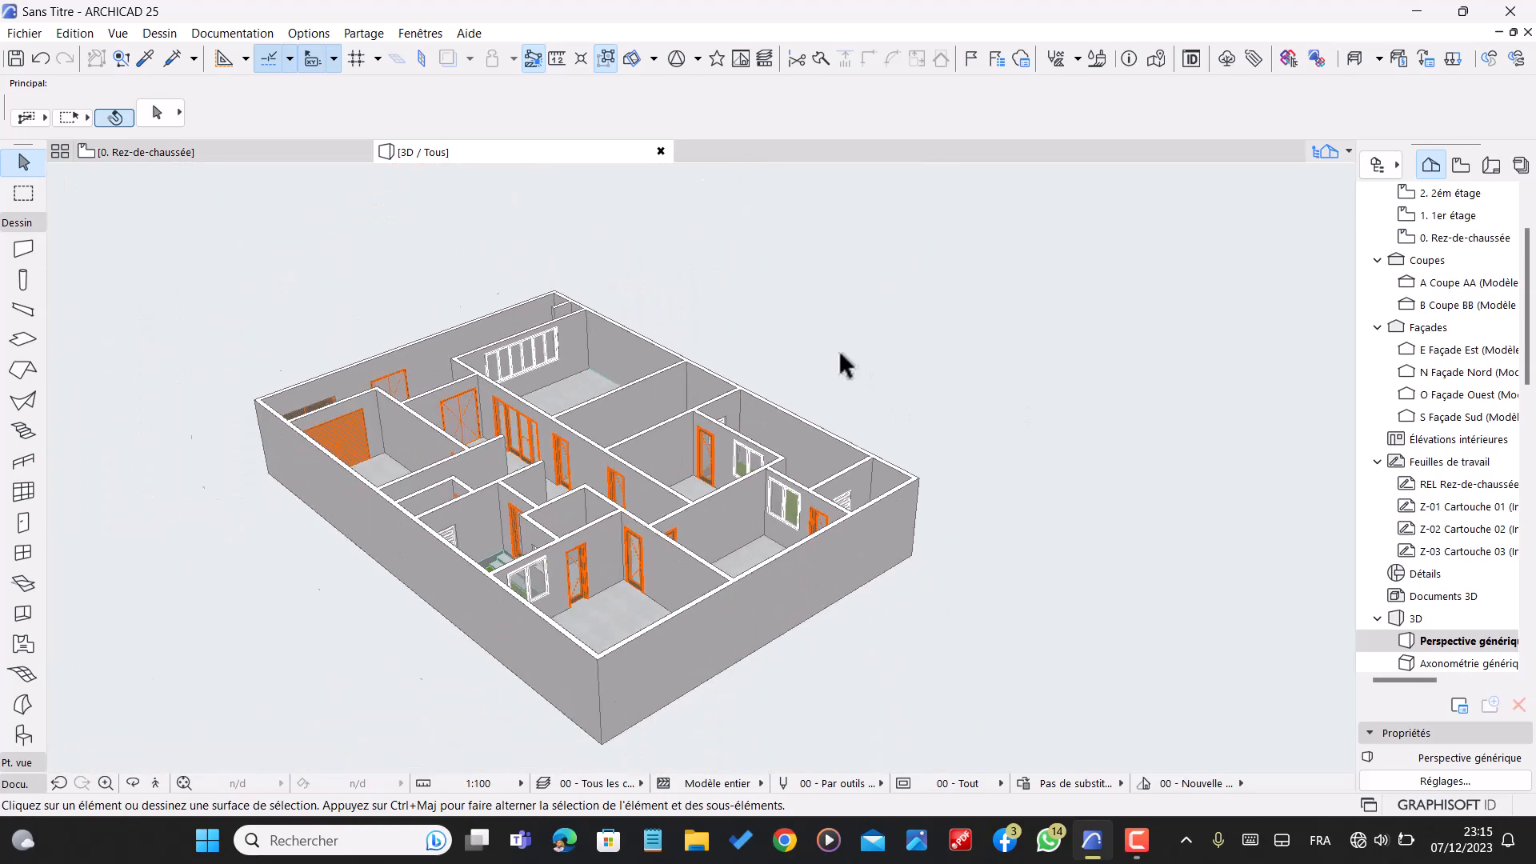
pyautogui.scroll(10, 442, 477)
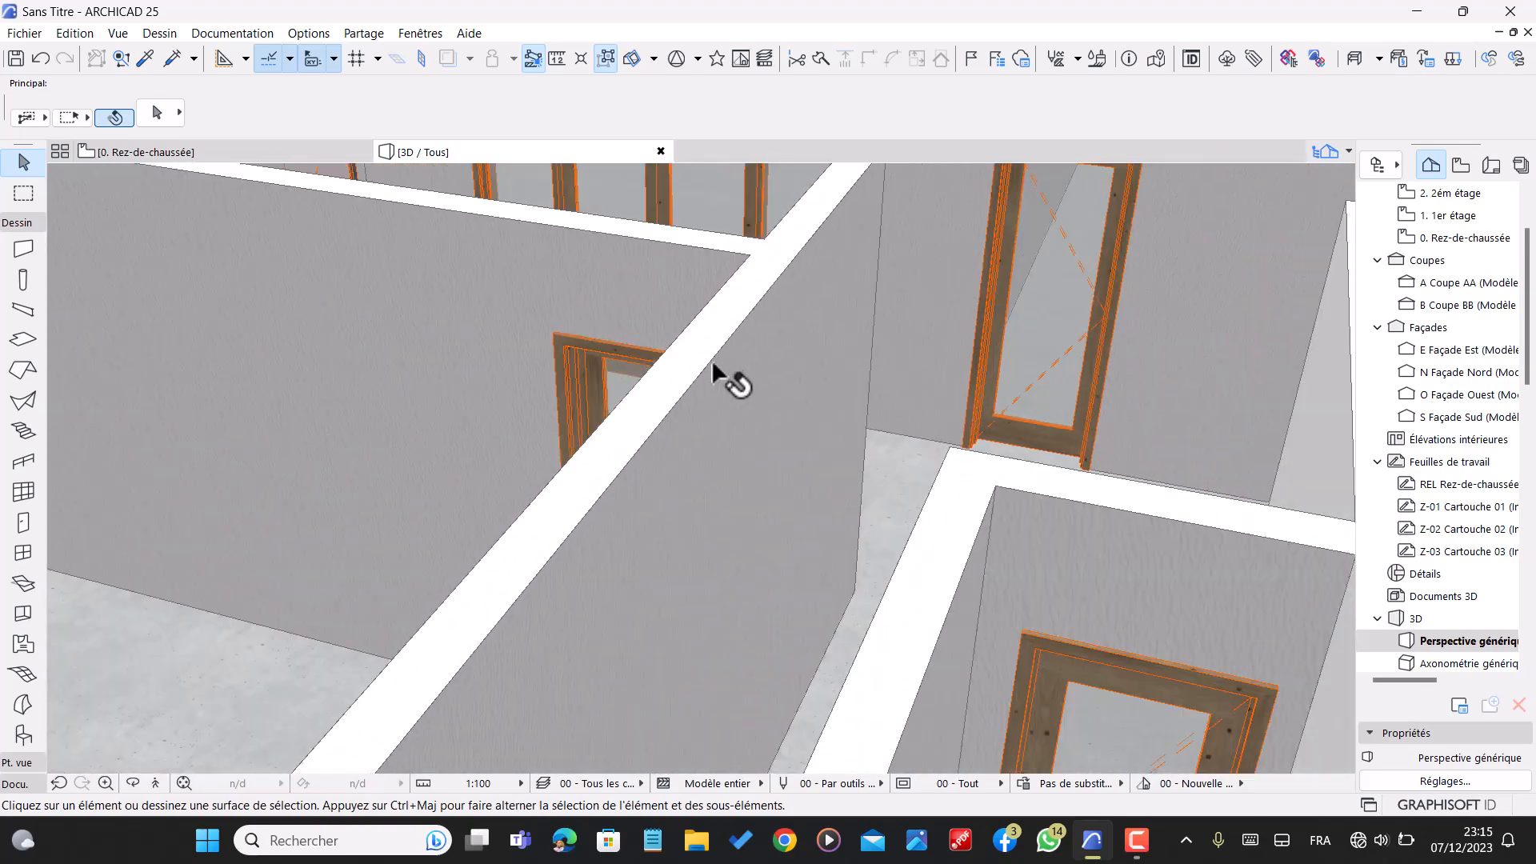
pyautogui.scroll(-8, 715, 370)
pyautogui.scroll(-10, 1081, 416)
pyautogui.moveTo(785, 420); pyautogui.dragTo(308, 304)
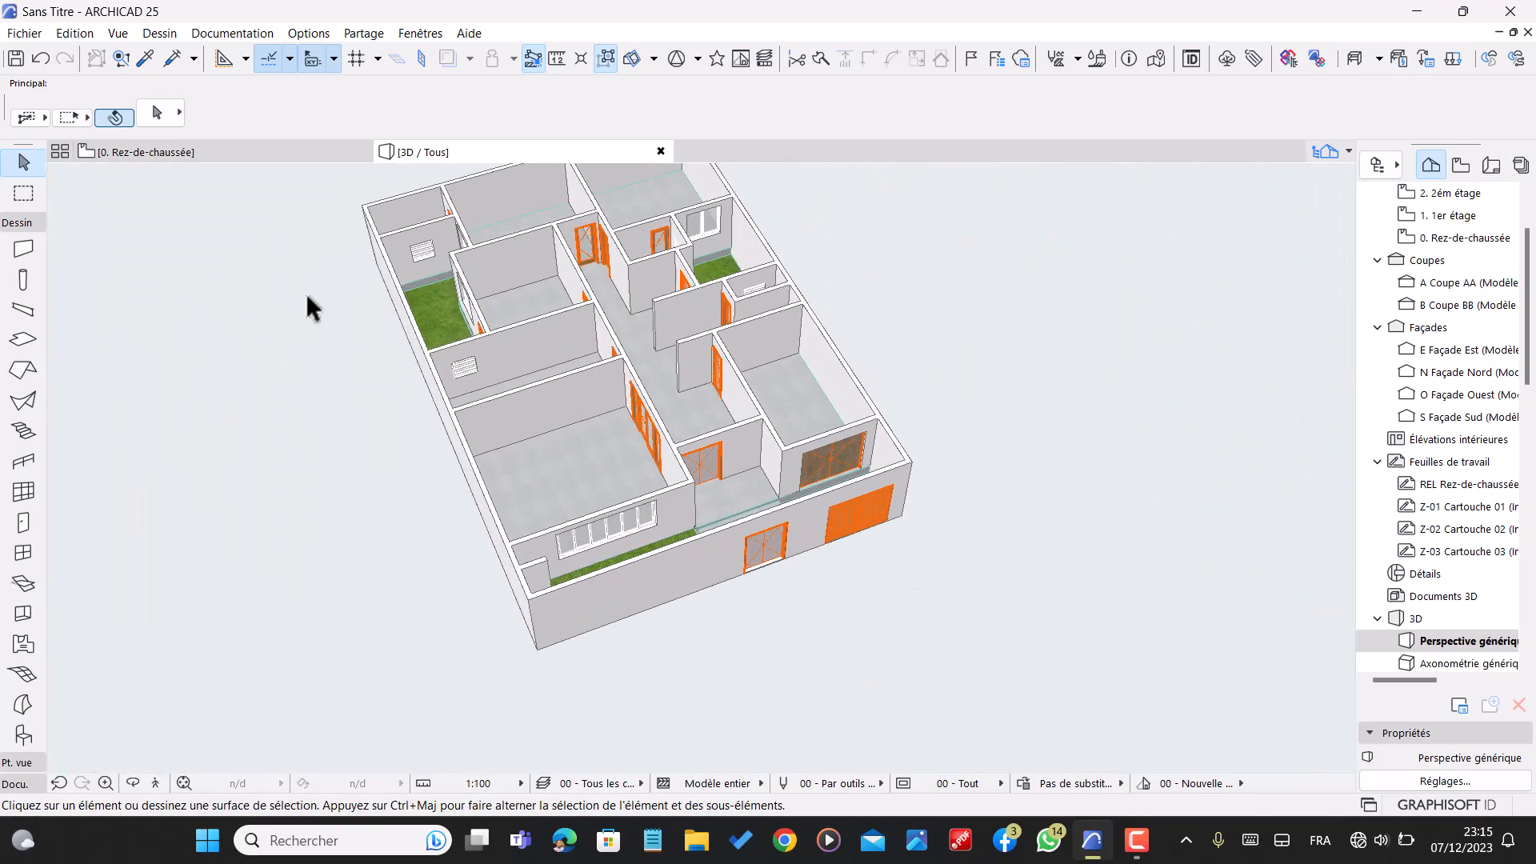
pyautogui.moveTo(896, 401); pyautogui.dragTo(774, 560)
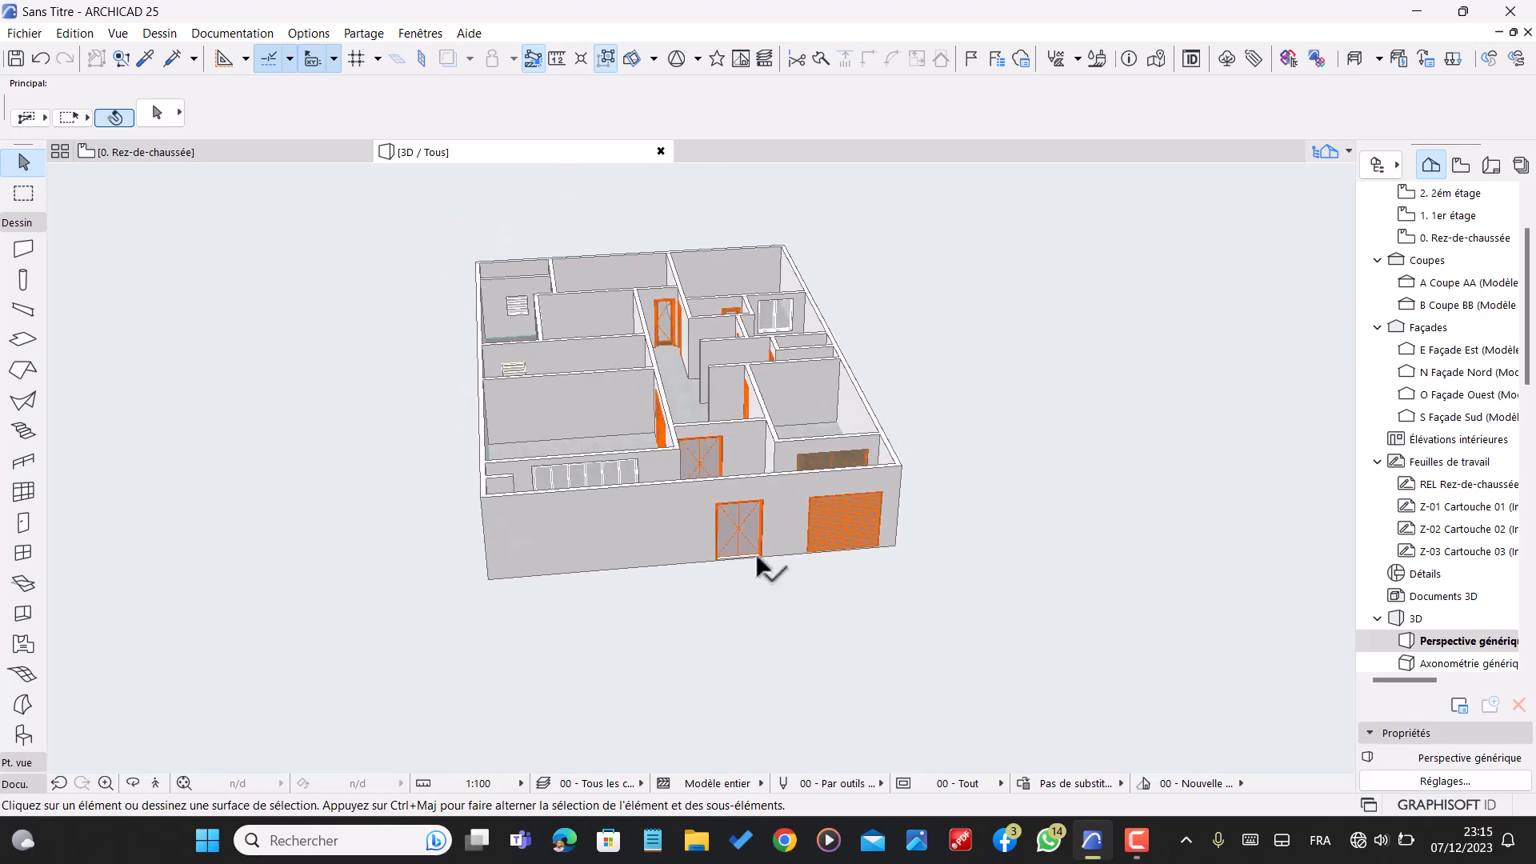
# - Set the double metal entrance door in the front boundary wall to leaf "Style 5" with handle "Poignée 7"
pyautogui.click(729, 530)
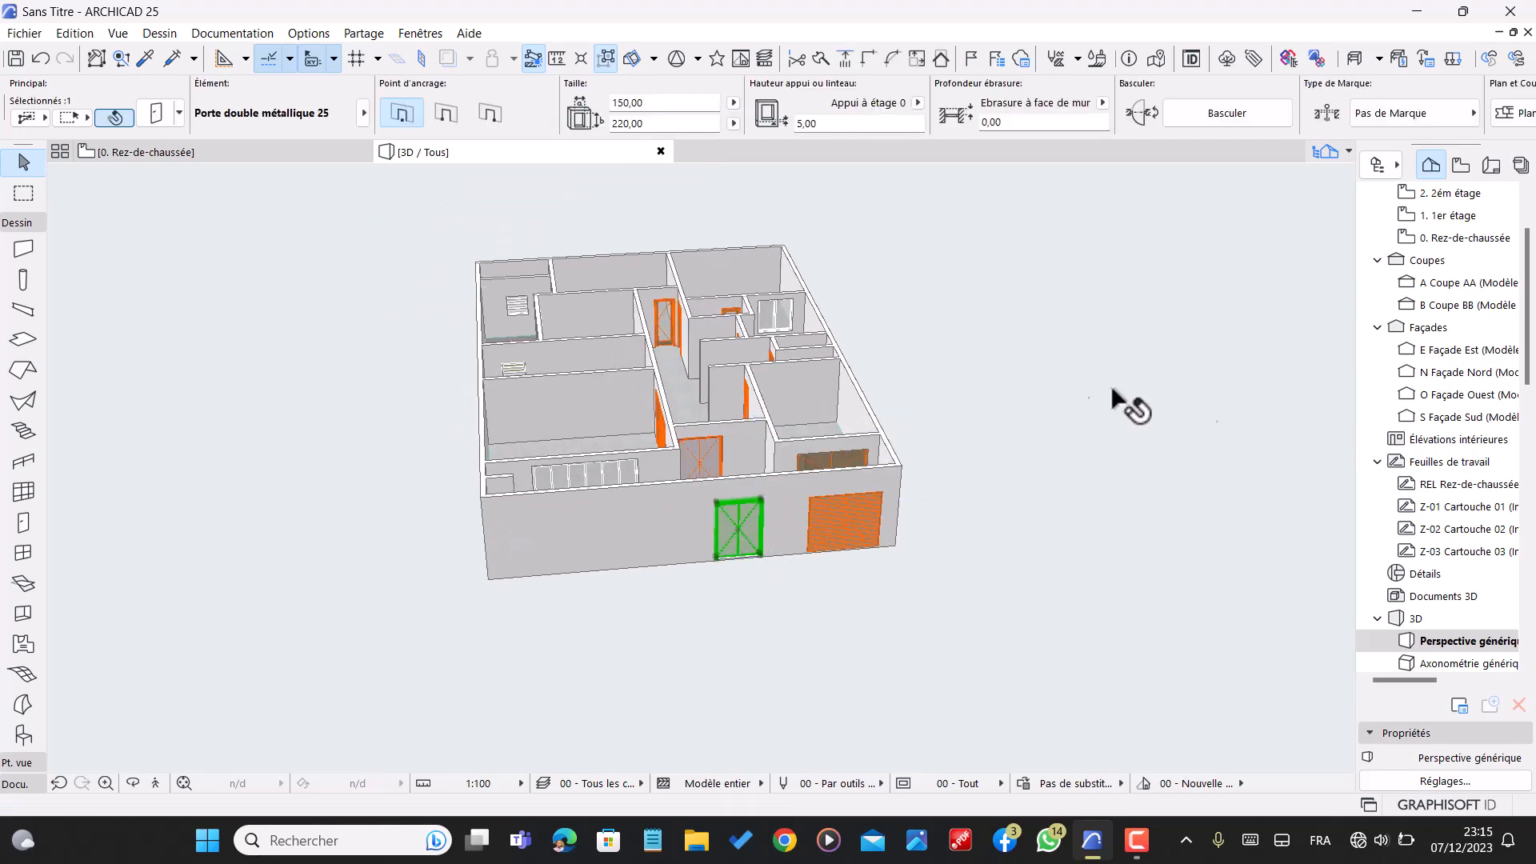
pyautogui.hotkey('ctrl', 't')
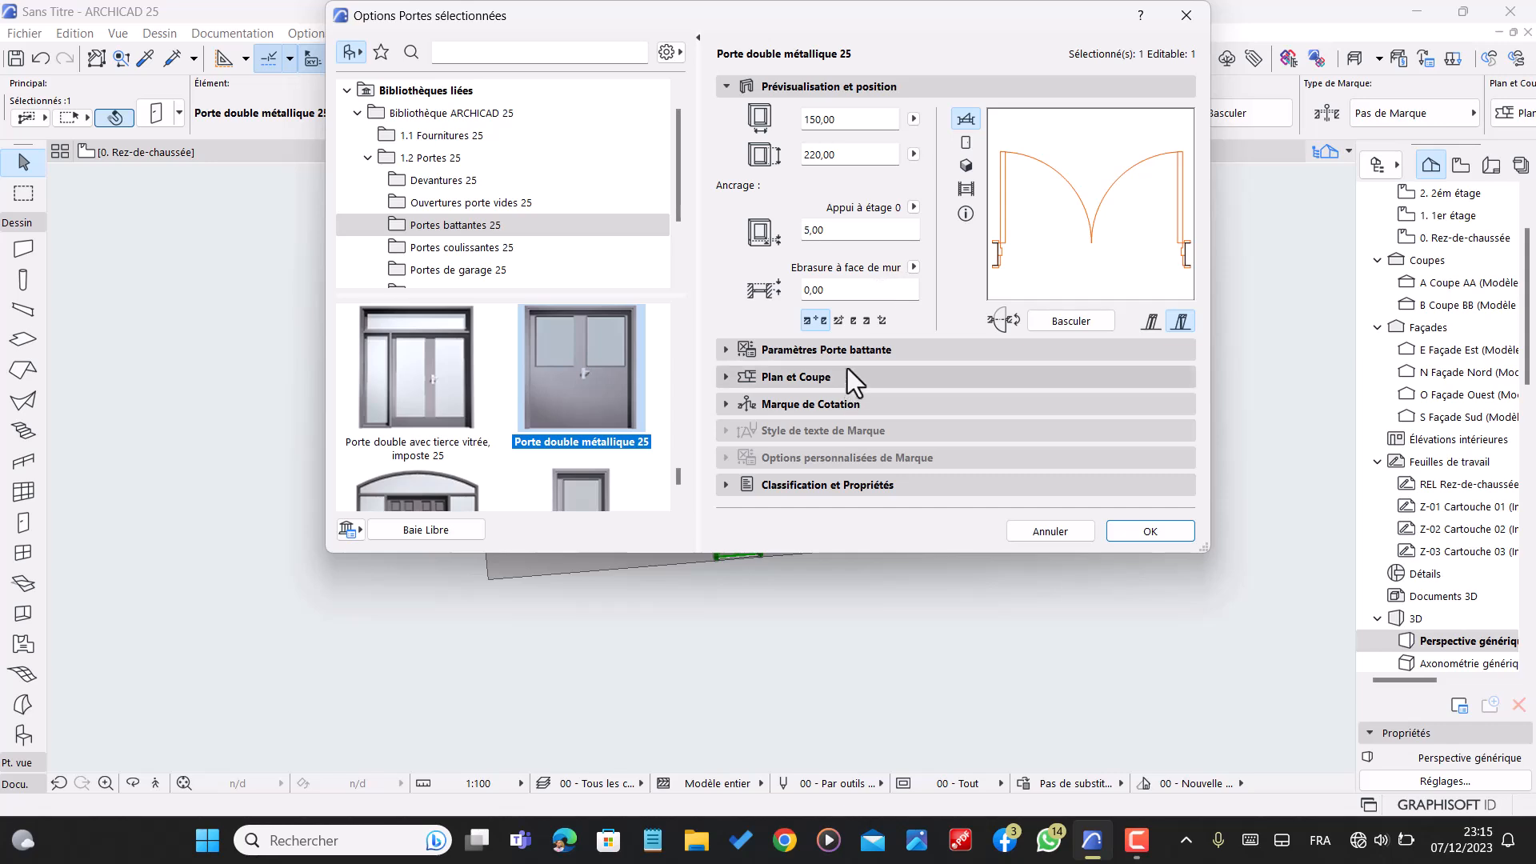
pyautogui.click(867, 353)
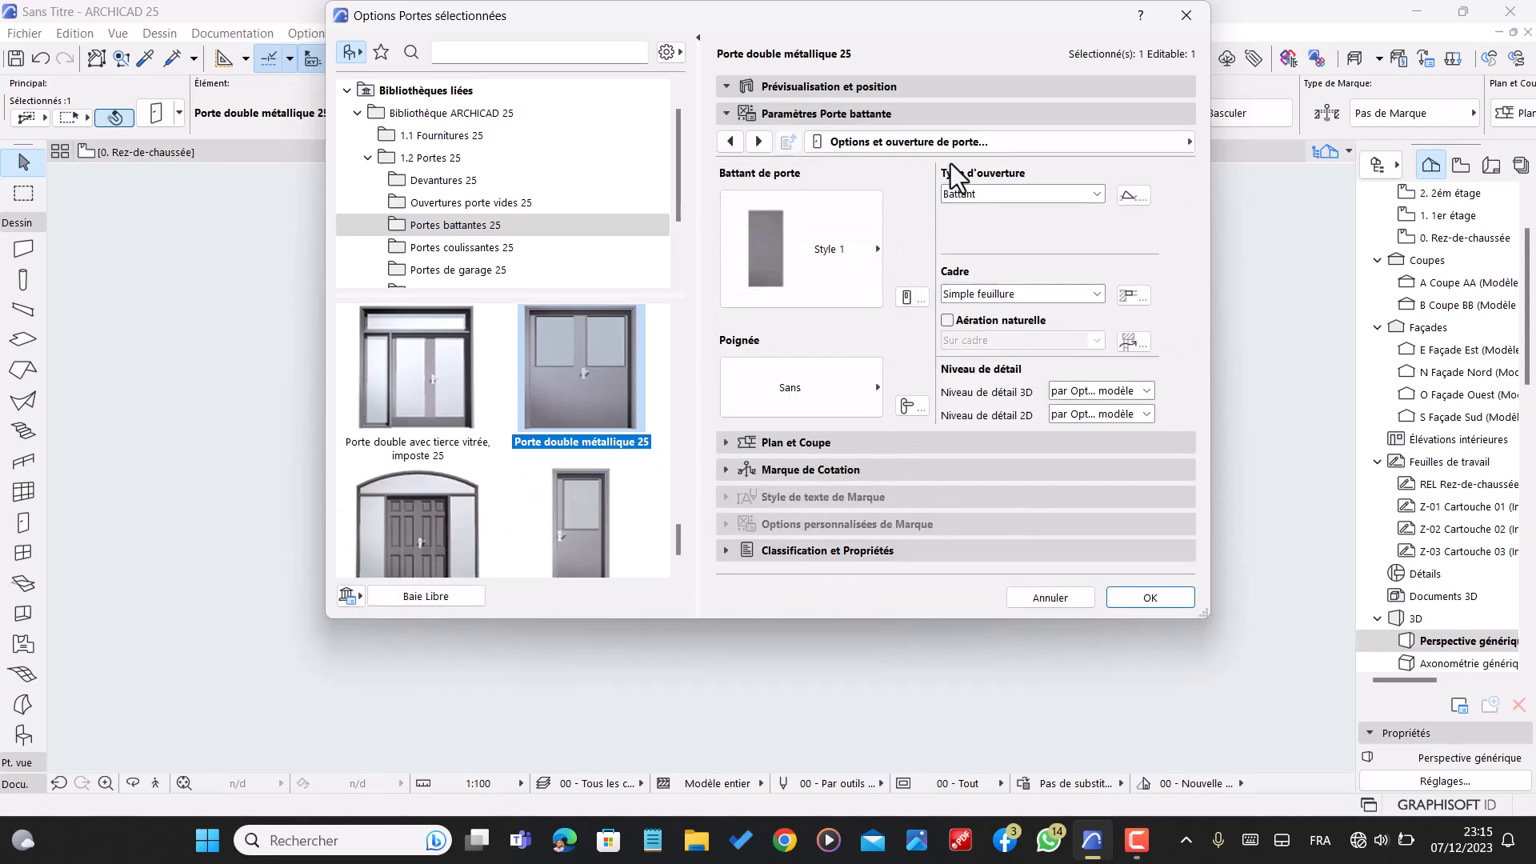
pyautogui.click(816, 268)
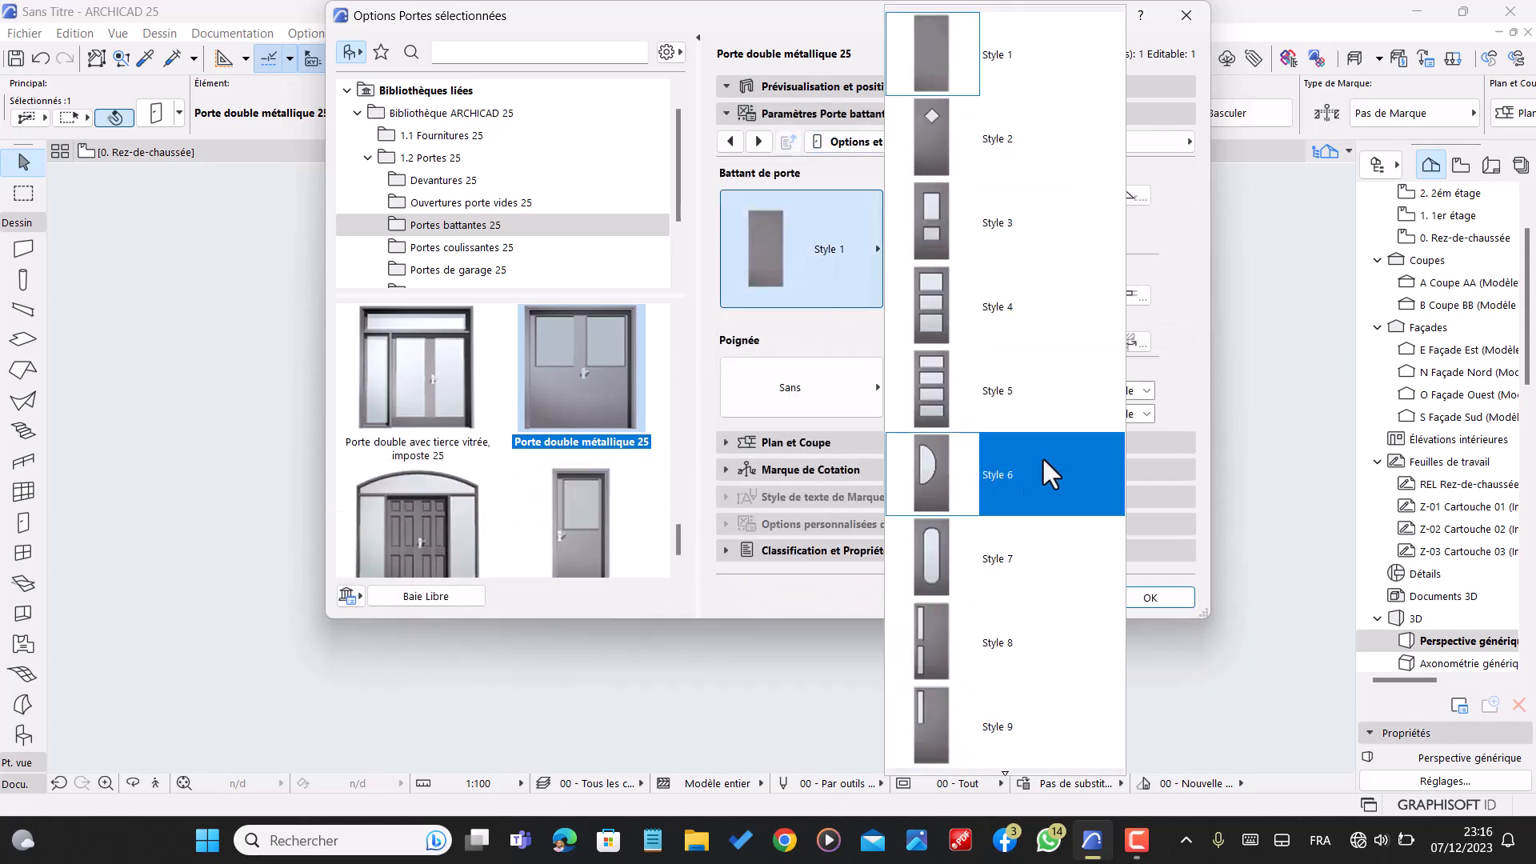
pyautogui.scroll(-2, 1001, 468)
pyautogui.scroll(-1, 972, 470)
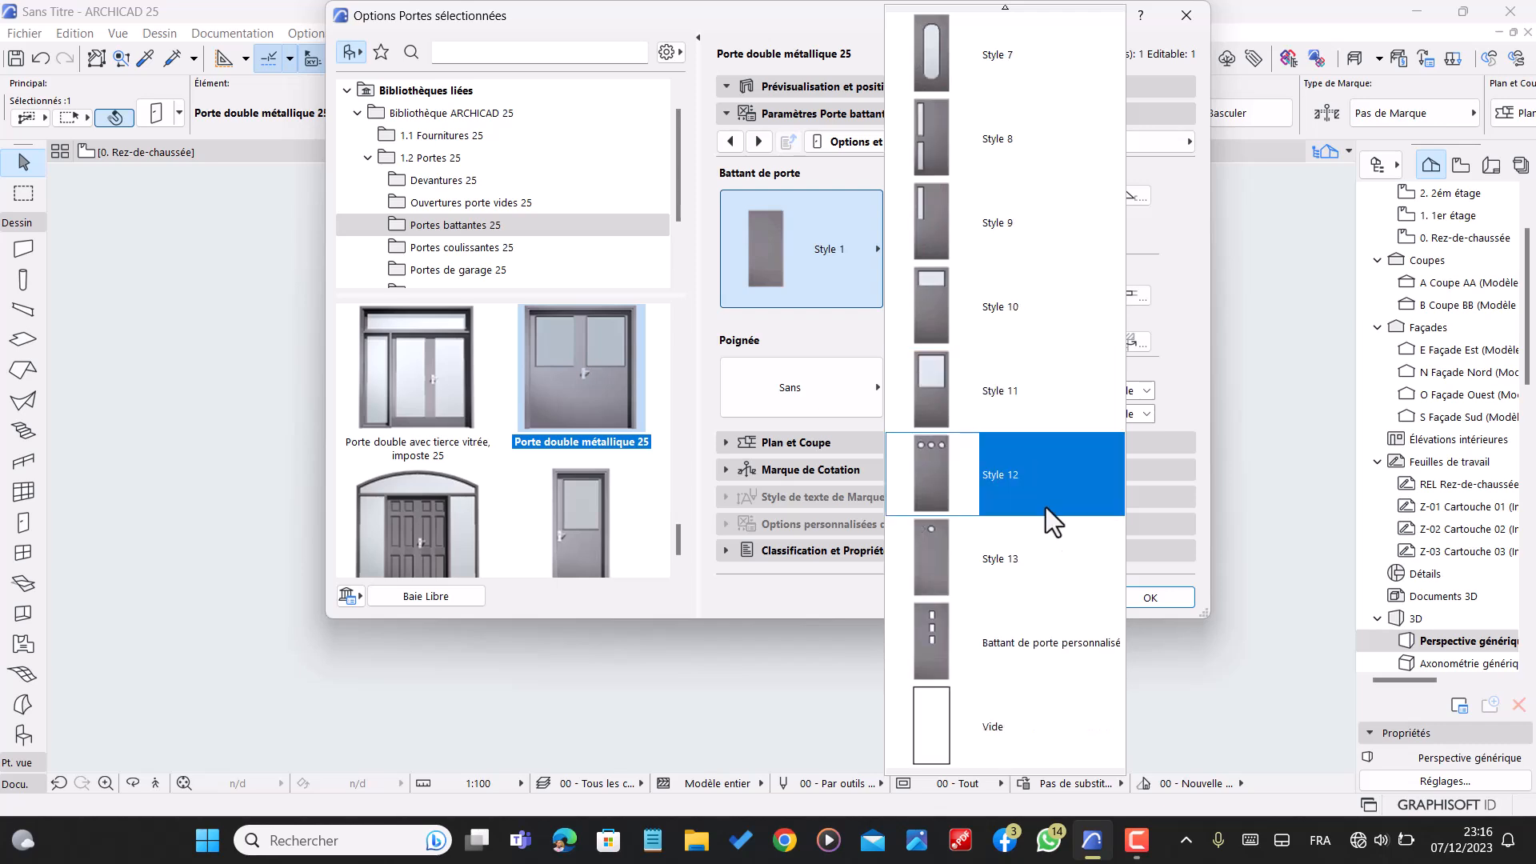
pyautogui.scroll(2, 965, 360)
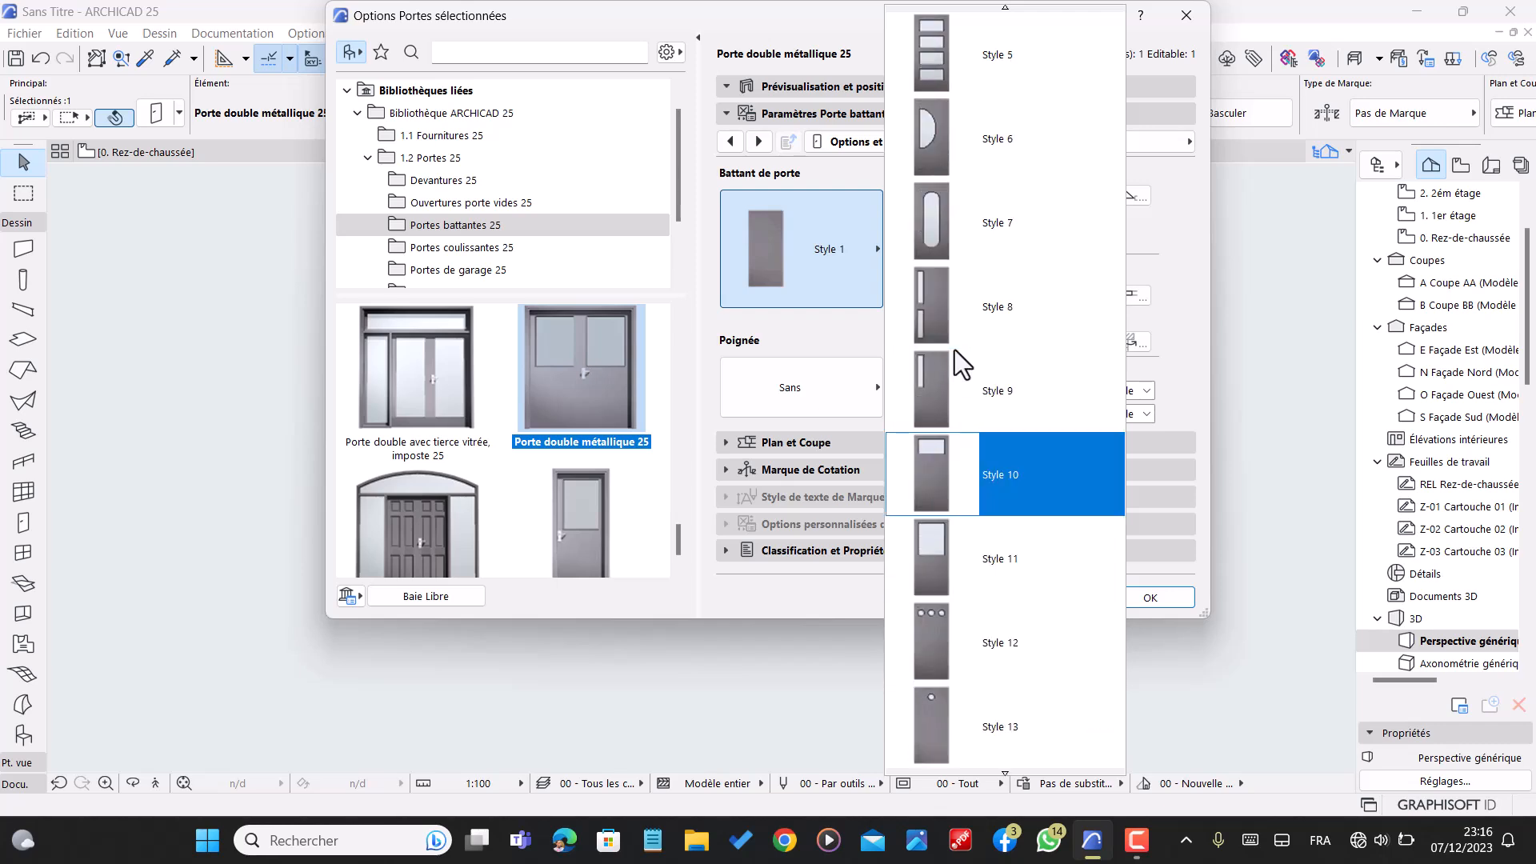
pyautogui.scroll(3, 972, 372)
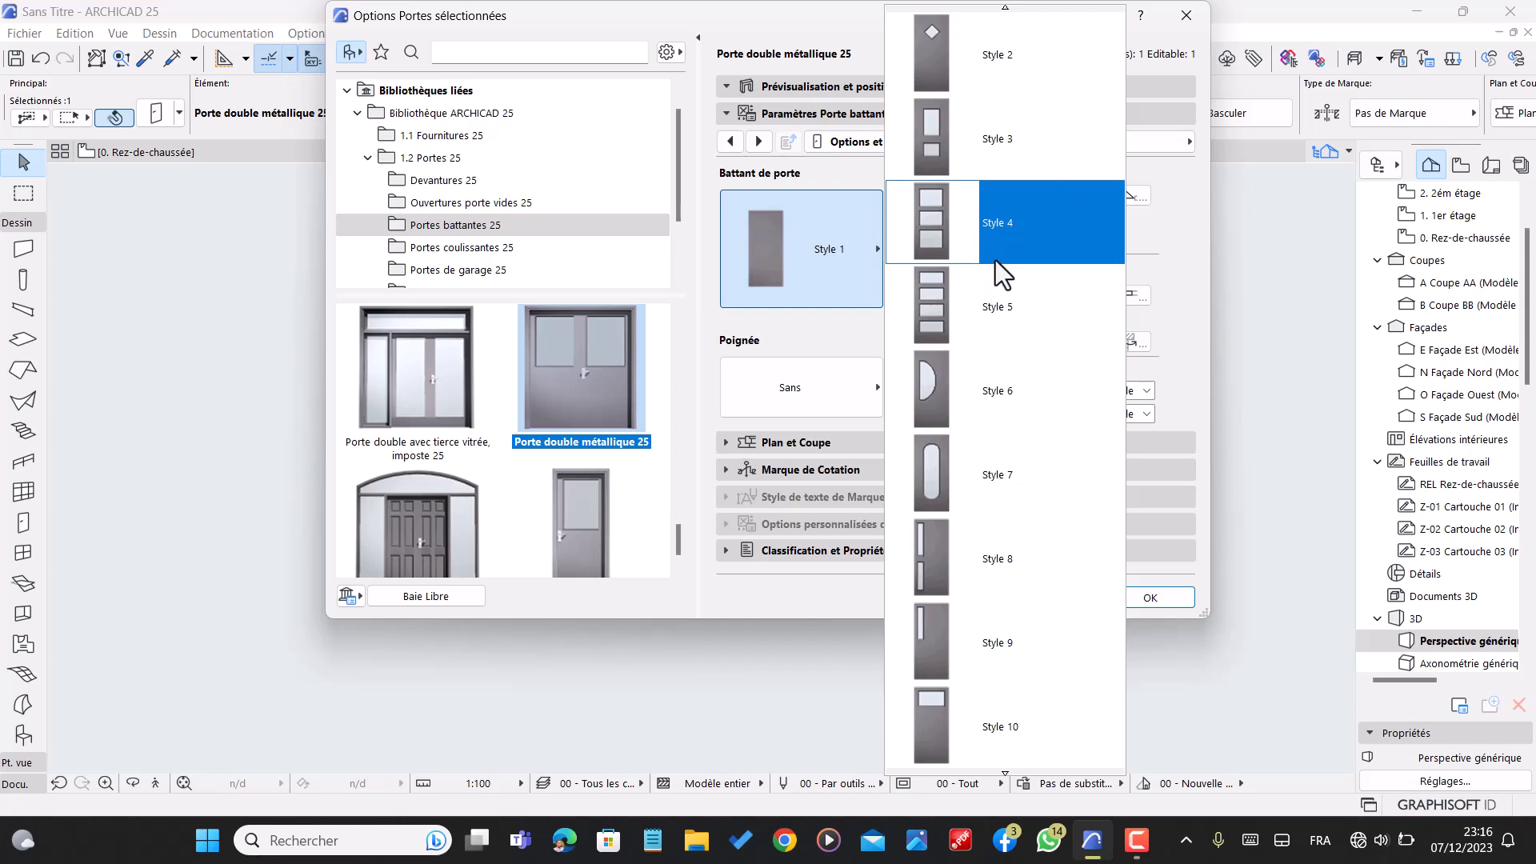
pyautogui.scroll(-5, 999, 320)
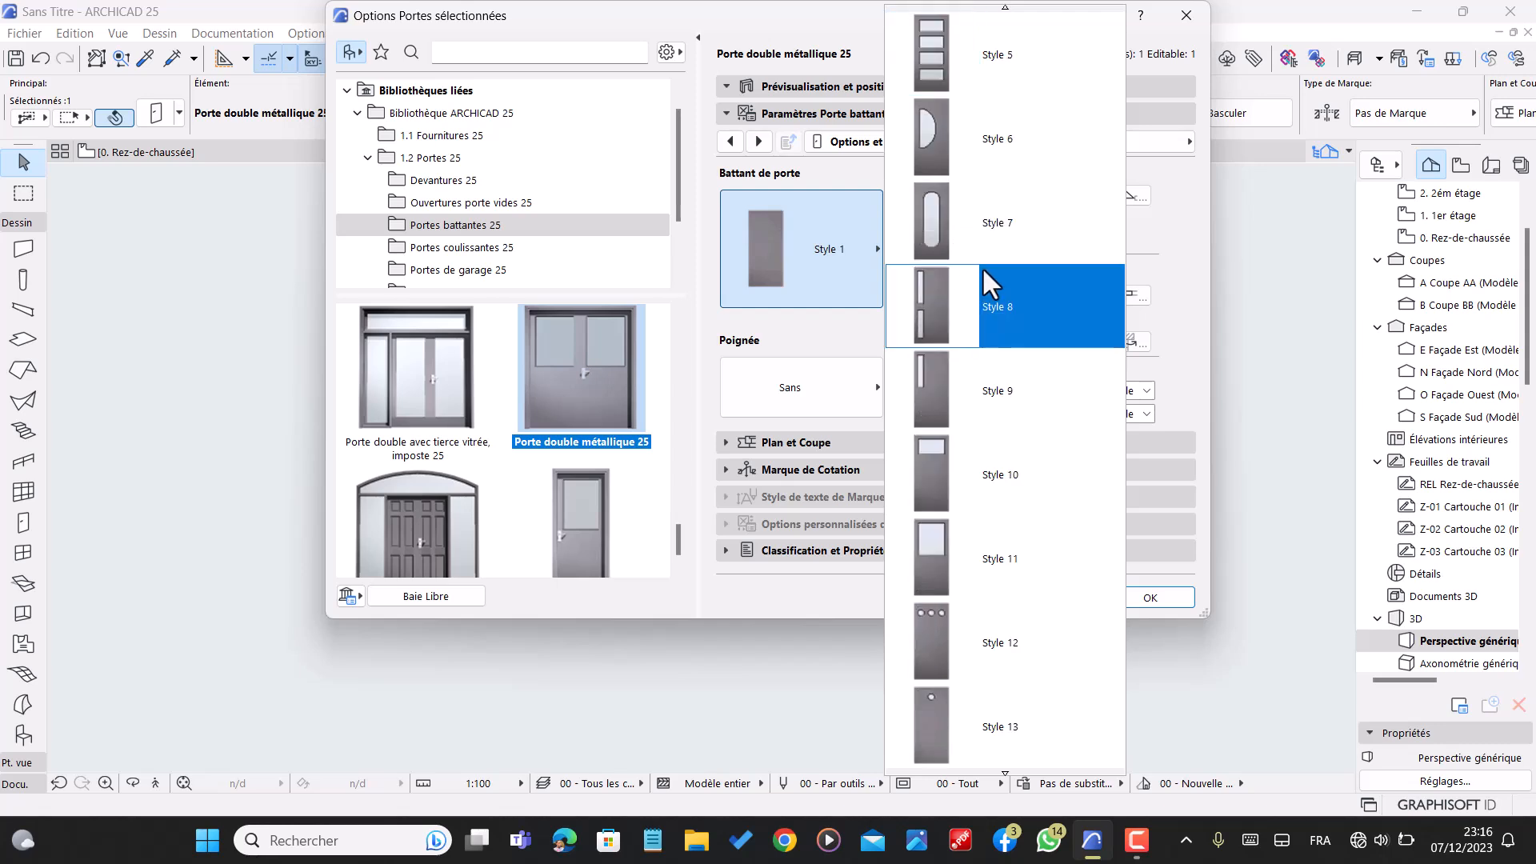
pyautogui.scroll(6, 999, 368)
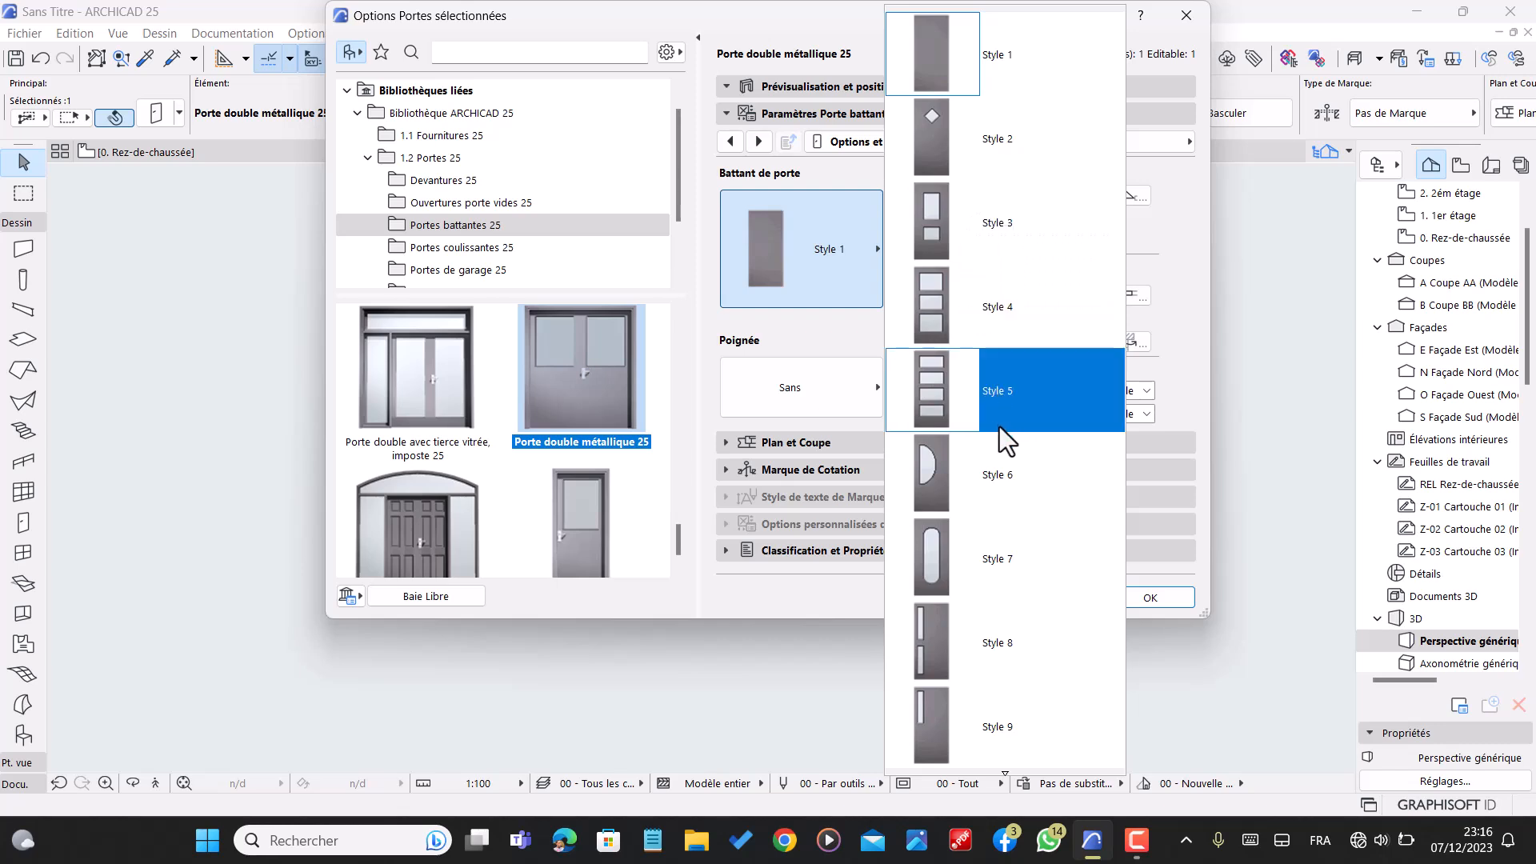
pyautogui.click(984, 400)
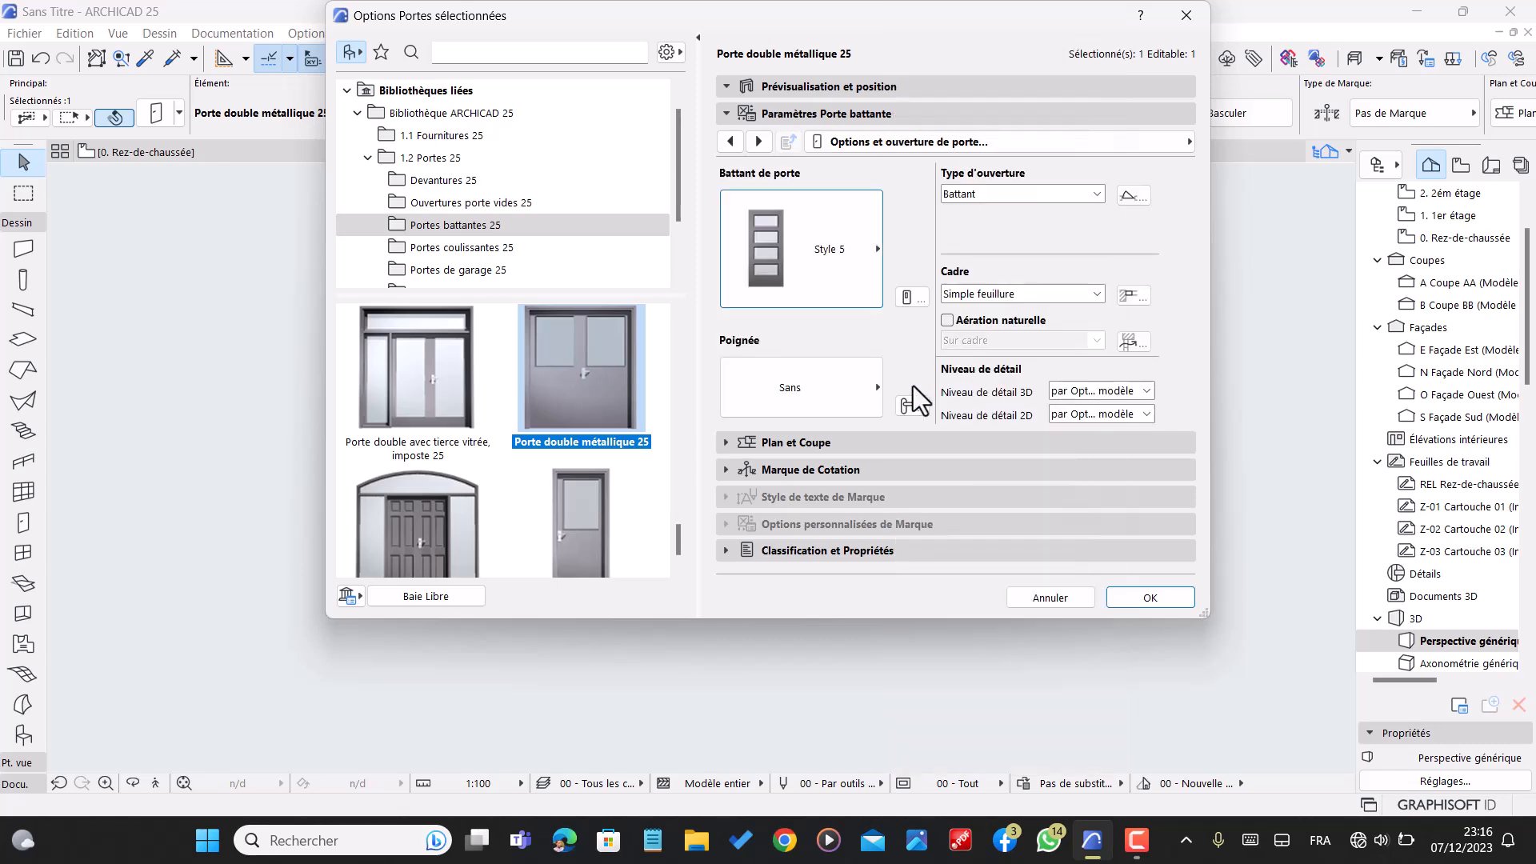
pyautogui.click(848, 388)
pyautogui.click(957, 416)
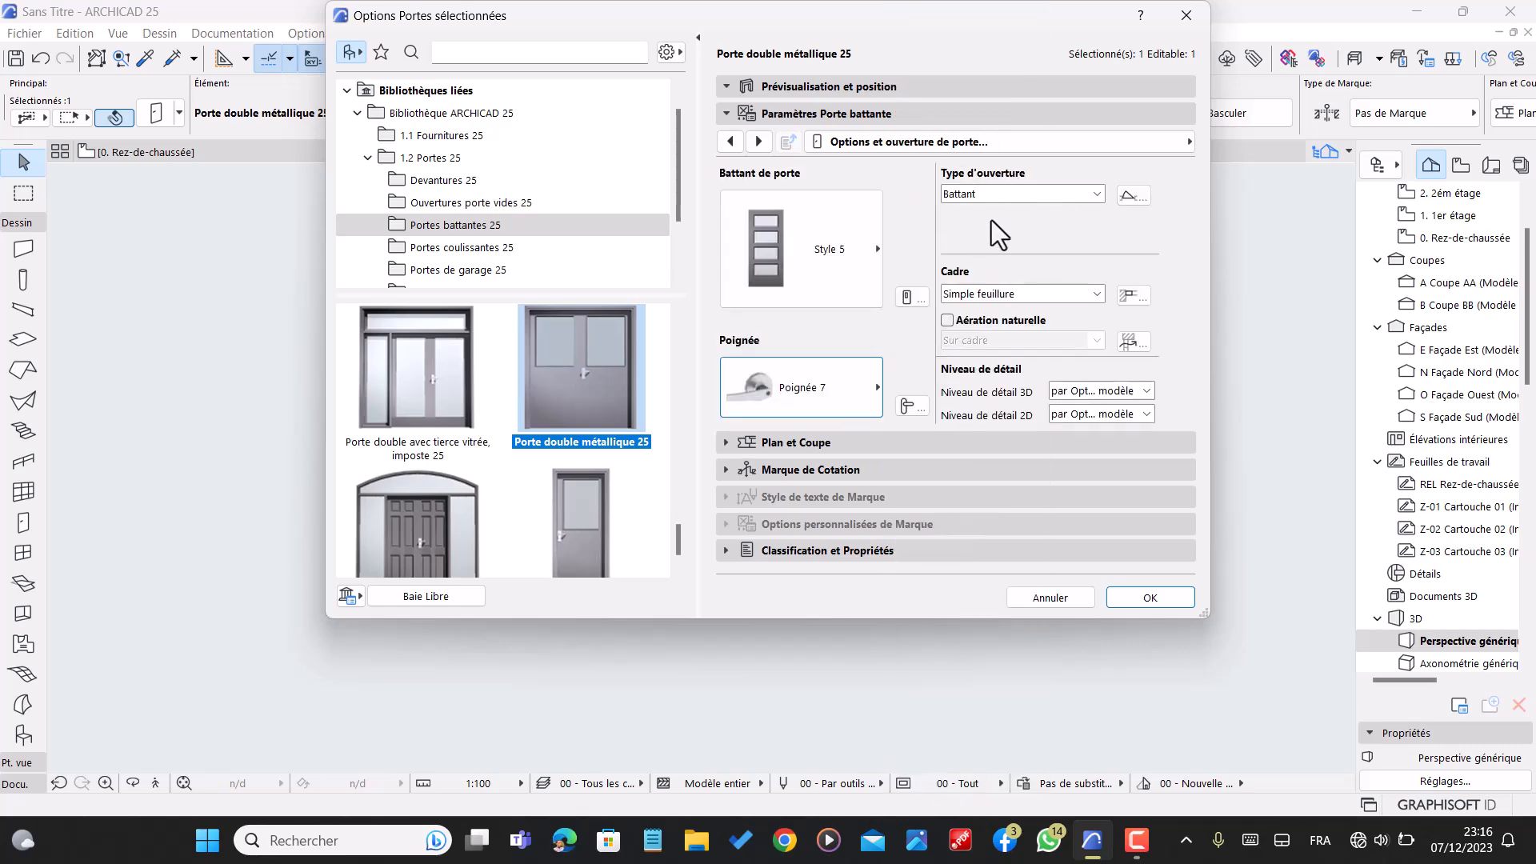
# - Override the model view options for the entrance door's 3D projections, leaving the opening line off
pyautogui.click(1007, 144)
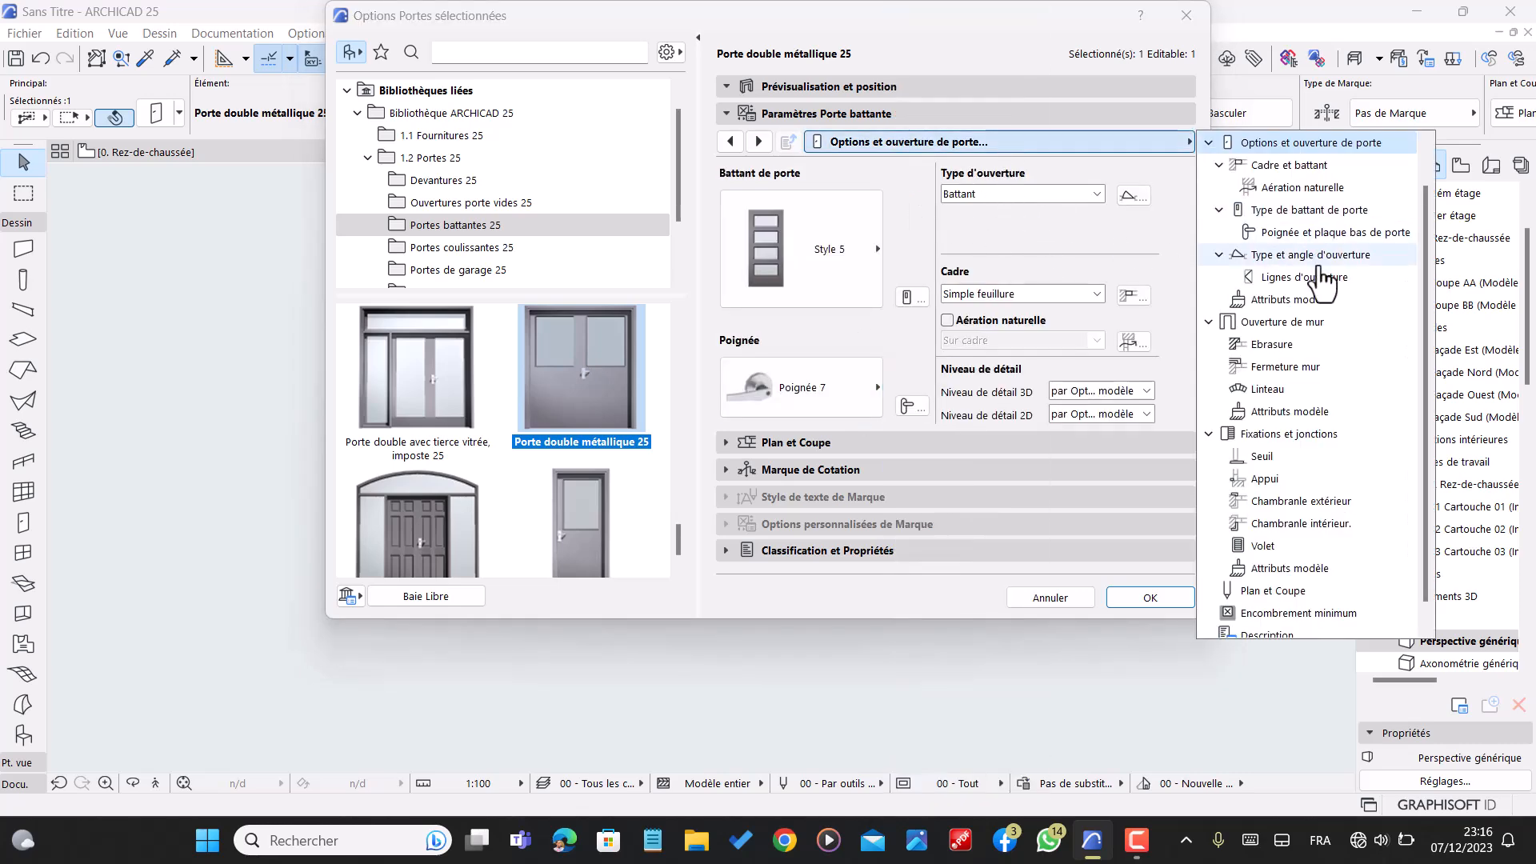
pyautogui.click(1308, 277)
pyautogui.click(952, 194)
# - Enable uniform door surfaces for the entrance door and set the exterior frame surface to "Métal - Aluminium"
pyautogui.click(973, 144)
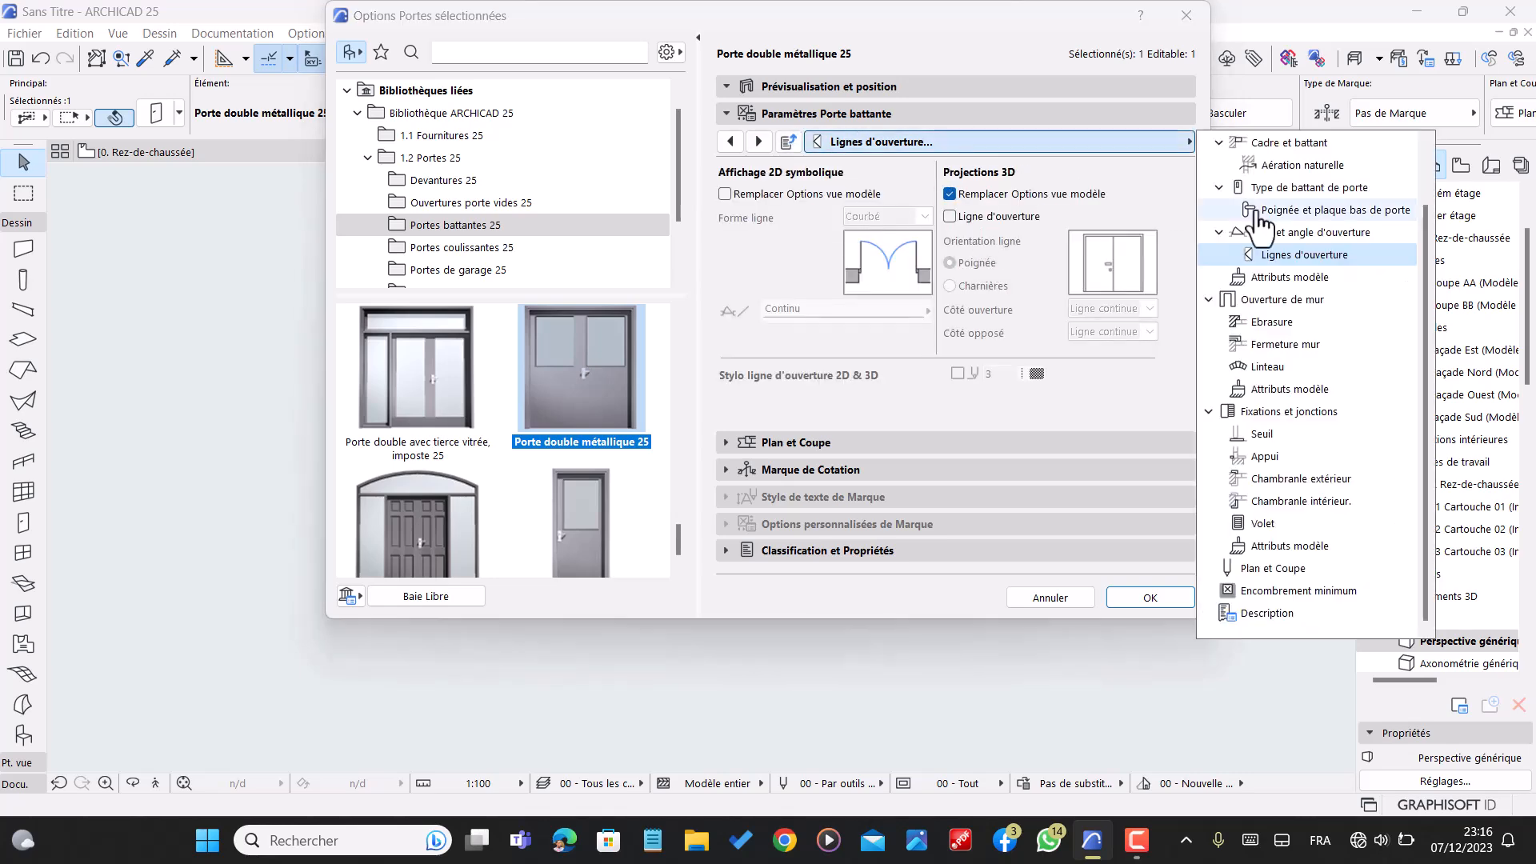
pyautogui.click(1290, 277)
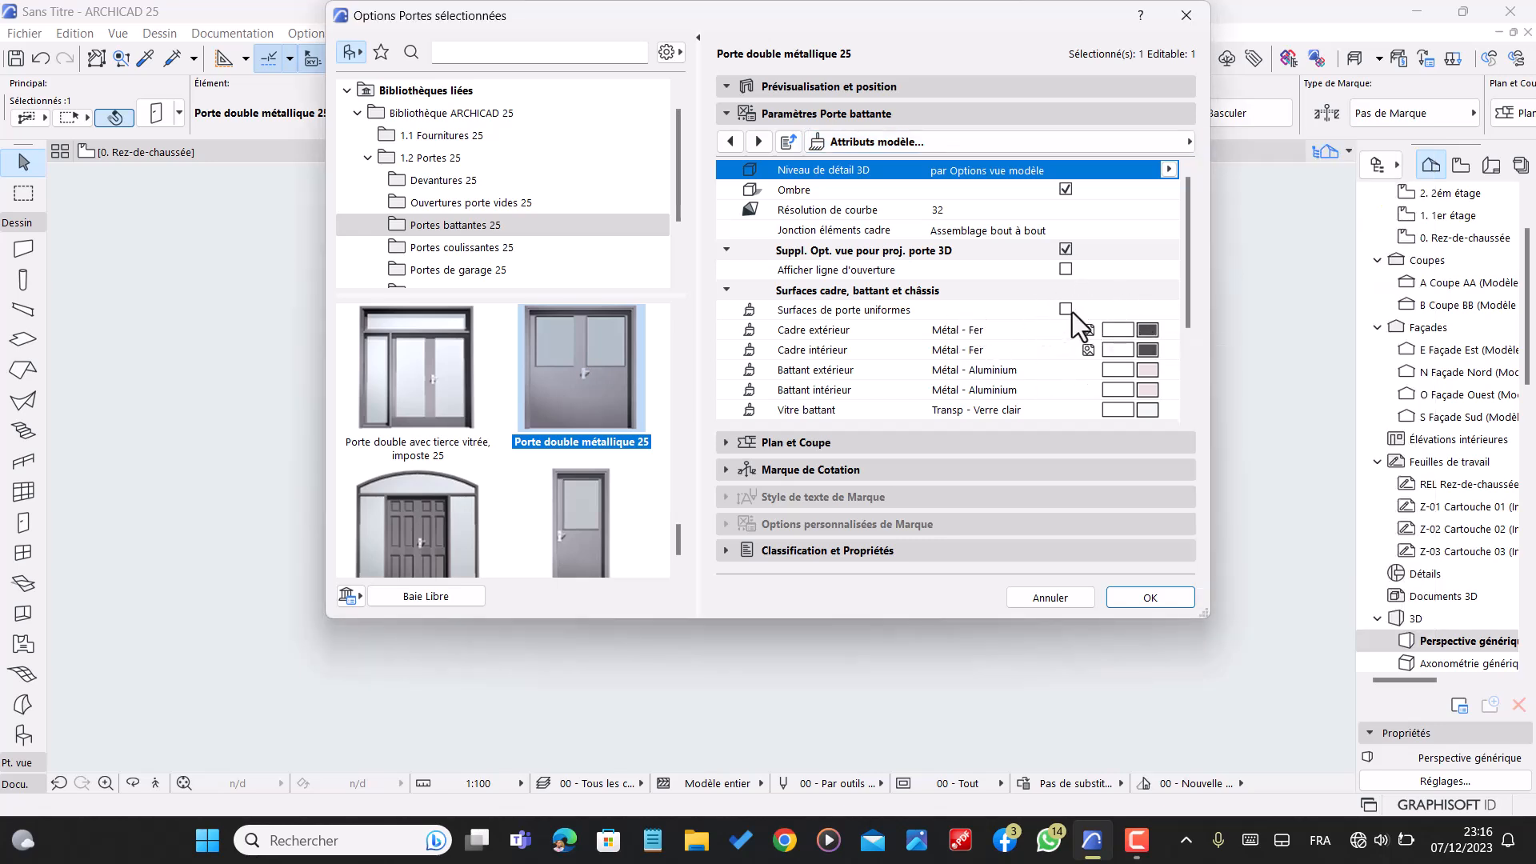
pyautogui.click(1067, 308)
pyautogui.click(1149, 330)
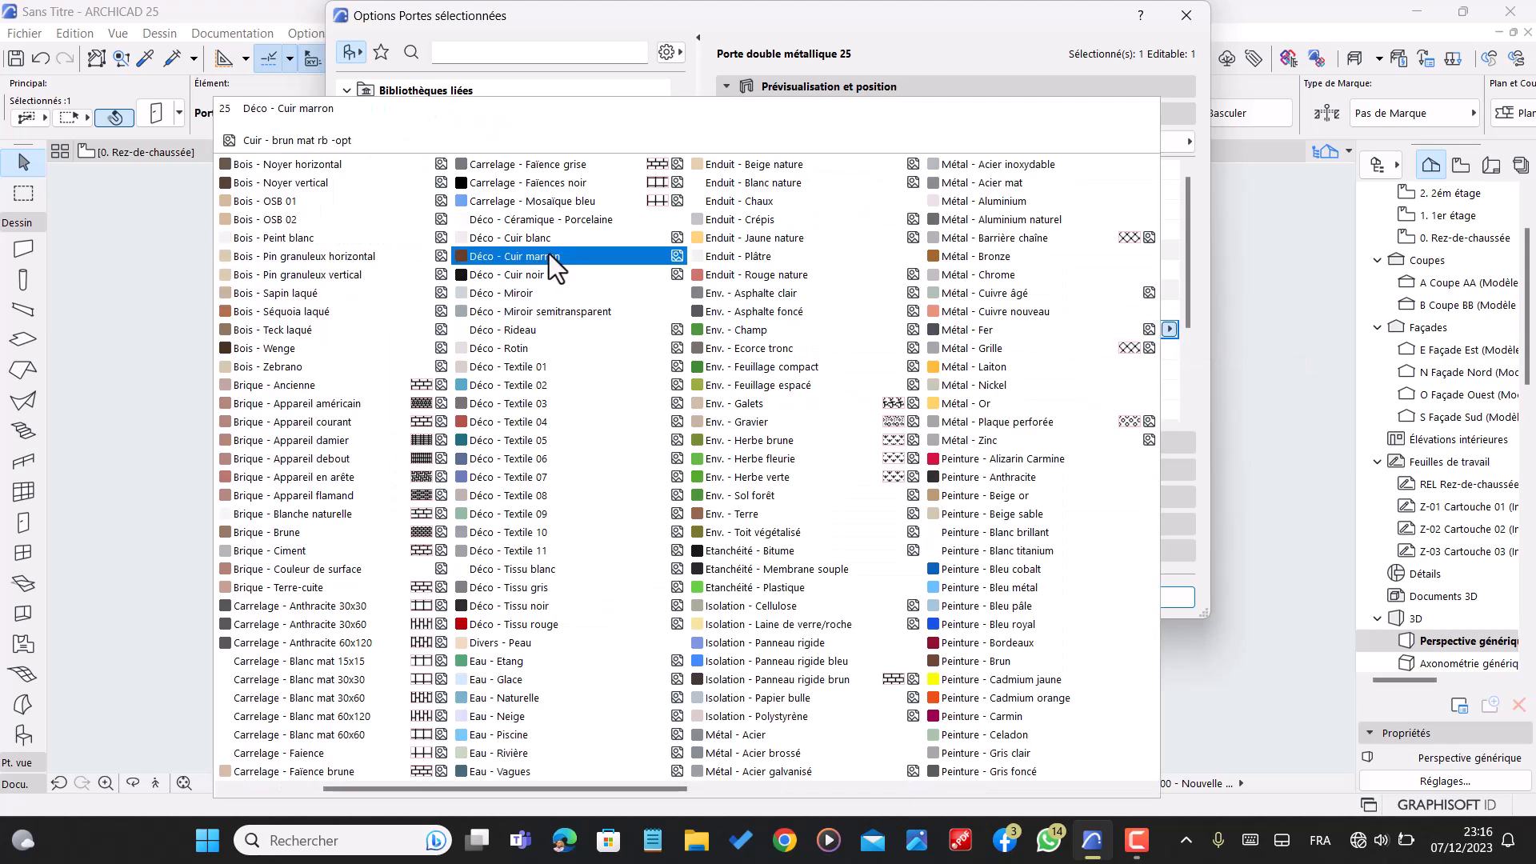
pyautogui.hscroll(3, 660, 261)
pyautogui.hscroll(-3, 526, 252)
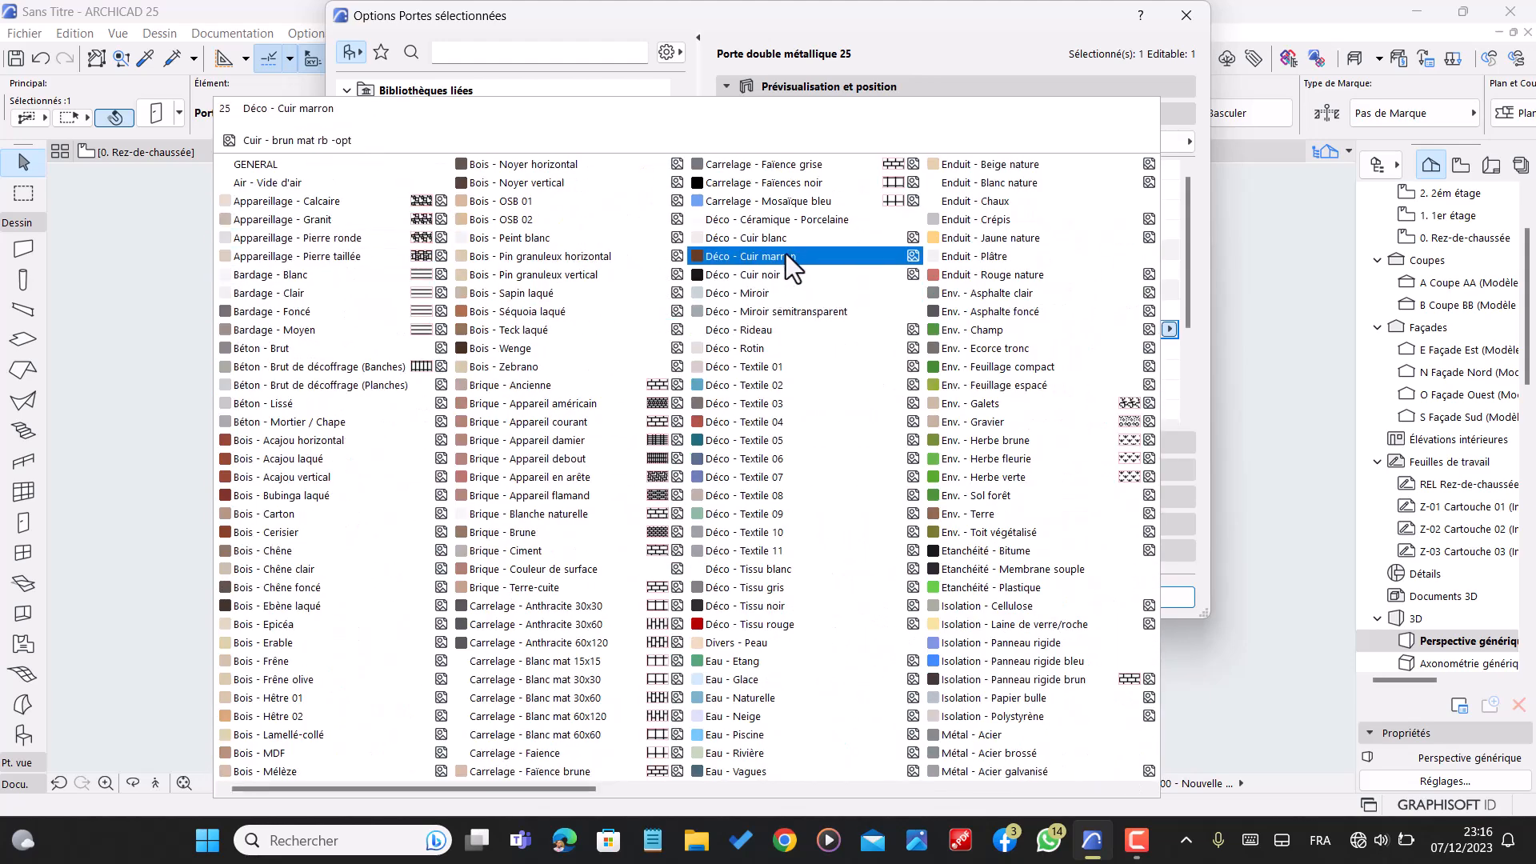
pyautogui.scroll(-3, 926, 266)
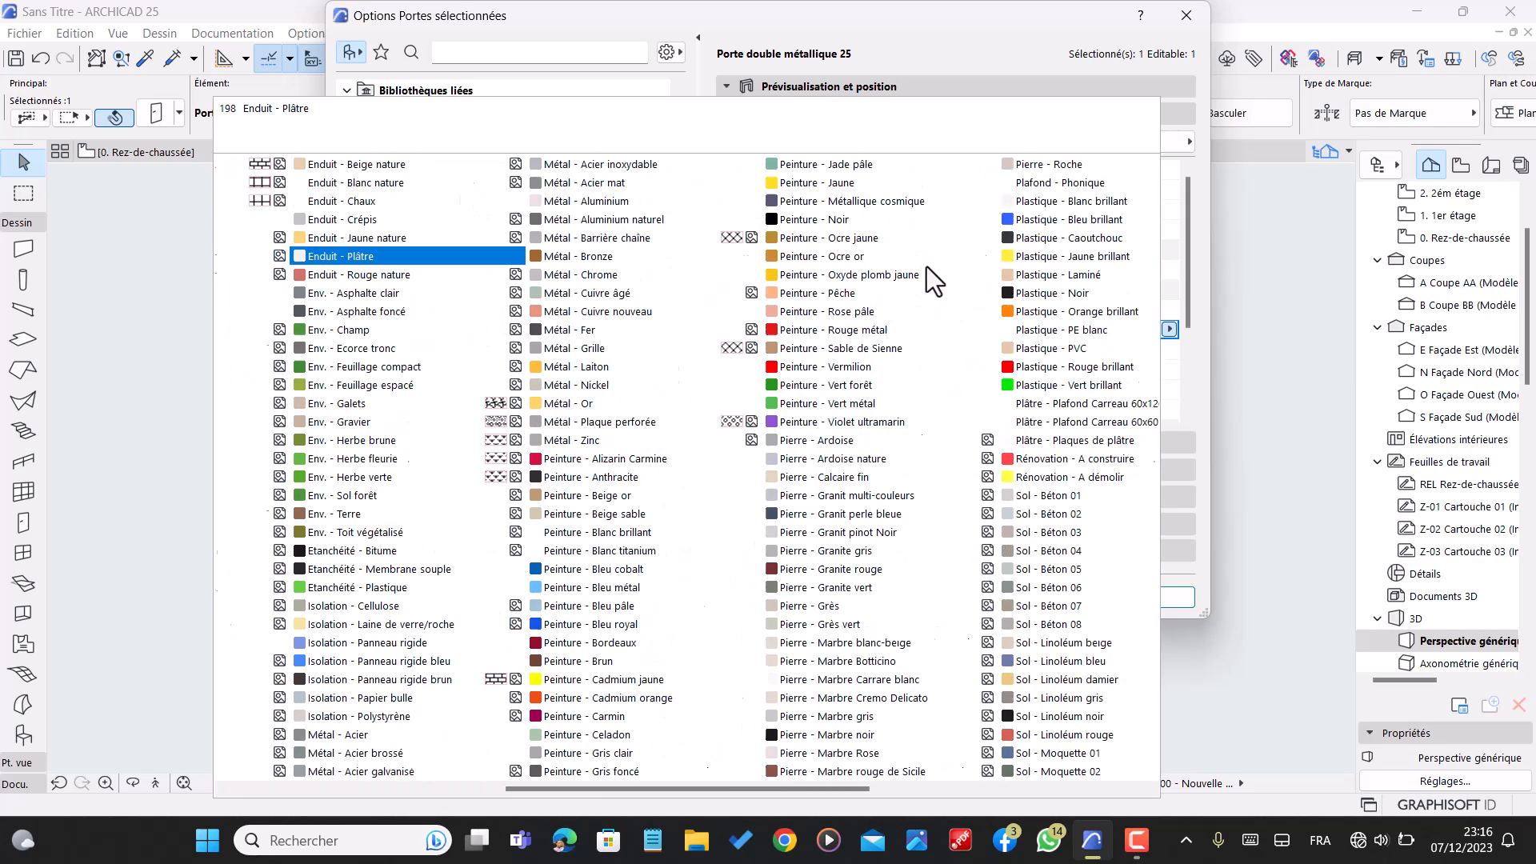
pyautogui.click(531, 202)
# - Set the entrance door's 3D frame pen to 130, replace its panel and glazing pens, and accept the settings
pyautogui.scroll(-3, 1053, 353)
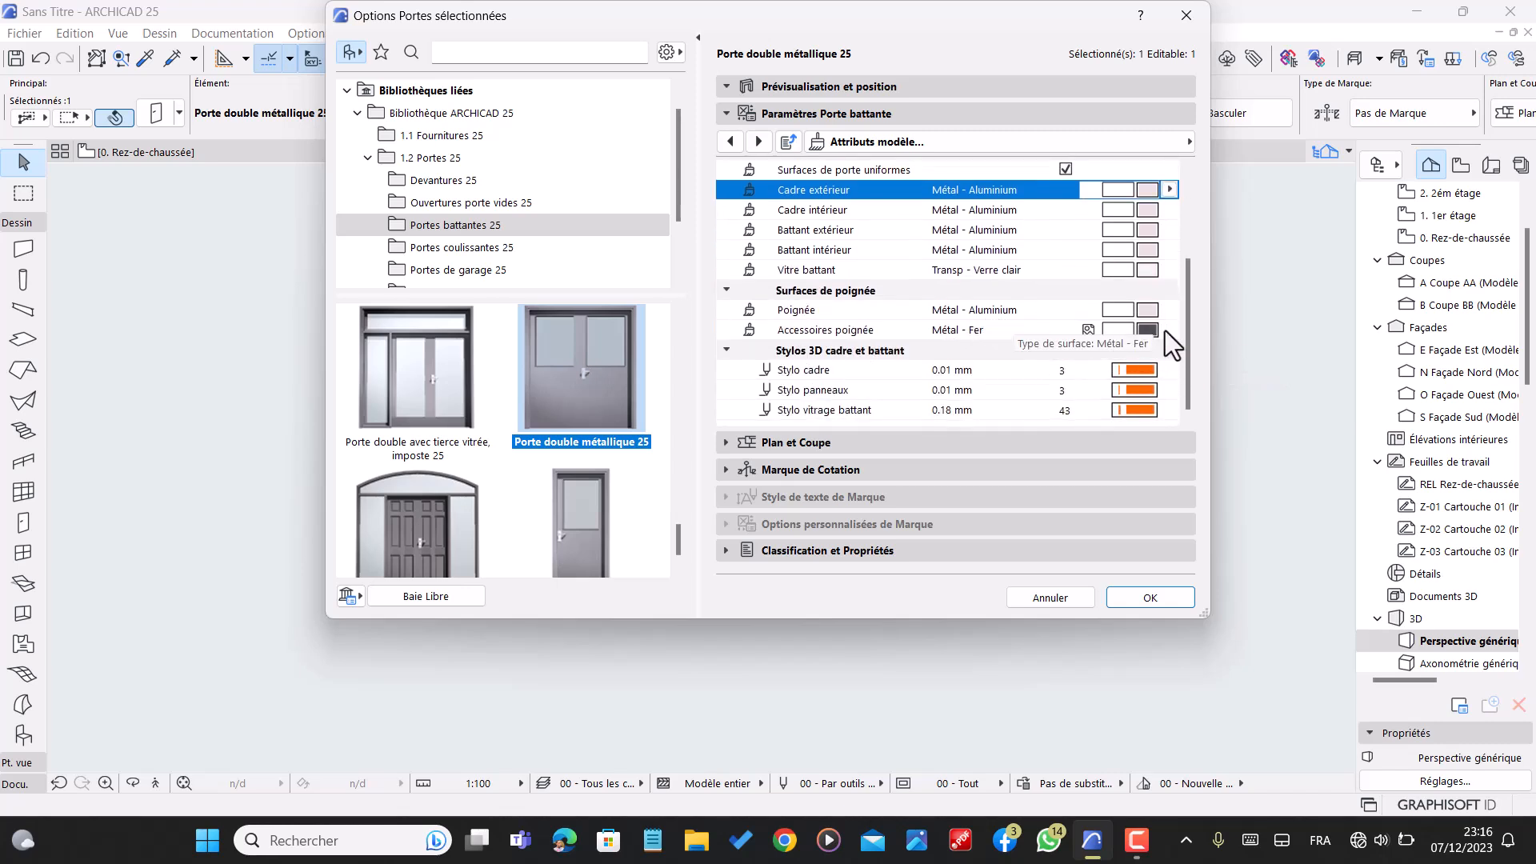
pyautogui.click(1140, 370)
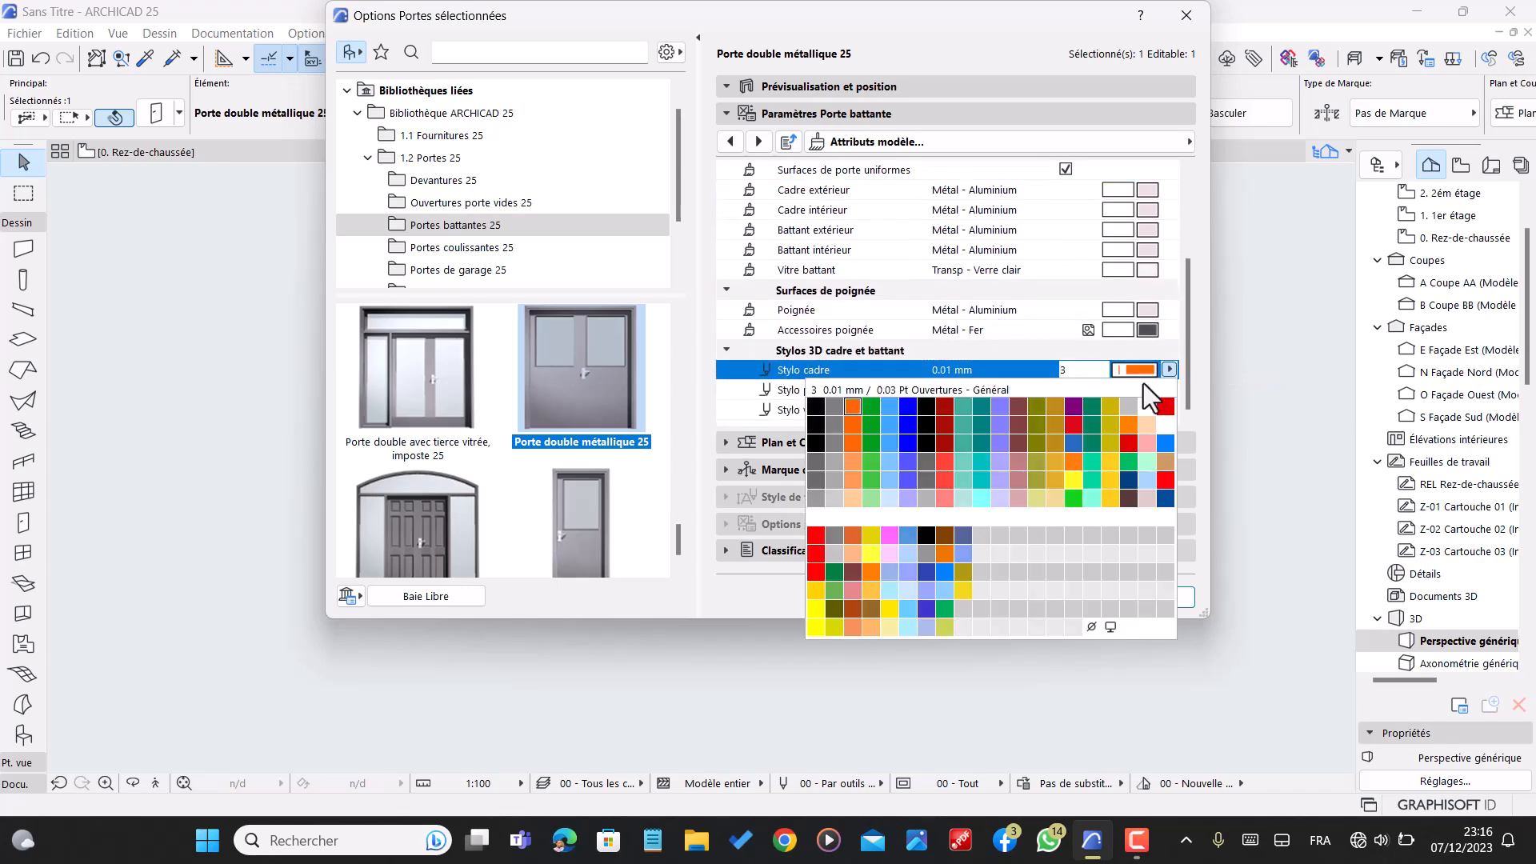
pyautogui.click(982, 512)
pyautogui.click(1138, 391)
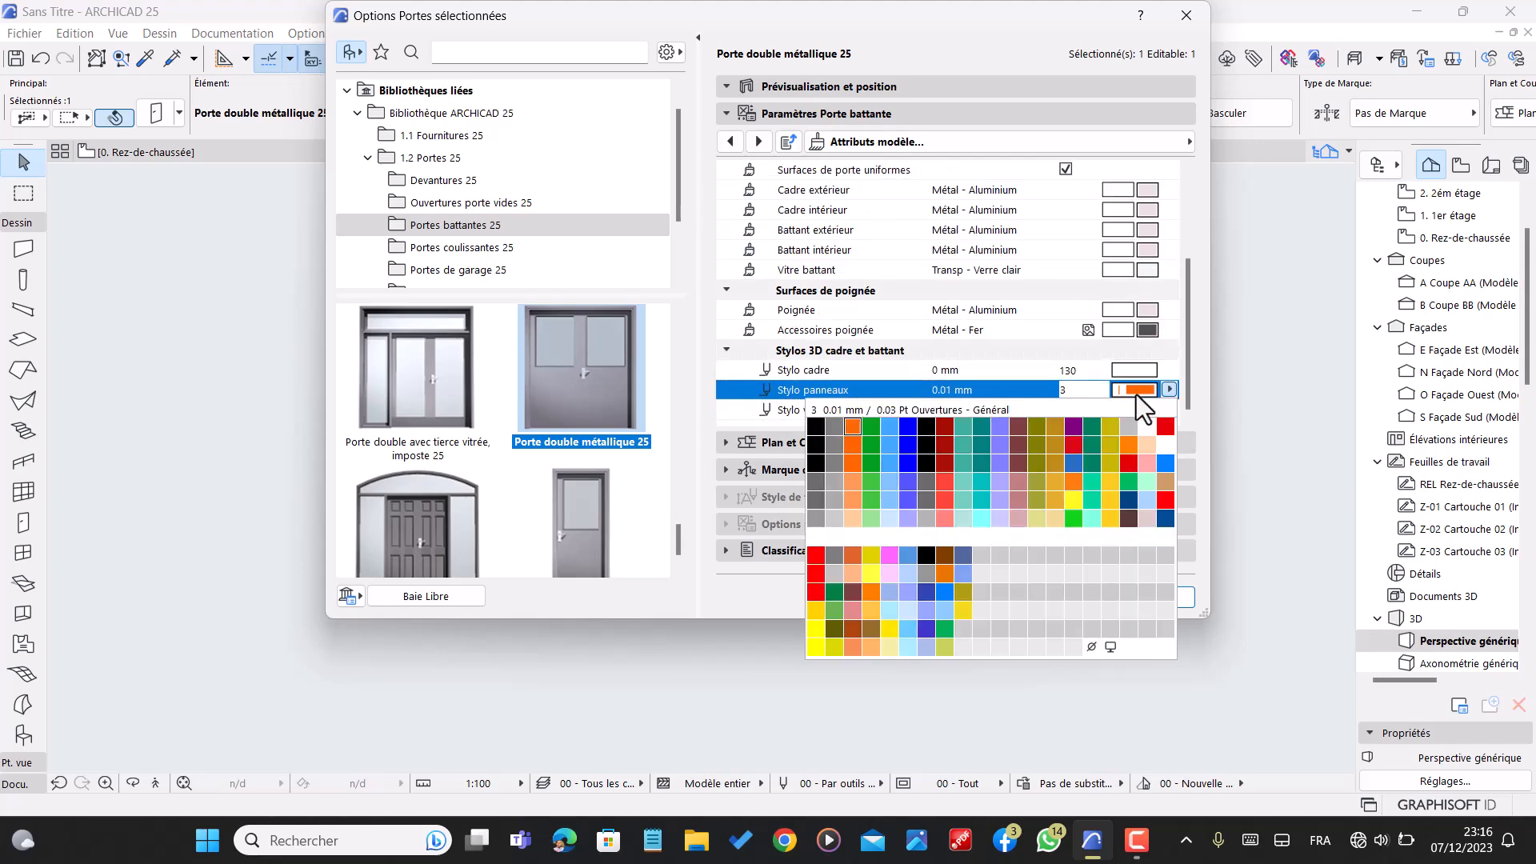
pyautogui.click(910, 565)
pyautogui.click(1135, 409)
pyautogui.click(995, 573)
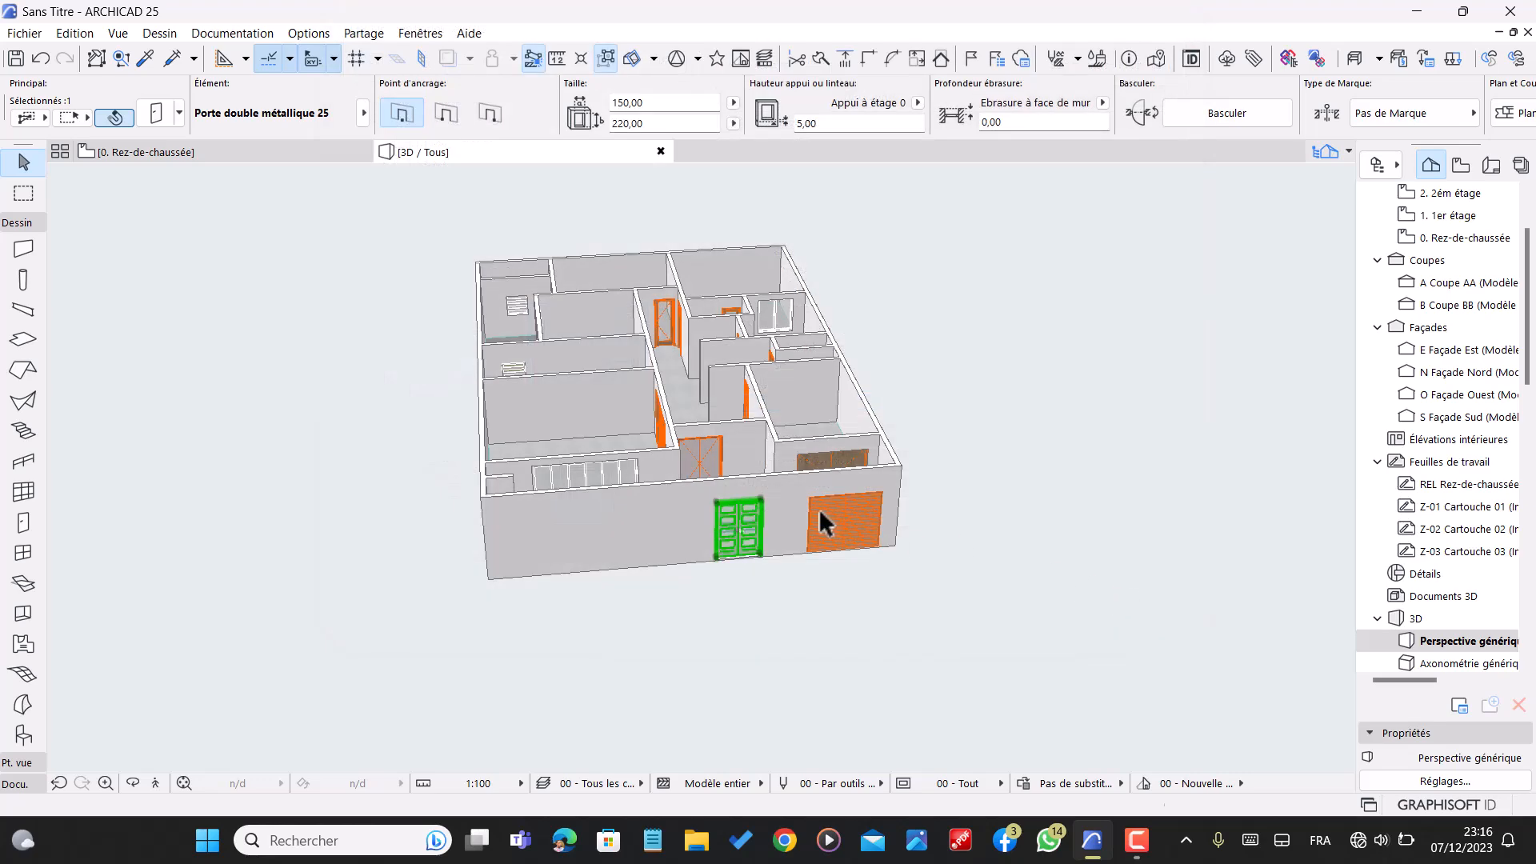
# - Pick up the front entrance door's parameters and transfer them to the double door in the house wall behind it
pyautogui.press('Escape')
pyautogui.scroll(5, 772, 536)
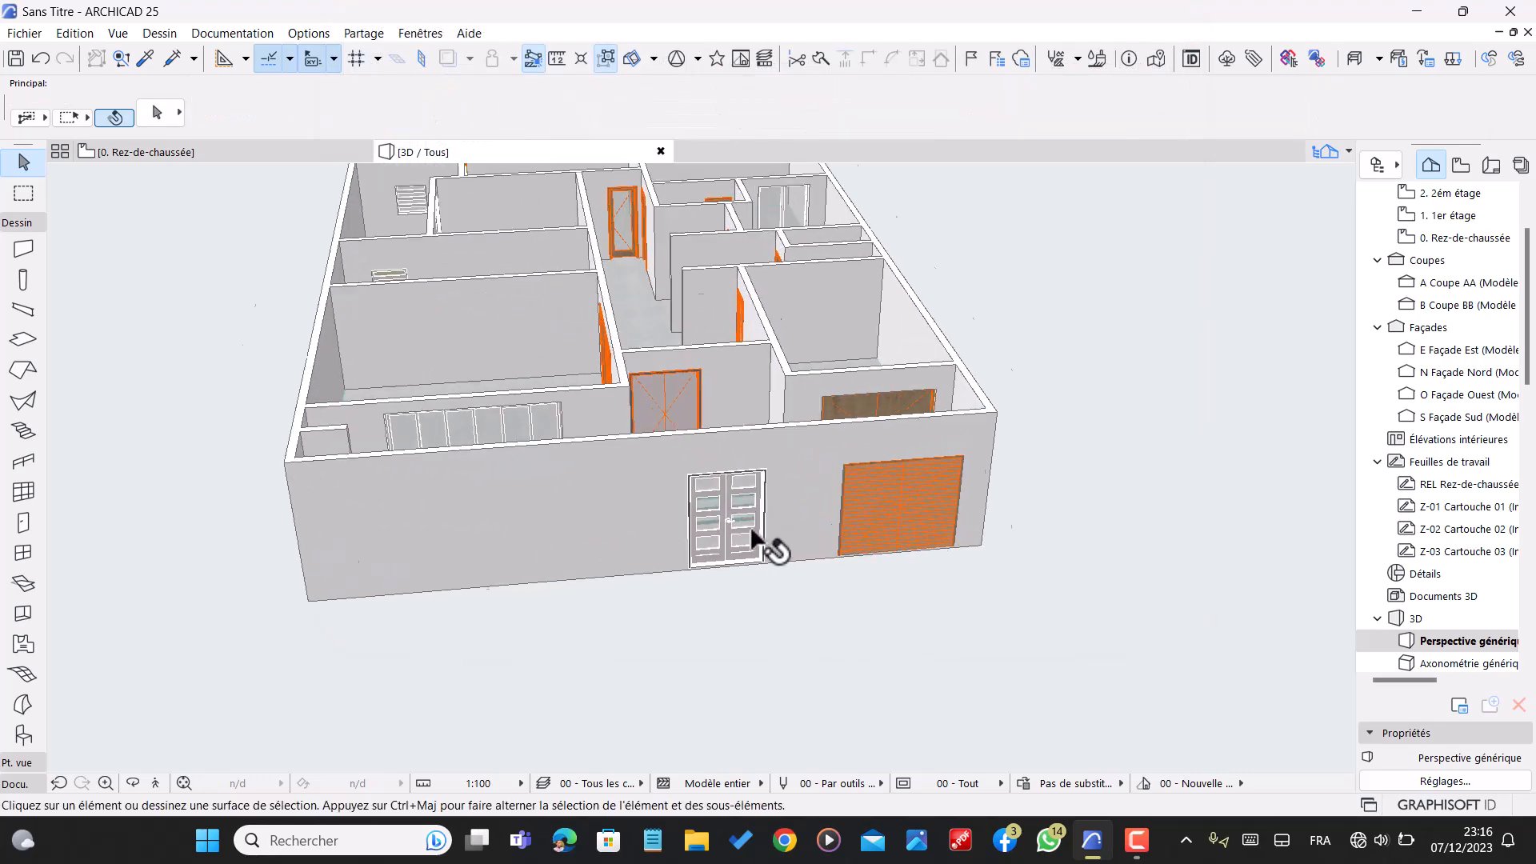
pyautogui.moveTo(744, 560)
pyautogui.keyDown('shift'); pyautogui.mouseDown(button='middle')
pyautogui.moveTo(680, 452)
pyautogui.moveTo(631, 559)
pyautogui.moveTo(725, 588)
pyautogui.moveTo(727, 554)
pyautogui.mouseUp(button='middle'); pyautogui.keyUp('shift')
pyautogui.scroll(-2, 726, 535)
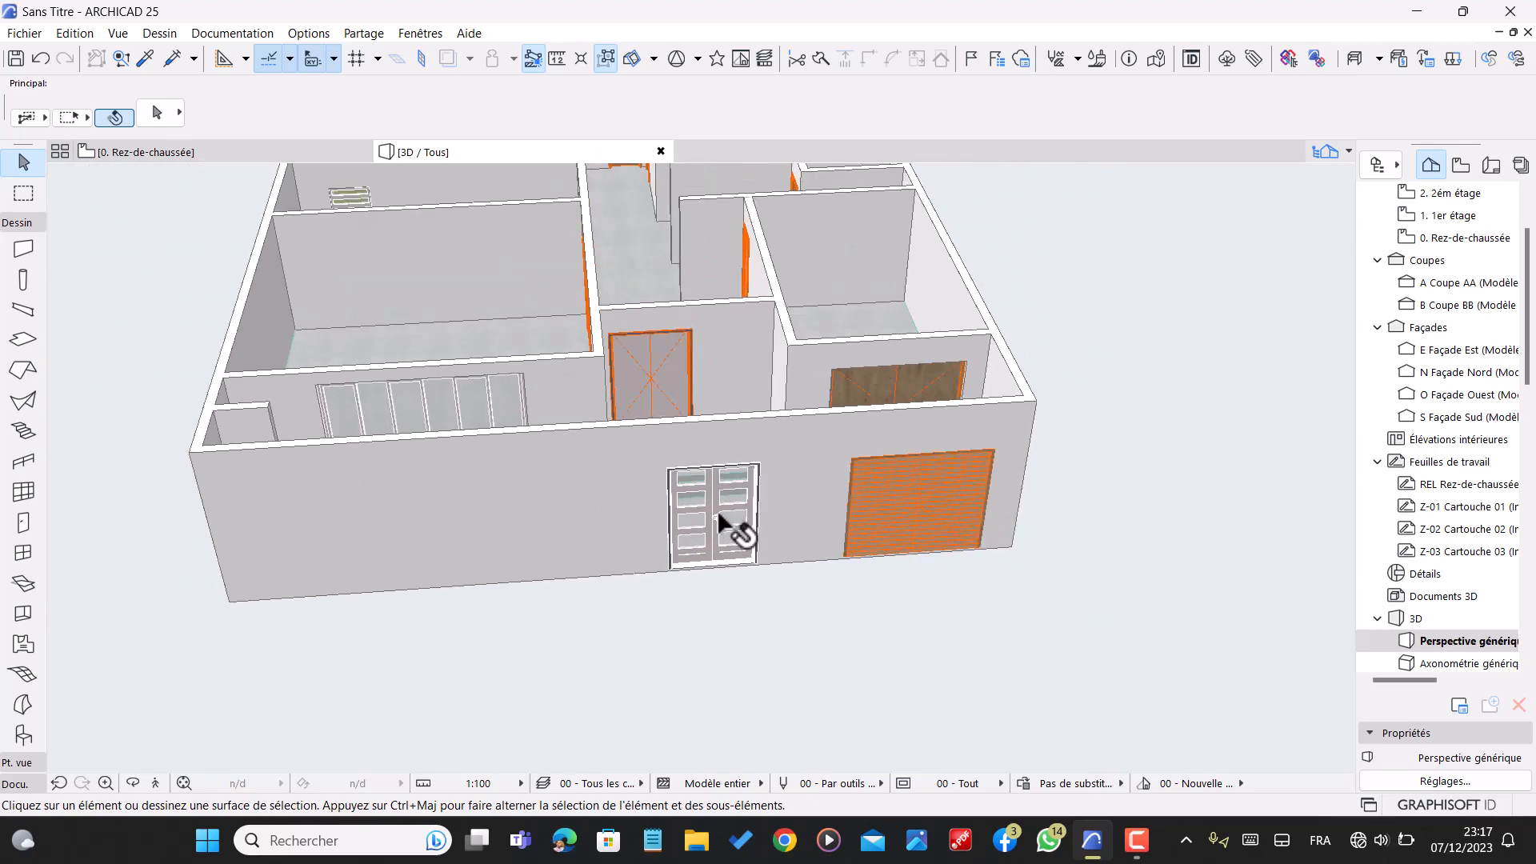
pyautogui.click(148, 61)
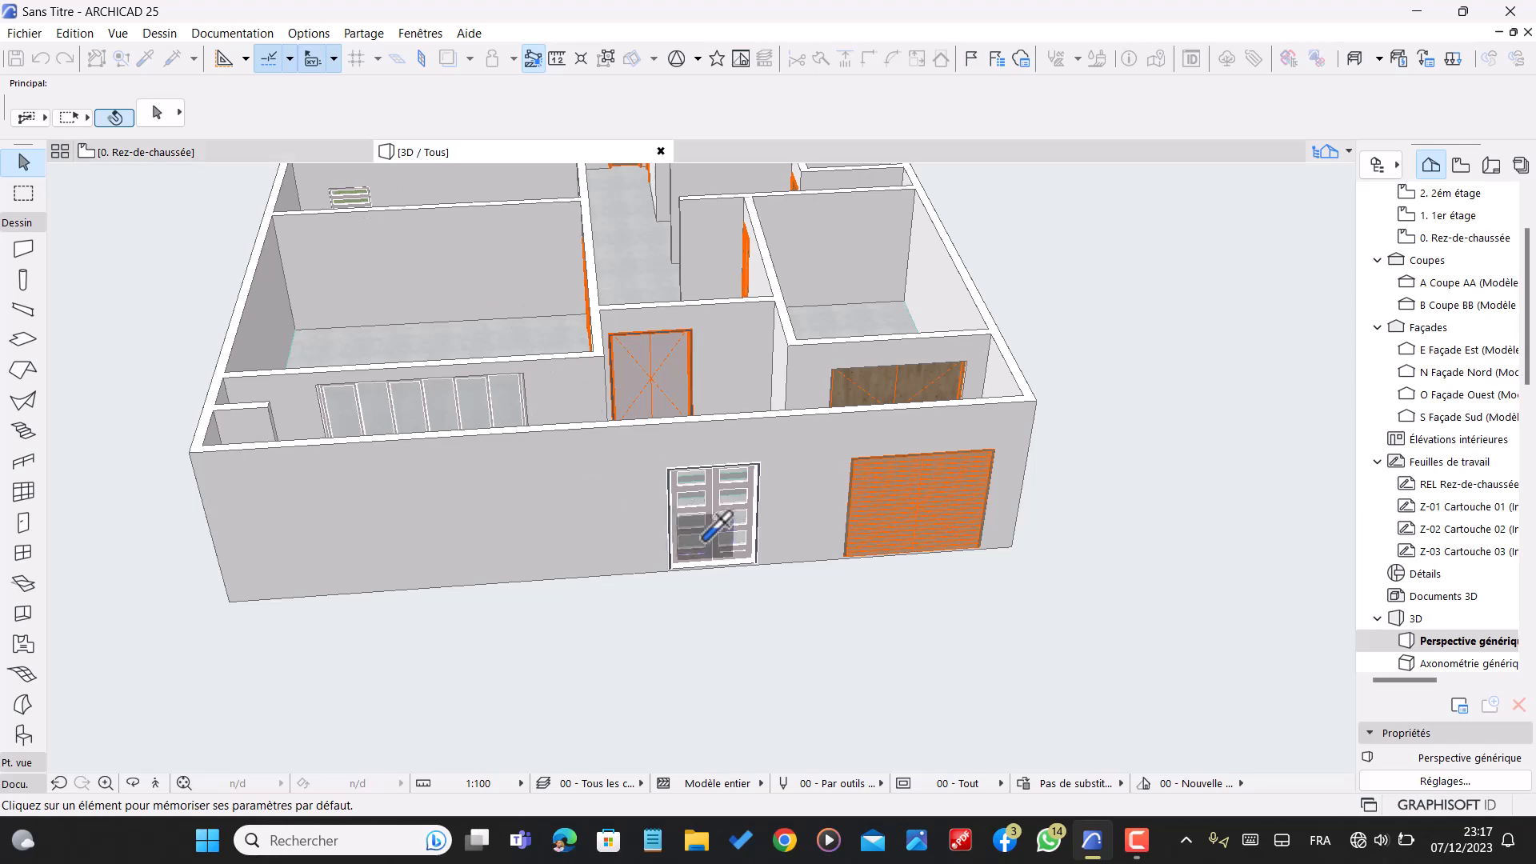
pyautogui.click(711, 510)
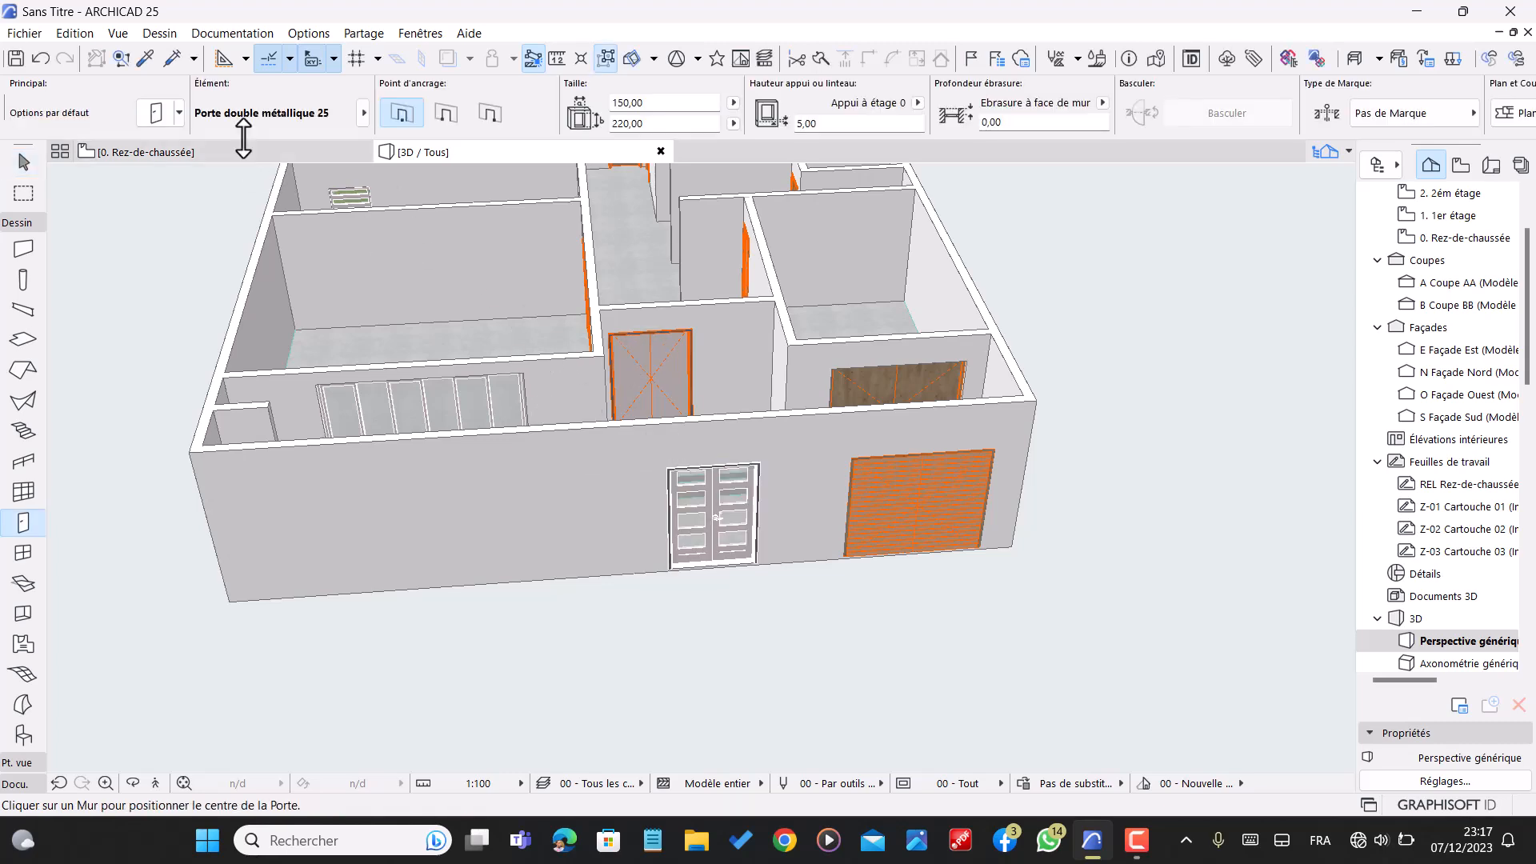
pyautogui.click(169, 59)
pyautogui.click(649, 372)
pyautogui.click(645, 376)
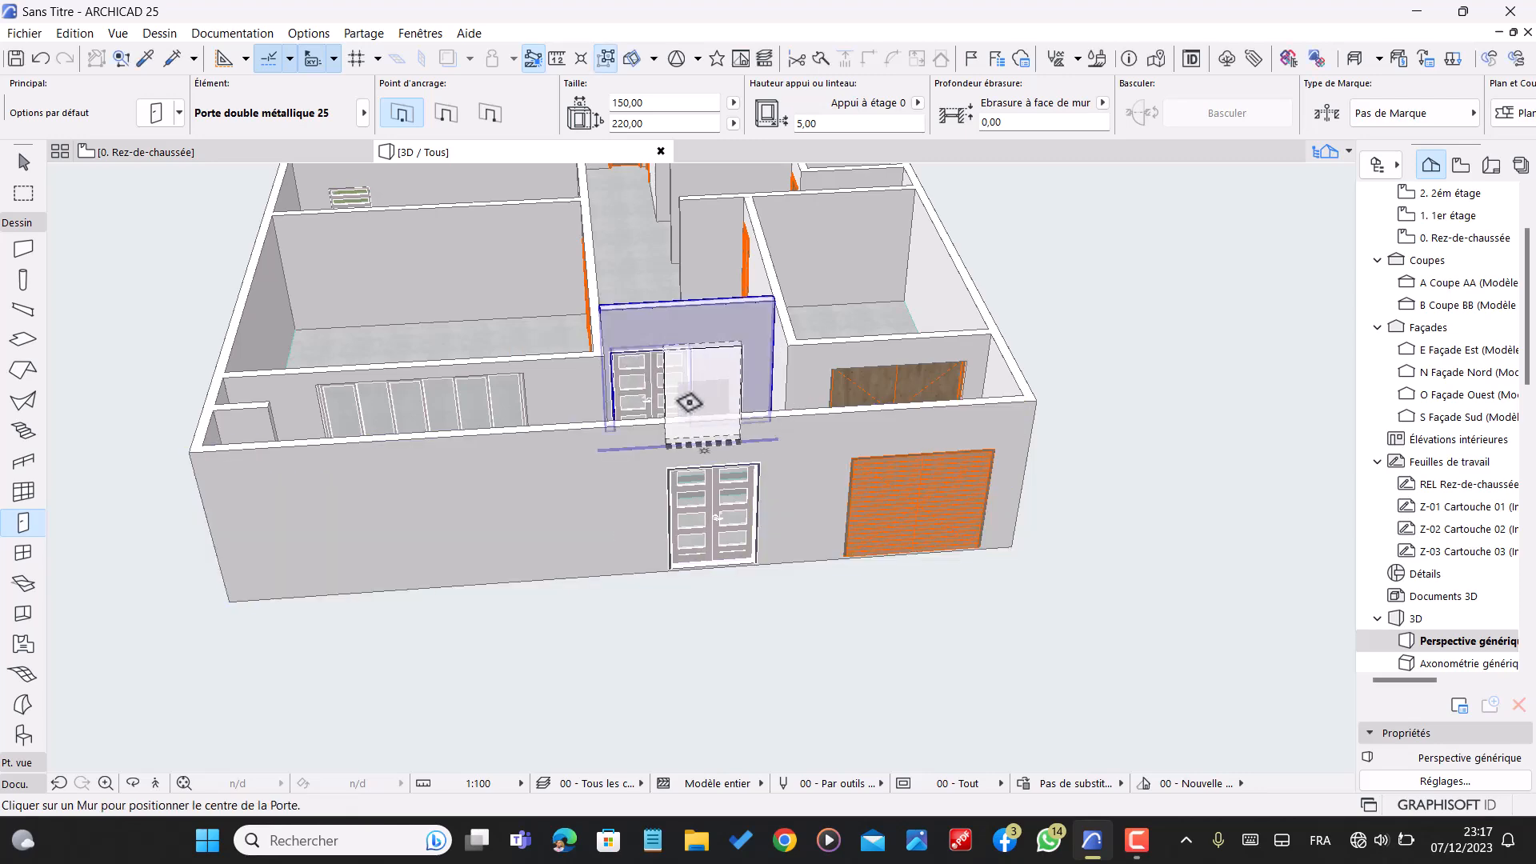
pyautogui.scroll(2, 652, 375)
pyautogui.press('Escape')
# - Set the sill height of the double door in the house wall to 45,00
pyautogui.click(666, 335)
pyautogui.click(643, 365)
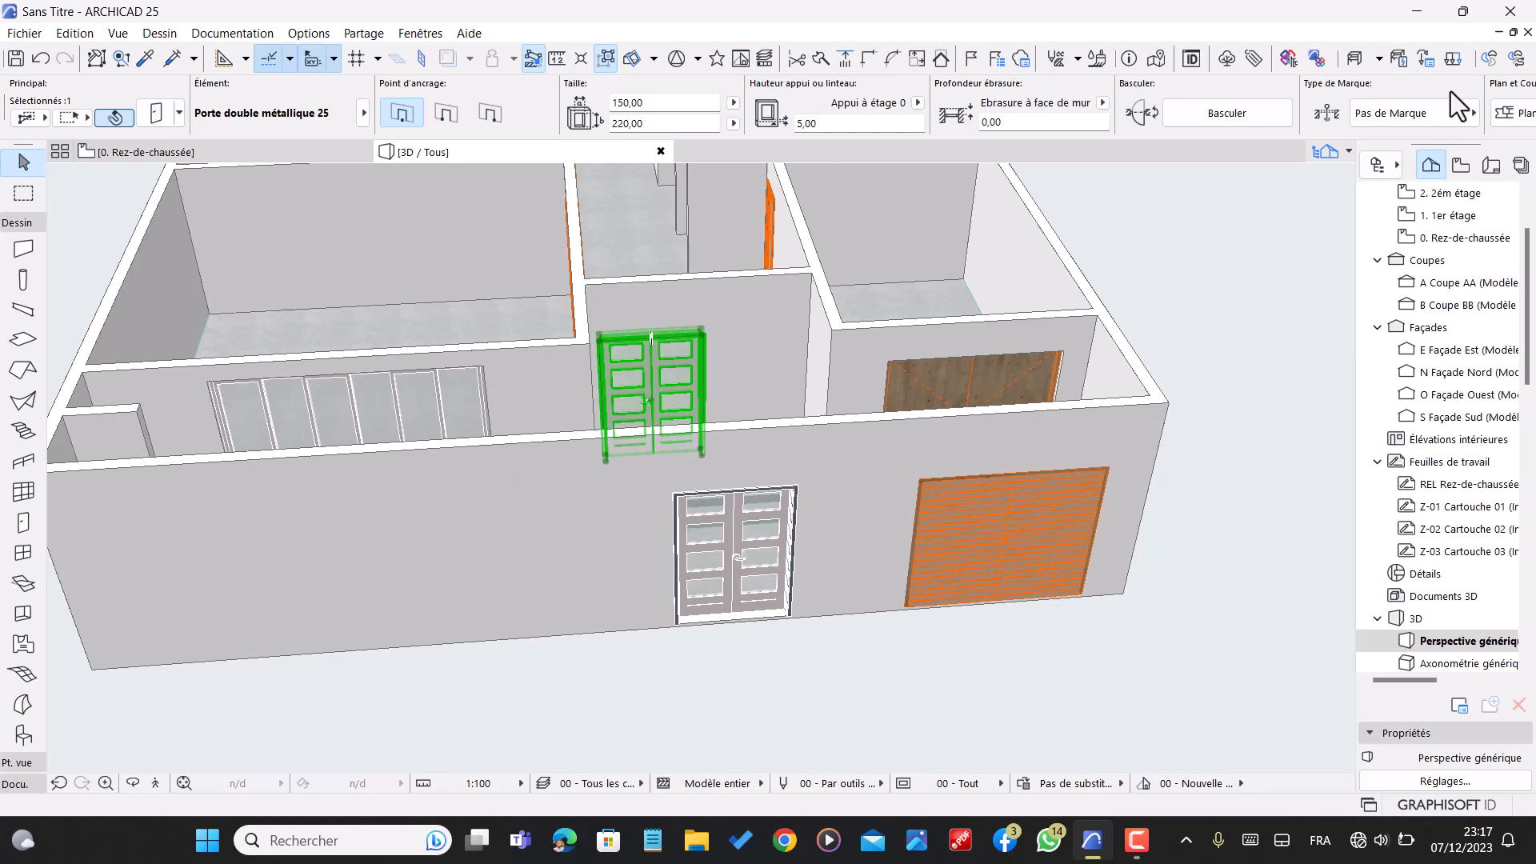
pyautogui.write('45')
pyautogui.press('Return')
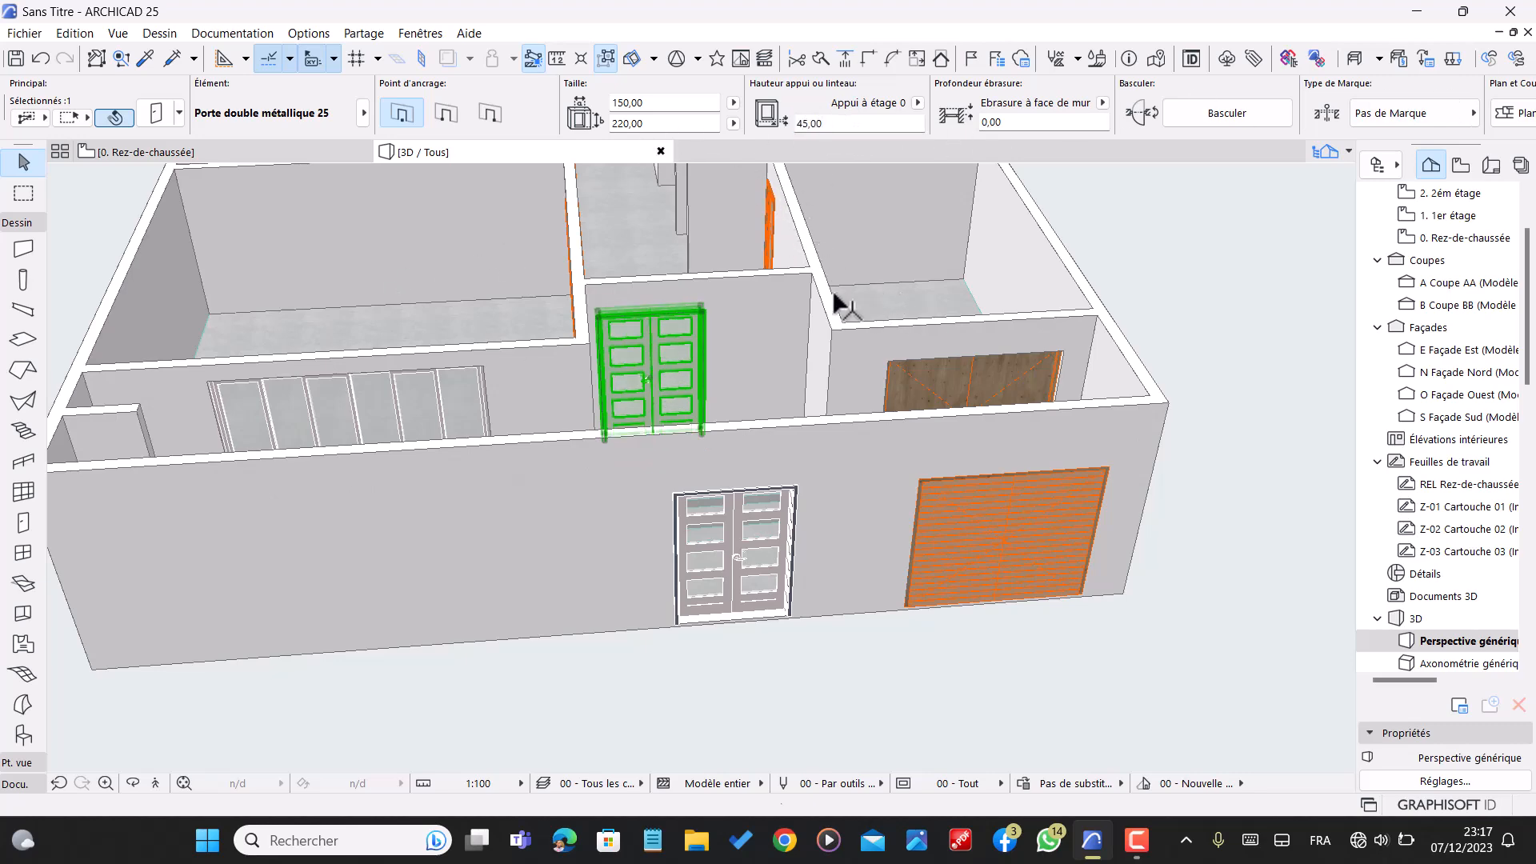
pyautogui.press('Escape')
# - Set the double garage door in the front boundary wall to leaf "Style 6" with handle "Poignée fixe 3"
pyautogui.scroll(-2, 881, 416)
pyautogui.moveTo(881, 416); pyautogui.dragTo(724, 328)
pyautogui.click(990, 533)
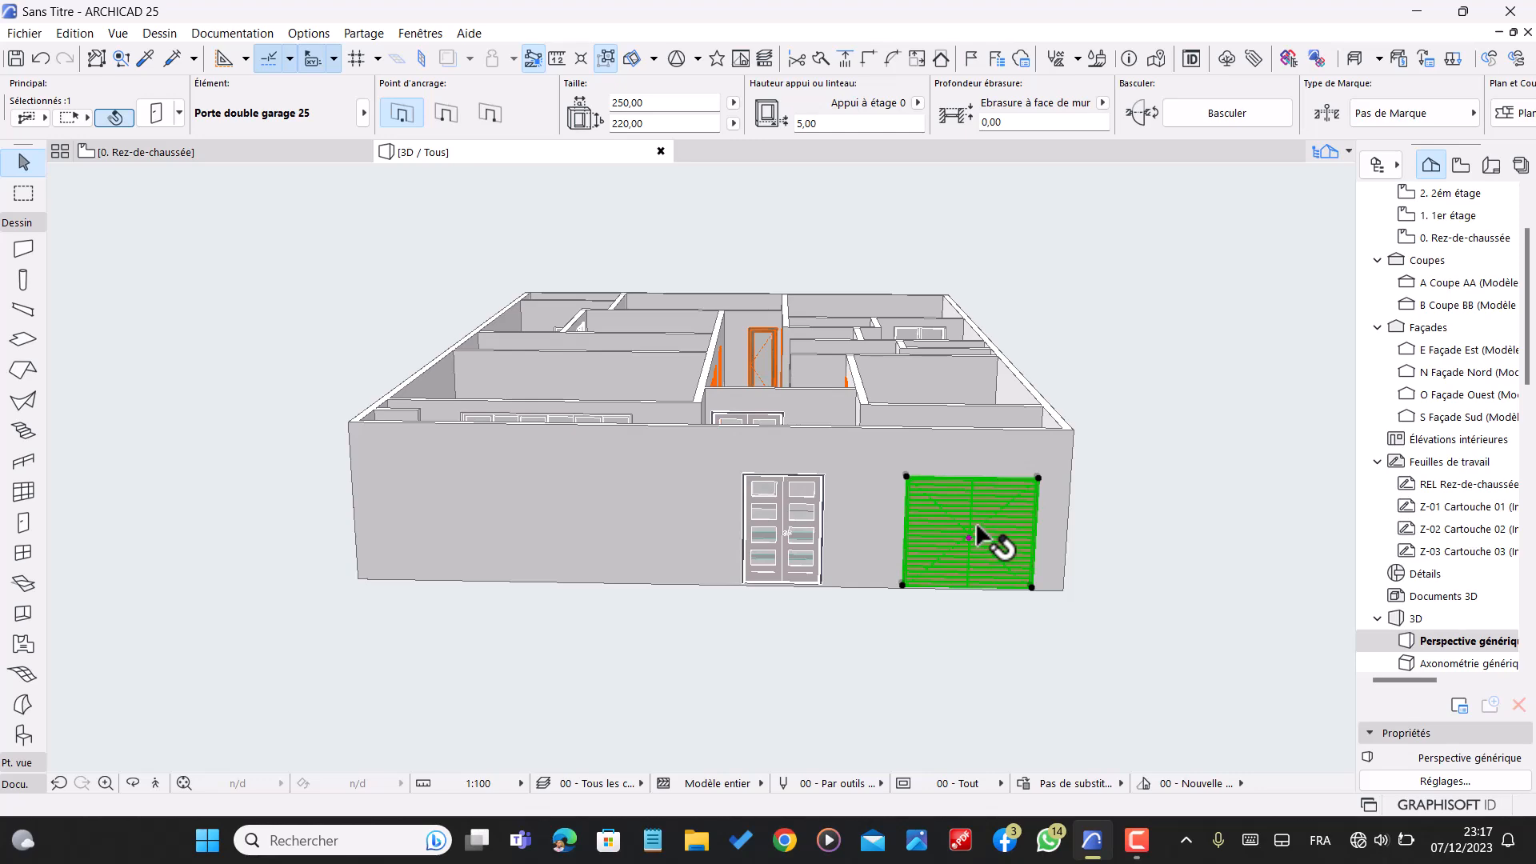
pyautogui.hotkey('ctrl', 't')
pyautogui.click(841, 292)
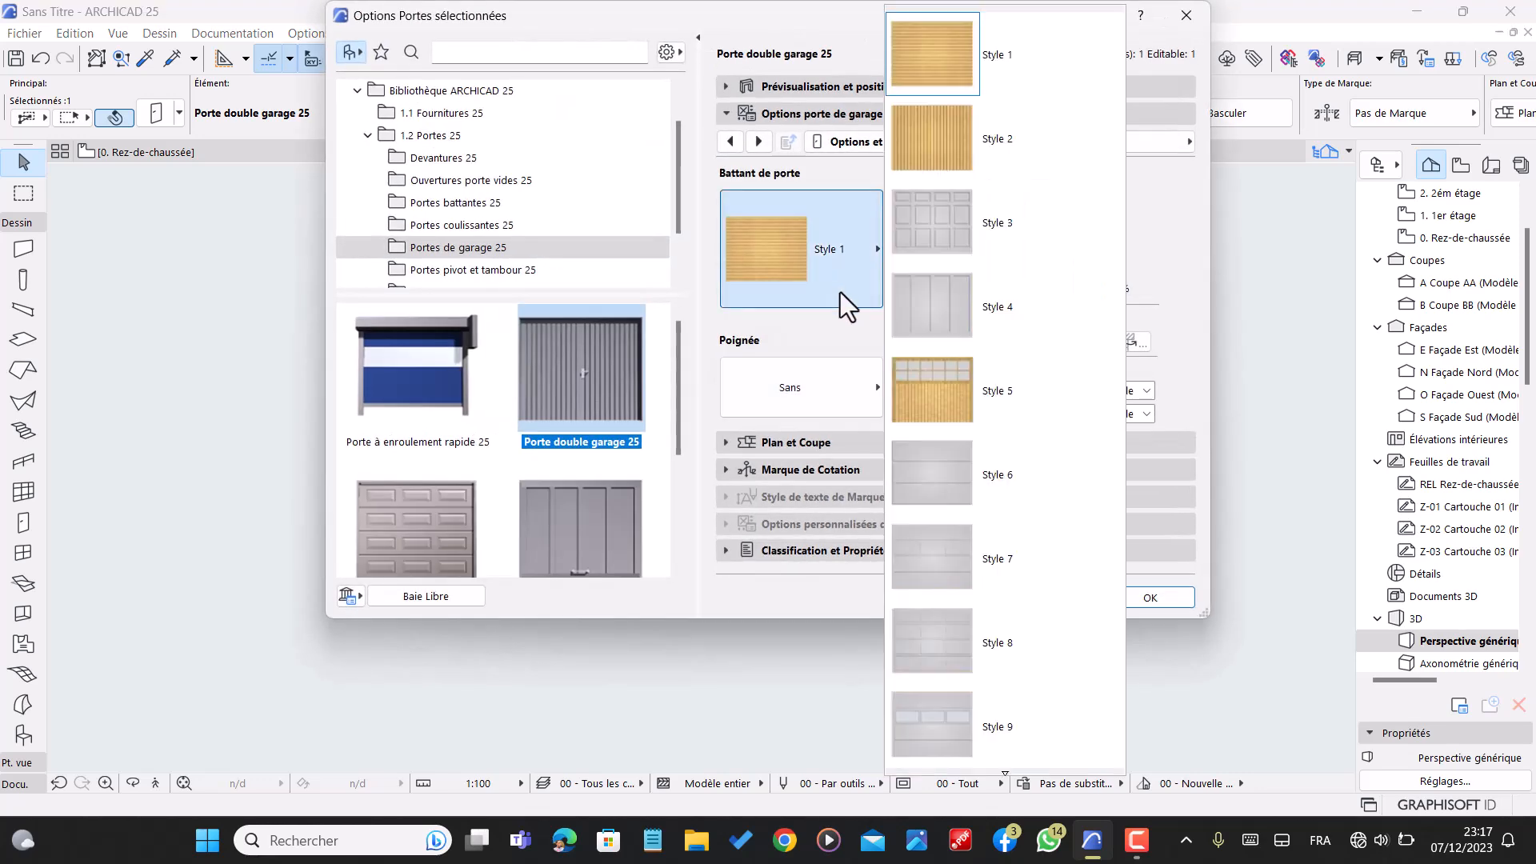
pyautogui.scroll(-2, 1015, 376)
pyautogui.scroll(2, 1018, 416)
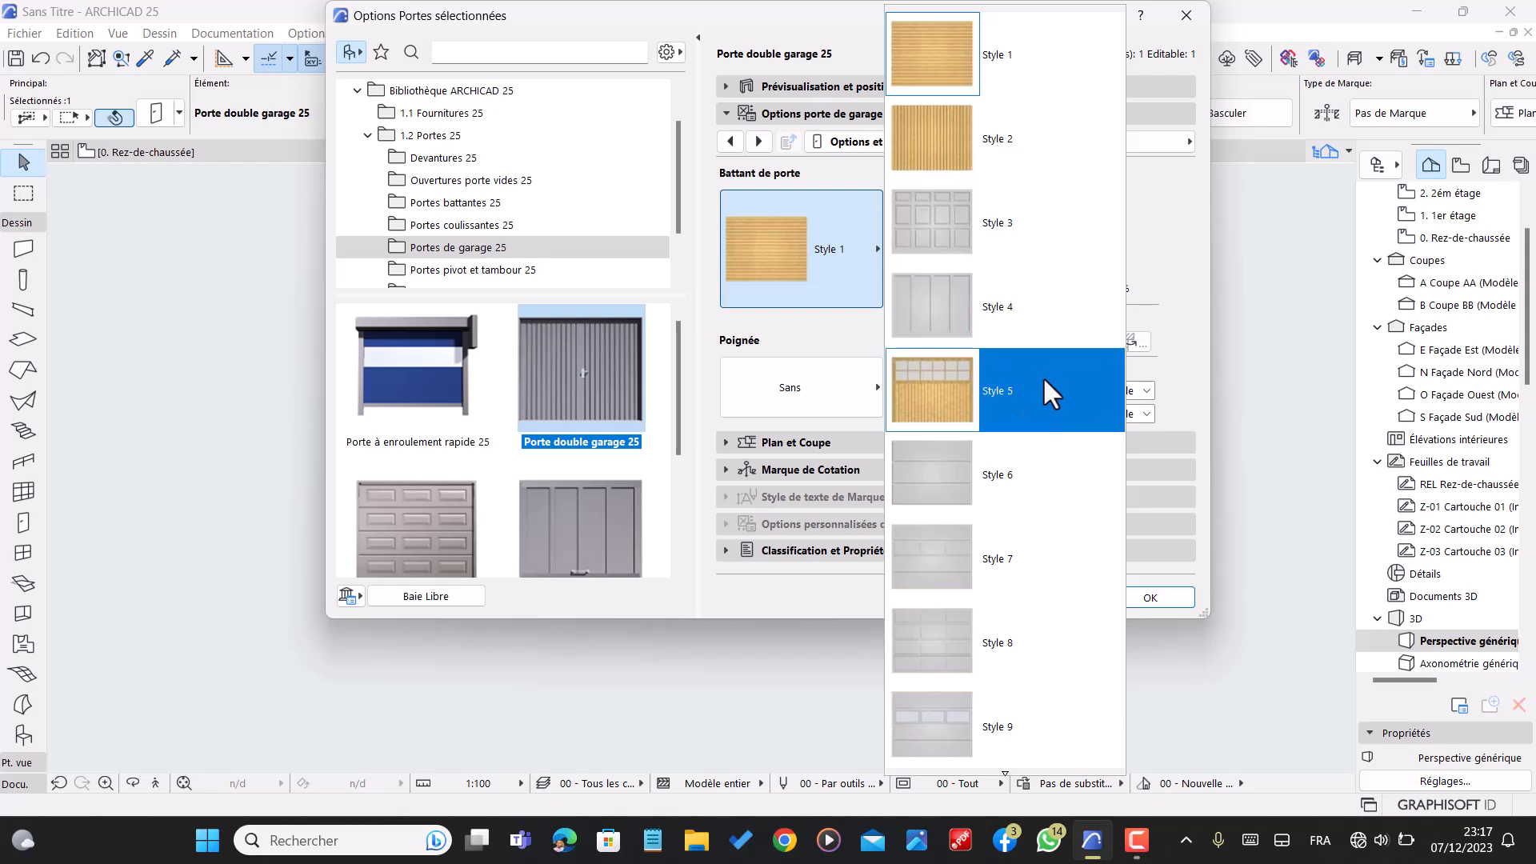
pyautogui.click(1018, 480)
pyautogui.click(849, 393)
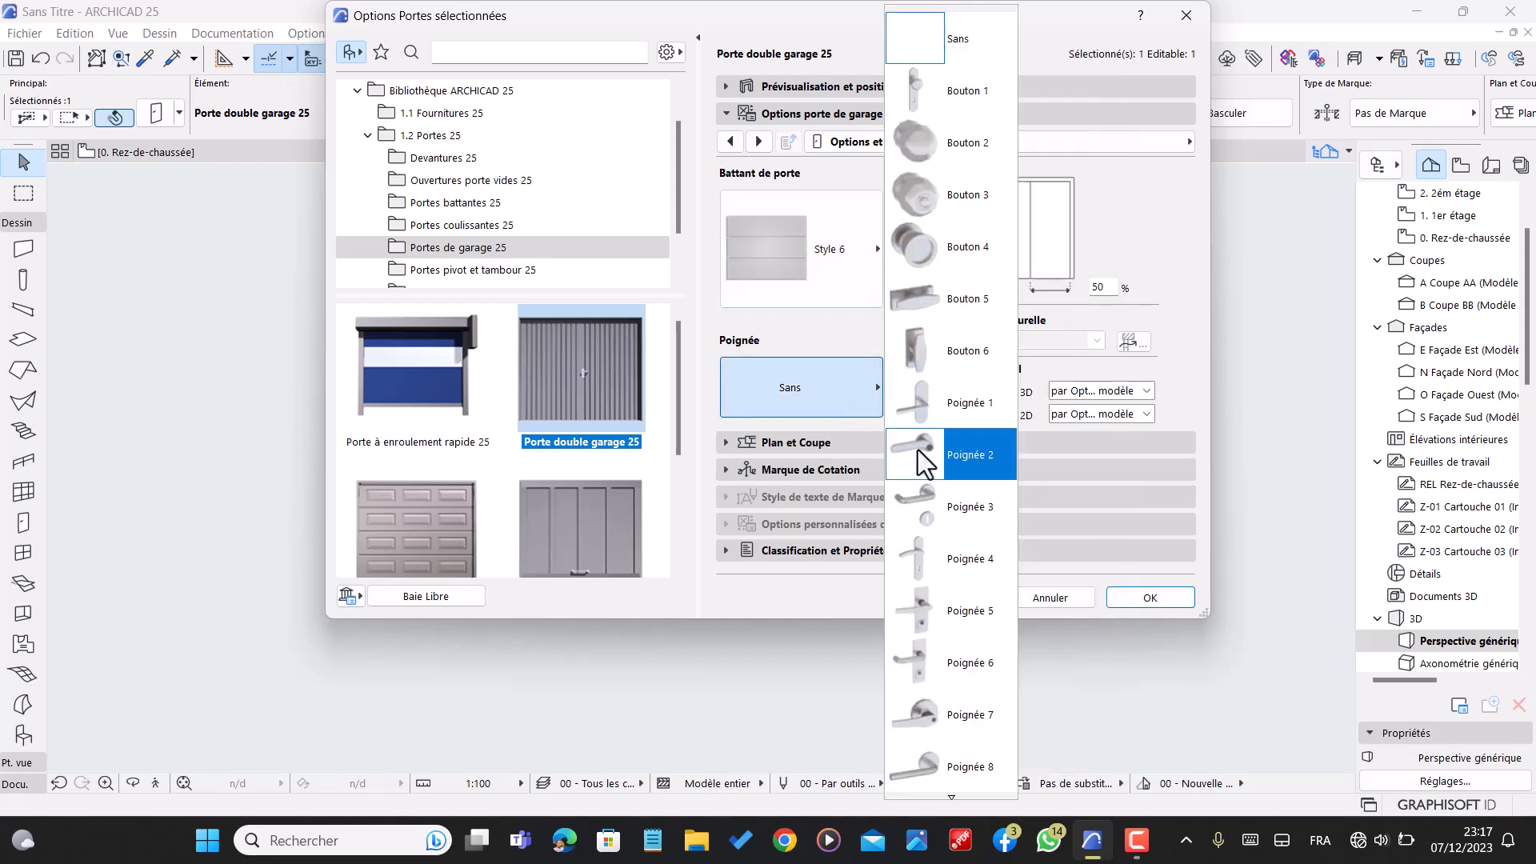
pyautogui.scroll(-3, 993, 584)
pyautogui.scroll(-1, 988, 592)
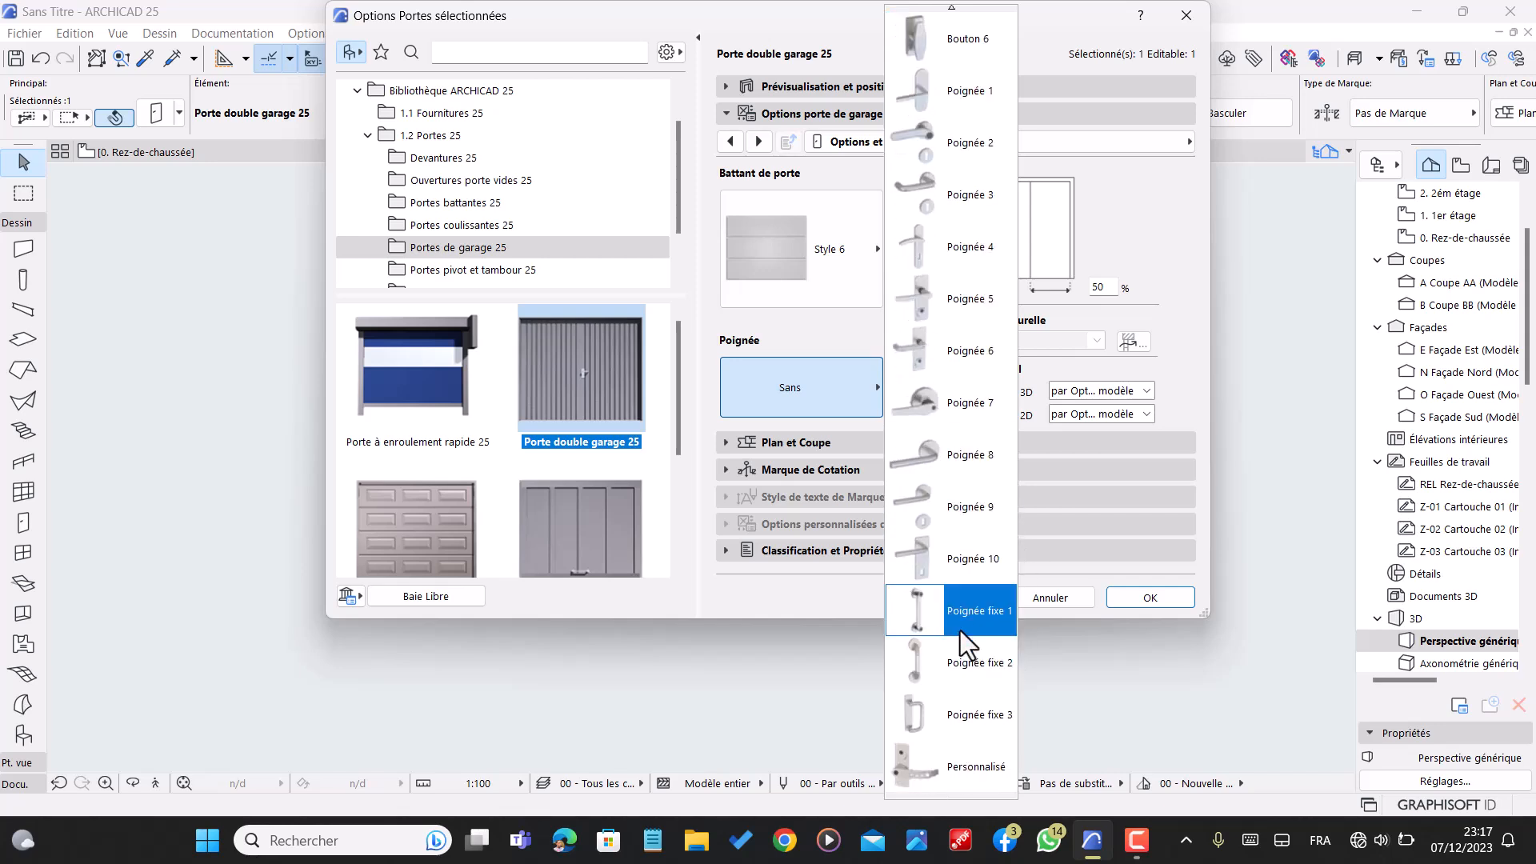
pyautogui.click(978, 725)
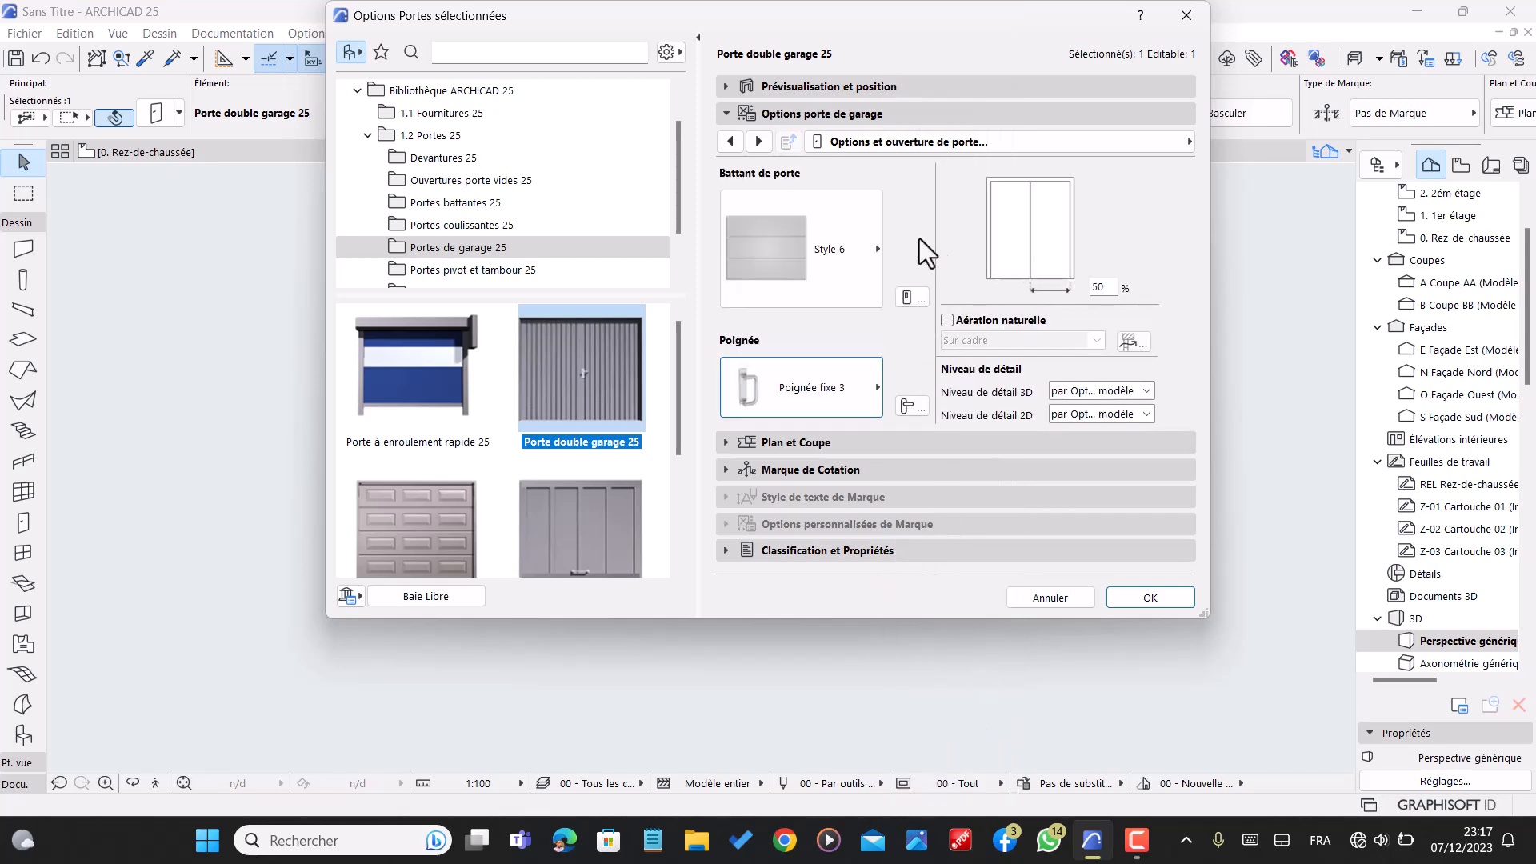
# - Override the model view options for the garage door's 3D projections and turn its opening line off
pyautogui.click(1001, 143)
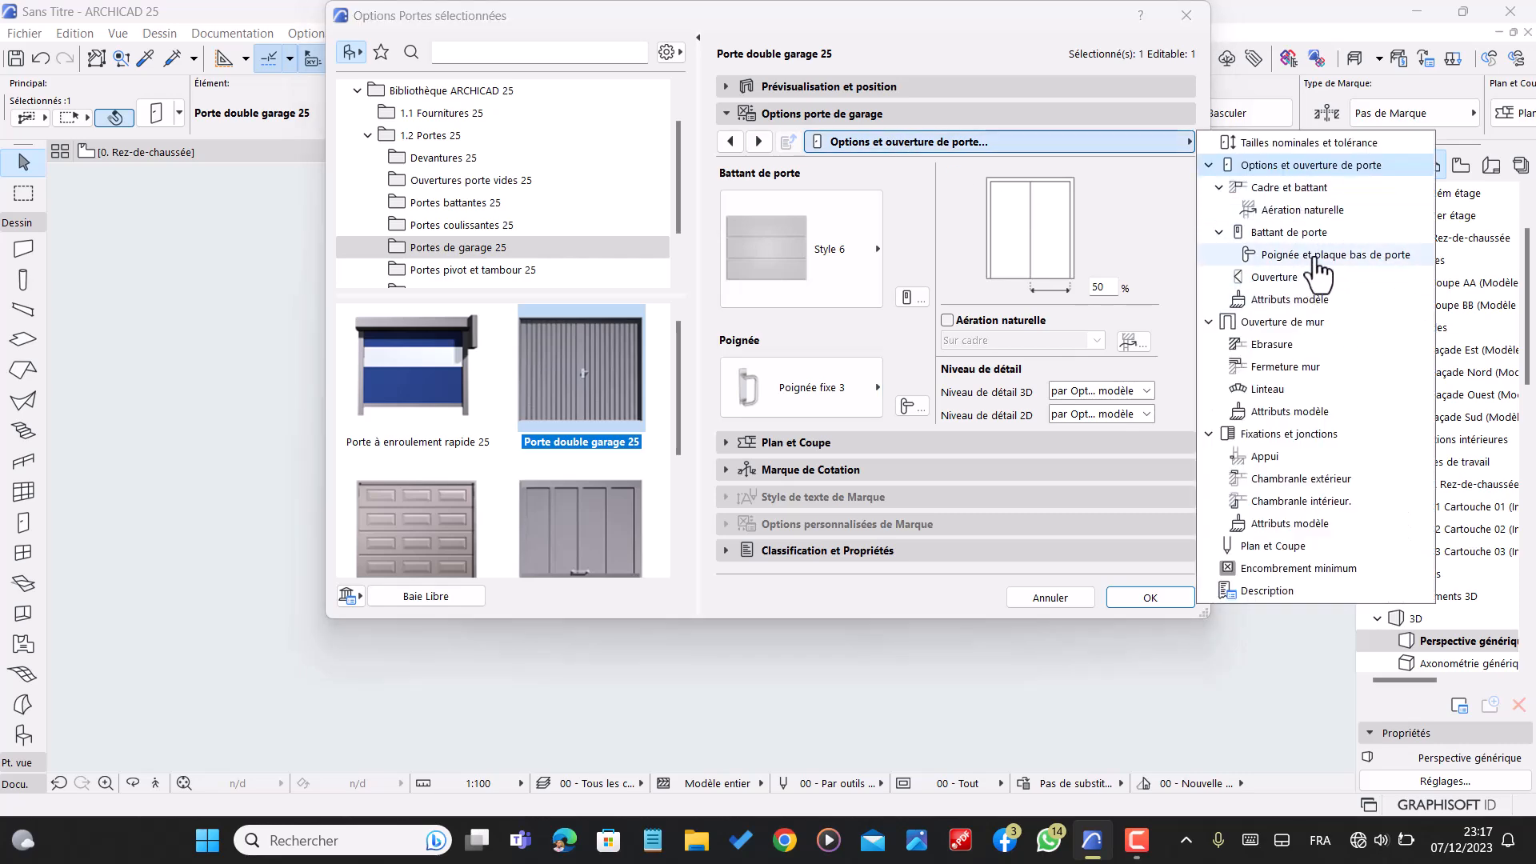
pyautogui.click(1317, 277)
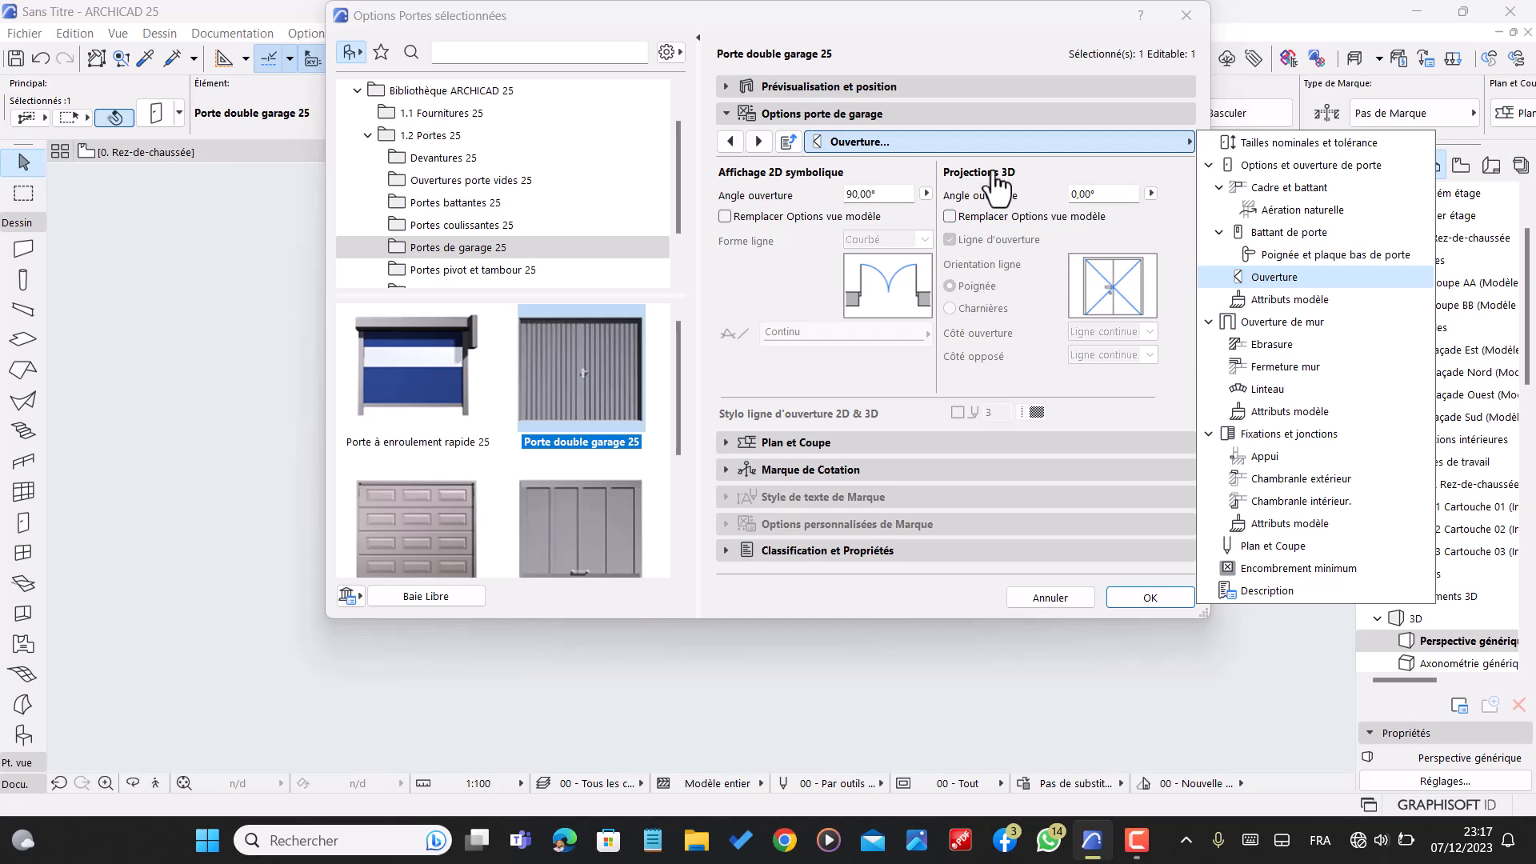
pyautogui.click(952, 217)
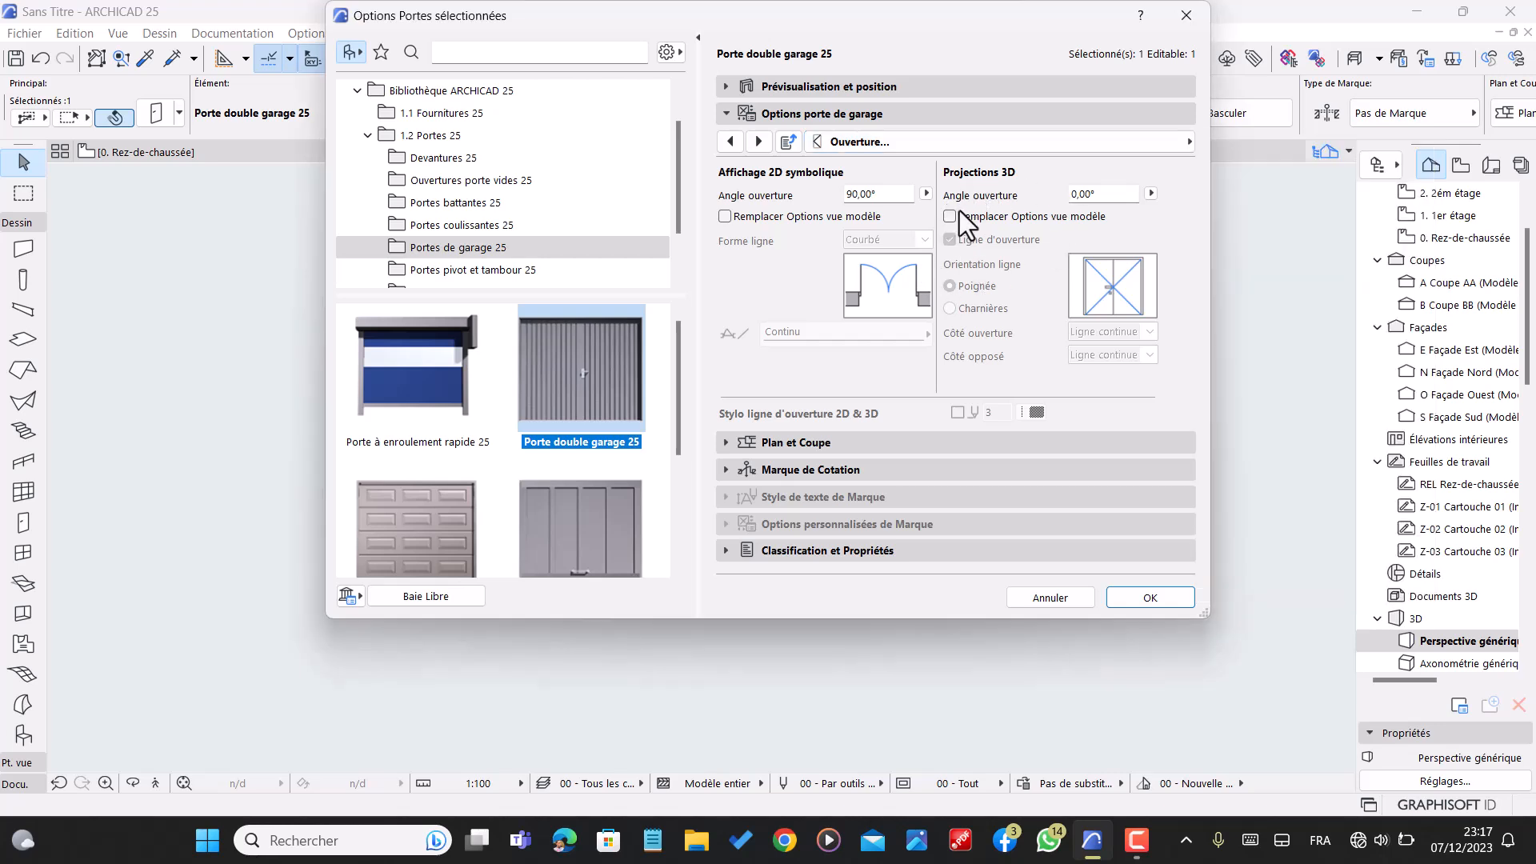
pyautogui.click(951, 217)
pyautogui.click(952, 240)
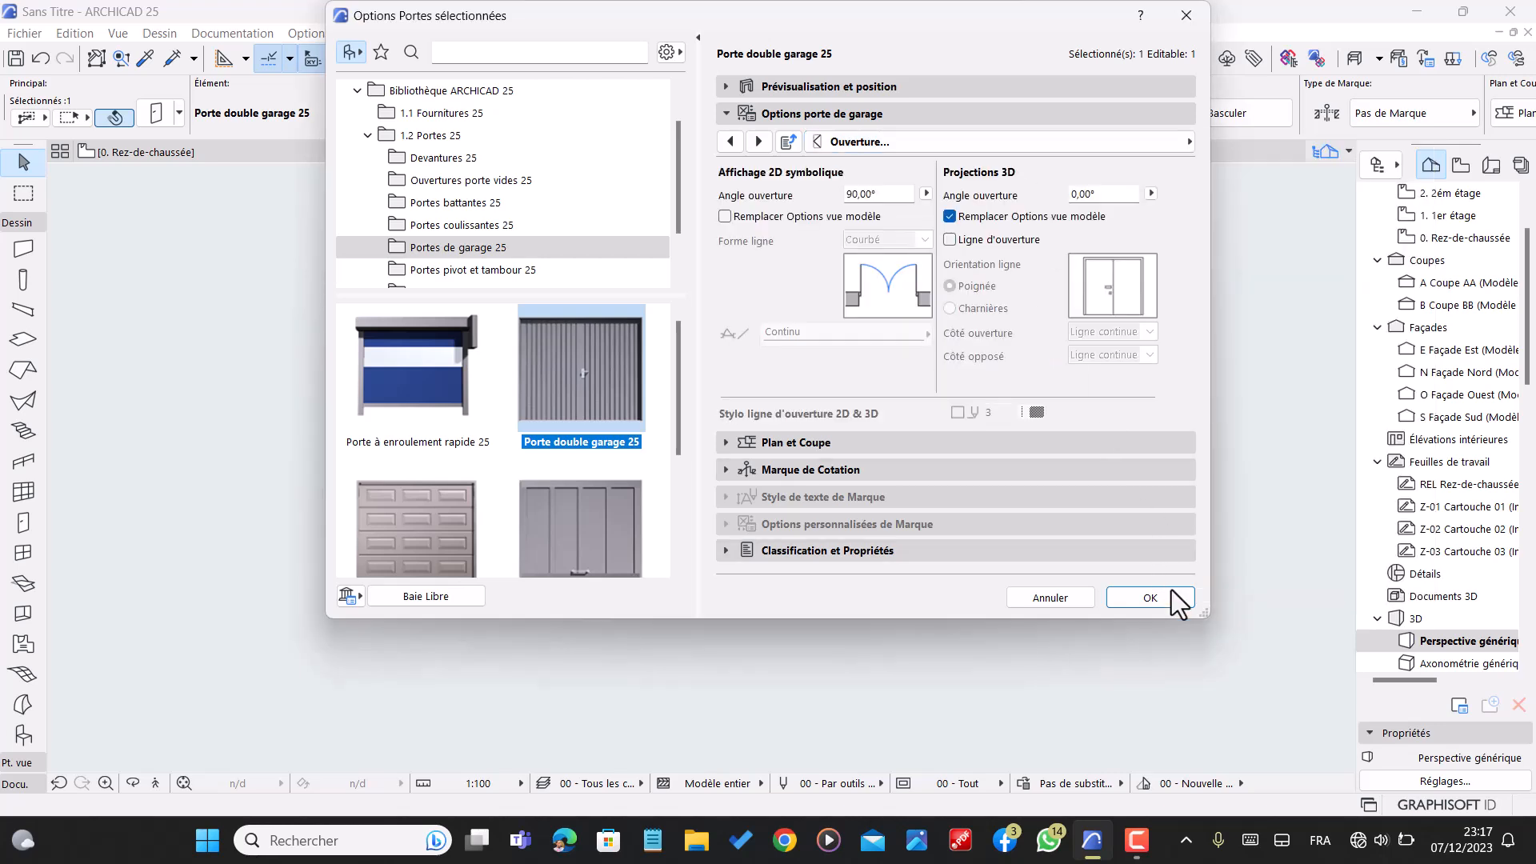
# - Enable uniform door surfaces for the garage door and set the exterior frame surface to "Métal - Aluminium naturel"
pyautogui.click(1022, 143)
pyautogui.click(1290, 300)
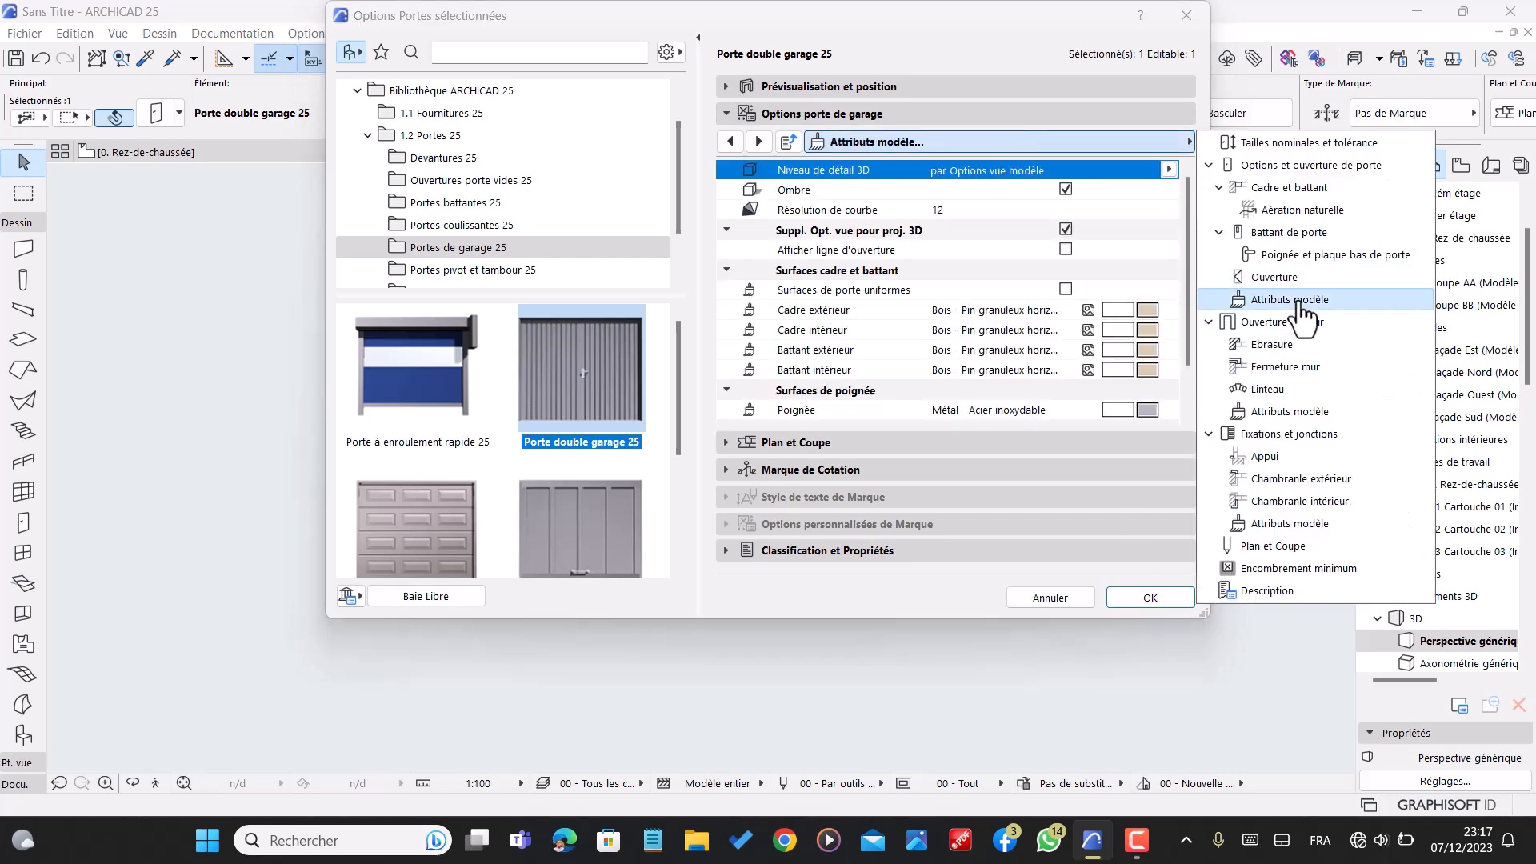
pyautogui.scroll(-1, 921, 320)
pyautogui.click(1066, 230)
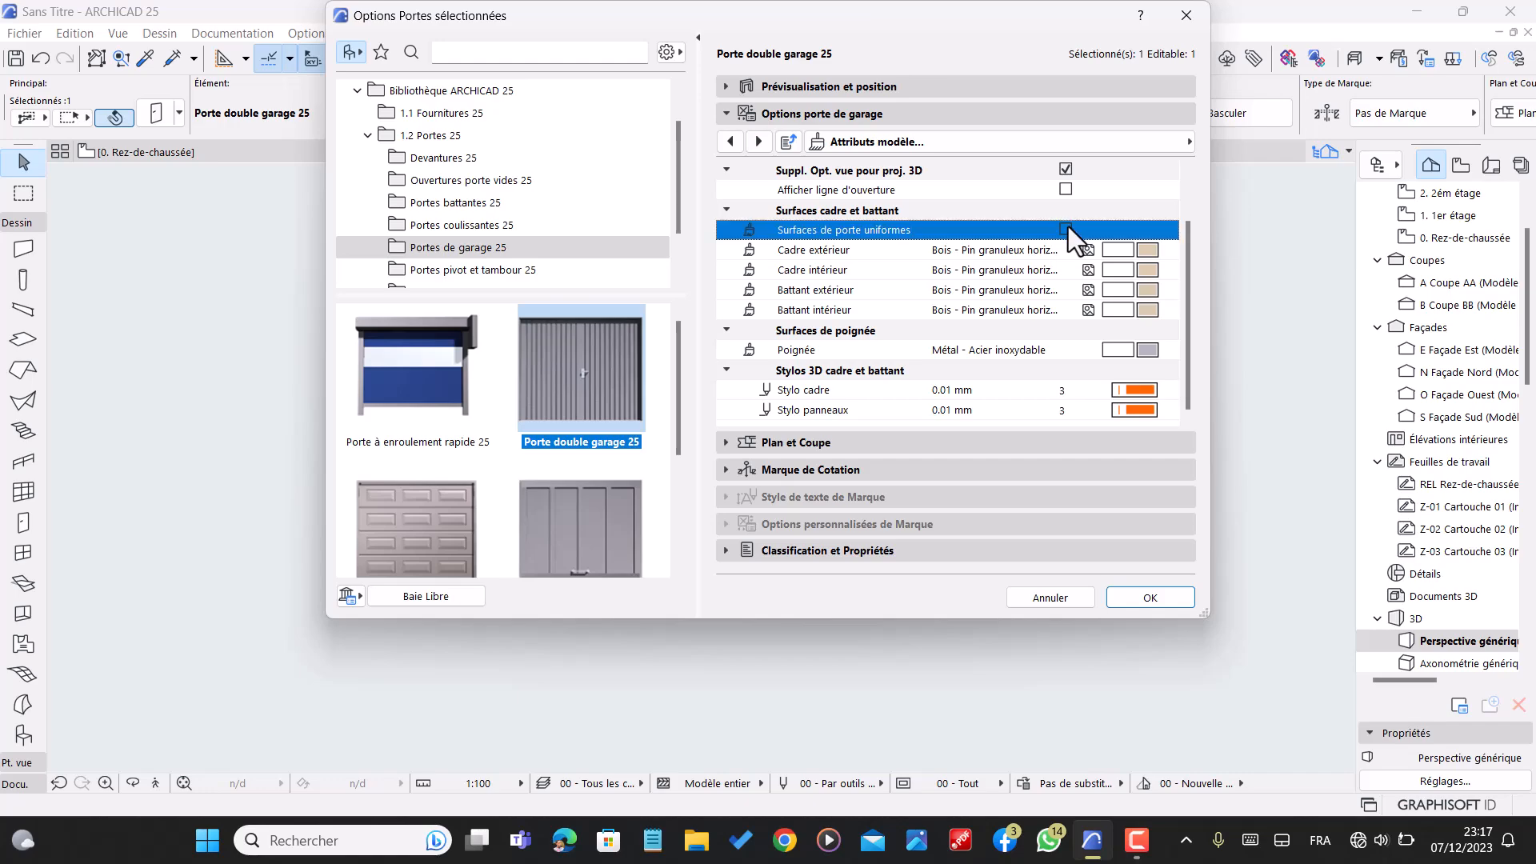
pyautogui.click(1148, 250)
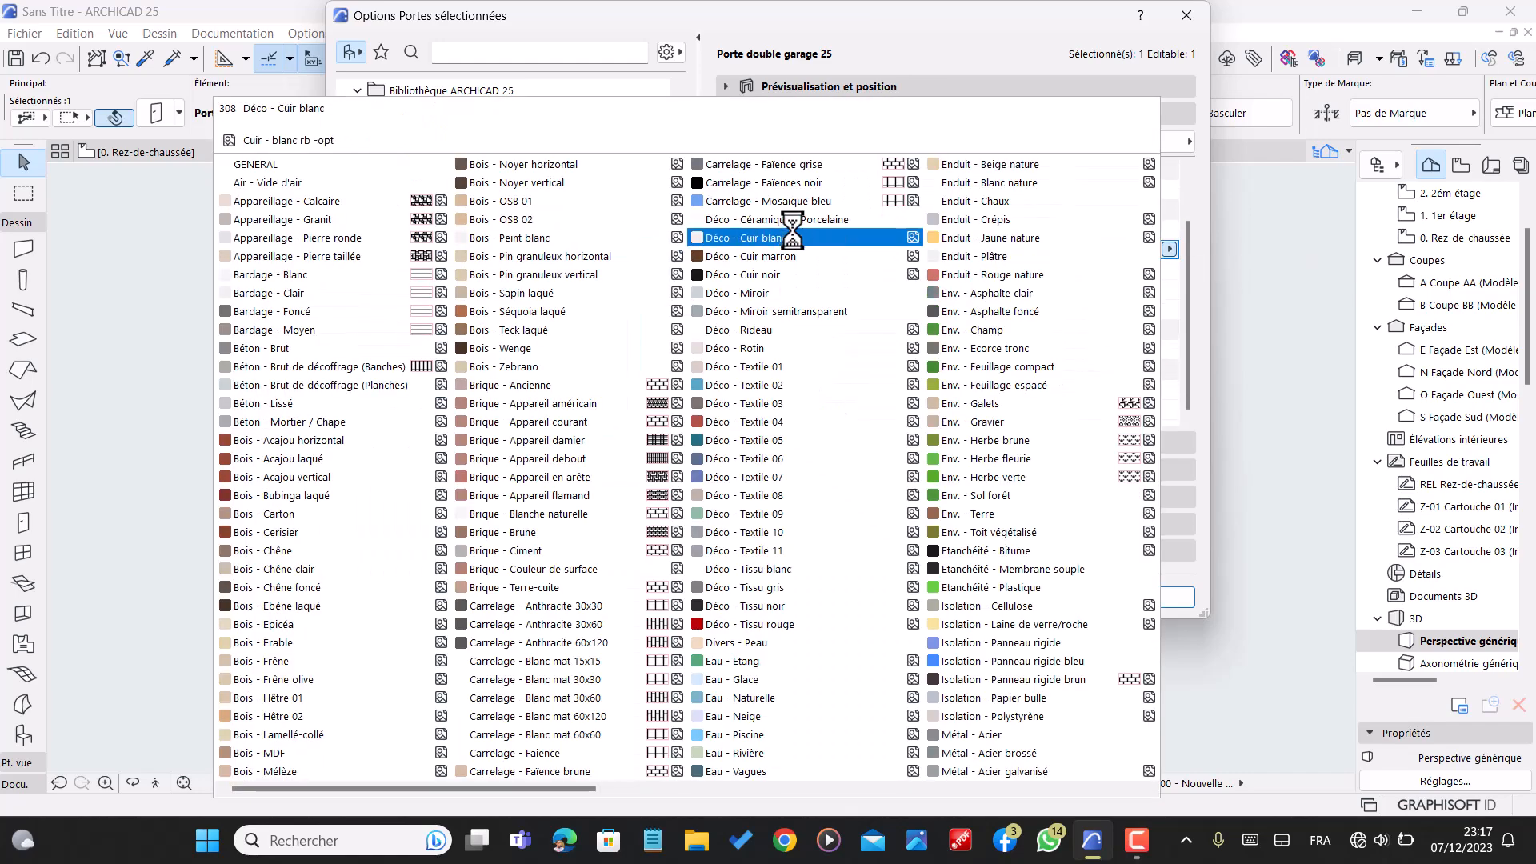
pyautogui.hscroll(6, 781, 236)
pyautogui.hscroll(-2, 613, 249)
pyautogui.hscroll(-4, 610, 249)
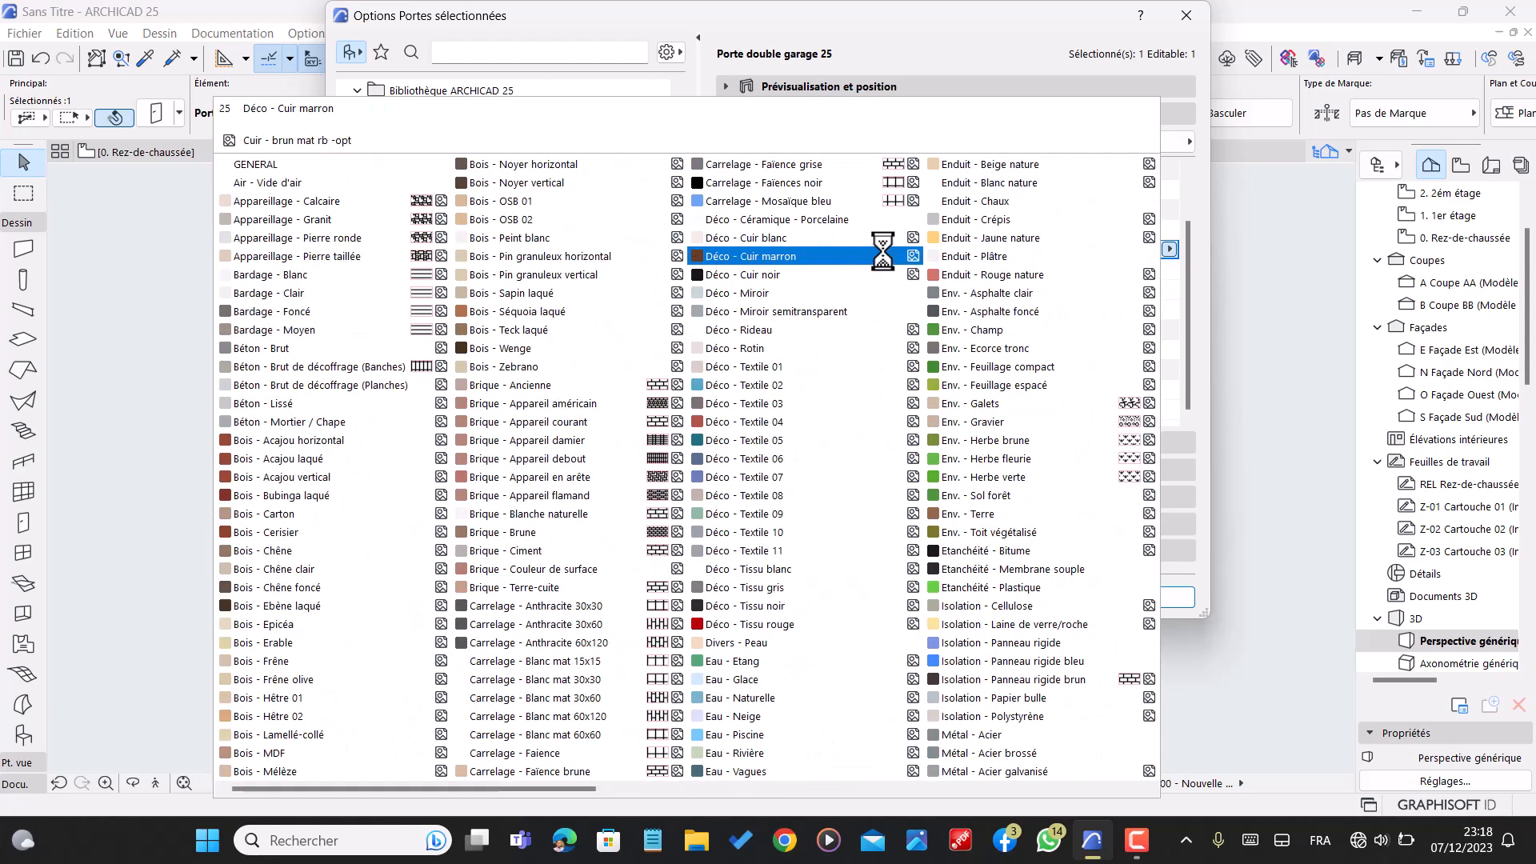
pyautogui.hscroll(3, 513, 238)
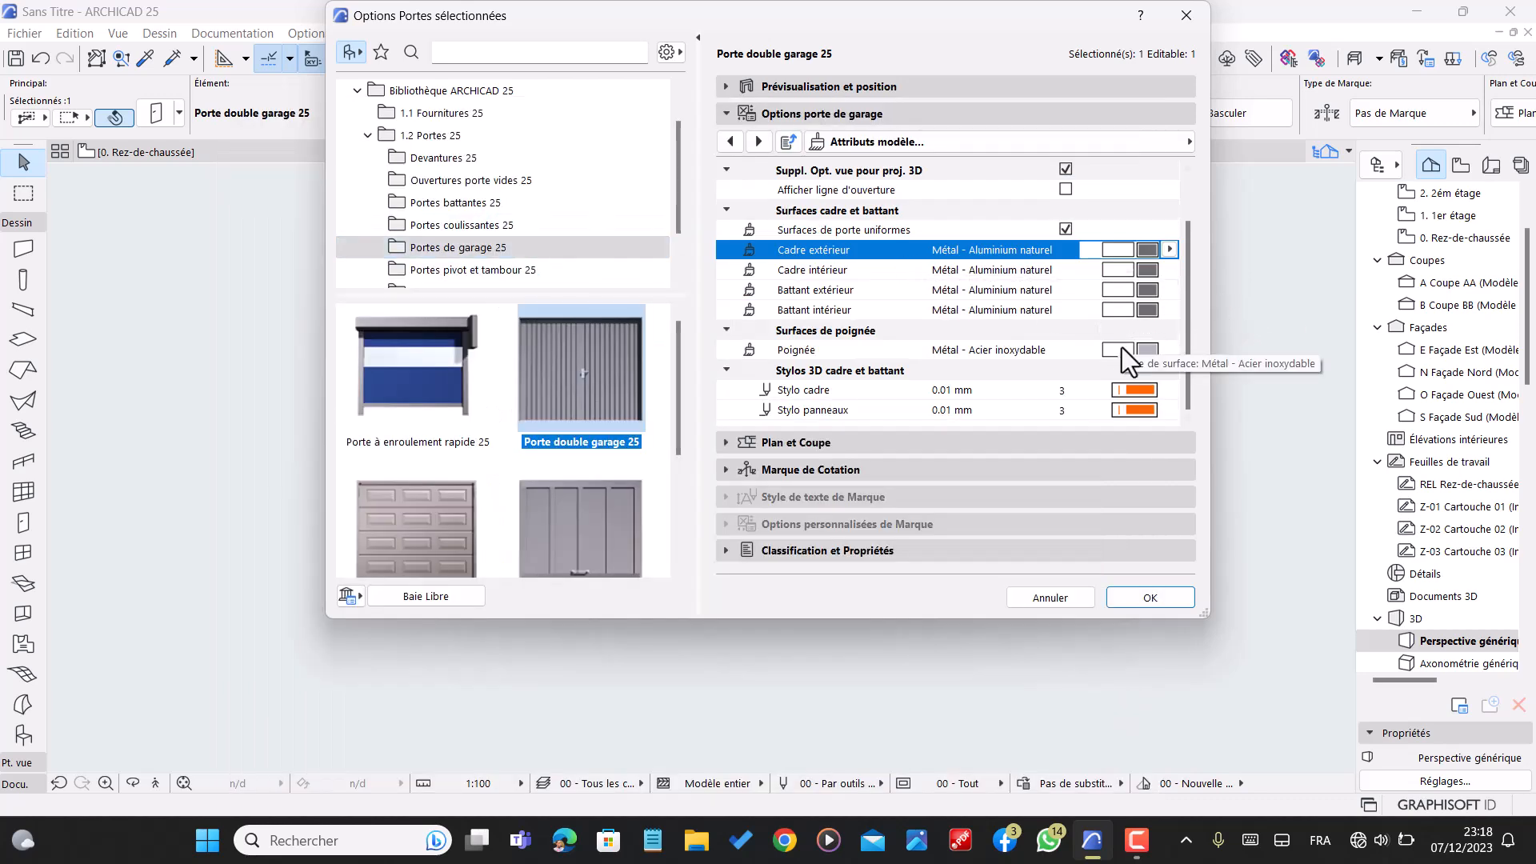
# - Set the garage door's 3D frame and panel pens to 61 and accept the settings
pyautogui.click(1136, 391)
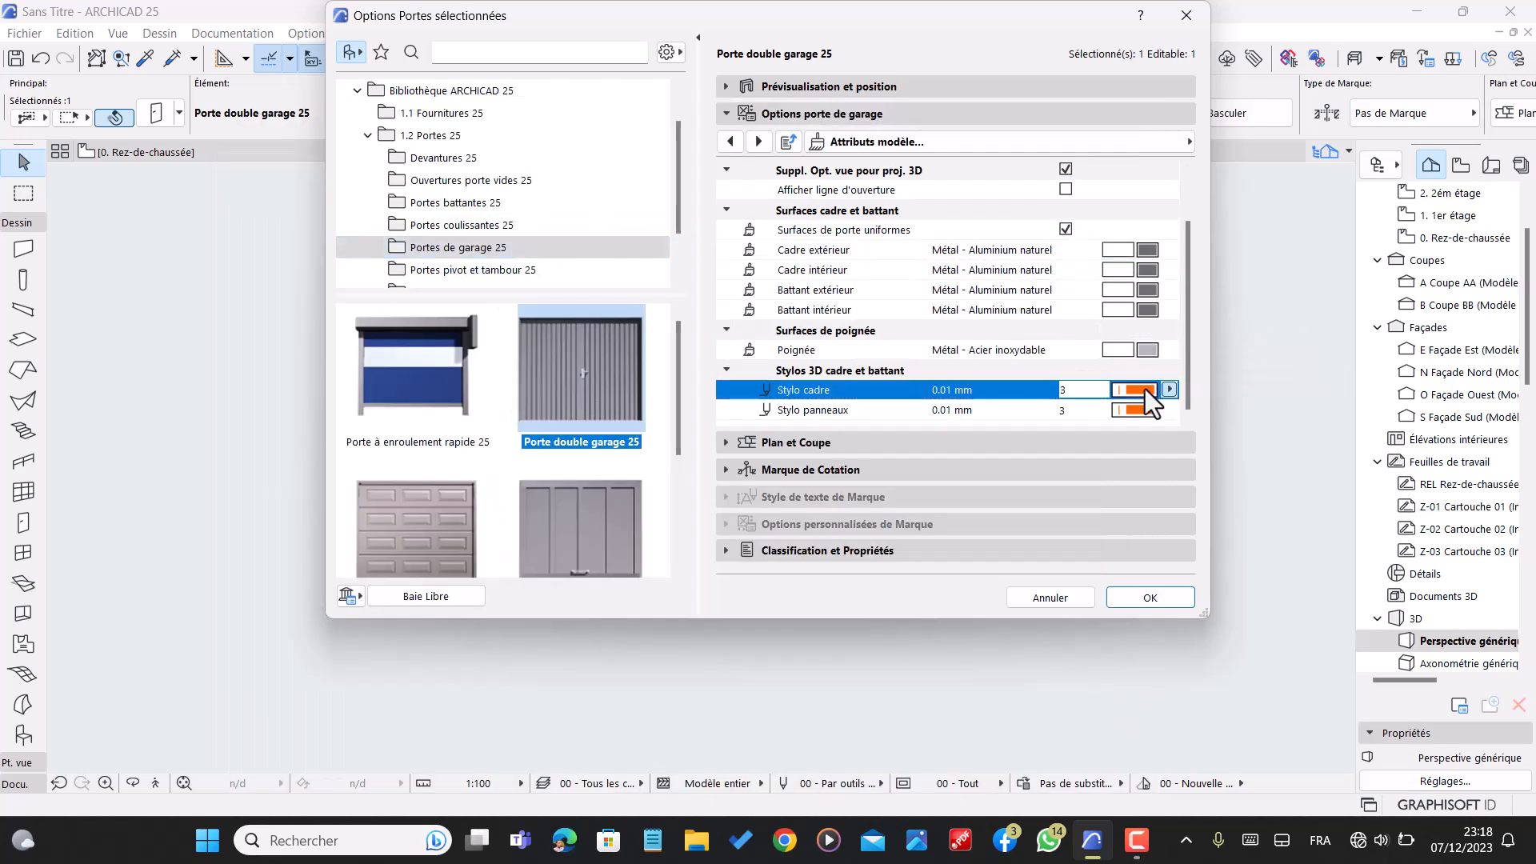
pyautogui.click(816, 483)
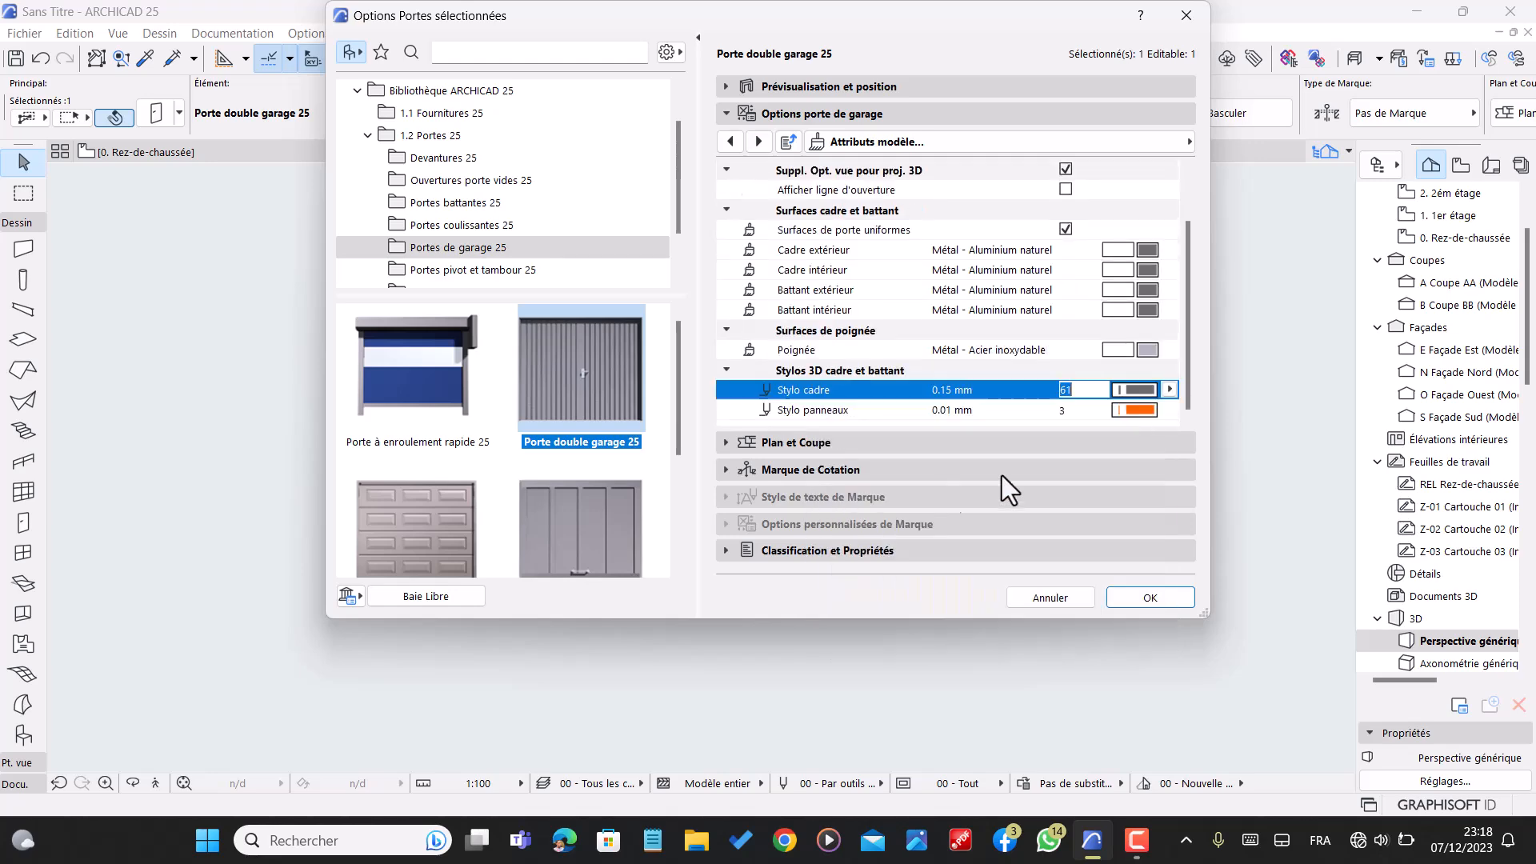
pyautogui.click(1134, 410)
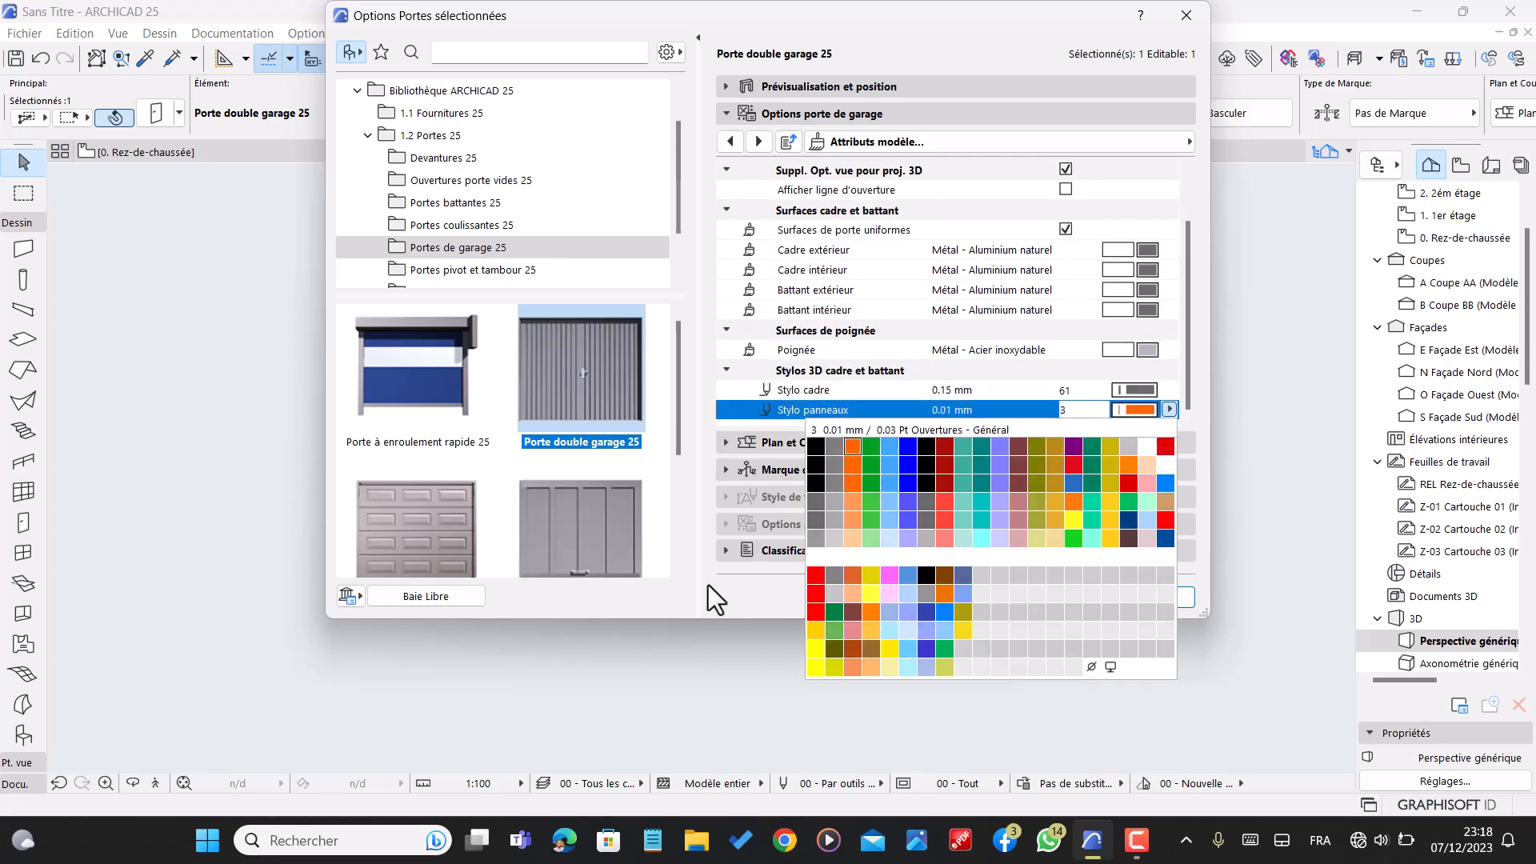
pyautogui.click(831, 524)
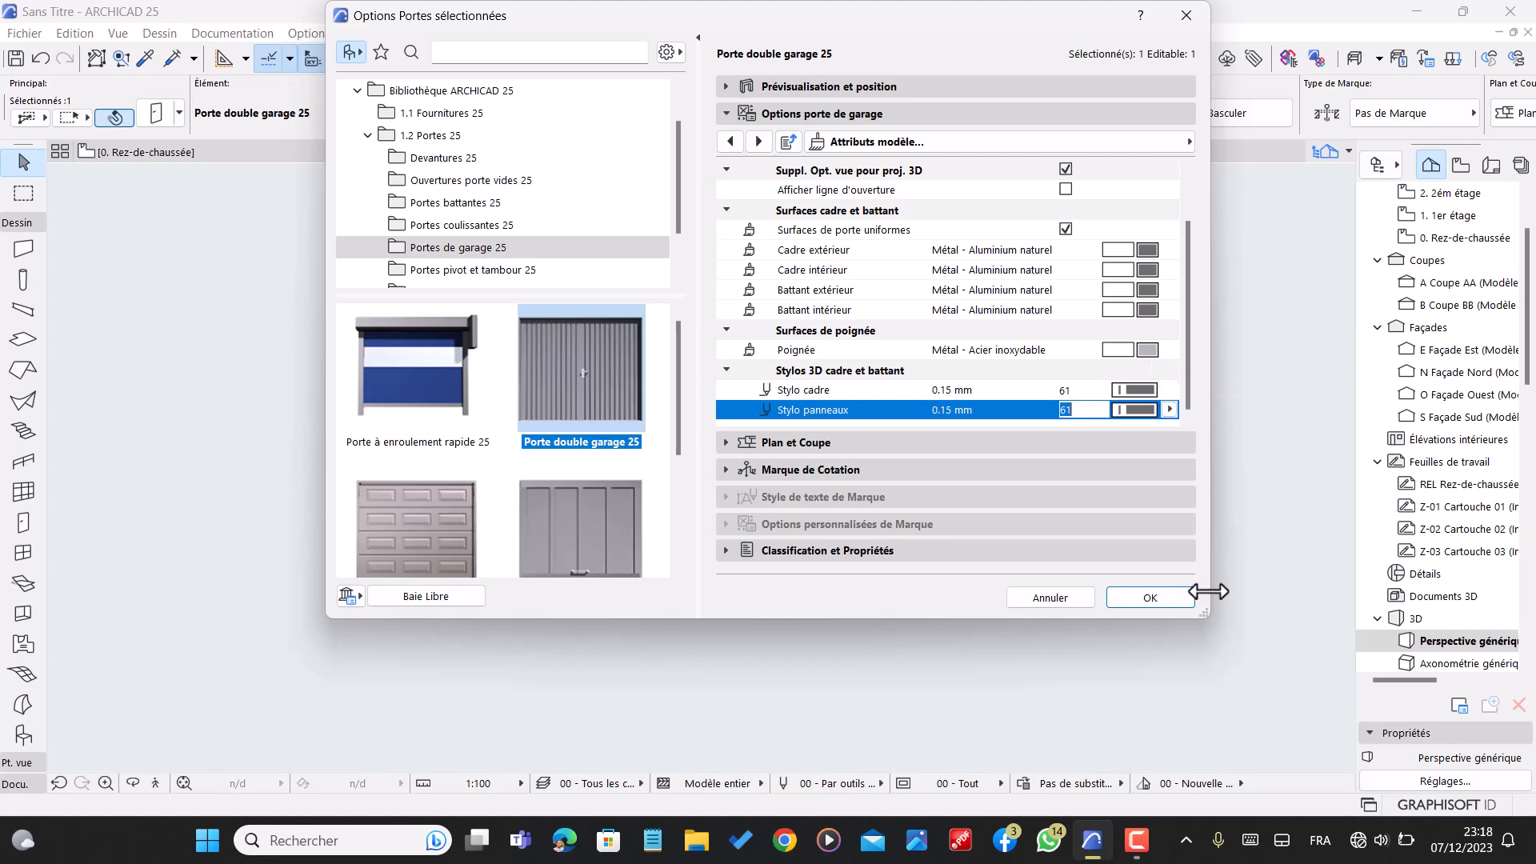
pyautogui.click(1153, 598)
pyautogui.press('Escape')
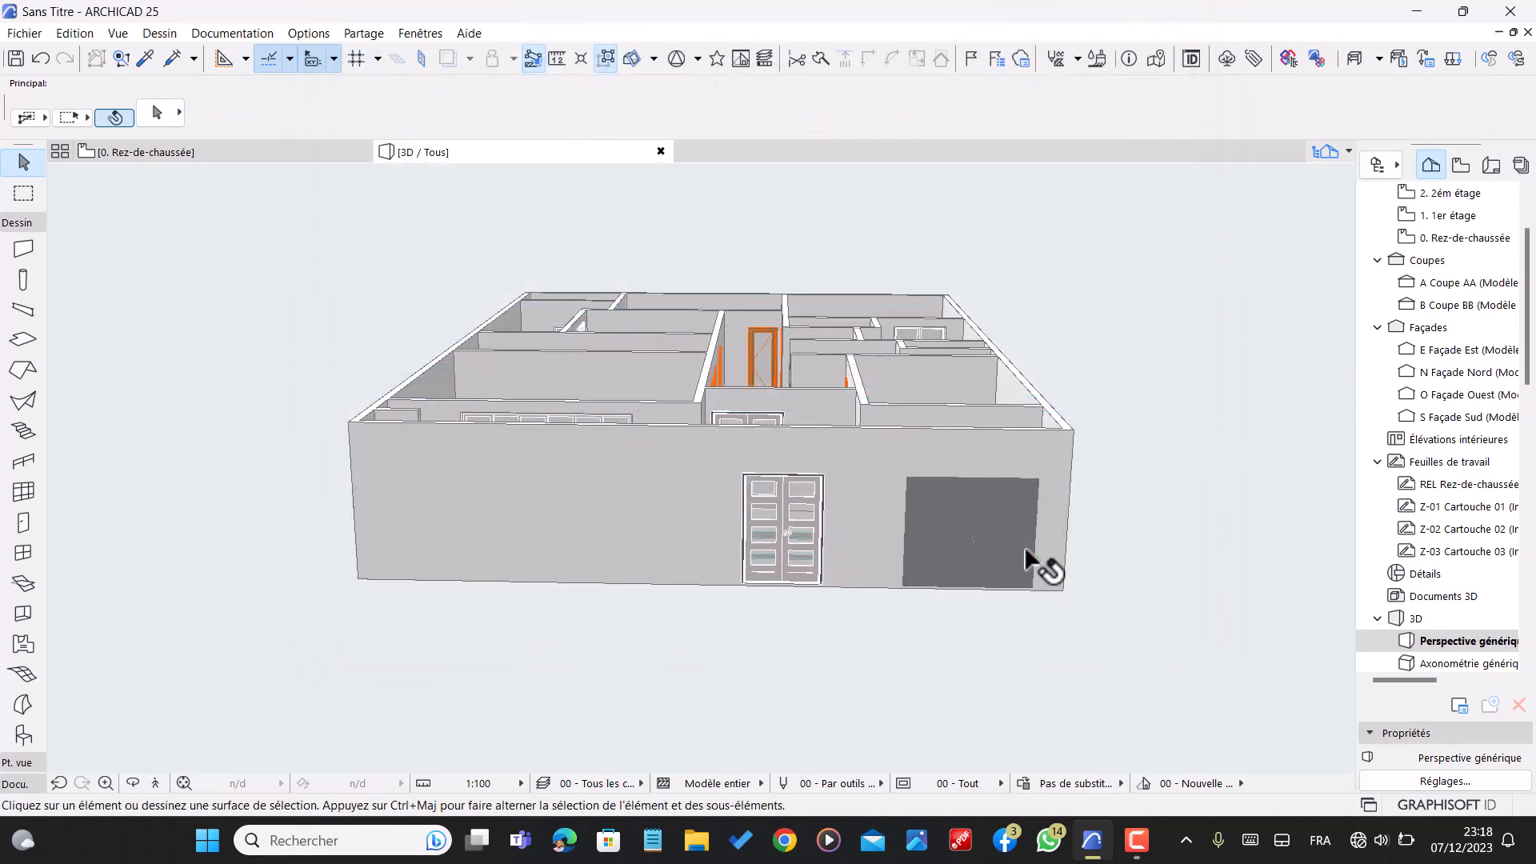
# - Pick up the front garage door's parameters and transfer them to the wooden garage door in the house wall behind it
pyautogui.scroll(5, 993, 558)
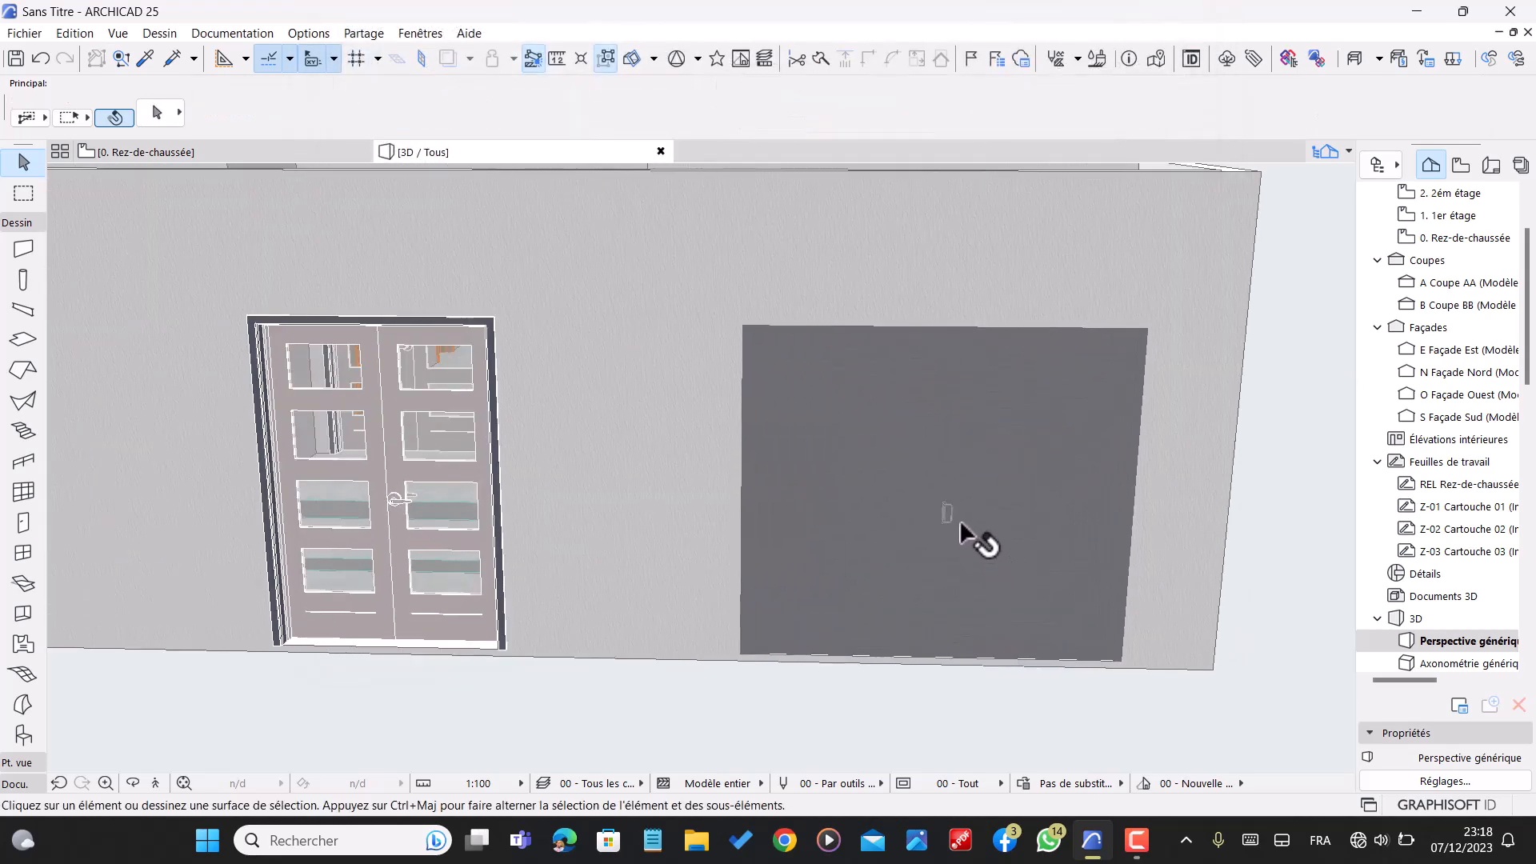
pyautogui.scroll(-3, 956, 544)
pyautogui.moveTo(965, 549)
pyautogui.mouseDown()
pyautogui.moveTo(968, 529)
pyautogui.moveTo(954, 532)
pyautogui.mouseUp()
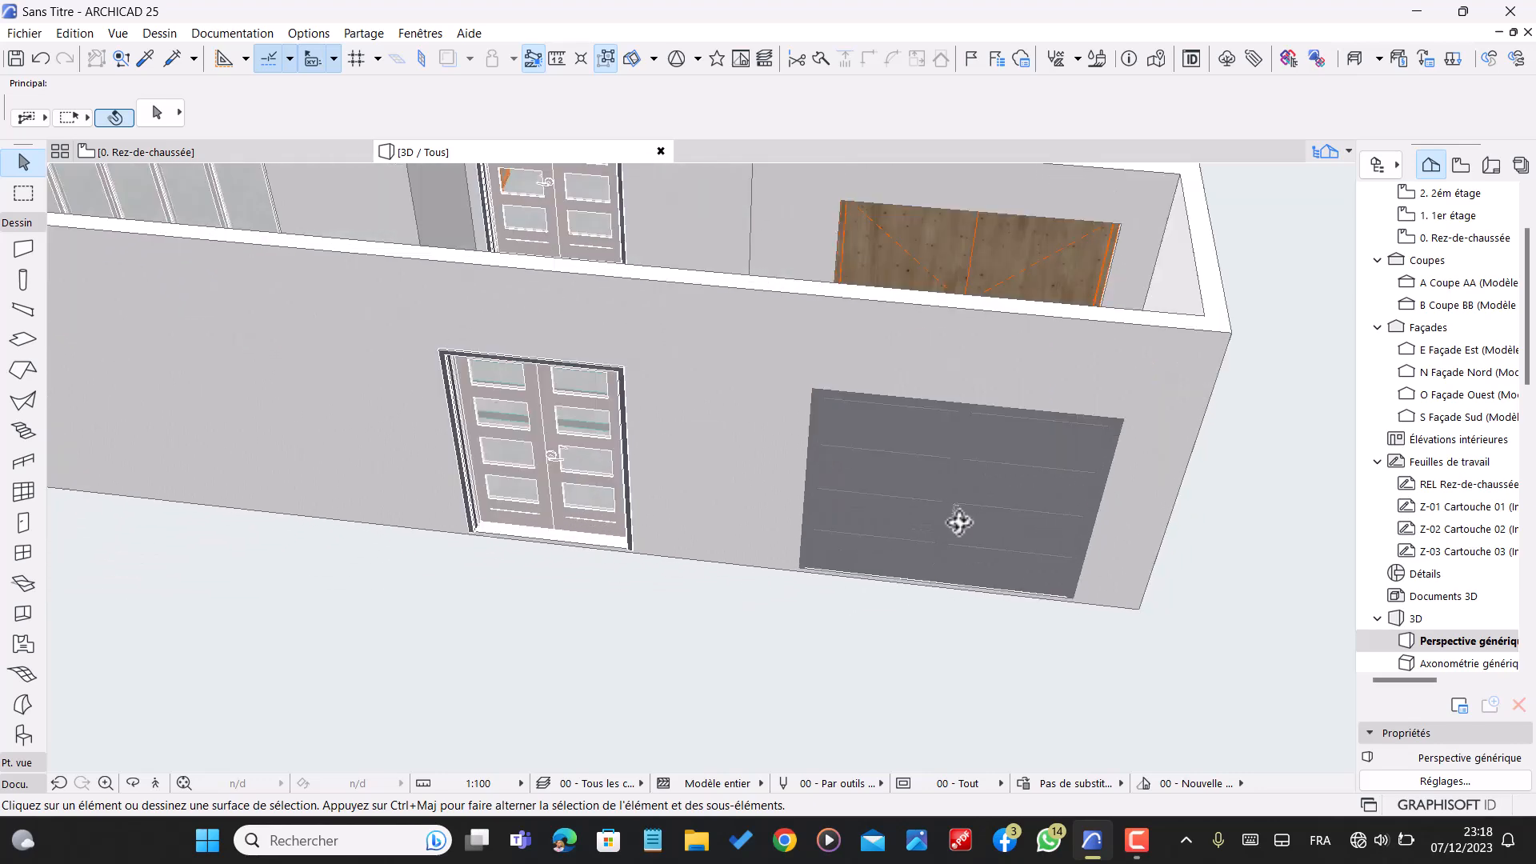
pyautogui.click(146, 57)
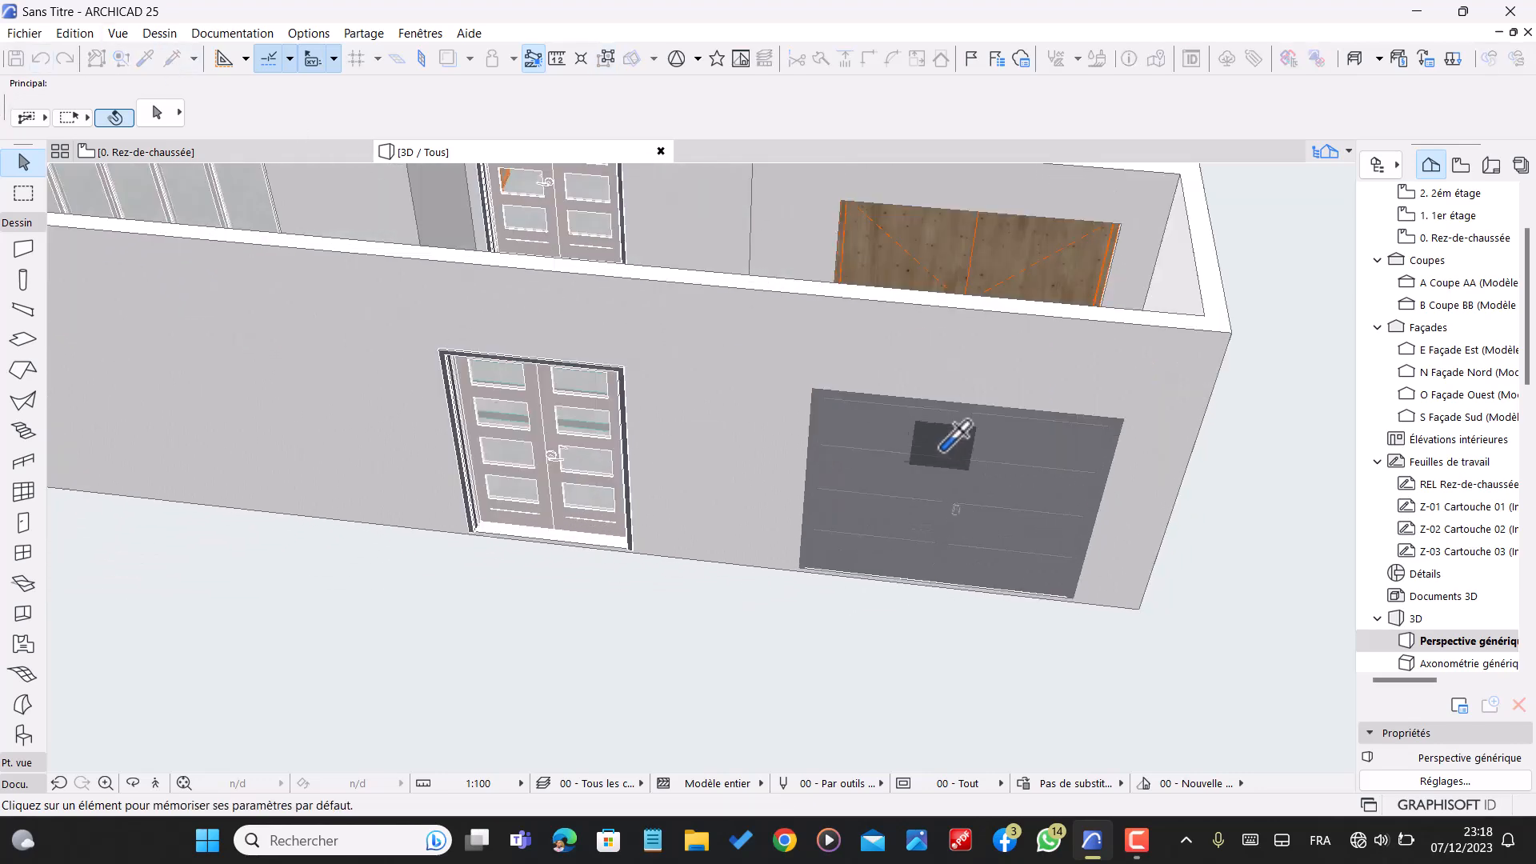
pyautogui.click(963, 425)
pyautogui.click(172, 58)
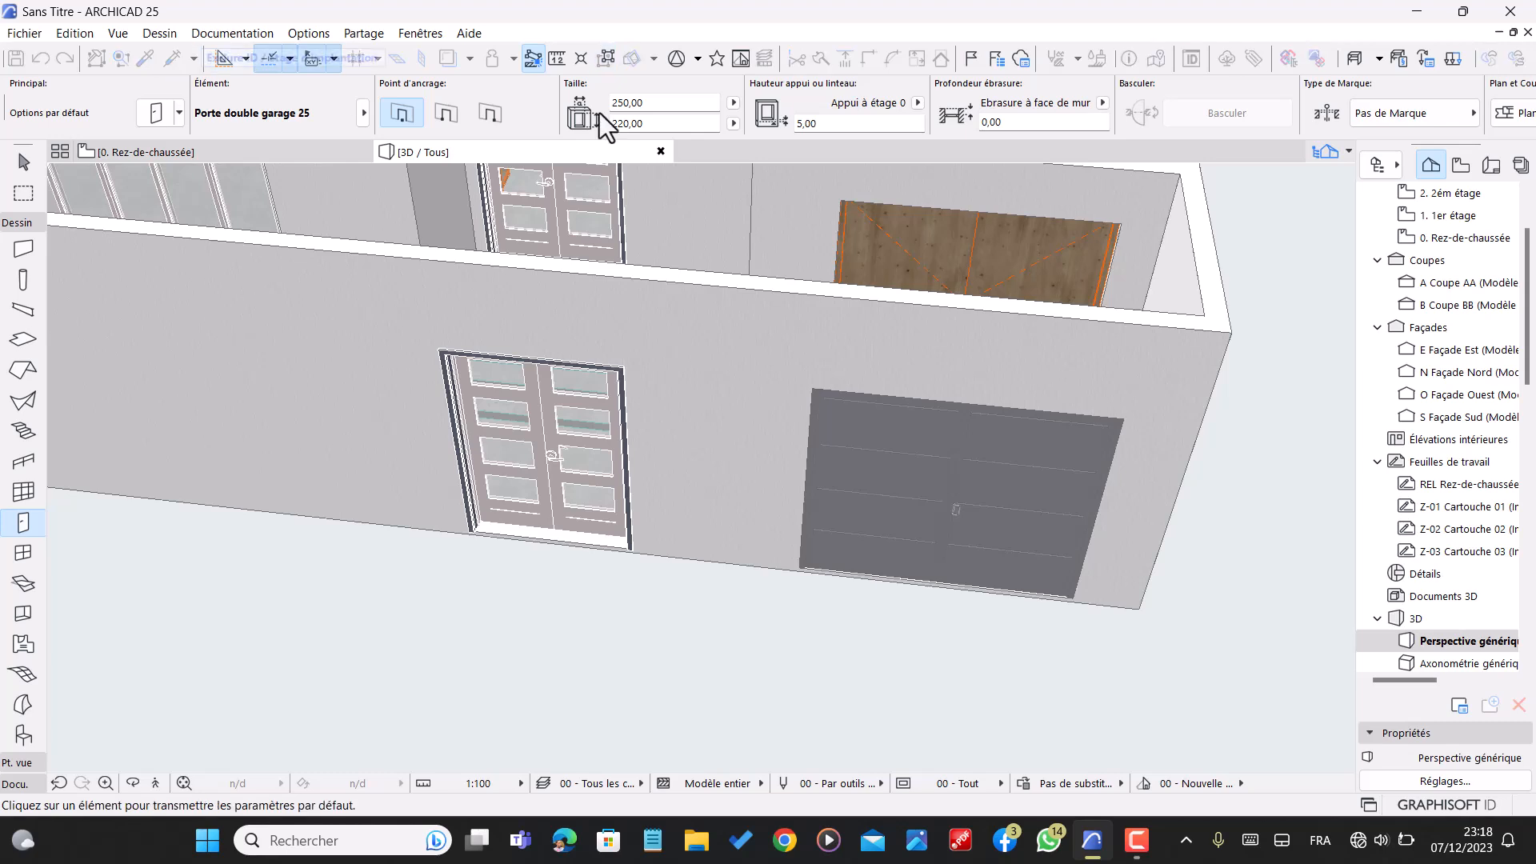
pyautogui.click(958, 254)
pyautogui.press('Escape')
# - Set the sill height of the garage door in the house wall to 45,00
pyautogui.click(1015, 274)
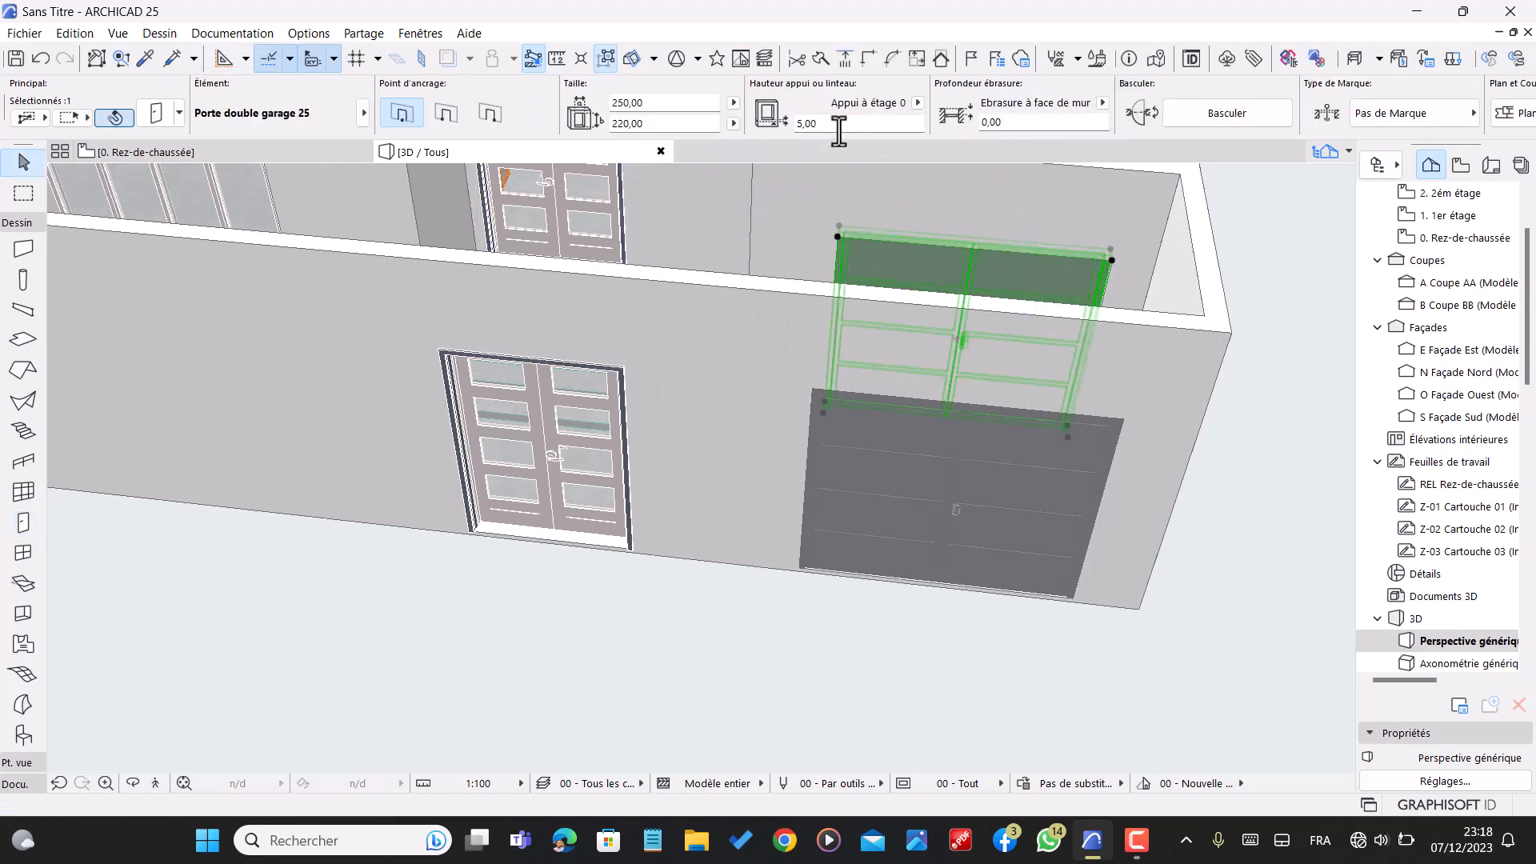
pyautogui.write('45,00')
pyautogui.press('Return')
pyautogui.press('Escape')
# - Give the sliding door with two fixed glazed side panels the "A carreaux" leaf and the "Poignée fixe 1" handle
pyautogui.scroll(-10, 1027, 247)
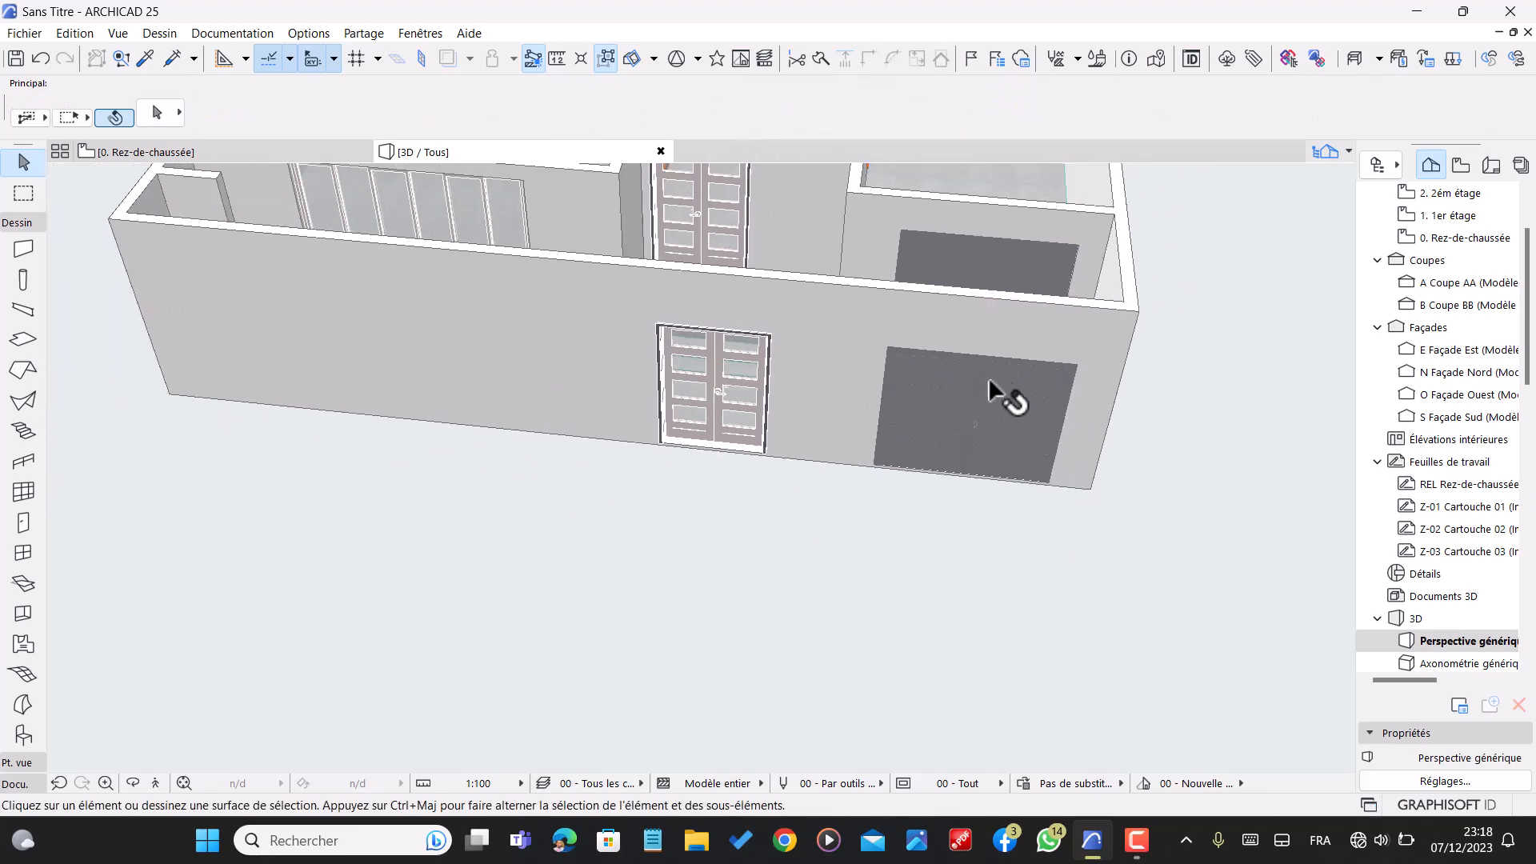
pyautogui.moveTo(924, 318); pyautogui.dragTo(816, 248)
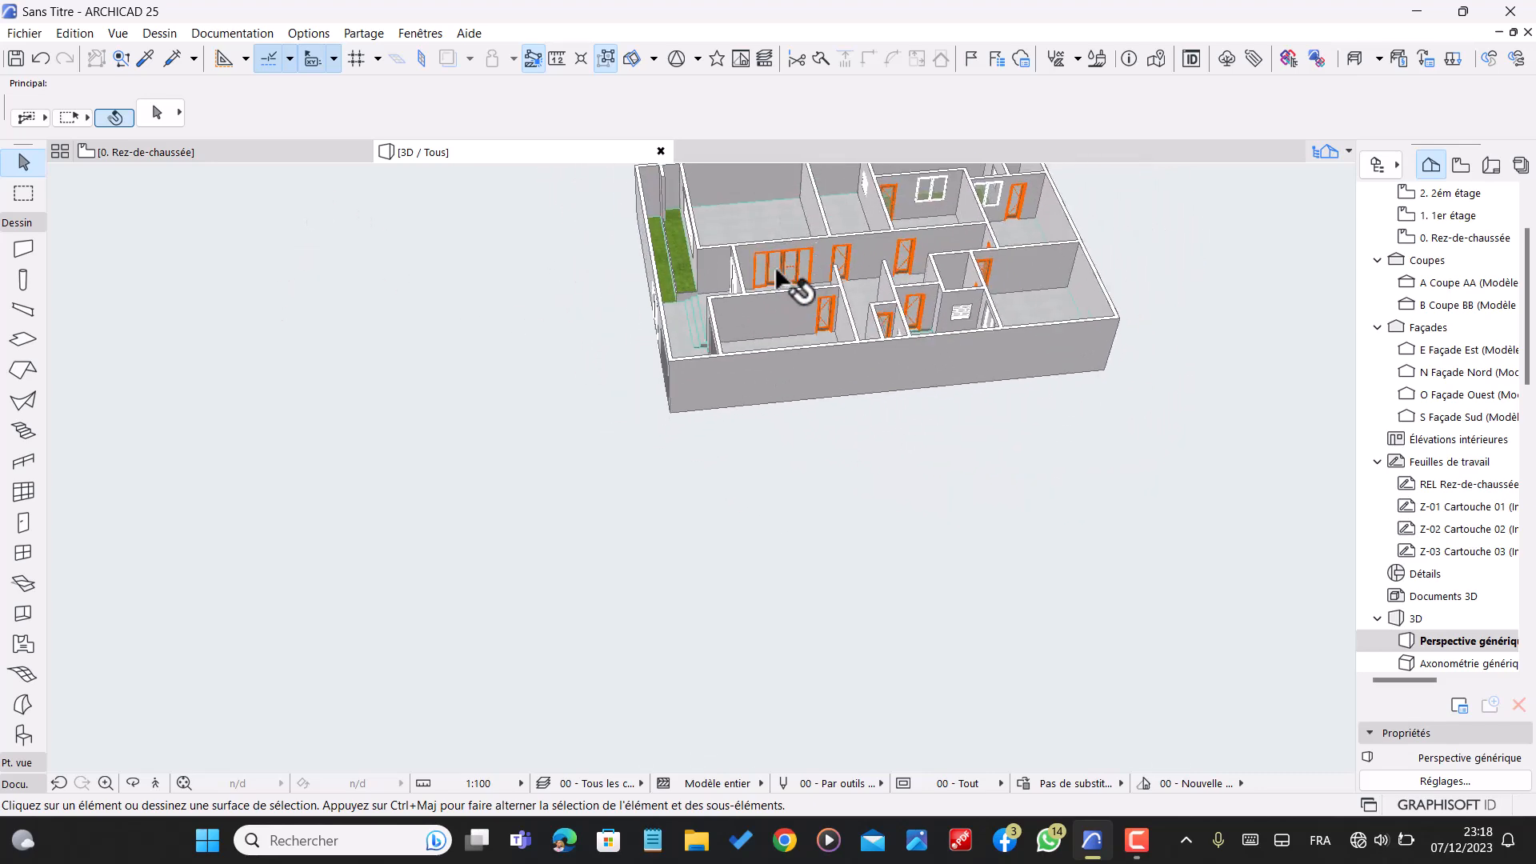
pyautogui.click(776, 269)
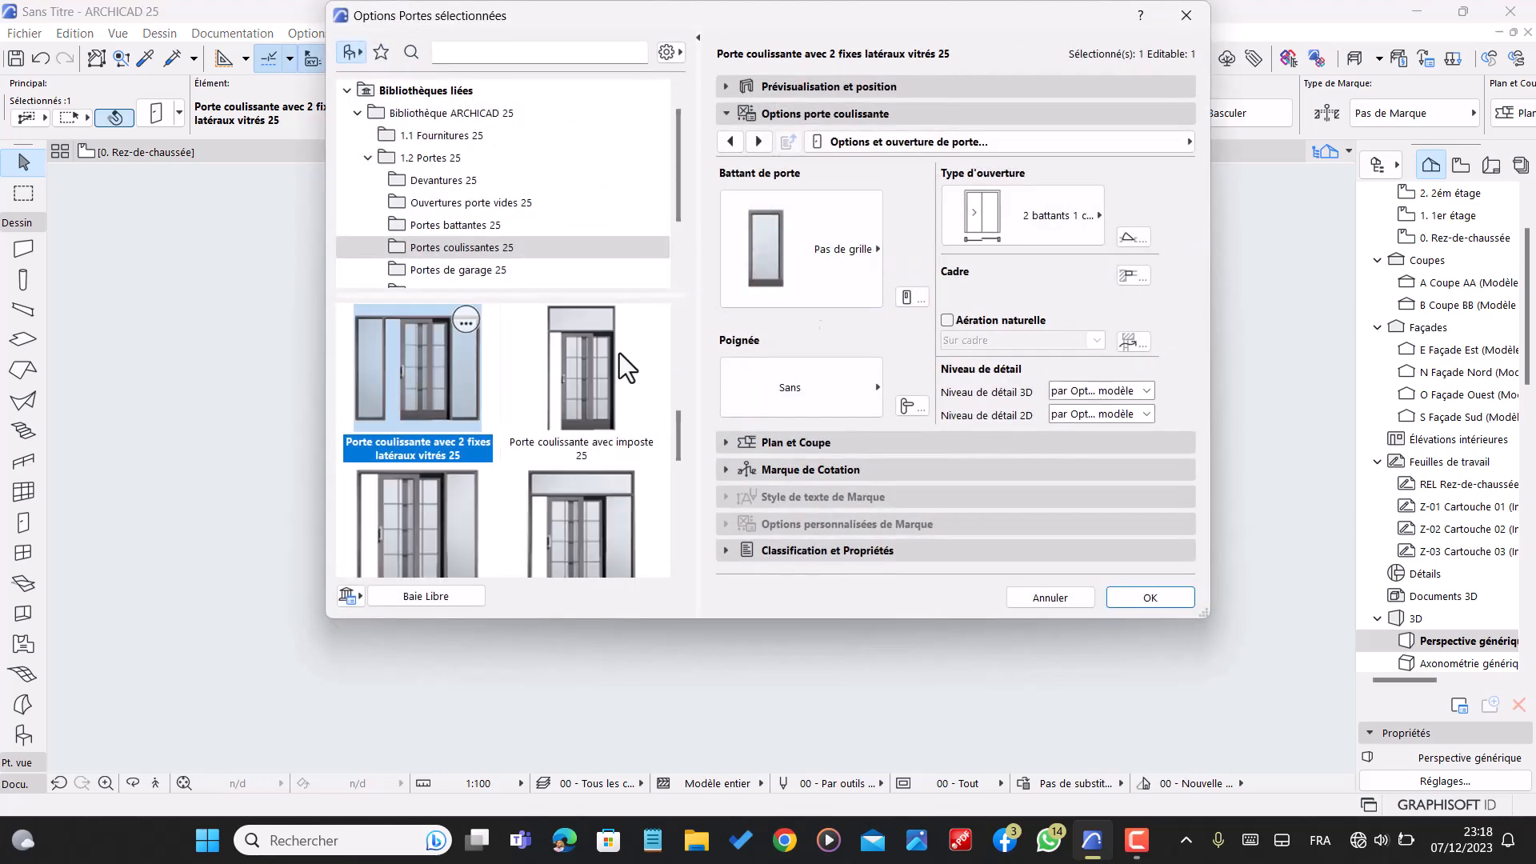
pyautogui.click(813, 276)
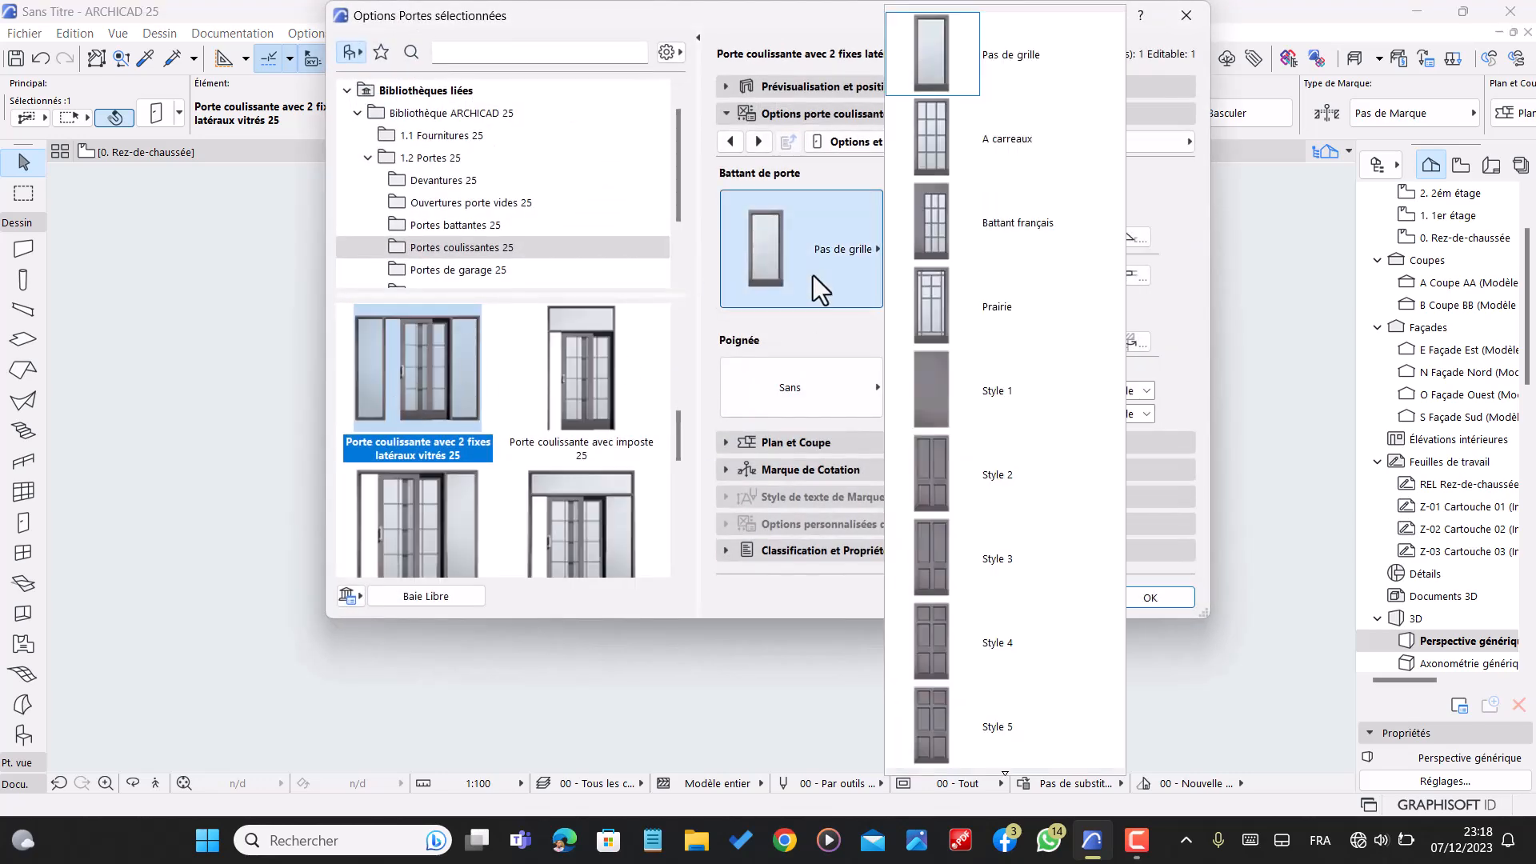
pyautogui.click(985, 156)
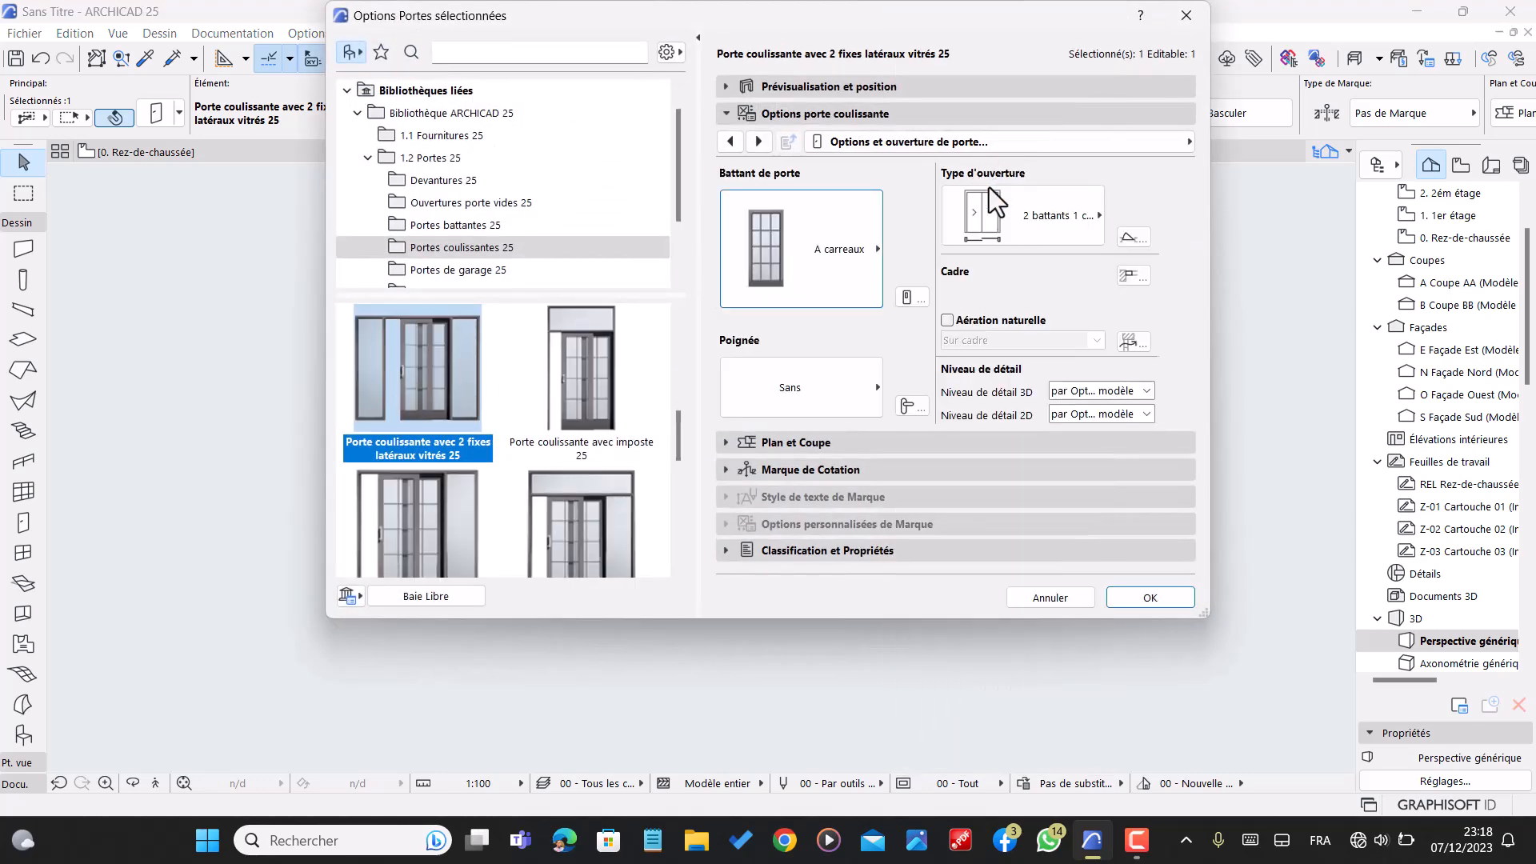
pyautogui.click(824, 387)
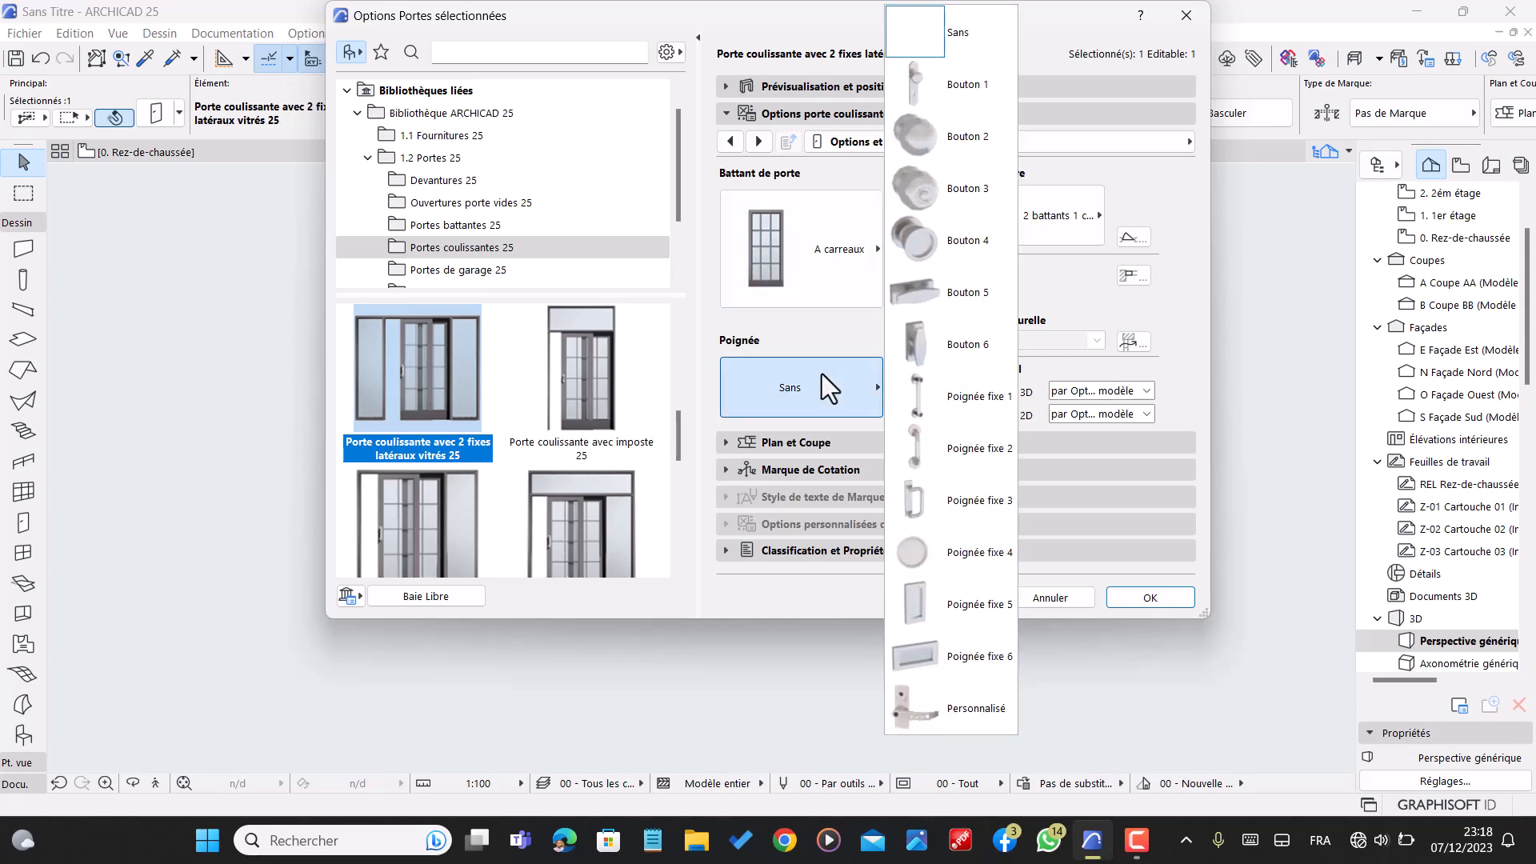
pyautogui.click(933, 396)
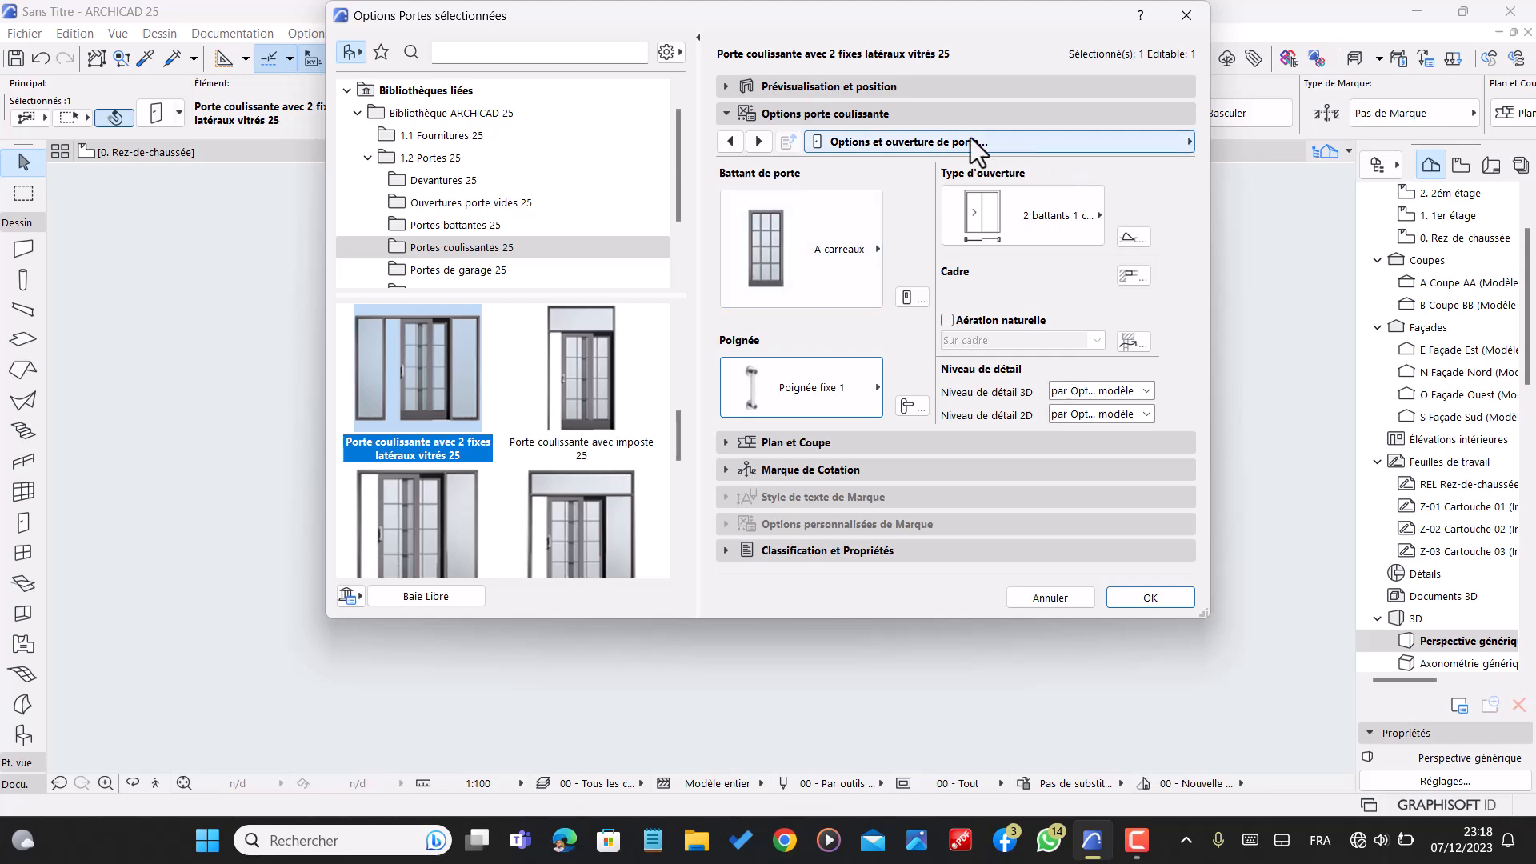
# - Override the 3D view options for the sliding door's door and side-glazing opening lines, and turn off the door's opening line
pyautogui.click(936, 144)
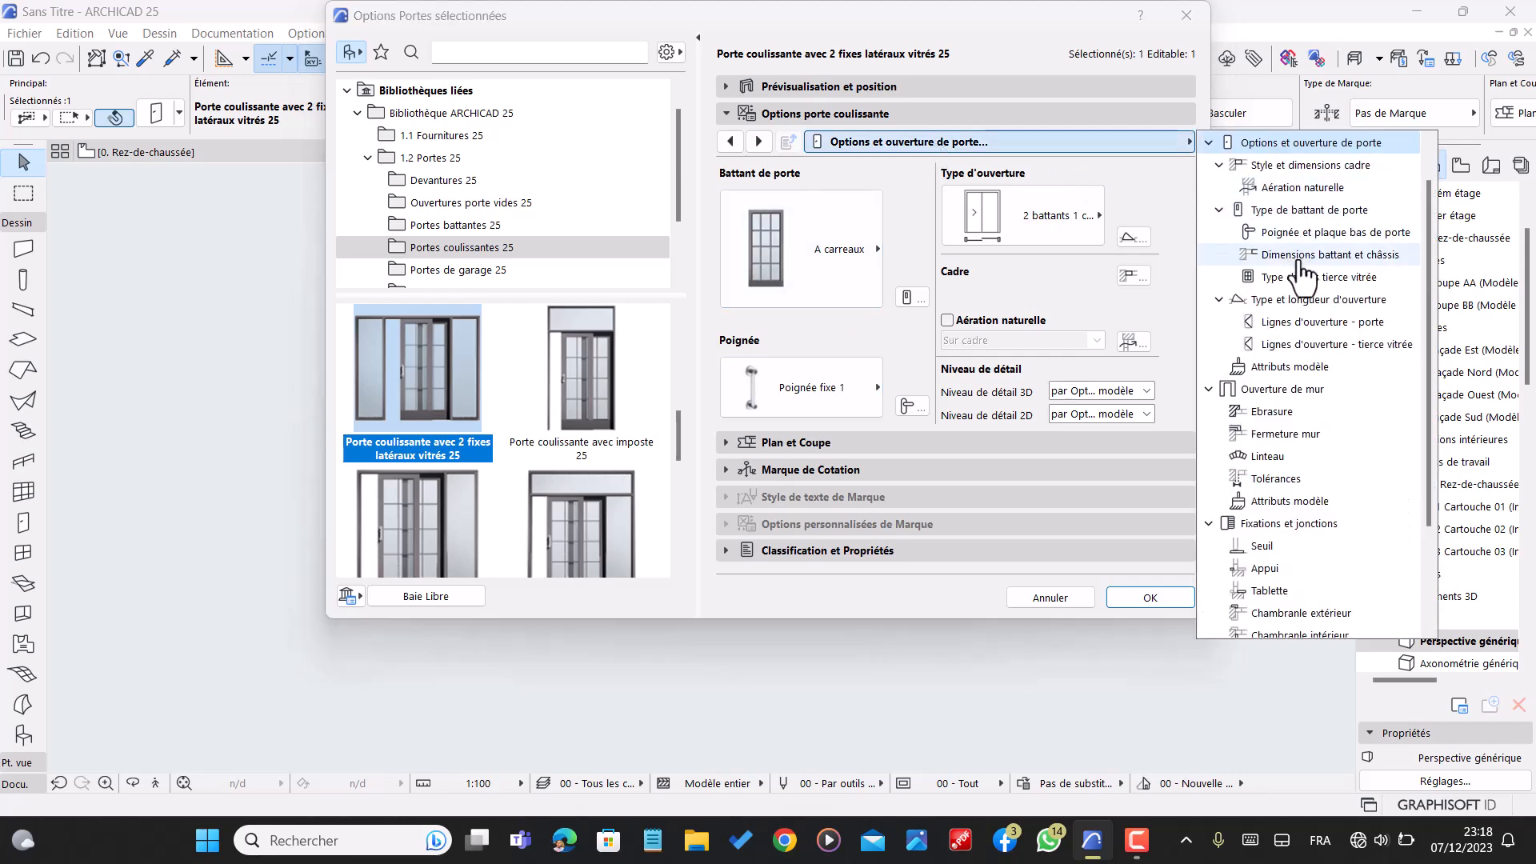
pyautogui.click(1322, 323)
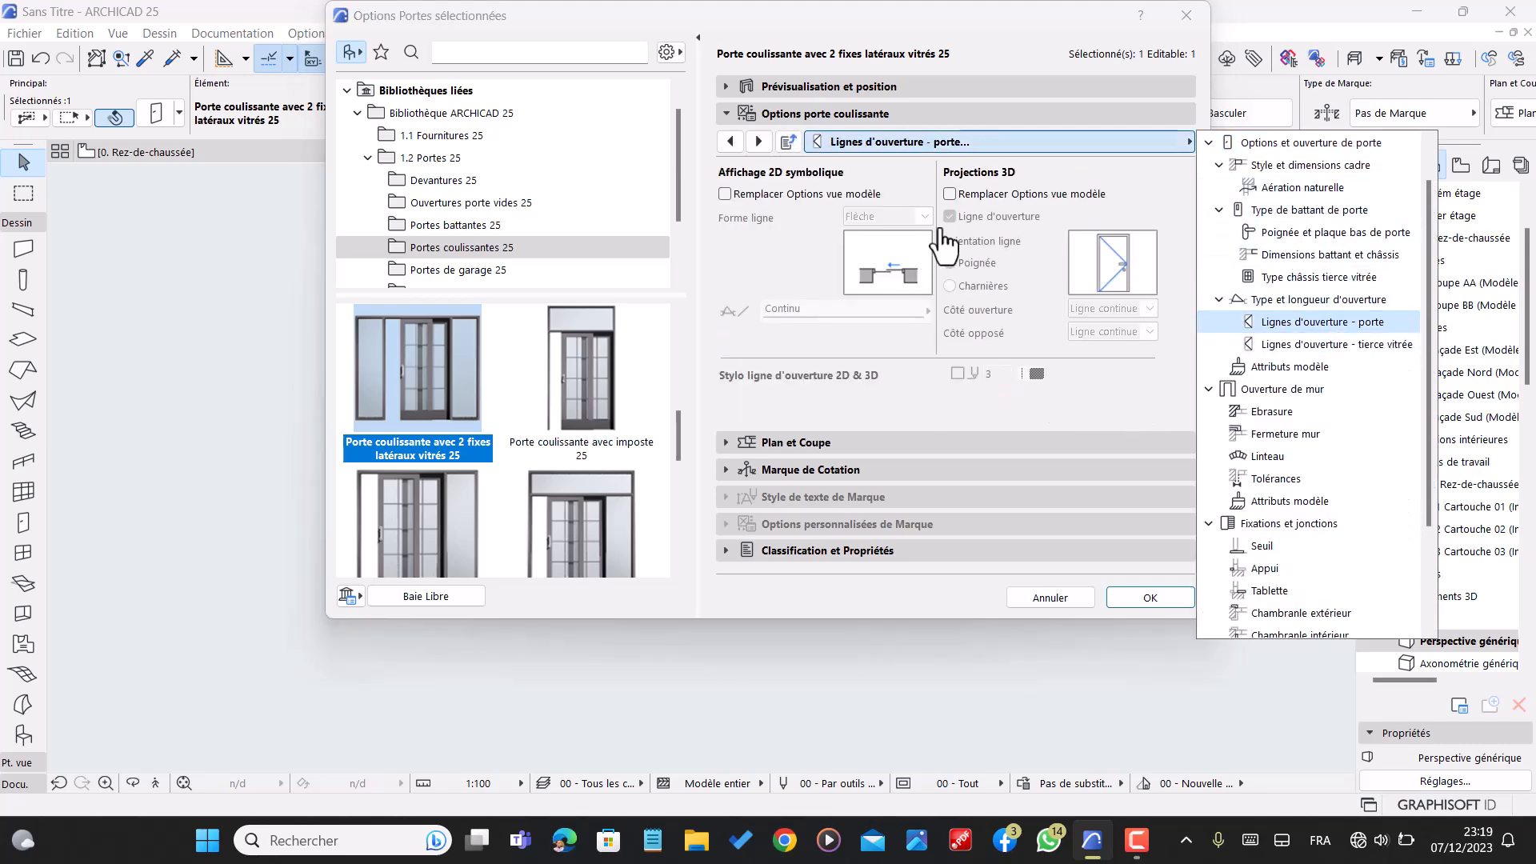
pyautogui.click(950, 195)
pyautogui.click(950, 216)
pyautogui.click(1010, 142)
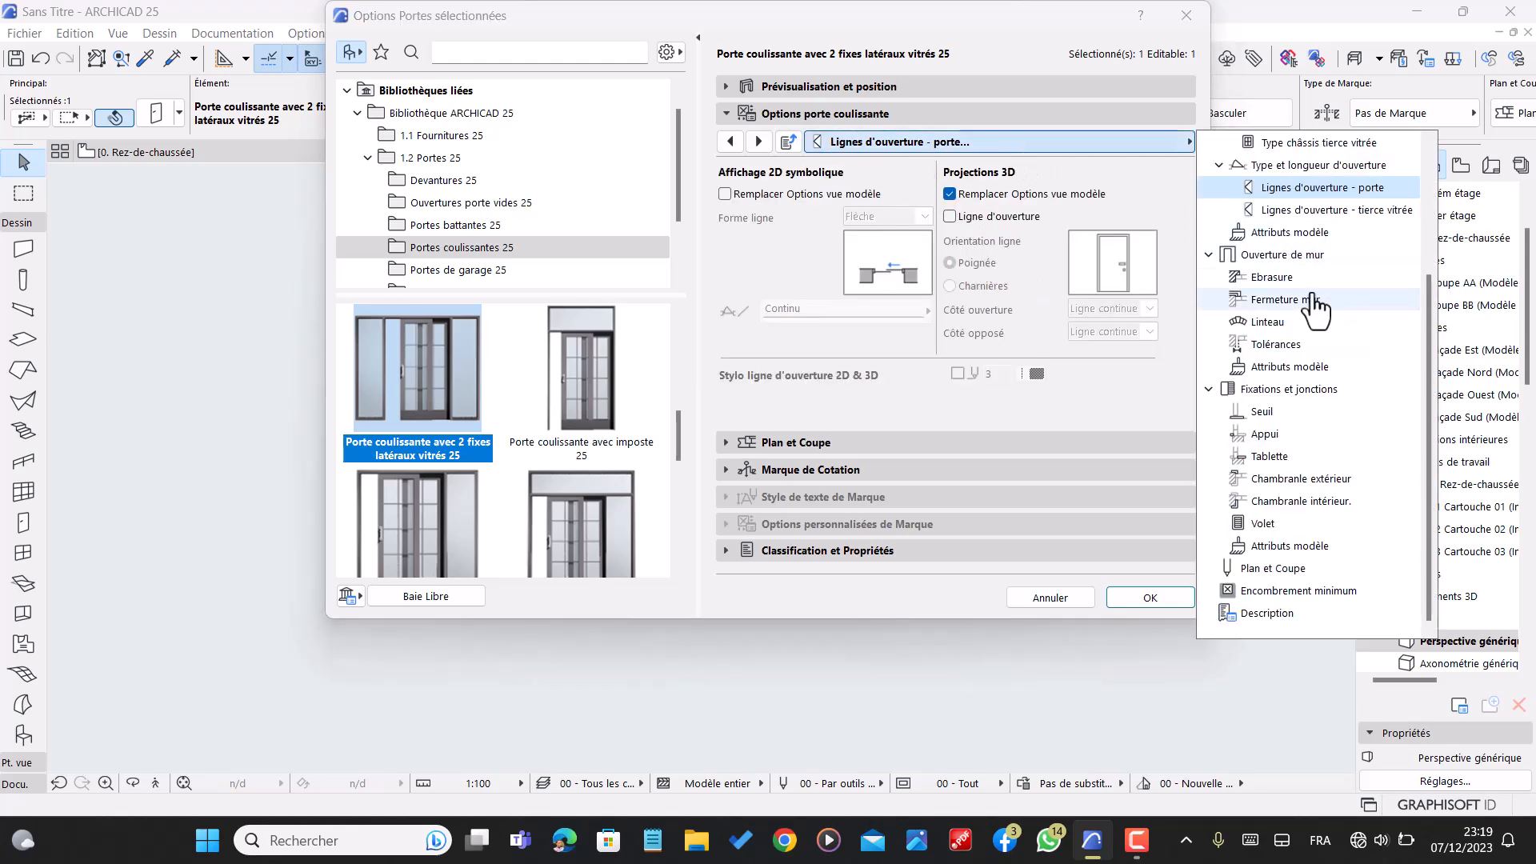
pyautogui.click(1329, 210)
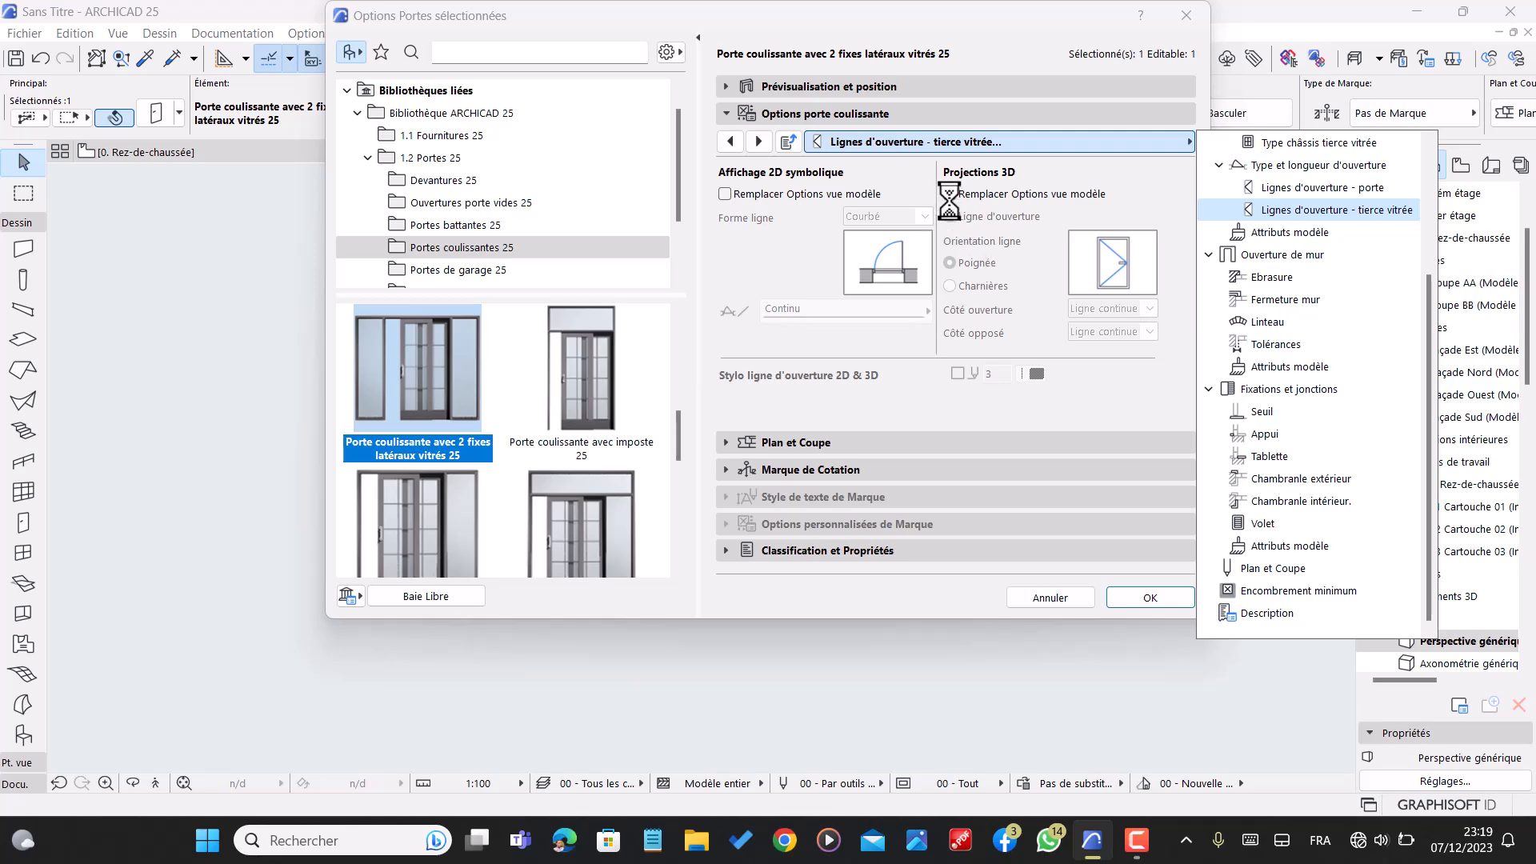
pyautogui.click(949, 194)
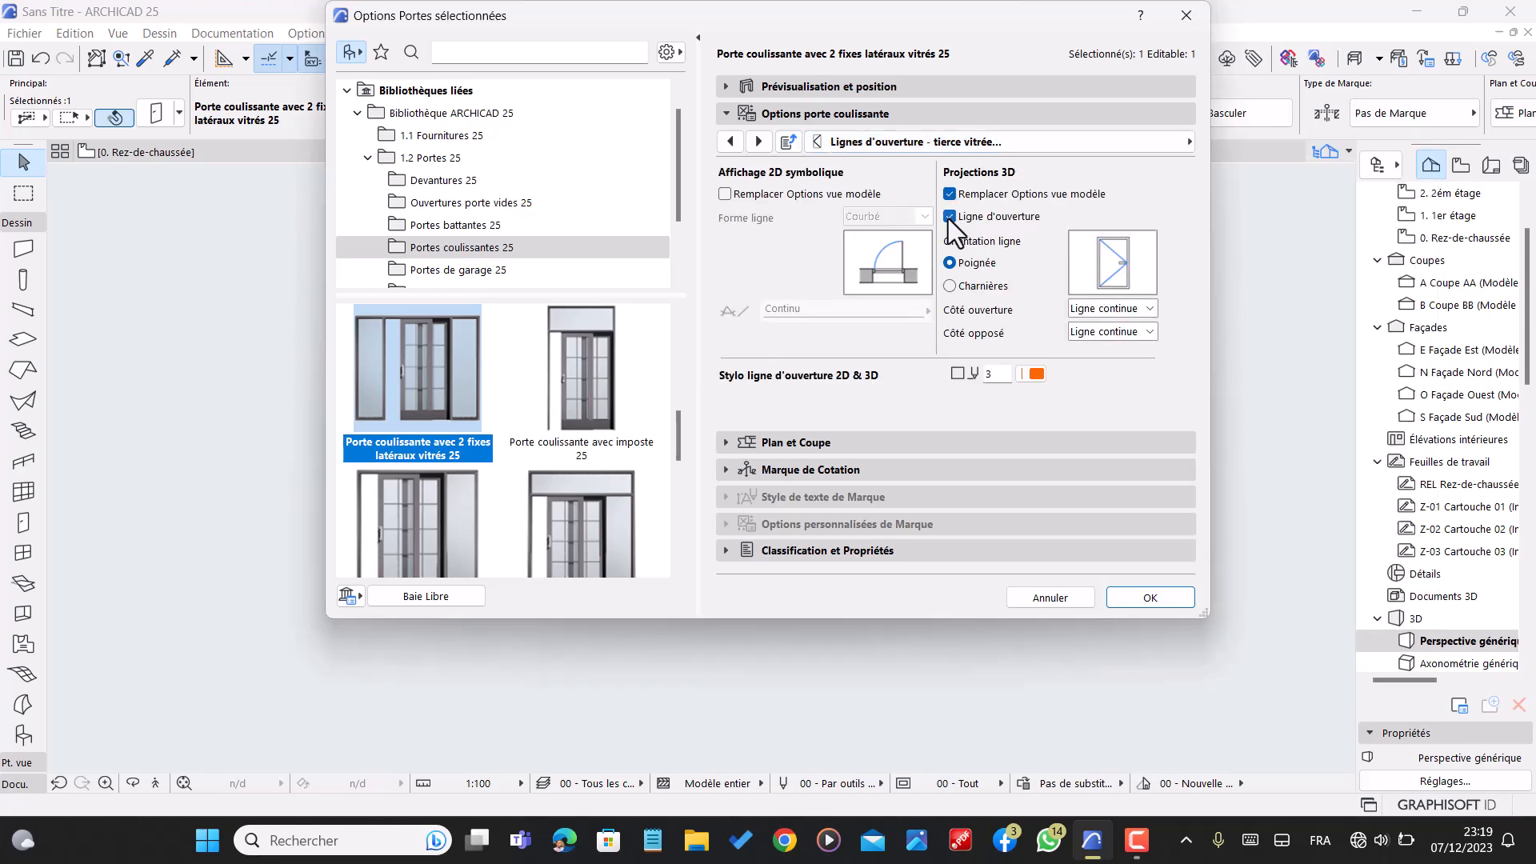
# - Enable uniform door surfaces for the sliding door and set the exterior frame surface to "Déco - Cuir noir"
pyautogui.click(985, 141)
pyautogui.click(1300, 234)
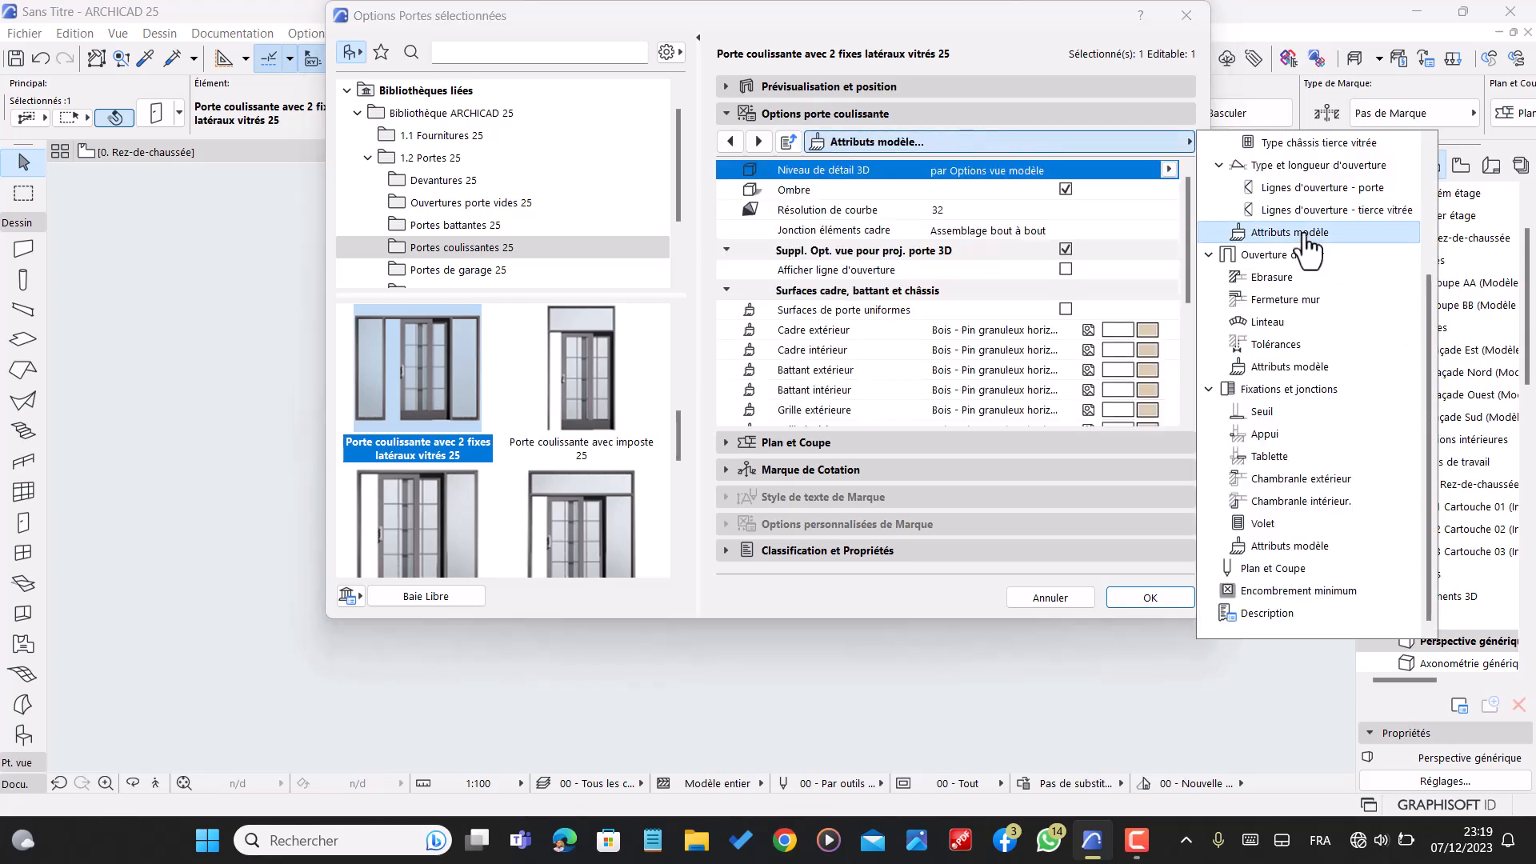
pyautogui.click(1066, 311)
pyautogui.click(1146, 333)
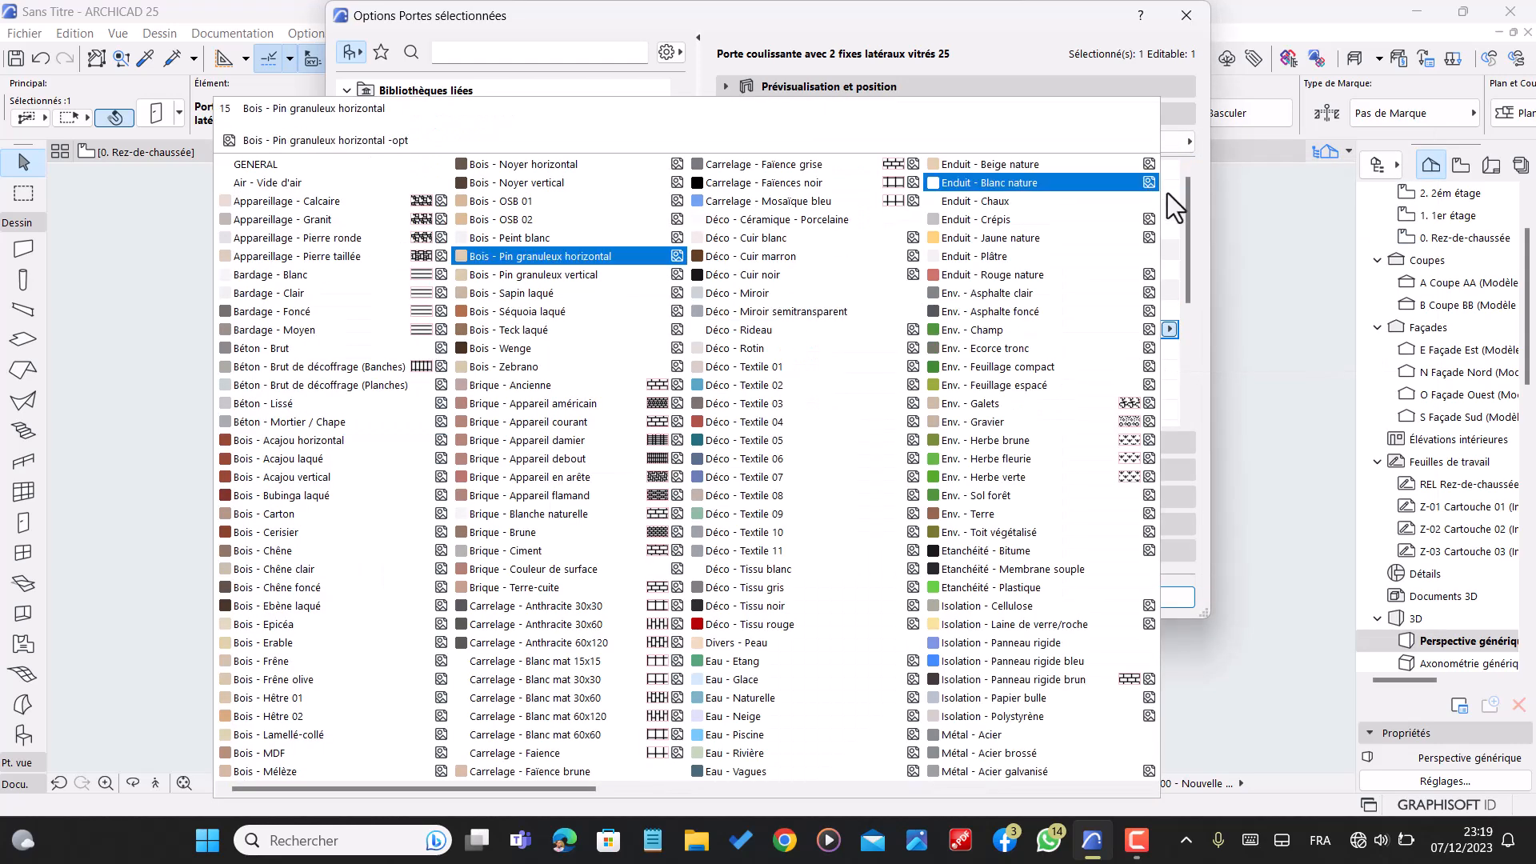
pyautogui.click(840, 276)
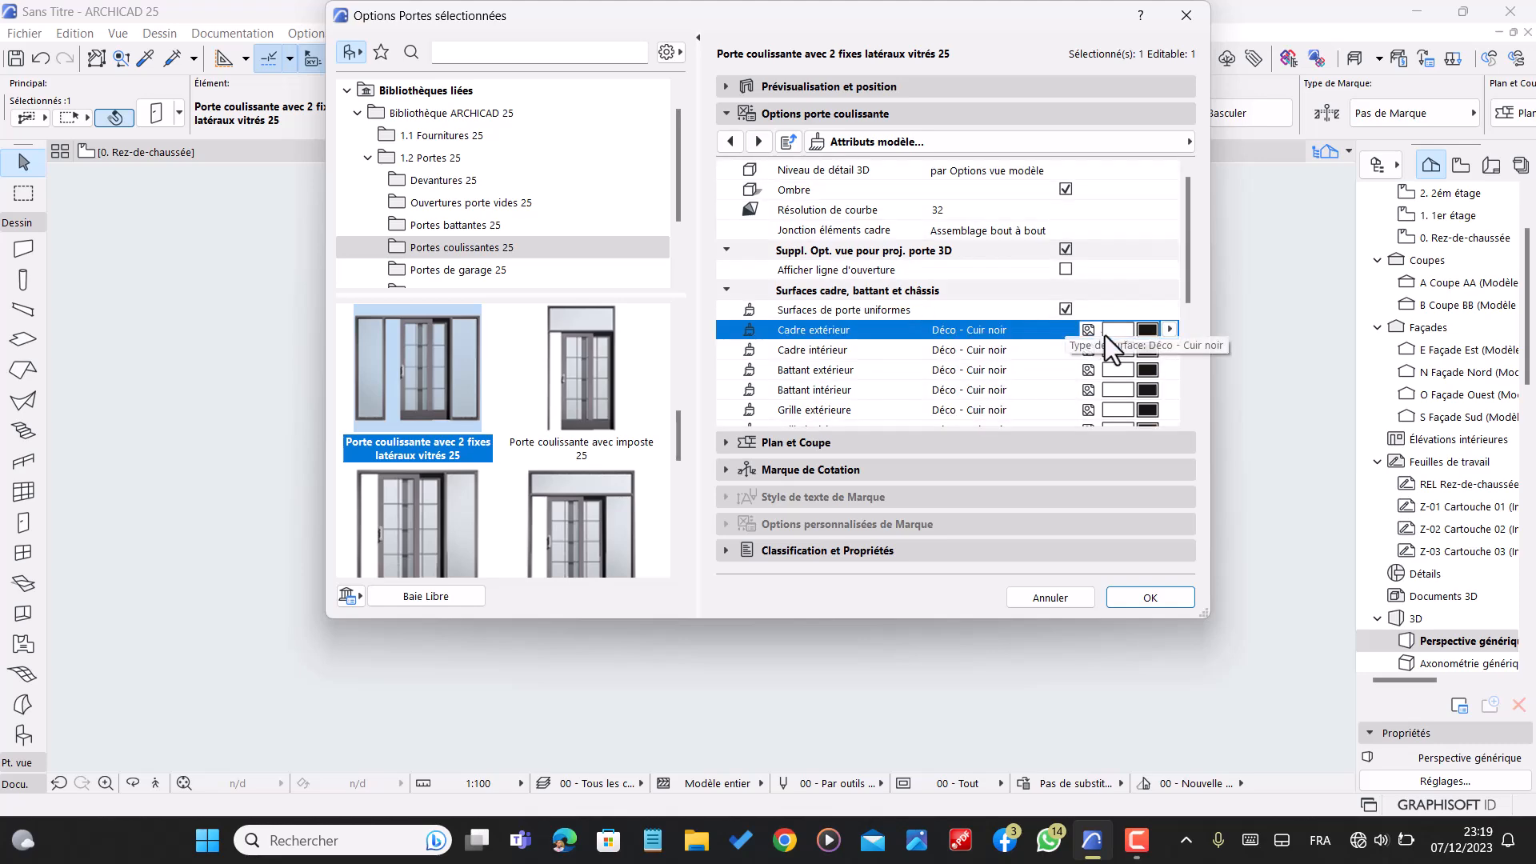
# - Set the sliding door's 3D pens to 41 for frame and leaf glazing, 21 for panels and black for the side glazing, and accept the settings
pyautogui.scroll(-3, 1032, 320)
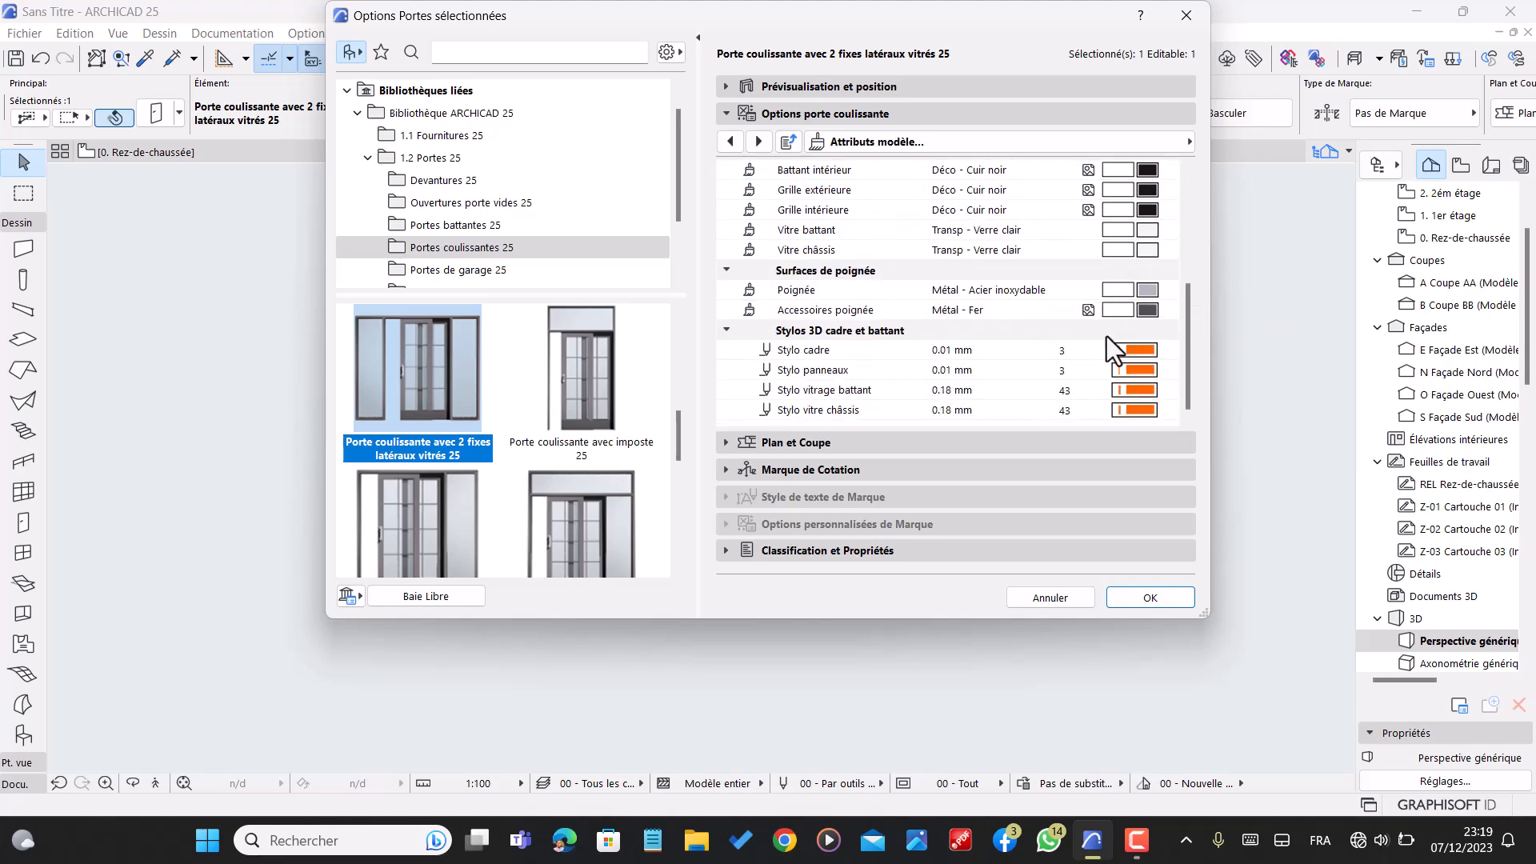
pyautogui.click(1145, 353)
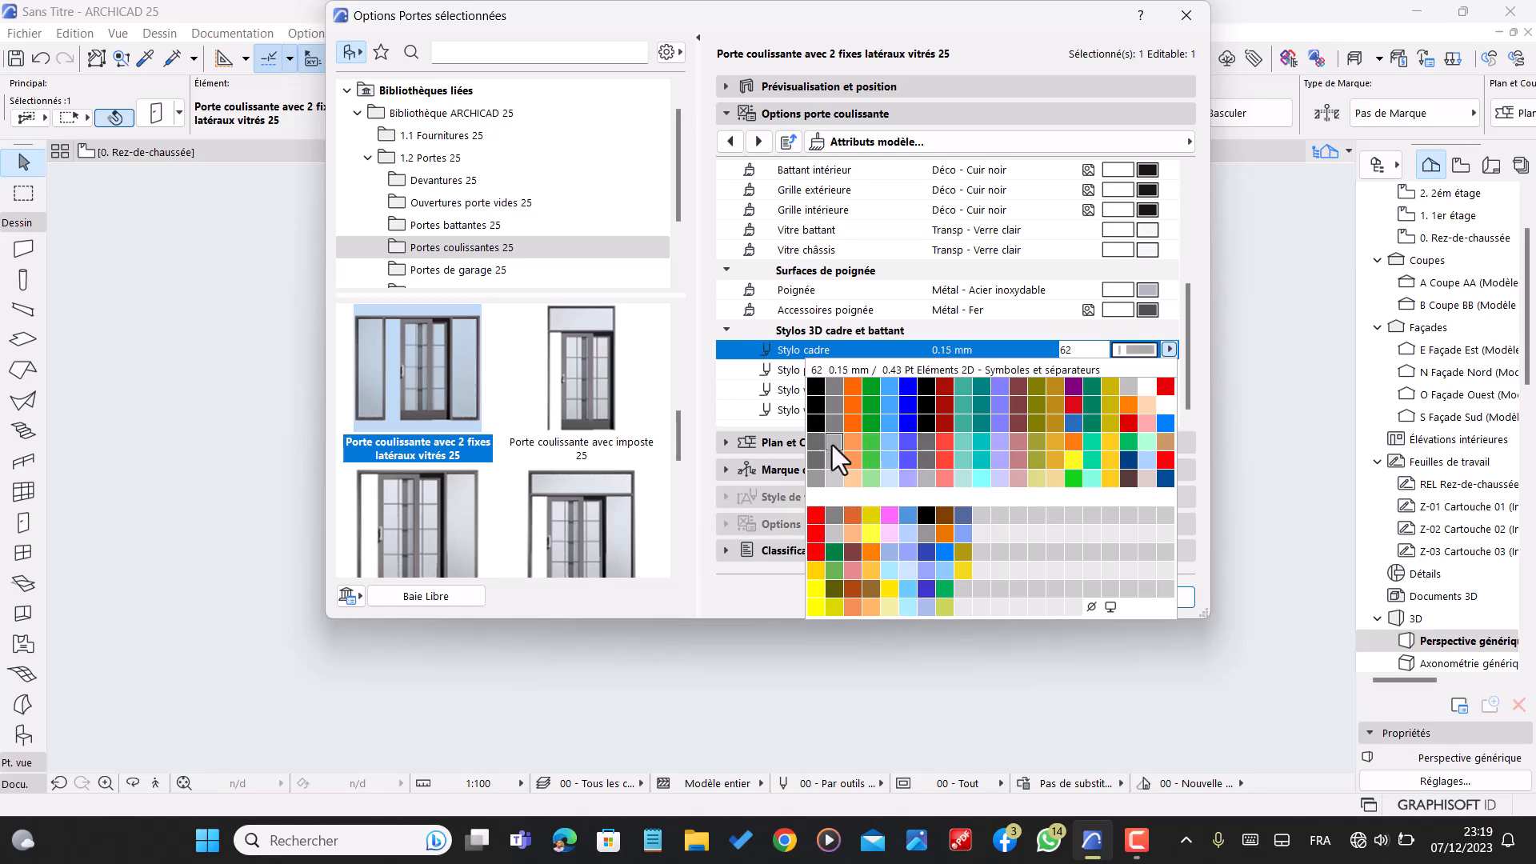
pyautogui.click(816, 423)
pyautogui.click(1143, 373)
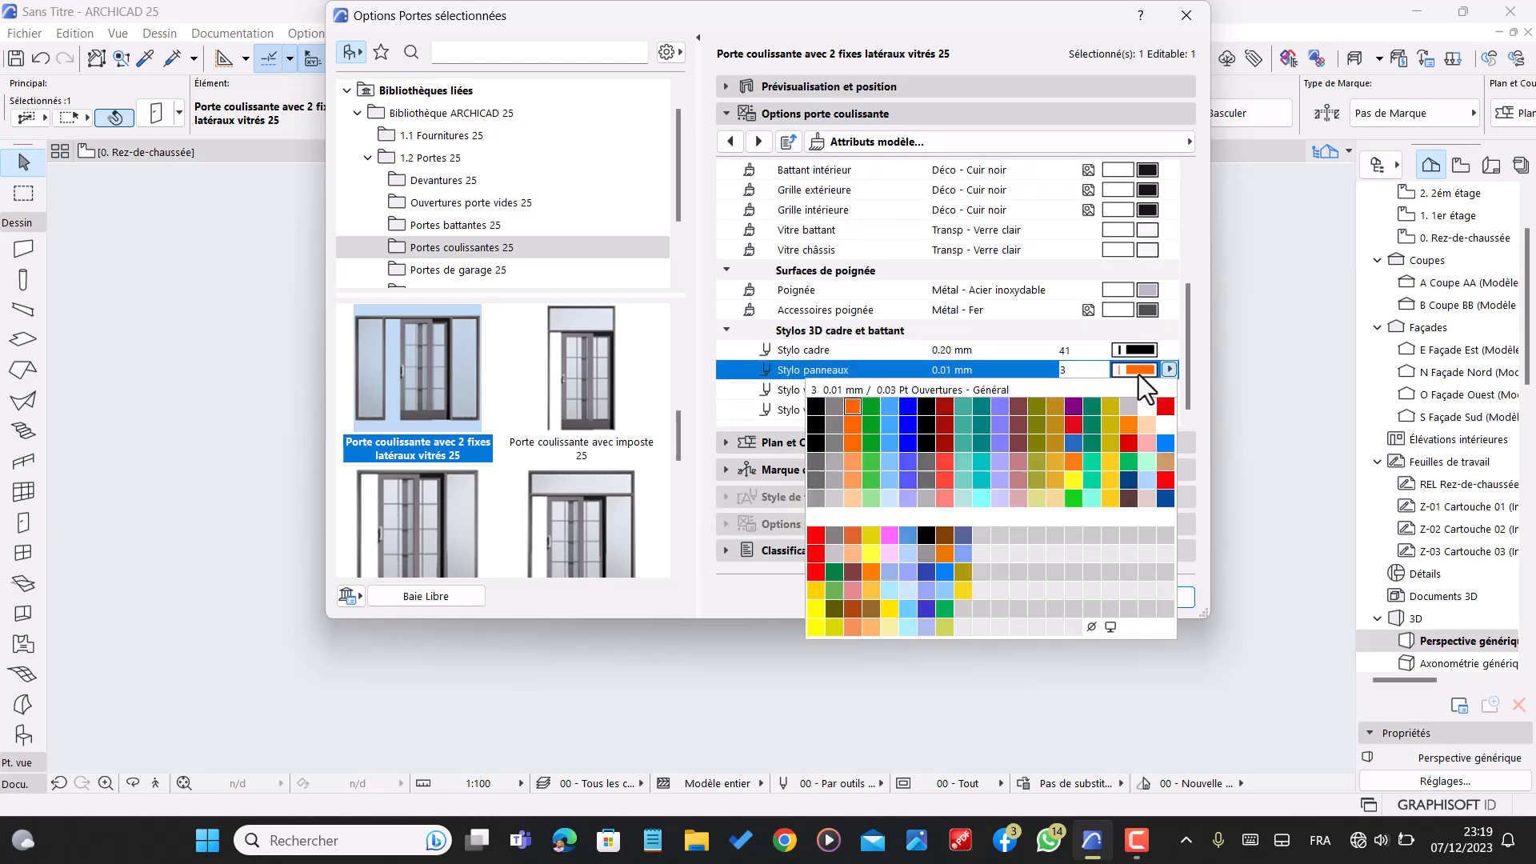
pyautogui.click(816, 445)
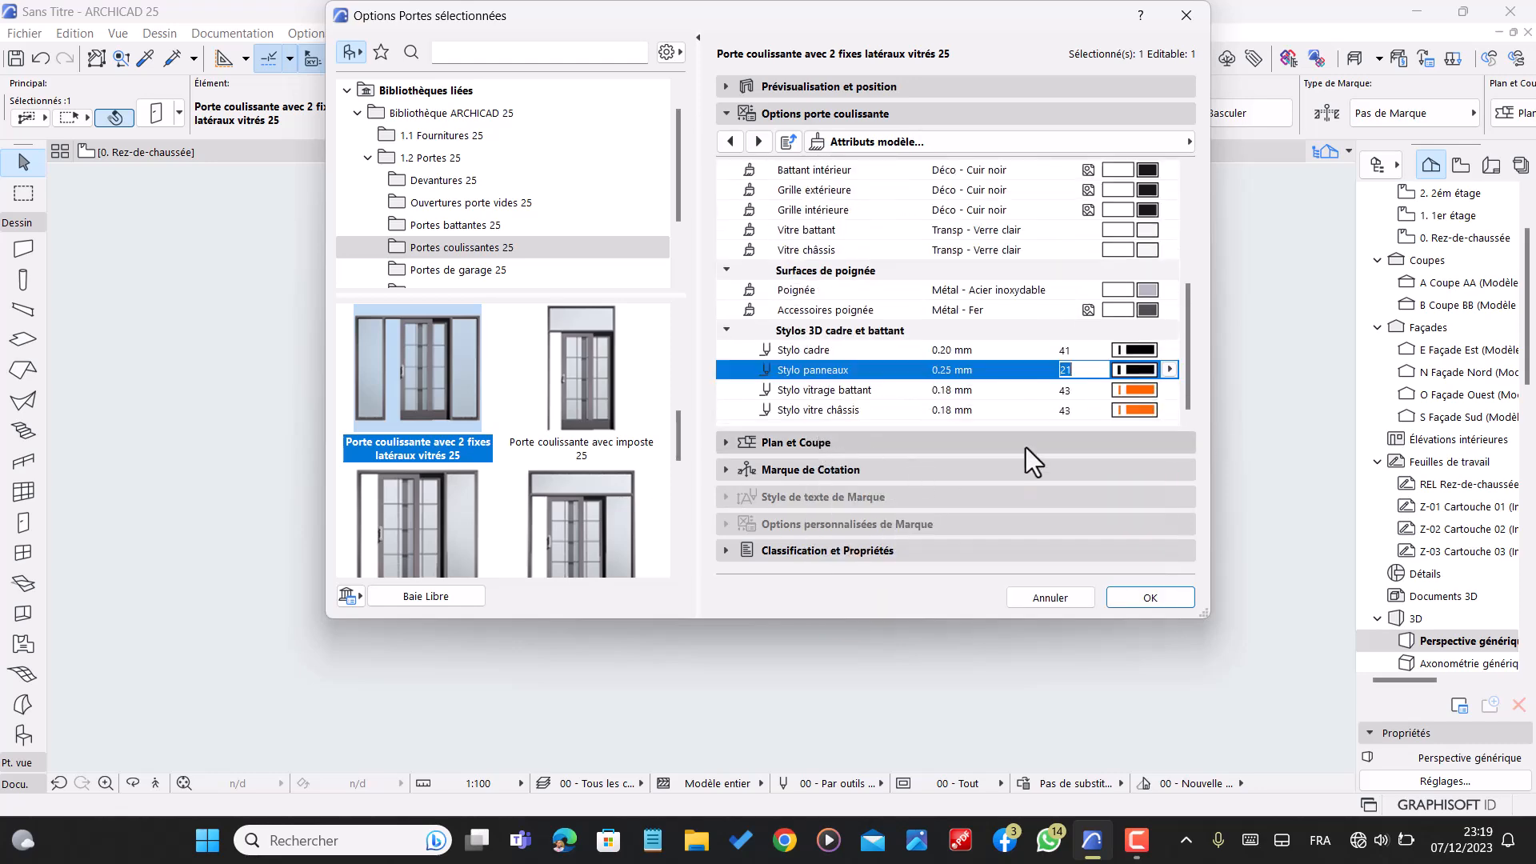
pyautogui.click(1143, 390)
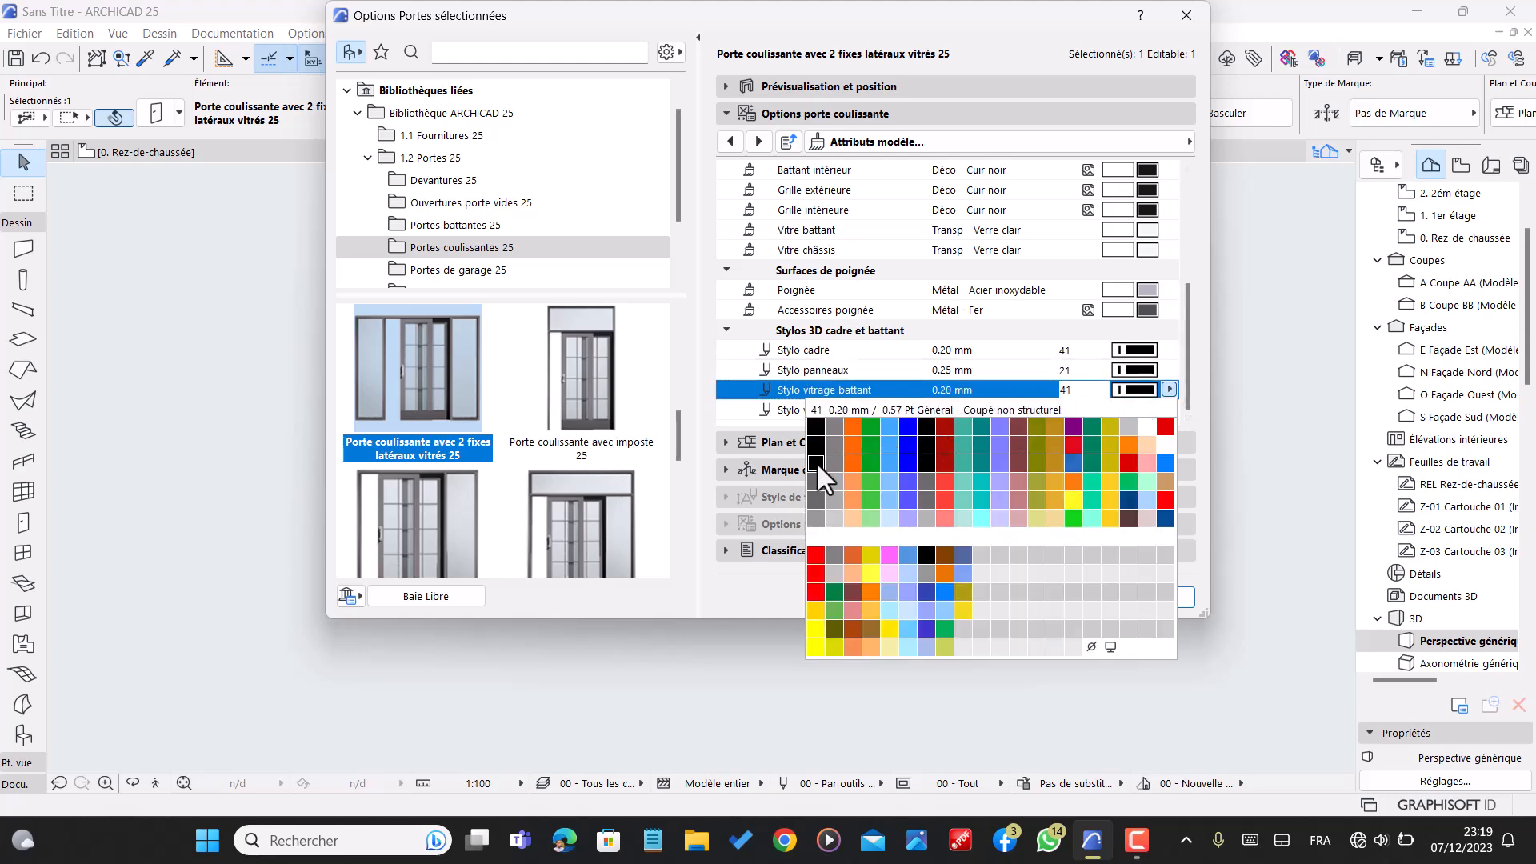
pyautogui.click(818, 476)
pyautogui.click(1135, 410)
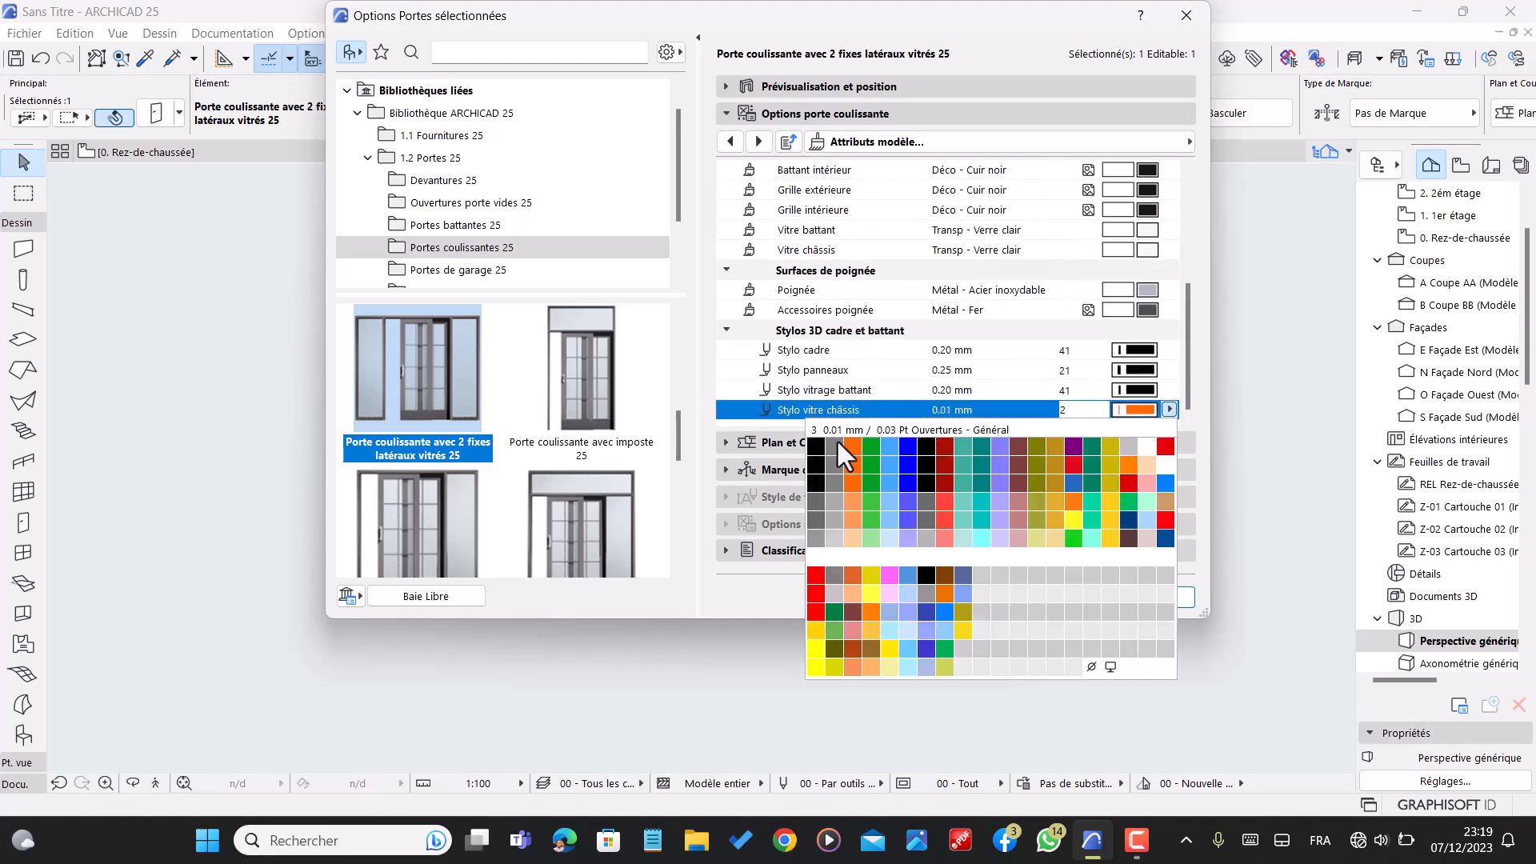
pyautogui.click(818, 448)
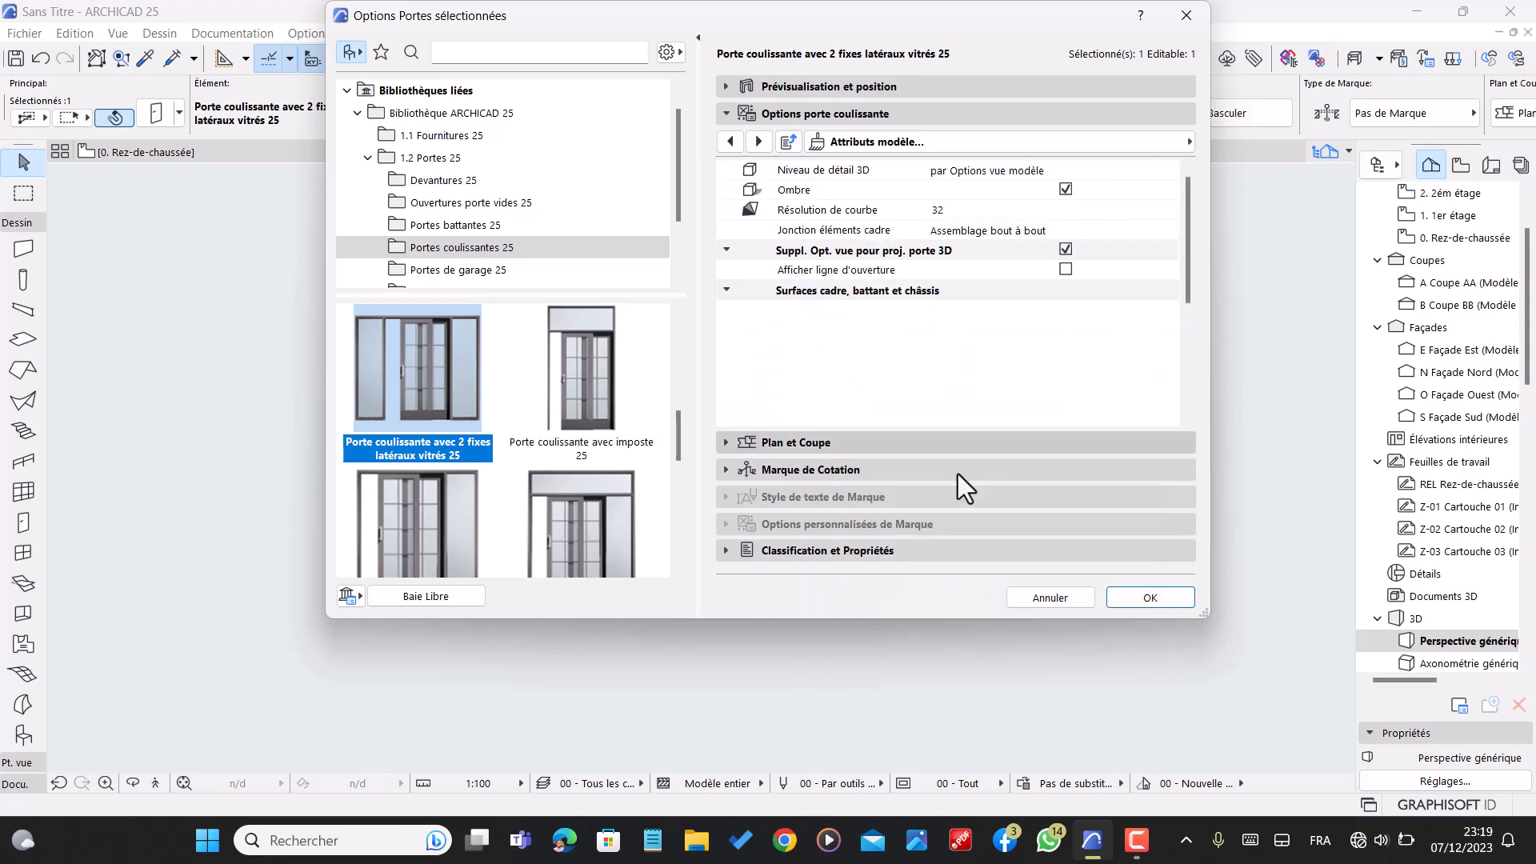
pyautogui.click(1150, 598)
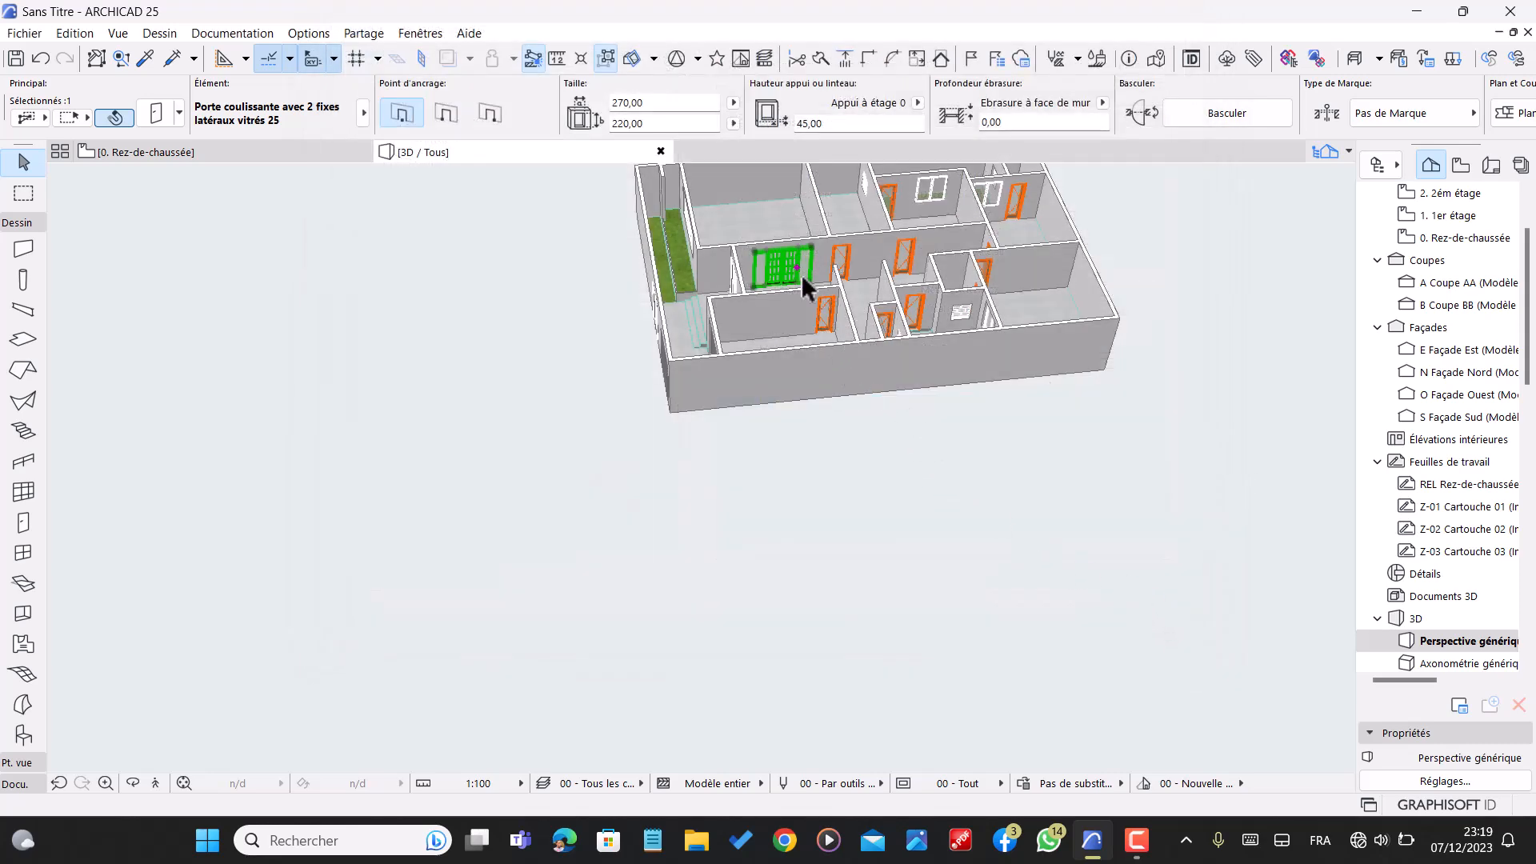
pyautogui.press('Escape')
# - Examine the restyled sliding door and the neighbouring hallway doors from close up and from the entrance side
pyautogui.scroll(5, 800, 272)
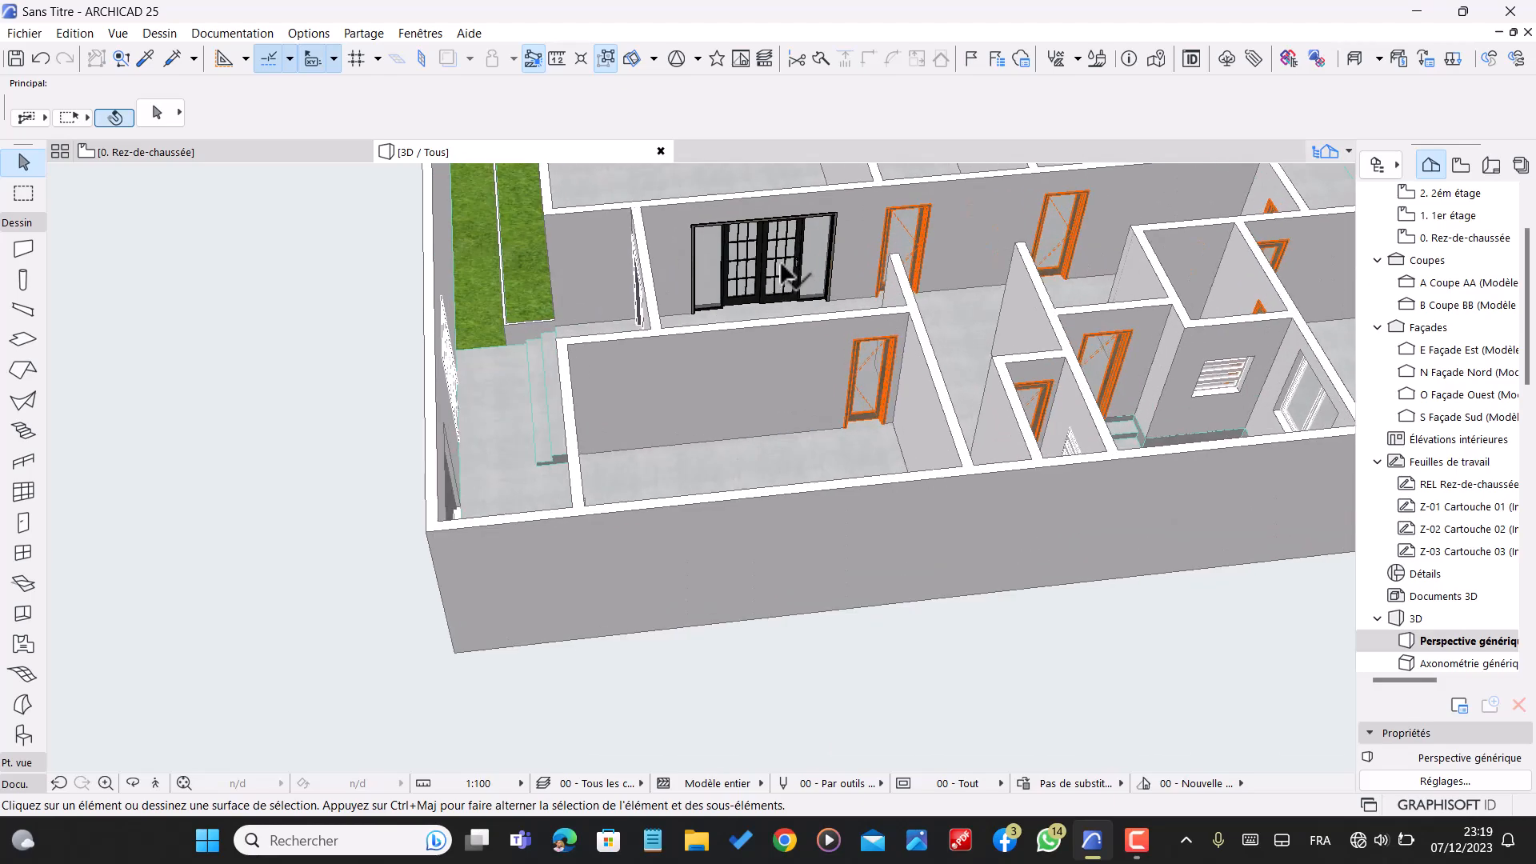
pyautogui.scroll(4, 783, 272)
pyautogui.moveTo(760, 344); pyautogui.dragTo(621, 476)
pyautogui.scroll(2, 536, 523)
pyautogui.keyDown('shift'); pyautogui.moveTo(536, 525); pyautogui.dragTo(684, 300, button='middle'); pyautogui.keyUp('shift')
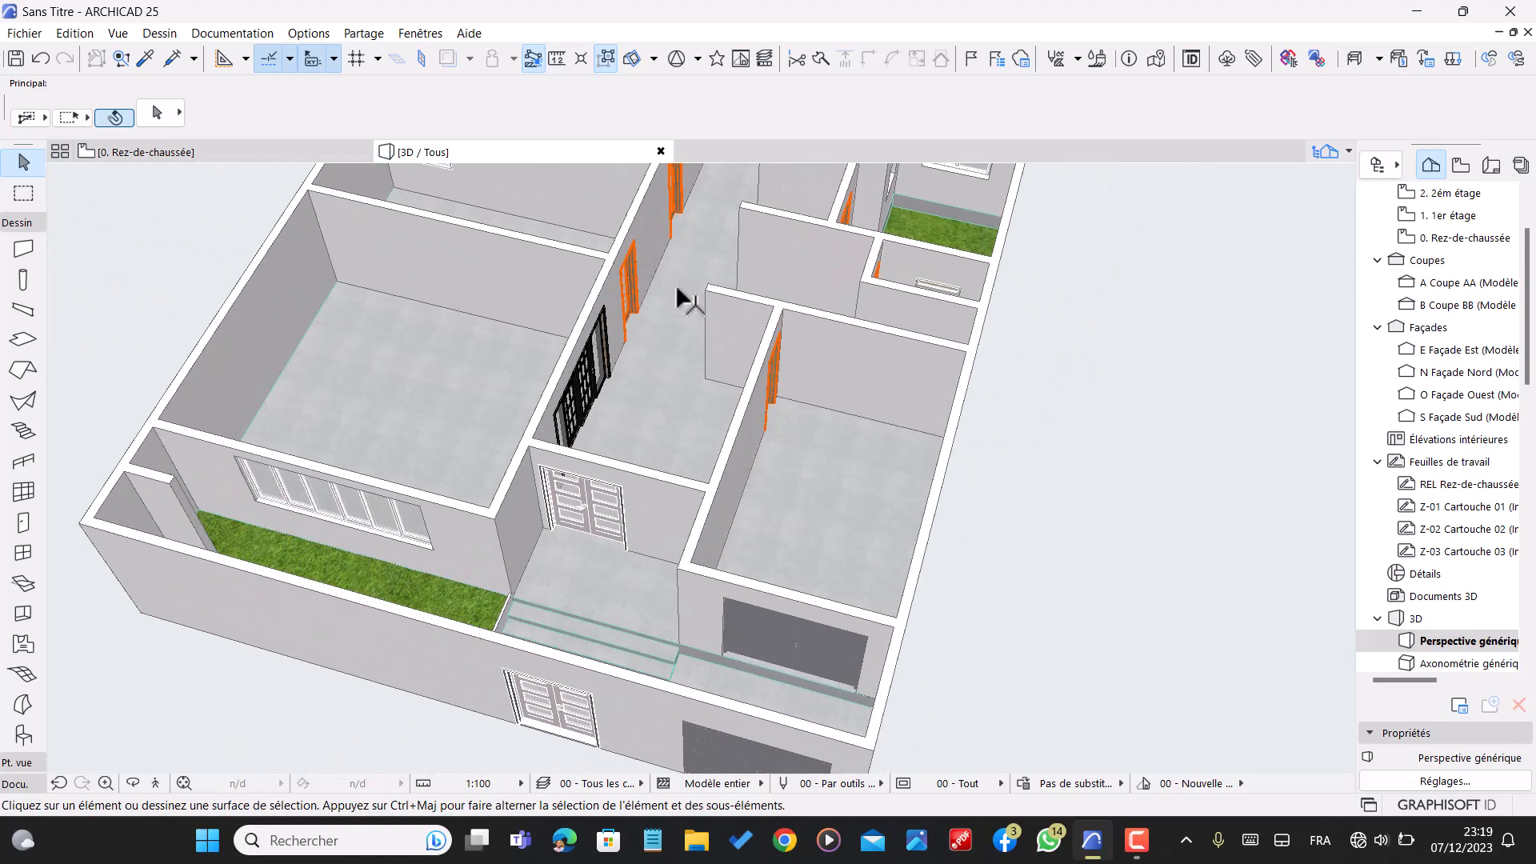
pyautogui.click(636, 296)
pyautogui.scroll(2, 636, 298)
pyautogui.press('Escape')
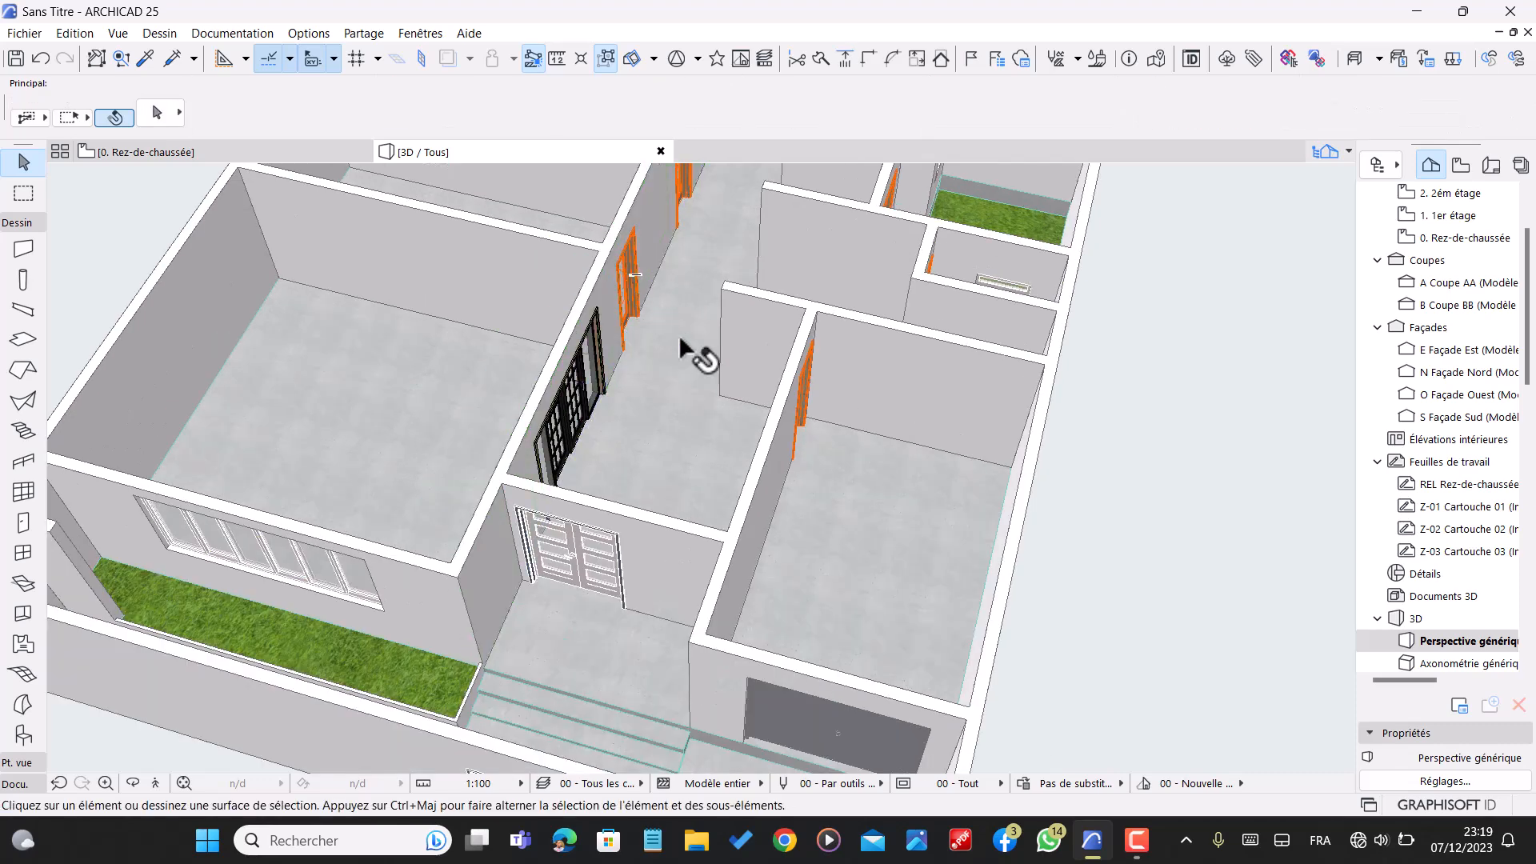
# - Give the single hinged hallway door the "Style 8" leaf and the "Poignée 2" handle
pyautogui.keyDown('shift'); pyautogui.moveTo(707, 366); pyautogui.dragTo(682, 314, button='middle'); pyautogui.keyUp('shift')
pyautogui.click(657, 314)
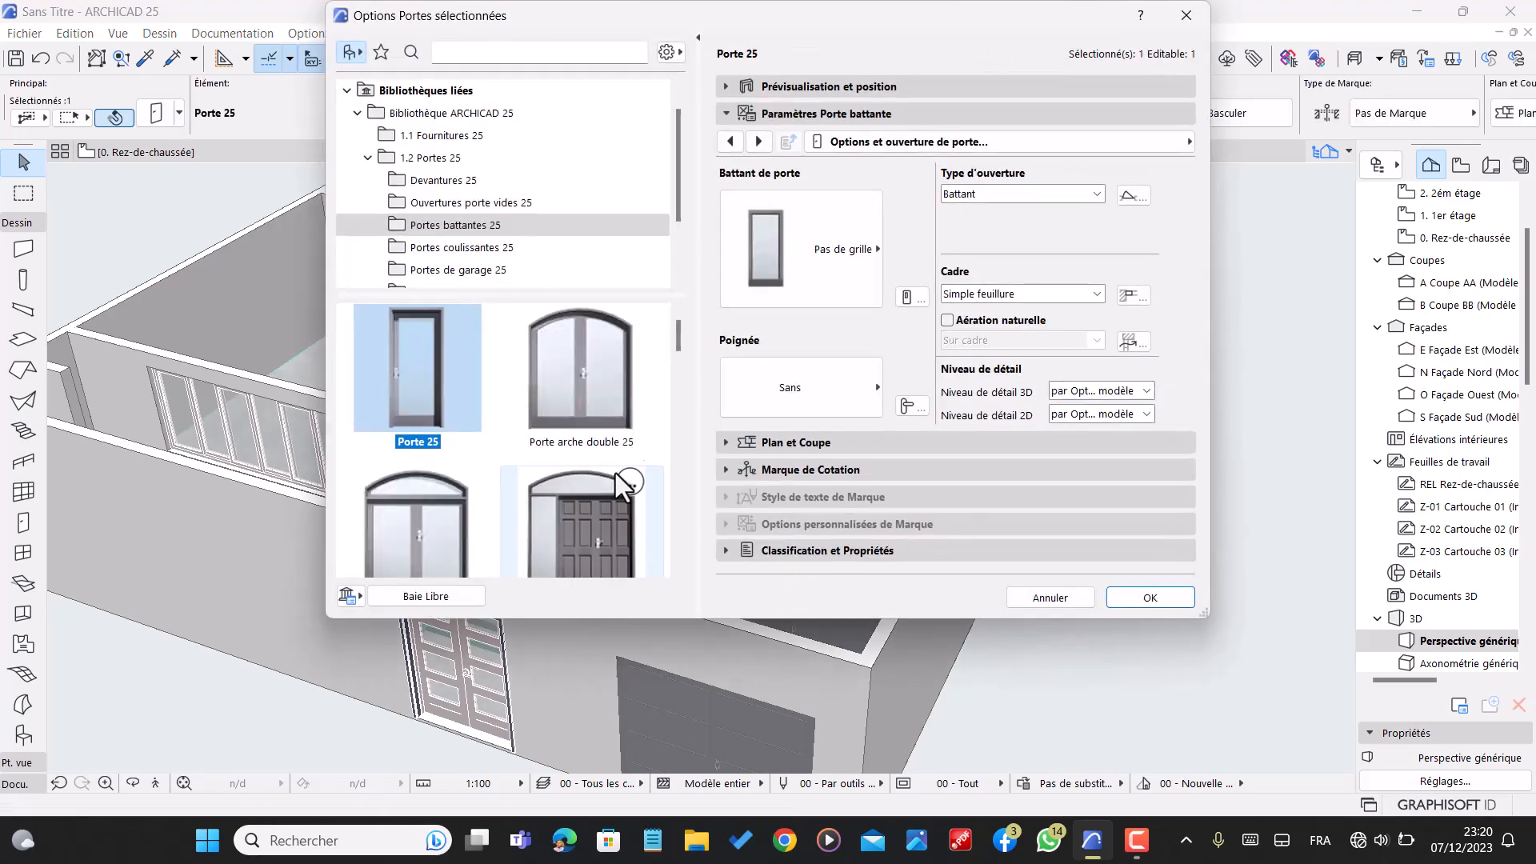
pyautogui.click(813, 250)
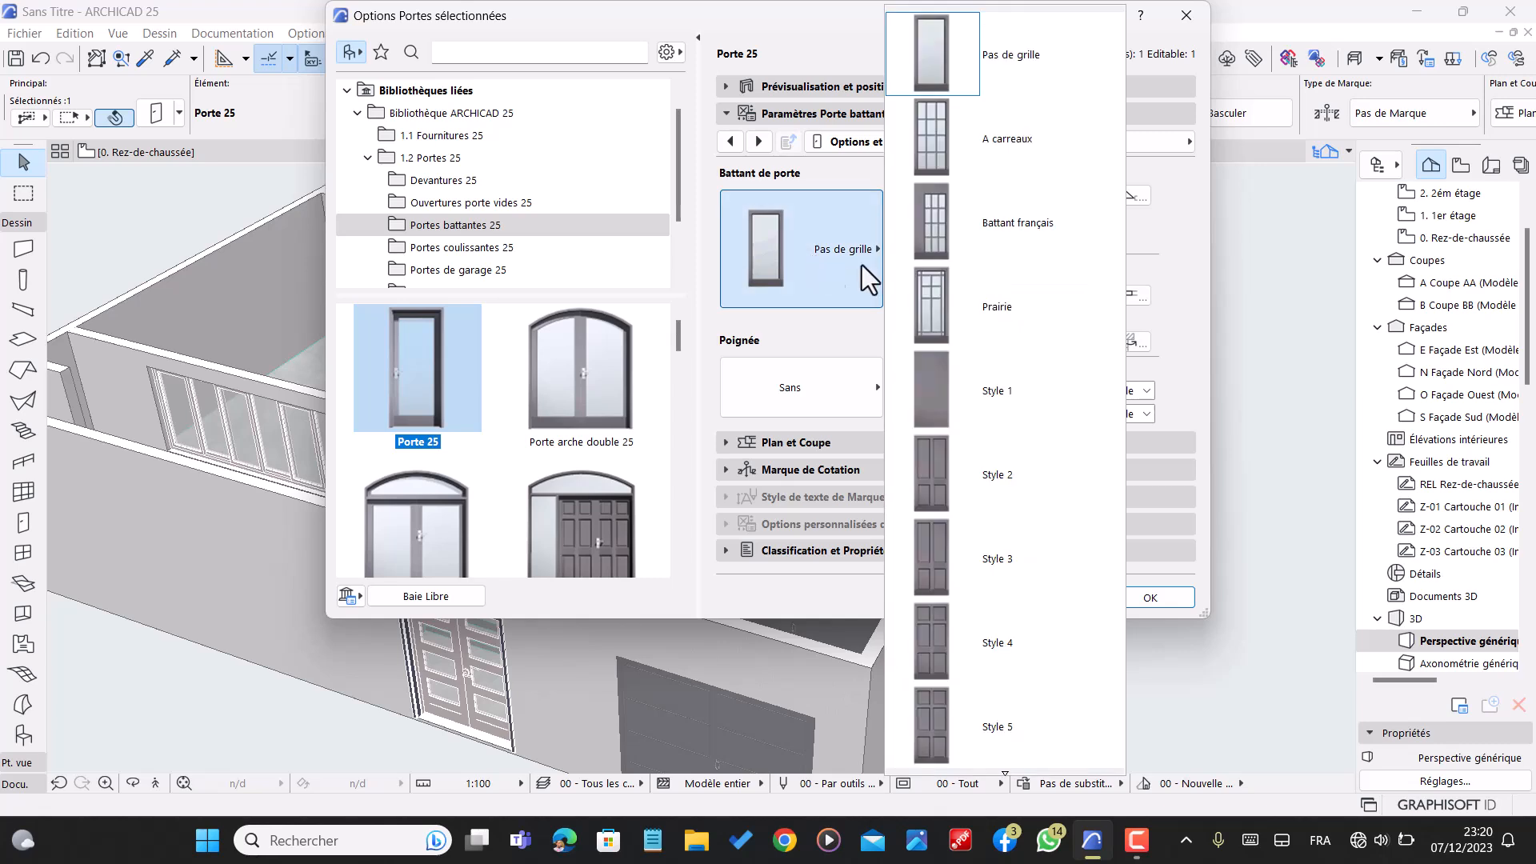
pyautogui.scroll(-1, 1005, 265)
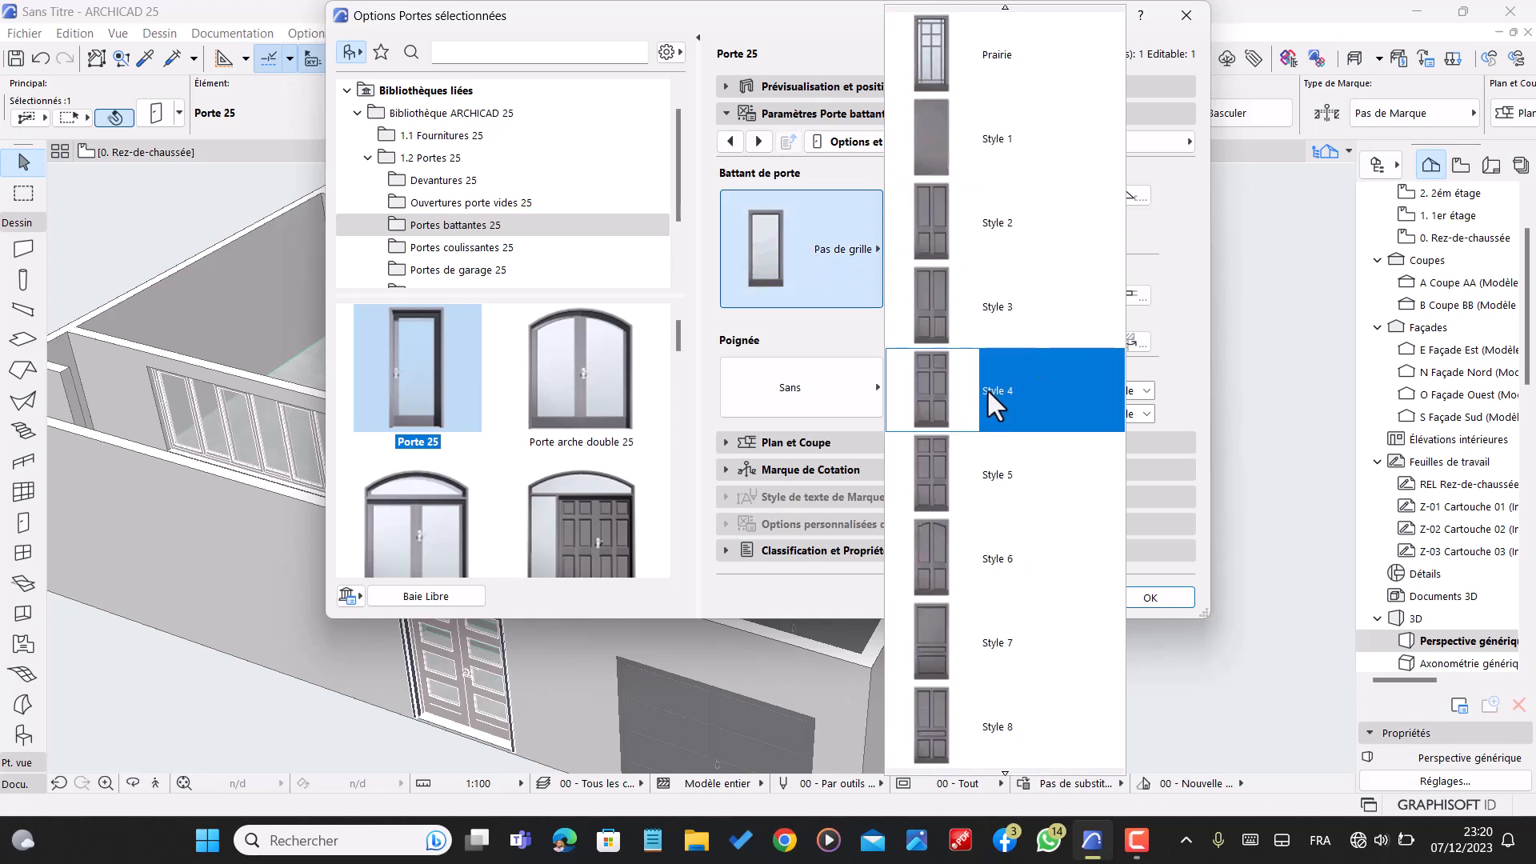
pyautogui.scroll(-4, 986, 388)
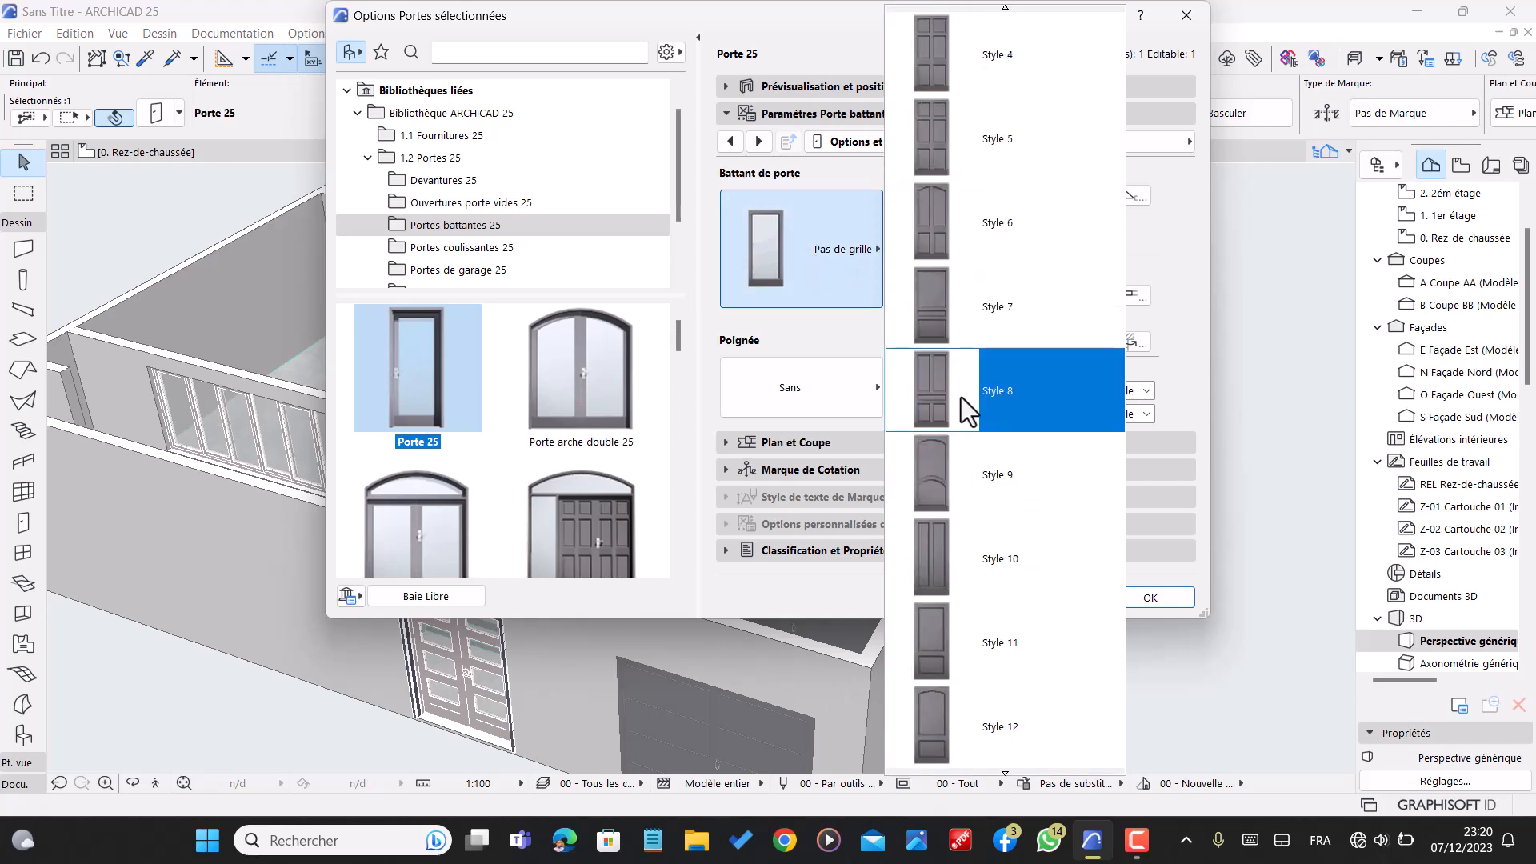
pyautogui.click(985, 390)
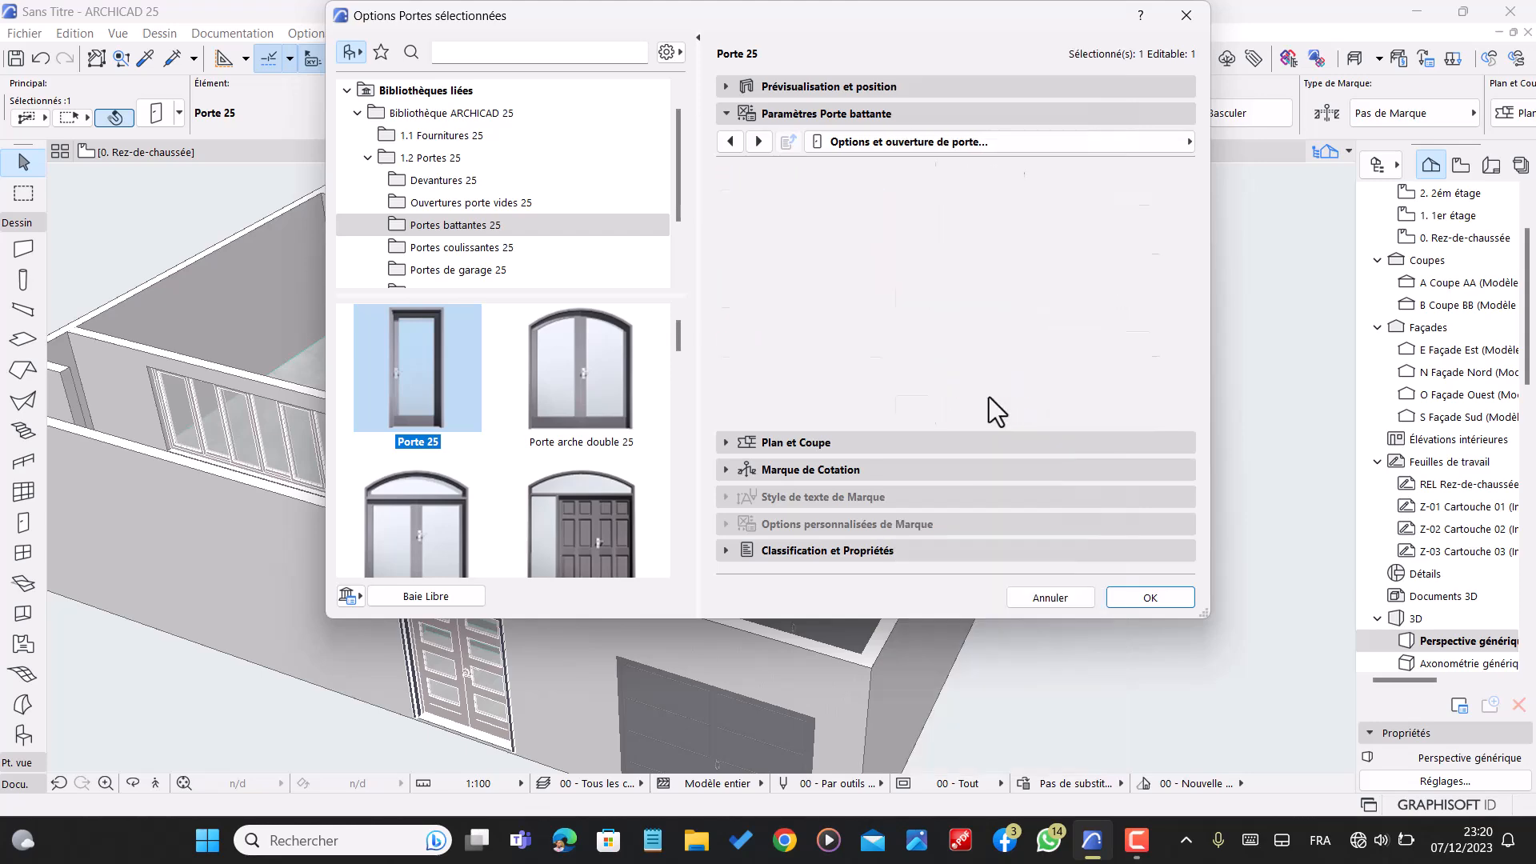
pyautogui.click(829, 409)
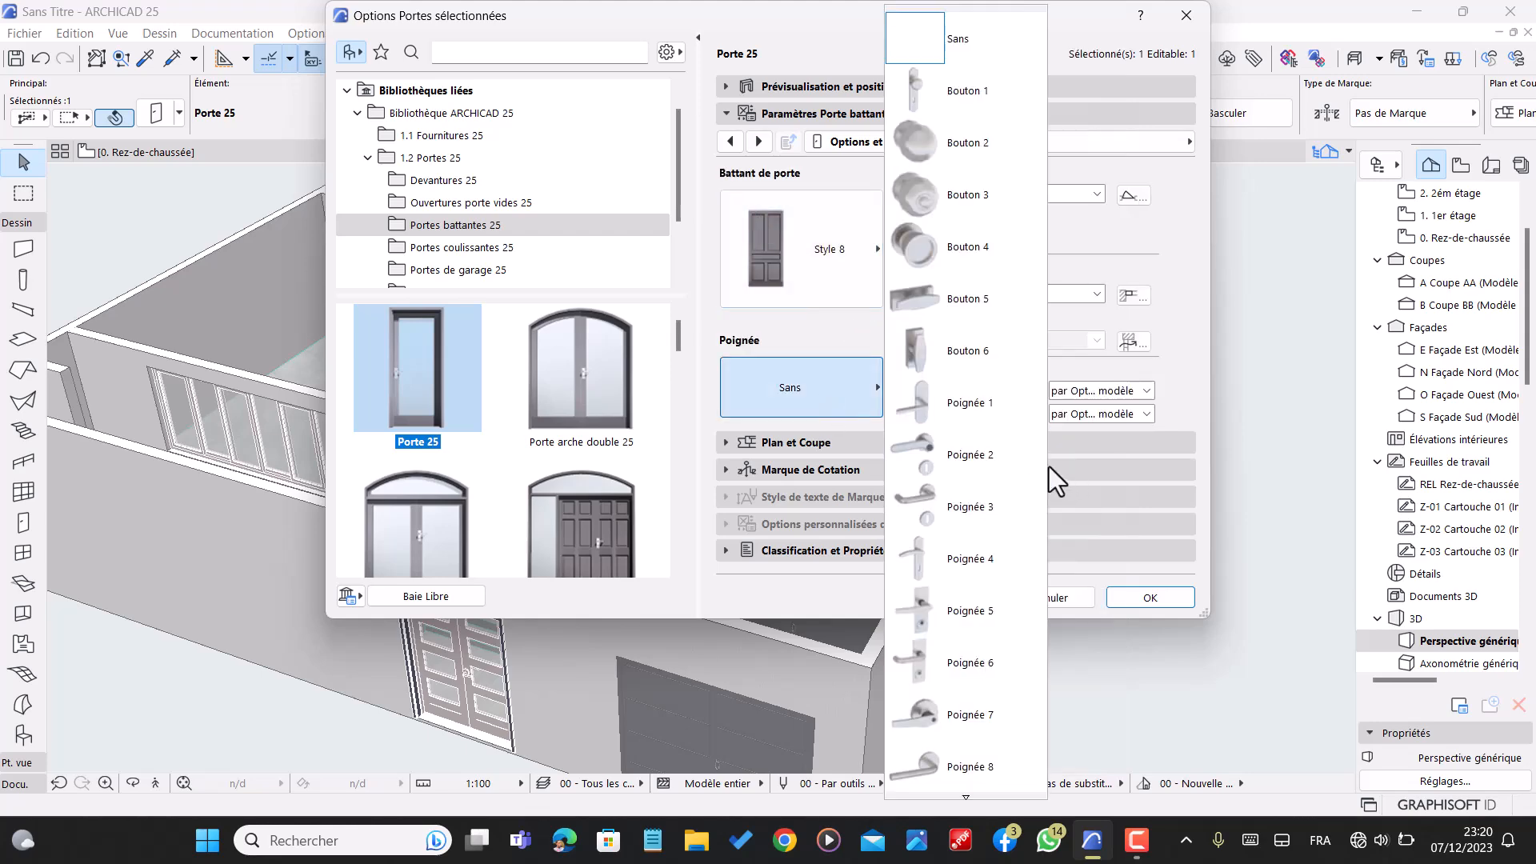
pyautogui.click(973, 457)
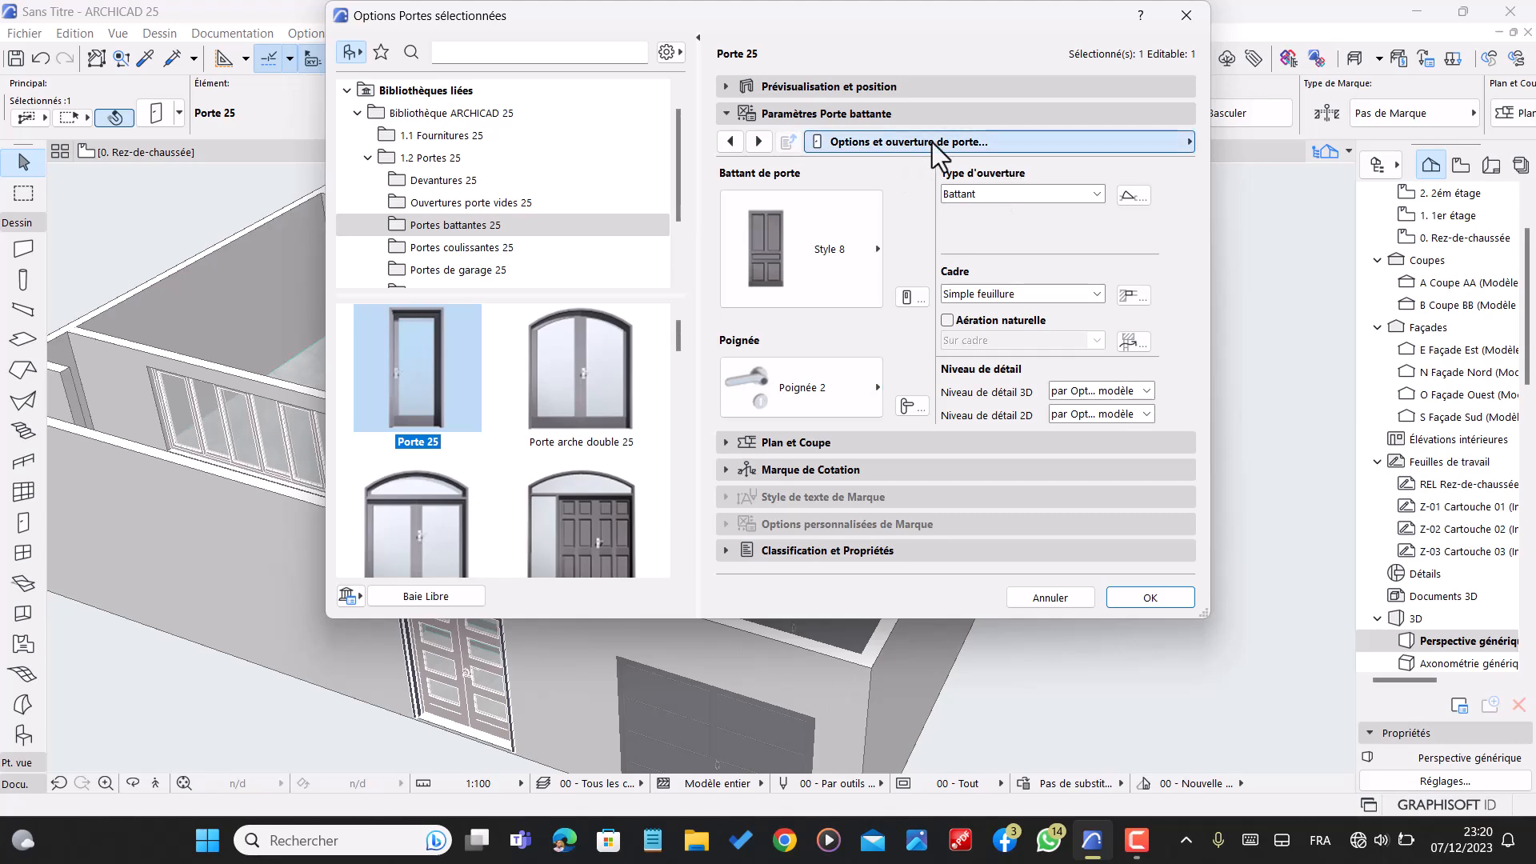
# - Override the model view options for the hinged hallway door's 3D projection and hide its opening line
pyautogui.click(836, 144)
pyautogui.click(1290, 279)
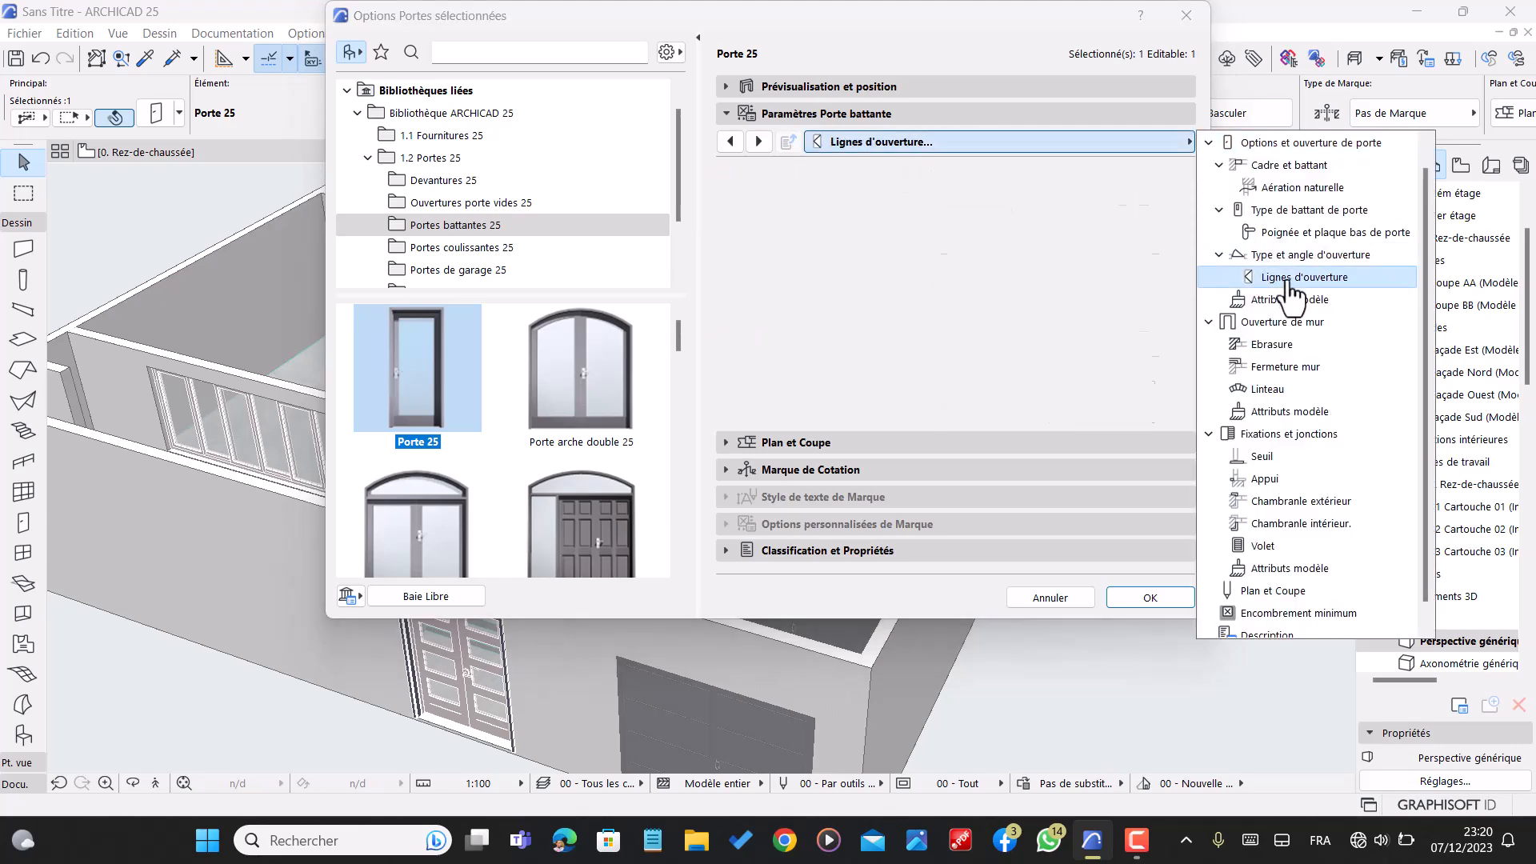
pyautogui.click(952, 194)
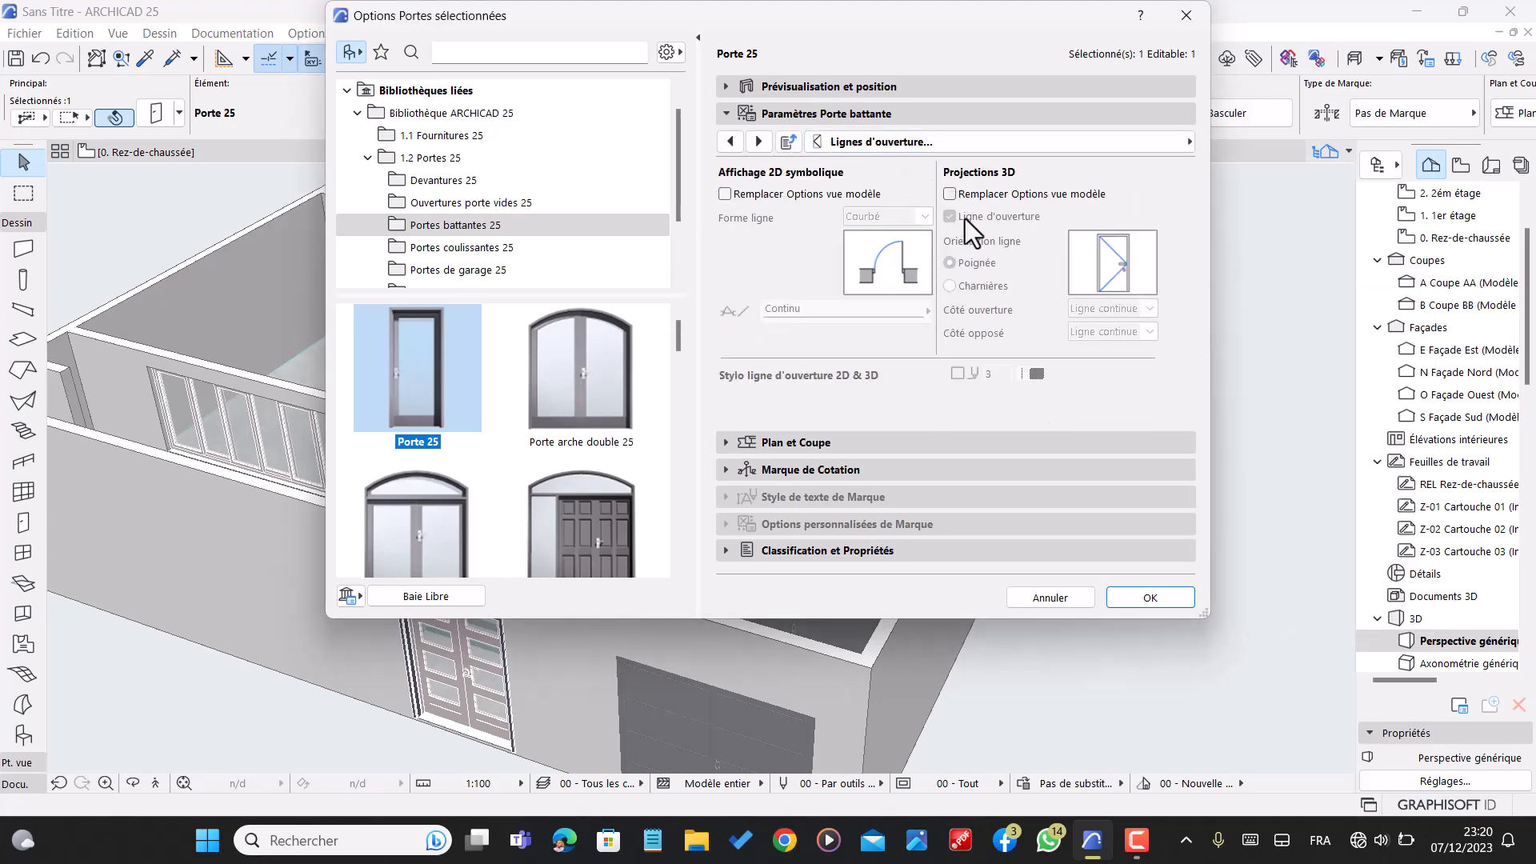
pyautogui.click(950, 194)
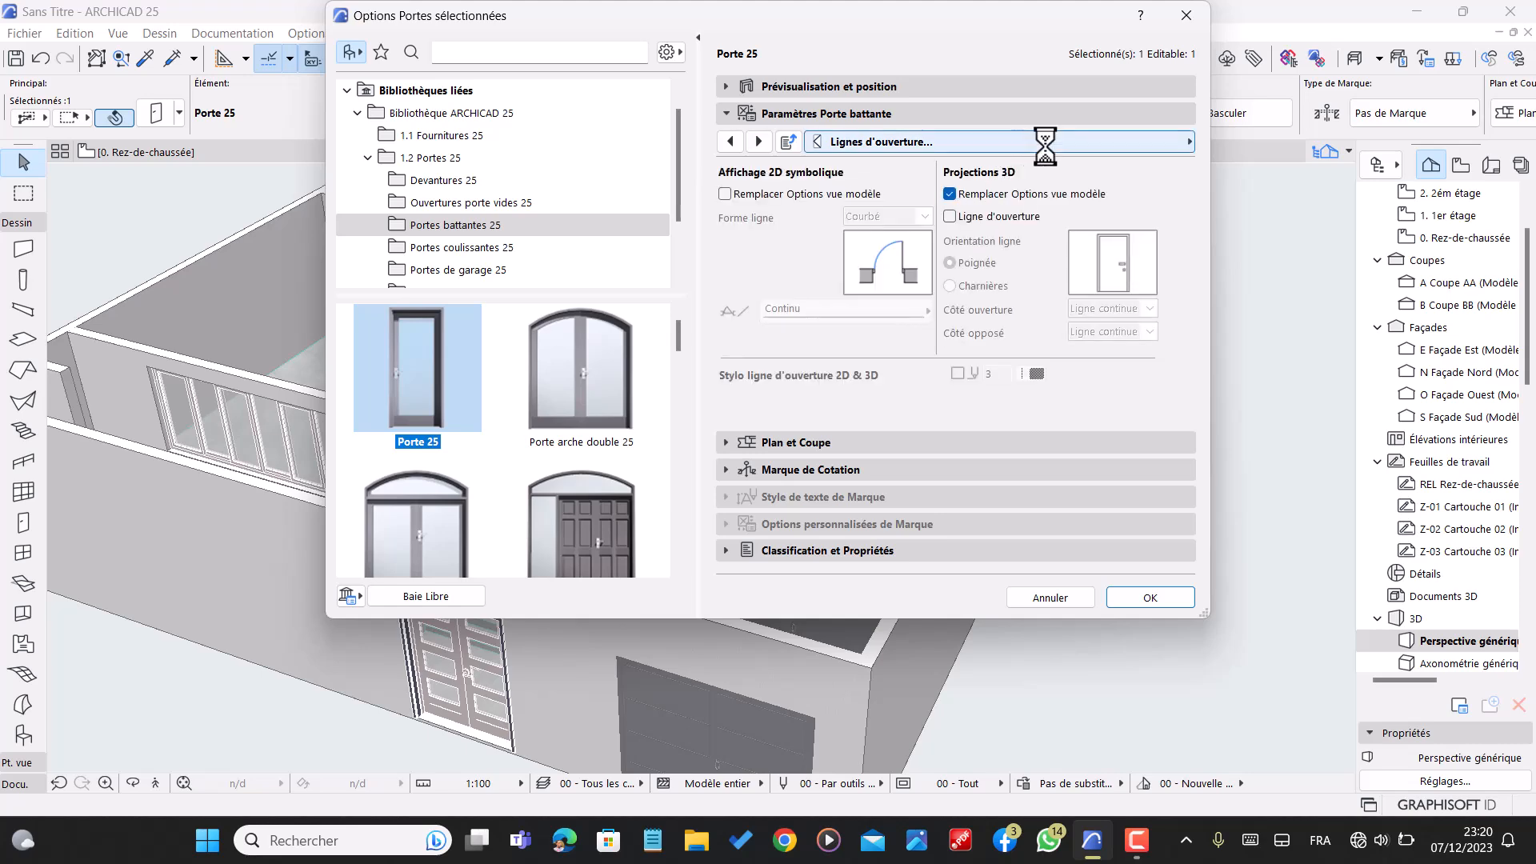
# - Enable uniform door surfaces for the hinged hallway door and set its surface to "Bois - Erable"
pyautogui.click(968, 142)
pyautogui.click(1300, 277)
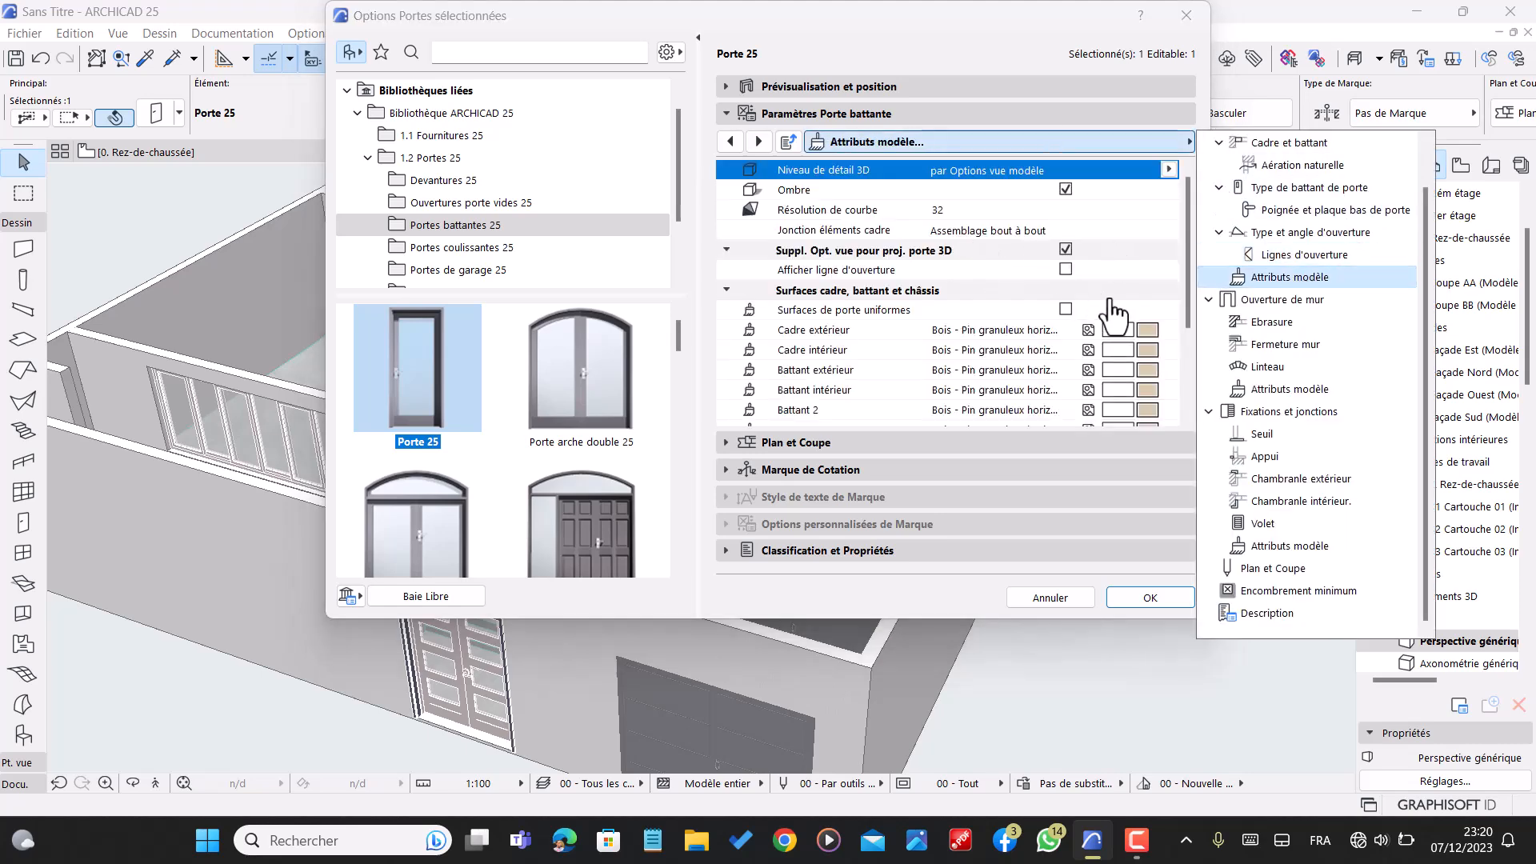
pyautogui.click(1066, 307)
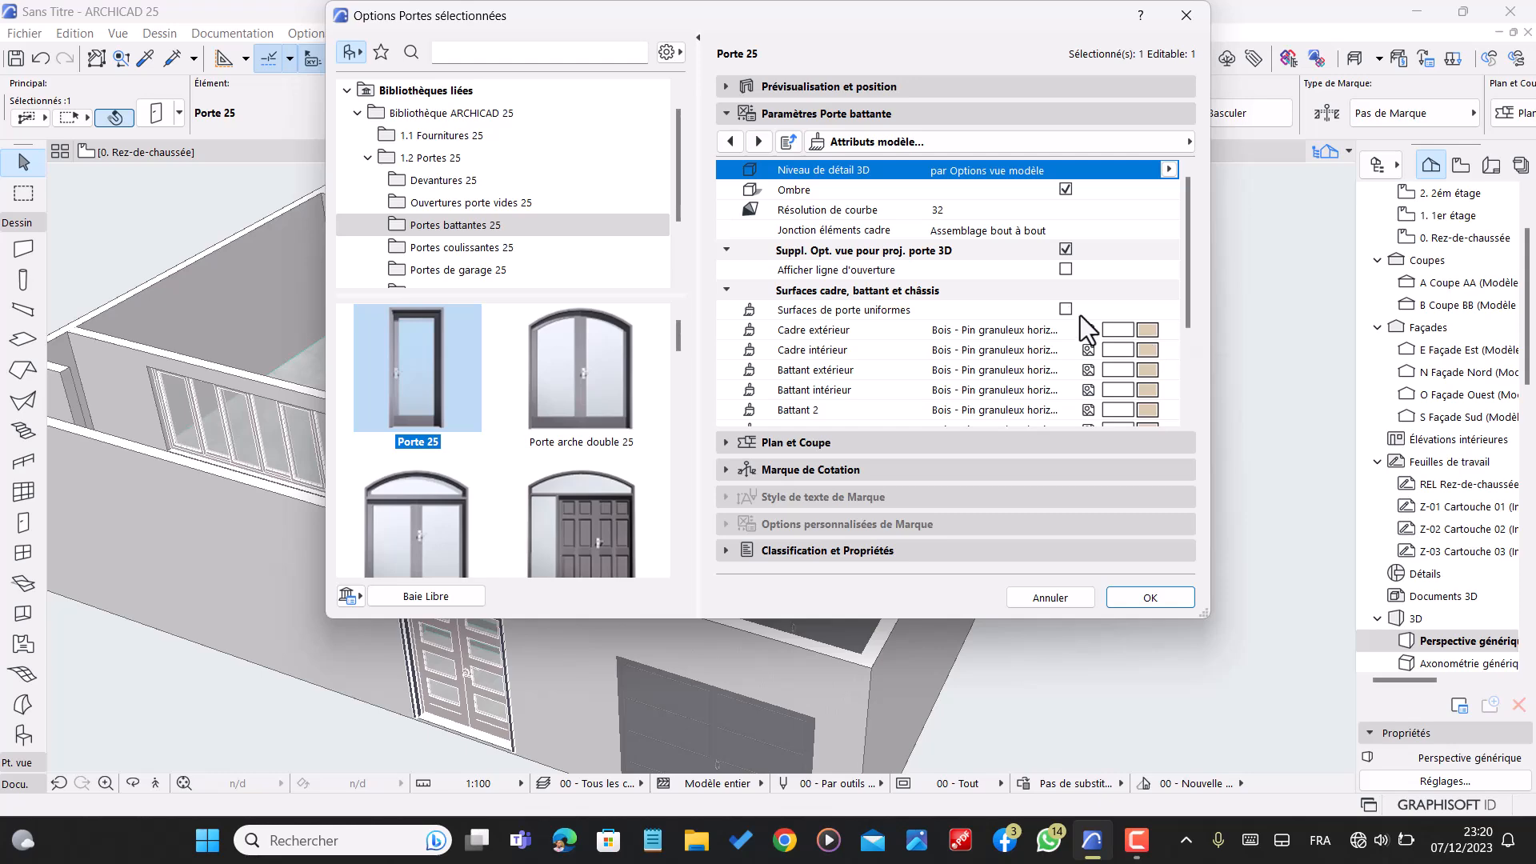
pyautogui.click(992, 329)
pyautogui.click(1170, 330)
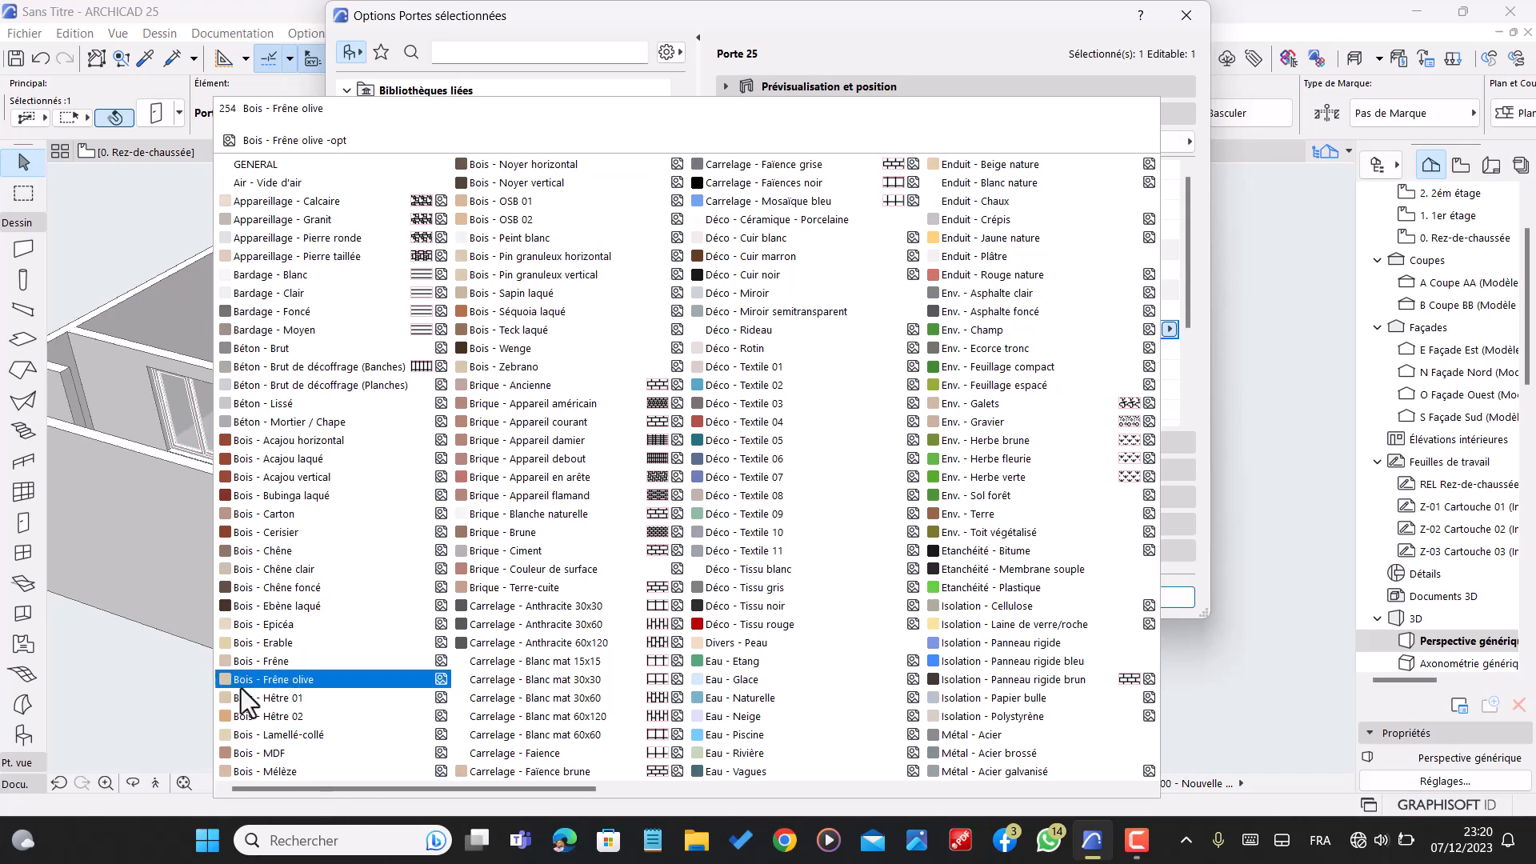
pyautogui.click(295, 643)
# - Set the hallway door's 3D frame pen to 80, give the panels the same light-brown pen, accept the settings and deselect the door
pyautogui.scroll(-3, 1053, 377)
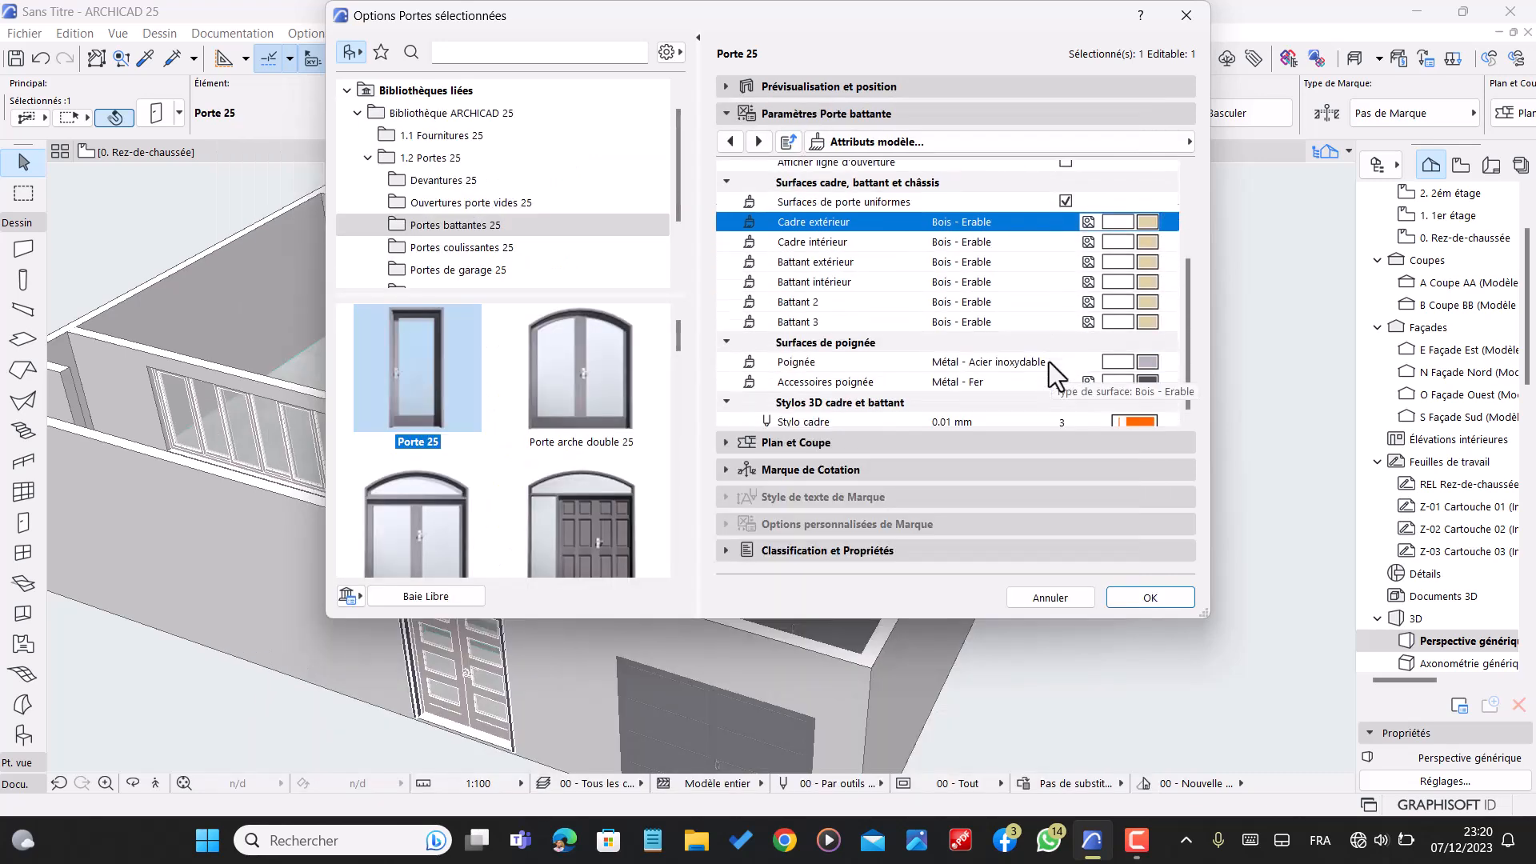
pyautogui.click(1144, 396)
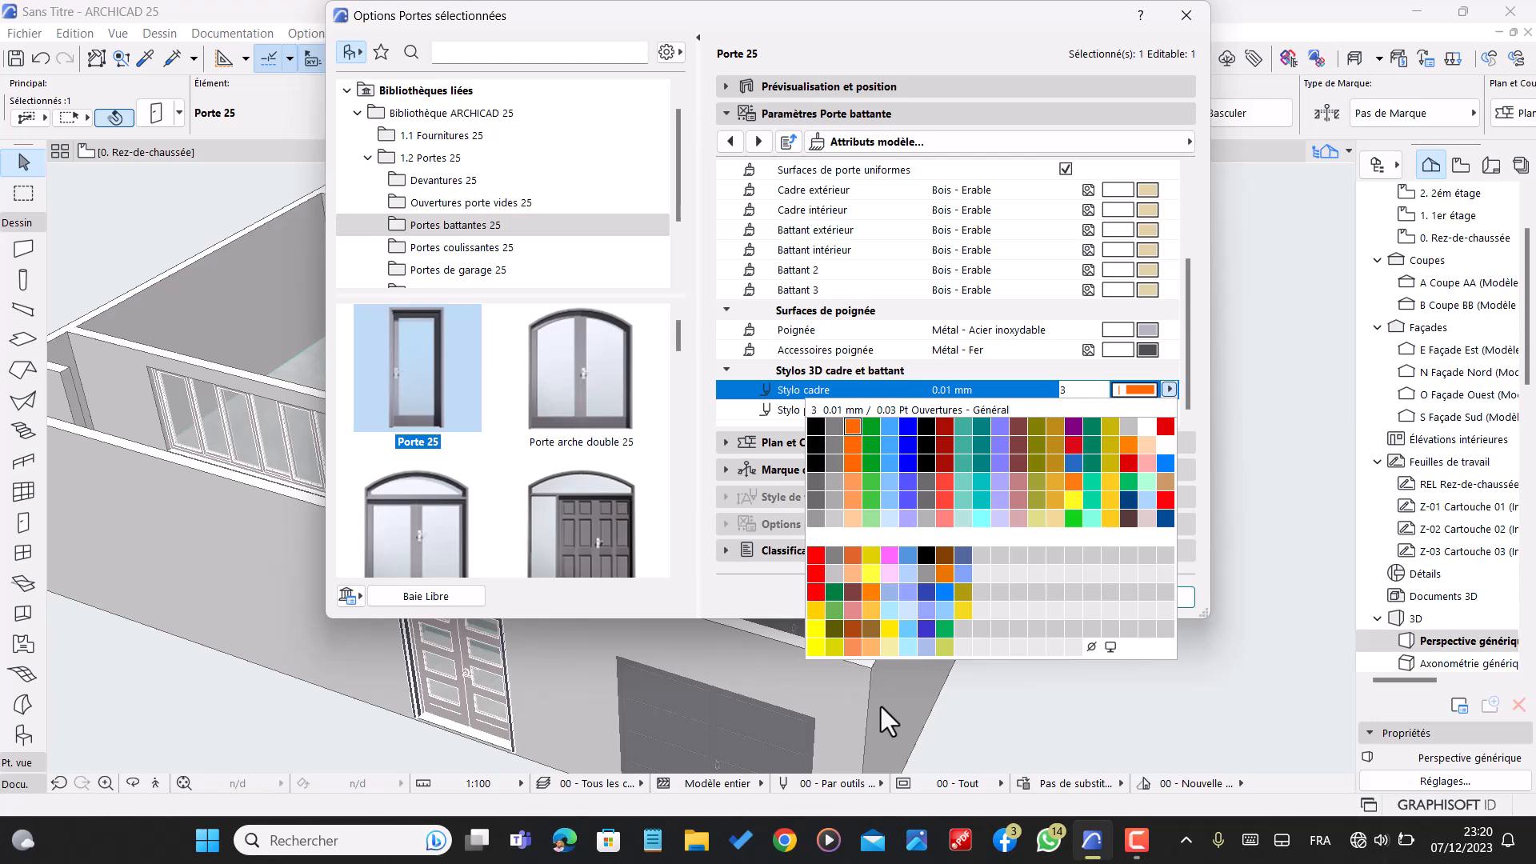
pyautogui.click(1170, 487)
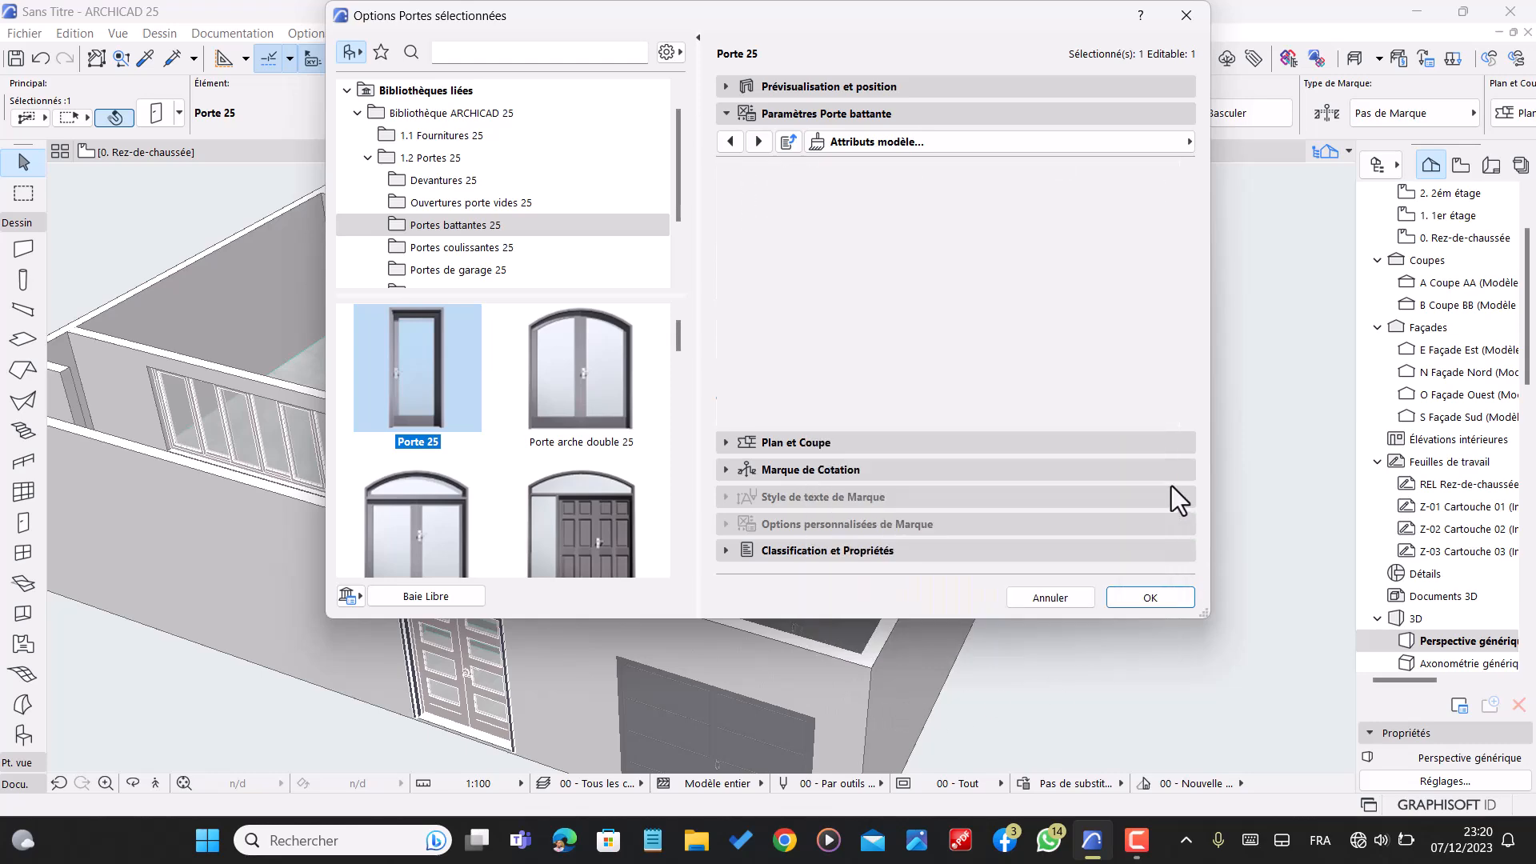
pyautogui.click(1145, 411)
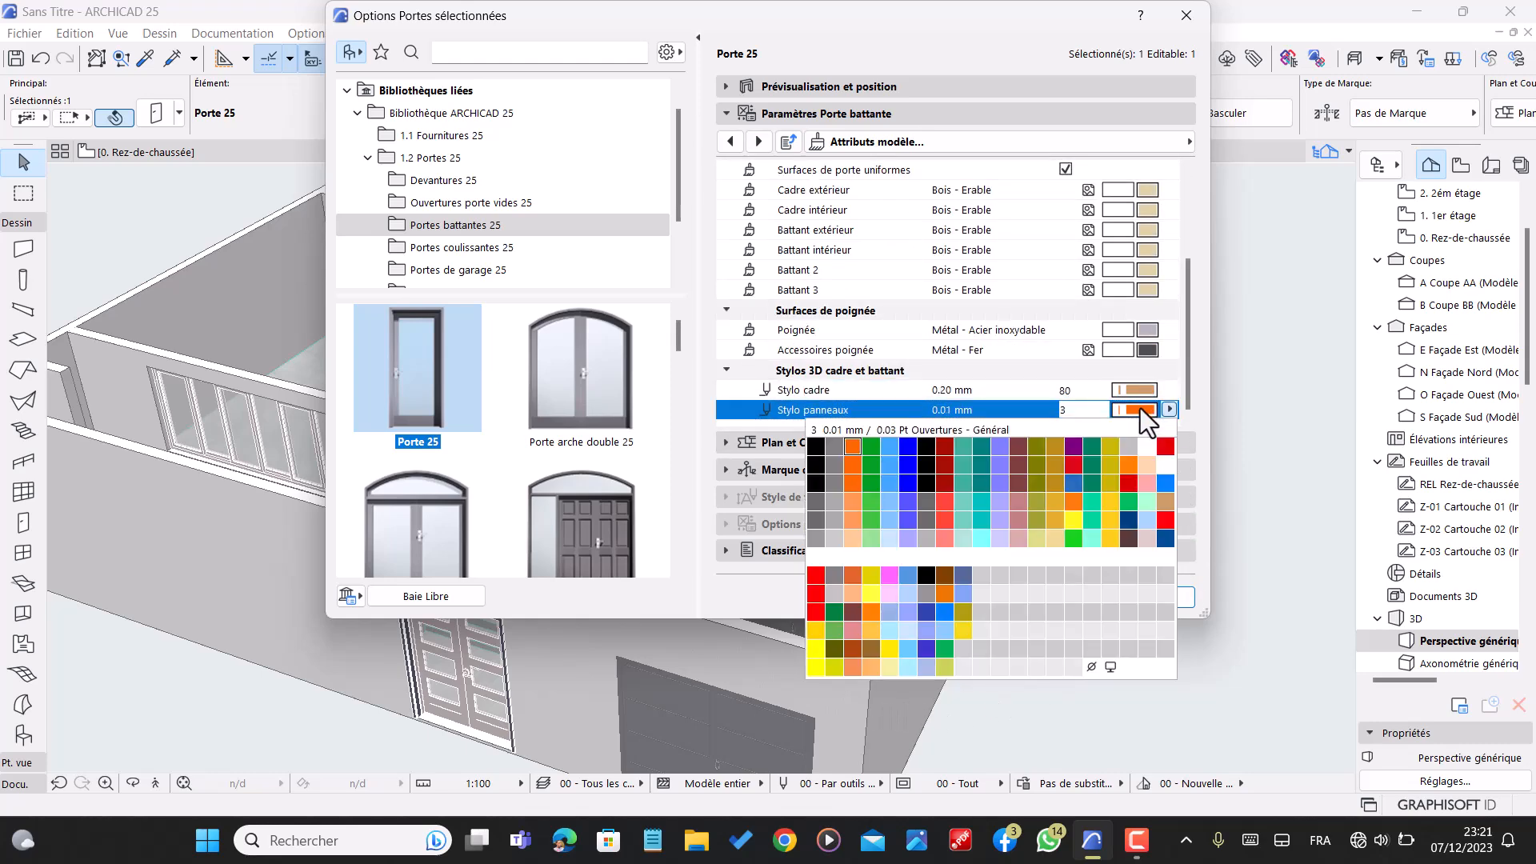
pyautogui.click(1165, 503)
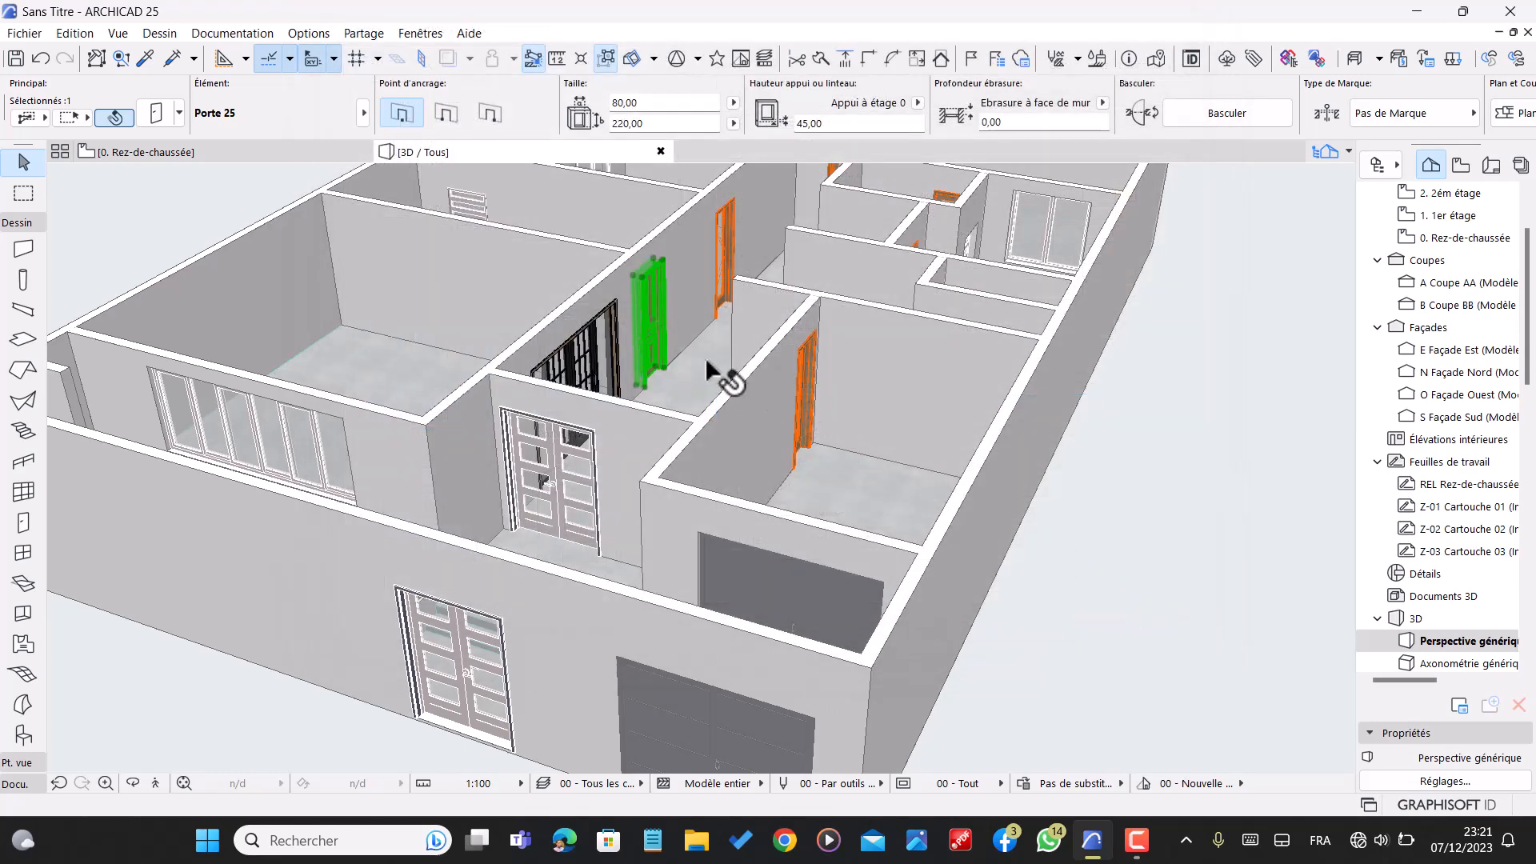
pyautogui.press('Escape')
# - Examine the restyled maple hallway door and the neighbouring doors from close up and from above
pyautogui.scroll(2, 680, 334)
pyautogui.keyDown('shift'); pyautogui.moveTo(974, 570); pyautogui.dragTo(665, 576, button='middle'); pyautogui.keyUp('shift')
pyautogui.scroll(4, 1038, 334)
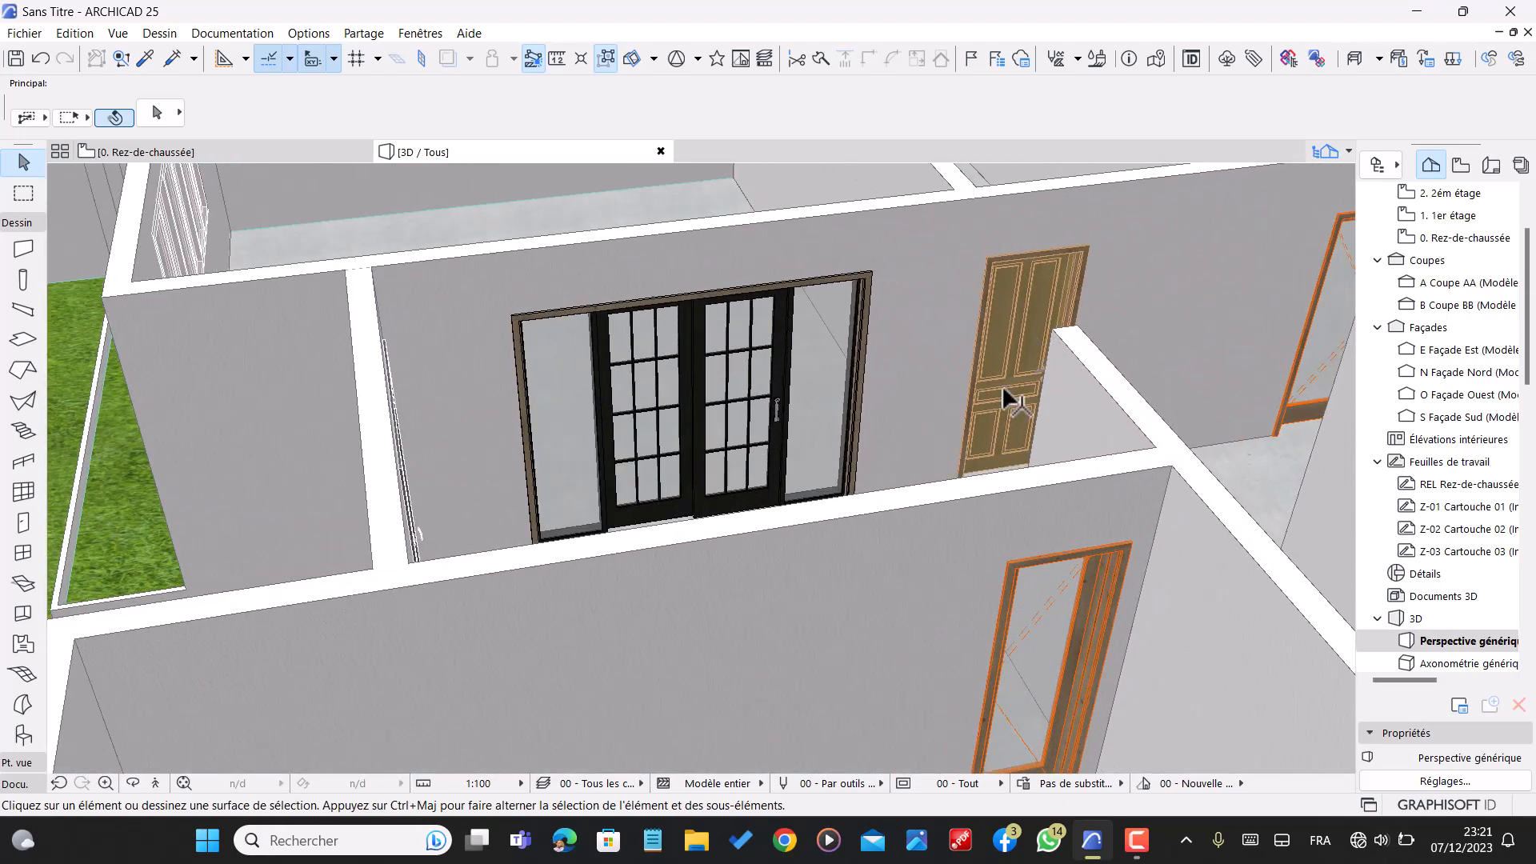
pyautogui.keyDown('shift'); pyautogui.moveTo(1005, 415); pyautogui.dragTo(1162, 486, button='middle'); pyautogui.keyUp('shift')
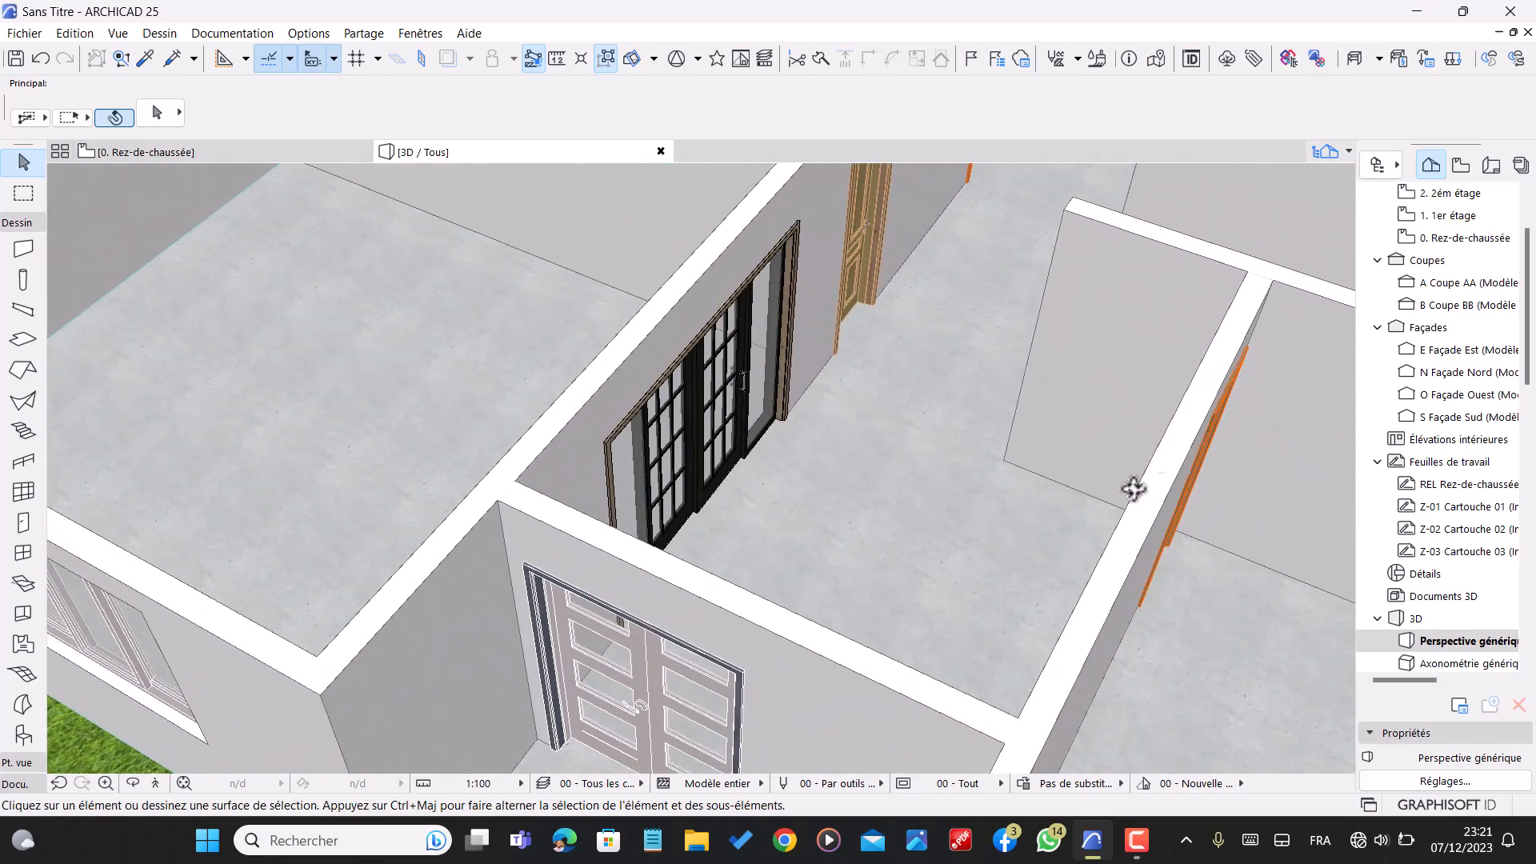
pyautogui.keyDown('shift'); pyautogui.moveTo(881, 438); pyautogui.dragTo(1136, 548, button='middle'); pyautogui.keyUp('shift')
pyautogui.scroll(3, 1136, 546)
pyautogui.keyDown('shift'); pyautogui.moveTo(1055, 592); pyautogui.dragTo(1085, 548, button='middle'); pyautogui.keyUp('shift')
pyautogui.scroll(-3, 1084, 541)
pyautogui.scroll(-5, 1085, 541)
pyautogui.keyDown('shift'); pyautogui.moveTo(922, 537); pyautogui.dragTo(1073, 571, button='middle'); pyautogui.keyUp('shift')
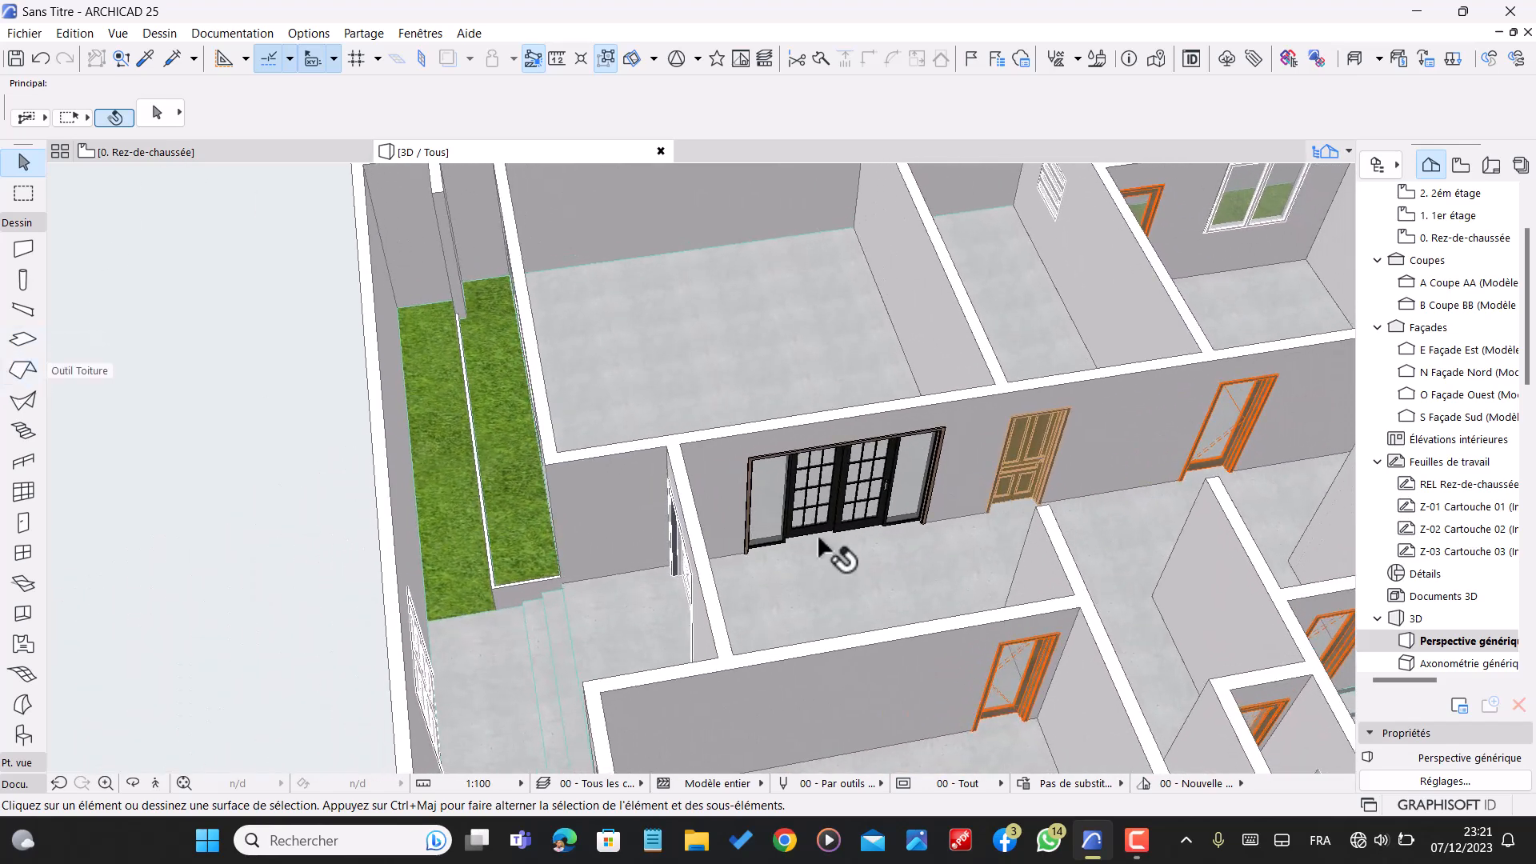
# - Pick up the settings of the restyled maple door and transfer them to the next orange door along the same hallway wall
pyautogui.click(1034, 669)
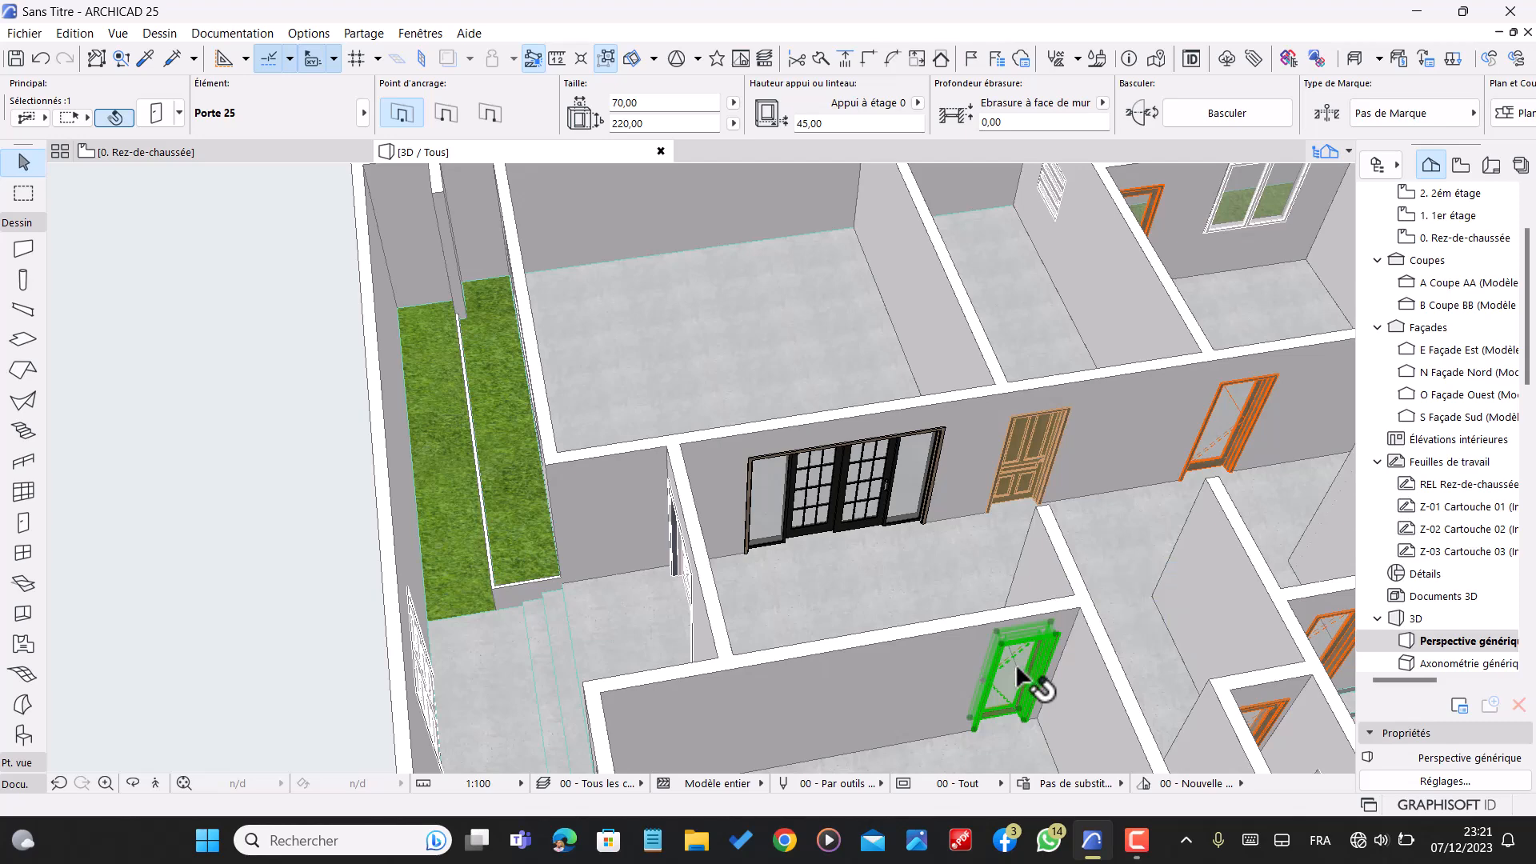
pyautogui.press('Escape')
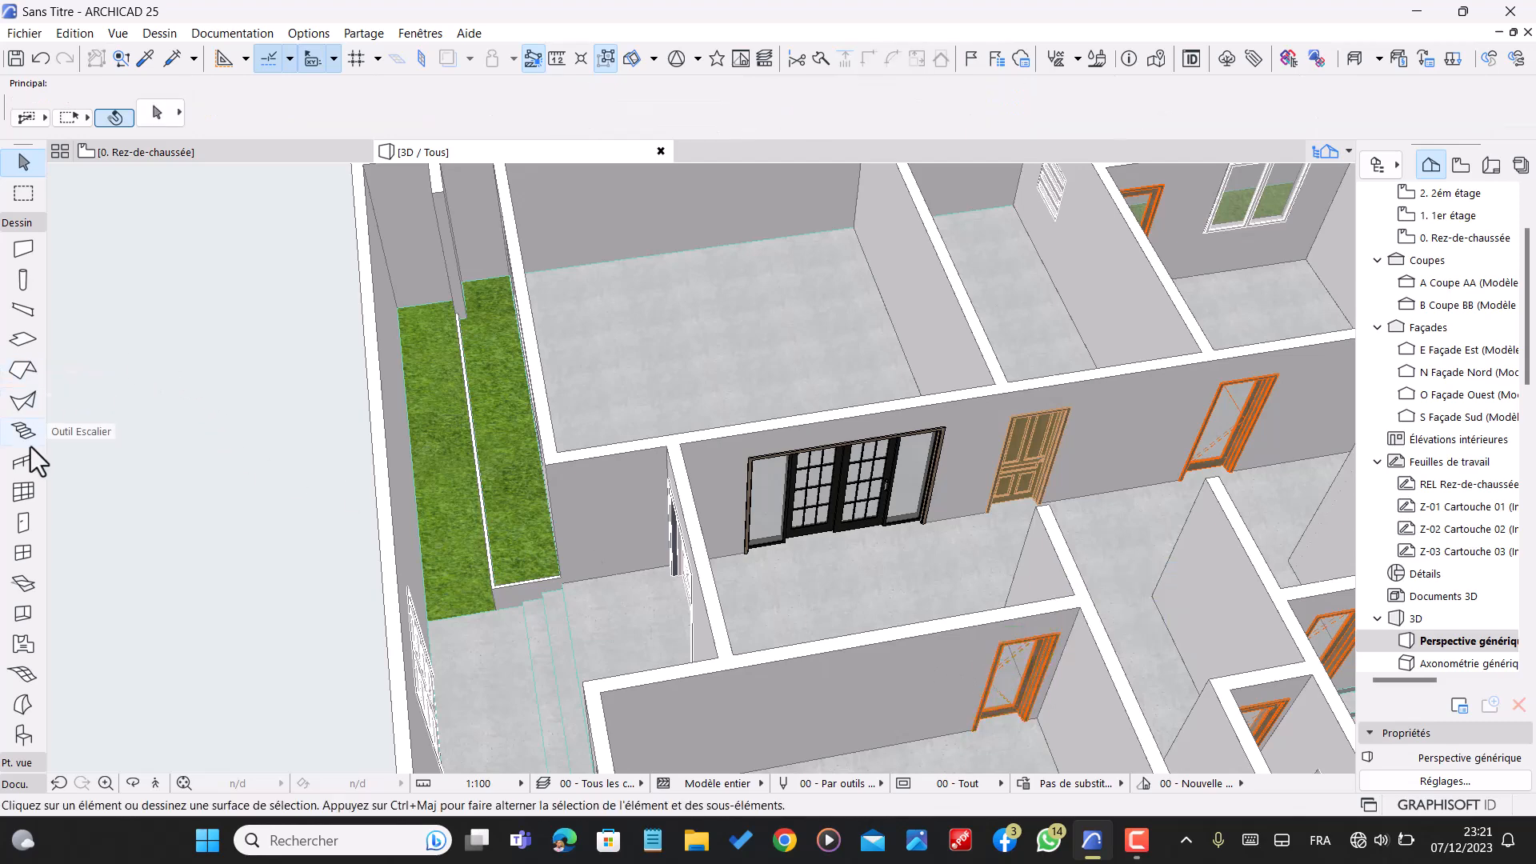
pyautogui.click(145, 57)
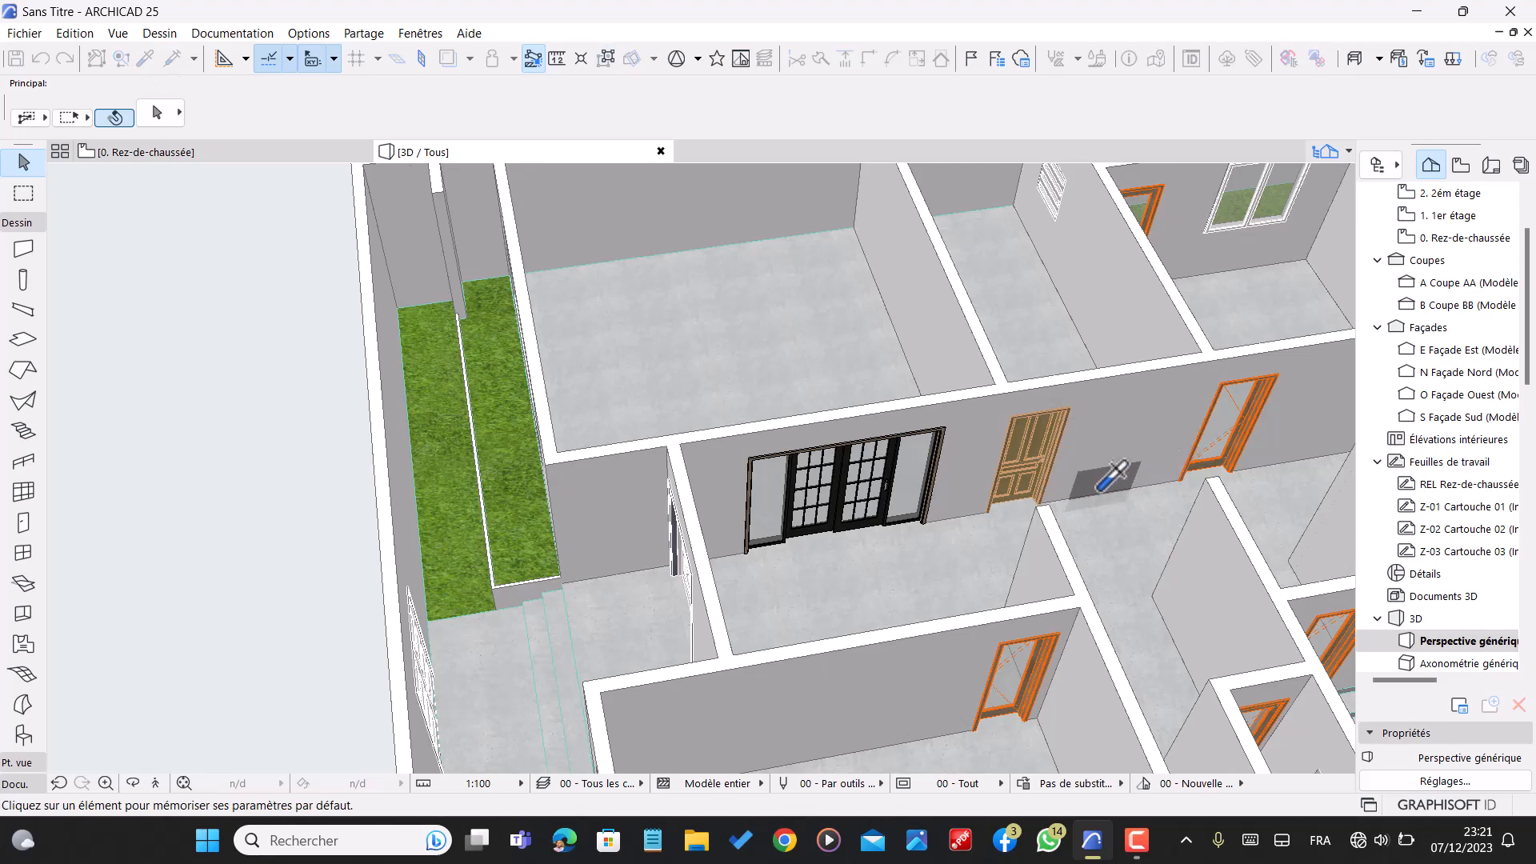
pyautogui.click(1029, 455)
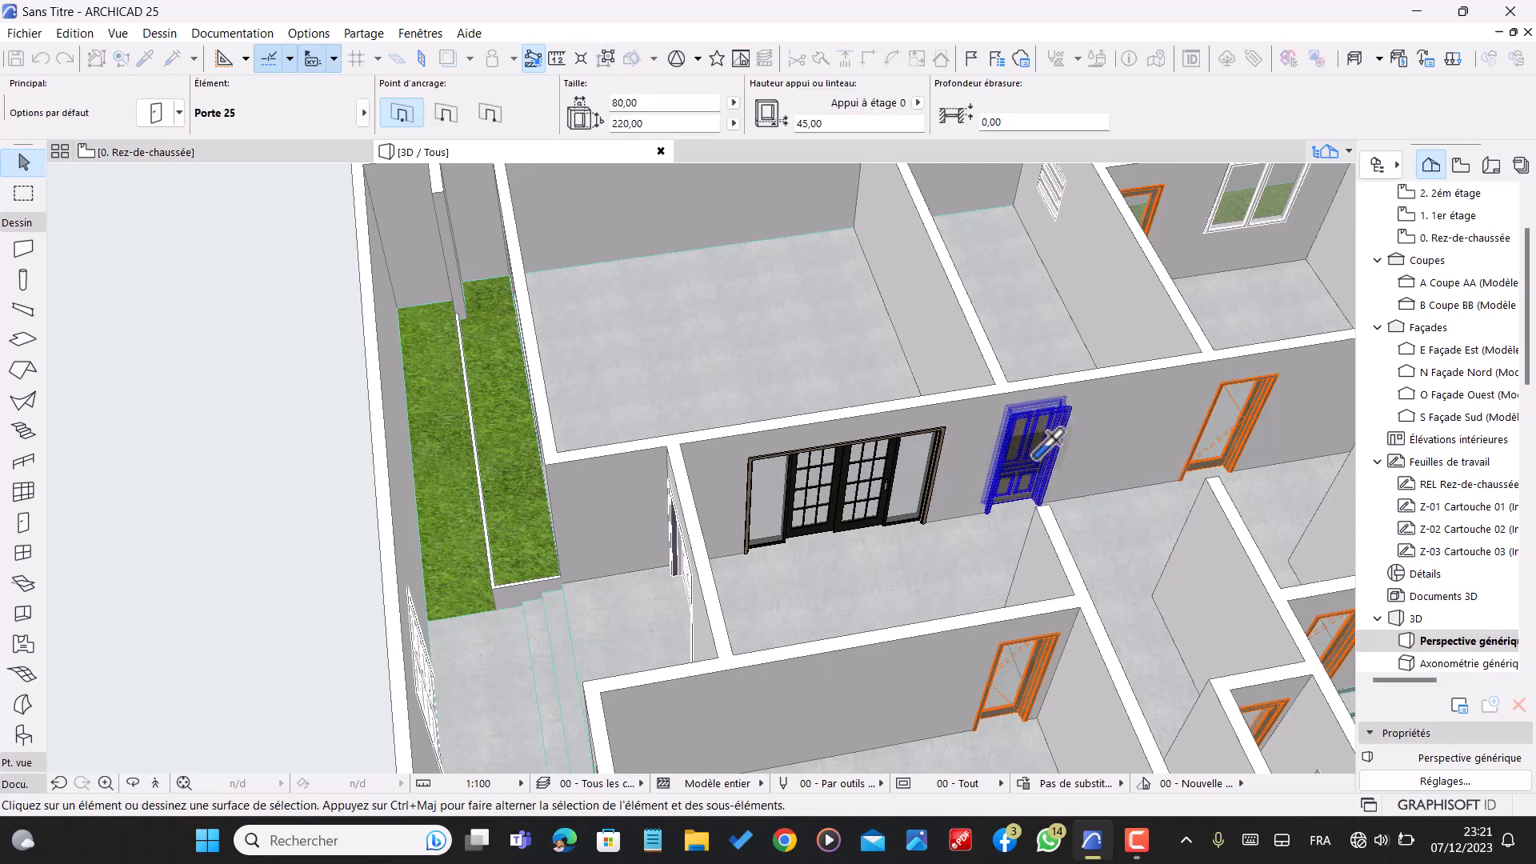
pyautogui.click(172, 59)
pyautogui.scroll(-5, 1235, 521)
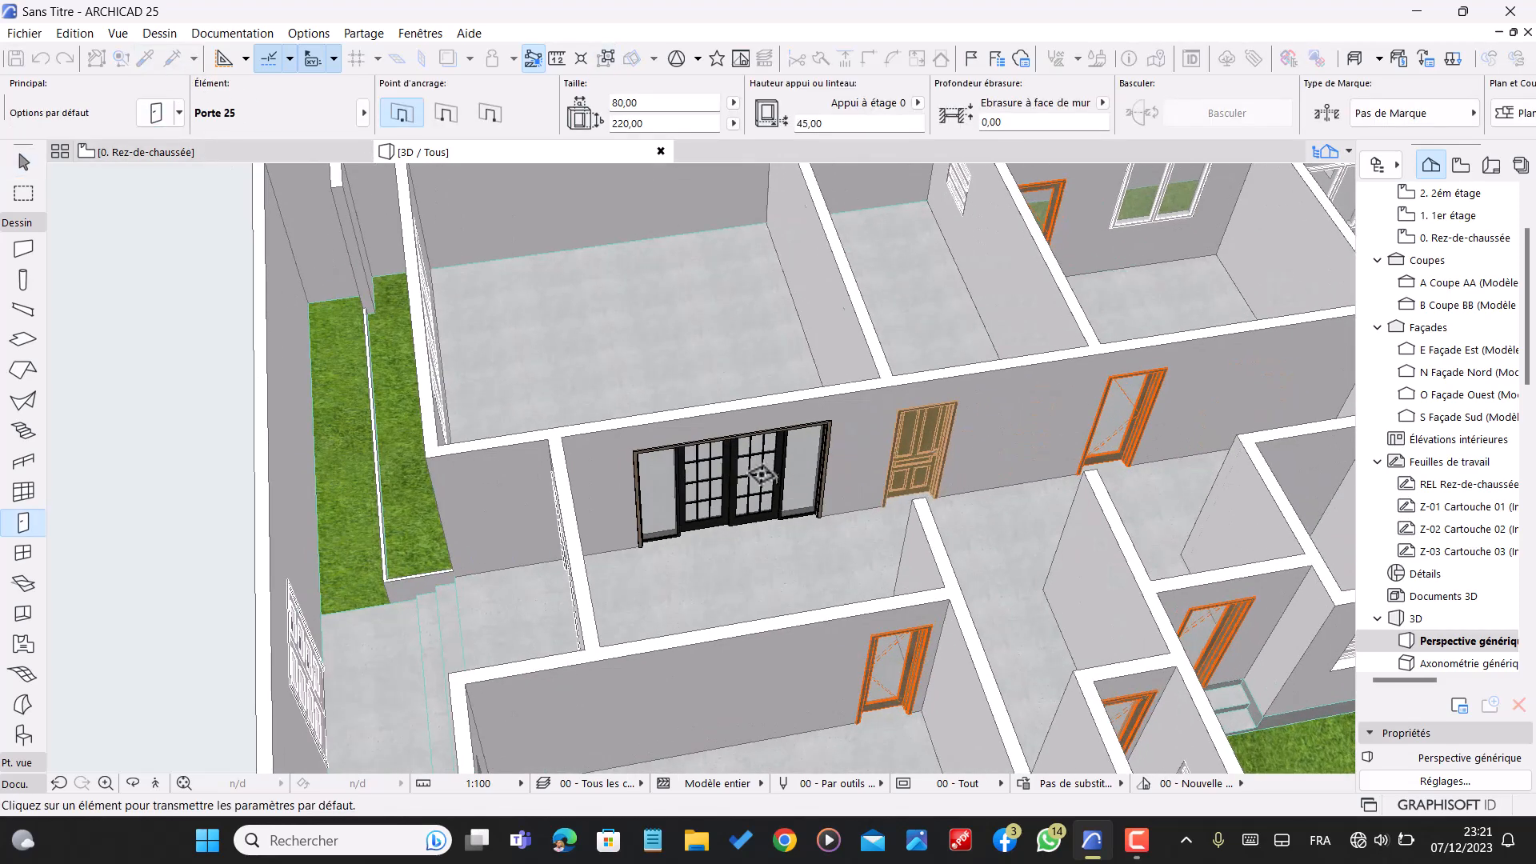
pyautogui.scroll(3, 1227, 458)
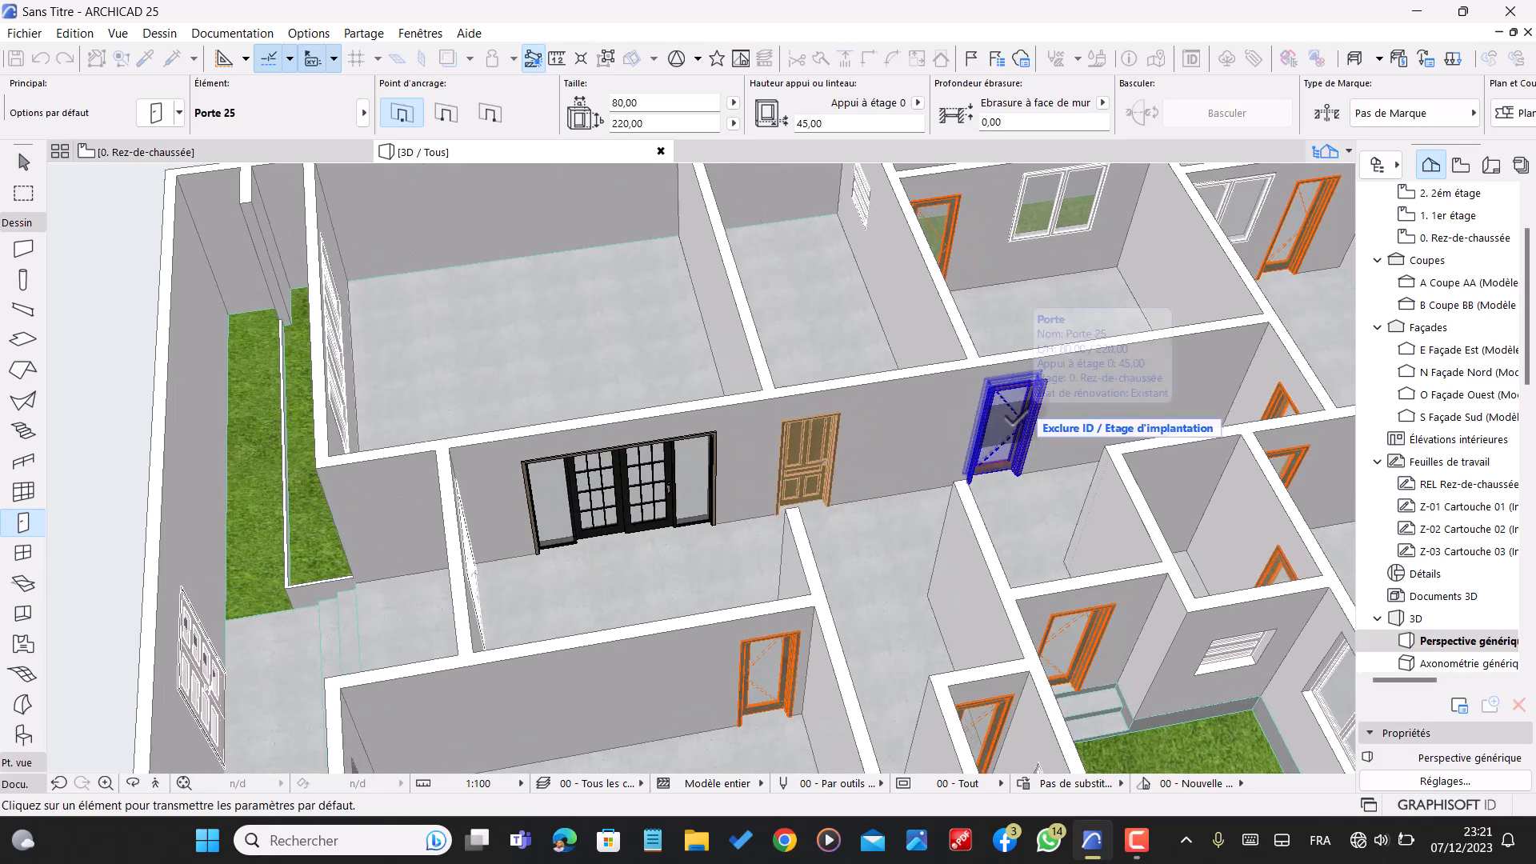
pyautogui.click(1037, 464)
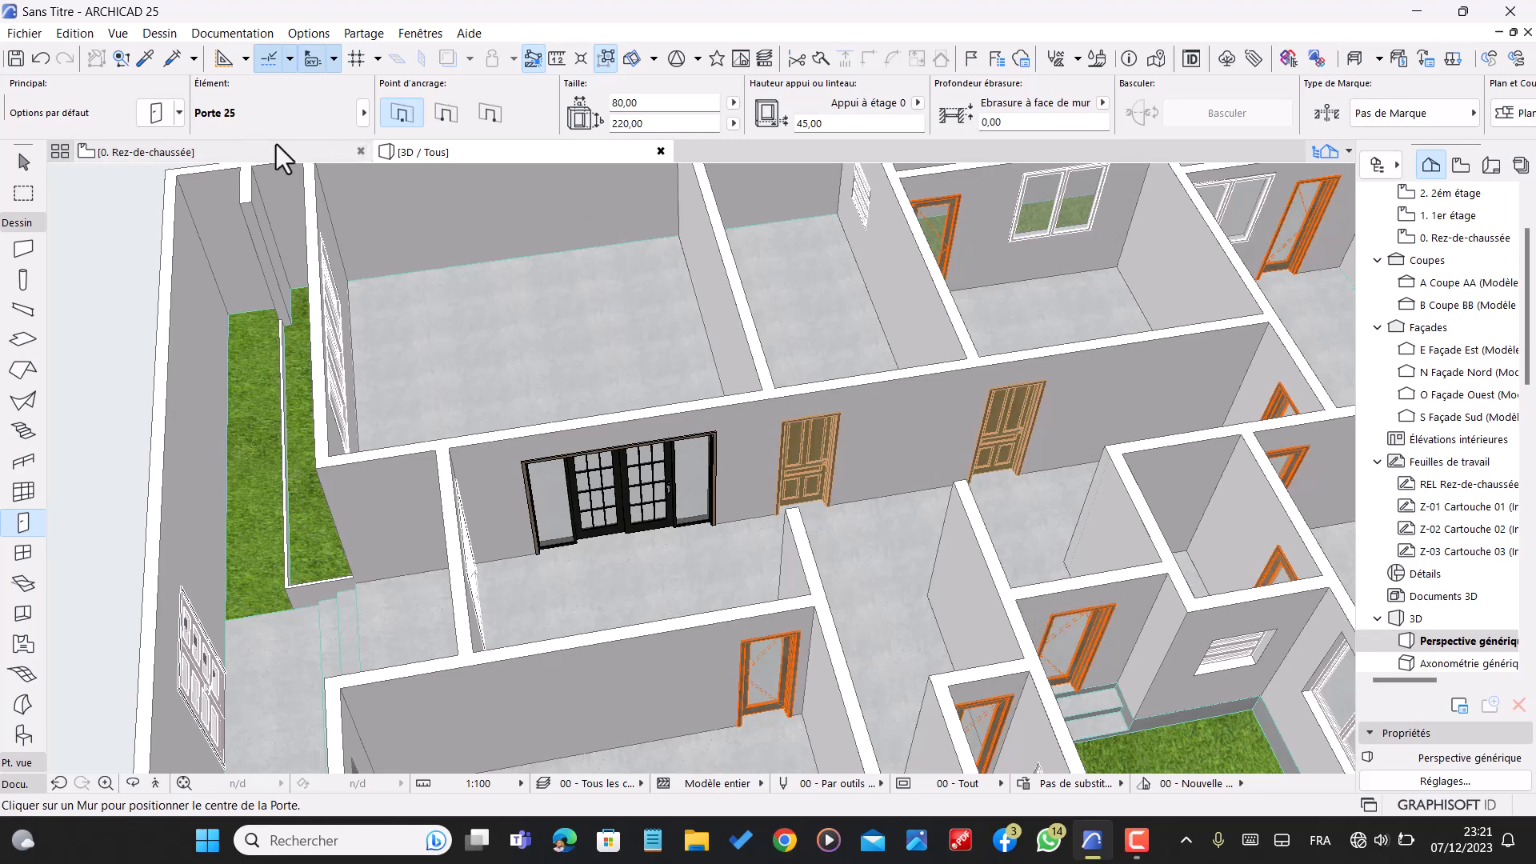
# - Transfer the maple door settings to the door above the steps of the small grass courtyard
pyautogui.click(171, 59)
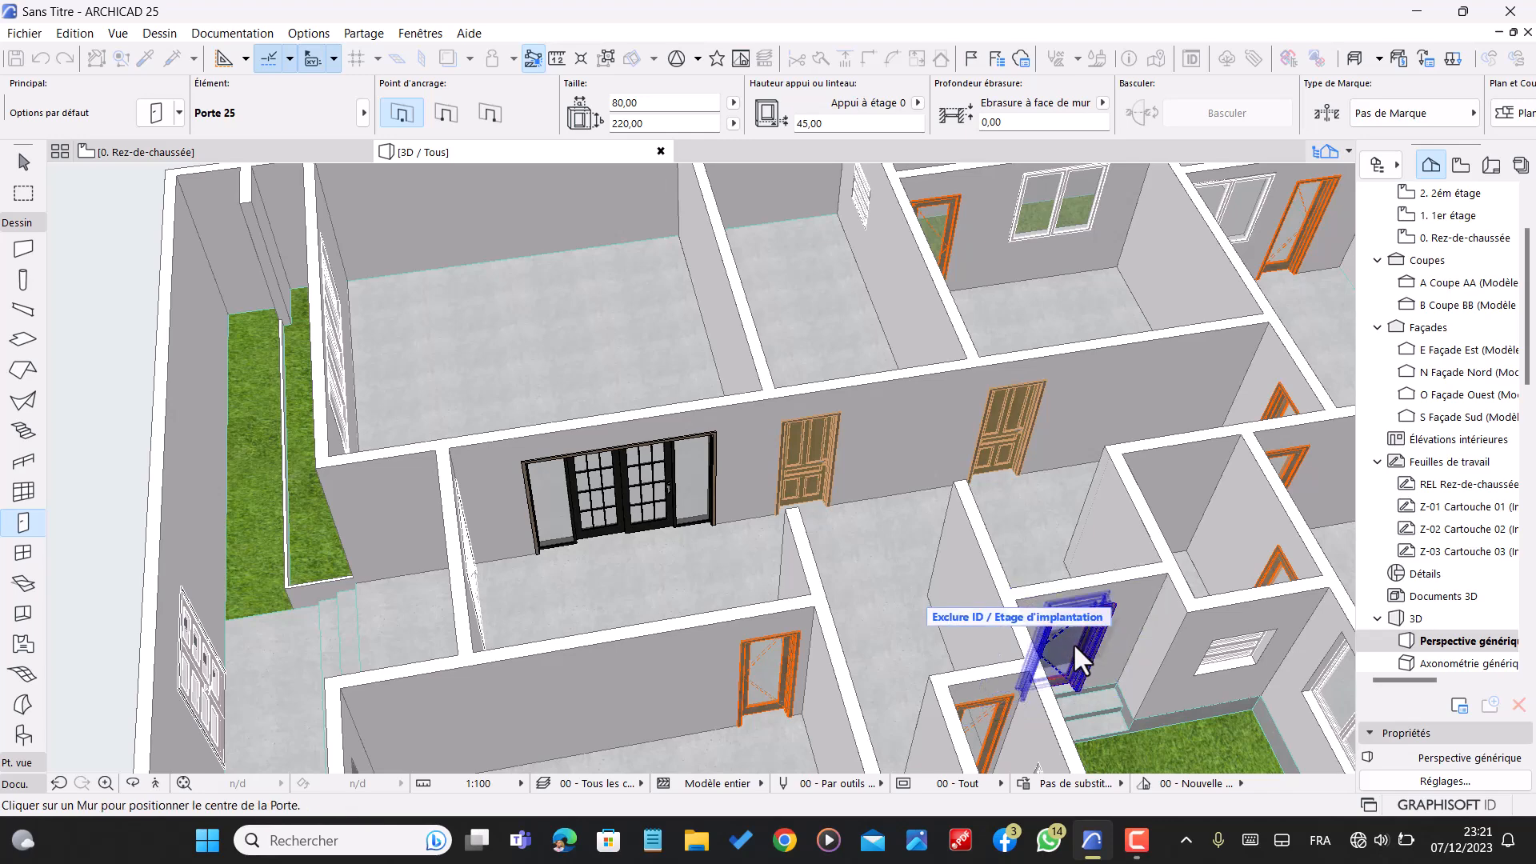
pyautogui.keyDown('shift'); pyautogui.moveTo(1073, 642); pyautogui.dragTo(919, 616, button='middle'); pyautogui.keyUp('shift')
pyautogui.scroll(-1, 918, 616)
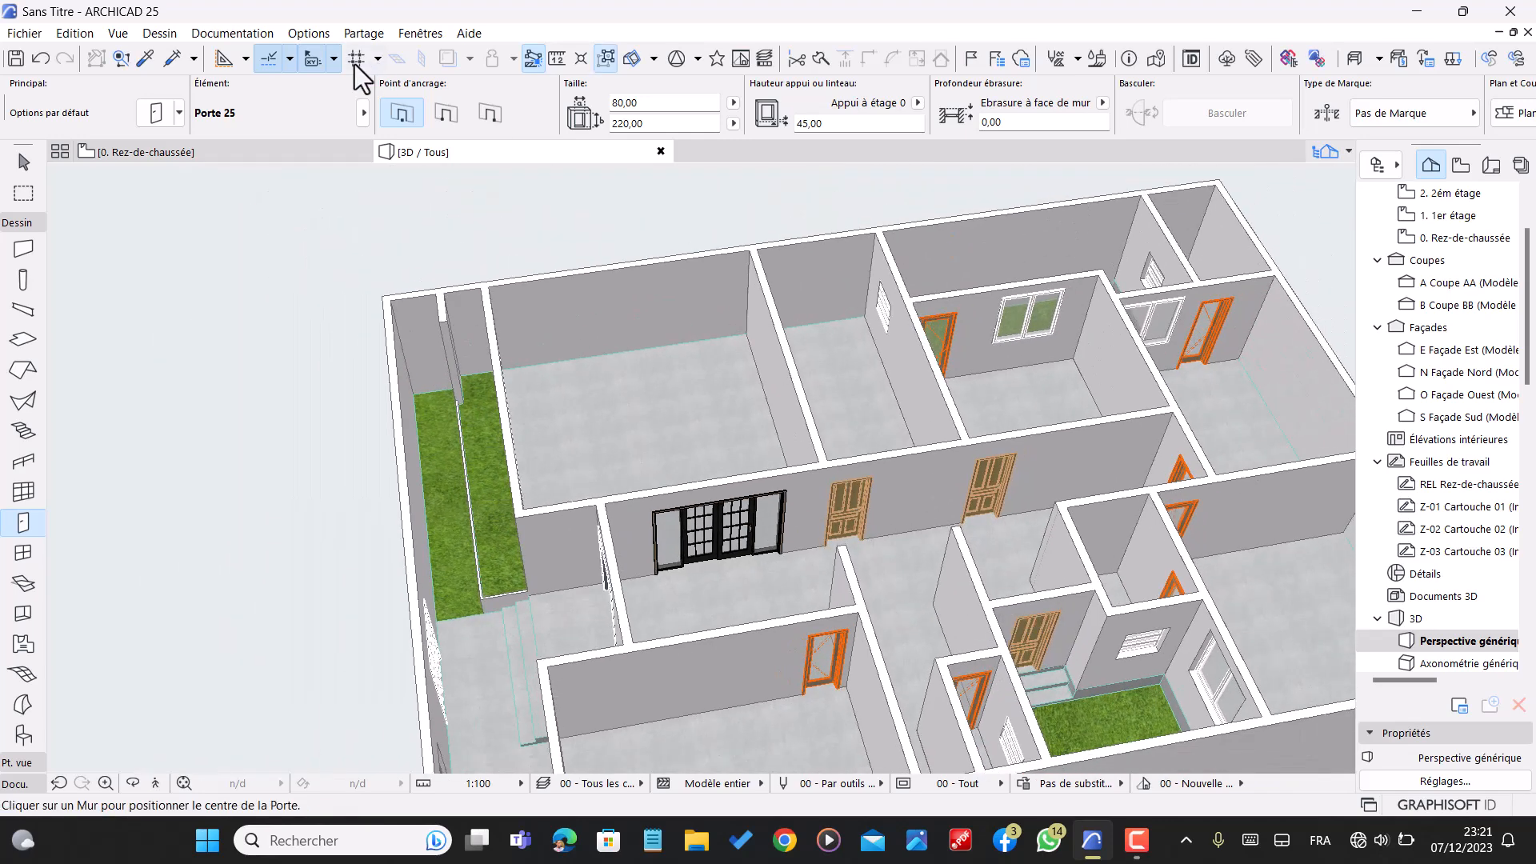
# - Transfer the maple door settings to the two adjacent orange doors at the far end of the hallway
pyautogui.click(170, 63)
pyautogui.scroll(3, 1241, 515)
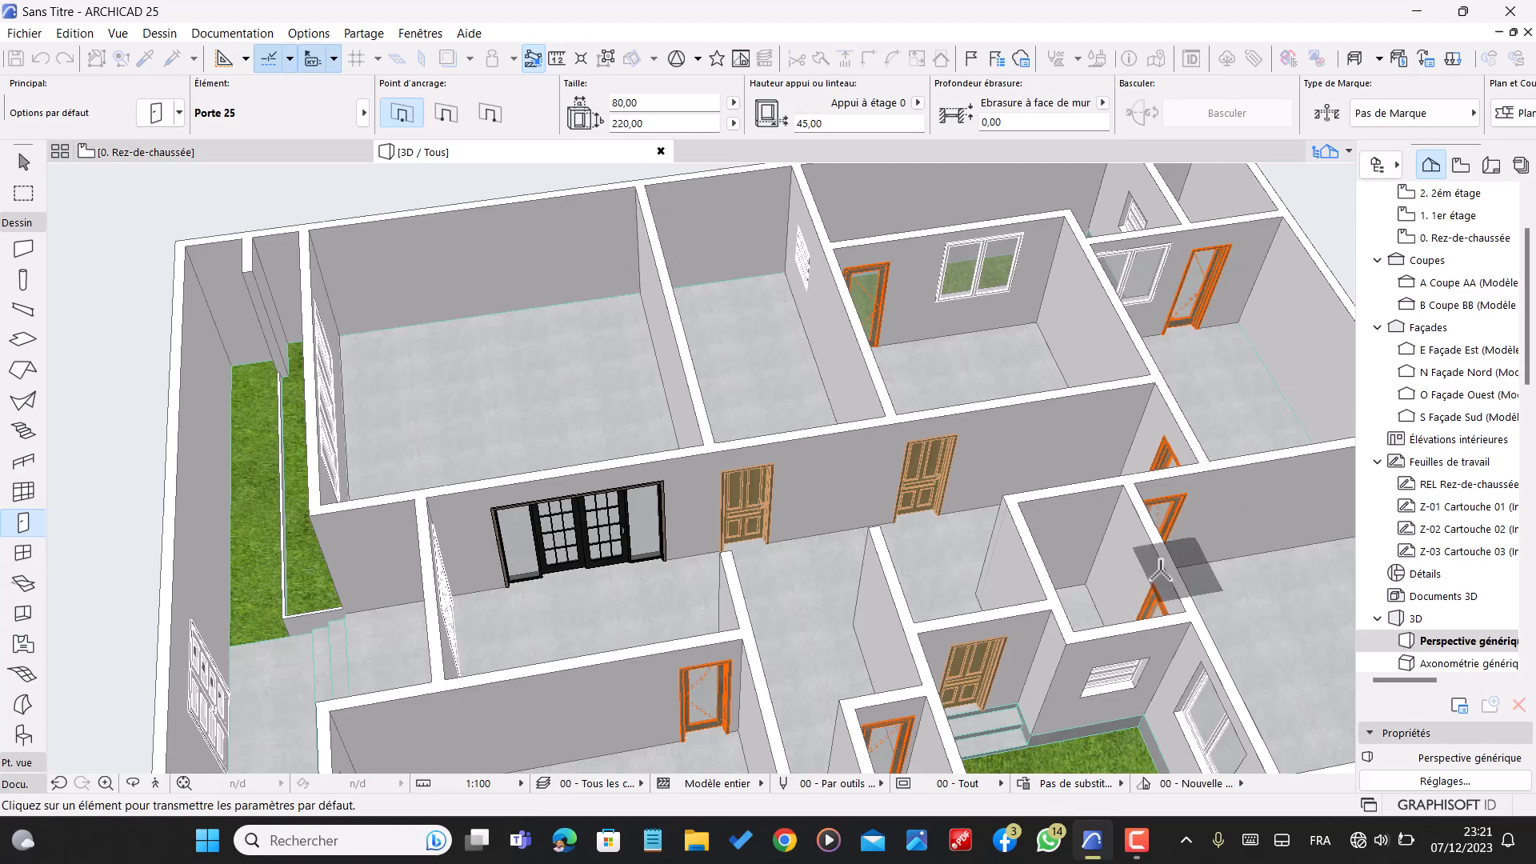
pyautogui.keyDown('shift'); pyautogui.moveTo(1064, 554); pyautogui.dragTo(1454, 609, button='middle'); pyautogui.keyUp('shift')
pyautogui.scroll(-3, 991, 580)
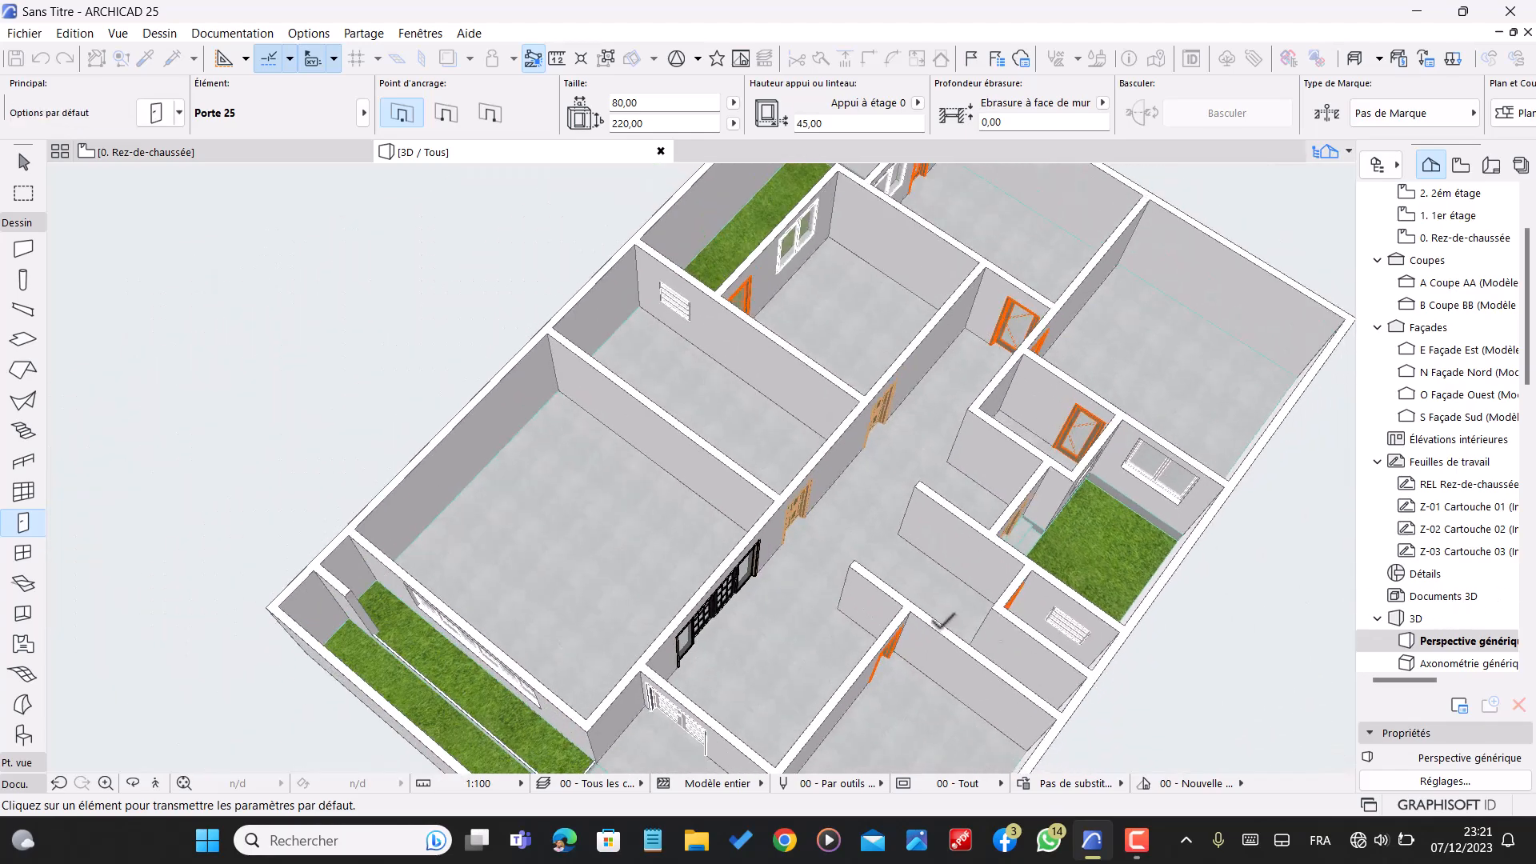
pyautogui.scroll(-2, 881, 524)
pyautogui.keyDown('shift'); pyautogui.moveTo(881, 525); pyautogui.dragTo(1228, 521, button='middle'); pyautogui.keyUp('shift')
pyautogui.scroll(4, 774, 309)
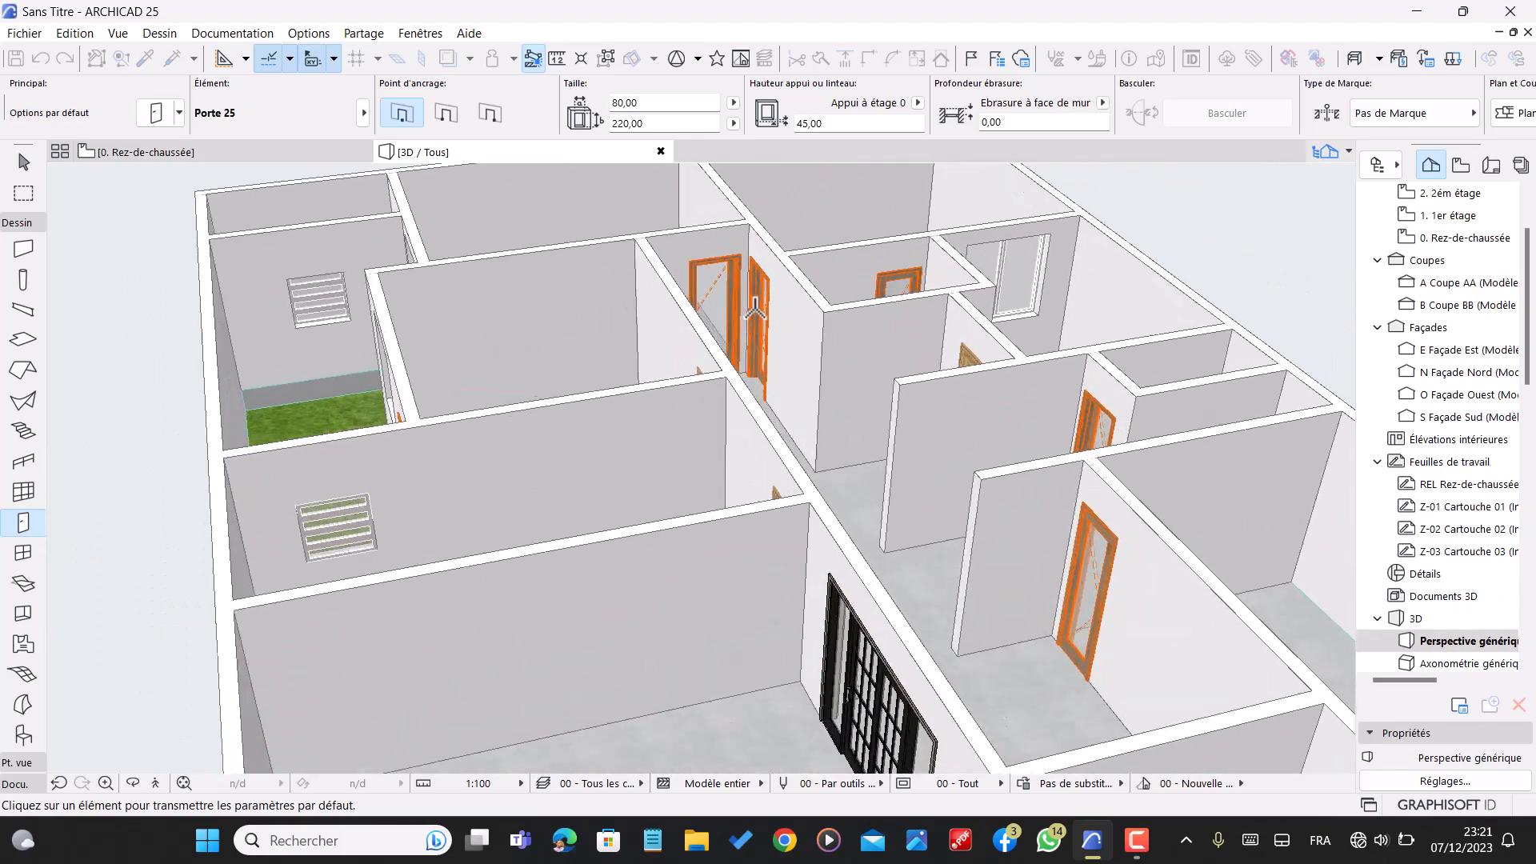
pyautogui.click(716, 256)
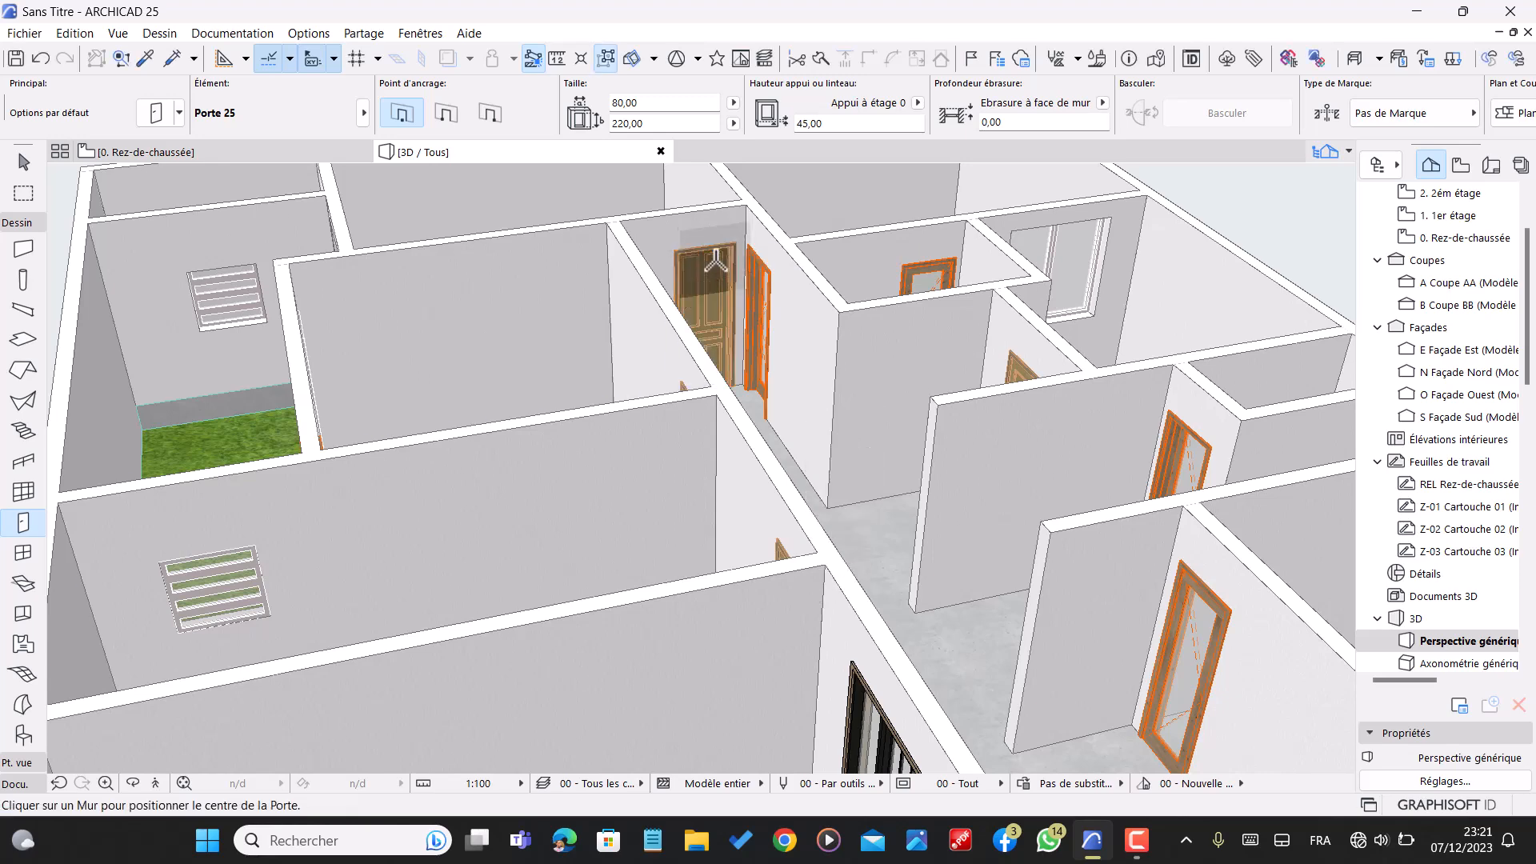
pyautogui.click(171, 59)
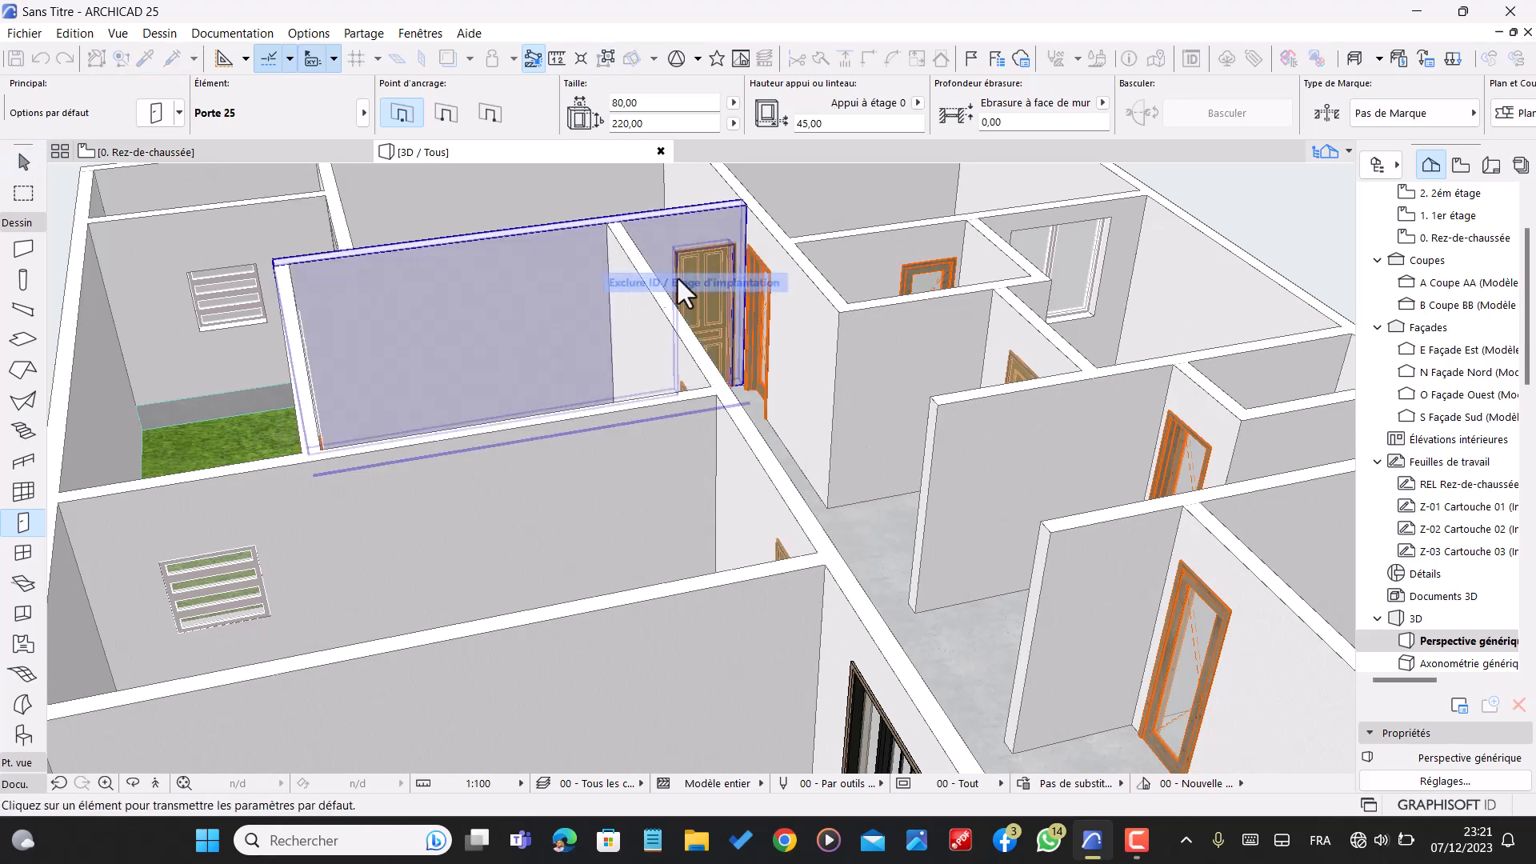
pyautogui.click(752, 326)
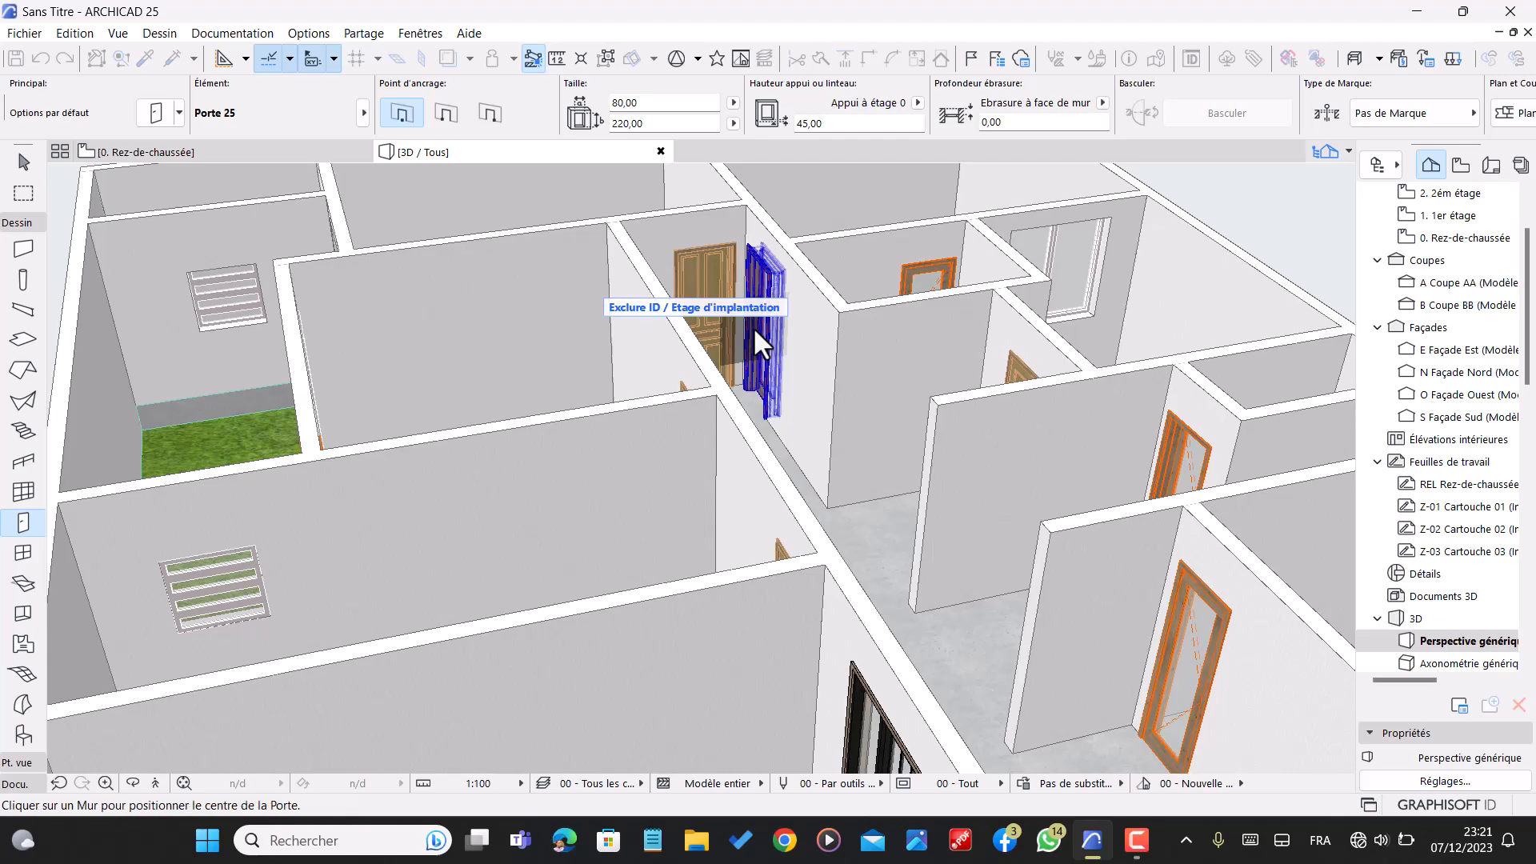
# - Transfer the maple door settings to the orange door beside the double window in the room behind the hallway
pyautogui.scroll(-3, 541, 356)
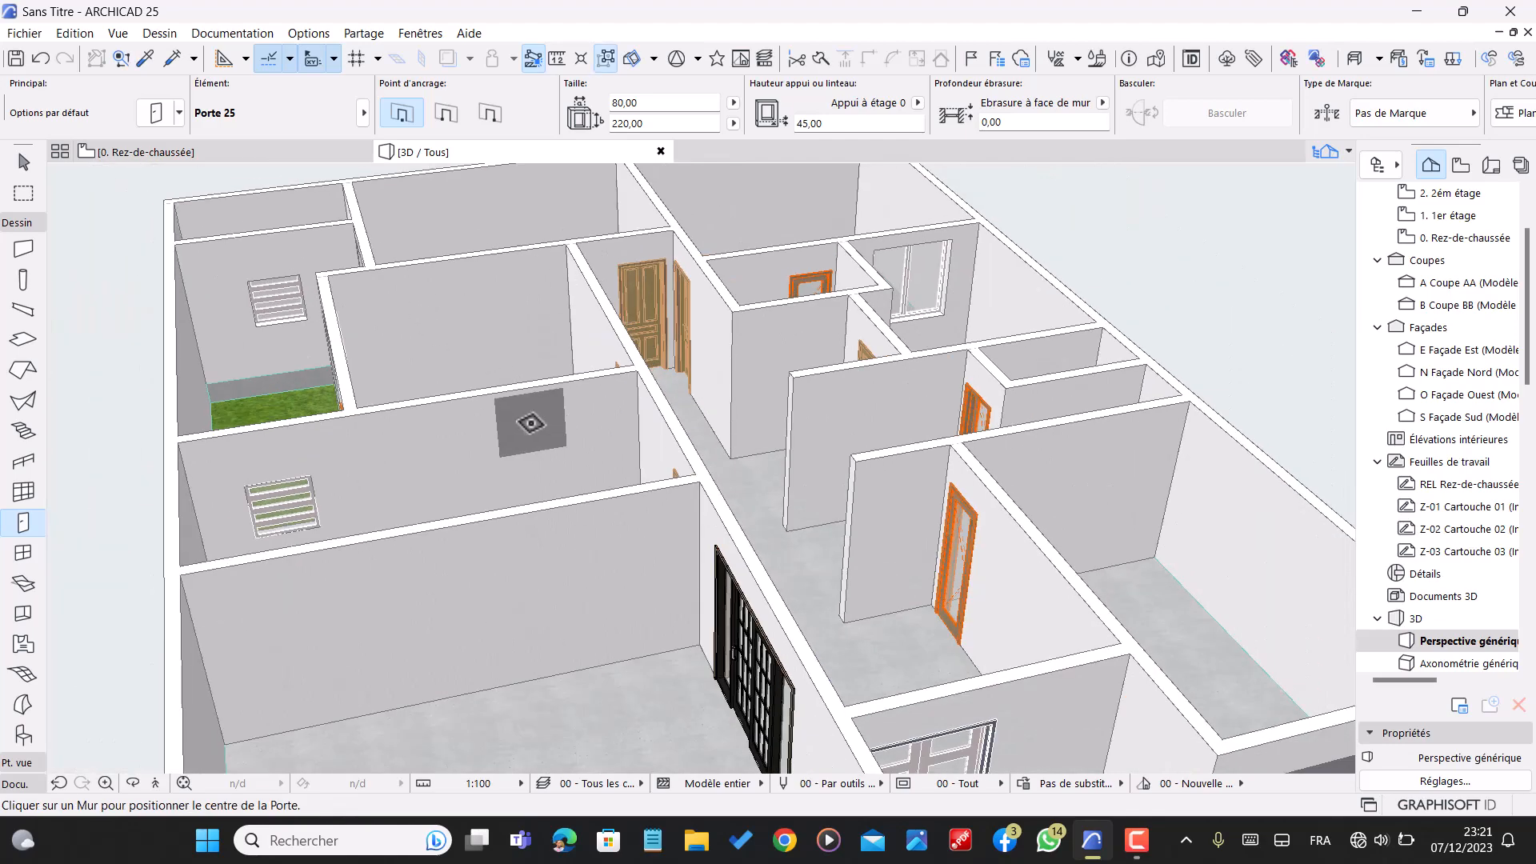
pyautogui.moveTo(661, 466); pyautogui.dragTo(113, 525, button='middle')
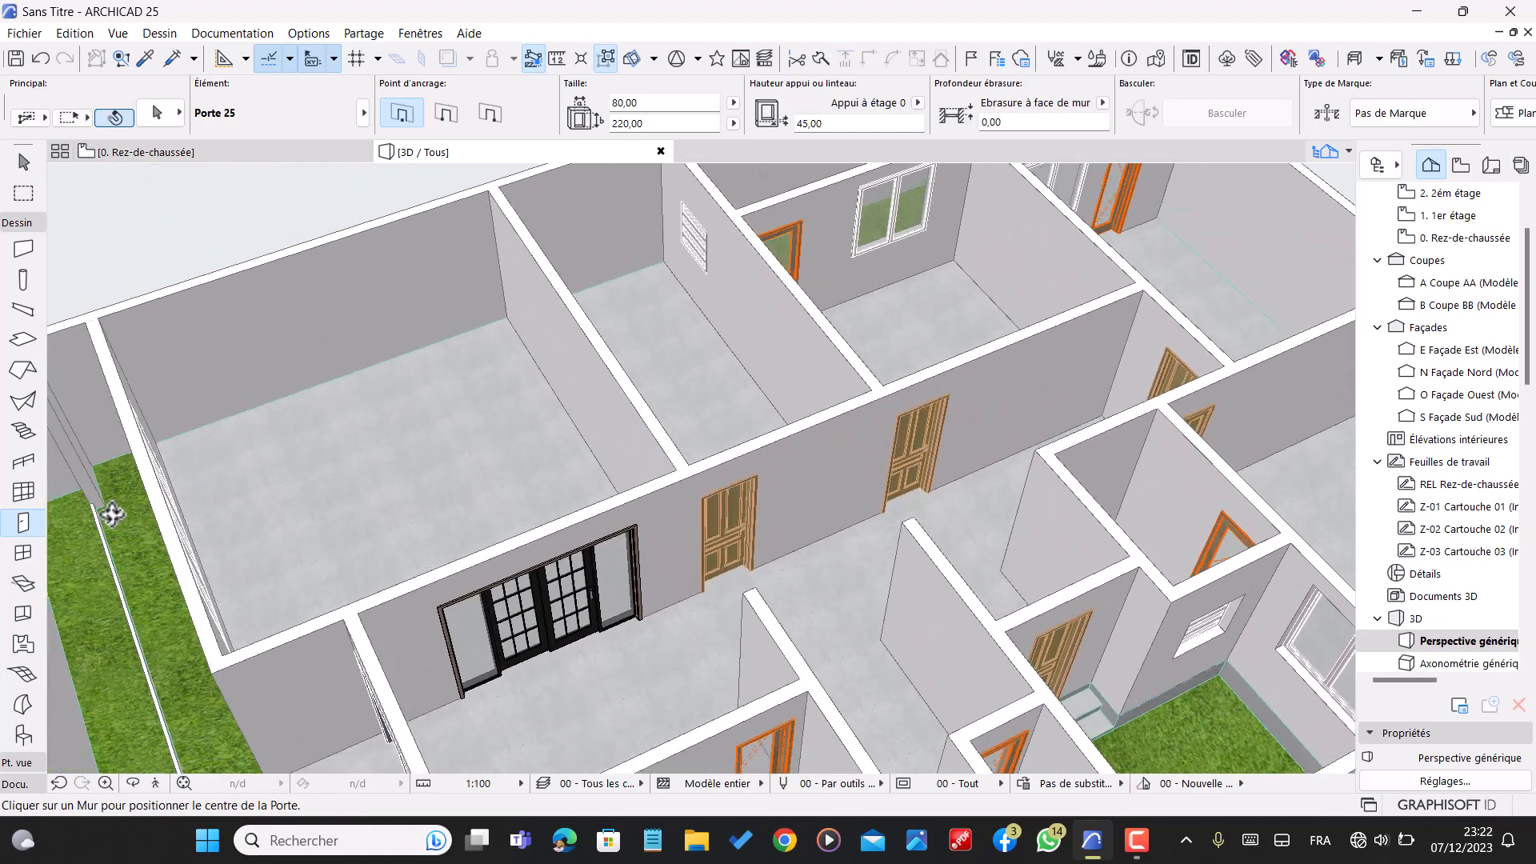
pyautogui.keyDown('shift'); pyautogui.moveTo(971, 408); pyautogui.dragTo(932, 338, button='middle'); pyautogui.keyUp('shift')
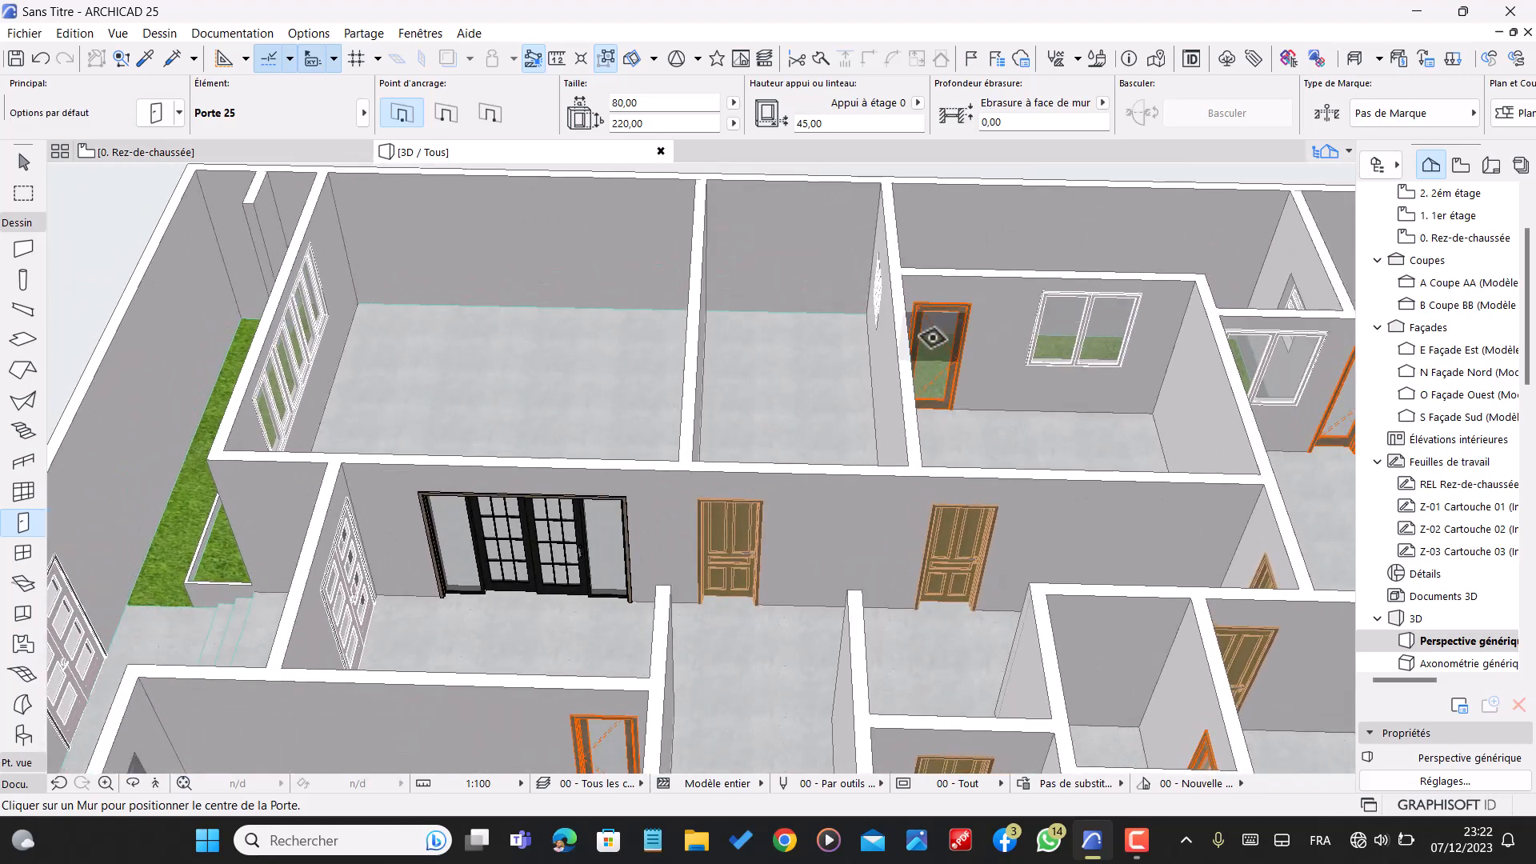
pyautogui.click(172, 59)
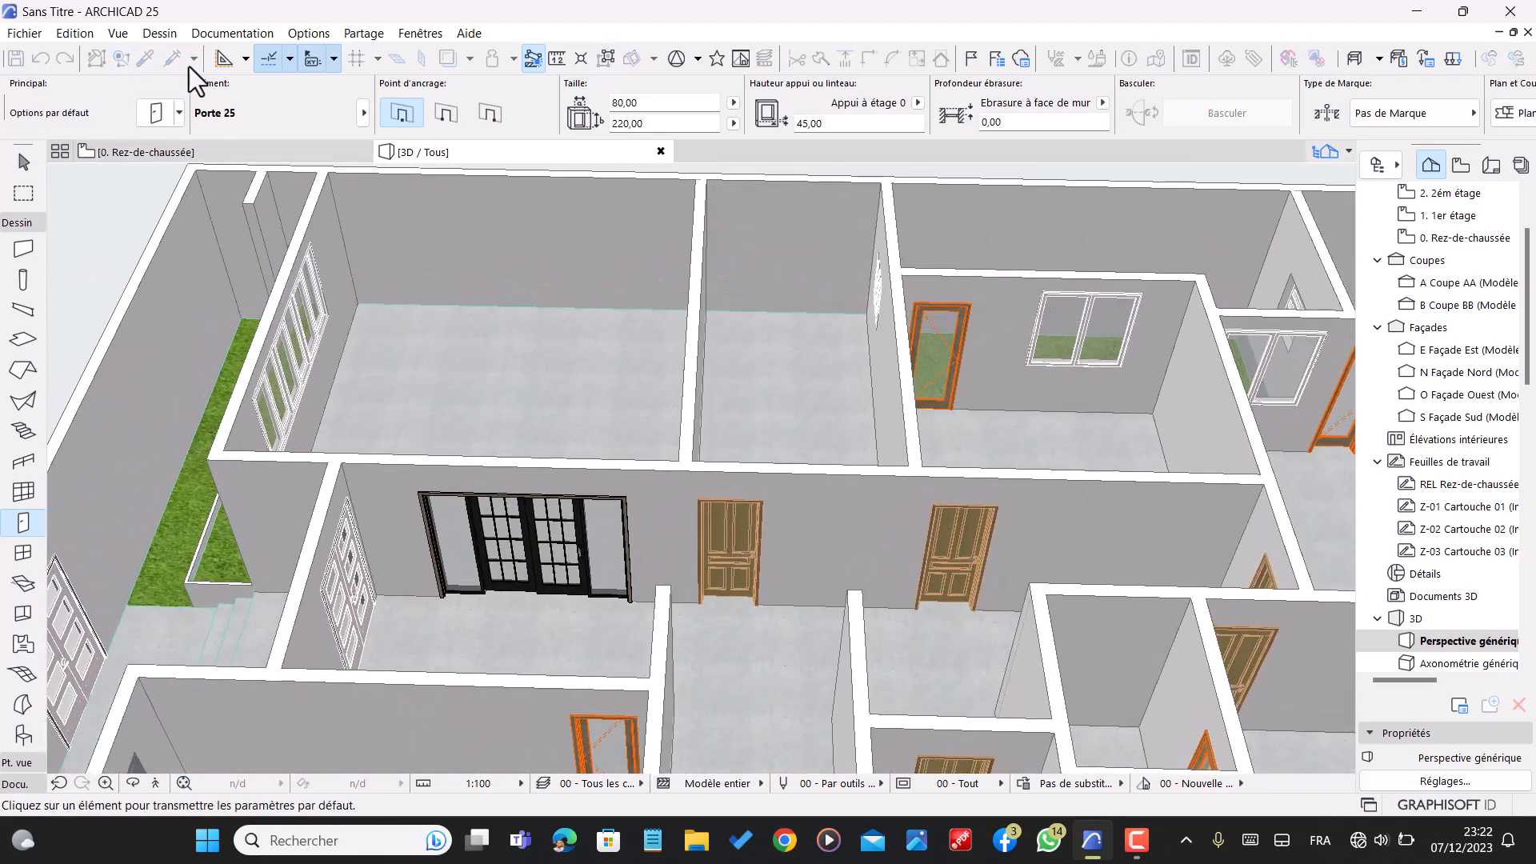
pyautogui.click(940, 323)
pyautogui.scroll(-4, 960, 328)
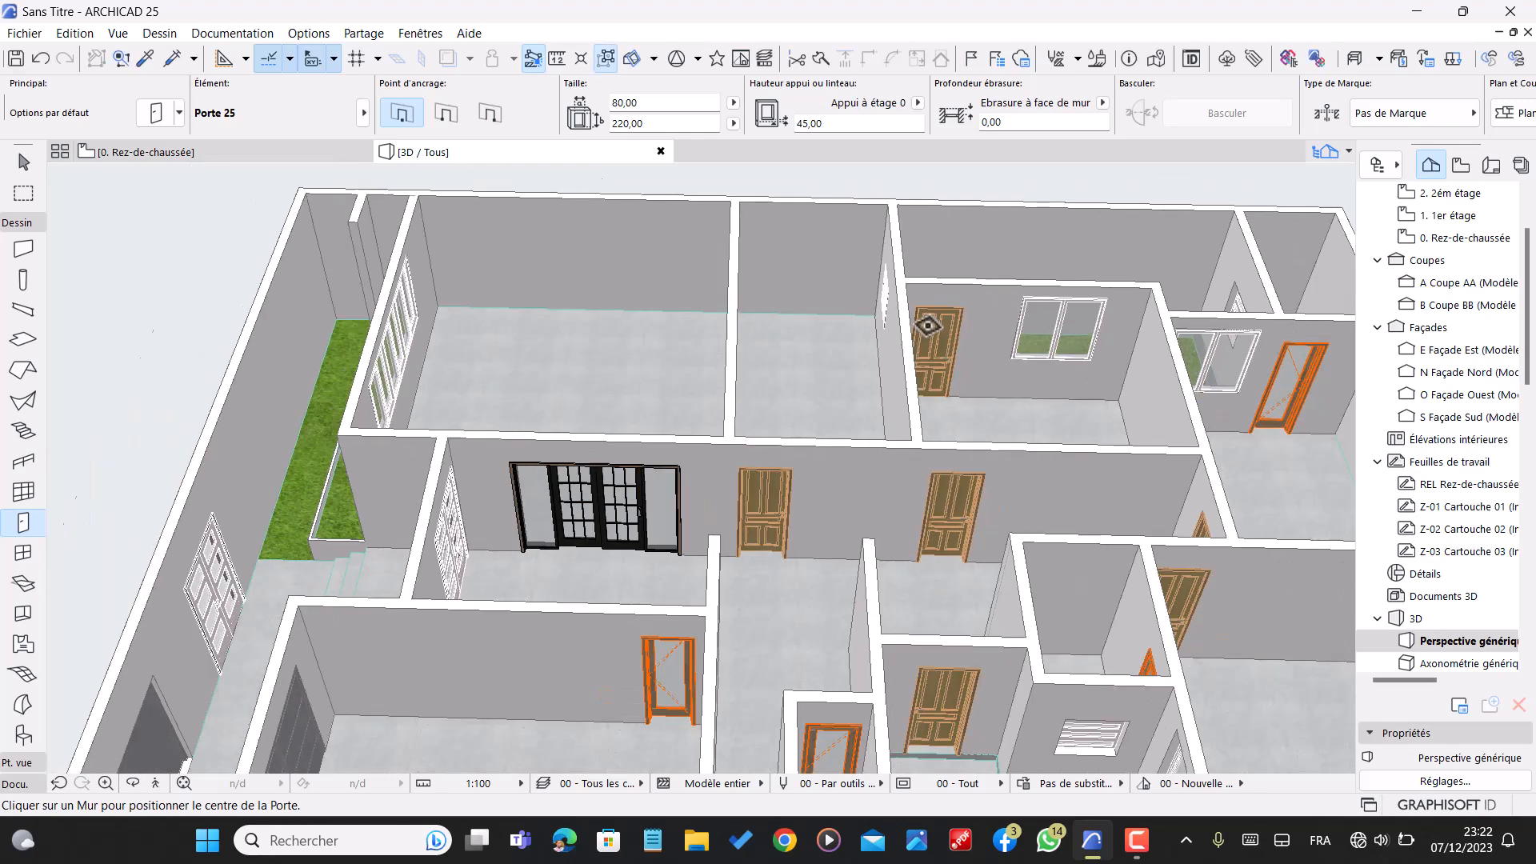
pyautogui.scroll(-3, 1041, 338)
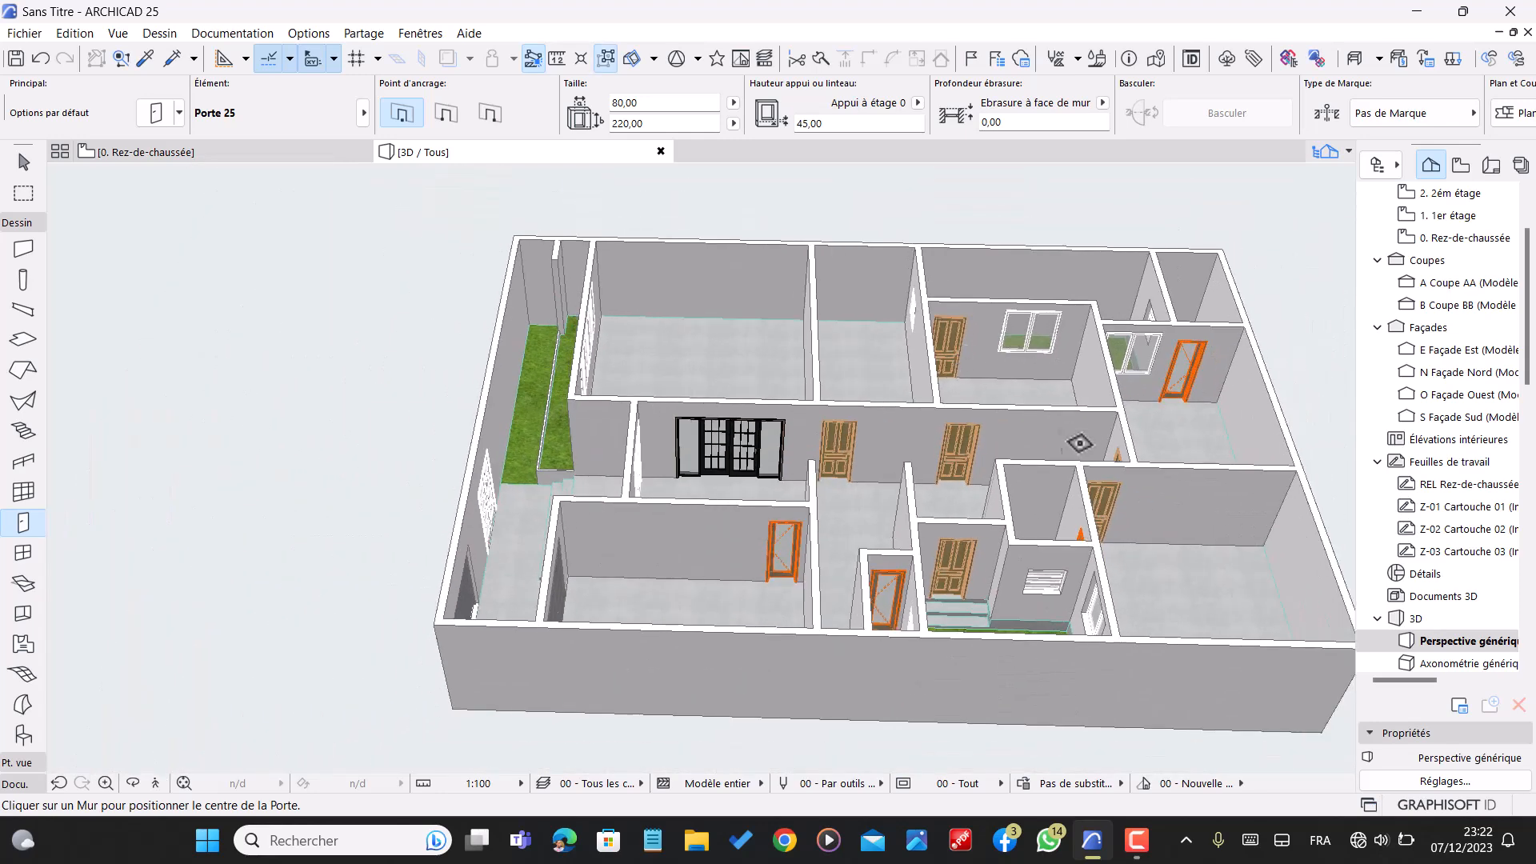
# - Transfer the maple door settings to the orange door of the room beside the double entrance door
pyautogui.keyDown('shift'); pyautogui.moveTo(688, 490); pyautogui.dragTo(801, 400, button='middle'); pyautogui.keyUp('shift')
pyautogui.scroll(3, 895, 432)
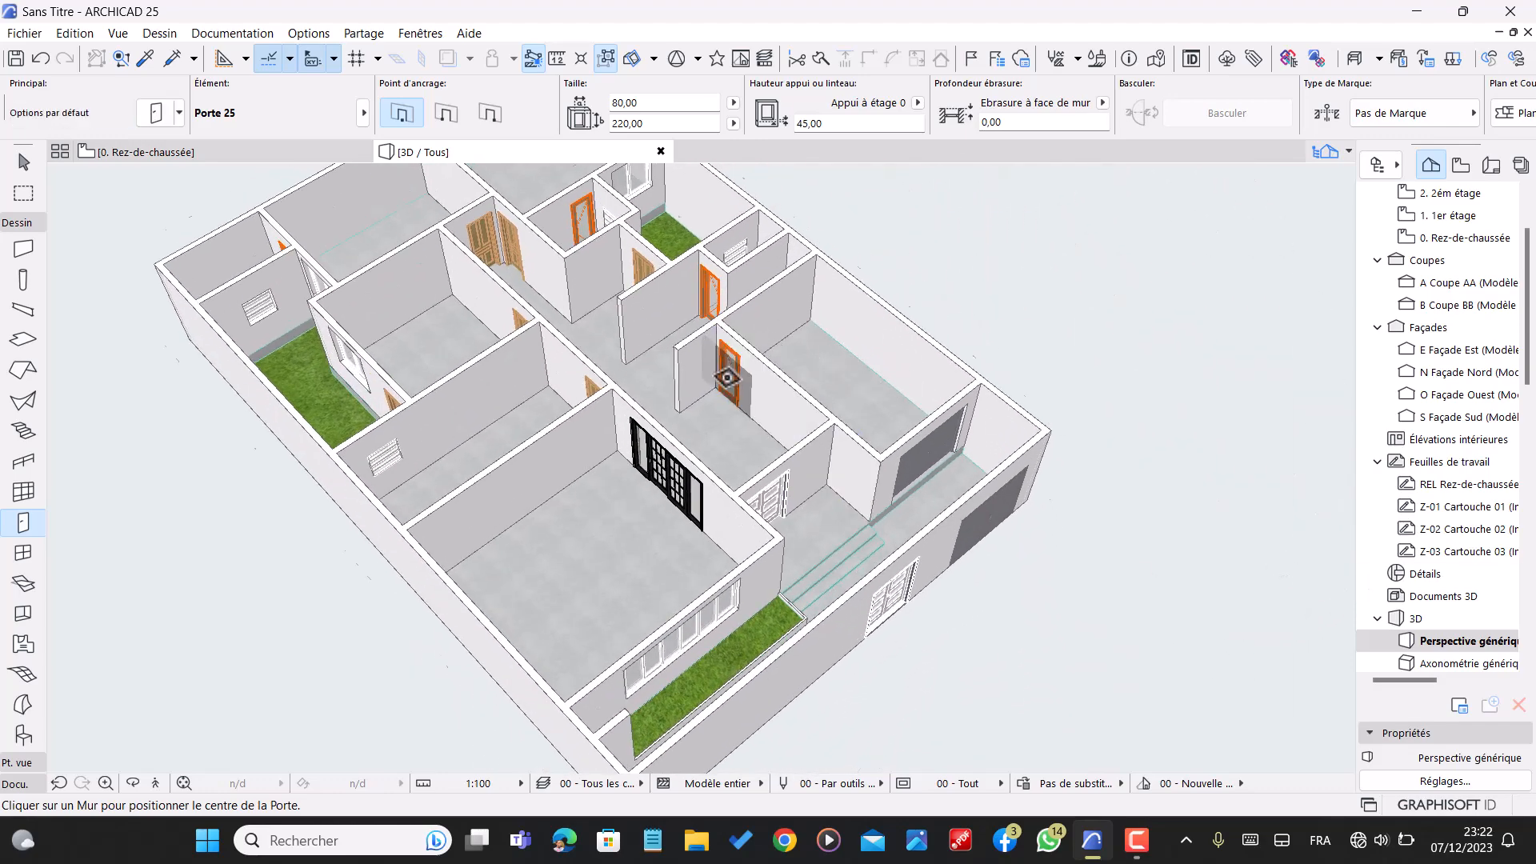
pyautogui.scroll(2, 728, 377)
pyautogui.click(172, 58)
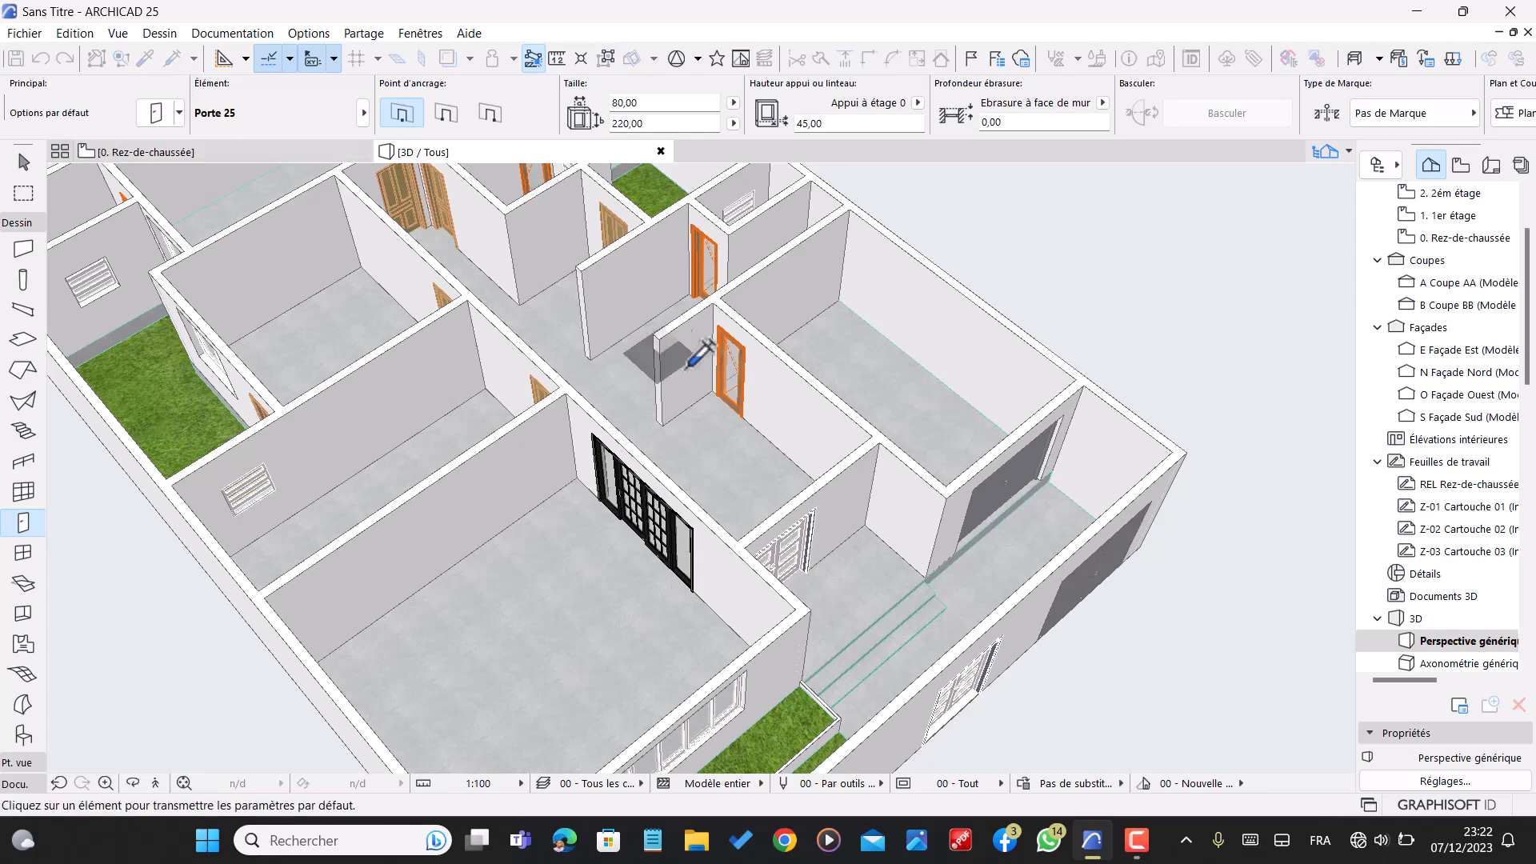
pyautogui.click(734, 386)
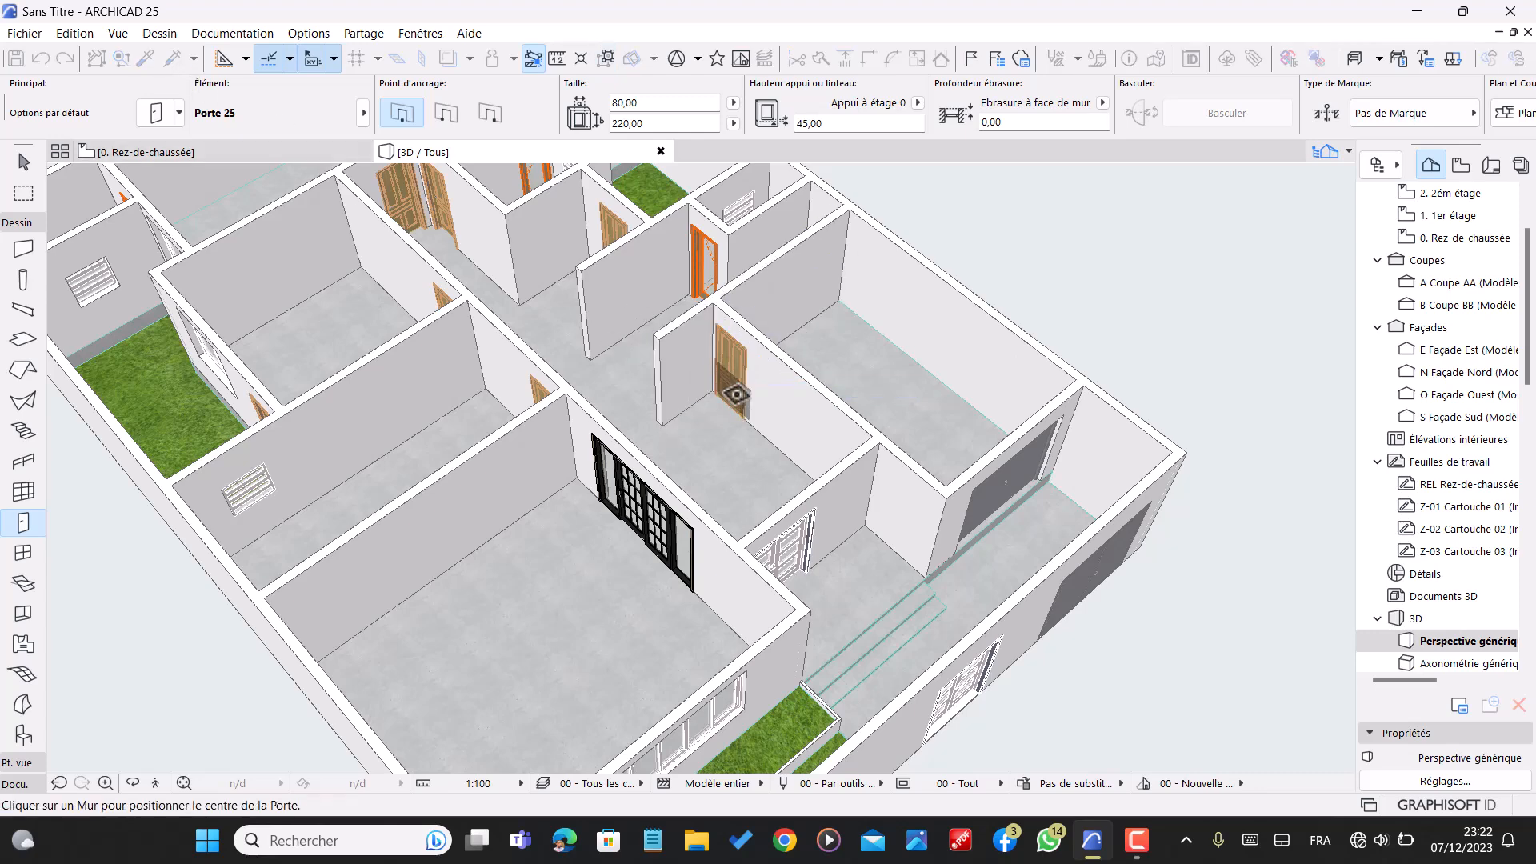
pyautogui.scroll(-2, 734, 387)
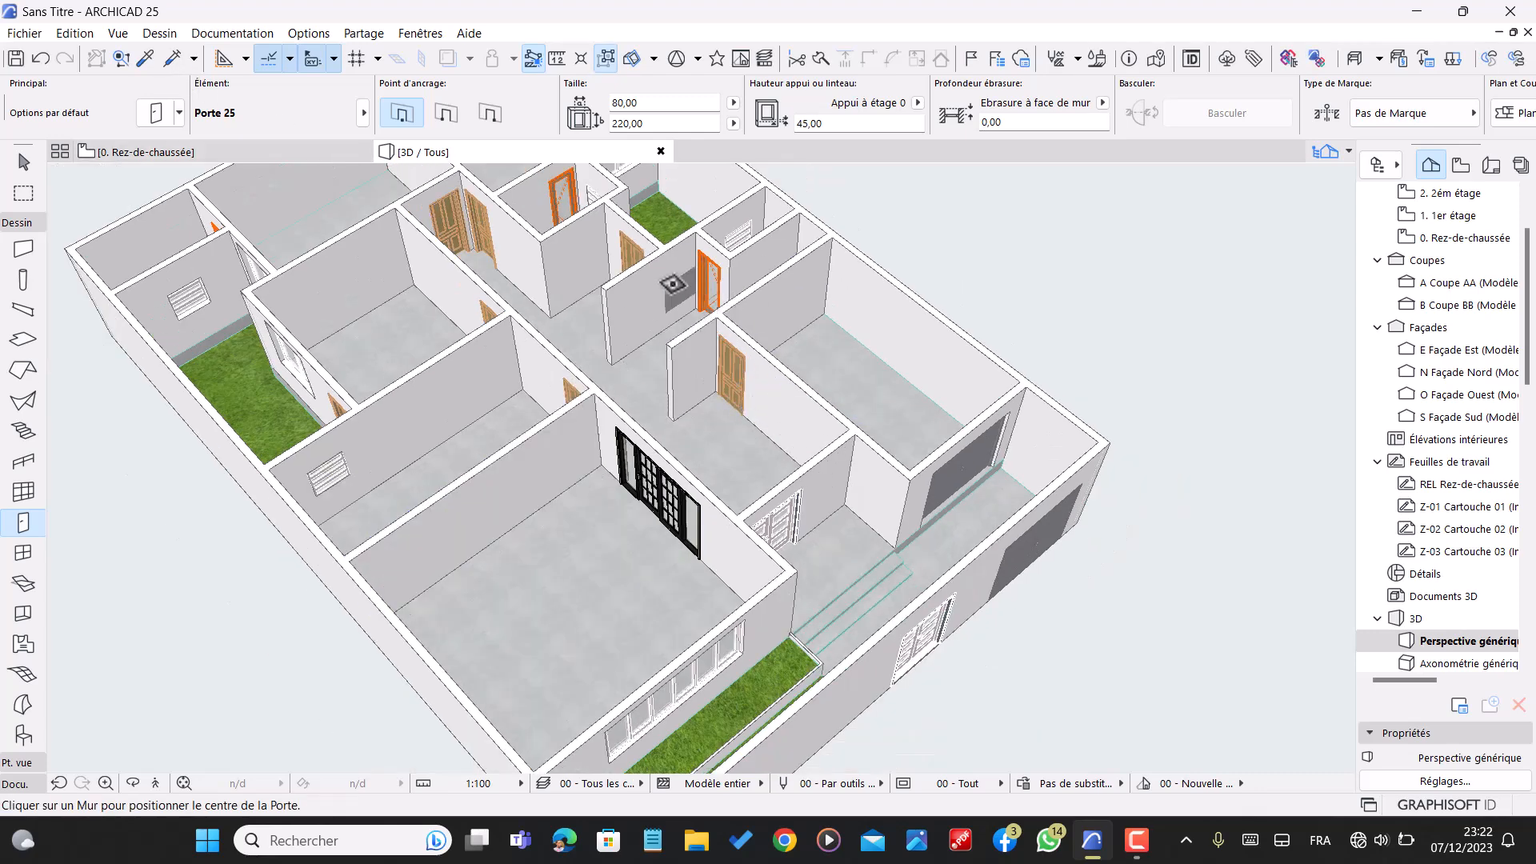
pyautogui.press('Escape')
# - Give the 70 cm wide orange door at the end of the side passage a Style 16 leaf and a Poignée 10 handle
pyautogui.moveTo(680, 408); pyautogui.dragTo(676, 289)
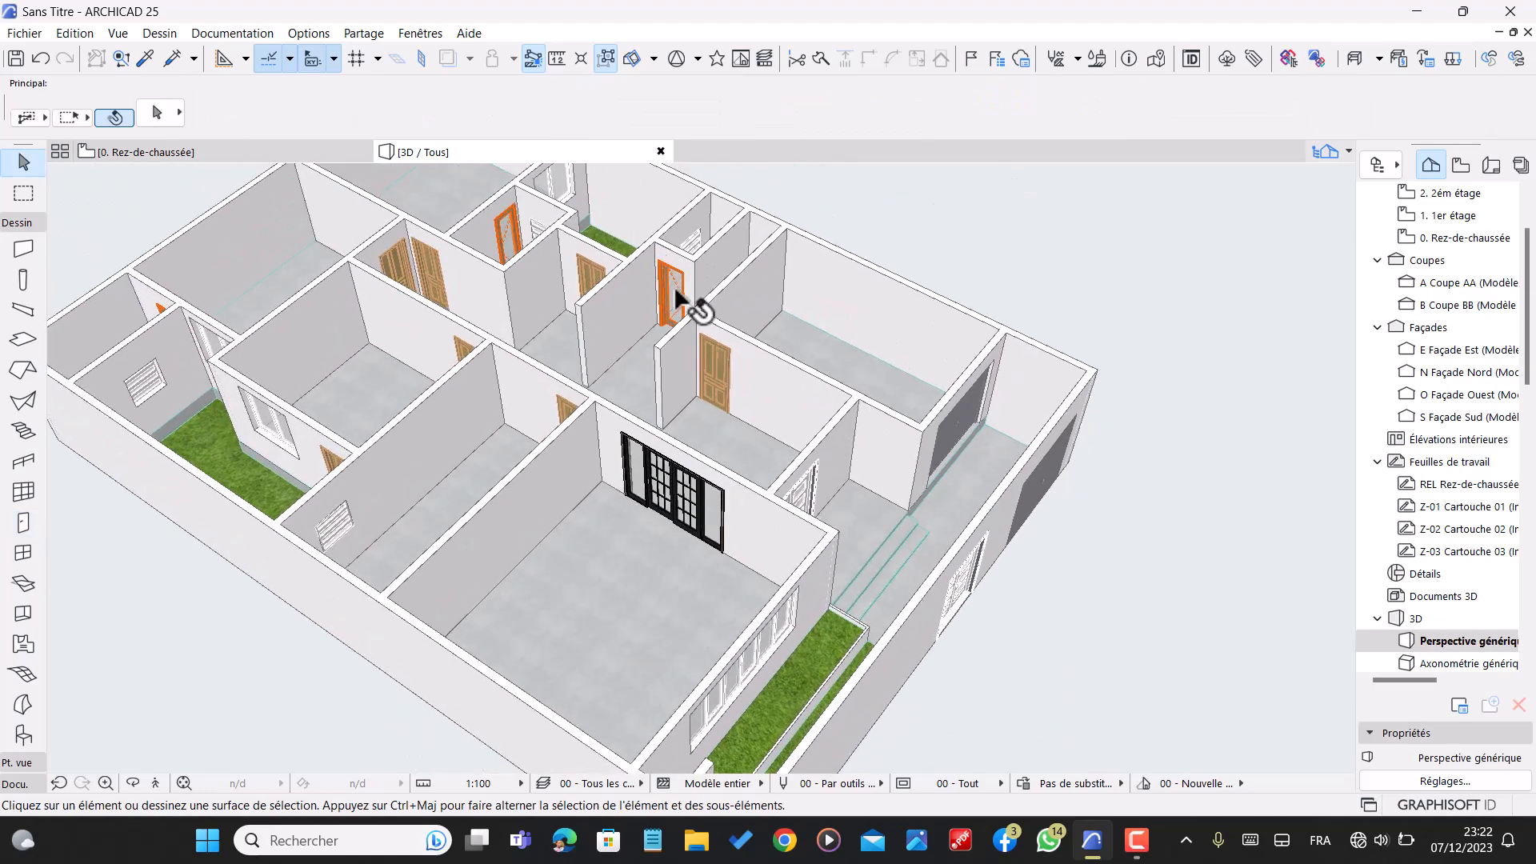
pyautogui.click(676, 300)
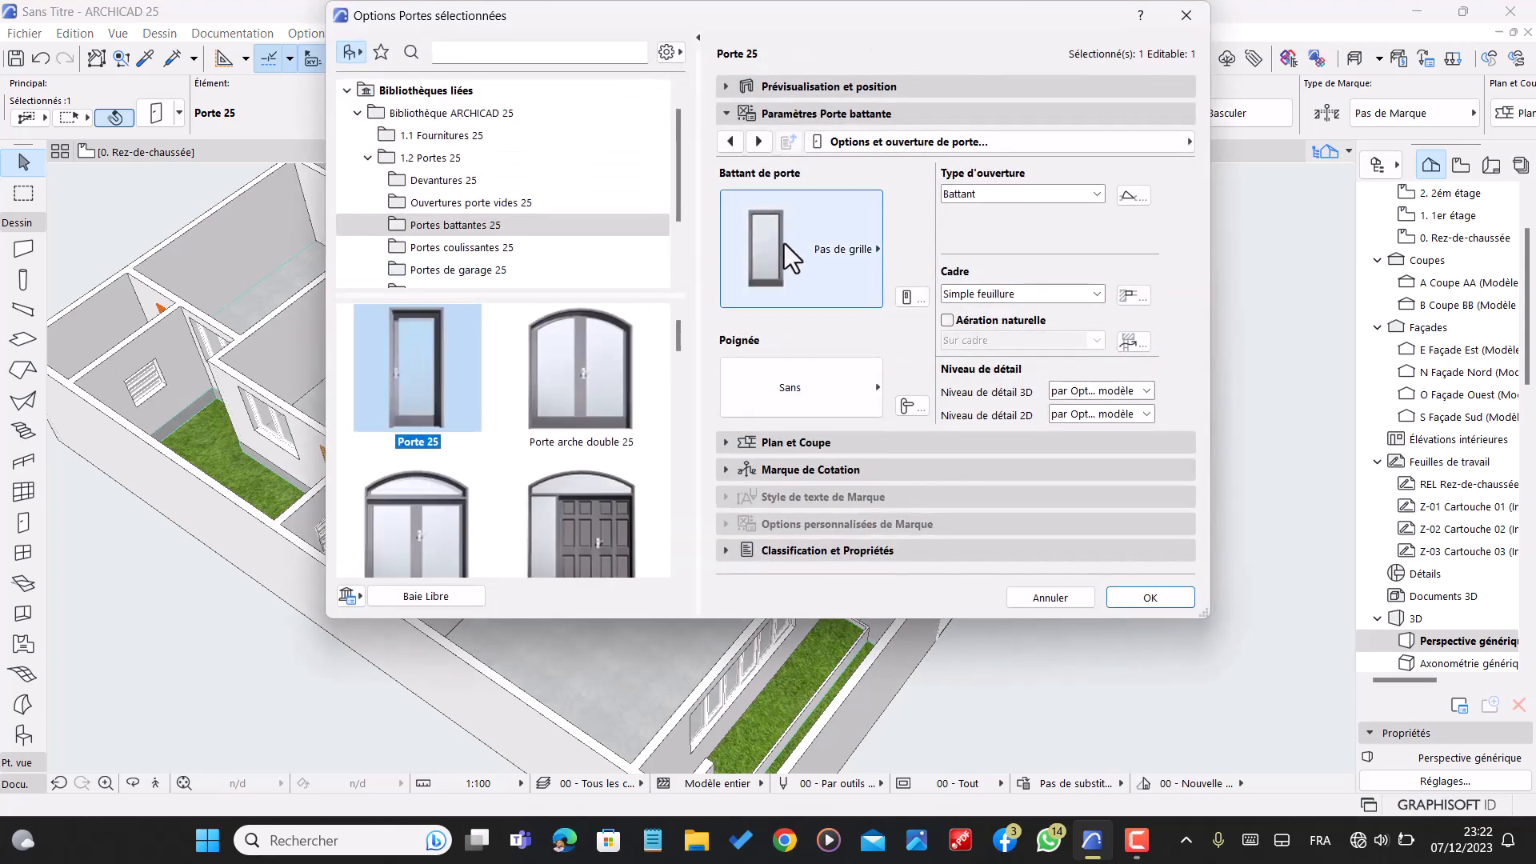
pyautogui.click(784, 242)
pyautogui.scroll(-5, 1090, 418)
pyautogui.scroll(-3, 1012, 484)
pyautogui.click(944, 272)
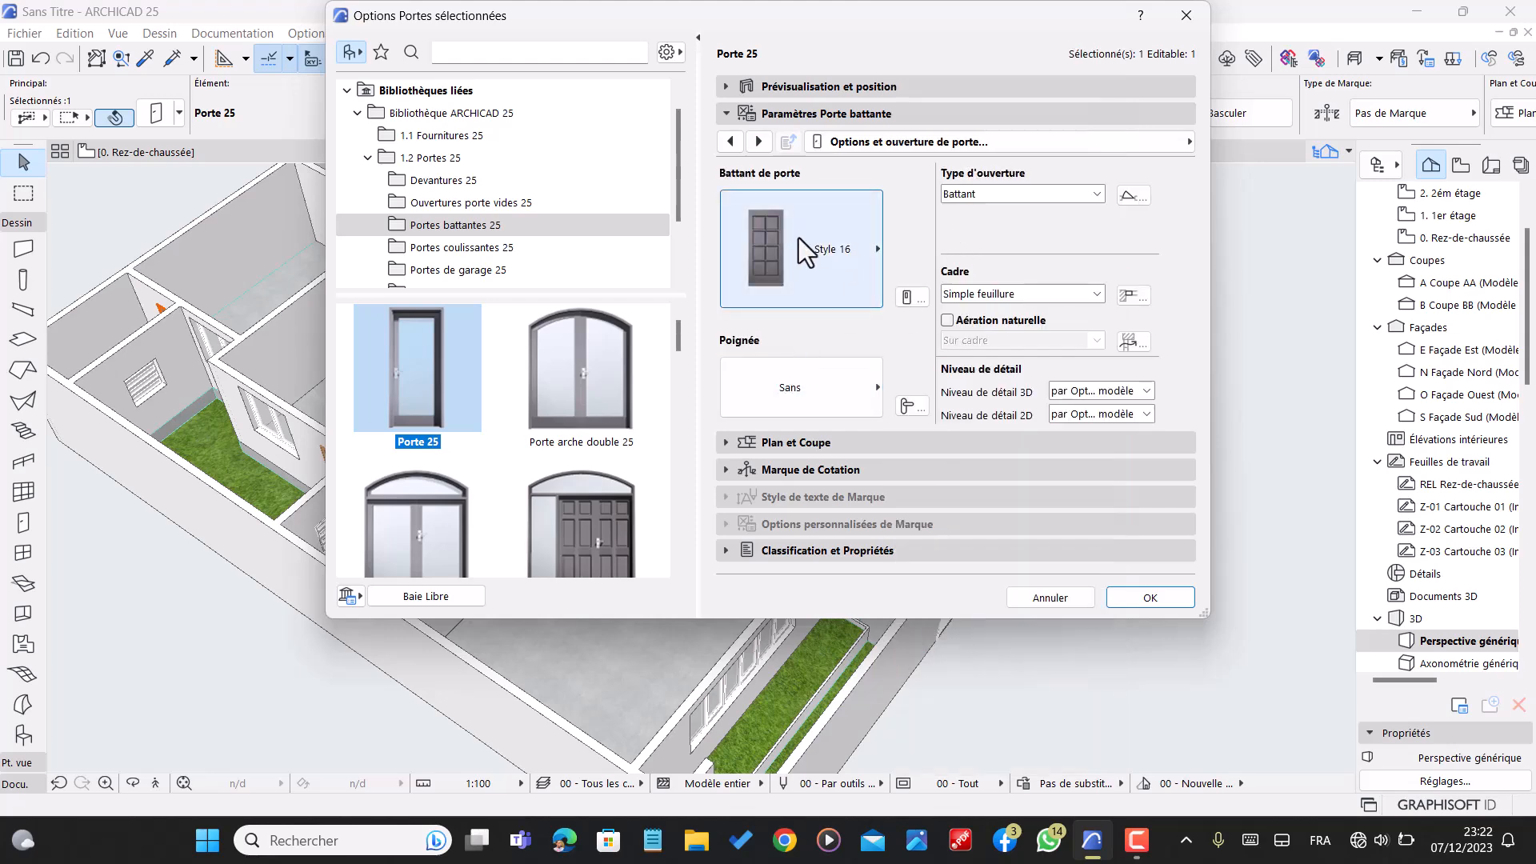
pyautogui.click(809, 370)
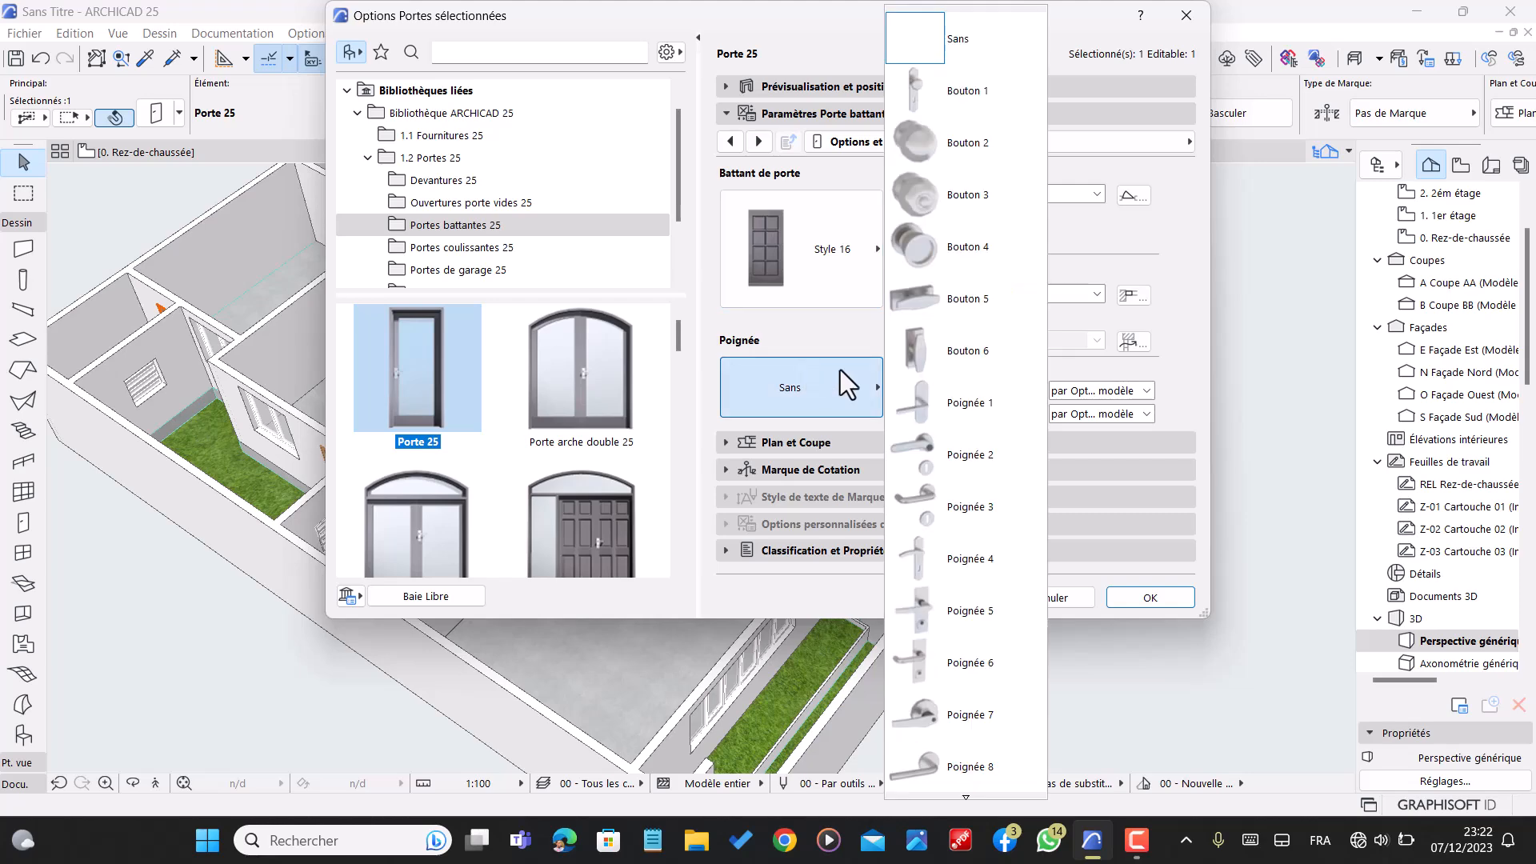
pyautogui.scroll(-5, 954, 549)
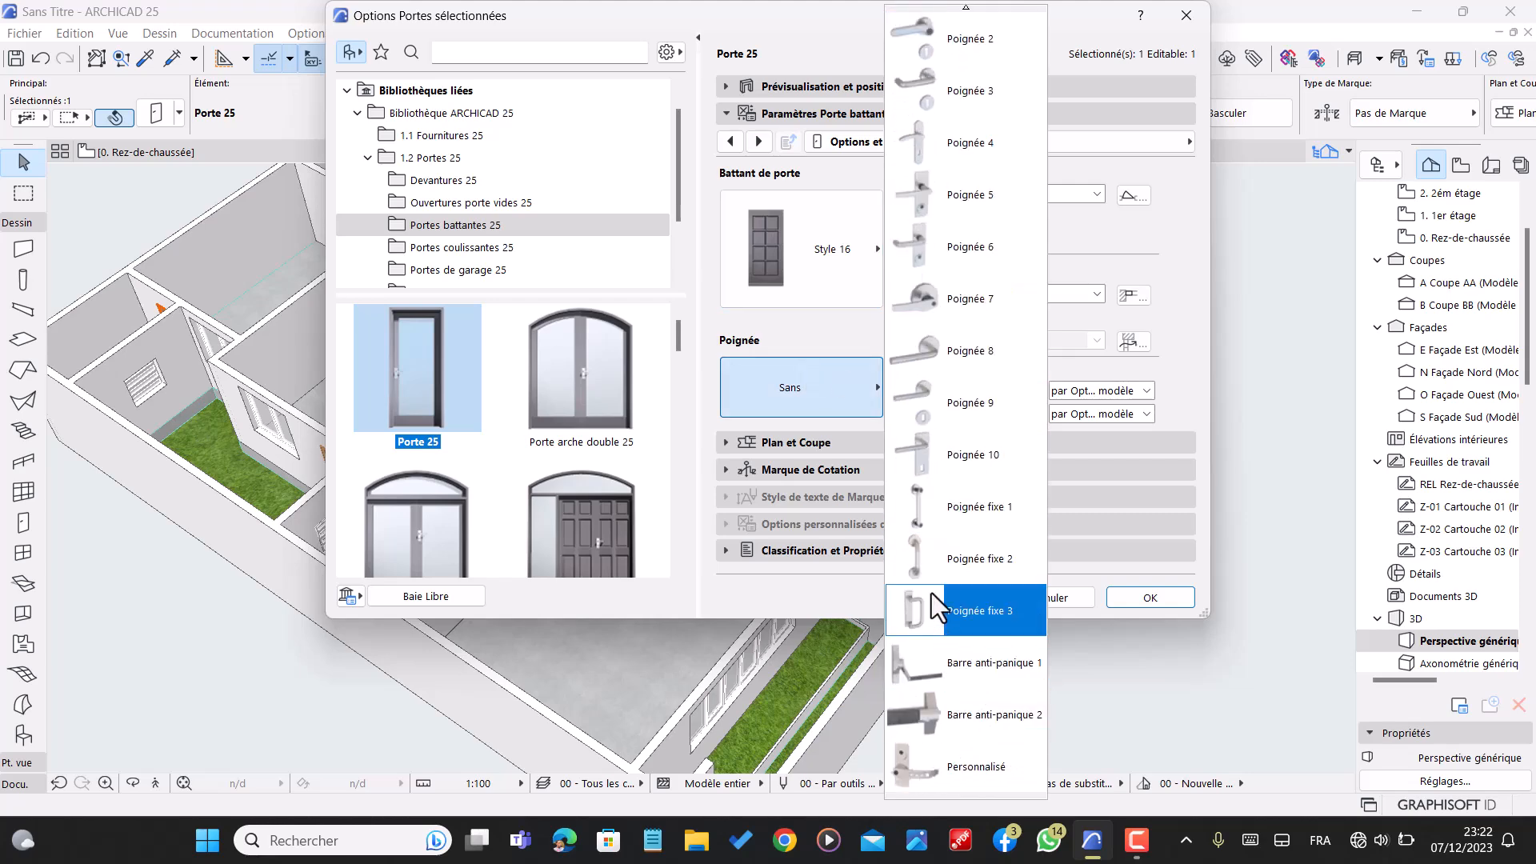
pyautogui.click(959, 472)
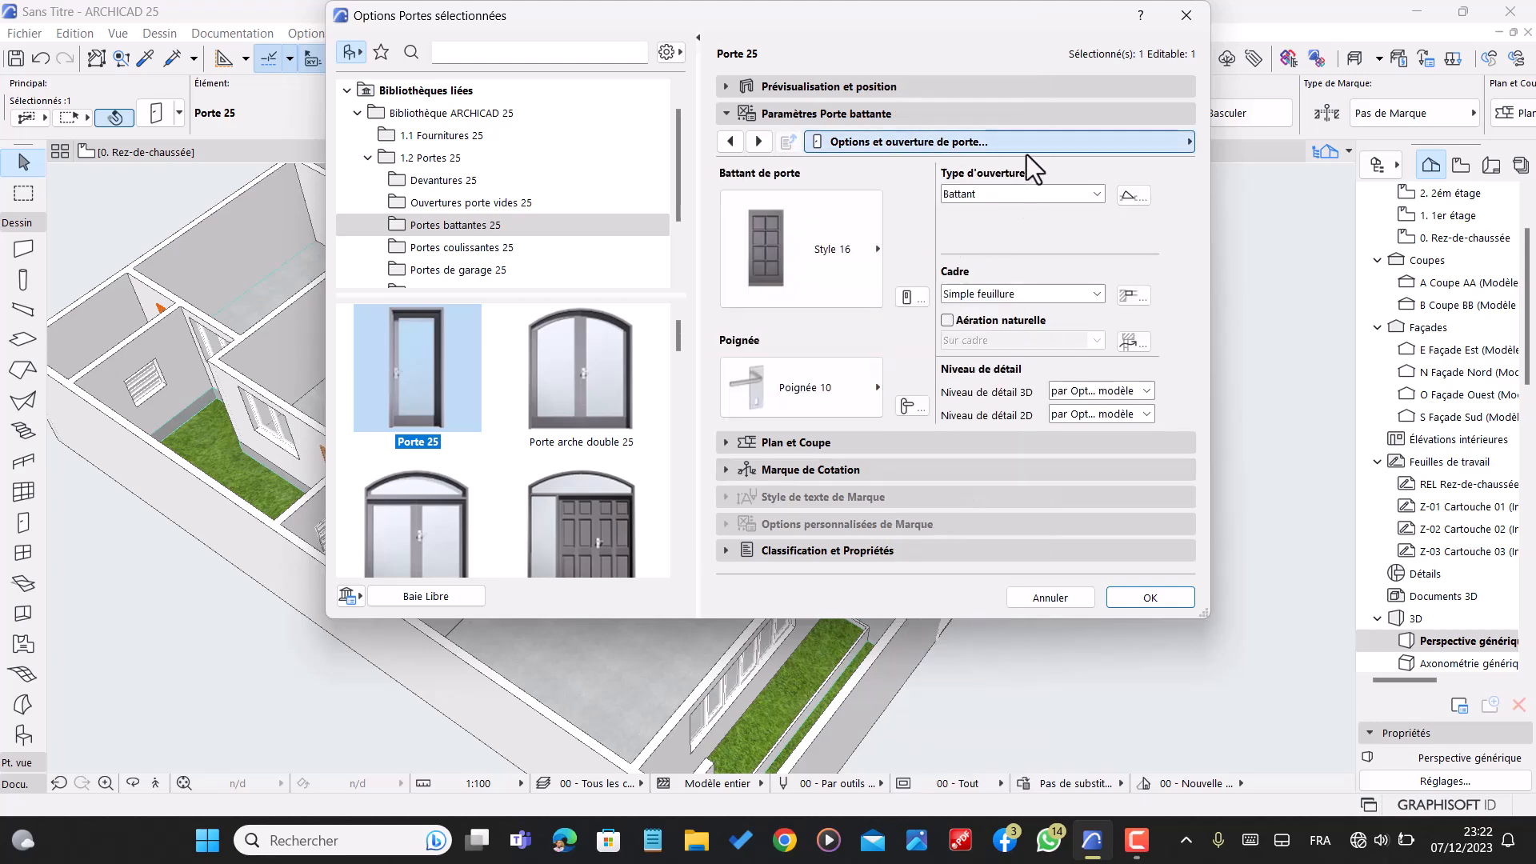
# - Override the model view options for this door's 3D projections and turn off its opening line
pyautogui.click(1026, 152)
pyautogui.click(1289, 280)
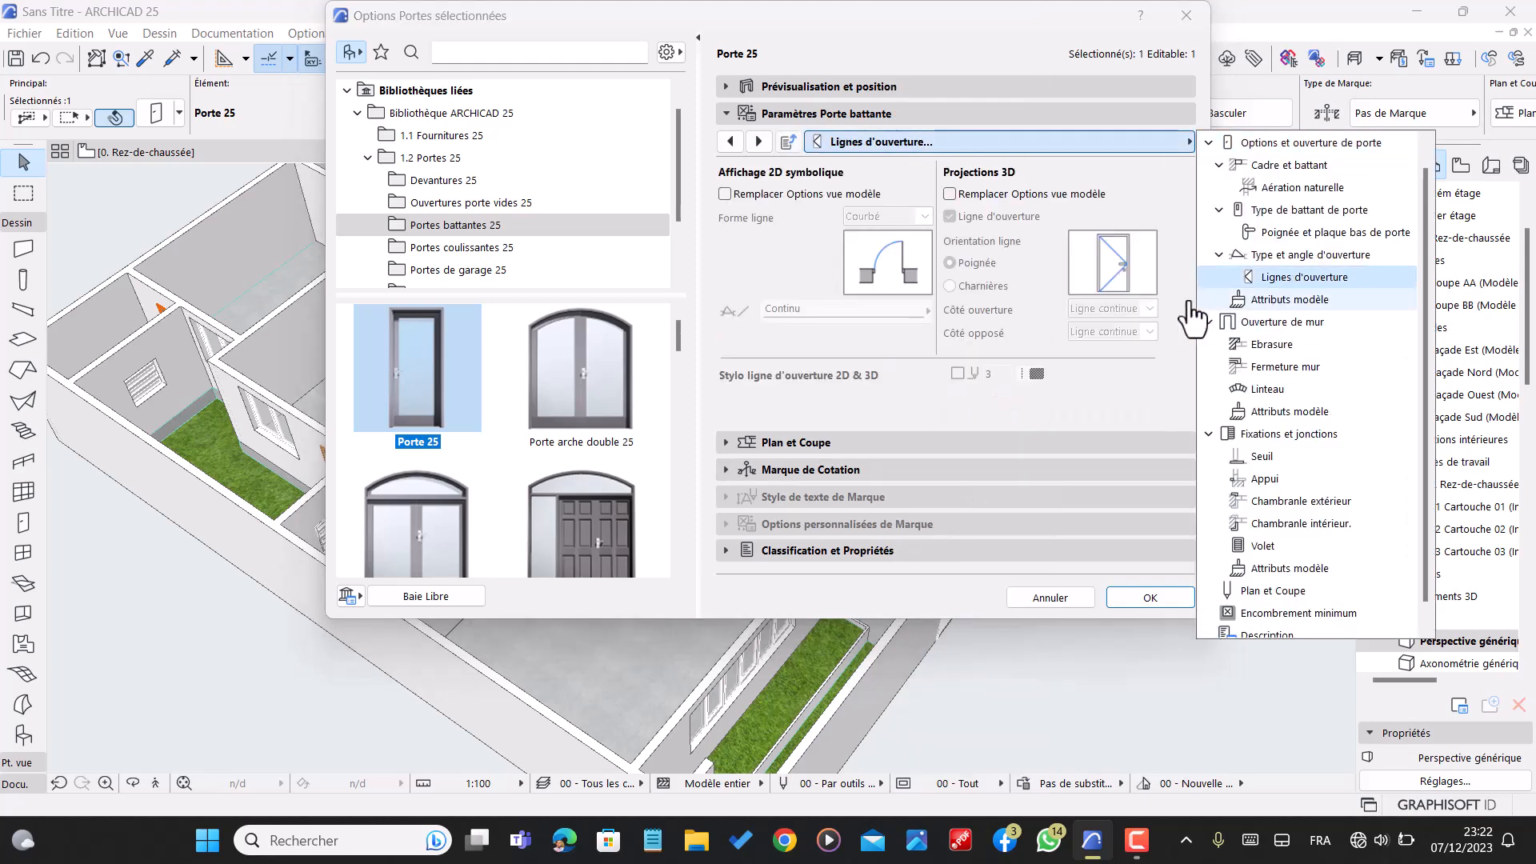
pyautogui.click(950, 194)
pyautogui.click(950, 194)
pyautogui.click(950, 216)
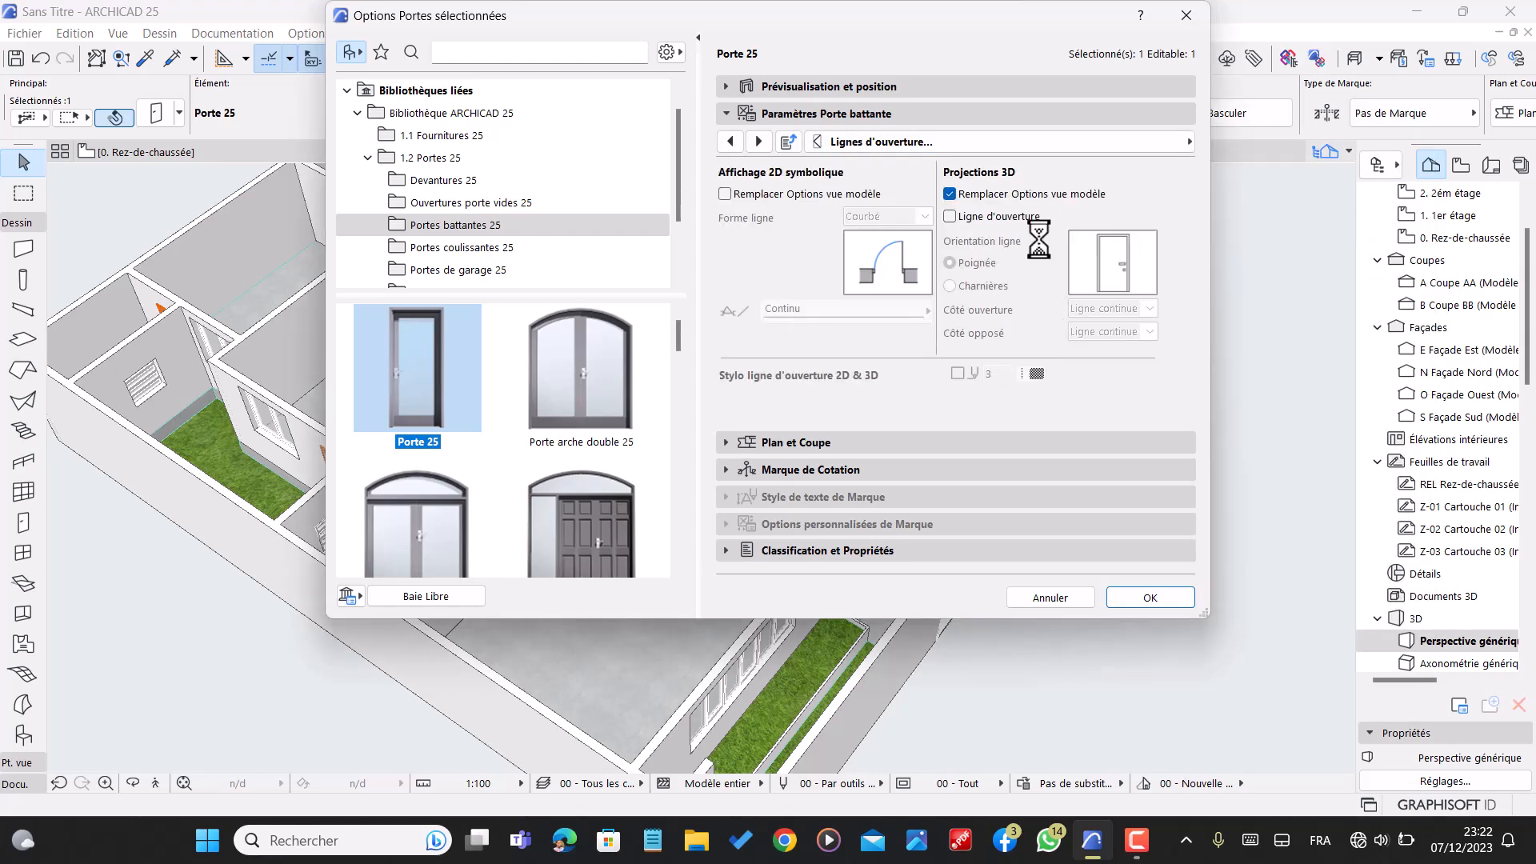
# - Make the door's surfaces uniform and set them to Déco - Cuir marron
pyautogui.click(1084, 144)
pyautogui.click(1273, 278)
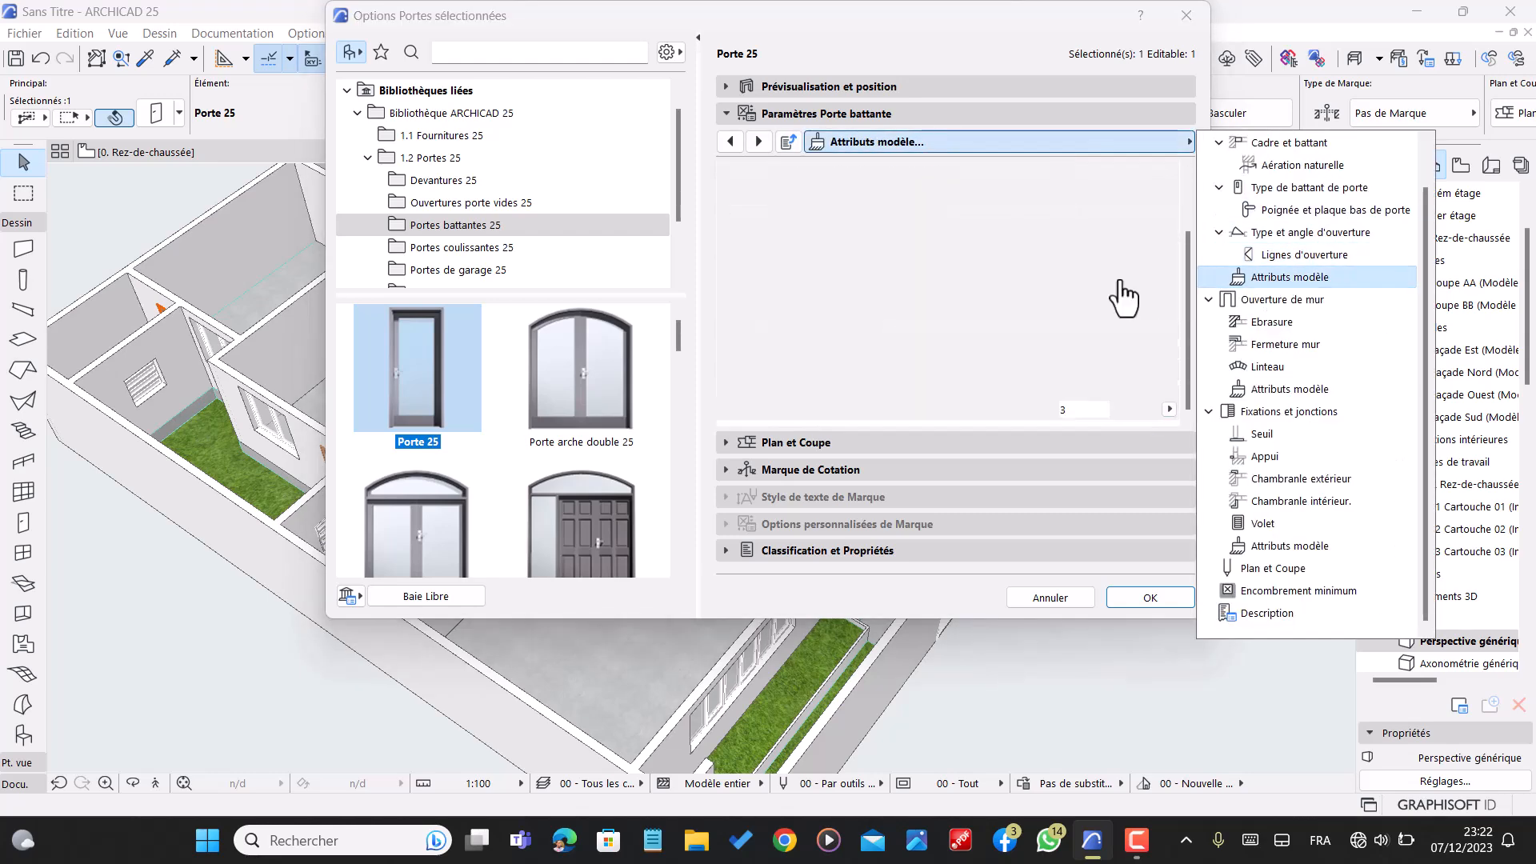
pyautogui.click(1066, 230)
pyautogui.click(1002, 251)
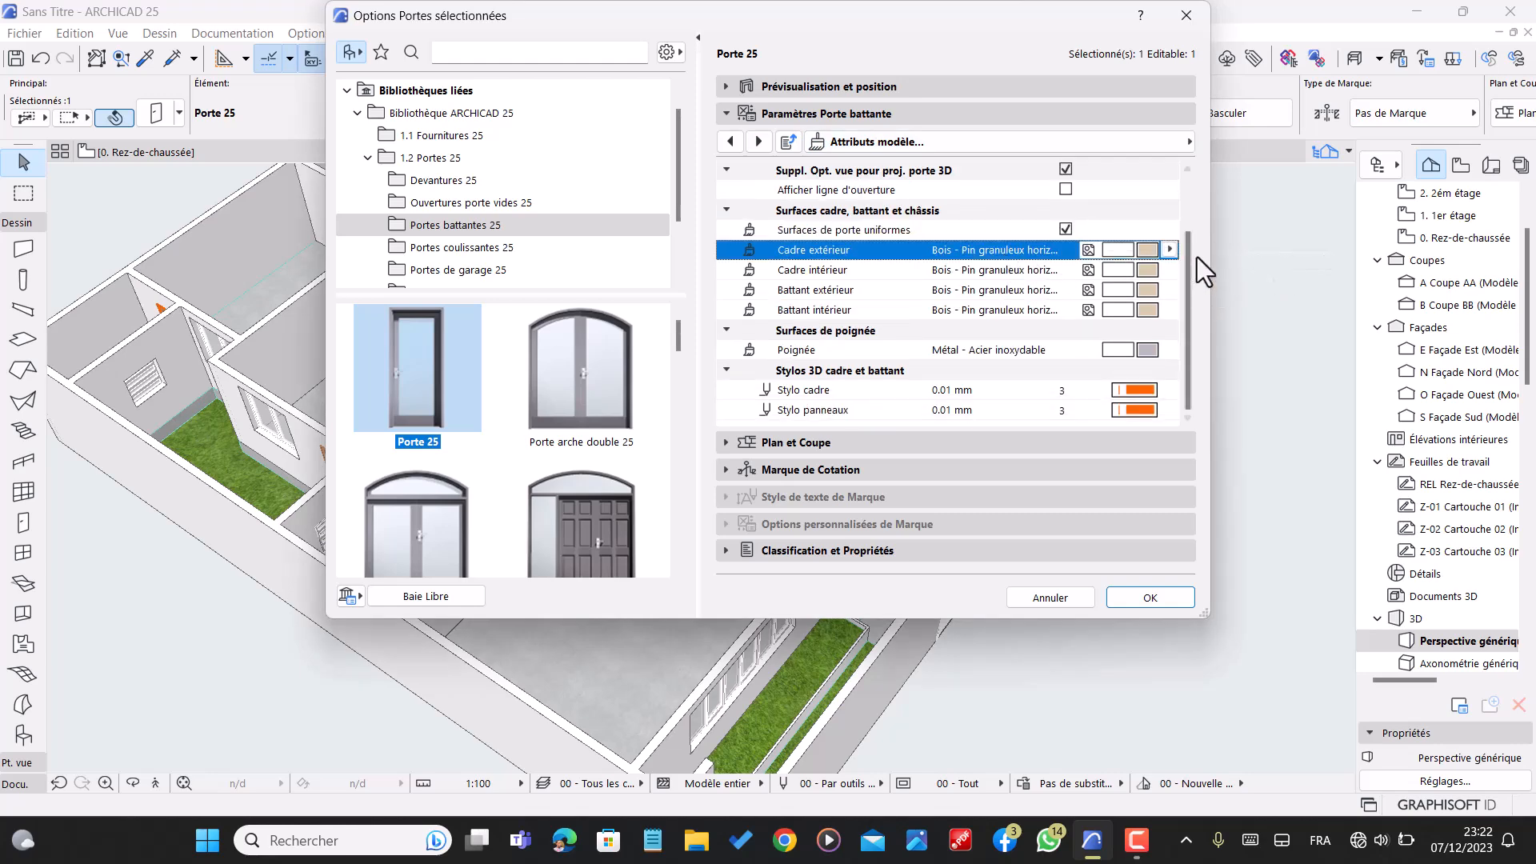
pyautogui.click(1156, 253)
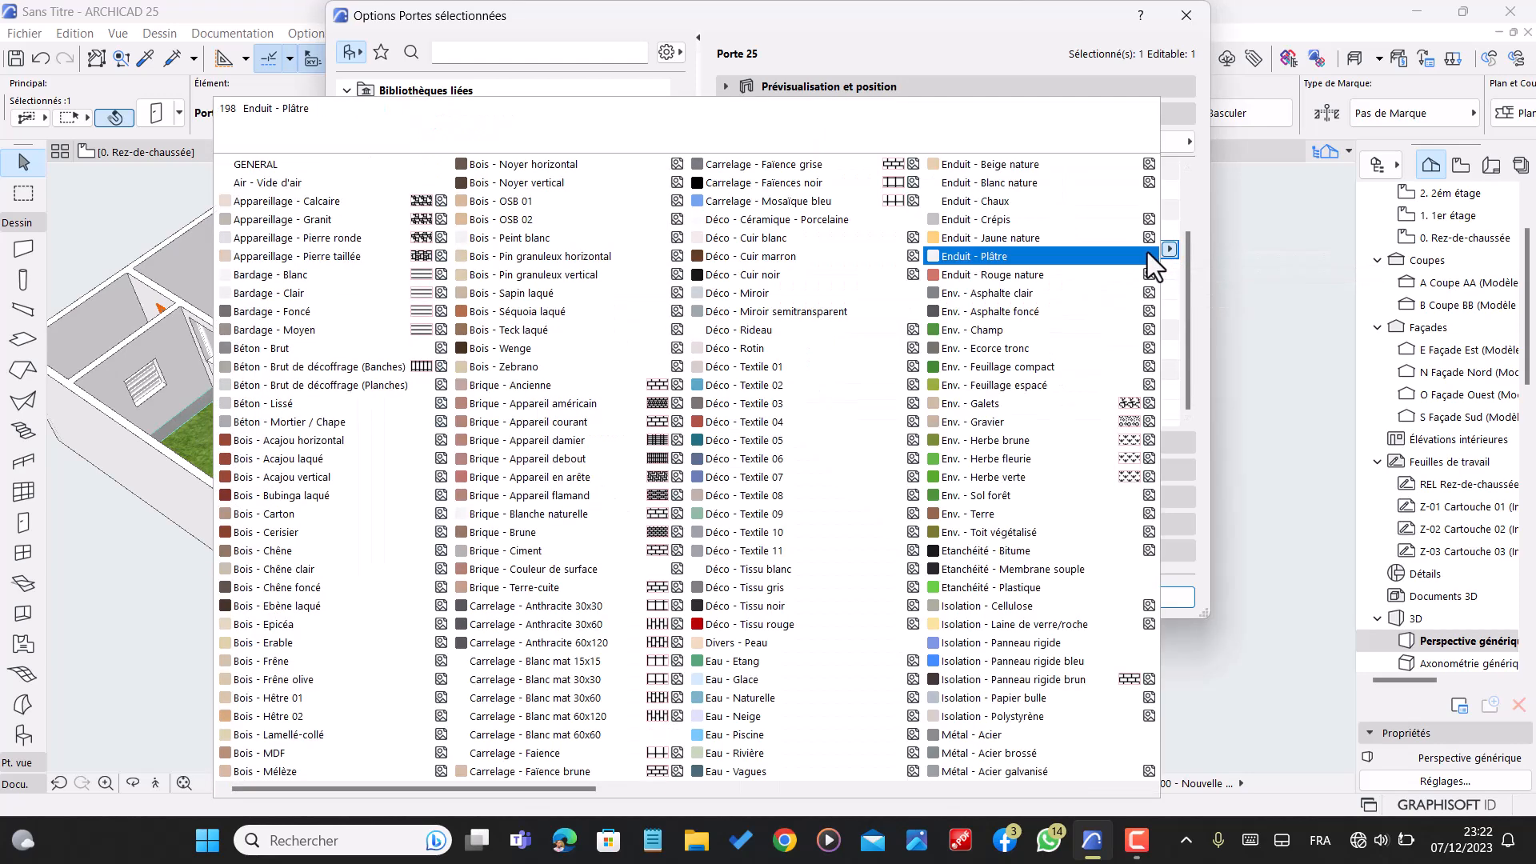
pyautogui.click(767, 263)
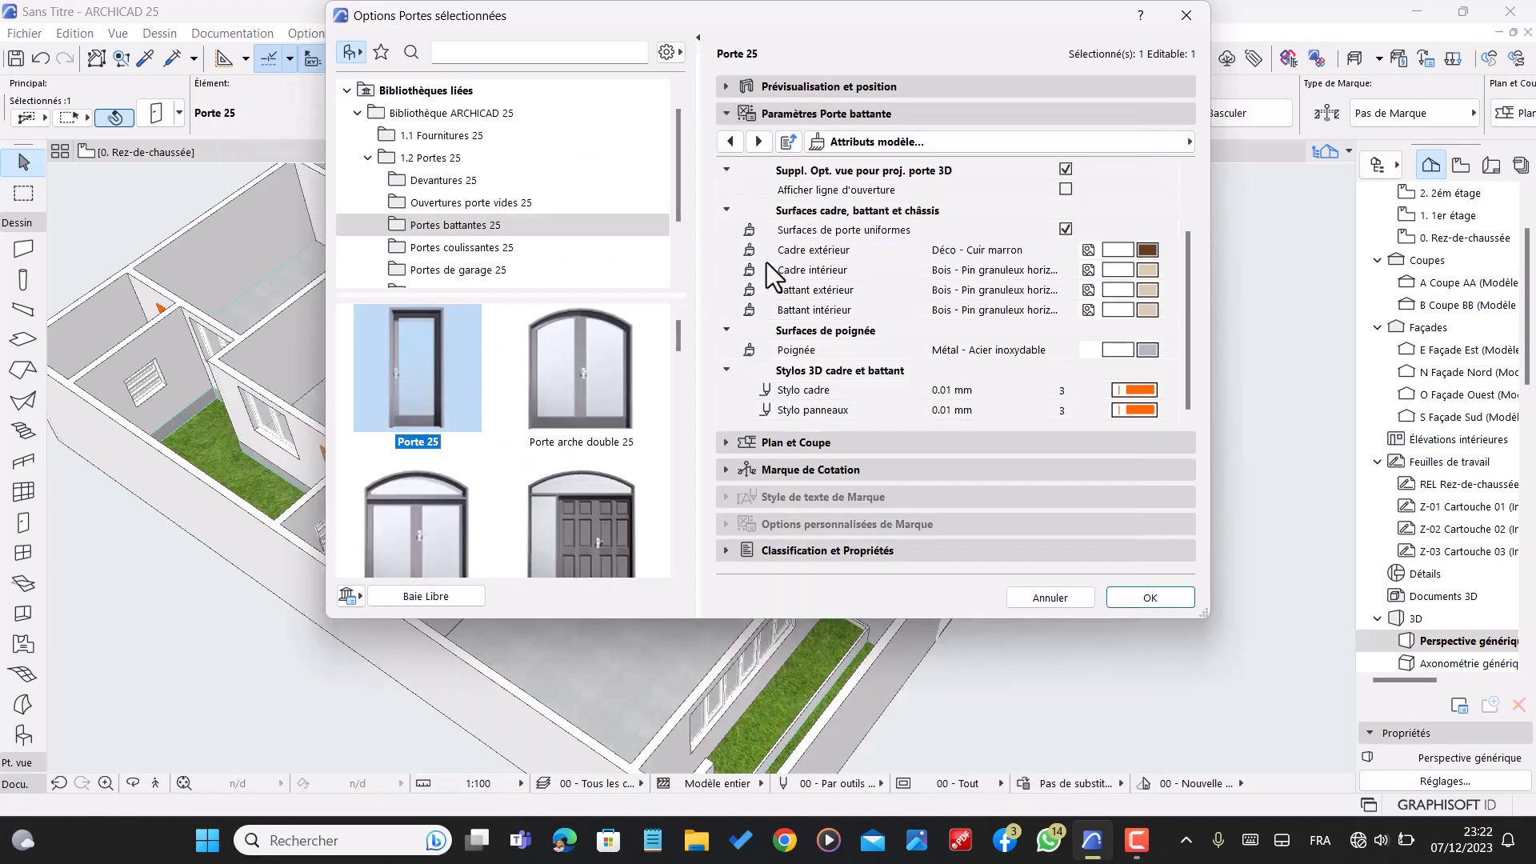
# - Set the door's 3D frame and panel pens to 148, apply the settings and deselect the door
pyautogui.click(1139, 391)
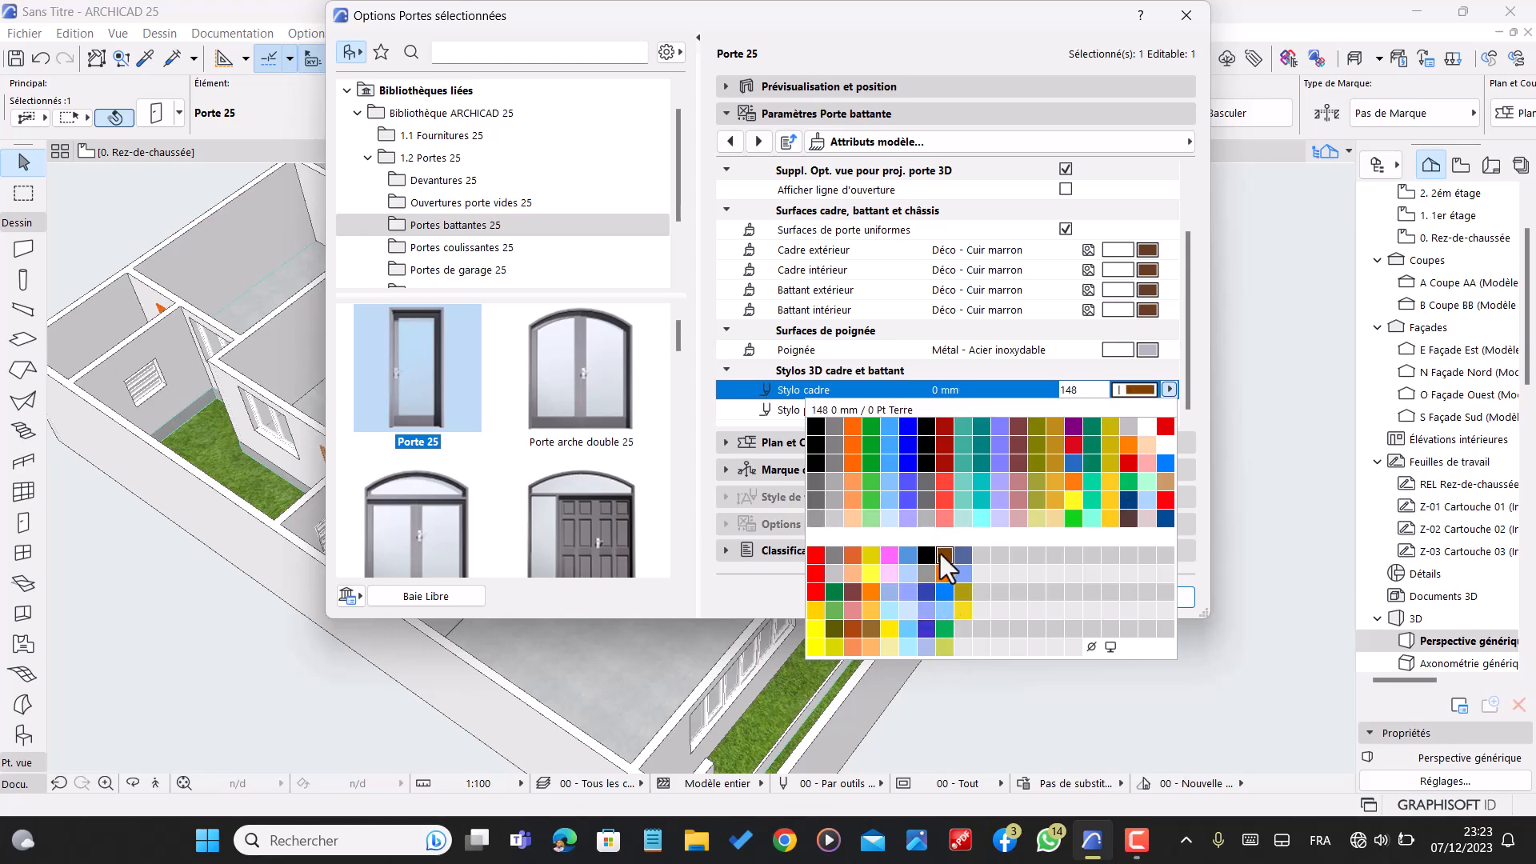
pyautogui.click(943, 554)
pyautogui.click(1139, 410)
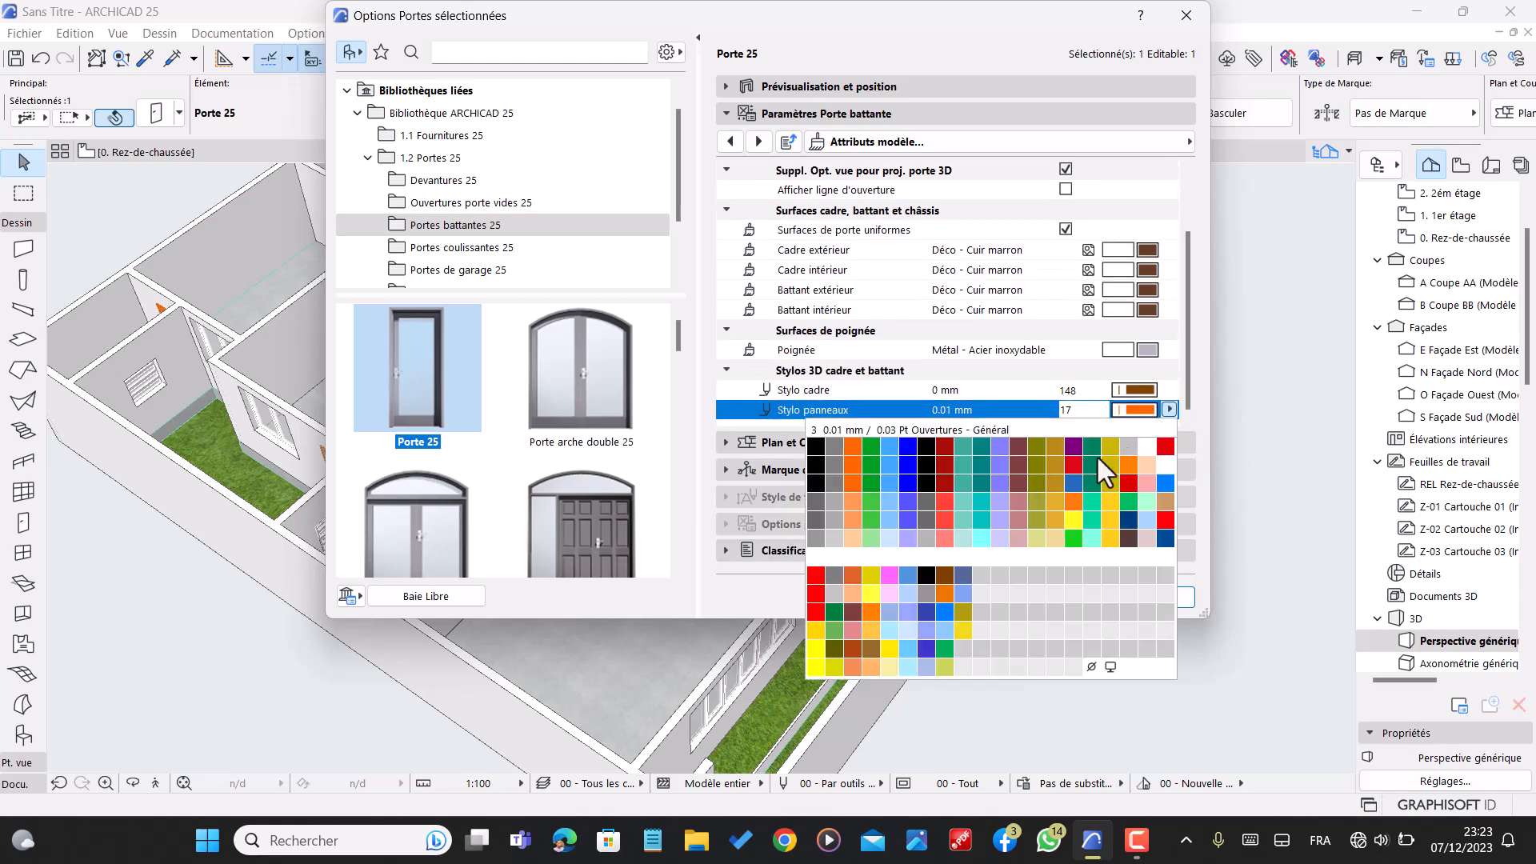
pyautogui.click(934, 578)
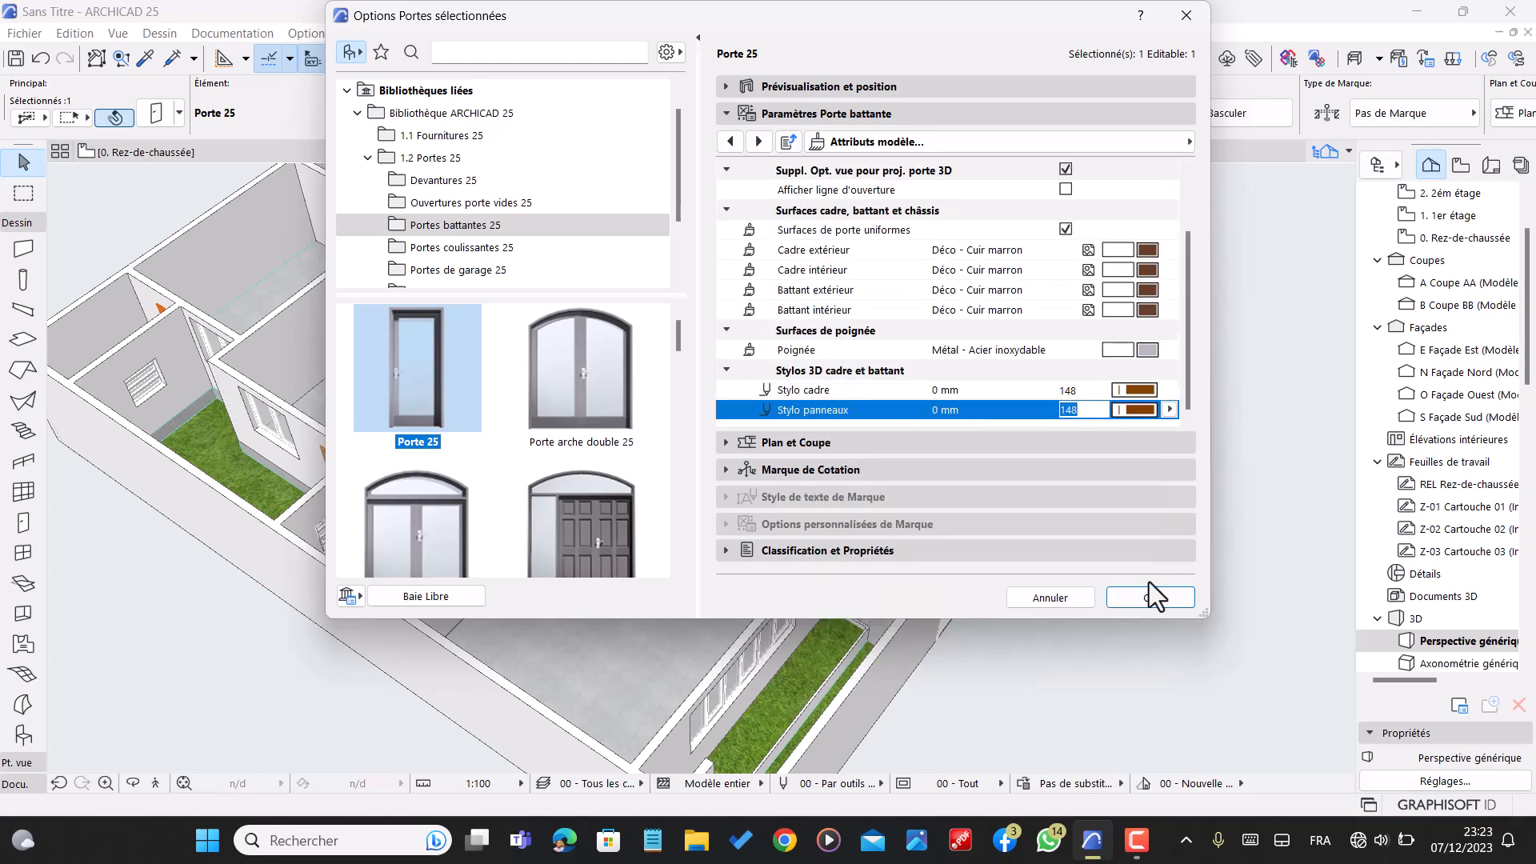
pyautogui.click(1161, 598)
pyautogui.scroll(2, 680, 308)
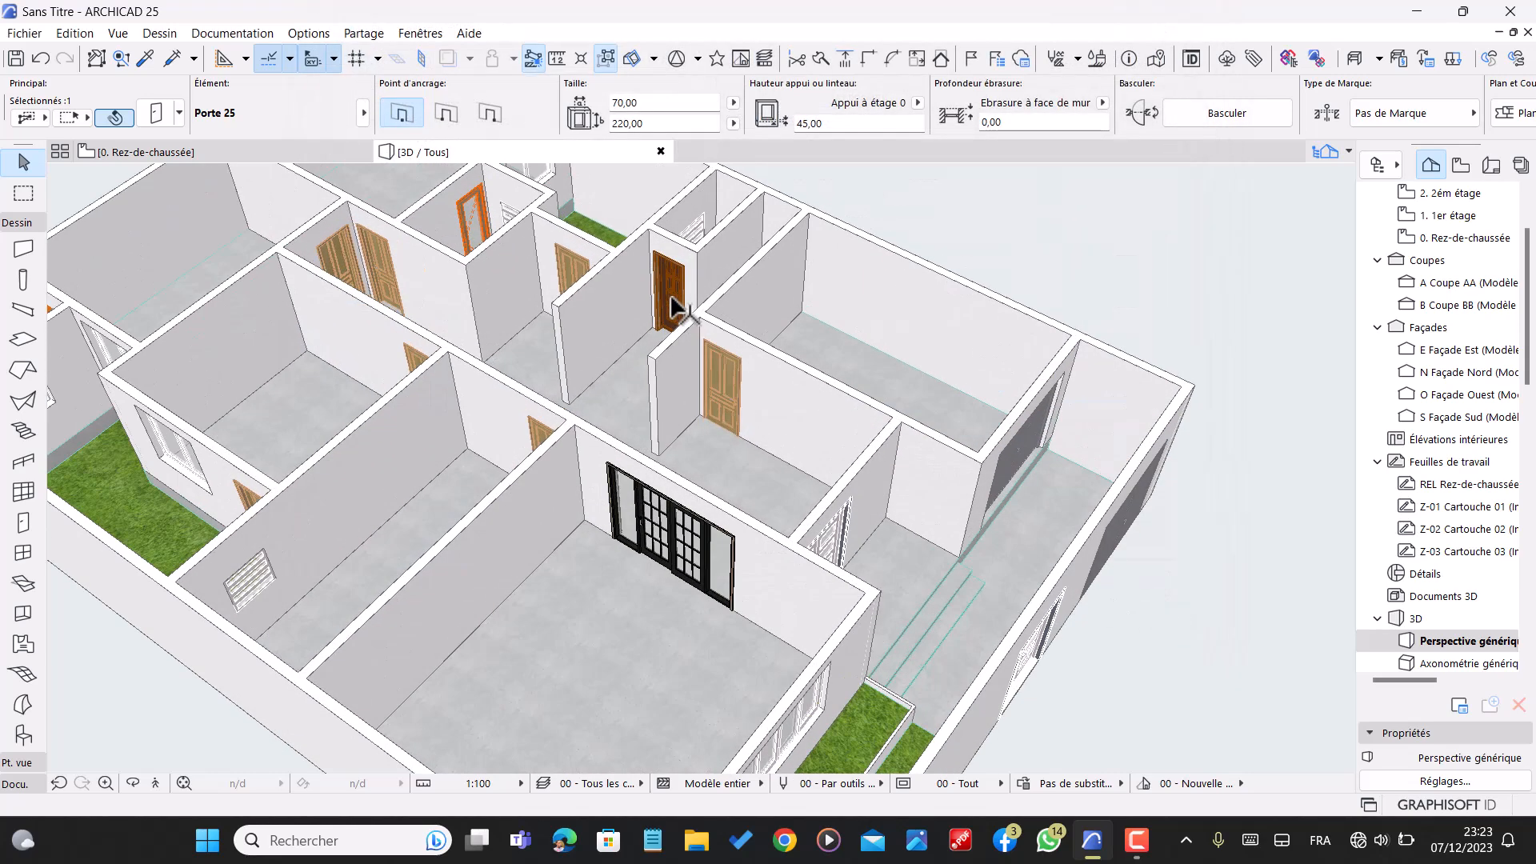
pyautogui.press('Escape')
# - Pick up the settings of the brown leather door and transfer them to the orange door in the small room with the louvred window
pyautogui.scroll(5, 658, 286)
pyautogui.keyDown('shift'); pyautogui.moveTo(584, 323); pyautogui.dragTo(741, 332, button='middle'); pyautogui.keyUp('shift')
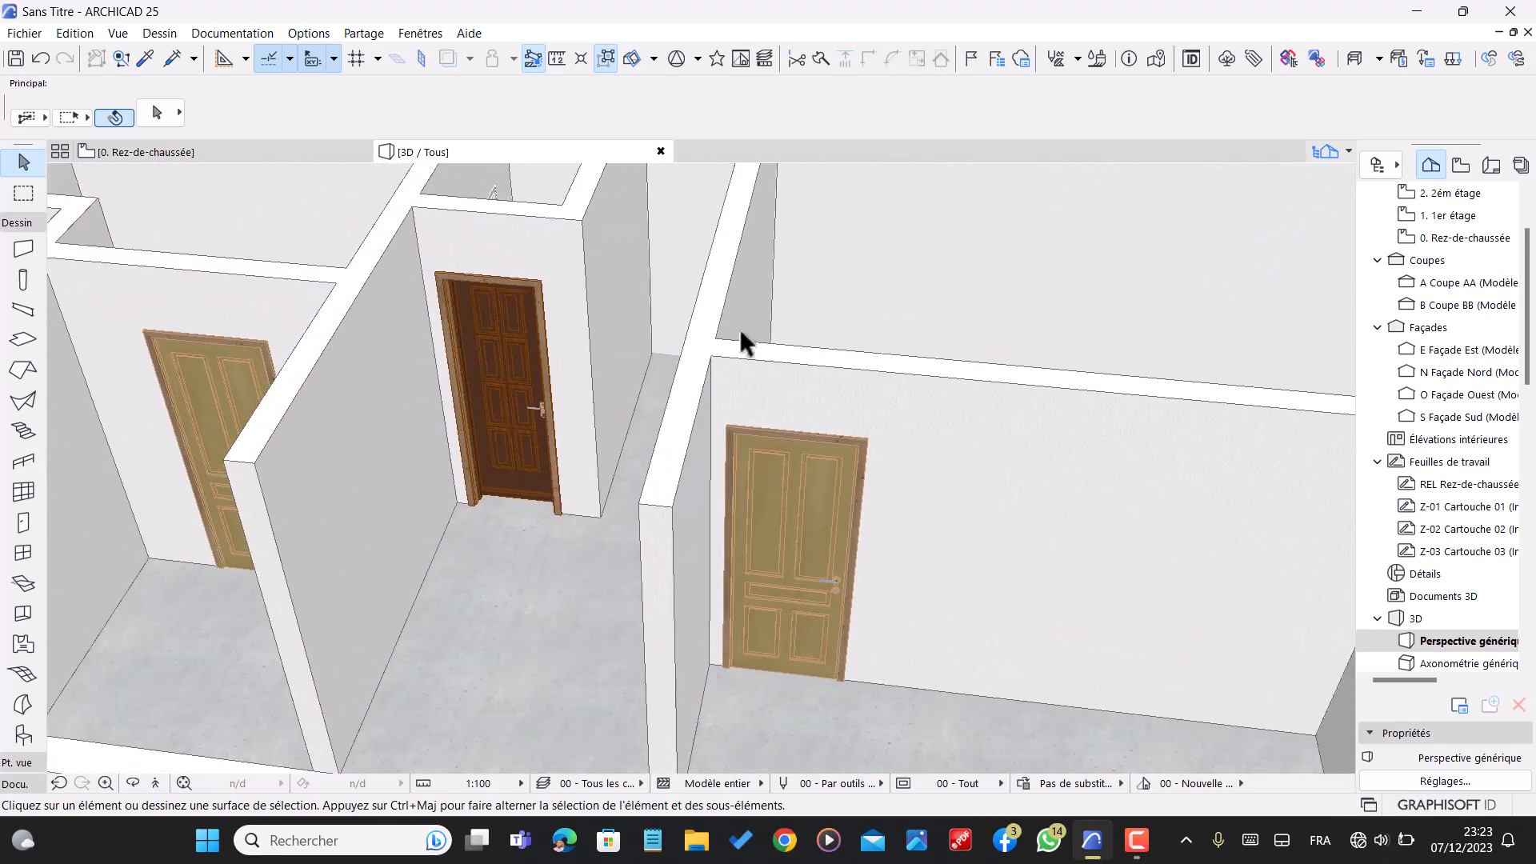
pyautogui.click(146, 59)
pyautogui.click(531, 336)
pyautogui.scroll(-10, 597, 395)
pyautogui.scroll(2, 383, 376)
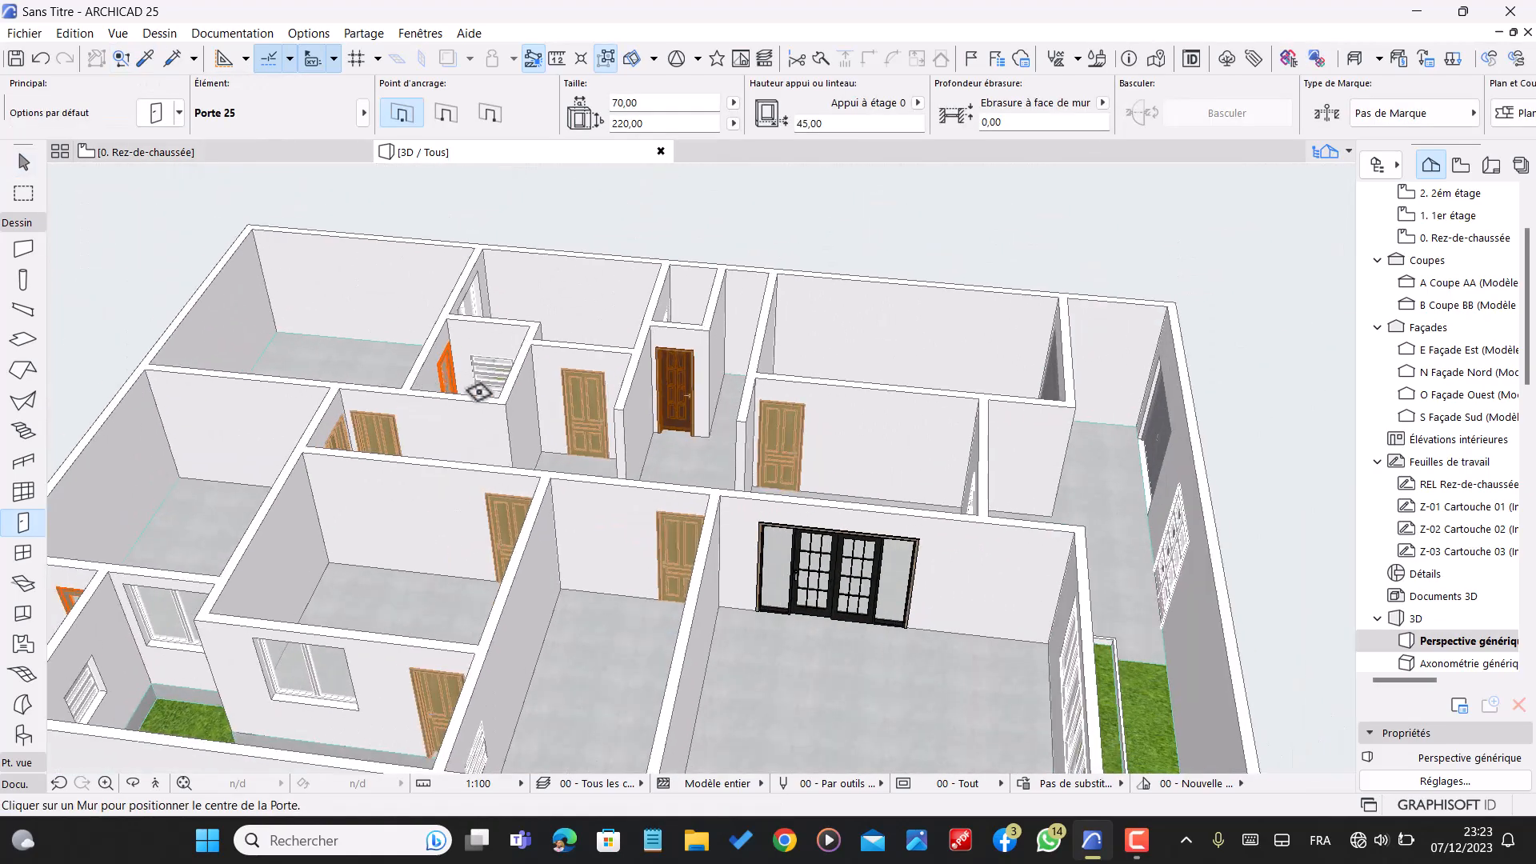
pyautogui.click(175, 63)
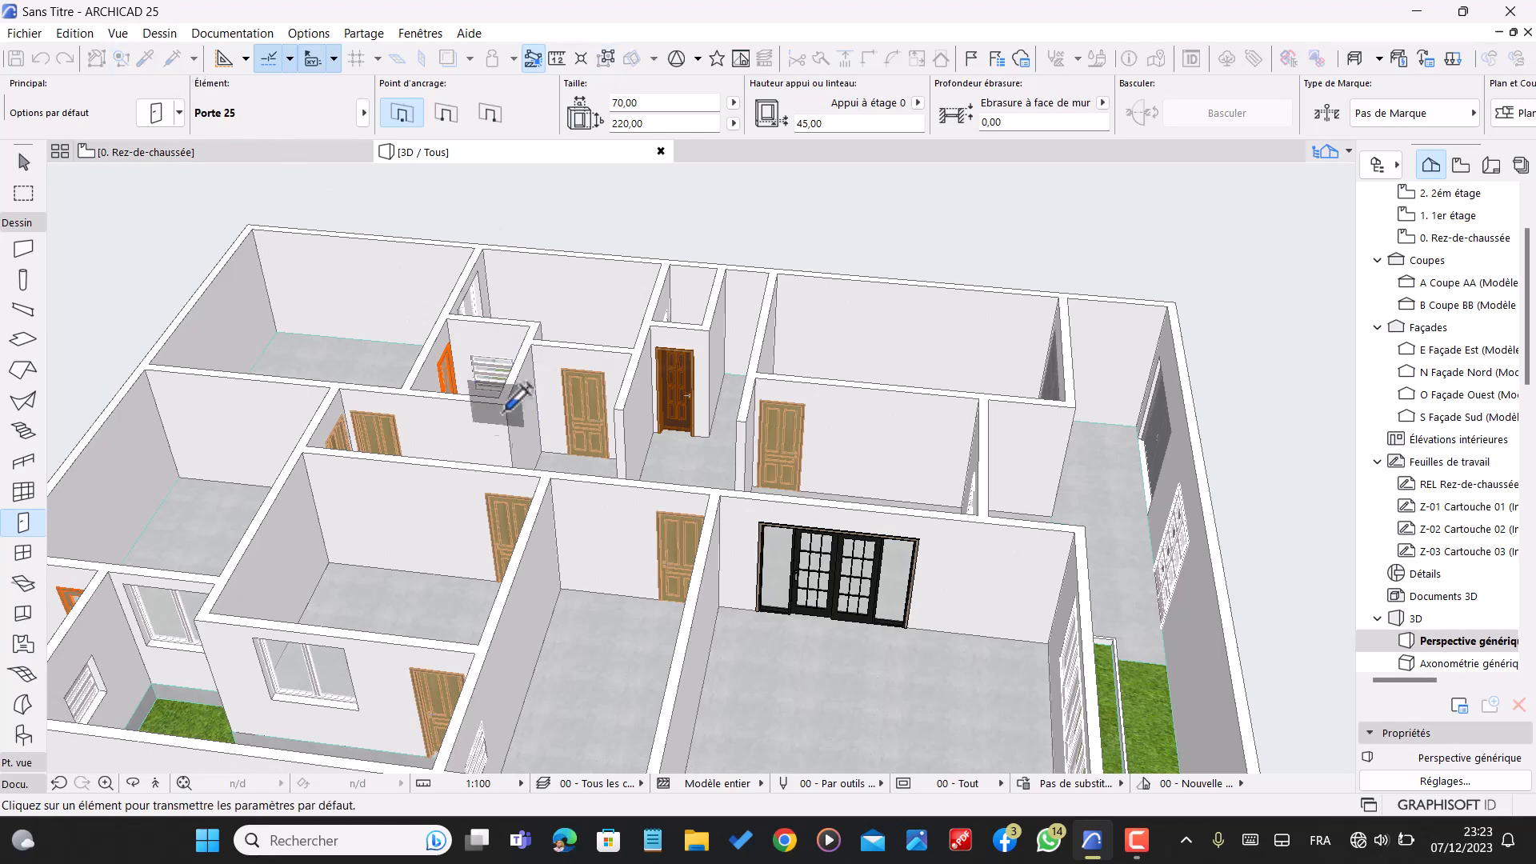
pyautogui.click(448, 366)
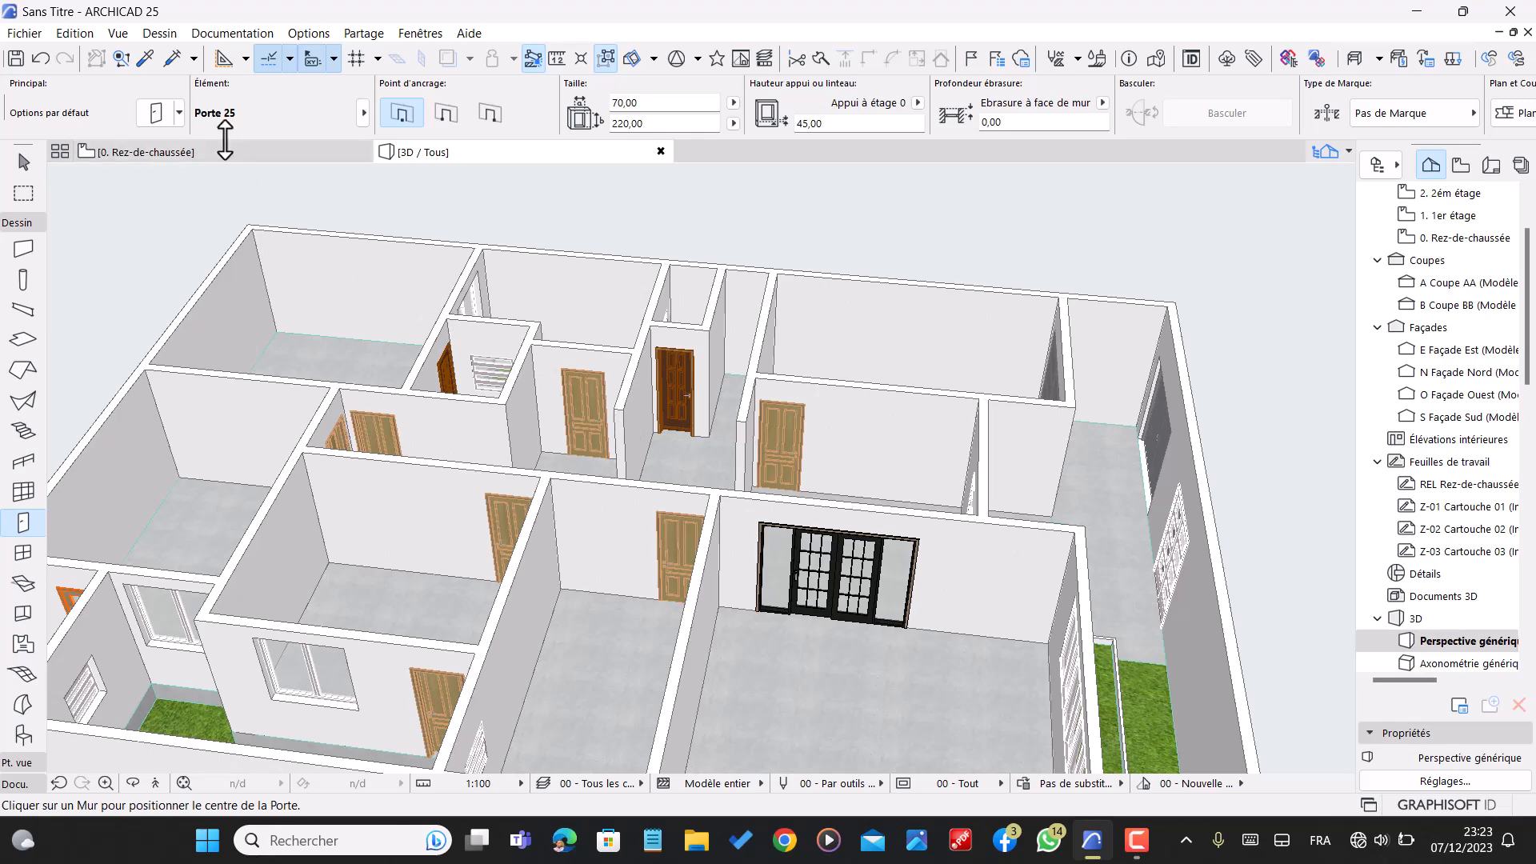
# - Transfer the brown door settings to the last orange door, in the corner room beside the small grass courtyard
pyautogui.click(171, 63)
pyautogui.scroll(-2, 551, 314)
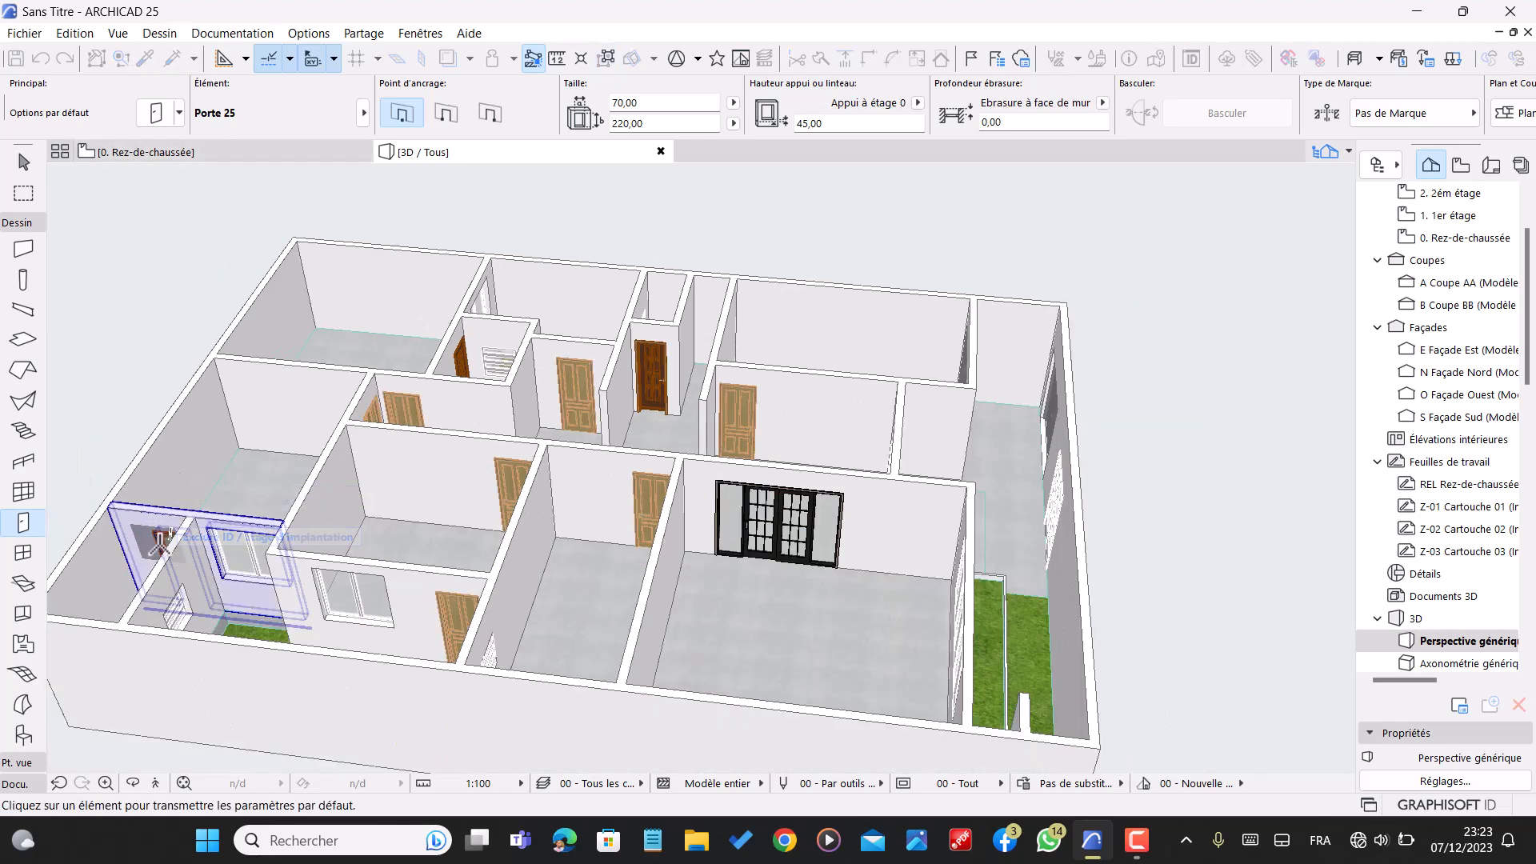
pyautogui.keyDown('shift'); pyautogui.moveTo(160, 535); pyautogui.dragTo(244, 716, button='middle'); pyautogui.keyUp('shift')
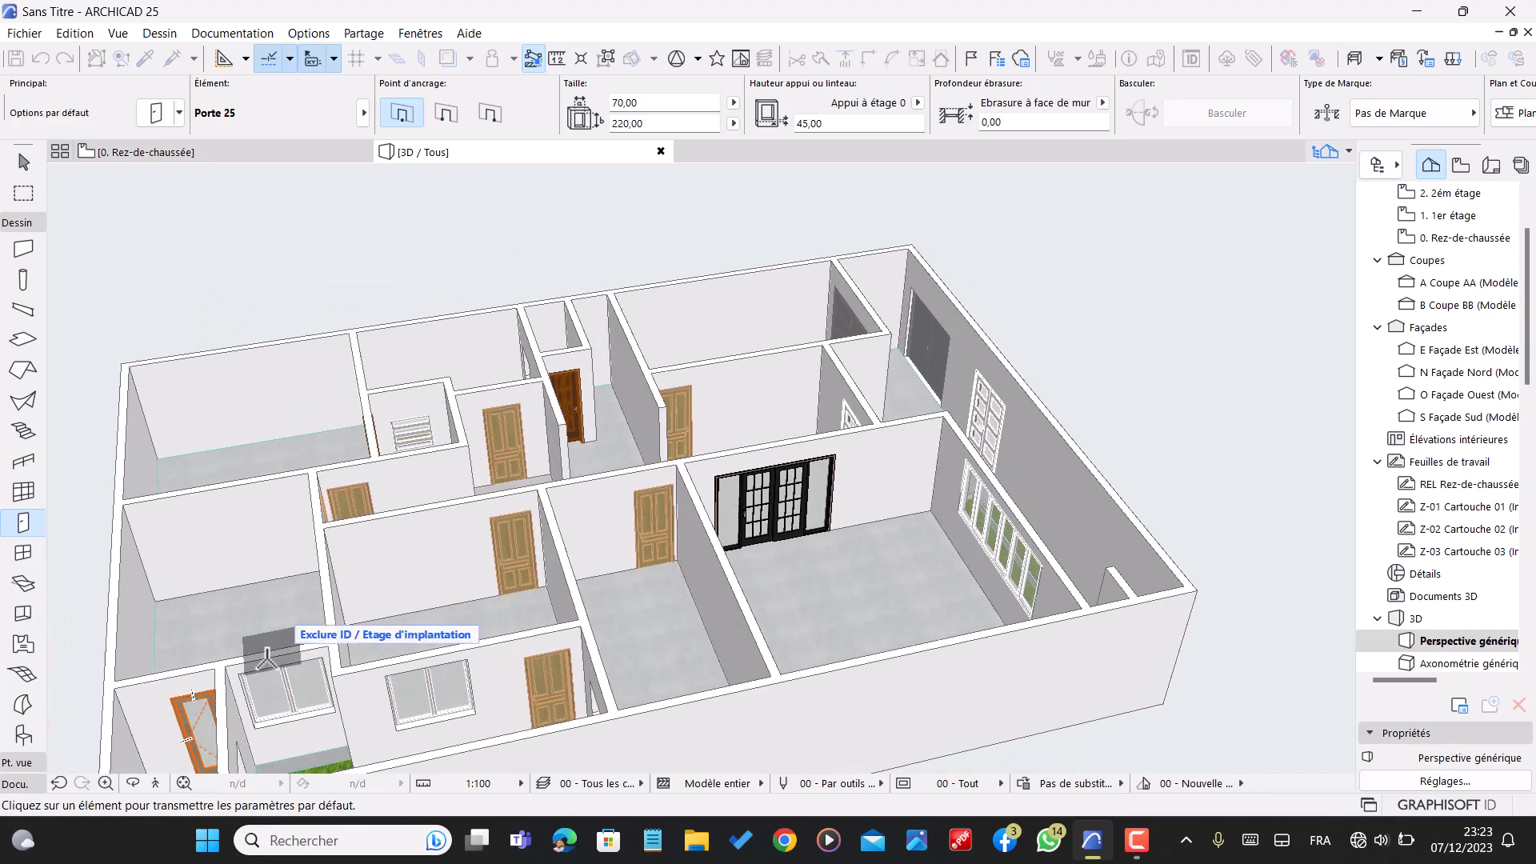
pyautogui.click(193, 696)
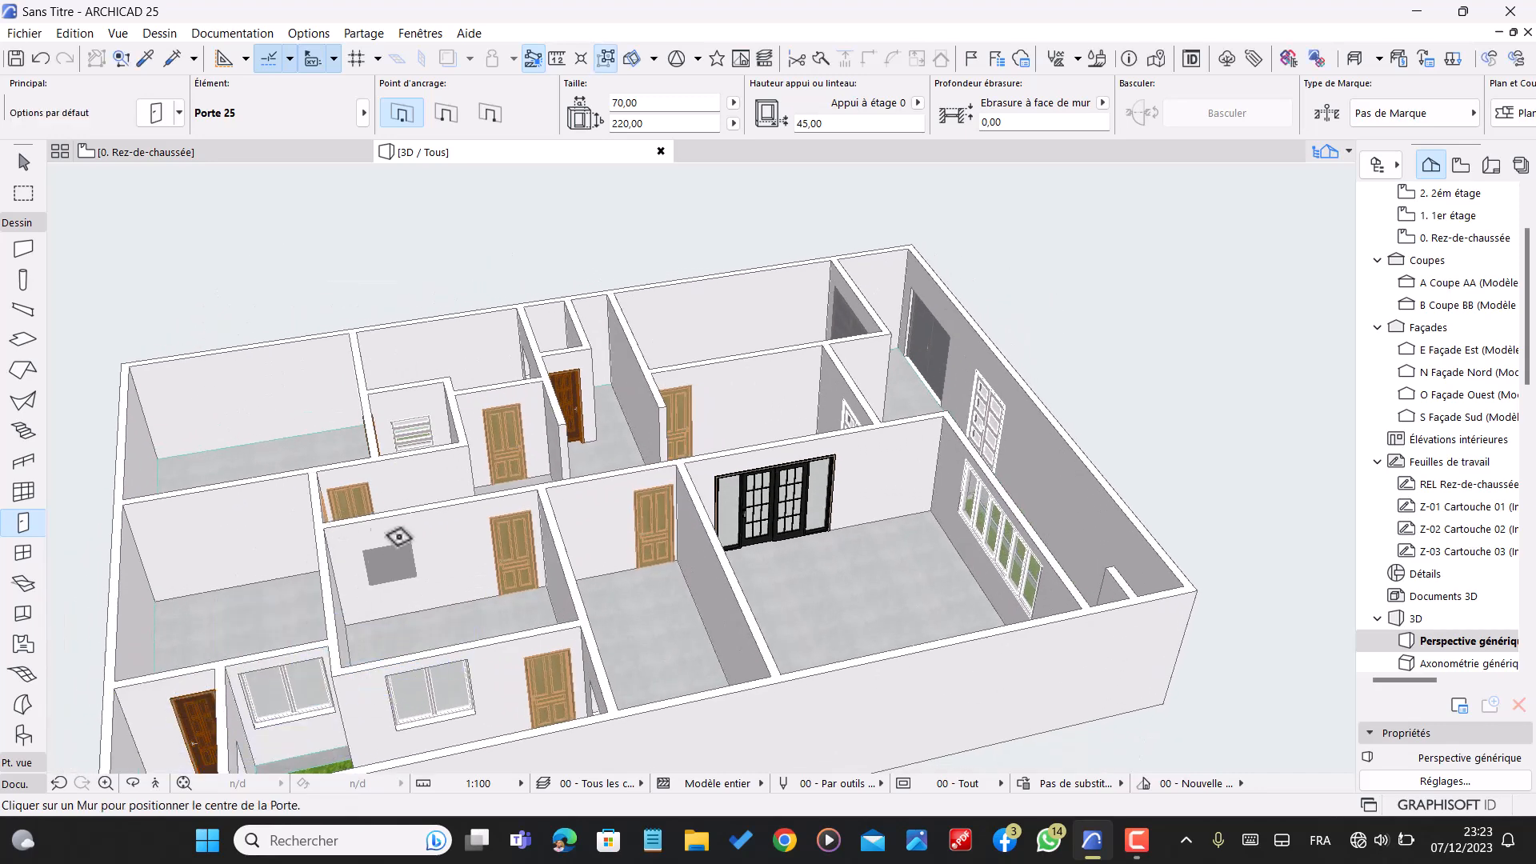
pyautogui.keyDown('shift'); pyautogui.moveTo(448, 417); pyautogui.dragTo(453, 404, button='middle'); pyautogui.keyUp('shift')
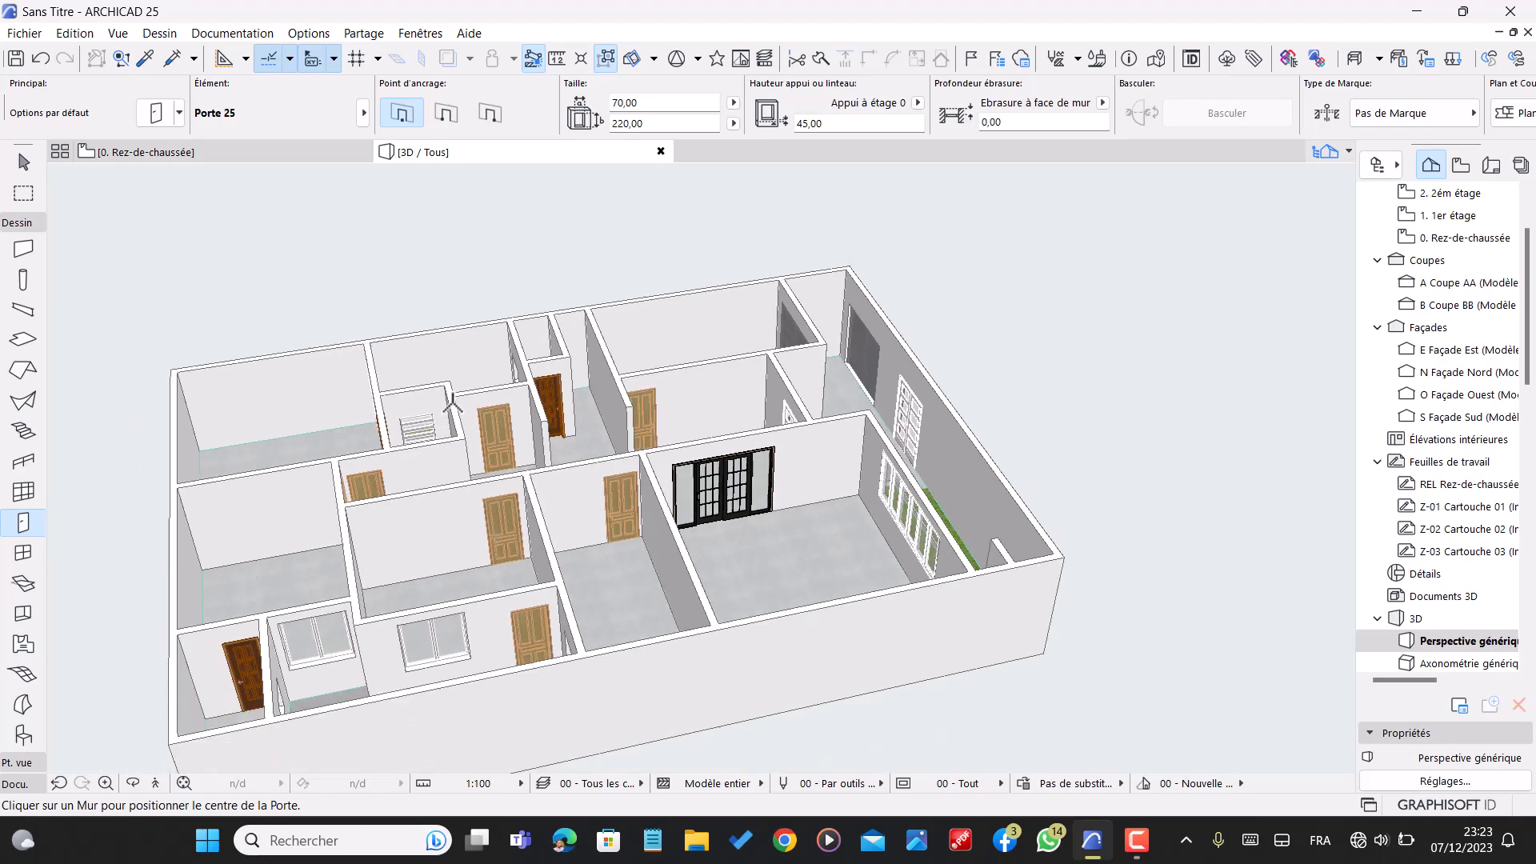
pyautogui.keyDown('shift'); pyautogui.moveTo(393, 472); pyautogui.dragTo(843, 588, button='middle'); pyautogui.keyUp('shift')
pyautogui.press('Escape')
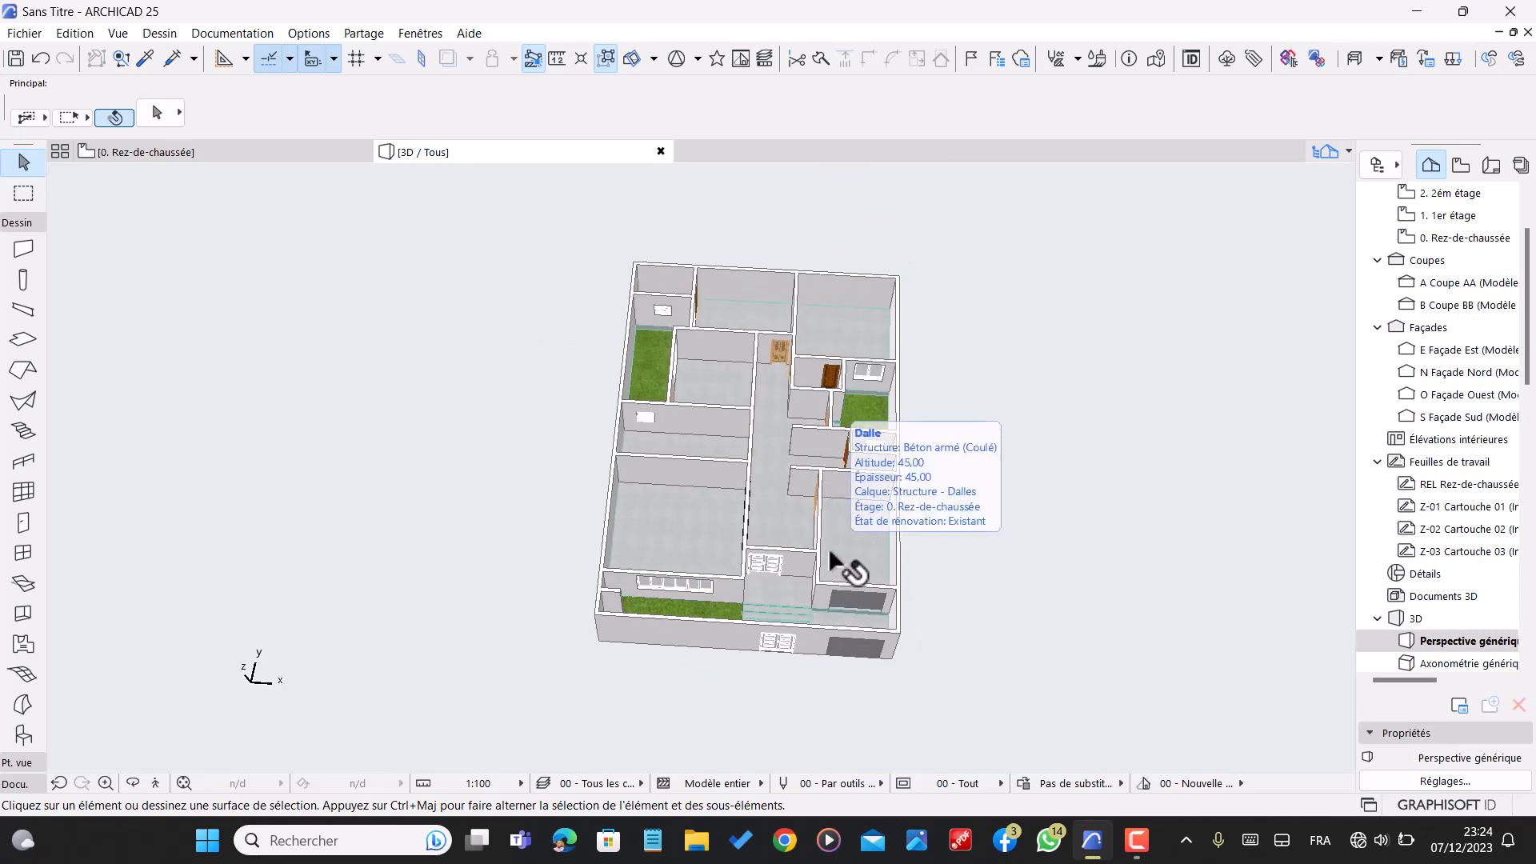
# - Examine the house model's entrance steps, double doors, garage opening and front facade
pyautogui.scroll(10, 780, 642)
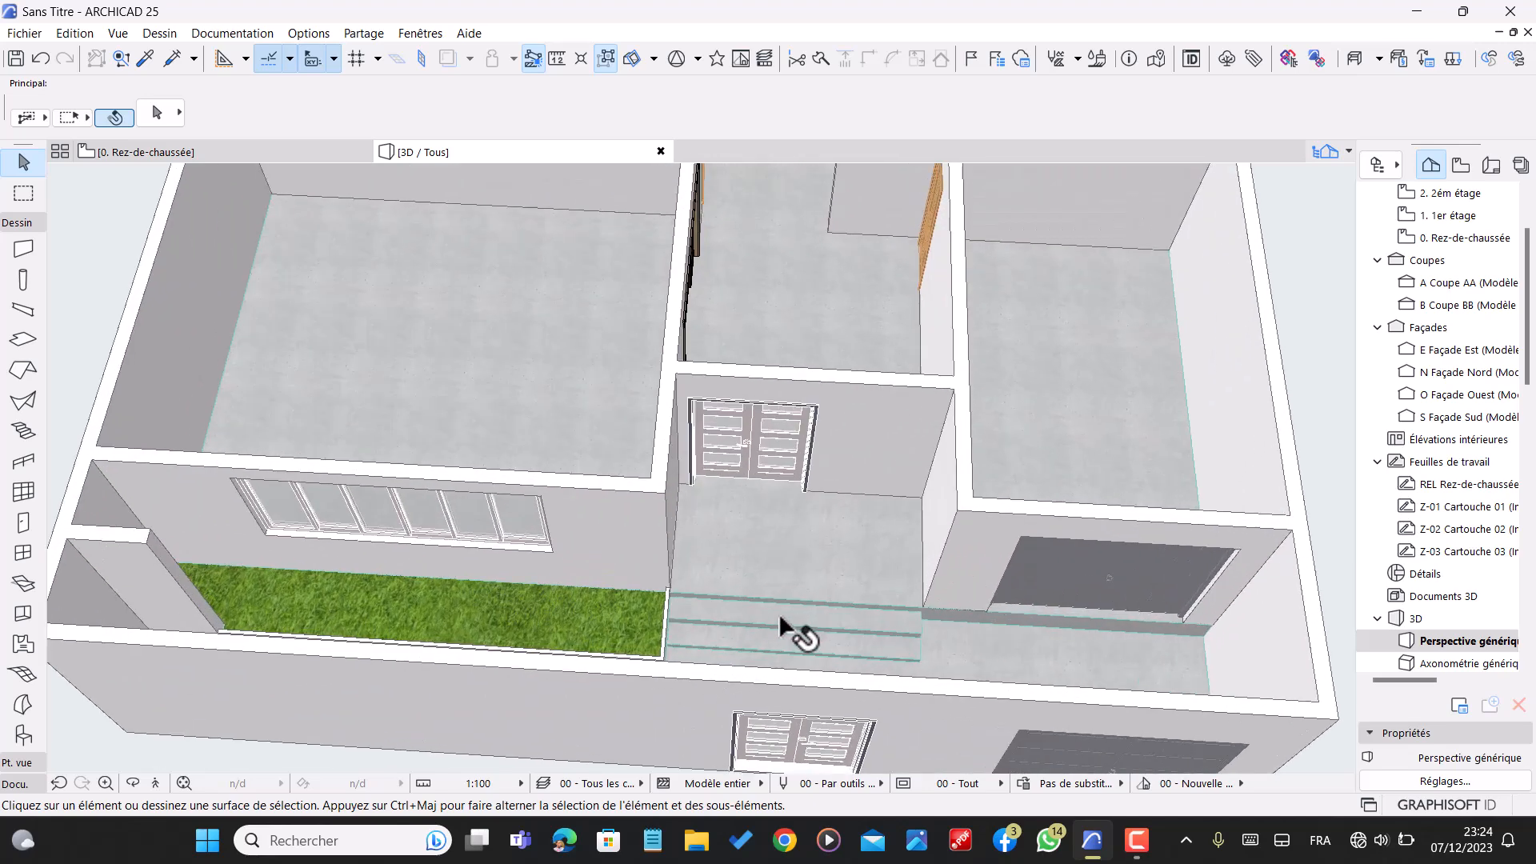
pyautogui.scroll(-4, 806, 564)
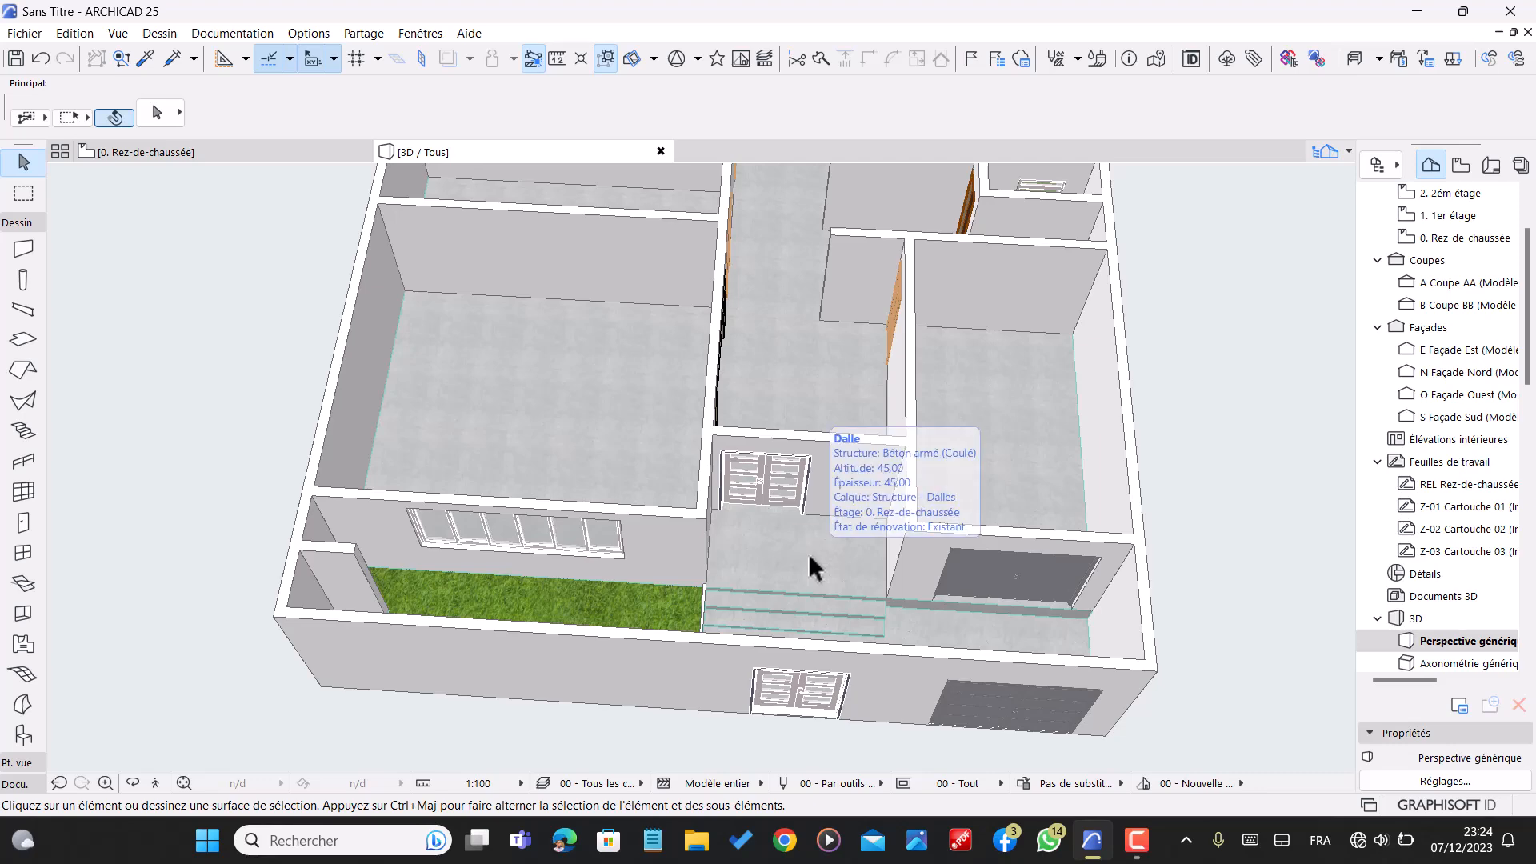
pyautogui.scroll(-5, 806, 515)
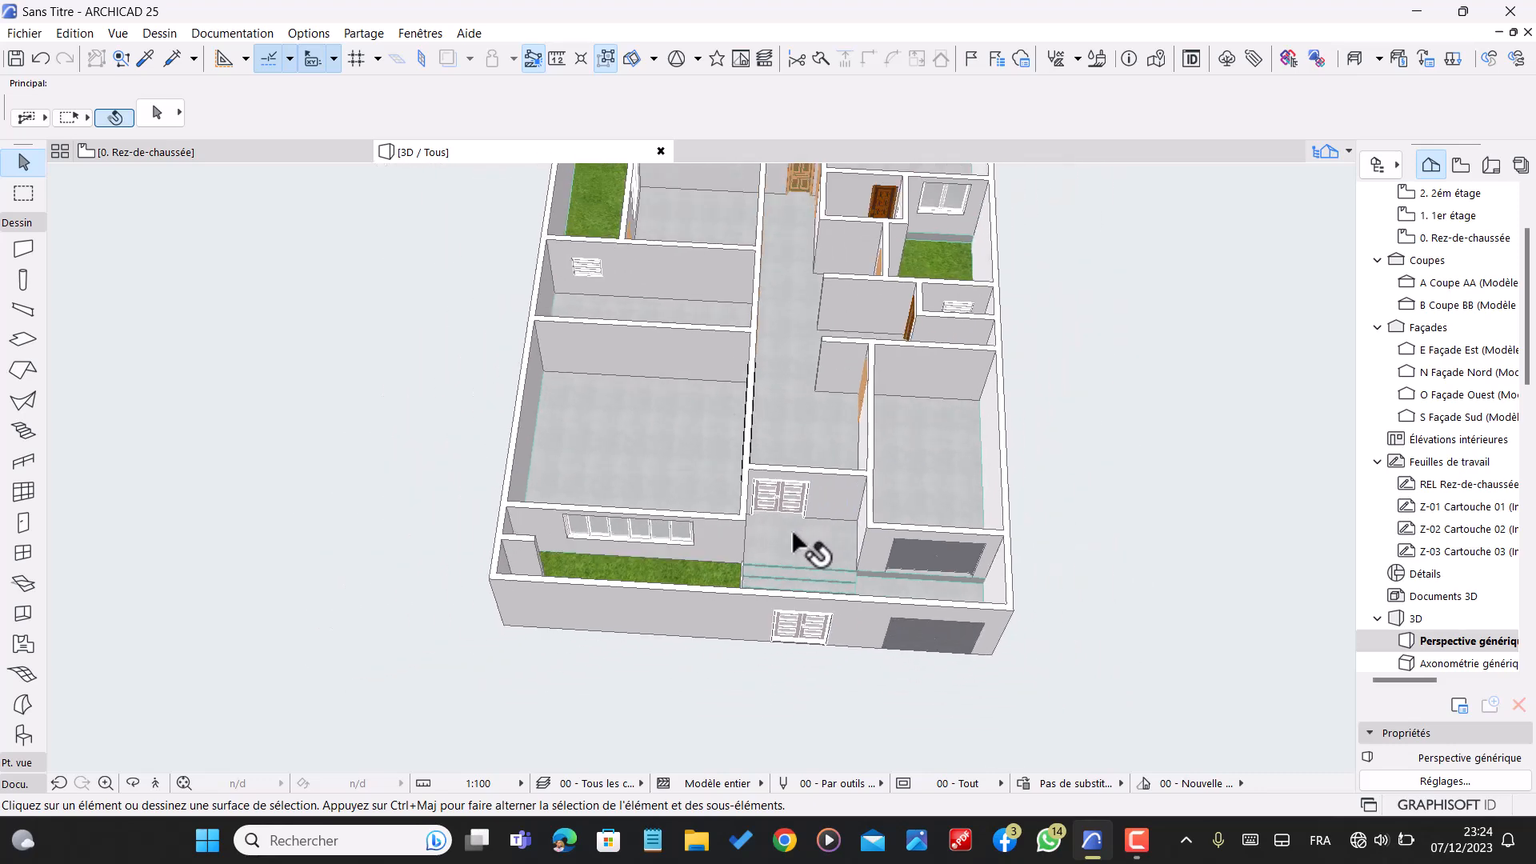
pyautogui.keyDown('shift'); pyautogui.moveTo(788, 620); pyautogui.dragTo(821, 428, button='middle'); pyautogui.keyUp('shift')
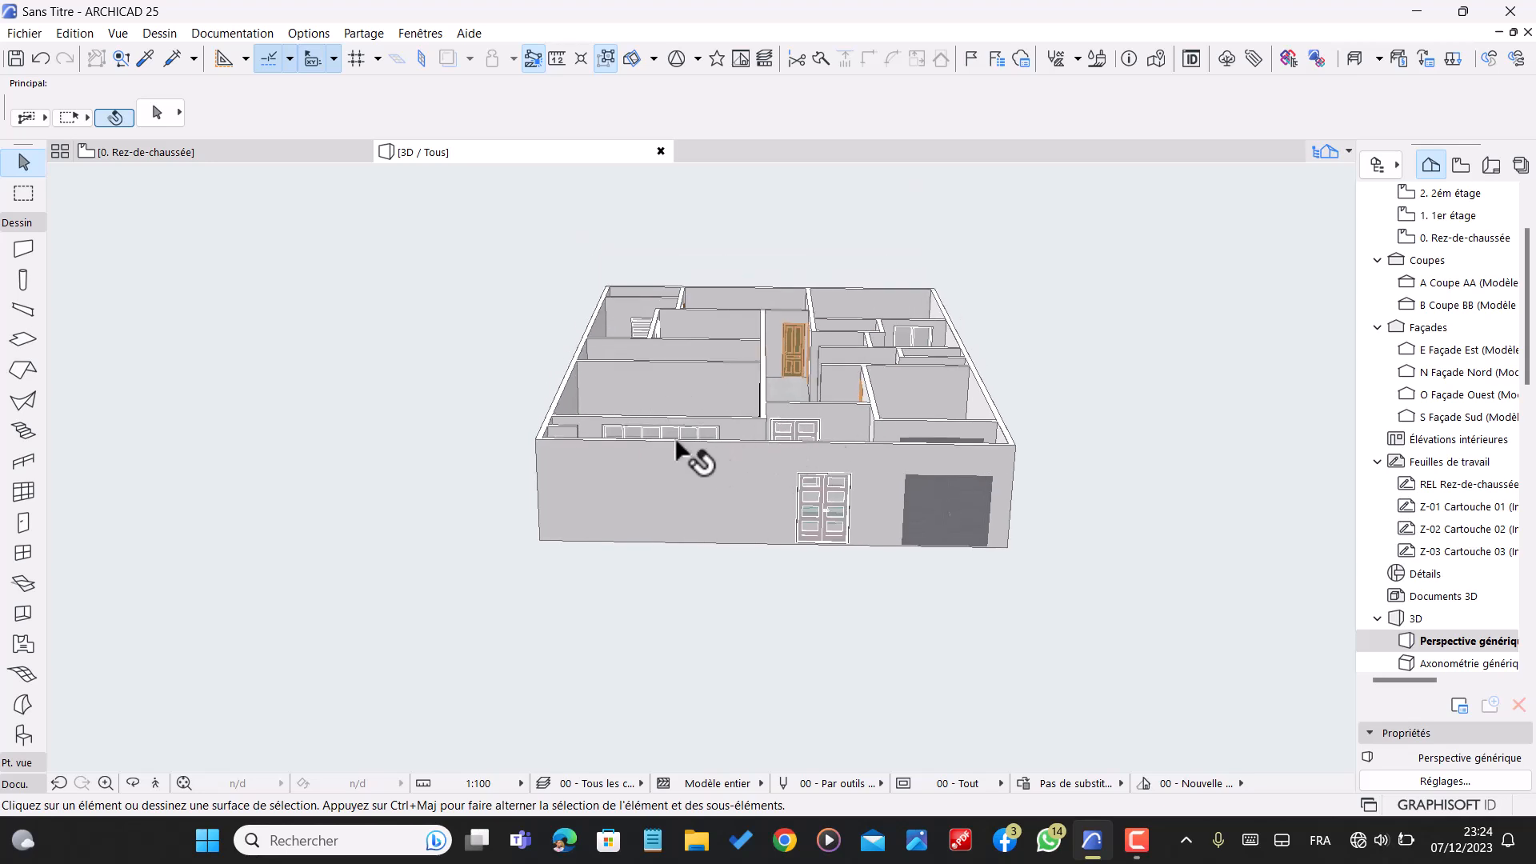
pyautogui.keyDown('shift'); pyautogui.moveTo(675, 411); pyautogui.dragTo(757, 429, button='middle'); pyautogui.keyUp('shift')
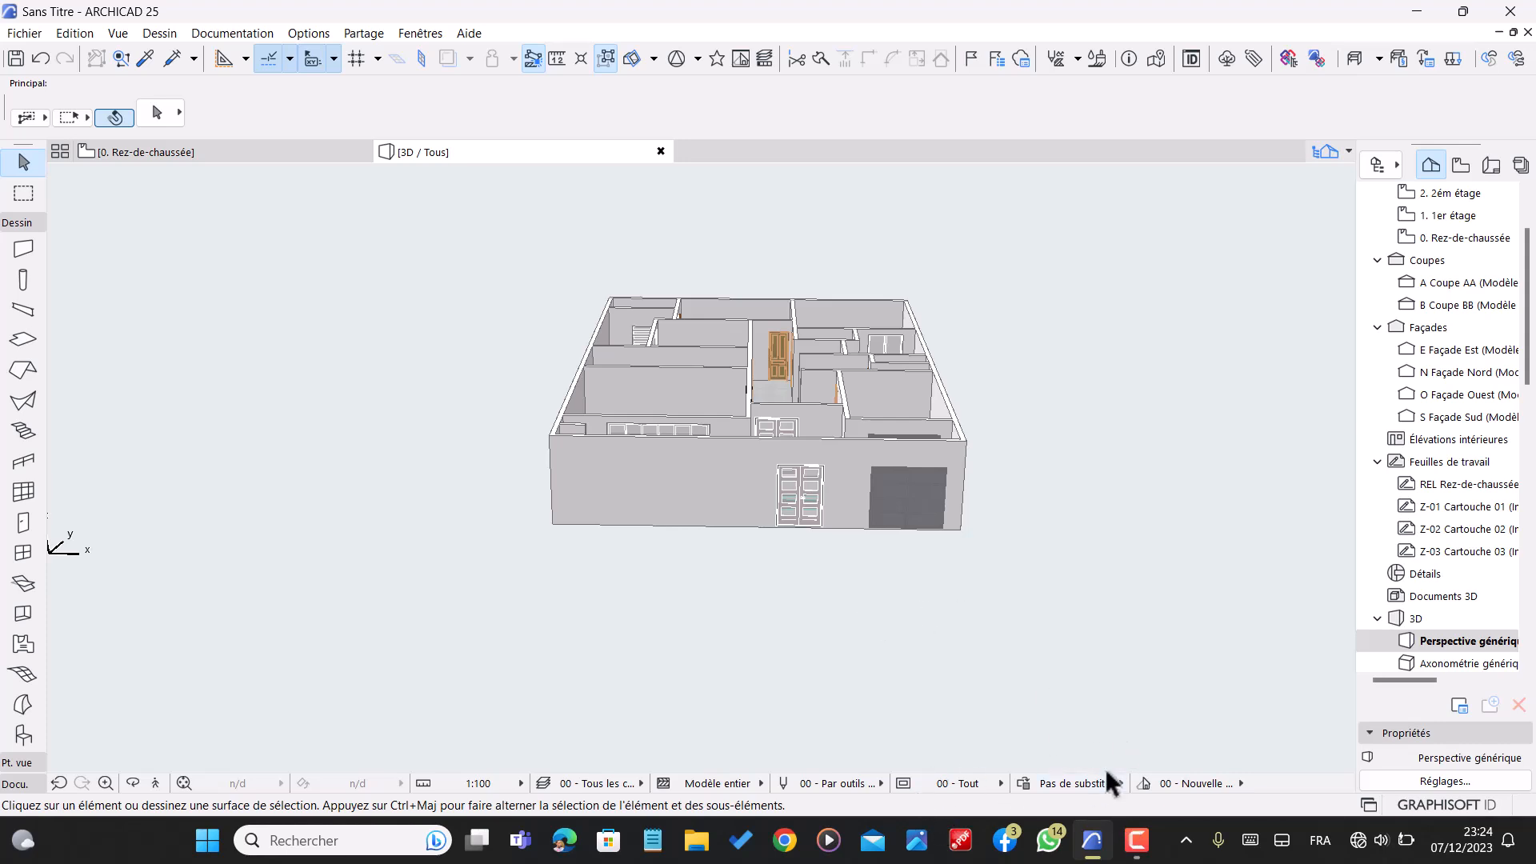
pyautogui.click(838, 472)
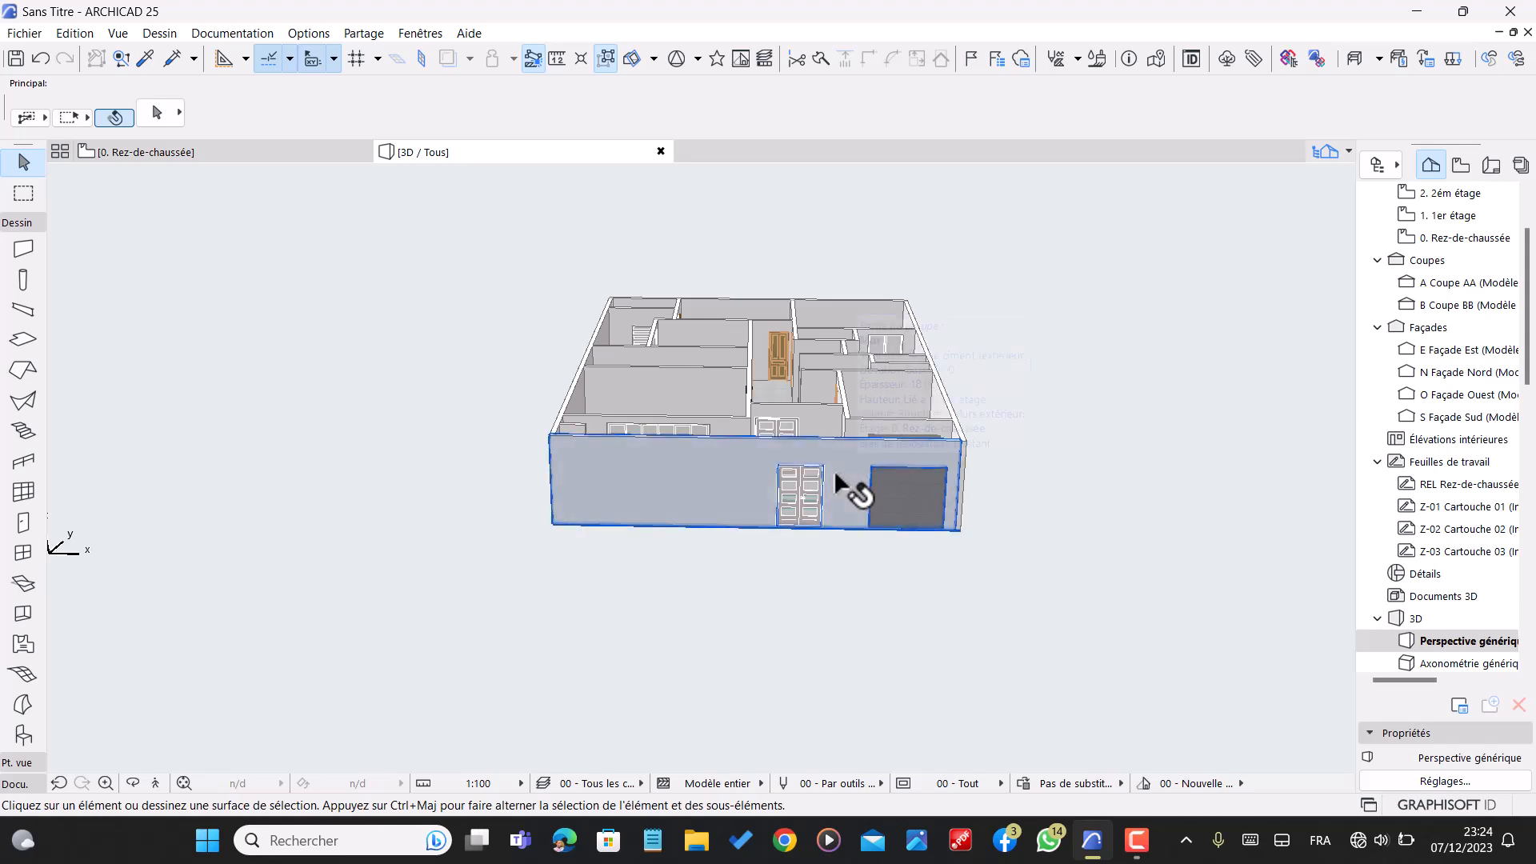
pyautogui.press('Escape')
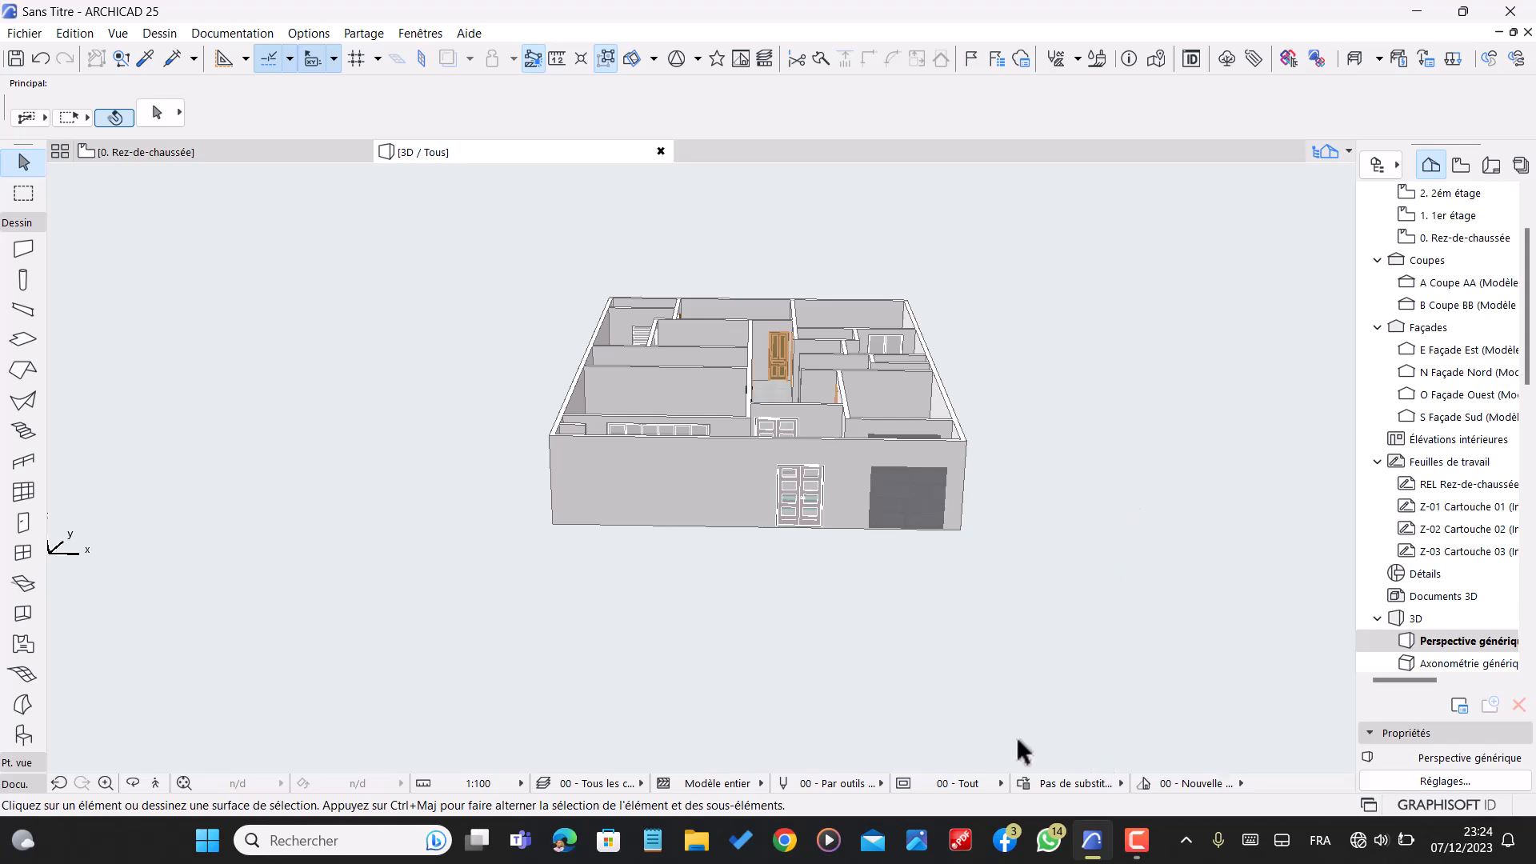
pyautogui.scroll(-1, 1042, 741)
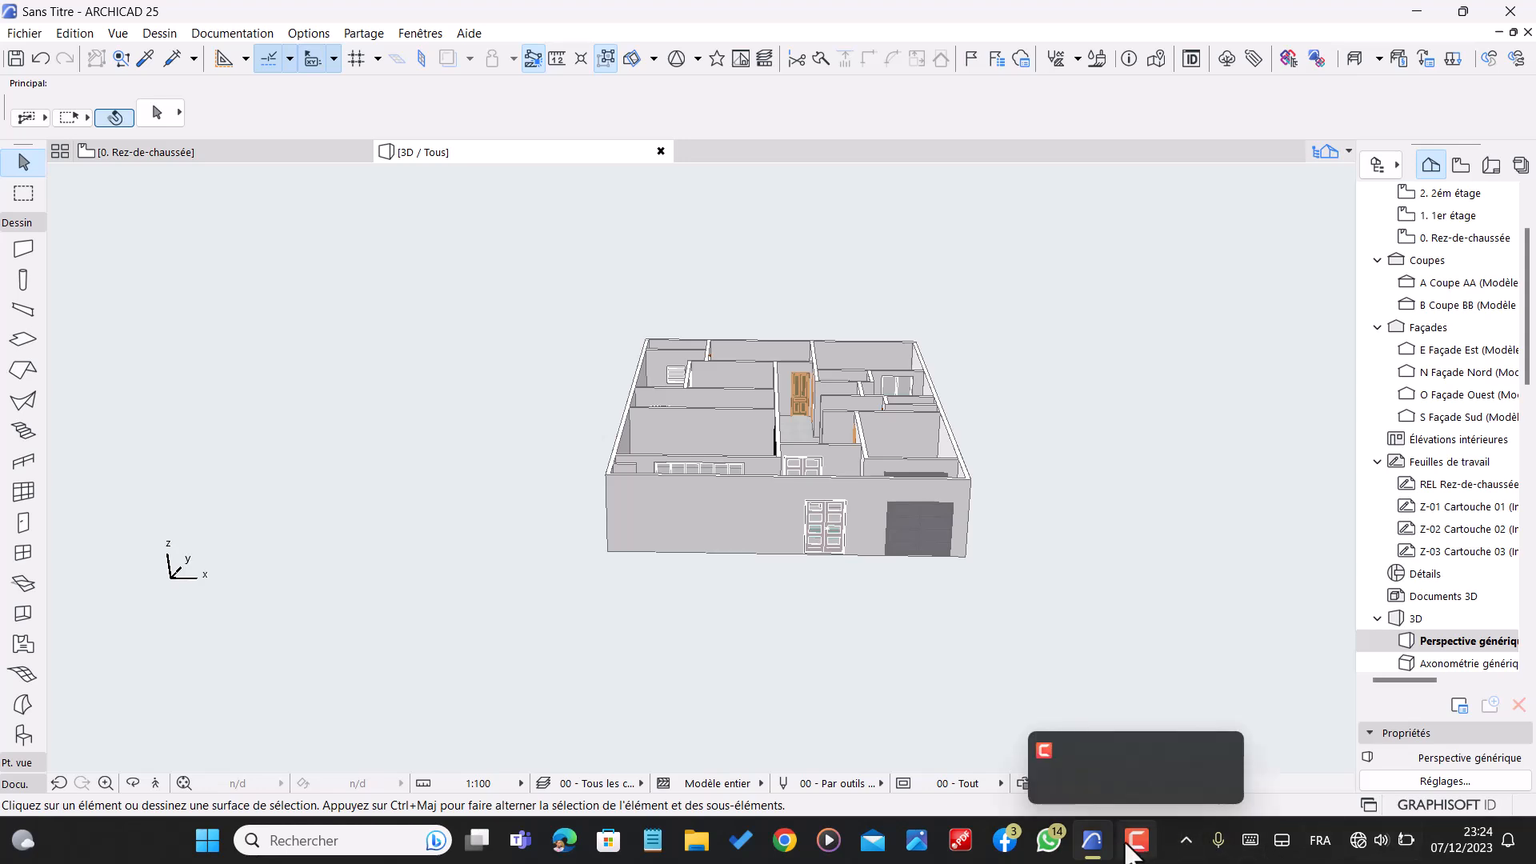